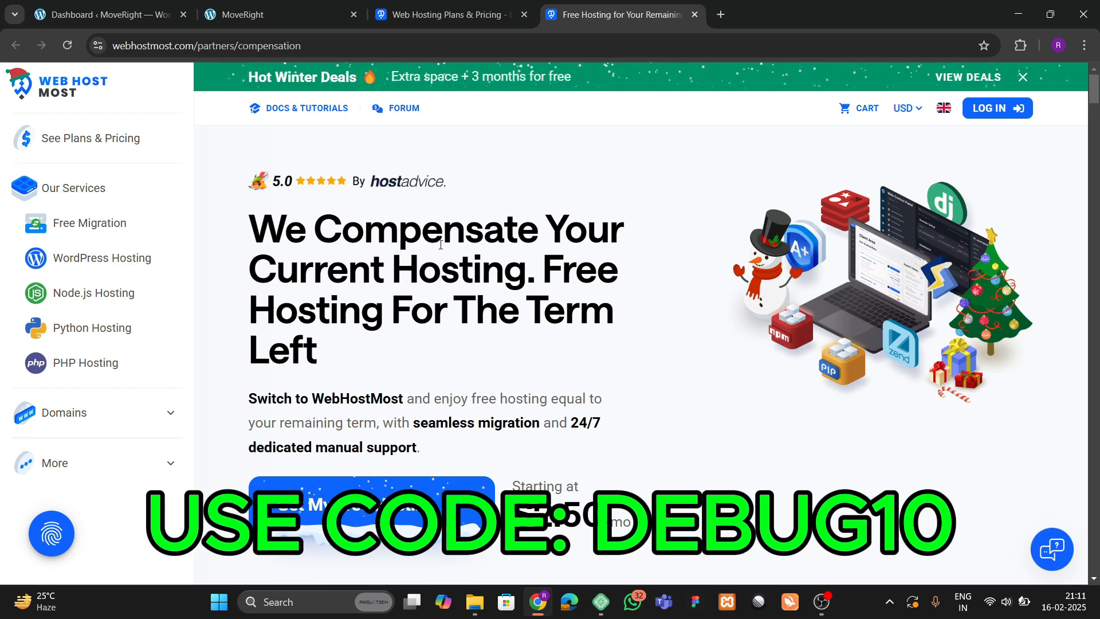
# Switch to the Plans & Pricing tab and compare the MICRO $5, PRO $10 and ULTRA $35 monthly plans.
pyautogui.scroll(-2, 453, 263)
pyautogui.scroll(2, 476, 291)
pyautogui.scroll(-3, 405, 318)
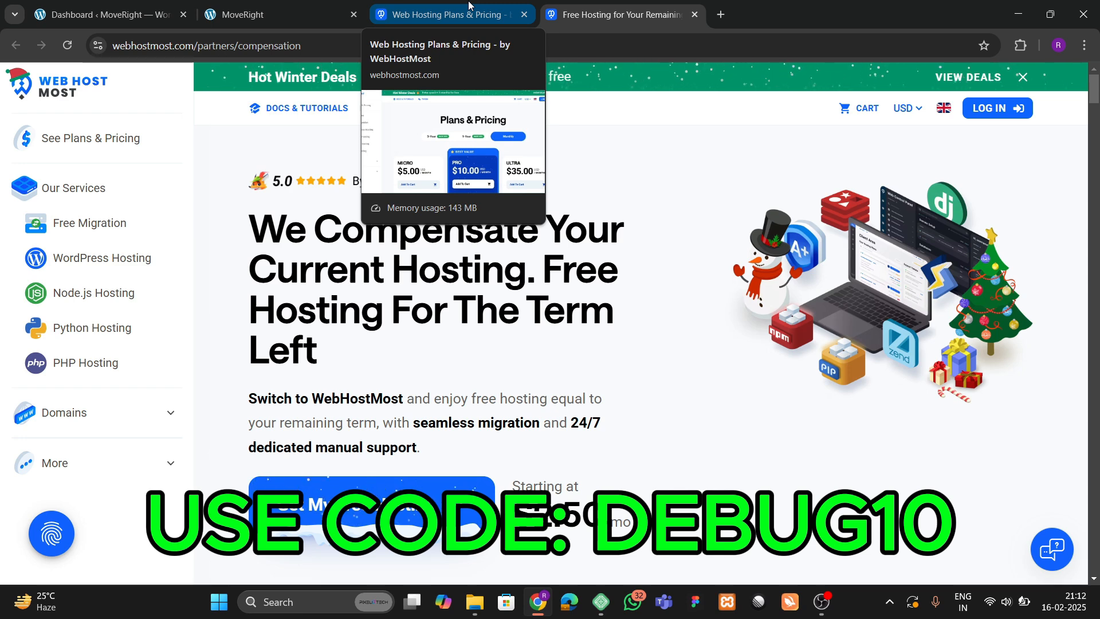
pyautogui.click(447, 14)
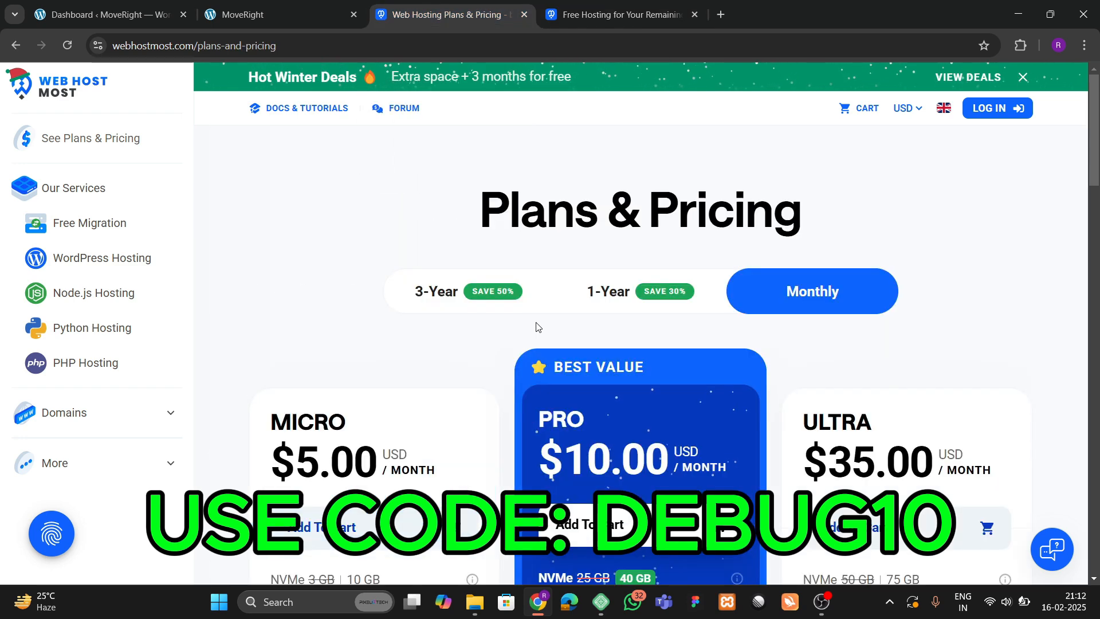
pyautogui.scroll(-2, 487, 361)
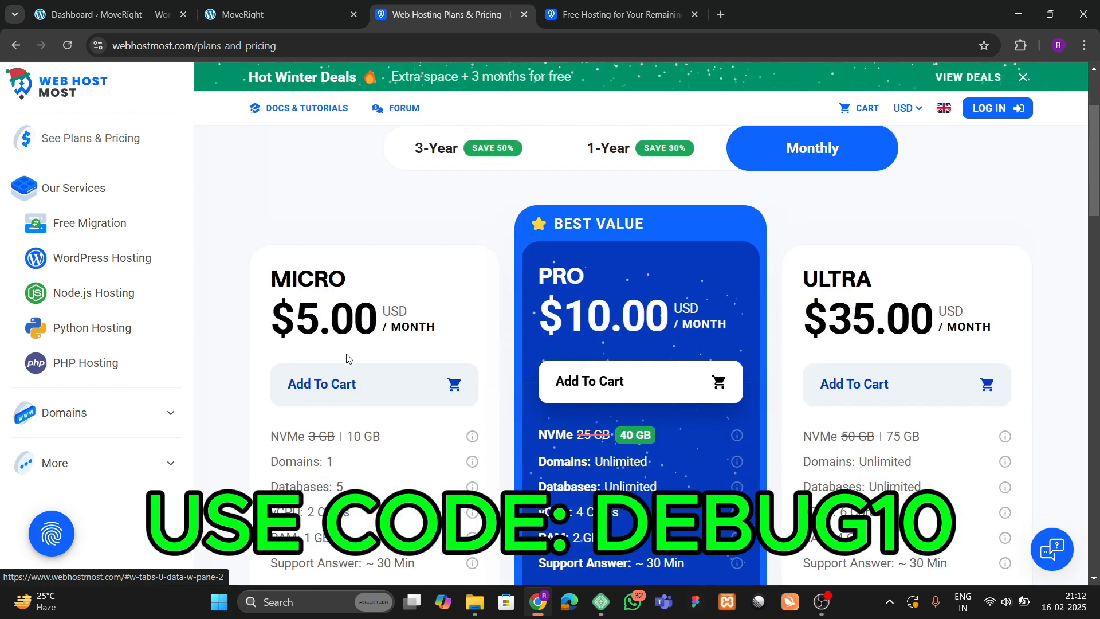
pyautogui.scroll(2, 357, 395)
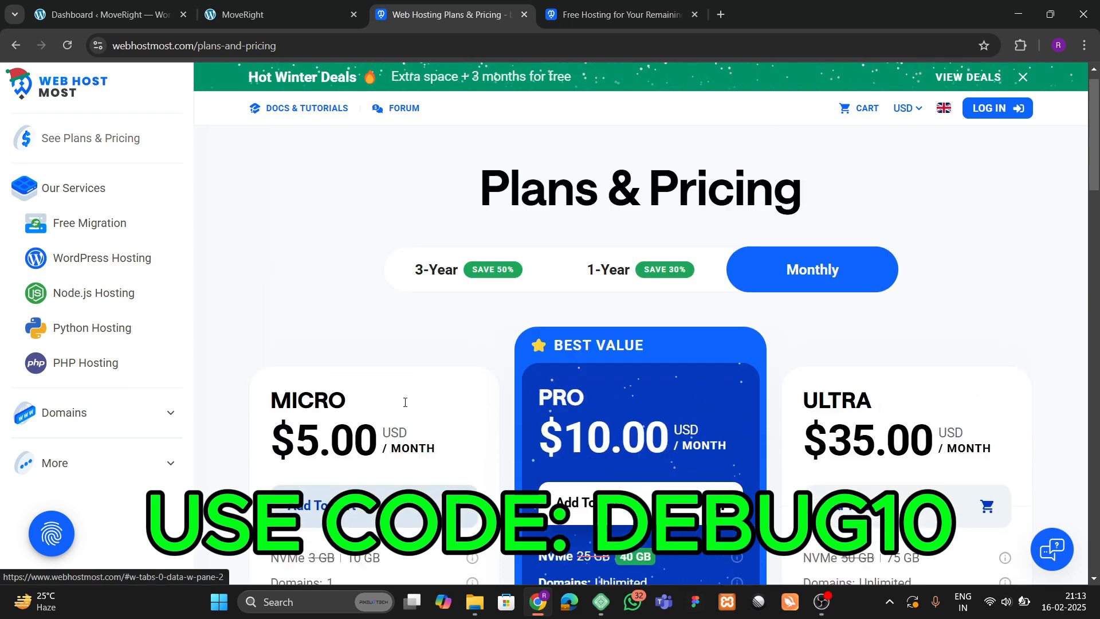
# Open the client login page and browse the Create a New Account registration form.
pyautogui.click(997, 108)
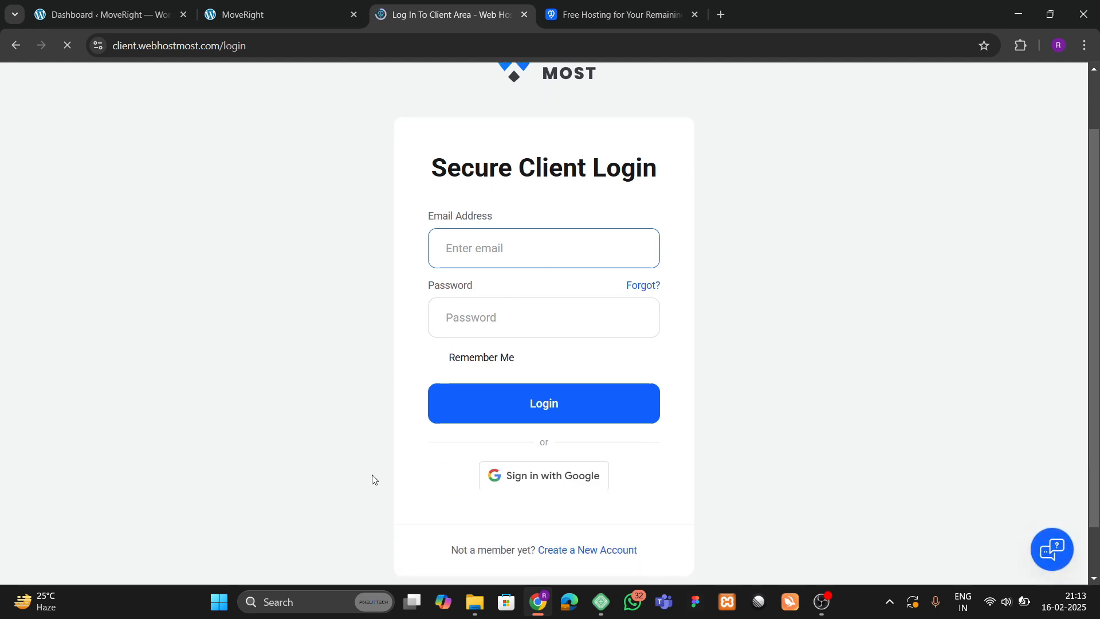
pyautogui.scroll(-1, 373, 476)
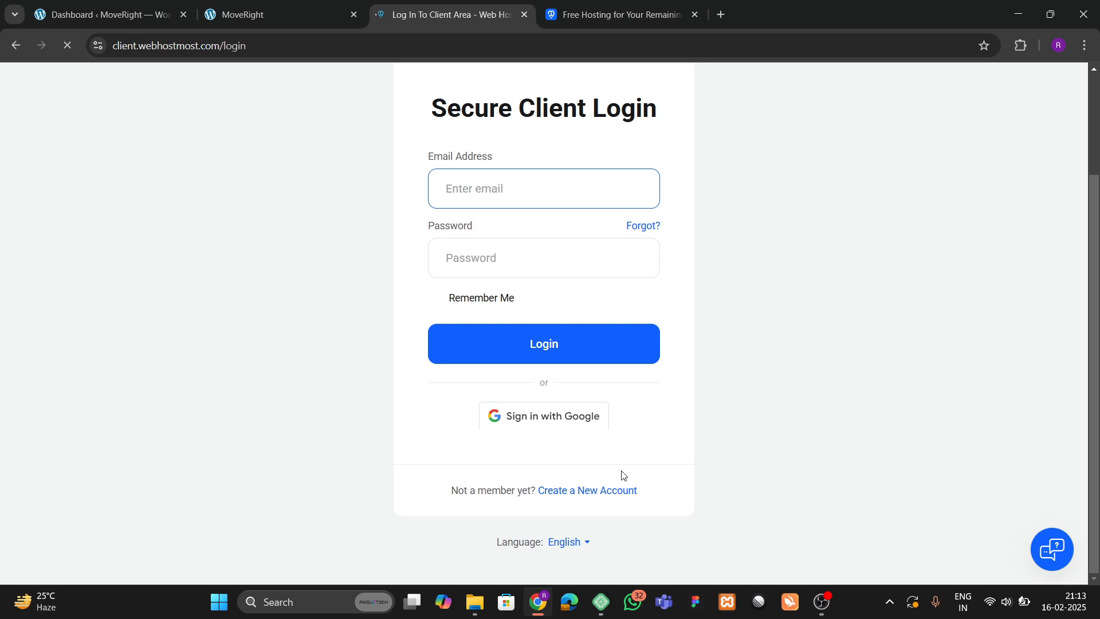
pyautogui.click(596, 493)
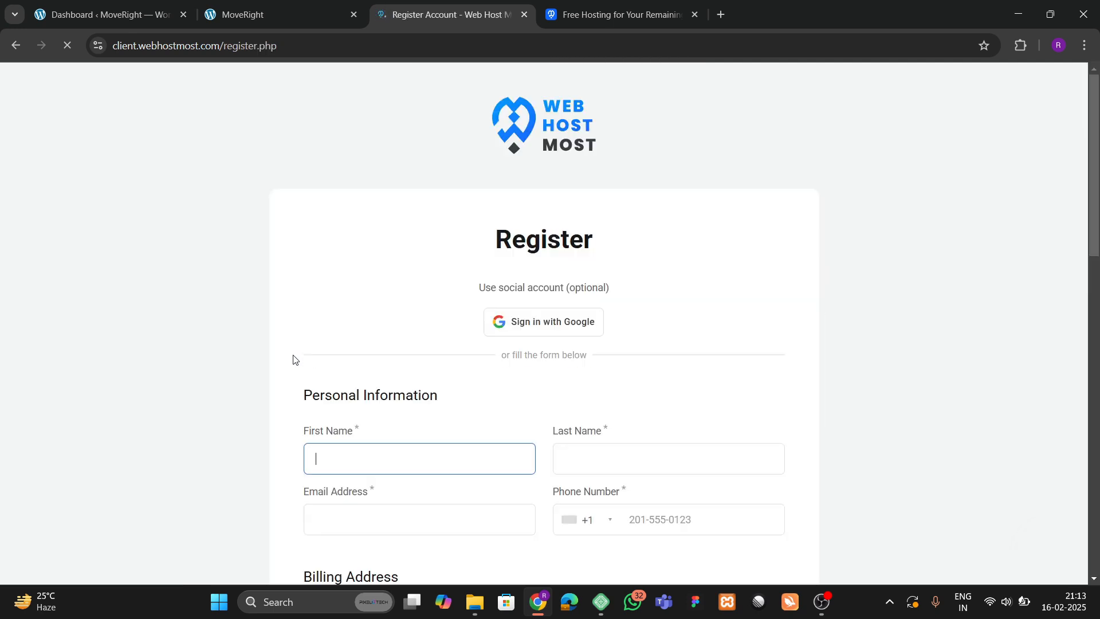
pyautogui.scroll(-3, 292, 355)
pyautogui.scroll(2, 291, 356)
pyautogui.scroll(-2, 350, 361)
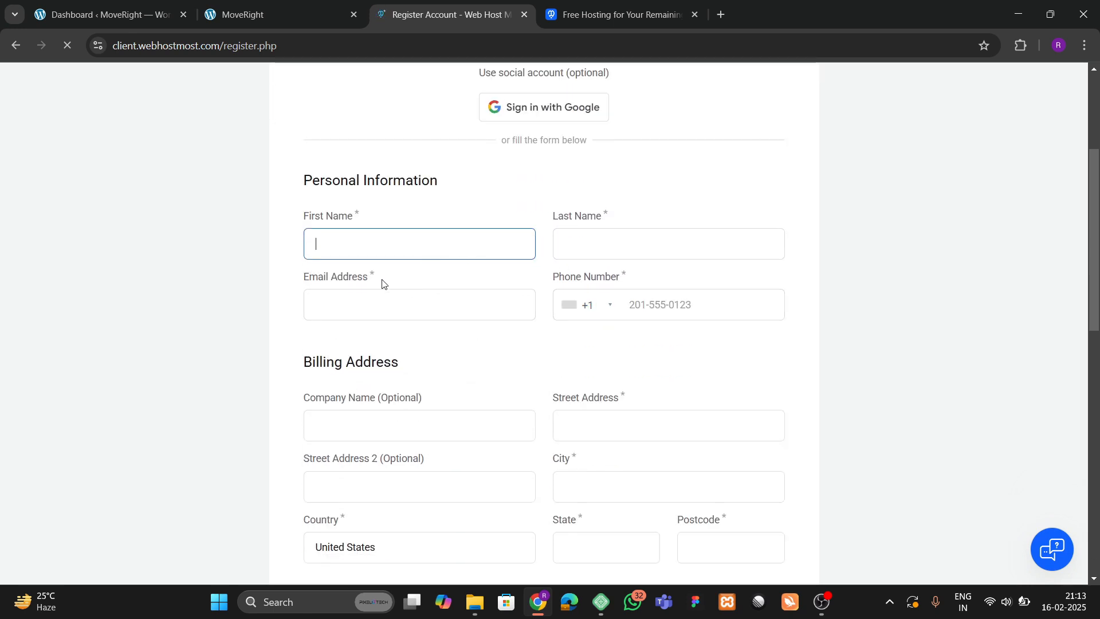
pyautogui.scroll(-2, 344, 329)
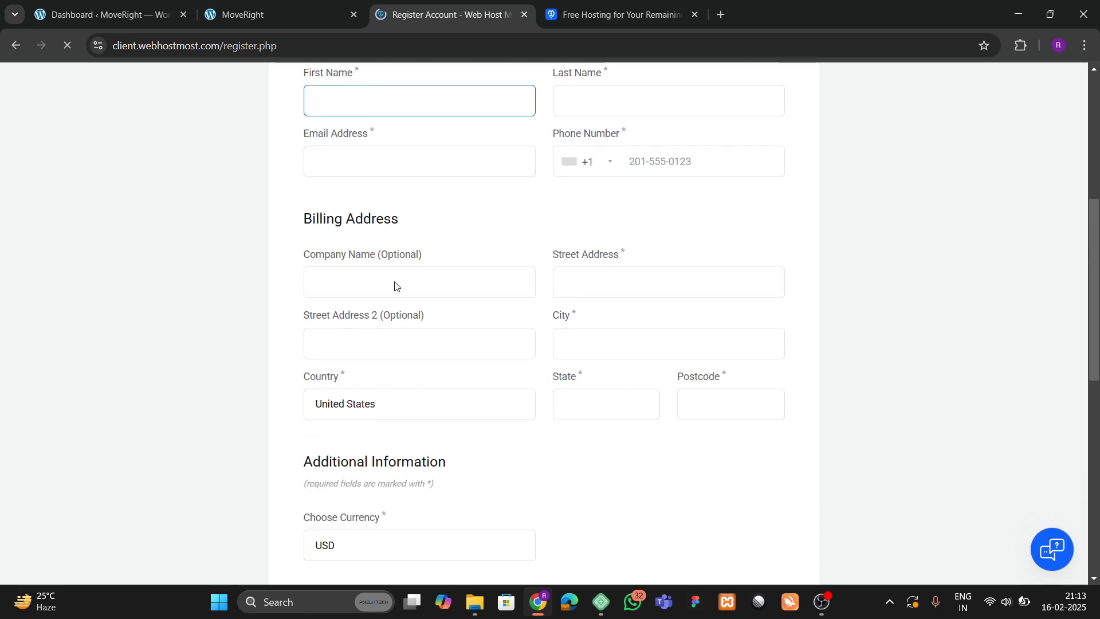
pyautogui.scroll(-6, 396, 286)
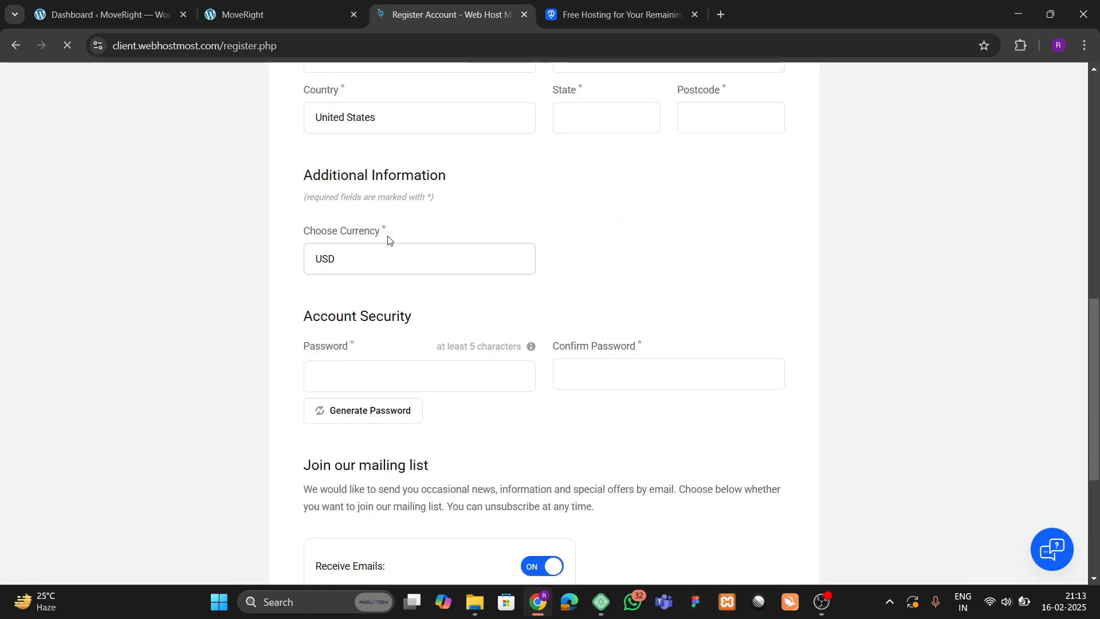
pyautogui.scroll(-4, 424, 321)
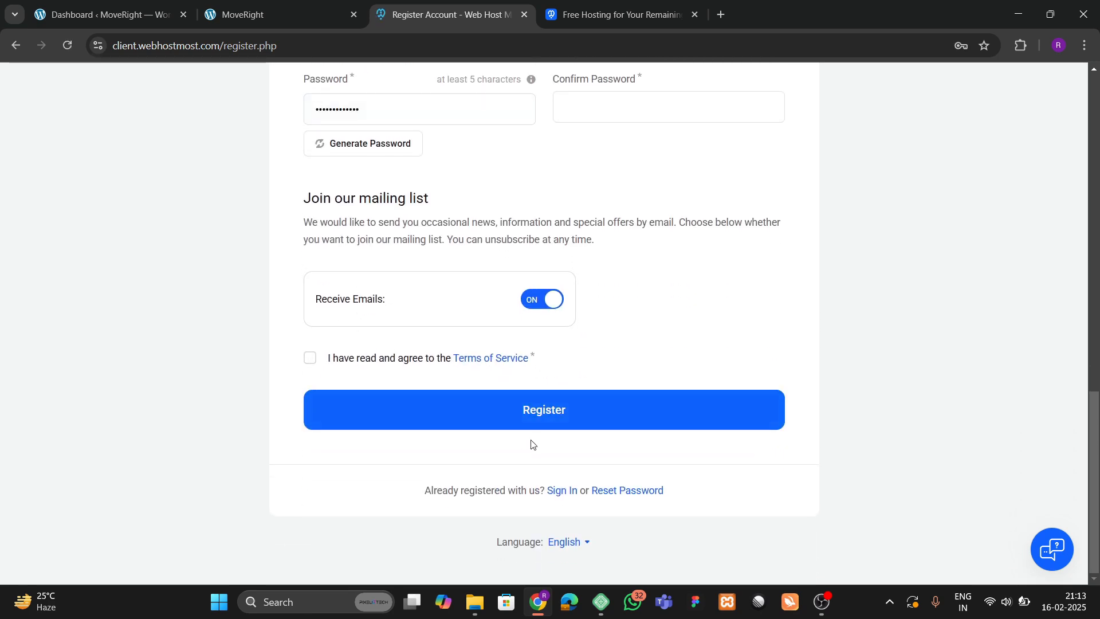
pyautogui.scroll(10, 381, 317)
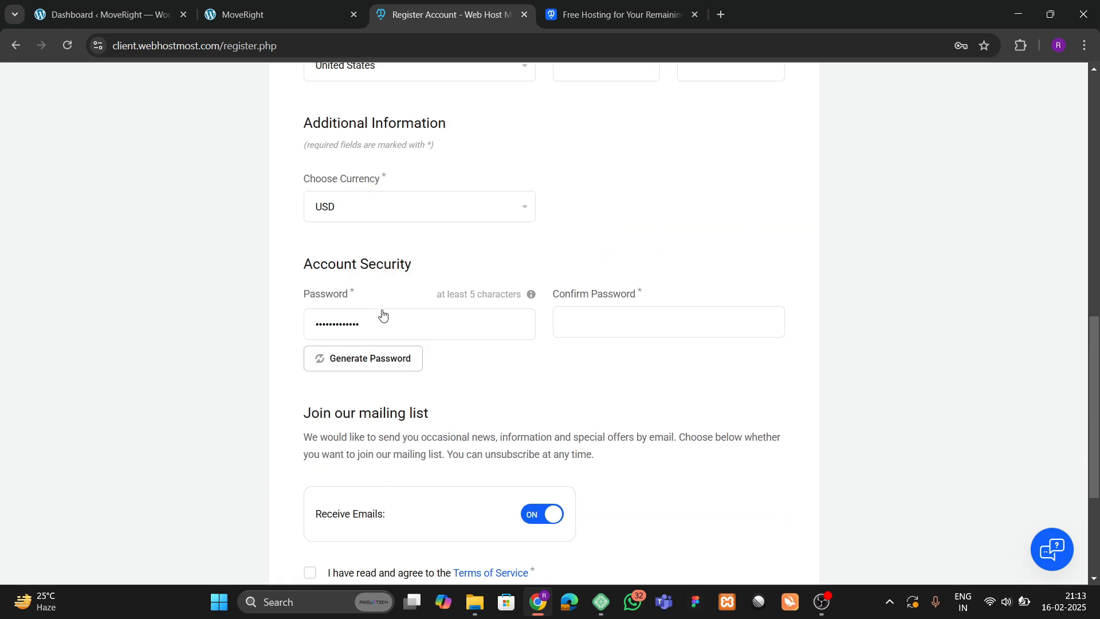
pyautogui.scroll(5, 472, 341)
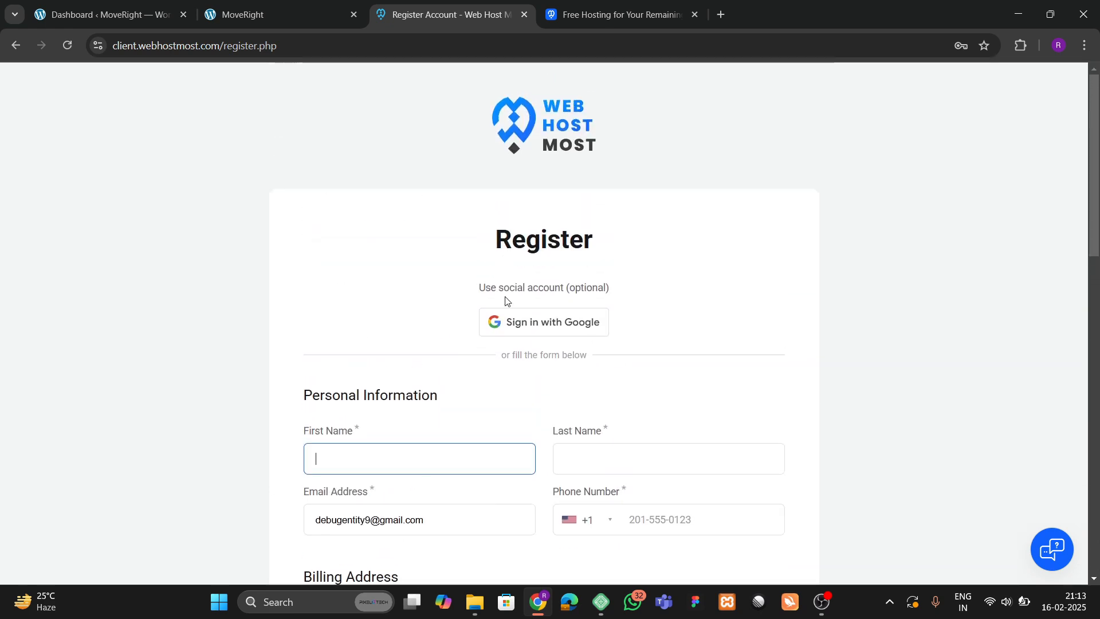
# Close the Free Hosting compensation page tab.
pyautogui.click(630, 11)
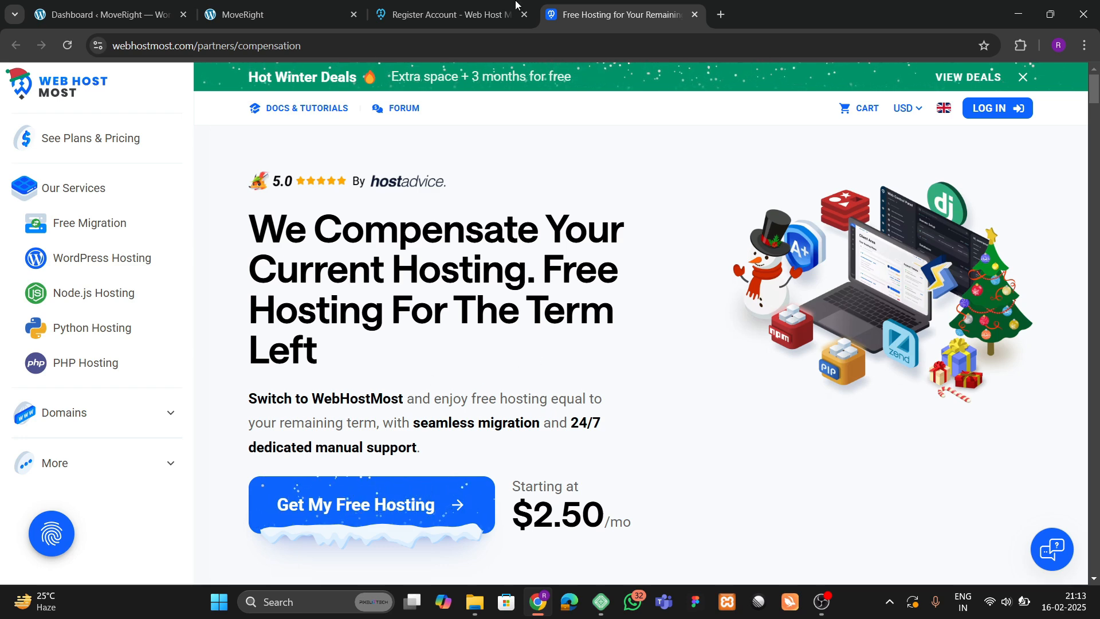
pyautogui.click(447, 12)
pyautogui.click(621, 7)
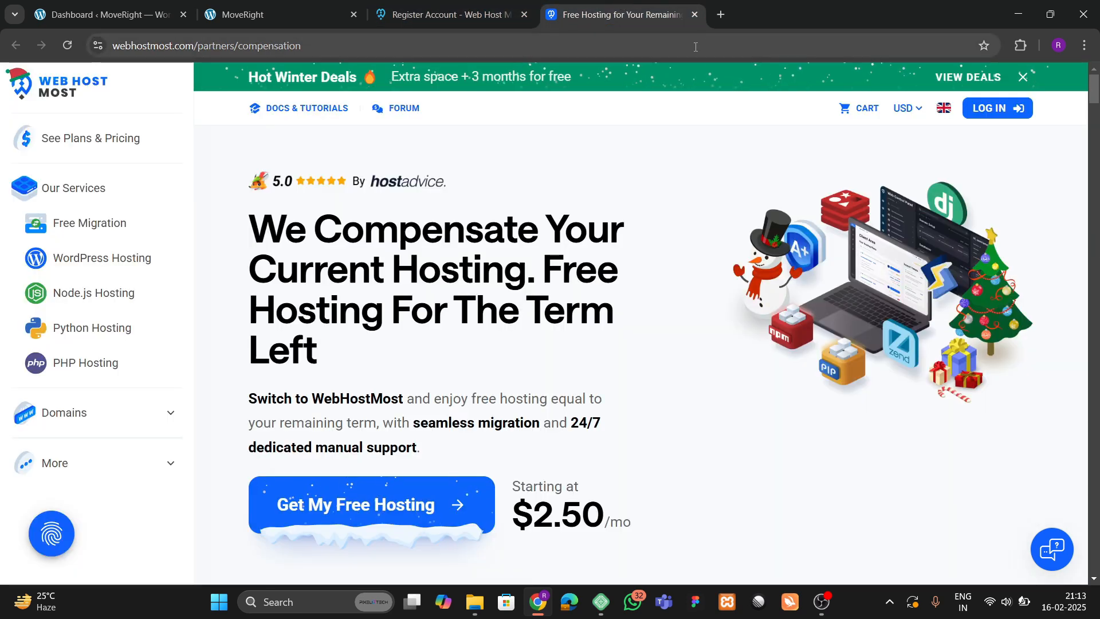
pyautogui.click(695, 15)
# Go from the registration form to the Secure Client Login page via its Sign In link.
pyautogui.scroll(-5, 479, 307)
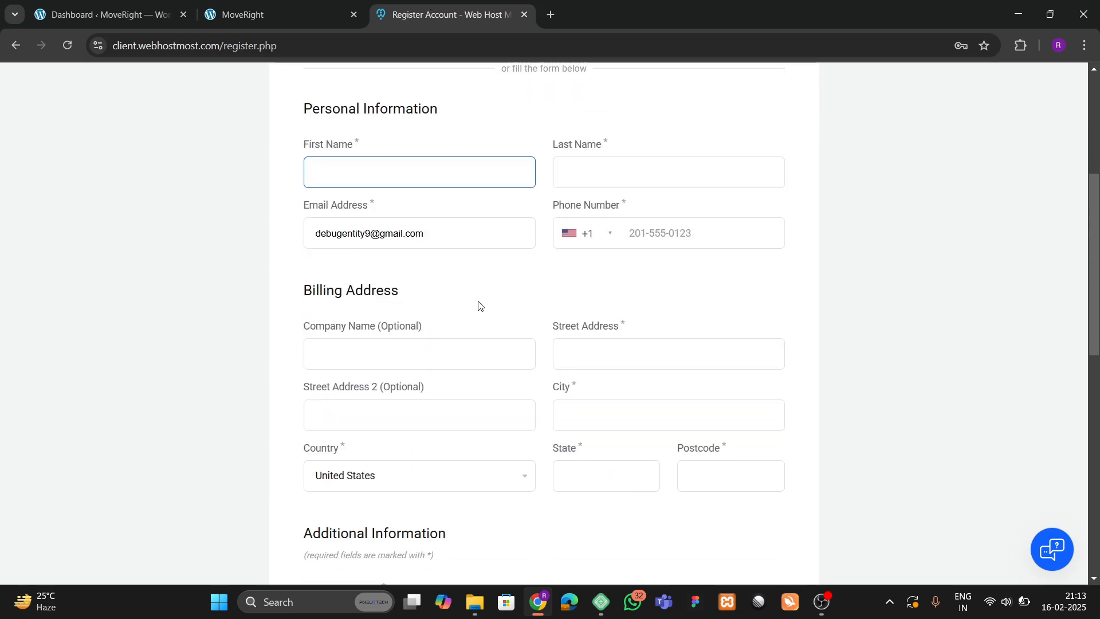
pyautogui.scroll(4, 466, 268)
pyautogui.scroll(-17, 479, 285)
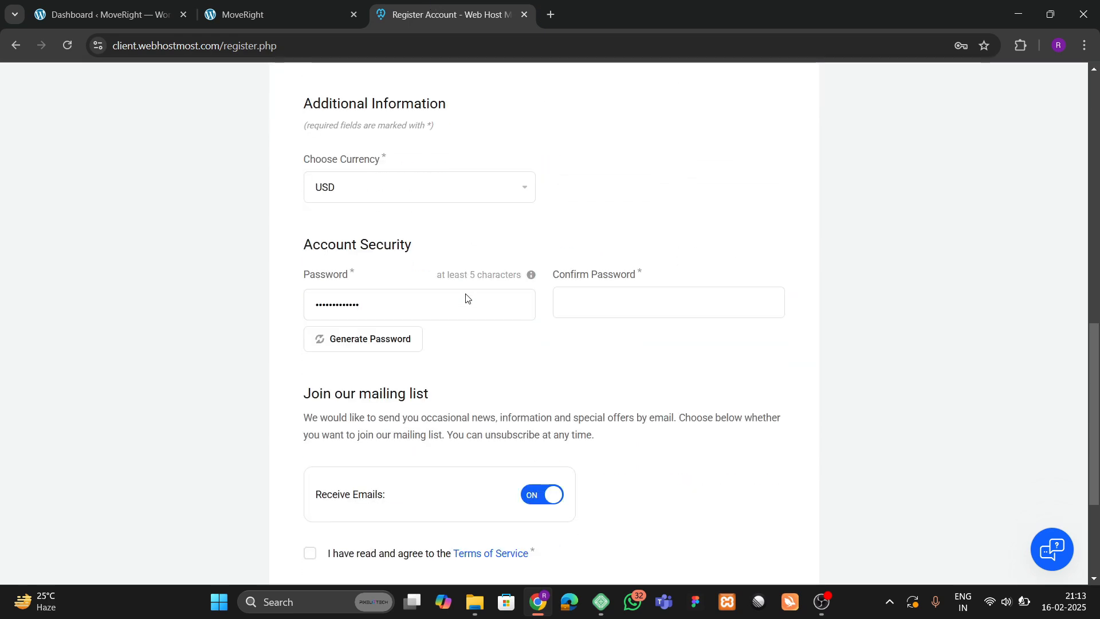
pyautogui.scroll(5, 466, 293)
pyautogui.scroll(4, 275, 177)
pyautogui.scroll(-9, 410, 317)
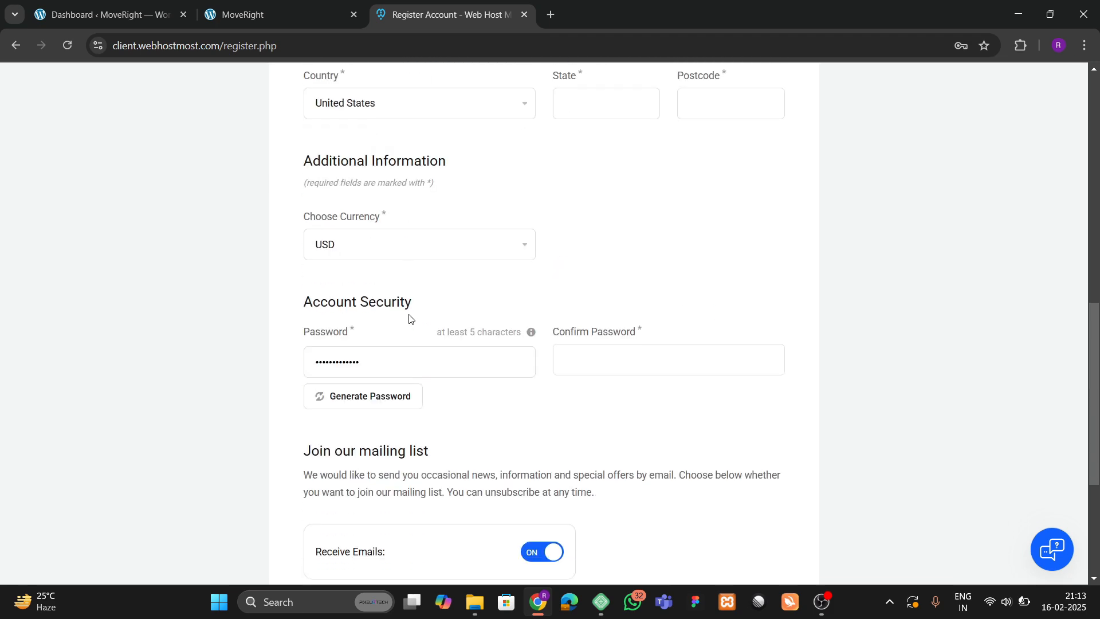
pyautogui.click(562, 497)
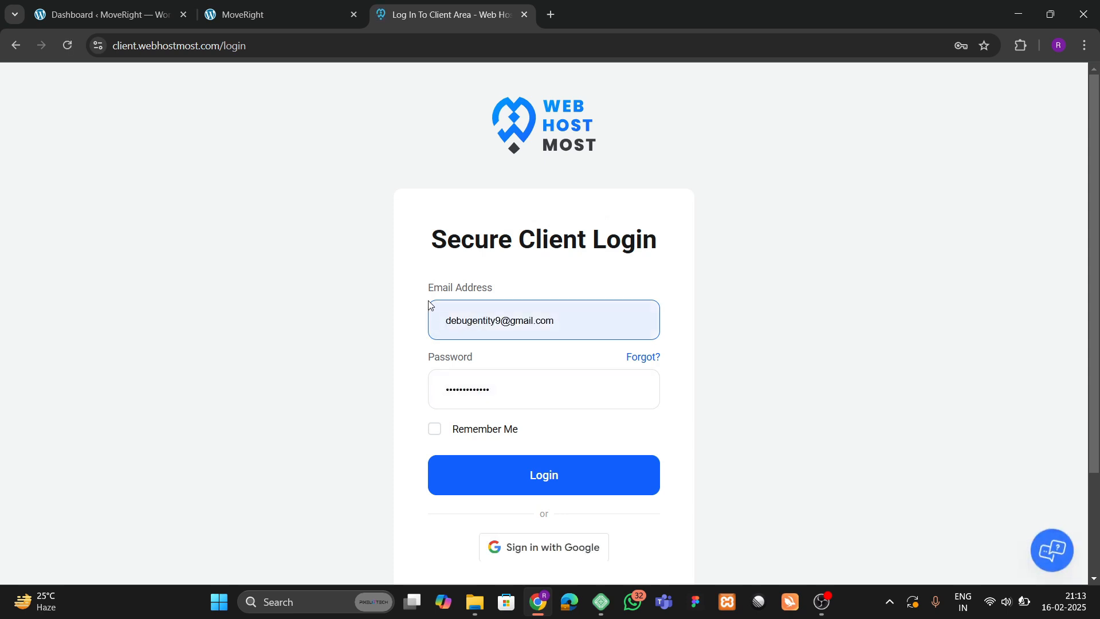
# Log in with Remember Me ticked and view the Holiday Pro hosting plan in the Client Area.
pyautogui.click(434, 429)
pyautogui.click(493, 482)
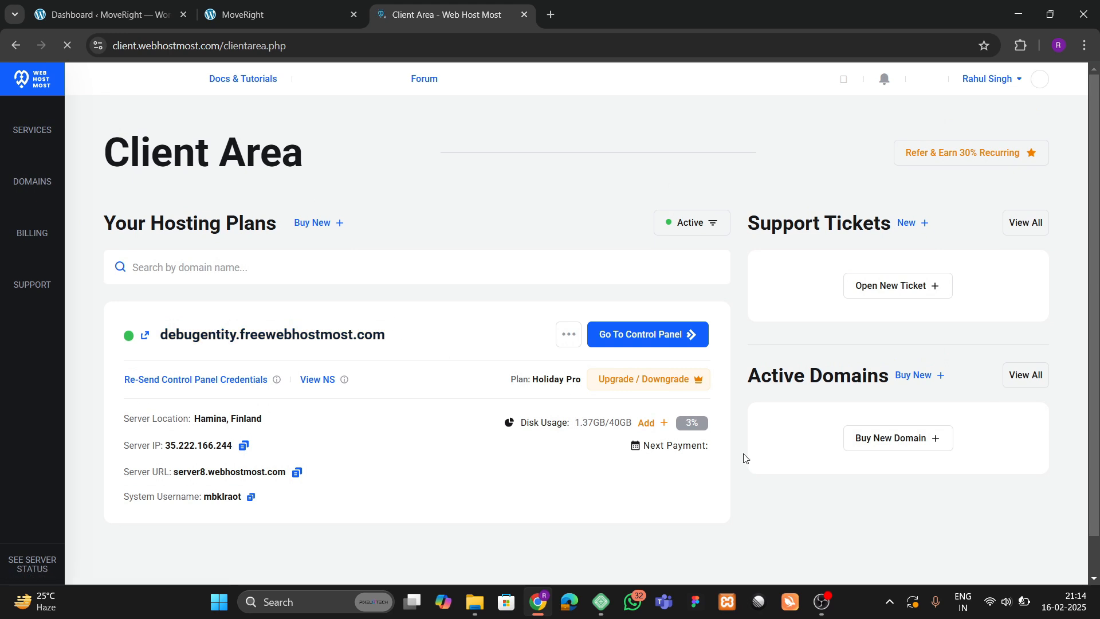
pyautogui.click(1020, 600)
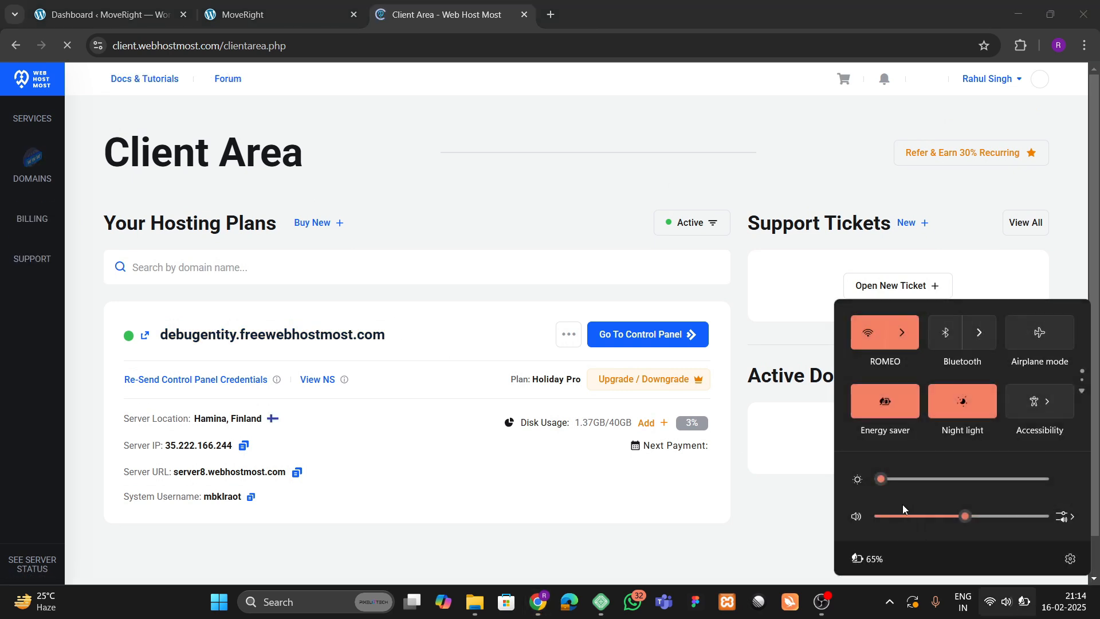
pyautogui.click(864, 612)
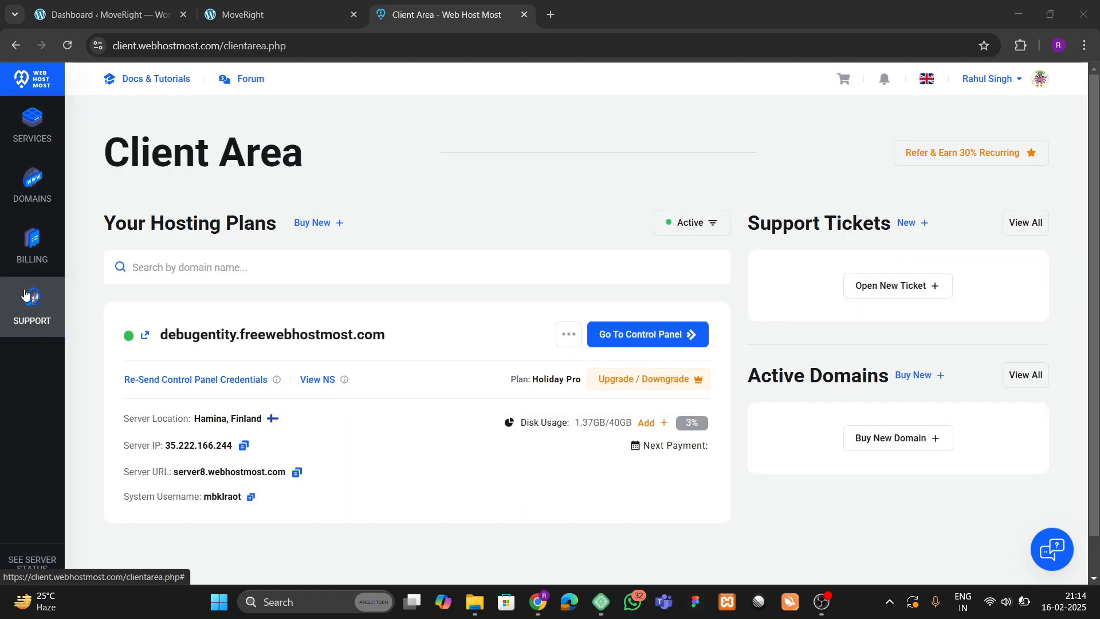
pyautogui.moveTo(32, 246)
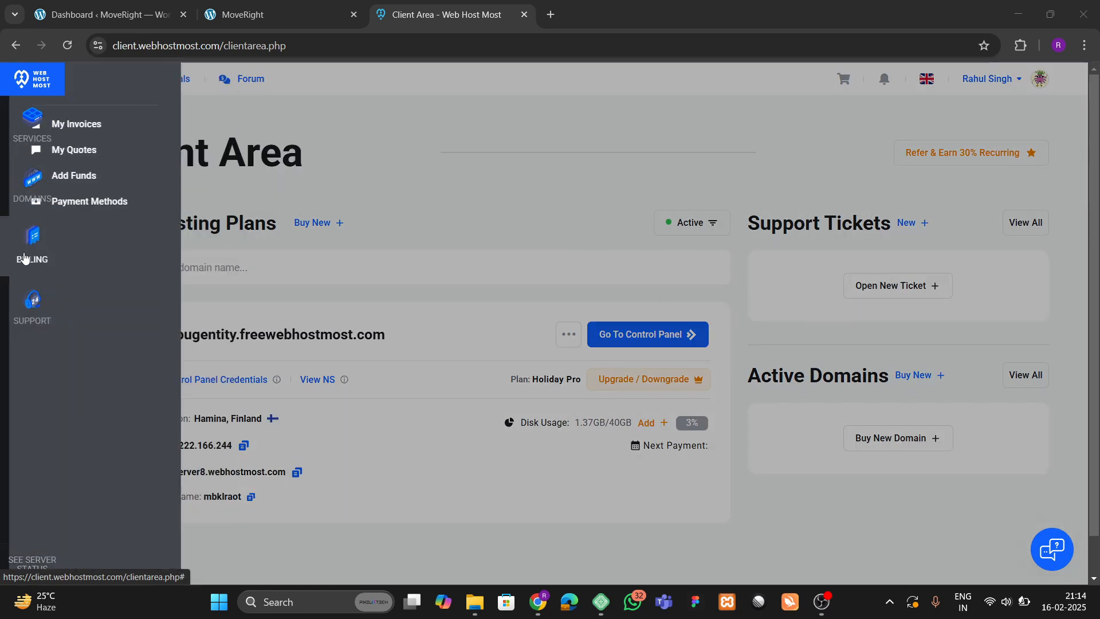
pyautogui.scroll(-1, 458, 333)
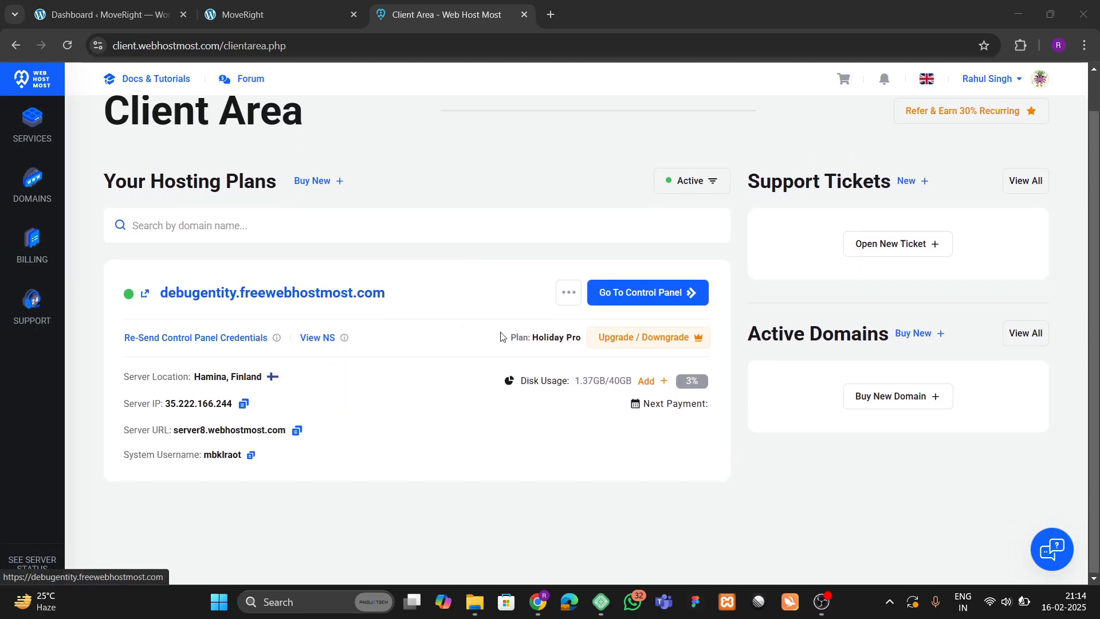
# Open the DirectAdmin control panel and expand the Domain Management sidebar section.
pyautogui.click(629, 296)
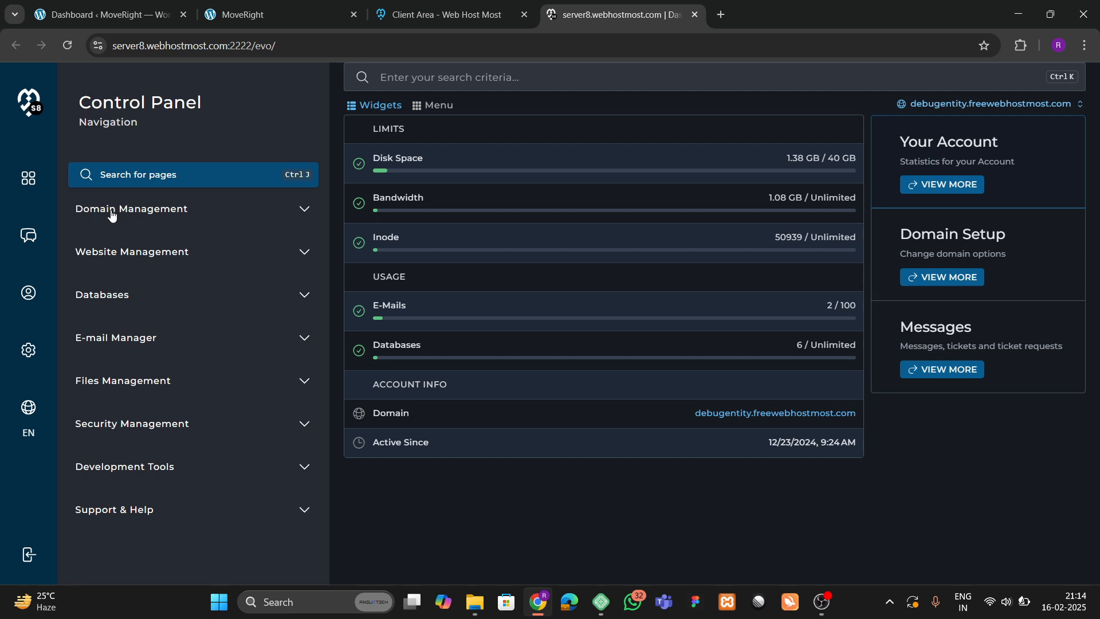
pyautogui.click(303, 210)
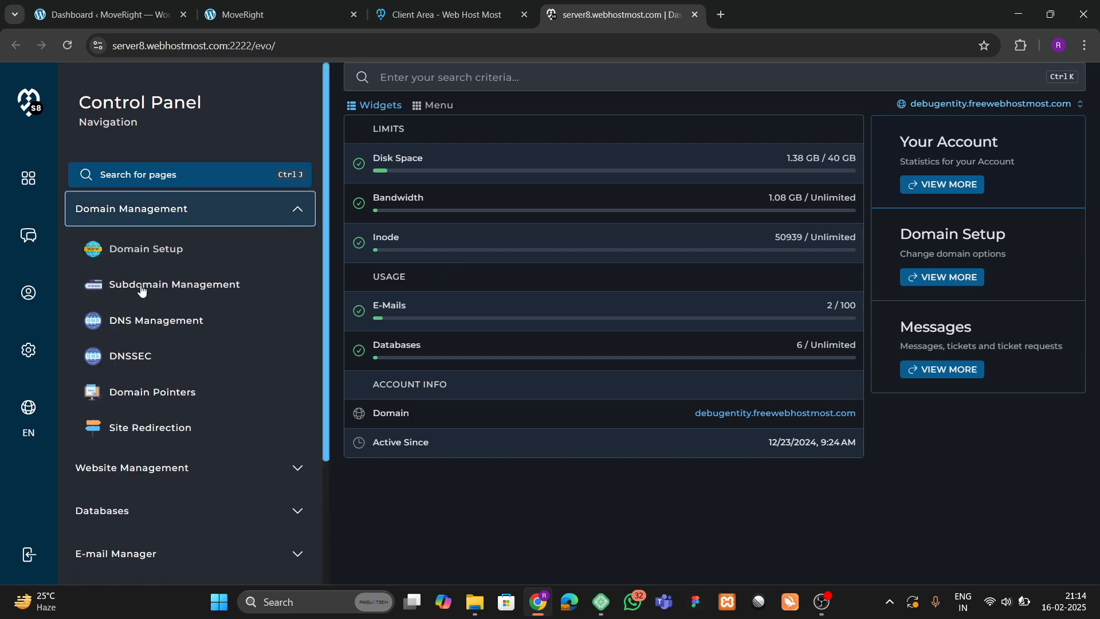
pyautogui.click(296, 213)
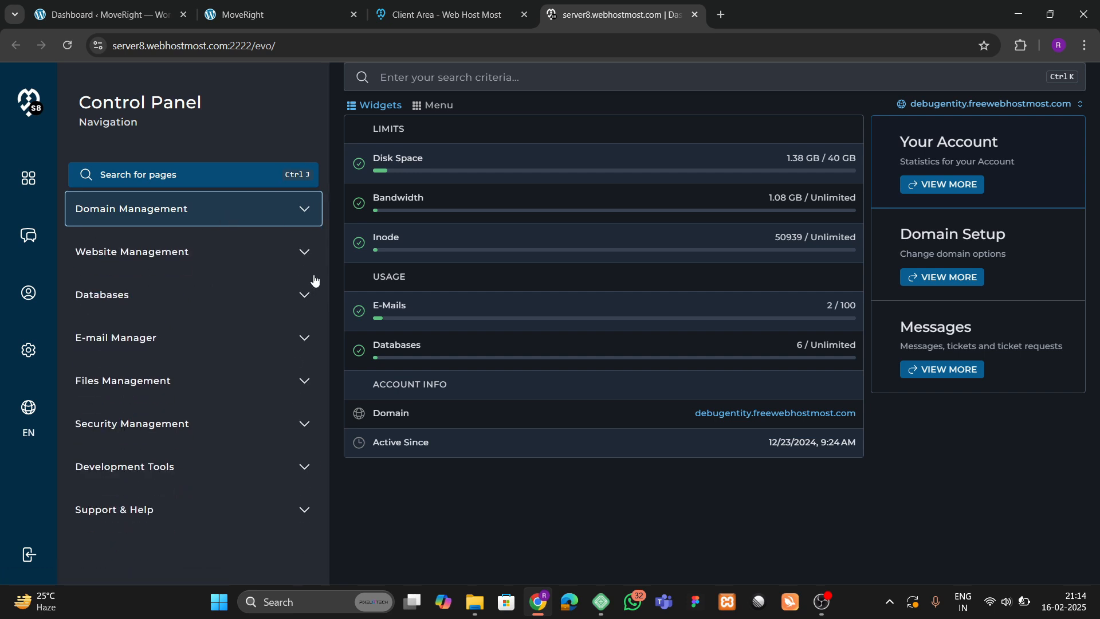
pyautogui.click(309, 259)
pyautogui.click(308, 257)
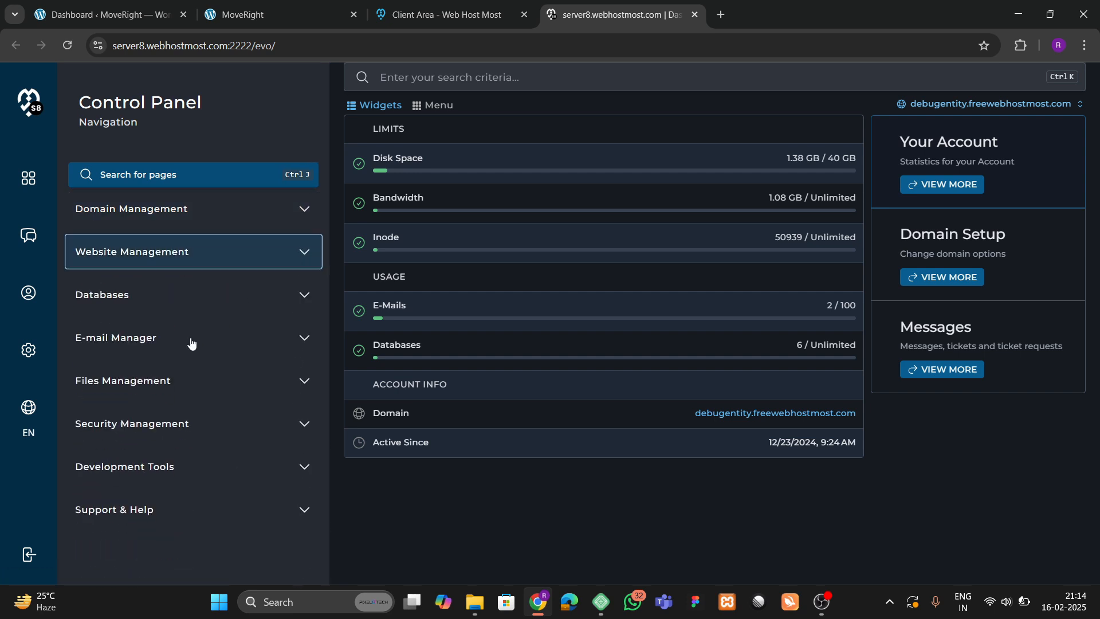
pyautogui.click(307, 298)
pyautogui.click(306, 297)
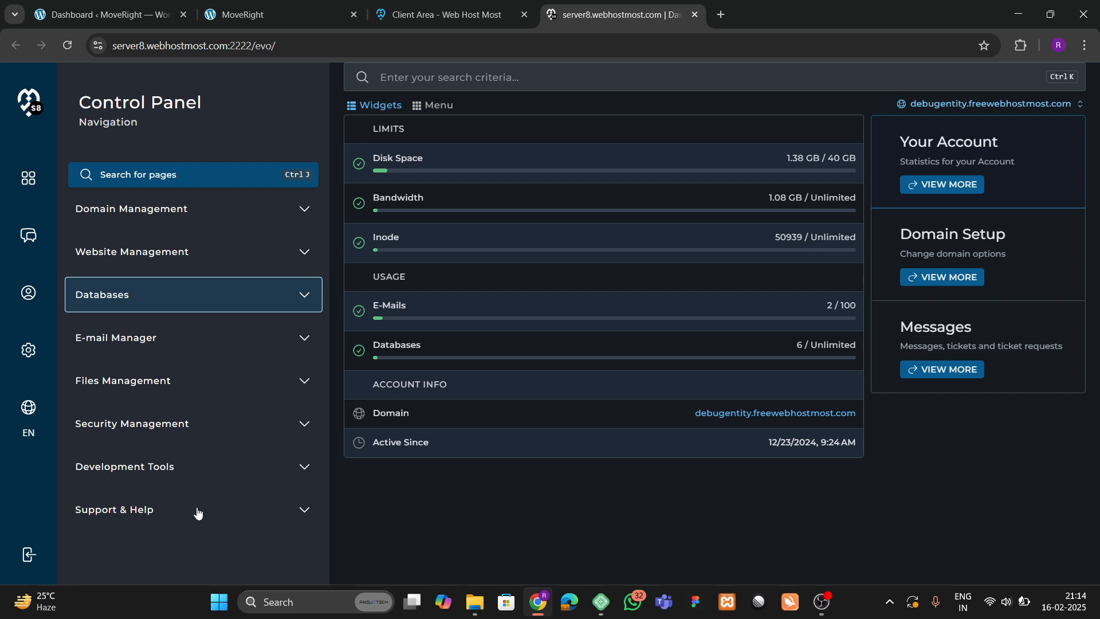
pyautogui.click(289, 216)
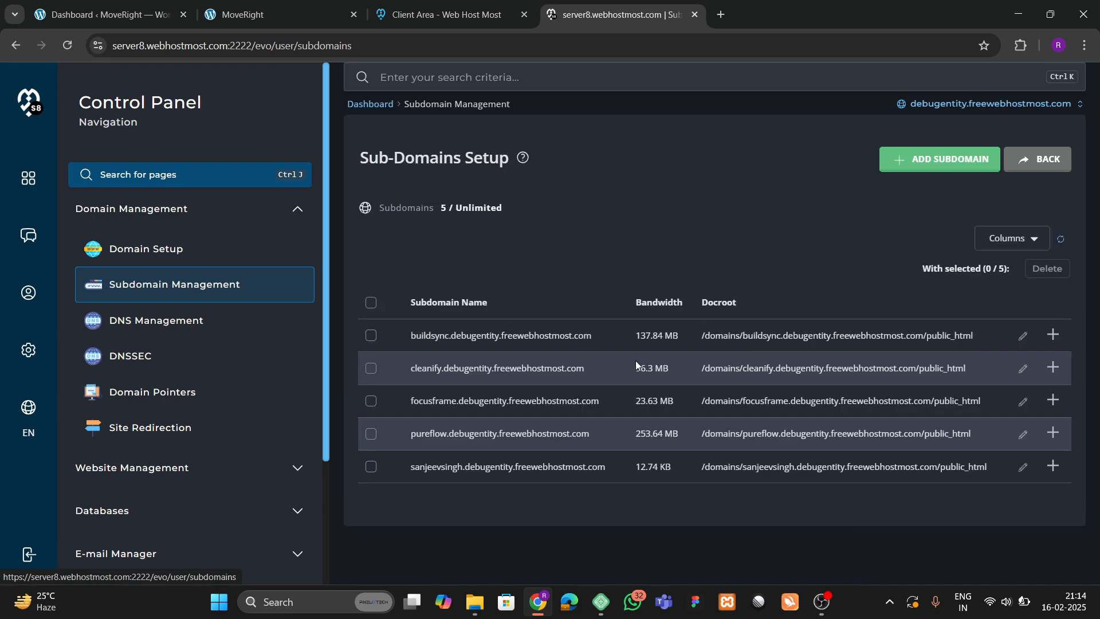
# Add a new subdomain named moveright.
pyautogui.click(921, 158)
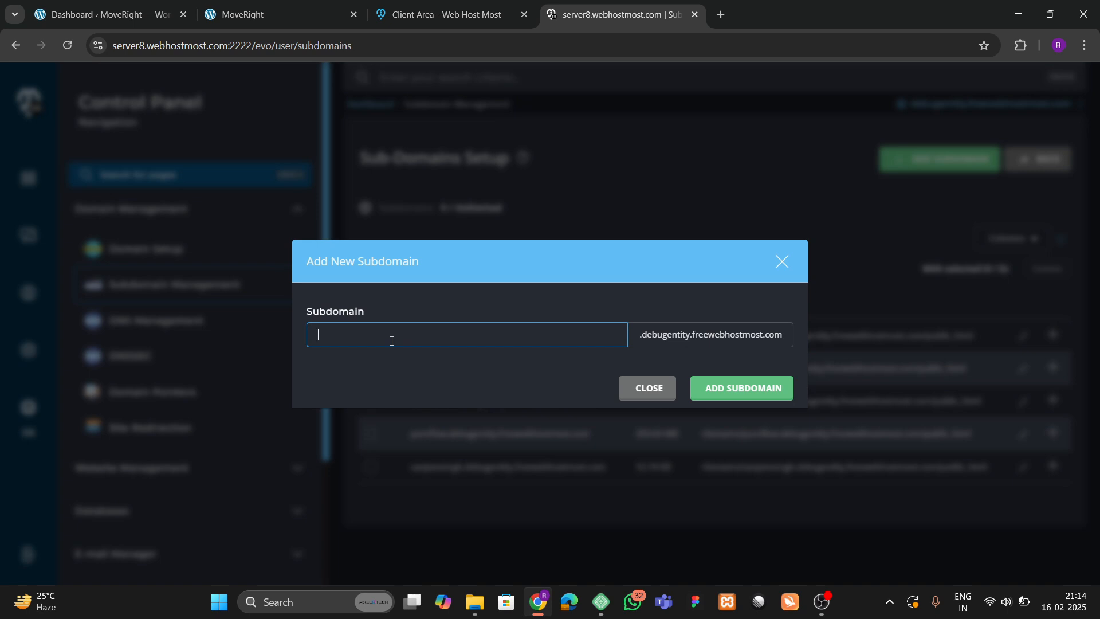
pyautogui.write('moveright')
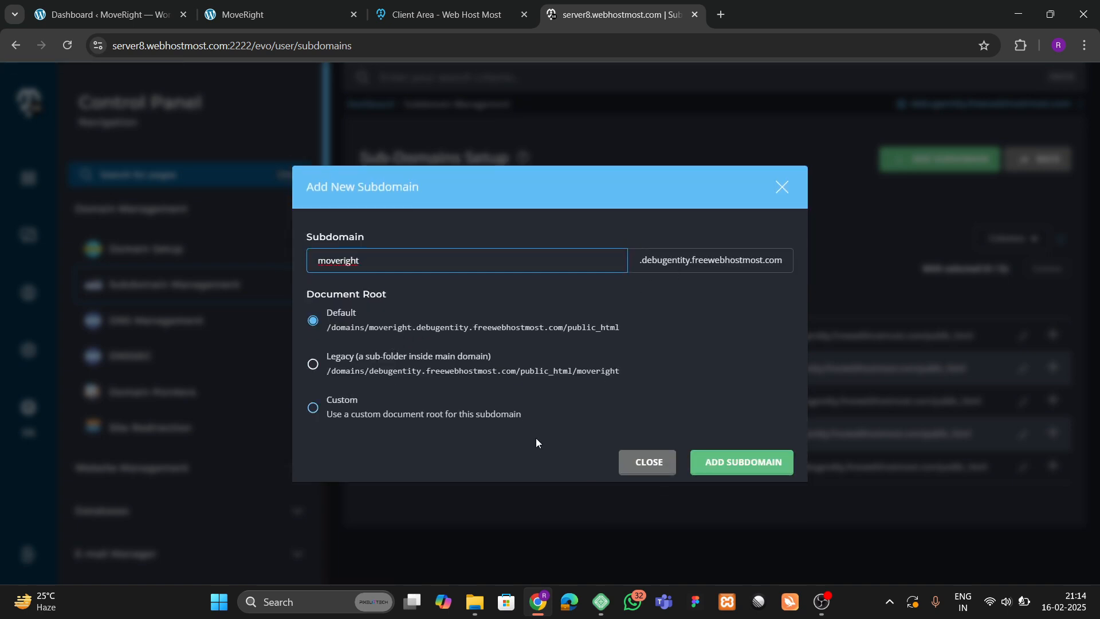
pyautogui.click(729, 463)
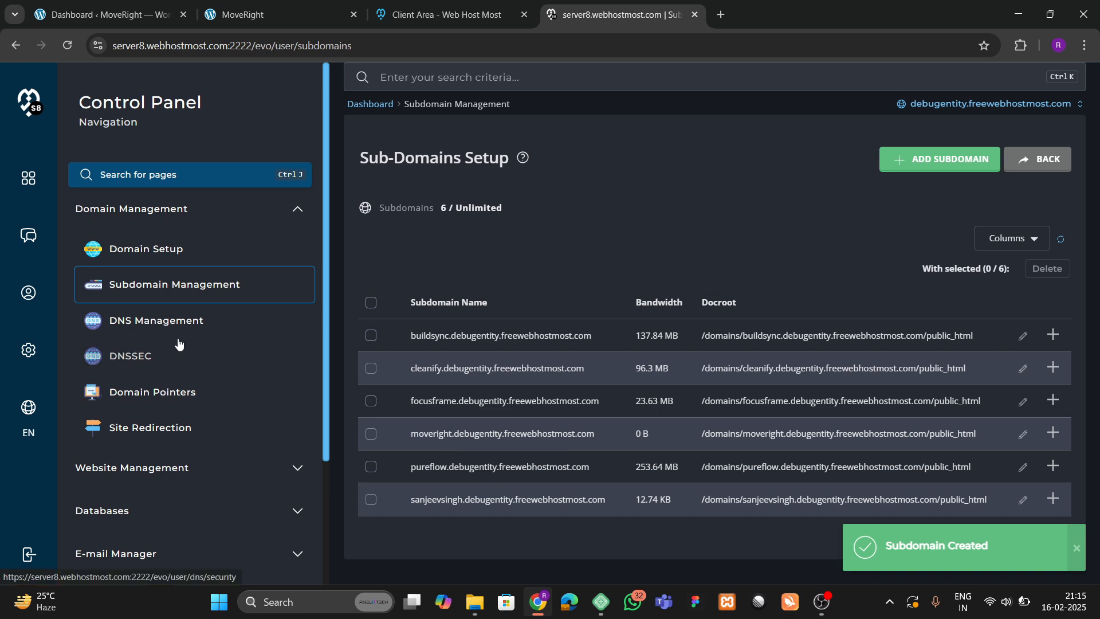
# Open the Advanced Installer Hub from Website Management in a new tab.
pyautogui.scroll(-3, 152, 331)
pyautogui.click(297, 308)
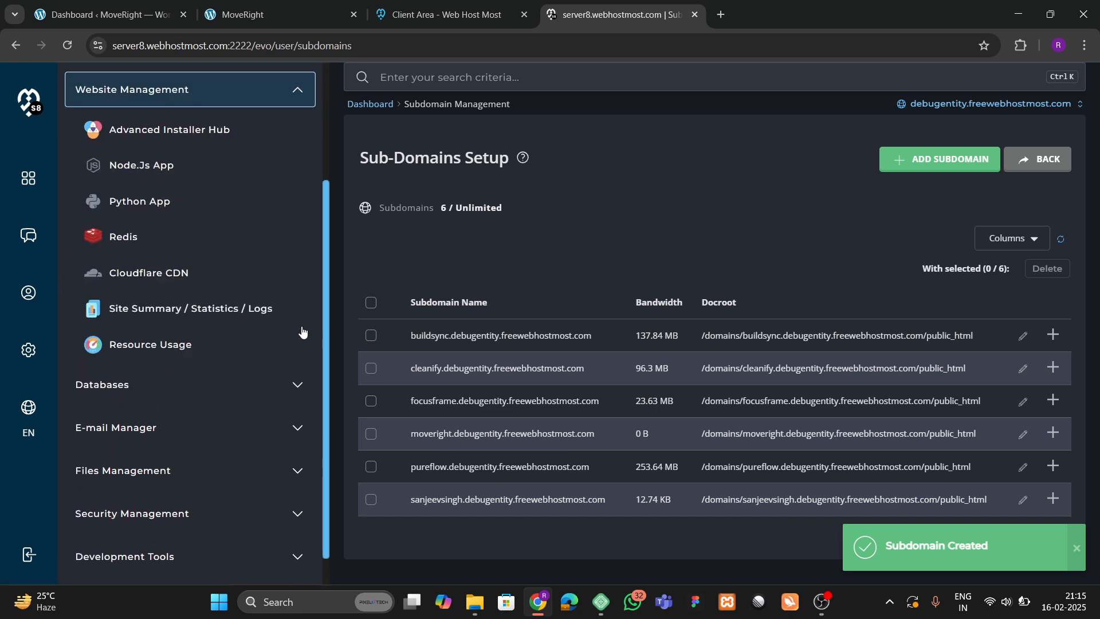
pyautogui.click(158, 137)
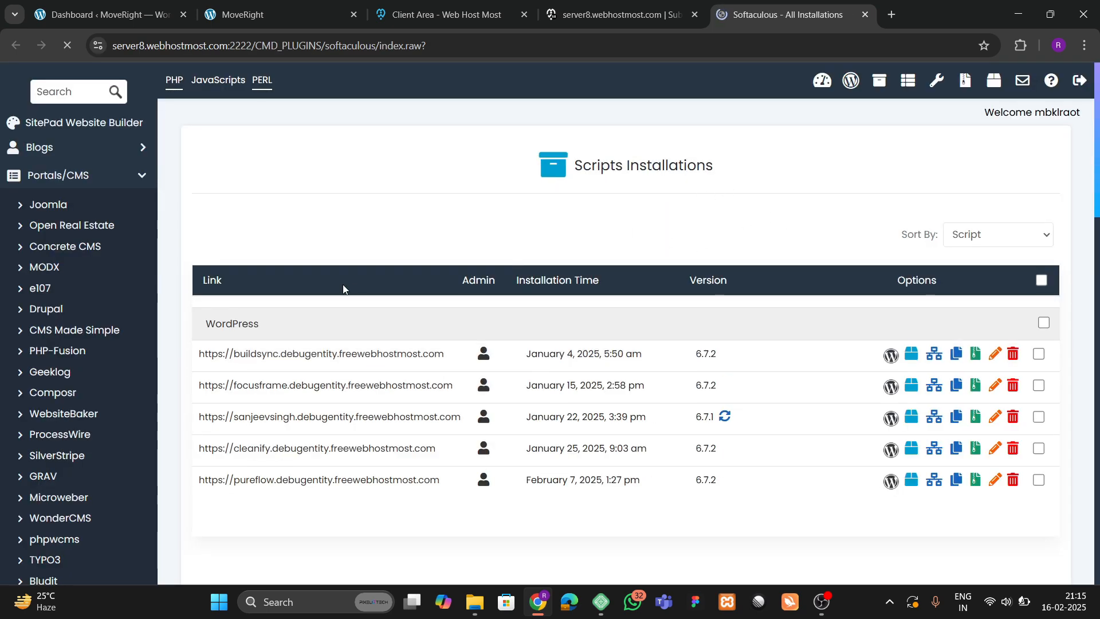
# Start a WordPress install on moveright.debugentity.freewebhostmost.com, keeping version 6.7.2.
pyautogui.click(851, 80)
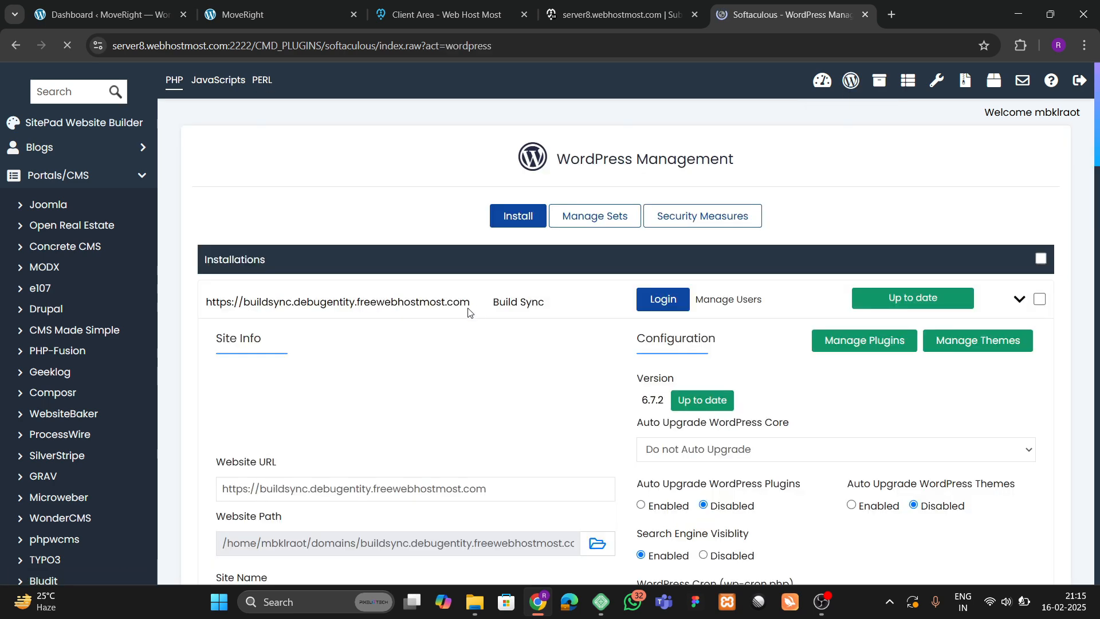
pyautogui.click(522, 220)
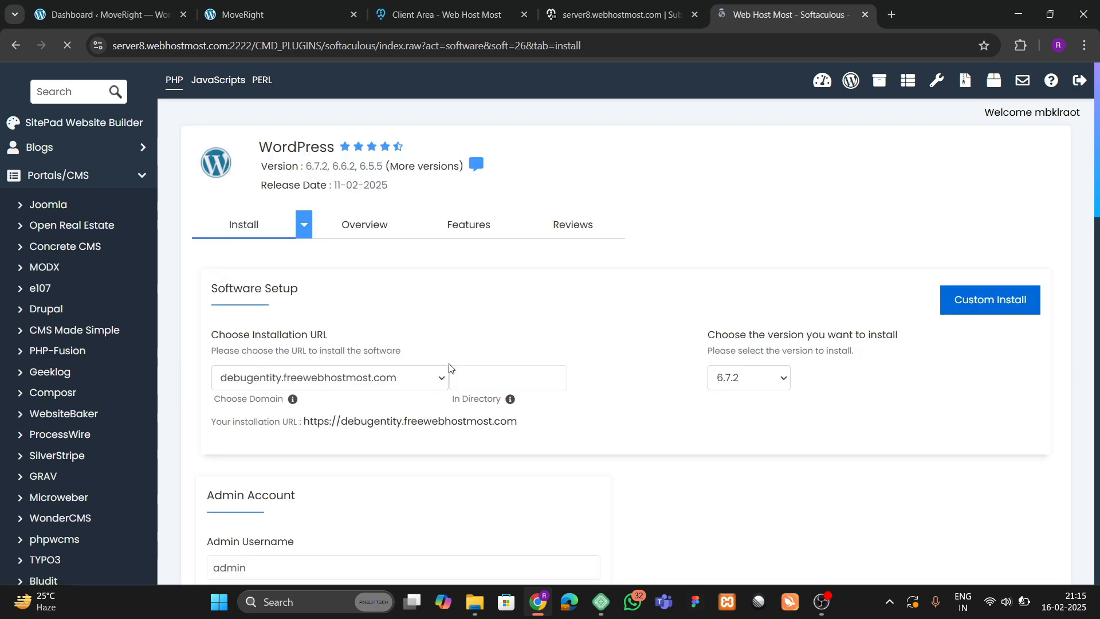
pyautogui.scroll(-2, 449, 369)
pyautogui.click(369, 241)
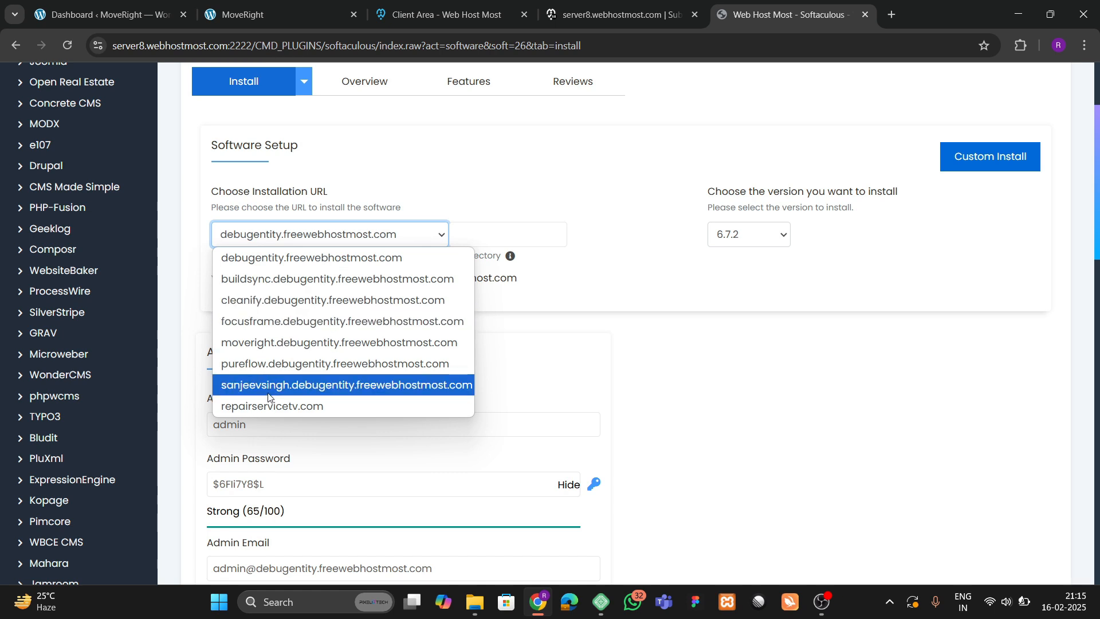
pyautogui.click(270, 346)
pyautogui.click(747, 235)
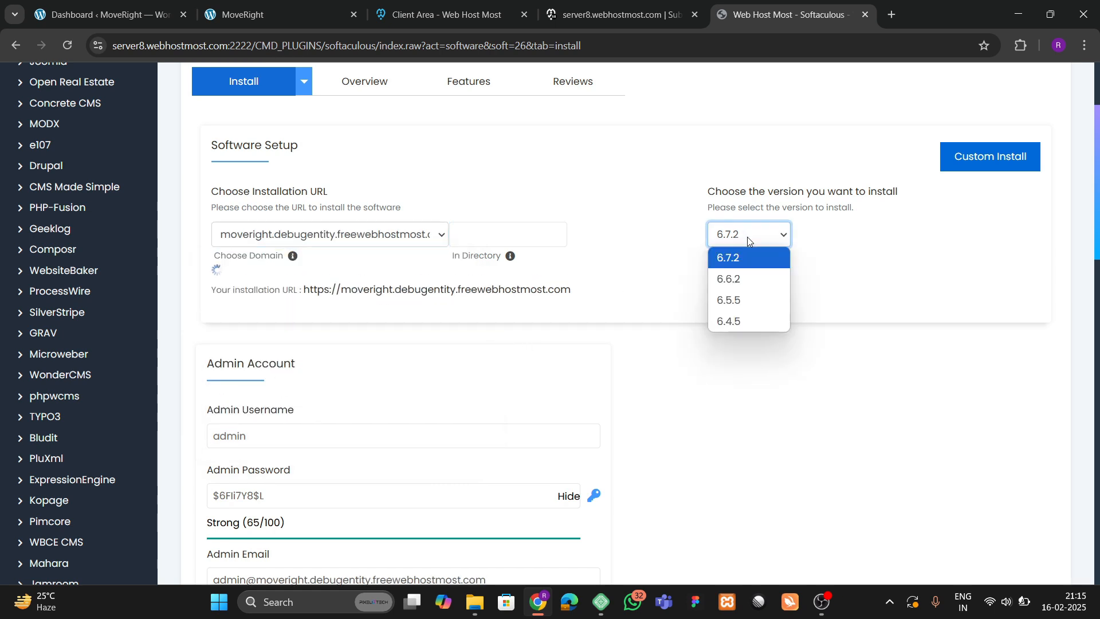
pyautogui.click(747, 236)
pyautogui.scroll(-4, 389, 326)
pyautogui.scroll(3, 388, 326)
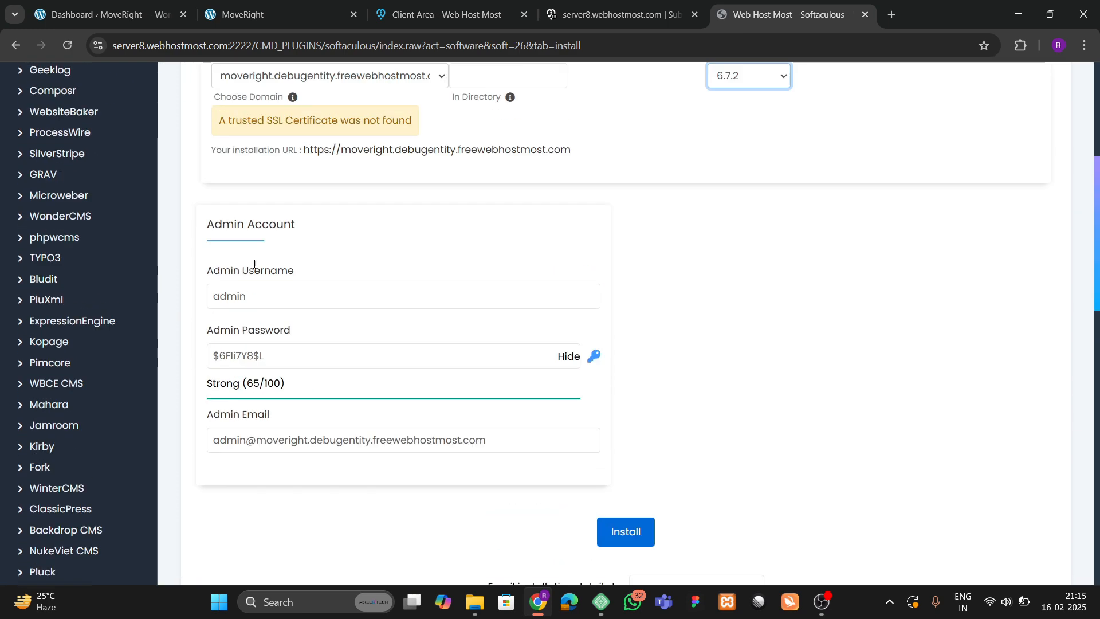
# Set the admin username to 'romeo', enter a new admin password, and run the install.
pyautogui.click(238, 321)
pyautogui.doubleClick(237, 321)
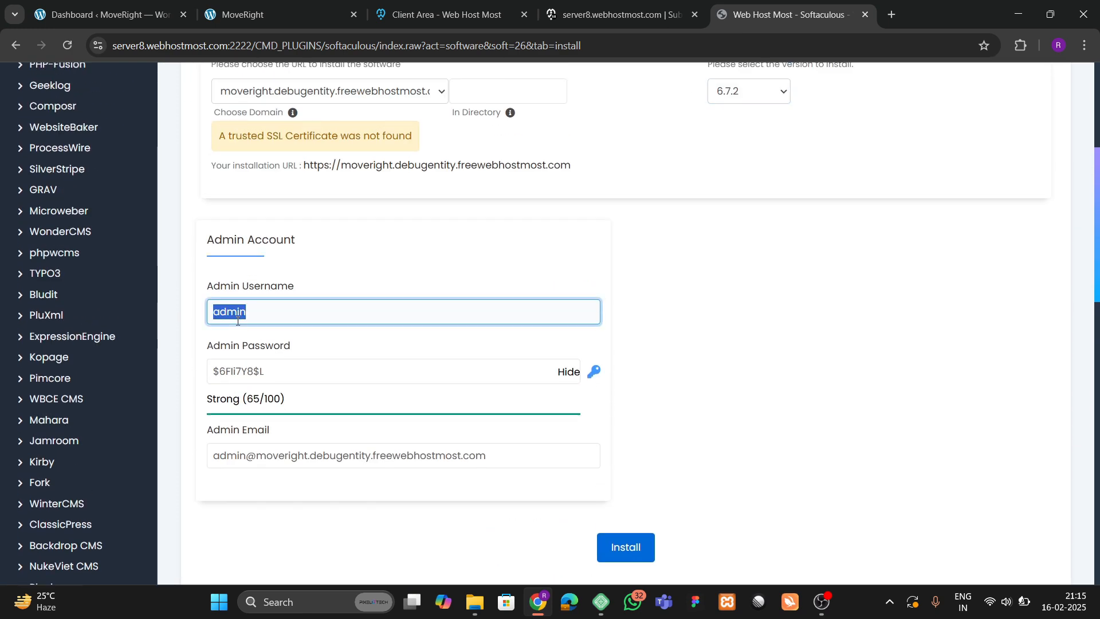
pyautogui.press('BackSpace')
pyautogui.write('romeo')
pyautogui.press('Tab')
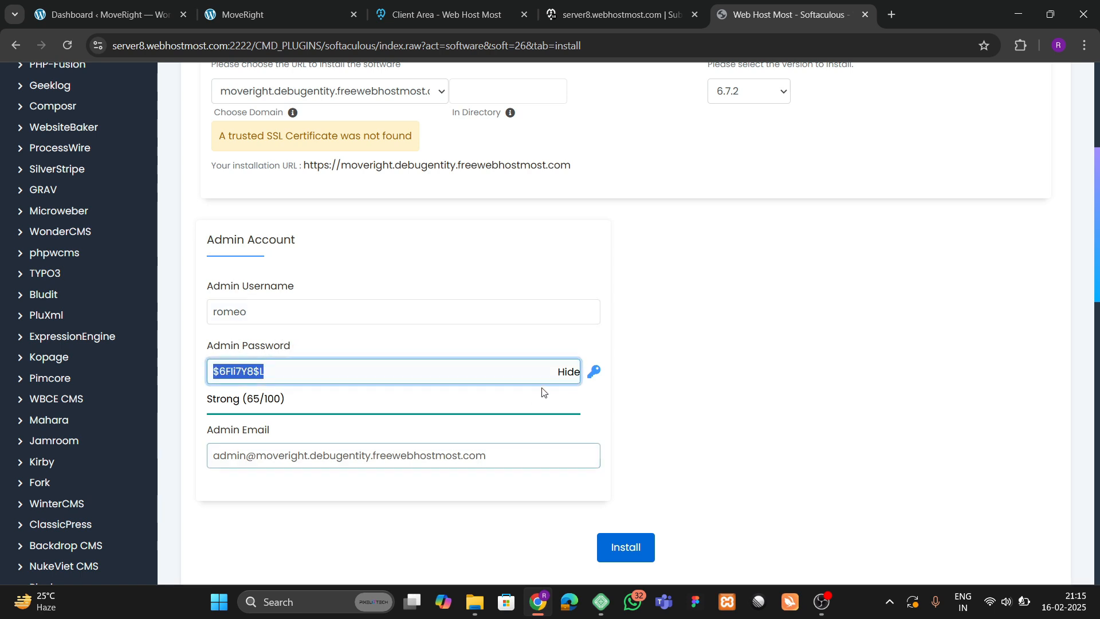
pyautogui.click(566, 371)
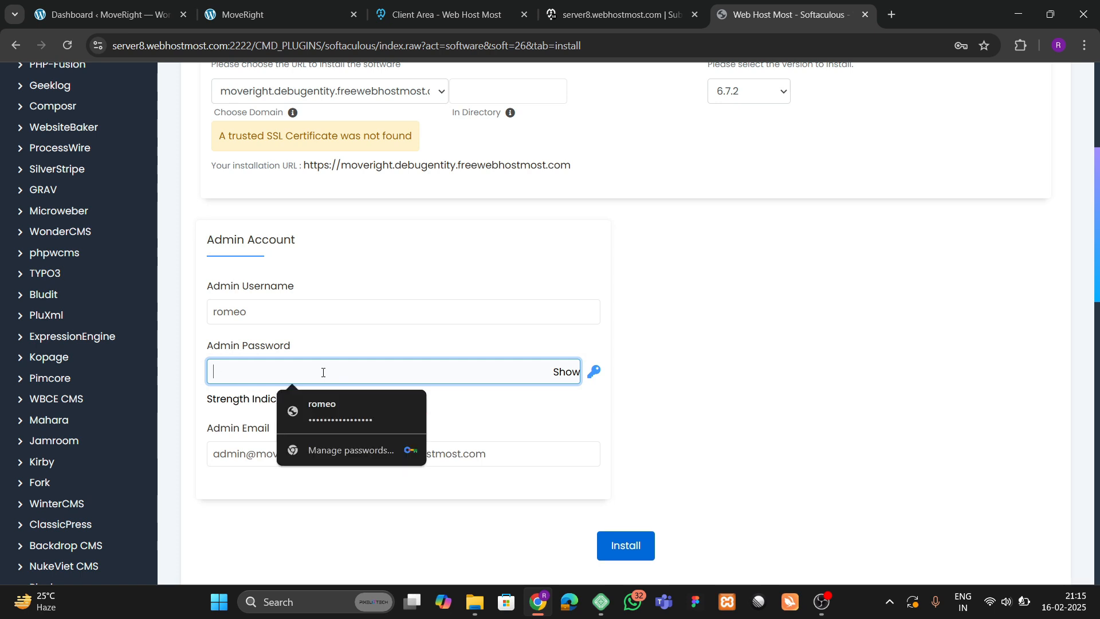
pyautogui.write('••••••••••••••')
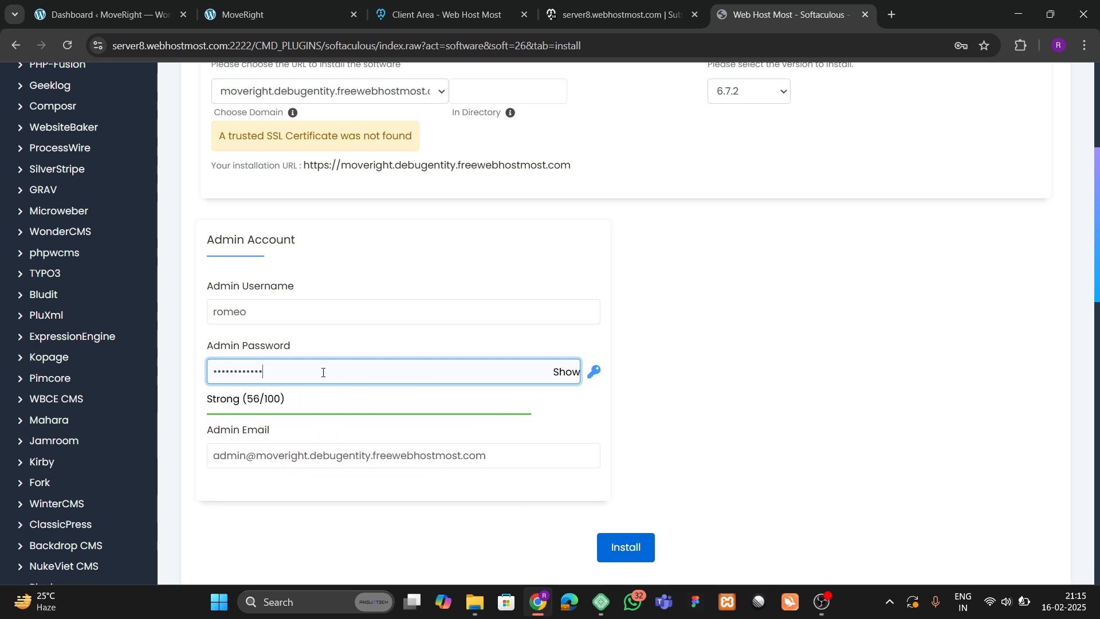
pyautogui.write('•••')
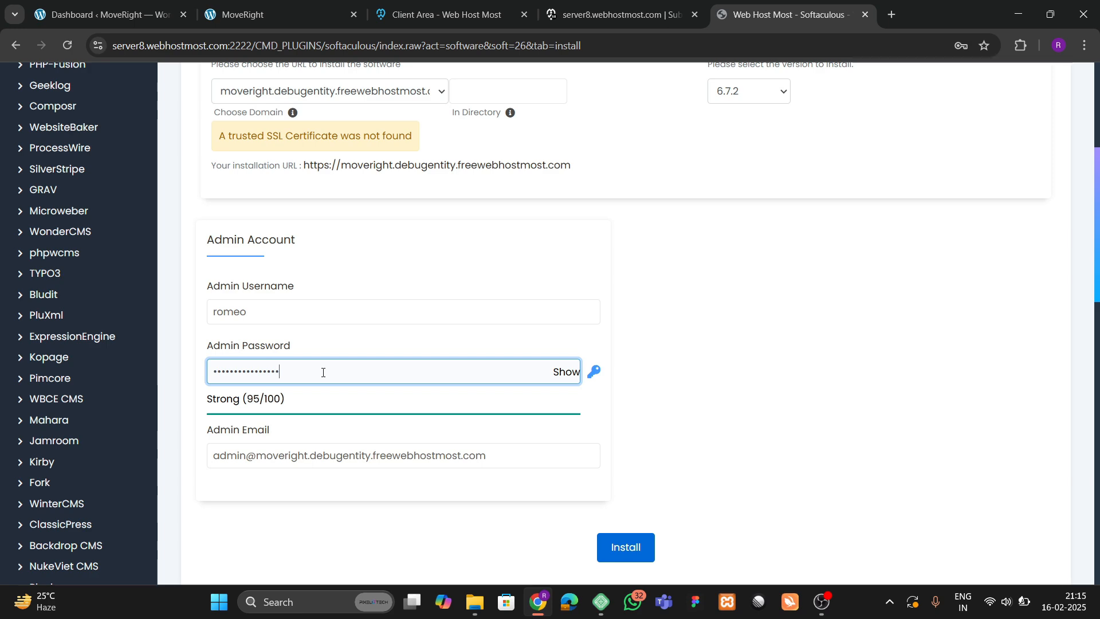
pyautogui.scroll(4, 405, 327)
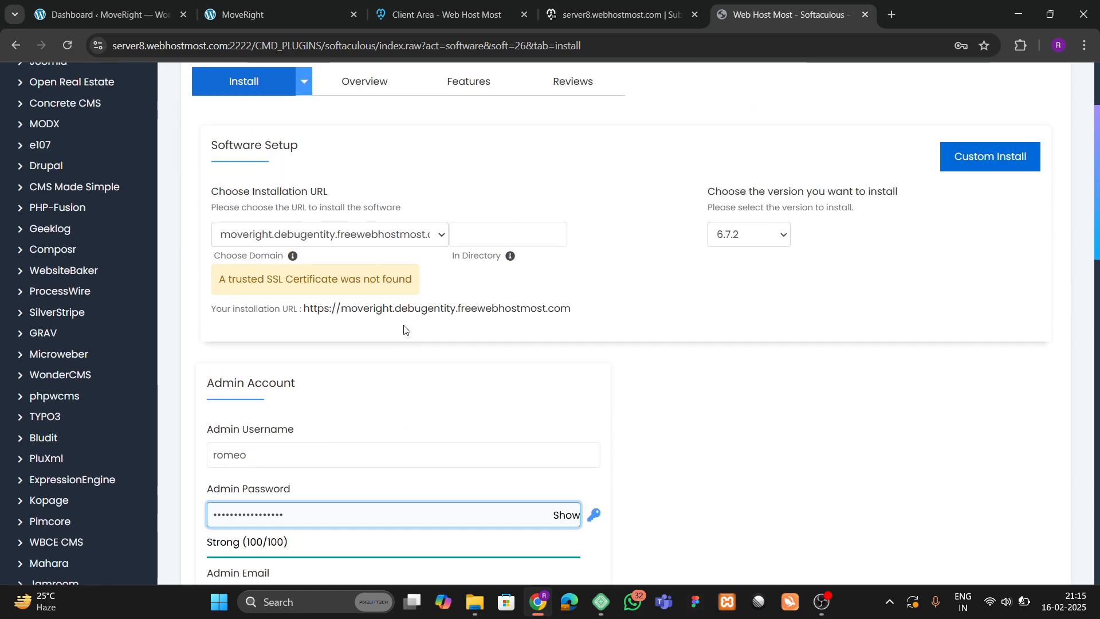
pyautogui.scroll(-4, 437, 376)
pyautogui.click(641, 552)
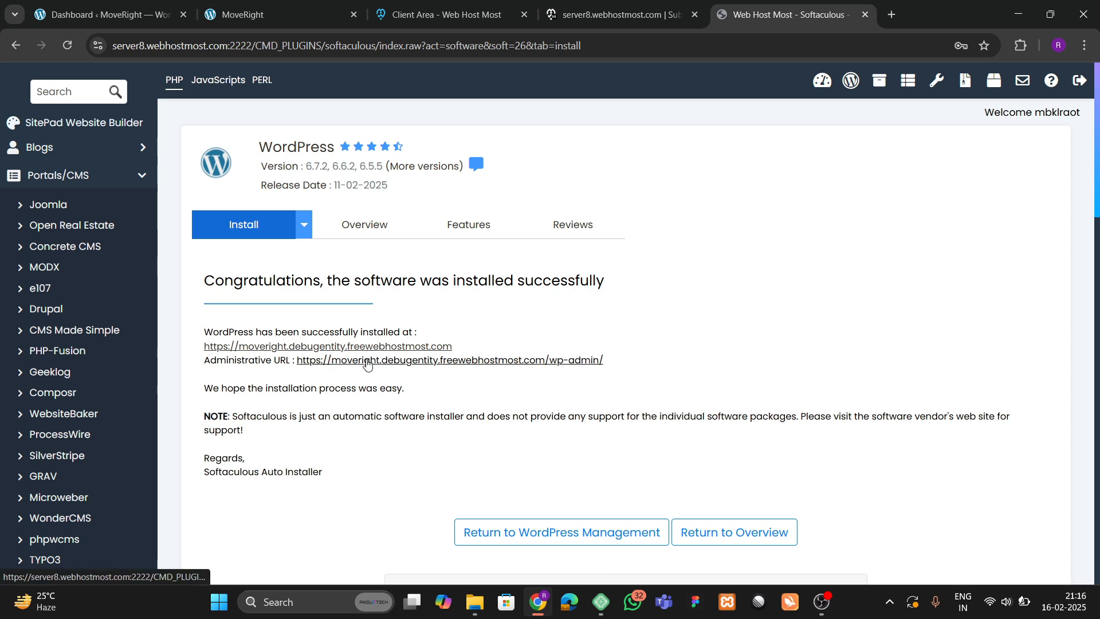
# Open the new site's Administrative URL in a new tab and switch to it.
pyautogui.rightClick(408, 365)
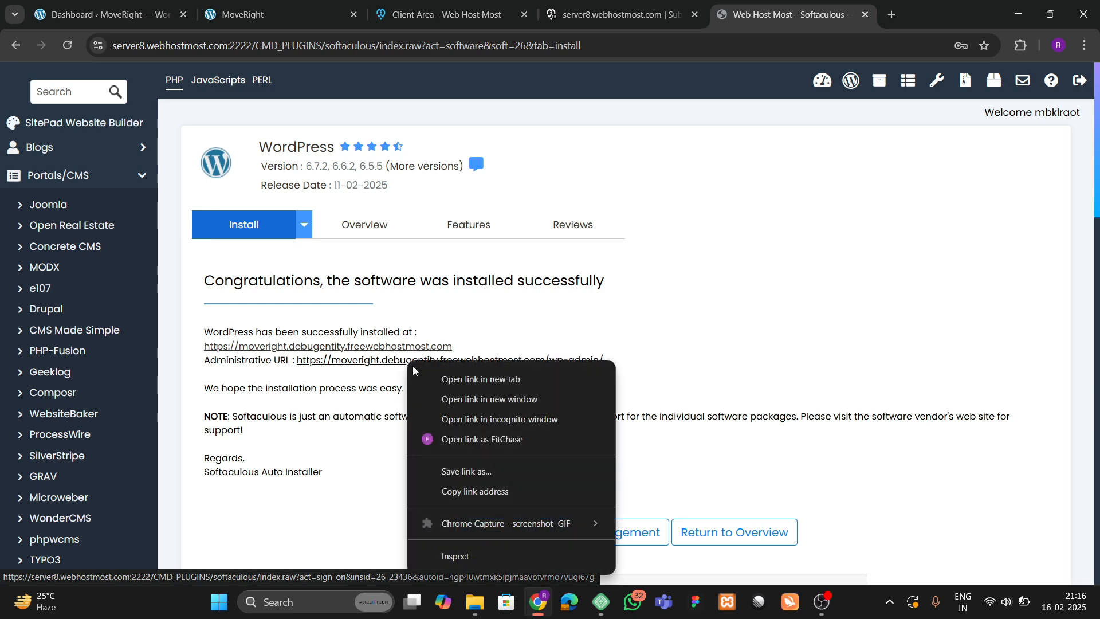
pyautogui.click(438, 378)
pyautogui.click(885, 4)
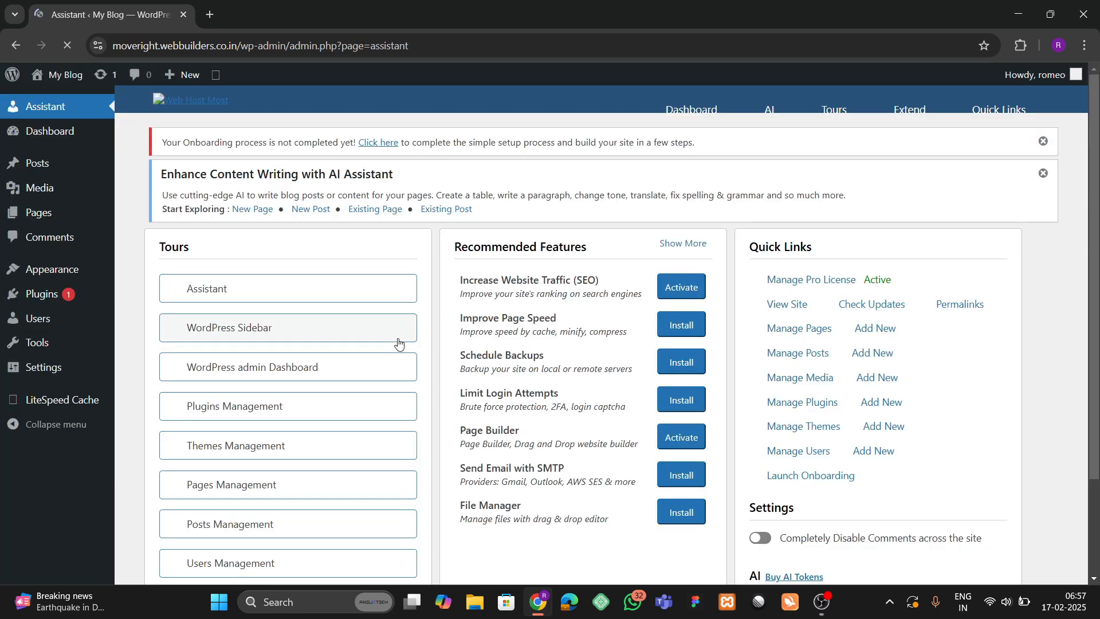
# Review the Installed Plugins list, confirming Elementor and Elementor Pro are present.
pyautogui.moveTo(113, 383)
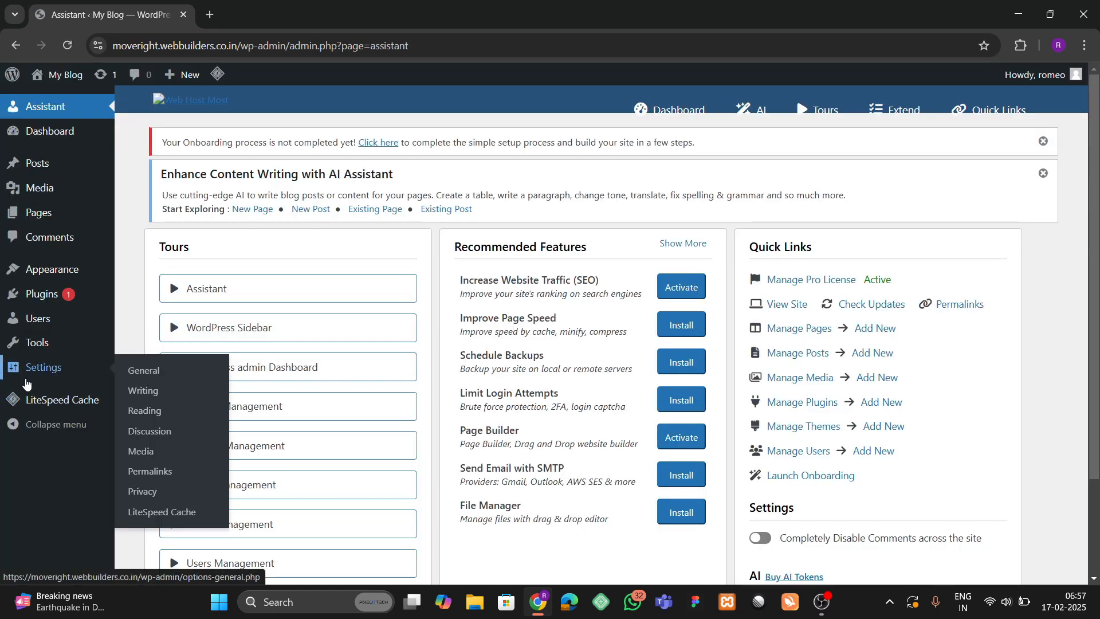
pyautogui.moveTo(39, 297)
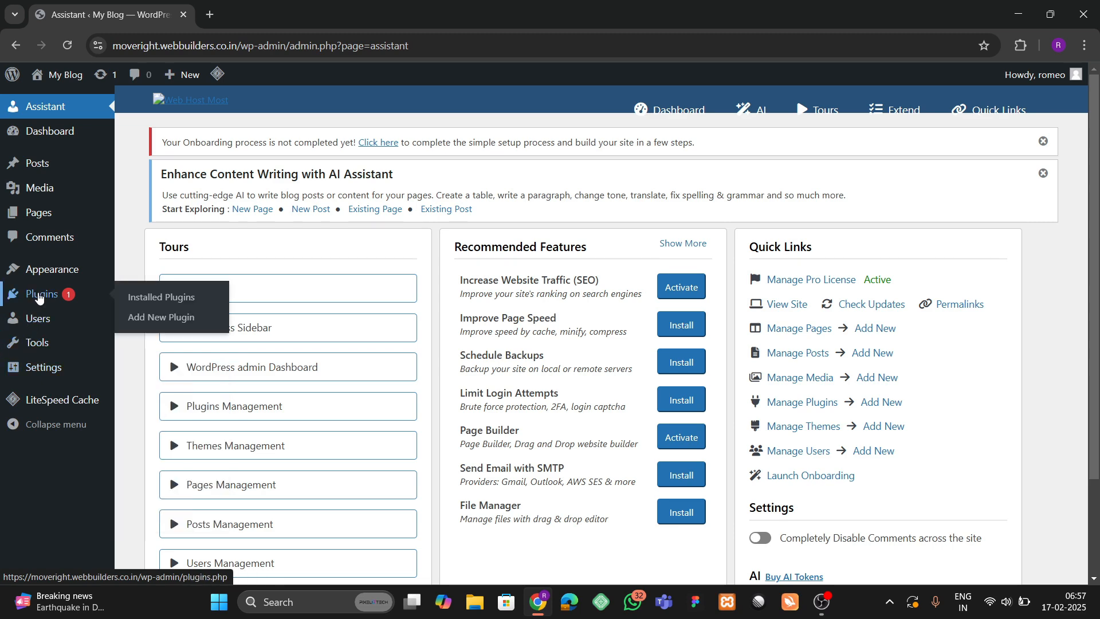
pyautogui.click(158, 297)
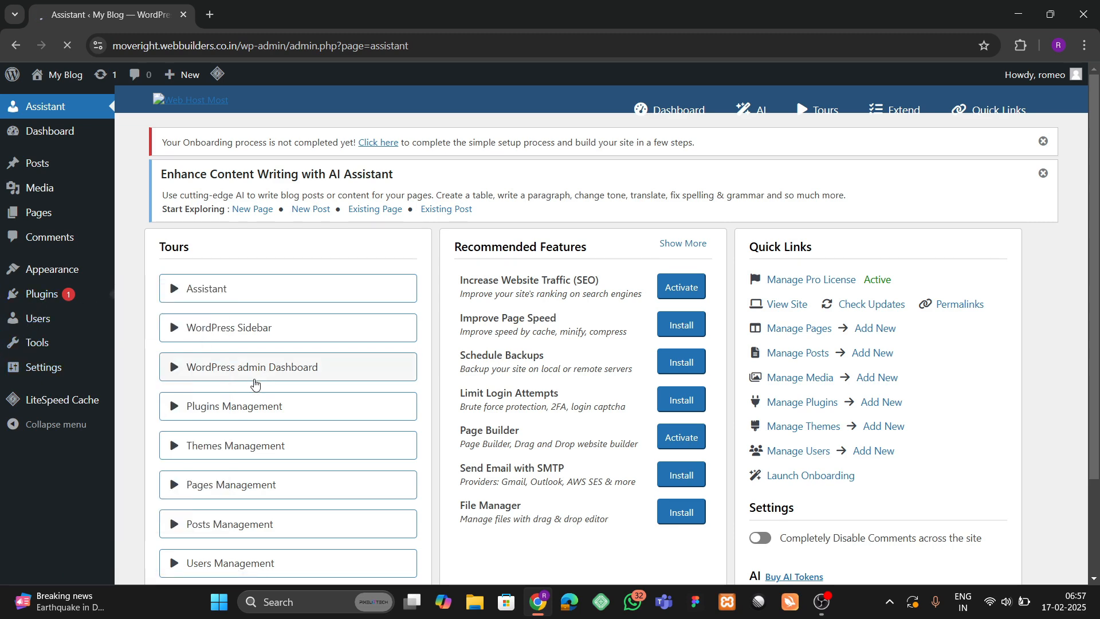
pyautogui.scroll(-3, 298, 349)
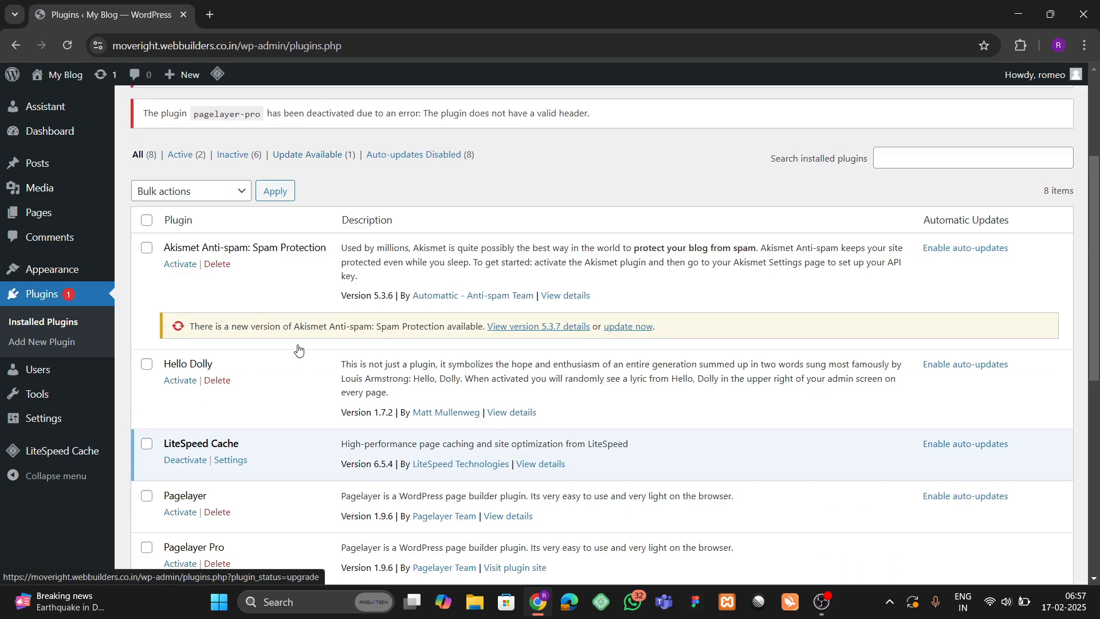
pyautogui.scroll(-5, 296, 367)
pyautogui.scroll(3, 253, 367)
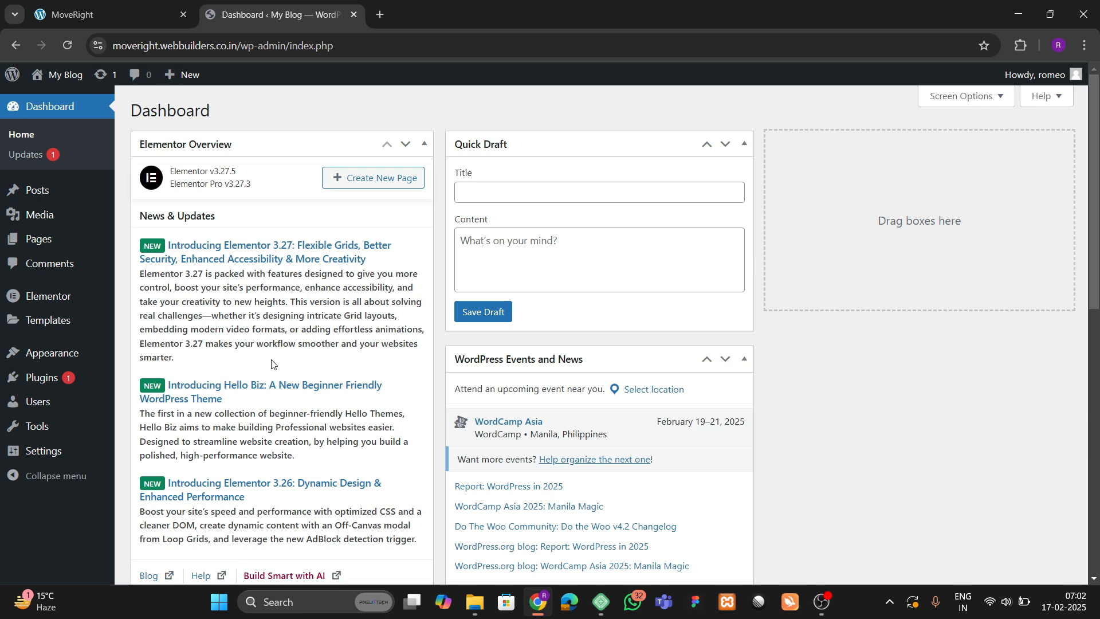
# Look over the installed themes, then go to the Pages list.
pyautogui.moveTo(73, 357)
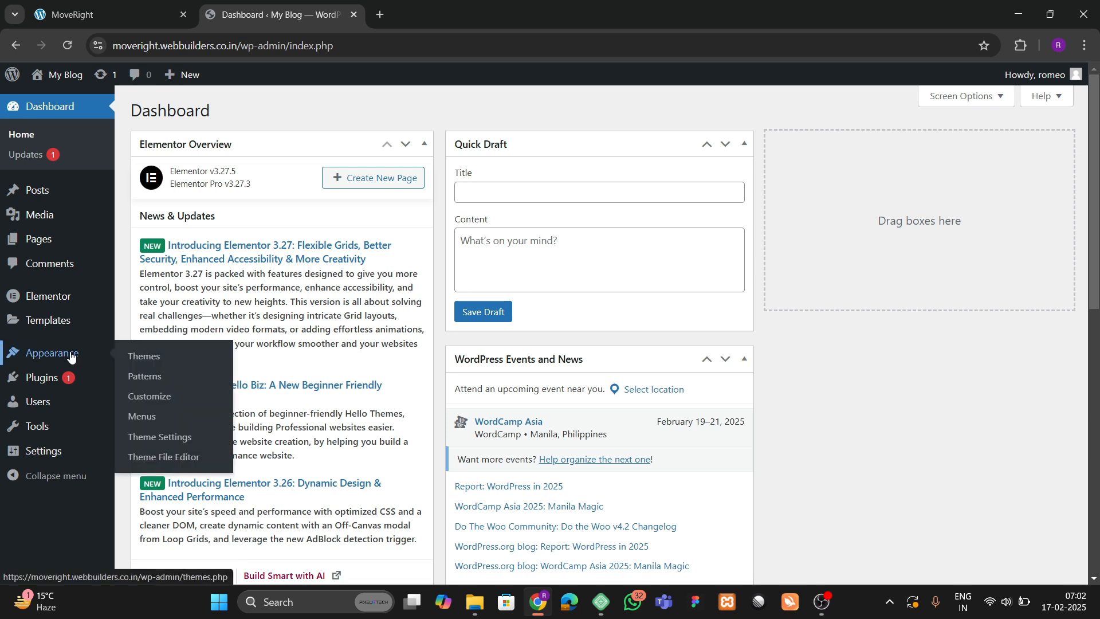
pyautogui.click(143, 358)
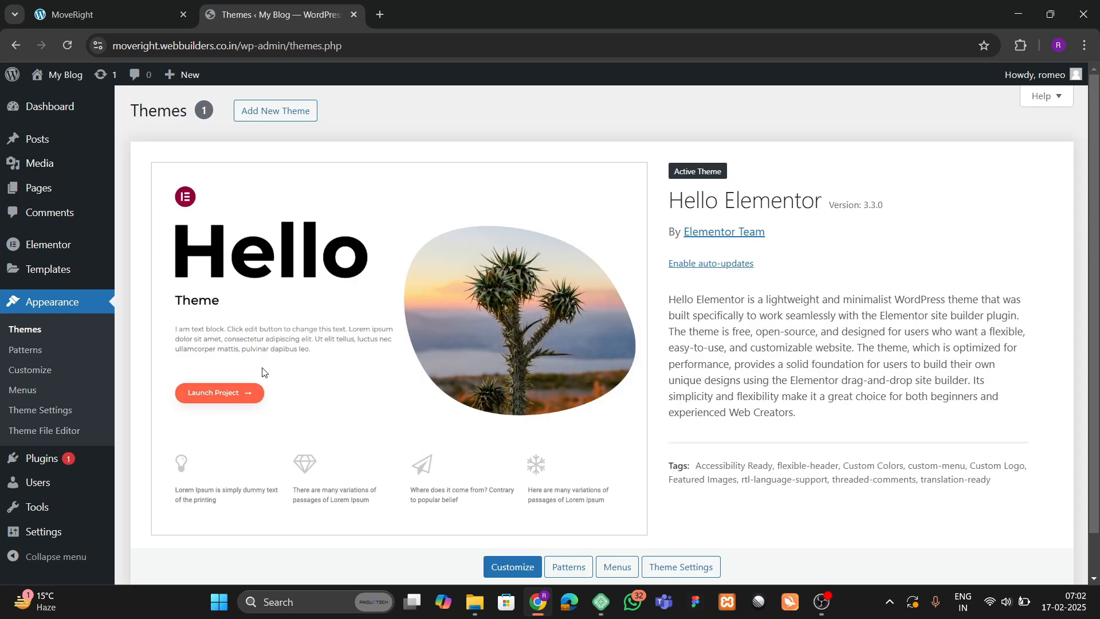
pyautogui.moveTo(34, 462)
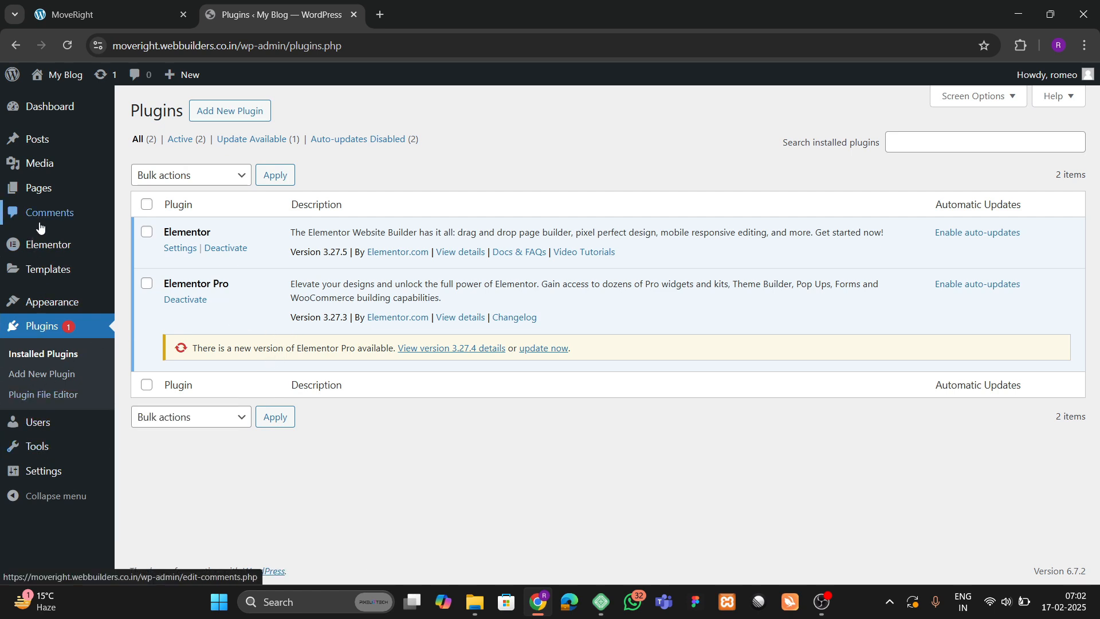
pyautogui.click(142, 209)
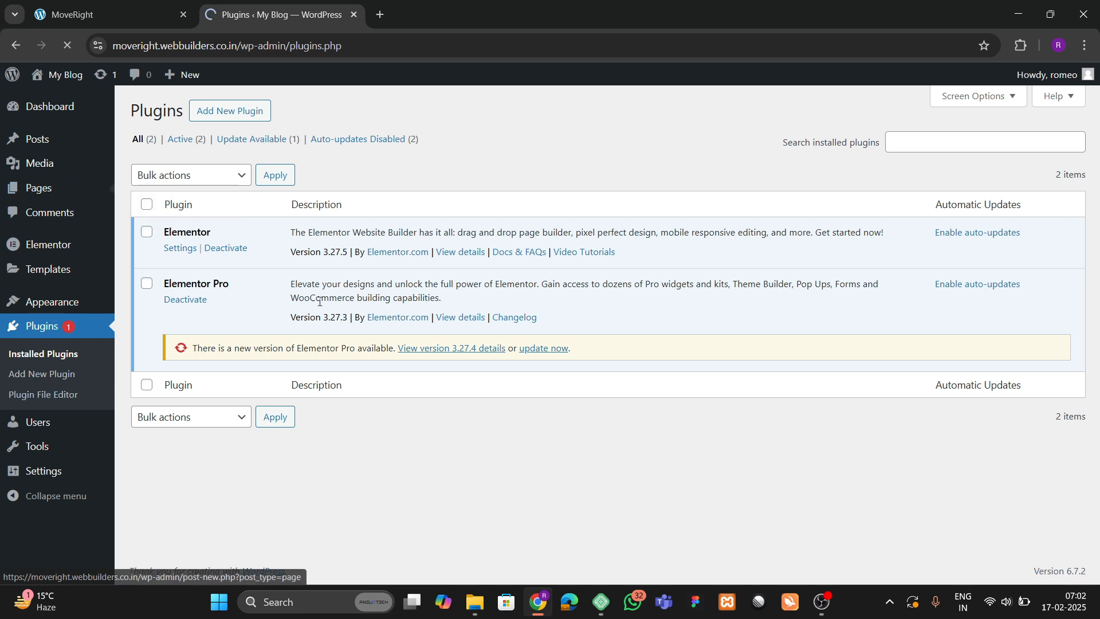
# Select all pages and move Privacy Policy and Sample Page to the Trash via Bulk actions.
pyautogui.click(149, 203)
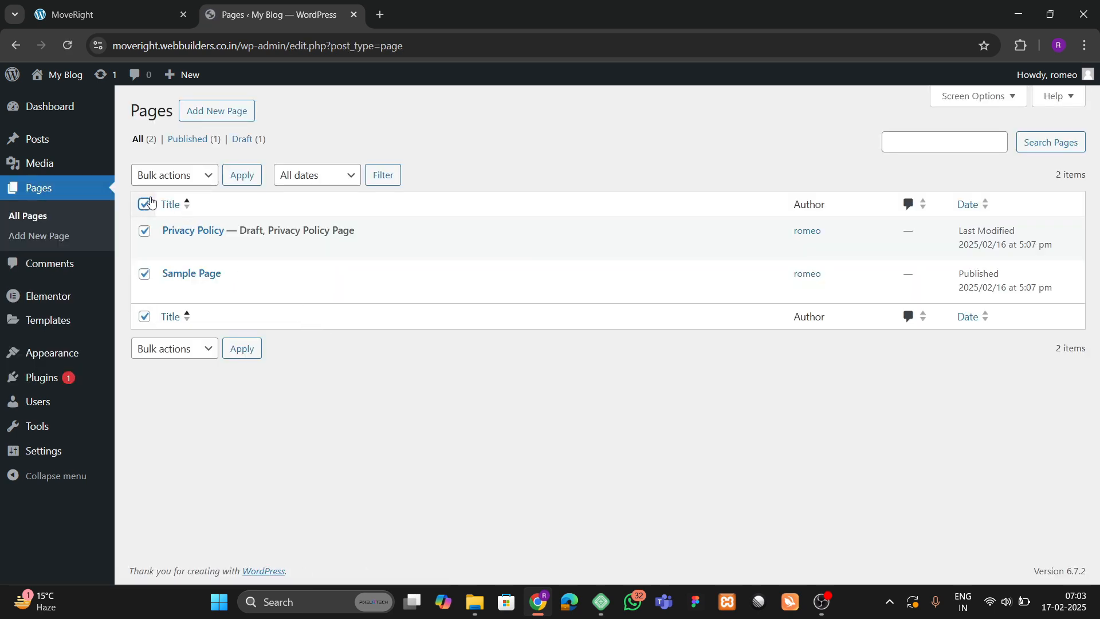
pyautogui.click(172, 175)
pyautogui.click(167, 233)
pyautogui.click(241, 175)
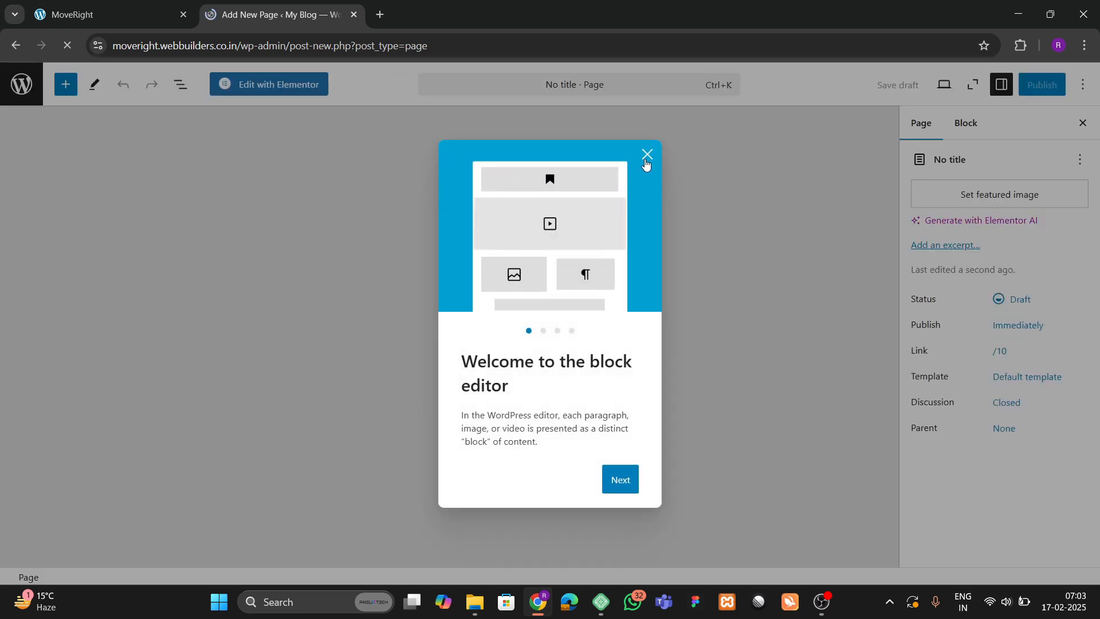
# Title the new page 'Home' and set its template to Elementor Full Width.
pyautogui.click(647, 156)
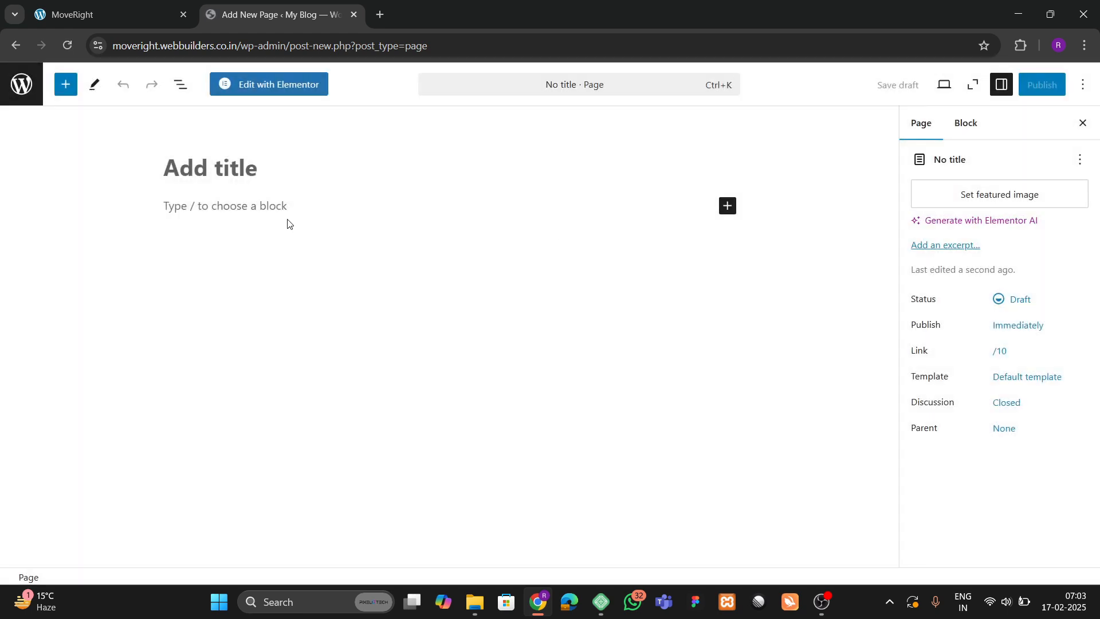
pyautogui.click(201, 178)
pyautogui.write('Home')
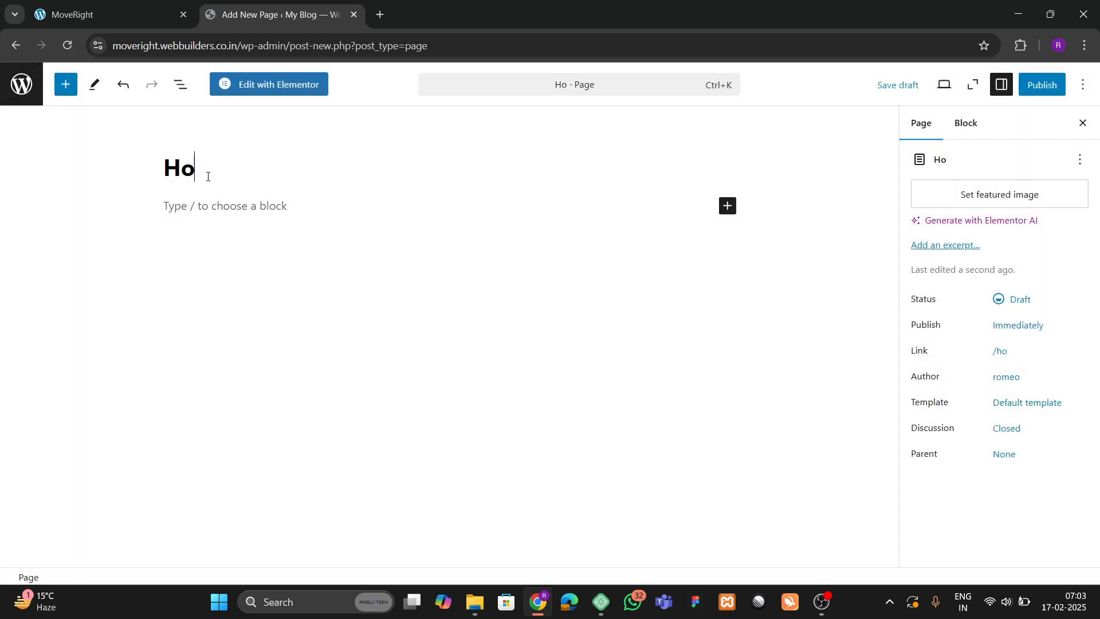
pyautogui.click(985, 403)
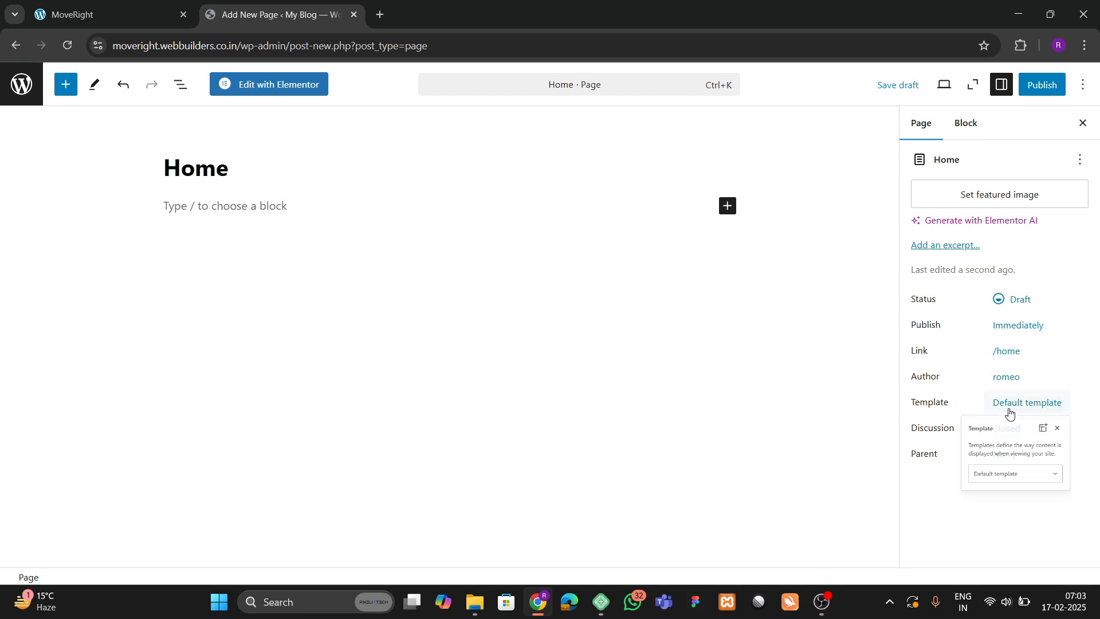
pyautogui.click(969, 513)
pyautogui.click(960, 474)
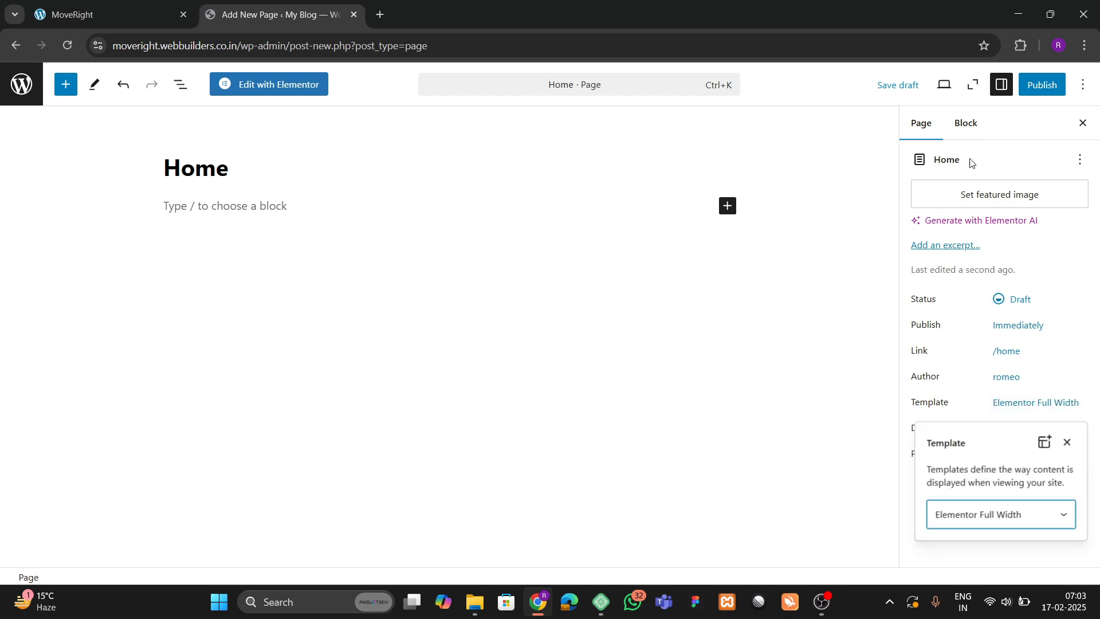
# Publish the Home page and return to the pages list.
pyautogui.click(1031, 89)
pyautogui.click(1032, 89)
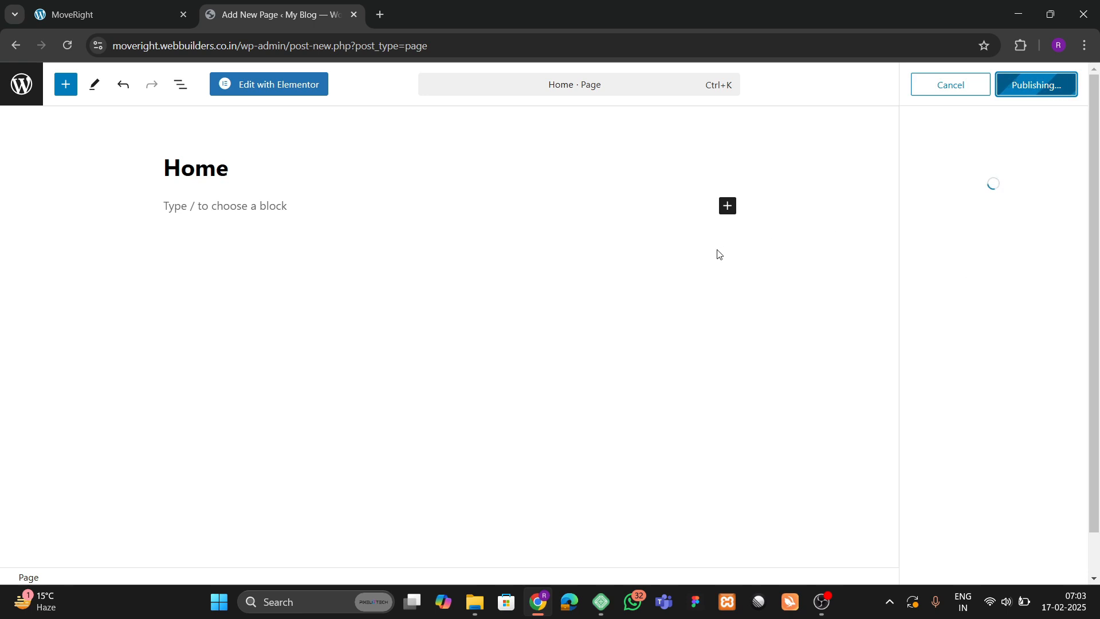
pyautogui.click(22, 84)
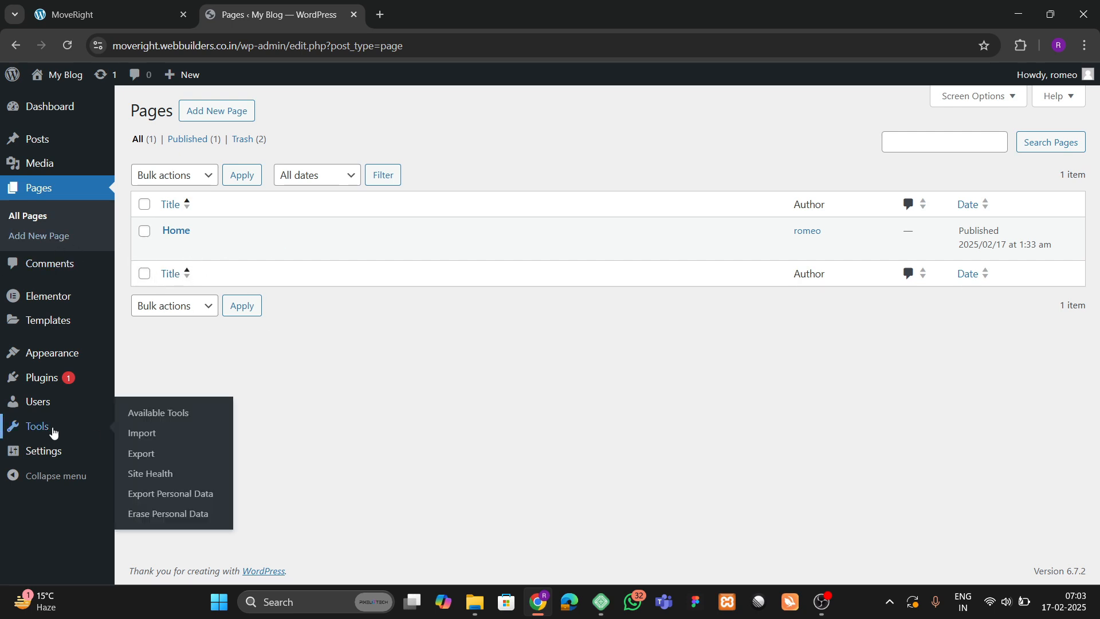
# In Reading Settings, set the homepage to the static Home page and save.
pyautogui.click(139, 434)
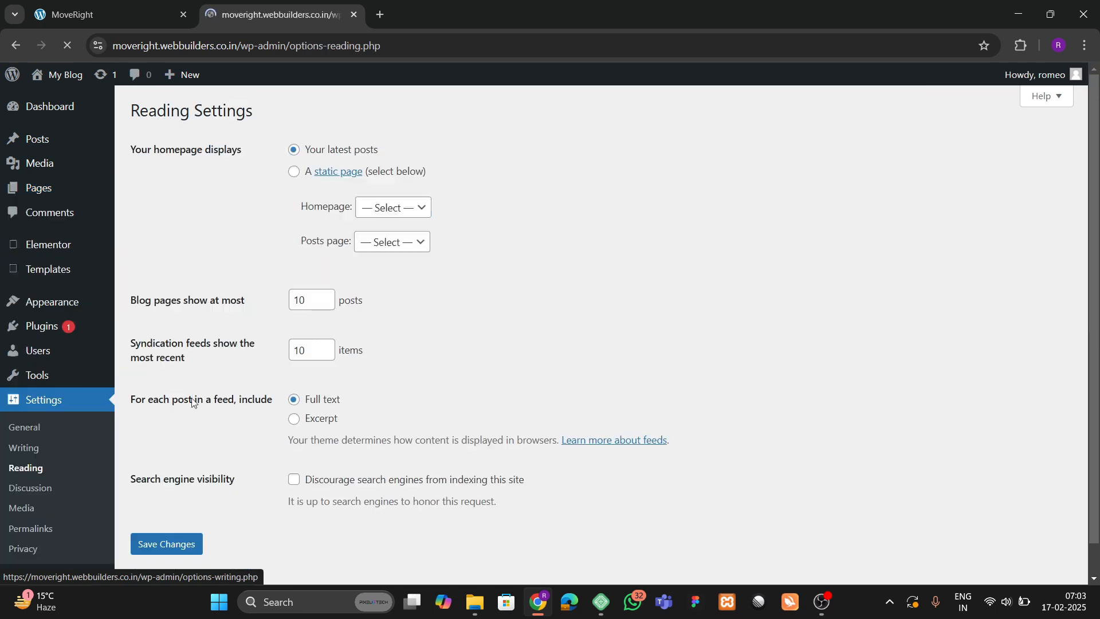
pyautogui.click(299, 178)
pyautogui.click(380, 208)
pyautogui.click(381, 245)
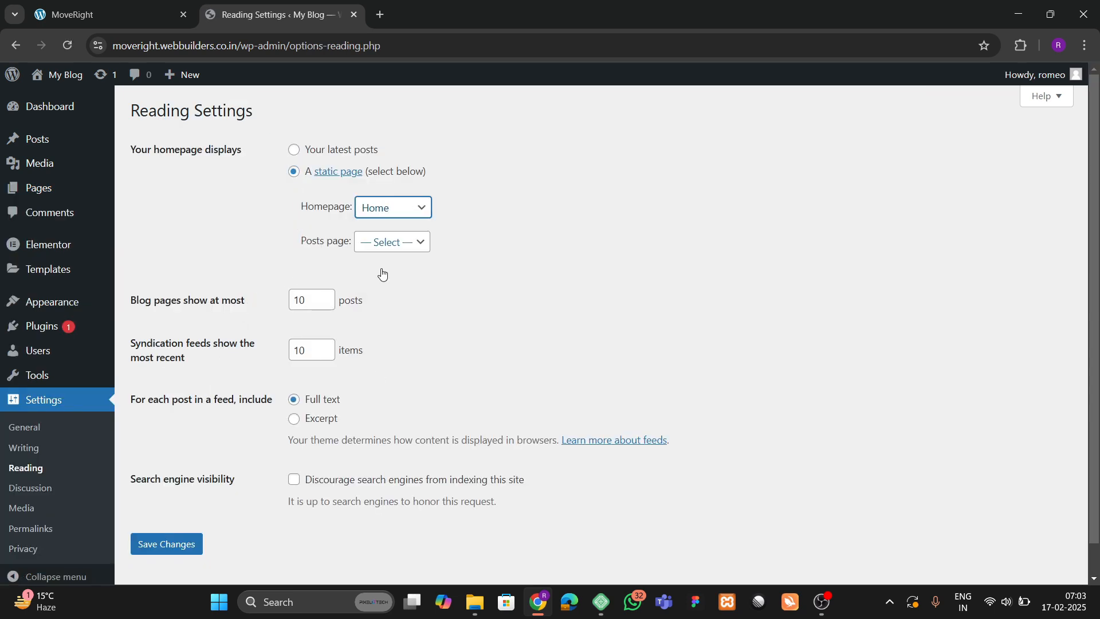
pyautogui.click(184, 544)
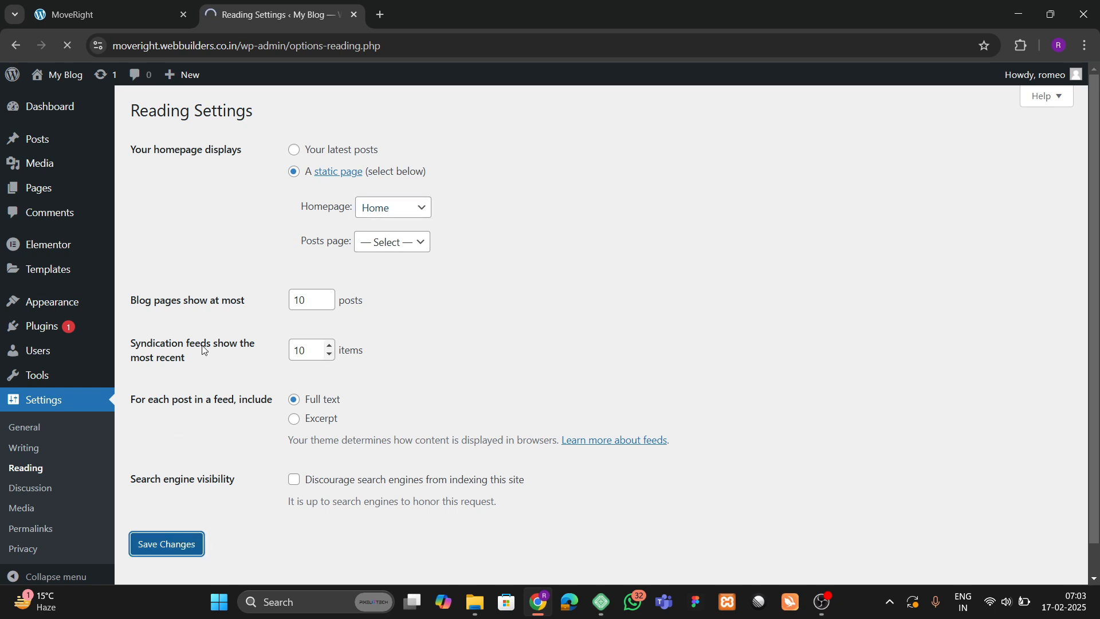
# Return to the All Pages list, where Home is marked Front Page.
pyautogui.scroll(-1, 58, 345)
pyautogui.moveTo(58, 344)
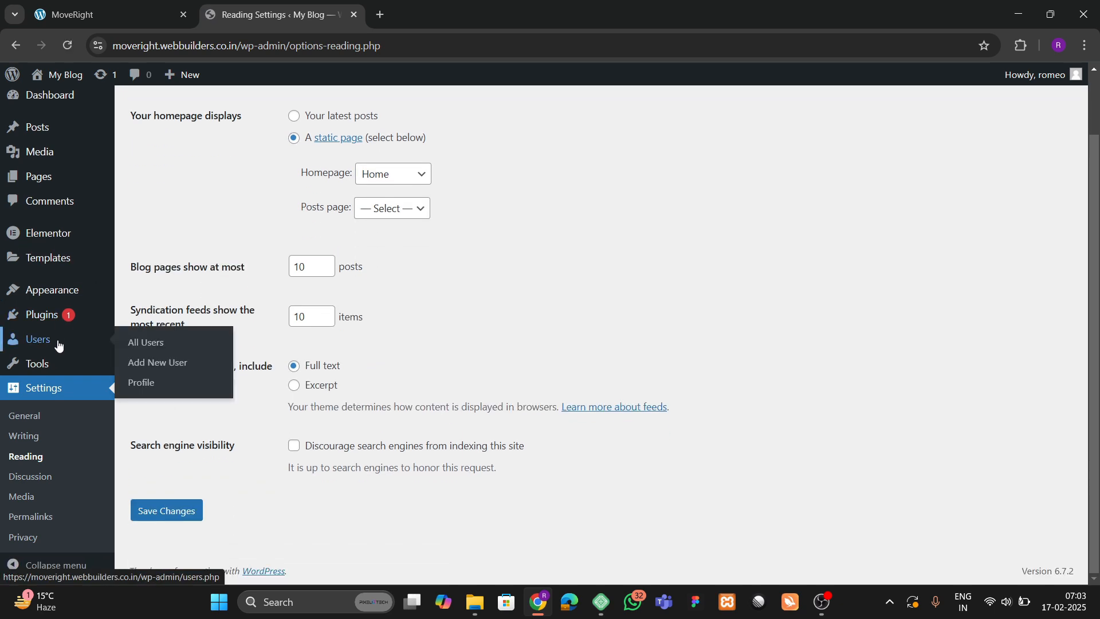
pyautogui.scroll(2, 57, 345)
pyautogui.moveTo(65, 187)
pyautogui.click(135, 191)
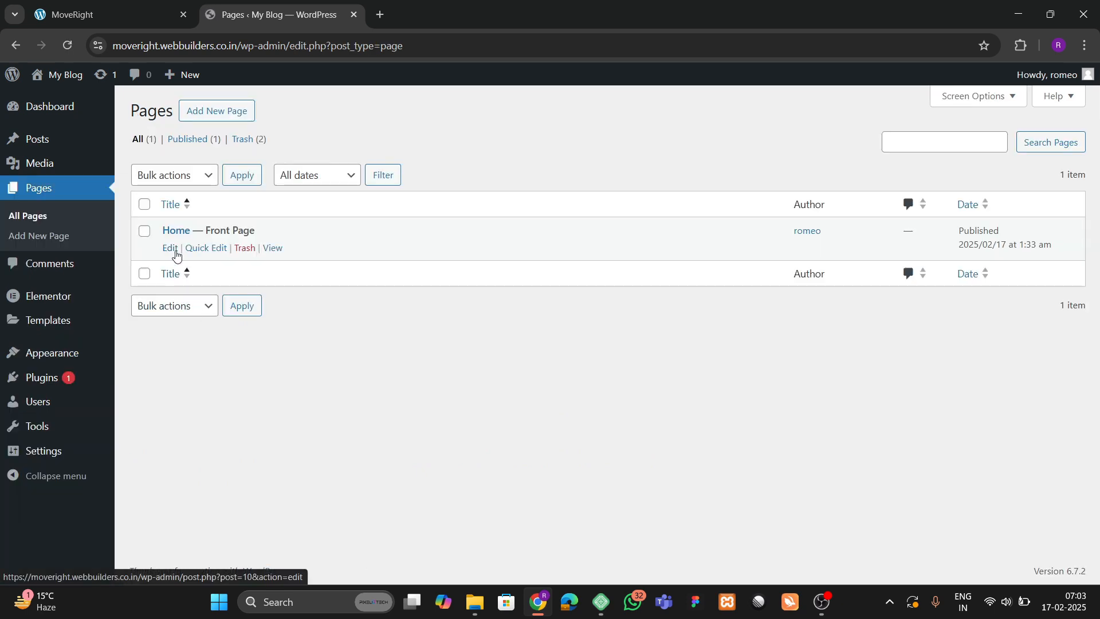
# Open the Home page's editor in a new tab and launch Edit with Elementor.
pyautogui.rightClick(176, 255)
pyautogui.click(212, 267)
pyautogui.click(381, 6)
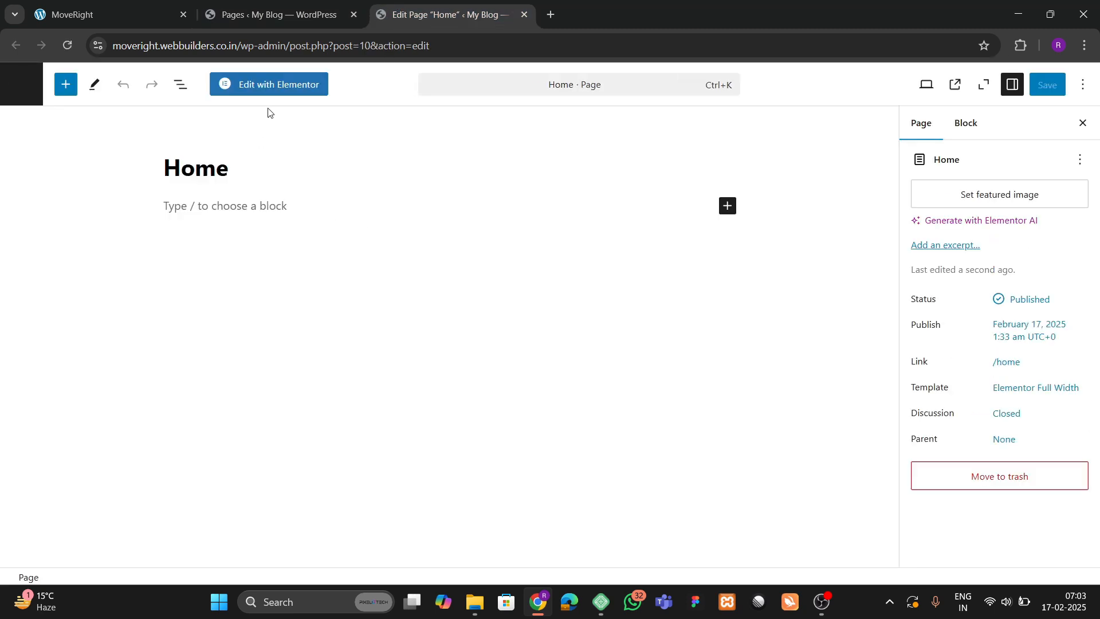
pyautogui.click(275, 87)
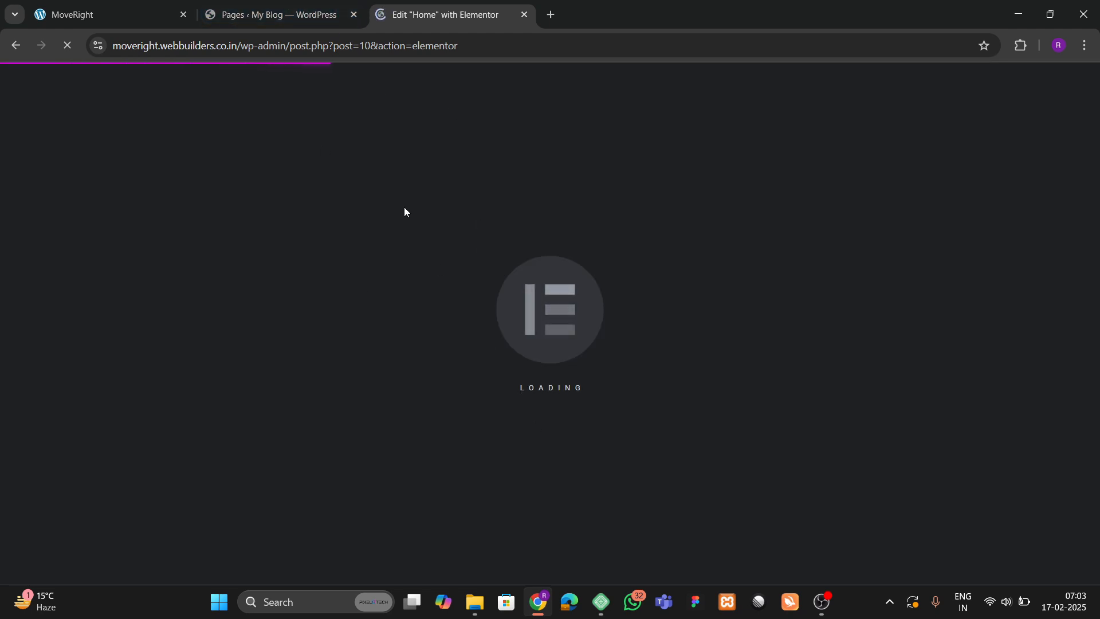
# Scroll through the Logista reference homepage to study its layout.
pyautogui.hotkey('ctrl', '1')
pyautogui.scroll(-5, 433, 391)
pyautogui.scroll(-5, 439, 369)
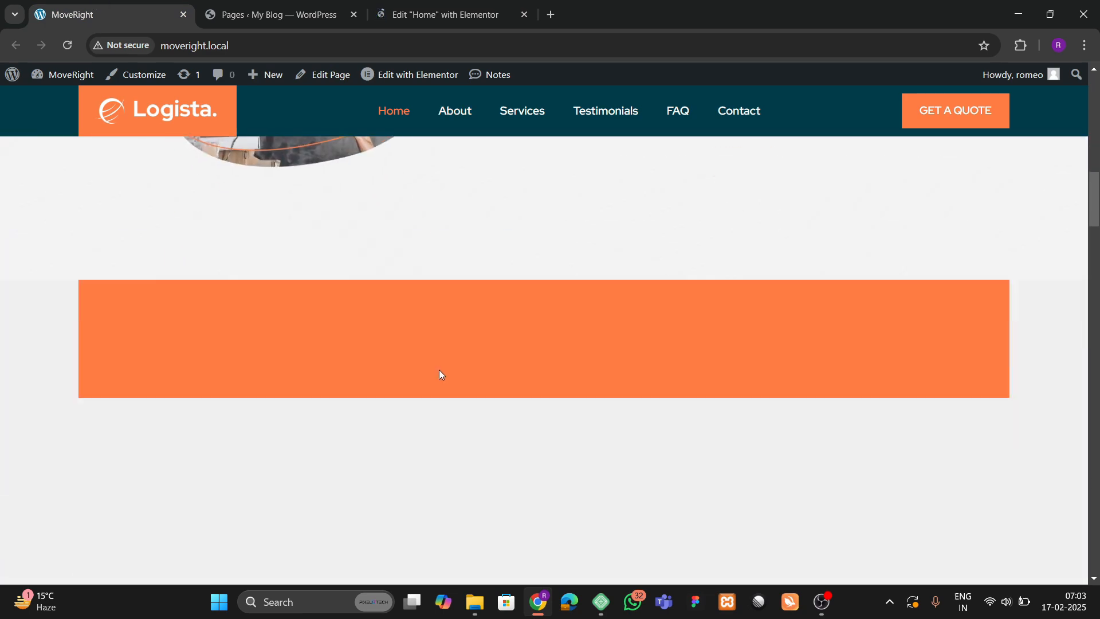
pyautogui.scroll(10, 441, 366)
pyautogui.scroll(2, 441, 371)
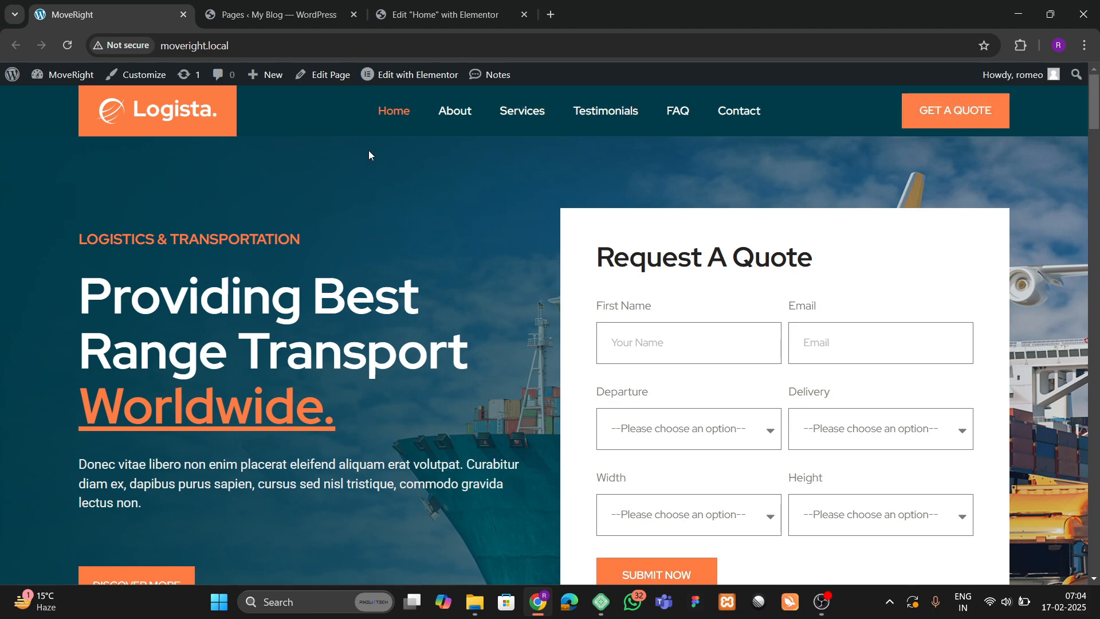
pyautogui.scroll(-2, 373, 158)
pyautogui.scroll(-3, 435, 401)
pyautogui.scroll(5, 471, 472)
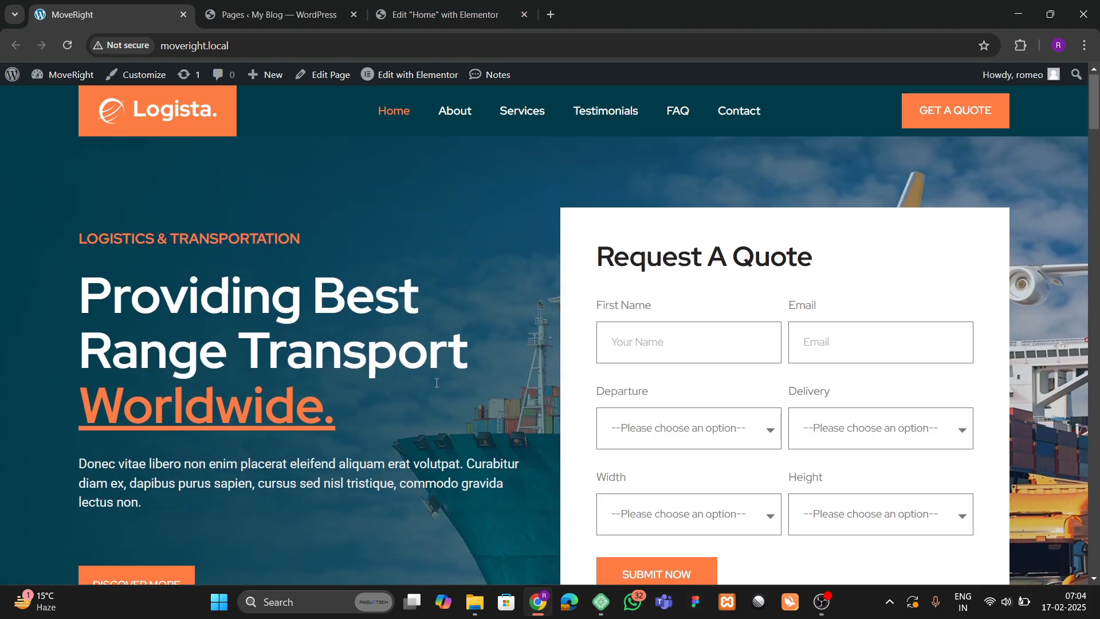
# Inspect the reference quote form's First Name, Email, Delivery and Departure fields.
pyautogui.click(693, 356)
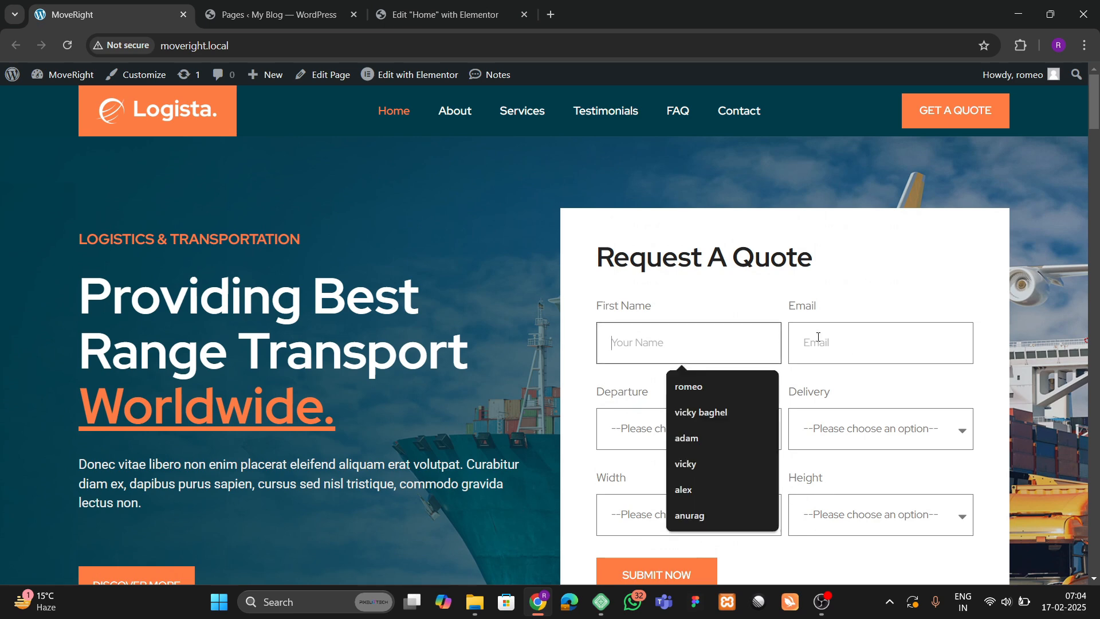
pyautogui.click(820, 338)
pyautogui.click(830, 436)
pyautogui.click(702, 436)
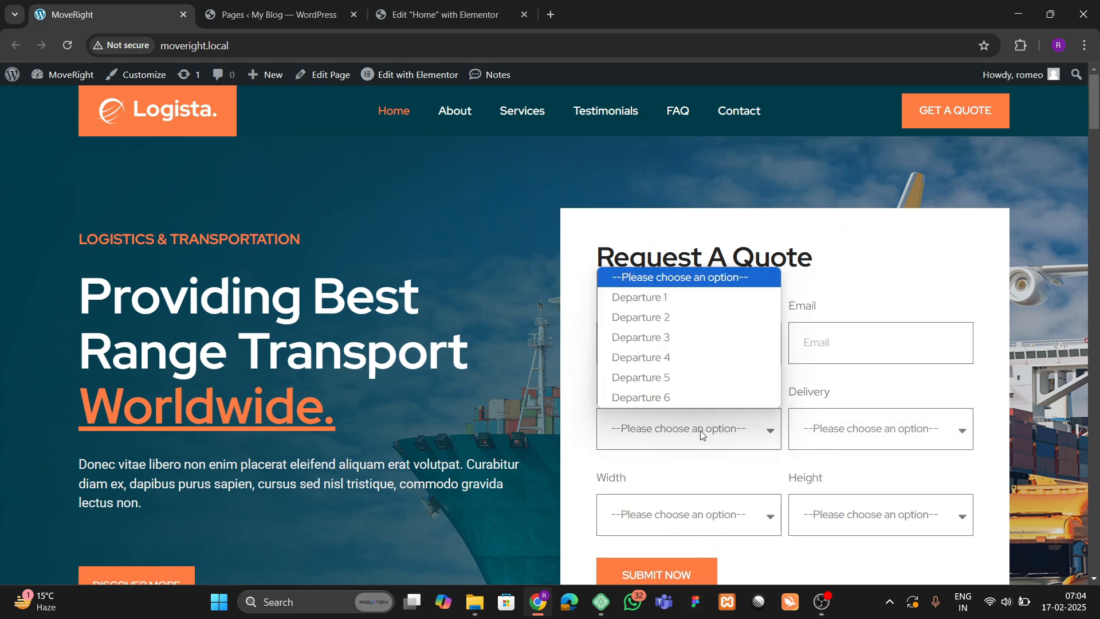
pyautogui.click(541, 413)
# In the Elementor editor, dismiss the notifications announcement and narrow the elements panel.
pyautogui.click(442, 15)
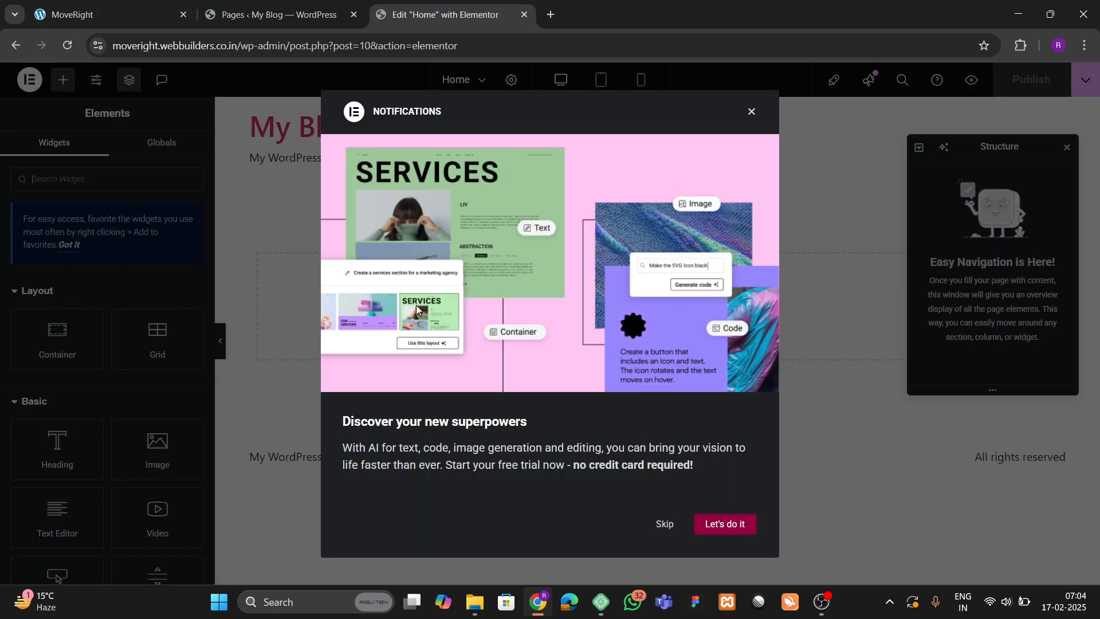
pyautogui.click(669, 521)
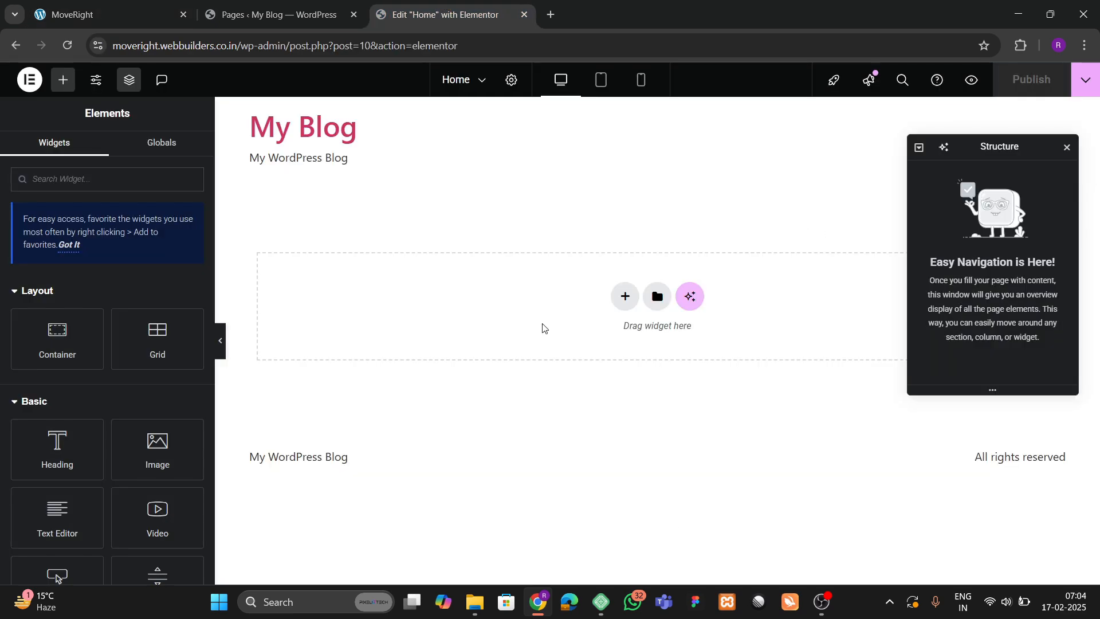
pyautogui.moveTo(215, 258); pyautogui.dragTo(181, 270)
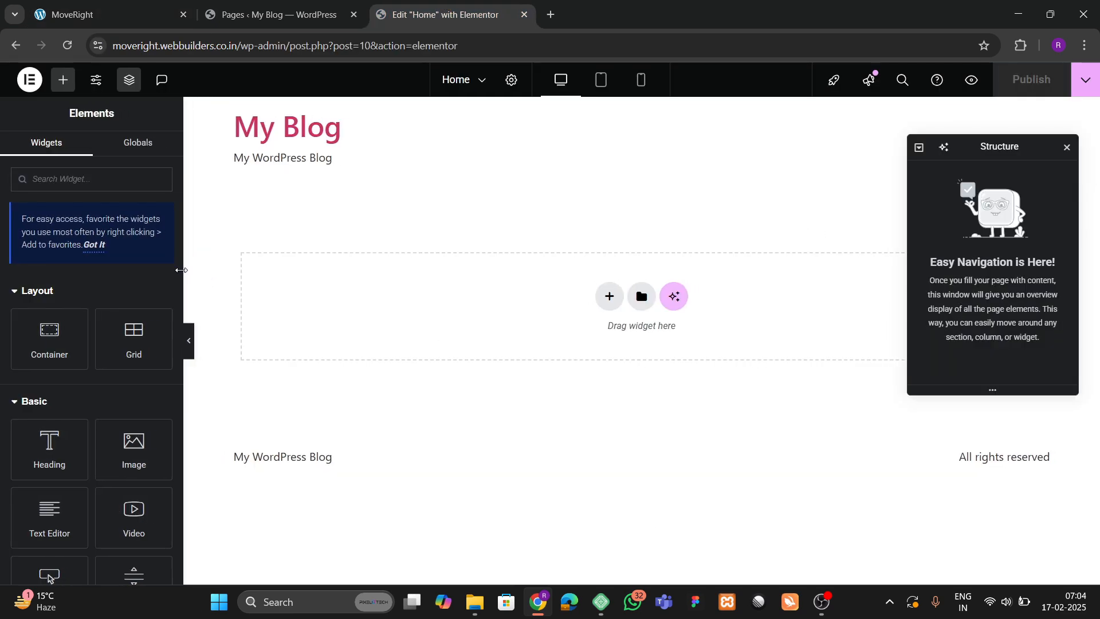
# Upload all images from the moveright images folder to the Media Library.
pyautogui.click(105, 10)
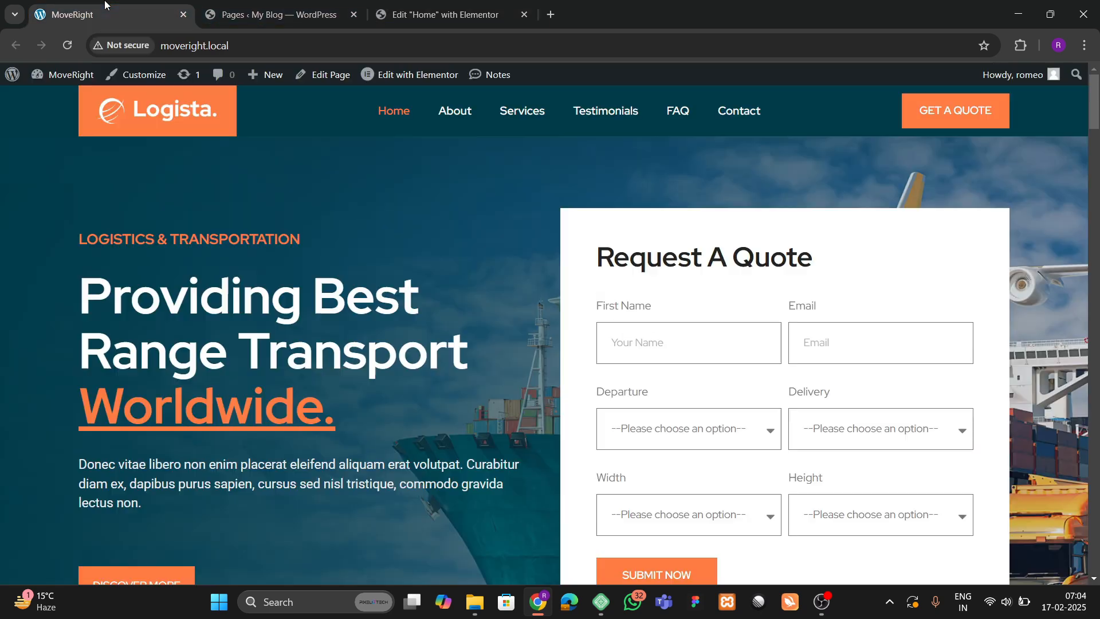
pyautogui.click(275, 15)
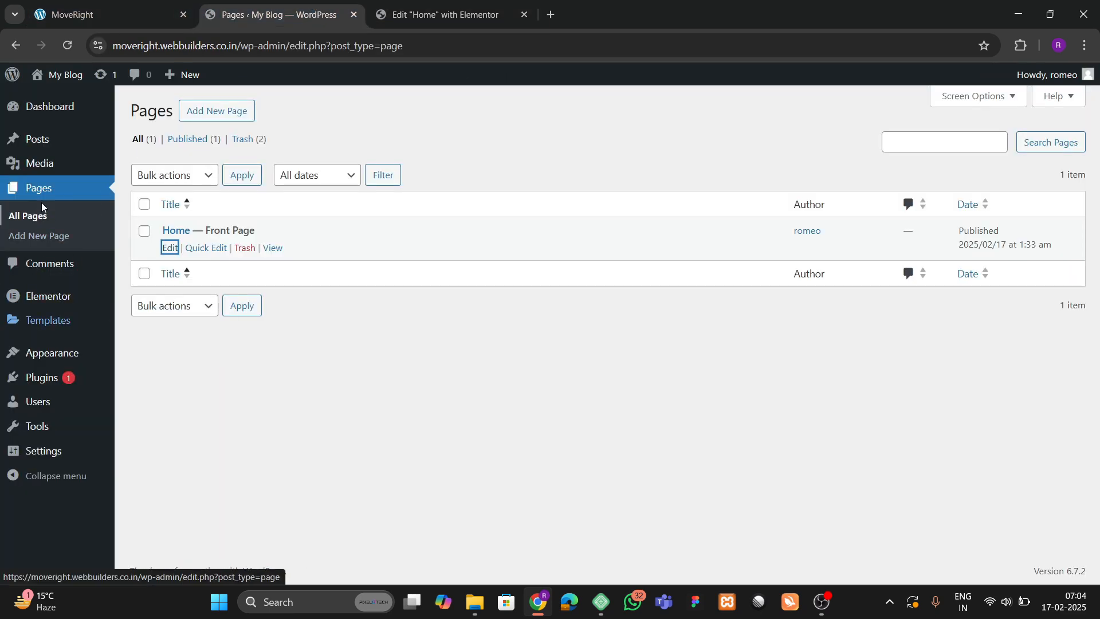
pyautogui.moveTo(51, 167)
pyautogui.click(134, 167)
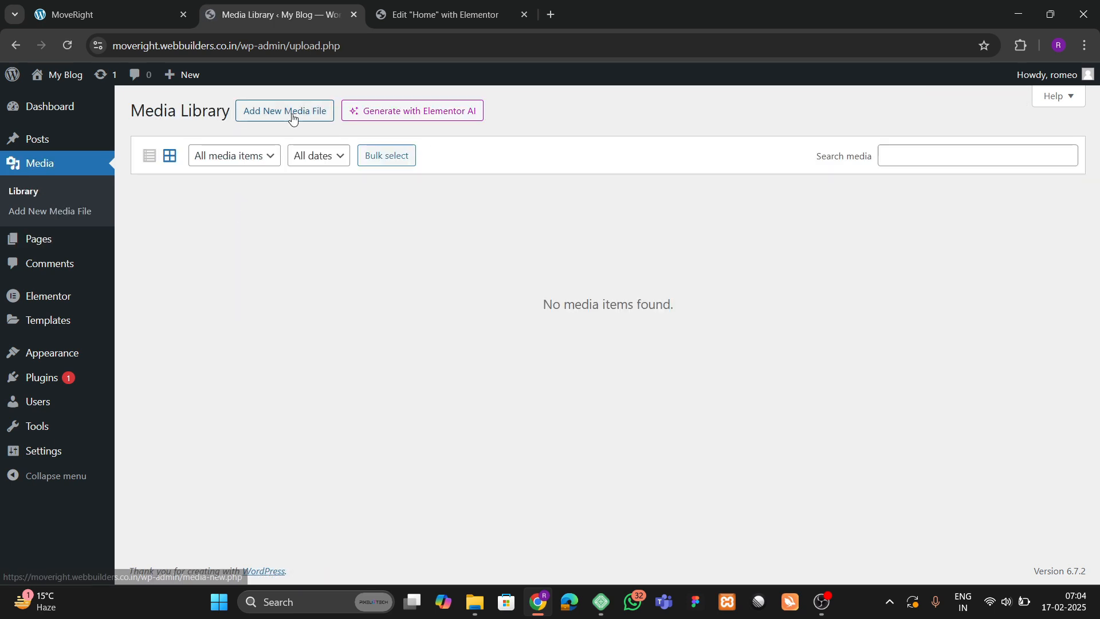
pyautogui.click(292, 114)
pyautogui.click(604, 222)
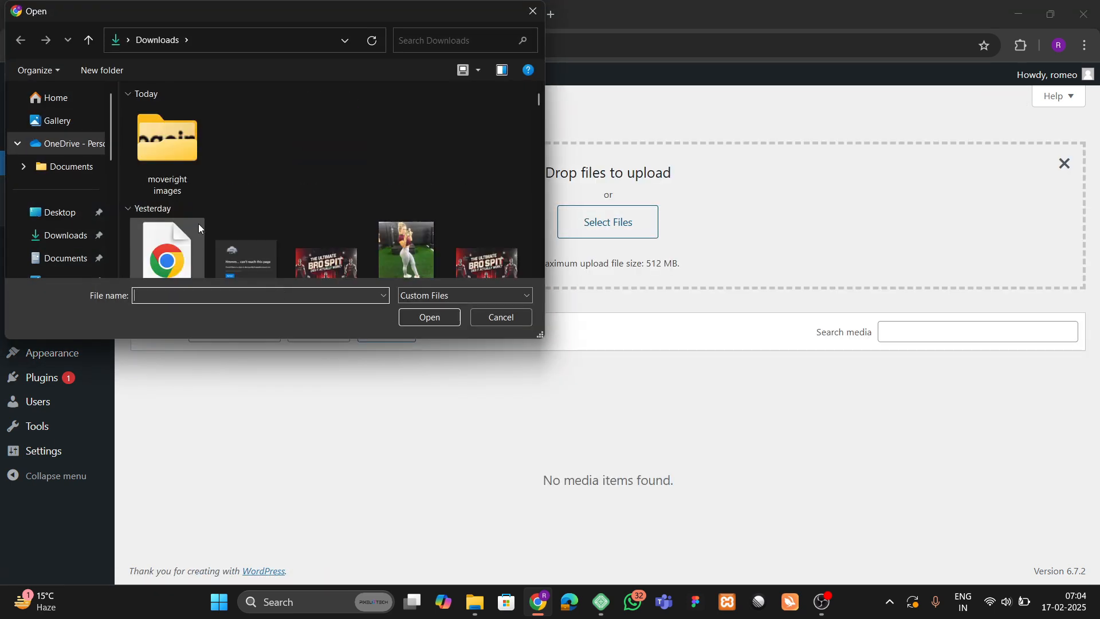
pyautogui.doubleClick(184, 182)
pyautogui.hotkey('ctrl', 'a')
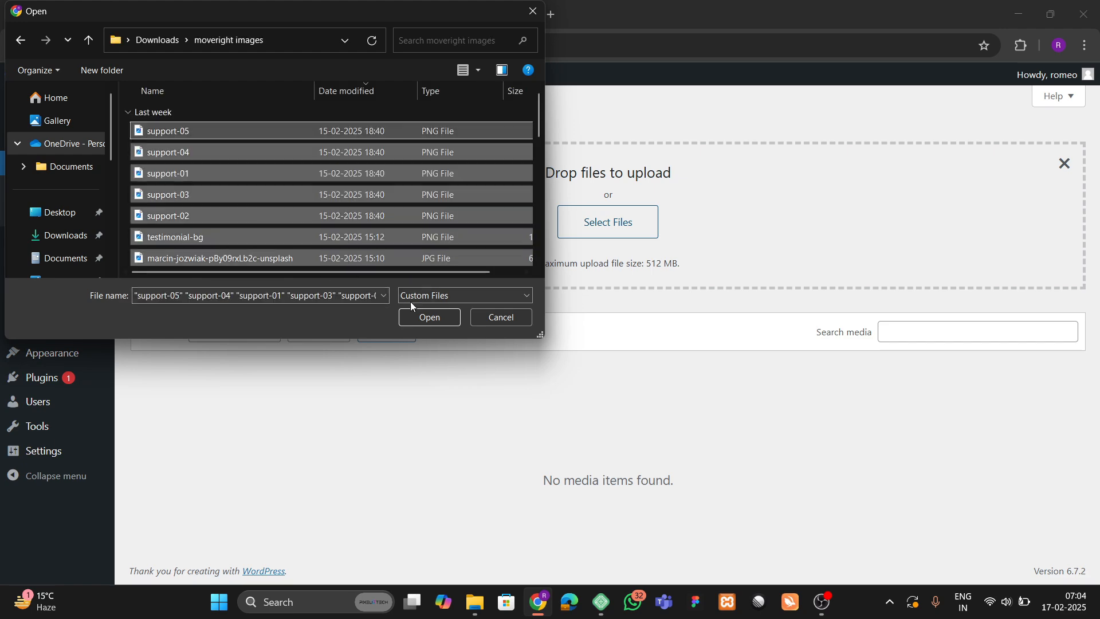
pyautogui.click(424, 316)
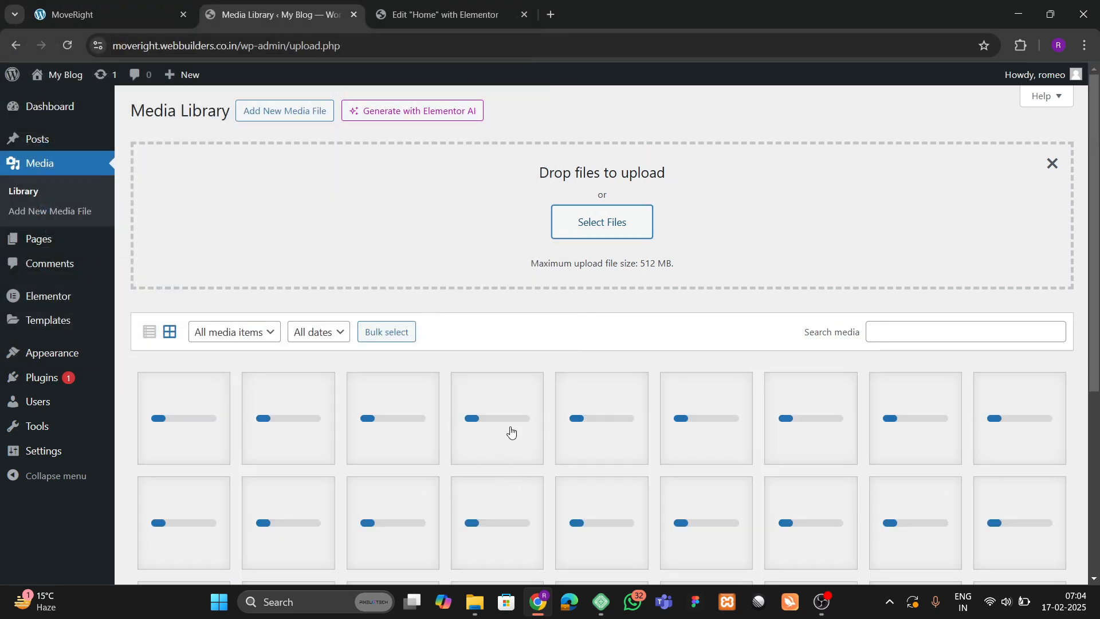
# Compare the uploaded Media Library images with the live Logista reference site.
pyautogui.scroll(-5, 511, 433)
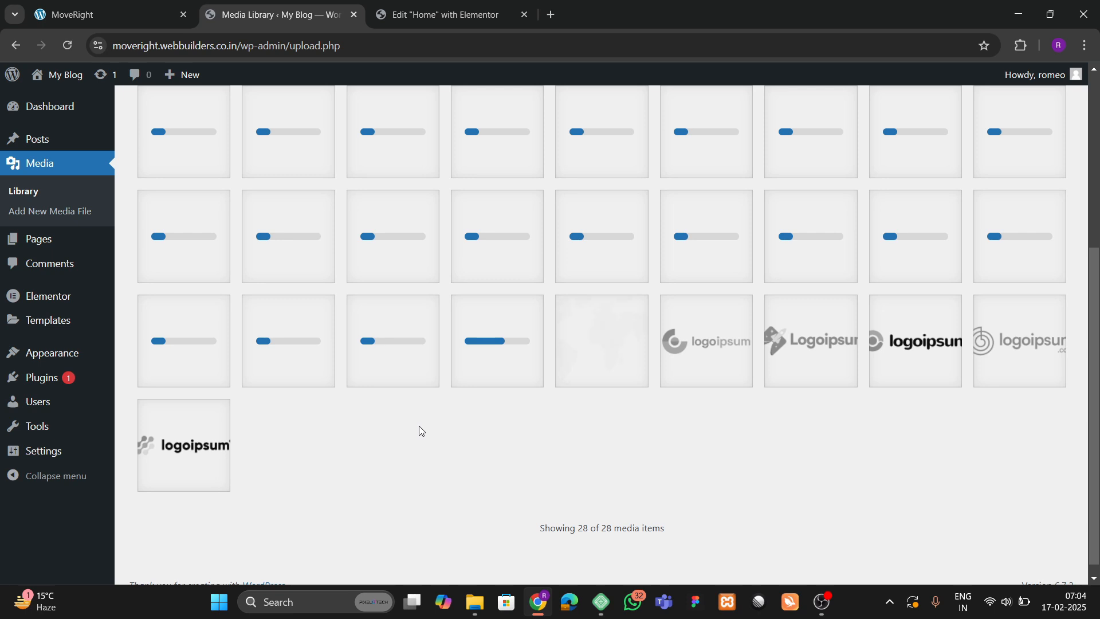
pyautogui.scroll(2, 376, 365)
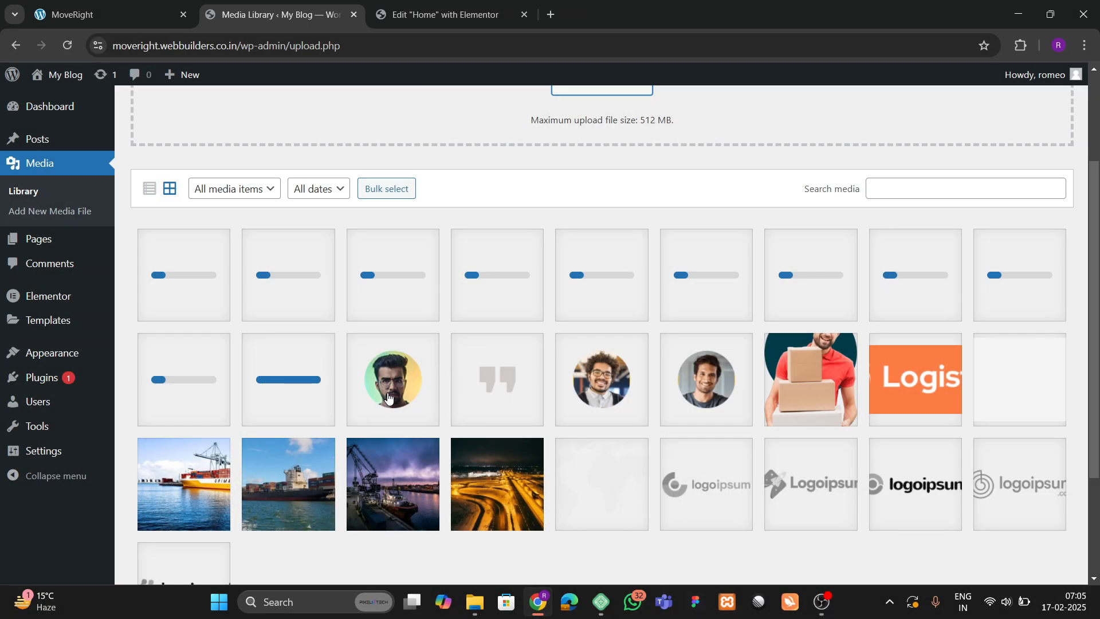
pyautogui.scroll(2, 402, 403)
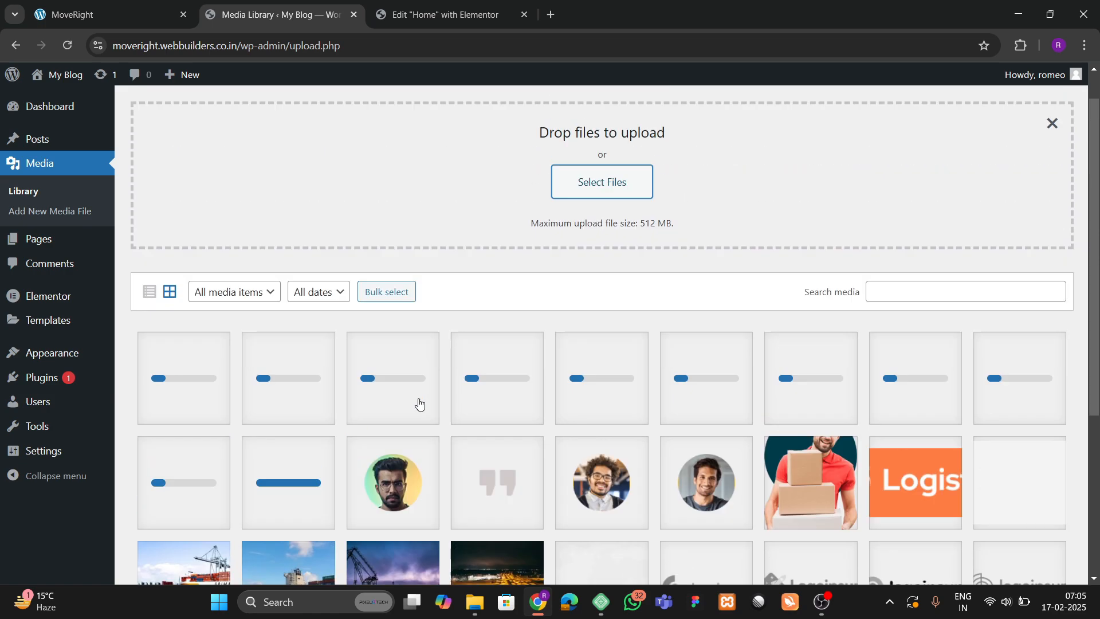
pyautogui.hotkey('ctrl', 'shift', 'Tab')
pyautogui.scroll(-10, 395, 381)
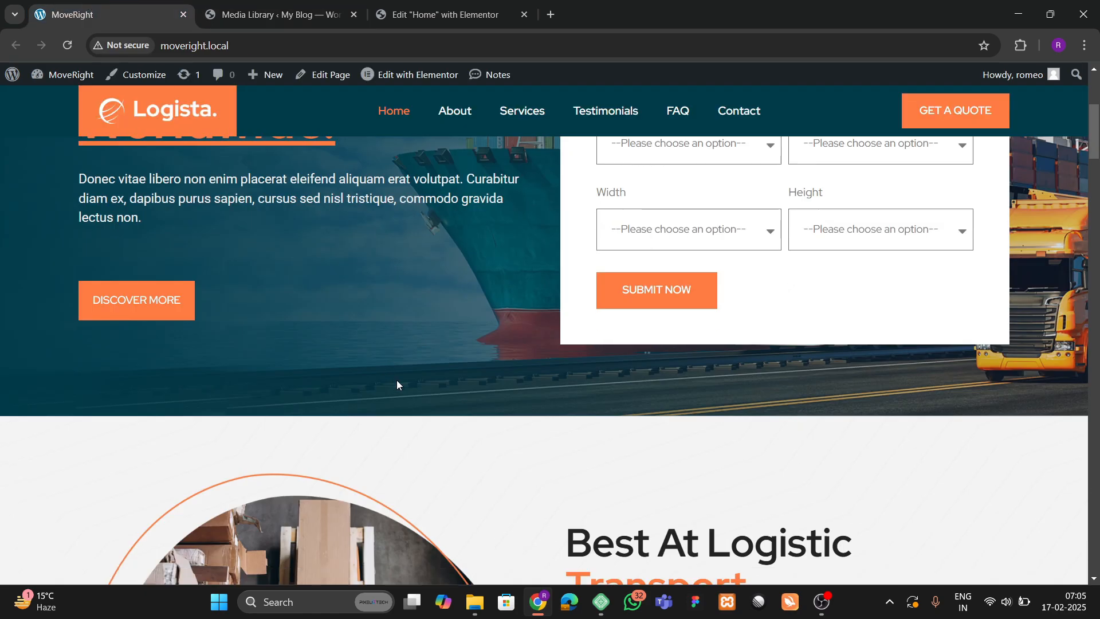
pyautogui.scroll(8, 402, 390)
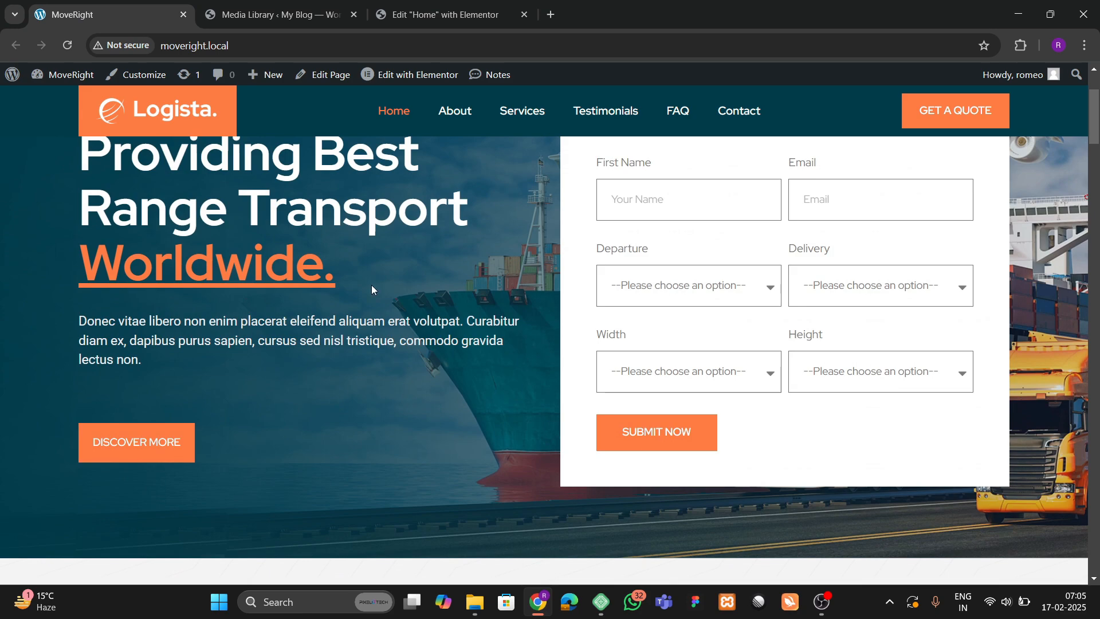
pyautogui.scroll(2, 509, 344)
pyautogui.scroll(-9, 359, 359)
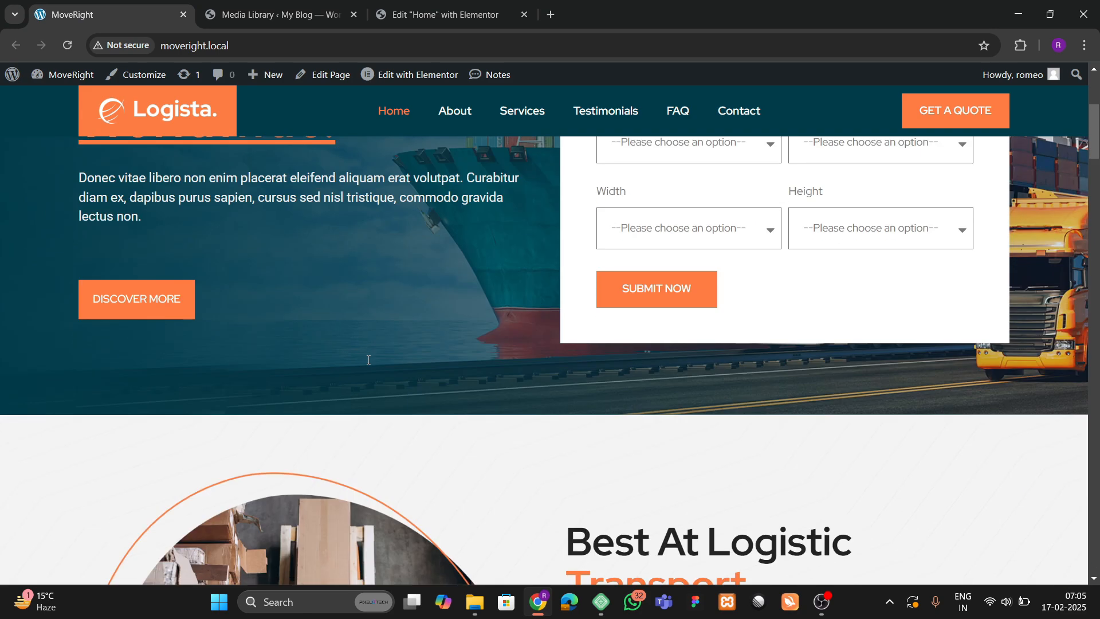
pyautogui.hotkey('ctrl', 'Tab')
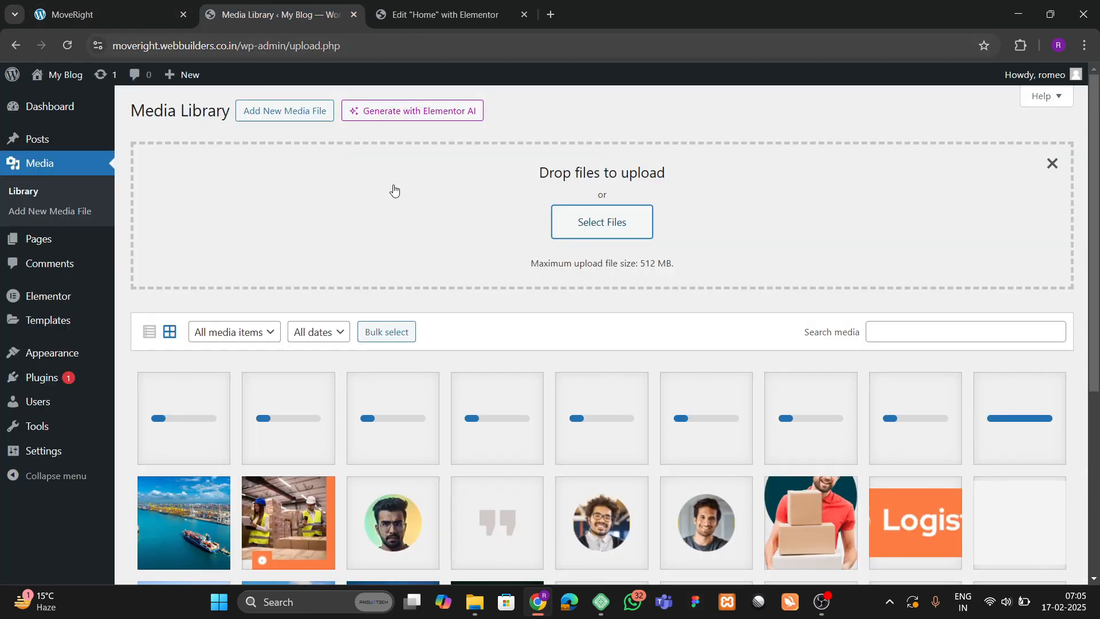
pyautogui.scroll(-3, 485, 435)
pyautogui.scroll(2, 482, 429)
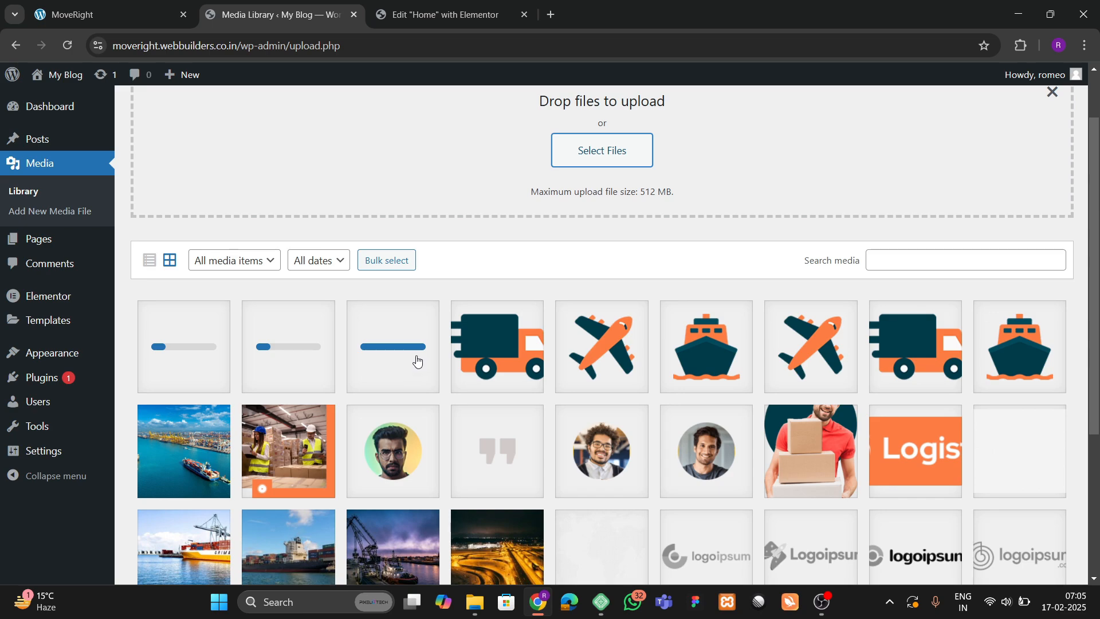
pyautogui.scroll(-3, 364, 367)
pyautogui.scroll(2, 356, 351)
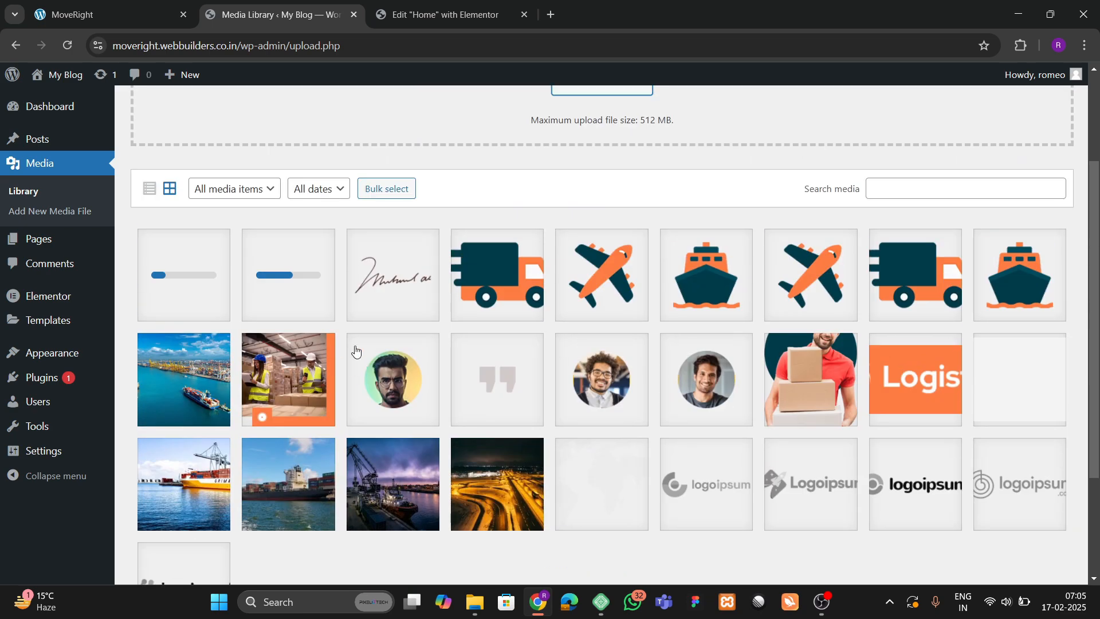
# Return to the top of the MoveRight reference site and launch the colour picker extension.
pyautogui.click(145, 6)
pyautogui.scroll(-10, 452, 403)
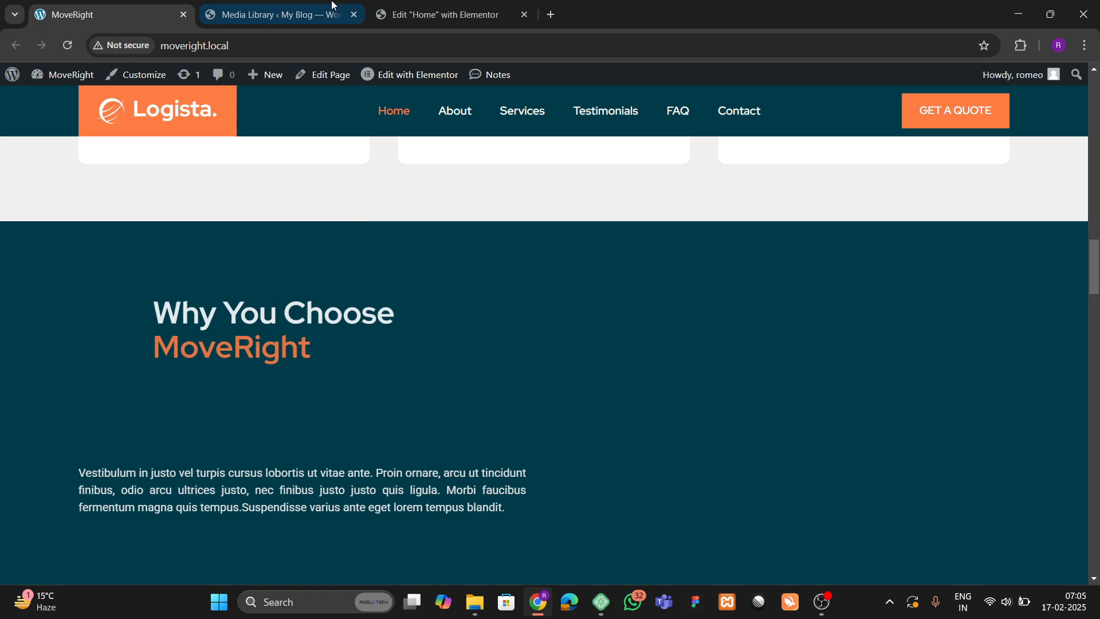
pyautogui.click(334, 6)
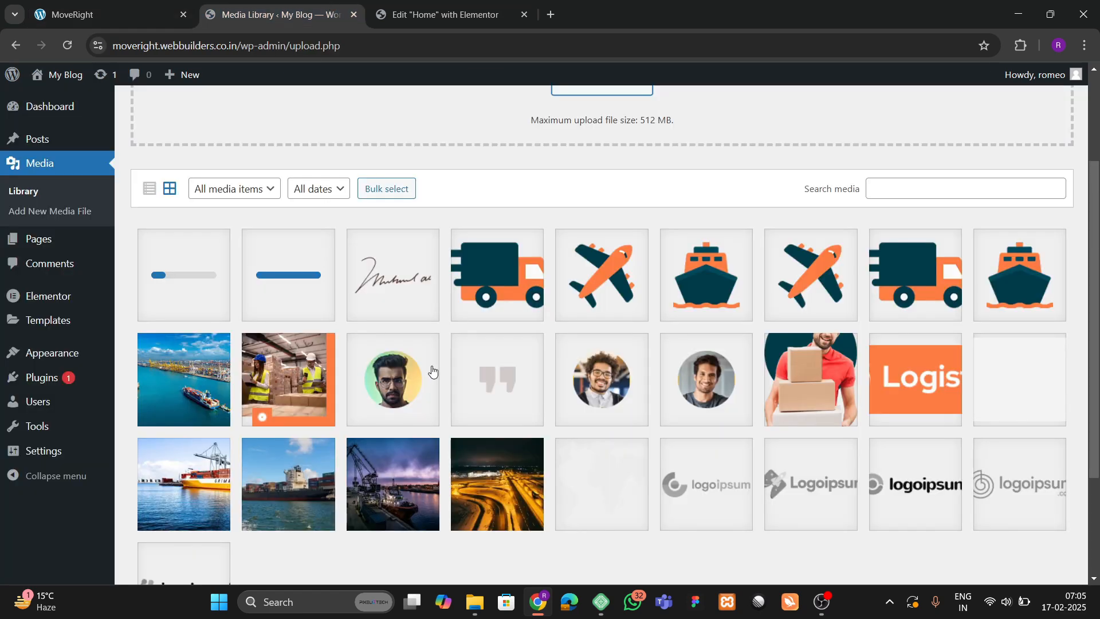
pyautogui.scroll(-4, 433, 371)
pyautogui.scroll(4, 432, 371)
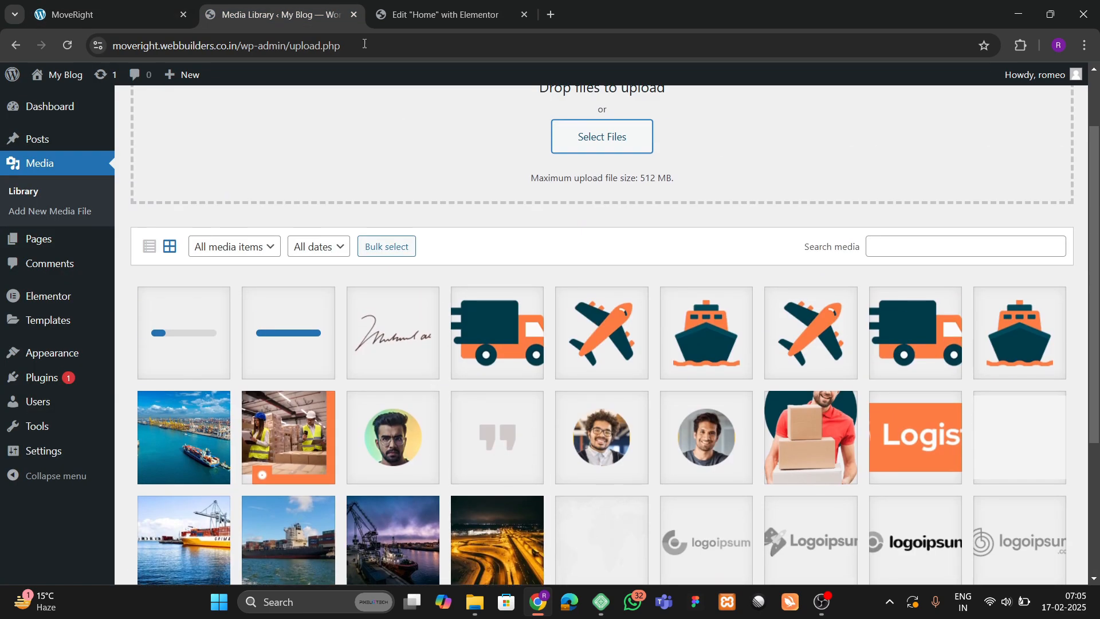
pyautogui.click(108, 14)
pyautogui.scroll(20, 556, 267)
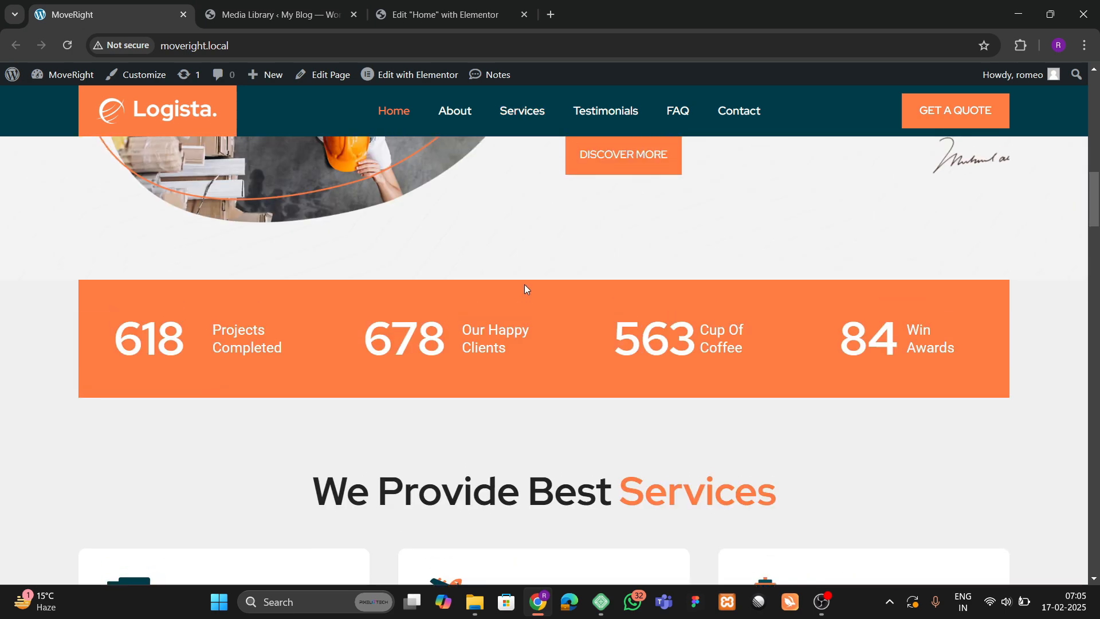
pyautogui.scroll(3, 584, 343)
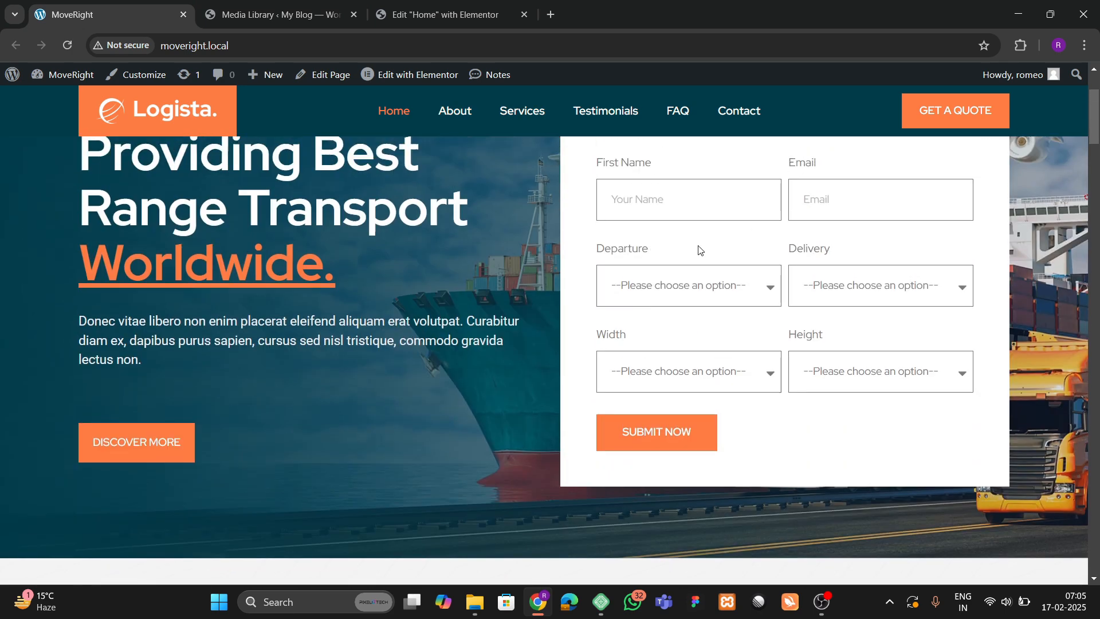
pyautogui.scroll(3, 480, 308)
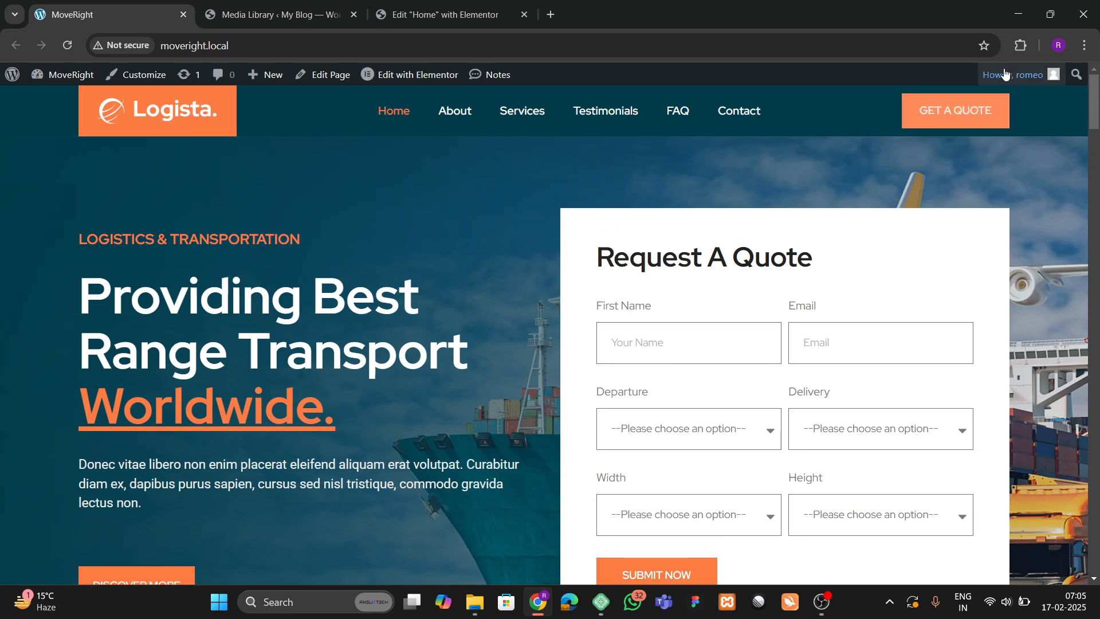
pyautogui.click(1018, 49)
pyautogui.click(888, 156)
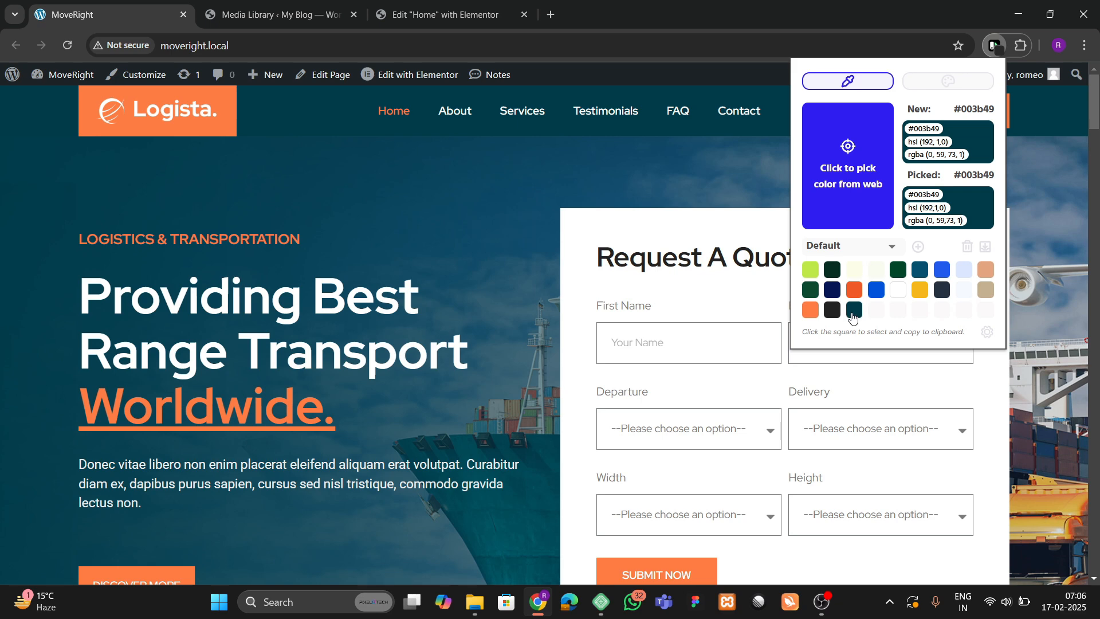
# Add a new custom global colour in Elementor Site Settings and name it orange.
pyautogui.click(383, 8)
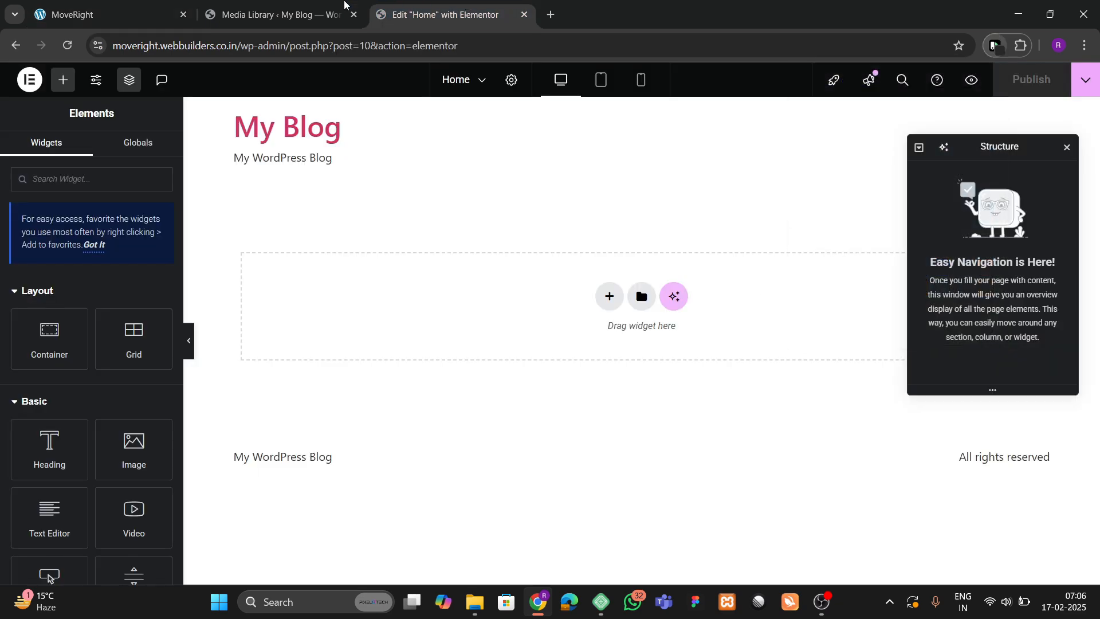
pyautogui.click(275, 12)
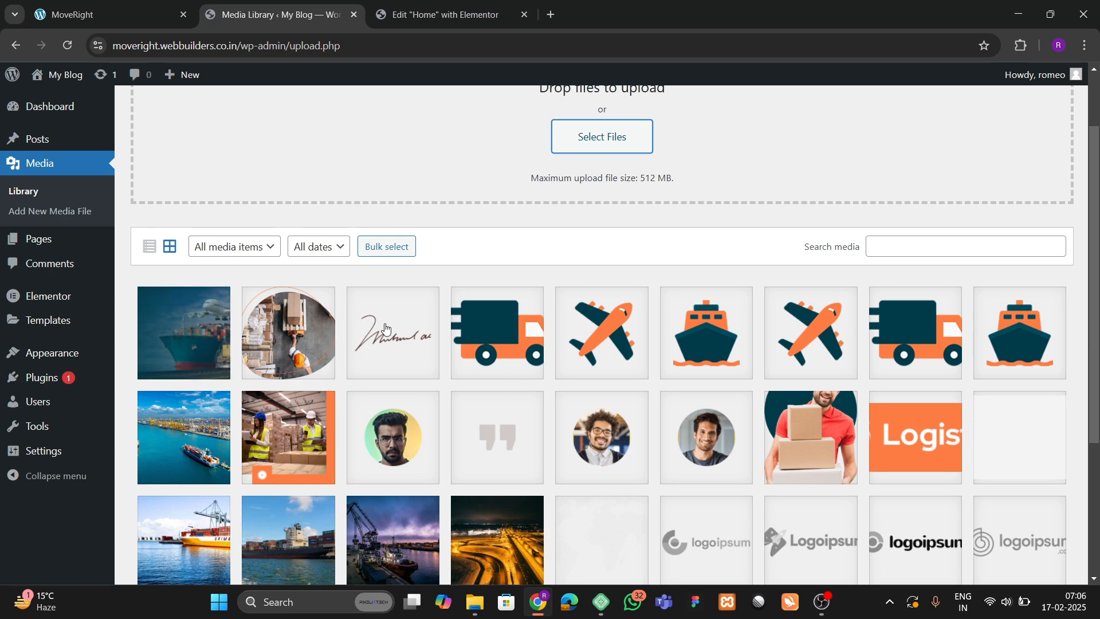
pyautogui.scroll(2, 385, 327)
pyautogui.click(146, 130)
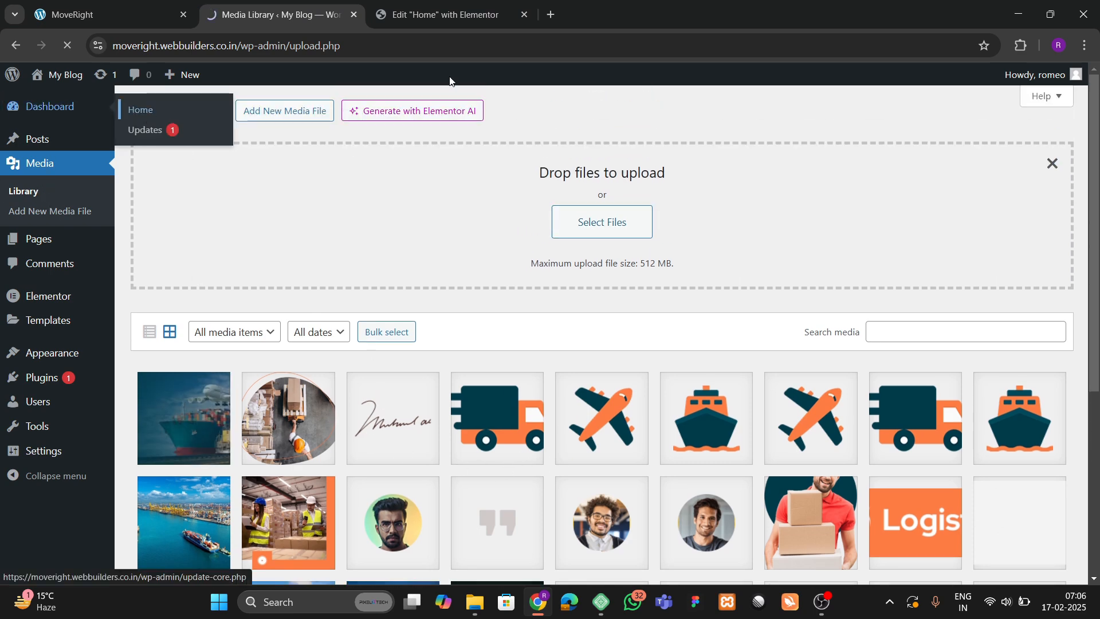
pyautogui.click(441, 14)
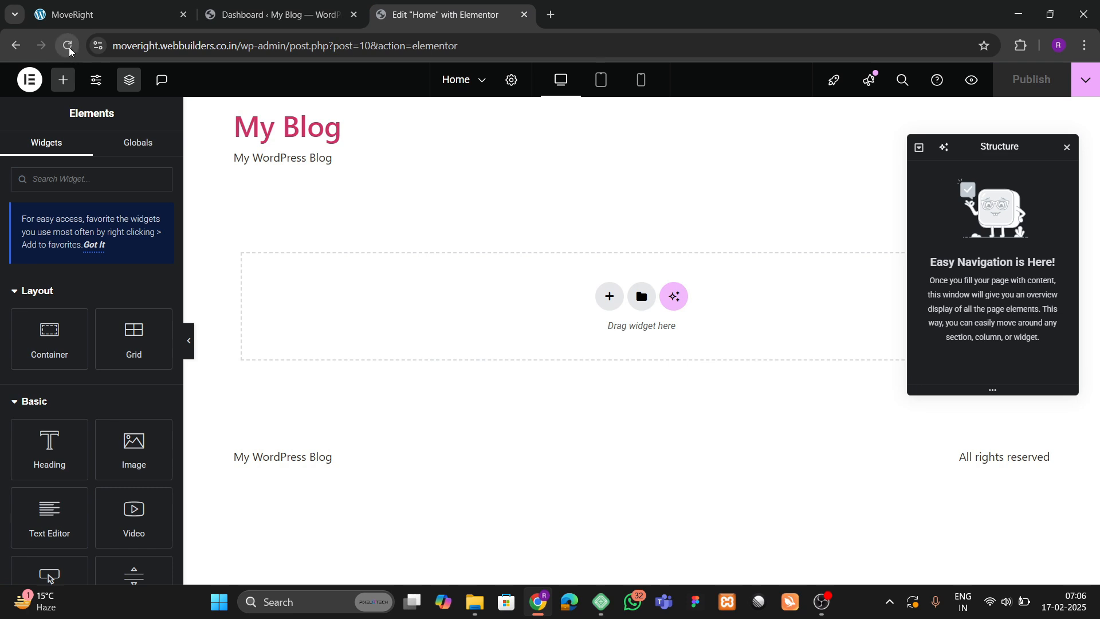
pyautogui.click(97, 82)
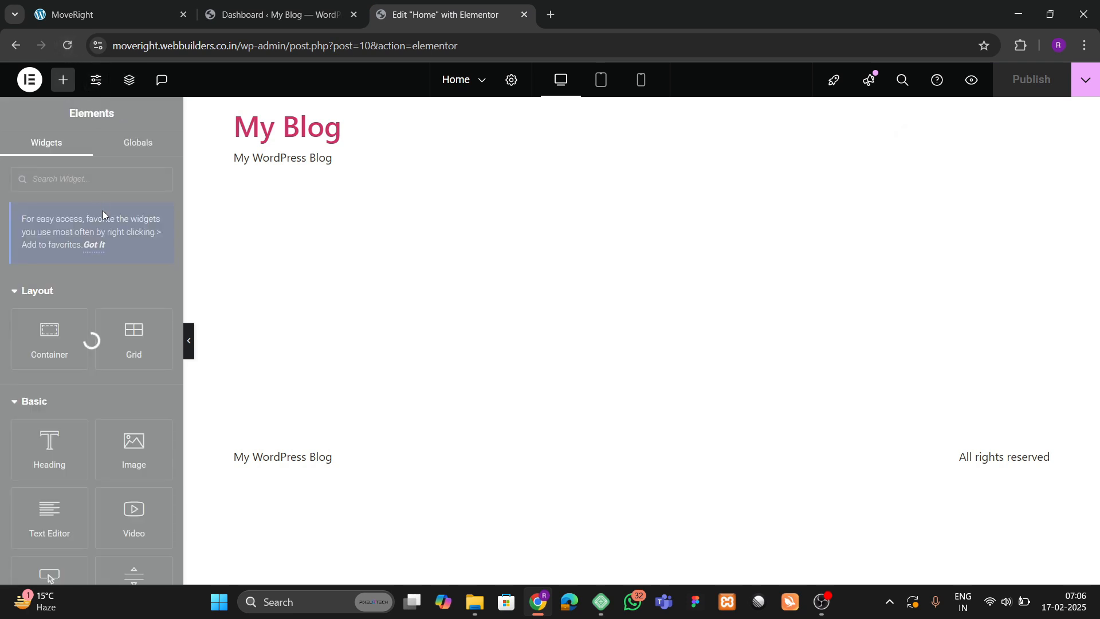
pyautogui.click(76, 185)
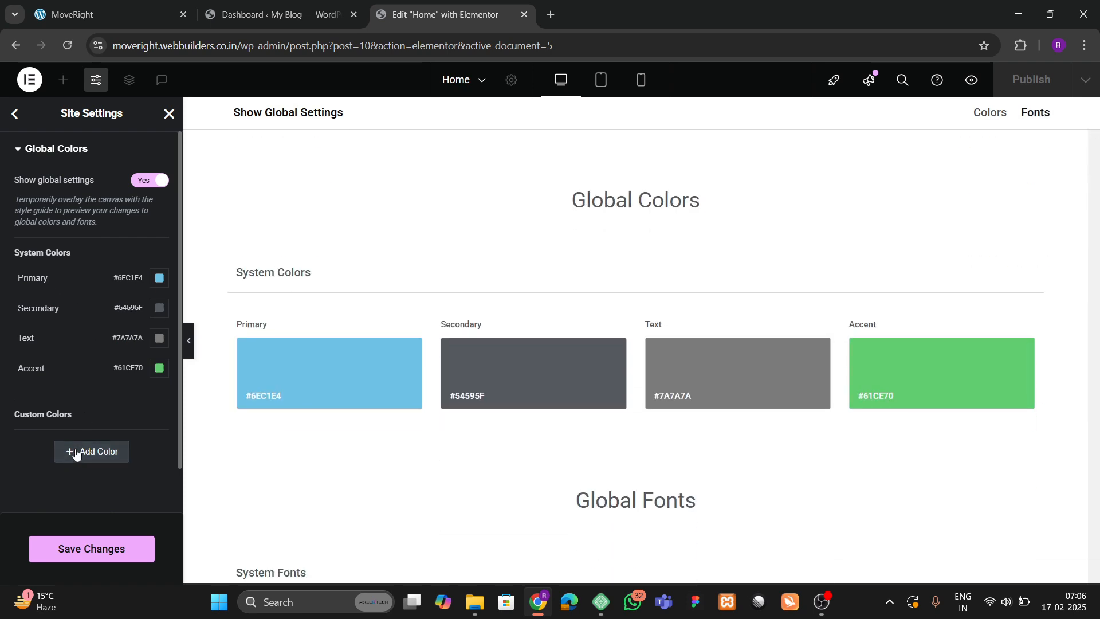
pyautogui.click(74, 453)
pyautogui.doubleClick(29, 439)
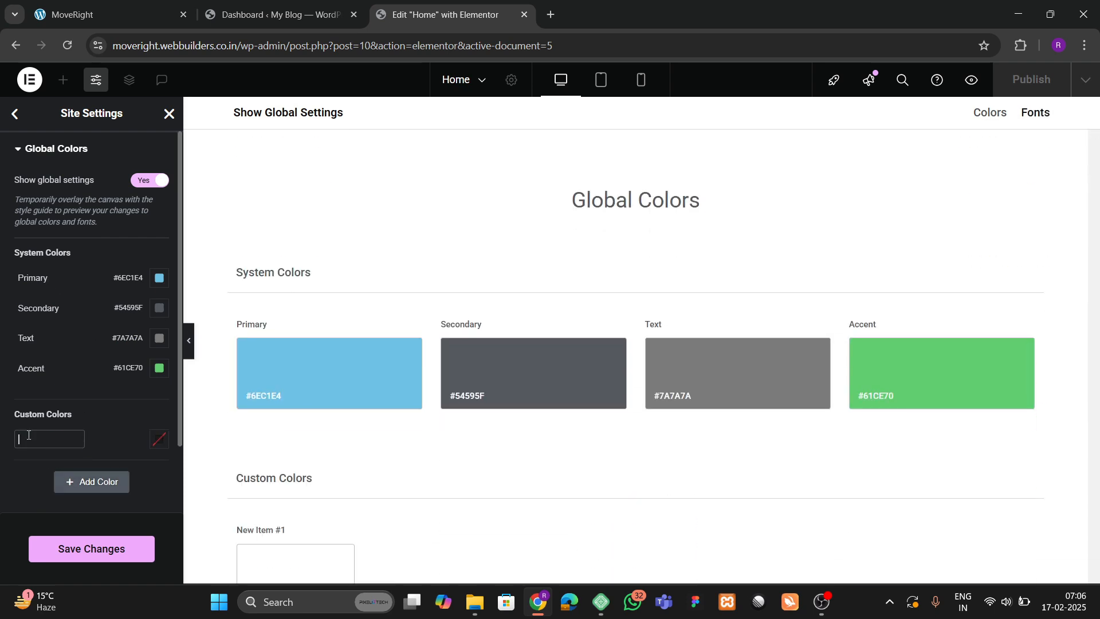
pyautogui.write('orange')
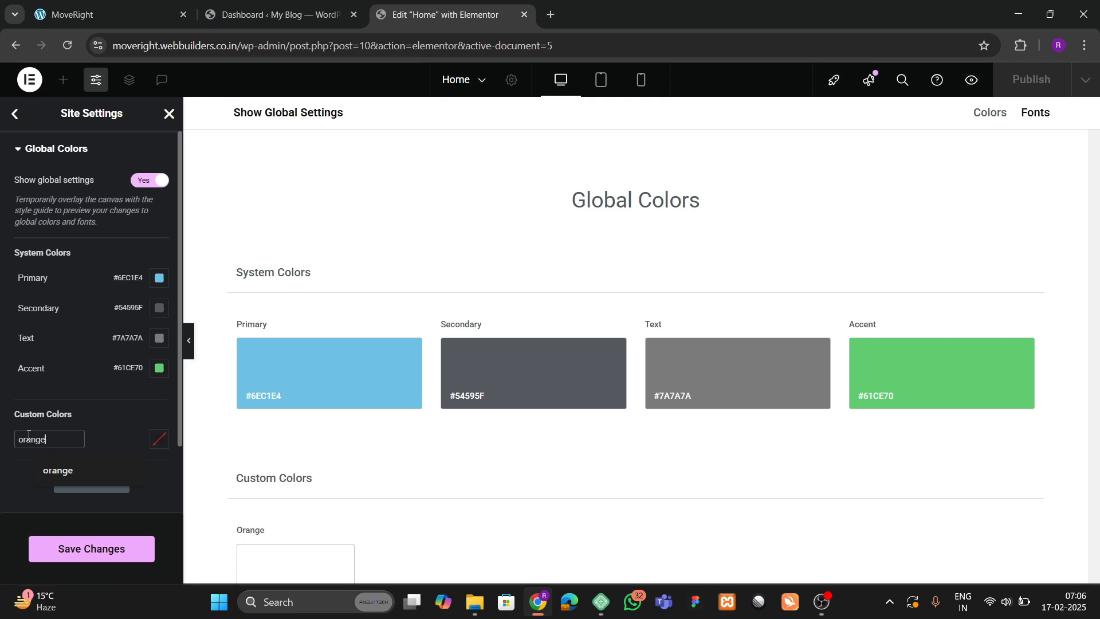
# Sample the reference site's orange with the colour picker and set the colour to #FF7C44.
pyautogui.click(115, 7)
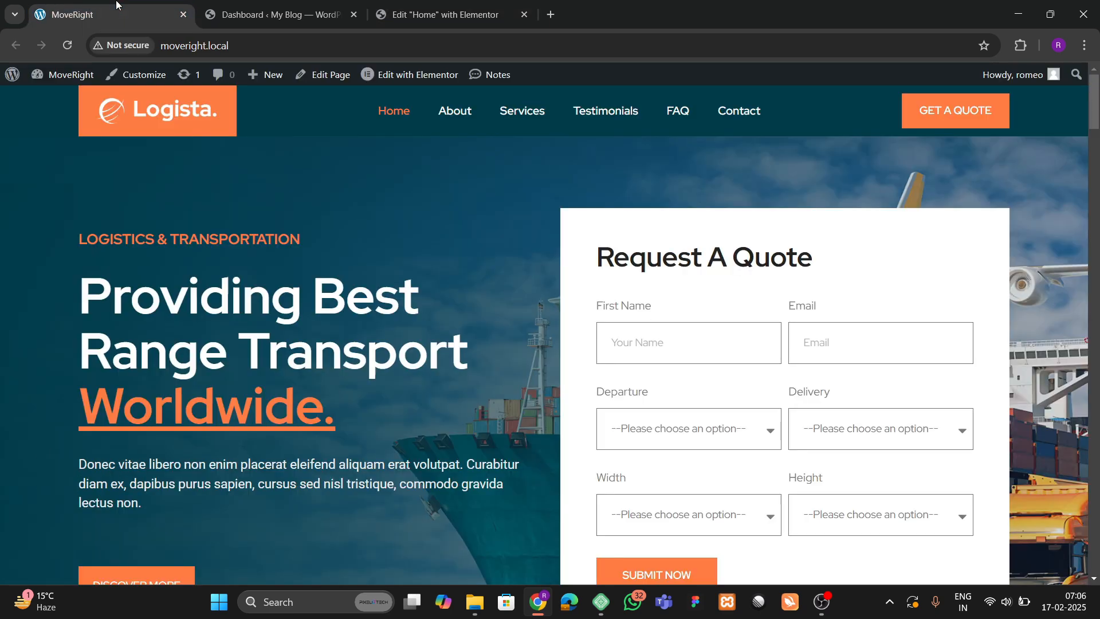
pyautogui.click(1020, 48)
pyautogui.click(921, 164)
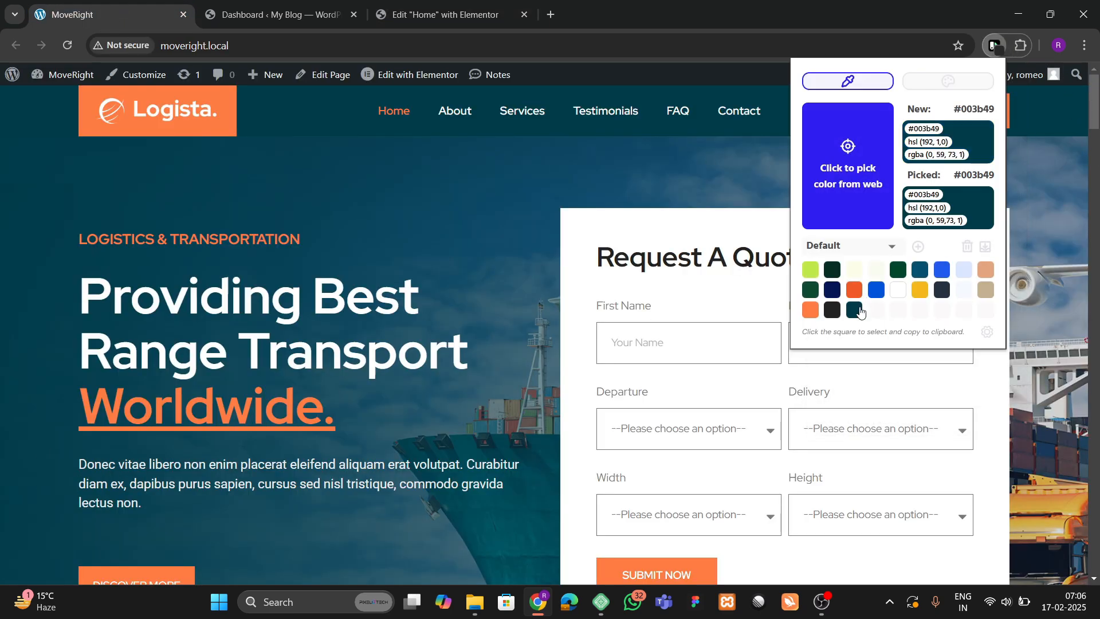
pyautogui.click(811, 310)
pyautogui.click(439, 15)
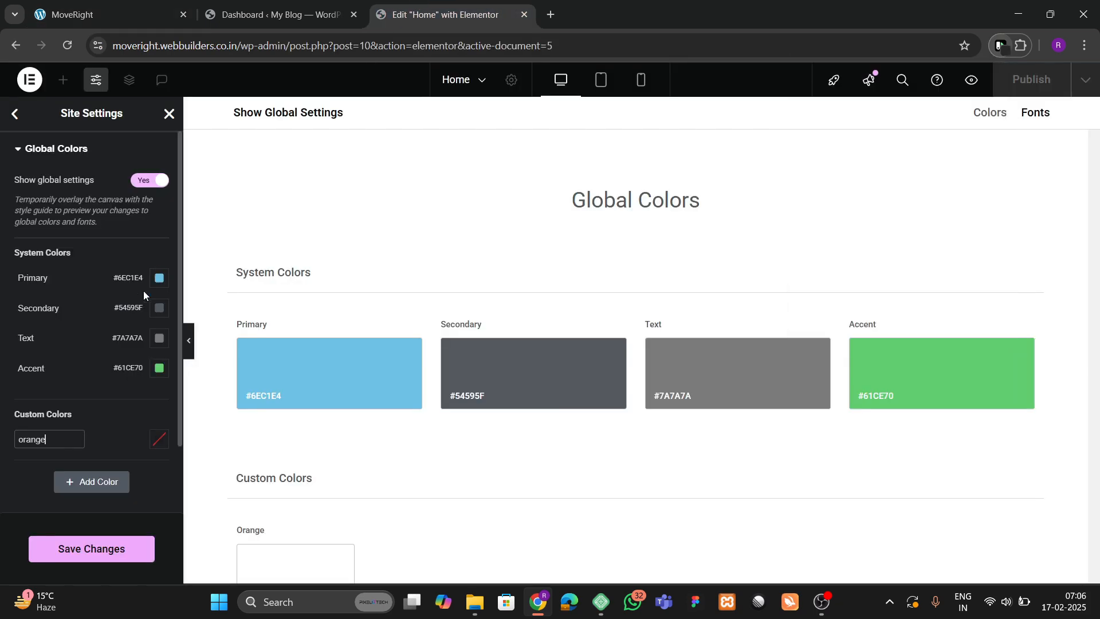
pyautogui.click(158, 439)
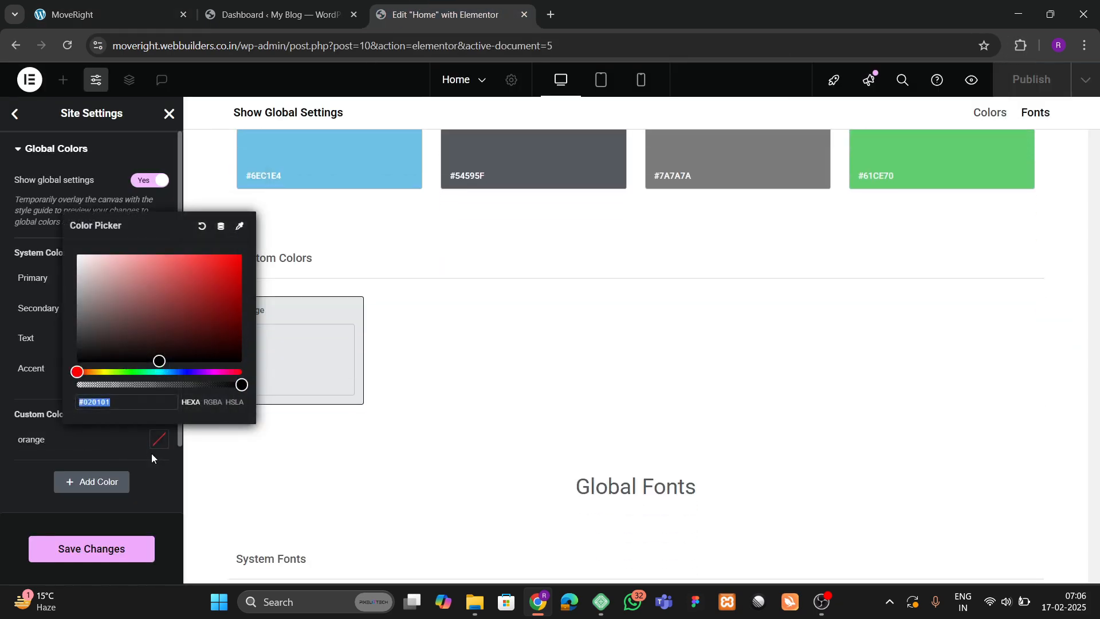
pyautogui.write('#ff7c44')
pyautogui.click(16, 472)
# Launch the colour picker on the live MoveRight site to sample the dark #232323.
pyautogui.click(86, 14)
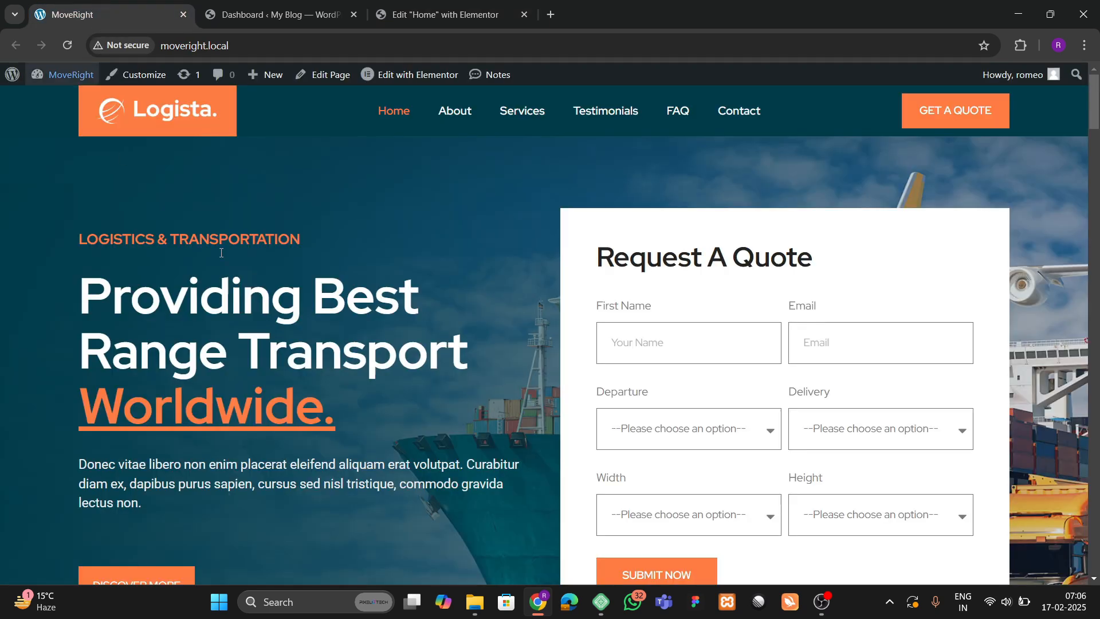
pyautogui.click(290, 4)
pyautogui.click(144, 4)
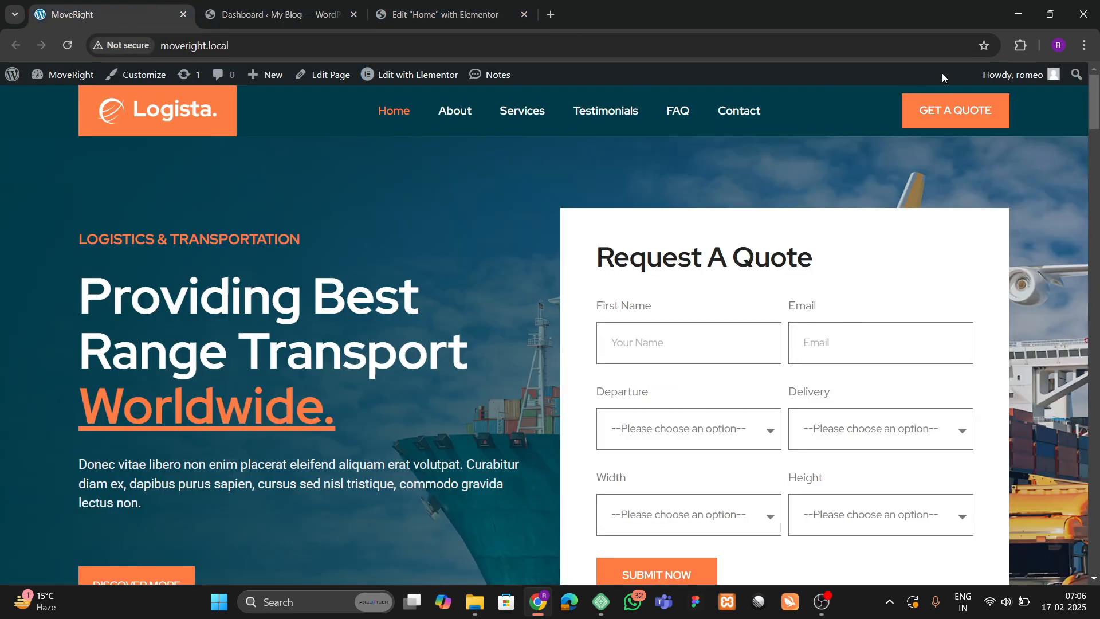
pyautogui.click(1010, 52)
pyautogui.click(876, 154)
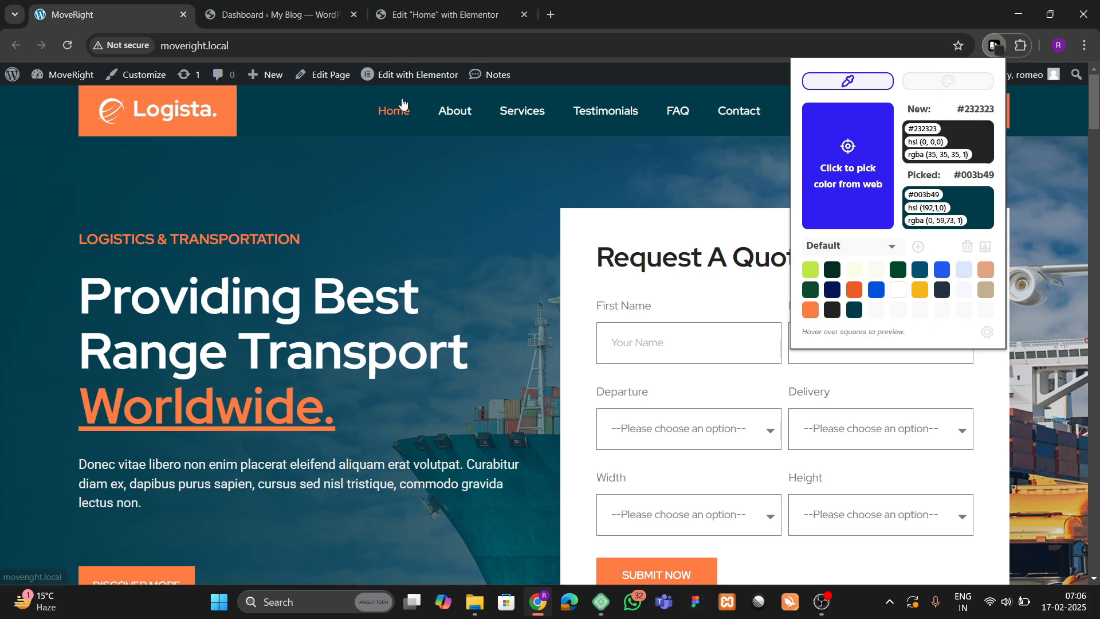
pyautogui.click(423, 13)
# Add a custom global colour named black with value #232323.
pyautogui.click(77, 491)
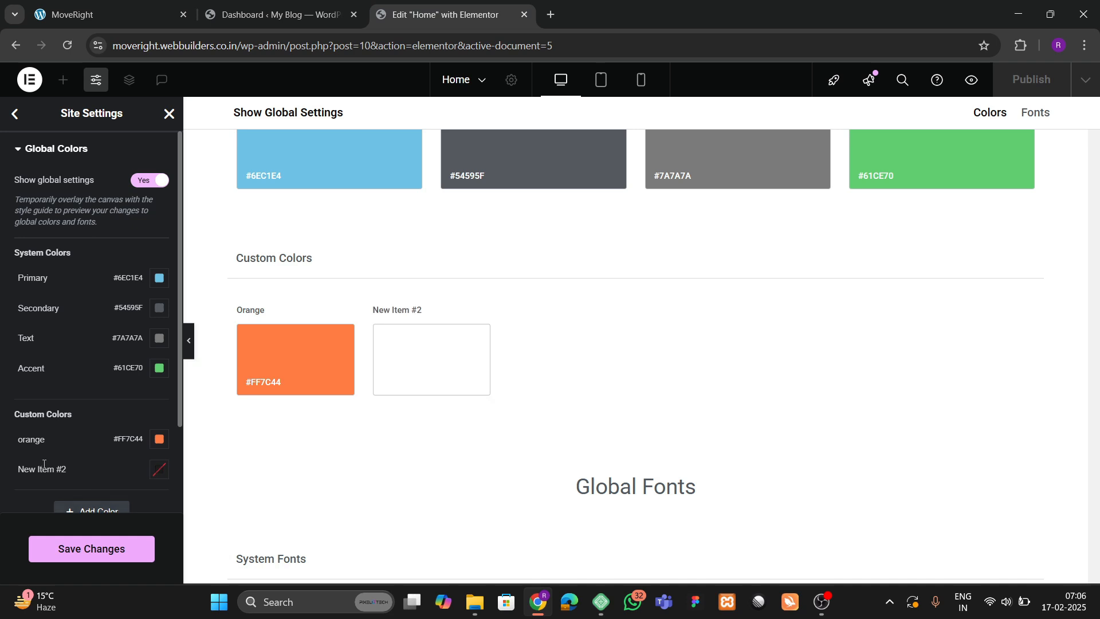
pyautogui.doubleClick(45, 468)
pyautogui.write('black')
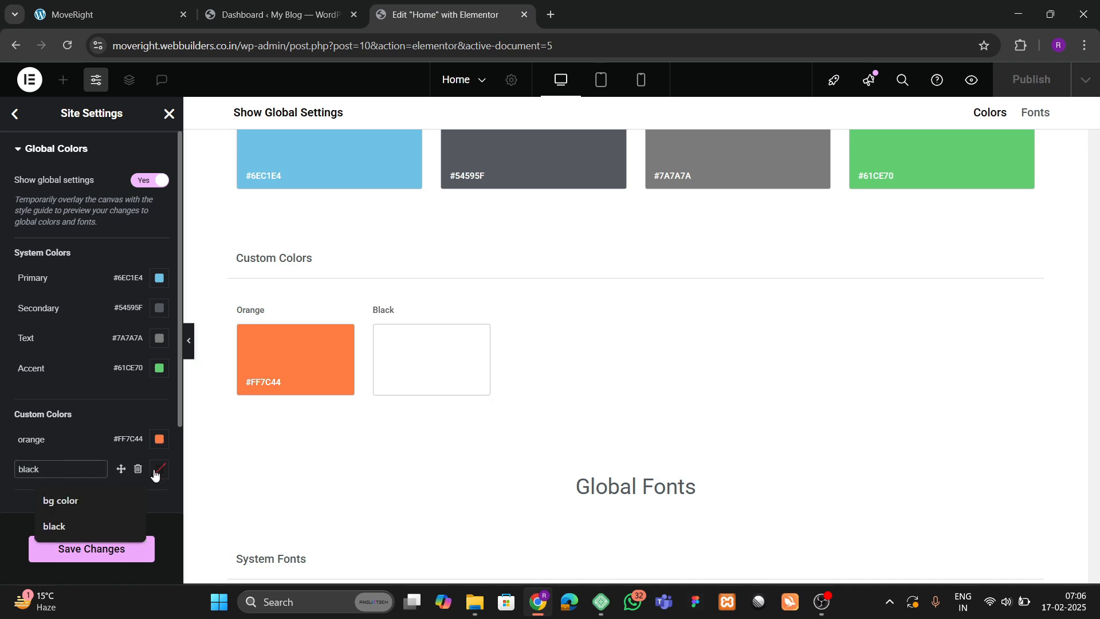
pyautogui.click(155, 472)
pyautogui.write('#232323')
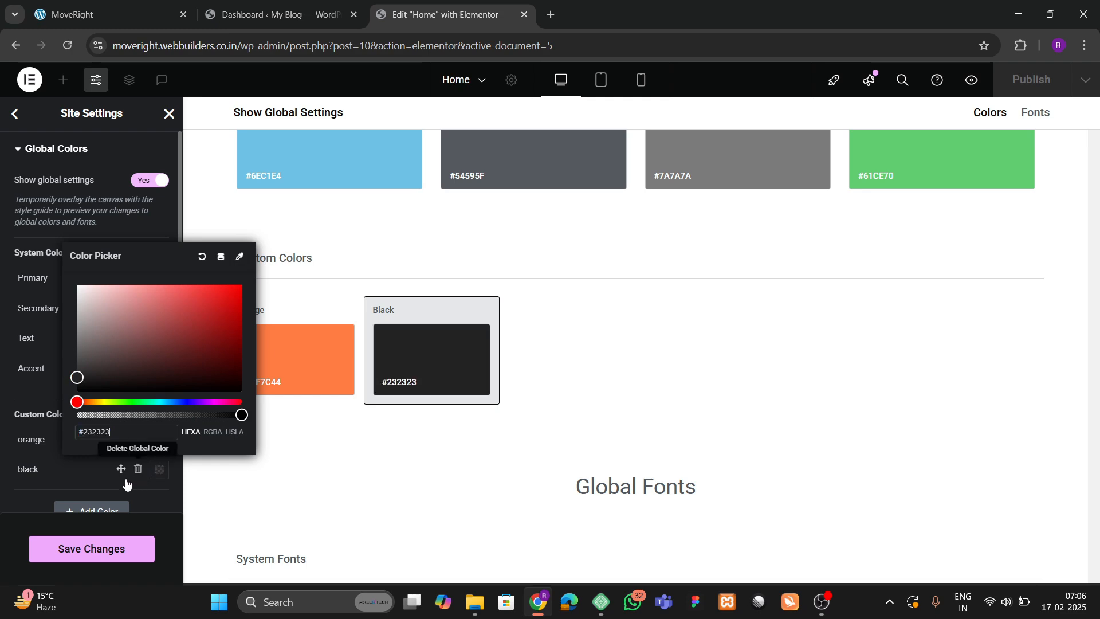
# Add a blue dark colour set to #003B49 sampled from the live site, and save.
pyautogui.click(78, 510)
pyautogui.click(109, 15)
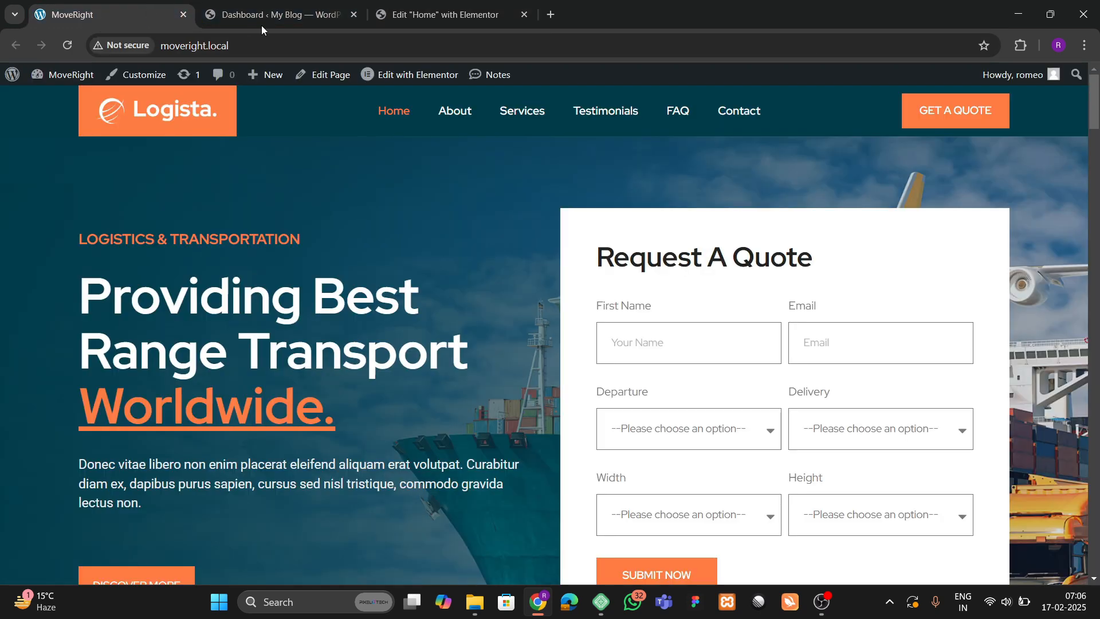
pyautogui.click(1023, 46)
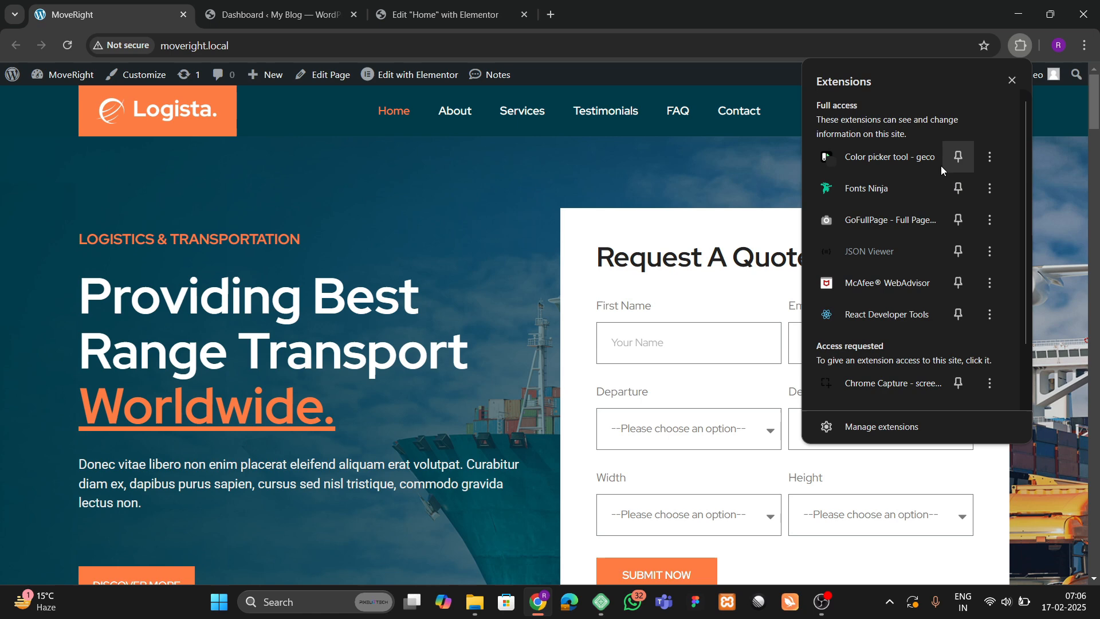
pyautogui.click(897, 153)
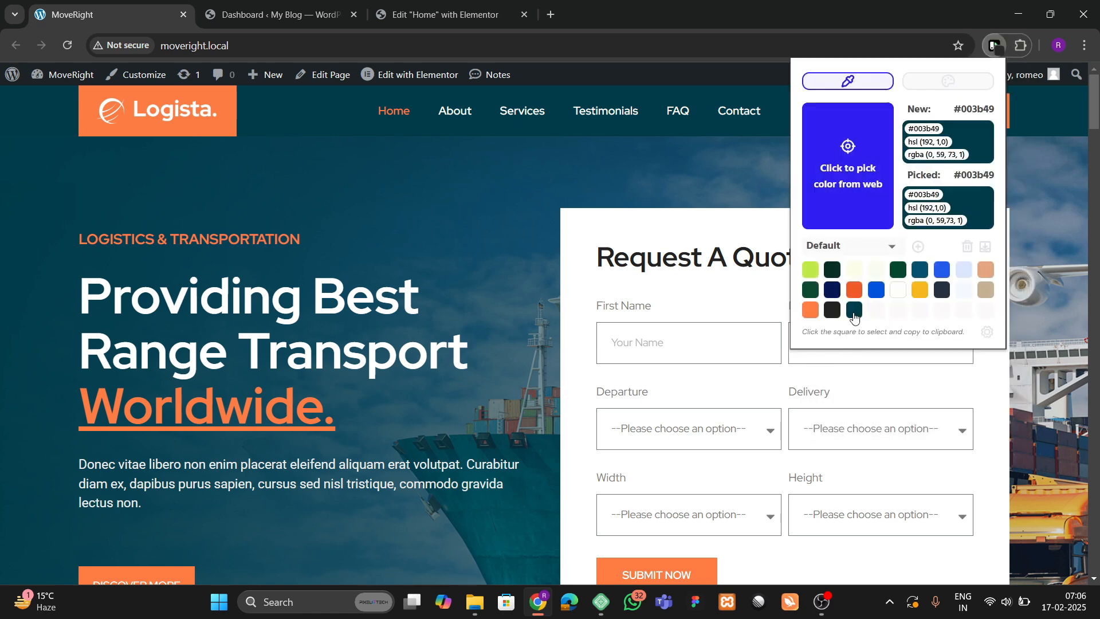
pyautogui.click(854, 312)
pyautogui.click(447, 14)
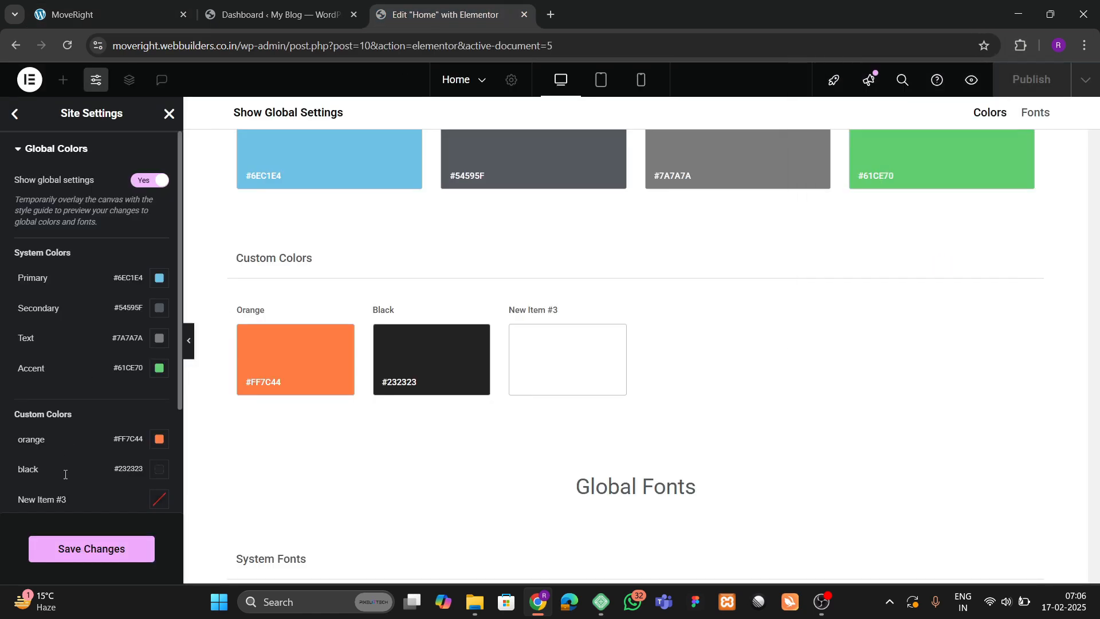
pyautogui.doubleClick(40, 501)
pyautogui.press('BackSpace')
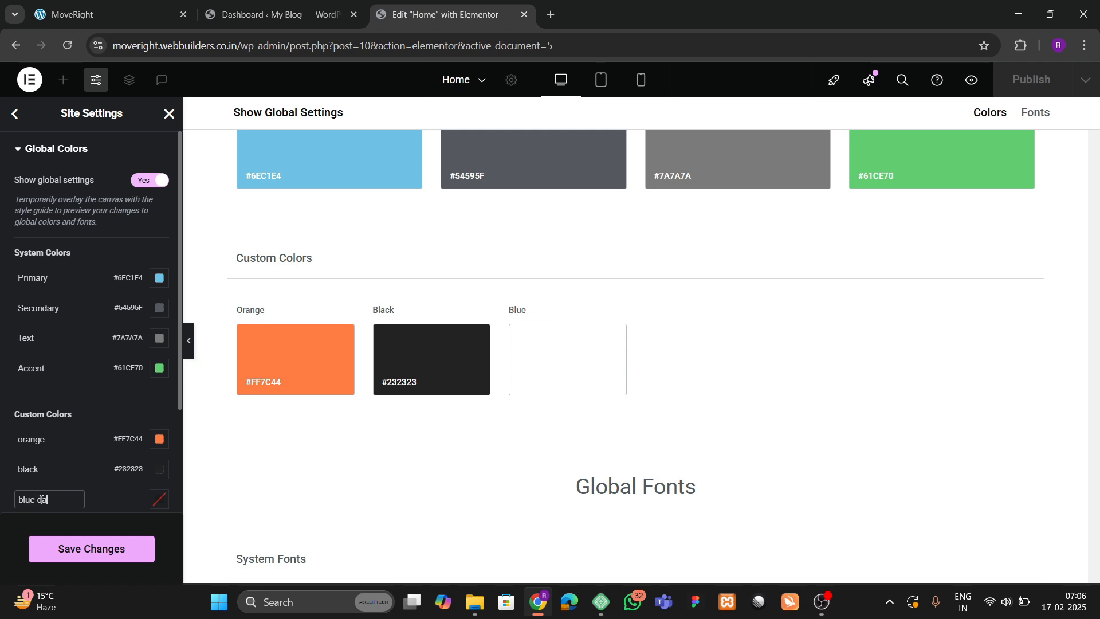
pyautogui.click(160, 499)
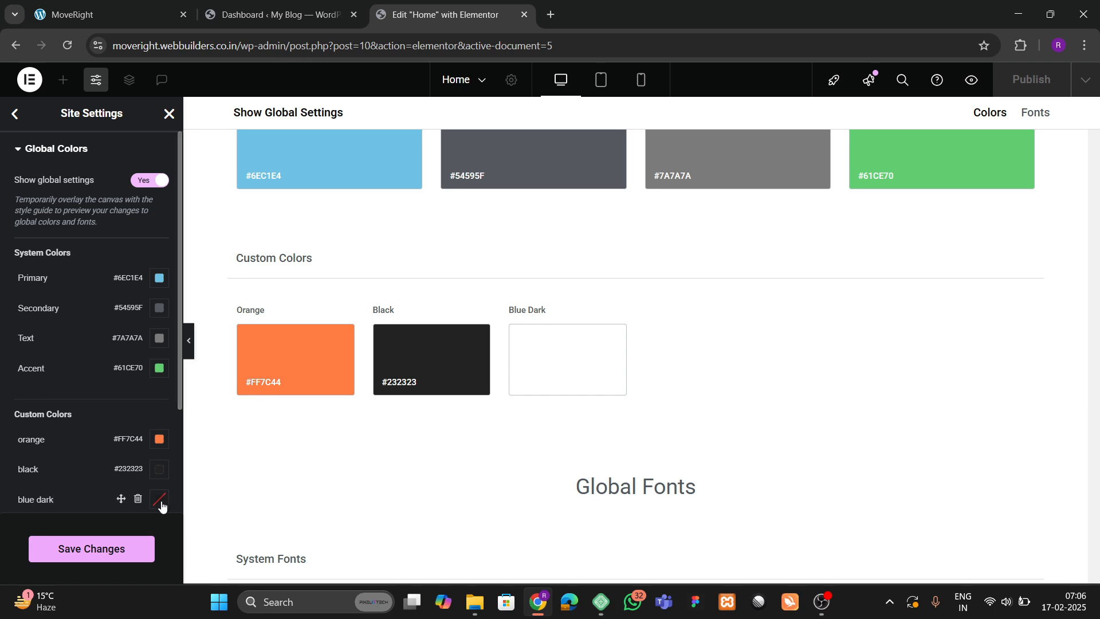
pyautogui.write('#003B49')
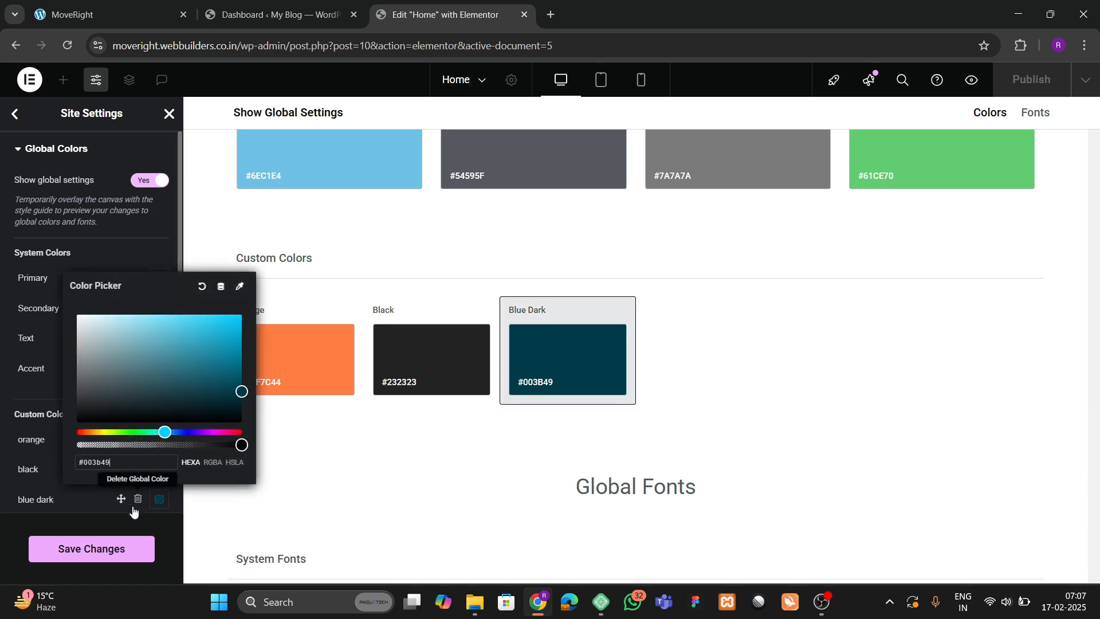
pyautogui.click(95, 547)
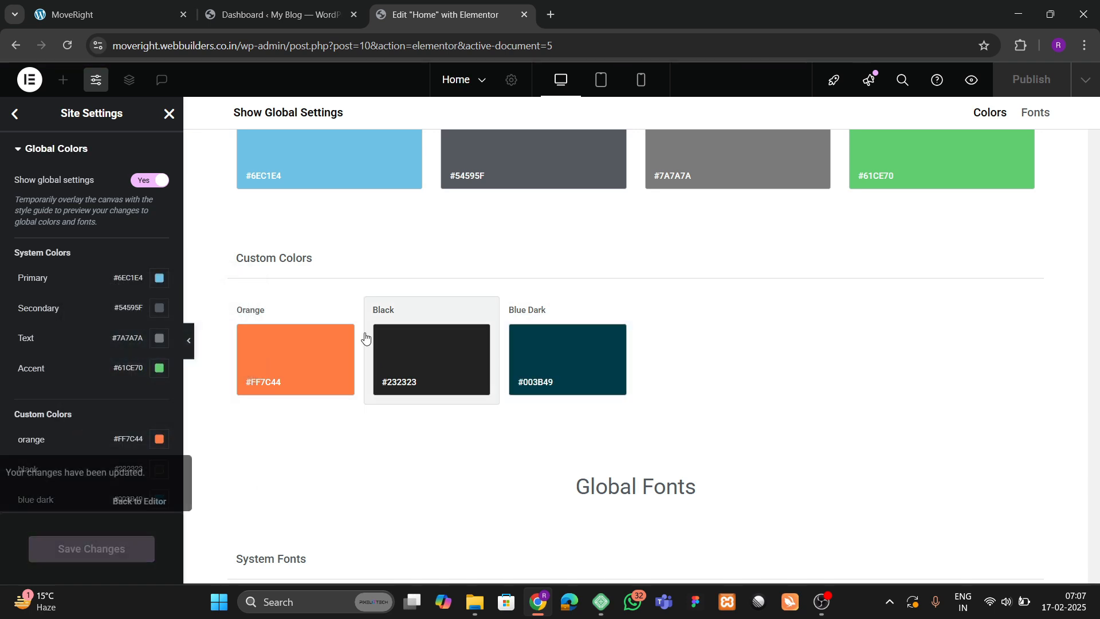
pyautogui.click(169, 114)
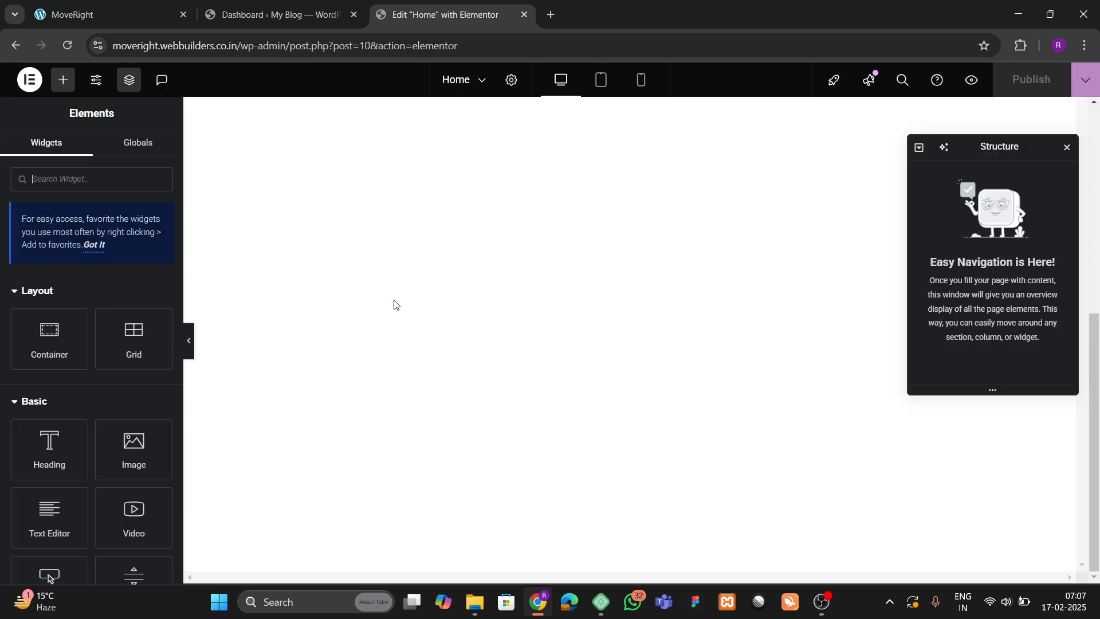
# Reload the Elementor editor and look over the live MoveRight site while it loads.
pyautogui.click(67, 46)
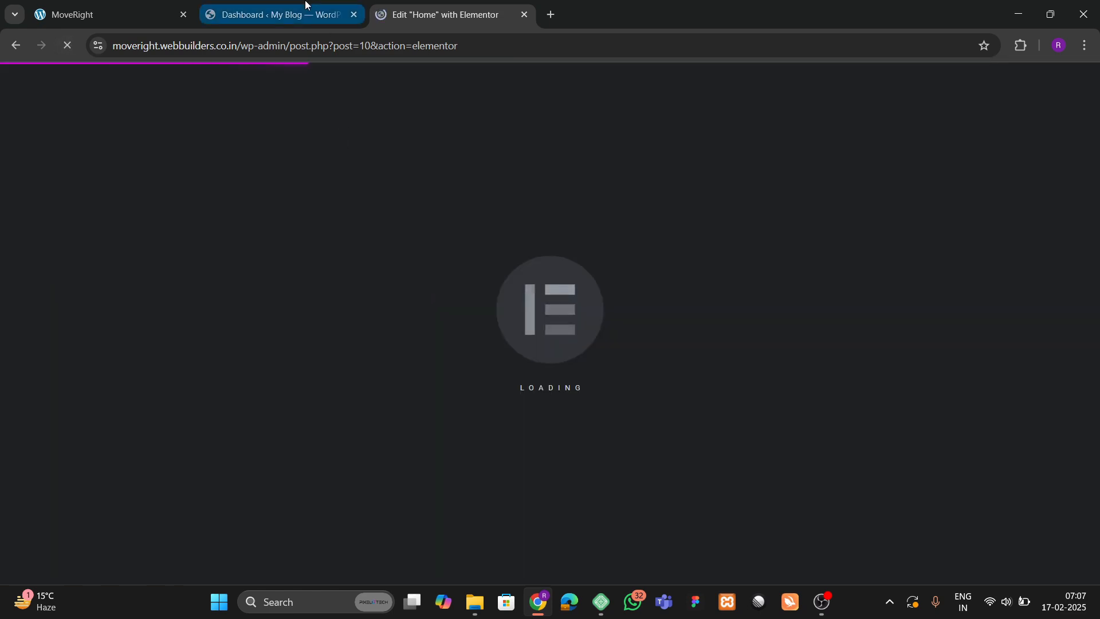
pyautogui.click(281, 14)
pyautogui.click(410, 7)
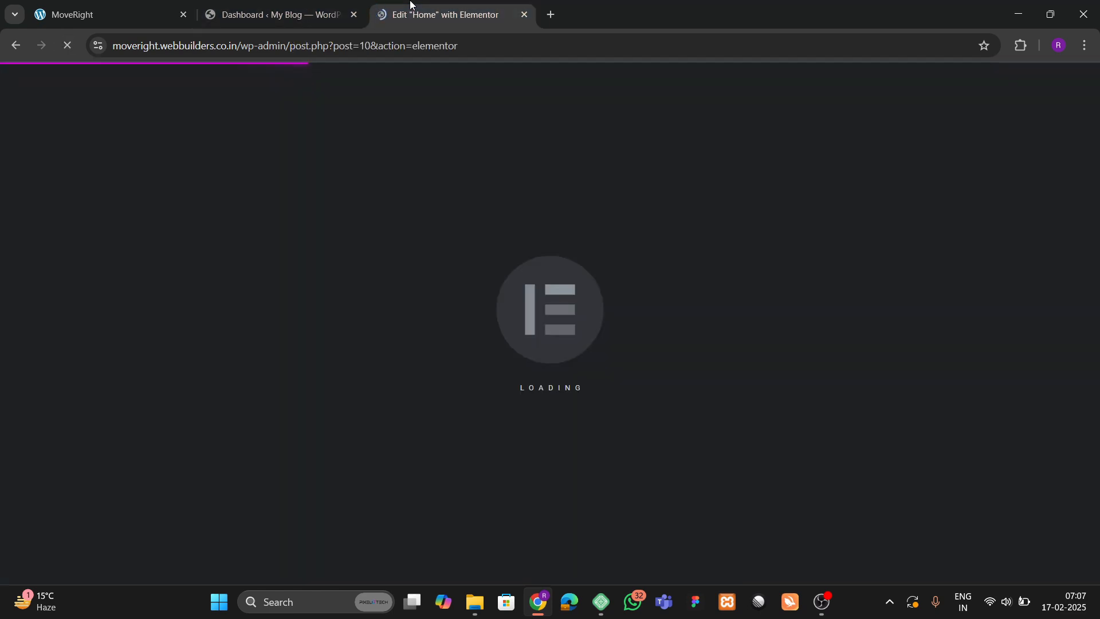
pyautogui.click(155, 11)
pyautogui.scroll(-2, 367, 349)
pyautogui.scroll(2, 384, 347)
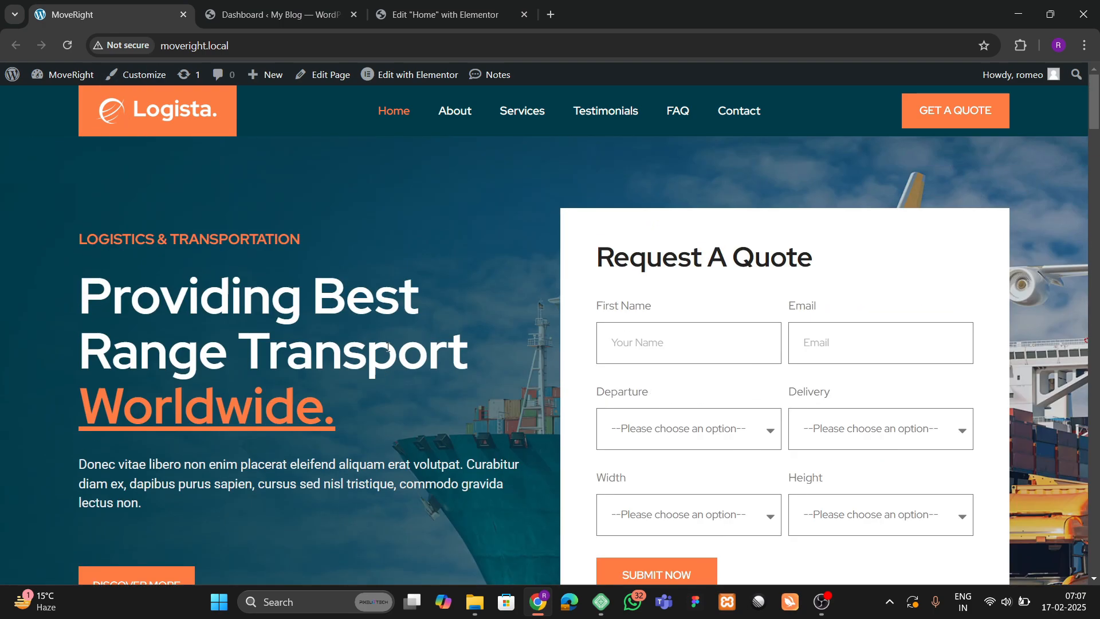
pyautogui.scroll(-2, 350, 313)
pyautogui.scroll(2, 350, 314)
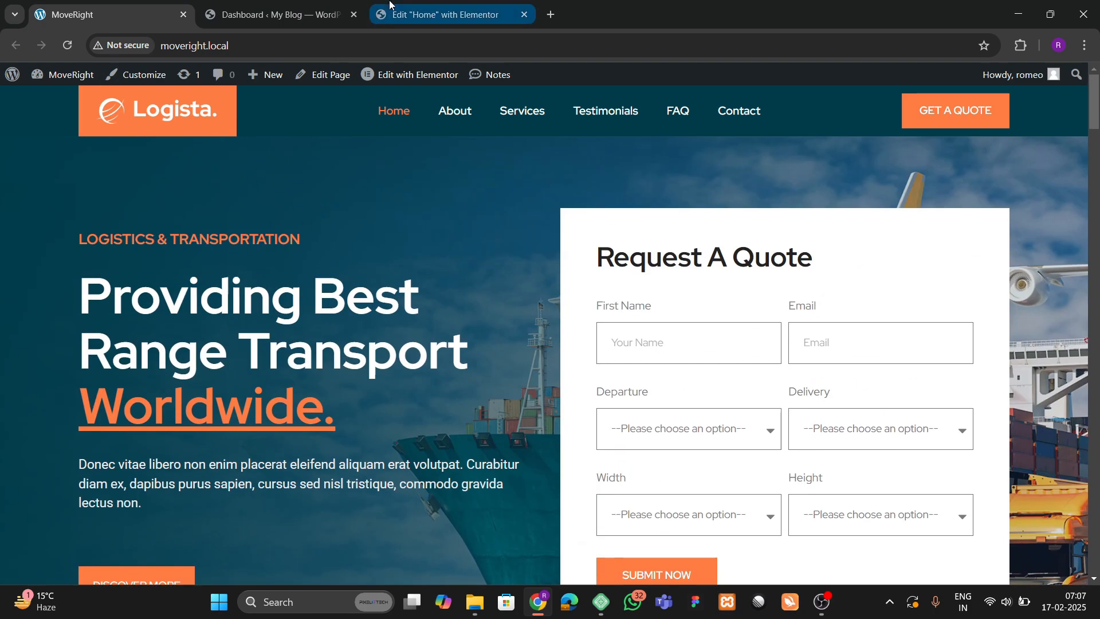
pyautogui.click(435, 15)
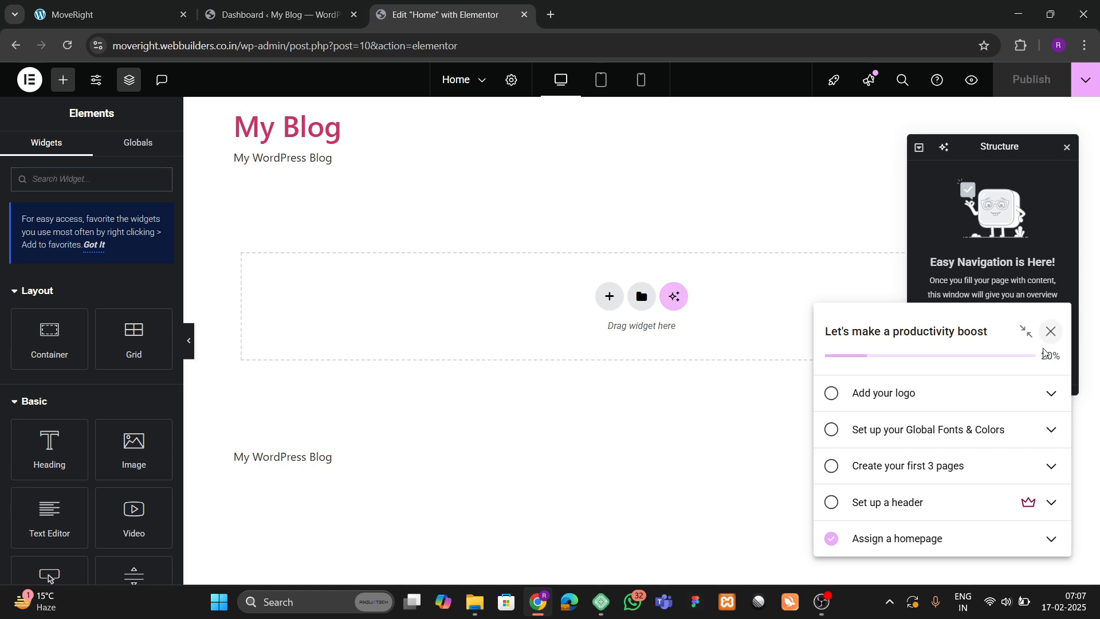
# Dismiss the checklist popups and rearrange the structure and elements panels.
pyautogui.click(1056, 338)
pyautogui.click(1019, 202)
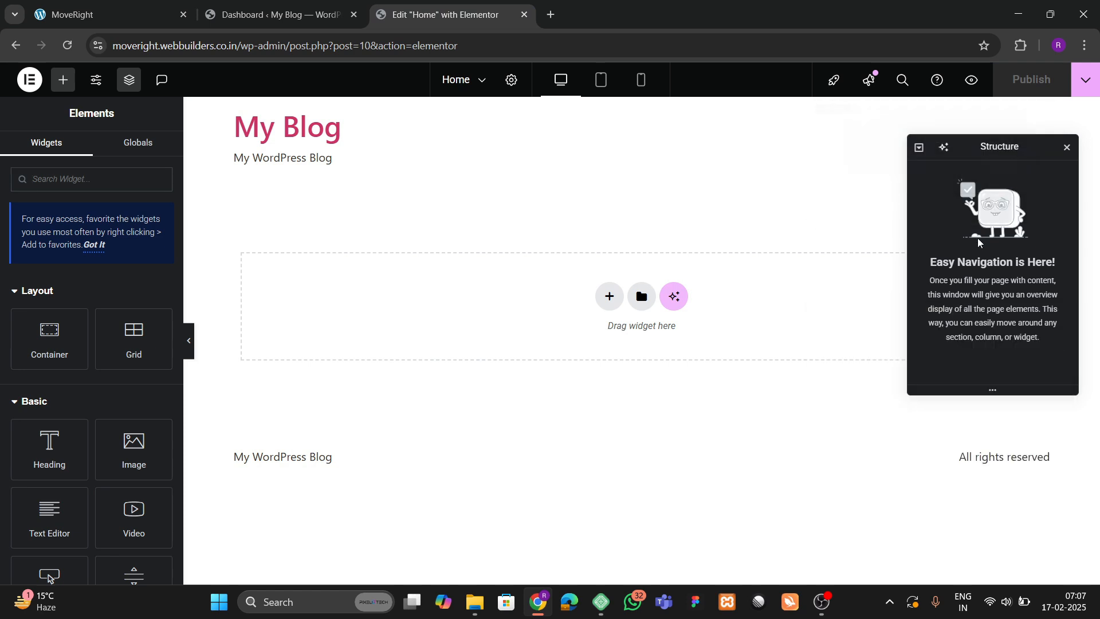
pyautogui.moveTo(1031, 151); pyautogui.dragTo(1001, 183)
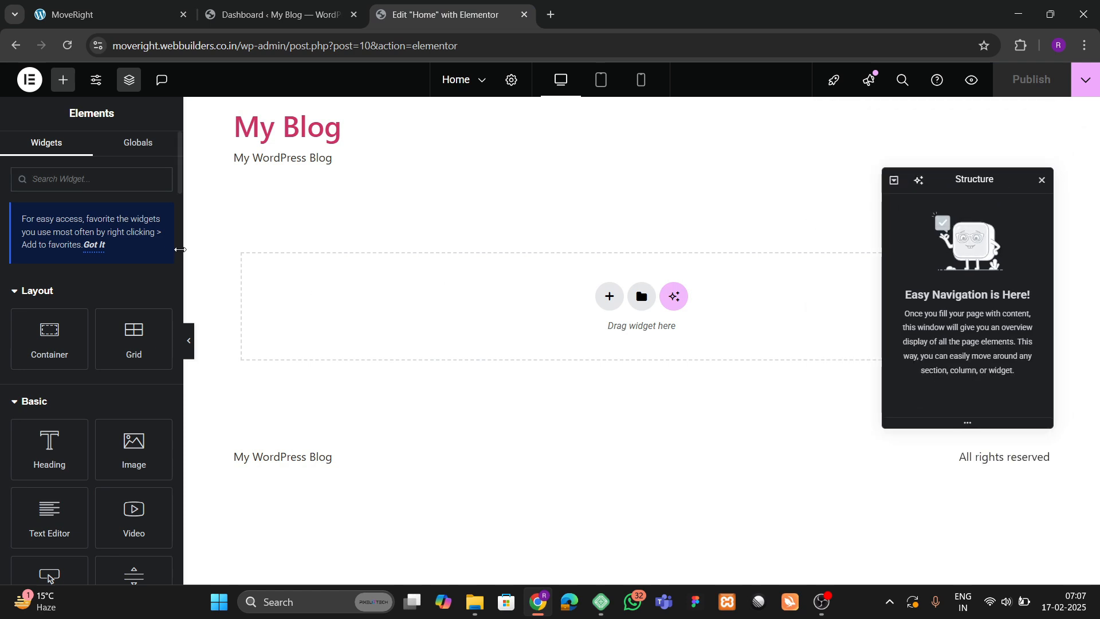
pyautogui.moveTo(180, 249)
pyautogui.mouseDown()
pyautogui.moveTo(143, 249)
pyautogui.moveTo(191, 252)
pyautogui.moveTo(165, 263)
pyautogui.mouseUp()
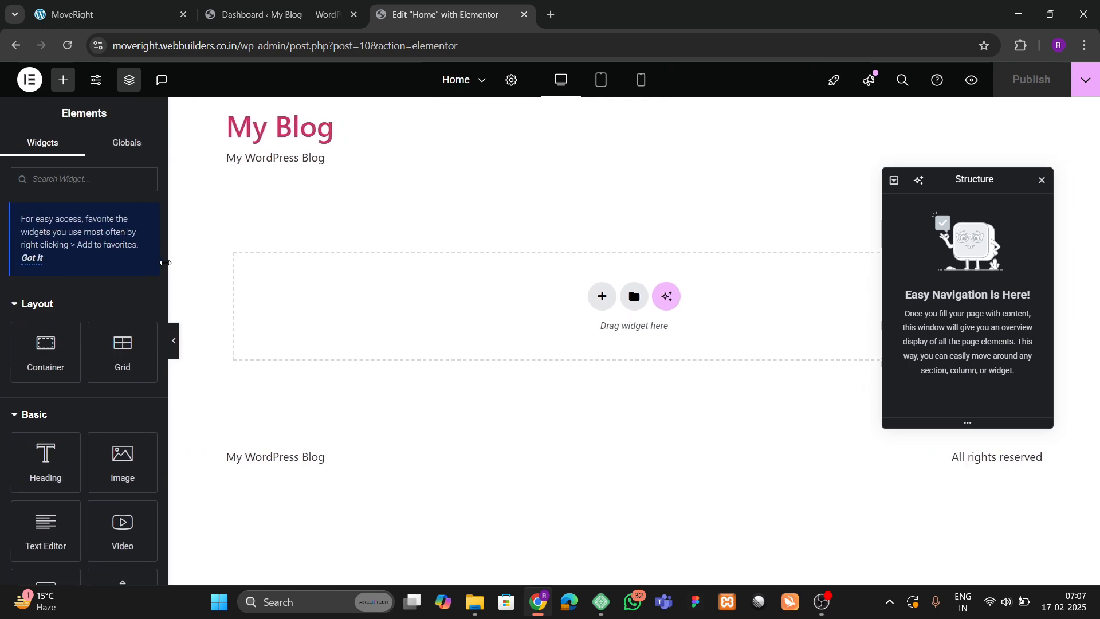
# Add a two-column flexbox container to the Home page.
pyautogui.click(115, 15)
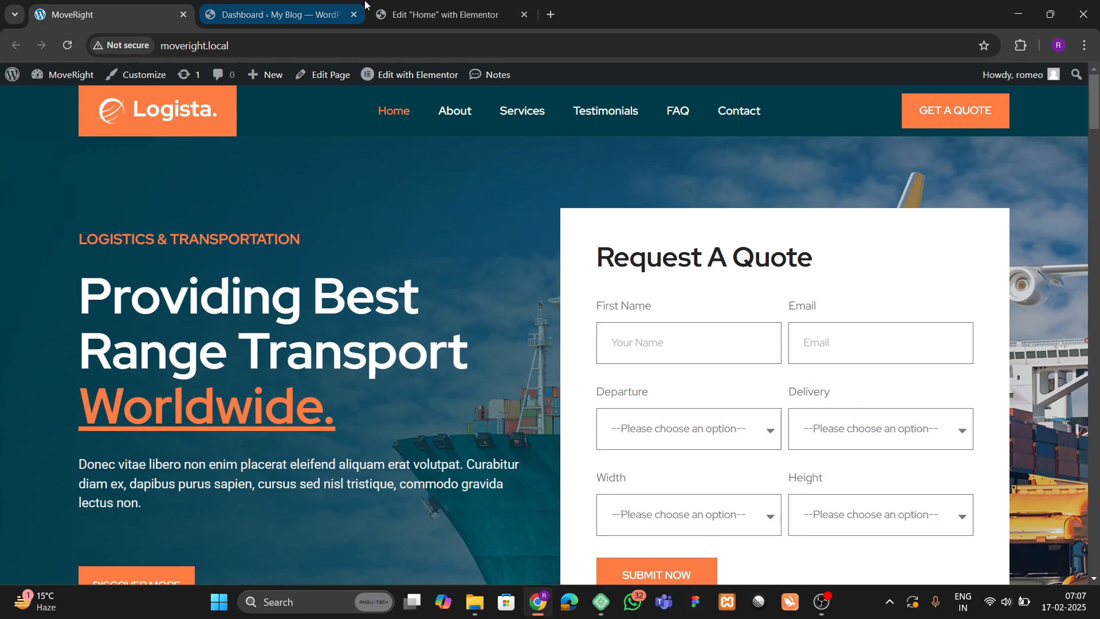
pyautogui.click(401, 16)
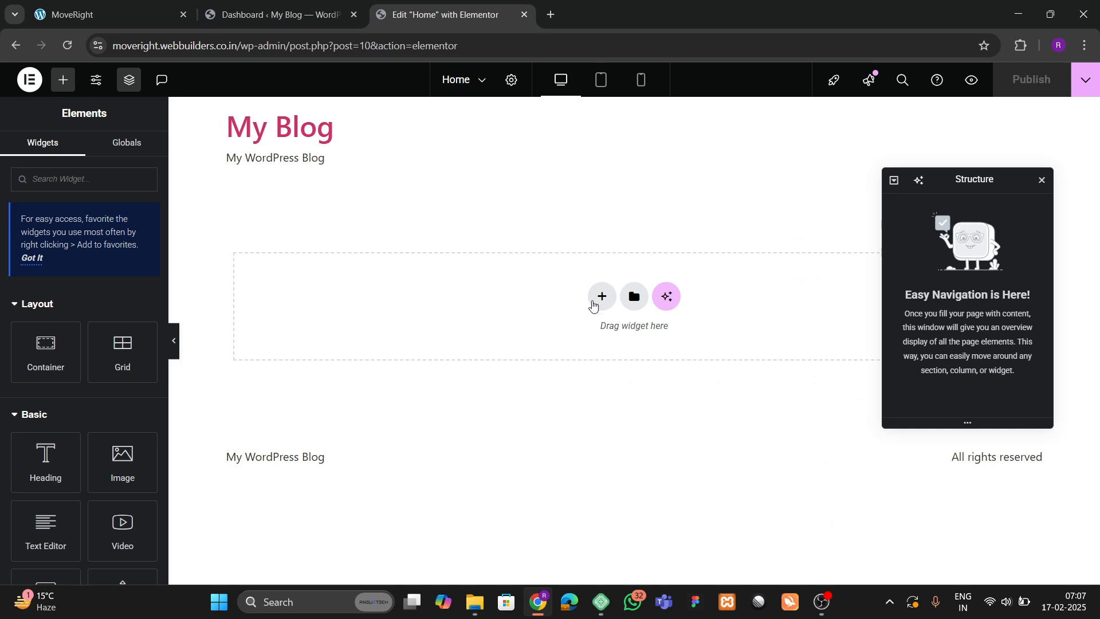
pyautogui.click(593, 306)
pyautogui.click(595, 332)
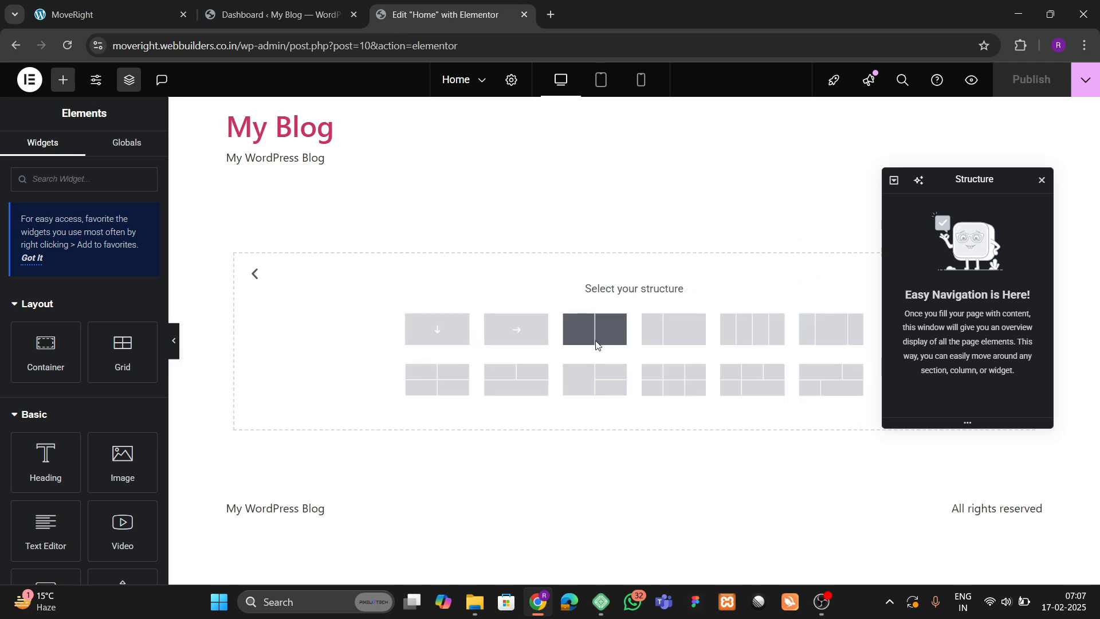
pyautogui.click(596, 342)
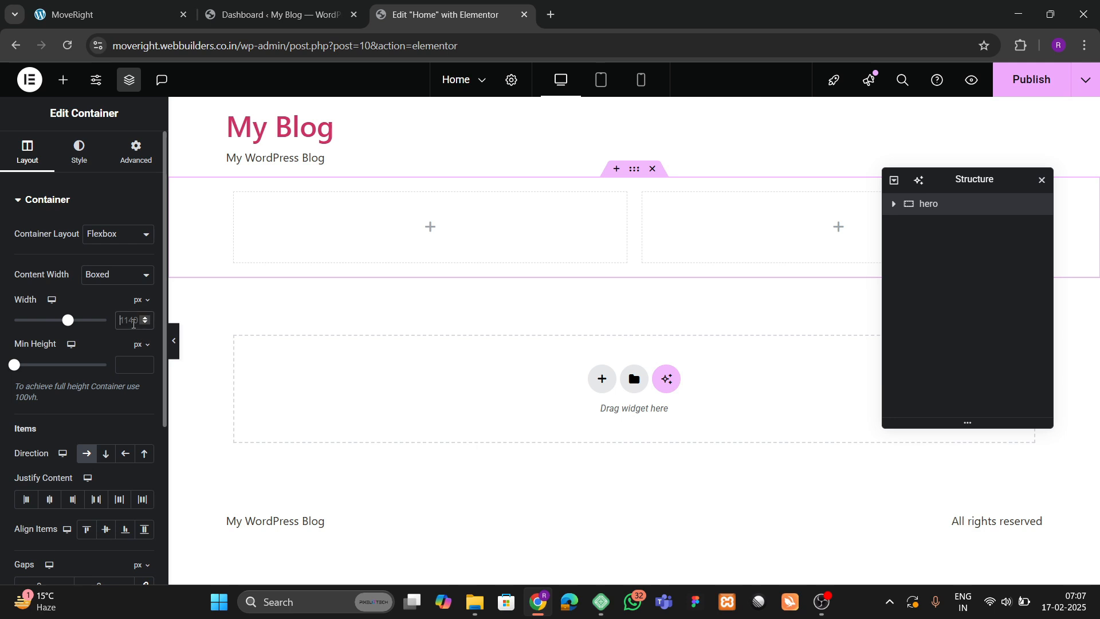
# Enter 1300 in the container settings and set the inner column containers' padding to 0.
pyautogui.write('1300')
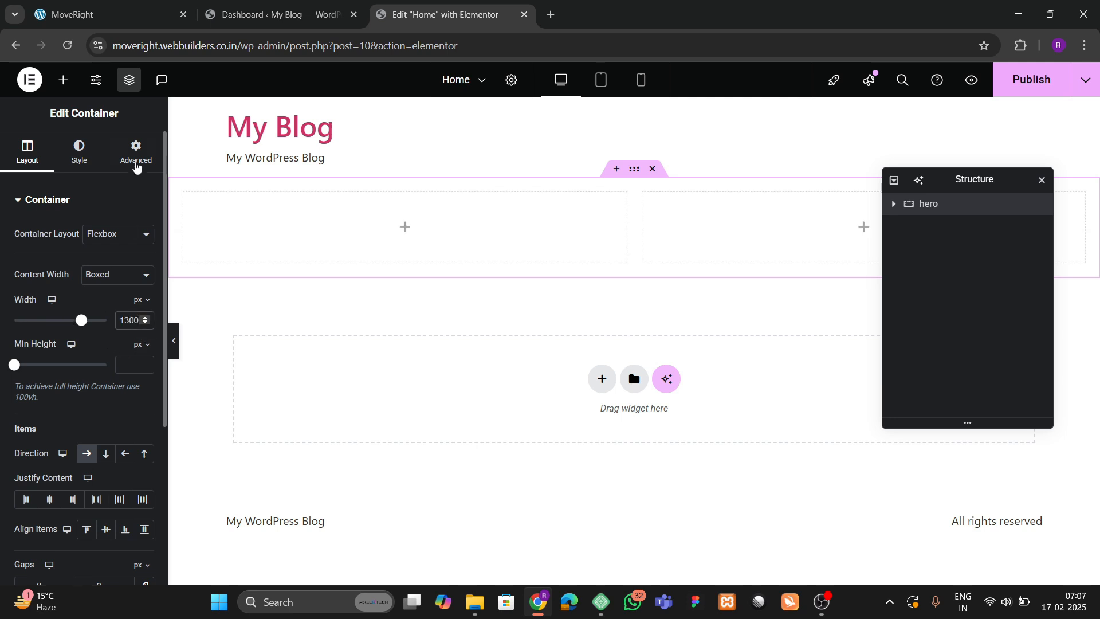
pyautogui.click(136, 163)
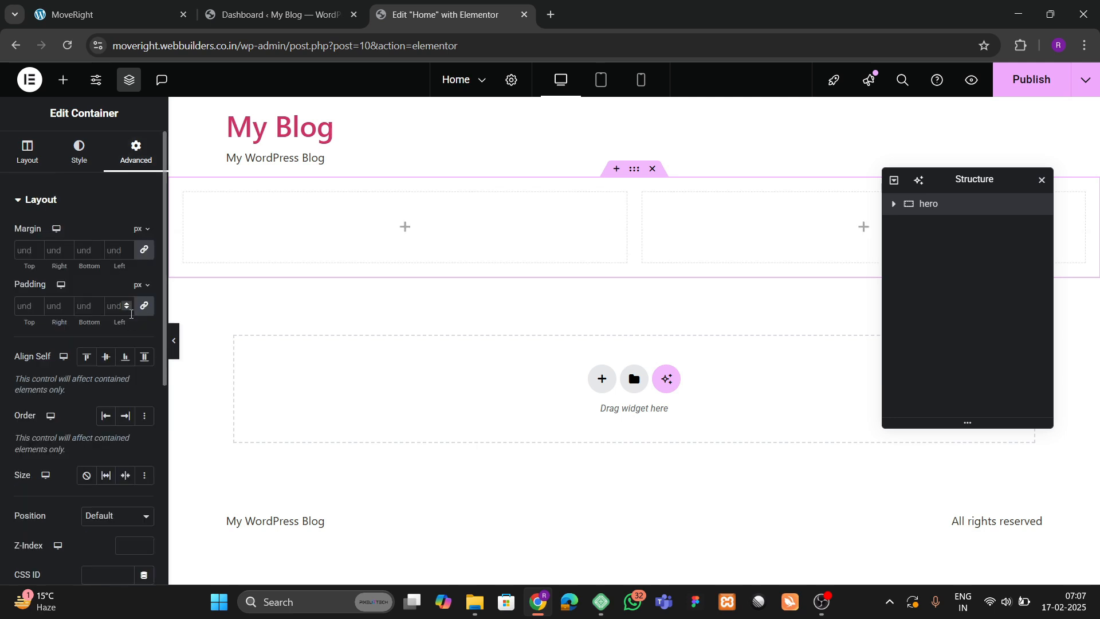
pyautogui.click(895, 205)
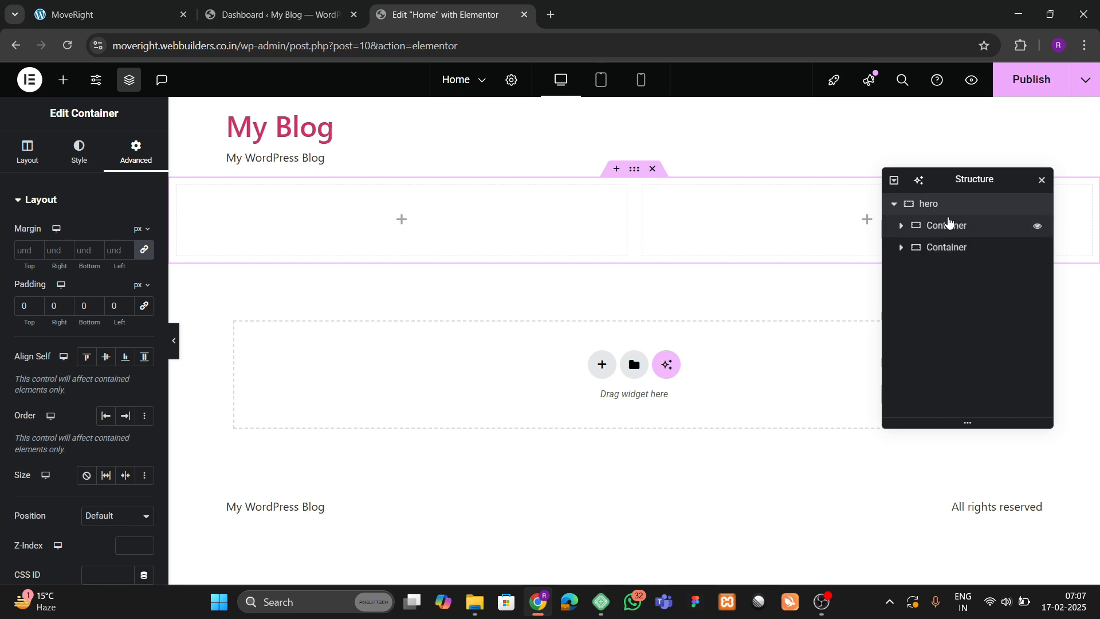
pyautogui.click(947, 225)
pyautogui.click(115, 163)
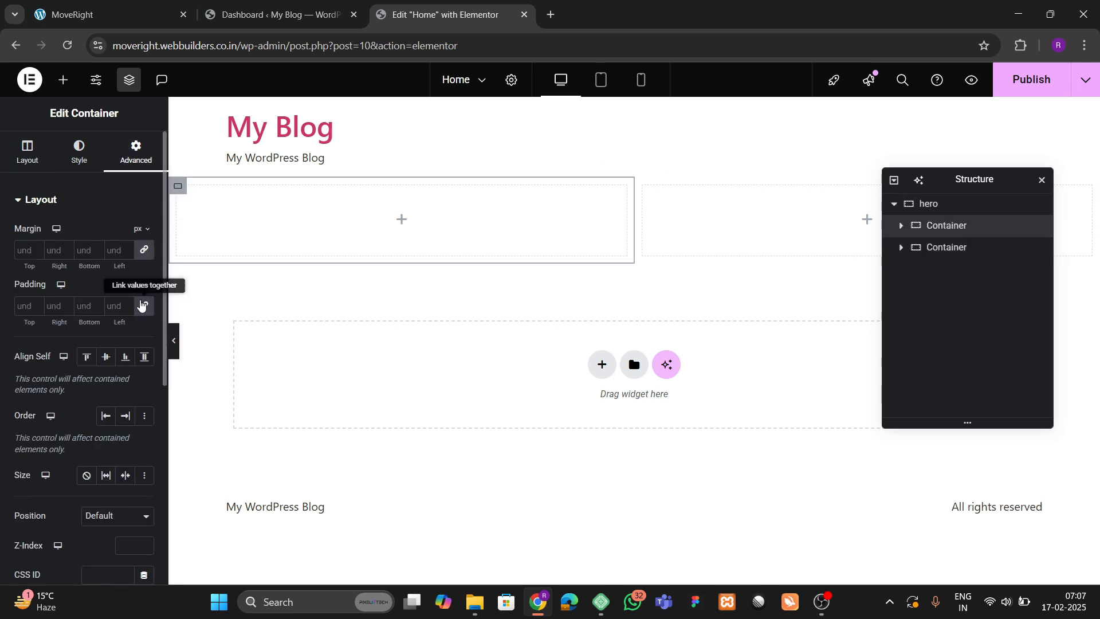
pyautogui.click(928, 246)
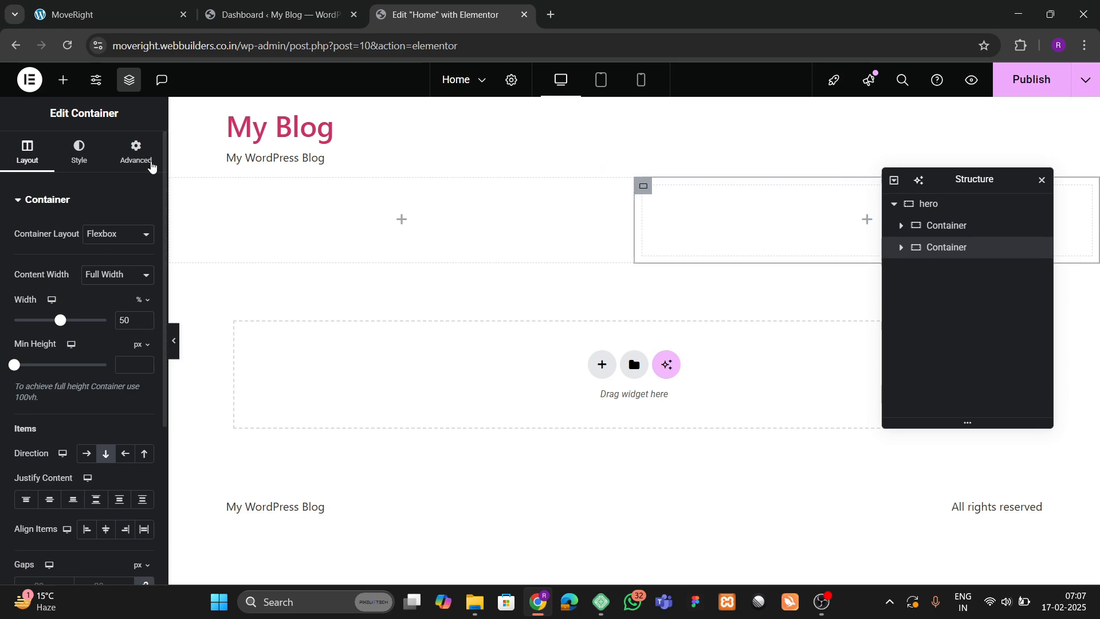
pyautogui.click(141, 158)
pyautogui.click(143, 306)
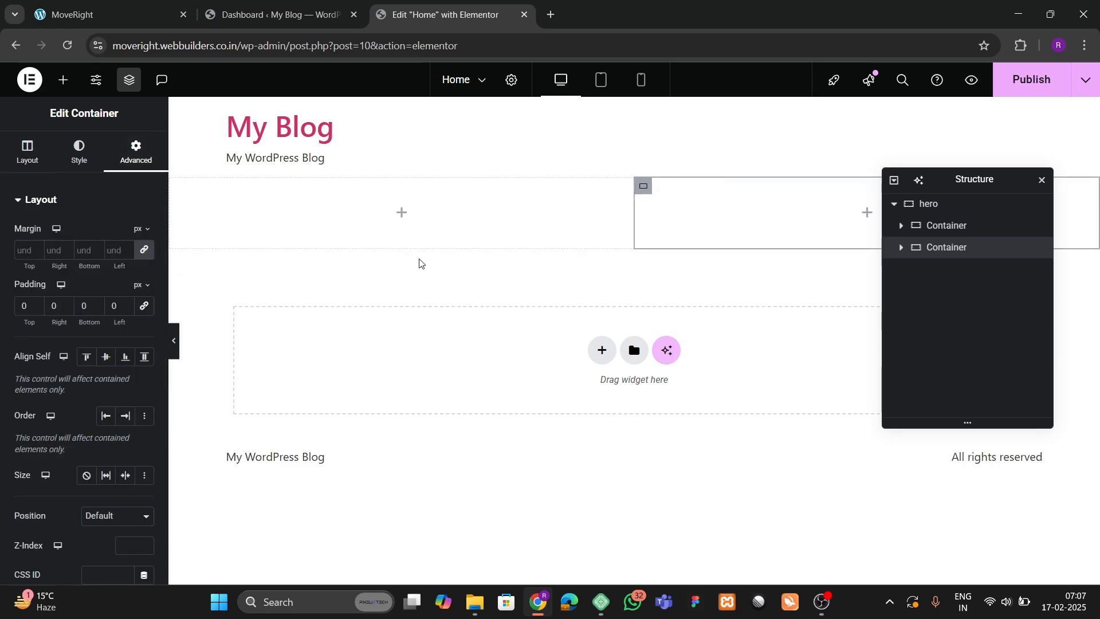
# Give the hero container 80 px top and bottom padding.
pyautogui.click(107, 8)
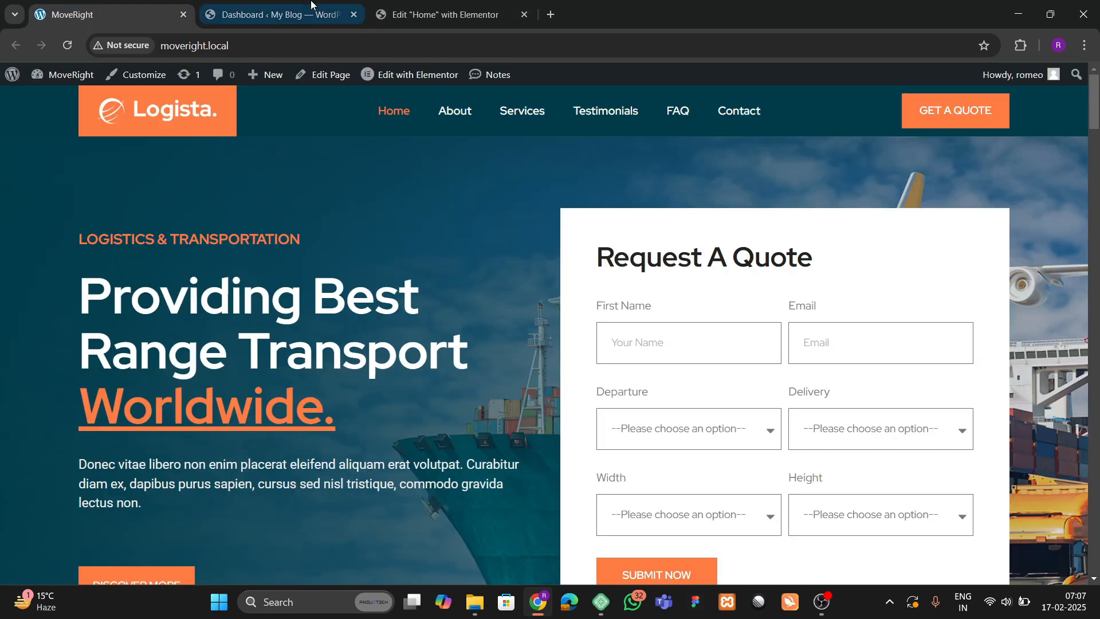
pyautogui.click(402, 4)
pyautogui.click(934, 204)
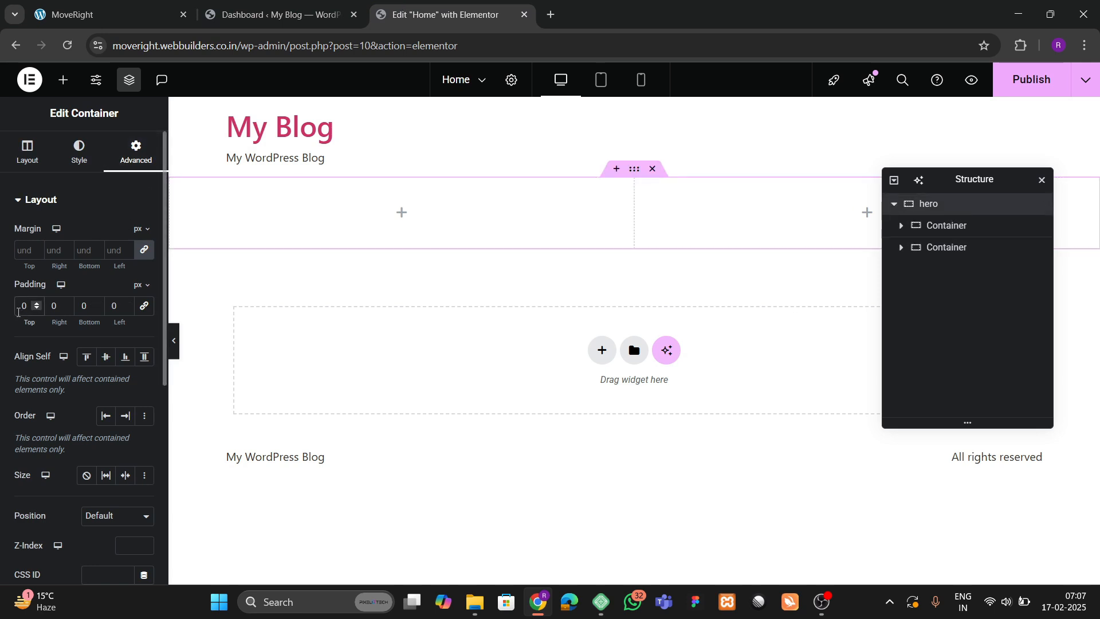
pyautogui.click(18, 312)
pyautogui.write('8')
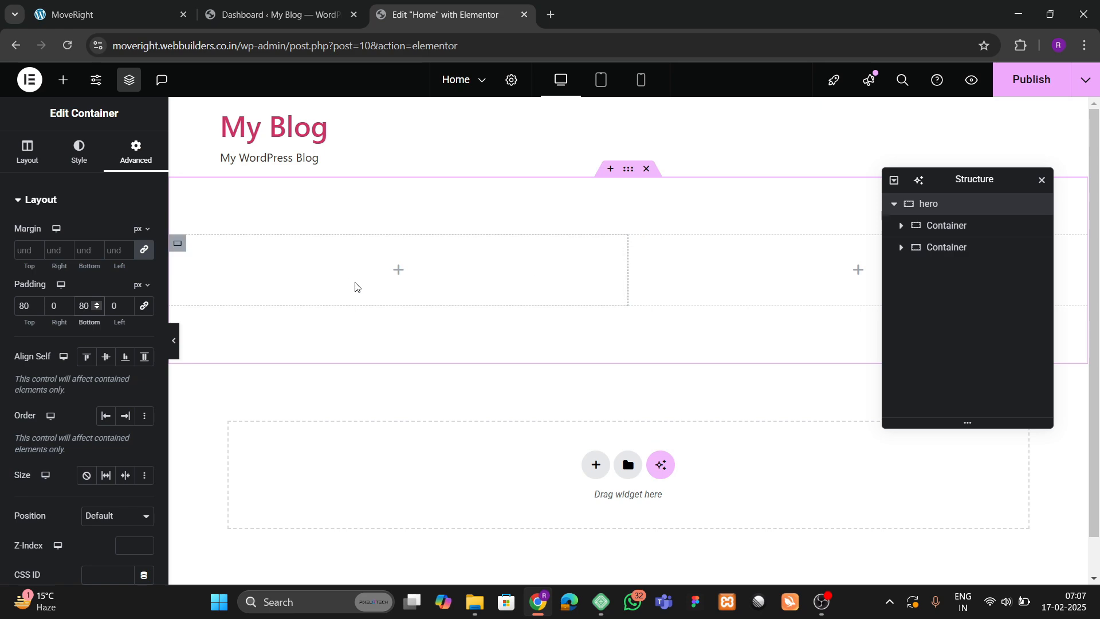
pyautogui.click(147, 6)
pyautogui.click(435, 14)
# Set the hero's classic background image to the cargo-ship photo Move-Right-images.png from the Media Library.
pyautogui.click(78, 154)
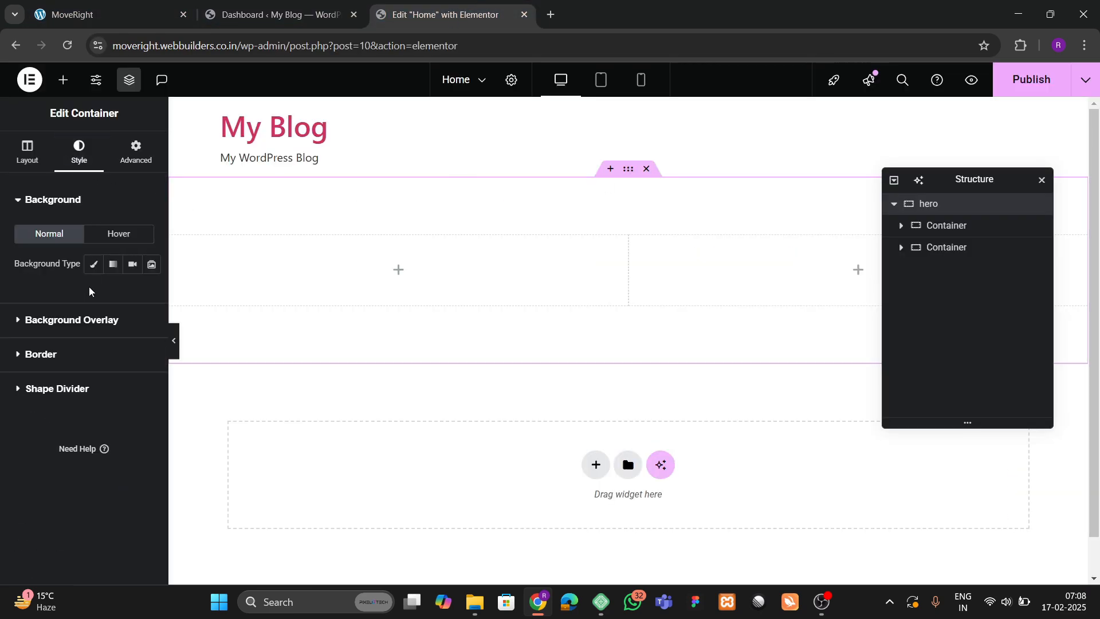
pyautogui.click(82, 358)
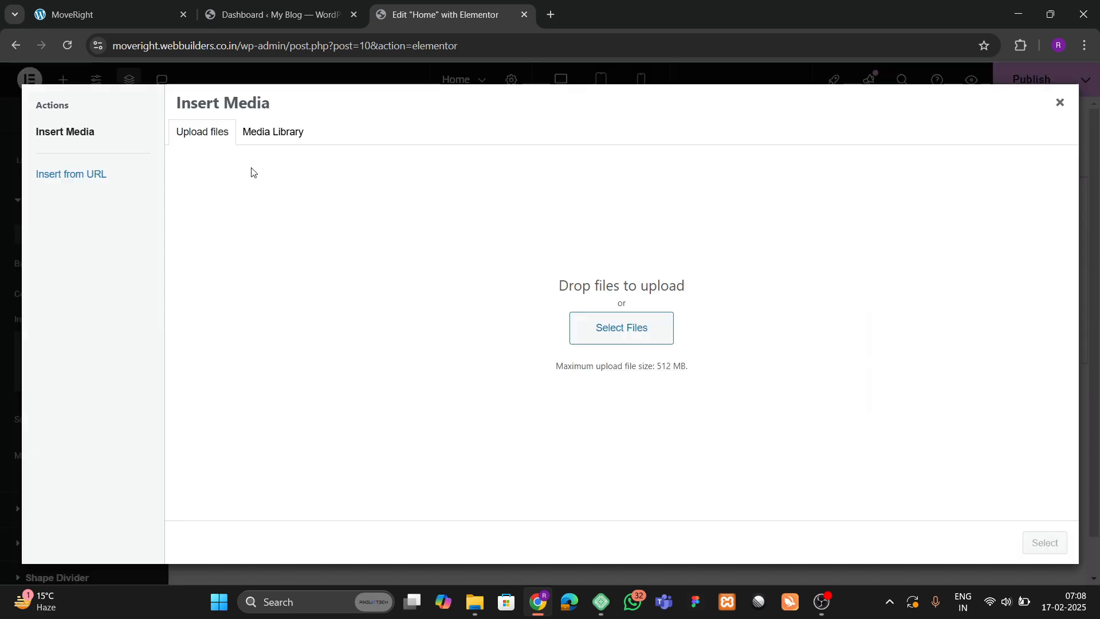
pyautogui.click(284, 136)
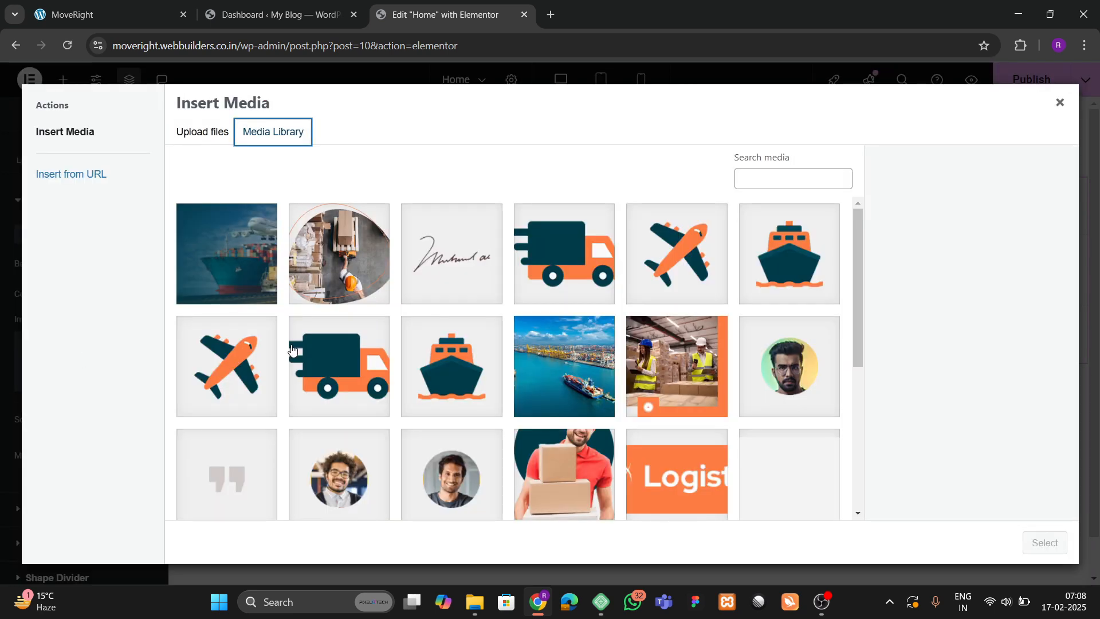
pyautogui.click(265, 295)
pyautogui.click(115, 15)
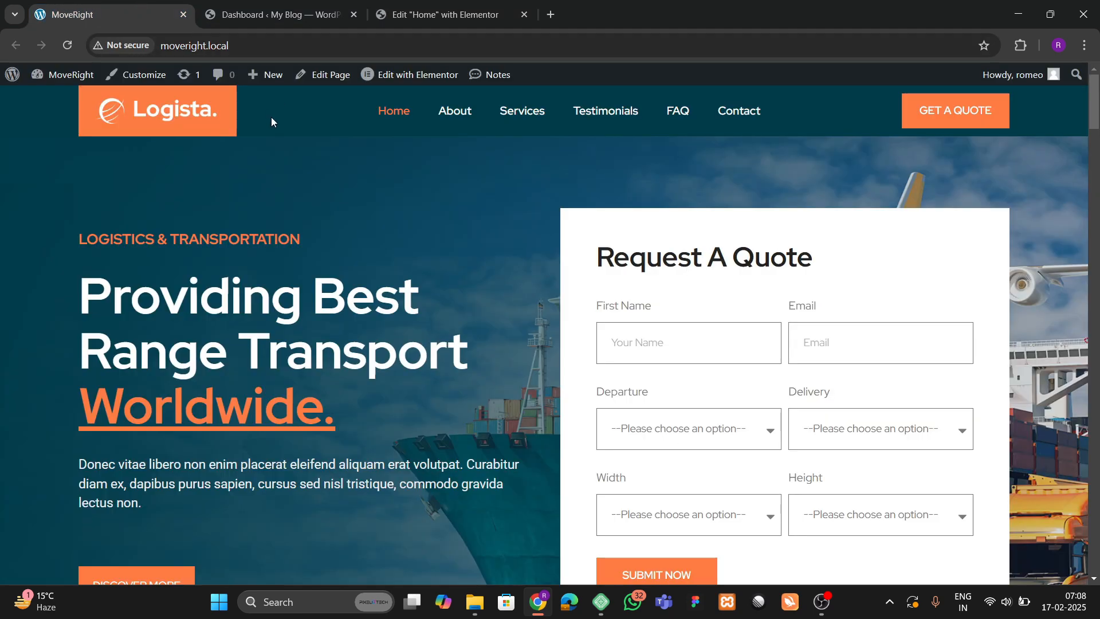
pyautogui.click(447, 15)
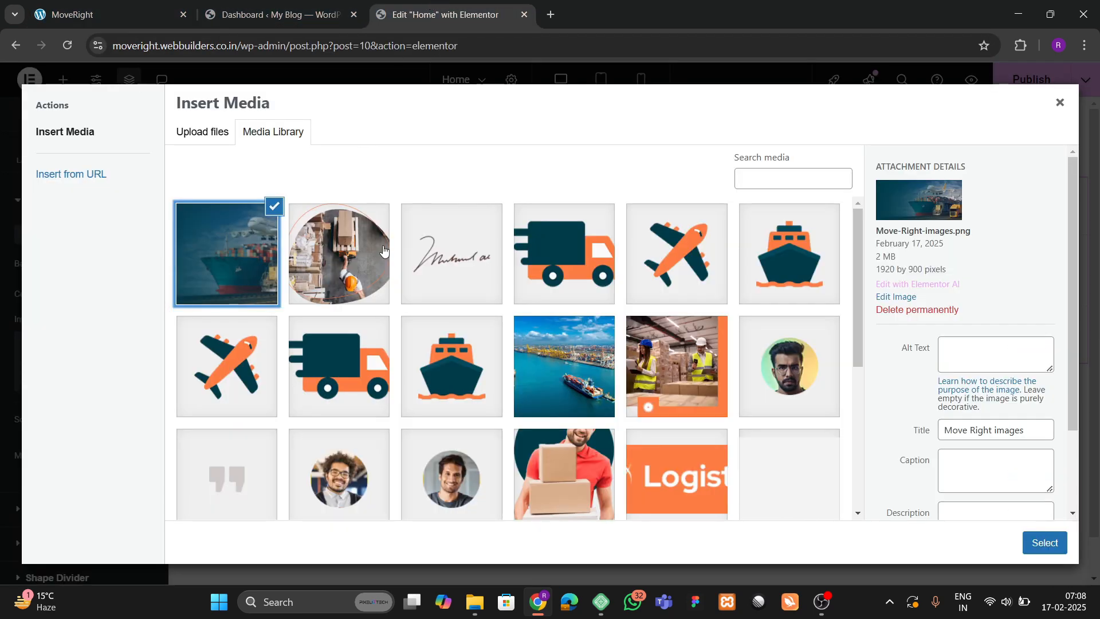
pyautogui.click(1044, 543)
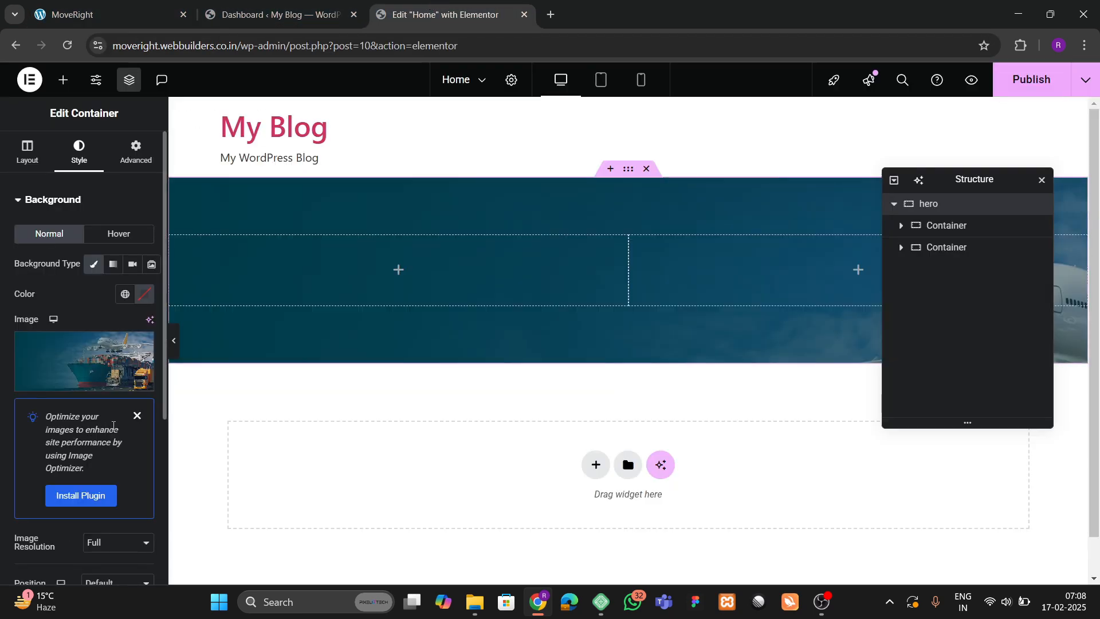
pyautogui.click(137, 416)
# Set the background Position to Center Center and Display Size to Cover.
pyautogui.scroll(-2, 73, 403)
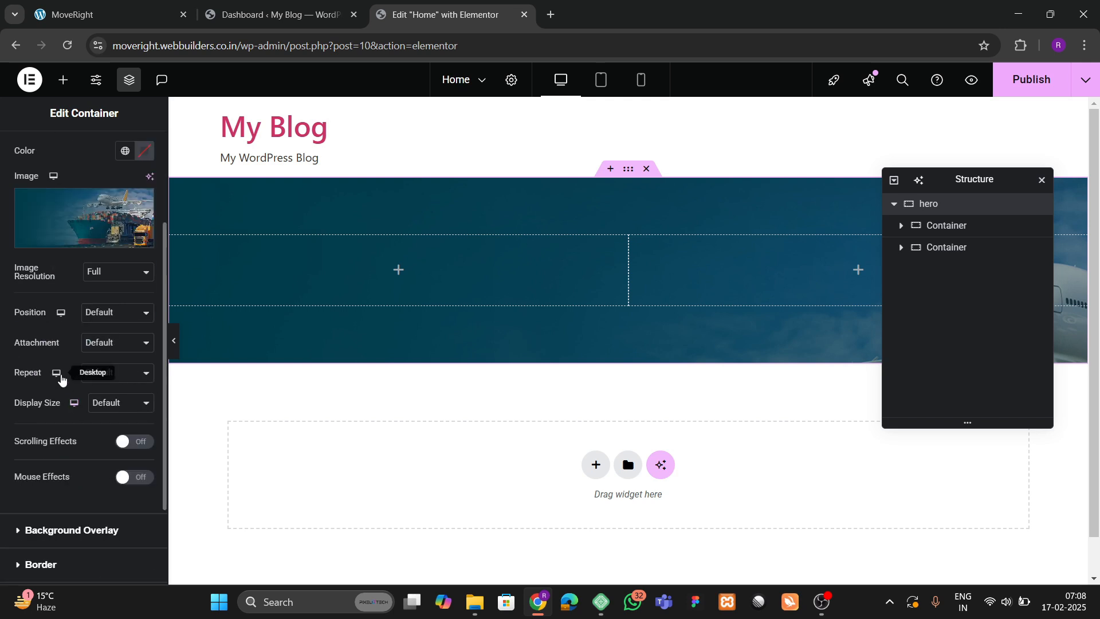
pyautogui.click(100, 316)
pyautogui.click(89, 350)
pyautogui.scroll(-2, 63, 367)
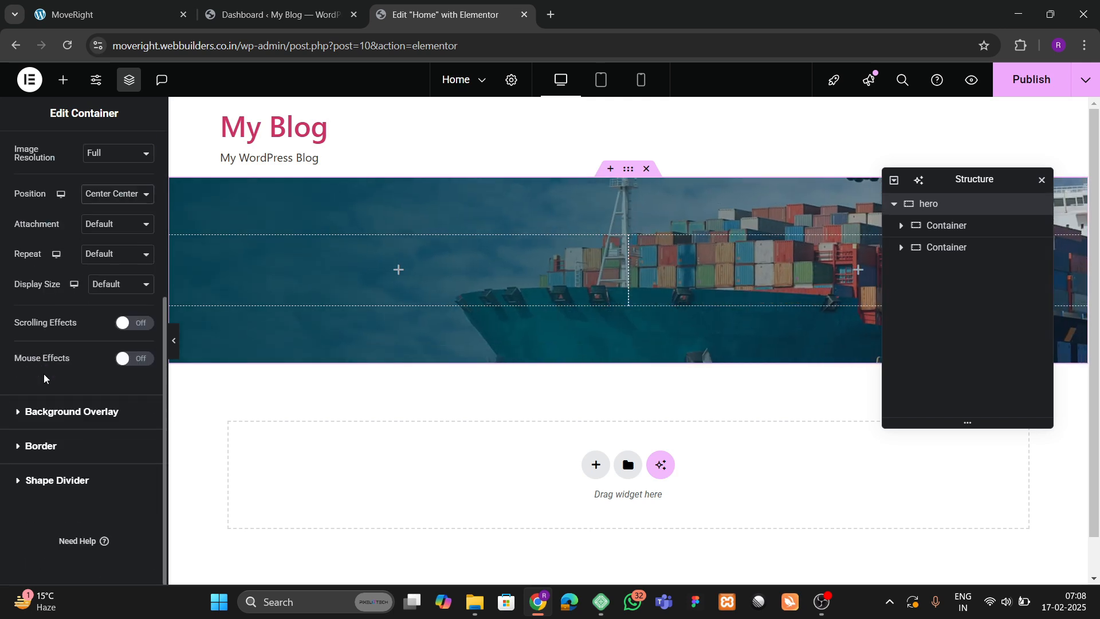
pyautogui.click(112, 286)
pyautogui.click(110, 336)
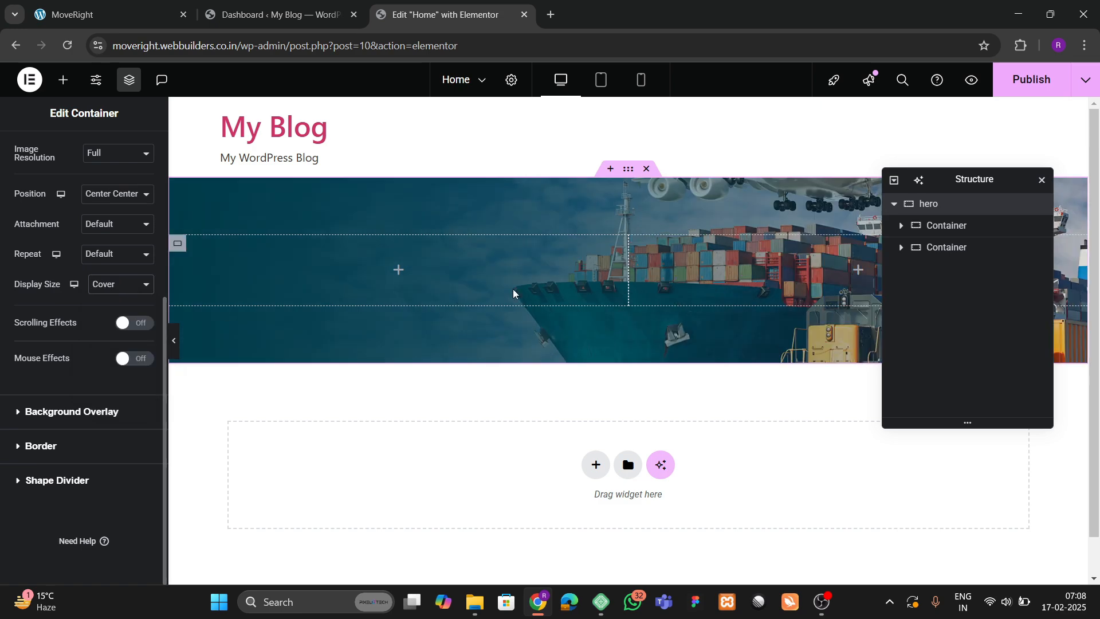
pyautogui.click(166, 15)
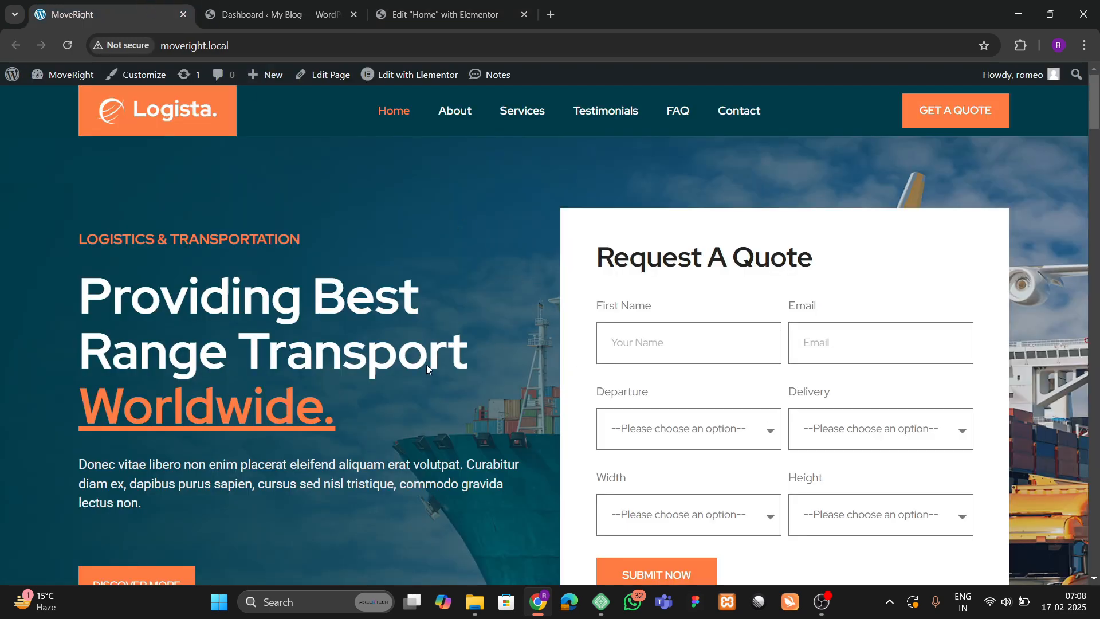
pyautogui.click(442, 15)
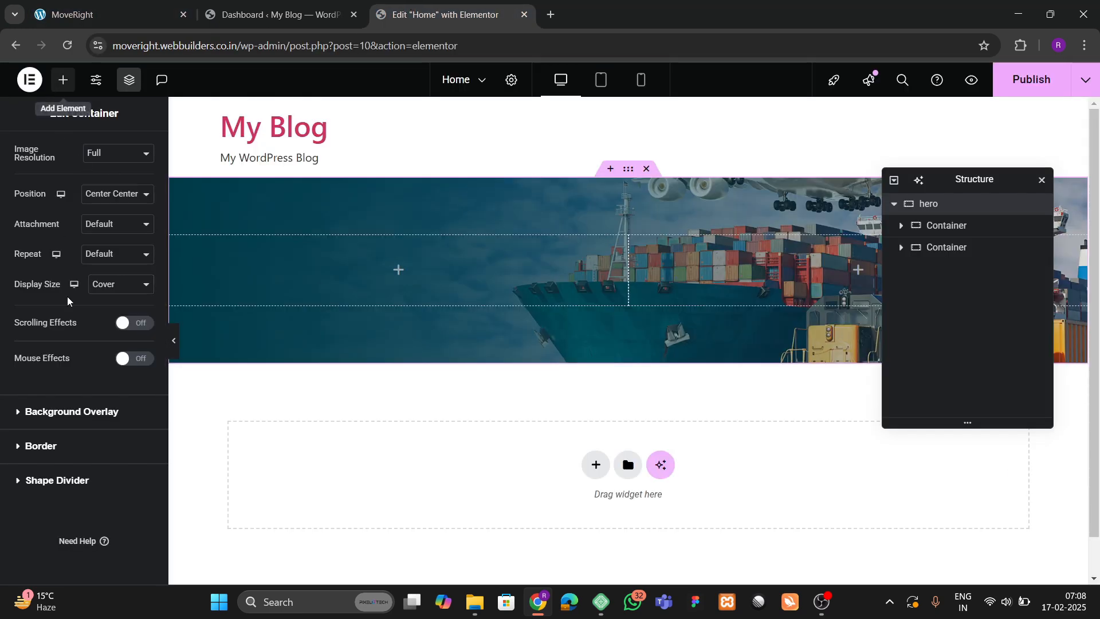
# Add a heading to the hero's left column with the text 'Logistics & Transportation' copied from the live site.
pyautogui.click(63, 80)
pyautogui.moveTo(46, 462); pyautogui.dragTo(351, 302)
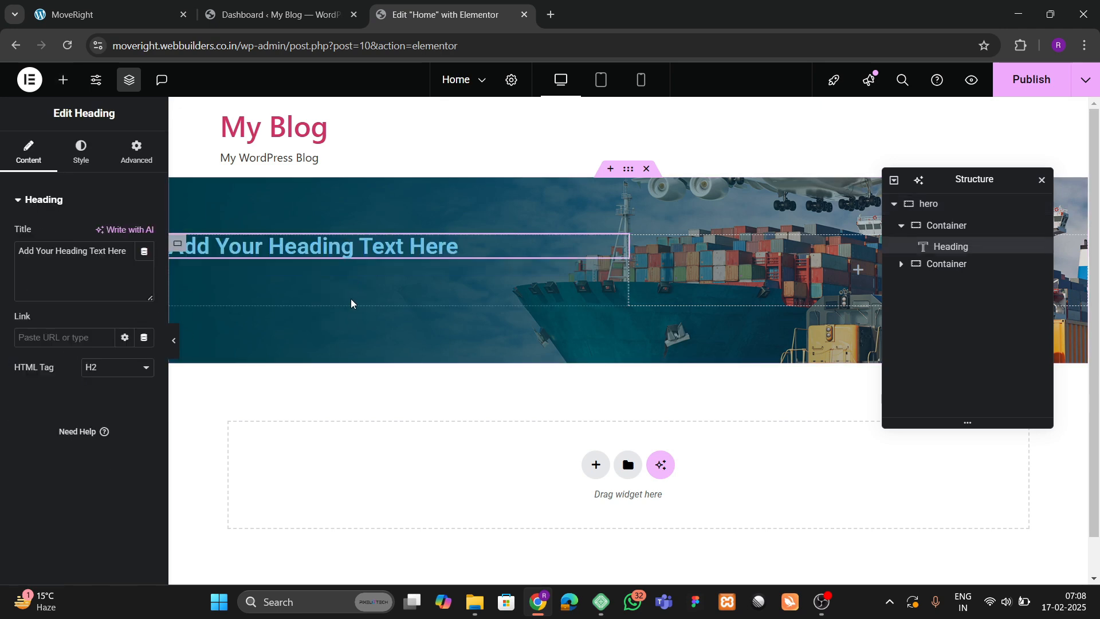
pyautogui.click(172, 13)
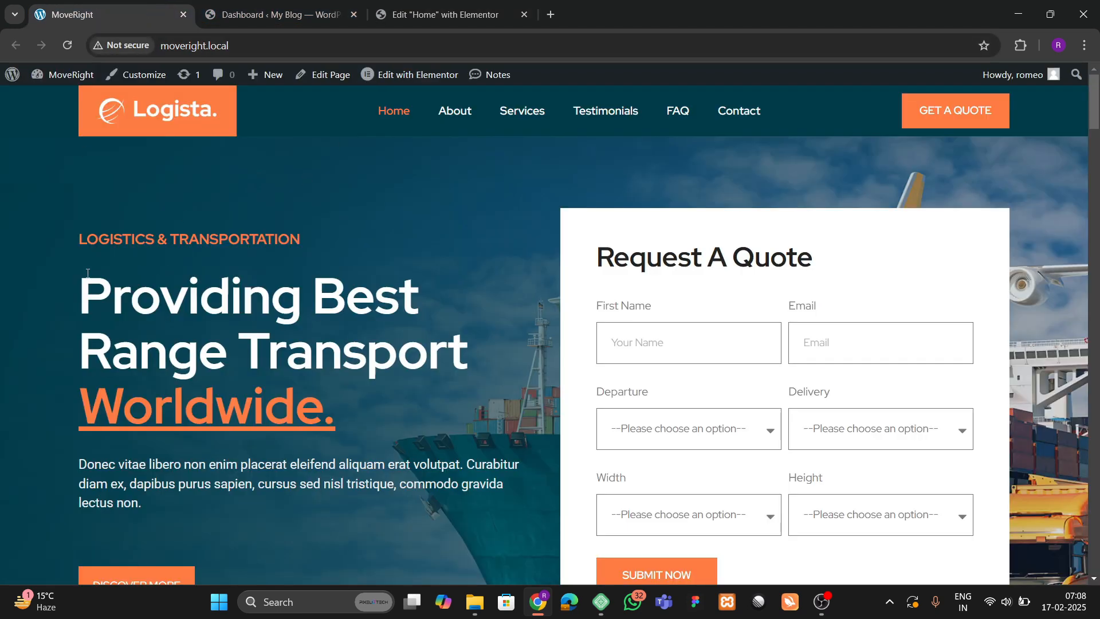
pyautogui.moveTo(175, 245); pyautogui.dragTo(310, 247)
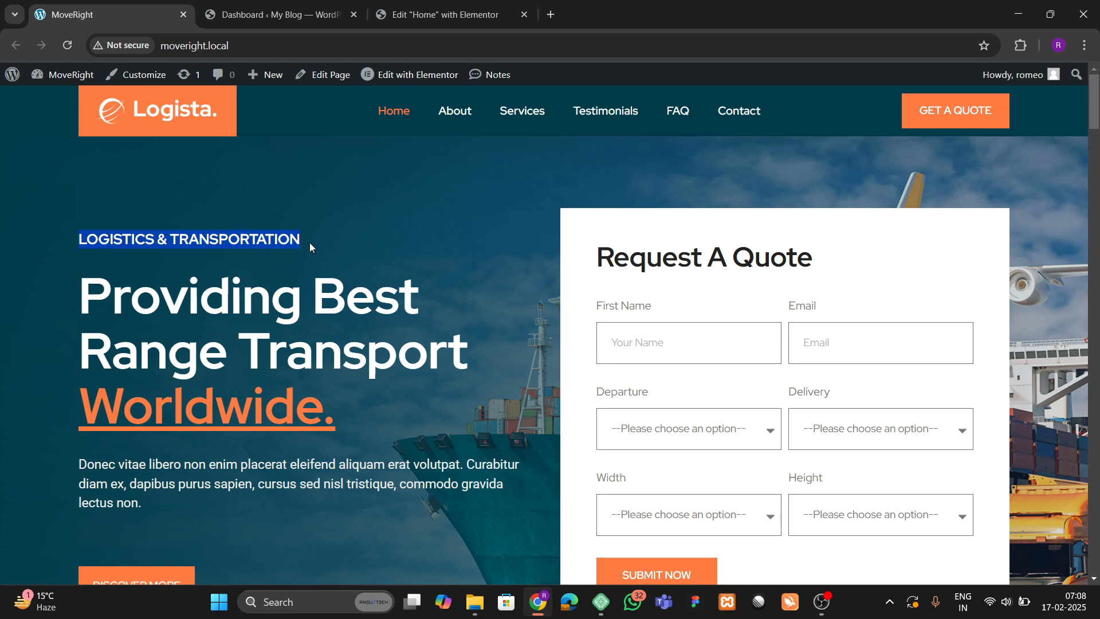
pyautogui.click(442, 14)
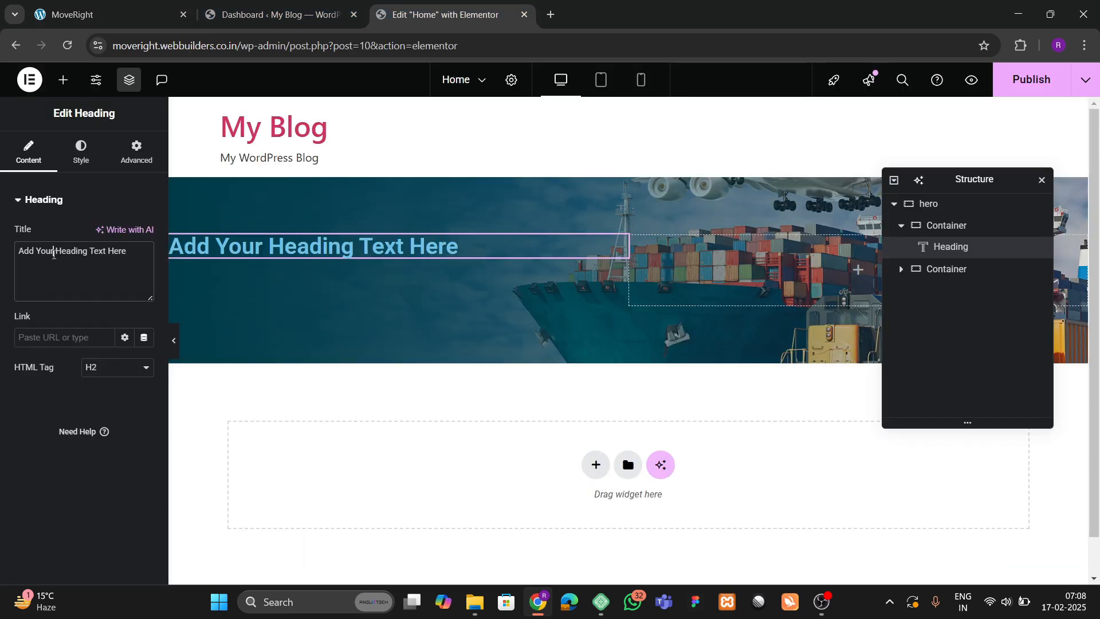
pyautogui.hotkey('ctrl', 'a')
pyautogui.write('Logistics & Transportation')
# Style the subheading in Red Hat Display at 20 px with the orange global colour.
pyautogui.click(81, 152)
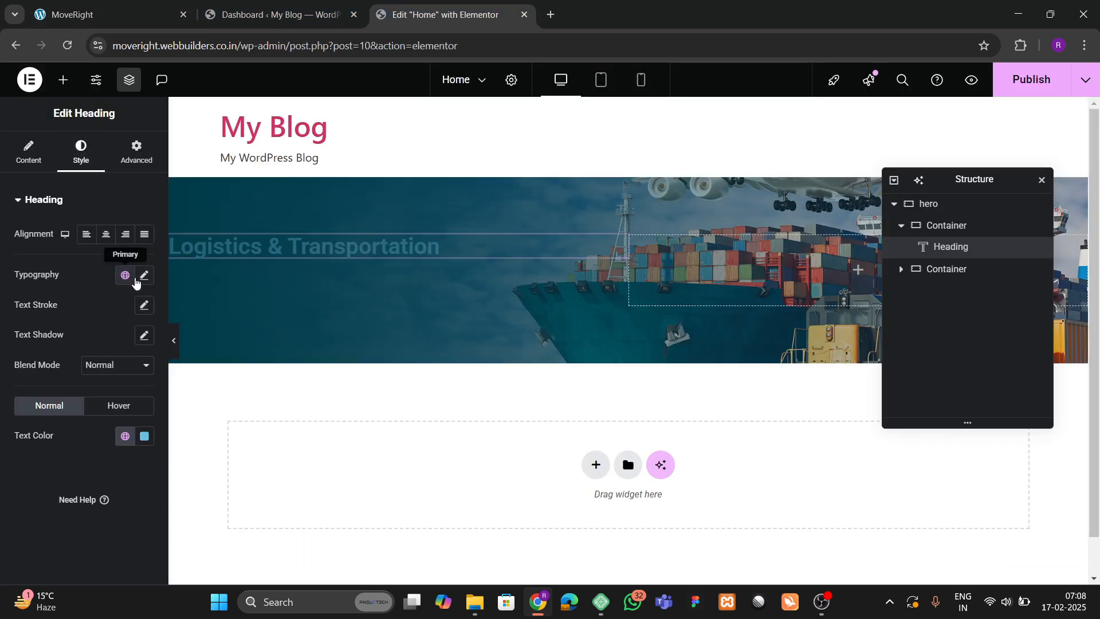
pyautogui.click(145, 276)
pyautogui.click(117, 343)
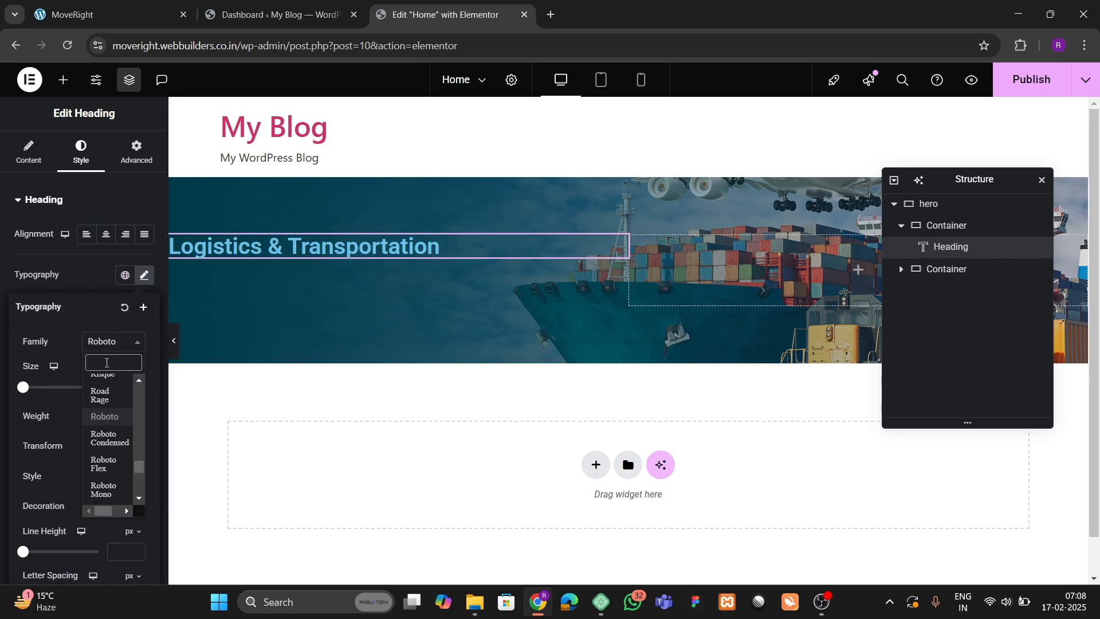
pyautogui.write('red hat')
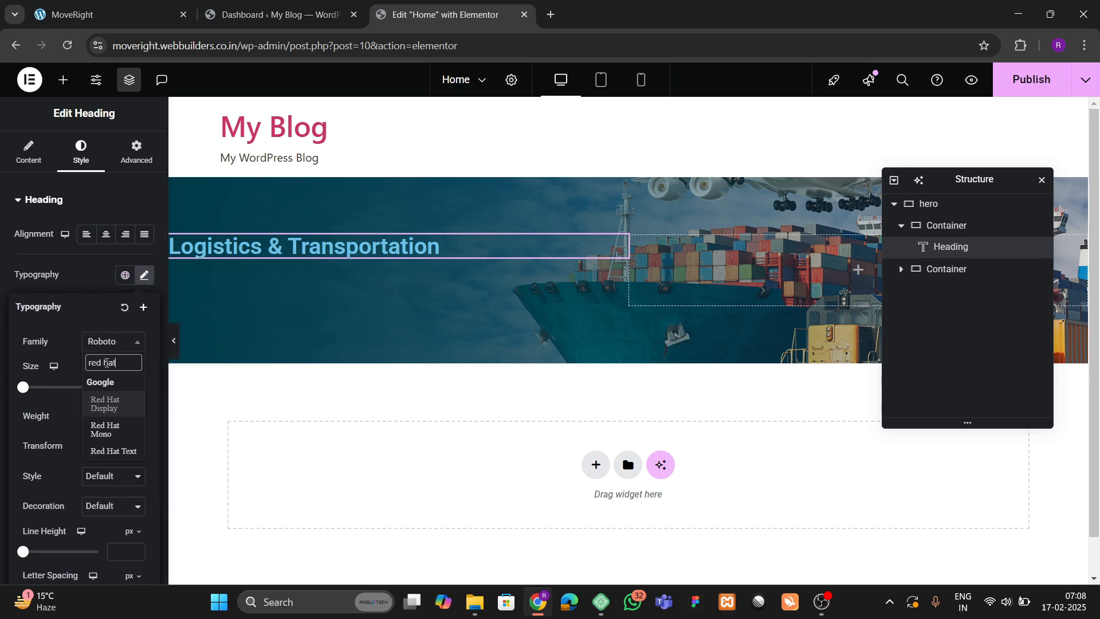
pyautogui.press('Return')
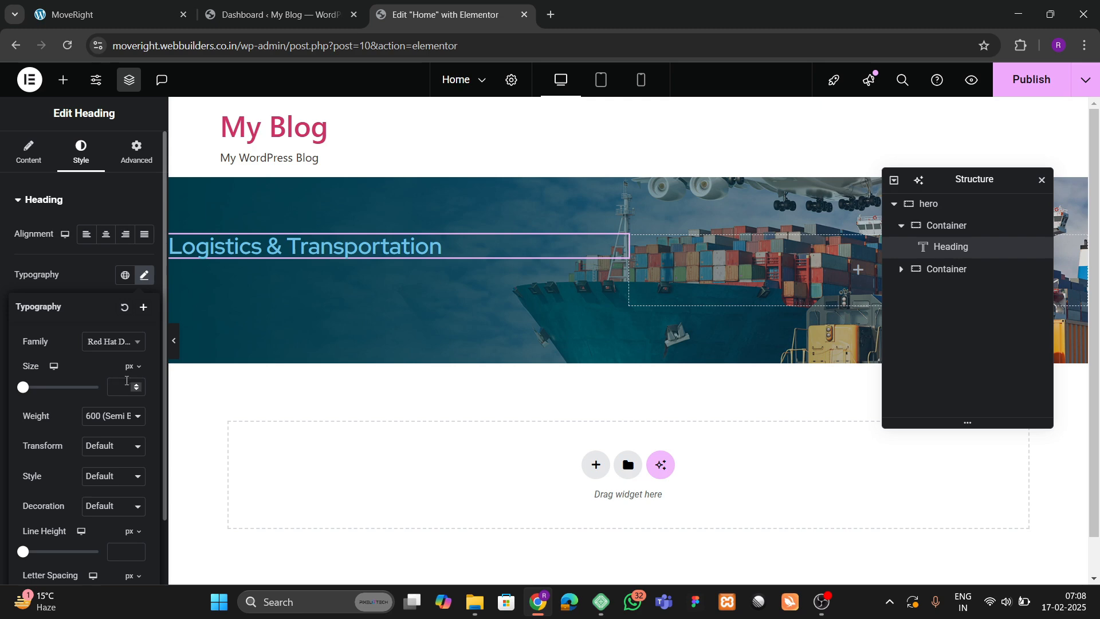
pyautogui.click(133, 386)
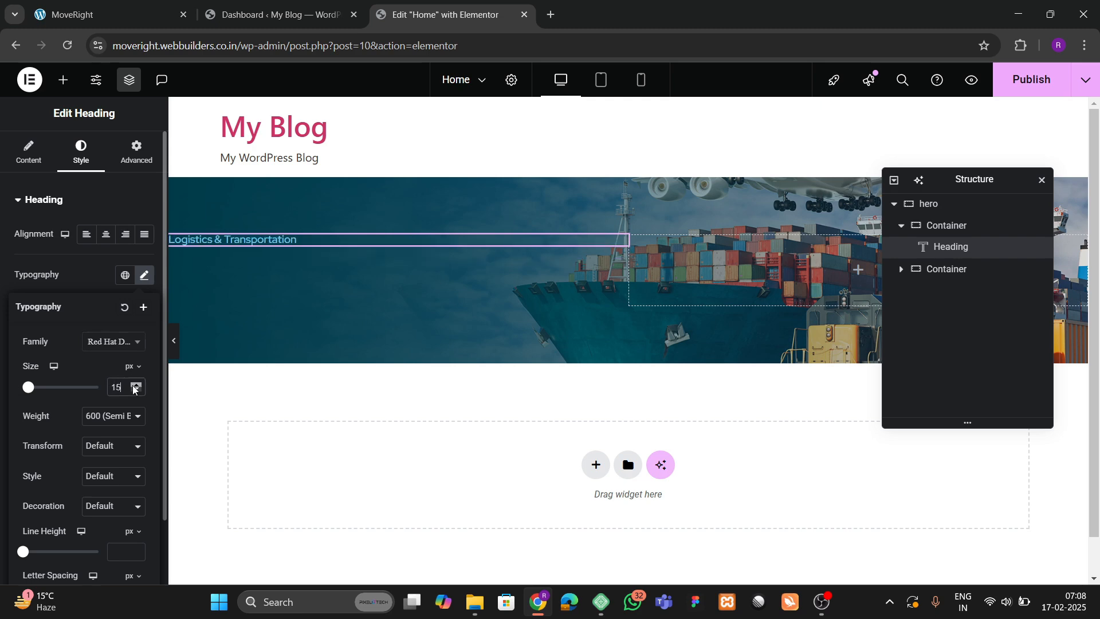
pyautogui.click(83, 281)
pyautogui.click(125, 436)
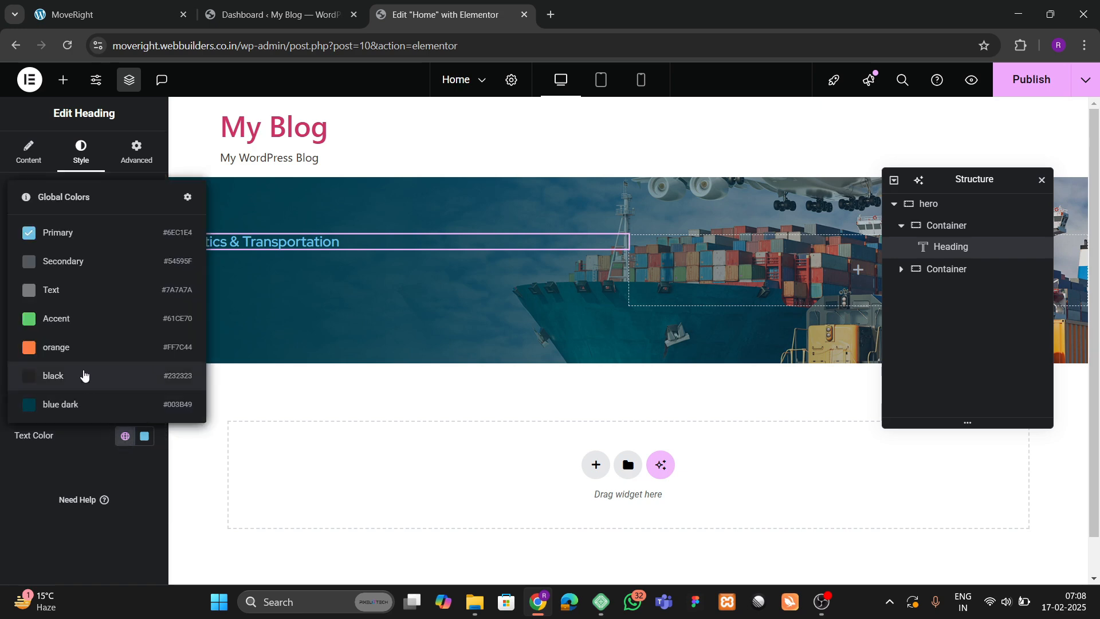
pyautogui.click(80, 347)
pyautogui.click(69, 14)
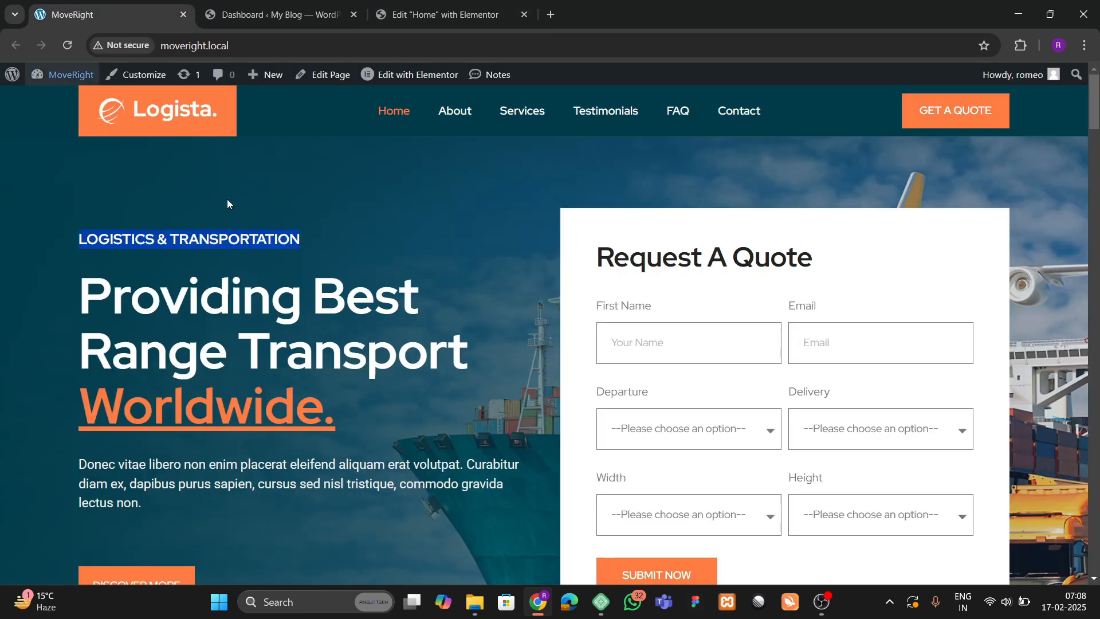
pyautogui.click(416, 13)
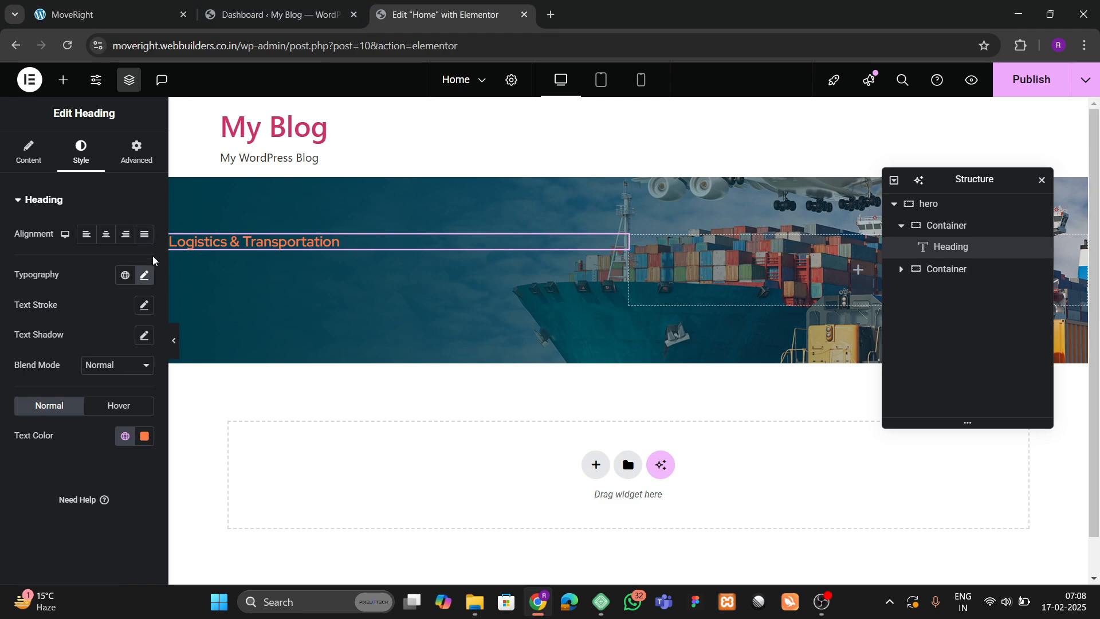
# Set the subheading's text transform to Uppercase, keeping the size at 20 px.
pyautogui.click(143, 277)
pyautogui.click(114, 446)
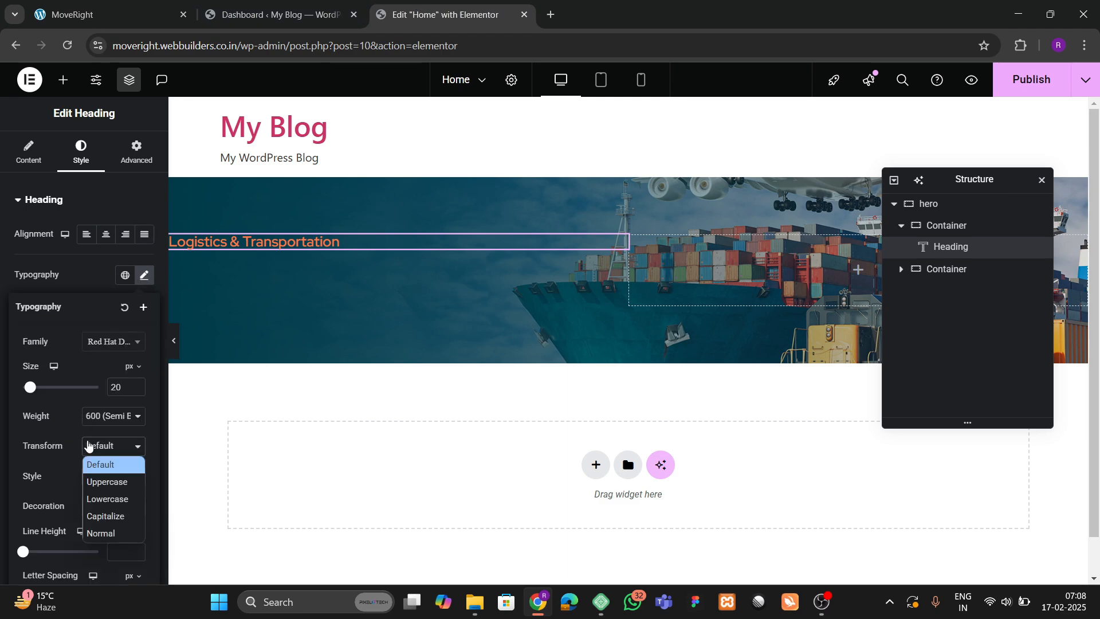
pyautogui.click(95, 479)
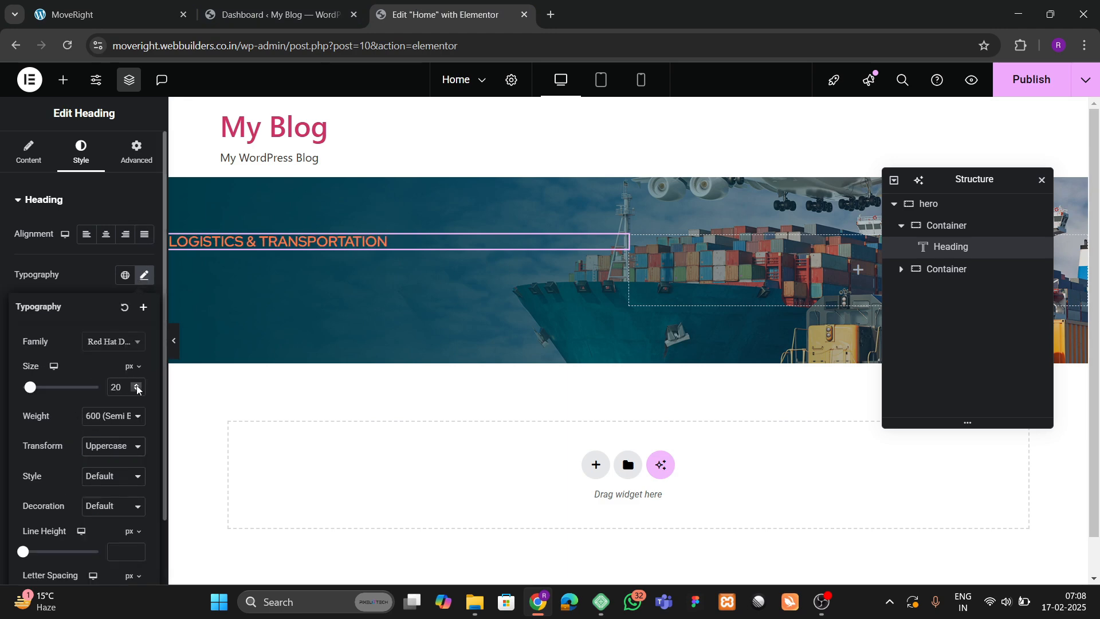
pyautogui.click(137, 388)
pyautogui.click(137, 388)
pyautogui.click(136, 392)
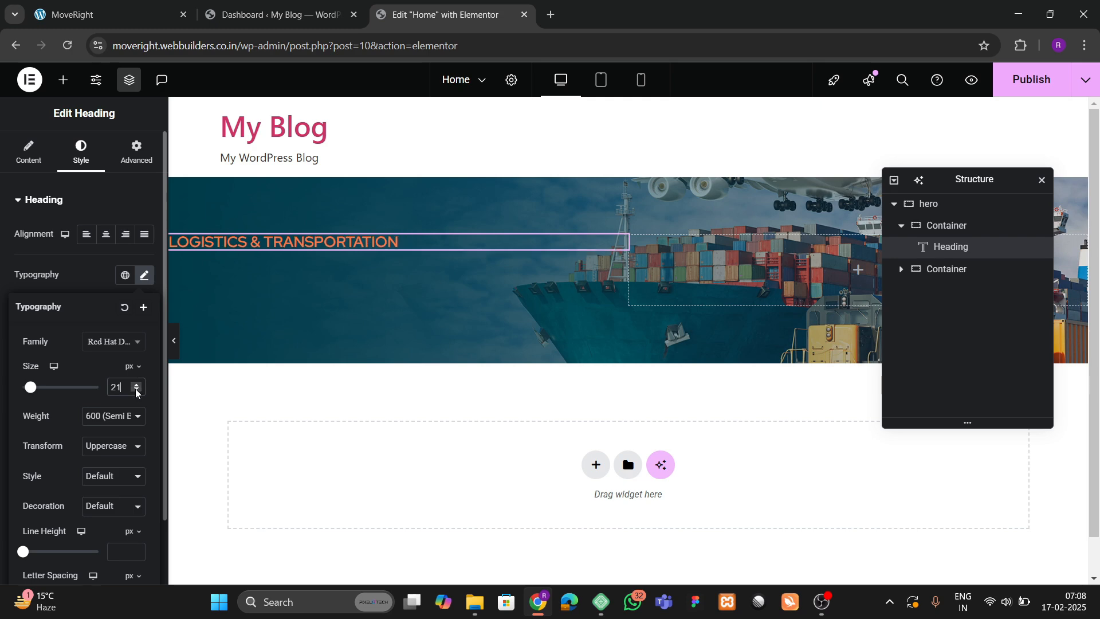
pyautogui.click(136, 392)
pyautogui.click(113, 417)
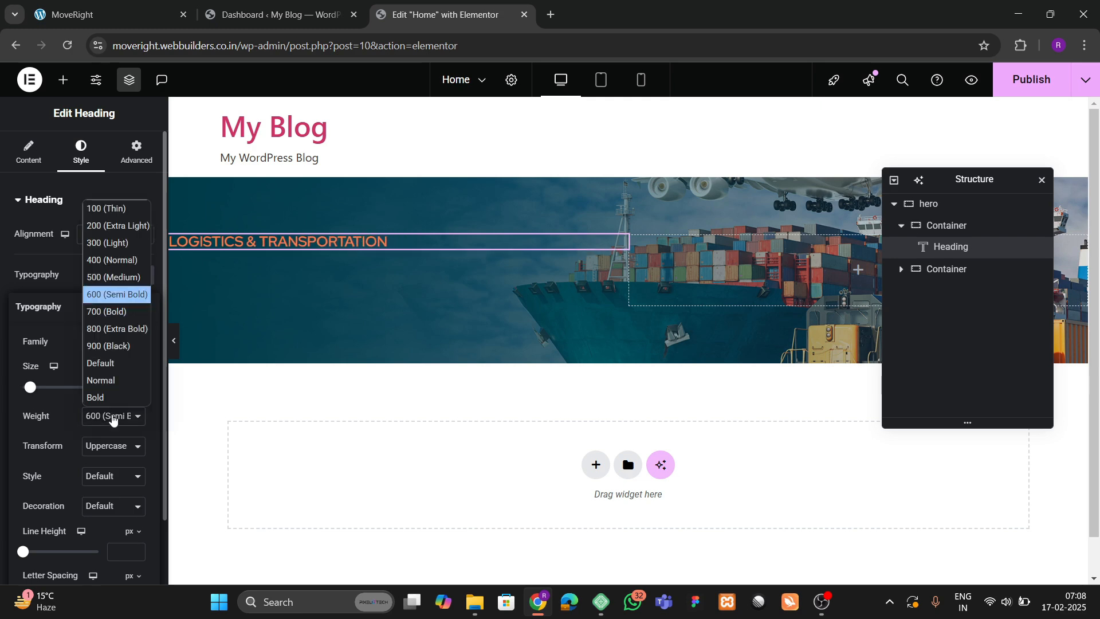
pyautogui.click(114, 12)
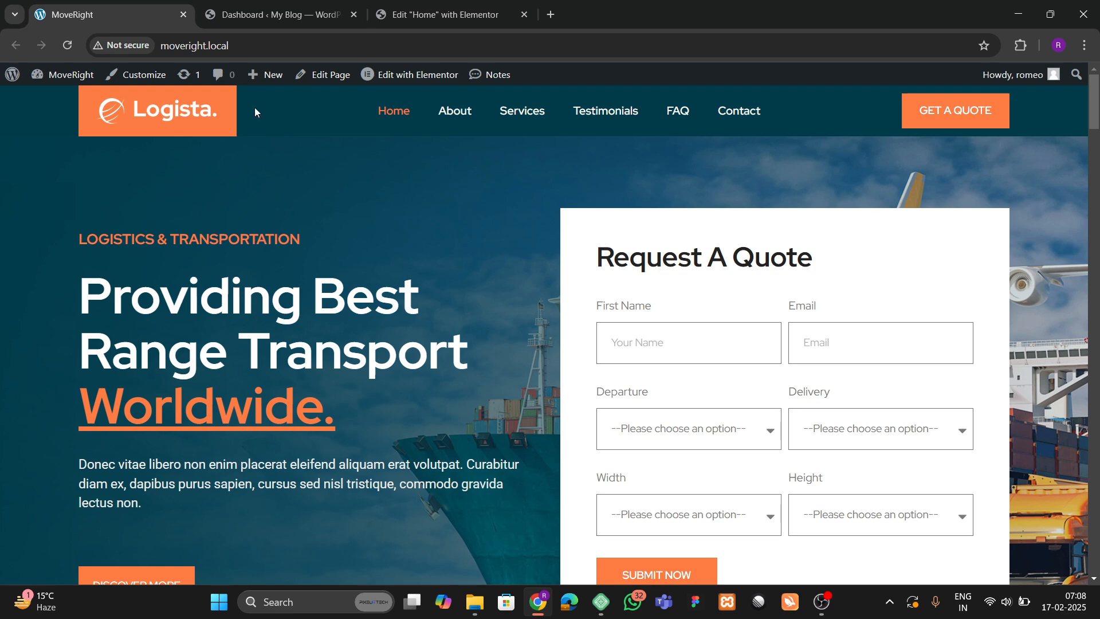
pyautogui.click(387, 9)
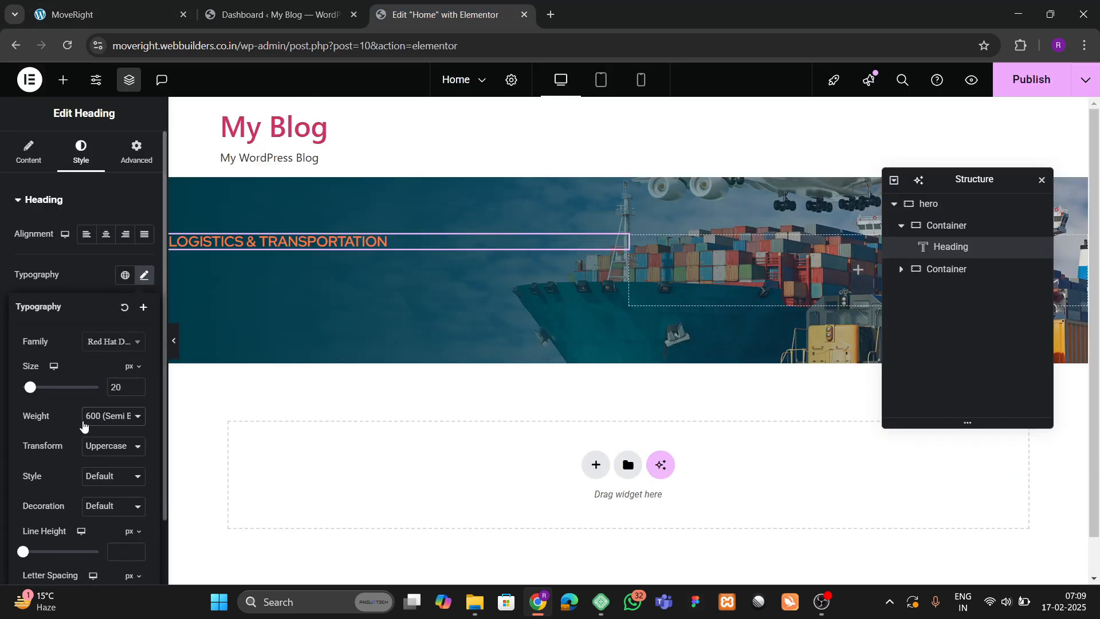
# Try Bold weight on the subheading, then settle on Semi Bold (600).
pyautogui.click(84, 425)
pyautogui.click(98, 314)
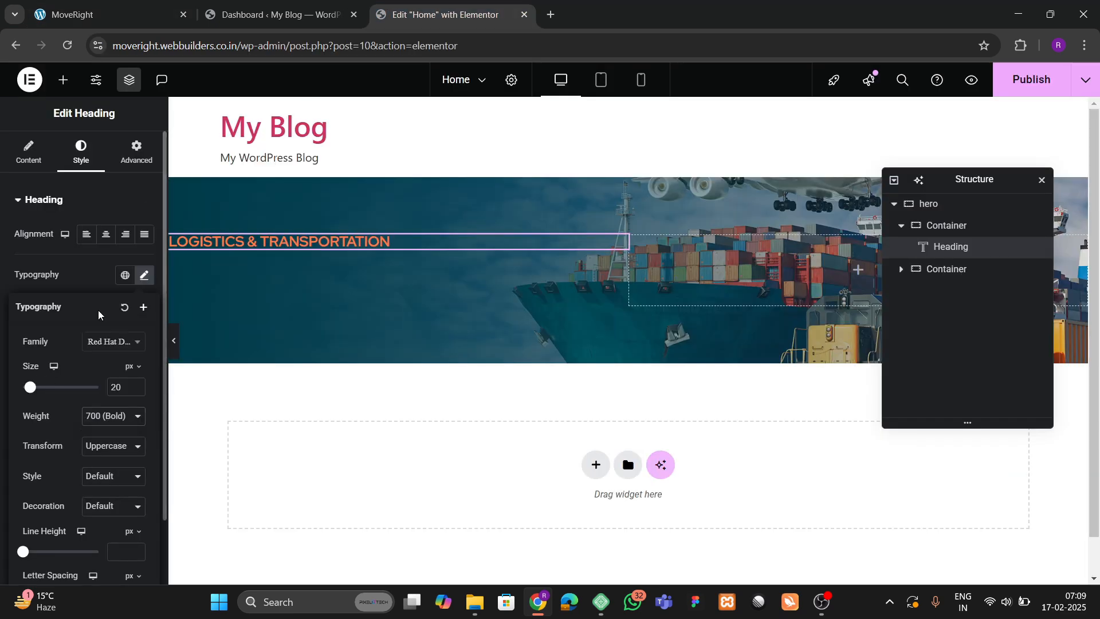
pyautogui.click(96, 413)
pyautogui.click(96, 298)
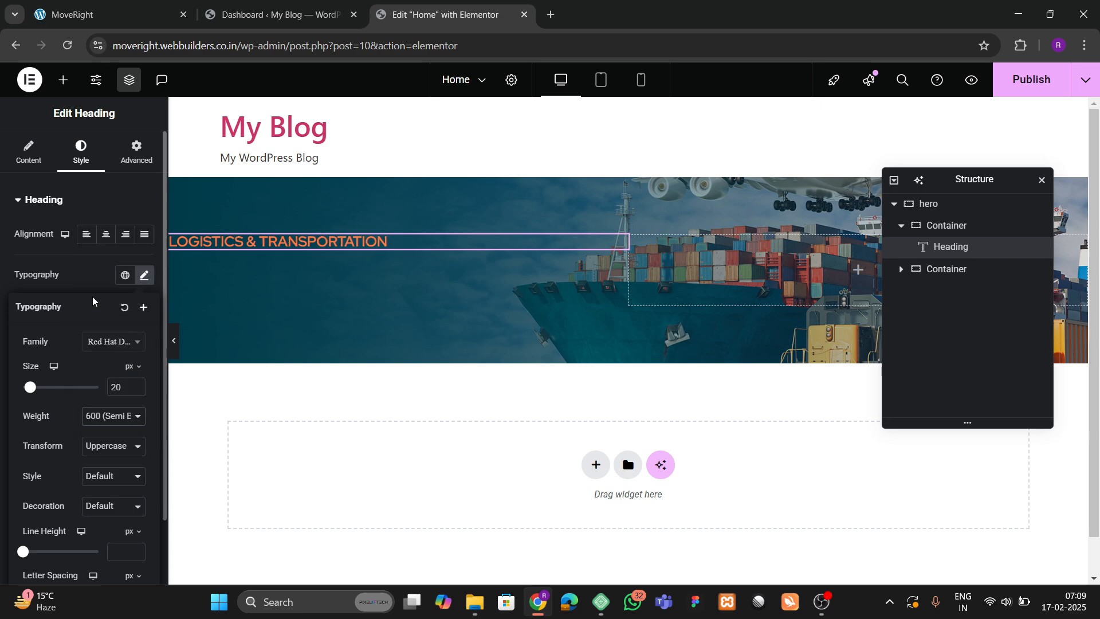
pyautogui.click(106, 12)
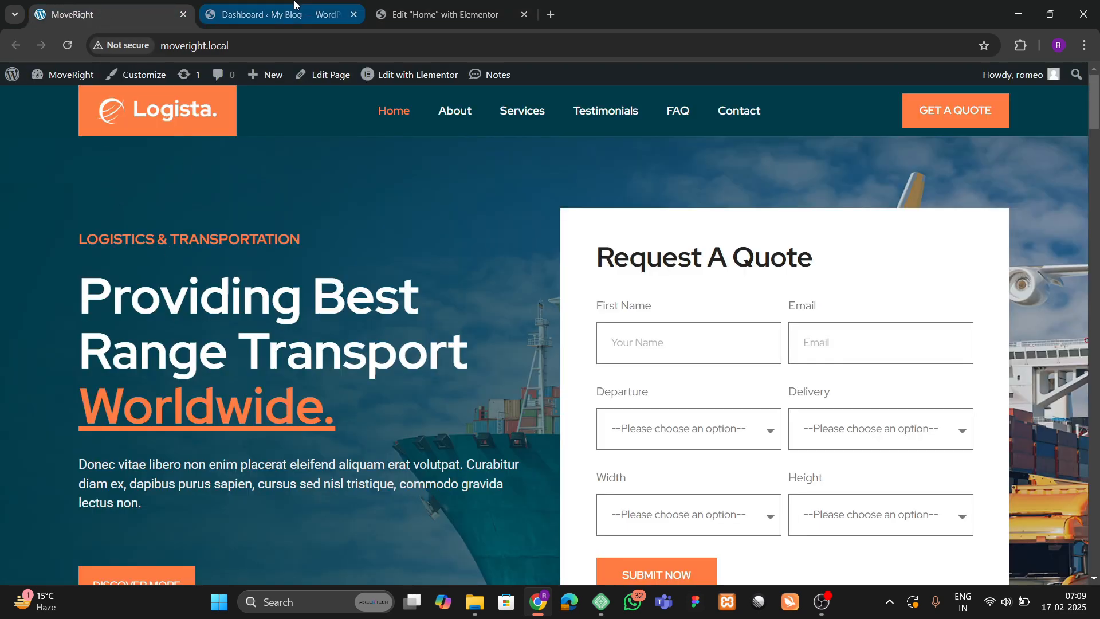
pyautogui.click(275, 13)
pyautogui.click(445, 14)
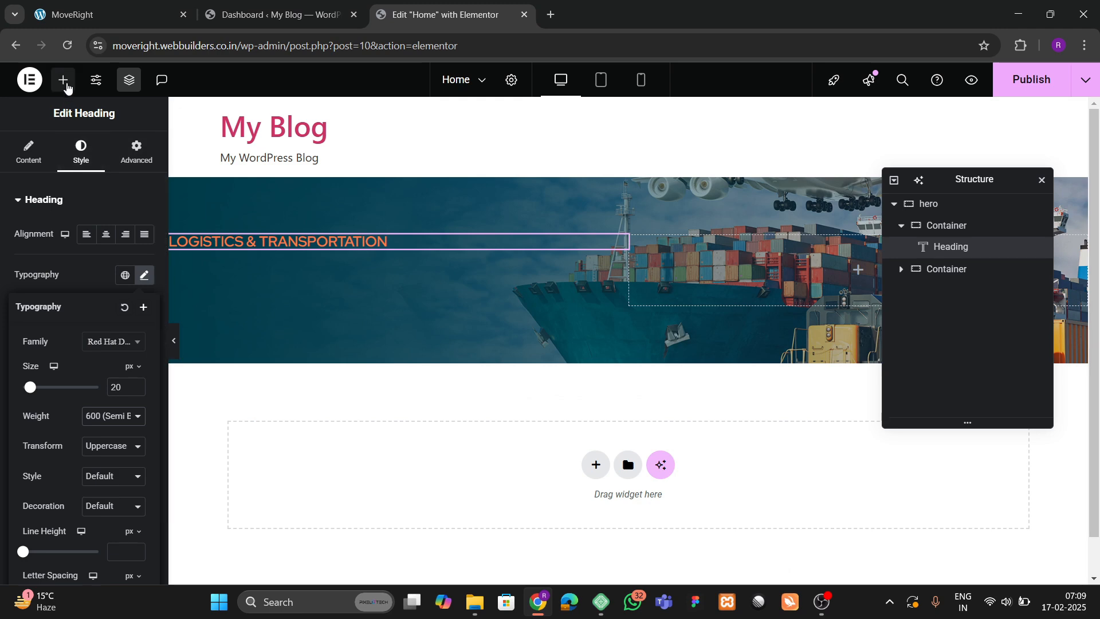
pyautogui.click(63, 79)
# Add a heading below the subheading and paste 'Providing Best Range Transport Worldwide.' from the live site.
pyautogui.moveTo(46, 455); pyautogui.dragTo(252, 240)
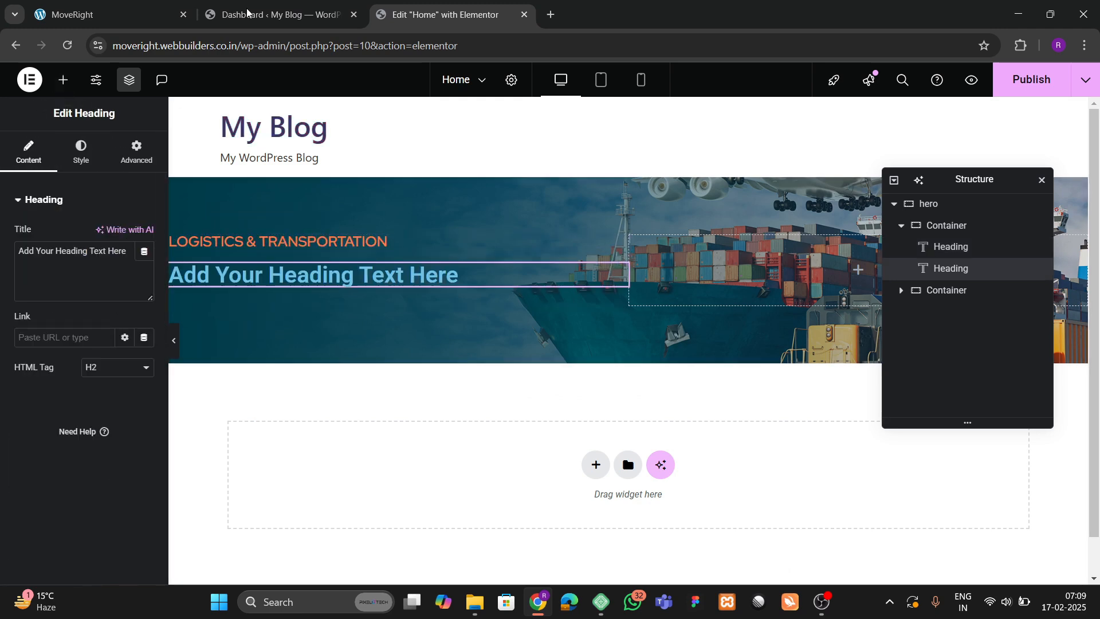
pyautogui.hotkey('ctrl', '1')
pyautogui.moveTo(86, 301); pyautogui.dragTo(316, 398)
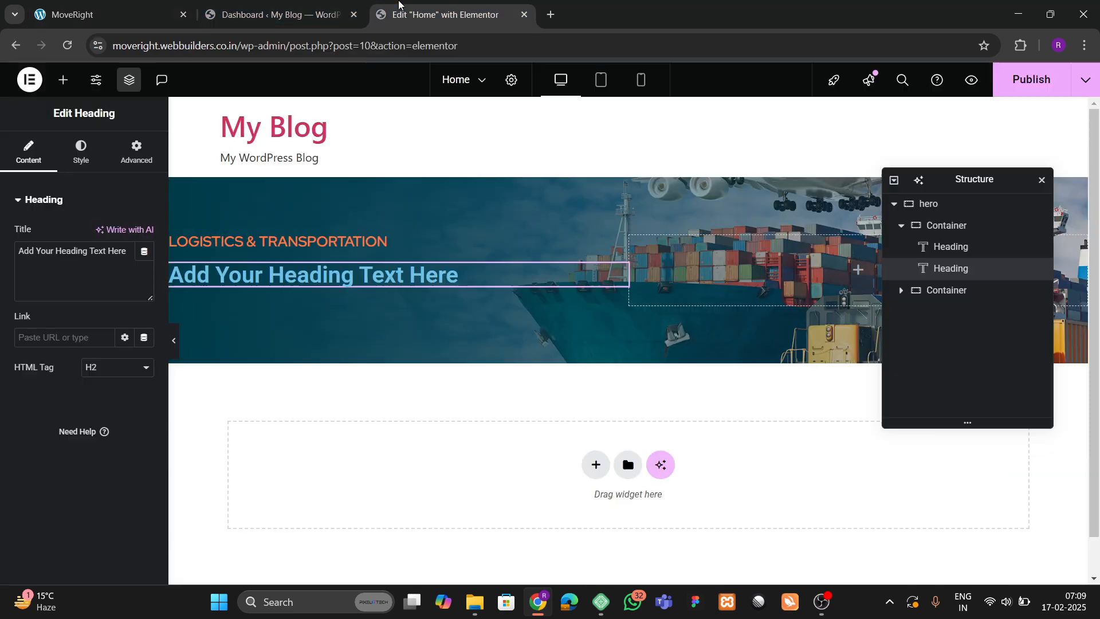
pyautogui.click(441, 14)
pyautogui.hotkey('ctrl', 'a')
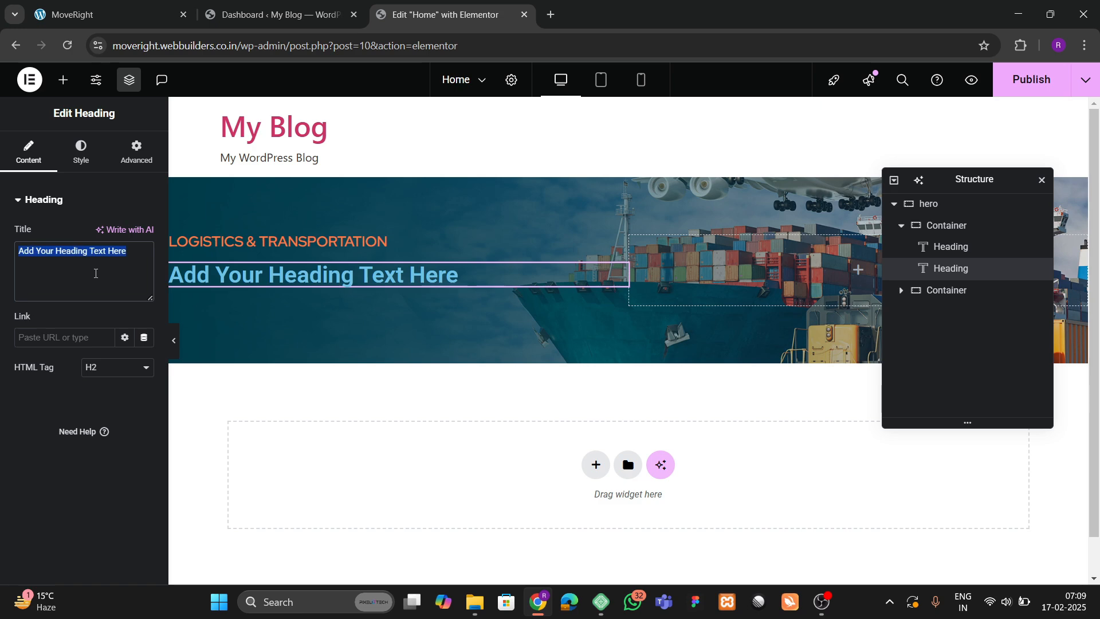
pyautogui.write('Providing Best Range Transport Worldwide.')
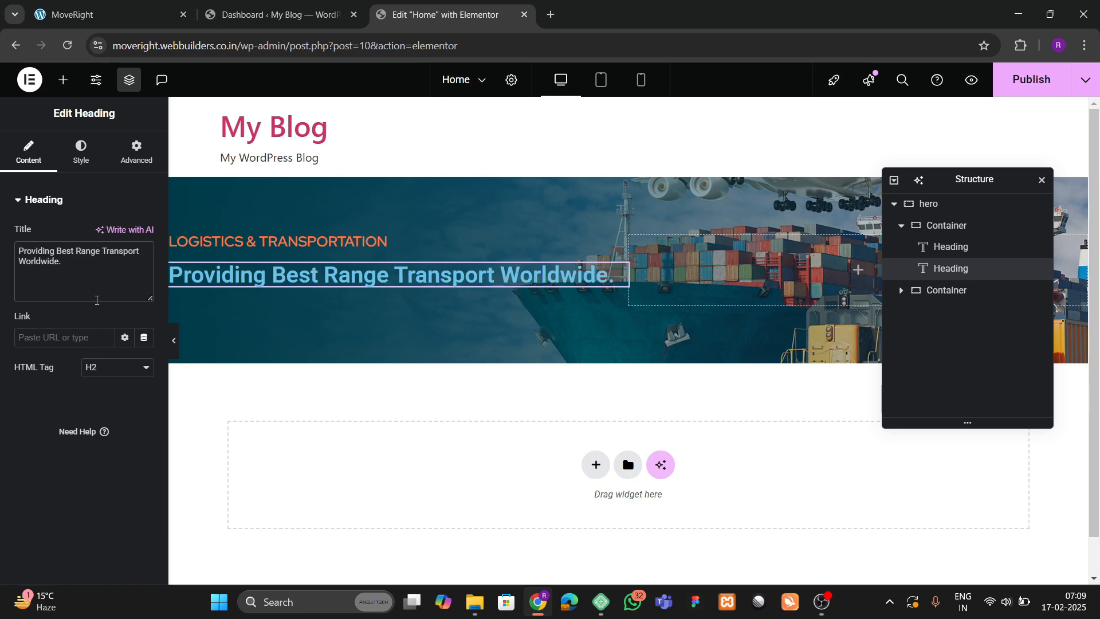
# Style the new heading in Red Hat Display, 65 px, weight 700 (Bold).
pyautogui.click(75, 162)
pyautogui.click(145, 276)
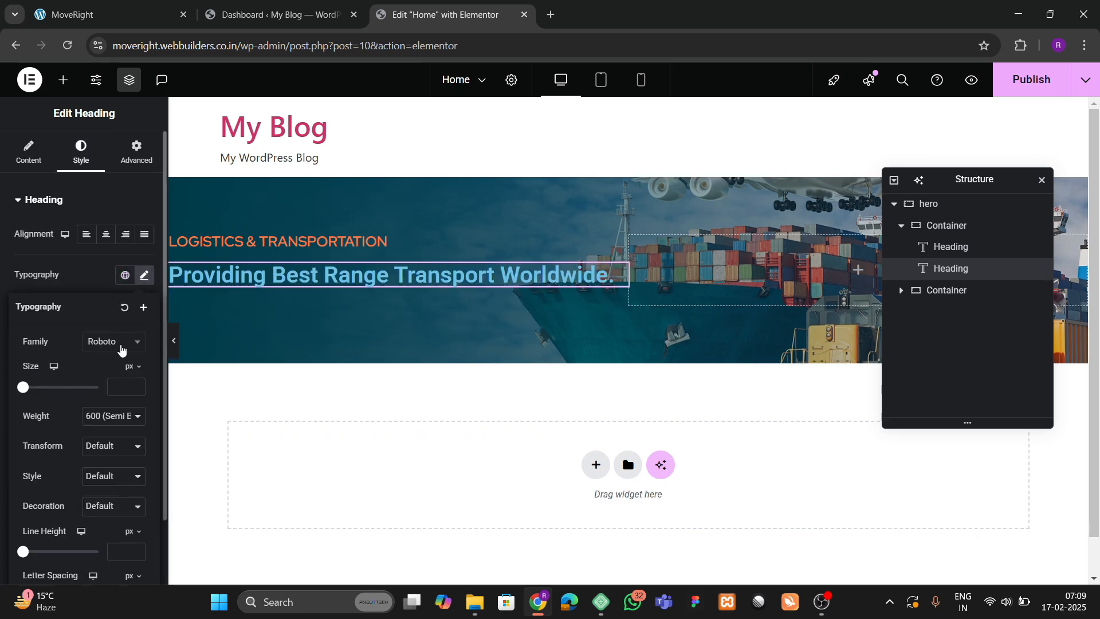
pyautogui.click(117, 343)
pyautogui.write('red hat')
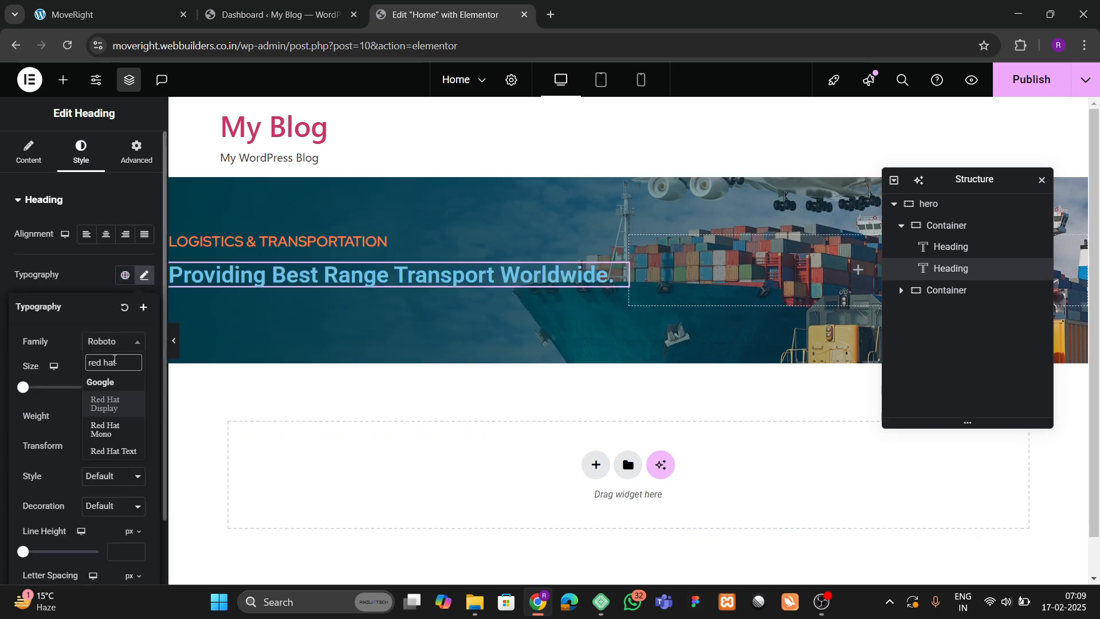
pyautogui.click(105, 410)
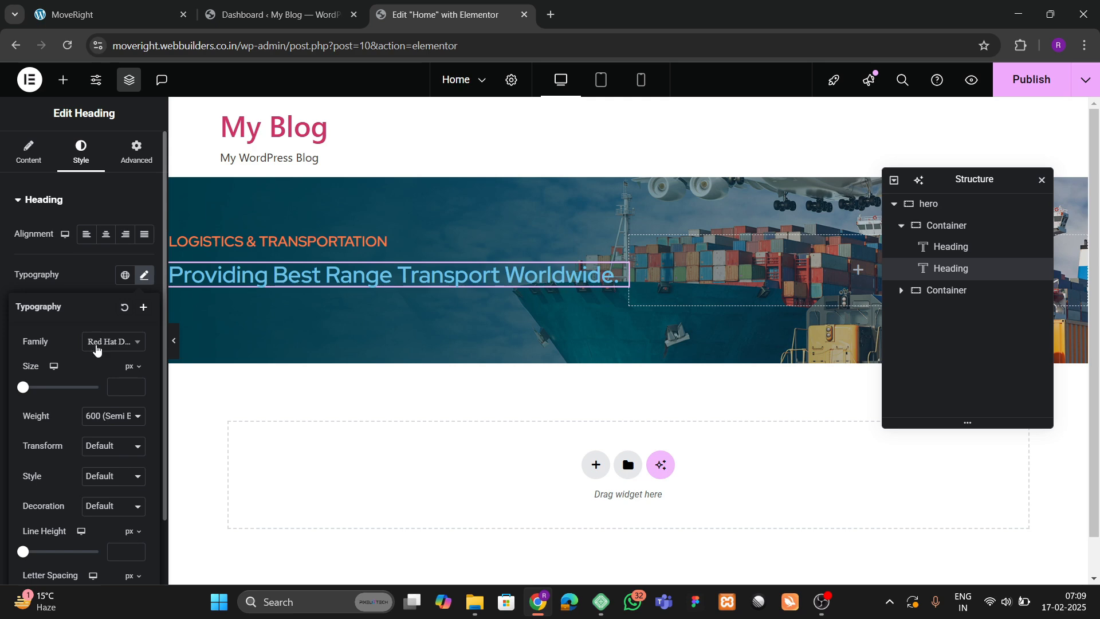
pyautogui.moveTo(138, 387); pyautogui.dragTo(136, 388)
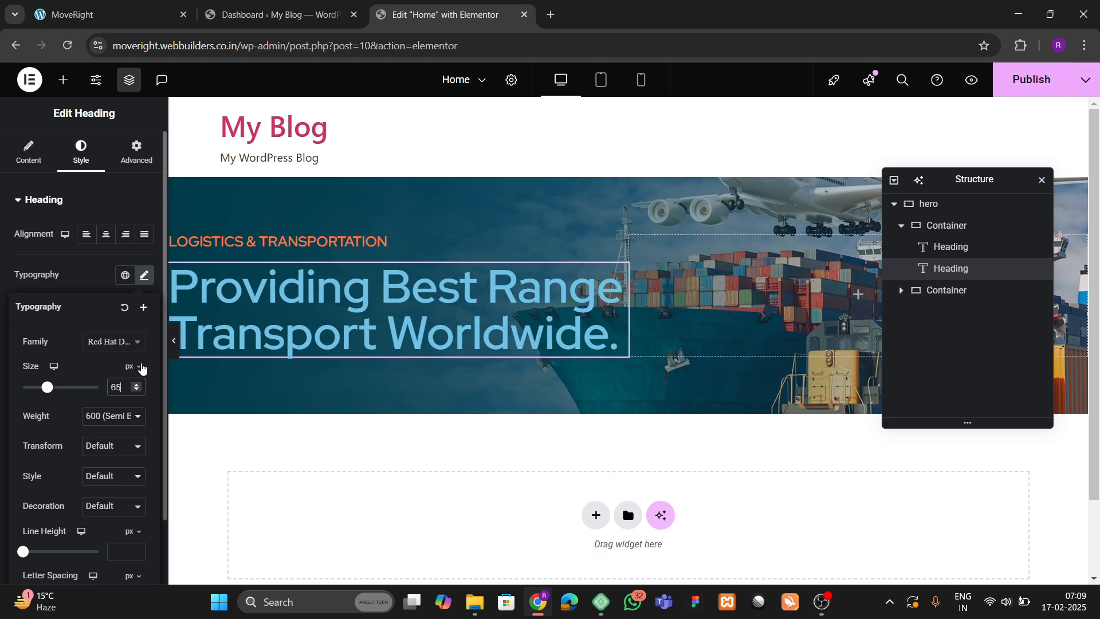
pyautogui.click(125, 5)
pyautogui.click(402, 6)
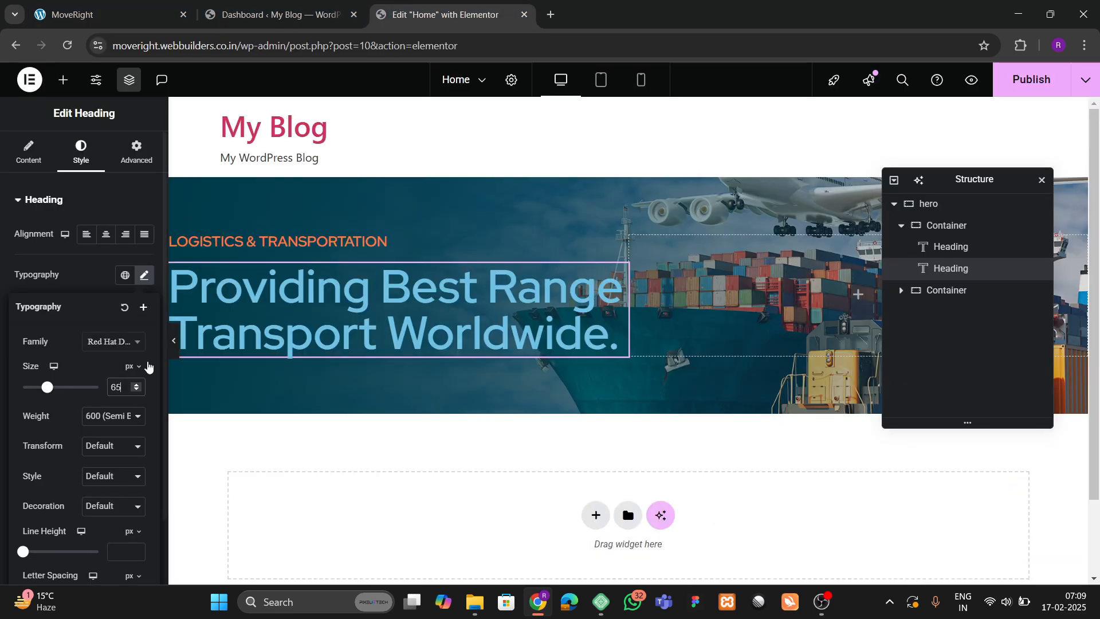
pyautogui.click(113, 416)
pyautogui.click(98, 319)
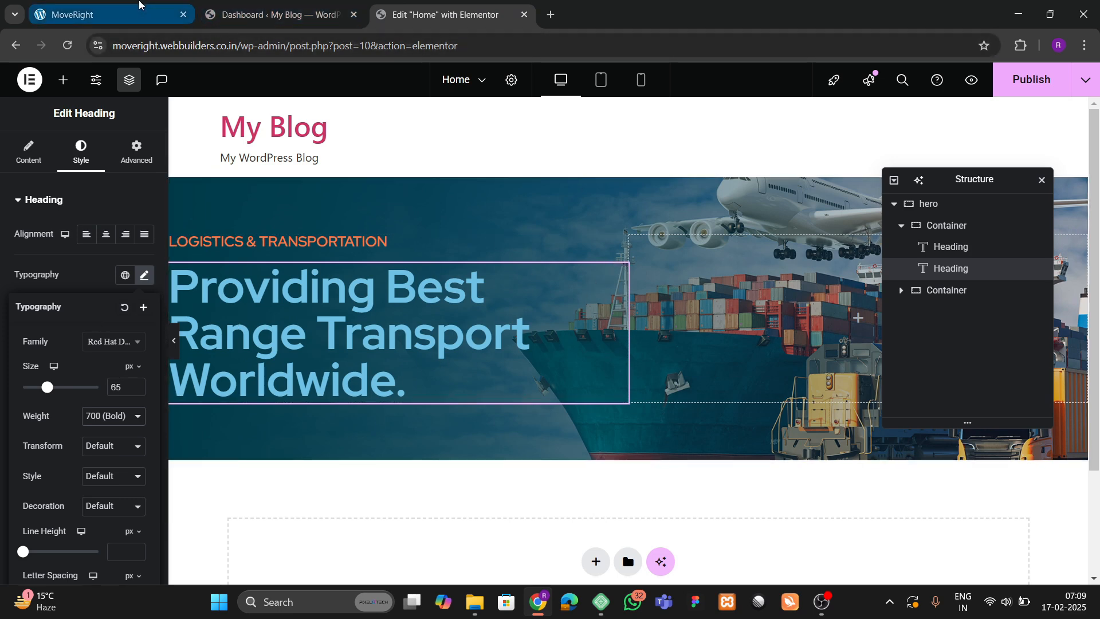
pyautogui.click(140, 4)
# Change the hero heading's text colour from light blue to white (#FFFFFF).
pyautogui.click(77, 371)
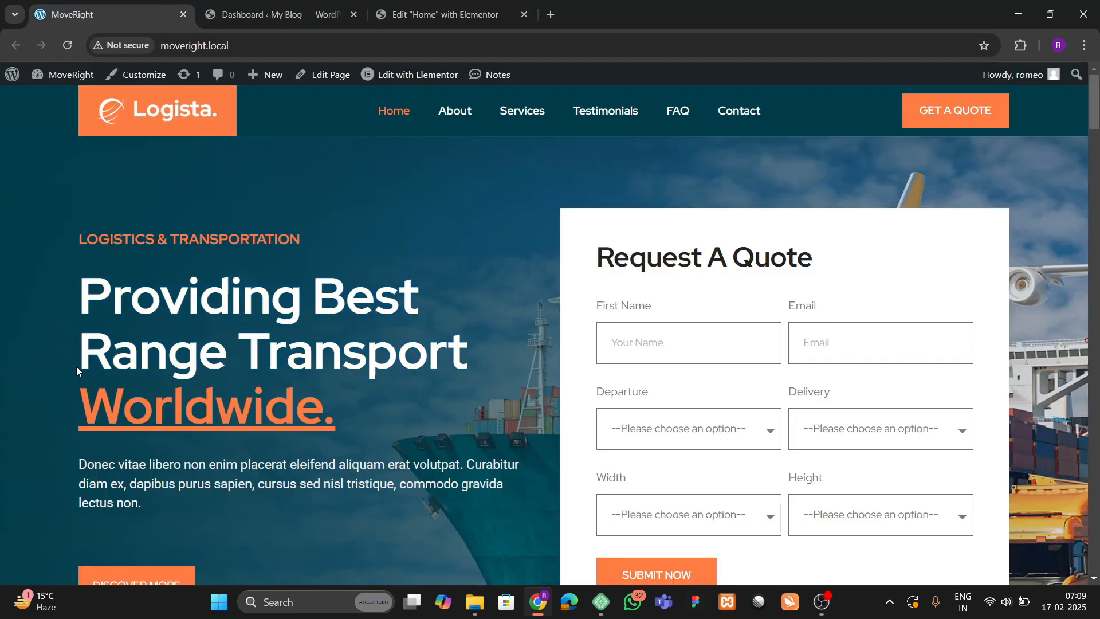
pyautogui.click(385, 15)
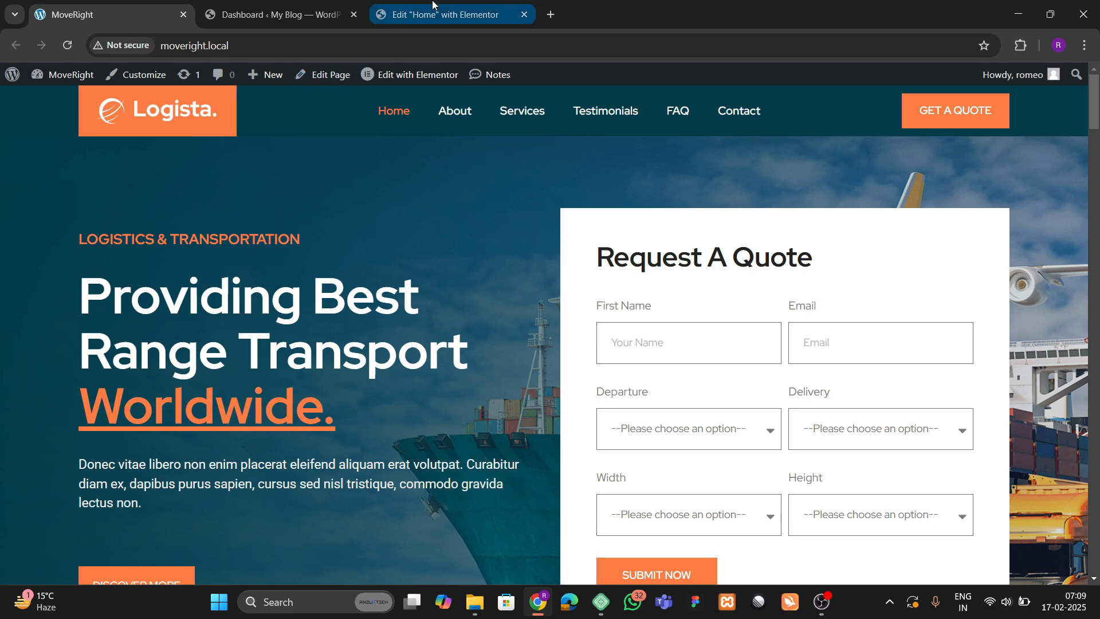
pyautogui.click(619, 277)
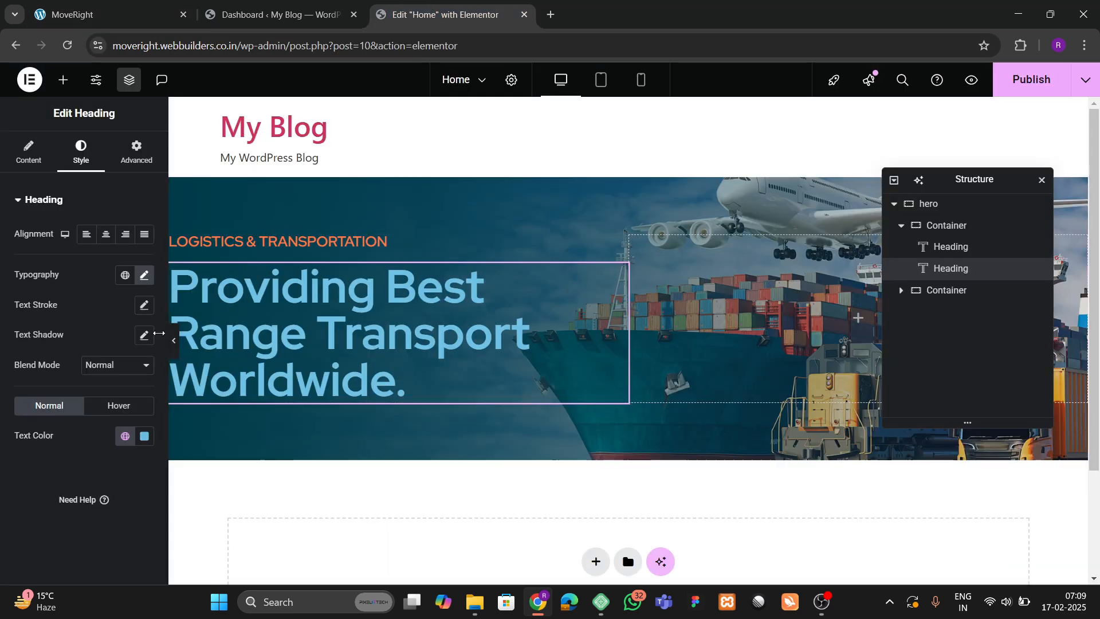
pyautogui.click(142, 440)
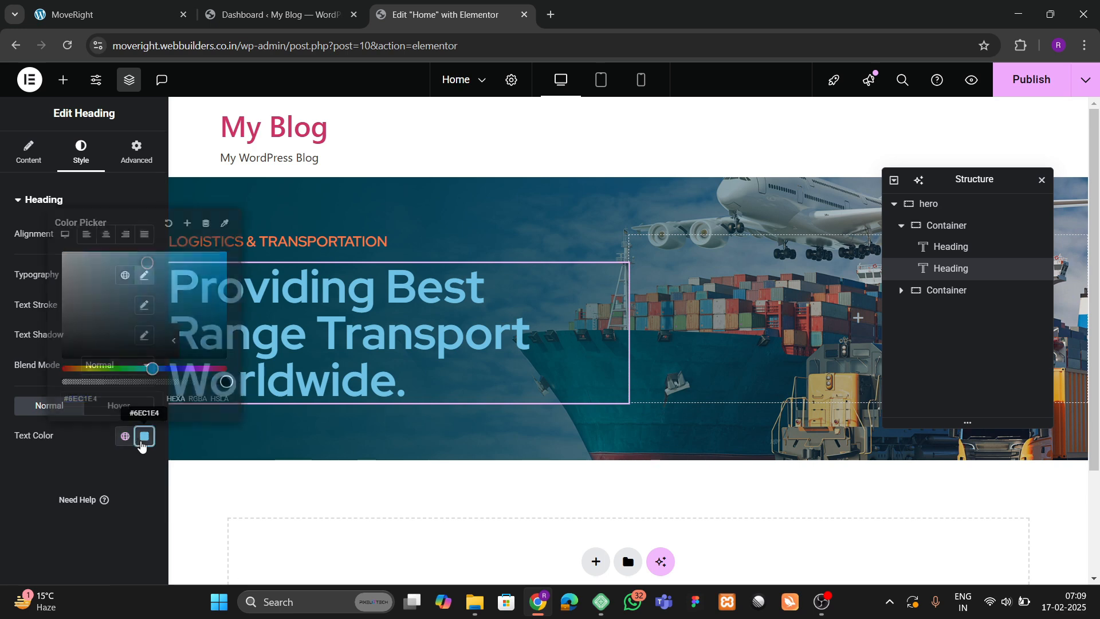
pyautogui.moveTo(121, 306); pyautogui.dragTo(59, 250)
pyautogui.click(26, 487)
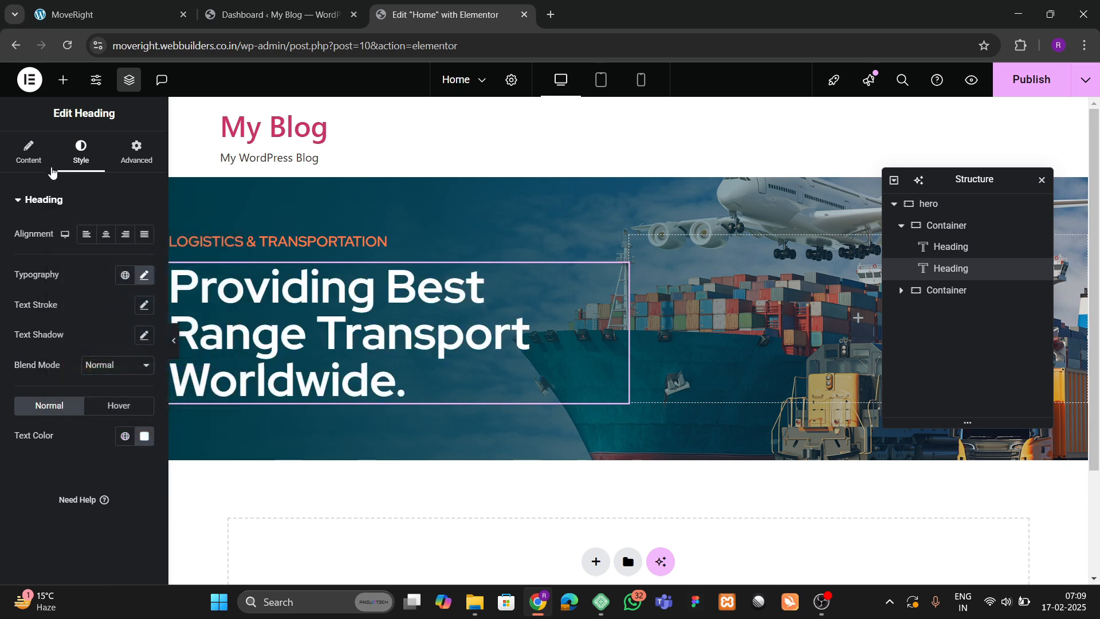
pyautogui.click(50, 169)
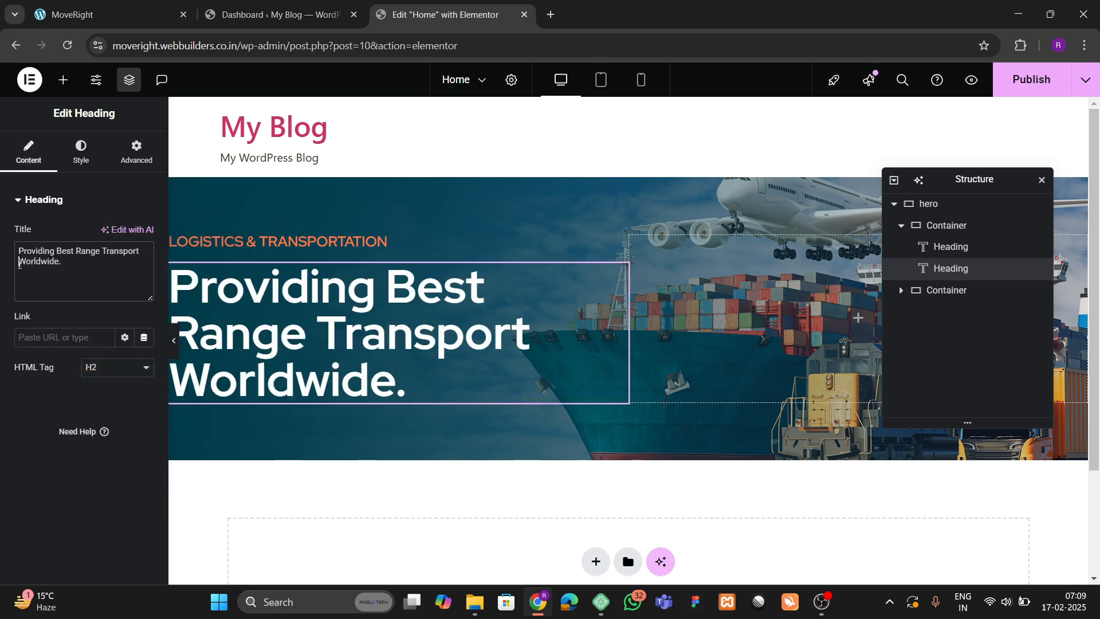
# Wrap 'Worldwide.' in an inline span style and look up the site's orange hex code.
pyautogui.write('<')
pyautogui.press('BackSpace')
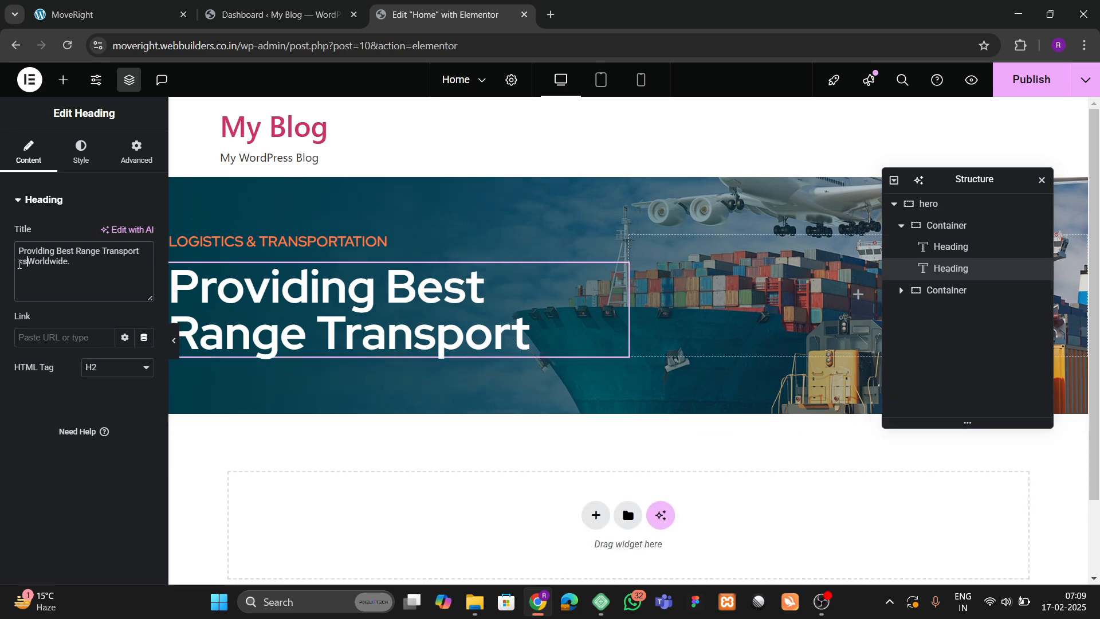
pyautogui.write('pan>')
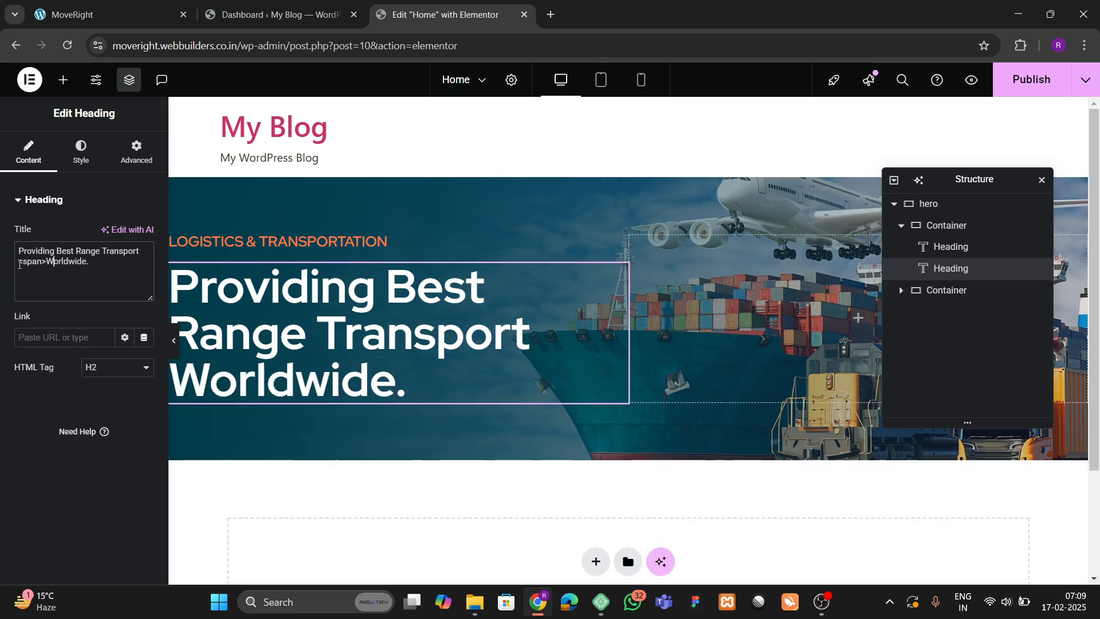
pyautogui.write('</')
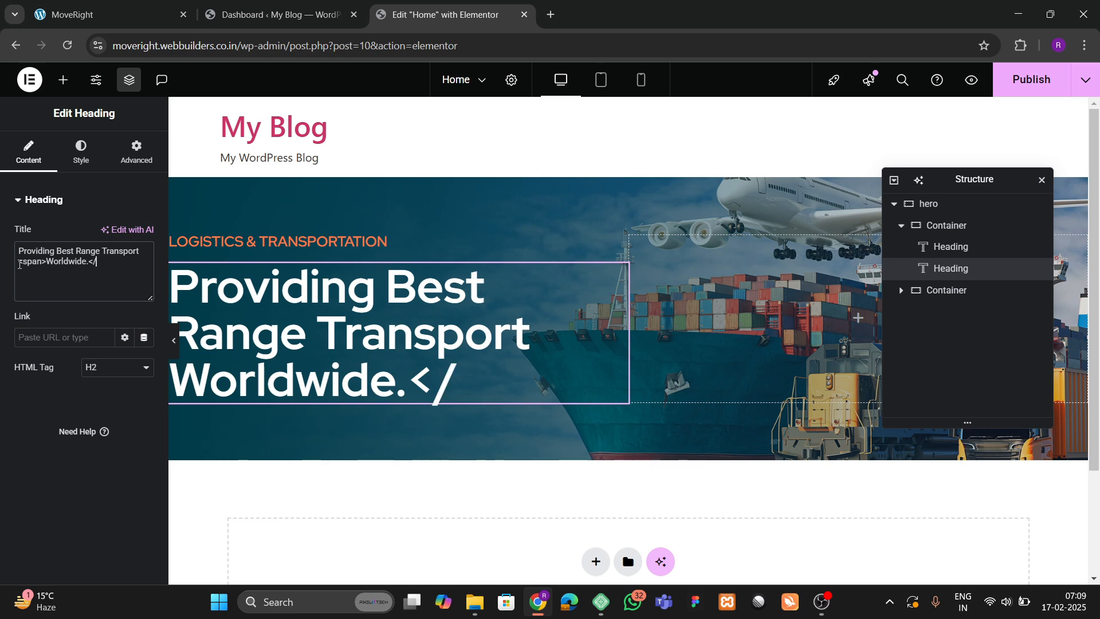
pyautogui.write('span>')
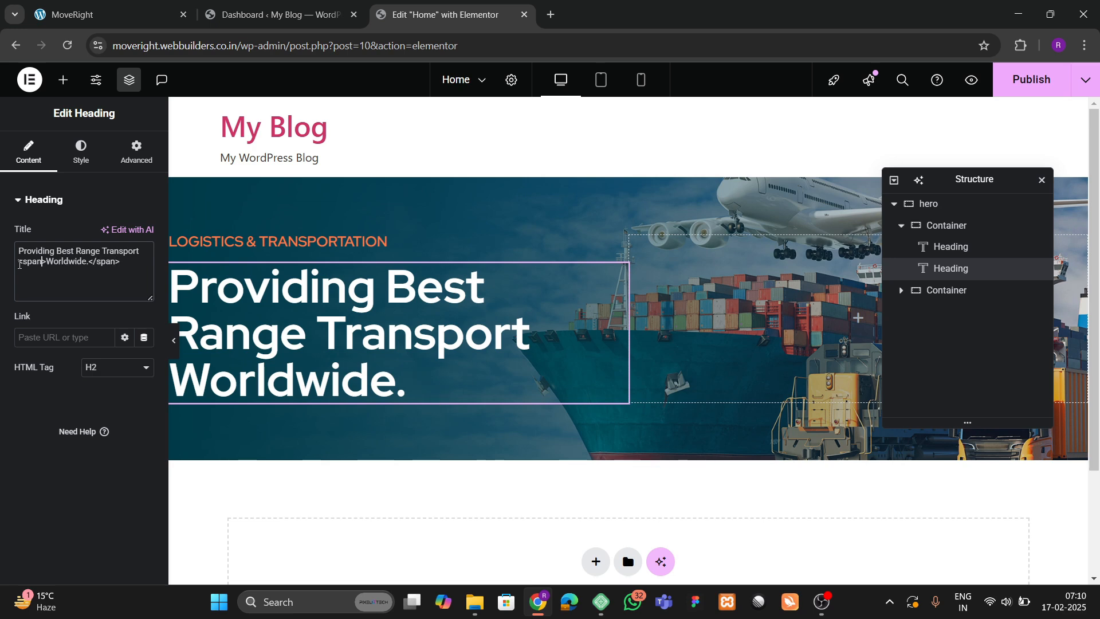
pyautogui.write(' style')
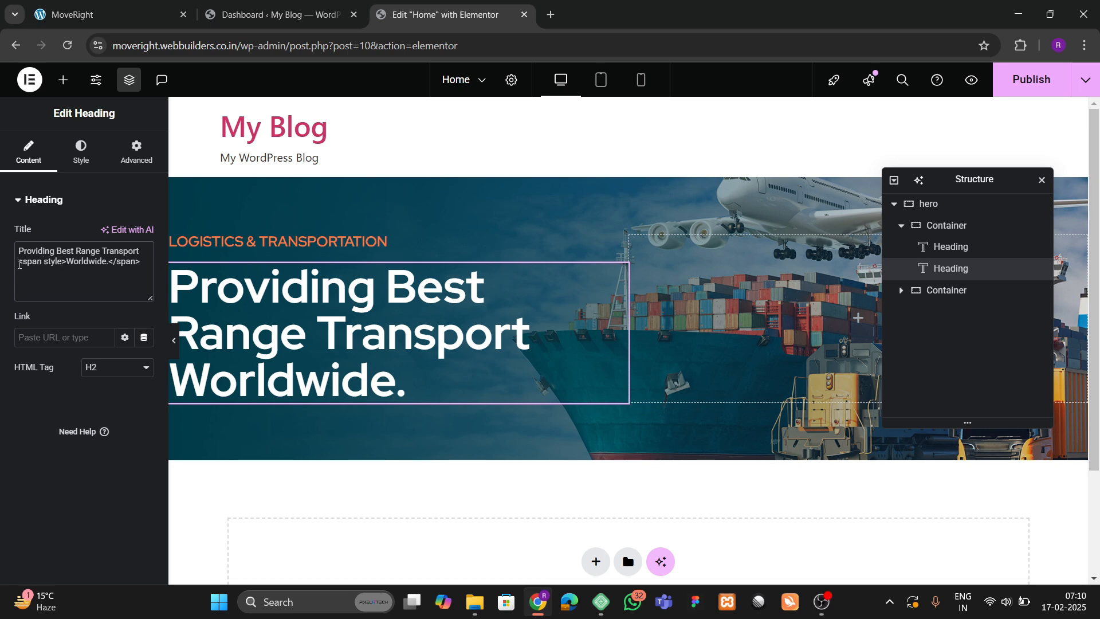
pyautogui.write('=""')
pyautogui.press('Left')
pyautogui.write('color')
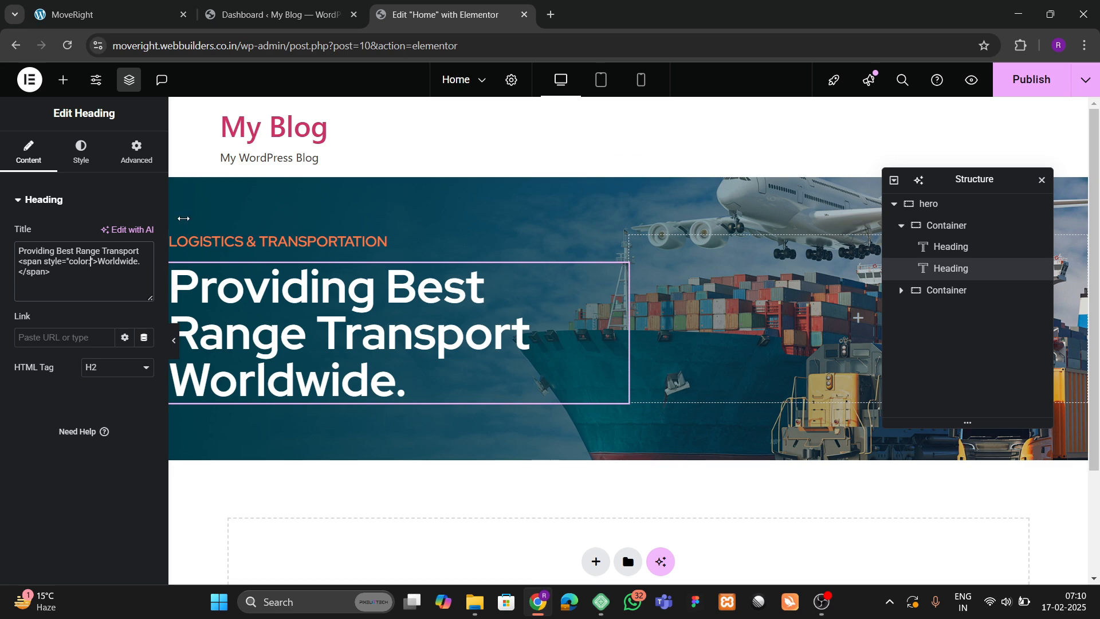
pyautogui.click(81, 151)
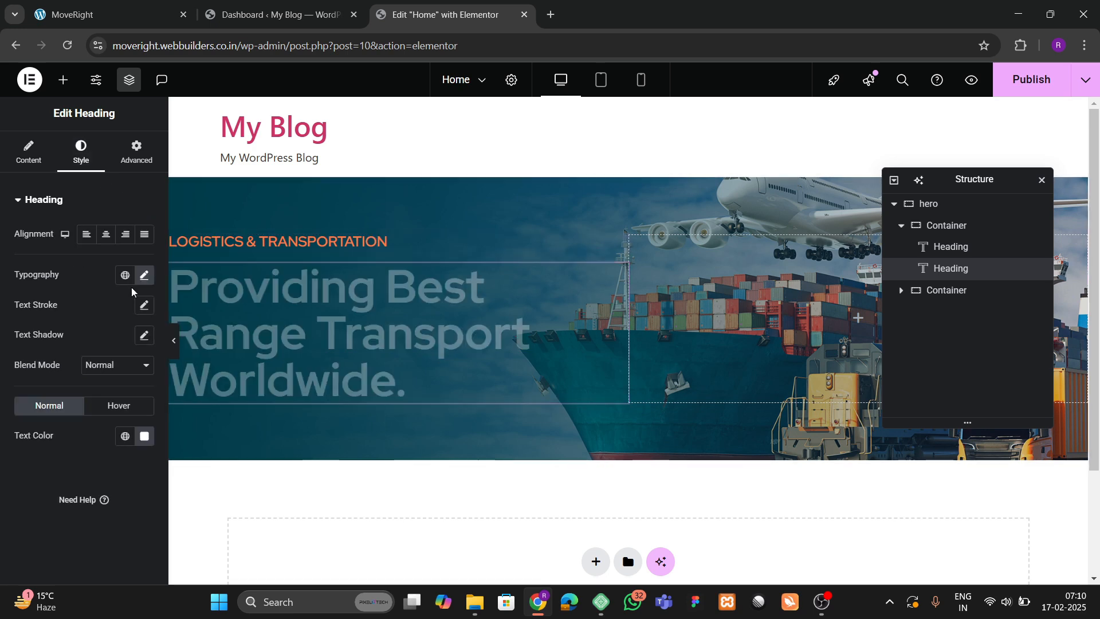
pyautogui.click(125, 436)
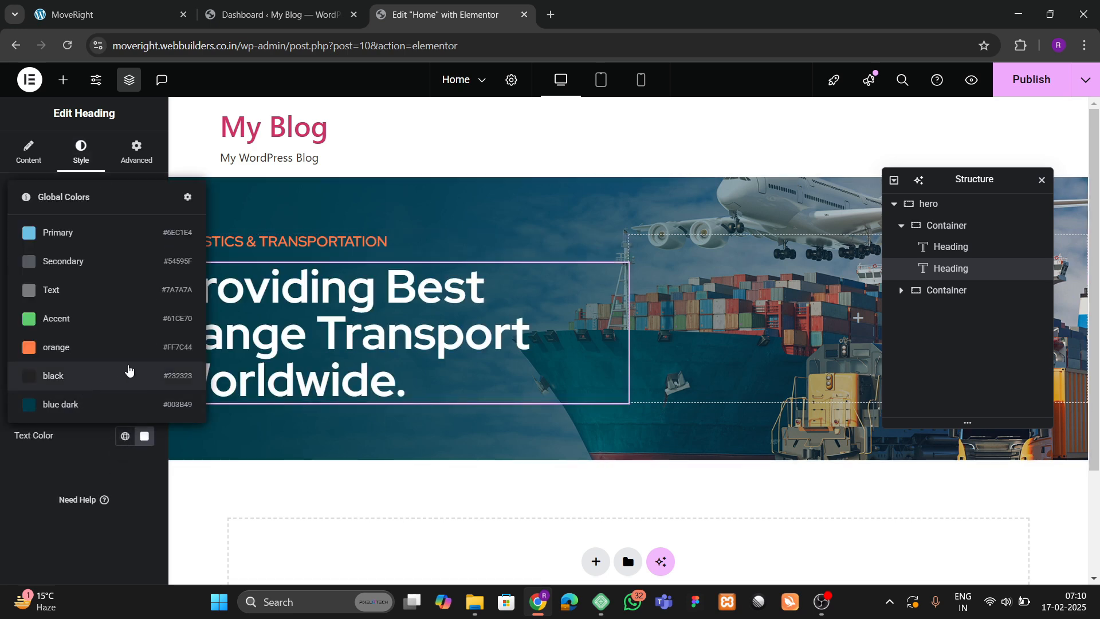
pyautogui.click(59, 452)
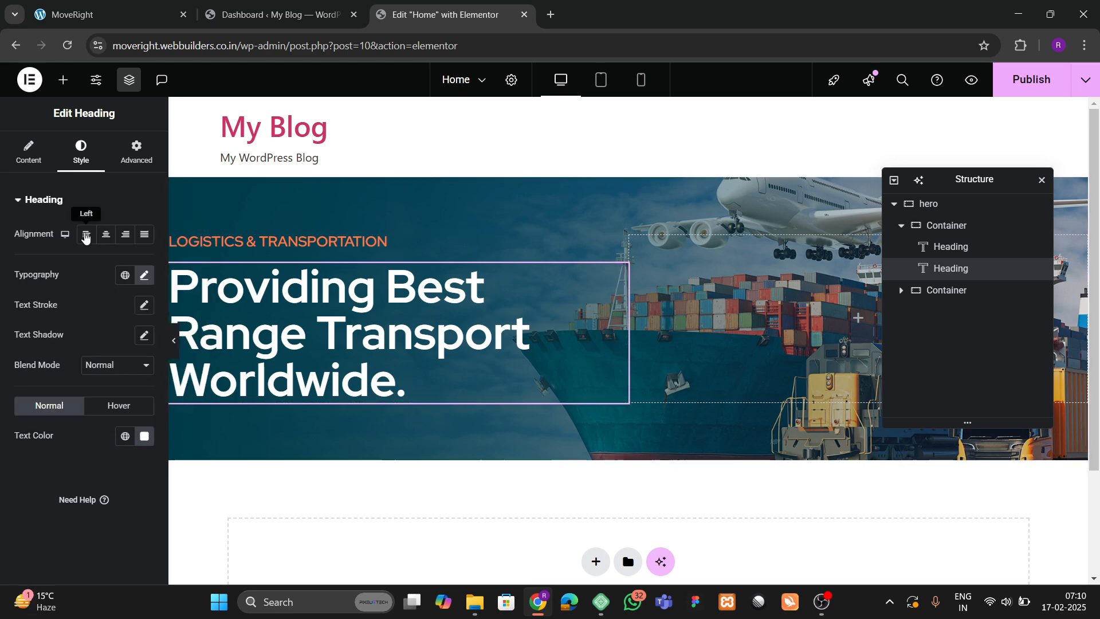
pyautogui.click(29, 152)
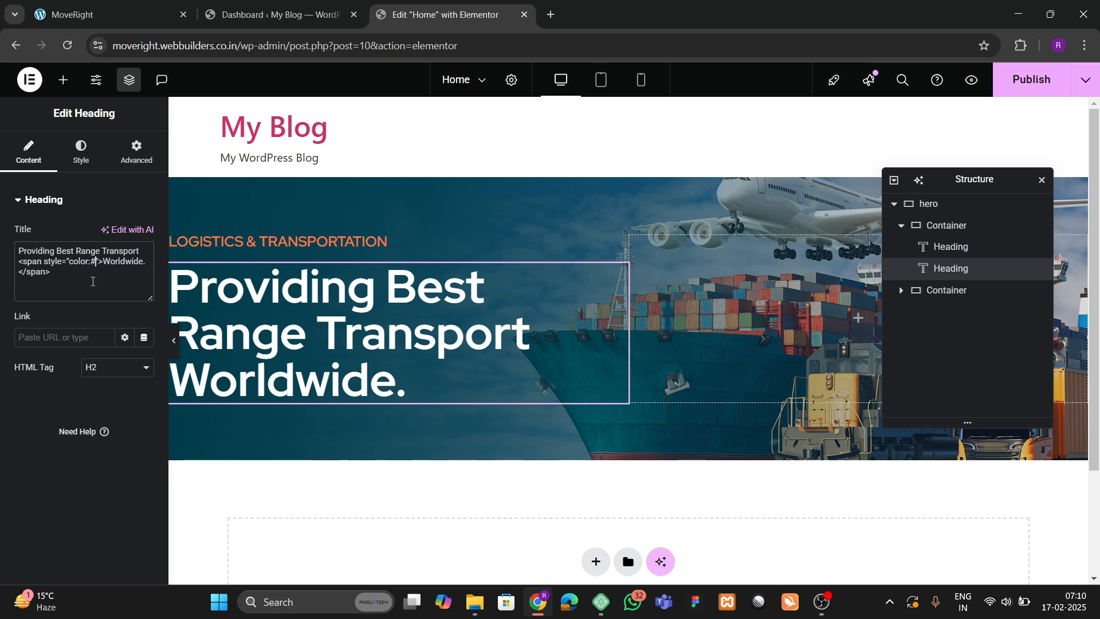
# Complete the span style with color #ff7c44 and text-decoration:underline.
pyautogui.write('ff7')
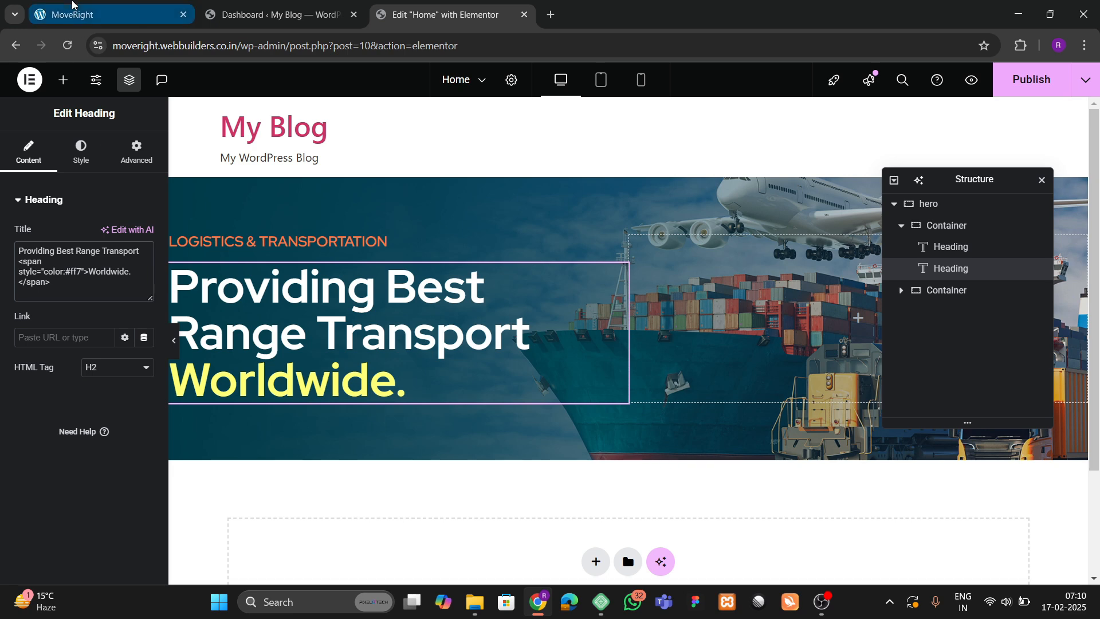
pyautogui.click(81, 152)
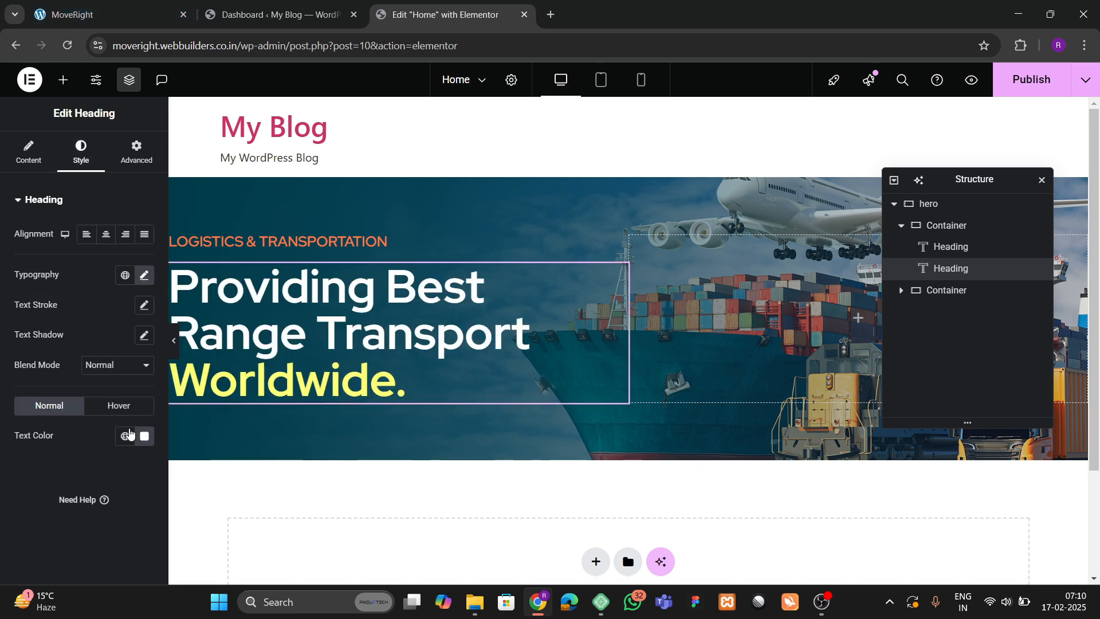
pyautogui.click(125, 436)
pyautogui.click(33, 464)
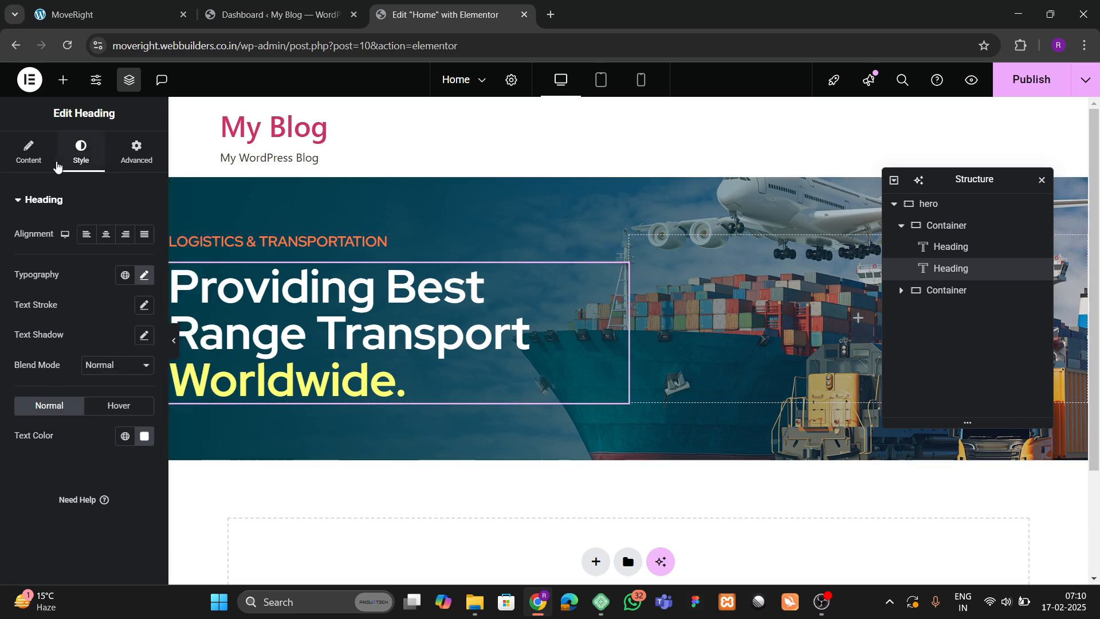
pyautogui.click(53, 164)
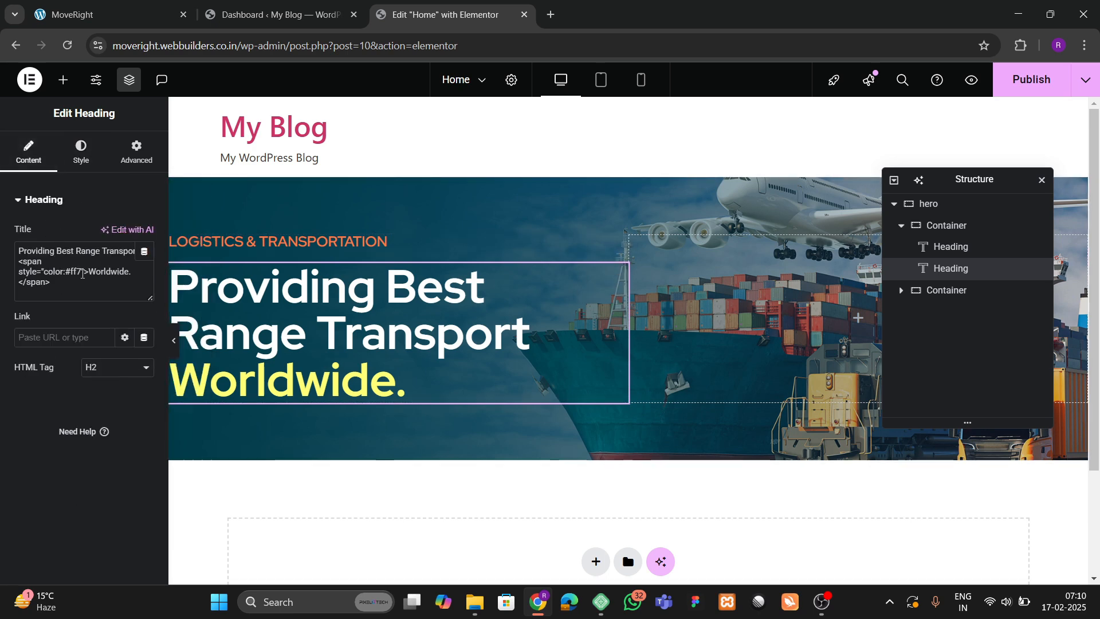
pyautogui.click(83, 274)
pyautogui.write('c44;')
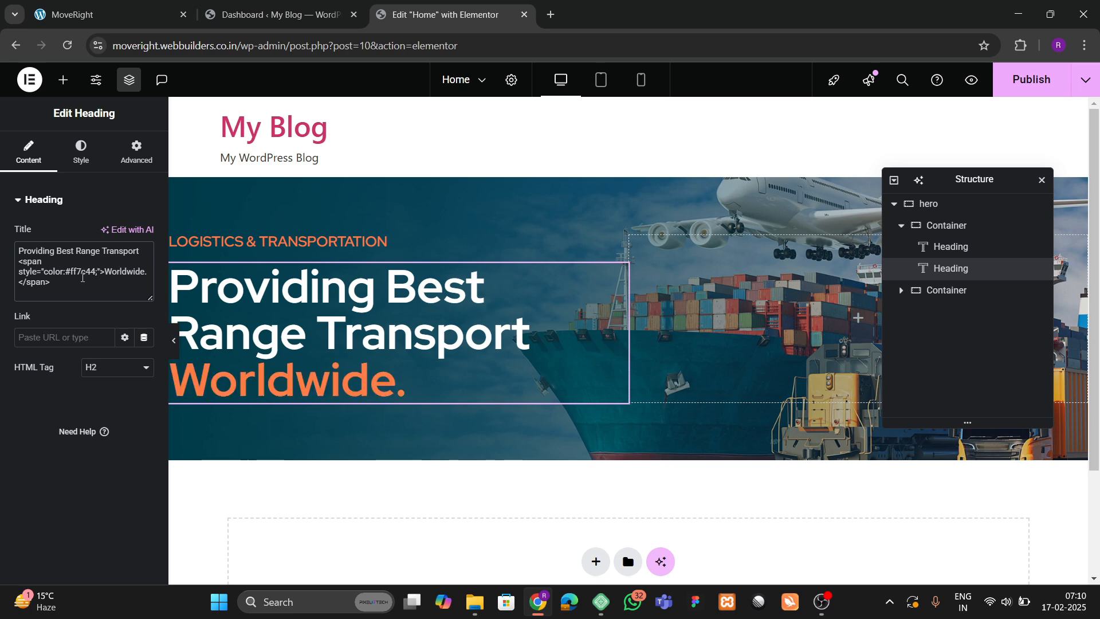
pyautogui.press('Return')
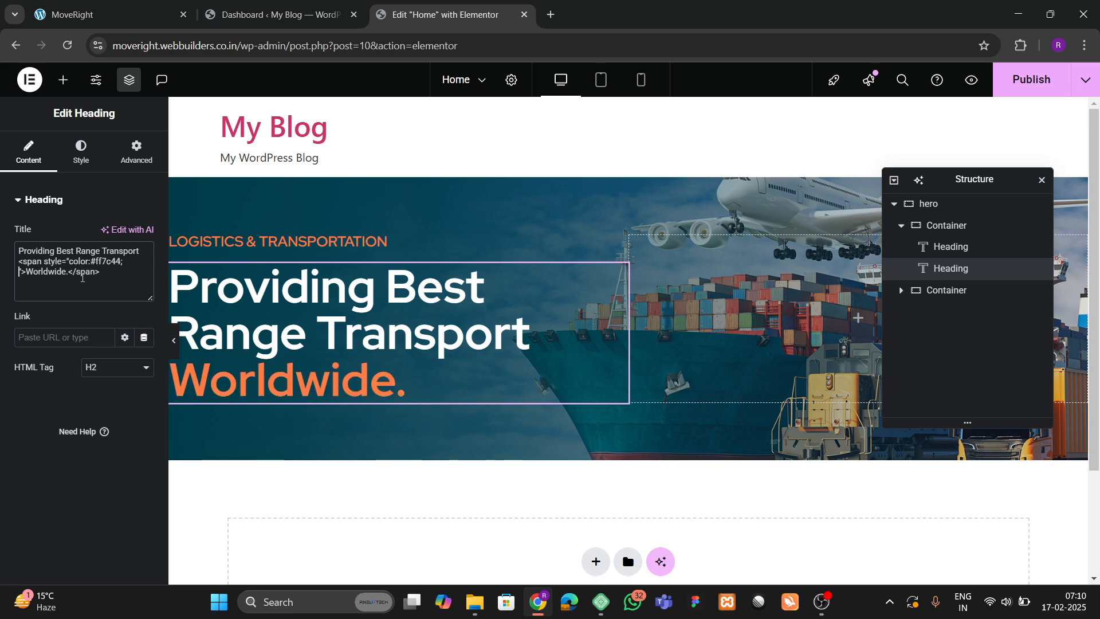
pyautogui.write('text-decor')
pyautogui.write('ation:under')
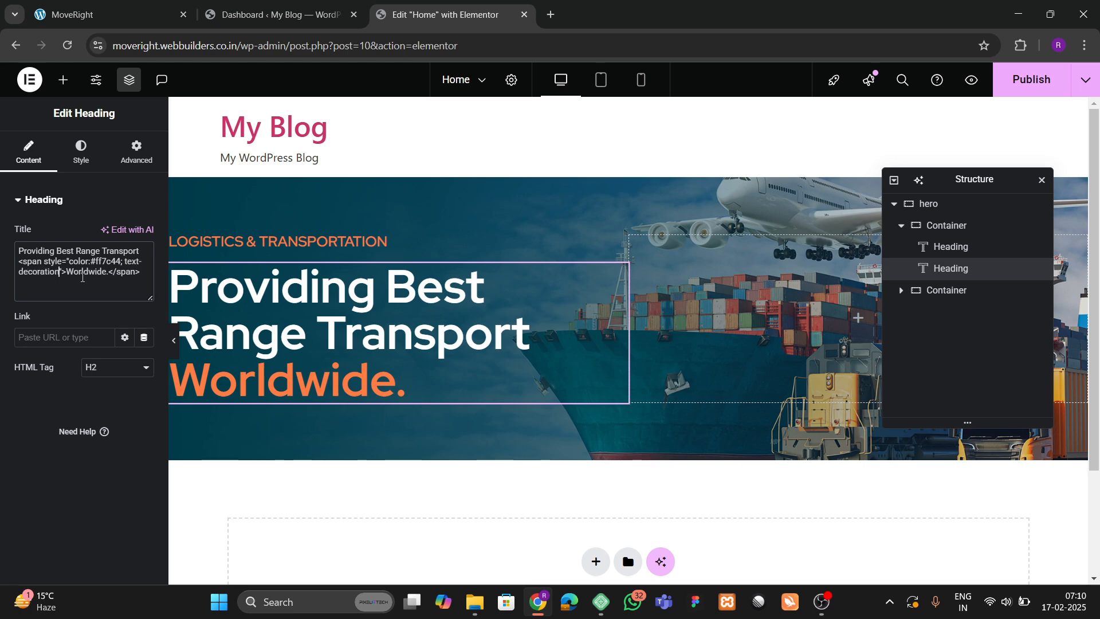
pyautogui.write('line')
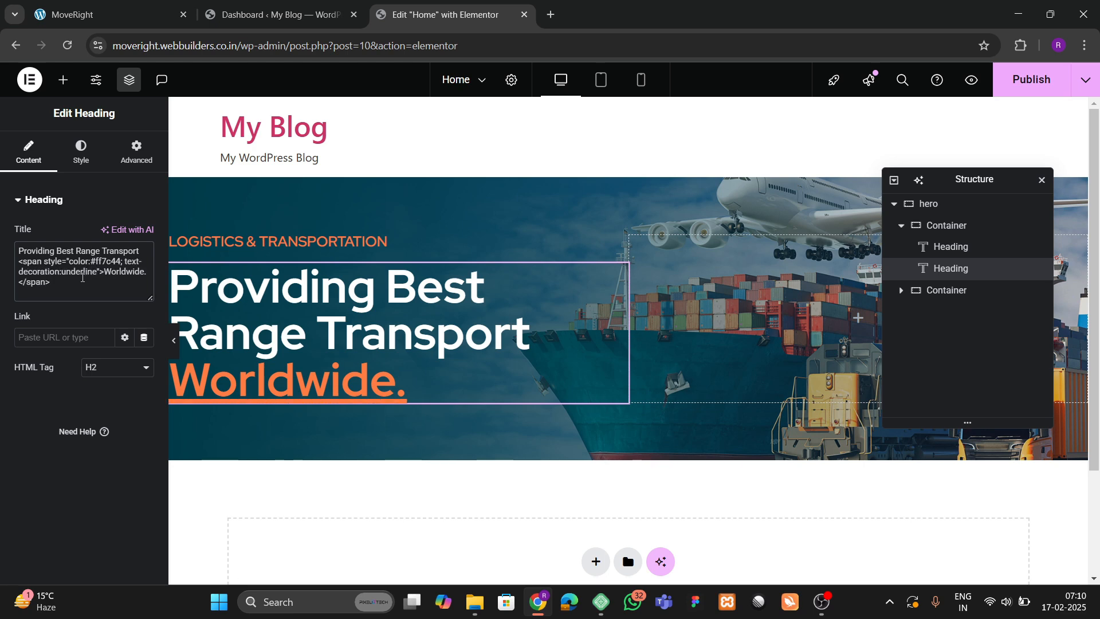
pyautogui.write(';')
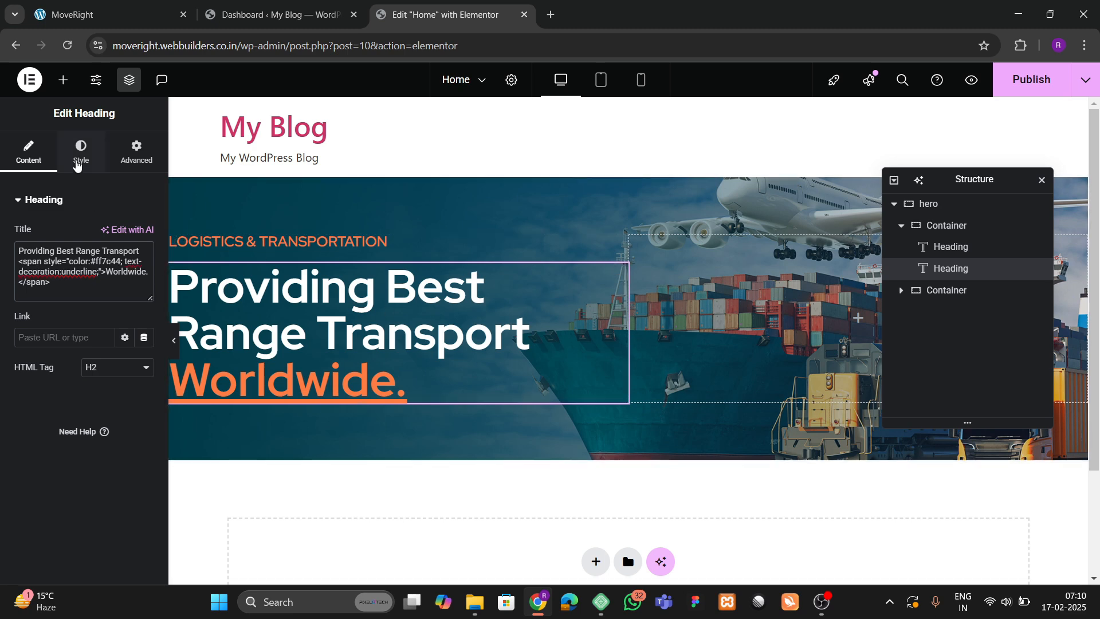
pyautogui.click(76, 165)
# Switch the heading's line height unit to em and set it to 1.2.
pyautogui.click(143, 278)
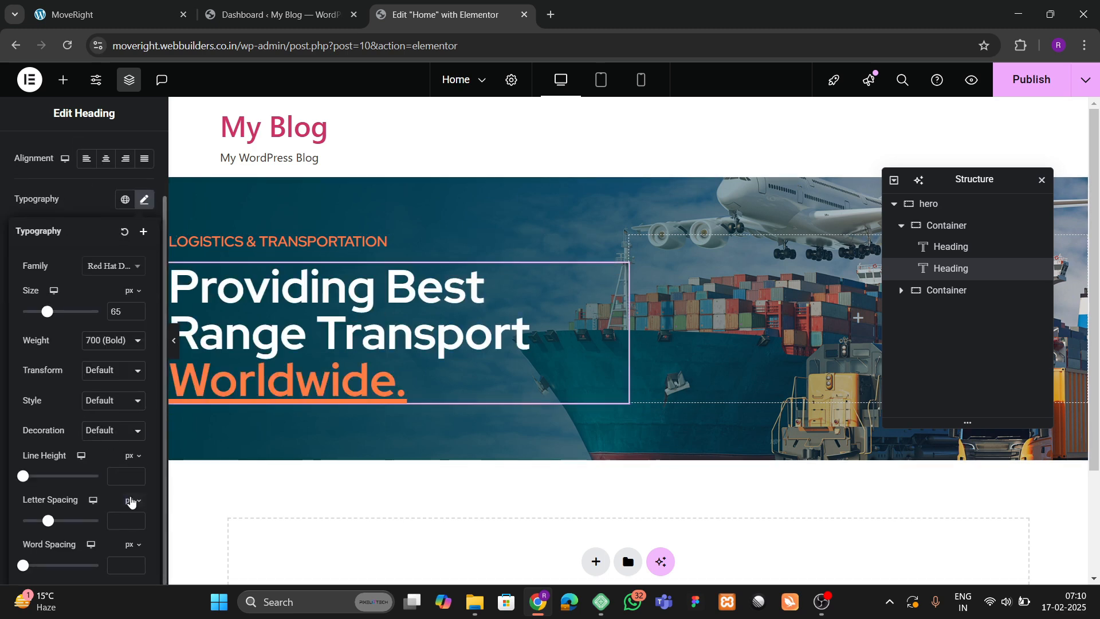
pyautogui.click(131, 455)
pyautogui.click(131, 470)
pyautogui.click(115, 471)
pyautogui.write('1.1')
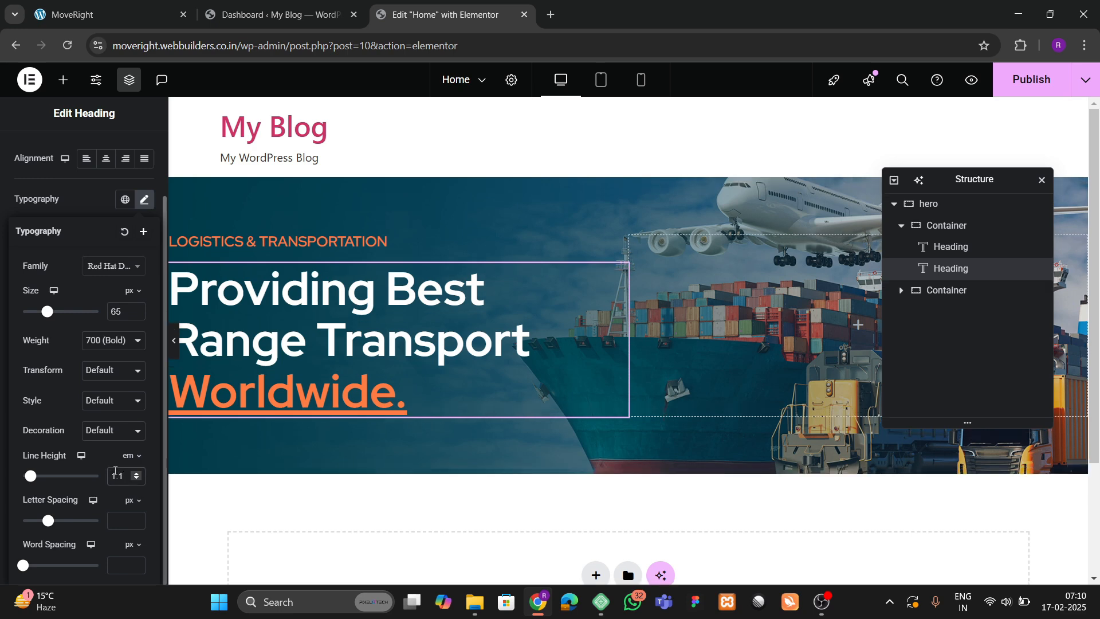
pyautogui.press('BackSpace')
pyautogui.write('2')
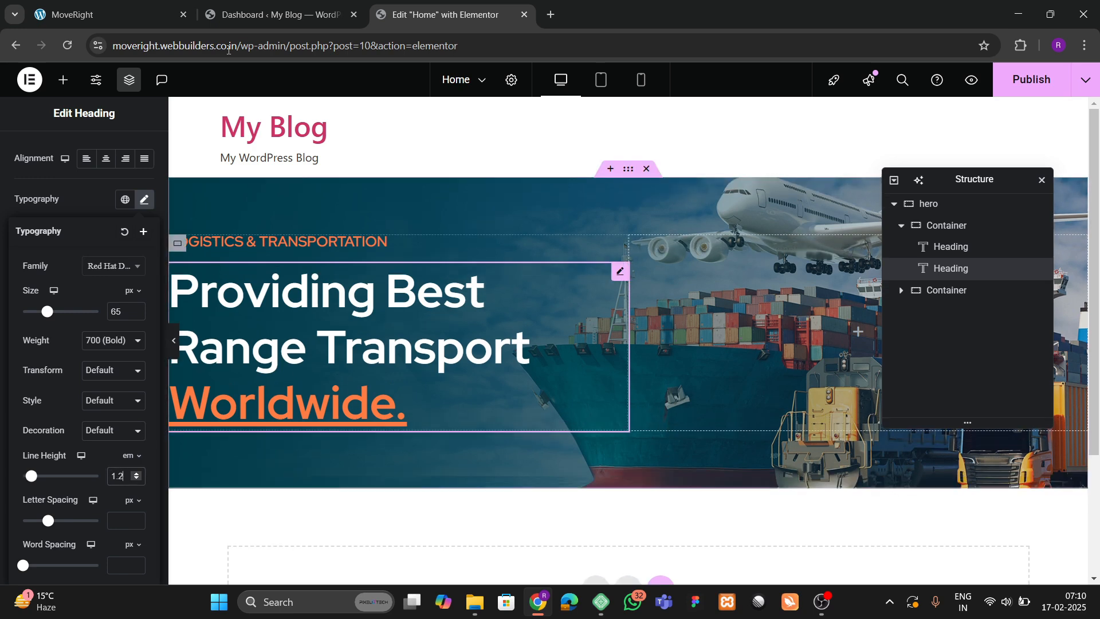
pyautogui.click(154, 6)
pyautogui.click(516, 5)
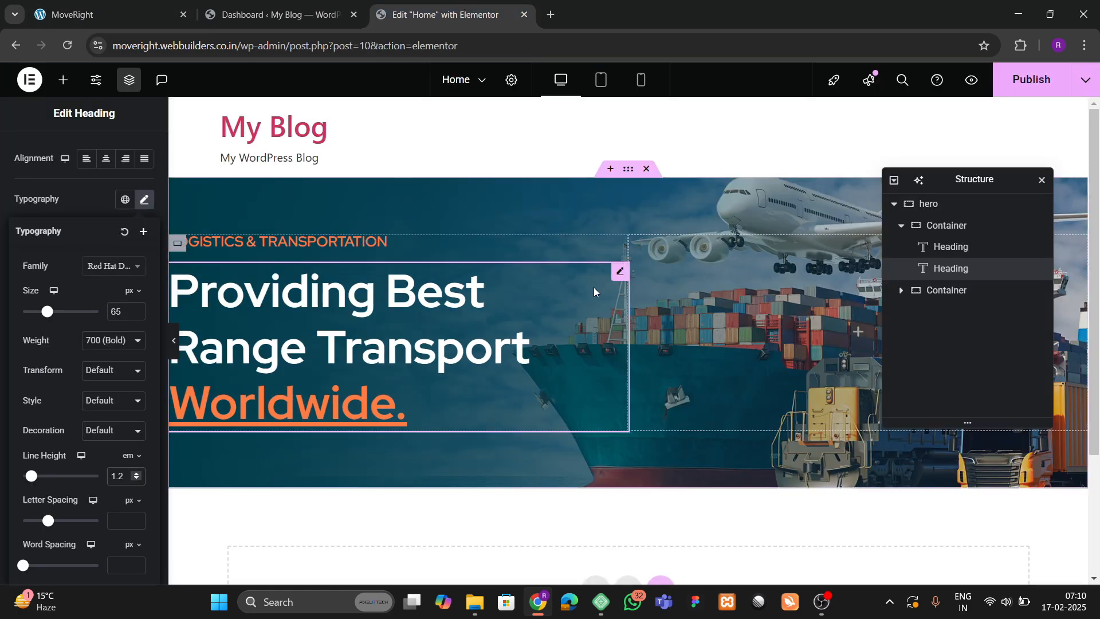
pyautogui.click(144, 199)
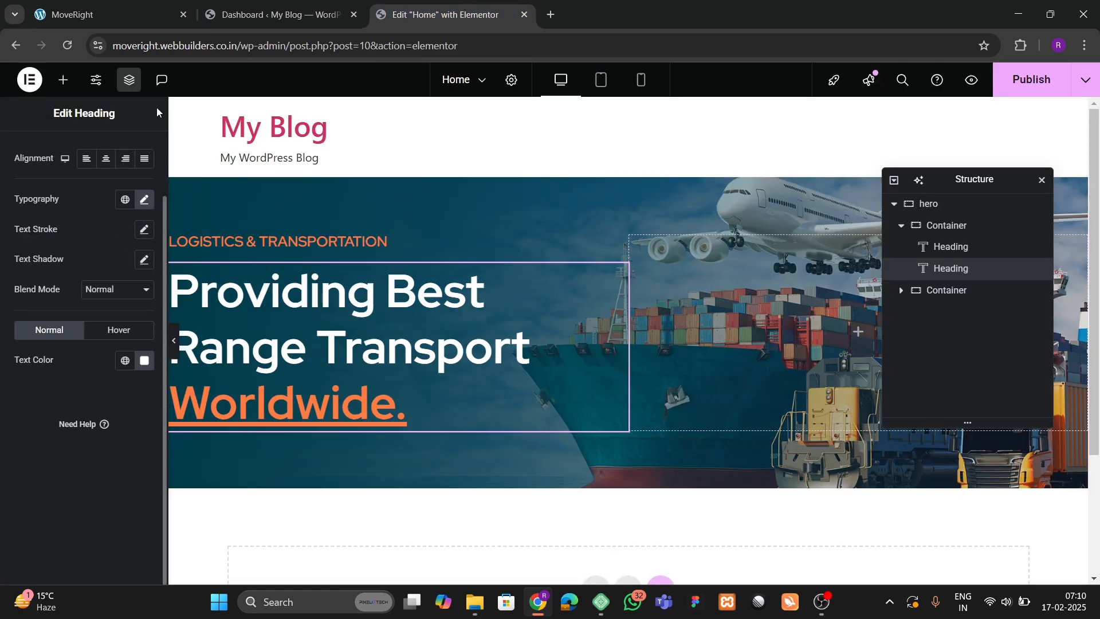
pyautogui.click(109, 14)
pyautogui.scroll(-3, 401, 286)
pyautogui.click(447, 15)
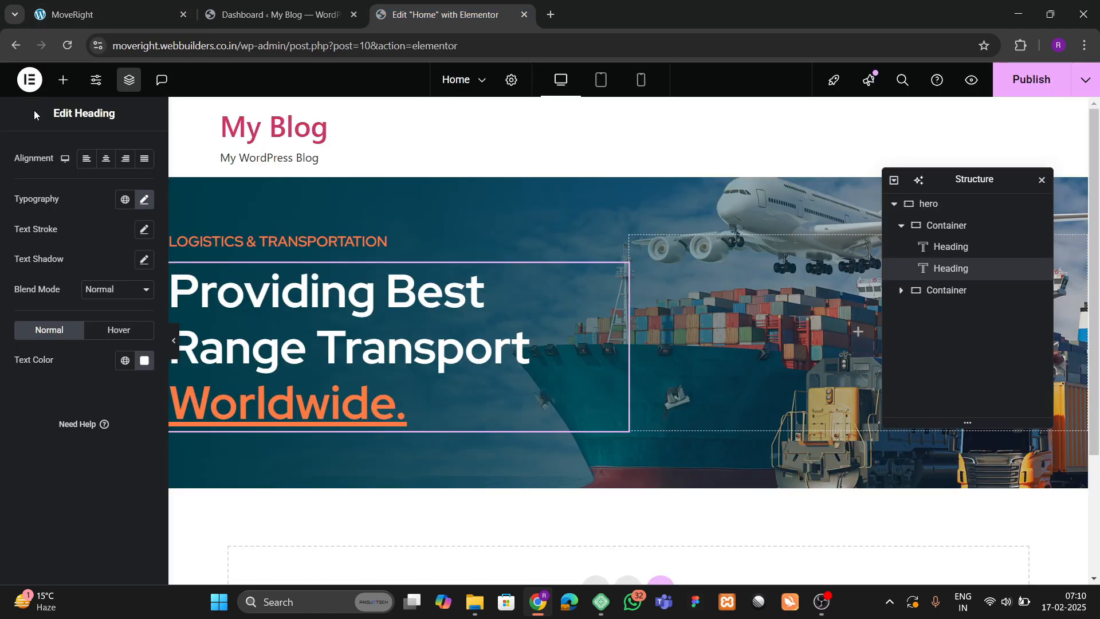
pyautogui.click(65, 82)
pyautogui.scroll(-3, 94, 271)
# Add a Text Editor widget under the heading and give its text a light grey colour.
pyautogui.moveTo(46, 381); pyautogui.dragTo(326, 387)
pyautogui.click(81, 154)
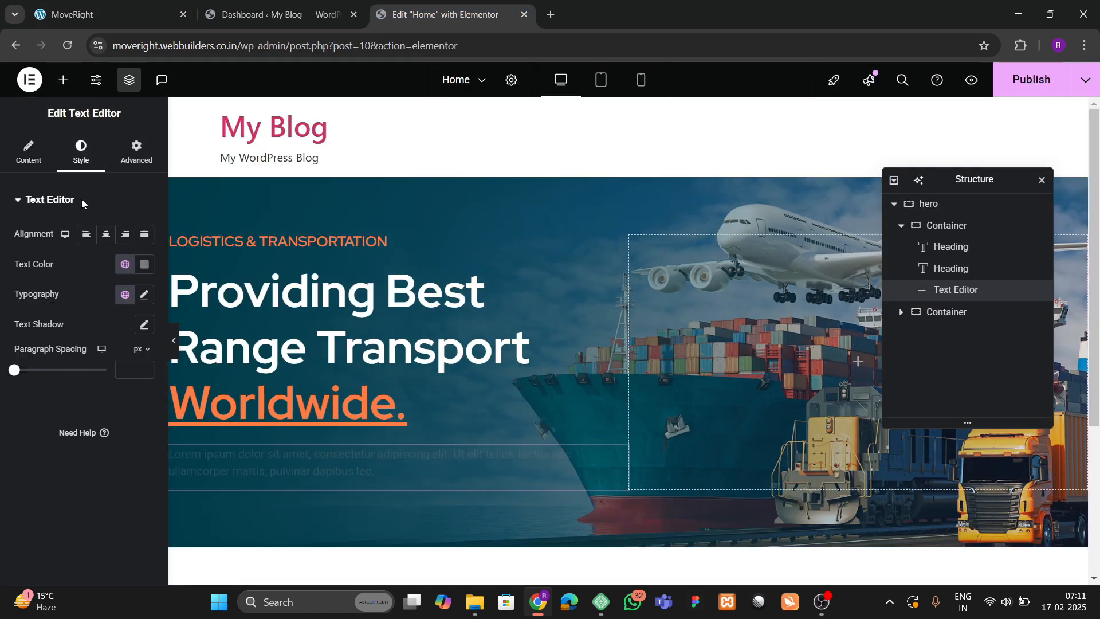
pyautogui.click(144, 264)
pyautogui.moveTo(160, 393); pyautogui.dragTo(26, 333)
pyautogui.click(26, 395)
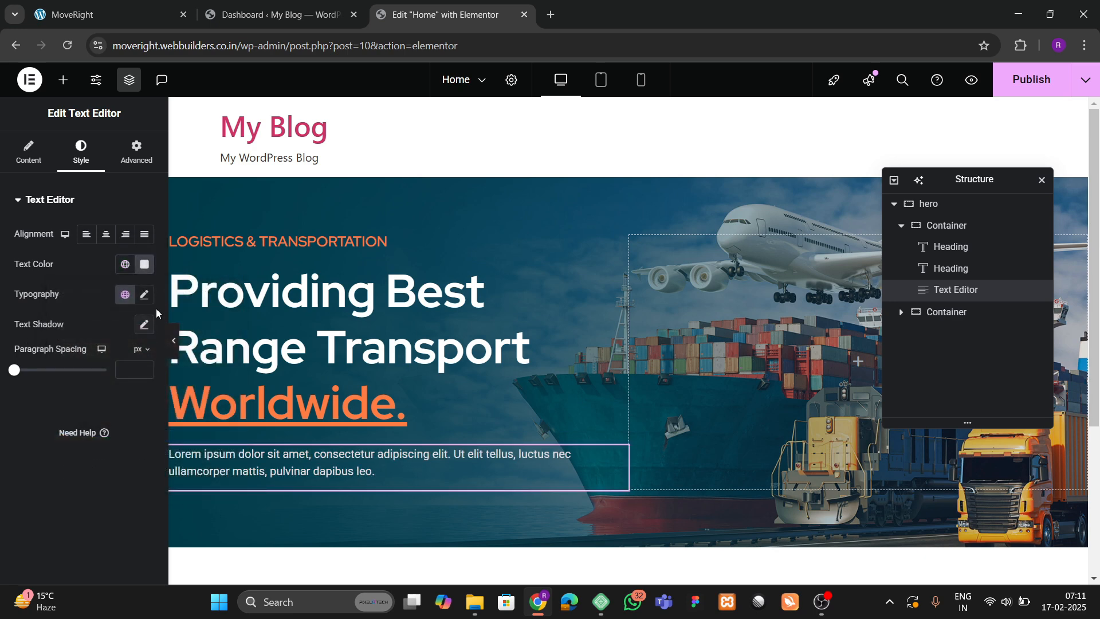
# Raise the paragraph's font size to 18 px.
pyautogui.click(144, 294)
pyautogui.click(171, 445)
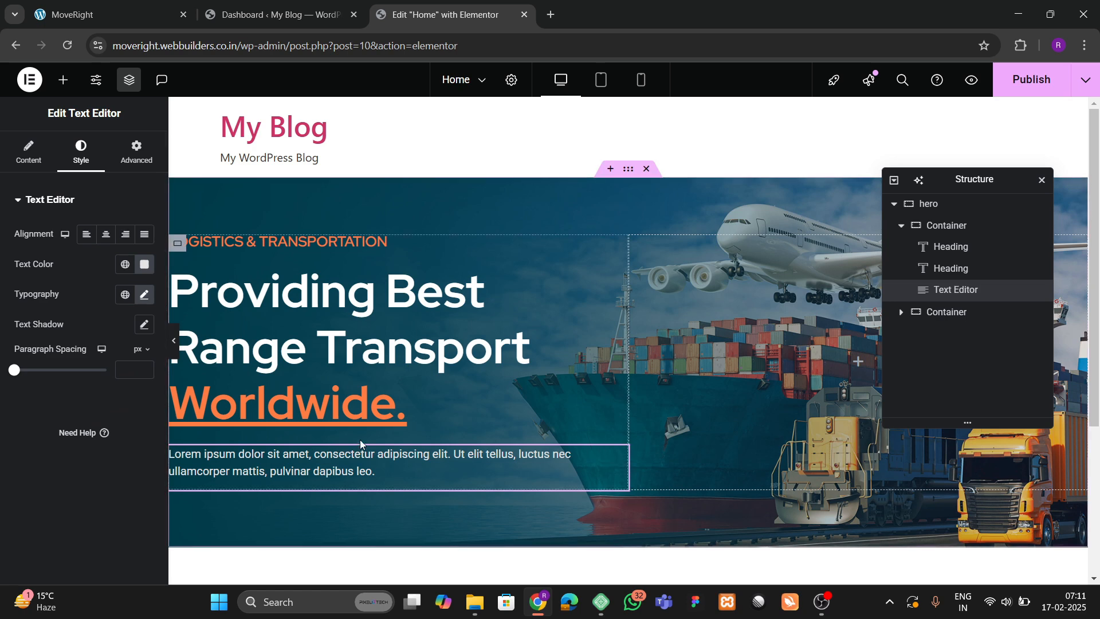
pyautogui.click(114, 15)
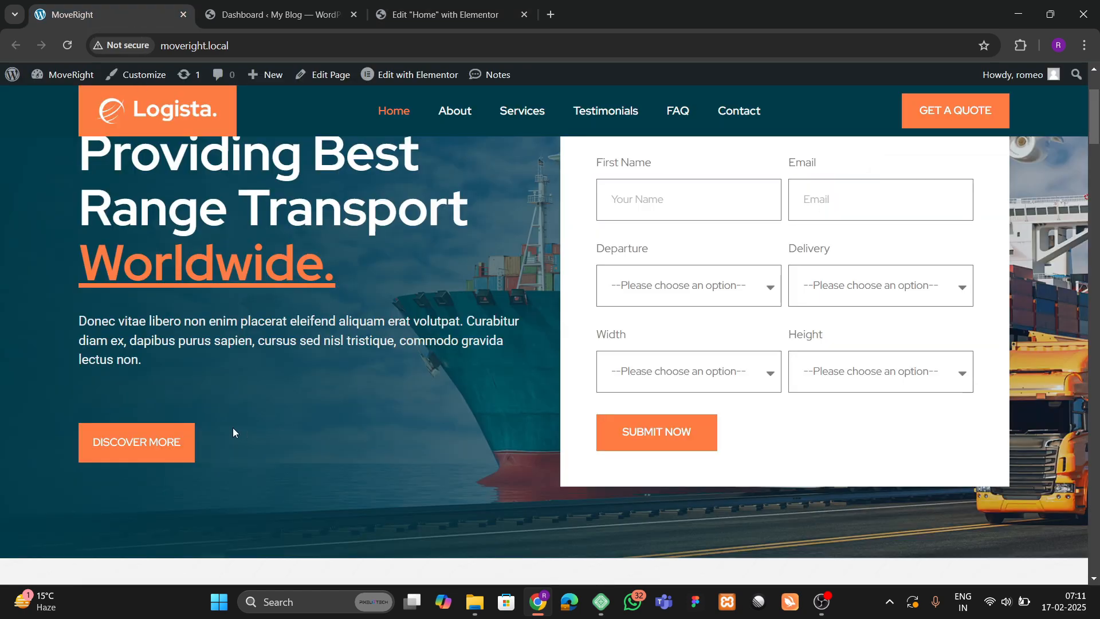
pyautogui.click(446, 14)
pyautogui.click(144, 294)
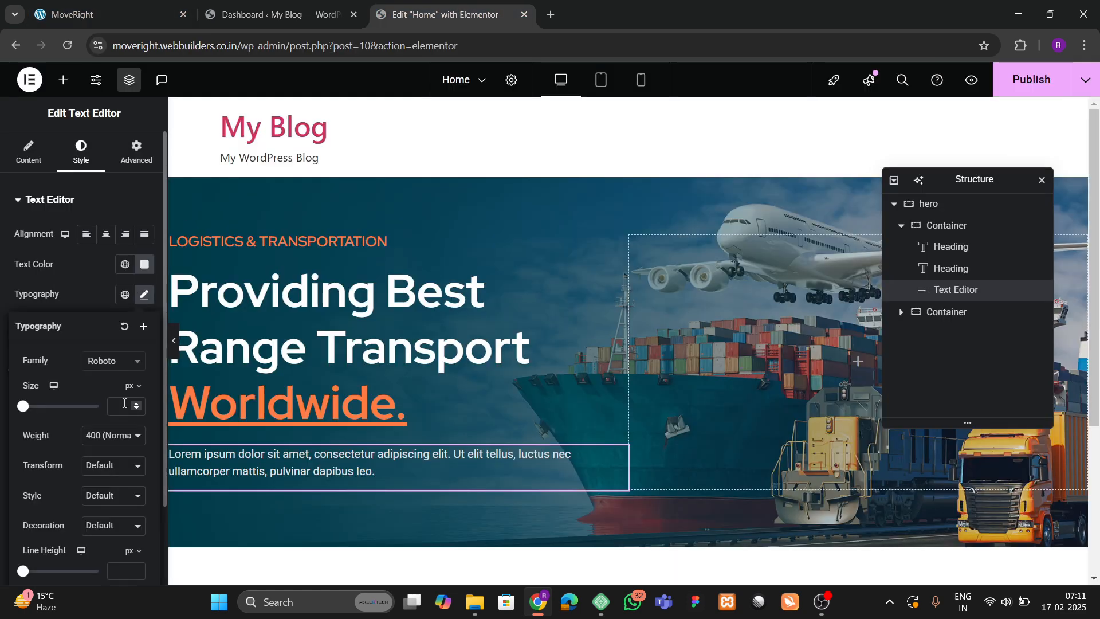
pyautogui.click(137, 405)
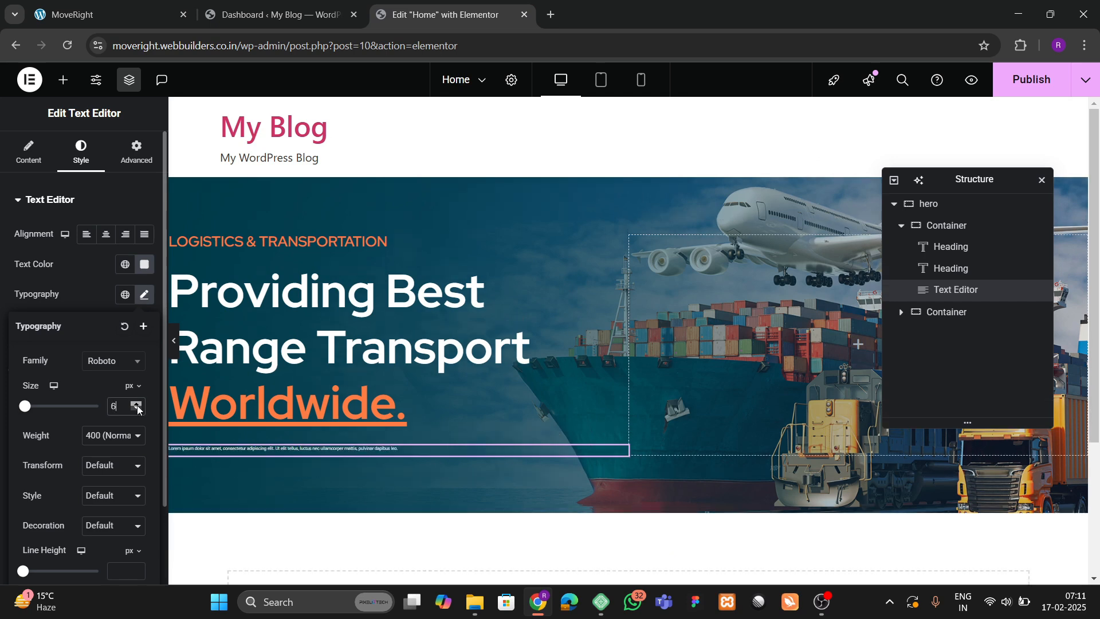
pyautogui.click(137, 405)
pyautogui.click(137, 406)
pyautogui.click(137, 405)
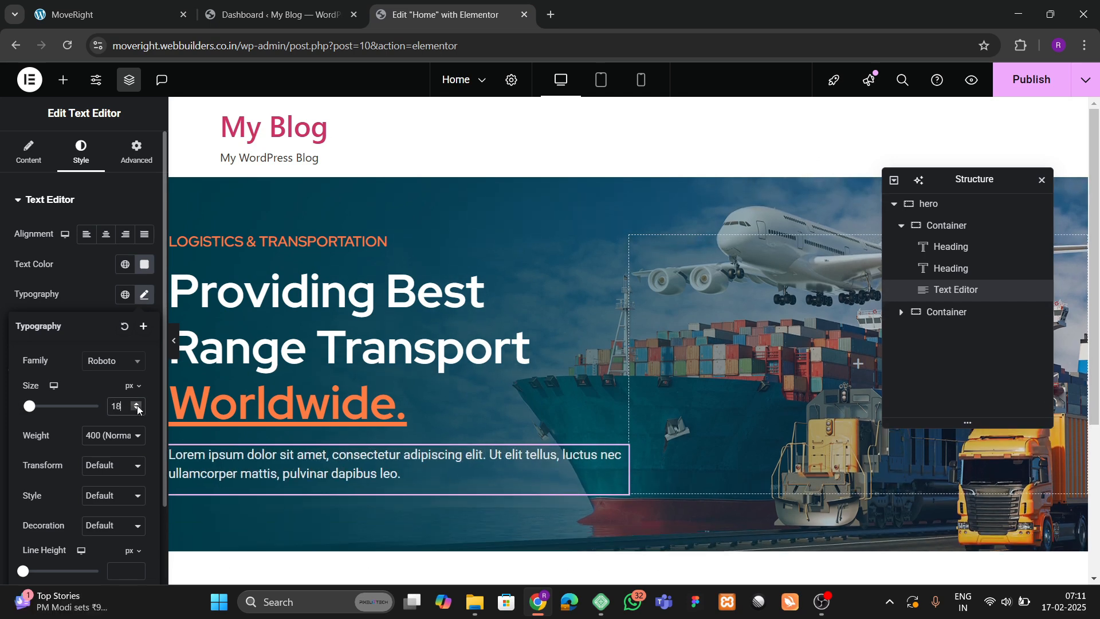
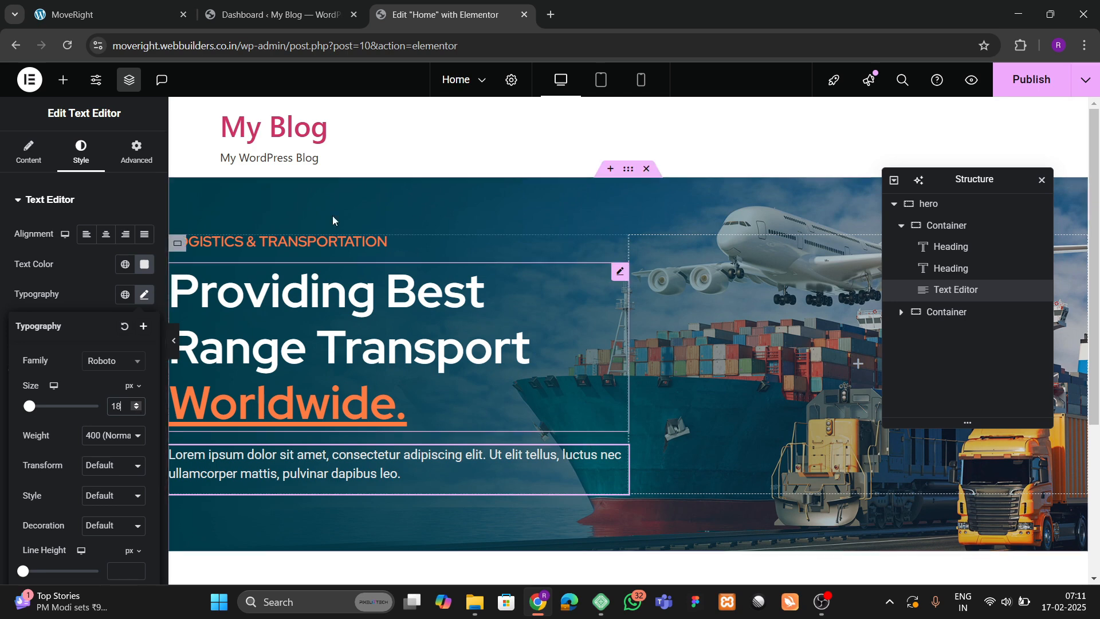
# Open the Elementor Elements panel to pick a new widget for the Home page.
pyautogui.click(63, 80)
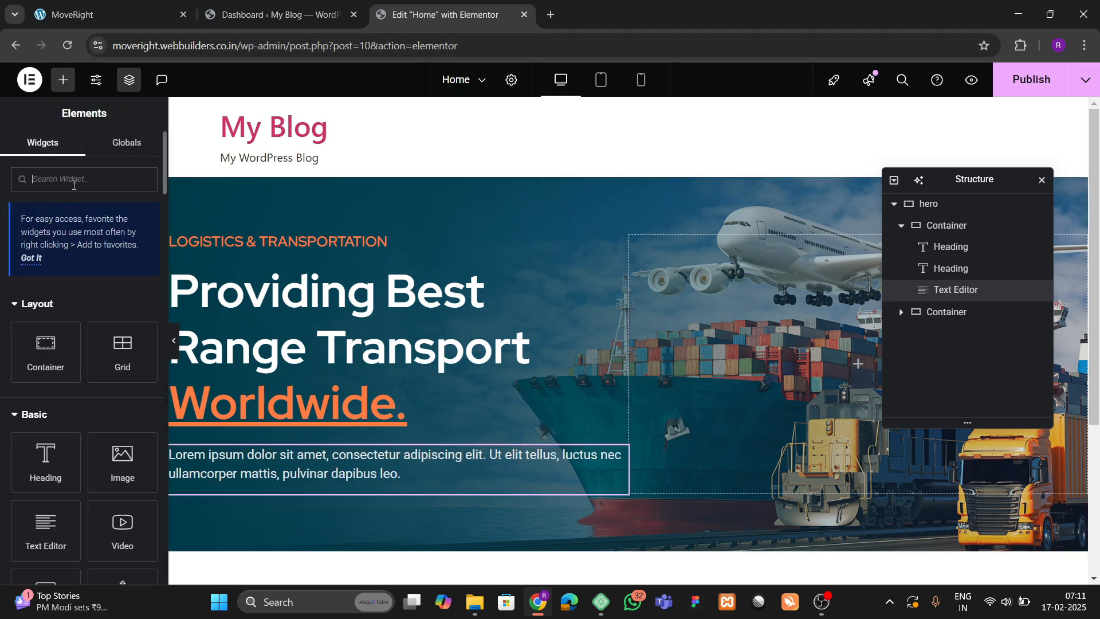
# Add a Button widget below the hero paragraph labelled DISCOVER MORE.
pyautogui.write('button')
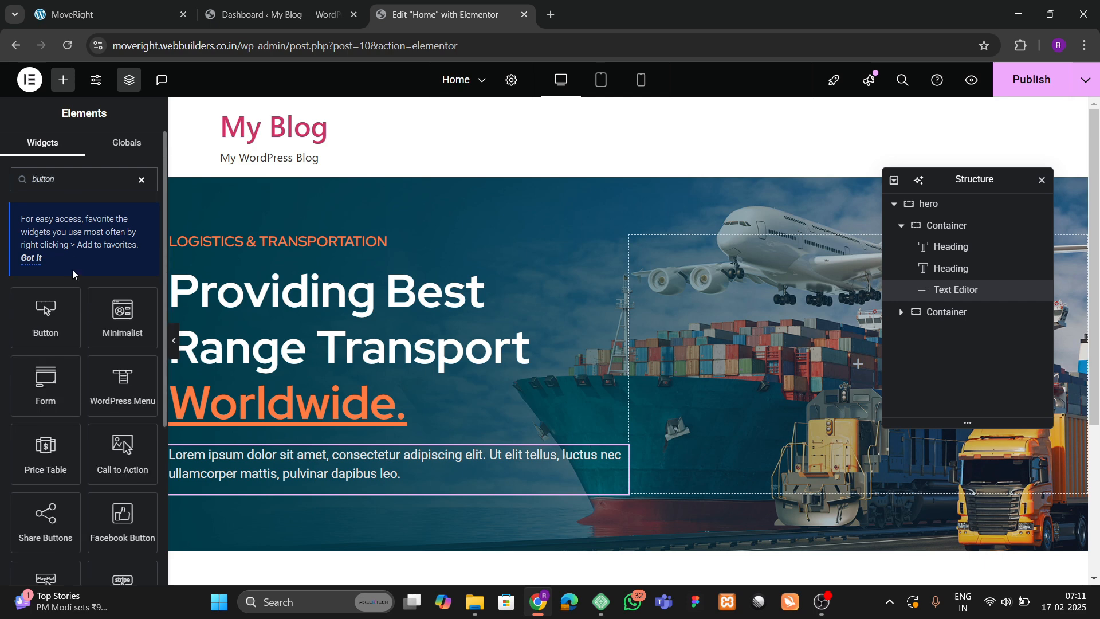
pyautogui.moveTo(46, 318); pyautogui.dragTo(299, 476)
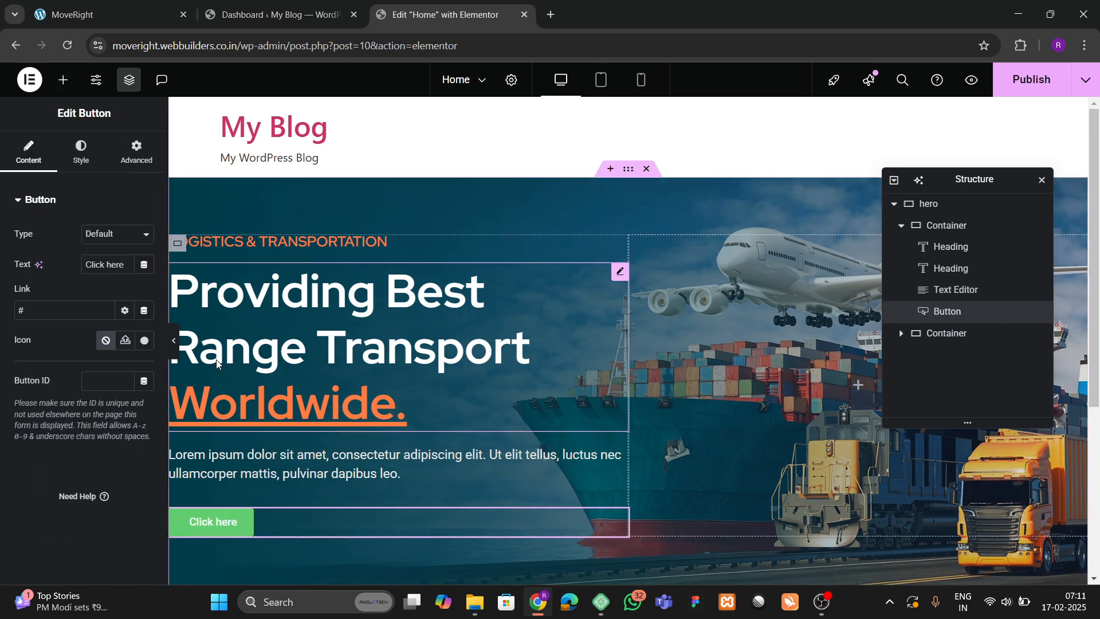
pyautogui.scroll(-1, 216, 364)
pyautogui.click(117, 12)
pyautogui.click(417, 12)
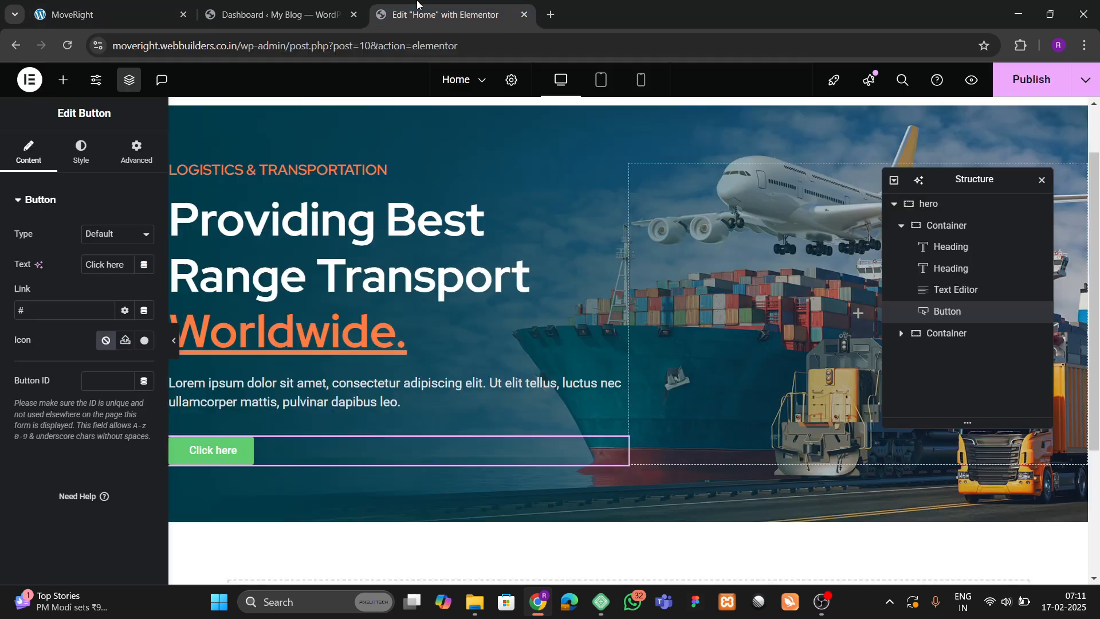
pyautogui.hotkey('ctrl', 'a')
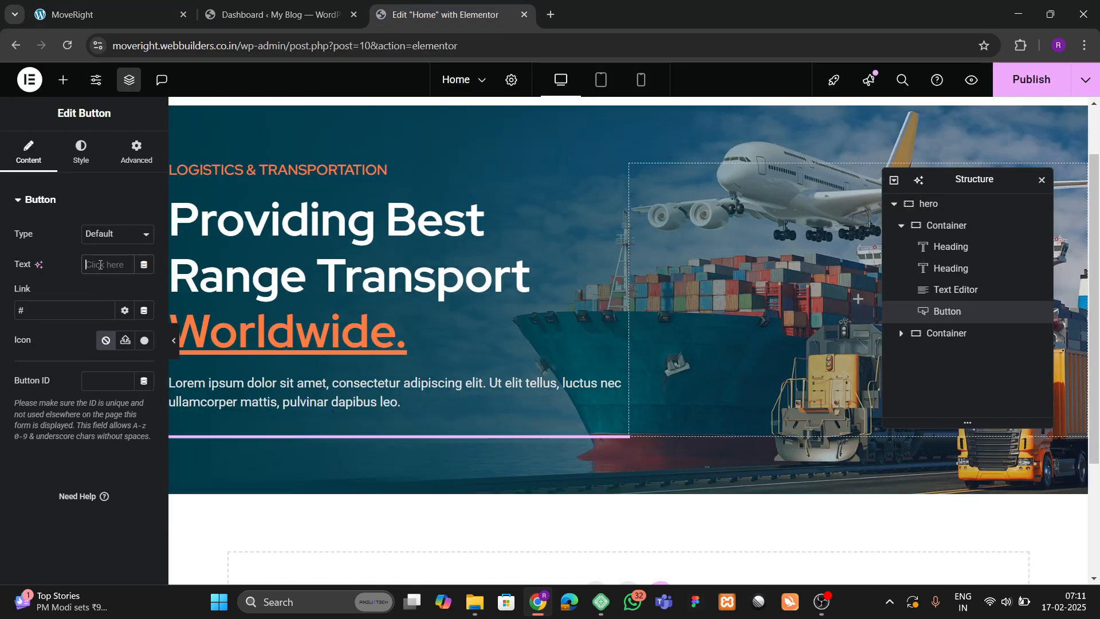
pyautogui.write('DISCOVER MORE')
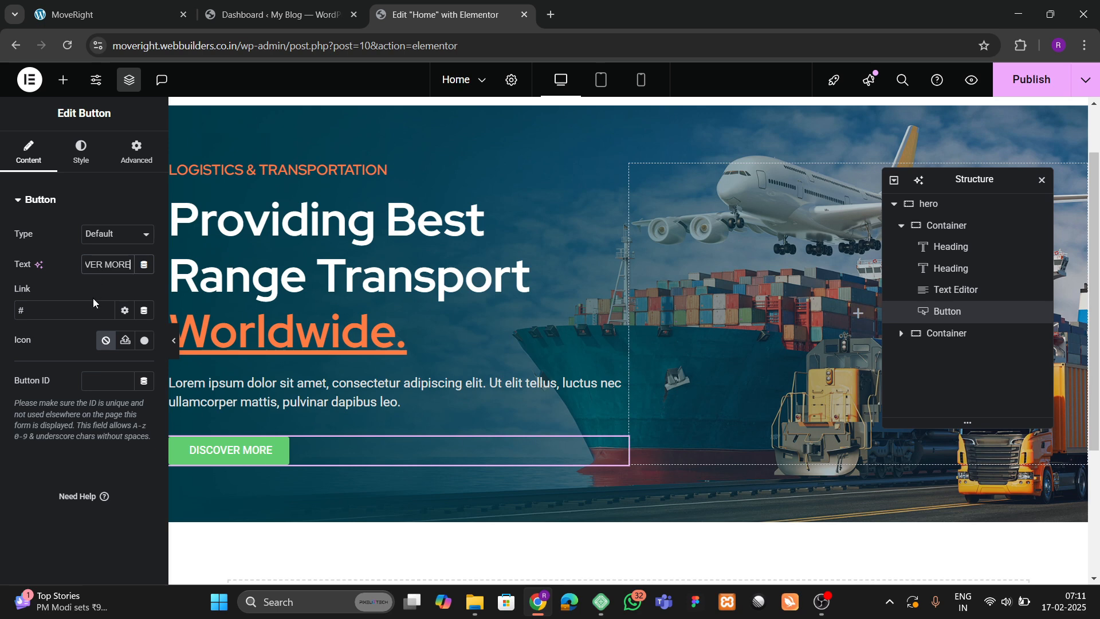
# Give the button the orange global background colour.
pyautogui.click(75, 171)
pyautogui.scroll(-3, 94, 344)
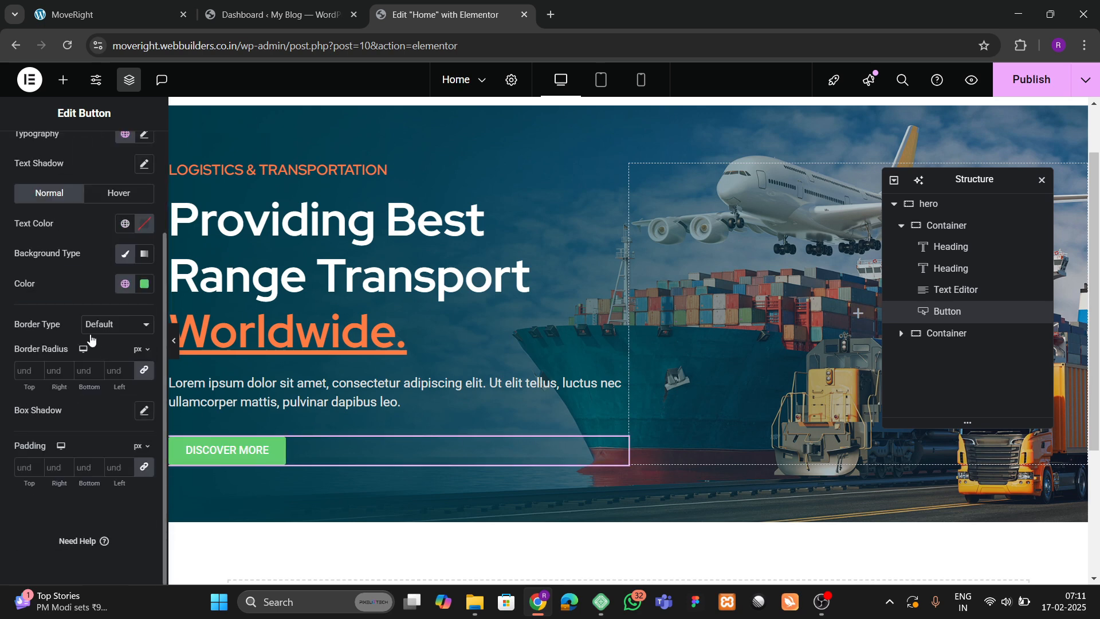
pyautogui.click(125, 283)
pyautogui.click(57, 464)
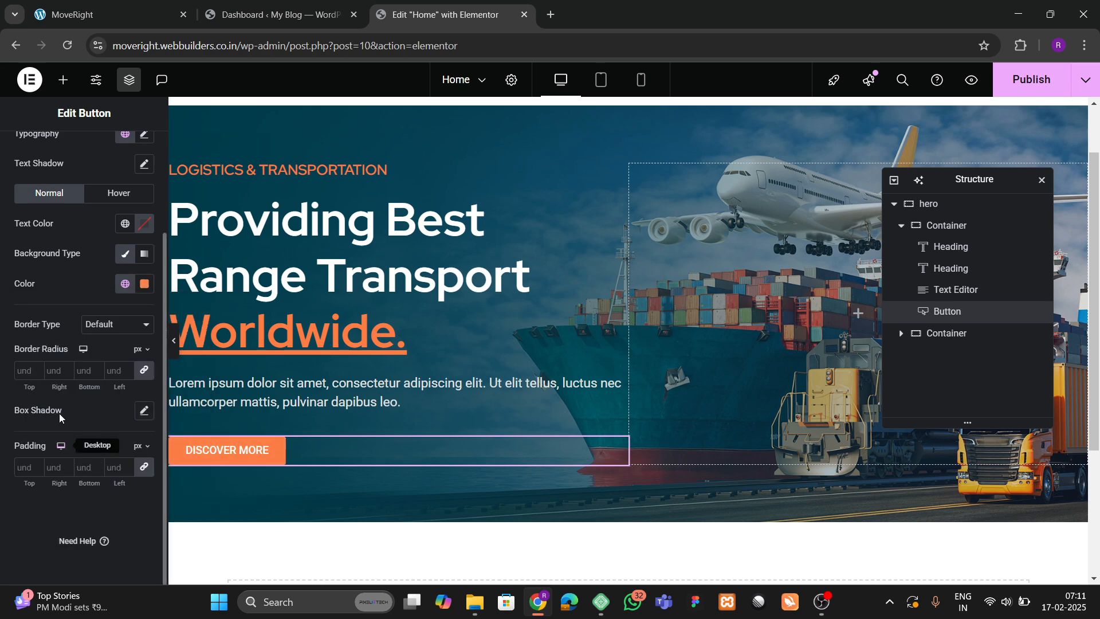
pyautogui.scroll(3, 133, 166)
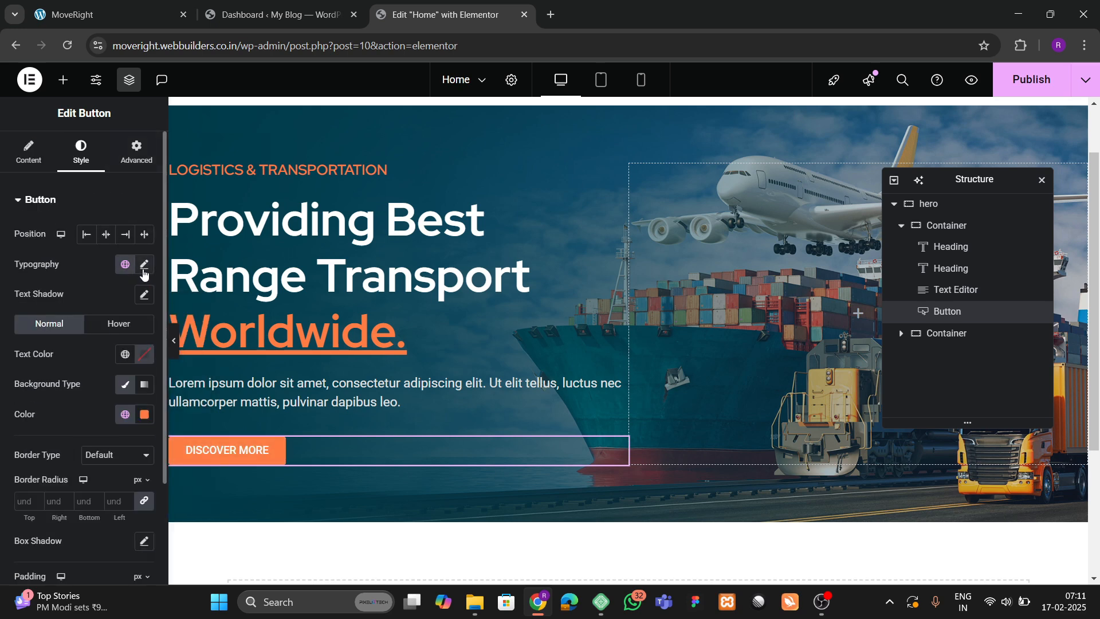
# Set the button's font family to Red Hat.
pyautogui.click(144, 264)
pyautogui.click(112, 331)
pyautogui.write('Red Hat')
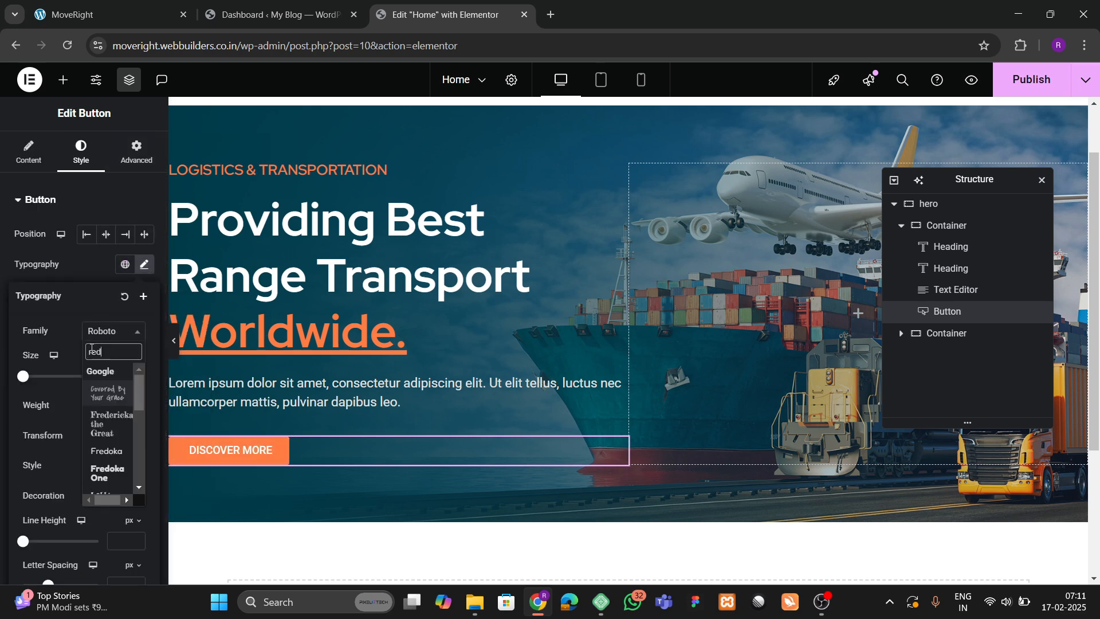
pyautogui.press('Return')
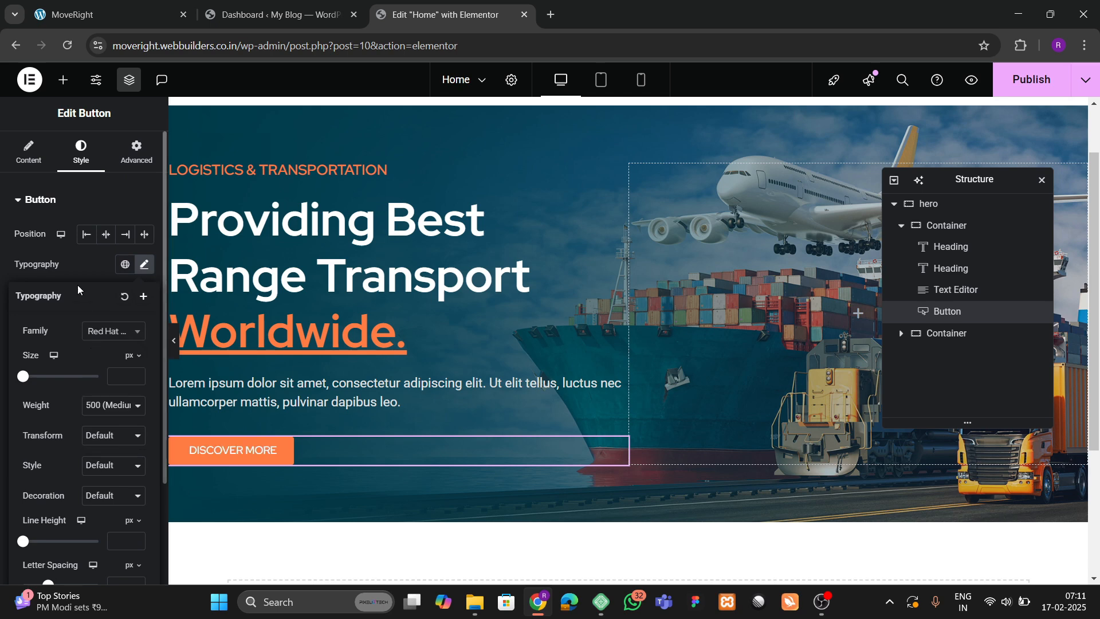
pyautogui.click(80, 267)
# Set the button's padding to 20 on all sides.
pyautogui.scroll(-3, 69, 401)
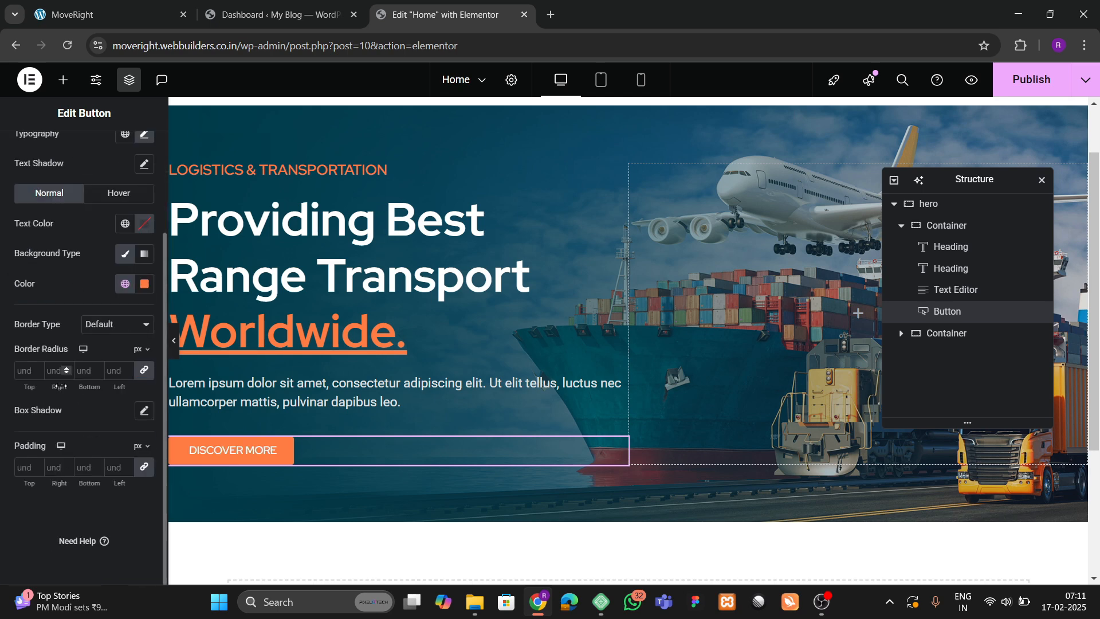
pyautogui.click(22, 468)
pyautogui.write('20')
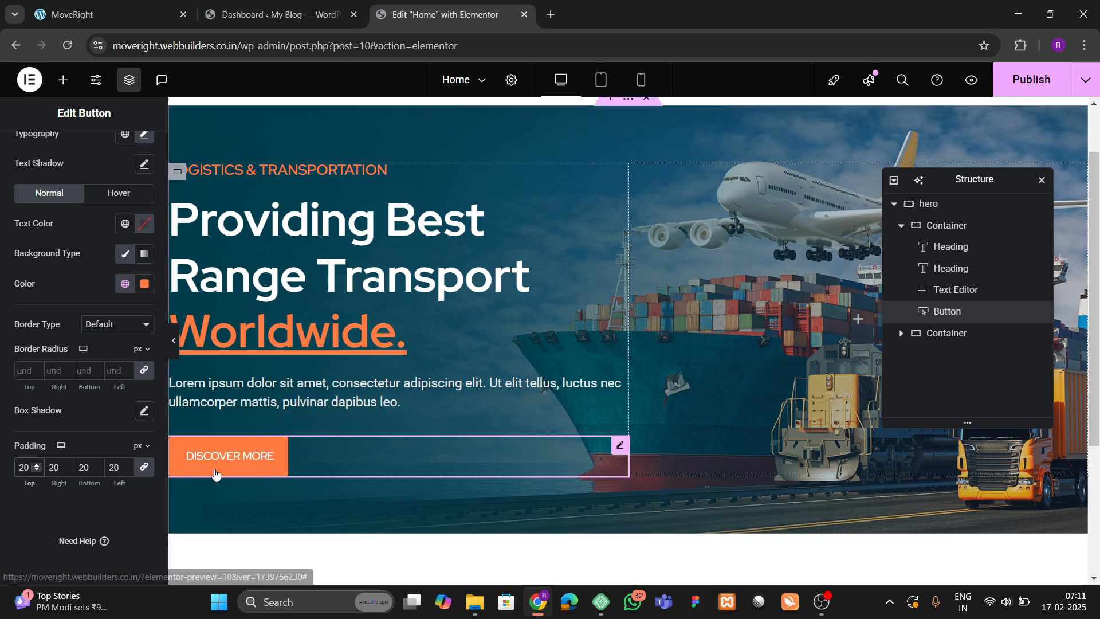
pyautogui.click(103, 15)
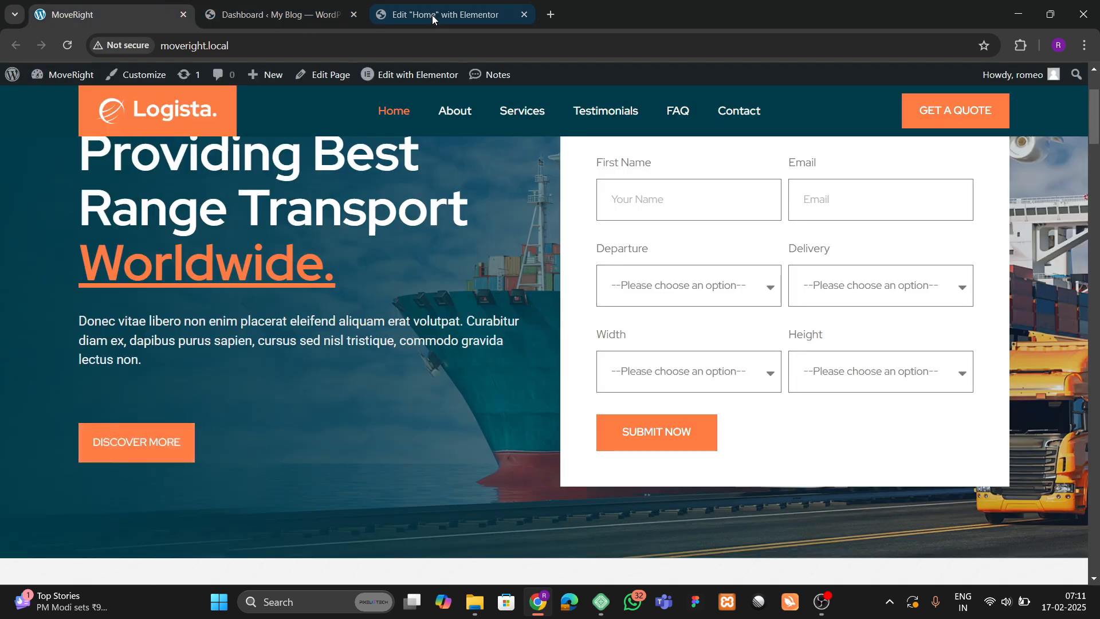
pyautogui.click(378, 9)
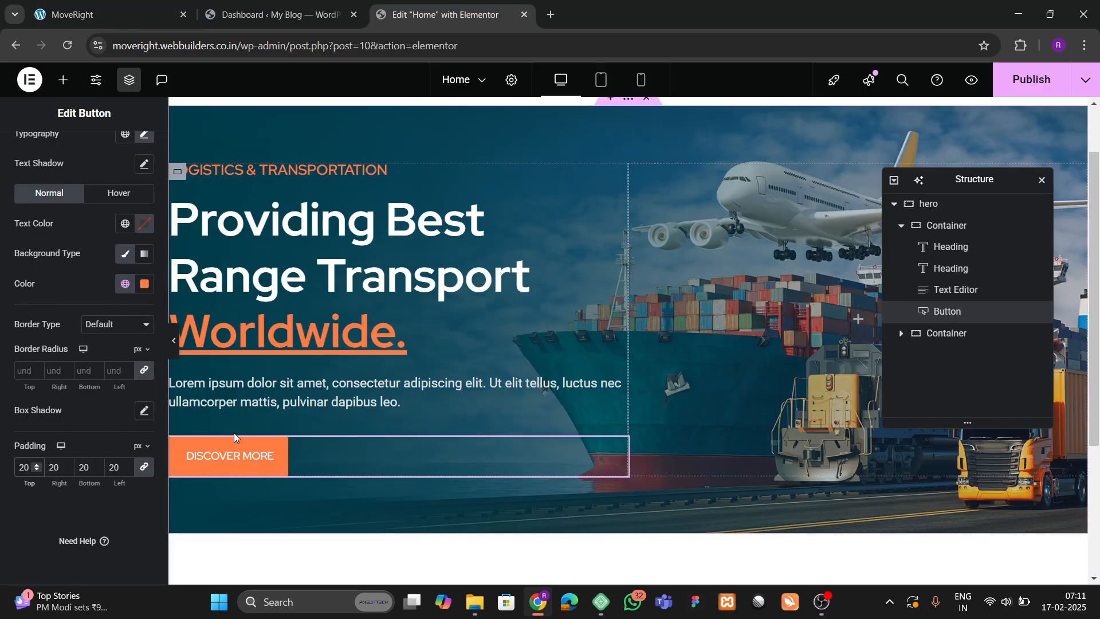
# Make the button text weight 600 (semi-bold).
pyautogui.scroll(2, 117, 269)
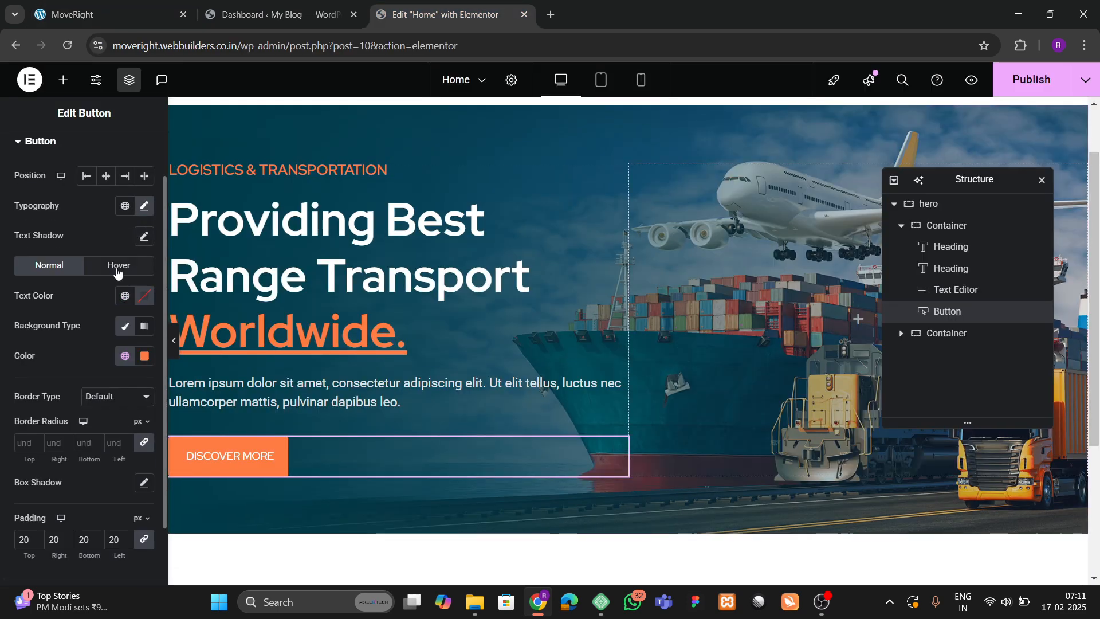
pyautogui.click(144, 207)
pyautogui.click(113, 346)
pyautogui.click(90, 451)
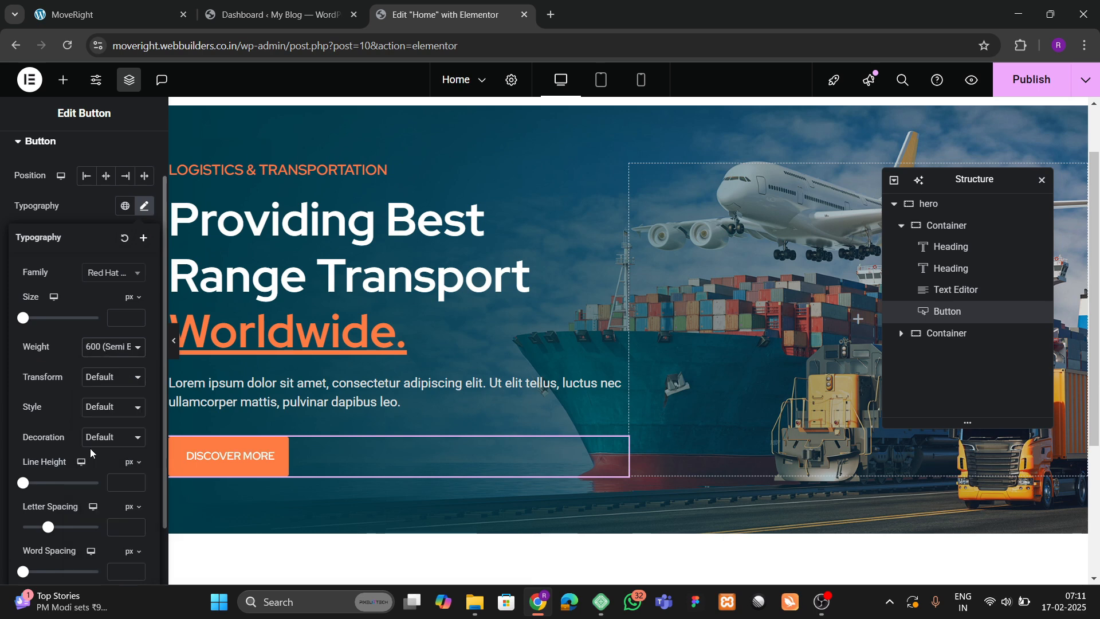
pyautogui.scroll(1, 33, 315)
# Make the button's hover state a white background with orange global text colour.
pyautogui.click(61, 281)
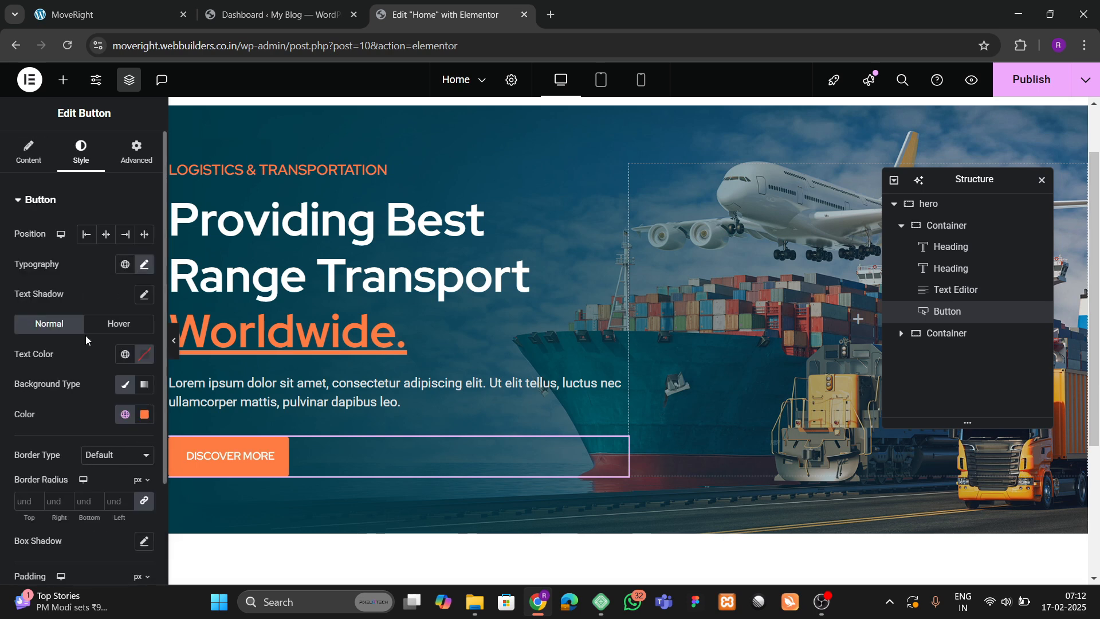
pyautogui.click(91, 328)
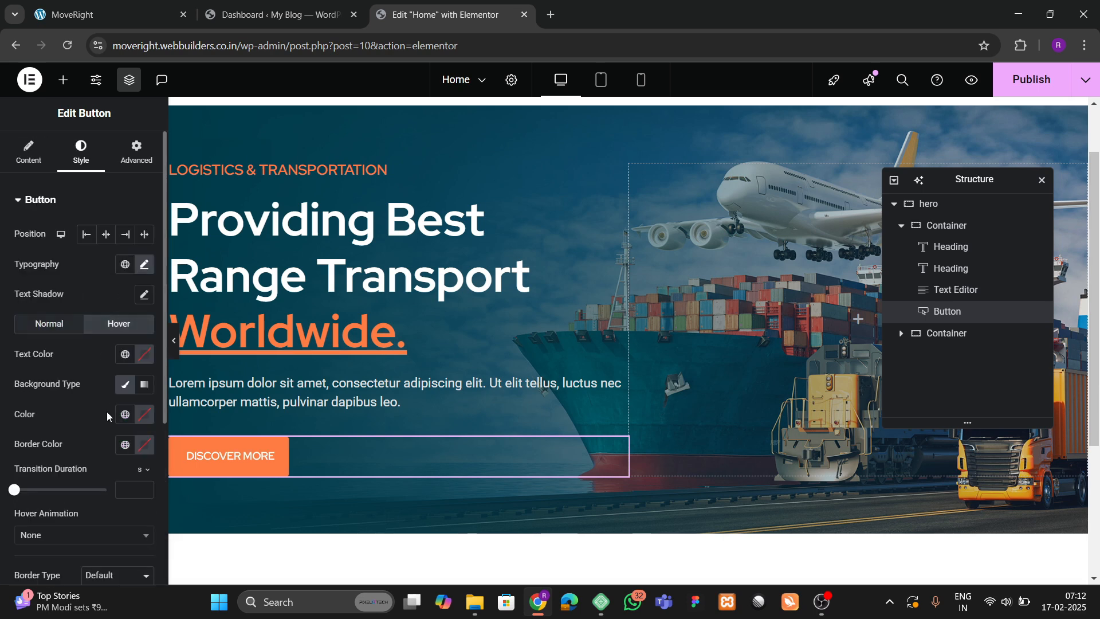
pyautogui.click(138, 421)
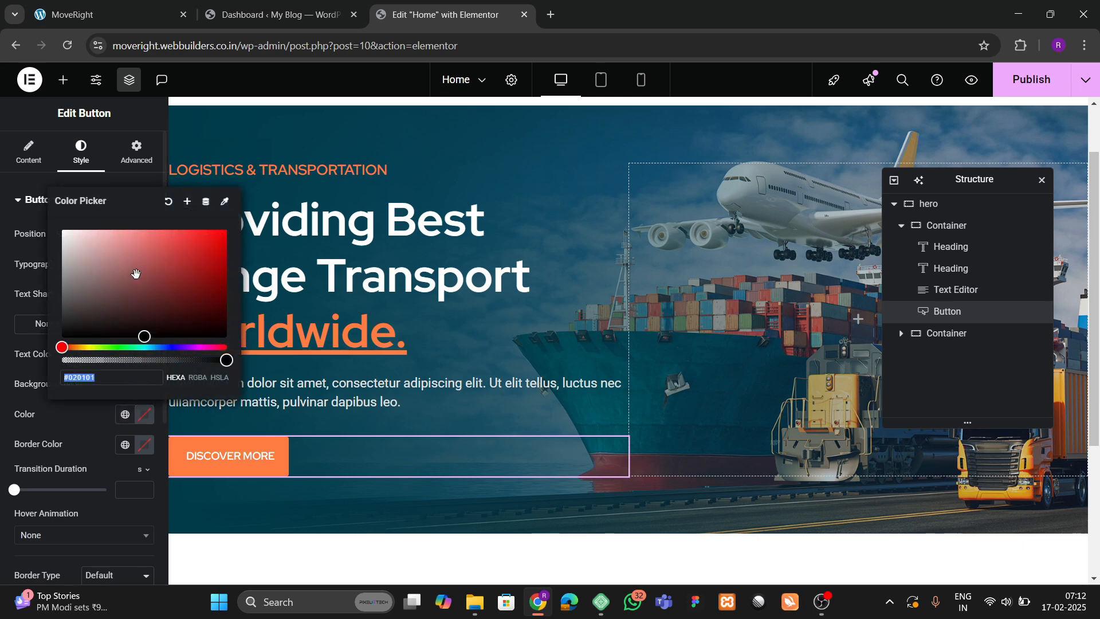
pyautogui.click(47, 218)
pyautogui.click(55, 408)
pyautogui.click(125, 355)
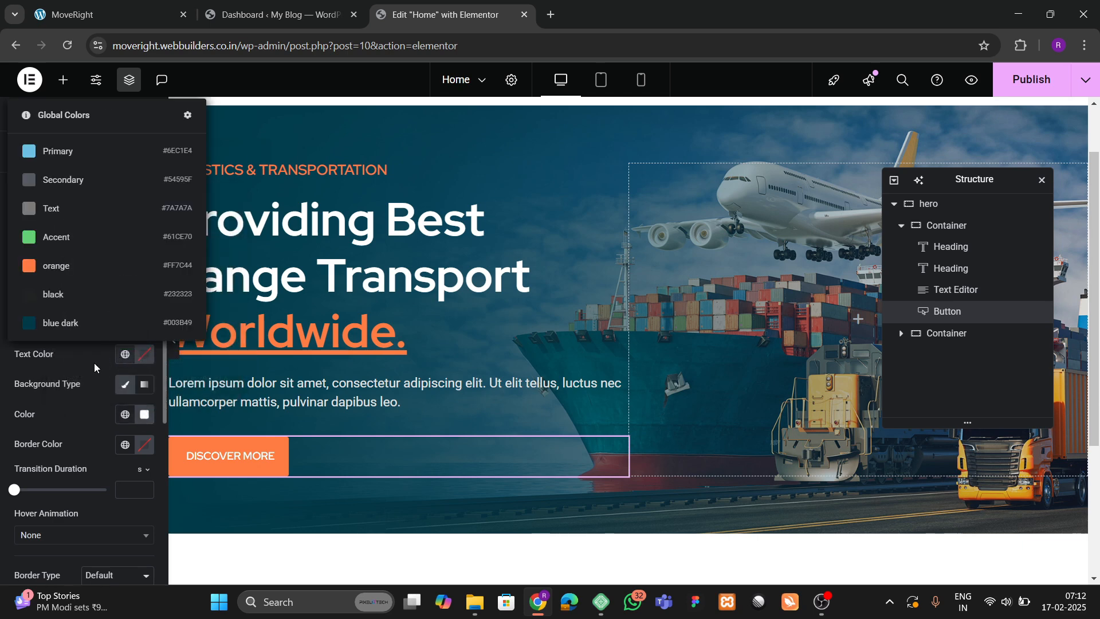
pyautogui.click(69, 263)
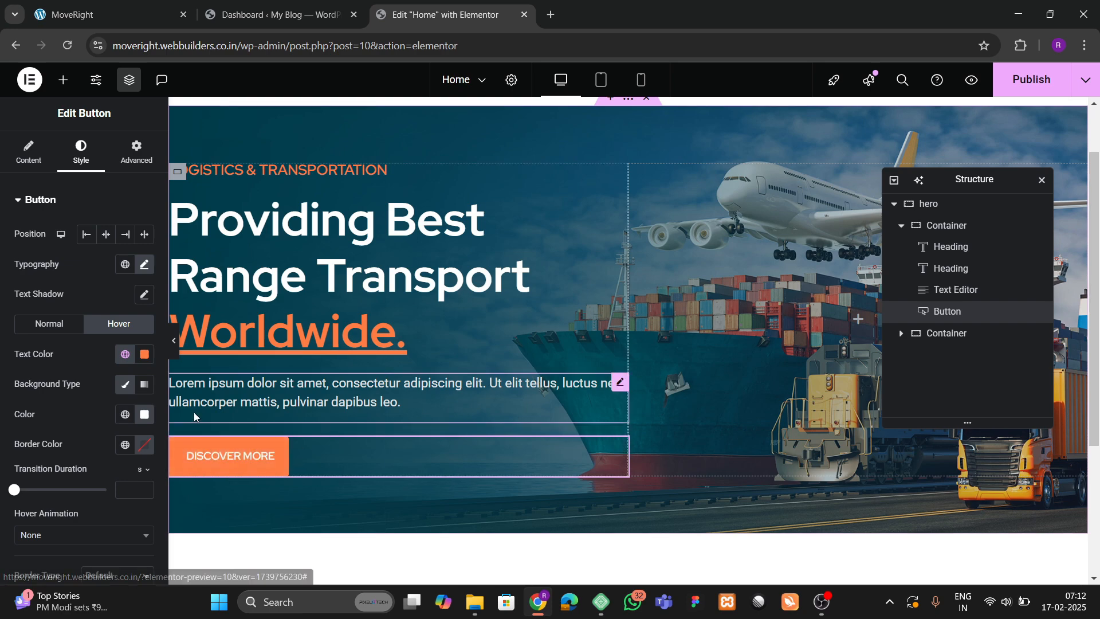
pyautogui.hotkey('ctrl', '1')
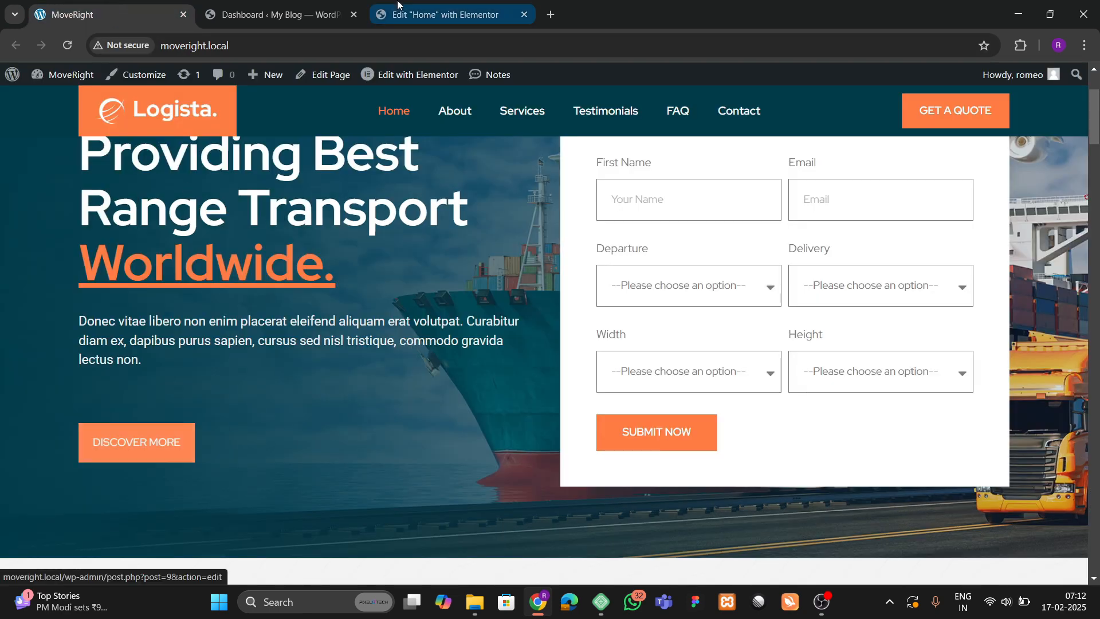
pyautogui.click(441, 14)
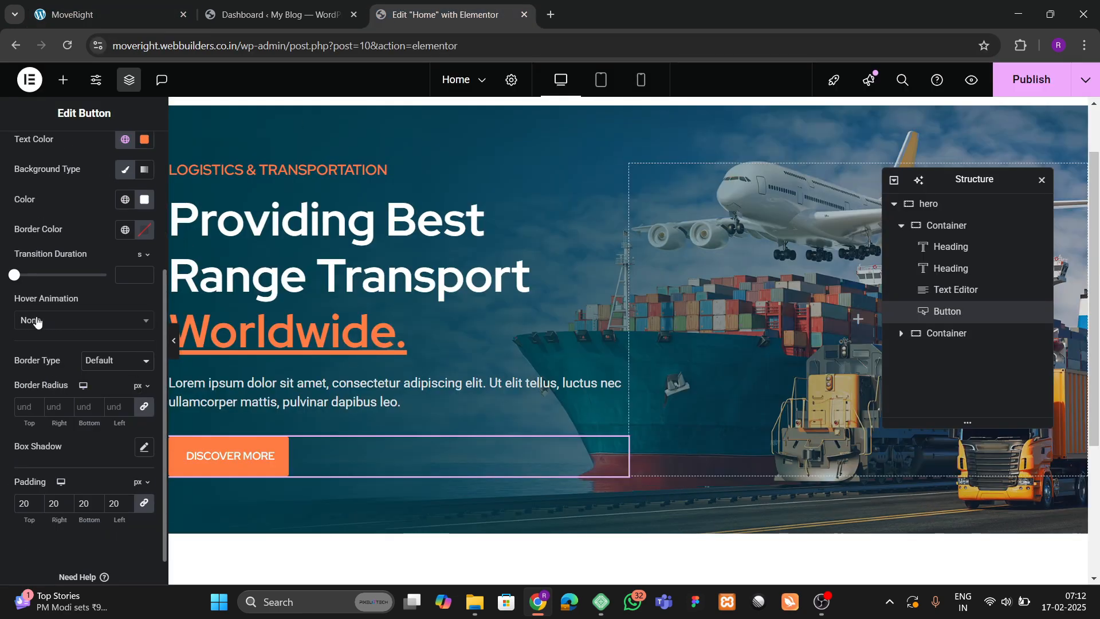
# Apply the Bob hover animation to the button.
pyautogui.click(37, 322)
pyautogui.scroll(-3, 40, 429)
pyautogui.scroll(3, 39, 413)
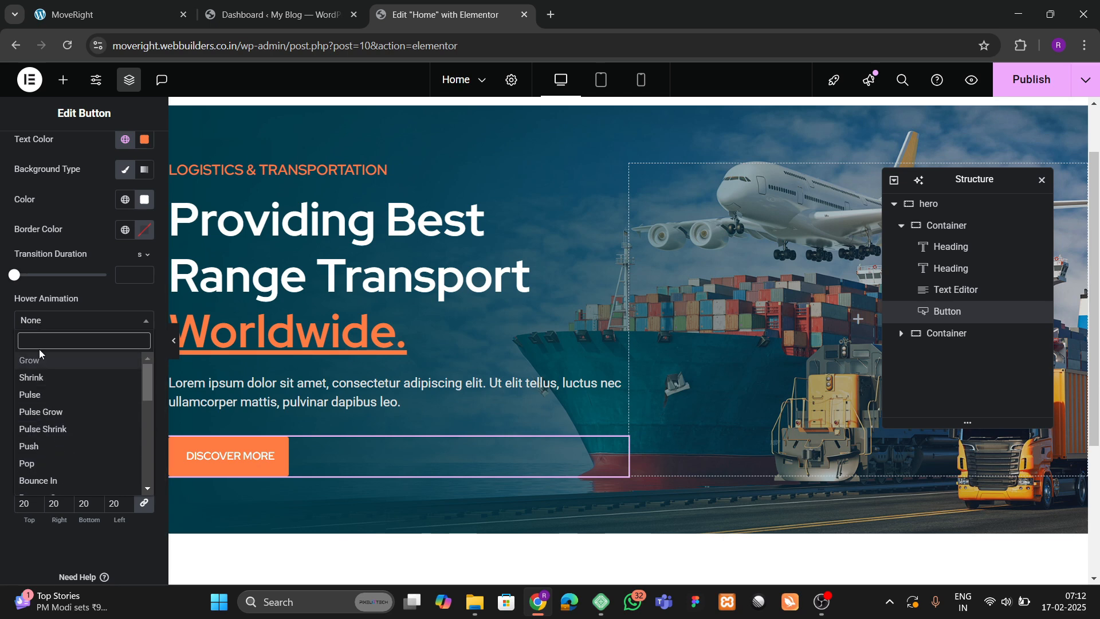
pyautogui.write('bob')
pyautogui.press('Return')
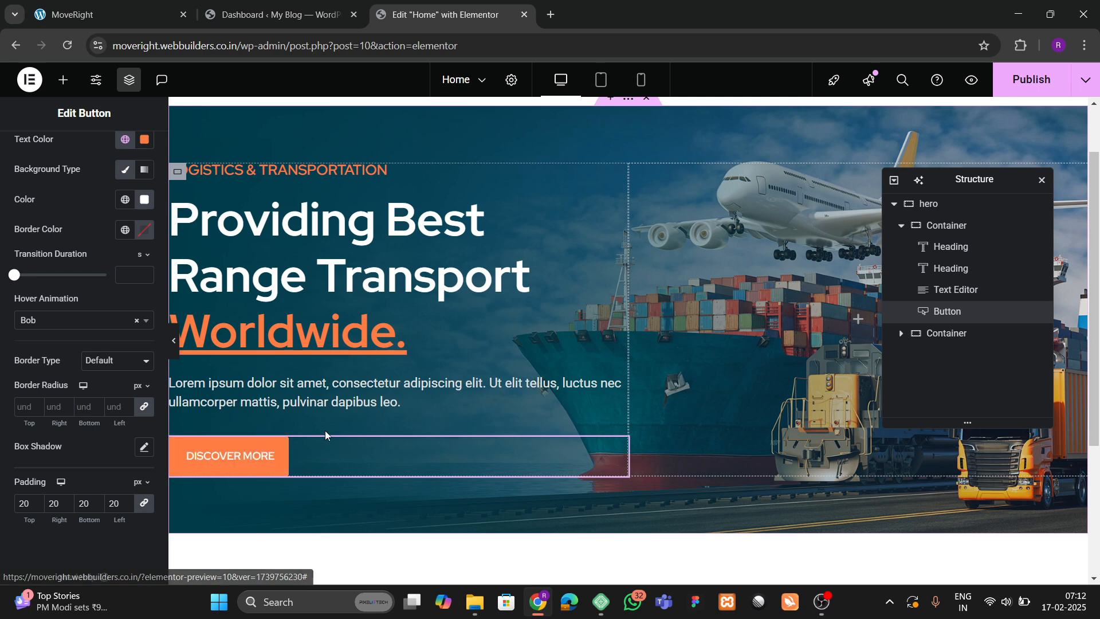
# Give the button a 30 px top margin.
pyautogui.click(620, 448)
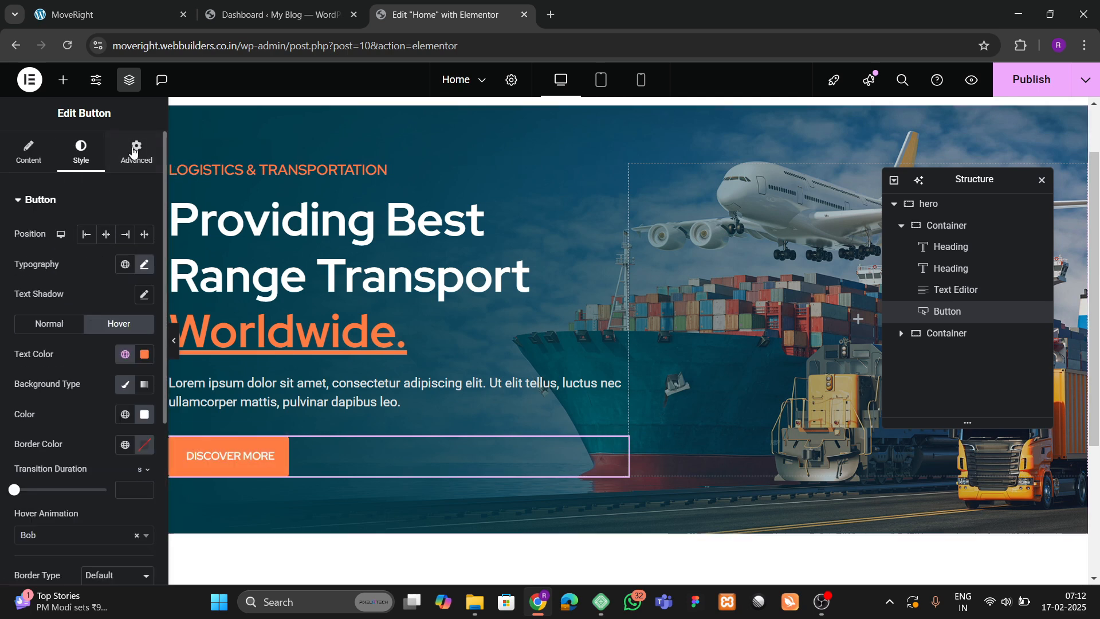
pyautogui.click(136, 151)
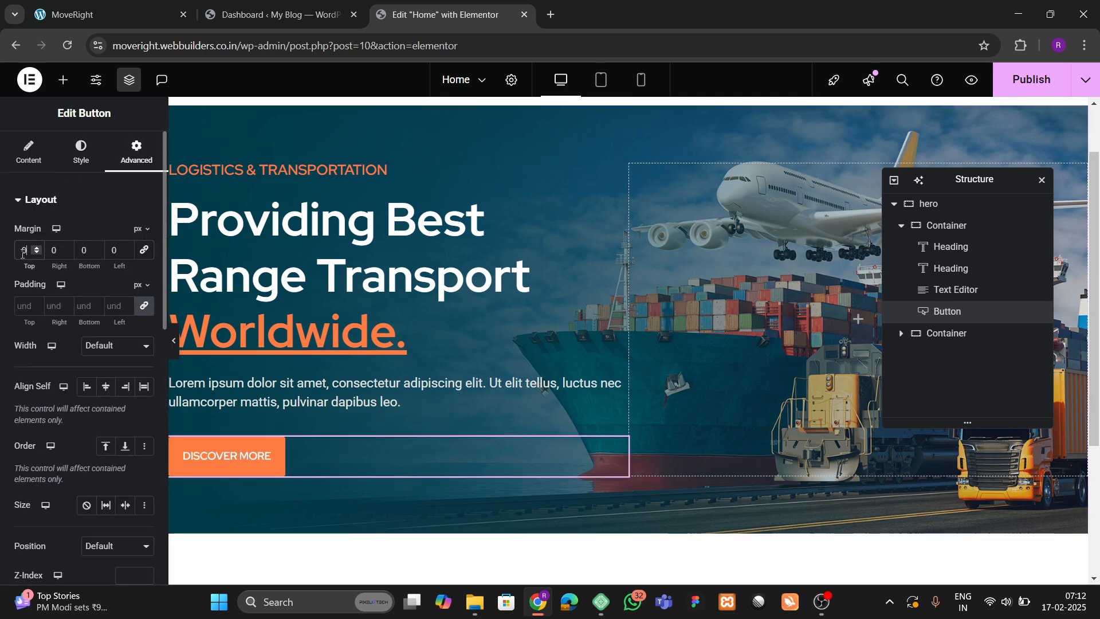
pyautogui.write('30')
pyautogui.scroll(-3, 349, 311)
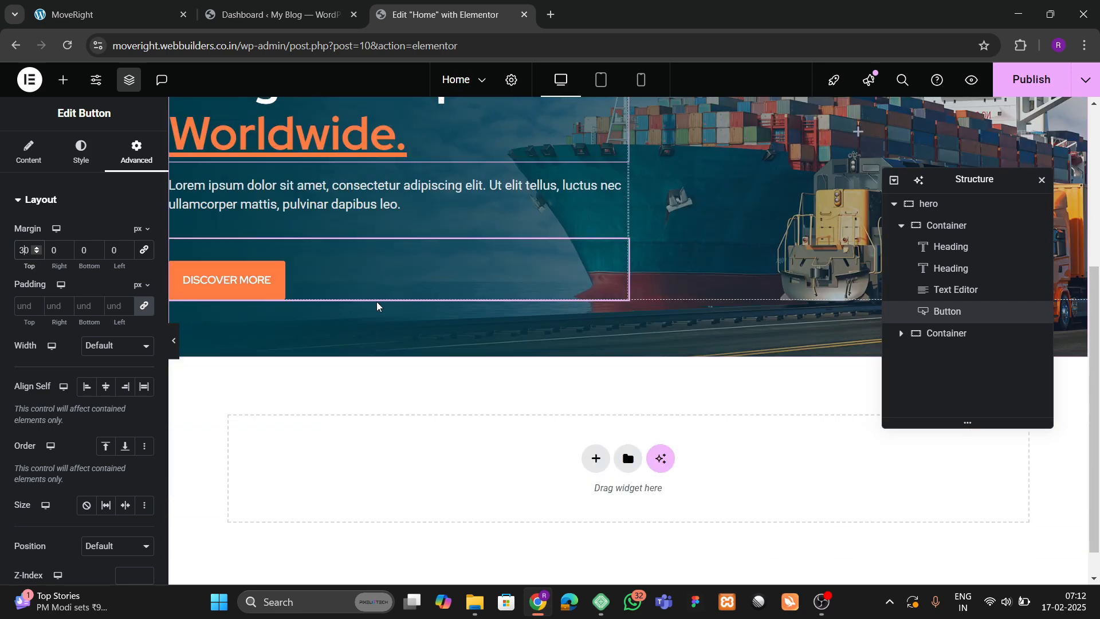
pyautogui.scroll(3, 377, 306)
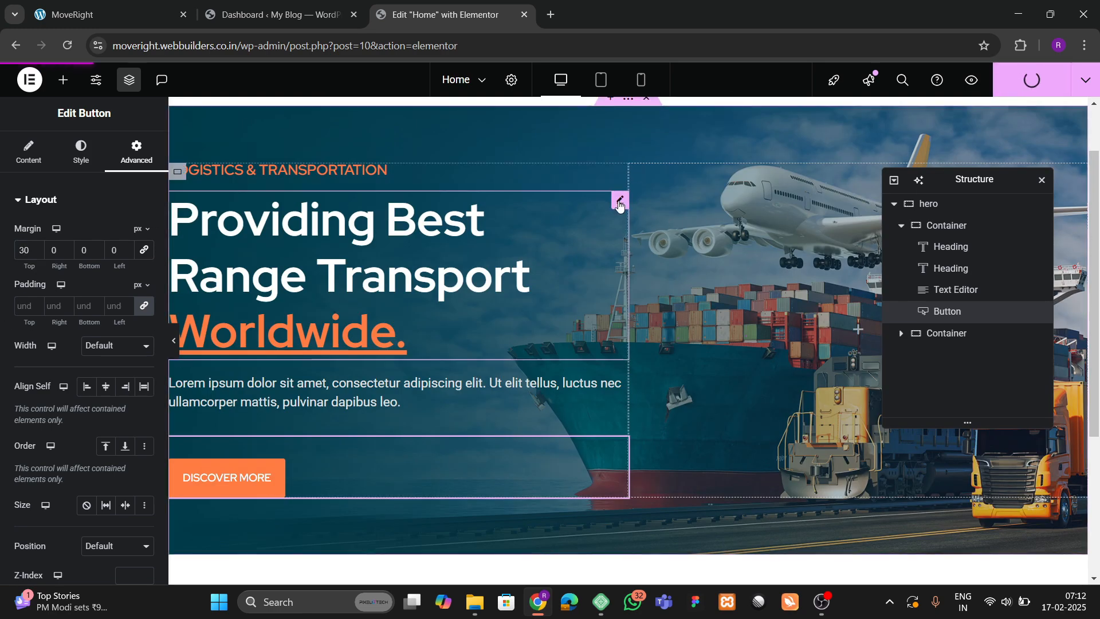
# Preview the live Home page and the MoveRight reference, then reopen the Elementor widget list.
pyautogui.click(1086, 80)
pyautogui.click(1025, 187)
pyautogui.click(526, 23)
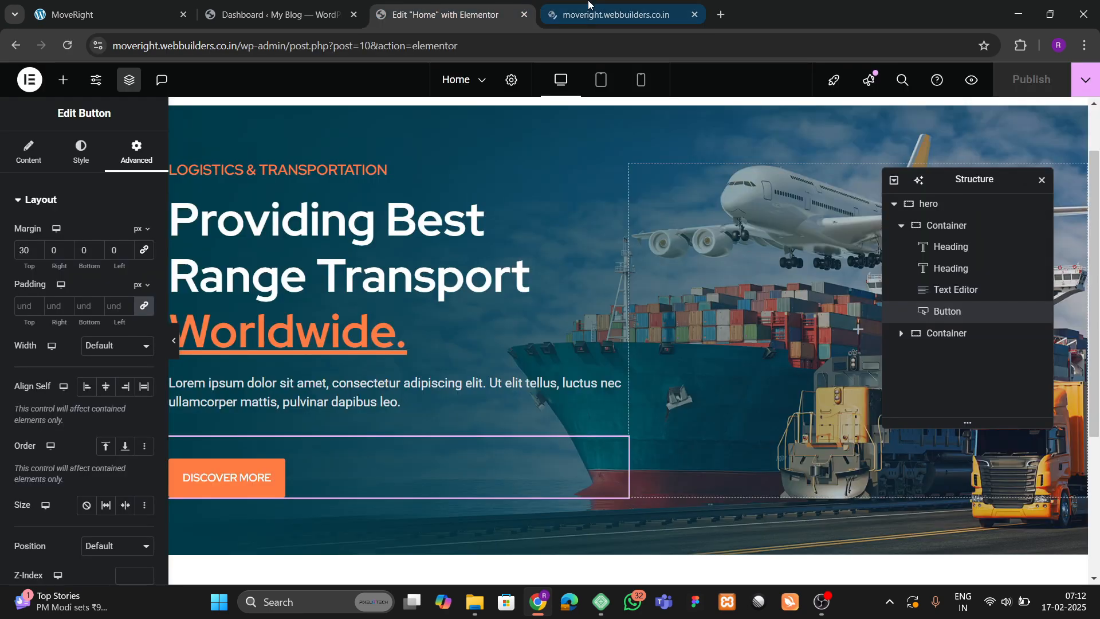
pyautogui.click(589, 6)
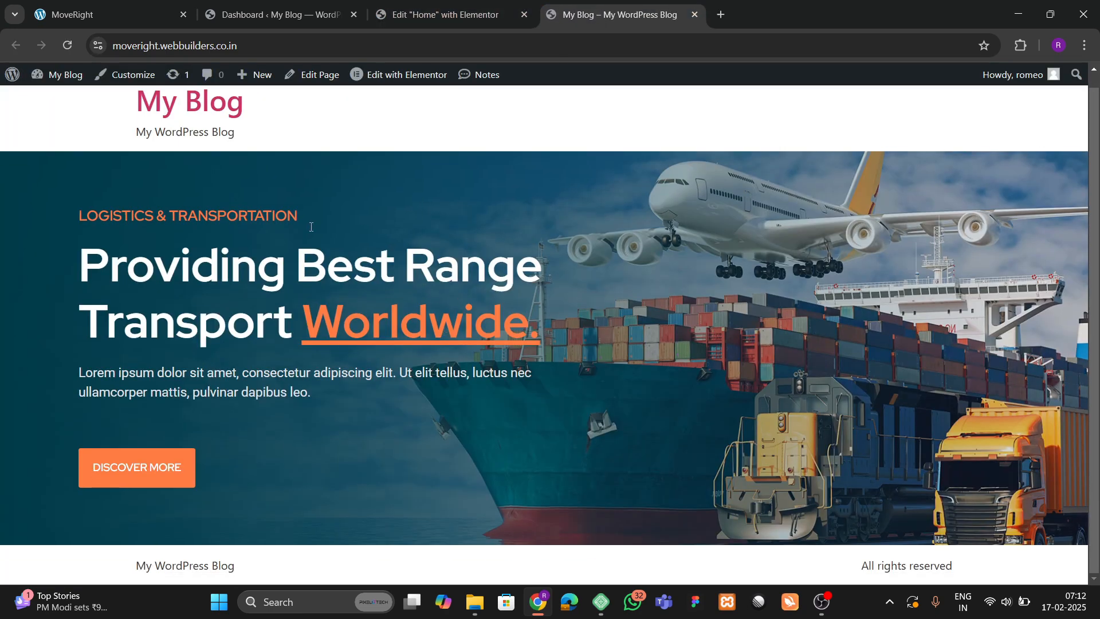
pyautogui.click(109, 14)
pyautogui.scroll(3, 510, 324)
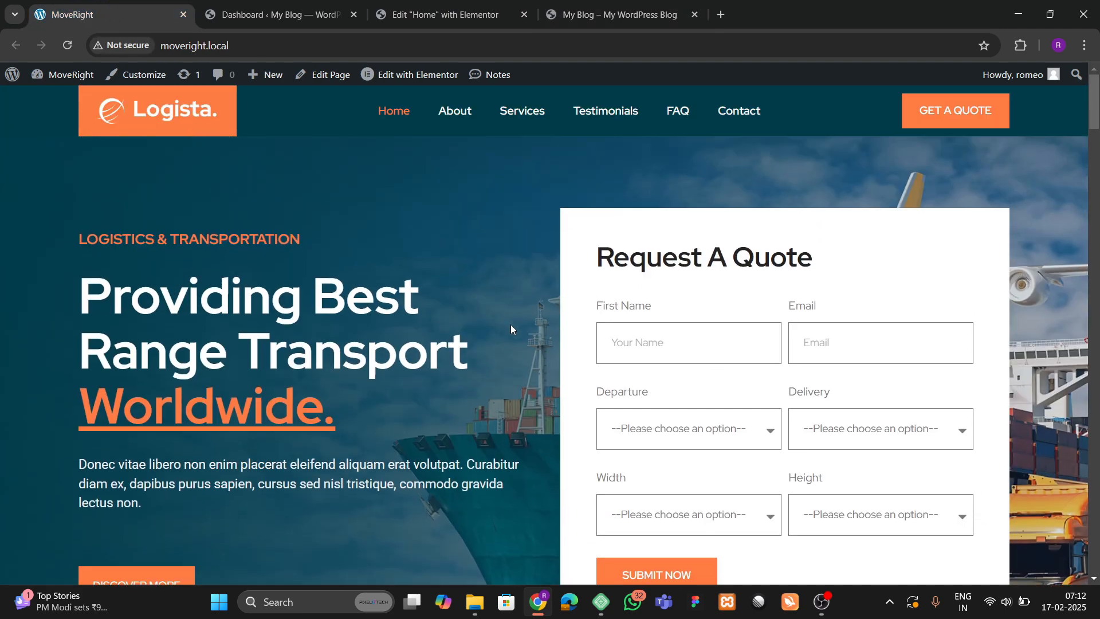
pyautogui.click(450, 5)
pyautogui.click(63, 79)
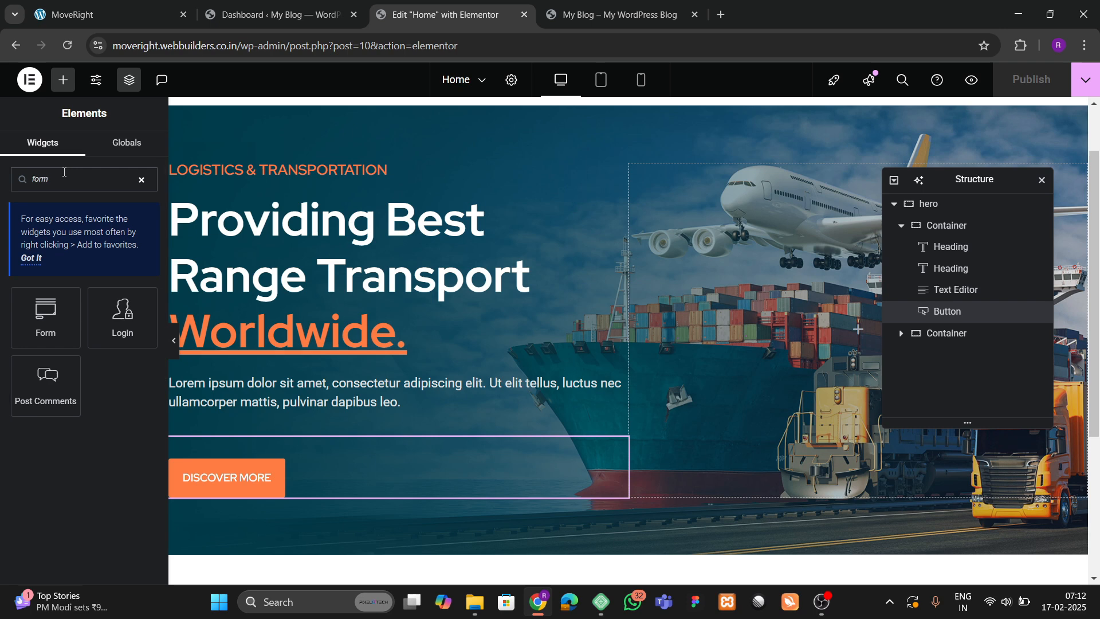
# Place a Form widget in the hero's right container and centre the hero's items vertically.
pyautogui.moveTo(67, 322); pyautogui.dragTo(706, 321)
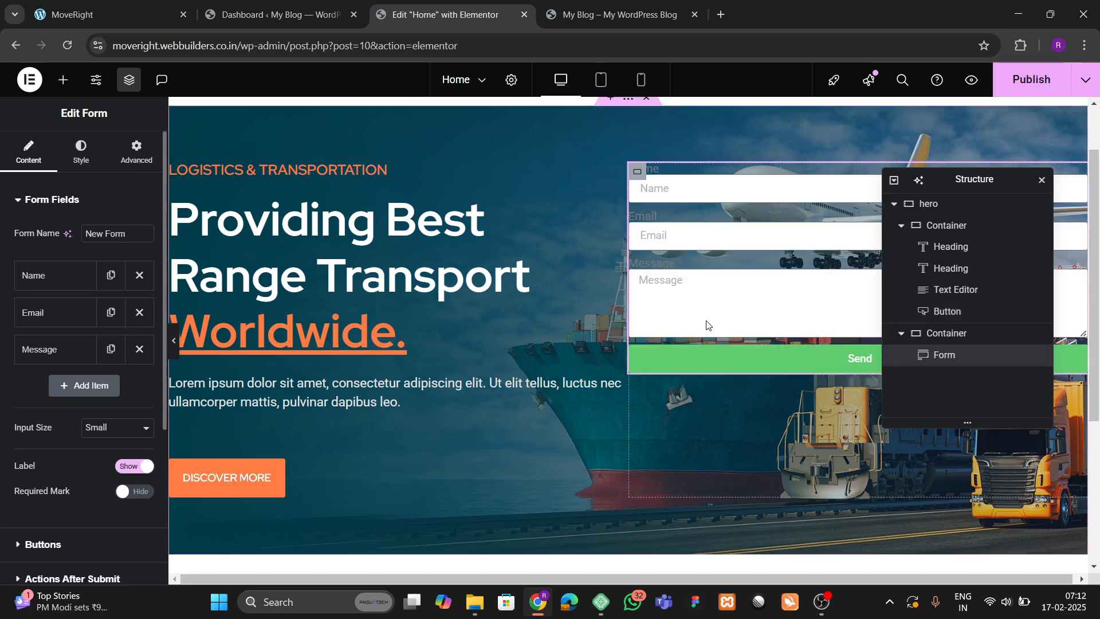
pyautogui.click(926, 208)
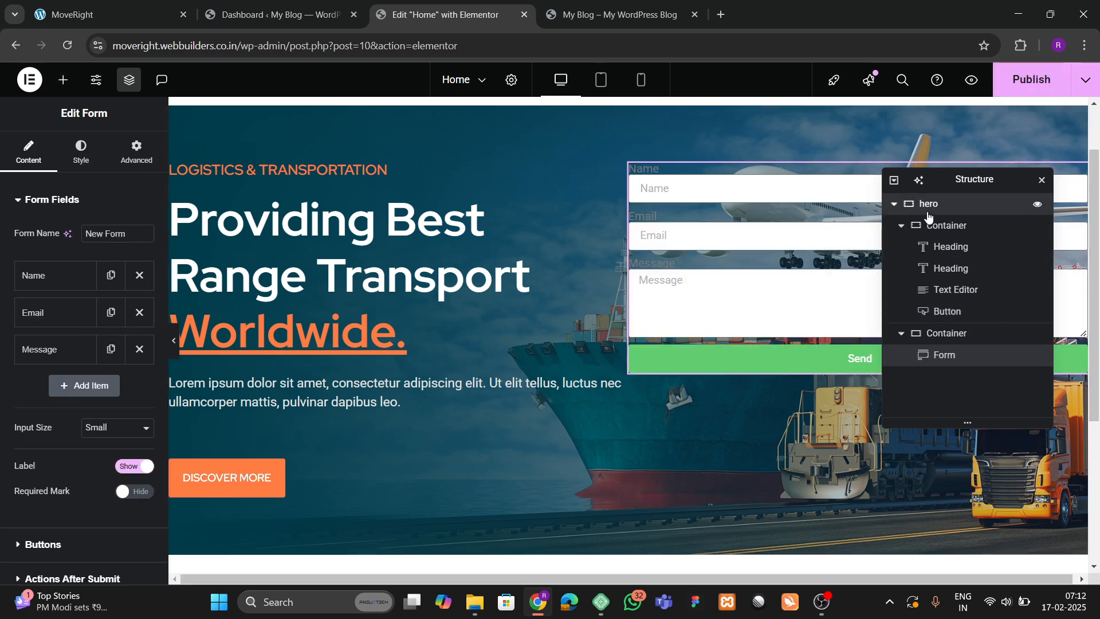
pyautogui.scroll(-1, 17, 327)
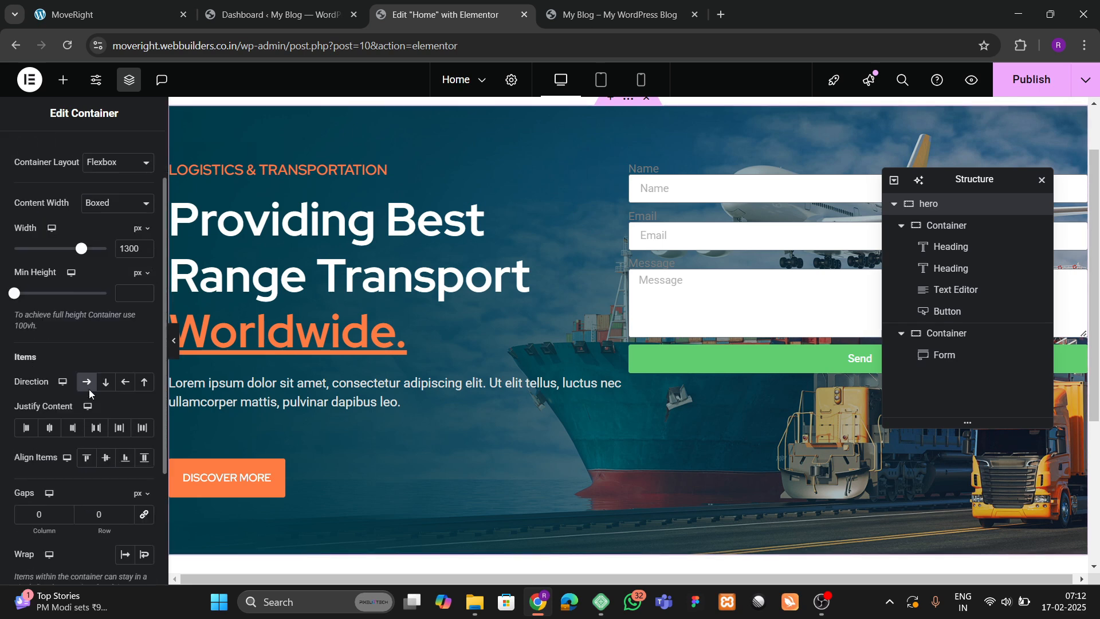
pyautogui.click(103, 463)
# Set the hero gaps to 60 and push its two columns to opposite sides.
pyautogui.scroll(-1, 100, 461)
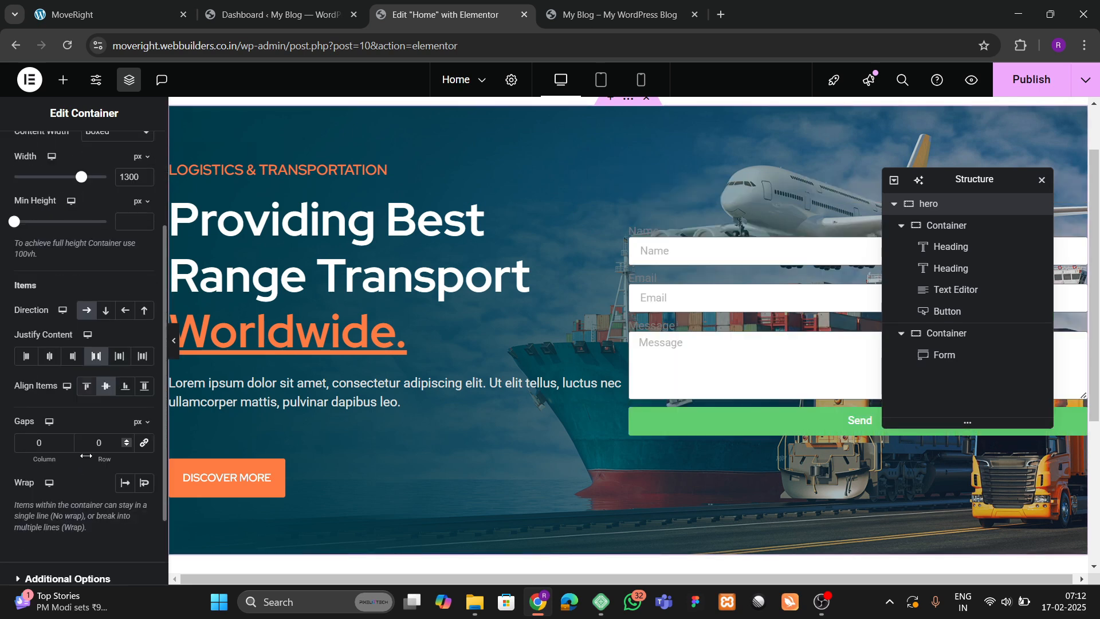
pyautogui.click(146, 444)
pyautogui.write('6')
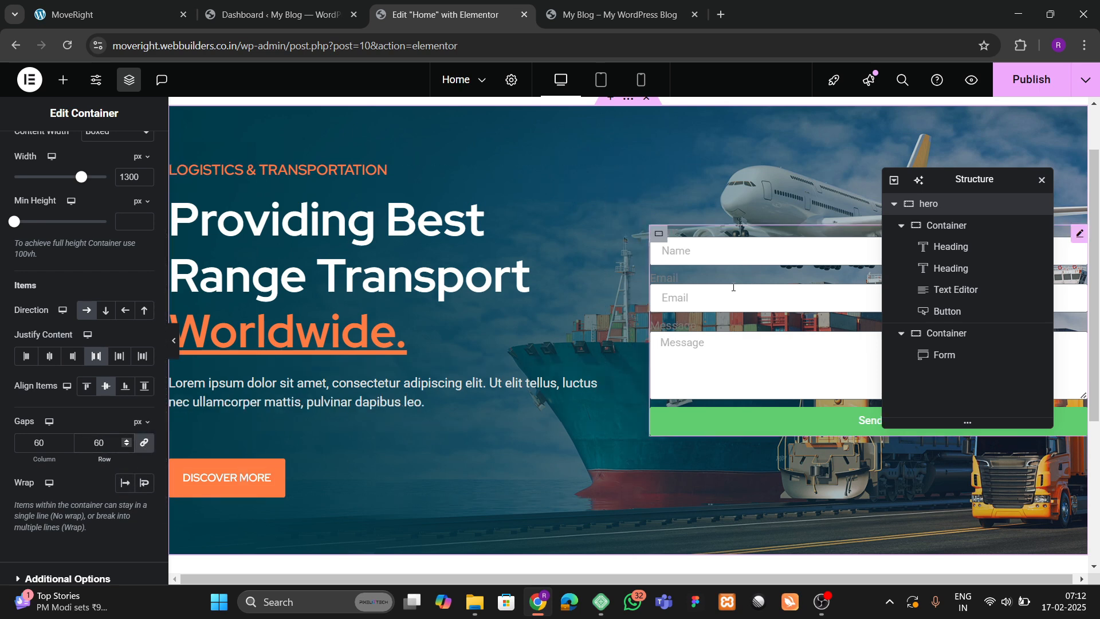
pyautogui.click(145, 385)
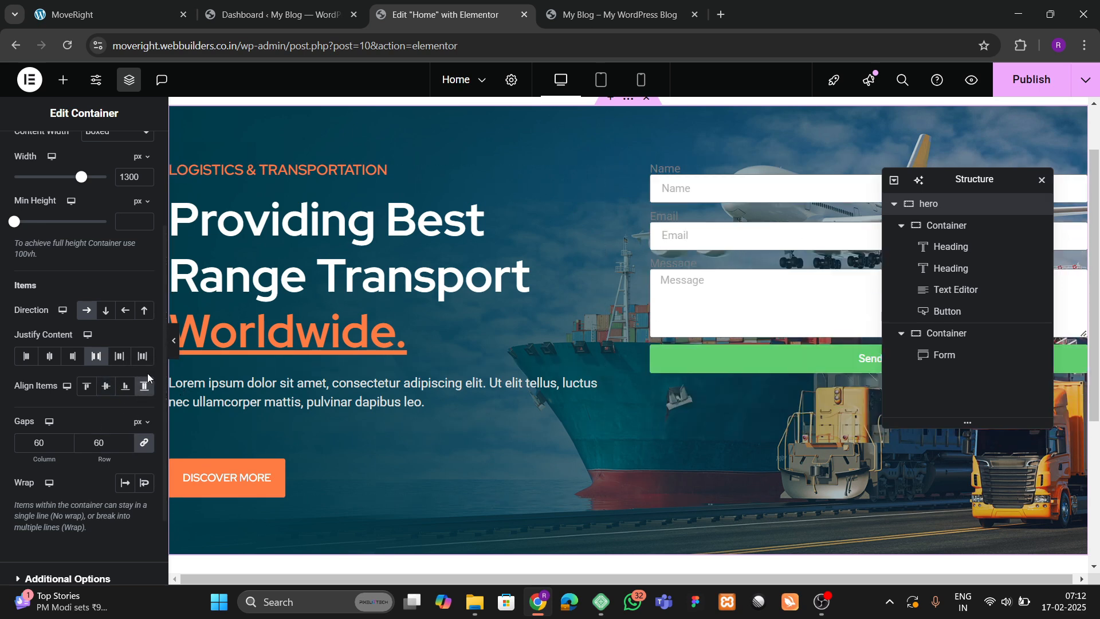
pyautogui.click(105, 385)
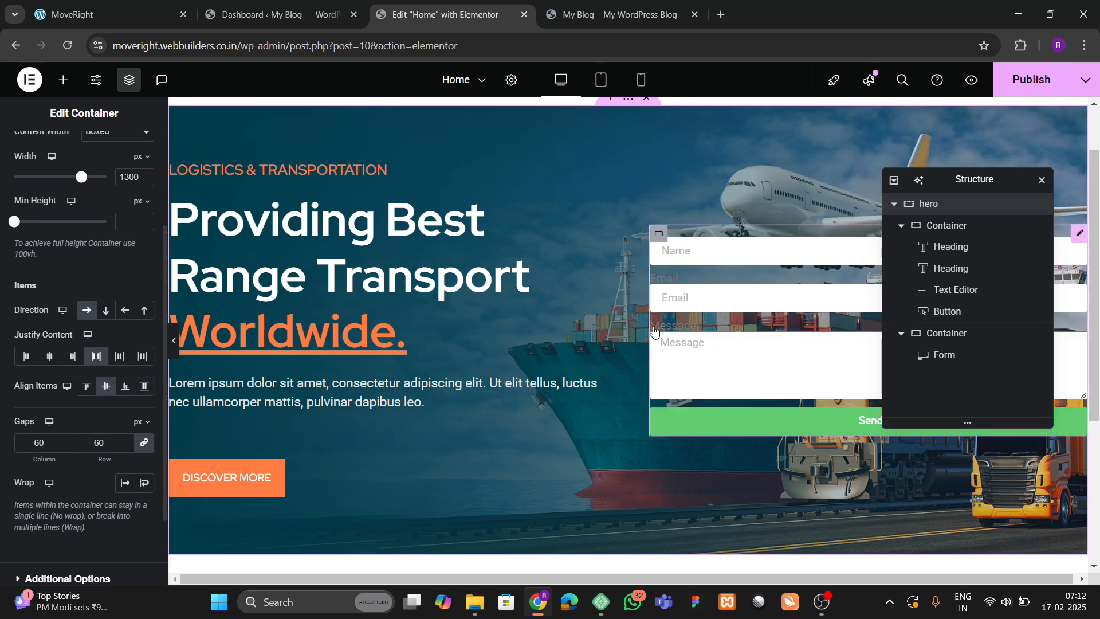
pyautogui.click(143, 356)
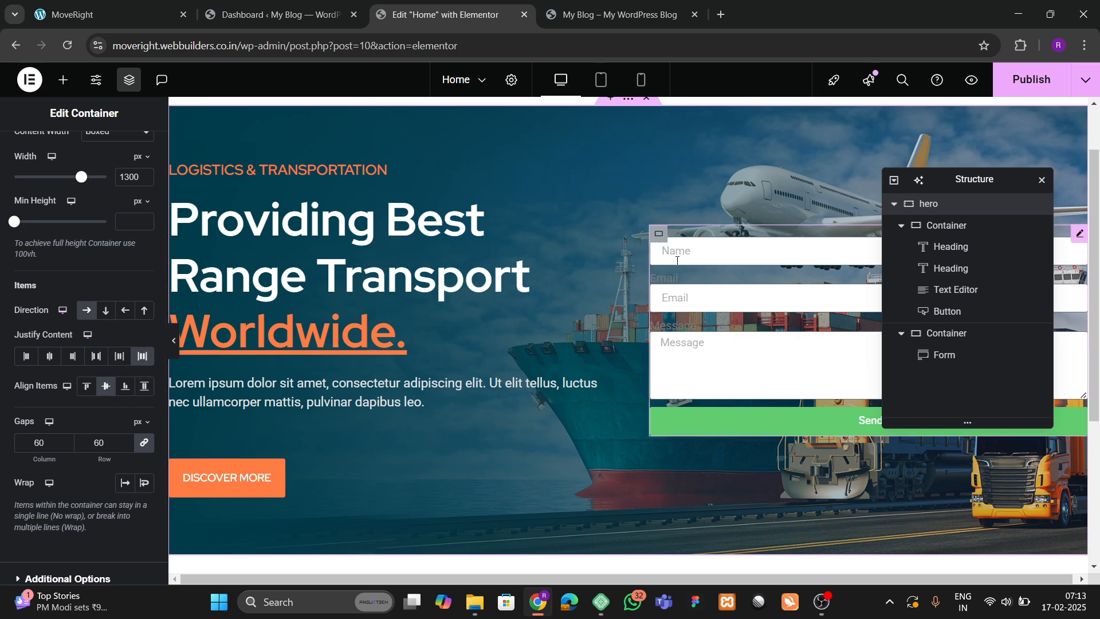
pyautogui.click(96, 356)
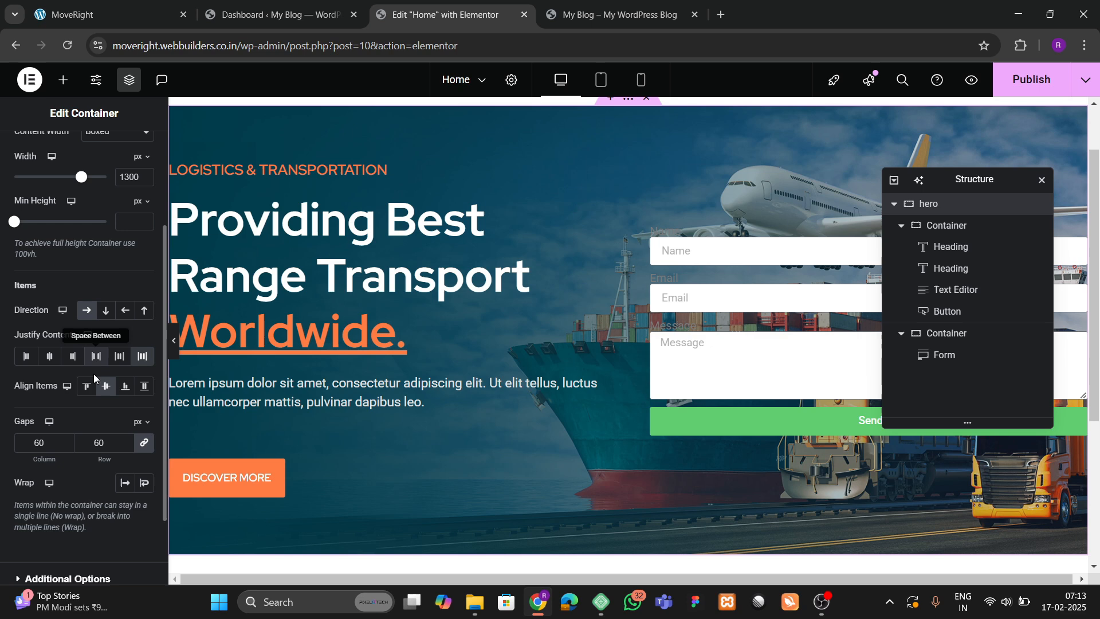
# Give the form container a solid white background.
pyautogui.click(658, 235)
pyautogui.click(79, 165)
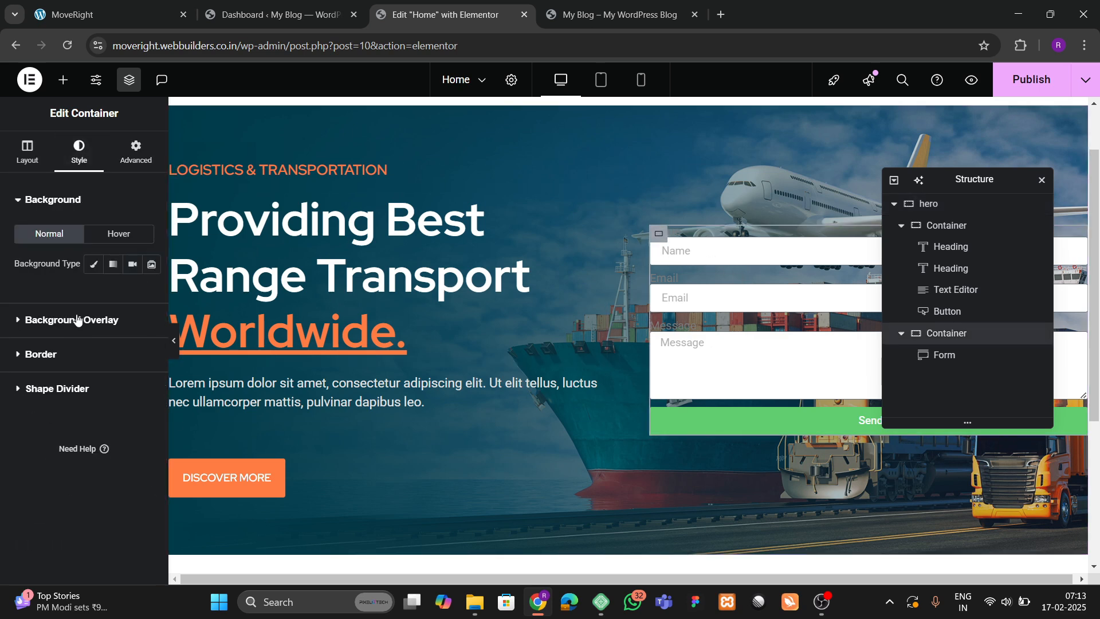
pyautogui.click(93, 264)
pyautogui.click(144, 294)
pyautogui.moveTo(99, 406); pyautogui.dragTo(61, 352)
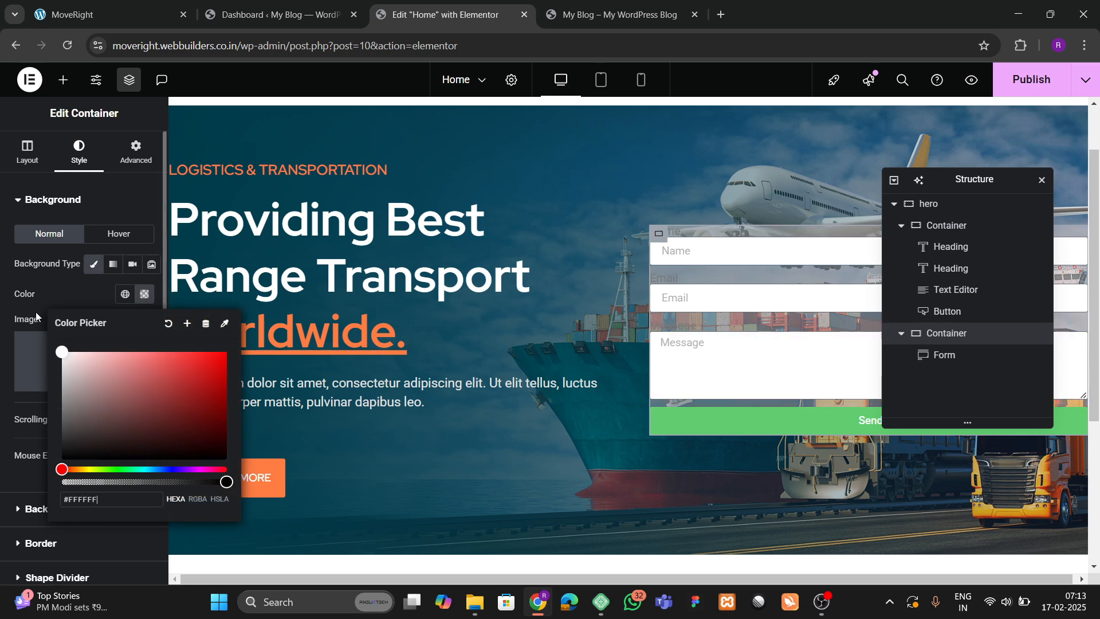
pyautogui.click(61, 305)
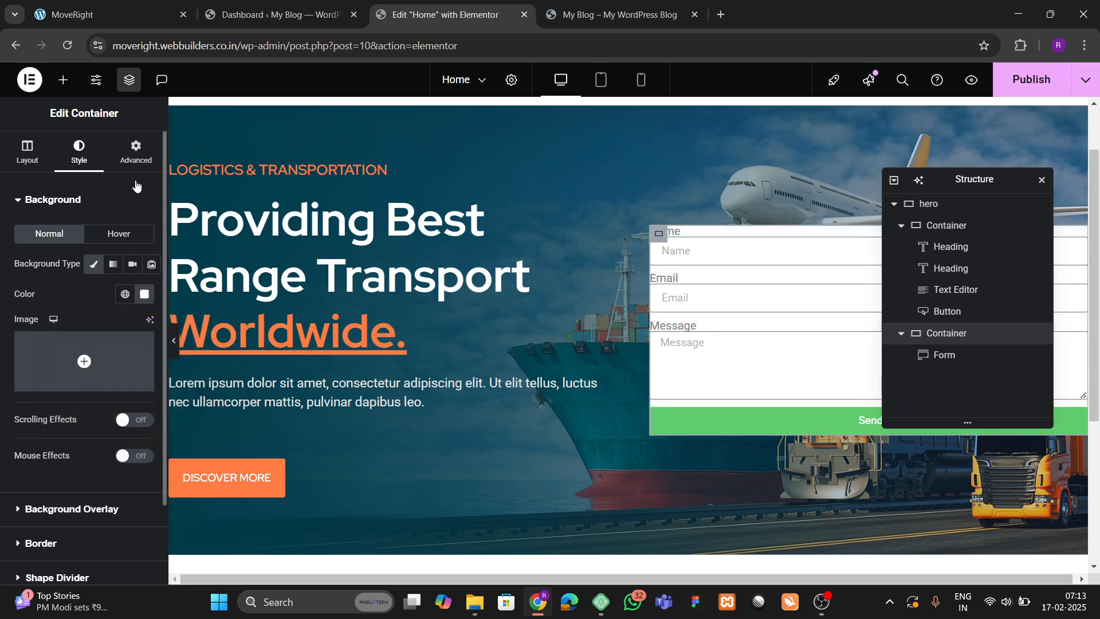
# Pad the form container 50 px and add a Heading widget above the form.
pyautogui.click(136, 153)
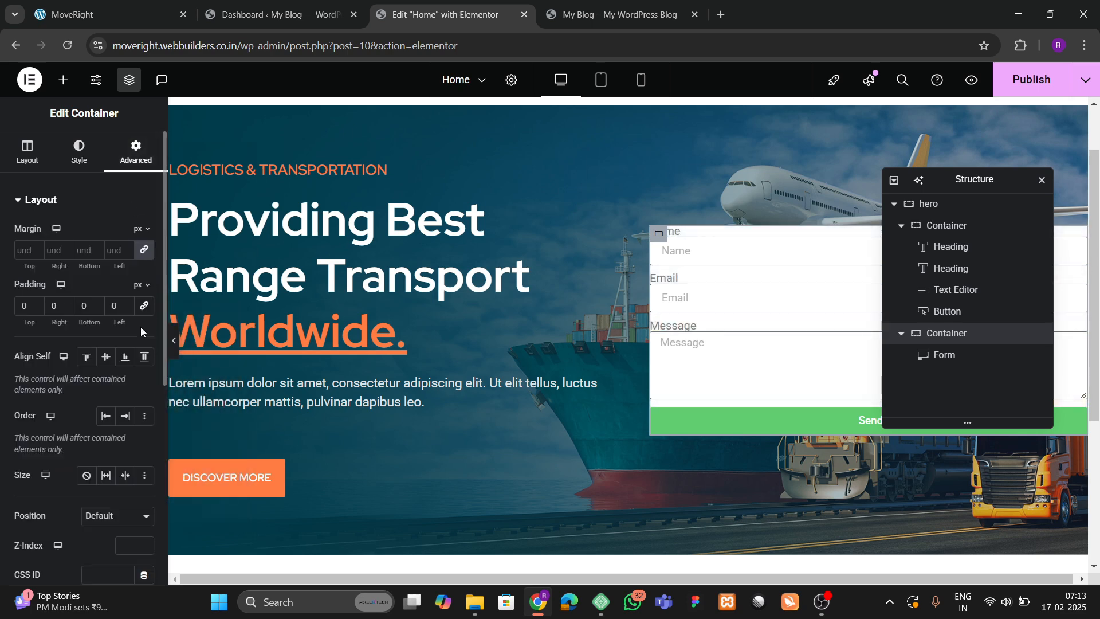
pyautogui.click(17, 315)
pyautogui.write('50')
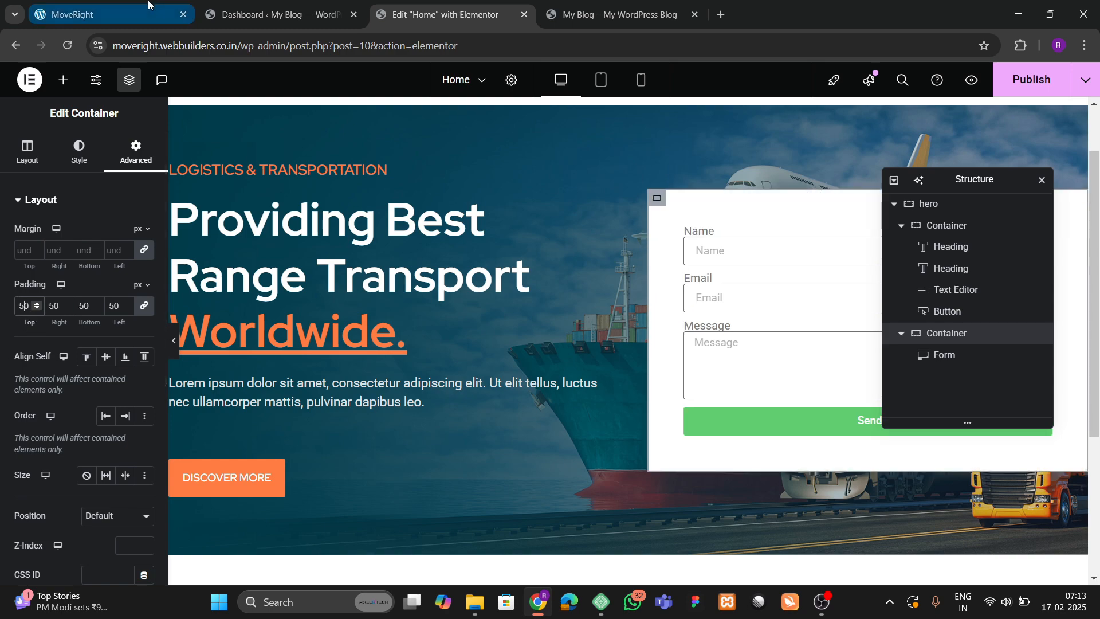
pyautogui.click(109, 14)
pyautogui.click(446, 14)
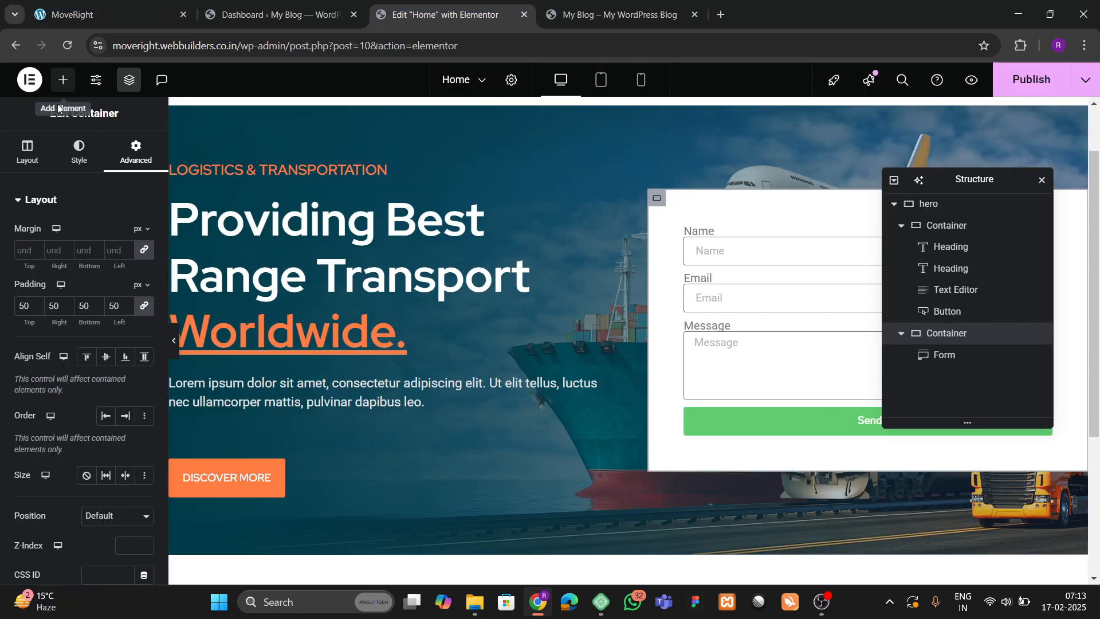
pyautogui.click(63, 79)
pyautogui.moveTo(48, 309); pyautogui.dragTo(727, 238)
# Change the new heading's text to 'Request a Quote'.
pyautogui.hotkey('ctrl', 'a')
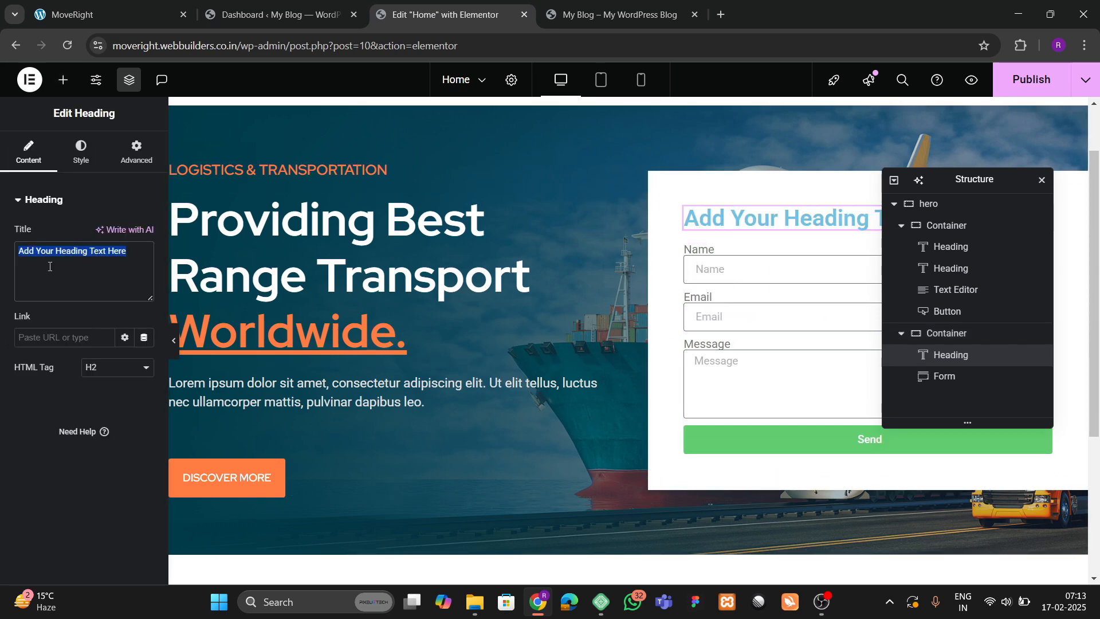
pyautogui.press('BackSpace')
pyautogui.write('Request ')
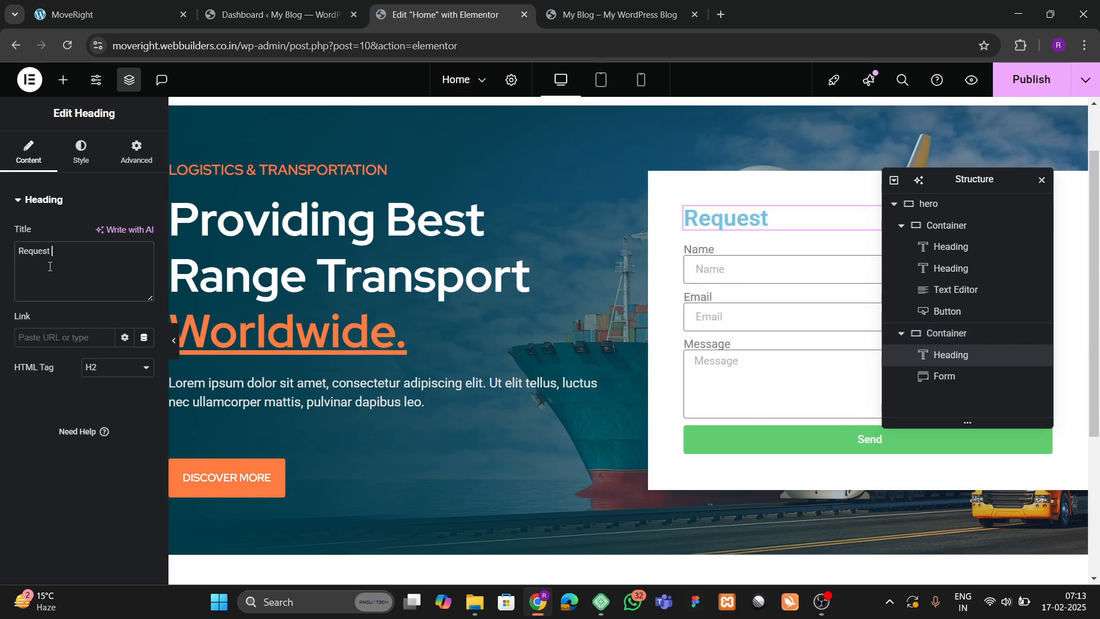
pyautogui.write('a Quot4e')
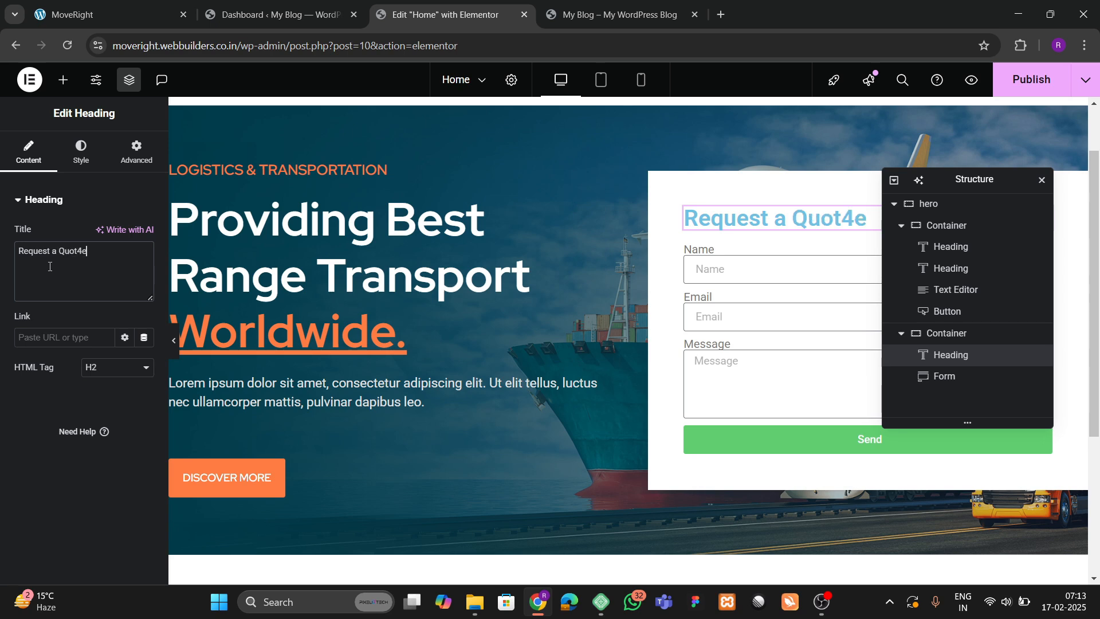
pyautogui.press('BackSpace')
pyautogui.press('BackSpace')
pyautogui.write('e')
# Set the heading's font to Red Hat with 700 bold weight.
pyautogui.click(81, 158)
pyautogui.click(143, 275)
pyautogui.click(112, 342)
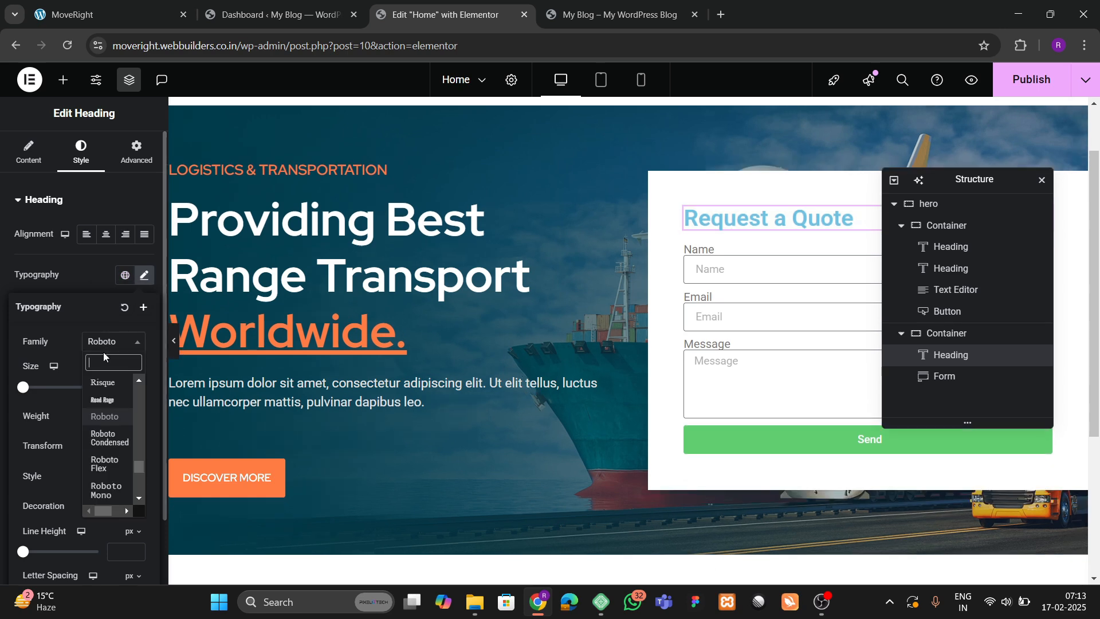
pyautogui.write('red hat')
pyautogui.press('Return')
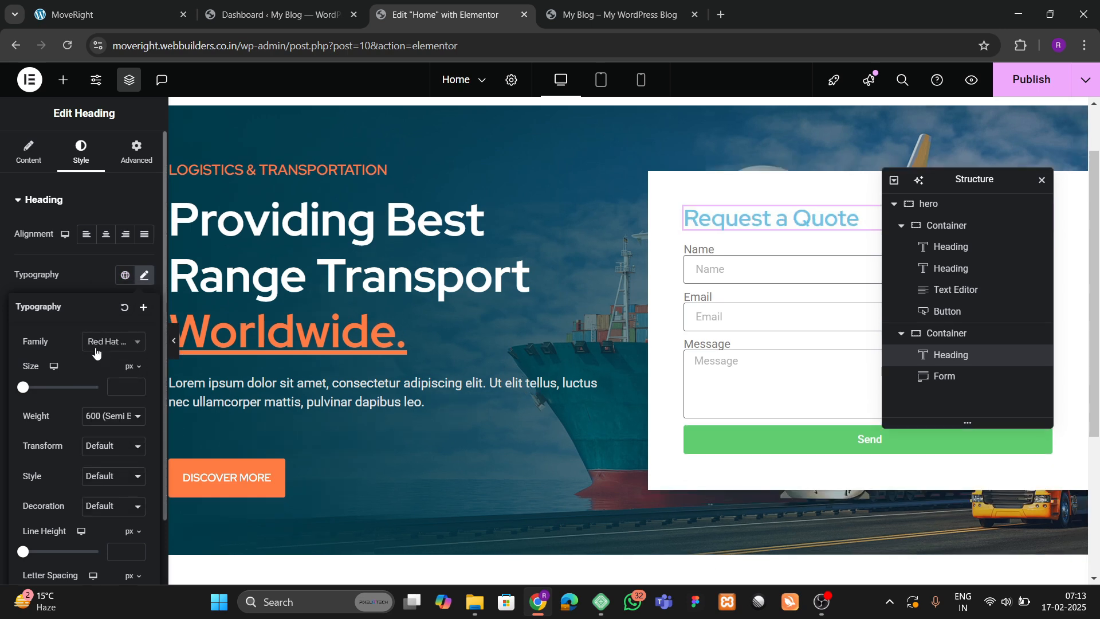
pyautogui.click(118, 416)
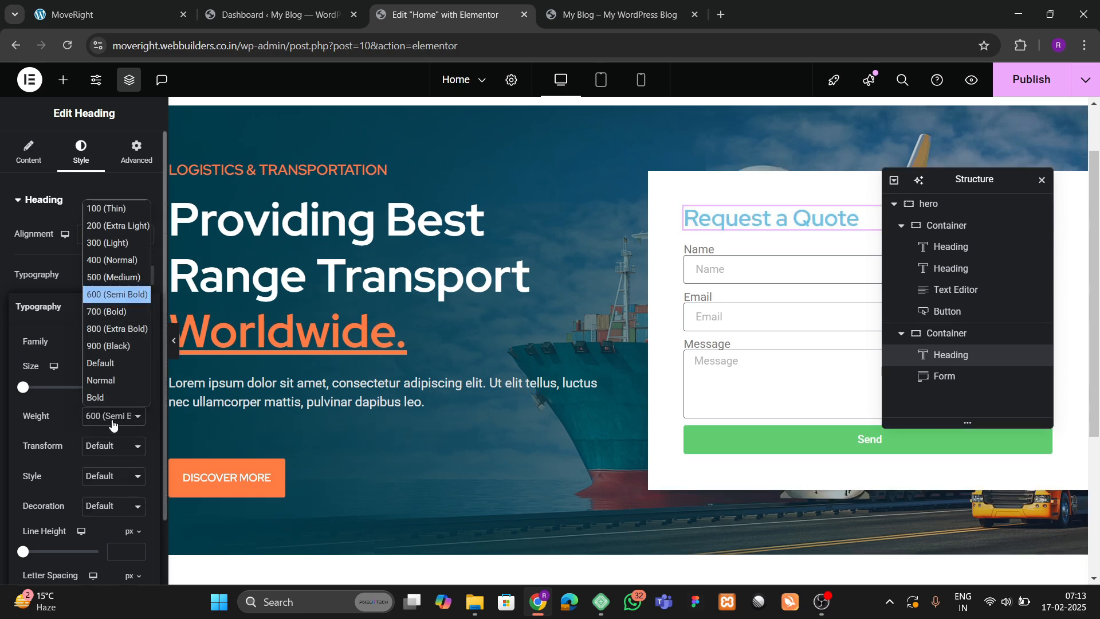
pyautogui.click(101, 329)
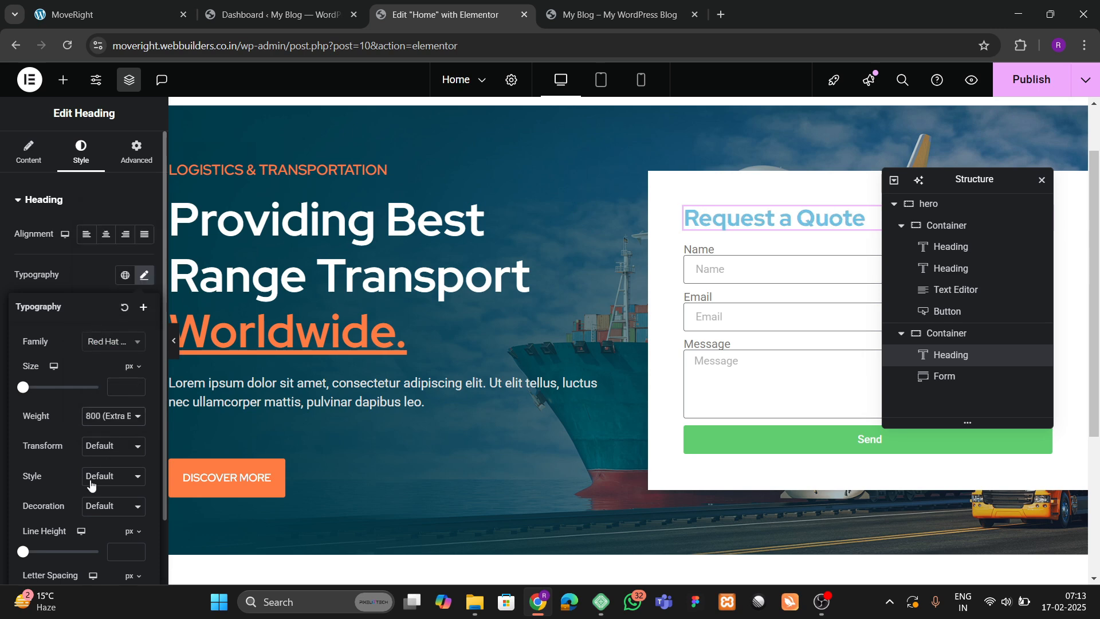
pyautogui.click(91, 416)
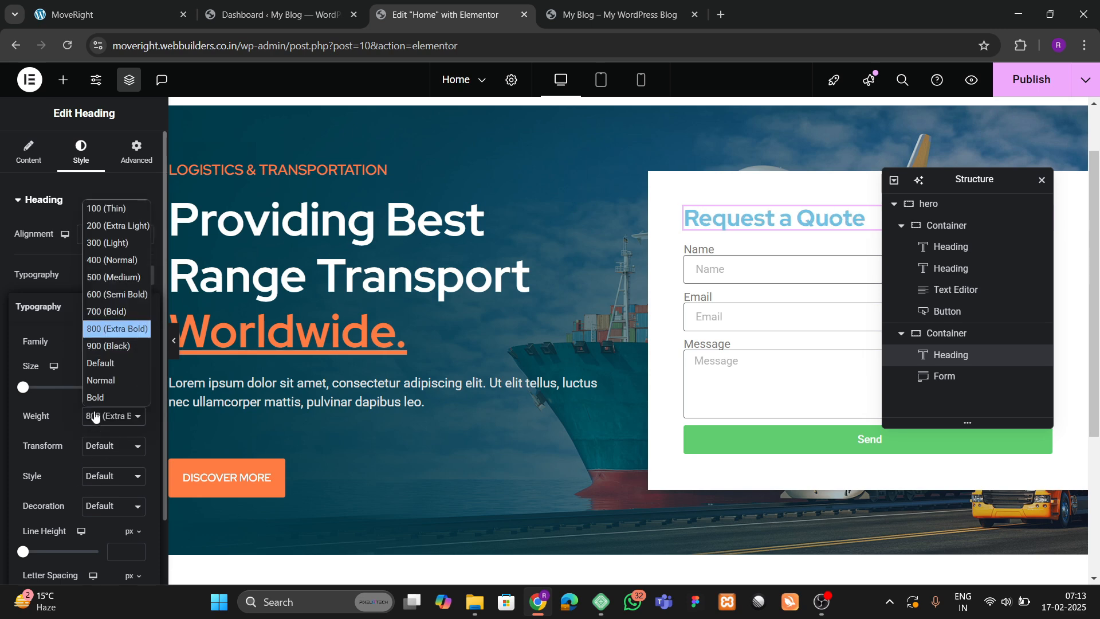
pyautogui.click(106, 313)
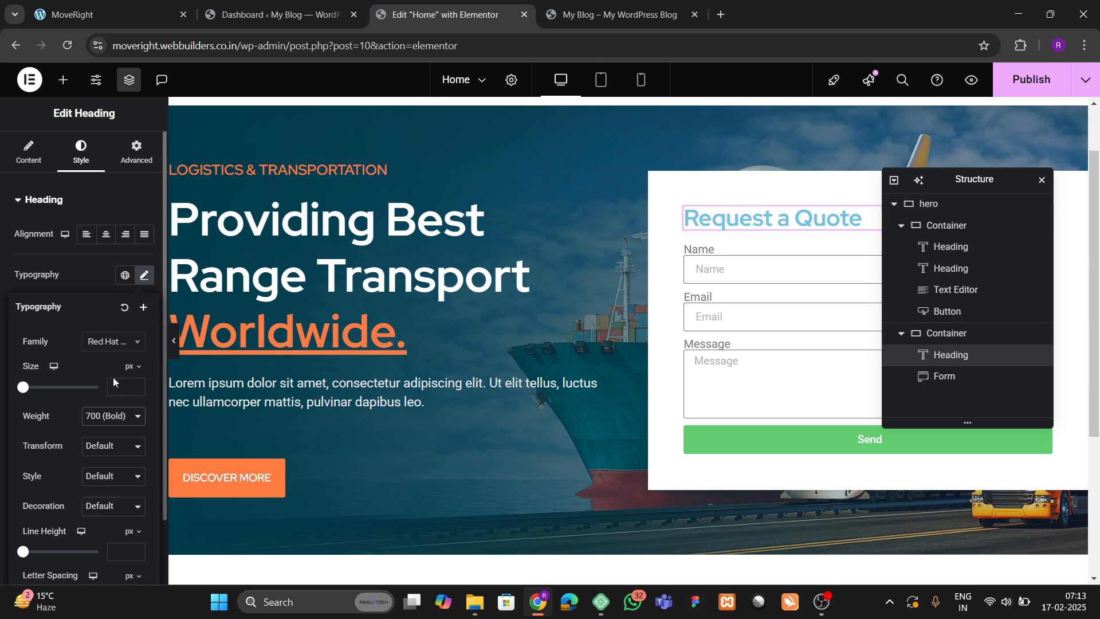
pyautogui.click(88, 276)
# Make the heading text the dark global colour.
pyautogui.click(125, 435)
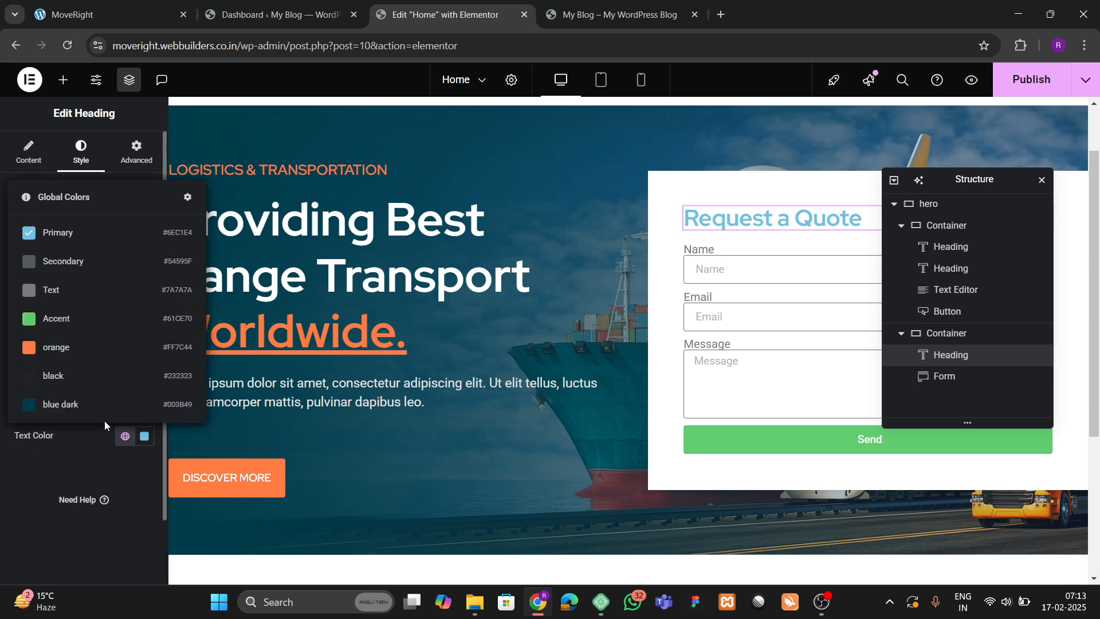
pyautogui.click(72, 356)
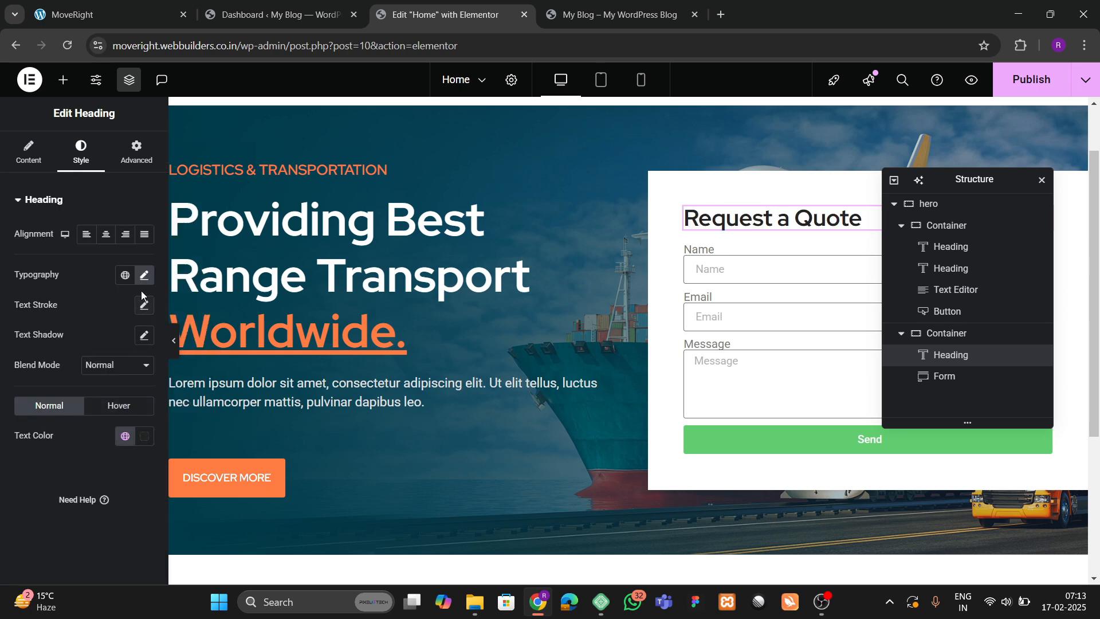
pyautogui.click(144, 275)
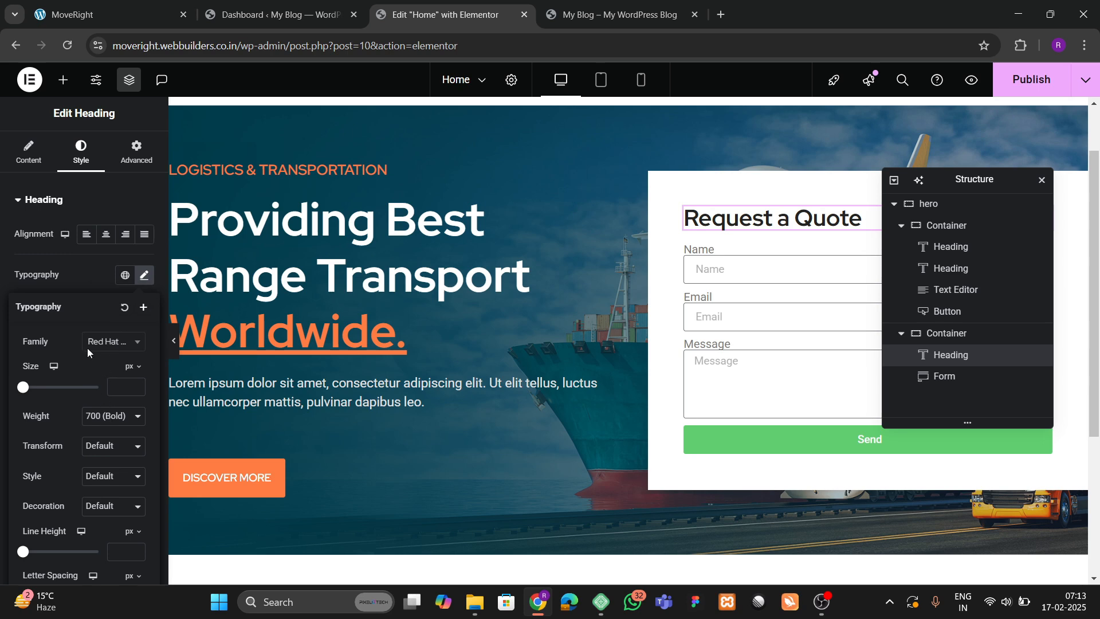
pyautogui.click(86, 279)
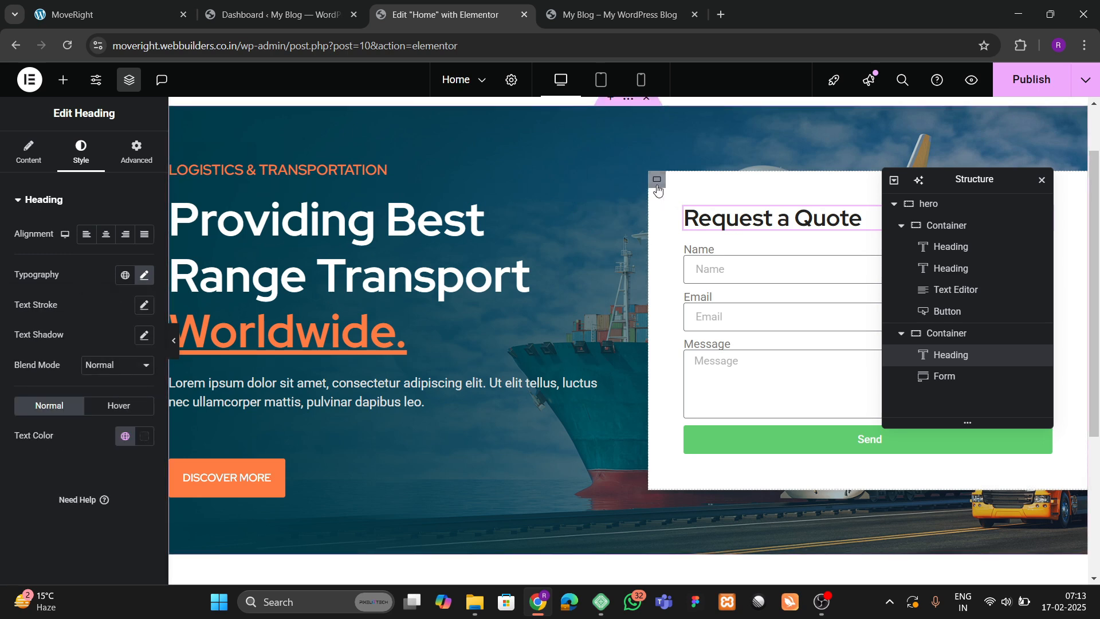
# Set the form container to centred content, start-aligned items and 30 px gaps.
pyautogui.click(657, 182)
pyautogui.click(27, 152)
pyautogui.scroll(-2, 57, 357)
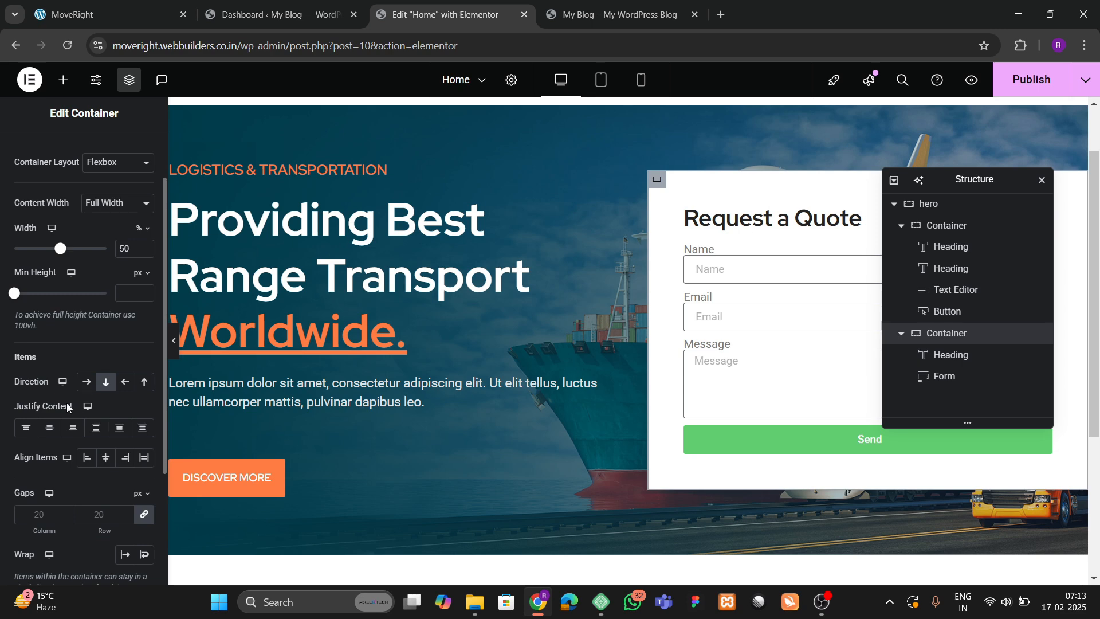
pyautogui.click(49, 436)
pyautogui.click(106, 457)
pyautogui.click(87, 457)
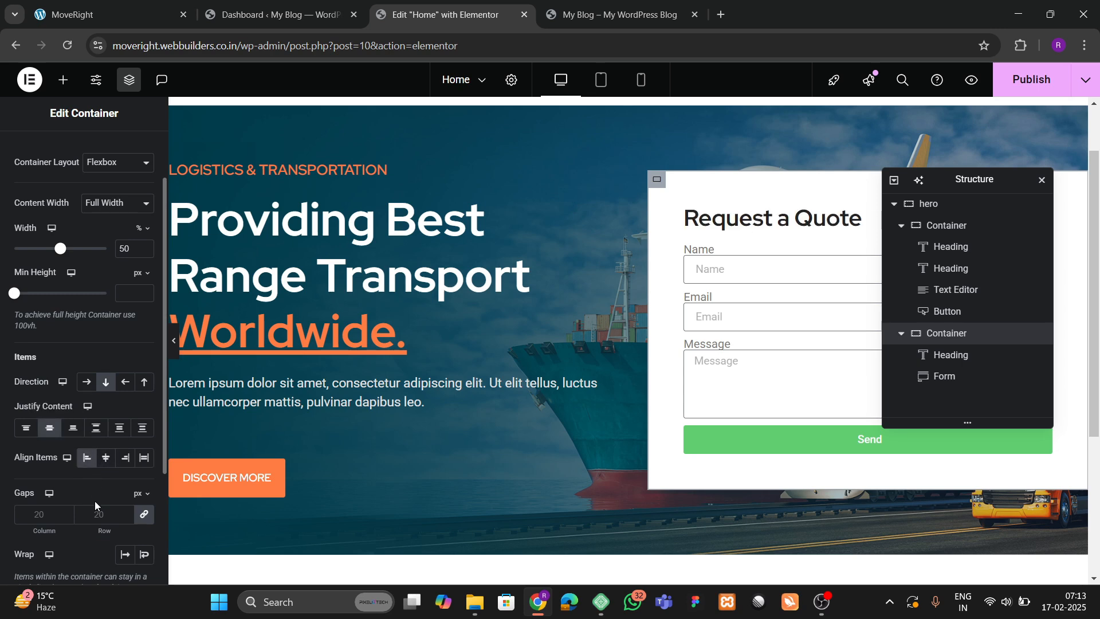
pyautogui.write('30')
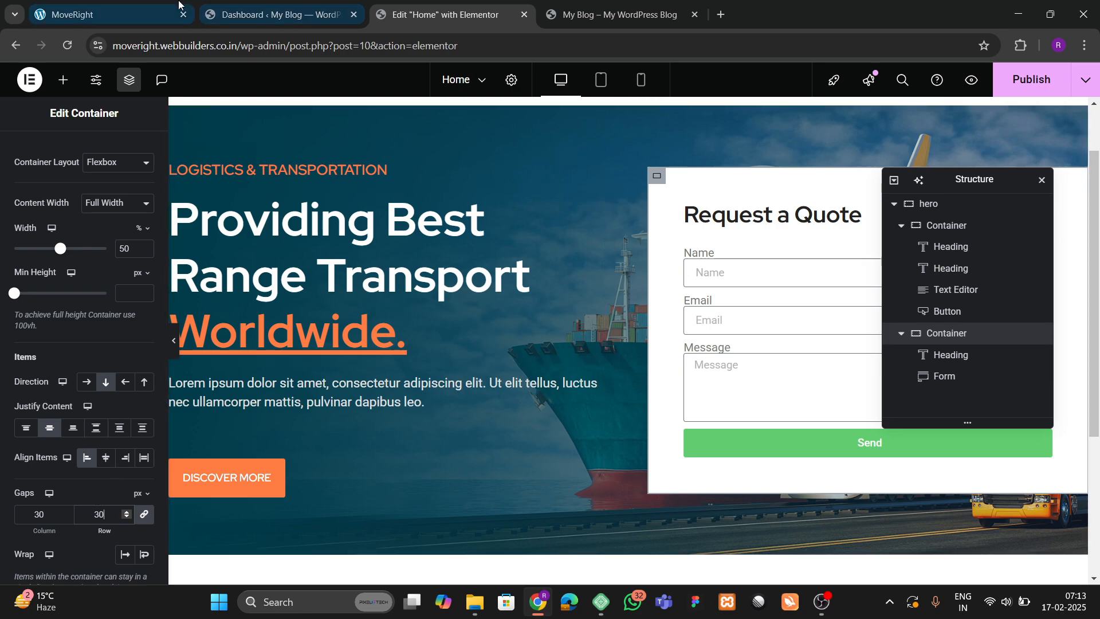
pyautogui.click(148, 16)
pyautogui.scroll(-2, 654, 344)
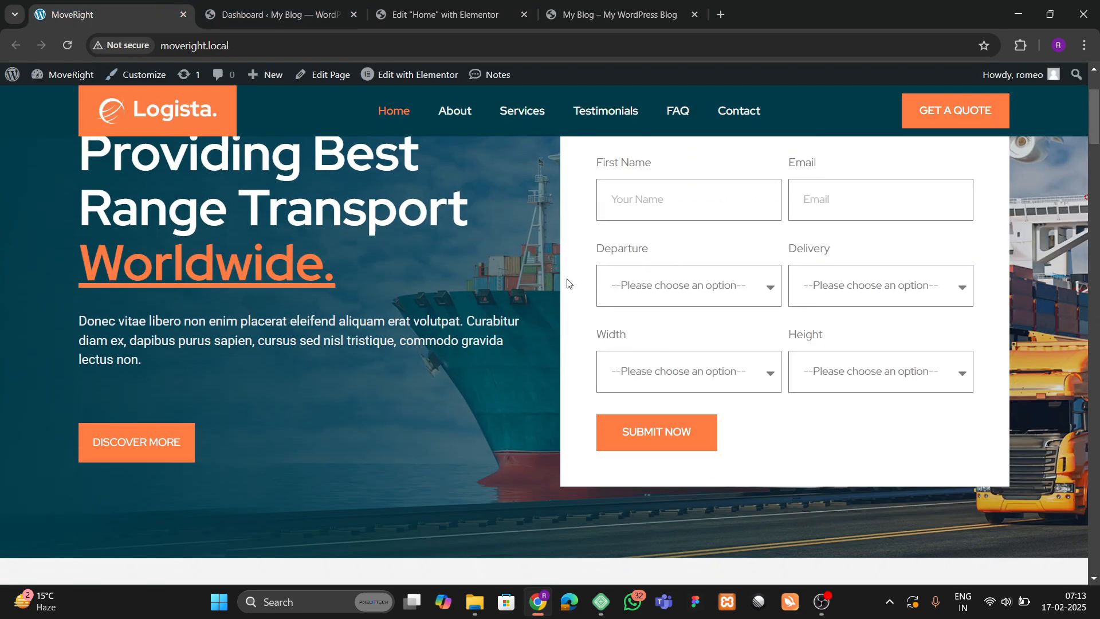
# Set the quote form's input size to Medium.
pyautogui.click(442, 14)
pyautogui.click(744, 276)
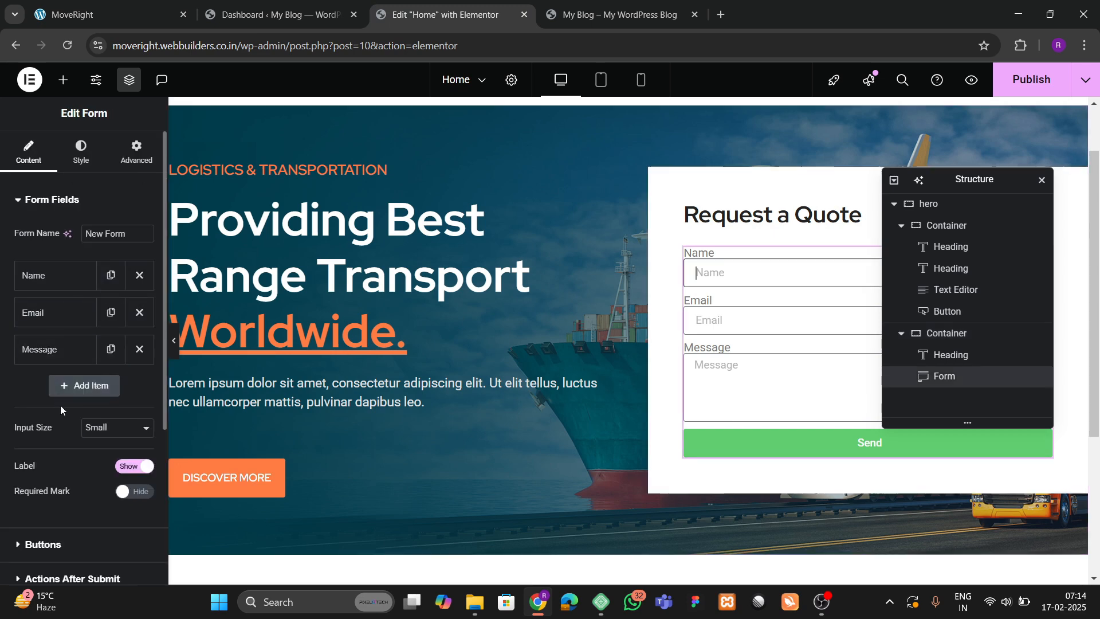
pyautogui.click(96, 429)
pyautogui.click(98, 481)
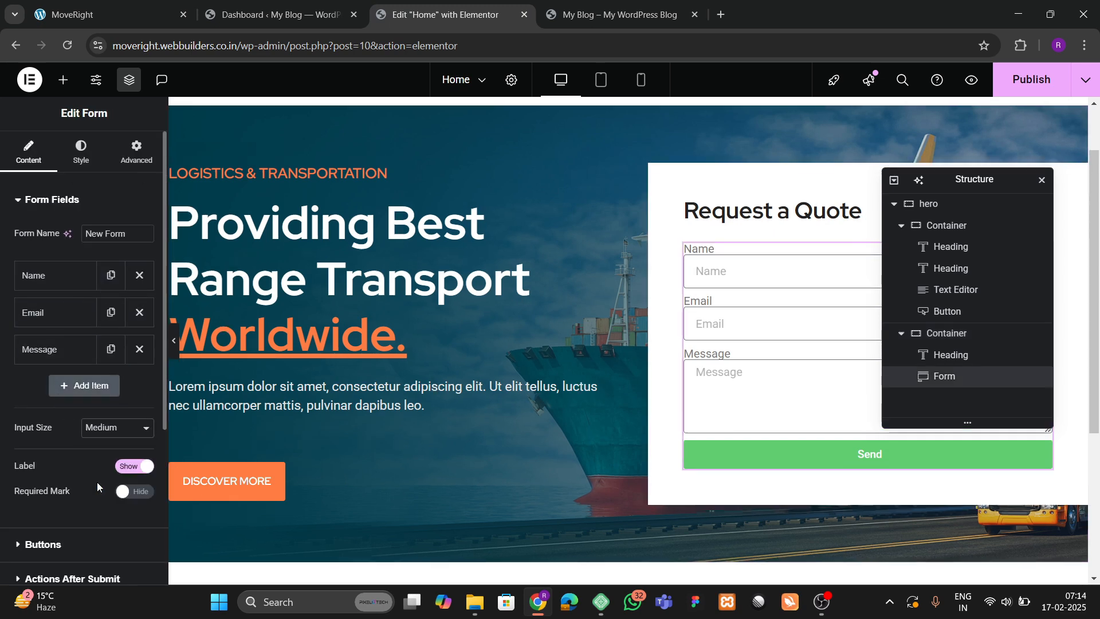
pyautogui.click(114, 13)
pyautogui.click(447, 14)
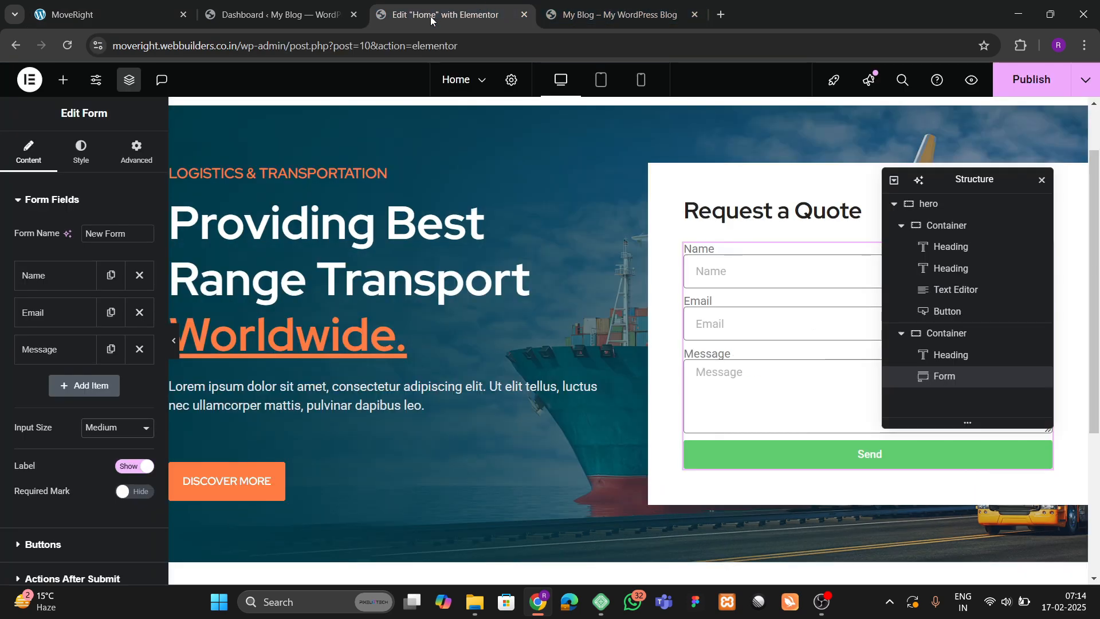
pyautogui.click(90, 430)
pyautogui.click(96, 498)
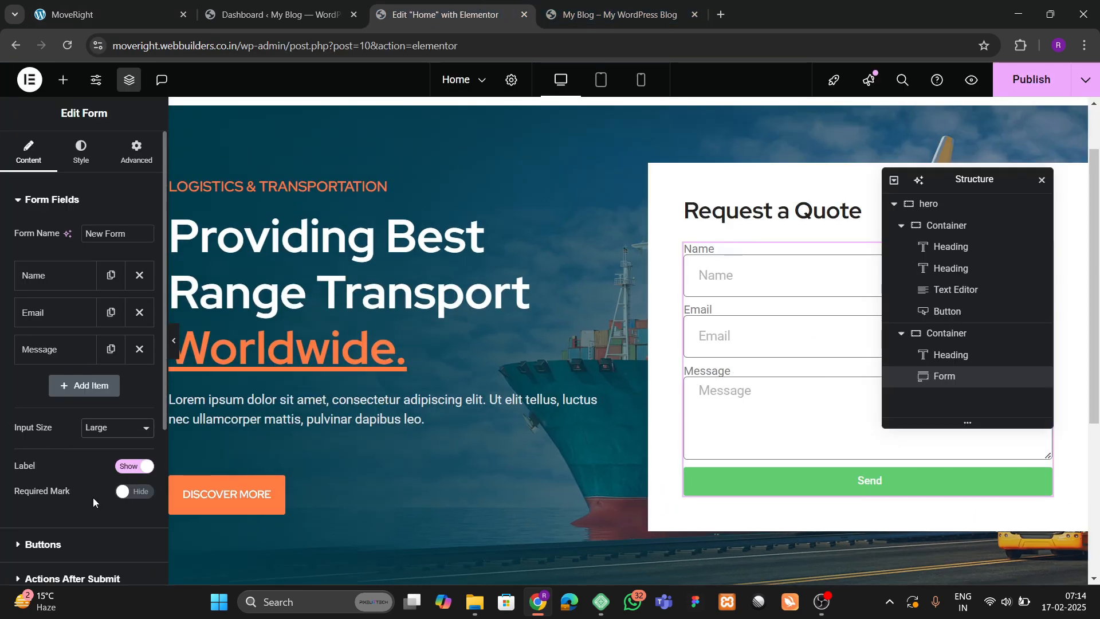
pyautogui.click(89, 430)
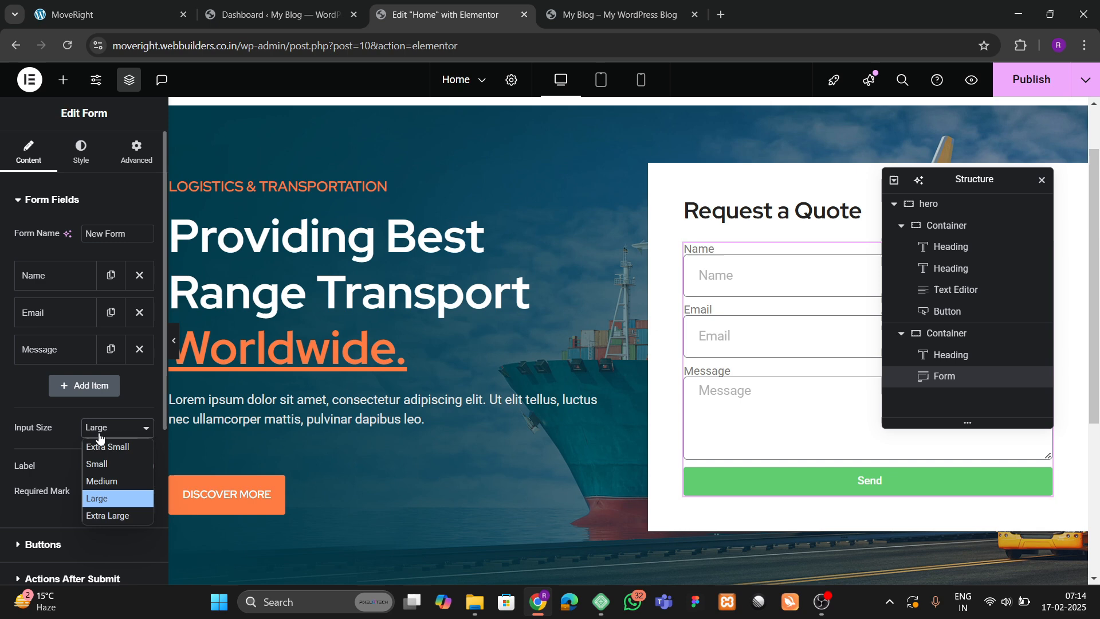
pyautogui.click(87, 480)
# Relabel the Name field 'First Name' with placeholder 'Your Name'.
pyautogui.click(68, 277)
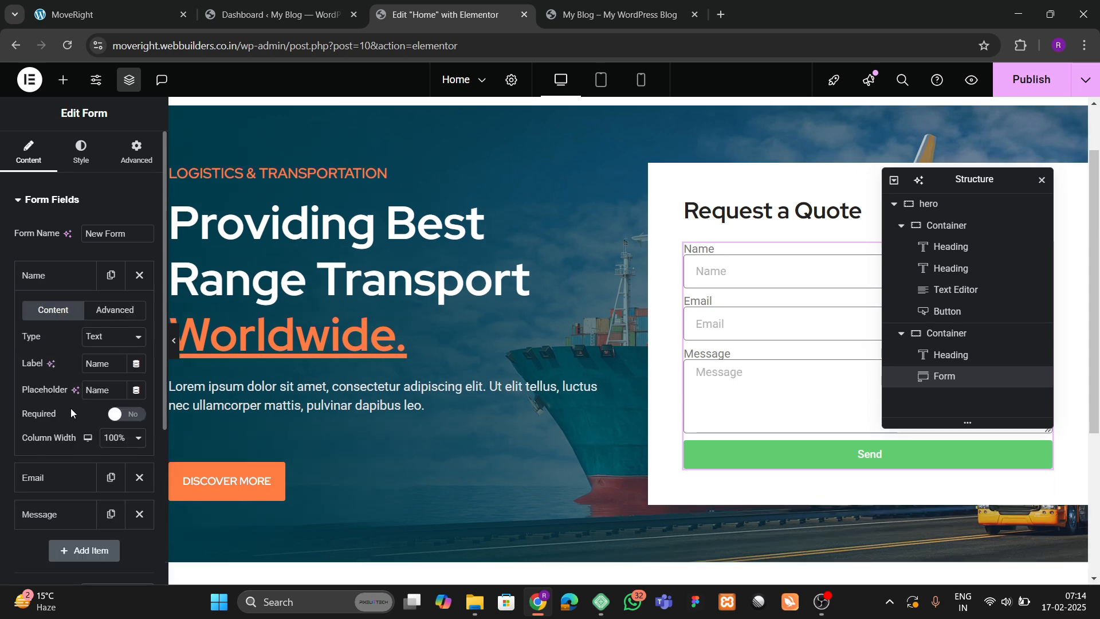
pyautogui.click(151, 5)
pyautogui.click(618, 15)
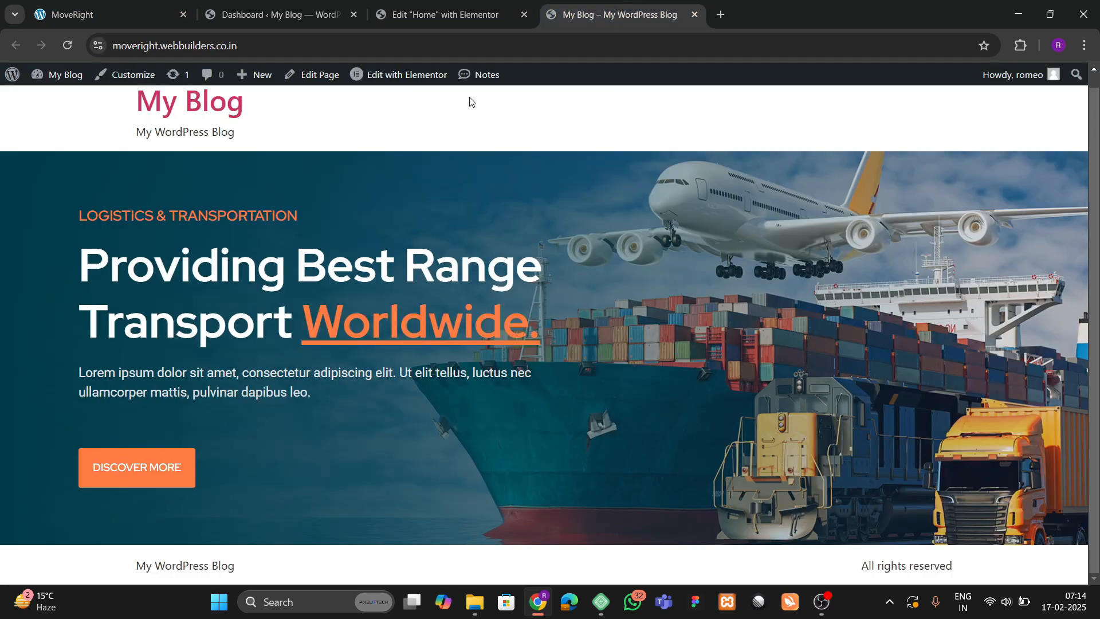
pyautogui.click(446, 14)
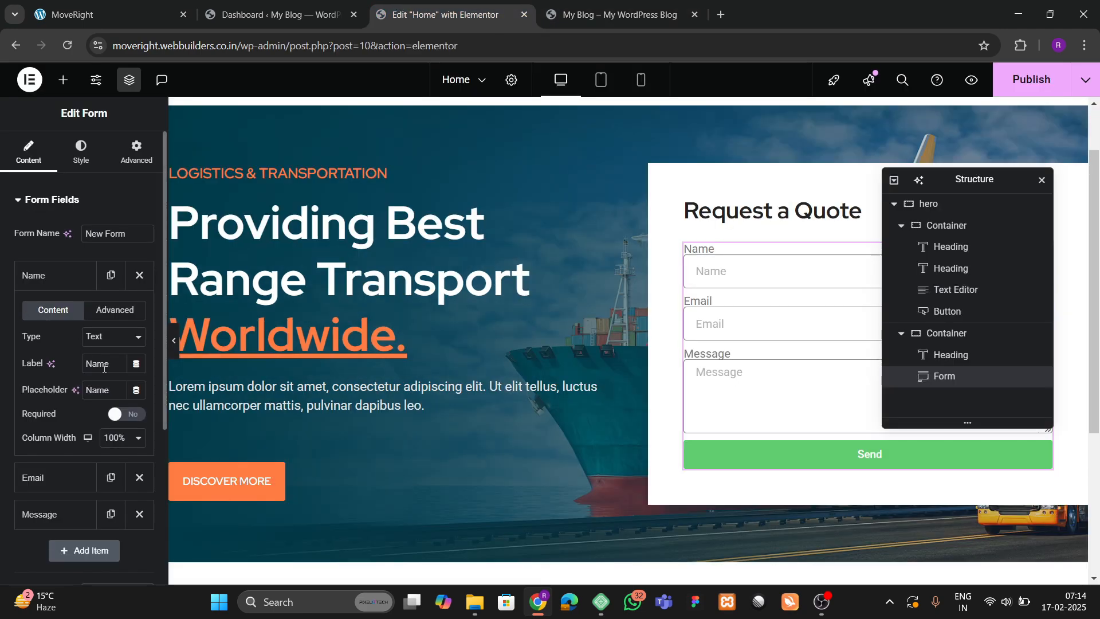
pyautogui.moveTo(116, 366); pyautogui.dragTo(28, 360)
pyautogui.write('First Name')
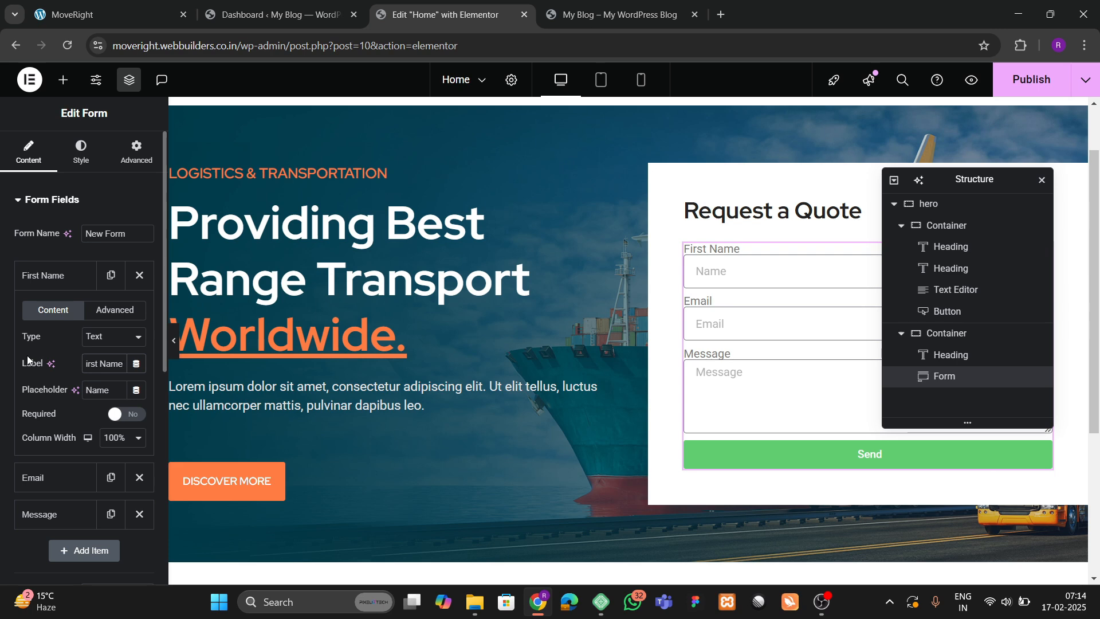
pyautogui.click(87, 390)
pyautogui.doubleClick(88, 389)
pyautogui.press('BackSpace')
pyautogui.write('Your Name')
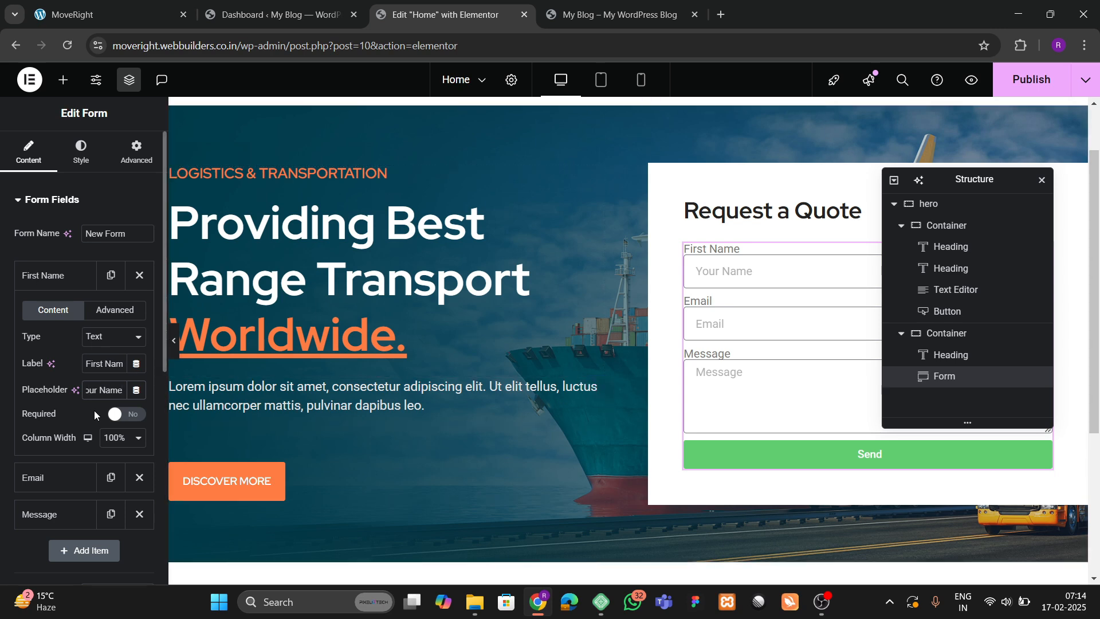
# Set the First Name field's column width to 50%.
pyautogui.click(109, 438)
pyautogui.click(118, 315)
pyautogui.click(72, 281)
pyautogui.hotkey('ctrl', '1')
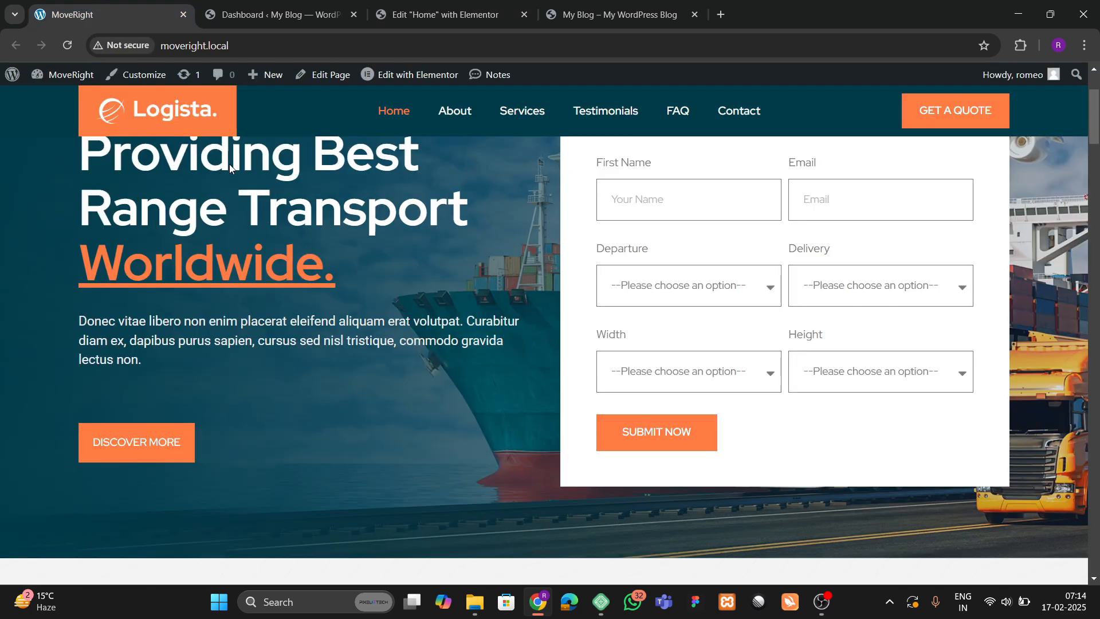
pyautogui.click(488, 7)
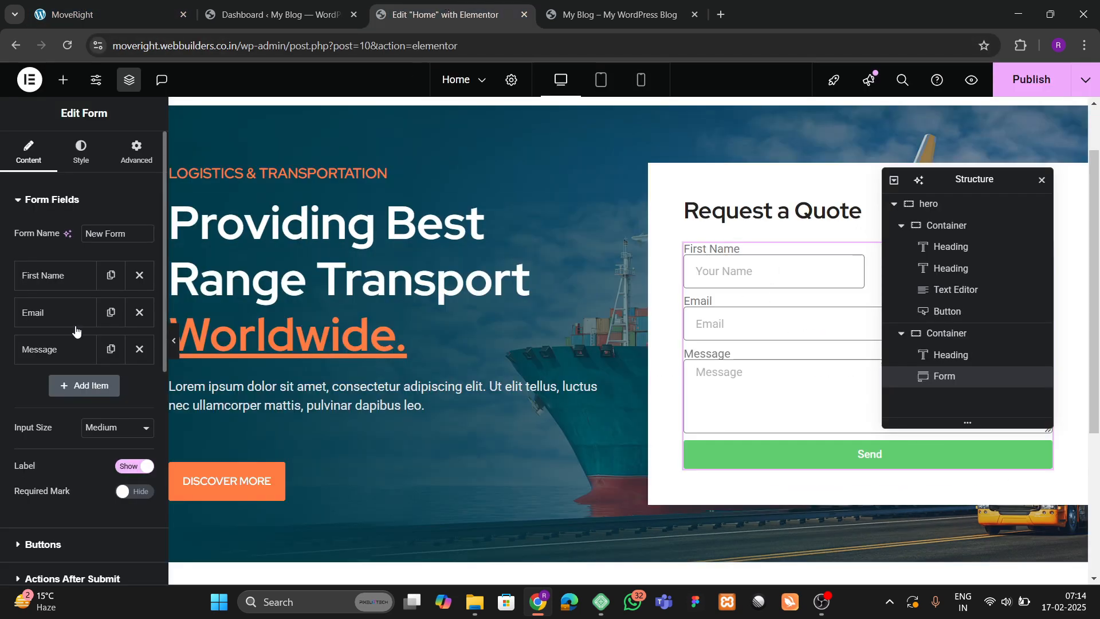
# Replace the Email field with a duplicate of First Name converted to an Email type.
pyautogui.click(139, 320)
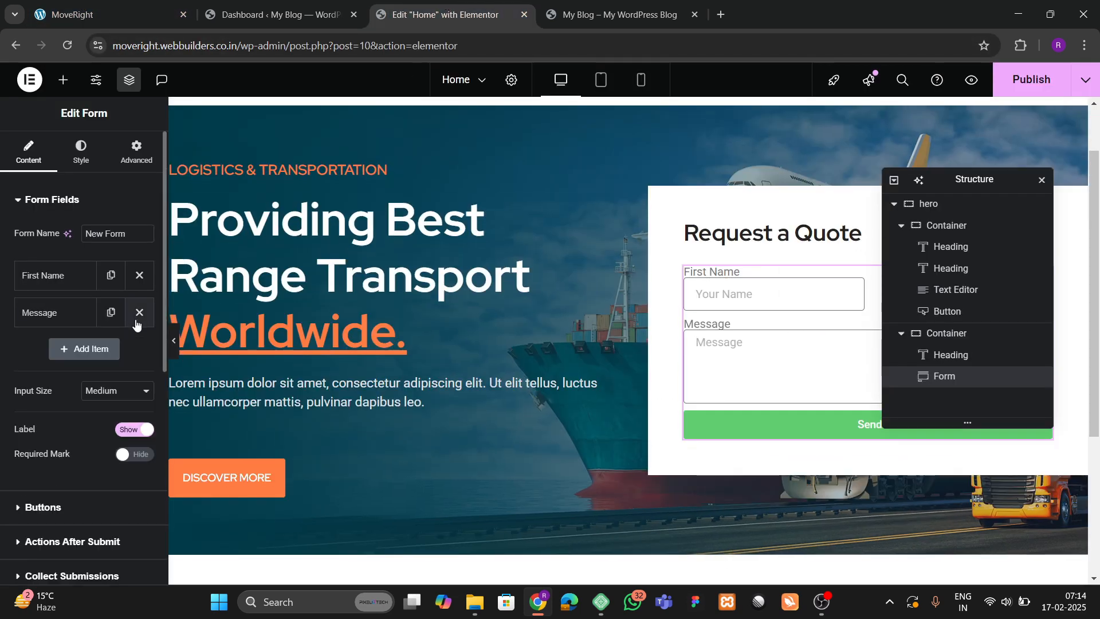
pyautogui.click(112, 275)
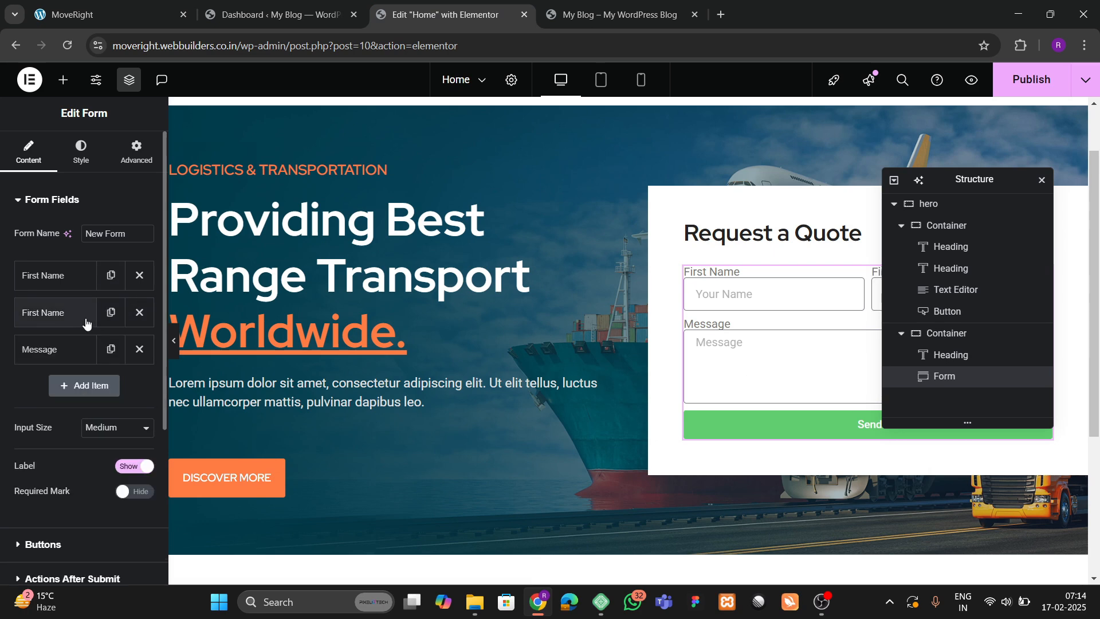
pyautogui.click(46, 312)
pyautogui.click(113, 374)
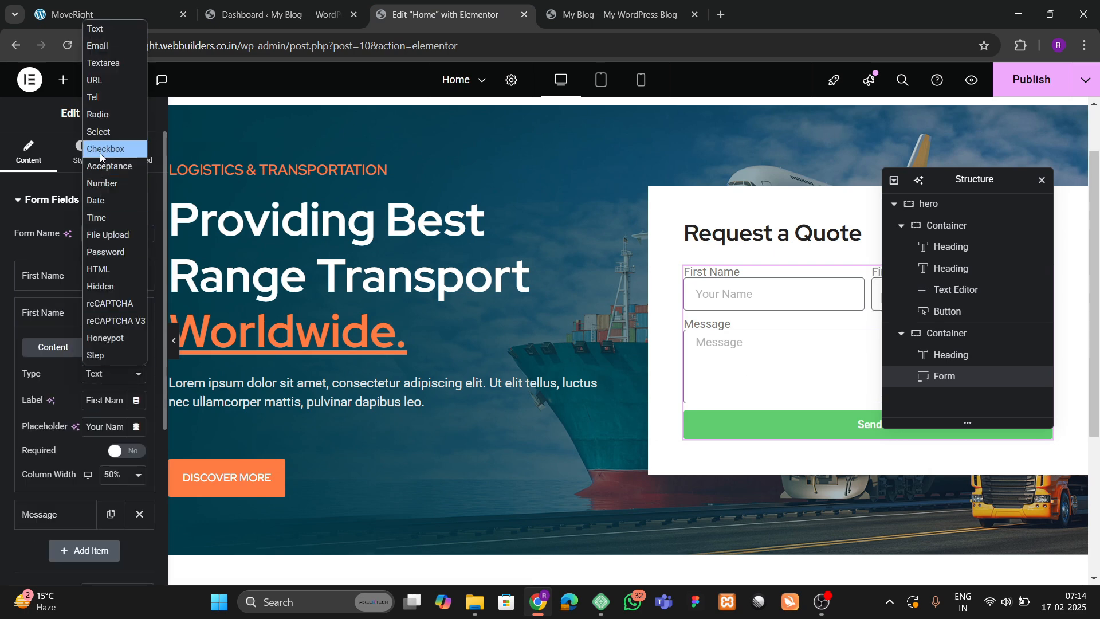
pyautogui.click(101, 46)
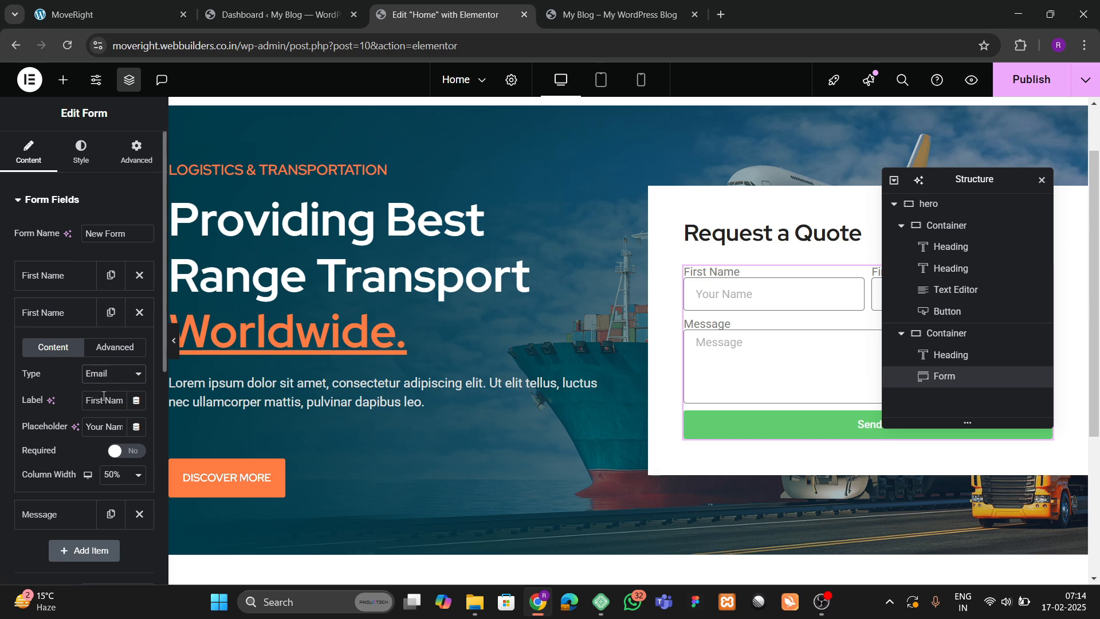
# Label the new field 'Email Address' with the placeholder 'Your valid email'.
pyautogui.hotkey('ctrl', 'a')
pyautogui.write('Email Ad')
pyautogui.press('BackSpace')
pyautogui.press('BackSpace')
pyautogui.press('BackSpace')
pyautogui.write('Addresss')
pyautogui.click(103, 426)
pyautogui.hotkey('ctrl', 'a')
pyautogui.press('BackSpace')
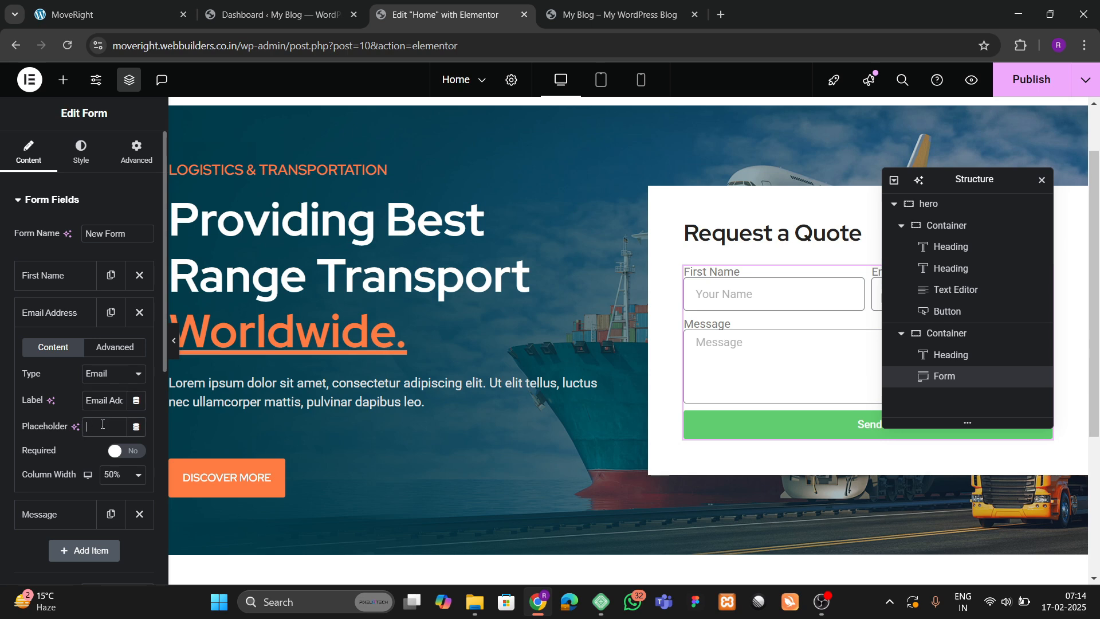
pyautogui.write('Your valid email')
pyautogui.click(68, 329)
# Add a new Select dropdown field labelled 'Departure' to the form.
pyautogui.click(109, 14)
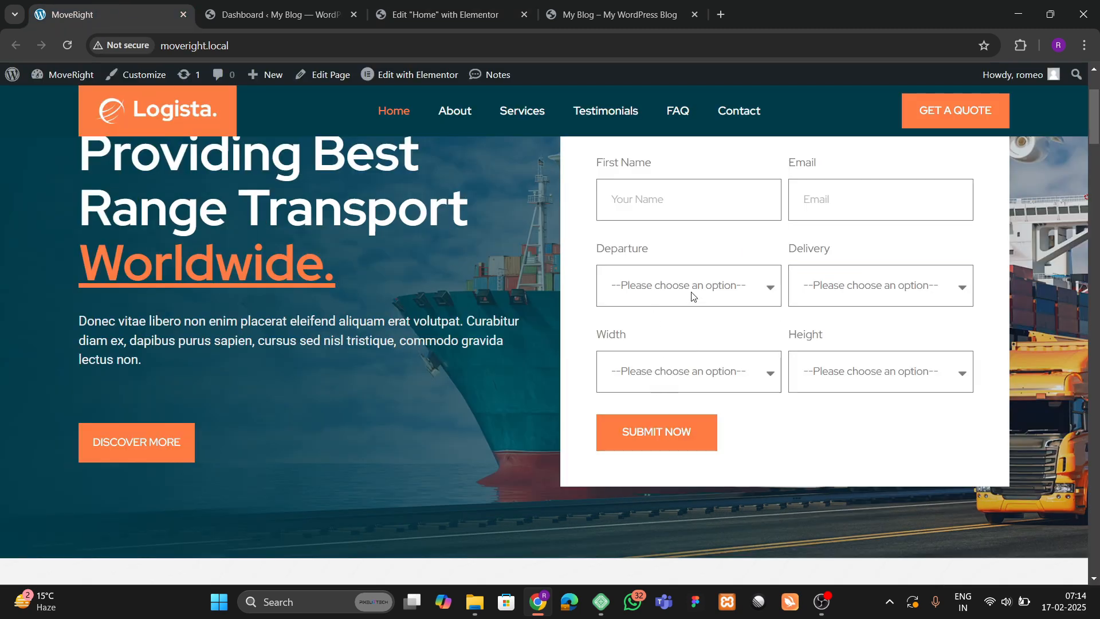
pyautogui.click(446, 14)
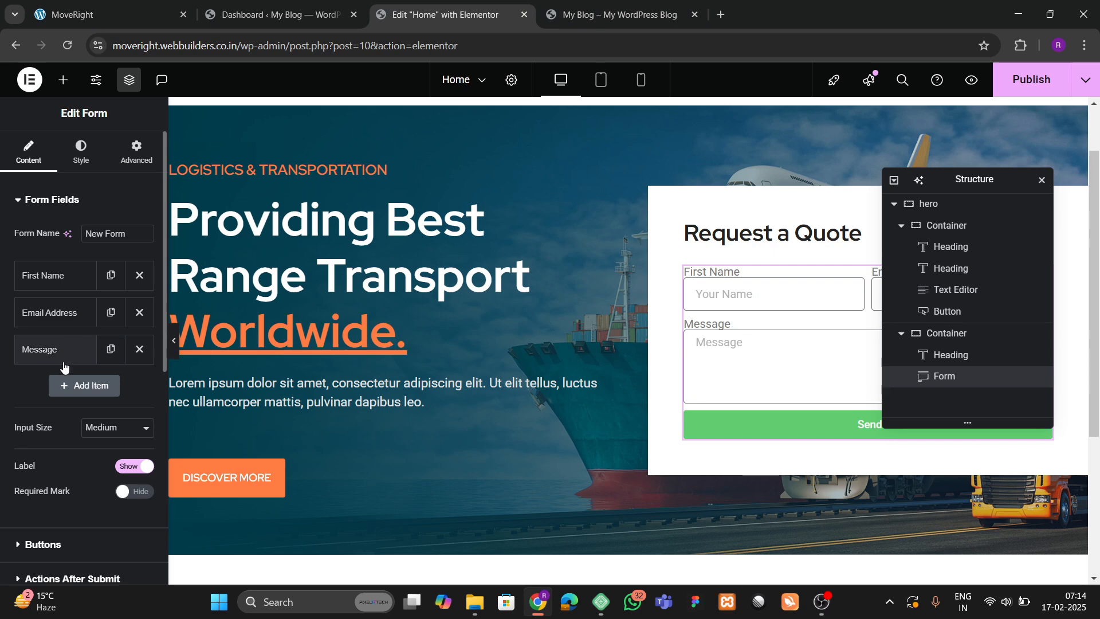
pyautogui.click(69, 385)
pyautogui.scroll(-3, 83, 337)
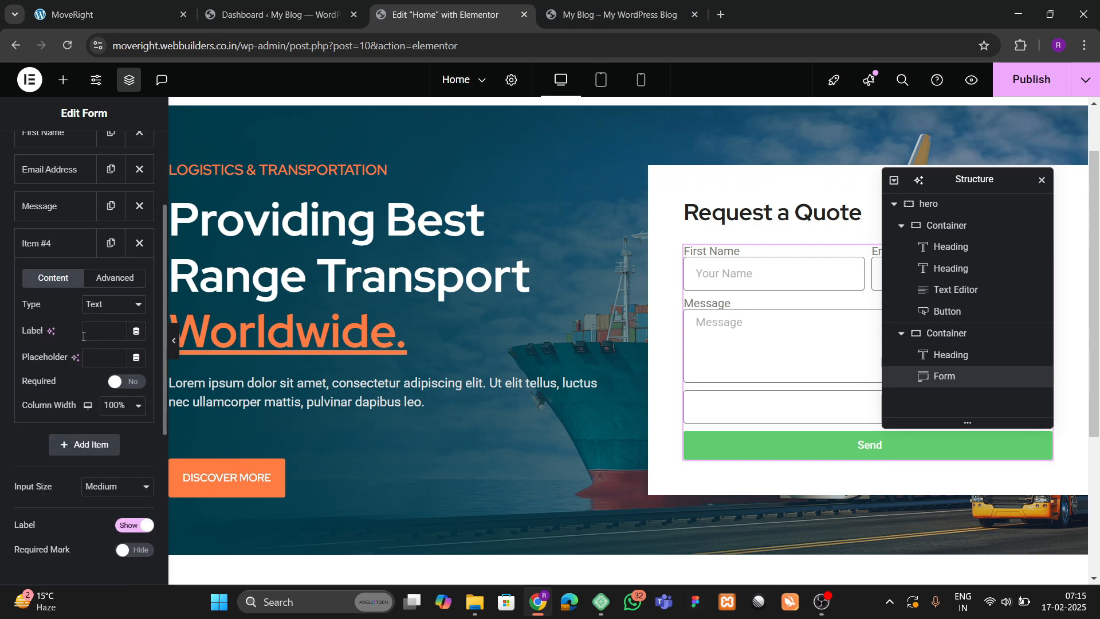
pyautogui.click(101, 308)
pyautogui.click(112, 108)
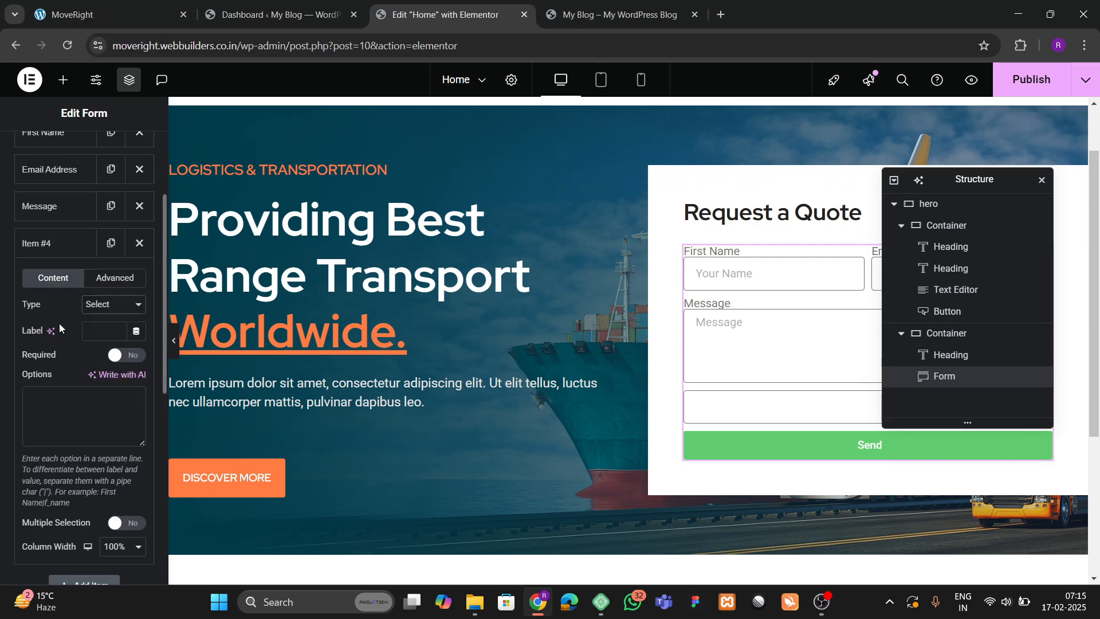
pyautogui.click(96, 330)
pyautogui.write('Departure')
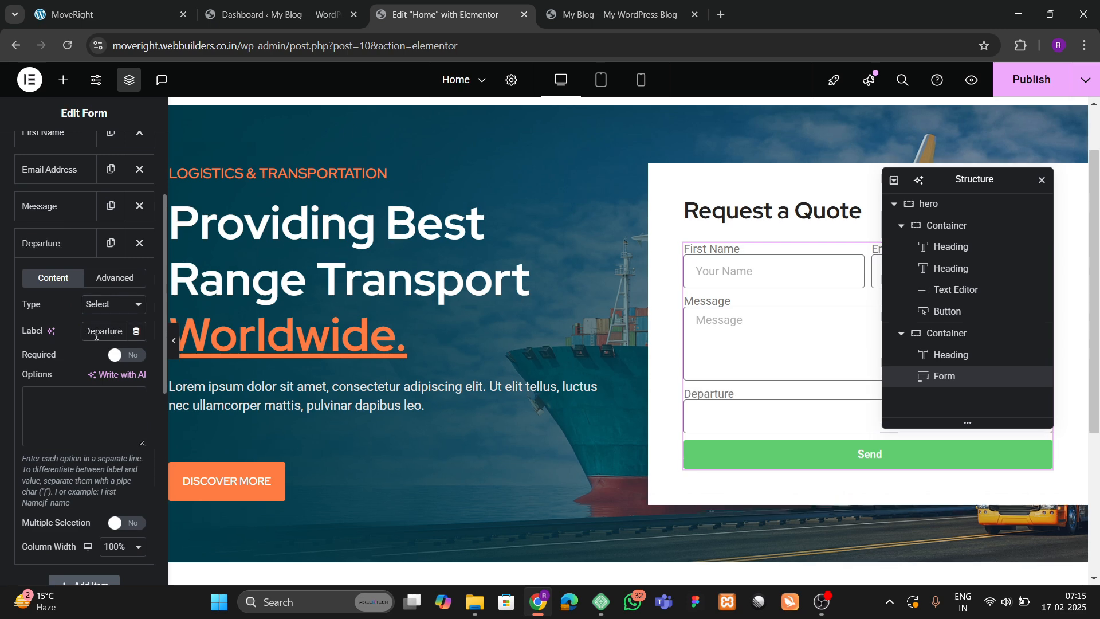
# Replace the dropdown options with '--Please choose an option--' followed by the Departure choices.
pyautogui.click(68, 412)
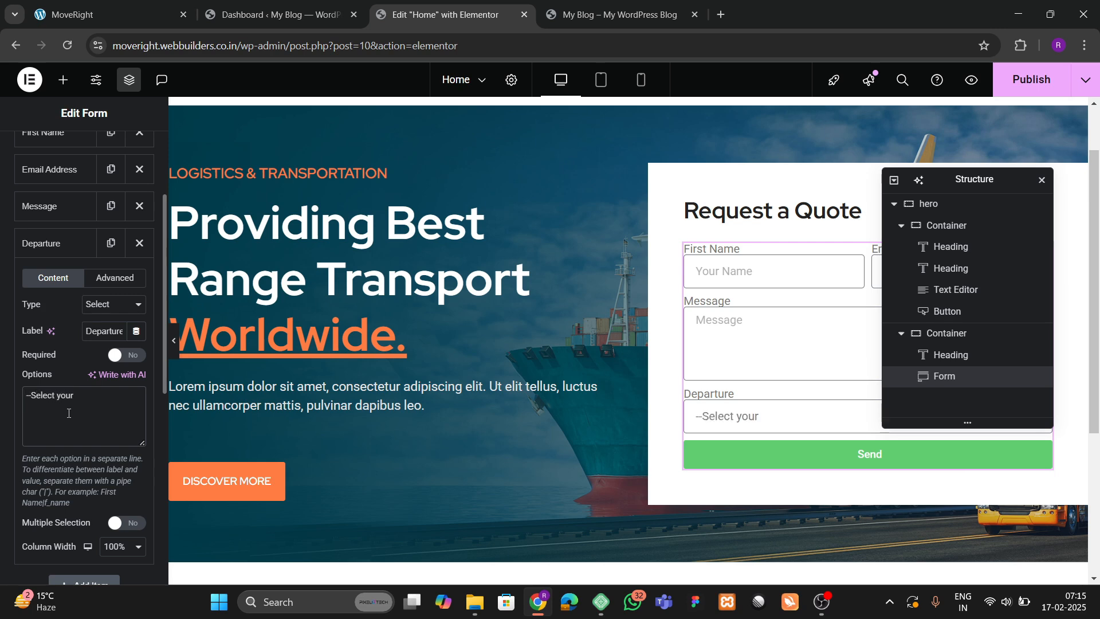
pyautogui.click(108, 14)
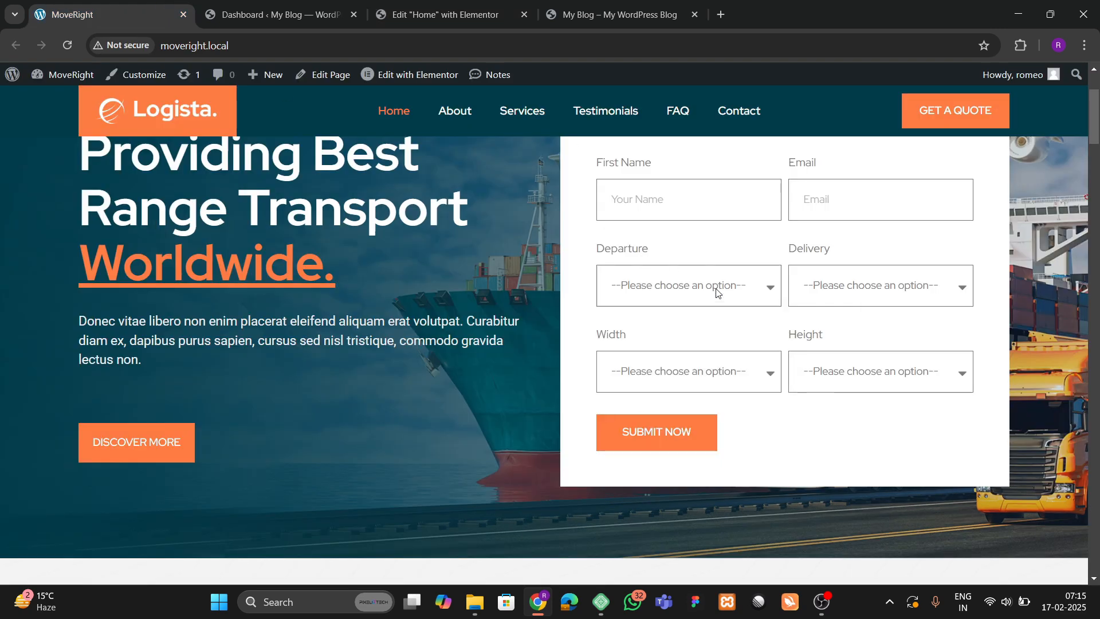
pyautogui.click(442, 15)
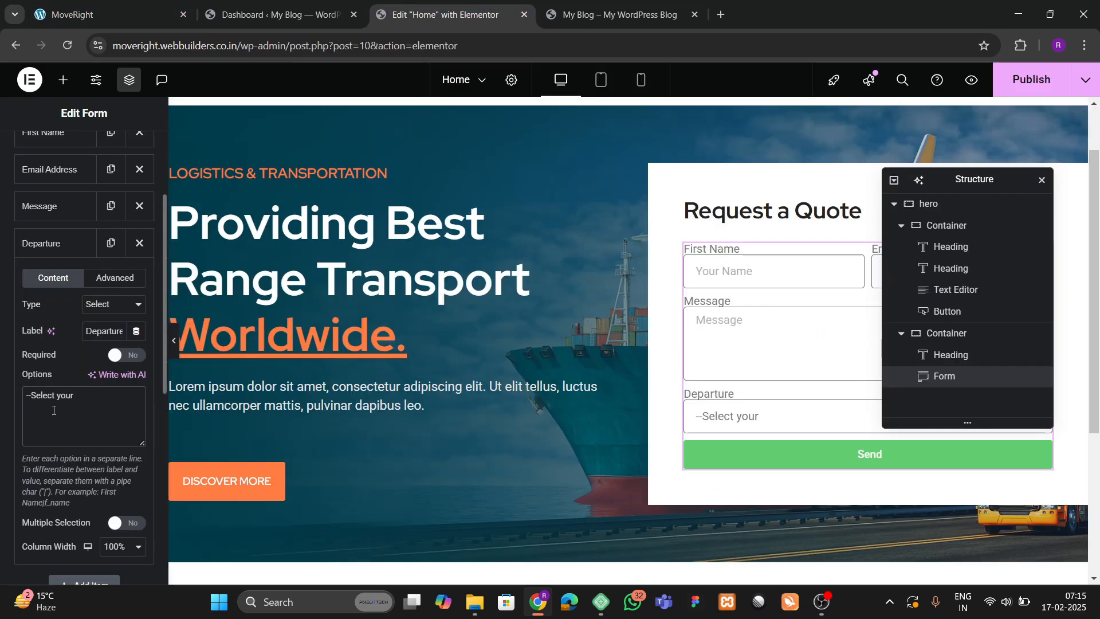
pyautogui.hotkey('ctrl', 'a')
pyautogui.press('BackSpace')
pyautogui.write('-')
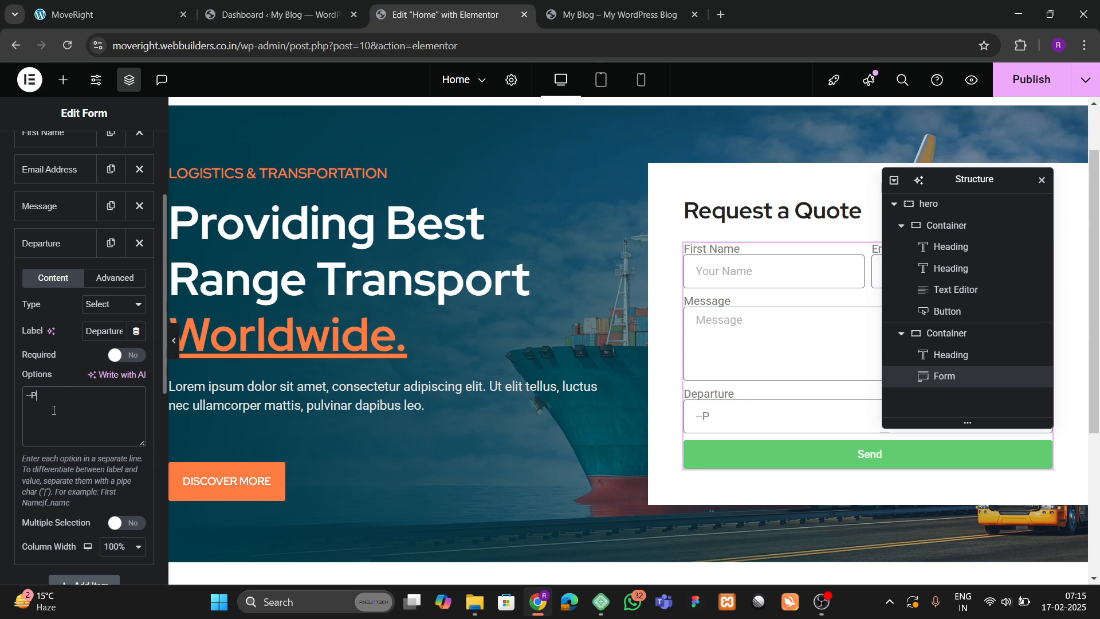
pyautogui.write('-Please choose an option-- ')
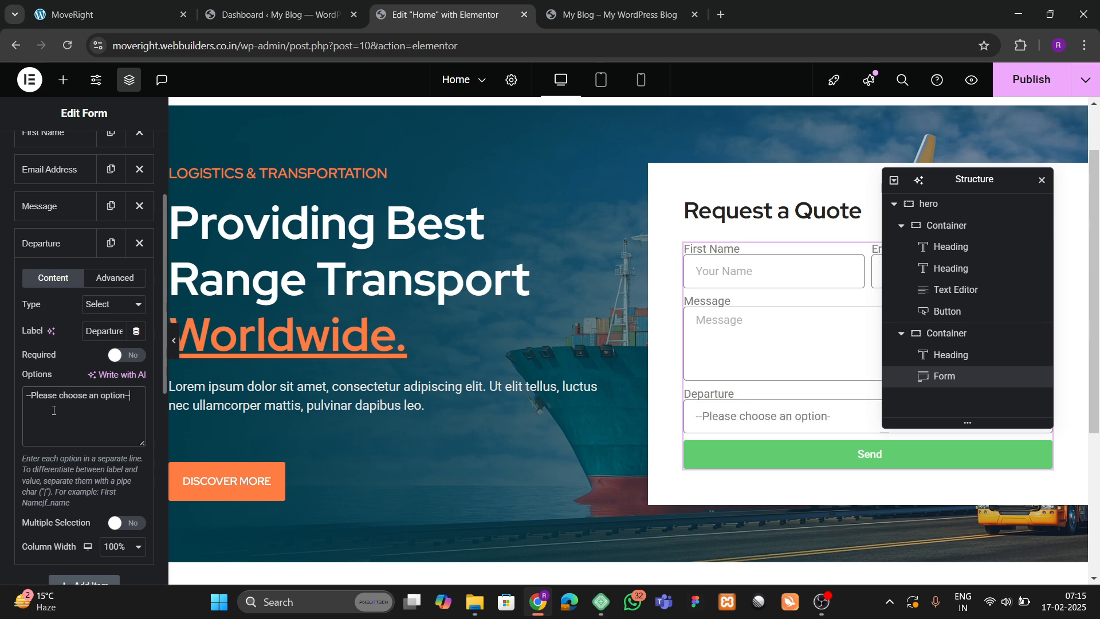
pyautogui.write('Dep')
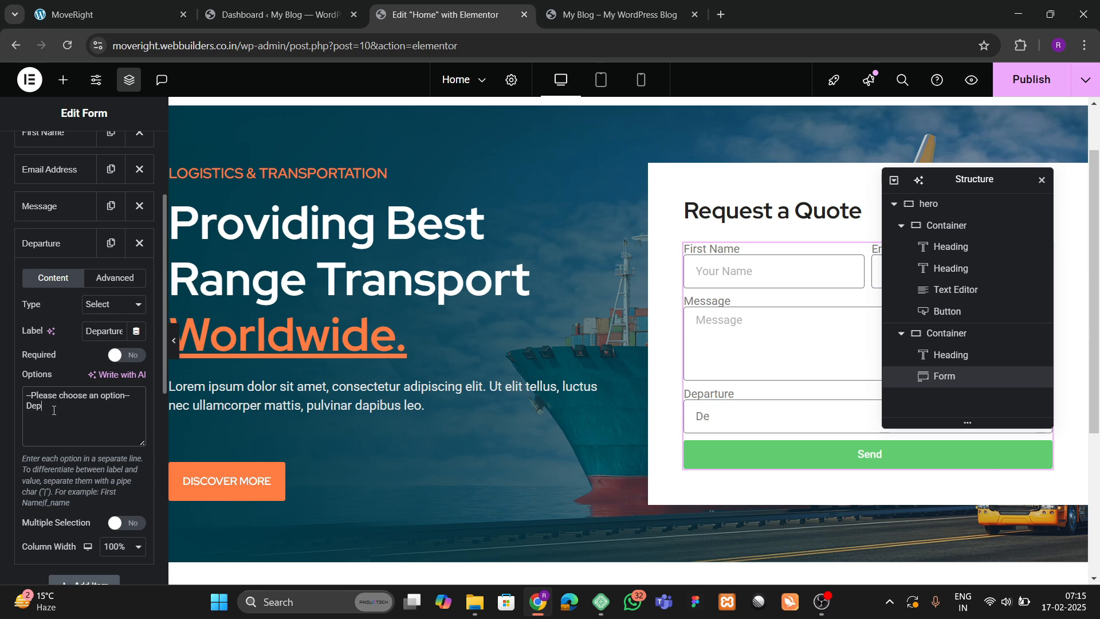
pyautogui.write('arture')
pyautogui.press('Return')
pyautogui.write('DDeDe')
# Check the Departure choices in the preview and set its column width to 50%.
pyautogui.click(751, 432)
pyautogui.click(728, 518)
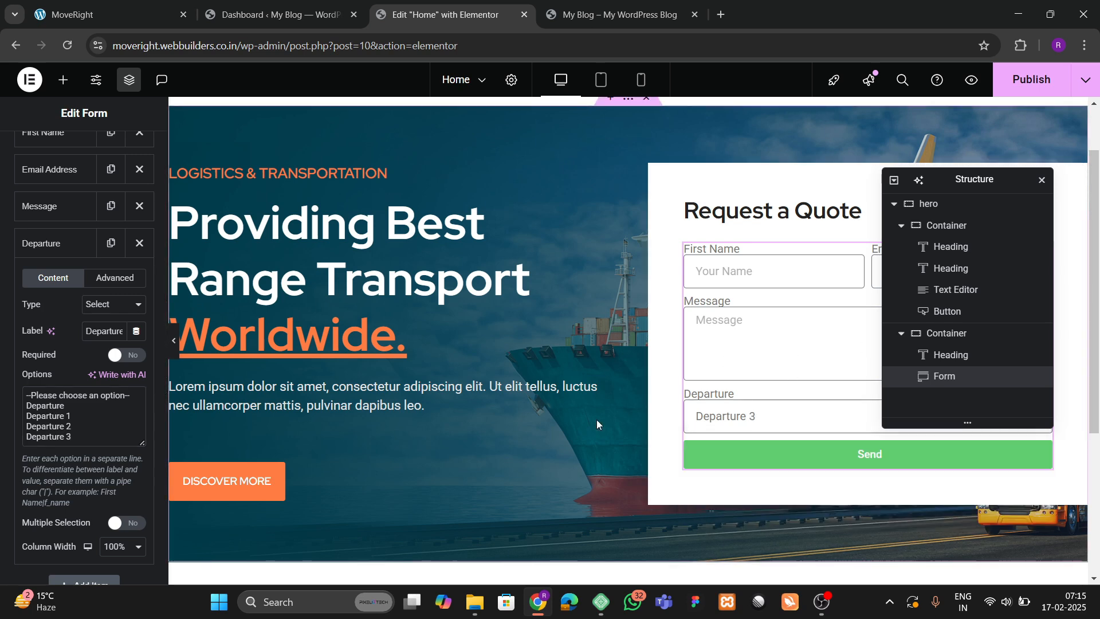
pyautogui.scroll(-3, 48, 355)
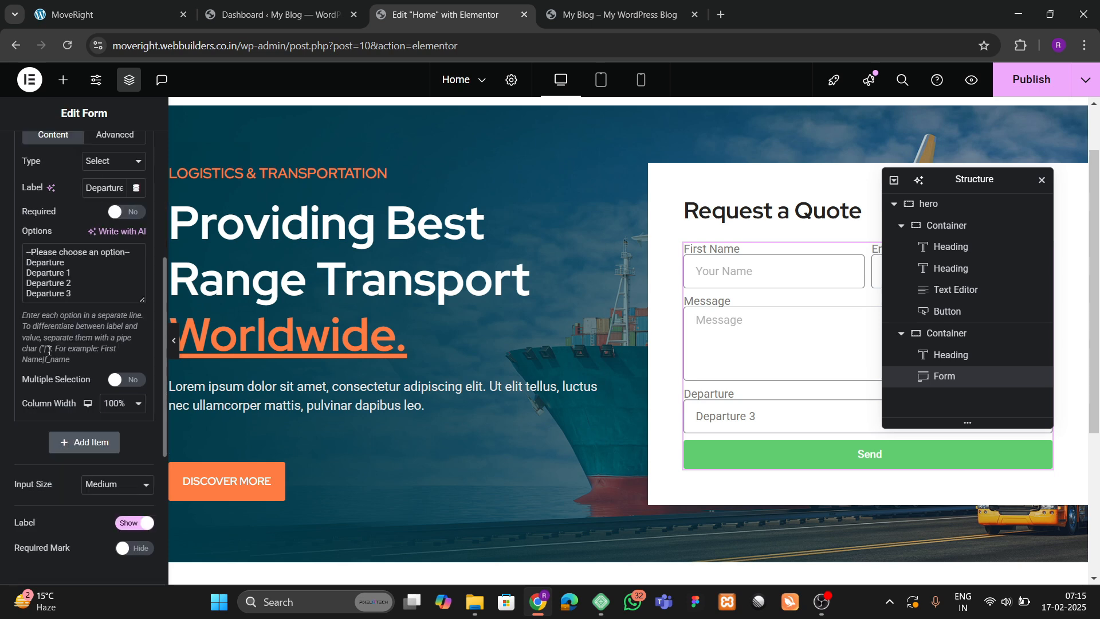
pyautogui.click(120, 403)
pyautogui.click(121, 298)
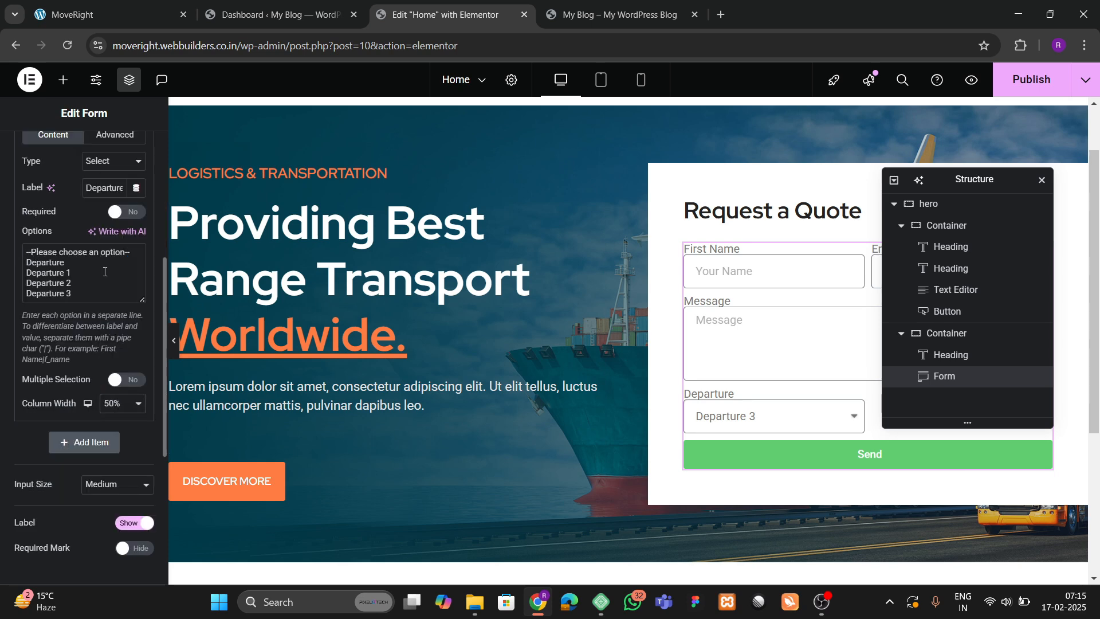
pyautogui.scroll(3, 62, 278)
pyautogui.click(64, 246)
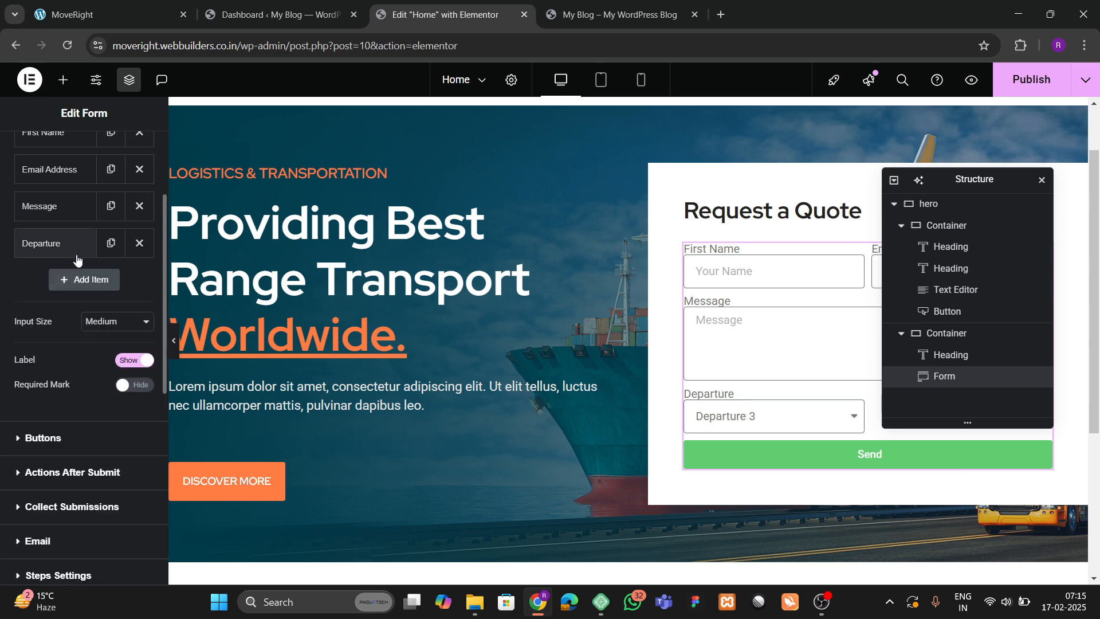
# Move the Departure field above Message and duplicate it three times.
pyautogui.moveTo(81, 248); pyautogui.dragTo(71, 207)
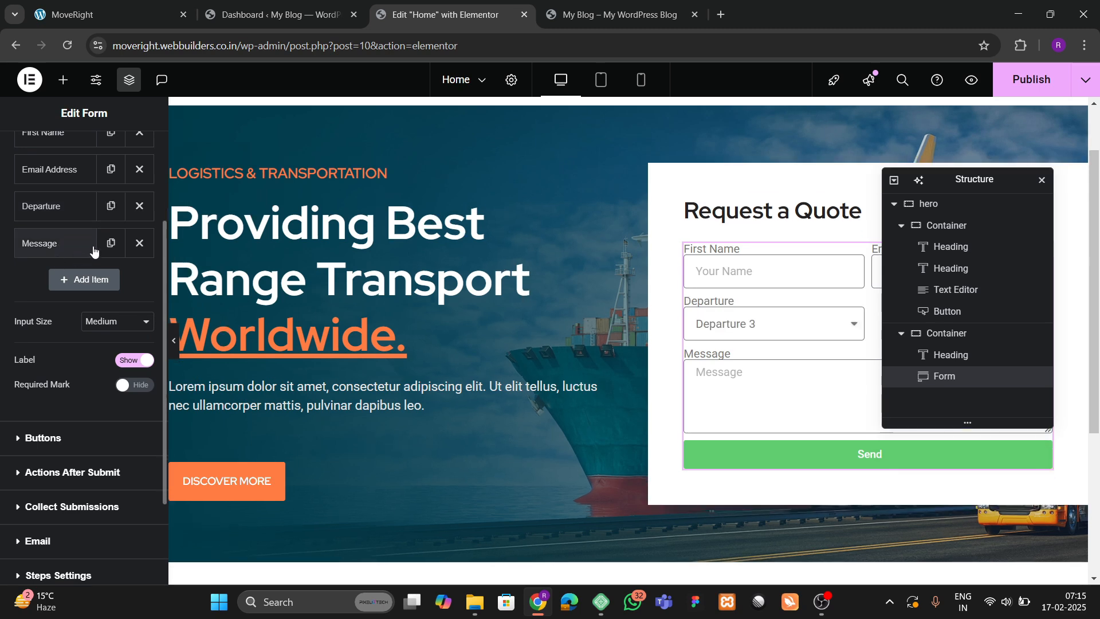
pyautogui.click(147, 5)
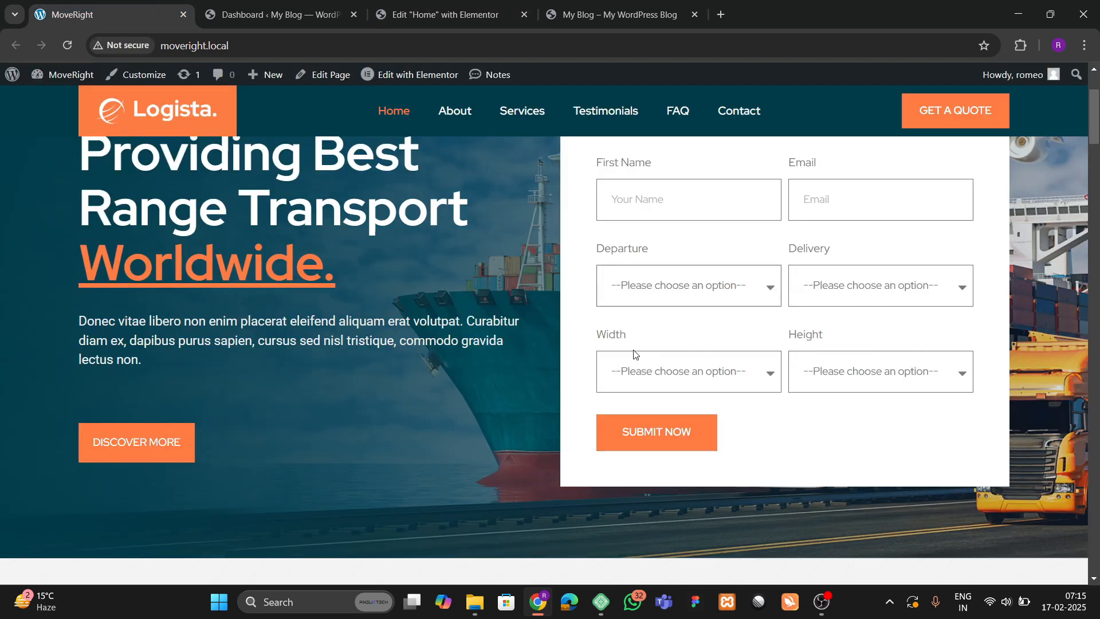
pyautogui.click(438, 14)
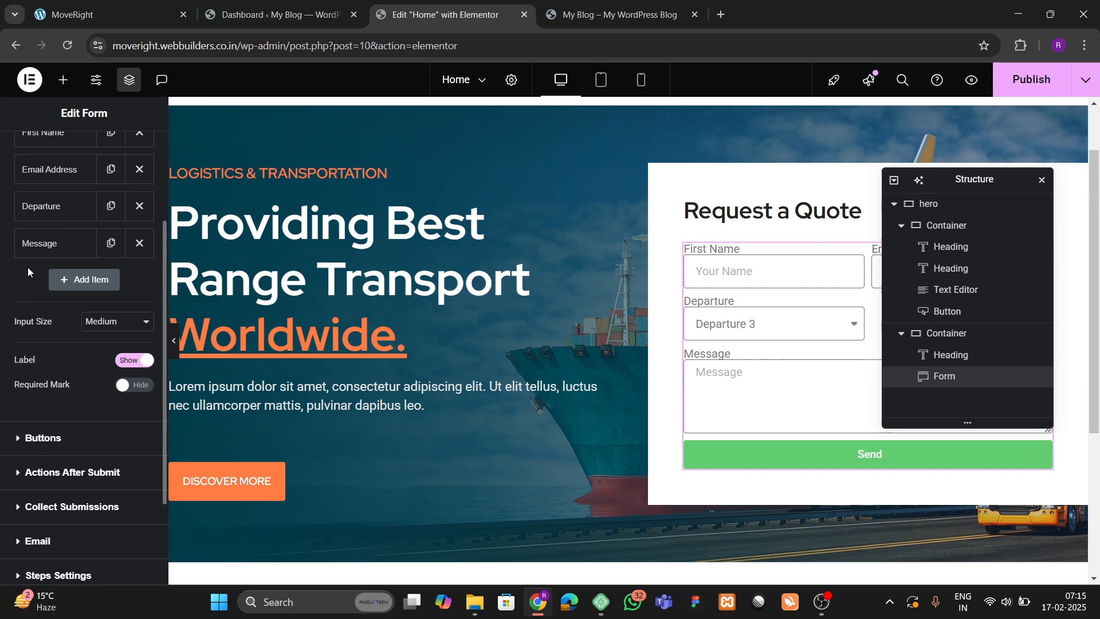
pyautogui.click(110, 206)
pyautogui.click(109, 243)
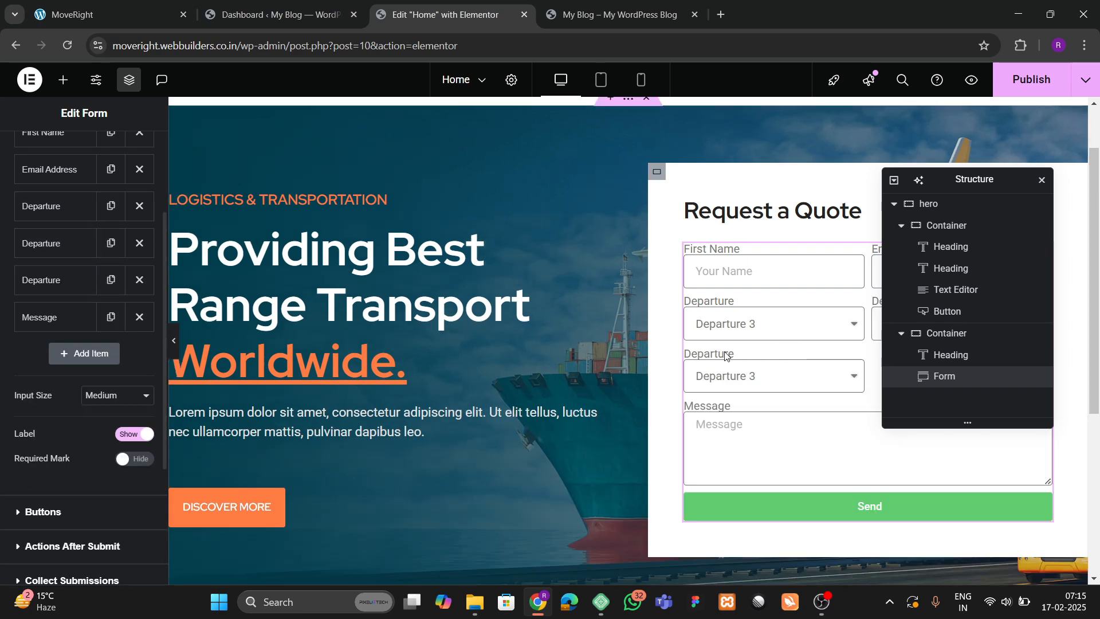
pyautogui.click(111, 279)
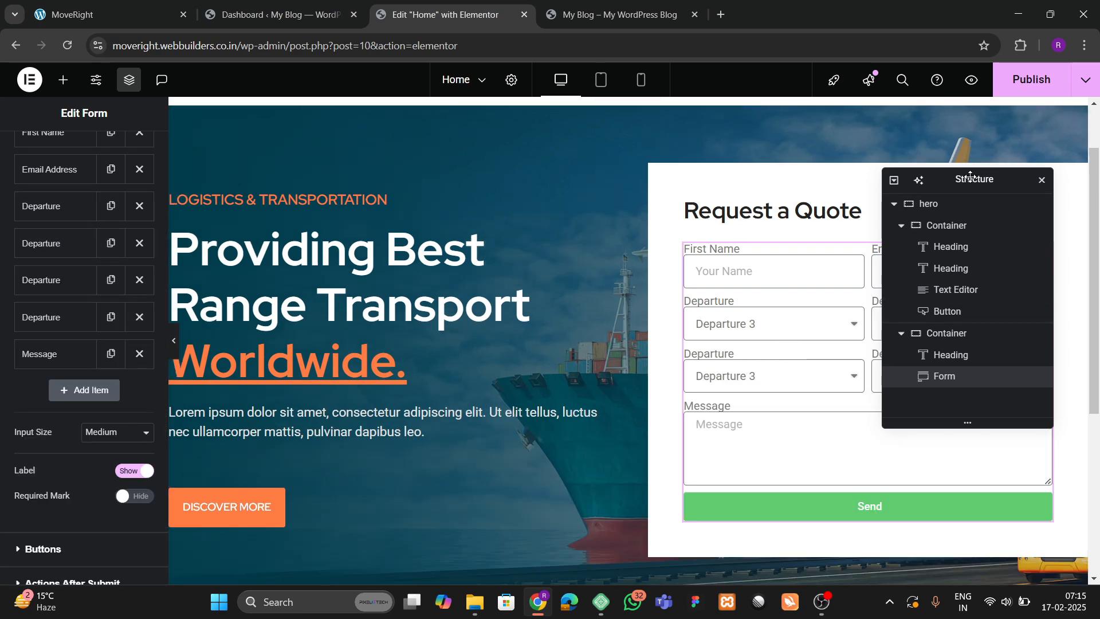
pyautogui.moveTo(964, 177); pyautogui.dragTo(472, 220)
# Rename the second Departure copy's label to 'Delivery'.
pyautogui.click(155, 6)
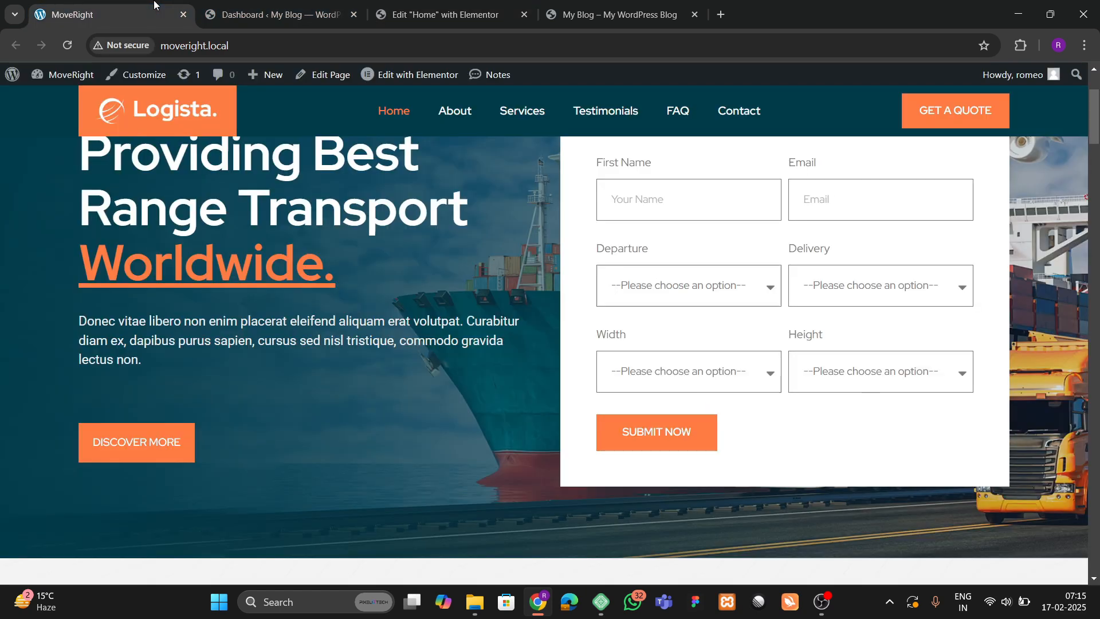
pyautogui.click(460, 4)
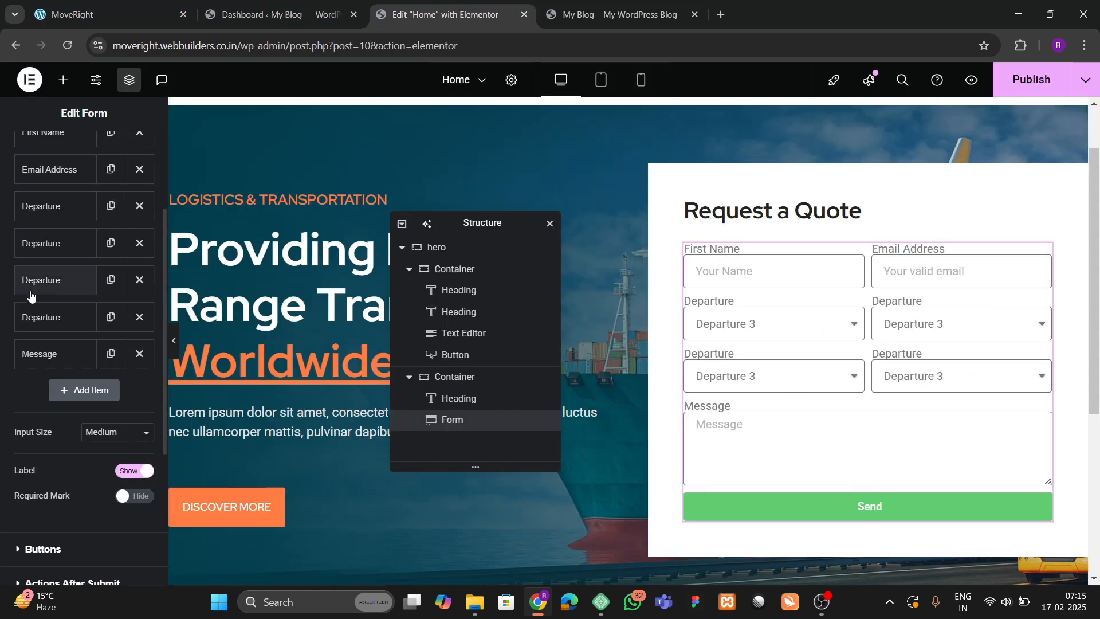
pyautogui.click(51, 244)
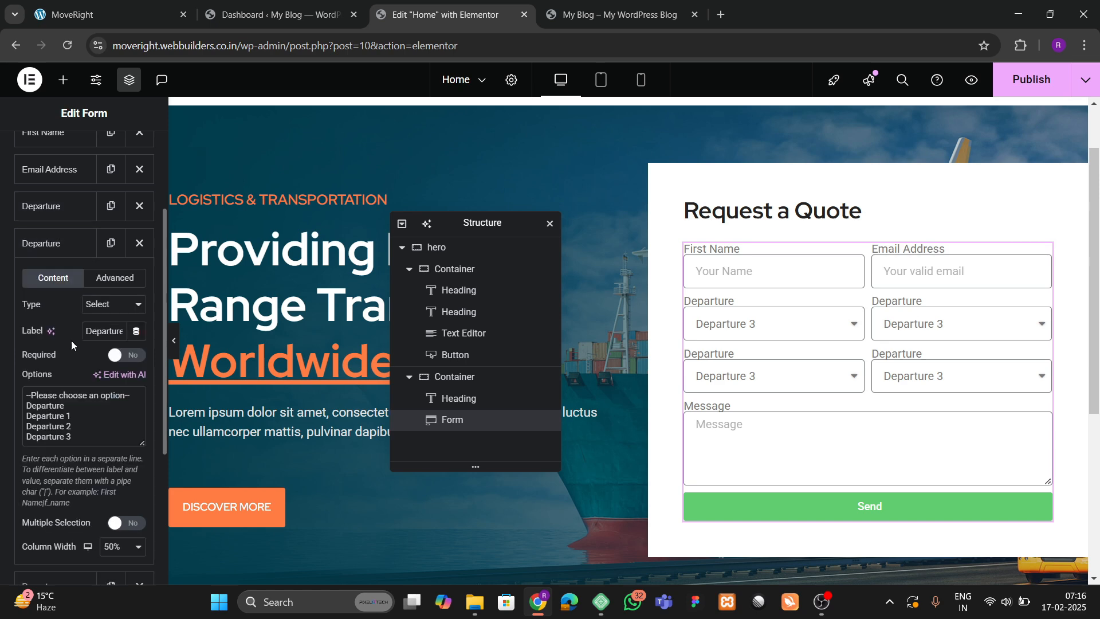
pyautogui.doubleClick(98, 327)
pyautogui.write('Delivery')
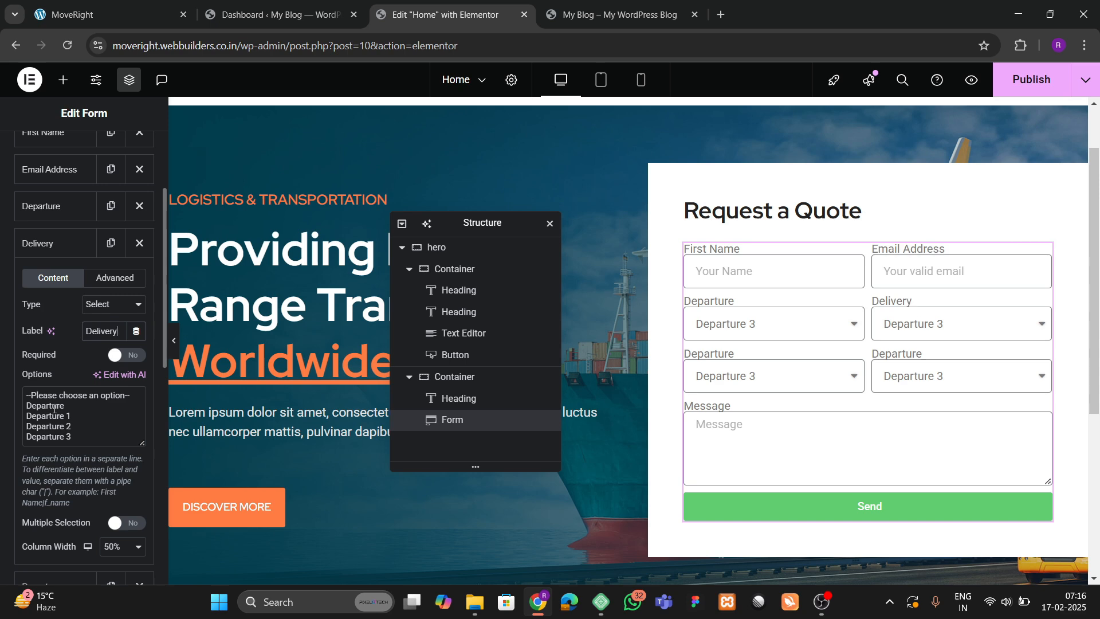
pyautogui.click(40, 246)
# Relabel the remaining two copies 'Width' and 'Height'.
pyautogui.click(57, 280)
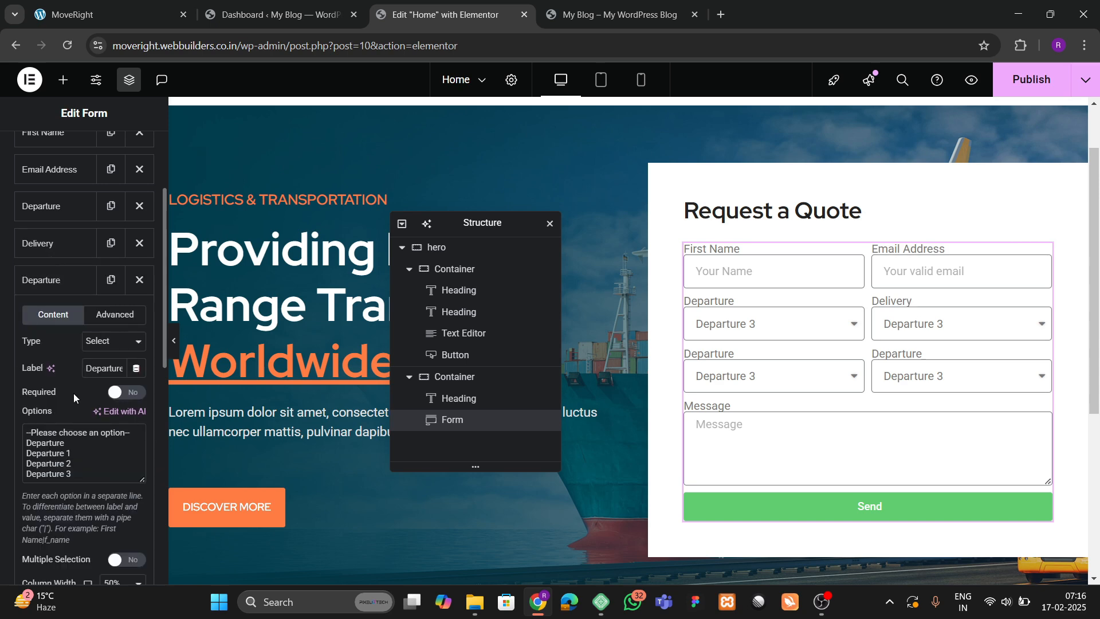
pyautogui.doubleClick(102, 368)
pyautogui.press('BackSpace')
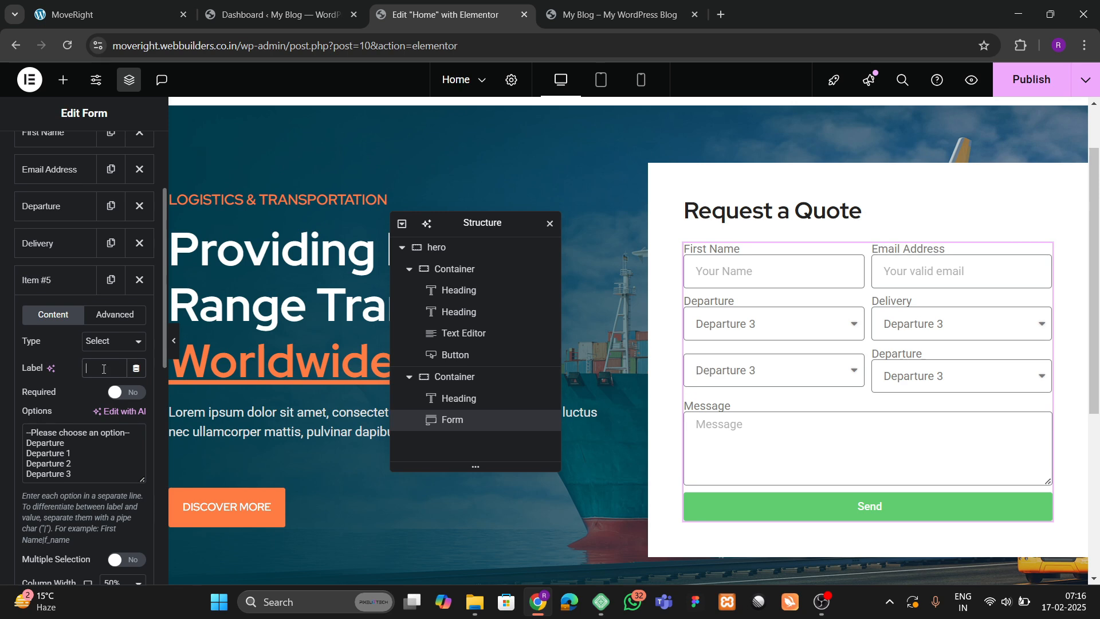
pyautogui.write('Width')
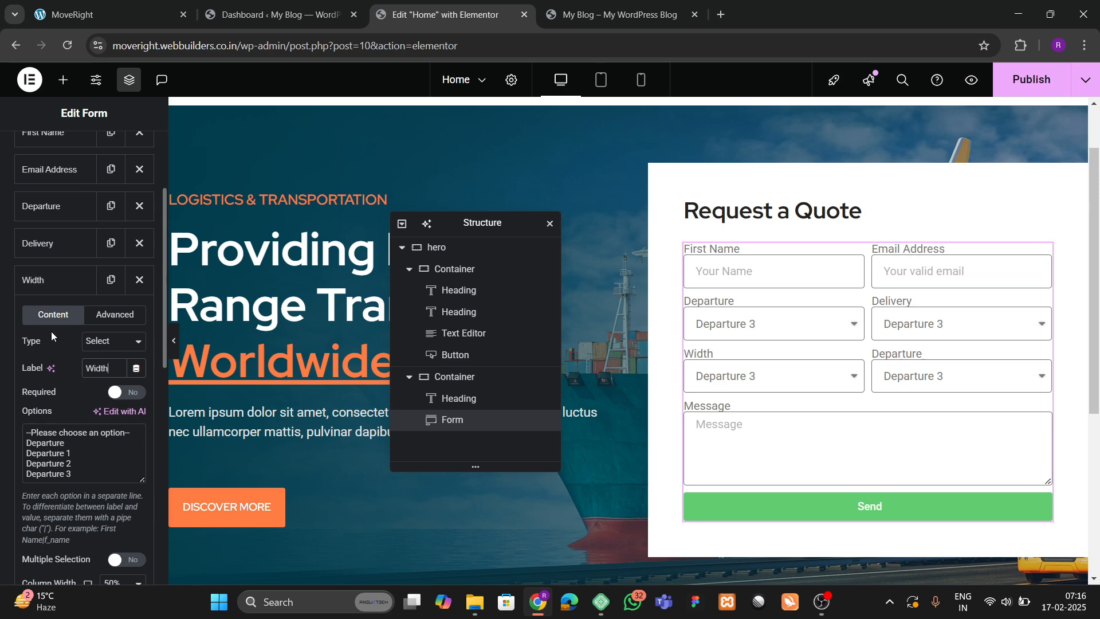
pyautogui.click(53, 280)
pyautogui.click(58, 317)
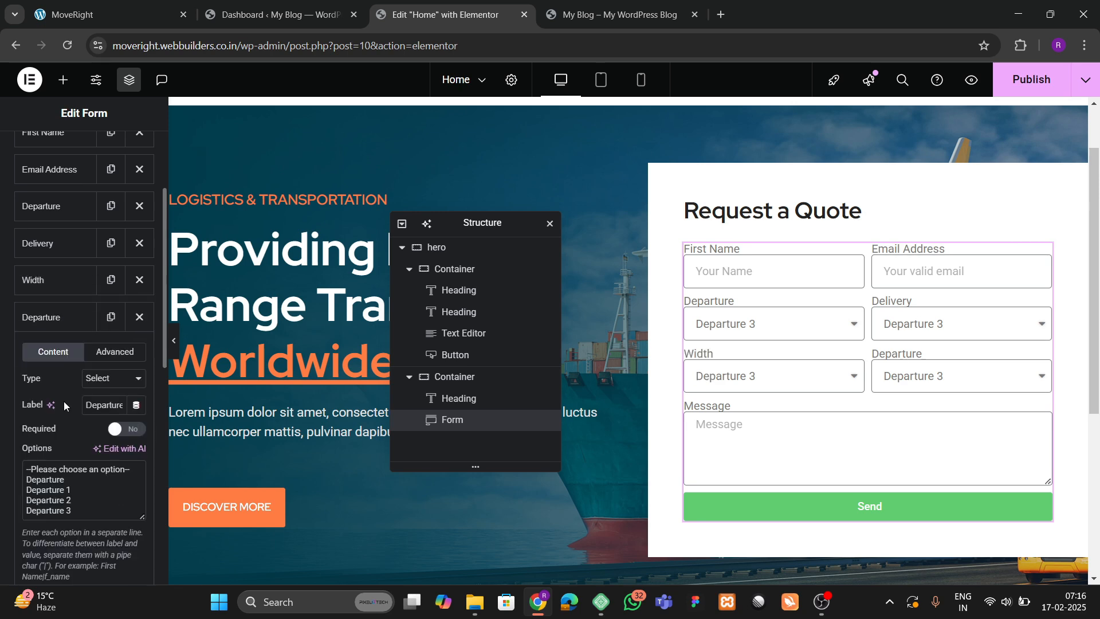
pyautogui.doubleClick(97, 405)
pyautogui.press('BackSpace')
pyautogui.write('Height')
pyautogui.click(52, 317)
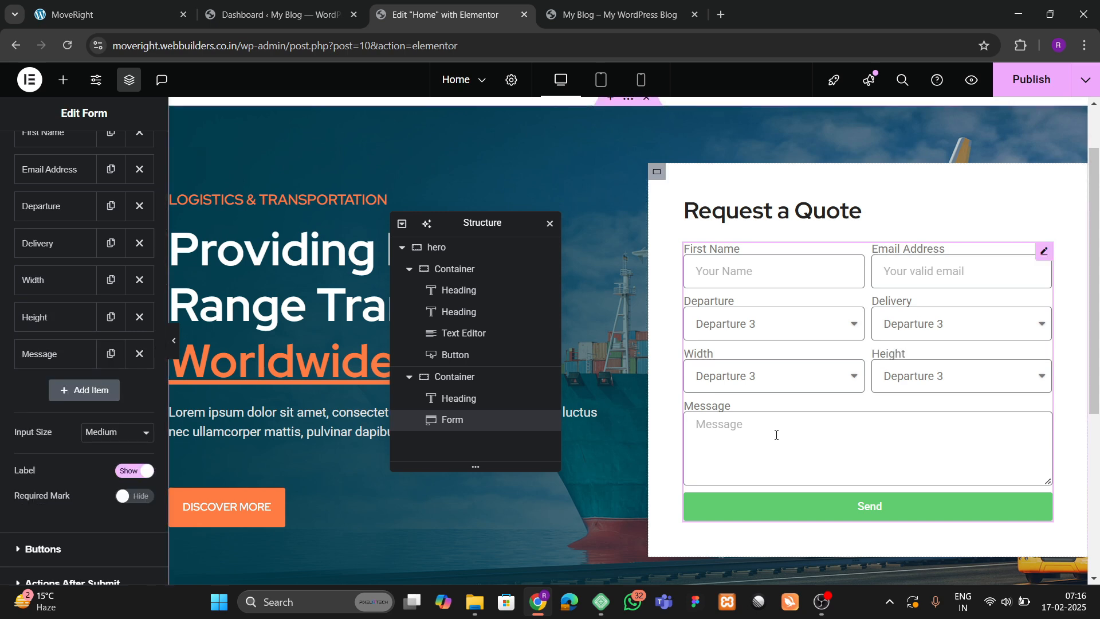
# Test the live site's quote form submission for reference.
pyautogui.click(109, 15)
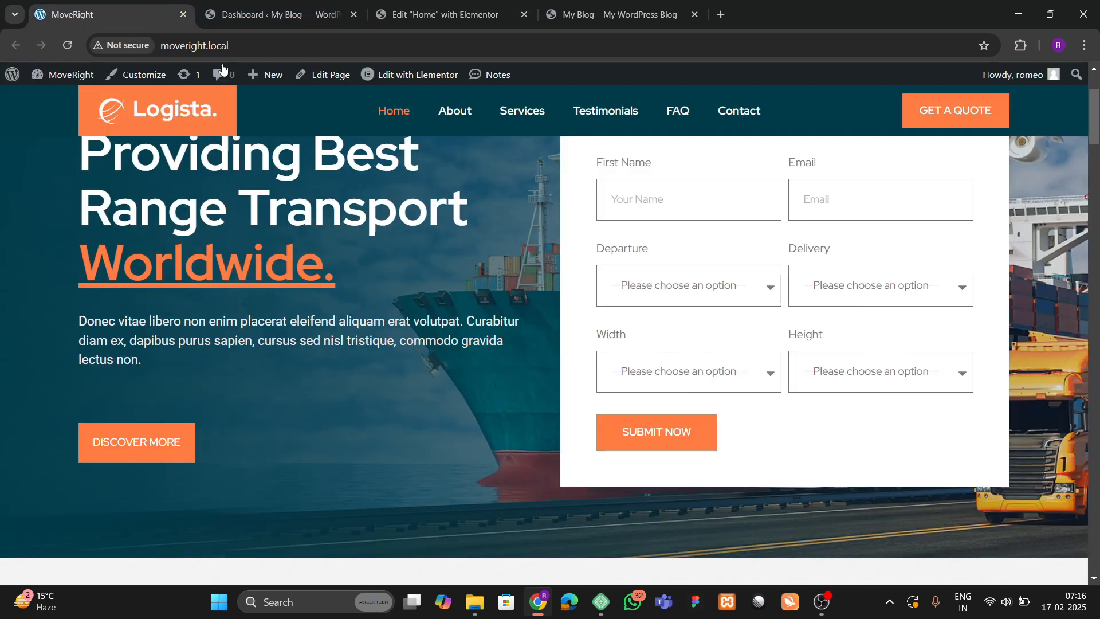
pyautogui.click(653, 439)
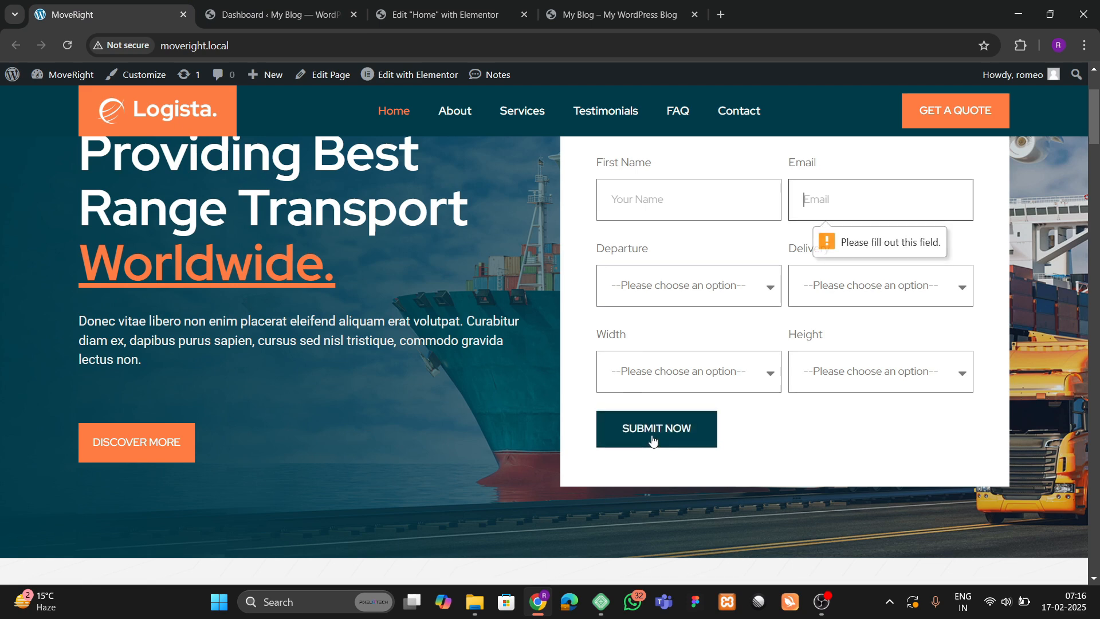
pyautogui.click(445, 15)
pyautogui.scroll(1, 34, 243)
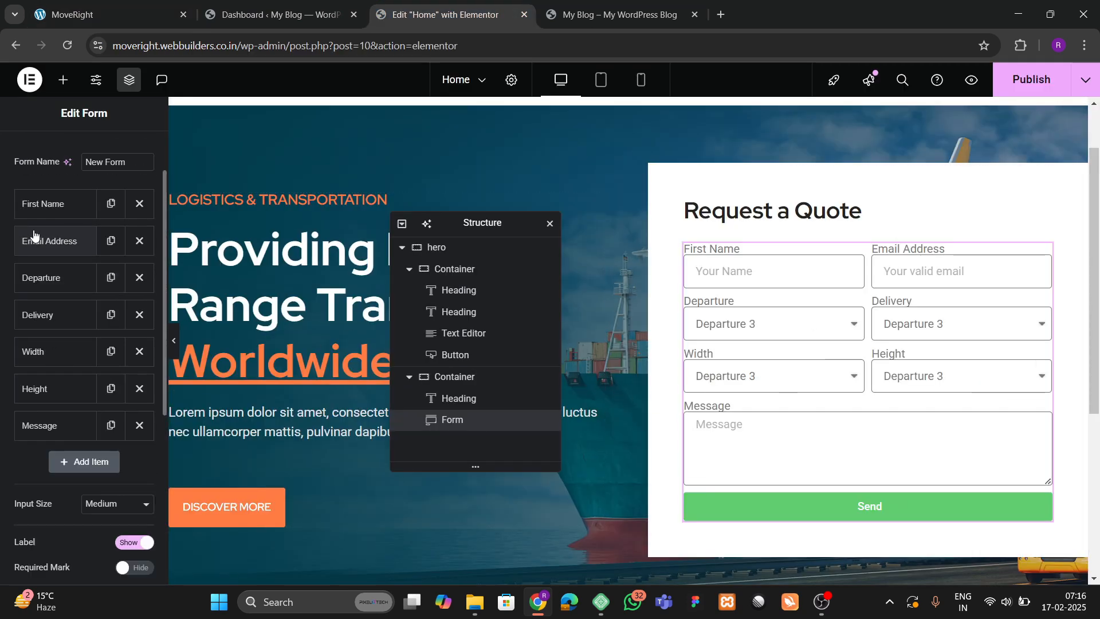
pyautogui.scroll(-4, 61, 375)
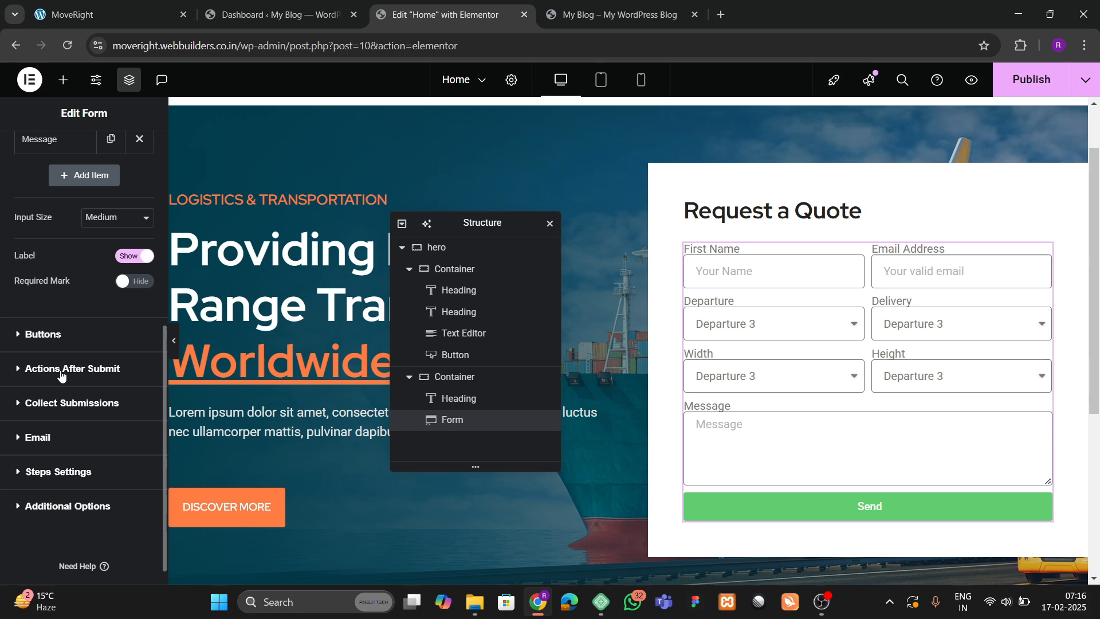
# Set the submit button's column width to one third.
pyautogui.click(47, 342)
pyautogui.click(114, 298)
pyautogui.click(111, 366)
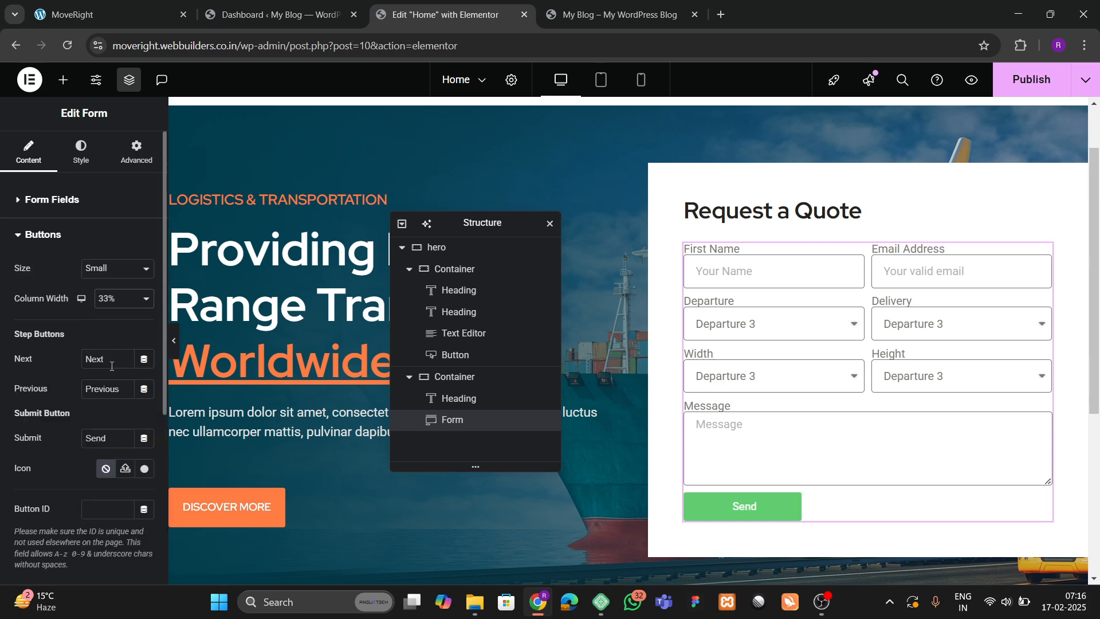
pyautogui.click(146, 5)
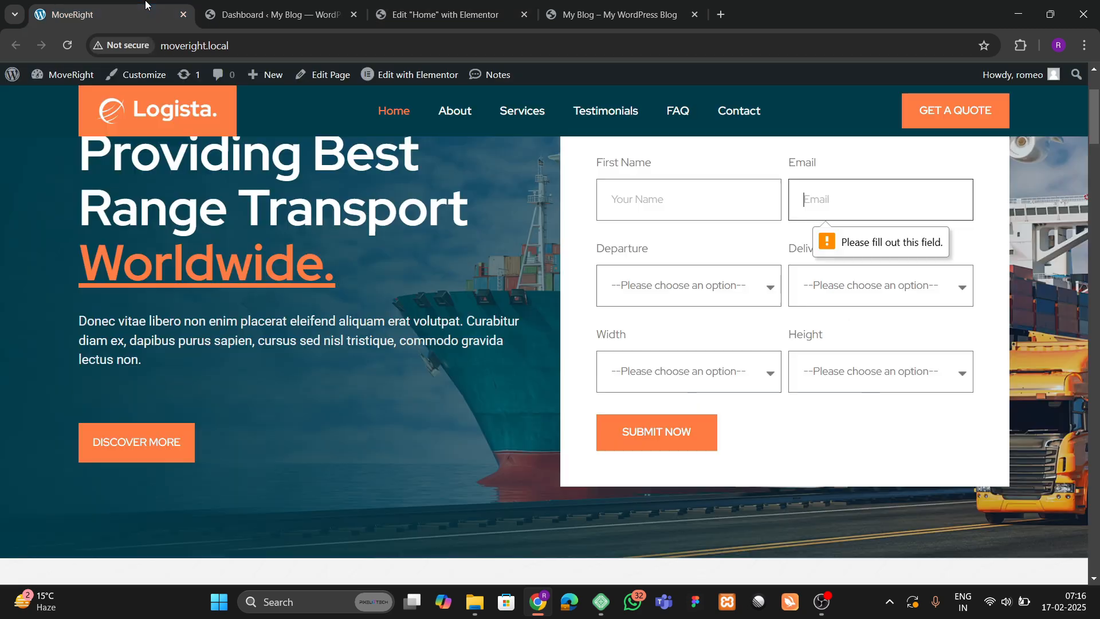
pyautogui.click(441, 14)
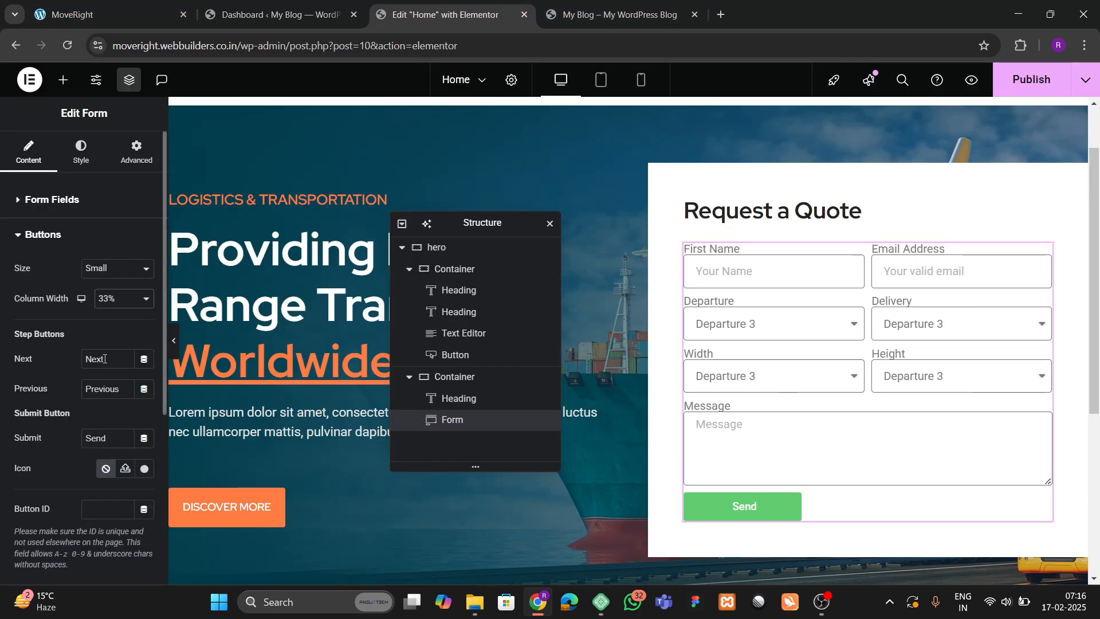
# Change the submit button text to 'SUBMIT NOW' and its size to Medium.
pyautogui.click(106, 425)
pyautogui.write('SUB')
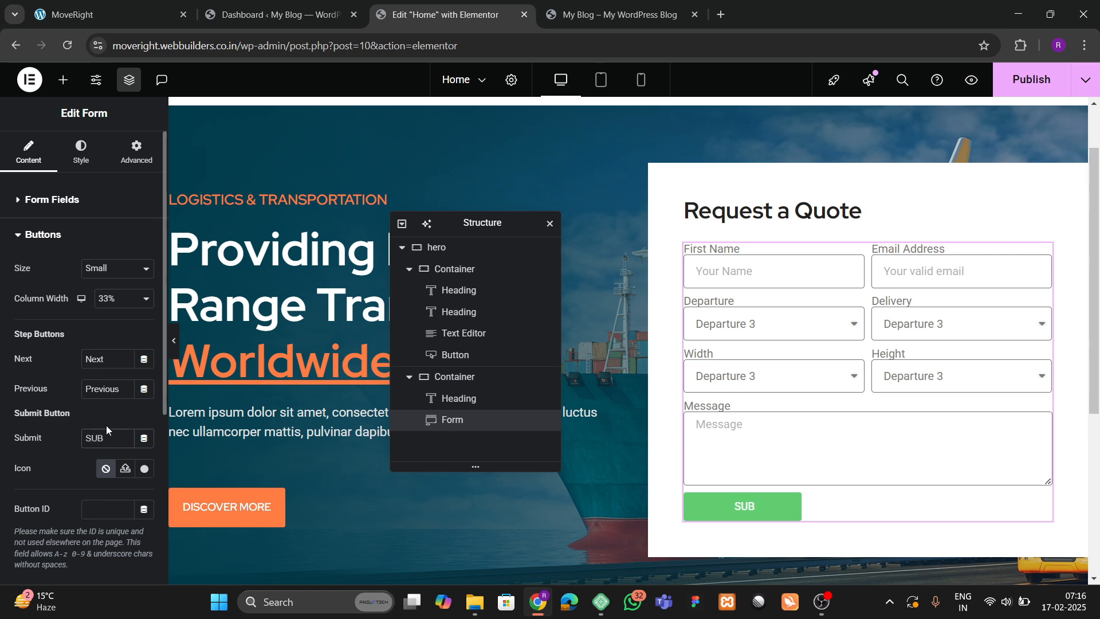
pyautogui.write('MIT NOW')
pyautogui.click(102, 272)
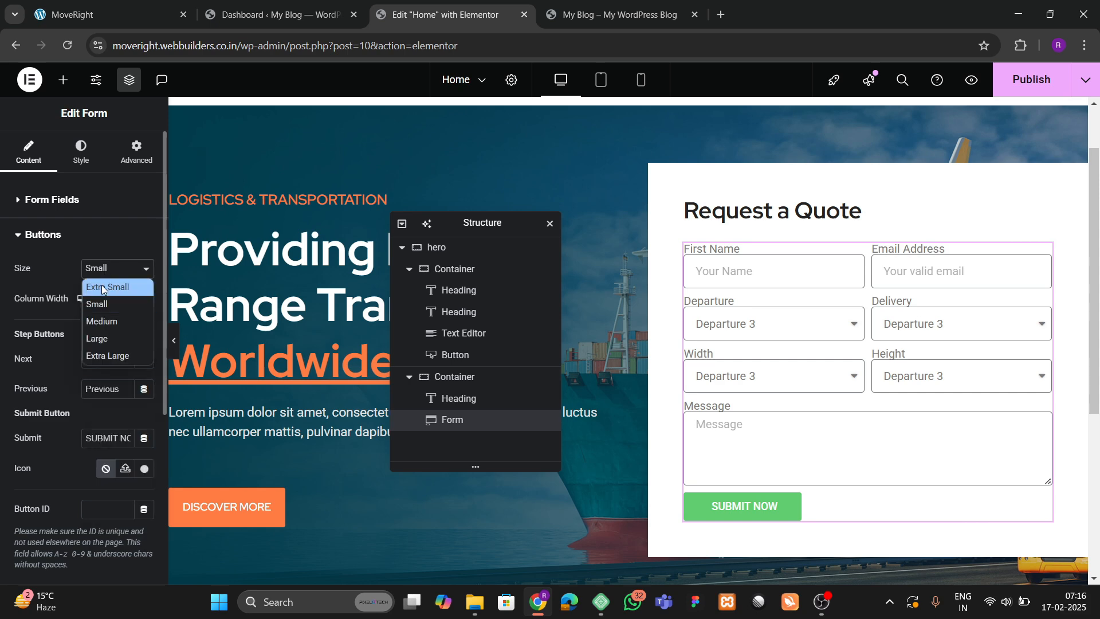
pyautogui.click(103, 320)
pyautogui.click(73, 161)
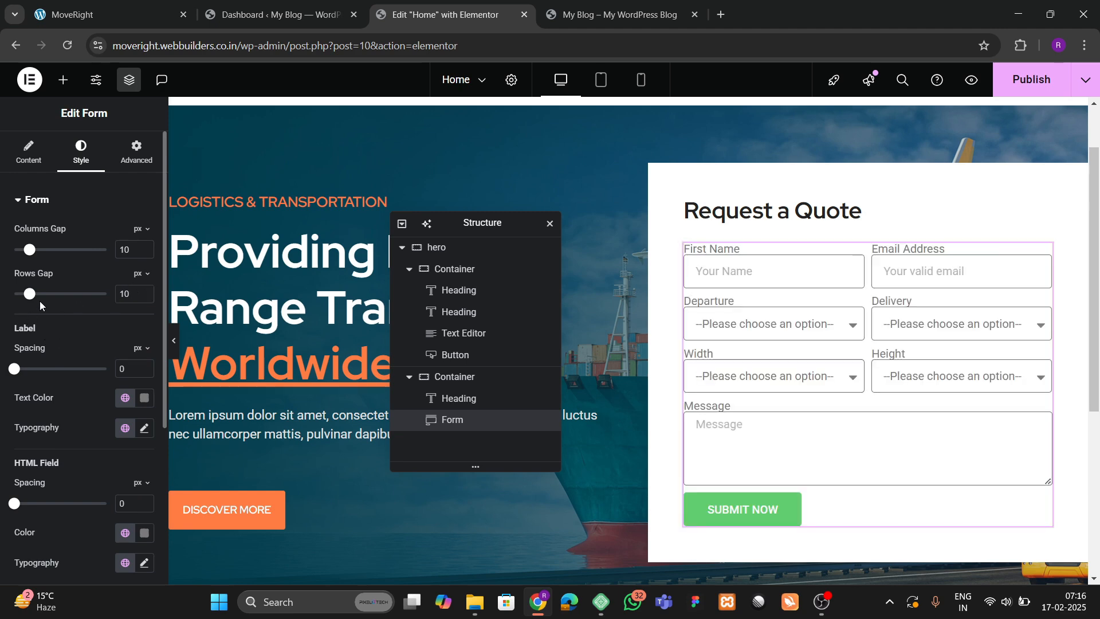
# Set the form's Rows Gap to 25 and Label Spacing to 10.
pyautogui.moveTo(32, 299); pyautogui.dragTo(50, 298)
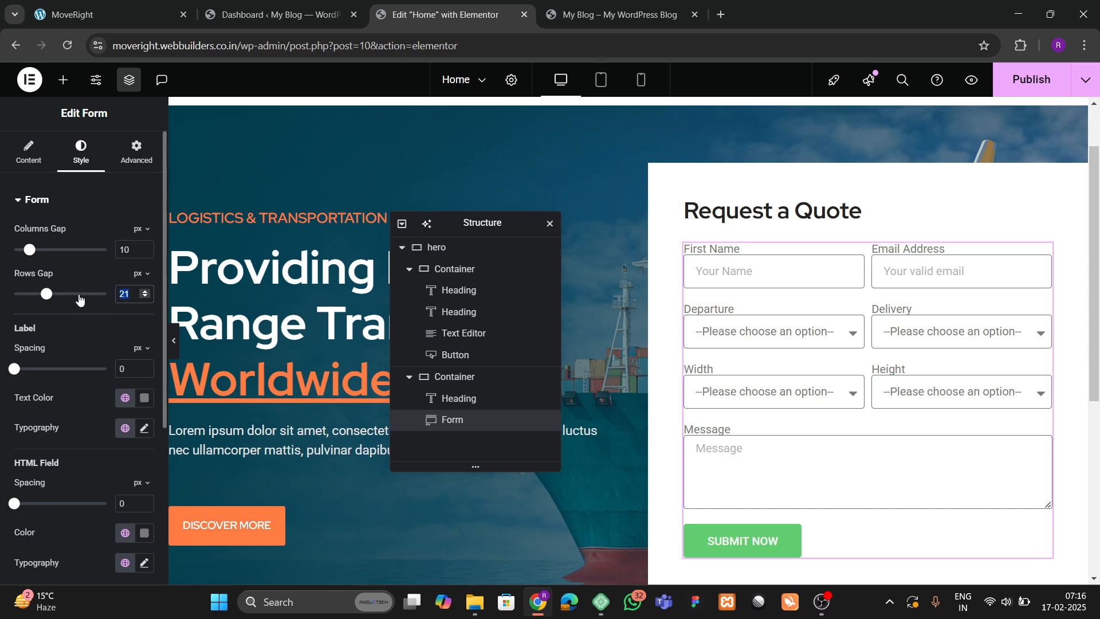
pyautogui.write('25')
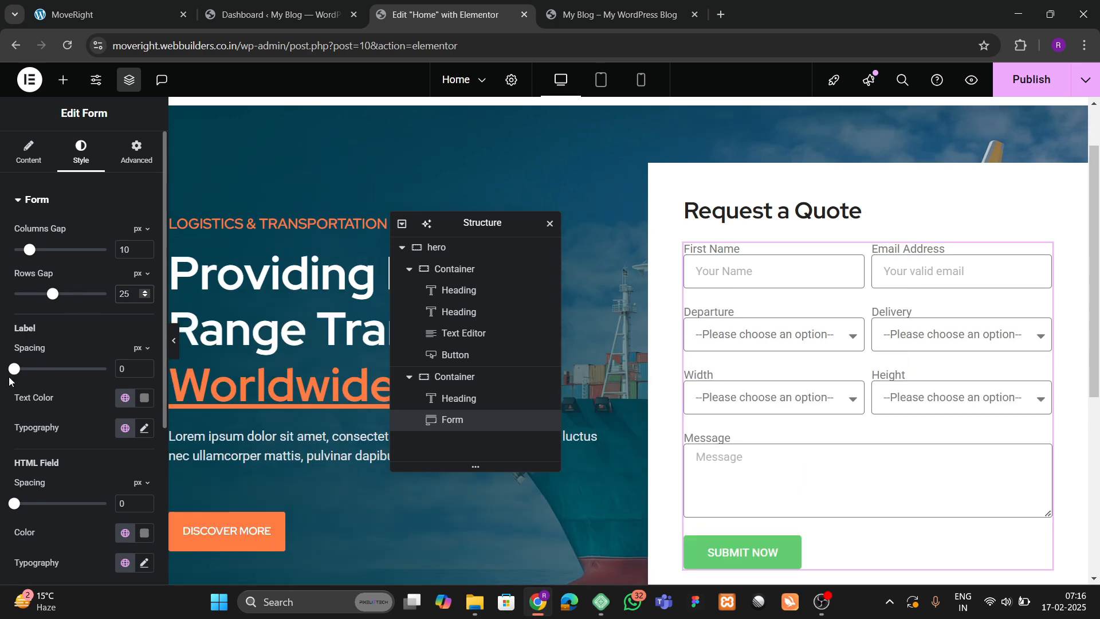
pyautogui.moveTo(11, 375); pyautogui.dragTo(27, 378)
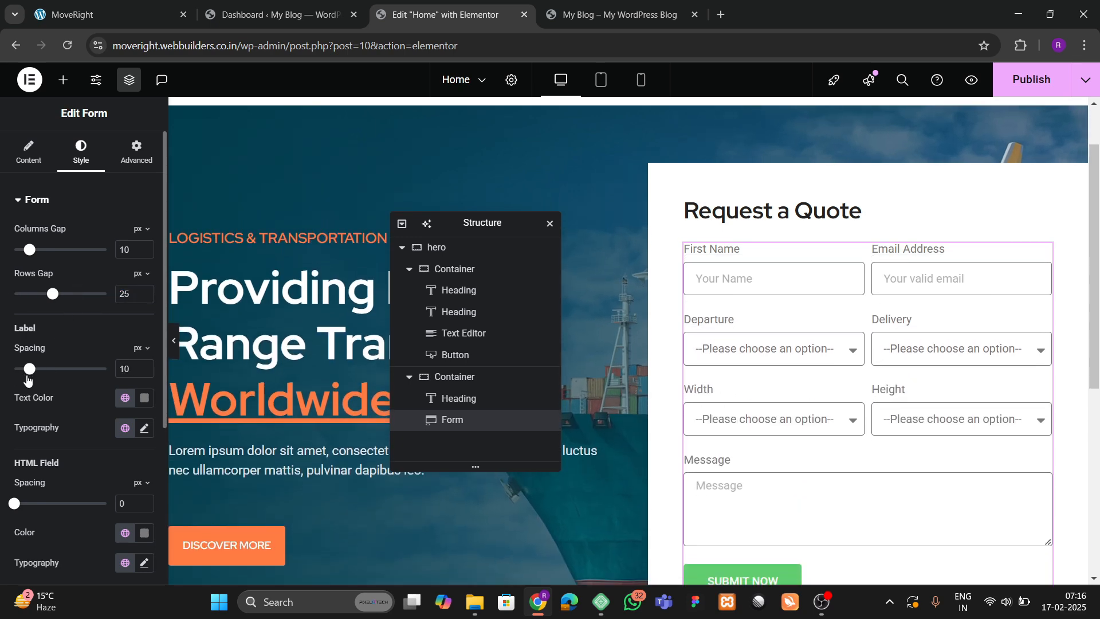
pyautogui.scroll(-4, 64, 340)
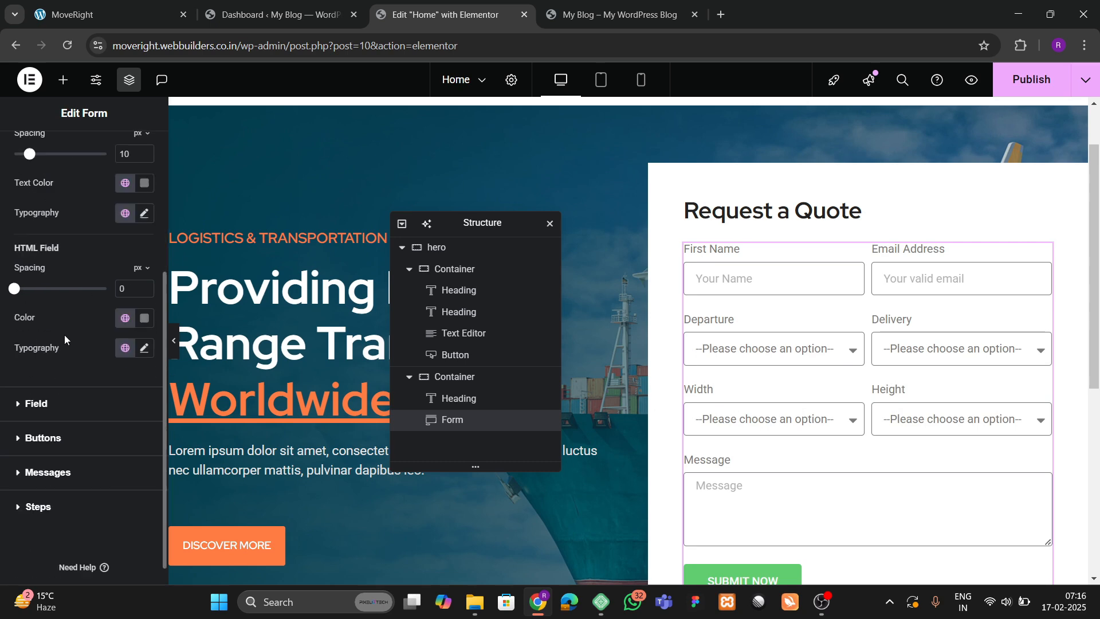
# Make the form fields' text color black (#000000).
pyautogui.click(29, 401)
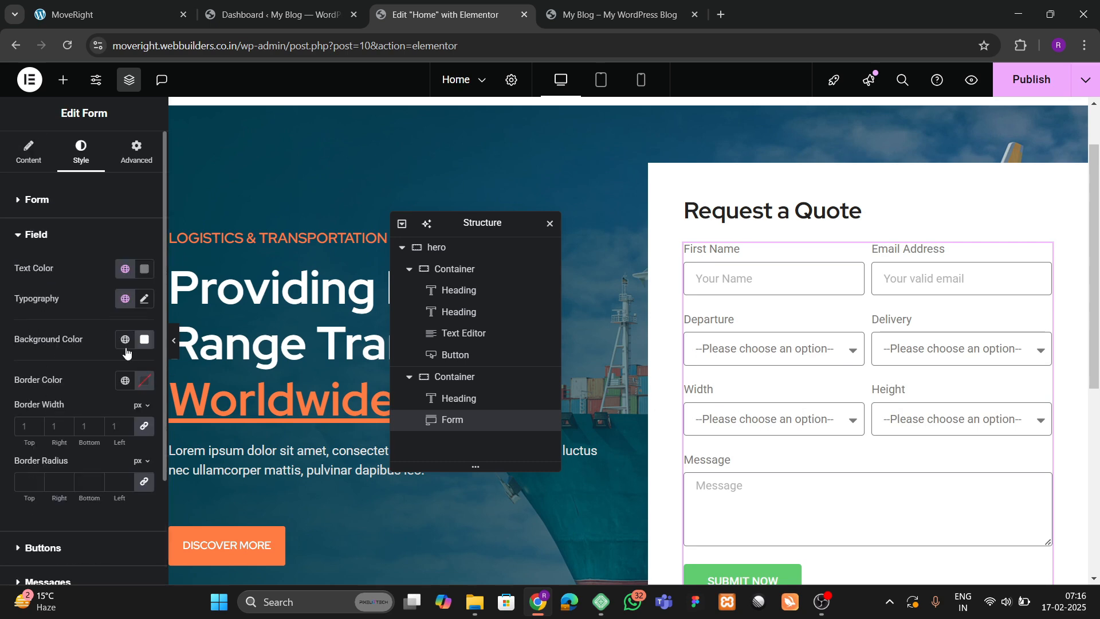
pyautogui.click(103, 14)
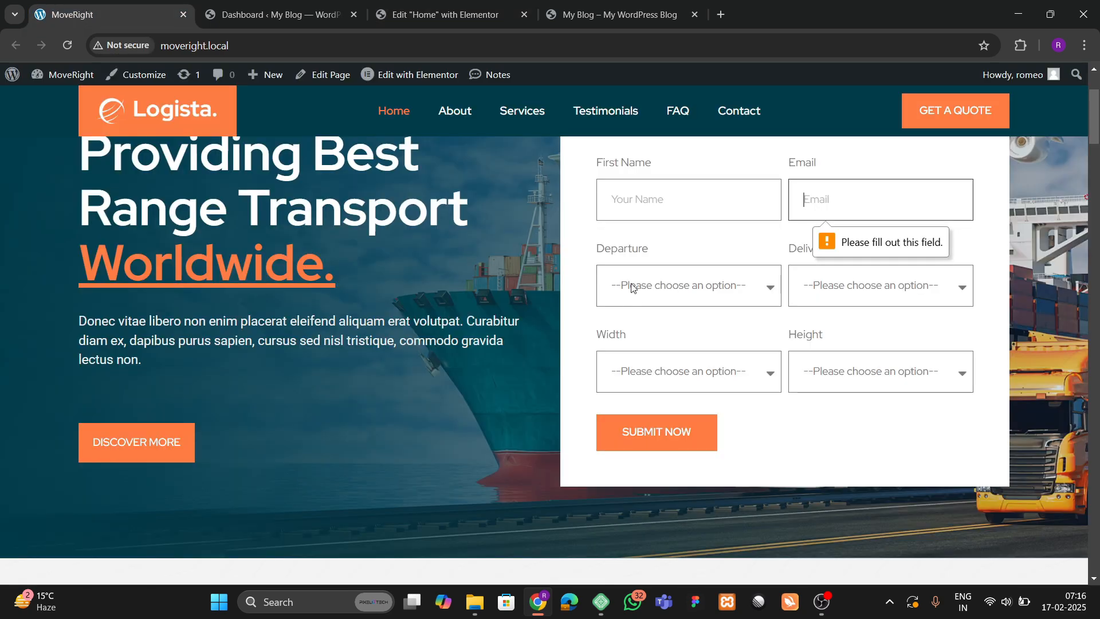
pyautogui.click(481, 11)
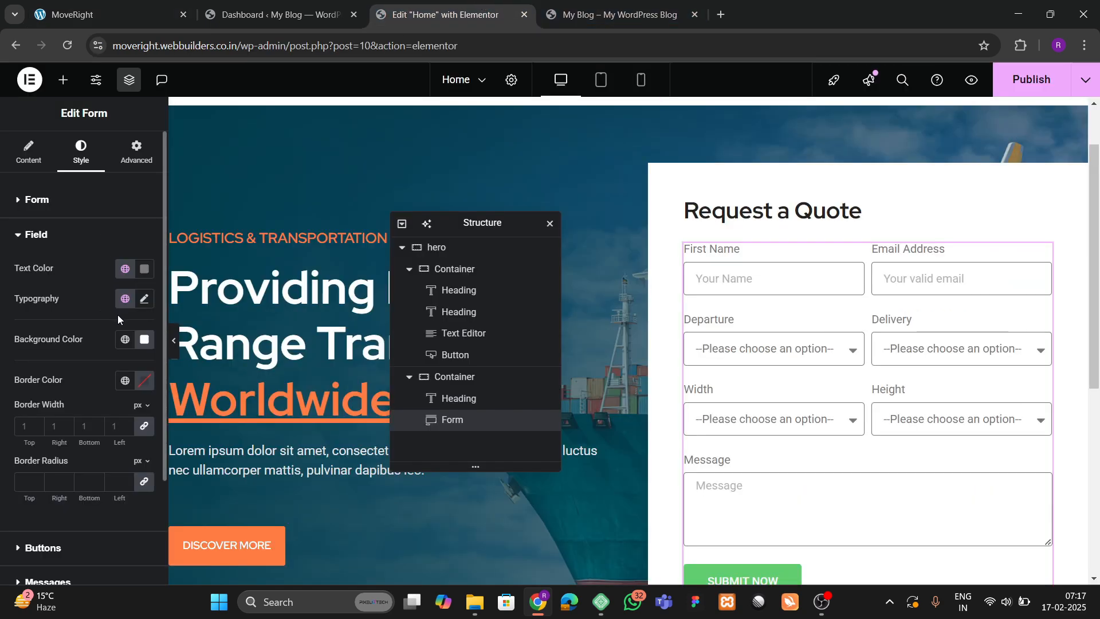
pyautogui.click(144, 269)
pyautogui.moveTo(125, 386); pyautogui.dragTo(56, 441)
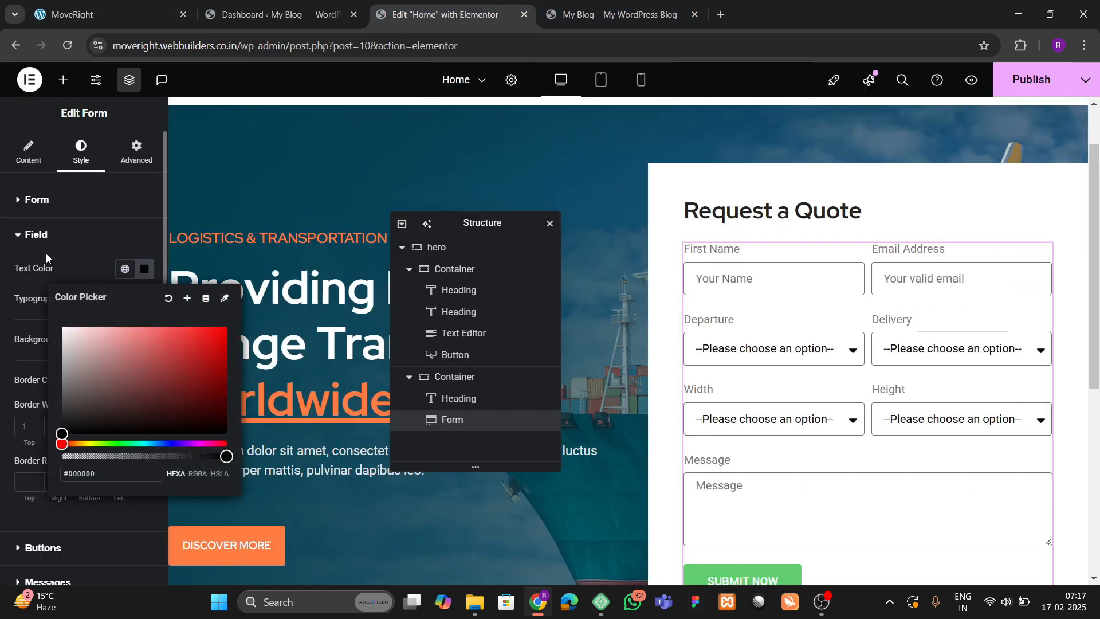
pyautogui.click(47, 239)
# Set the fields' typography font family to Red Hat.
pyautogui.click(36, 235)
pyautogui.click(144, 298)
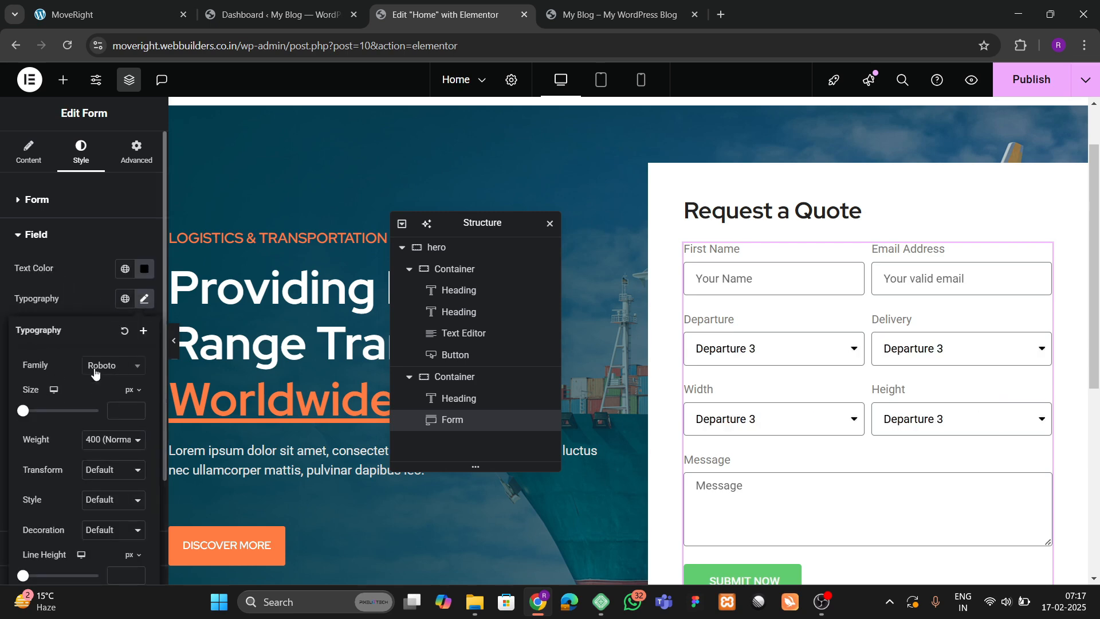
pyautogui.click(109, 366)
pyautogui.write('red hbat')
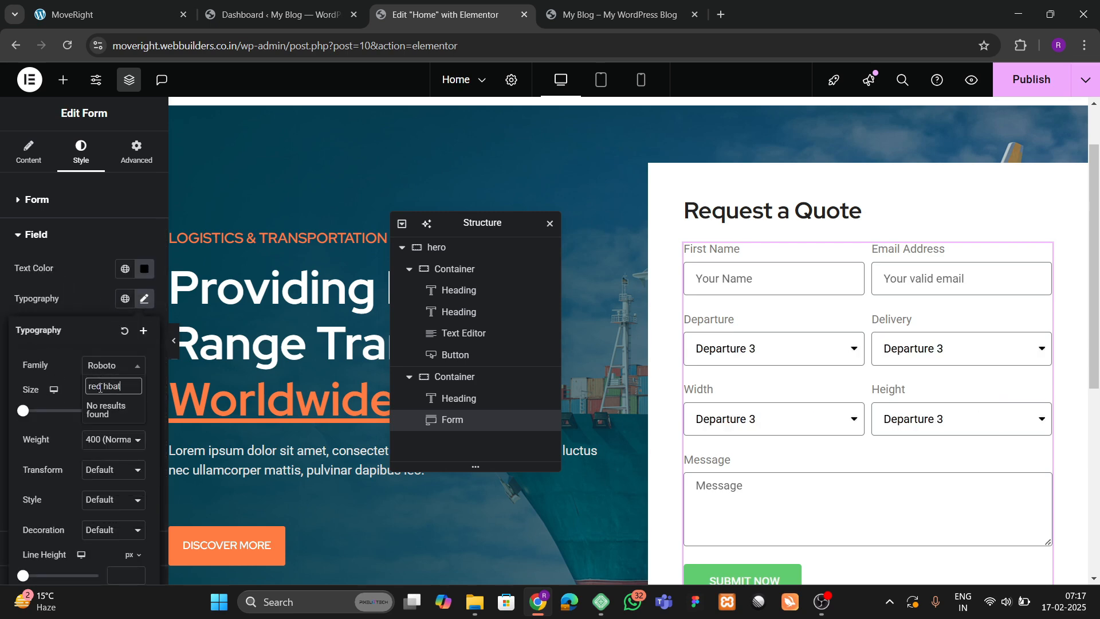
pyautogui.press('BackSpace')
pyautogui.press('Return')
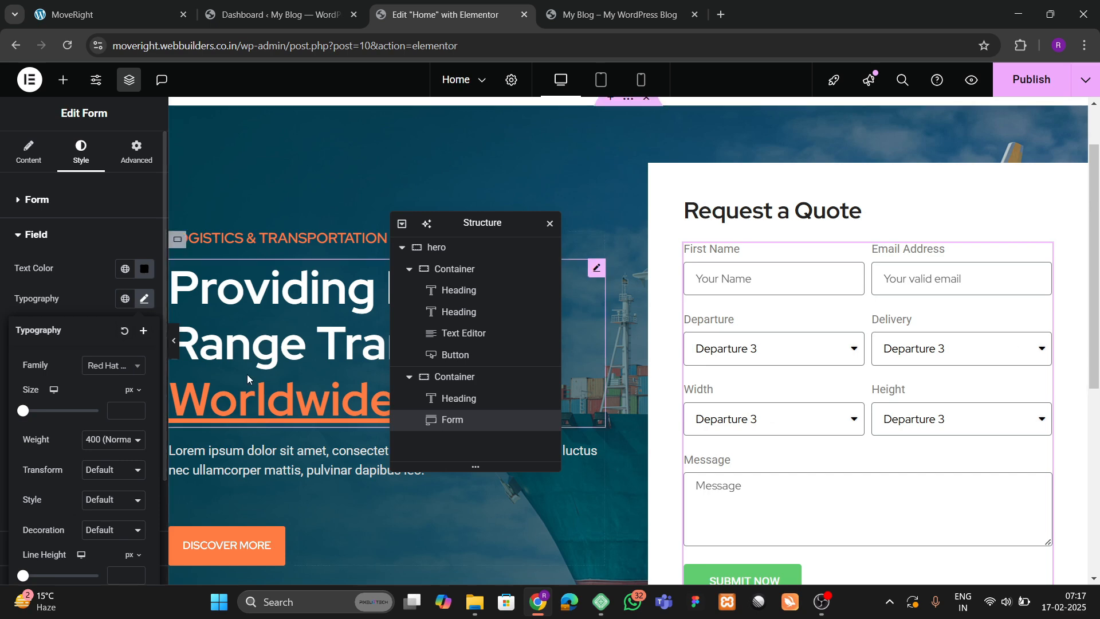
pyautogui.click(89, 294)
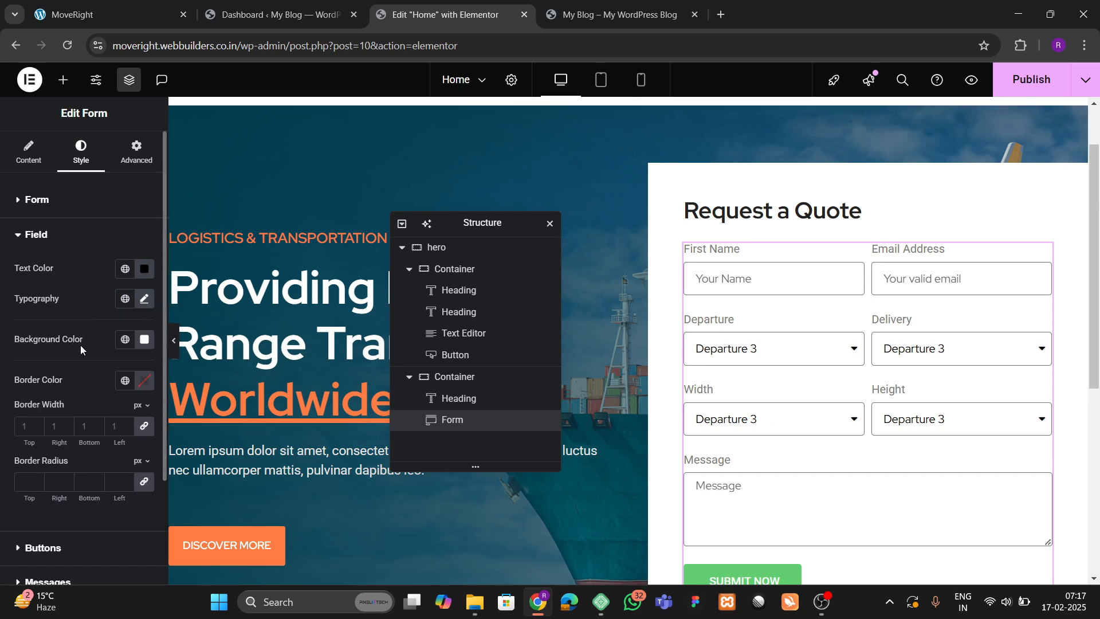
# Try Large for both the form Input Size and the submit button Size.
pyautogui.click(32, 161)
pyautogui.scroll(-4, 67, 322)
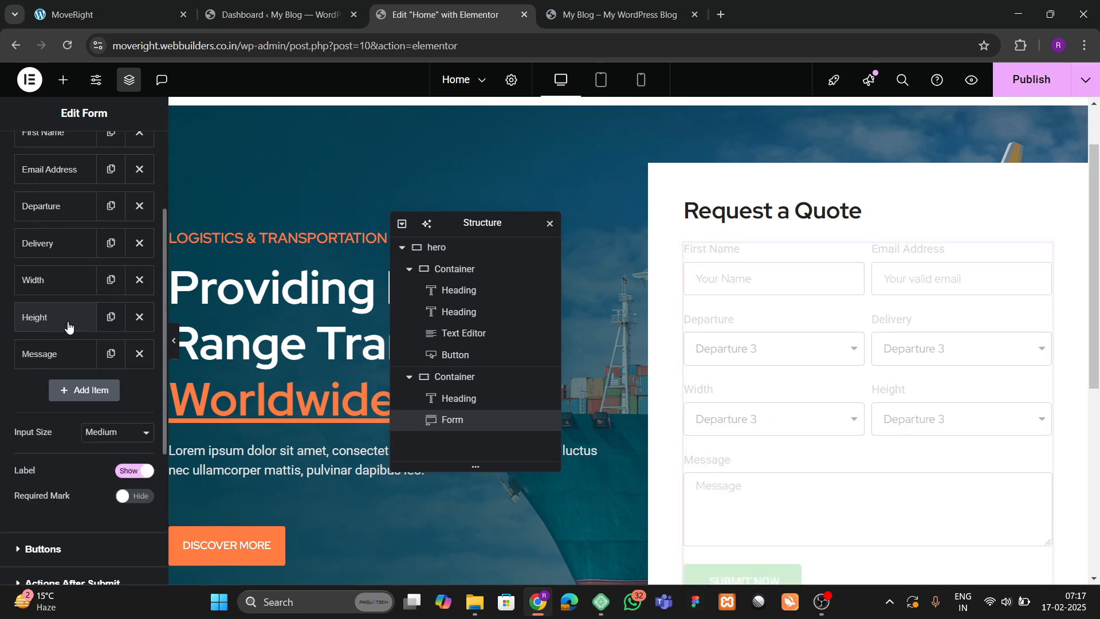
pyautogui.click(114, 361)
pyautogui.click(96, 429)
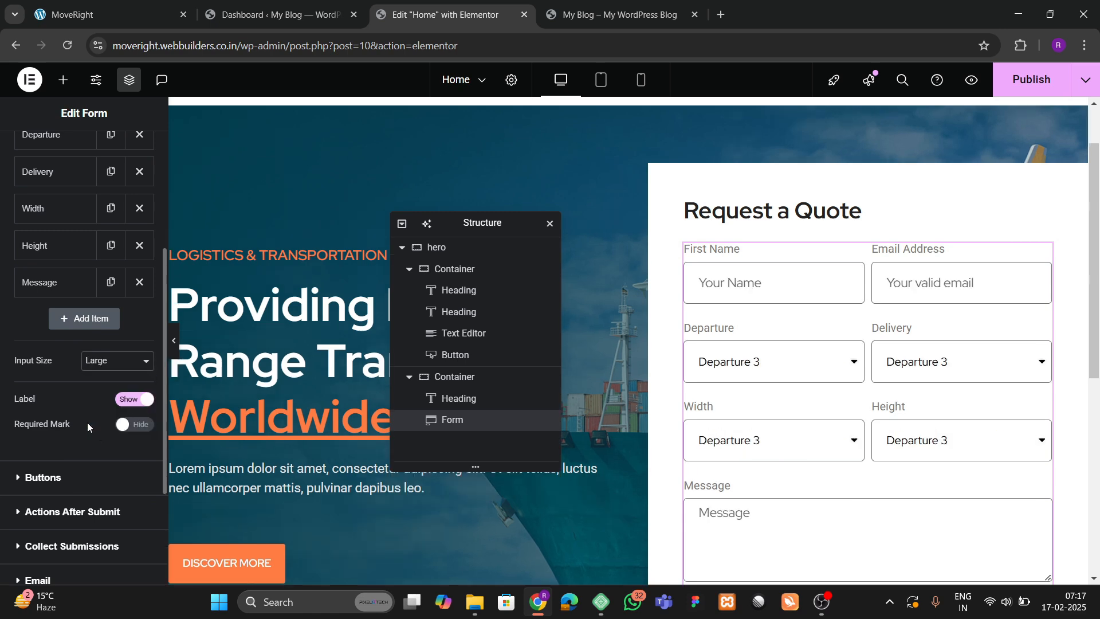
pyautogui.scroll(-3, 55, 401)
pyautogui.scroll(-3, 848, 373)
pyautogui.scroll(3, 825, 372)
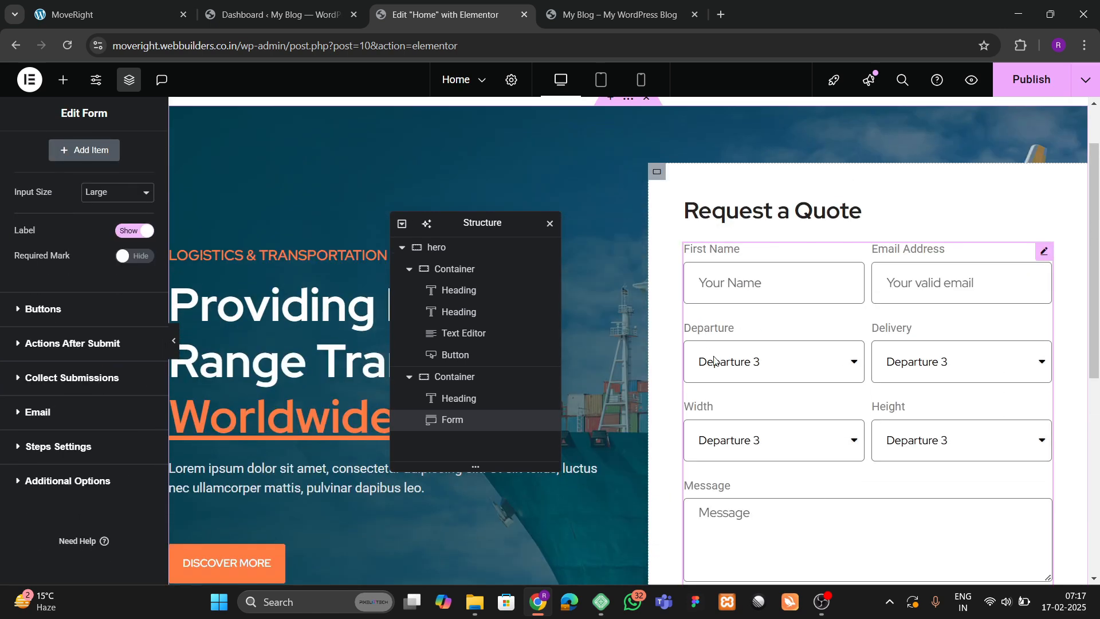
pyautogui.click(43, 310)
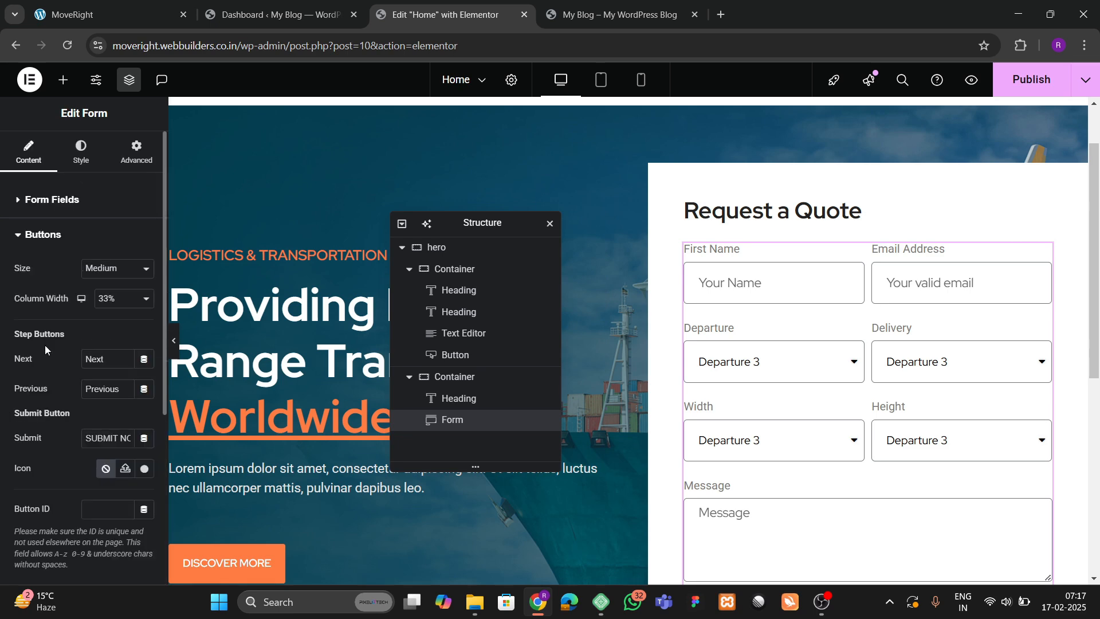
pyautogui.click(118, 268)
pyautogui.click(105, 338)
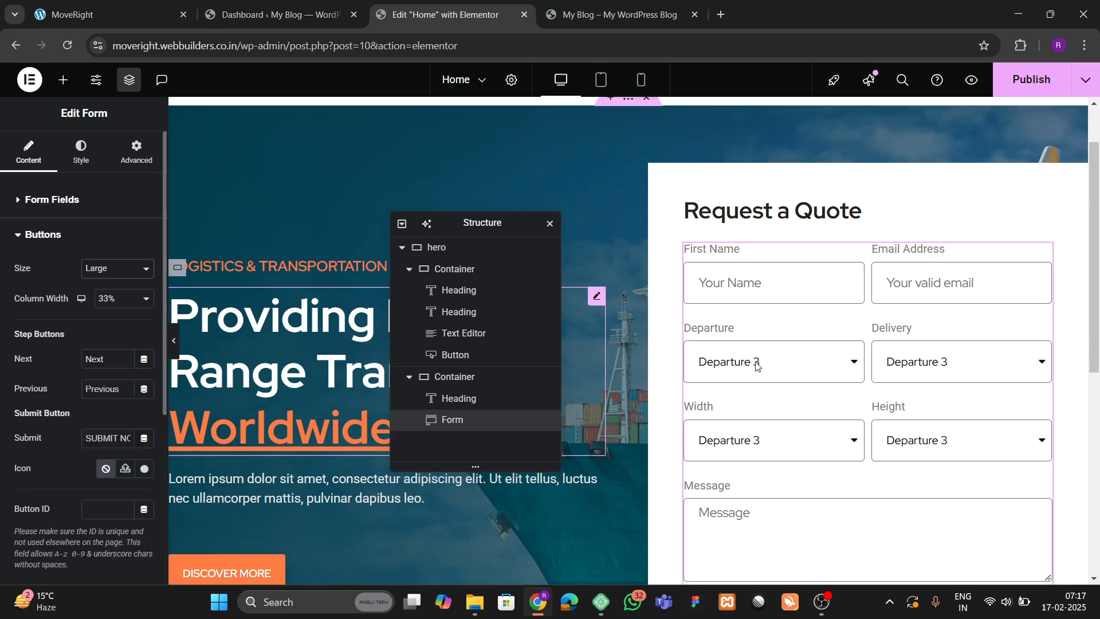
# Revert the submit button and input sizes to Medium, then compare with the live site.
pyautogui.scroll(-3, 822, 362)
pyautogui.click(115, 269)
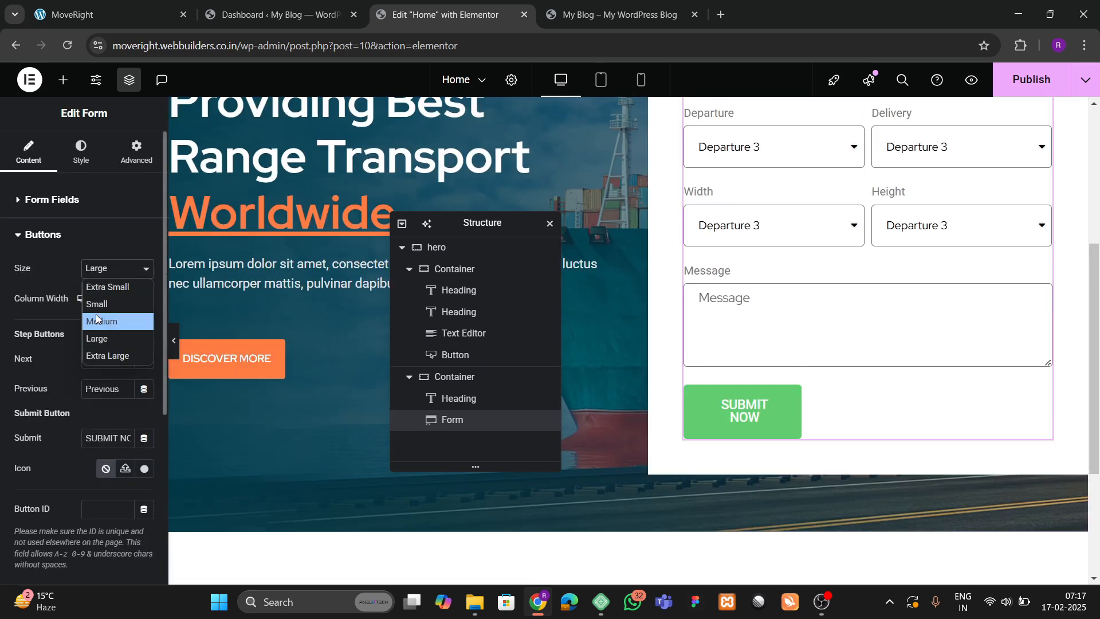
pyautogui.click(96, 315)
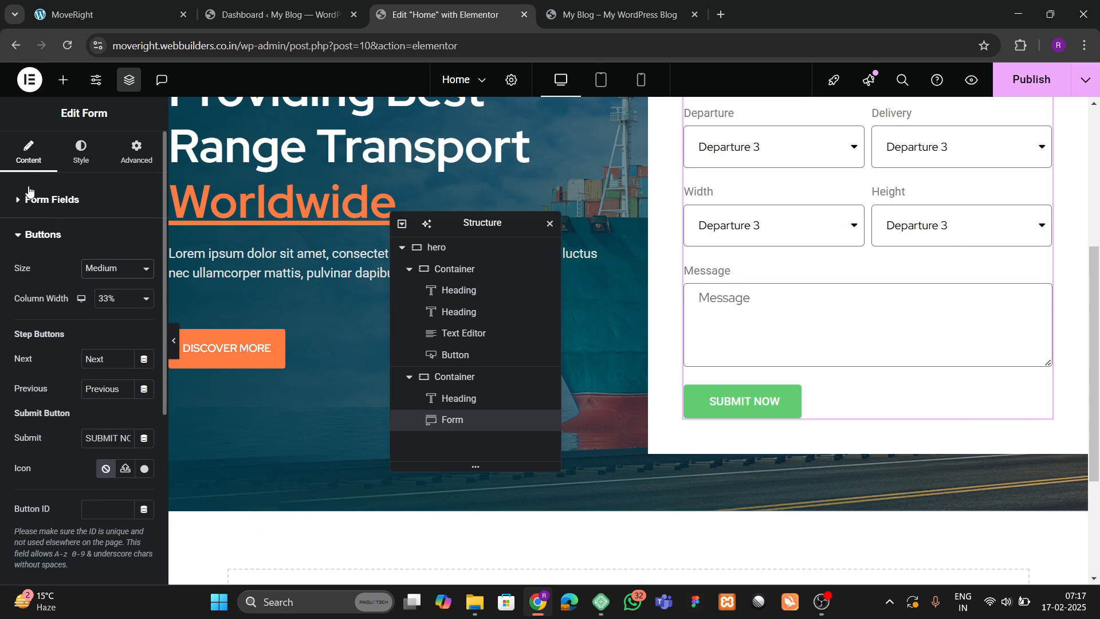
pyautogui.click(51, 200)
pyautogui.scroll(-3, 69, 344)
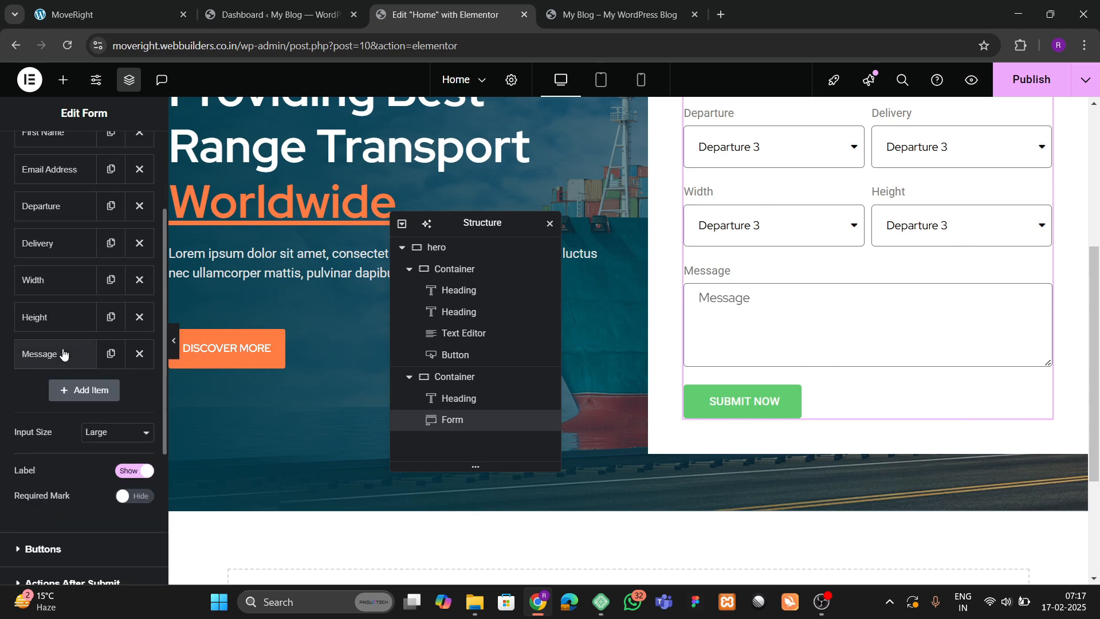
pyautogui.click(102, 434)
pyautogui.click(101, 486)
pyautogui.scroll(3, 77, 355)
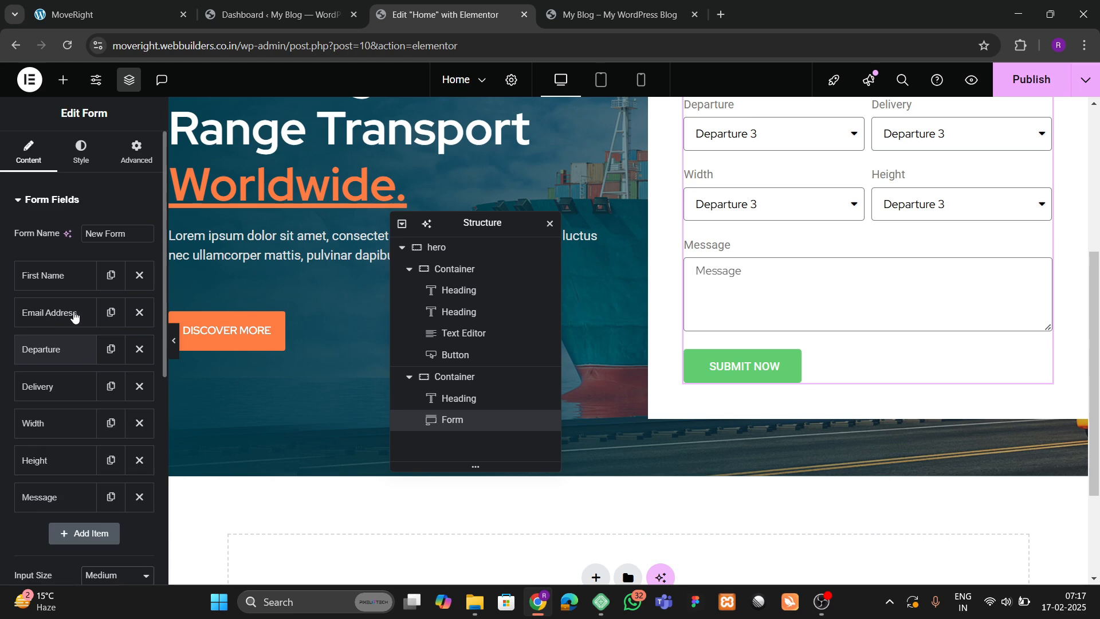
pyautogui.click(81, 153)
pyautogui.scroll(-5, 80, 344)
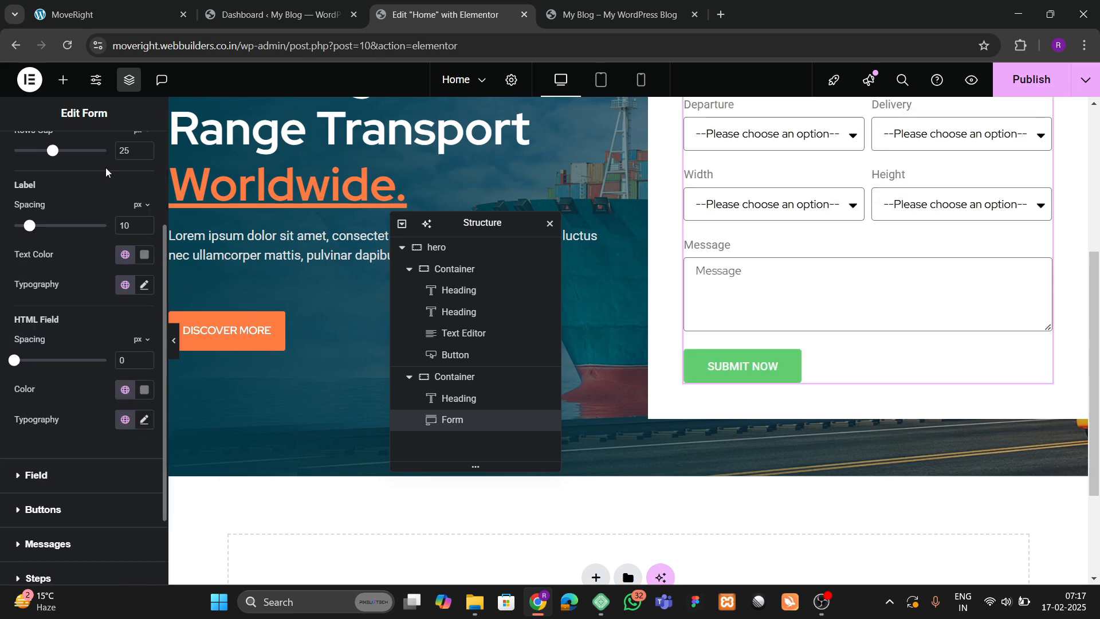
pyautogui.click(109, 14)
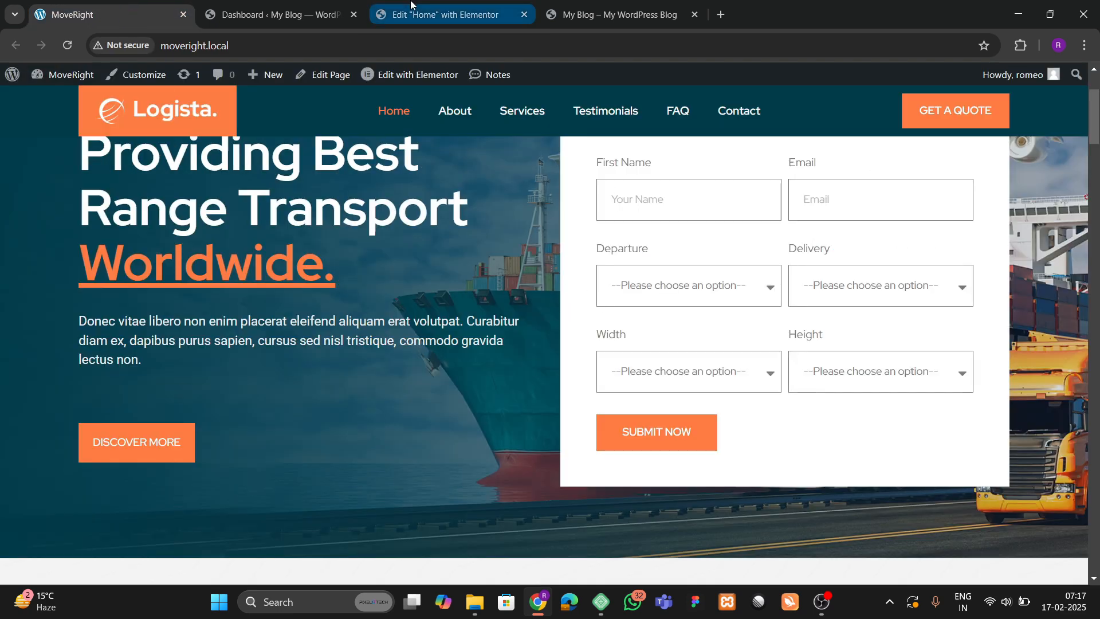
# Enter 0 in the Field style's linked Border Radius so inputs have square corners.
pyautogui.click(441, 15)
pyautogui.scroll(-2, 80, 343)
pyautogui.click(36, 374)
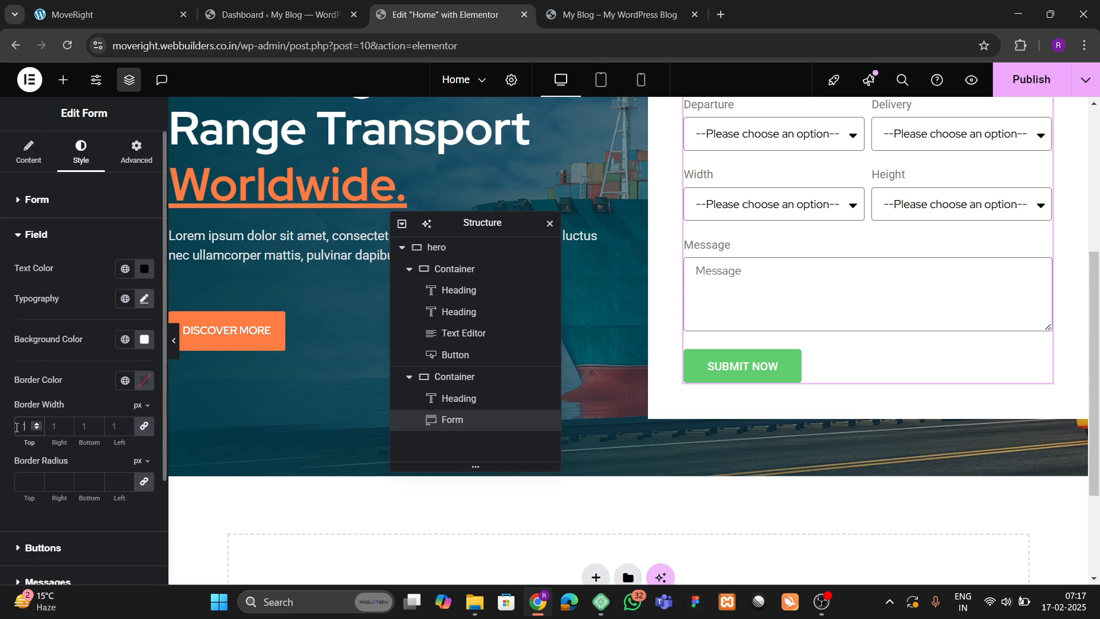
pyautogui.click(23, 477)
pyautogui.write('0')
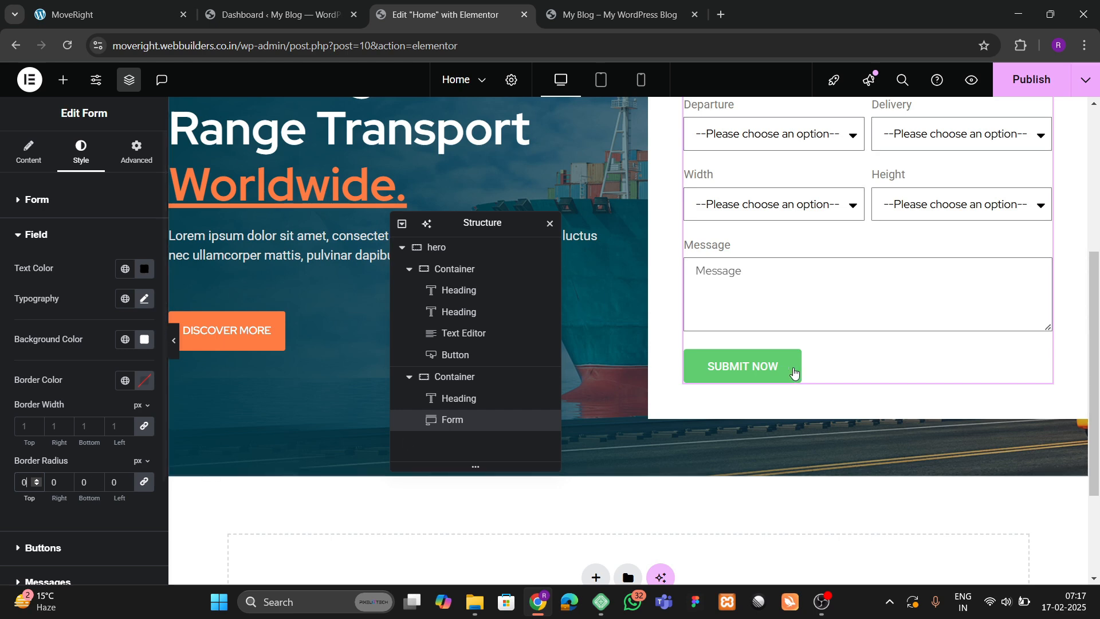
pyautogui.scroll(3, 630, 234)
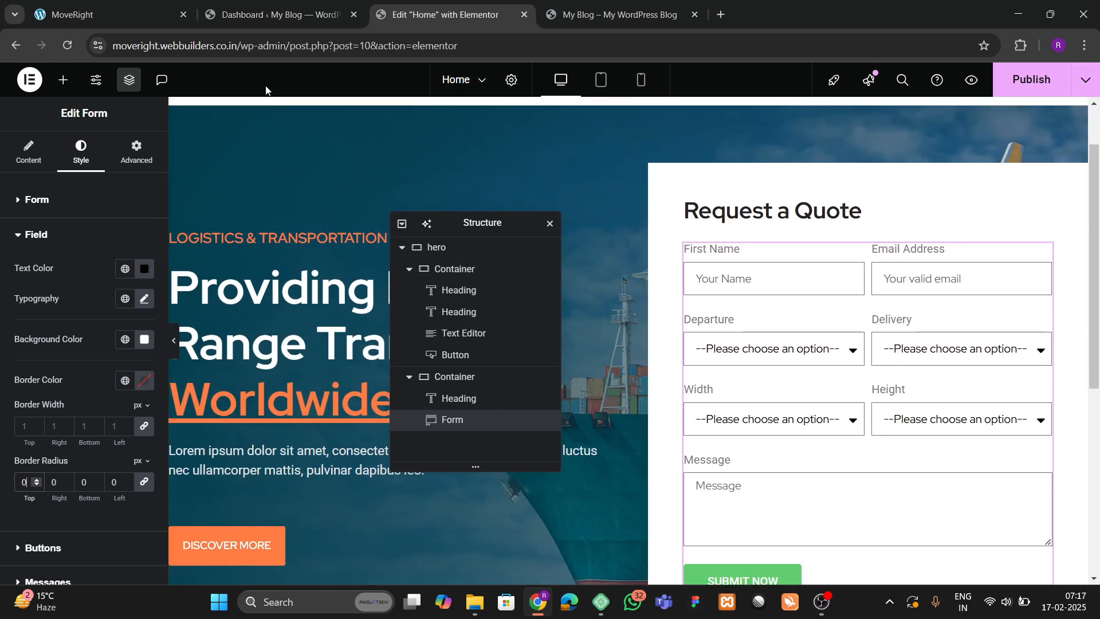
pyautogui.scroll(-3, 86, 346)
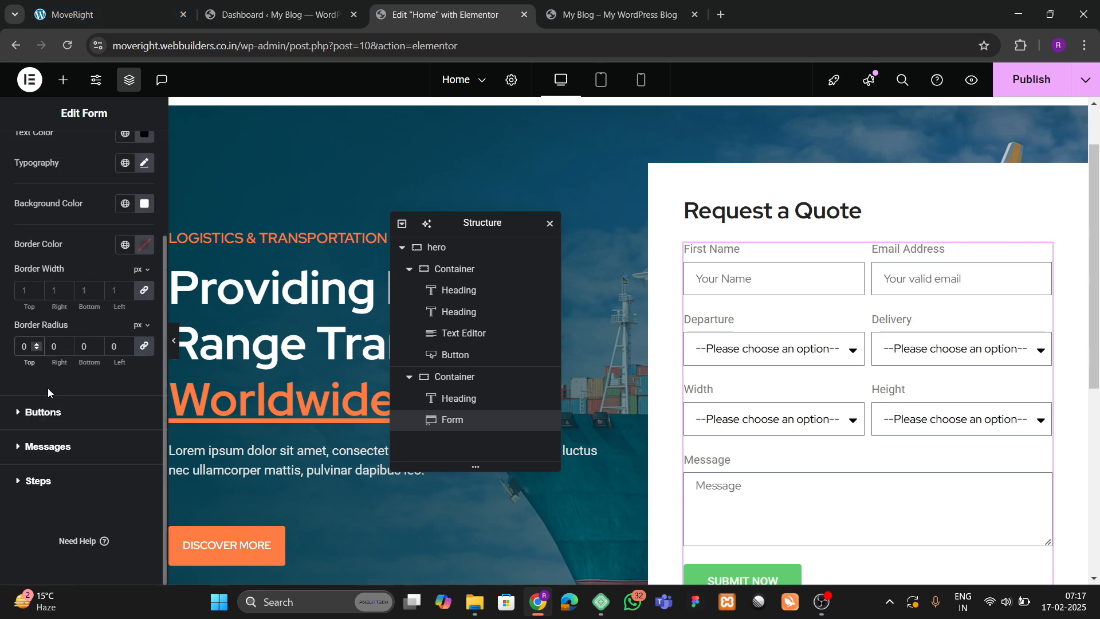
# Give the submit button the orange global background colour and the Red Hat font.
pyautogui.click(45, 411)
pyautogui.click(121, 334)
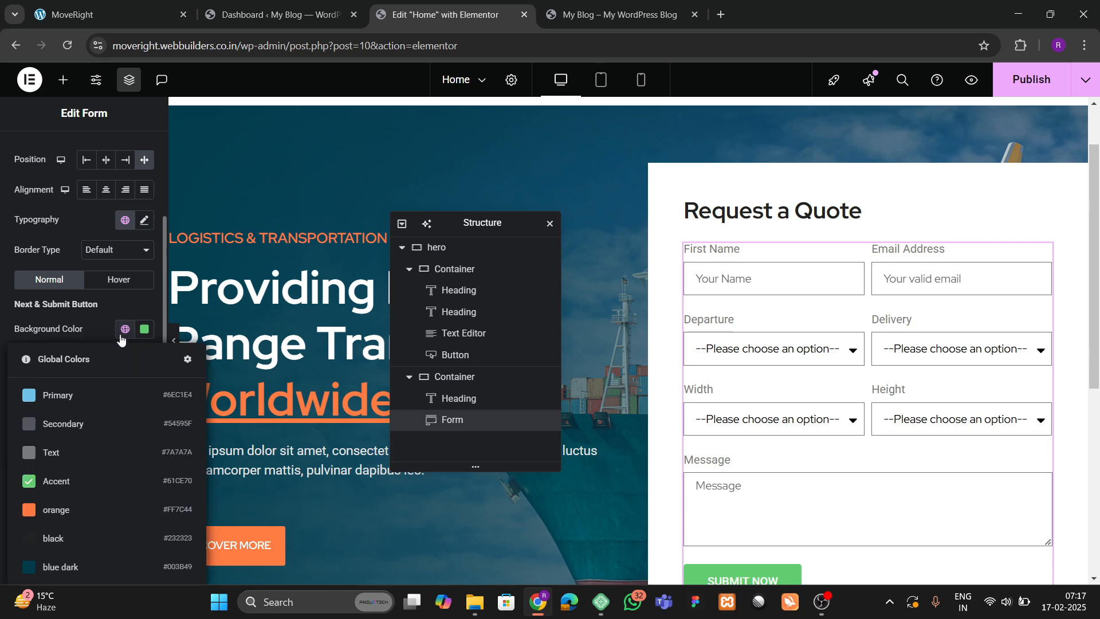
pyautogui.click(73, 500)
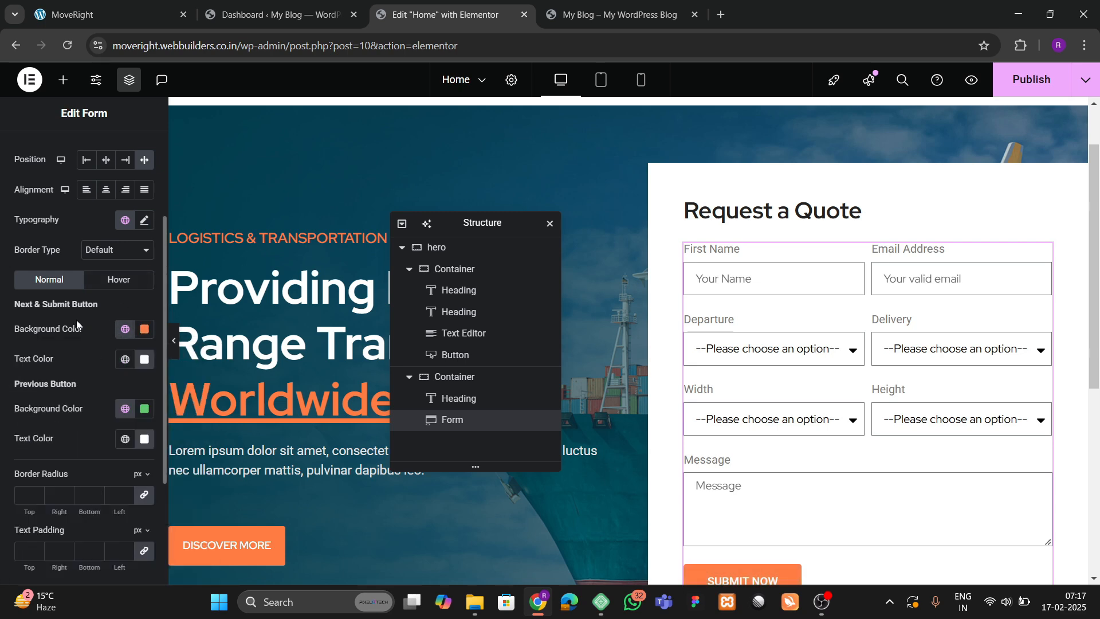
pyautogui.click(144, 220)
pyautogui.click(106, 287)
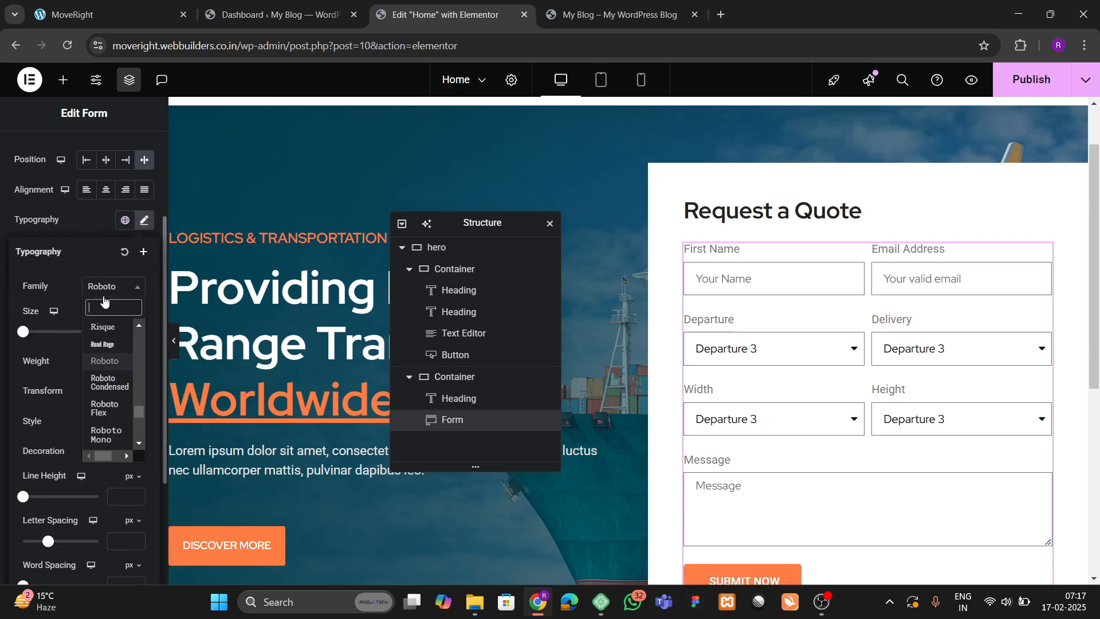
pyautogui.write('red hat')
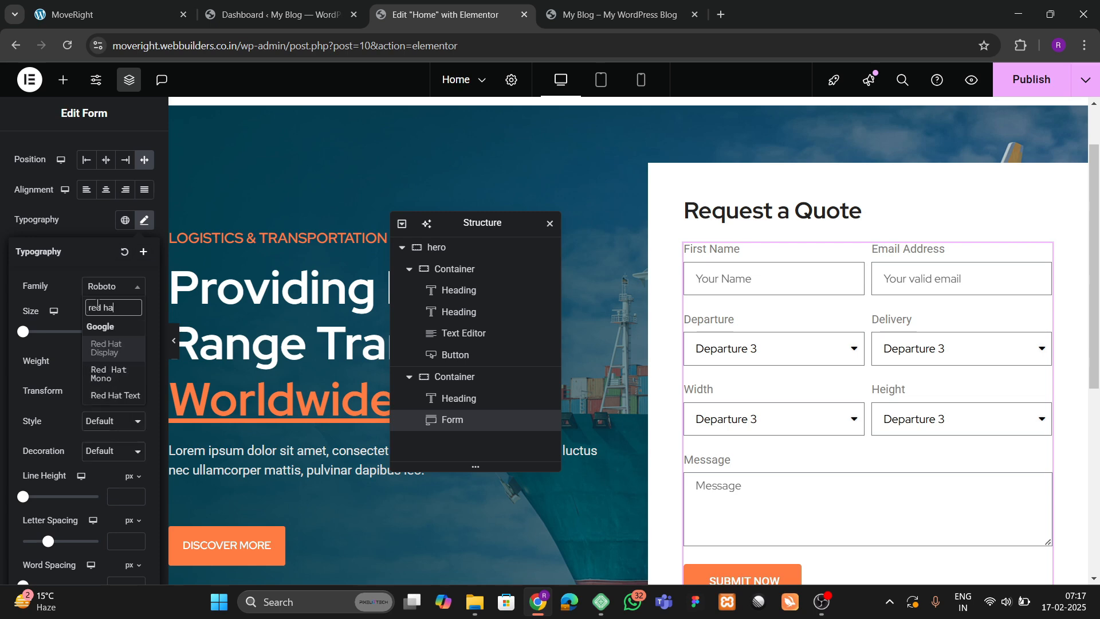
pyautogui.press('Return')
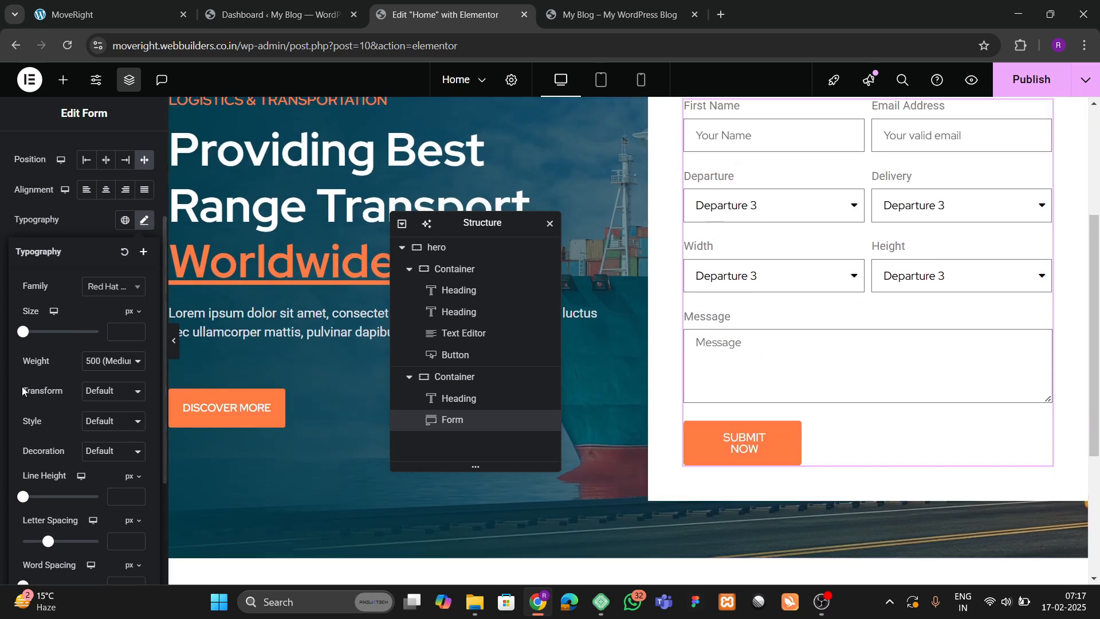
# Set the submit button's column width to 40%.
pyautogui.scroll(3, 22, 386)
pyautogui.click(23, 158)
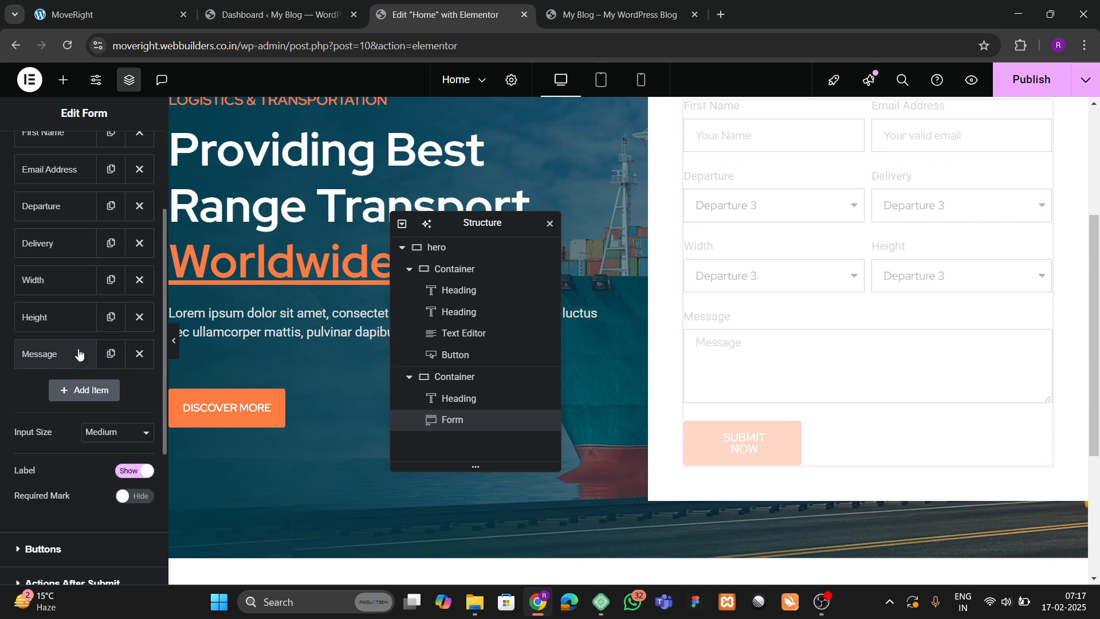
pyautogui.scroll(-3, 77, 360)
pyautogui.click(67, 404)
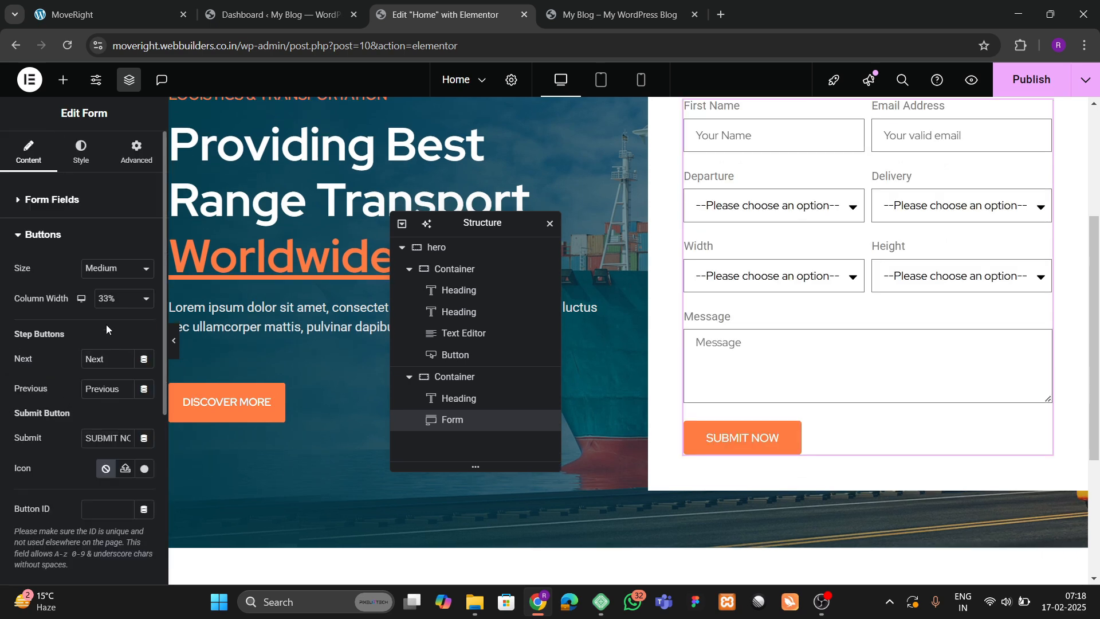
pyautogui.click(120, 303)
pyautogui.click(119, 378)
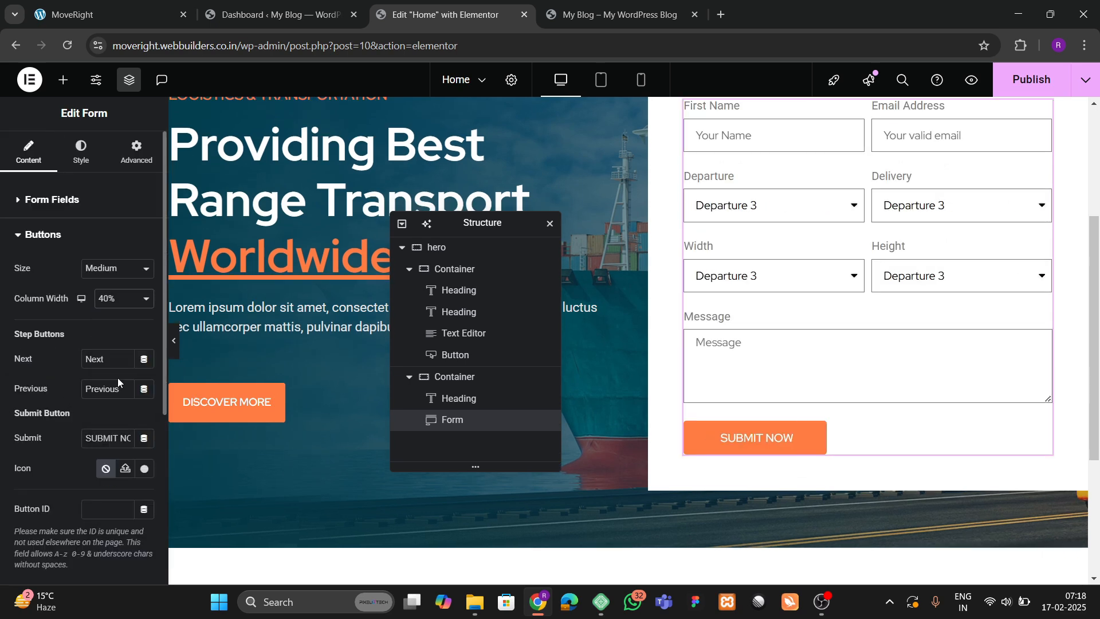
# Set the button border radius to 0 and its text padding to 20.
pyautogui.click(85, 163)
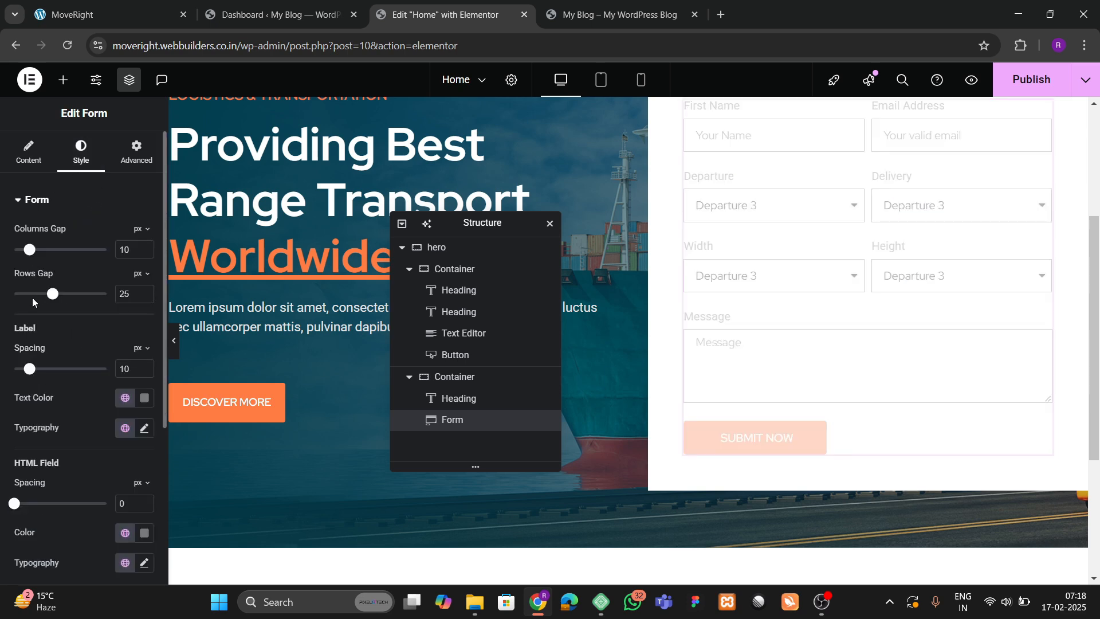
pyautogui.scroll(-5, 35, 344)
pyautogui.click(43, 410)
pyautogui.scroll(-4, 41, 393)
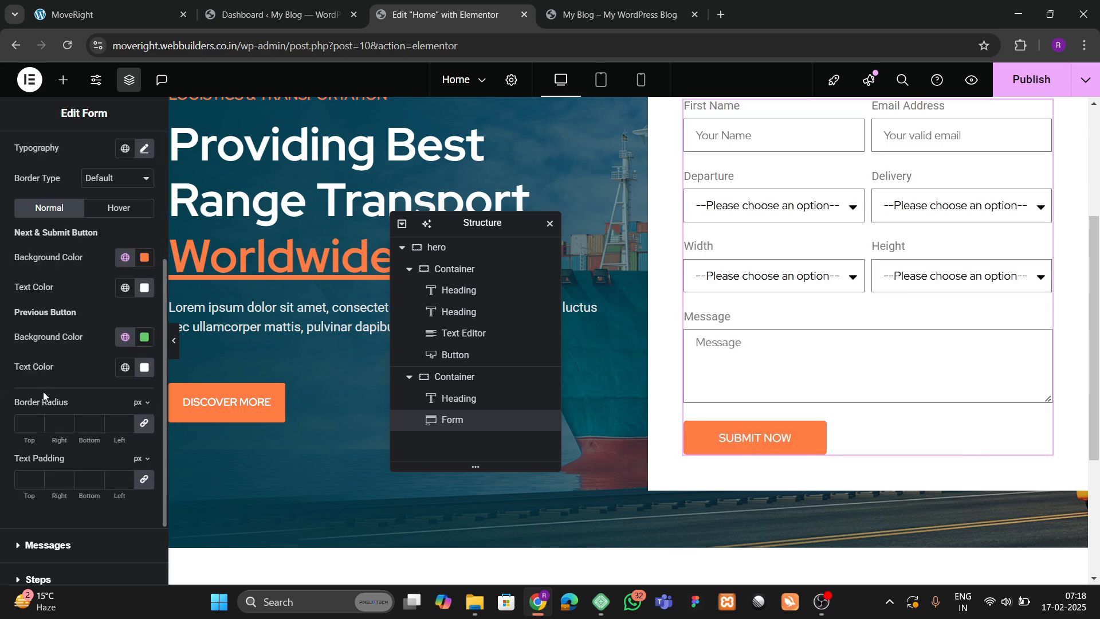
pyautogui.click(30, 429)
pyautogui.write('0')
pyautogui.click(21, 481)
pyautogui.write('20')
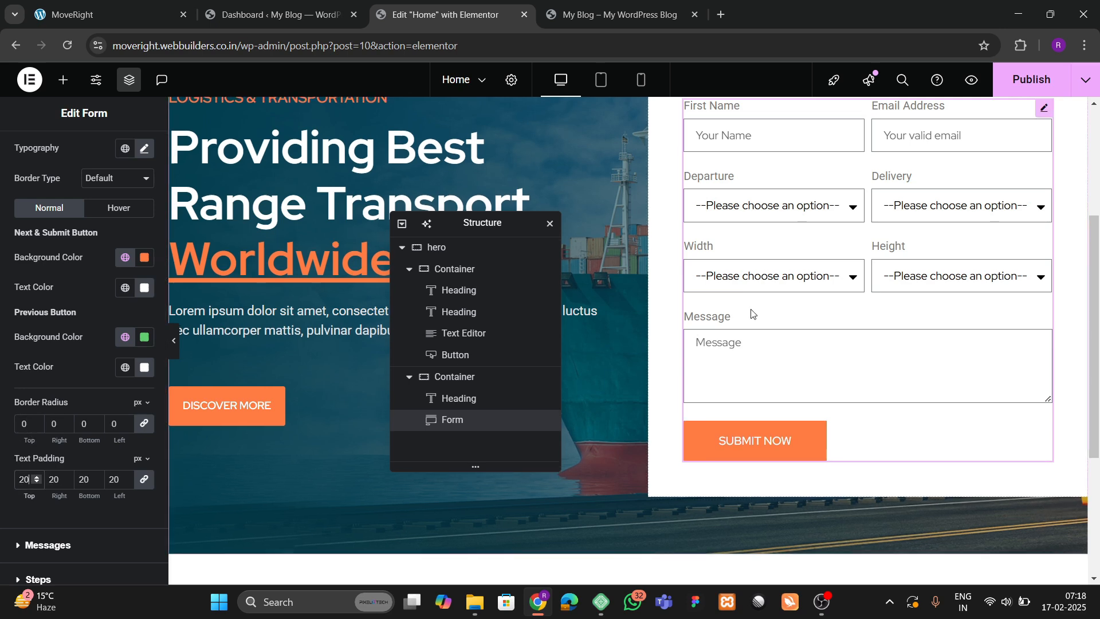
pyautogui.scroll(1, 723, 318)
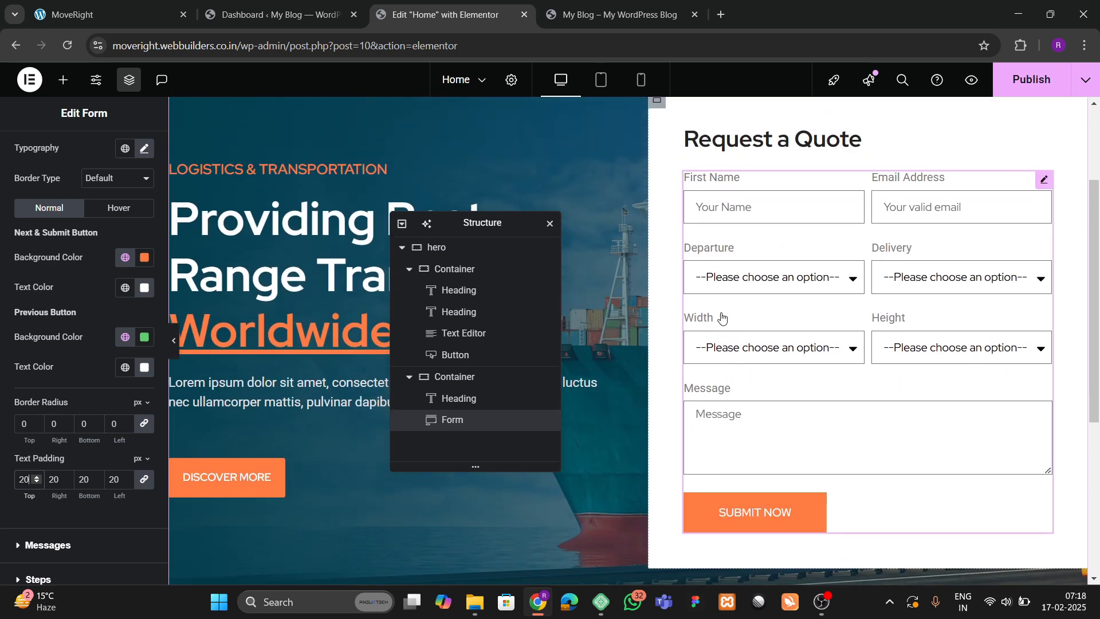
# Glance at the reference site, then publish the Home page changes.
pyautogui.click(147, 13)
pyautogui.scroll(2, 653, 321)
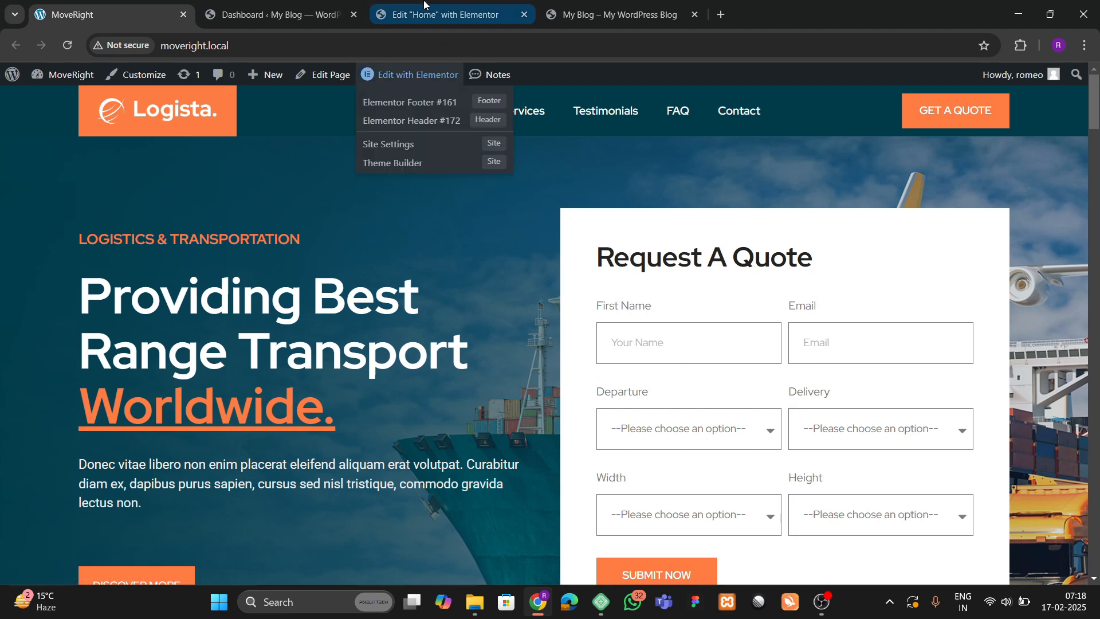
pyautogui.click(447, 15)
pyautogui.scroll(1, 690, 275)
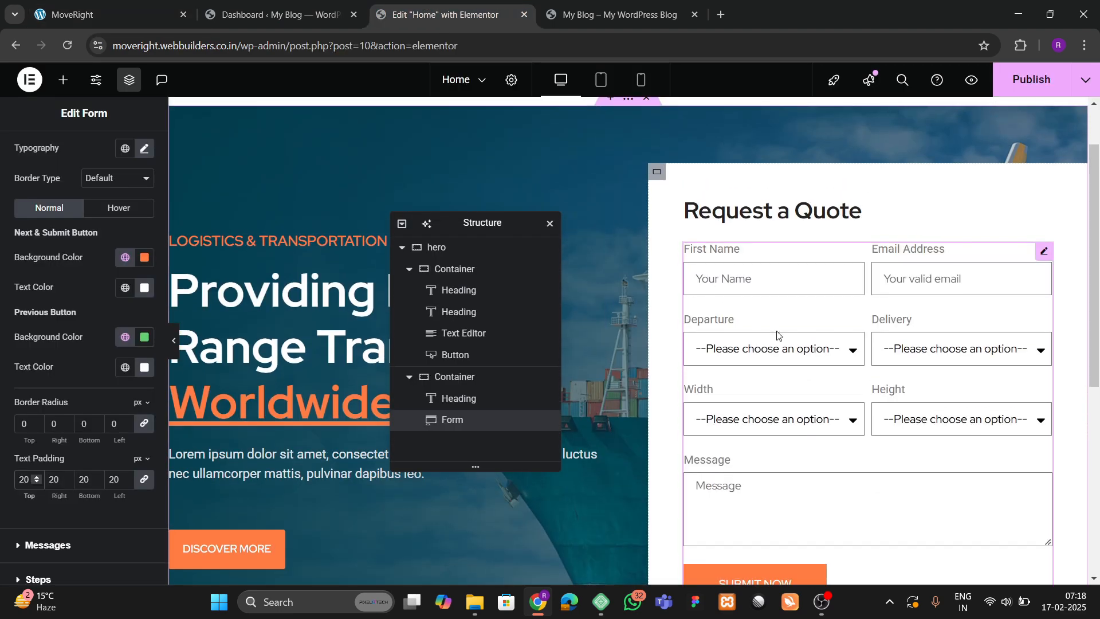
pyautogui.scroll(-4, 777, 335)
pyautogui.scroll(2, 776, 331)
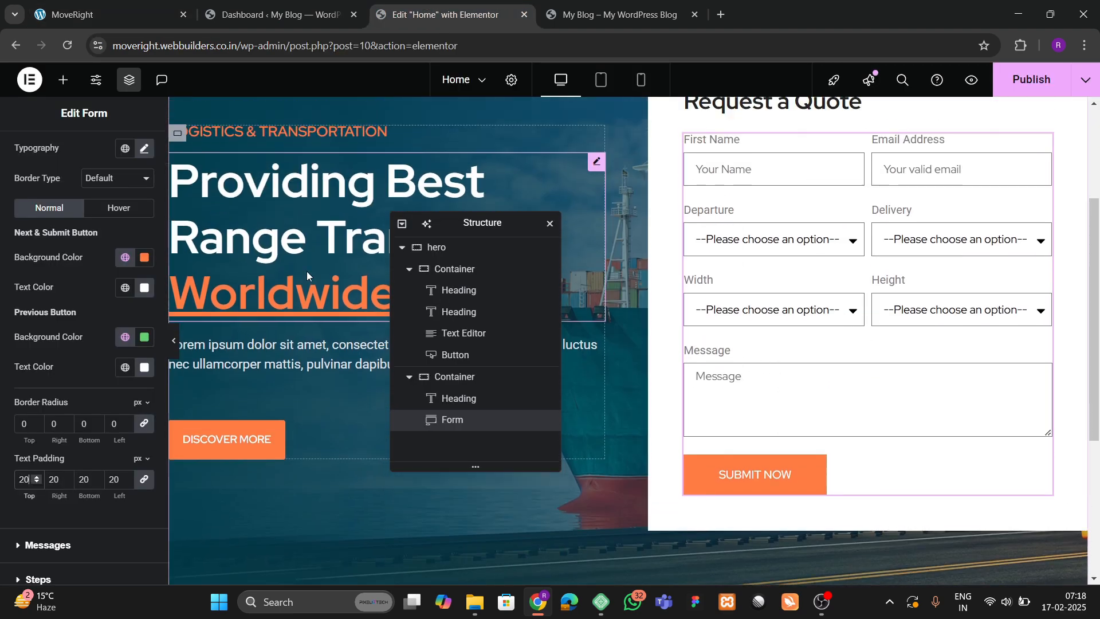
pyautogui.scroll(2, 307, 271)
pyautogui.click(1017, 89)
pyautogui.scroll(-2, 667, 344)
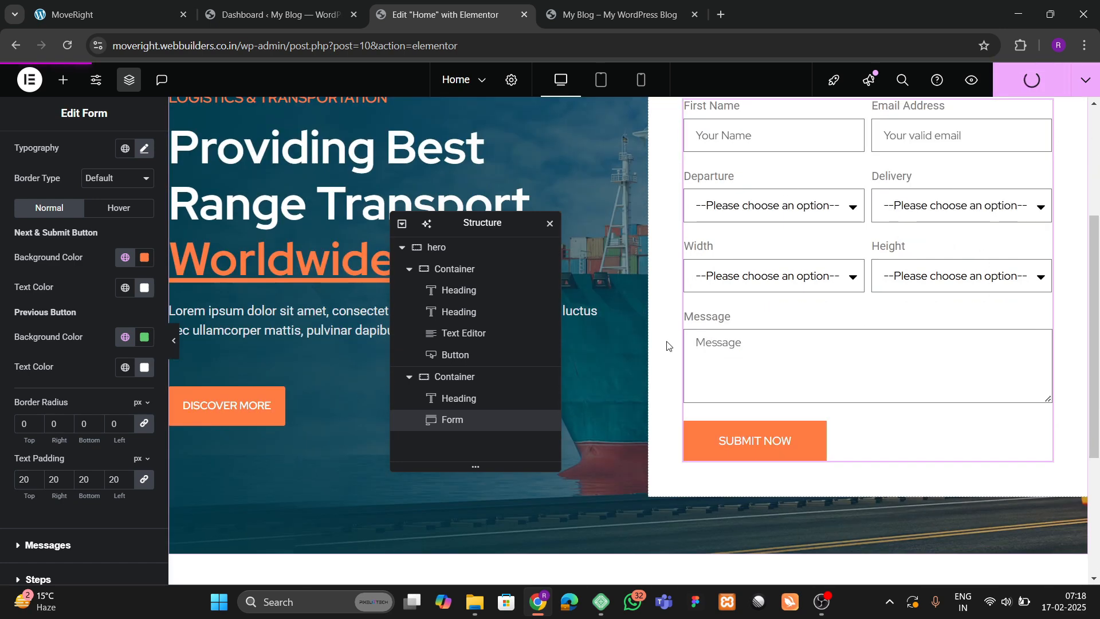
pyautogui.scroll(2, 671, 332)
# Reload the live site and test the quote form's Width and Height dropdowns.
pyautogui.click(619, 14)
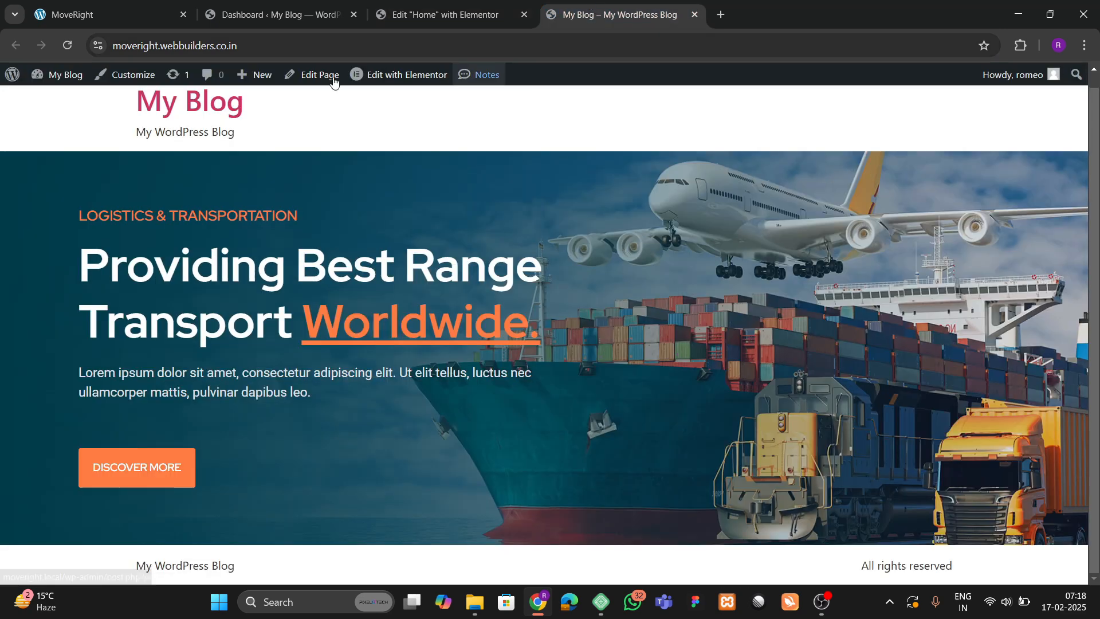
pyautogui.click(67, 46)
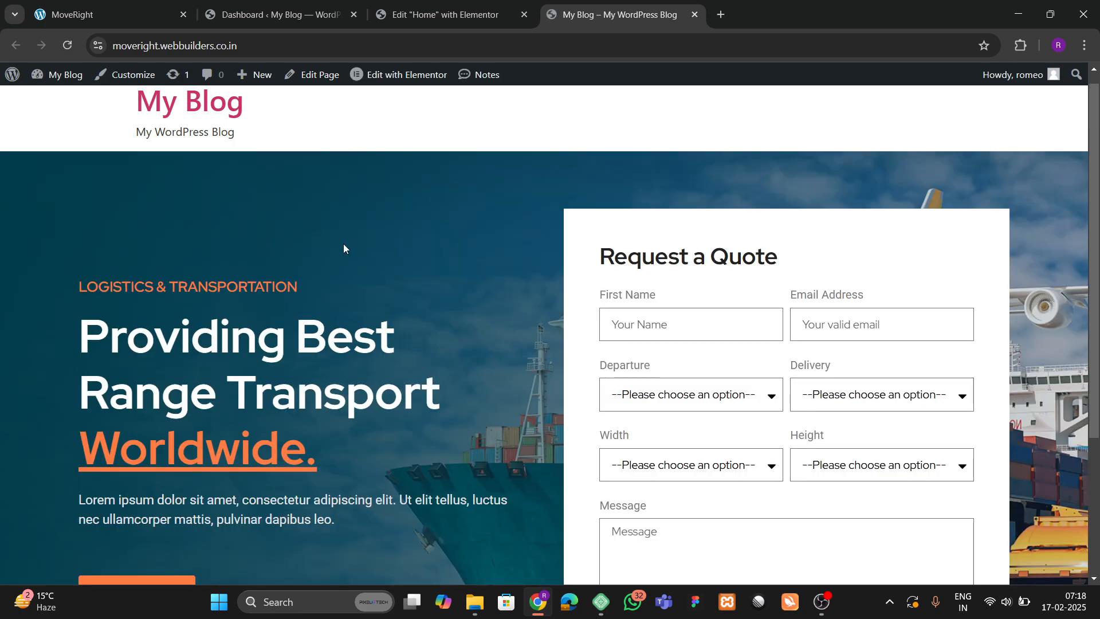
pyautogui.scroll(-3, 343, 243)
pyautogui.click(671, 264)
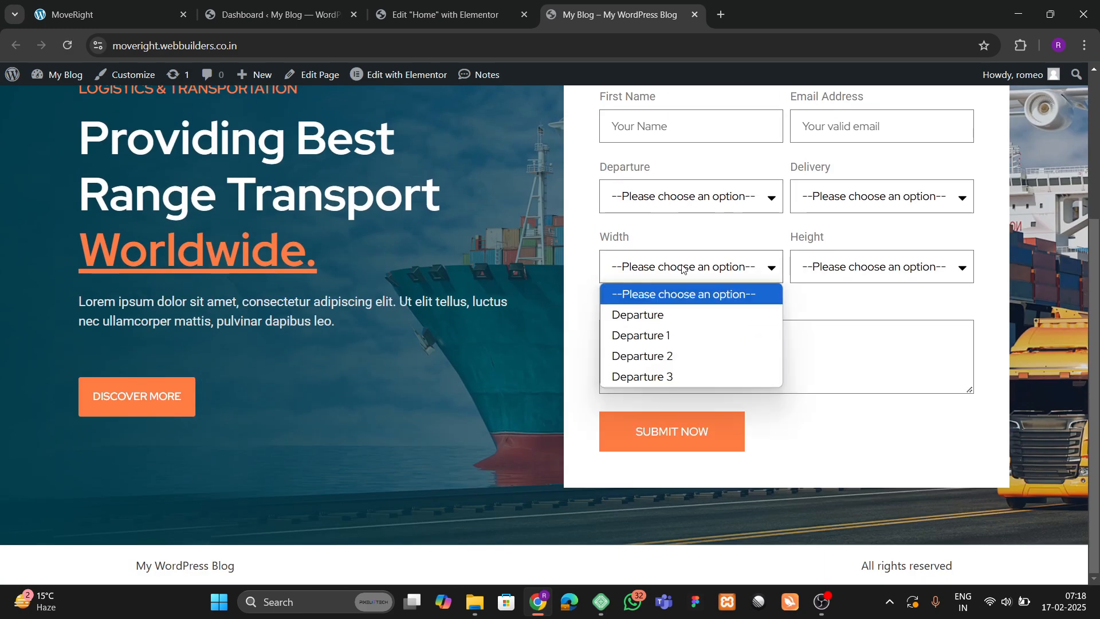
pyautogui.click(681, 265)
pyautogui.click(824, 260)
pyautogui.click(679, 269)
pyautogui.scroll(3, 445, 333)
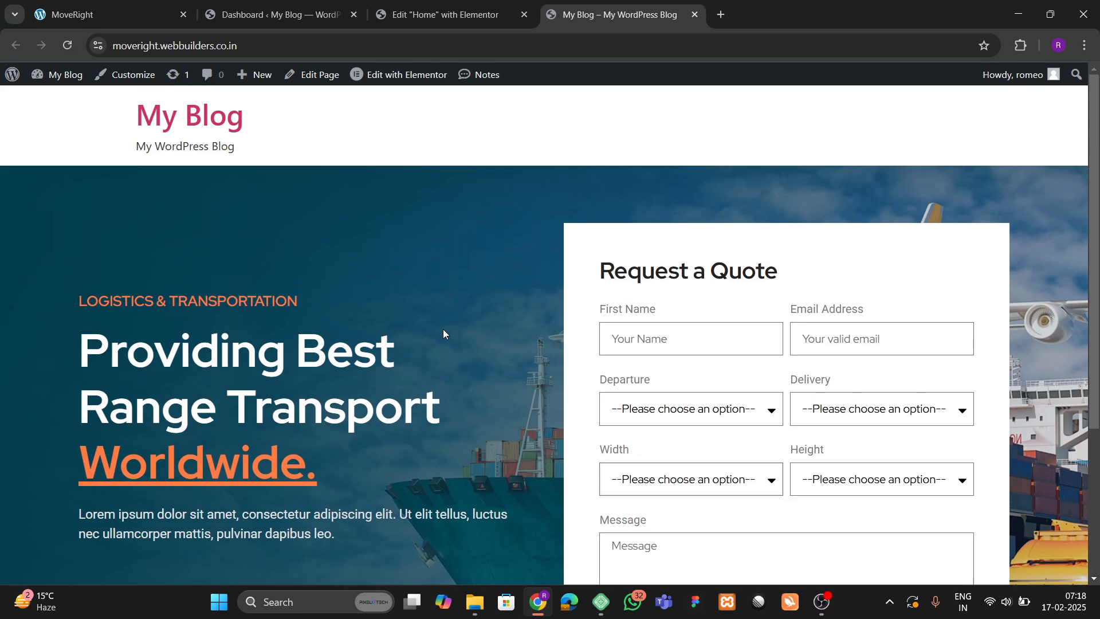
pyautogui.scroll(-3, 473, 317)
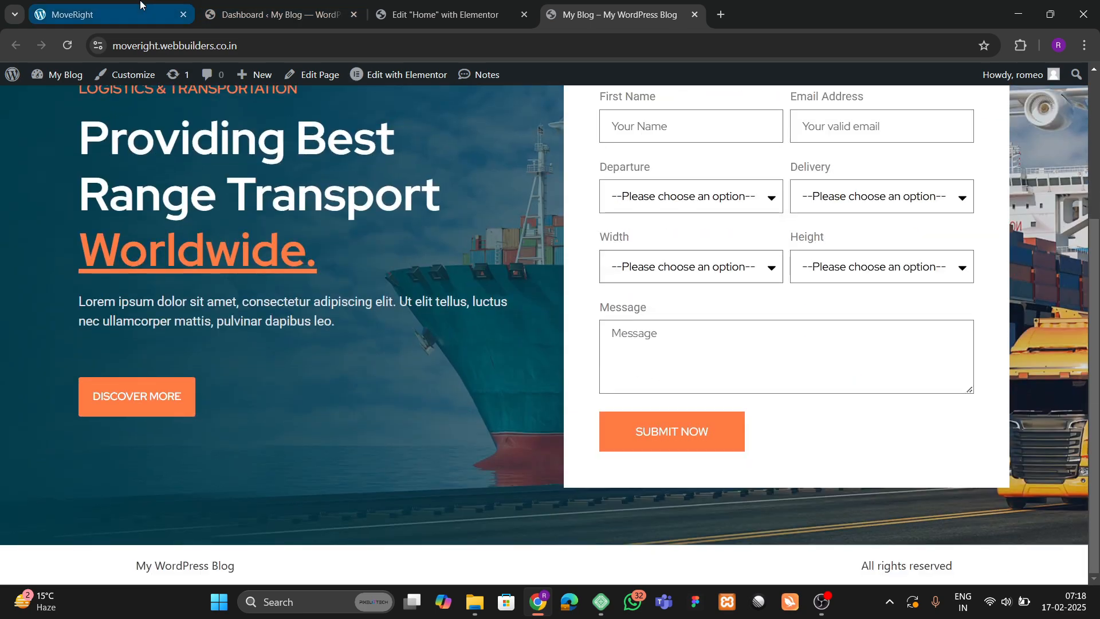
# Compare the live quote form against the MoveRight reference design.
pyautogui.click(115, 15)
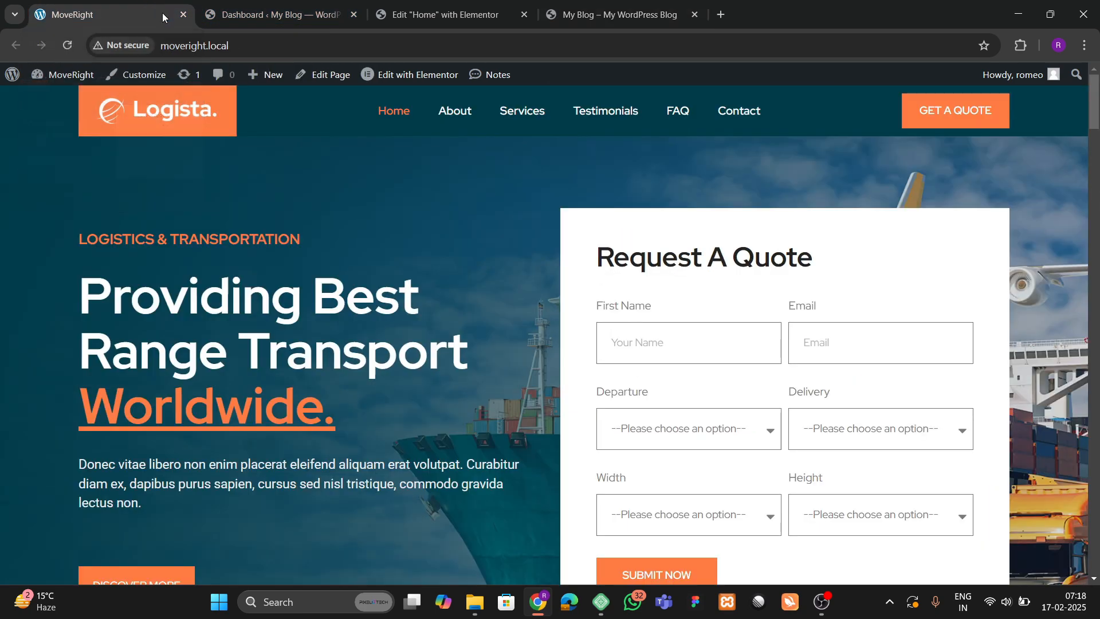
pyautogui.scroll(-5, 500, 366)
pyautogui.scroll(-3, 500, 362)
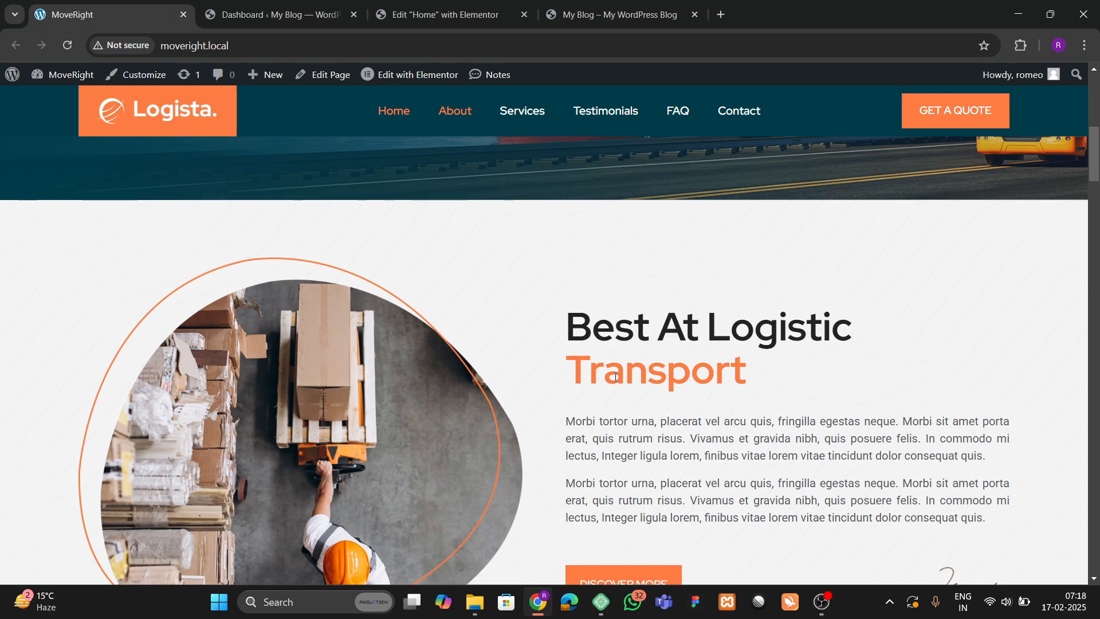
pyautogui.scroll(4, 483, 385)
pyautogui.scroll(-4, 483, 384)
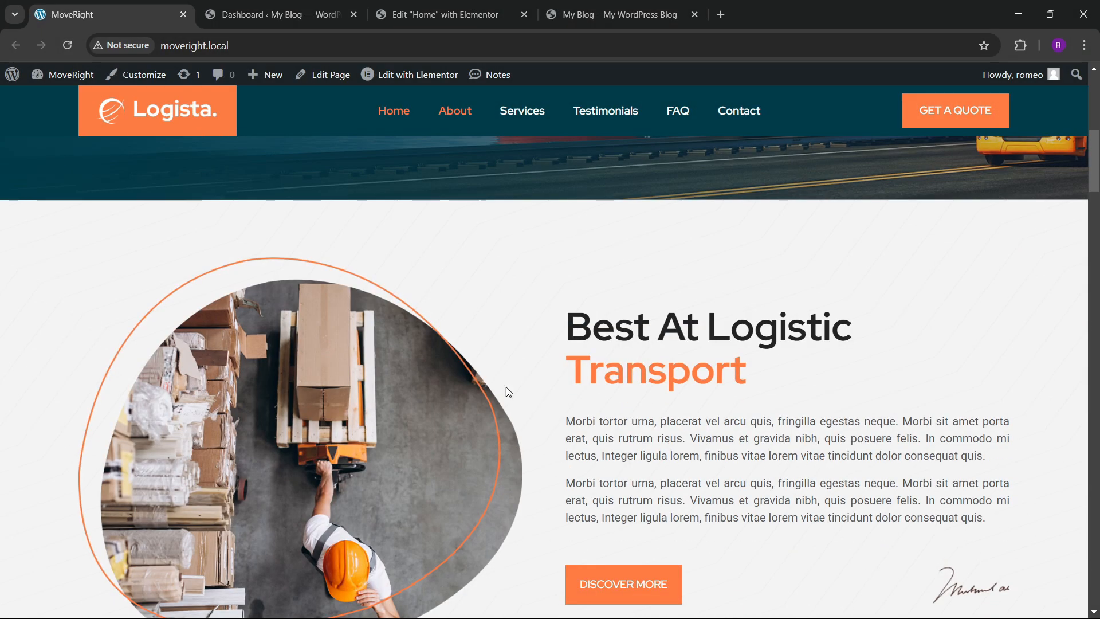
pyautogui.click(445, 13)
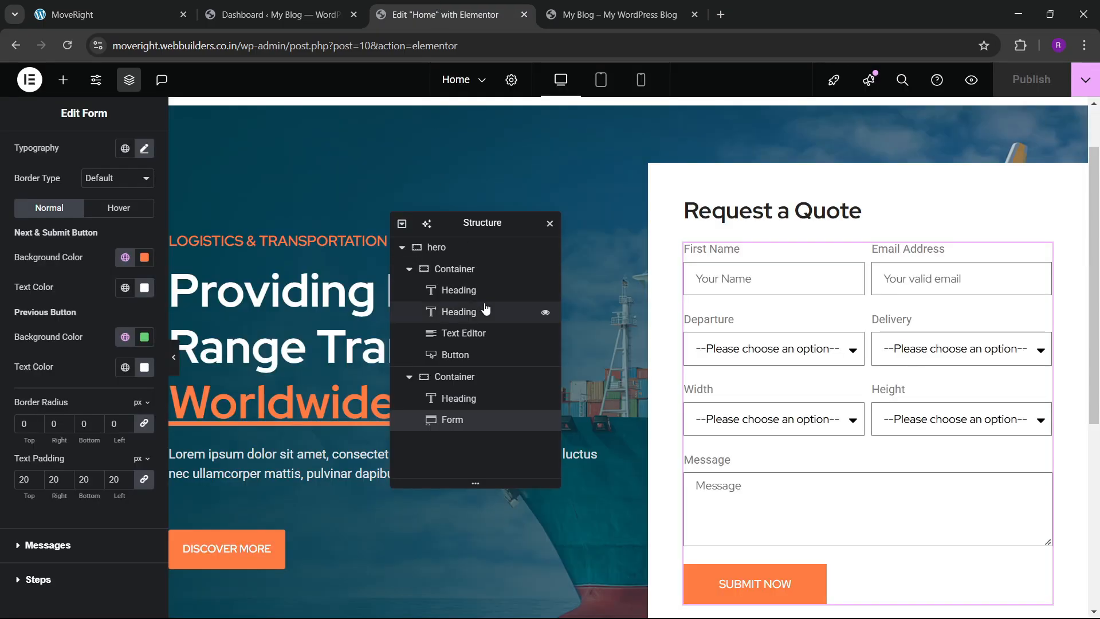
# Add a two-column flexbox container below the hero and name it 'about'.
pyautogui.scroll(-5, 401, 274)
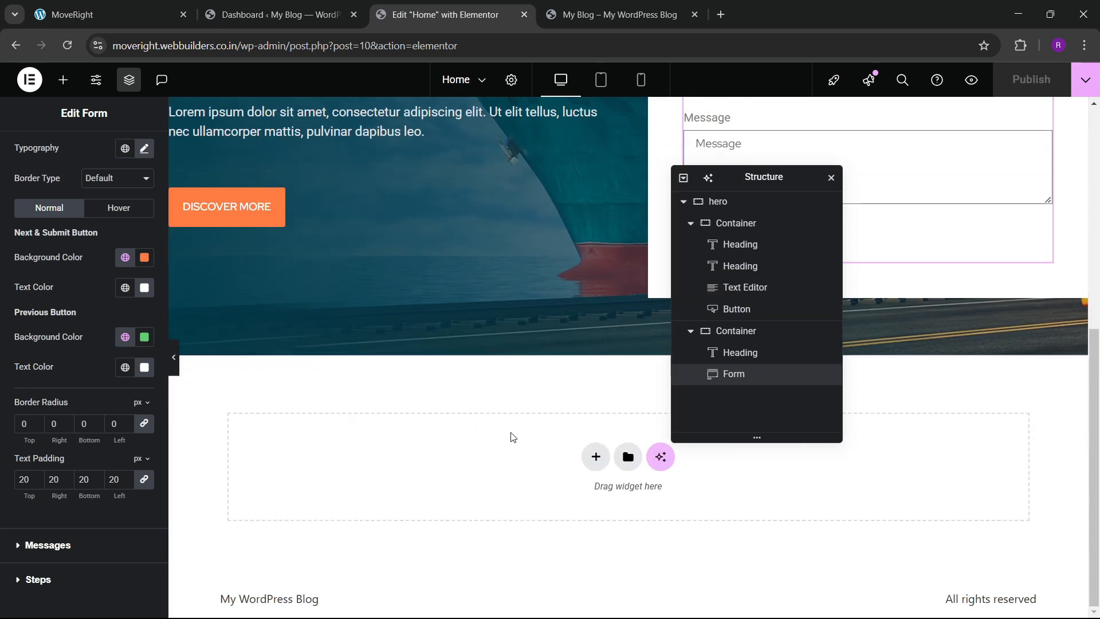
pyautogui.click(591, 460)
pyautogui.click(588, 500)
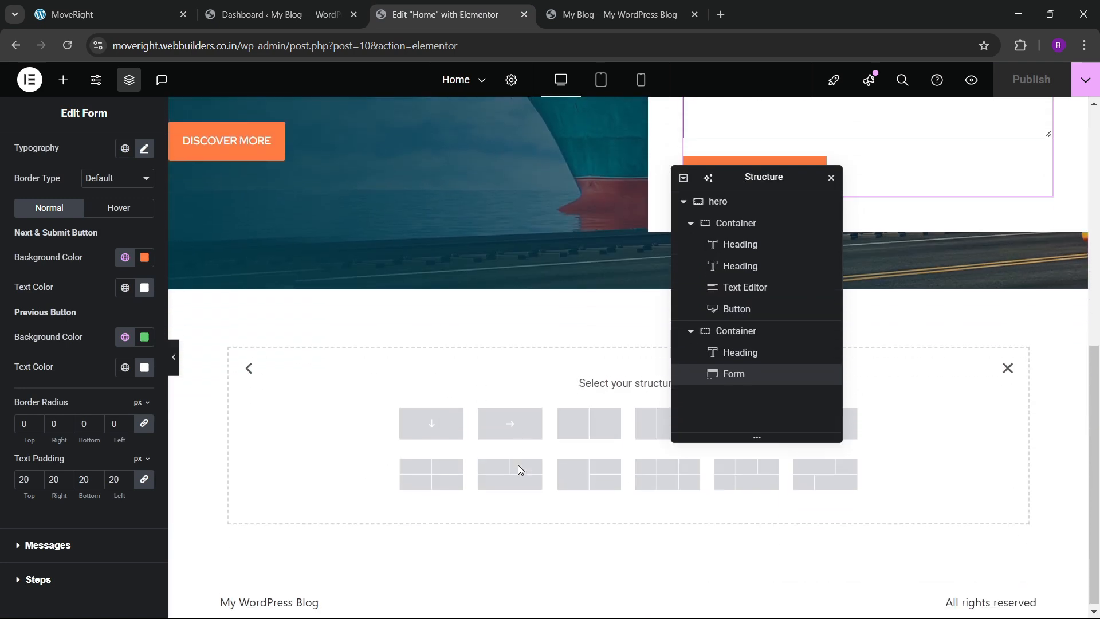
pyautogui.click(589, 424)
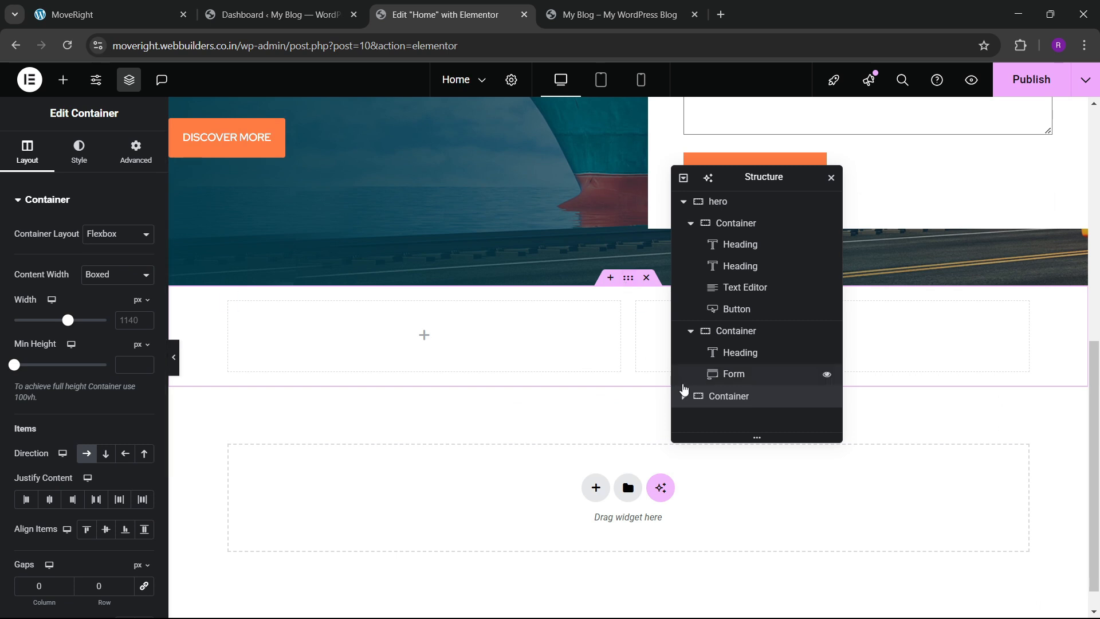
pyautogui.write('abou')
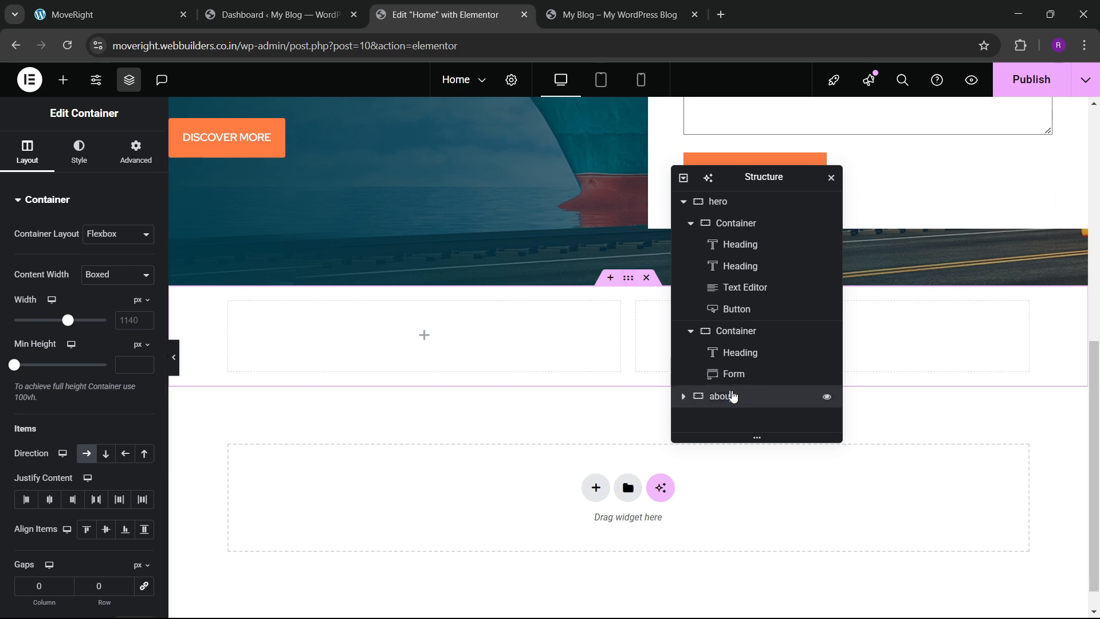
pyautogui.write('t')
# Set the about container width to 1300 and its top and bottom padding to 80 px.
pyautogui.click(126, 320)
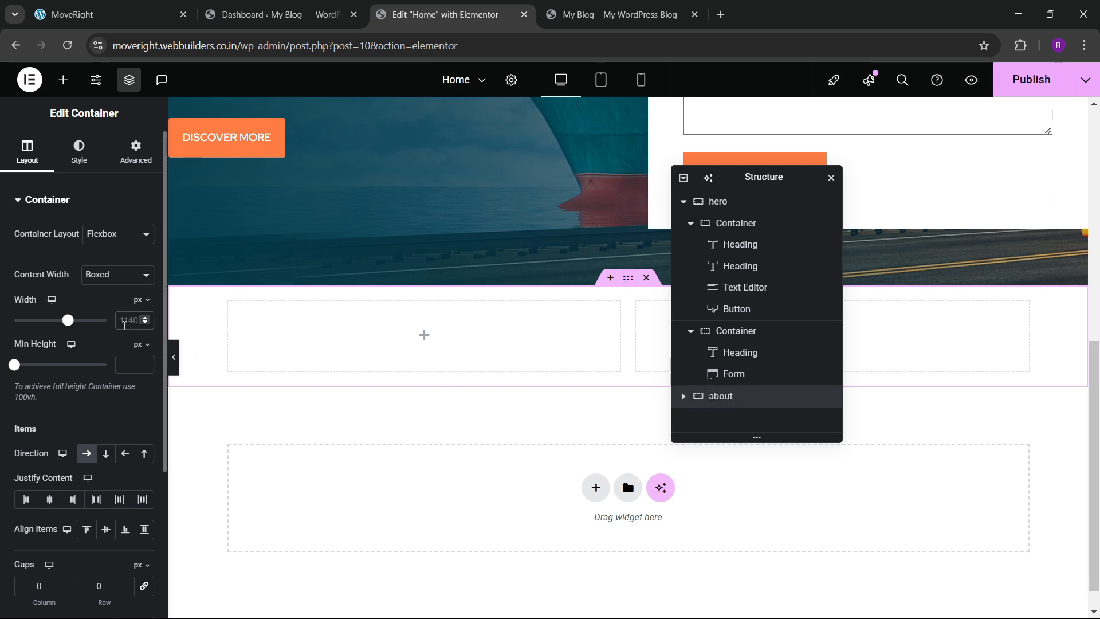
pyautogui.write('1300')
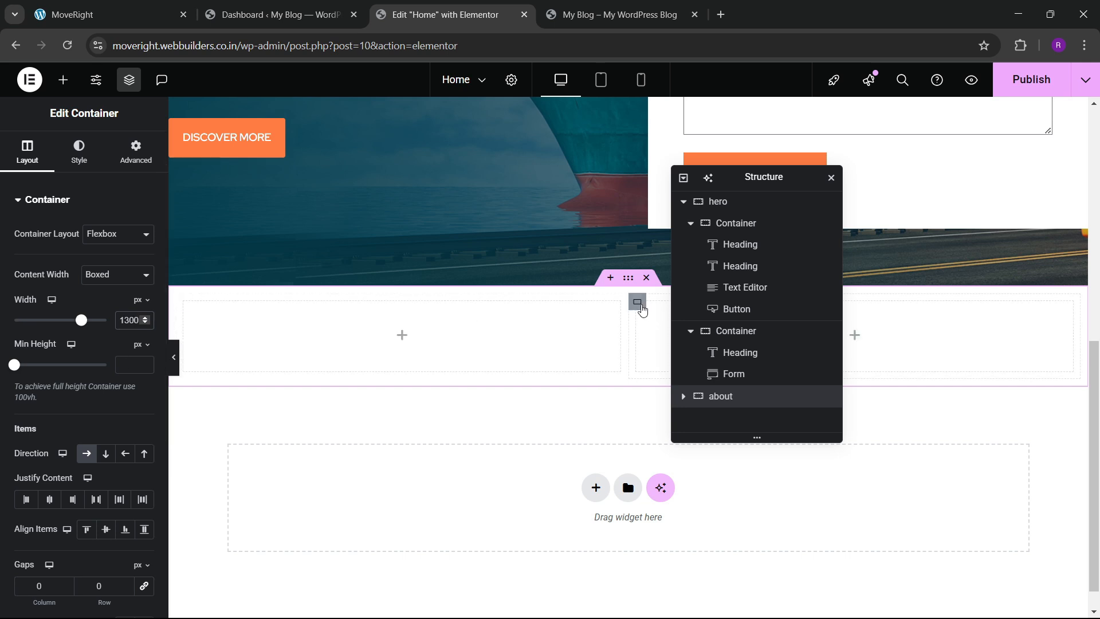
pyautogui.click(136, 152)
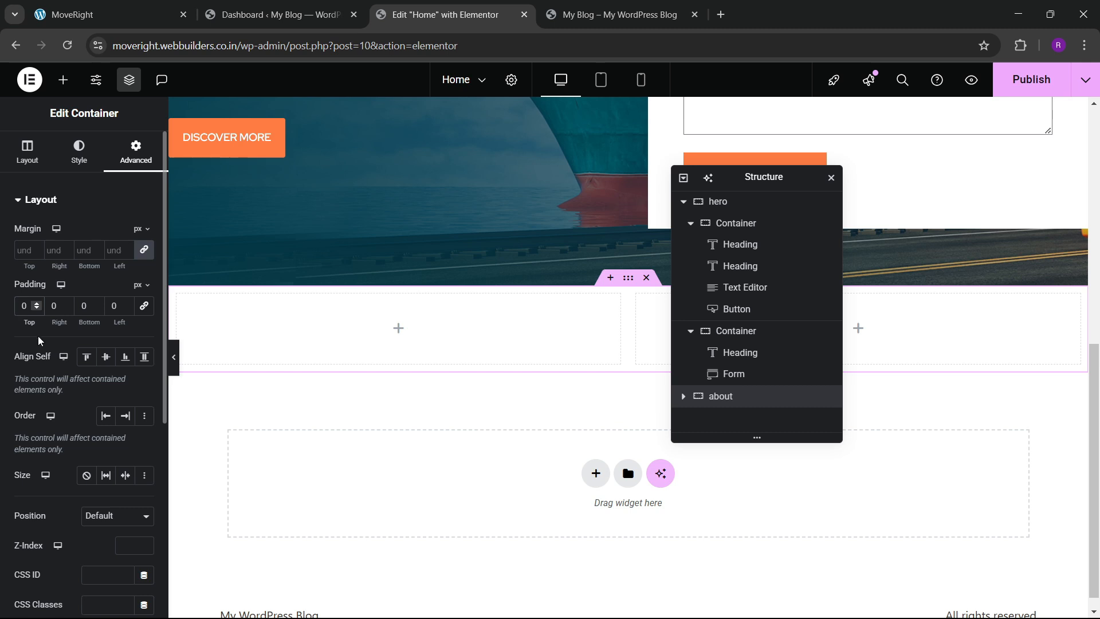
pyautogui.write('8')
pyautogui.click(80, 307)
pyautogui.write('8')
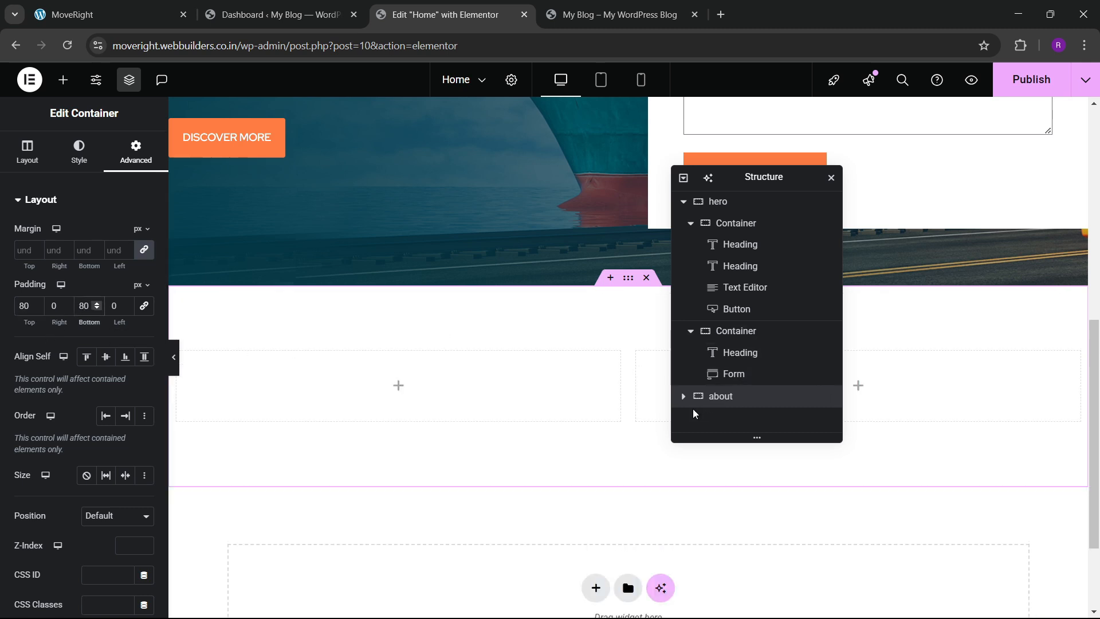
# Check both columns' spacing against the live site, then reselect the about section.
pyautogui.click(745, 411)
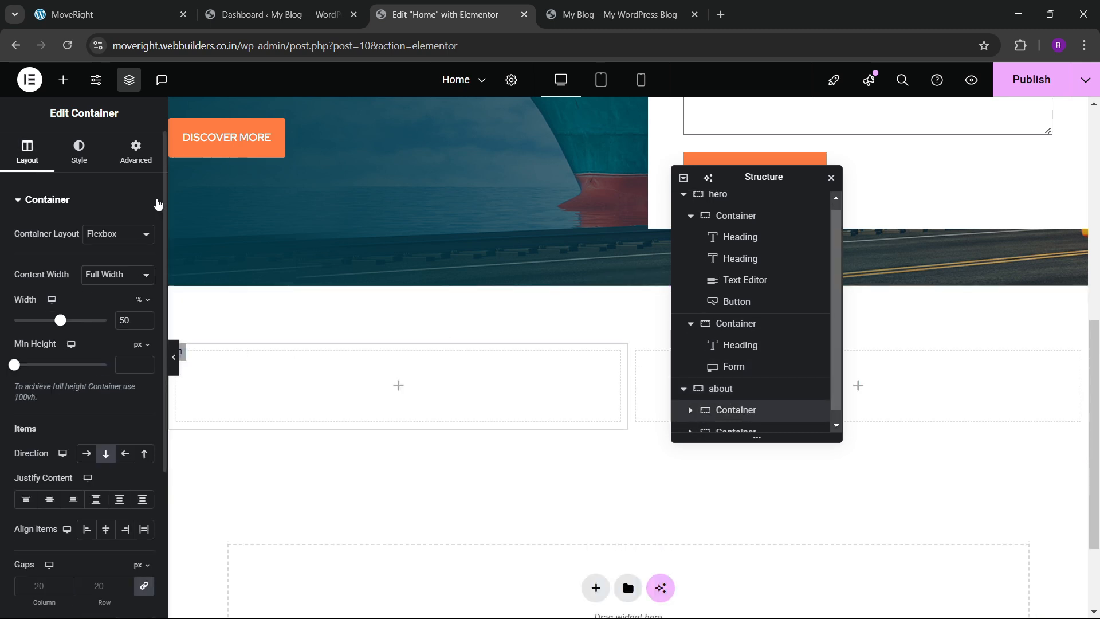
pyautogui.click(136, 154)
pyautogui.scroll(-1, 710, 395)
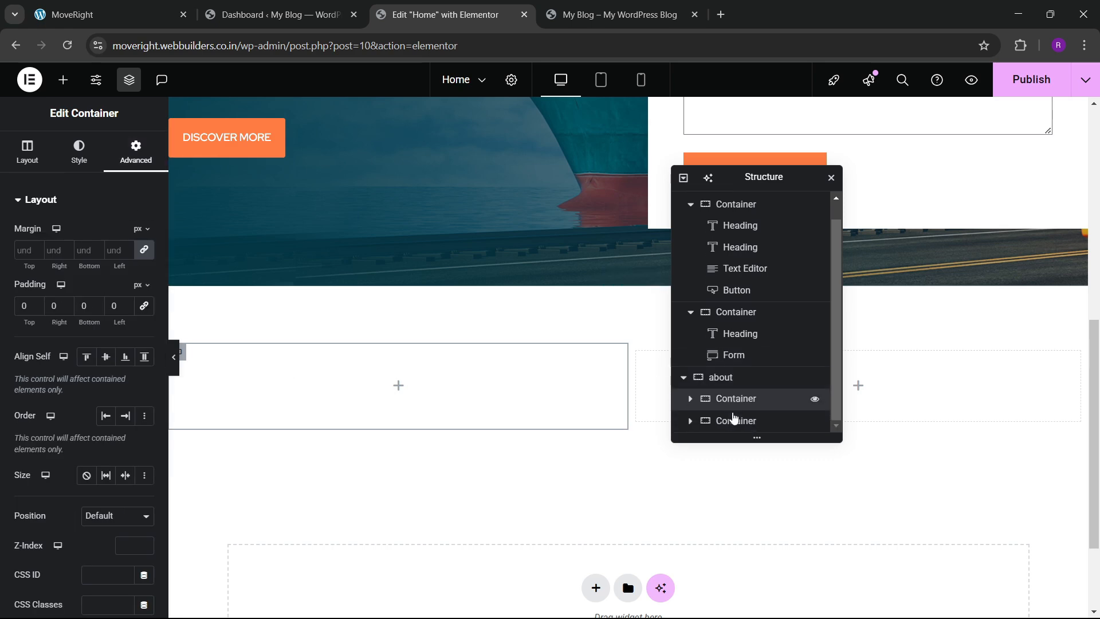
pyautogui.click(733, 420)
pyautogui.click(136, 154)
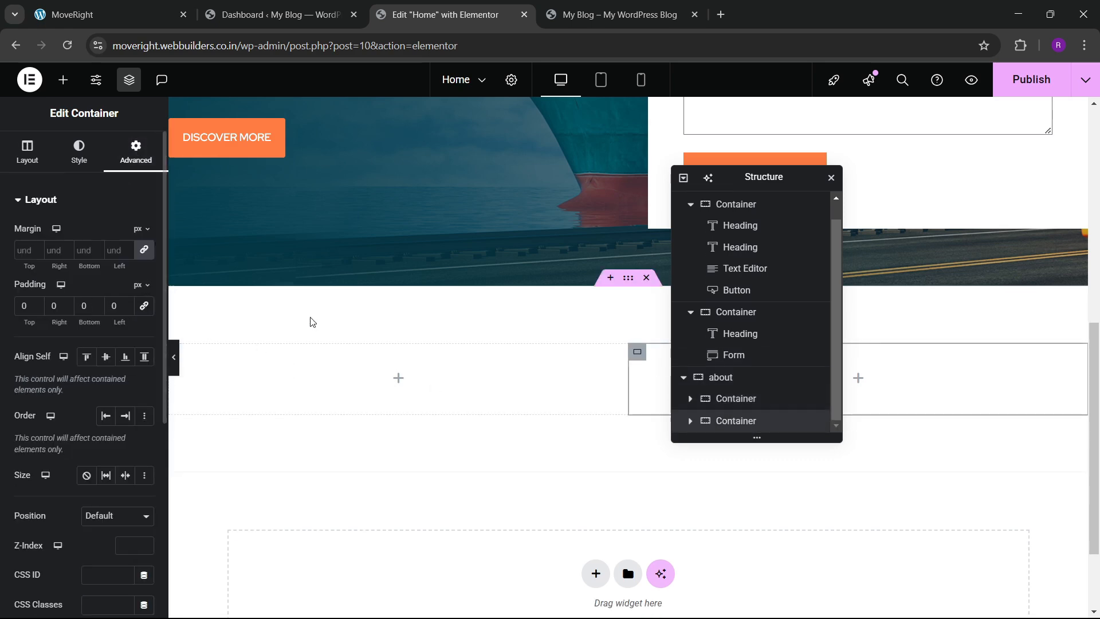
pyautogui.click(85, 8)
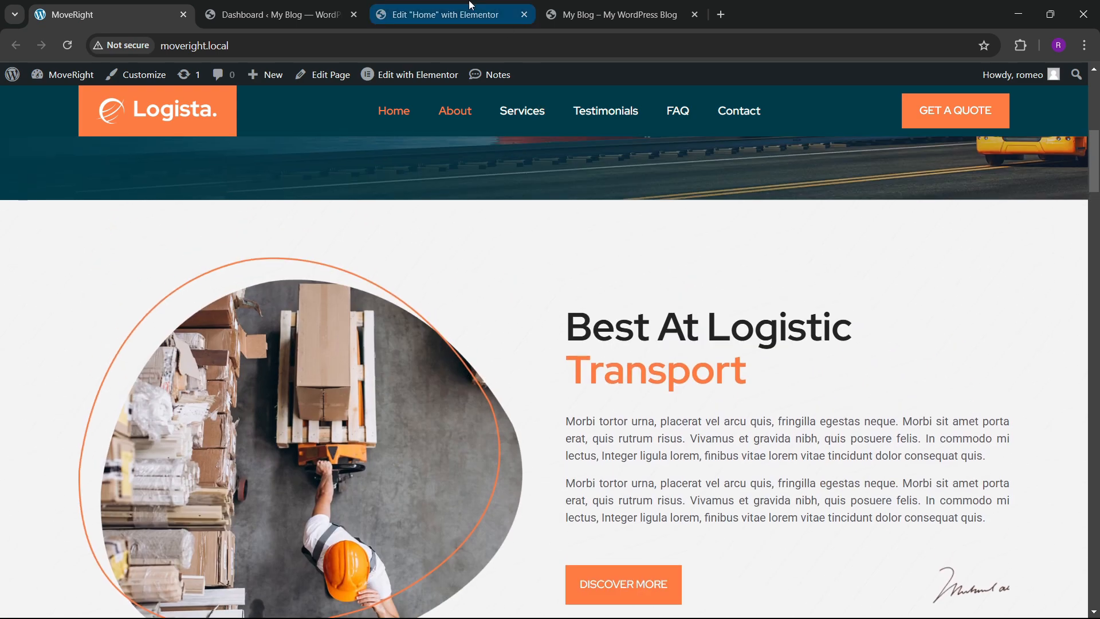
pyautogui.click(441, 14)
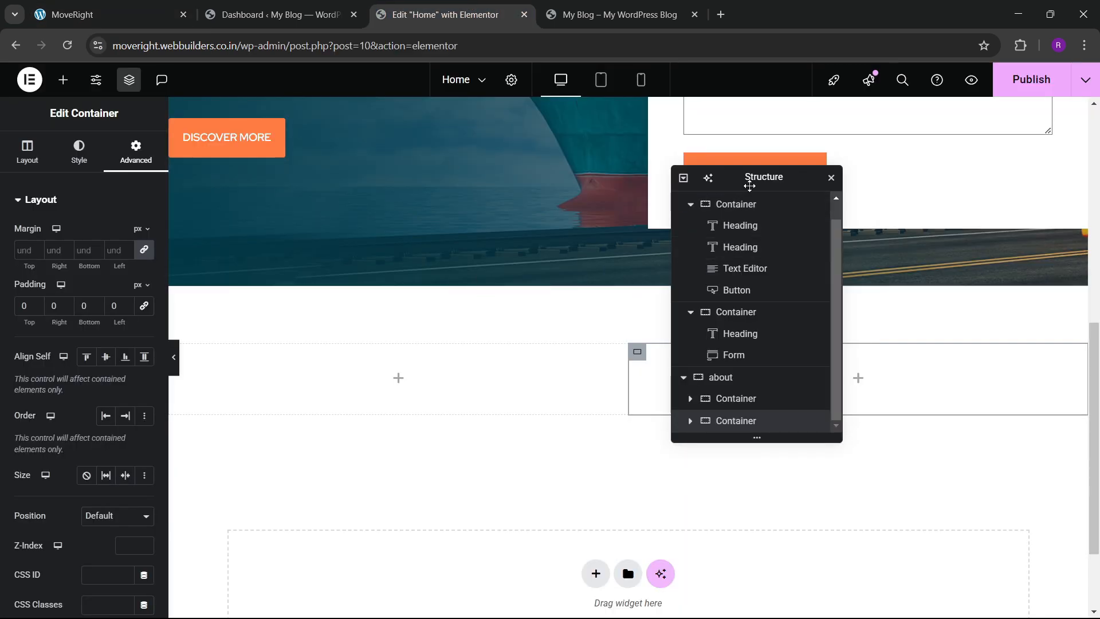
pyautogui.moveTo(717, 186); pyautogui.dragTo(832, 209)
pyautogui.click(599, 327)
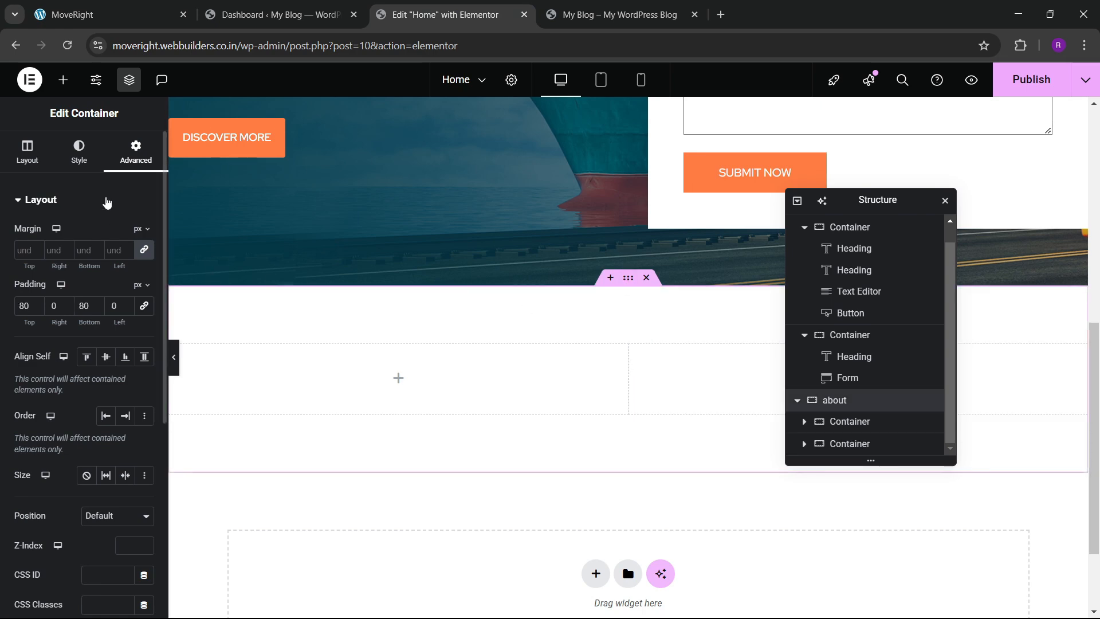
# Apply the about-bg.png image as the section background at Center Center with Cover size.
pyautogui.click(84, 161)
pyautogui.click(102, 344)
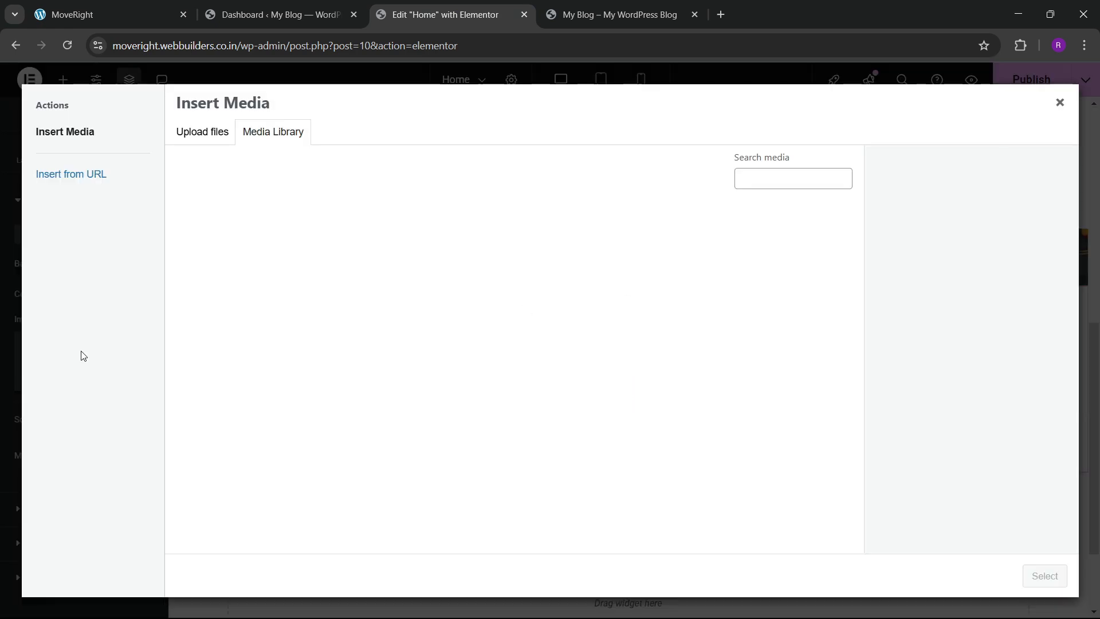
pyautogui.scroll(-4, 459, 407)
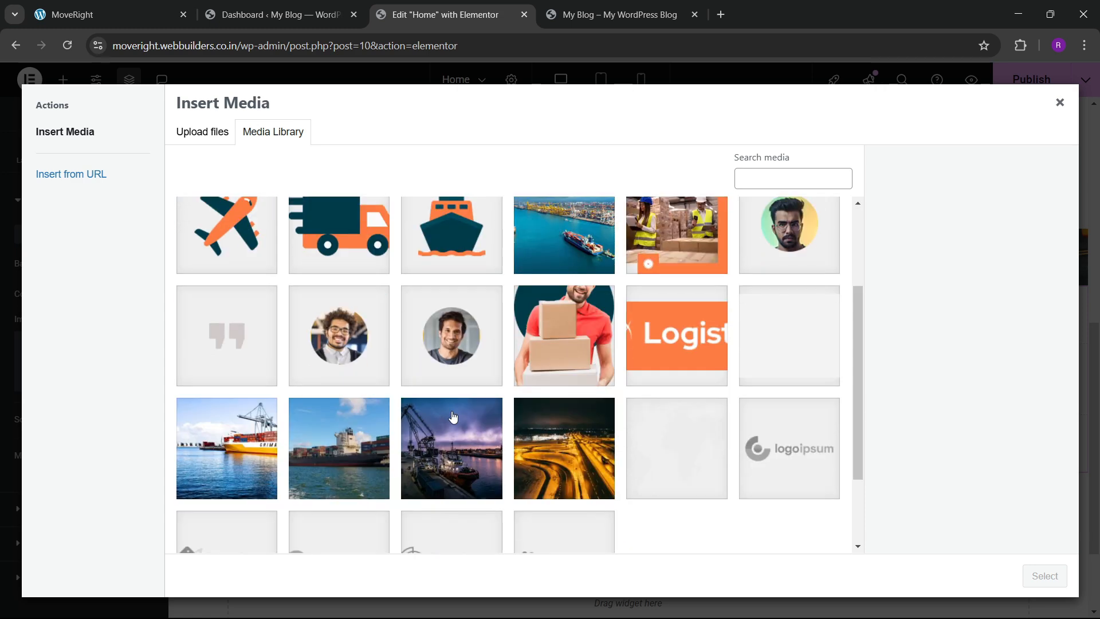
pyautogui.click(798, 282)
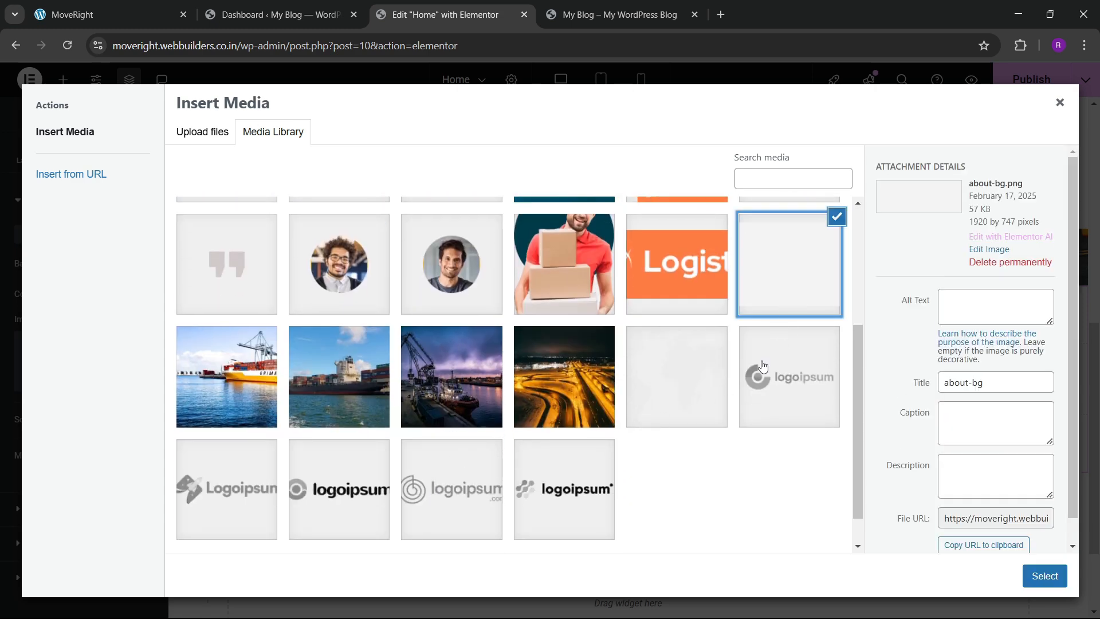
pyautogui.click(1042, 585)
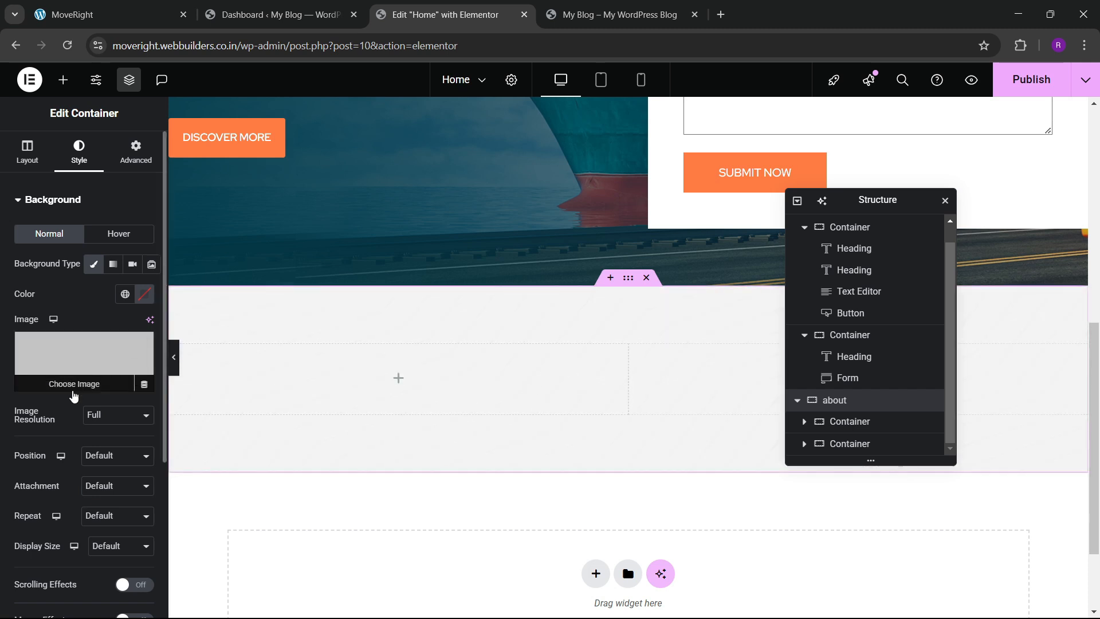
pyautogui.scroll(-3, 73, 395)
pyautogui.click(117, 312)
pyautogui.click(114, 346)
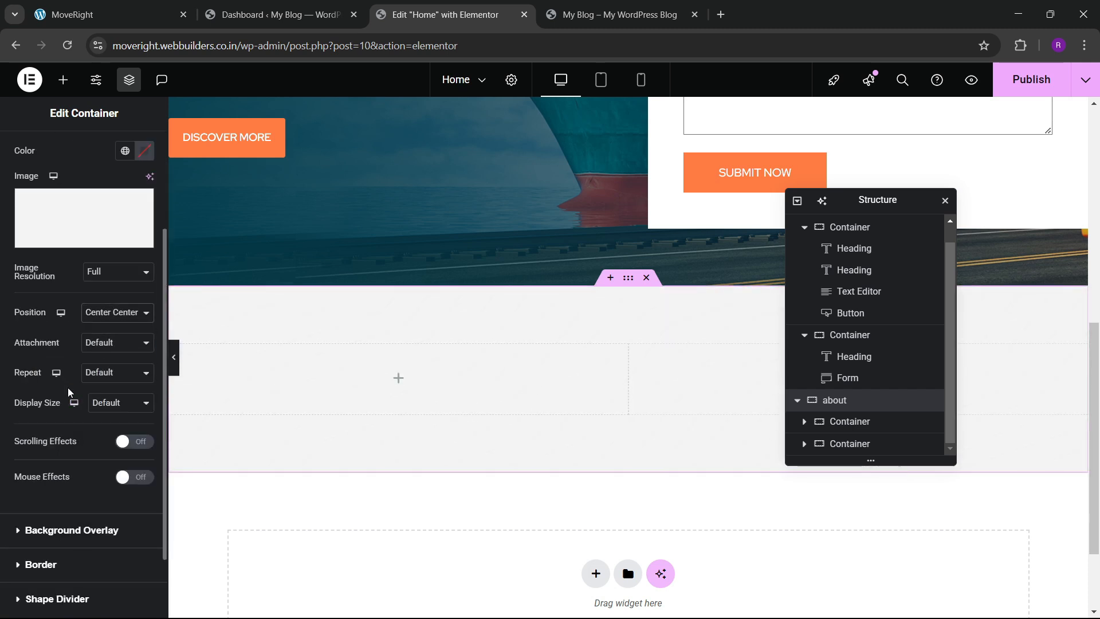
pyautogui.click(104, 404)
pyautogui.click(104, 447)
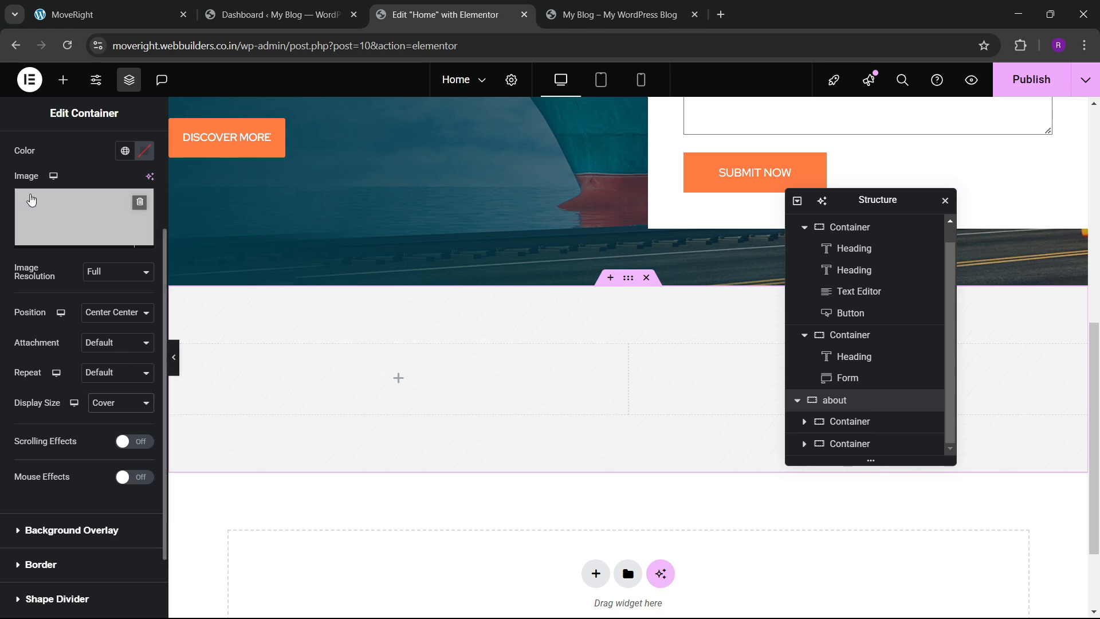
pyautogui.click(63, 79)
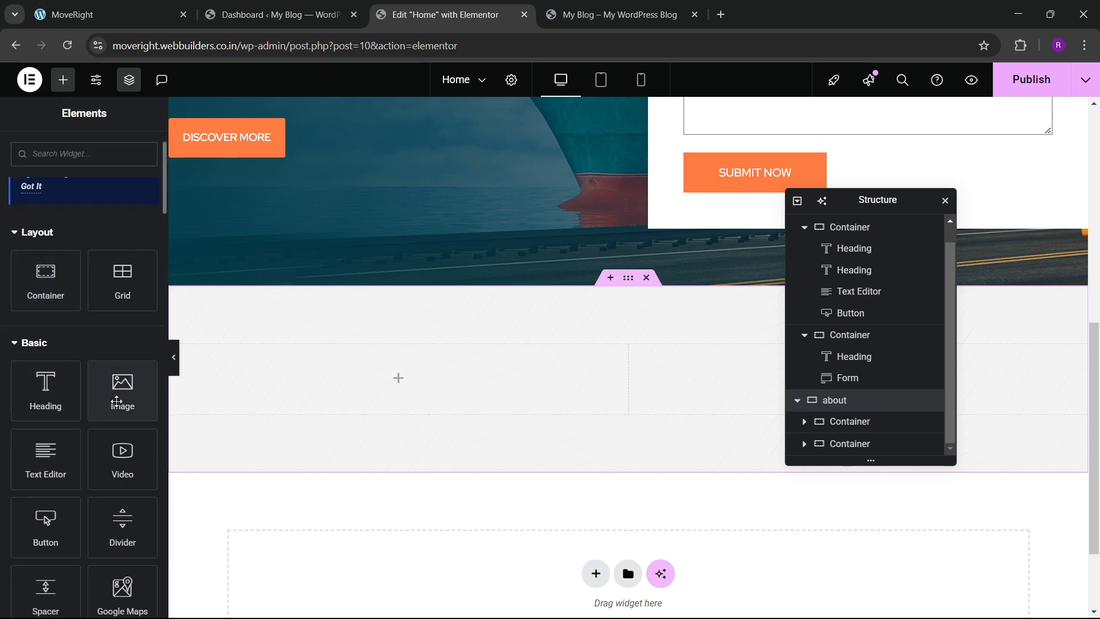
# Insert the warehouse photo about_img_02 into the about section's left column.
pyautogui.moveTo(122, 390); pyautogui.dragTo(307, 418)
pyautogui.click(42, 294)
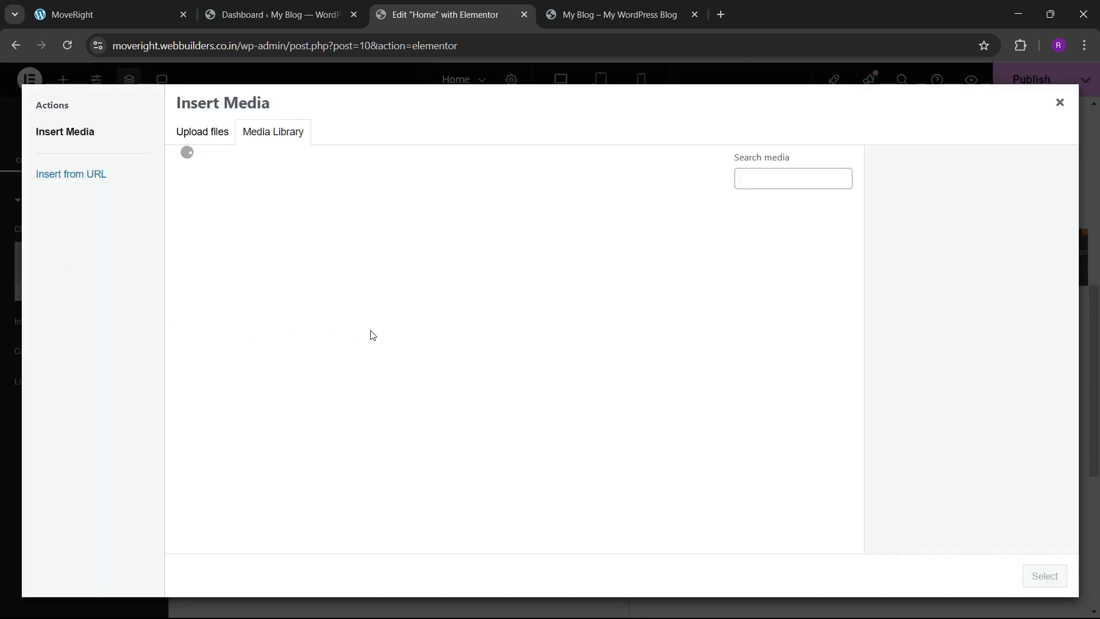
pyautogui.click(378, 290)
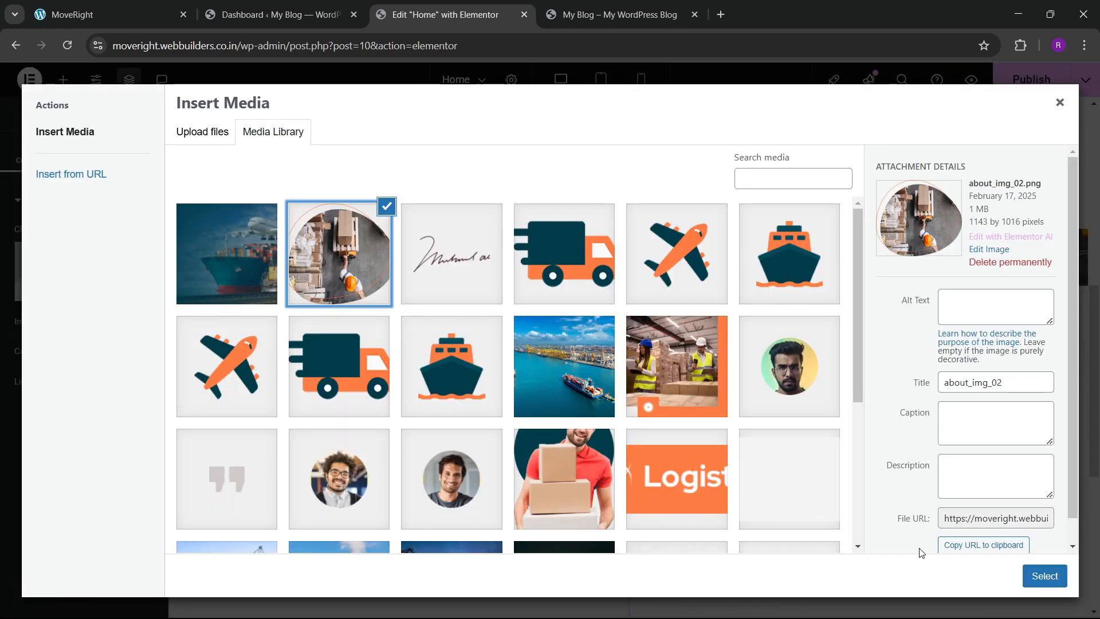
pyautogui.click(1045, 576)
pyautogui.scroll(-2, 480, 444)
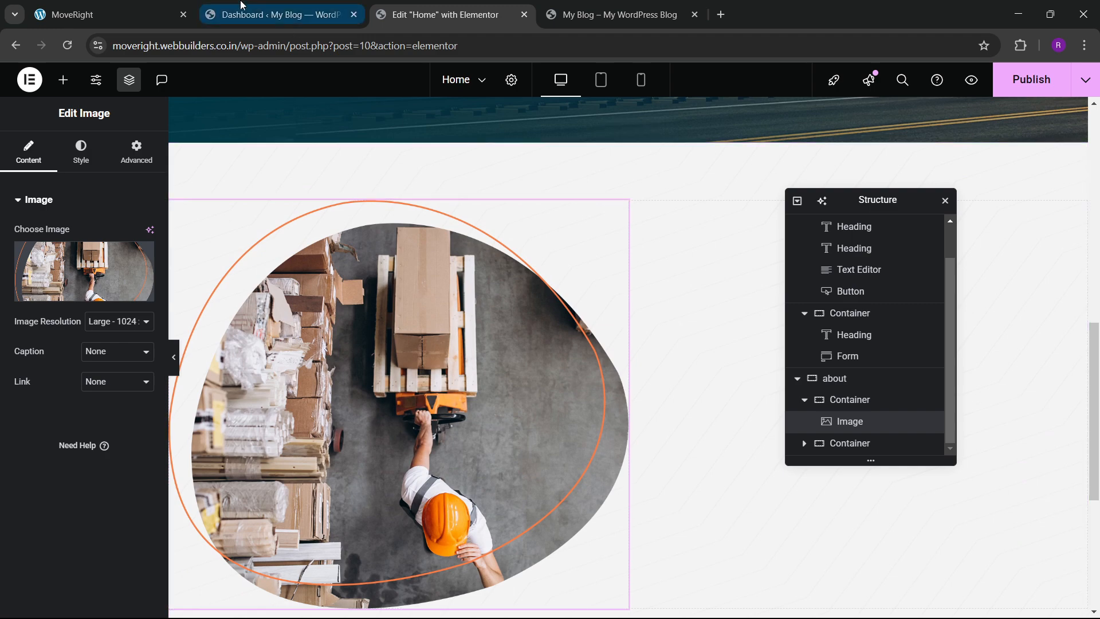
pyautogui.click(168, 19)
pyautogui.click(441, 14)
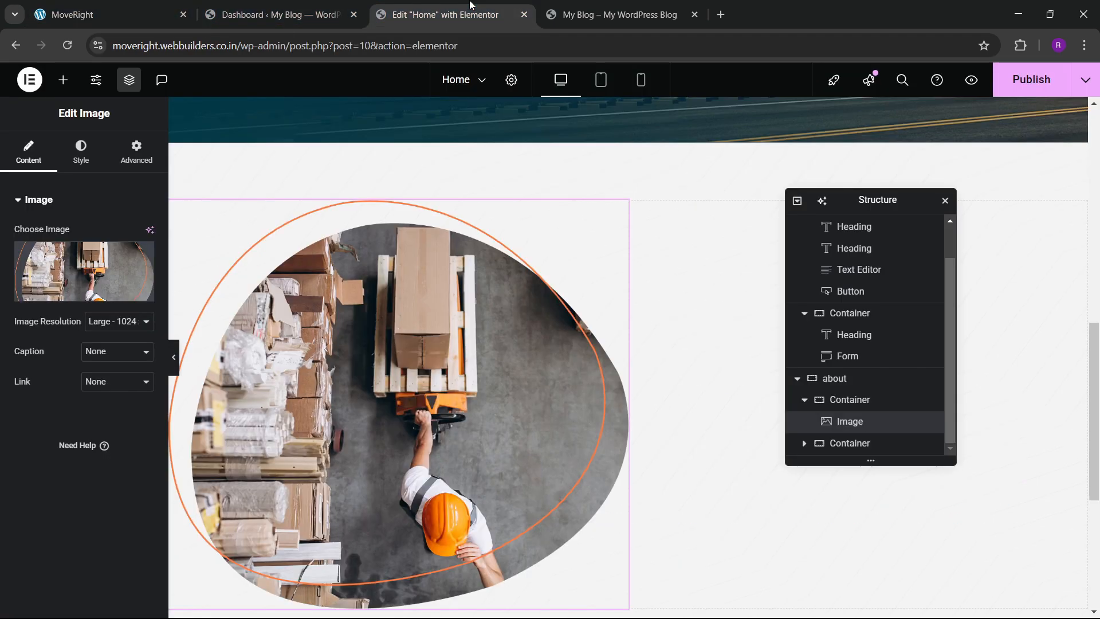
pyautogui.scroll(10, 308, 331)
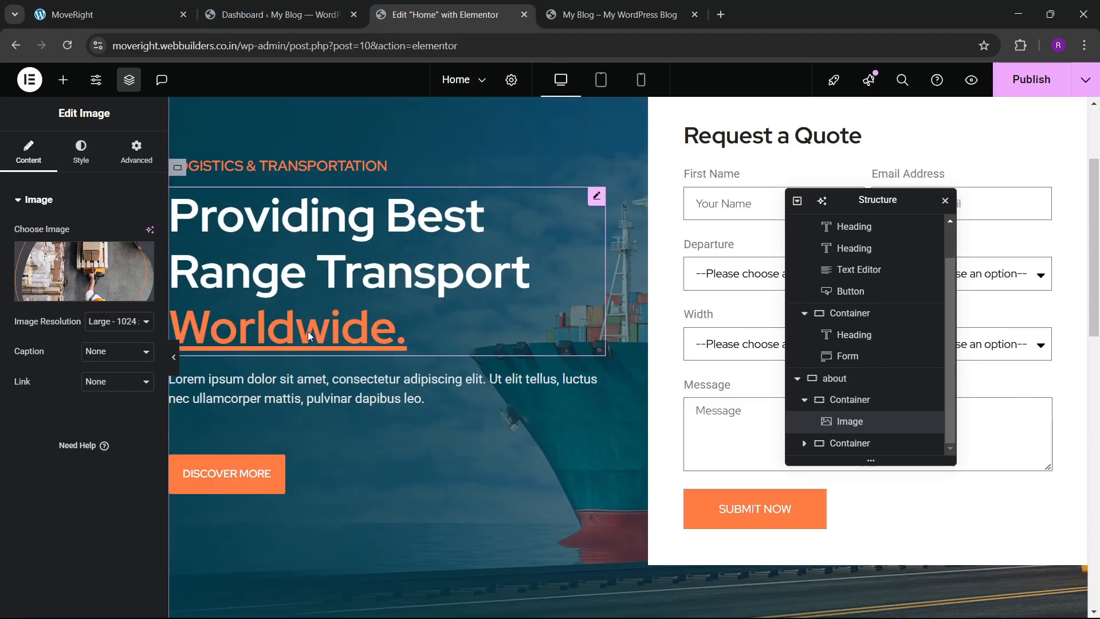
# Paste a copy of the hero heading into the right column and colour it black.
pyautogui.rightClick(357, 274)
pyautogui.press('Escape')
pyautogui.scroll(-10, 687, 285)
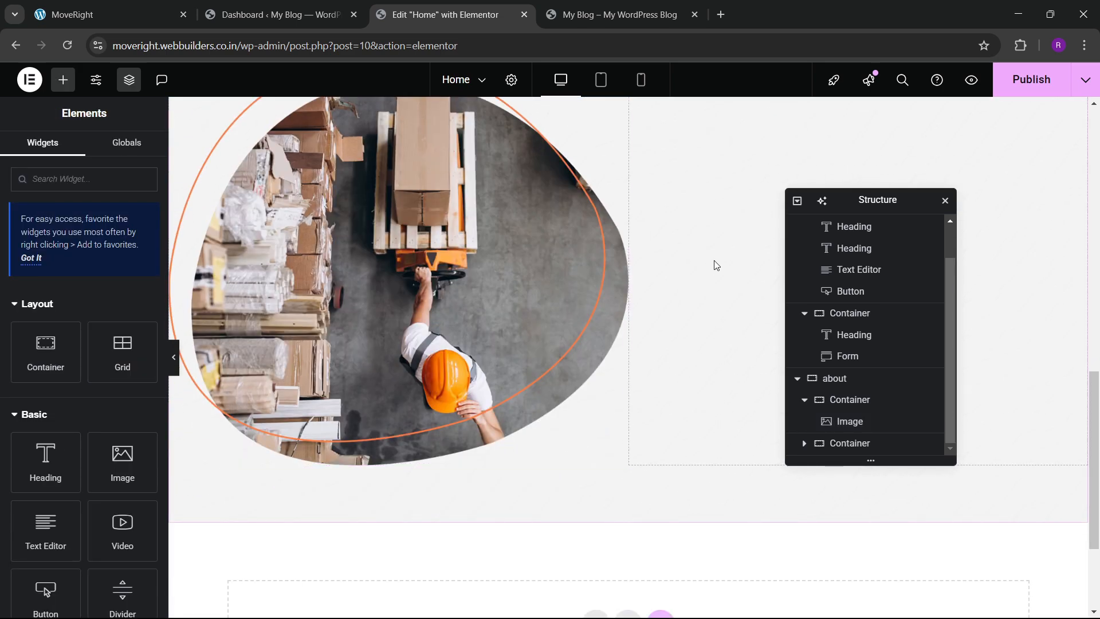
pyautogui.rightClick(716, 265)
pyautogui.click(743, 355)
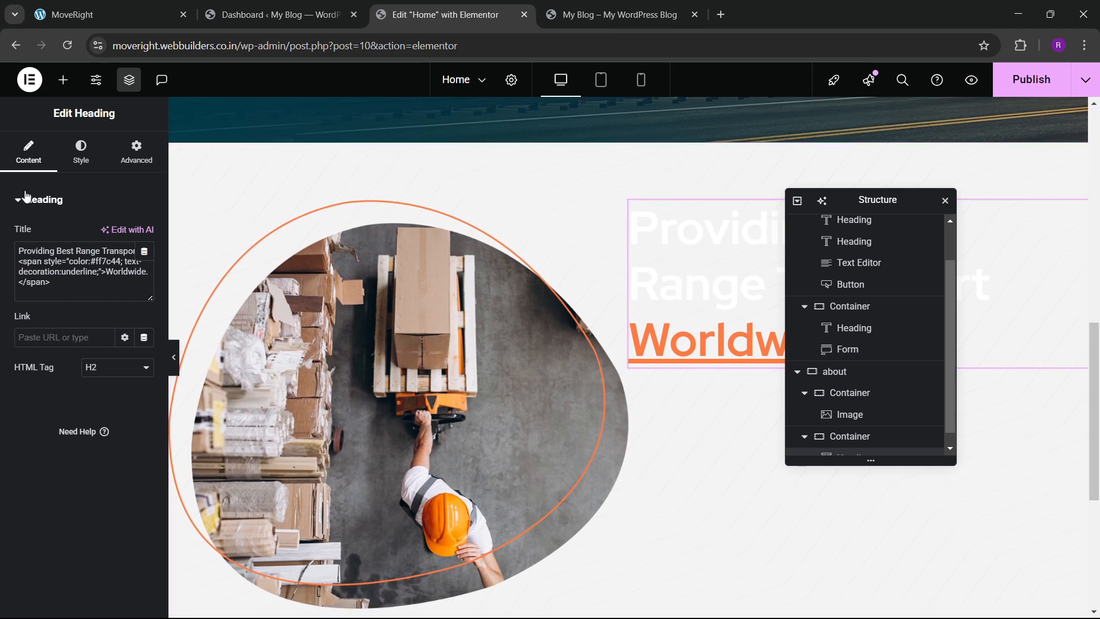
pyautogui.click(81, 151)
pyautogui.click(143, 436)
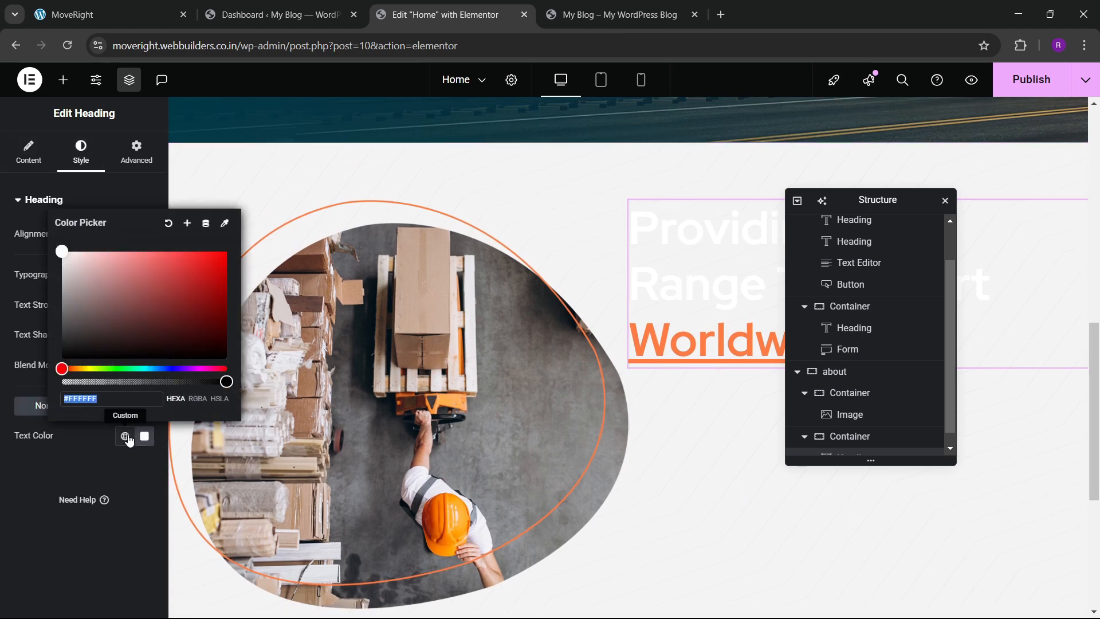
pyautogui.click(124, 437)
pyautogui.click(97, 378)
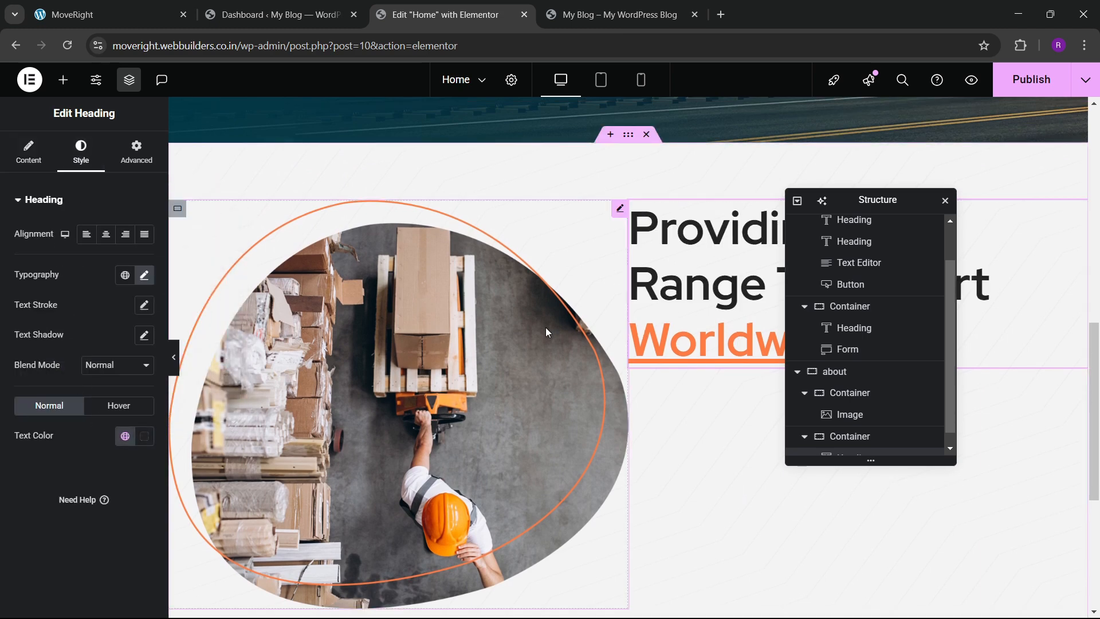
pyautogui.scroll(-1, 808, 420)
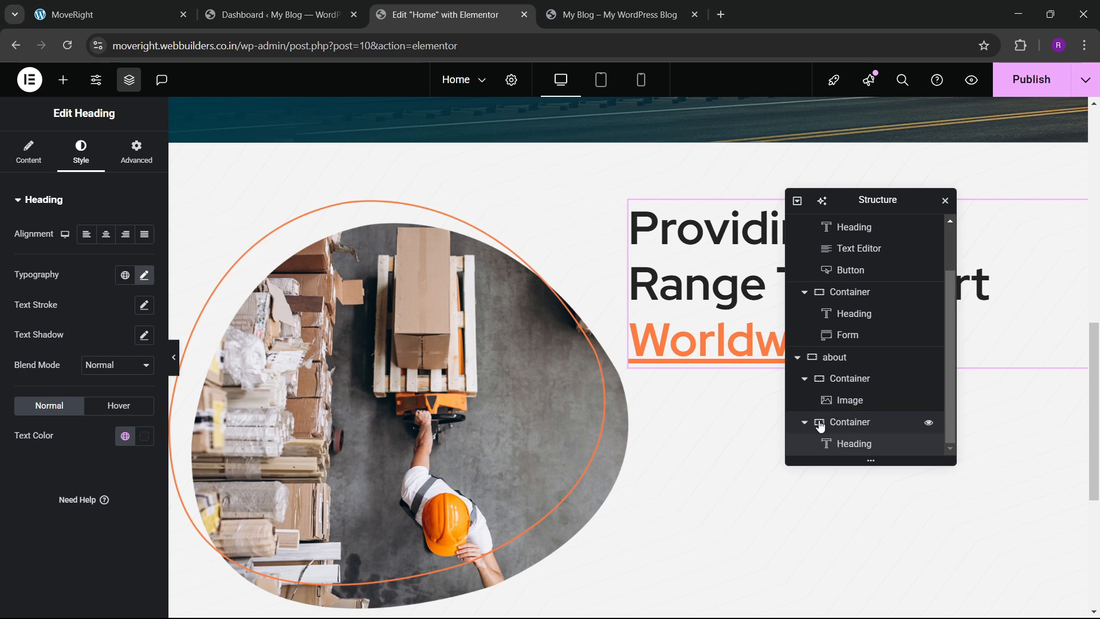
# Space the about columns apart, centre them vertically, and set a 70 px gap.
pyautogui.click(843, 361)
pyautogui.click(28, 152)
pyautogui.scroll(-3, 86, 343)
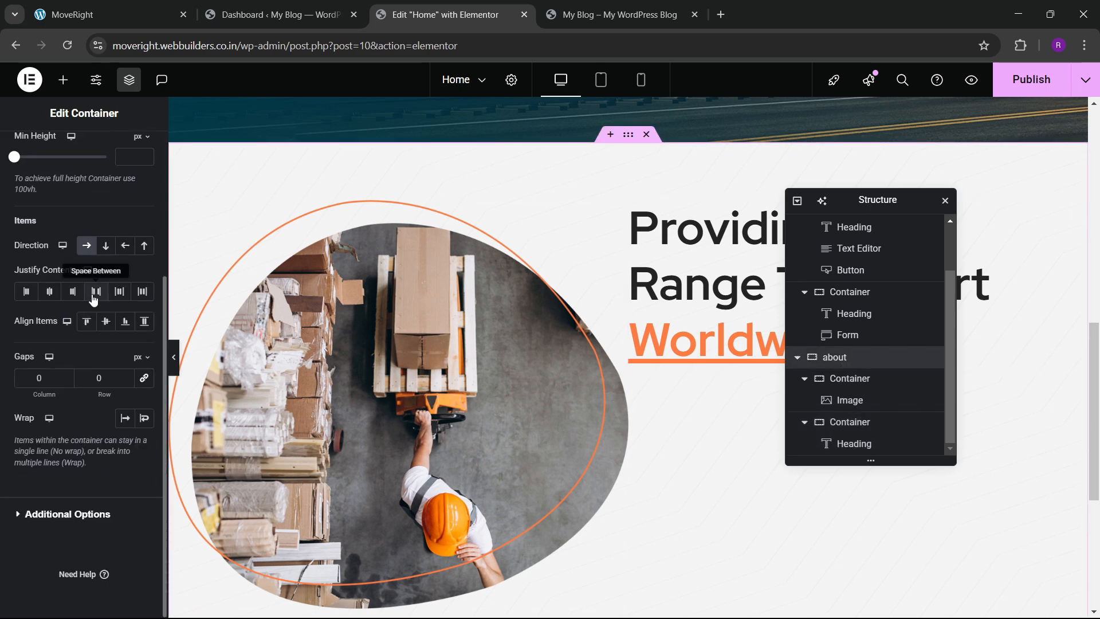
pyautogui.click(95, 292)
pyautogui.click(105, 321)
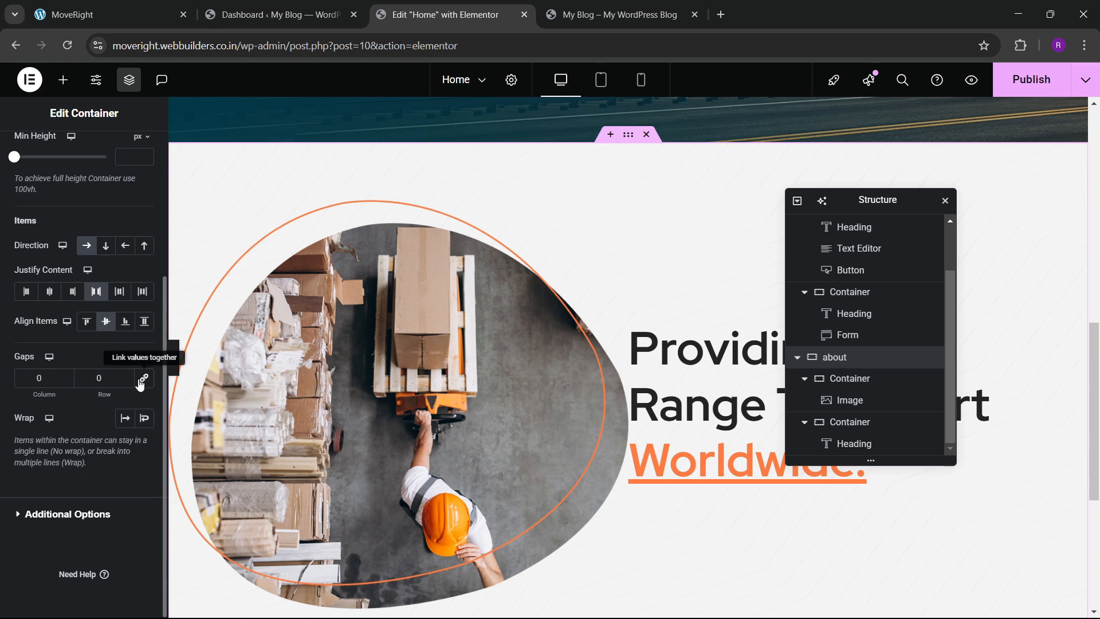
pyautogui.click(89, 378)
pyautogui.write('60')
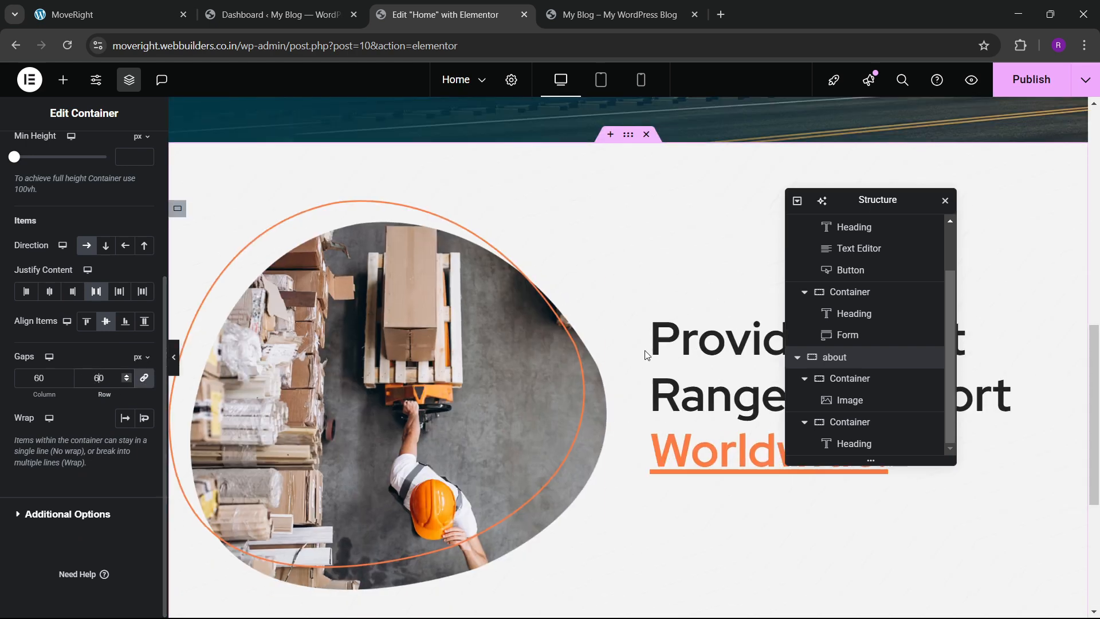
pyautogui.press('BackSpace')
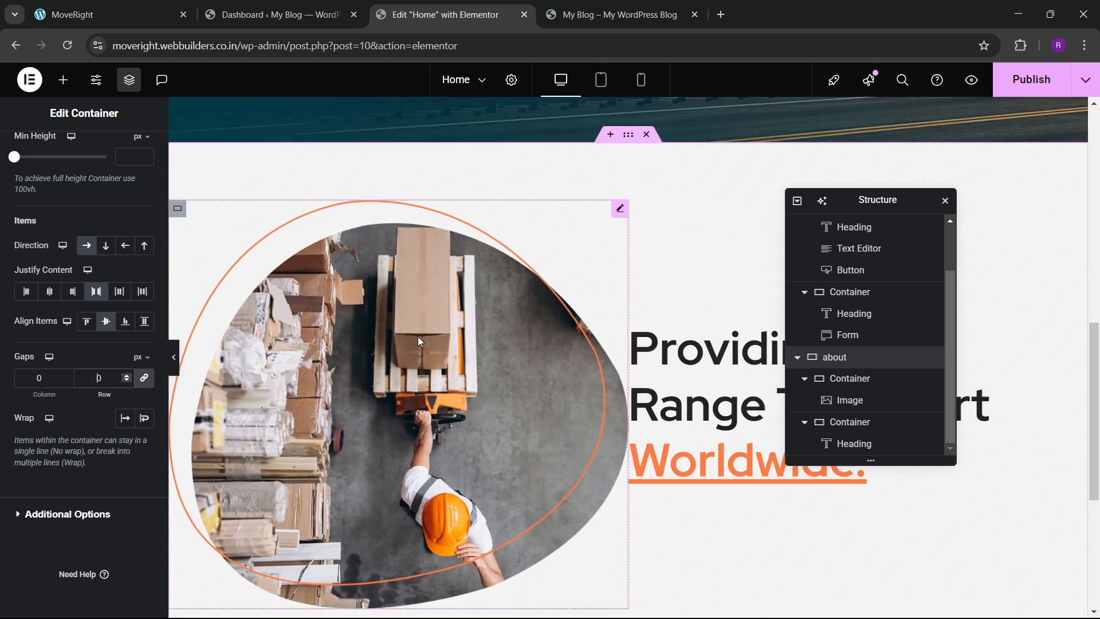
pyautogui.write('7')
# Copy the 'Best At Logistic' heading text from the live site and select the about heading.
pyautogui.moveTo(865, 207); pyautogui.dragTo(401, 256)
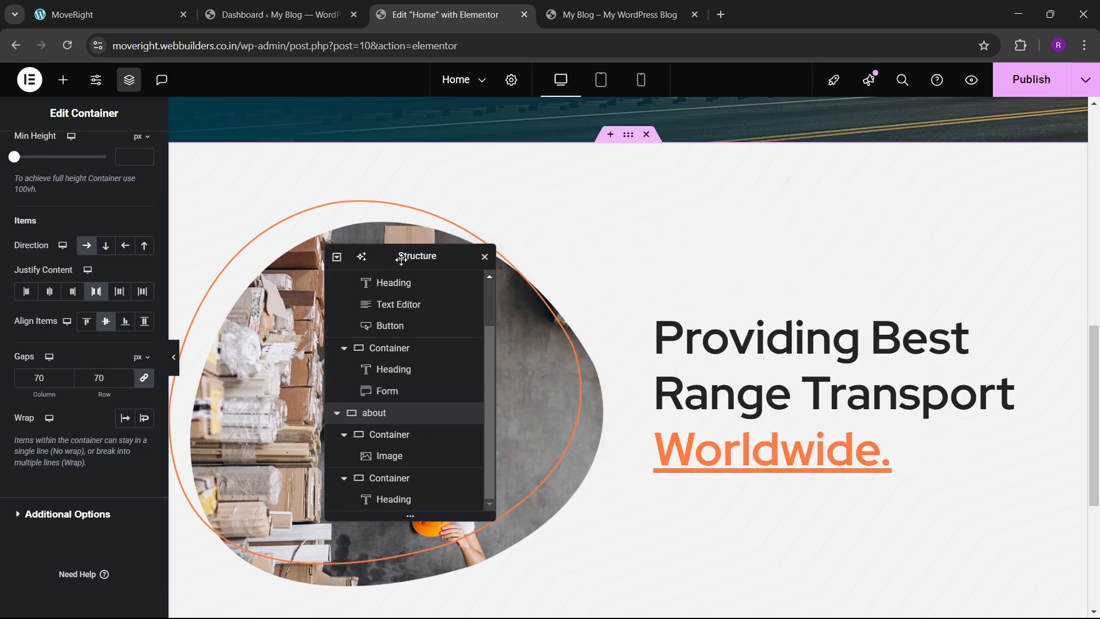
pyautogui.click(109, 15)
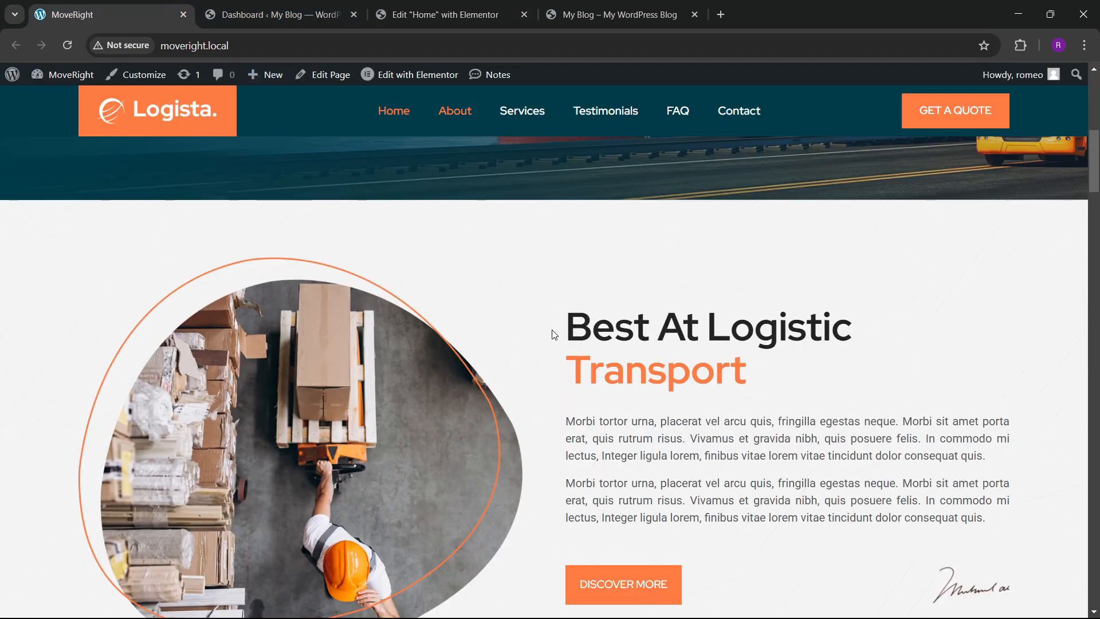
pyautogui.moveTo(556, 322); pyautogui.dragTo(866, 323)
pyautogui.hotkey('ctrl', 'c')
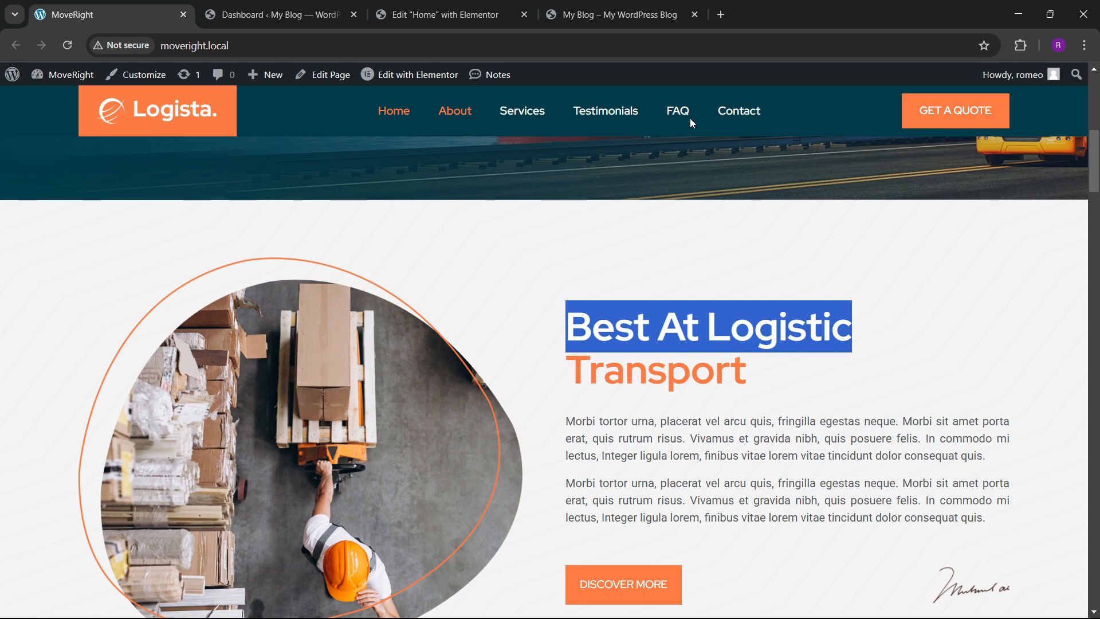
pyautogui.click(610, 16)
pyautogui.click(446, 15)
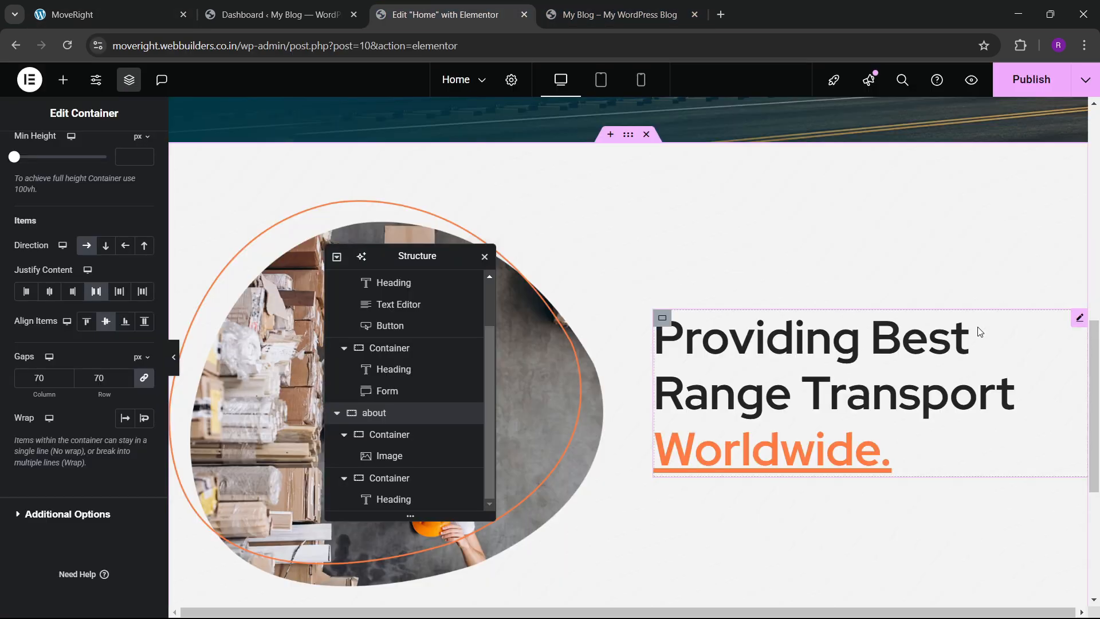
pyautogui.click(704, 314)
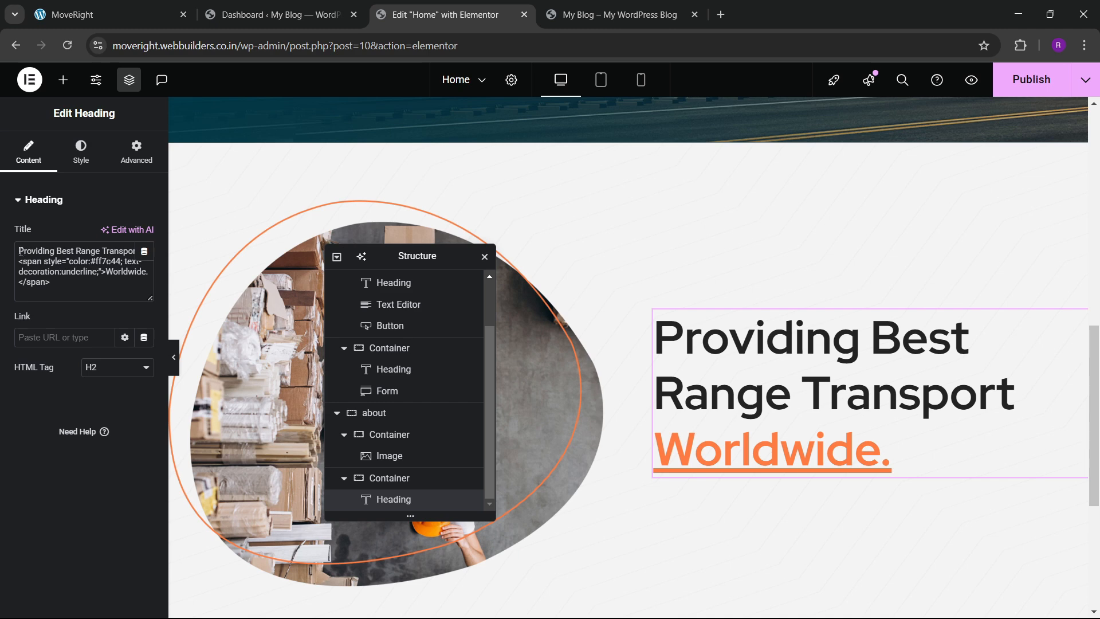
# Change the title to 'Best At Logistic Transport', removing the underline from Transport.
pyautogui.moveTo(20, 251); pyautogui.dragTo(144, 255)
pyautogui.hotkey('ctrl', 'v')
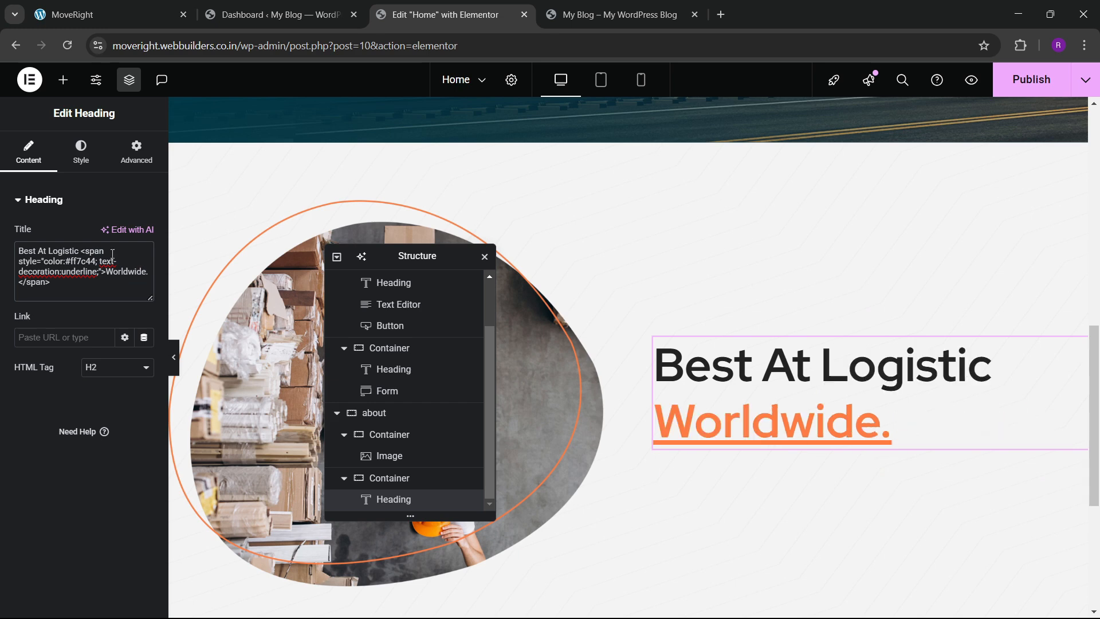
pyautogui.click(136, 5)
pyautogui.click(466, 10)
pyautogui.moveTo(109, 274); pyautogui.dragTo(154, 277)
pyautogui.press('BackSpace')
pyautogui.write('Transpo')
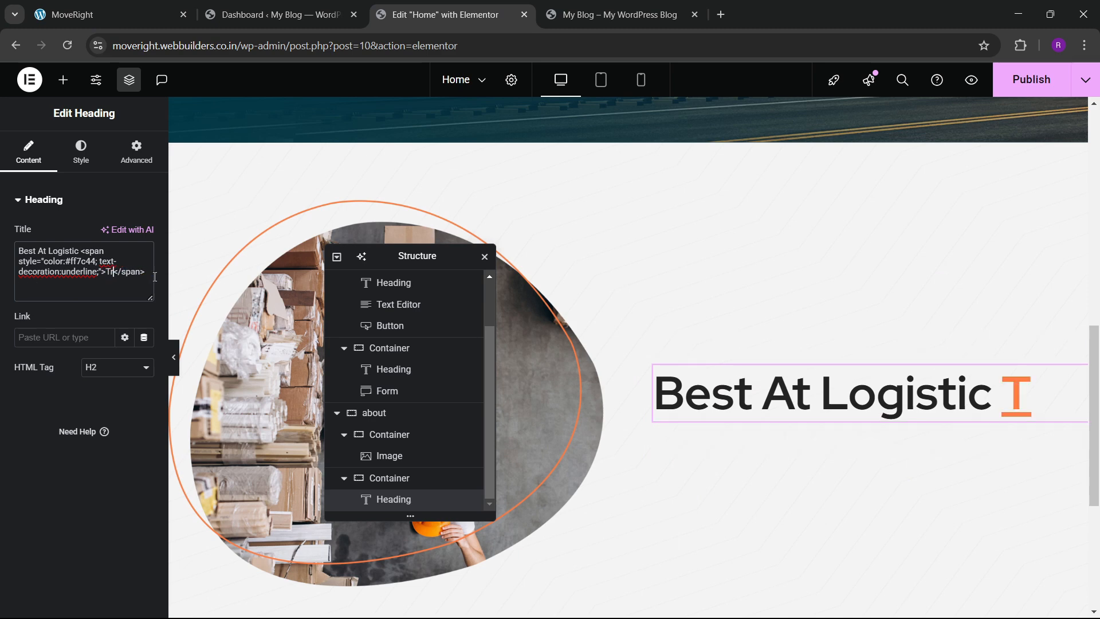
pyautogui.write('rt')
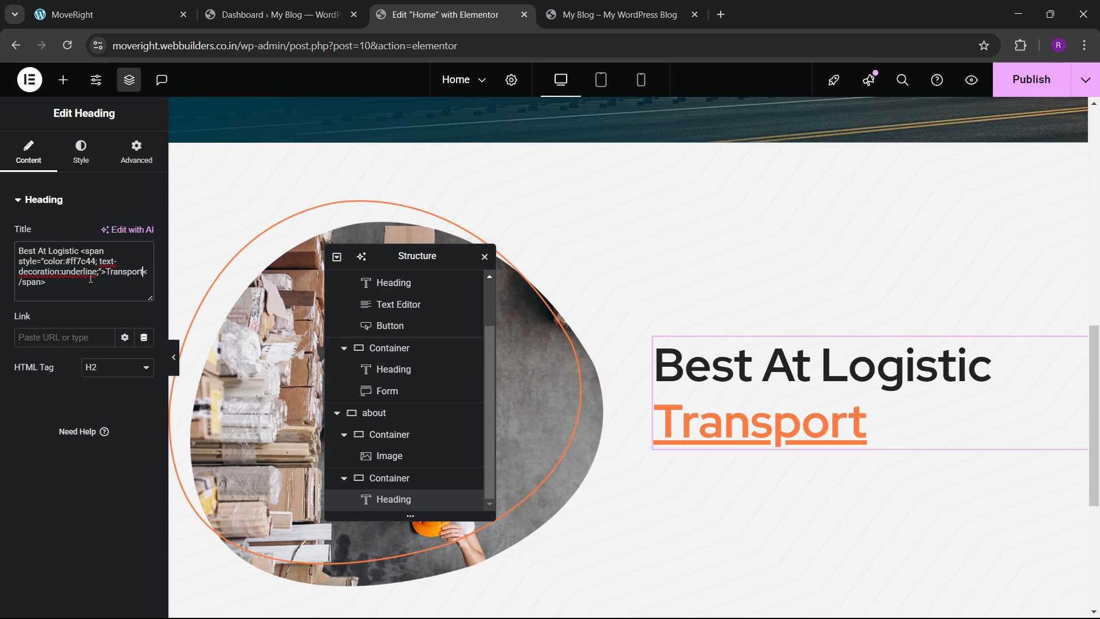
pyautogui.moveTo(100, 273)
pyautogui.mouseDown()
pyautogui.moveTo(29, 267)
pyautogui.moveTo(96, 264)
pyautogui.mouseUp()
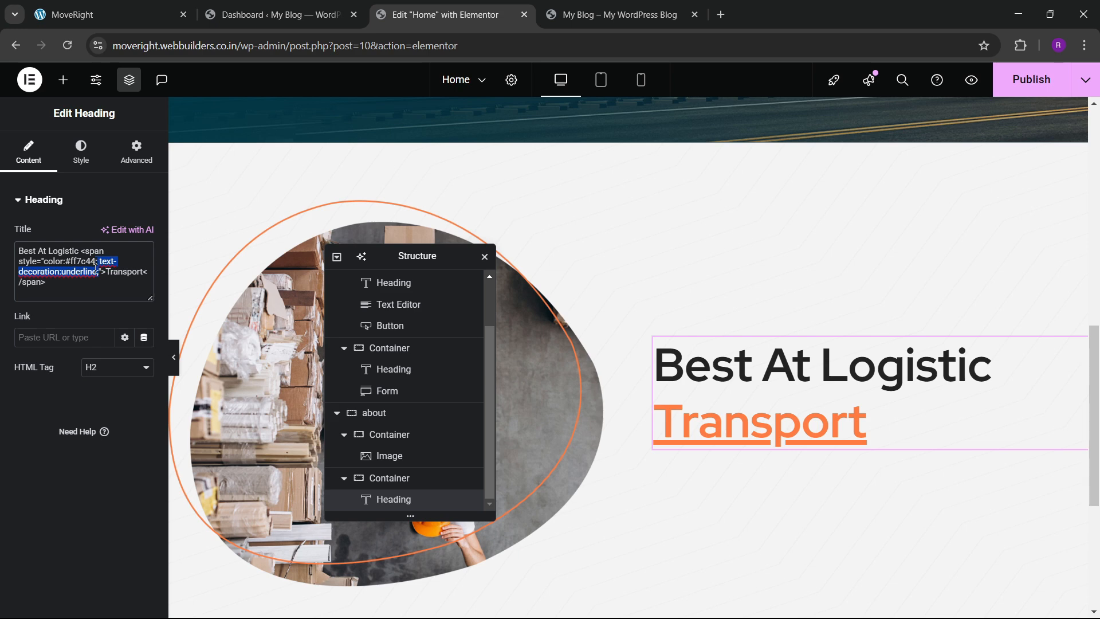
pyautogui.press('BackSpace')
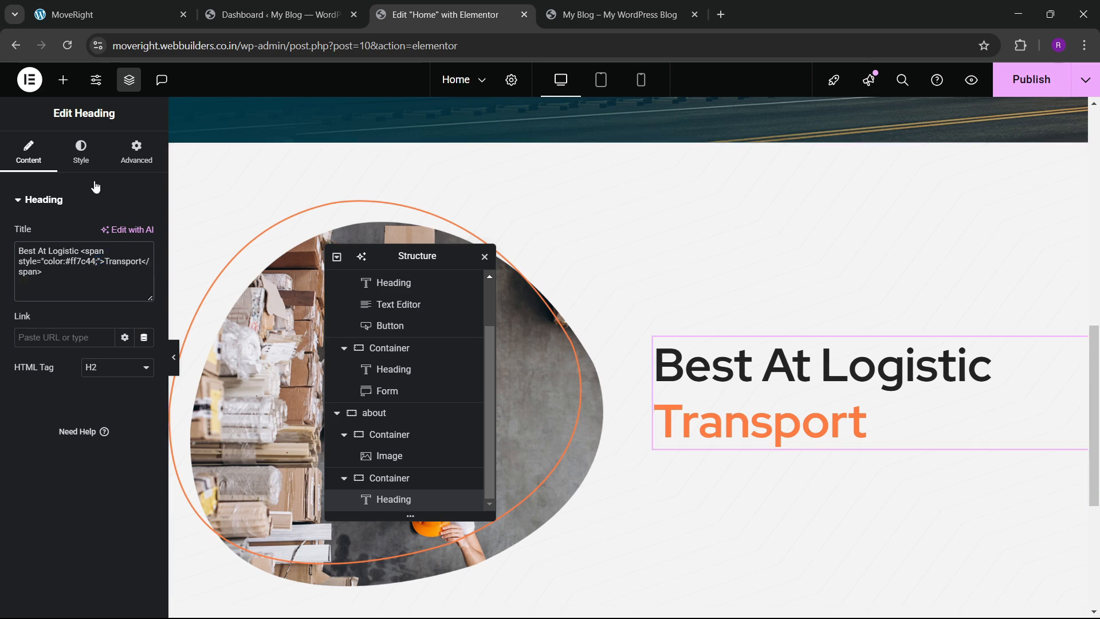
# Set the heading line height to 1.1 and step the font size down toward 55.
pyautogui.click(81, 152)
pyautogui.click(144, 275)
pyautogui.scroll(-1, 101, 475)
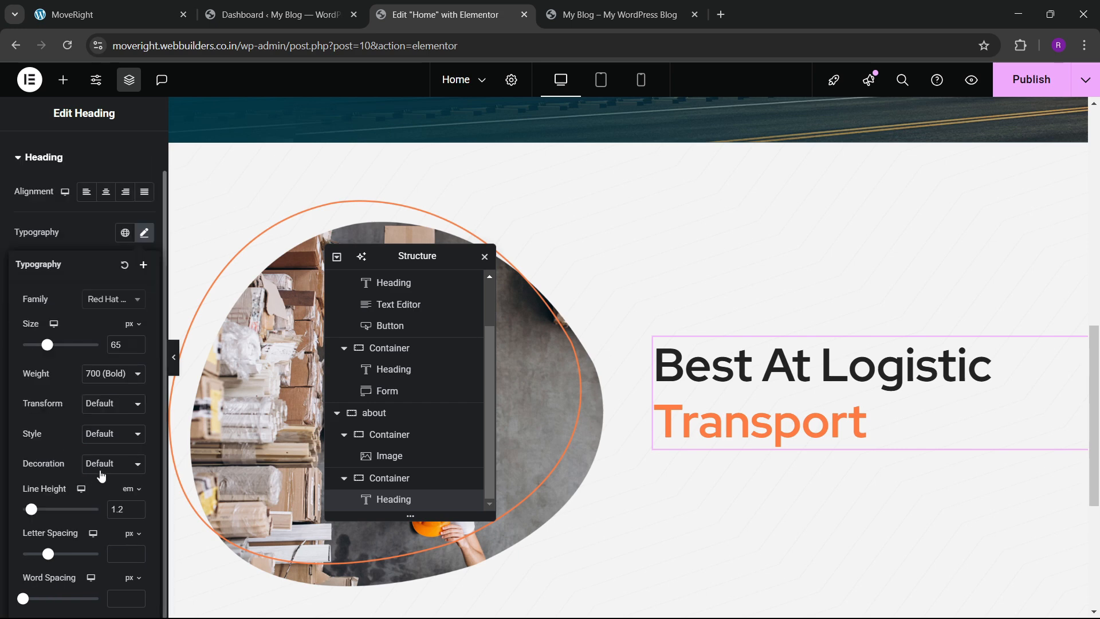
pyautogui.click(136, 513)
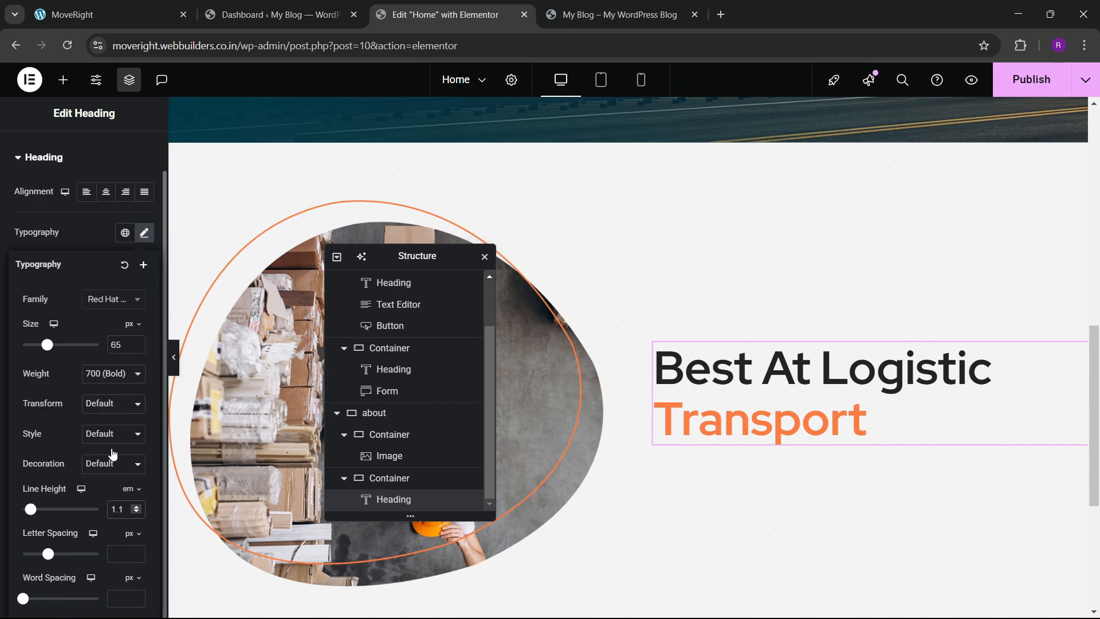
pyautogui.click(137, 348)
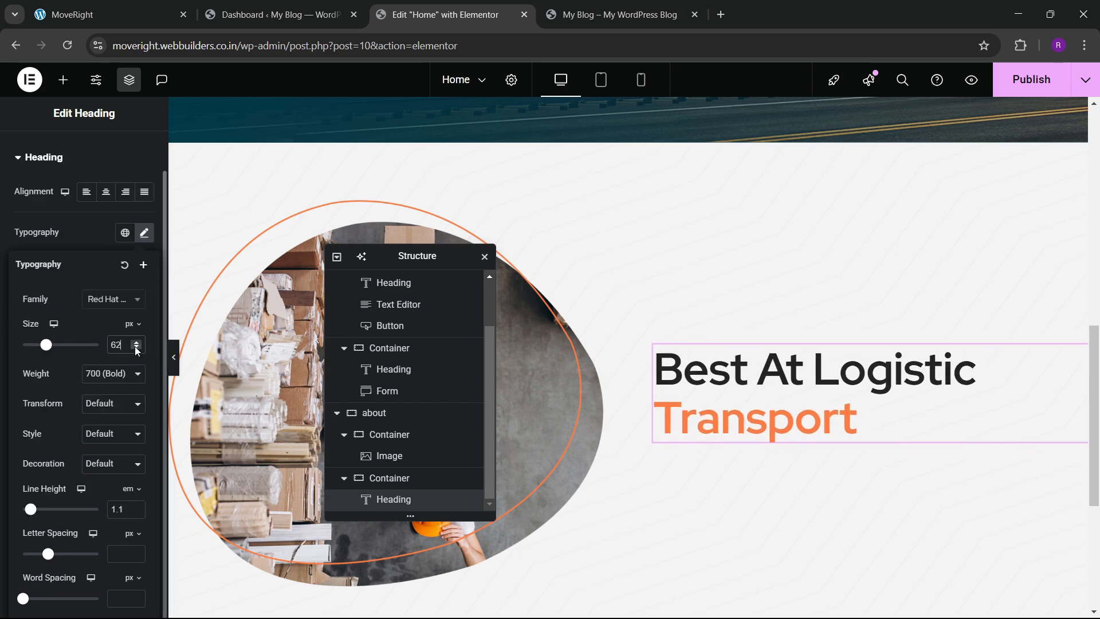
pyautogui.click(137, 349)
pyautogui.click(136, 349)
pyautogui.click(137, 349)
pyautogui.click(137, 348)
pyautogui.click(136, 348)
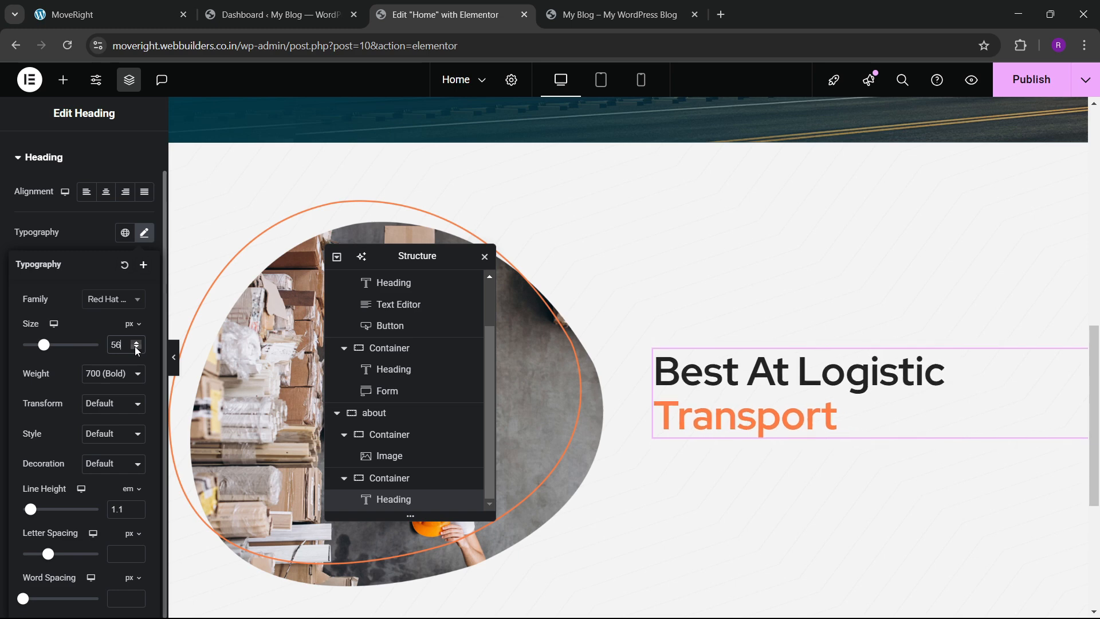
pyautogui.click(137, 348)
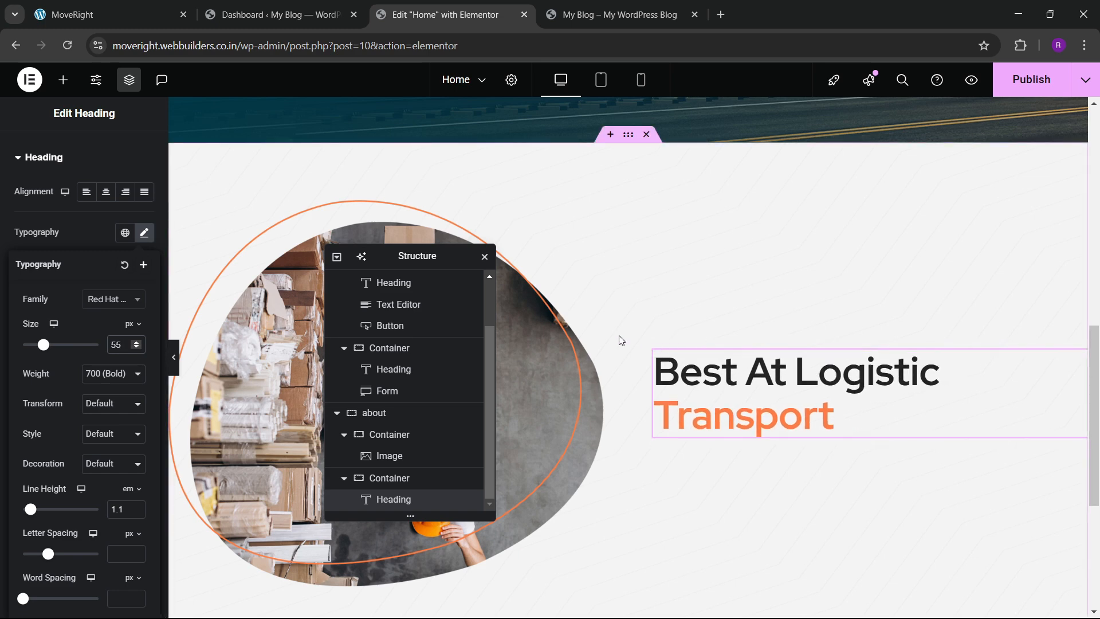
# Compare with the live site's heading, then drag a Text Editor widget under the about heading.
pyautogui.click(109, 14)
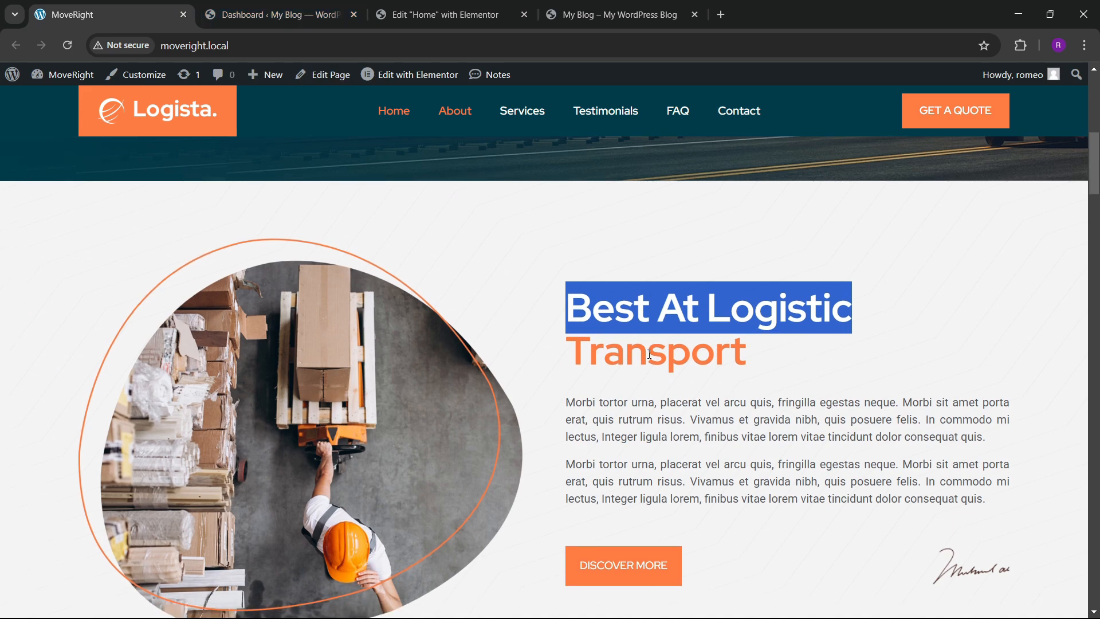
pyautogui.scroll(-3, 649, 355)
pyautogui.click(401, 14)
pyautogui.click(63, 80)
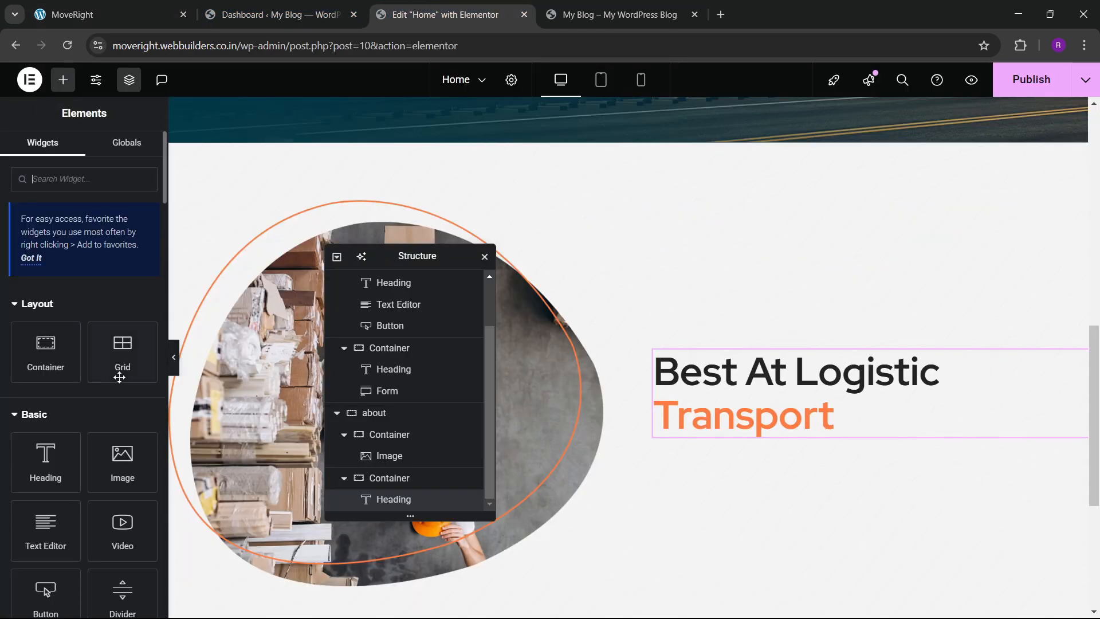
pyautogui.scroll(-3, 119, 377)
pyautogui.moveTo(46, 385); pyautogui.dragTo(721, 417)
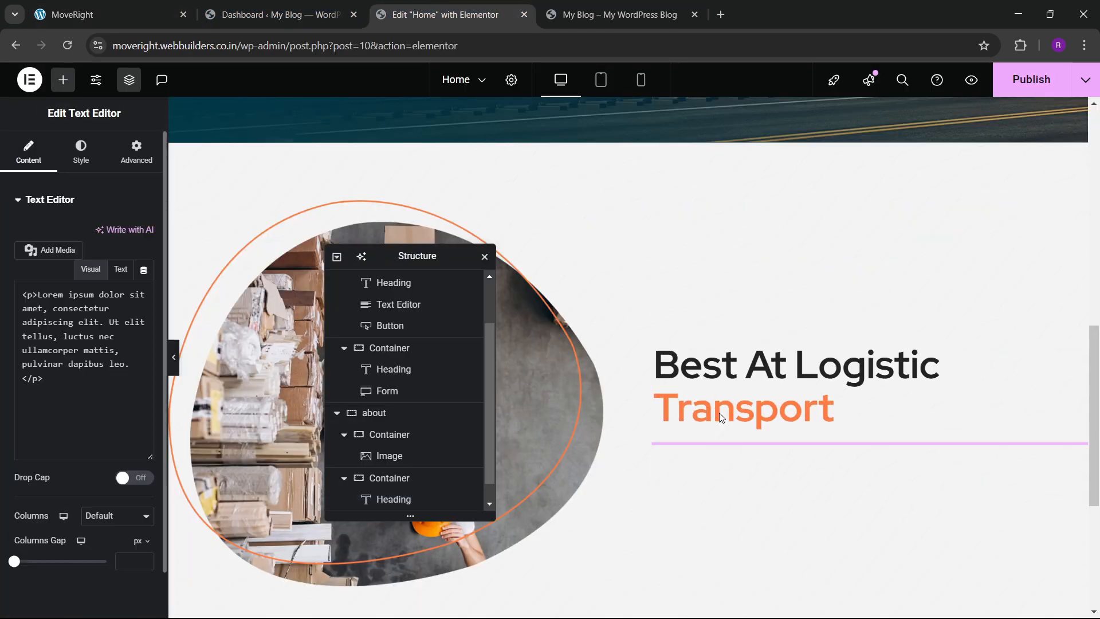
# Copy both Morbi tortor paragraphs from the live site and paste them into the text block's Text tab.
pyautogui.click(114, 14)
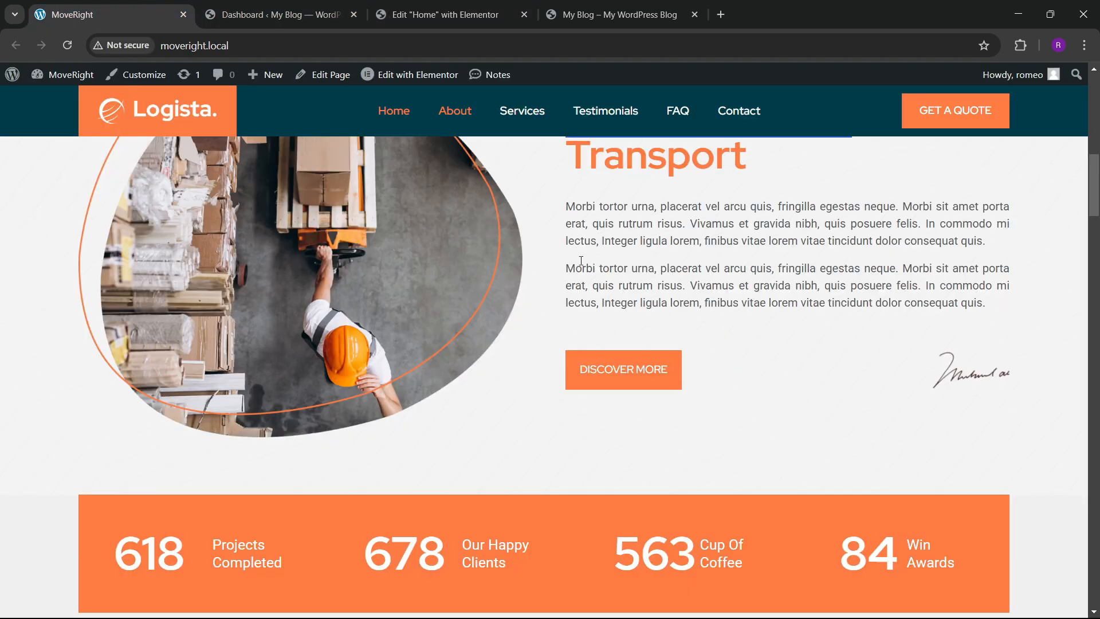
pyautogui.moveTo(565, 203); pyautogui.dragTo(998, 305)
pyautogui.hotkey('ctrl', 'c')
pyautogui.click(444, 14)
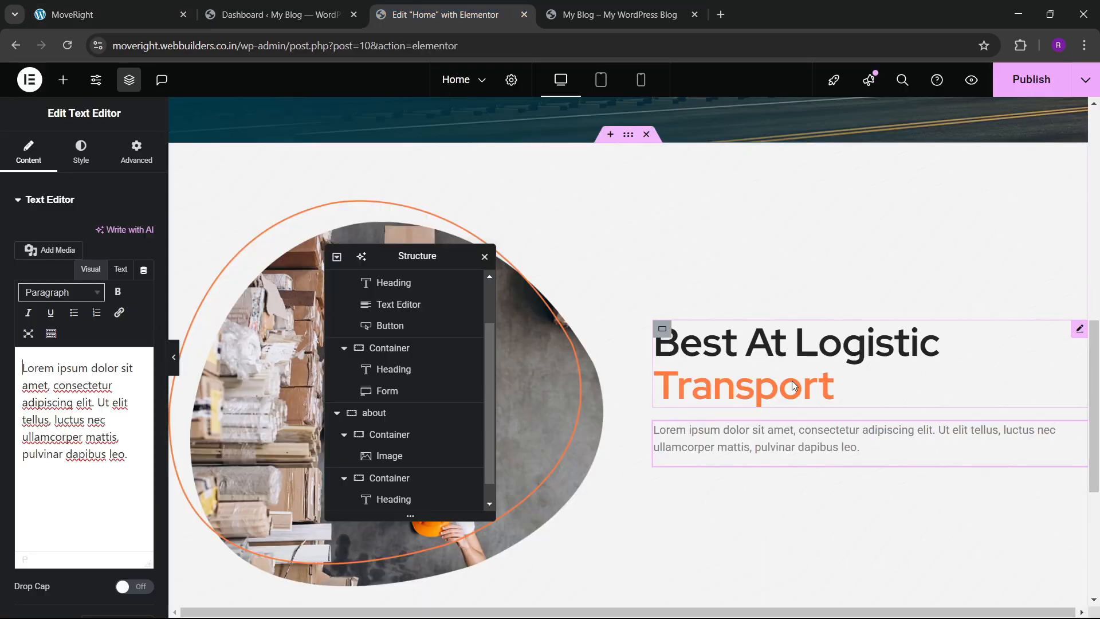
pyautogui.click(114, 274)
pyautogui.hotkey('ctrl', 'a')
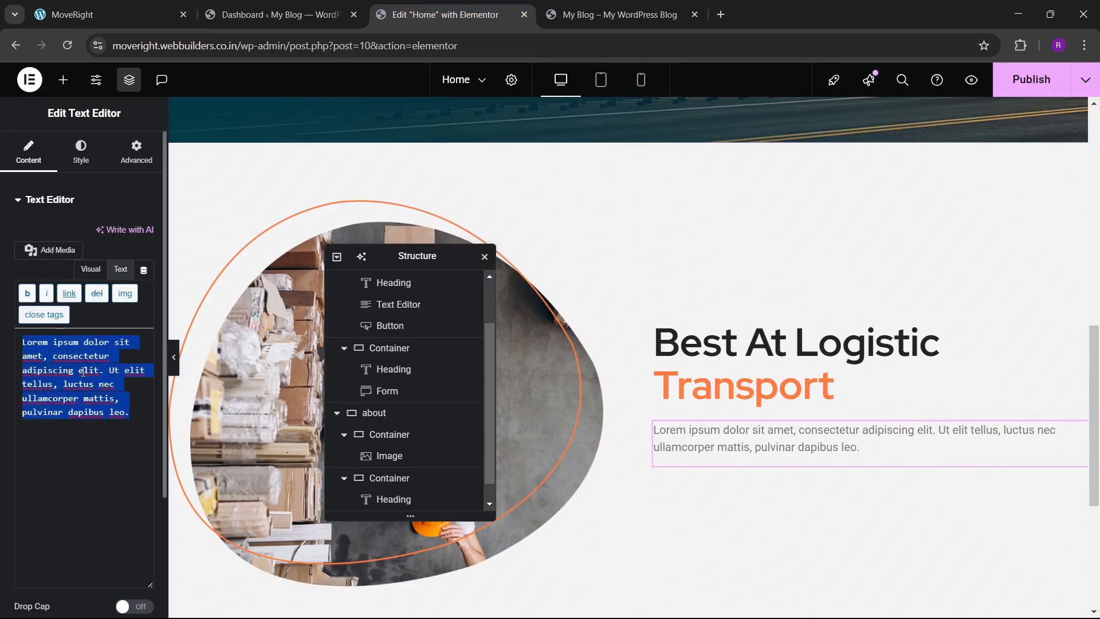
pyautogui.hotkey('ctrl', 'v')
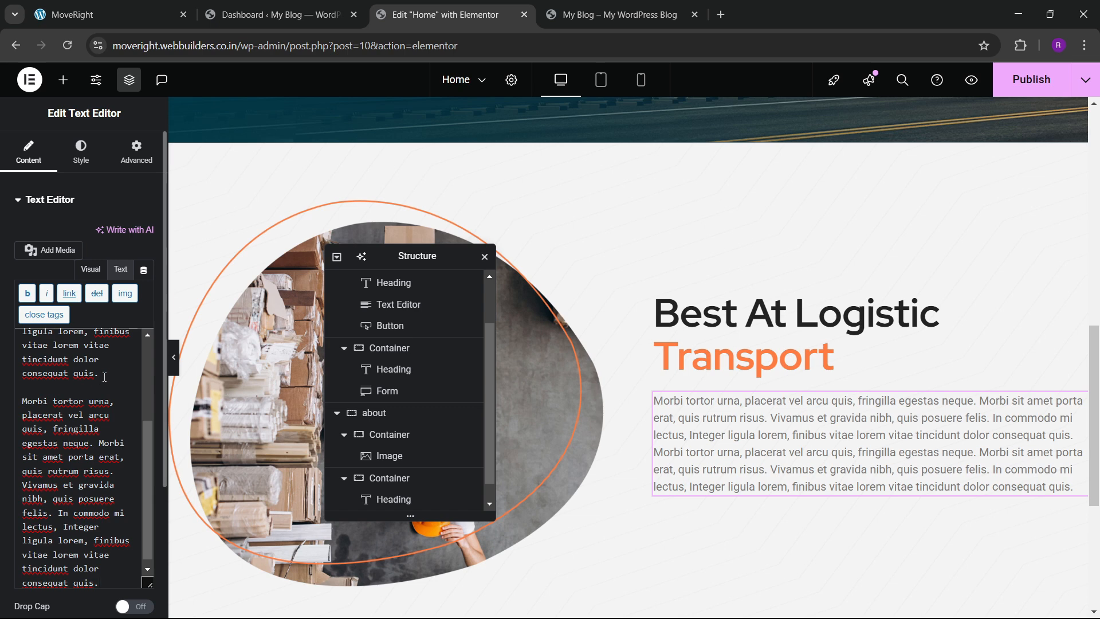
# Insert <br><br> between the two paragraphs and recheck the live site's layout.
pyautogui.write('br><b')
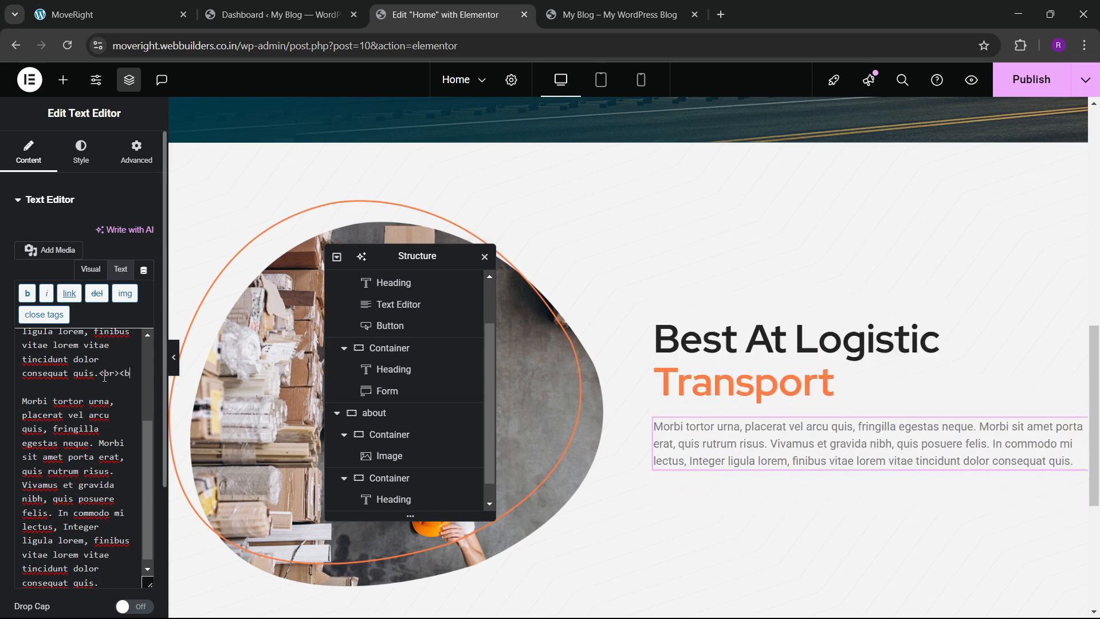
pyautogui.press('Return')
pyautogui.write('<br>')
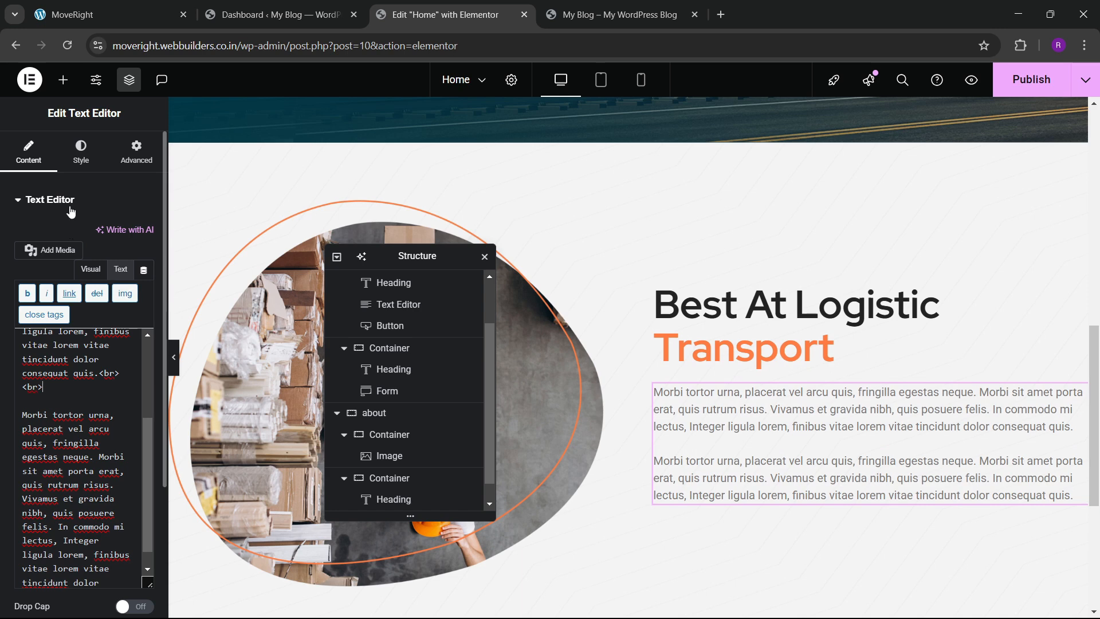
pyautogui.click(94, 4)
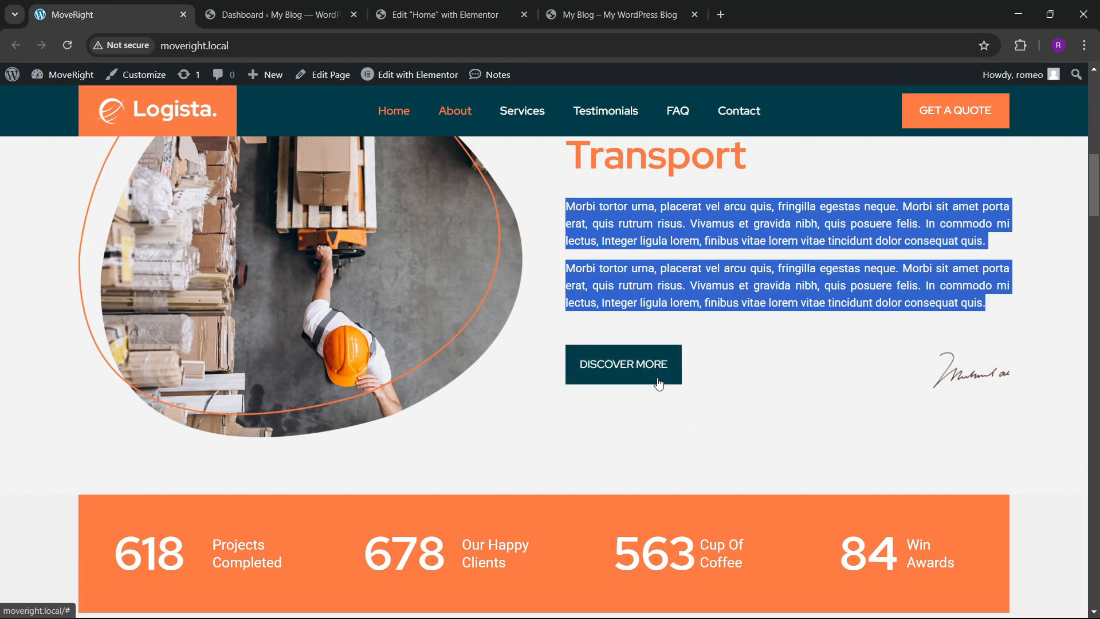
pyautogui.click(496, 5)
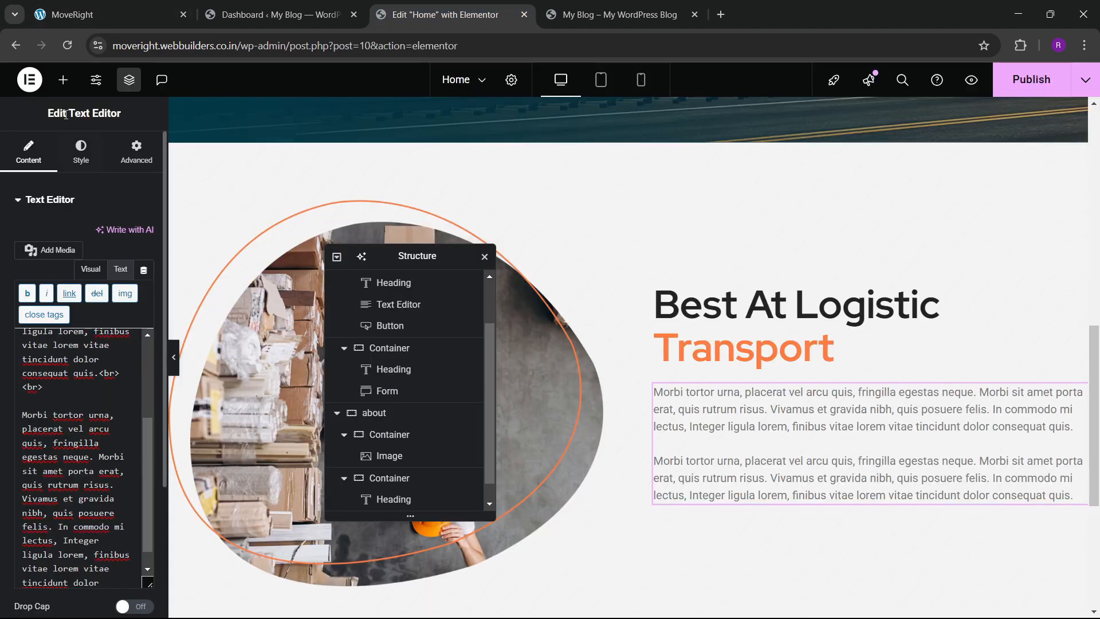
# Add a new container below the about body text.
pyautogui.click(63, 79)
pyautogui.moveTo(41, 352); pyautogui.dragTo(871, 493)
pyautogui.click(128, 165)
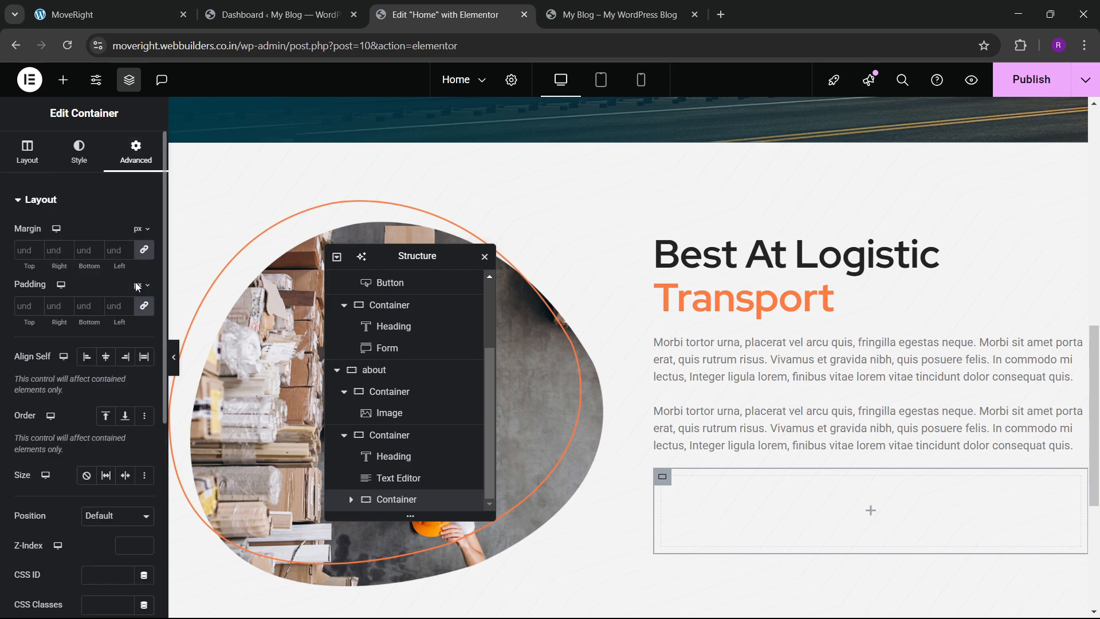
pyautogui.scroll(6, 667, 378)
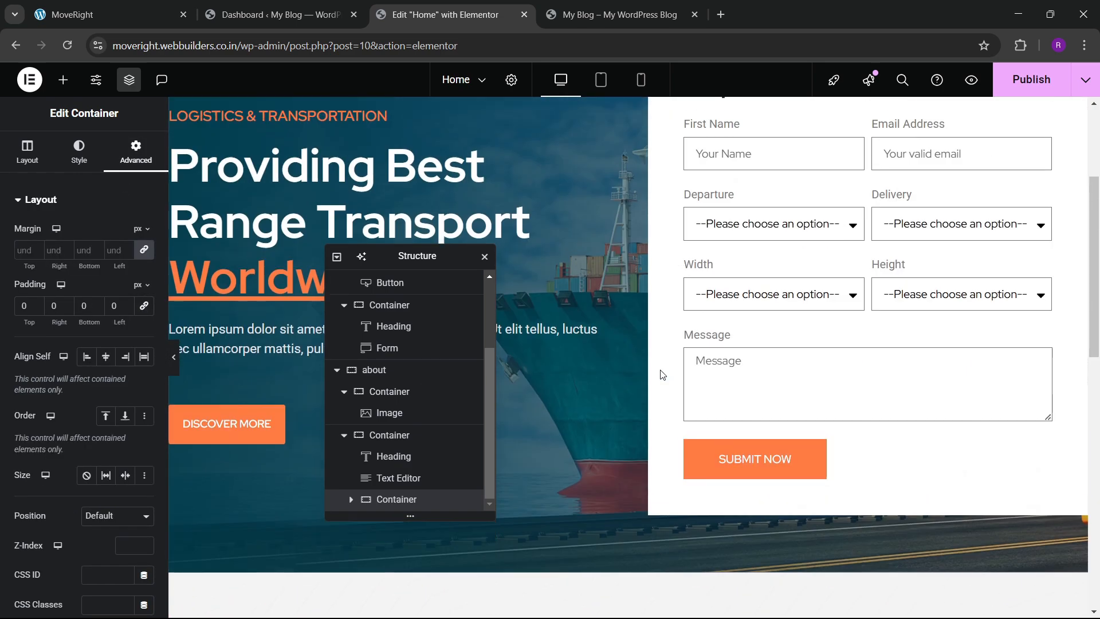
# Copy the DISCOVER MORE button and paste it into the new empty container.
pyautogui.rightClick(190, 424)
pyautogui.click(253, 356)
pyautogui.scroll(-1, 874, 360)
pyautogui.scroll(-10, 875, 359)
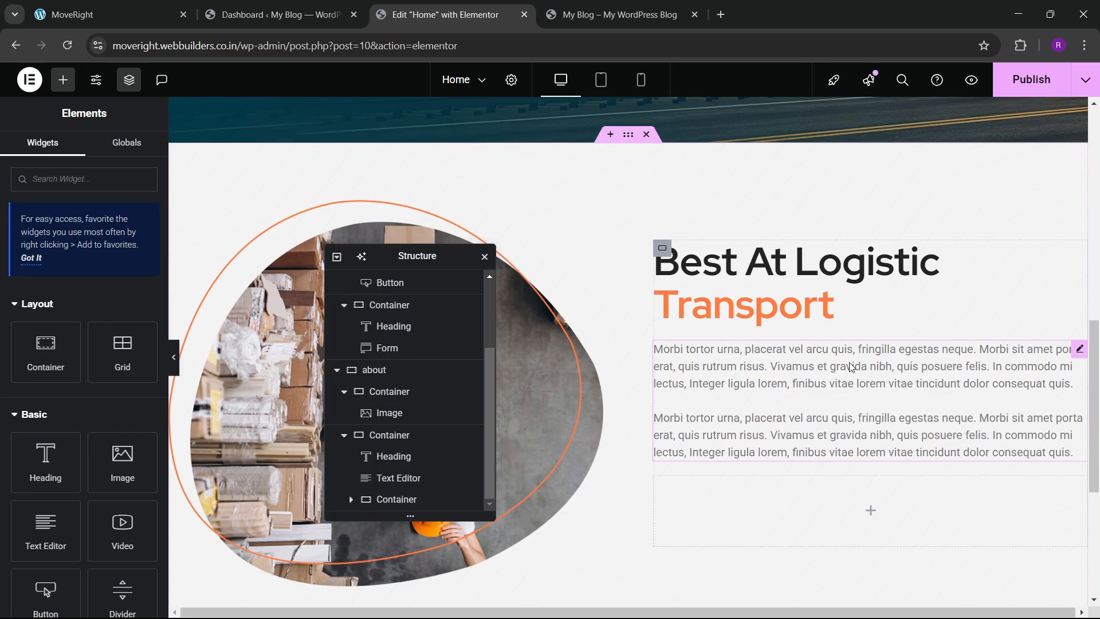
pyautogui.rightClick(719, 299)
pyautogui.click(748, 354)
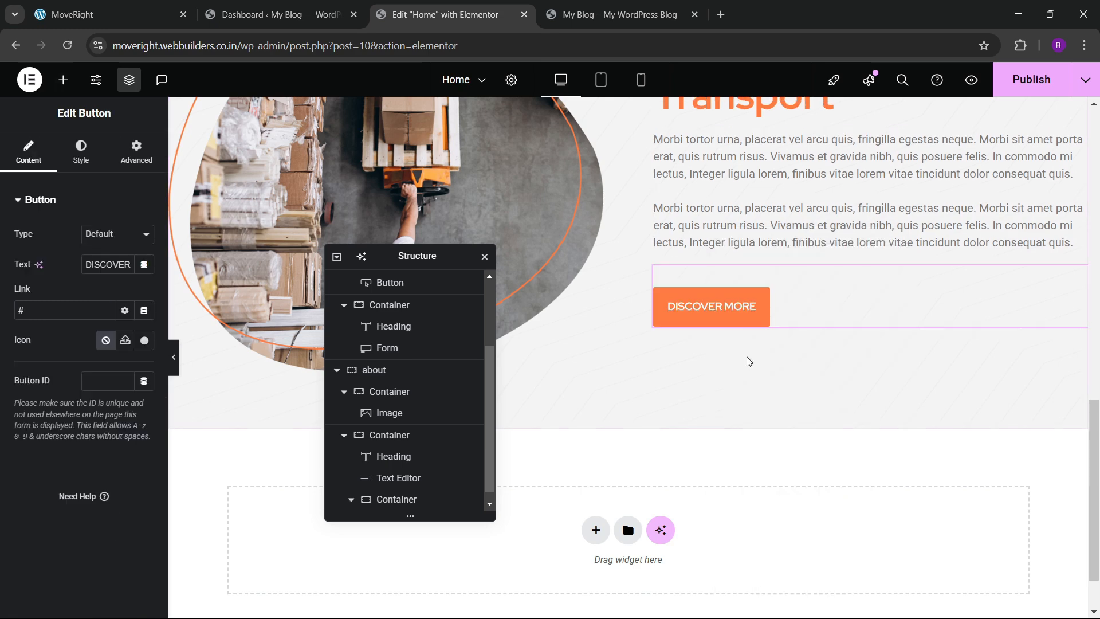
# Set the button's top margin to 0 and add an Image widget below it.
pyautogui.click(130, 168)
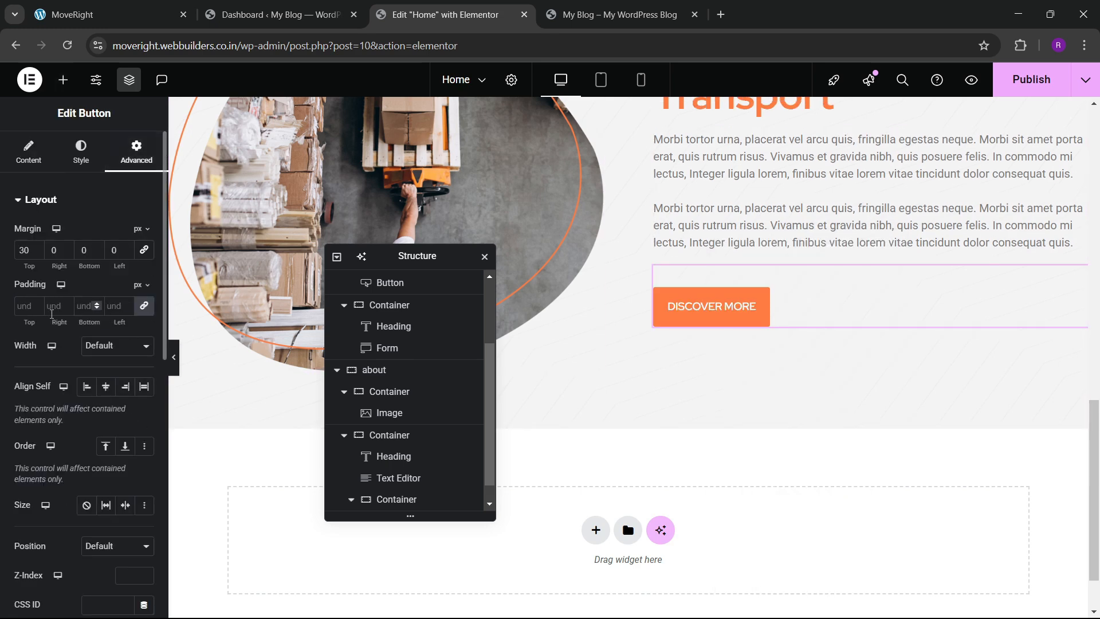
pyautogui.press('BackSpace')
pyautogui.press('BackSpace')
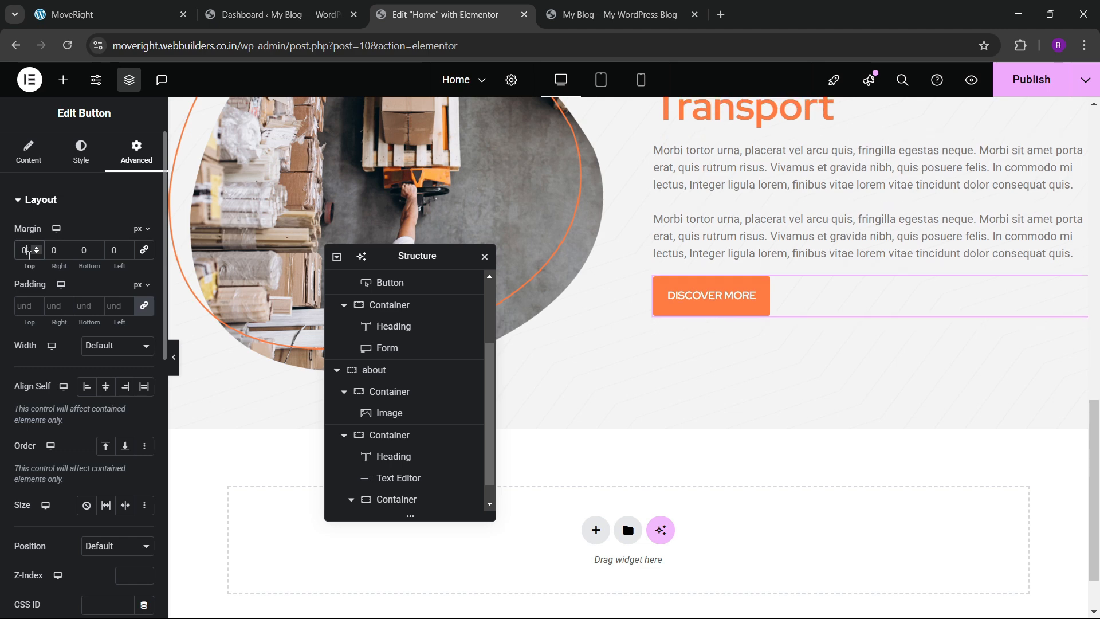
pyautogui.click(64, 87)
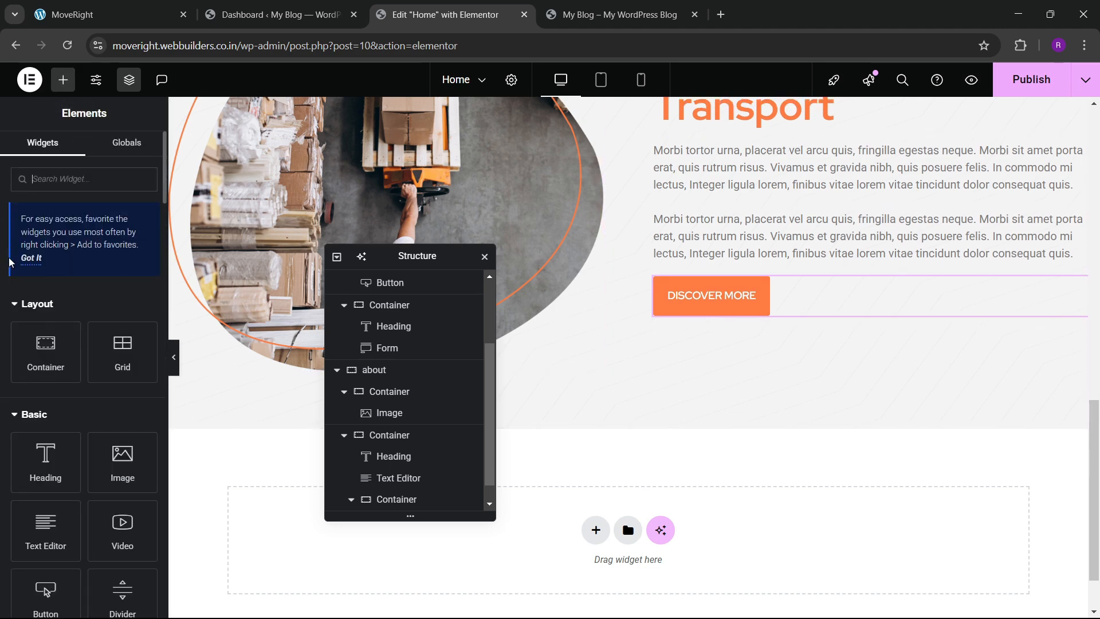
pyautogui.scroll(-2, 103, 321)
pyautogui.moveTo(133, 321); pyautogui.dragTo(734, 304)
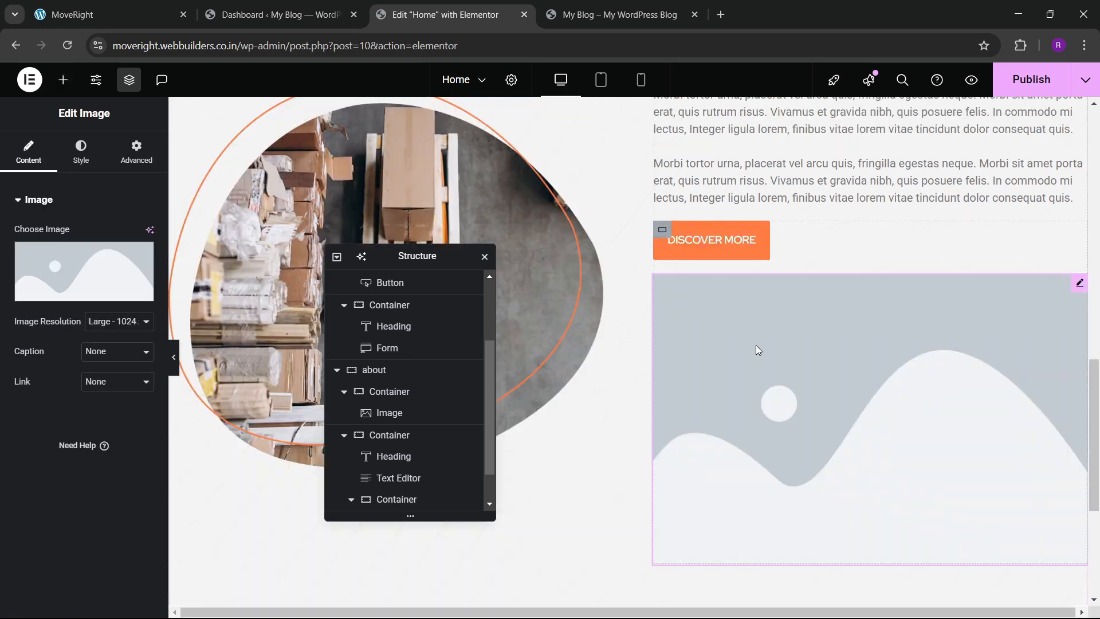
# Set the button's container Direction to Row and replace the placeholder with the signature image.
pyautogui.click(663, 230)
pyautogui.click(27, 152)
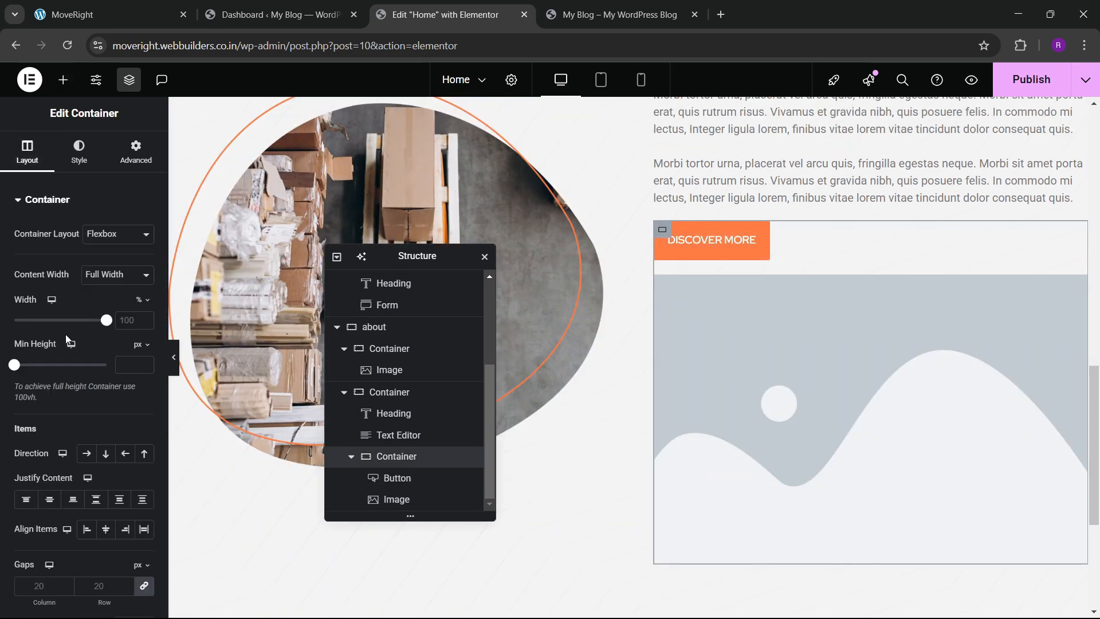
pyautogui.click(87, 453)
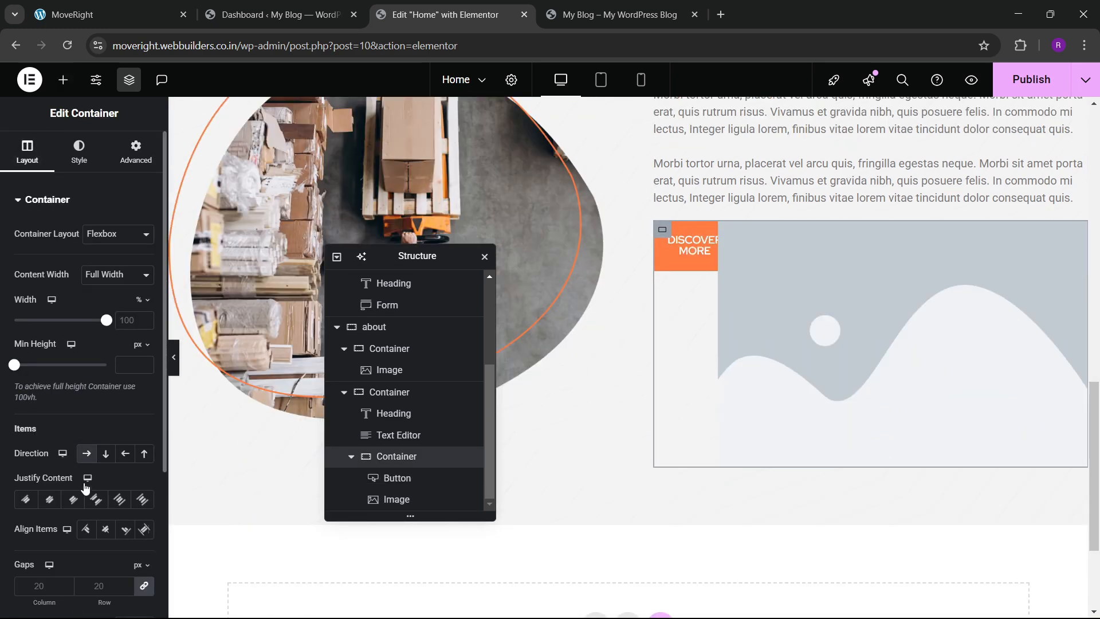
pyautogui.click(844, 324)
pyautogui.click(65, 258)
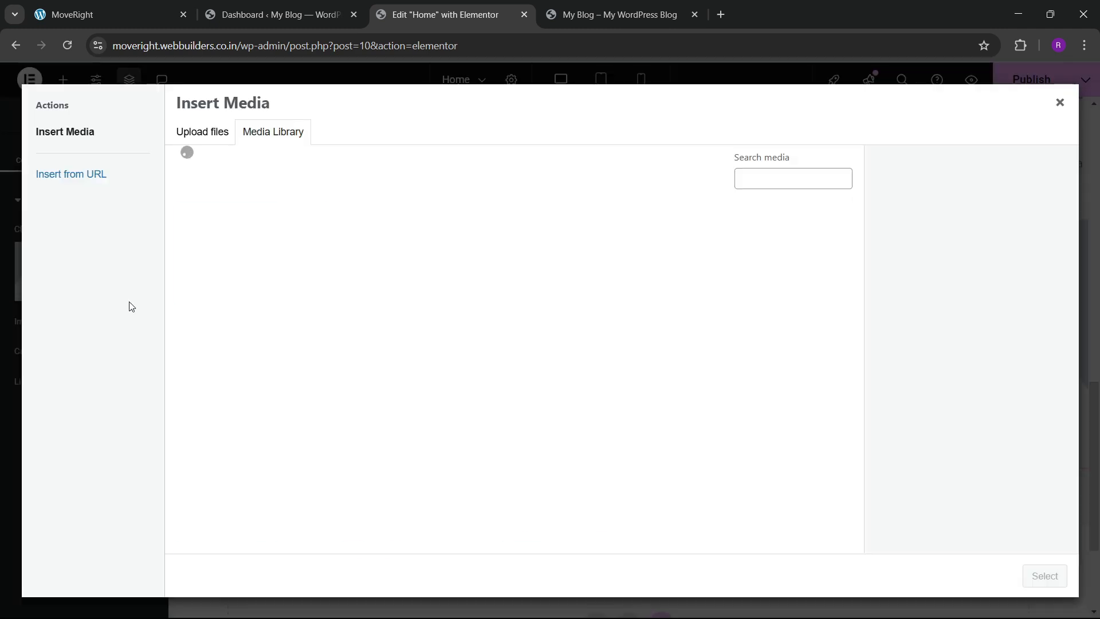
pyautogui.click(454, 280)
pyautogui.click(1043, 575)
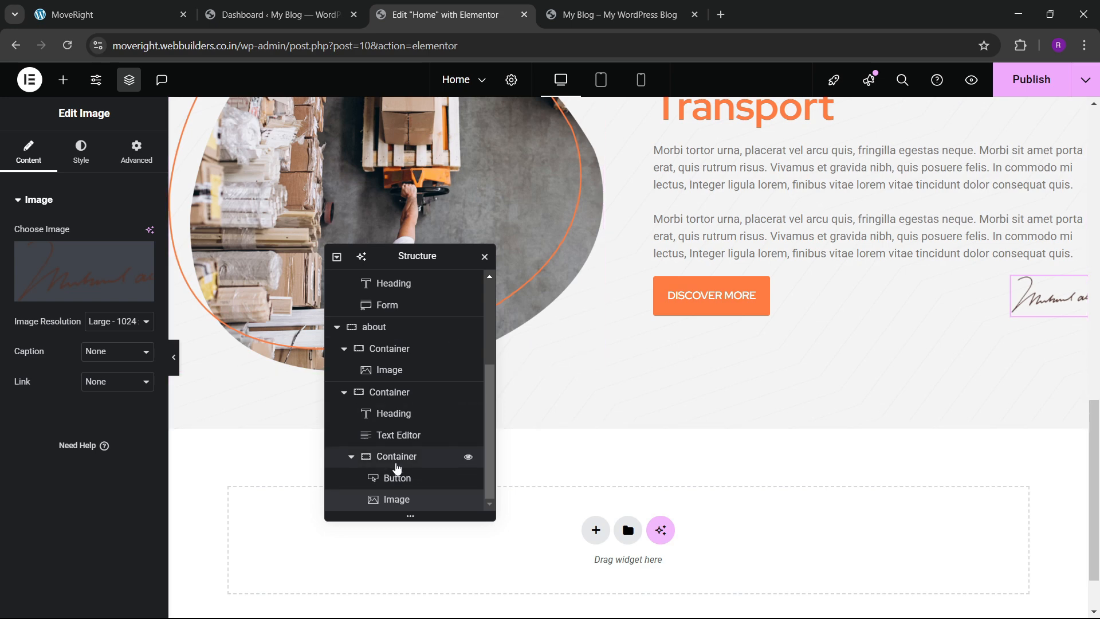
# Give the button-and-signature container a top margin of 30.
pyautogui.click(409, 464)
pyautogui.click(136, 152)
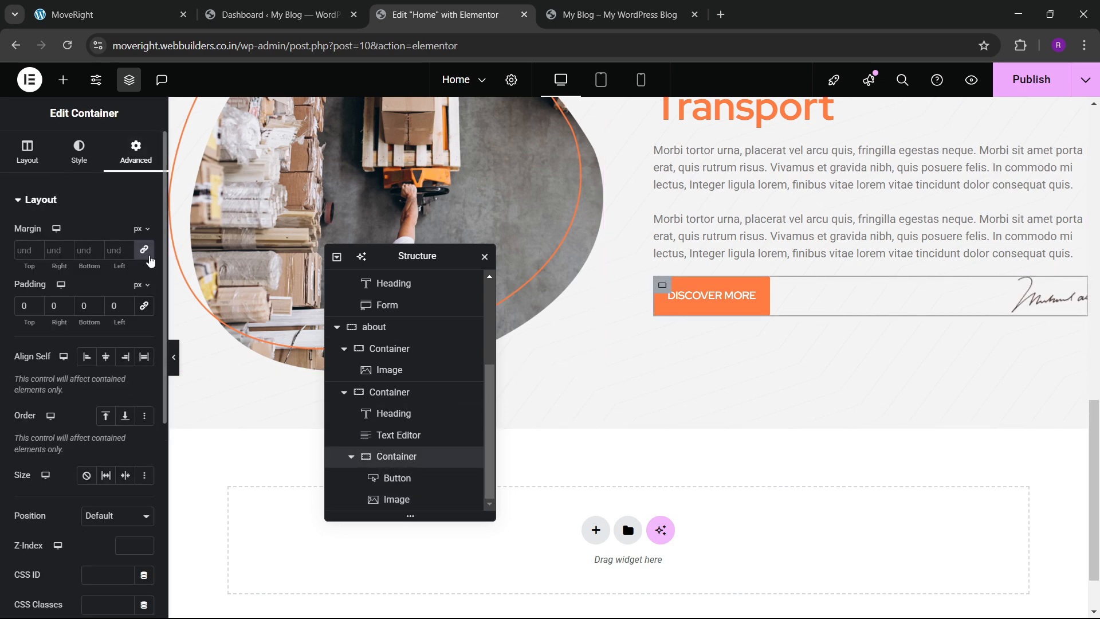
pyautogui.write('30')
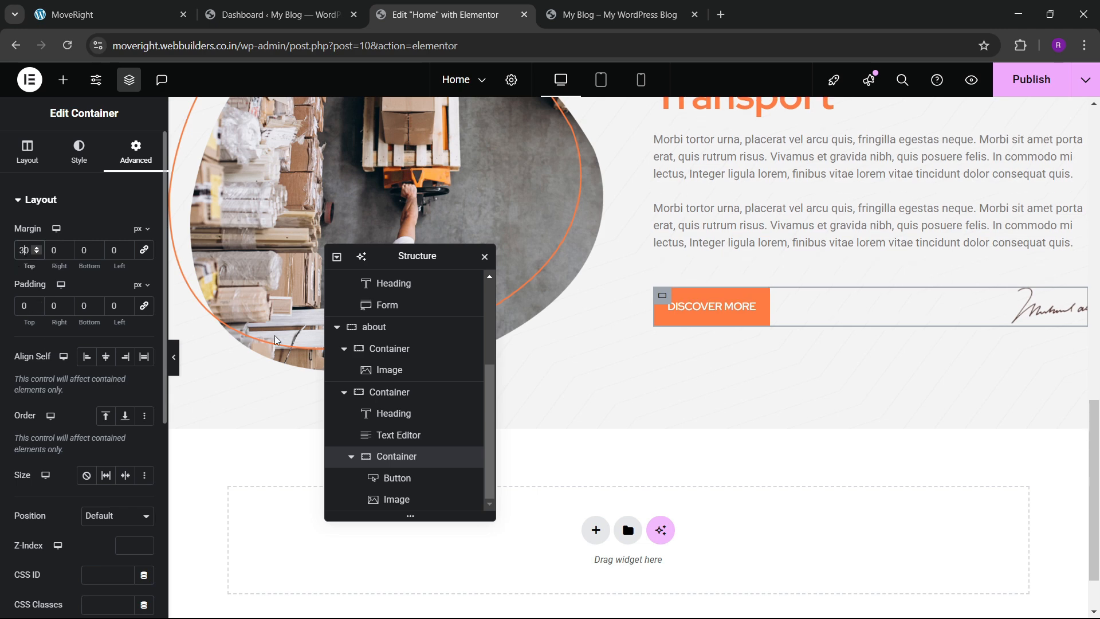
pyautogui.scroll(2, 774, 315)
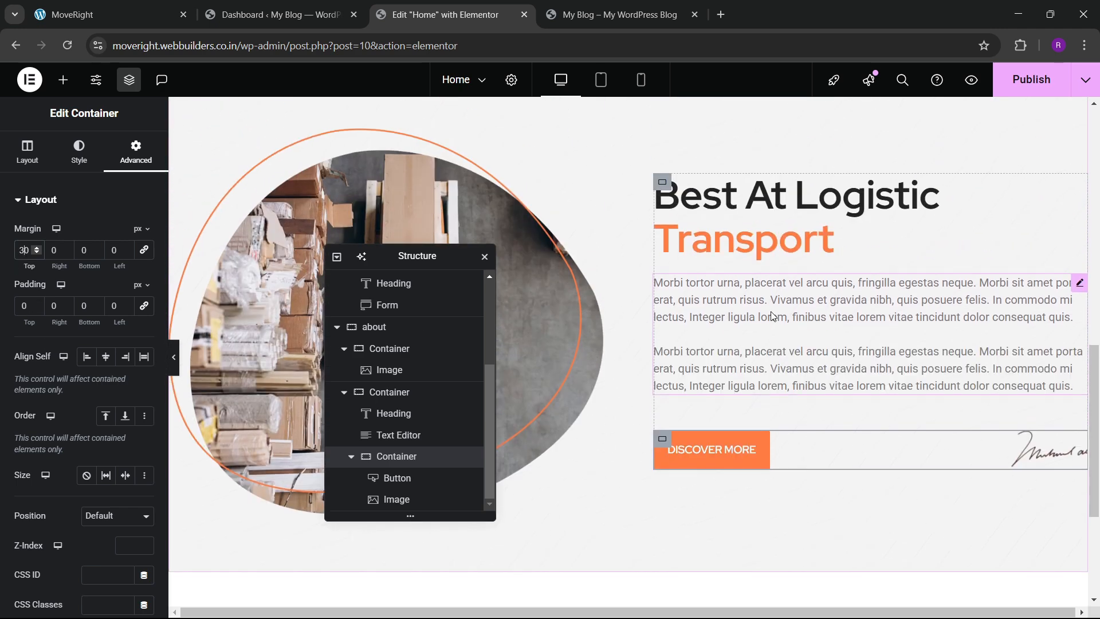
# Set the outer right-column container's Align Items to Start and its Gaps to 30.
pyautogui.click(662, 182)
pyautogui.click(27, 152)
pyautogui.scroll(-2, 51, 339)
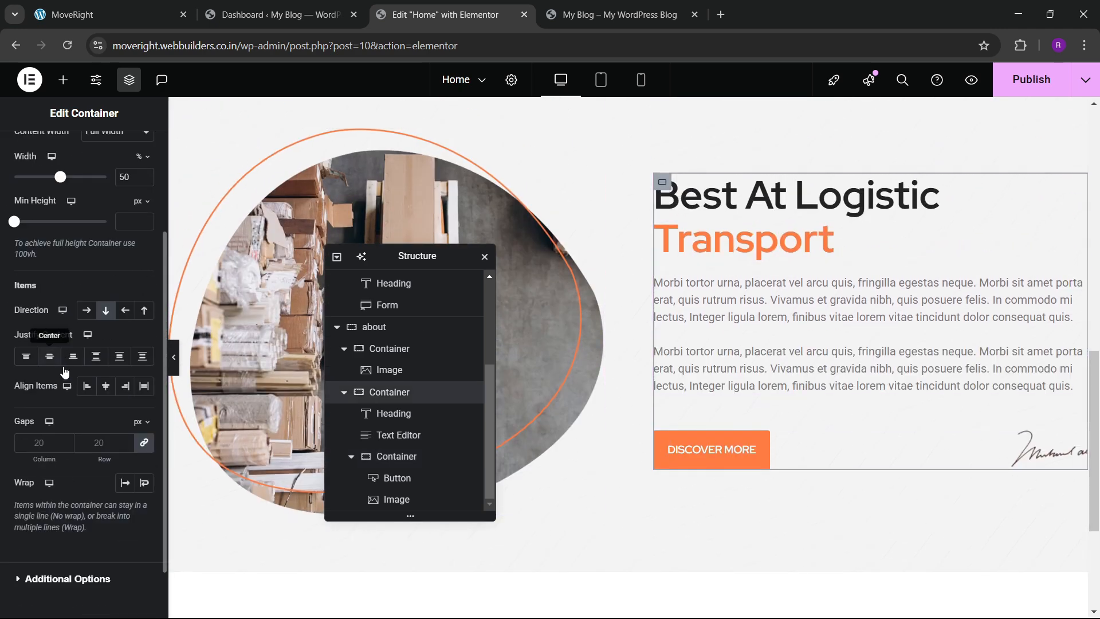
pyautogui.click(50, 359)
pyautogui.click(103, 391)
pyautogui.click(91, 390)
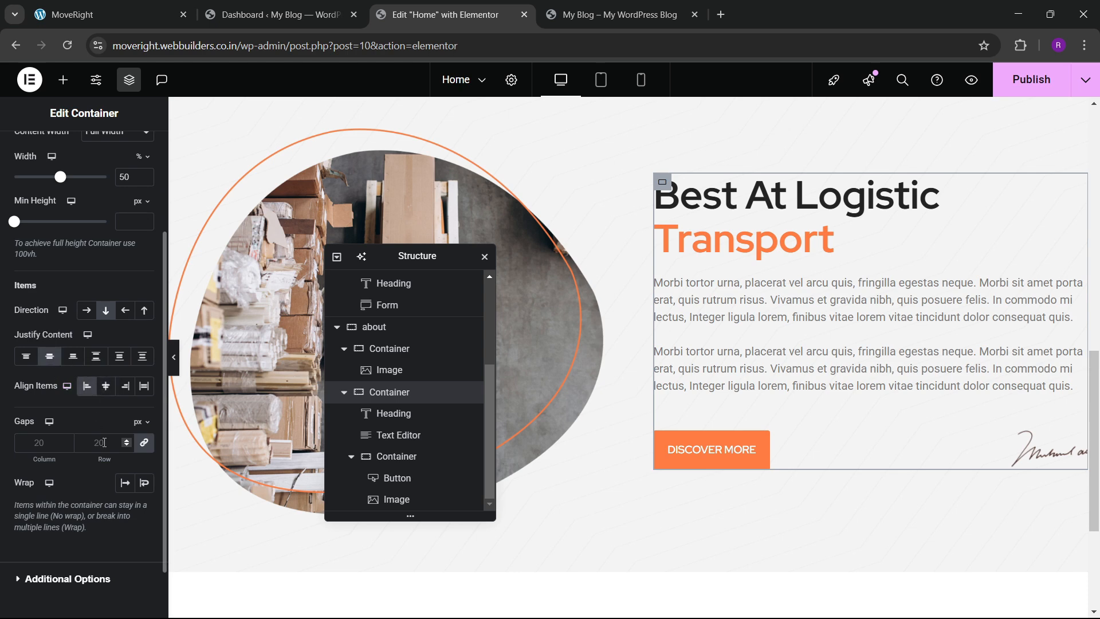
pyautogui.click(104, 442)
pyautogui.write('30')
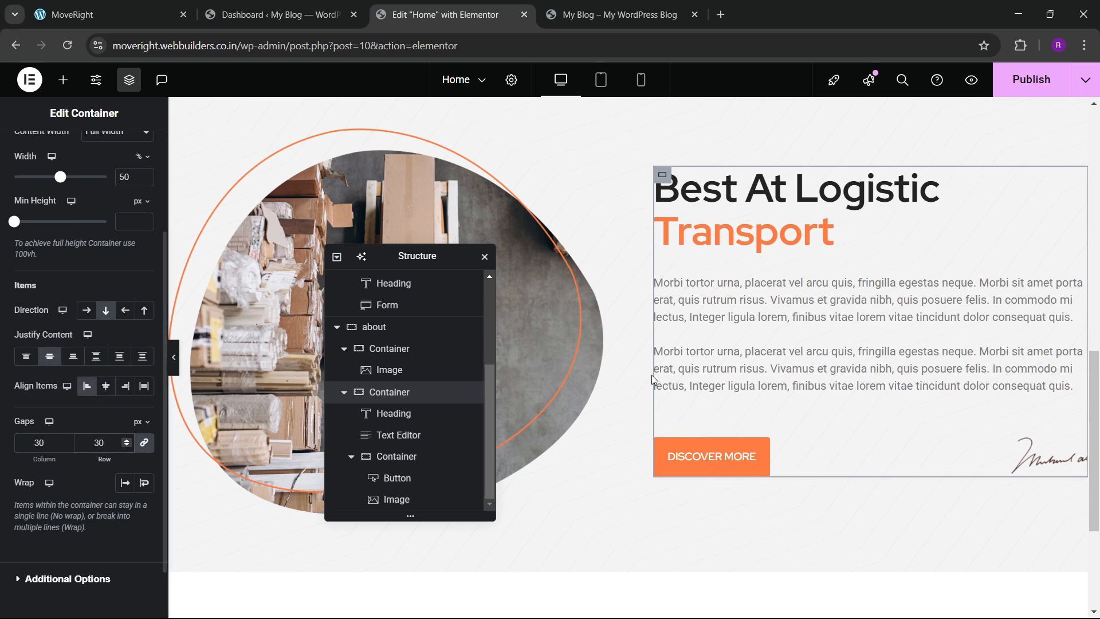
pyautogui.scroll(2, 752, 374)
pyautogui.scroll(-2, 752, 374)
pyautogui.scroll(2, 721, 396)
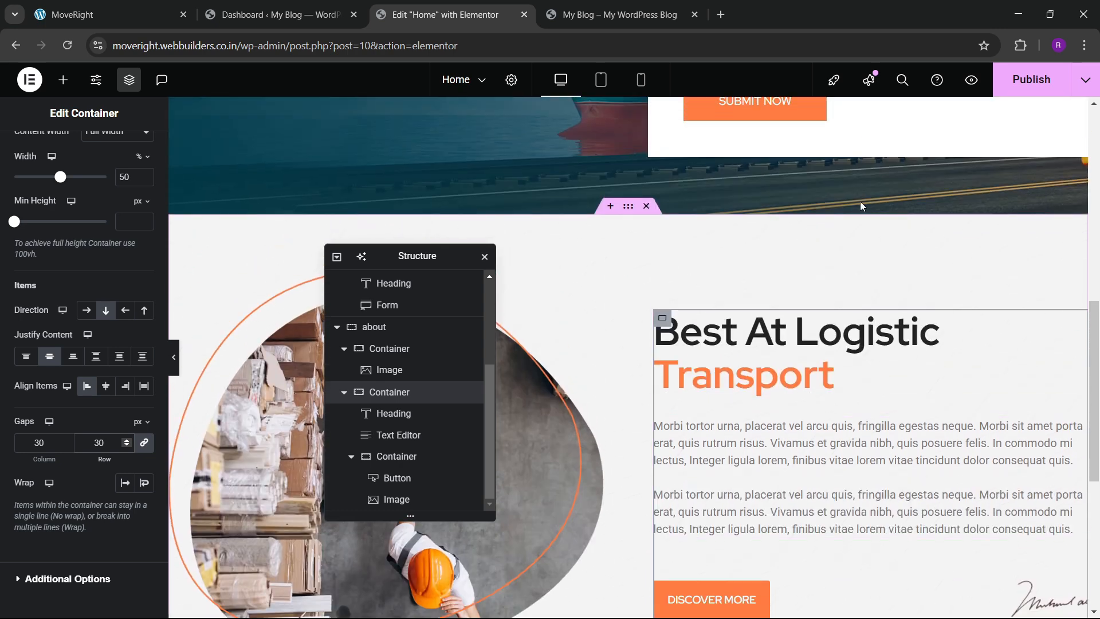
# Publish the Home page, then reload the live site and scroll through the about section.
pyautogui.click(1038, 87)
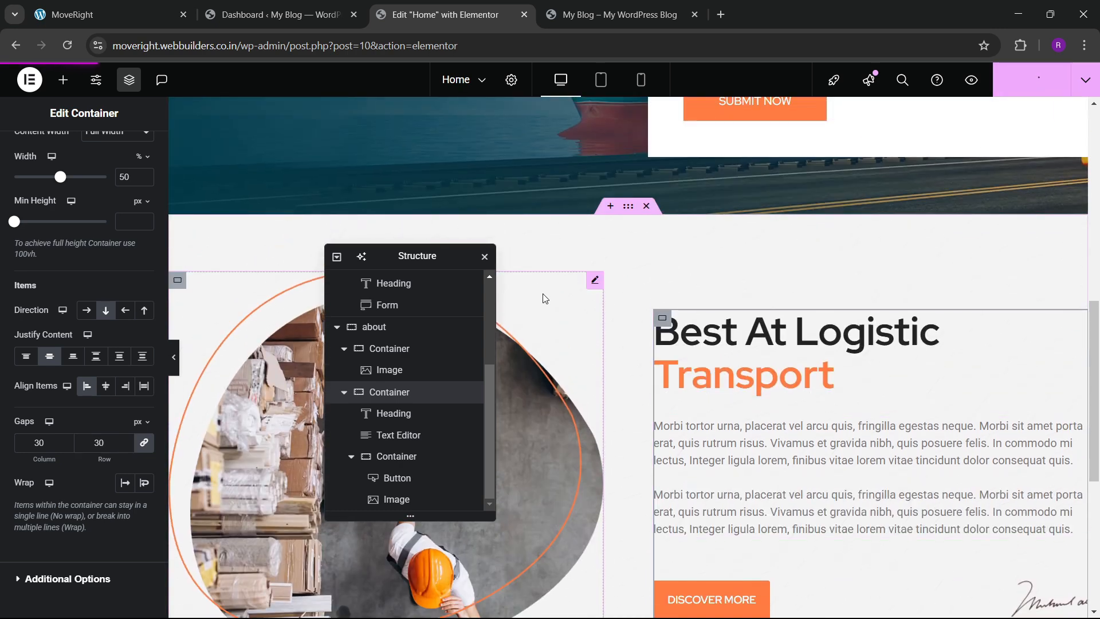
pyautogui.click(574, 7)
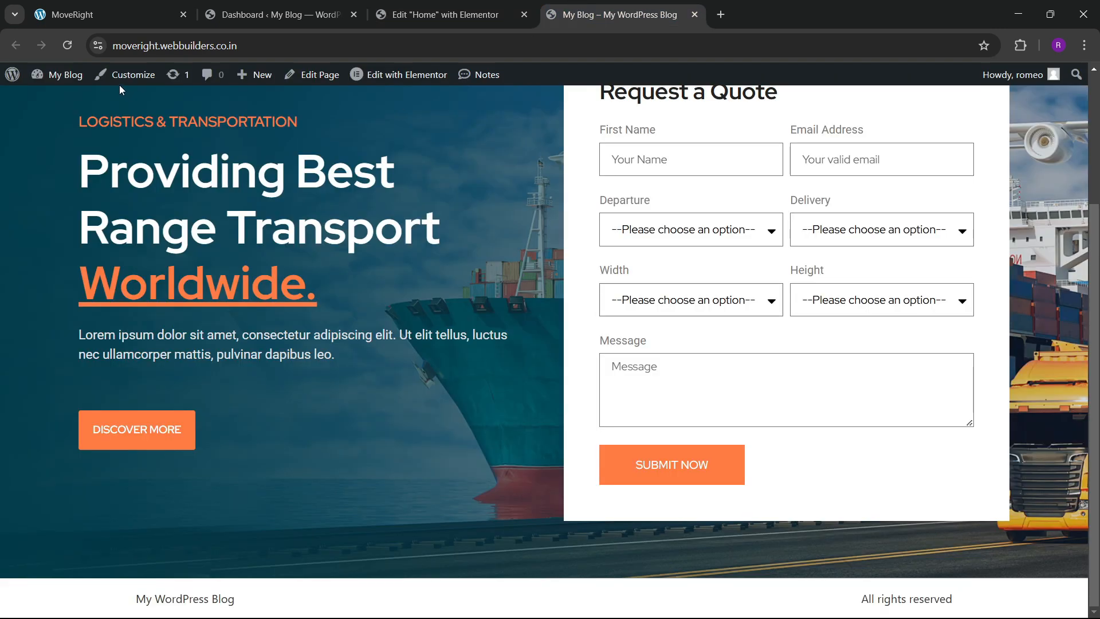
pyautogui.click(68, 48)
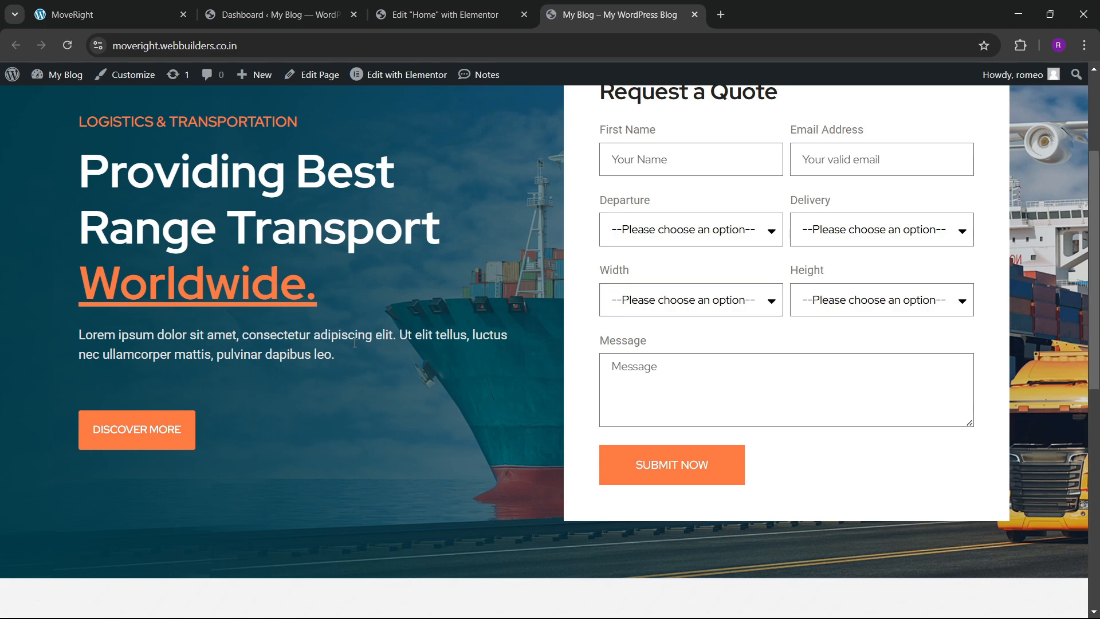
pyautogui.scroll(-5, 357, 336)
pyautogui.scroll(-4, 364, 327)
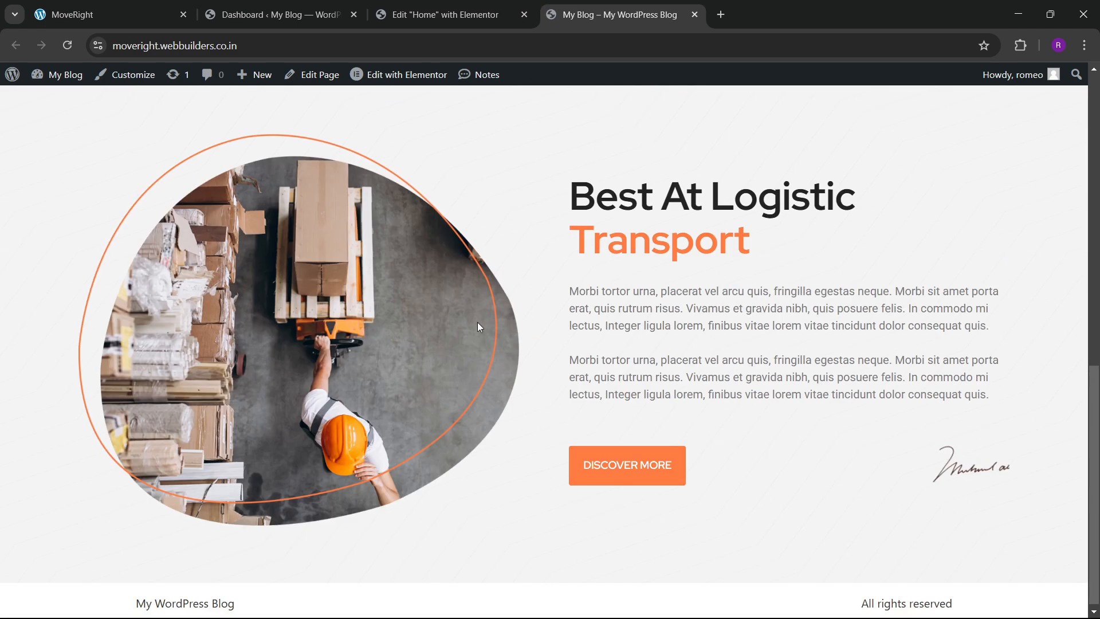
pyautogui.scroll(10, 454, 349)
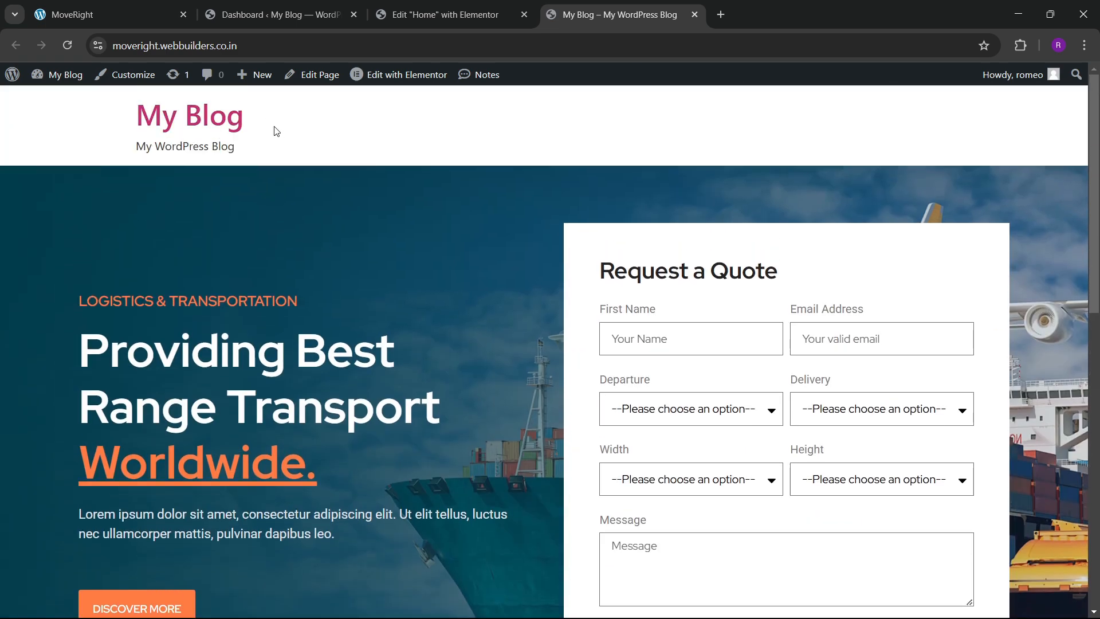
# Go from the dashboard to Settings > General.
pyautogui.click(230, 5)
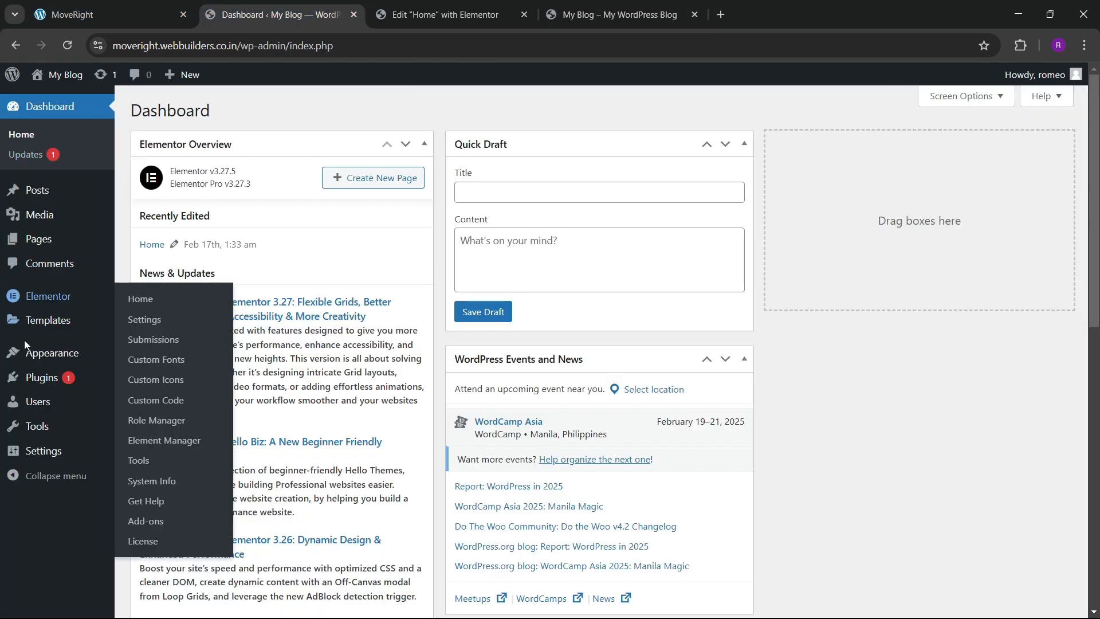
pyautogui.scroll(-2, 34, 332)
pyautogui.moveTo(45, 460)
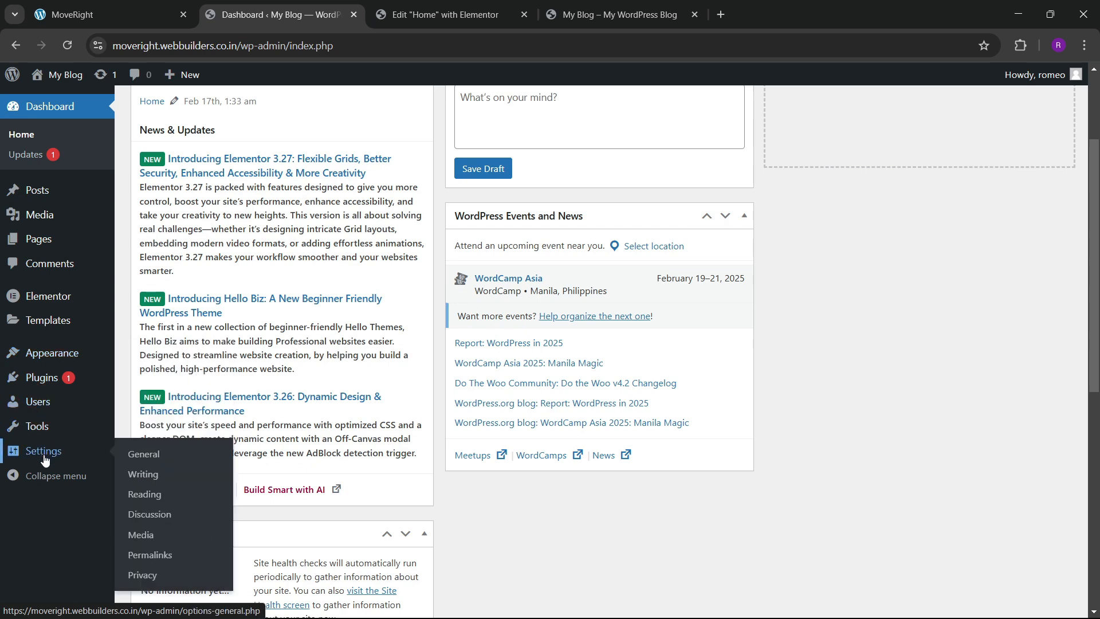
pyautogui.click(141, 456)
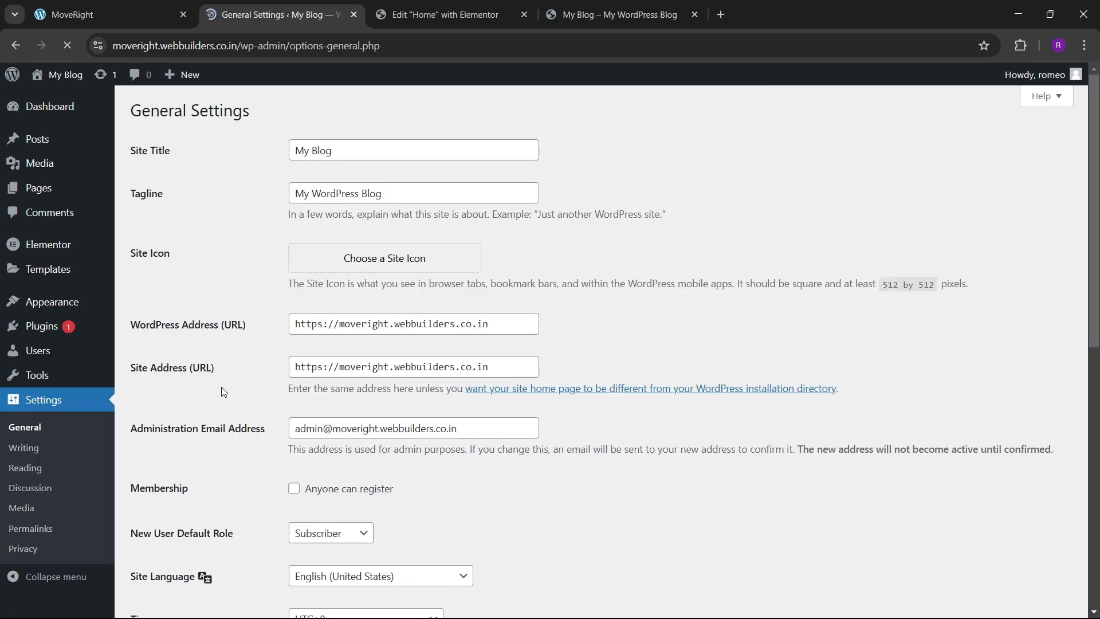
# Replace the site title My Blog with 'Move Right' and clear the old tagline.
pyautogui.moveTo(342, 149); pyautogui.dragTo(271, 153)
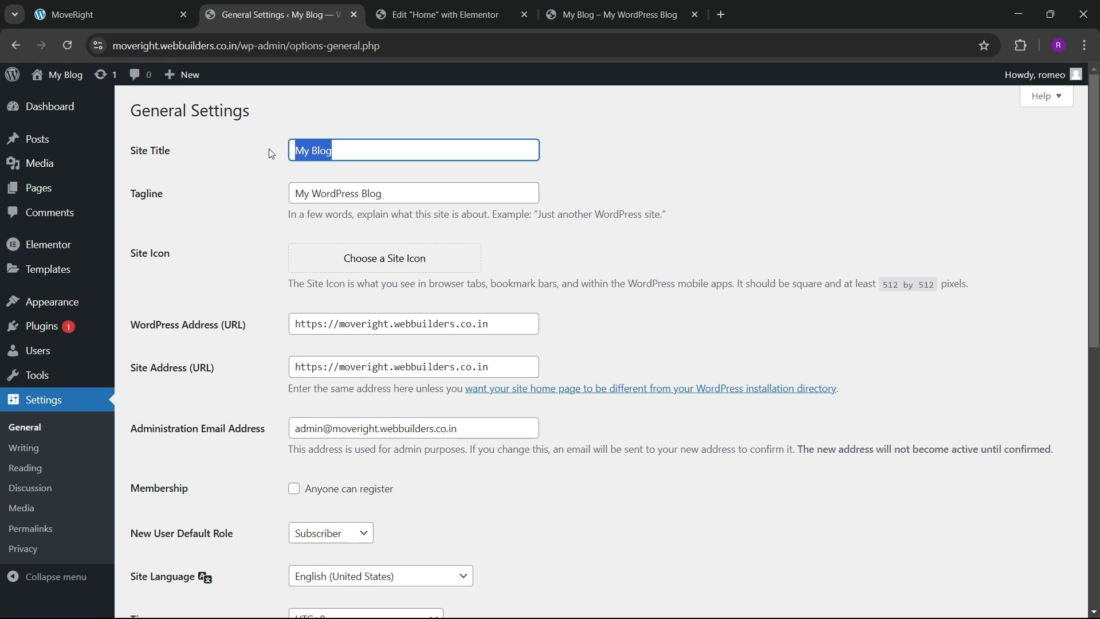
pyautogui.write('Move Right')
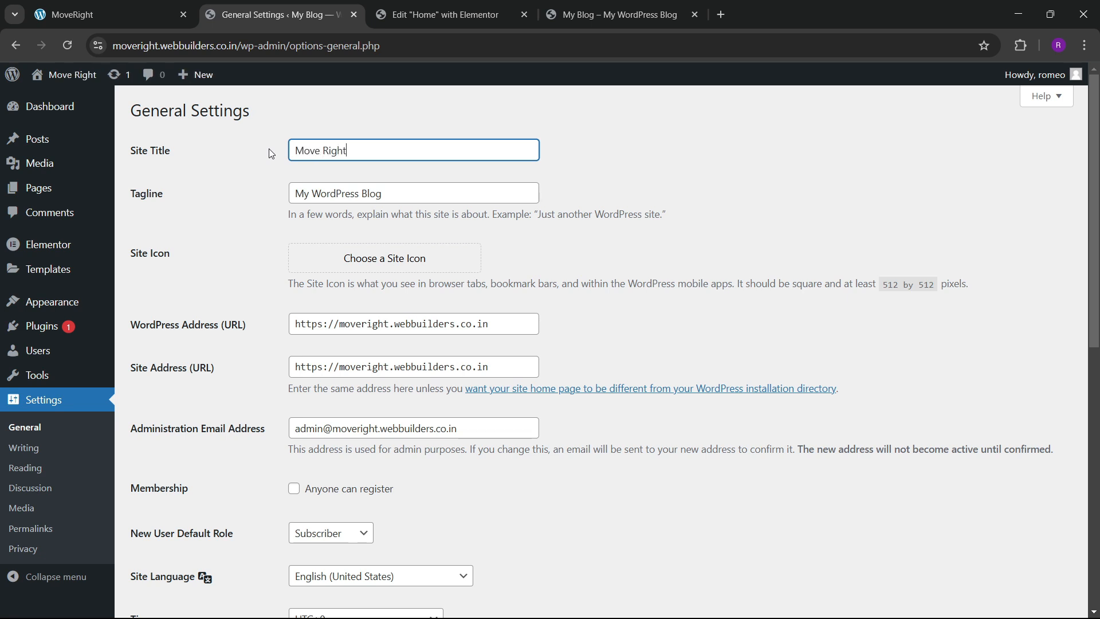
pyautogui.click(356, 191)
pyautogui.hotkey('ctrl', 'a')
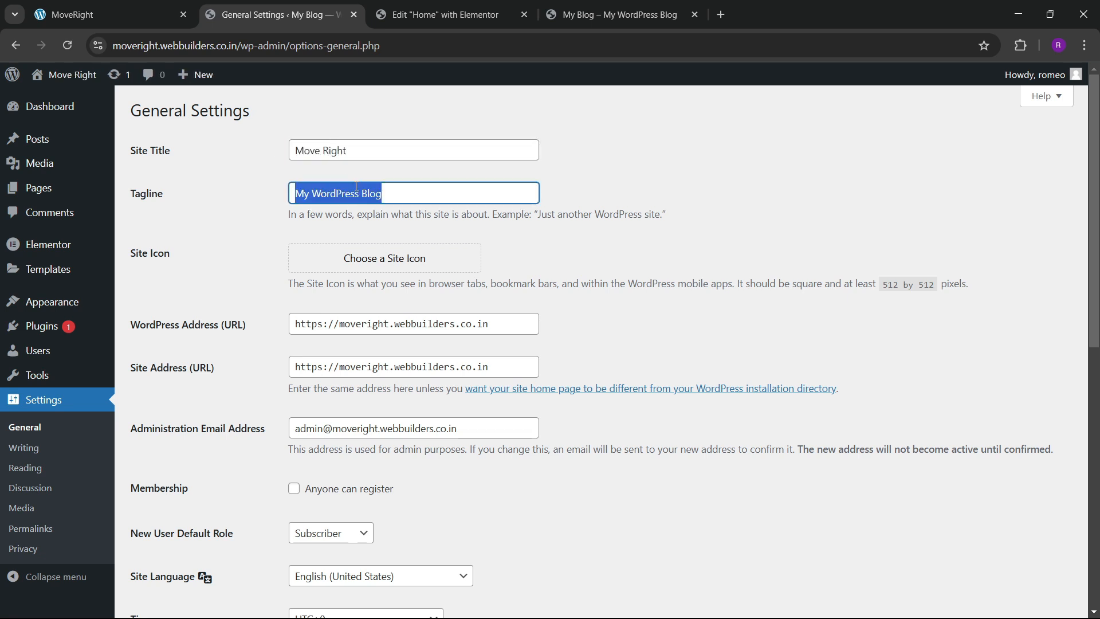
pyautogui.press('BackSpace')
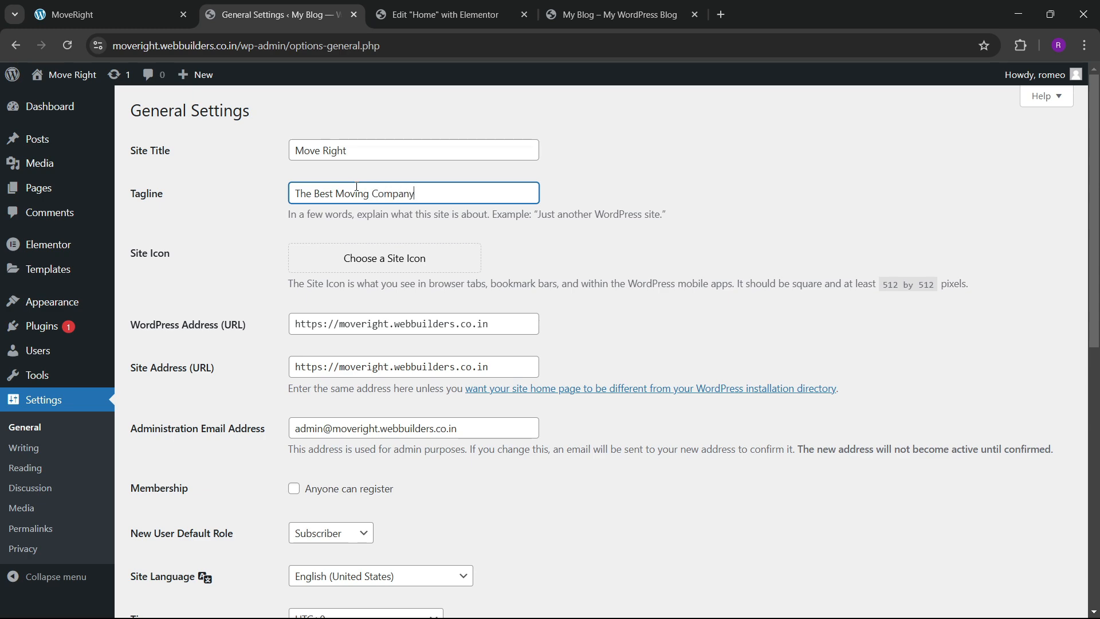
# Save the general settings with the new 'The Best Moving Company' tagline.
pyautogui.scroll(-6, 243, 406)
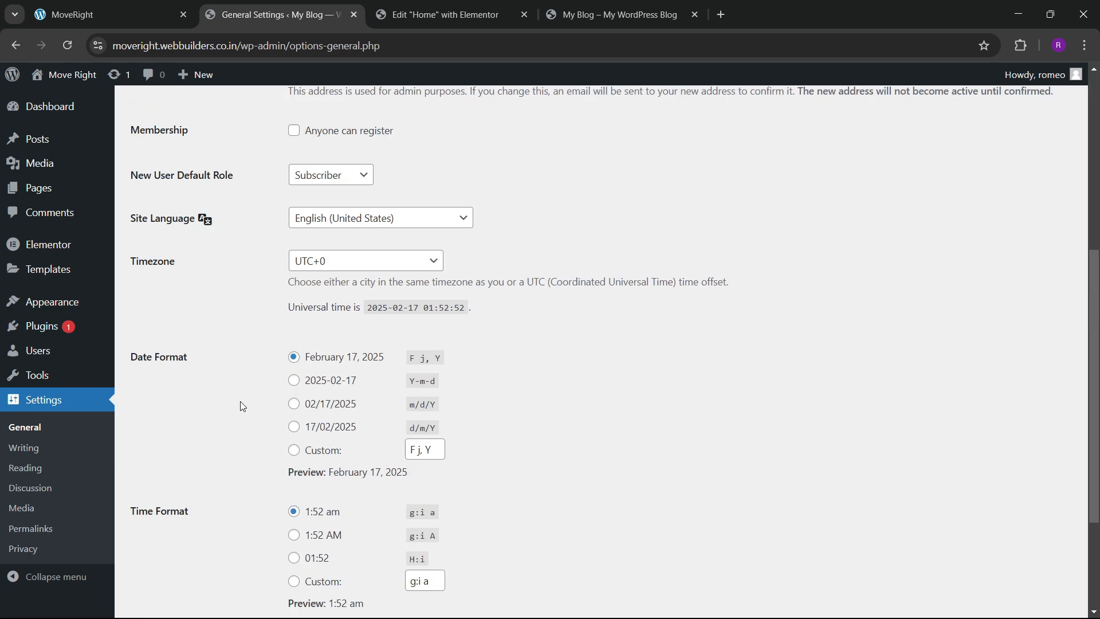
pyautogui.scroll(-1, 241, 401)
pyautogui.click(164, 542)
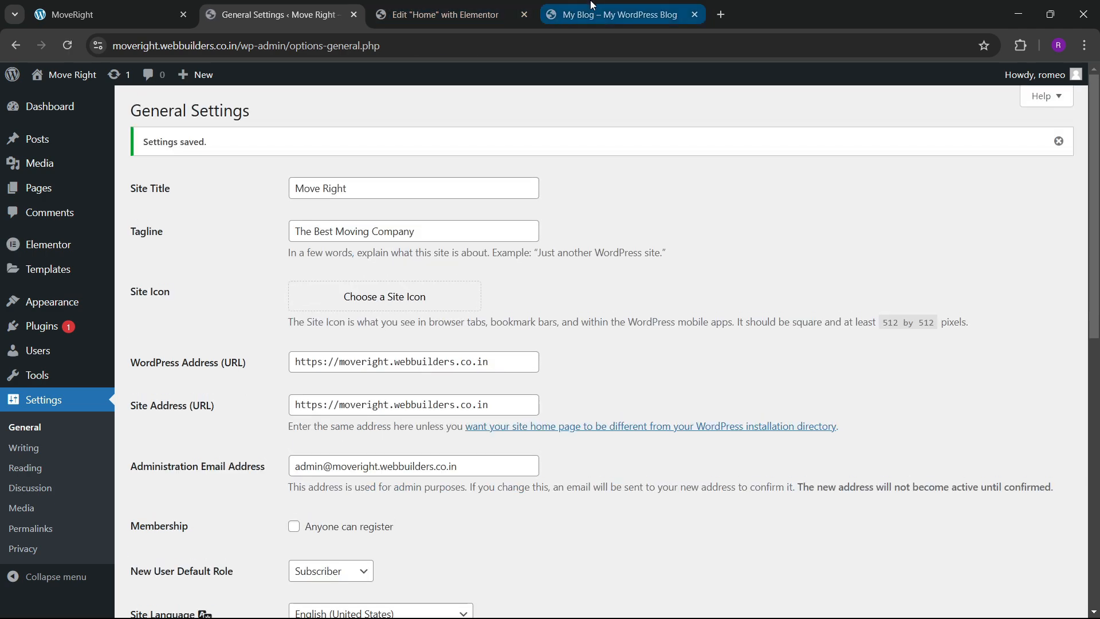
# Check the tagline on the live site and compare it with the reference Logista site.
pyautogui.click(580, 17)
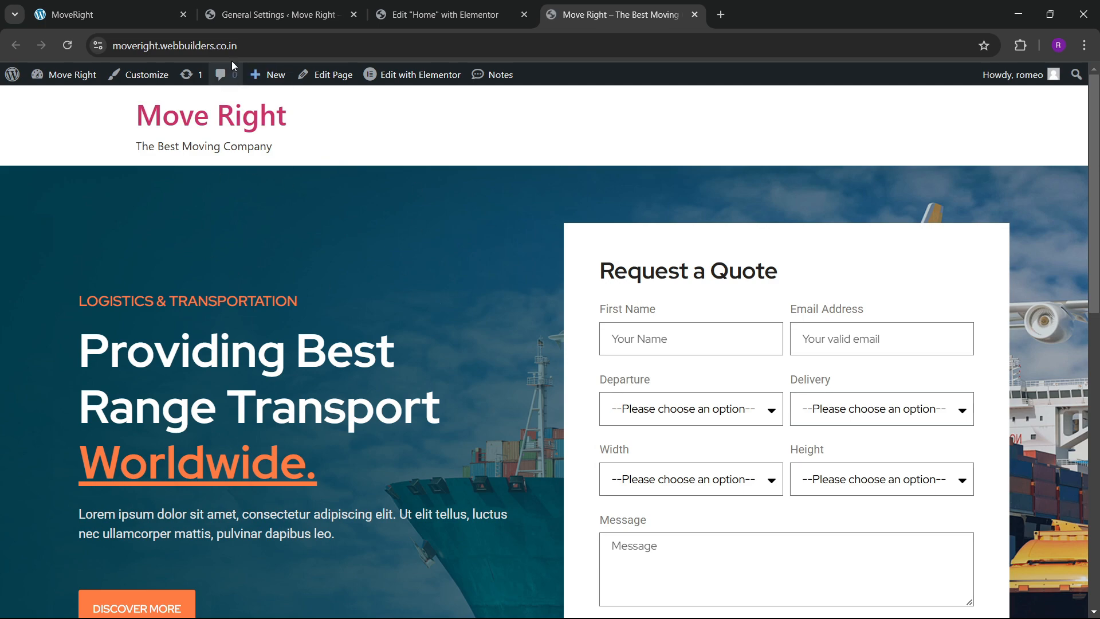
pyautogui.scroll(-5, 395, 299)
pyautogui.scroll(-5, 403, 319)
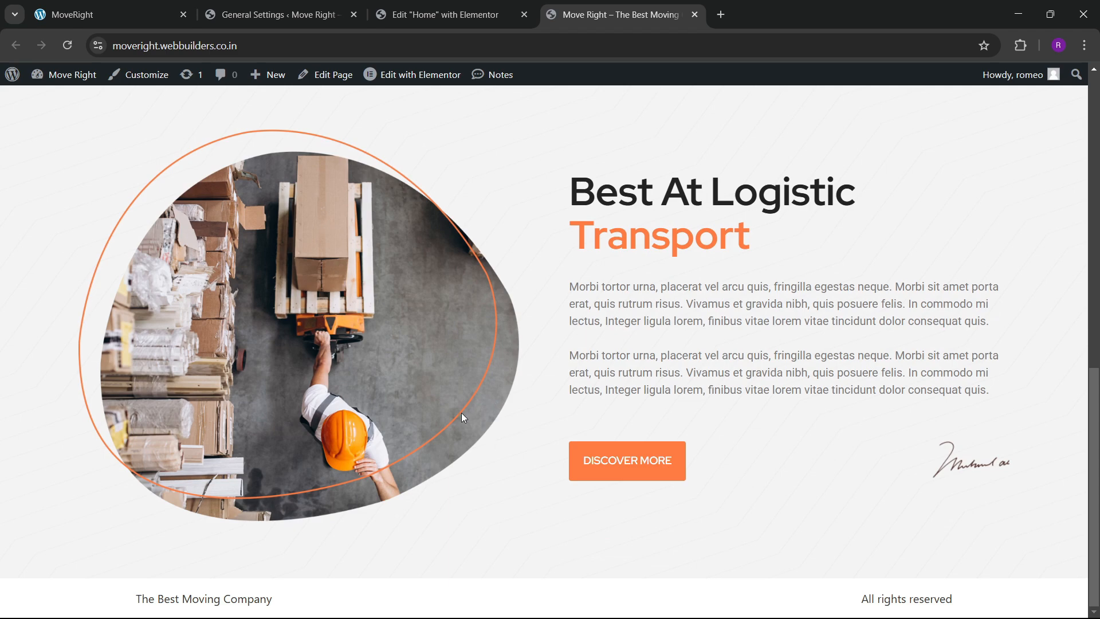
pyautogui.hotkey('ctrl', '1')
pyautogui.scroll(-5, 356, 323)
pyautogui.scroll(1, 557, 346)
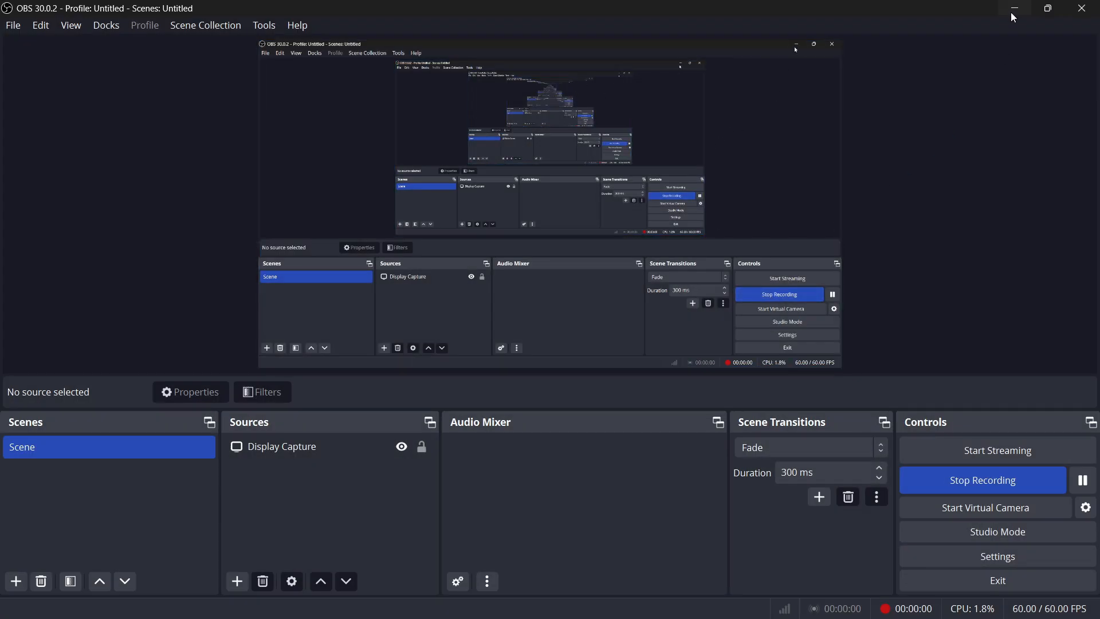
# Back in the Home page editor, add a single-column flexbox section at the bottom.
pyautogui.click(1012, 11)
pyautogui.scroll(-4, 580, 338)
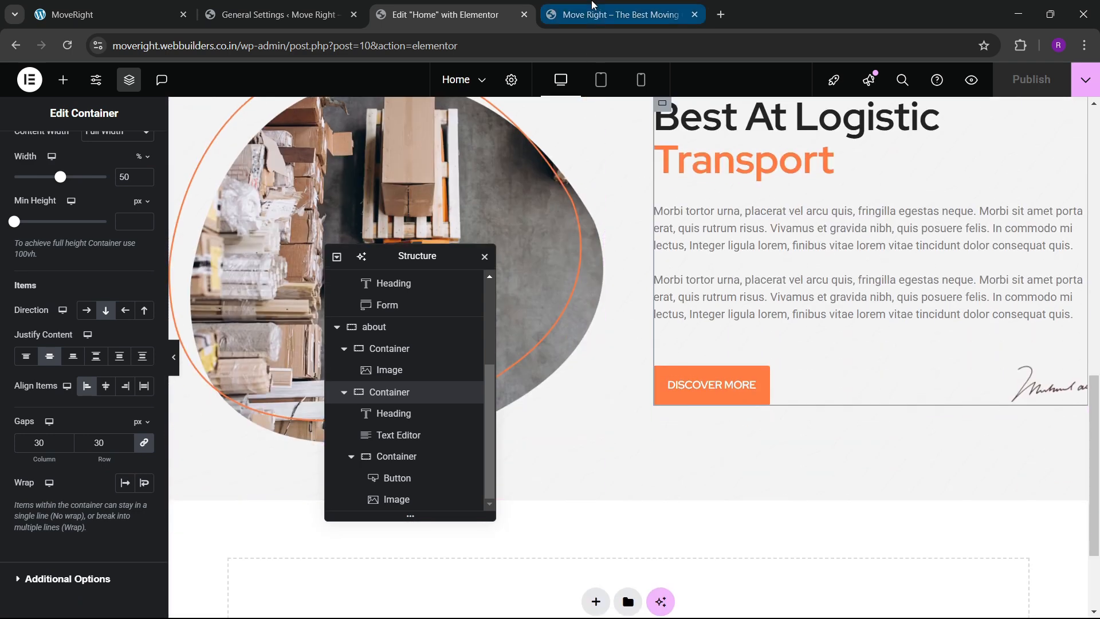
pyautogui.click(148, 7)
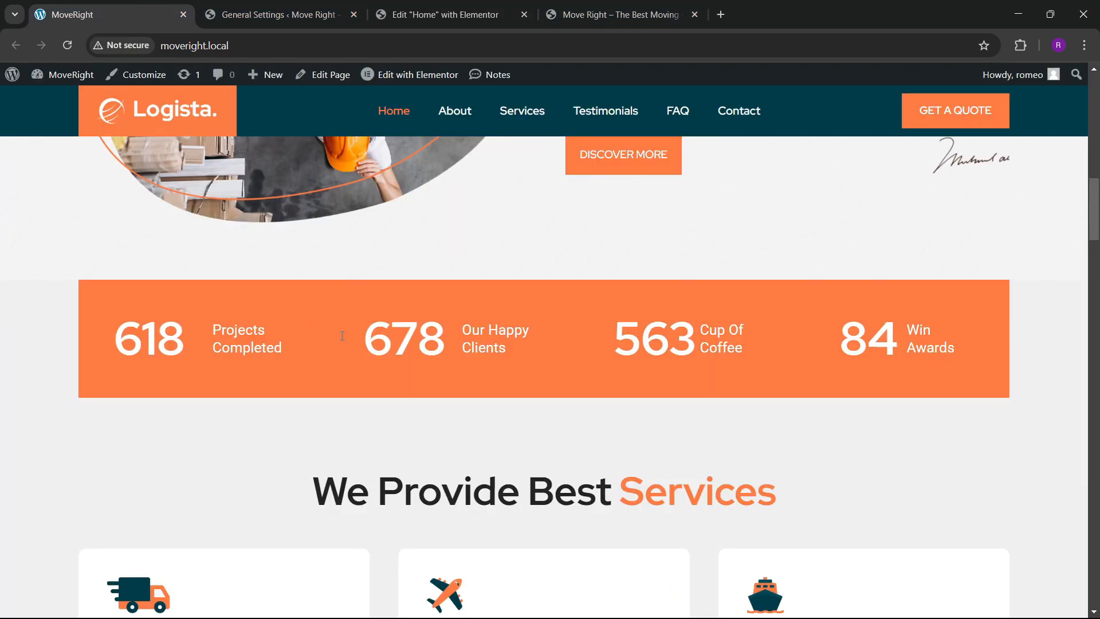
pyautogui.click(445, 15)
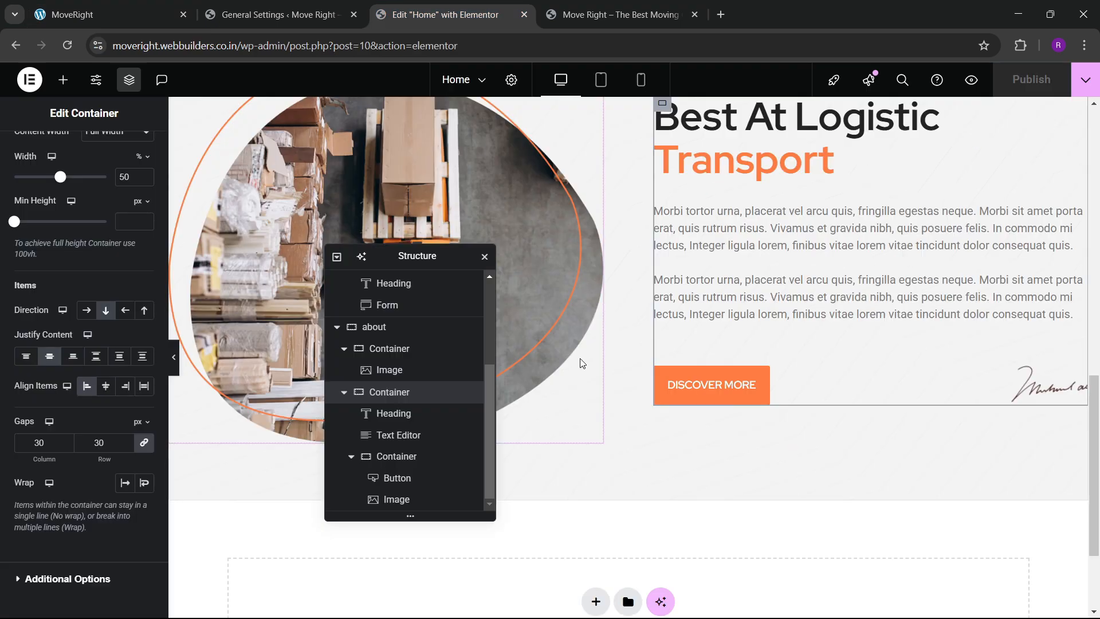
pyautogui.moveTo(401, 255); pyautogui.dragTo(808, 207)
pyautogui.scroll(-3, 630, 455)
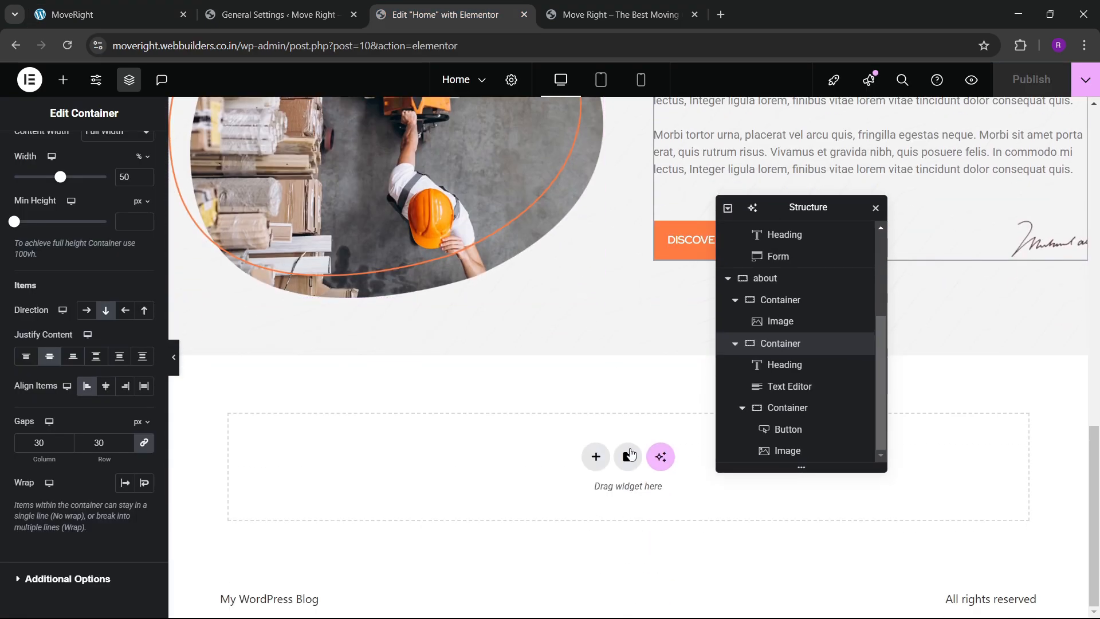
pyautogui.click(598, 459)
pyautogui.click(587, 499)
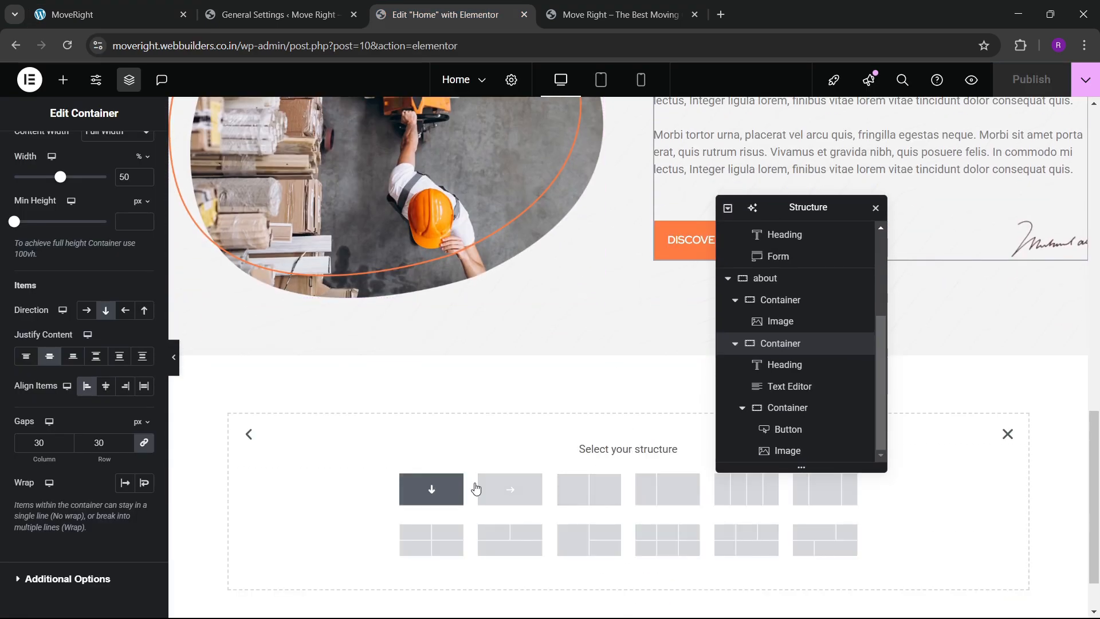
pyautogui.click(432, 489)
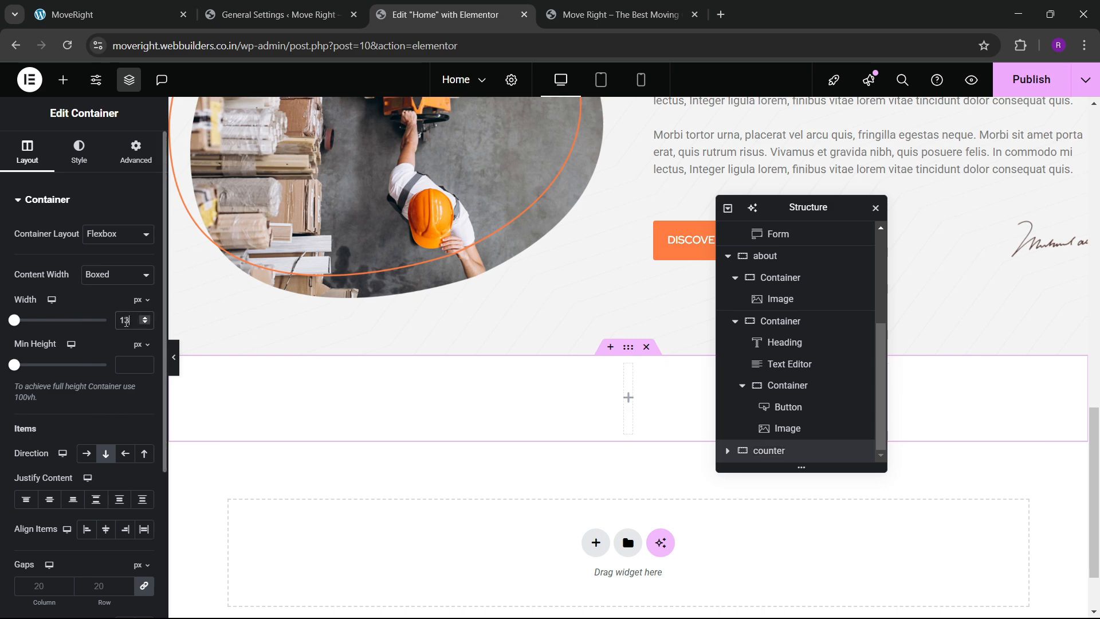
# Drop an inner container into the new section, checking the reference counter band.
pyautogui.click(136, 150)
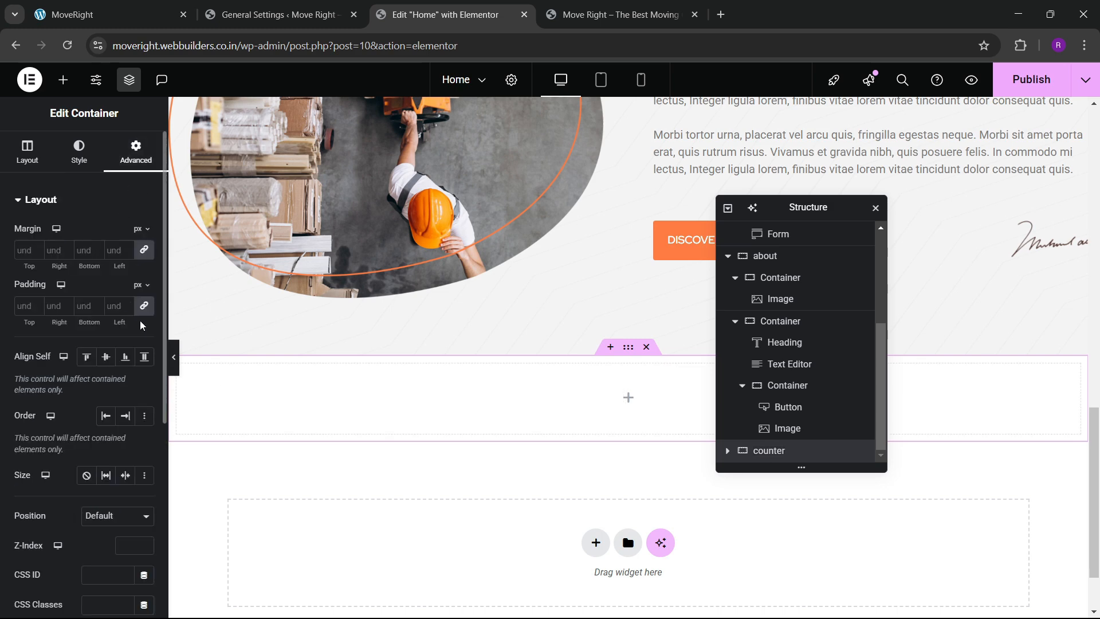
pyautogui.click(84, 5)
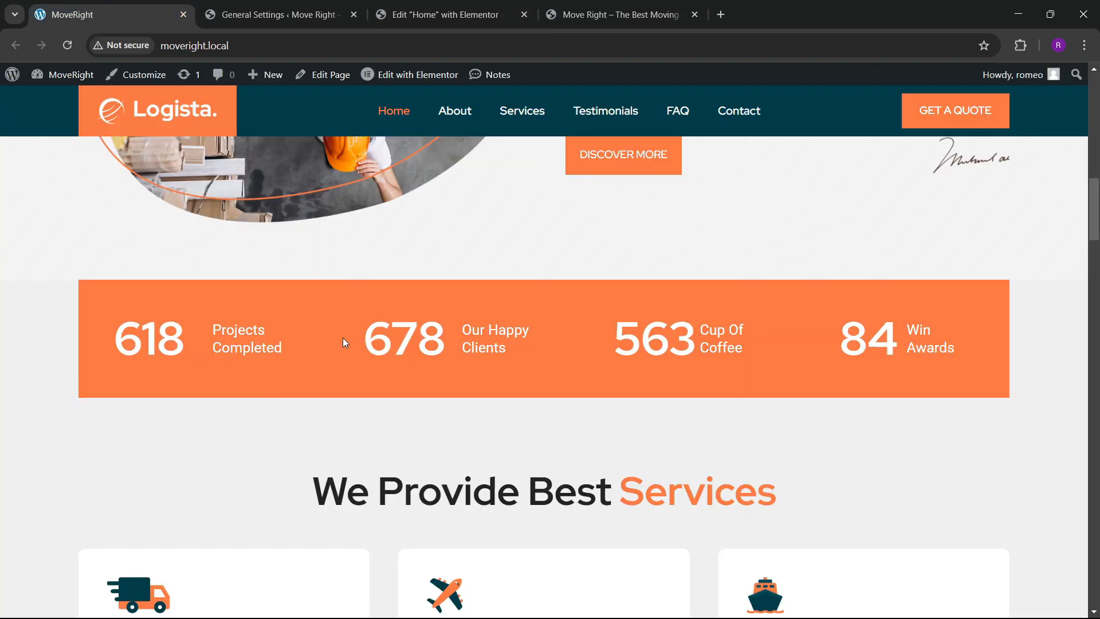
pyautogui.click(438, 14)
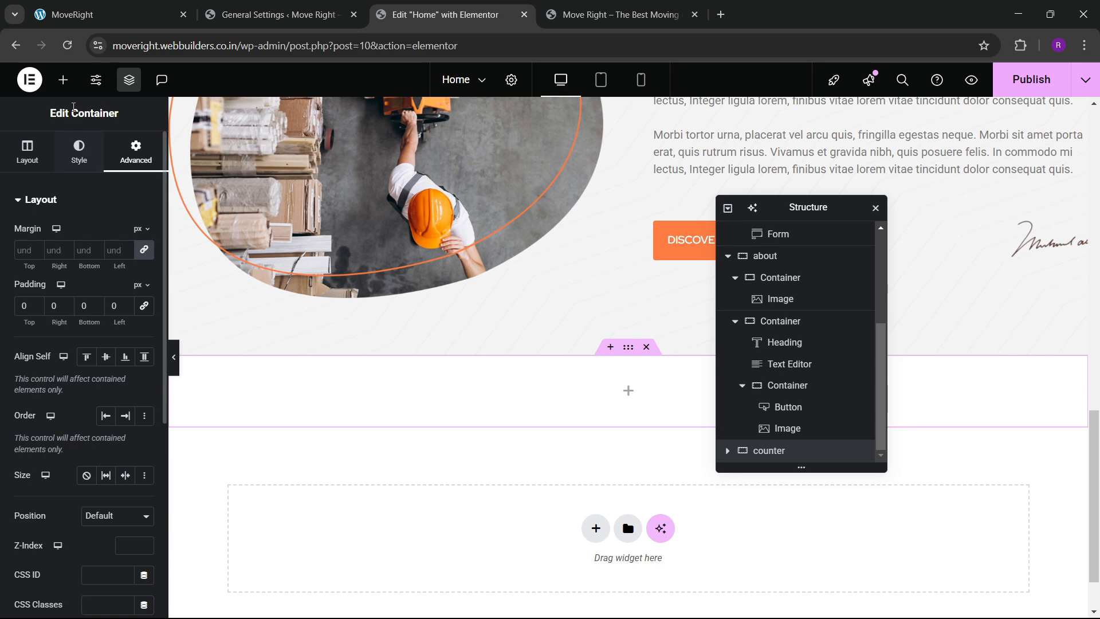
pyautogui.click(63, 79)
pyautogui.moveTo(46, 346); pyautogui.dragTo(388, 393)
# Give the container a solid orange global-colour background.
pyautogui.click(132, 154)
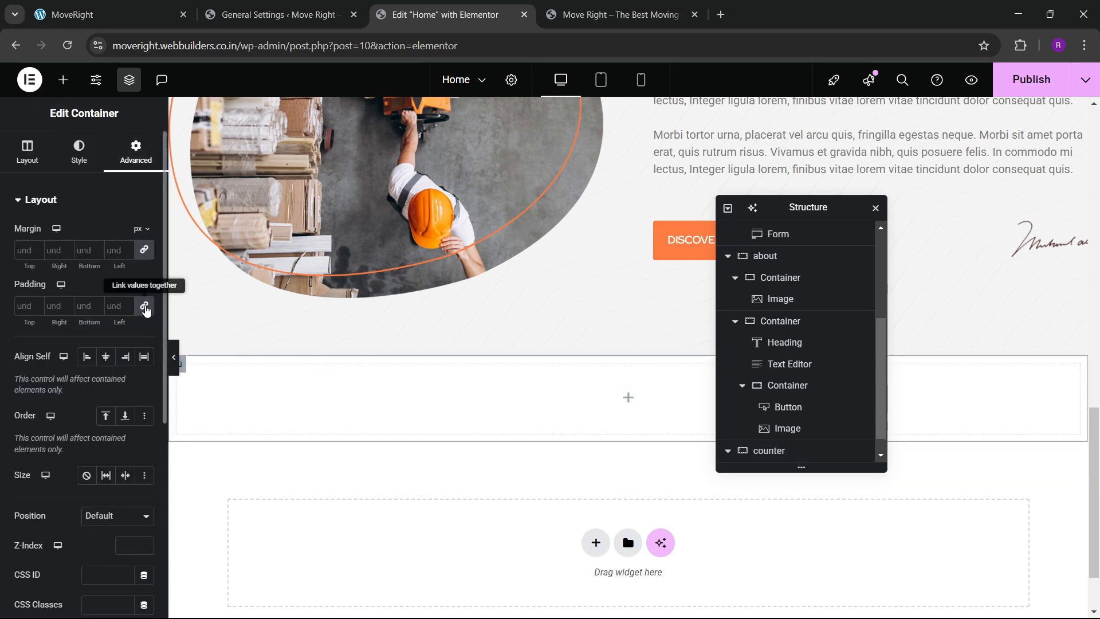
pyautogui.click(79, 151)
pyautogui.click(101, 267)
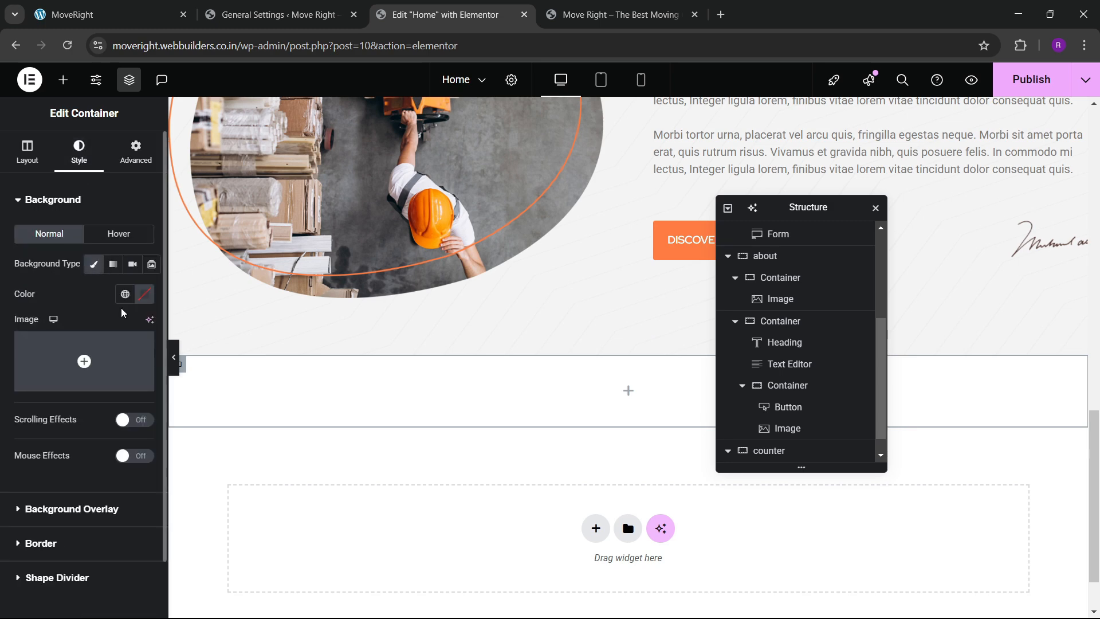
pyautogui.click(125, 293)
pyautogui.click(83, 473)
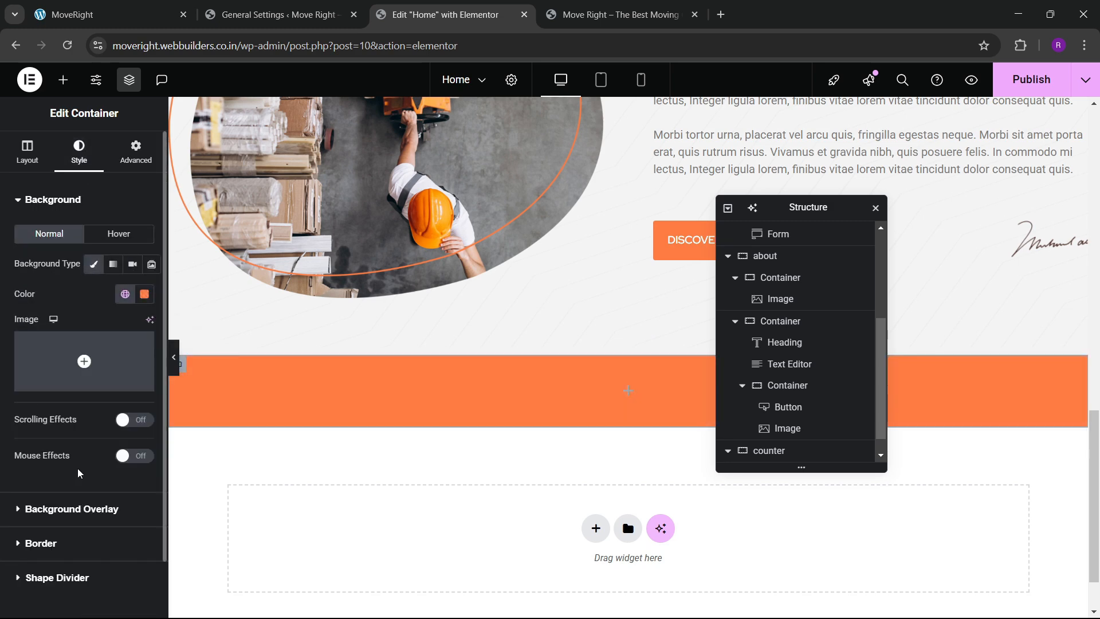
pyautogui.click(114, 166)
# Set the container's padding to 40 px, linked on all four sides.
pyautogui.click(85, 7)
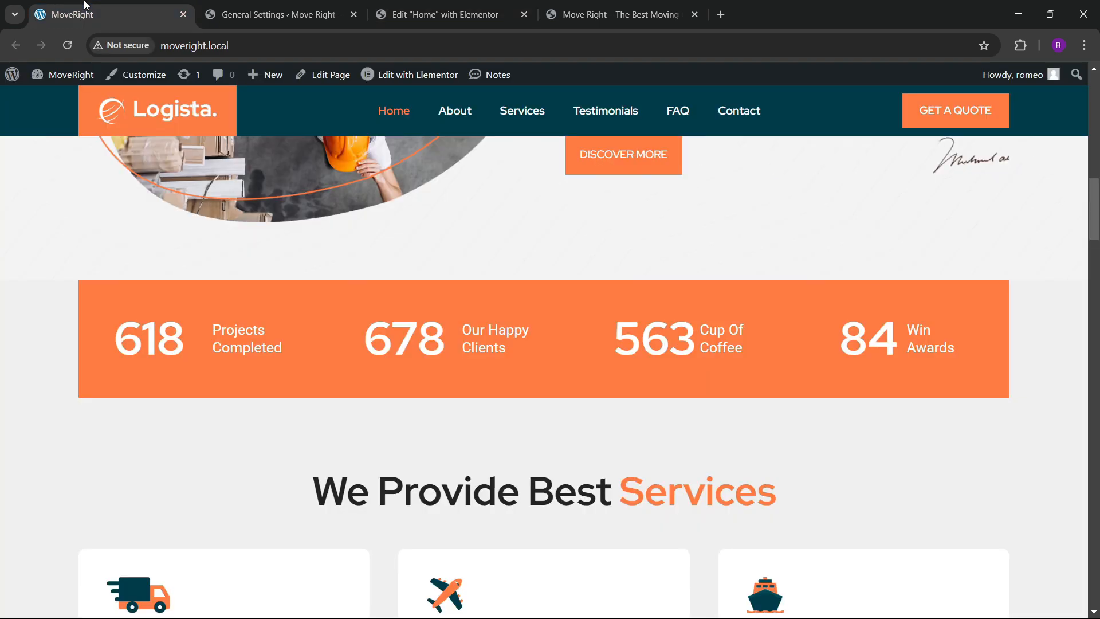
pyautogui.click(444, 14)
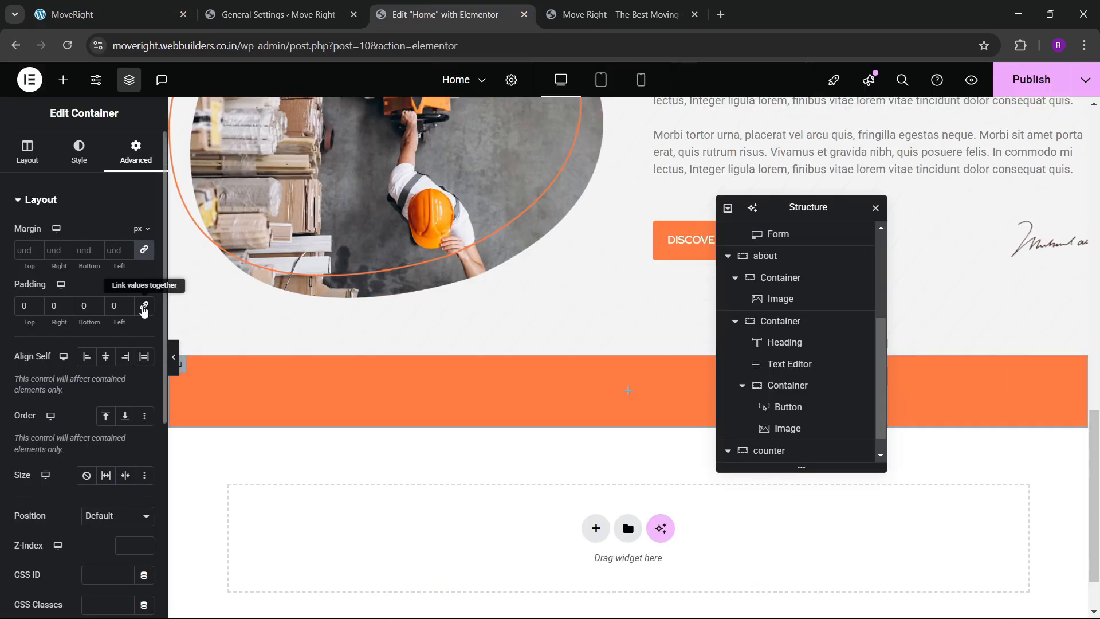
pyautogui.click(144, 308)
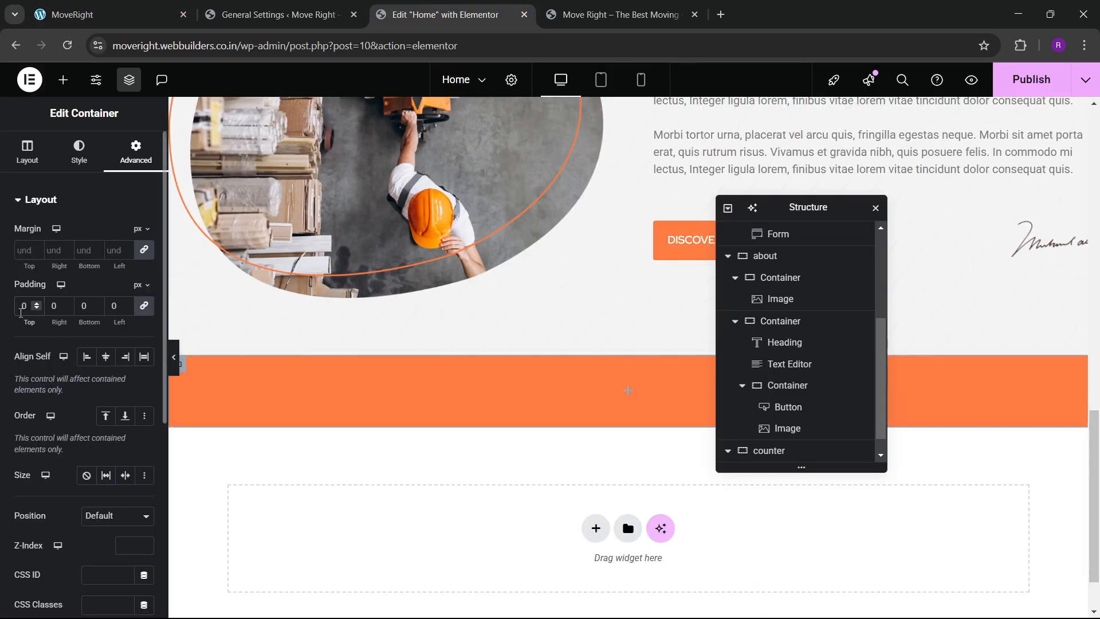
pyautogui.click(21, 307)
pyautogui.write('30')
pyautogui.press('BackSpace')
pyautogui.press('BackSpace')
pyautogui.write('40')
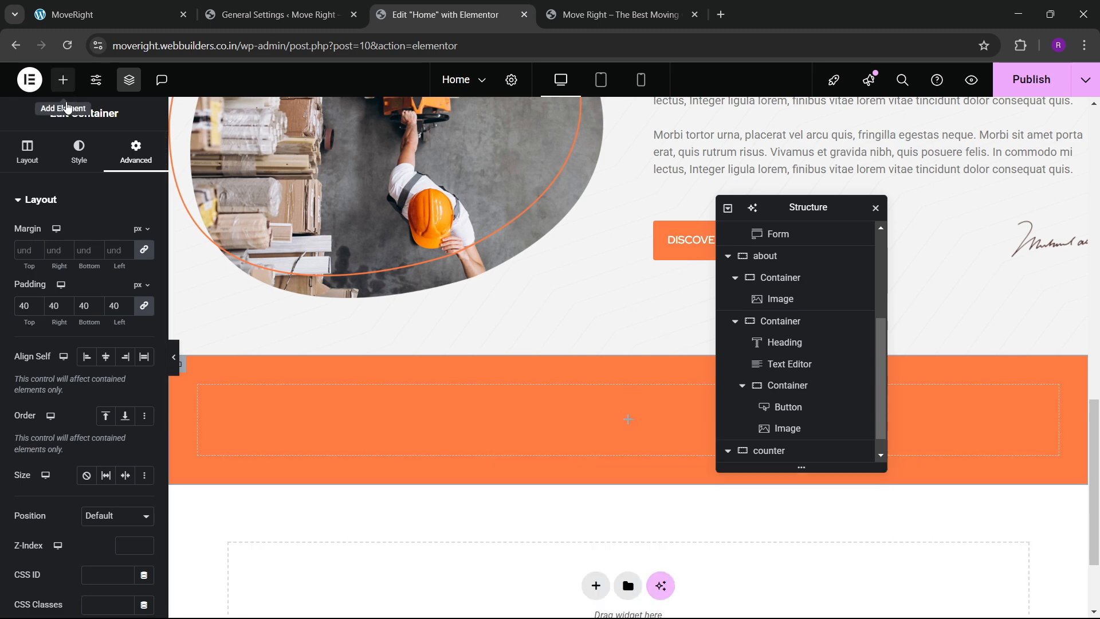
pyautogui.click(63, 80)
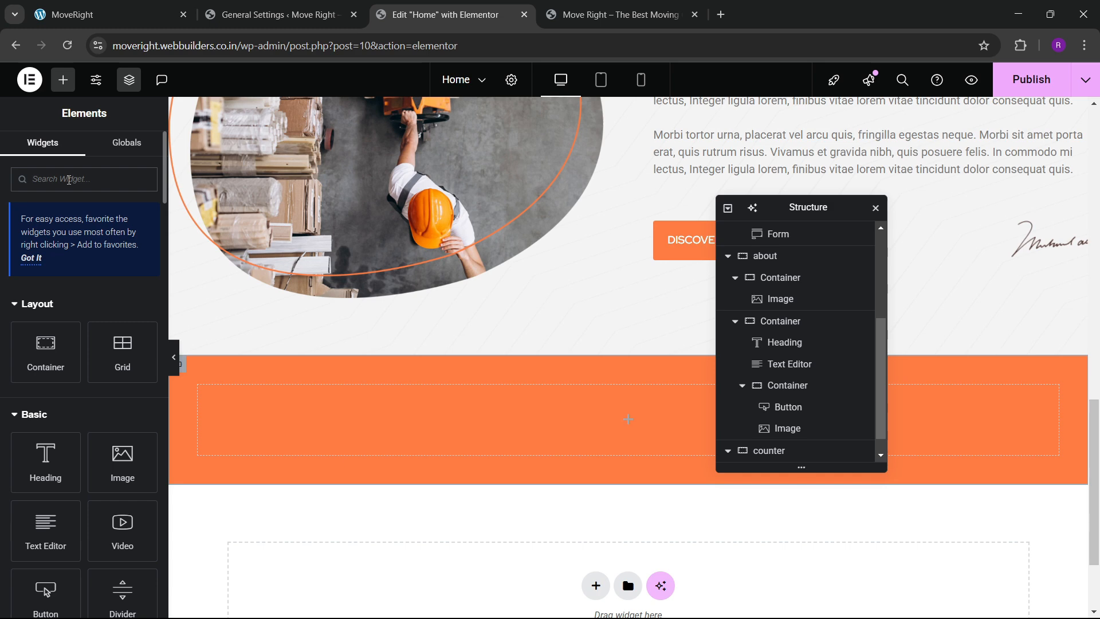
# Place a Counter widget in the orange section, ending at 618 and titled 'Projects Completed'.
pyautogui.write('counter')
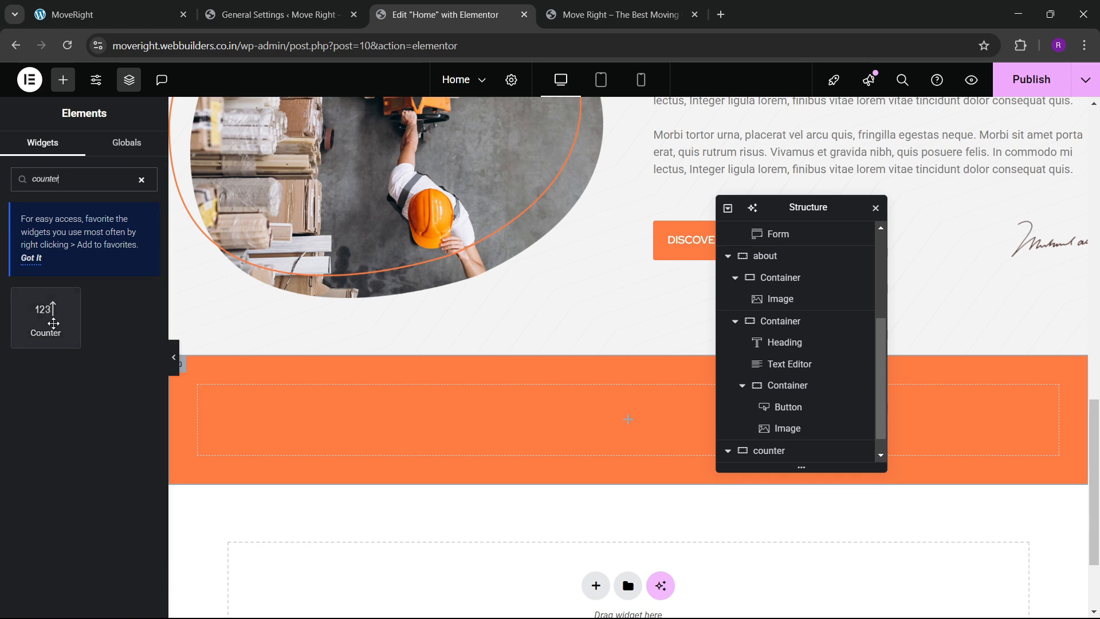
pyautogui.moveTo(53, 323); pyautogui.dragTo(278, 401)
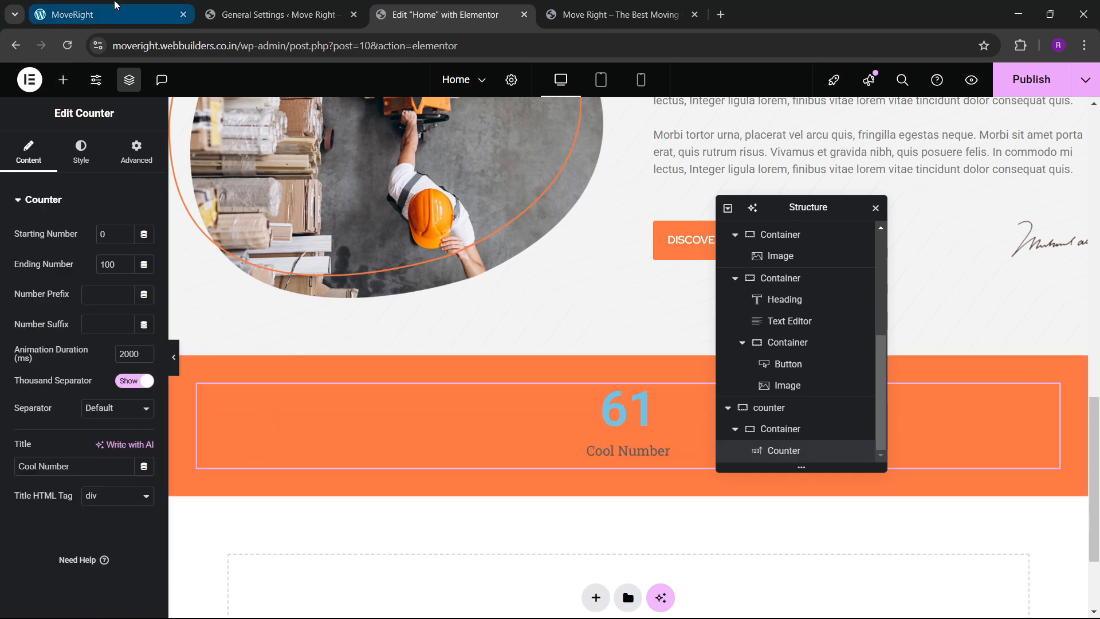
pyautogui.click(115, 6)
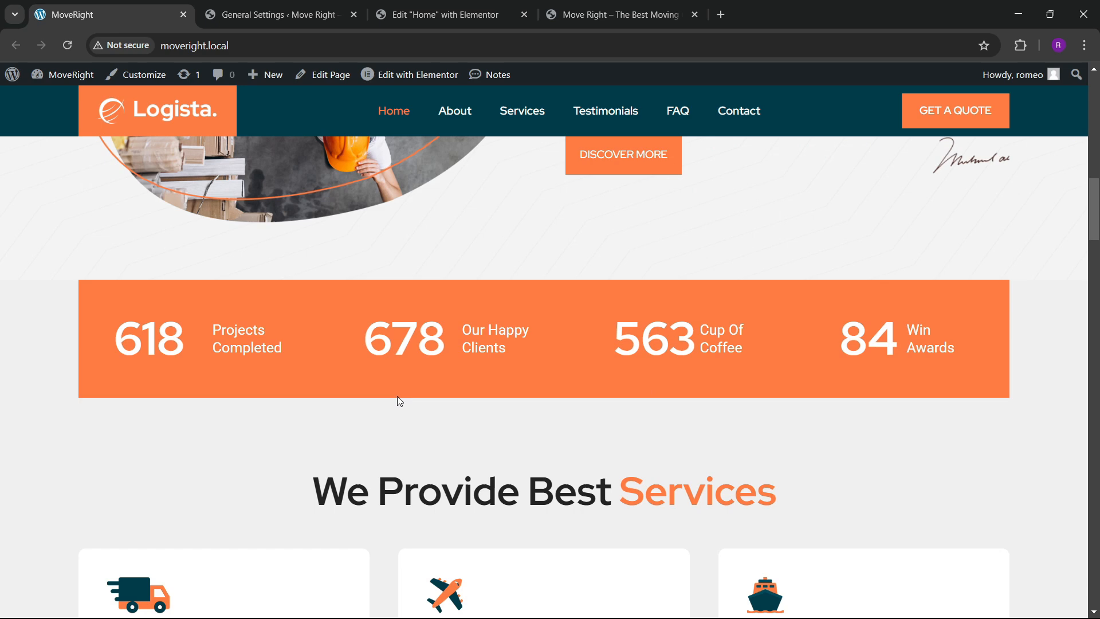
pyautogui.click(441, 15)
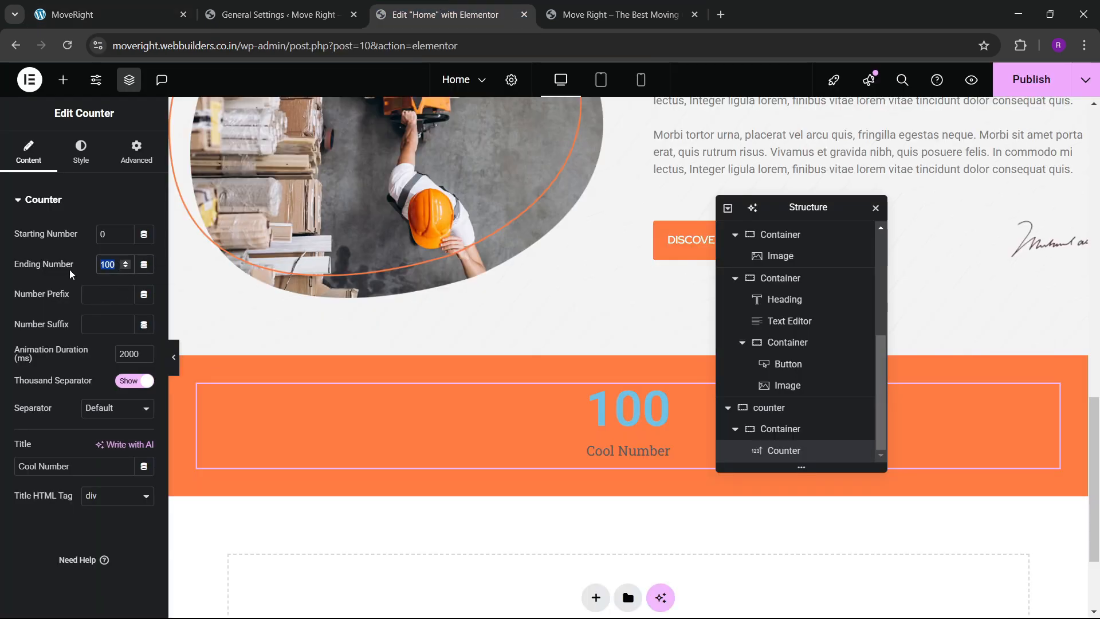
pyautogui.write('618')
pyautogui.moveTo(70, 466); pyautogui.dragTo(8, 465)
pyautogui.write('P')
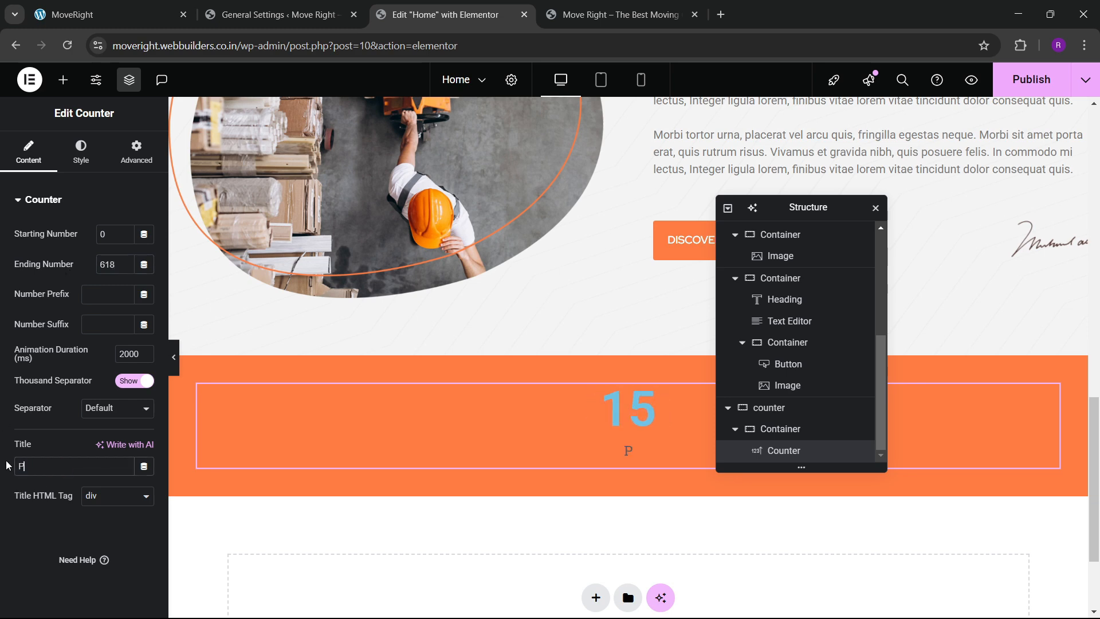
pyautogui.write('rojects Com')
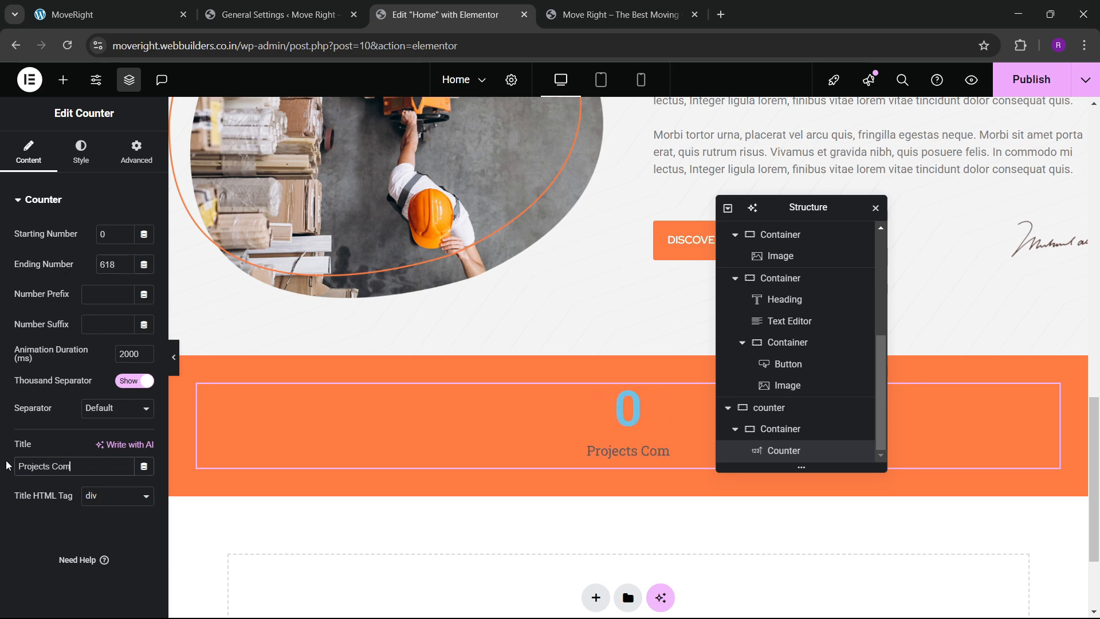
pyautogui.write('pleted')
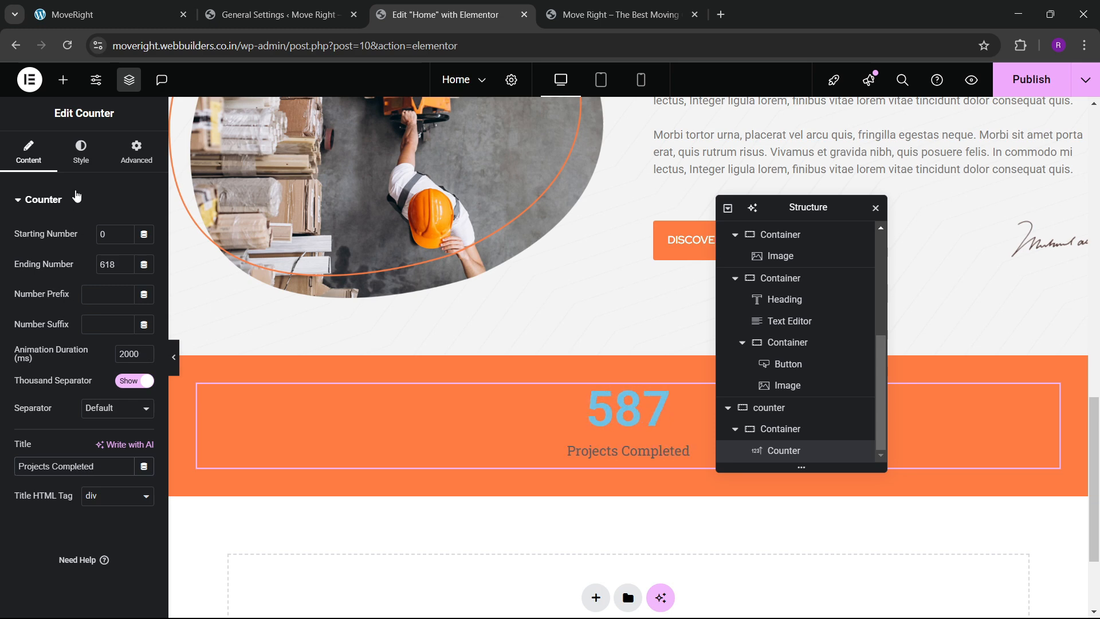
# Set the counter's title position to End, left-align the title, and put the number first.
pyautogui.click(80, 152)
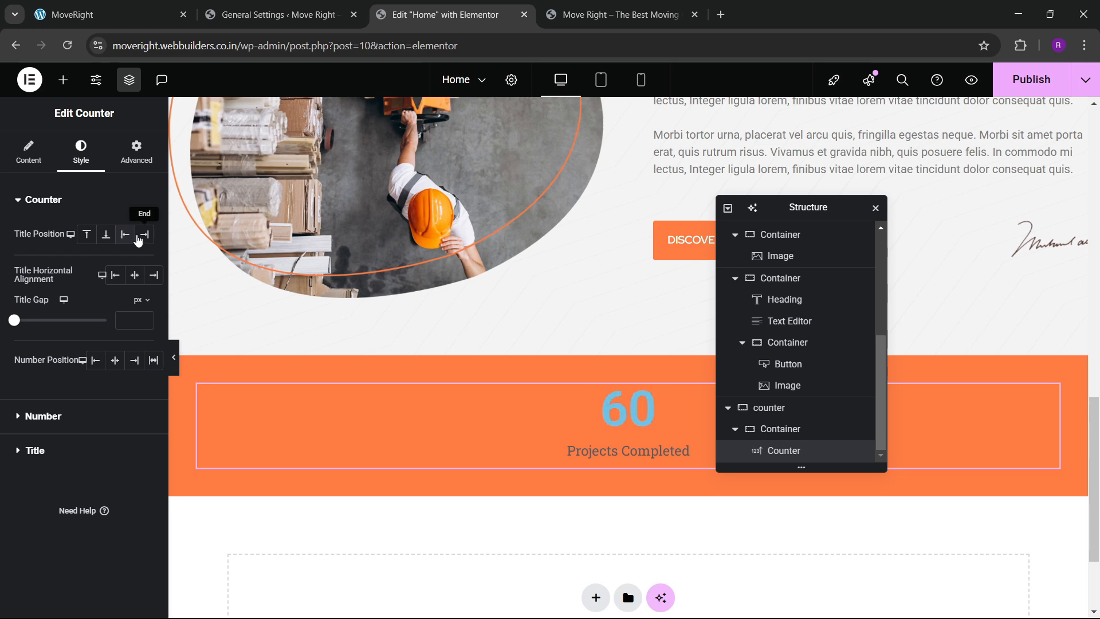
pyautogui.click(143, 234)
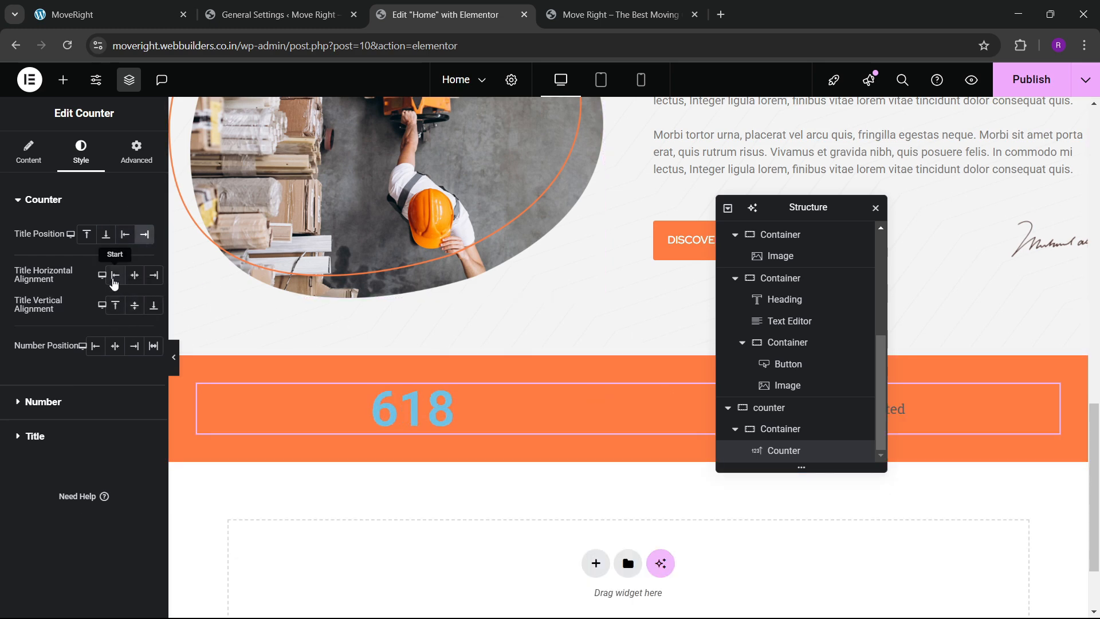
pyautogui.click(115, 275)
pyautogui.click(96, 347)
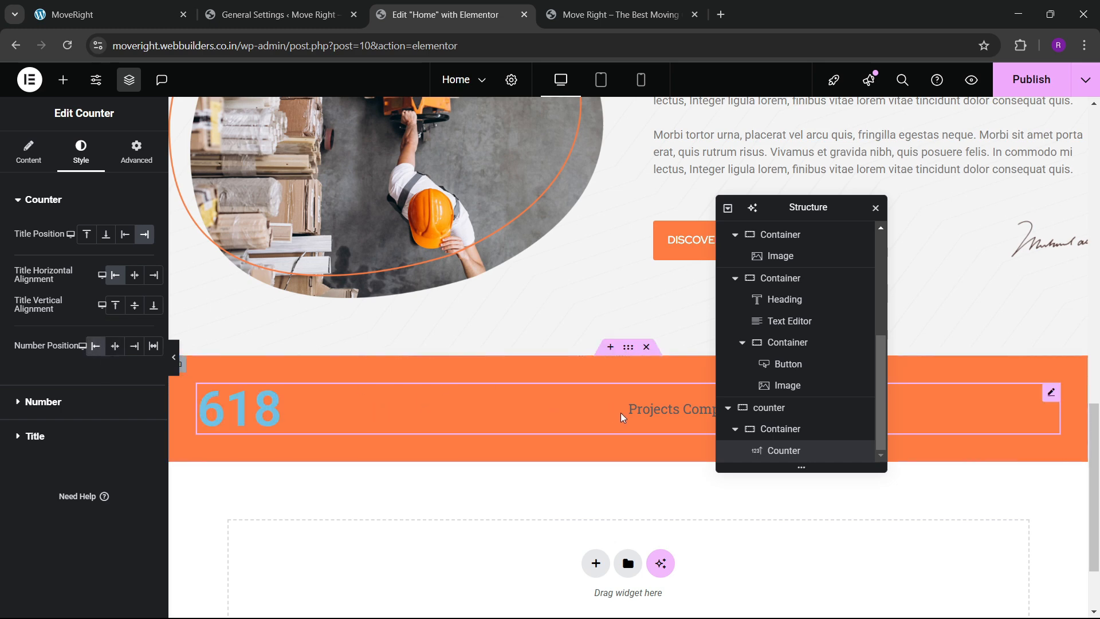
# Make the counter number white in the Red Hat font.
pyautogui.click(63, 412)
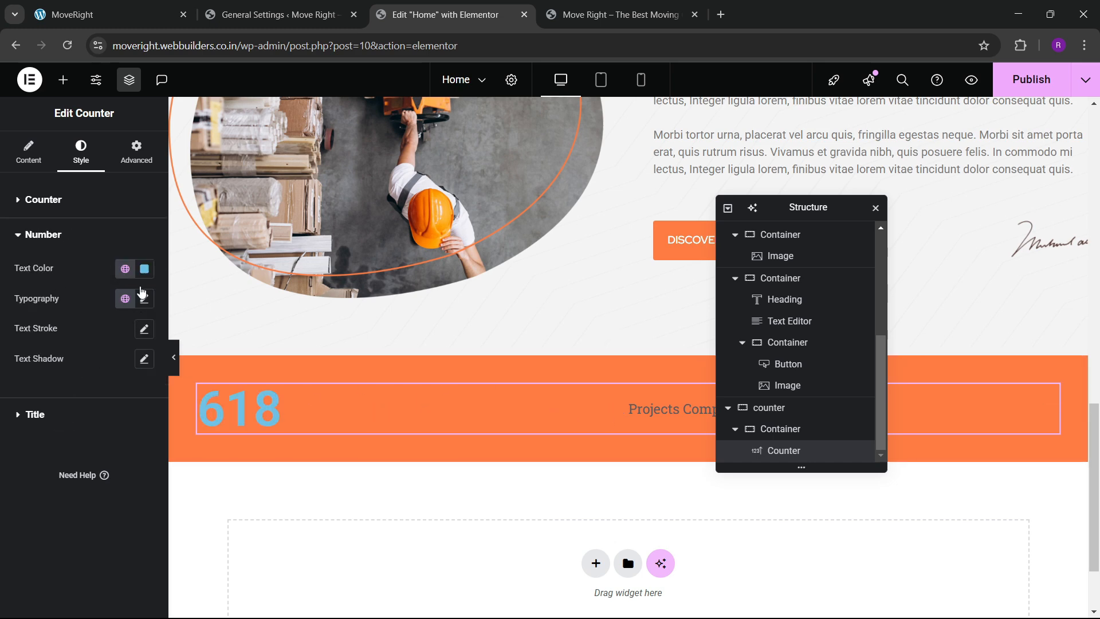
pyautogui.click(144, 269)
pyautogui.moveTo(128, 368); pyautogui.dragTo(15, 295)
pyautogui.click(31, 372)
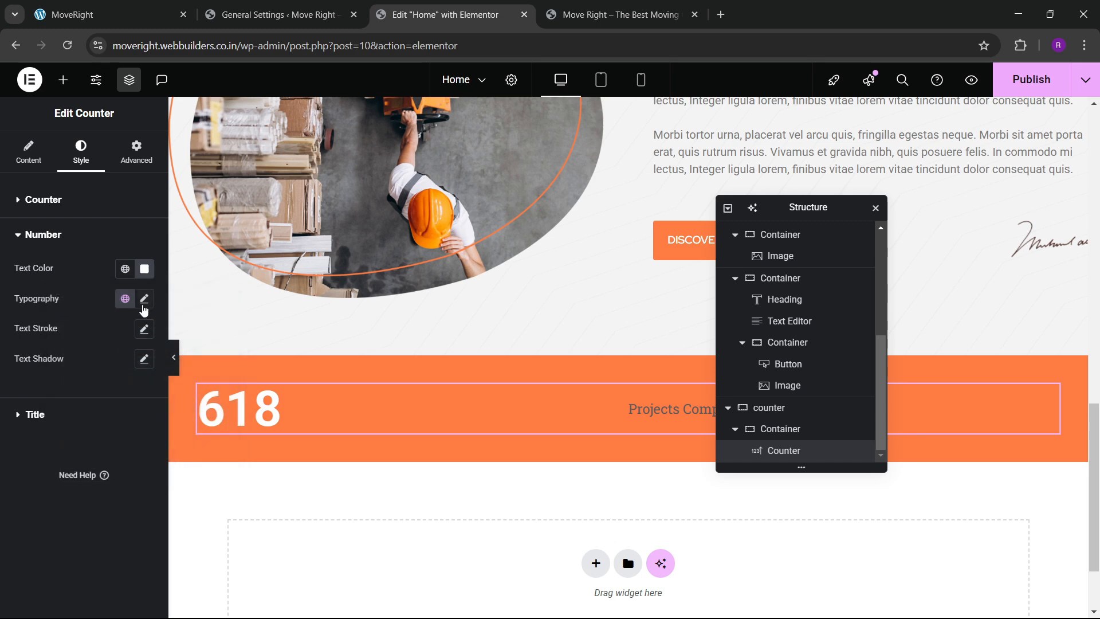
pyautogui.click(144, 298)
pyautogui.click(114, 365)
pyautogui.write('red')
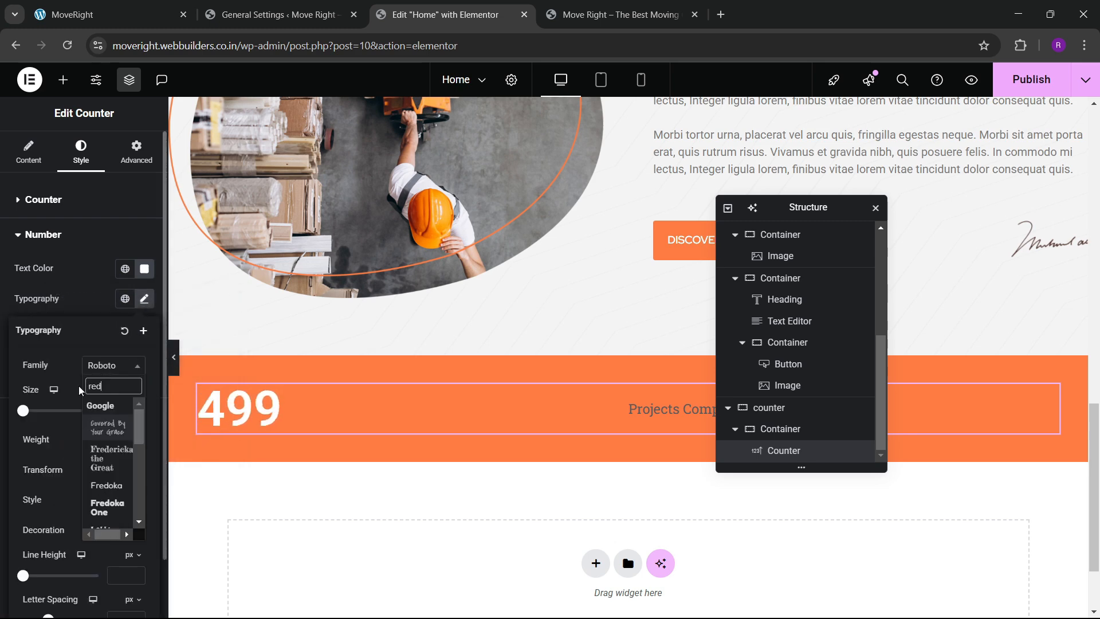
pyautogui.write(' hat')
pyautogui.press('Return')
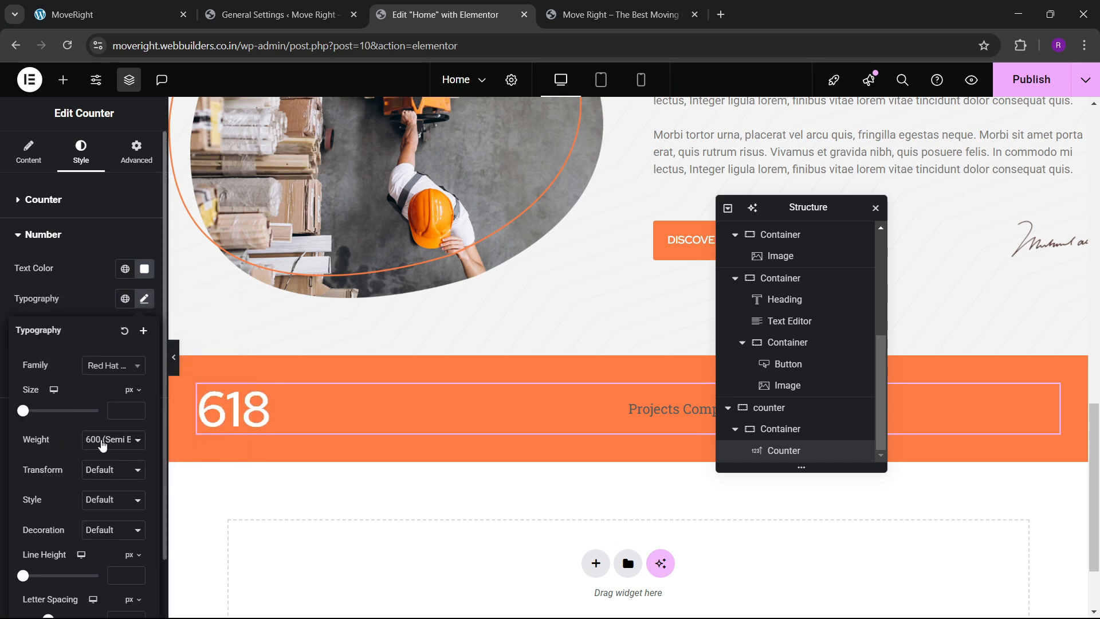
pyautogui.click(80, 315)
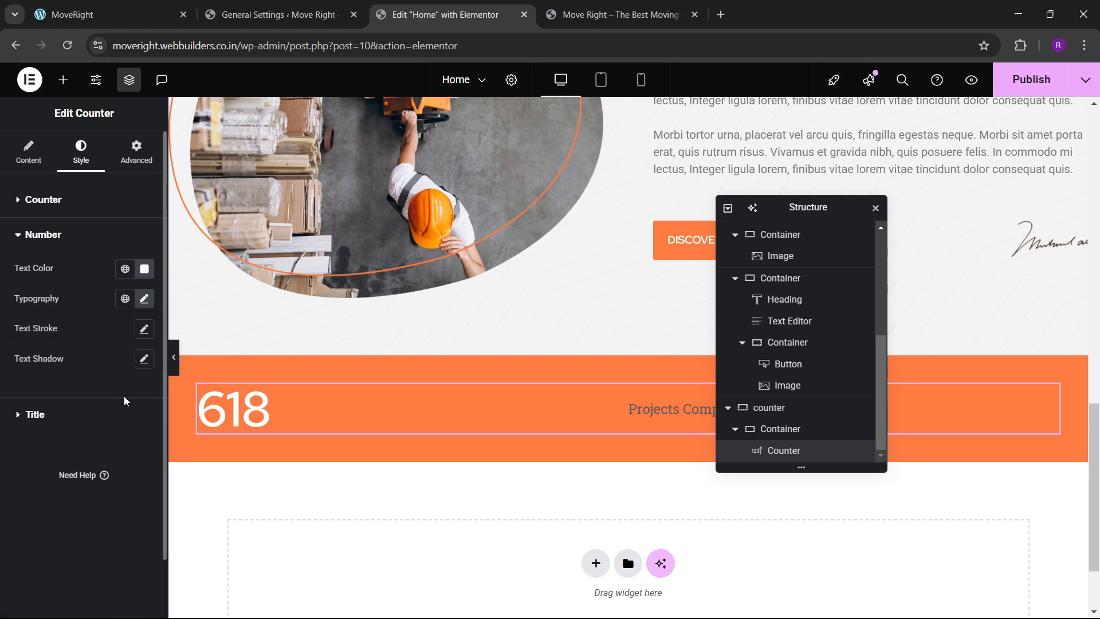
# Make the counter title white in the Roboto font.
pyautogui.click(65, 420)
pyautogui.click(145, 303)
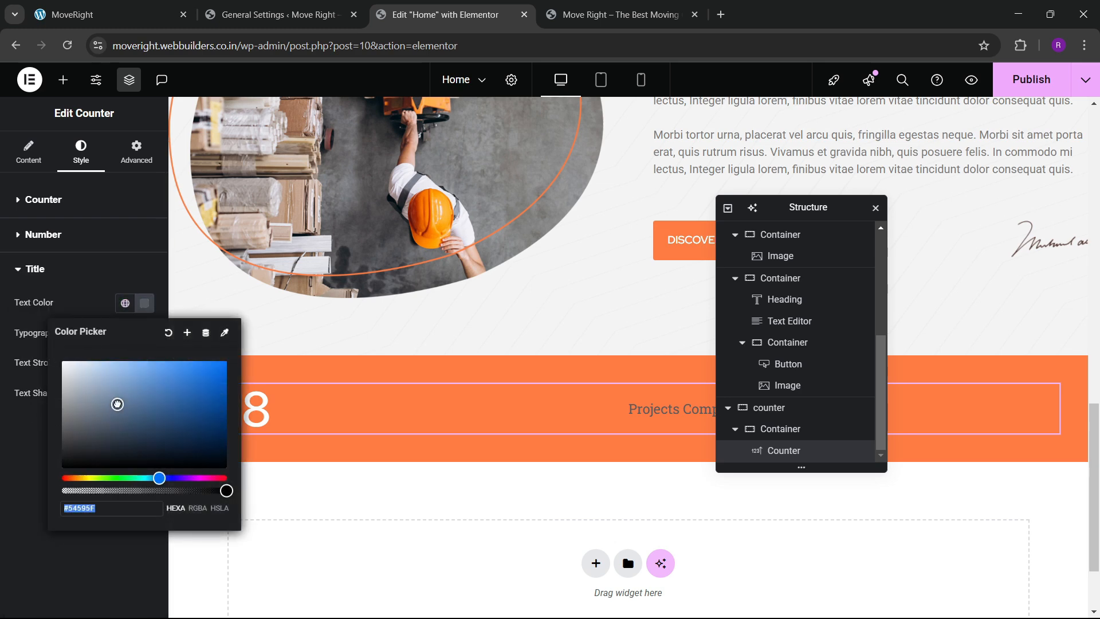
pyautogui.click(47, 393)
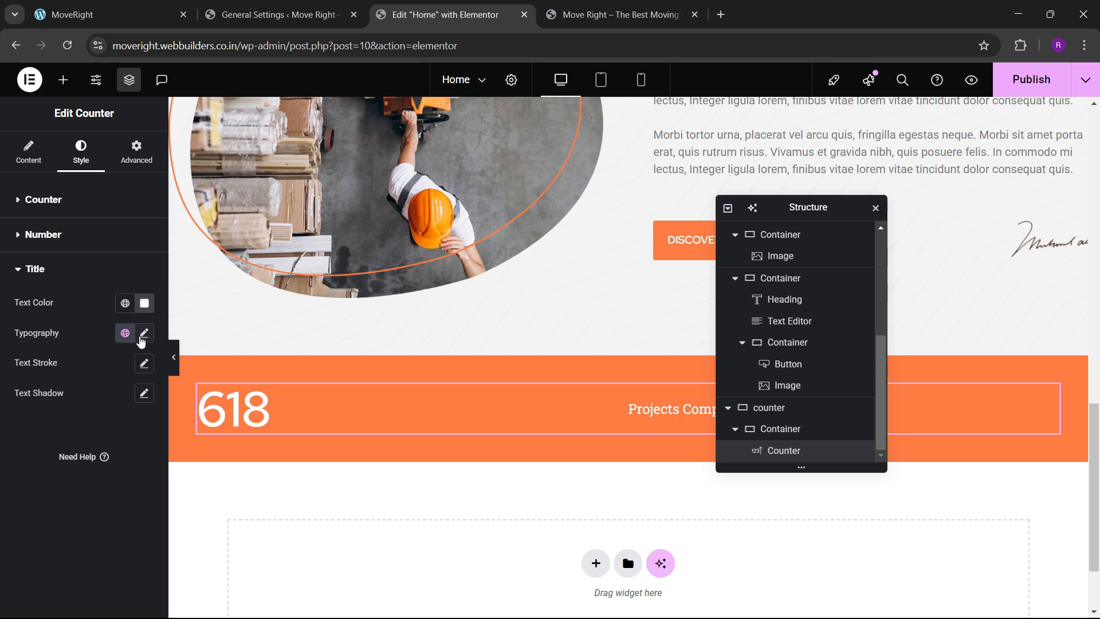
pyautogui.click(143, 332)
pyautogui.click(112, 400)
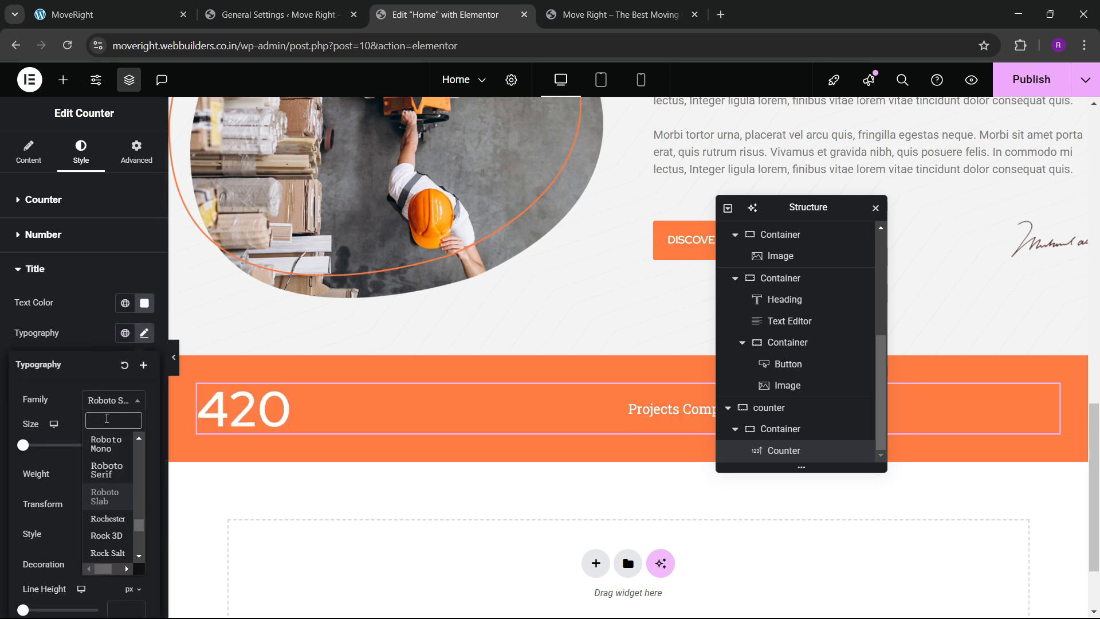
pyautogui.write('roboto')
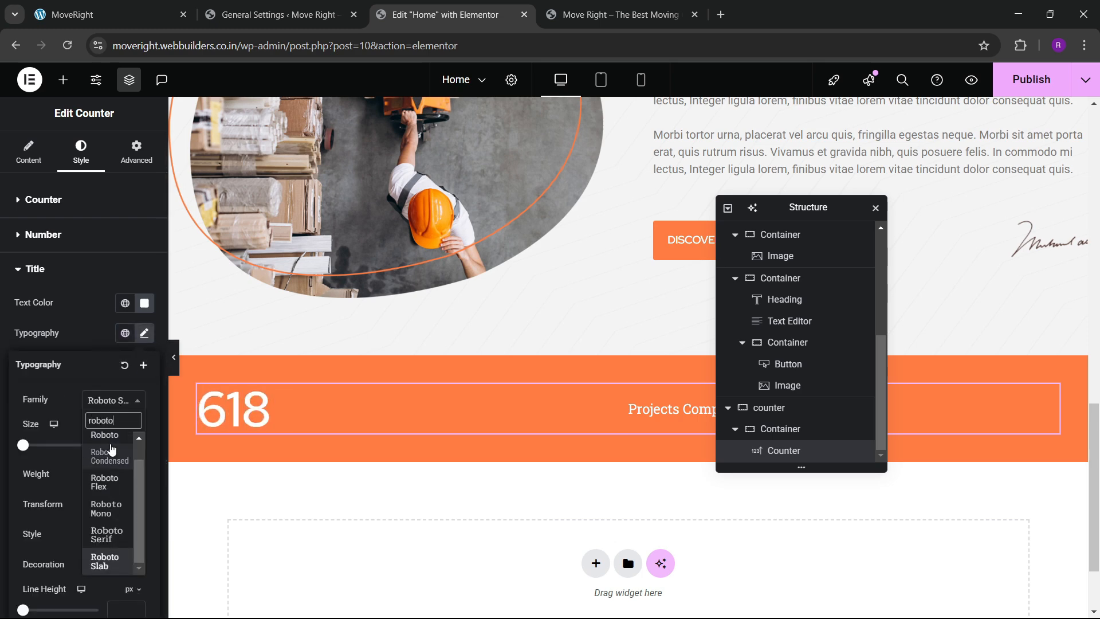
pyautogui.click(106, 435)
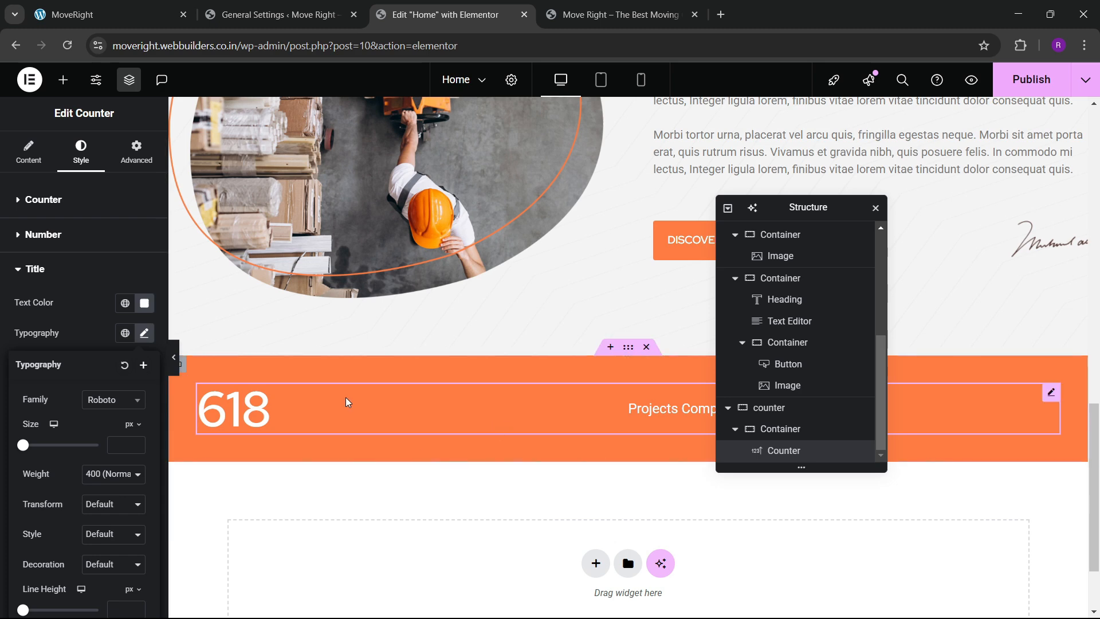
# Duplicate the counter three times to get four counters.
pyautogui.rightClick(353, 414)
pyautogui.click(413, 323)
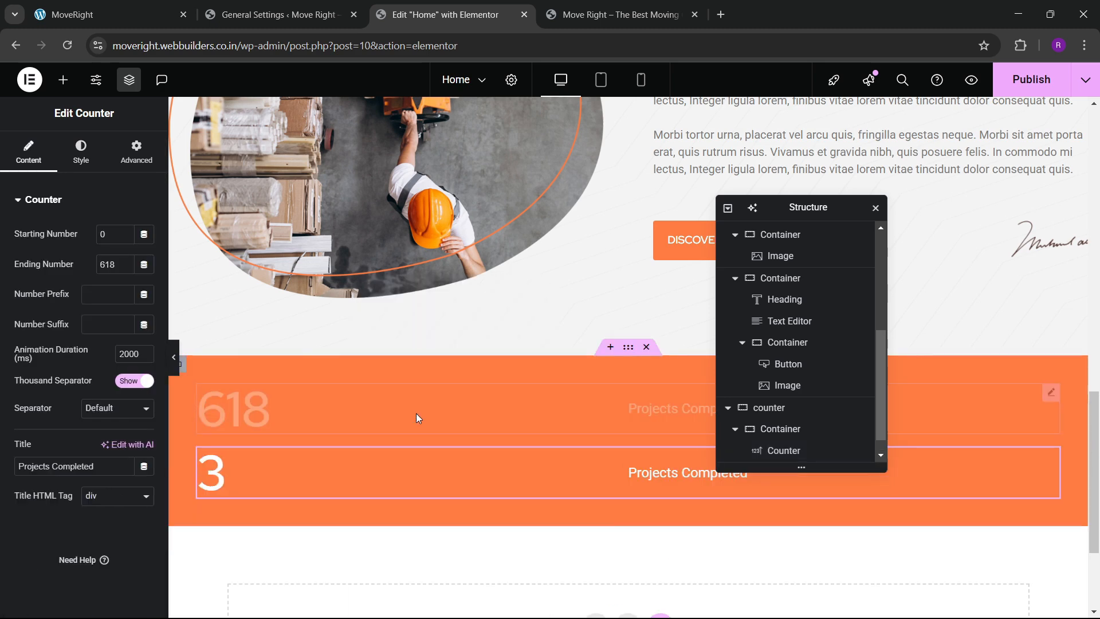
pyautogui.rightClick(386, 459)
pyautogui.click(419, 324)
pyautogui.scroll(-3, 405, 415)
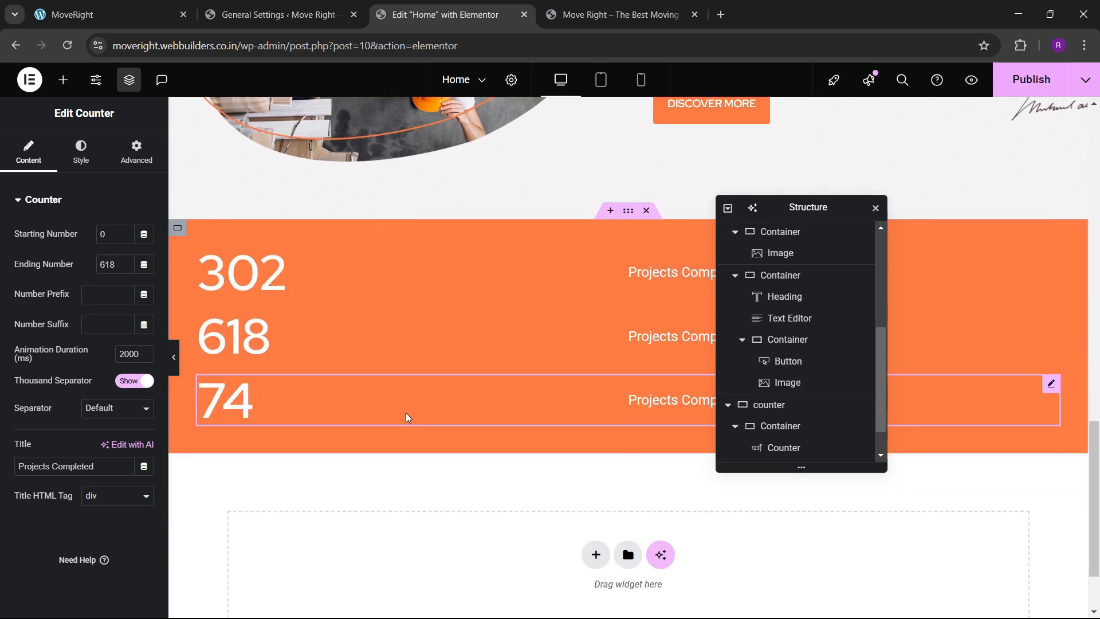
pyautogui.rightClick(385, 392)
pyautogui.click(418, 325)
pyautogui.scroll(2, 621, 332)
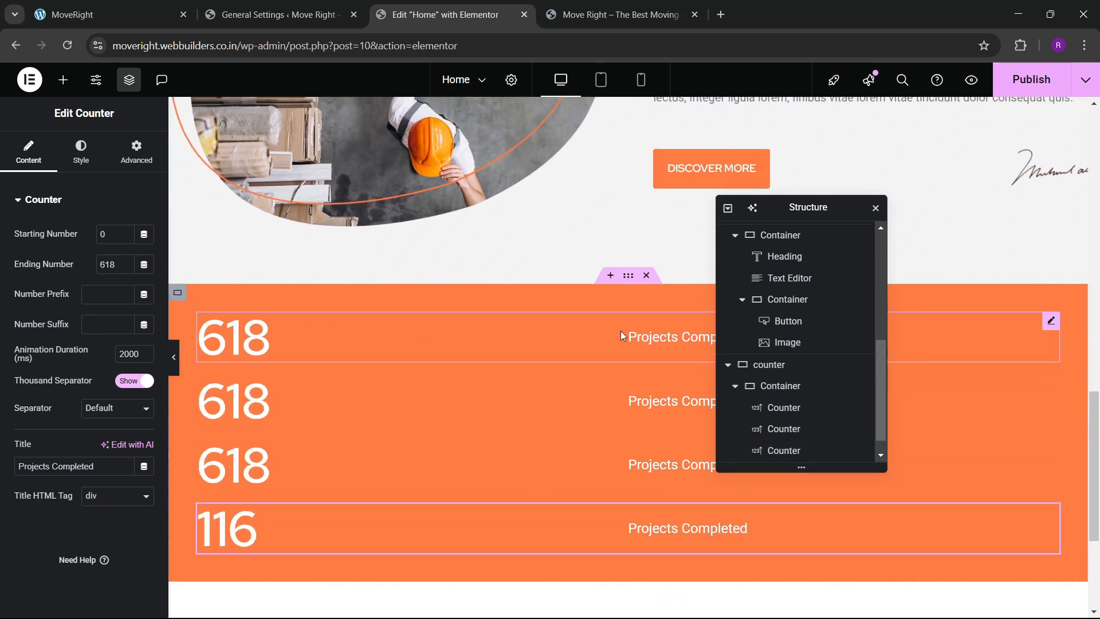
pyautogui.scroll(-1, 825, 390)
pyautogui.click(790, 364)
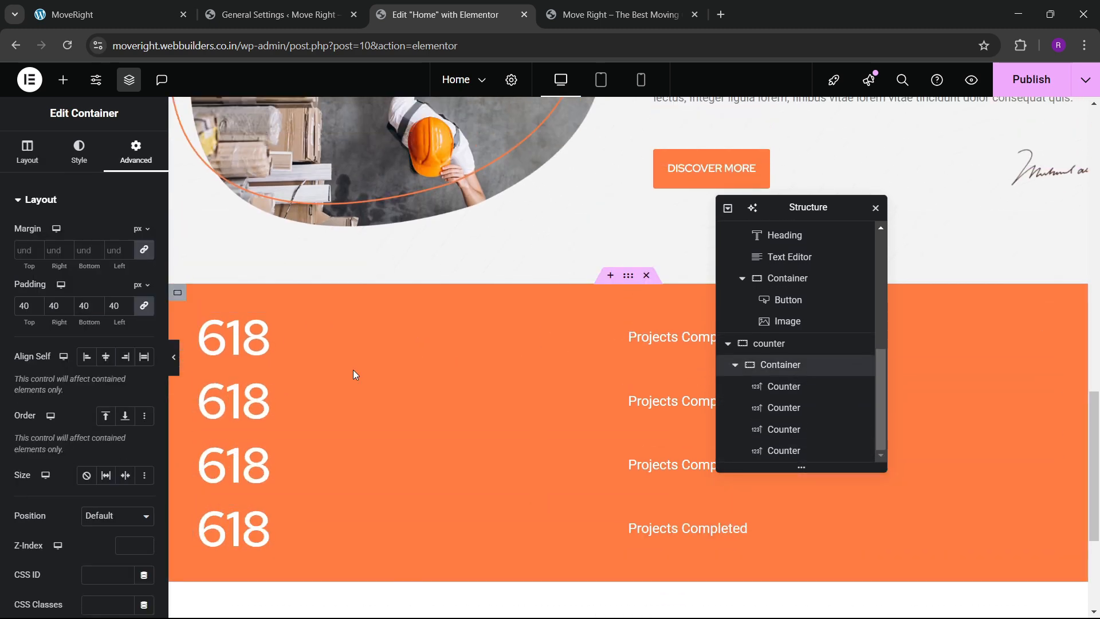
# Lay the four counters in a row, spaced evenly and centred vertically.
pyautogui.click(27, 152)
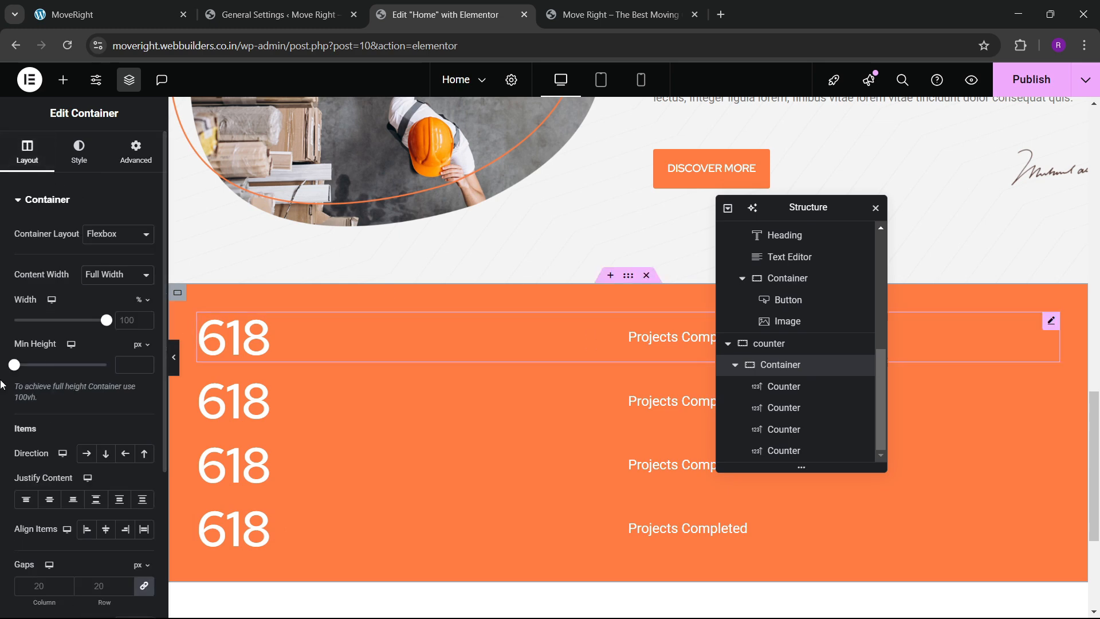
pyautogui.scroll(-4, 97, 376)
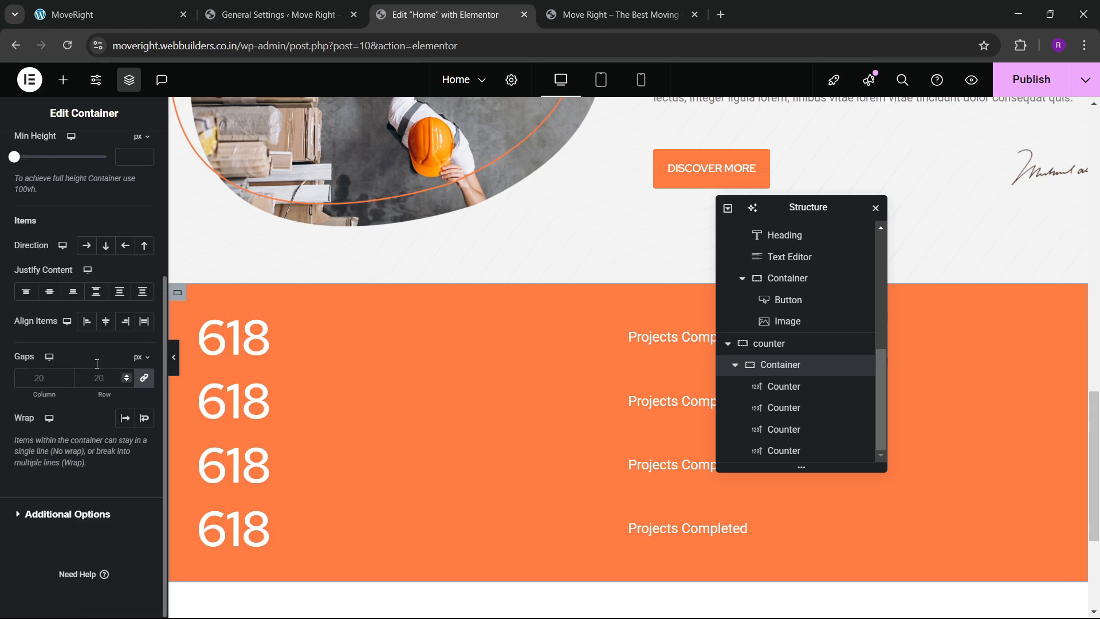
pyautogui.click(86, 246)
pyautogui.click(96, 291)
pyautogui.click(105, 321)
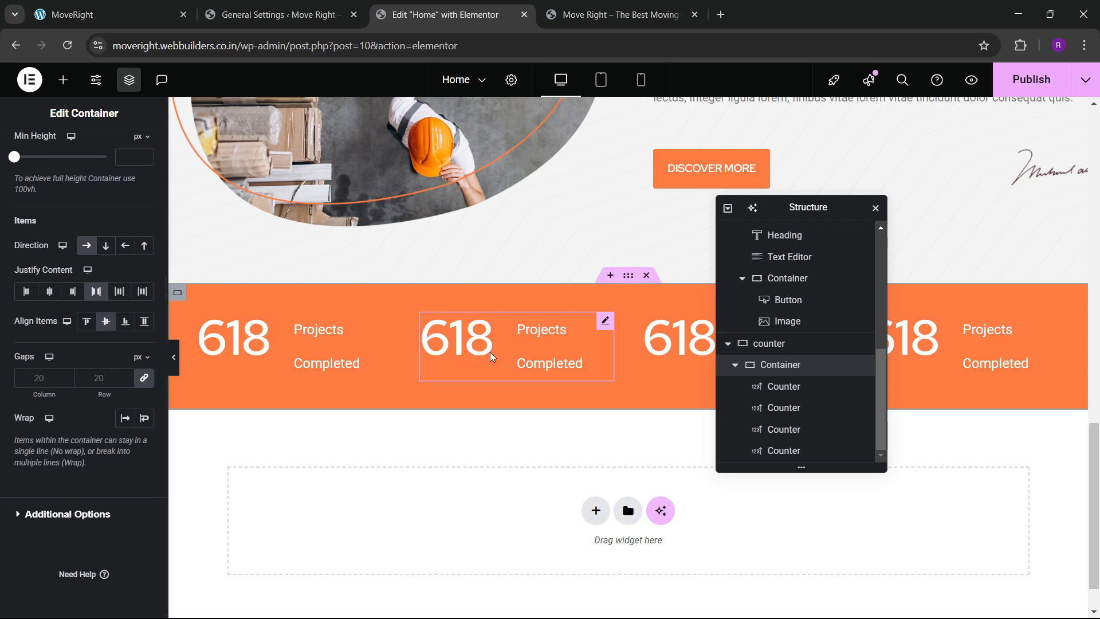
# Set the first counter's title line height to 23 px.
pyautogui.click(380, 346)
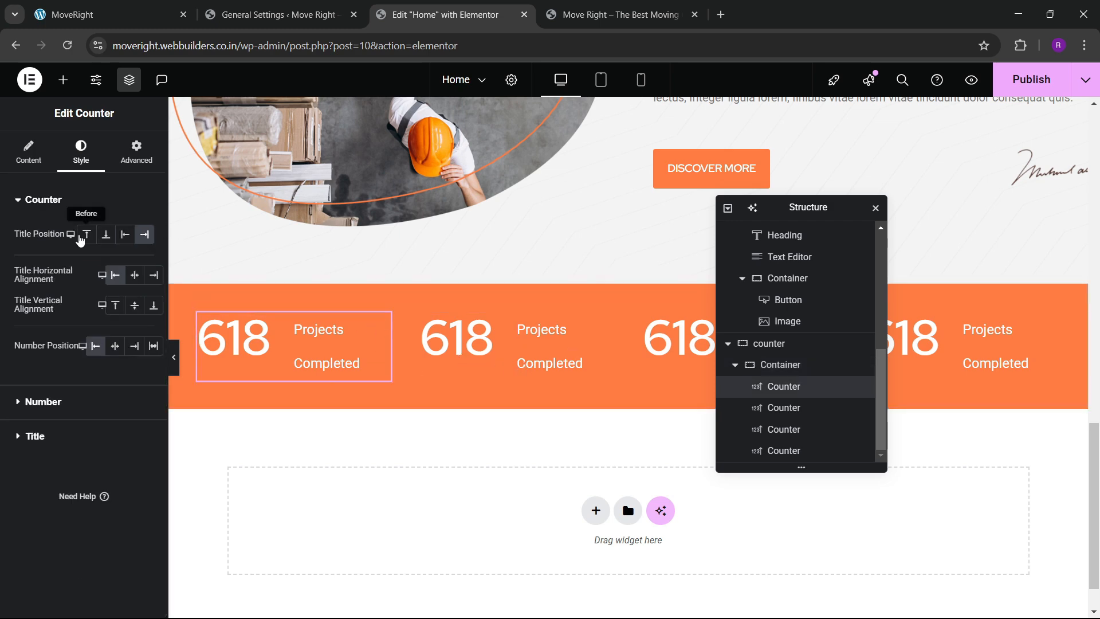
pyautogui.click(38, 403)
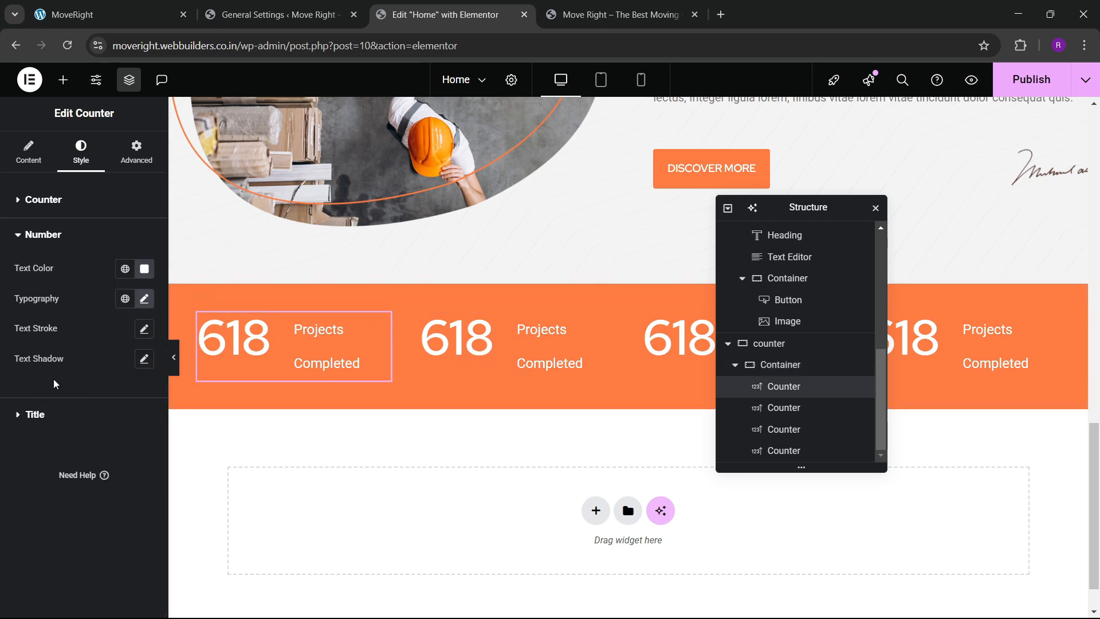
pyautogui.click(51, 424)
pyautogui.click(27, 200)
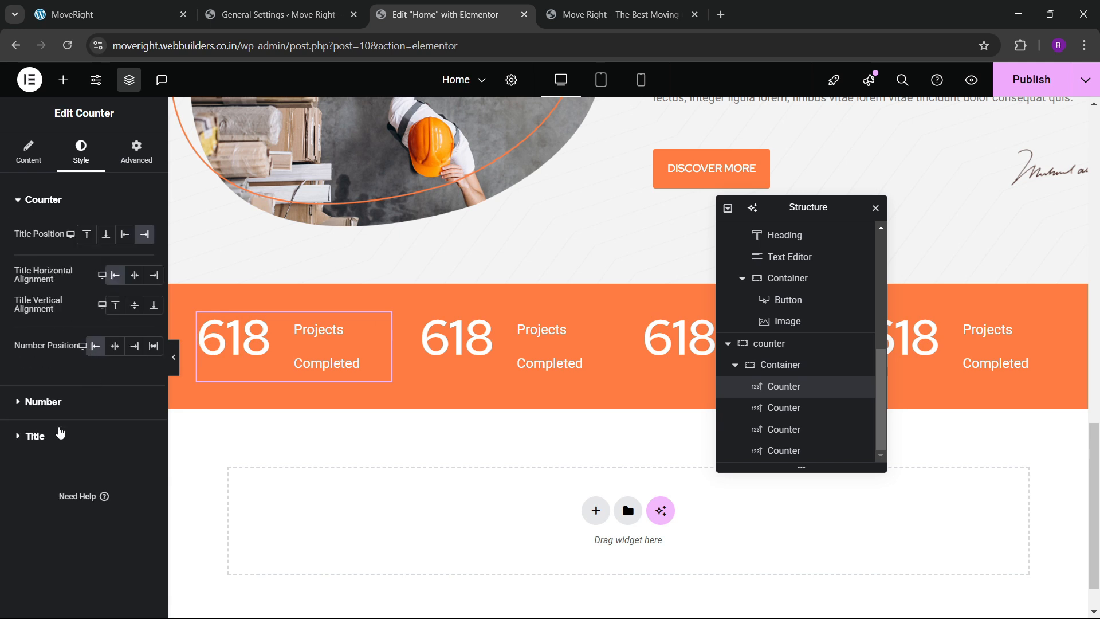
pyautogui.click(56, 440)
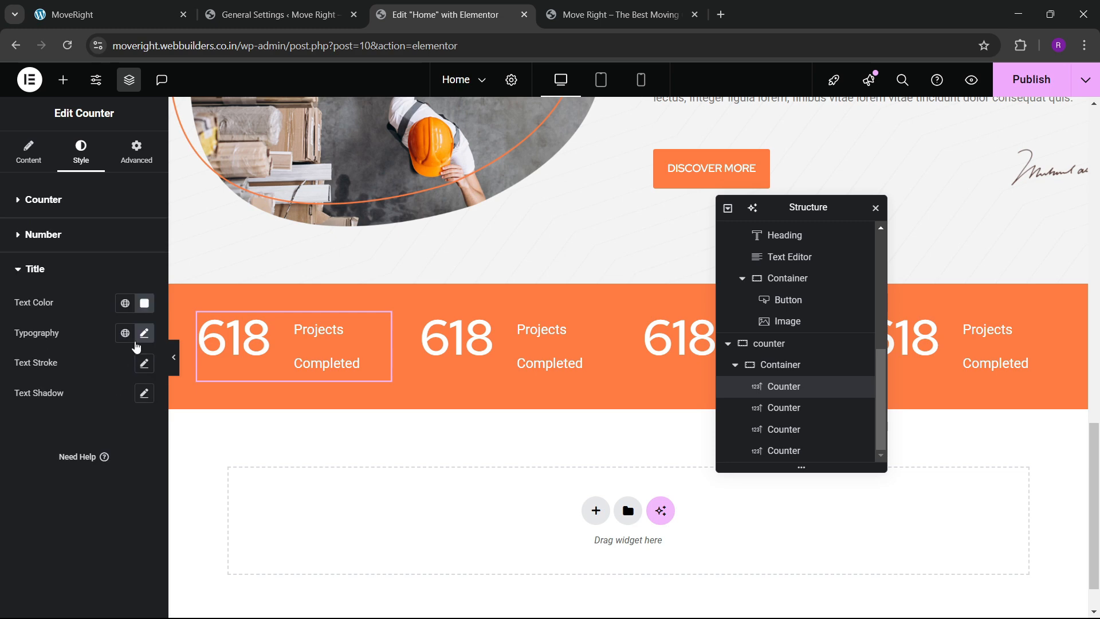
pyautogui.click(145, 331)
pyautogui.scroll(-2, 92, 481)
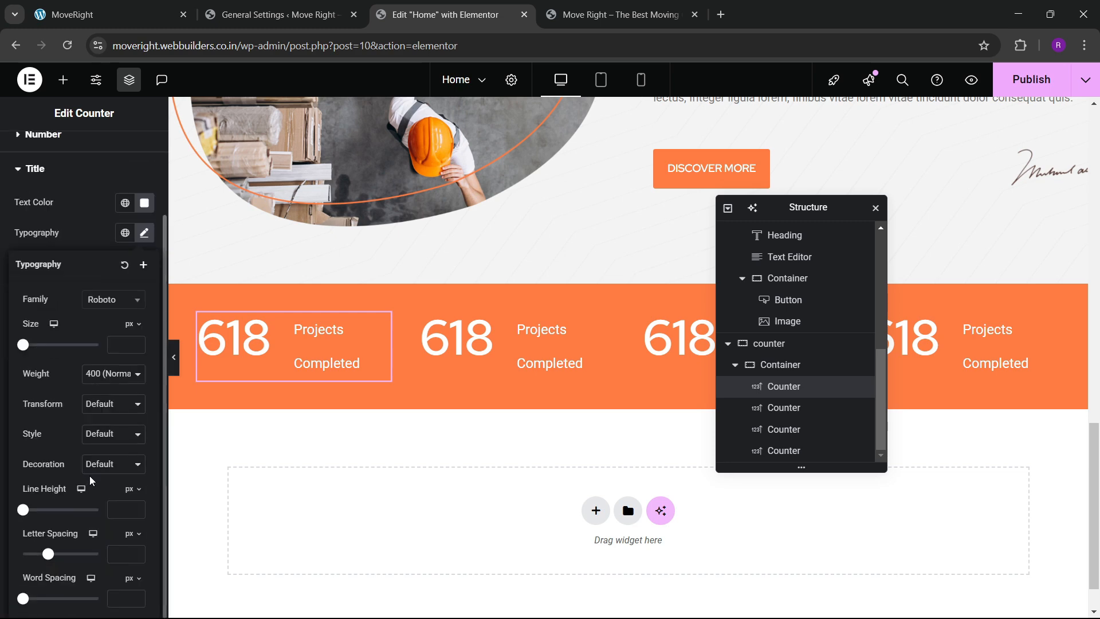
pyautogui.click(138, 507)
pyautogui.moveTo(139, 511); pyautogui.dragTo(139, 511)
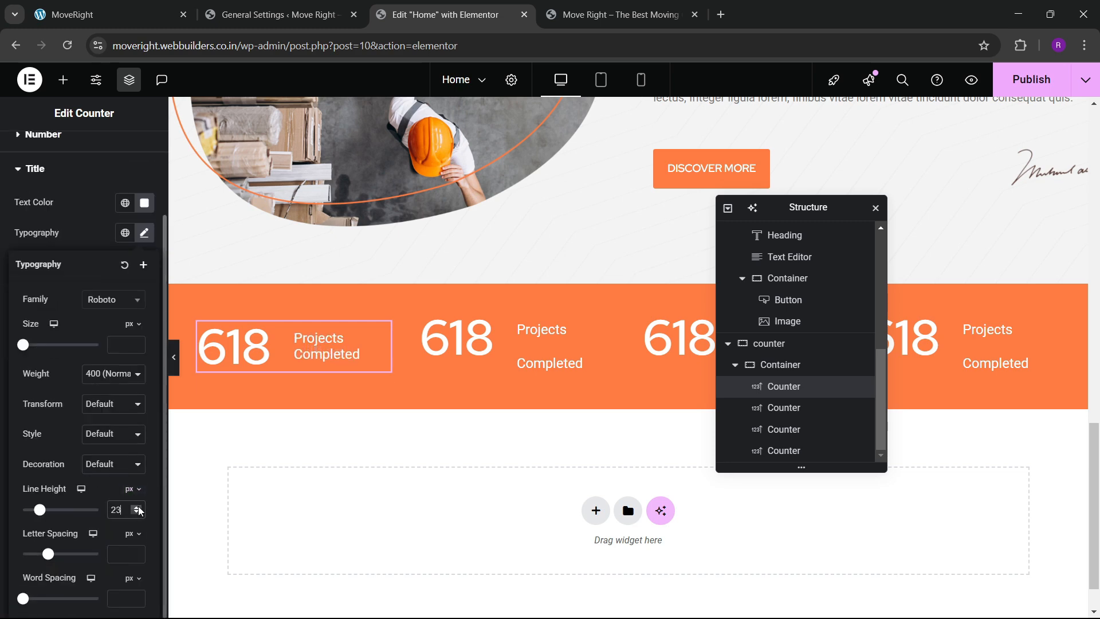
# Copy the first counter and paste its style onto the second, third and fourth counters.
pyautogui.rightClick(332, 358)
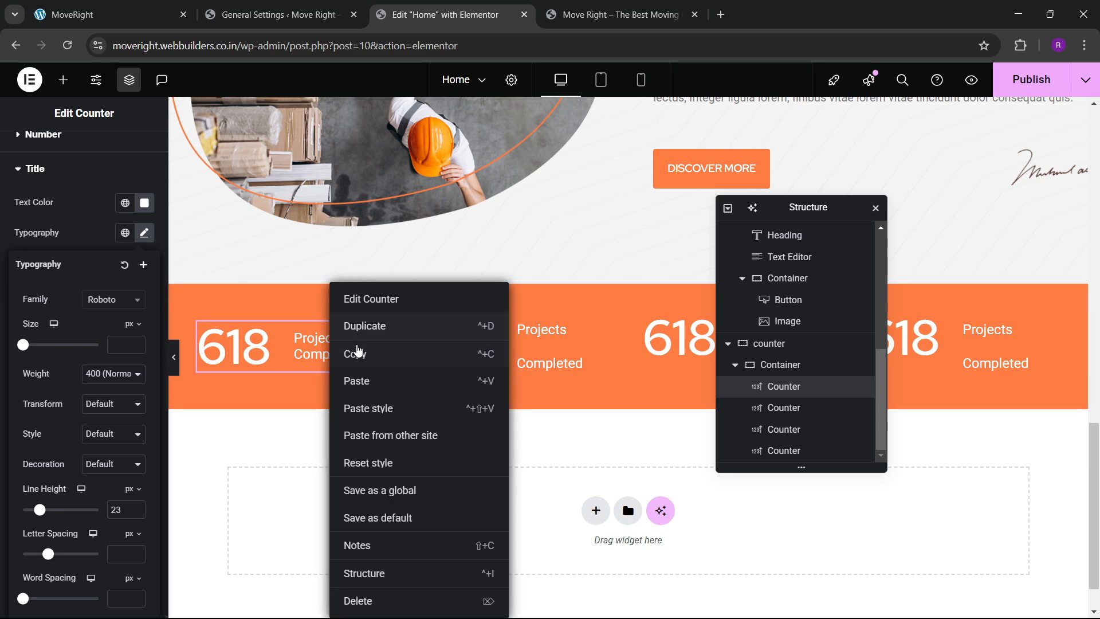
pyautogui.click(358, 351)
pyautogui.rightClick(519, 349)
pyautogui.click(547, 410)
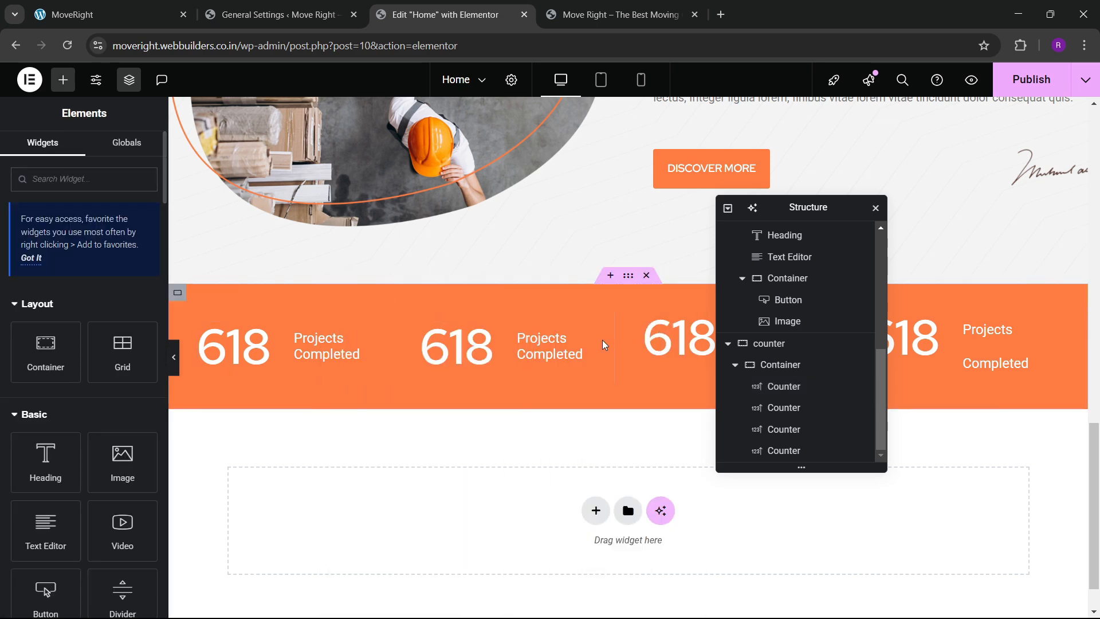
pyautogui.moveTo(778, 210); pyautogui.dragTo(455, 279)
pyautogui.rightClick(755, 351)
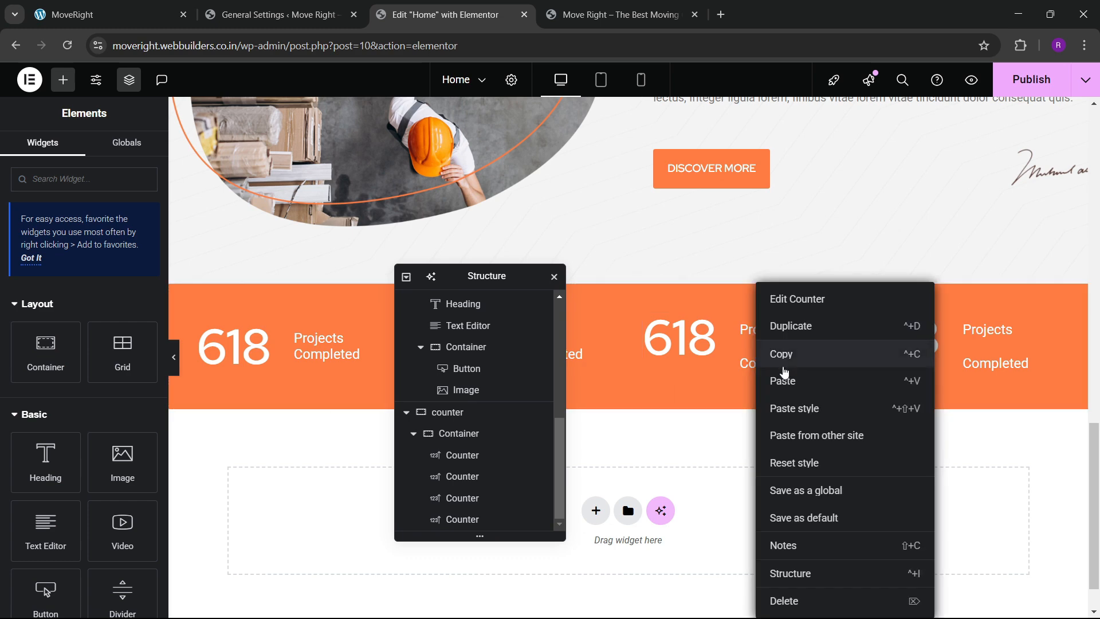
pyautogui.click(787, 408)
pyautogui.rightClick(946, 362)
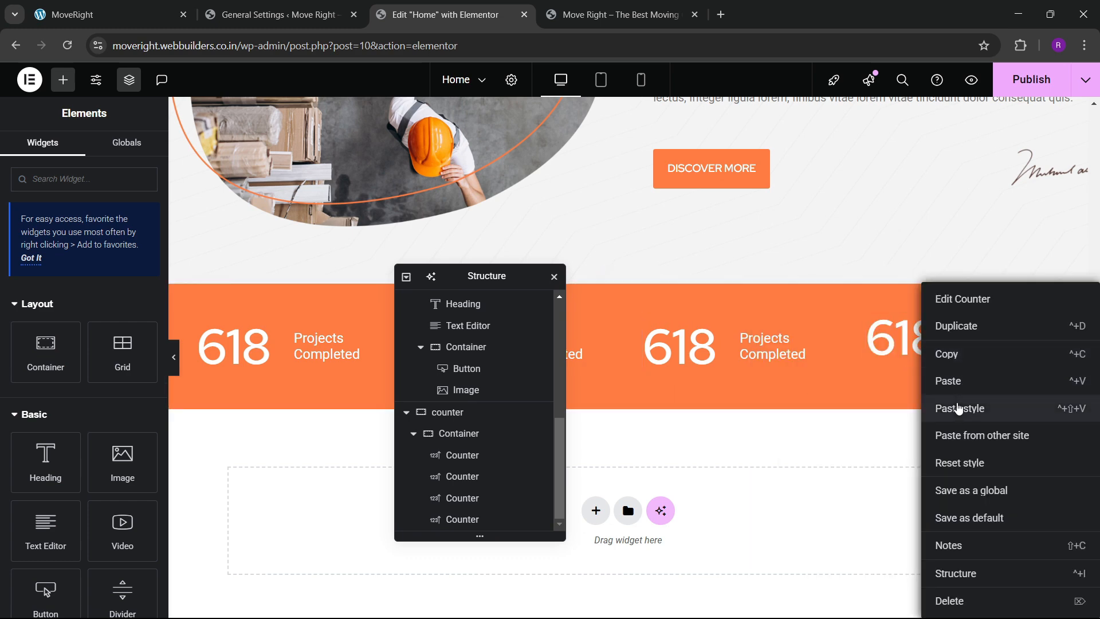
pyautogui.click(929, 409)
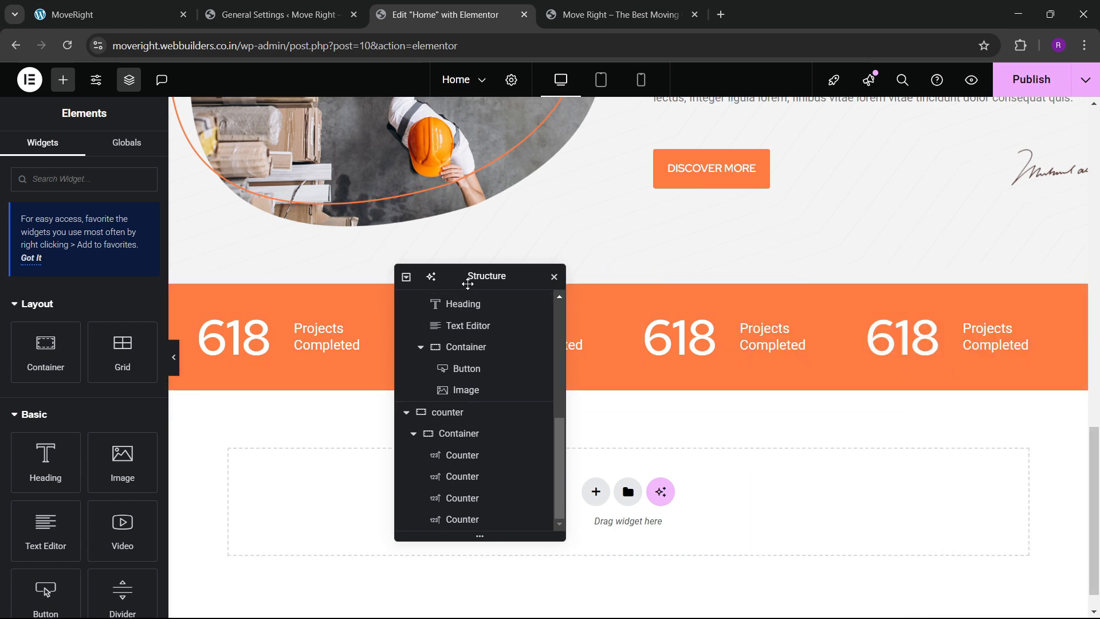
pyautogui.moveTo(466, 281); pyautogui.dragTo(741, 287)
pyautogui.click(628, 275)
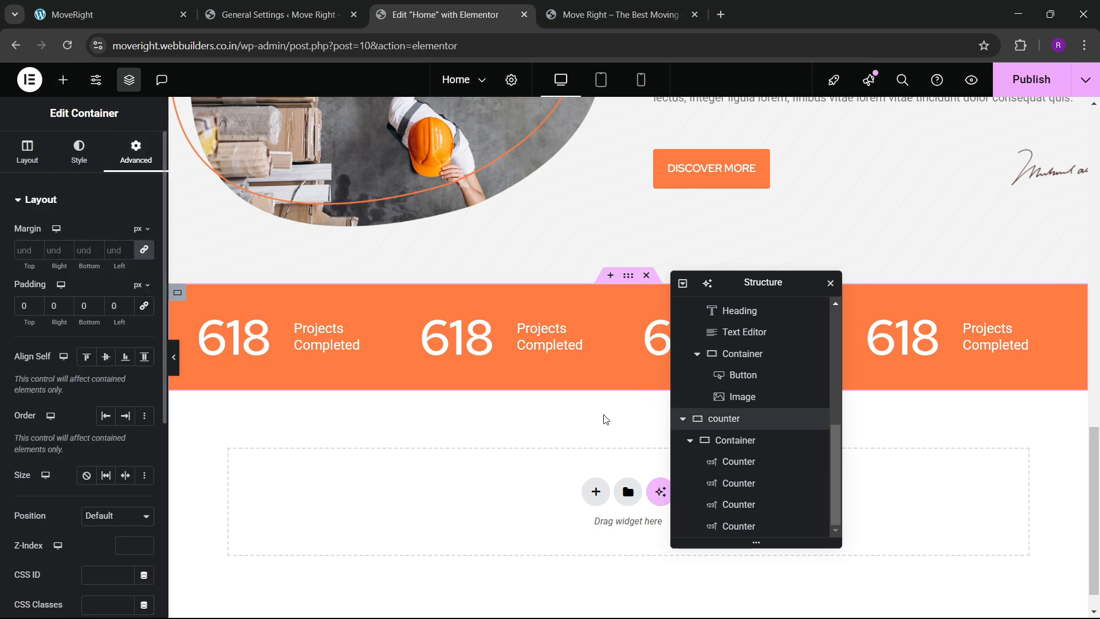
# Set the counters' inner container padding to 60 px.
pyautogui.click(181, 338)
pyautogui.click(136, 152)
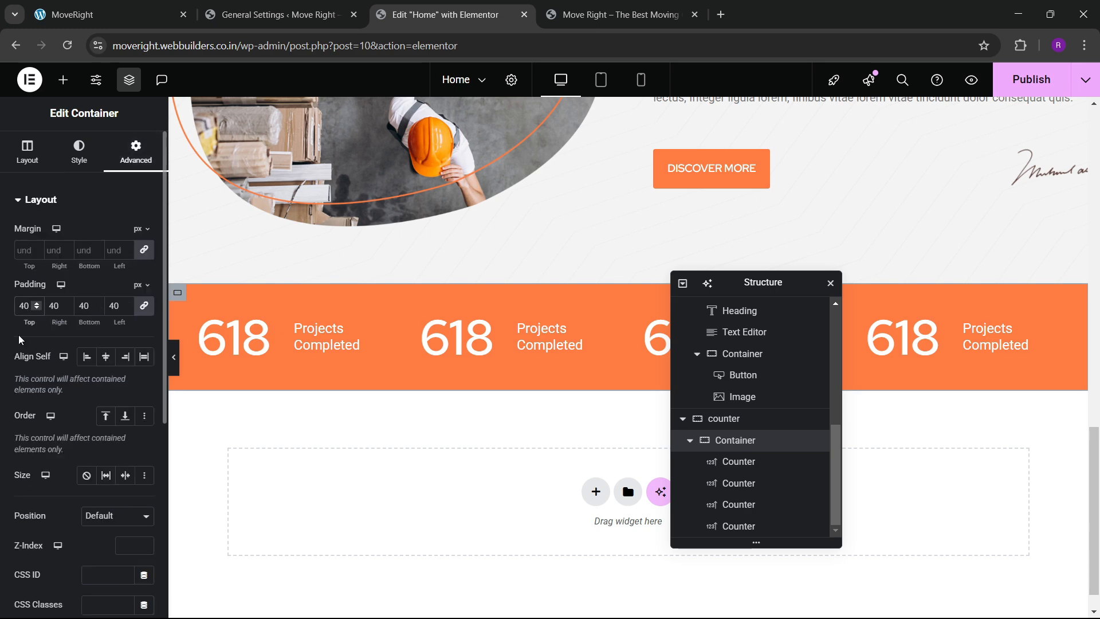
pyautogui.press('BackSpace')
pyautogui.write('7')
pyautogui.press('BackSpace')
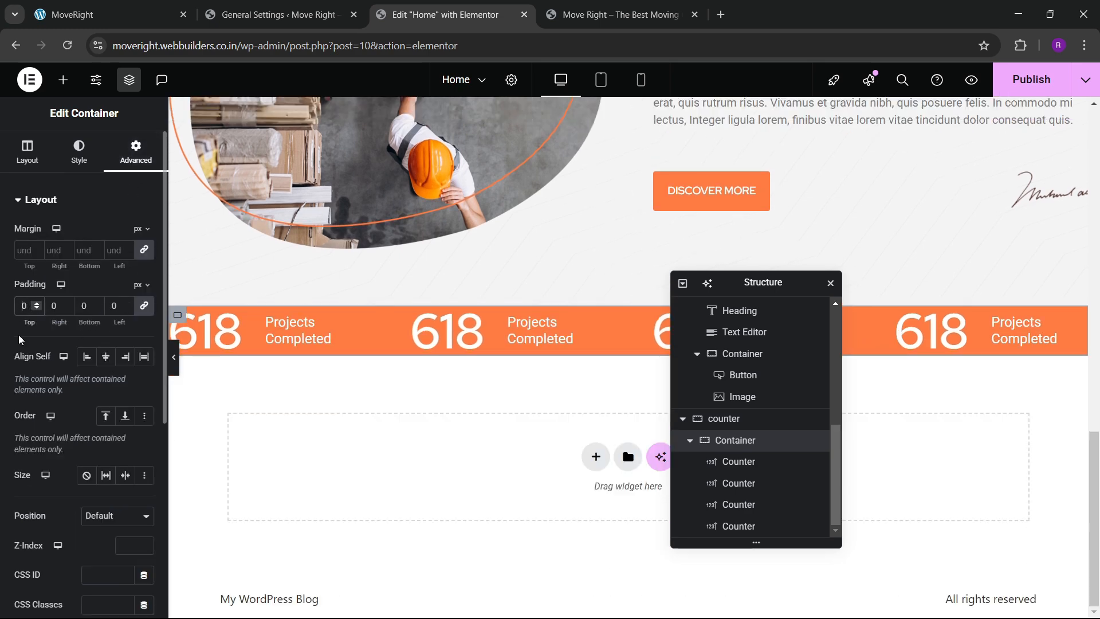
pyautogui.write('6')
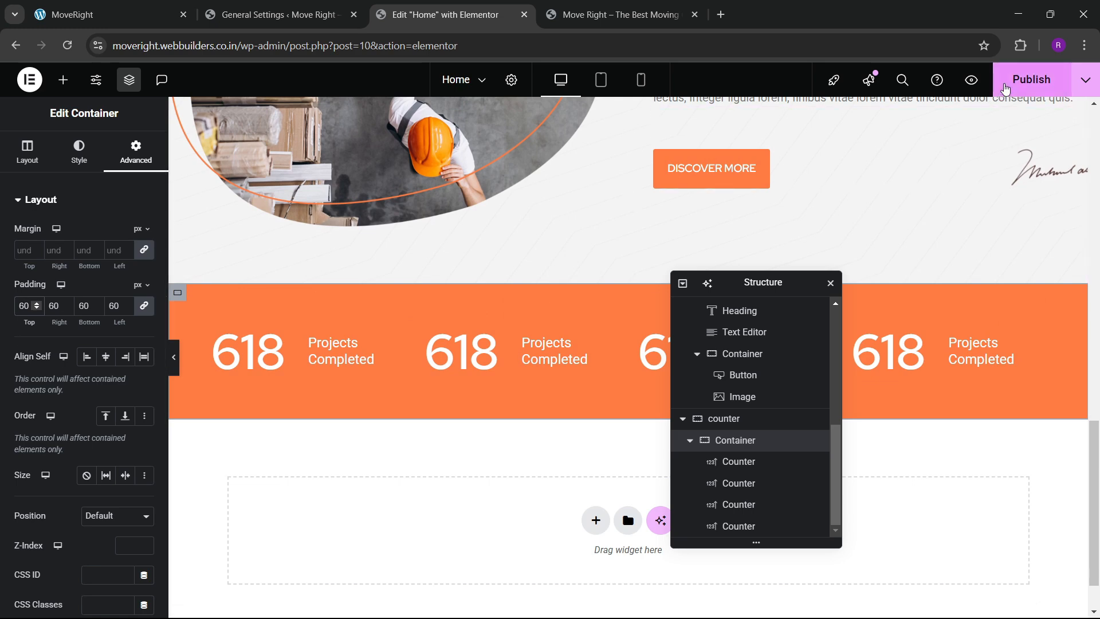
# Publish with Ctrl+S, then reload the live site and compare the counter band with the reference.
pyautogui.hotkey('ctrl', 's')
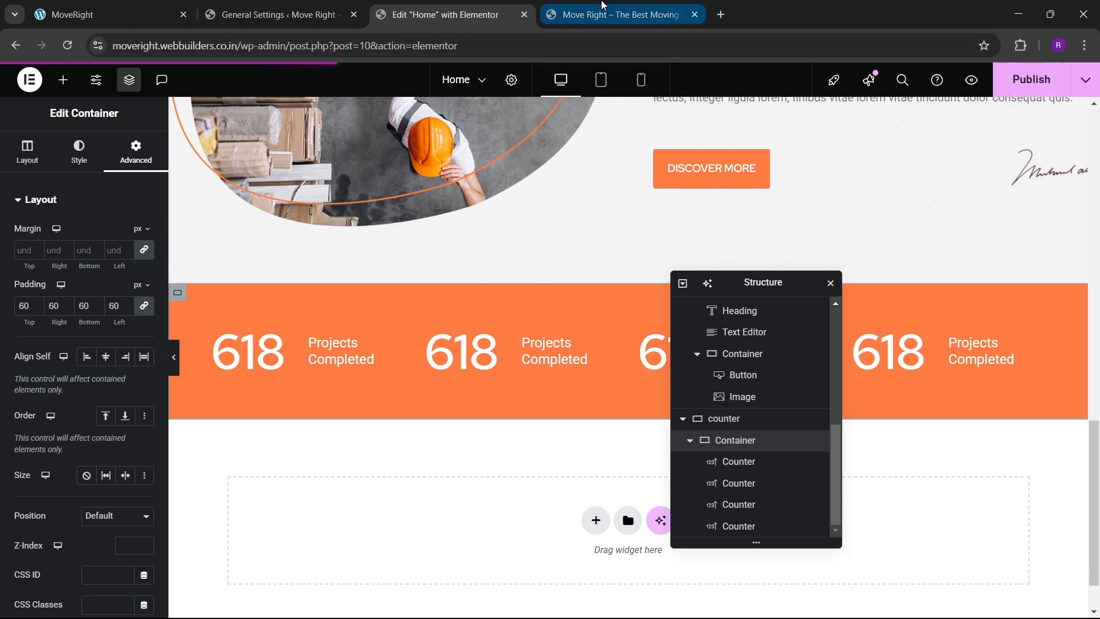
pyautogui.click(573, 14)
pyautogui.click(67, 45)
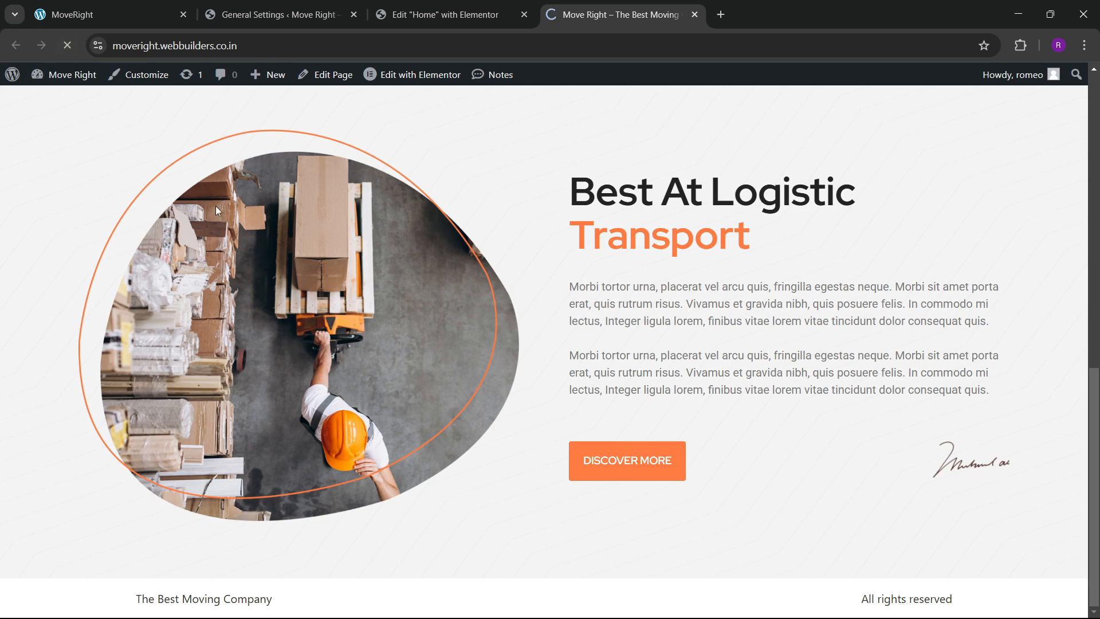
pyautogui.scroll(-2, 396, 453)
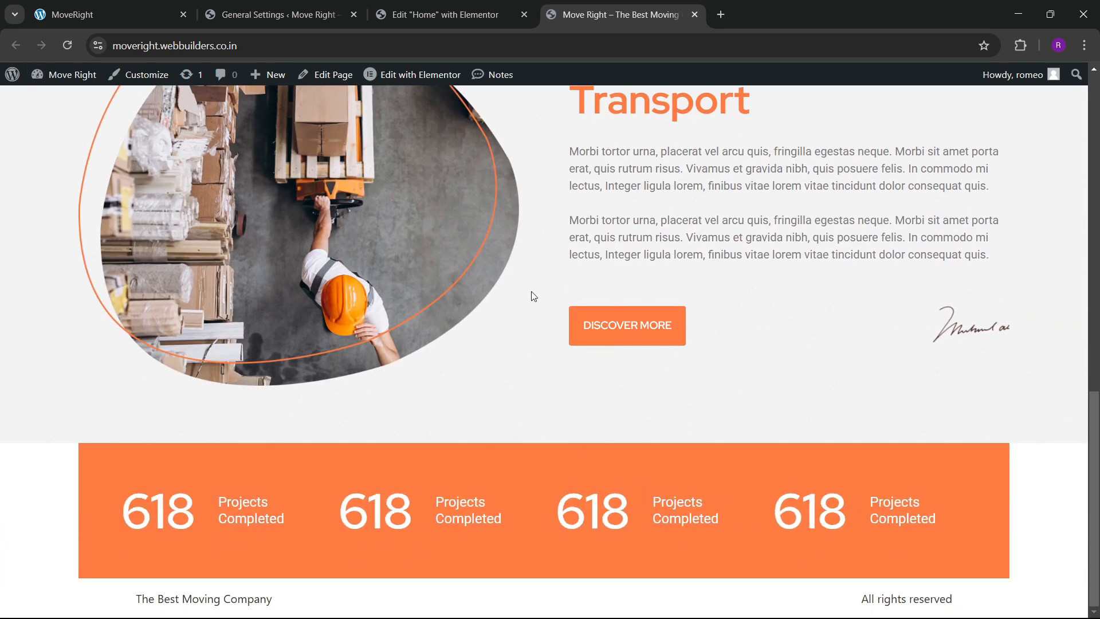
pyautogui.click(108, 14)
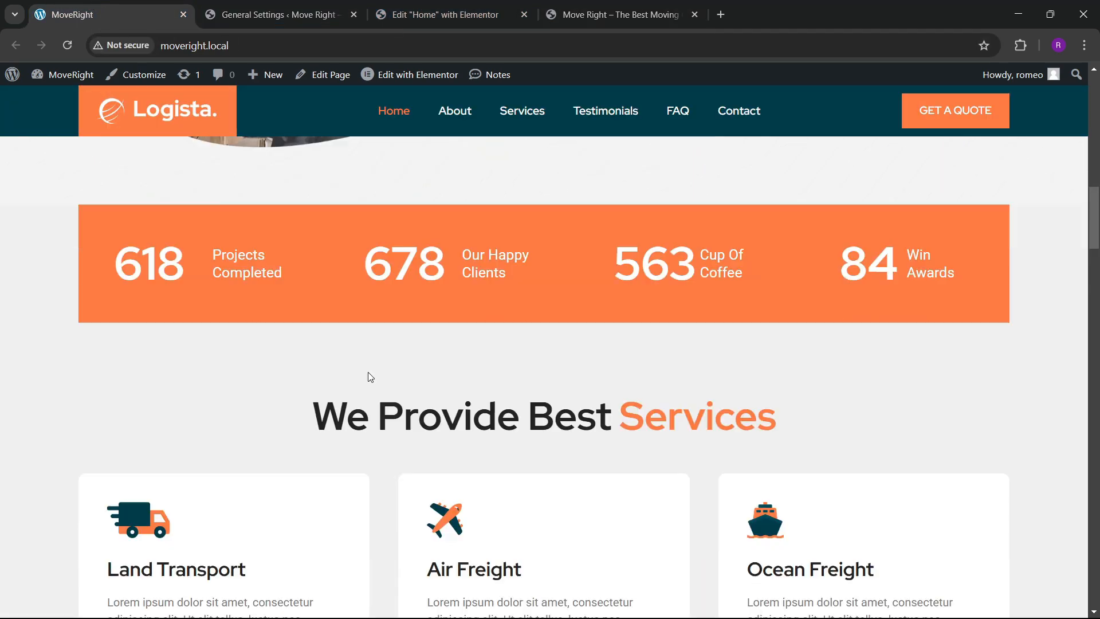
pyautogui.scroll(-4, 378, 361)
pyautogui.scroll(4, 516, 299)
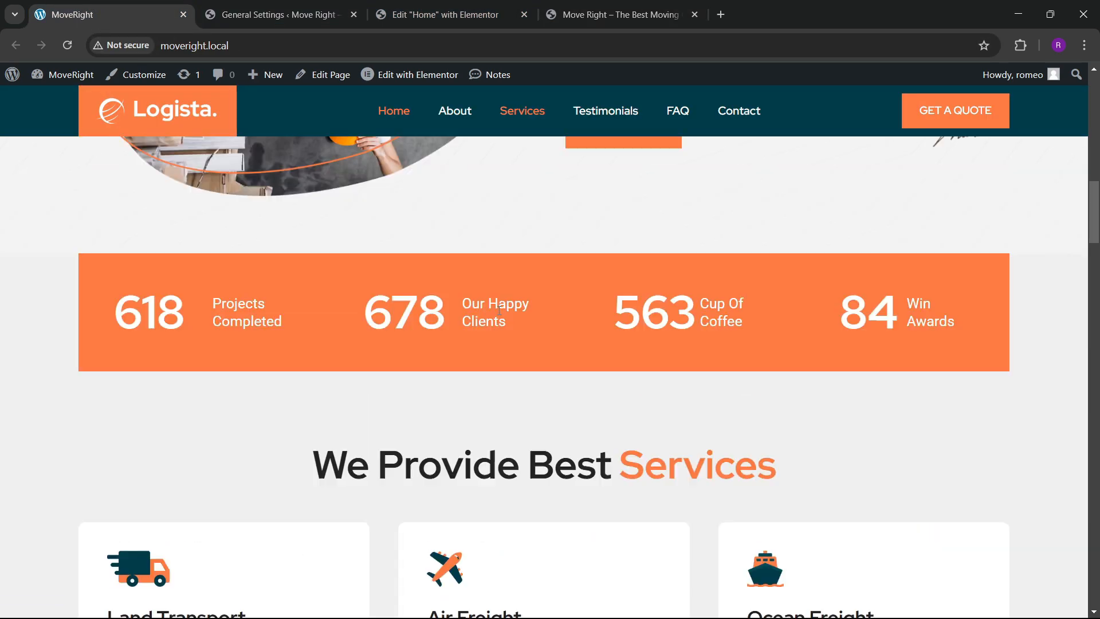
pyautogui.scroll(-3, 480, 311)
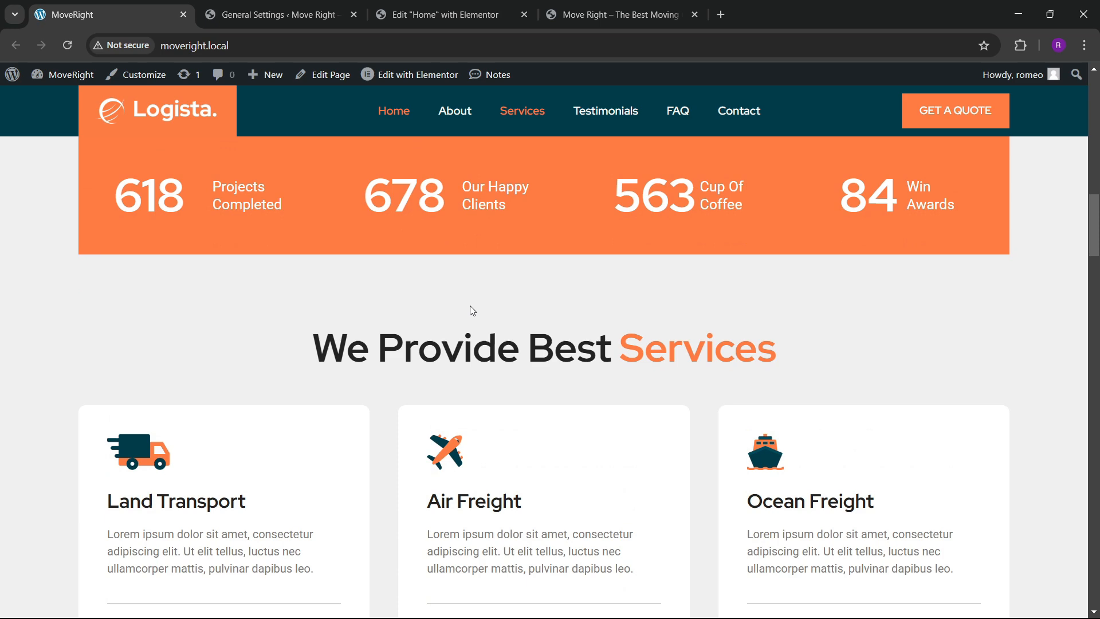
pyautogui.click(452, 14)
pyautogui.scroll(-1, 502, 331)
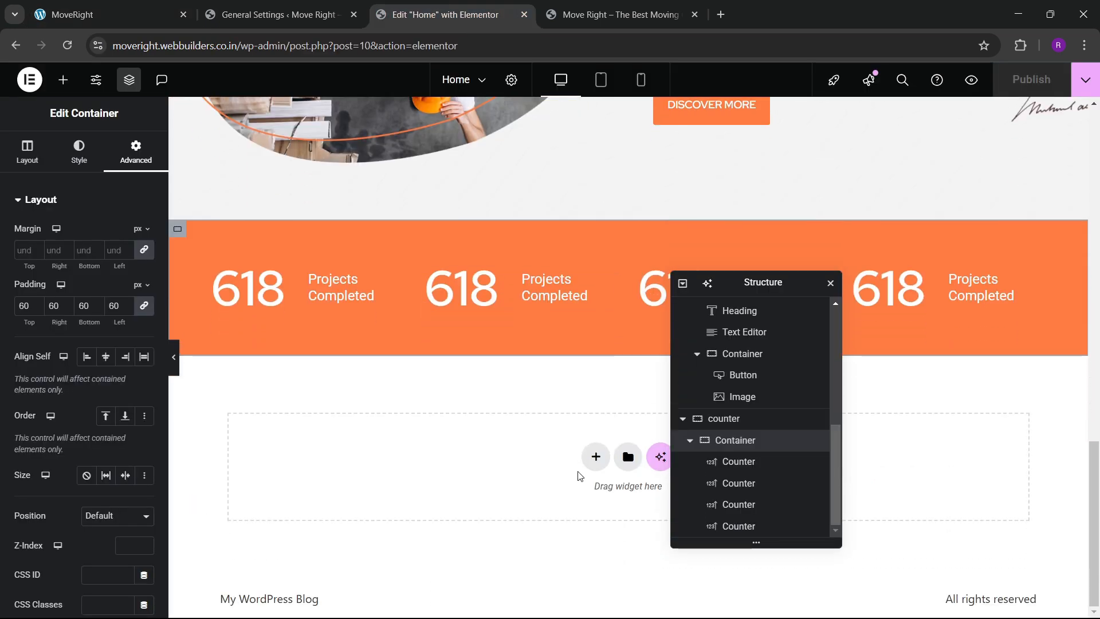
# Add a single-column flexbox container below the counters with 80 px top and bottom padding.
pyautogui.click(596, 456)
pyautogui.click(582, 501)
pyautogui.click(459, 491)
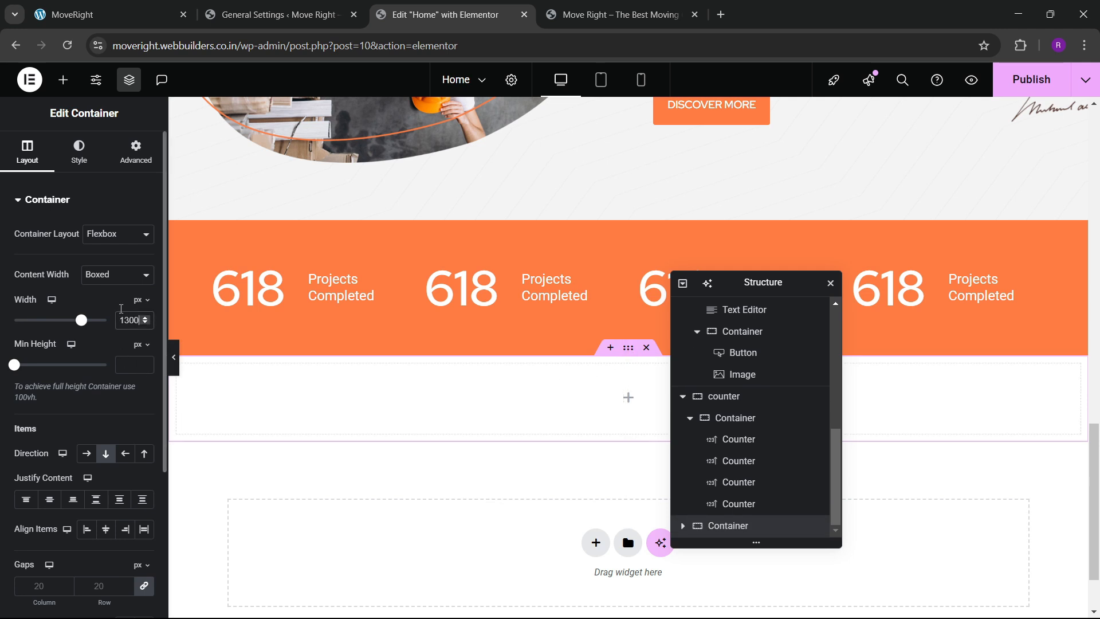
pyautogui.click(136, 152)
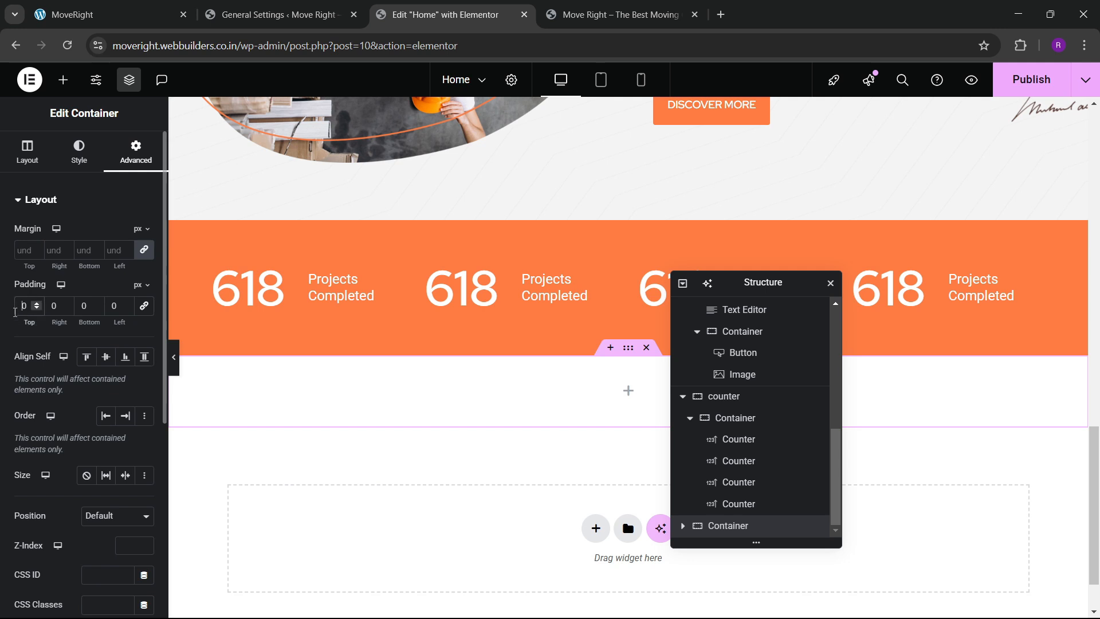
pyautogui.write('80')
pyautogui.click(78, 309)
pyautogui.write('8')
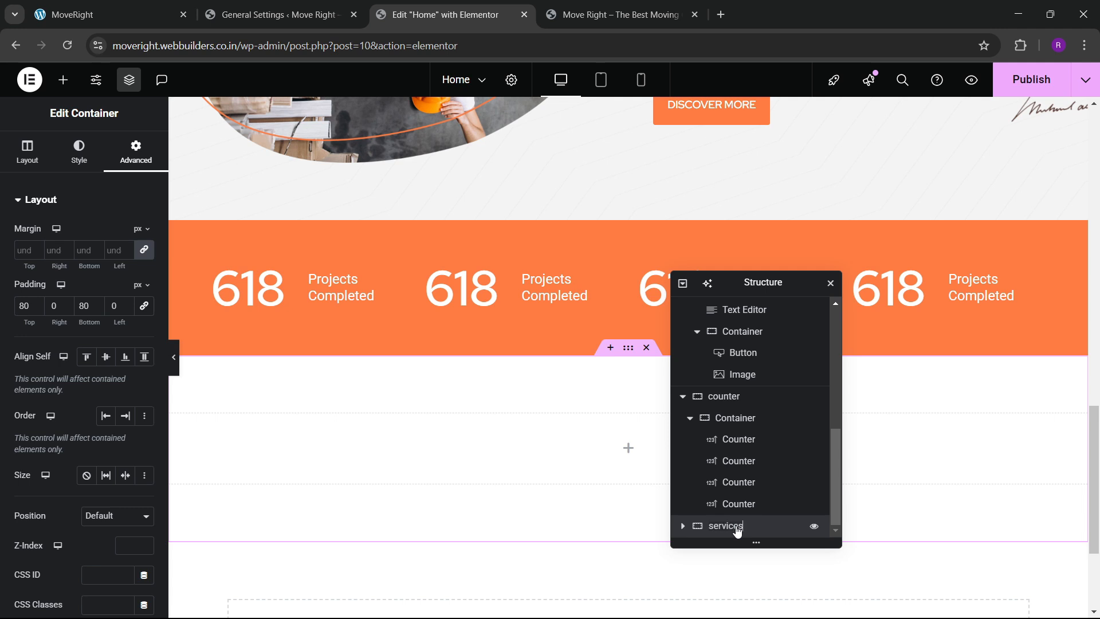
pyautogui.moveTo(747, 287); pyautogui.dragTo(869, 267)
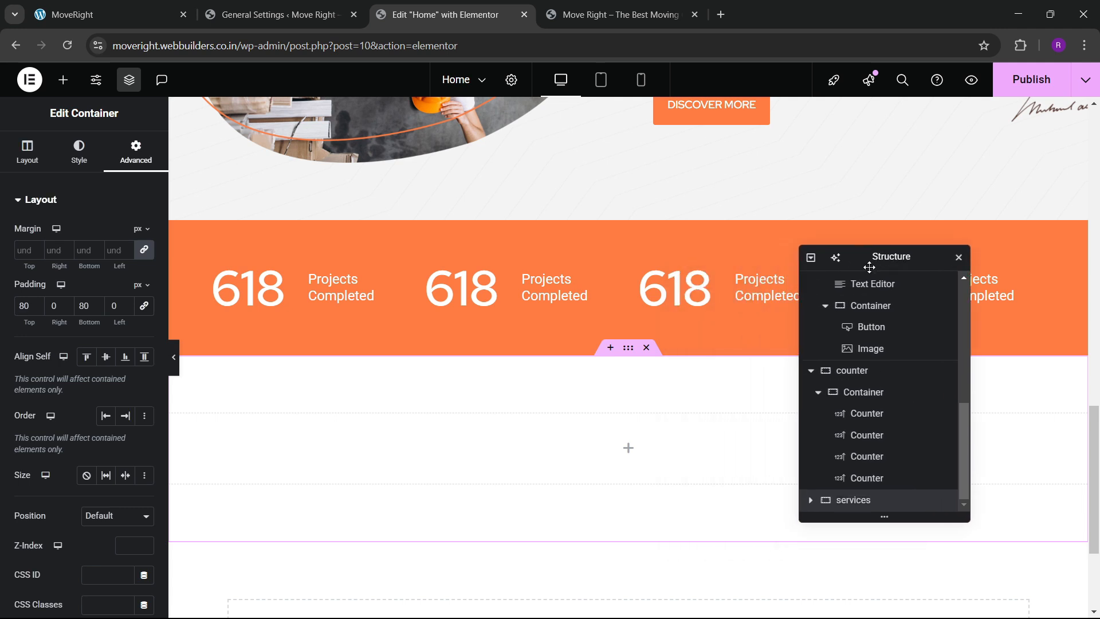
pyautogui.scroll(-3, 614, 390)
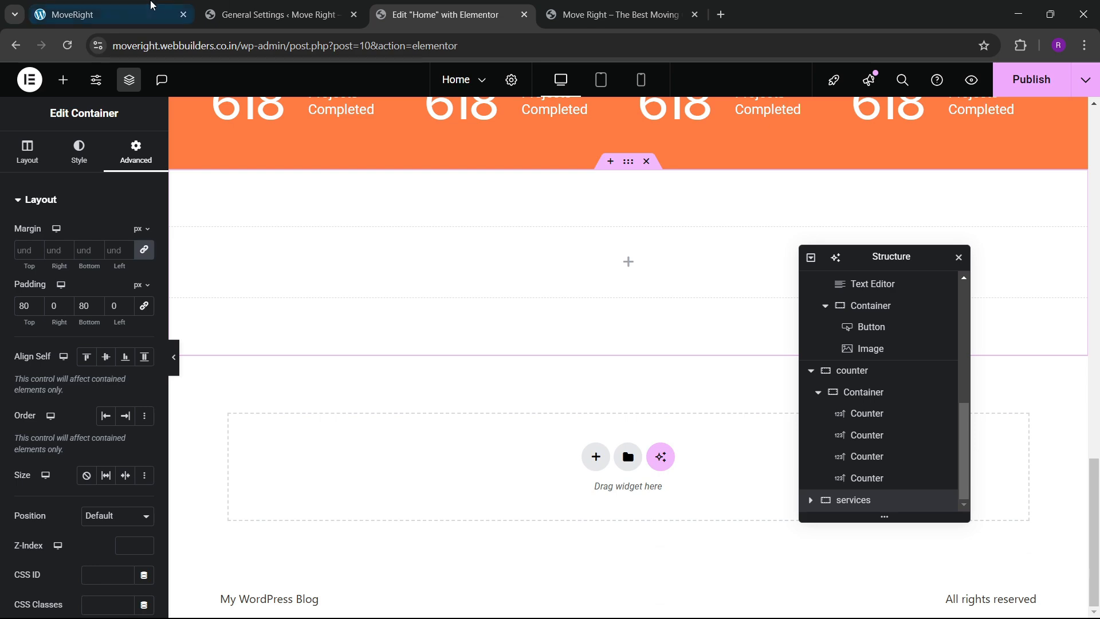
pyautogui.click(152, 6)
pyautogui.click(453, 15)
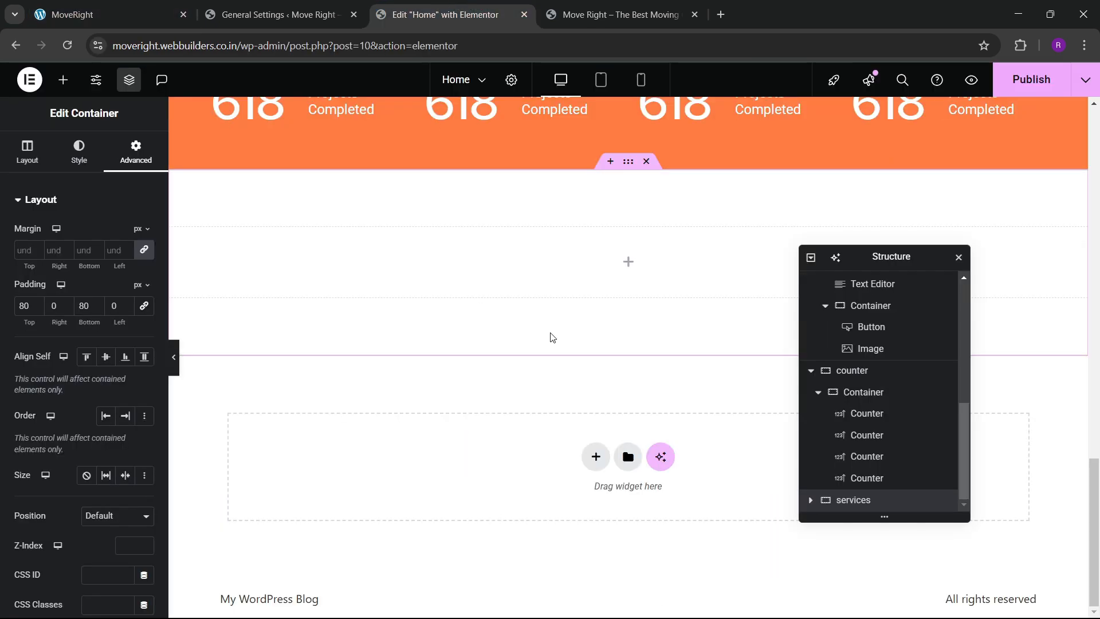
pyautogui.scroll(2, 602, 263)
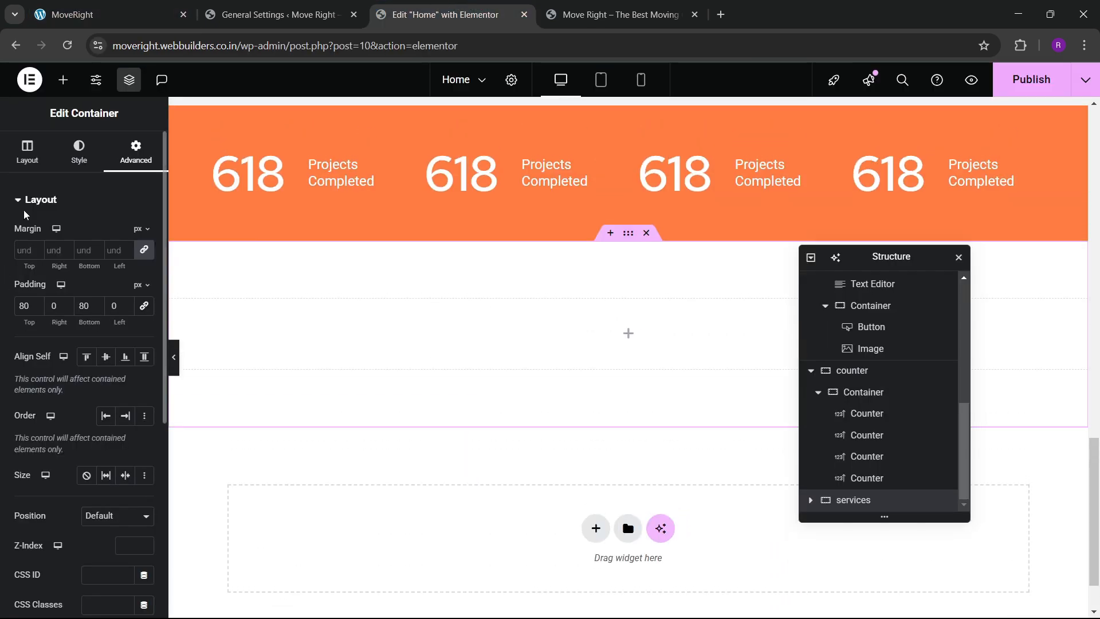
# Give the services container a light grey #F1F1F1 background and save it as global colour 'bg color'.
pyautogui.click(79, 152)
pyautogui.click(144, 293)
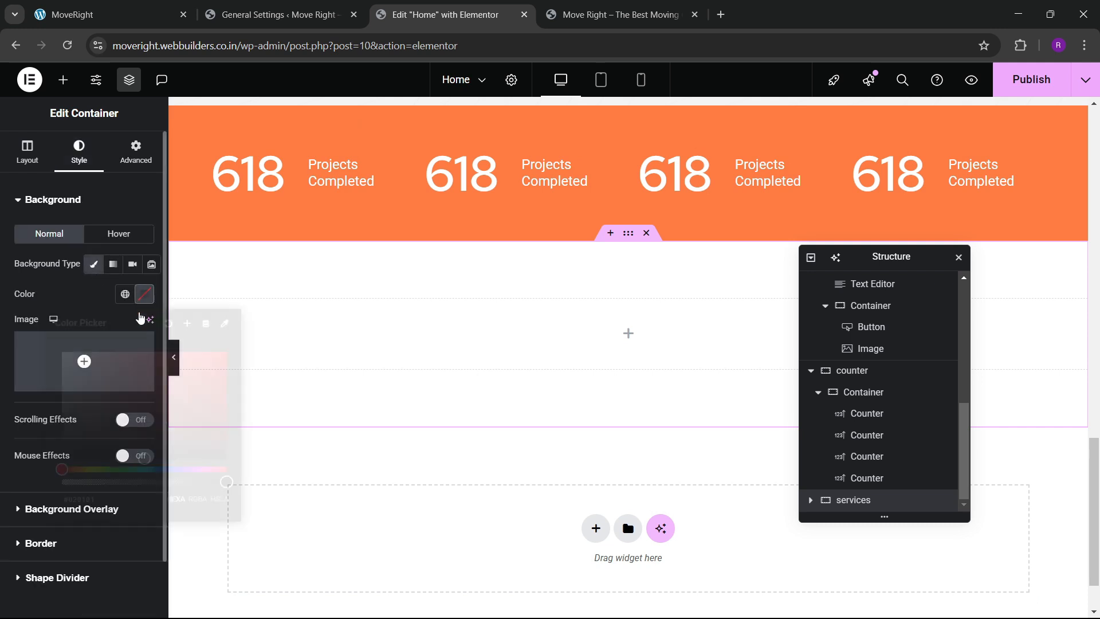
pyautogui.moveTo(114, 415); pyautogui.dragTo(1, 362)
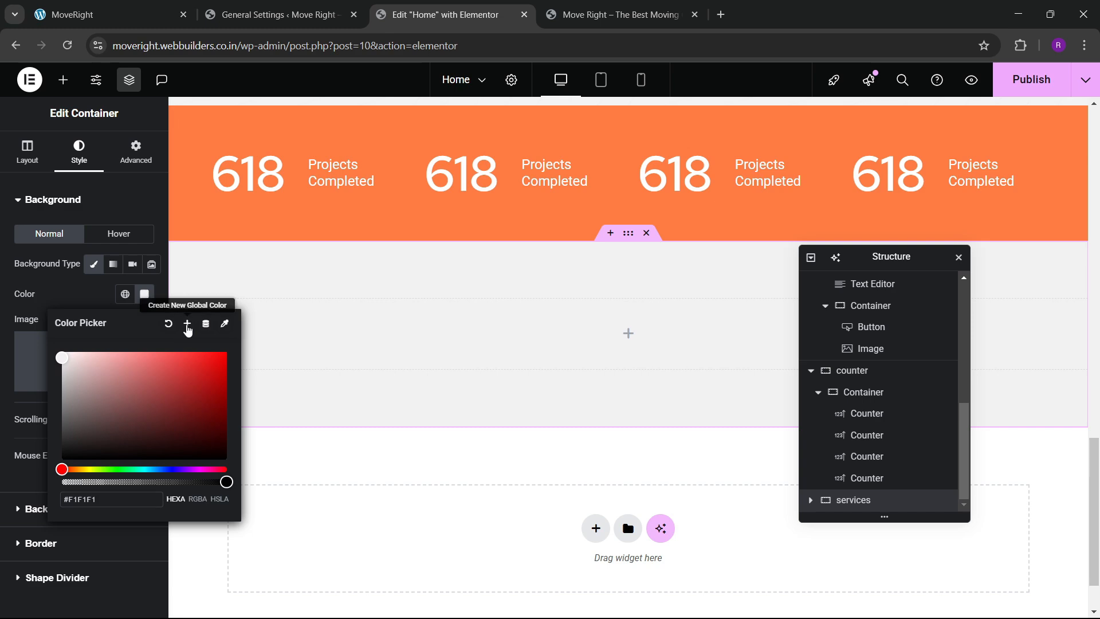
pyautogui.click(187, 325)
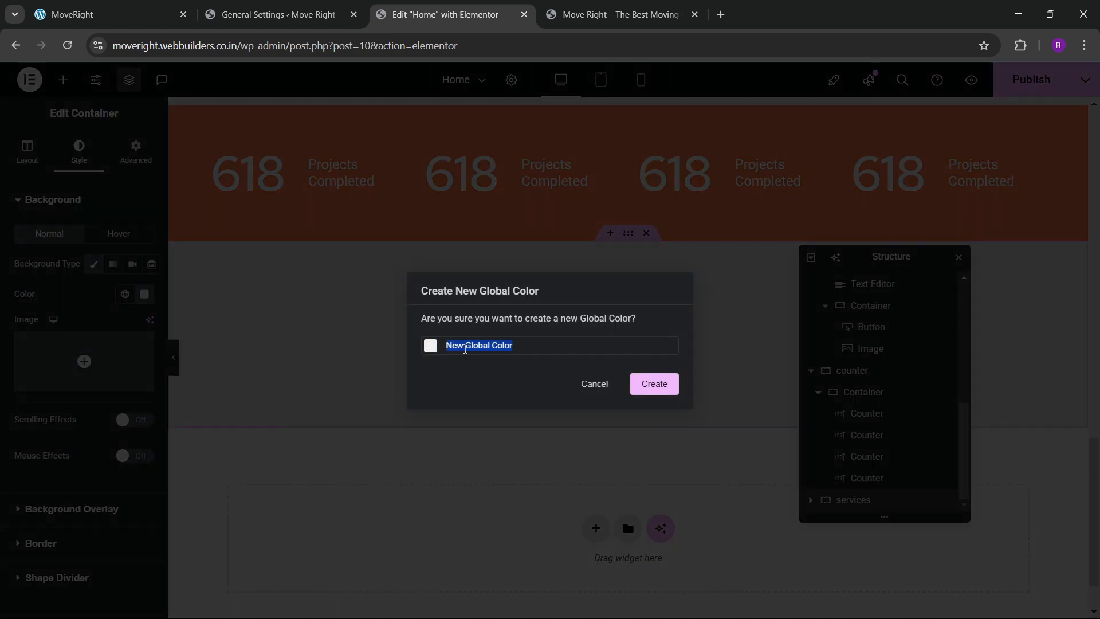
pyautogui.write('bg col')
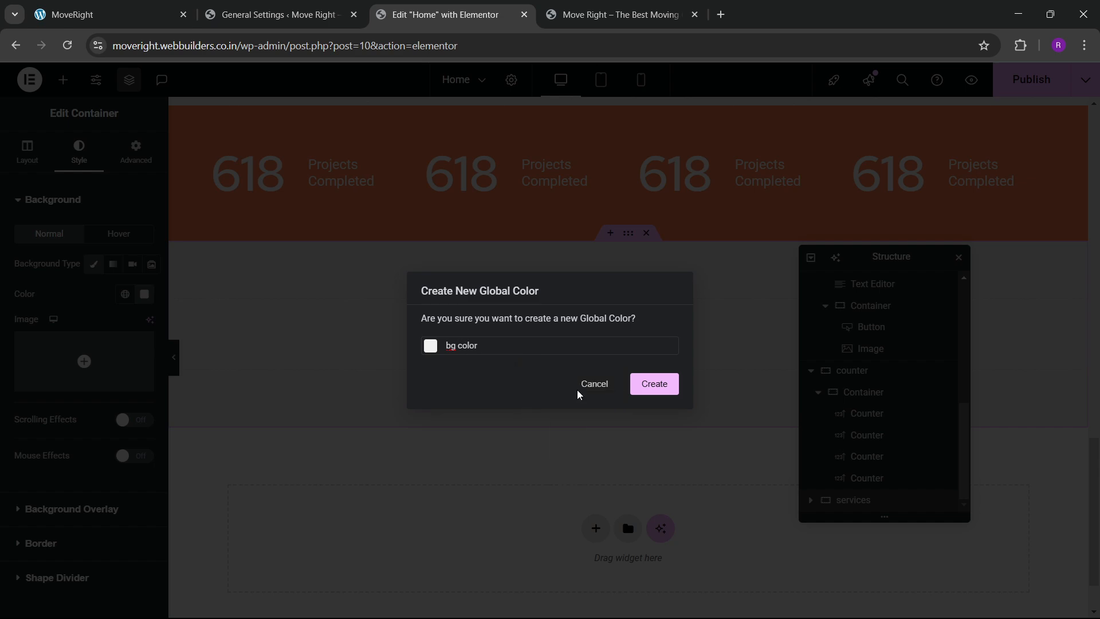
pyautogui.click(656, 385)
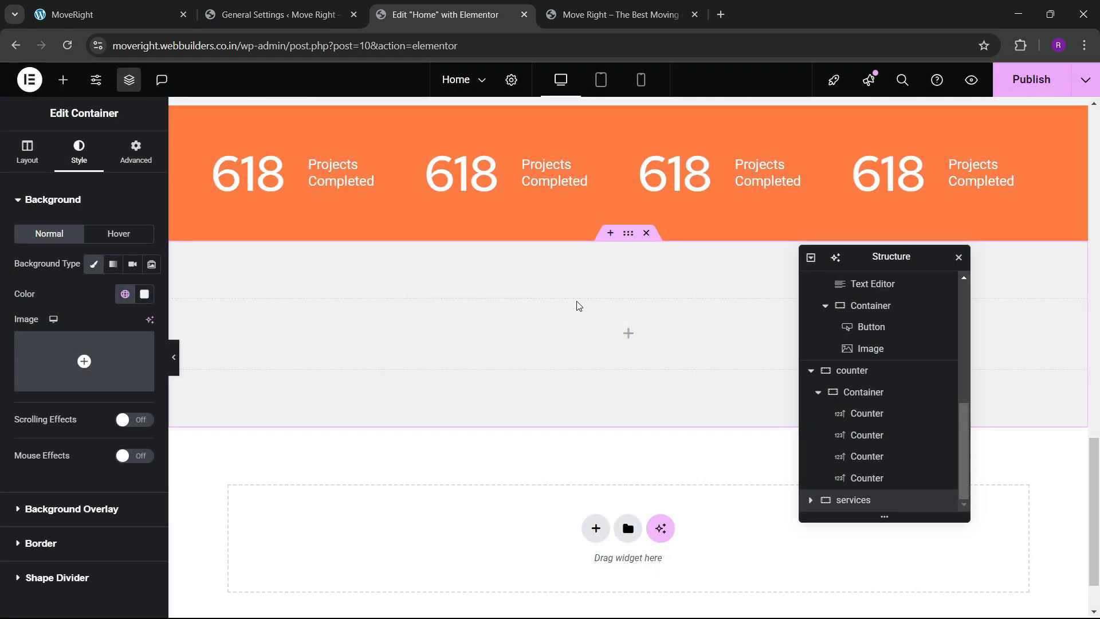
# Apply the 'bg color' global colour as the counter section's background.
pyautogui.scroll(3, 579, 306)
pyautogui.click(629, 246)
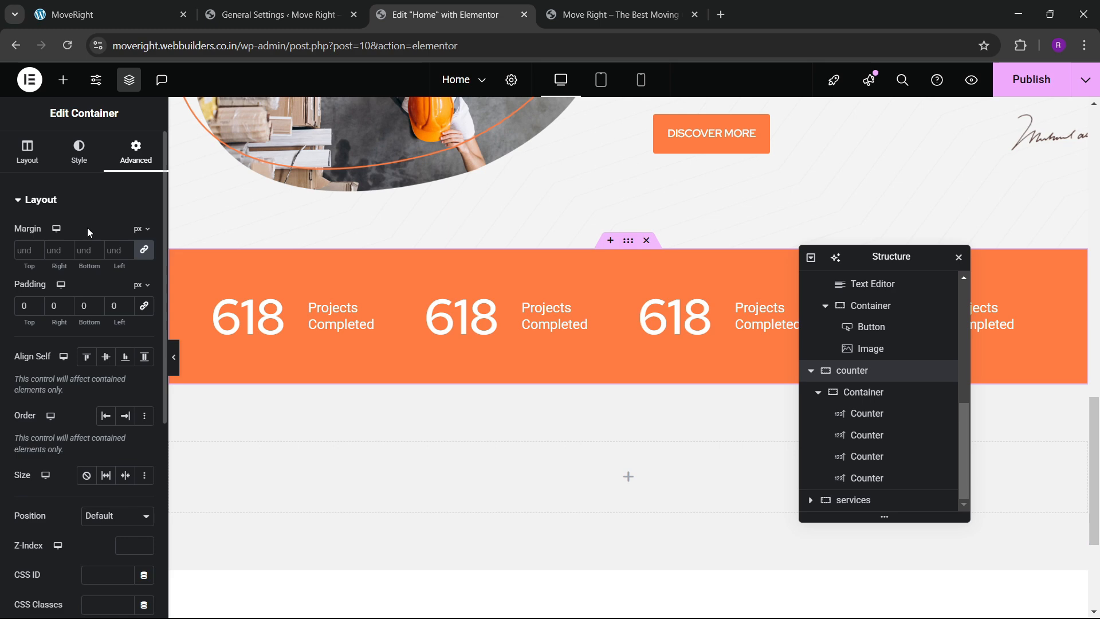
pyautogui.click(88, 170)
pyautogui.click(94, 263)
pyautogui.click(125, 294)
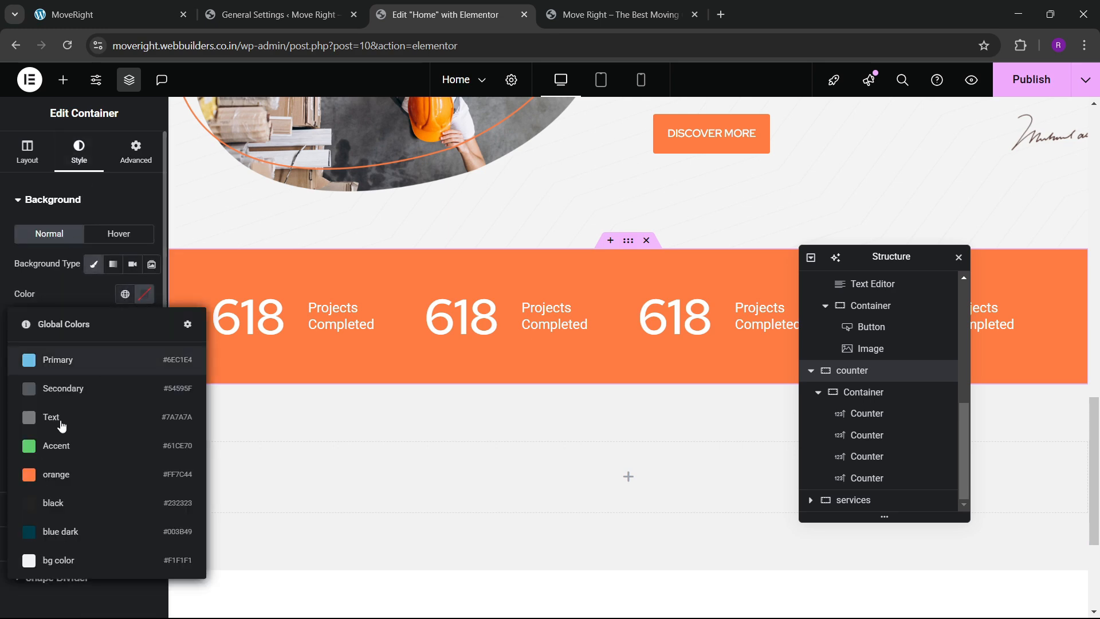
pyautogui.click(70, 551)
# Compare with the reference site, then scroll back up to the Best At Logistic Transport section.
pyautogui.scroll(-3, 481, 363)
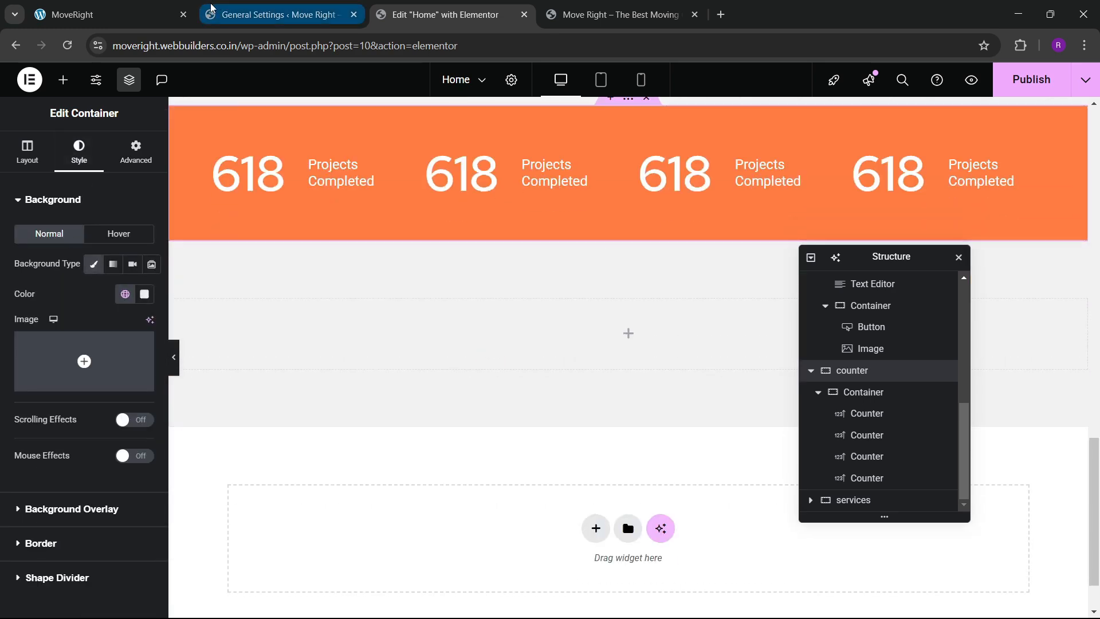
pyautogui.click(143, 15)
pyautogui.click(417, 6)
pyautogui.scroll(10, 570, 337)
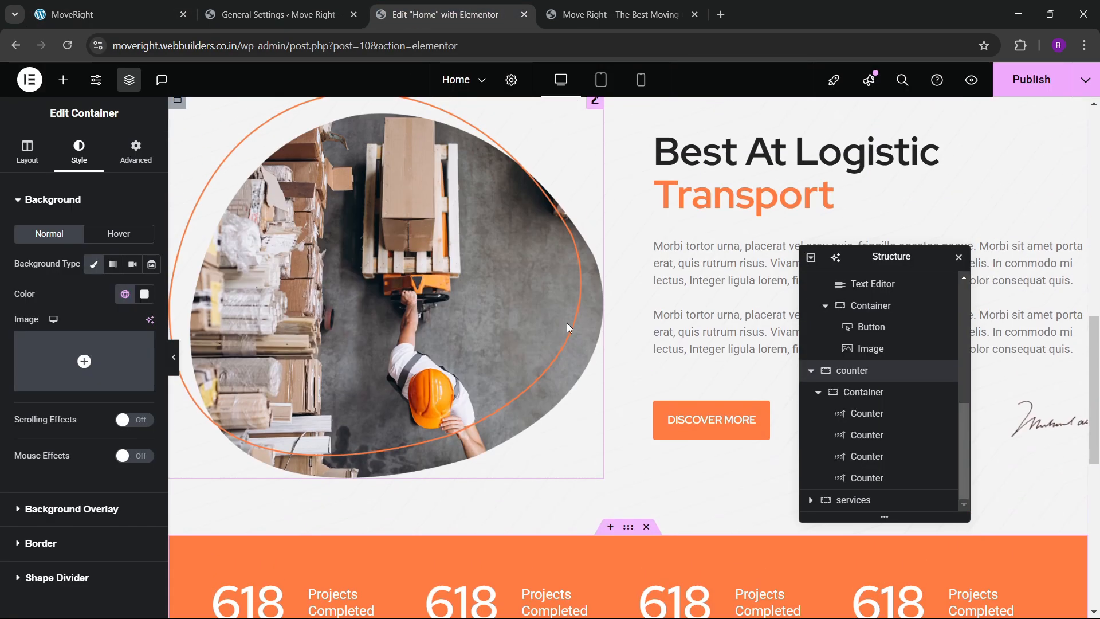
# Paste the copied heading into the empty services container.
pyautogui.rightClick(709, 297)
pyautogui.click(553, 352)
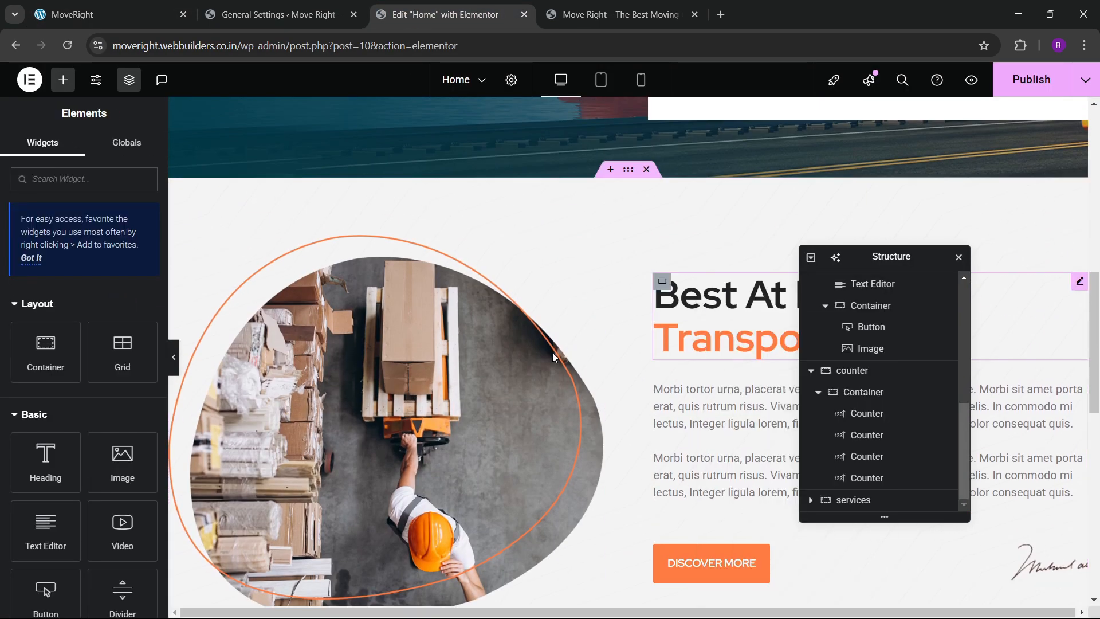
pyautogui.scroll(-10, 552, 352)
pyautogui.rightClick(436, 347)
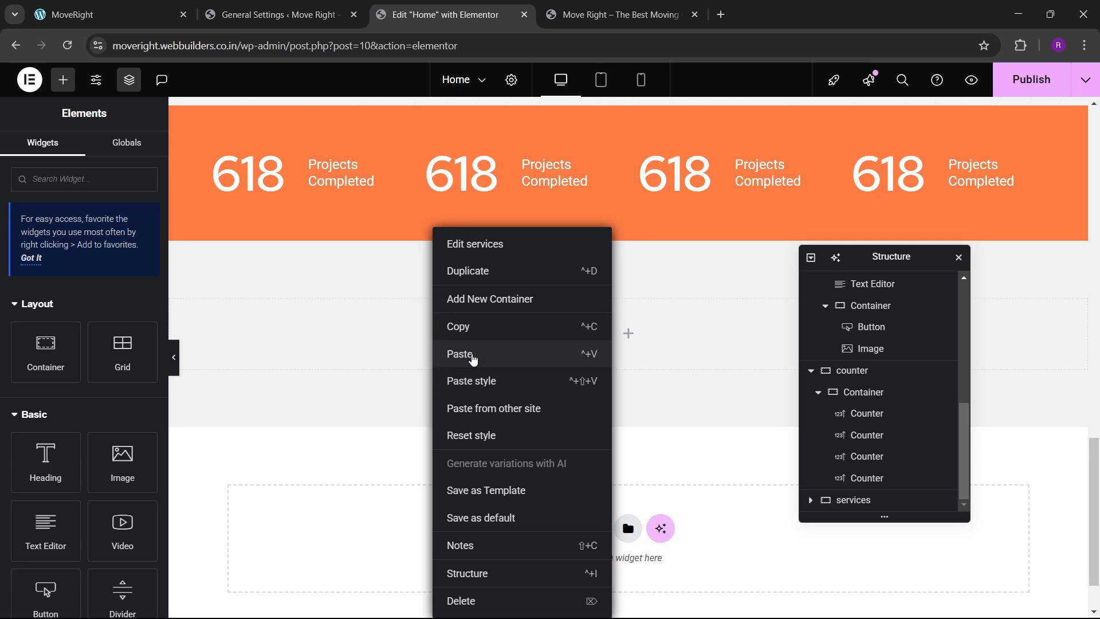
pyautogui.click(461, 354)
# Set the services container's Justify Content and Align Items to center.
pyautogui.click(628, 234)
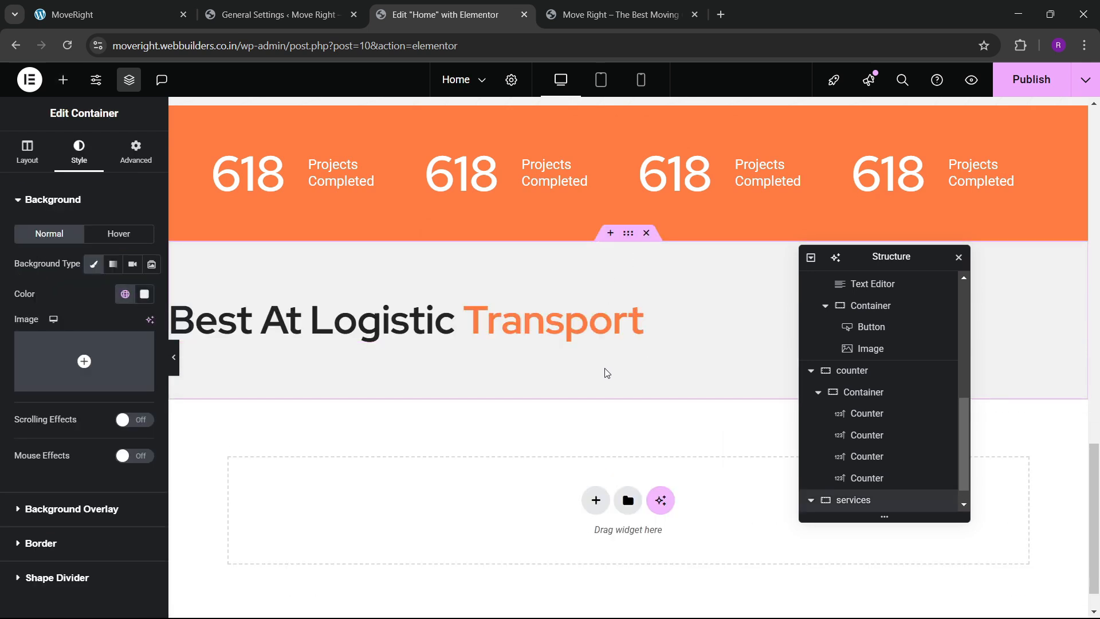
pyautogui.click(27, 151)
pyautogui.scroll(-3, 97, 371)
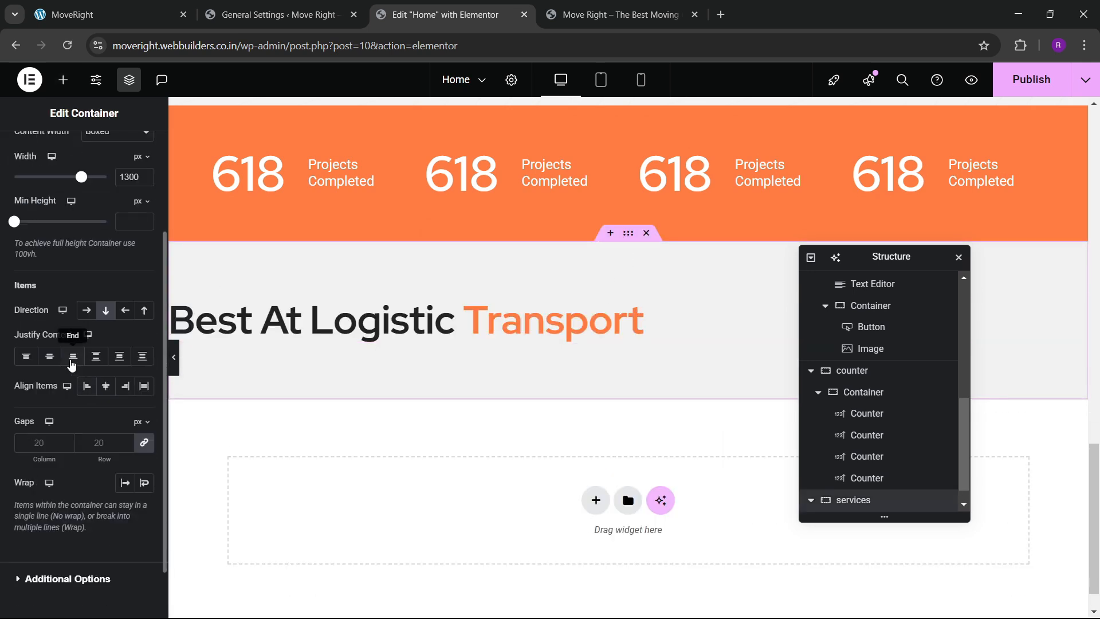
pyautogui.click(50, 356)
pyautogui.click(106, 385)
pyautogui.click(554, 335)
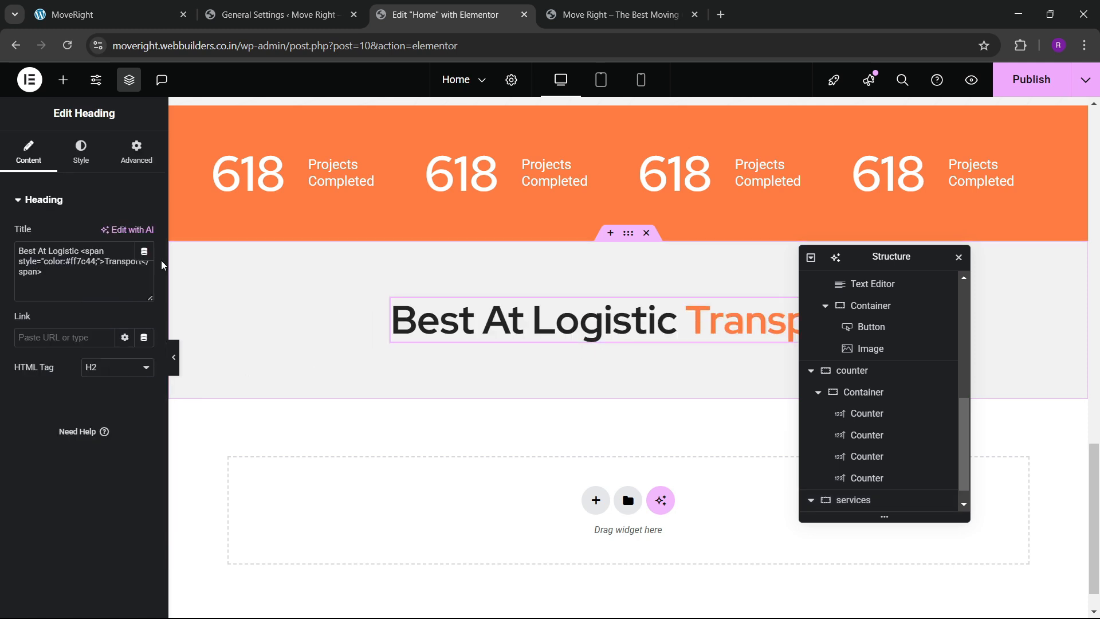
pyautogui.click(81, 150)
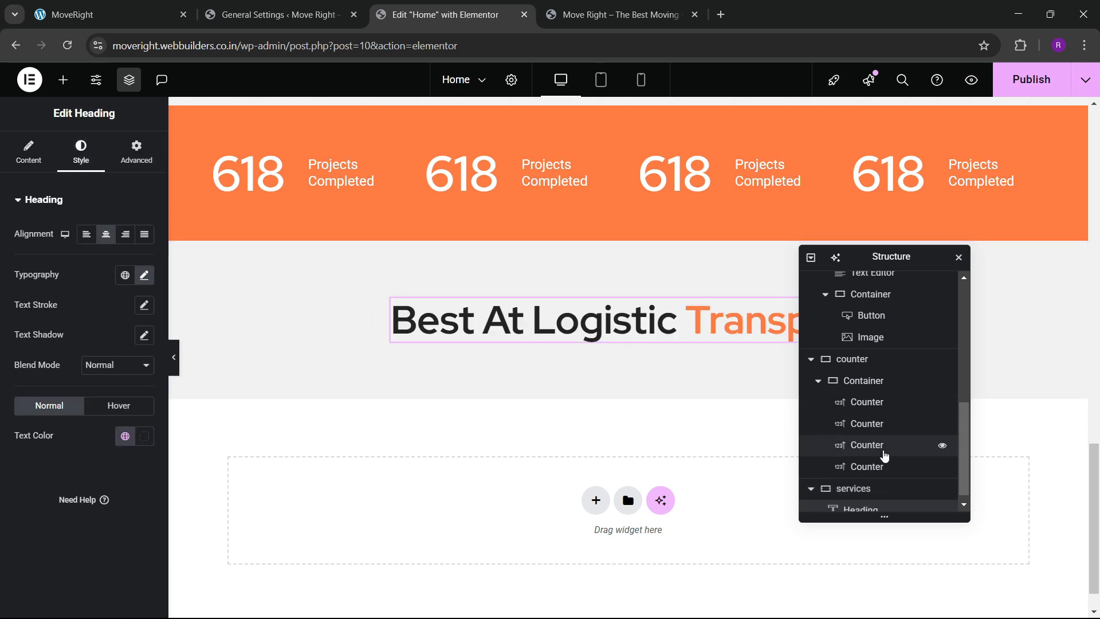
pyautogui.scroll(-1, 866, 487)
pyautogui.doubleClick(859, 480)
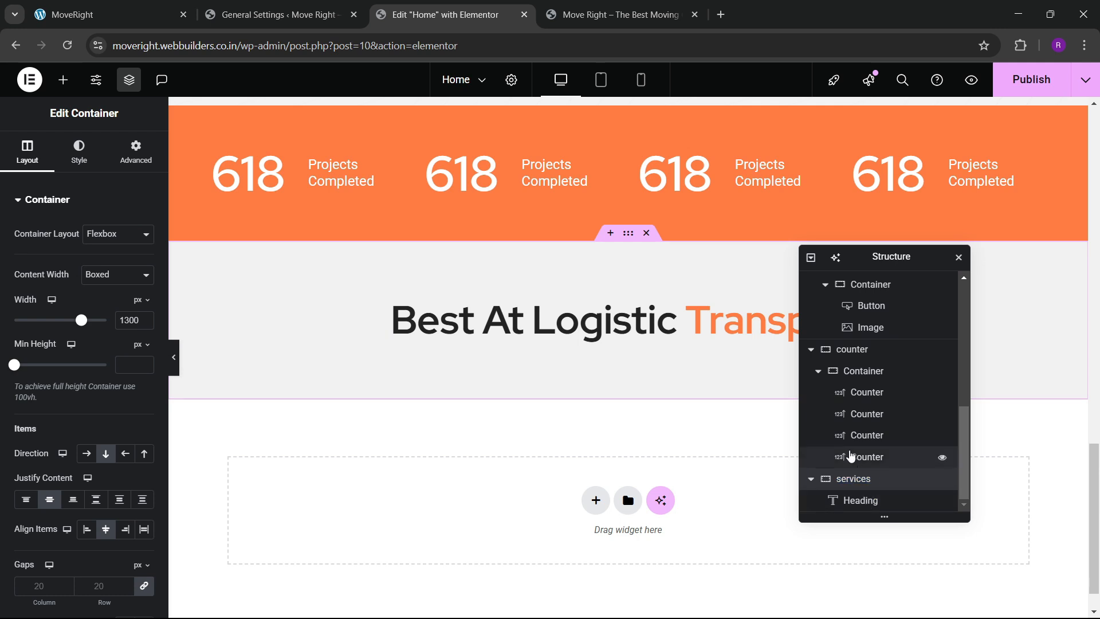
# Change the heading title to 'We Provide Best Services', copying the wording from the live site.
pyautogui.click(160, 14)
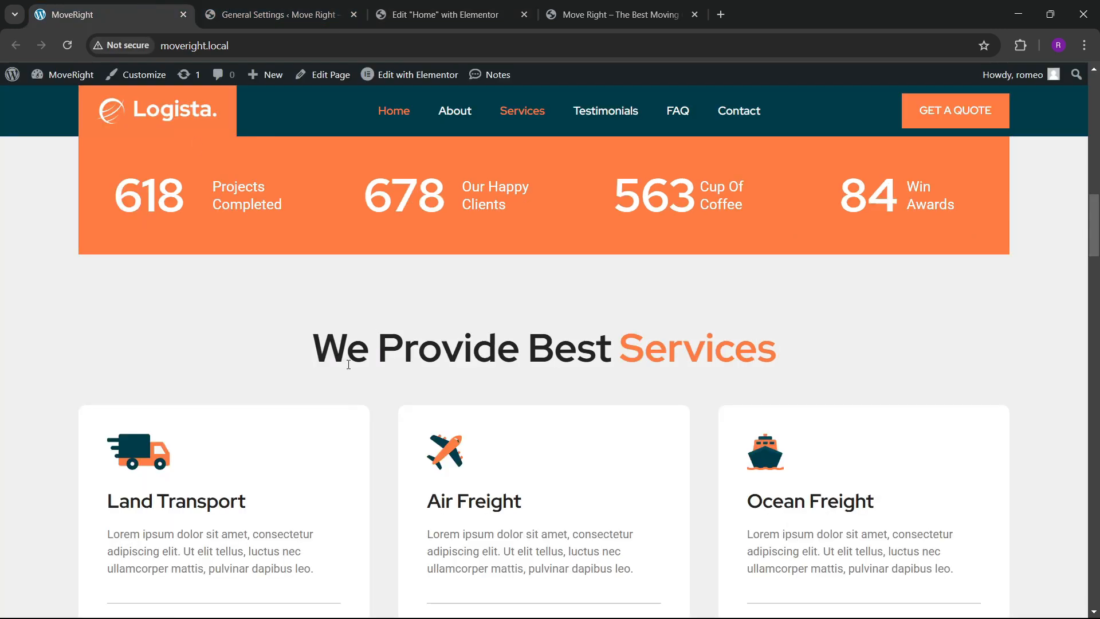
pyautogui.moveTo(319, 362); pyautogui.dragTo(616, 355)
pyautogui.hotkey('ctrl', 'c')
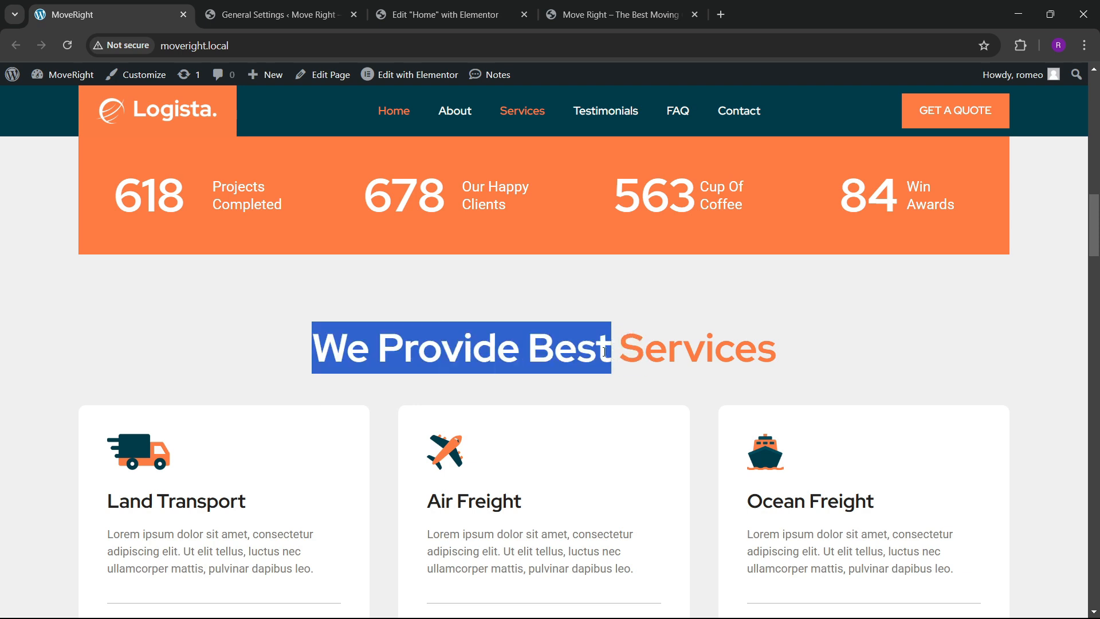
pyautogui.click(444, 15)
pyautogui.click(439, 328)
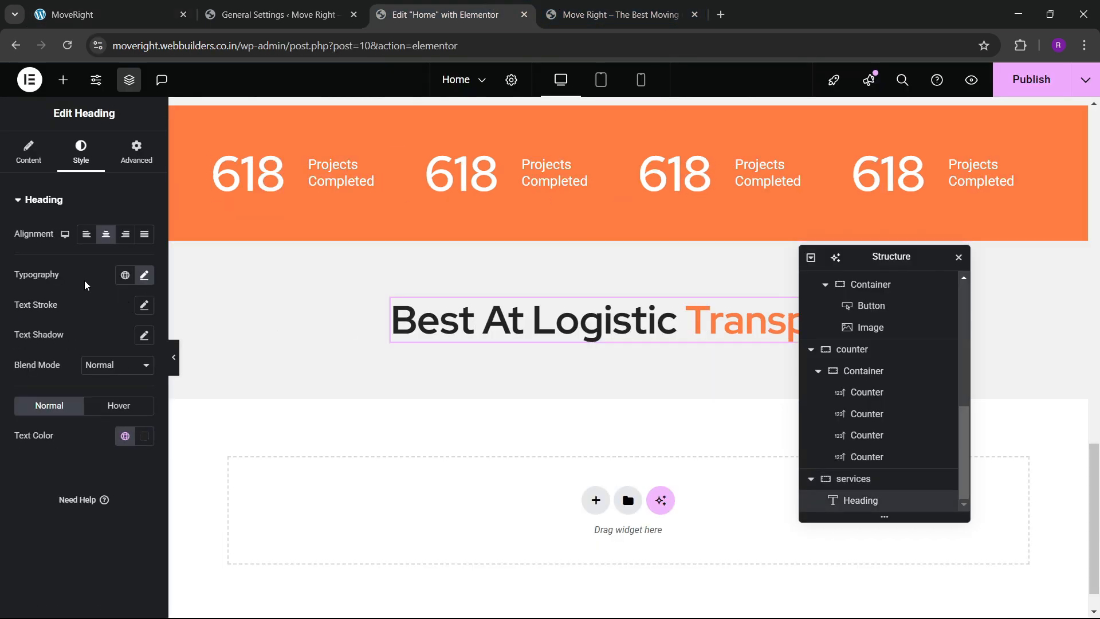
pyautogui.click(28, 152)
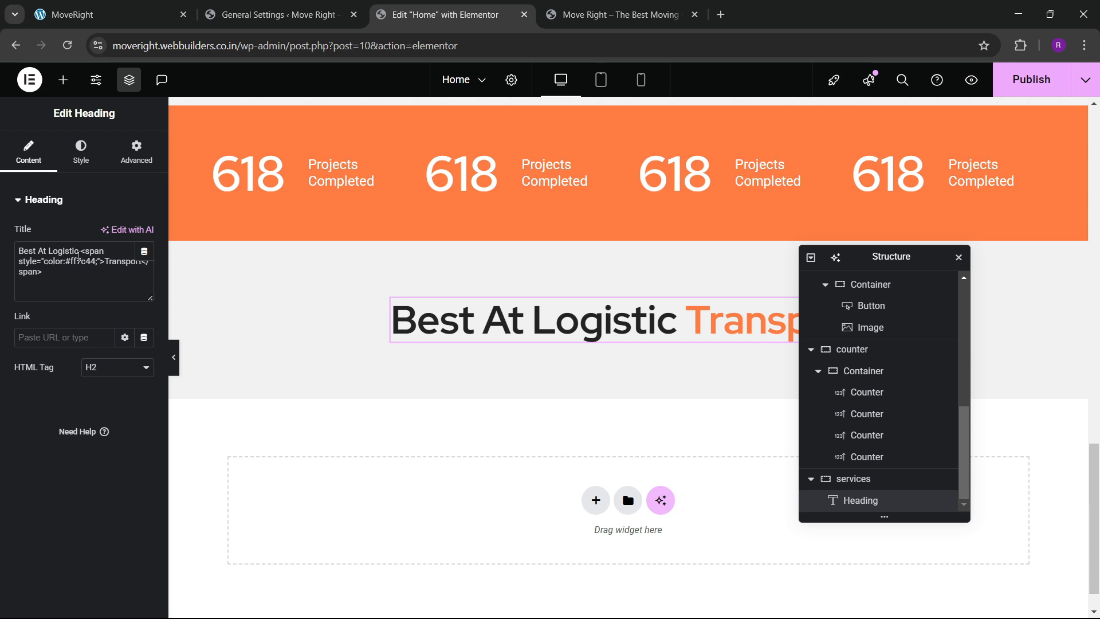
pyautogui.hotkey('ctrl', 'v')
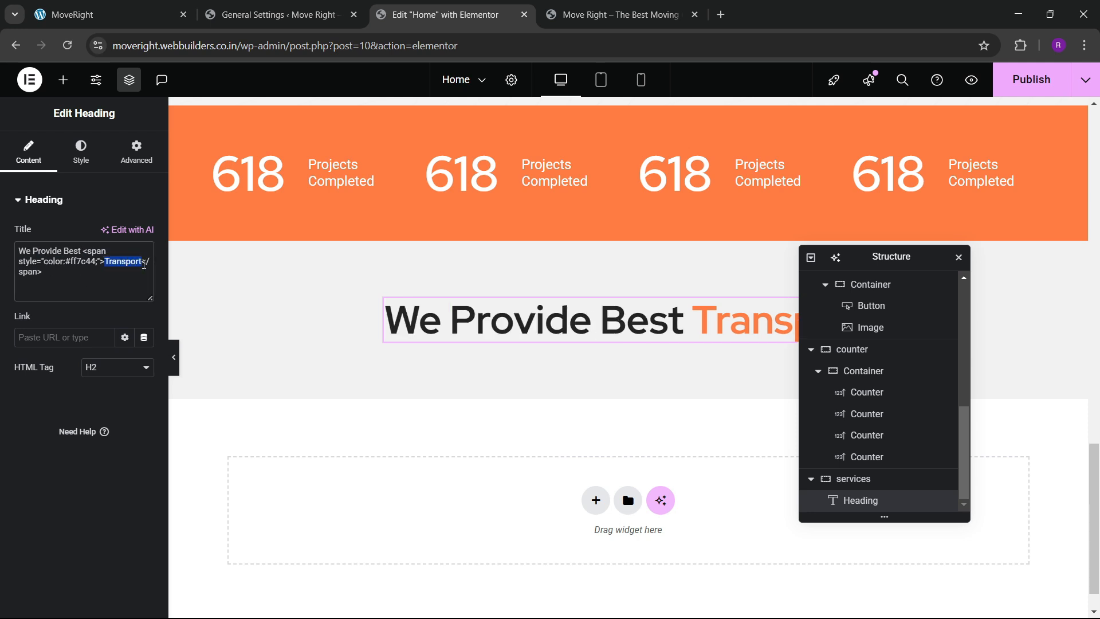
pyautogui.write('Services')
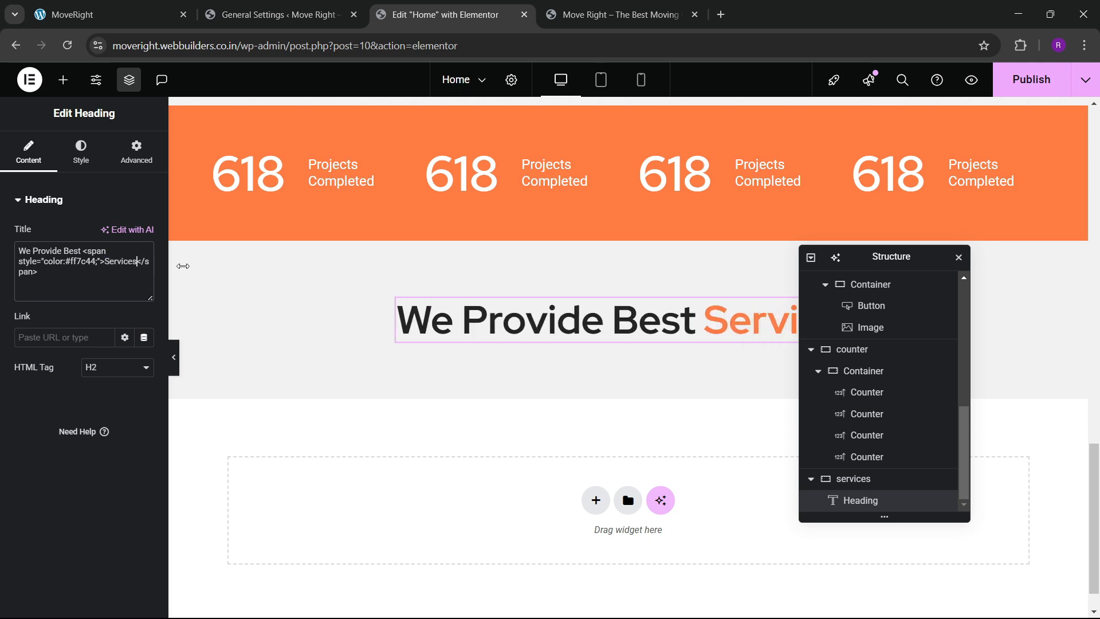
pyautogui.click(109, 14)
pyautogui.scroll(-4, 363, 336)
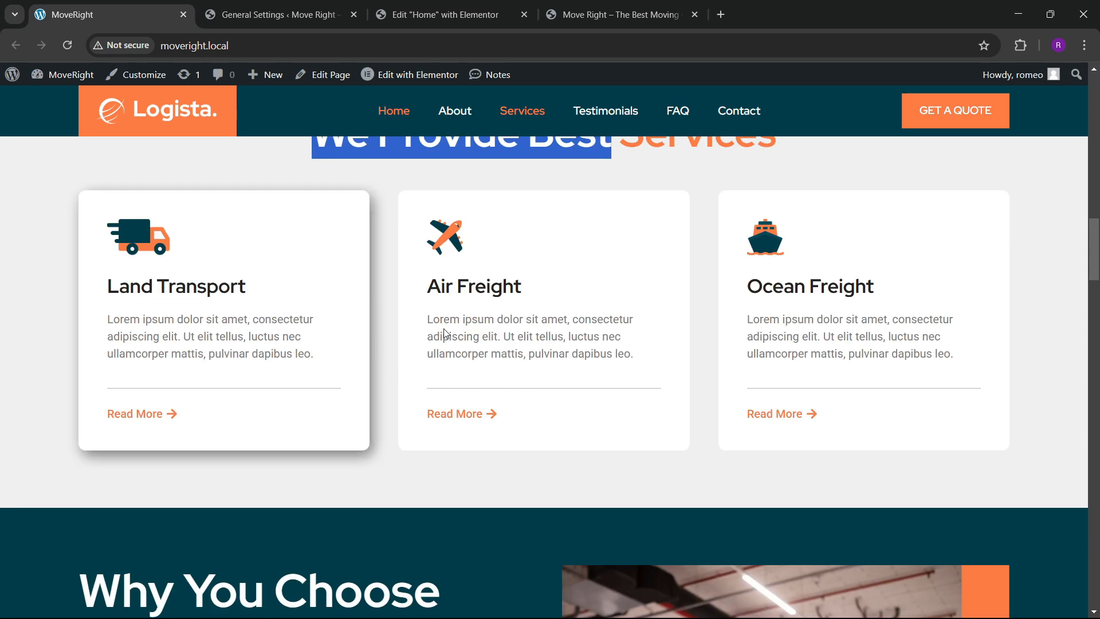
pyautogui.click(455, 17)
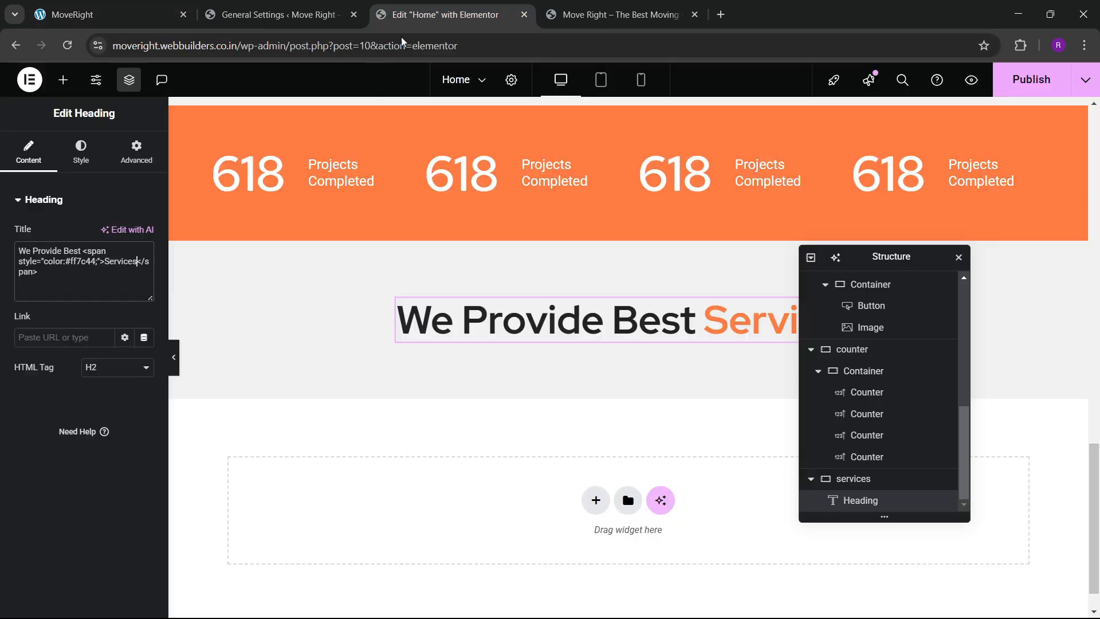
# Add a single-row grid below the services heading.
pyautogui.click(63, 80)
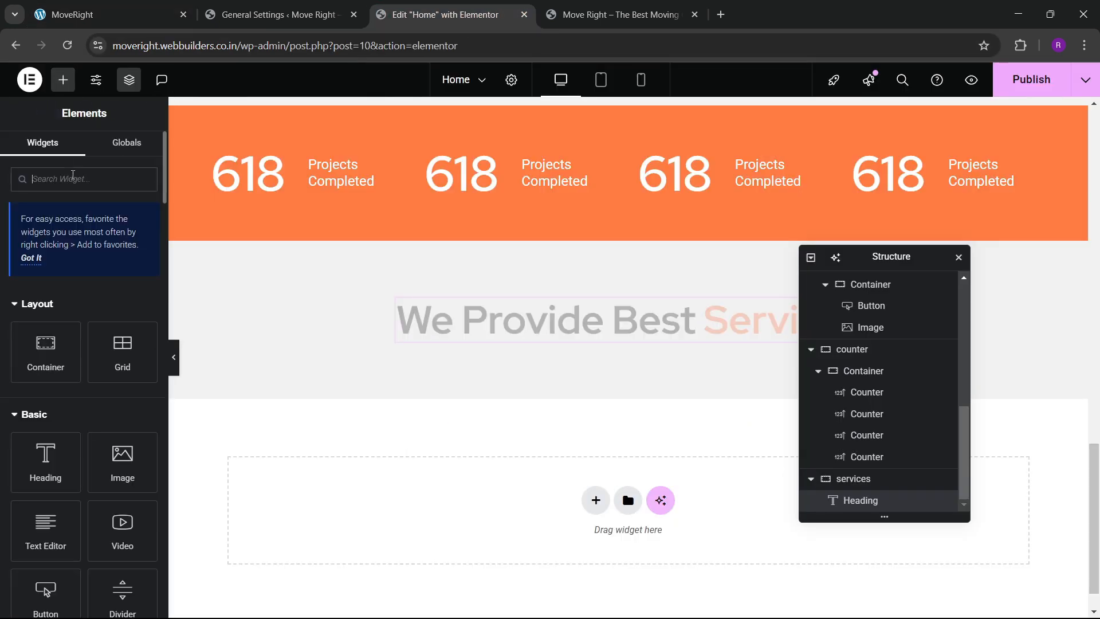
pyautogui.write('grid')
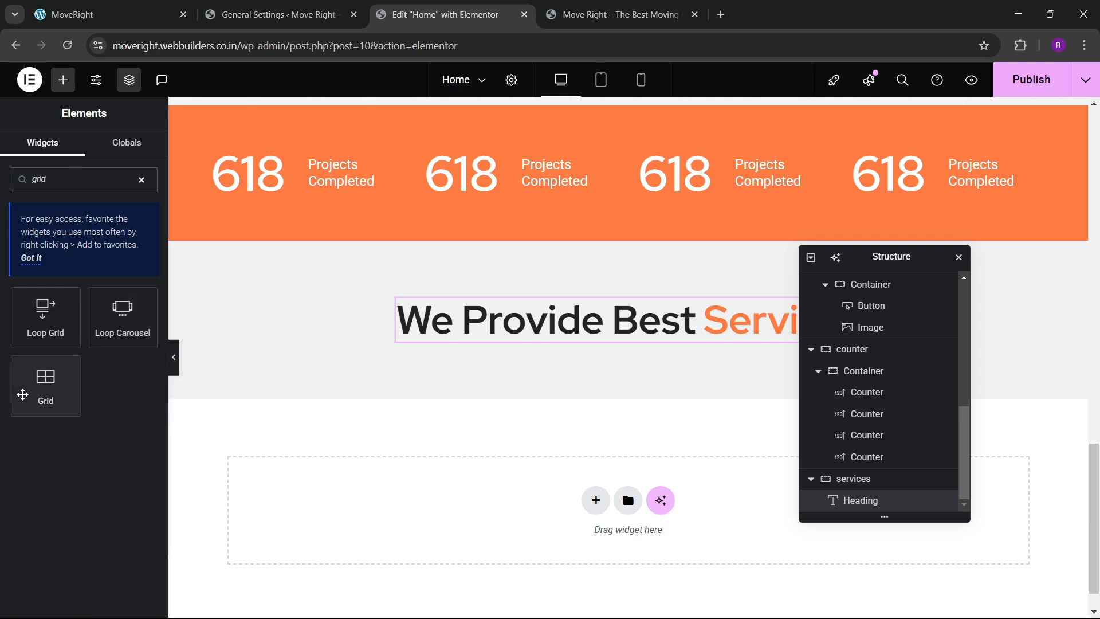
pyautogui.moveTo(46, 384); pyautogui.dragTo(496, 367)
pyautogui.scroll(-3, 86, 384)
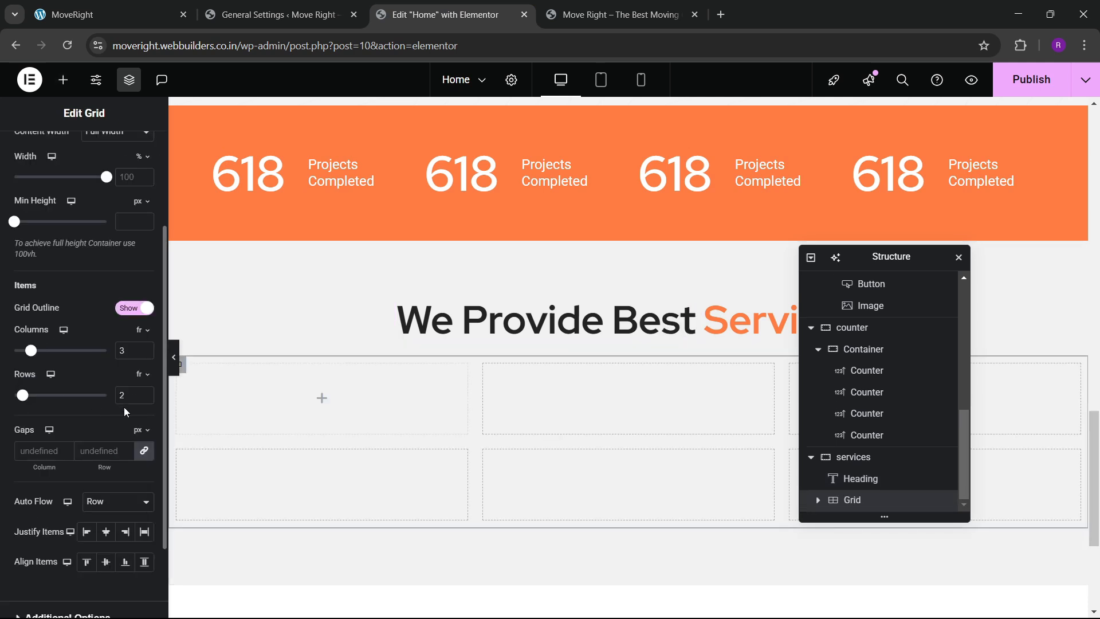
pyautogui.click(145, 399)
pyautogui.scroll(1, 82, 330)
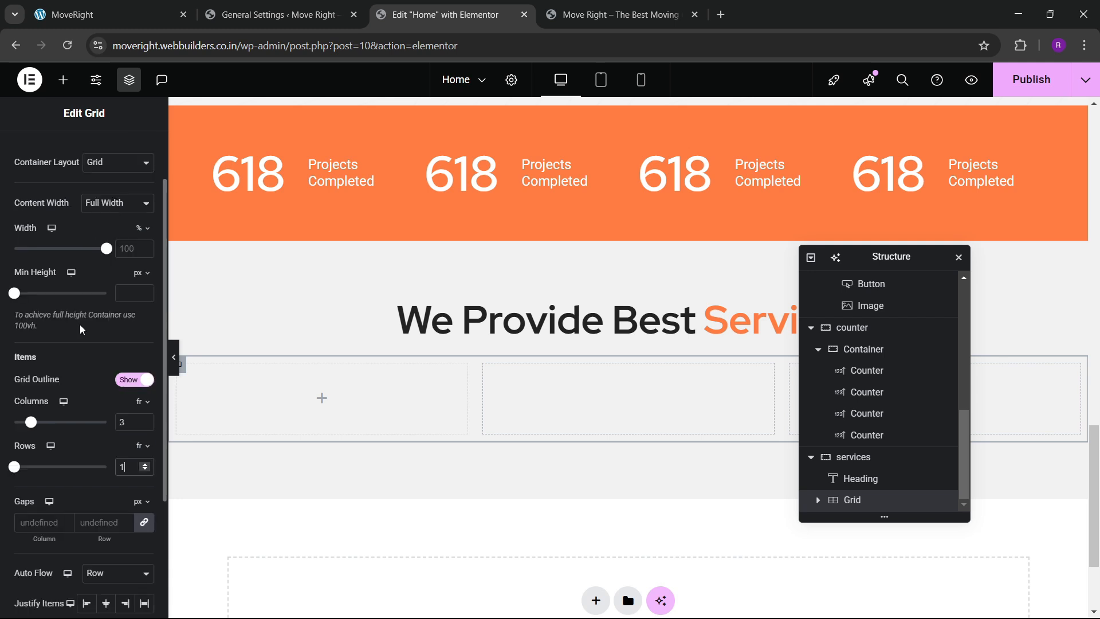
pyautogui.scroll(2, 95, 288)
pyautogui.click(136, 152)
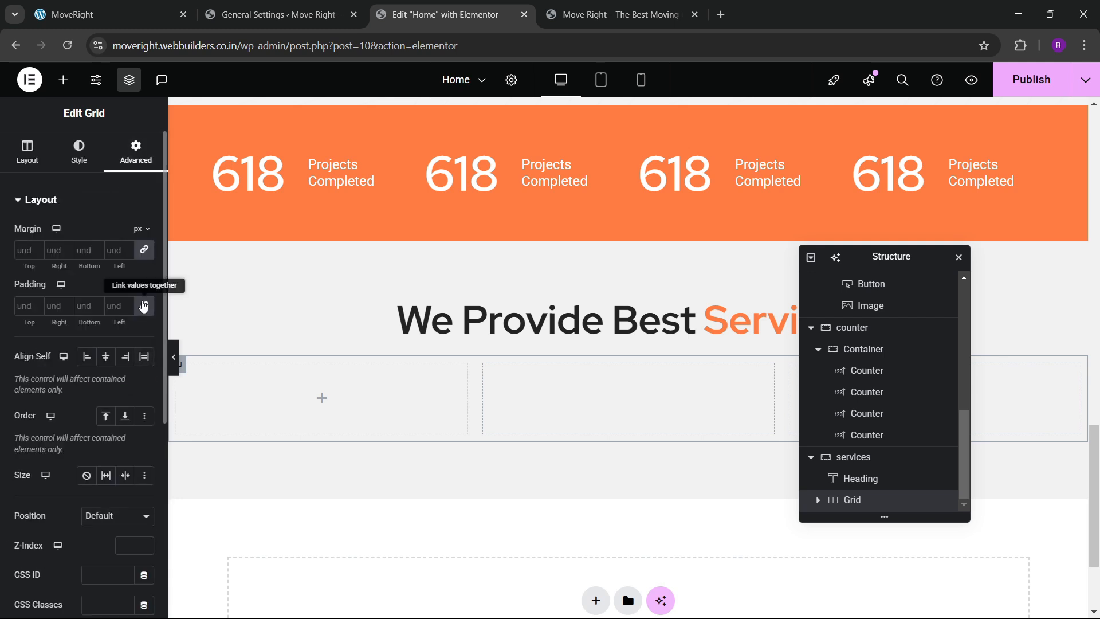
# Place a container in the grid's first cell, checking the live site's cards.
pyautogui.click(63, 80)
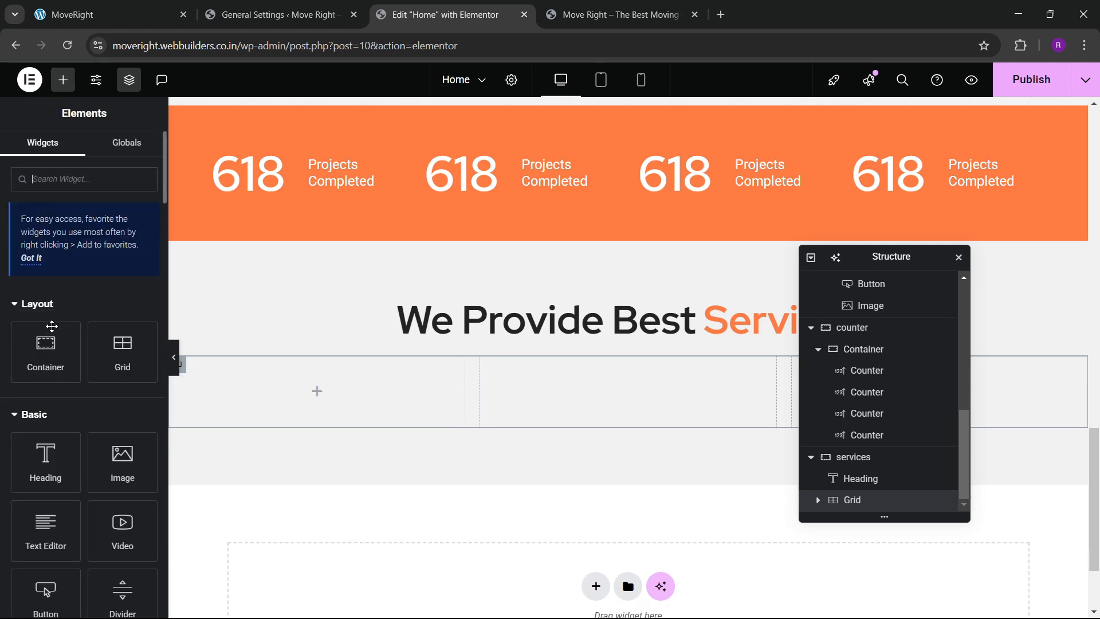
pyautogui.moveTo(46, 352); pyautogui.dragTo(288, 371)
pyautogui.click(136, 150)
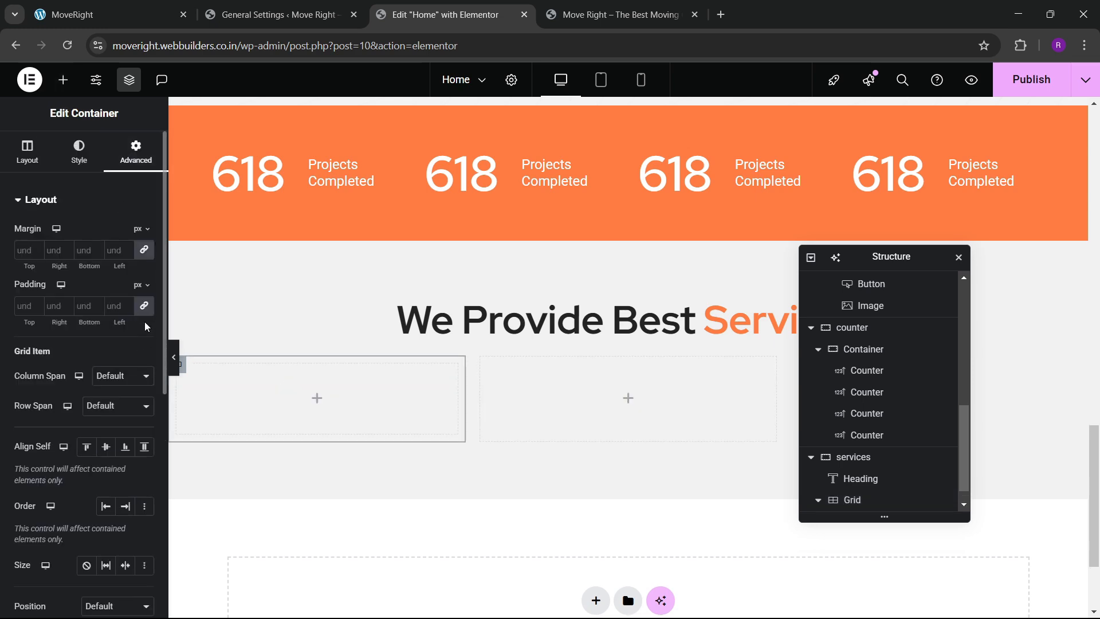
pyautogui.click(151, 7)
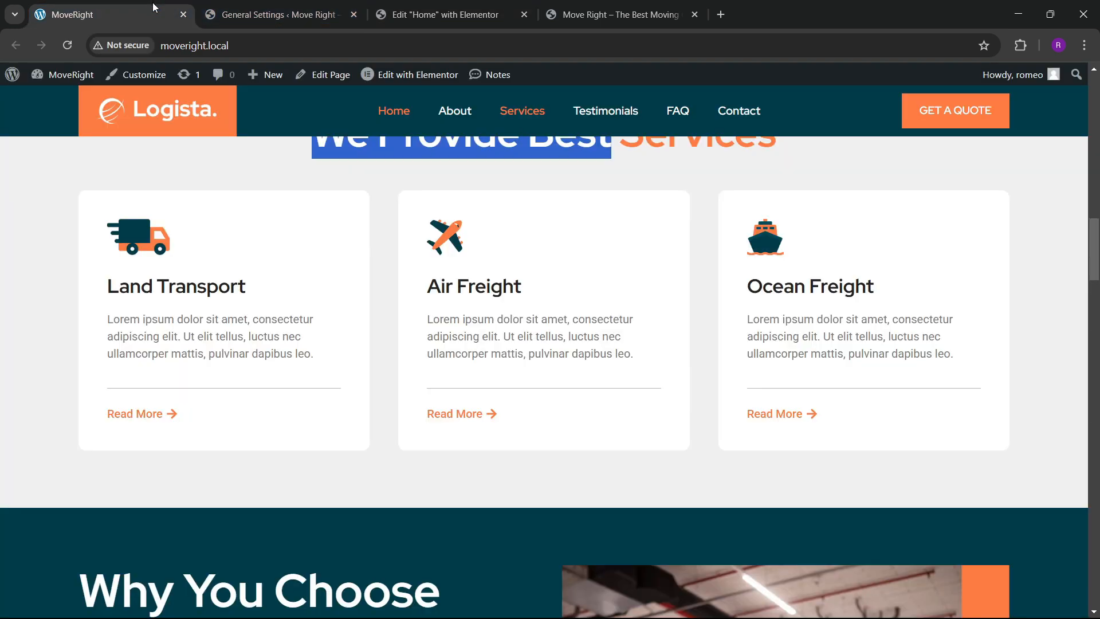
pyautogui.click(421, 7)
pyautogui.scroll(-1, 872, 504)
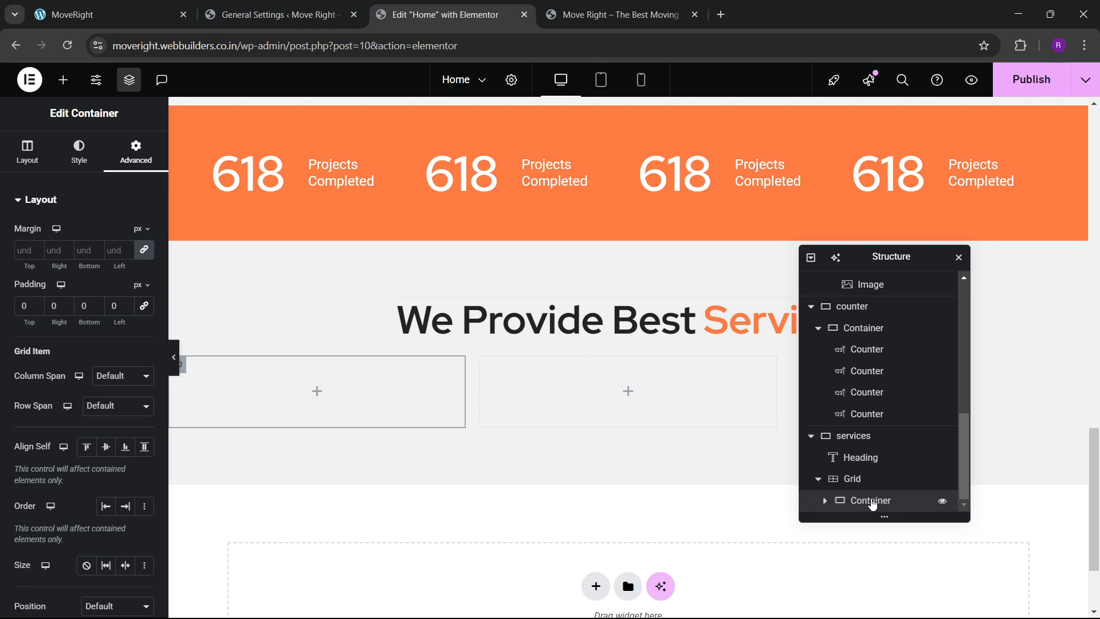
# Give the card a white background and 50 px padding.
pyautogui.click(79, 150)
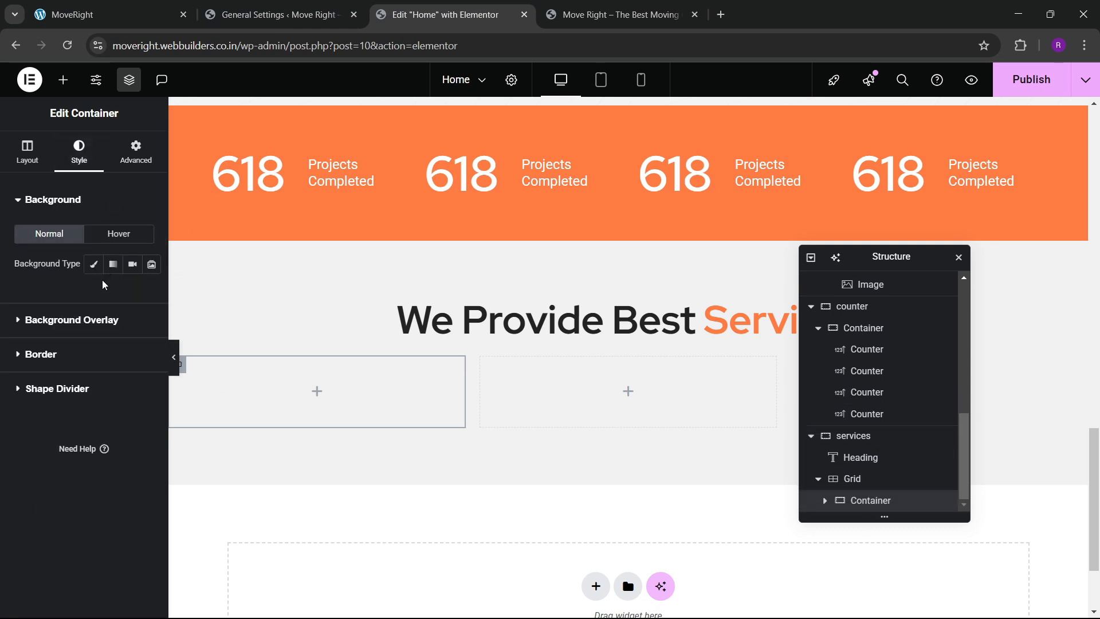
pyautogui.click(144, 295)
pyautogui.click(63, 352)
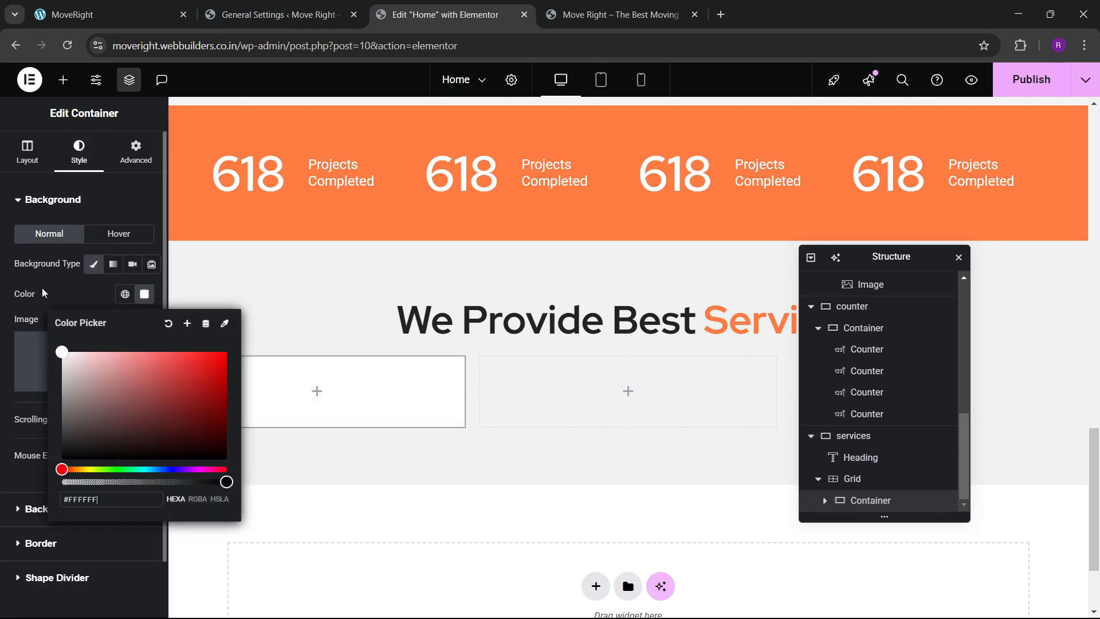
pyautogui.click(126, 152)
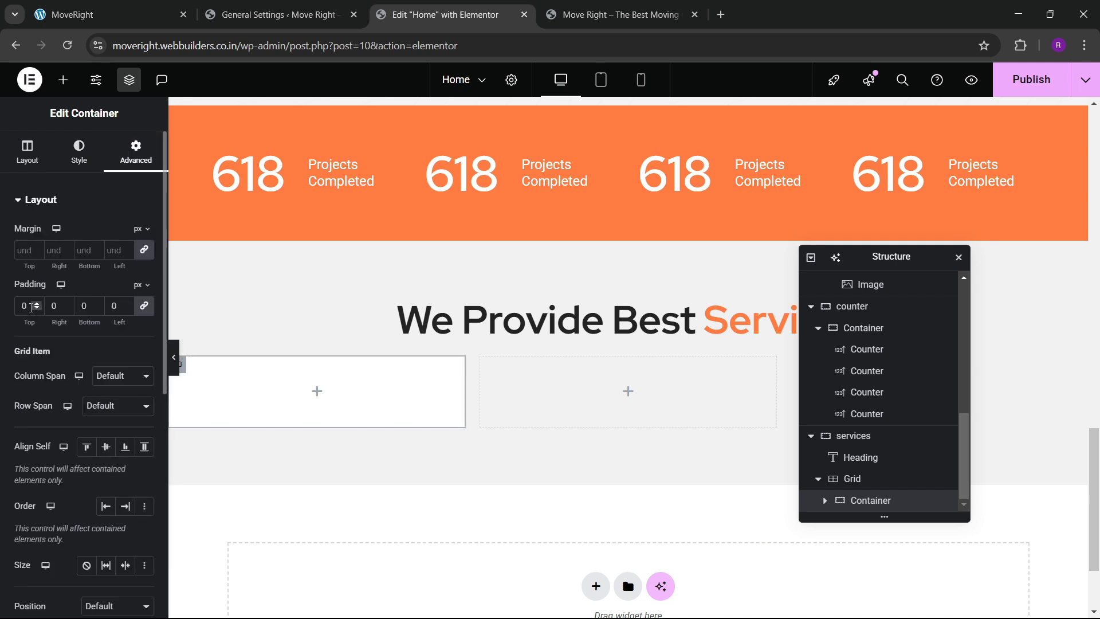
pyautogui.write('5')
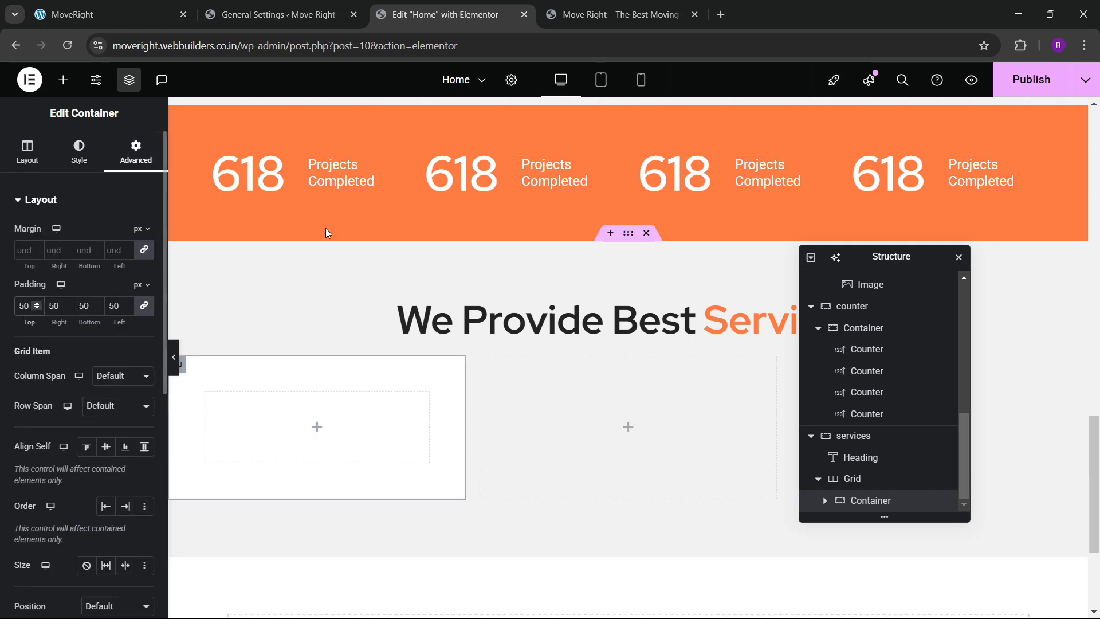
# Set the card's border radius to 10 px, linked on all sides.
pyautogui.click(79, 152)
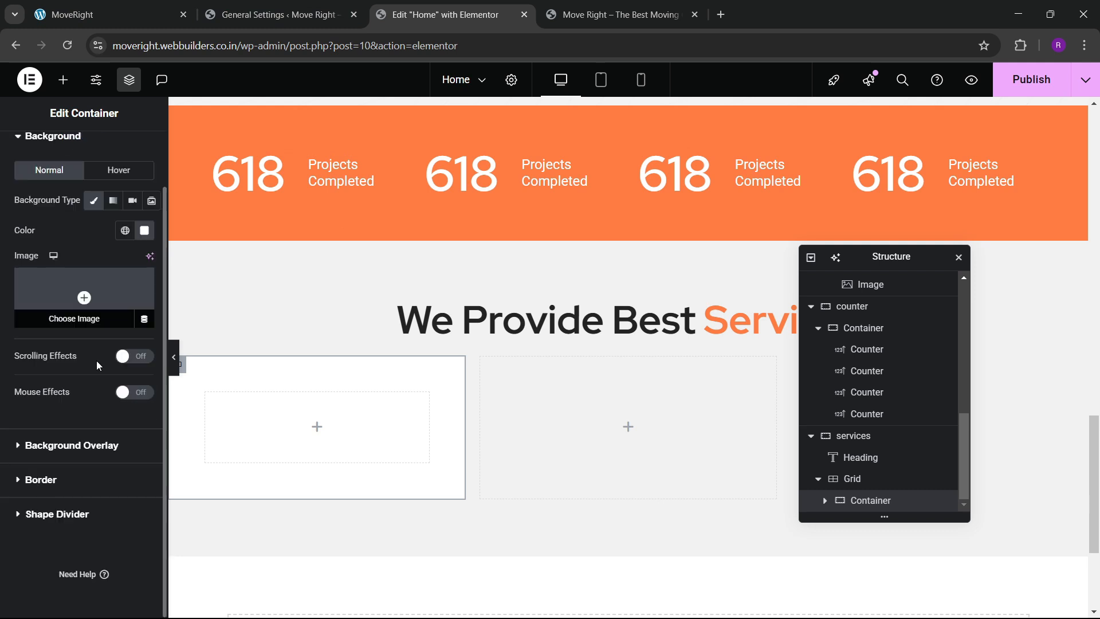
pyautogui.click(54, 472)
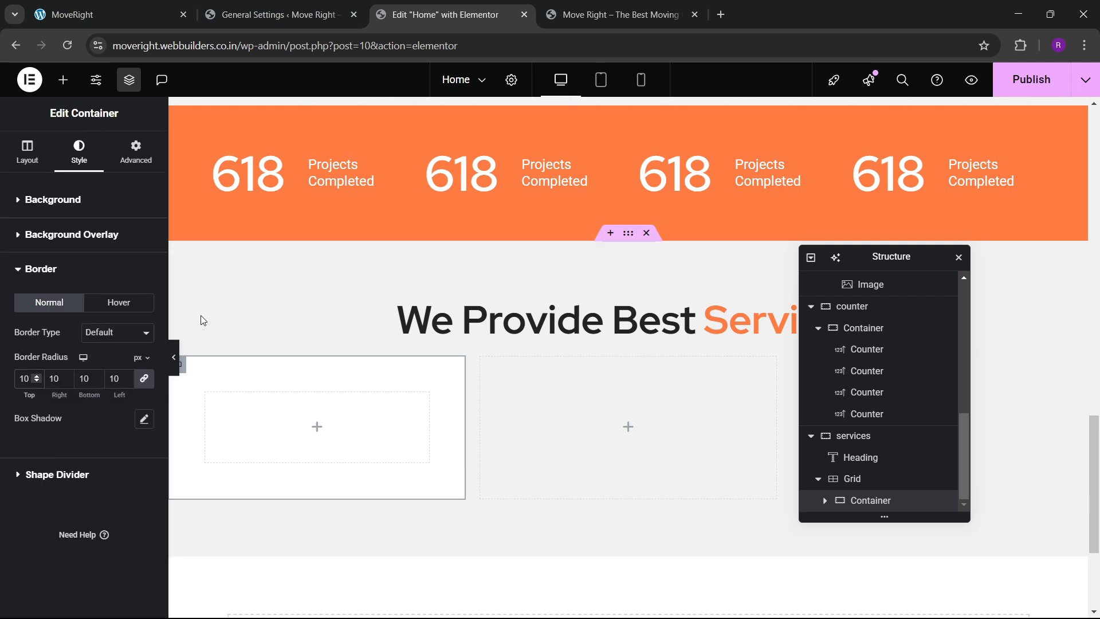
pyautogui.scroll(-1, 201, 320)
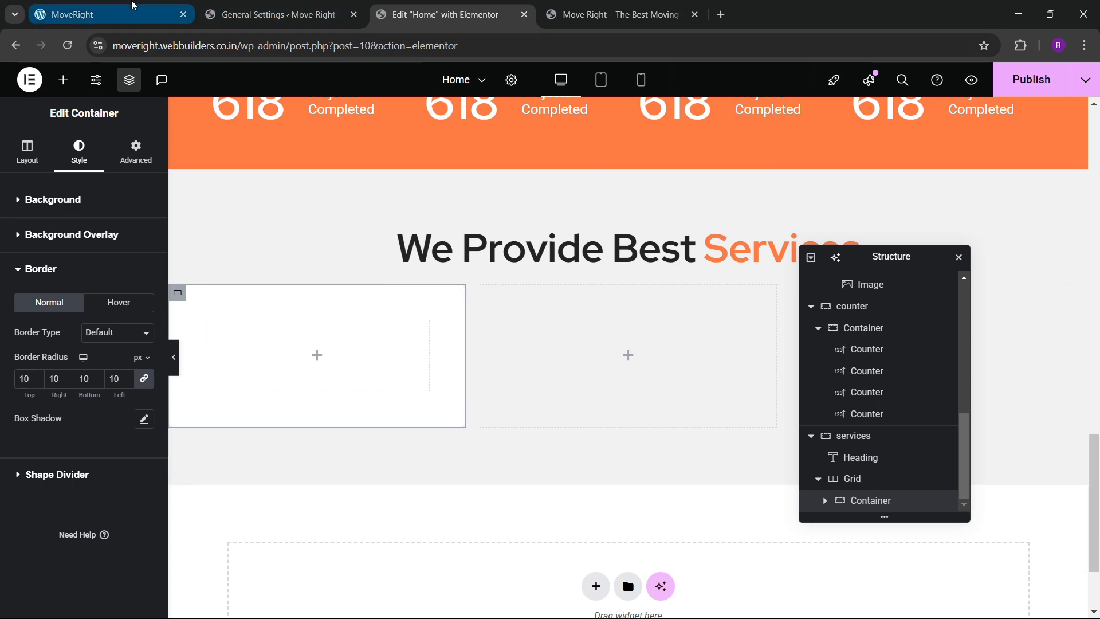
pyautogui.click(133, 7)
# Add an Image widget with the truck icon from the Media Library, aligned left.
pyautogui.click(441, 14)
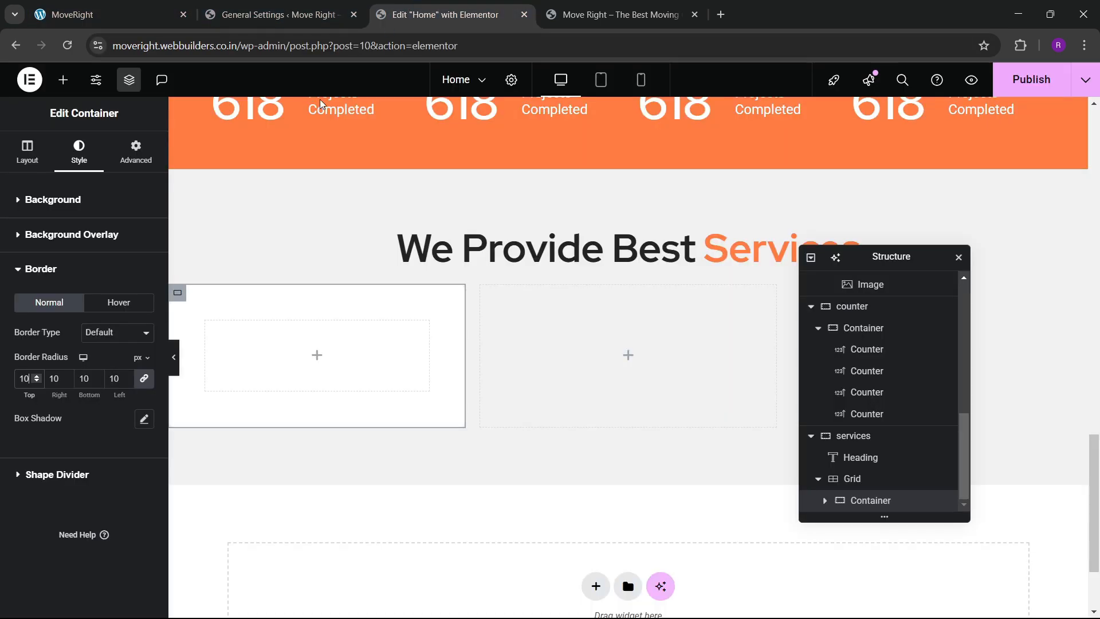
pyautogui.click(64, 79)
pyautogui.moveTo(114, 389); pyautogui.dragTo(338, 343)
pyautogui.click(48, 292)
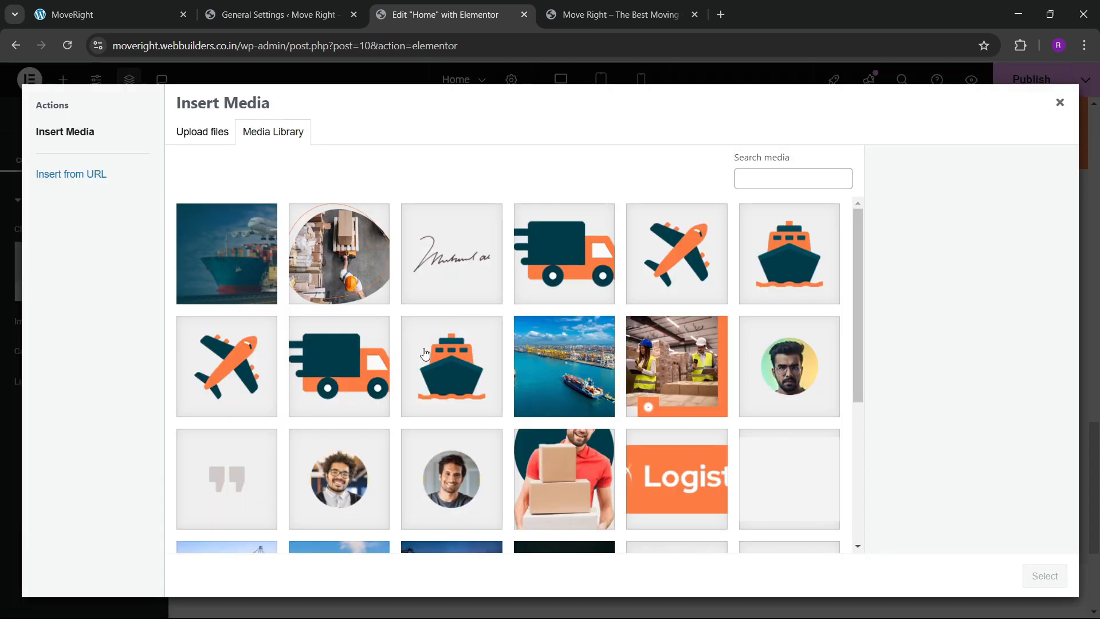
pyautogui.click(590, 295)
pyautogui.click(1045, 576)
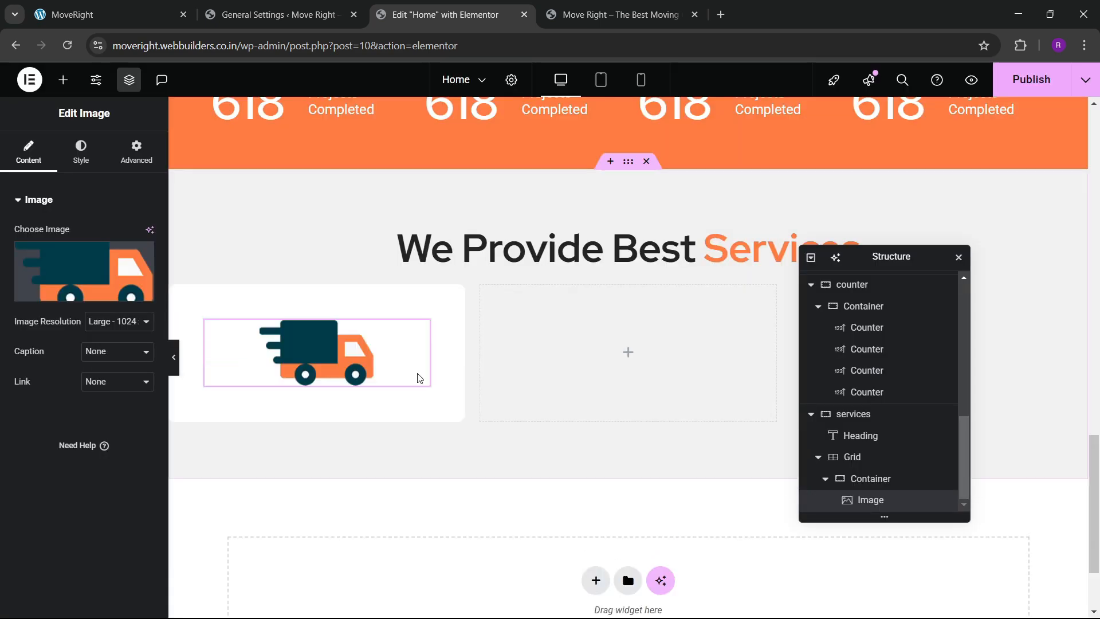
pyautogui.click(81, 150)
pyautogui.click(105, 234)
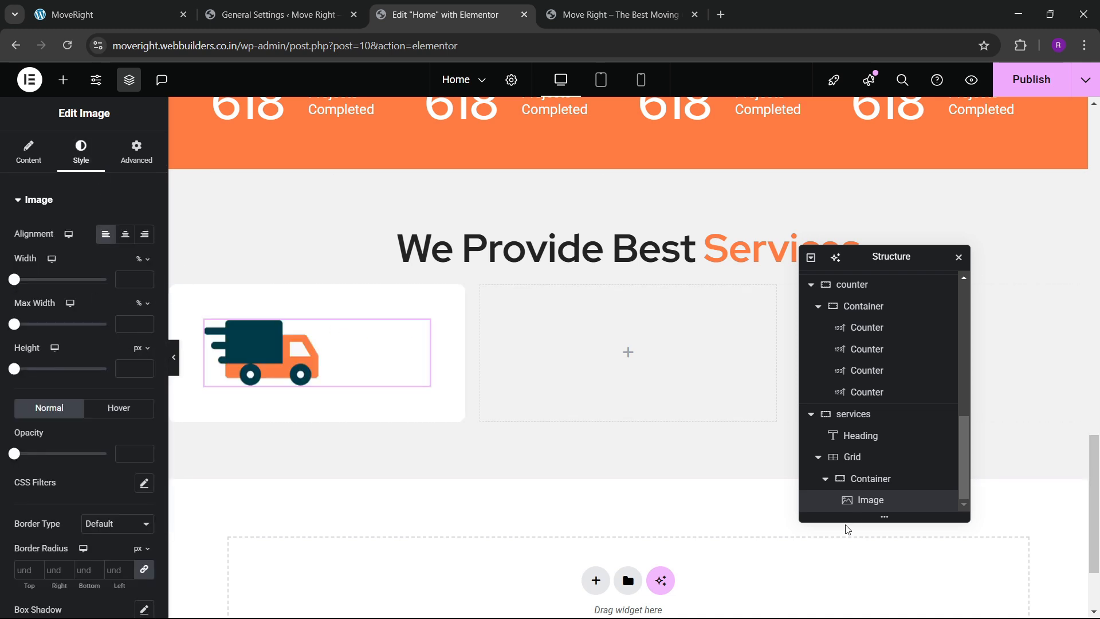
# Set the card's direction to column with its contents centred.
pyautogui.scroll(-2, 847, 528)
pyautogui.click(871, 479)
pyautogui.click(27, 152)
pyautogui.scroll(-2, 66, 335)
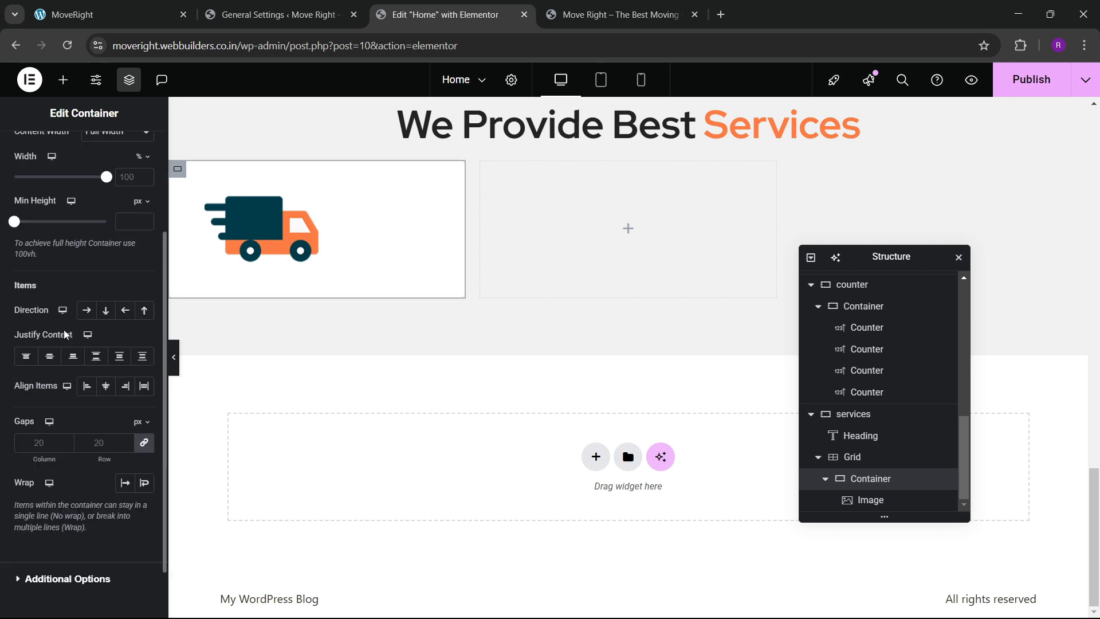
pyautogui.click(105, 310)
pyautogui.click(49, 356)
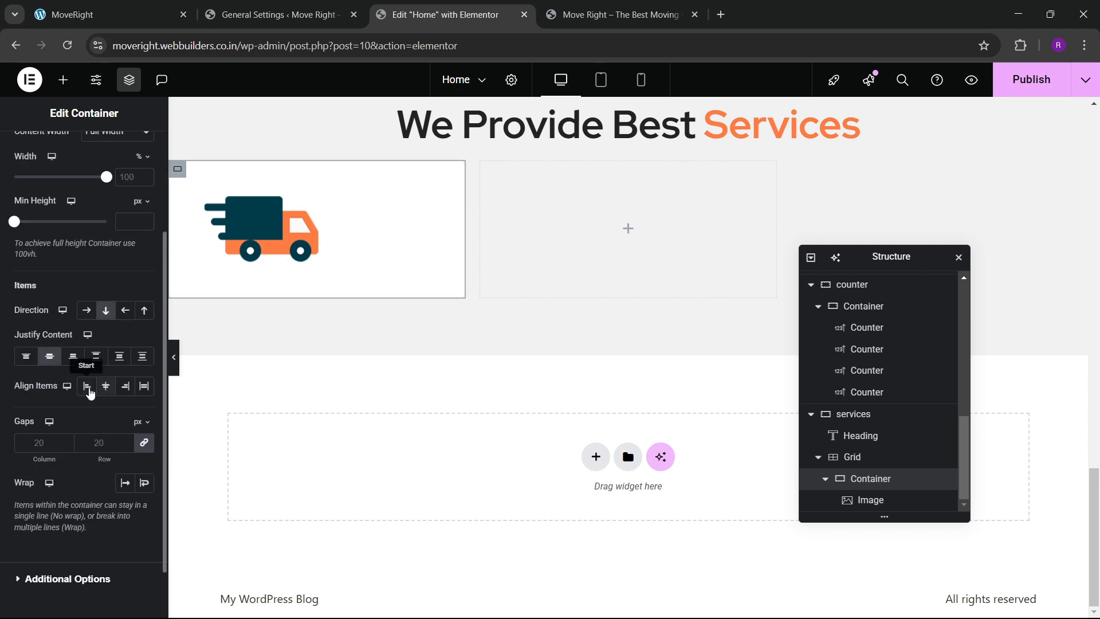
pyautogui.click(102, 392)
# Give the truck image a custom width of 30%.
pyautogui.click(261, 229)
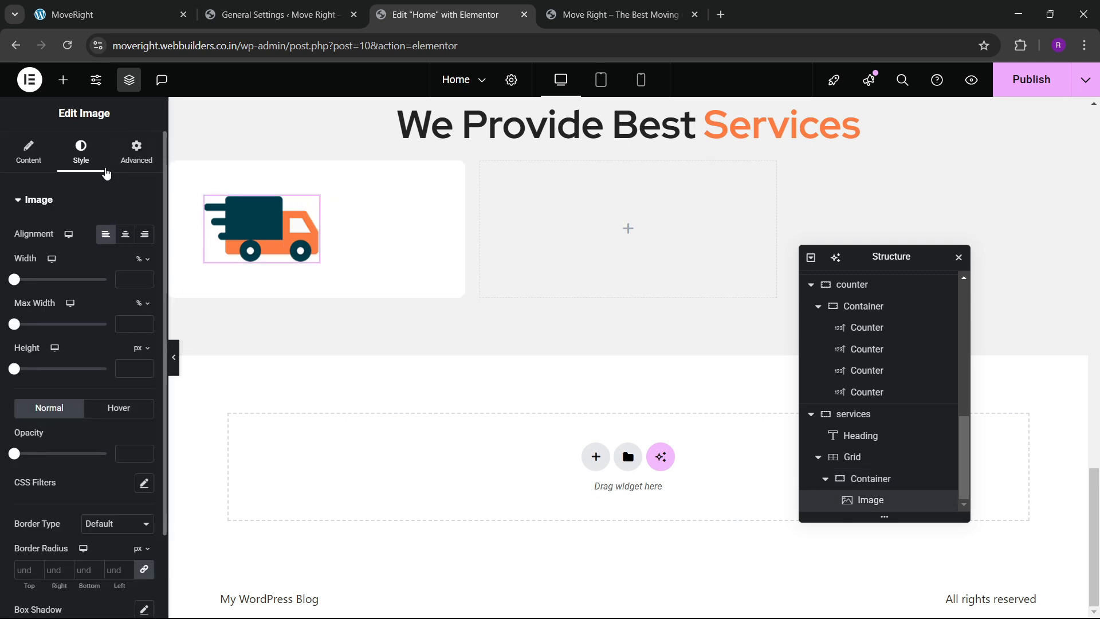
pyautogui.click(136, 152)
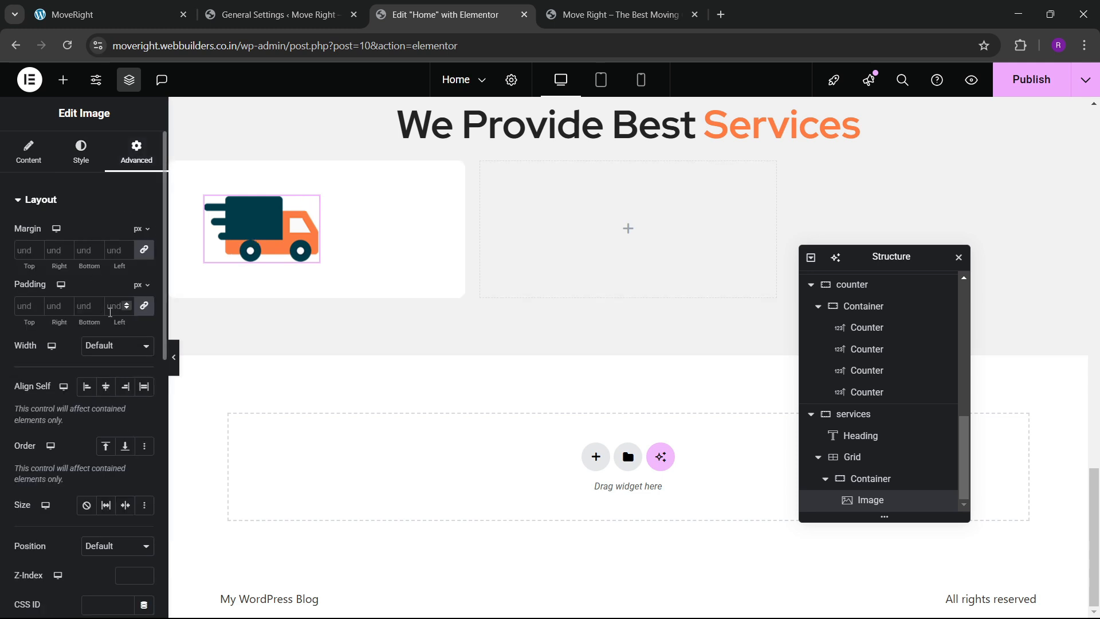
pyautogui.scroll(-1, 100, 328)
pyautogui.click(106, 274)
pyautogui.click(99, 339)
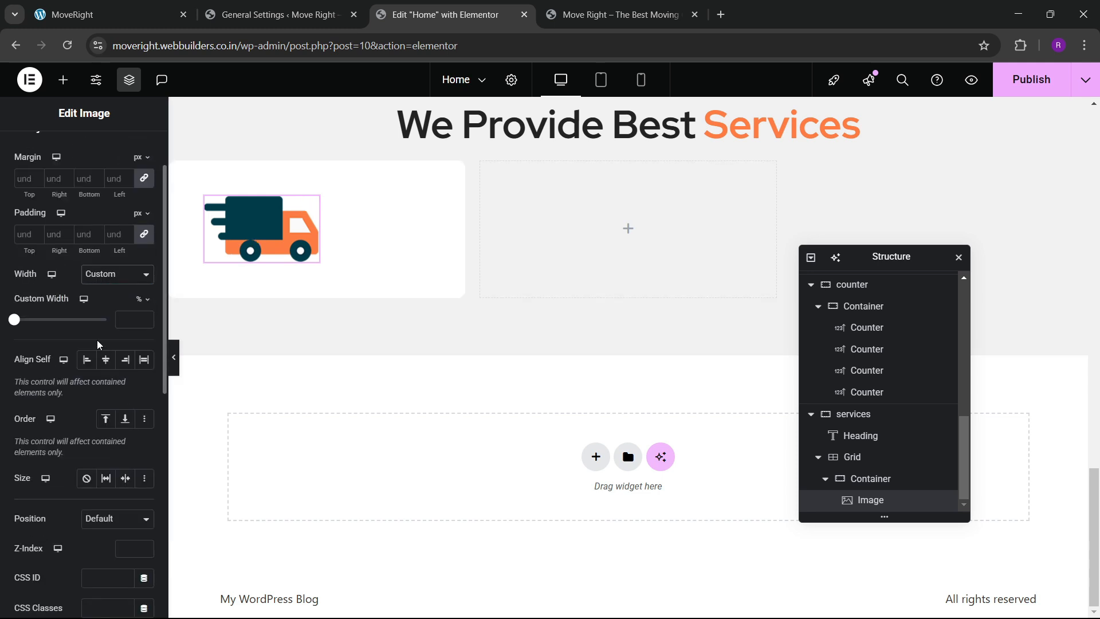
pyautogui.moveTo(12, 328); pyautogui.dragTo(43, 332)
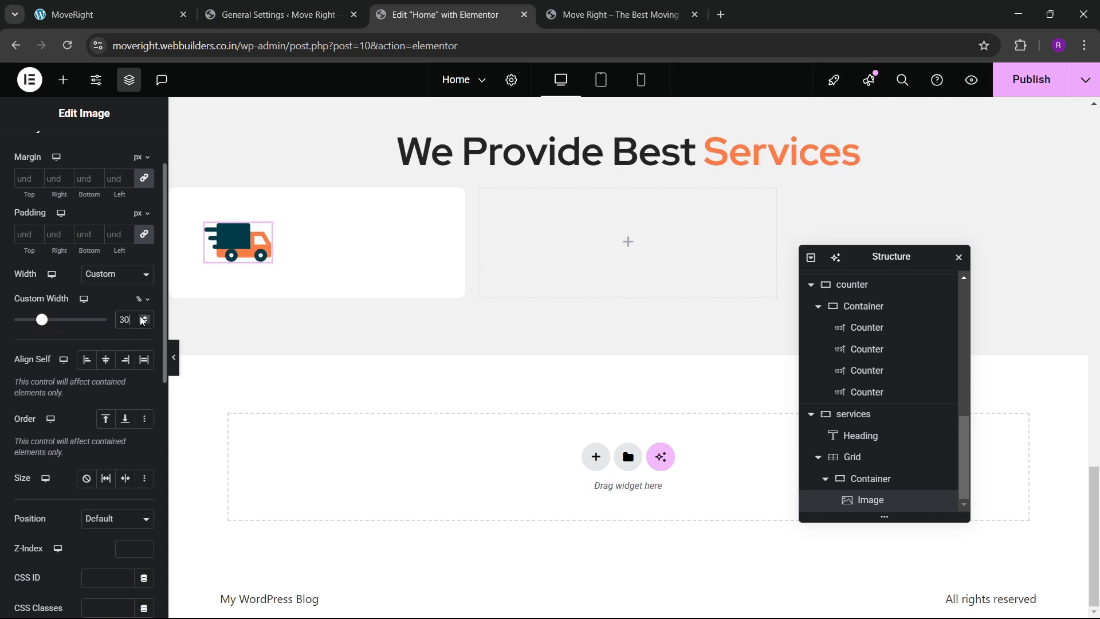
pyautogui.click(123, 12)
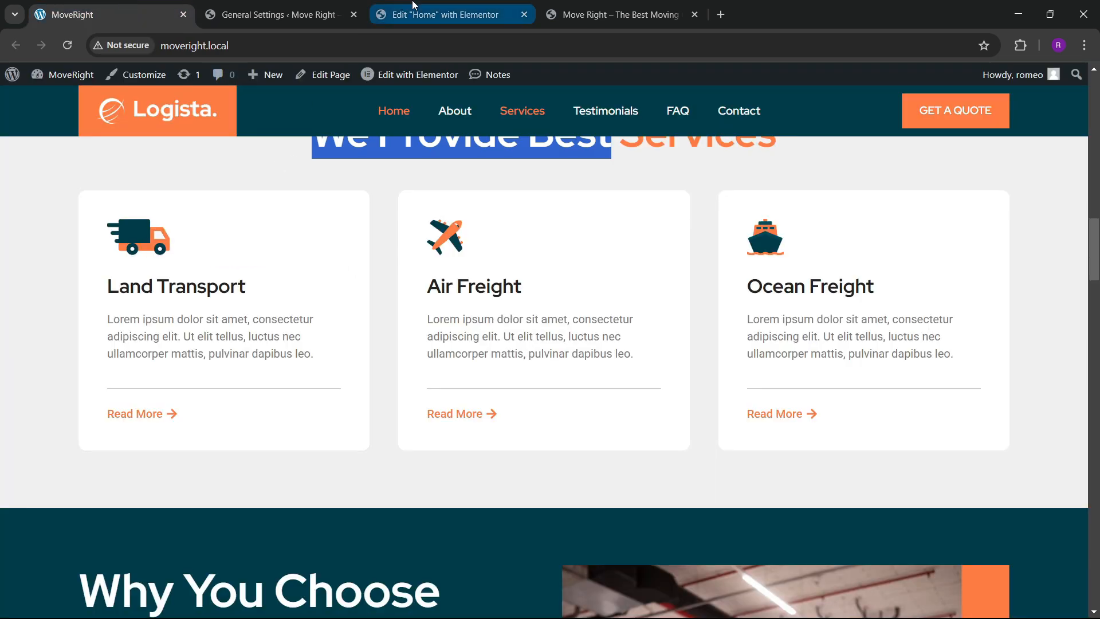
pyautogui.click(445, 14)
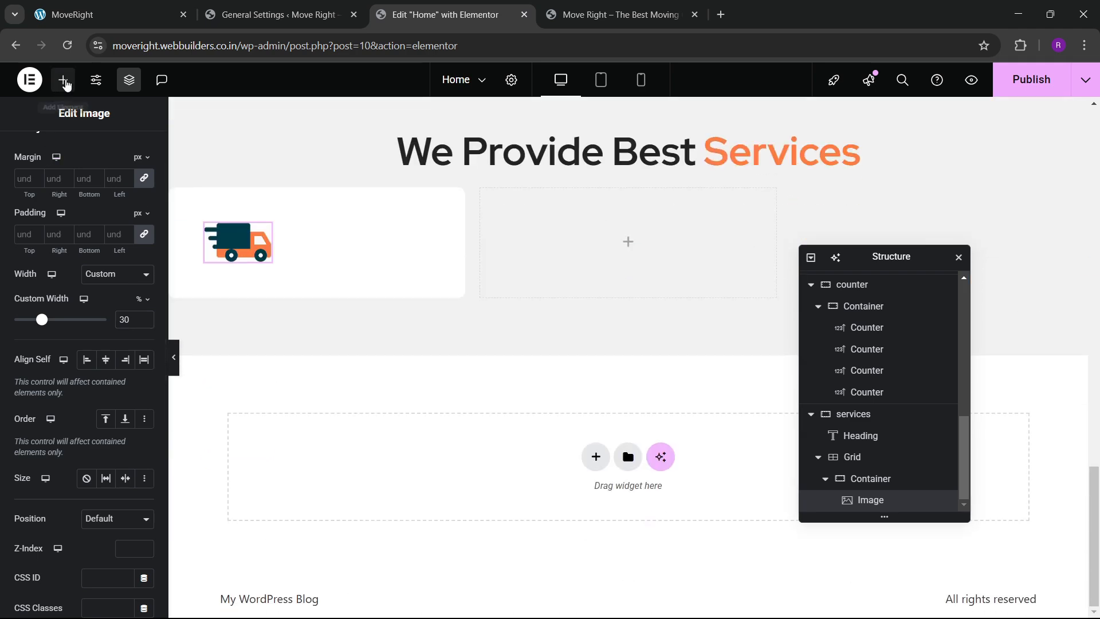
# Add a heading reading 'Land Transport' below the truck icon.
pyautogui.click(63, 79)
pyautogui.moveTo(45, 461); pyautogui.dragTo(233, 279)
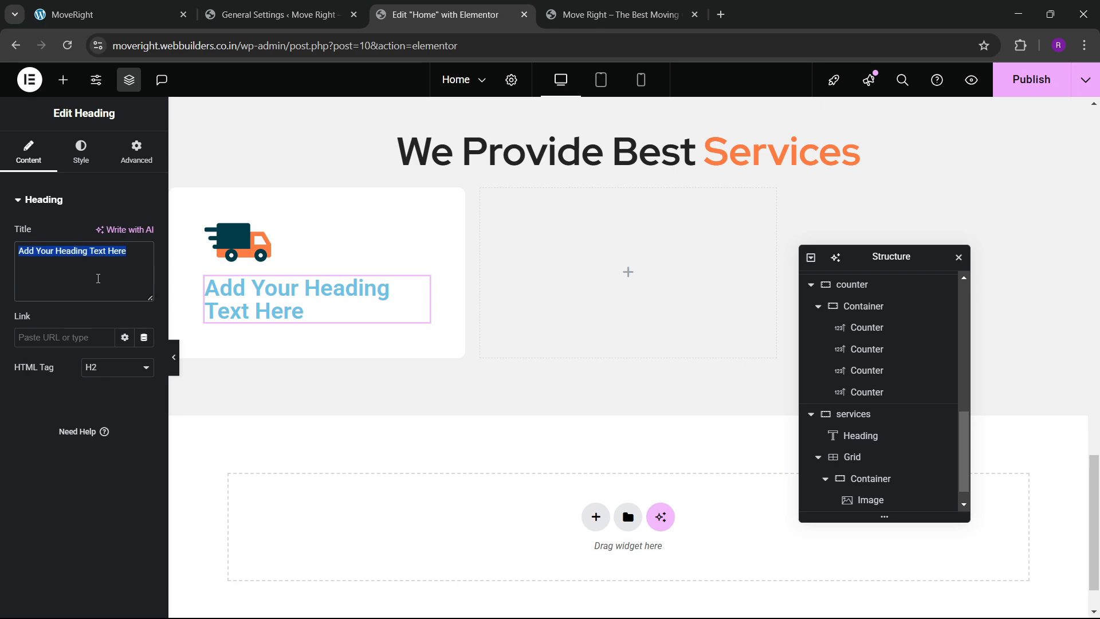
pyautogui.press('BackSpace')
pyautogui.click(151, 4)
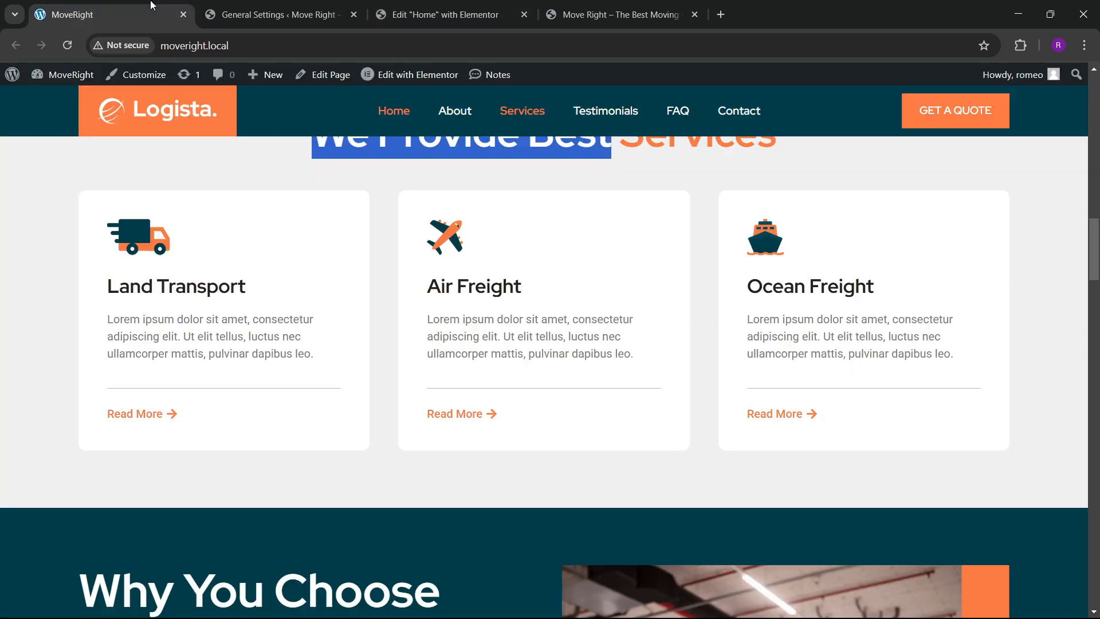
pyautogui.click(417, 4)
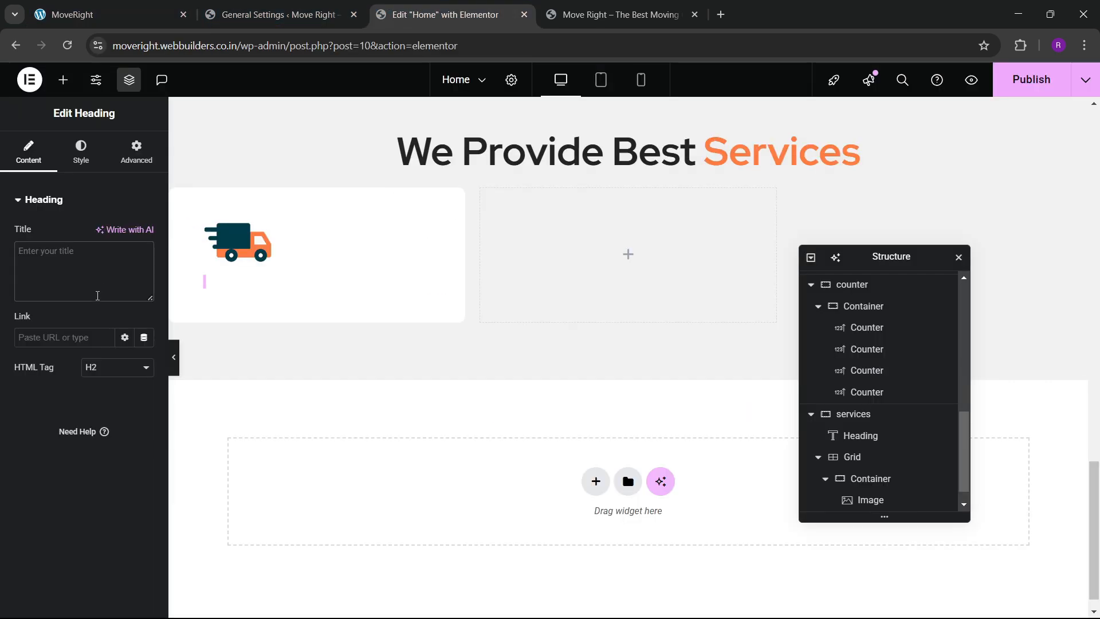
pyautogui.write('Land Transport')
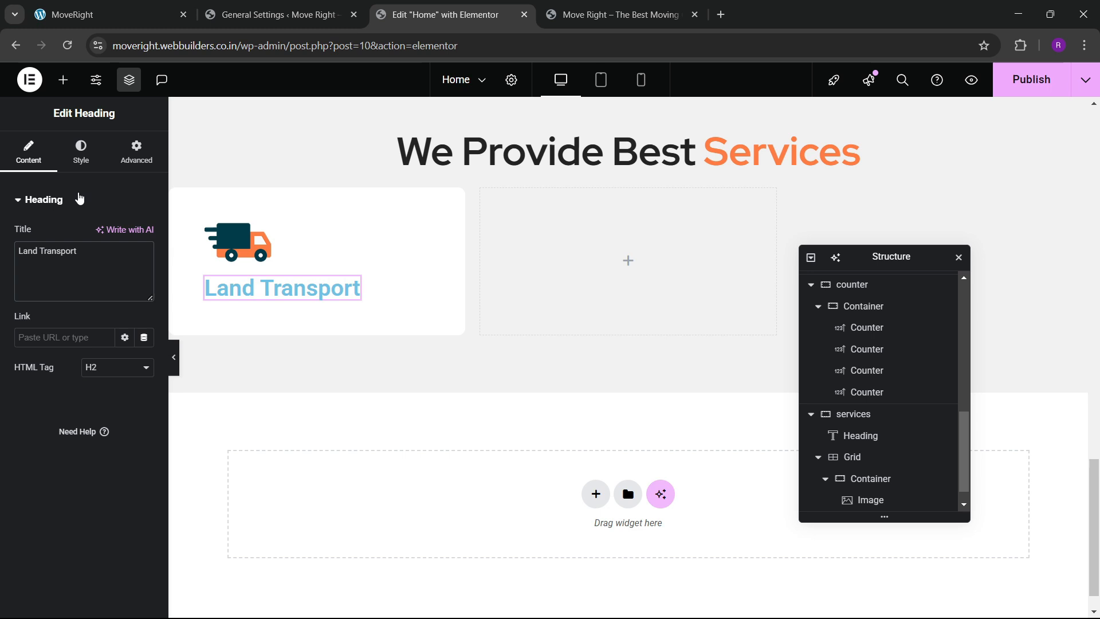
# Set the heading typography to Red Hat, weight 700 Bold, about 25 px.
pyautogui.click(78, 160)
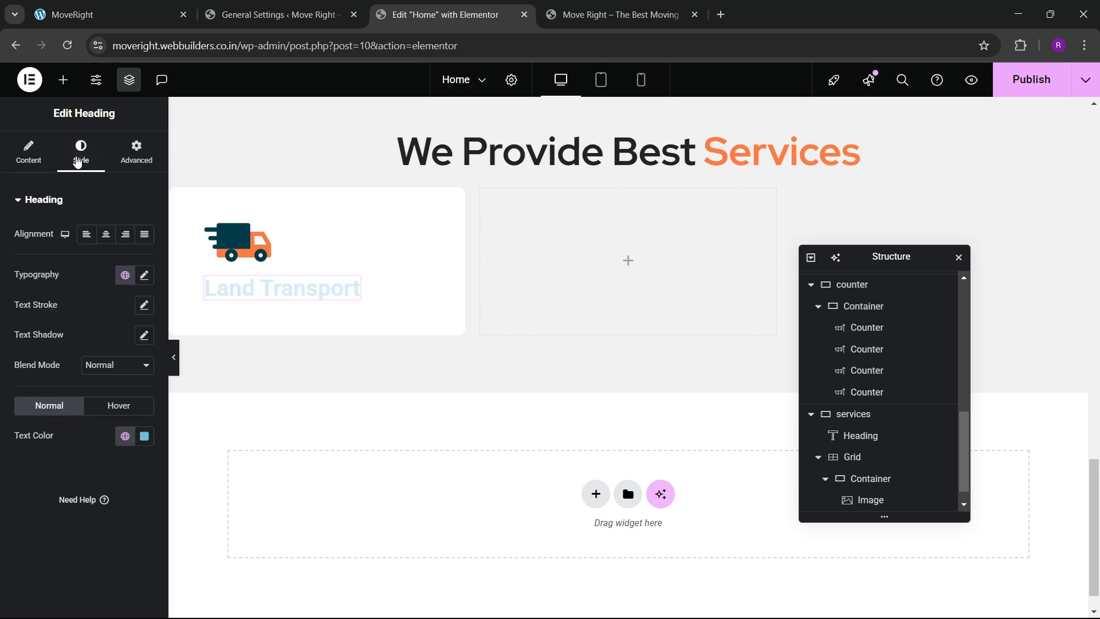
pyautogui.click(144, 276)
pyautogui.click(113, 342)
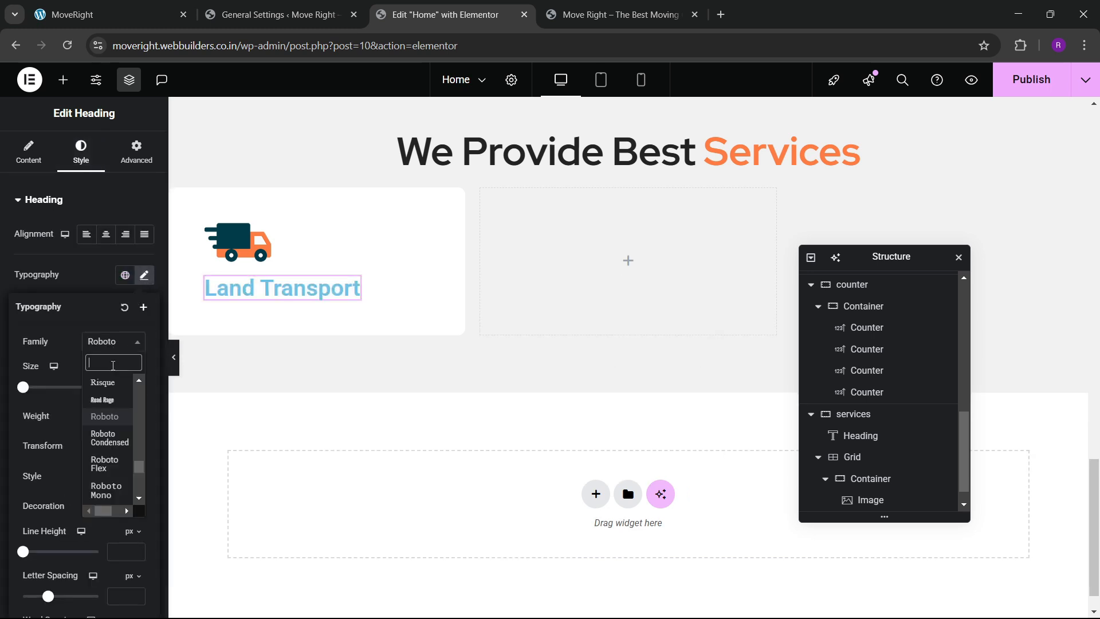
pyautogui.write('red hat')
pyautogui.press('Return')
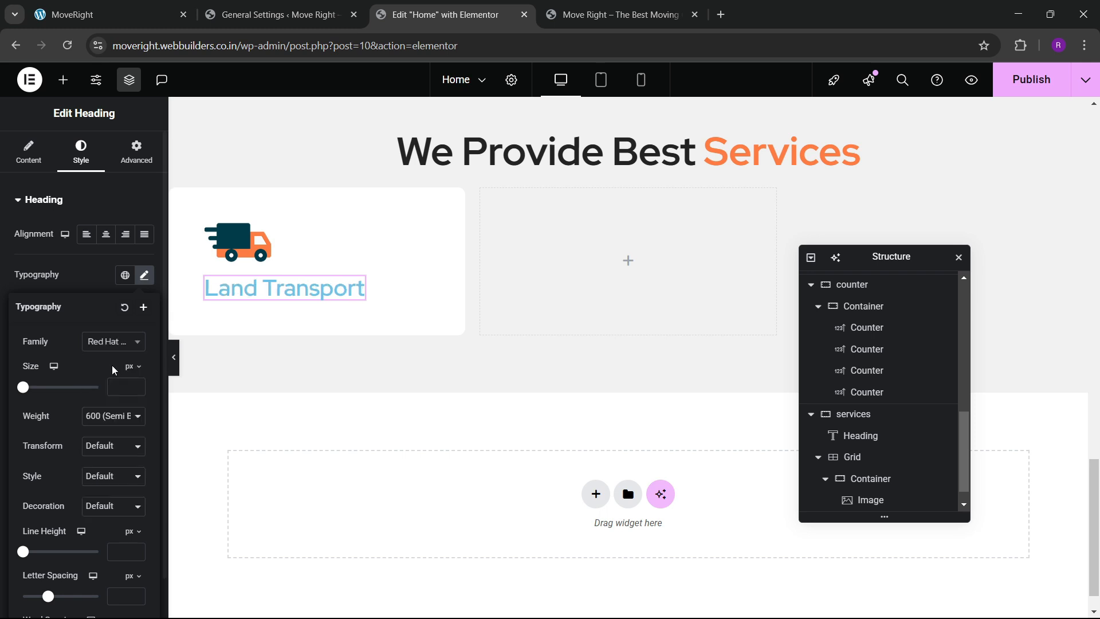
pyautogui.click(111, 424)
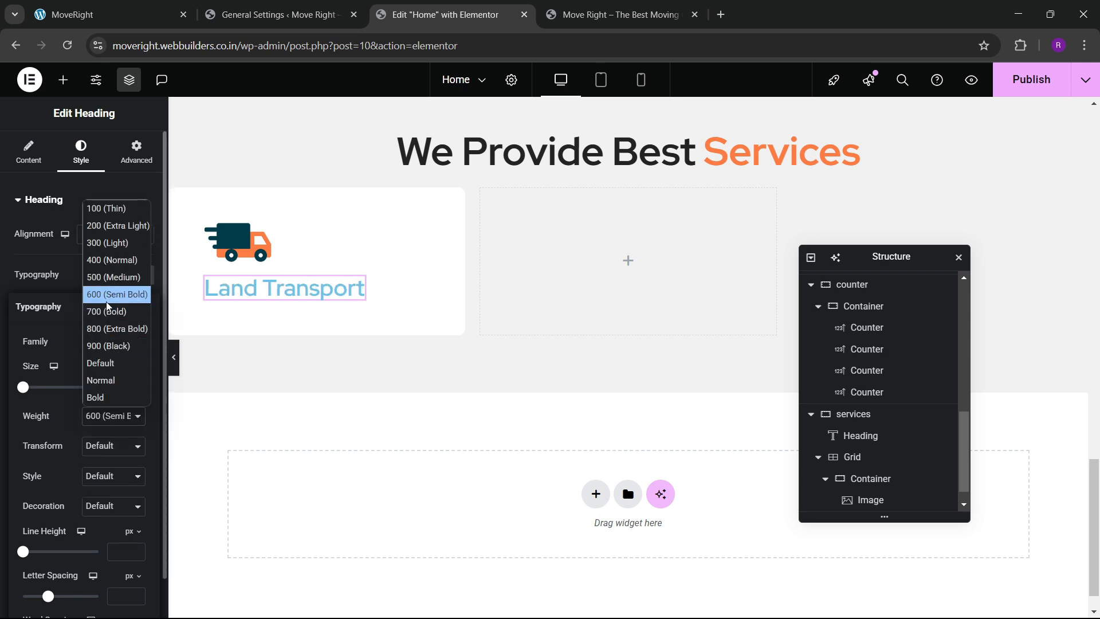
pyautogui.click(117, 408)
pyautogui.click(115, 419)
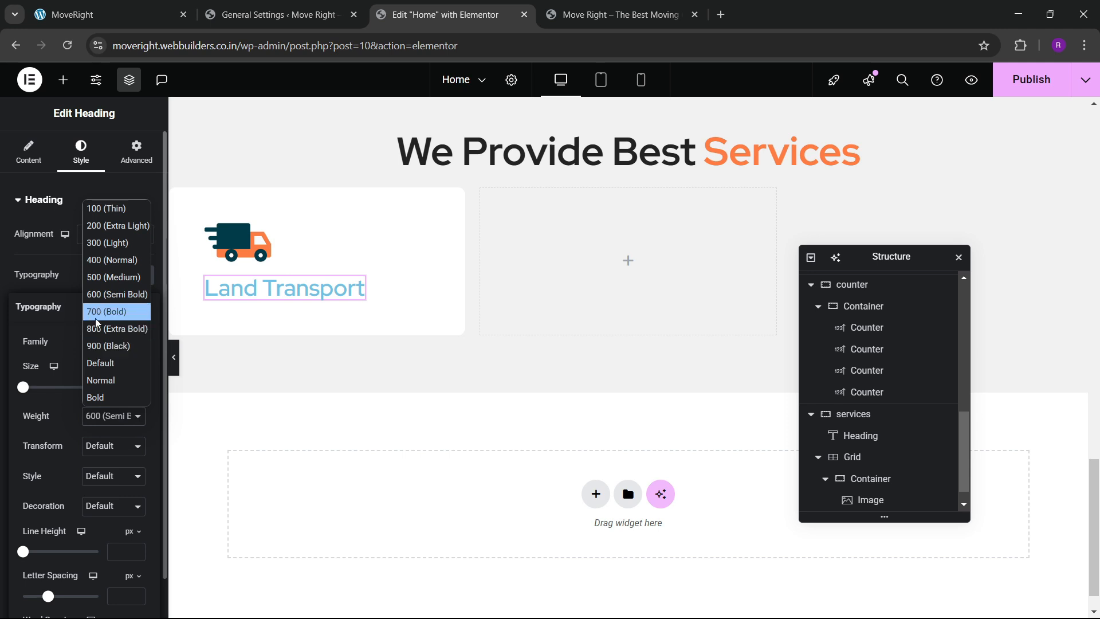
pyautogui.click(112, 309)
pyautogui.click(138, 386)
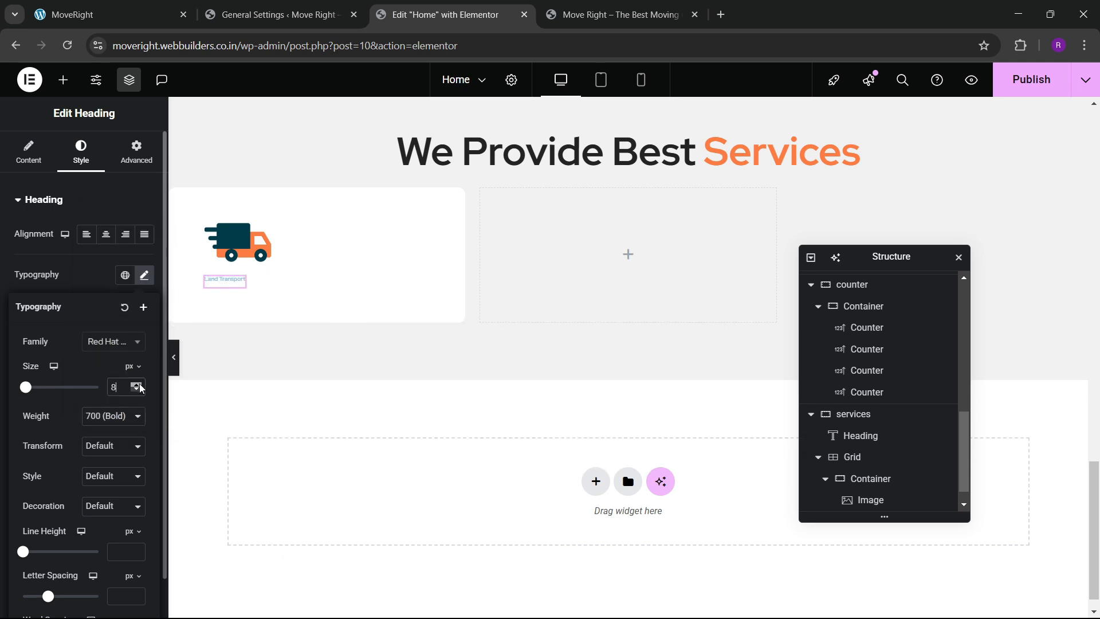
pyautogui.moveTo(140, 388); pyautogui.dragTo(141, 388)
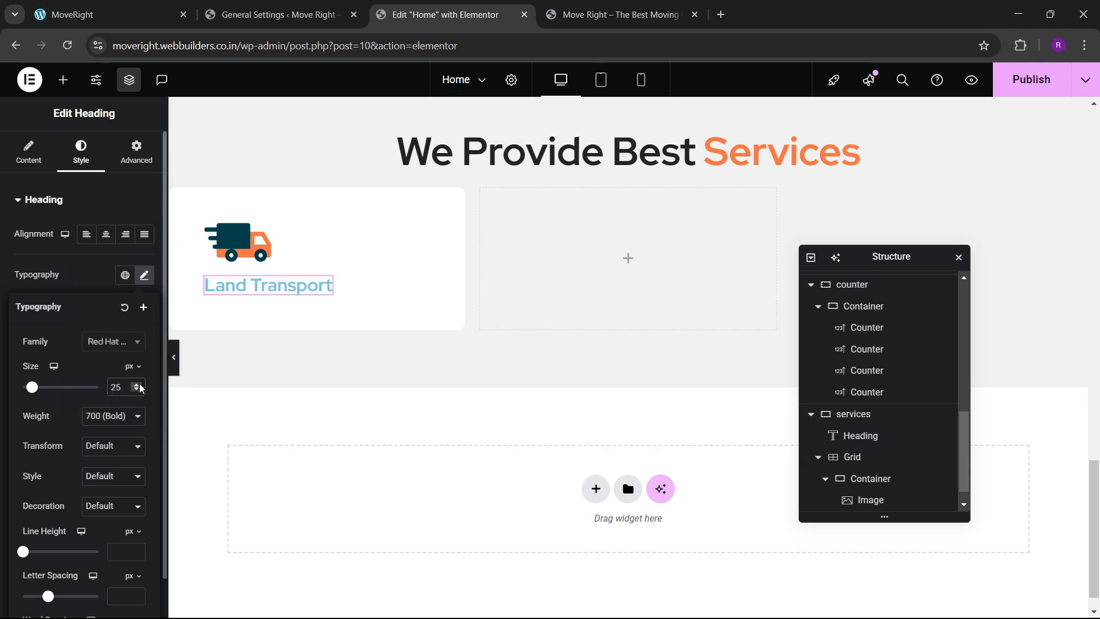
pyautogui.click(94, 280)
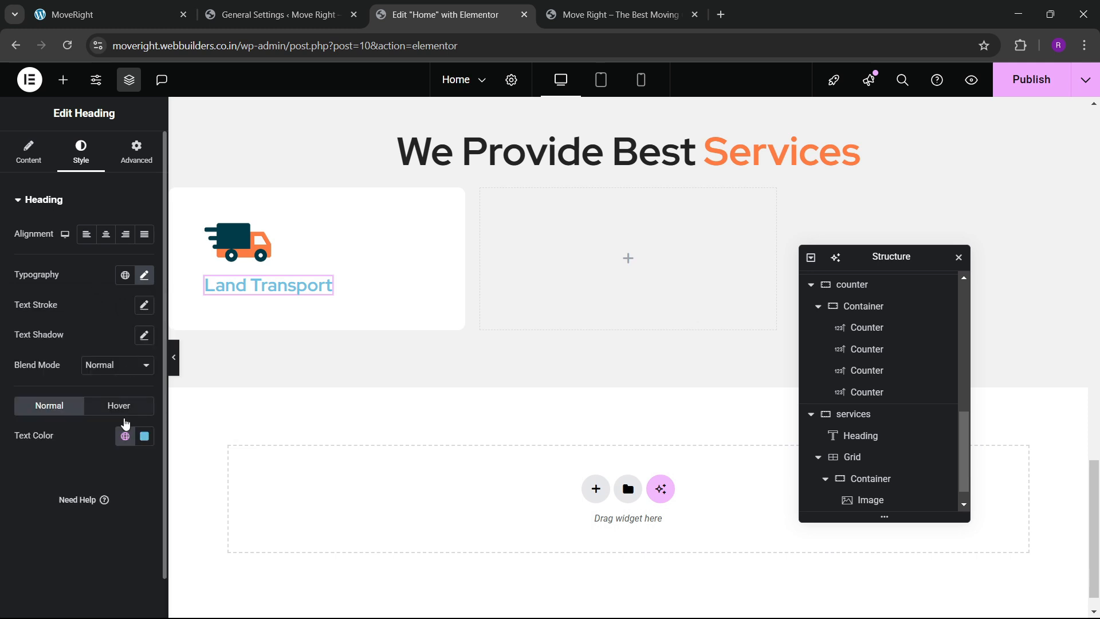
# Make the Land Transport heading black from the global colours.
pyautogui.click(125, 434)
pyautogui.click(78, 351)
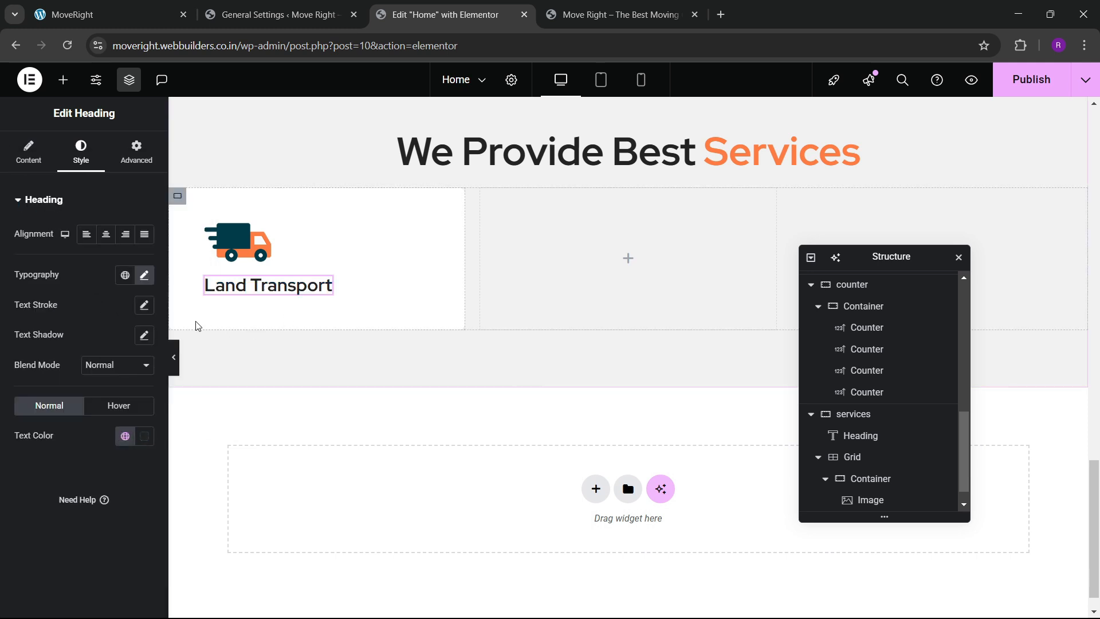
pyautogui.click(143, 276)
pyautogui.click(101, 417)
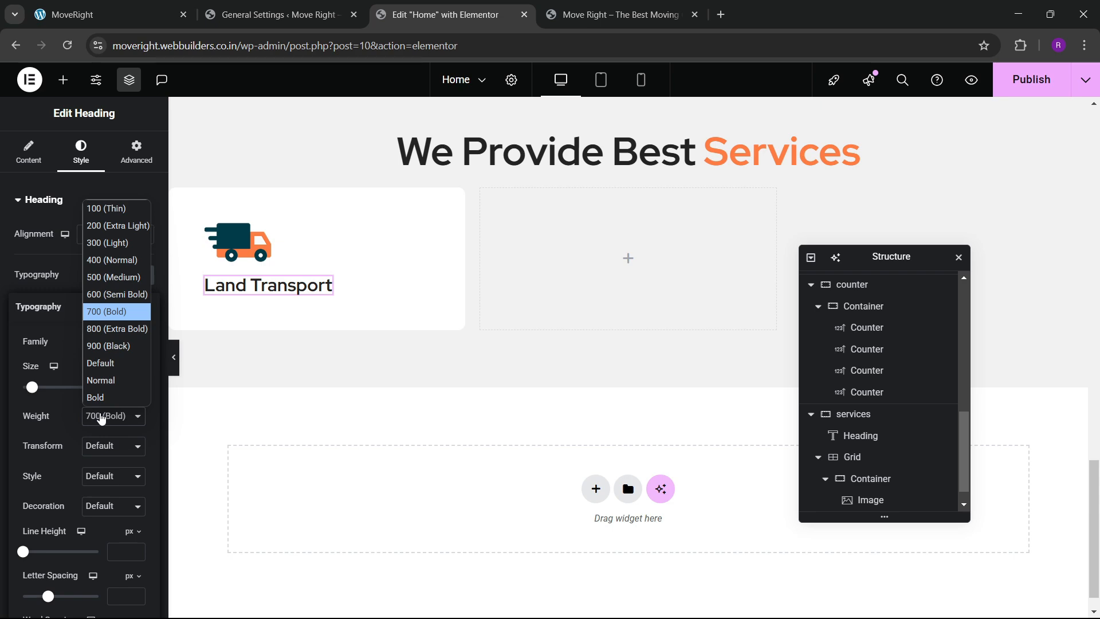
pyautogui.click(102, 418)
# Match the heading to the live site, settling on 700 Bold at 26 px.
pyautogui.click(143, 7)
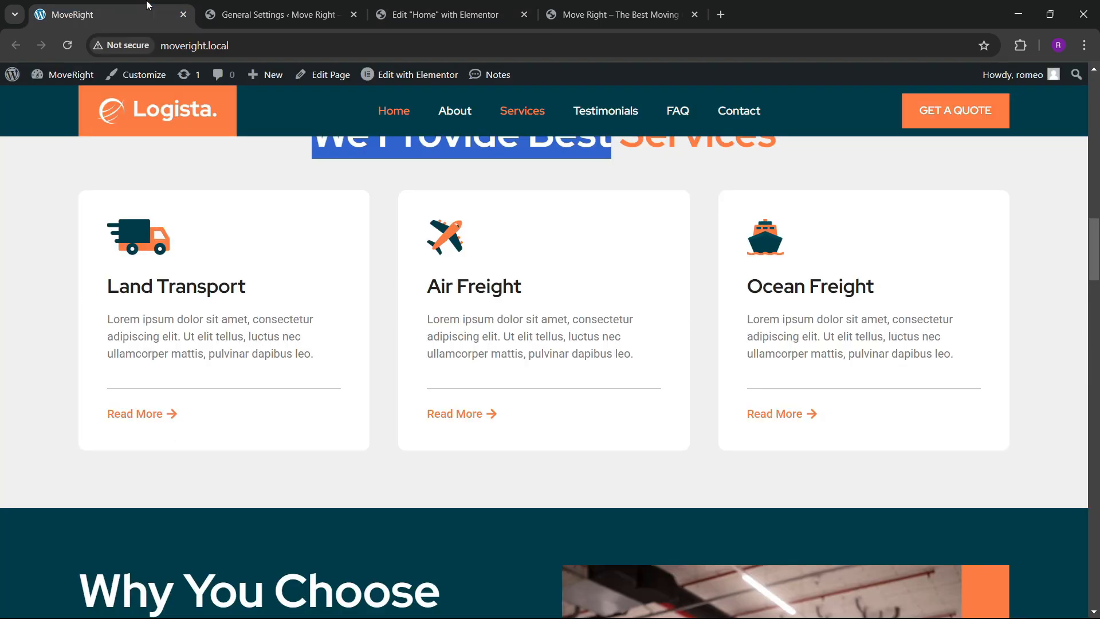
pyautogui.click(424, 8)
pyautogui.click(104, 409)
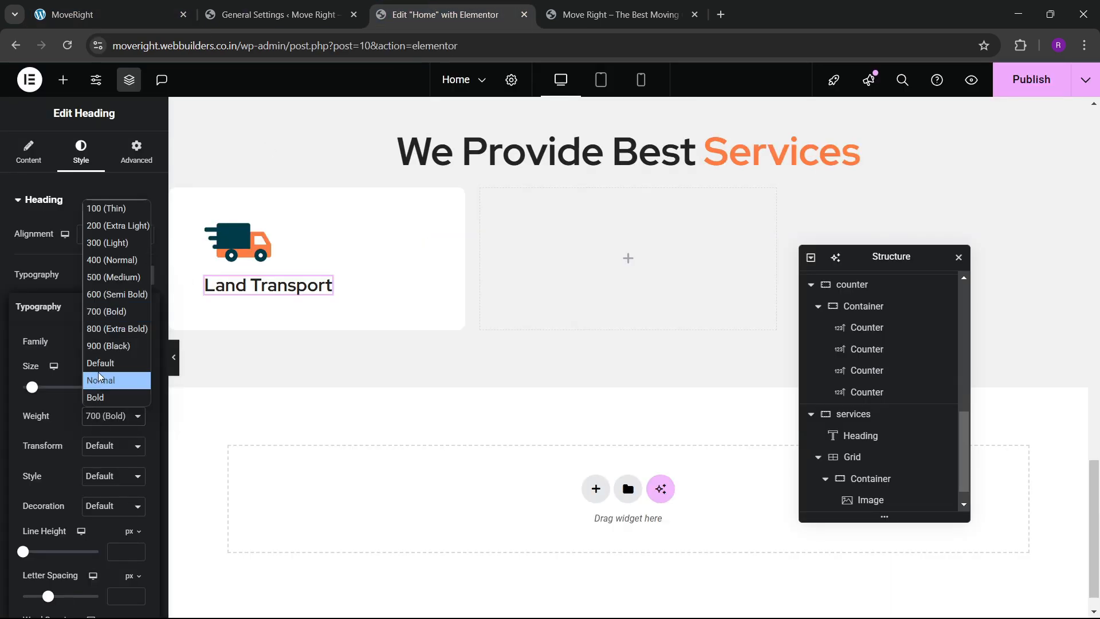
pyautogui.click(107, 326)
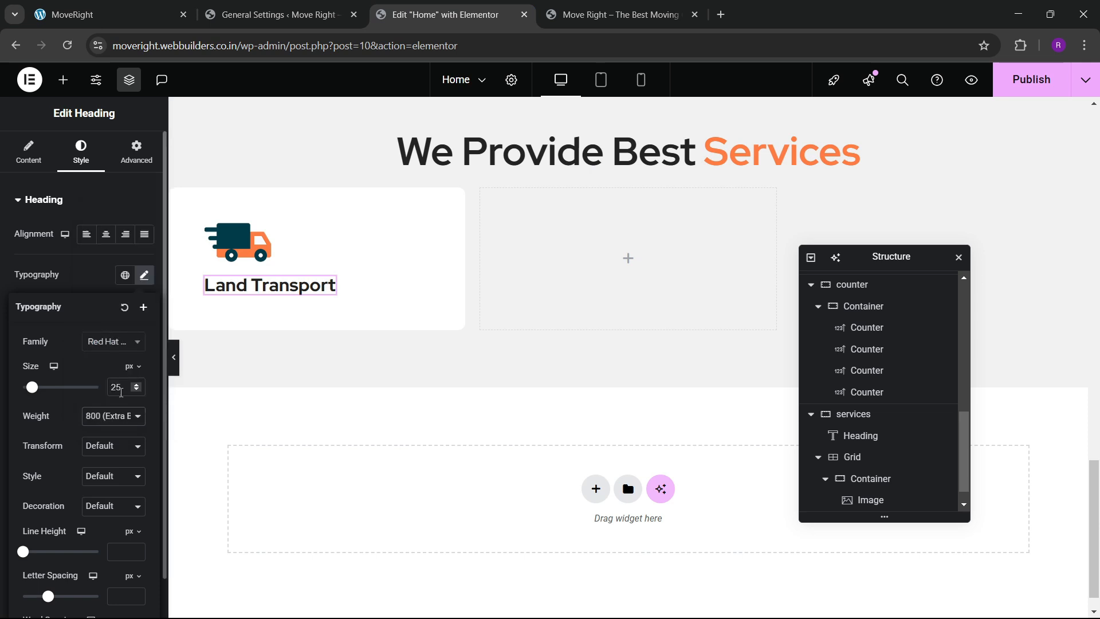
pyautogui.click(115, 416)
pyautogui.click(107, 310)
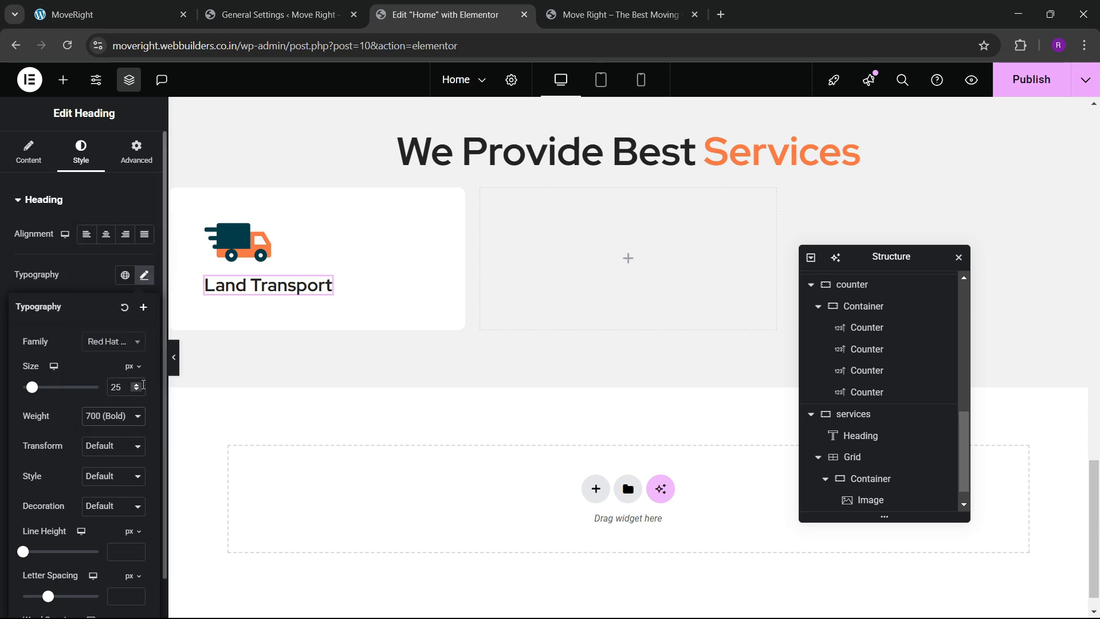
pyautogui.click(137, 385)
pyautogui.click(137, 385)
pyautogui.click(138, 393)
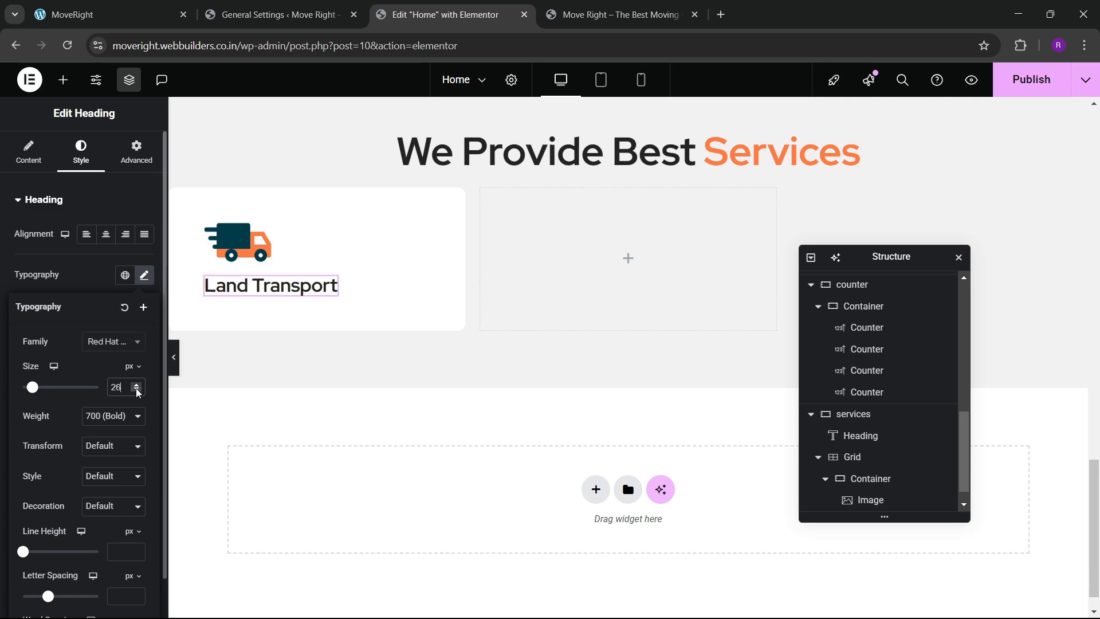
pyautogui.click(109, 14)
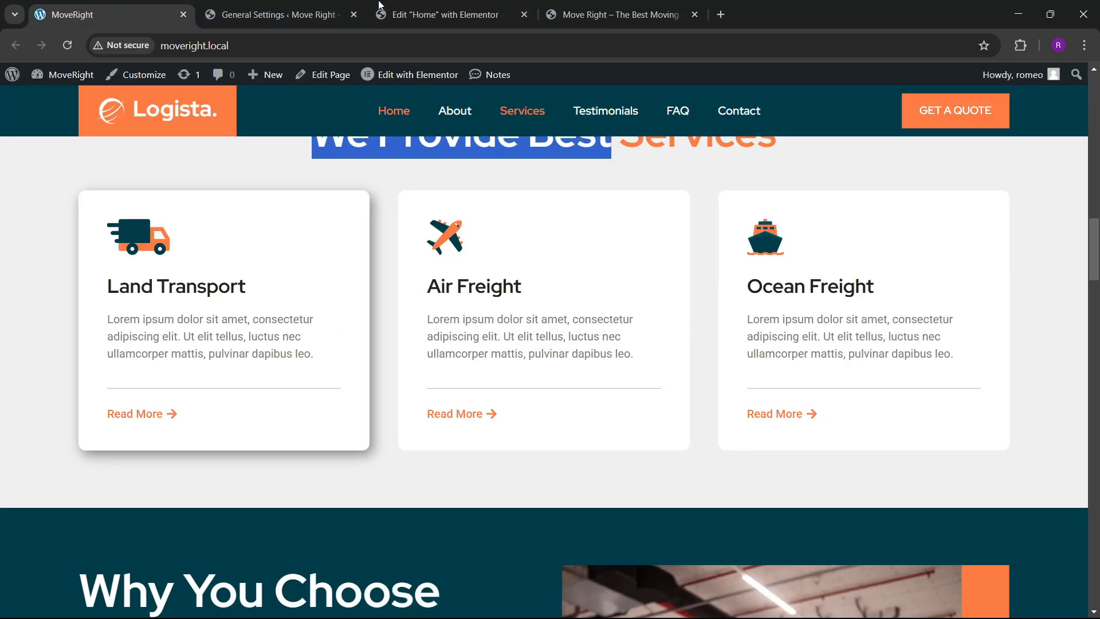
pyautogui.click(444, 15)
# Add a Text Editor widget with the lorem ipsum paragraph below the heading.
pyautogui.click(63, 80)
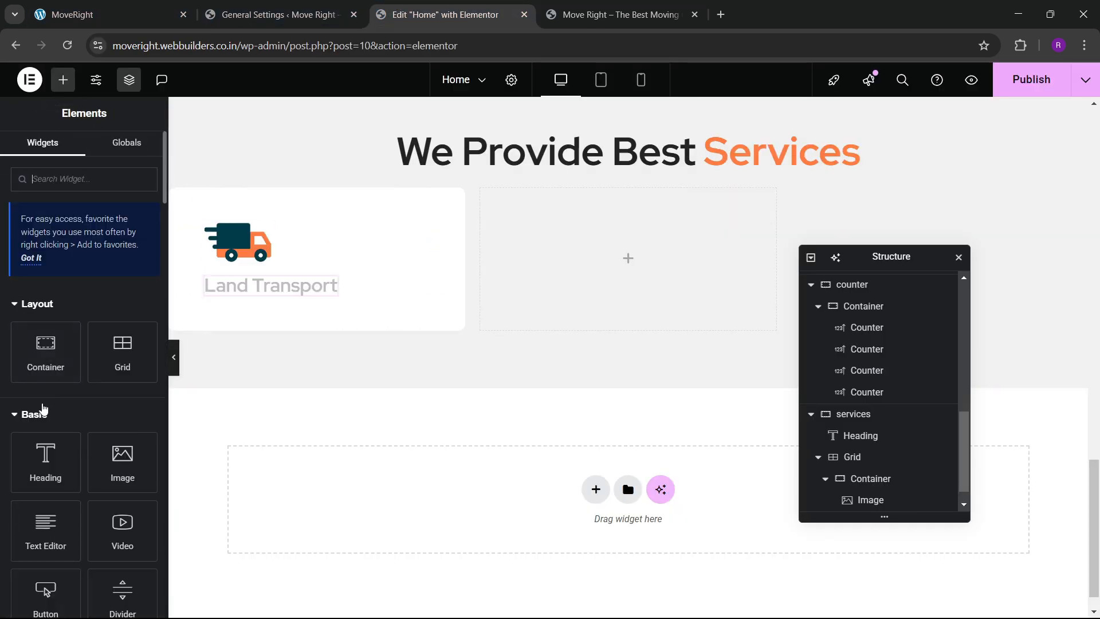
pyautogui.scroll(-4, 46, 447)
pyautogui.moveTo(45, 387); pyautogui.dragTo(291, 301)
pyautogui.click(92, 161)
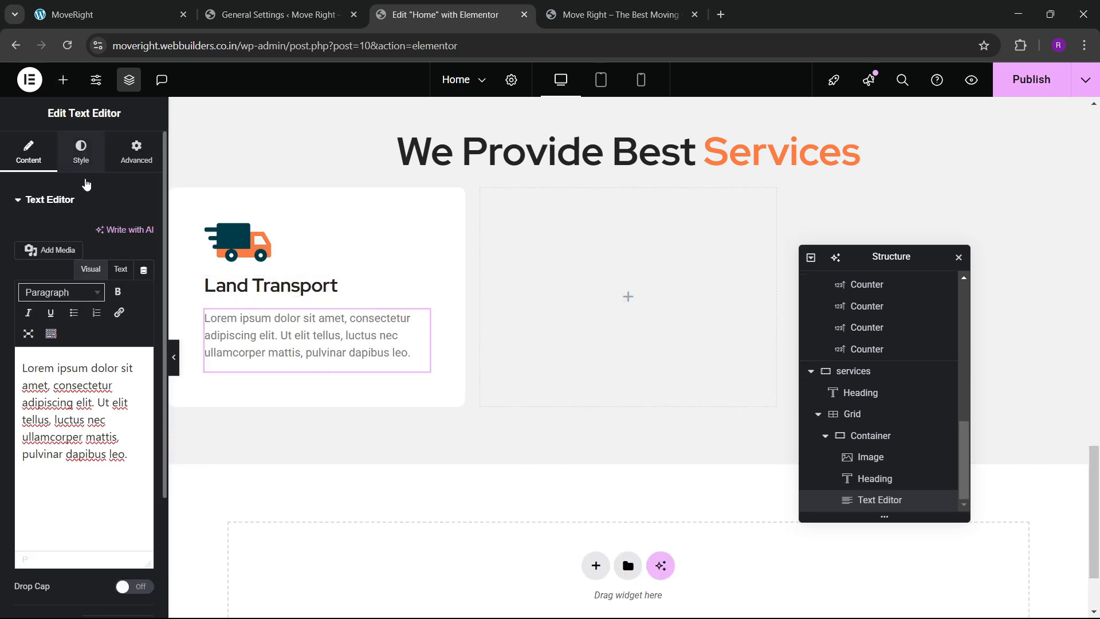
pyautogui.click(141, 298)
pyautogui.click(123, 297)
pyautogui.click(109, 14)
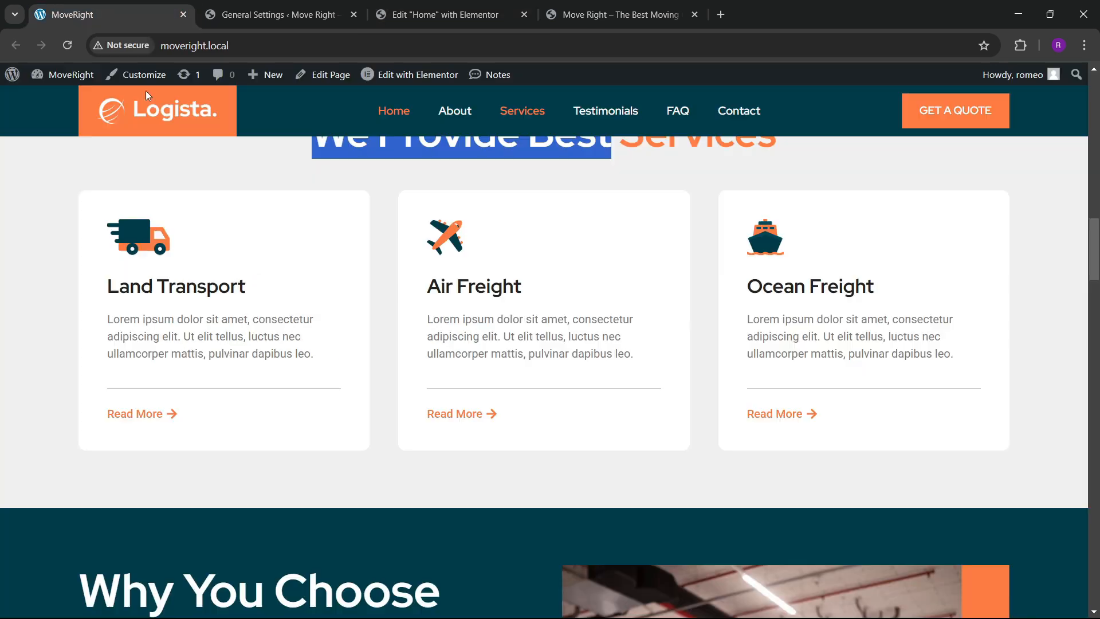
pyautogui.click(441, 15)
# Add a divider below the paragraph with gap 2 and colour #ACACAC.
pyautogui.click(63, 79)
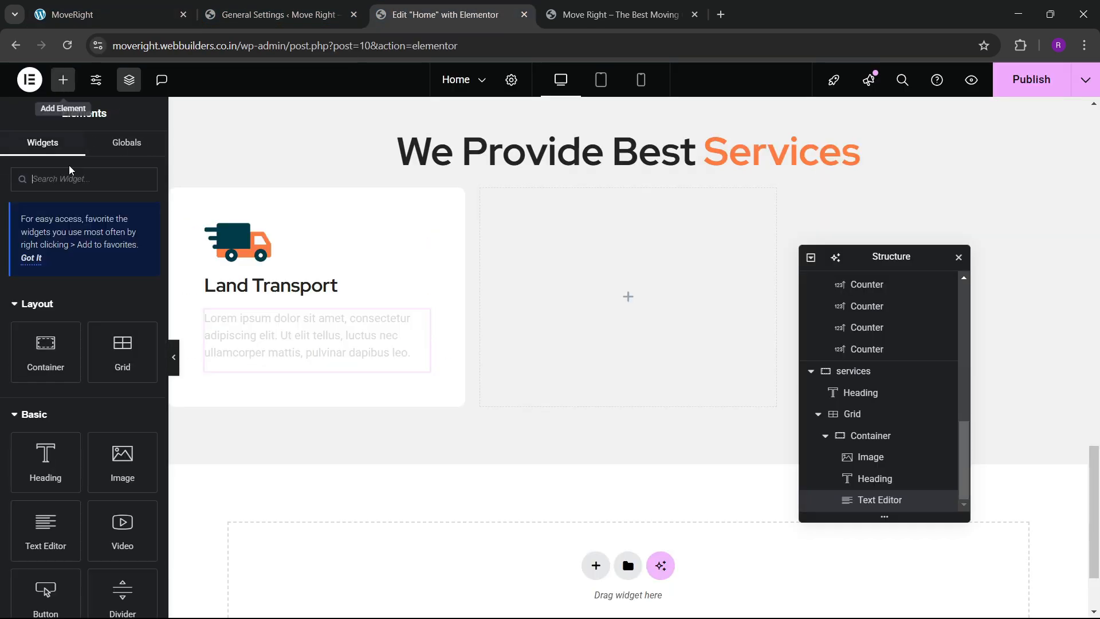
pyautogui.write('divid')
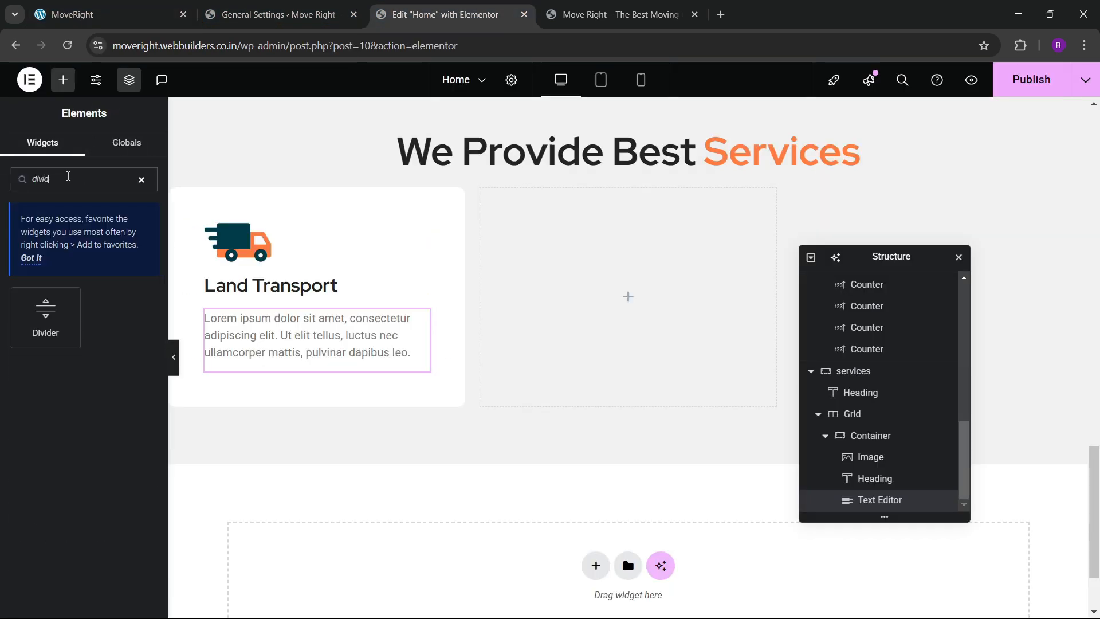
pyautogui.moveTo(67, 316); pyautogui.dragTo(292, 357)
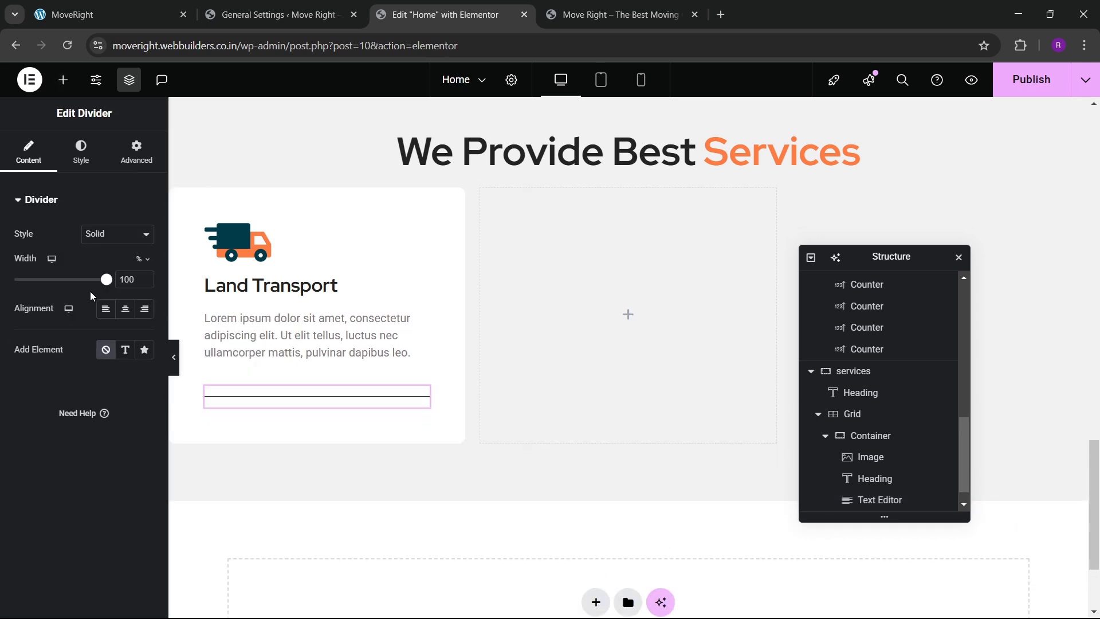
pyautogui.click(81, 156)
pyautogui.moveTo(40, 337); pyautogui.dragTo(2, 348)
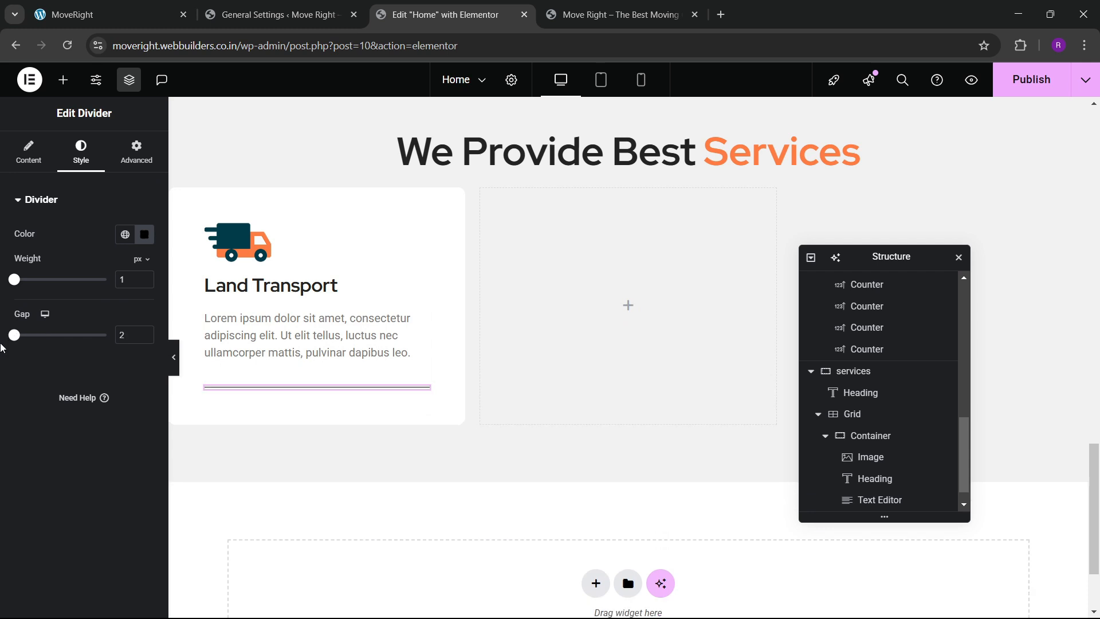
pyautogui.click(144, 234)
pyautogui.click(62, 327)
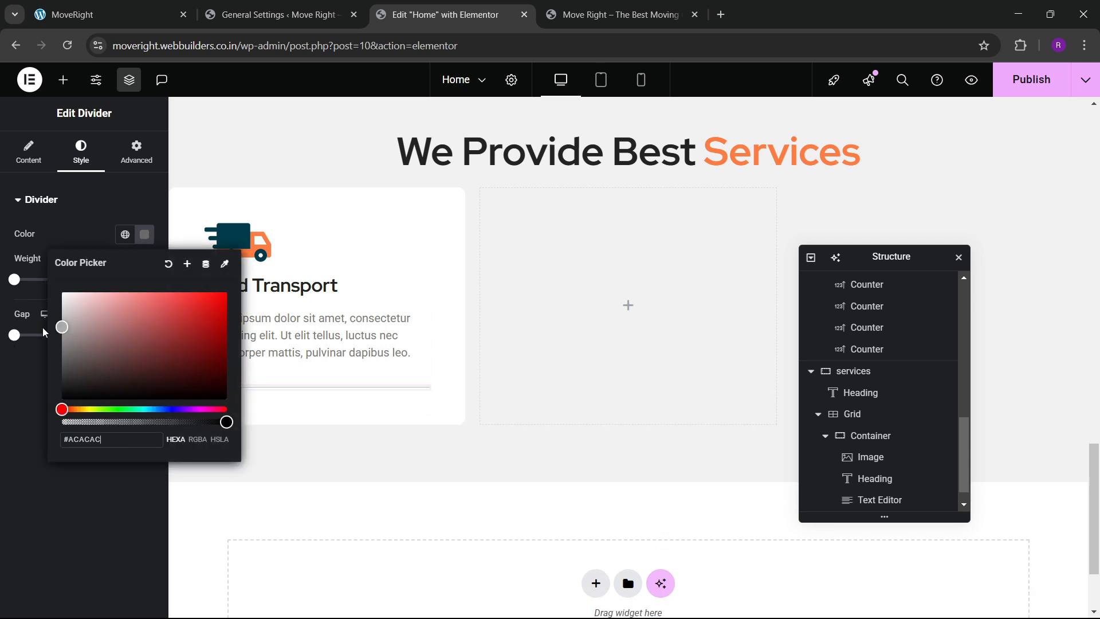
pyautogui.click(24, 432)
# Preview the finished card and compare it with the live site's cards.
pyautogui.click(175, 362)
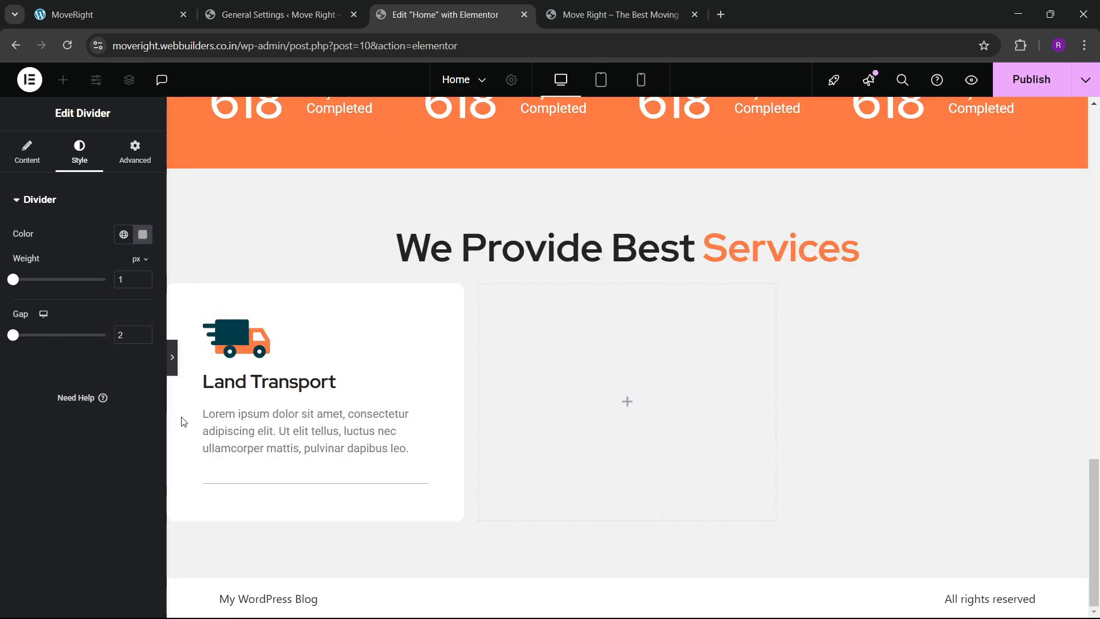
pyautogui.click(5, 358)
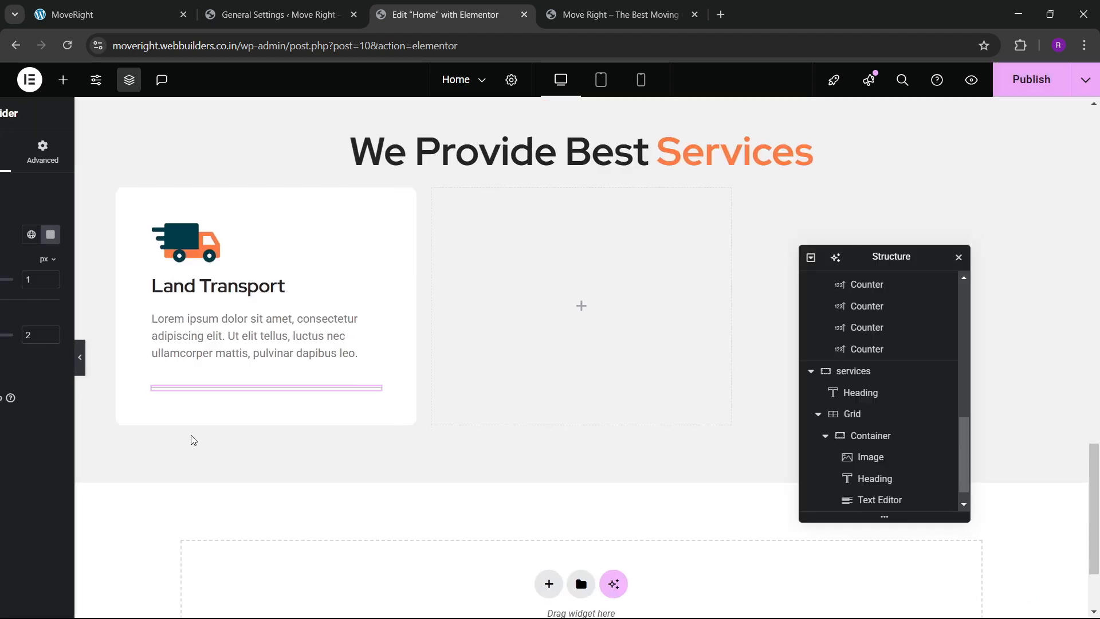
pyautogui.click(143, 10)
pyautogui.click(408, 5)
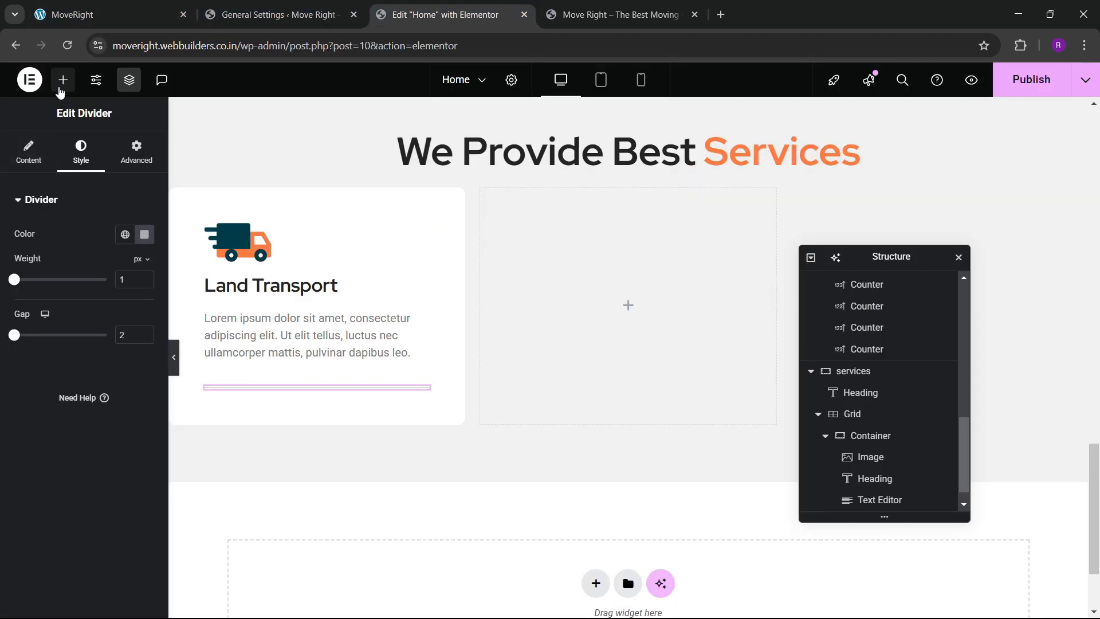
# Add a Button widget below the divider in the Land Transport card.
pyautogui.click(62, 80)
pyautogui.scroll(-3, 59, 307)
pyautogui.moveTo(45, 455); pyautogui.dragTo(299, 415)
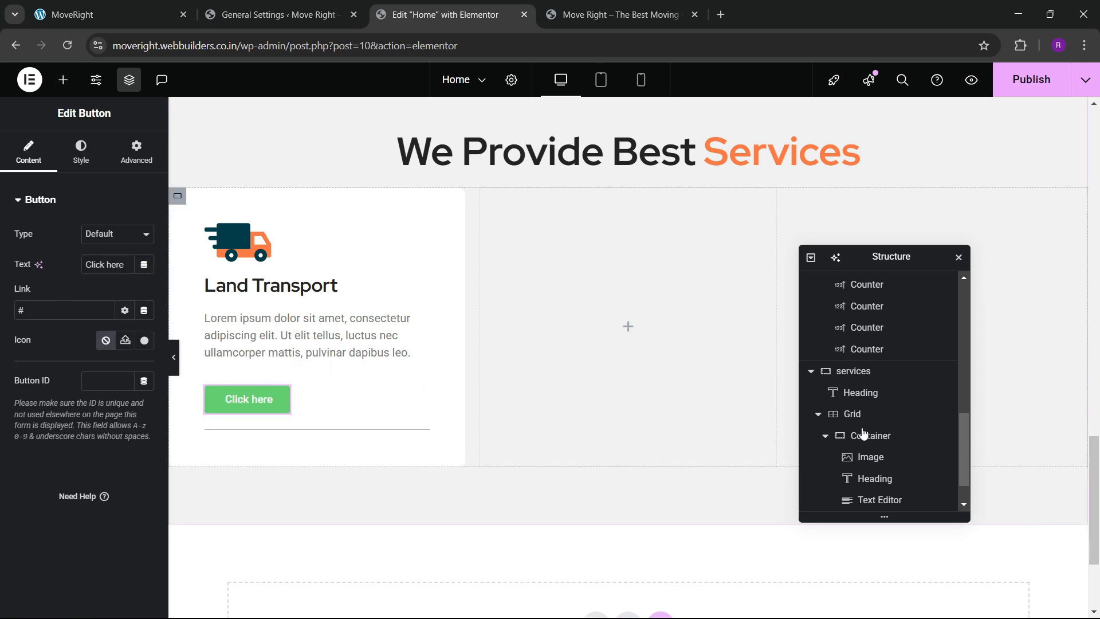
pyautogui.scroll(-1, 865, 453)
pyautogui.moveTo(871, 480); pyautogui.dragTo(879, 516)
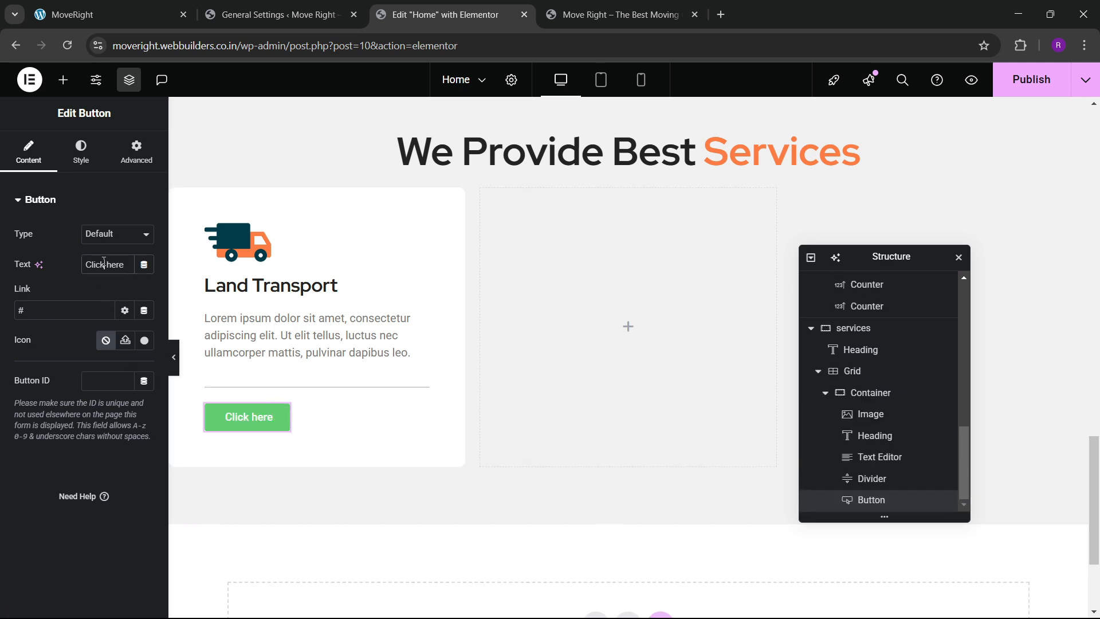
# Label the button Read More and give it the arrow-right icon from the Icon Library.
pyautogui.press('BackSpace')
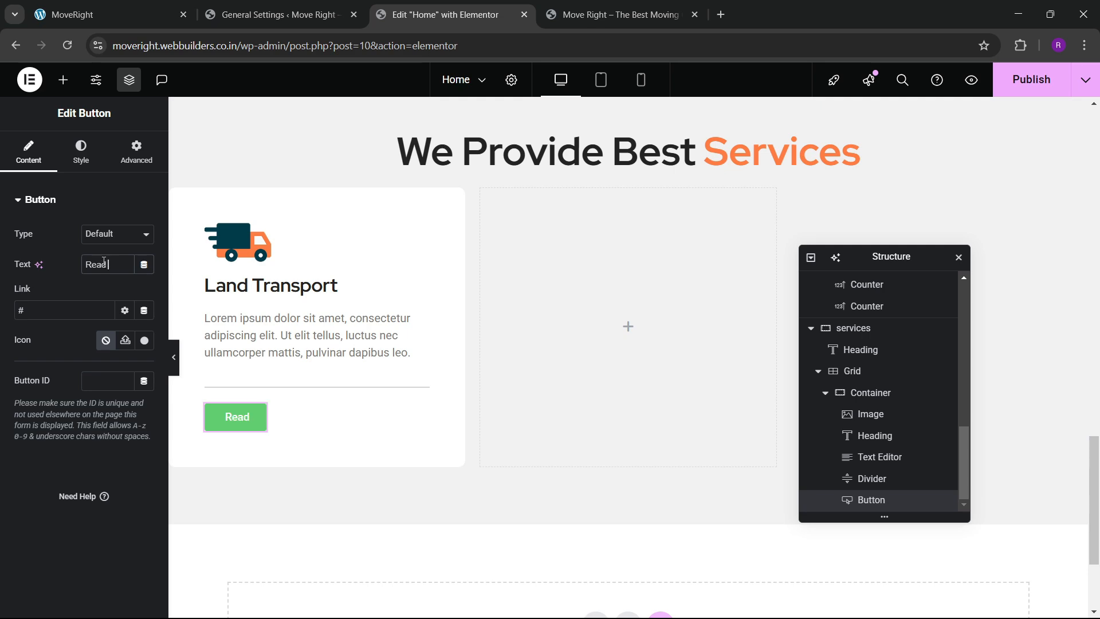
pyautogui.click(144, 341)
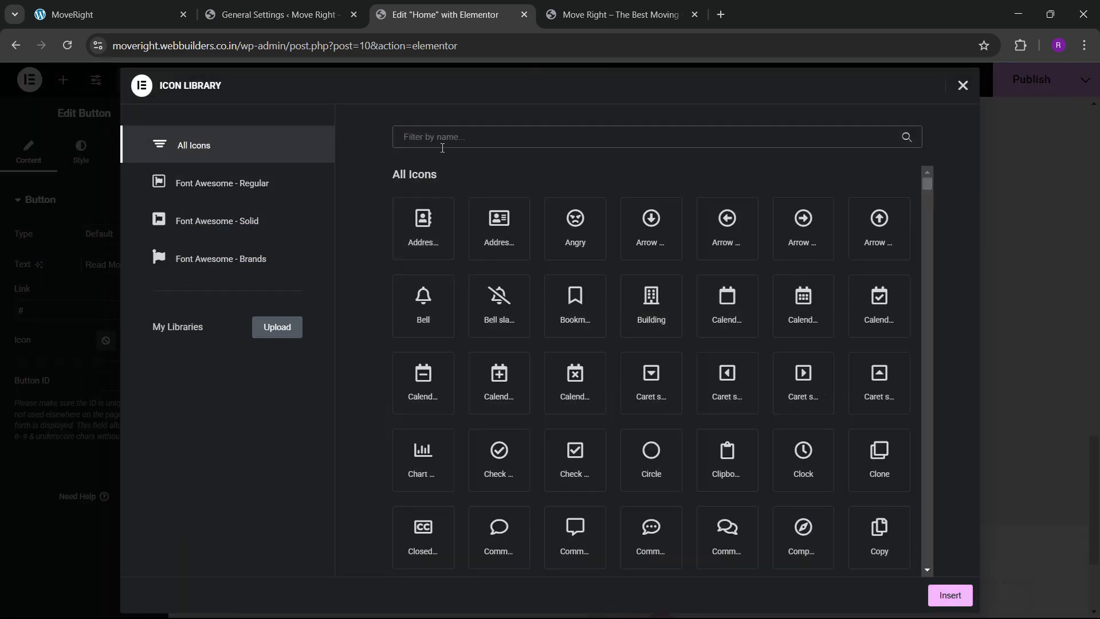
pyautogui.write('arrow')
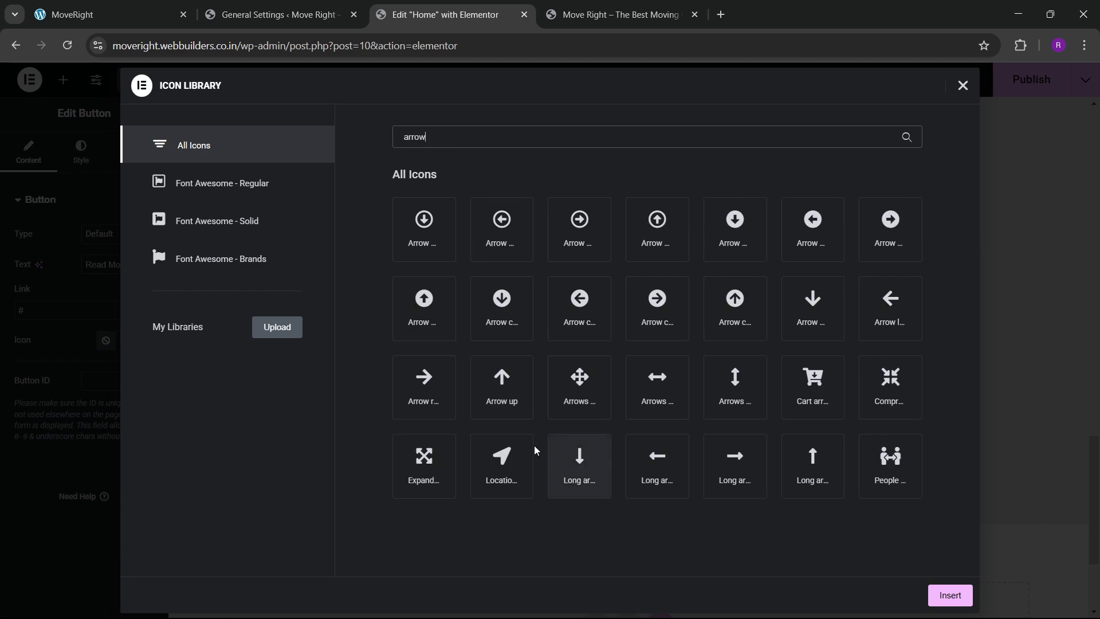
pyautogui.click(428, 400)
pyautogui.click(950, 596)
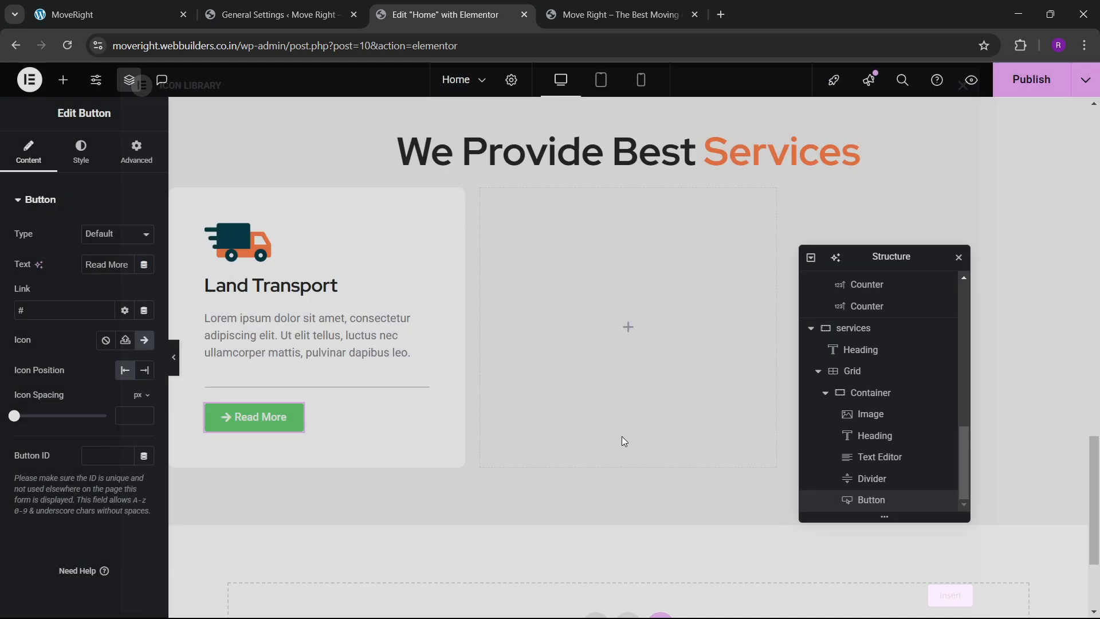
# Make the Read More button background fully transparent and set its padding to 0.
pyautogui.click(81, 151)
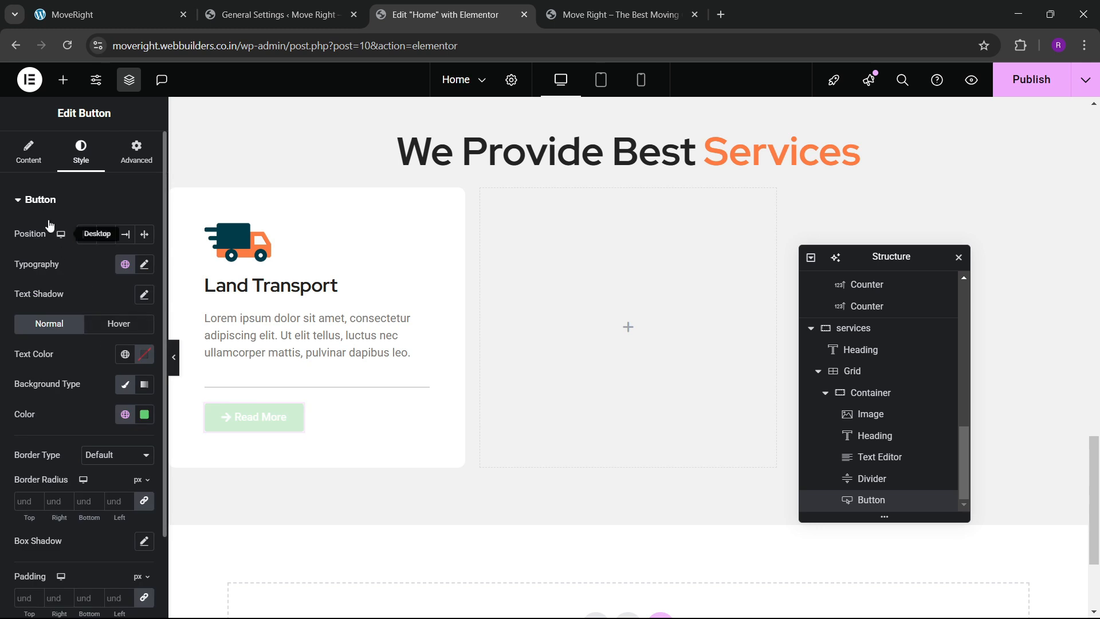
pyautogui.click(28, 152)
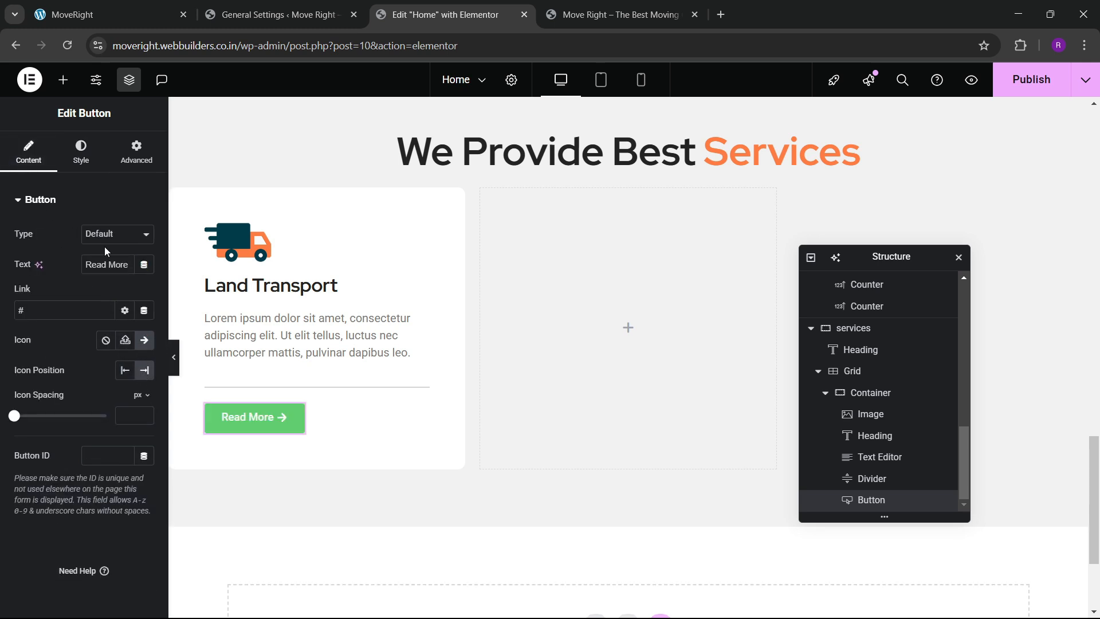
pyautogui.click(80, 152)
pyautogui.scroll(-2, 97, 358)
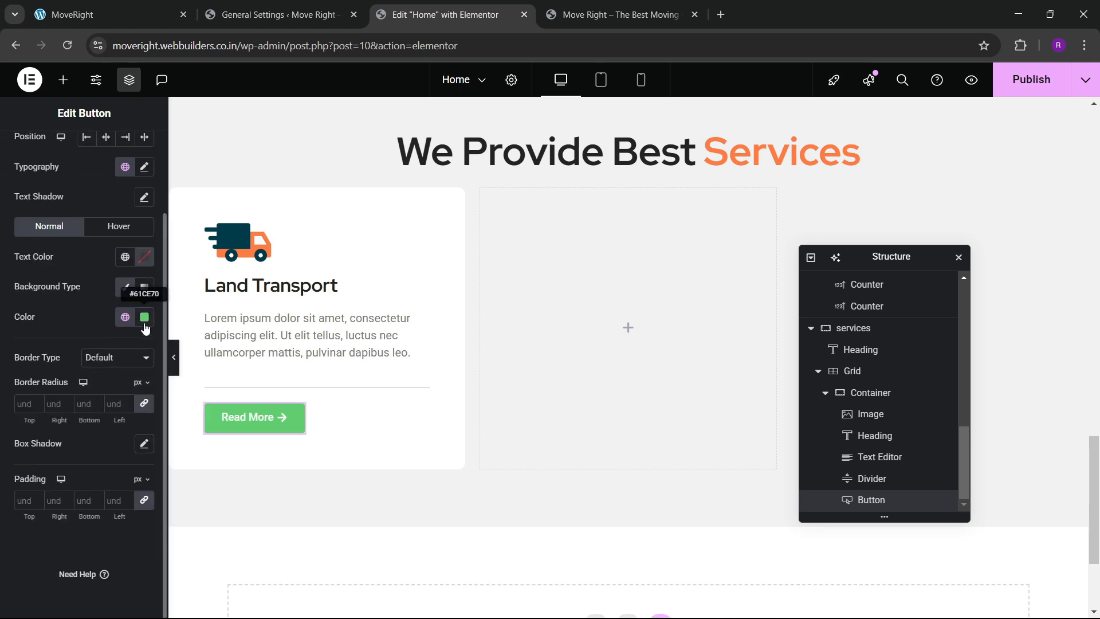
pyautogui.click(144, 317)
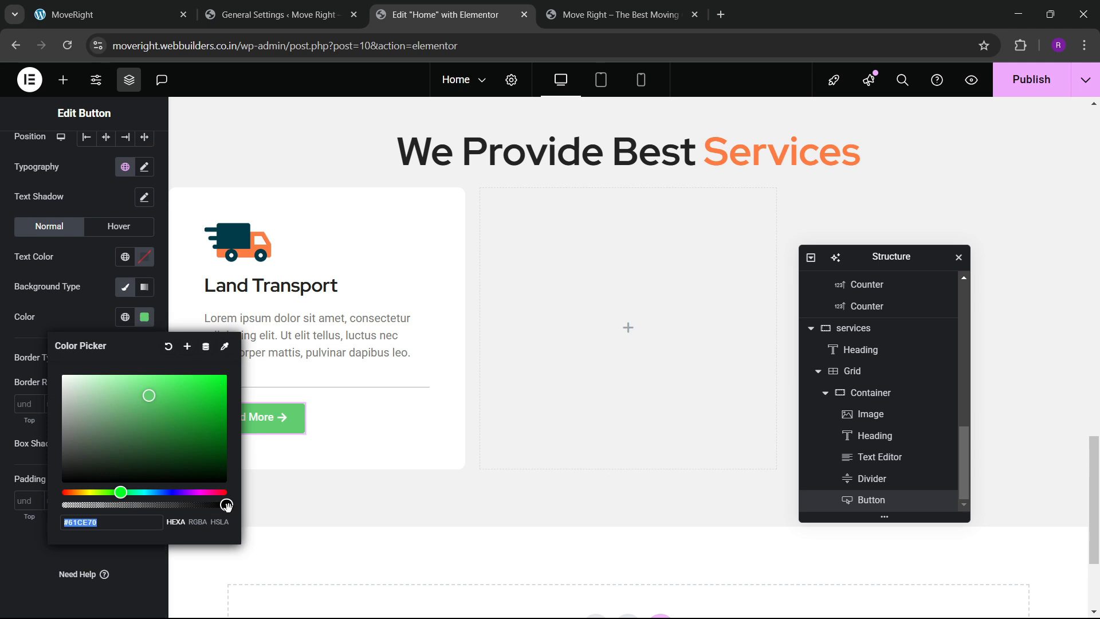
pyautogui.moveTo(227, 505); pyautogui.dragTo(63, 505)
pyautogui.click(105, 335)
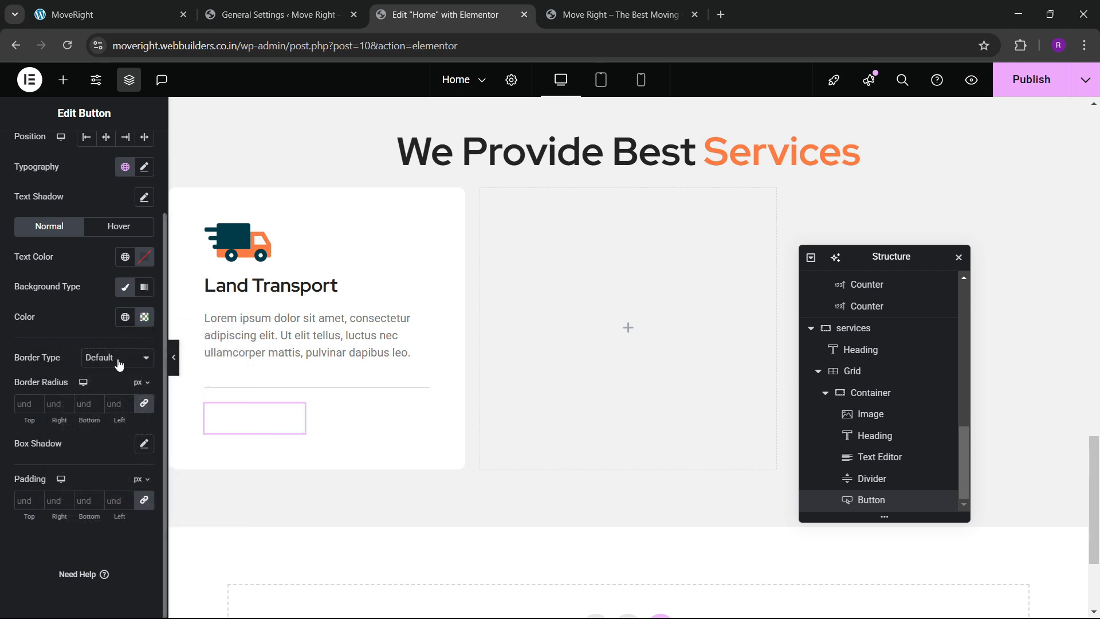
pyautogui.click(20, 501)
pyautogui.write('0')
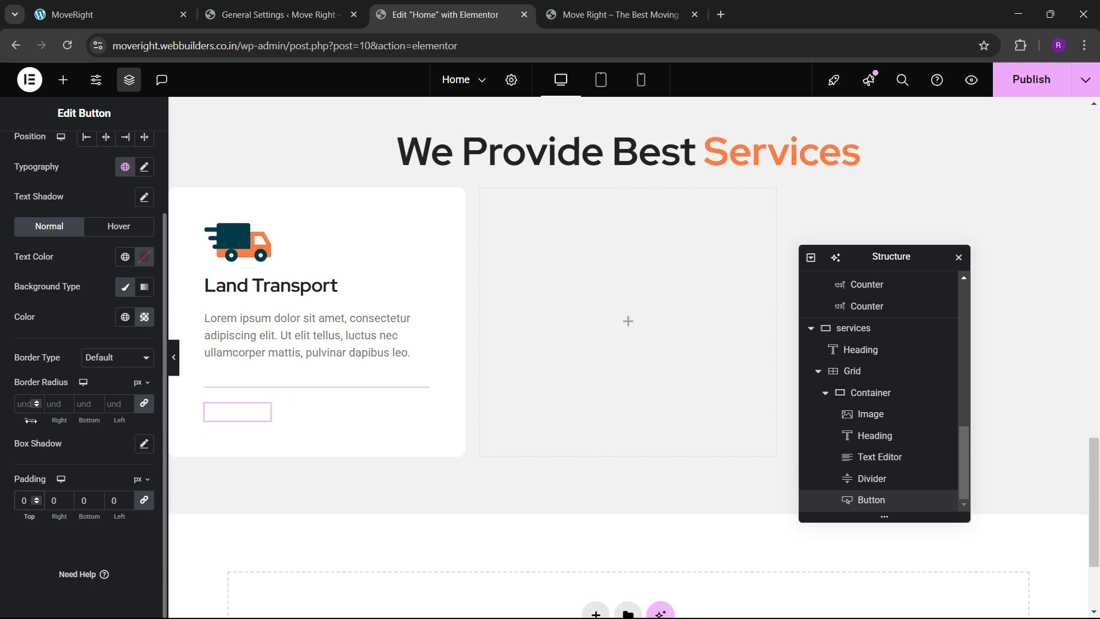
# Color the Read More text with the global orange, then view the live site's service cards.
pyautogui.click(124, 257)
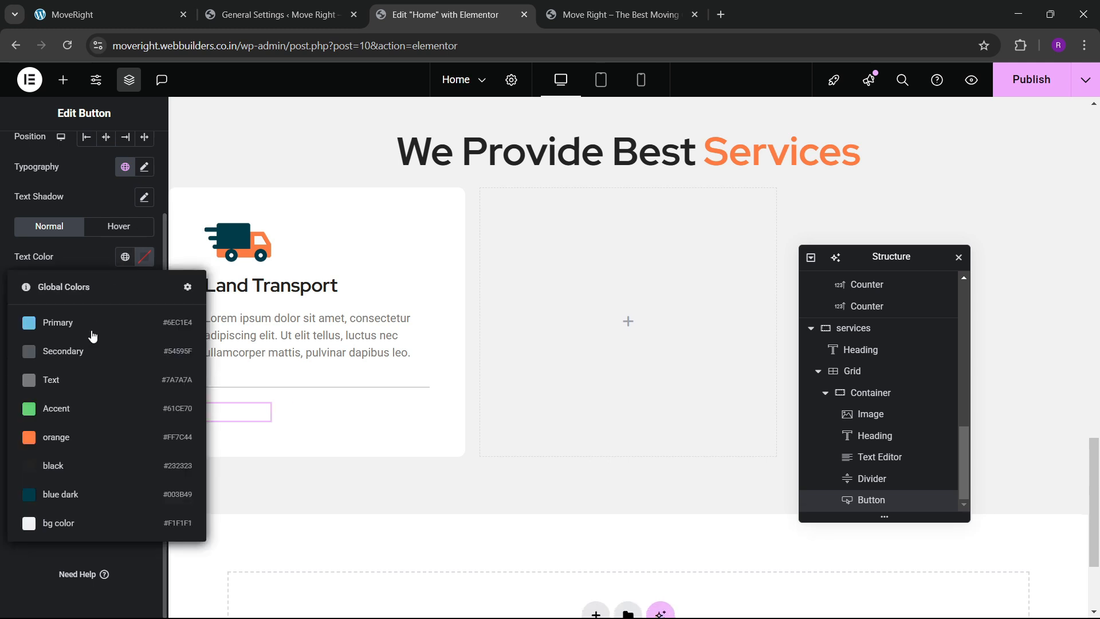
pyautogui.click(74, 433)
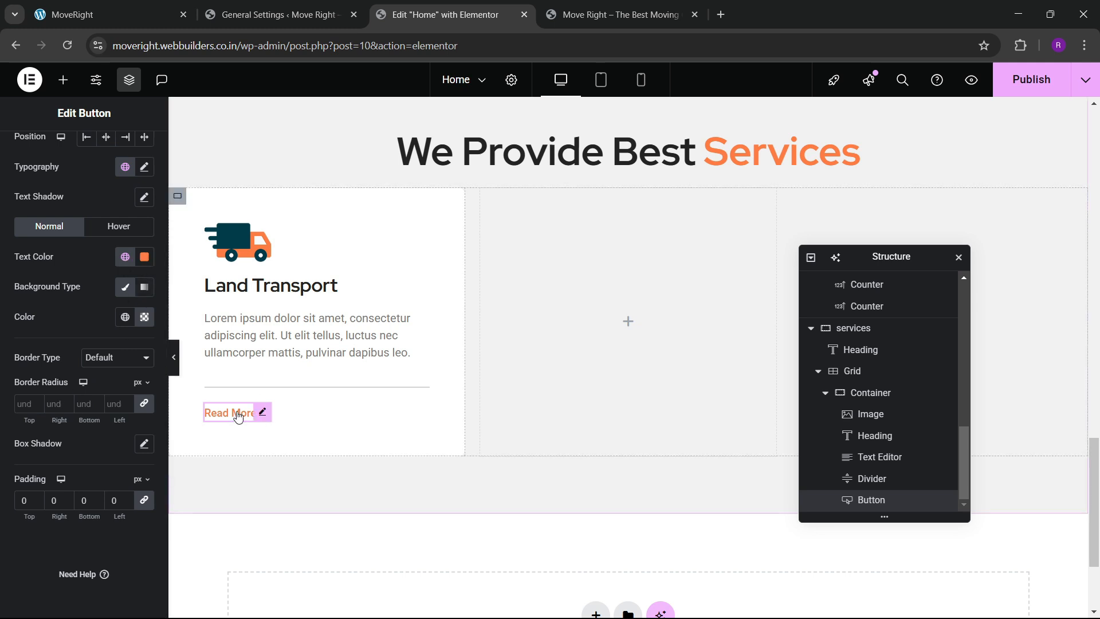
pyautogui.scroll(1, 259, 342)
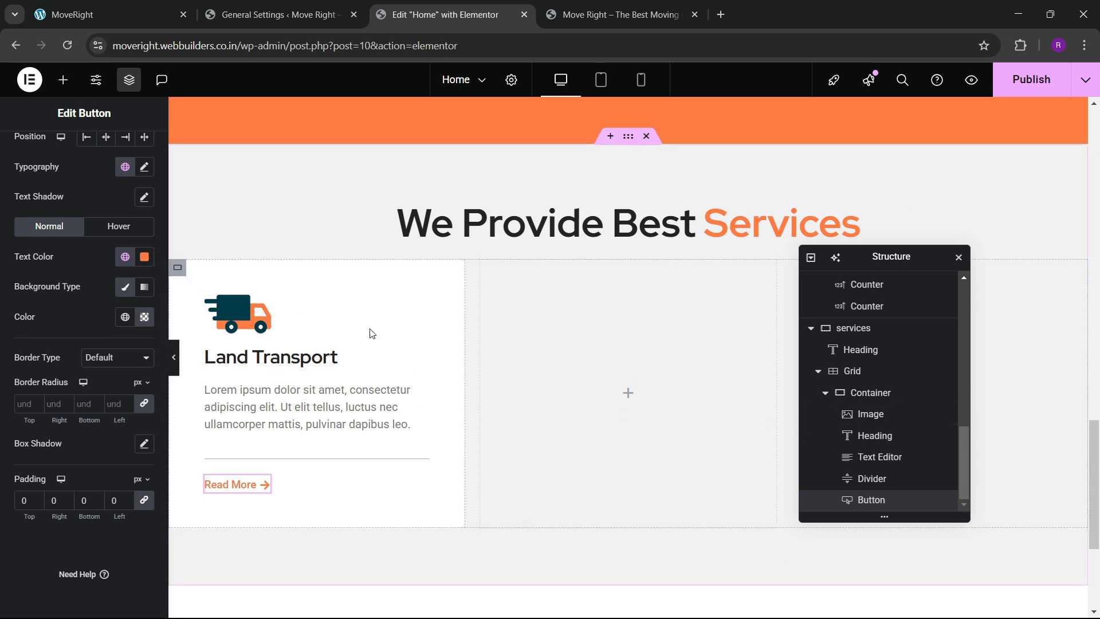
pyautogui.click(115, 15)
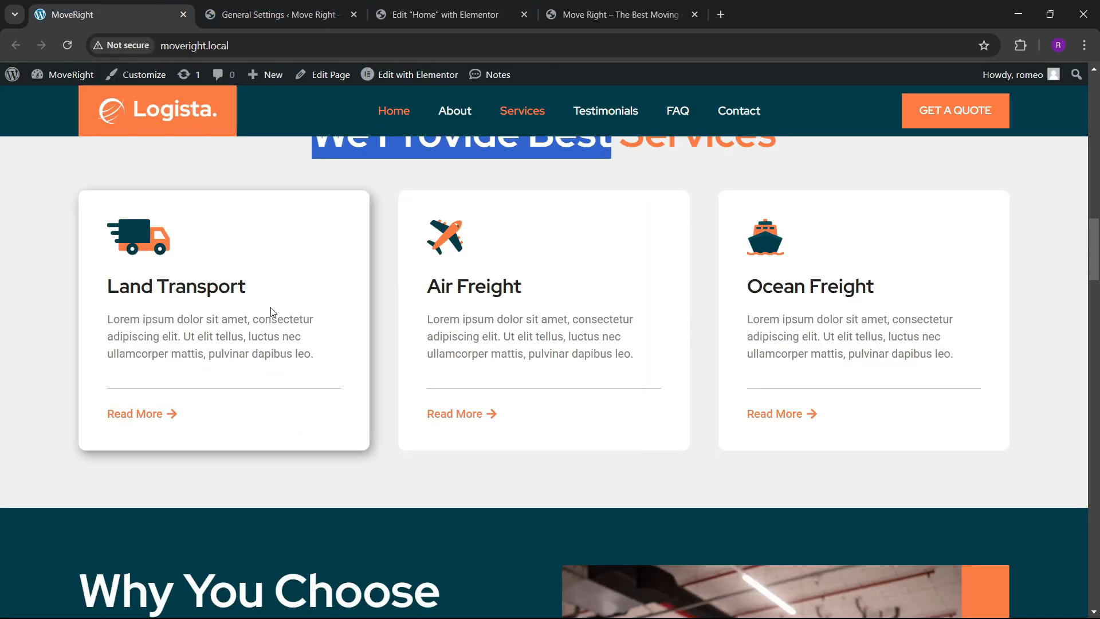
# Give the Land Transport card a hover box shadow: horizontal 5, vertical 7, blur 20, spread 0.
pyautogui.click(396, 15)
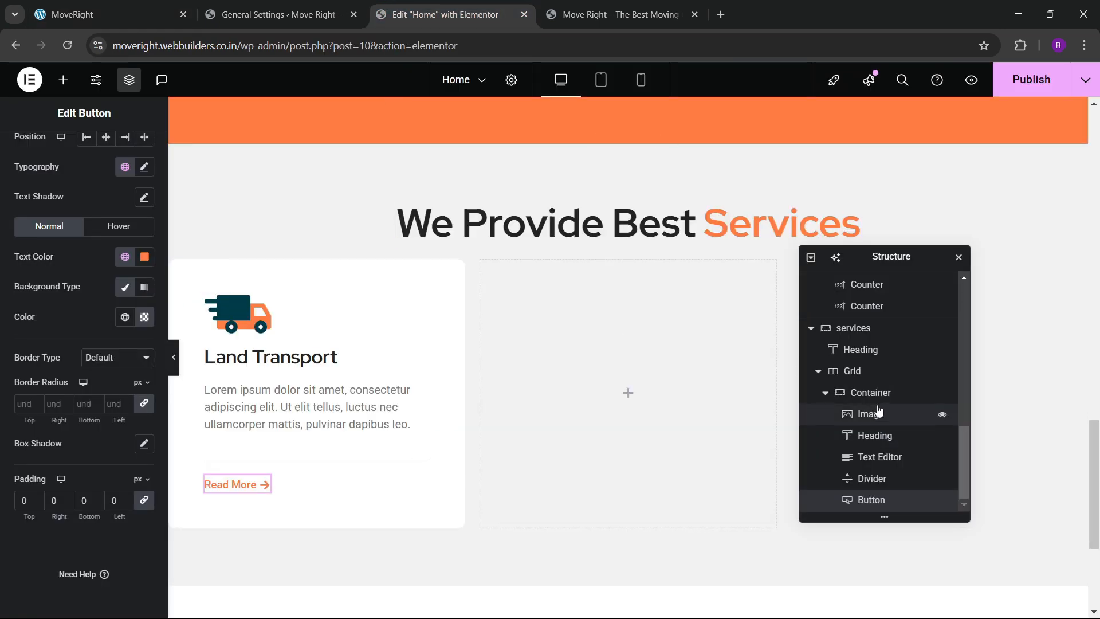
pyautogui.click(315, 319)
pyautogui.click(79, 152)
pyautogui.scroll(-1, 60, 321)
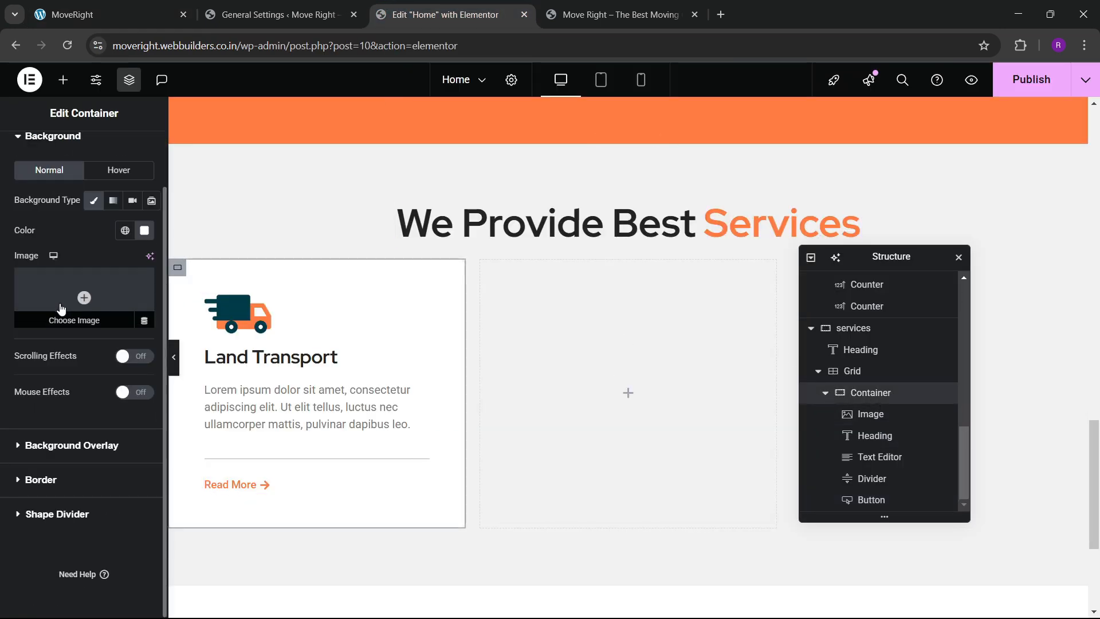
pyautogui.click(40, 480)
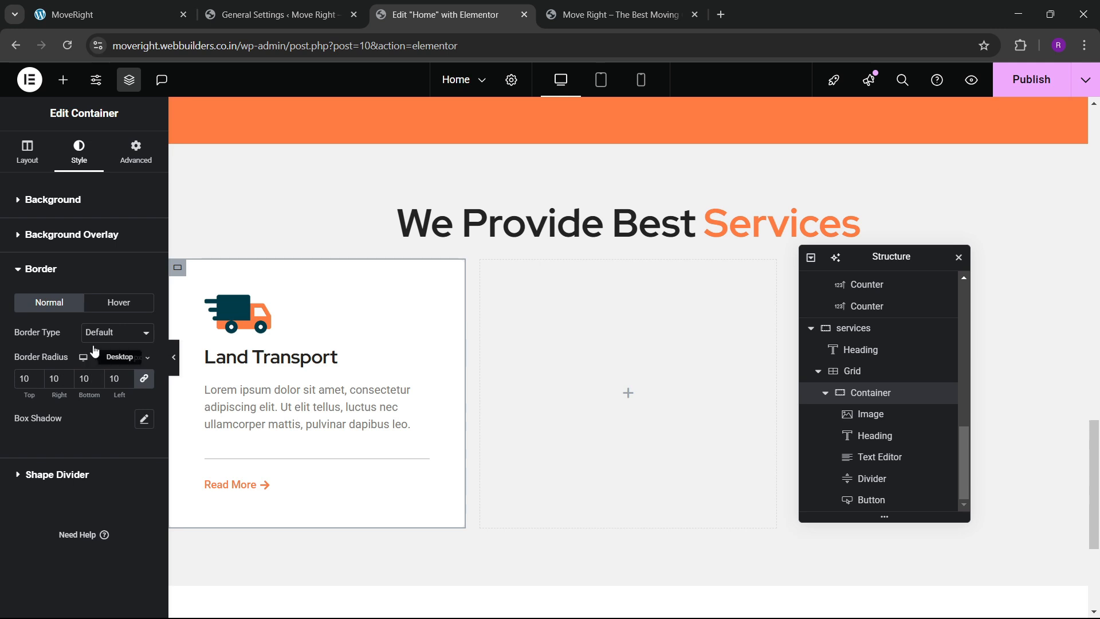
pyautogui.click(109, 313)
pyautogui.click(144, 423)
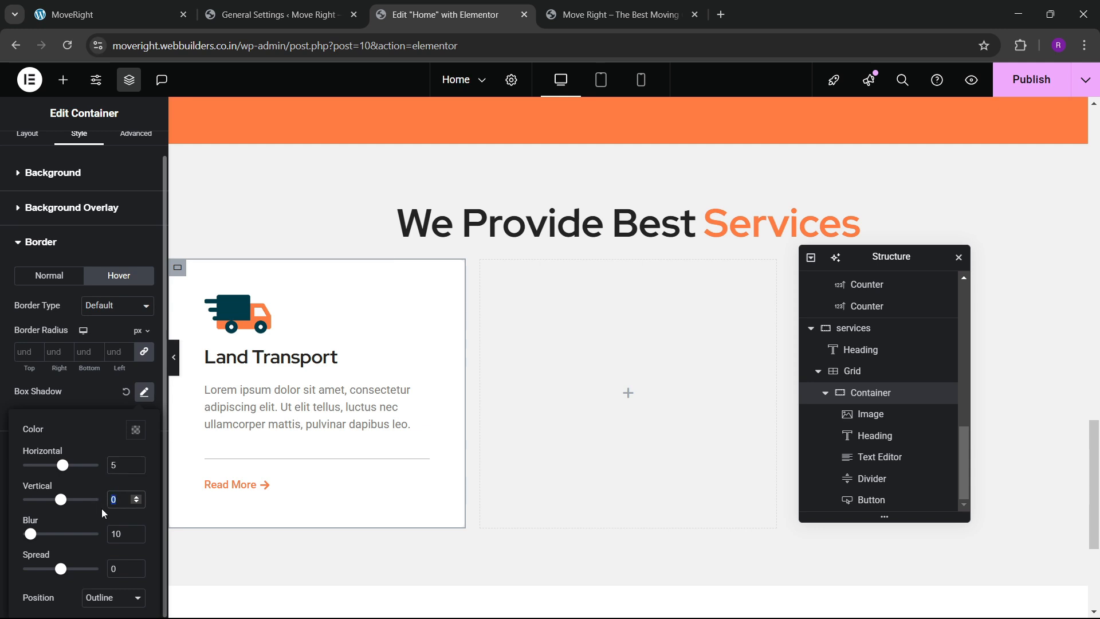
pyautogui.write('7')
pyautogui.write('20')
pyautogui.click(94, 391)
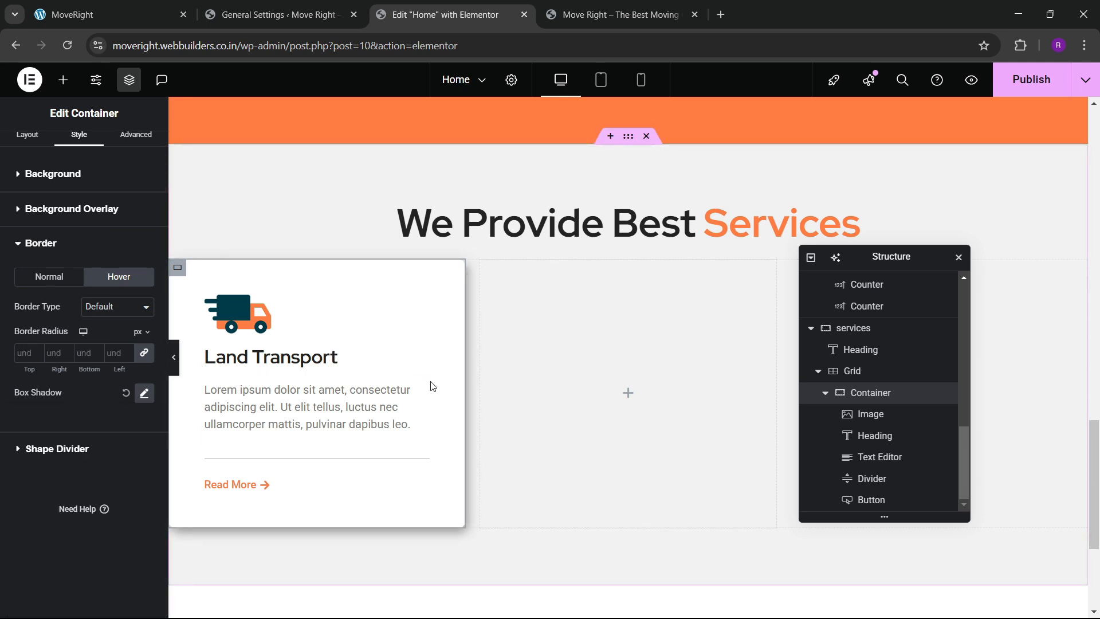
# Duplicate the Land Transport card twice to fill the second and third grid slots.
pyautogui.rightClick(870, 392)
pyautogui.click(914, 271)
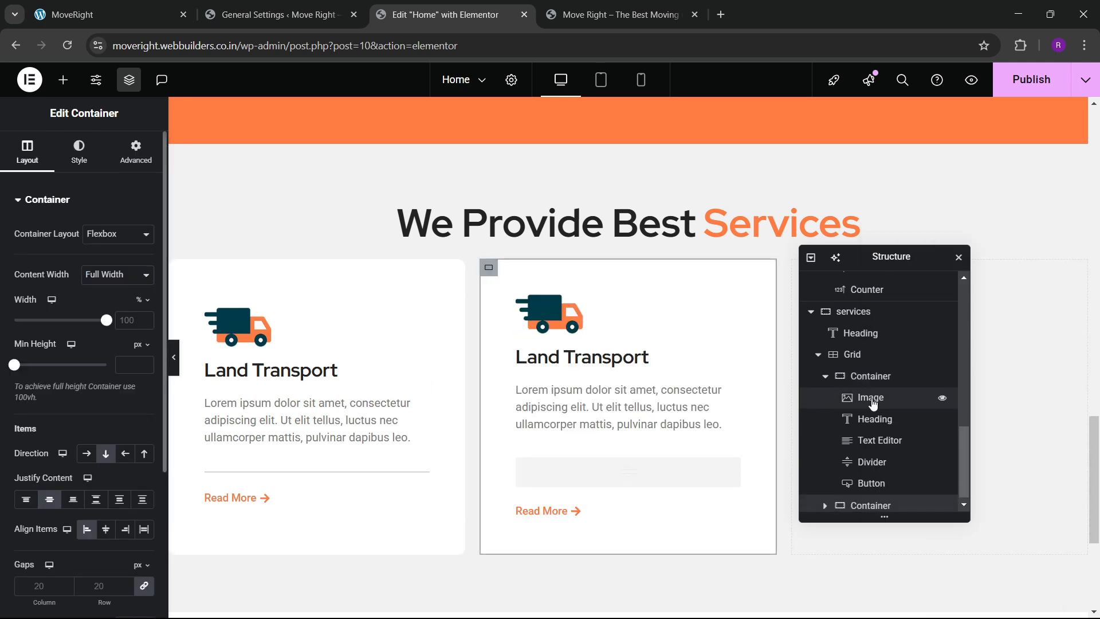
pyautogui.rightClick(868, 370)
pyautogui.click(896, 277)
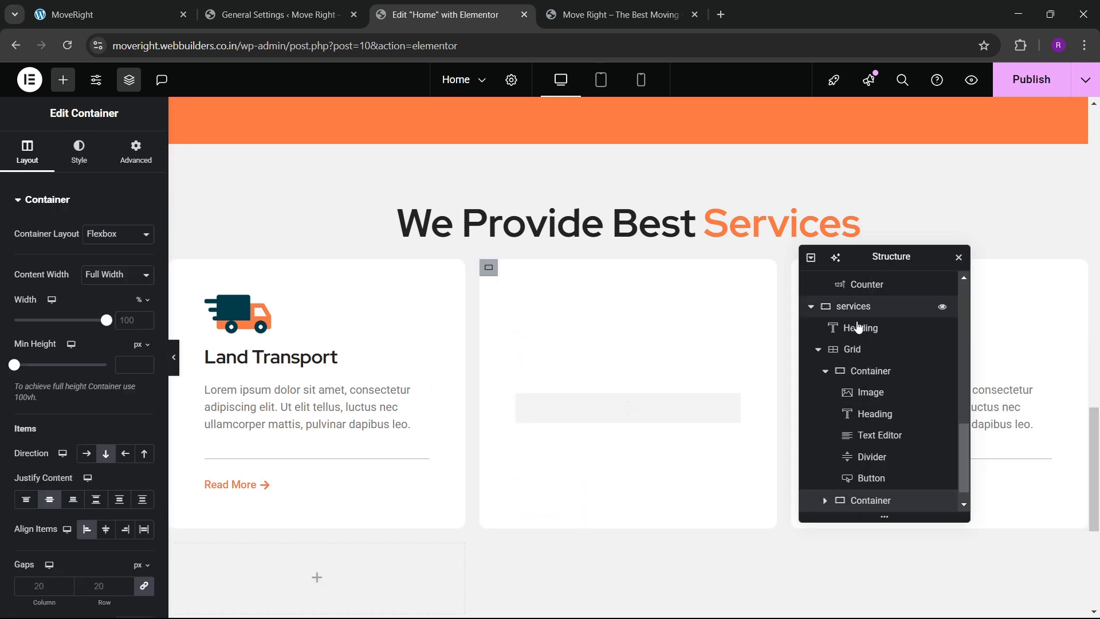
# Set the grid's gap between cards to 30.
pyautogui.scroll(-1, 865, 396)
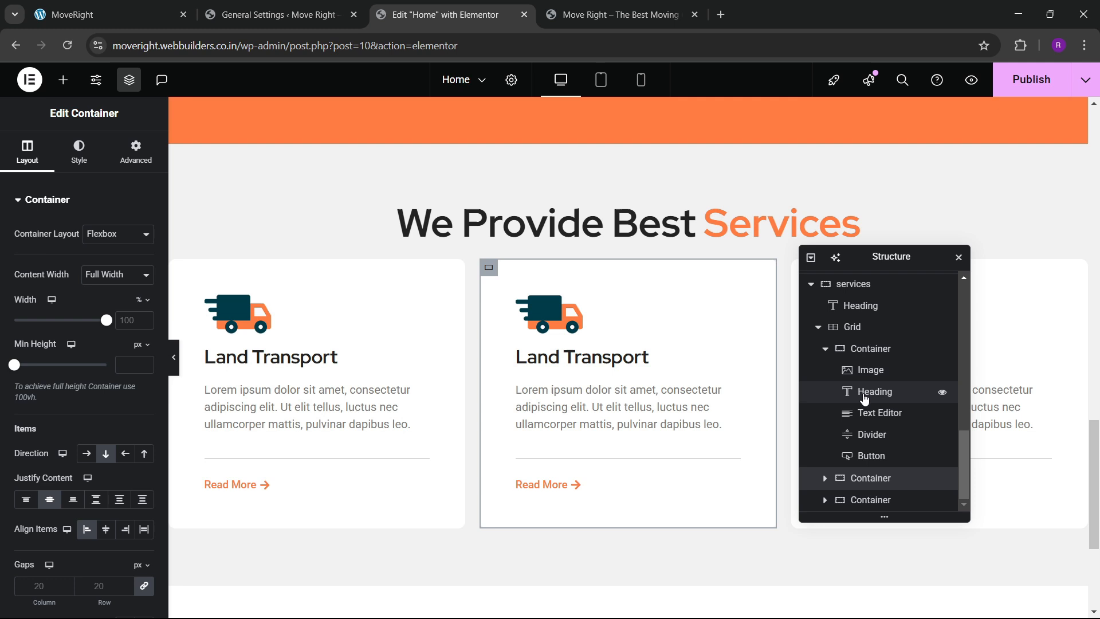
pyautogui.click(860, 327)
pyautogui.click(27, 152)
pyautogui.scroll(-4, 41, 401)
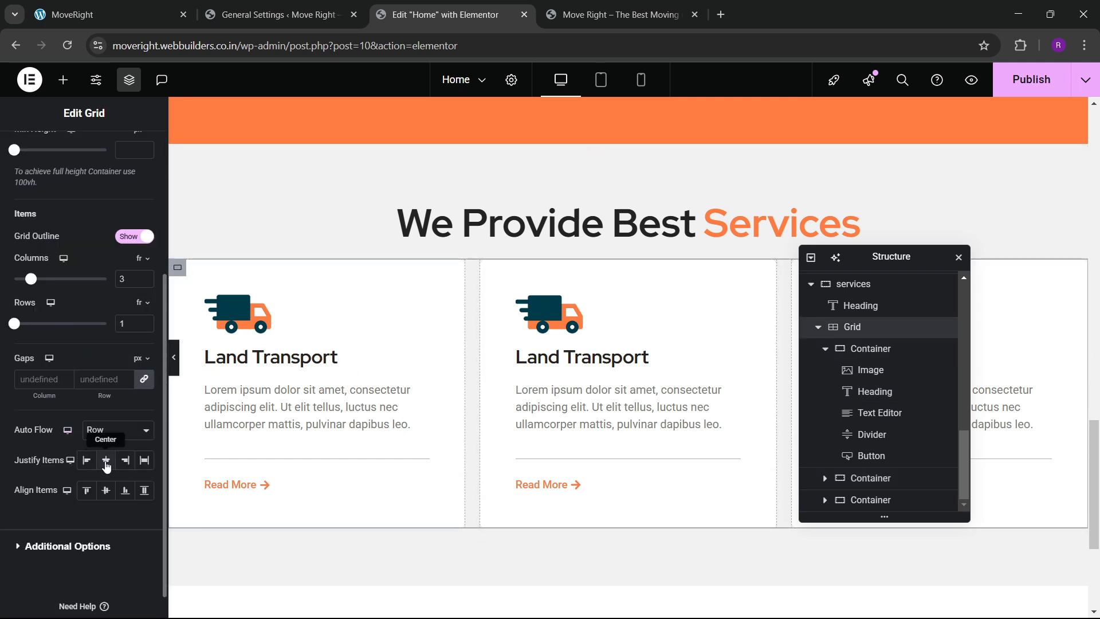
pyautogui.click(109, 380)
pyautogui.write('30')
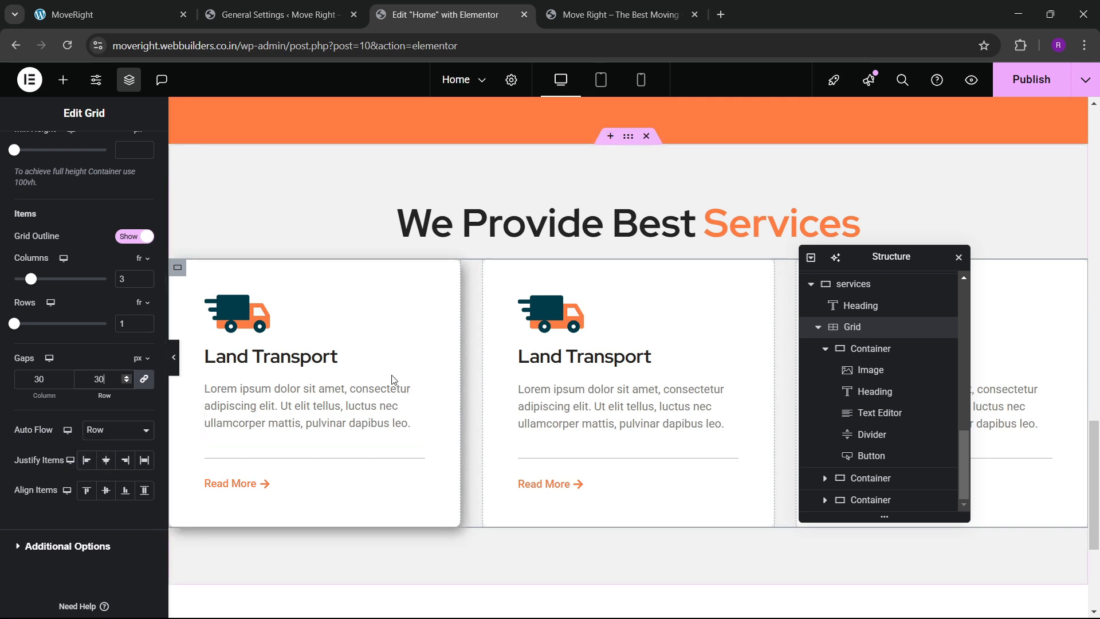
# Set the services section's gap to 40.
pyautogui.scroll(1, 393, 380)
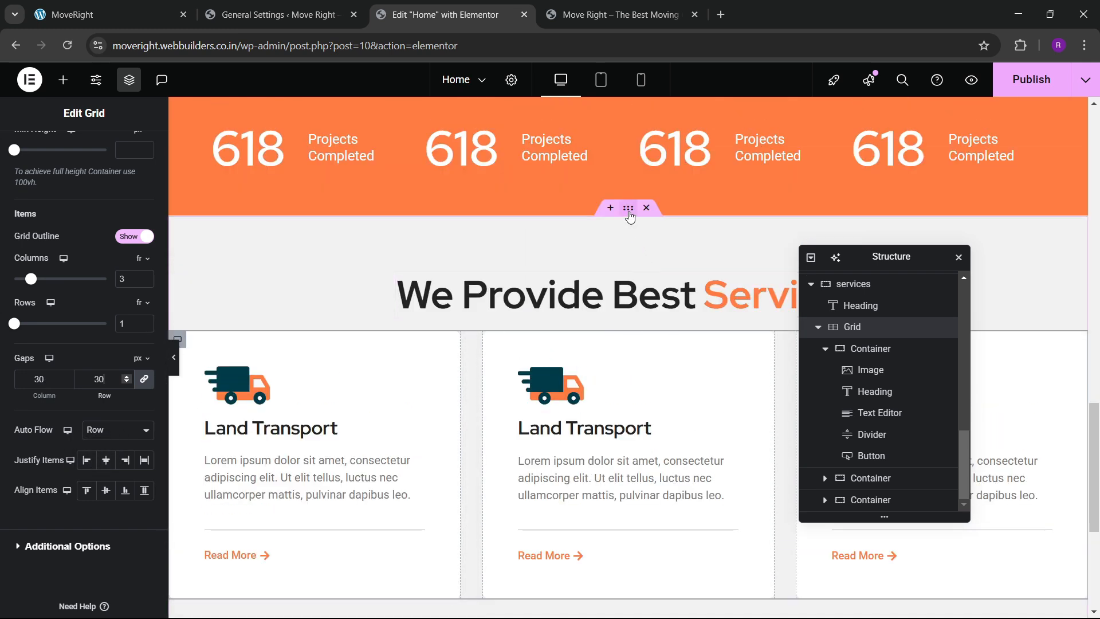
pyautogui.click(629, 211)
pyautogui.scroll(-3, 92, 427)
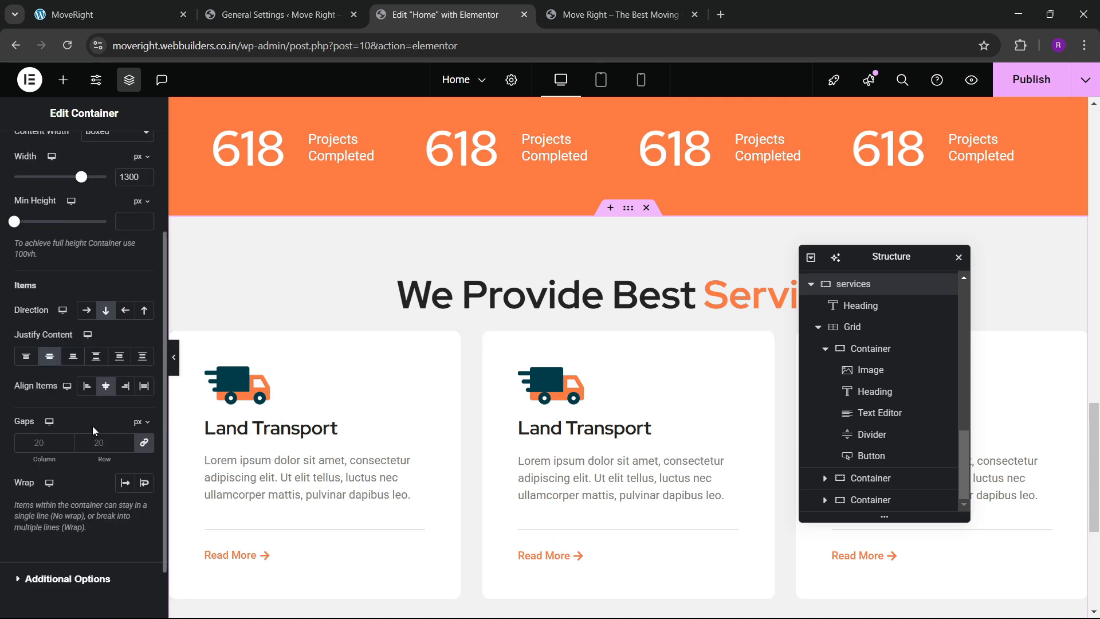
pyautogui.click(103, 442)
pyautogui.write('40')
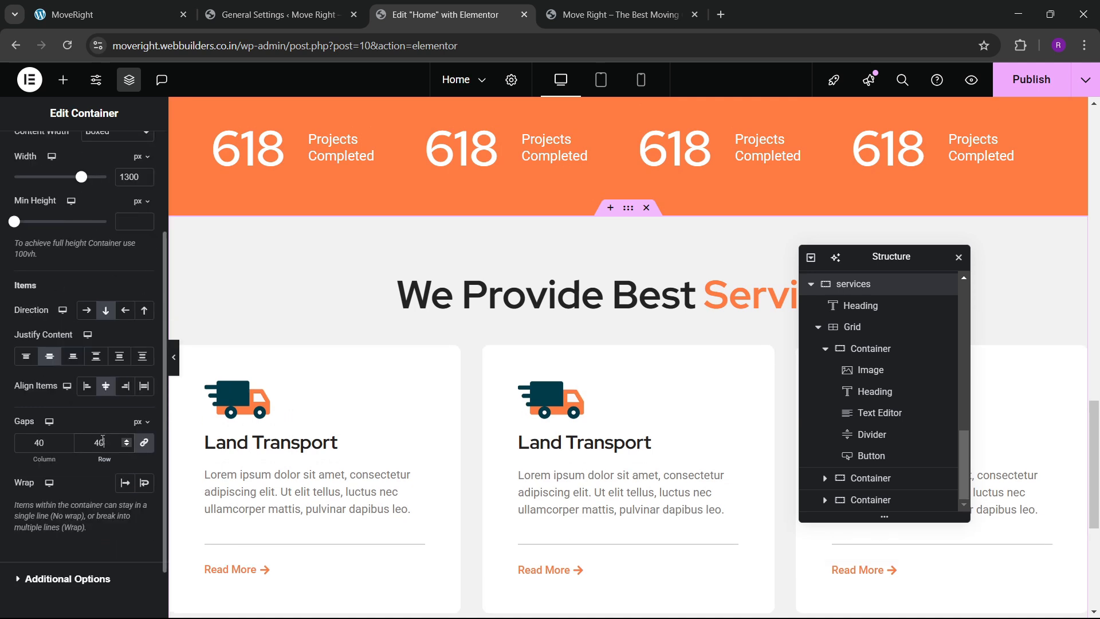
pyautogui.press('BackSpace')
pyautogui.press('BackSpace')
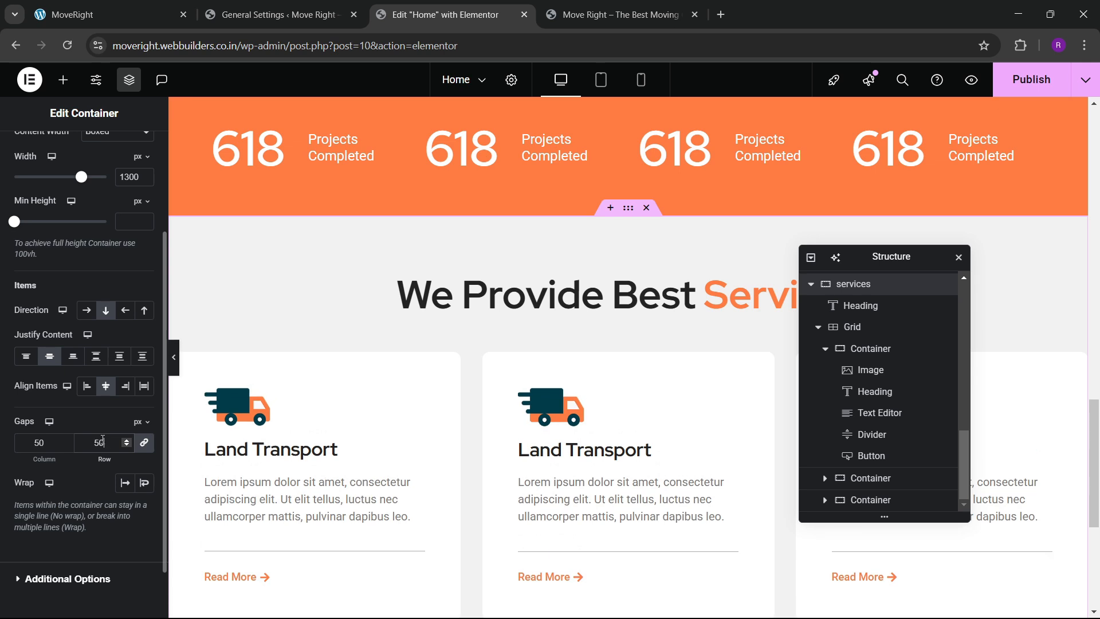
pyautogui.write('40')
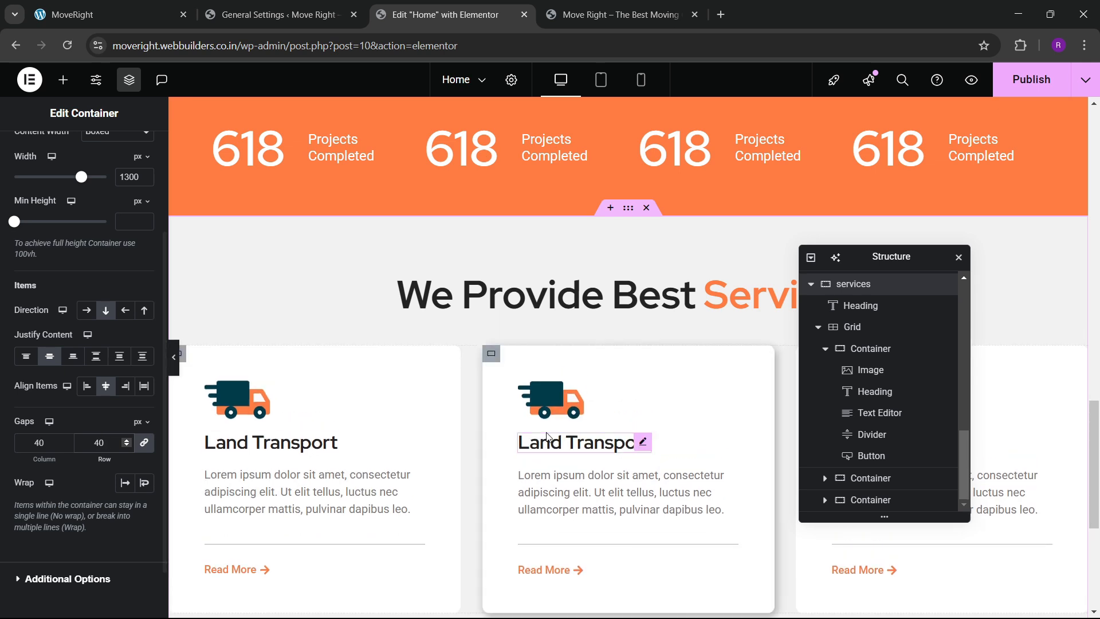
pyautogui.scroll(-1, 555, 401)
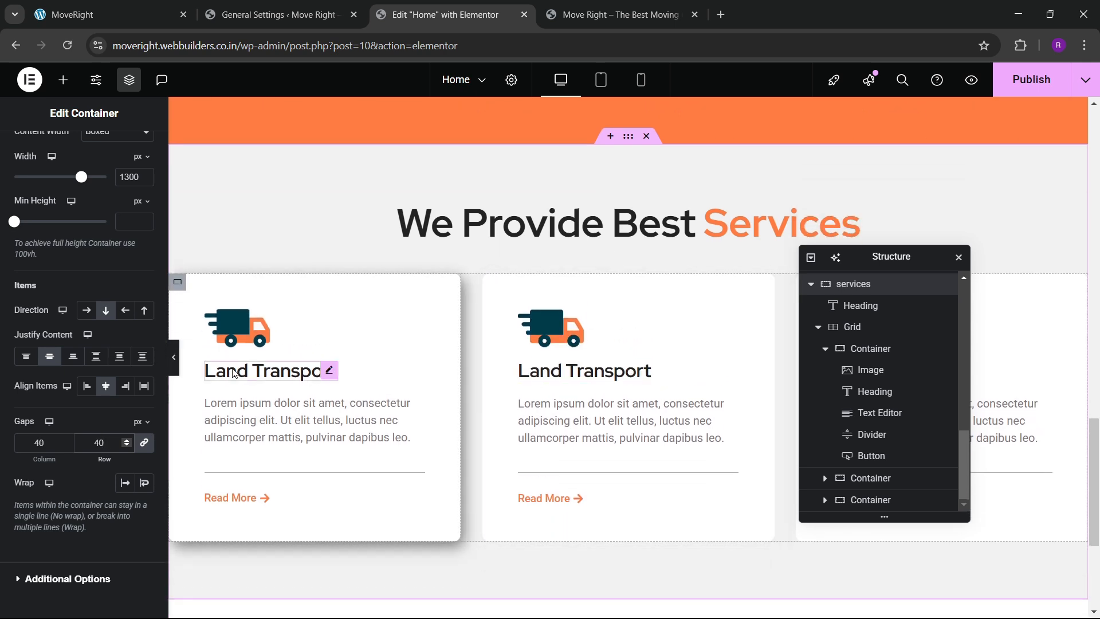
# After comparing with the live page, set the first card container's gap to 25.
pyautogui.click(109, 14)
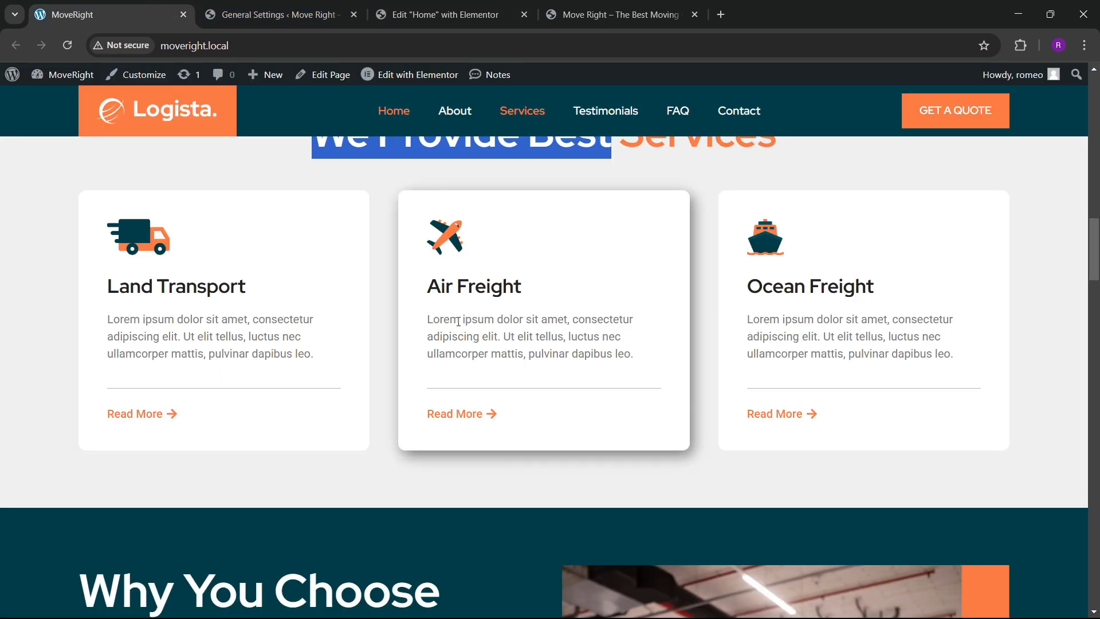
pyautogui.click(414, 4)
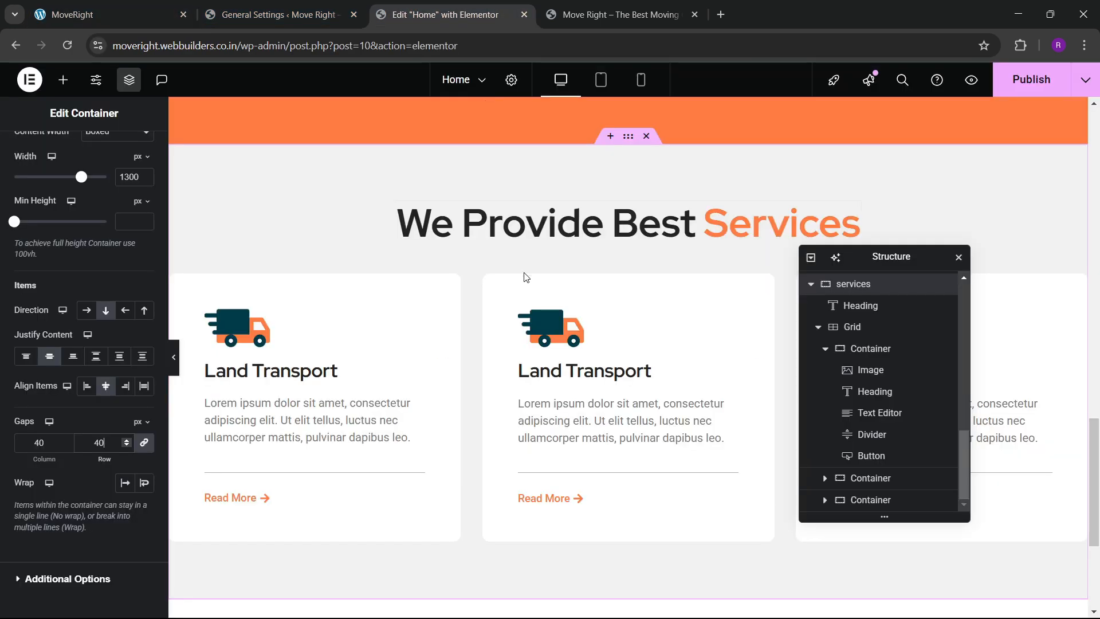
pyautogui.click(550, 328)
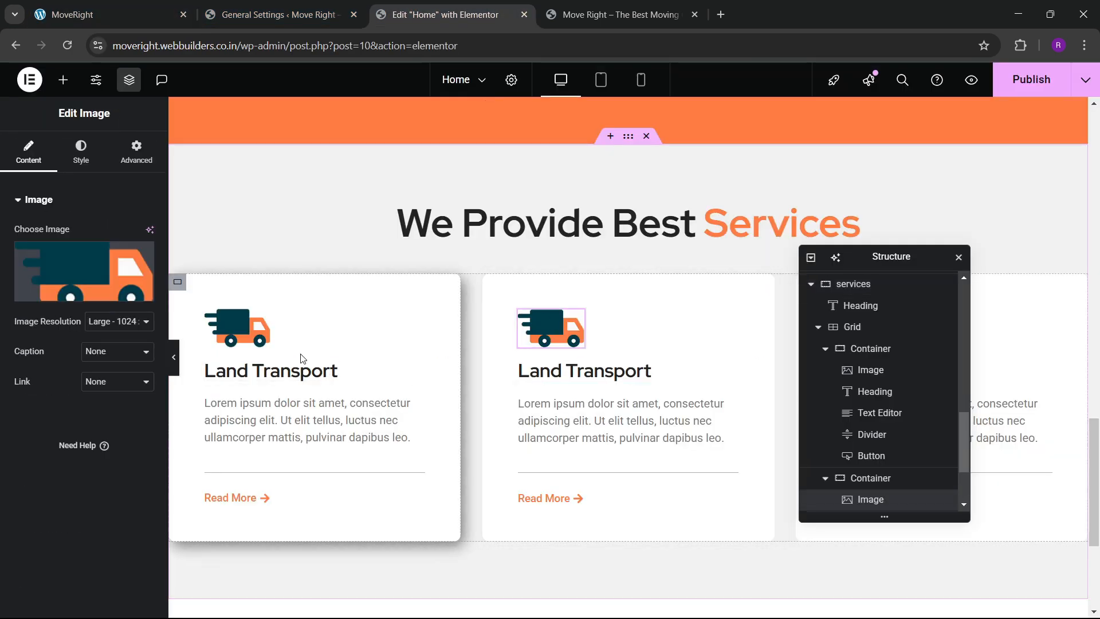
pyautogui.click(178, 282)
pyautogui.scroll(-2, 49, 482)
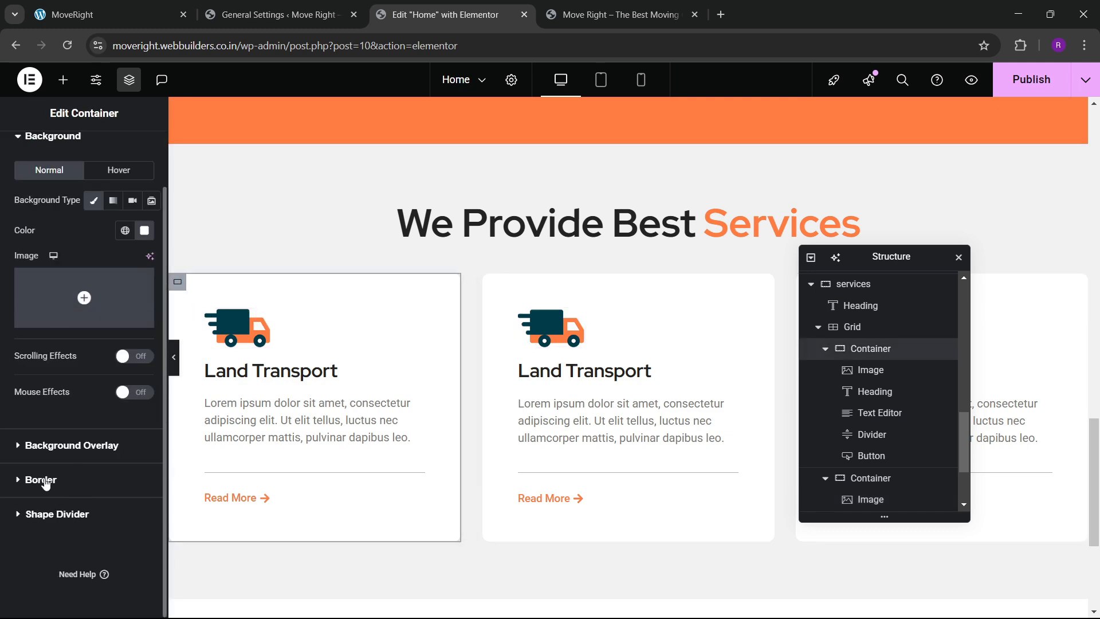
pyautogui.scroll(2, 45, 485)
pyautogui.scroll(-2, 852, 384)
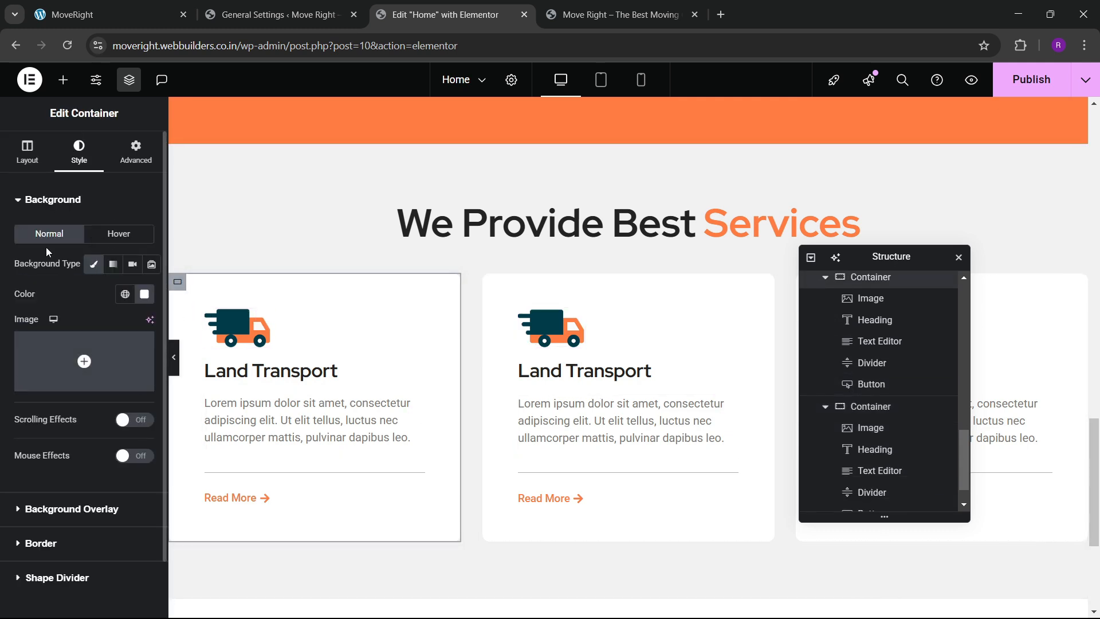
pyautogui.click(27, 151)
pyautogui.scroll(-3, 64, 329)
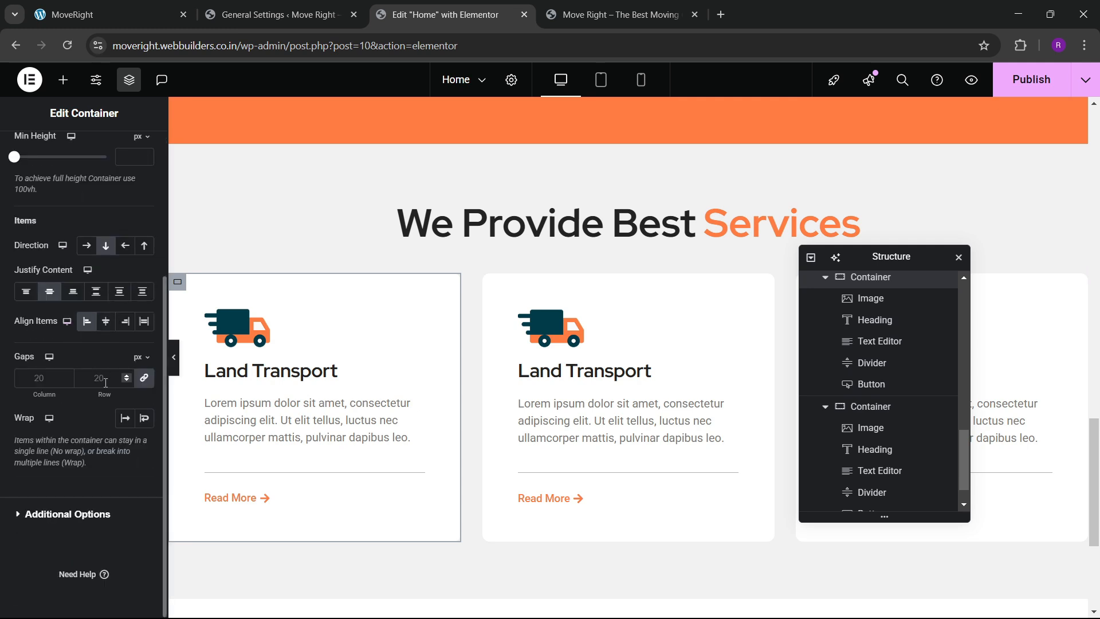
pyautogui.write('25')
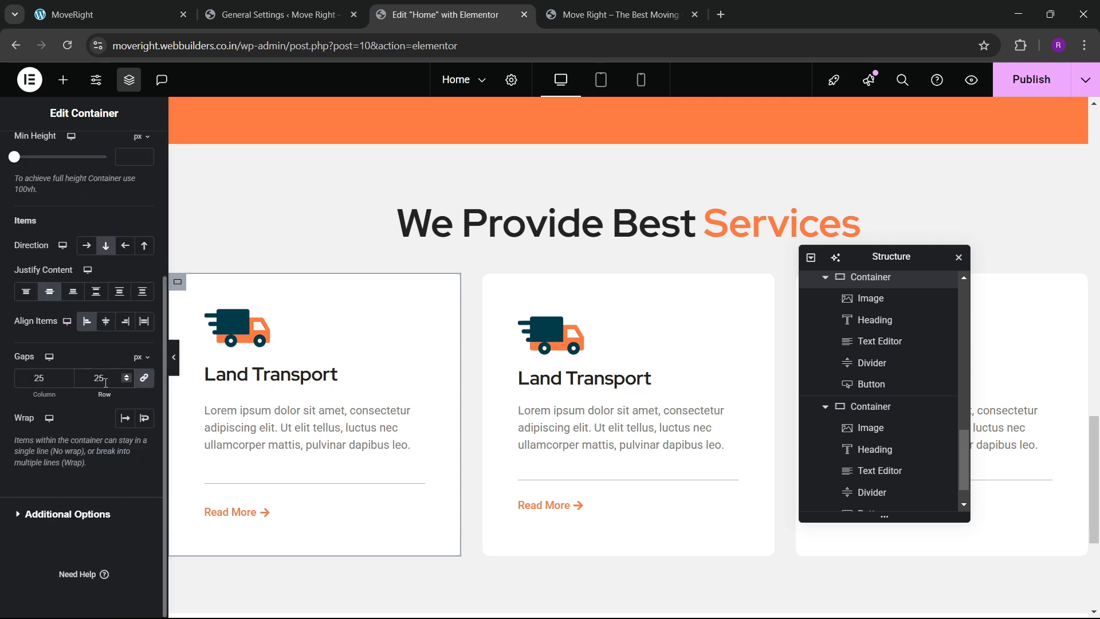
pyautogui.press('BackSpace')
pyautogui.press('BackSpace')
pyautogui.write('30')
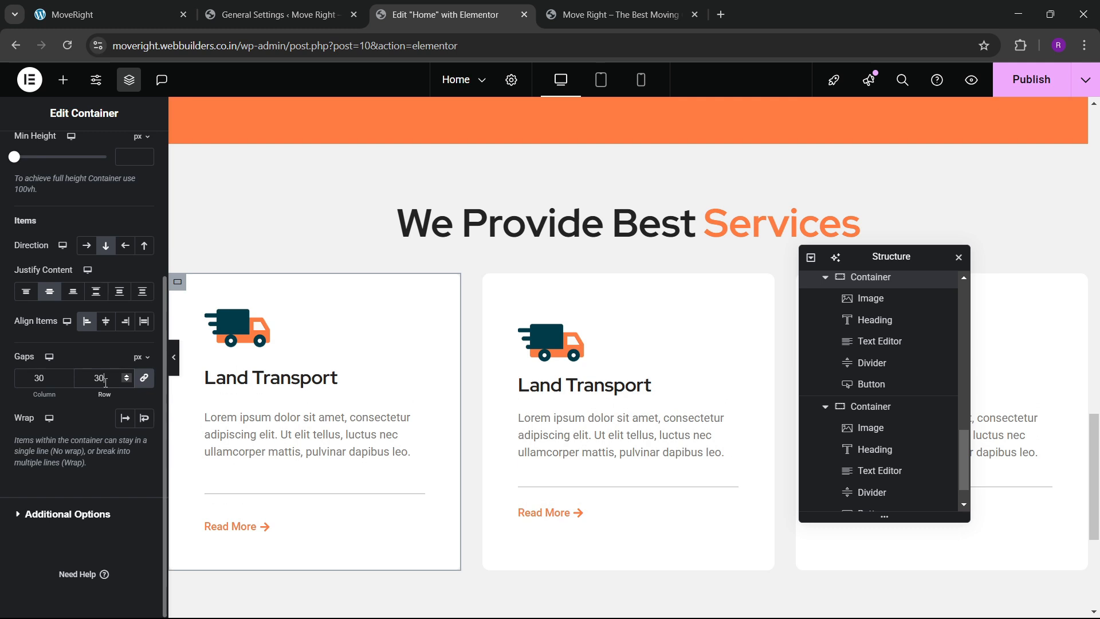
pyautogui.press('BackSpace')
pyautogui.press('BackSpace')
pyautogui.write('25')
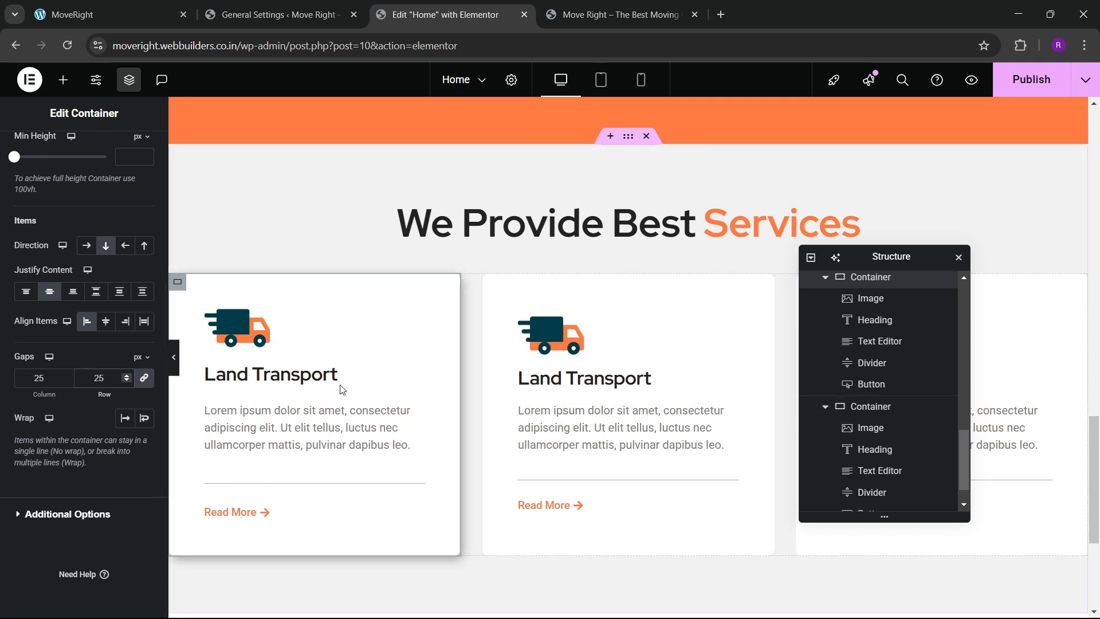
# Copy the first card's container and paste its style onto the second card.
pyautogui.rightClick(181, 288)
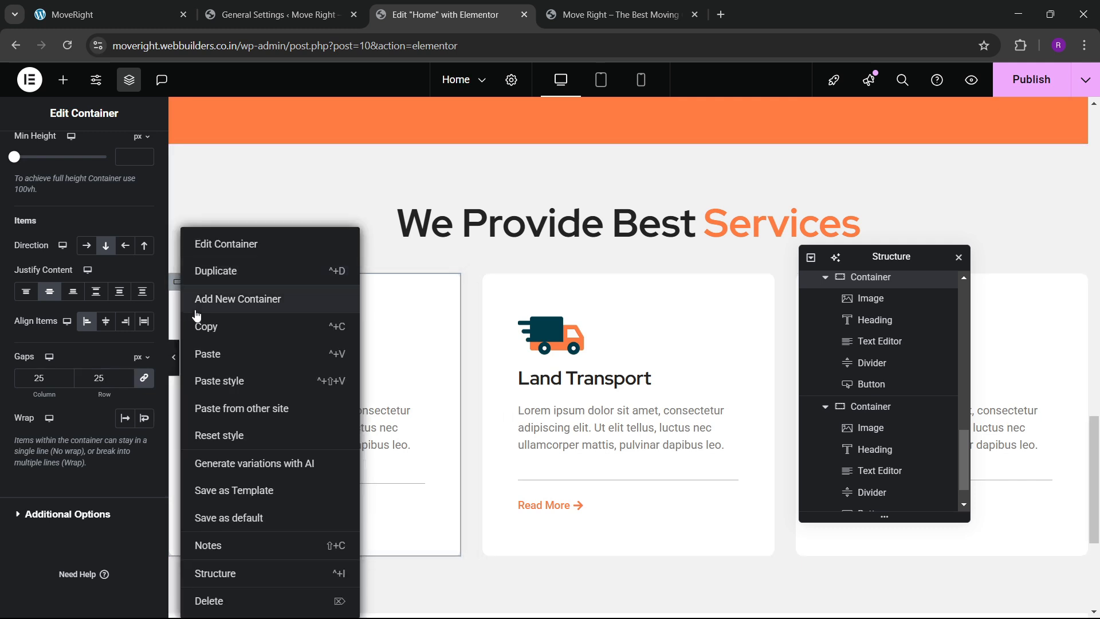
pyautogui.click(249, 337)
pyautogui.rightClick(491, 290)
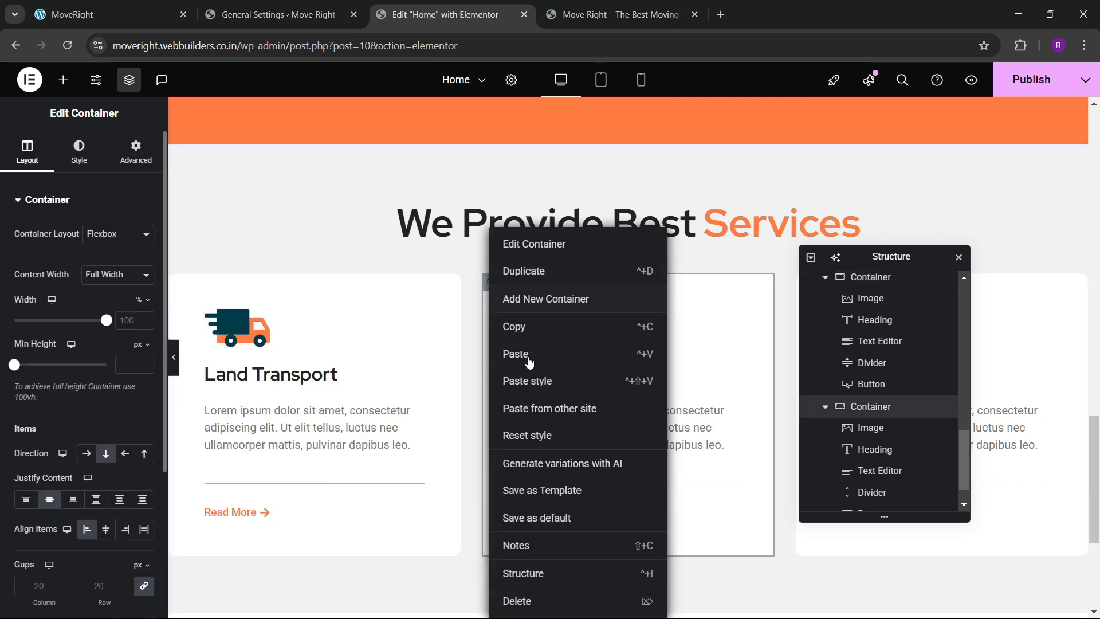
pyautogui.click(528, 380)
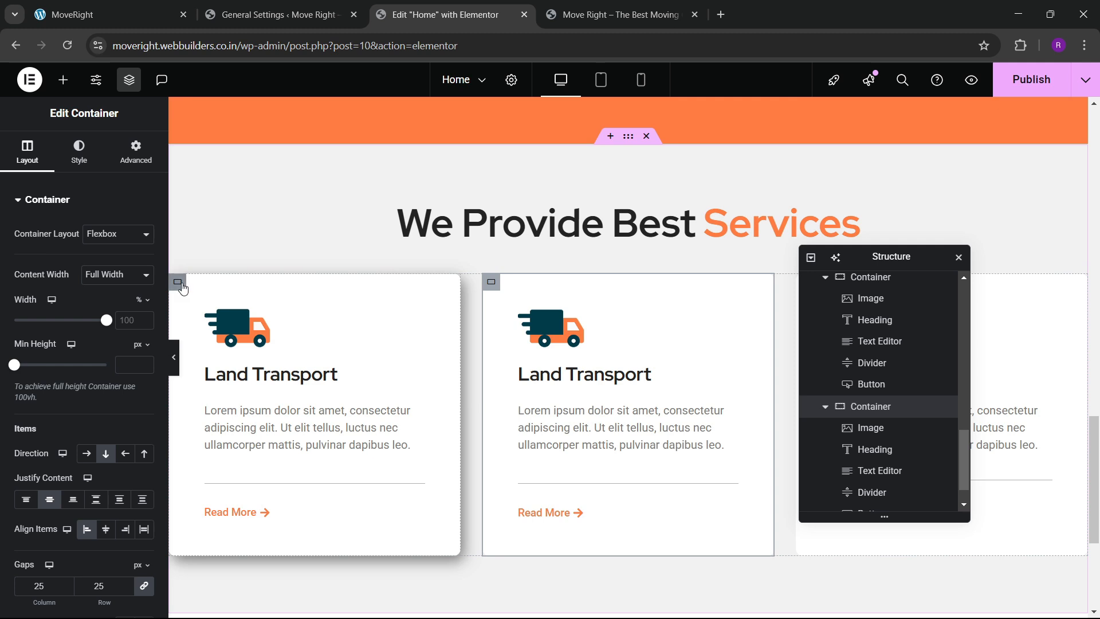
pyautogui.rightClick(181, 288)
pyautogui.click(216, 324)
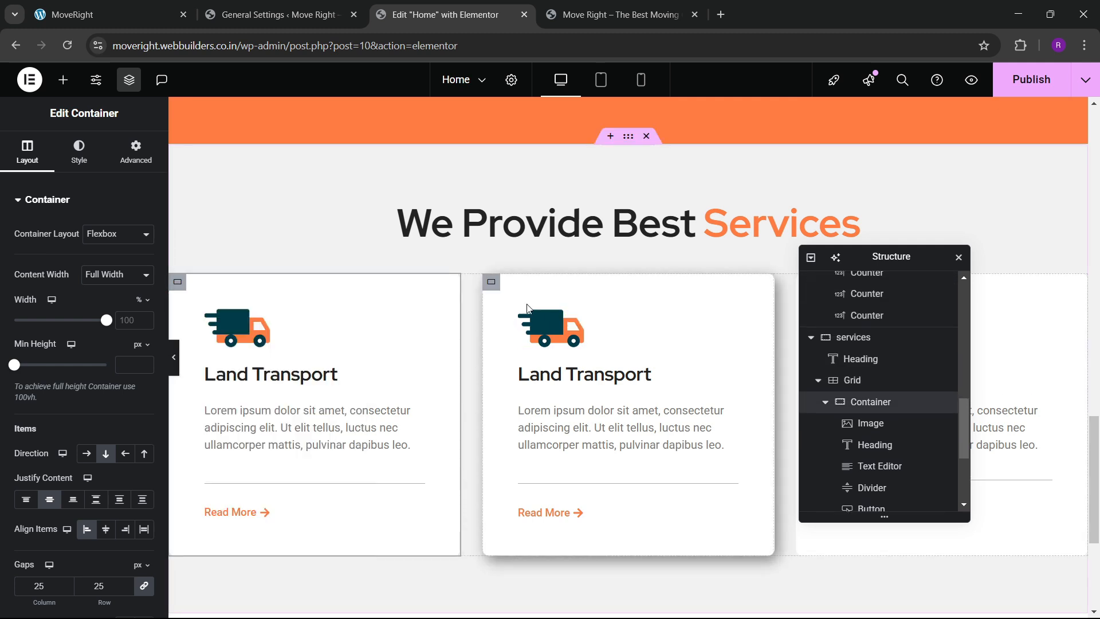
pyautogui.rightClick(490, 288)
pyautogui.click(531, 383)
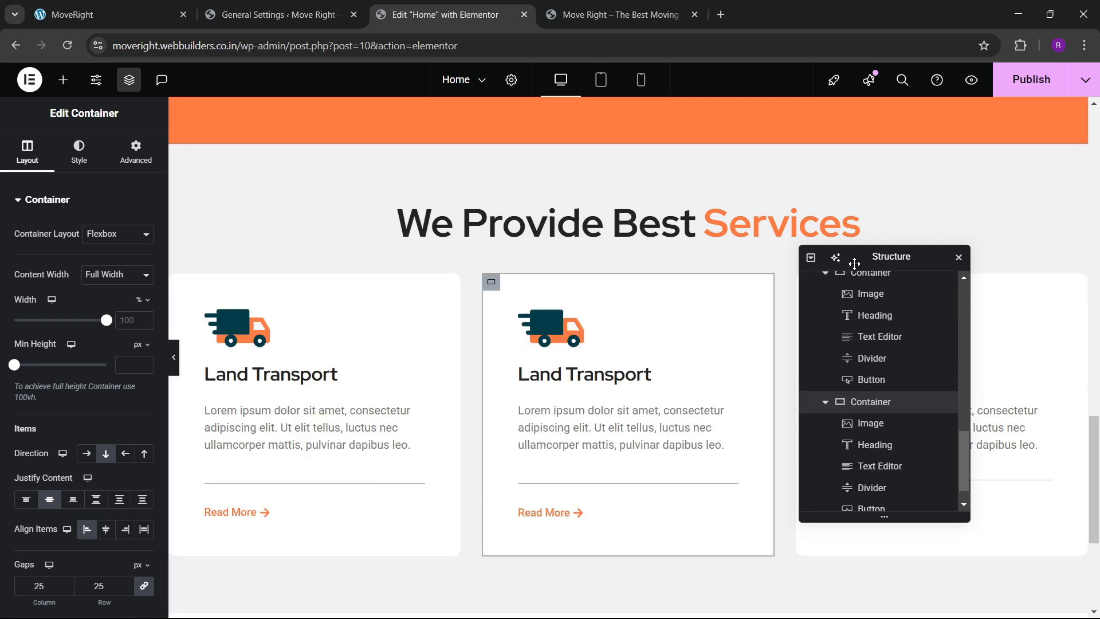
# Paste the first card's style onto the third card.
pyautogui.moveTo(854, 264); pyautogui.dragTo(420, 288)
pyautogui.rightClick(804, 283)
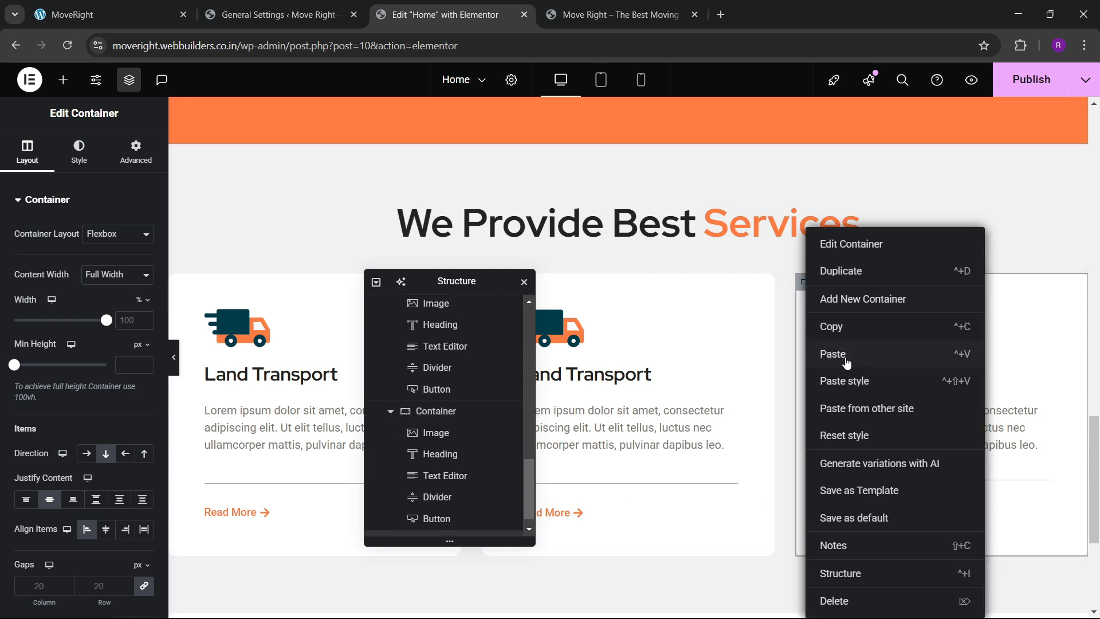
pyautogui.click(847, 363)
pyautogui.moveTo(503, 286); pyautogui.dragTo(384, 287)
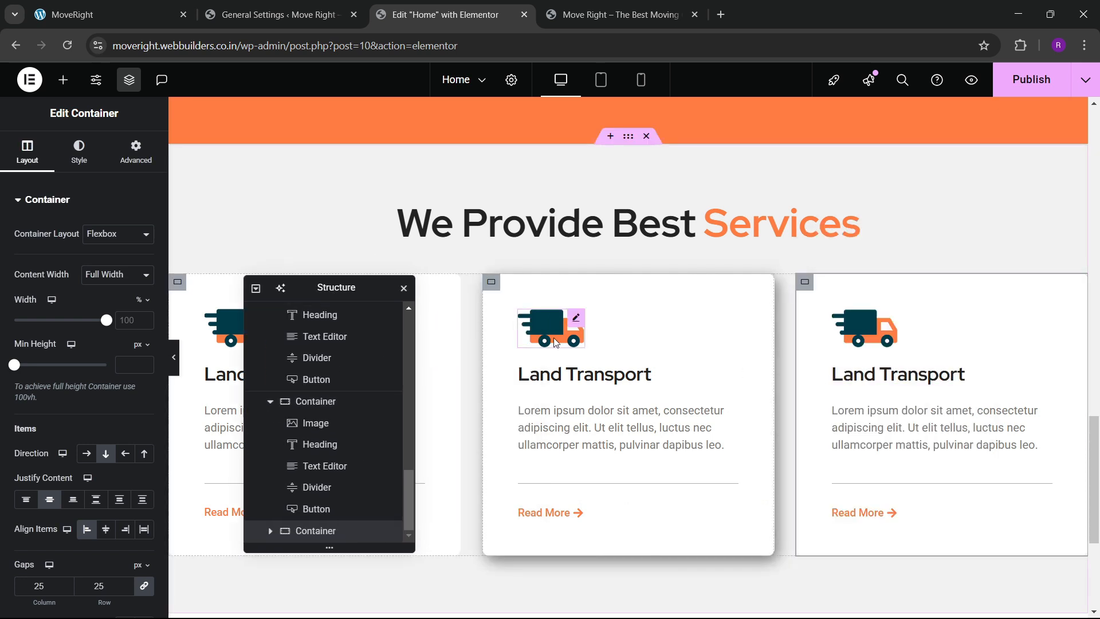
pyautogui.click(555, 341)
# Replace the middle card's image with the airplane icon and the right card's with the ship.
pyautogui.click(138, 287)
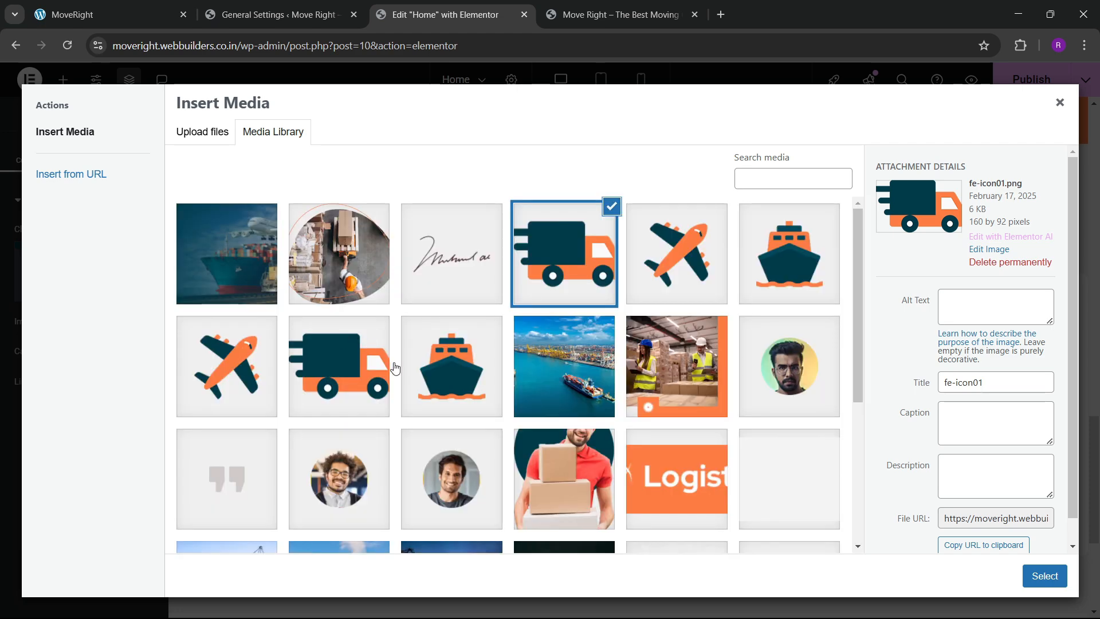
pyautogui.click(226, 367)
pyautogui.click(1046, 574)
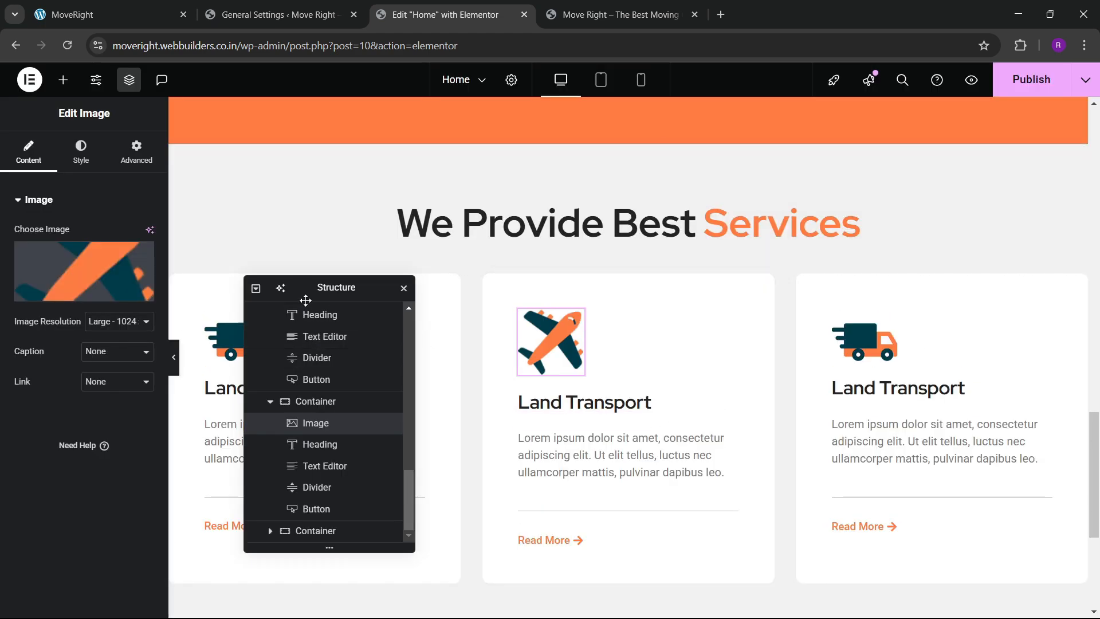
pyautogui.moveTo(305, 298); pyautogui.dragTo(538, 259)
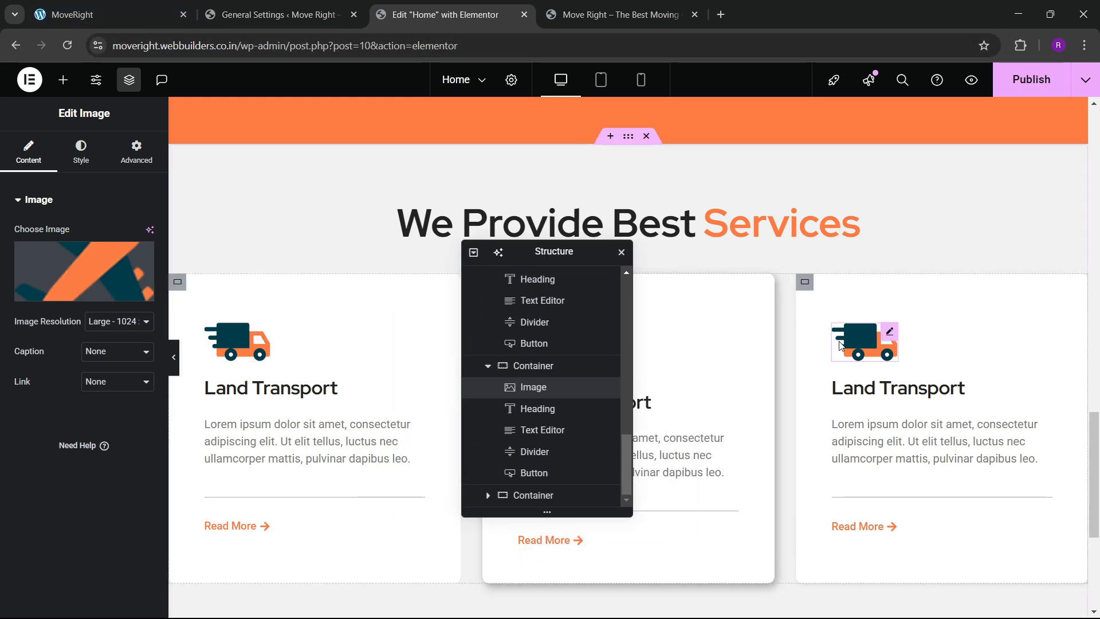
pyautogui.click(865, 342)
pyautogui.click(86, 281)
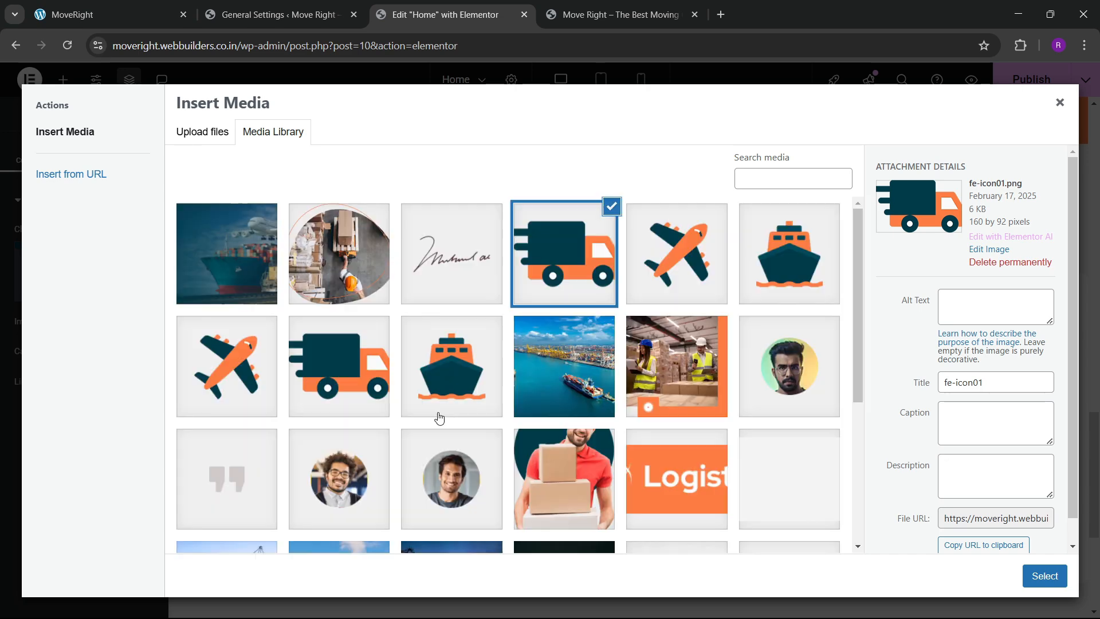
pyautogui.click(414, 373)
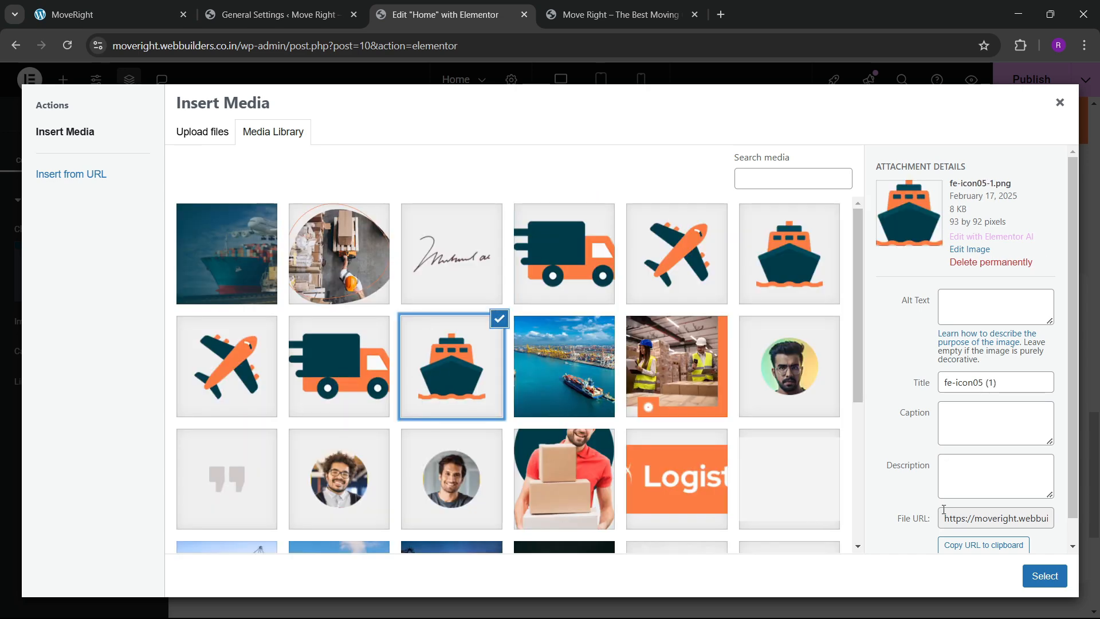
pyautogui.click(1044, 576)
# Set the airplane's custom width to 21% and the ship's to 25%, then publish.
pyautogui.moveTo(538, 250); pyautogui.dragTo(793, 265)
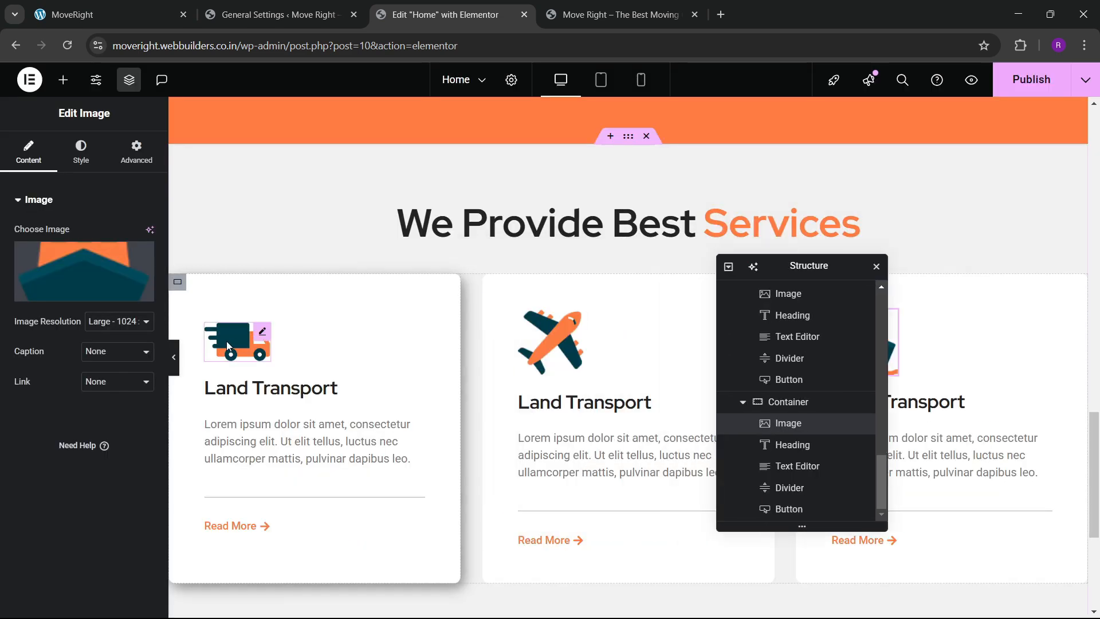
pyautogui.click(226, 341)
pyautogui.click(136, 152)
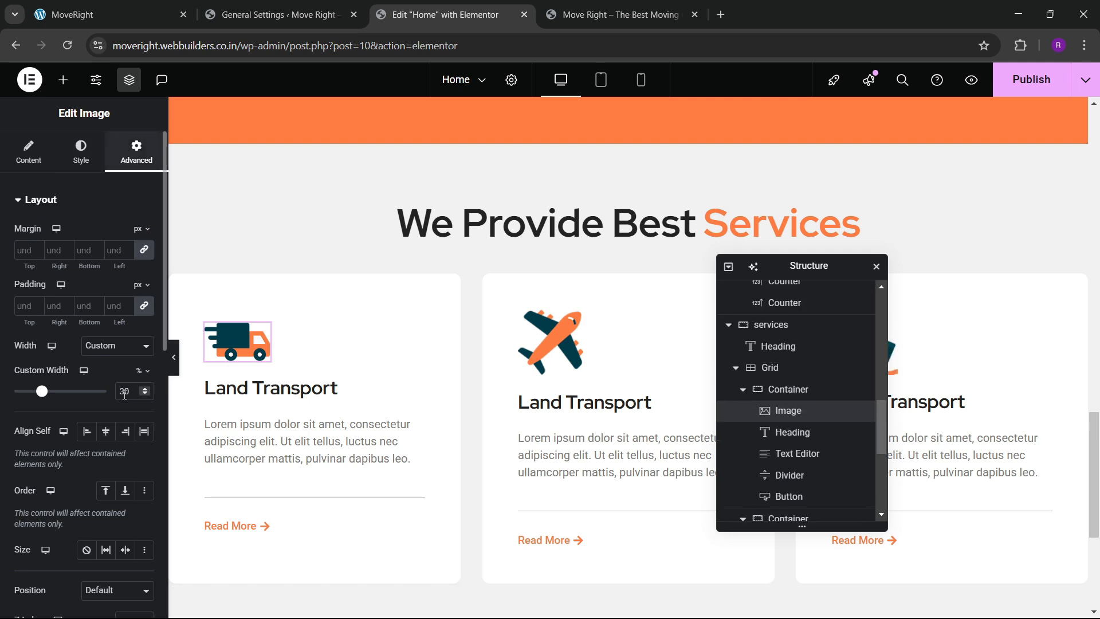
pyautogui.click(551, 341)
pyautogui.click(136, 152)
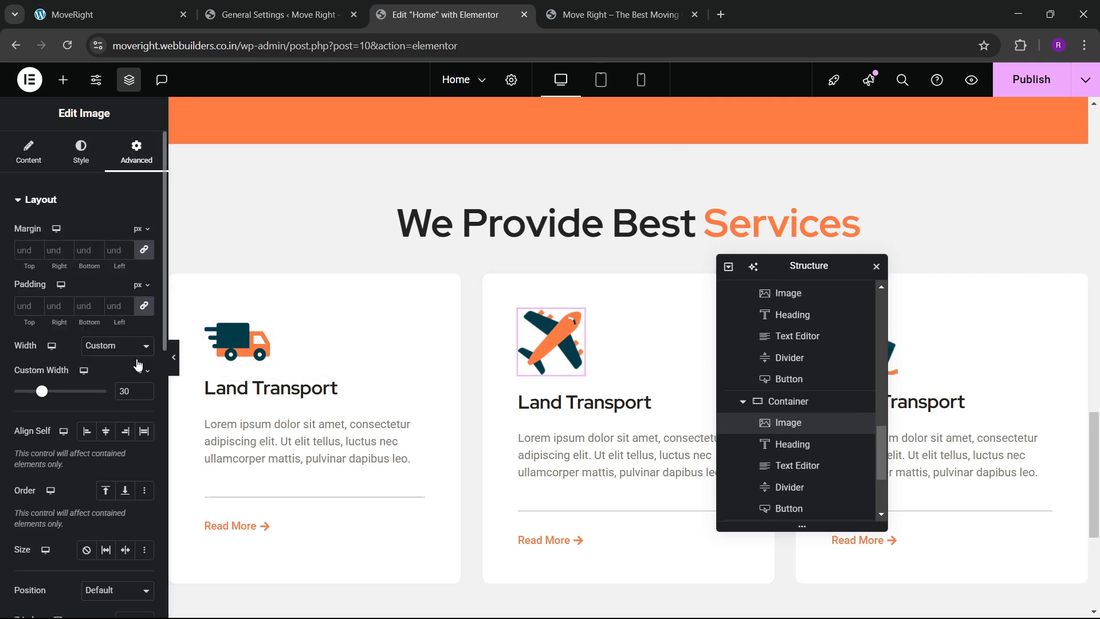
pyautogui.moveTo(46, 396); pyautogui.dragTo(38, 397)
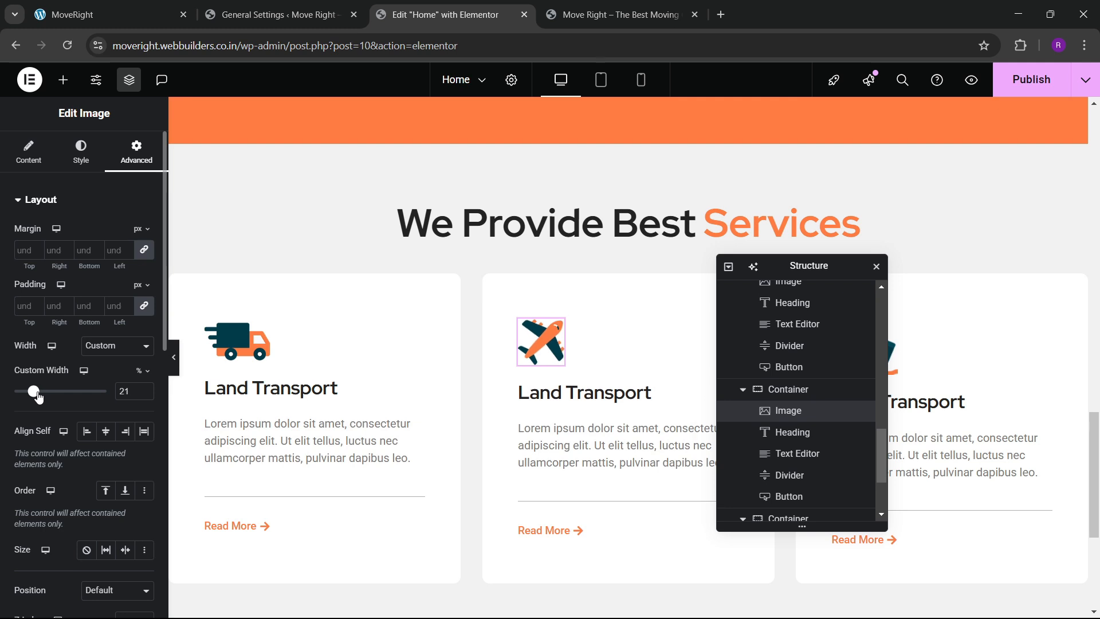
pyautogui.moveTo(779, 265); pyautogui.dragTo(590, 300)
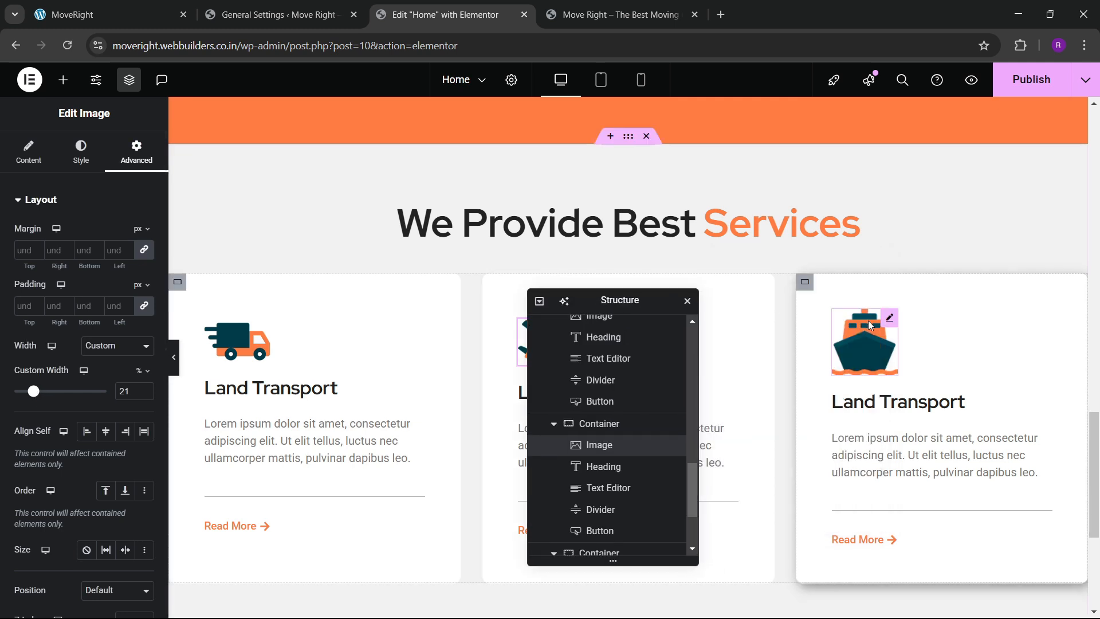
pyautogui.click(864, 341)
pyautogui.click(136, 152)
pyautogui.moveTo(47, 392); pyautogui.dragTo(37, 401)
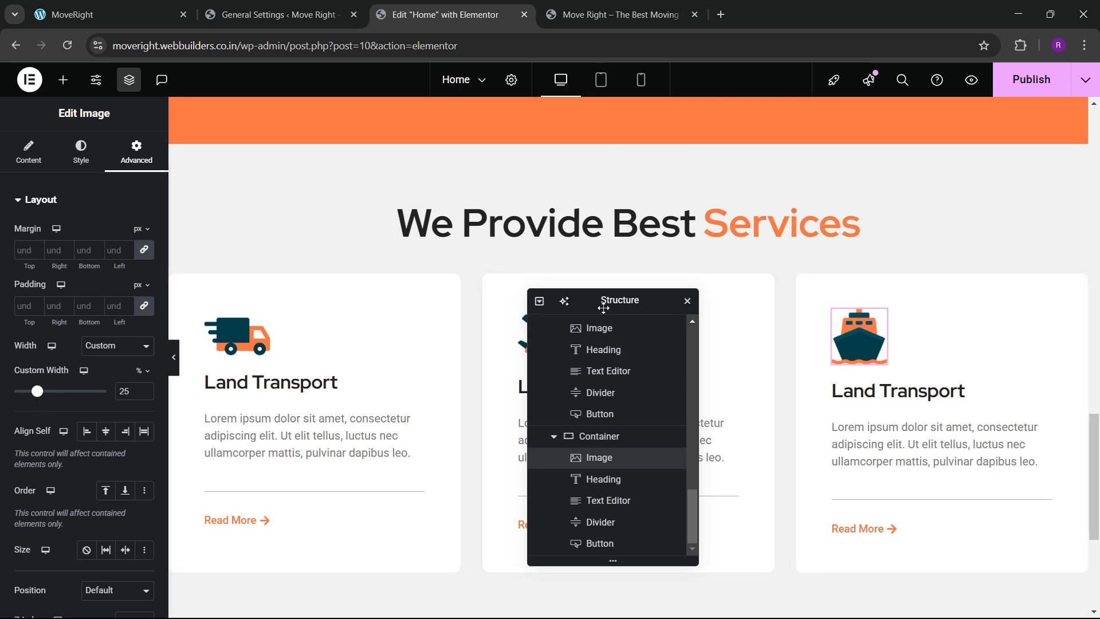
pyautogui.moveTo(604, 308); pyautogui.dragTo(761, 299)
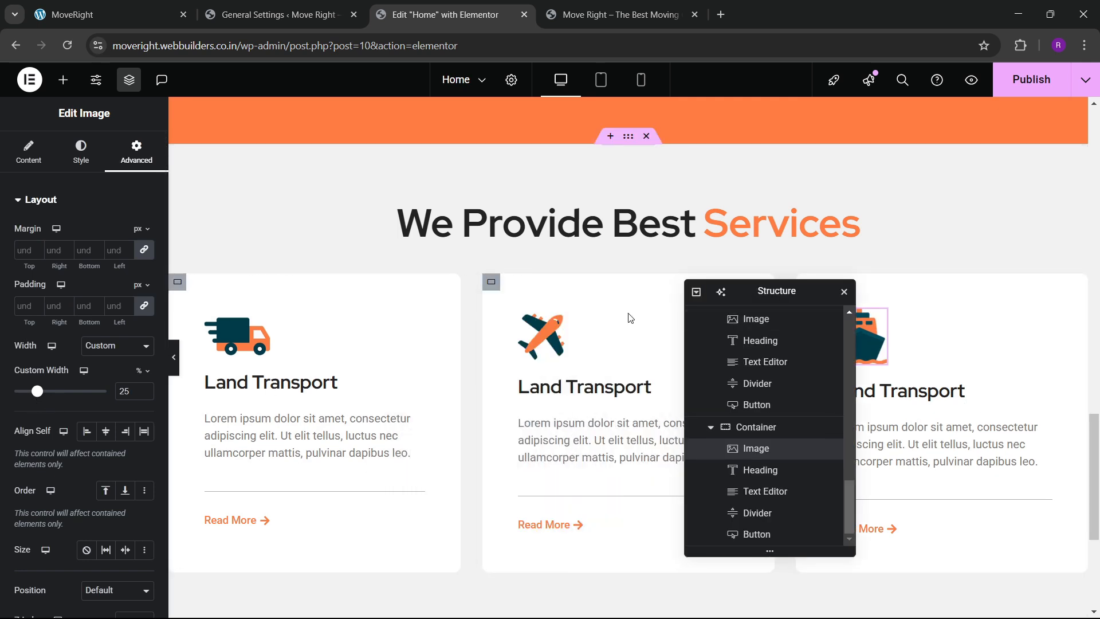
pyautogui.click(1054, 70)
# Compare the published service cards on the live site with the local MoveRight site.
pyautogui.scroll(-3, 506, 319)
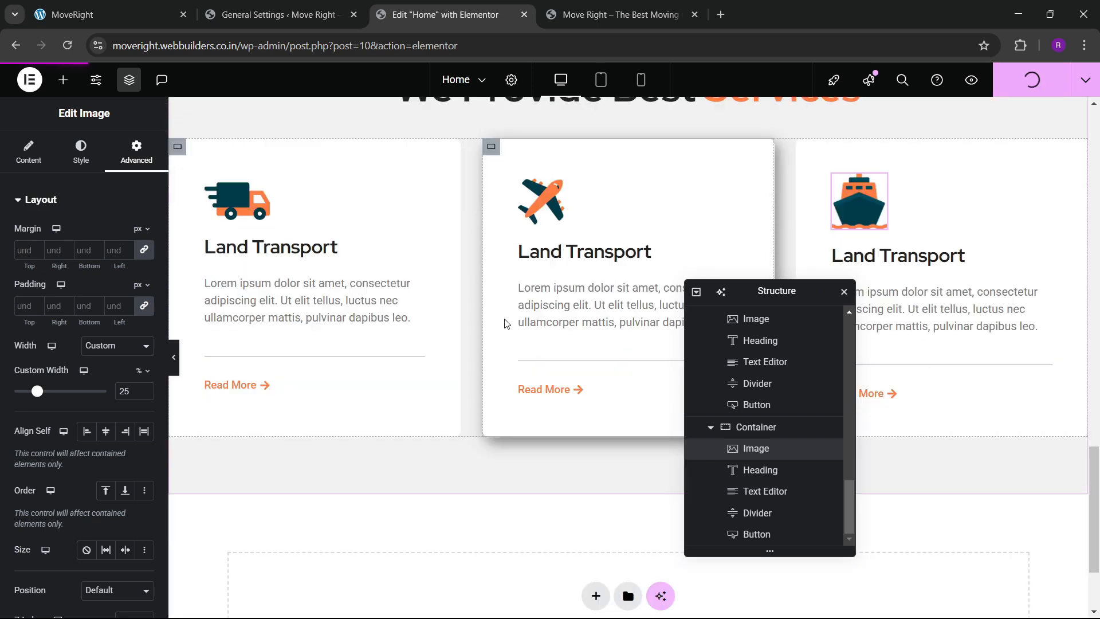
pyautogui.click(616, 14)
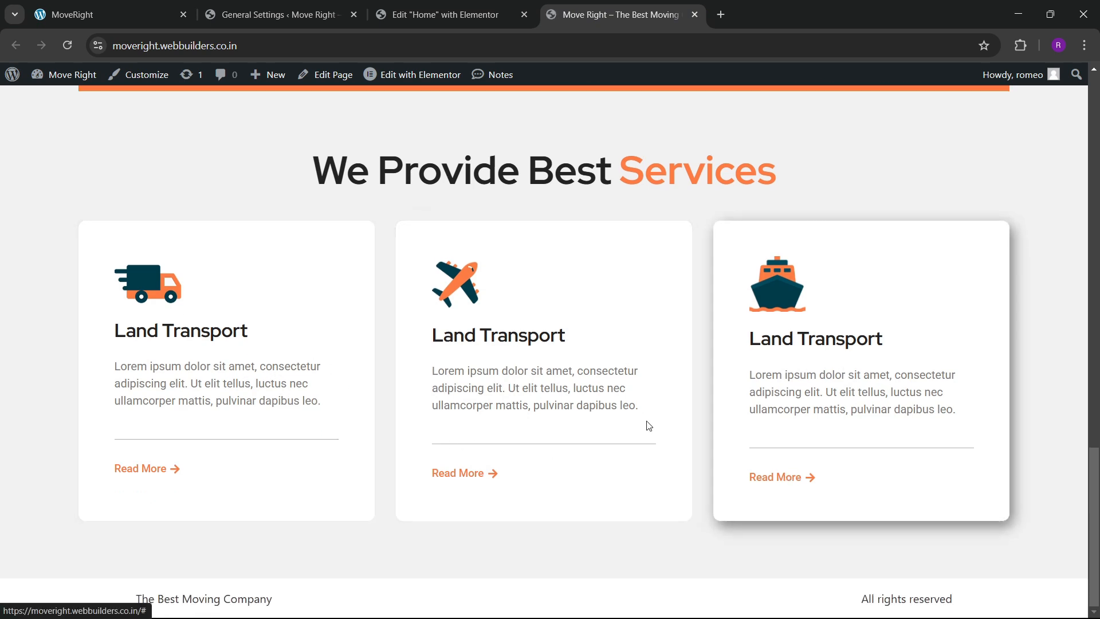
pyautogui.click(150, 5)
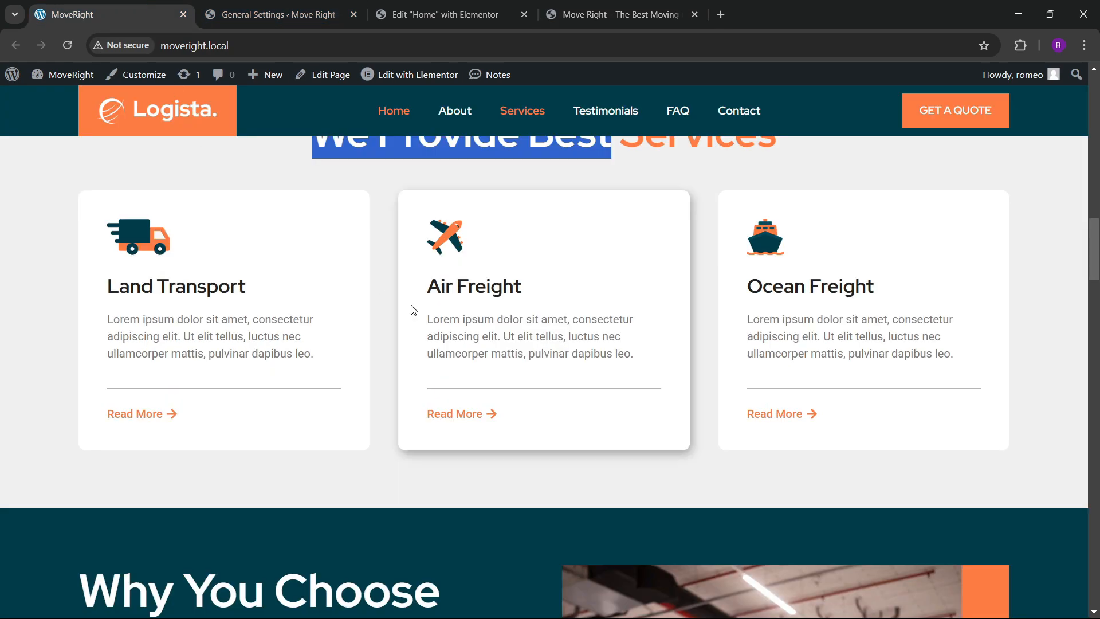
pyautogui.scroll(2, 412, 308)
pyautogui.scroll(-7, 518, 414)
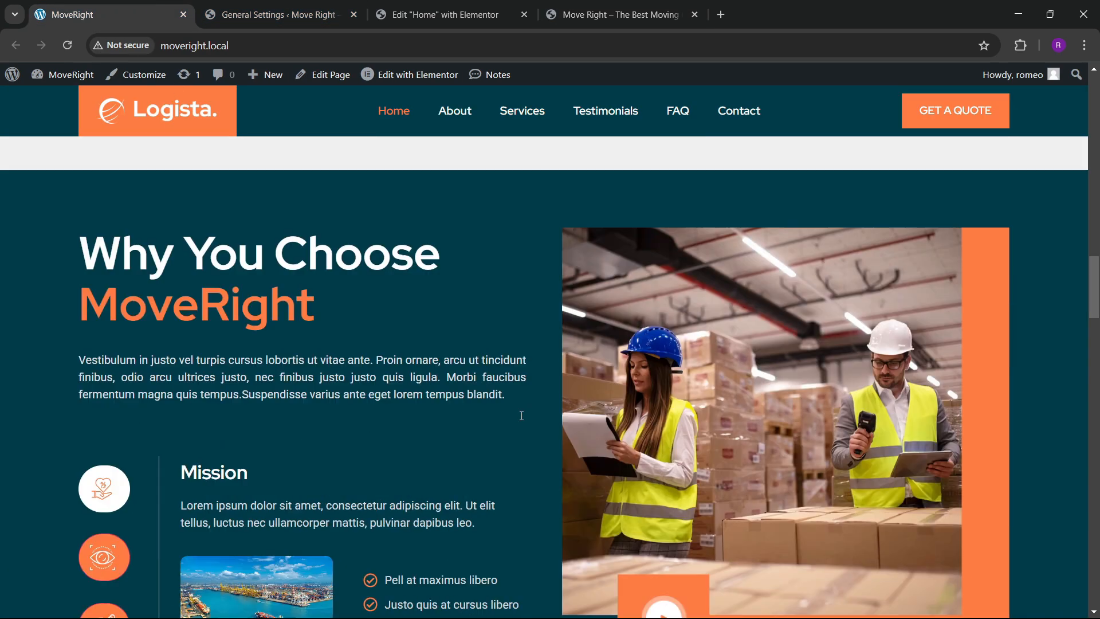
pyautogui.scroll(-4, 430, 326)
pyautogui.scroll(4, 431, 321)
pyautogui.scroll(-3, 431, 321)
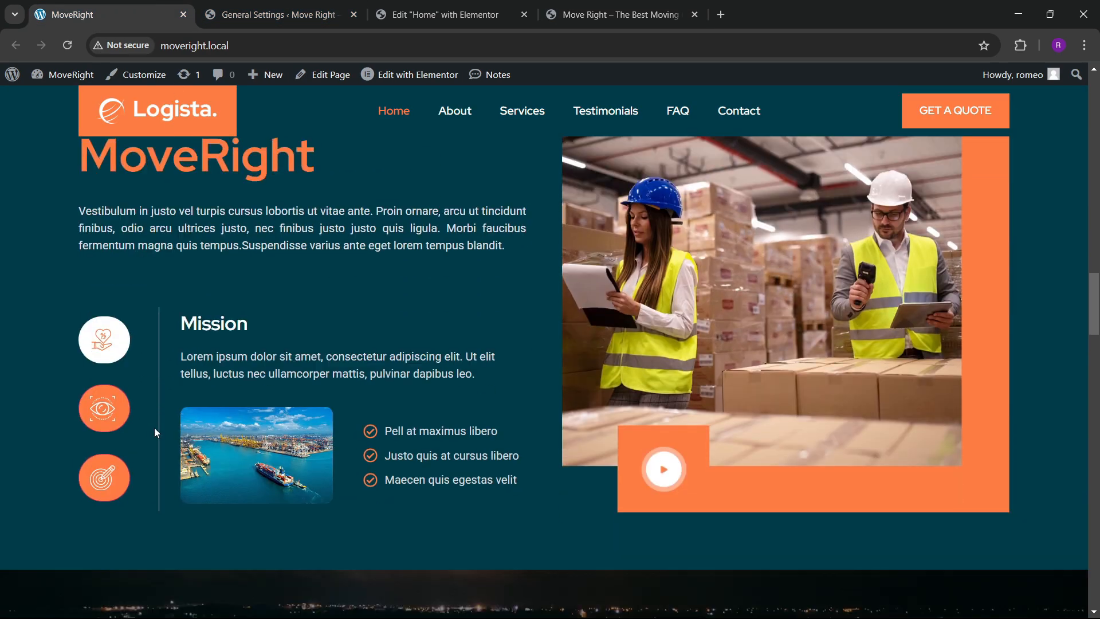
pyautogui.scroll(6, 404, 304)
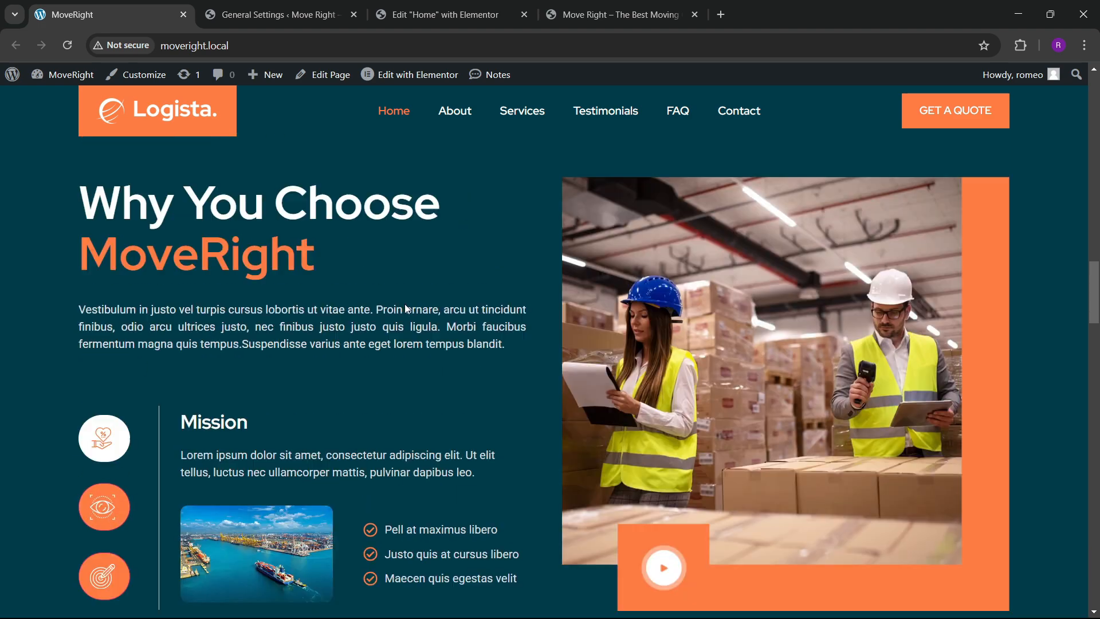
pyautogui.scroll(-4, 426, 318)
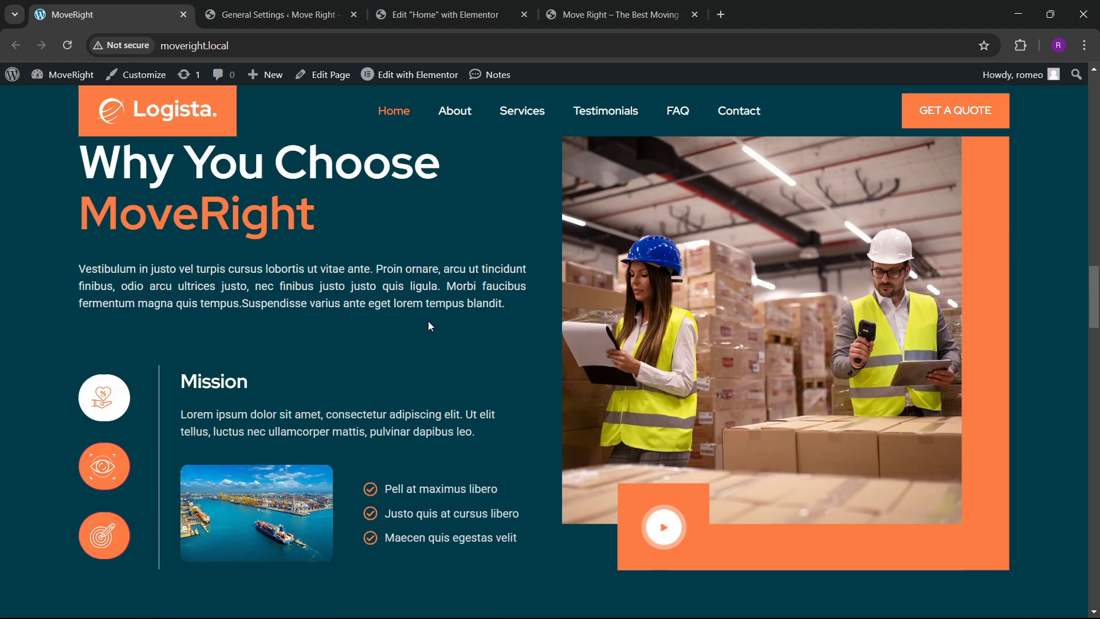
pyautogui.click(465, 5)
pyautogui.scroll(-3, 515, 336)
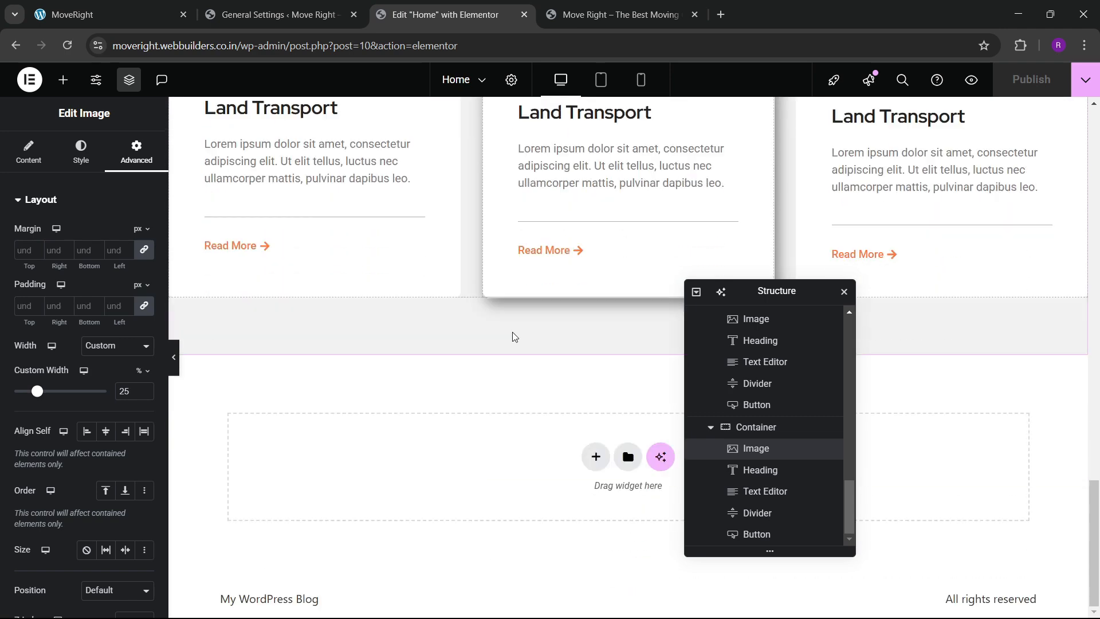
pyautogui.click(115, 14)
# Add a new Flexbox two-column container below the services section.
pyautogui.click(455, 12)
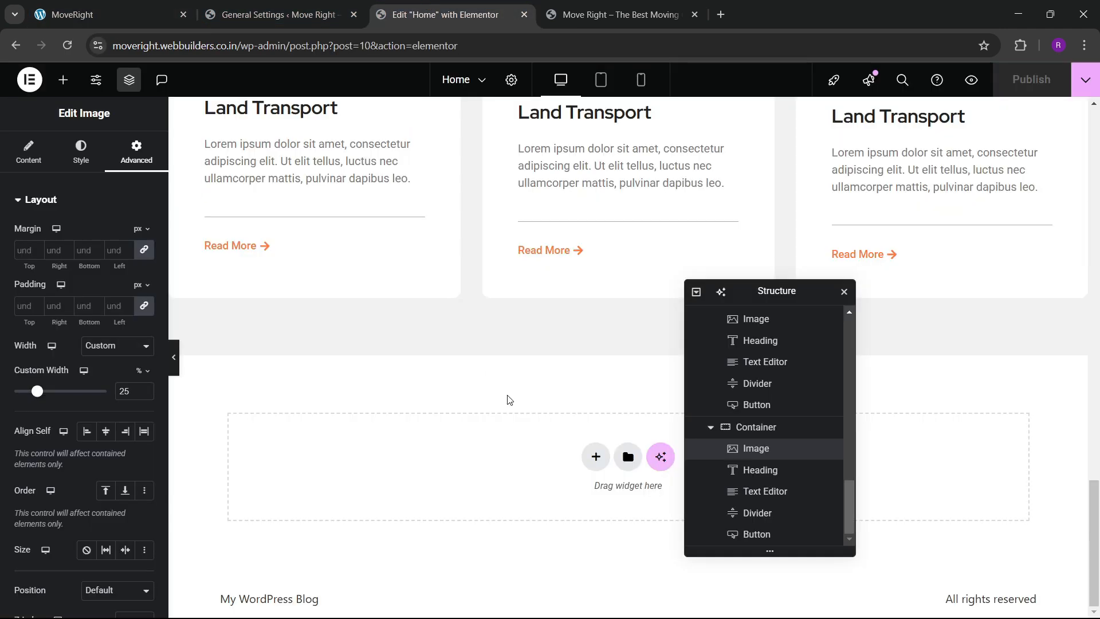
pyautogui.click(599, 462)
pyautogui.click(582, 500)
pyautogui.click(582, 418)
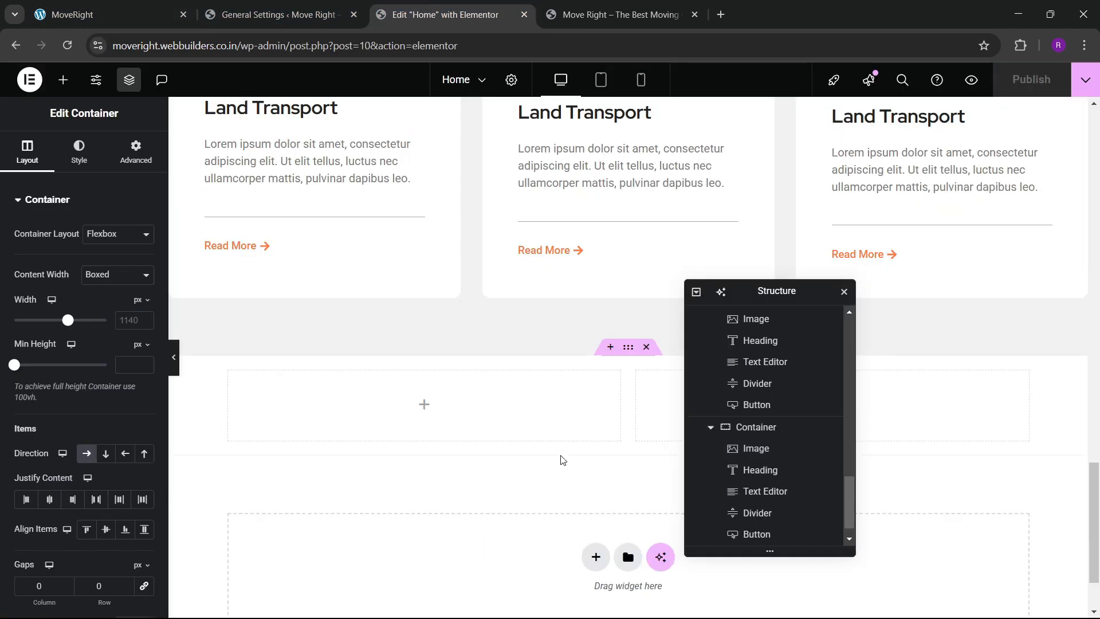
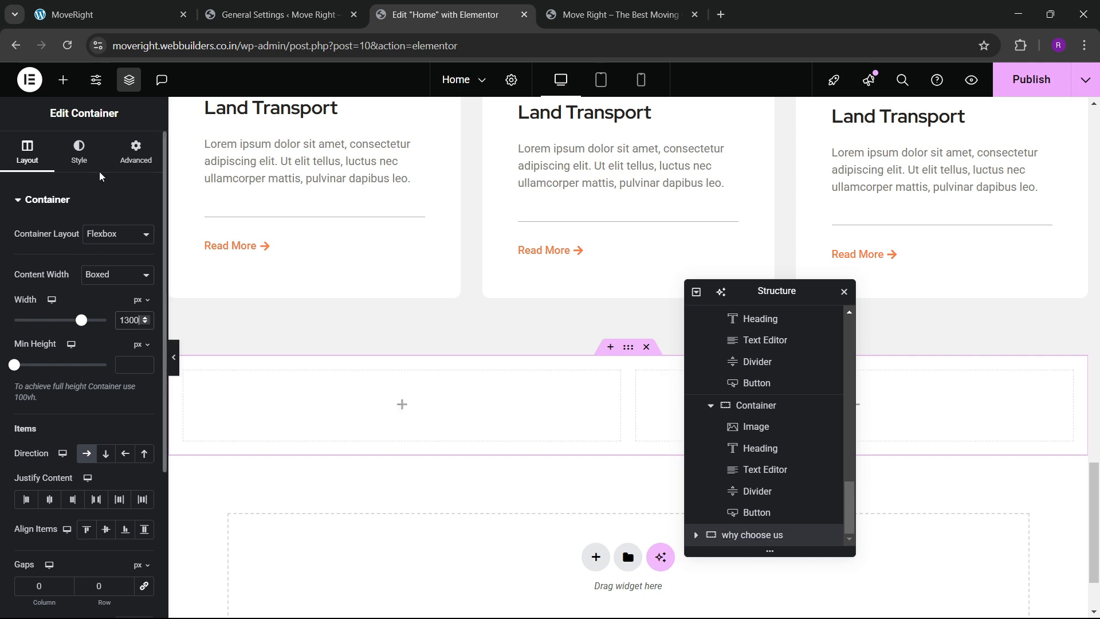
# Give the section container 80 px top and bottom padding.
pyautogui.click(136, 152)
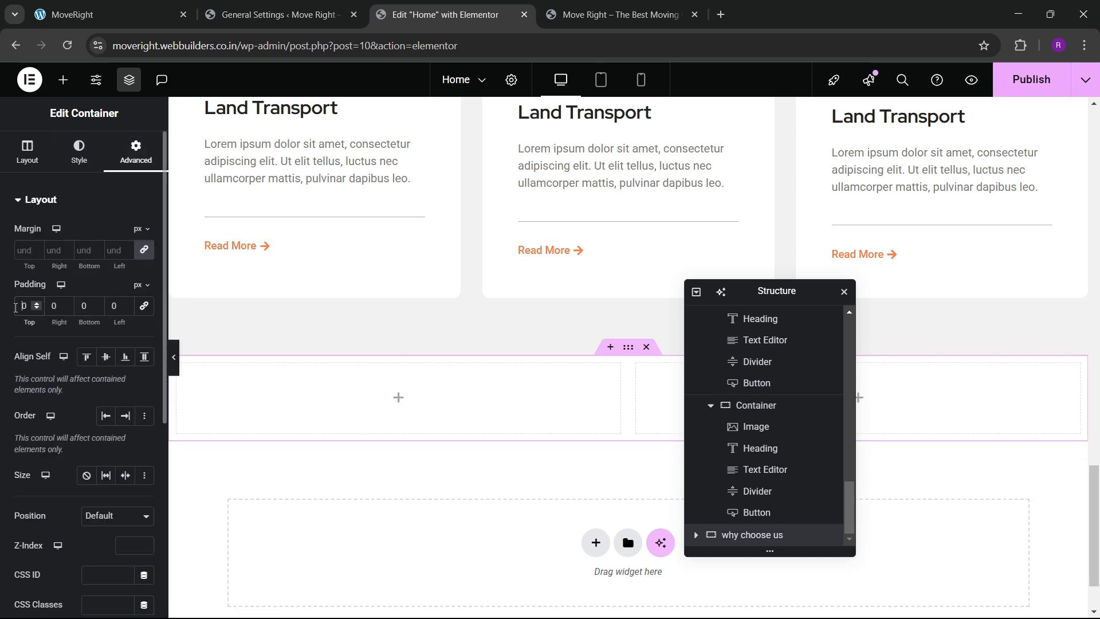
pyautogui.write('8')
pyautogui.click(80, 309)
pyautogui.write('8')
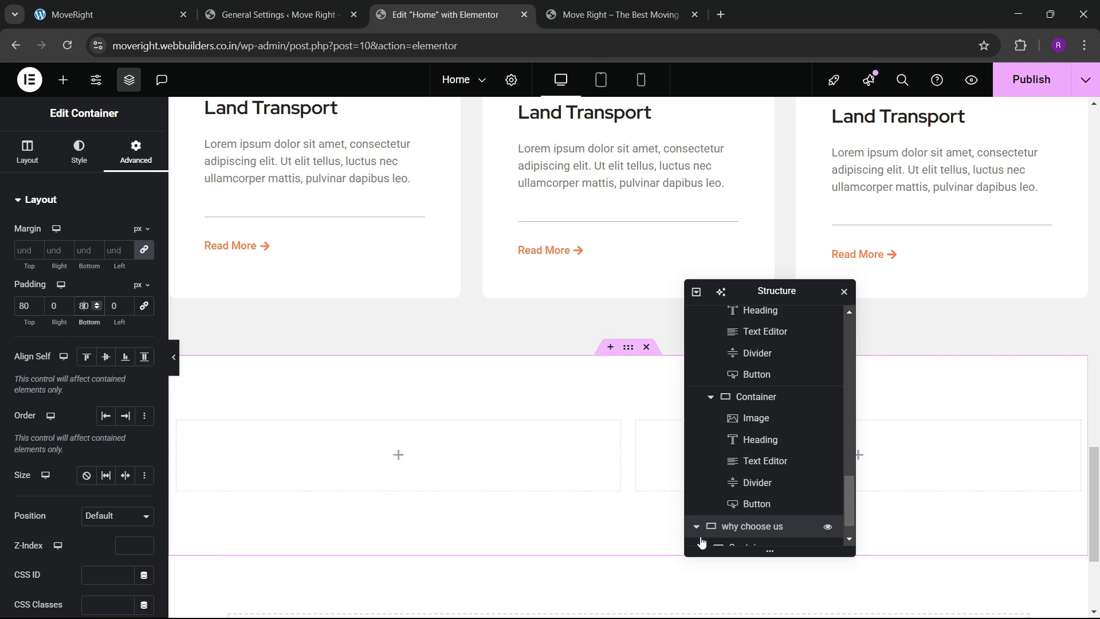
# Inspect the spacing settings of the left and right column containers.
pyautogui.click(696, 536)
pyautogui.click(722, 513)
pyautogui.click(142, 156)
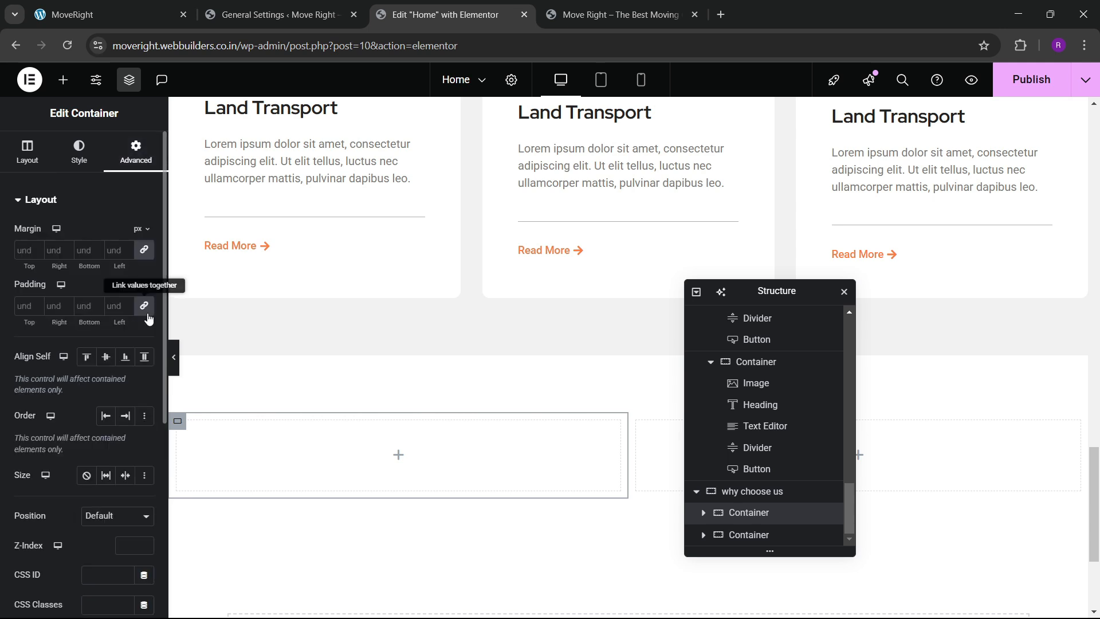
pyautogui.click(653, 452)
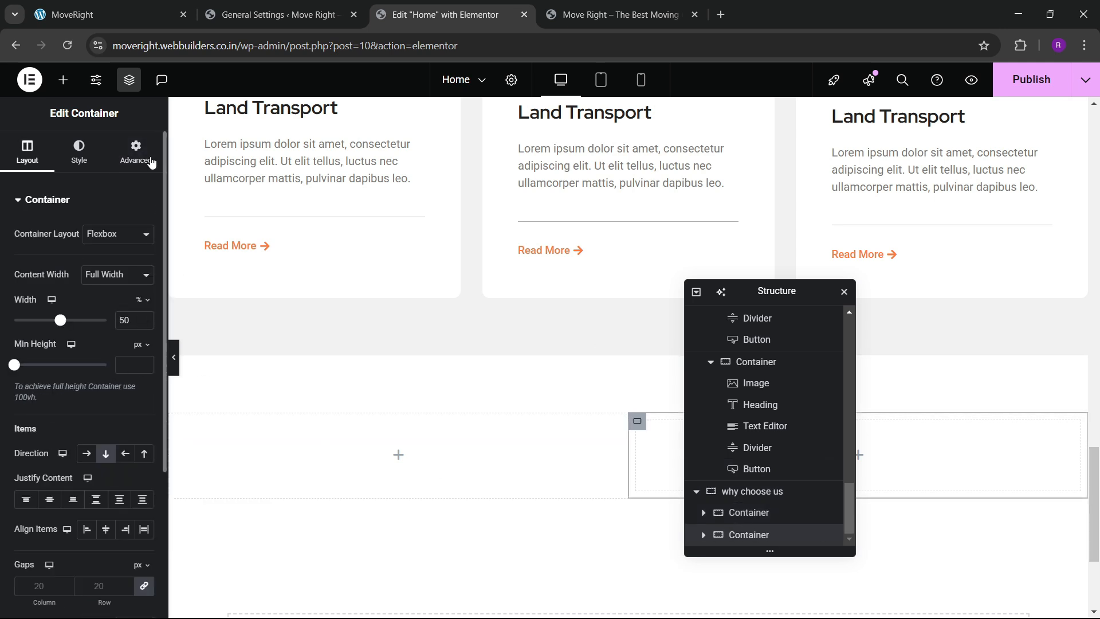
pyautogui.click(136, 152)
pyautogui.scroll(-1, 446, 459)
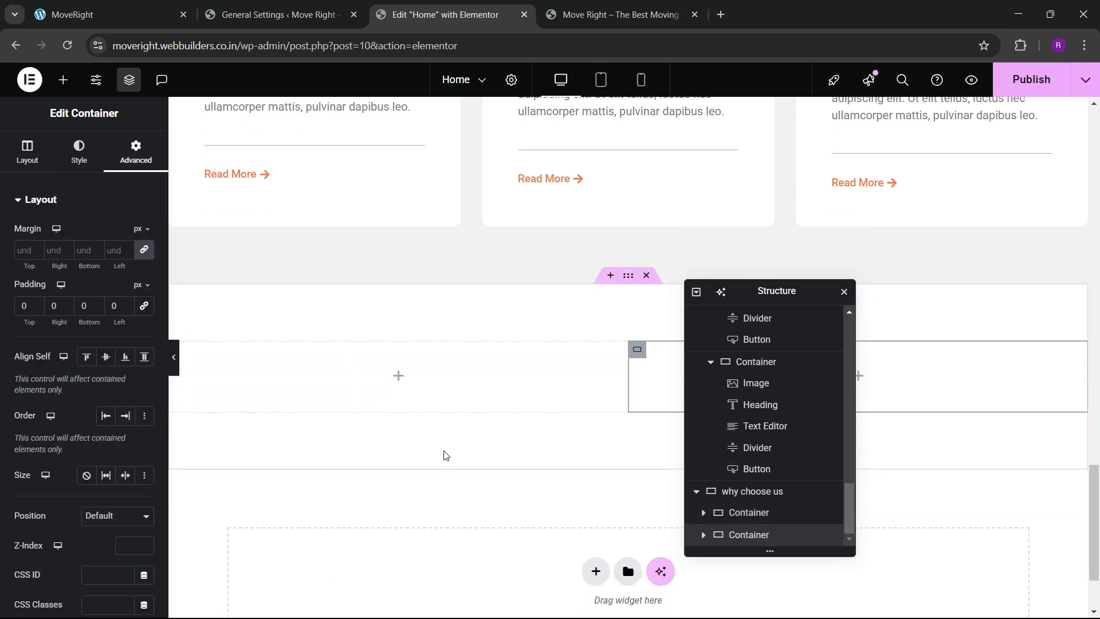
# Place an Image widget in the right column showing the warehouse-workers photo.
pyautogui.click(63, 80)
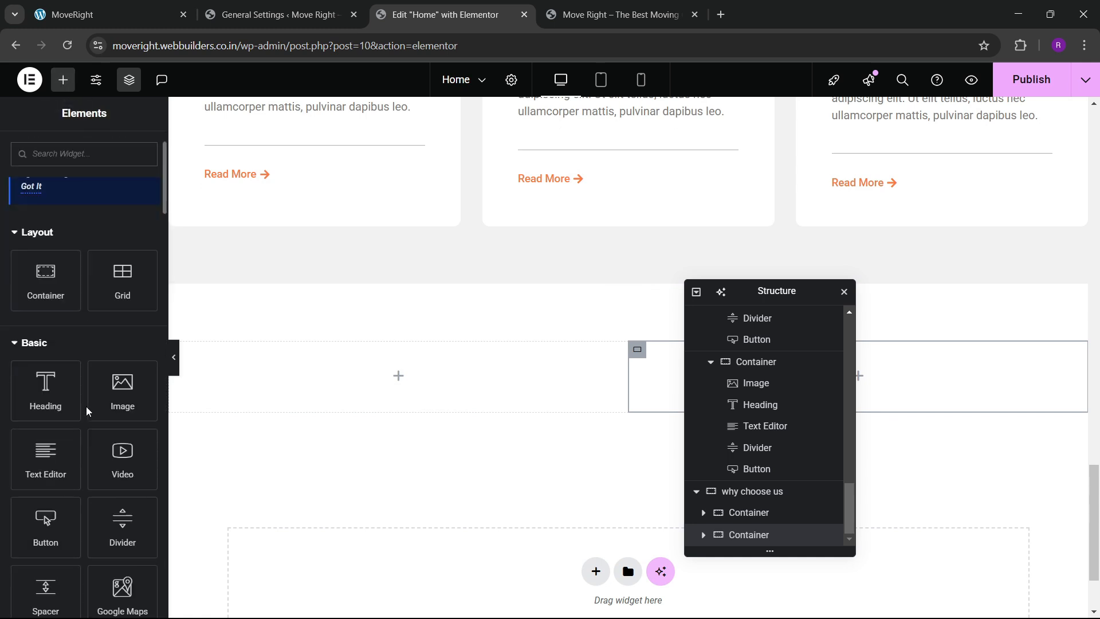
pyautogui.moveTo(108, 408); pyautogui.dragTo(639, 360)
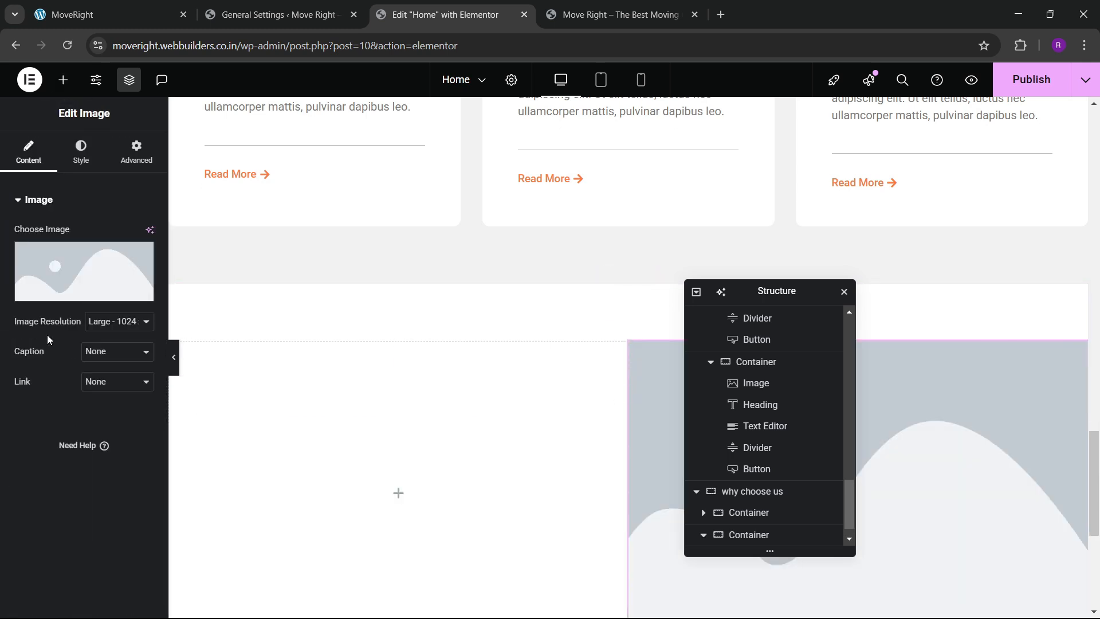
pyautogui.click(48, 269)
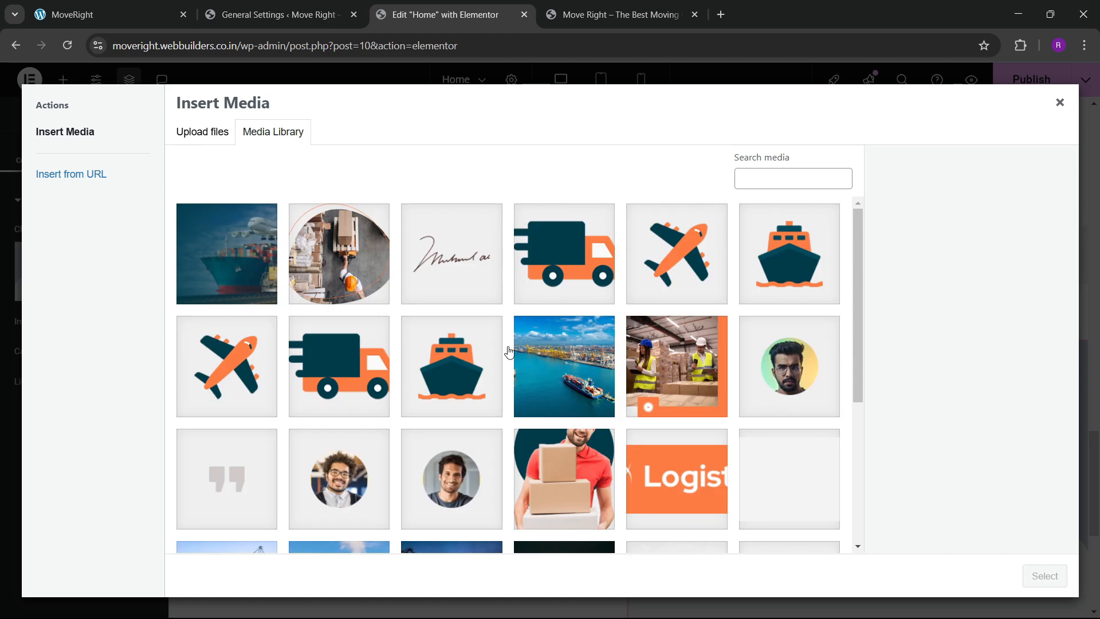
pyautogui.click(676, 367)
pyautogui.click(1045, 576)
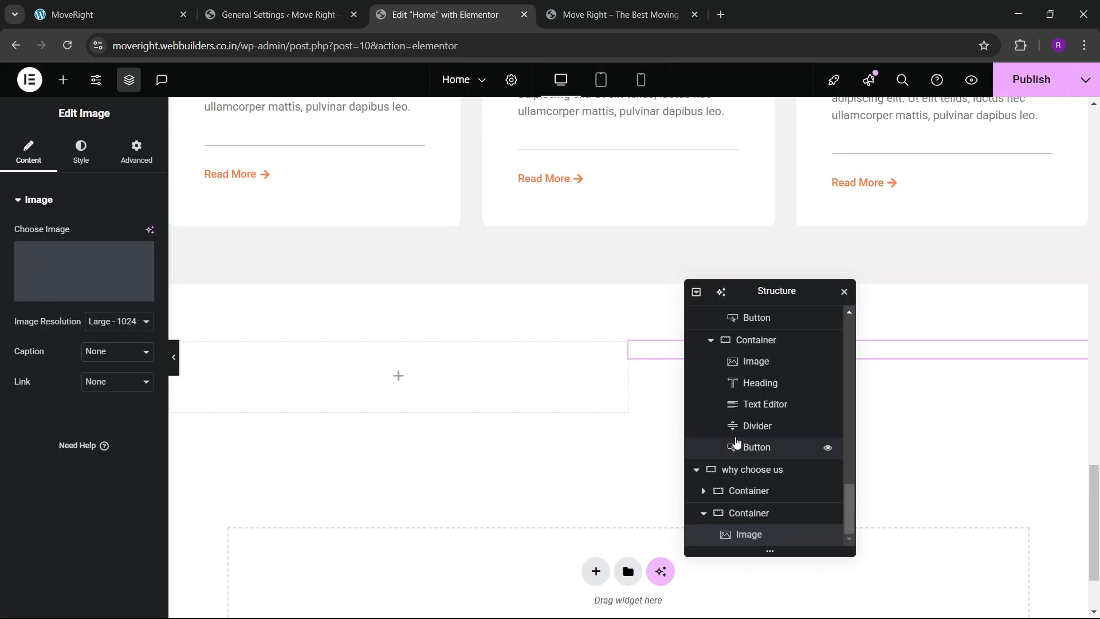
# Compare the section with the finished one on the live site.
pyautogui.scroll(-3, 516, 370)
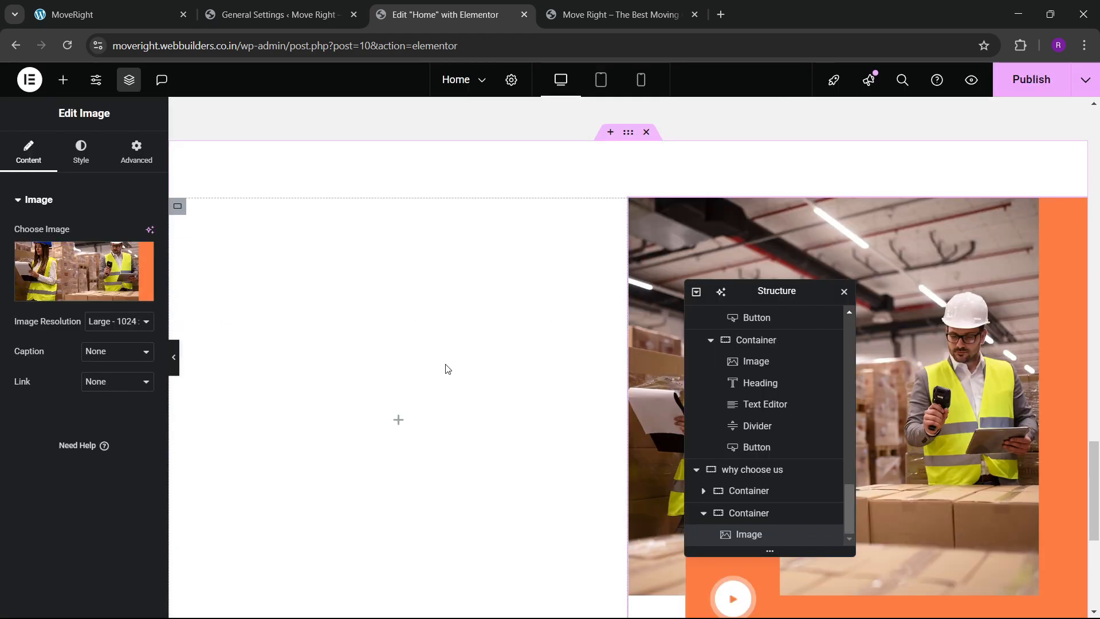
pyautogui.scroll(-3, 447, 364)
pyautogui.scroll(2, 403, 339)
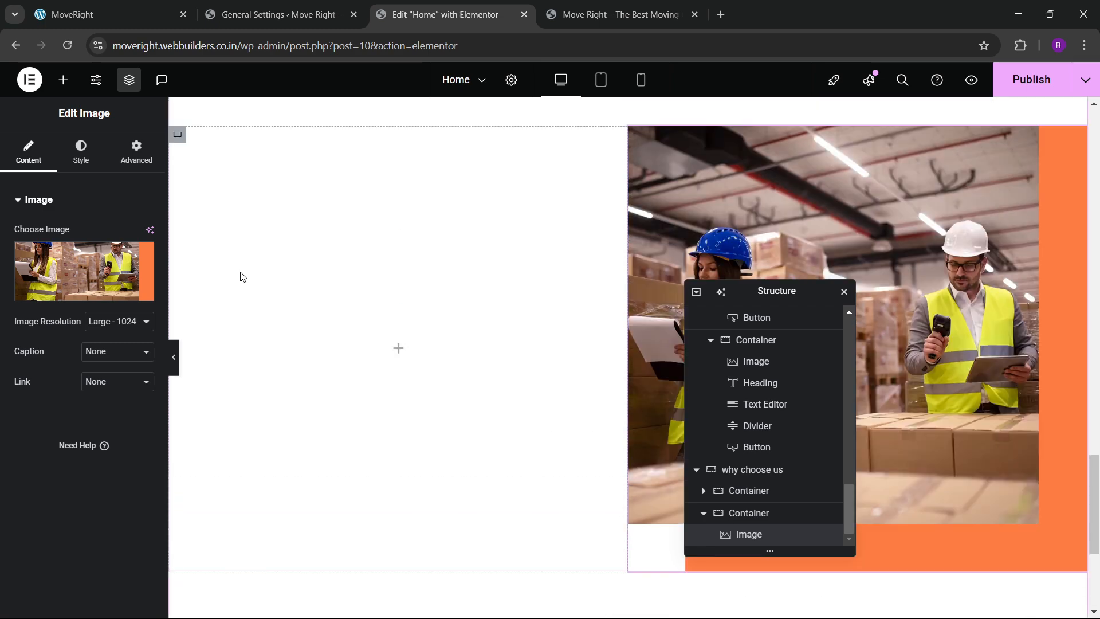
pyautogui.click(130, 6)
pyautogui.scroll(3, 166, 356)
pyautogui.click(458, 14)
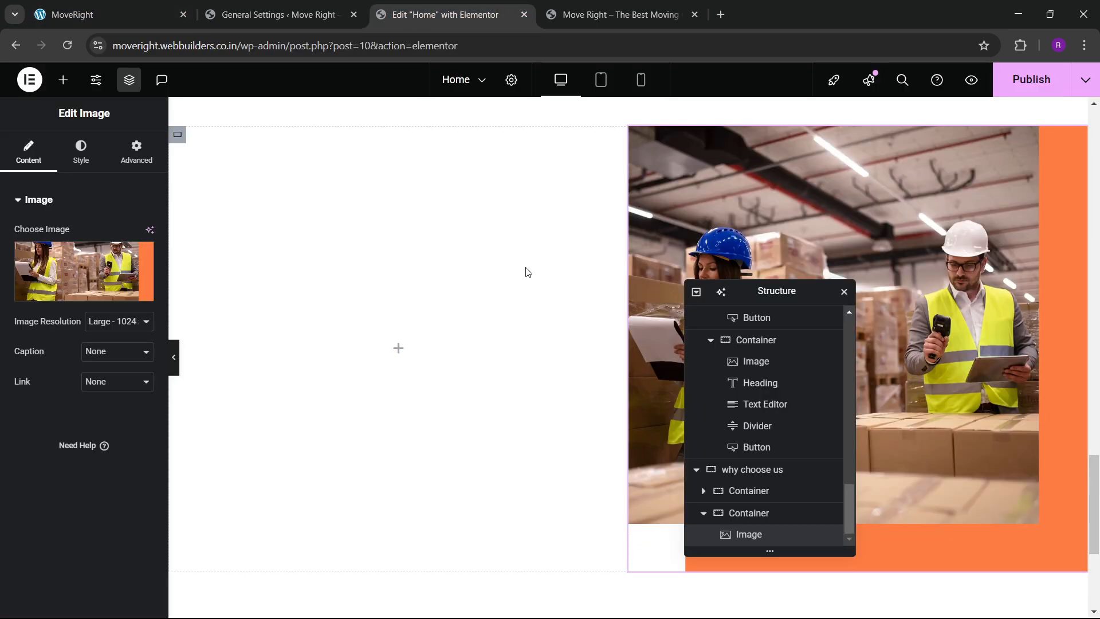
pyautogui.scroll(1, 573, 269)
# Give the why choose us section a dark teal global background colour.
pyautogui.click(593, 175)
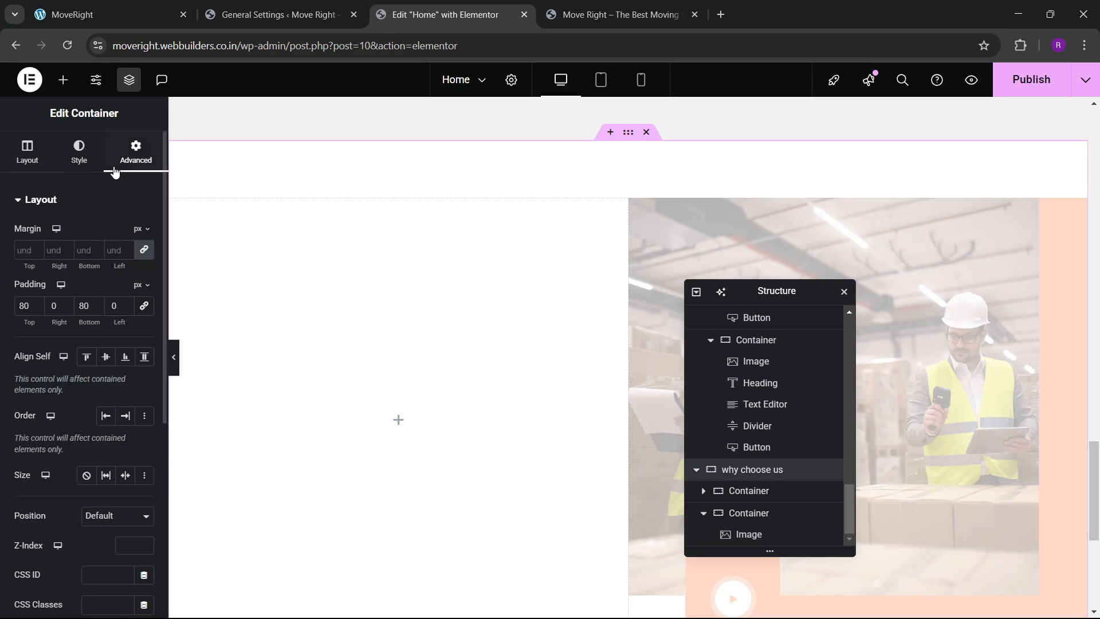
pyautogui.click(79, 152)
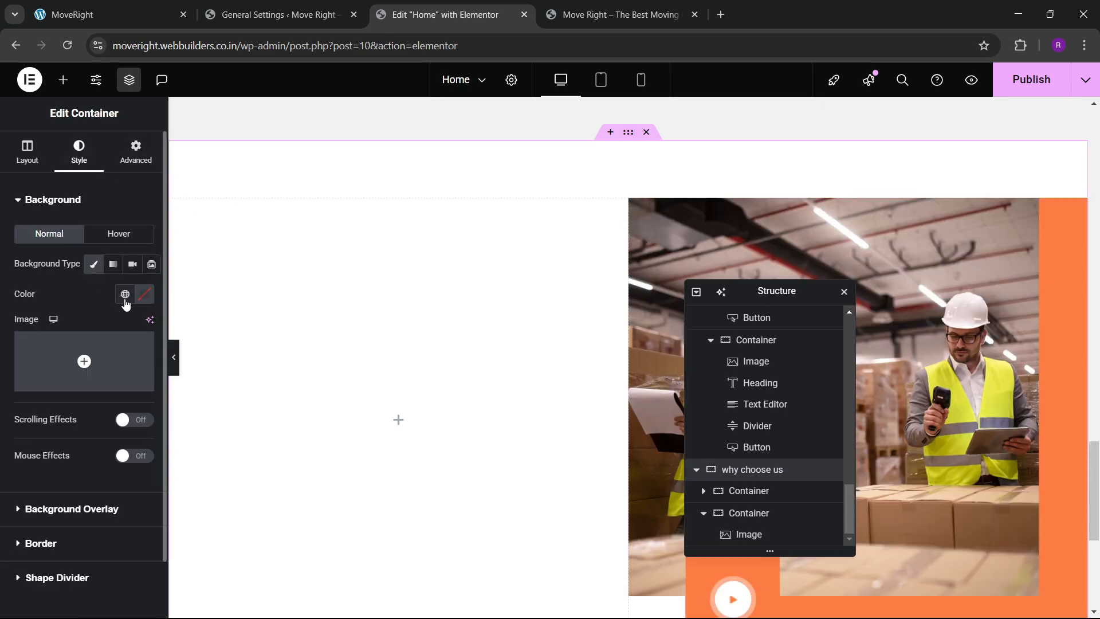
pyautogui.click(125, 294)
pyautogui.click(69, 525)
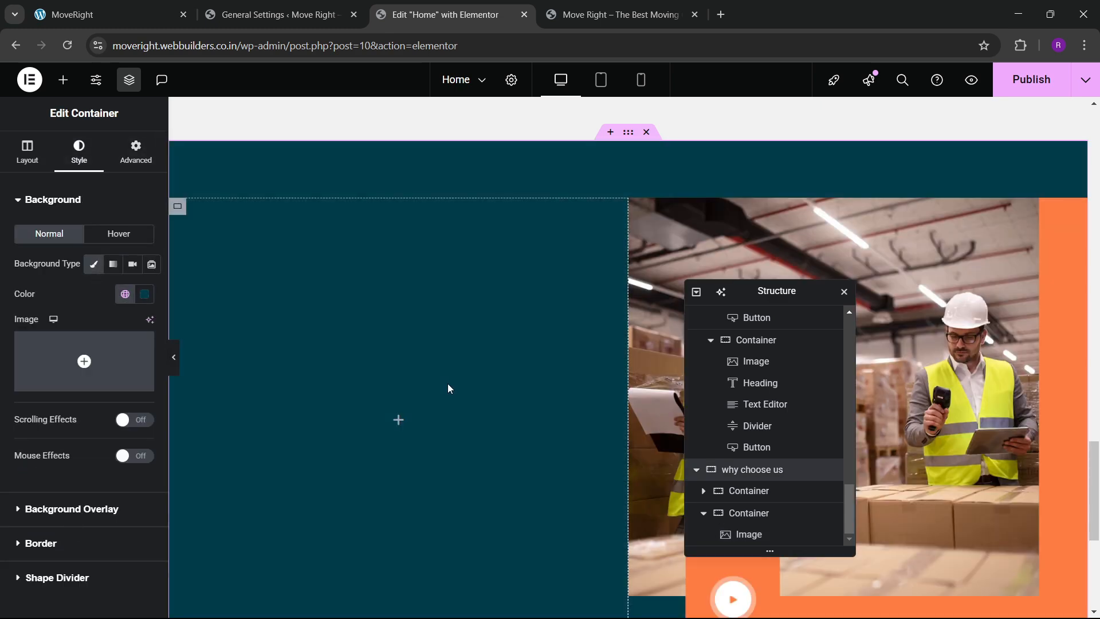
# Look over the reference section on the live site.
pyautogui.click(132, 14)
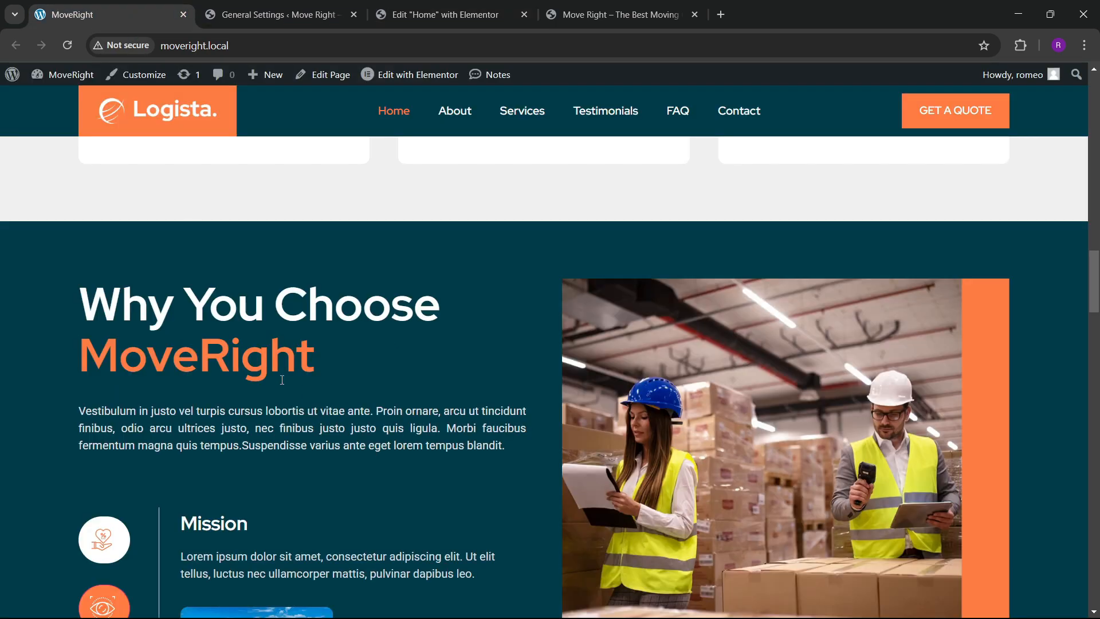
pyautogui.click(445, 14)
pyautogui.scroll(8, 489, 377)
pyautogui.scroll(10, 489, 359)
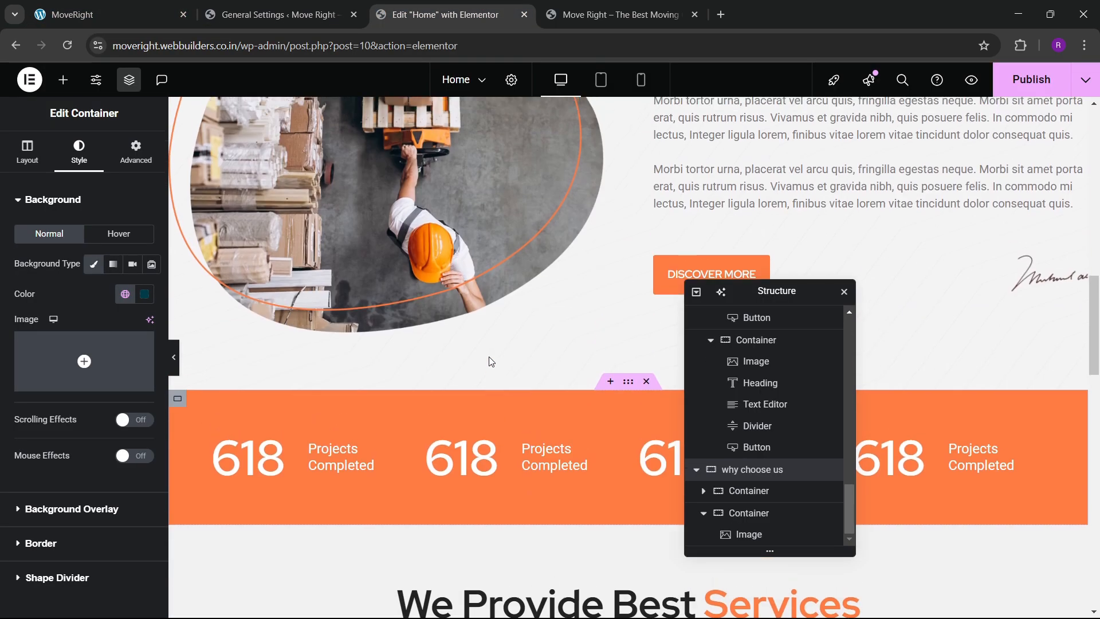
pyautogui.scroll(-5, 490, 357)
pyautogui.scroll(3, 489, 353)
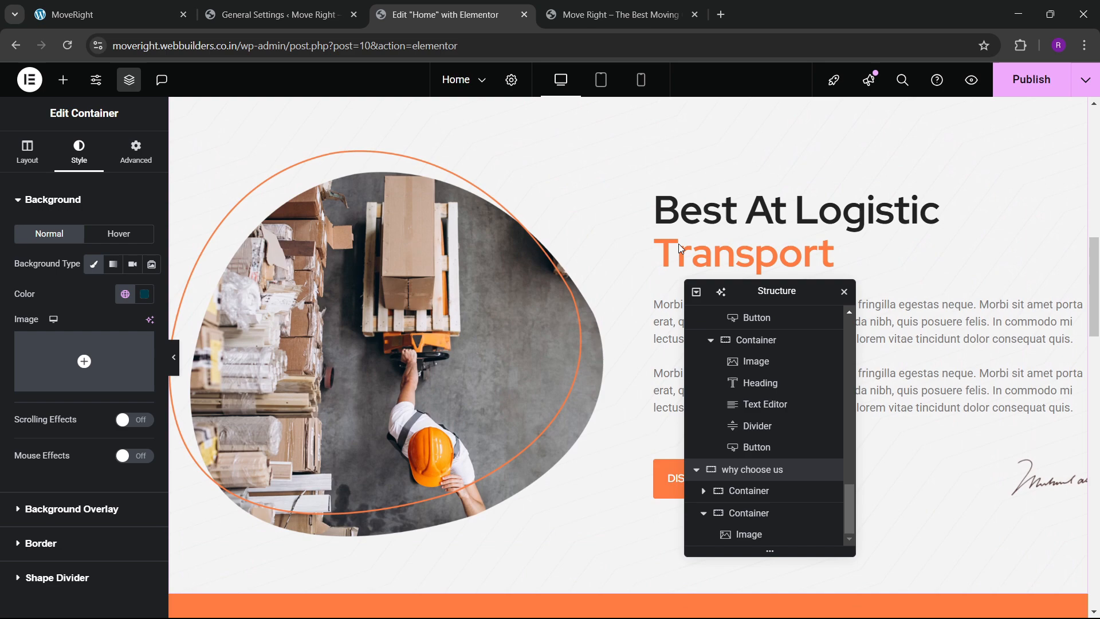
# Copy the Best At Logistic Transport heading and paste it into the empty left column.
pyautogui.rightClick(723, 223)
pyautogui.click(750, 295)
pyautogui.click(629, 15)
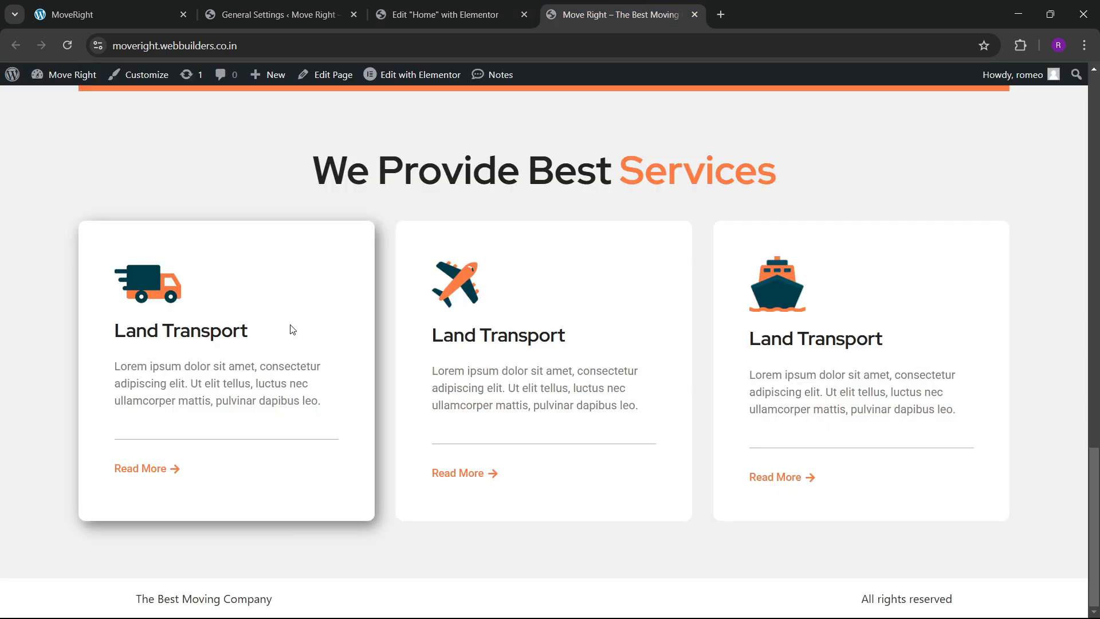
pyautogui.click(445, 15)
pyautogui.scroll(-10, 418, 374)
pyautogui.scroll(-1, 418, 374)
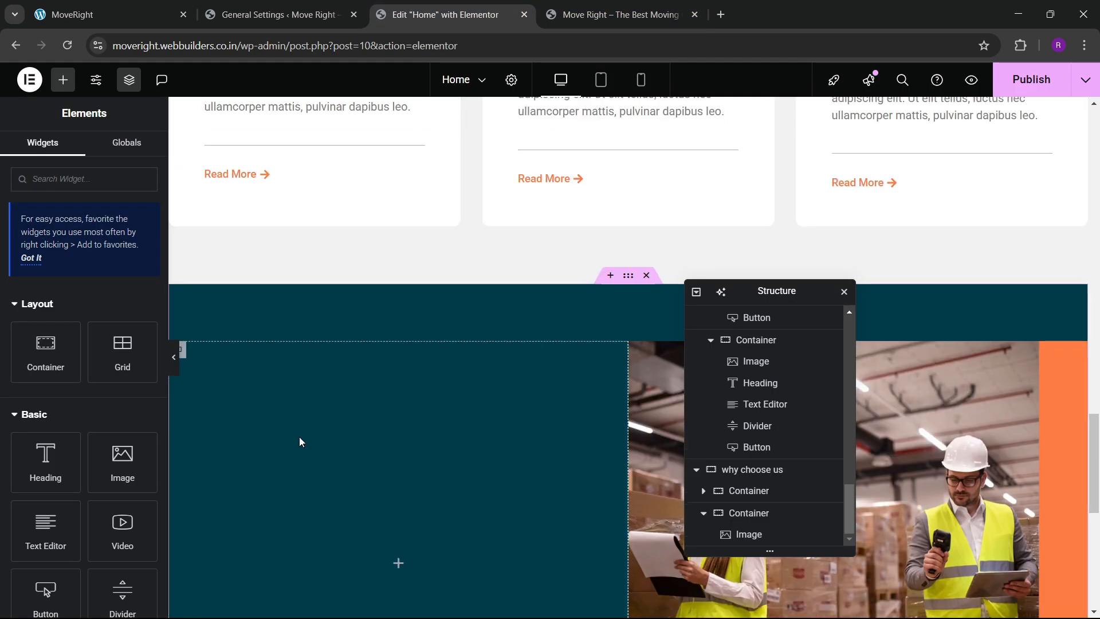
pyautogui.rightClick(299, 437)
pyautogui.click(338, 355)
# Make the pasted heading text white and check its typography against the live site.
pyautogui.scroll(-3, 400, 428)
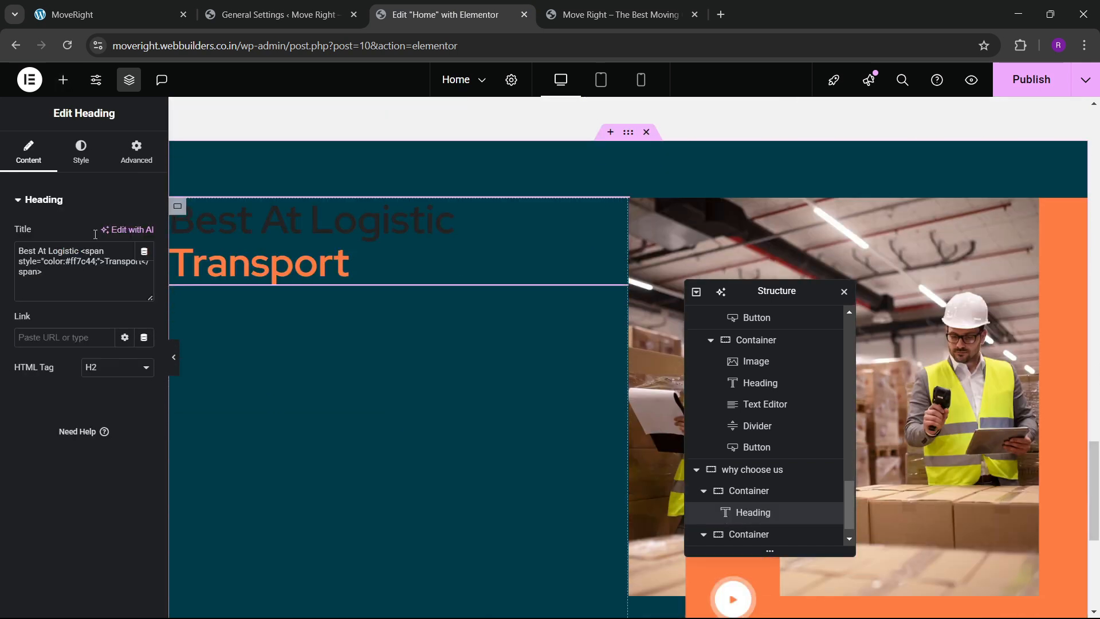
pyautogui.click(81, 152)
pyautogui.click(144, 436)
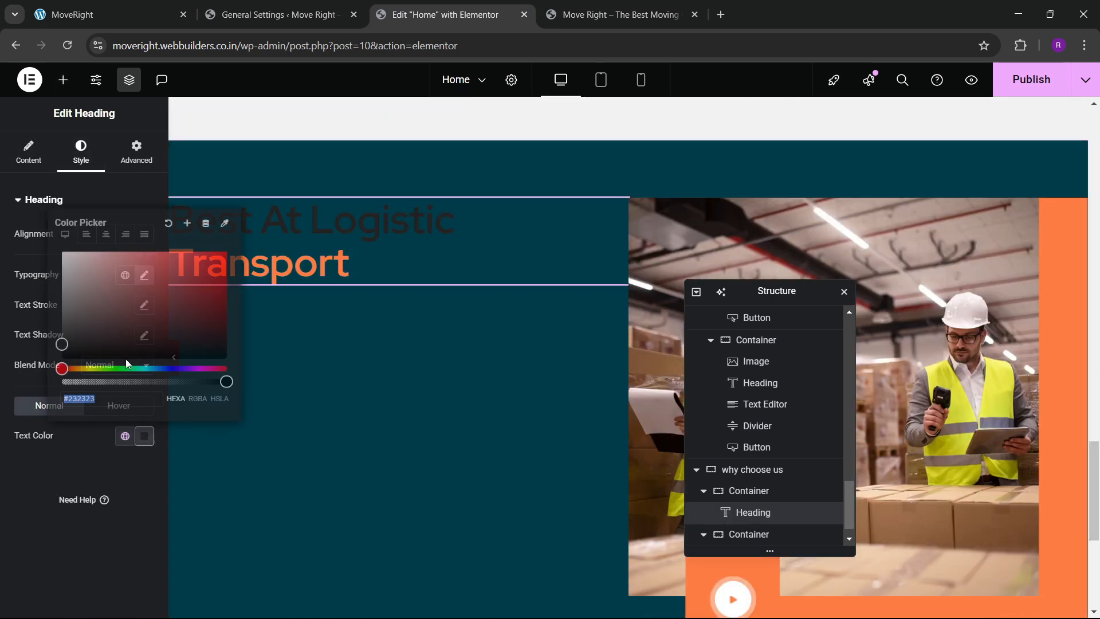
pyautogui.click(63, 248)
pyautogui.click(137, 314)
pyautogui.click(144, 275)
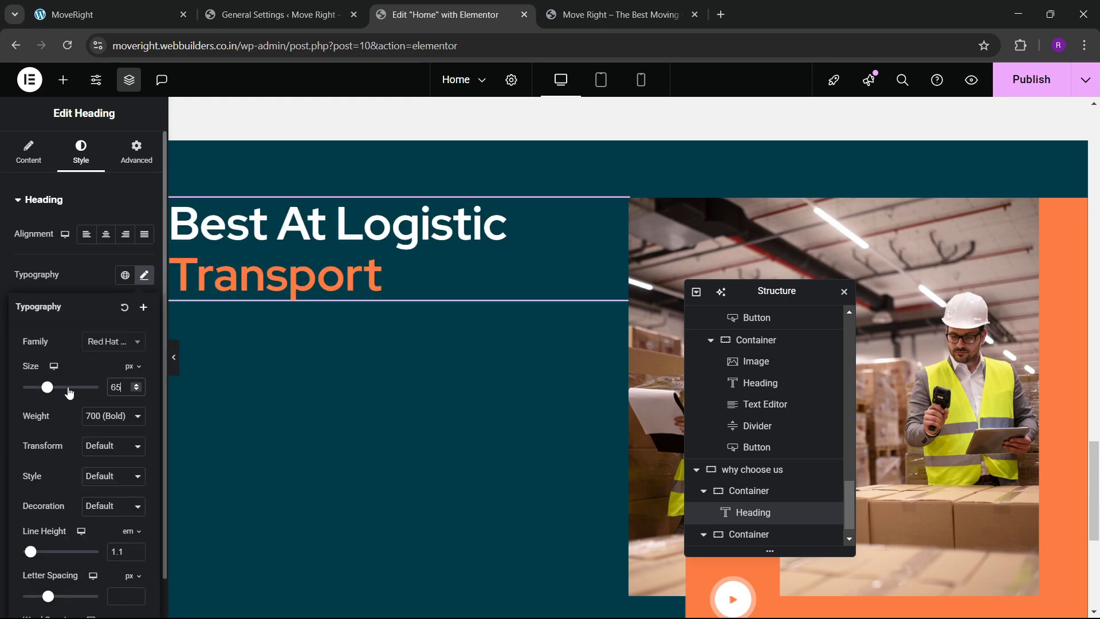
pyautogui.click(136, 6)
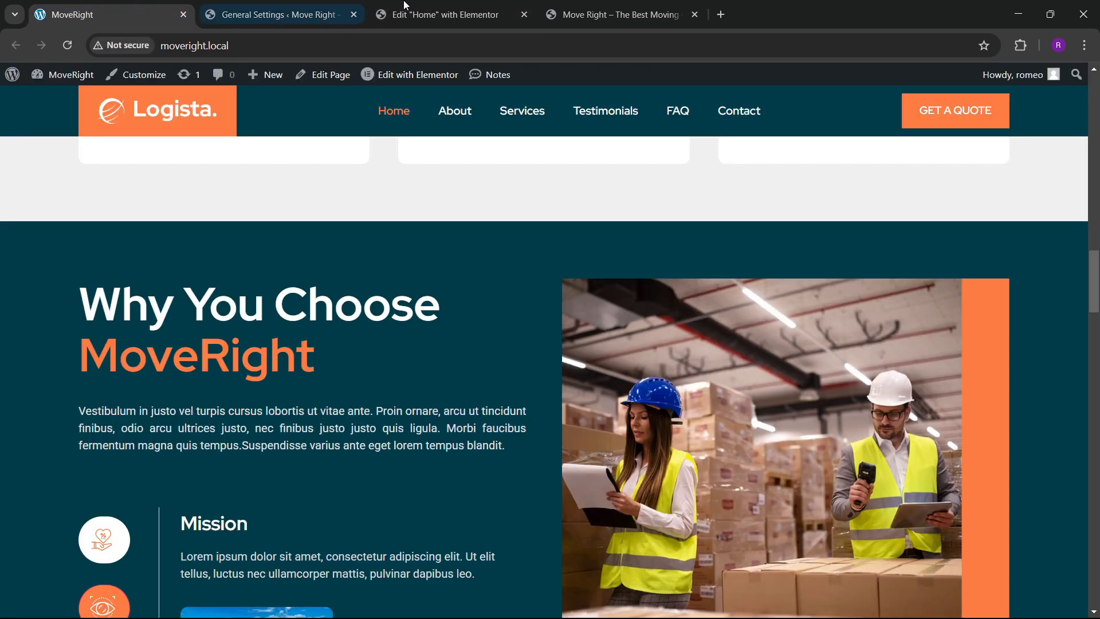
pyautogui.click(441, 14)
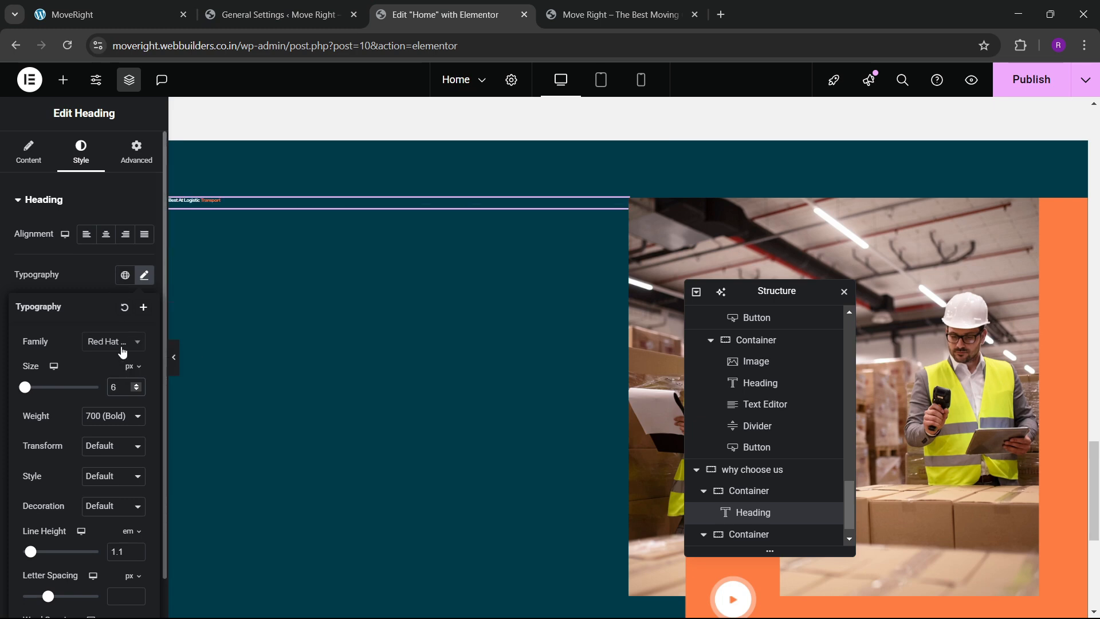
# Change the heading title to 'Why You Choose MoveRight' and save.
pyautogui.click(109, 14)
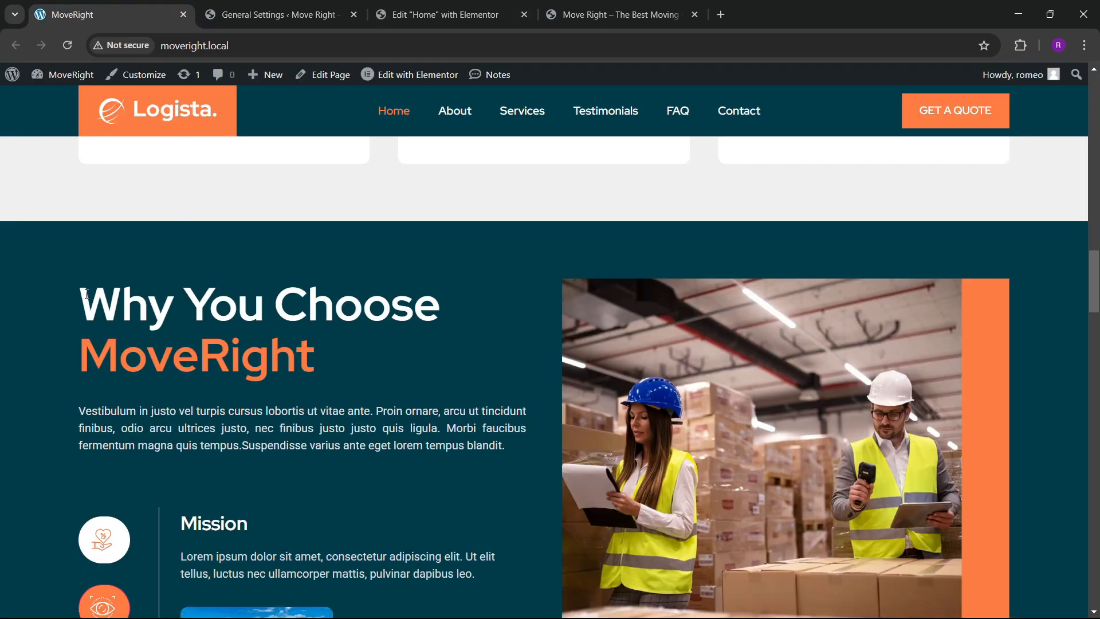
pyautogui.moveTo(86, 294); pyautogui.dragTo(520, 293)
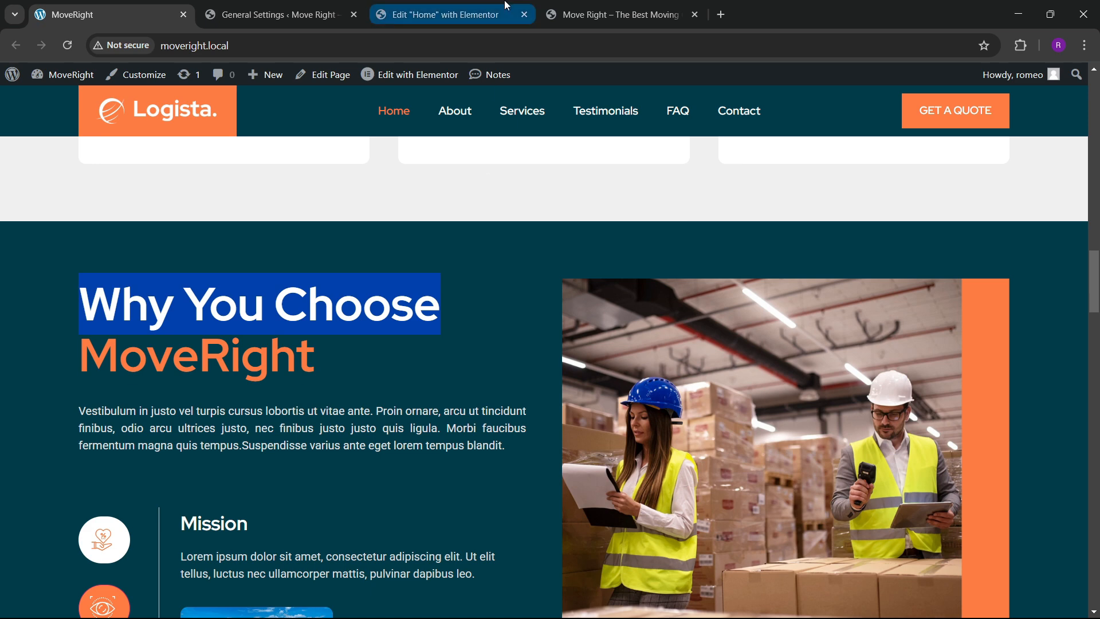
pyautogui.click(444, 14)
pyautogui.click(28, 152)
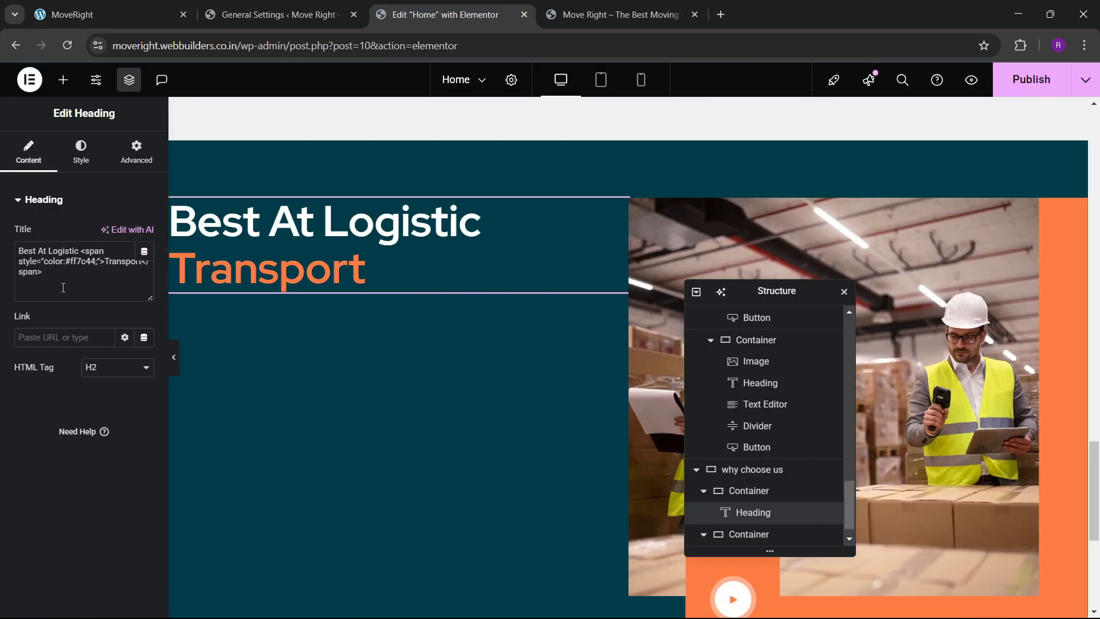
pyautogui.moveTo(81, 251); pyautogui.dragTo(2, 253)
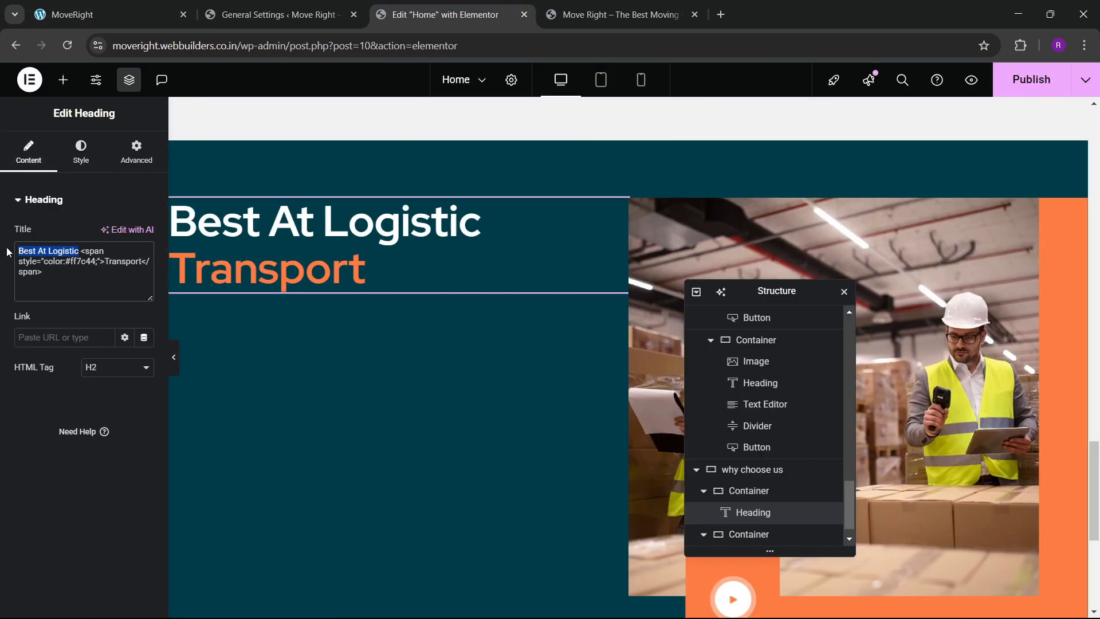
pyautogui.hotkey('ctrl', 'v')
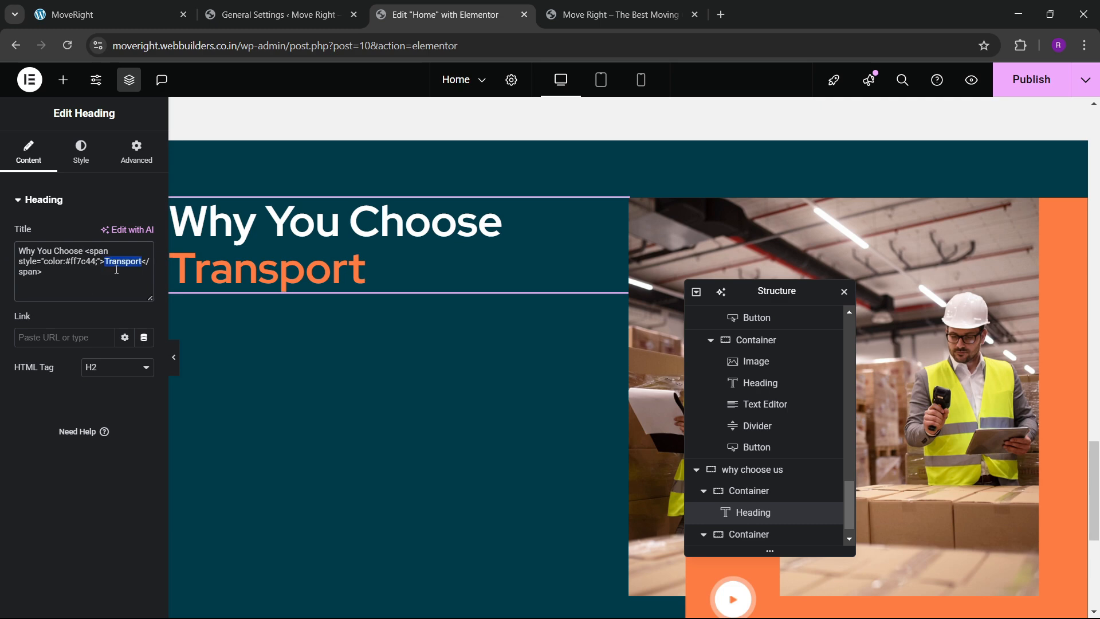
pyautogui.write('MoveRight')
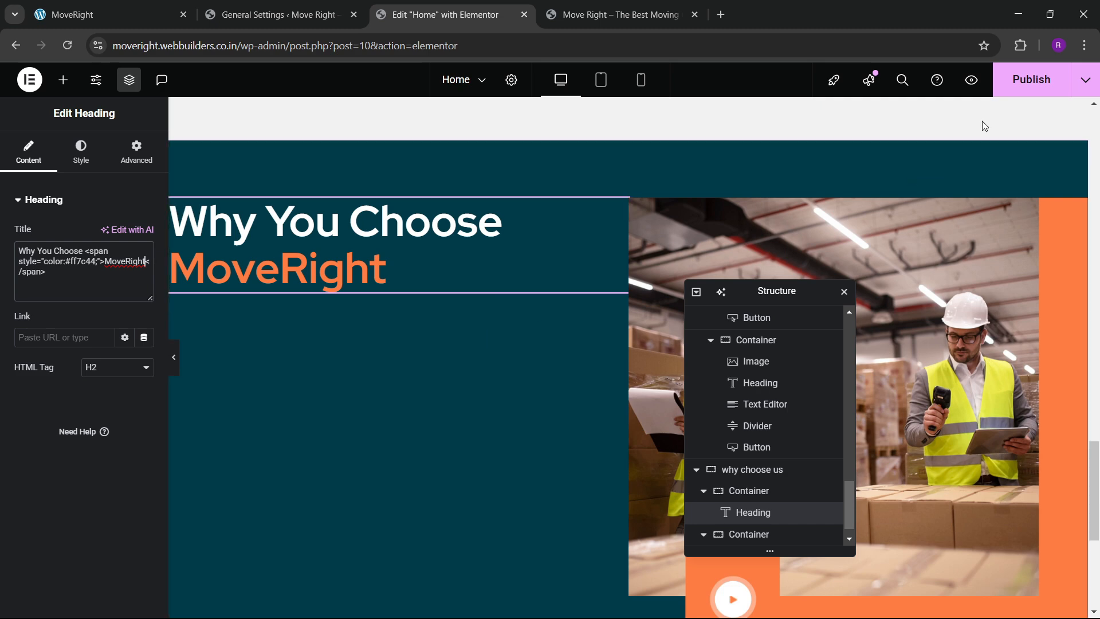
pyautogui.hotkey('ctrl', 's')
# Review the updated heading on the live site.
pyautogui.click(143, 6)
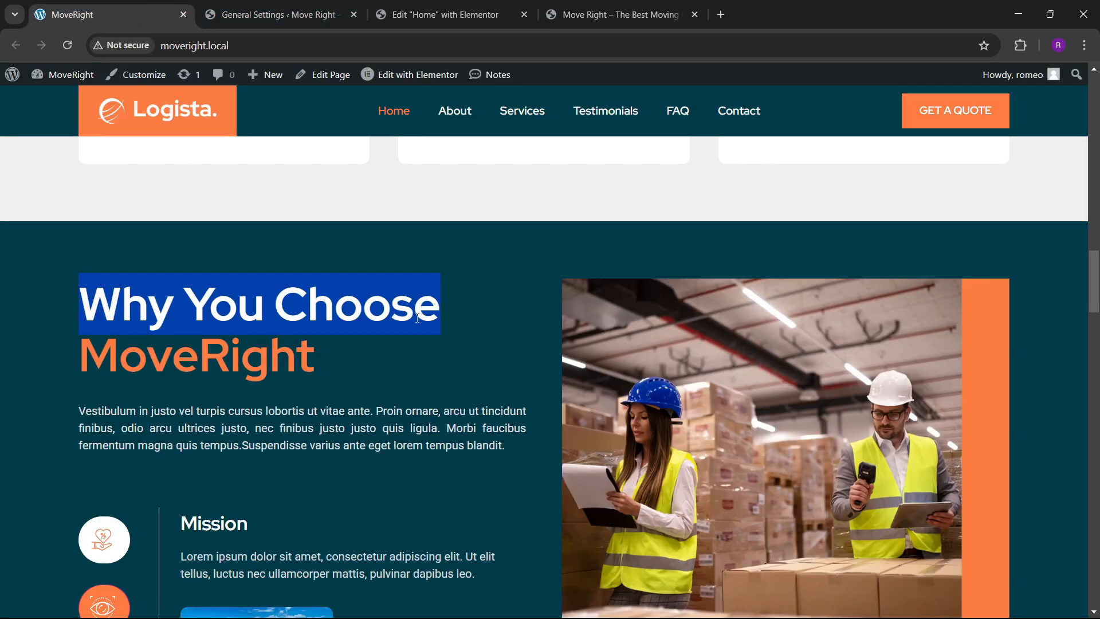
pyautogui.scroll(-5, 417, 317)
pyautogui.scroll(5, 342, 218)
pyautogui.click(452, 14)
pyautogui.scroll(6, 456, 293)
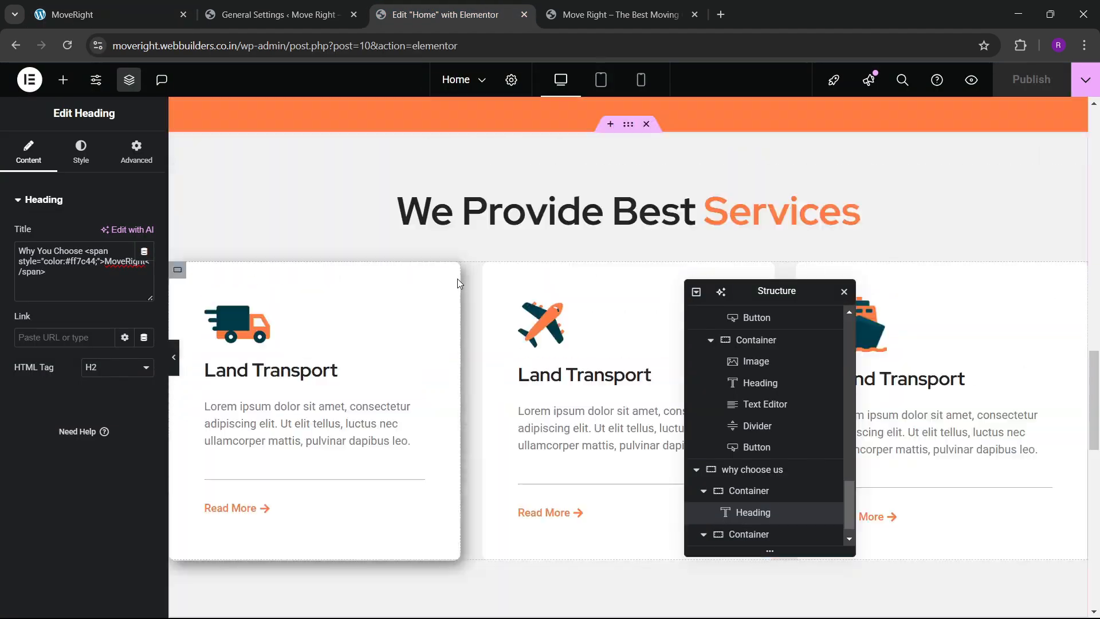
pyautogui.scroll(9, 456, 277)
# Copy an existing text block to paste beneath the Why You Choose heading.
pyautogui.scroll(-8, 419, 243)
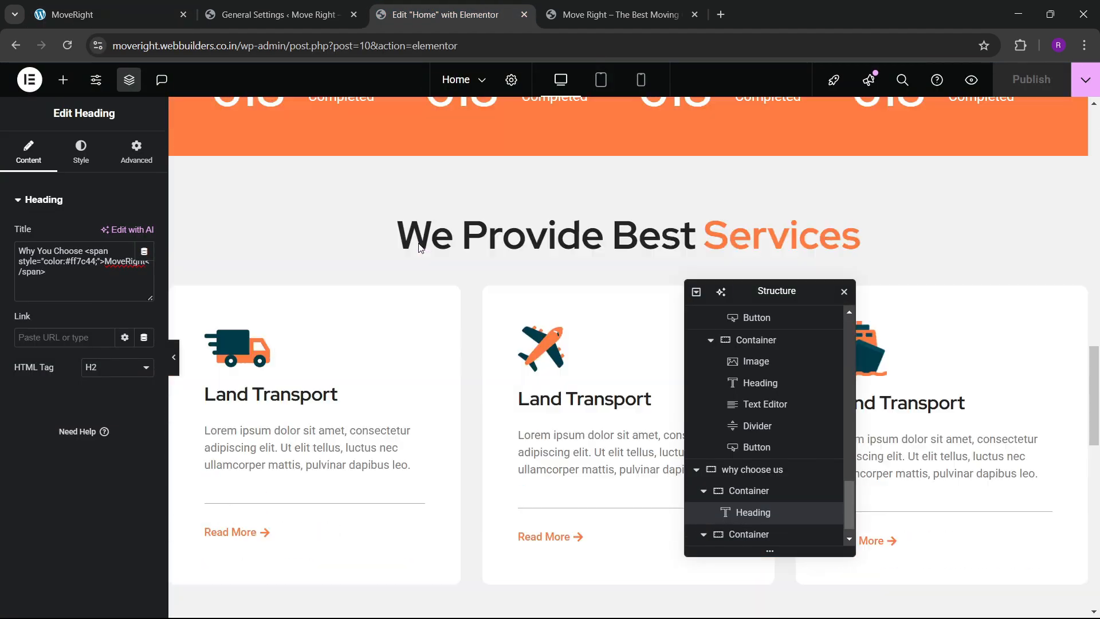
pyautogui.scroll(-4, 418, 243)
pyautogui.scroll(-4, 309, 240)
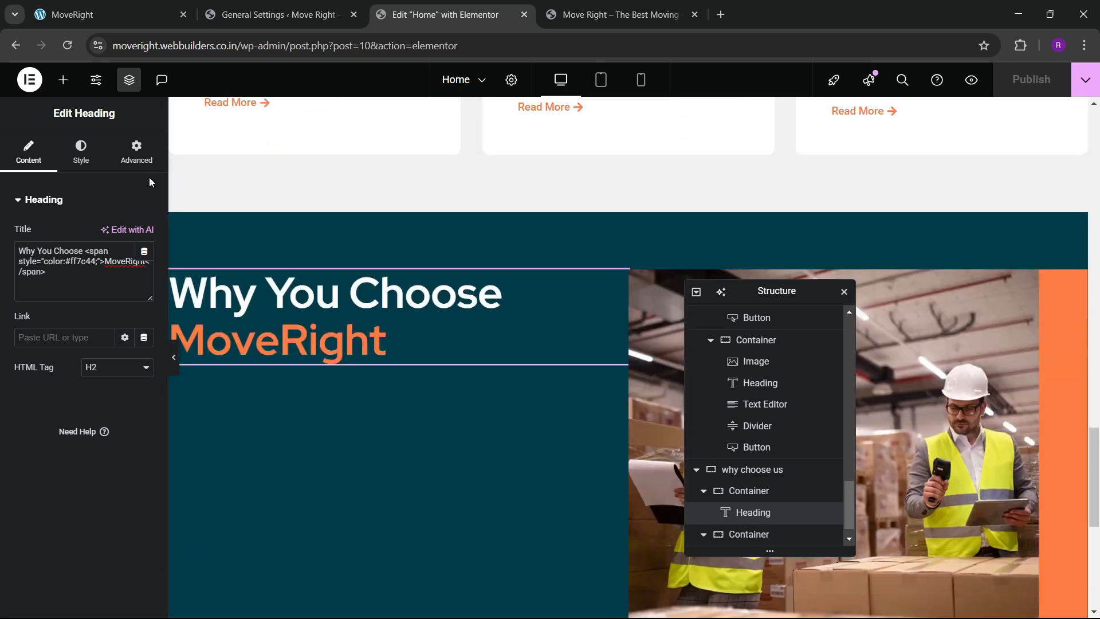
pyautogui.scroll(3, 310, 240)
pyautogui.rightClick(359, 179)
pyautogui.scroll(-3, 377, 312)
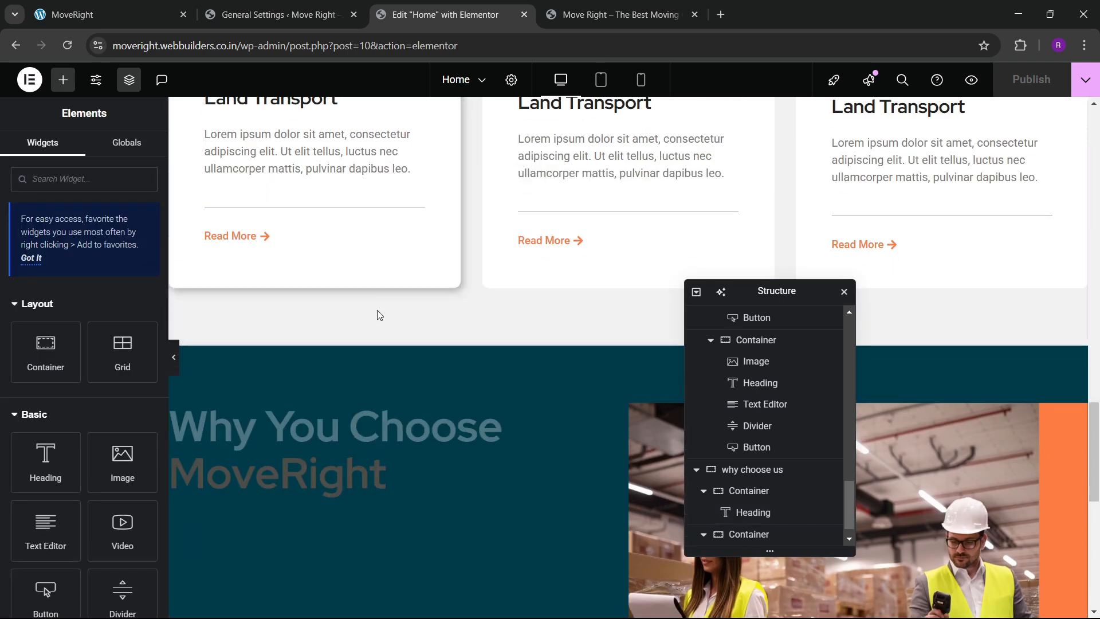
pyautogui.rightClick(302, 384)
# Paste the text block and replace its placeholder with the live site's Vestibulum paragraph.
pyautogui.click(353, 389)
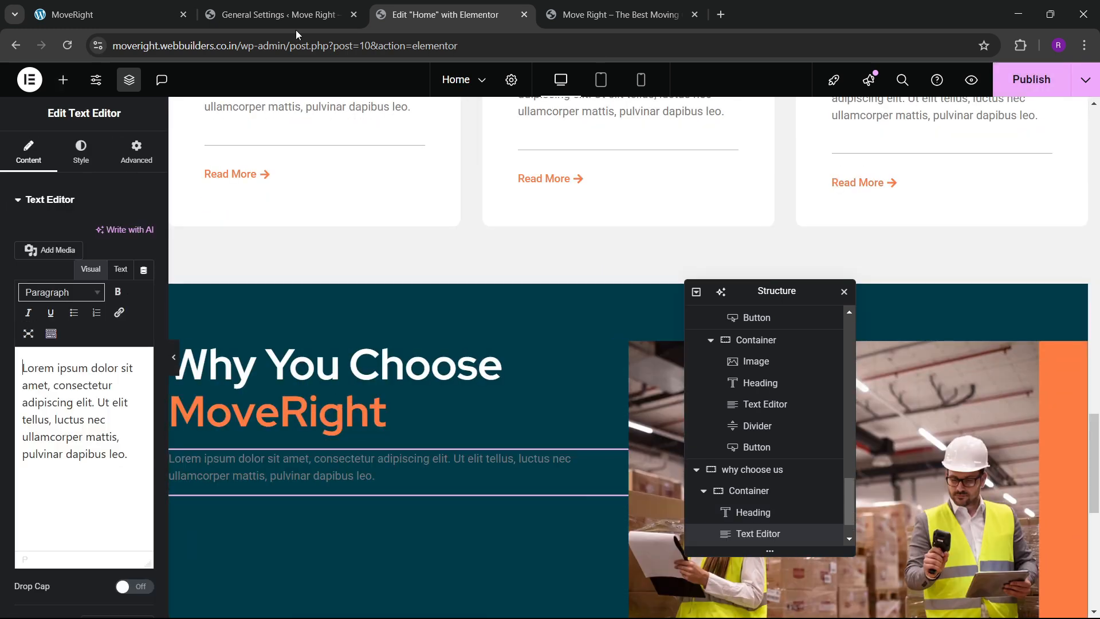
pyautogui.click(139, 11)
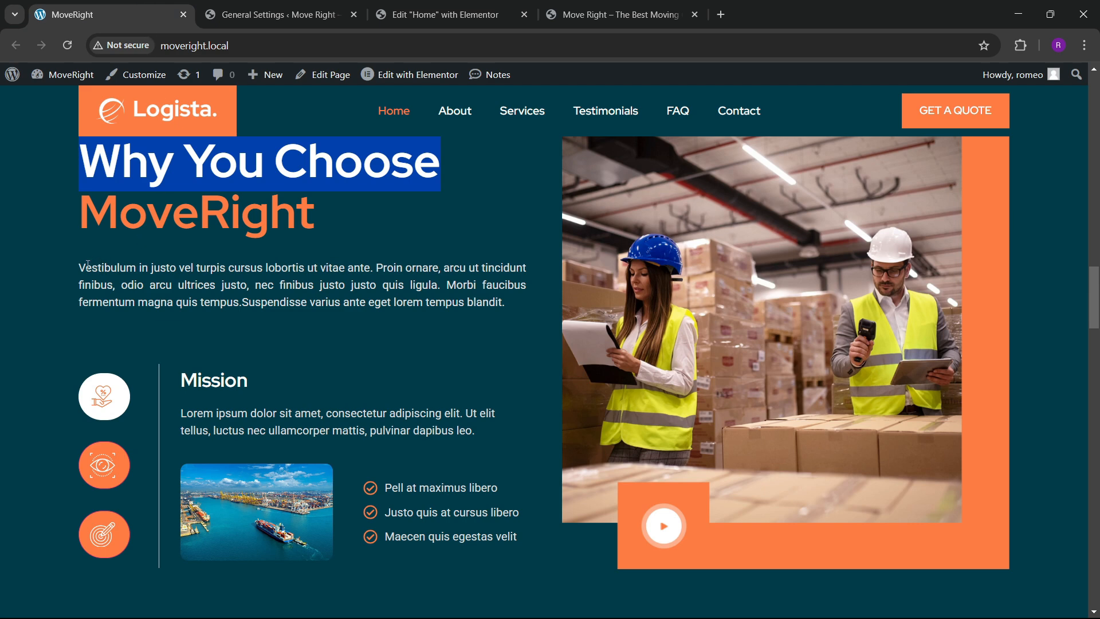
pyautogui.moveTo(88, 263); pyautogui.dragTo(507, 319)
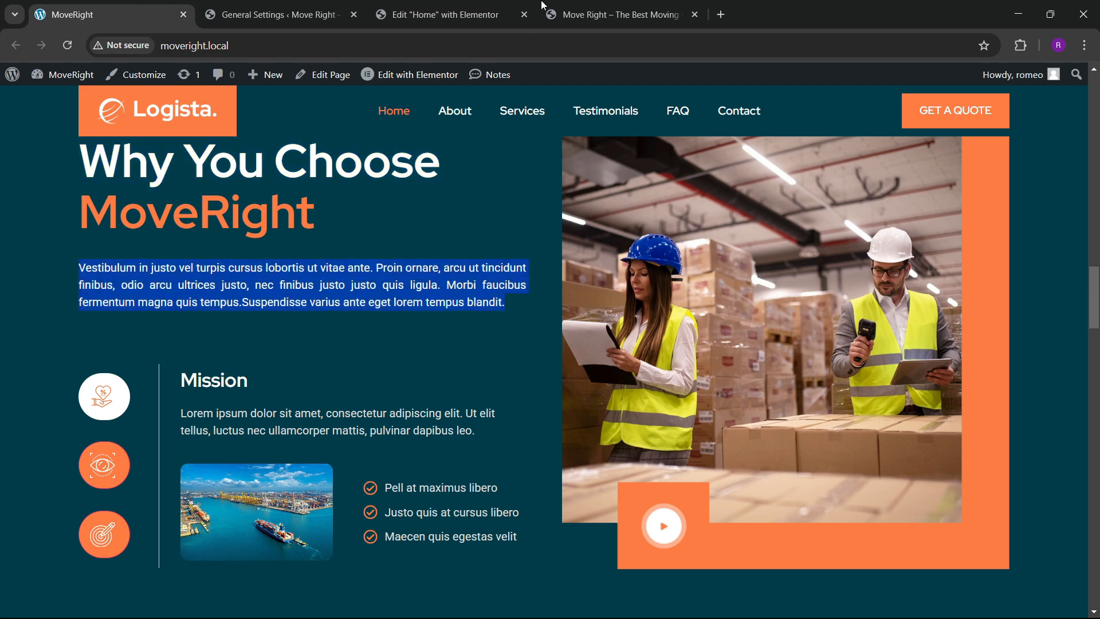
pyautogui.click(447, 14)
pyautogui.click(121, 270)
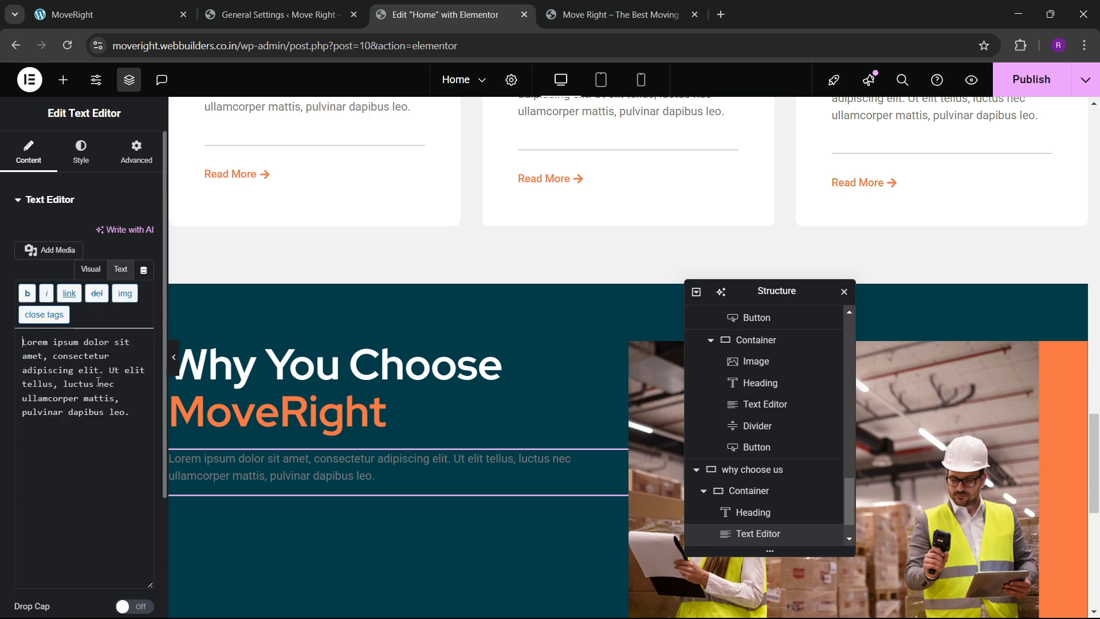
pyautogui.hotkey('ctrl', 'a')
pyautogui.hotkey('ctrl', 'v')
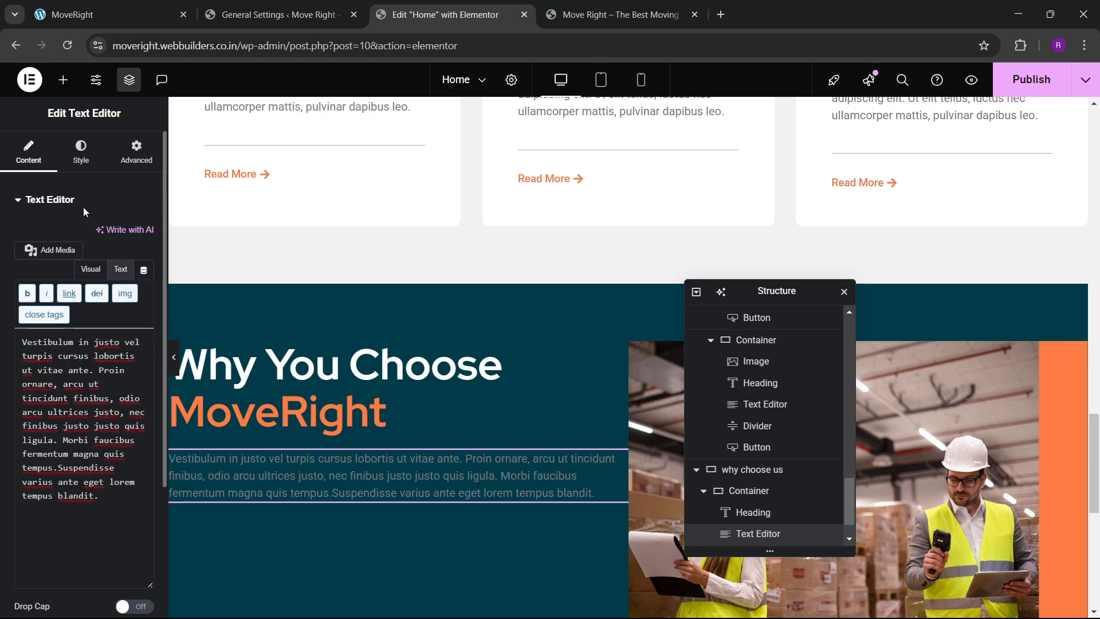
# Colour the paragraph text light grey #B7B7B7.
pyautogui.click(81, 154)
pyautogui.click(122, 269)
pyautogui.click(54, 386)
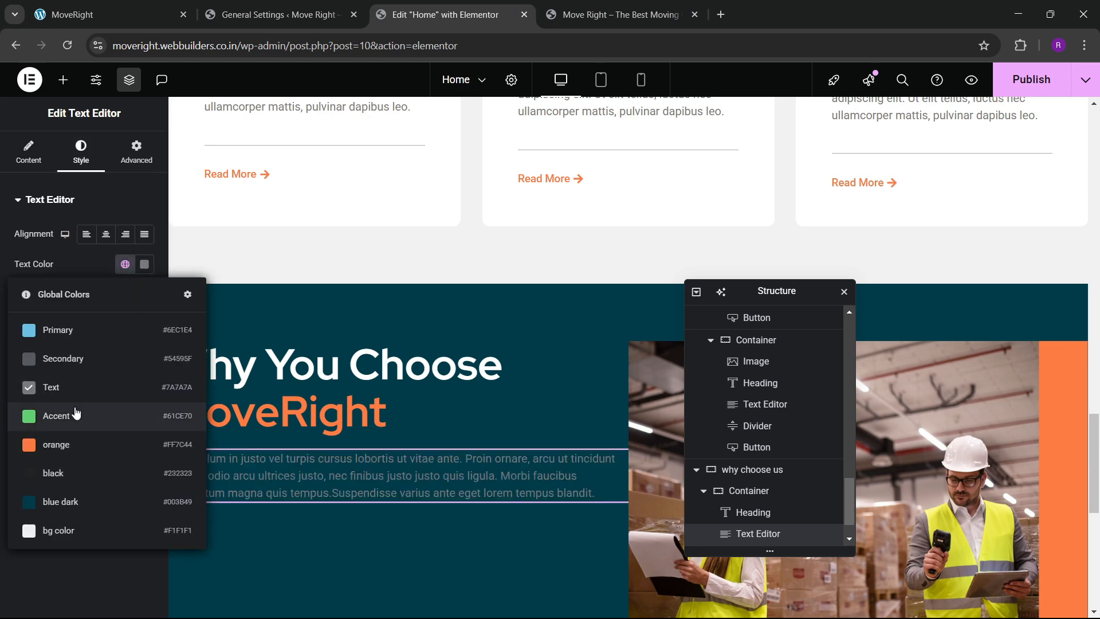
pyautogui.click(137, 360)
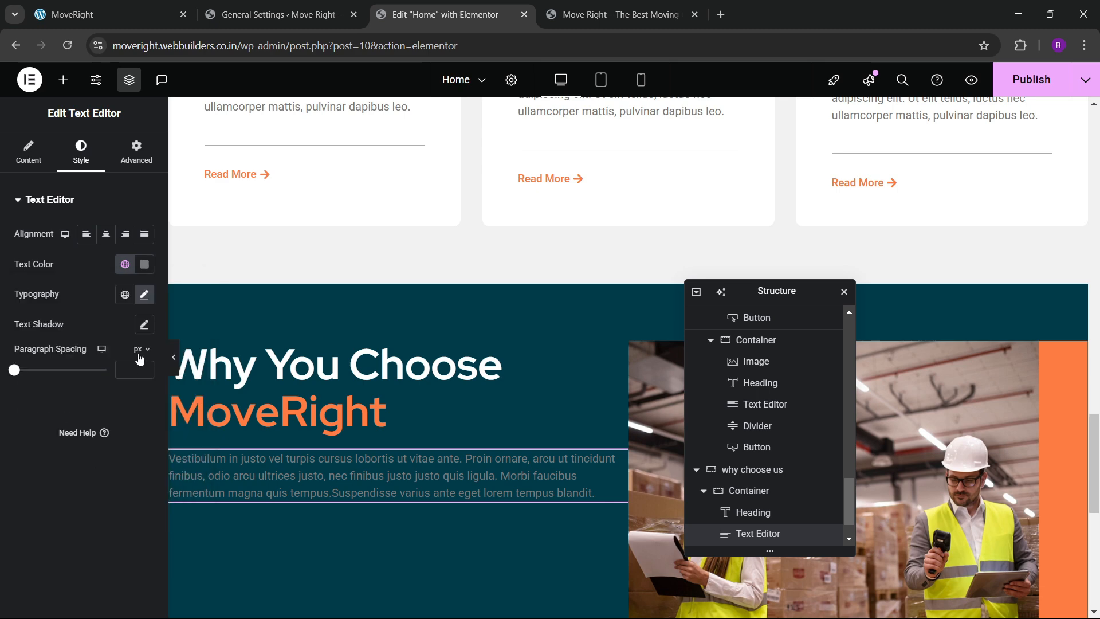
pyautogui.click(143, 264)
pyautogui.moveTo(126, 365); pyautogui.dragTo(46, 343)
# Set the paragraph font size to 16 and justify it.
pyautogui.click(23, 452)
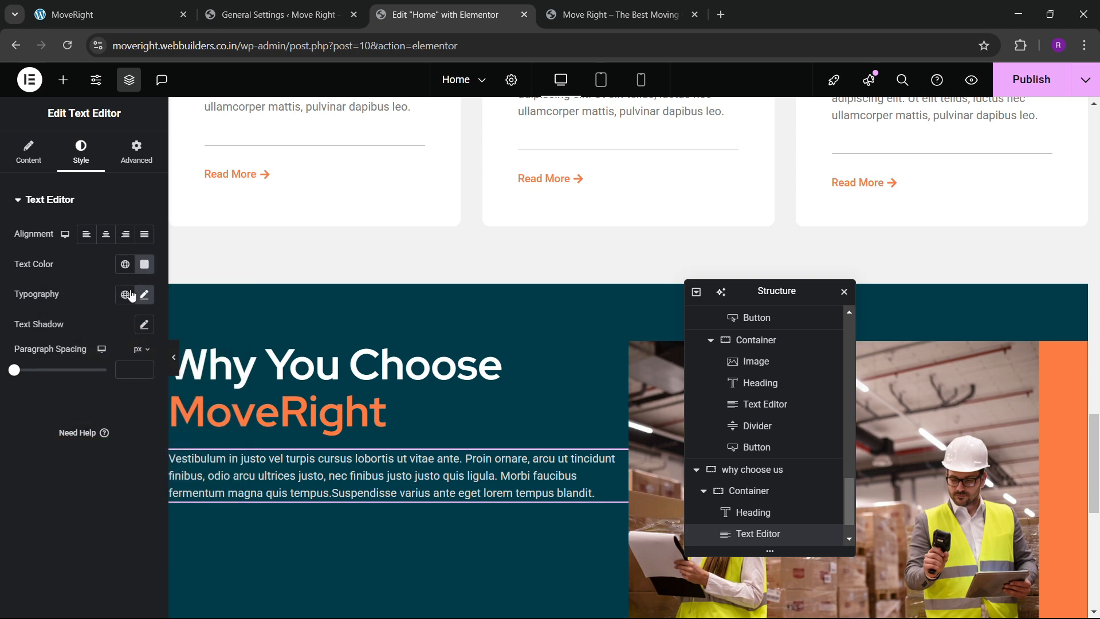
pyautogui.click(144, 294)
pyautogui.click(137, 406)
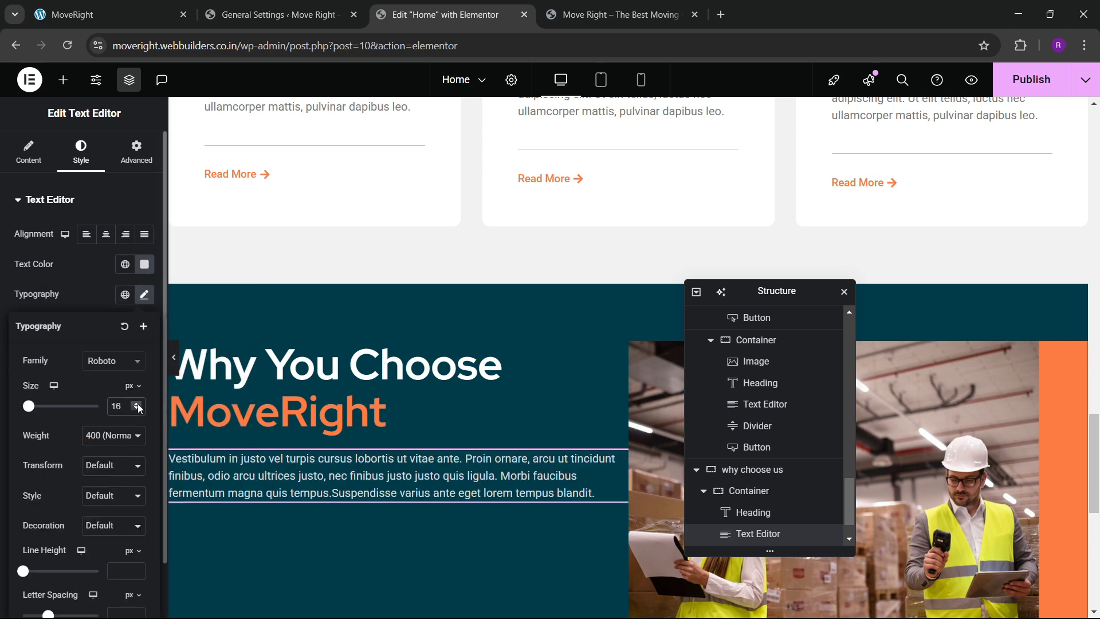
pyautogui.click(137, 404)
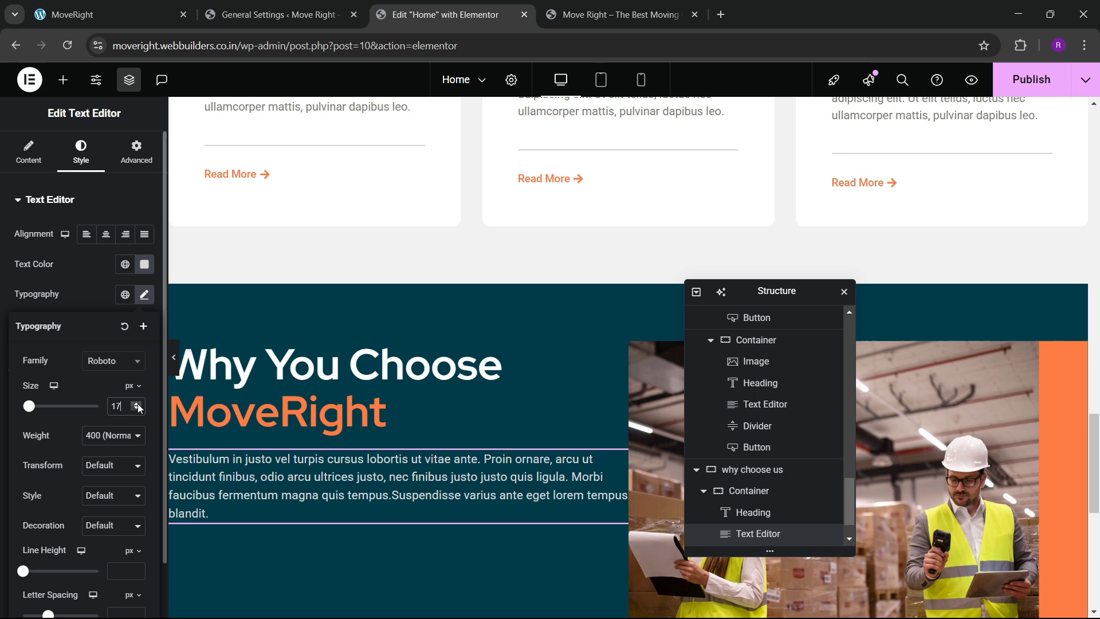
pyautogui.click(131, 5)
pyautogui.click(396, 6)
pyautogui.click(136, 409)
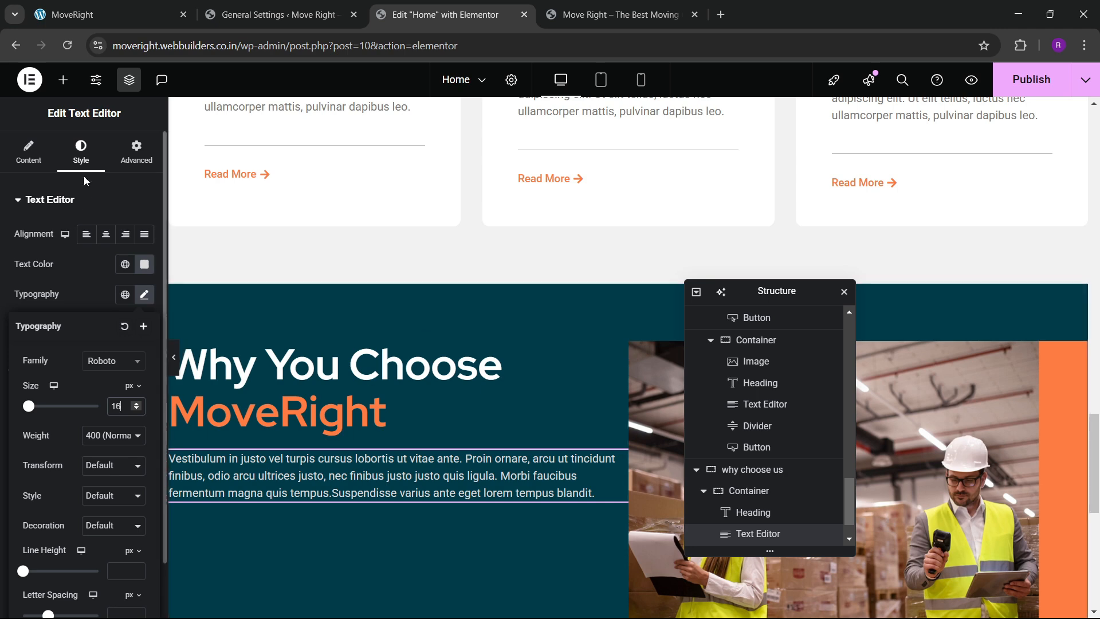
pyautogui.click(79, 188)
pyautogui.click(145, 234)
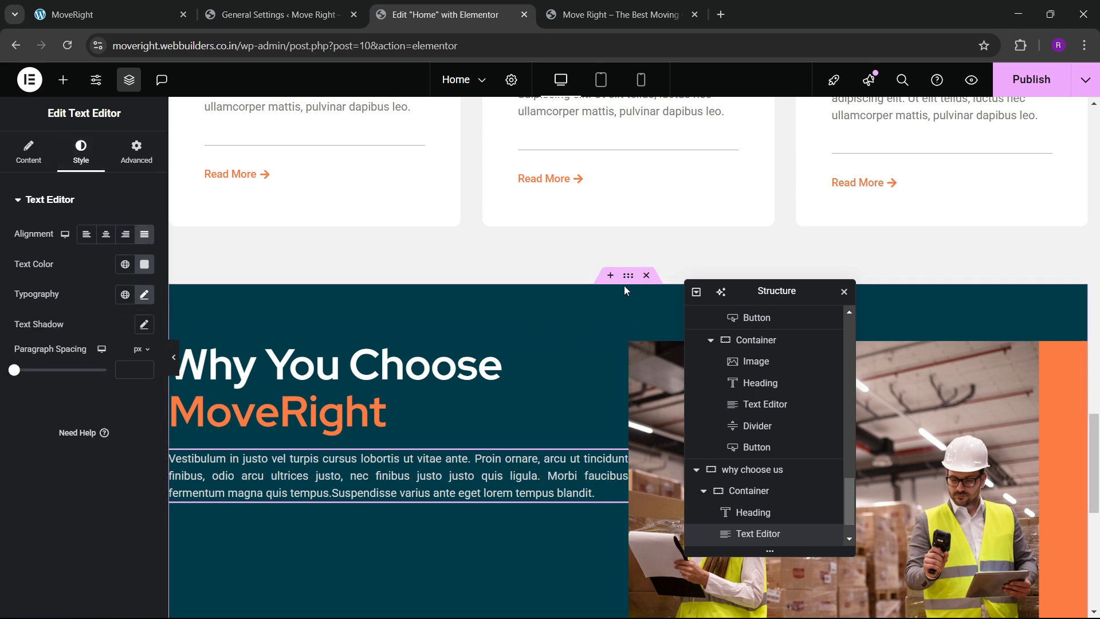
# Space the section's columns evenly with a linked 70 px gap.
pyautogui.click(638, 395)
pyautogui.click(29, 151)
pyautogui.scroll(-3, 80, 286)
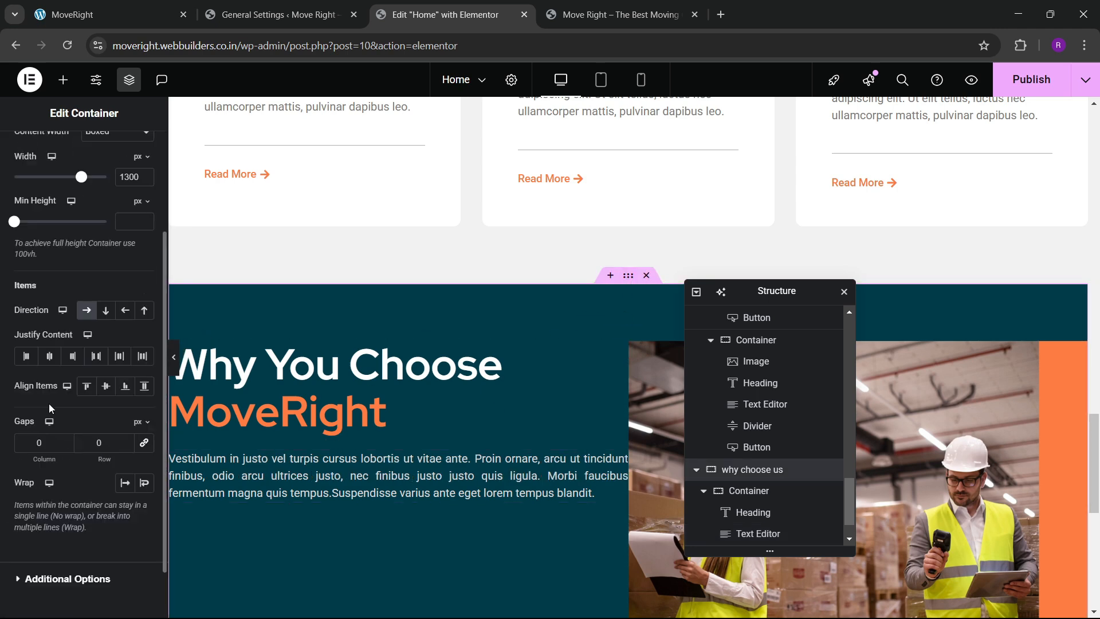
pyautogui.click(96, 291)
pyautogui.click(105, 321)
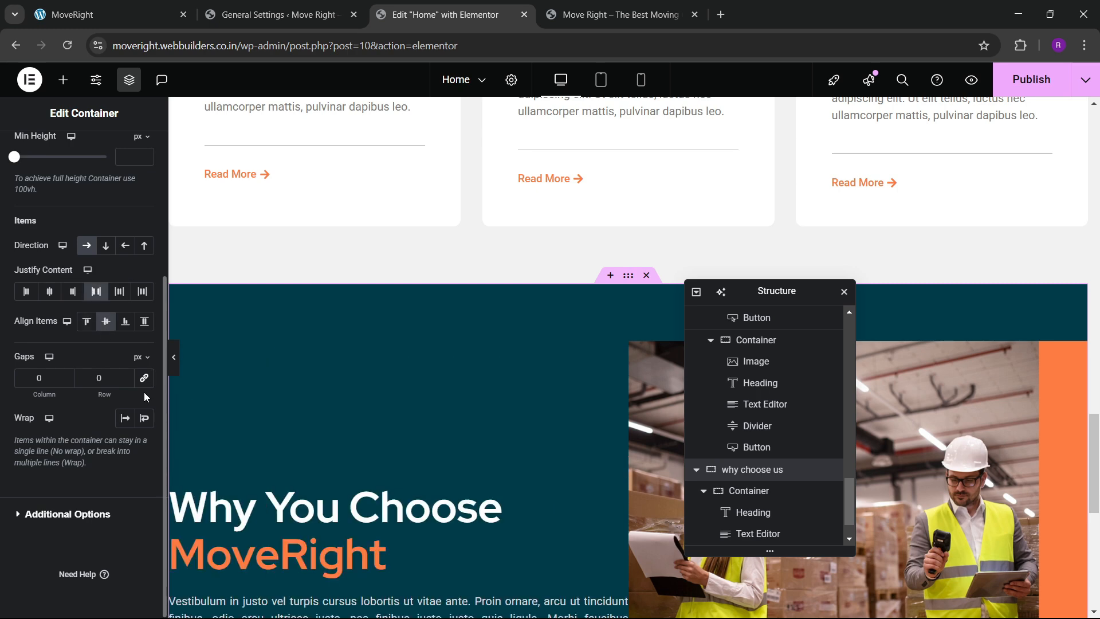
pyautogui.click(145, 379)
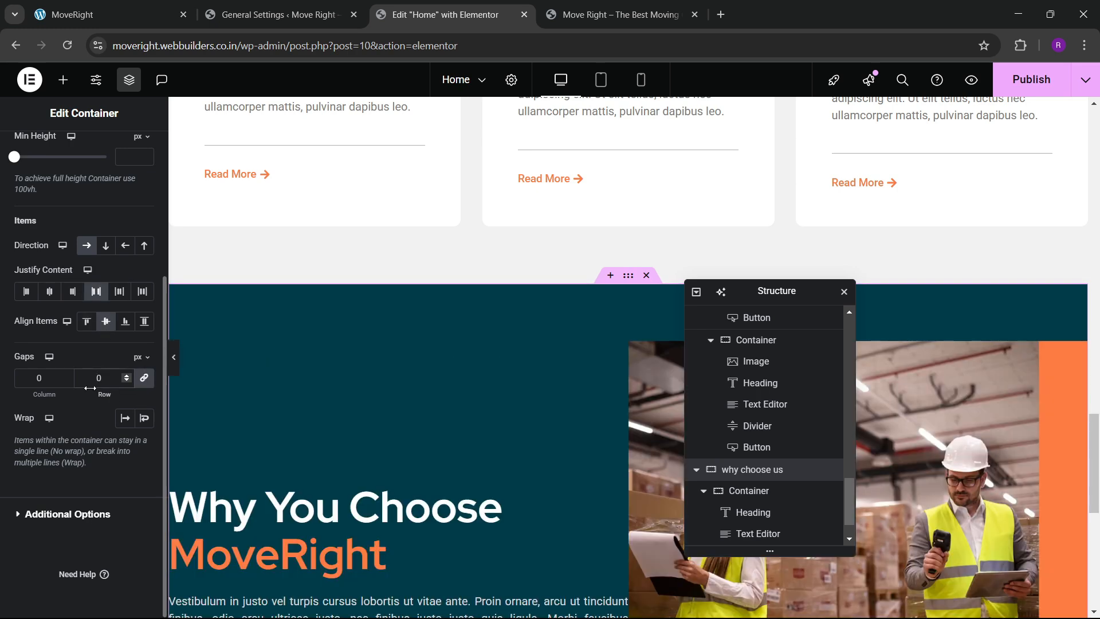
pyautogui.write('6')
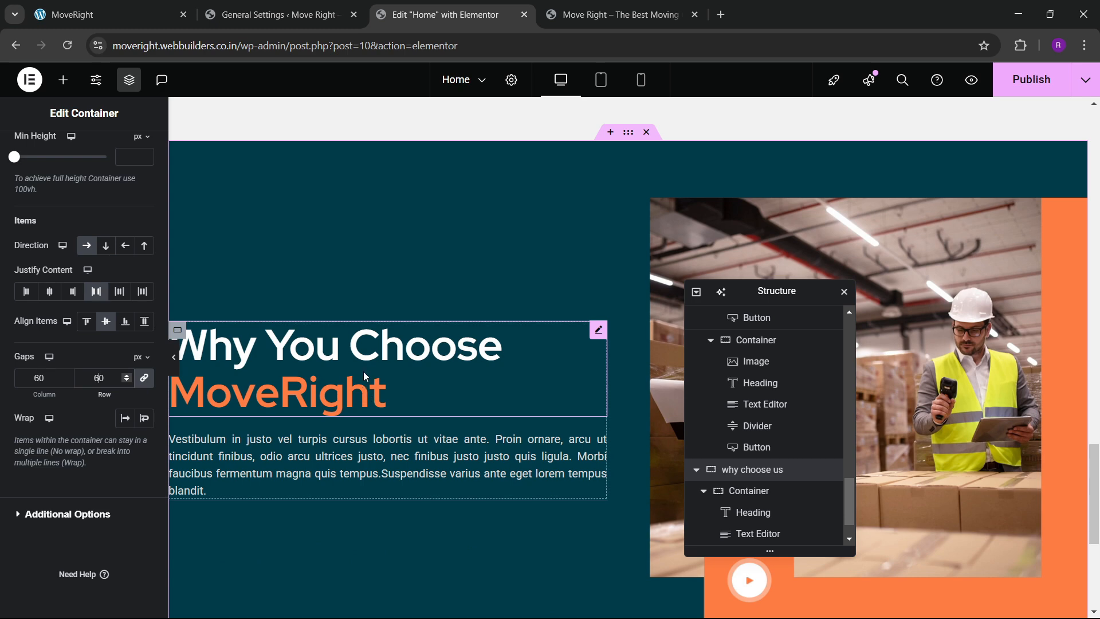
pyautogui.press('BackSpace')
pyautogui.write('7')
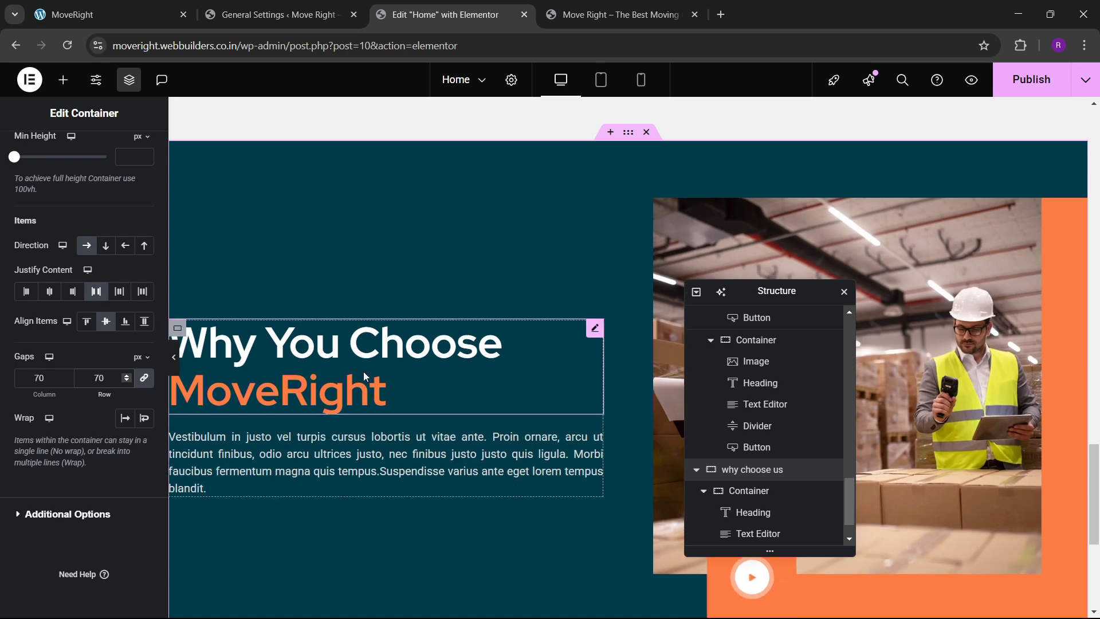
# Align the section's columns to the top after comparing with the live site.
pyautogui.click(109, 14)
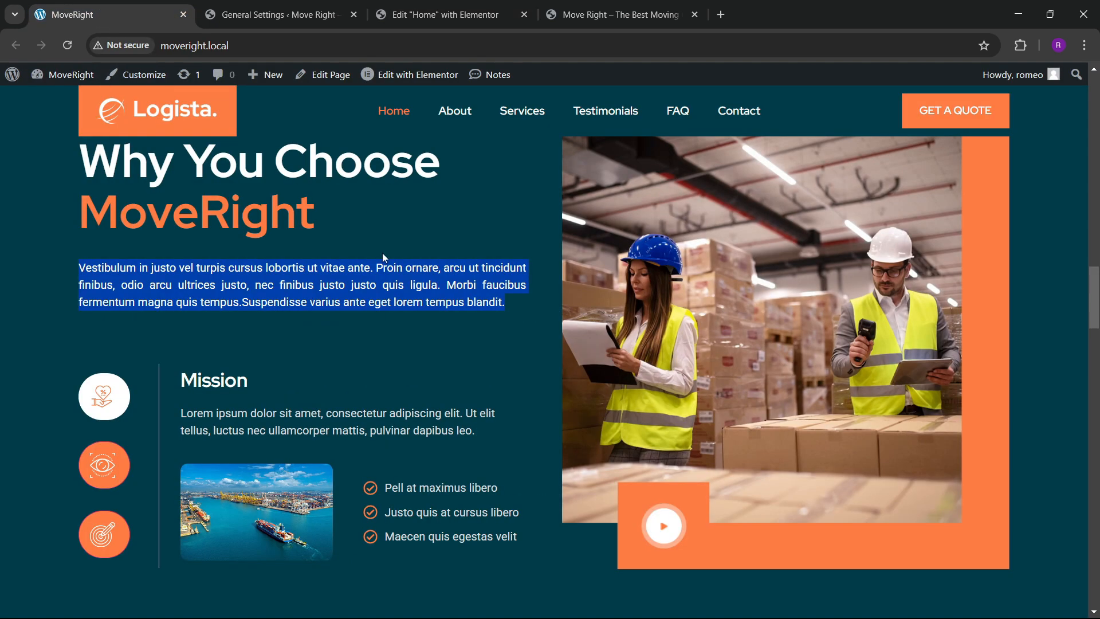
pyautogui.scroll(2, 401, 263)
pyautogui.click(436, 15)
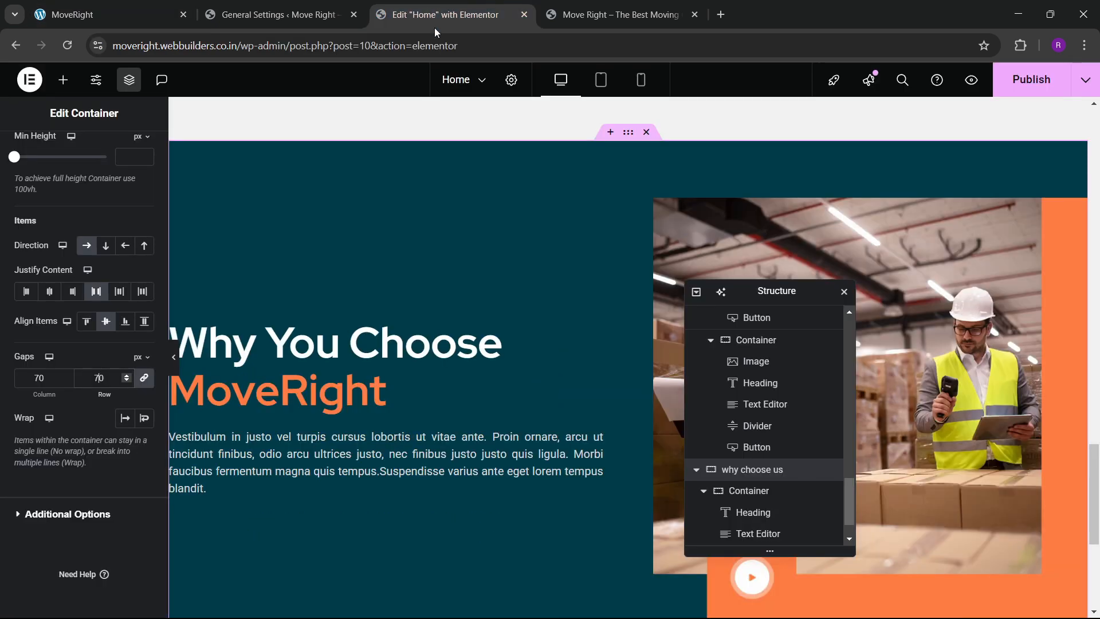
pyautogui.scroll(-1, 433, 370)
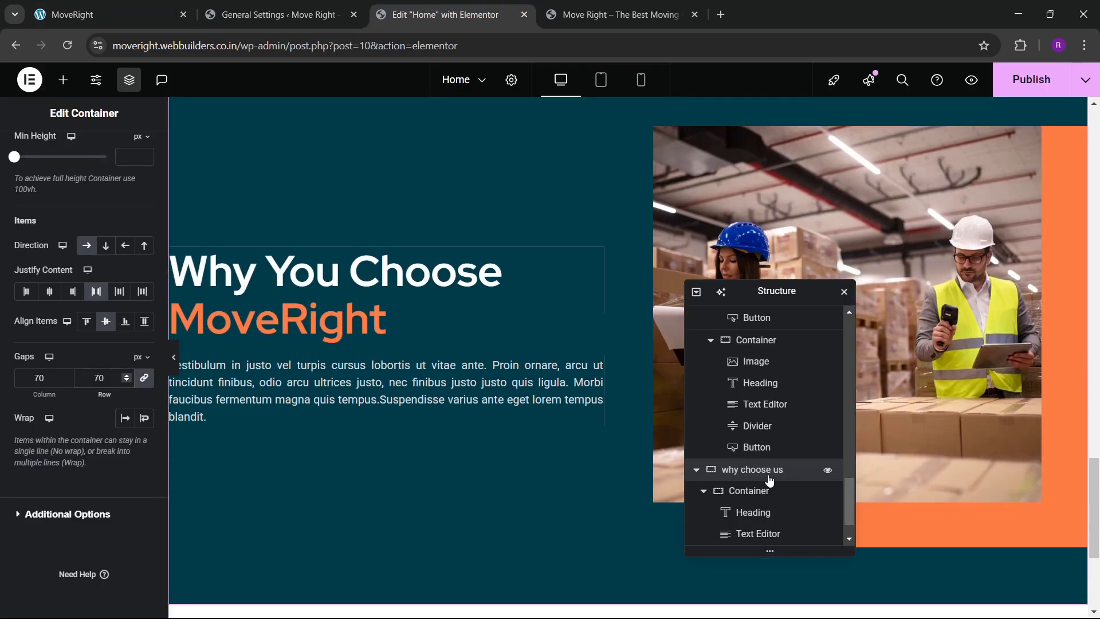
pyautogui.click(86, 321)
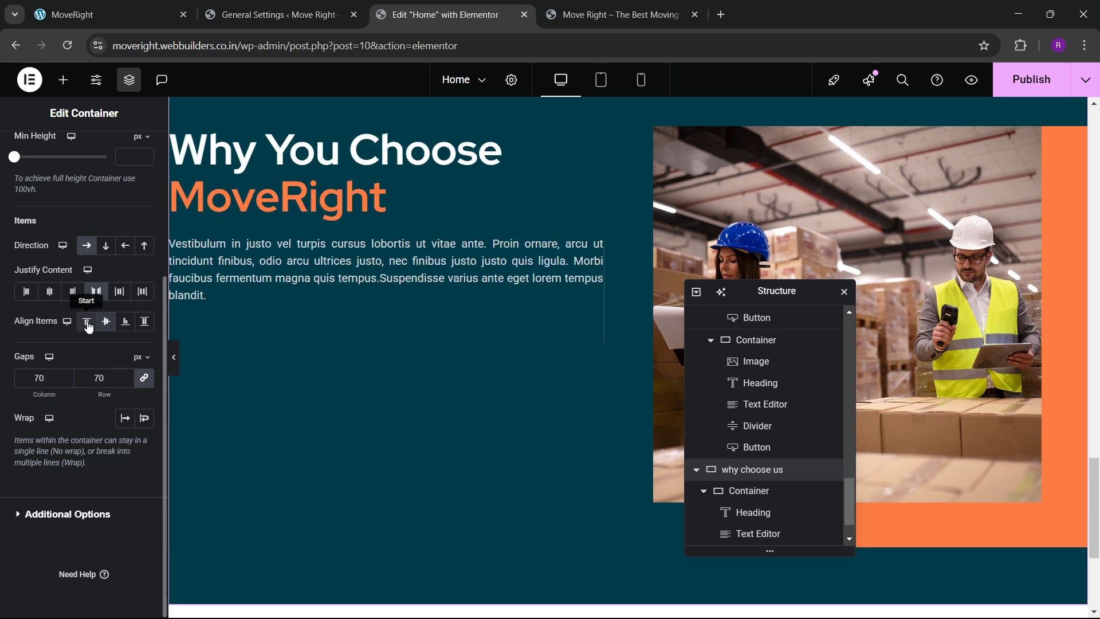
pyautogui.scroll(2, 306, 332)
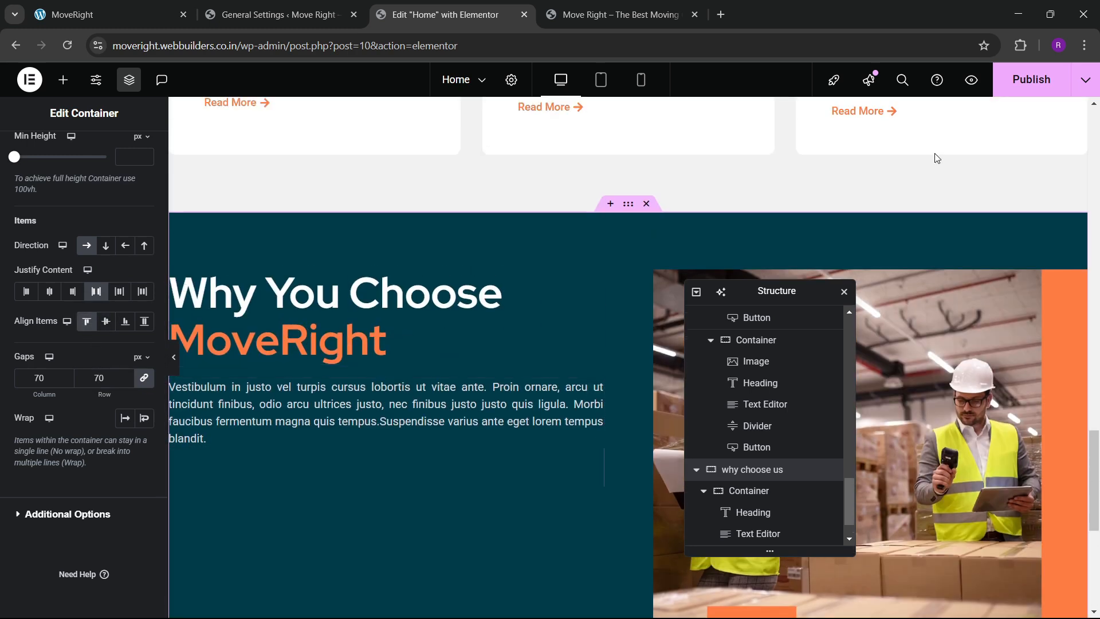
# Publish the page and review the reference Why You Choose section on the live site.
pyautogui.click(1031, 79)
pyautogui.click(123, 15)
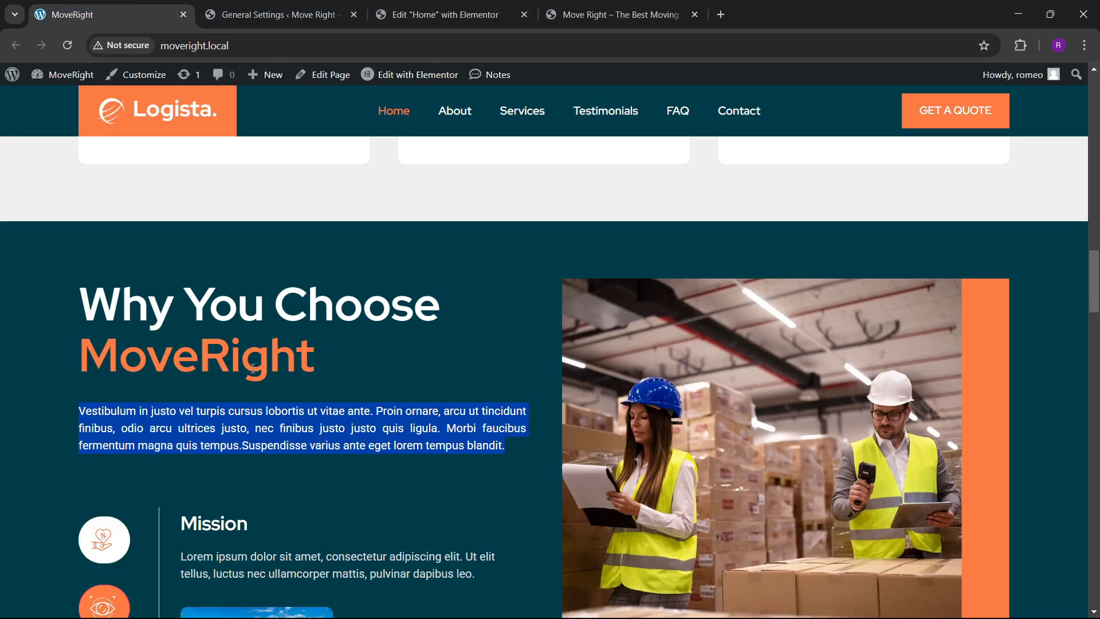
pyautogui.scroll(-4, 227, 394)
pyautogui.click(380, 13)
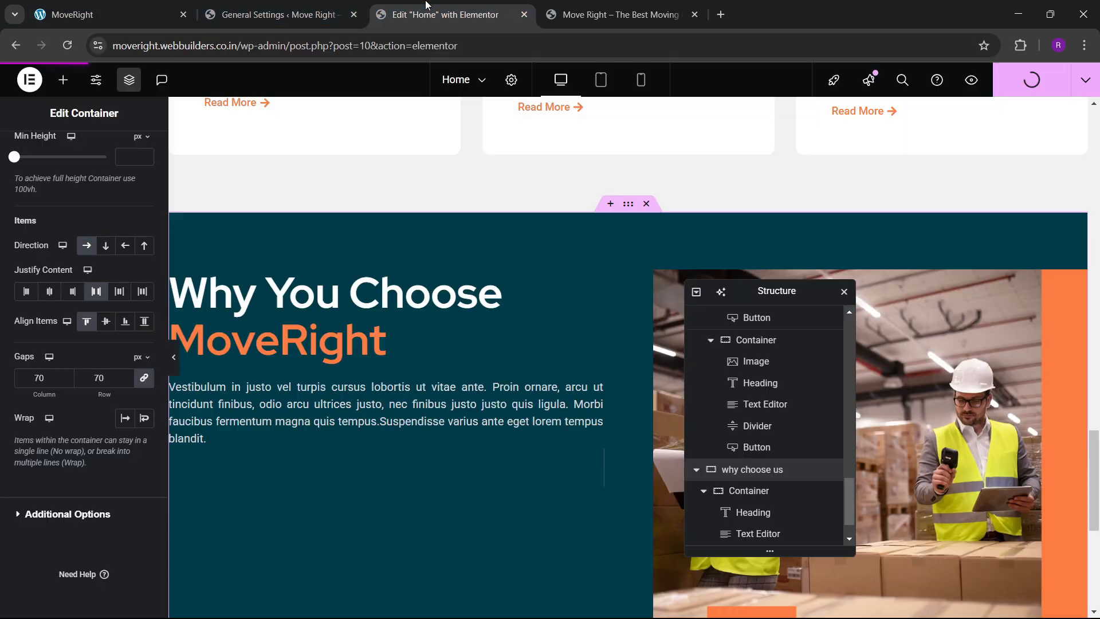
# Drag a Tabs widget into the why choose us section.
pyautogui.click(63, 79)
pyautogui.click(79, 184)
pyautogui.write('tabs')
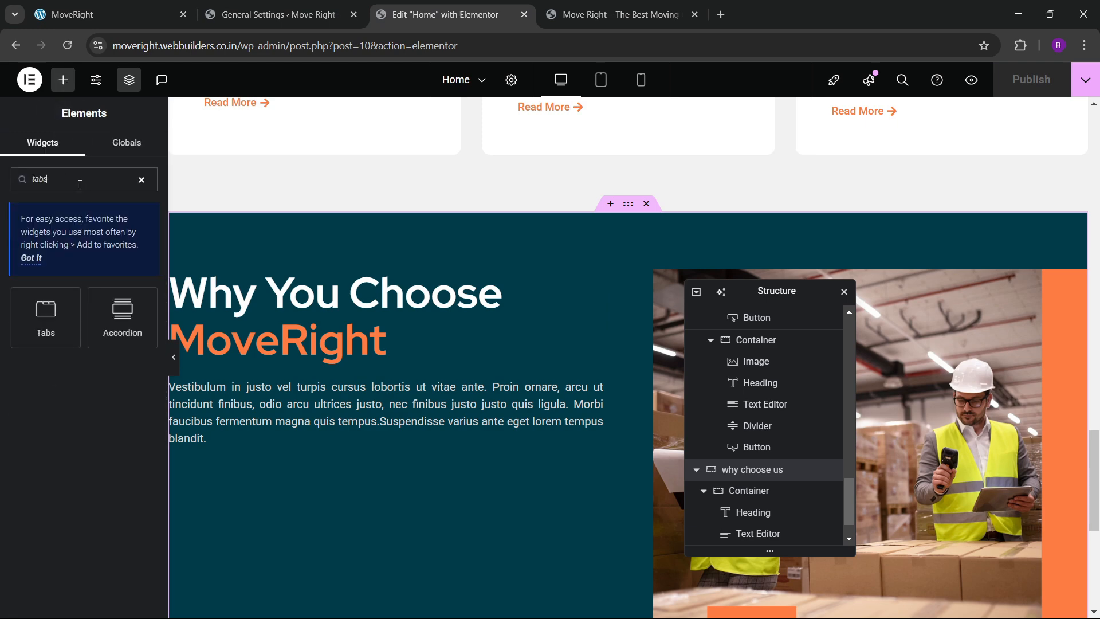
pyautogui.moveTo(55, 330); pyautogui.dragTo(325, 429)
# Stack the tabs vertically with Direction Start and title width 0.
pyautogui.scroll(-3, 355, 431)
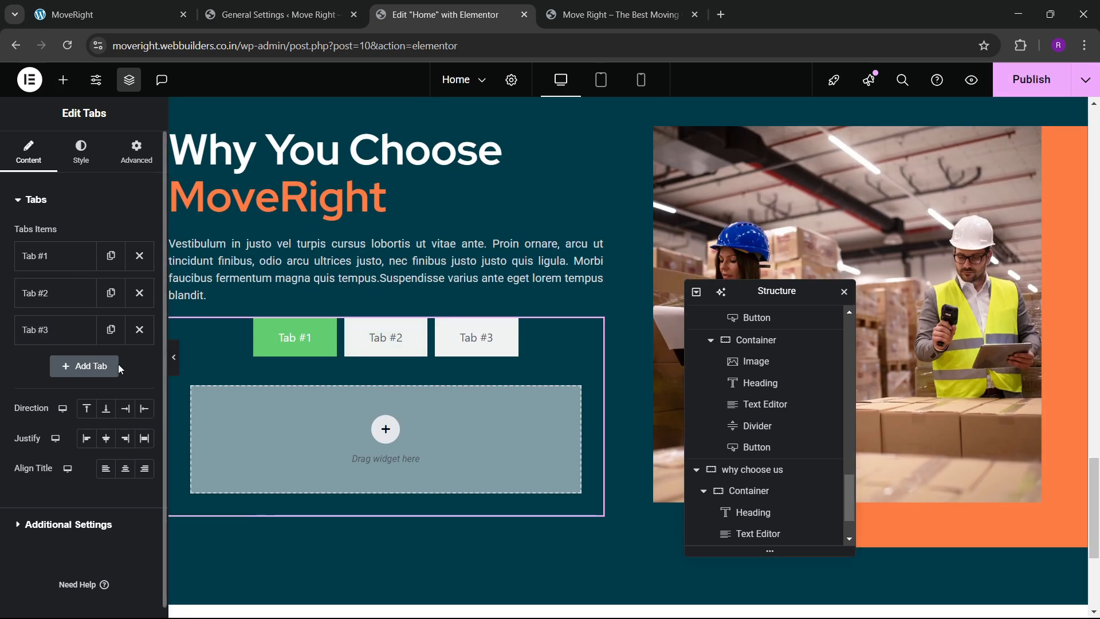
pyautogui.click(144, 408)
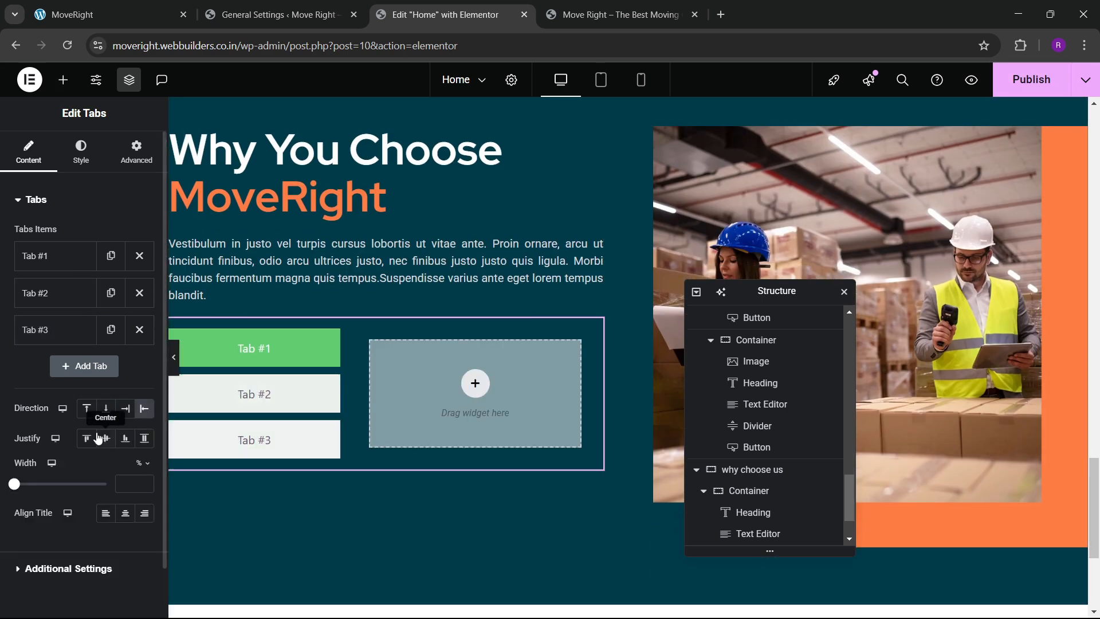
pyautogui.scroll(-1, 95, 469)
pyautogui.click(128, 431)
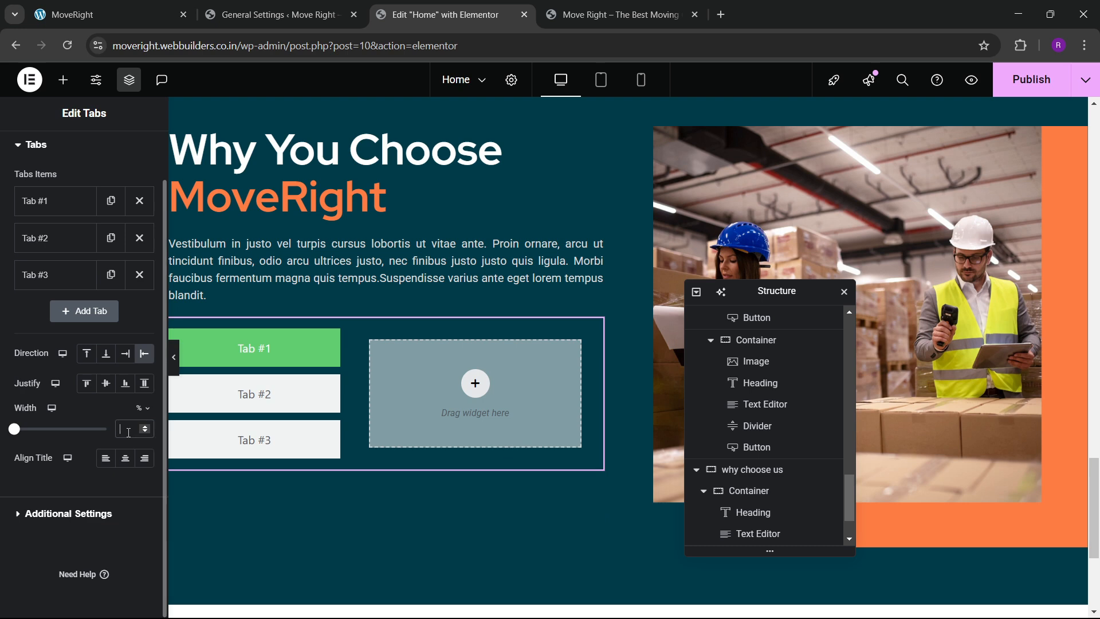
pyautogui.write('0')
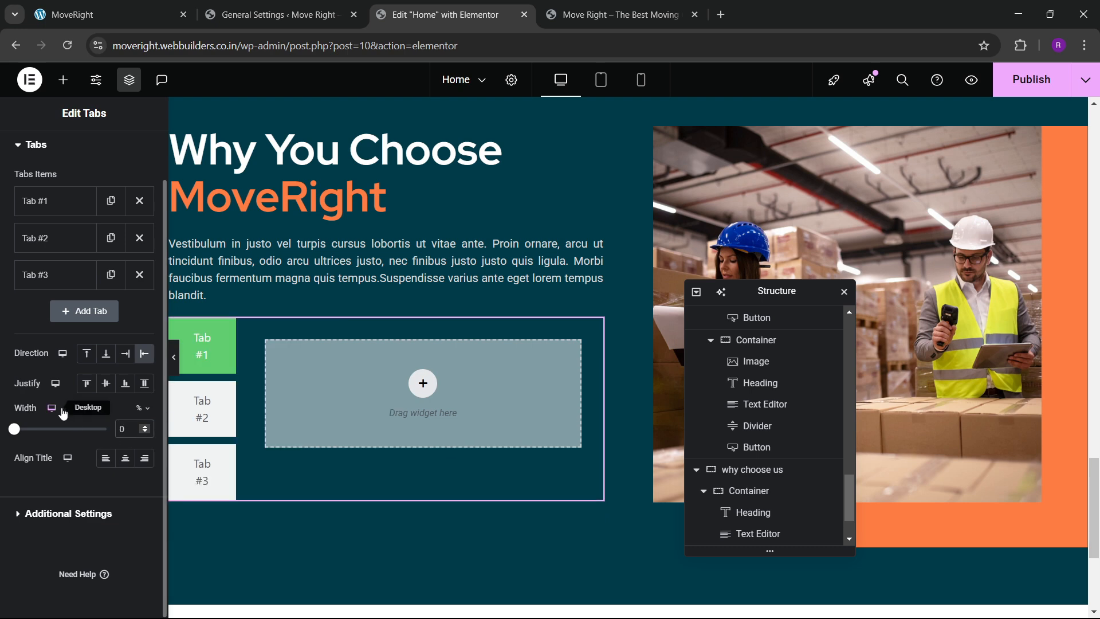
pyautogui.scroll(1, 63, 401)
# Allow unfiltered SVG uploads and start uploading icon files for Tab #1's icon.
pyautogui.click(62, 261)
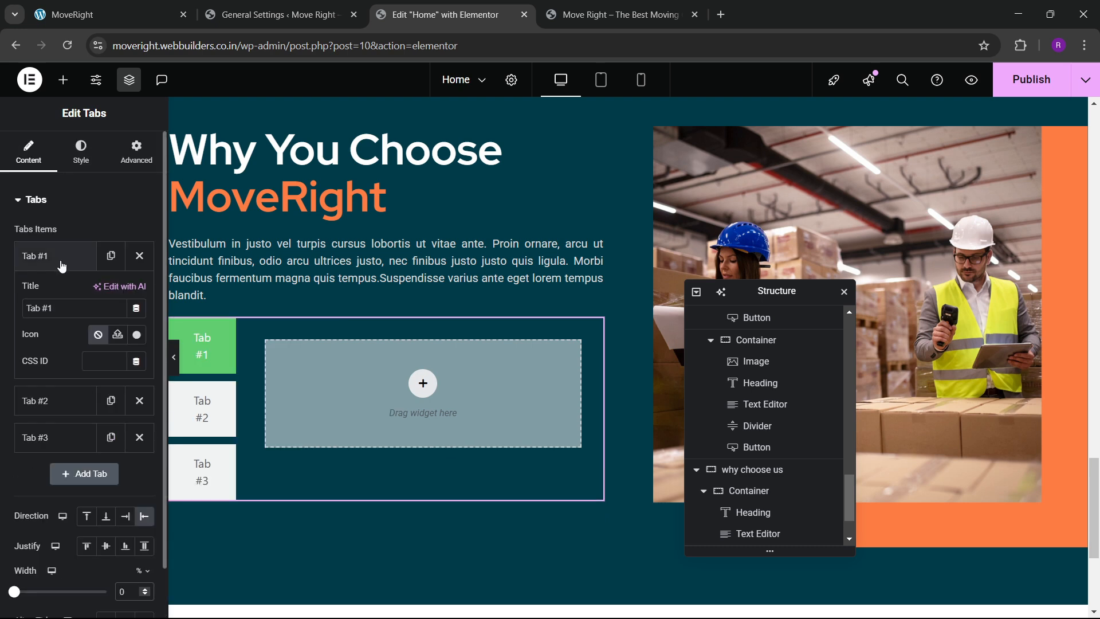
pyautogui.click(120, 335)
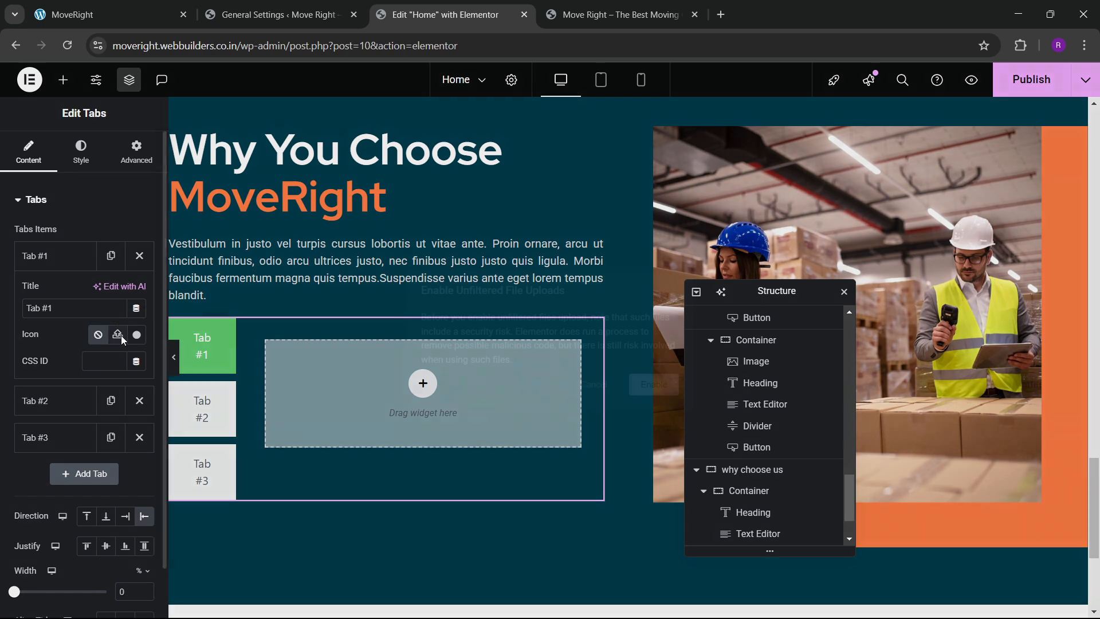
pyautogui.click(650, 383)
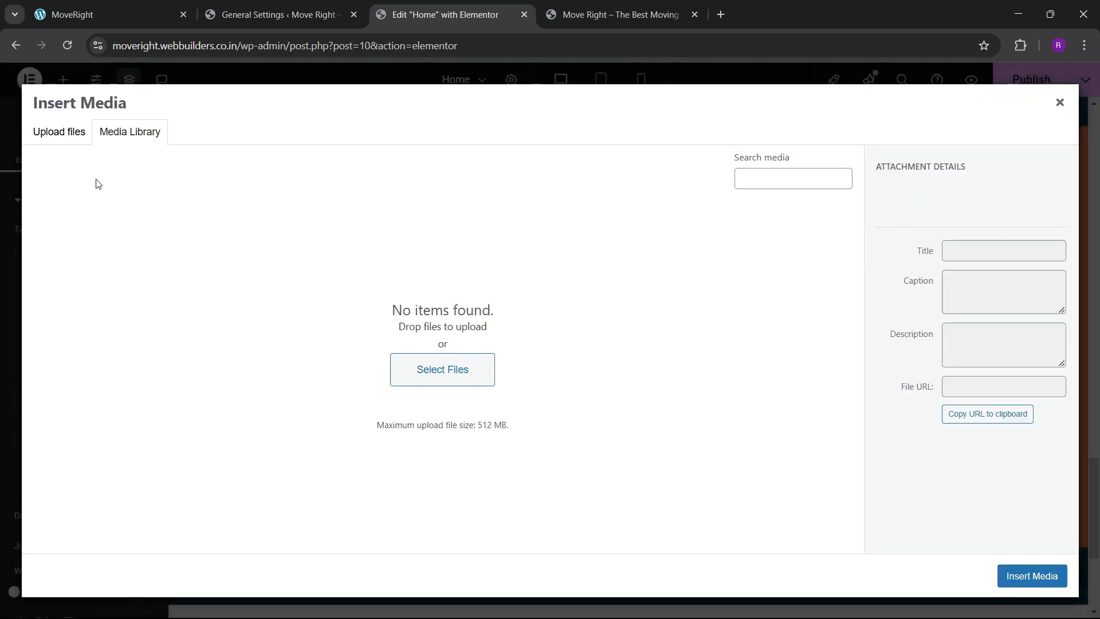
pyautogui.click(78, 141)
pyautogui.click(518, 341)
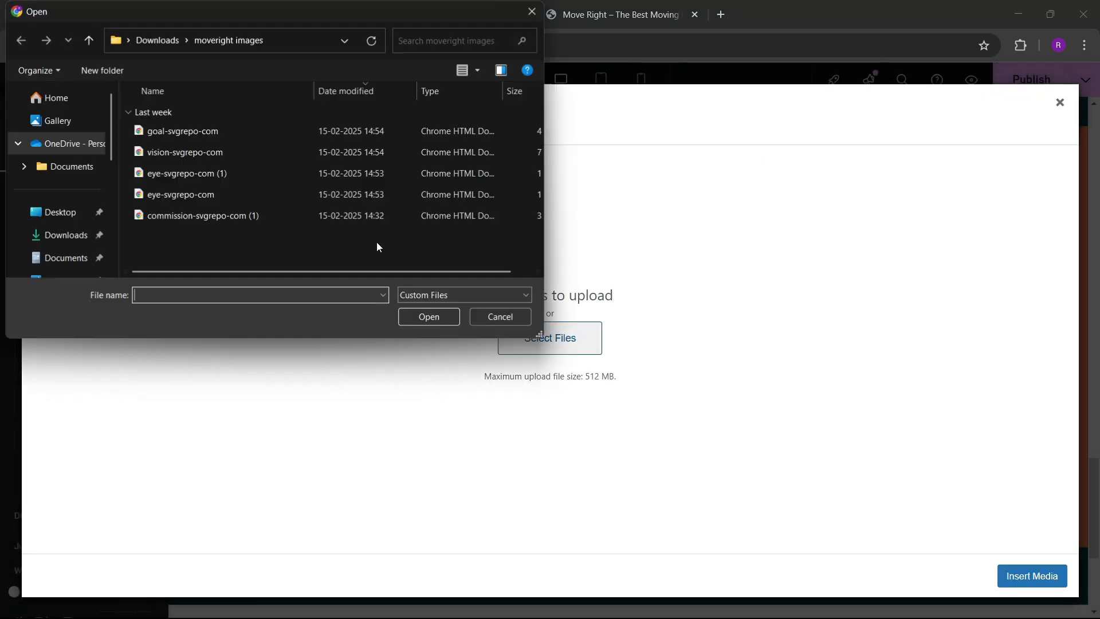
pyautogui.moveTo(228, 240); pyautogui.dragTo(195, 131)
pyautogui.click(430, 317)
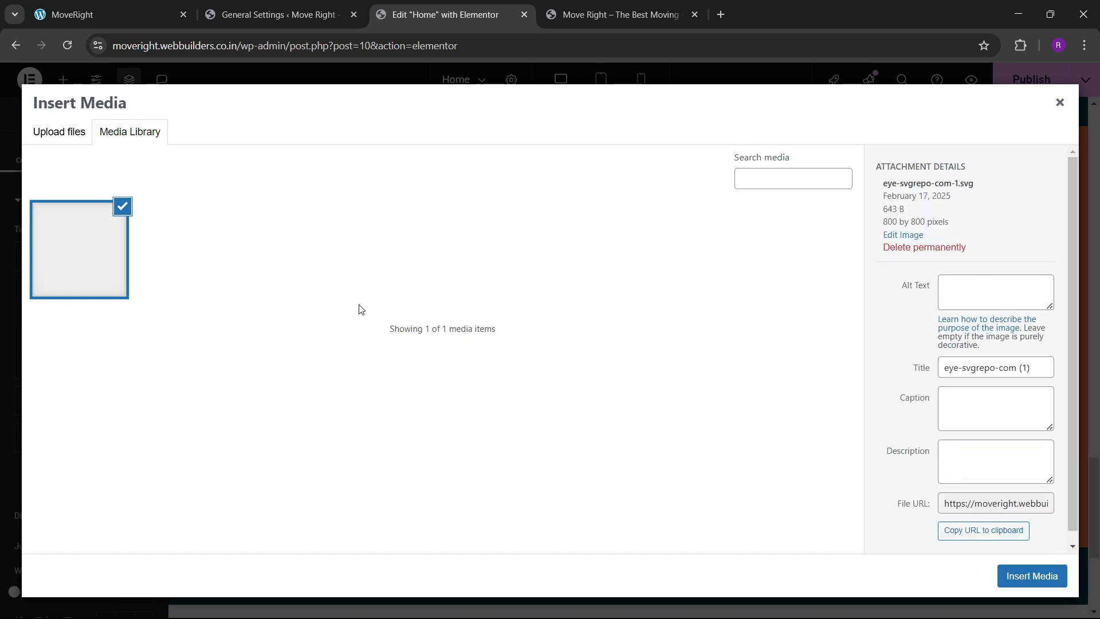
# Upload all five SVG icon files, including goal, vision, eye and commission.
pyautogui.click(59, 131)
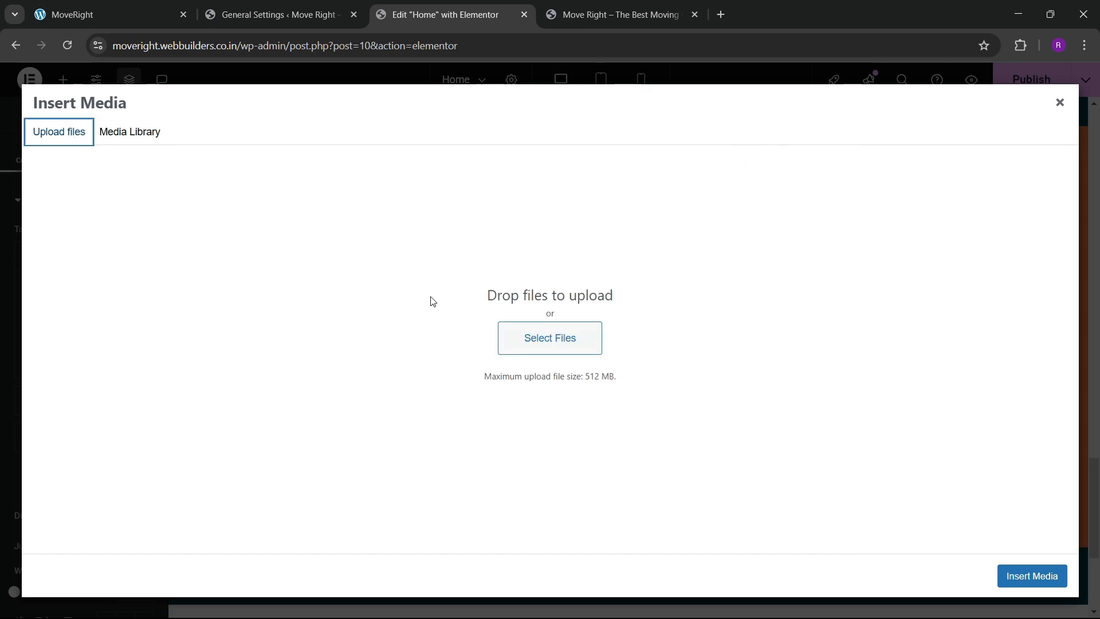
pyautogui.click(518, 337)
pyautogui.moveTo(319, 253); pyautogui.dragTo(229, 134)
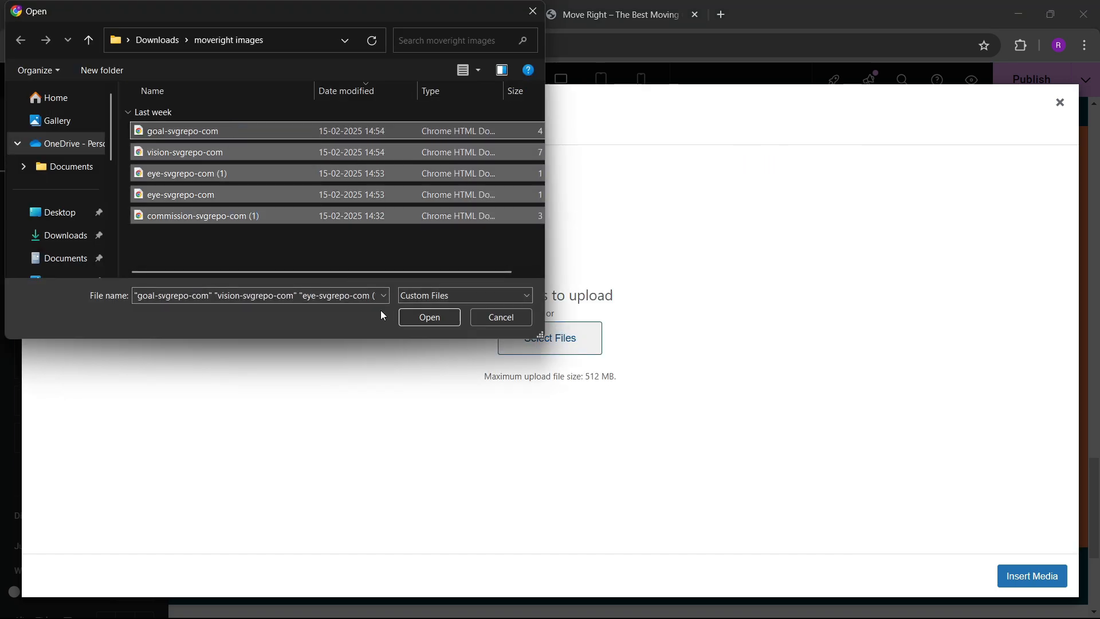
pyautogui.click(435, 319)
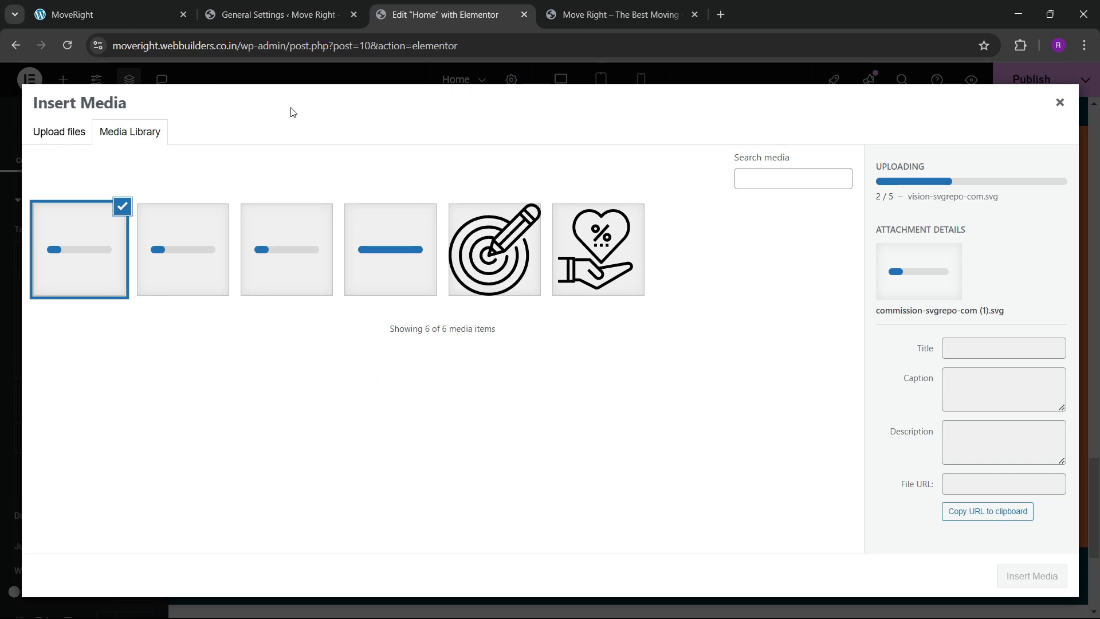
# Insert the chosen SVG as Tab #1's icon and clear its title text.
pyautogui.click(1011, 576)
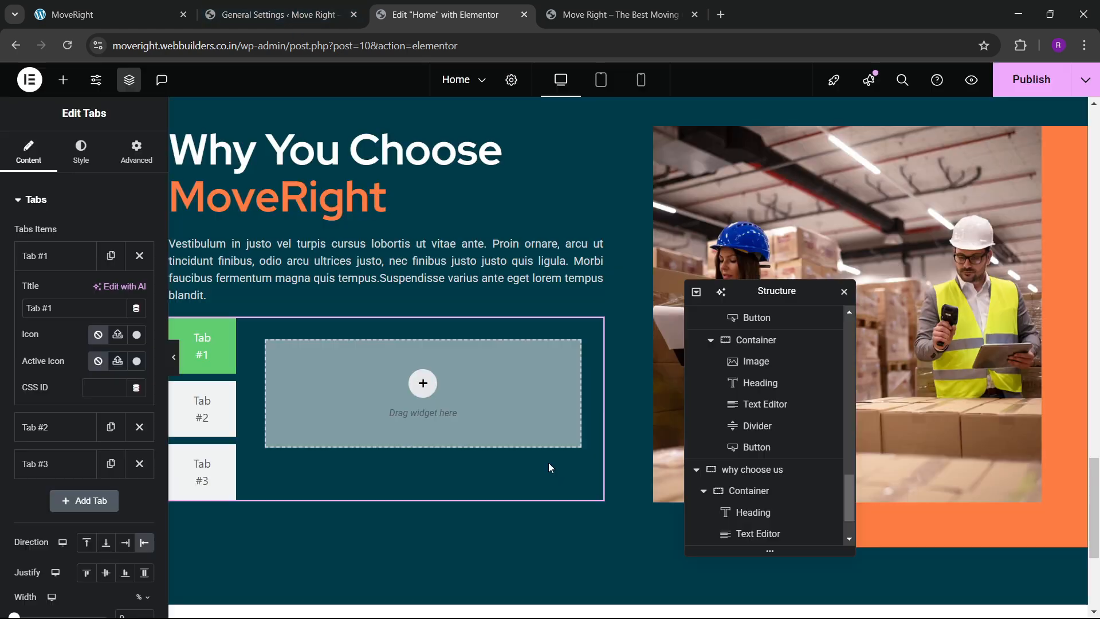
pyautogui.click(64, 310)
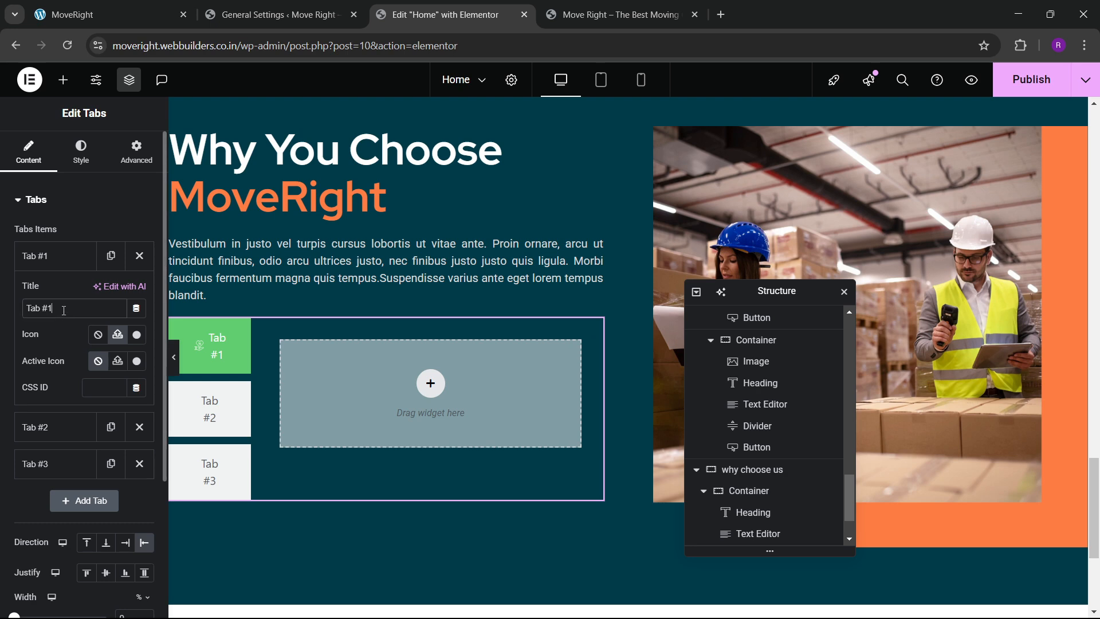
pyautogui.press('BackSpace')
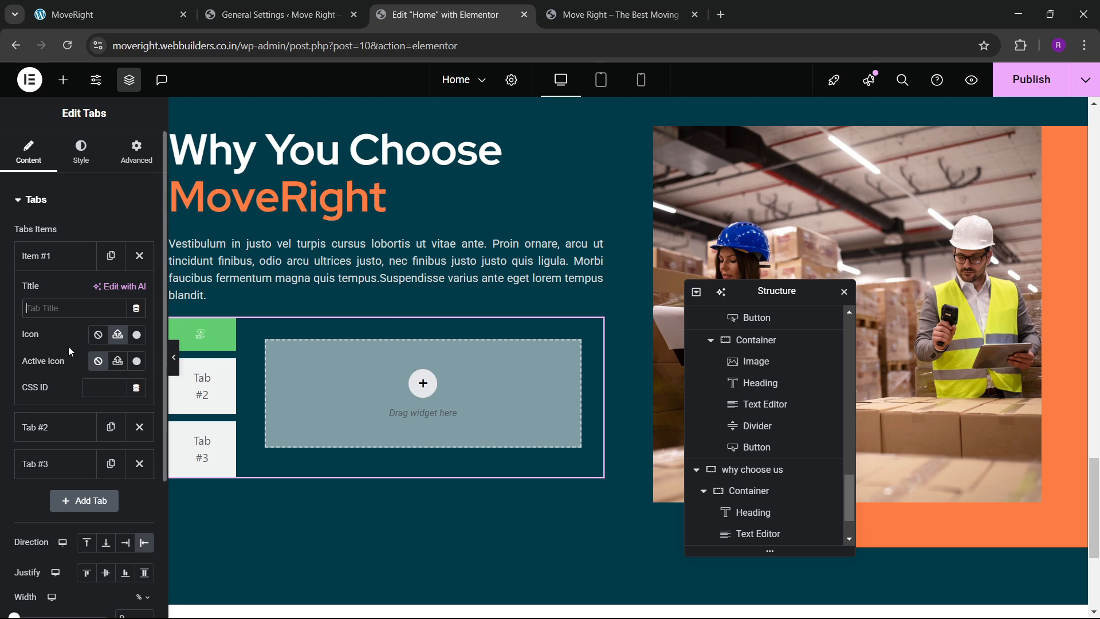
# Give the tabs a solid background in the orange global colour, checking the live reference.
pyautogui.click(81, 152)
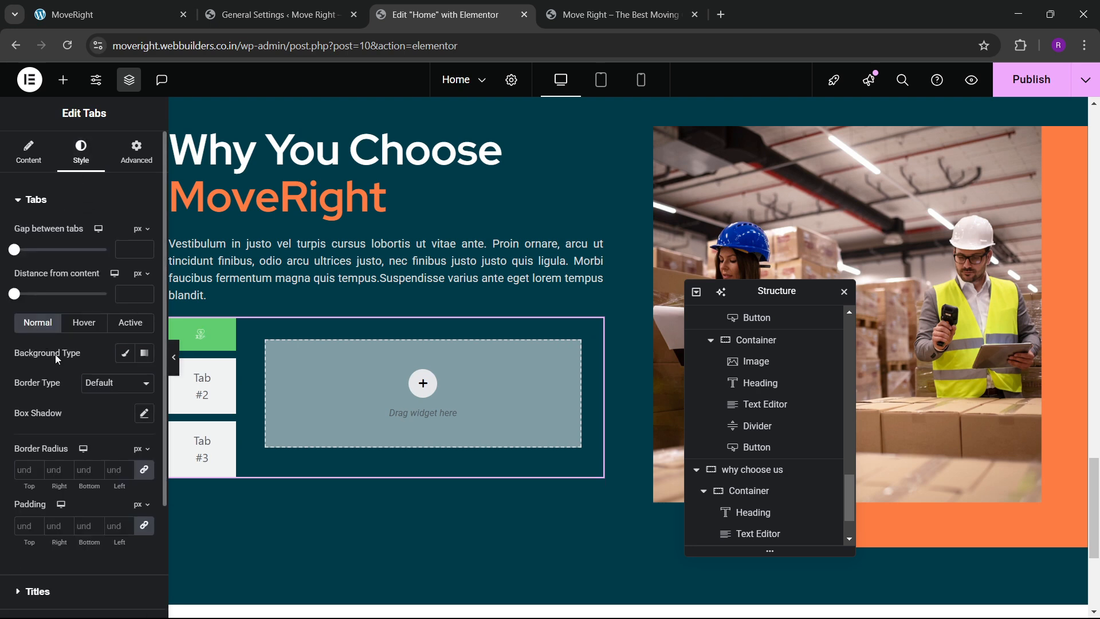
pyautogui.scroll(-3, 67, 372)
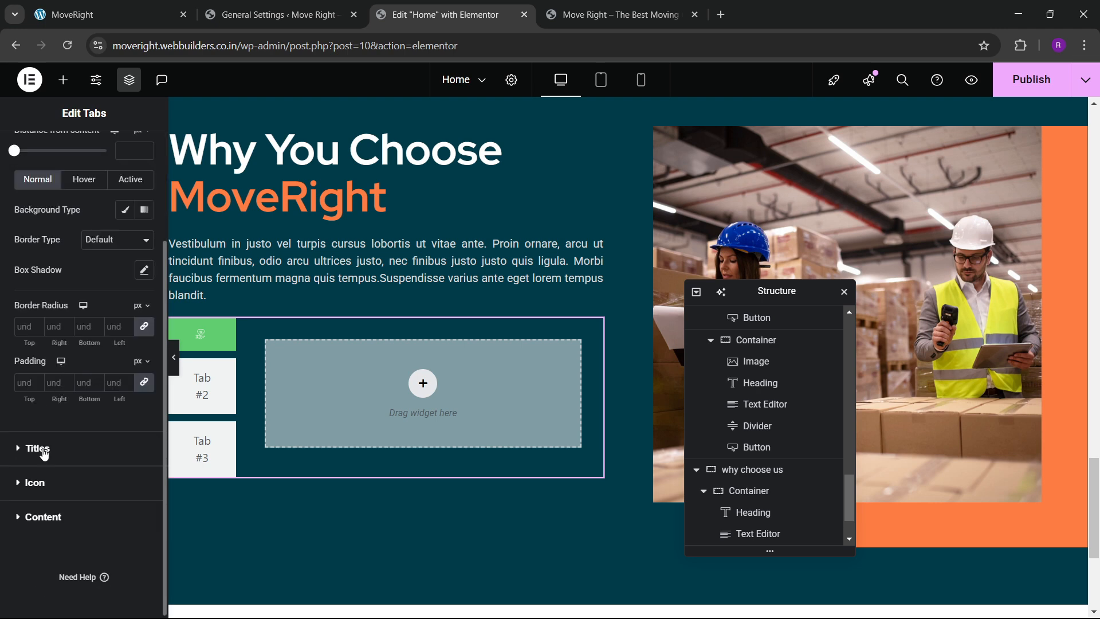
pyautogui.scroll(3, 43, 356)
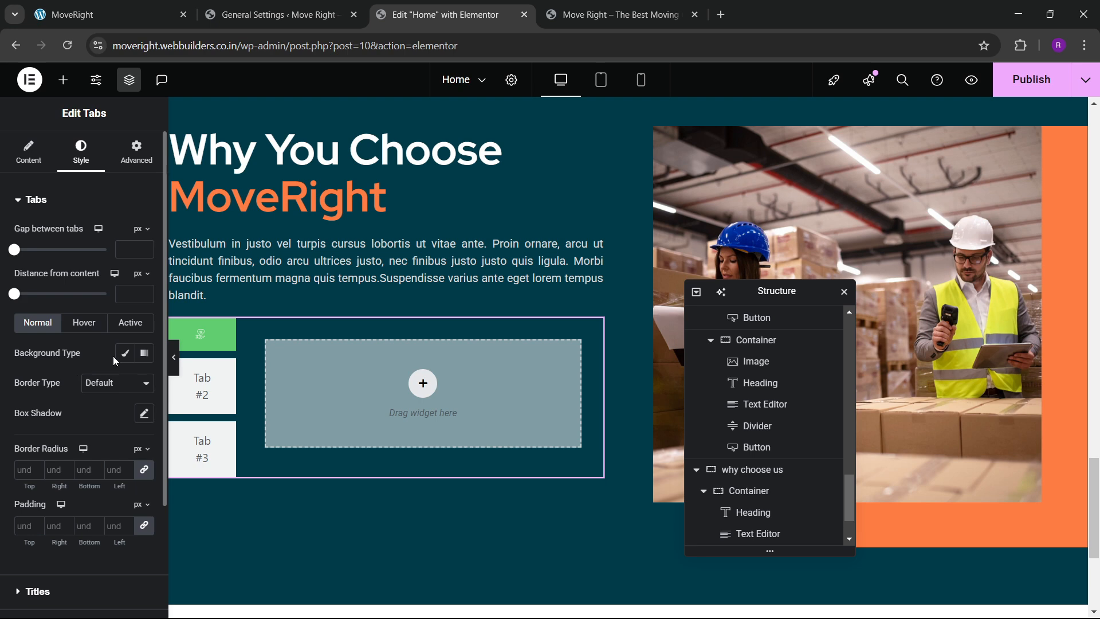
pyautogui.click(174, 5)
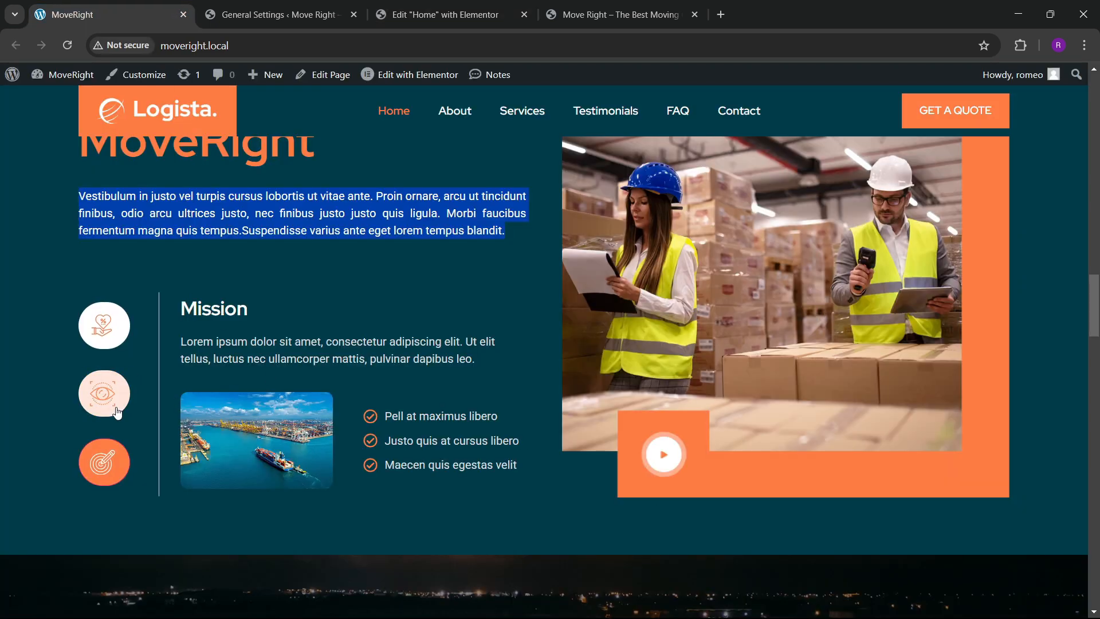
pyautogui.click(441, 14)
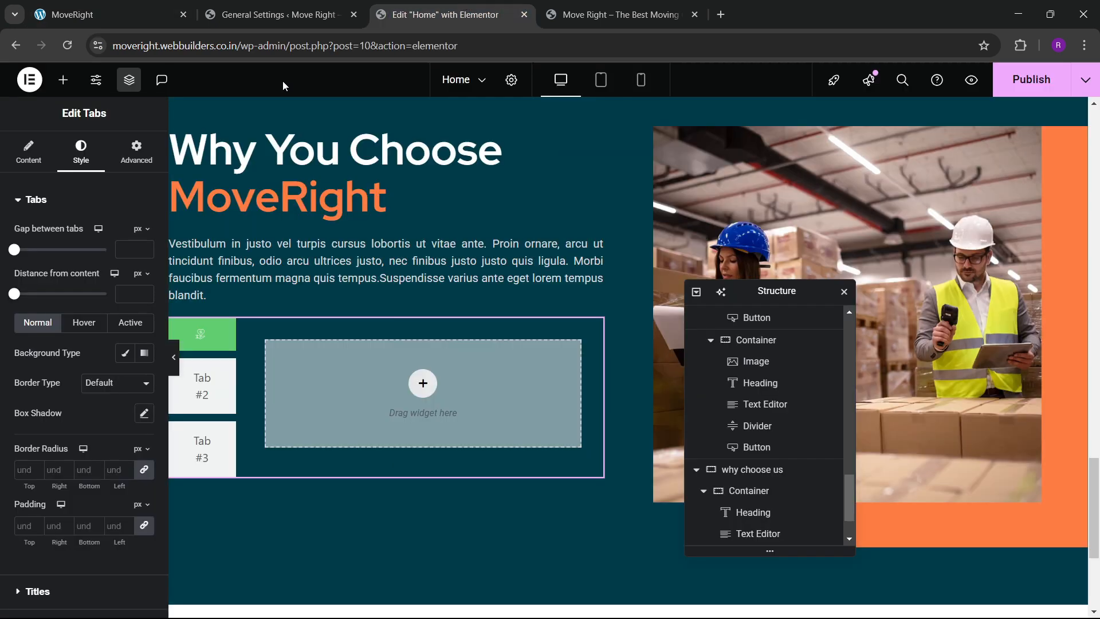
pyautogui.click(126, 353)
pyautogui.click(144, 383)
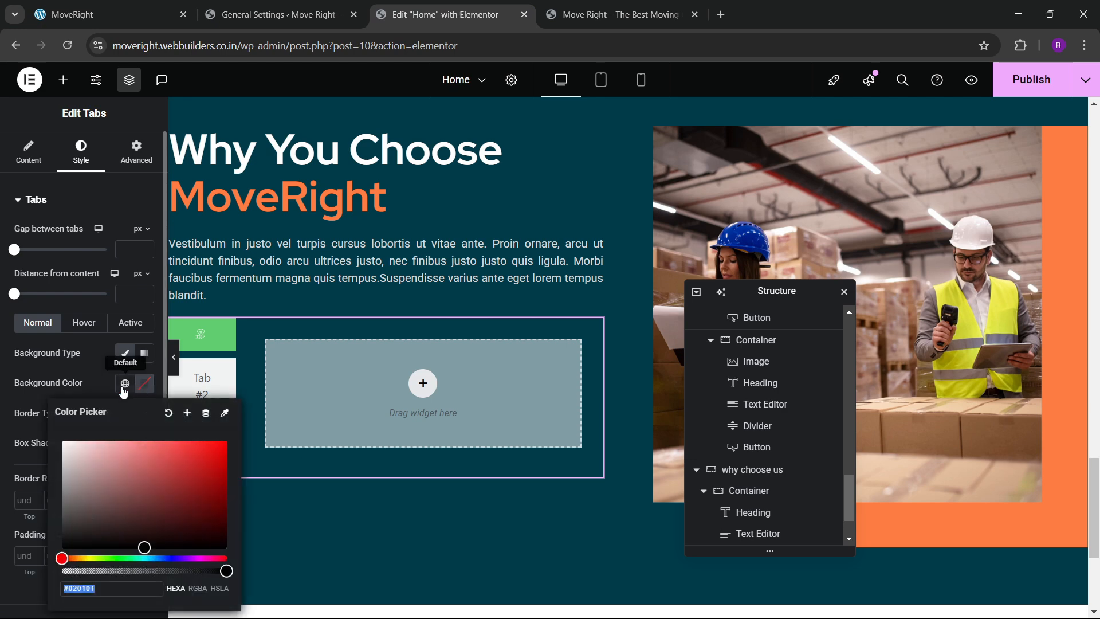
pyautogui.click(125, 383)
pyautogui.click(53, 267)
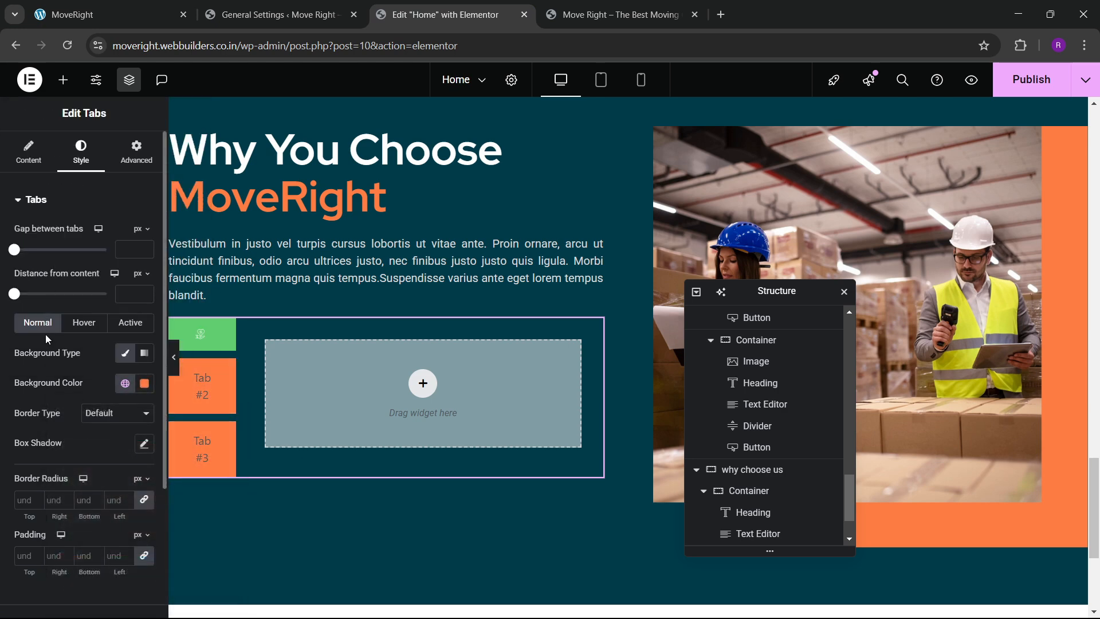
# Set the hovered and active tab backgrounds to white.
pyautogui.click(94, 328)
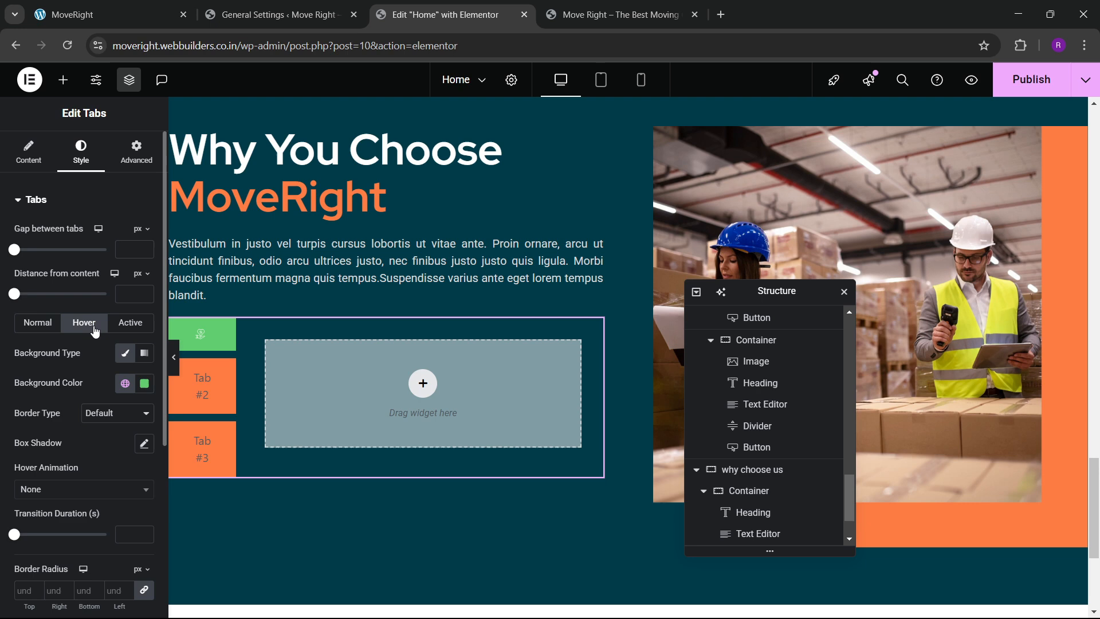
pyautogui.click(143, 383)
pyautogui.click(95, 370)
pyautogui.click(130, 322)
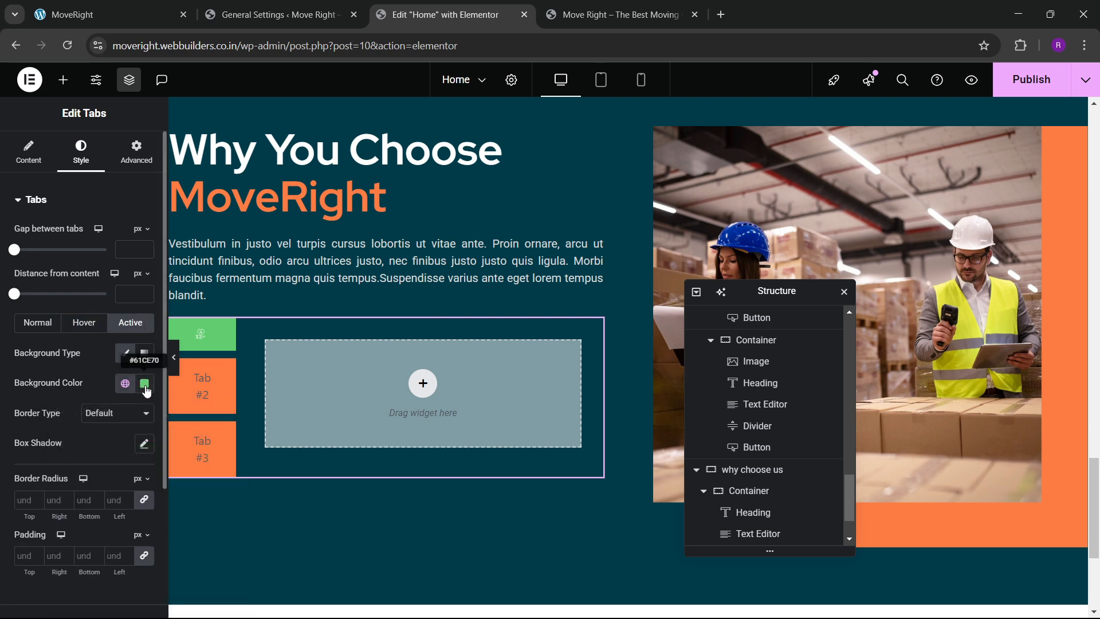
pyautogui.click(144, 384)
pyautogui.click(51, 351)
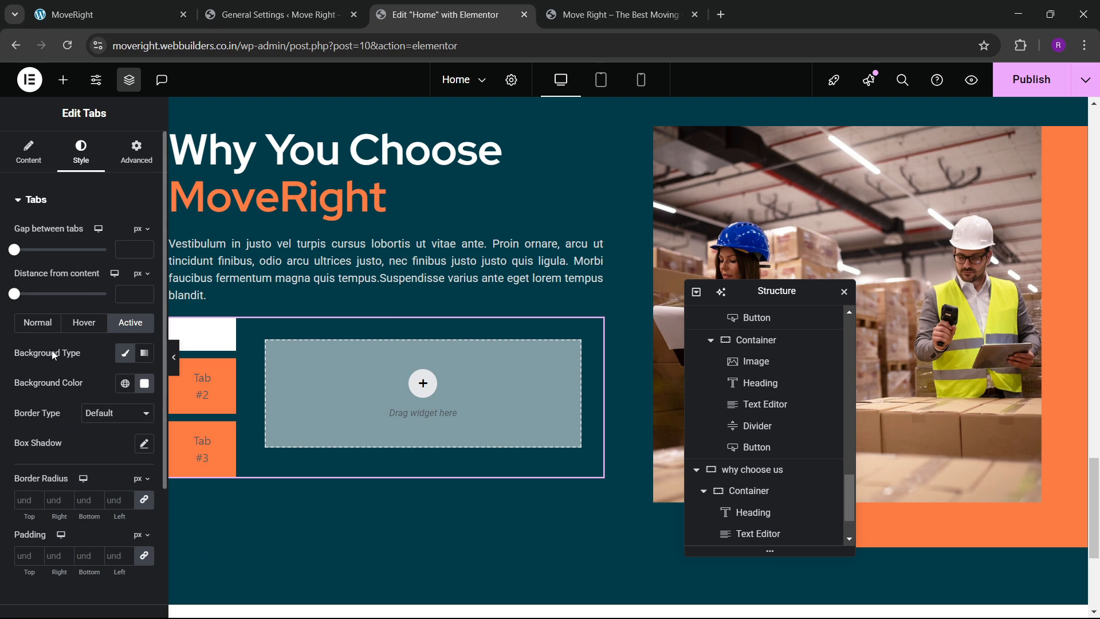
# Round the tab corners with a border radius of 500.
pyautogui.scroll(-3, 51, 350)
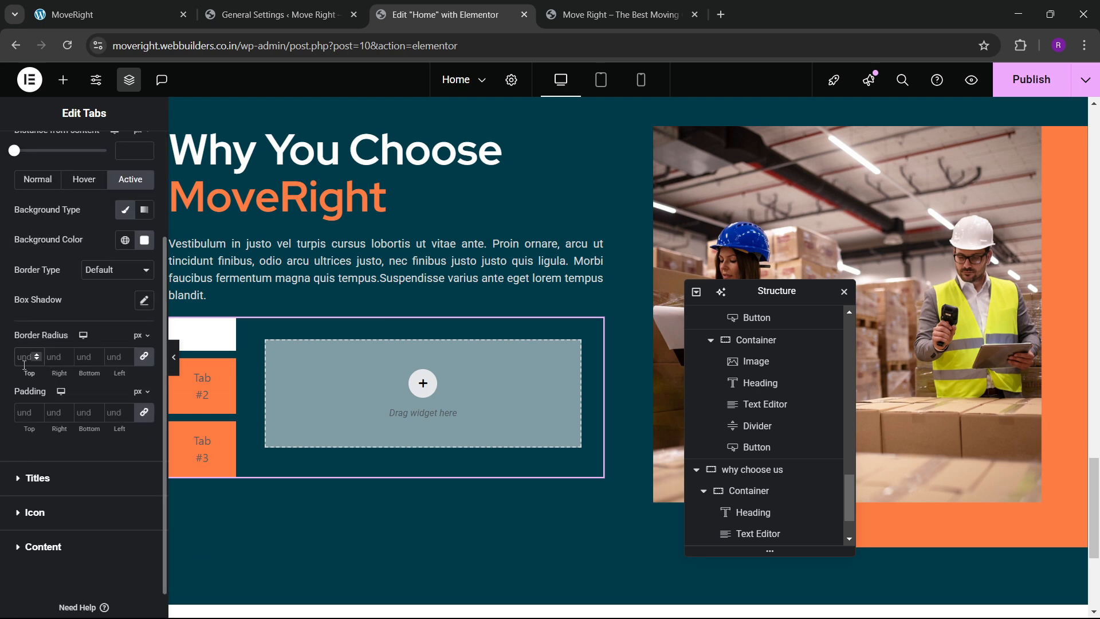
pyautogui.click(24, 358)
pyautogui.write('500')
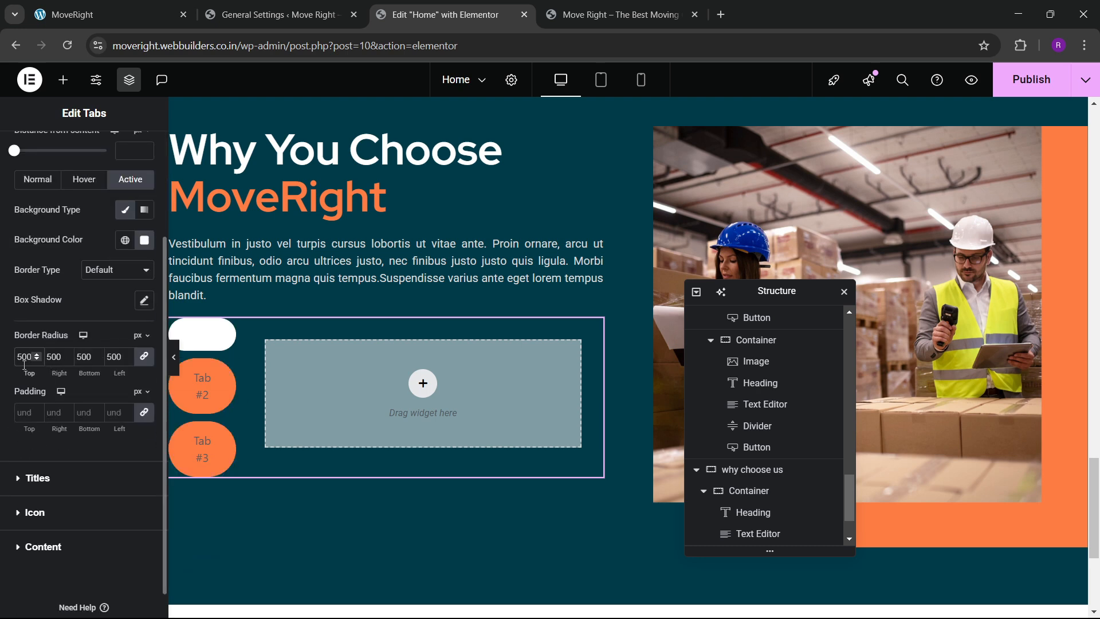
pyautogui.click(38, 445)
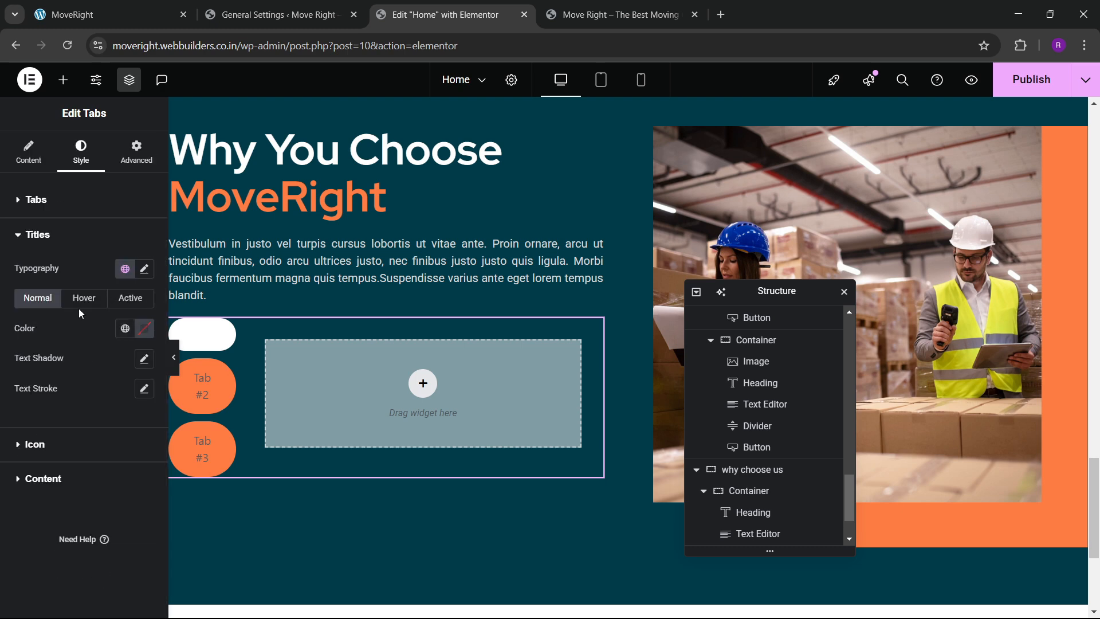
# Check the live page and try title colours, briefly making active titles white.
pyautogui.click(113, 5)
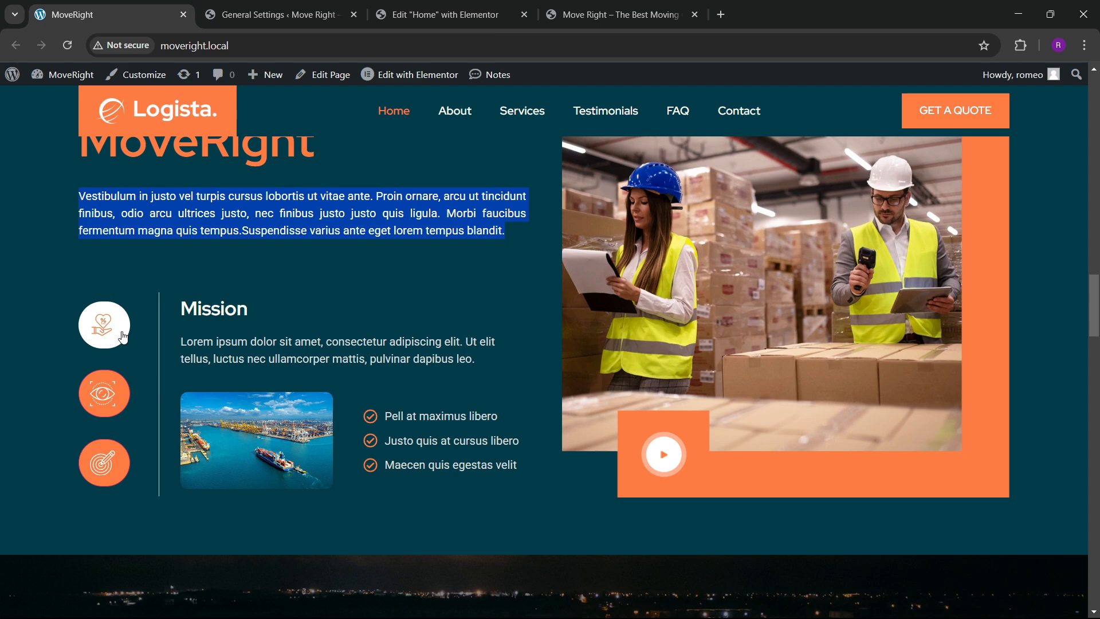
pyautogui.click(520, 7)
pyautogui.click(144, 328)
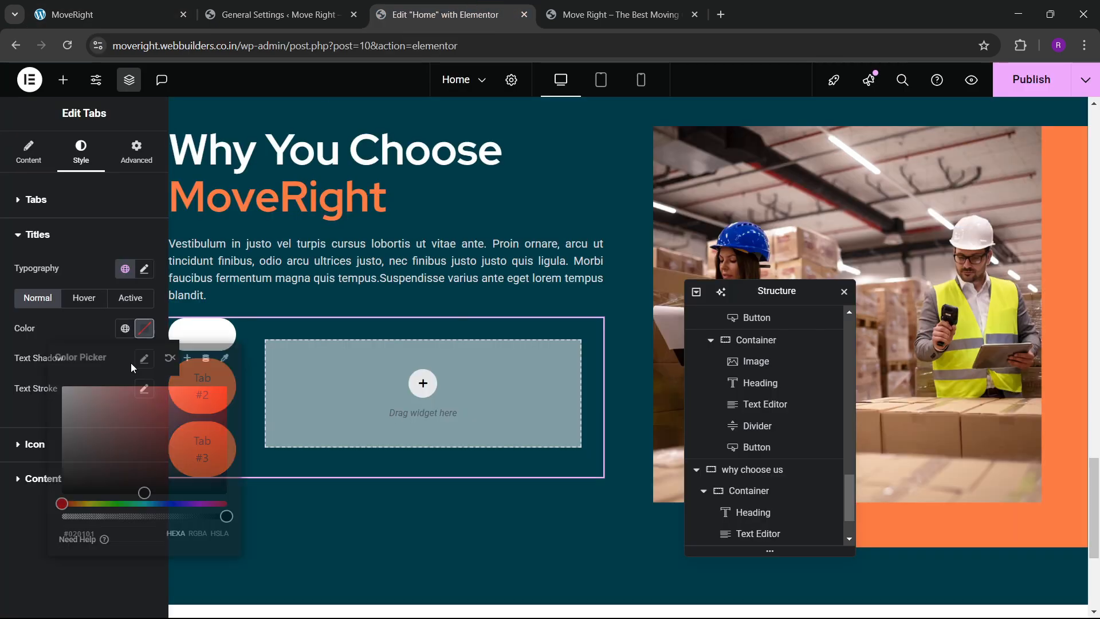
pyautogui.click(90, 307)
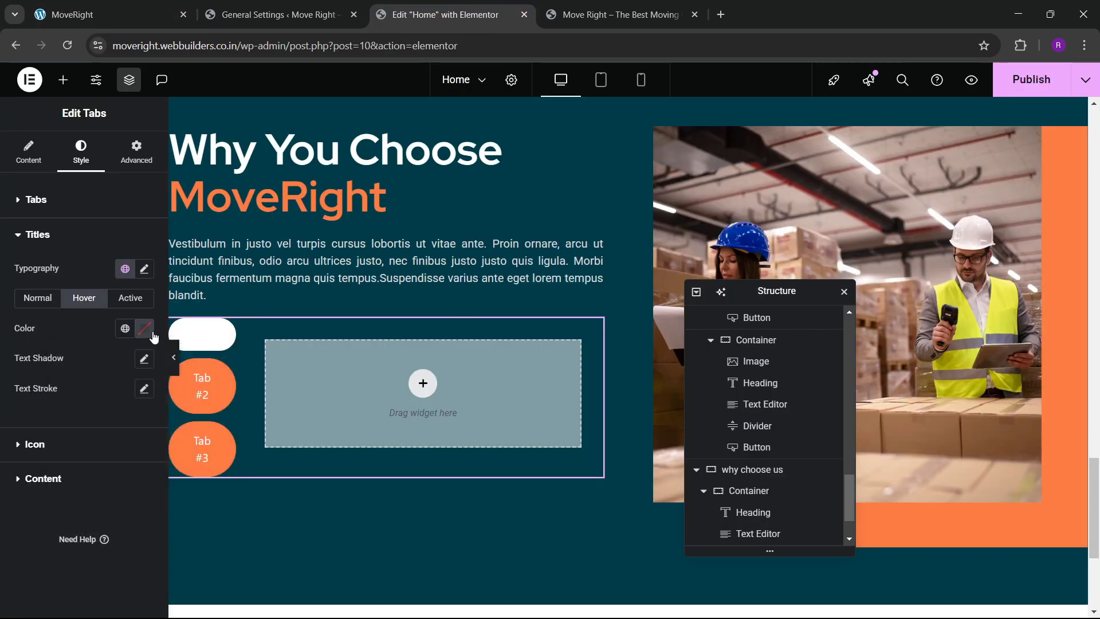
pyautogui.click(145, 328)
pyautogui.click(38, 327)
pyautogui.click(131, 298)
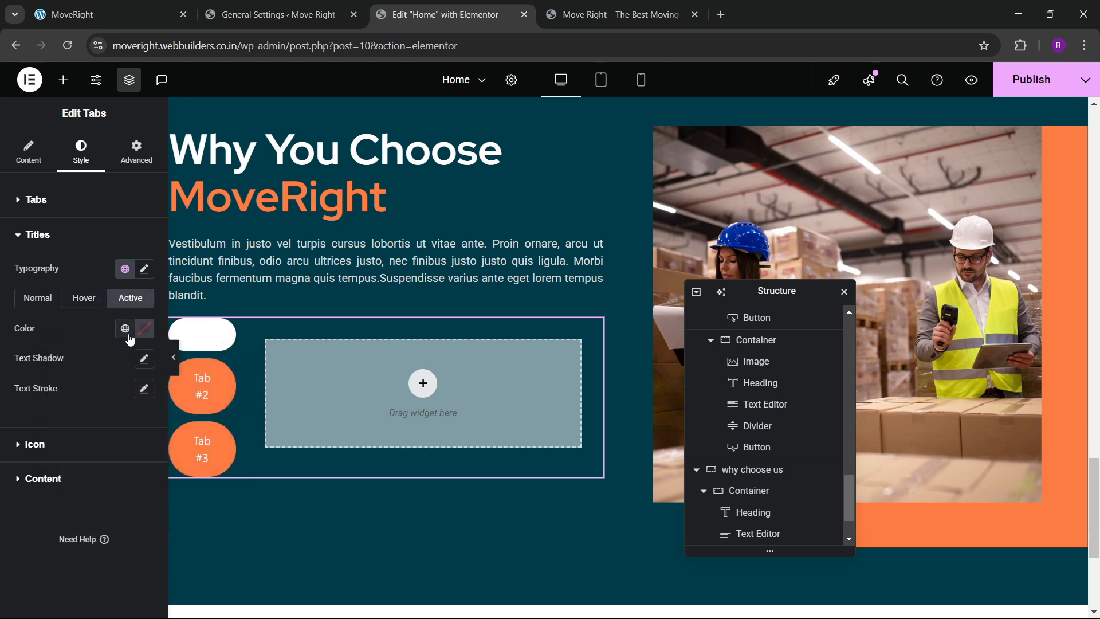
pyautogui.click(144, 330)
pyautogui.moveTo(105, 422); pyautogui.dragTo(1, 346)
pyautogui.click(5, 348)
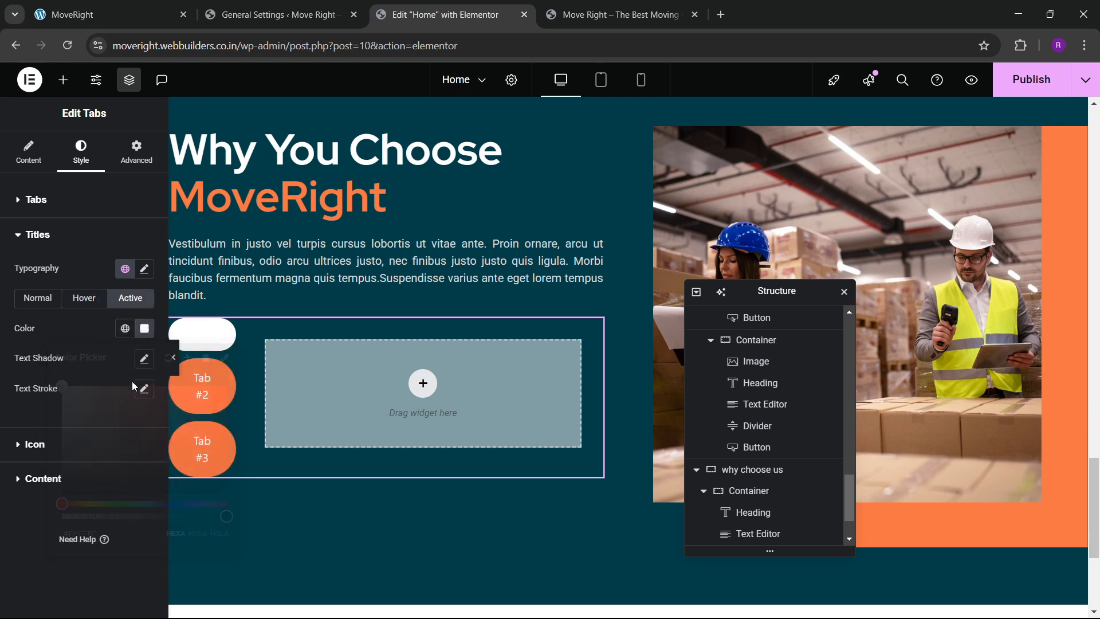
# Set the active and hovered tab title colours to the orange global colour.
pyautogui.click(125, 329)
pyautogui.click(54, 508)
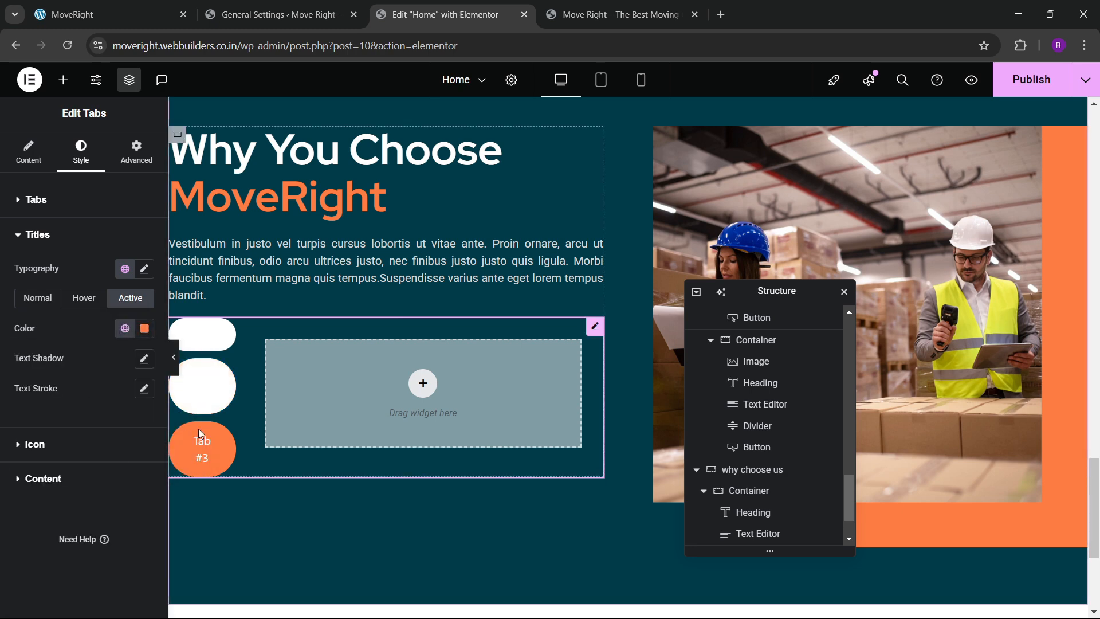
pyautogui.click(84, 298)
pyautogui.click(125, 328)
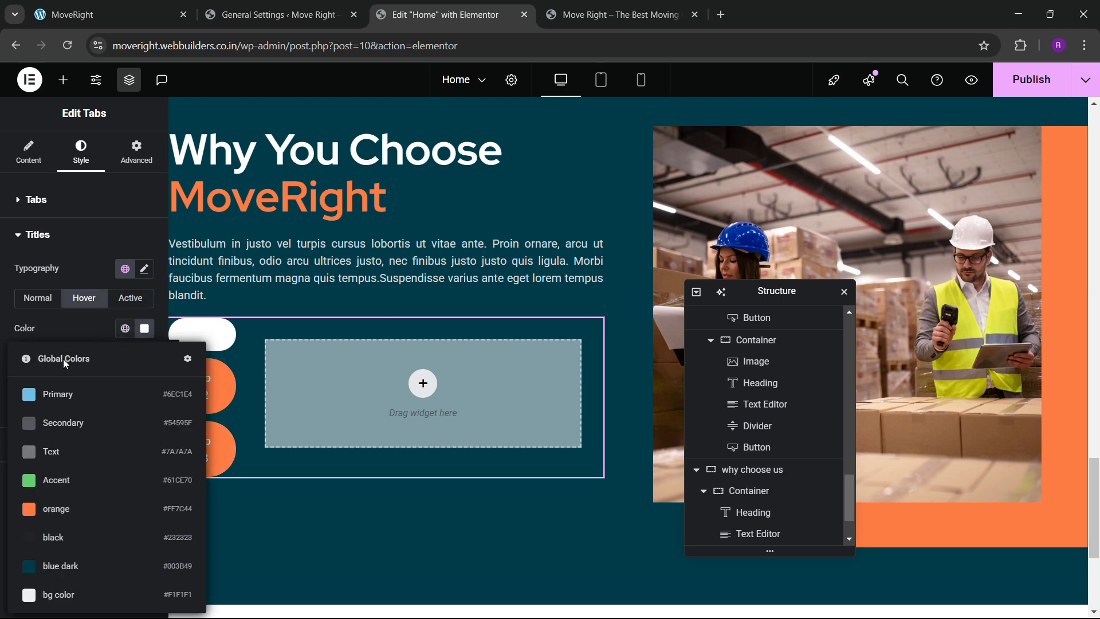
pyautogui.click(60, 507)
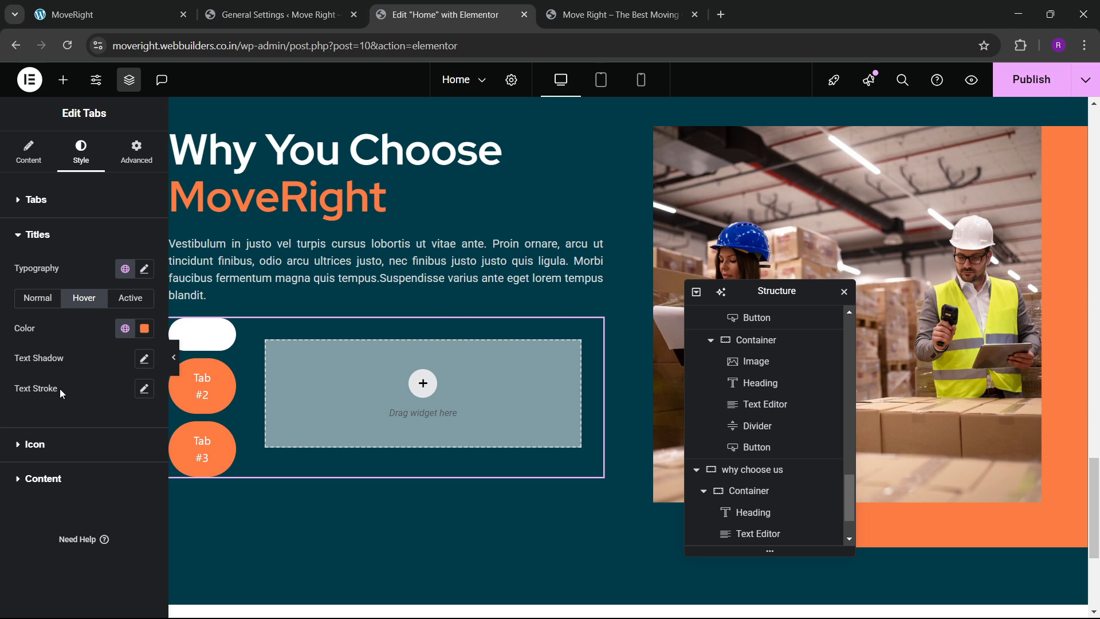
# Confirm the active title colour, then expand Item #1 in the Content settings.
pyautogui.click(131, 300)
pyautogui.click(124, 331)
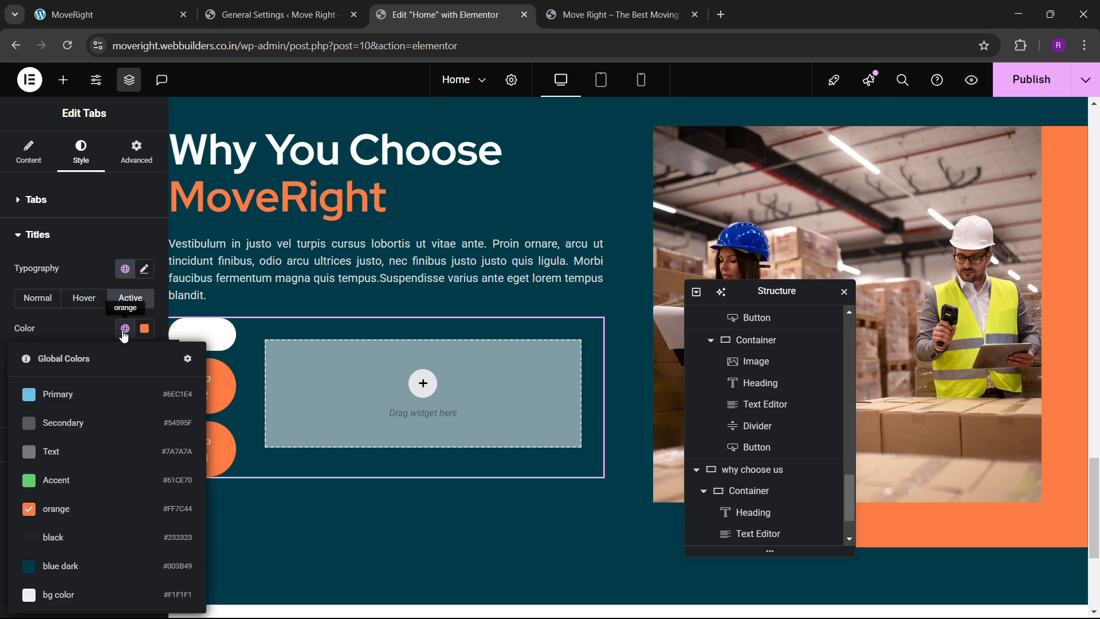
pyautogui.click(79, 339)
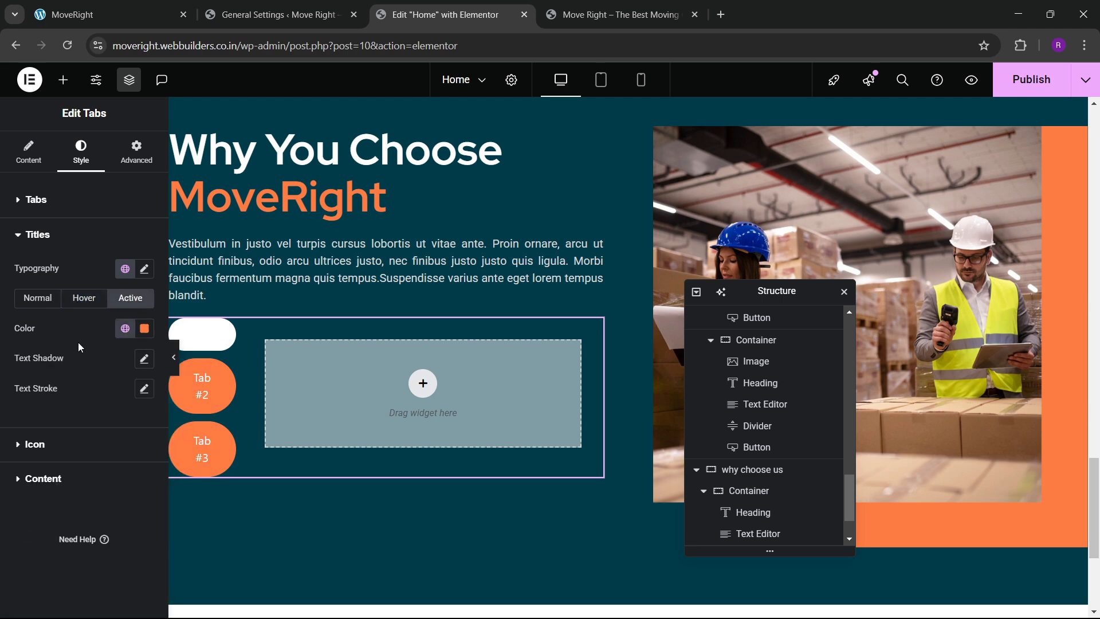
pyautogui.click(40, 200)
pyautogui.click(29, 152)
pyautogui.click(76, 265)
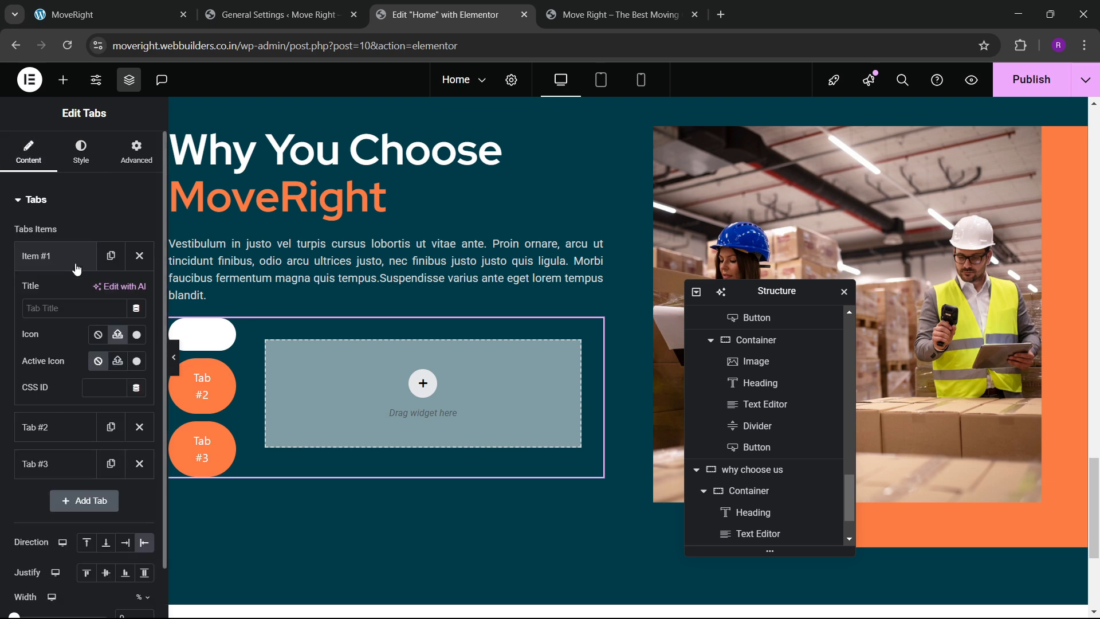
# Insert the check-square icon from the icon library as Tab #1's icon.
pyautogui.click(135, 336)
pyautogui.scroll(-3, 579, 383)
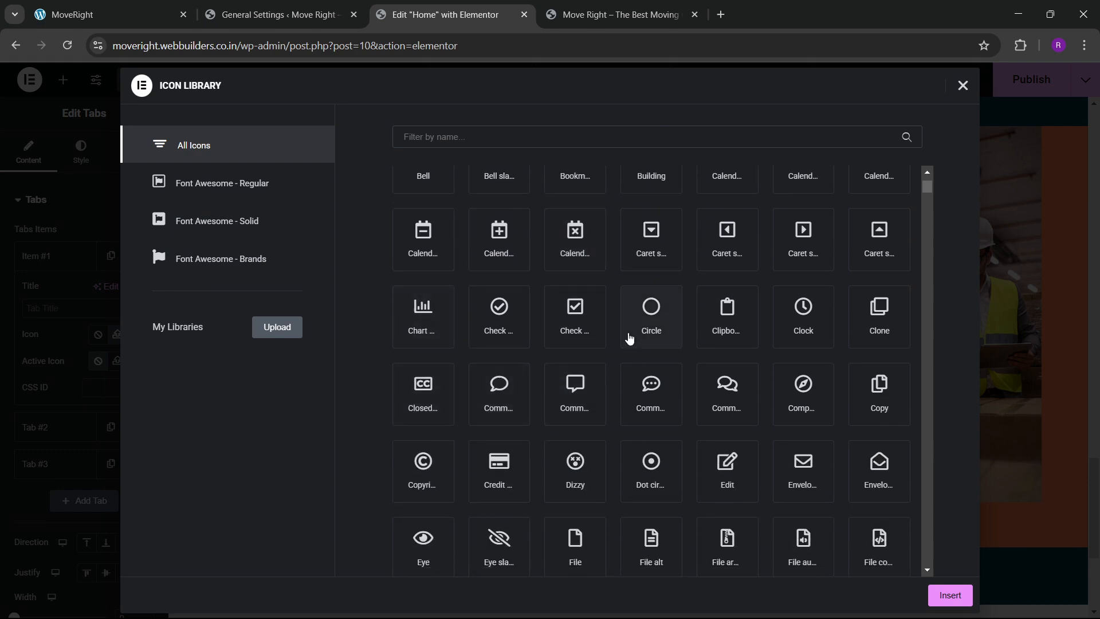
pyautogui.click(572, 325)
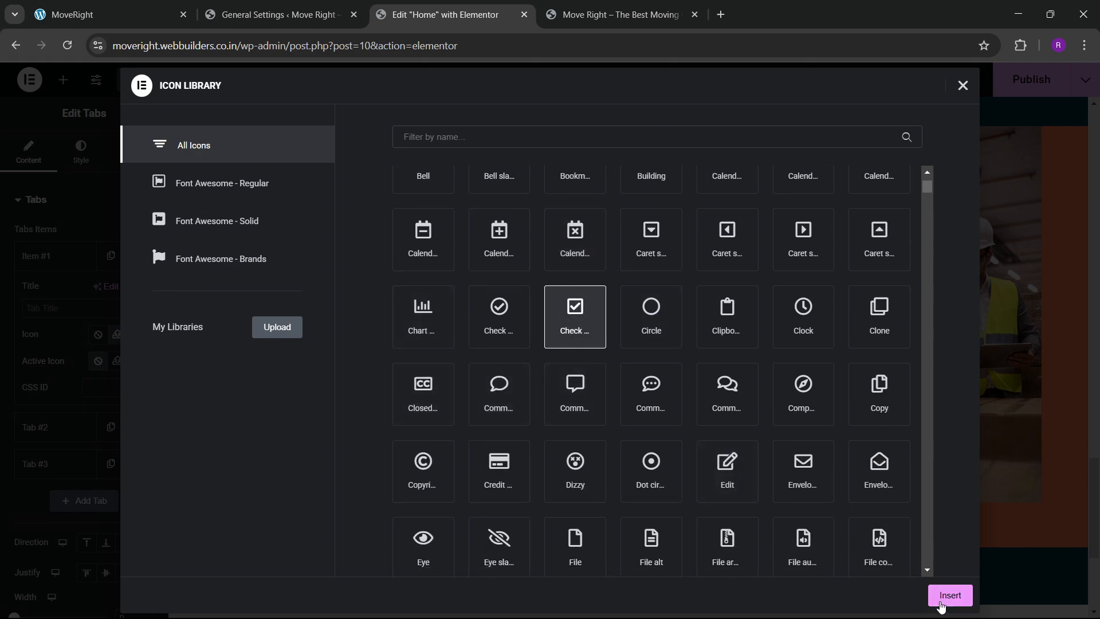
pyautogui.click(950, 595)
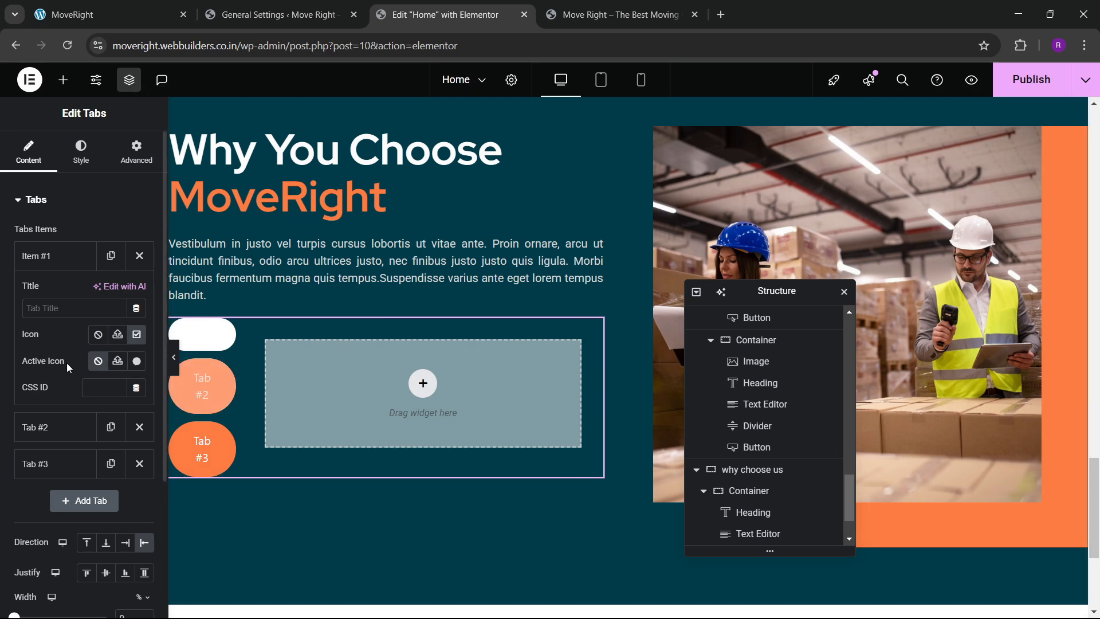
# Preview the second and third tabs as active, then return to the first tab.
pyautogui.click(67, 262)
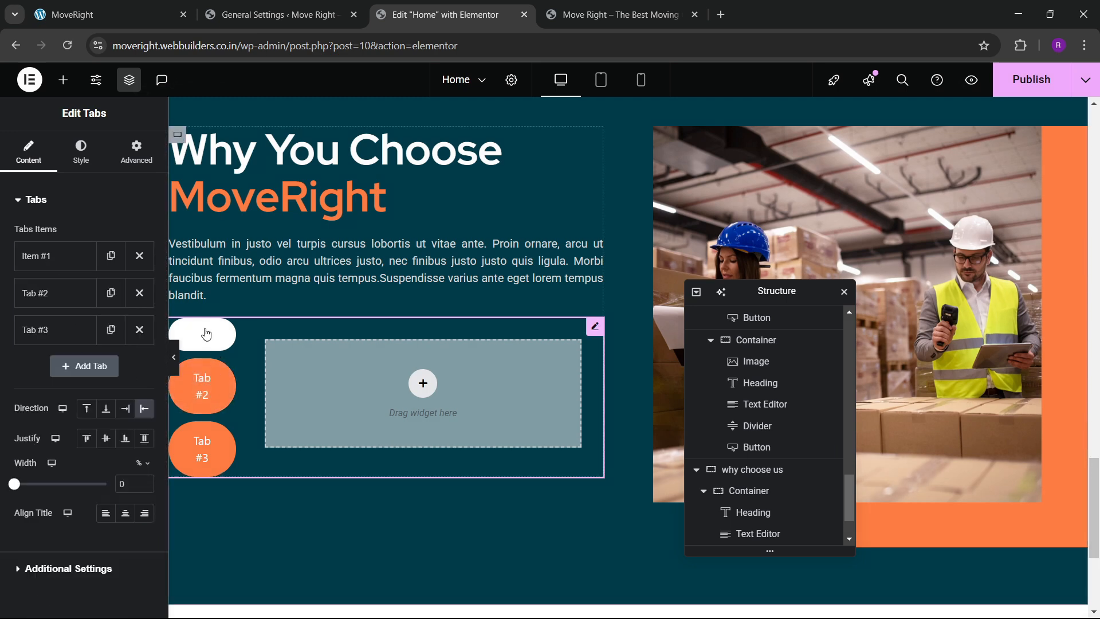
pyautogui.click(202, 385)
pyautogui.click(206, 448)
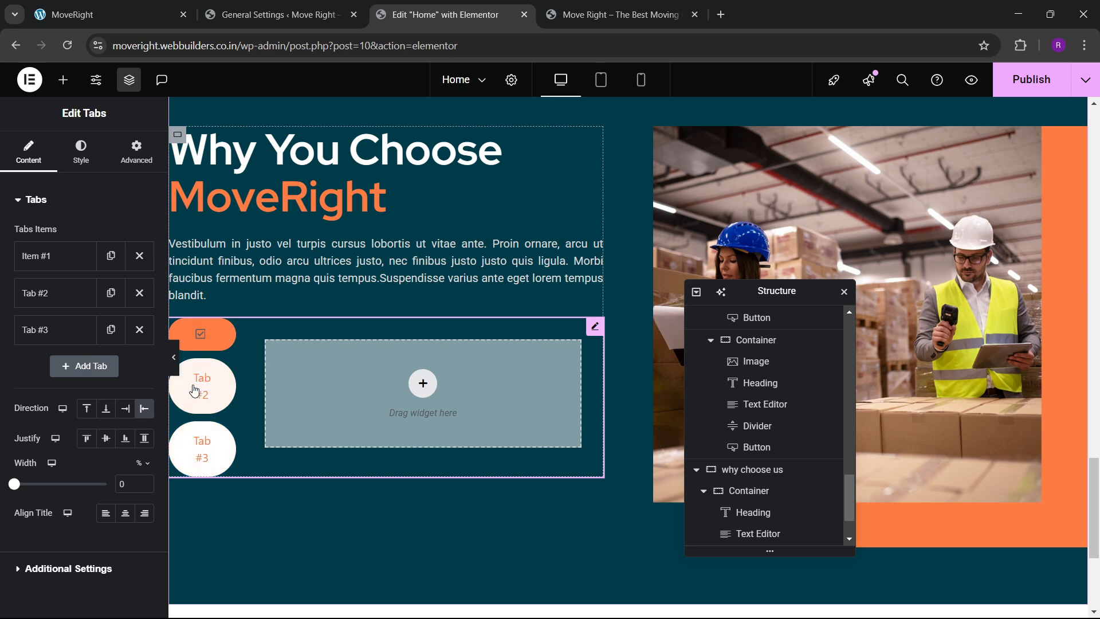
pyautogui.click(202, 335)
pyautogui.click(81, 150)
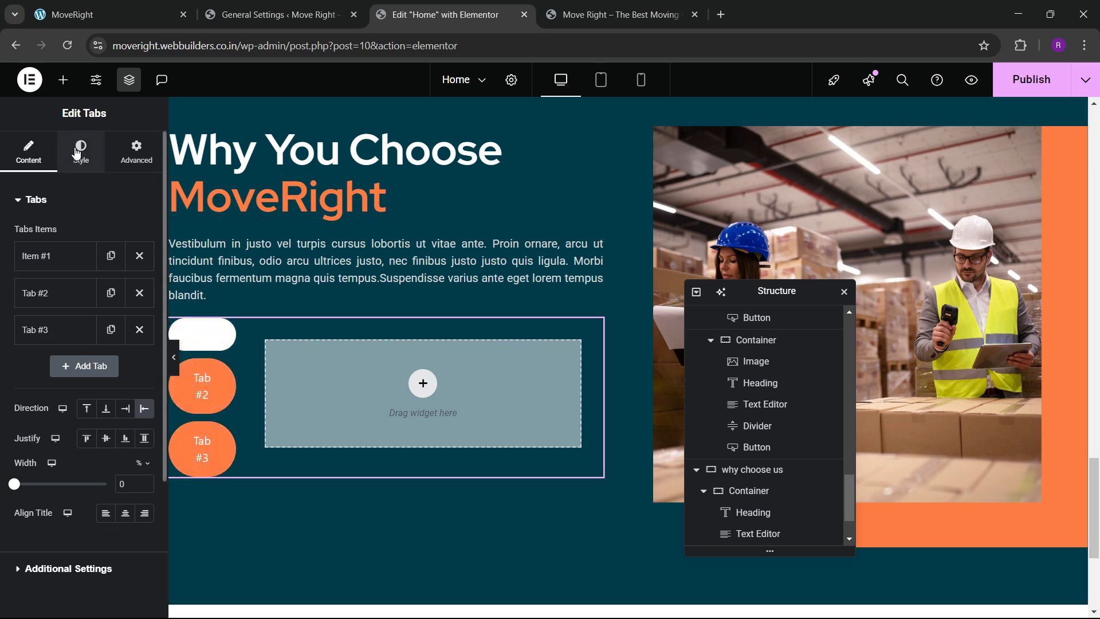
# Review the hover and active tab backgrounds and expand the Icon style settings.
pyautogui.scroll(-2, 74, 394)
pyautogui.scroll(3, 63, 364)
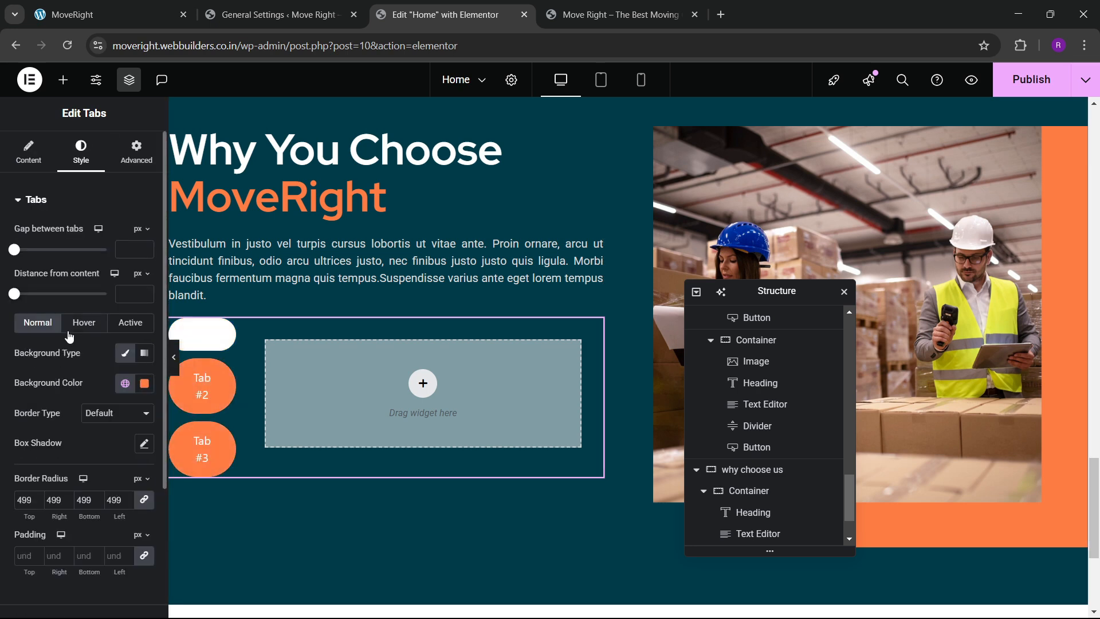
pyautogui.click(82, 323)
pyautogui.click(133, 326)
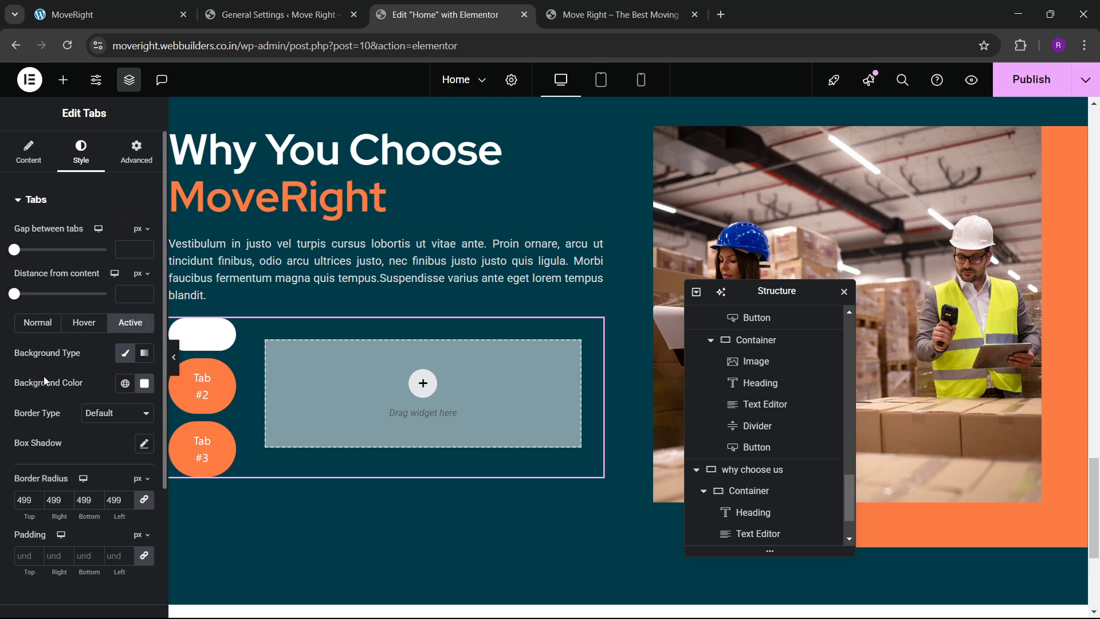
pyautogui.scroll(-3, 55, 377)
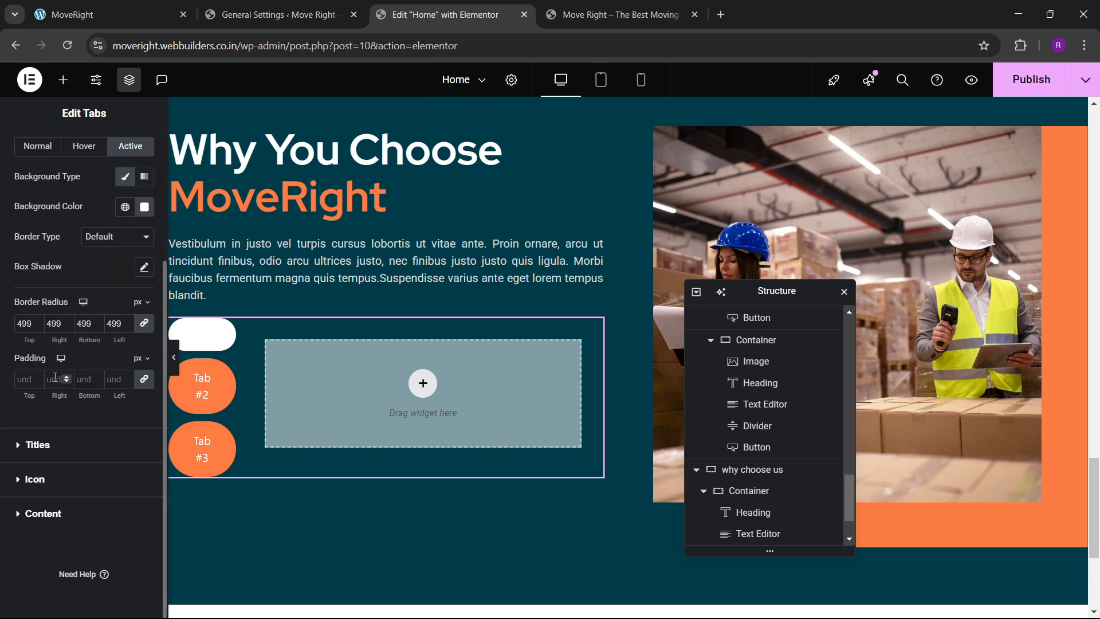
pyautogui.click(44, 480)
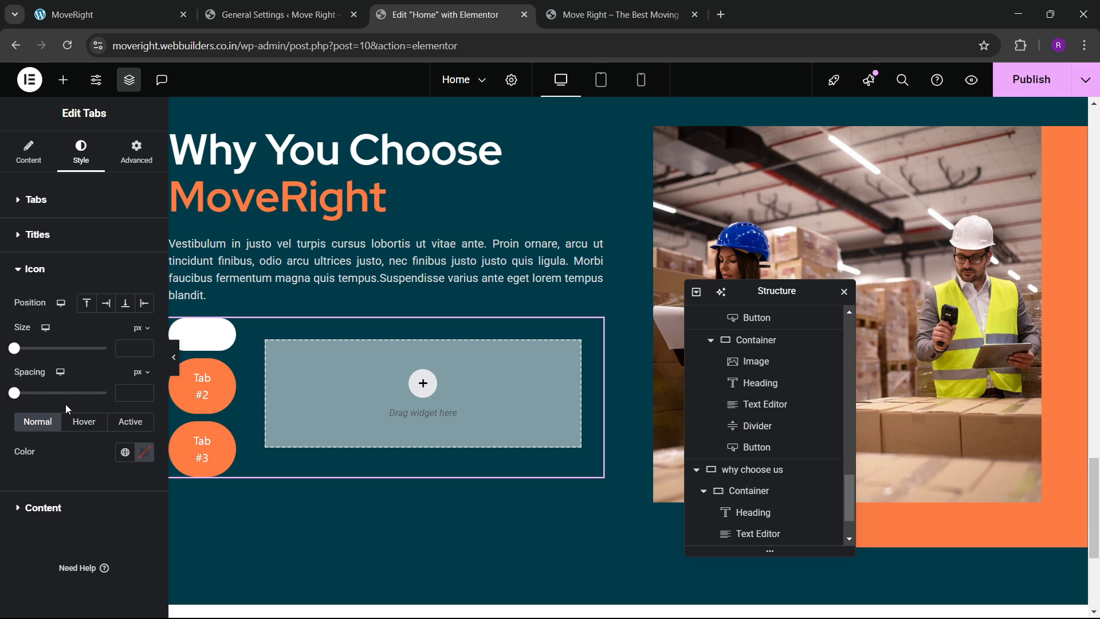
pyautogui.click(144, 454)
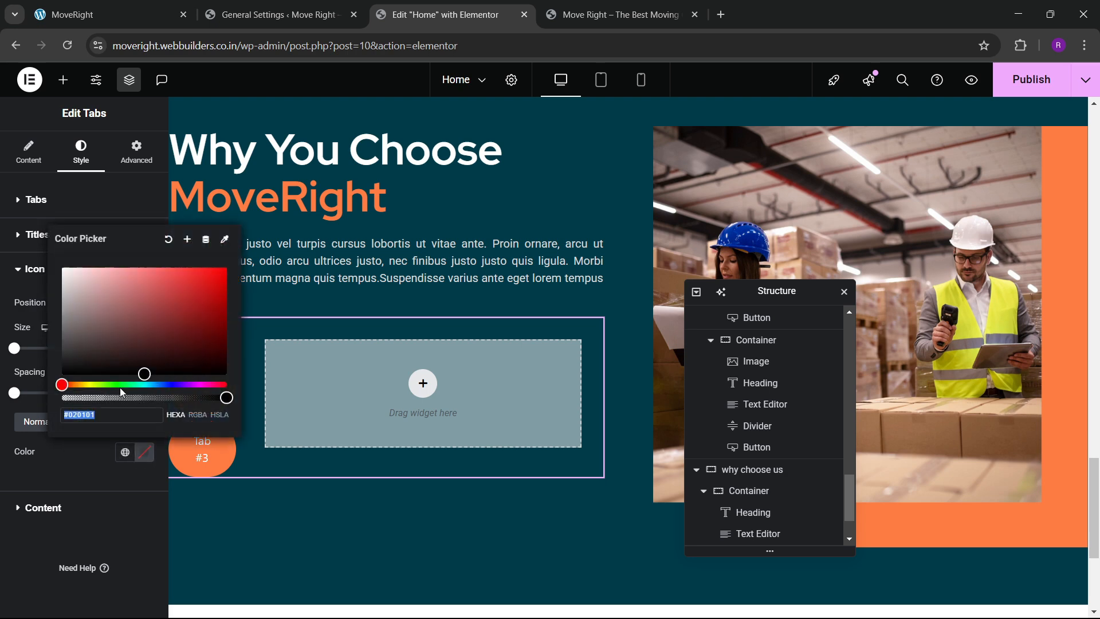
pyautogui.click(77, 439)
# Set the active tab icon colour to the orange global colour.
pyautogui.click(83, 421)
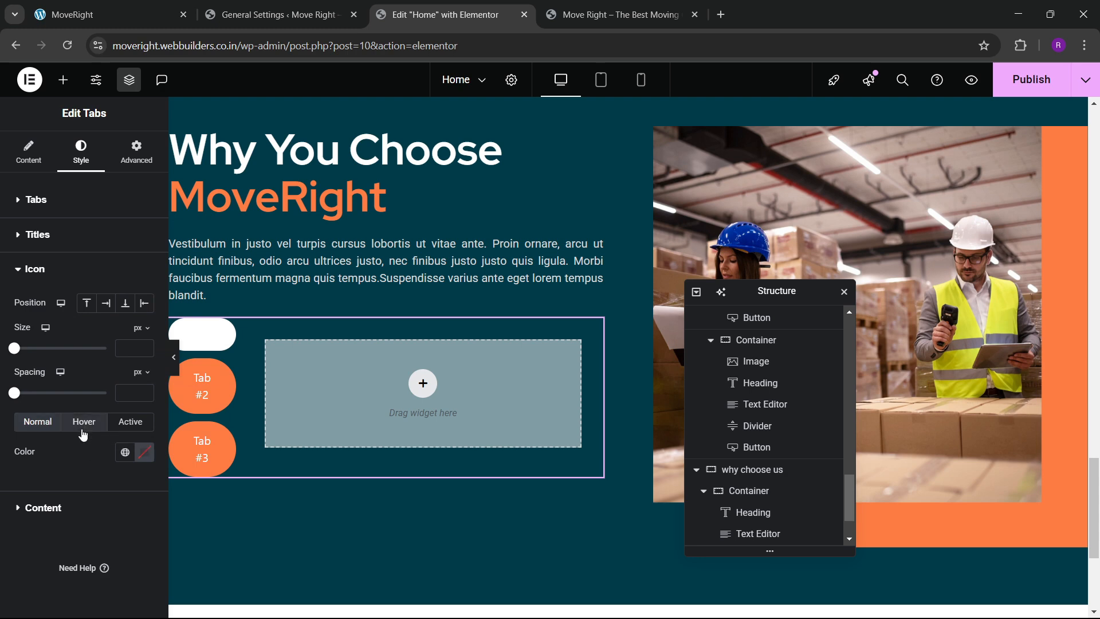
pyautogui.click(144, 452)
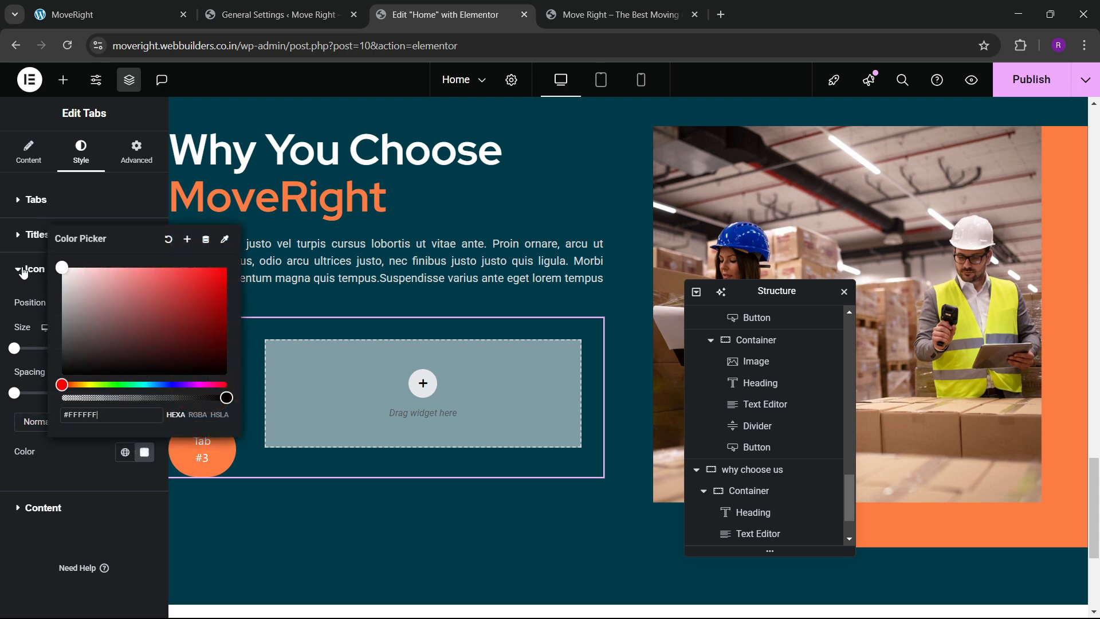
pyautogui.click(87, 445)
pyautogui.click(125, 424)
pyautogui.click(144, 453)
pyautogui.moveTo(125, 318); pyautogui.dragTo(108, 304)
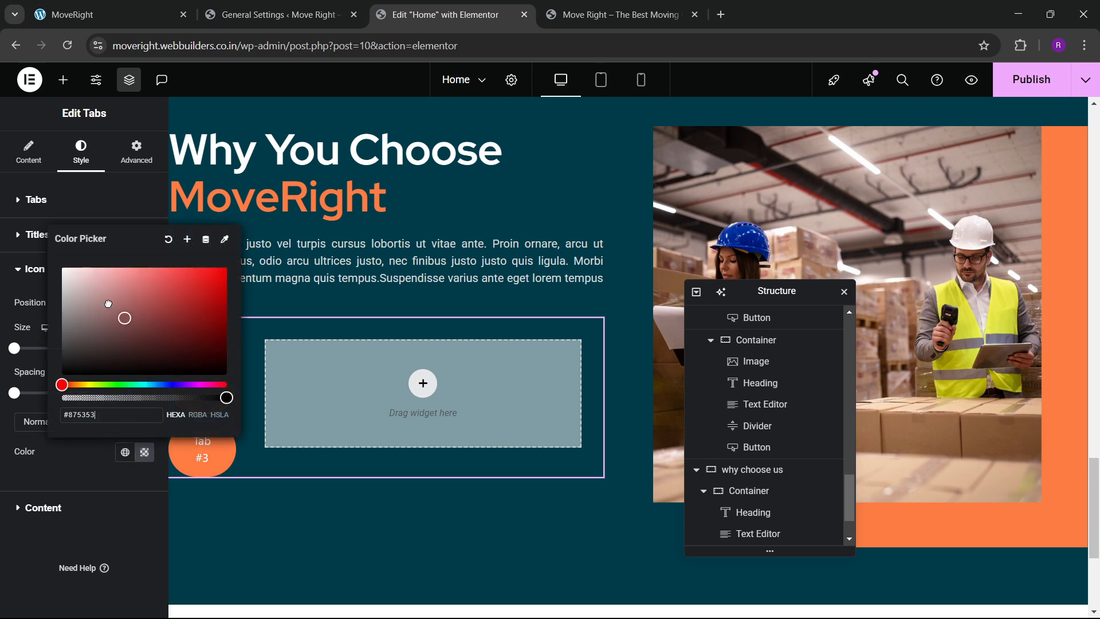
pyautogui.click(64, 458)
pyautogui.click(125, 452)
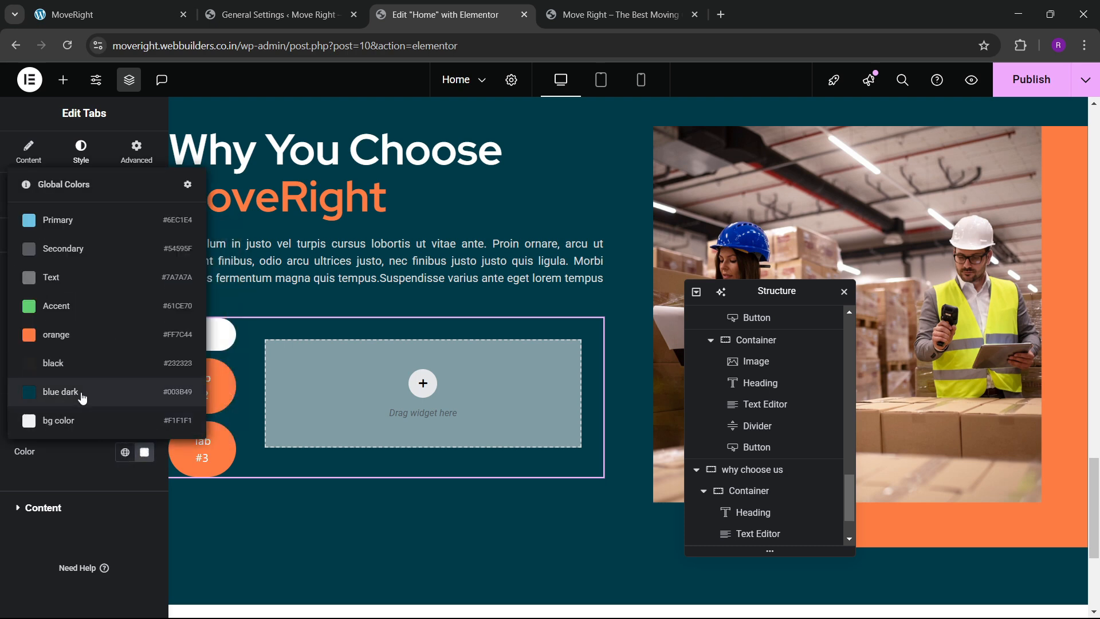
pyautogui.click(80, 334)
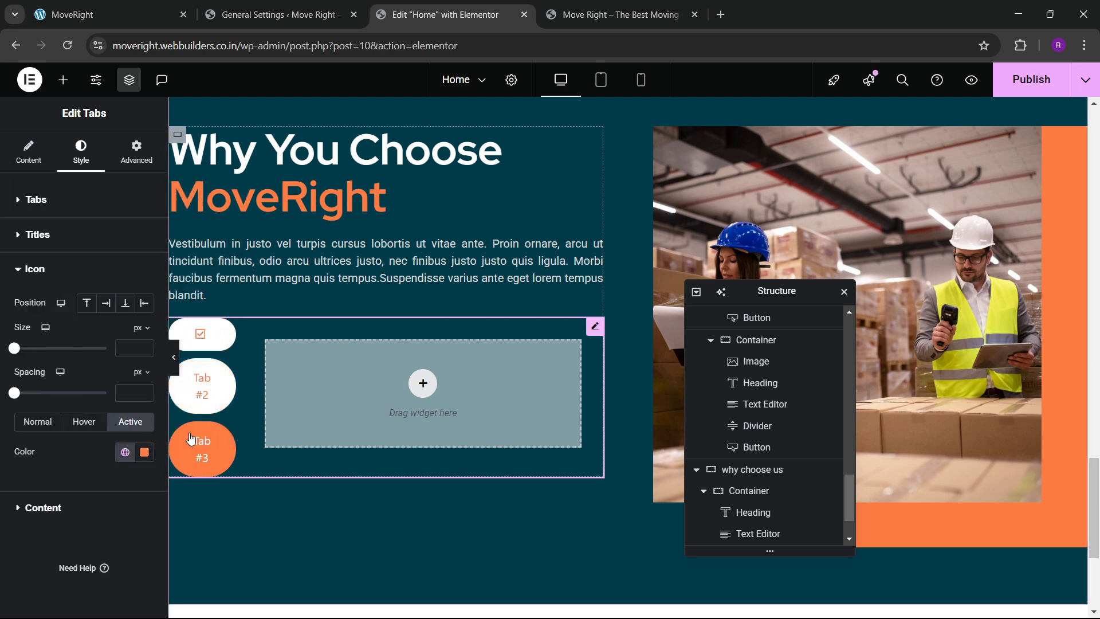
# Enlarge the tab icons to 32 px.
pyautogui.click(144, 345)
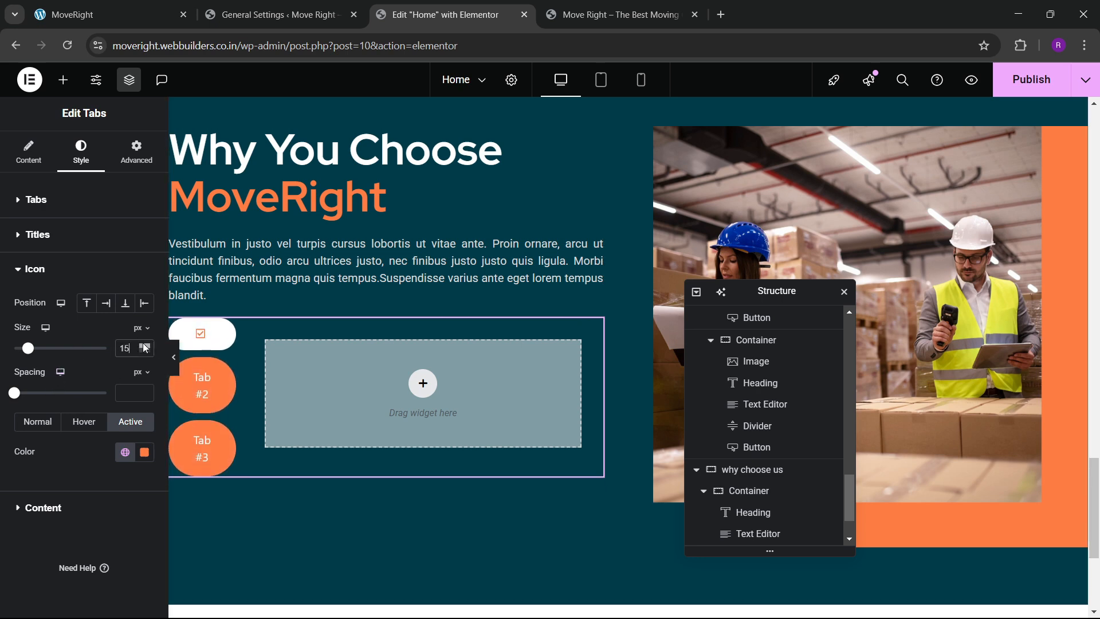
pyautogui.moveTo(145, 347); pyautogui.dragTo(145, 347)
pyautogui.click(146, 352)
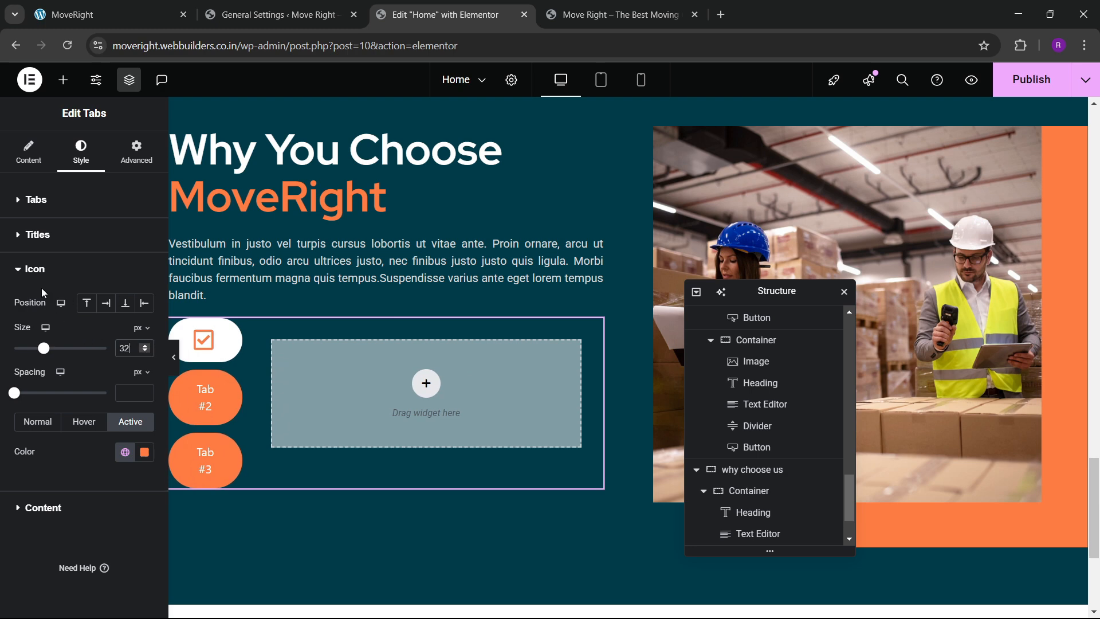
pyautogui.click(29, 153)
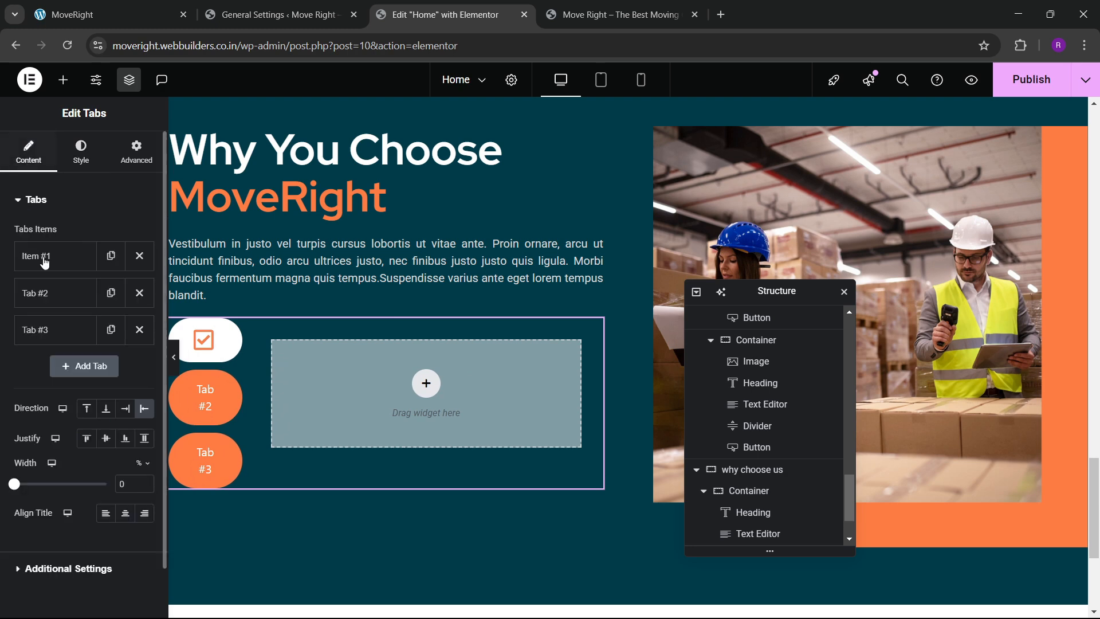
# Replace tabs 2 and 3 with two duplicates of Item #1 and preview each tab.
pyautogui.click(139, 293)
pyautogui.click(139, 293)
pyautogui.click(110, 255)
pyautogui.click(112, 293)
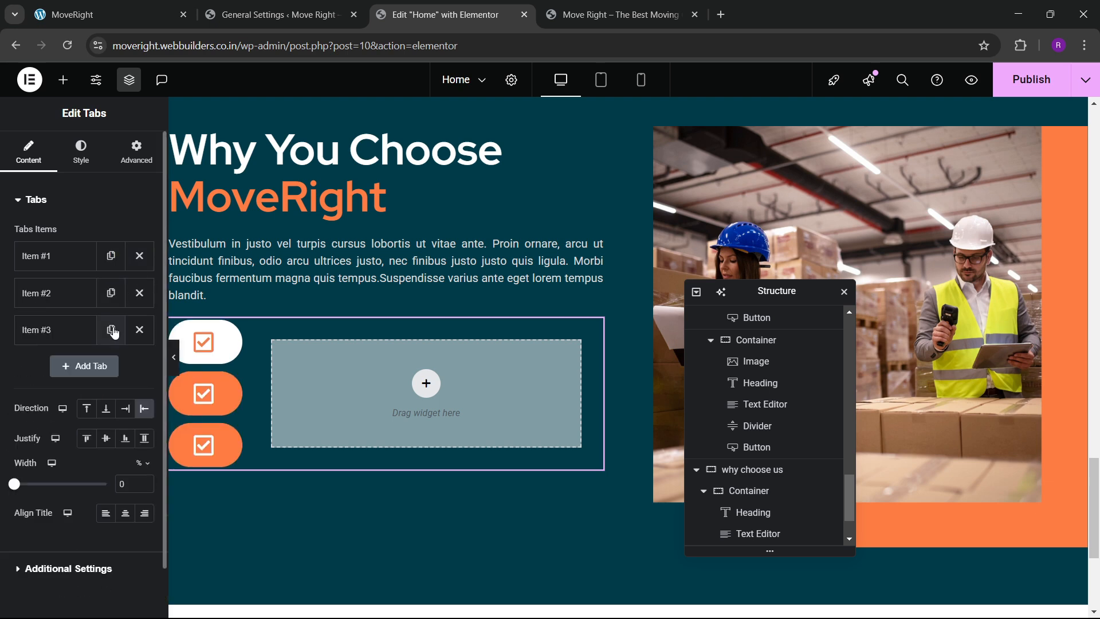
pyautogui.click(113, 332)
pyautogui.click(139, 367)
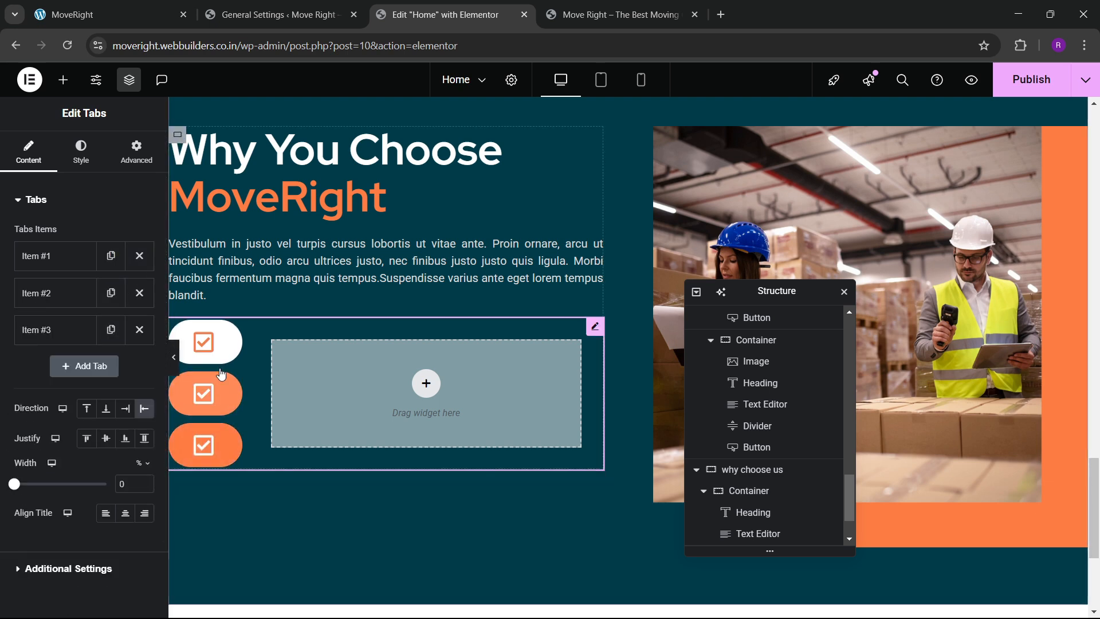
pyautogui.click(205, 394)
pyautogui.click(204, 438)
pyautogui.click(207, 398)
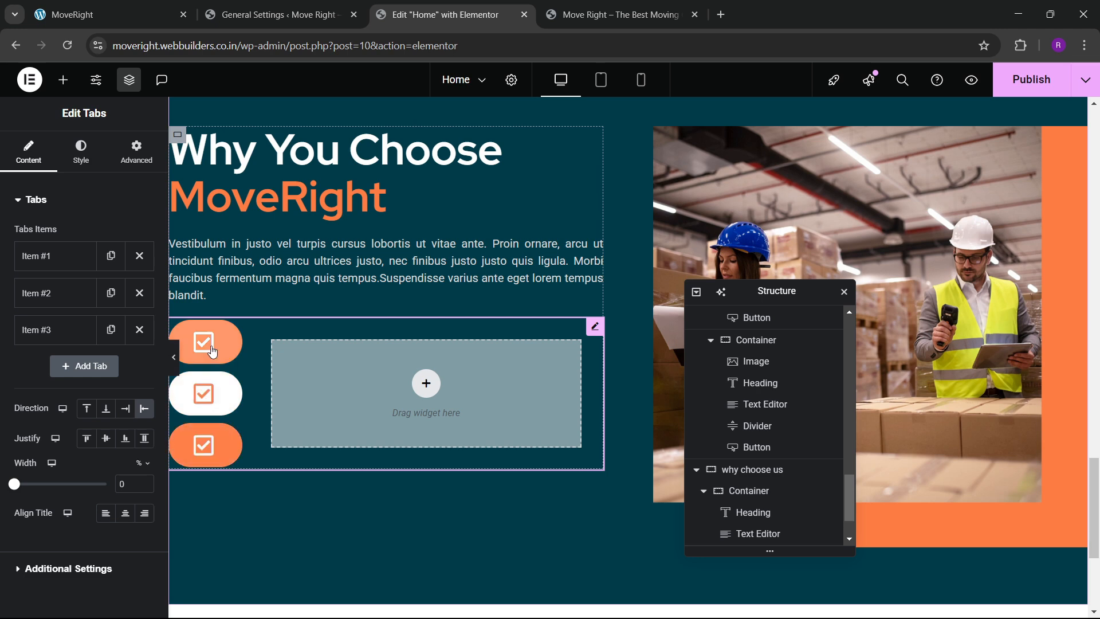
pyautogui.click(212, 350)
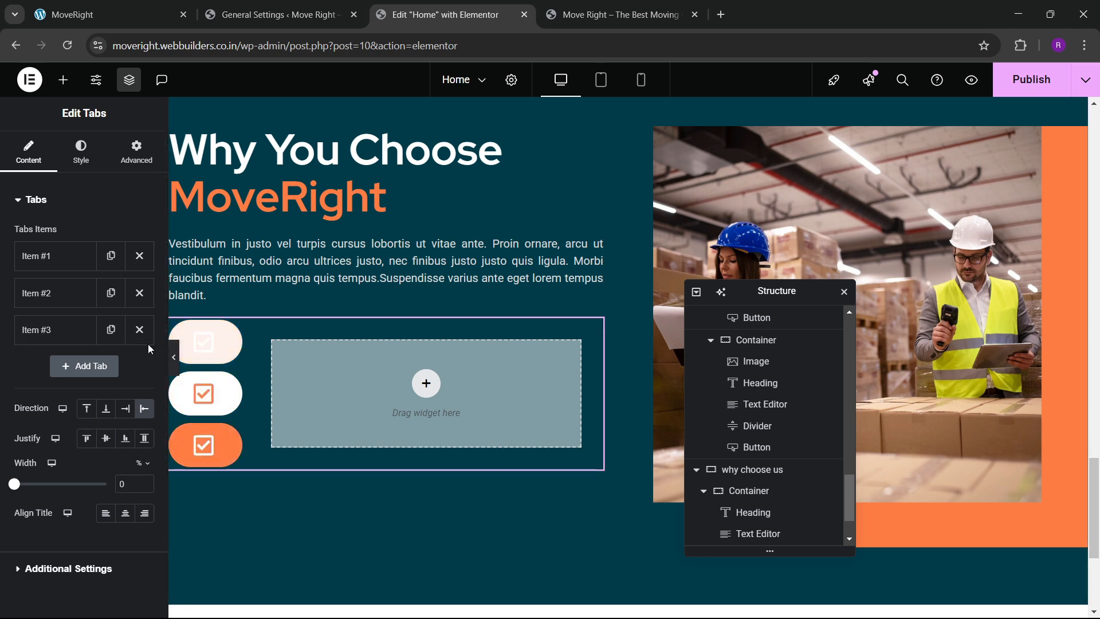
# Set the tab icon hover colour to the orange global colour.
pyautogui.scroll(-1, 45, 363)
pyautogui.scroll(1, 47, 369)
pyautogui.click(83, 165)
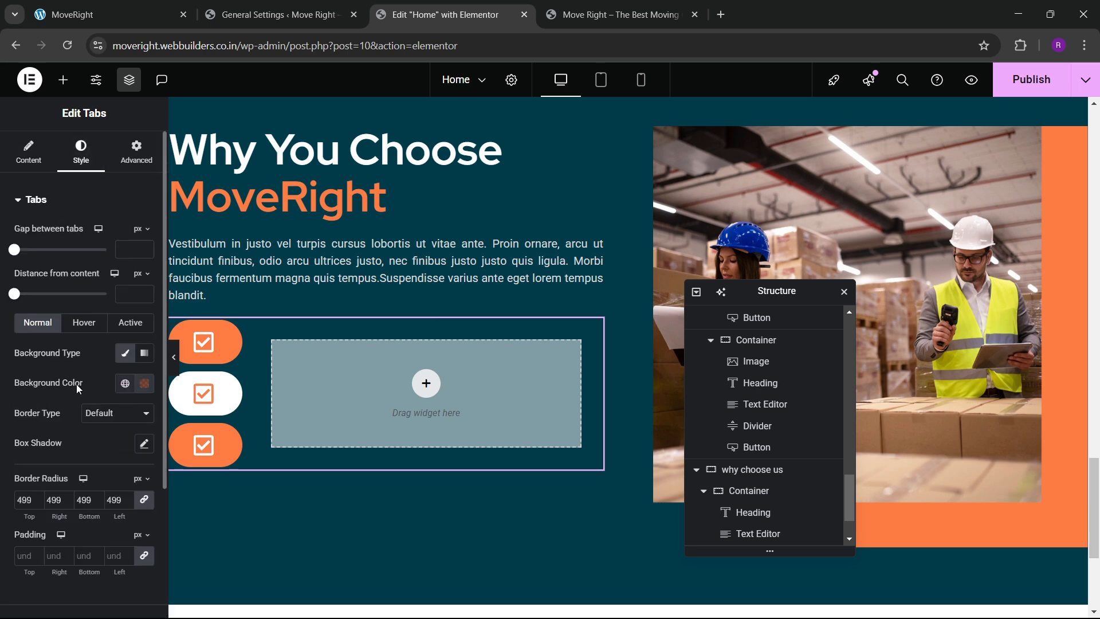
pyautogui.scroll(-3, 76, 384)
pyautogui.click(43, 477)
pyautogui.click(84, 422)
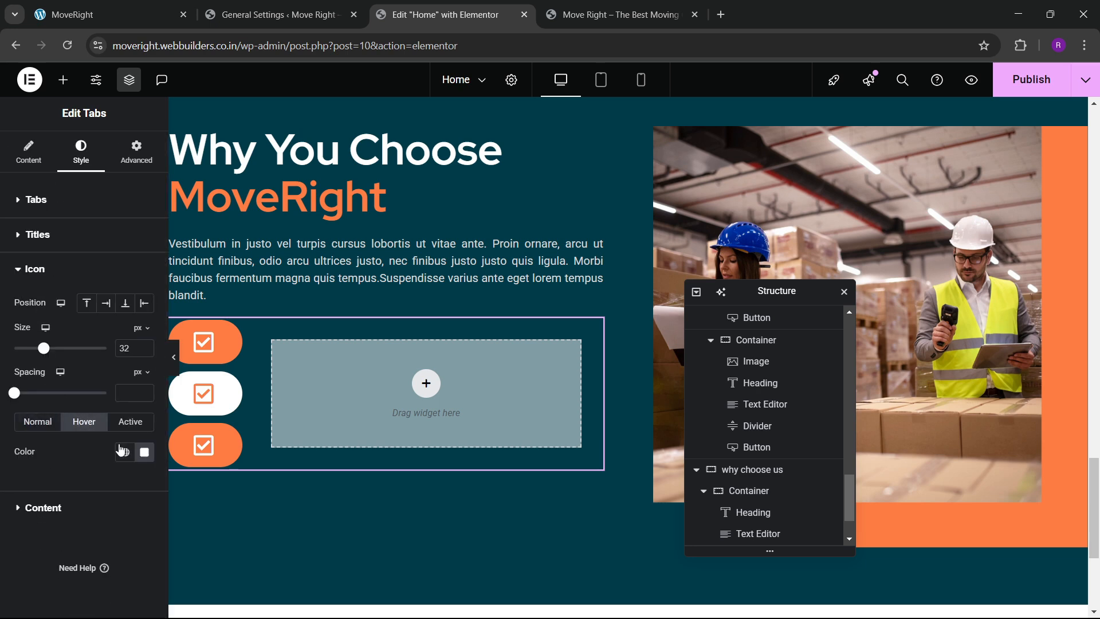
pyautogui.click(125, 452)
pyautogui.click(84, 338)
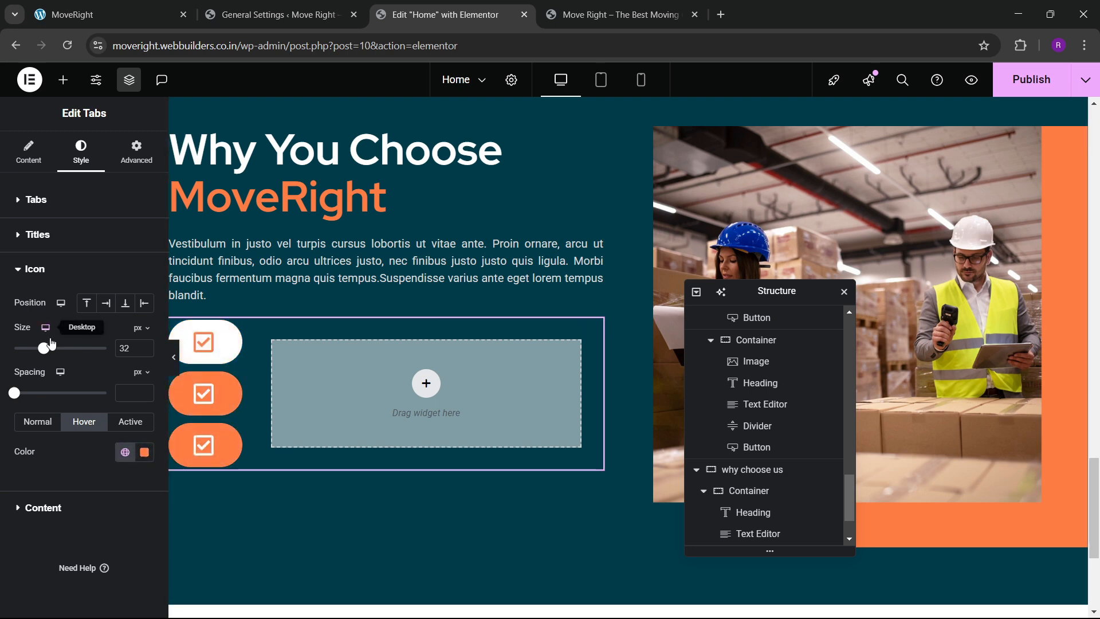
# Set the gap between tabs to 20 px, checking the live reference.
pyautogui.click(36, 206)
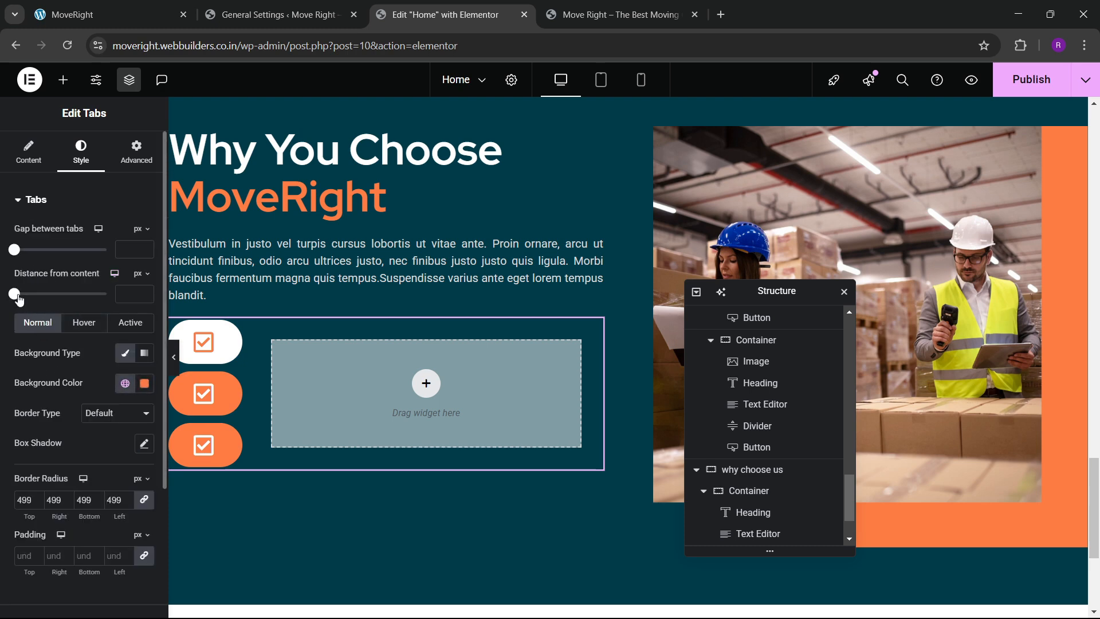
pyautogui.moveTo(18, 253); pyautogui.dragTo(23, 256)
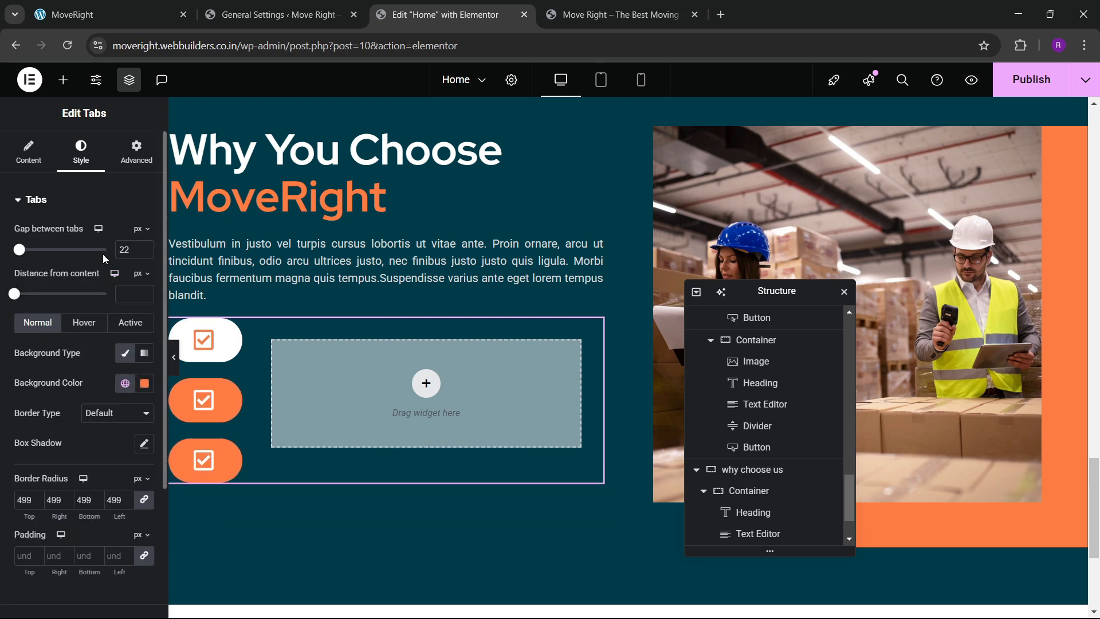
pyautogui.click(141, 253)
pyautogui.click(141, 253)
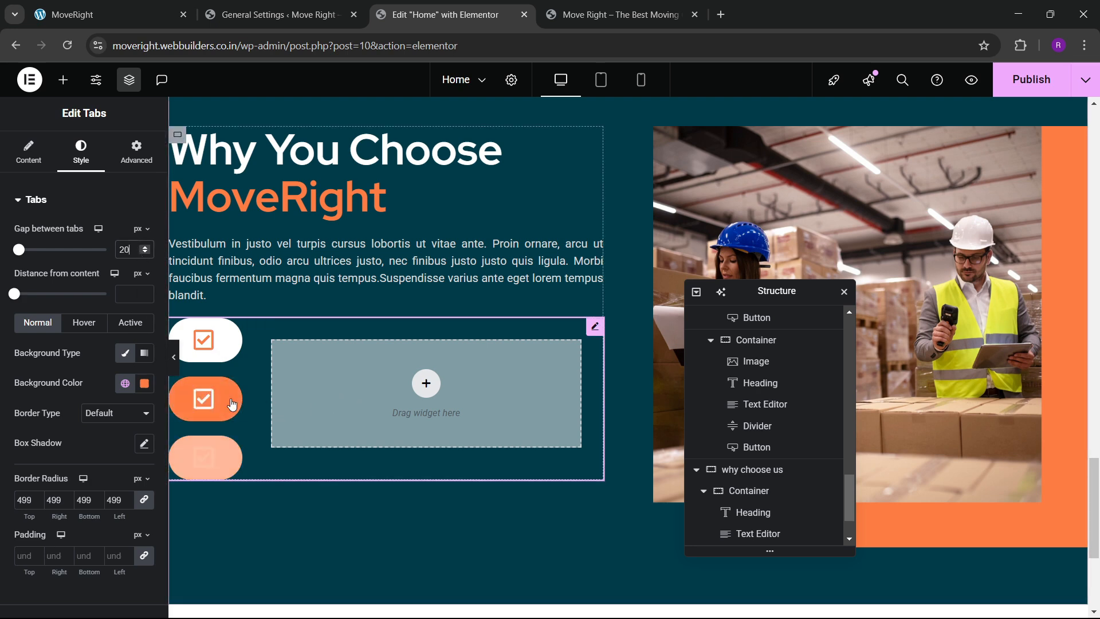
pyautogui.click(121, 3)
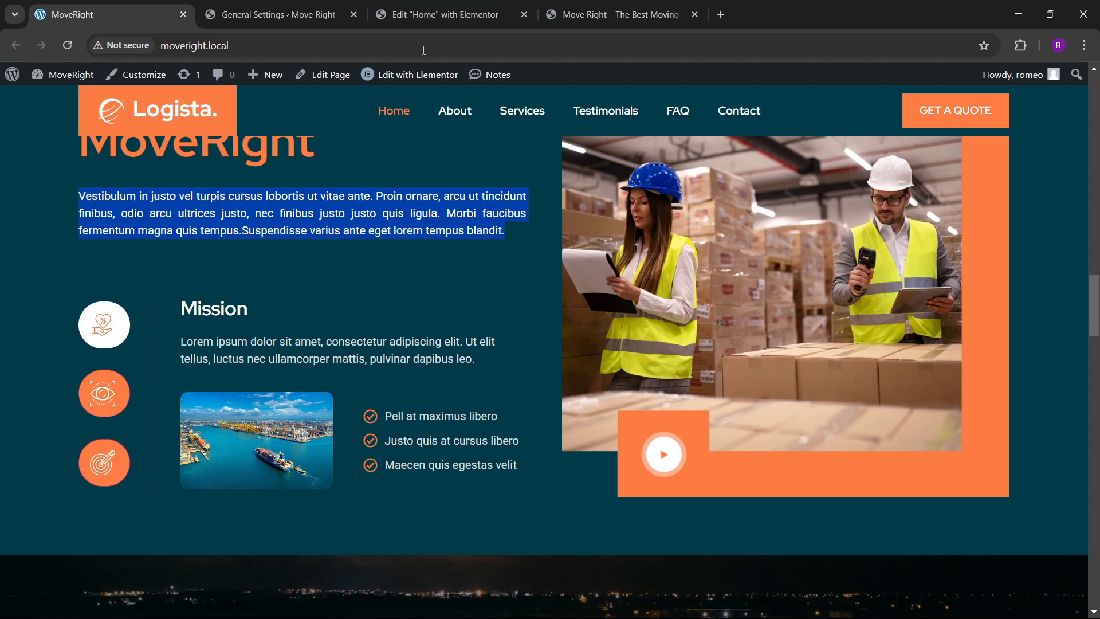
pyautogui.click(438, 13)
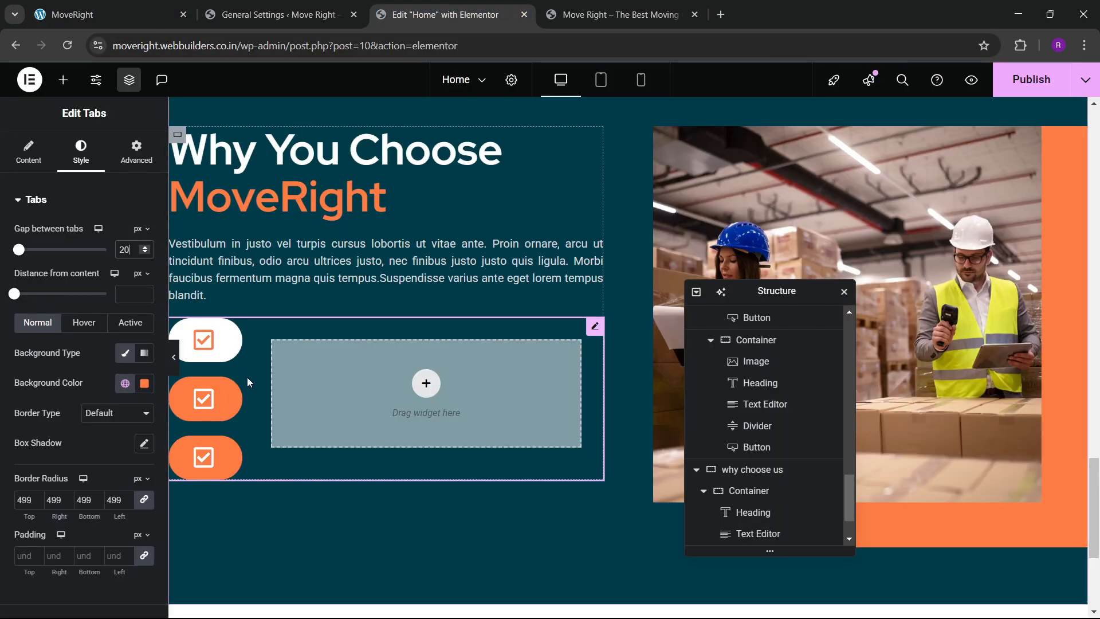
# Make the tab content container fill 100% of the width.
pyautogui.moveTo(223, 385); pyautogui.dragTo(263, 384)
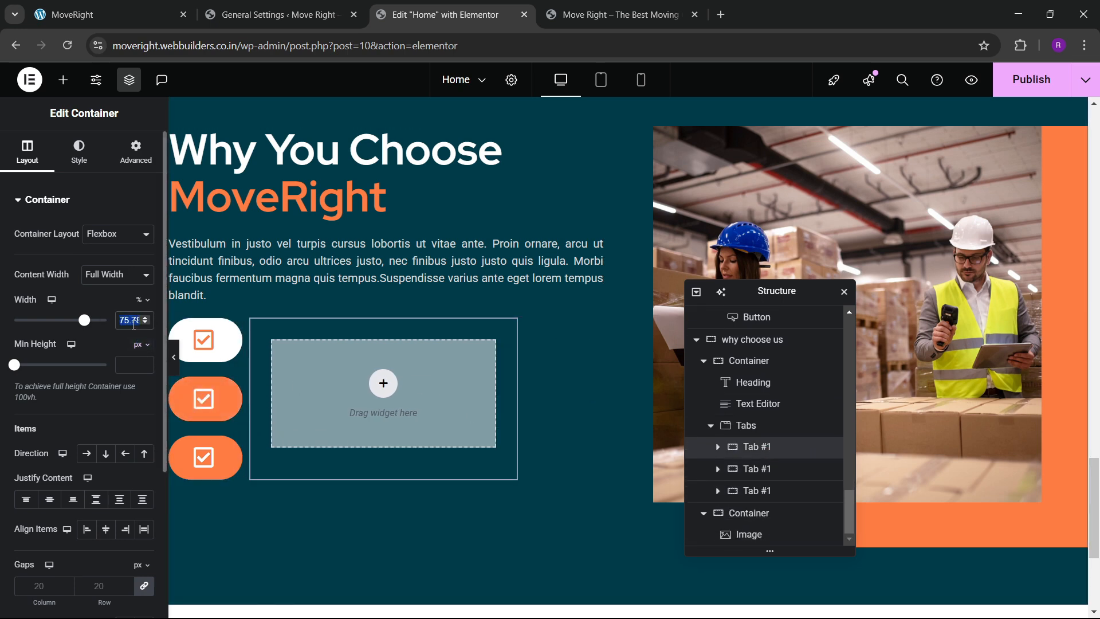
pyautogui.press('BackSpace')
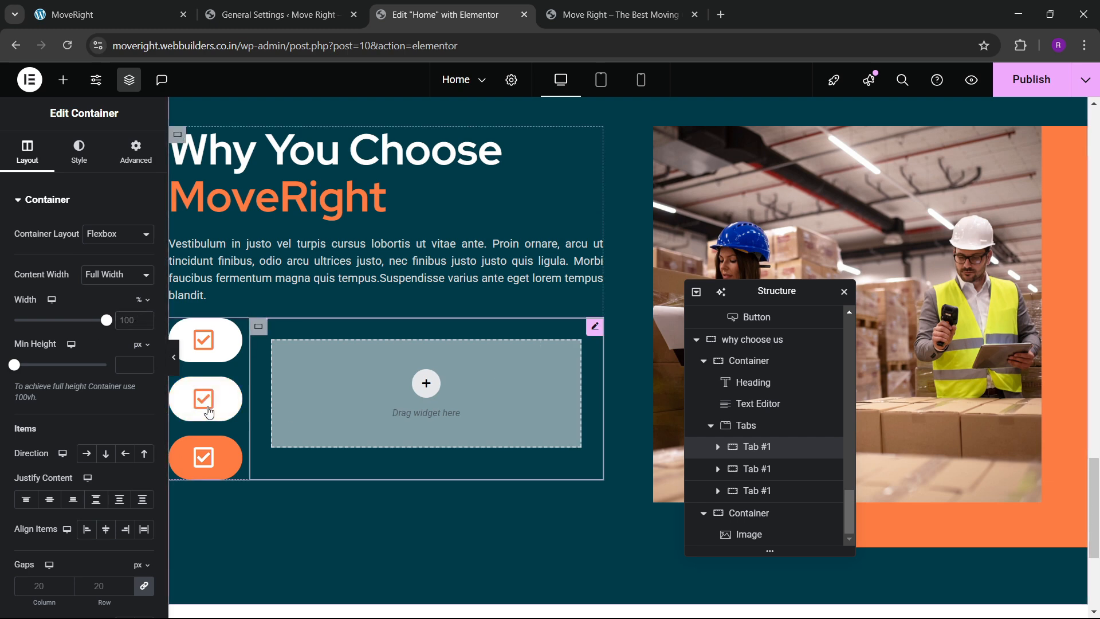
pyautogui.scroll(-3, 26, 408)
pyautogui.scroll(3, 49, 423)
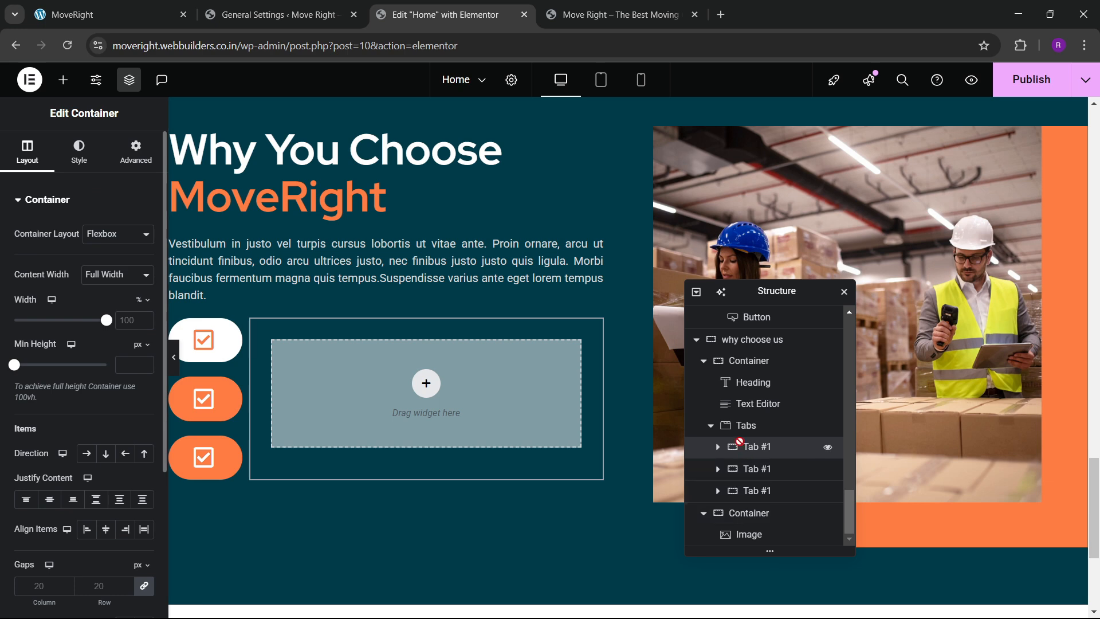
# Set the tabs column width to 10% and justify the tab buttons to the centre.
pyautogui.click(746, 425)
pyautogui.scroll(-3, 63, 414)
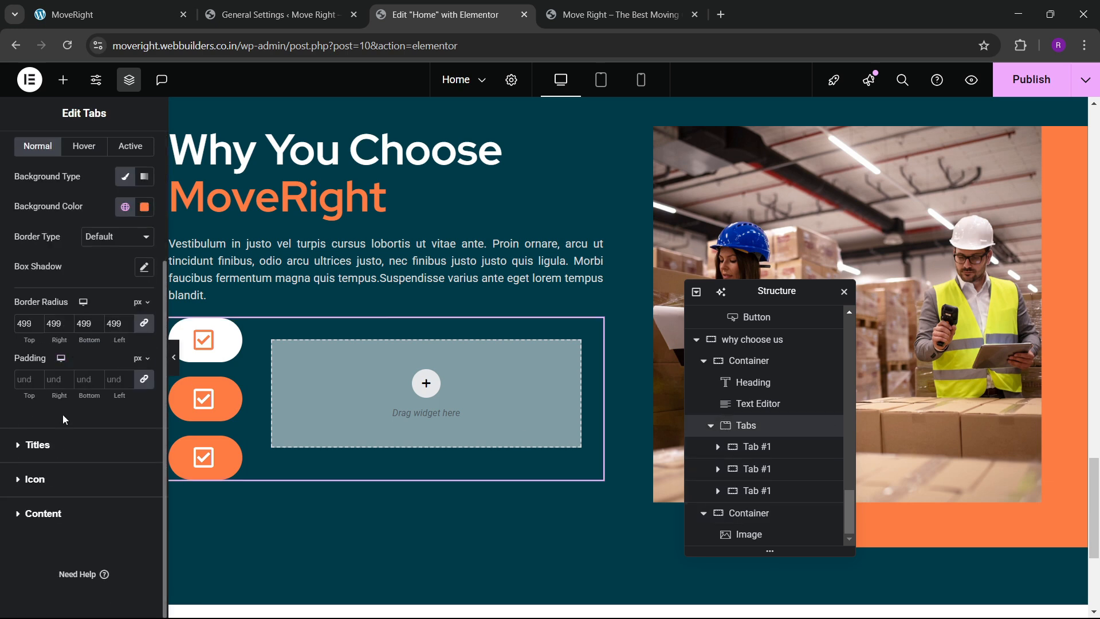
pyautogui.scroll(3, 47, 346)
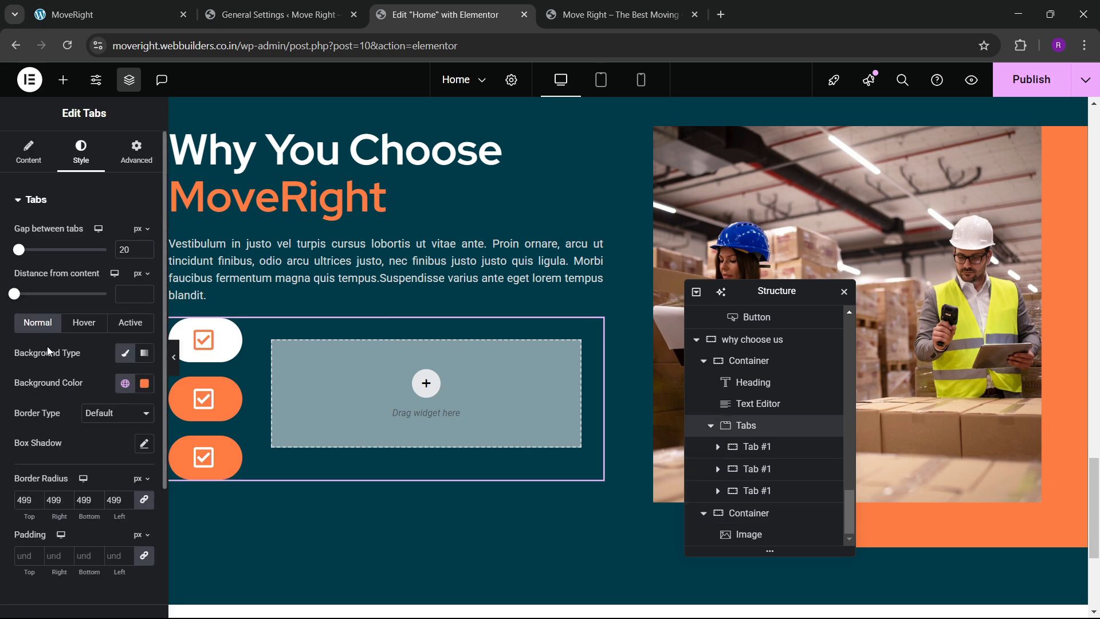
pyautogui.click(34, 157)
pyautogui.scroll(-2, 75, 466)
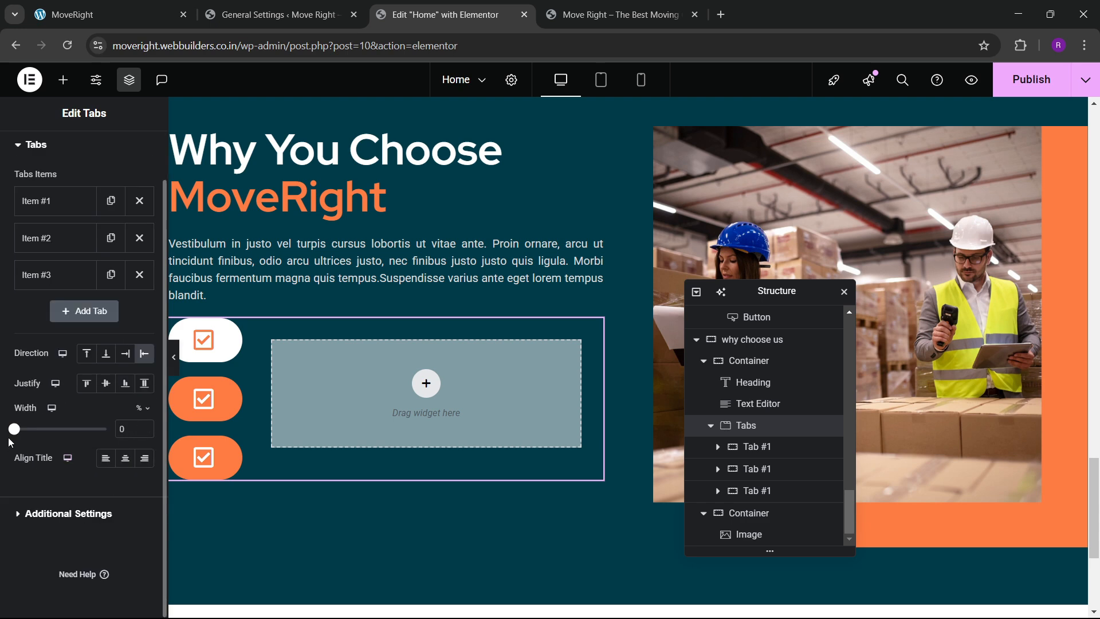
pyautogui.moveTo(17, 434)
pyautogui.mouseDown()
pyautogui.moveTo(35, 435)
pyautogui.moveTo(3, 442)
pyautogui.mouseUp()
pyautogui.click(106, 384)
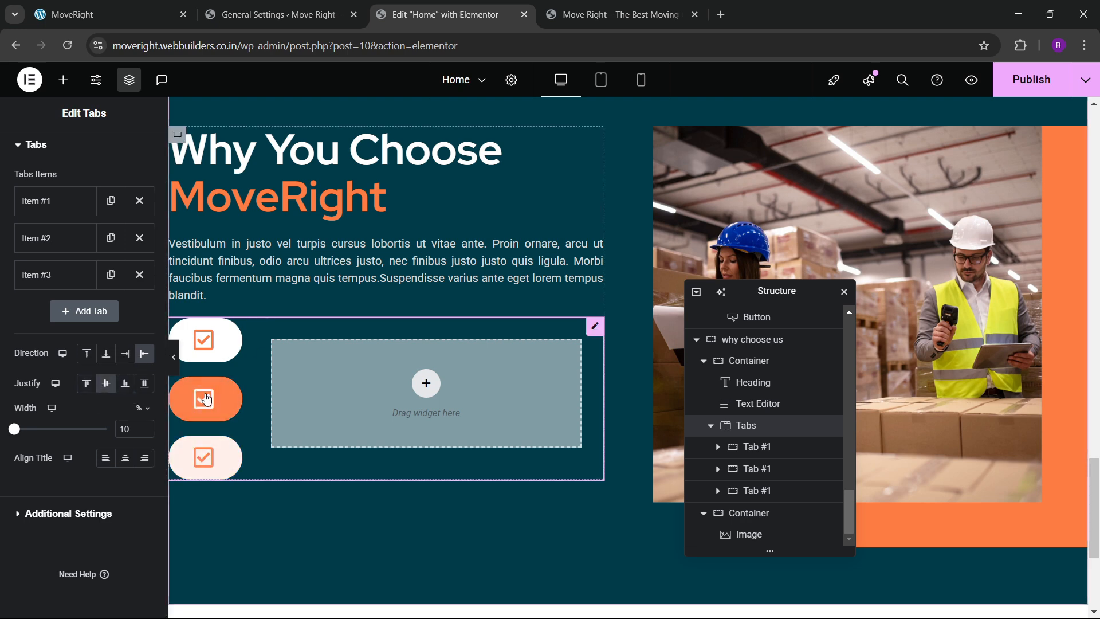
pyautogui.scroll(2, 61, 312)
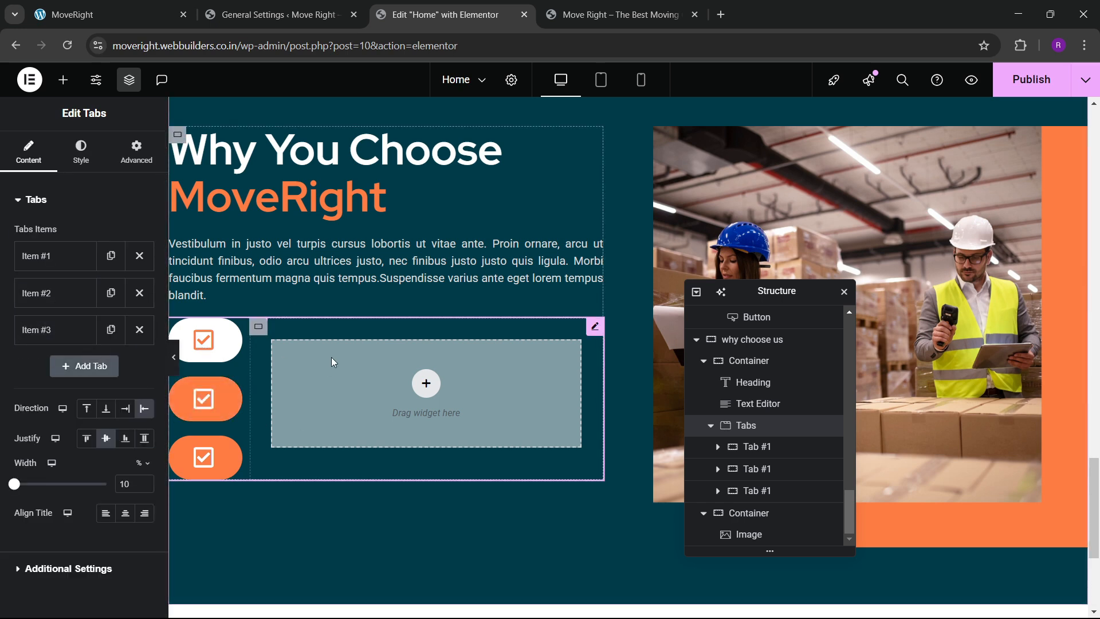
# Compare the finished tabs with the live reference page.
pyautogui.click(163, 5)
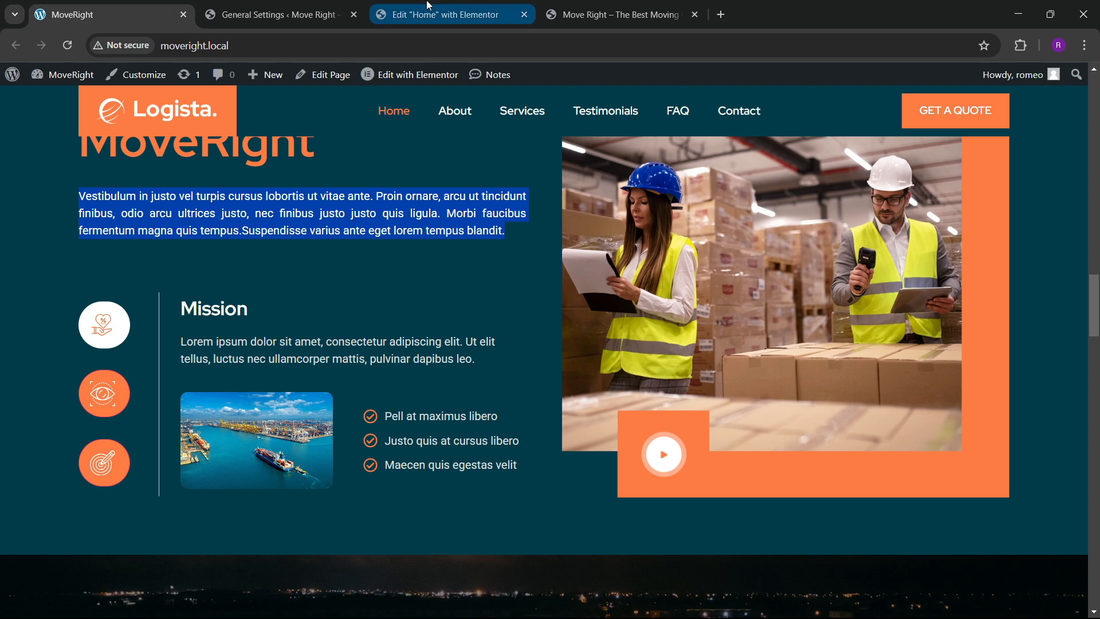
pyautogui.click(445, 14)
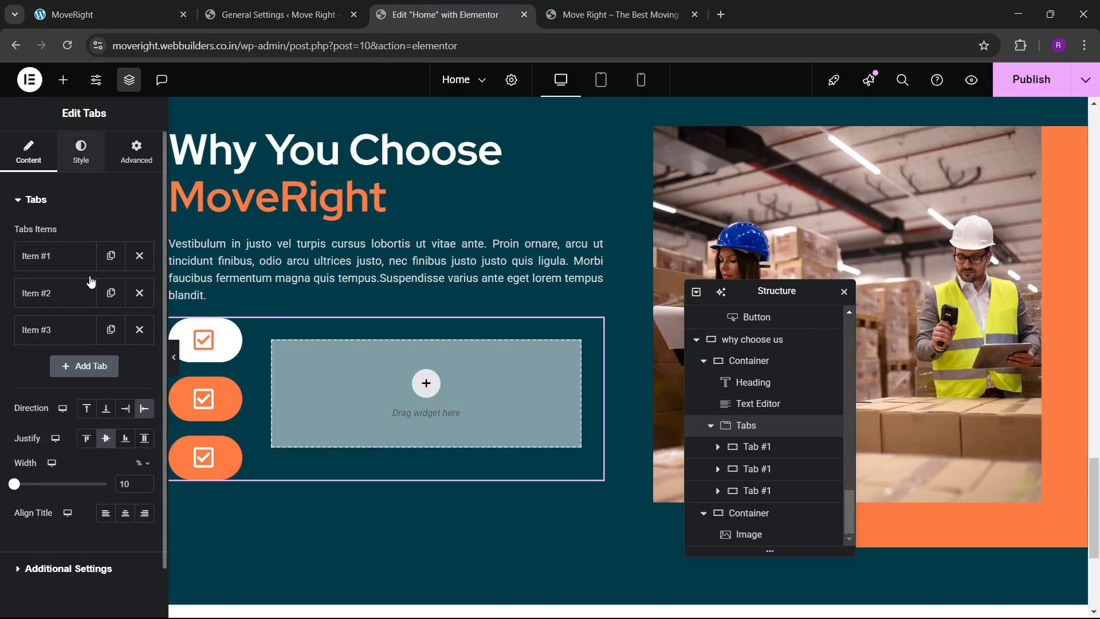
pyautogui.click(80, 152)
pyautogui.click(63, 80)
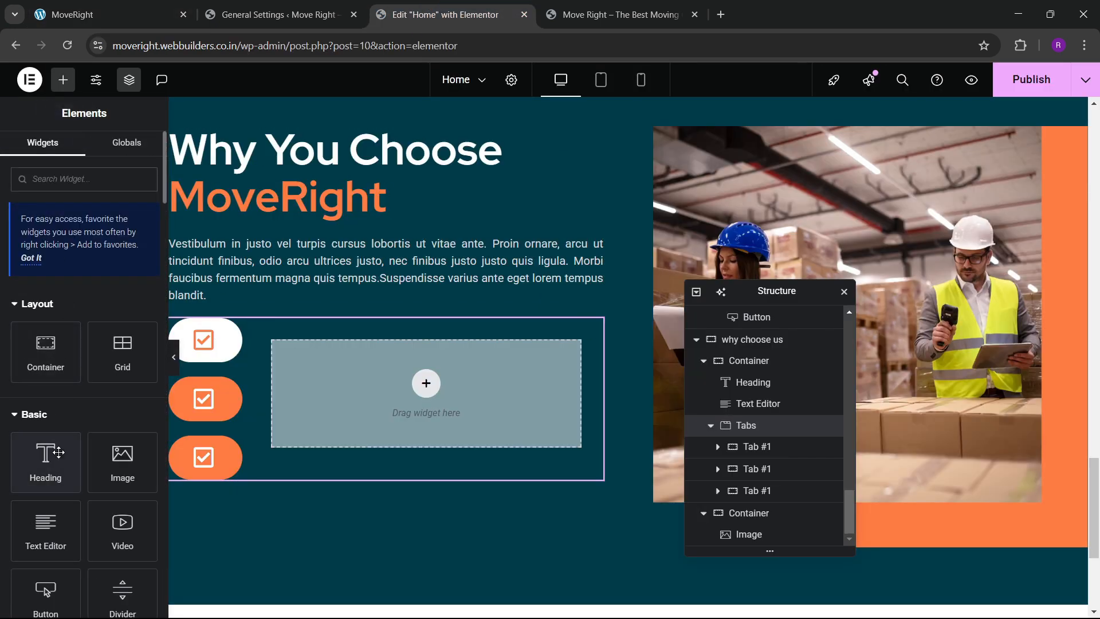
# Add a white 'Mission' heading to the first tab's content.
pyautogui.moveTo(56, 466); pyautogui.dragTo(394, 400)
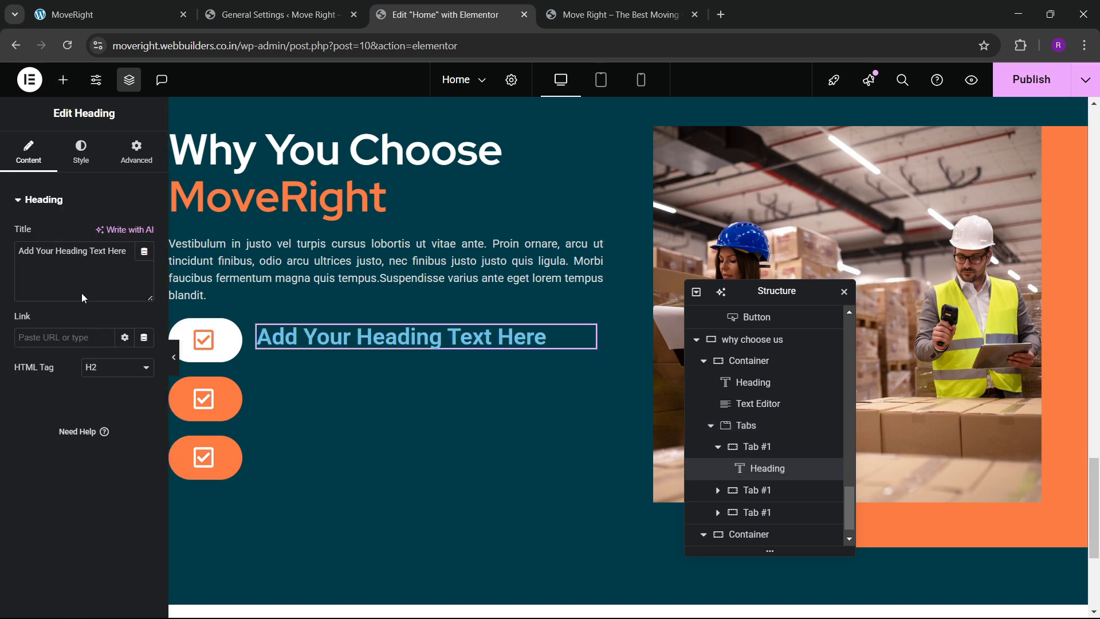
pyautogui.hotkey('ctrl', 'a')
pyautogui.press('BackSpace')
pyautogui.write('M')
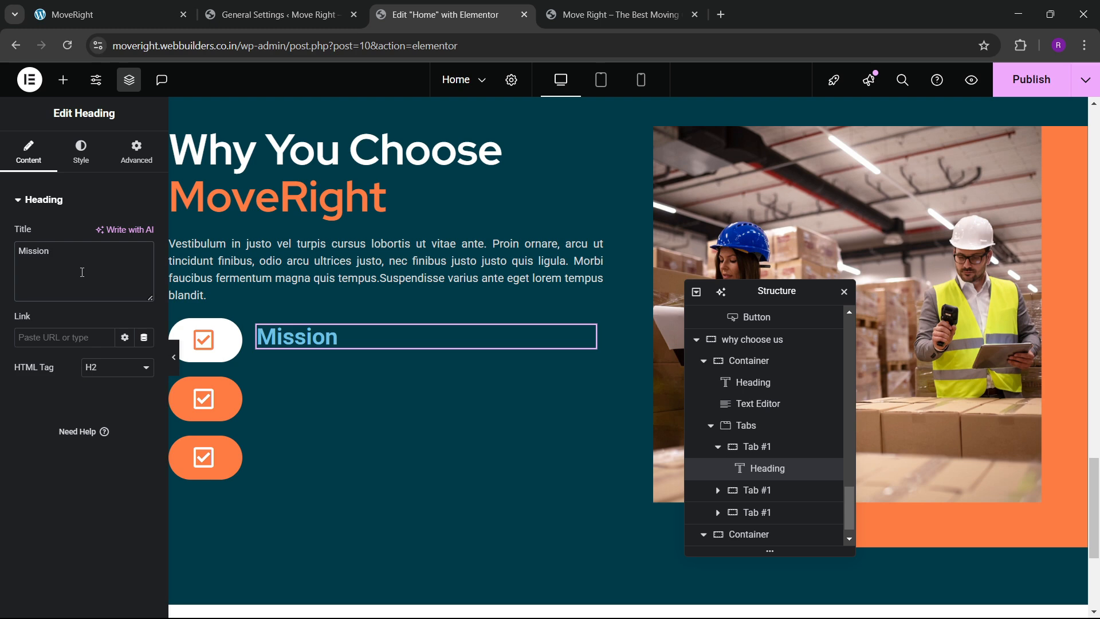
pyautogui.click(86, 166)
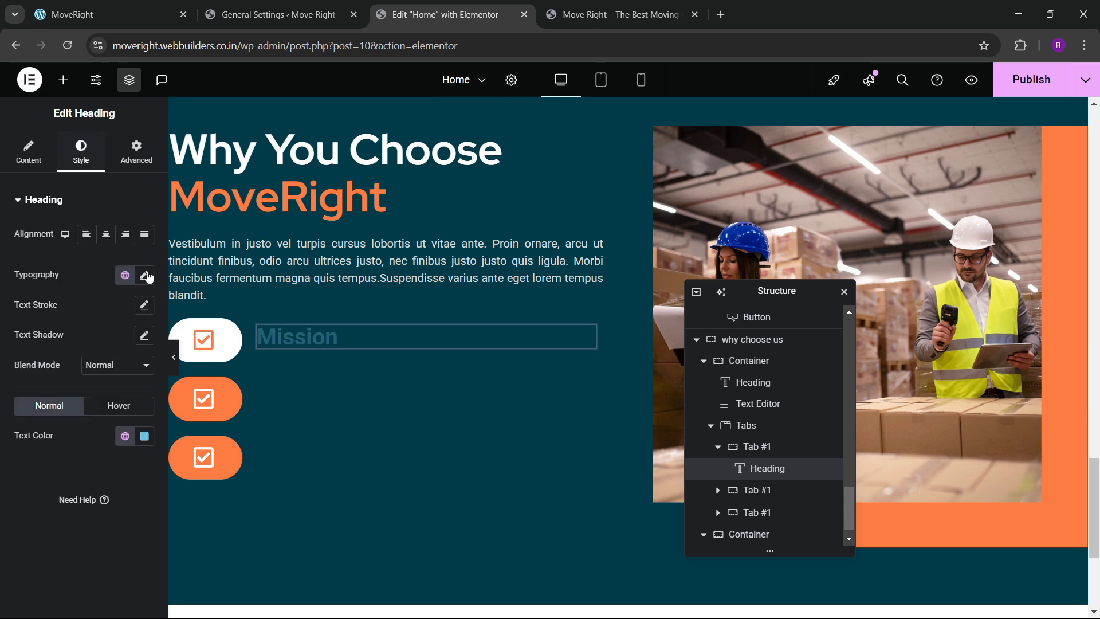
pyautogui.click(144, 436)
pyautogui.click(62, 251)
pyautogui.click(50, 479)
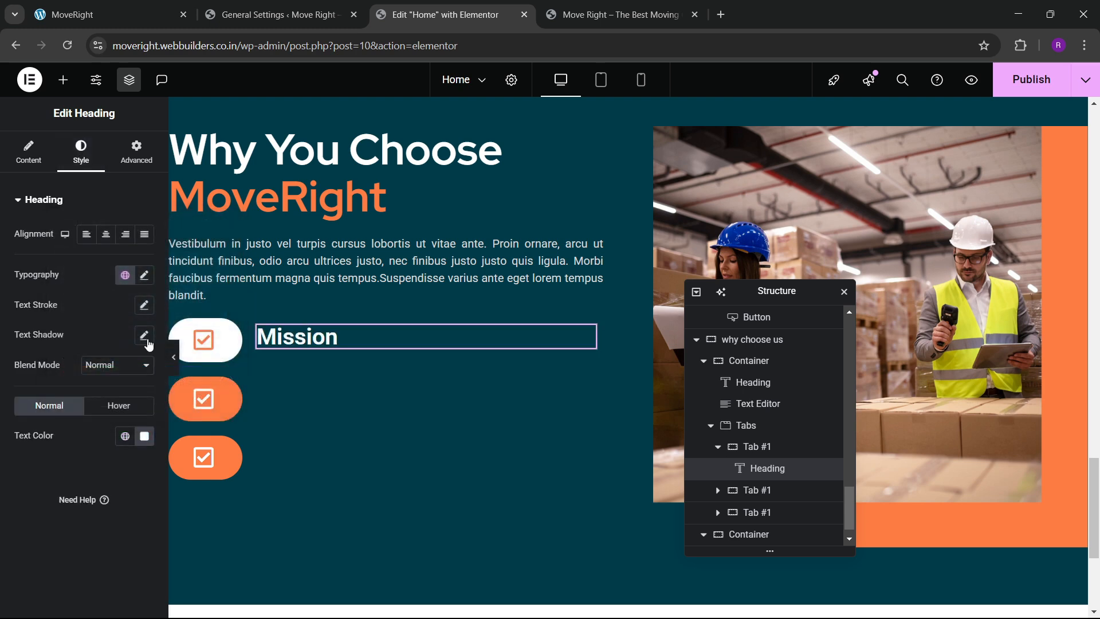
# Set the Mission heading typography to Red Hat, 25 px, weight 700.
pyautogui.click(143, 275)
pyautogui.click(109, 342)
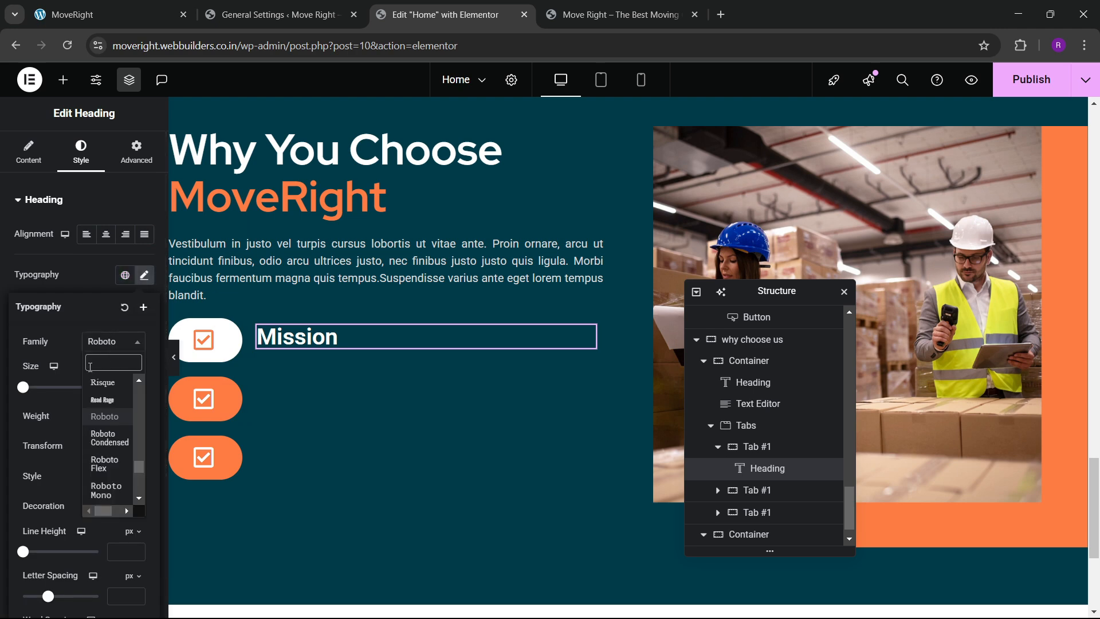
pyautogui.write('red hat')
pyautogui.press('Return')
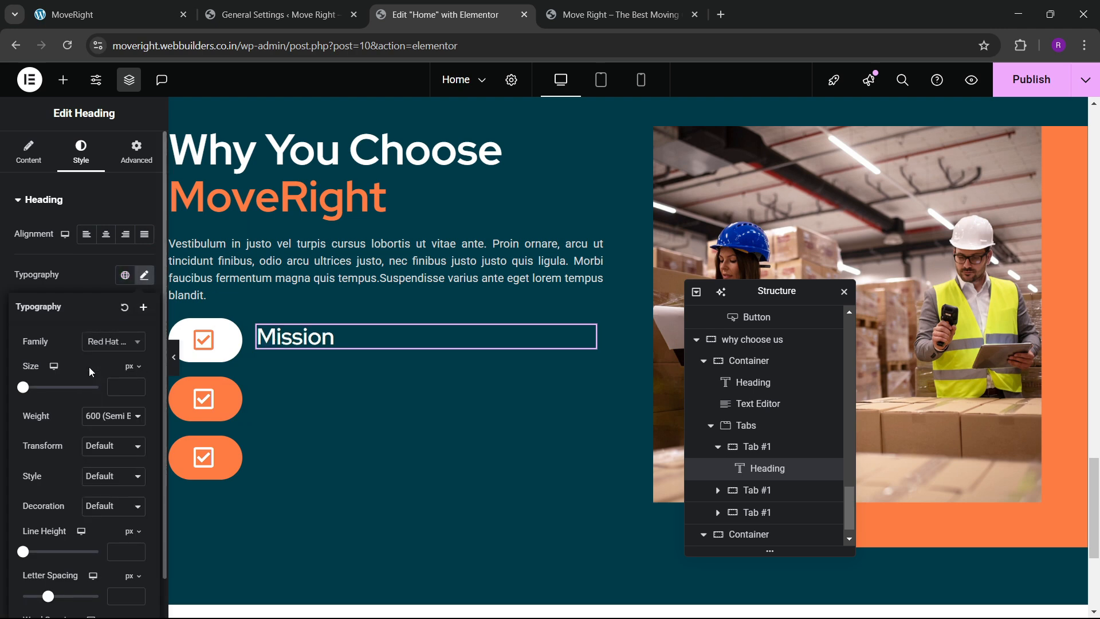
pyautogui.click(136, 385)
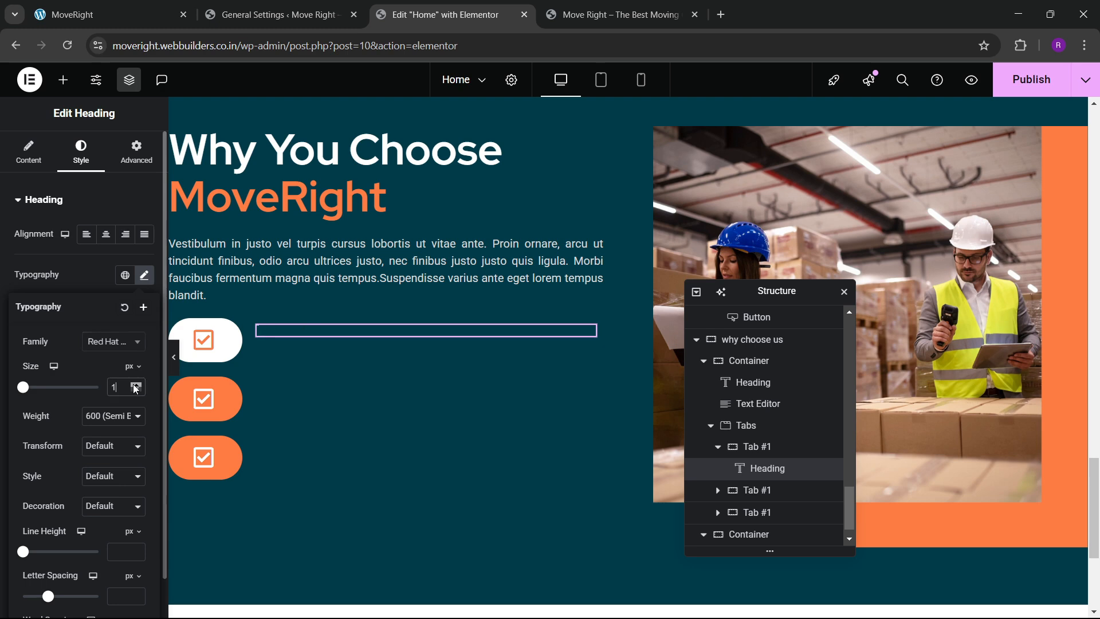
pyautogui.moveTo(136, 388); pyautogui.dragTo(136, 388)
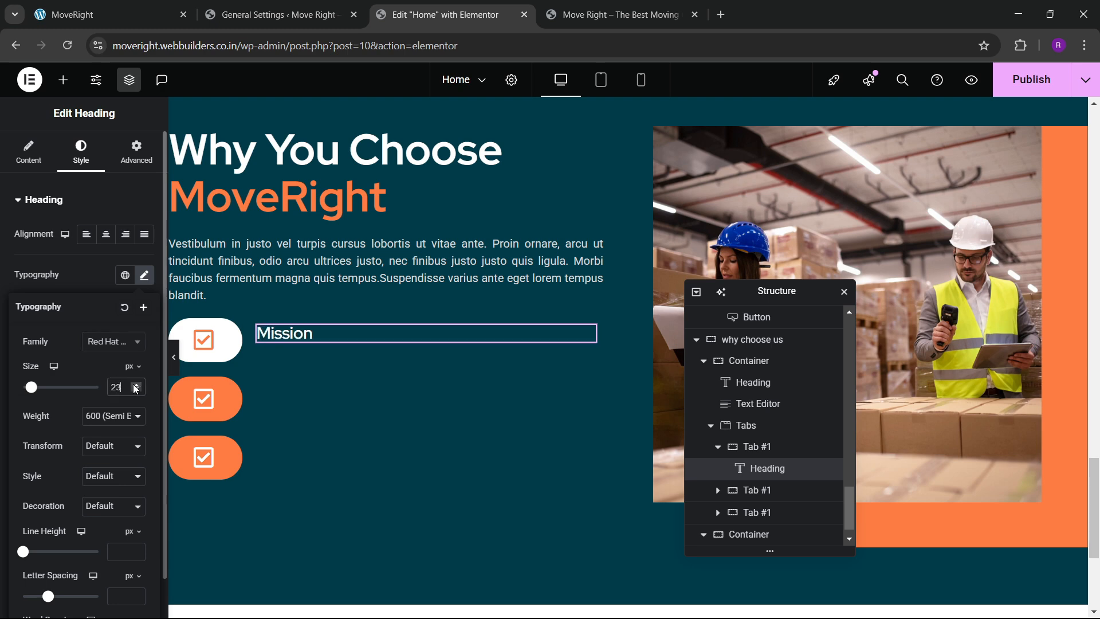
pyautogui.click(121, 7)
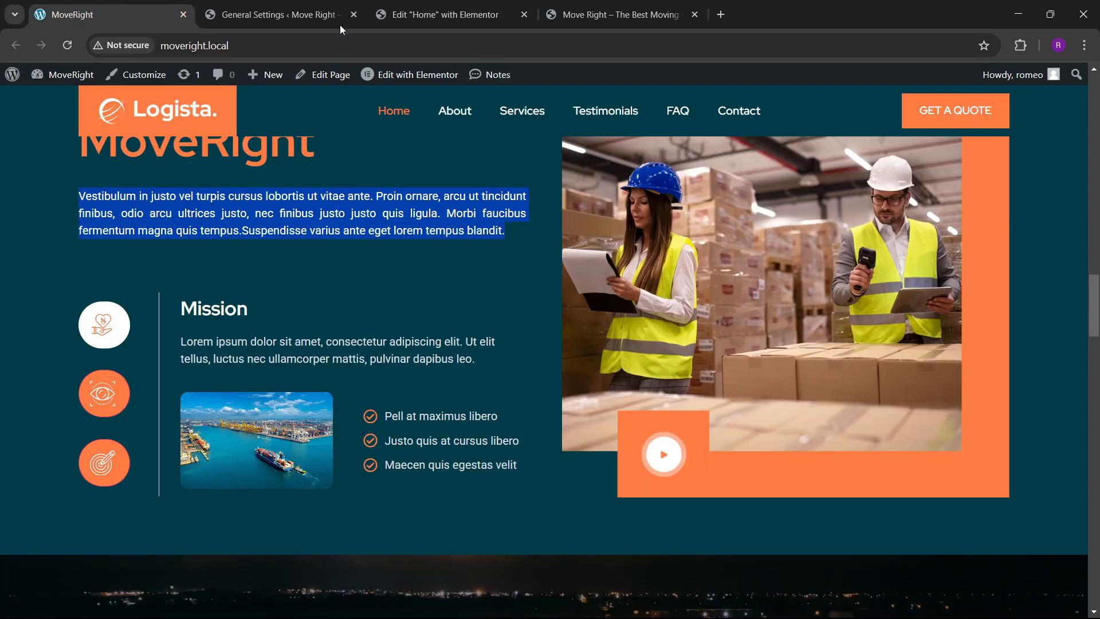
pyautogui.click(439, 15)
pyautogui.click(107, 416)
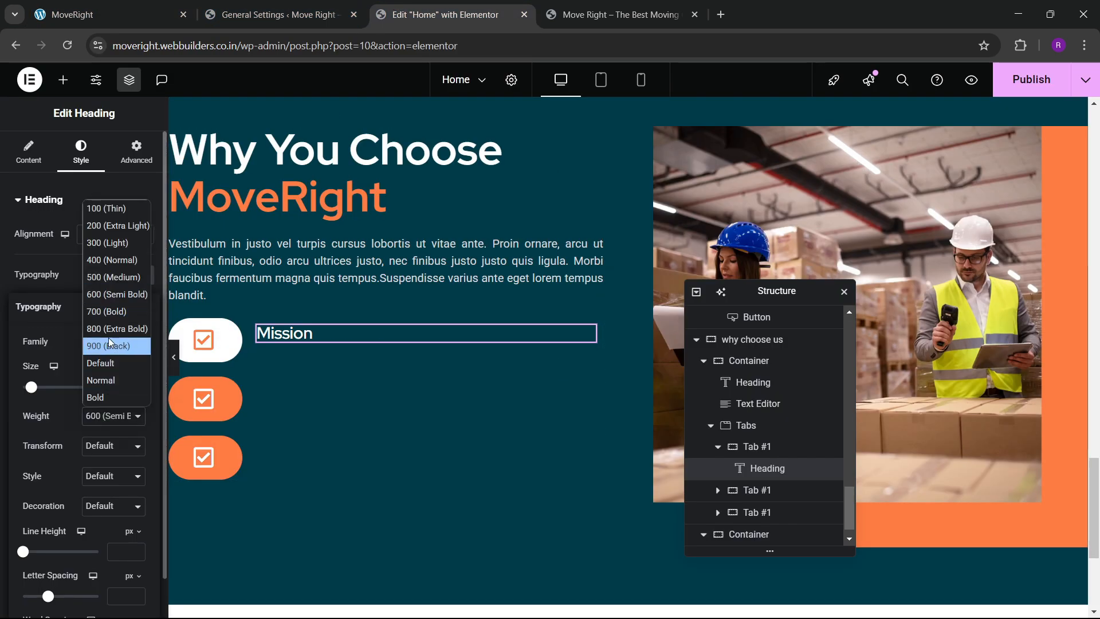
pyautogui.click(109, 311)
pyautogui.click(137, 385)
pyautogui.click(137, 384)
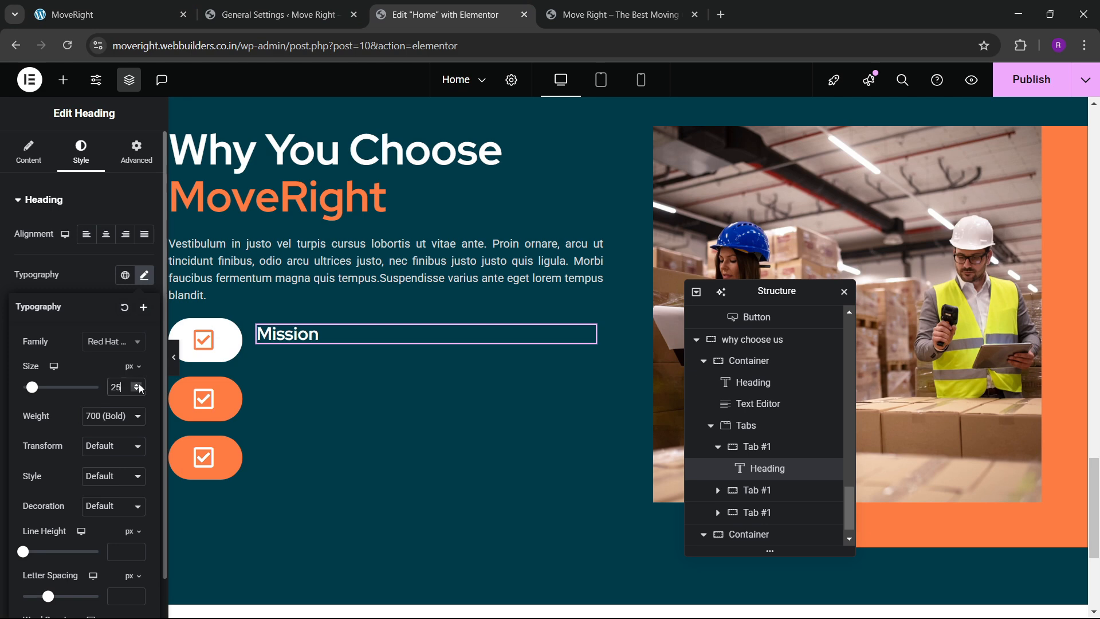
pyautogui.click(172, 3)
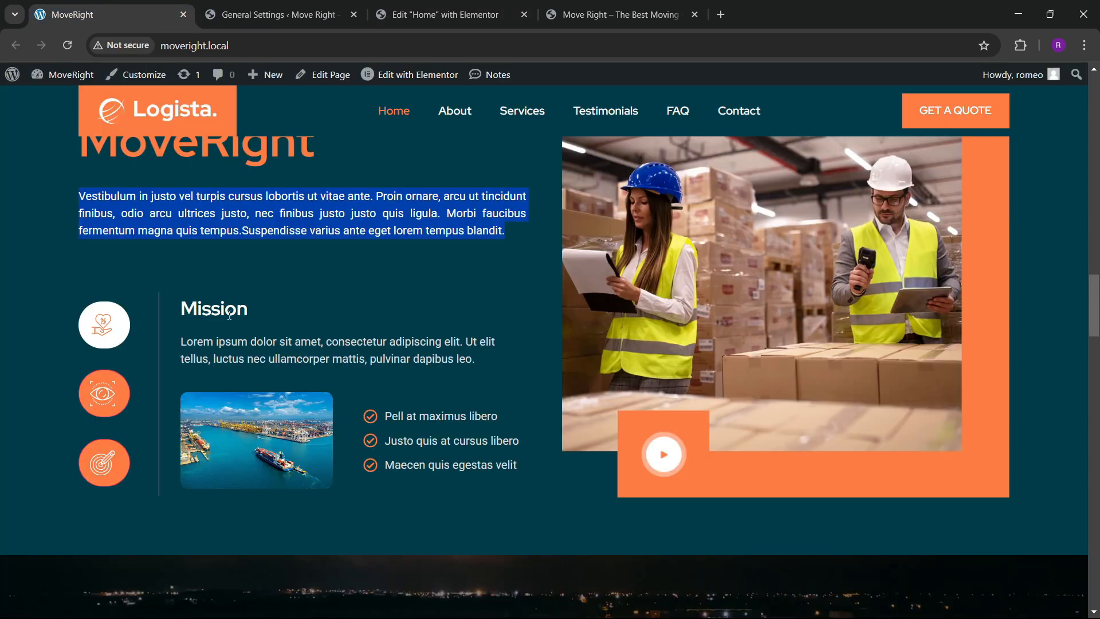
pyautogui.click(405, 3)
# Add a light grey #C6C6C6 Lorem ipsum paragraph under the heading, with an empty container below.
pyautogui.click(63, 80)
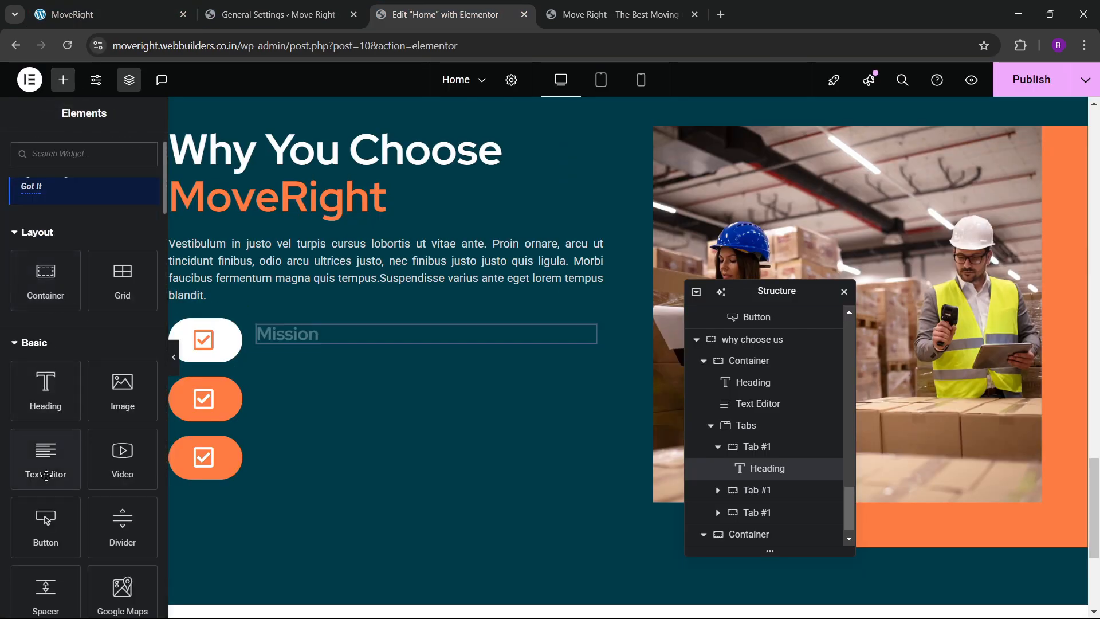
pyautogui.moveTo(44, 459); pyautogui.dragTo(354, 342)
pyautogui.click(80, 153)
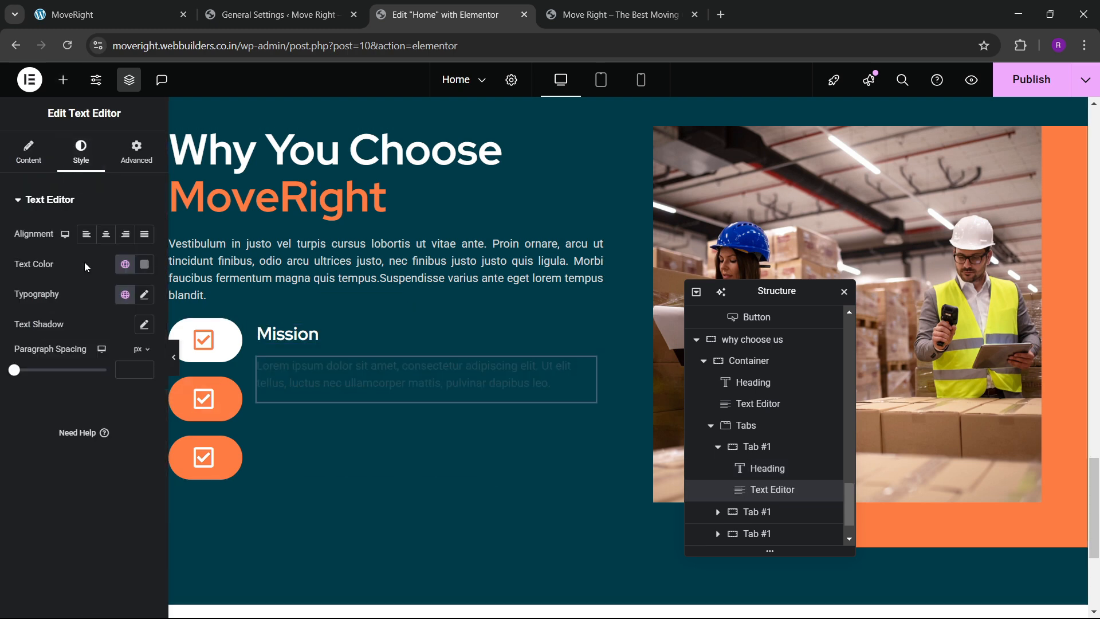
pyautogui.click(144, 264)
pyautogui.moveTo(62, 378); pyautogui.dragTo(40, 346)
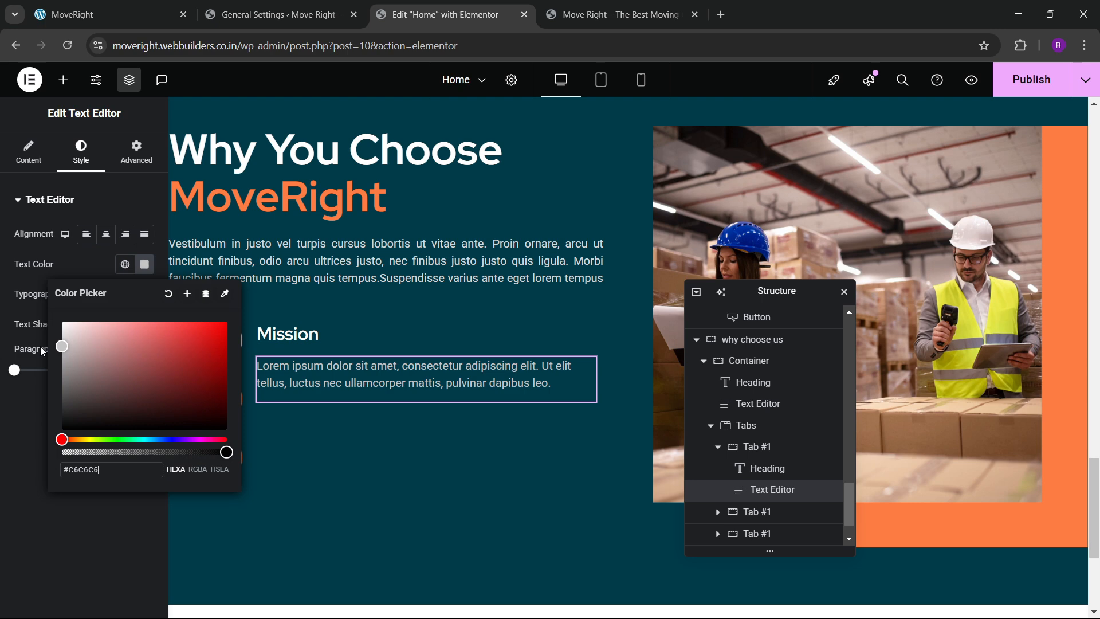
pyautogui.click(20, 423)
pyautogui.click(141, 7)
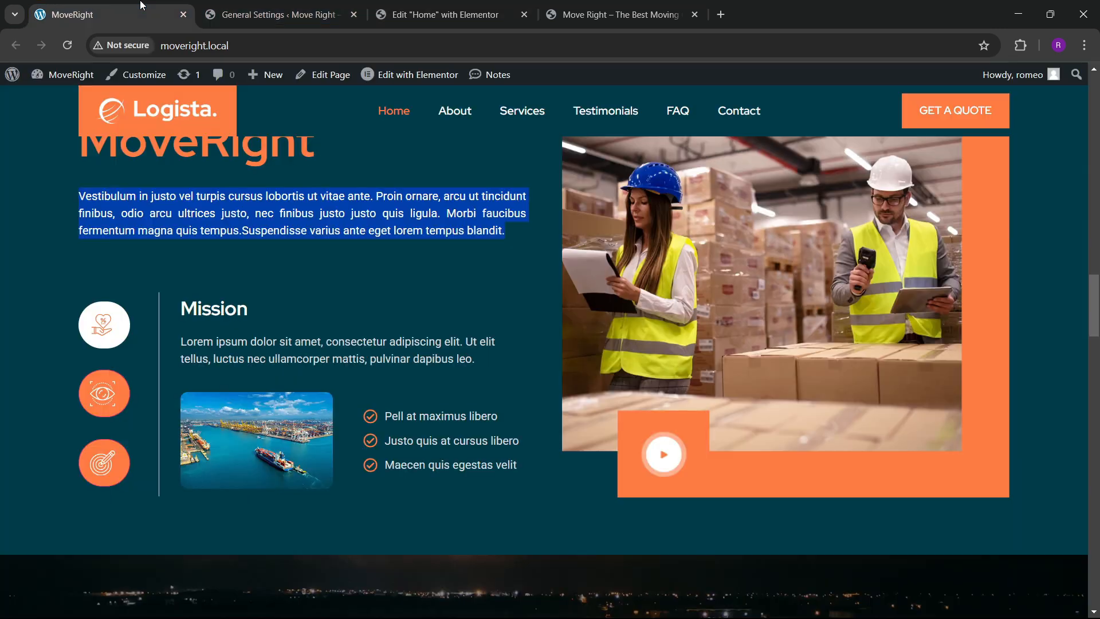
pyautogui.click(425, 8)
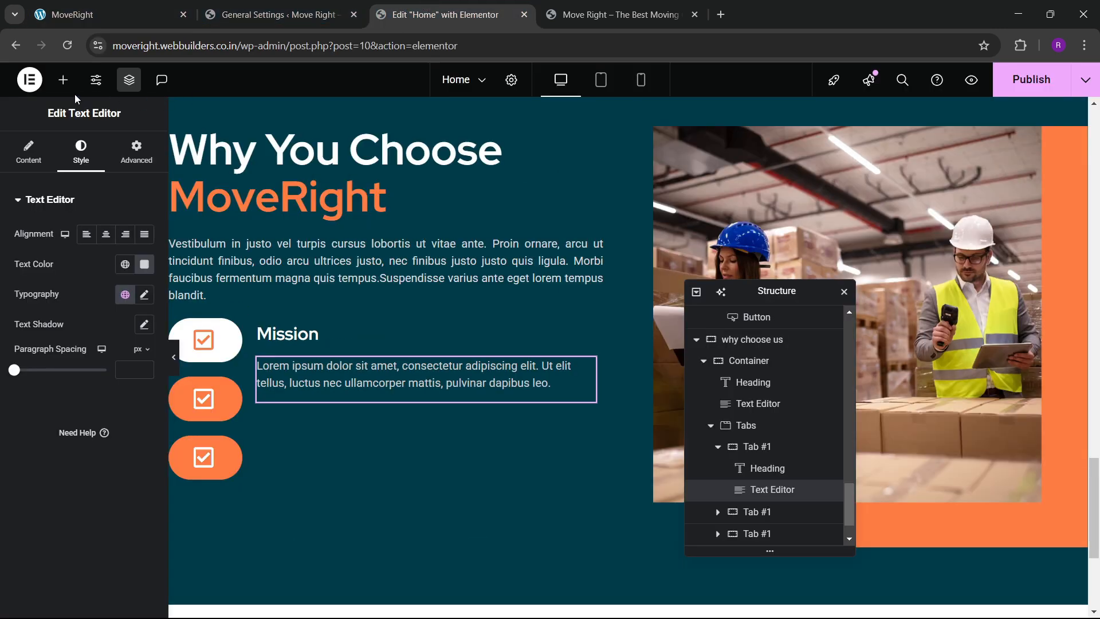
pyautogui.click(63, 80)
pyautogui.moveTo(58, 372); pyautogui.dragTo(425, 387)
# Set the new container's padding to 0 and place a ship photo inside it.
pyautogui.click(136, 150)
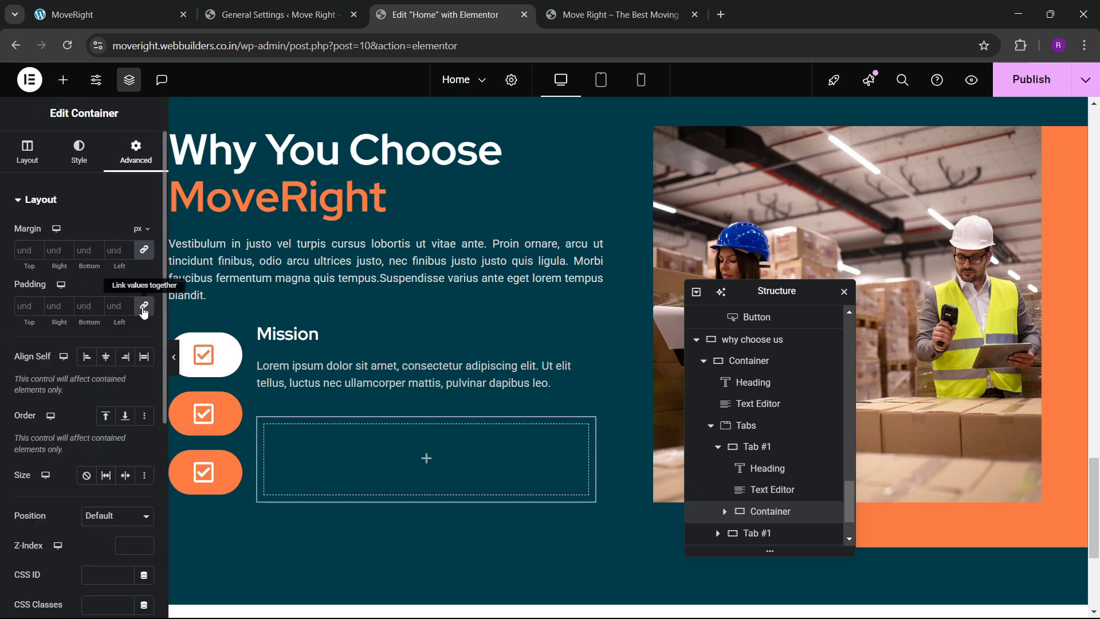
pyautogui.click(144, 307)
pyautogui.click(63, 80)
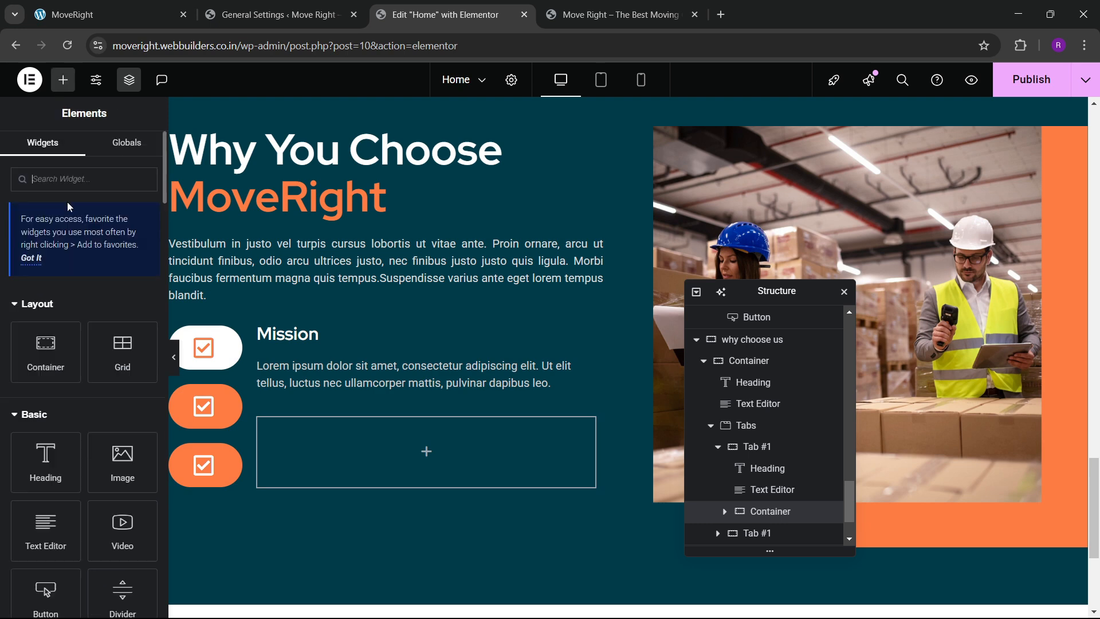
pyautogui.moveTo(122, 458); pyautogui.dragTo(343, 462)
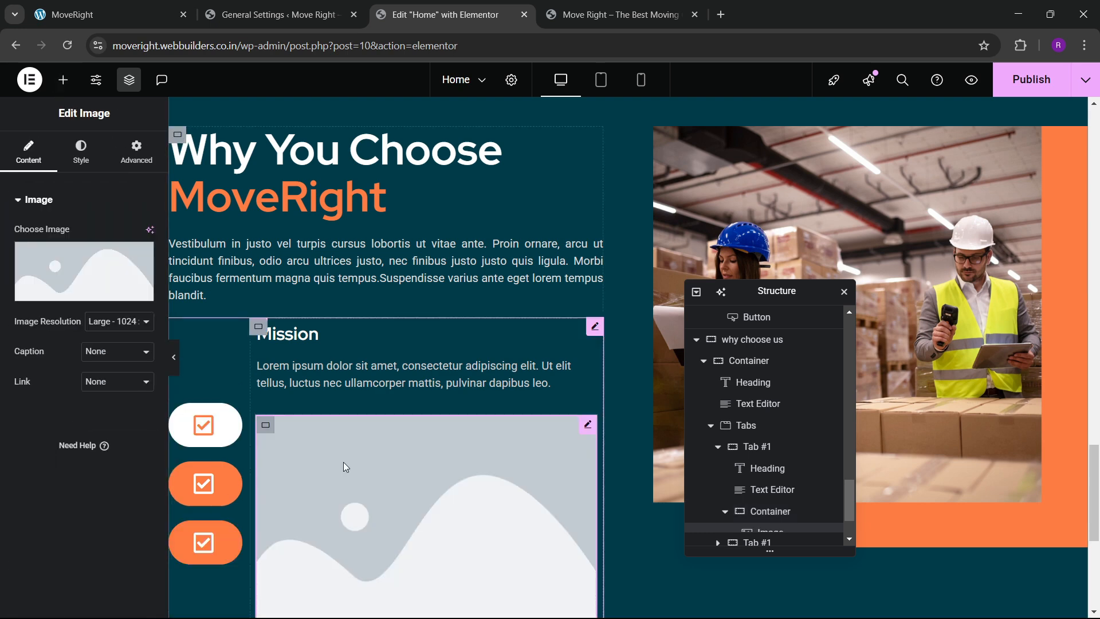
pyautogui.click(86, 284)
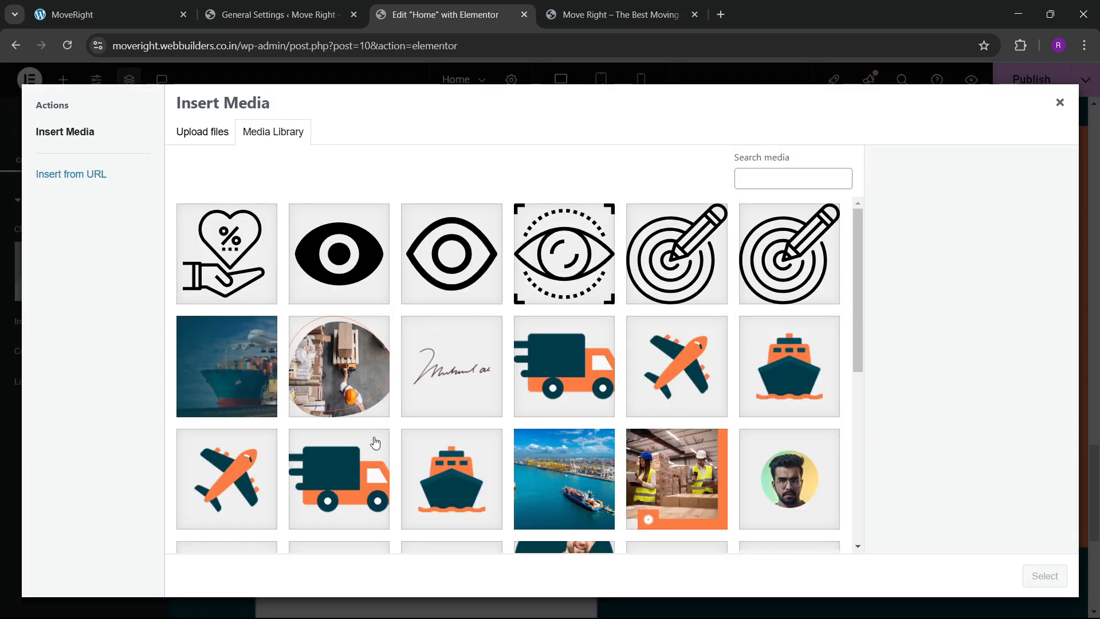
pyautogui.scroll(-1, 608, 486)
pyautogui.click(579, 427)
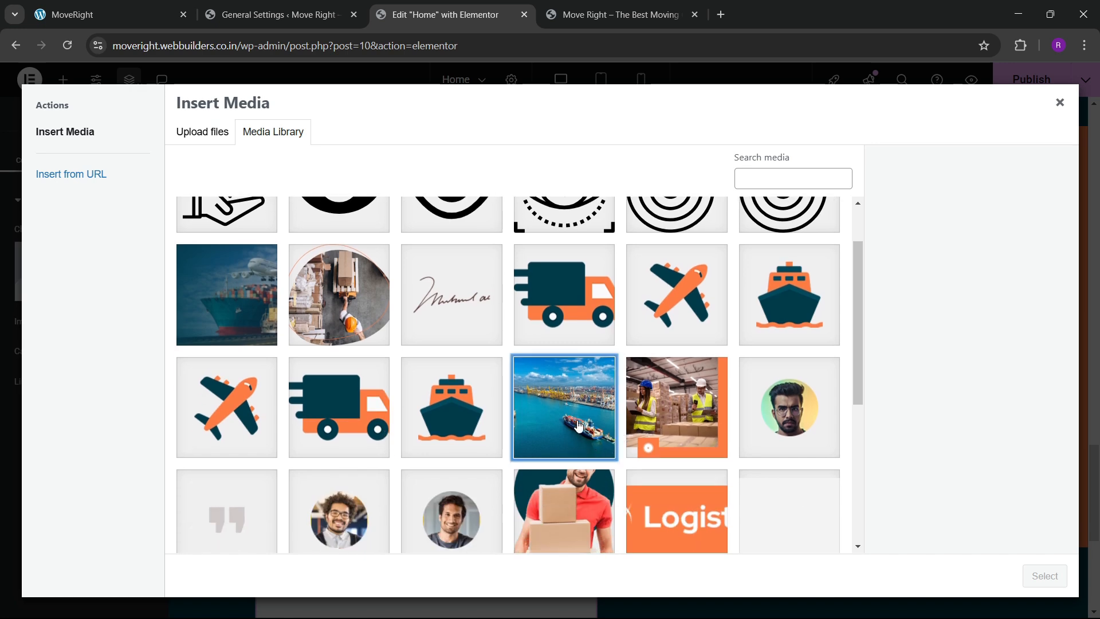
pyautogui.scroll(-4, 535, 443)
pyautogui.click(452, 389)
pyautogui.click(358, 381)
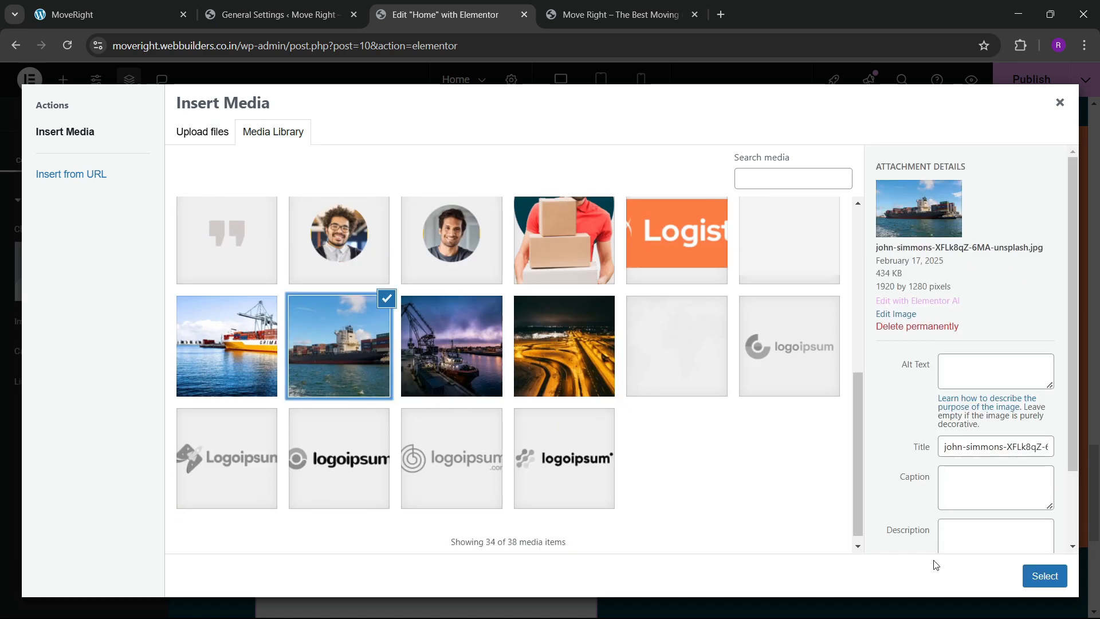
pyautogui.click(1046, 576)
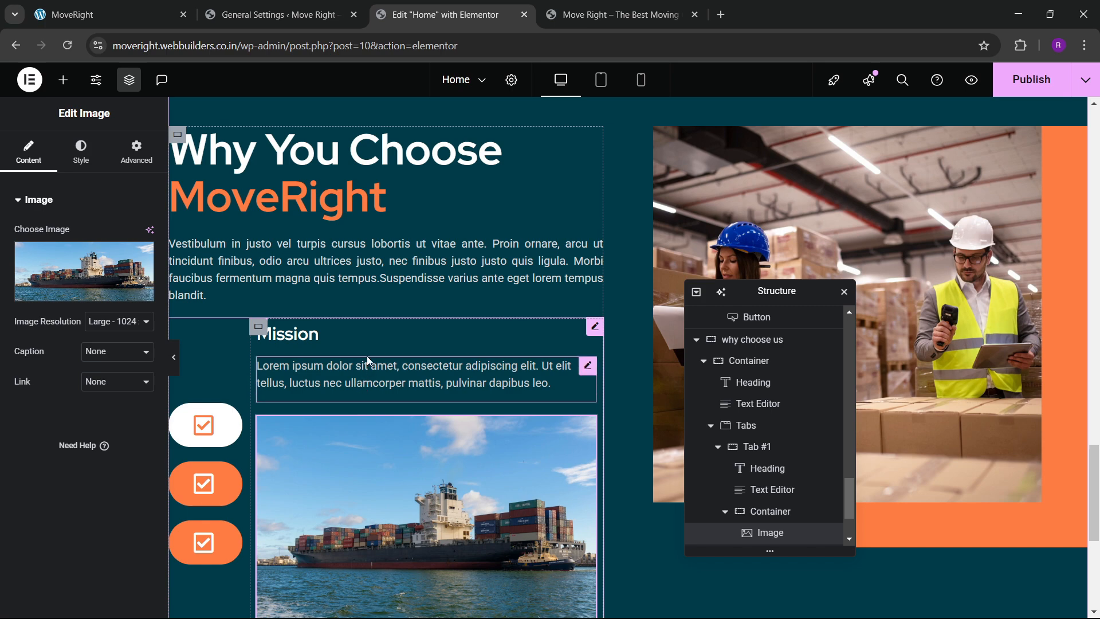
# Give the ship photo a 10 px border radius.
pyautogui.click(109, 14)
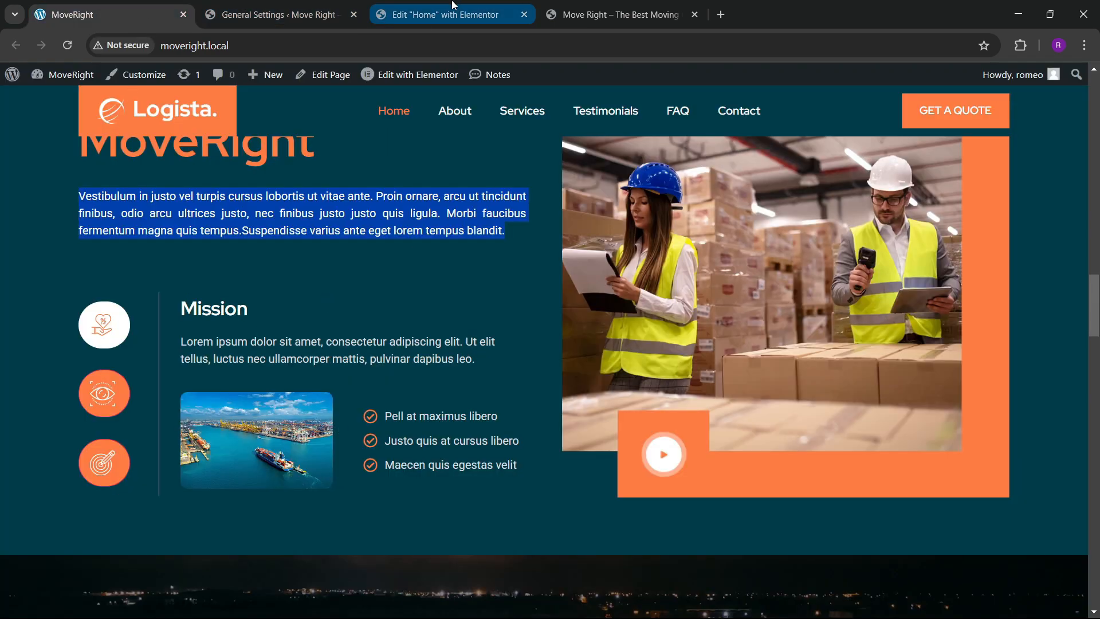
pyautogui.click(441, 14)
pyautogui.click(80, 152)
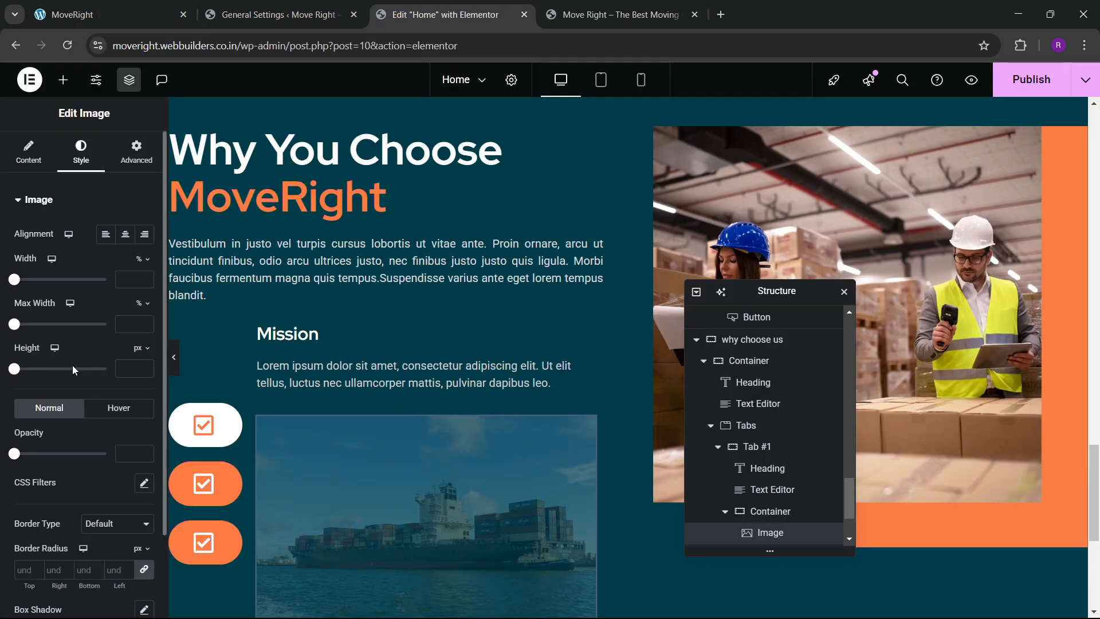
pyautogui.scroll(-2, 72, 367)
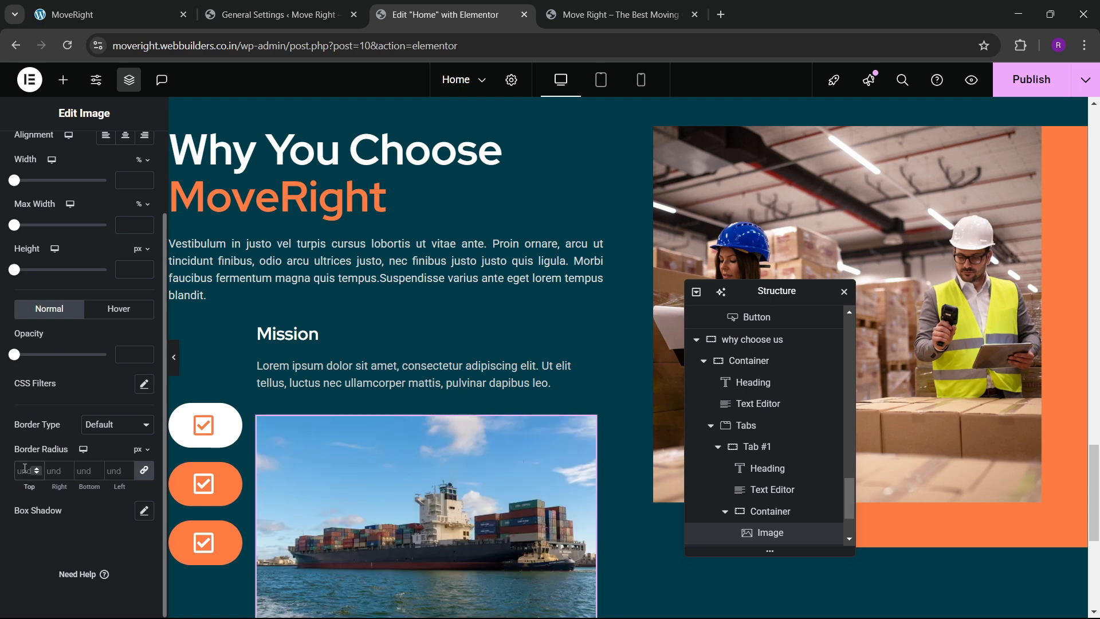
pyautogui.scroll(2, 71, 240)
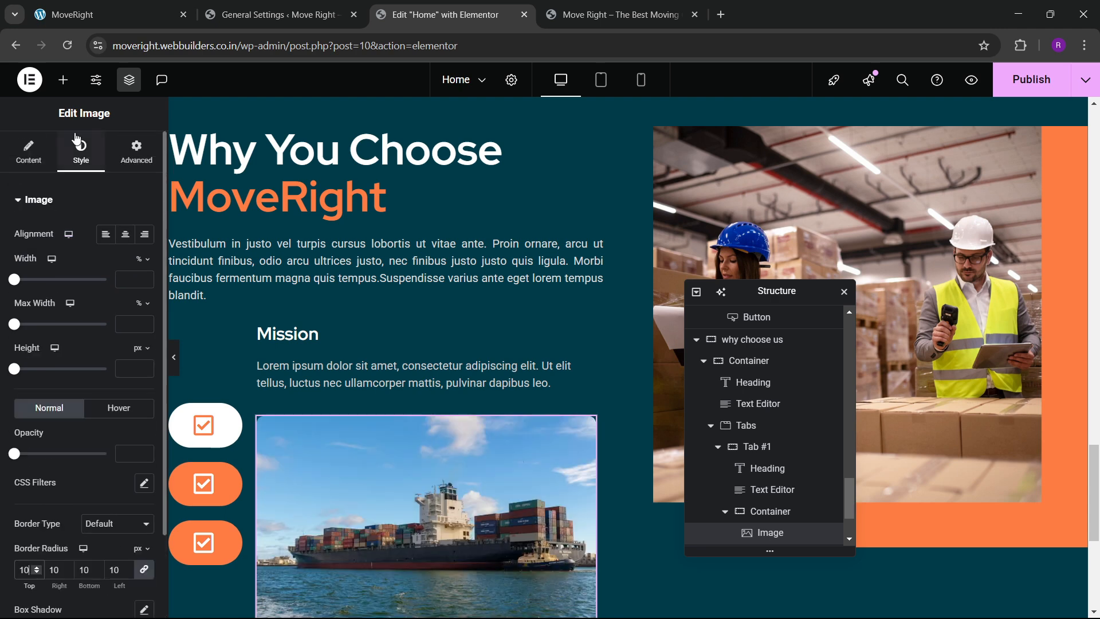
# Add an Icon List widget into the container below the ship photo.
pyautogui.click(63, 83)
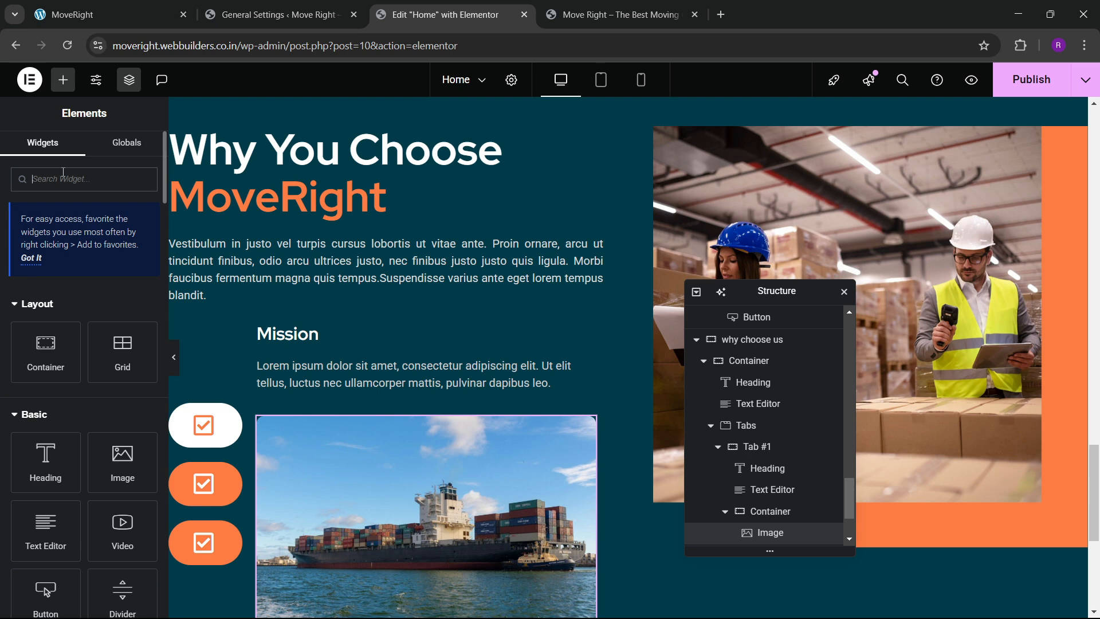
pyautogui.write('list')
pyautogui.moveTo(58, 293); pyautogui.dragTo(472, 465)
pyautogui.scroll(-2, 771, 475)
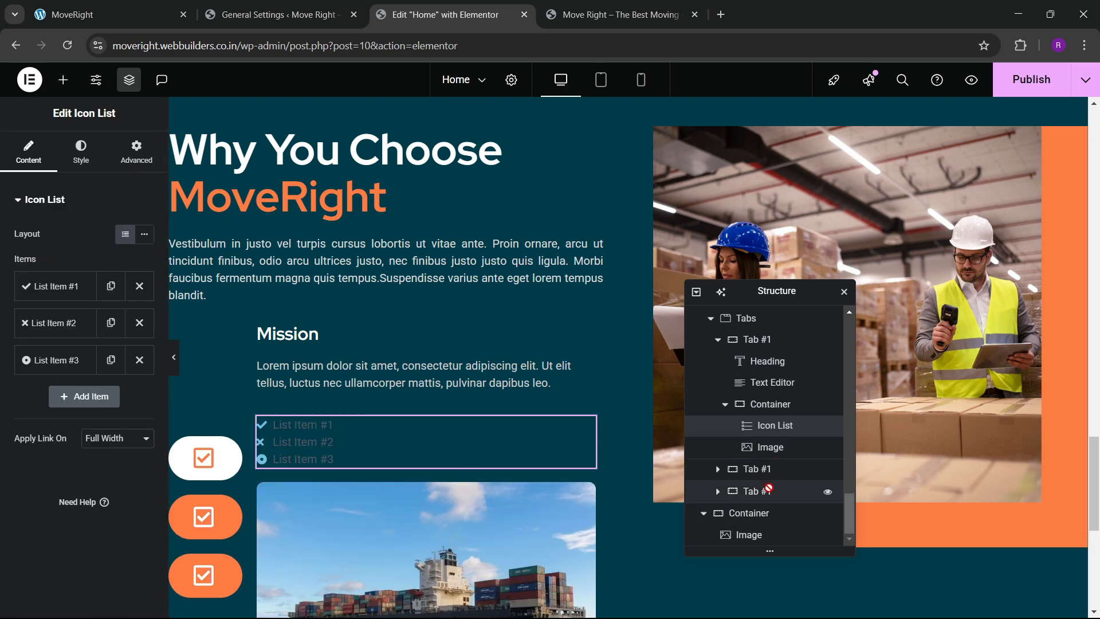
pyautogui.moveTo(773, 450)
pyautogui.mouseDown()
pyautogui.moveTo(773, 435)
pyautogui.moveTo(772, 467)
pyautogui.moveTo(771, 445)
pyautogui.mouseUp()
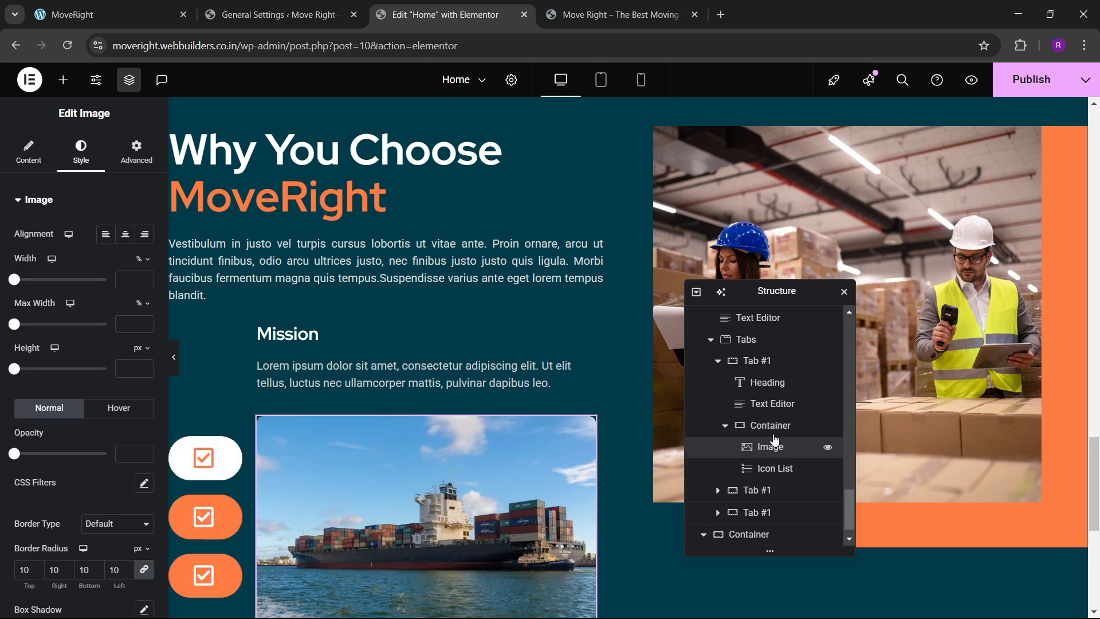
pyautogui.click(802, 426)
# Lay the image and icon list side by side, vertically centred, with the image at 50% custom width.
pyautogui.scroll(-3, 61, 346)
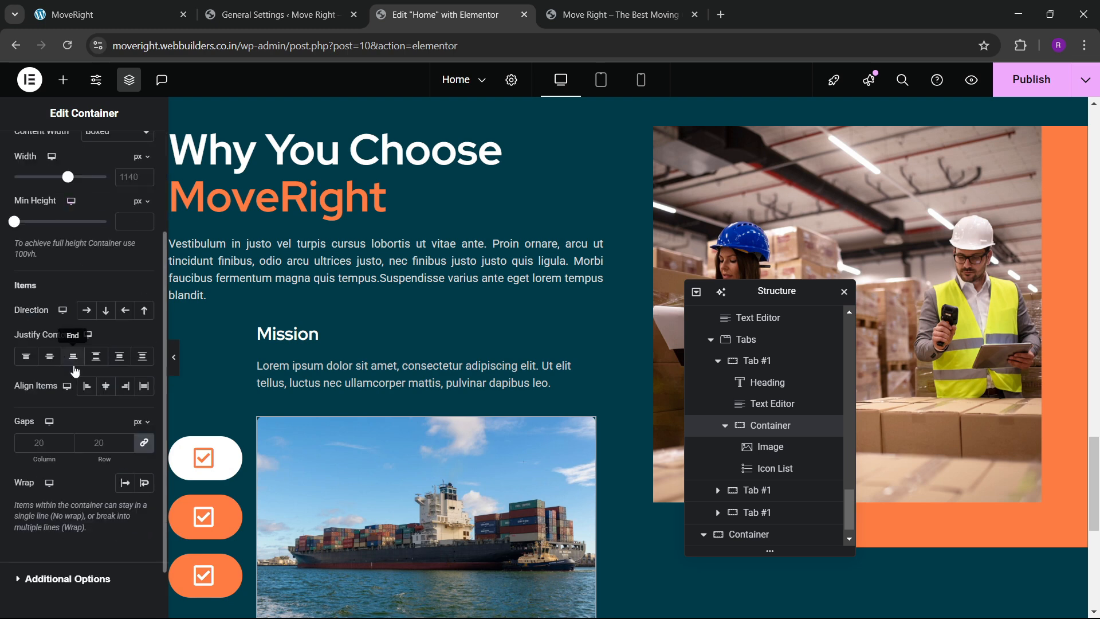
pyautogui.click(86, 310)
pyautogui.click(105, 385)
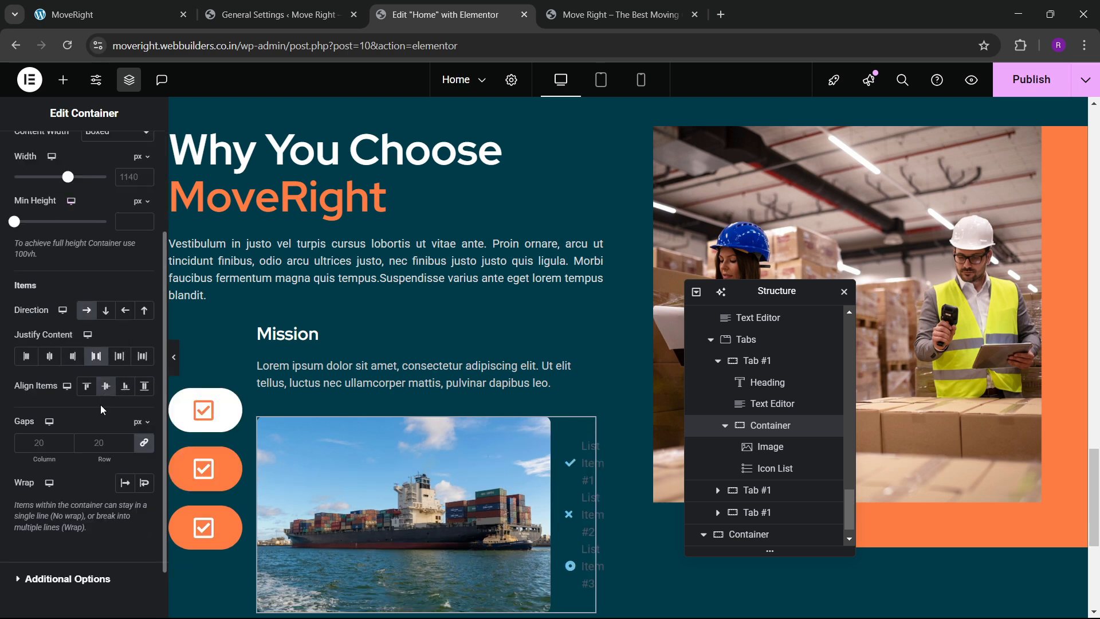
pyautogui.click(351, 438)
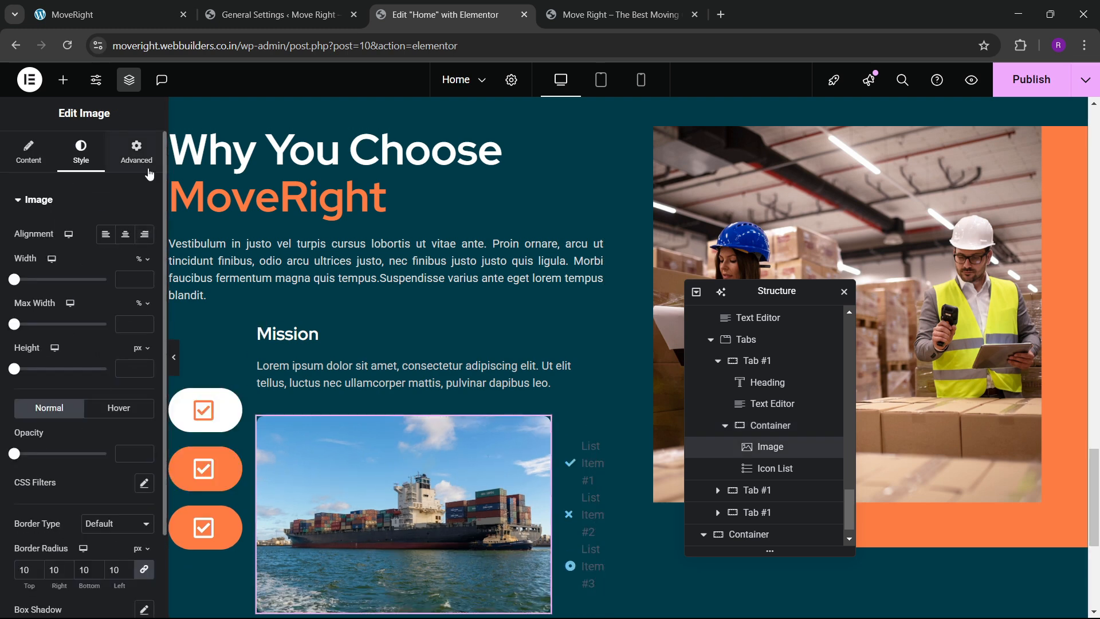
pyautogui.click(137, 156)
pyautogui.click(109, 346)
pyautogui.click(105, 408)
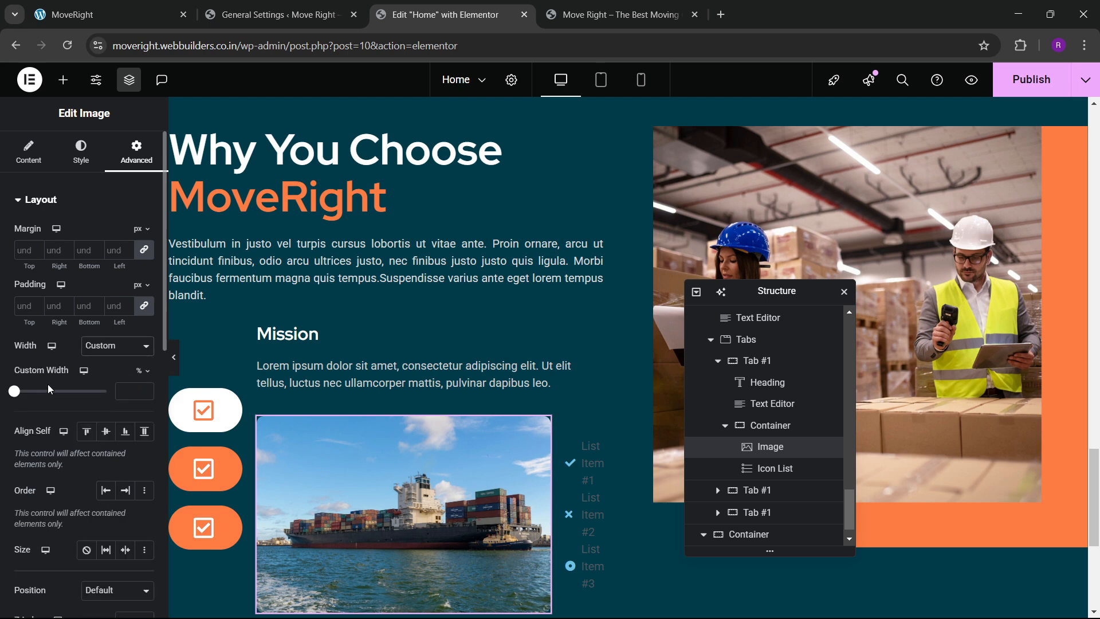
pyautogui.click(23, 392)
pyautogui.moveTo(27, 395); pyautogui.dragTo(63, 396)
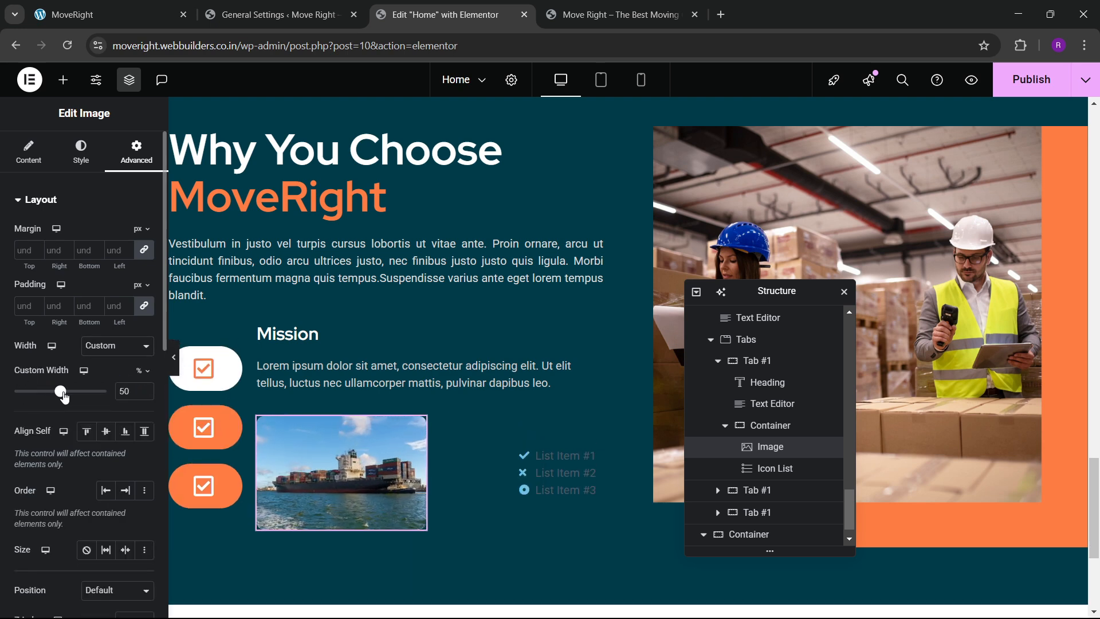
# Select the icon list and copy the first list line from the live MoveRight page.
pyautogui.click(549, 481)
pyautogui.hotkey('ctrl', 'shift', 'Tab')
pyautogui.hotkey('ctrl', 'shift', 'Tab')
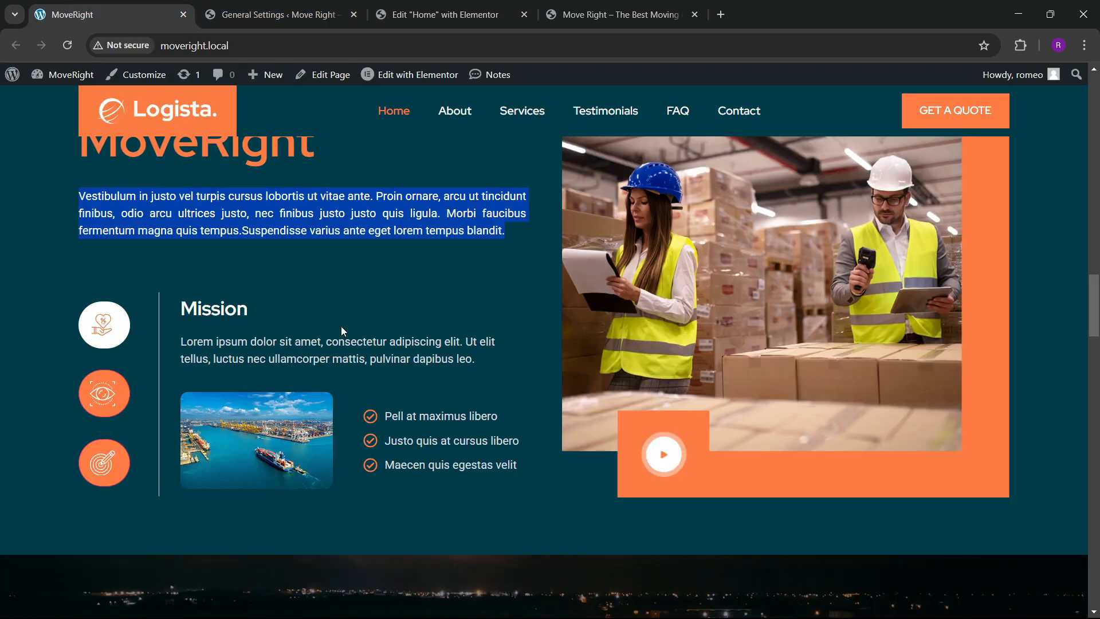
pyautogui.moveTo(385, 418); pyautogui.dragTo(491, 415)
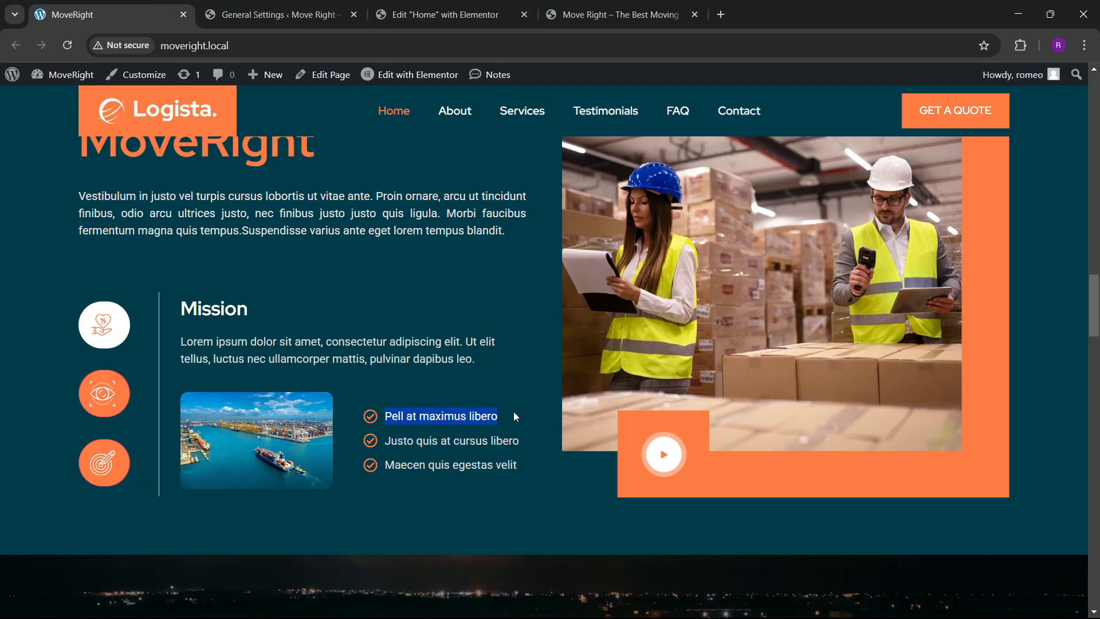
pyautogui.hotkey('ctrl', 'Tab')
pyautogui.hotkey('ctrl', 'Tab')
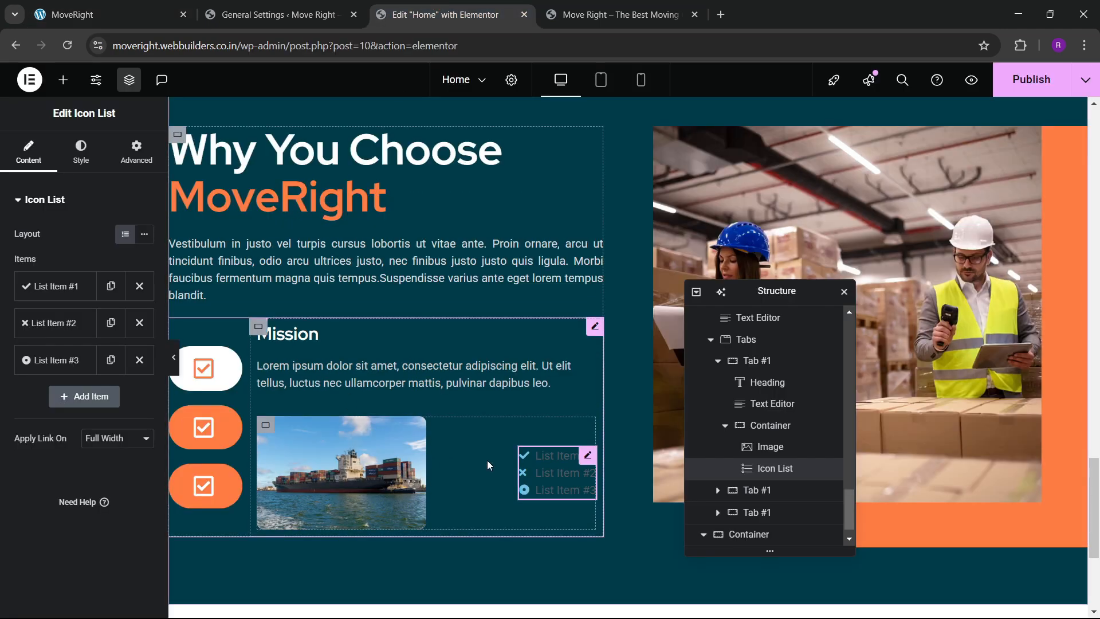
# Reduce the list to one circle-check item 'Pell at maximus libero', then duplicate it twice.
pyautogui.click(139, 322)
pyautogui.click(140, 322)
pyautogui.click(80, 289)
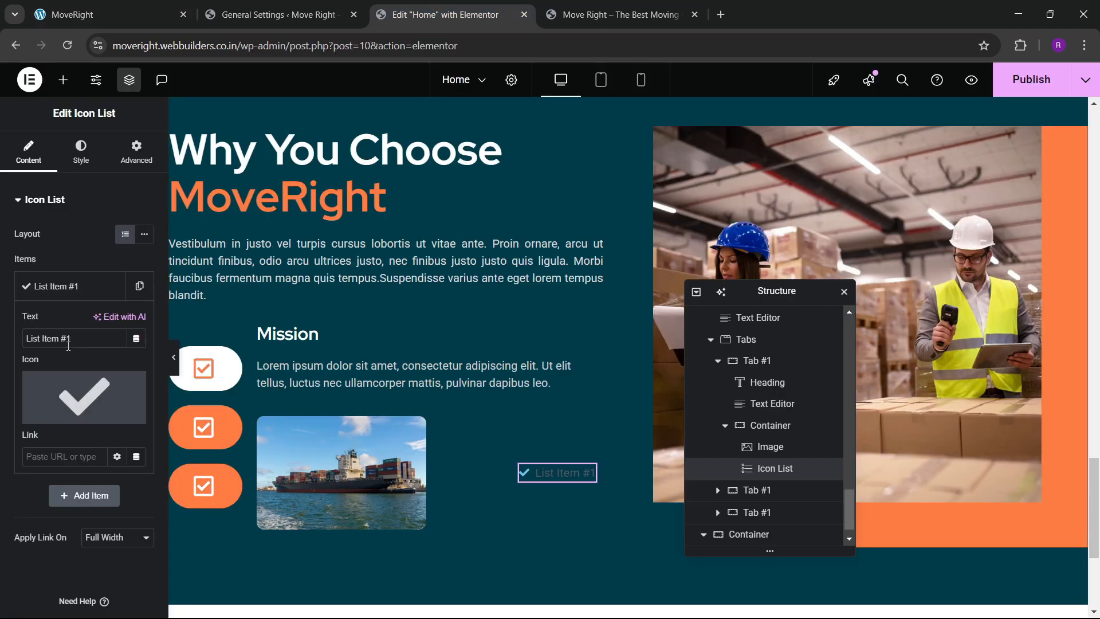
pyautogui.write('Pell at maximus libero')
pyautogui.click(84, 396)
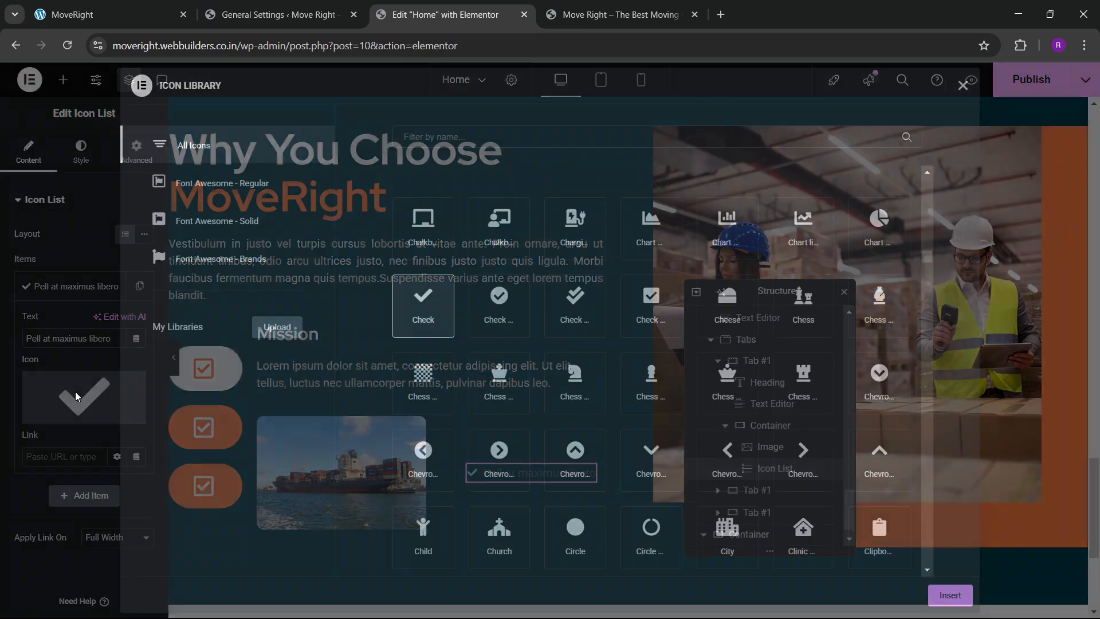
pyautogui.click(500, 305)
pyautogui.scroll(2, 596, 356)
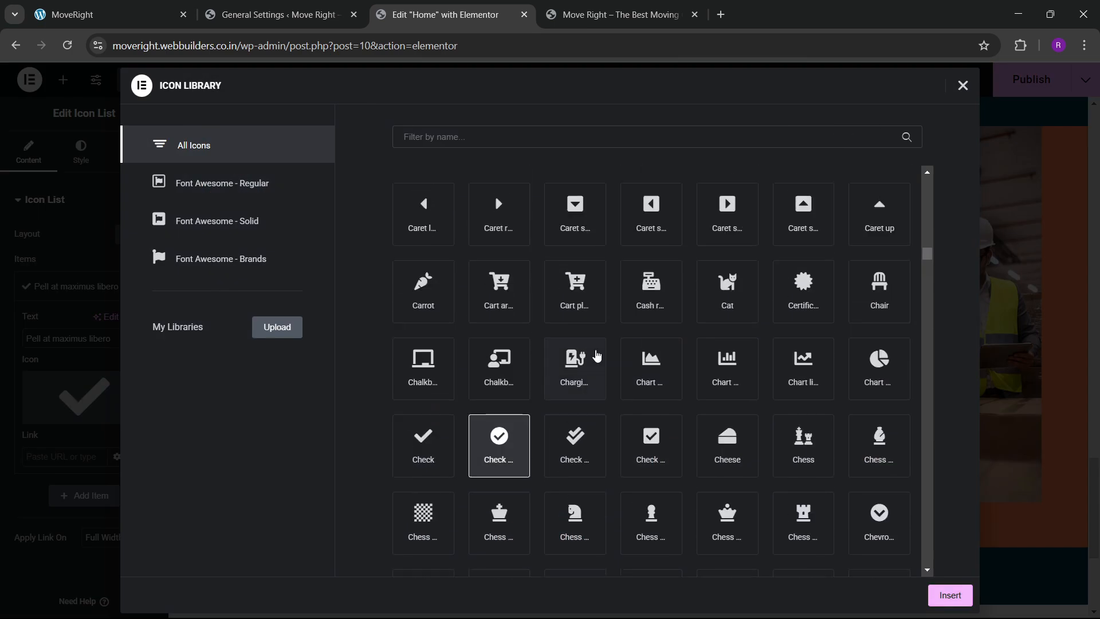
pyautogui.doubleClick(497, 452)
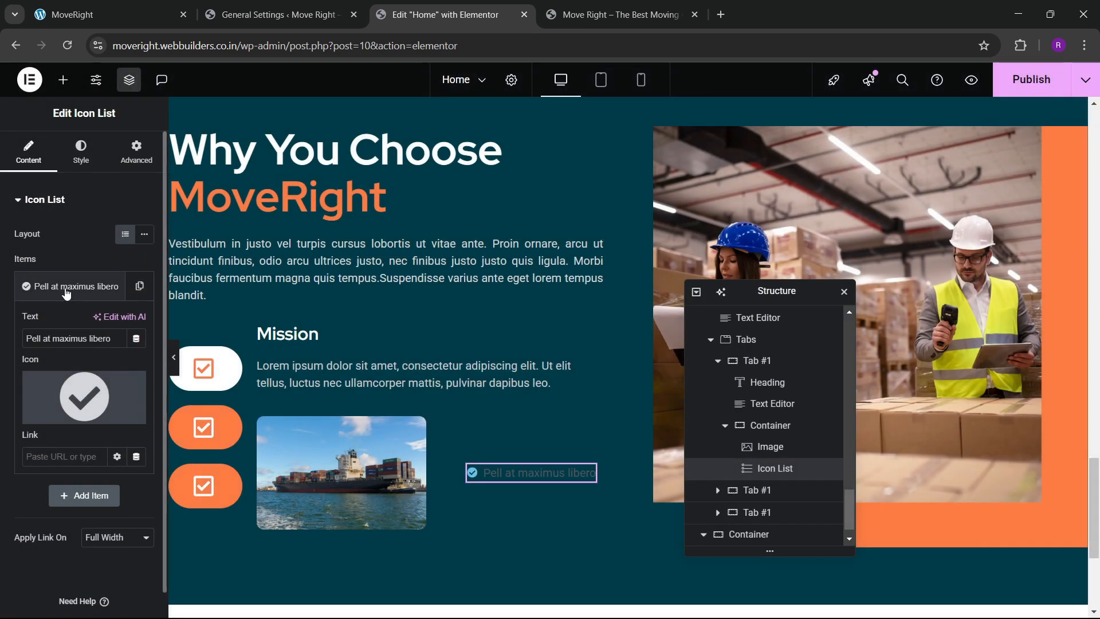
pyautogui.click(115, 288)
pyautogui.click(138, 296)
pyautogui.click(119, 330)
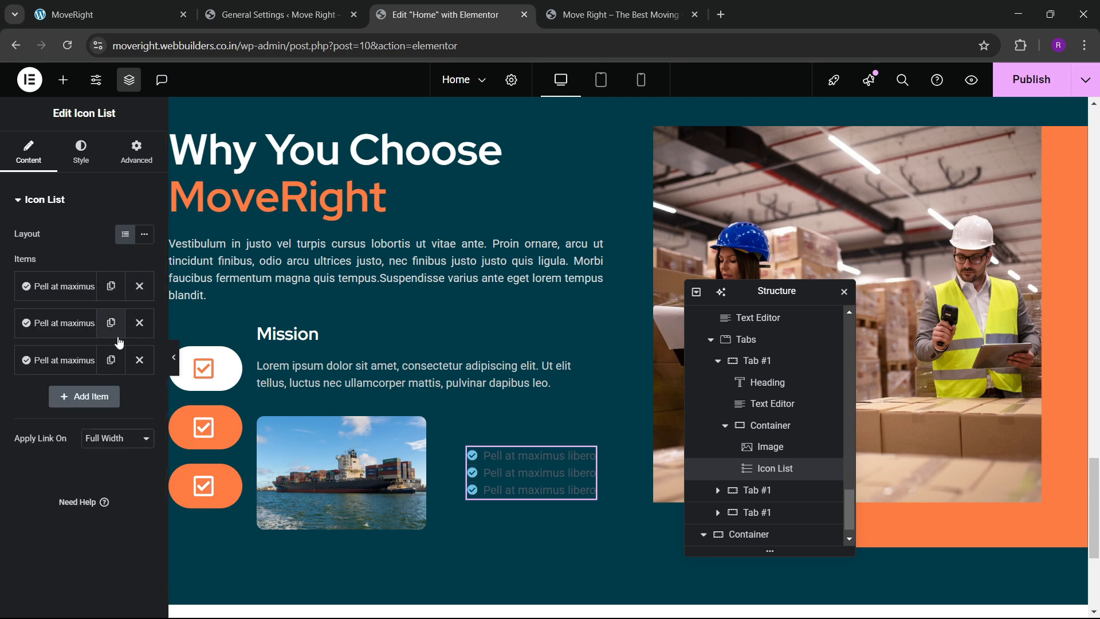
# Set the second list item to 'Justo quis at cursus libero'.
pyautogui.click(150, 14)
pyautogui.moveTo(383, 442); pyautogui.dragTo(526, 451)
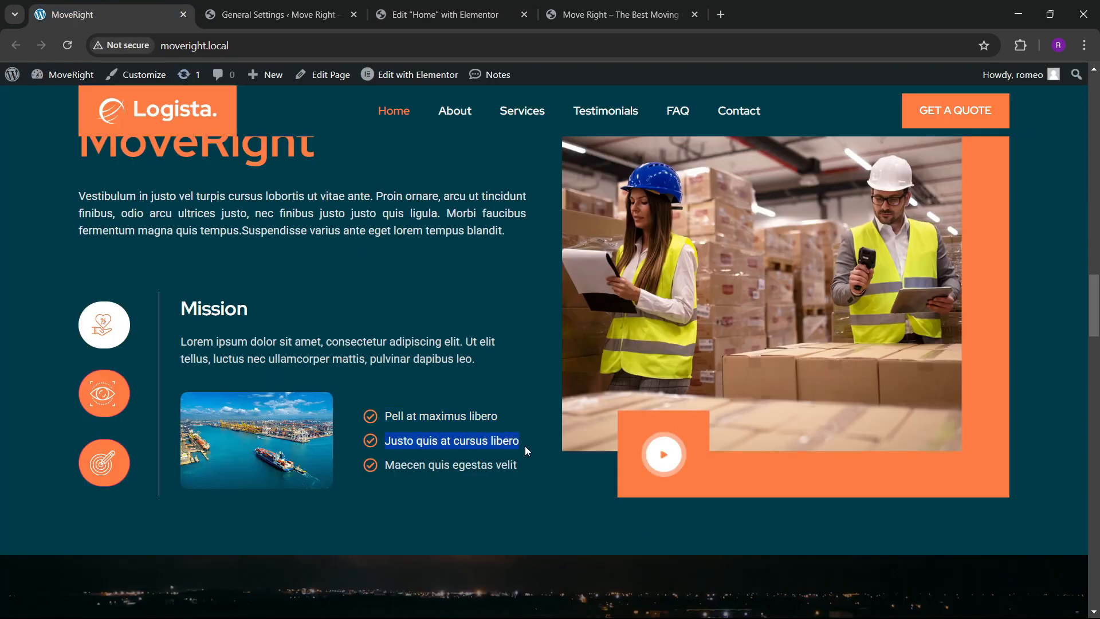
pyautogui.click(482, 11)
pyautogui.click(63, 323)
pyautogui.tripleClick(59, 376)
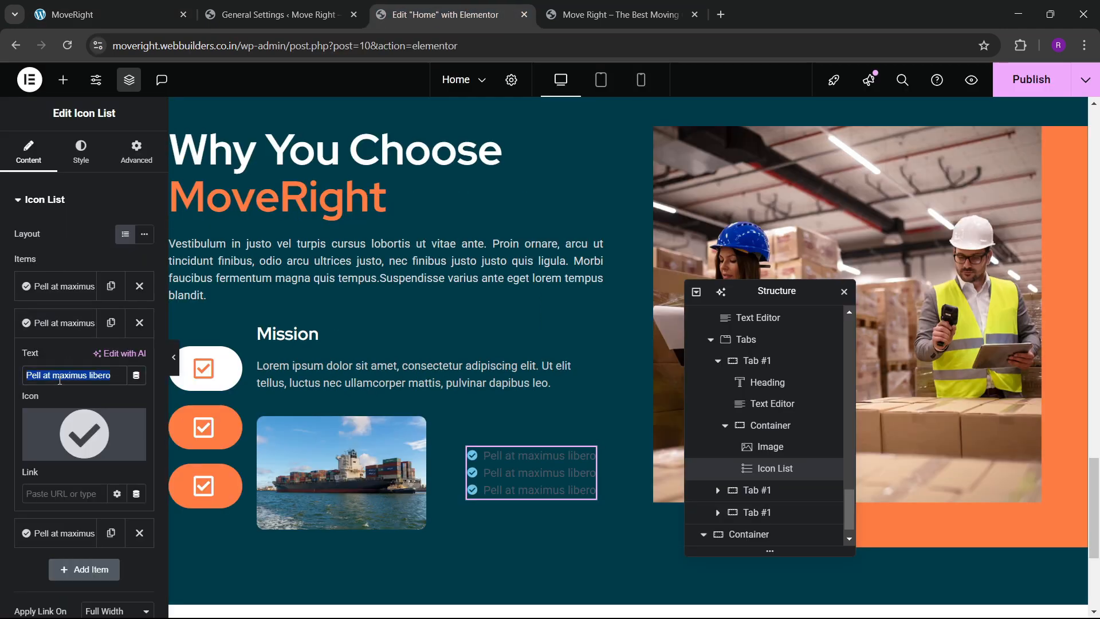
# Set the third list item to 'Maecen quis egestas velit'.
pyautogui.click(104, 15)
pyautogui.click(399, 486)
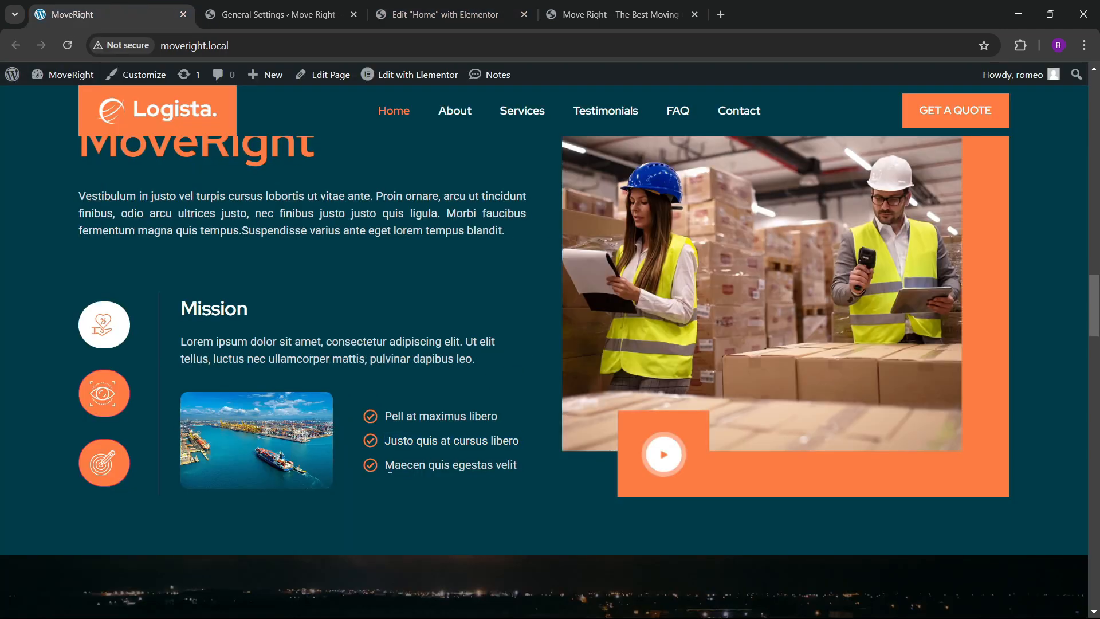
pyautogui.moveTo(386, 466); pyautogui.dragTo(505, 470)
pyautogui.click(441, 15)
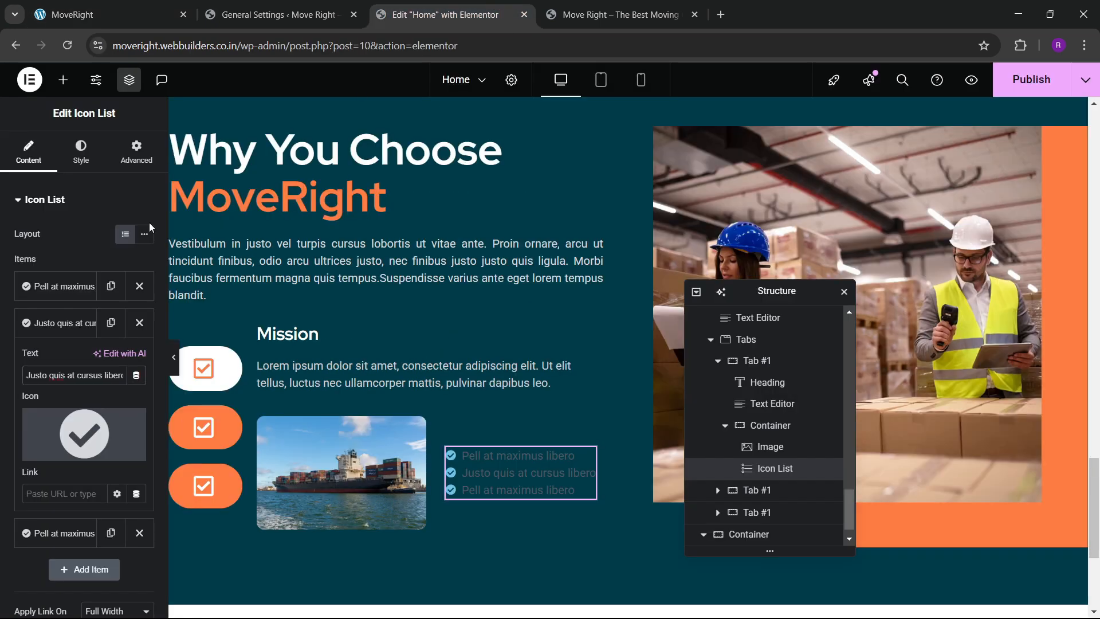
pyautogui.click(63, 360)
pyautogui.click(65, 370)
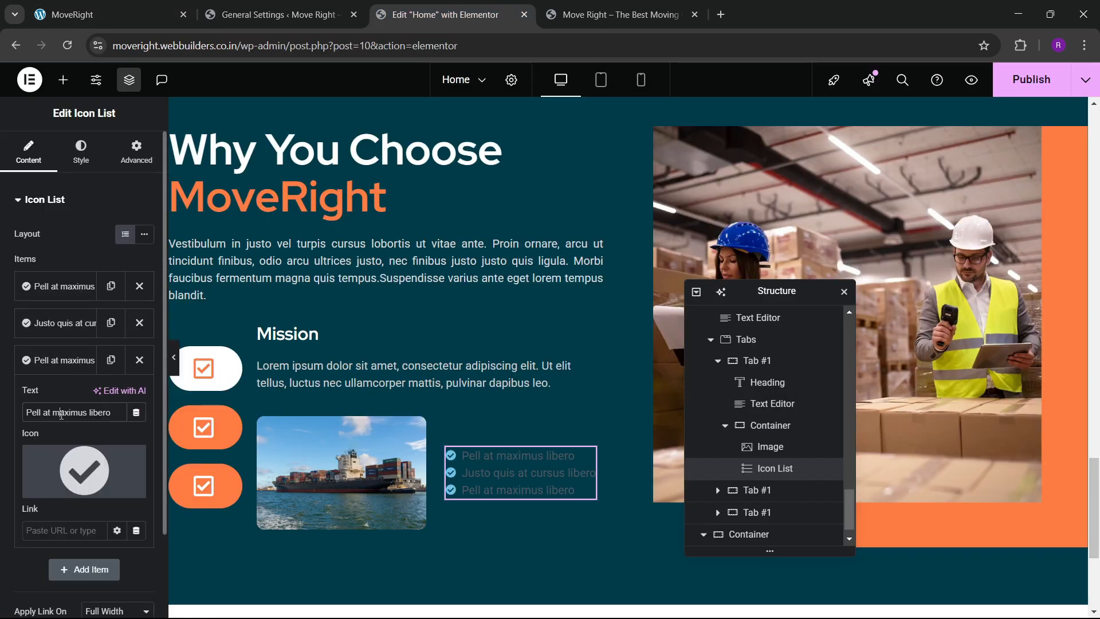
pyautogui.tripleClick(62, 413)
pyautogui.write('Maecen quis egestas velit')
pyautogui.click(55, 368)
# Colour the list icons with the global orange and size them 24 px.
pyautogui.click(89, 158)
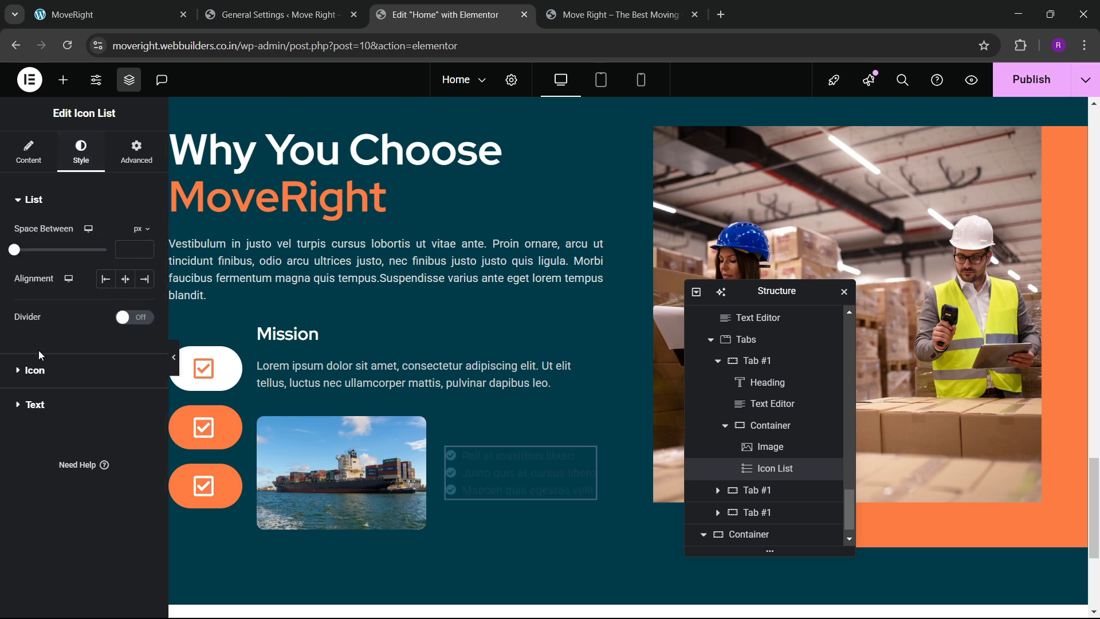
pyautogui.click(43, 371)
pyautogui.click(125, 298)
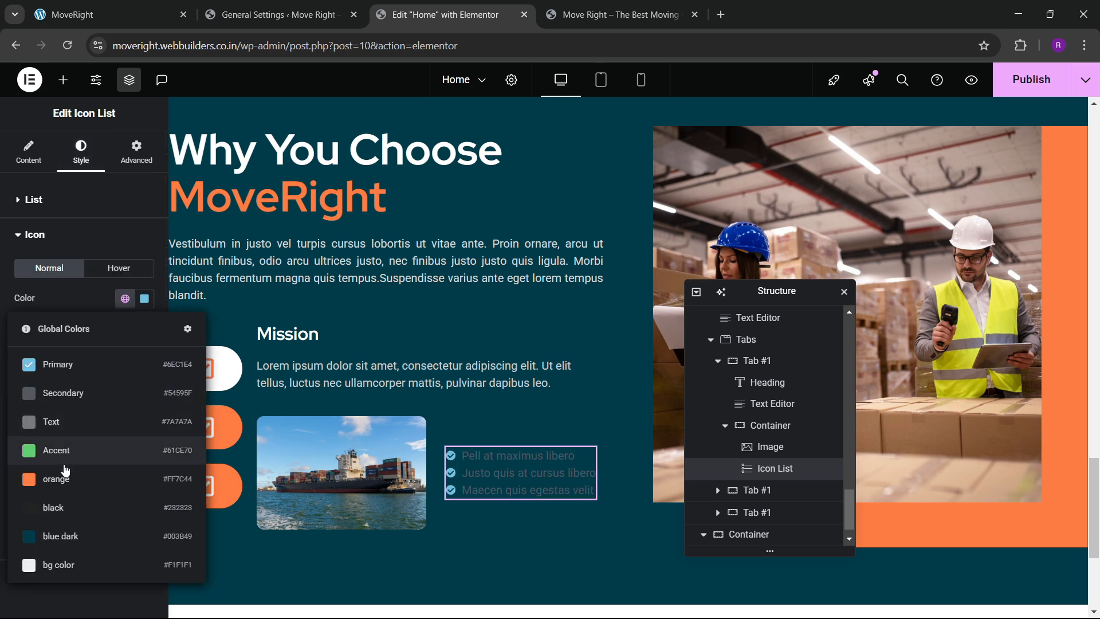
pyautogui.click(86, 450)
pyautogui.click(144, 352)
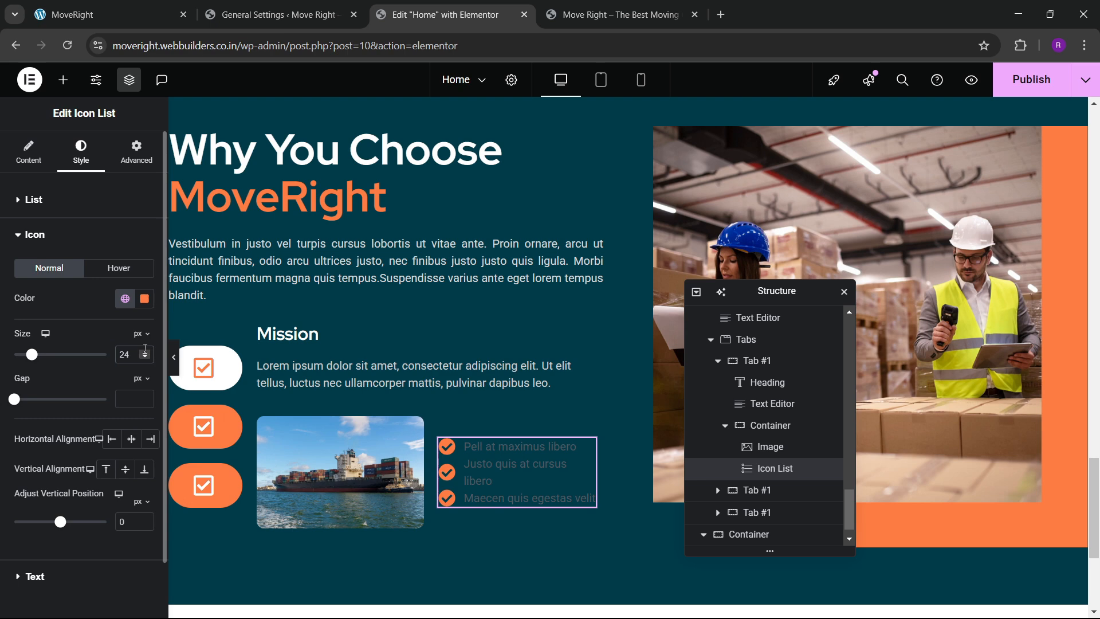
pyautogui.click(70, 309)
pyautogui.click(72, 250)
# Style the list text as Red Hat, 16 px, white #FFFFFF.
pyautogui.click(65, 281)
pyautogui.click(143, 308)
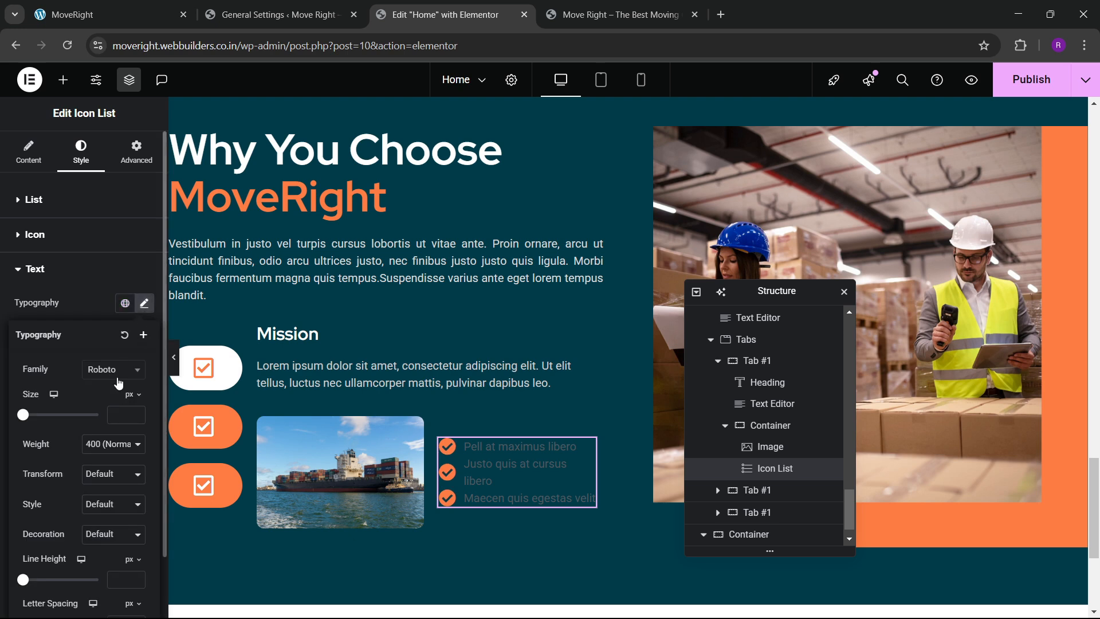
pyautogui.click(113, 370)
pyautogui.write('red hat')
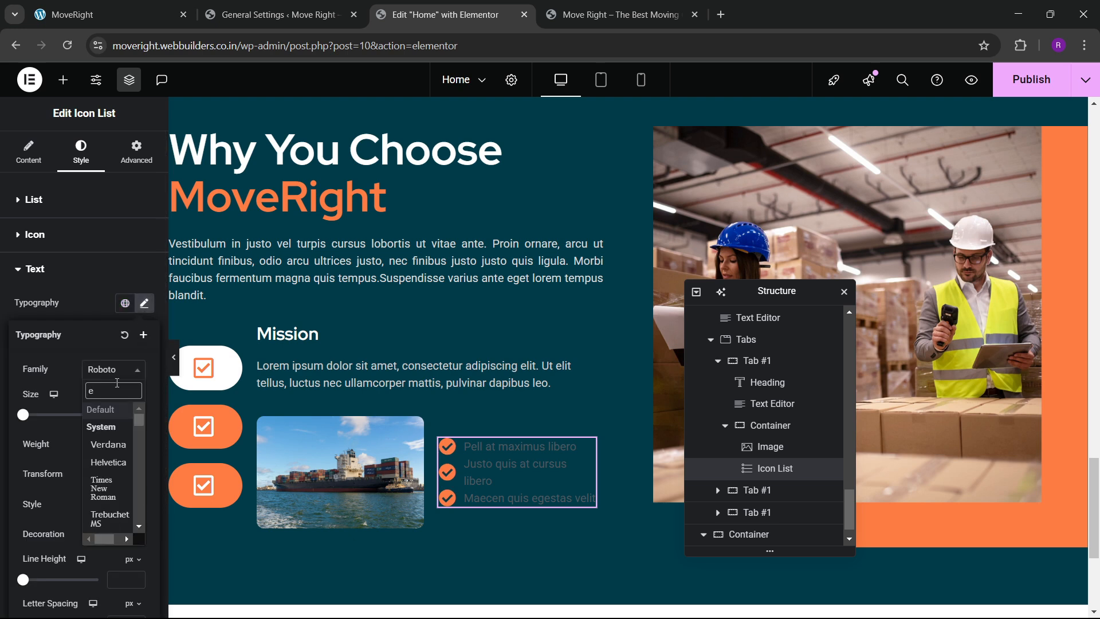
pyautogui.press('Return')
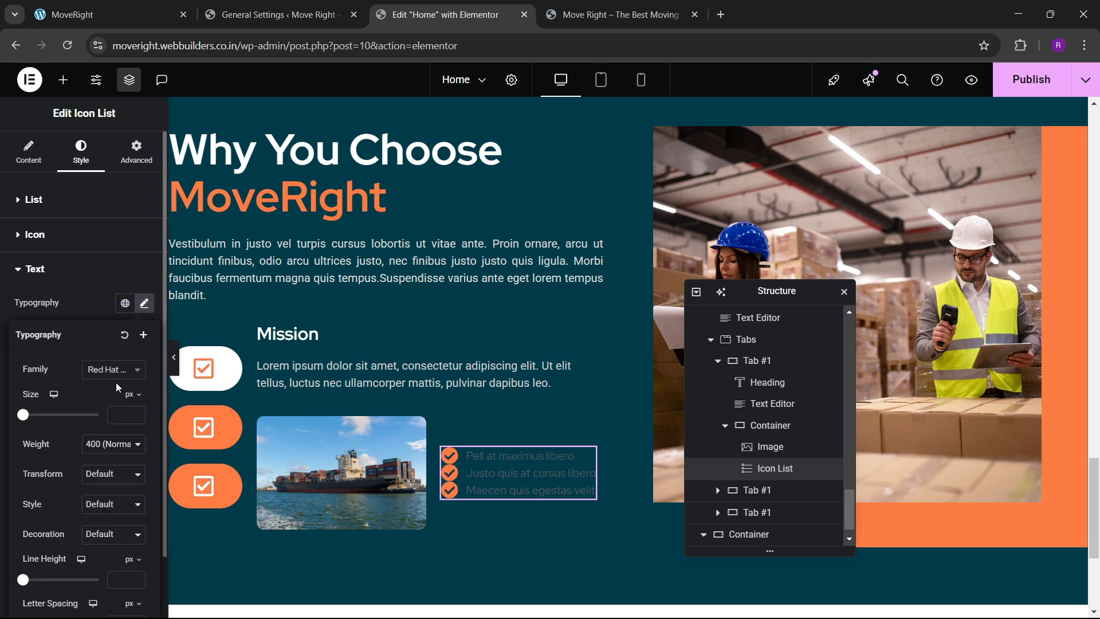
pyautogui.click(134, 412)
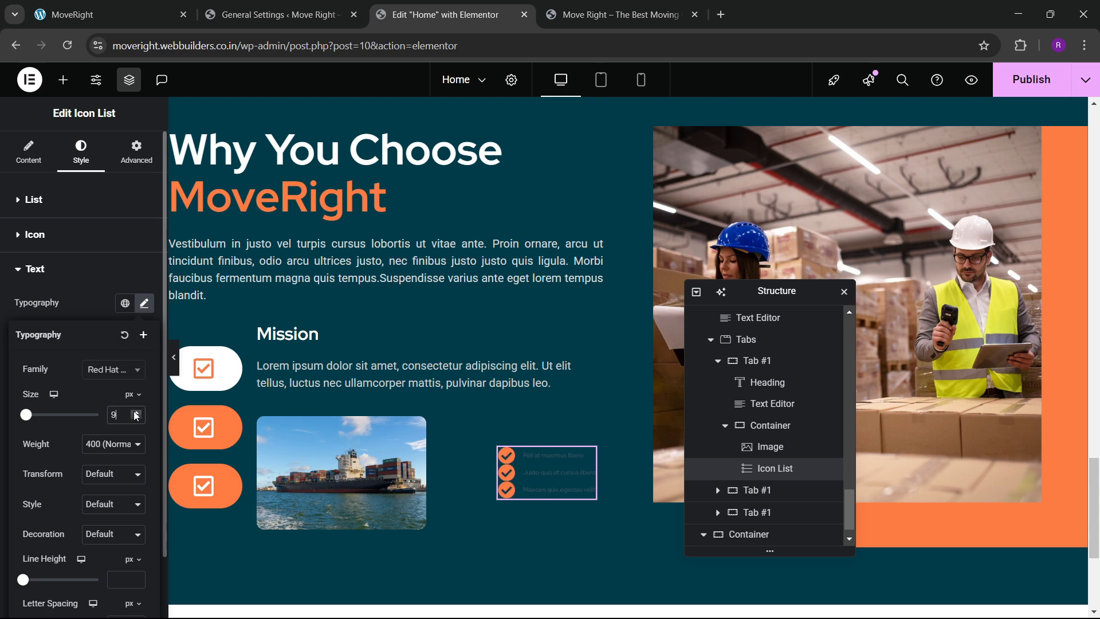
pyautogui.click(136, 412)
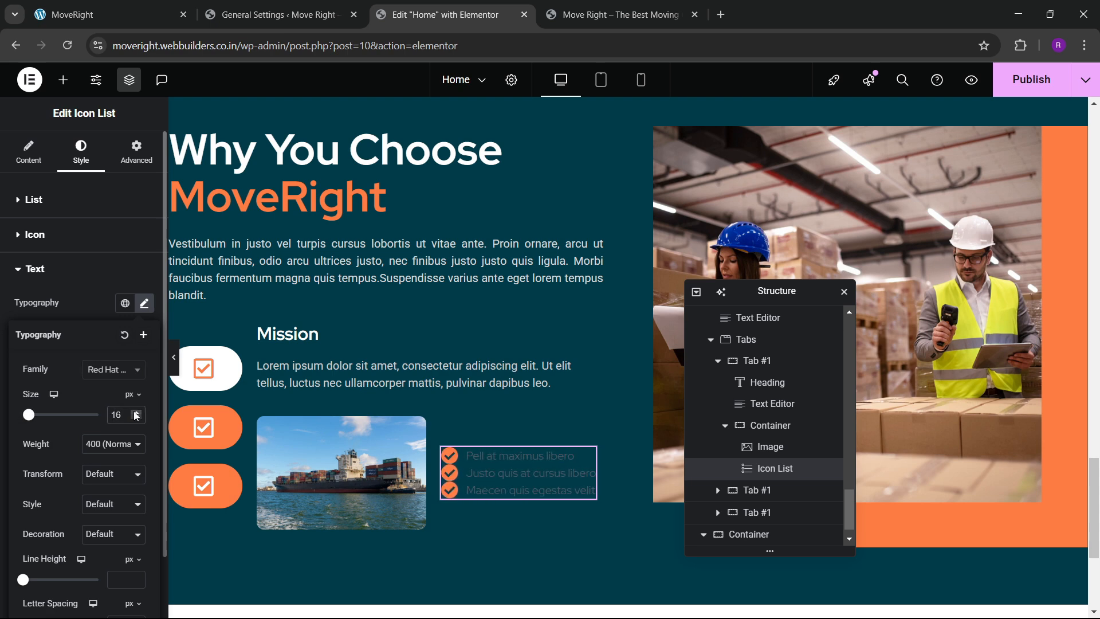
pyautogui.click(94, 301)
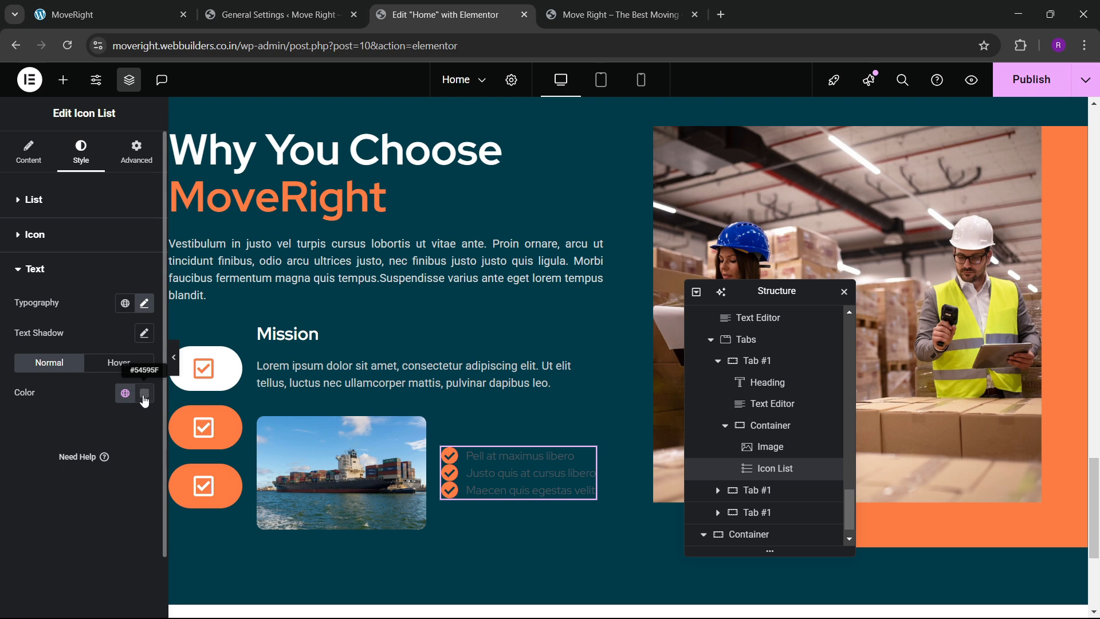
pyautogui.click(145, 394)
pyautogui.moveTo(81, 276); pyautogui.dragTo(52, 210)
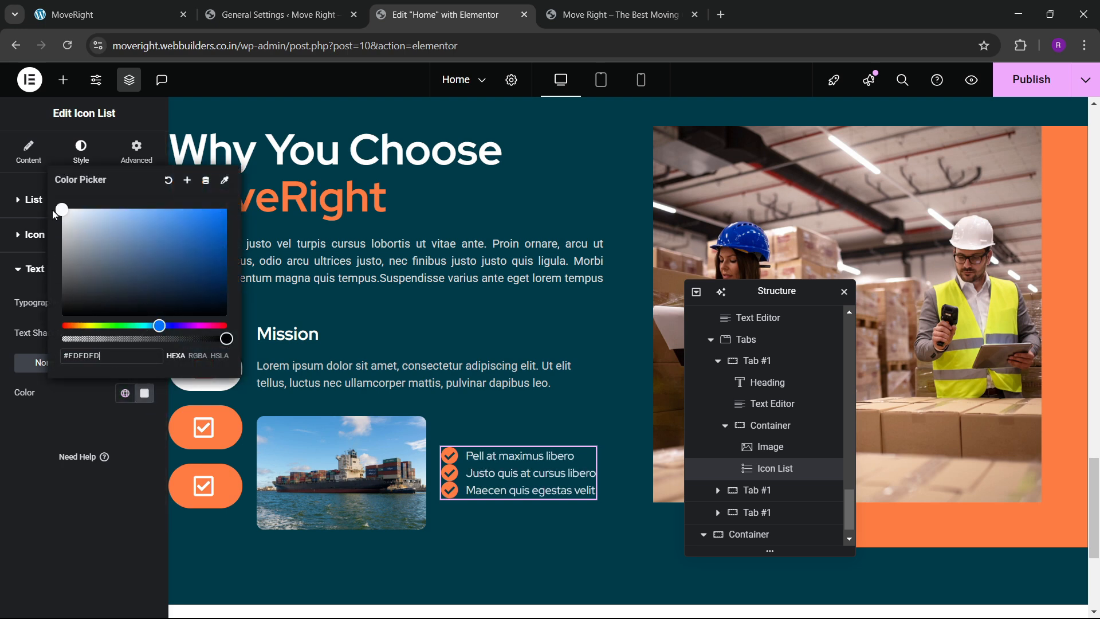
pyautogui.click(22, 427)
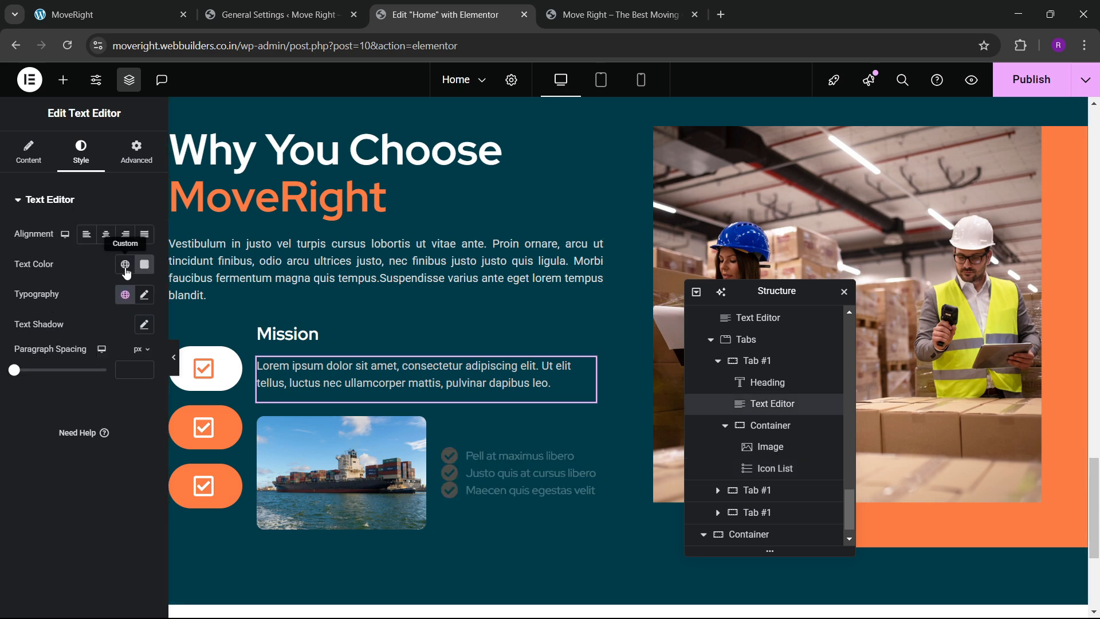
# Compare the paragraph and list text colours, then space the list items 10 px apart.
pyautogui.click(144, 265)
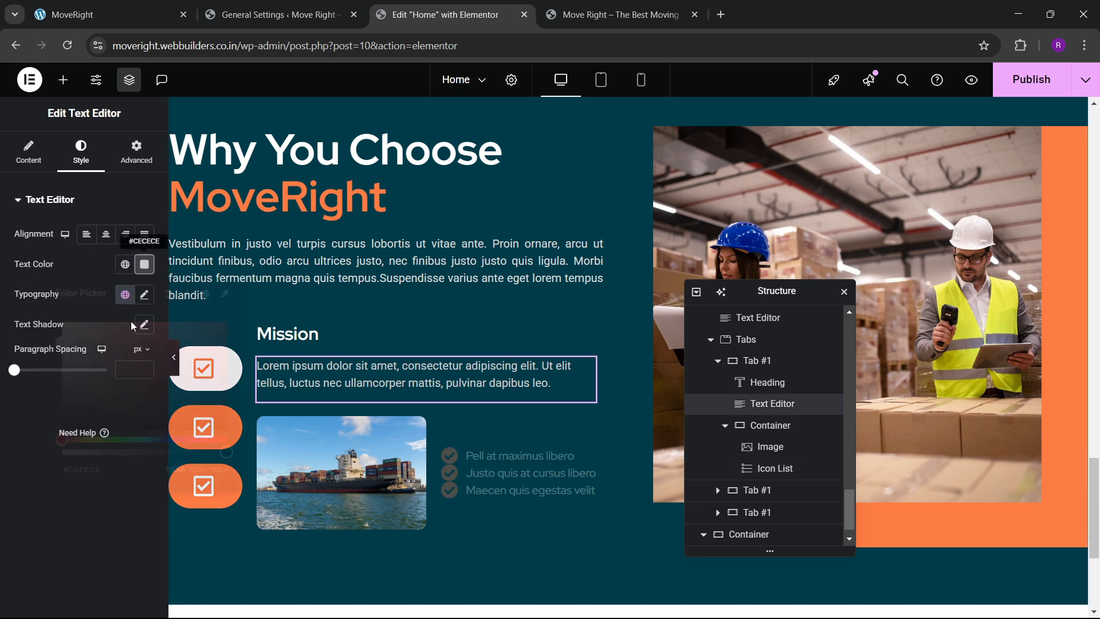
pyautogui.click(46, 515)
pyautogui.click(515, 471)
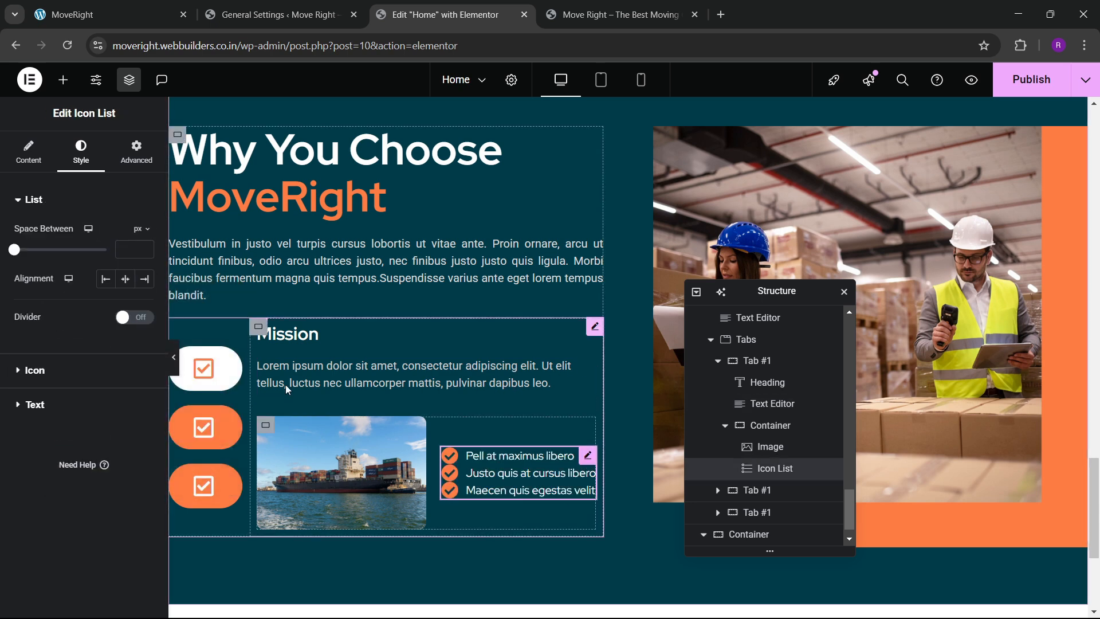
pyautogui.click(56, 410)
pyautogui.click(145, 393)
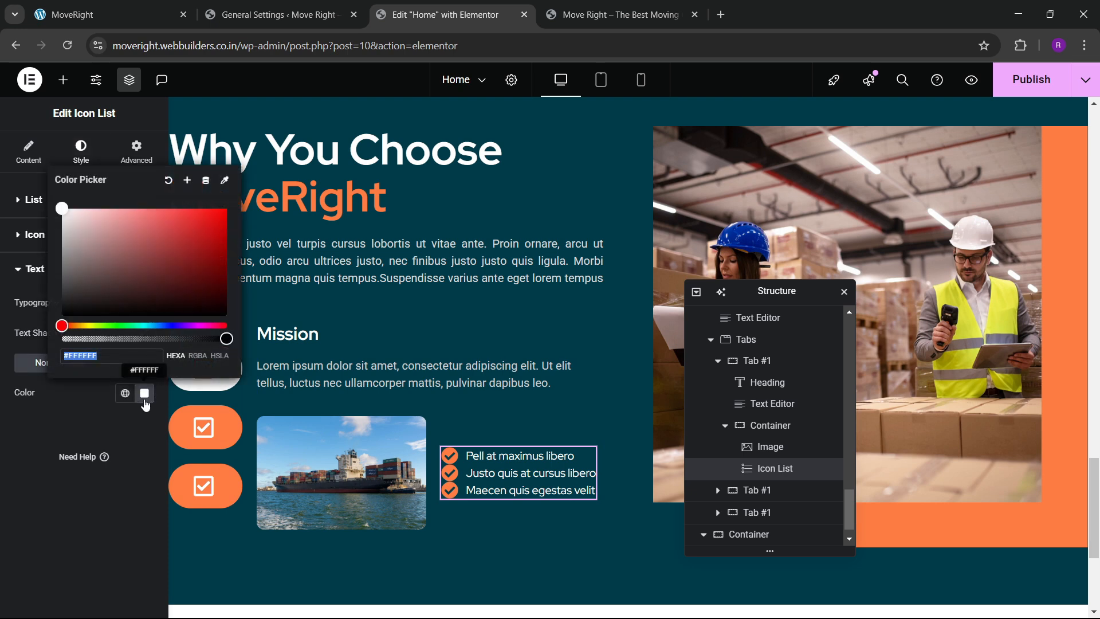
pyautogui.click(7, 463)
pyautogui.click(31, 199)
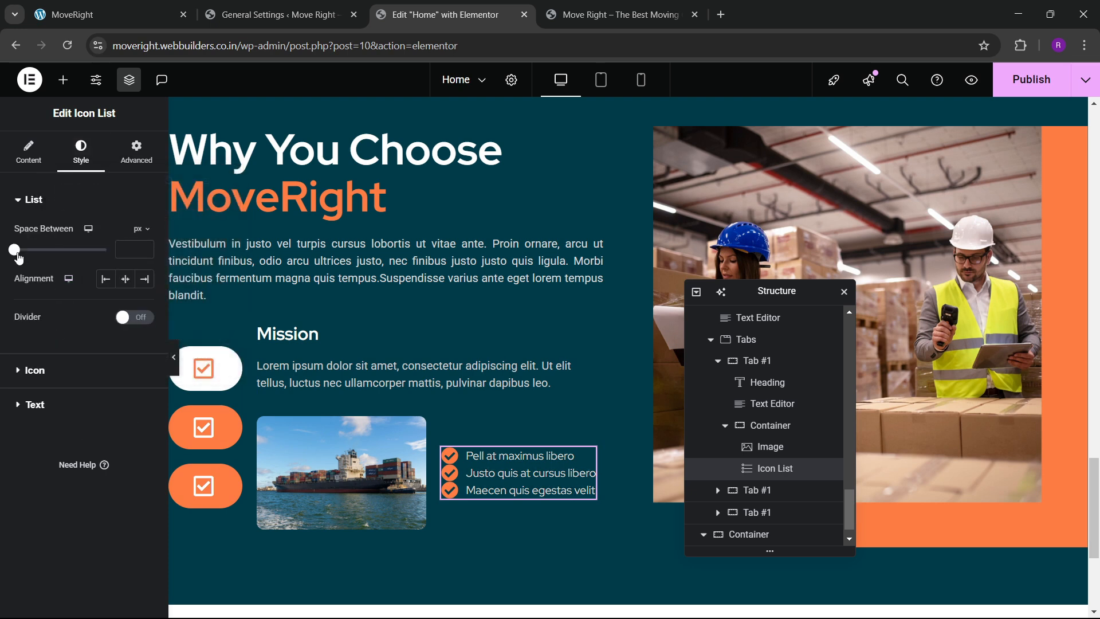
pyautogui.moveTo(16, 252); pyautogui.dragTo(34, 258)
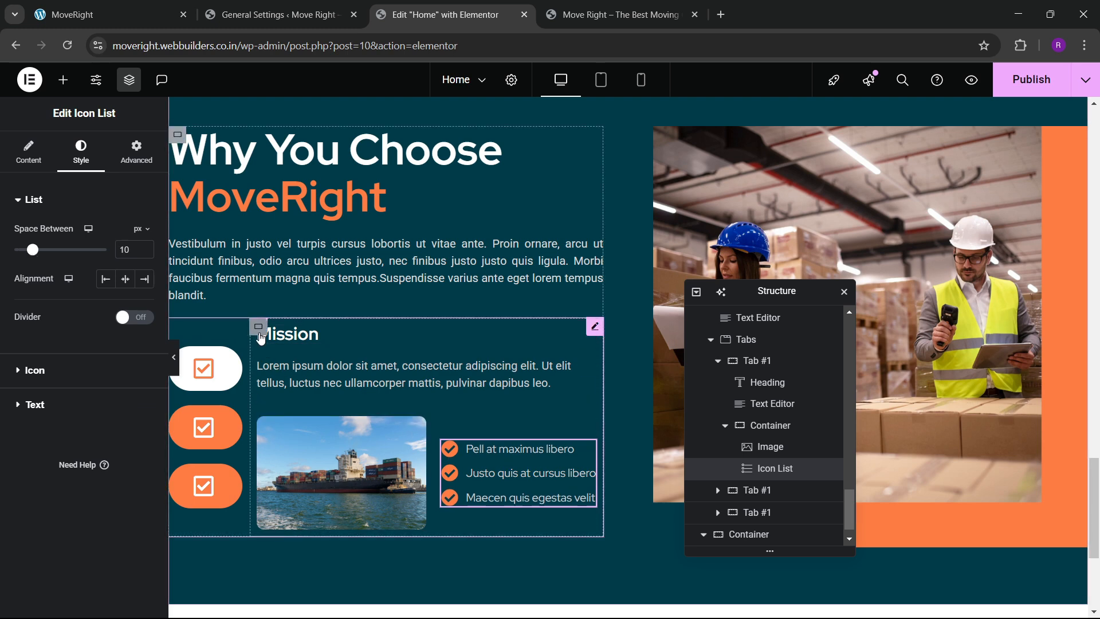
# Select the Mission content container, unlink its padding sides and add some left padding.
pyautogui.click(259, 330)
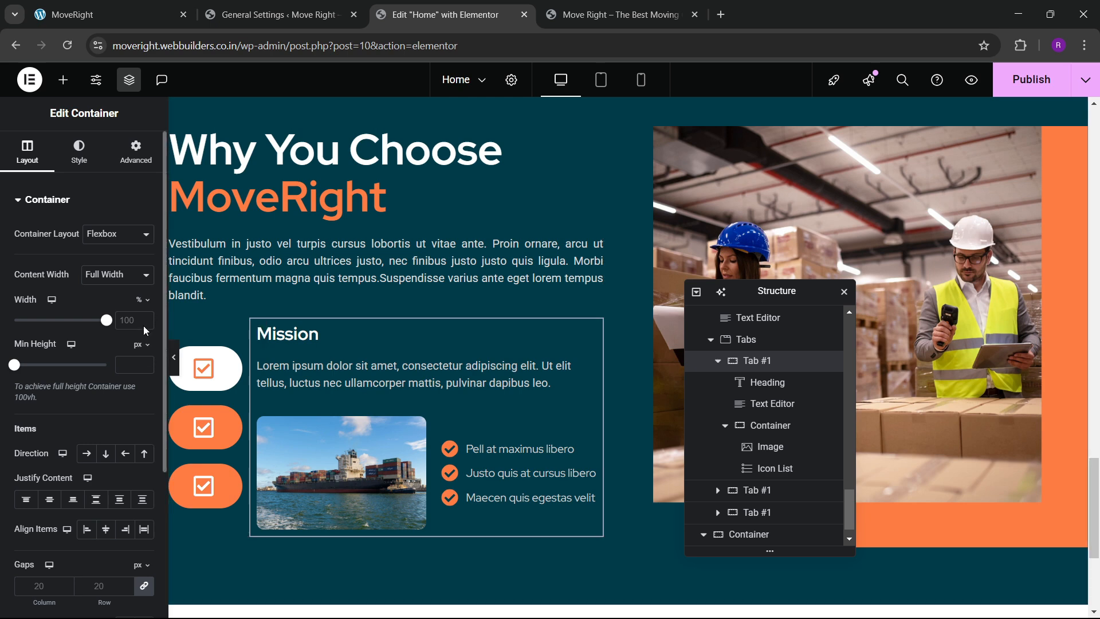
pyautogui.click(132, 167)
pyautogui.click(148, 309)
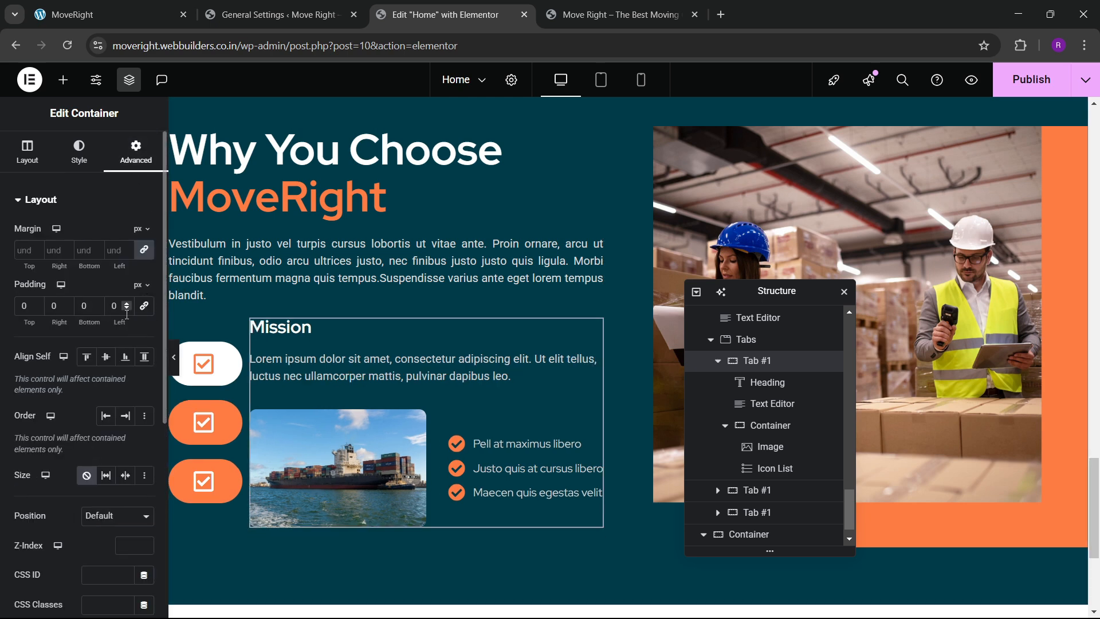
pyautogui.moveTo(126, 305); pyautogui.dragTo(126, 309)
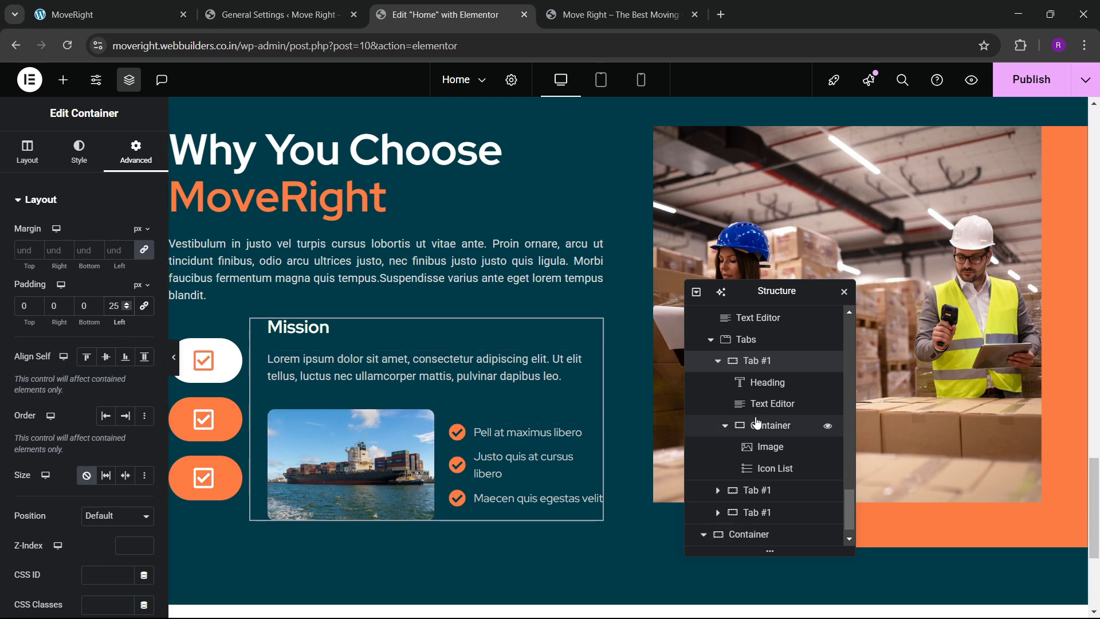
# Give the Mission container a solid 2px gray left-only border.
pyautogui.click(78, 163)
pyautogui.click(68, 355)
pyautogui.click(117, 331)
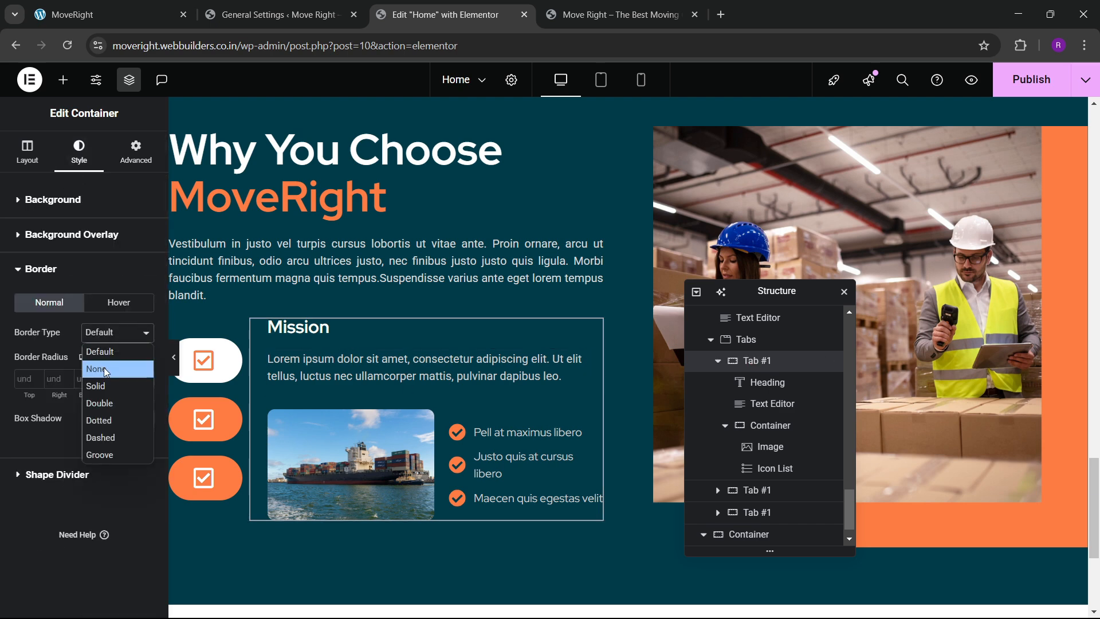
pyautogui.click(102, 396)
pyautogui.click(97, 380)
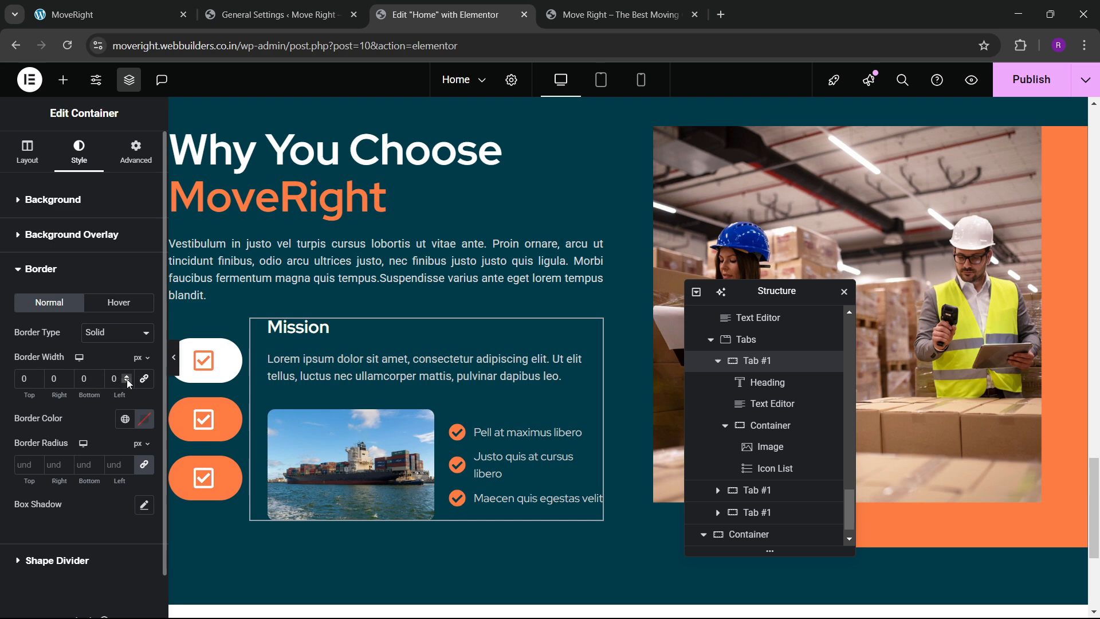
pyautogui.click(126, 377)
pyautogui.click(144, 418)
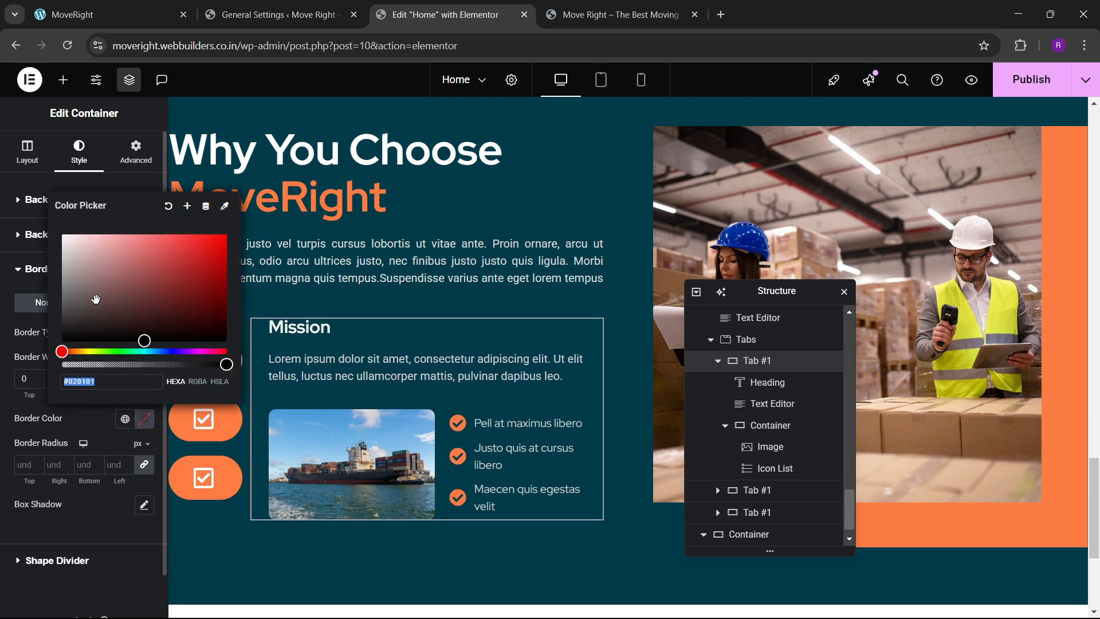
pyautogui.moveTo(75, 261); pyautogui.dragTo(50, 269)
pyautogui.click(79, 422)
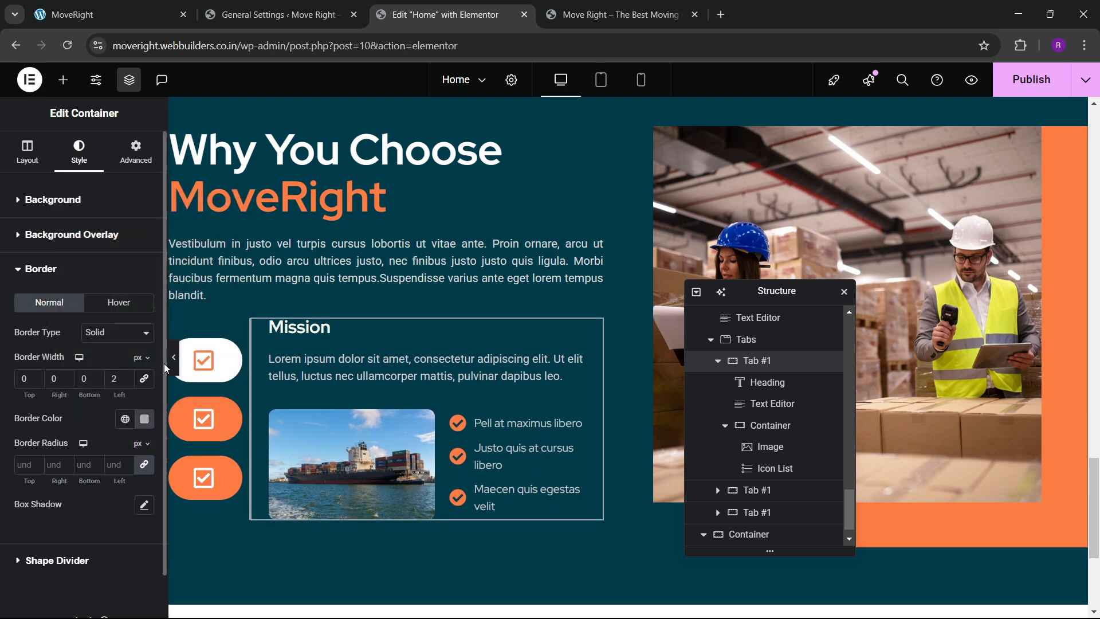
# Set the Tabs widget's distance from content to 40 px and preview the section.
pyautogui.click(174, 364)
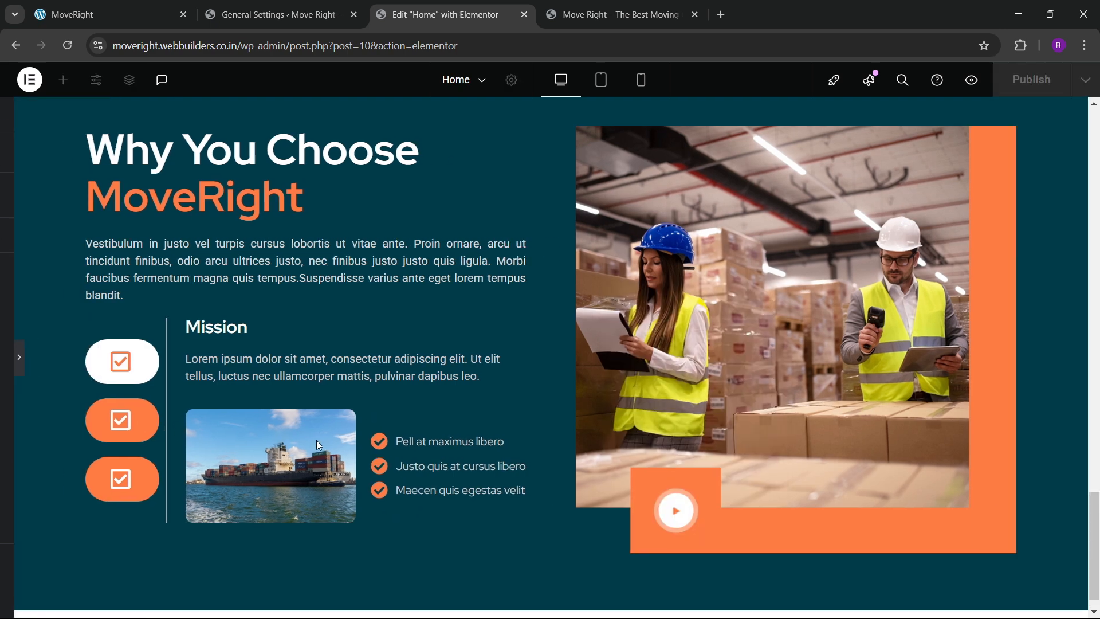
pyautogui.click(5, 360)
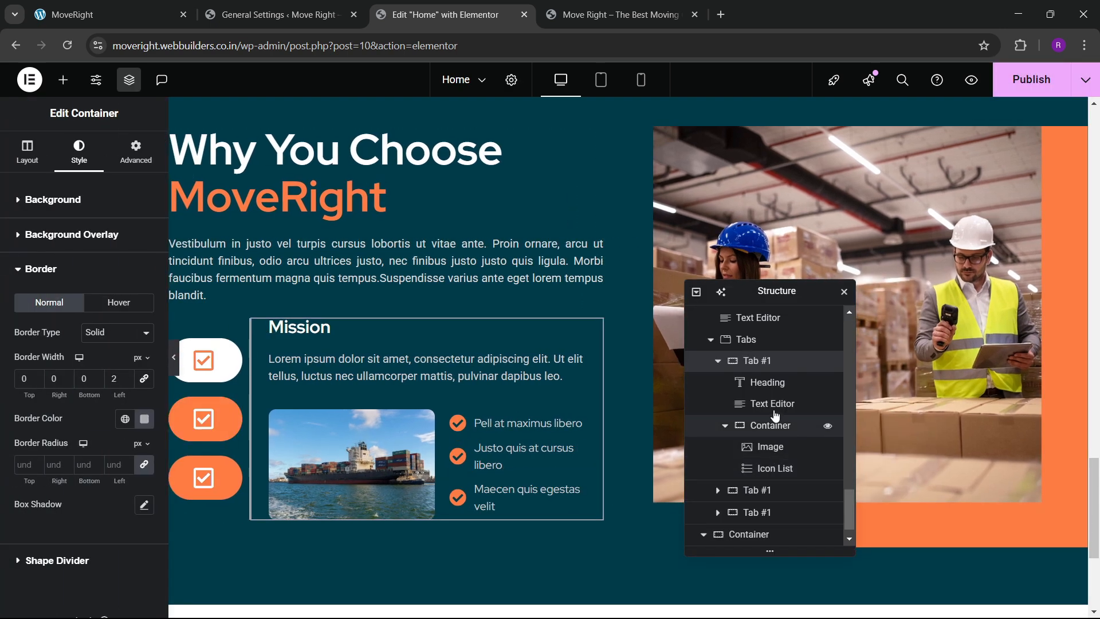
pyautogui.click(749, 344)
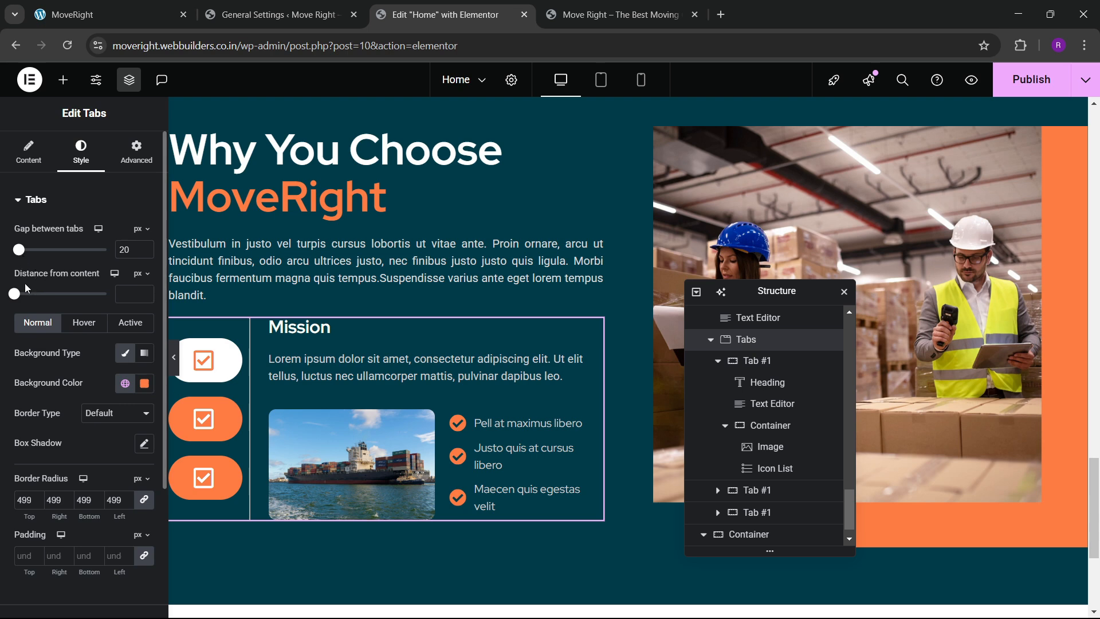
pyautogui.moveTo(18, 299); pyautogui.dragTo(29, 302)
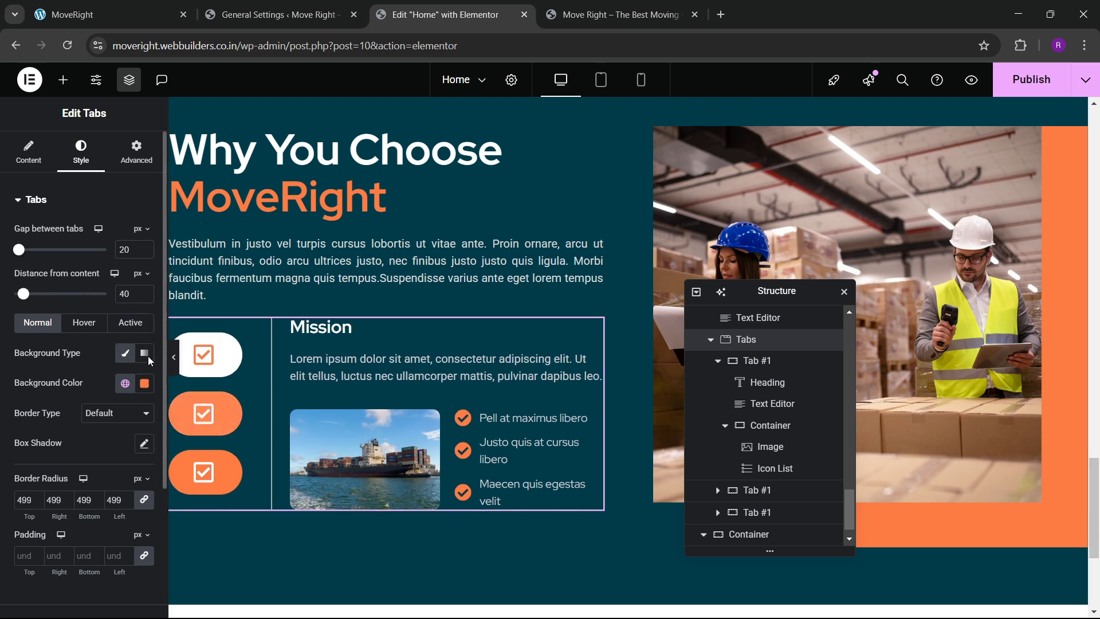
pyautogui.click(175, 357)
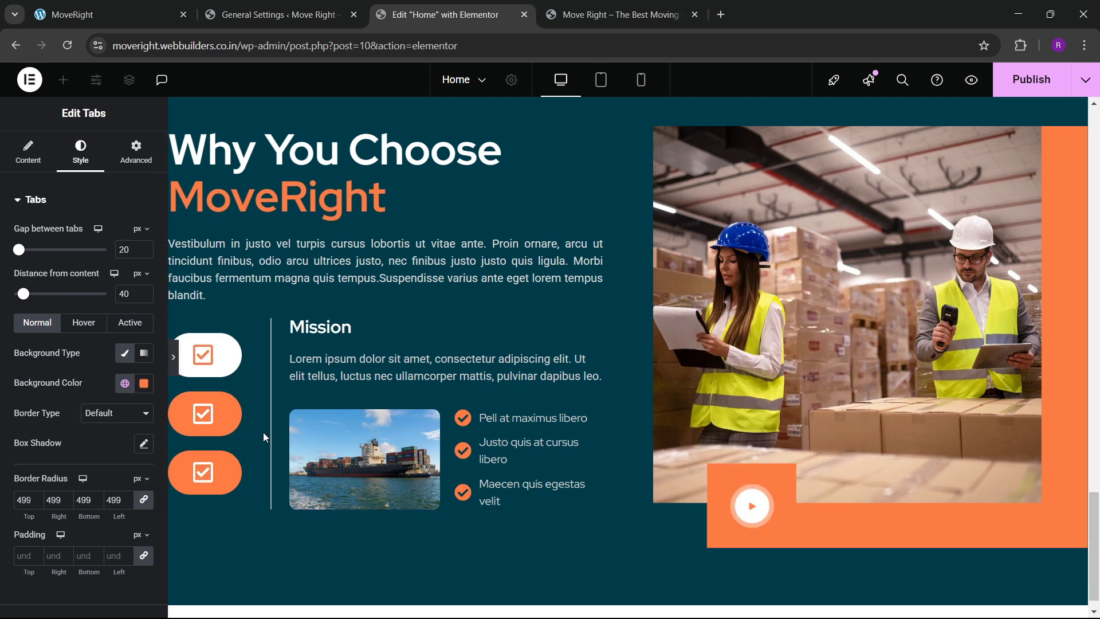
pyautogui.click(5, 358)
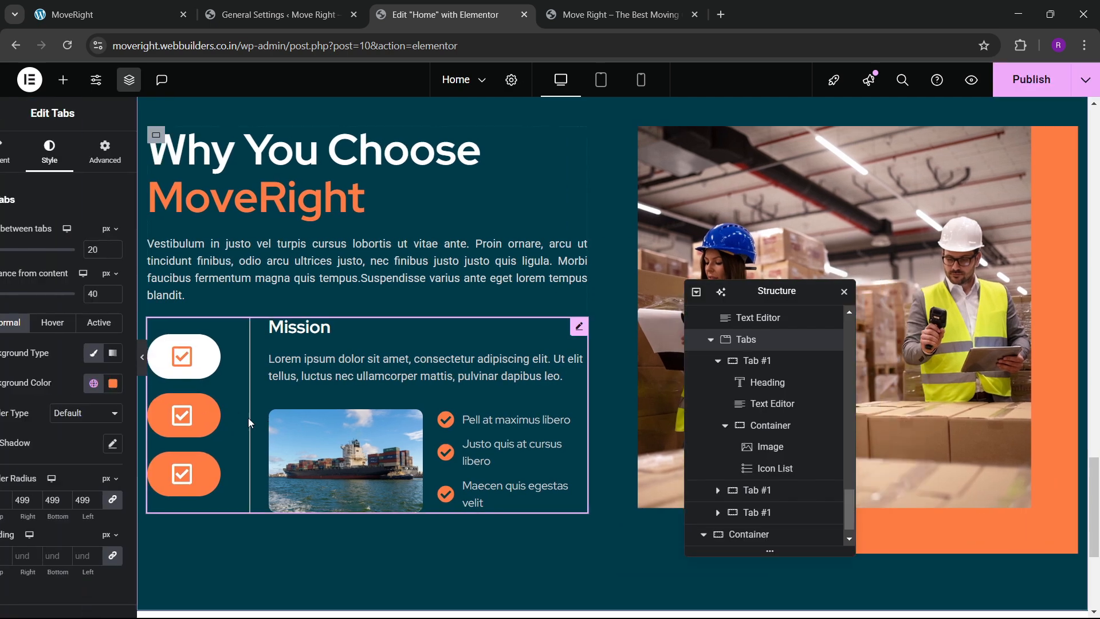
# Set the first tab content container's left padding to 26 px.
pyautogui.click(768, 362)
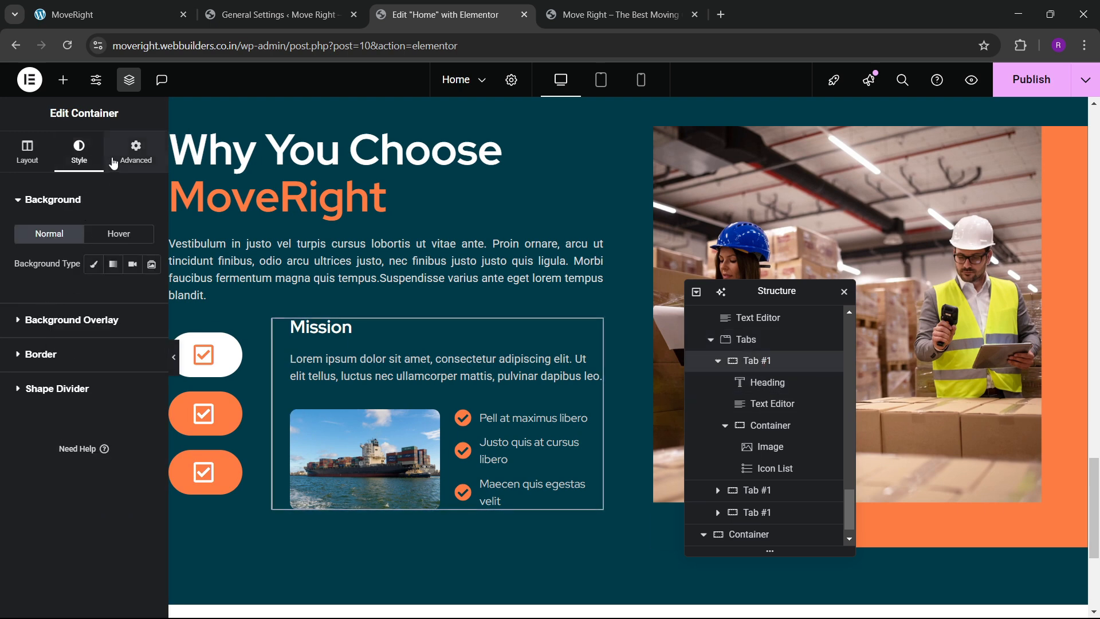
pyautogui.click(134, 152)
pyautogui.click(127, 304)
pyautogui.click(126, 303)
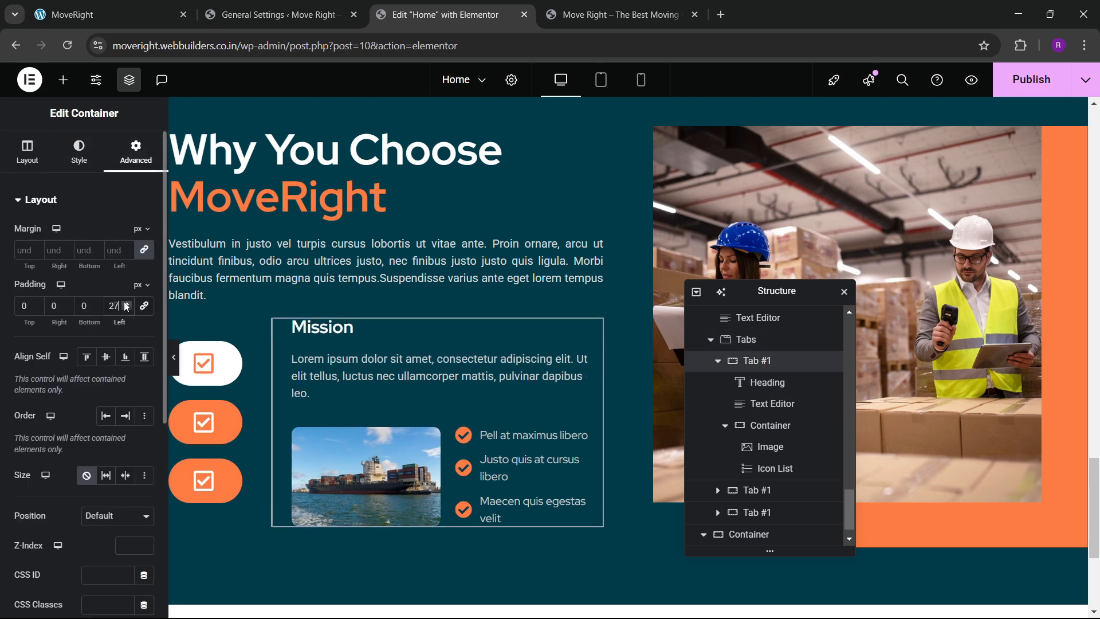
pyautogui.click(127, 303)
pyautogui.click(126, 306)
pyautogui.click(127, 306)
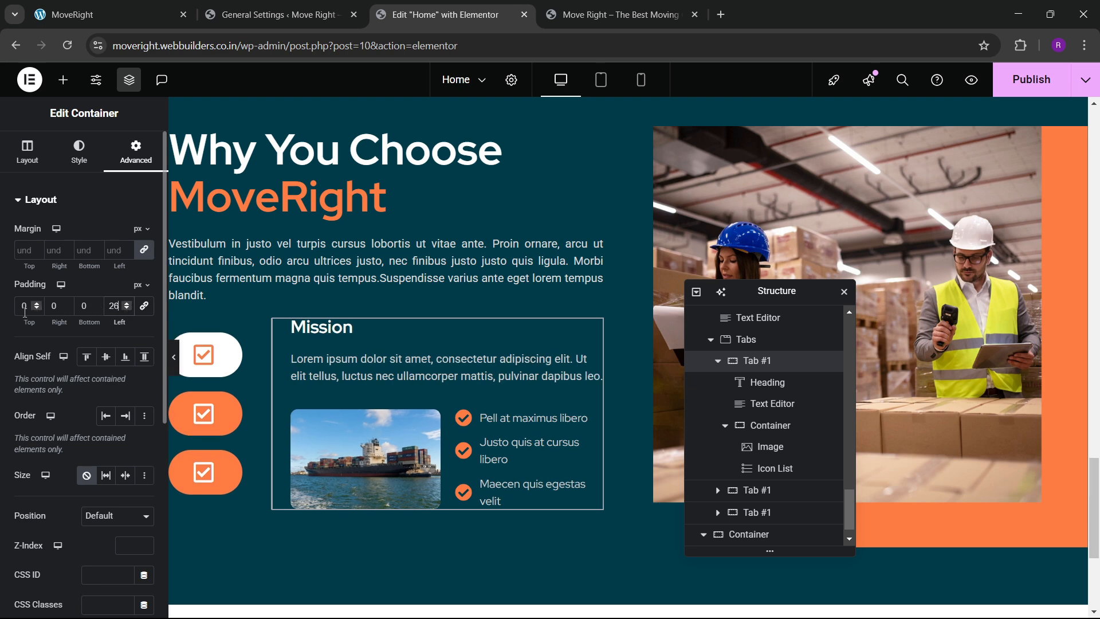
# Set the content's top and bottom padding to 20 px and publish the page.
pyautogui.moveTo(32, 323); pyautogui.dragTo(68, 317)
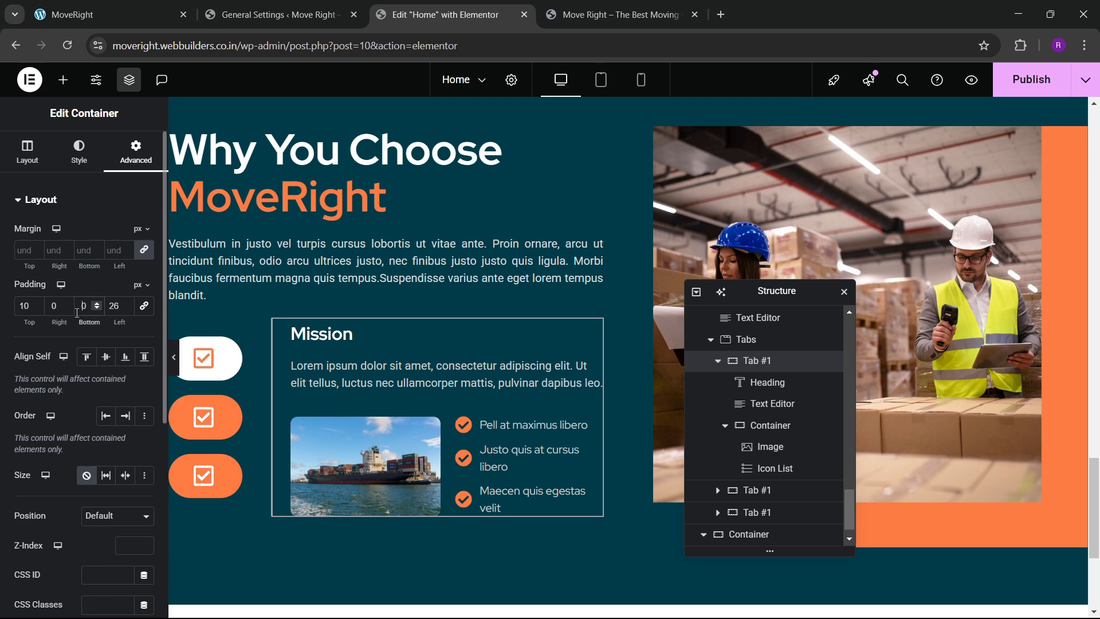
pyautogui.write('1')
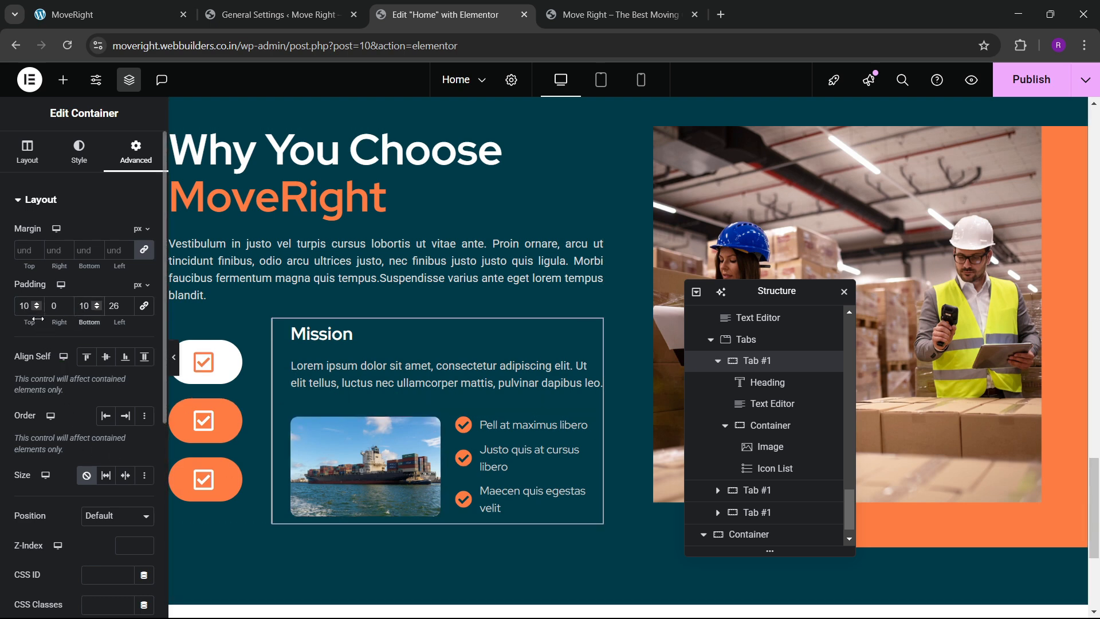
pyautogui.press('BackSpace')
pyautogui.write('2')
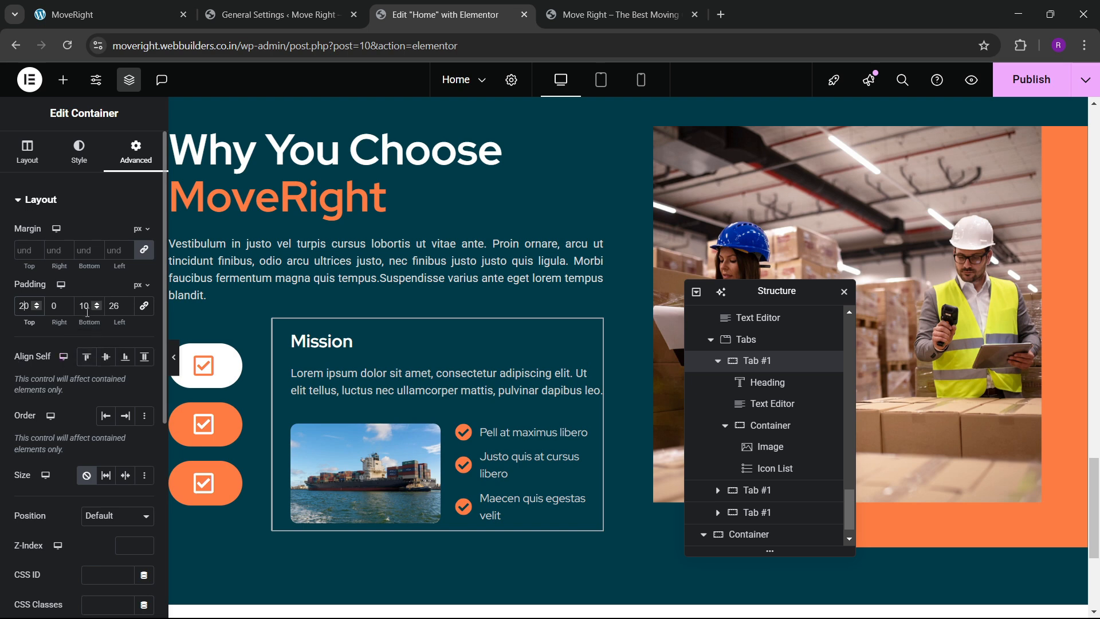
pyautogui.press('BackSpace')
pyautogui.write('2')
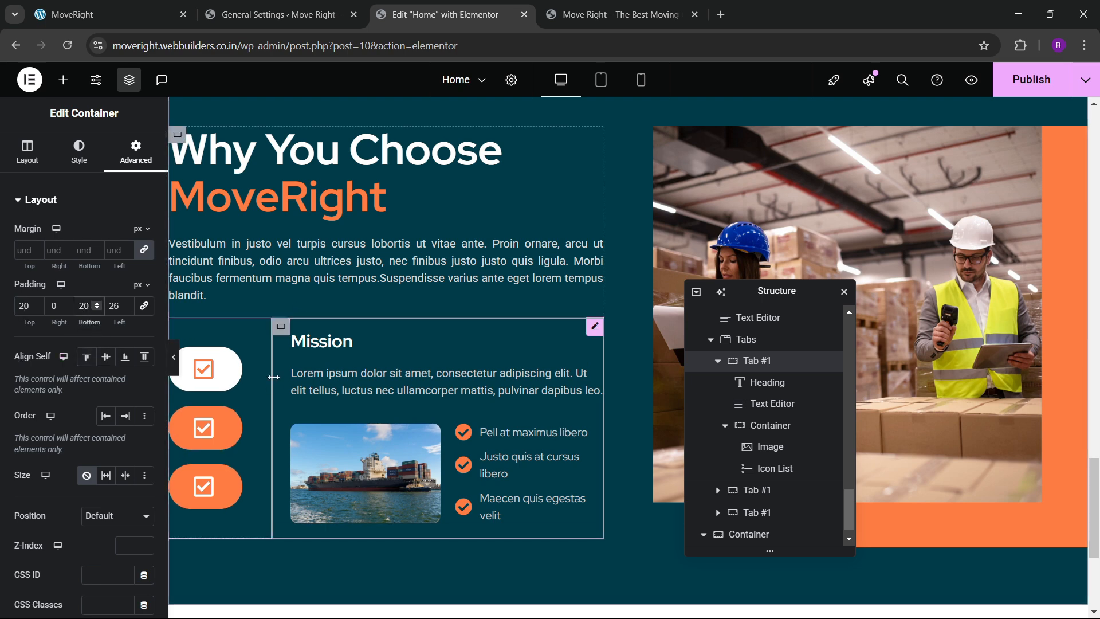
pyautogui.scroll(-2, 309, 379)
pyautogui.scroll(1, 366, 382)
pyautogui.scroll(3, 418, 320)
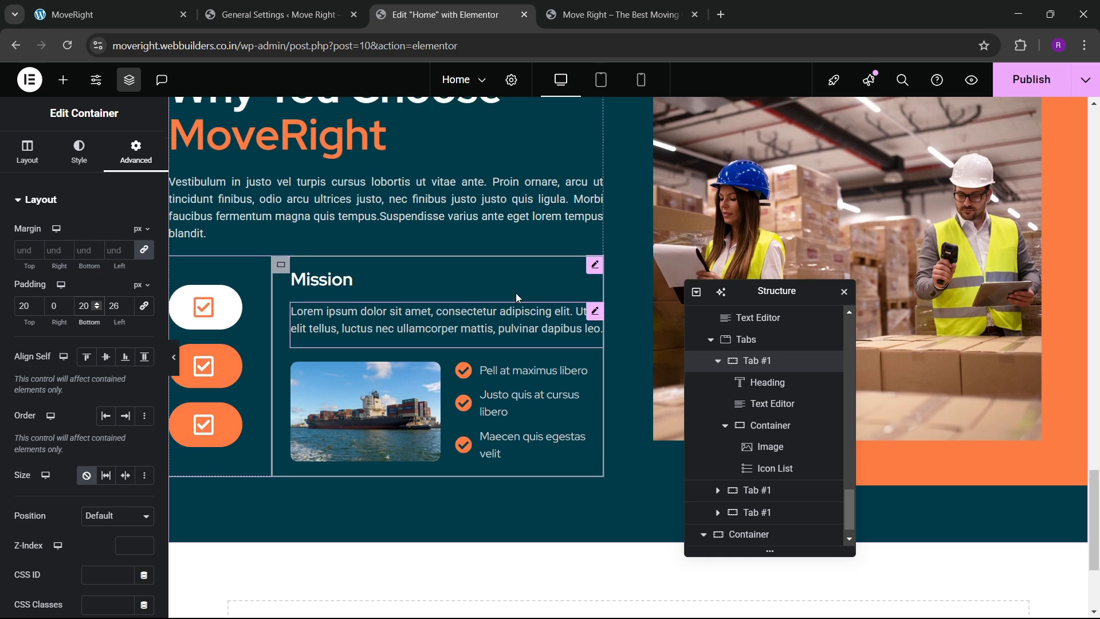
pyautogui.click(1031, 81)
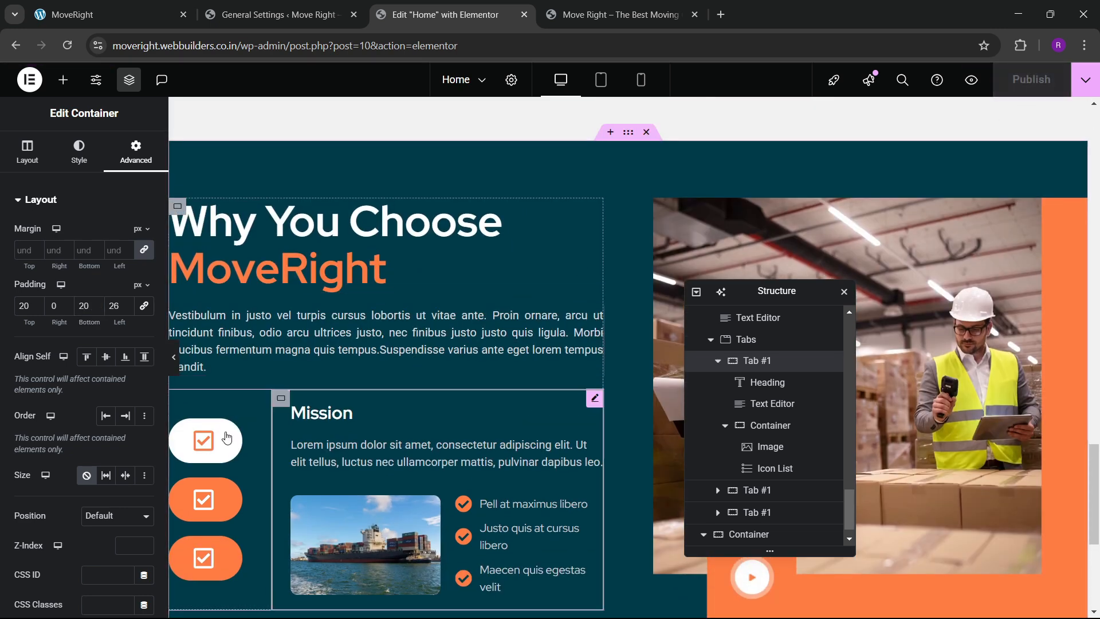
pyautogui.click(555, 7)
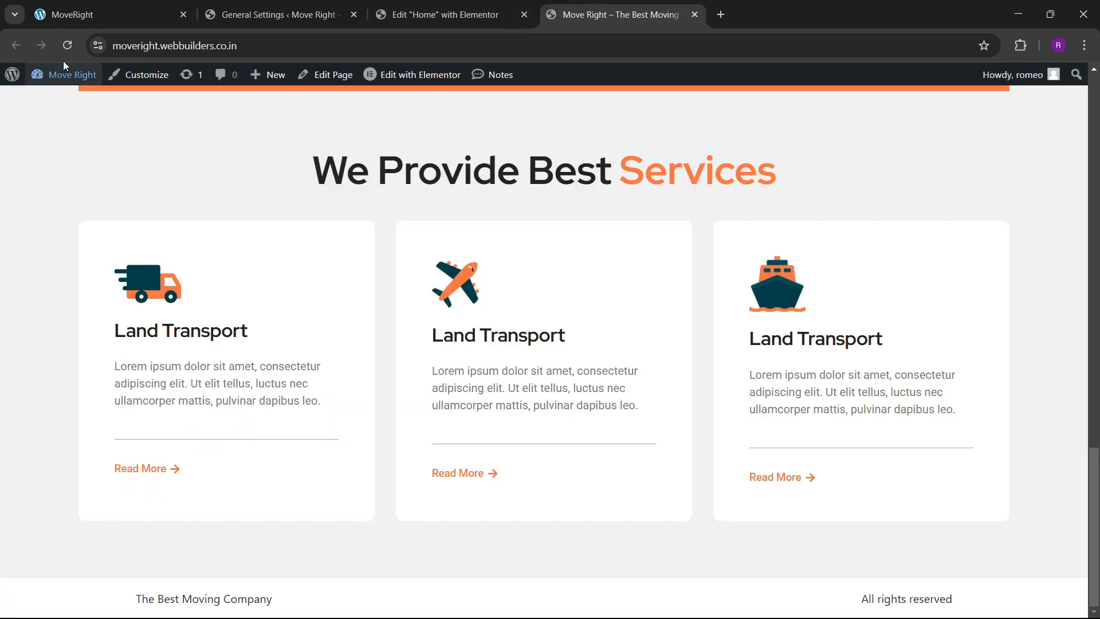
pyautogui.click(67, 46)
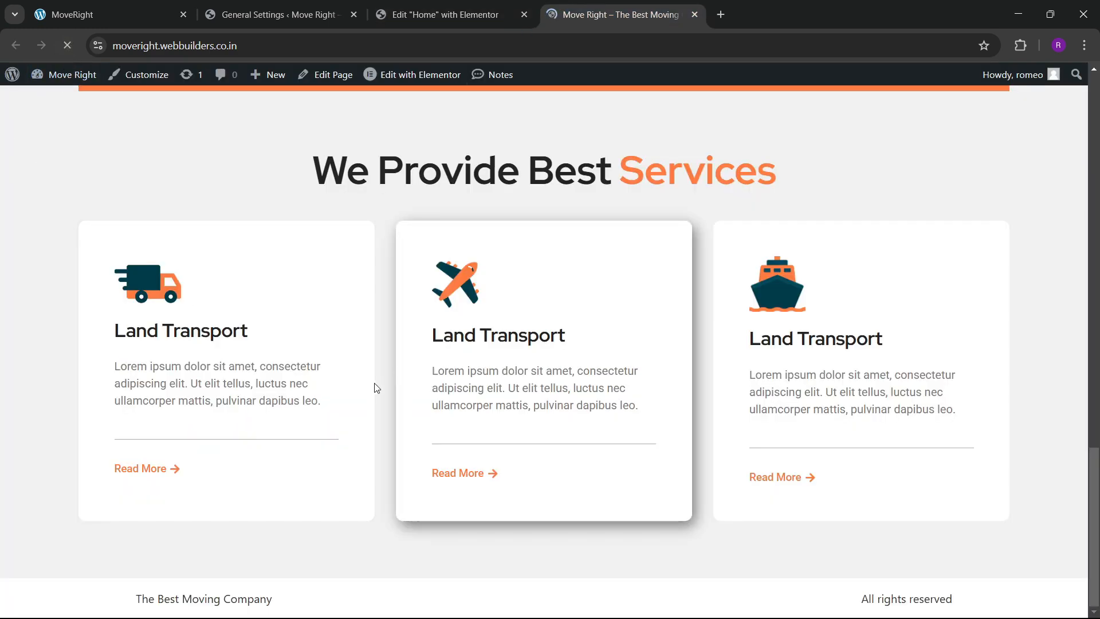
pyautogui.scroll(-8, 377, 387)
pyautogui.click(127, 400)
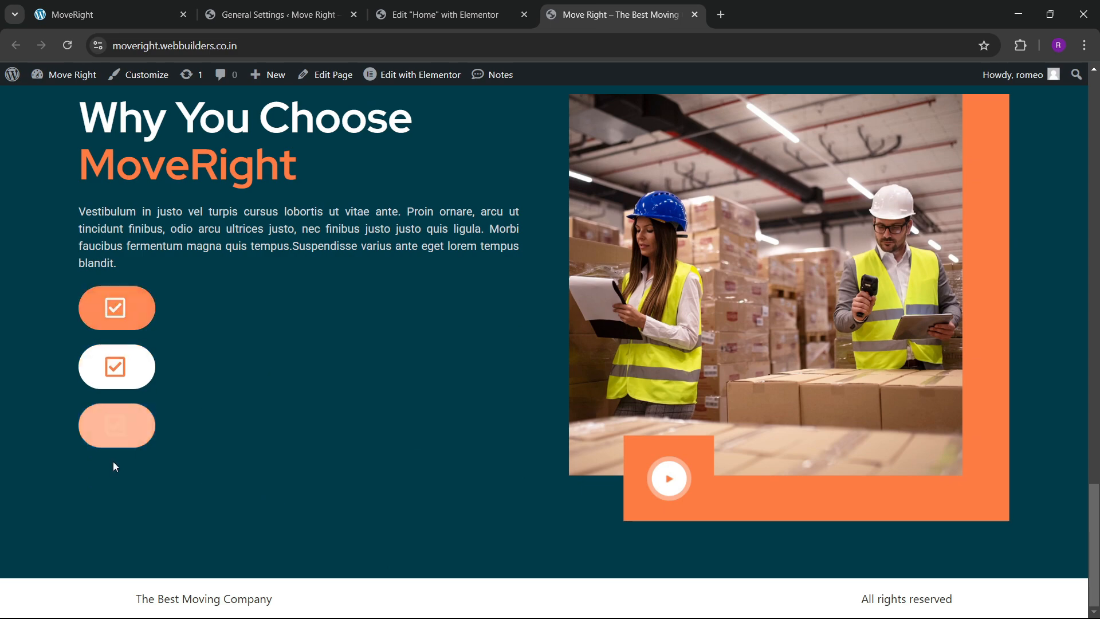
pyautogui.click(129, 433)
pyautogui.click(130, 375)
pyautogui.click(130, 324)
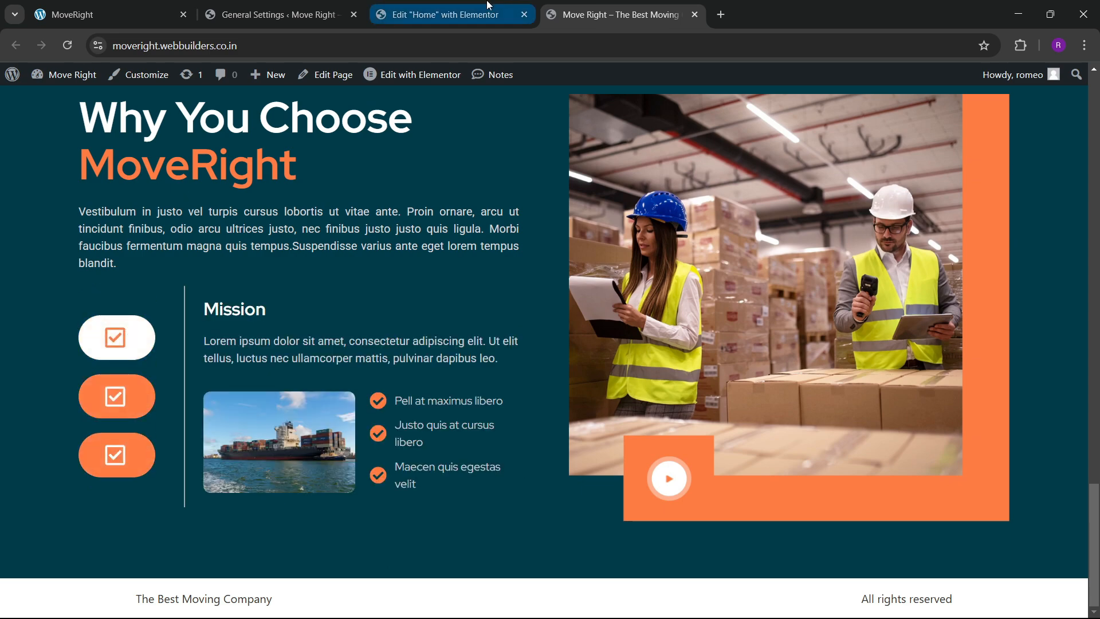
pyautogui.click(446, 14)
pyautogui.scroll(-3, 458, 356)
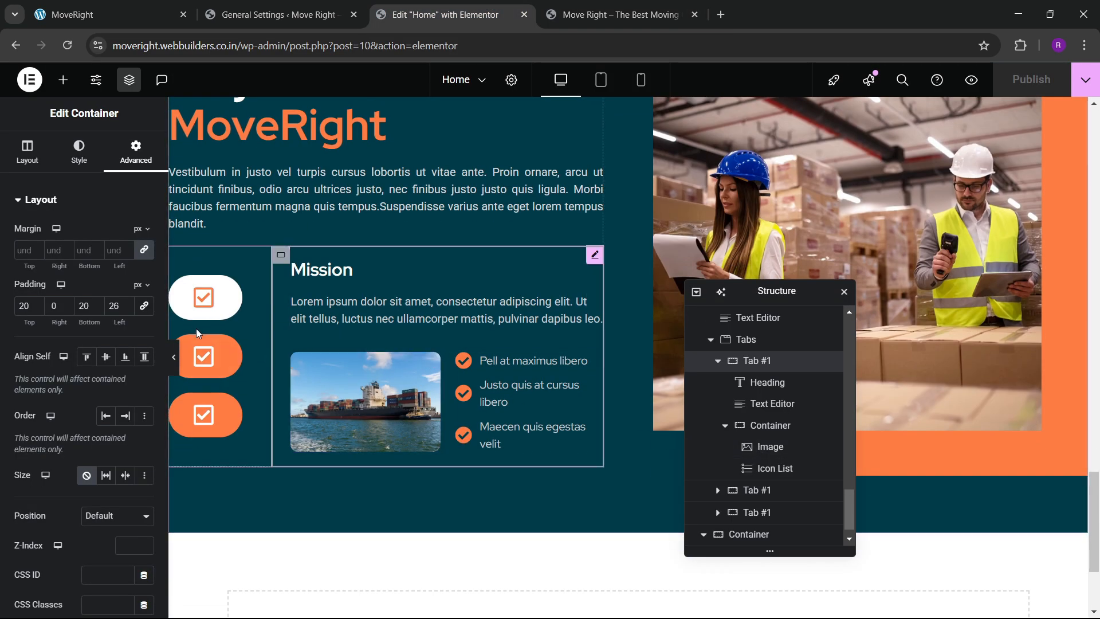
# In the Tabs widget, delete two tab items and add two new ones.
pyautogui.scroll(3, 762, 435)
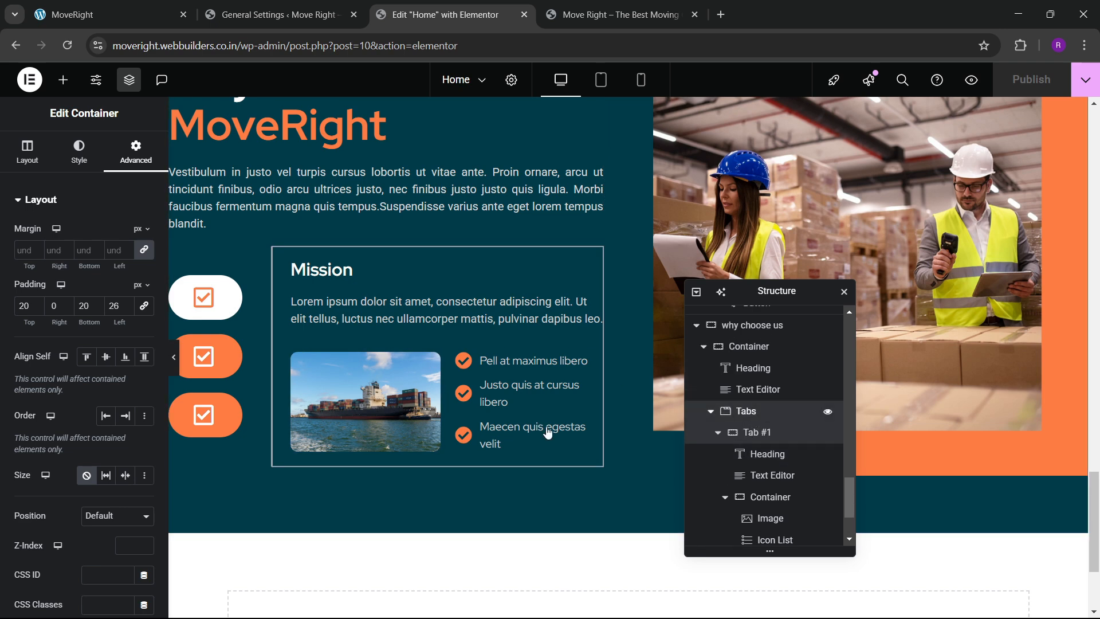
pyautogui.click(748, 411)
pyautogui.click(28, 152)
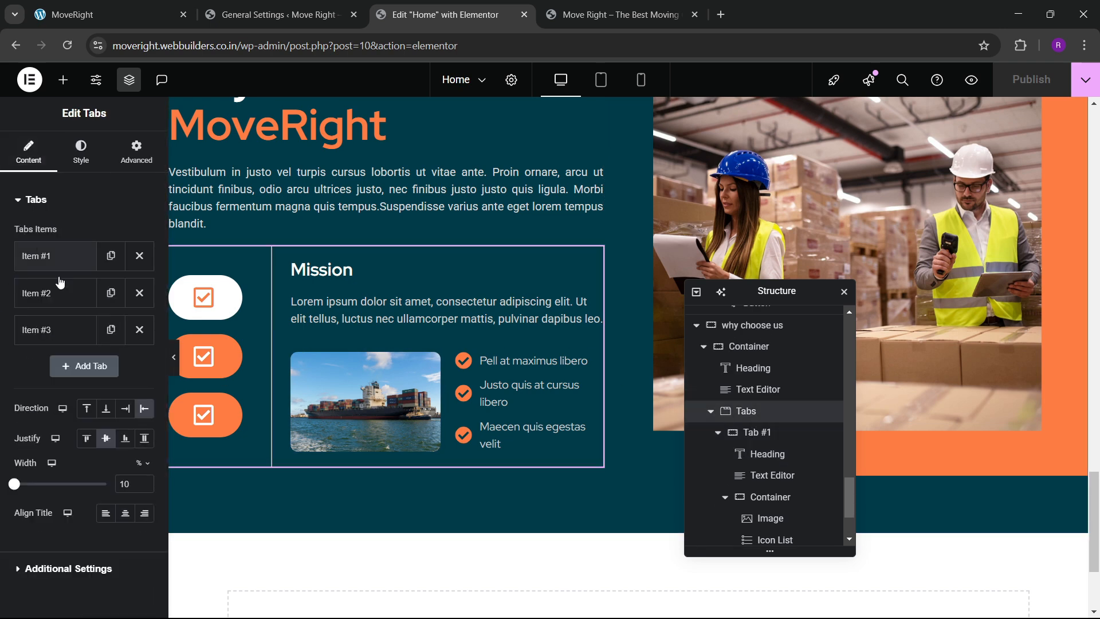
pyautogui.click(144, 293)
pyautogui.click(144, 293)
pyautogui.click(108, 292)
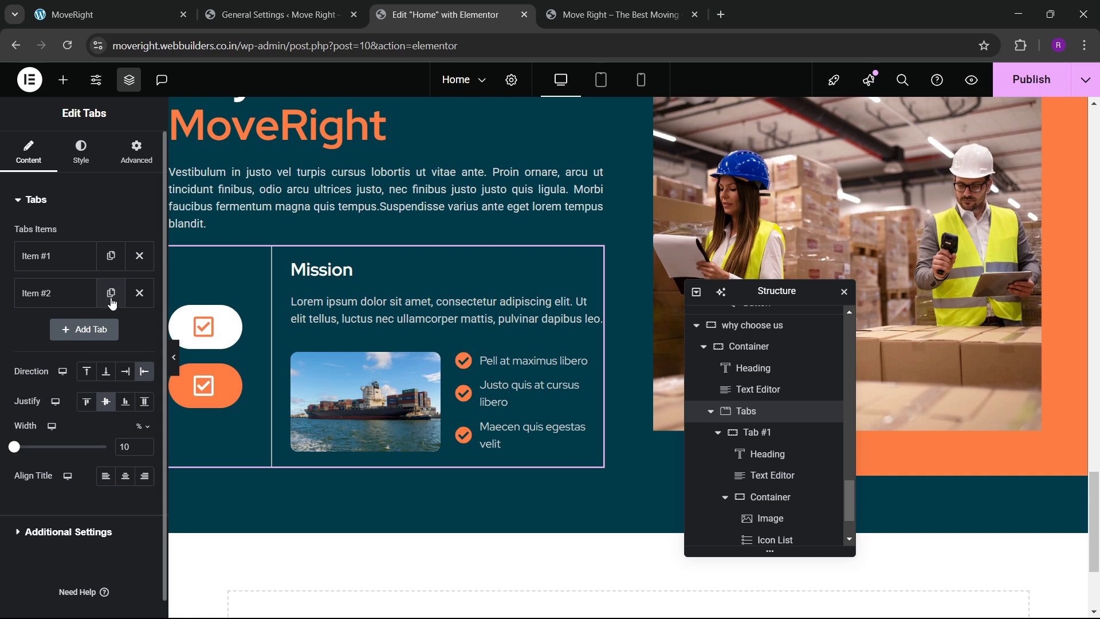
pyautogui.click(103, 328)
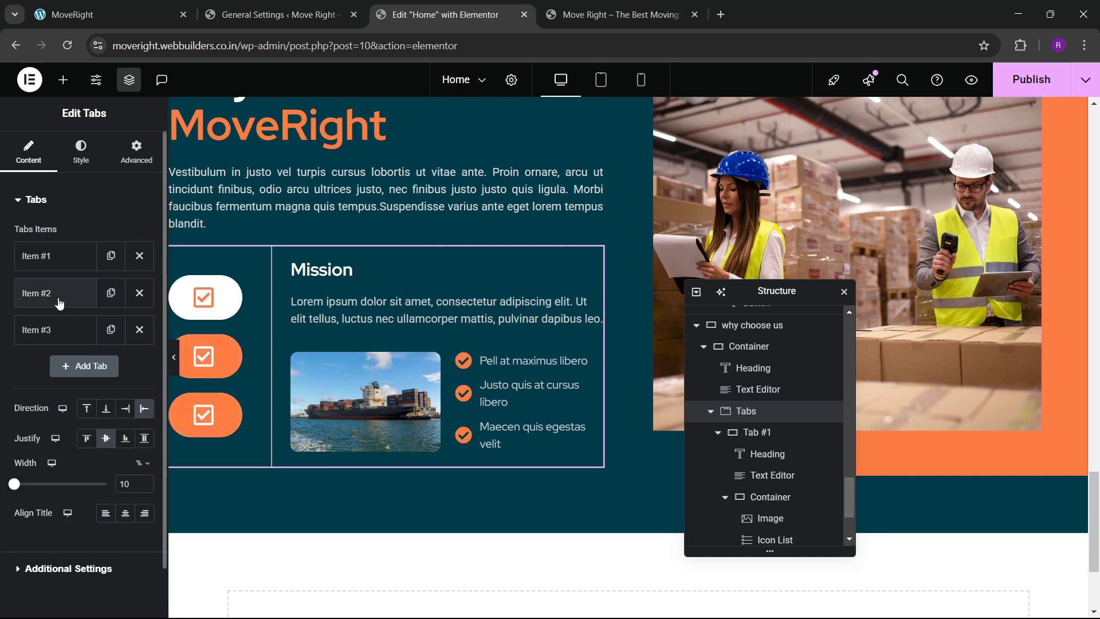
# Replace the Vision tab's image with the night harbour-crane photo.
pyautogui.click(211, 356)
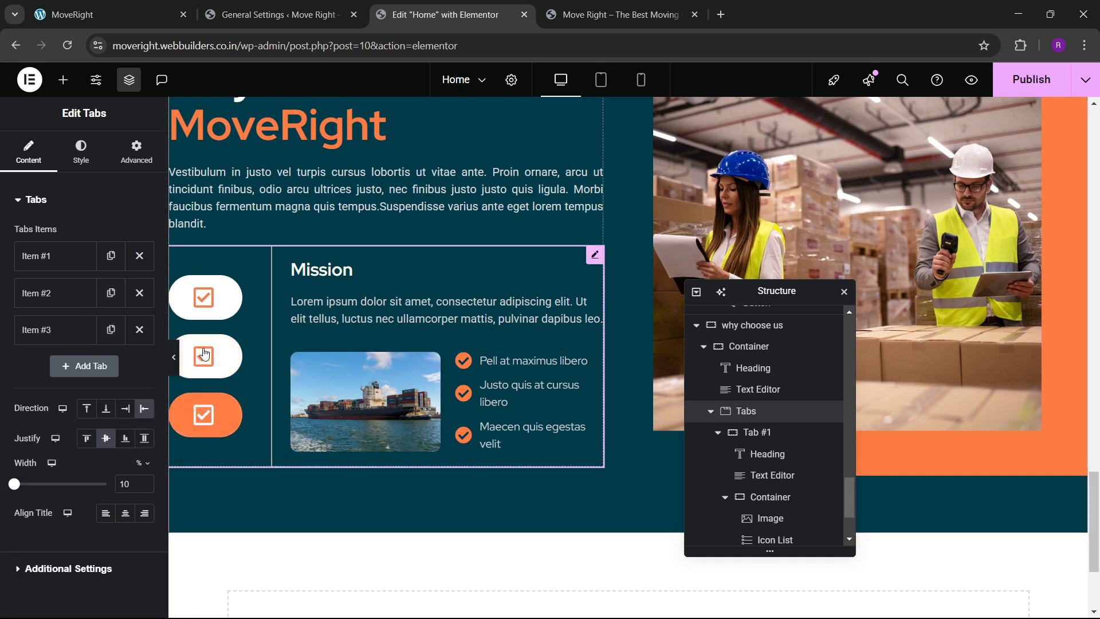
pyautogui.click(331, 394)
pyautogui.click(62, 295)
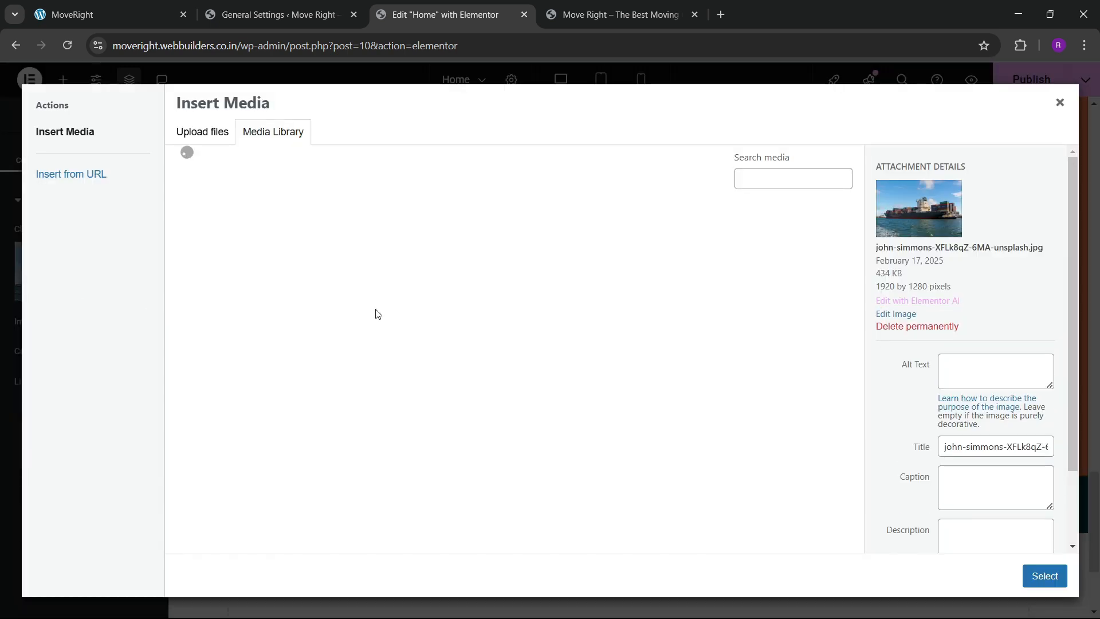
pyautogui.scroll(-5, 458, 372)
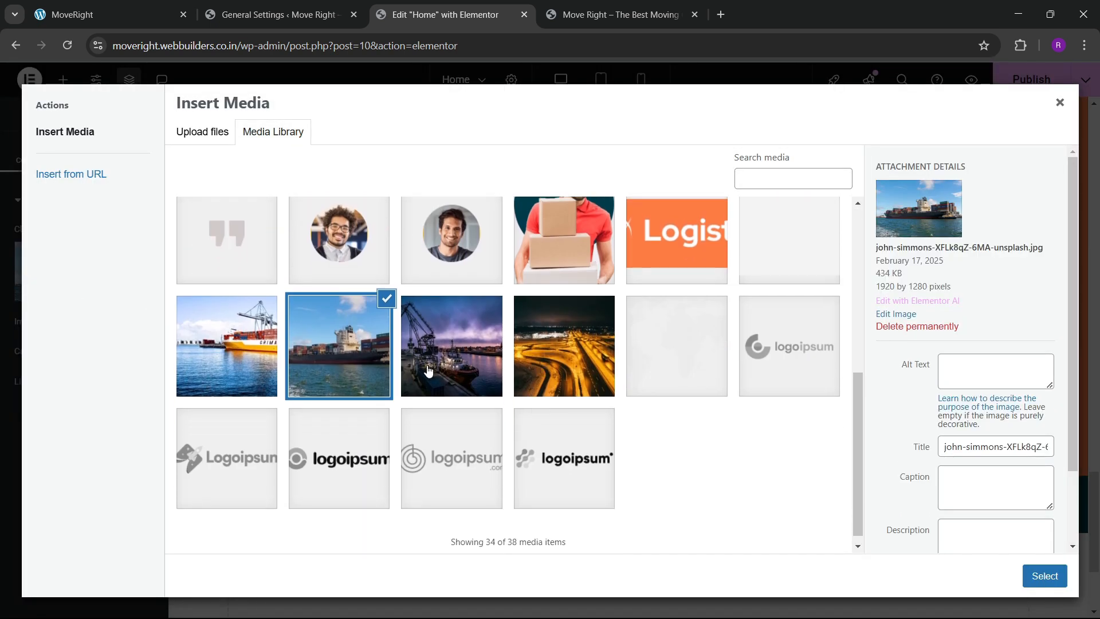
pyautogui.click(429, 370)
pyautogui.click(1044, 576)
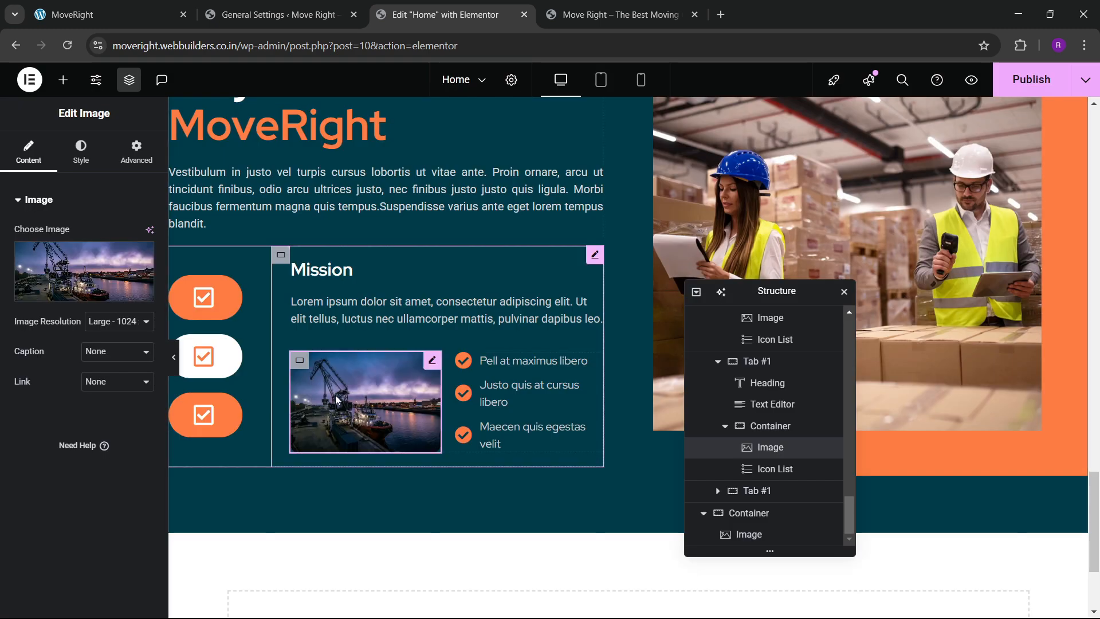
# Change the third tab's heading from Mission to Goals.
pyautogui.click(322, 270)
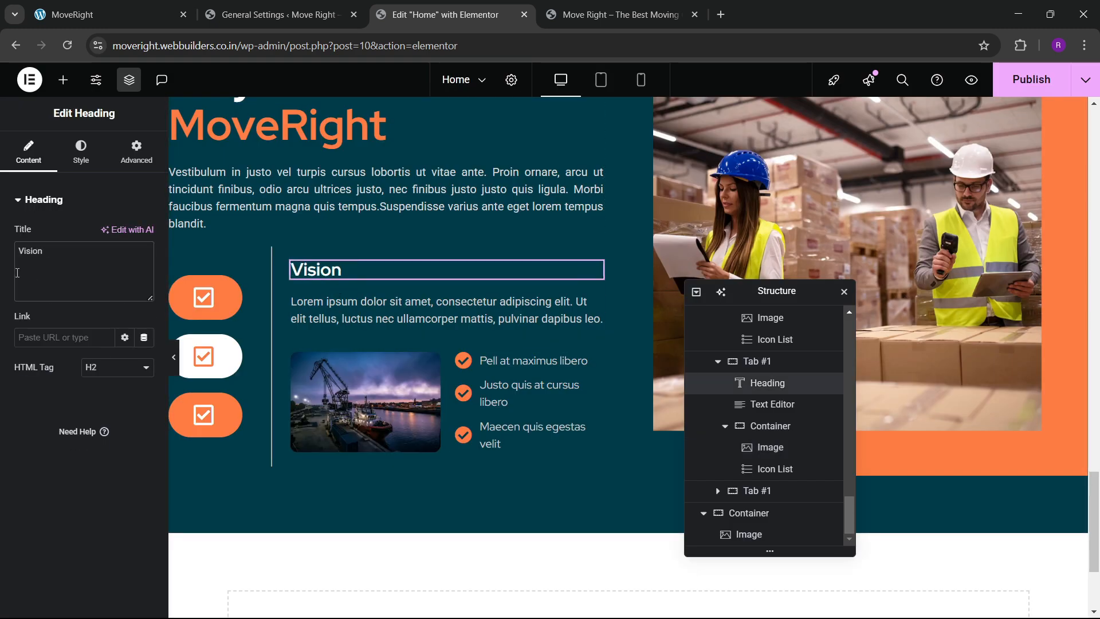
pyautogui.click(219, 415)
pyautogui.click(310, 271)
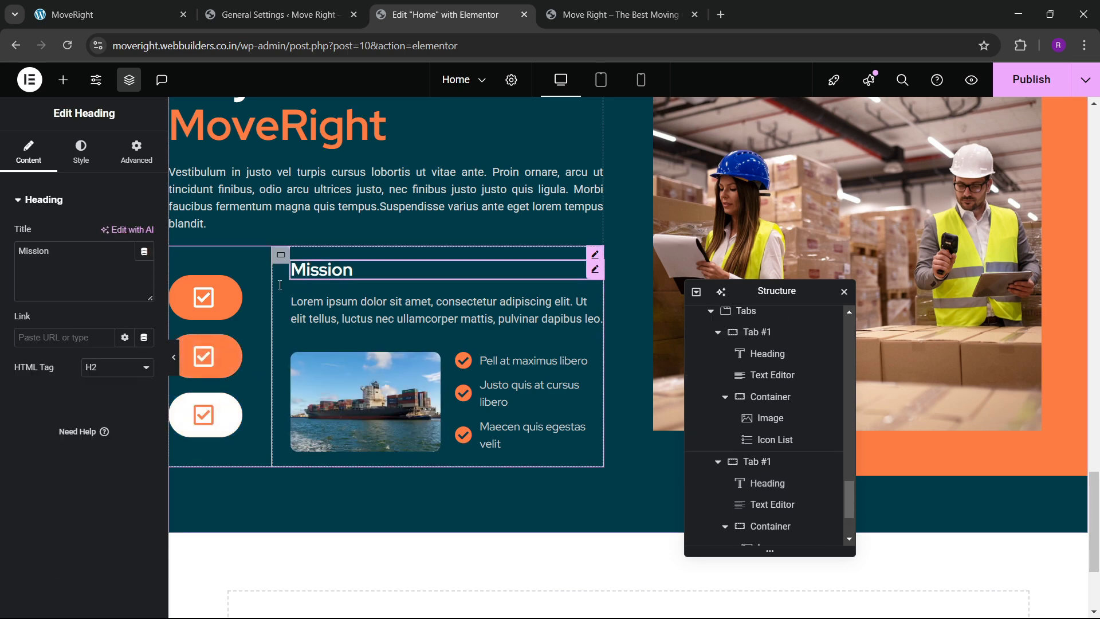
pyautogui.moveTo(84, 278); pyautogui.dragTo(11, 271)
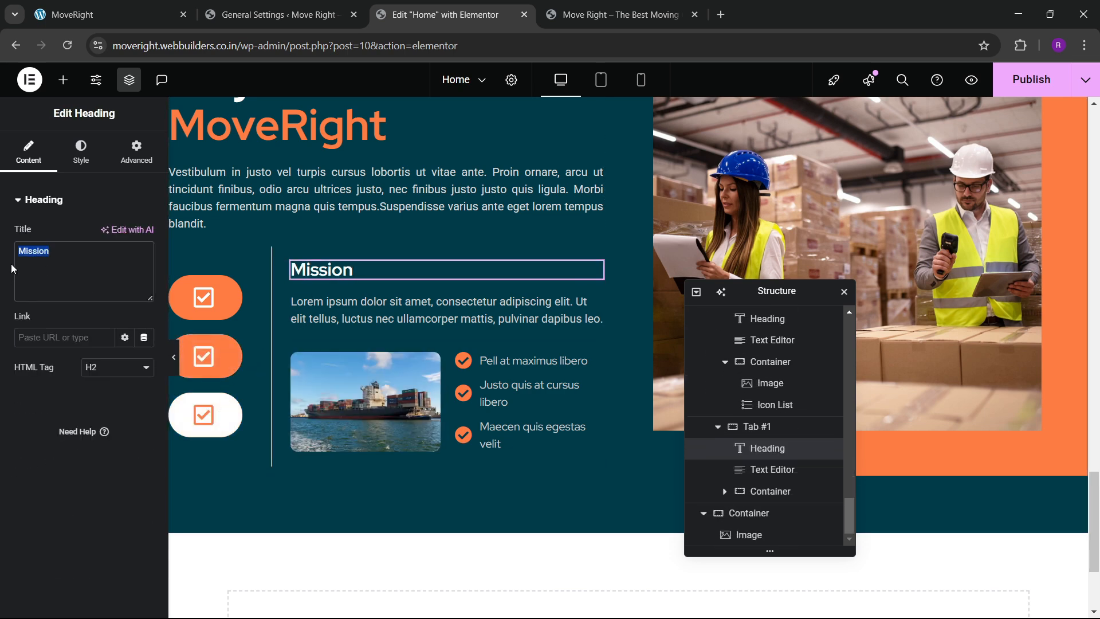
pyautogui.write('Goals')
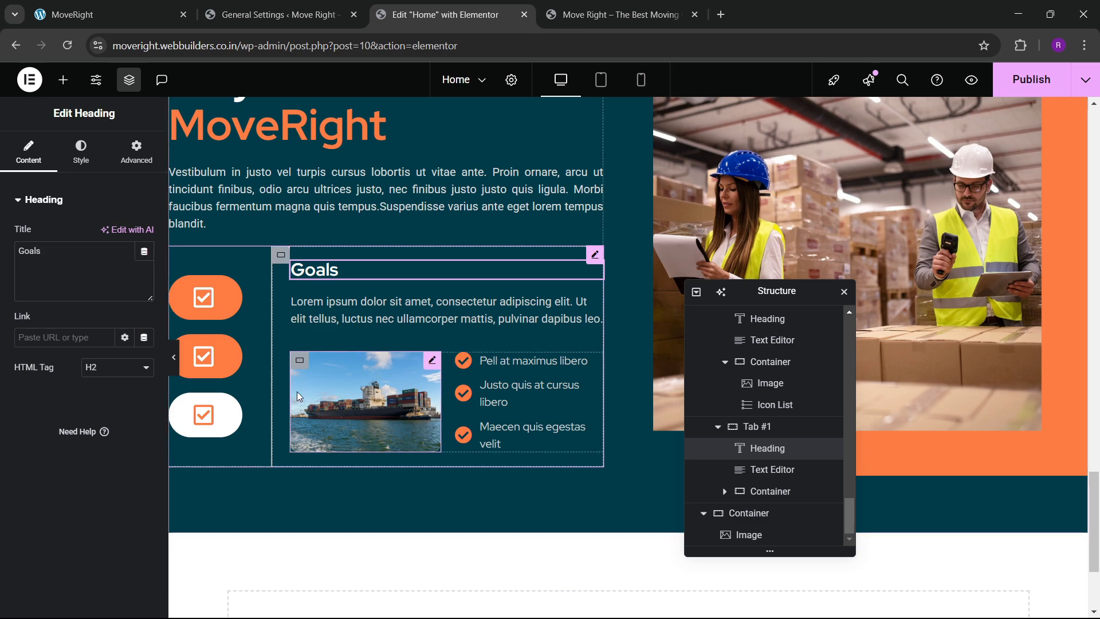
# Replace the Goals tab image with the port cargo-ship photo and switch to the live site.
pyautogui.click(401, 402)
pyautogui.click(437, 405)
pyautogui.scroll(-5, 474, 425)
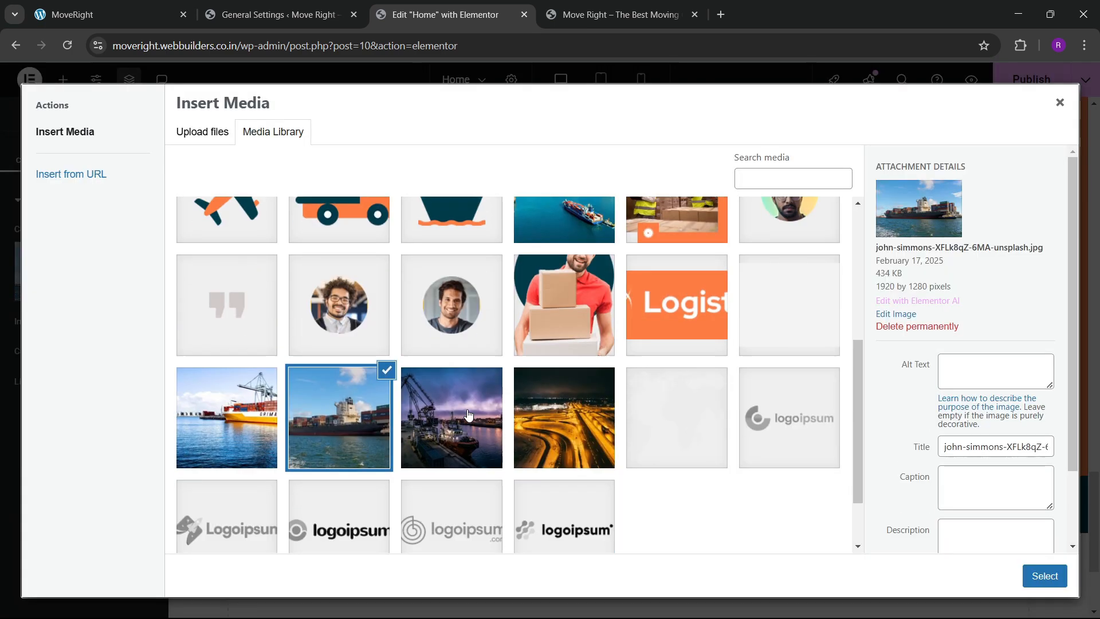
pyautogui.click(224, 430)
pyautogui.click(1045, 575)
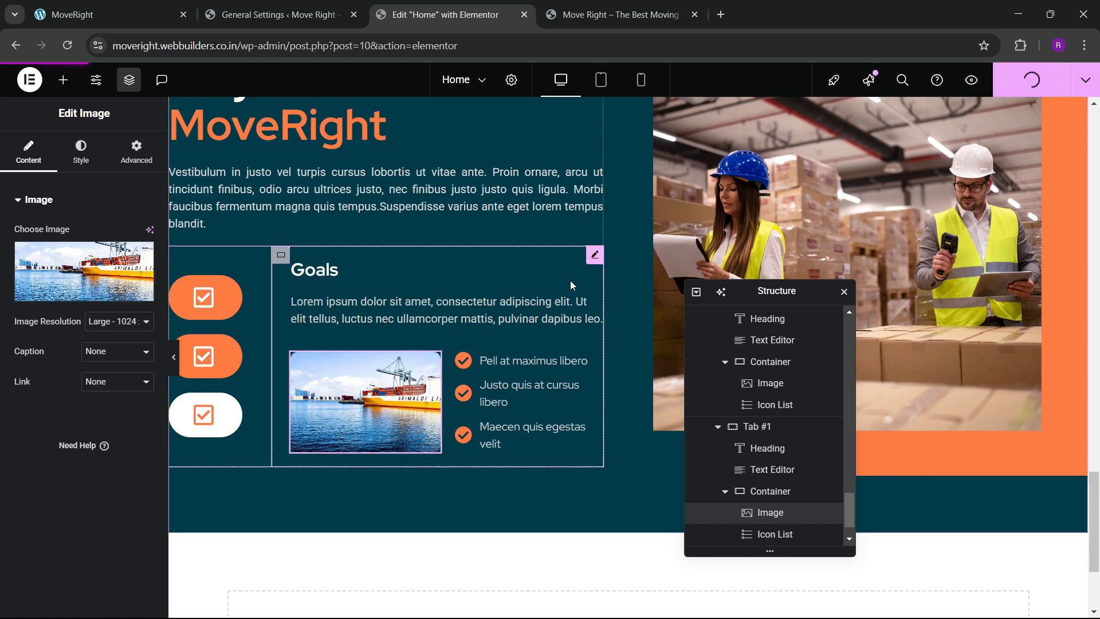
pyautogui.click(613, 14)
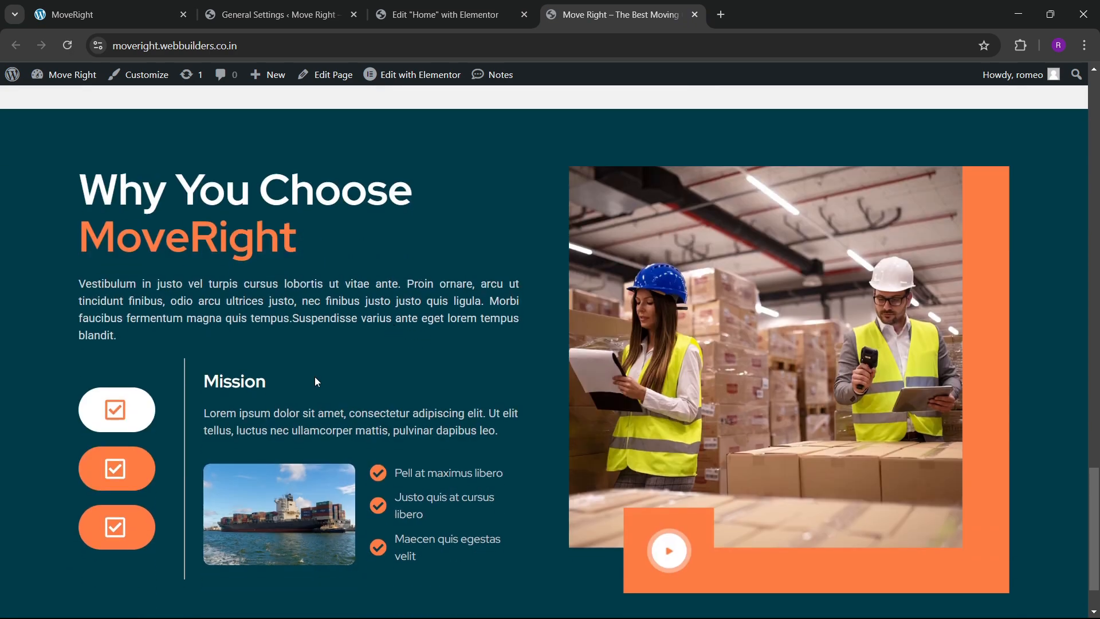
# Click through the Vision, Goals and Mission tabs on the live page, then return to Elementor.
pyautogui.click(101, 466)
pyautogui.click(117, 523)
pyautogui.scroll(-2, 297, 462)
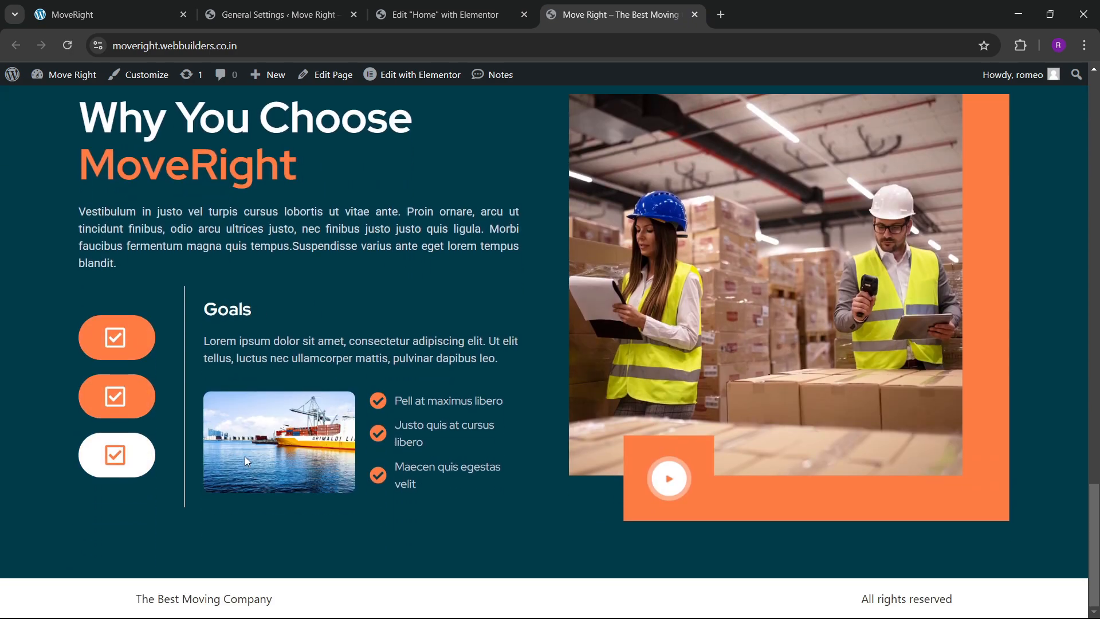
pyautogui.click(126, 414)
pyautogui.click(127, 343)
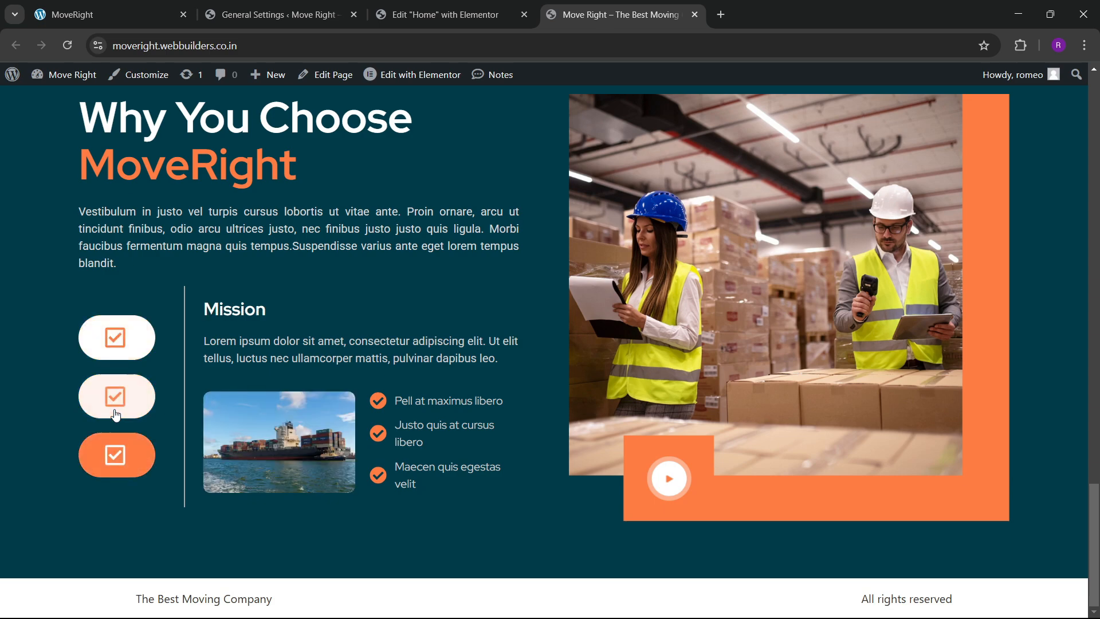
pyautogui.click(118, 396)
pyautogui.click(107, 455)
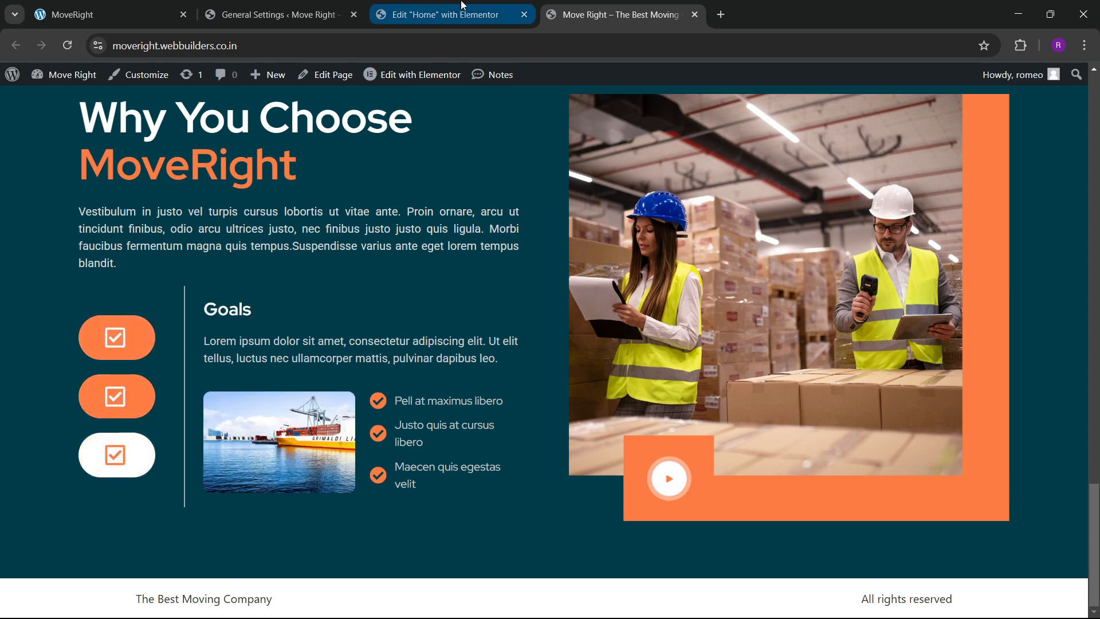
pyautogui.click(441, 14)
pyautogui.scroll(3, 273, 281)
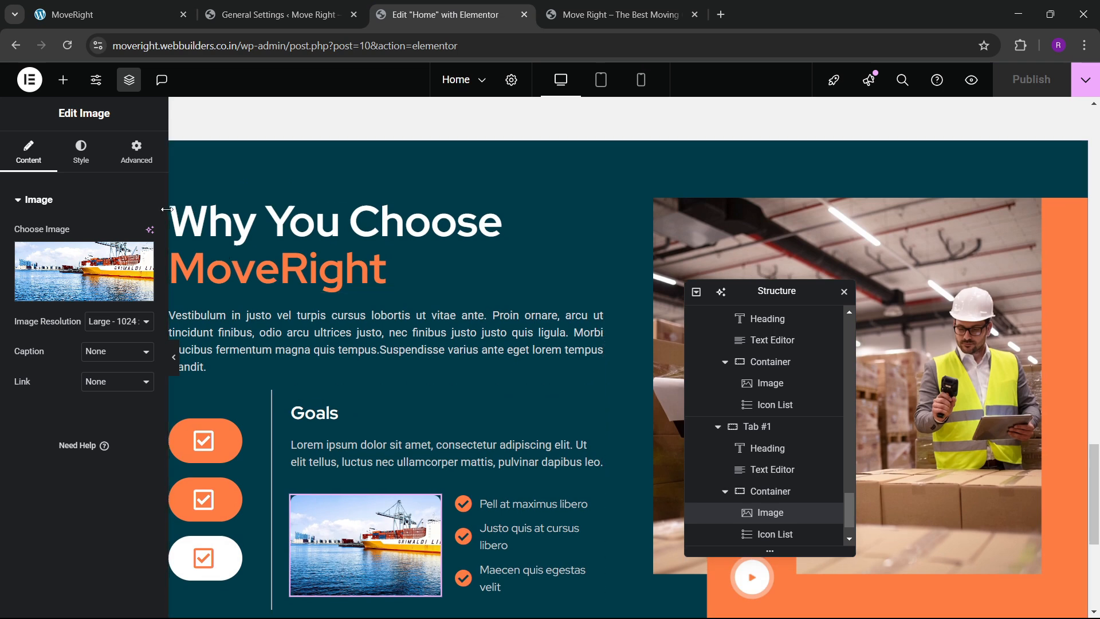
# Set the left column container's gap between items to 30 px.
pyautogui.click(179, 207)
pyautogui.click(28, 152)
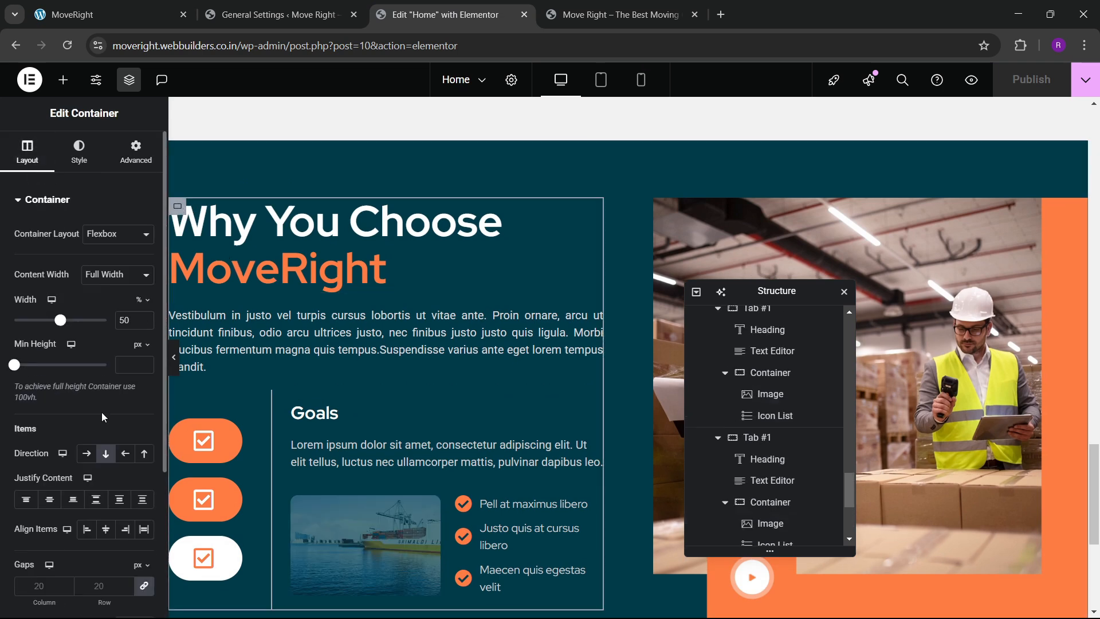
pyautogui.scroll(-3, 81, 344)
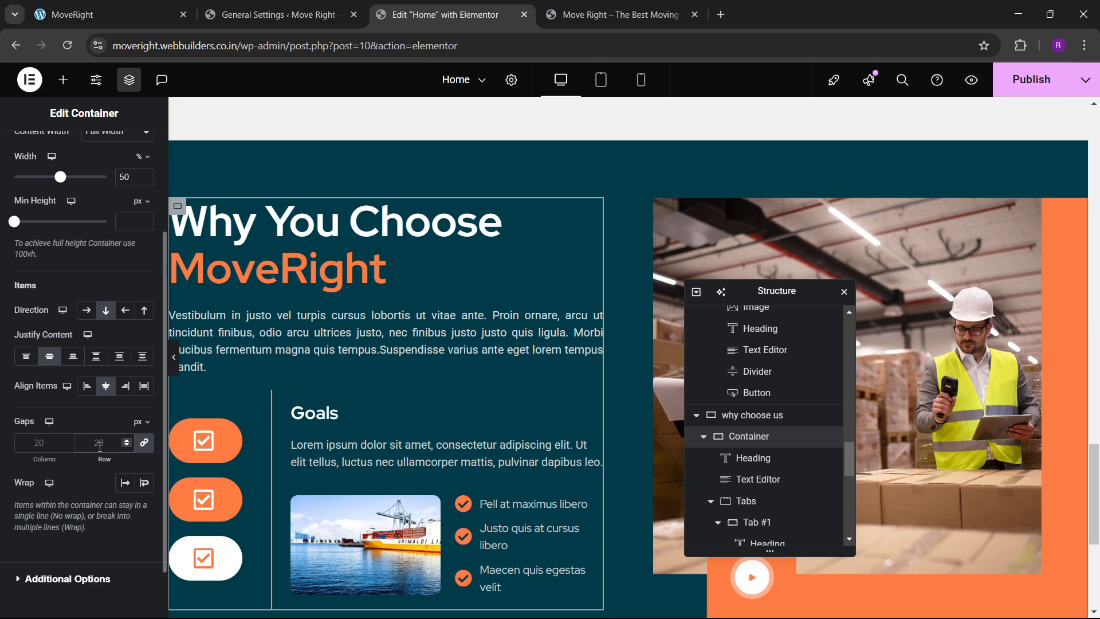
pyautogui.click(100, 443)
pyautogui.write('40')
pyautogui.press('BackSpace')
pyautogui.press('BackSpace')
pyautogui.write('30')
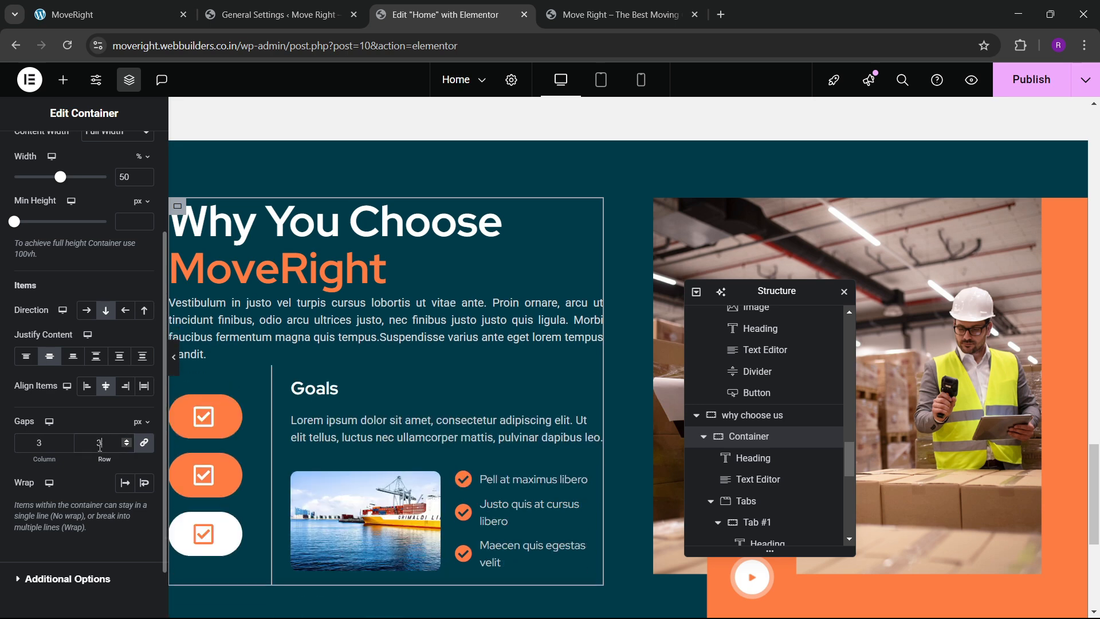
# Give the Tabs widget a 30 px top margin, publish, and view the live page.
pyautogui.click(742, 501)
pyautogui.click(128, 163)
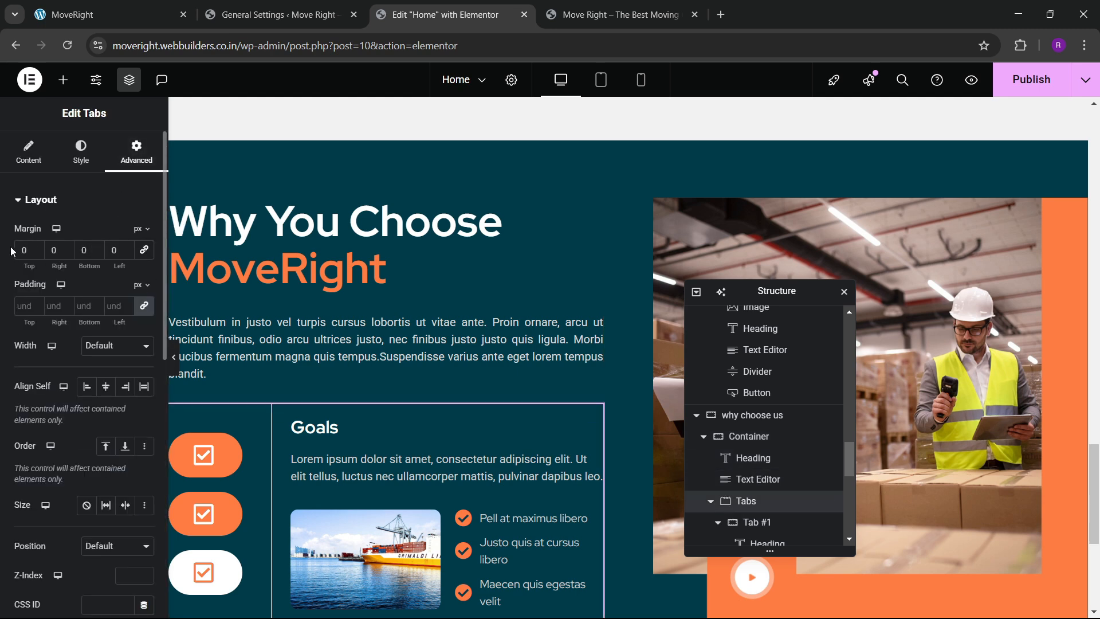
pyautogui.write('4')
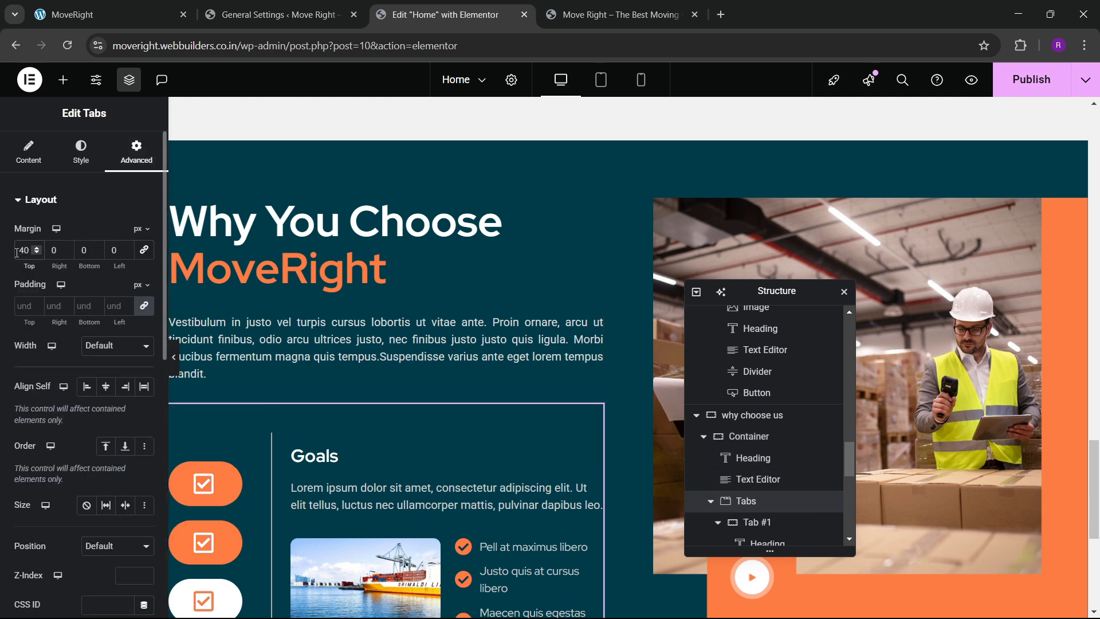
pyautogui.press('BackSpace')
pyautogui.write('3')
pyautogui.scroll(-4, 358, 316)
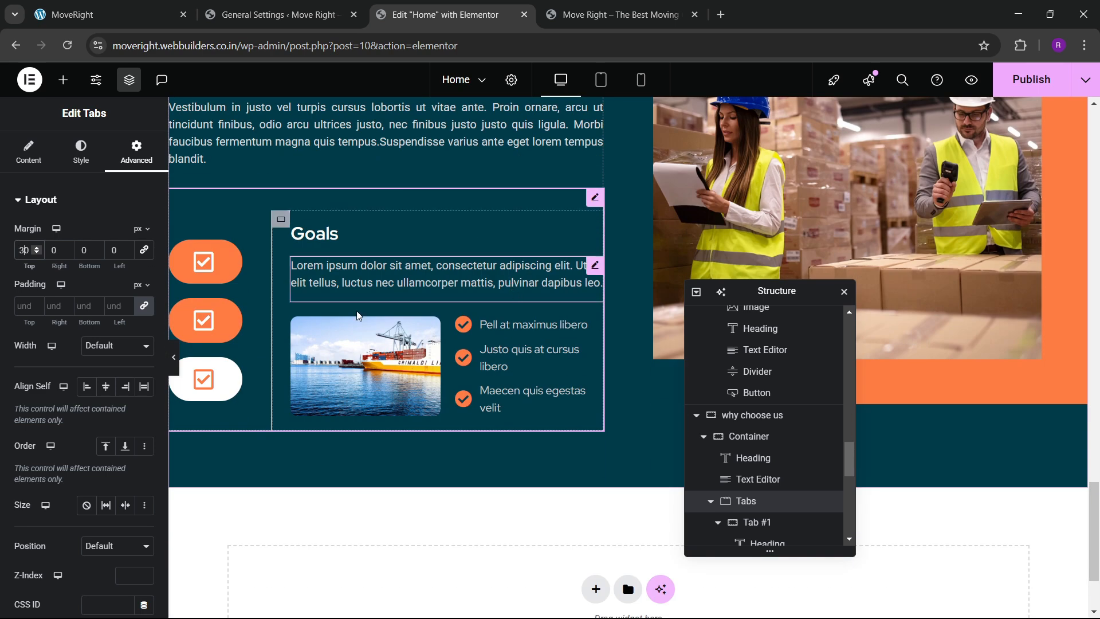
pyautogui.click(1010, 87)
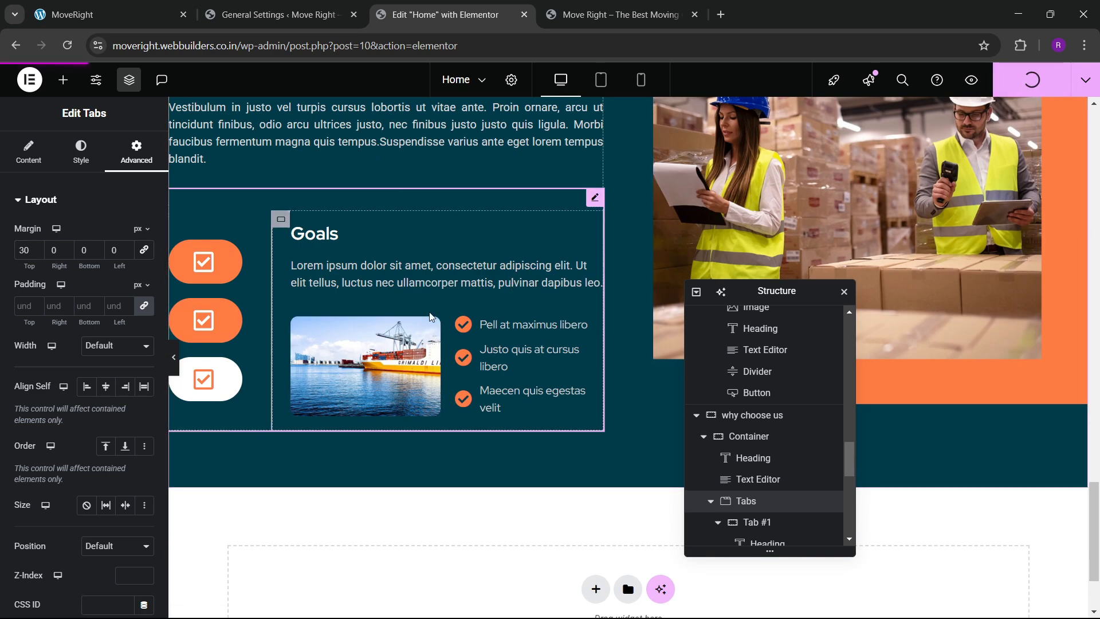
pyautogui.click(622, 6)
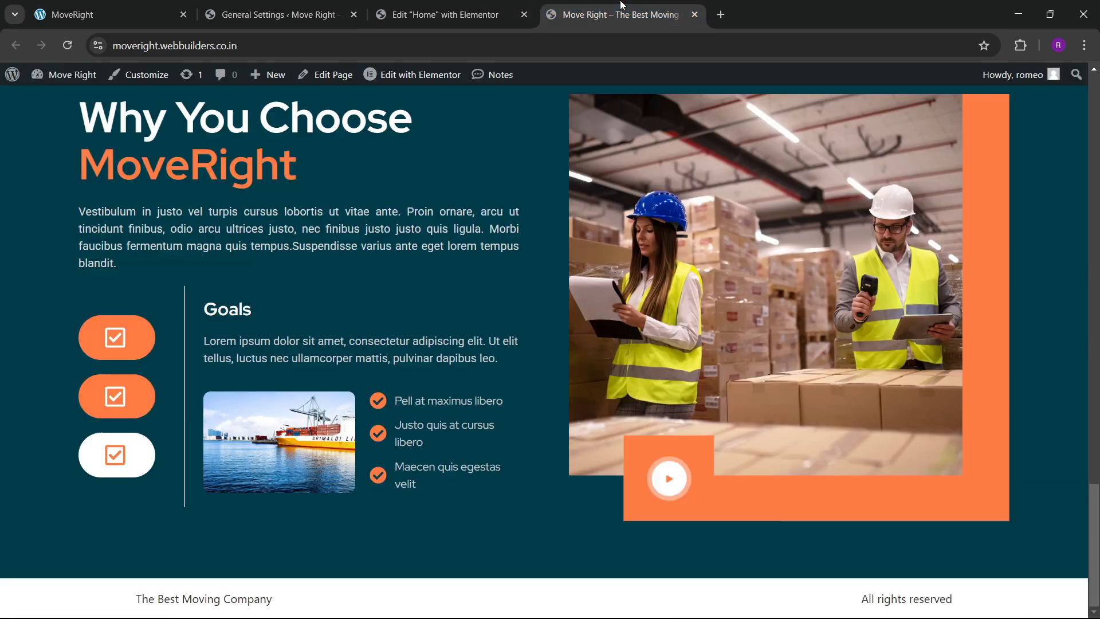
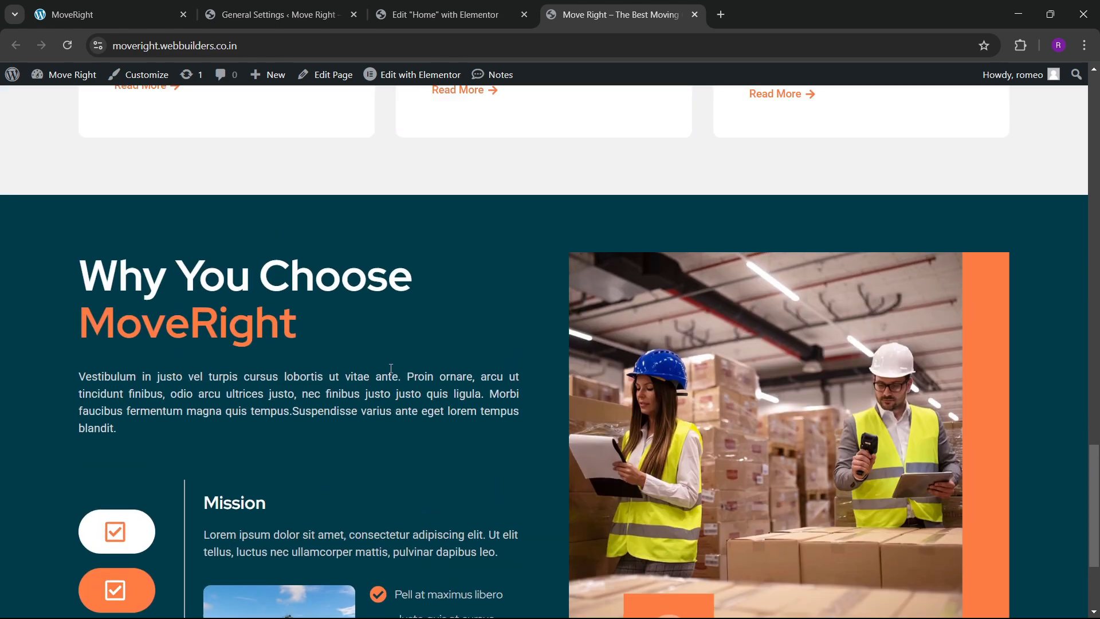
# Scroll the live Why You Choose section, then switch to the reference MoveRight site to compare.
pyautogui.scroll(-3, 391, 368)
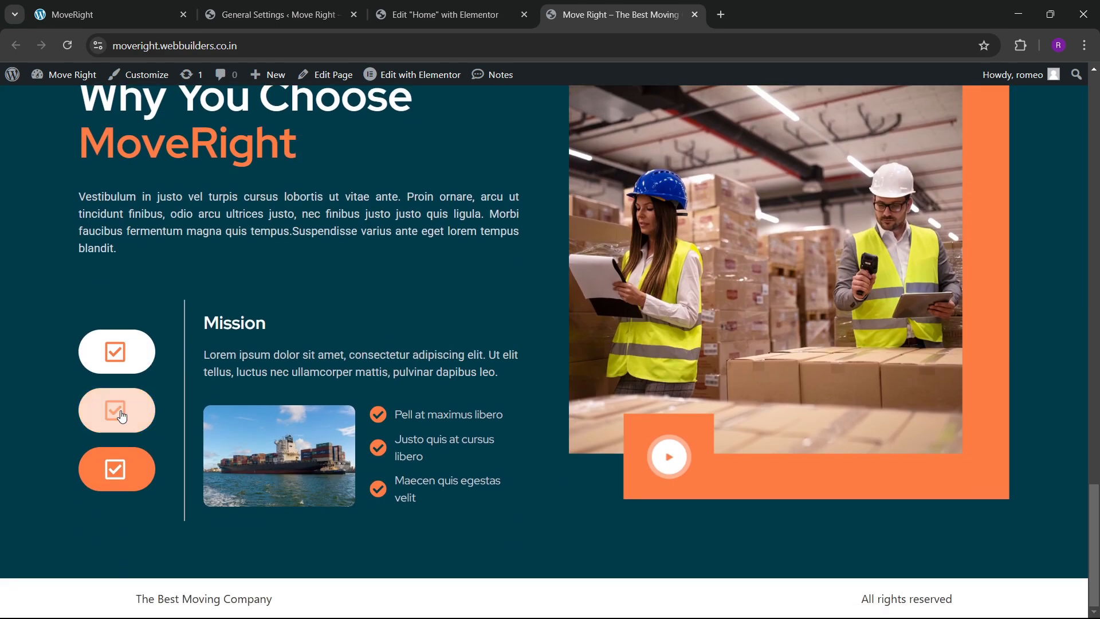
pyautogui.click(109, 15)
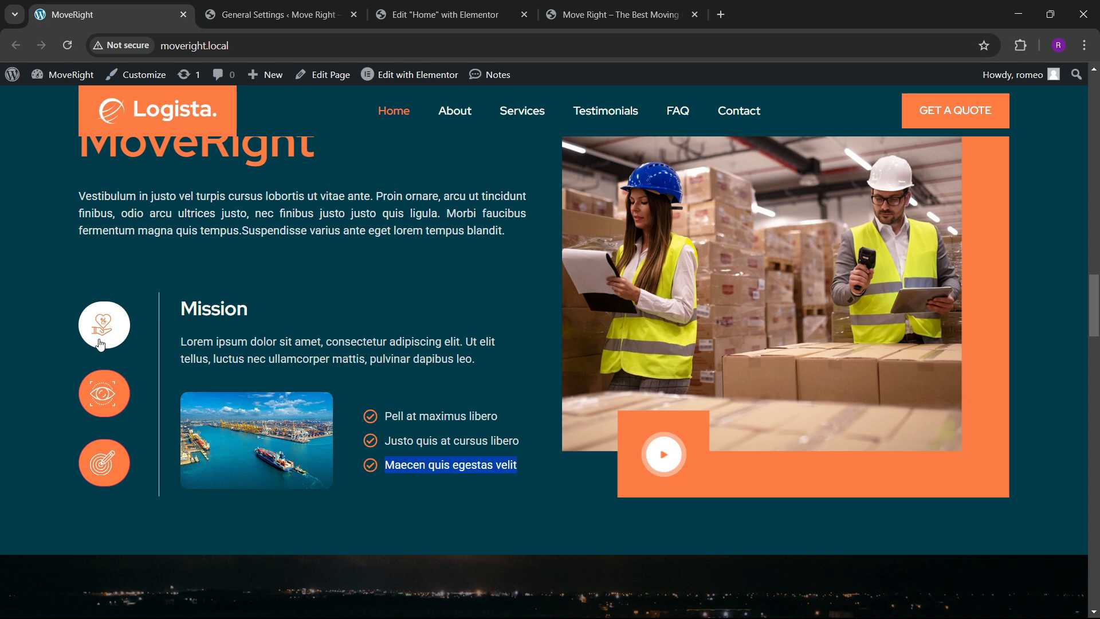
# Back in the Home page editor, select the Why You Choose Tabs widget.
pyautogui.click(441, 14)
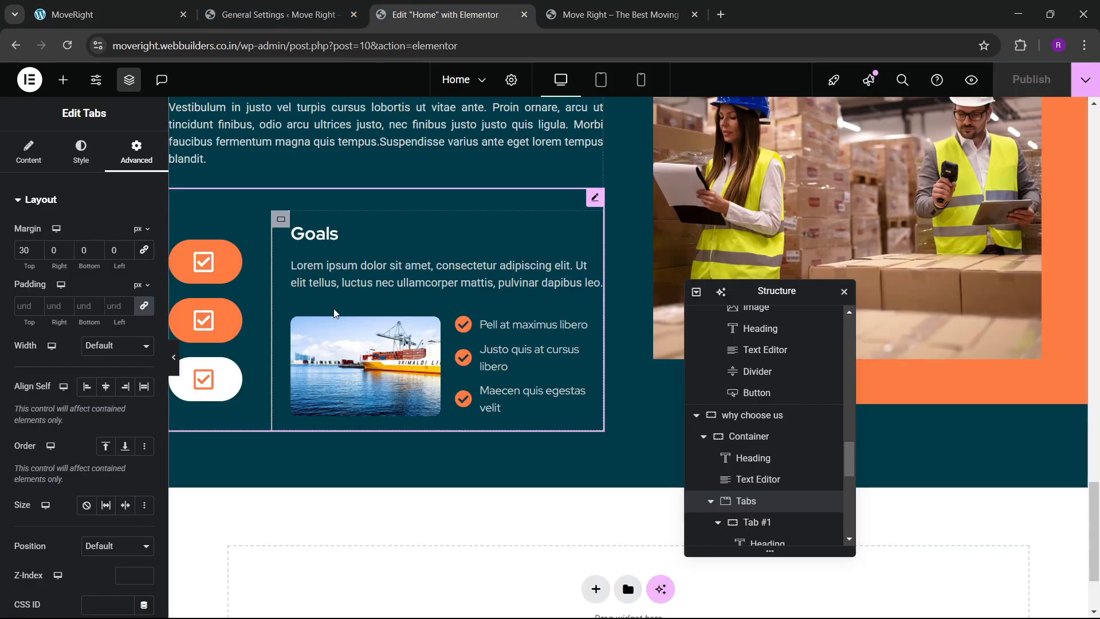
pyautogui.scroll(1, 746, 453)
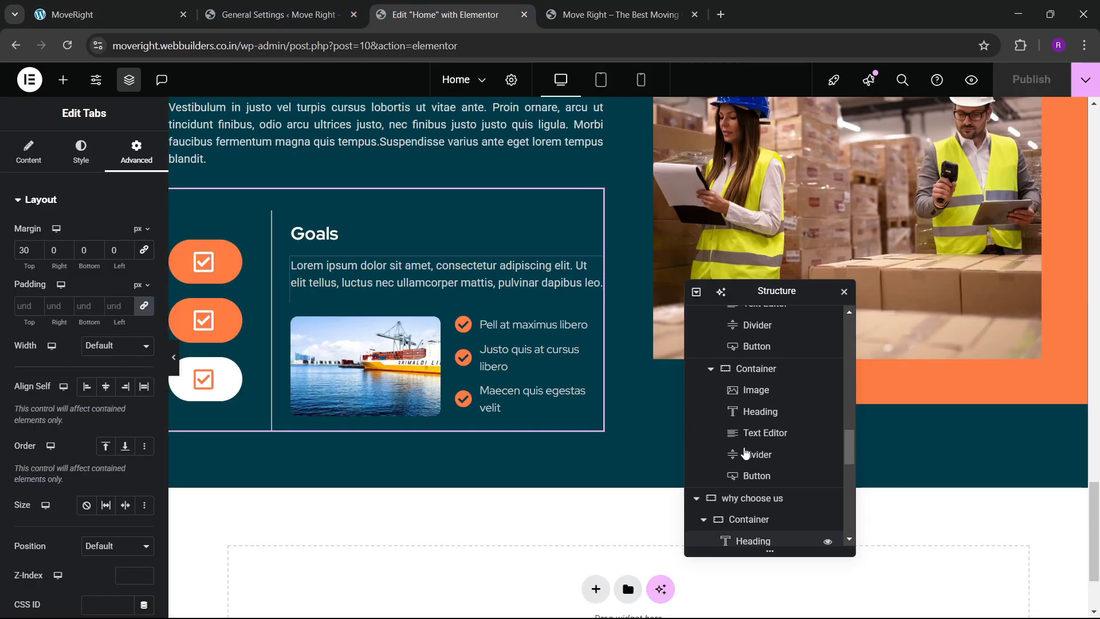
pyautogui.scroll(-1, 746, 452)
pyautogui.scroll(-2, 746, 452)
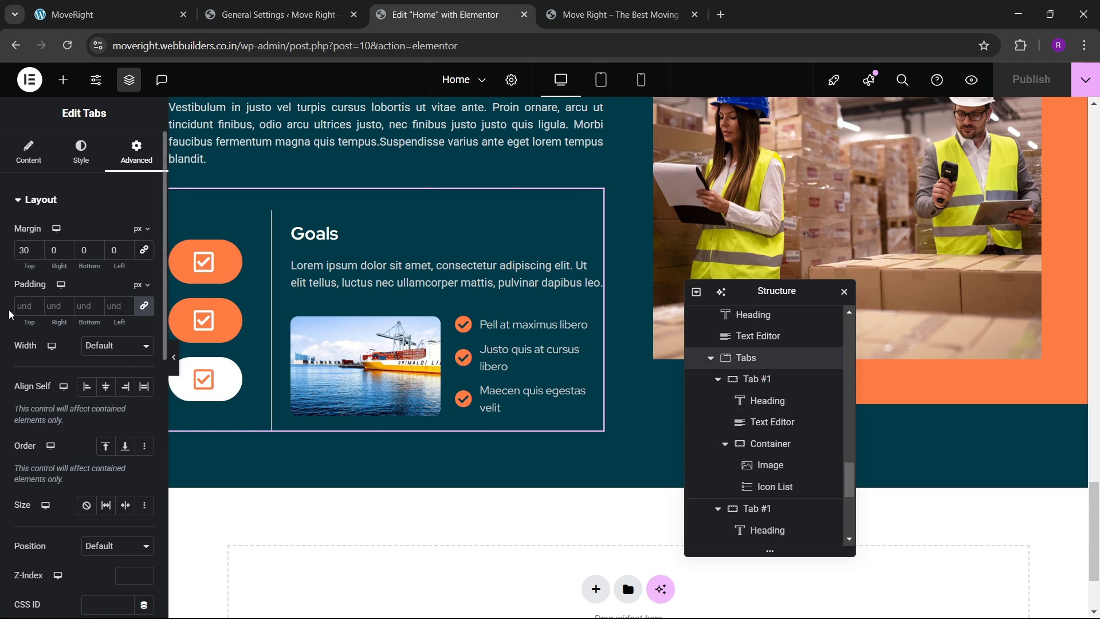
pyautogui.scroll(-3, 29, 347)
pyautogui.scroll(2, 33, 353)
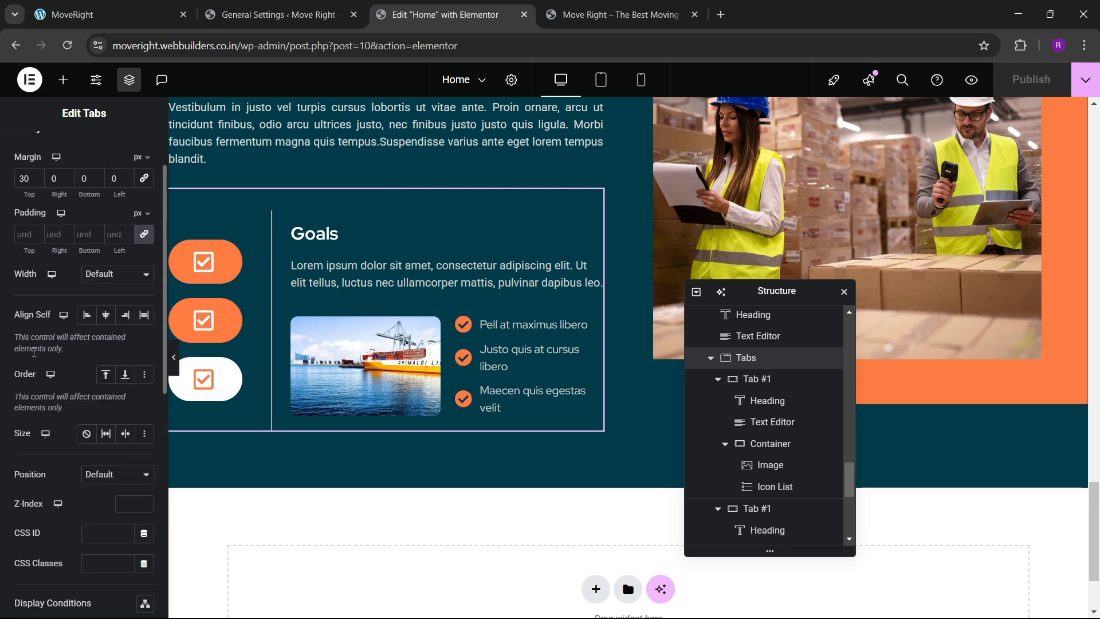
pyautogui.scroll(3, 34, 352)
pyautogui.click(26, 152)
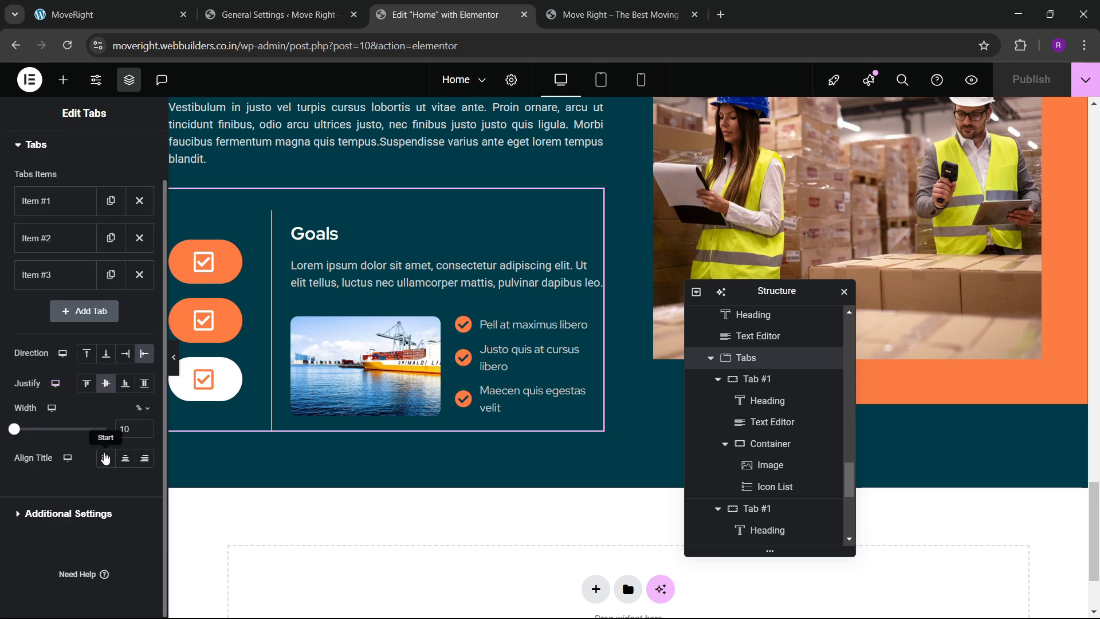
pyautogui.click(74, 511)
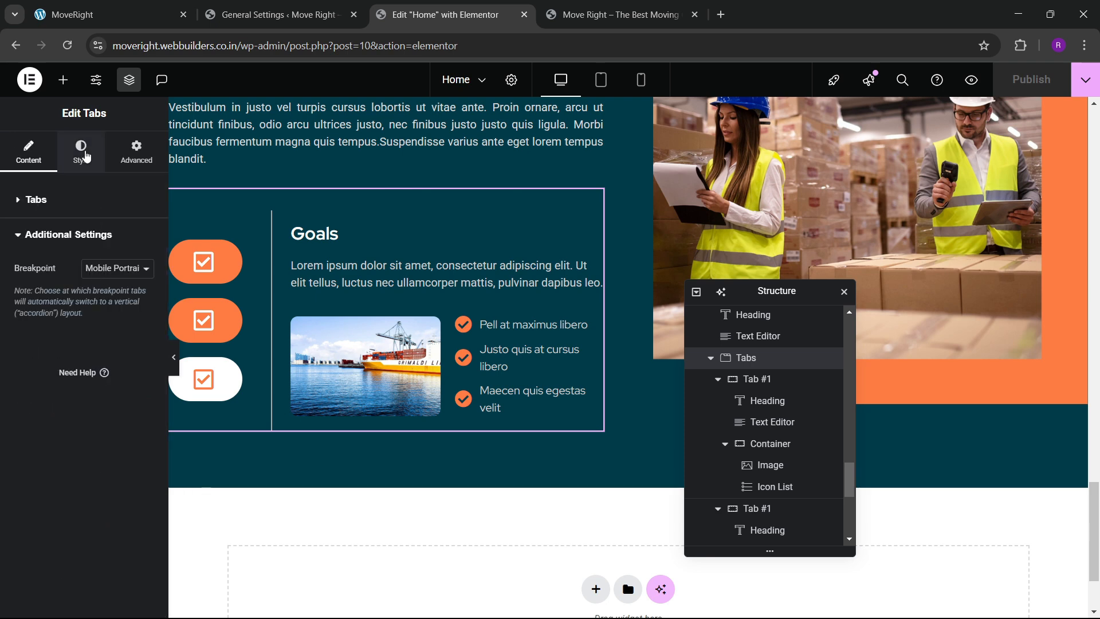
# Set the Tabs widget's linked border radius to 100 px.
pyautogui.click(83, 153)
pyautogui.scroll(-2, 69, 411)
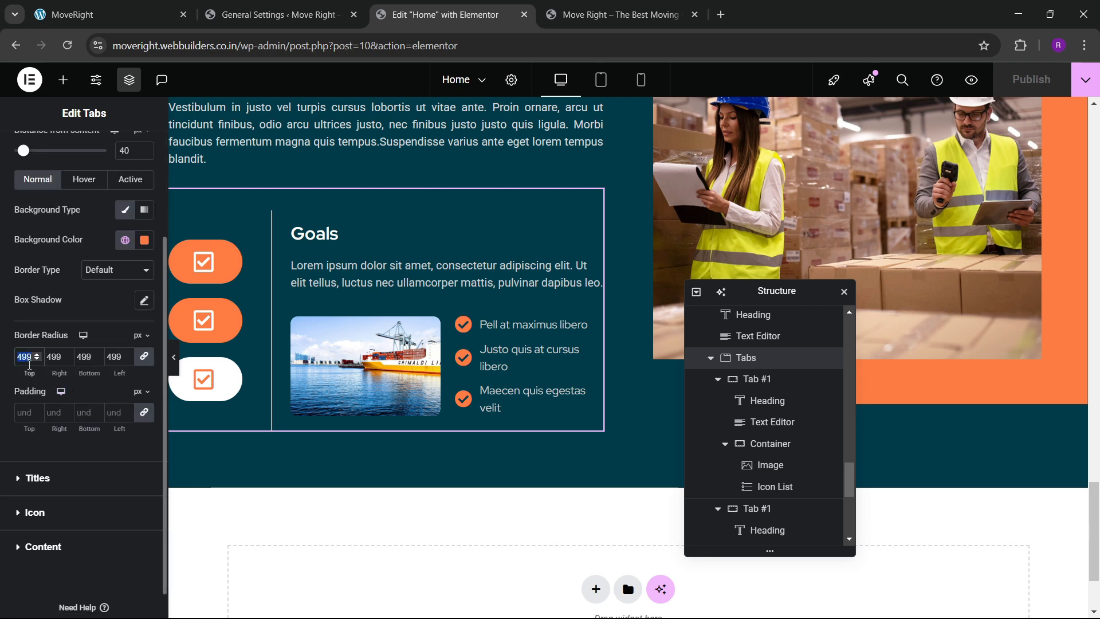
pyautogui.write('1')
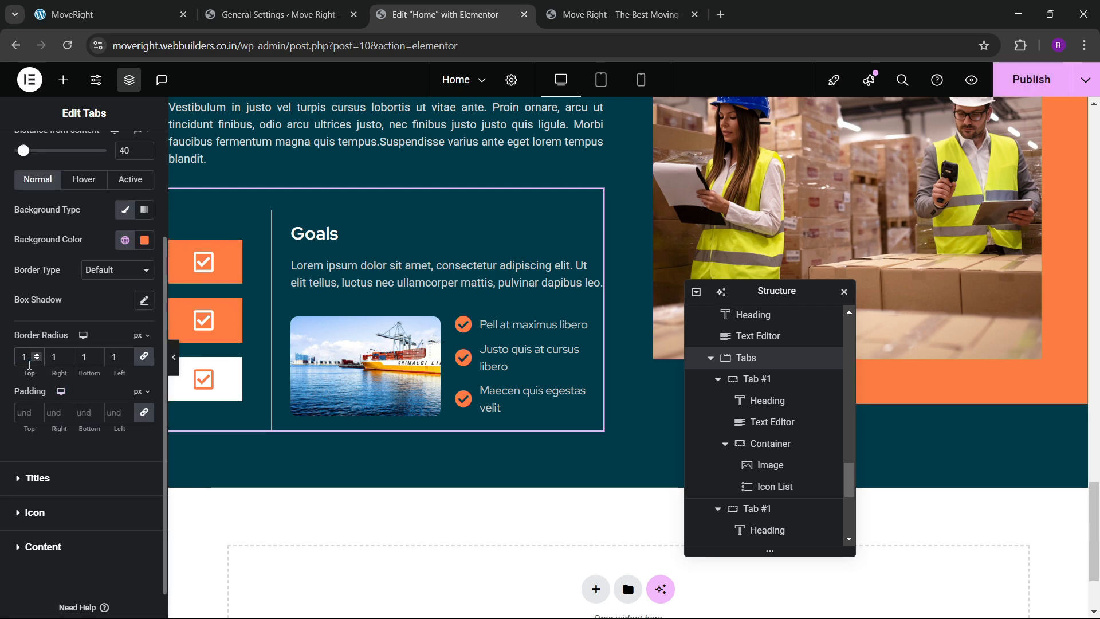
pyautogui.write('50')
pyautogui.press('BackSpace')
pyautogui.press('BackSpace')
pyautogui.write('100')
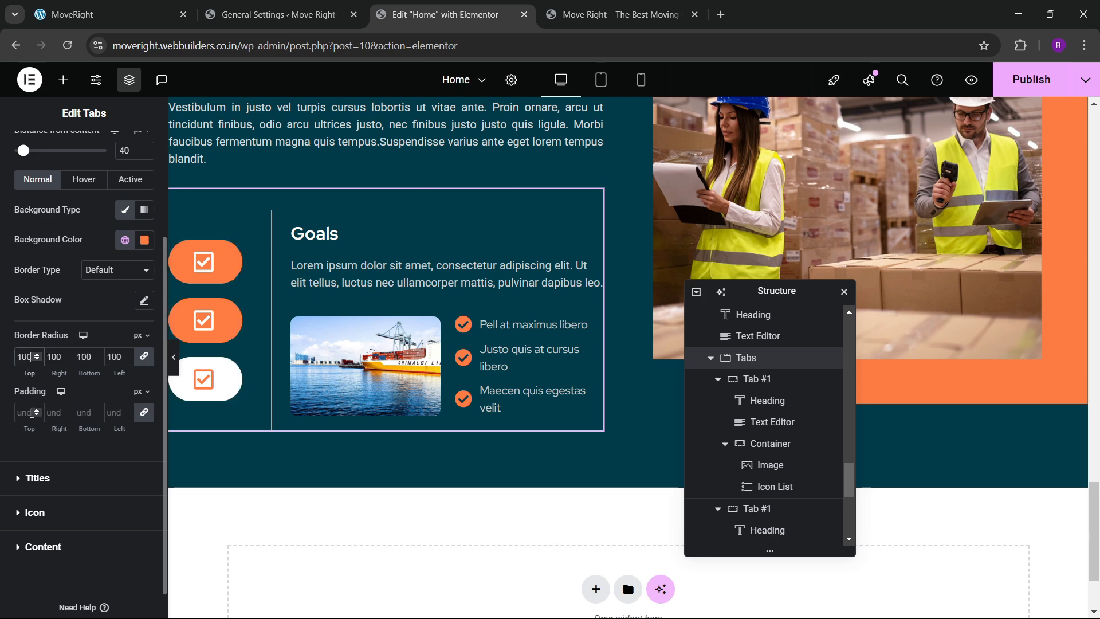
# Raise the tab padding to 18 px.
pyautogui.click(36, 413)
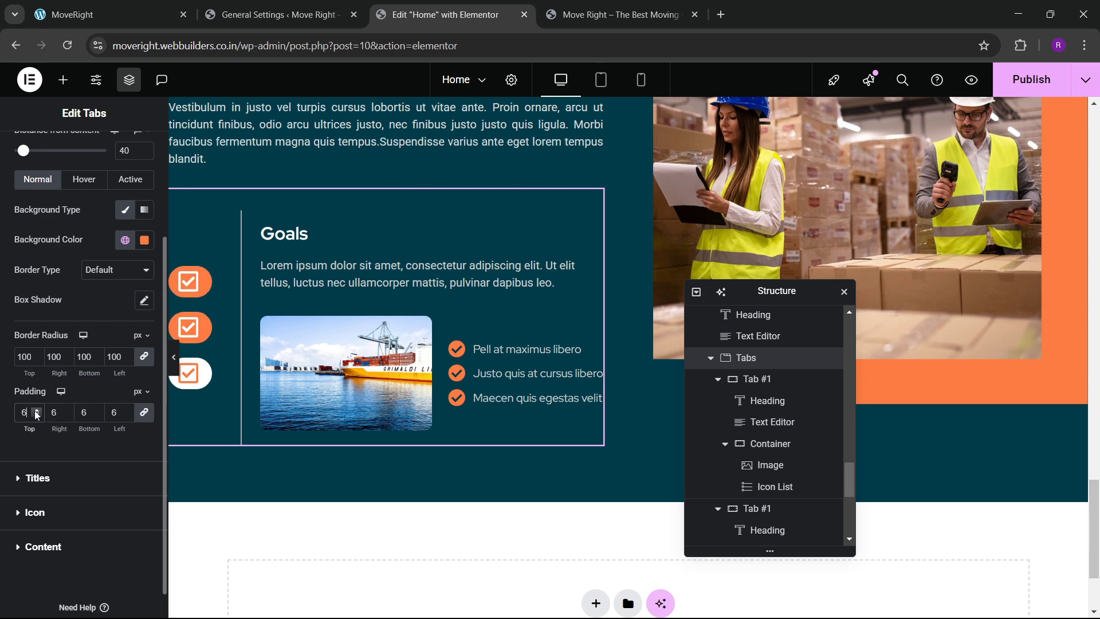
pyautogui.tripleClick(35, 411)
pyautogui.tripleClick(36, 411)
pyautogui.tripleClick(35, 411)
pyautogui.click(35, 411)
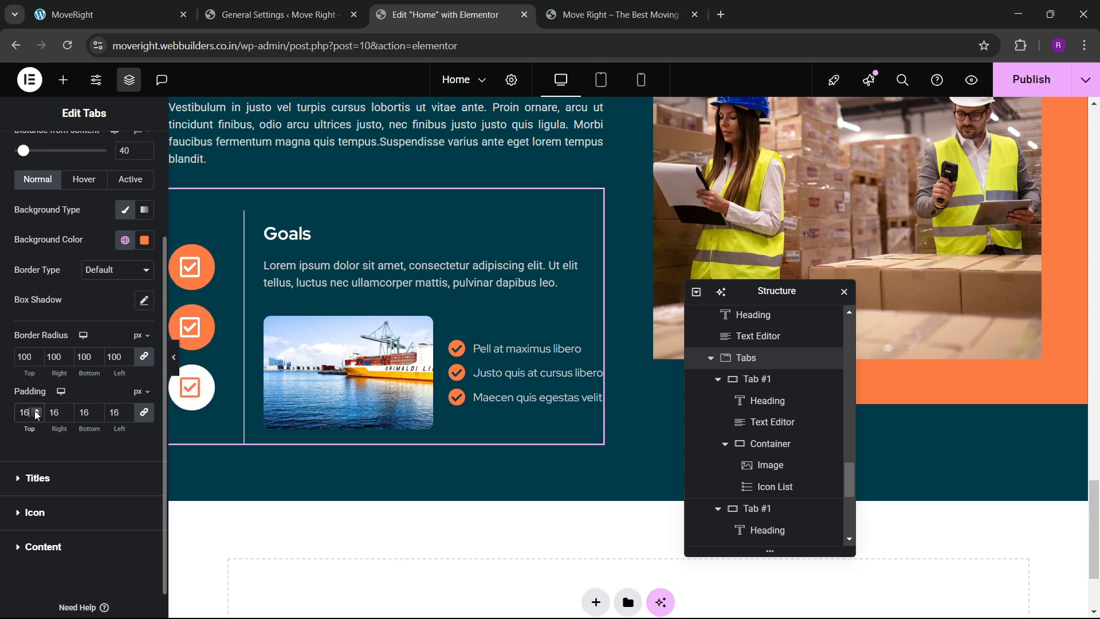
pyautogui.click(36, 411)
pyautogui.click(36, 411)
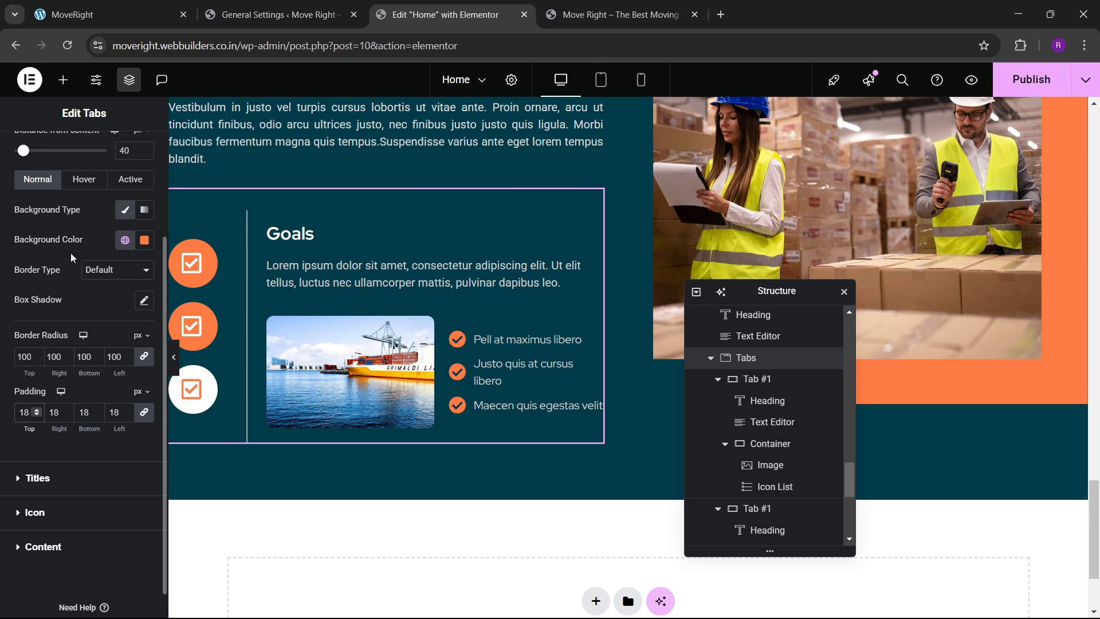
pyautogui.scroll(5, 71, 258)
pyautogui.click(28, 152)
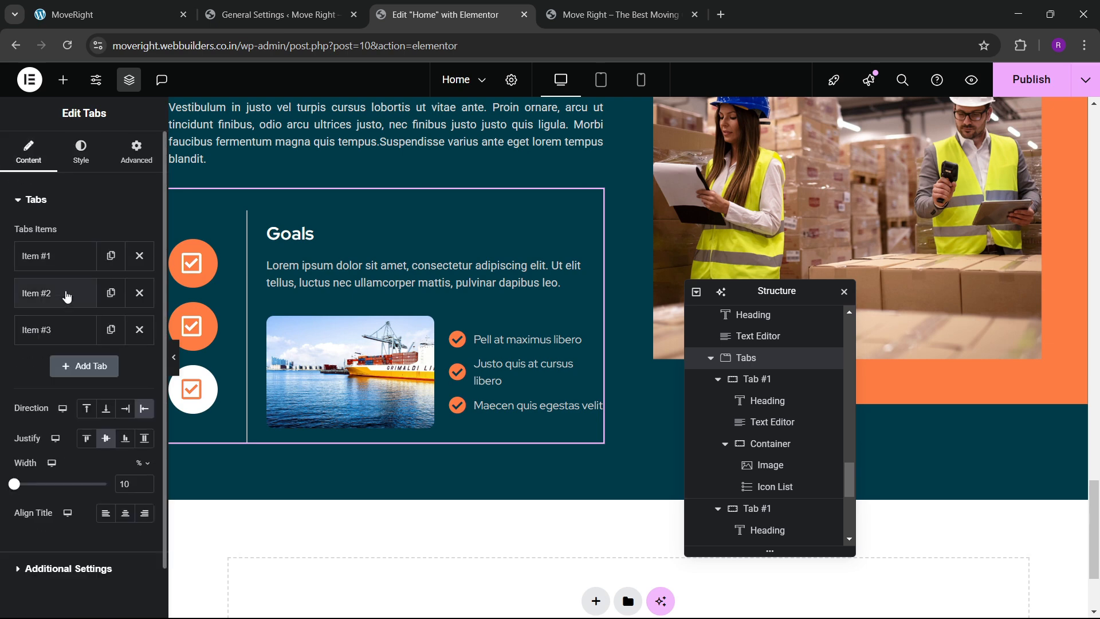
# Give tab Item #2 the comments icon, publish, and view the live page.
pyautogui.click(66, 294)
pyautogui.click(136, 376)
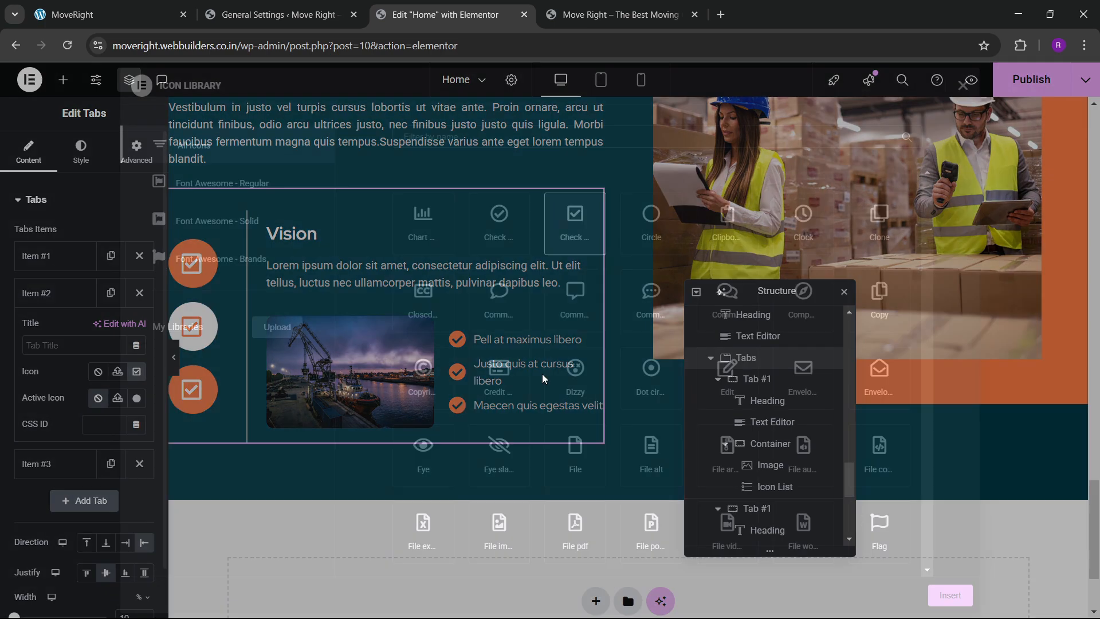
pyautogui.click(718, 308)
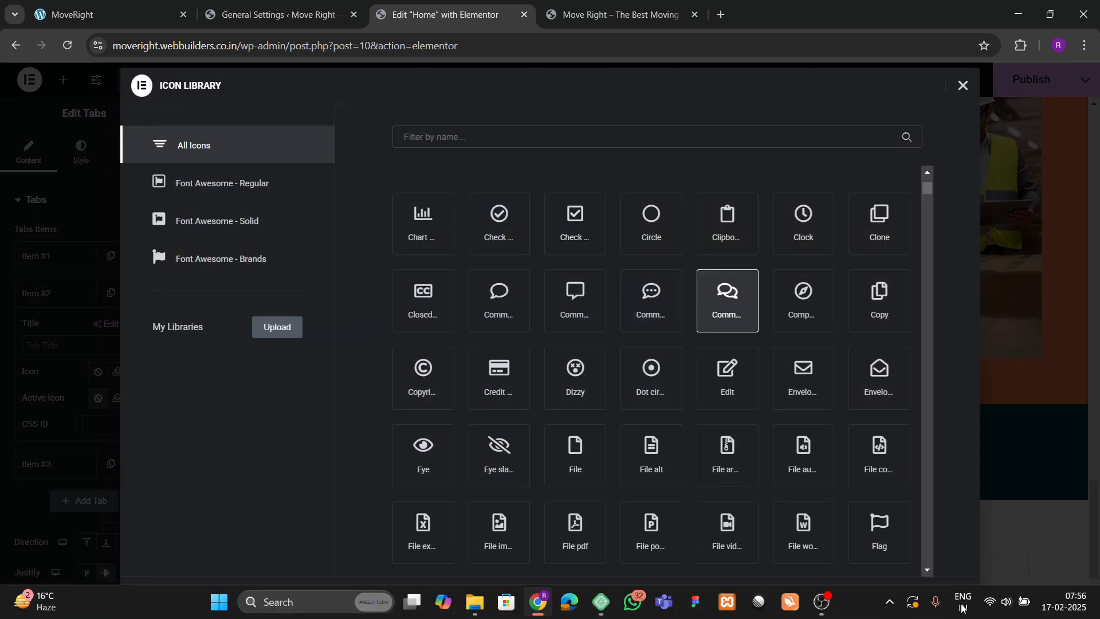
pyautogui.press('super+space')
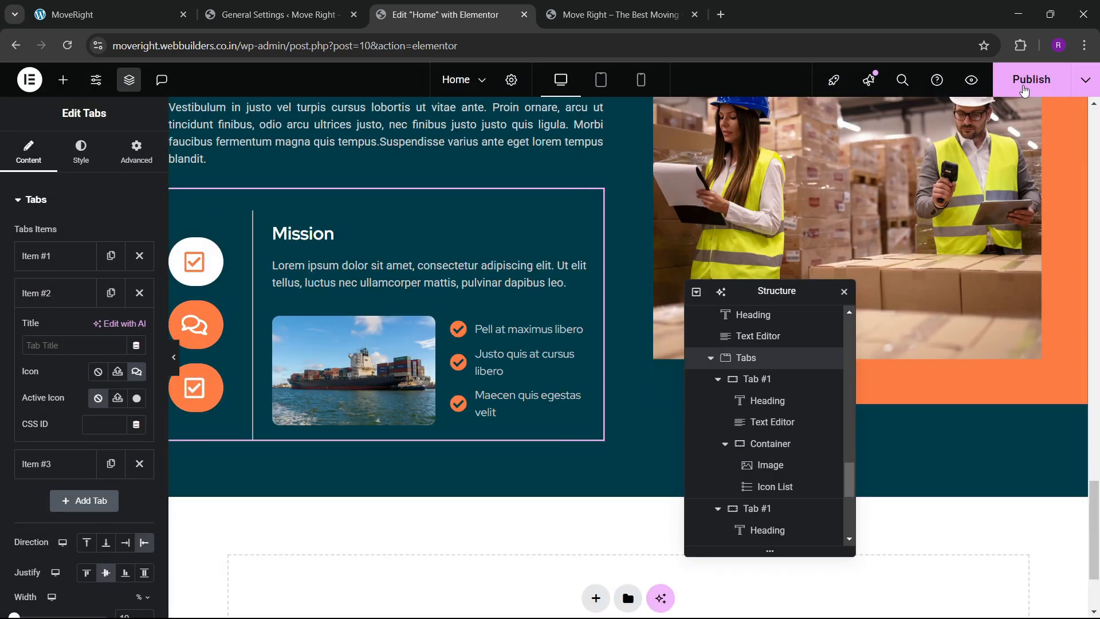
pyautogui.click(1026, 87)
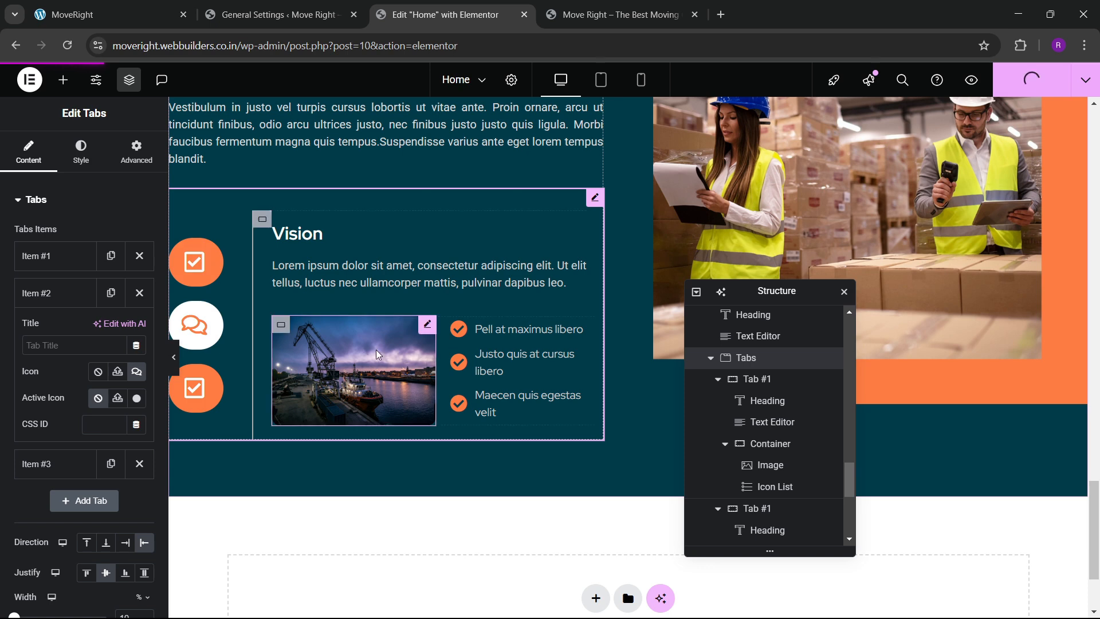
pyautogui.click(620, 12)
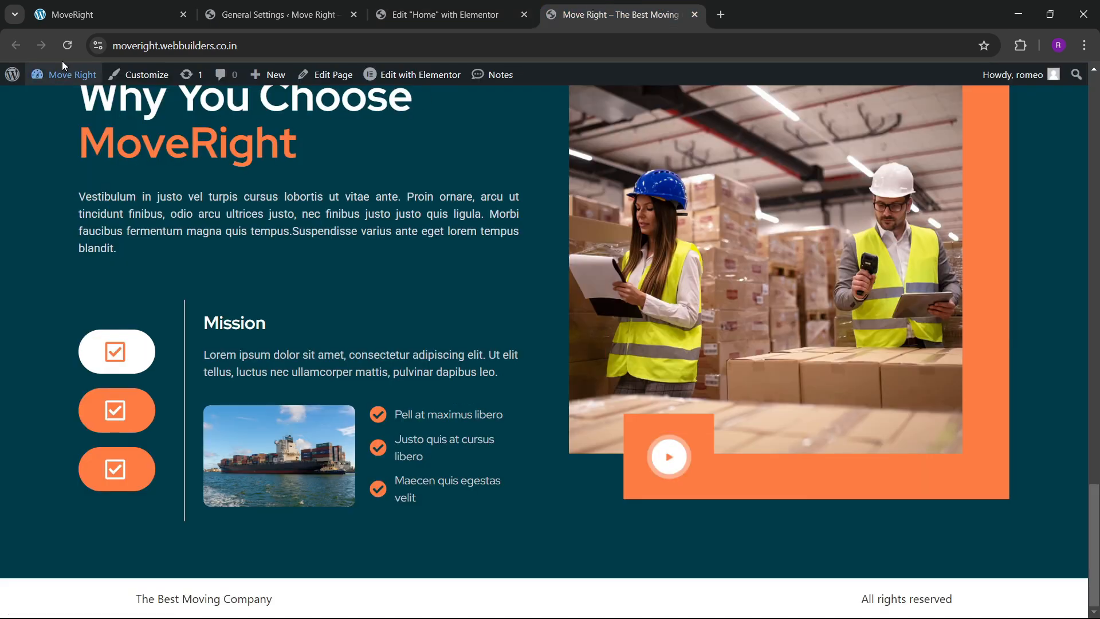
# Flip between the live page and the reference site to review the What Our Clients Says testimonials.
pyautogui.click(445, 14)
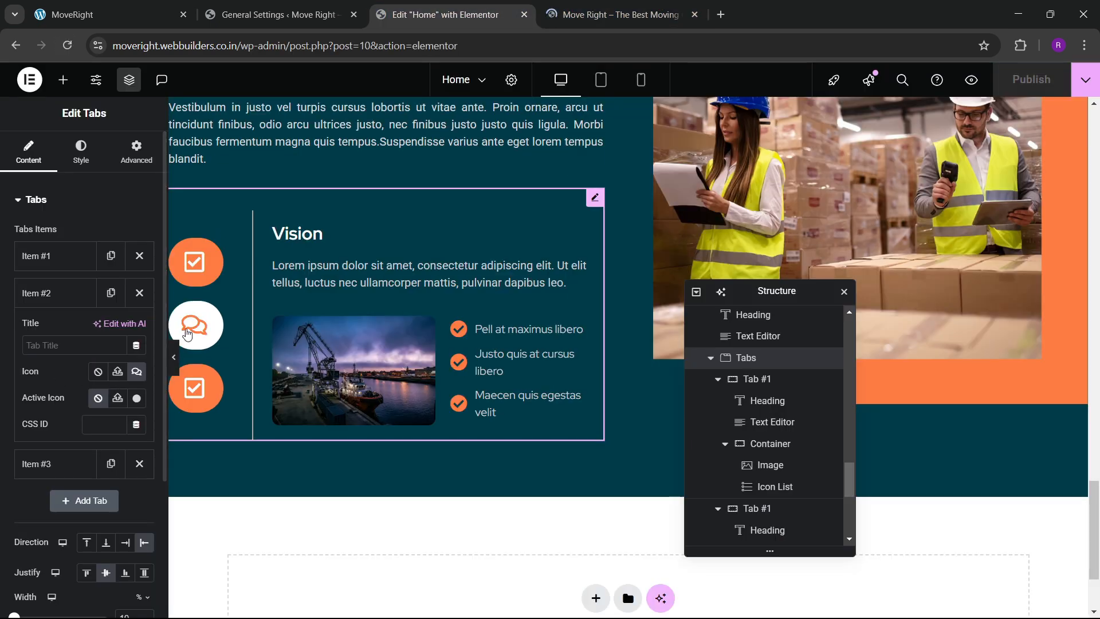
pyautogui.hotkey('ctrl', 'Tab')
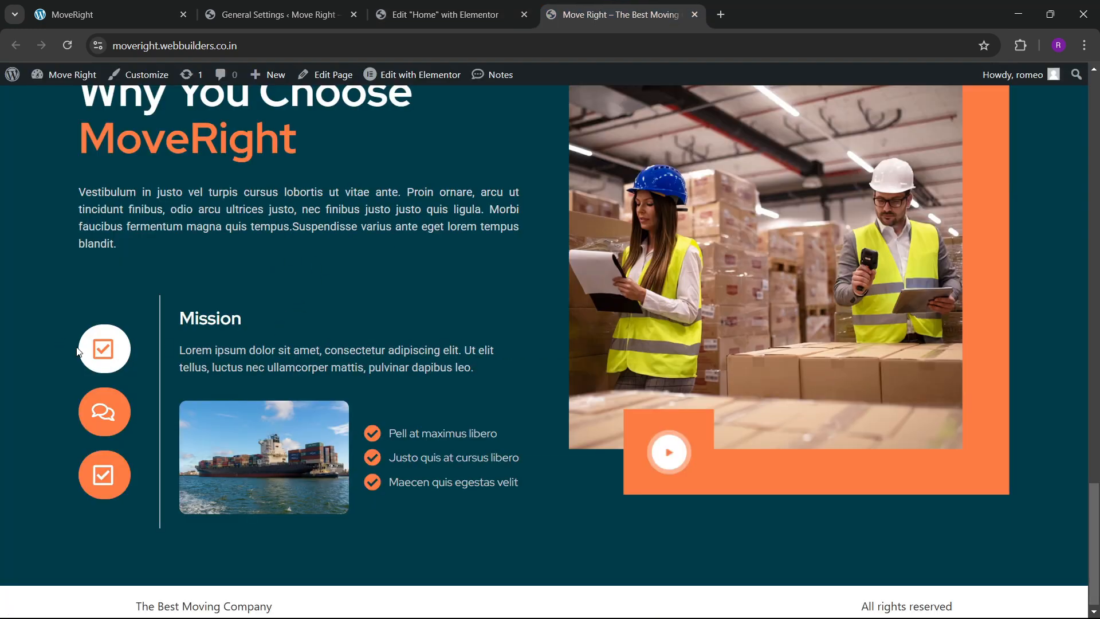
pyautogui.scroll(1, 91, 401)
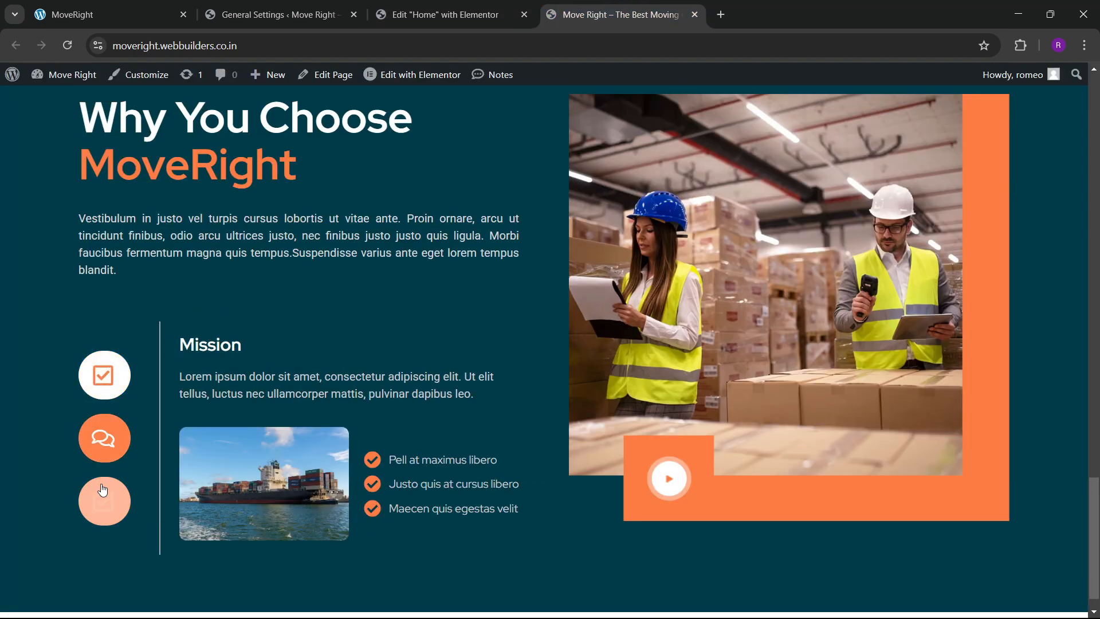
pyautogui.scroll(4, 422, 361)
pyautogui.click(123, 6)
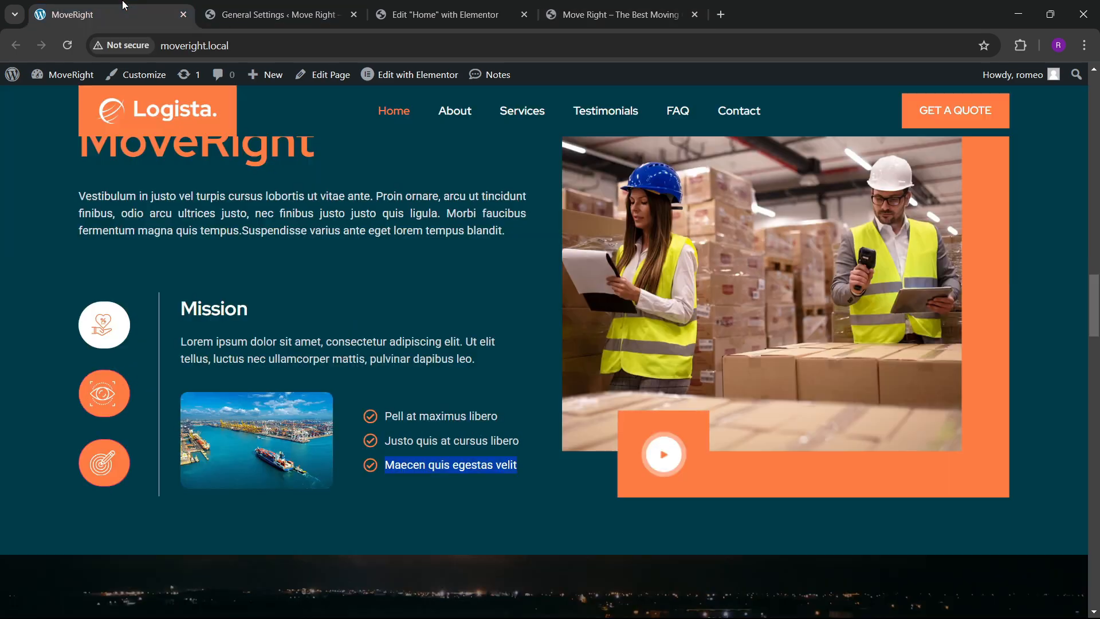
pyautogui.scroll(-9, 425, 391)
pyautogui.scroll(4, 303, 388)
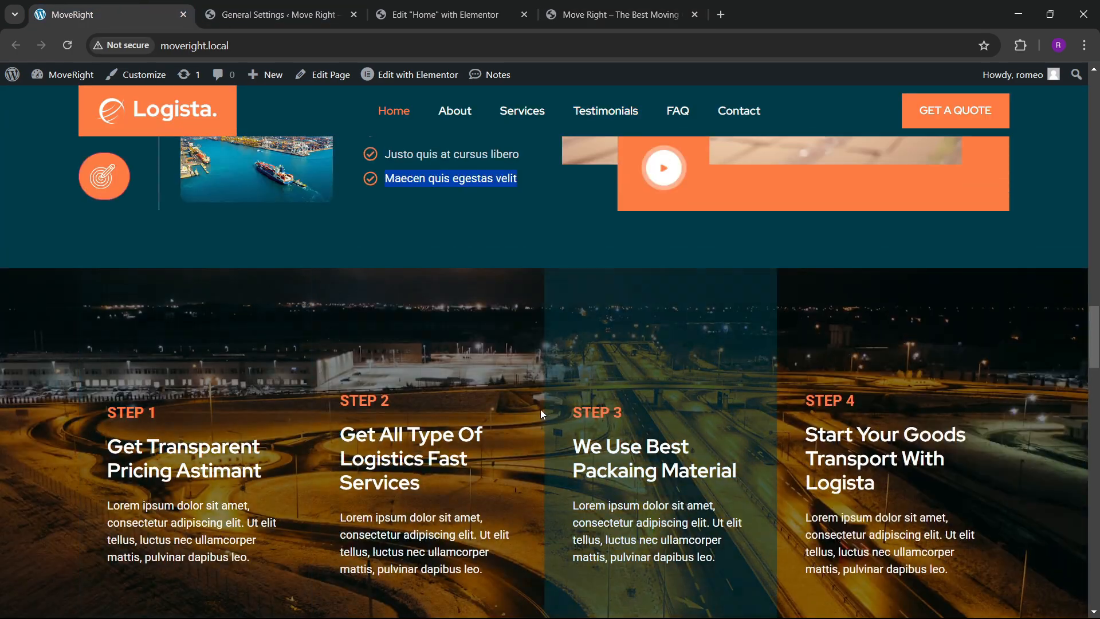
pyautogui.scroll(-8, 543, 414)
pyautogui.scroll(3, 535, 392)
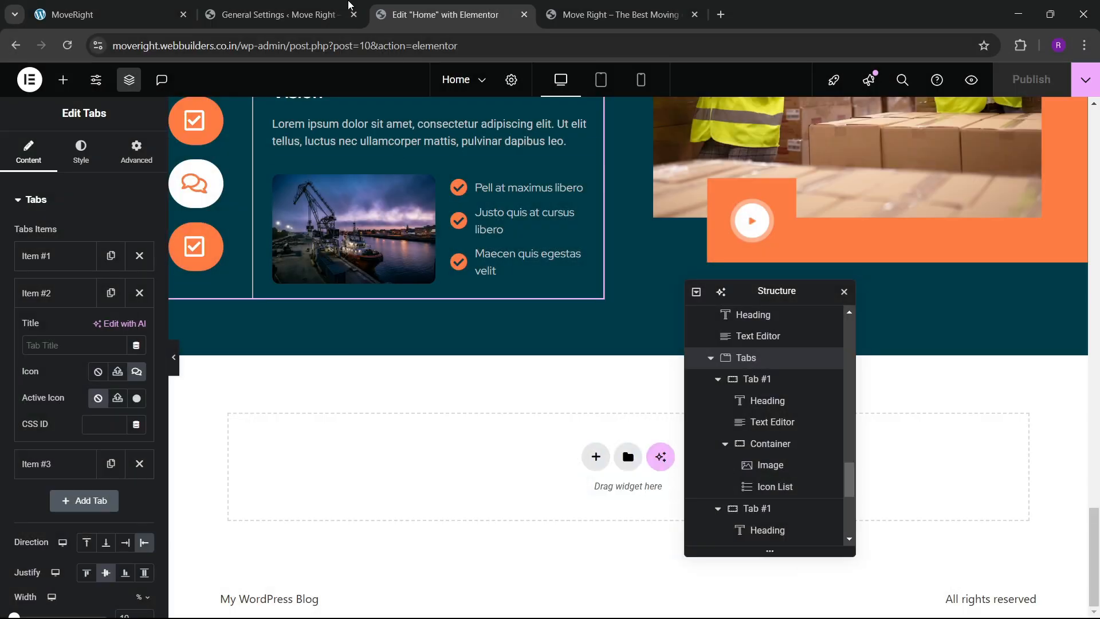
pyautogui.click(255, 5)
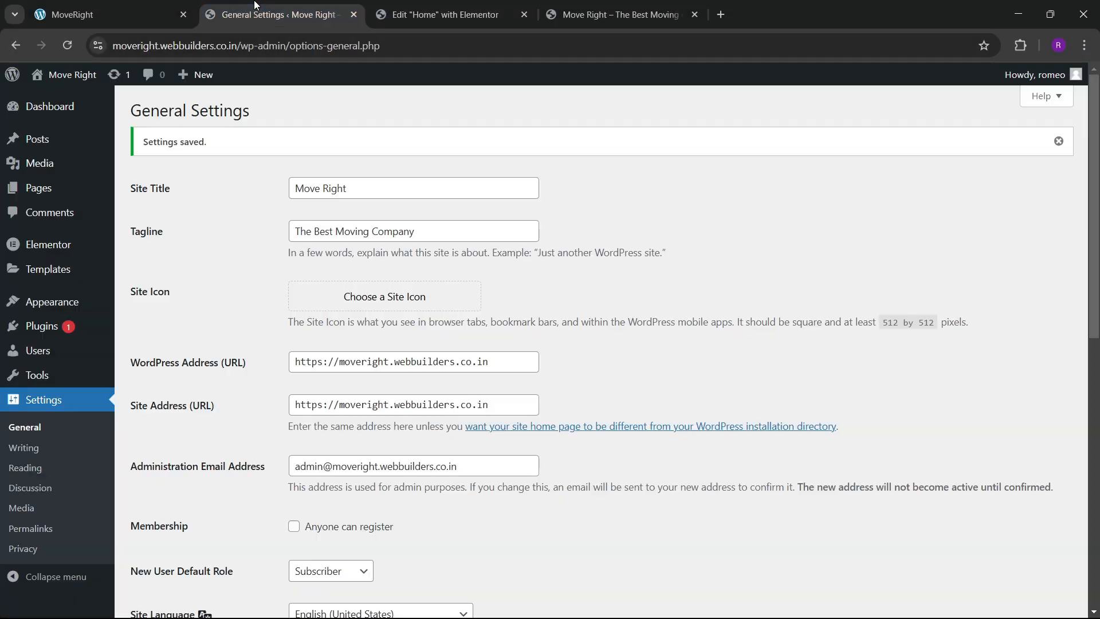
pyautogui.click(108, 14)
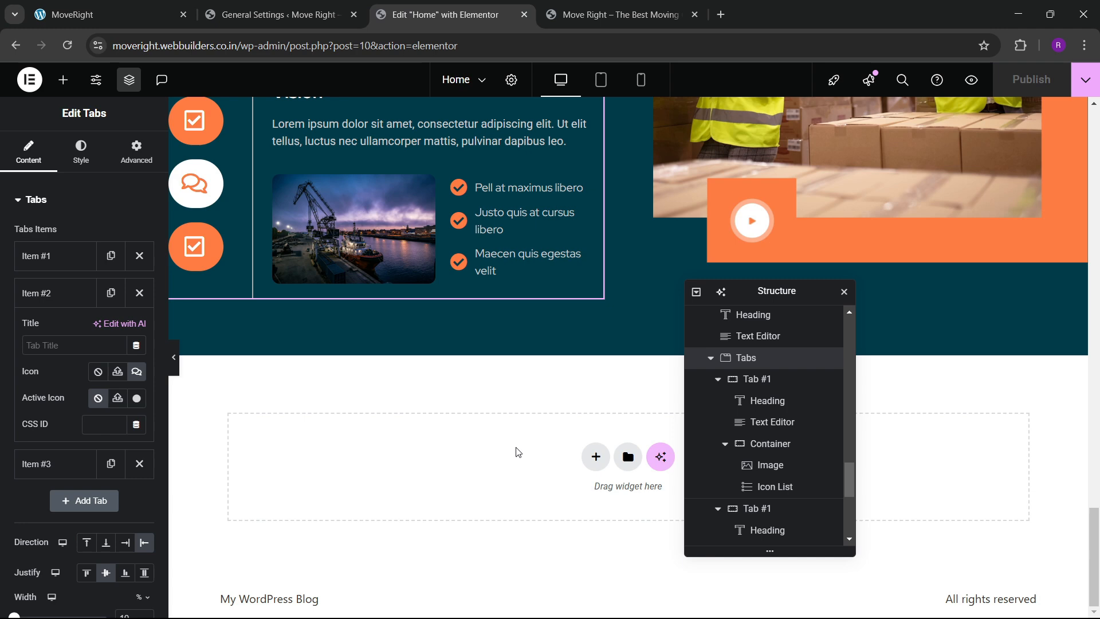
# Add an empty single-column container below Why You Choose with 0 padding.
pyautogui.click(596, 457)
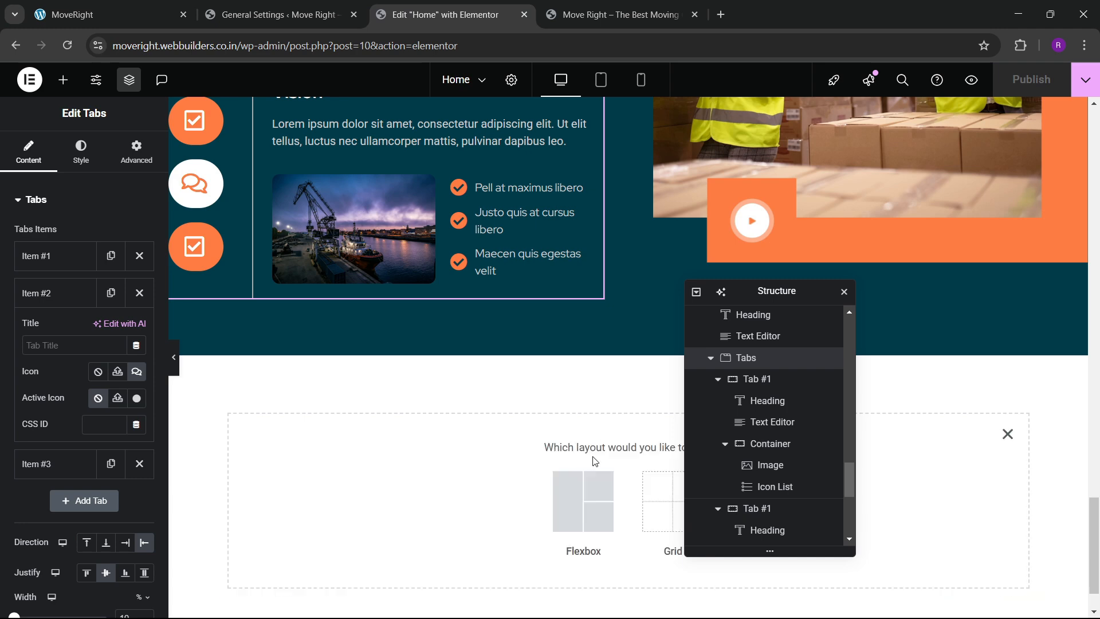
pyautogui.click(582, 492)
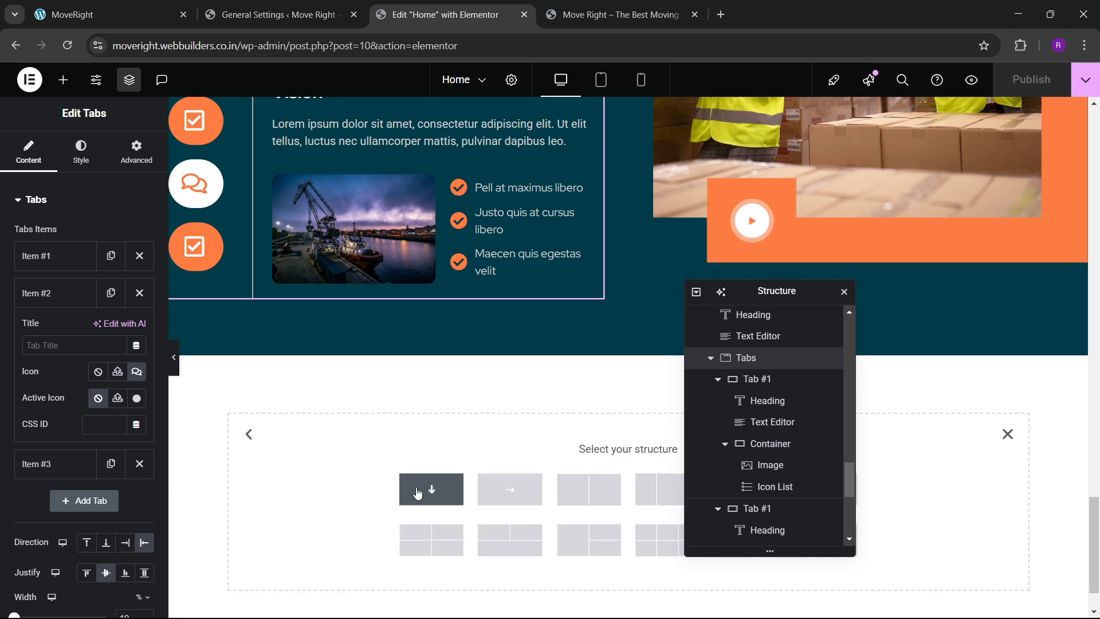
pyautogui.click(143, 14)
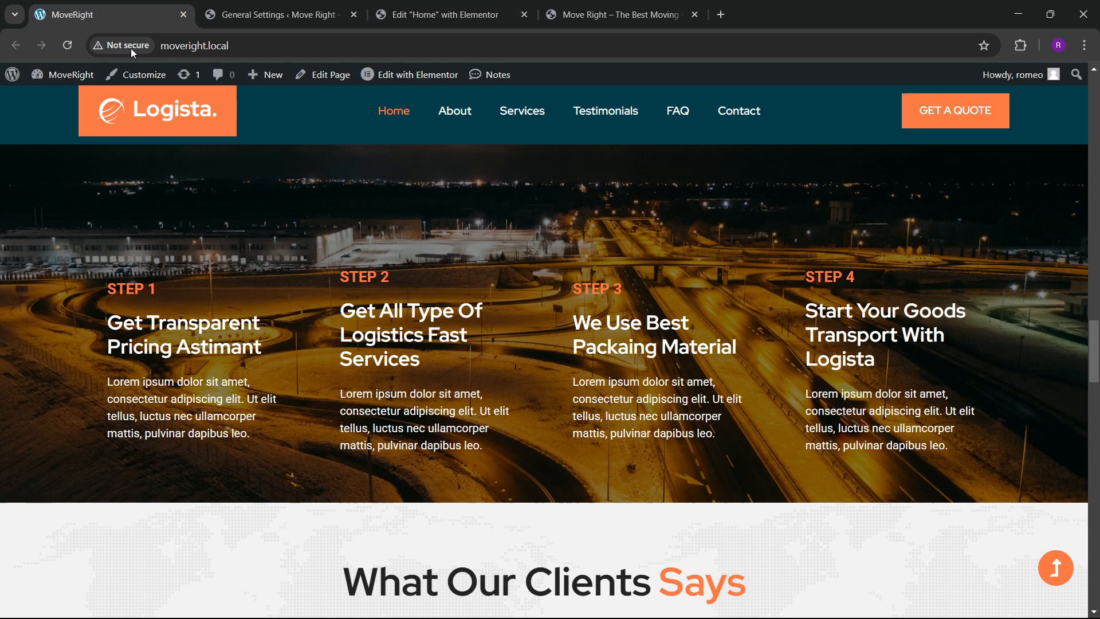
pyautogui.click(500, 5)
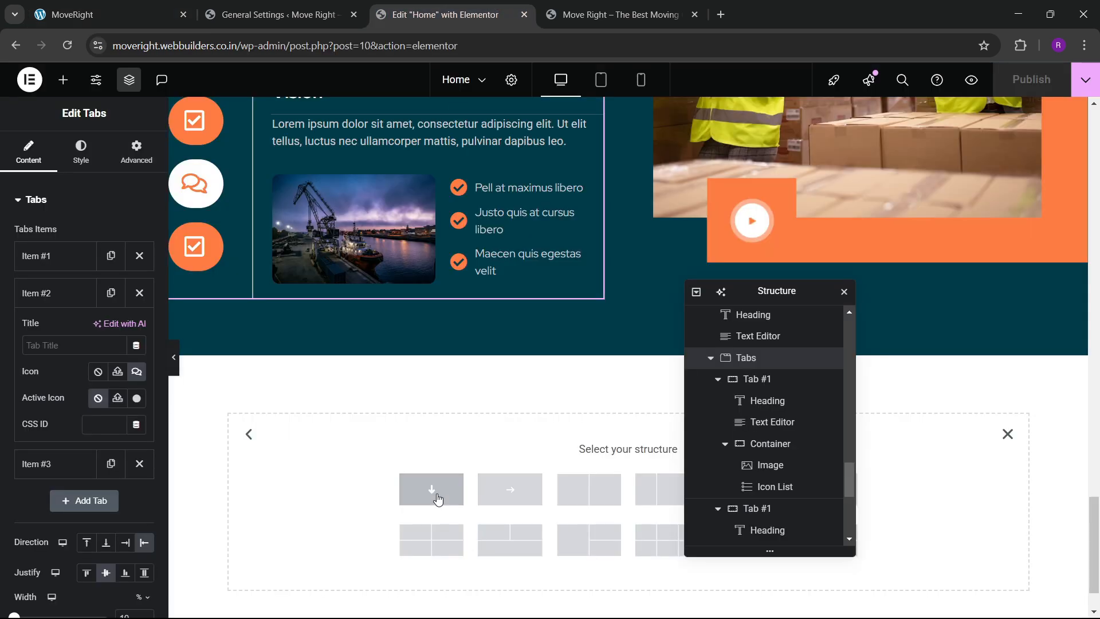
pyautogui.click(433, 489)
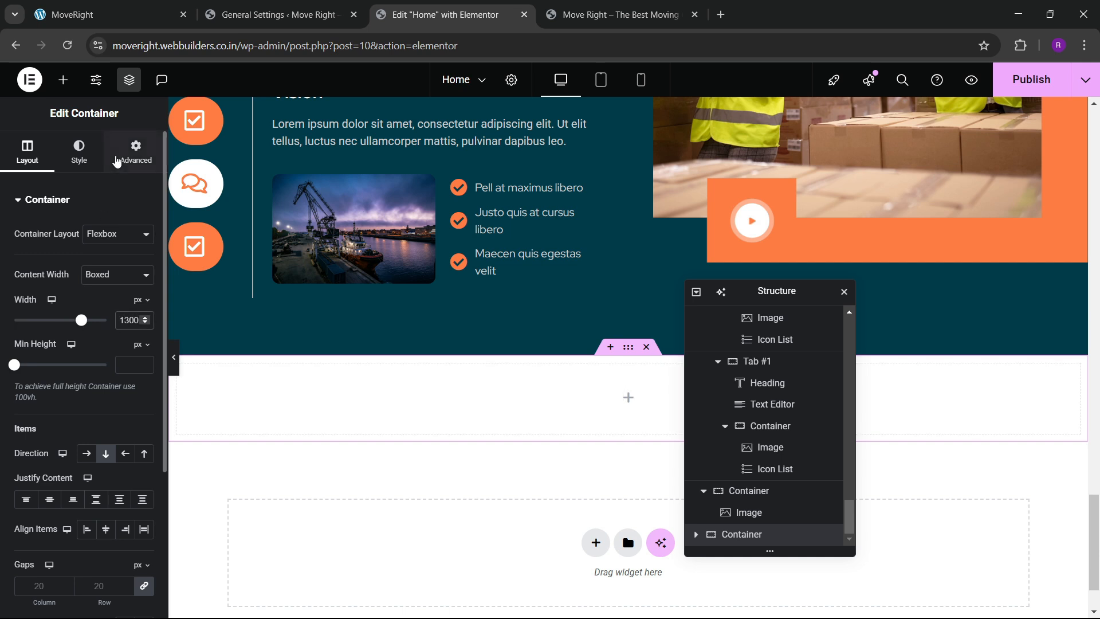
pyautogui.click(117, 162)
pyautogui.click(144, 313)
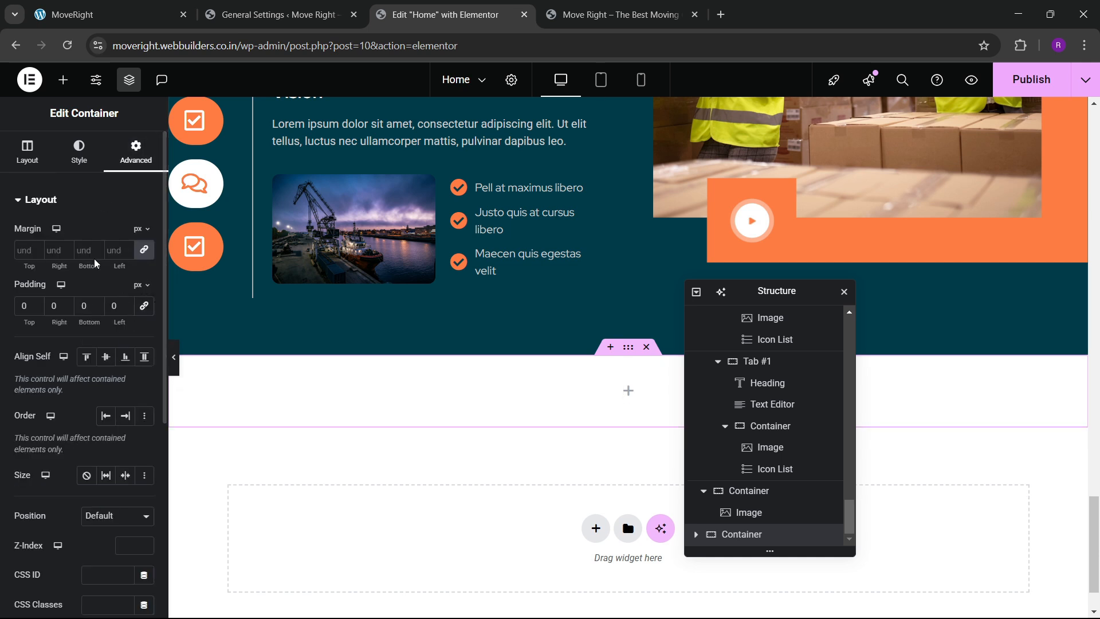
# Give the container a classic background of the night highway photo, centered.
pyautogui.click(62, 144)
pyautogui.click(86, 265)
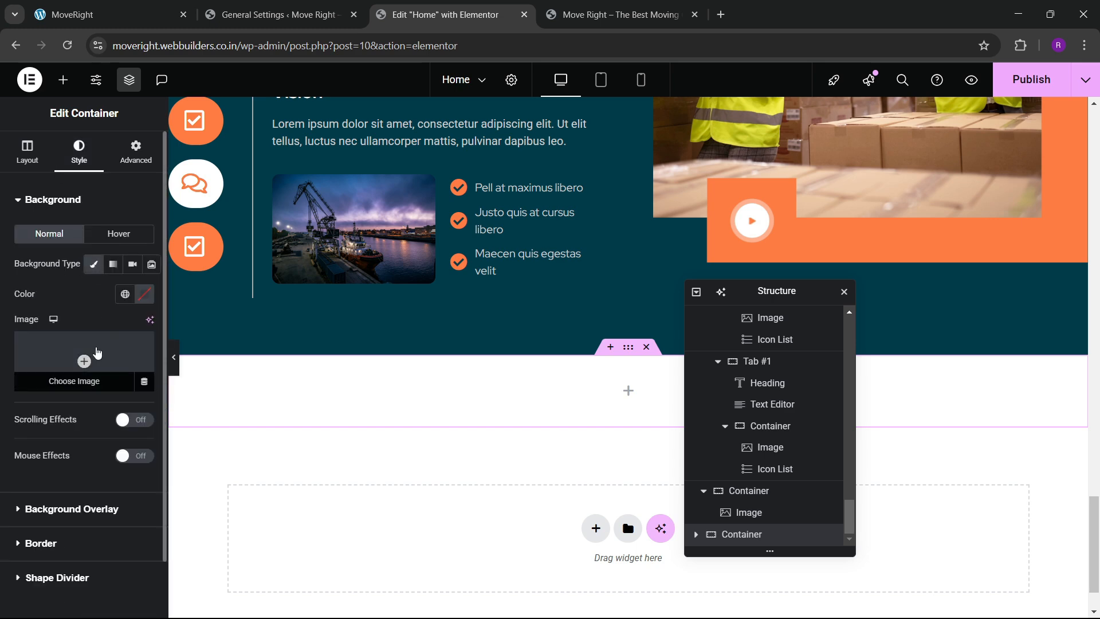
pyautogui.click(84, 361)
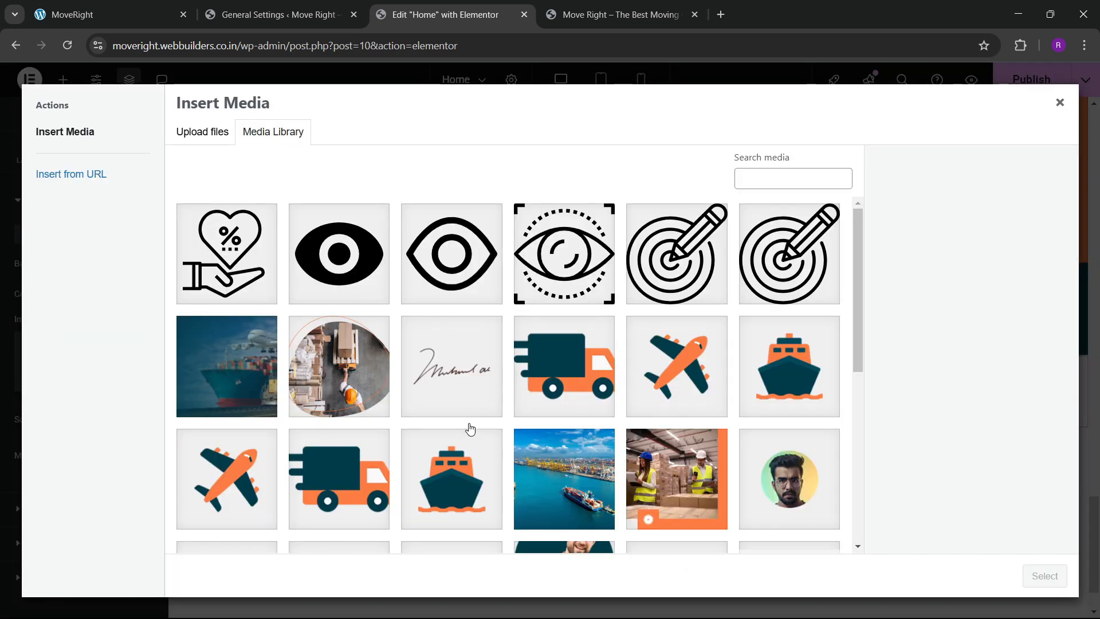
pyautogui.scroll(-3, 470, 428)
pyautogui.scroll(-3, 427, 453)
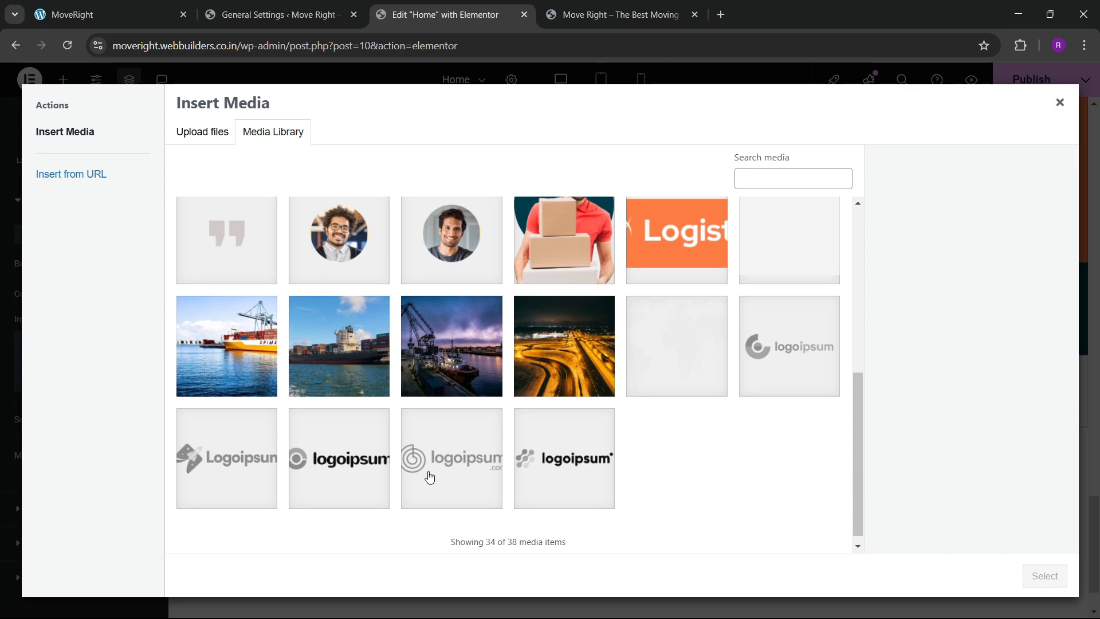
pyautogui.click(109, 15)
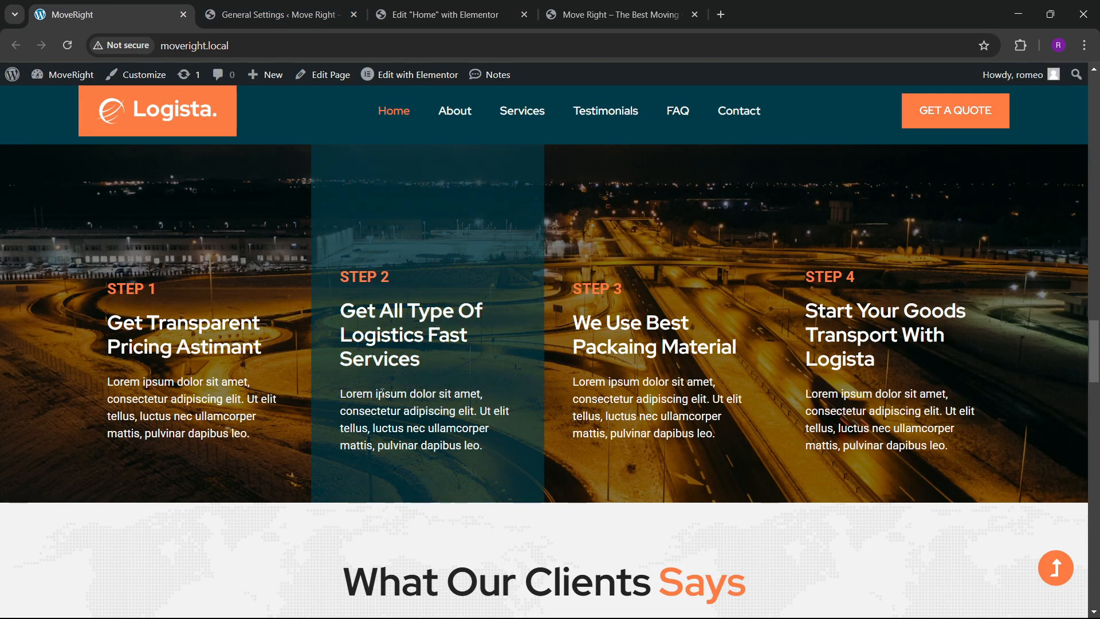
pyautogui.click(452, 4)
pyautogui.click(578, 367)
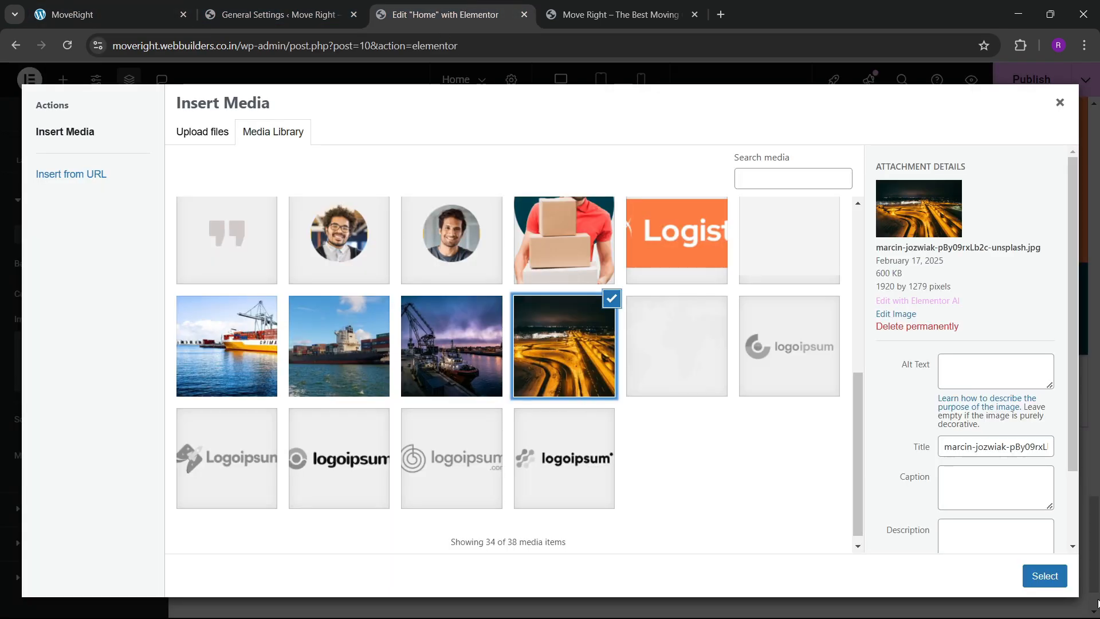
pyautogui.click(1065, 585)
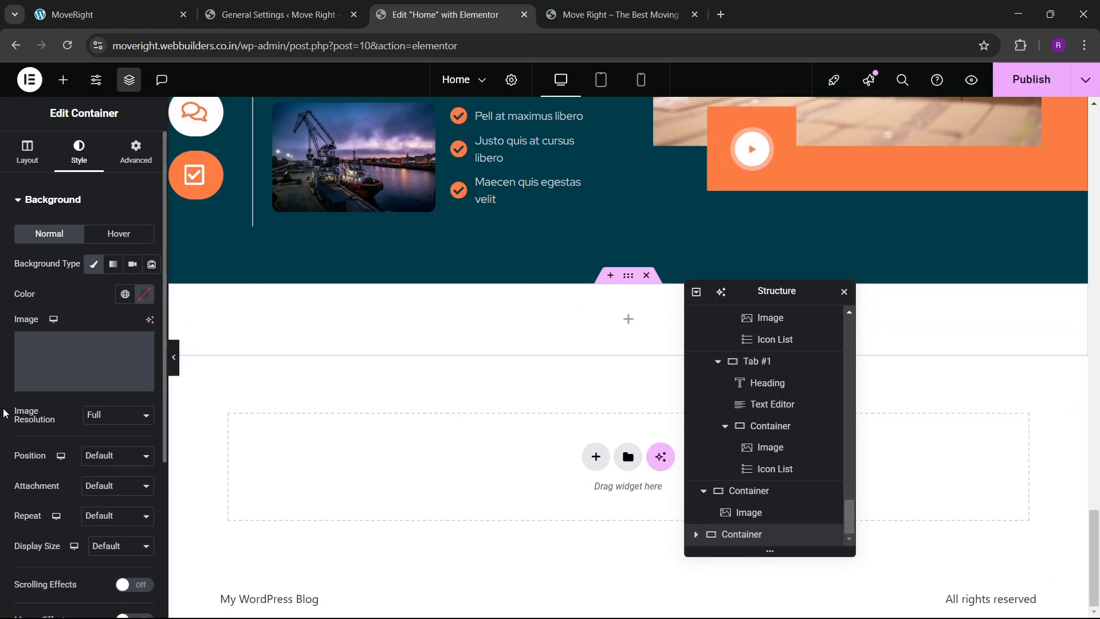
pyautogui.click(102, 392)
pyautogui.click(115, 420)
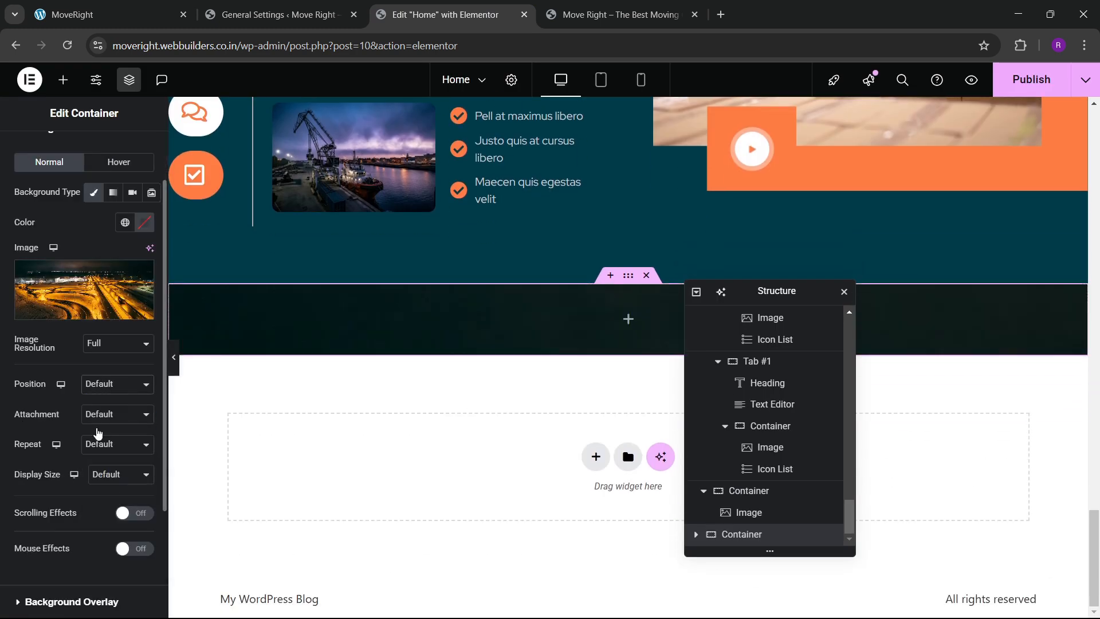
# Make the highway background image cover the container.
pyautogui.click(100, 476)
pyautogui.click(100, 526)
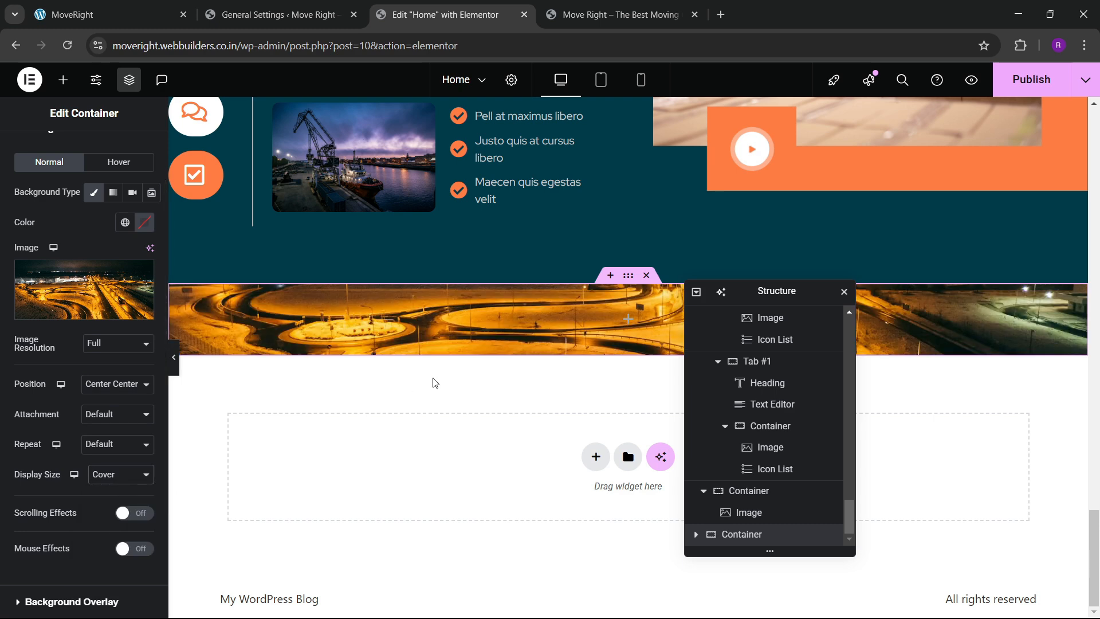
pyautogui.scroll(1, 79, 326)
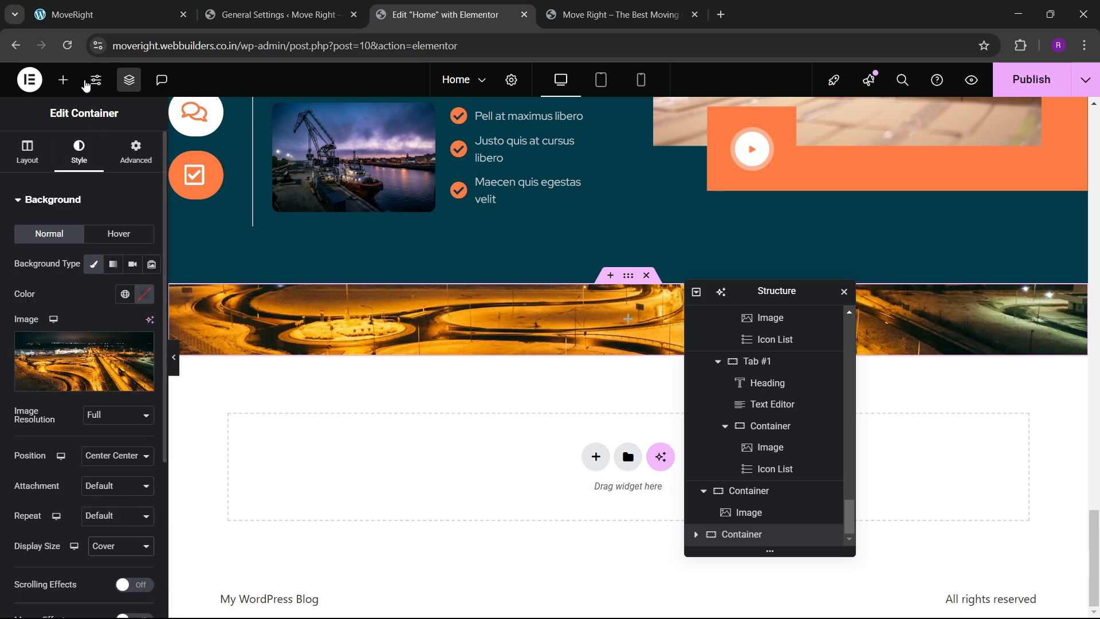
# Drag a Grid into the banner with four columns and one row.
pyautogui.click(63, 80)
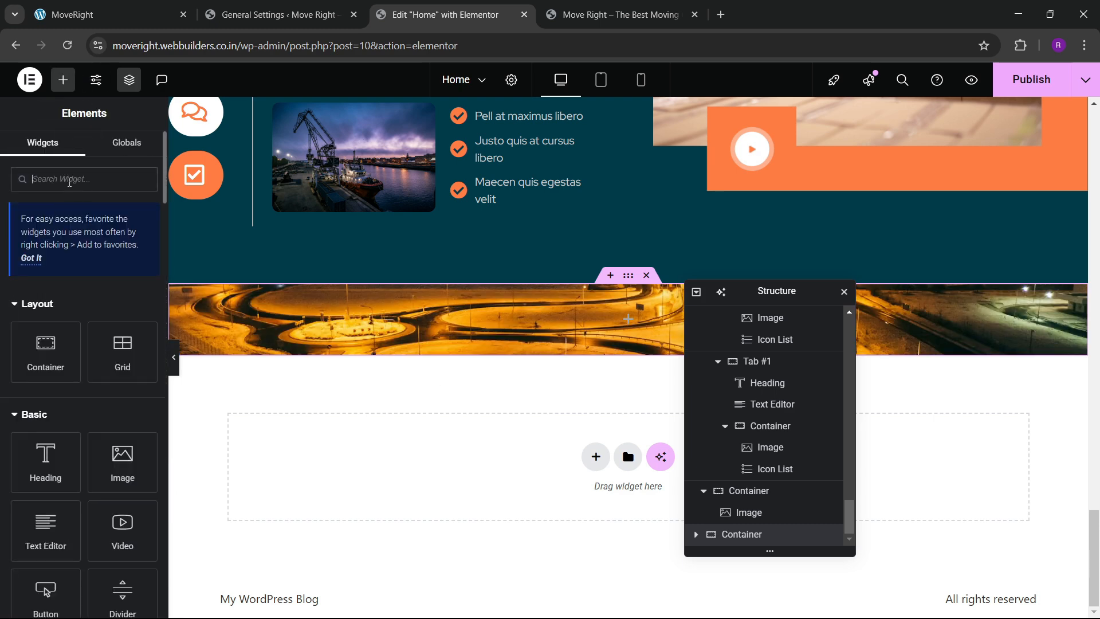
pyautogui.write('grid')
pyautogui.moveTo(60, 393); pyautogui.dragTo(229, 332)
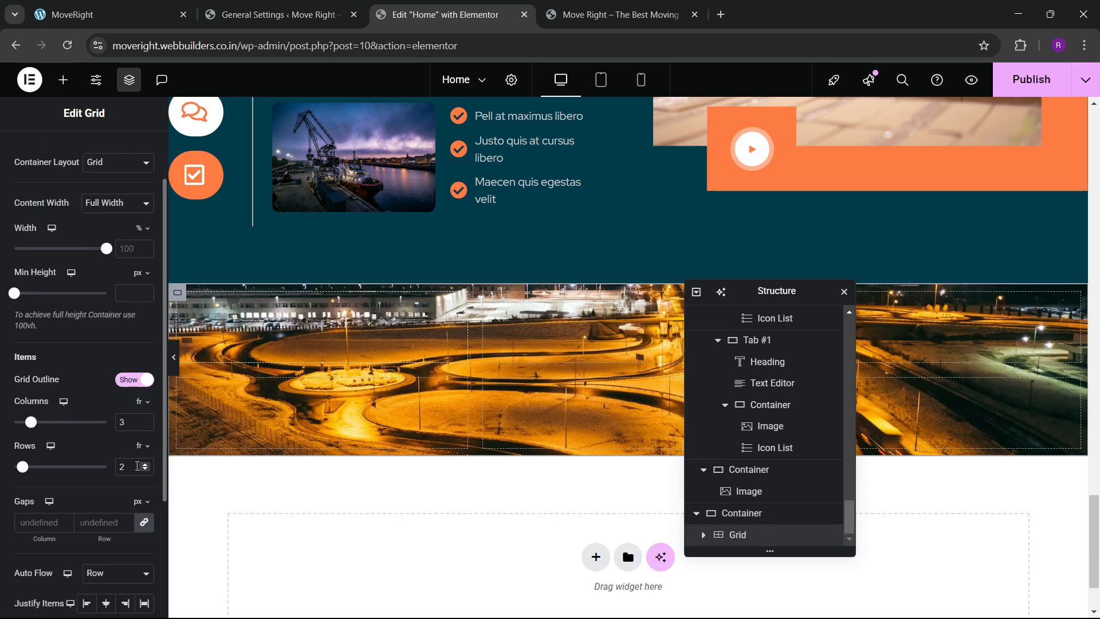
pyautogui.click(145, 471)
pyautogui.click(146, 423)
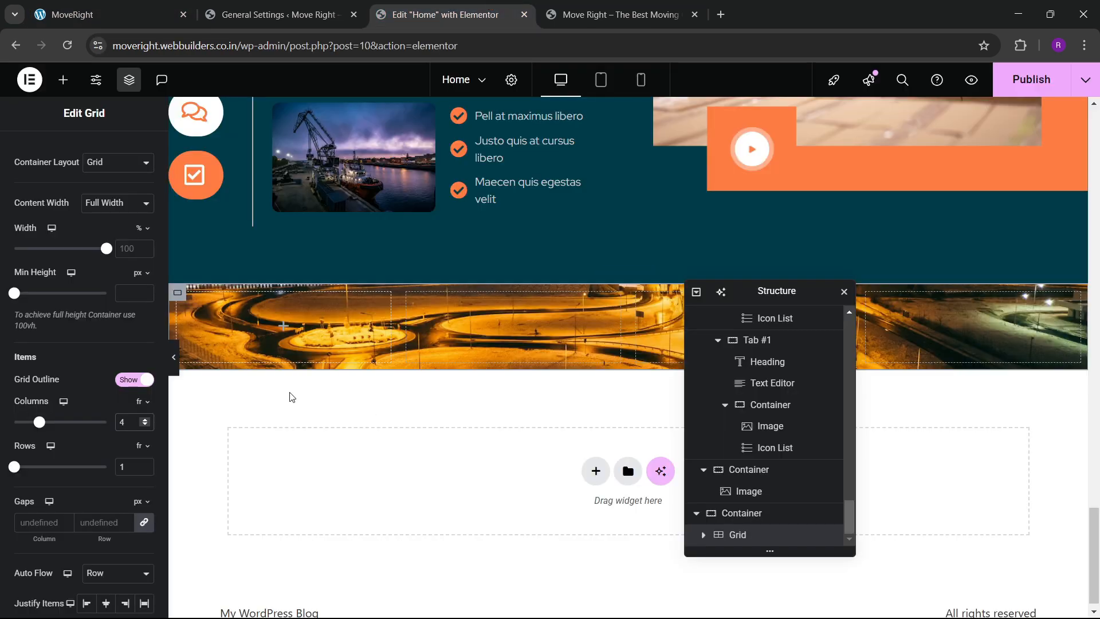
pyautogui.scroll(2, 78, 255)
pyautogui.click(136, 153)
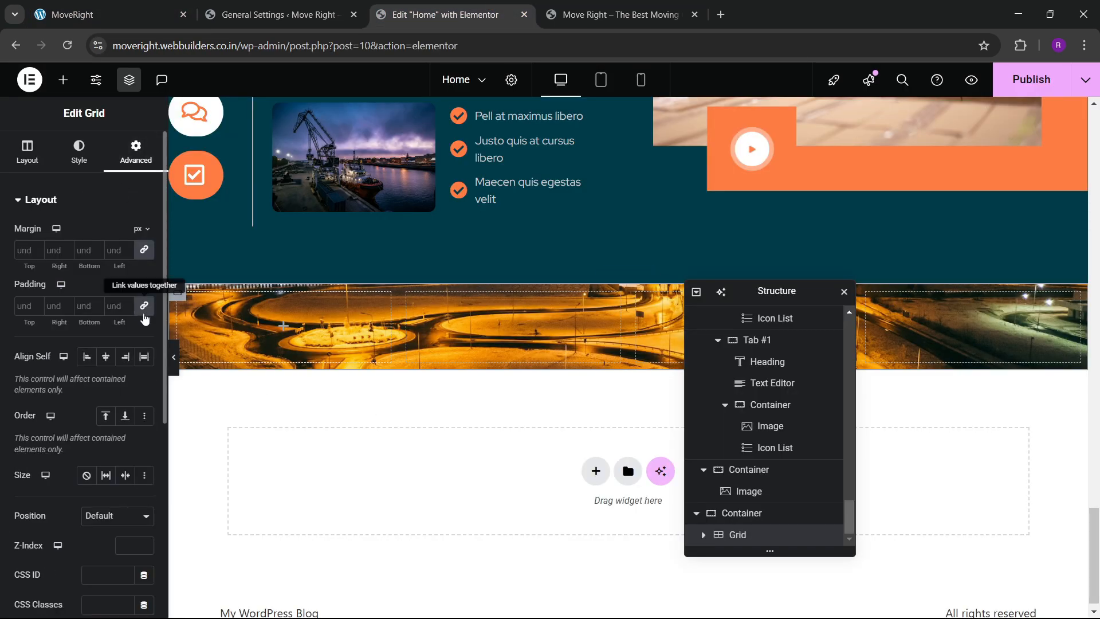
# Place a container into the grid's first cell.
pyautogui.click(63, 80)
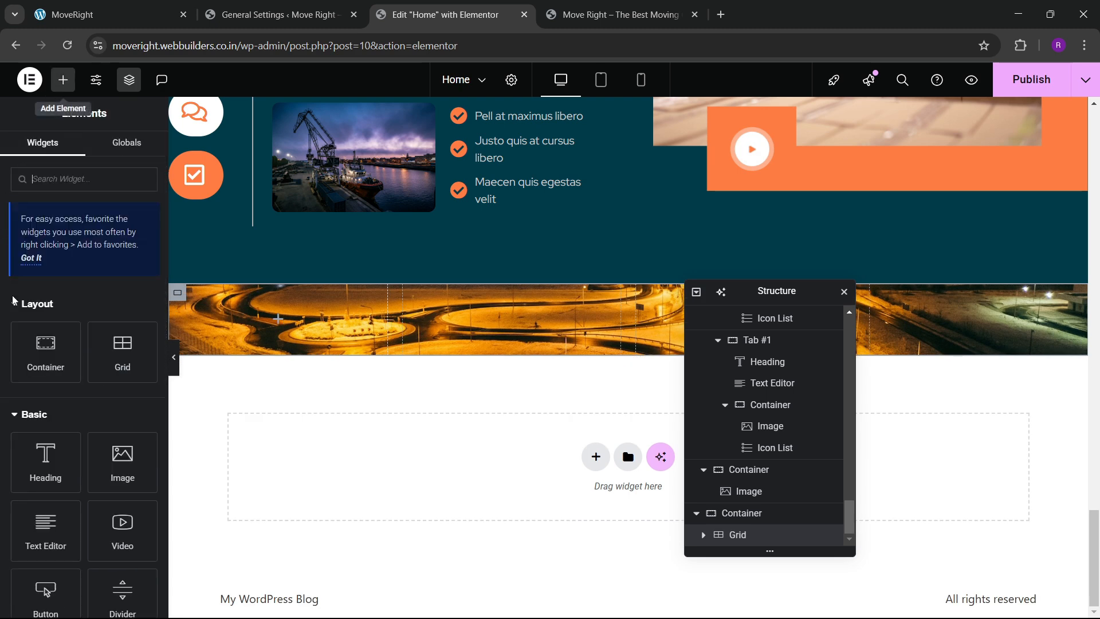
pyautogui.moveTo(41, 376); pyautogui.dragTo(278, 323)
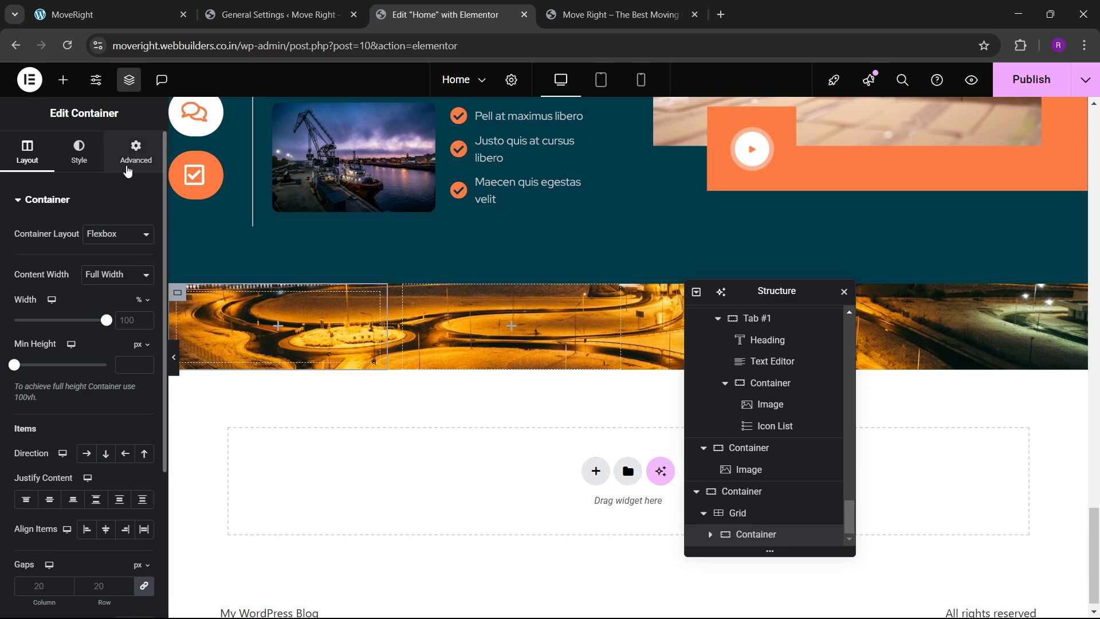
pyautogui.click(128, 169)
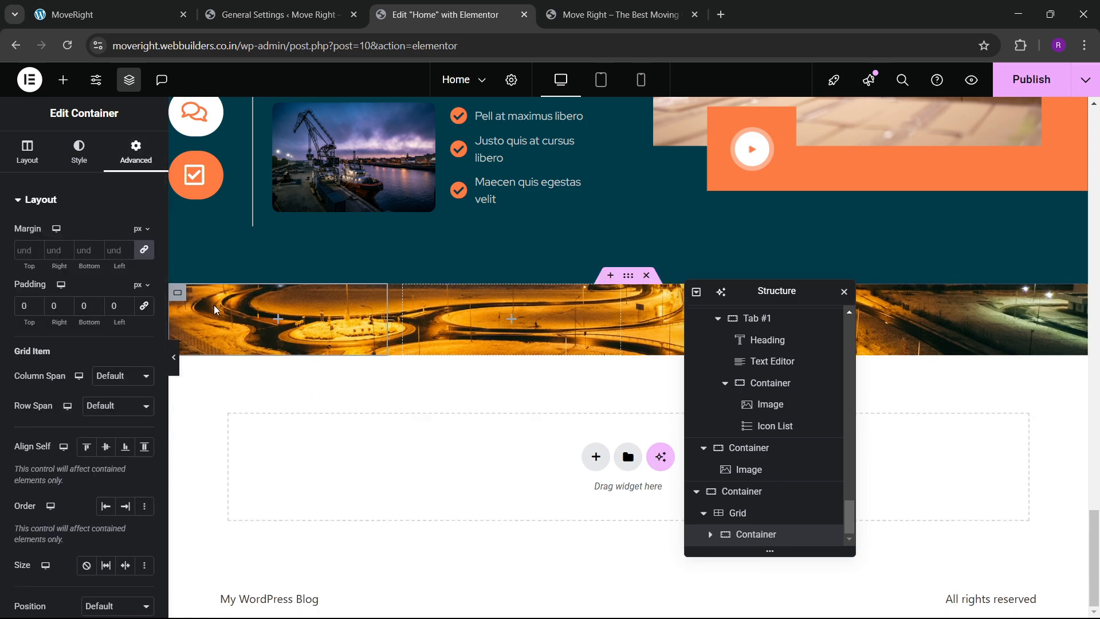
pyautogui.click(111, 15)
pyautogui.click(450, 14)
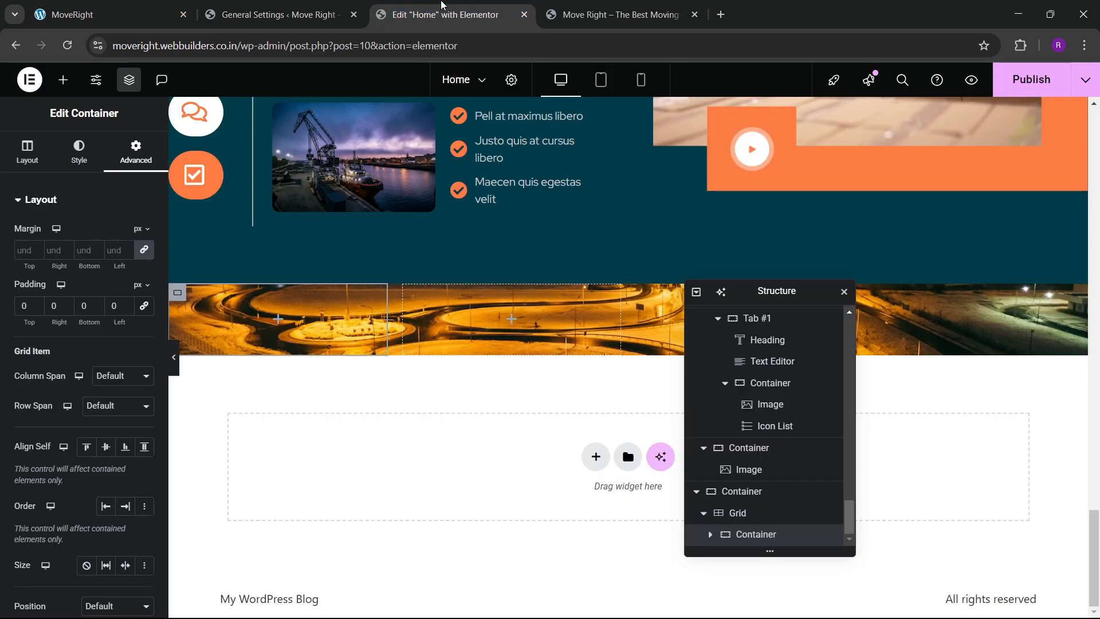
pyautogui.scroll(2, 591, 396)
pyautogui.scroll(-2, 591, 397)
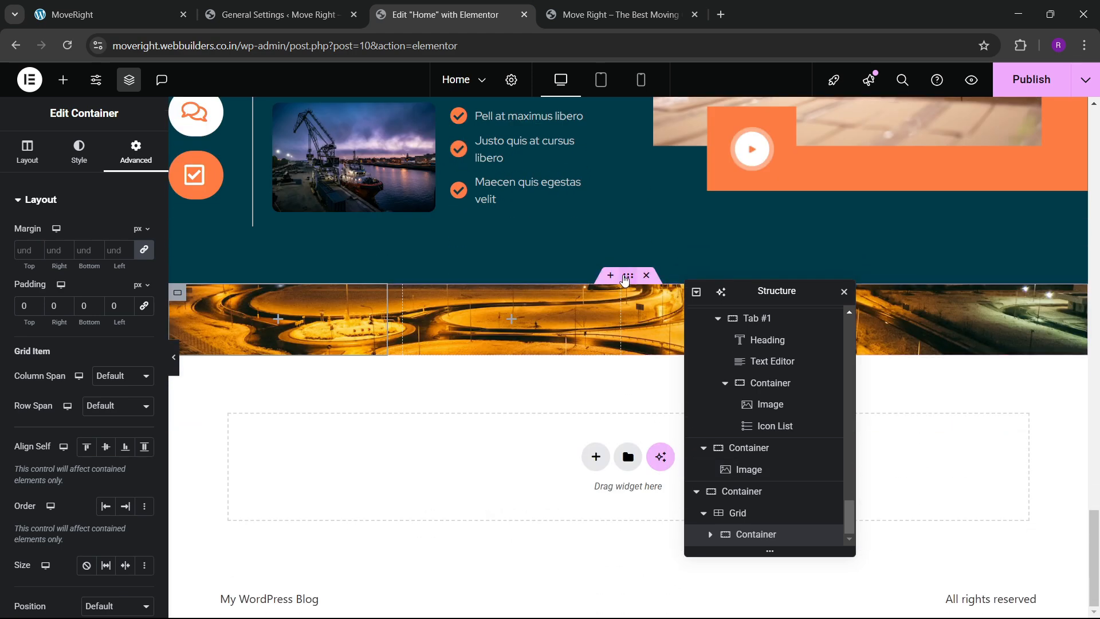
# Give the banner a black classic background overlay at 0.5 opacity.
pyautogui.click(79, 150)
pyautogui.scroll(-5, 72, 172)
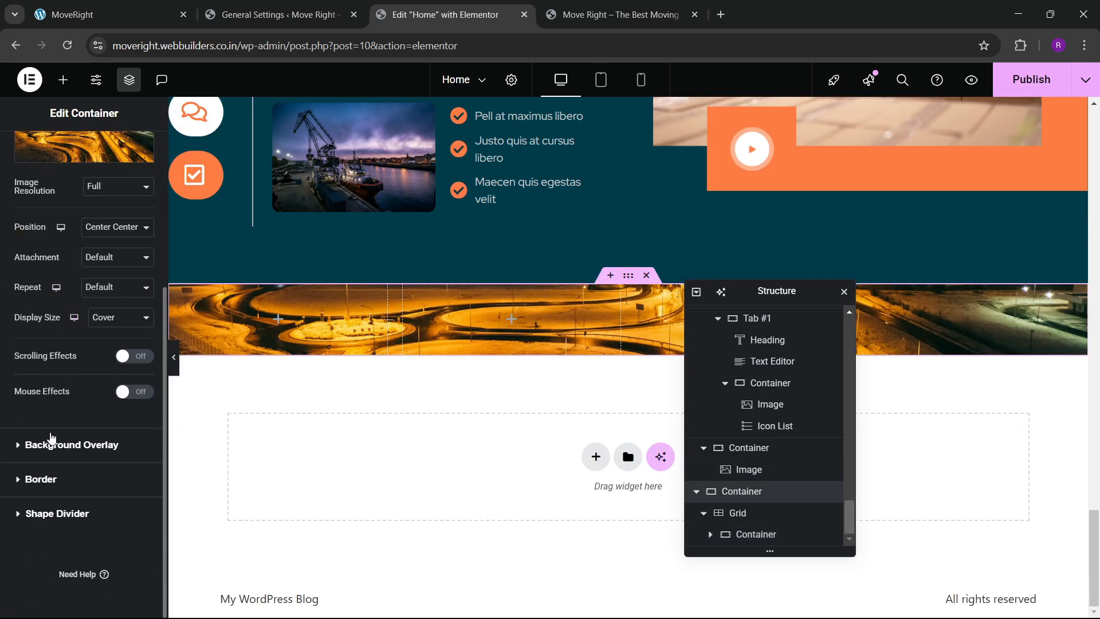
pyautogui.click(52, 442)
pyautogui.click(125, 299)
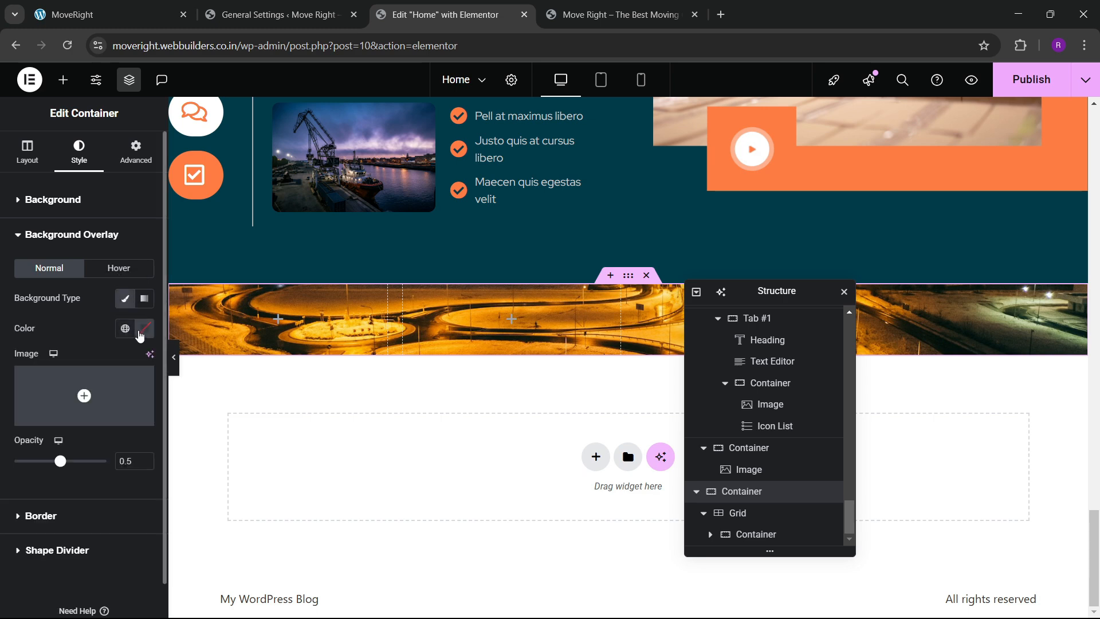
pyautogui.click(144, 329)
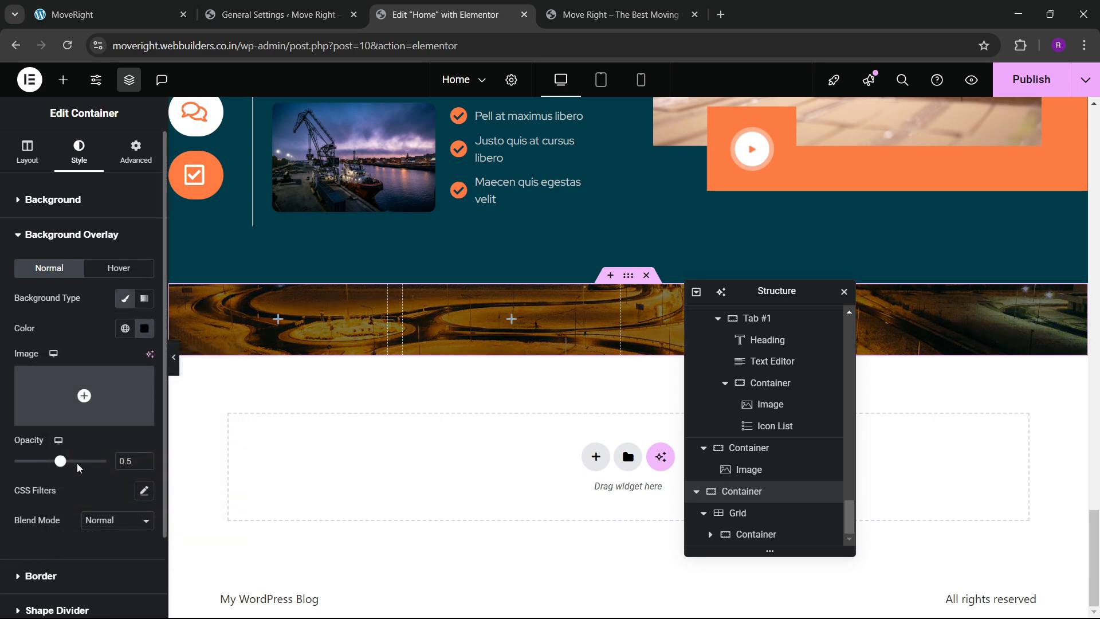
pyautogui.moveTo(36, 473); pyautogui.dragTo(48, 475)
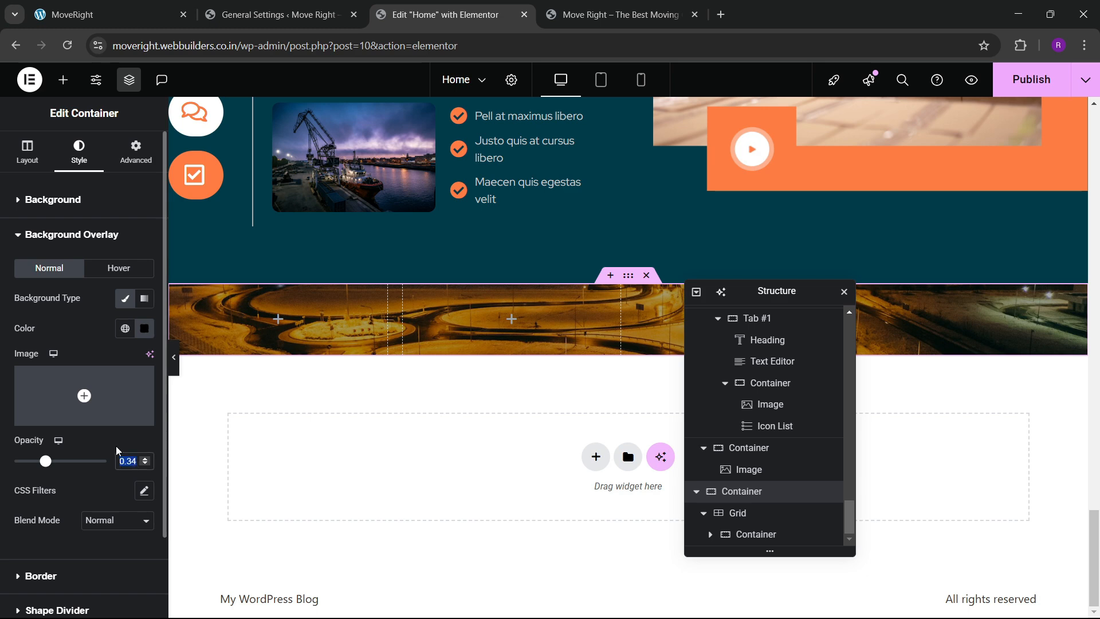
pyautogui.write('0.5')
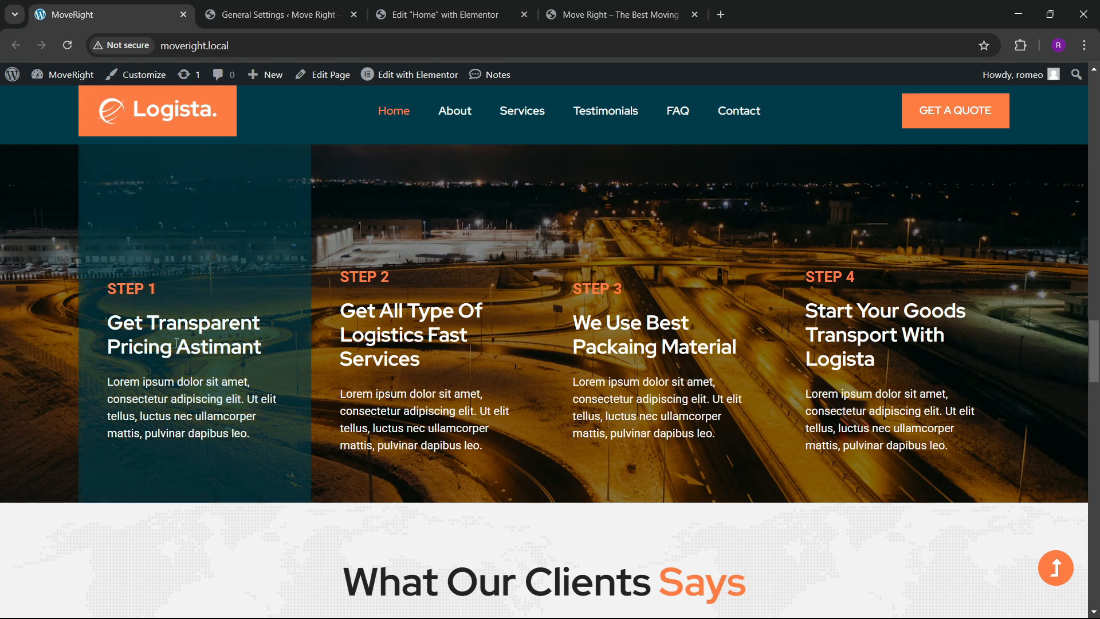
pyautogui.click(444, 14)
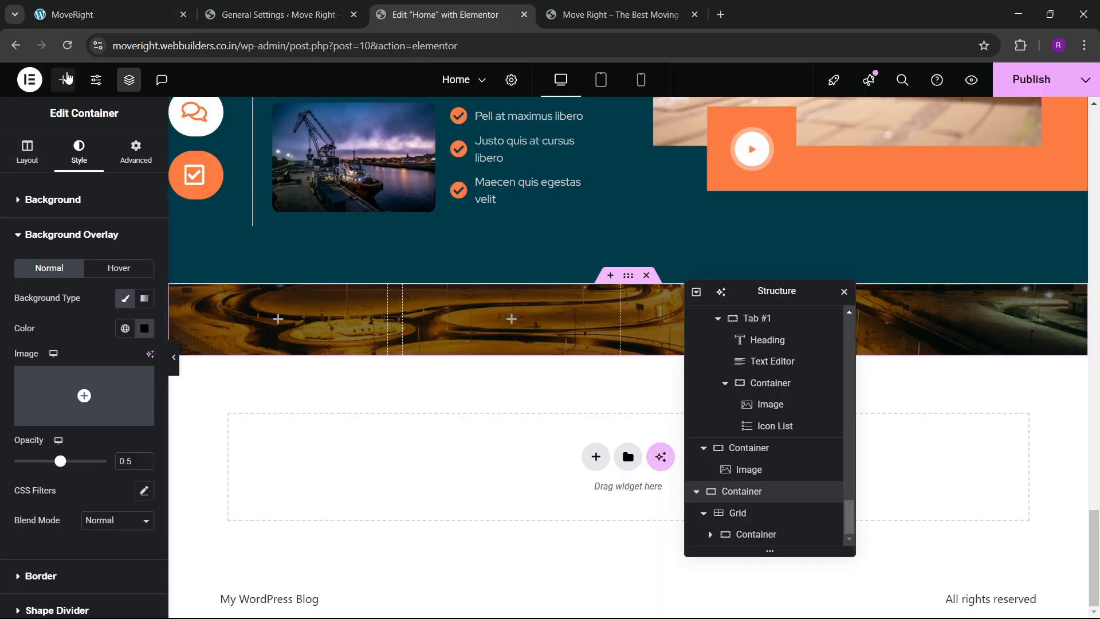
# Drop a 'STEP 1' heading into the first grid cell.
pyautogui.click(64, 79)
pyautogui.moveTo(46, 319); pyautogui.dragTo(265, 338)
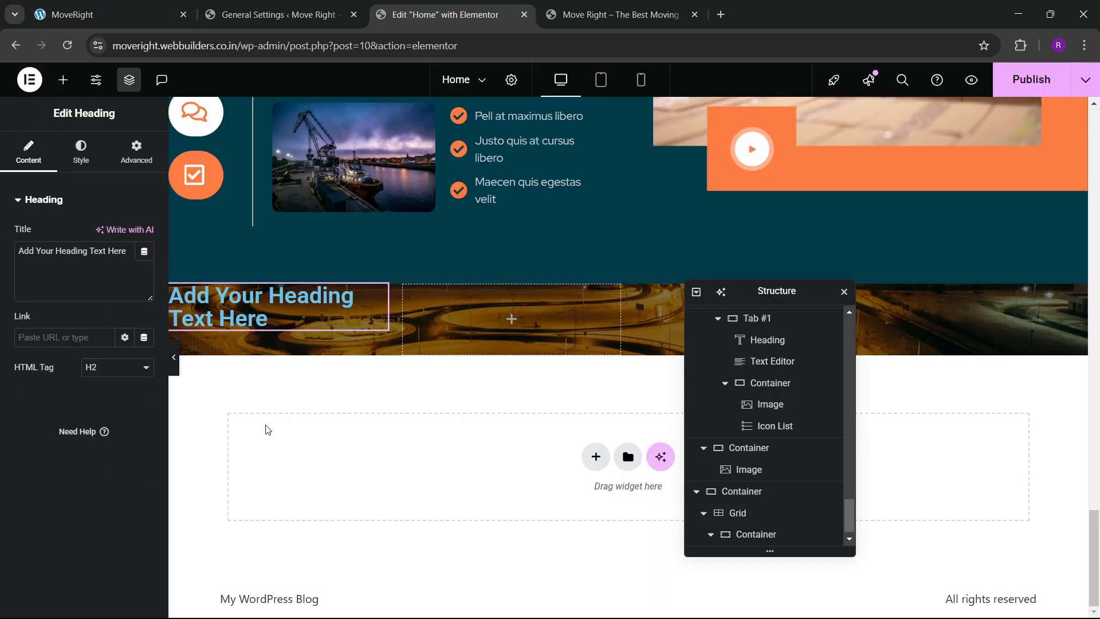
pyautogui.write('STEP 1')
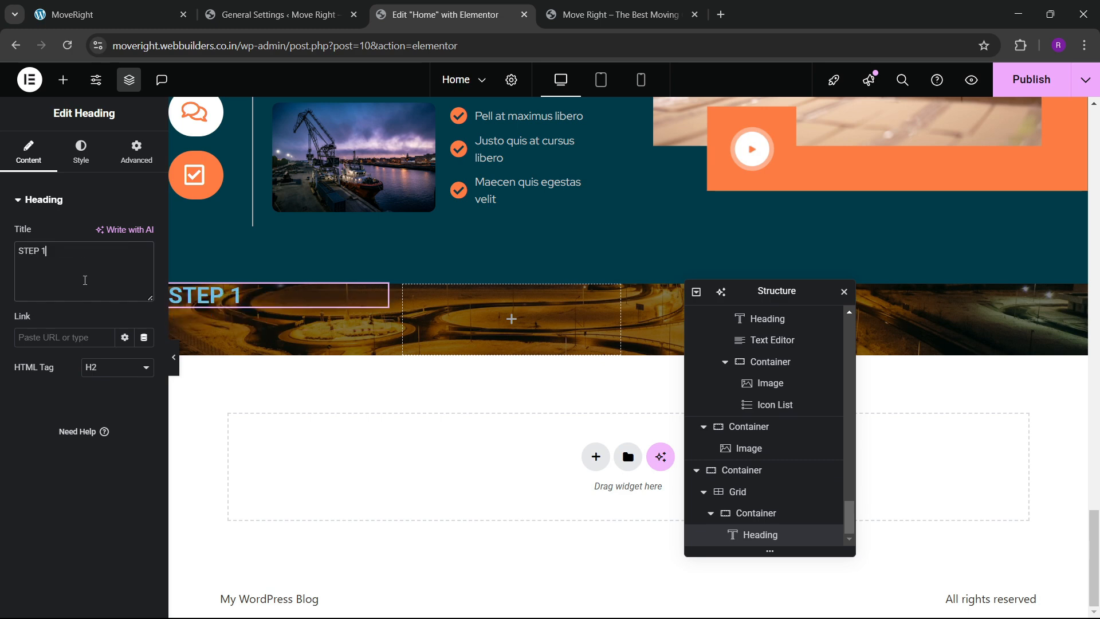
pyautogui.click(109, 14)
pyautogui.click(384, 6)
# Add a second heading, 'Get Transparent Pricing Astimant', beneath STEP 1.
pyautogui.click(63, 80)
pyautogui.scroll(-1, 64, 401)
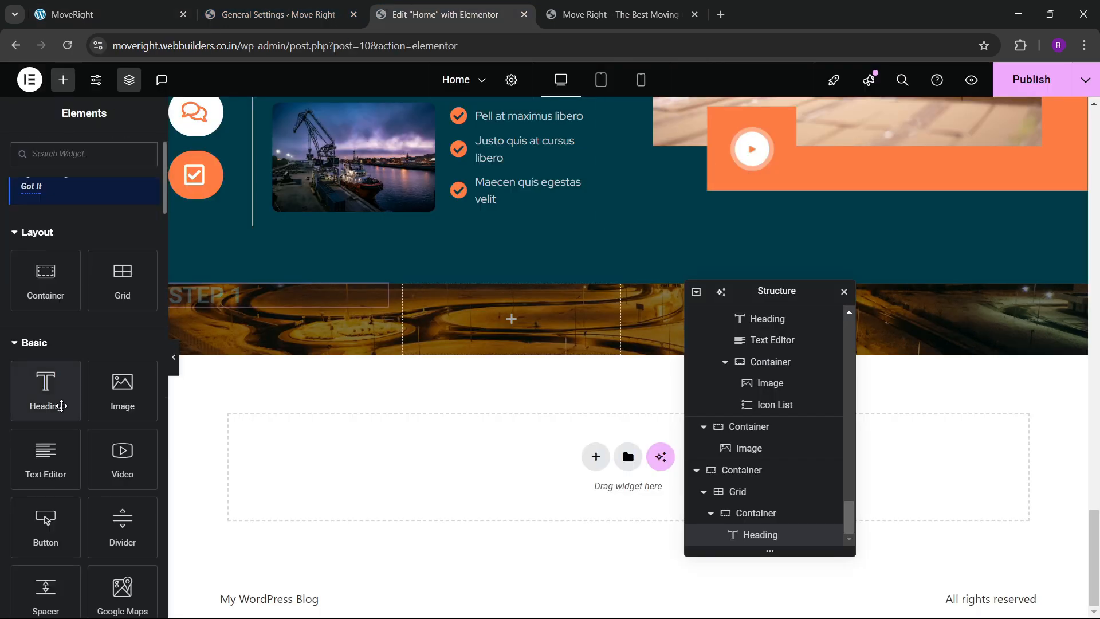
pyautogui.click(103, 5)
pyautogui.click(419, 6)
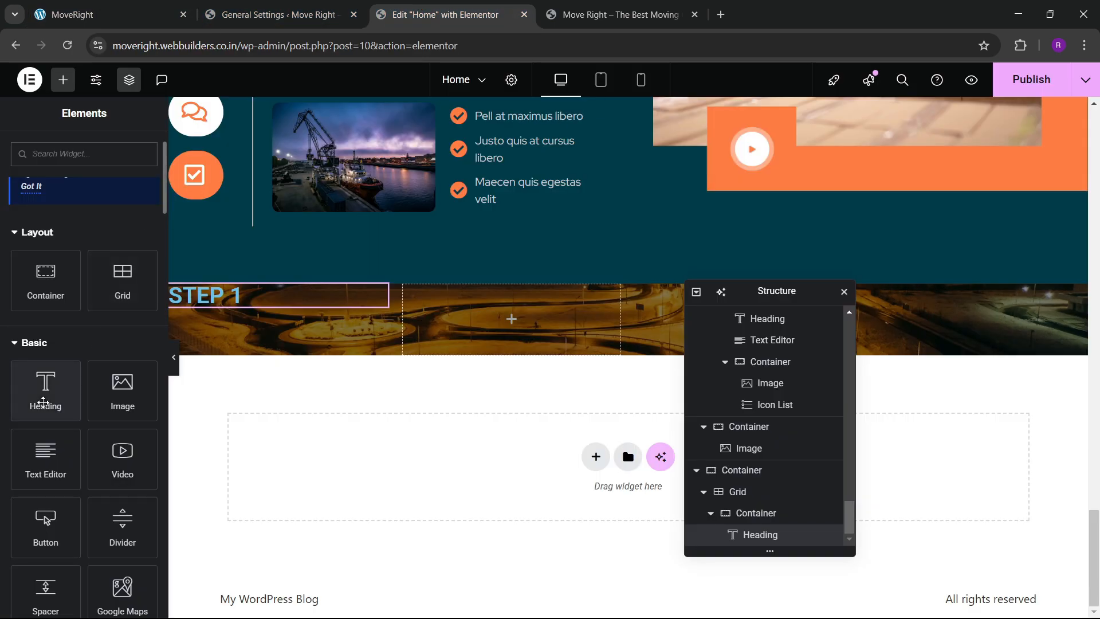
pyautogui.moveTo(45, 390); pyautogui.dragTo(280, 318)
pyautogui.click(106, 6)
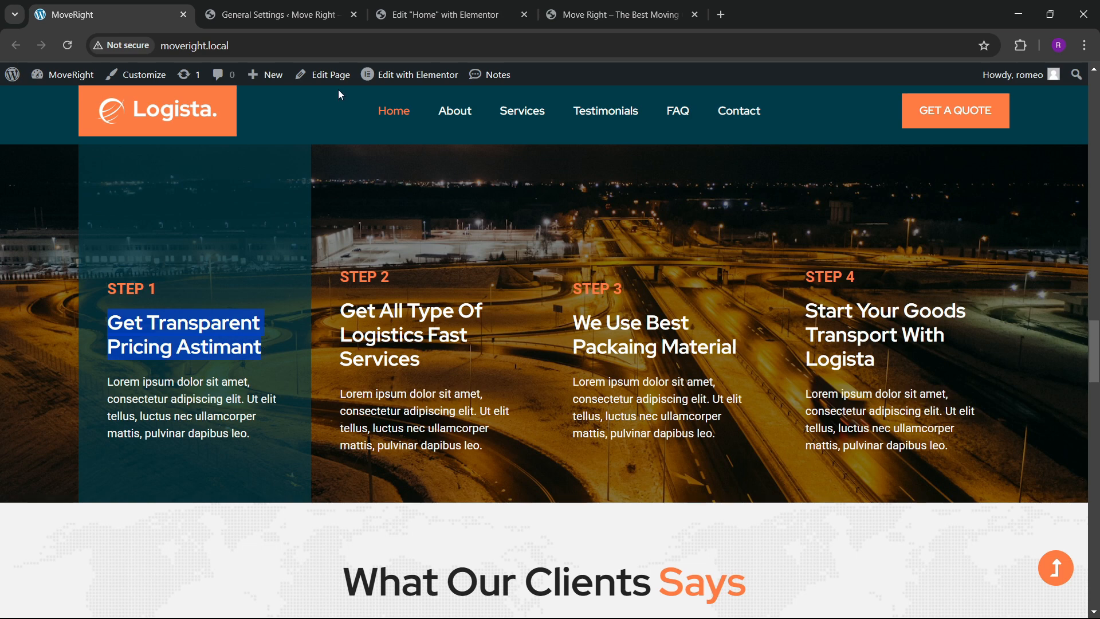
pyautogui.click(404, 9)
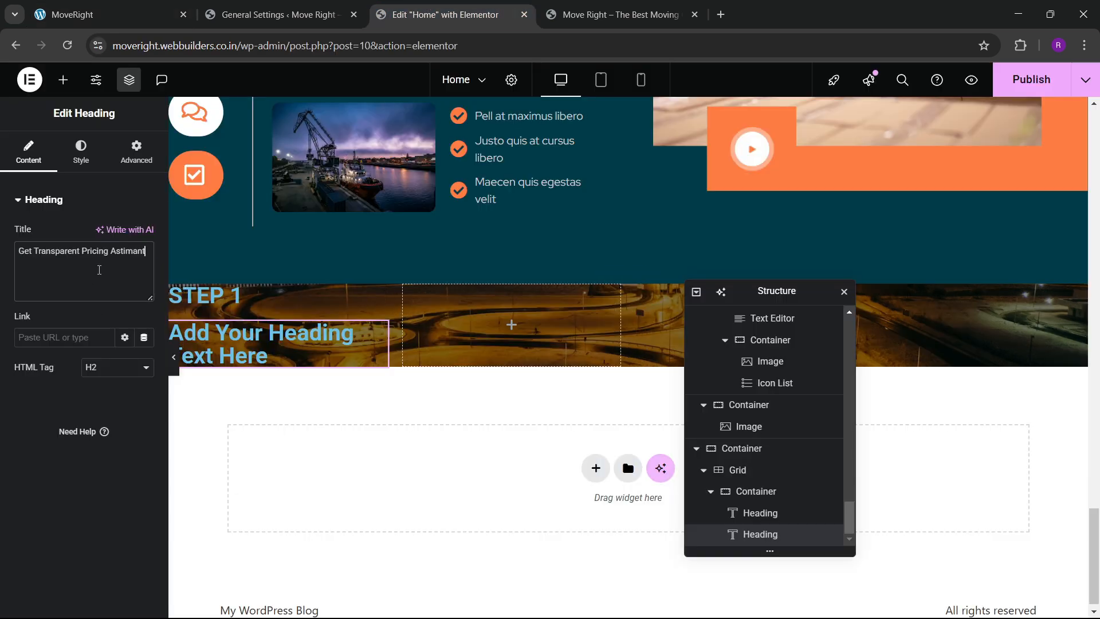
# Set the STEP 1 card container's linked padding to 30 px.
pyautogui.click(81, 155)
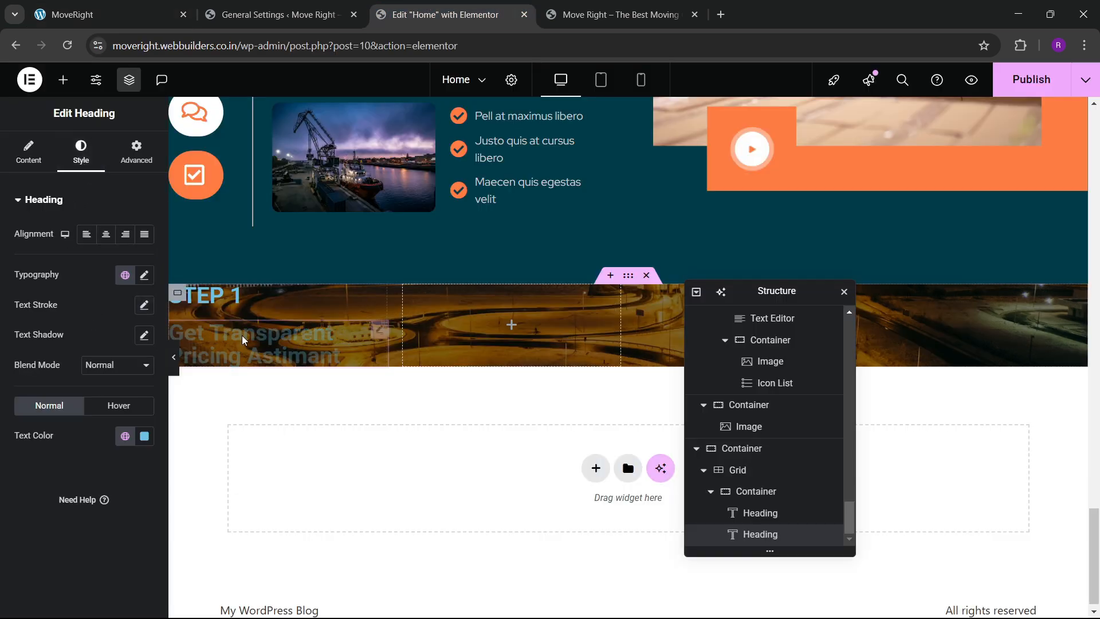
pyautogui.click(756, 491)
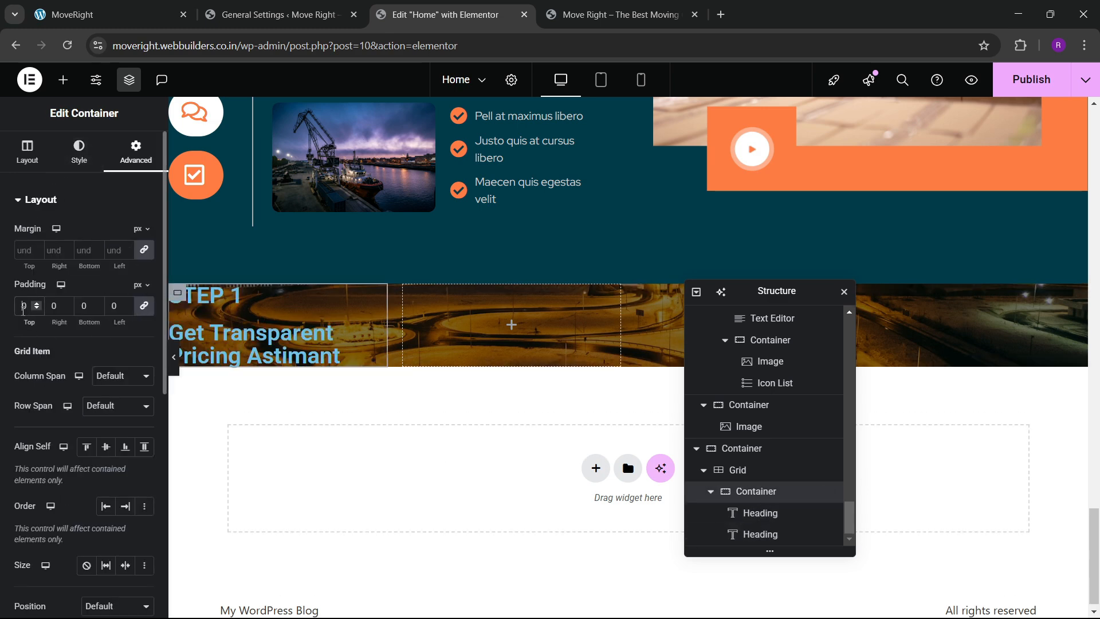
pyautogui.write('5')
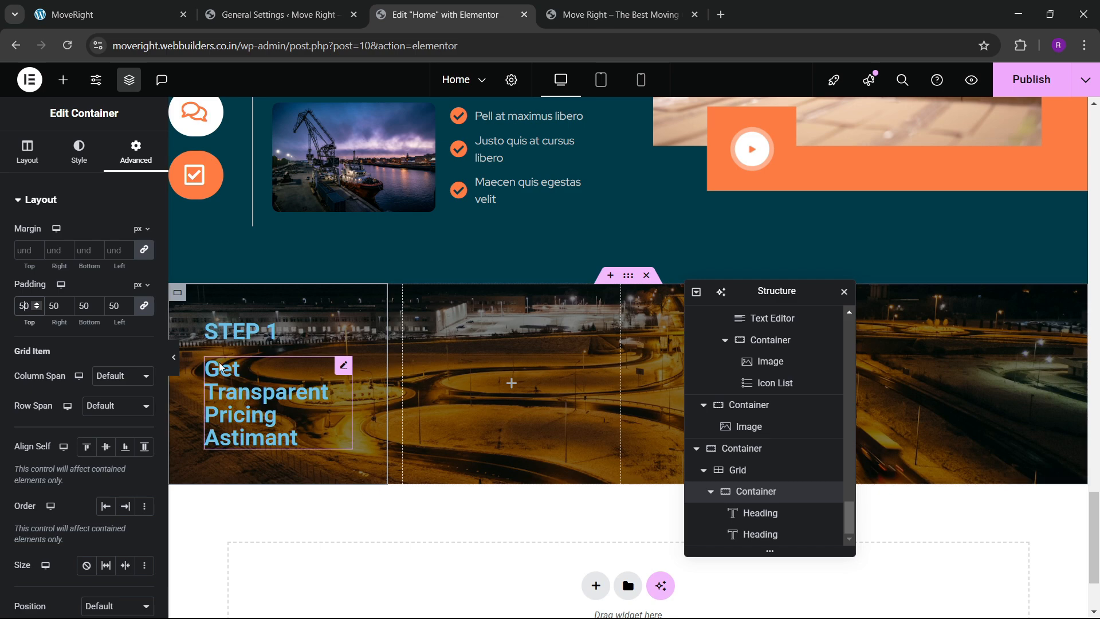
pyautogui.press('BackSpace')
pyautogui.write('3')
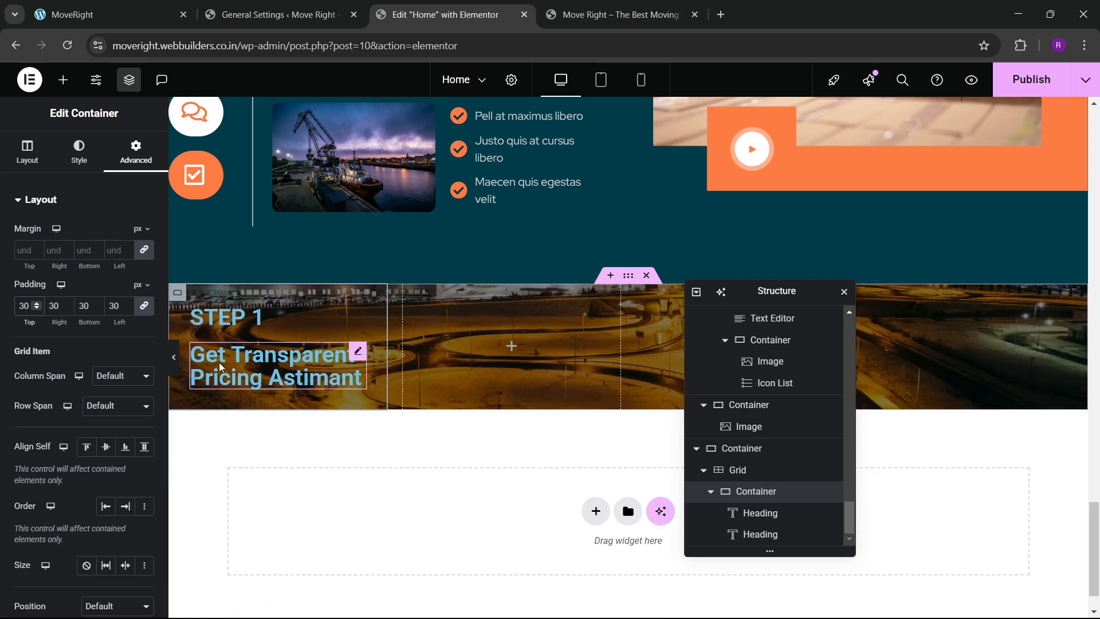
pyautogui.click(230, 317)
# Make the STEP 1 heading 700 bold, 22 px, in the global orange colour.
pyautogui.click(79, 152)
pyautogui.click(144, 275)
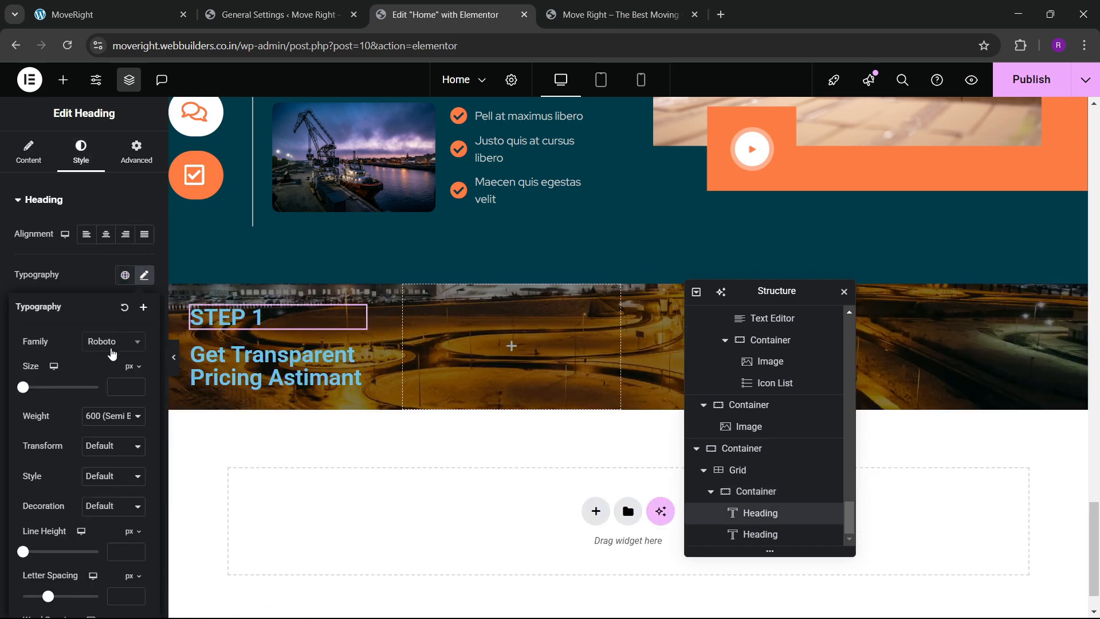
pyautogui.click(114, 341)
pyautogui.write('red hba')
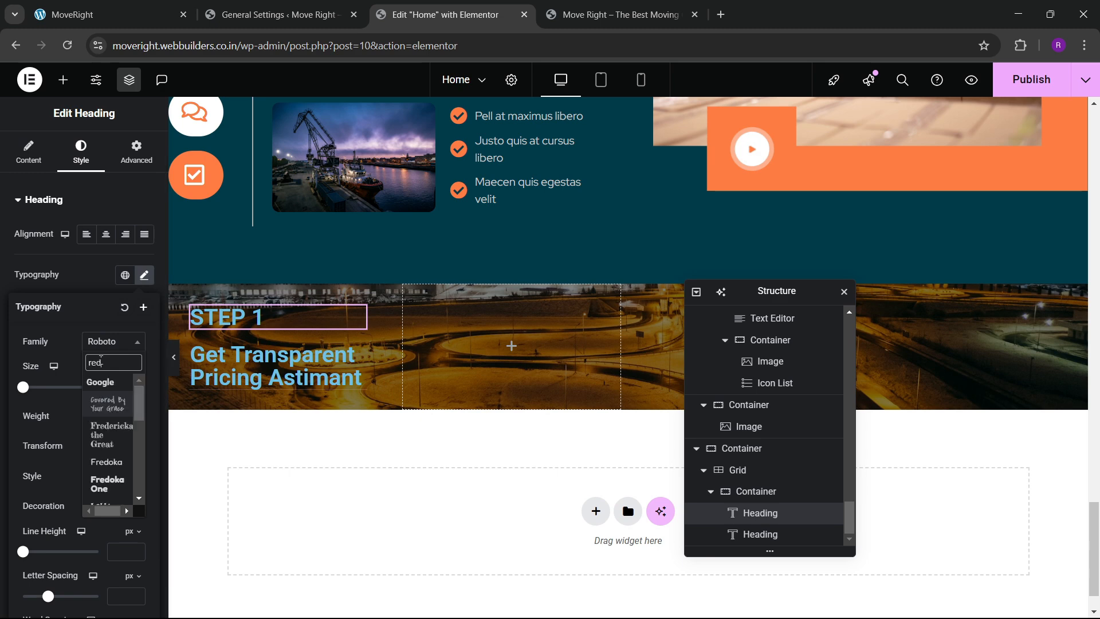
pyautogui.press('BackSpace')
pyautogui.write('at')
pyautogui.press('Return')
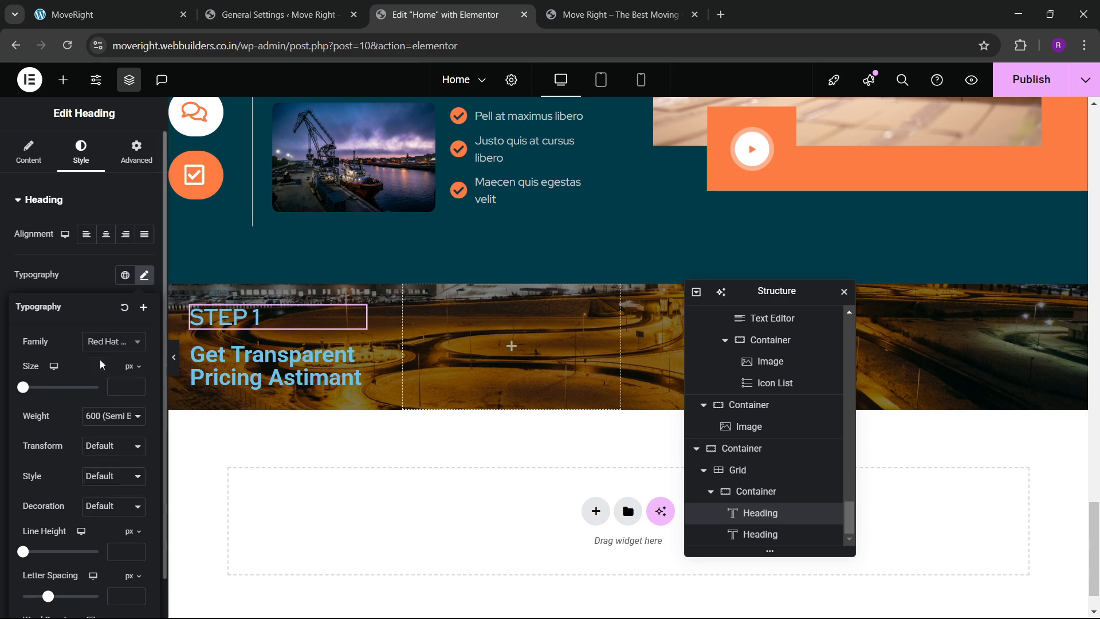
pyautogui.click(114, 419)
pyautogui.click(93, 312)
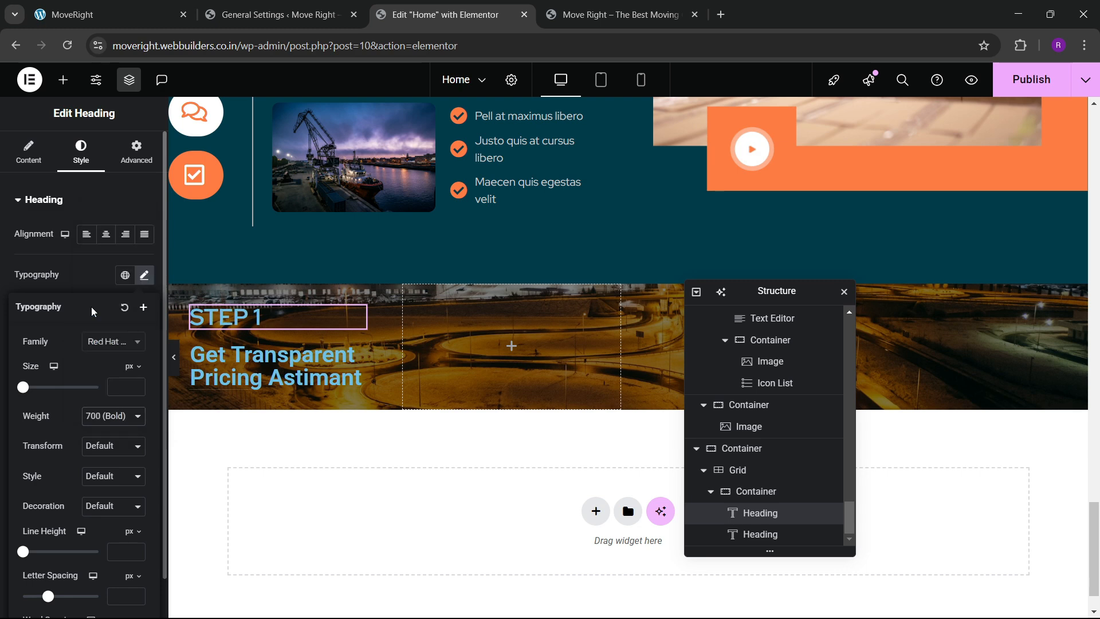
pyautogui.click(135, 388)
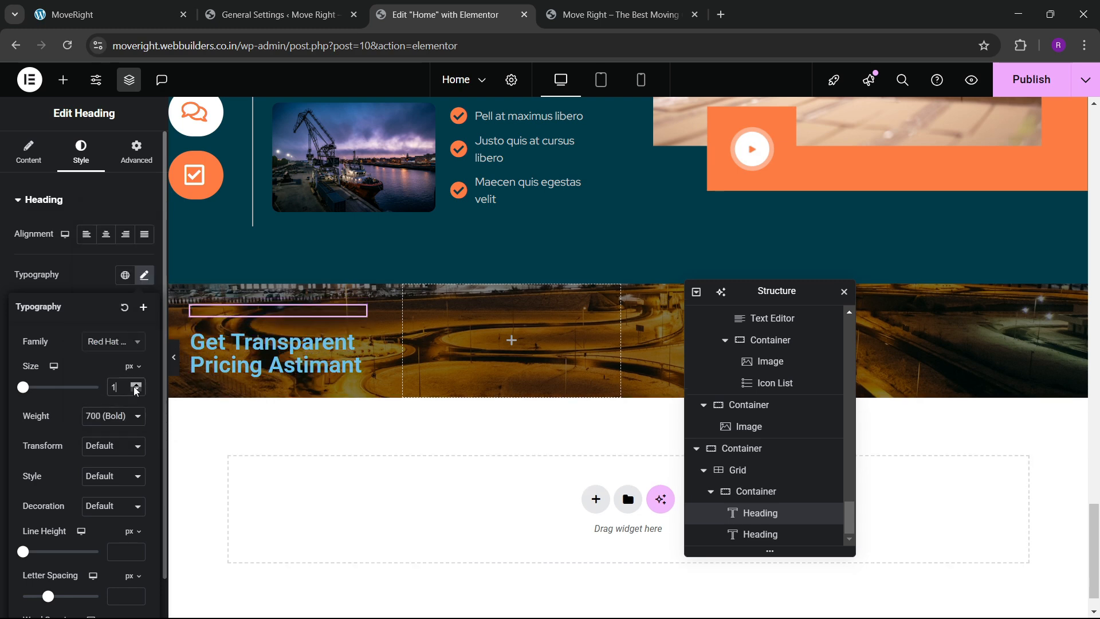
pyautogui.click(135, 391)
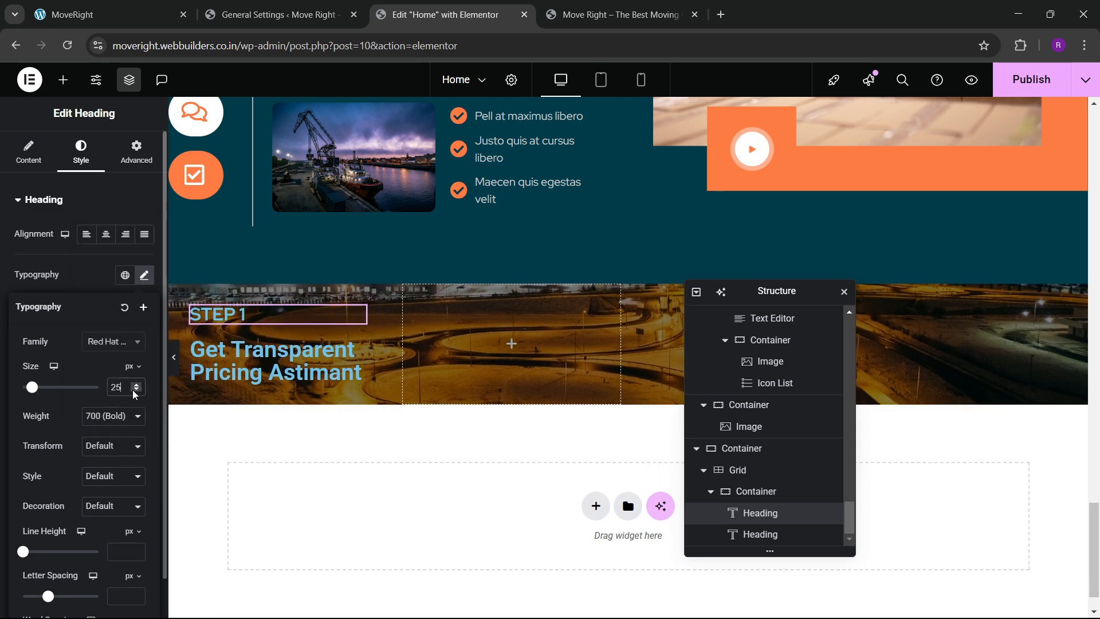
pyautogui.click(134, 390)
pyautogui.click(134, 391)
pyautogui.click(136, 391)
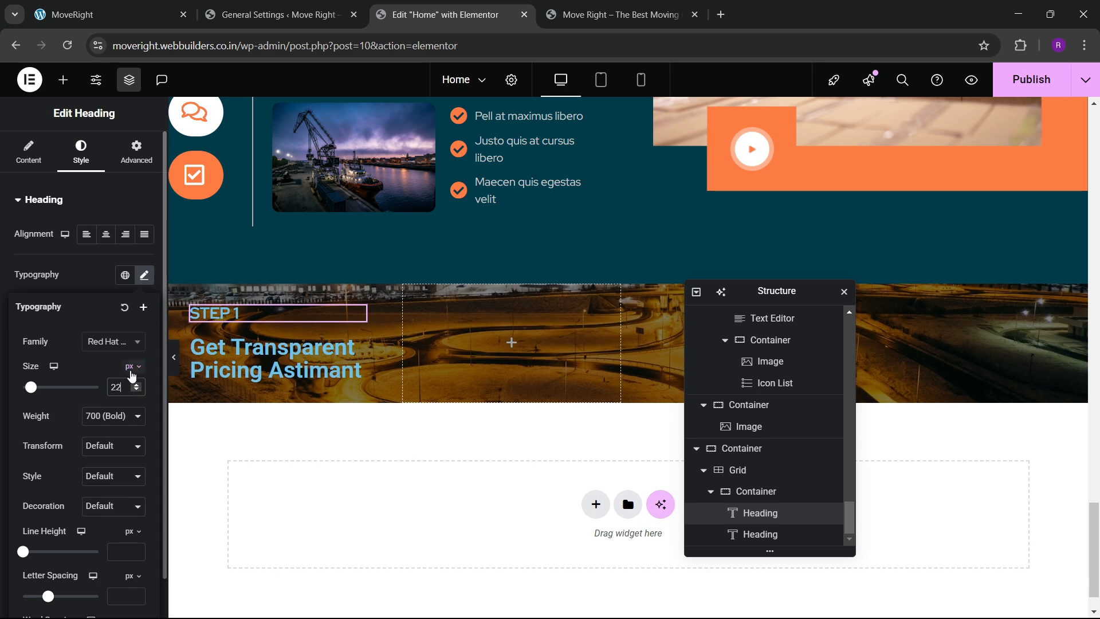
pyautogui.click(94, 290)
pyautogui.click(119, 440)
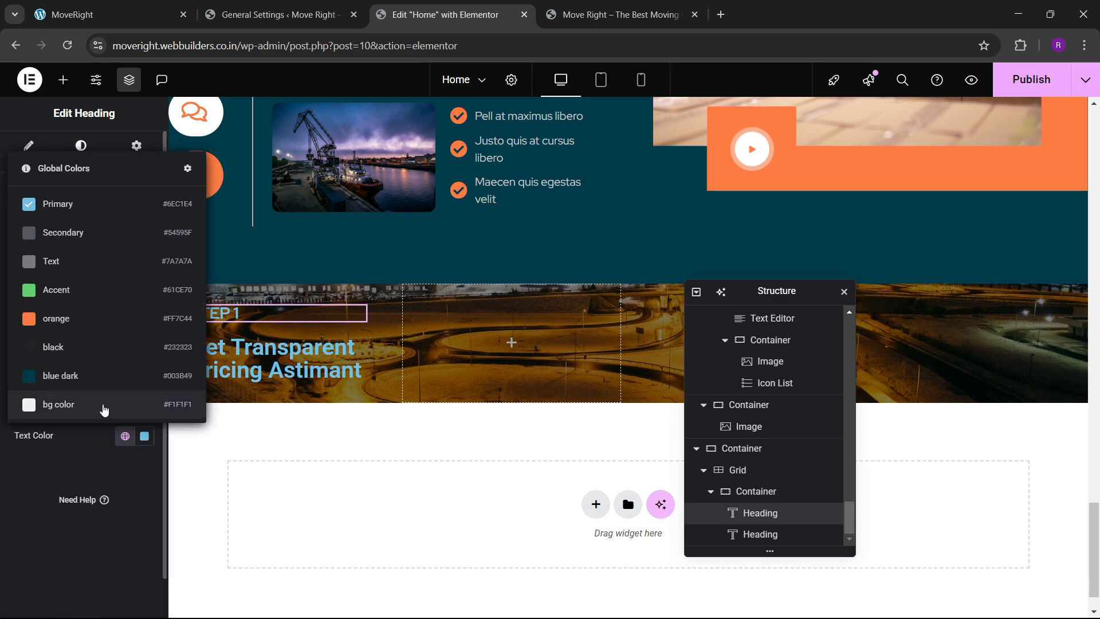
pyautogui.click(74, 316)
# After checking the live site, switch the STEP 1 heading font to Roboto.
pyautogui.click(117, 7)
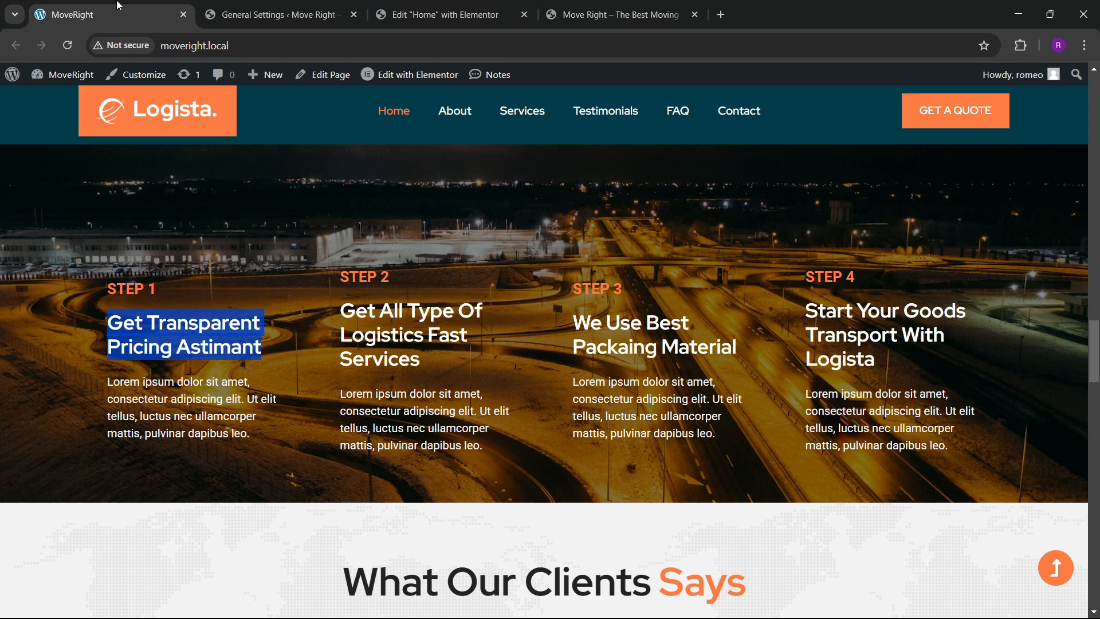
pyautogui.click(418, 8)
pyautogui.click(144, 276)
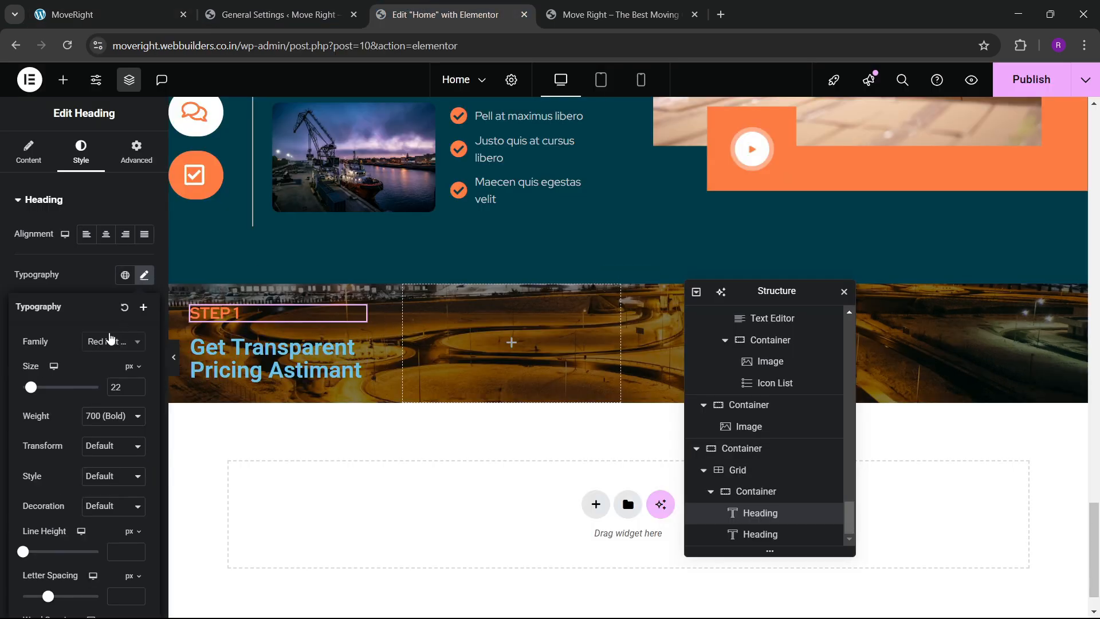
pyautogui.click(108, 344)
pyautogui.write('roboto')
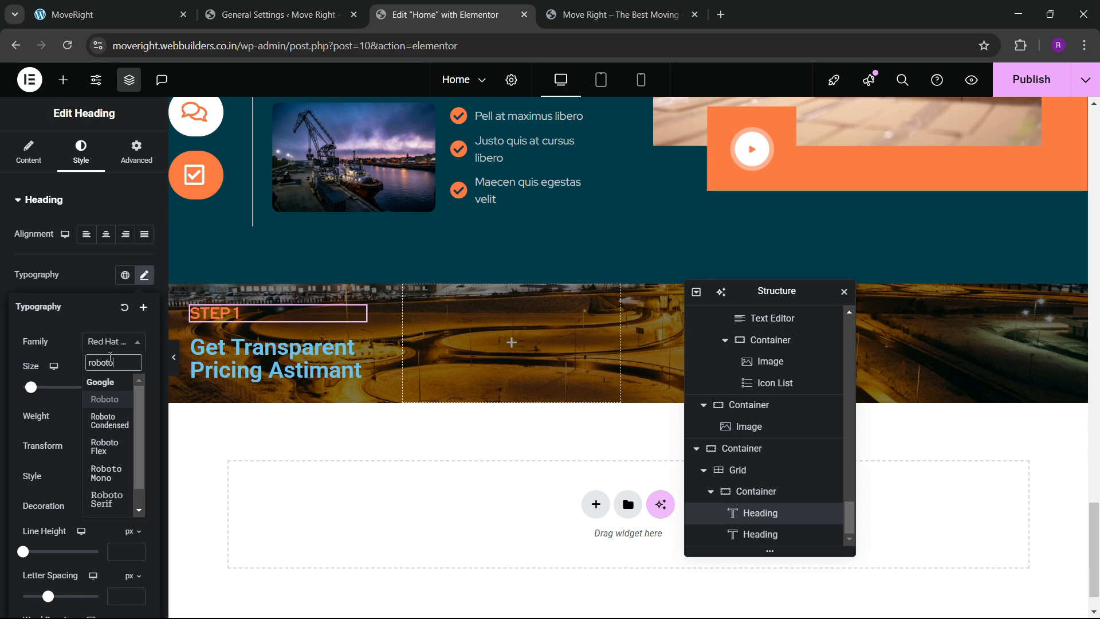
pyautogui.press('Return')
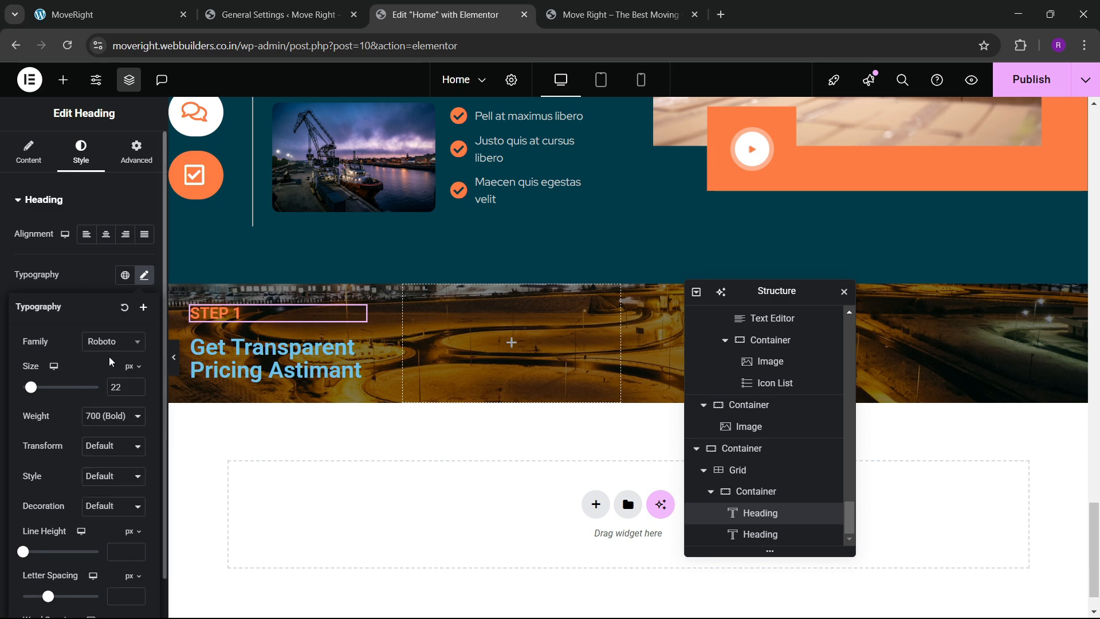
pyautogui.click(92, 287)
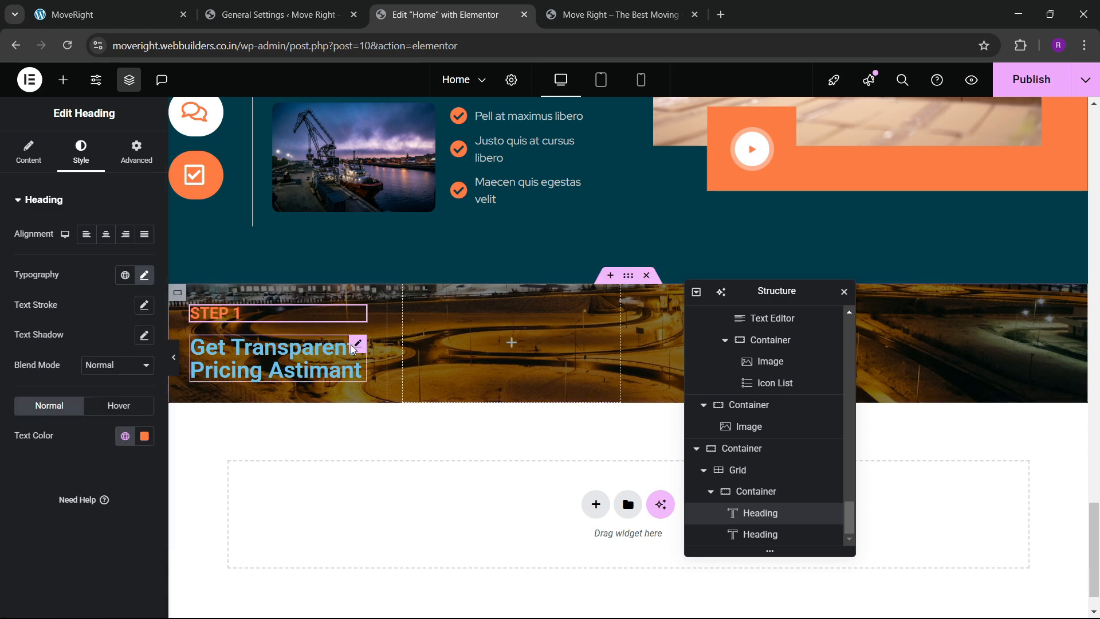
# Set the 'Get Transparent Pricing Astimant' heading to Red Hat at 32 px.
pyautogui.click(355, 350)
pyautogui.click(144, 277)
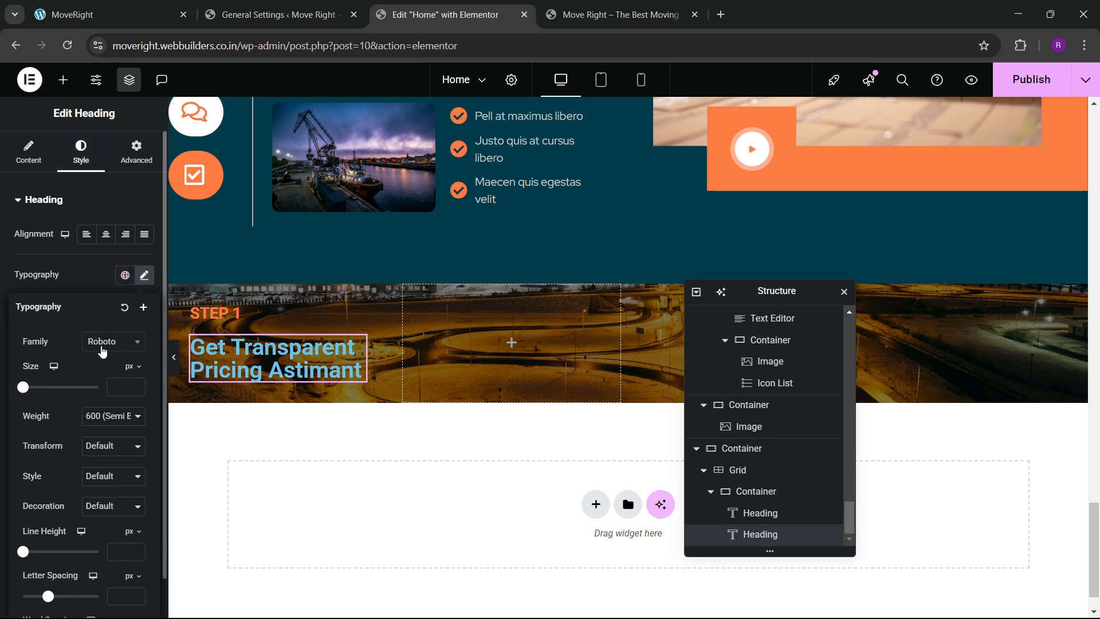
pyautogui.click(103, 342)
pyautogui.write('red hat')
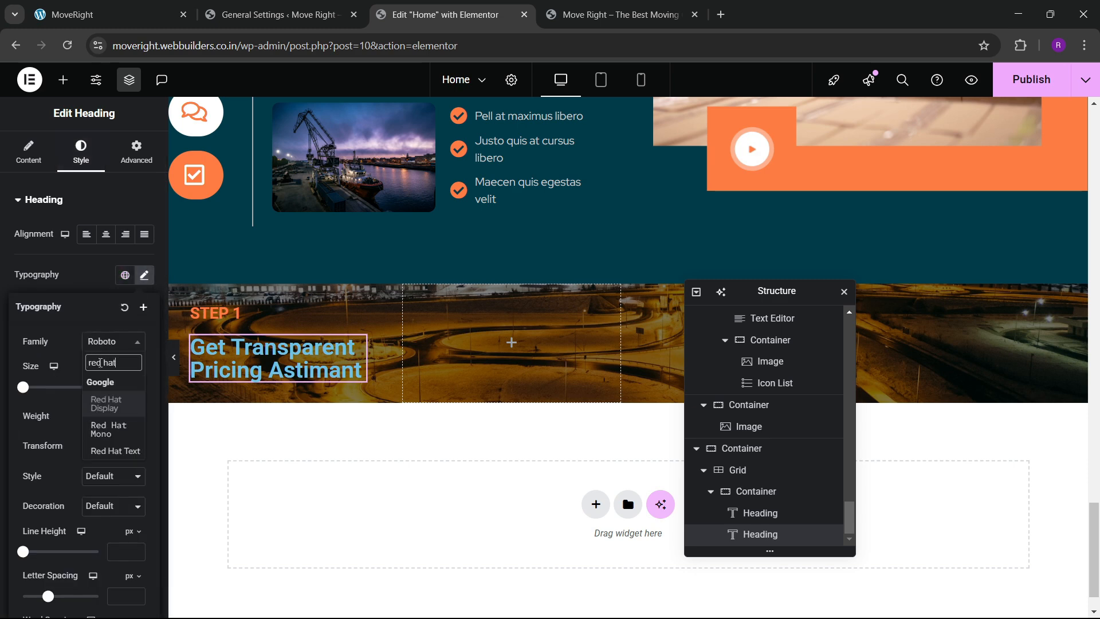
pyautogui.press('Return')
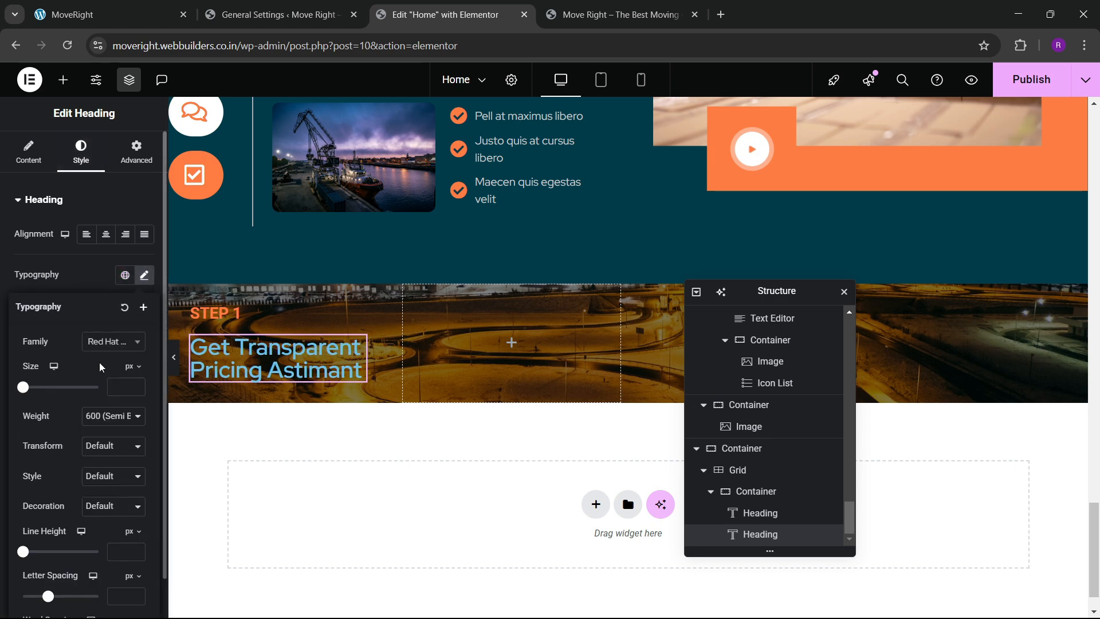
pyautogui.click(137, 388)
pyautogui.moveTo(136, 388); pyautogui.dragTo(136, 390)
pyautogui.click(88, 278)
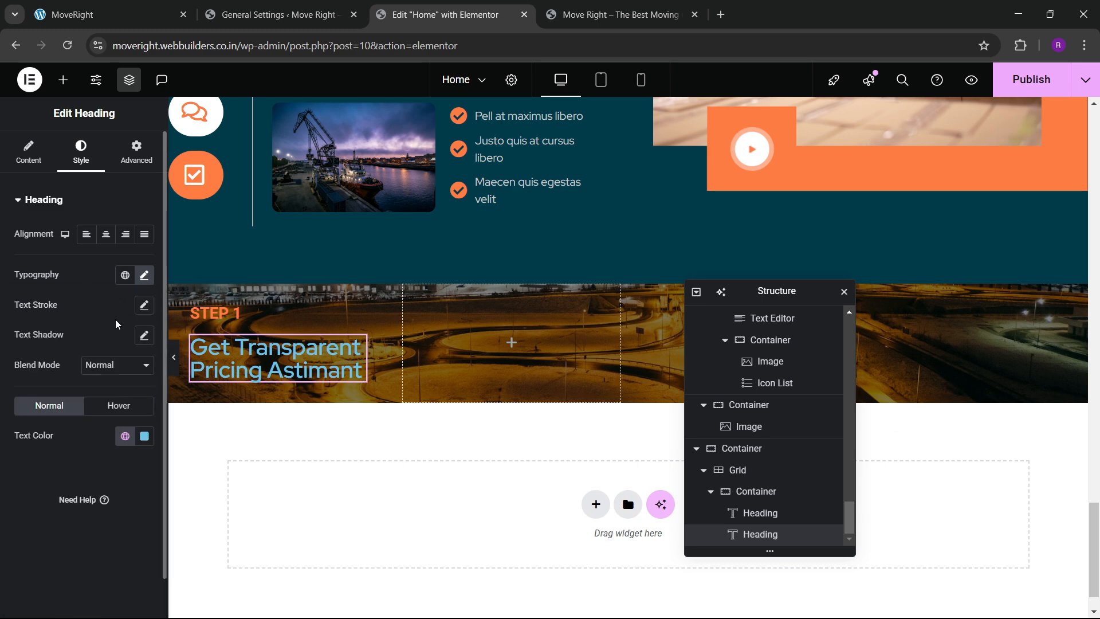
# Make the pricing heading 700 bold and white, then compare with the live site.
pyautogui.click(144, 275)
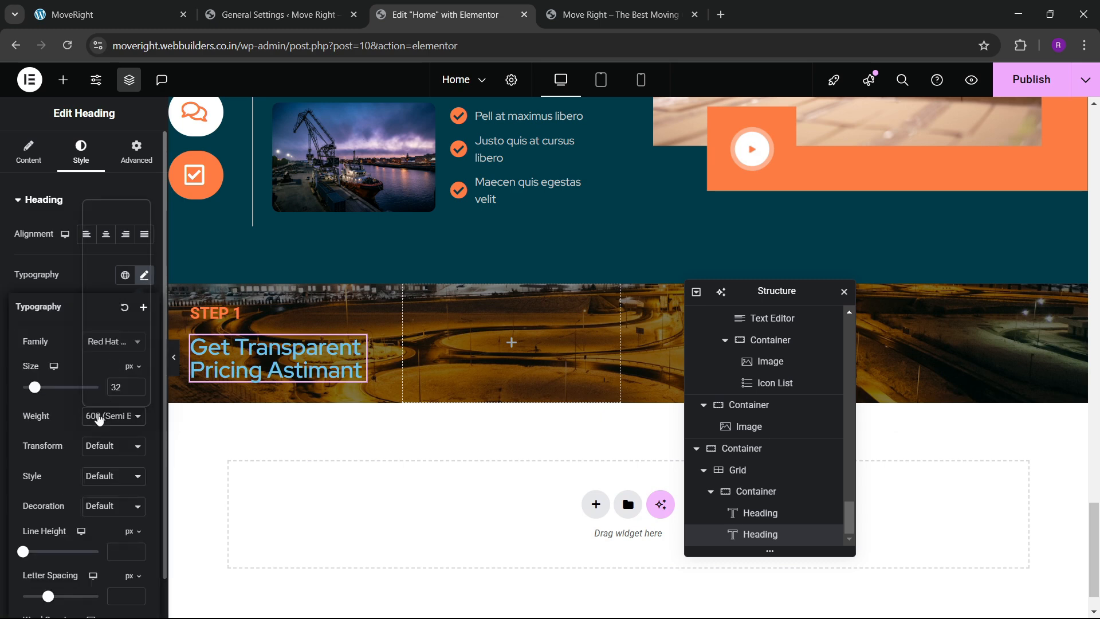
pyautogui.click(110, 416)
pyautogui.click(100, 317)
pyautogui.click(99, 277)
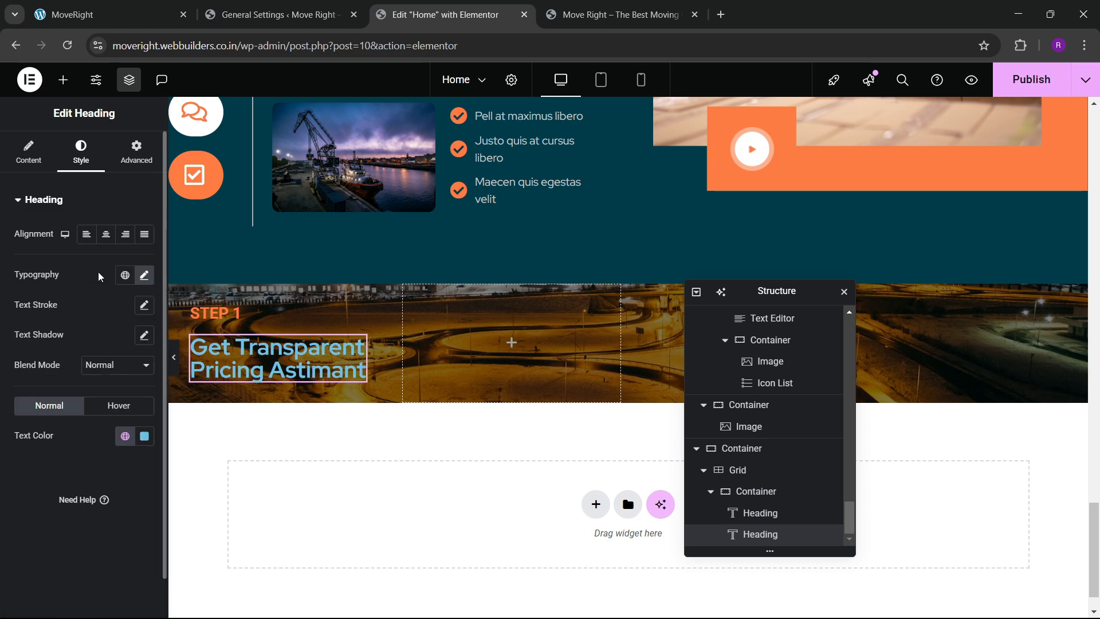
pyautogui.click(144, 435)
pyautogui.moveTo(101, 304); pyautogui.dragTo(29, 236)
pyautogui.click(19, 465)
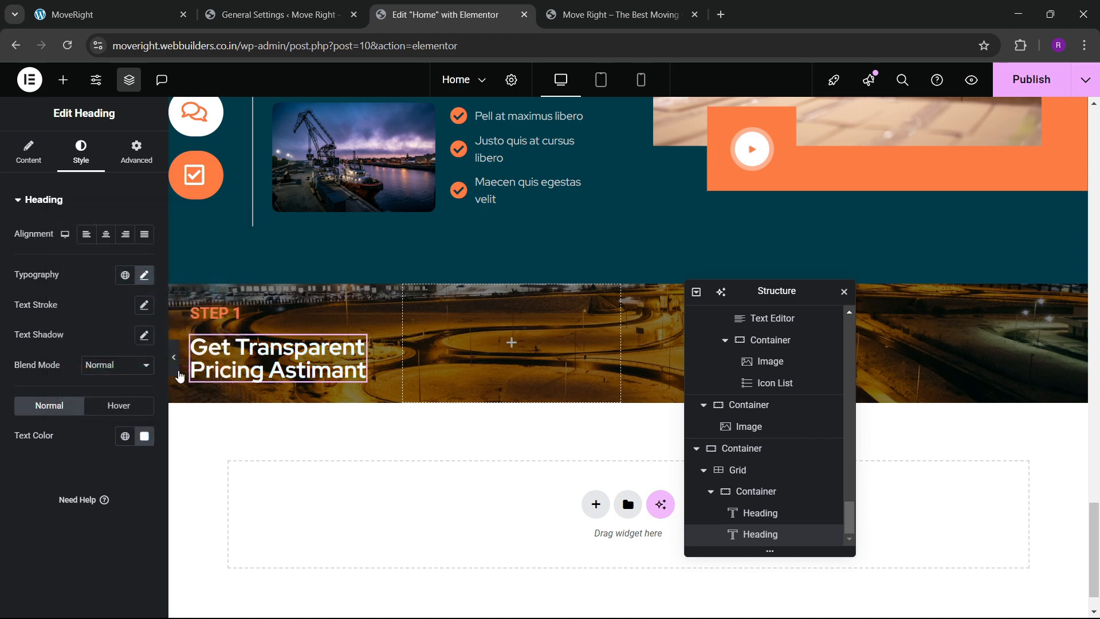
pyautogui.click(132, 7)
pyautogui.click(441, 14)
pyautogui.click(63, 79)
# Drag a Text Editor widget below the pricing heading and lighten its text to near white.
pyautogui.scroll(-3, 54, 366)
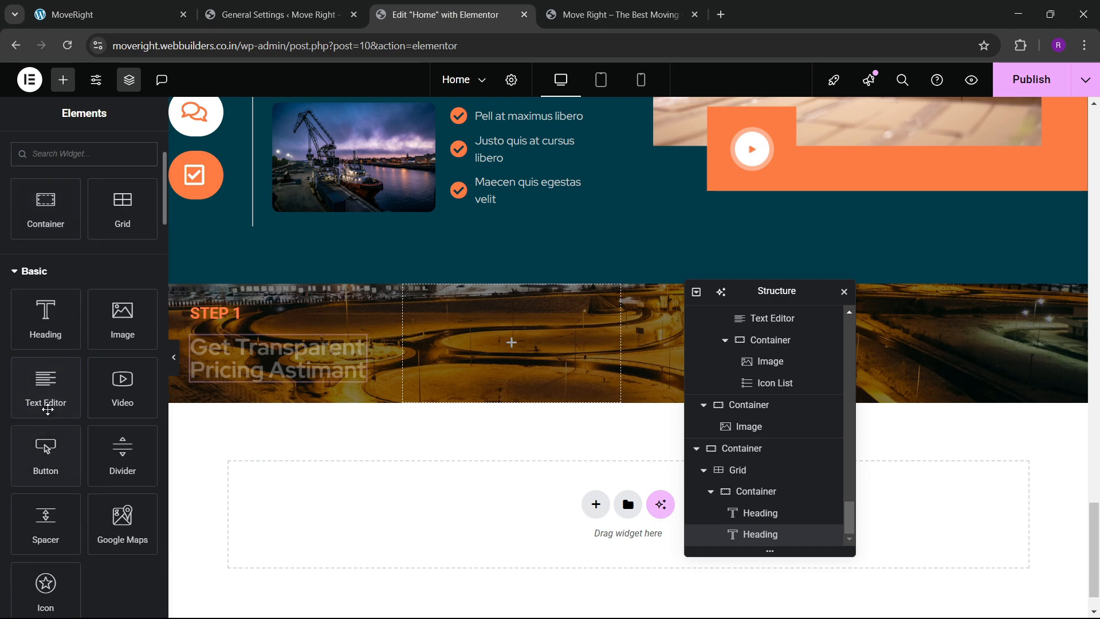
pyautogui.moveTo(45, 382); pyautogui.dragTo(321, 362)
pyautogui.click(78, 143)
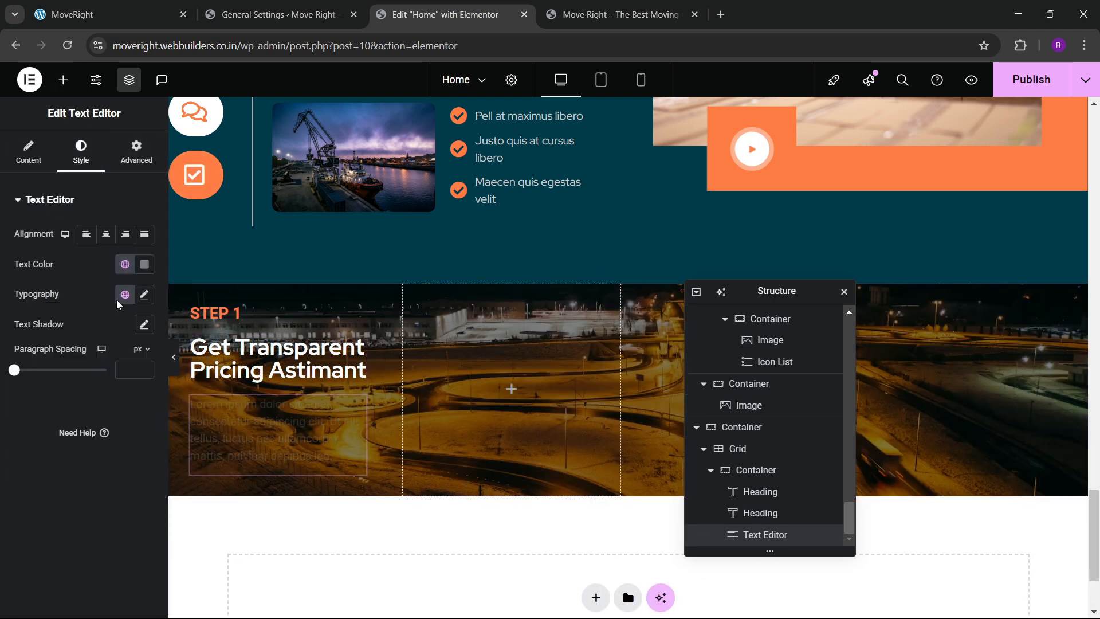
pyautogui.click(142, 270)
pyautogui.moveTo(136, 407); pyautogui.dragTo(19, 332)
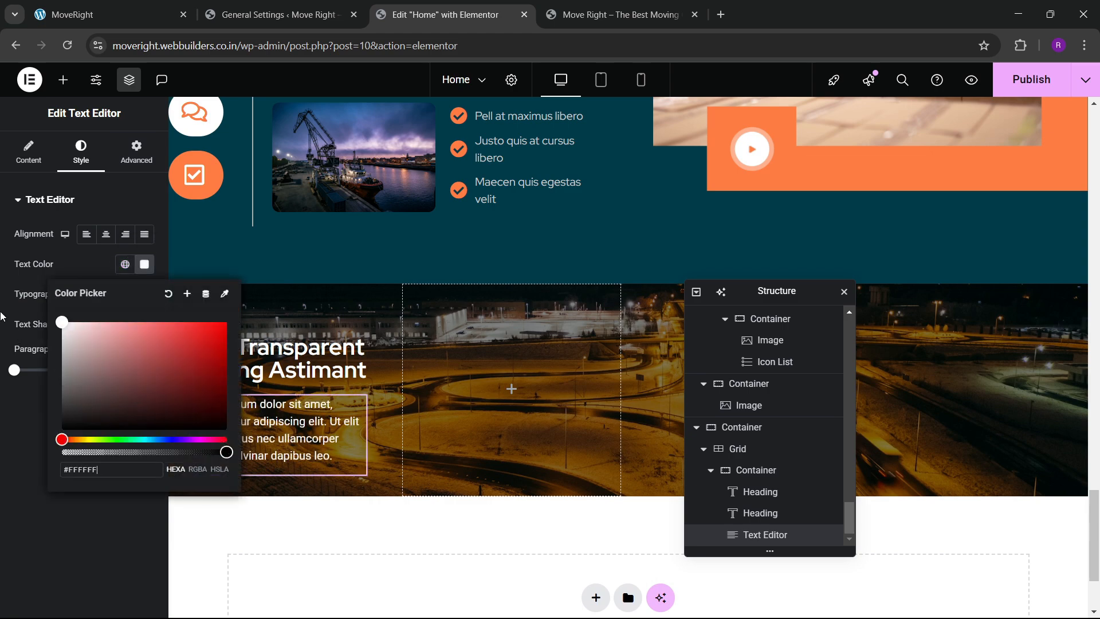
pyautogui.click(20, 462)
# Dim the paragraph text to light grey #E6E6E6 to match the live site.
pyautogui.click(138, 15)
pyautogui.click(424, 14)
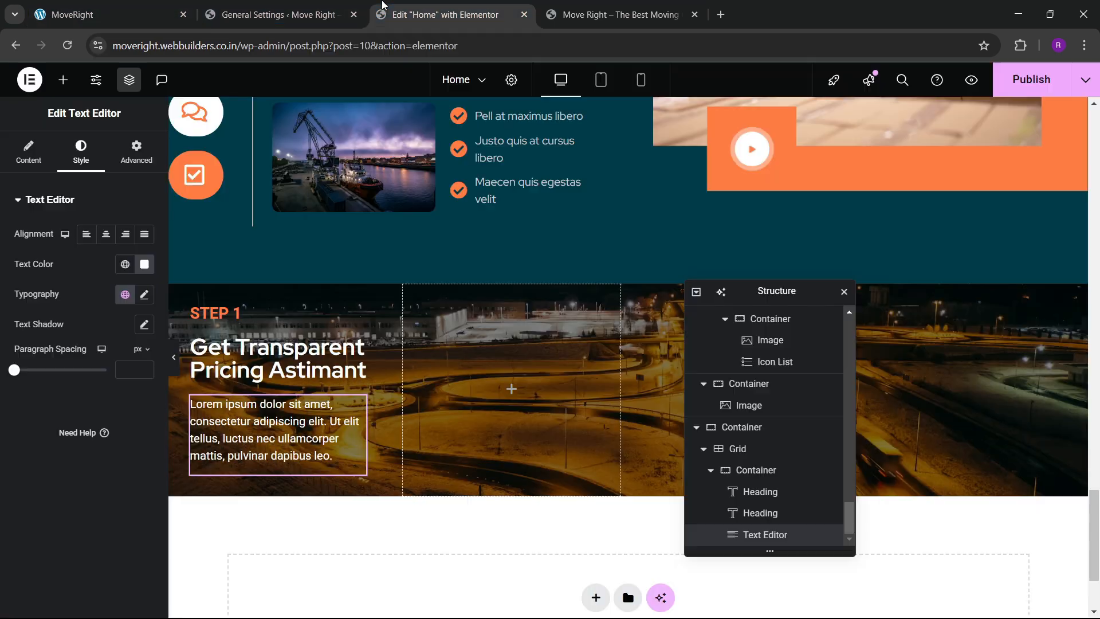
pyautogui.click(147, 270)
pyautogui.moveTo(132, 397); pyautogui.dragTo(22, 333)
pyautogui.click(14, 433)
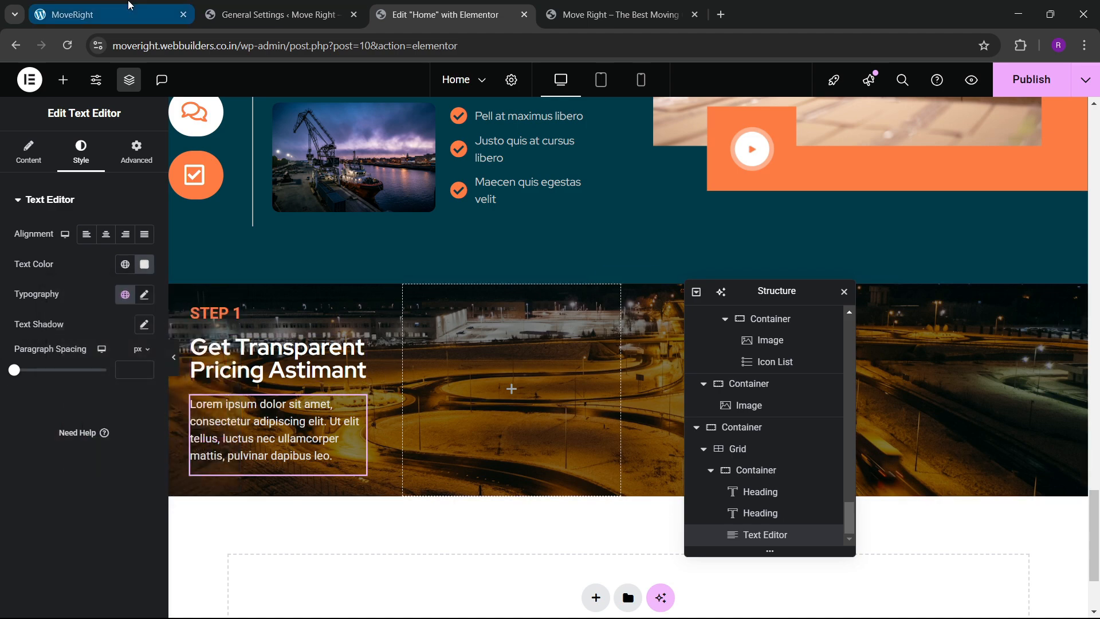
pyautogui.click(115, 15)
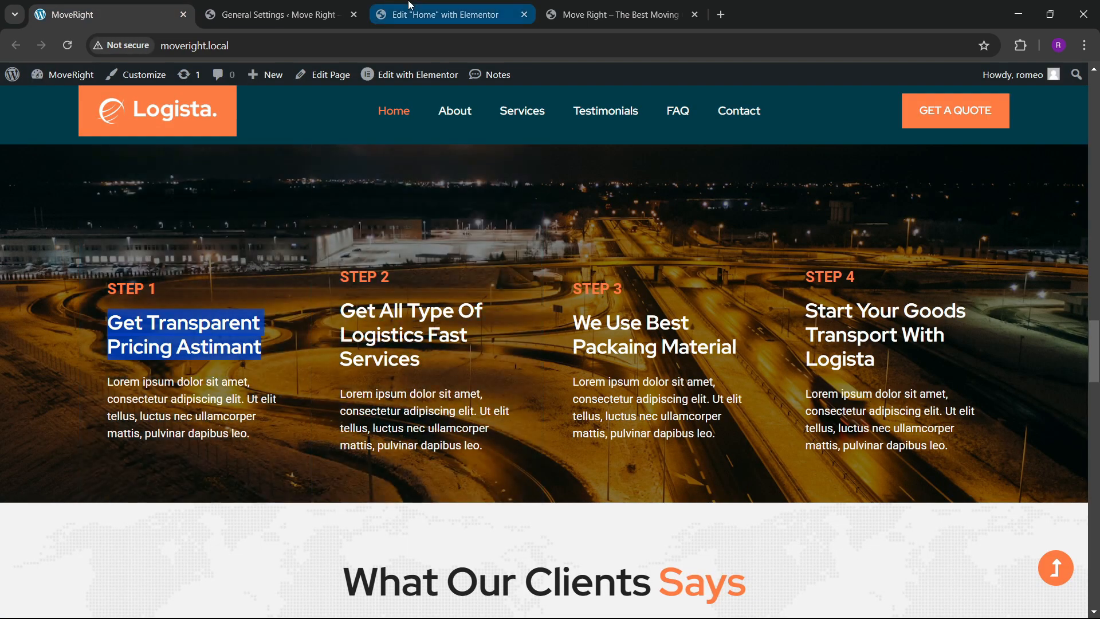
pyautogui.click(400, 6)
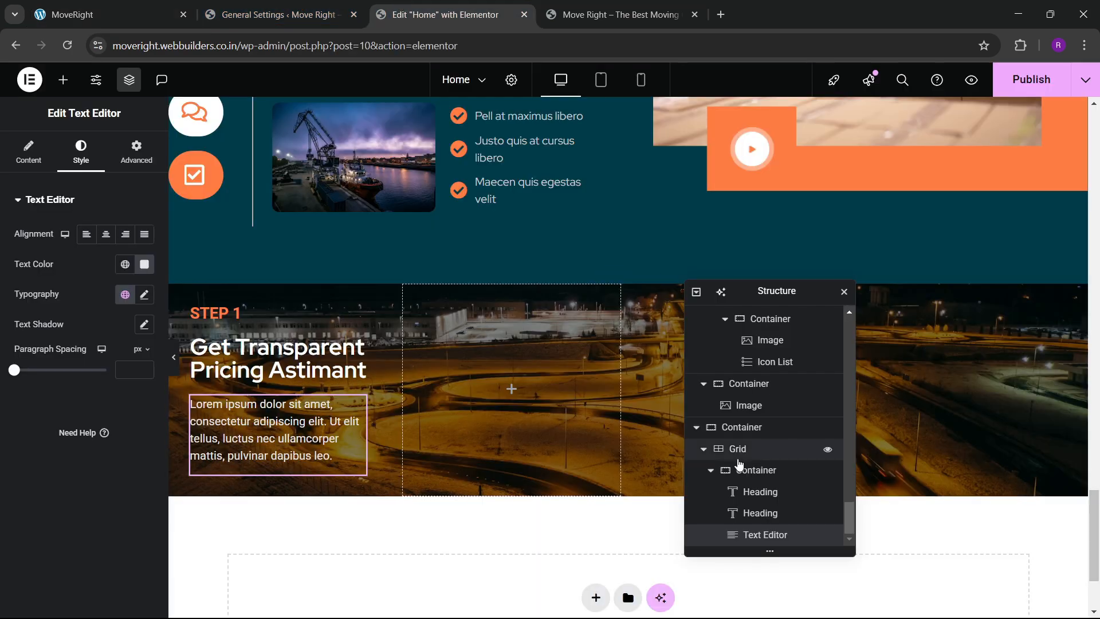
# Give the STEP 1 column 450 min height, column direction, centred justify and start alignment.
pyautogui.click(176, 426)
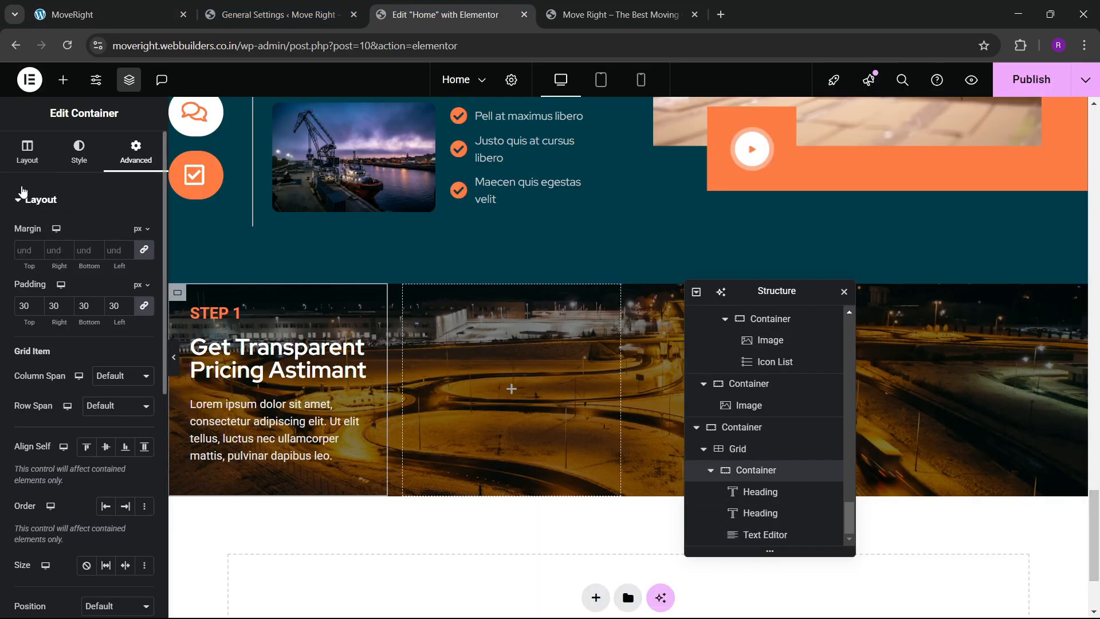
pyautogui.click(27, 151)
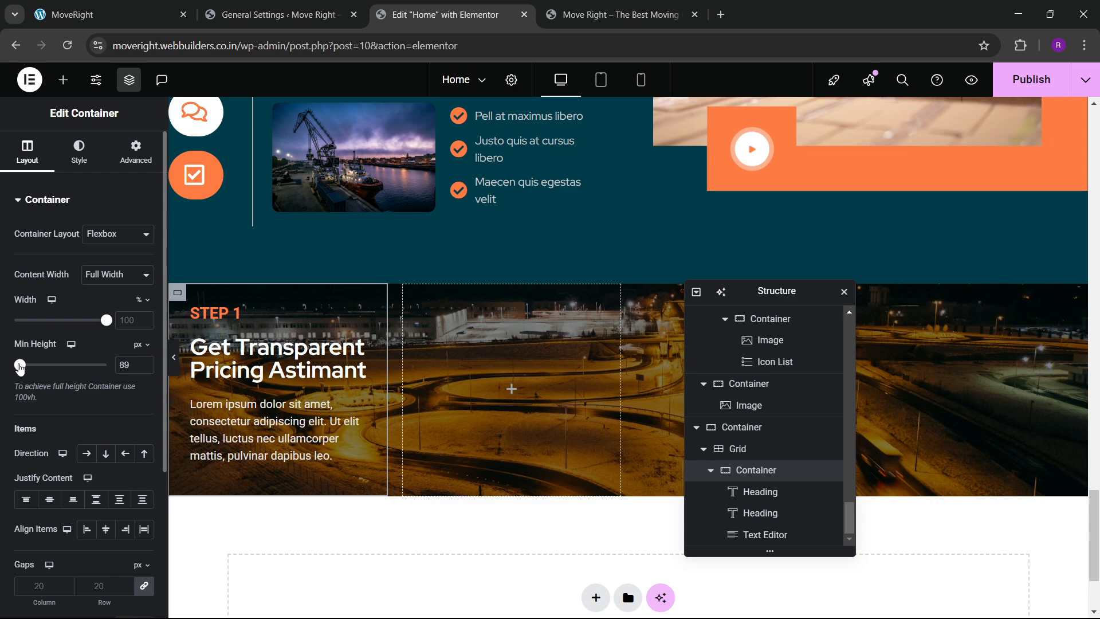
pyautogui.moveTo(20, 365); pyautogui.dragTo(41, 365)
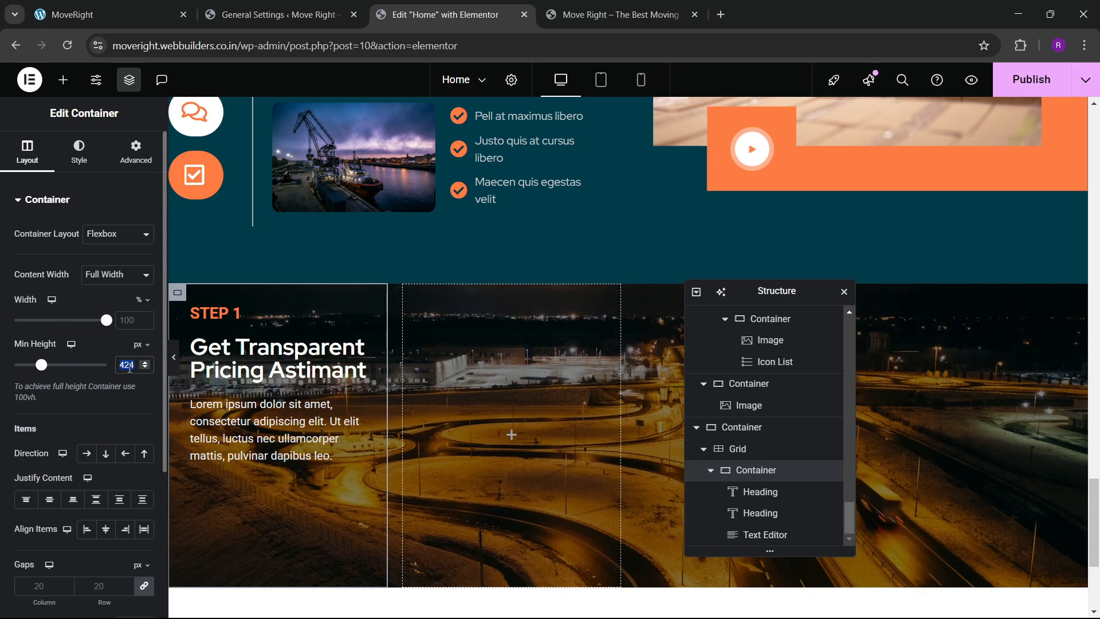
pyautogui.write('450')
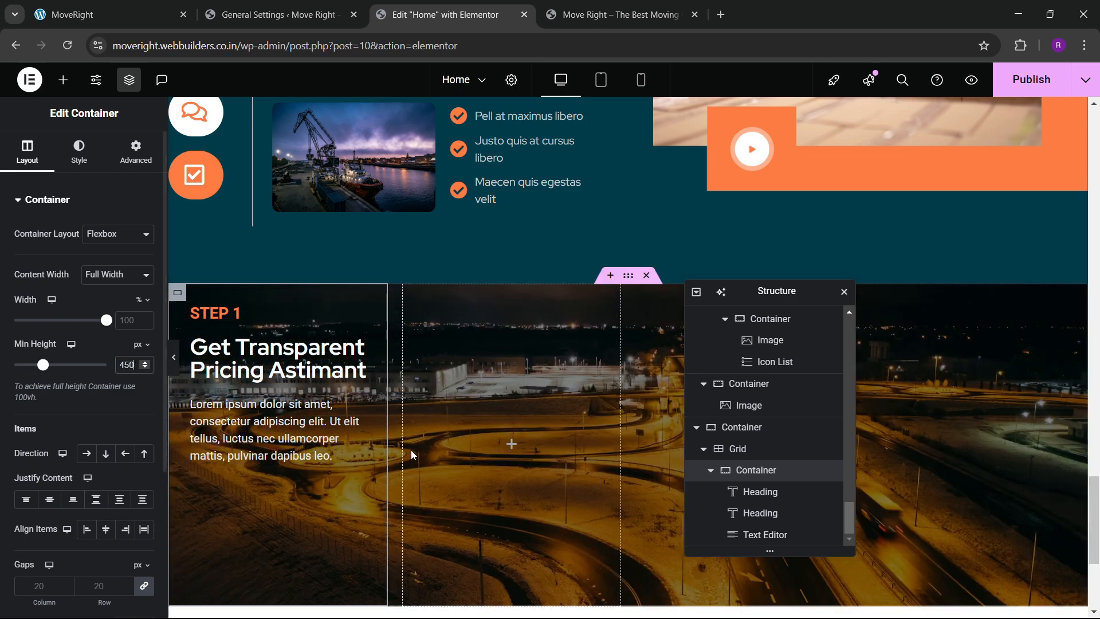
pyautogui.scroll(-3, 265, 452)
pyautogui.scroll(-4, 67, 258)
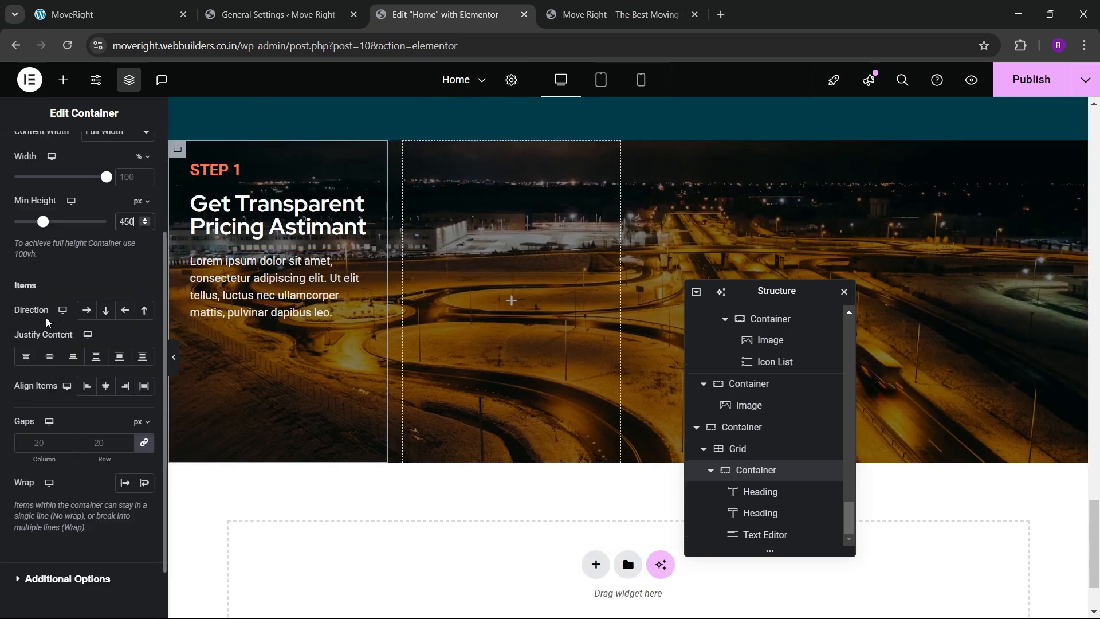
pyautogui.click(105, 245)
pyautogui.click(60, 291)
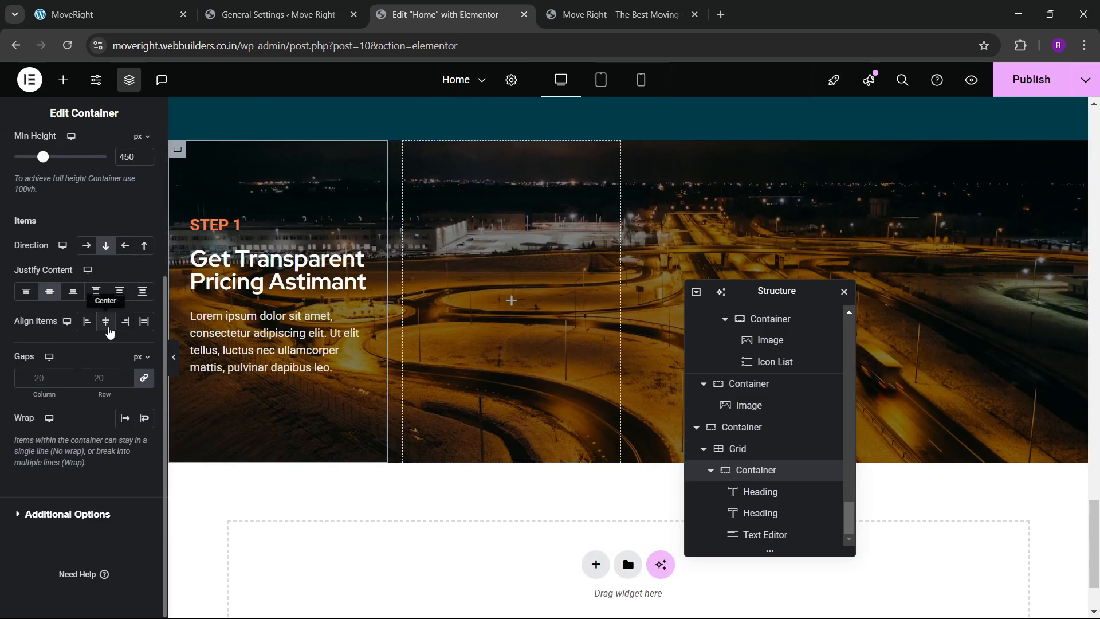
pyautogui.click(86, 321)
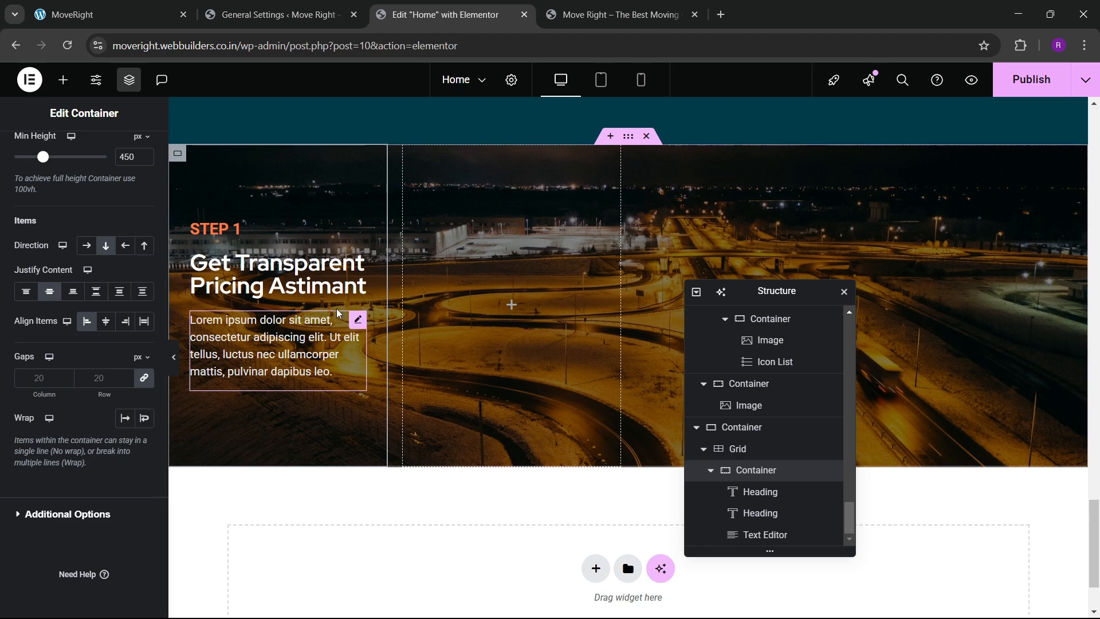
# Unlink the column's padding and set its top padding to 150 px.
pyautogui.scroll(1, 335, 309)
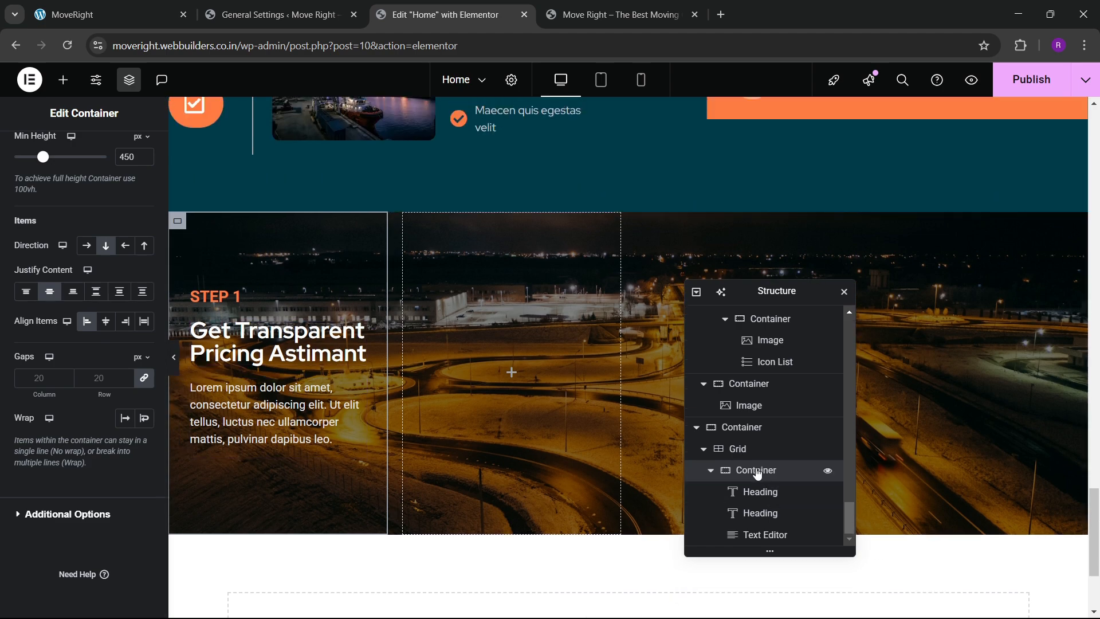
pyautogui.scroll(4, 40, 287)
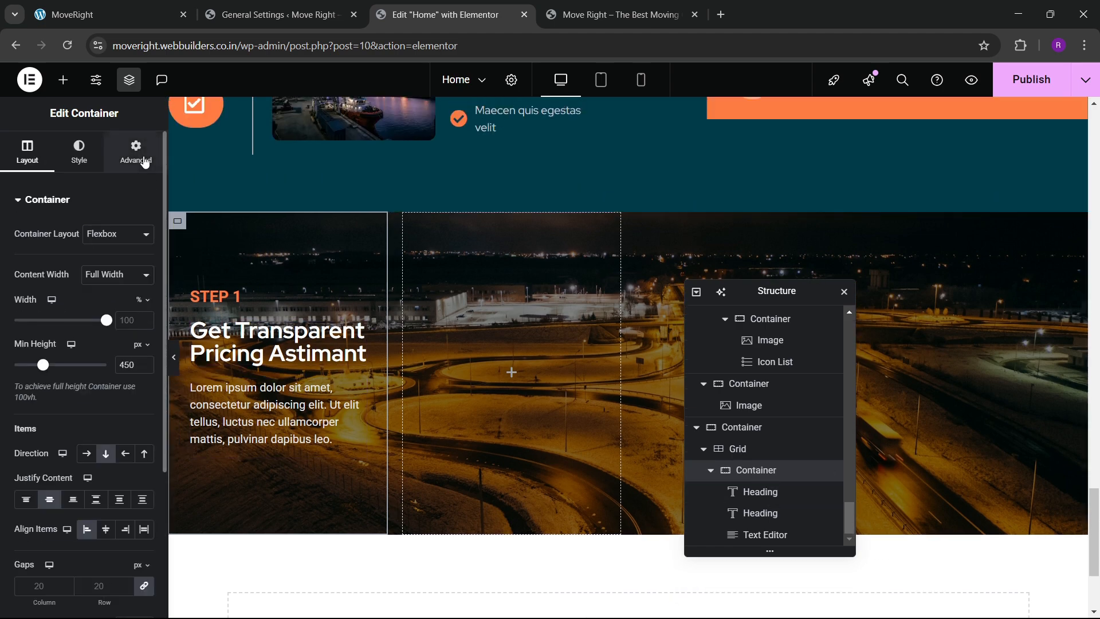
pyautogui.click(136, 152)
pyautogui.click(142, 309)
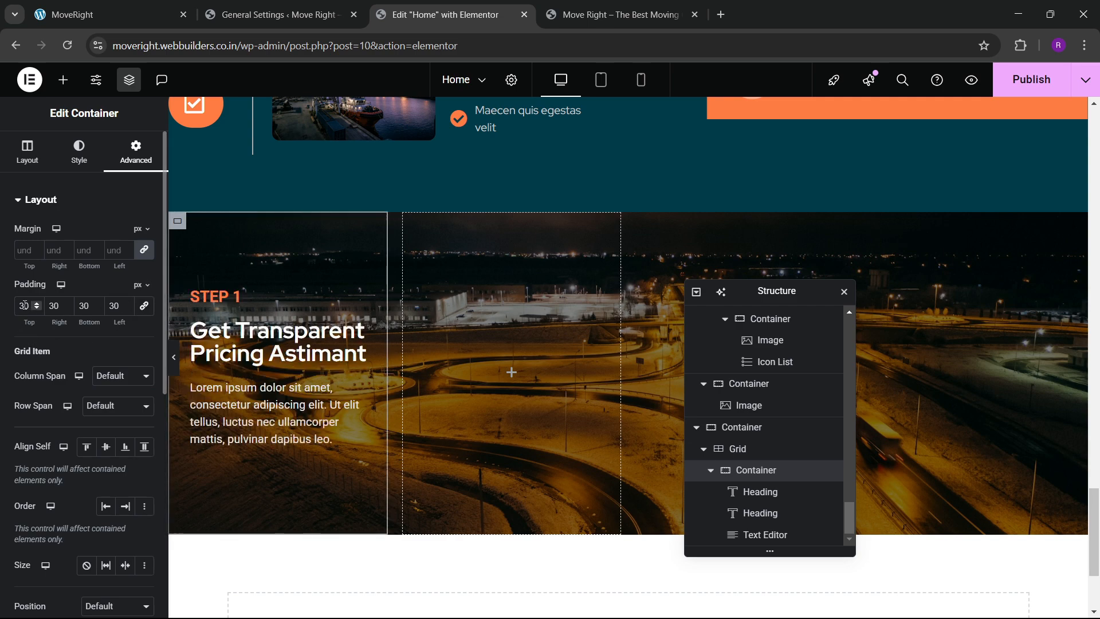
pyautogui.press('BackSpace')
pyautogui.write('100')
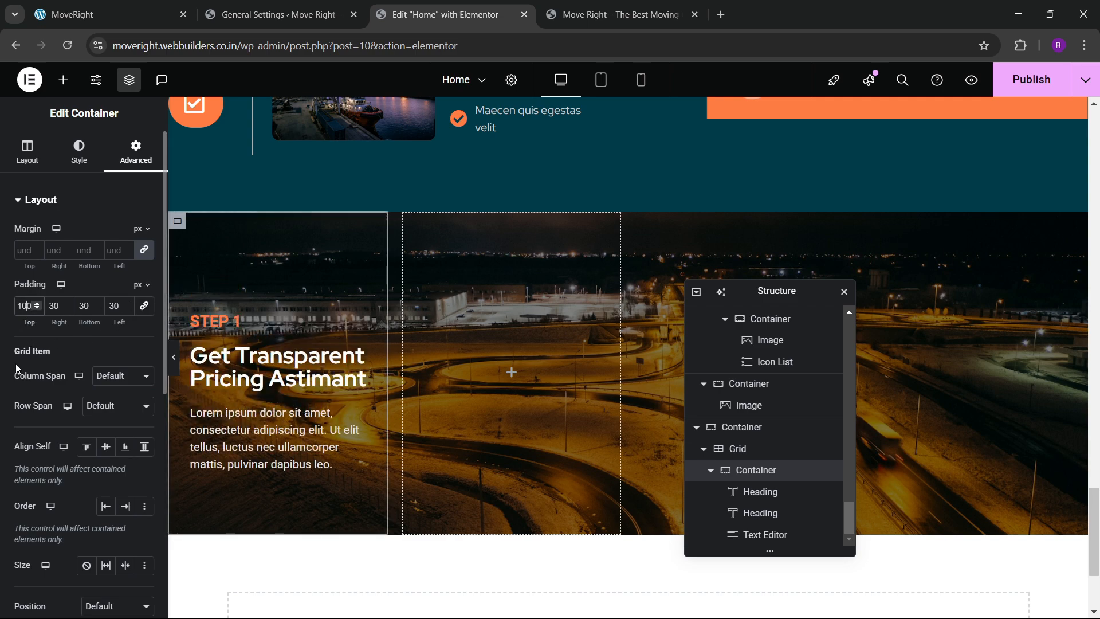
pyautogui.press('BackSpace')
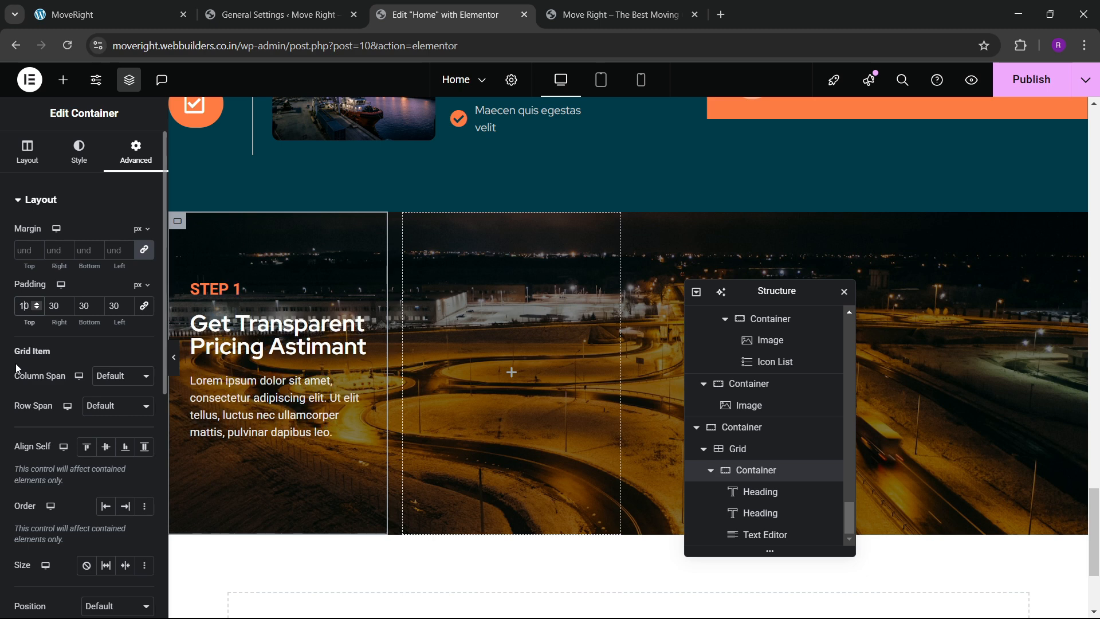
pyautogui.press('BackSpace')
pyautogui.write('50')
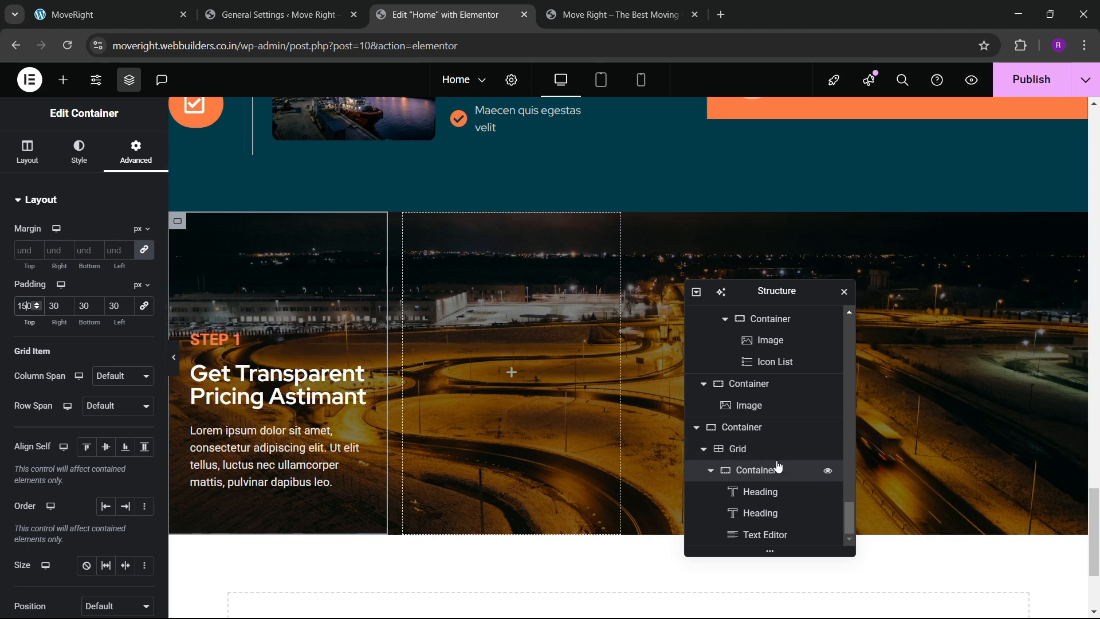
# Set the parent grid's column and row gaps to 0.
pyautogui.click(612, 459)
pyautogui.click(27, 152)
pyautogui.scroll(-3, 49, 387)
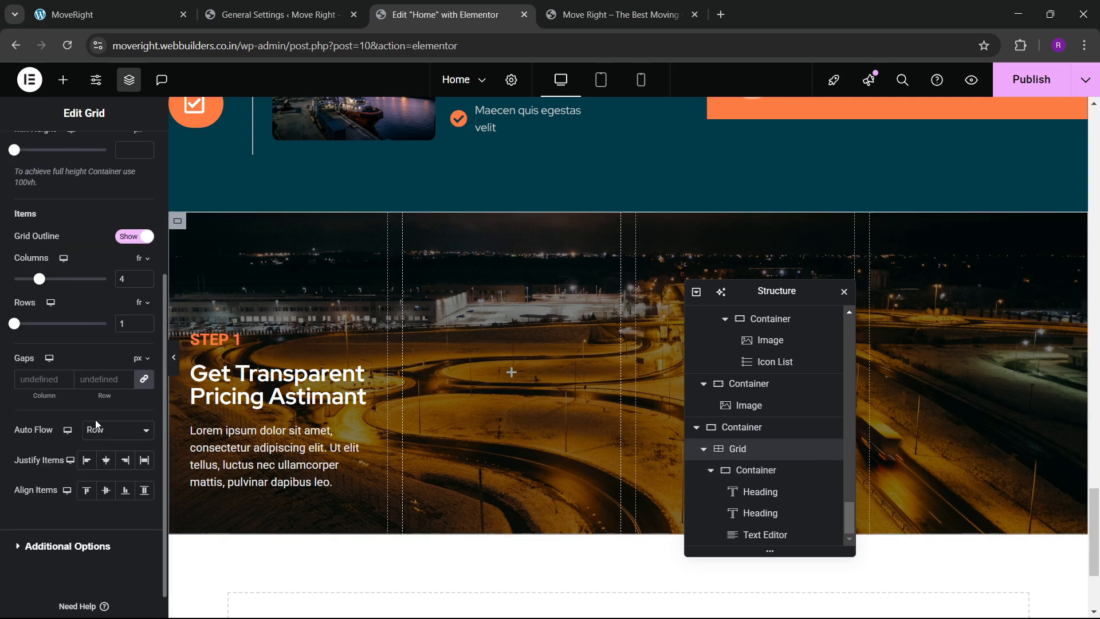
pyautogui.click(103, 380)
pyautogui.write('0')
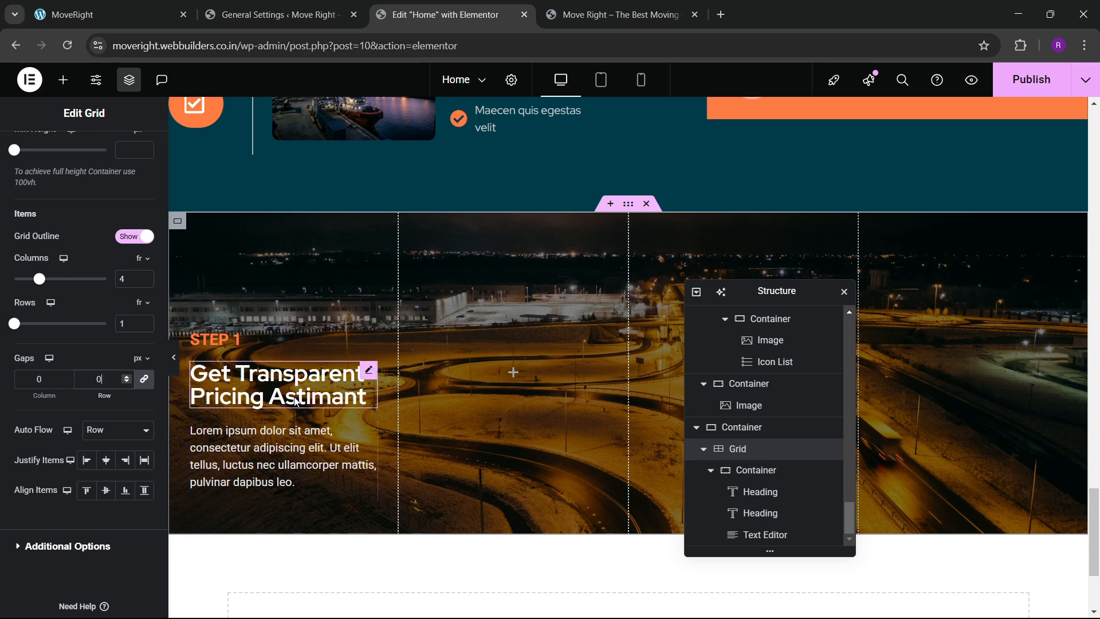
pyautogui.click(758, 471)
pyautogui.click(79, 150)
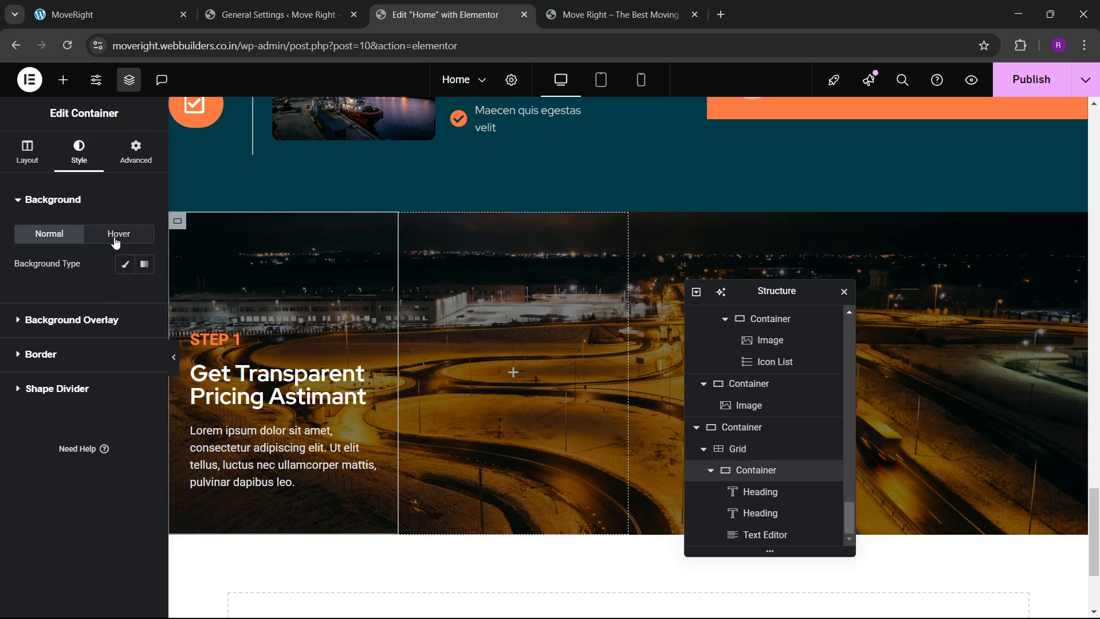
# Set a classic hover background of global 'blue dark' with lowered alpha, #003B4966.
pyautogui.click(116, 243)
pyautogui.click(125, 264)
pyautogui.click(124, 293)
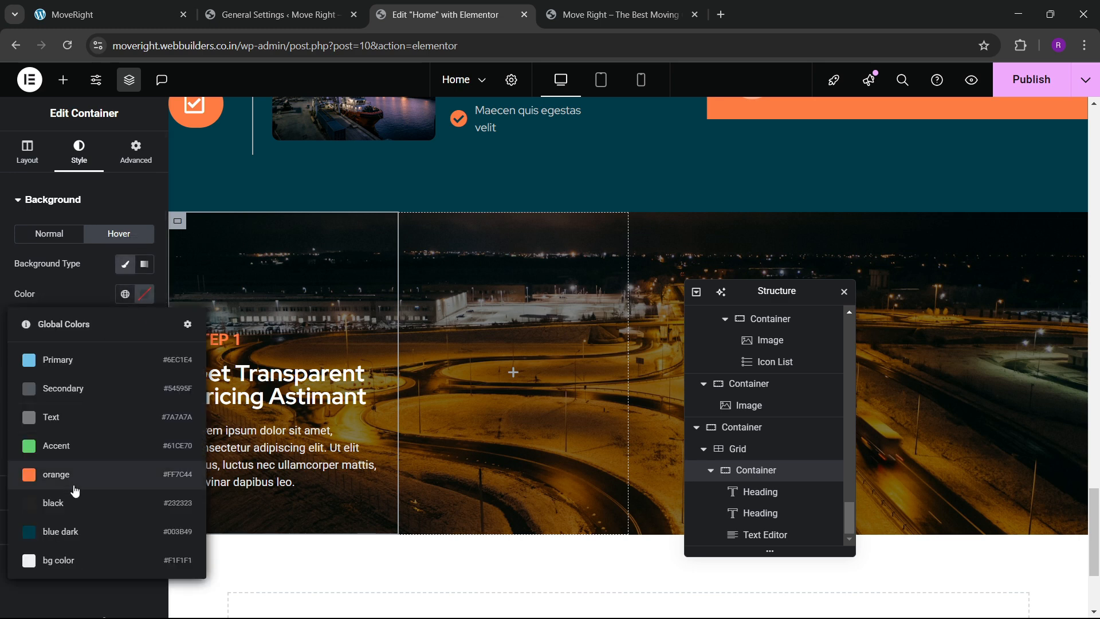
pyautogui.click(69, 532)
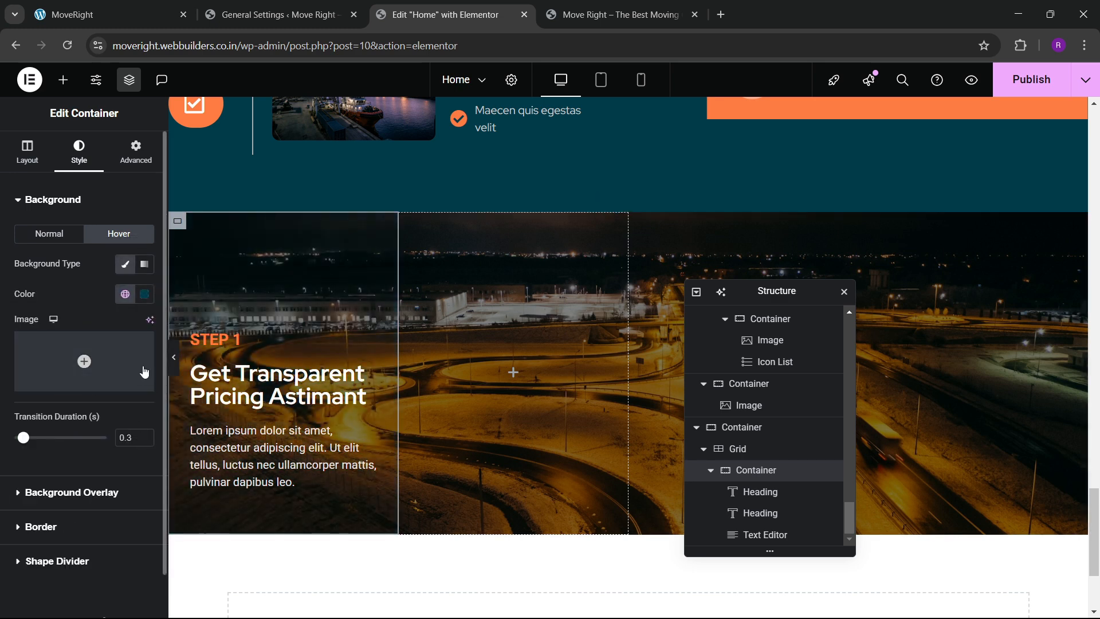
pyautogui.click(144, 294)
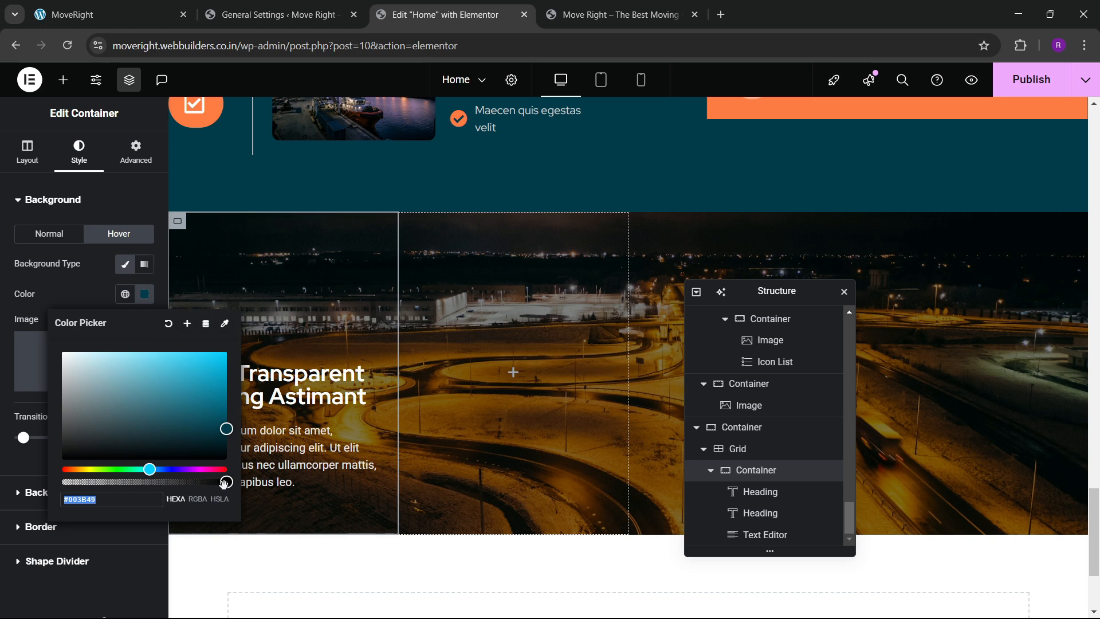
pyautogui.moveTo(224, 482); pyautogui.dragTo(143, 482)
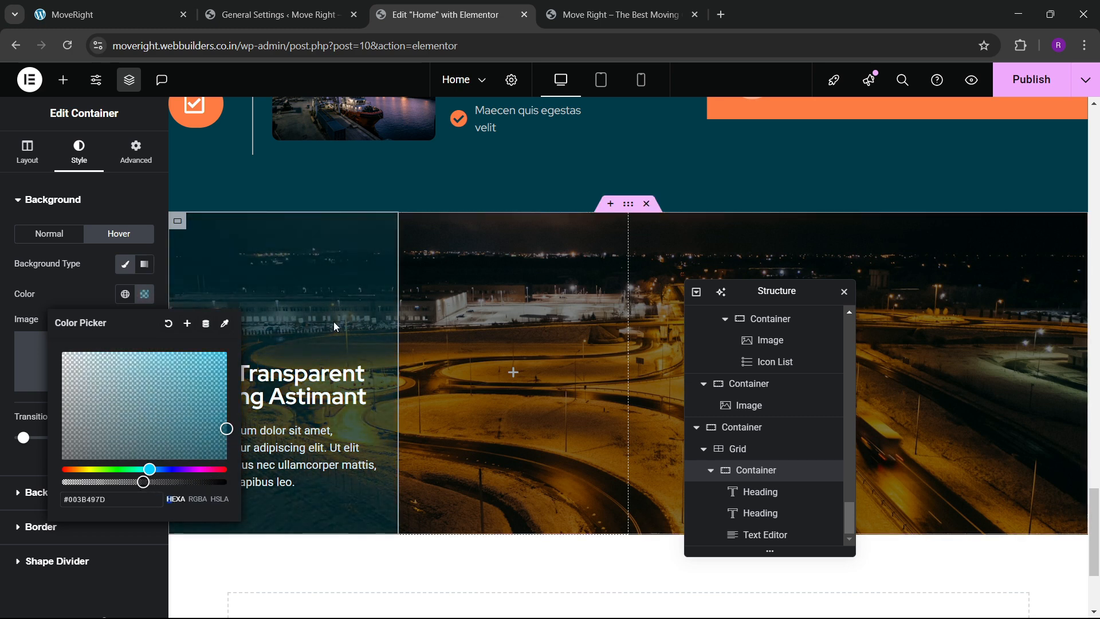
pyautogui.moveTo(142, 482); pyautogui.dragTo(128, 482)
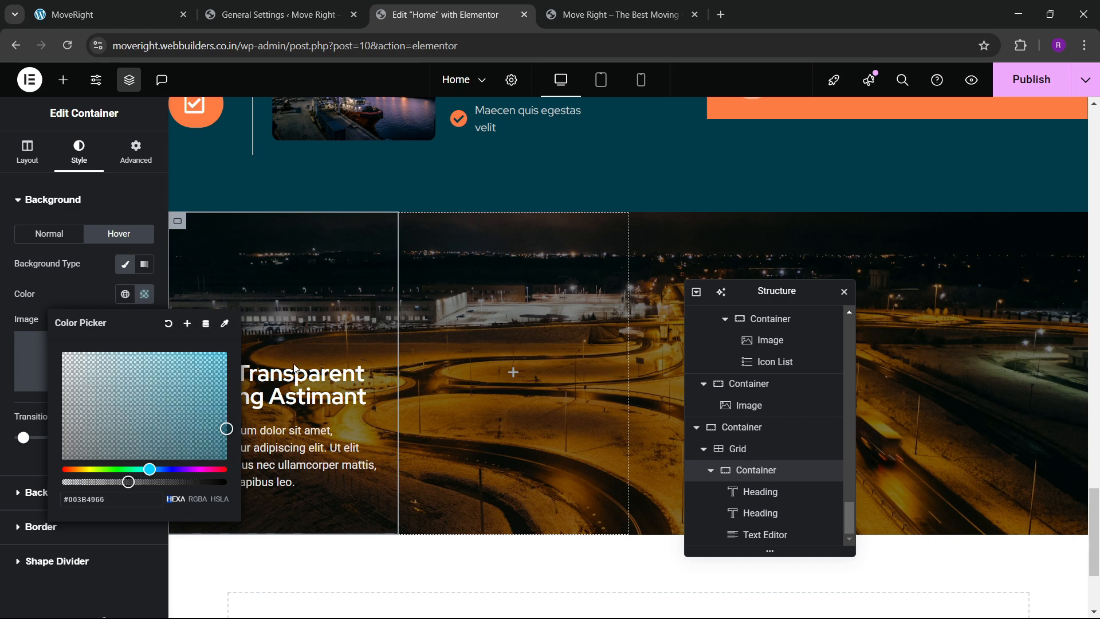
pyautogui.click(91, 294)
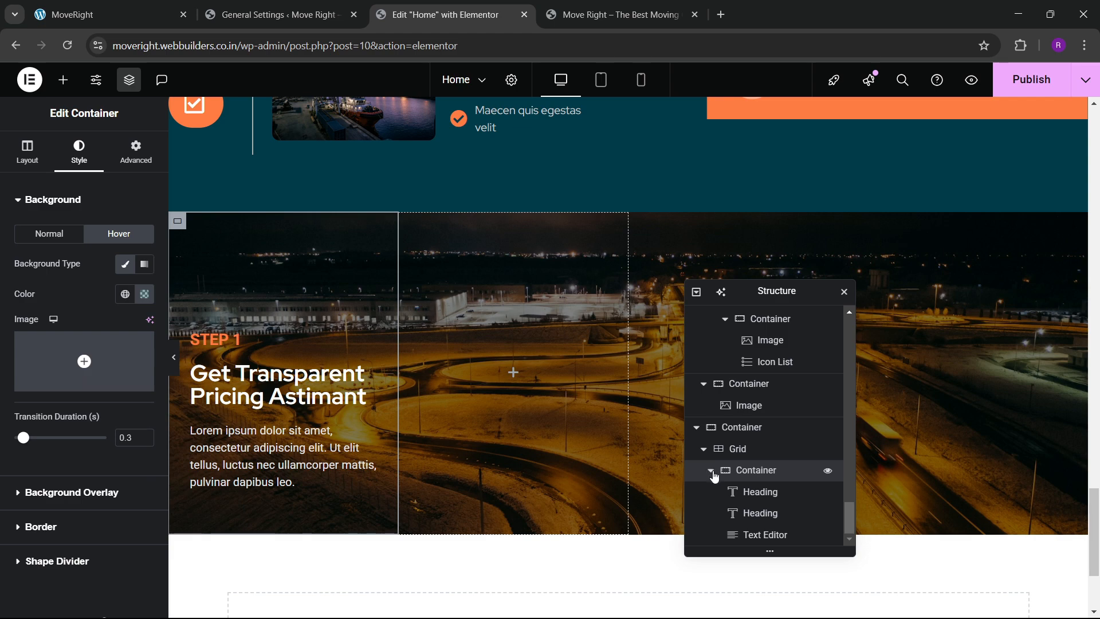
# Duplicate the STEP 1 column three times in the Structure tree to make four cards.
pyautogui.click(714, 477)
pyautogui.rightClick(741, 536)
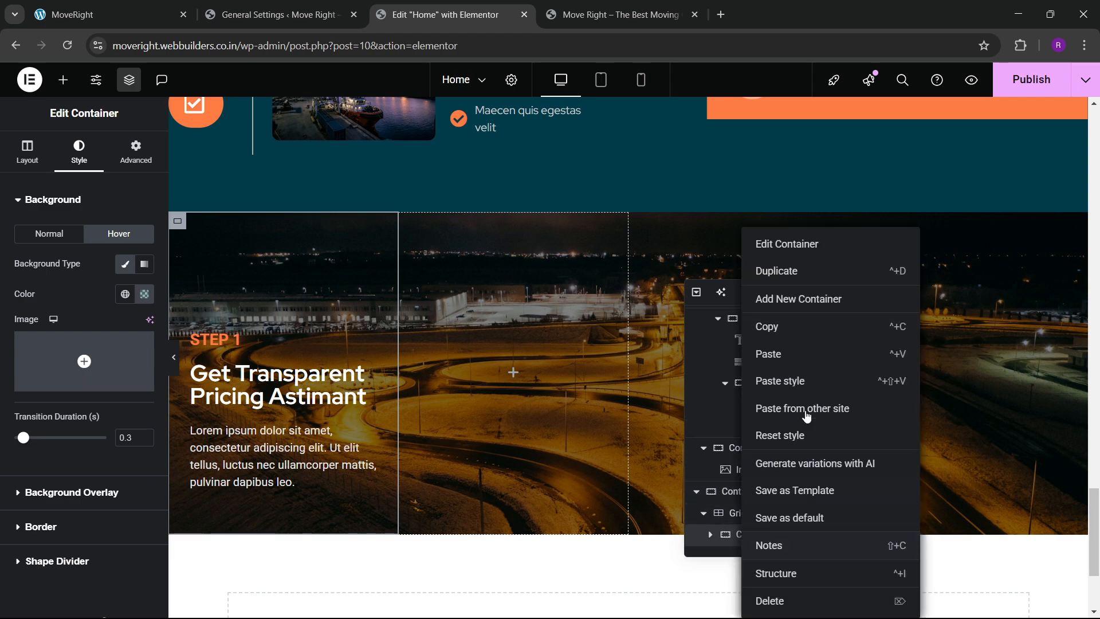
pyautogui.click(791, 275)
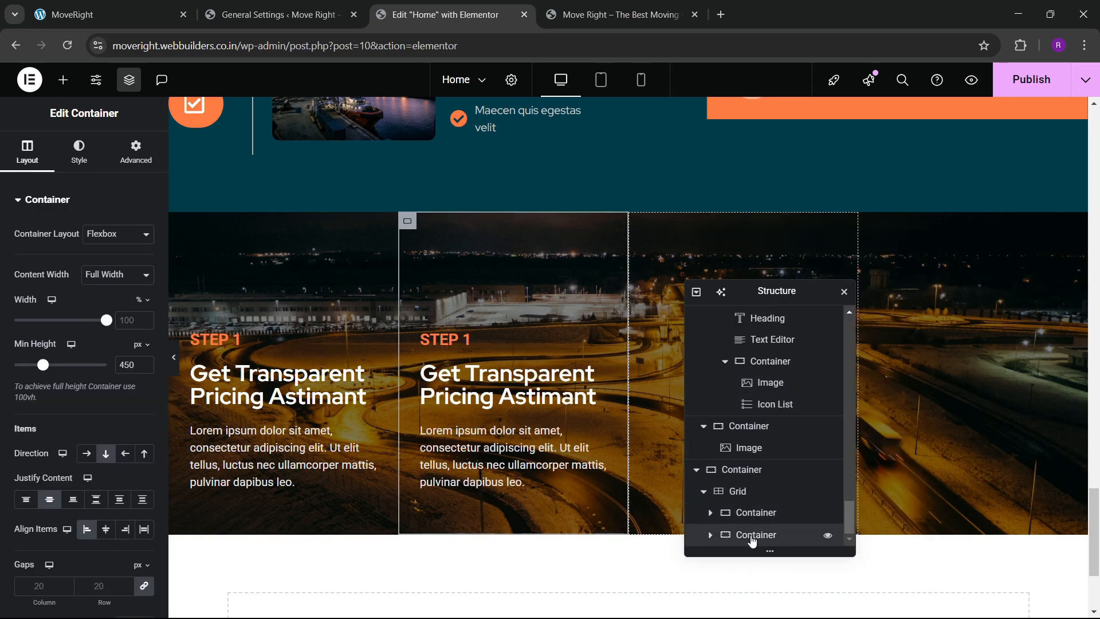
pyautogui.rightClick(750, 541)
pyautogui.click(789, 281)
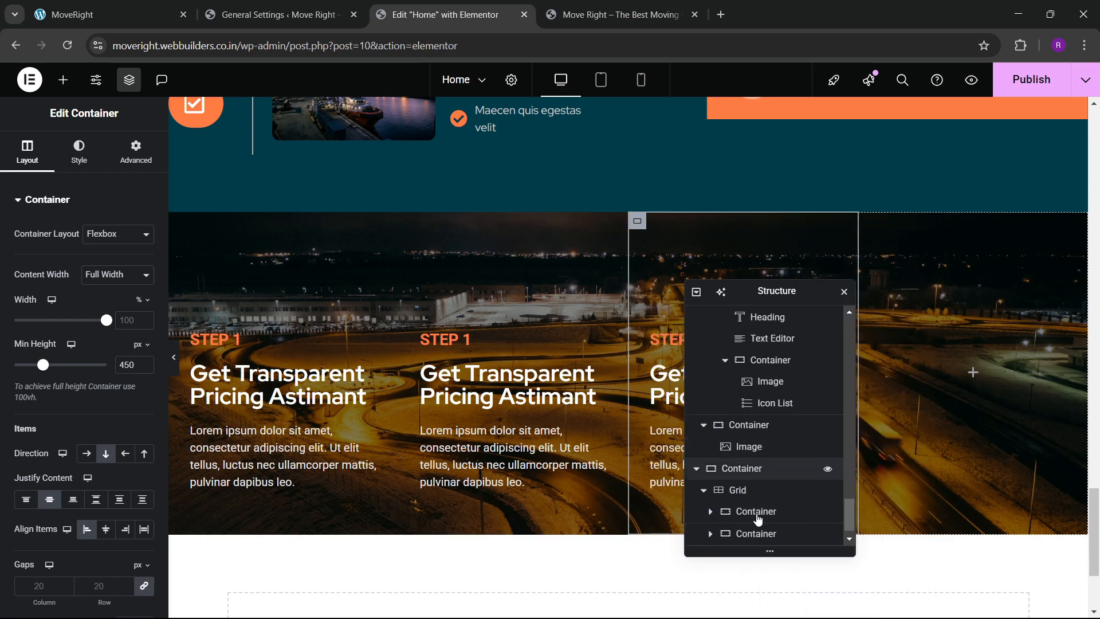
pyautogui.rightClick(754, 536)
pyautogui.click(791, 272)
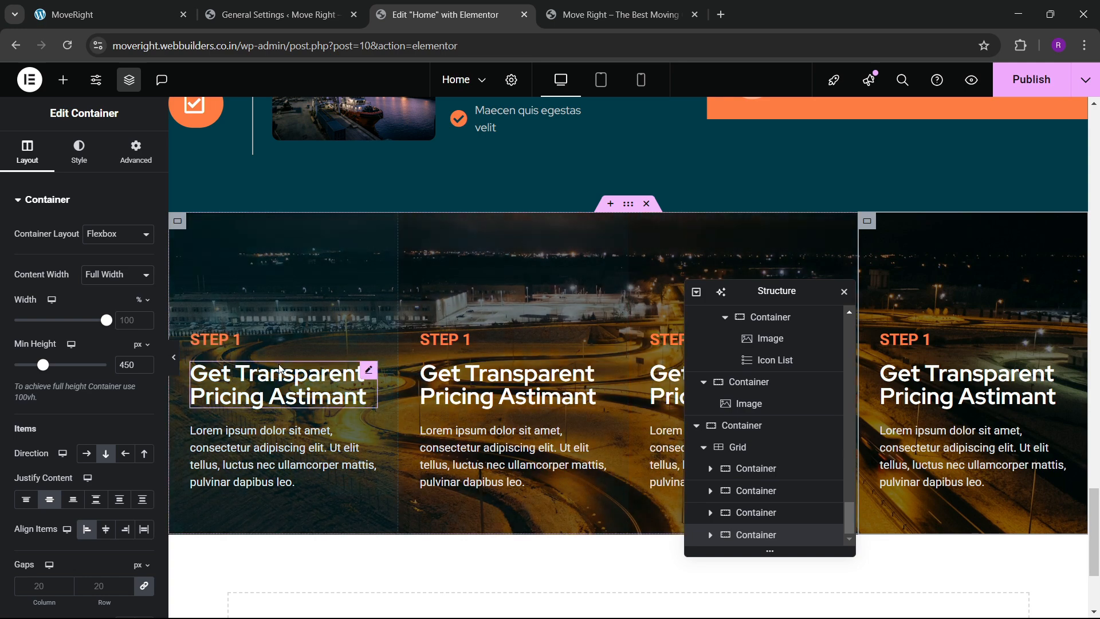
# Set the outer 'steps' container's background attachment to Fixed.
pyautogui.scroll(-3, 629, 331)
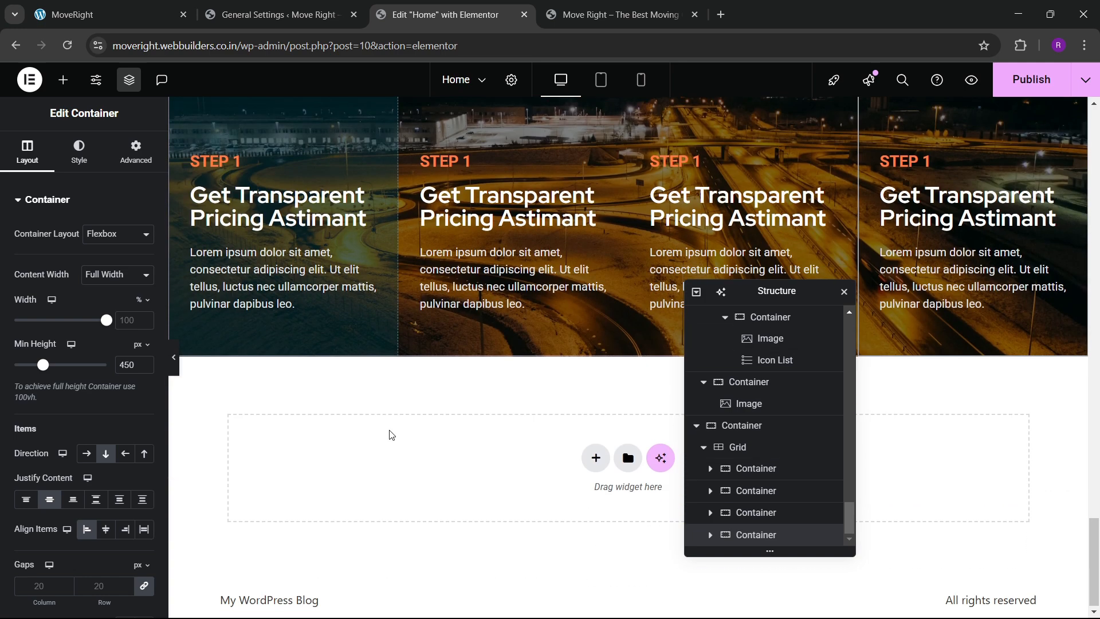
pyautogui.scroll(4, 629, 343)
pyautogui.click(739, 428)
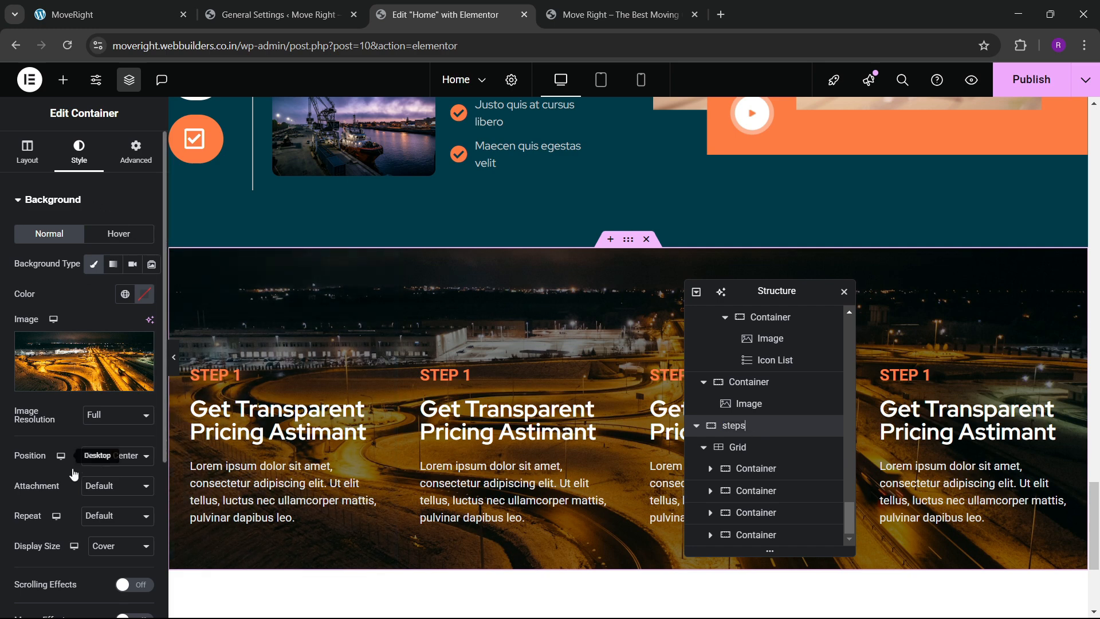
pyautogui.scroll(-4, 85, 418)
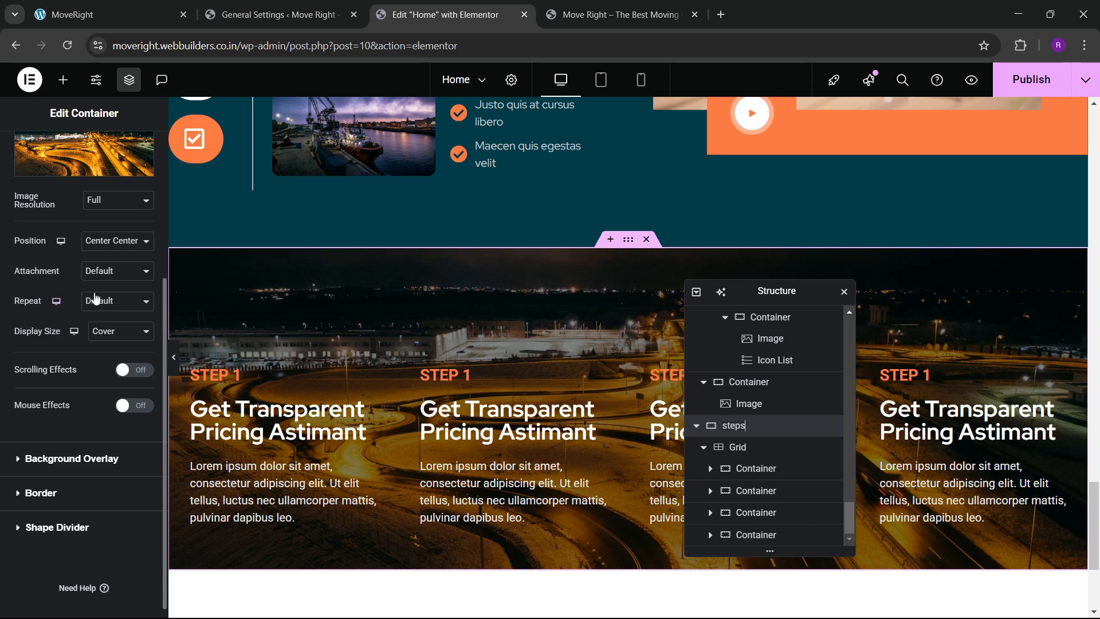
pyautogui.click(104, 272)
pyautogui.click(96, 323)
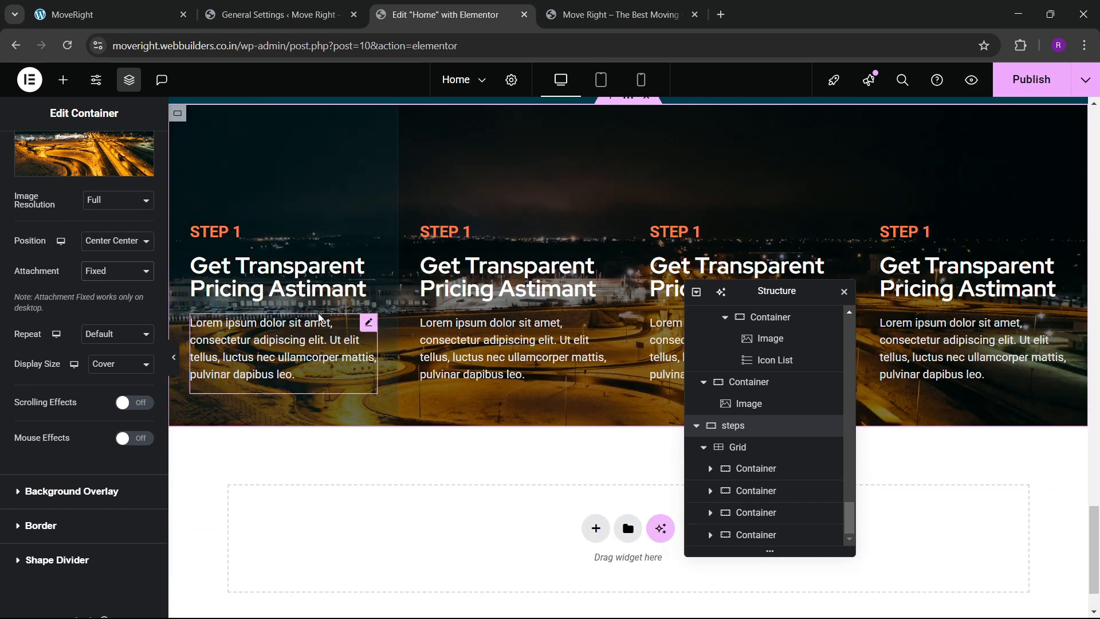
# Raise the first card's hover background alpha to #003B4999 and publish the page.
pyautogui.scroll(2, 457, 406)
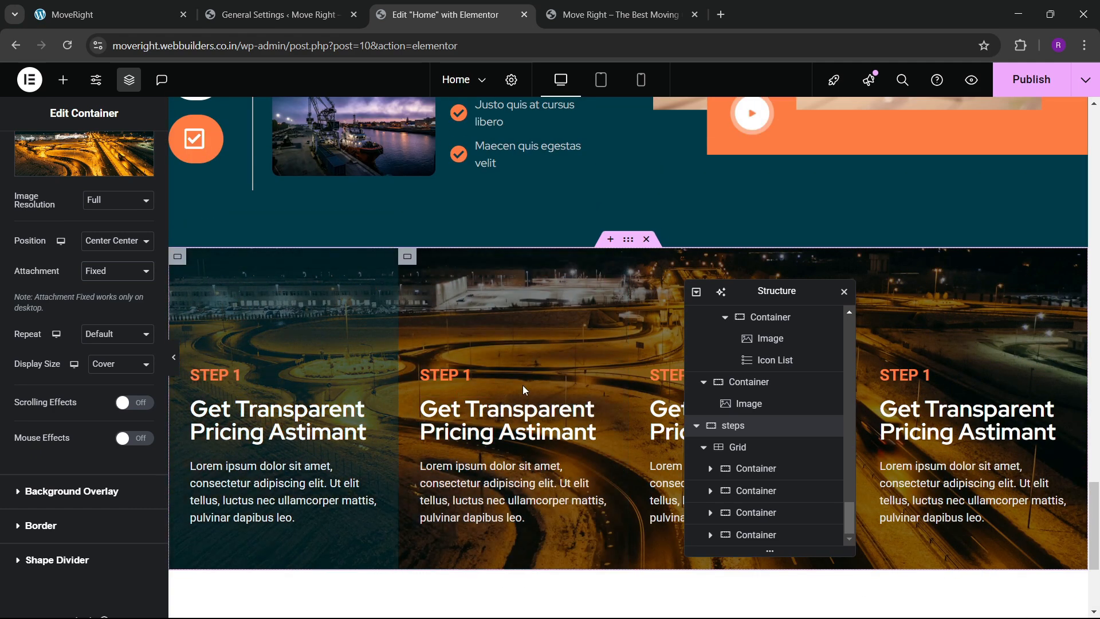
pyautogui.click(751, 468)
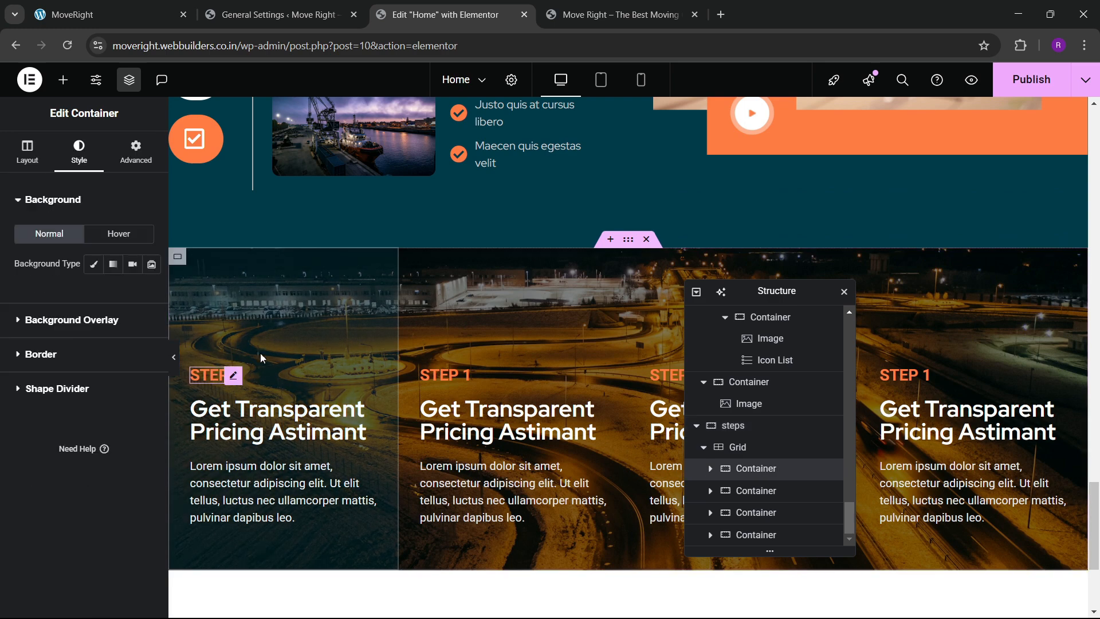
pyautogui.click(64, 322)
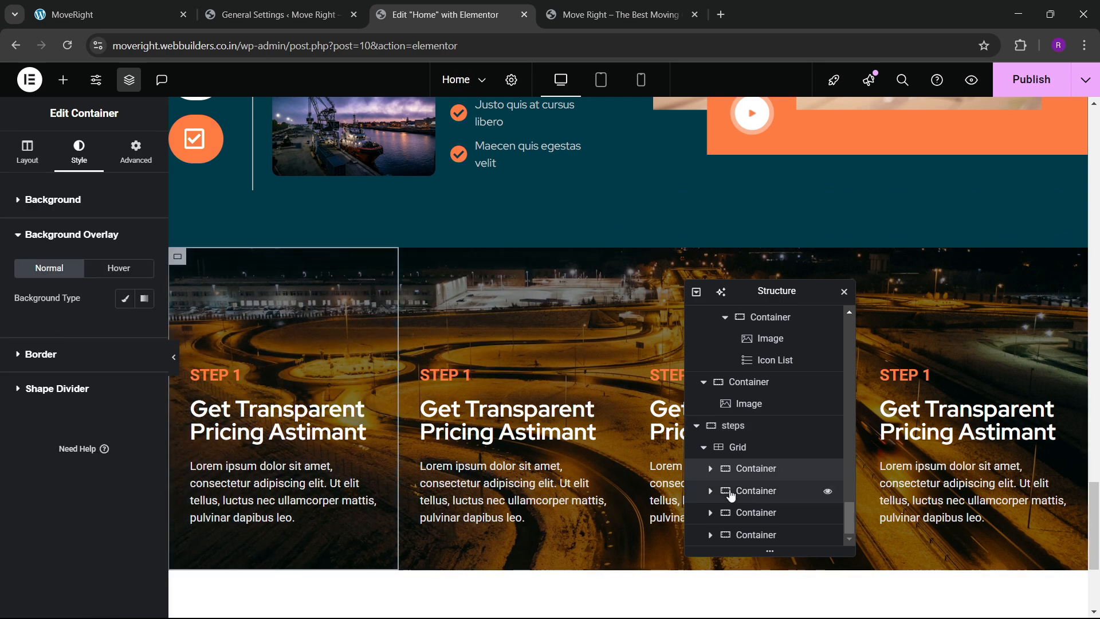
pyautogui.click(710, 469)
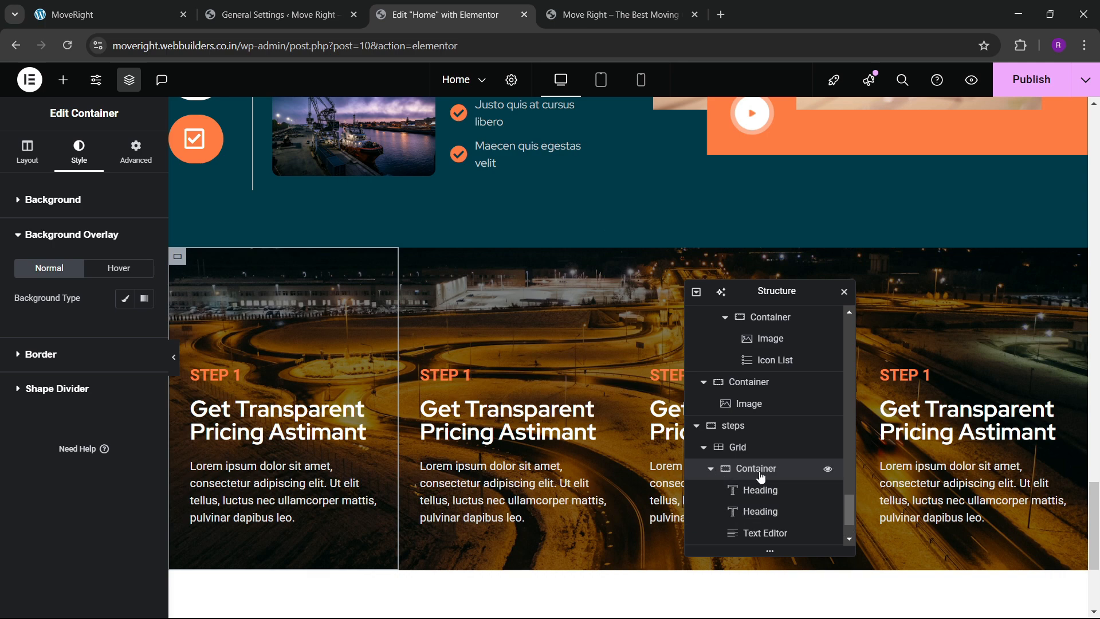
pyautogui.click(63, 200)
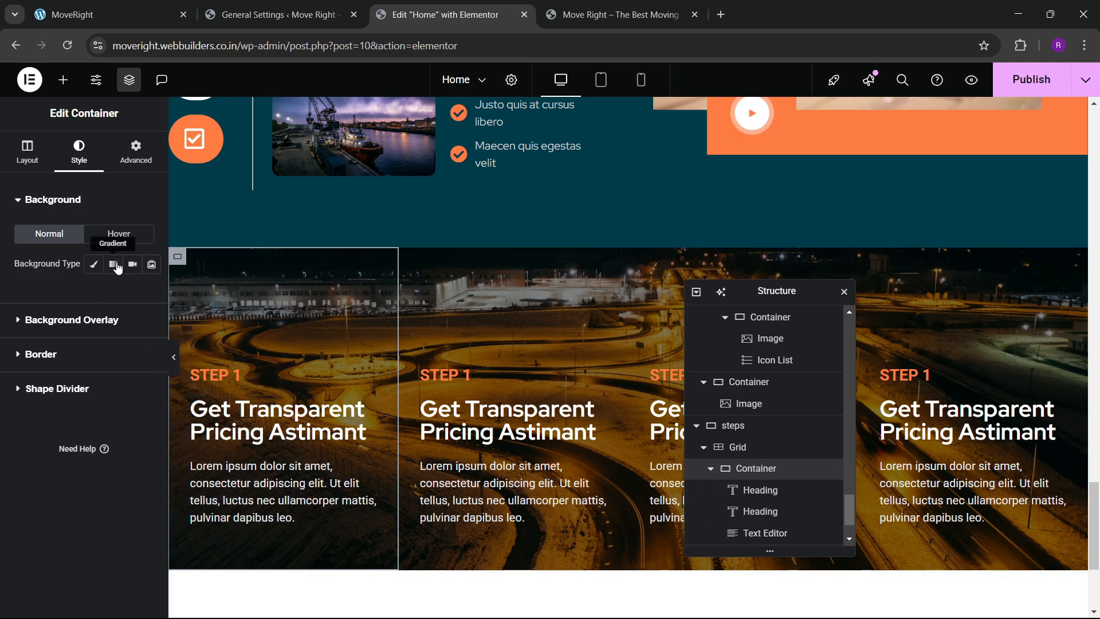
pyautogui.click(119, 234)
pyautogui.click(145, 295)
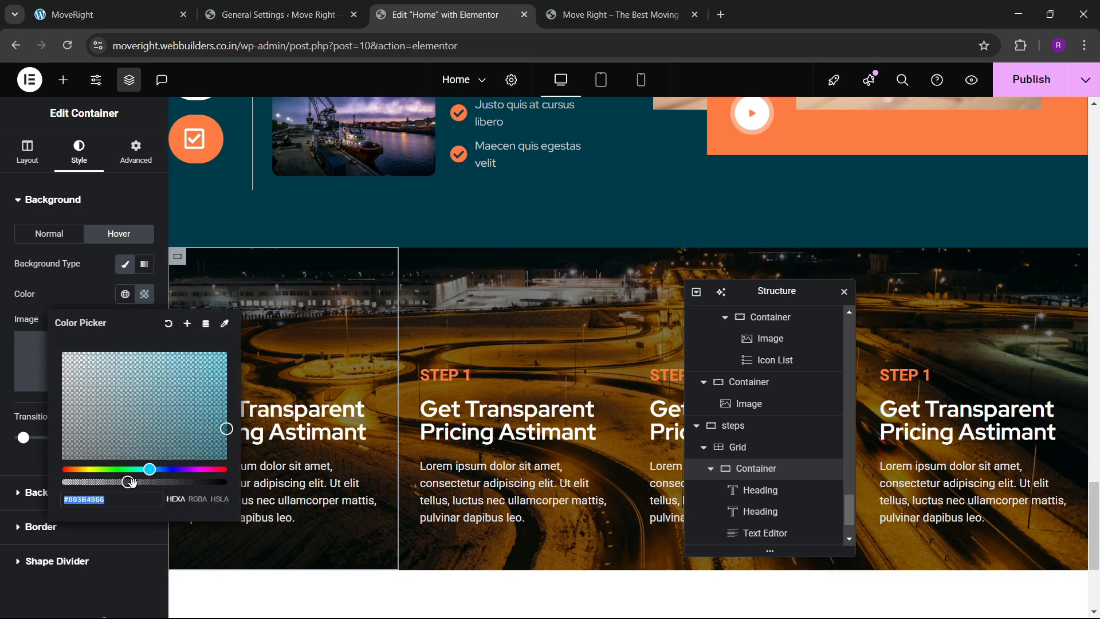
pyautogui.moveTo(127, 481); pyautogui.dragTo(161, 481)
pyautogui.click(77, 301)
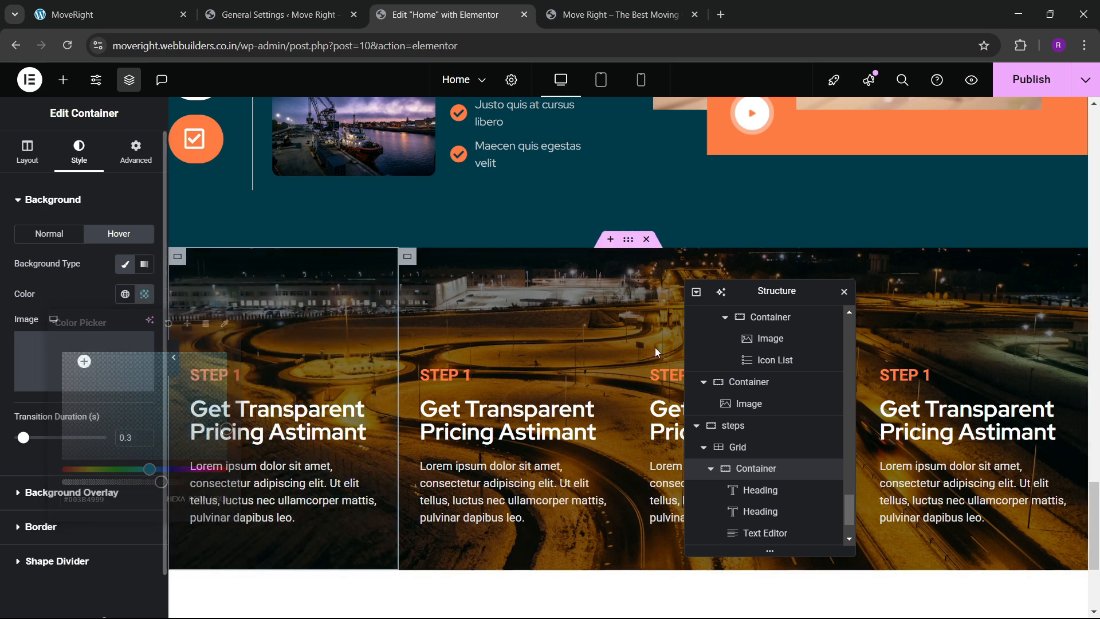
pyautogui.click(1030, 81)
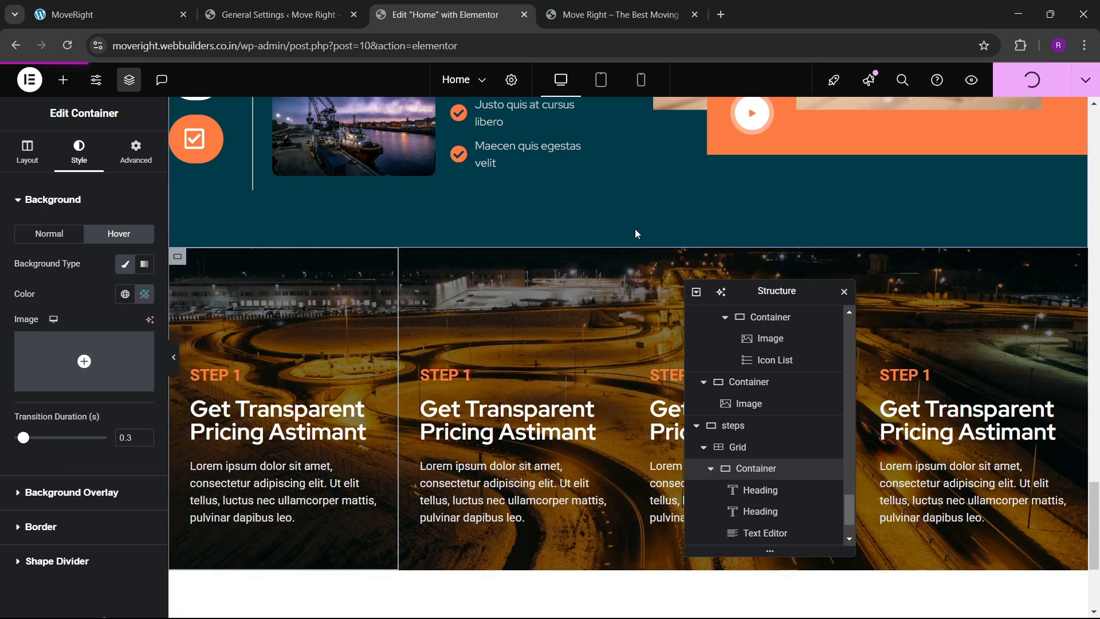
pyautogui.click(619, 14)
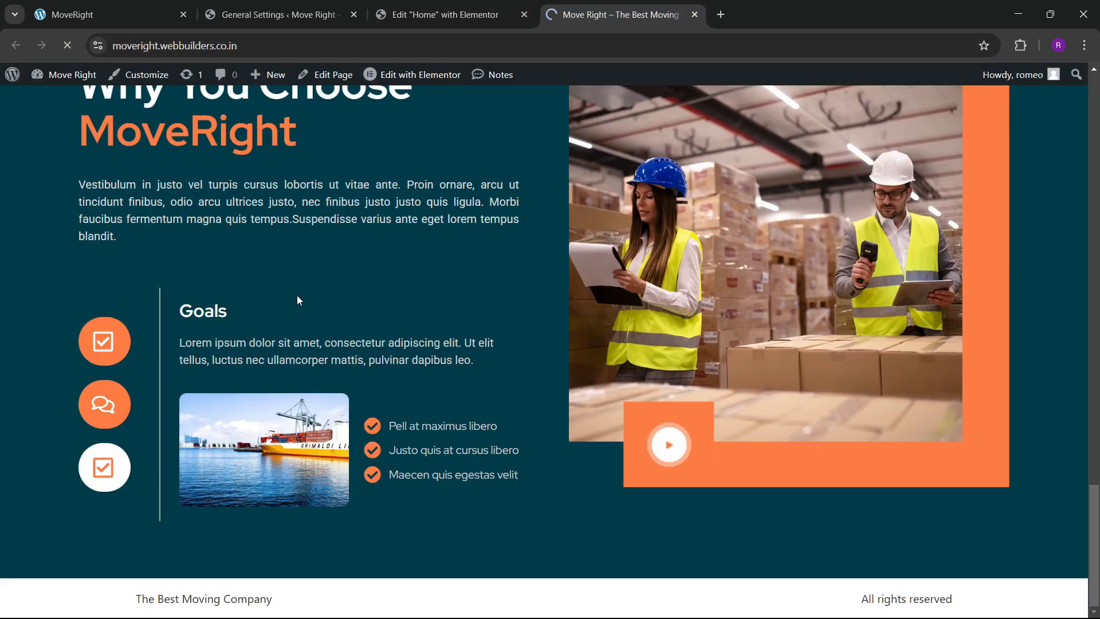
pyautogui.scroll(-5, 403, 339)
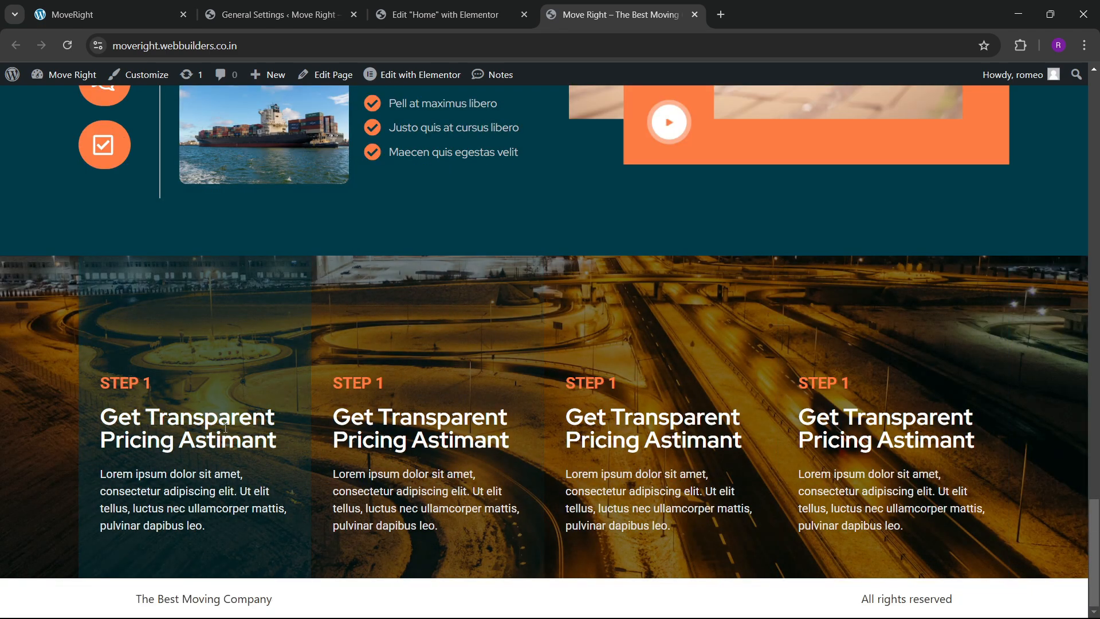
pyautogui.click(147, 7)
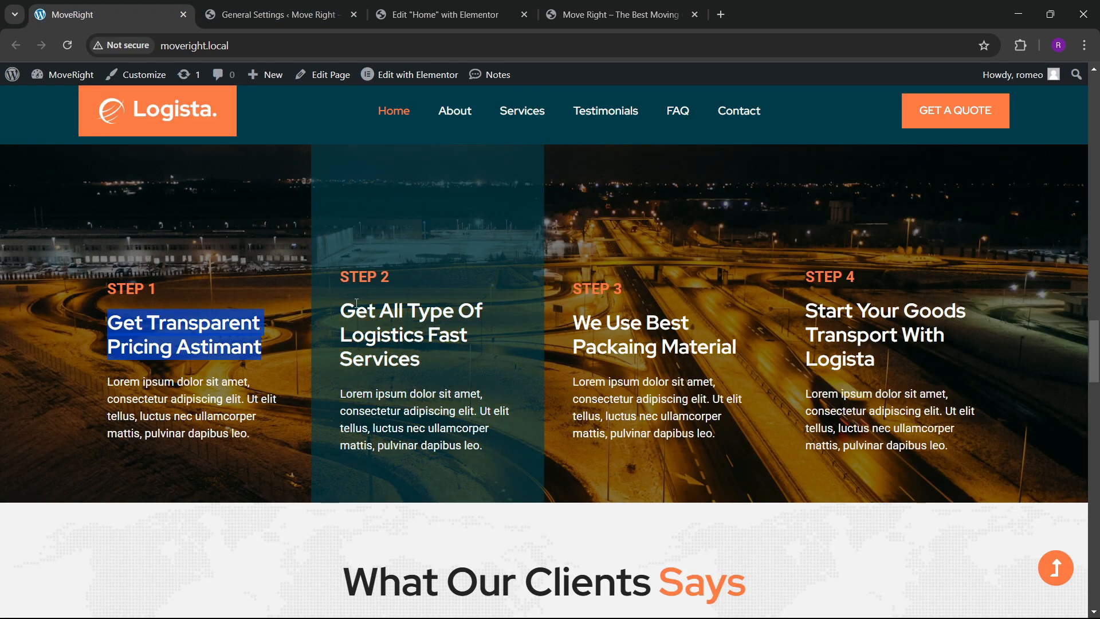
pyautogui.scroll(3, 363, 376)
pyautogui.scroll(-5, 23, 388)
pyautogui.scroll(2, 267, 326)
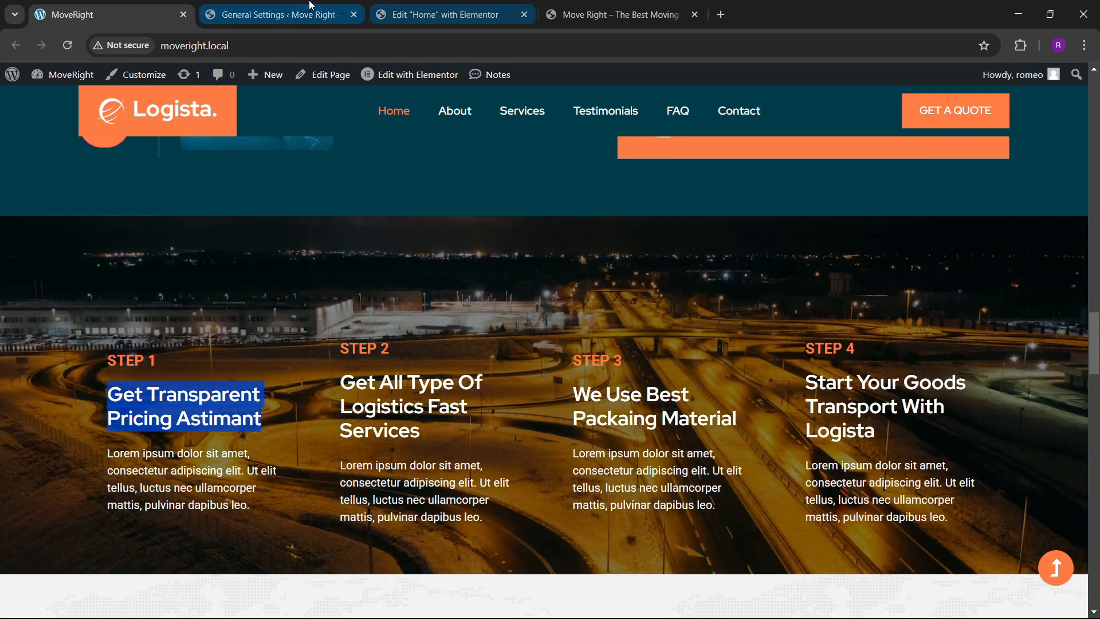
pyautogui.scroll(-9, 304, 364)
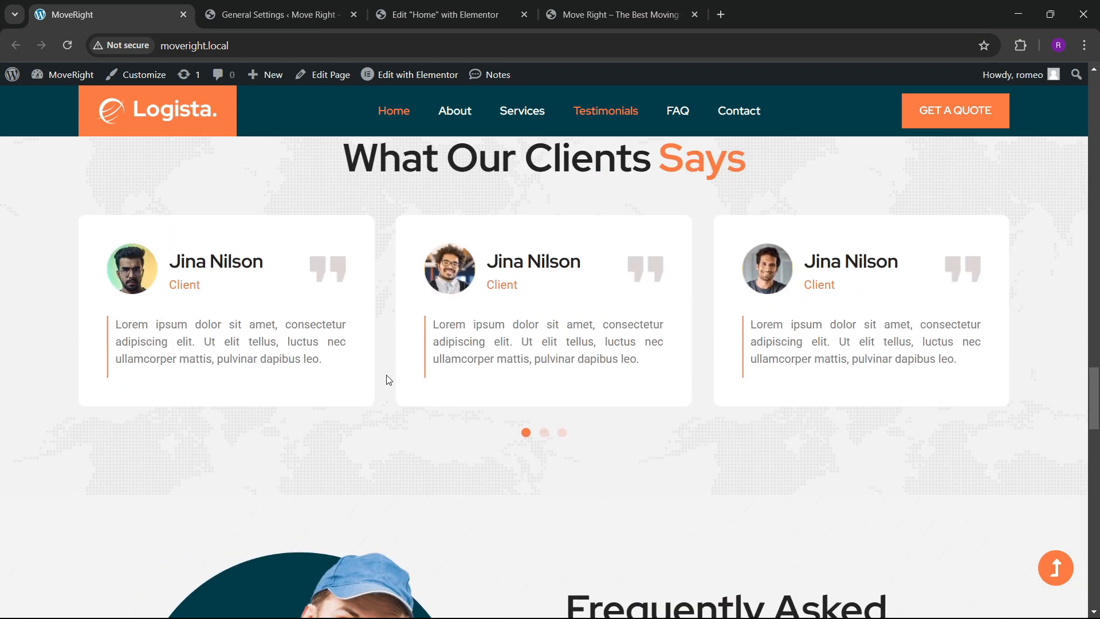
pyautogui.scroll(2, 604, 321)
pyautogui.click(474, 5)
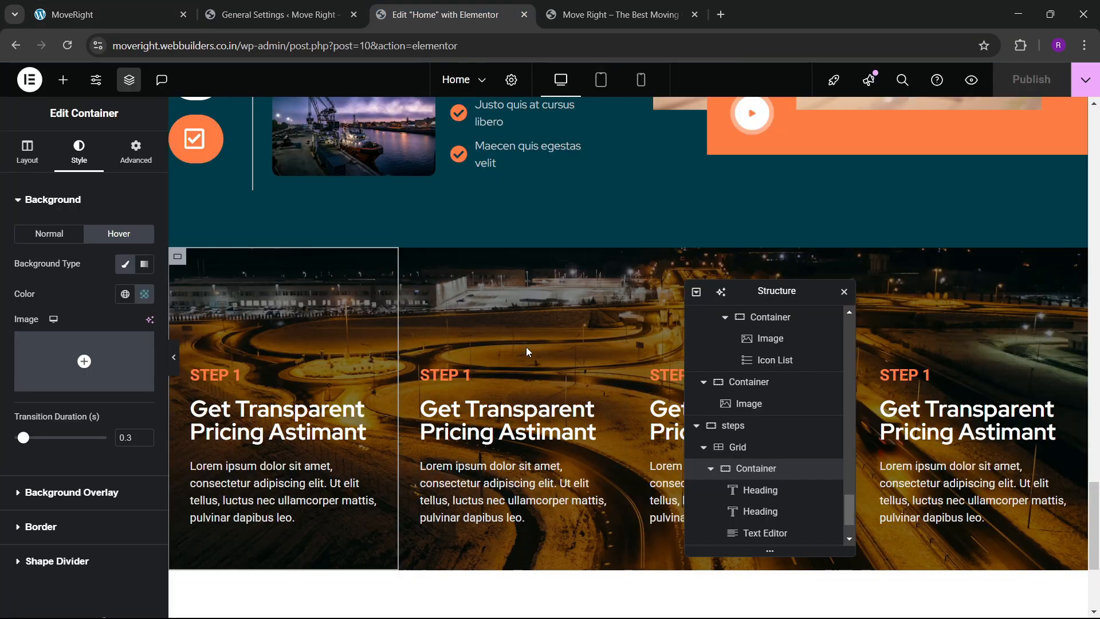
pyautogui.scroll(-3, 526, 346)
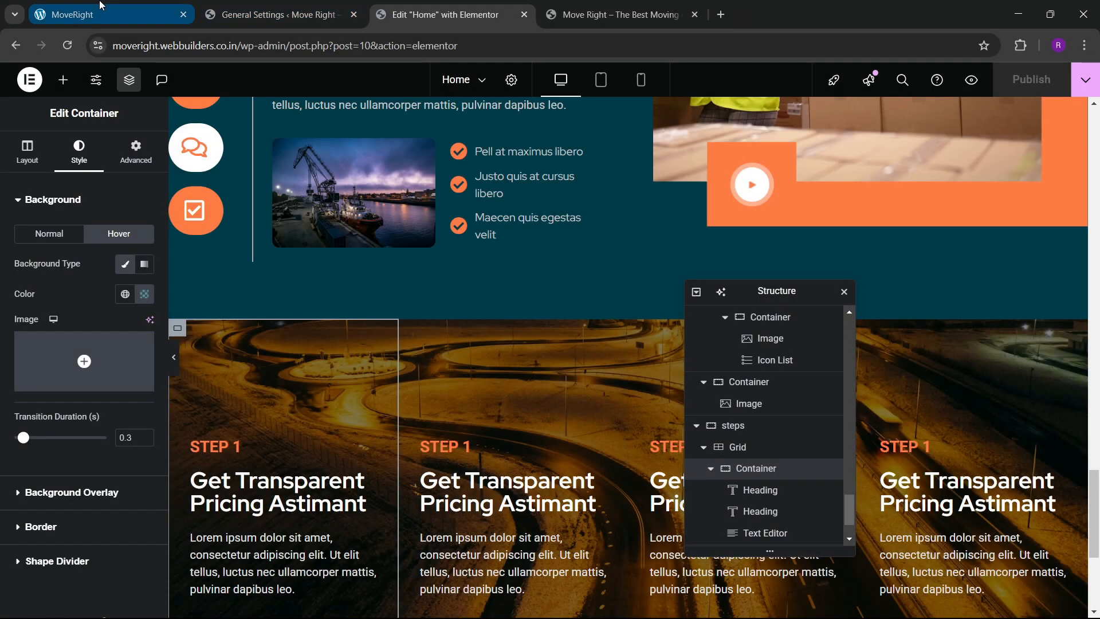
pyautogui.click(98, 5)
pyautogui.scroll(-3, 401, 390)
pyautogui.scroll(5, 401, 390)
pyautogui.scroll(-3, 401, 390)
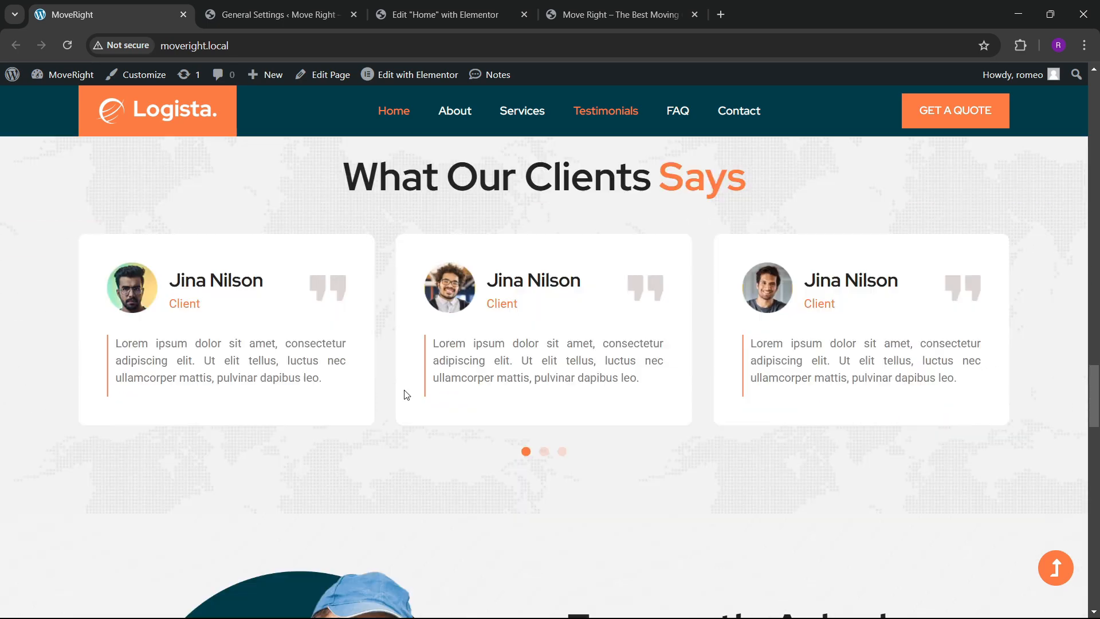
pyautogui.click(447, 14)
pyautogui.scroll(-4, 456, 303)
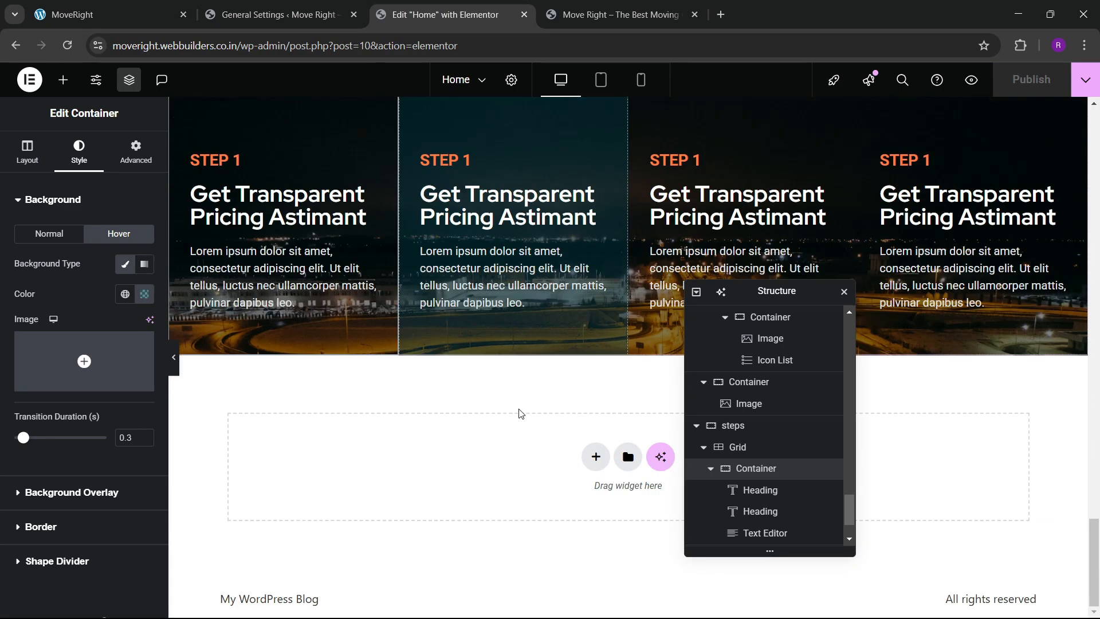
pyautogui.scroll(12, 515, 397)
pyautogui.scroll(5, 519, 400)
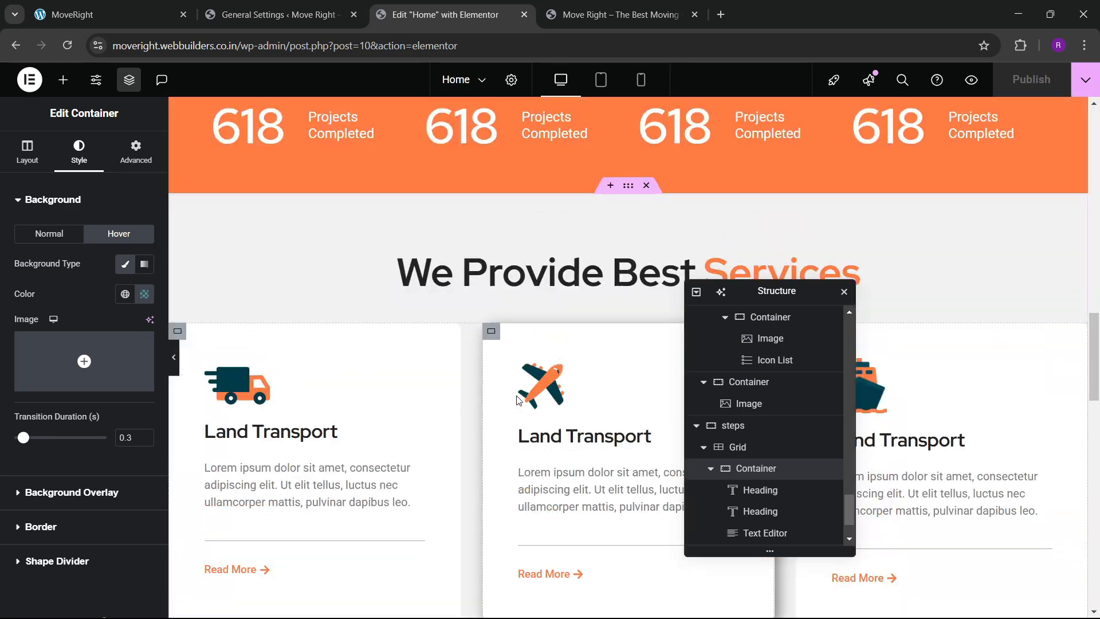
pyautogui.scroll(-15, 556, 430)
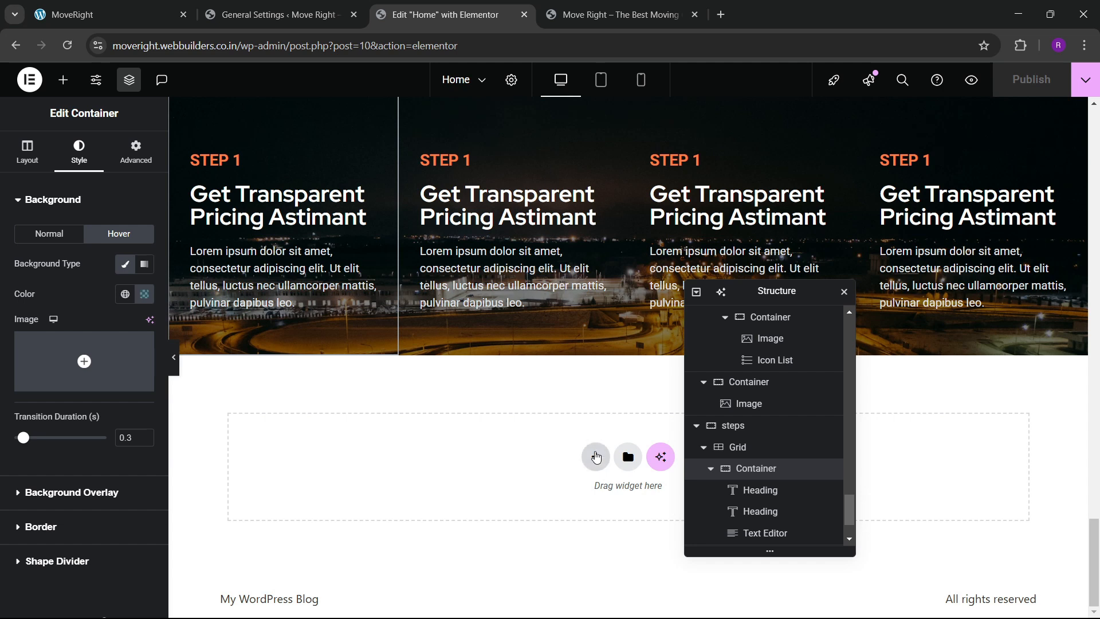
# Add a one-column flexbox container below the steps with 80 px top and bottom padding.
pyautogui.click(596, 457)
pyautogui.click(583, 513)
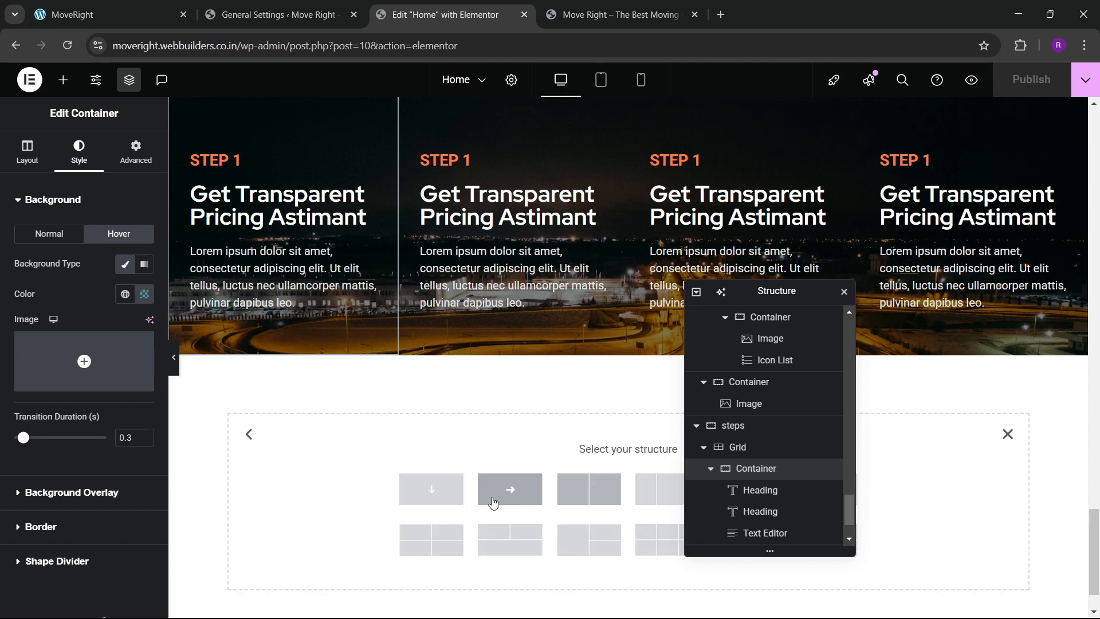
pyautogui.click(509, 491)
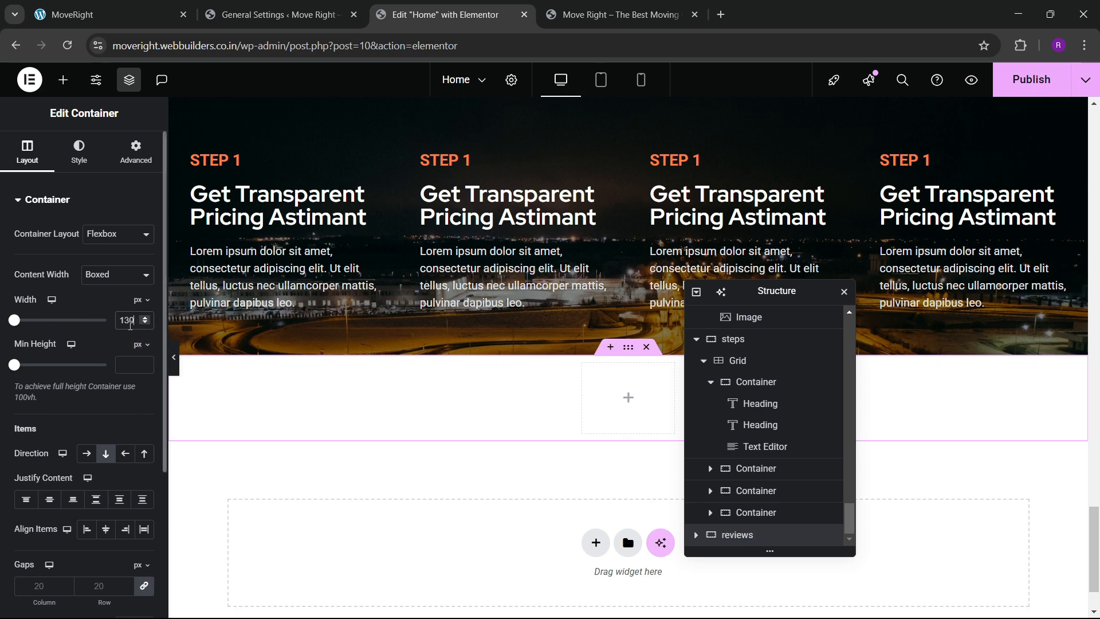
pyautogui.click(132, 158)
pyautogui.click(144, 305)
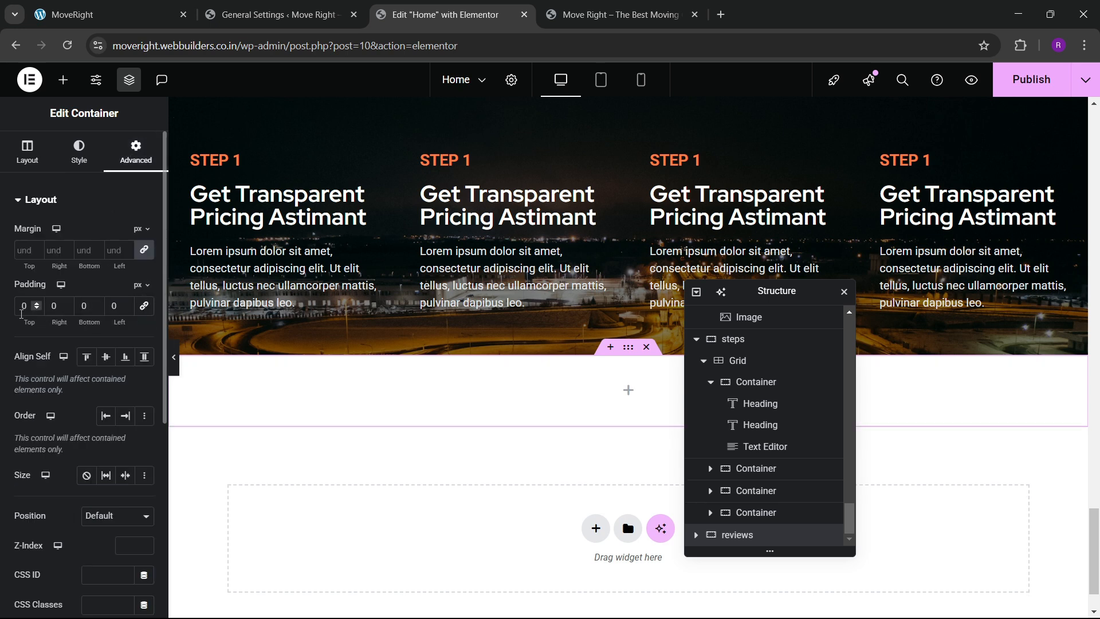
pyautogui.write('50')
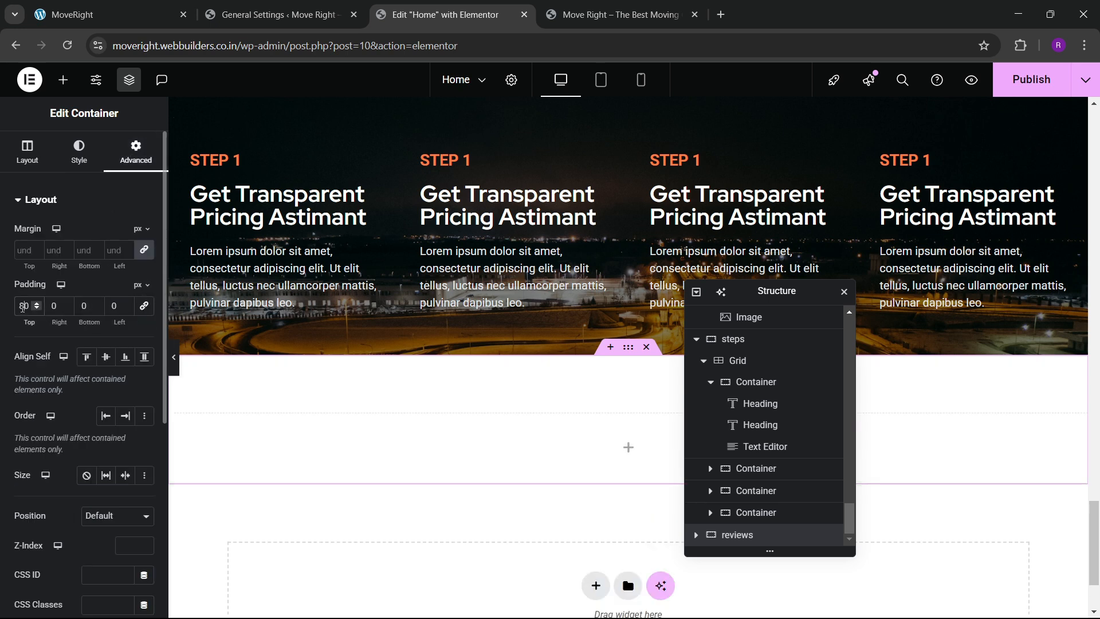
pyautogui.write('8')
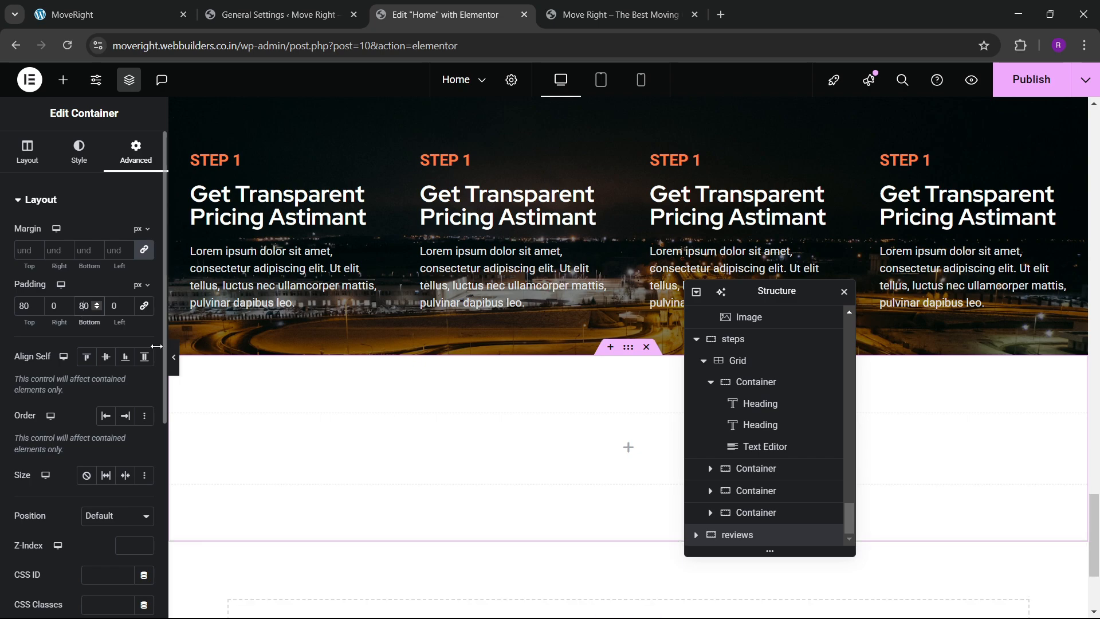
pyautogui.scroll(-1, 494, 435)
pyautogui.scroll(7, 461, 395)
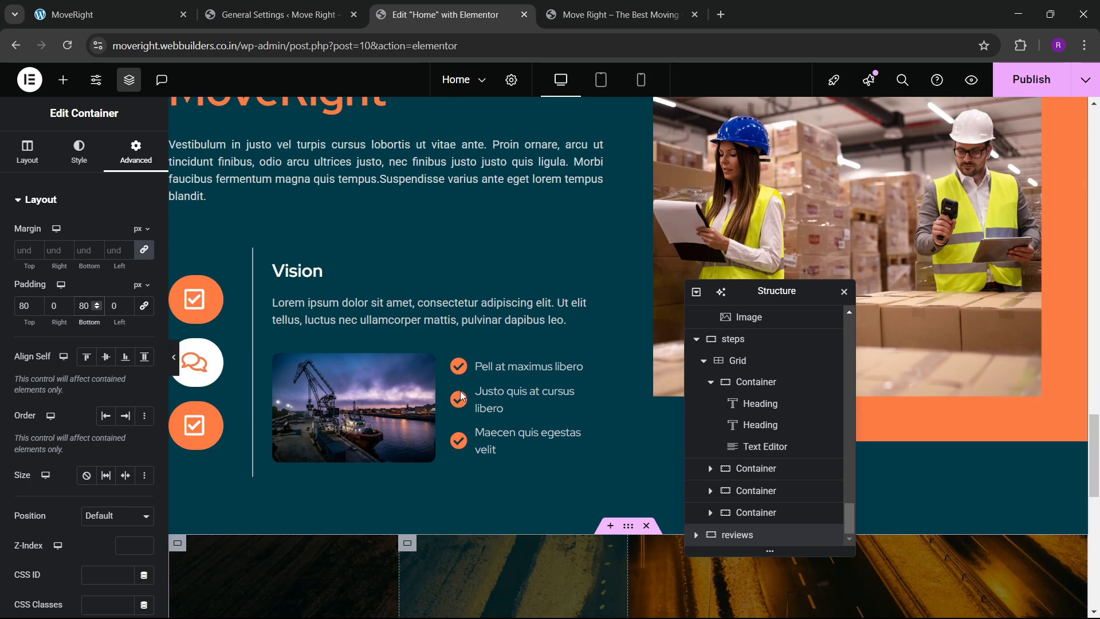
pyautogui.scroll(-7, 460, 395)
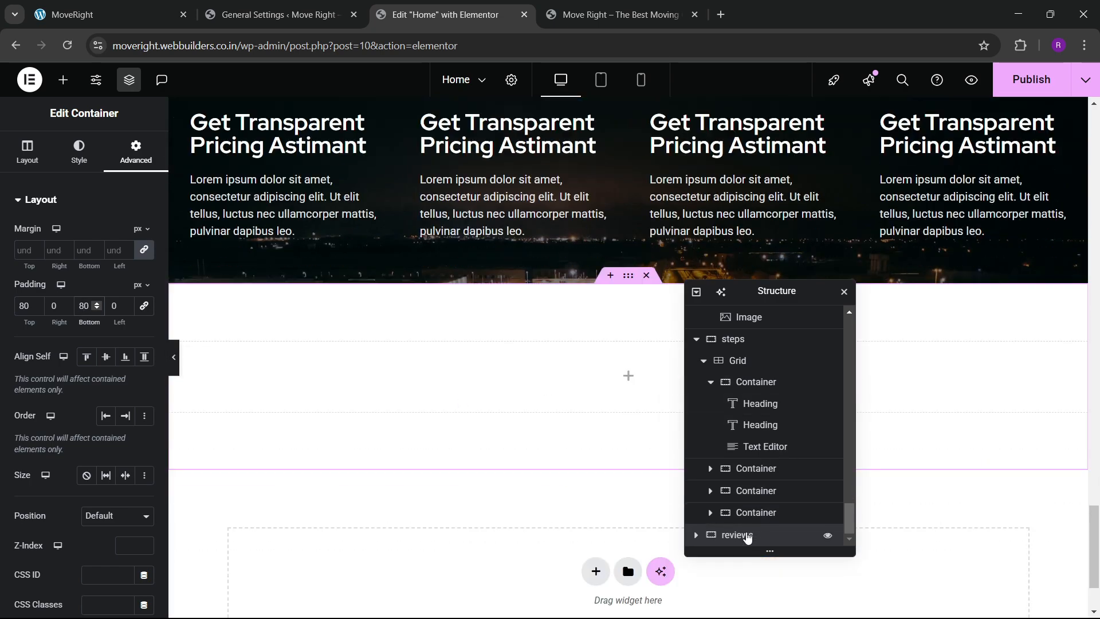
# Set testimonial-bg.png as the container's classic background image.
pyautogui.click(75, 152)
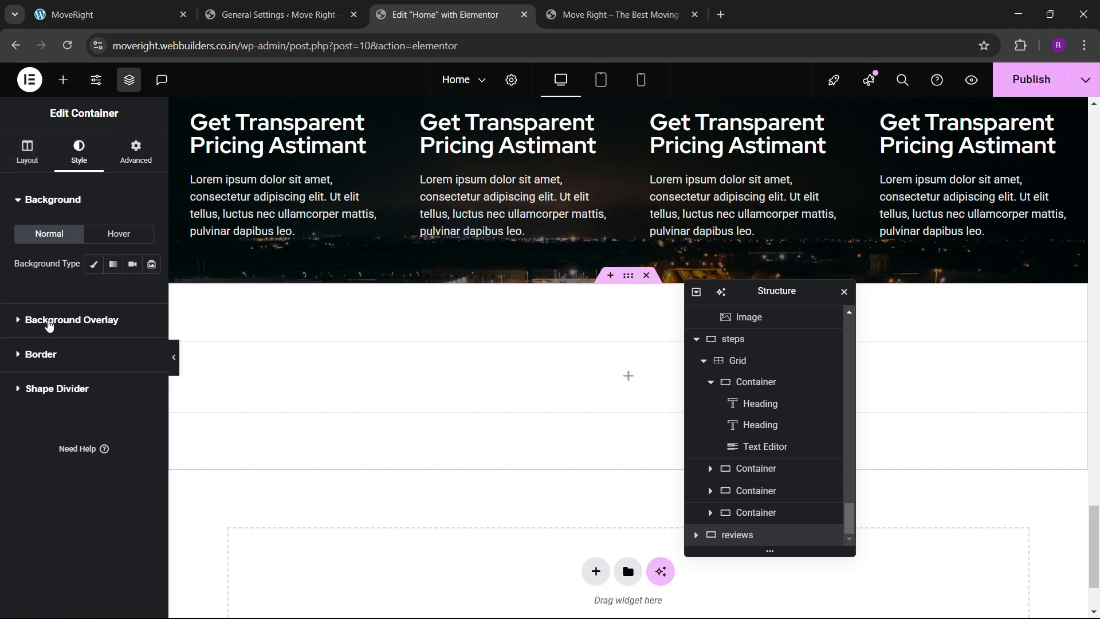
pyautogui.click(93, 264)
pyautogui.click(97, 363)
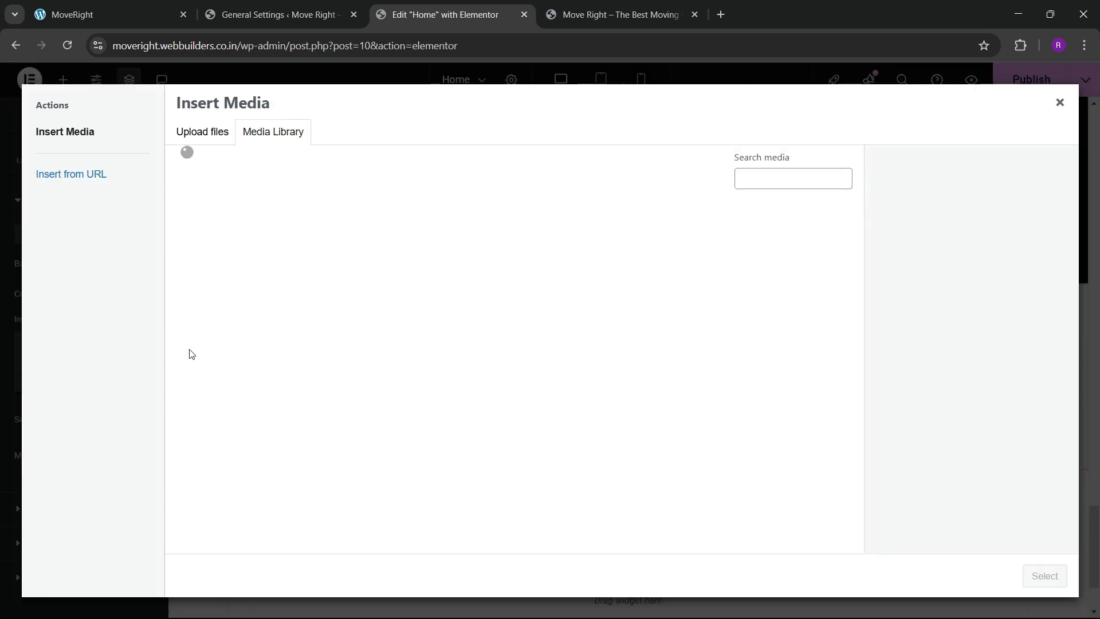
pyautogui.scroll(-4, 451, 384)
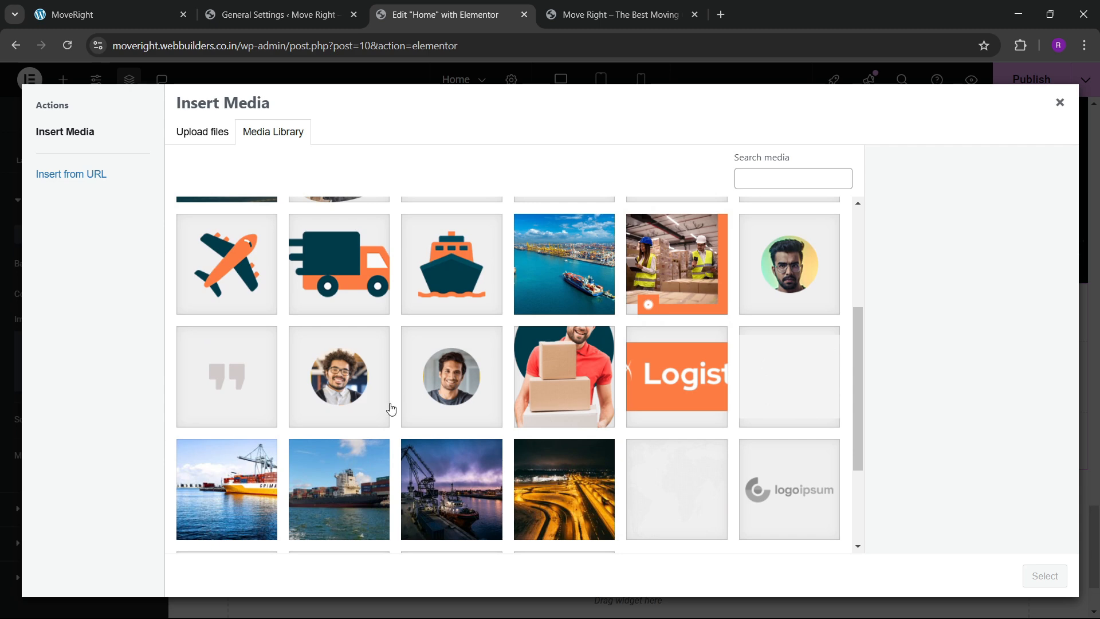
pyautogui.scroll(-3, 391, 409)
pyautogui.click(658, 368)
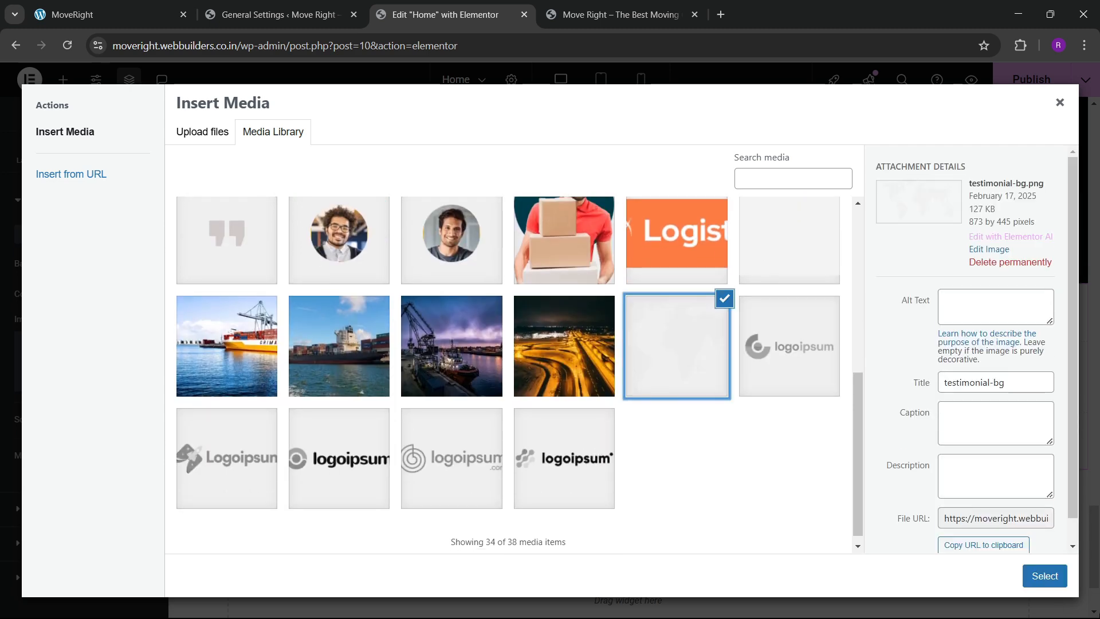
pyautogui.click(1048, 578)
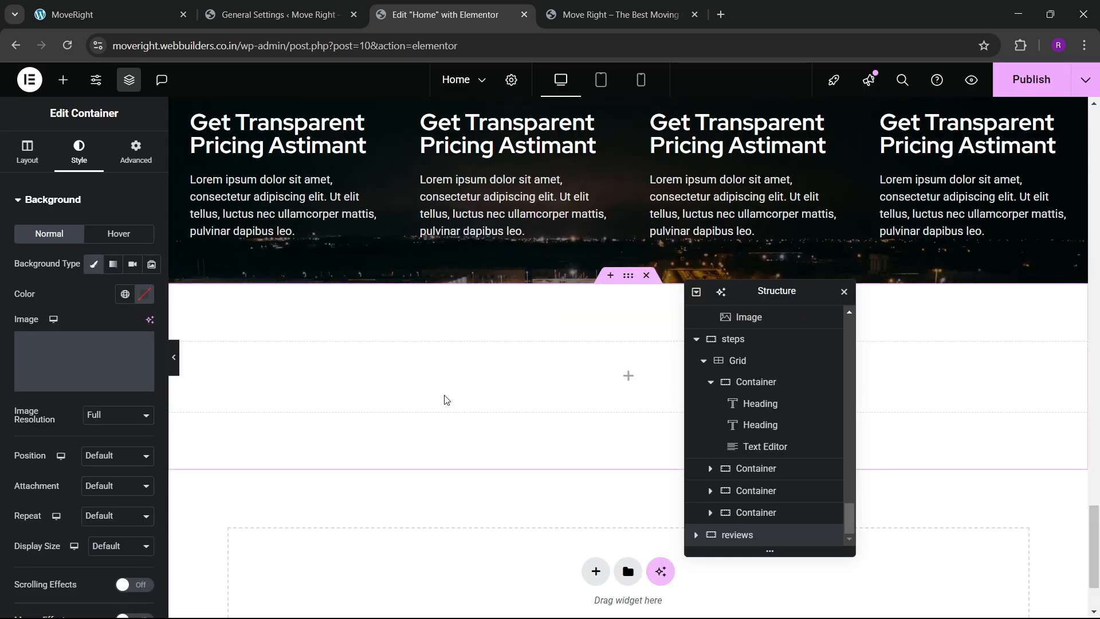
# Set the background position to Center Center and display size to Cover.
pyautogui.scroll(-3, 103, 344)
pyautogui.click(115, 312)
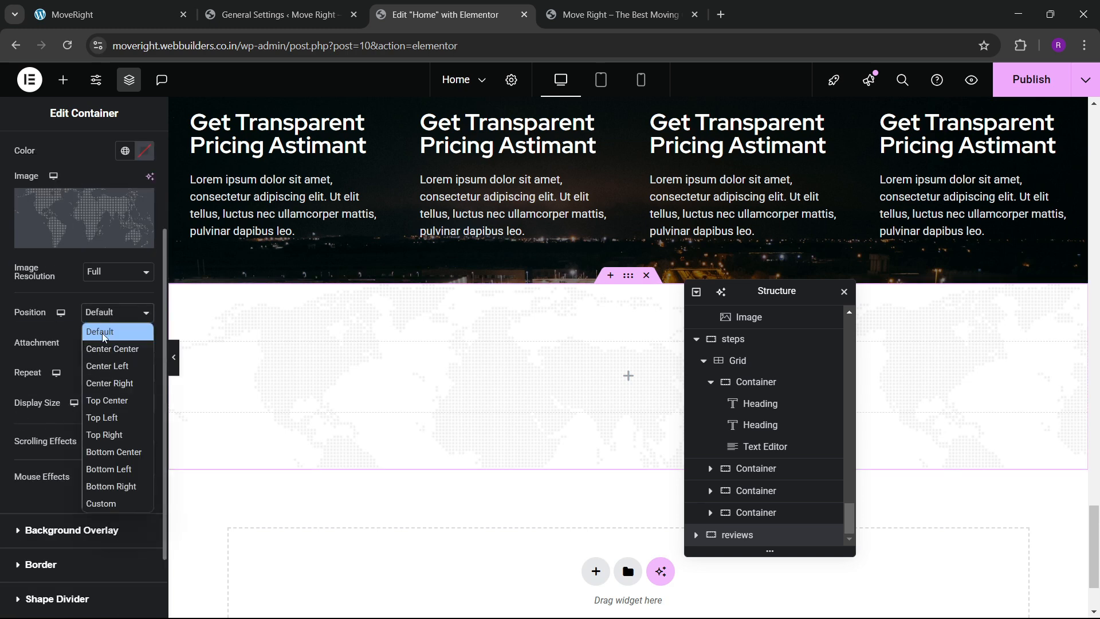
pyautogui.click(104, 343)
pyautogui.click(102, 403)
pyautogui.click(101, 455)
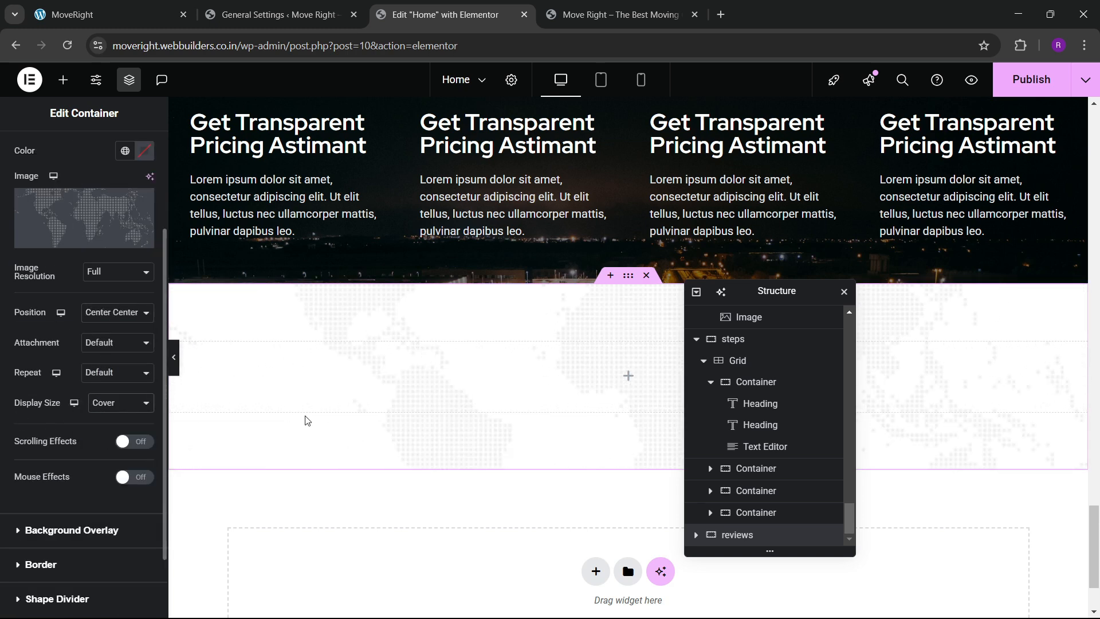
pyautogui.scroll(20, 453, 397)
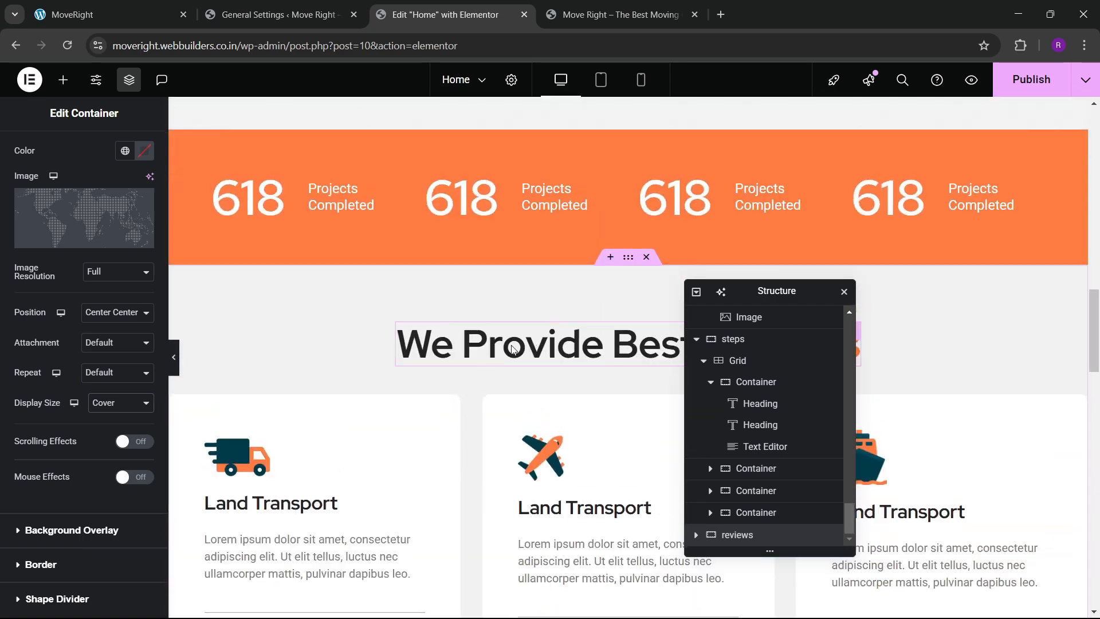
# Copy the 'We Provide Best Services' heading and paste it into the reviews section.
pyautogui.rightClick(512, 346)
pyautogui.click(541, 361)
pyautogui.scroll(-15, 459, 420)
pyautogui.scroll(-10, 462, 417)
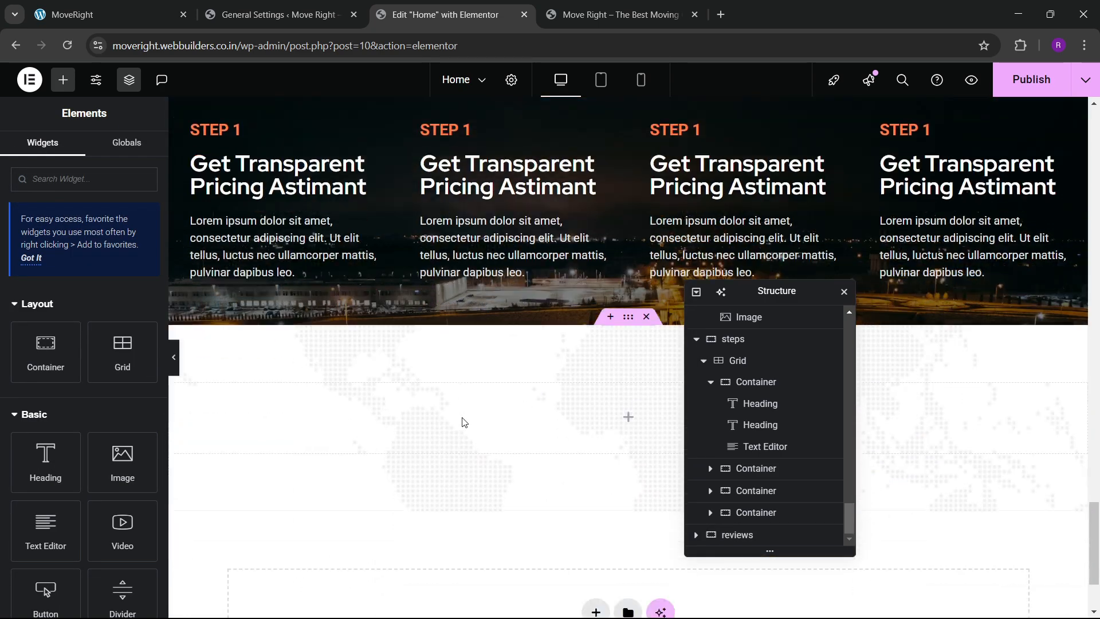
pyautogui.rightClick(486, 276)
pyautogui.click(507, 351)
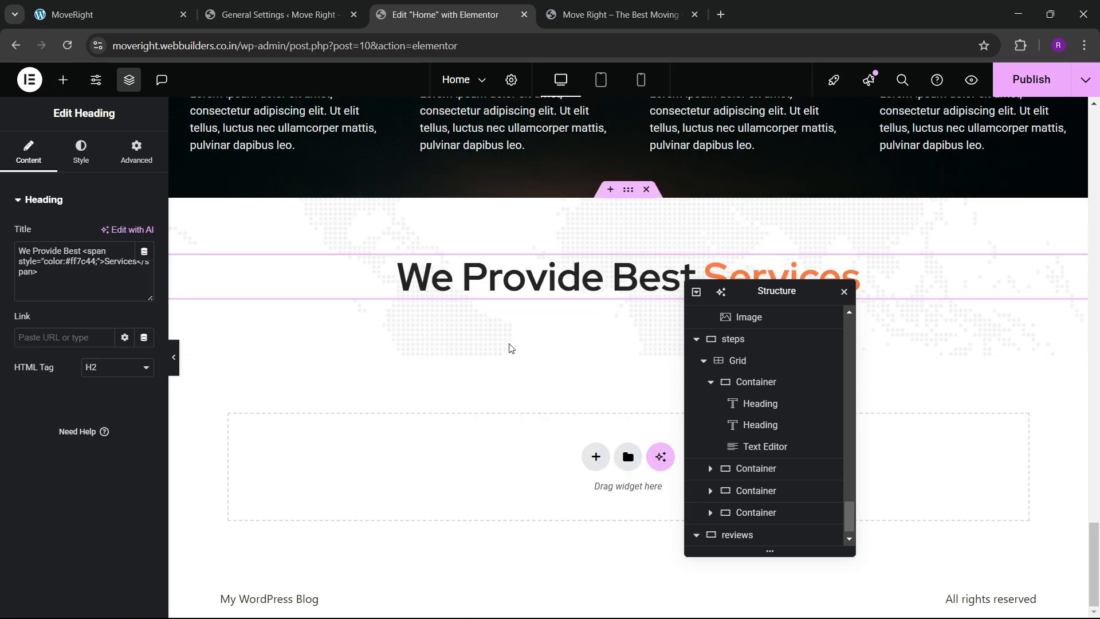
# Reword the pasted heading to 'What Our Clients Says', checking it against the live site.
pyautogui.click(109, 14)
pyautogui.scroll(2, 344, 278)
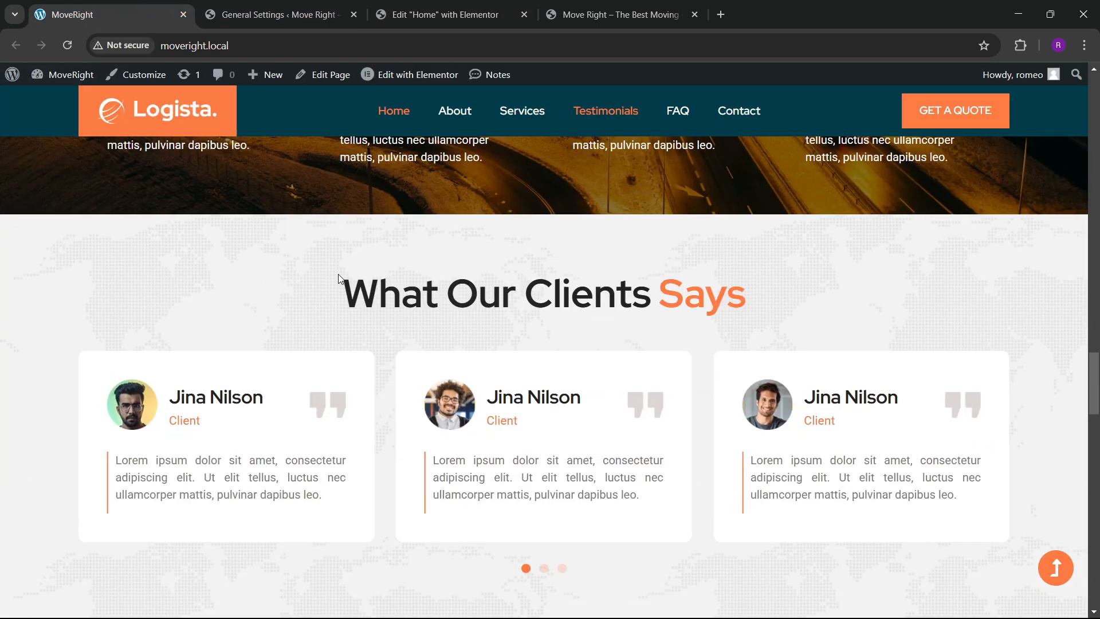
pyautogui.moveTo(343, 293); pyautogui.dragTo(652, 301)
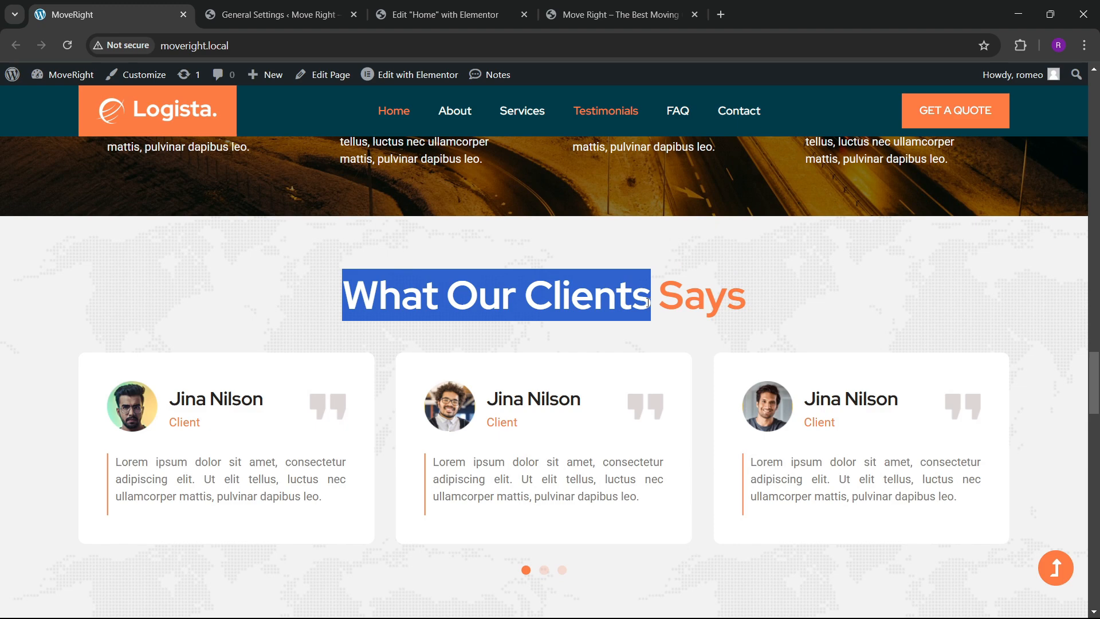
pyautogui.click(441, 15)
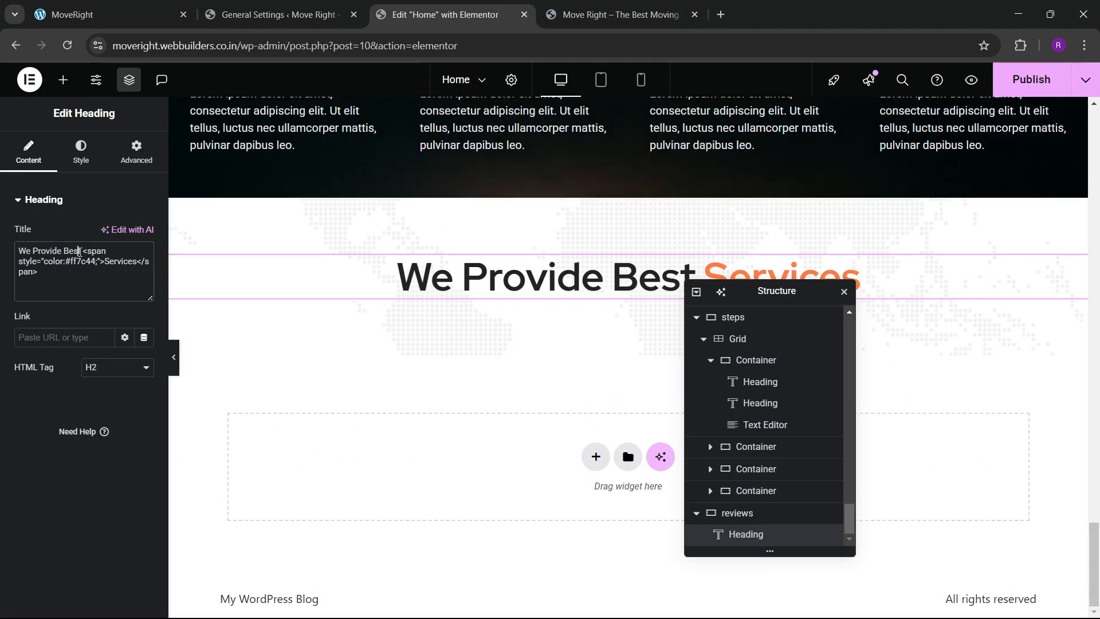
pyautogui.moveTo(82, 257); pyautogui.dragTo(11, 256)
pyautogui.hotkey('ctrl', 'v')
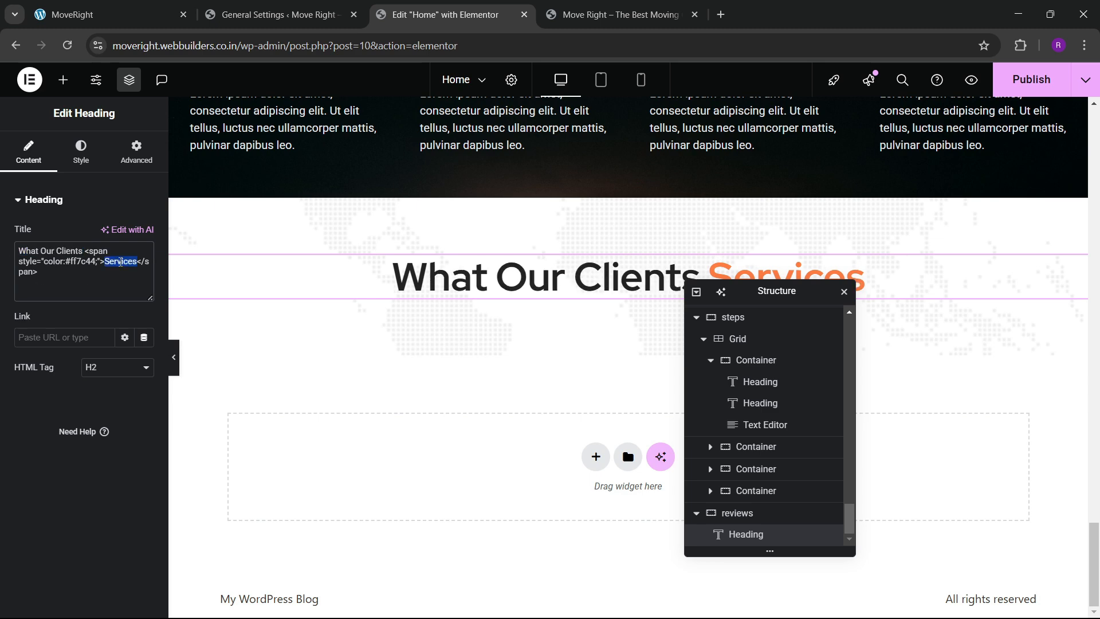
pyautogui.write('Says')
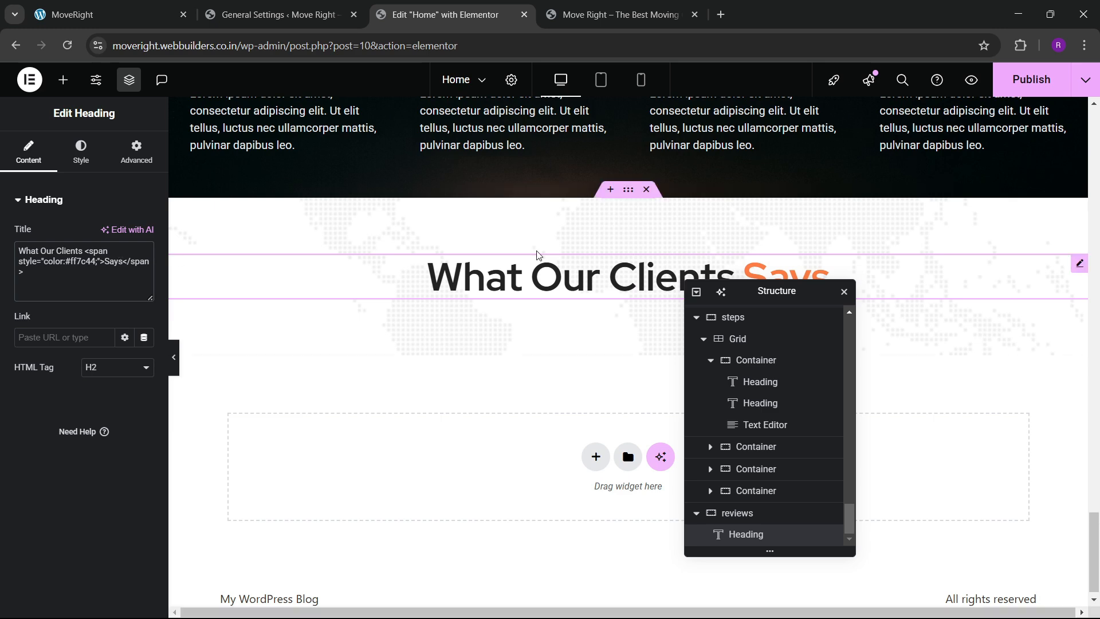
pyautogui.click(71, 14)
pyautogui.click(445, 14)
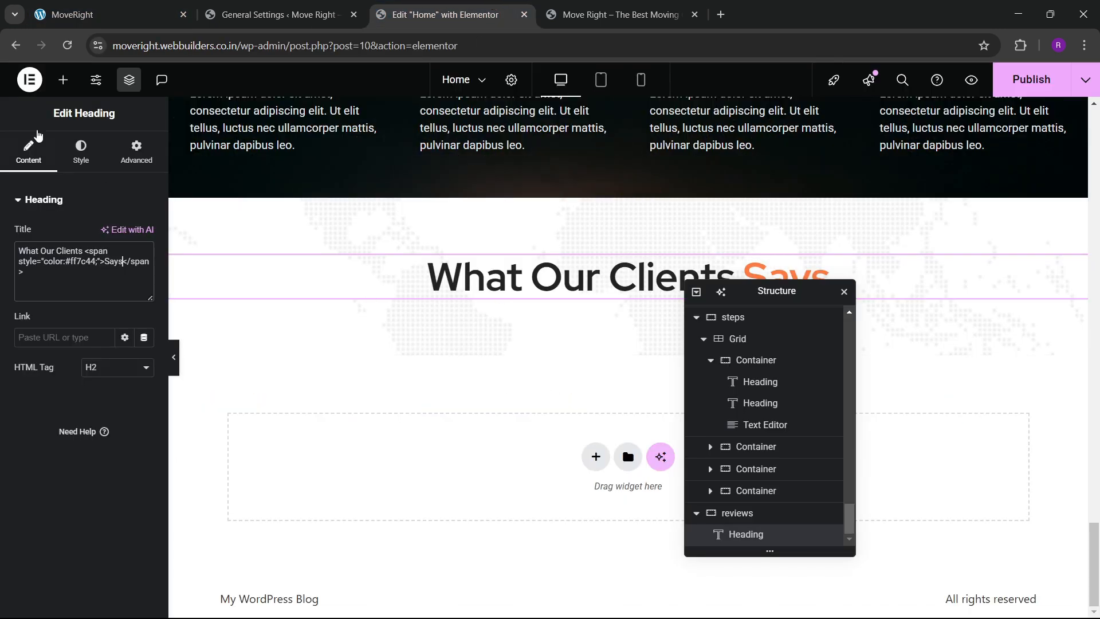
# Find the Carousel widget with 'carou' and place it below the 'What Our Clients Says' heading.
pyautogui.click(63, 80)
pyautogui.click(59, 178)
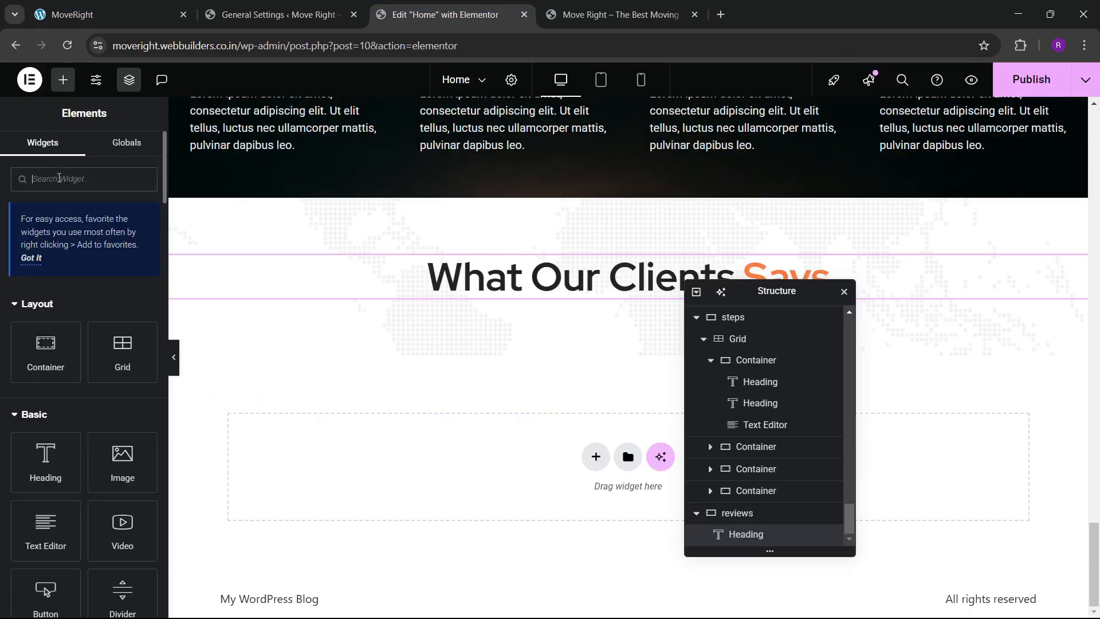
pyautogui.write('carou')
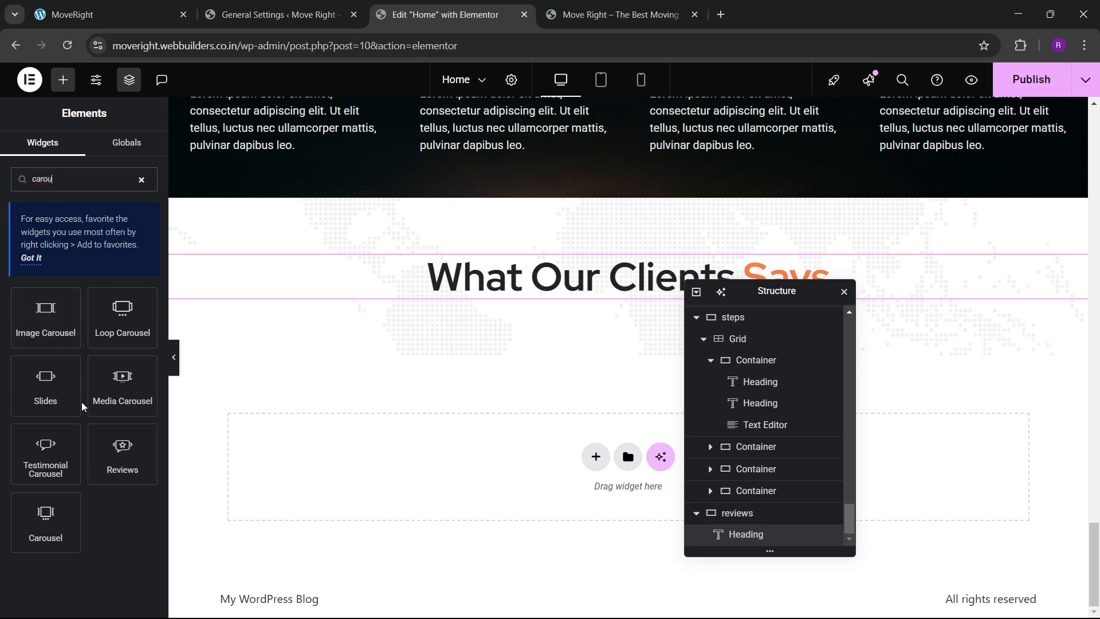
pyautogui.moveTo(51, 530); pyautogui.dragTo(560, 304)
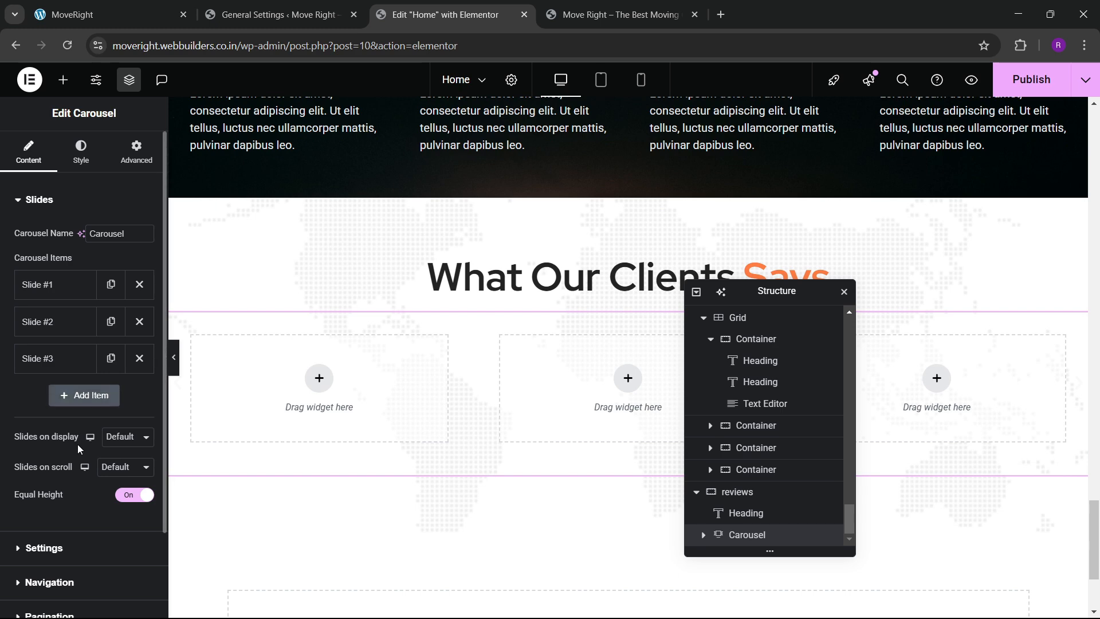
# Set the carousel to 3 slides on display and 2 slides per scroll.
pyautogui.click(116, 436)
pyautogui.click(112, 456)
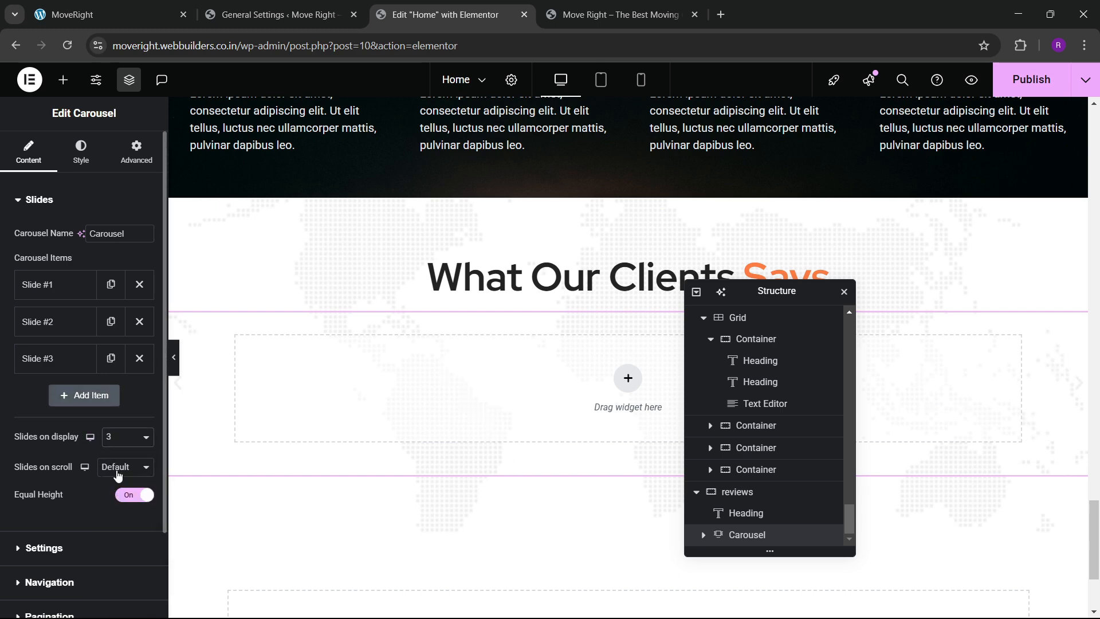
pyautogui.click(118, 469)
pyautogui.click(106, 328)
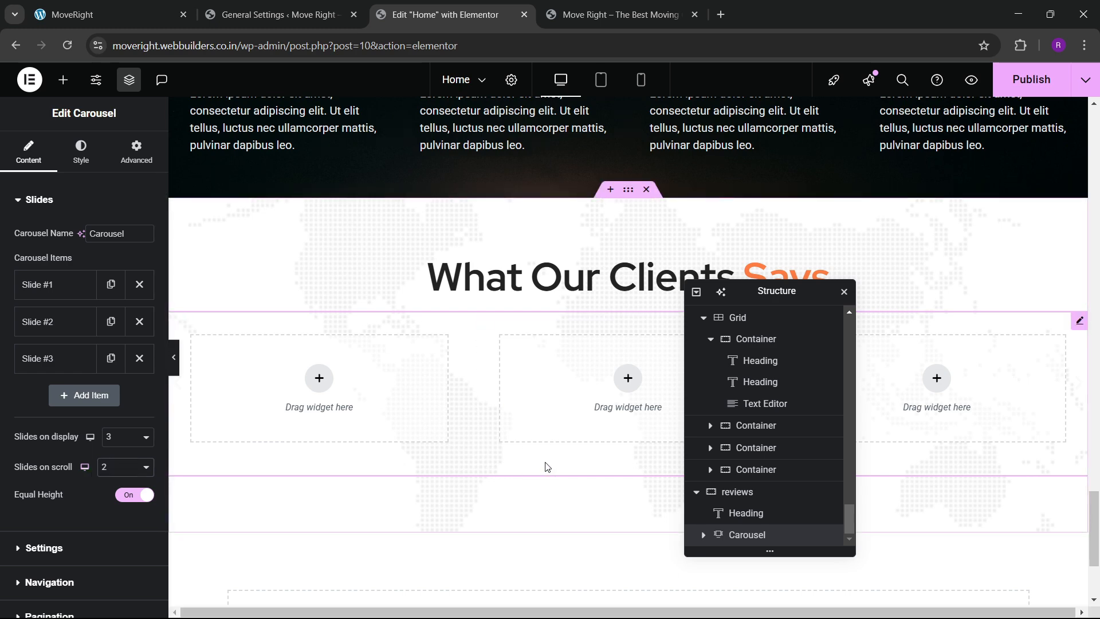
pyautogui.scroll(-1, 516, 452)
pyautogui.scroll(1, 447, 410)
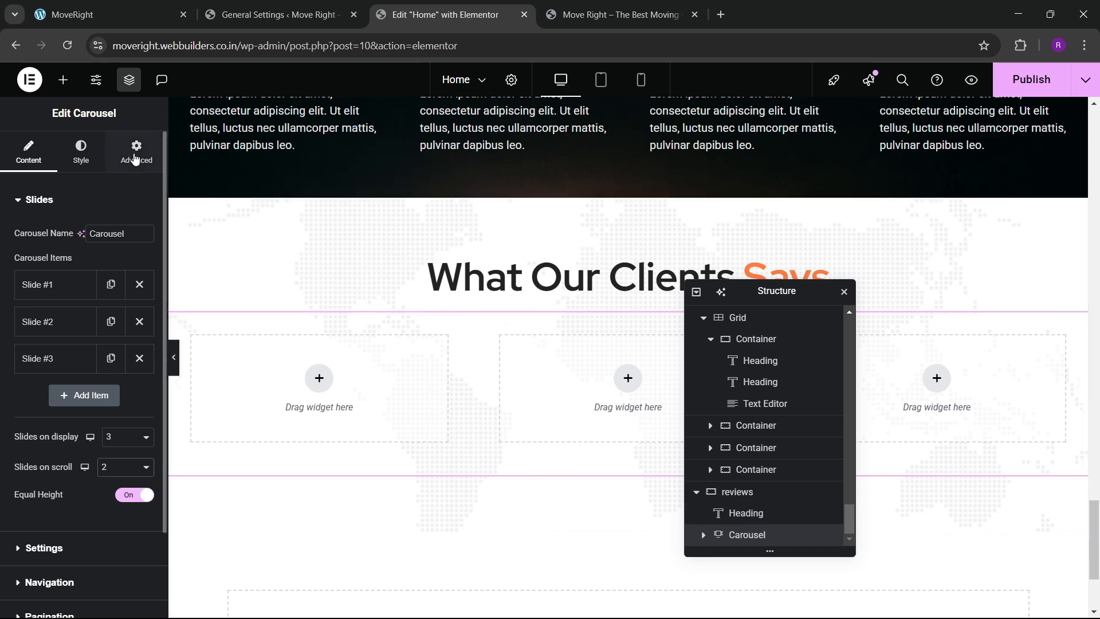
pyautogui.click(135, 159)
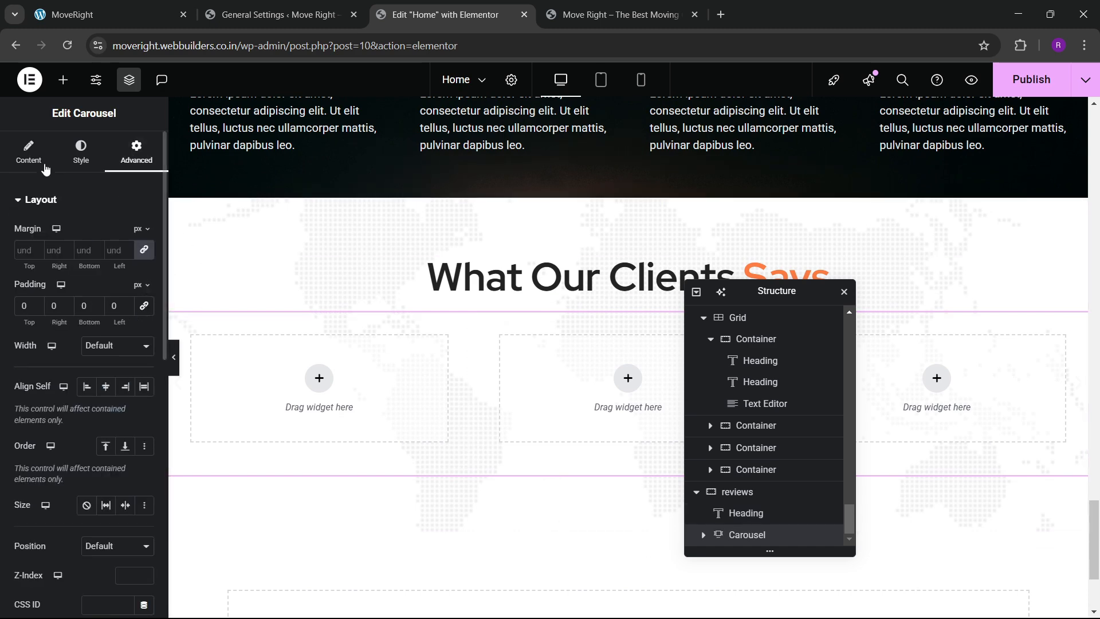
pyautogui.click(63, 80)
# Add a container to the first carousel slide, with Slide #1's contents stacked vertically and centred.
pyautogui.moveTo(74, 361); pyautogui.dragTo(314, 408)
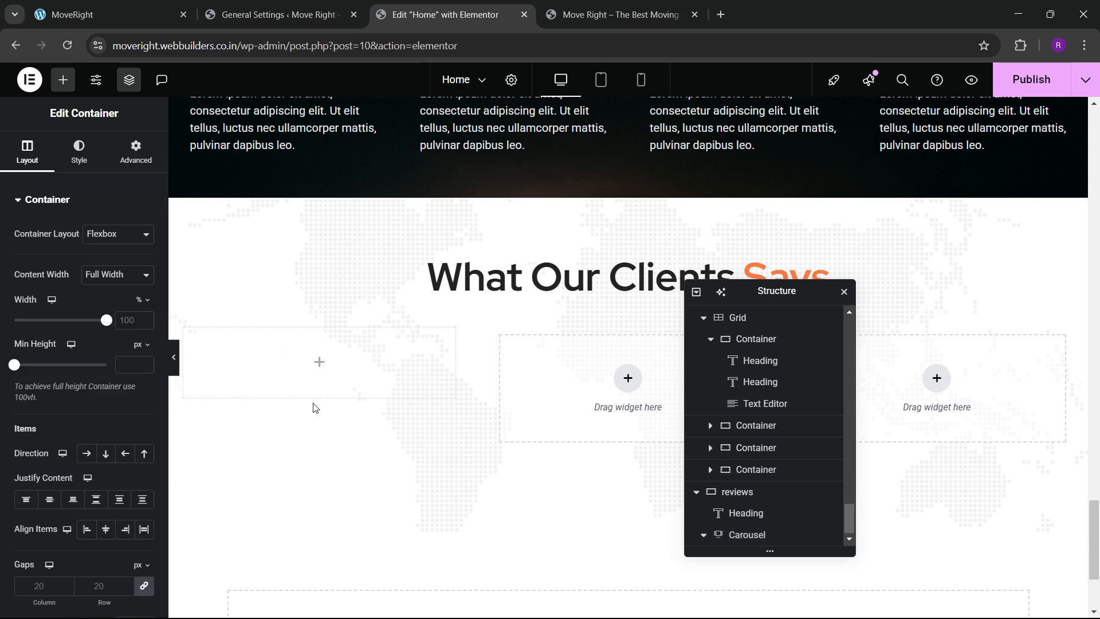
pyautogui.click(136, 151)
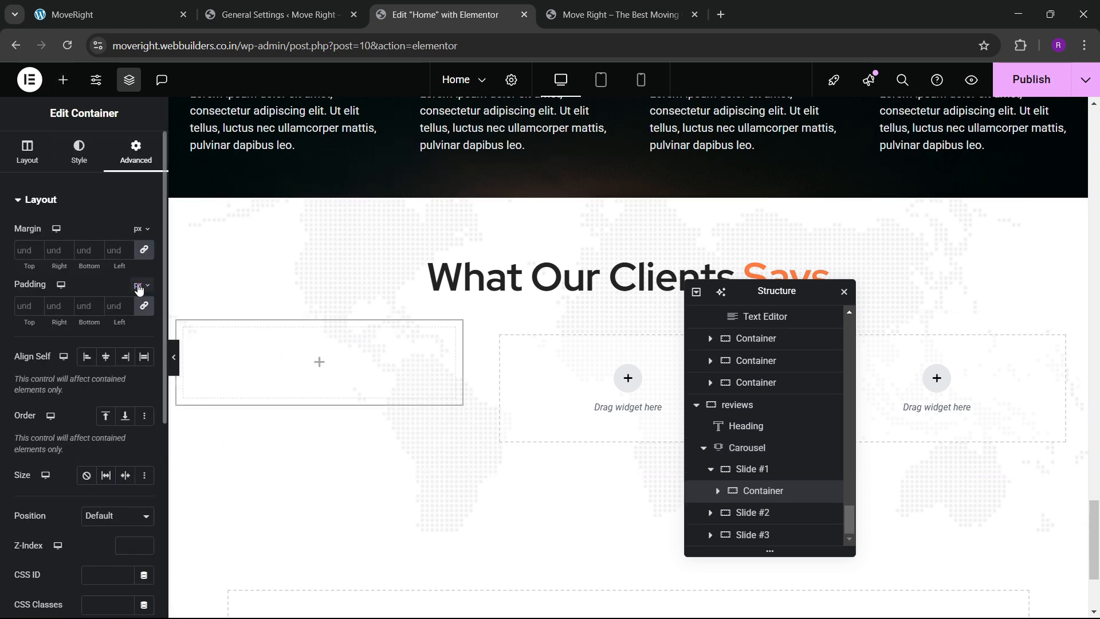
pyautogui.click(764, 468)
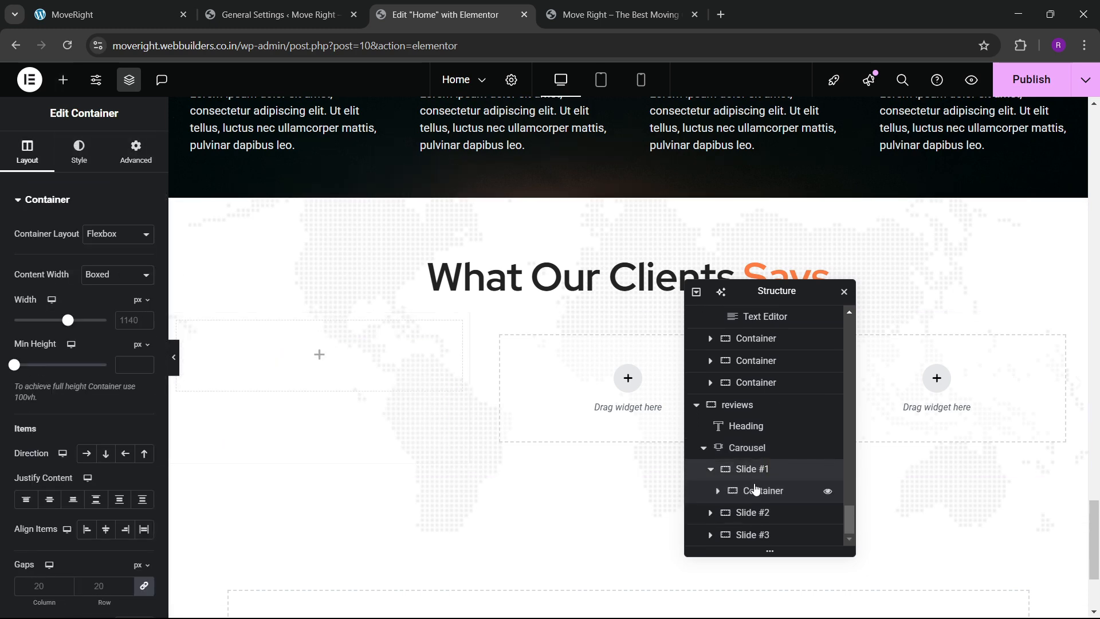
pyautogui.scroll(-3, 32, 373)
pyautogui.click(105, 310)
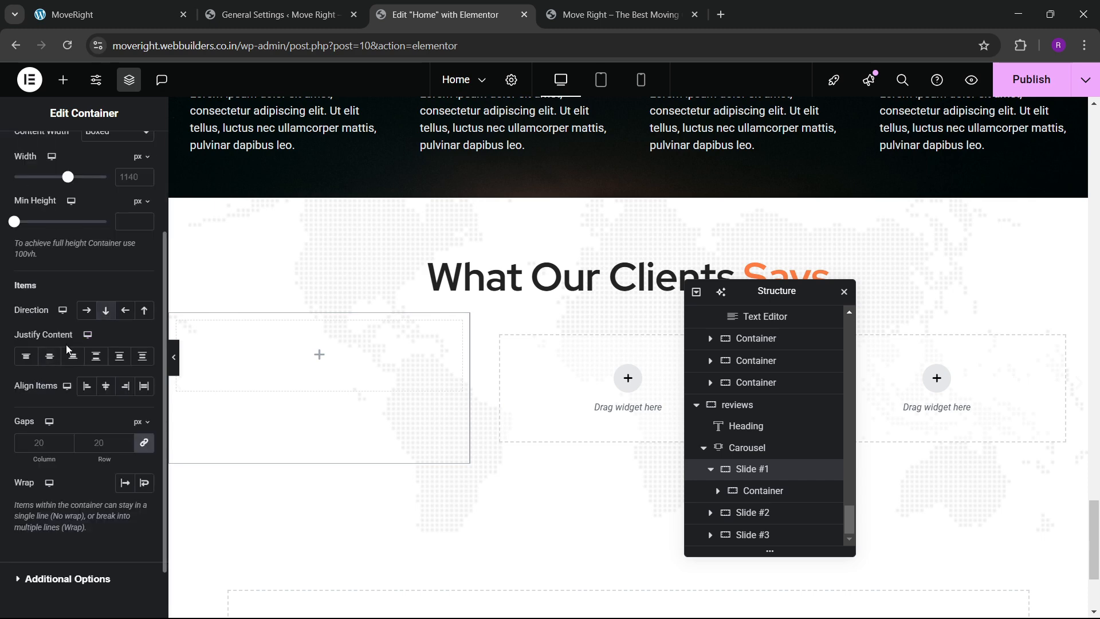
pyautogui.click(104, 392)
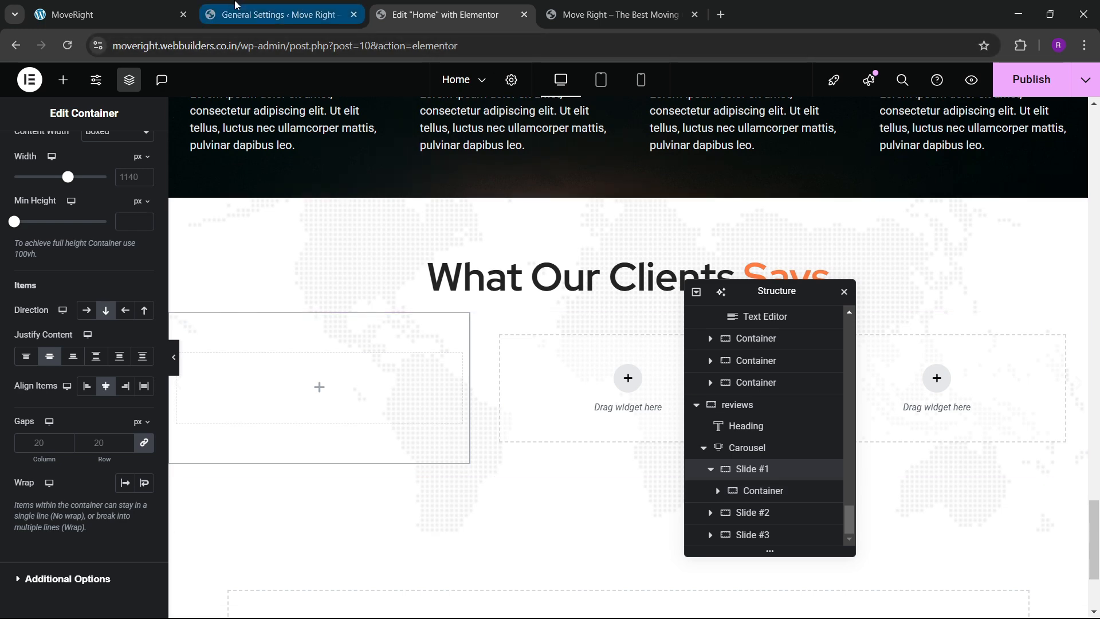
pyautogui.click(281, 15)
pyautogui.click(114, 5)
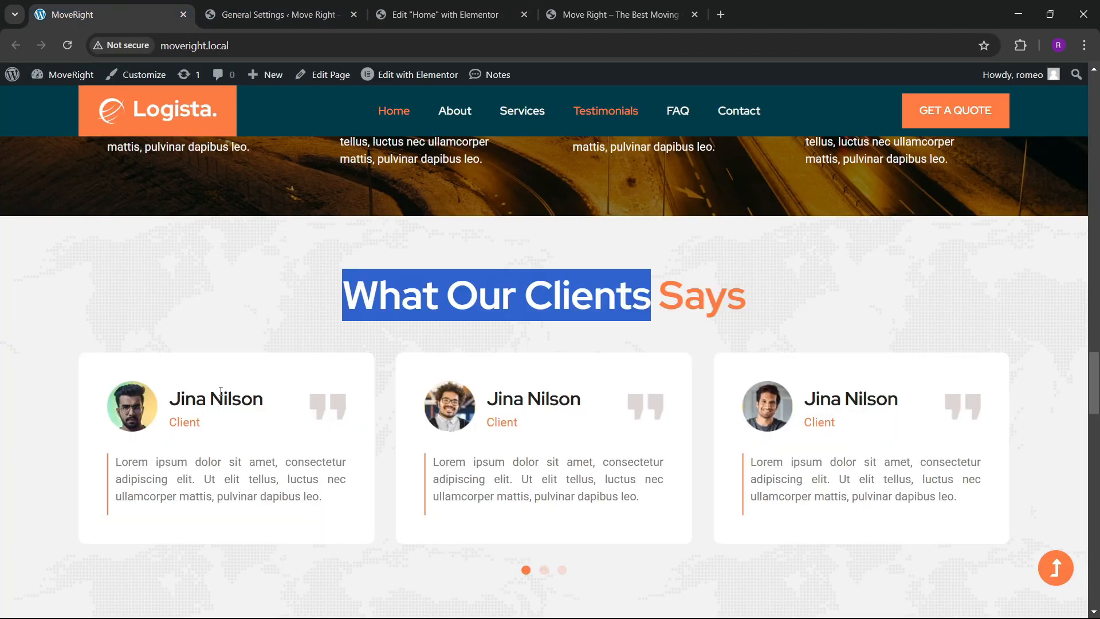
pyautogui.click(425, 17)
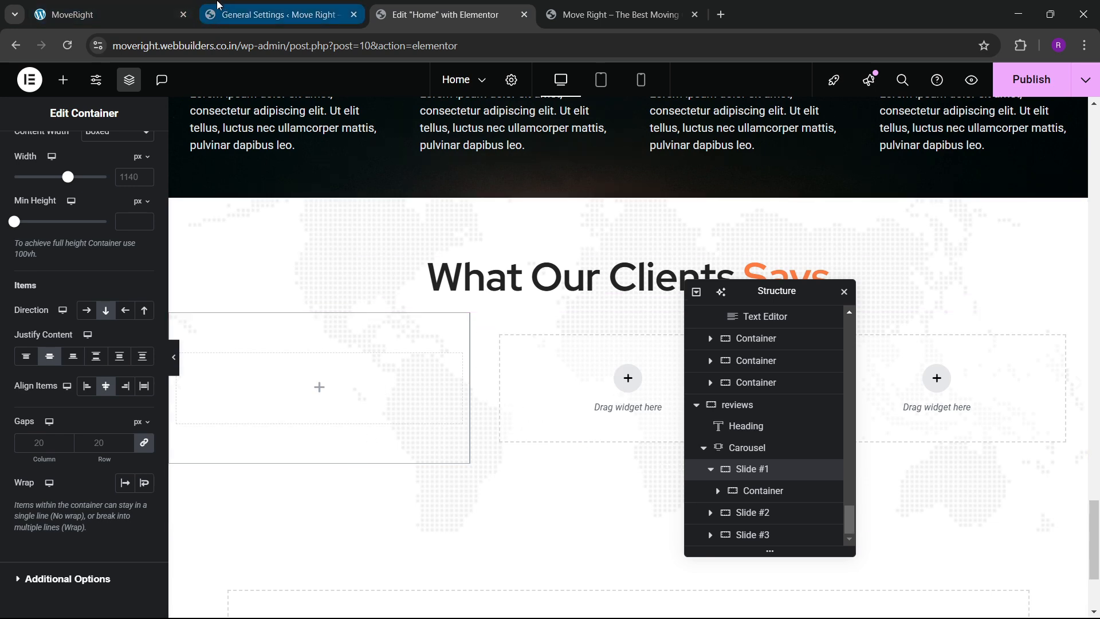
pyautogui.click(160, 5)
pyautogui.click(63, 418)
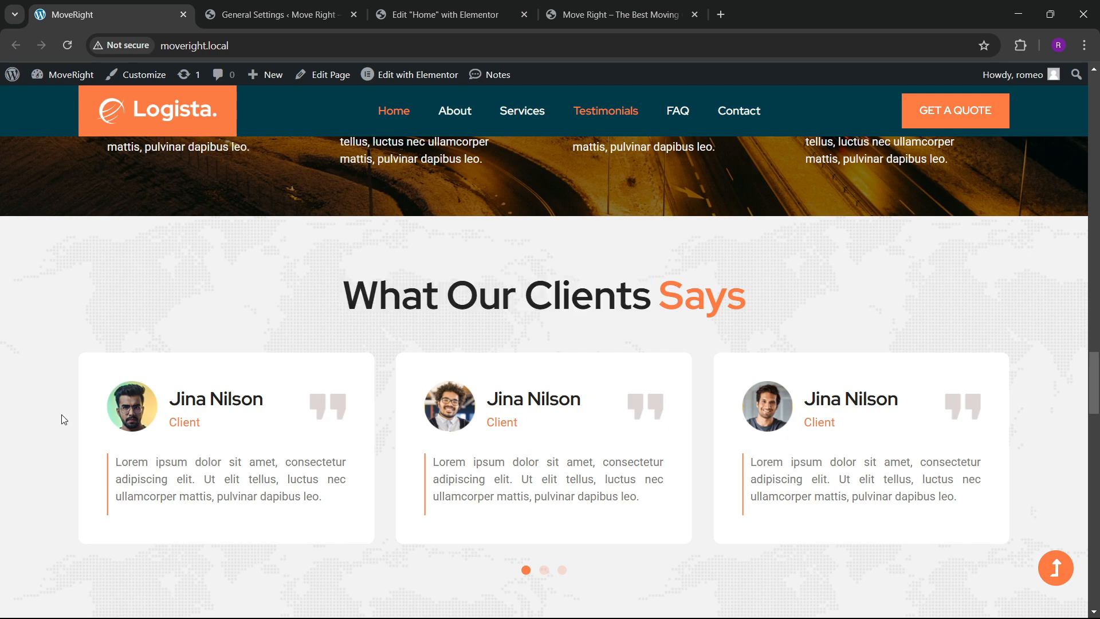
pyautogui.click(436, 15)
pyautogui.scroll(-2, 625, 484)
# Give the slide's card container 40px padding on every side.
pyautogui.click(746, 491)
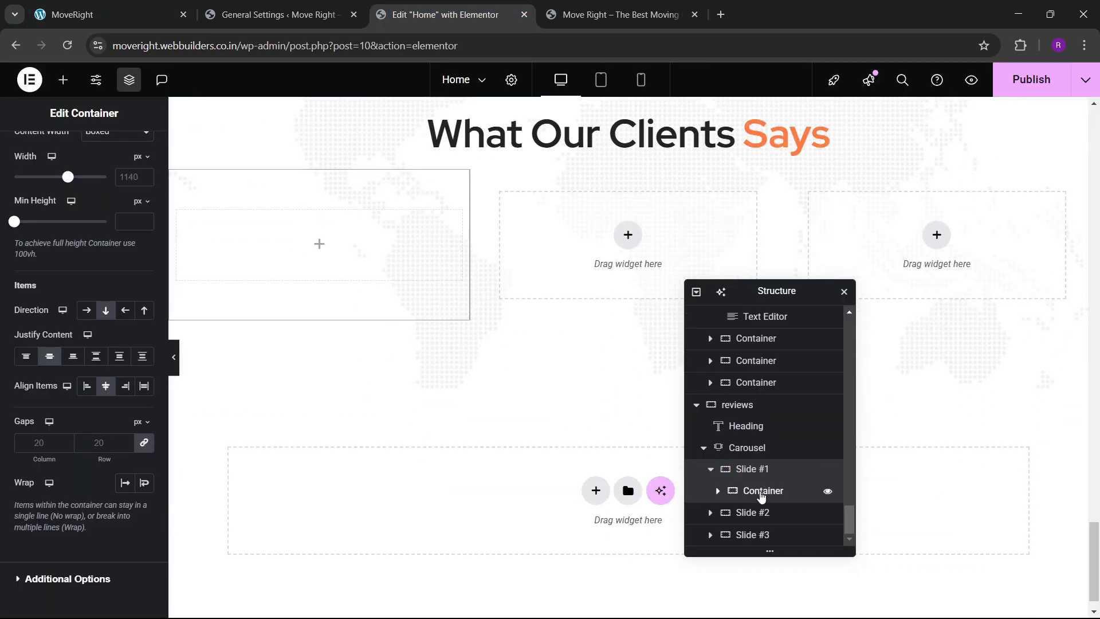
pyautogui.click(79, 152)
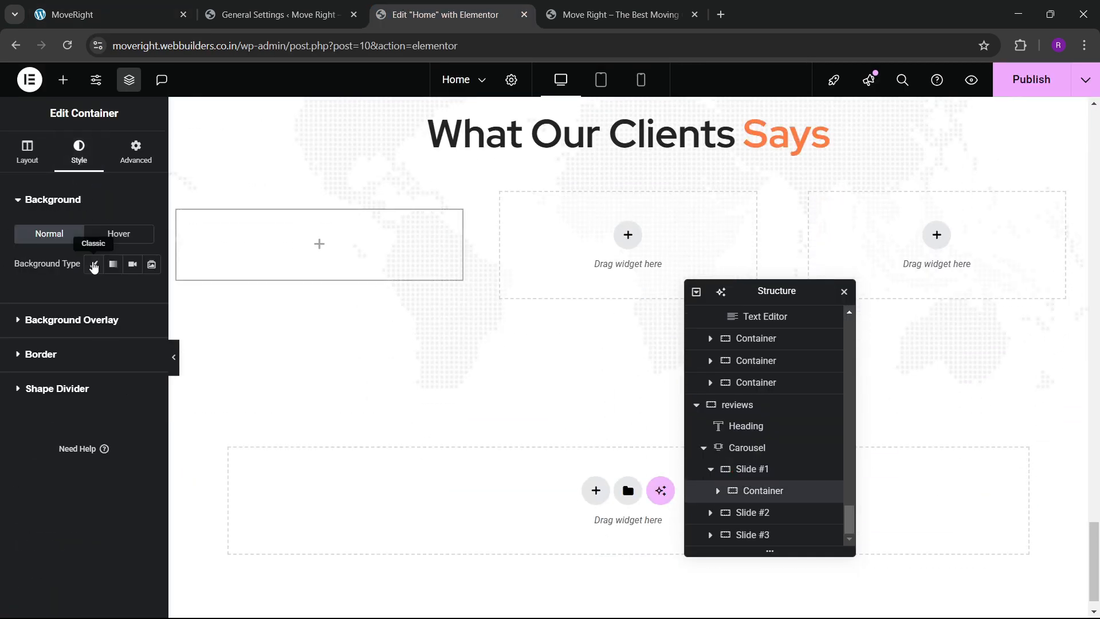
pyautogui.click(145, 294)
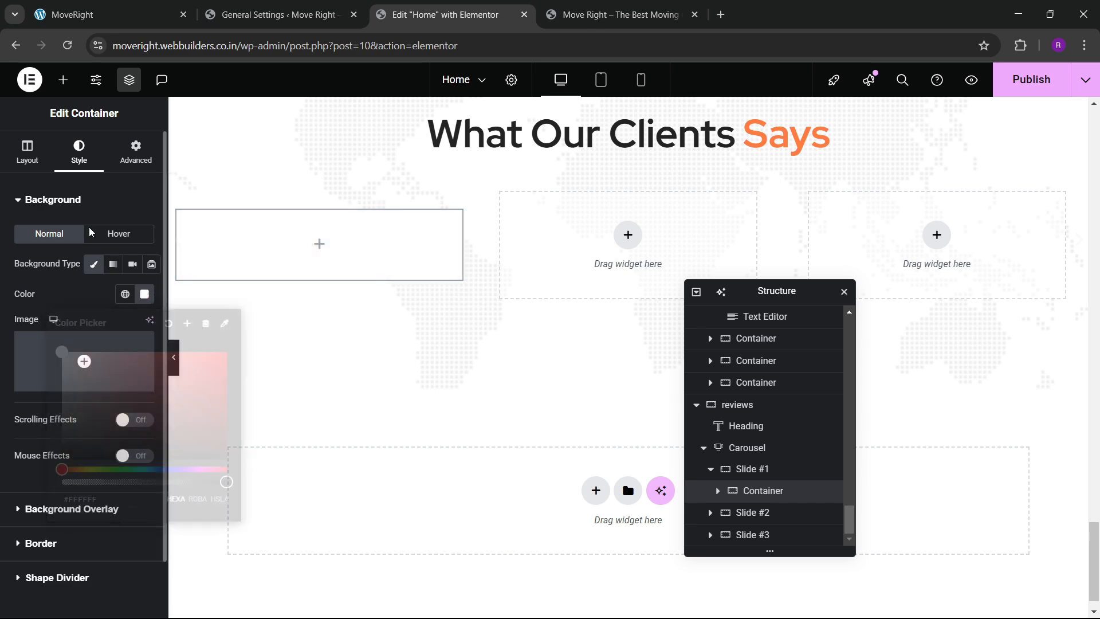
pyautogui.click(136, 151)
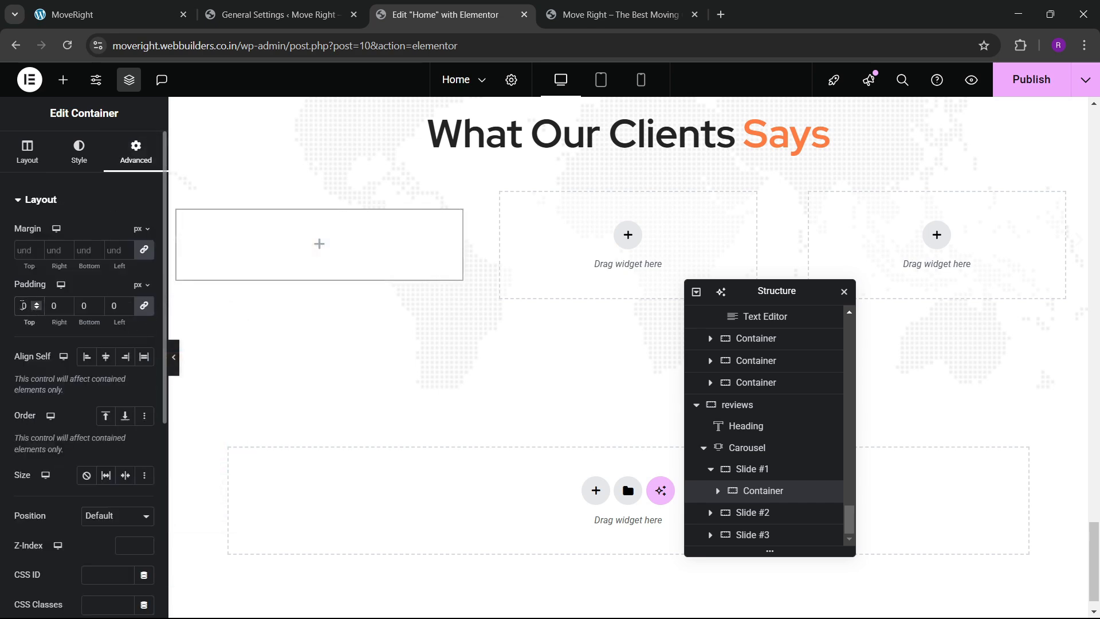
pyautogui.write('30')
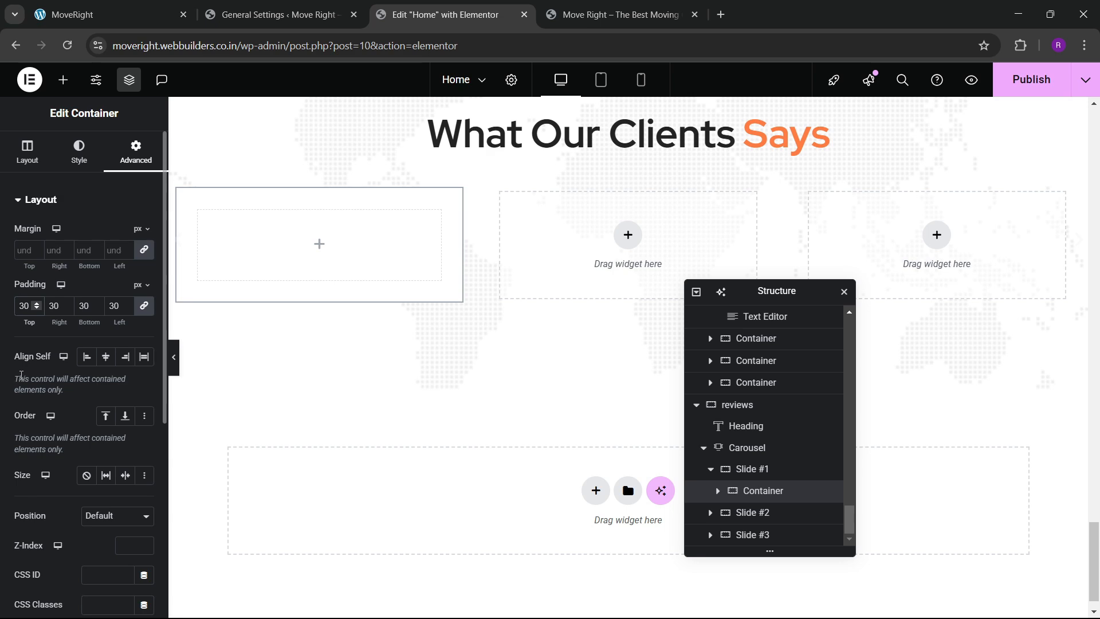
pyautogui.press('BackSpace')
pyautogui.press('BackSpace')
pyautogui.write('40')
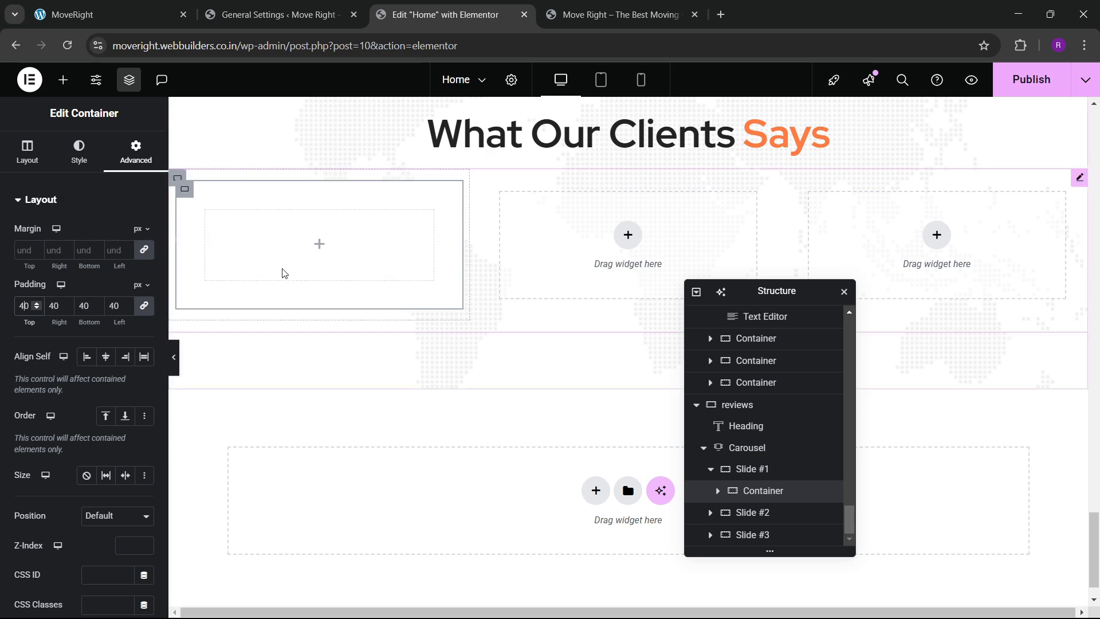
# Set the card container's border radius to 10px to match the live testimonial cards.
pyautogui.click(155, 4)
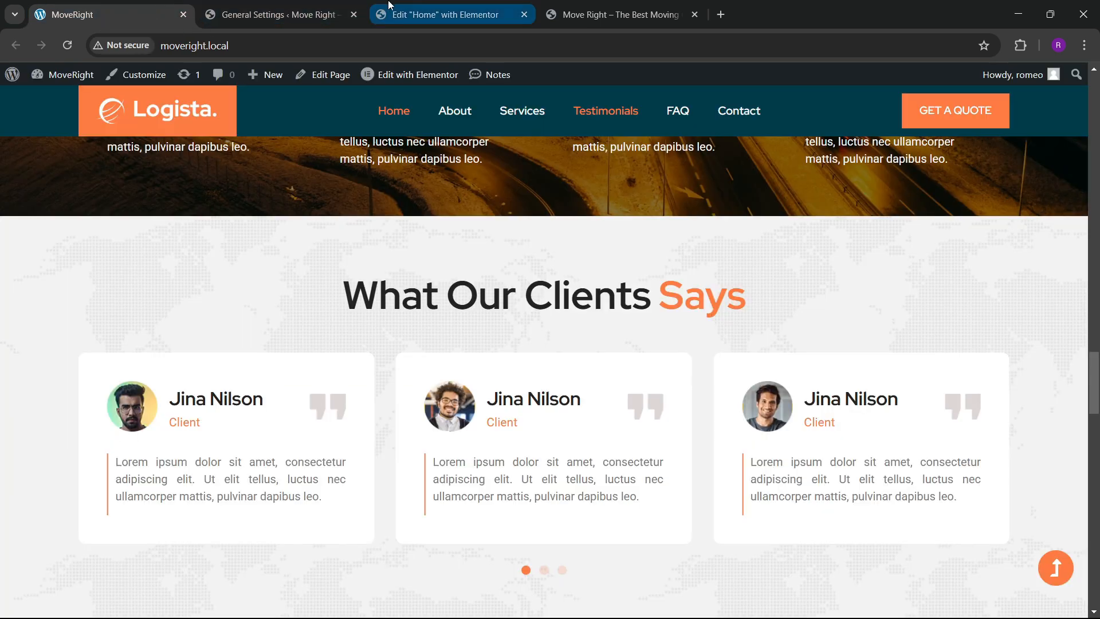
pyautogui.click(447, 14)
pyautogui.click(80, 152)
pyautogui.scroll(-1, 64, 438)
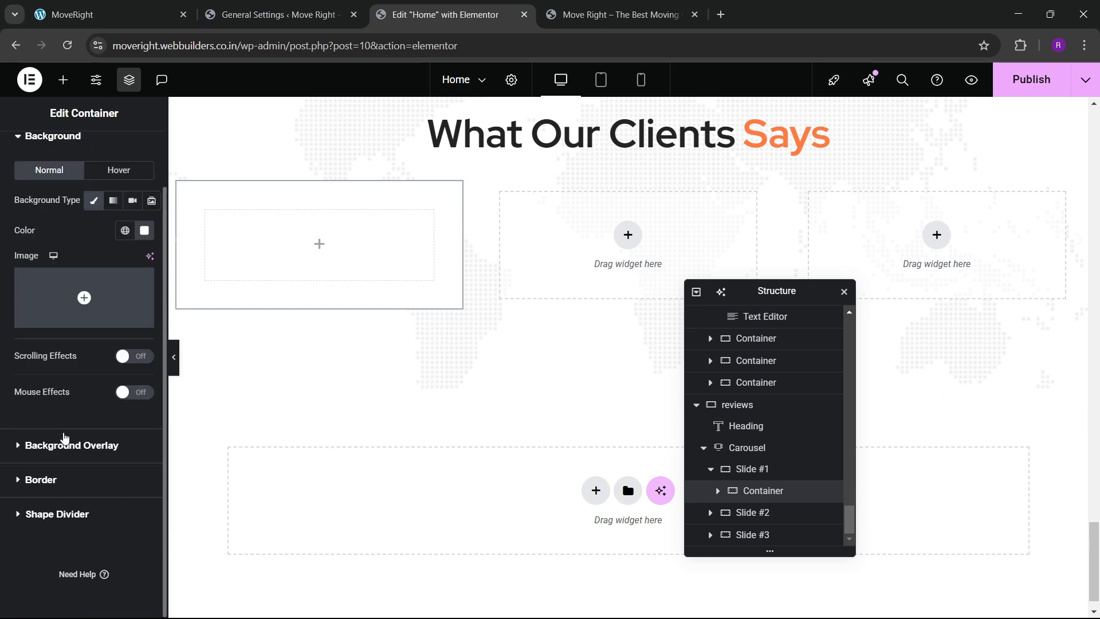
pyautogui.click(52, 479)
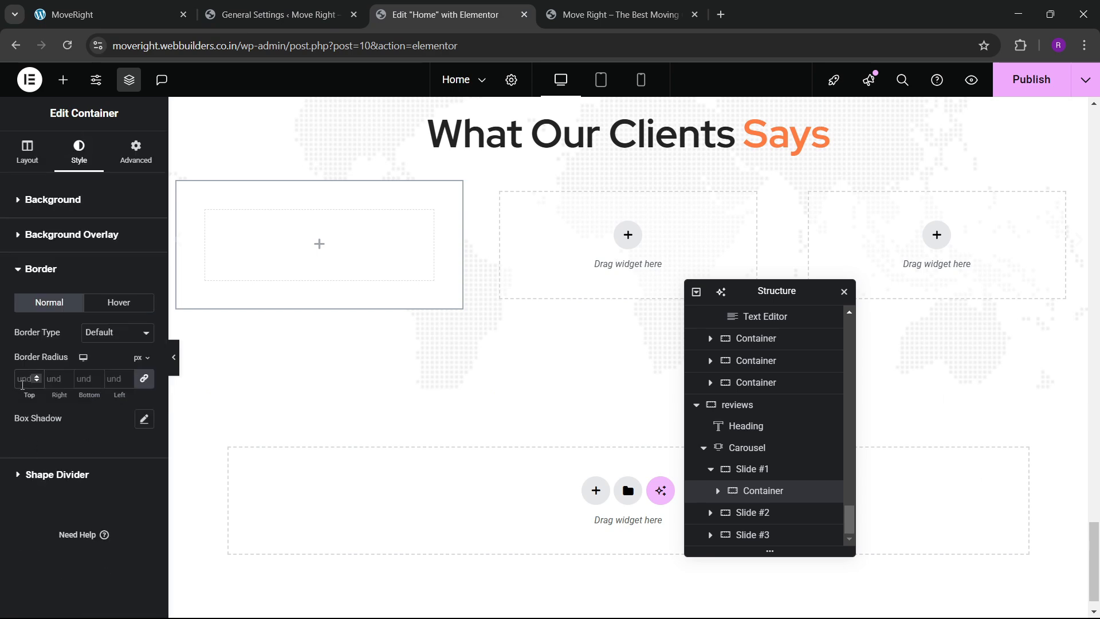
pyautogui.click(102, 13)
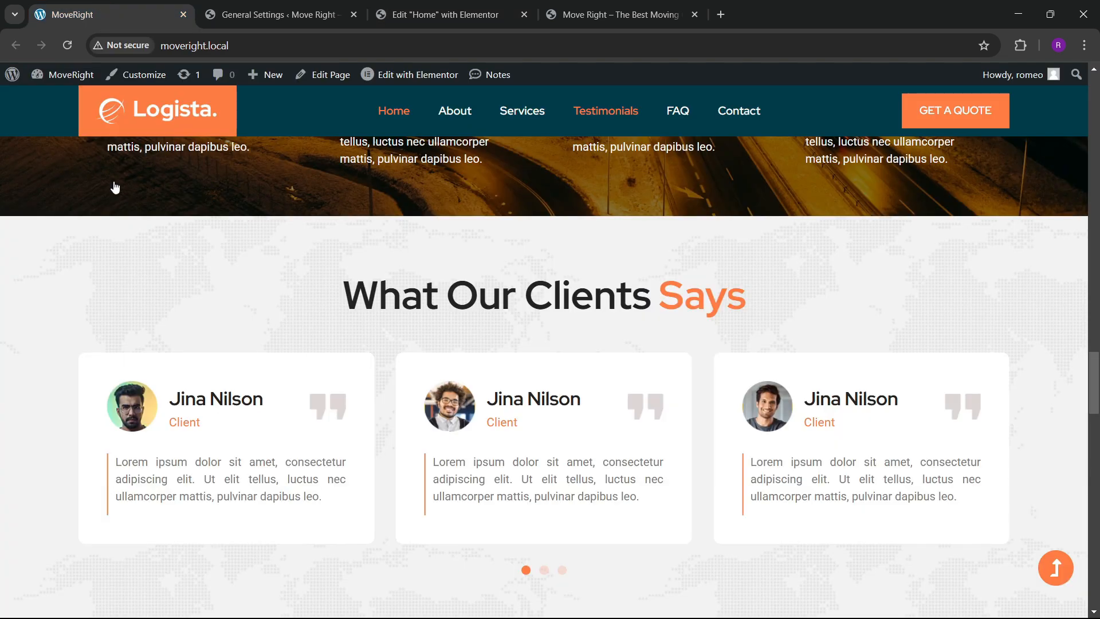
pyautogui.click(446, 15)
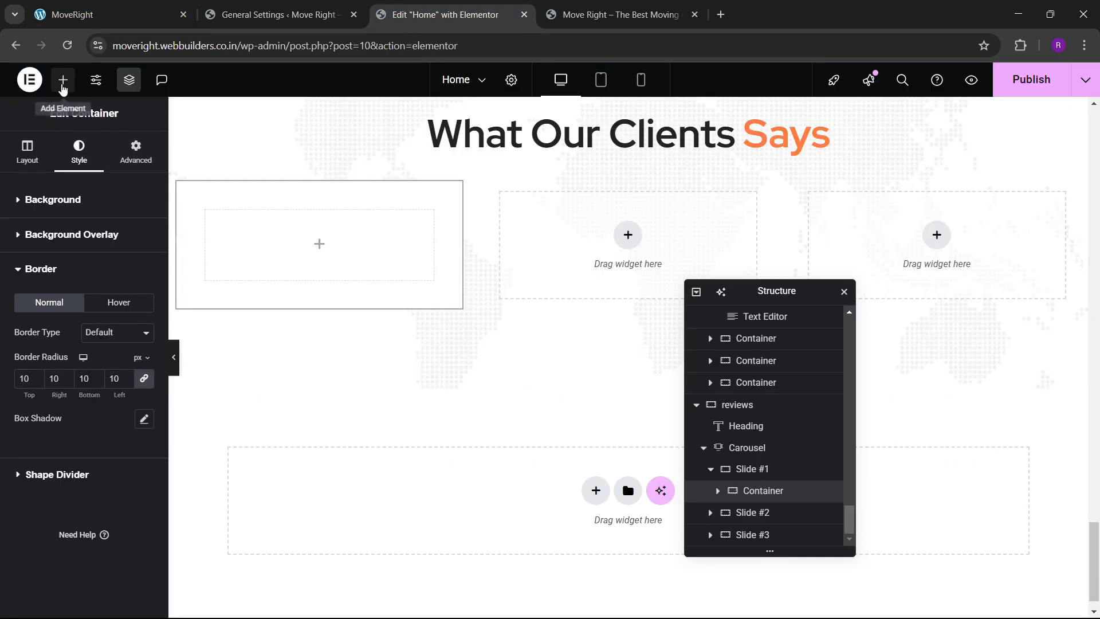
# Add an Image Box into the card container with its image positioned left.
pyautogui.click(63, 80)
pyautogui.write('image')
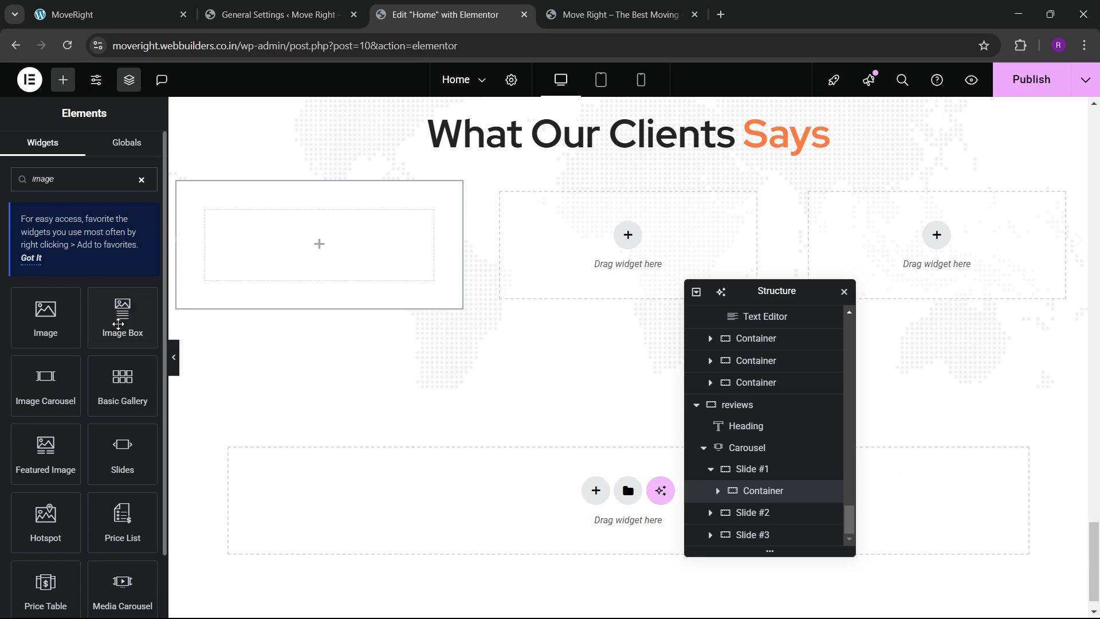
pyautogui.moveTo(118, 324); pyautogui.dragTo(239, 277)
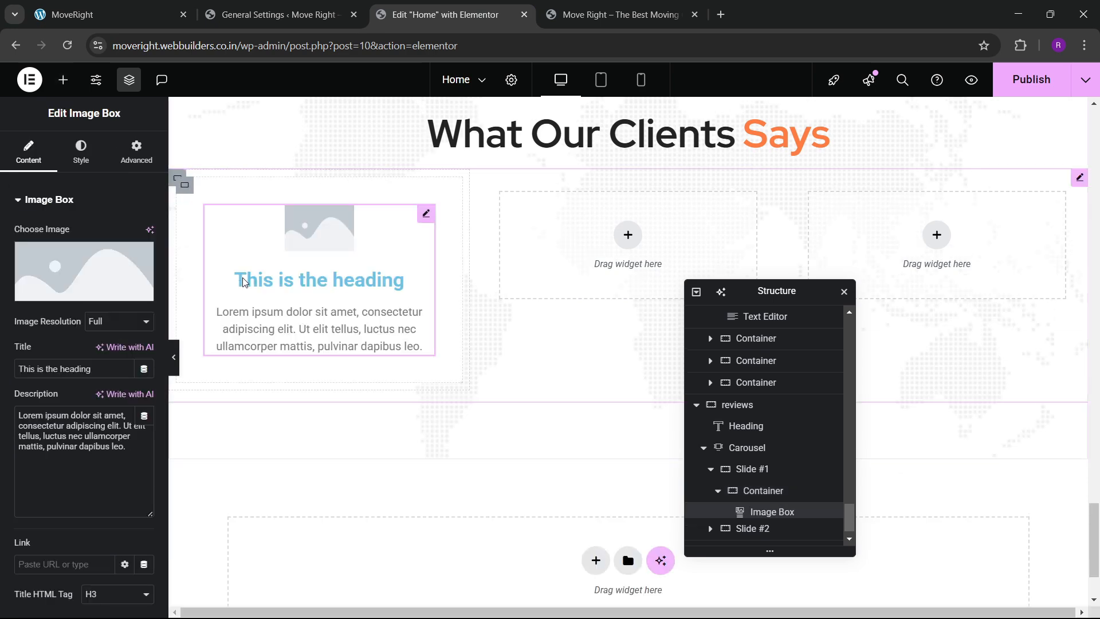
pyautogui.click(81, 152)
pyautogui.click(104, 239)
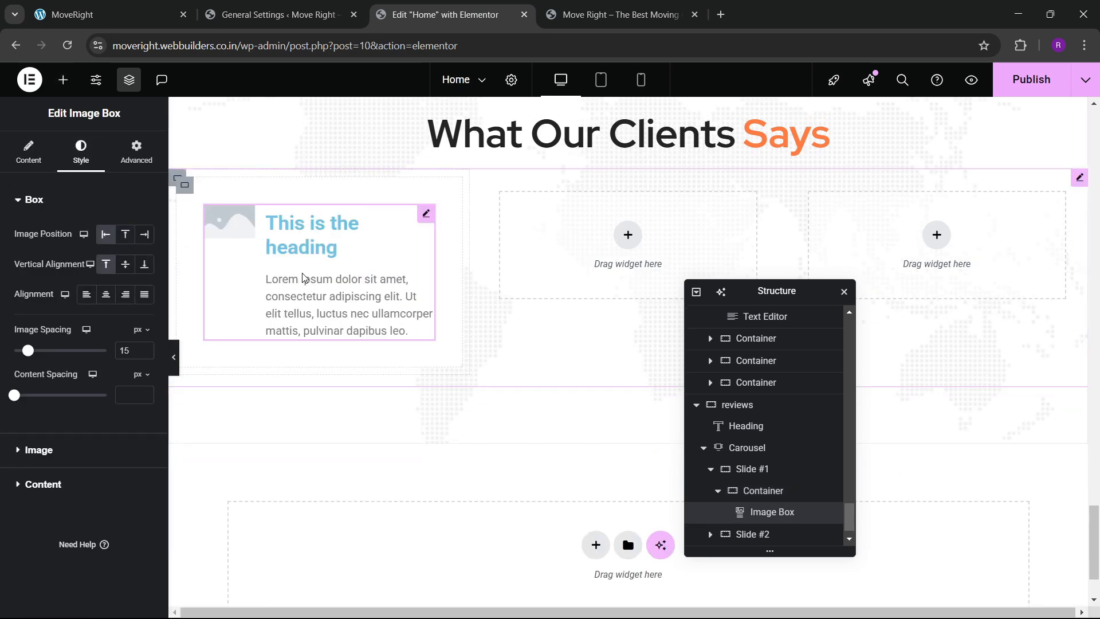
# Set the image box's image to the round avatar from the media library.
pyautogui.click(34, 163)
pyautogui.click(90, 283)
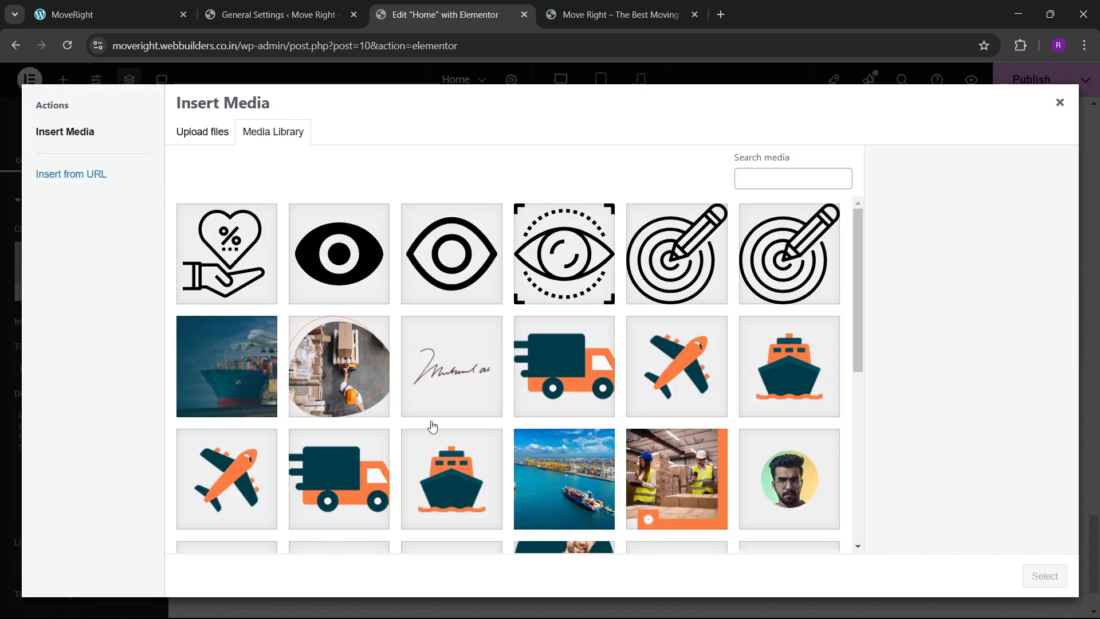
pyautogui.scroll(-7, 436, 419)
pyautogui.scroll(4, 435, 418)
pyautogui.click(779, 350)
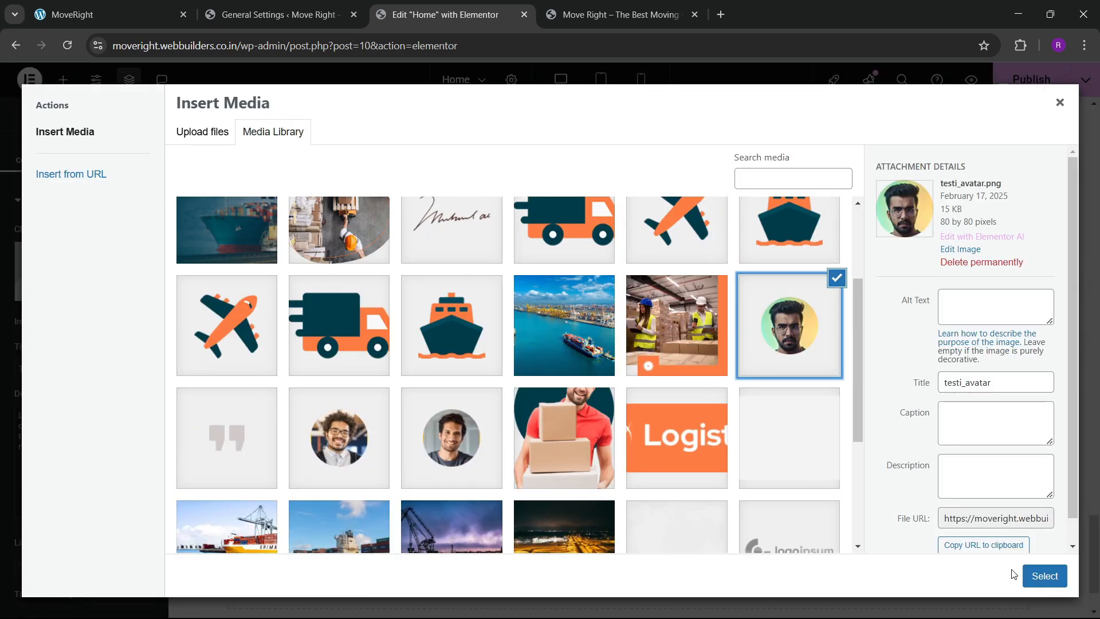
pyautogui.click(1042, 575)
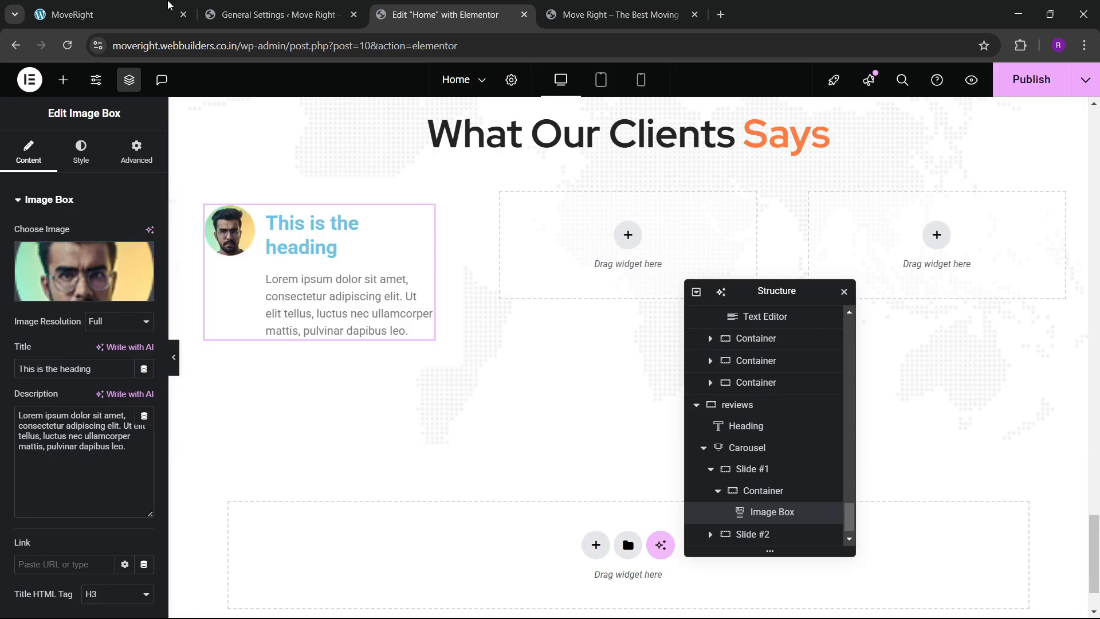
pyautogui.click(144, 6)
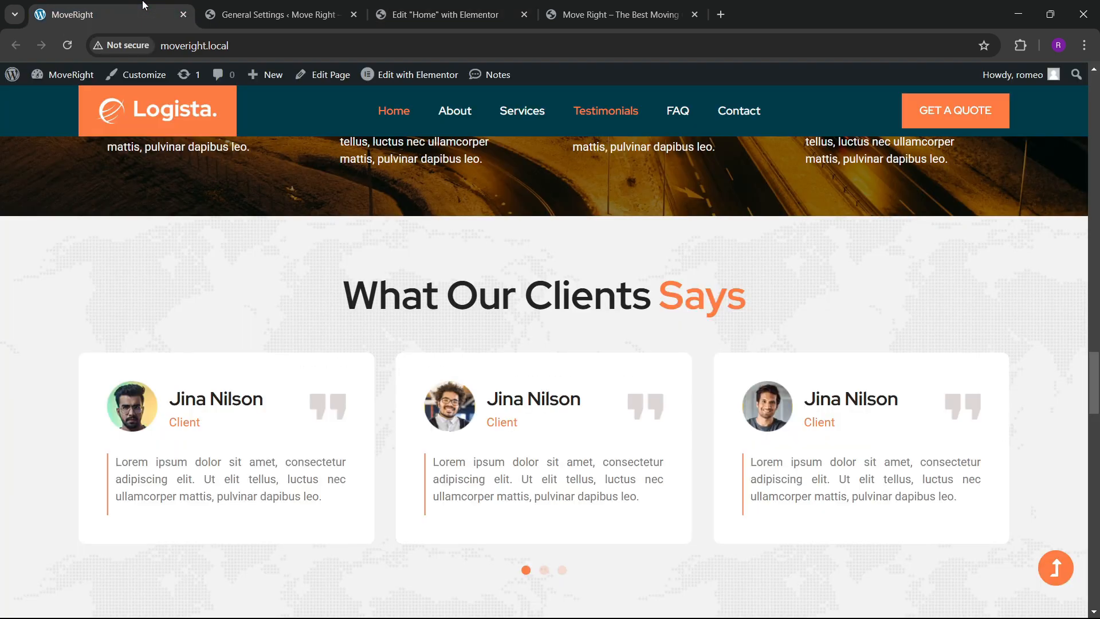
pyautogui.click(442, 5)
# Replace the placeholder title with the reviewer's name and the description with 'Client'.
pyautogui.tripleClick(84, 373)
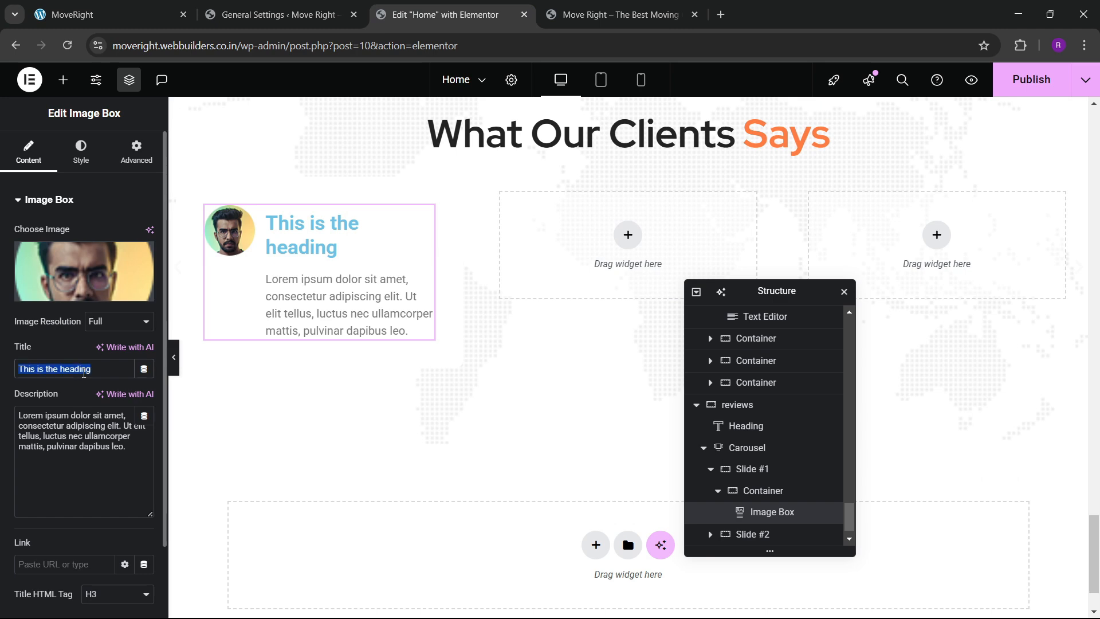
pyautogui.press('BackSpace')
pyautogui.write('jin')
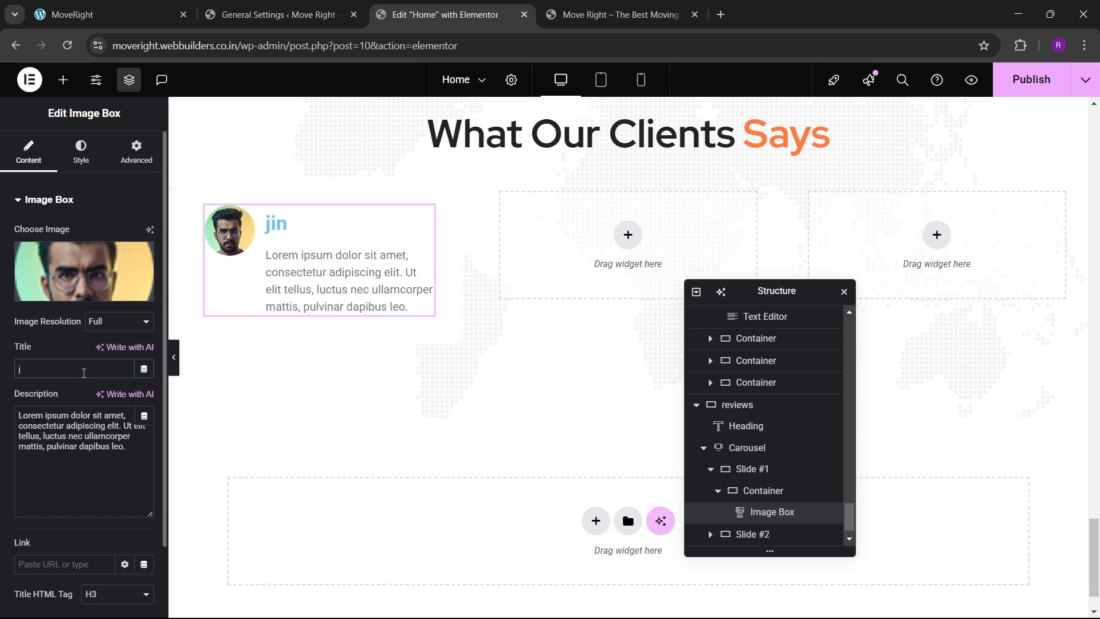
pyautogui.press('BackSpace')
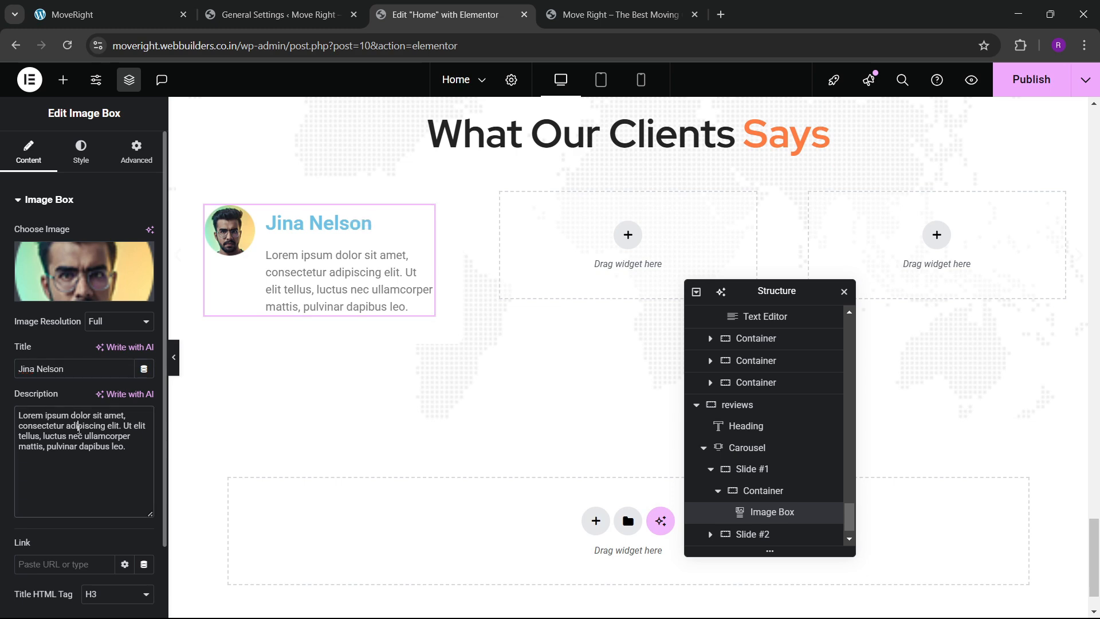
pyautogui.tripleClick(79, 426)
pyautogui.press('BackSpace')
pyautogui.write('Client')
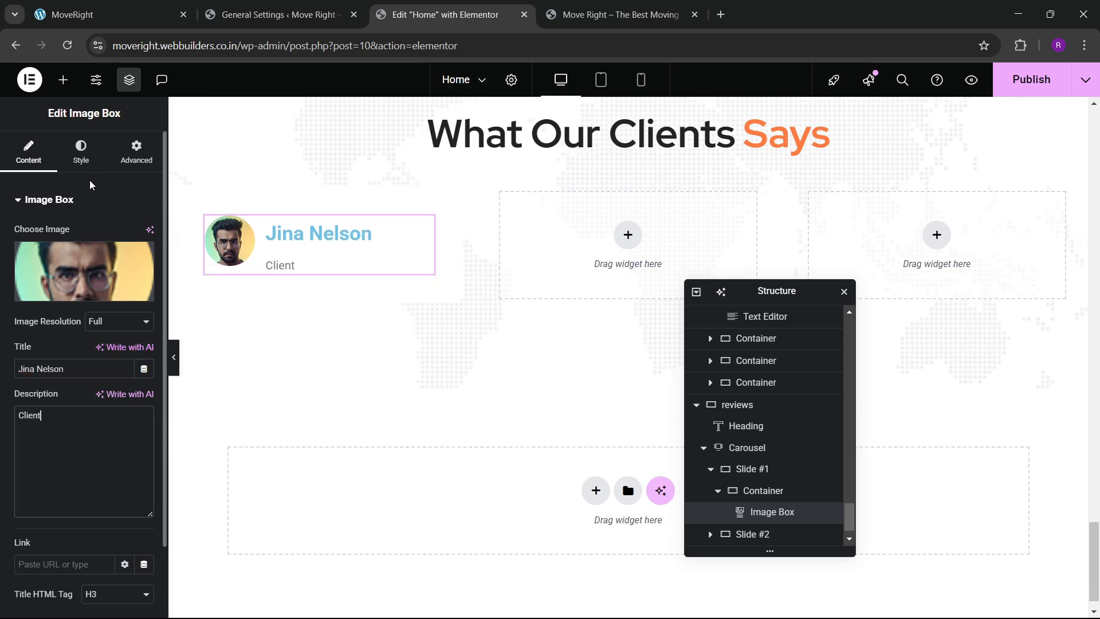
# Set content spacing to 0 and vertically centre the name and Client text beside the avatar.
pyautogui.click(82, 155)
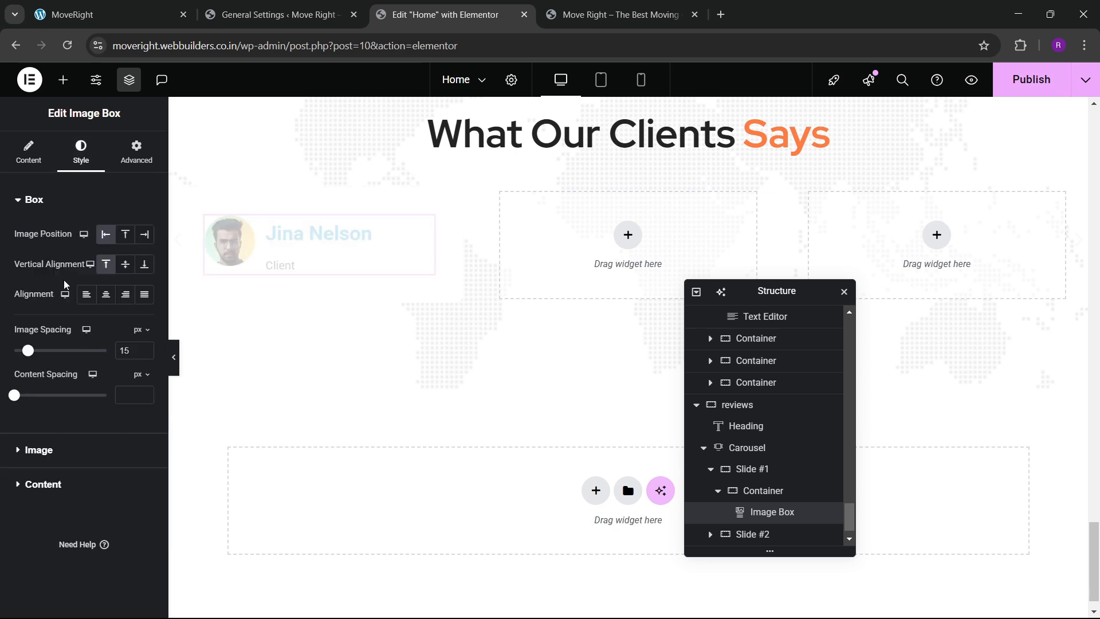
pyautogui.moveTo(13, 399)
pyautogui.mouseDown()
pyautogui.moveTo(26, 401)
pyautogui.moveTo(16, 406)
pyautogui.mouseUp()
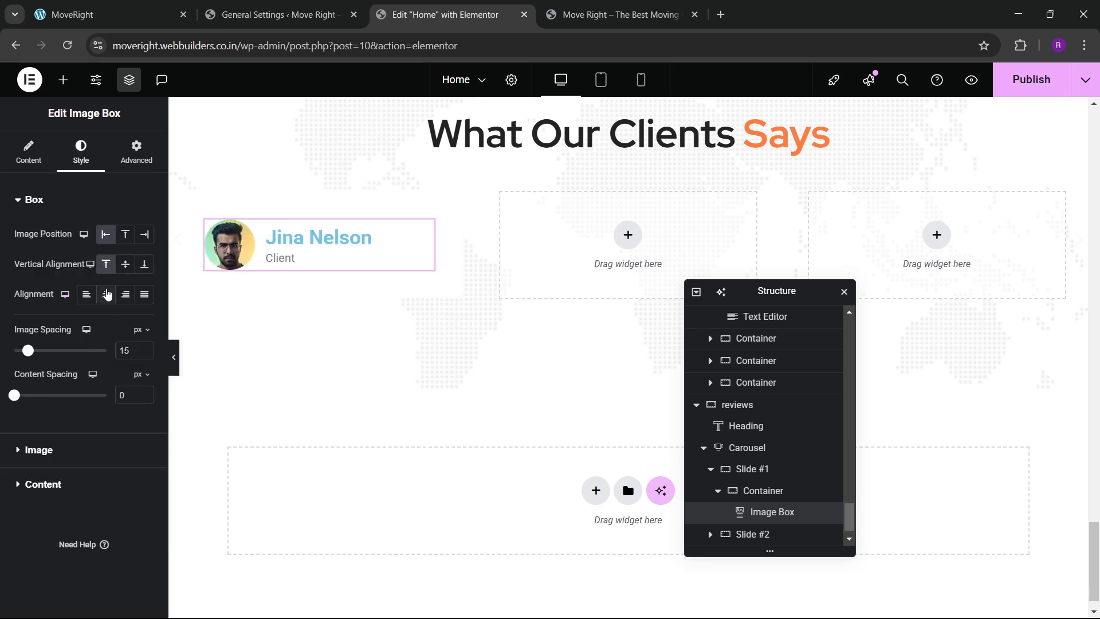
pyautogui.click(106, 295)
pyautogui.click(93, 299)
pyautogui.click(126, 264)
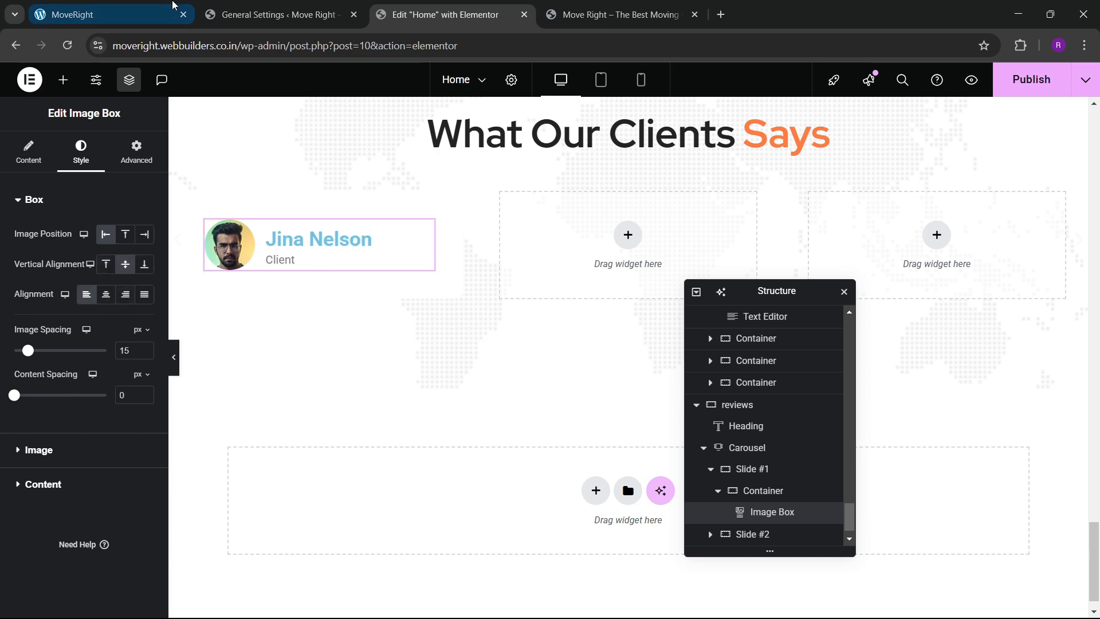
pyautogui.click(170, 5)
pyautogui.click(413, 7)
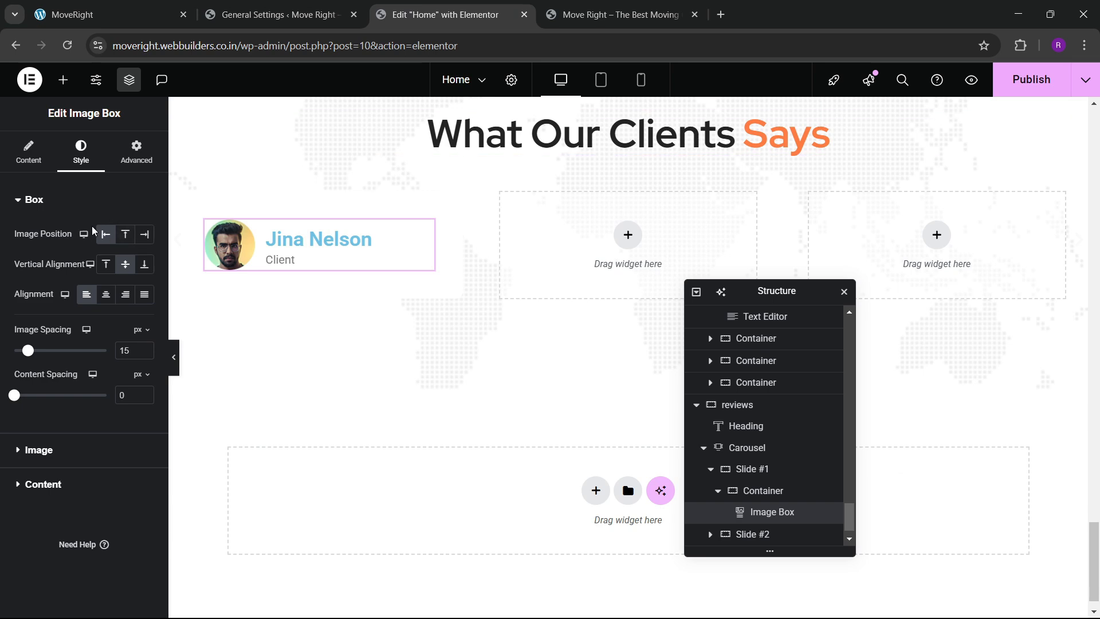
pyautogui.click(40, 476)
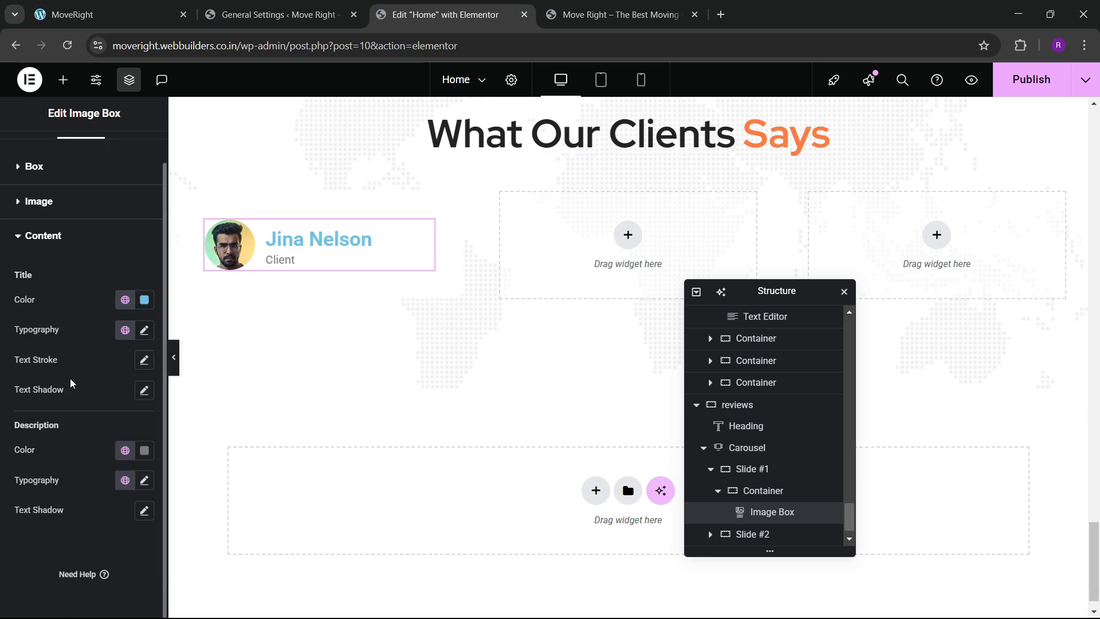
# Make the image box title black, 25px, in the Red Hat font.
pyautogui.click(125, 300)
pyautogui.click(75, 507)
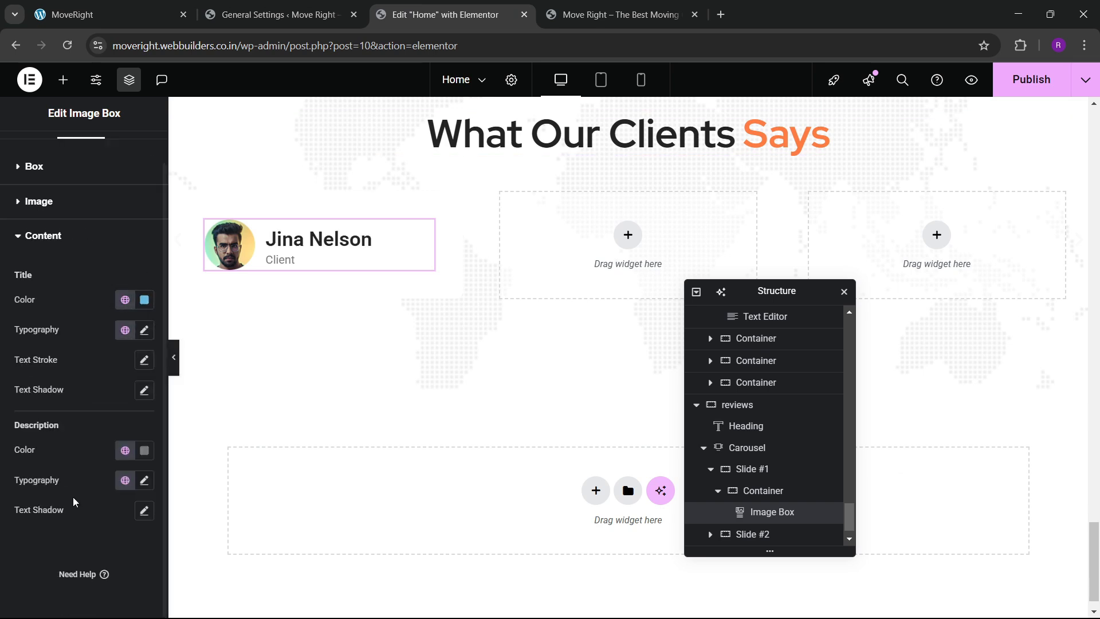
pyautogui.click(144, 330)
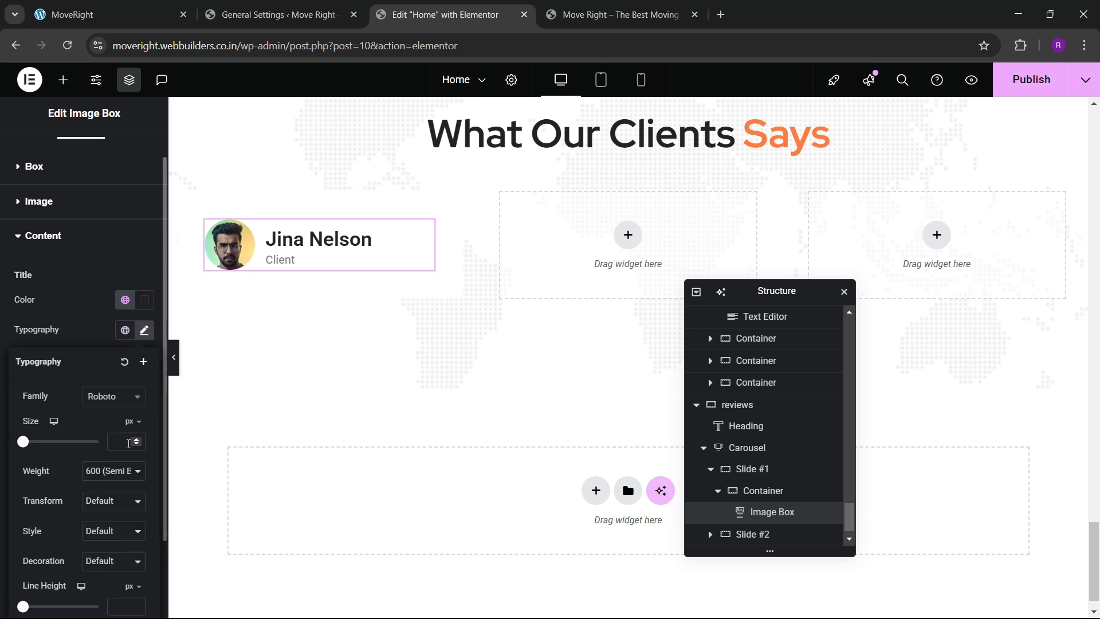
pyautogui.click(136, 442)
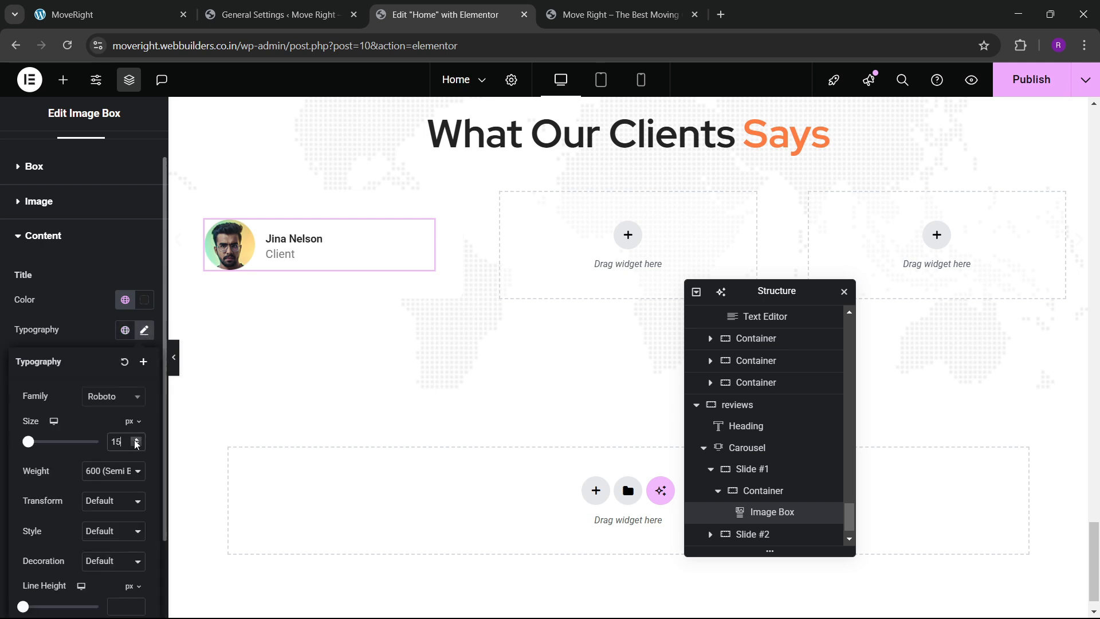
pyautogui.click(136, 441)
pyautogui.click(135, 441)
pyautogui.click(136, 441)
pyautogui.click(136, 441)
pyautogui.click(136, 442)
pyautogui.click(136, 441)
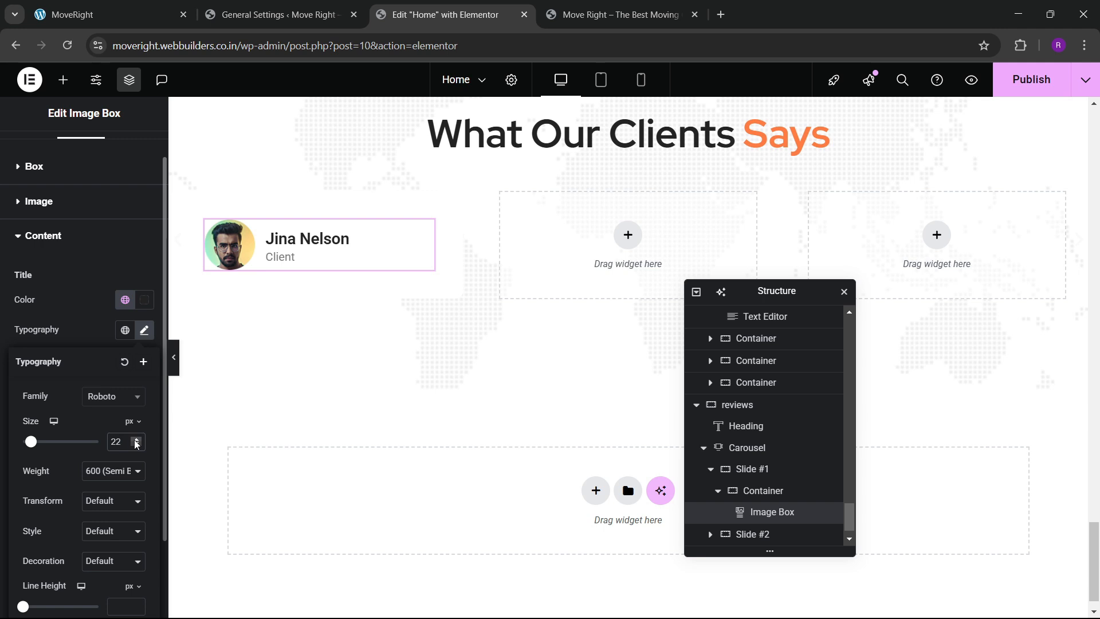
pyautogui.click(136, 441)
pyautogui.click(136, 442)
pyautogui.click(136, 441)
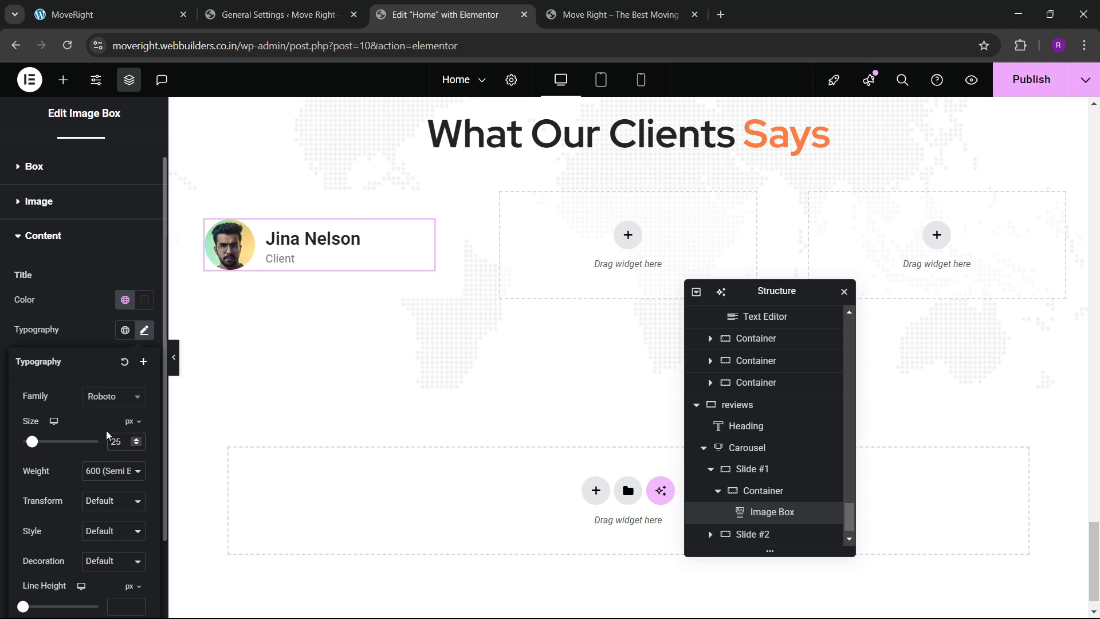
pyautogui.click(109, 397)
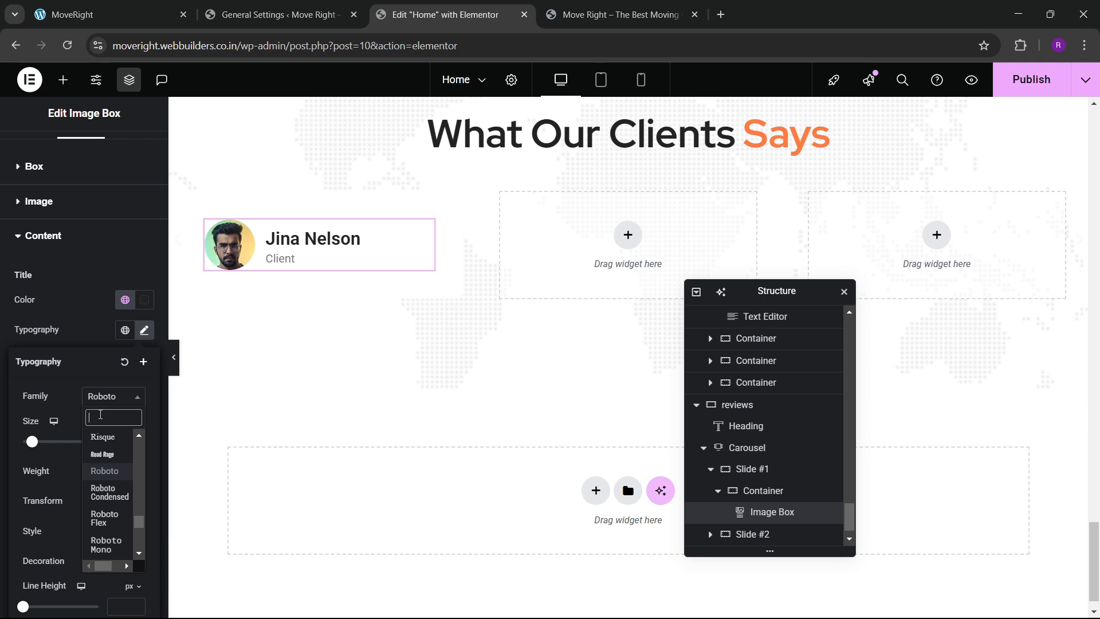
pyautogui.write('red hat')
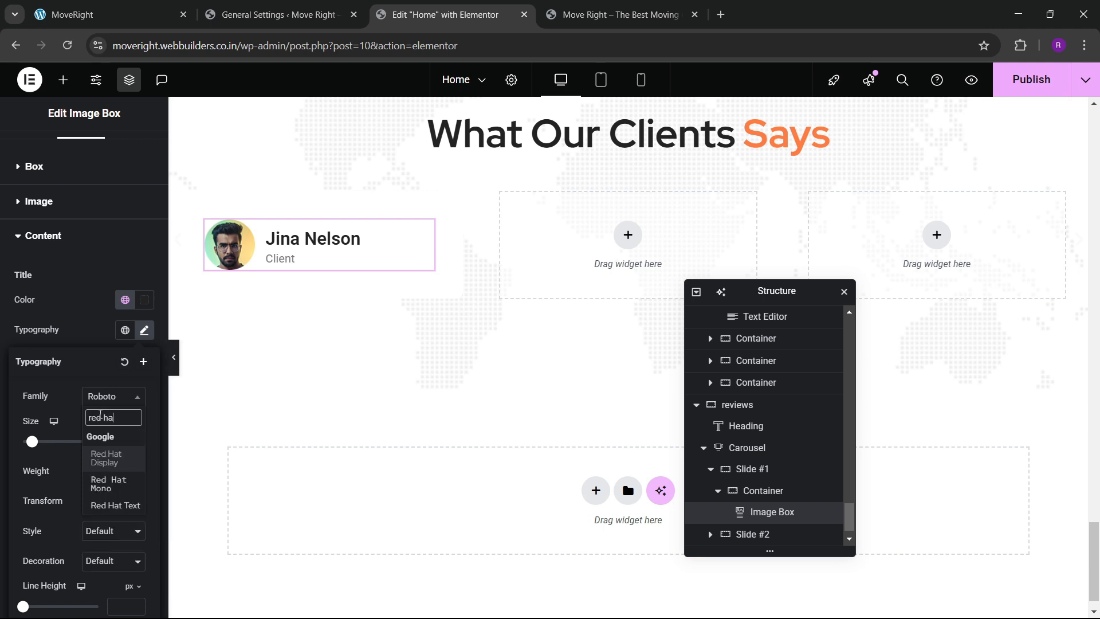
pyautogui.press('Return')
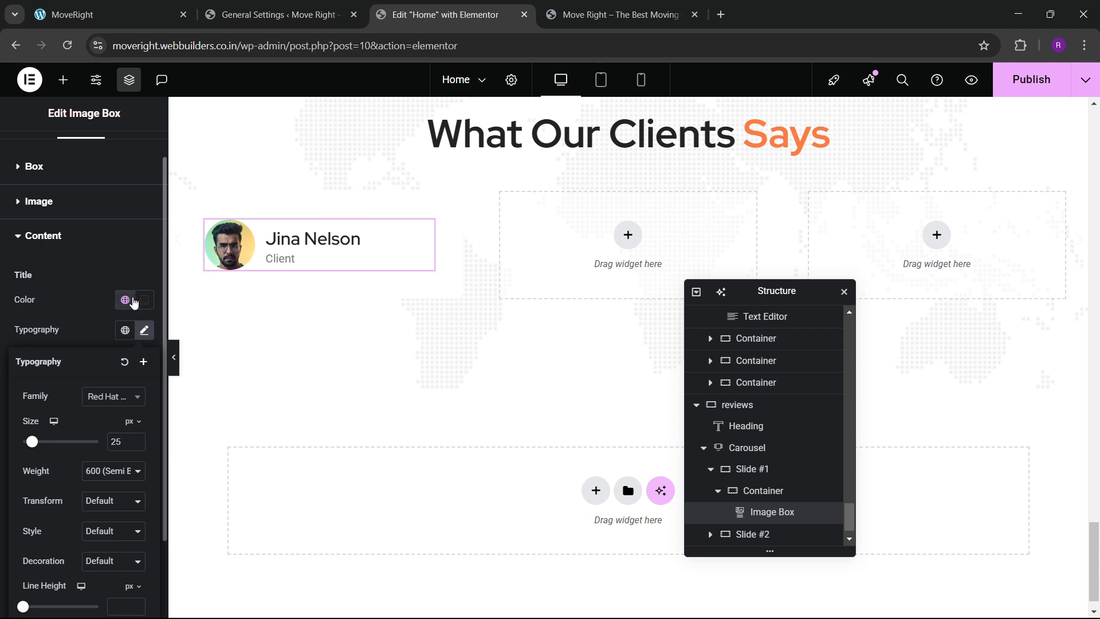
pyautogui.click(96, 304)
# Make the Client description orange with Roboto at weight 500 Medium.
pyautogui.click(125, 450)
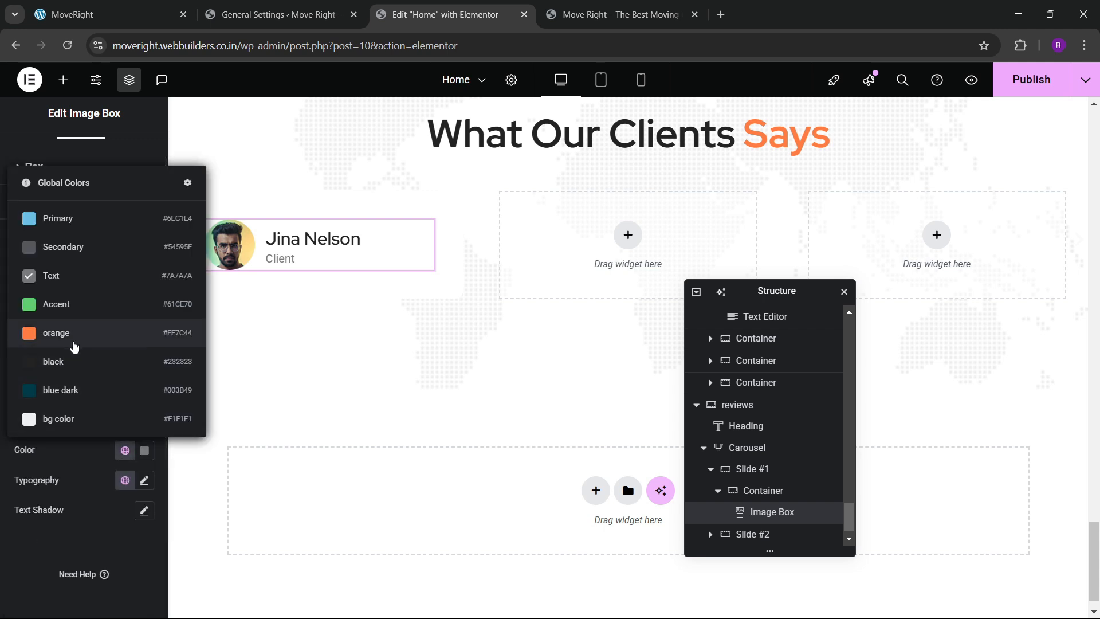
pyautogui.click(72, 336)
pyautogui.click(144, 480)
pyautogui.scroll(-3, 103, 412)
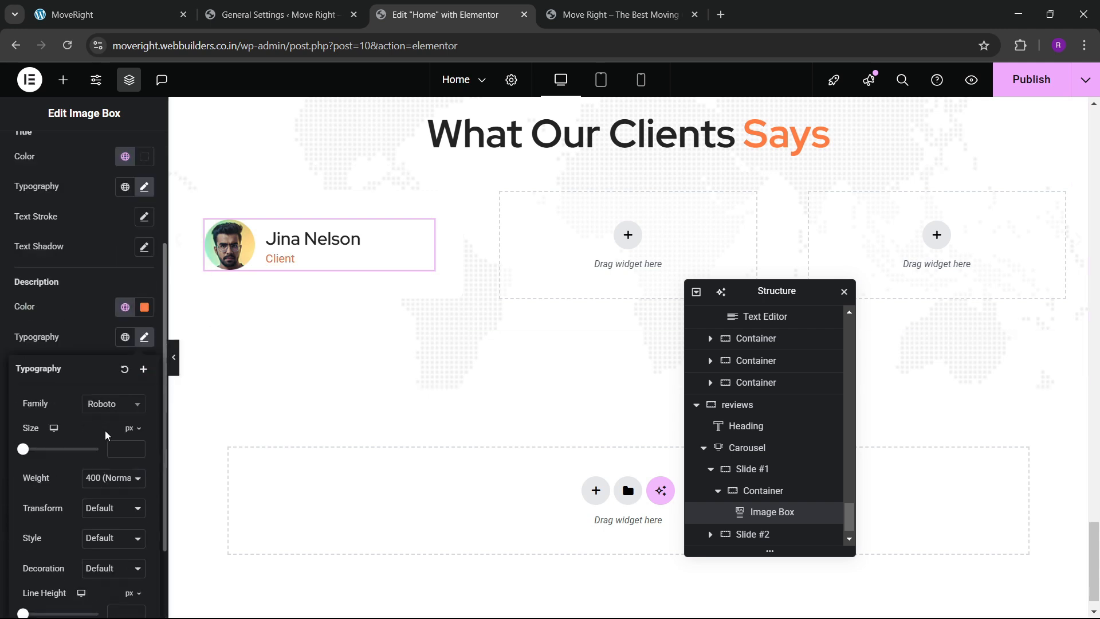
pyautogui.click(103, 405)
pyautogui.click(91, 392)
pyautogui.click(106, 479)
pyautogui.click(109, 356)
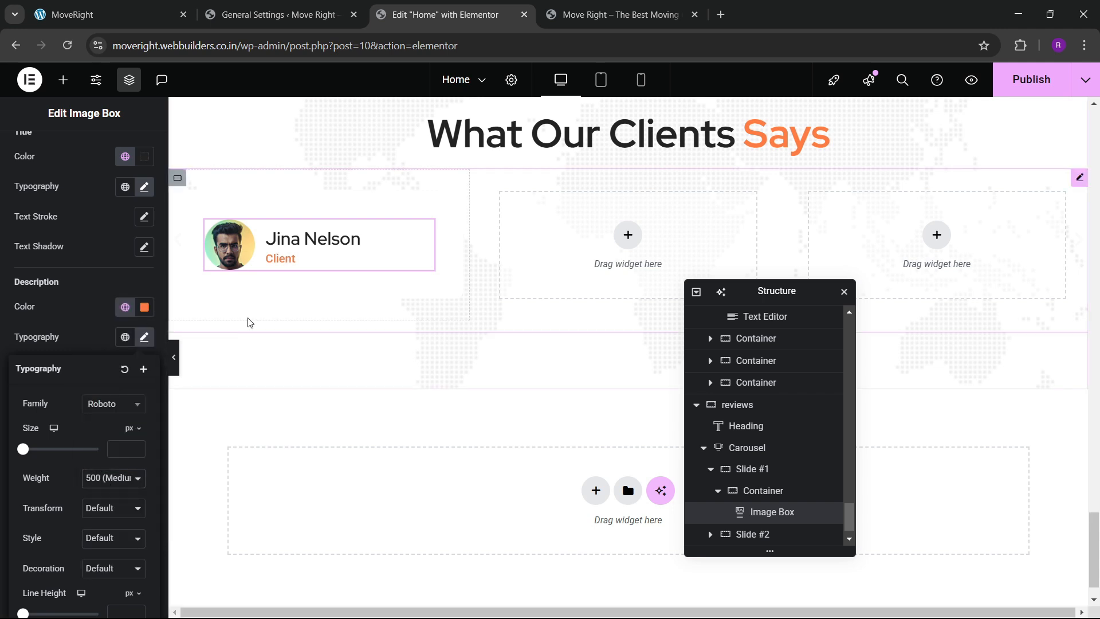
pyautogui.click(114, 12)
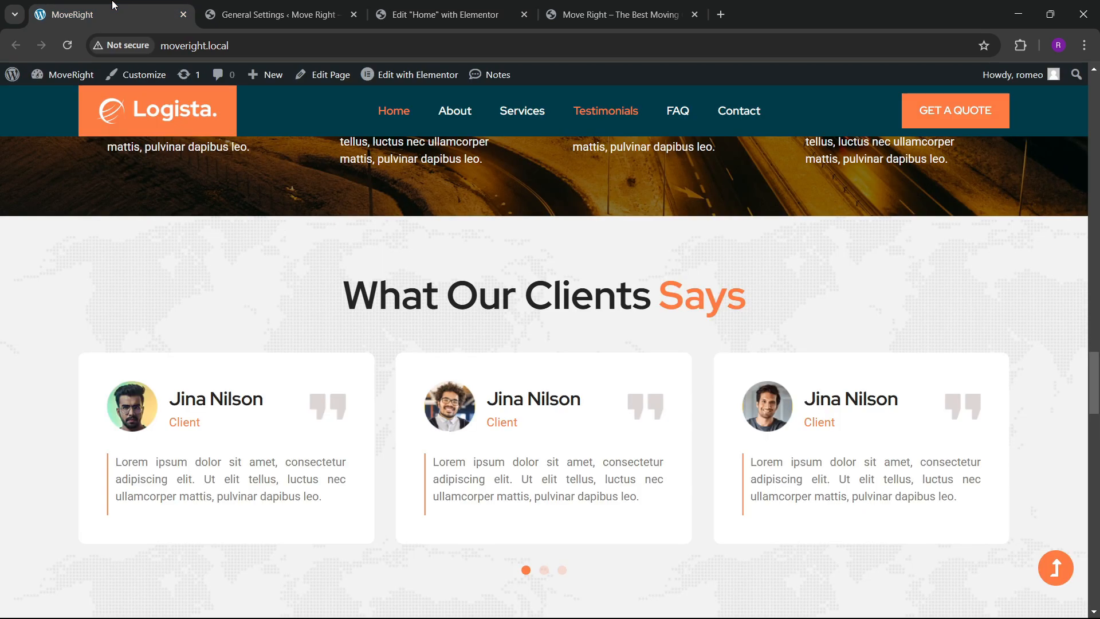
pyautogui.click(445, 14)
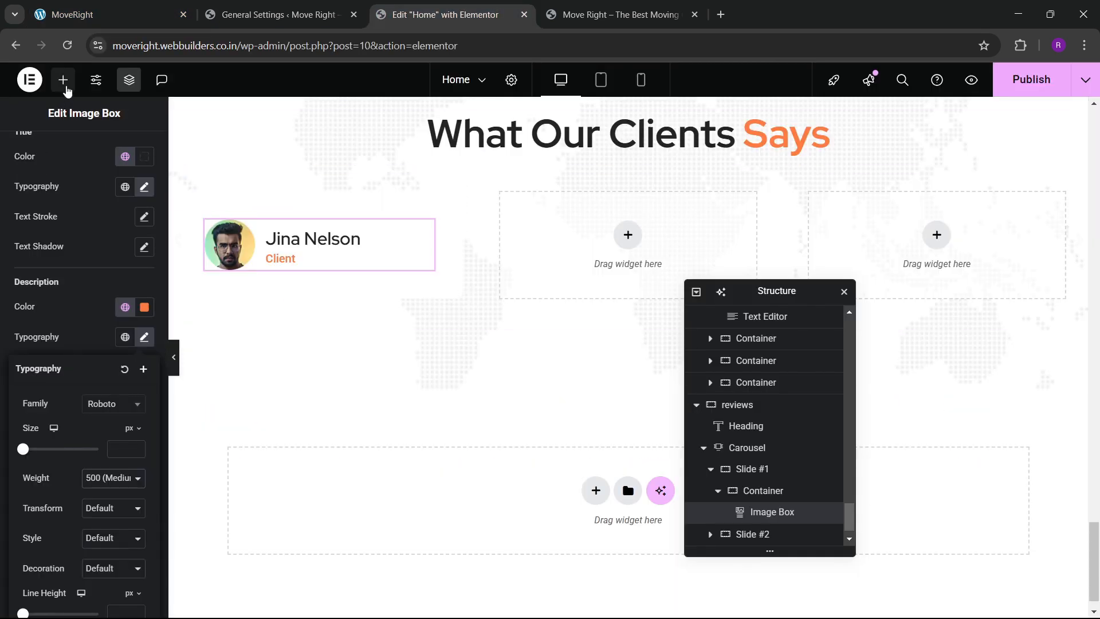
# Add an Image widget to the first slide and lay the card container out as a centred row.
pyautogui.click(63, 81)
pyautogui.moveTo(93, 464); pyautogui.dragTo(290, 261)
pyautogui.scroll(-1, 730, 530)
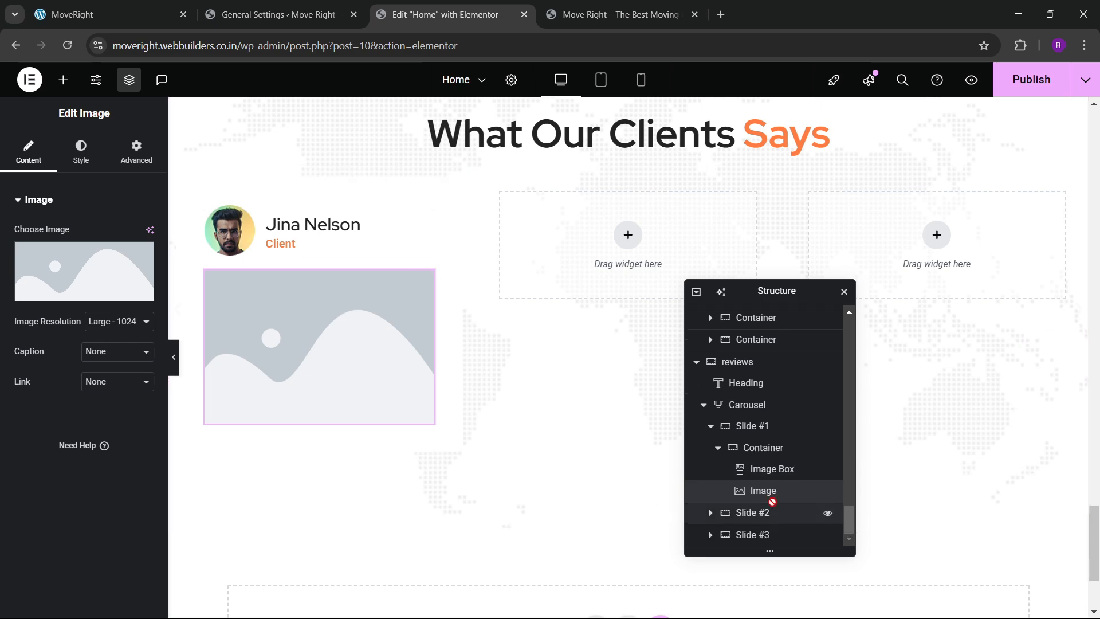
pyautogui.click(763, 447)
pyautogui.click(28, 153)
pyautogui.scroll(-1, 83, 372)
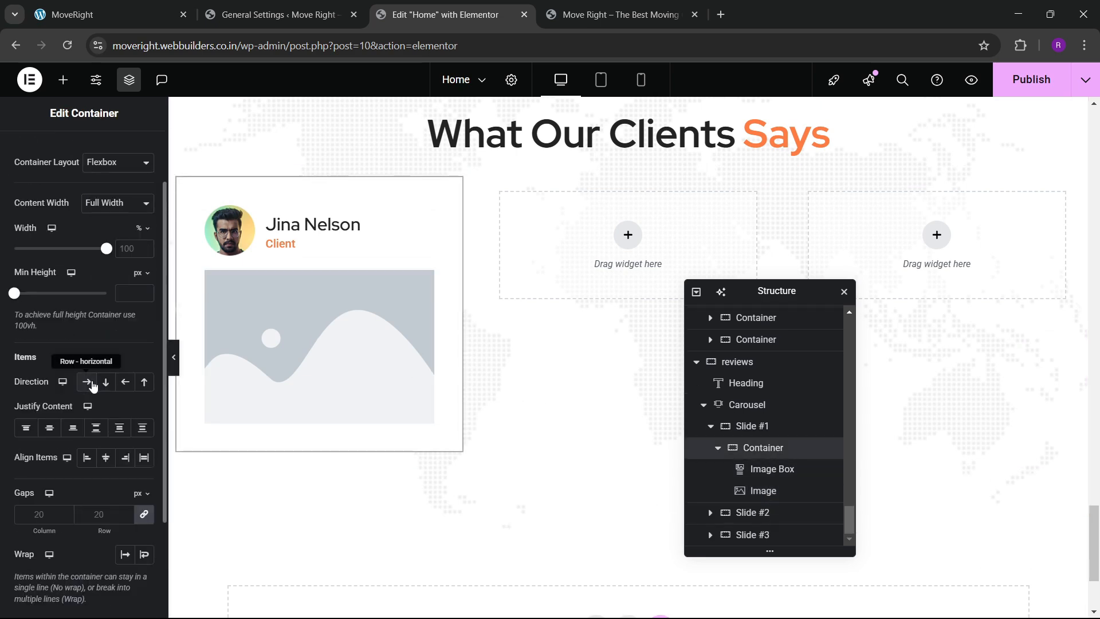
pyautogui.click(86, 382)
pyautogui.click(106, 464)
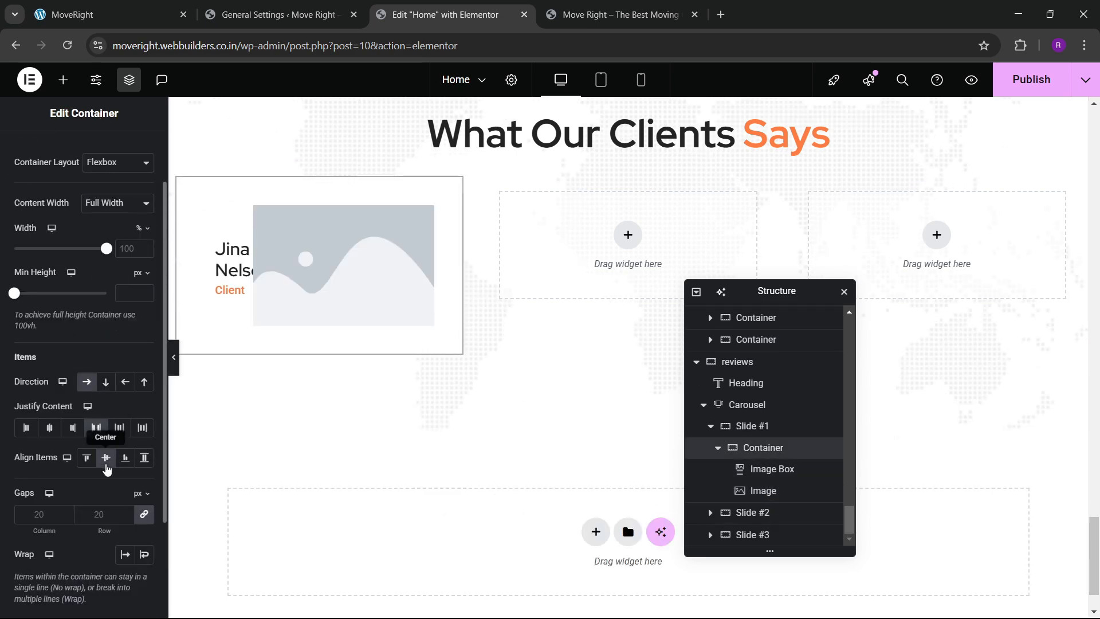
# Set the new image to the quote icon qt-icon.png.
pyautogui.click(298, 293)
pyautogui.click(76, 274)
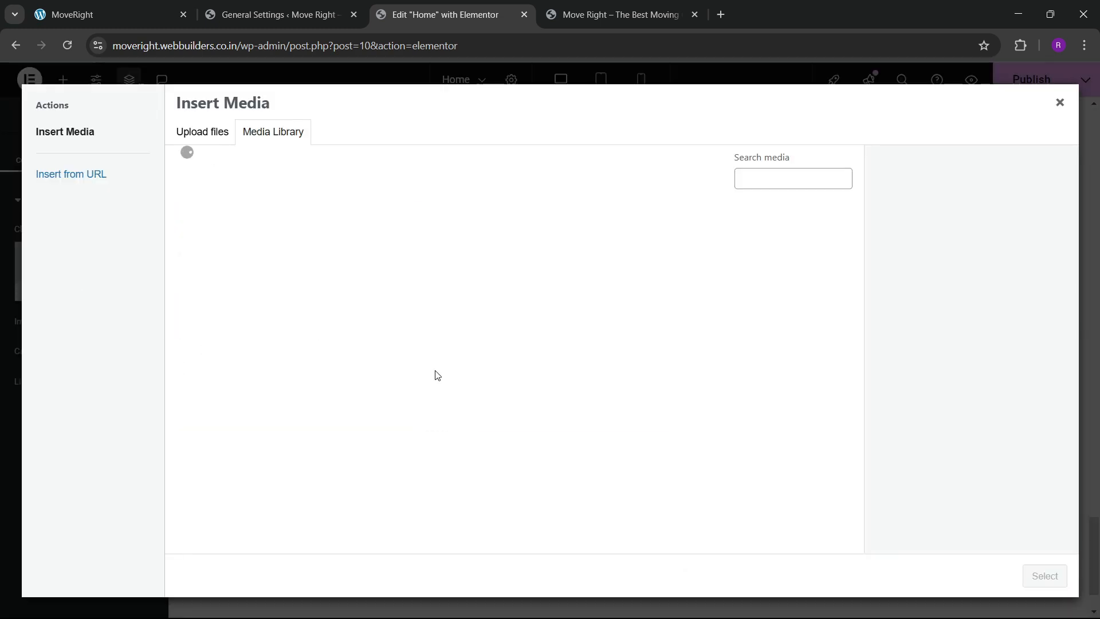
pyautogui.scroll(-5, 506, 376)
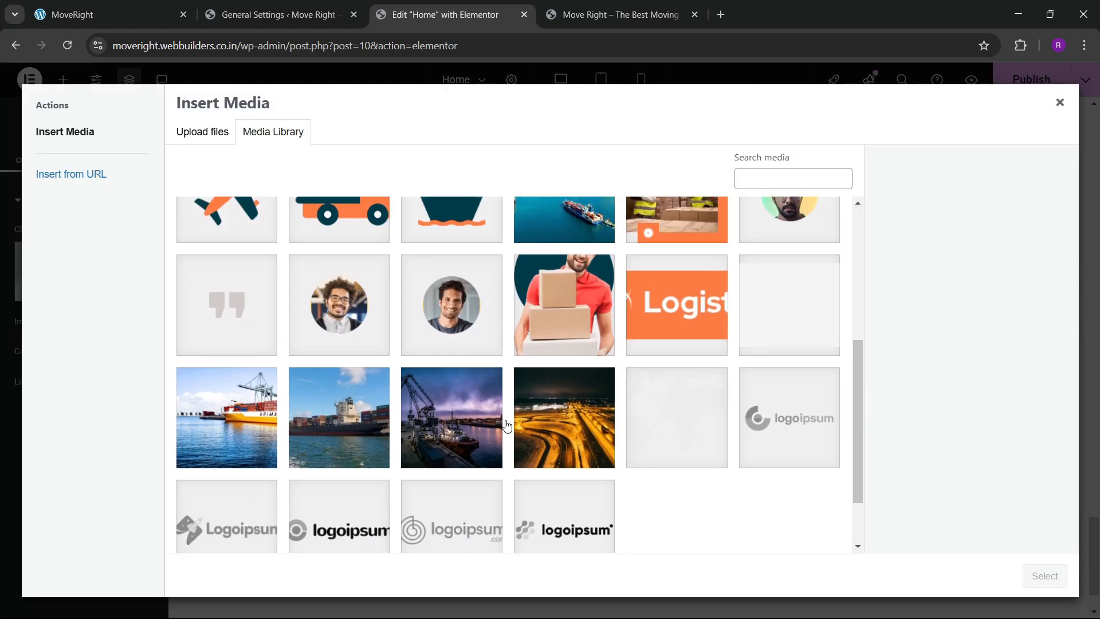
pyautogui.scroll(3, 506, 424)
pyautogui.click(227, 449)
pyautogui.click(1044, 576)
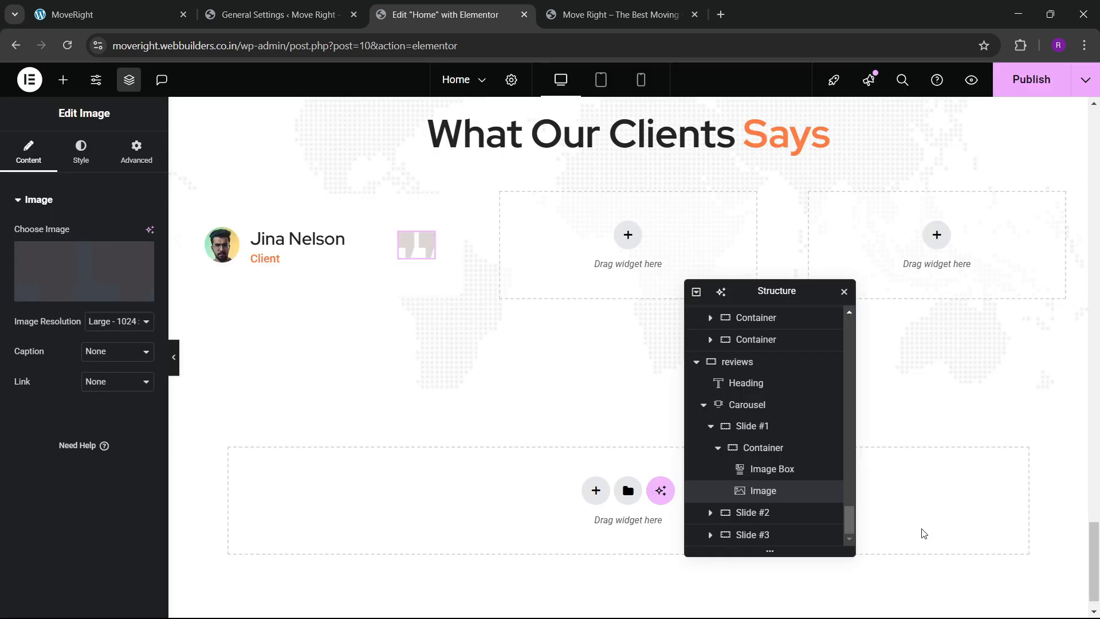
# Widen the avatar-name gap and enlarge the avatar width from 30% to 45%.
pyautogui.click(252, 255)
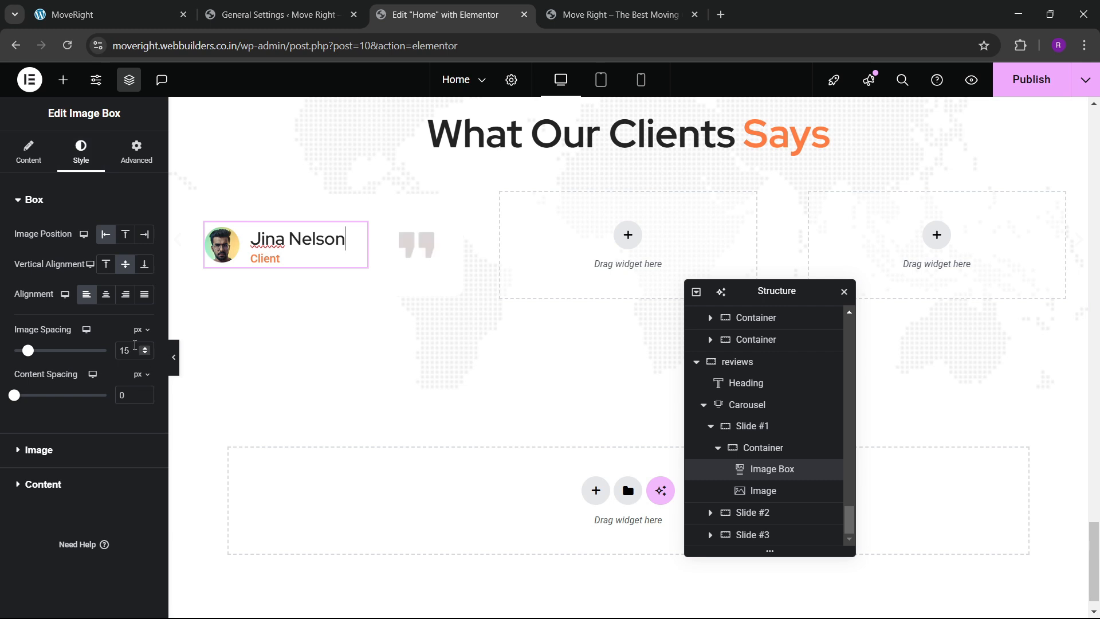
pyautogui.moveTo(145, 351); pyautogui.dragTo(145, 355)
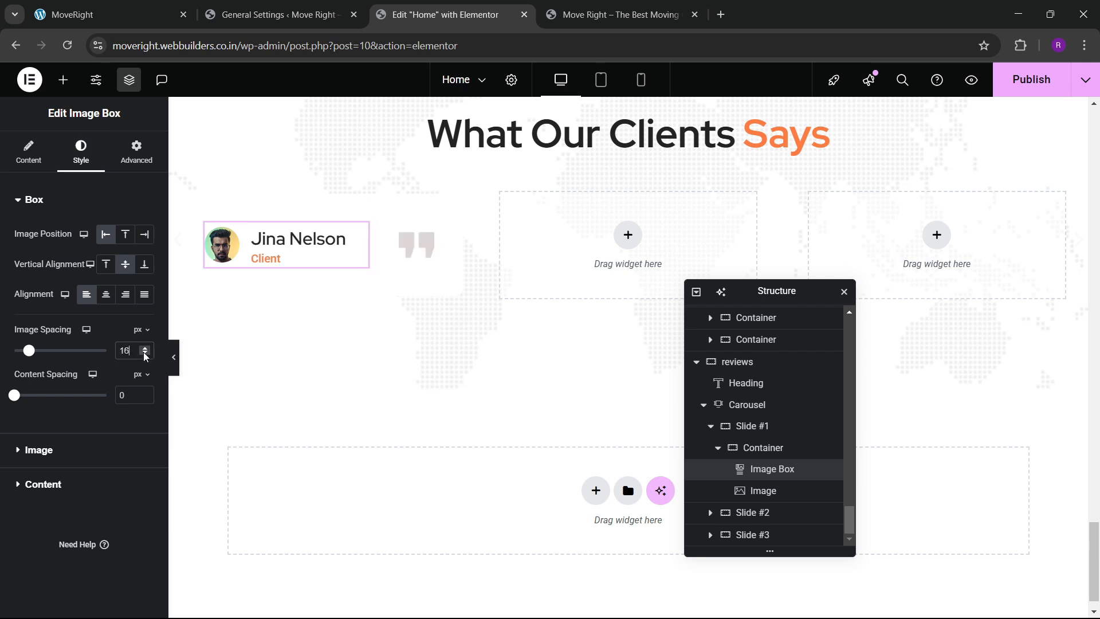
pyautogui.click(30, 451)
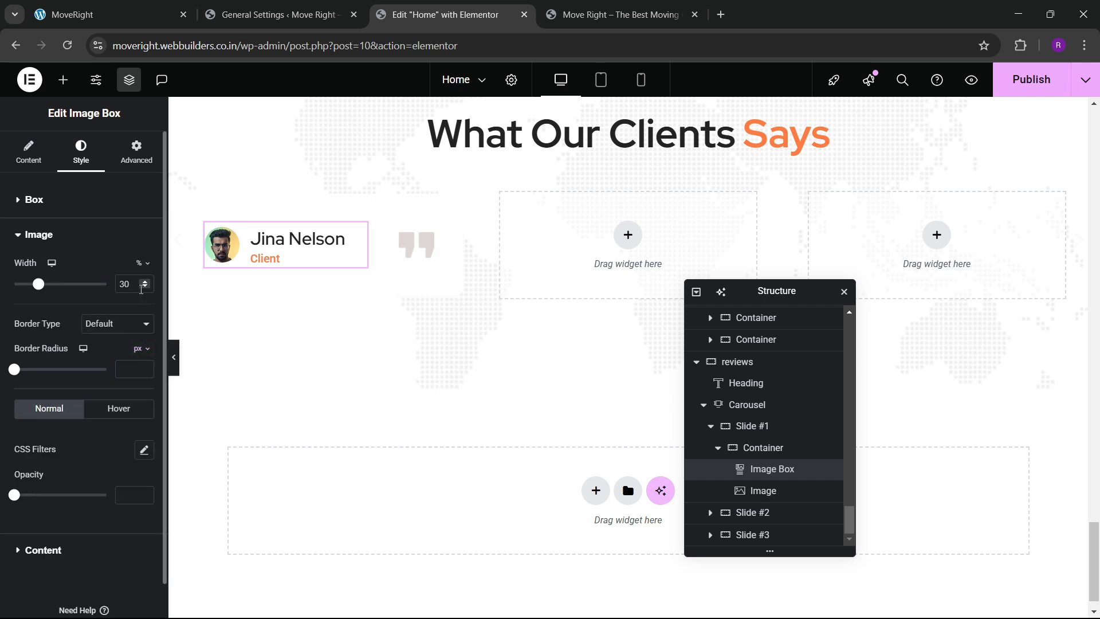
pyautogui.moveTo(145, 283); pyautogui.dragTo(147, 284)
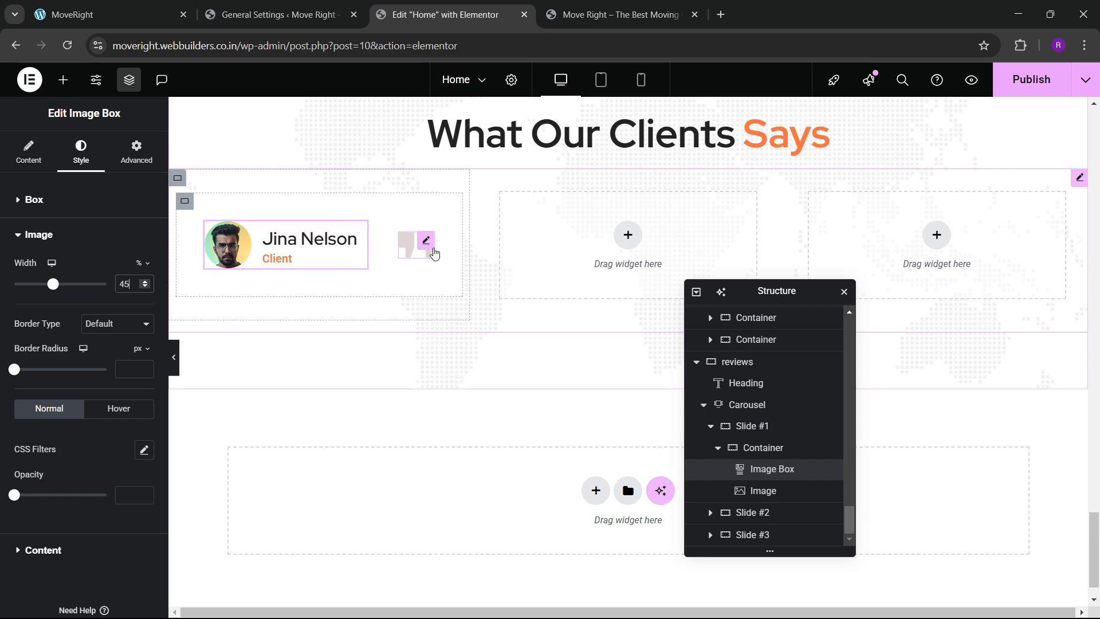
pyautogui.click(135, 5)
pyautogui.scroll(-2, 283, 431)
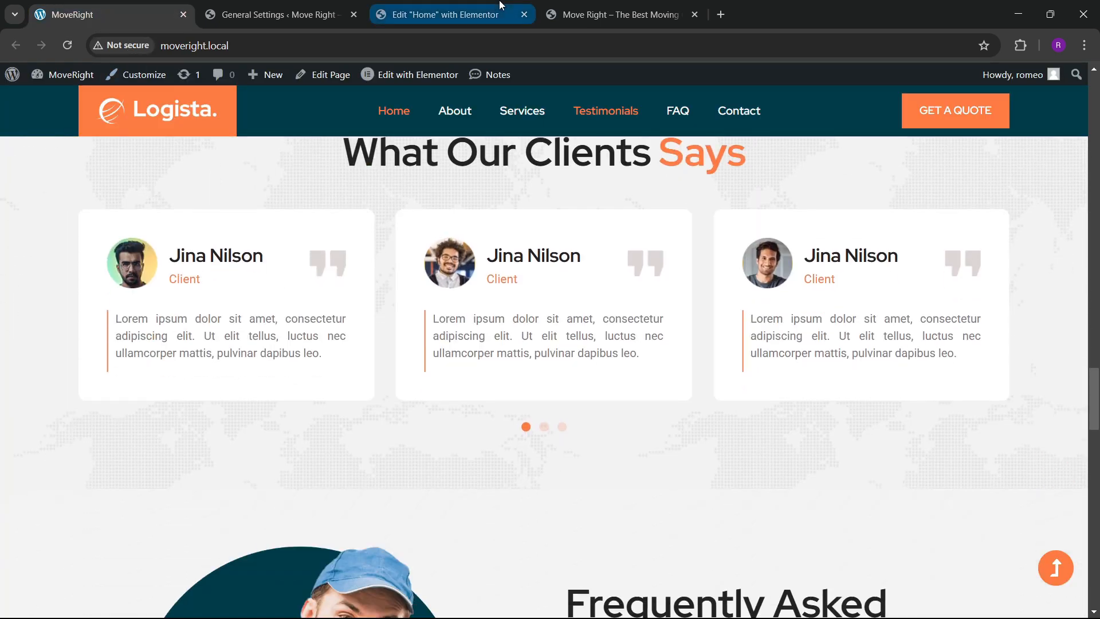
pyautogui.click(499, 5)
# Try dropping a Text Editor into the slide, then delete the misplaced text block.
pyautogui.click(63, 80)
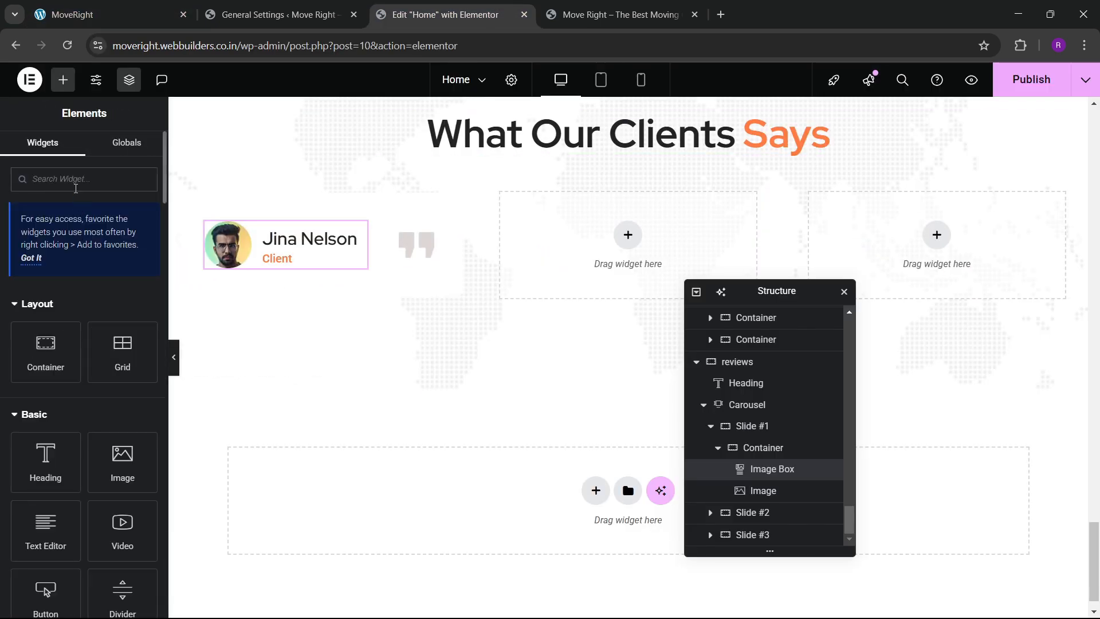
pyautogui.write('para')
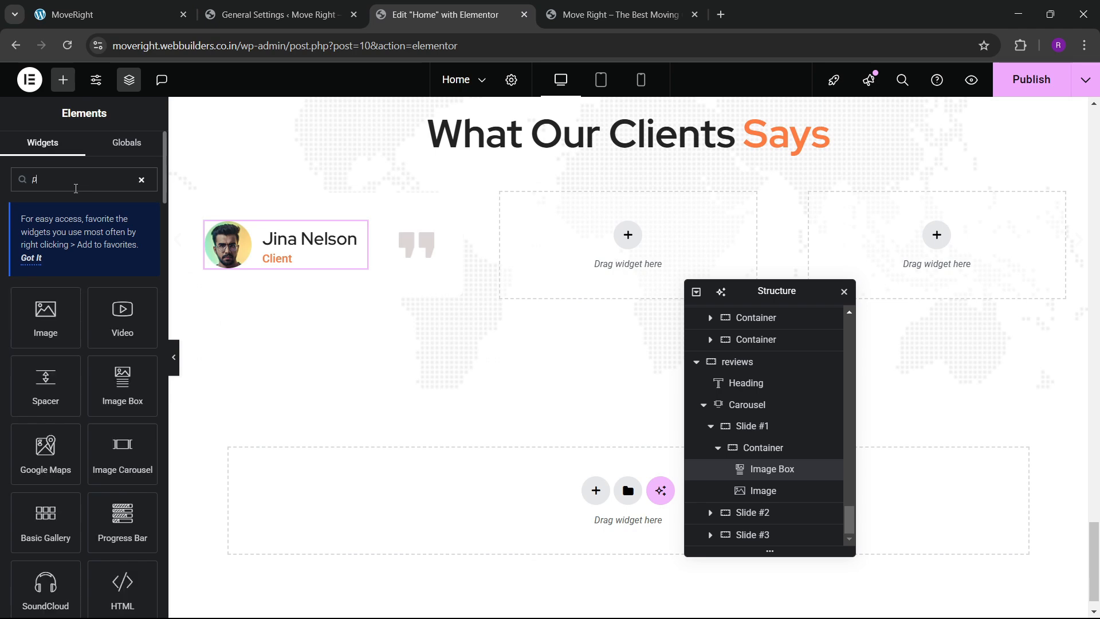
pyautogui.press('BackSpace')
pyautogui.press('BackSpace')
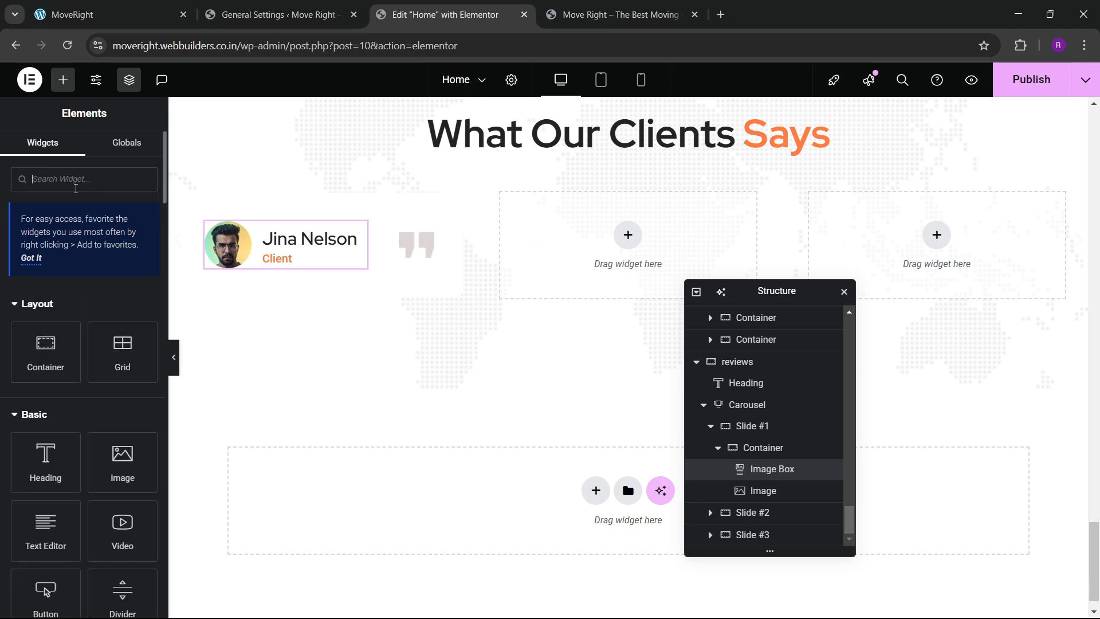
pyautogui.scroll(-1, 64, 323)
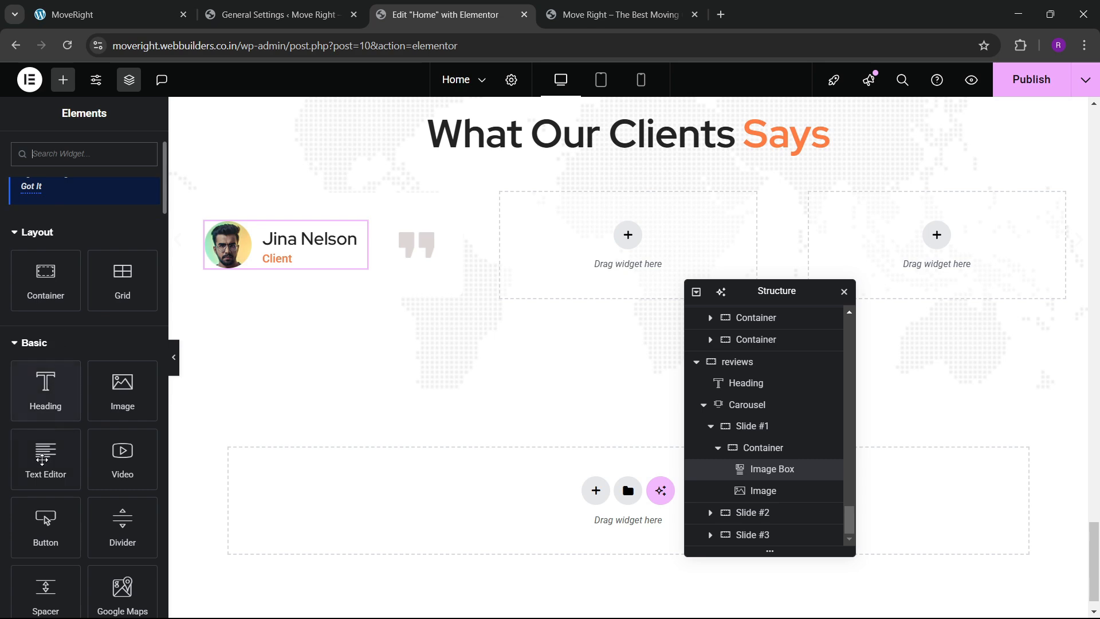
pyautogui.moveTo(42, 459); pyautogui.dragTo(321, 272)
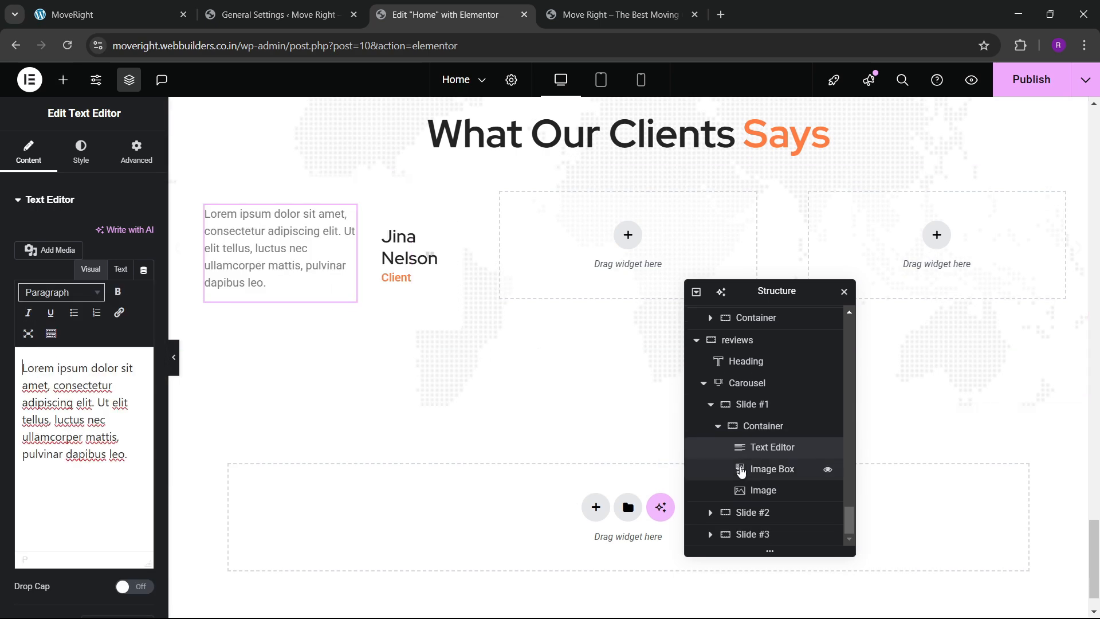
pyautogui.rightClick(755, 450)
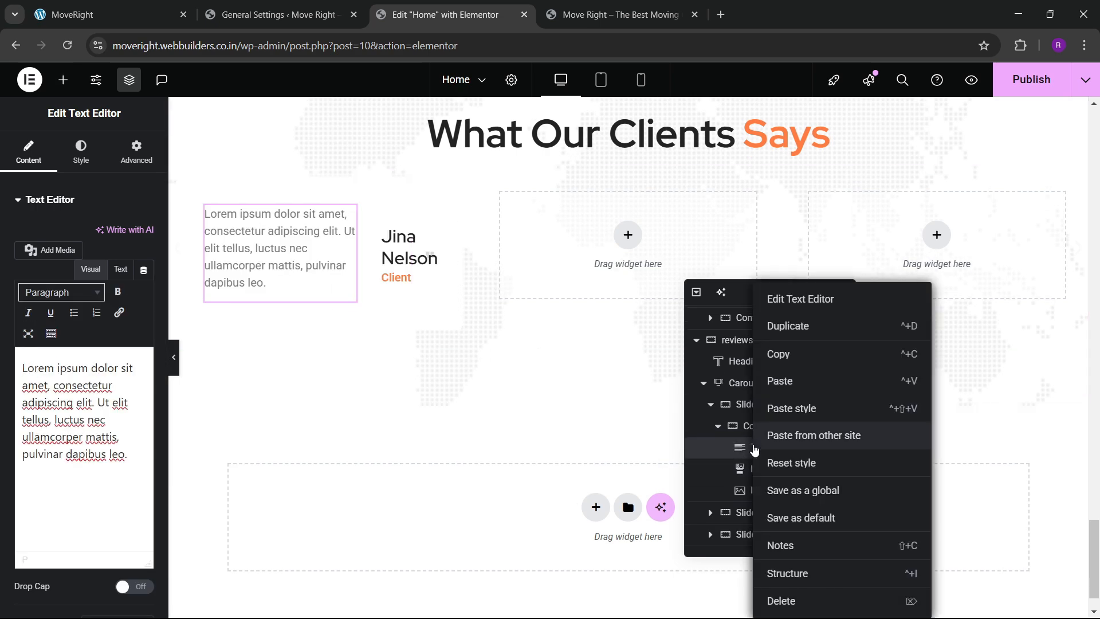
pyautogui.click(781, 600)
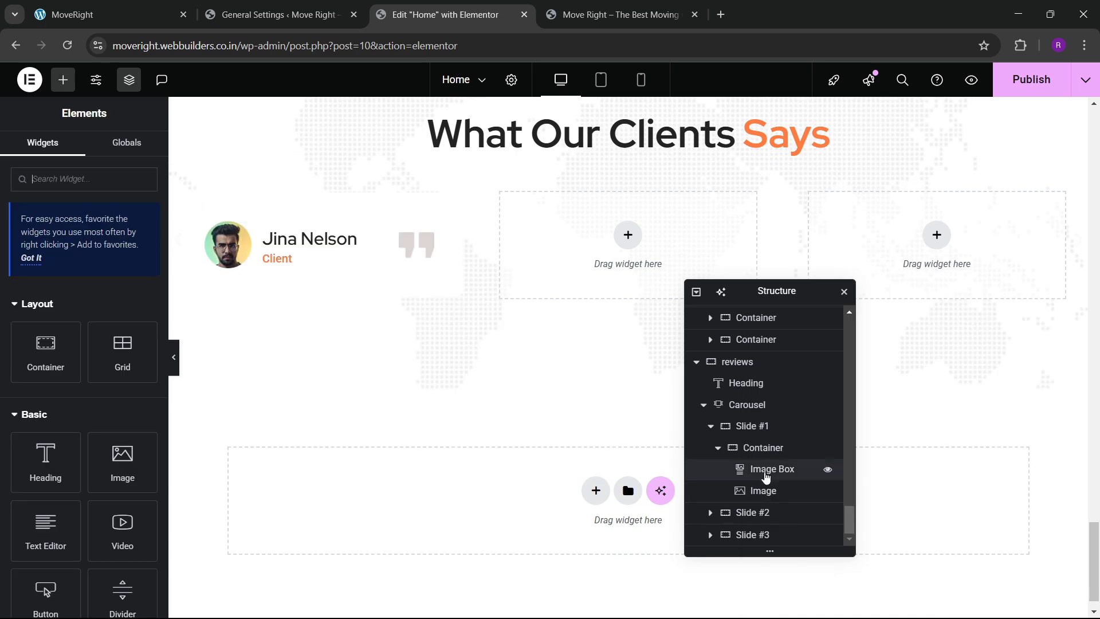
# Add a new container above the avatar and move the Image Box and quote Image into it.
pyautogui.click(763, 455)
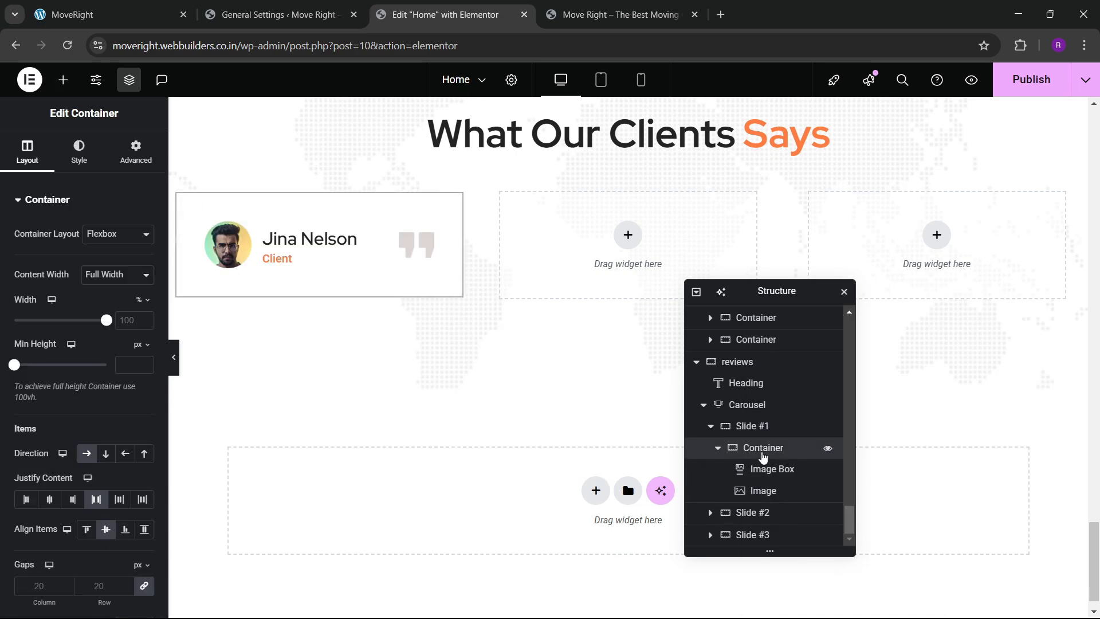
pyautogui.rightClick(763, 456)
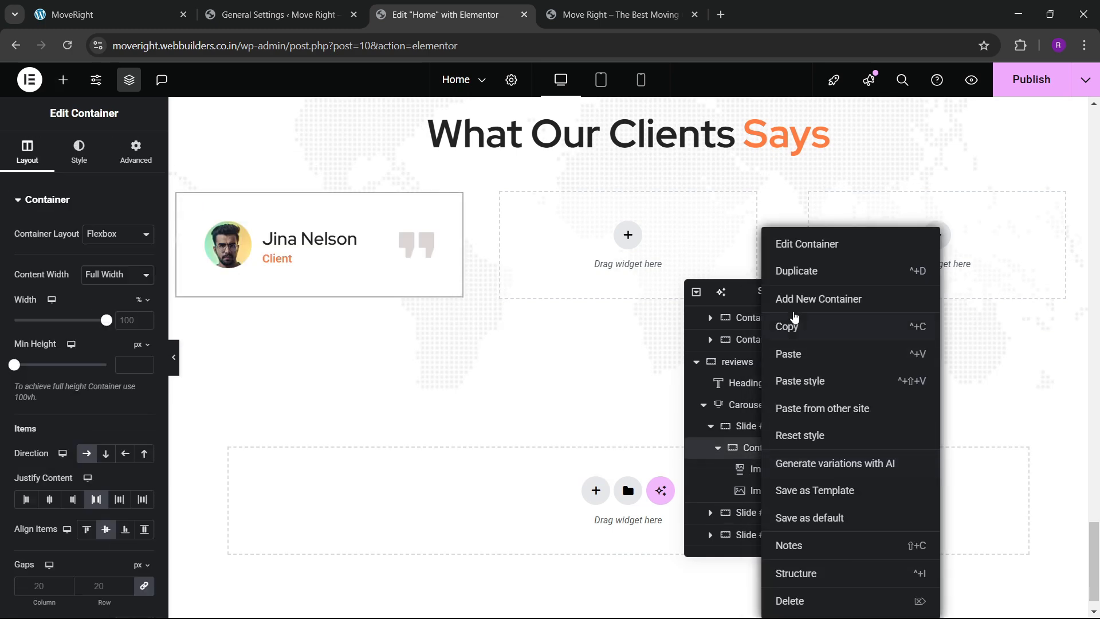
pyautogui.click(802, 296)
pyautogui.moveTo(750, 511); pyautogui.dragTo(768, 471)
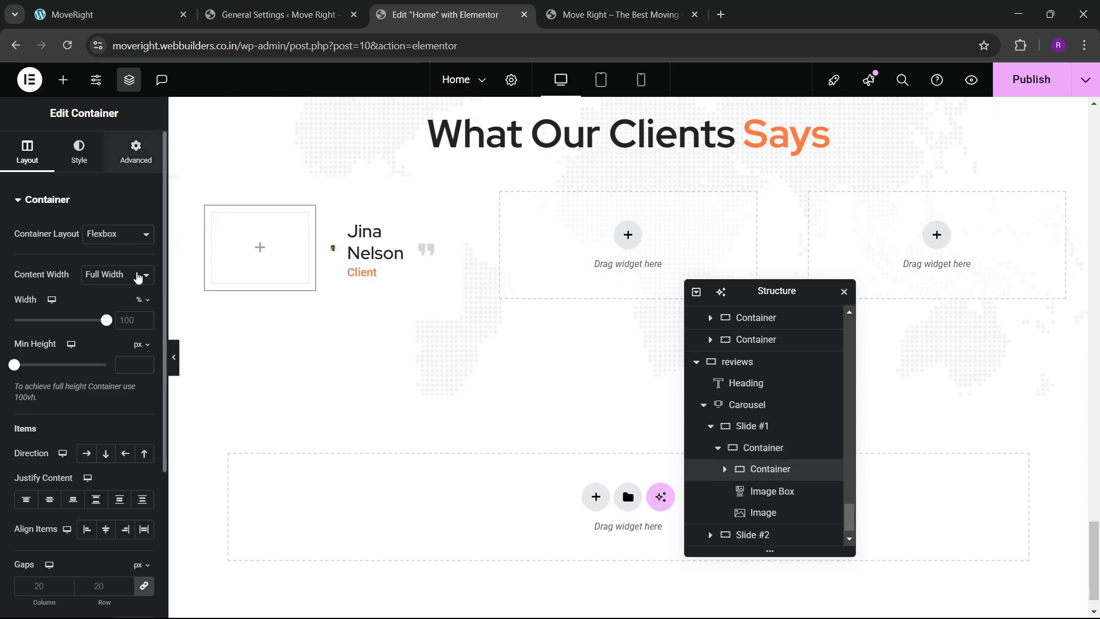
pyautogui.click(136, 152)
pyautogui.moveTo(396, 227)
pyautogui.mouseDown()
pyautogui.moveTo(295, 234)
pyautogui.moveTo(395, 245)
pyautogui.mouseUp()
pyautogui.moveTo(780, 502); pyautogui.dragTo(776, 518)
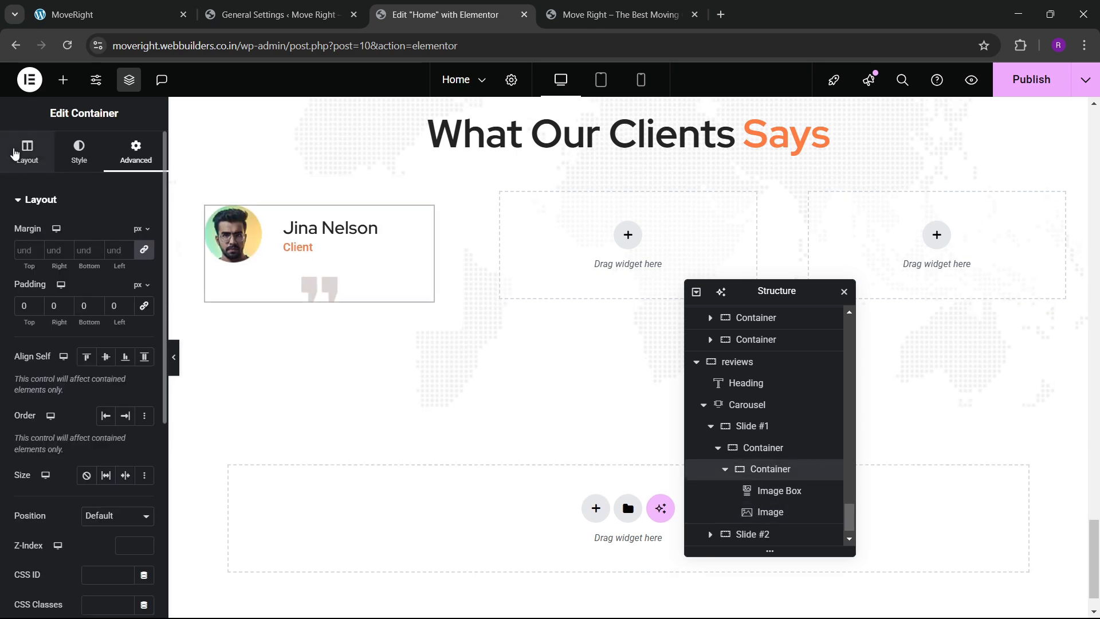
# Set the card container to Row direction, Space Between justification and Align Center.
pyautogui.click(19, 155)
pyautogui.scroll(-2, 35, 332)
pyautogui.click(87, 311)
pyautogui.click(96, 356)
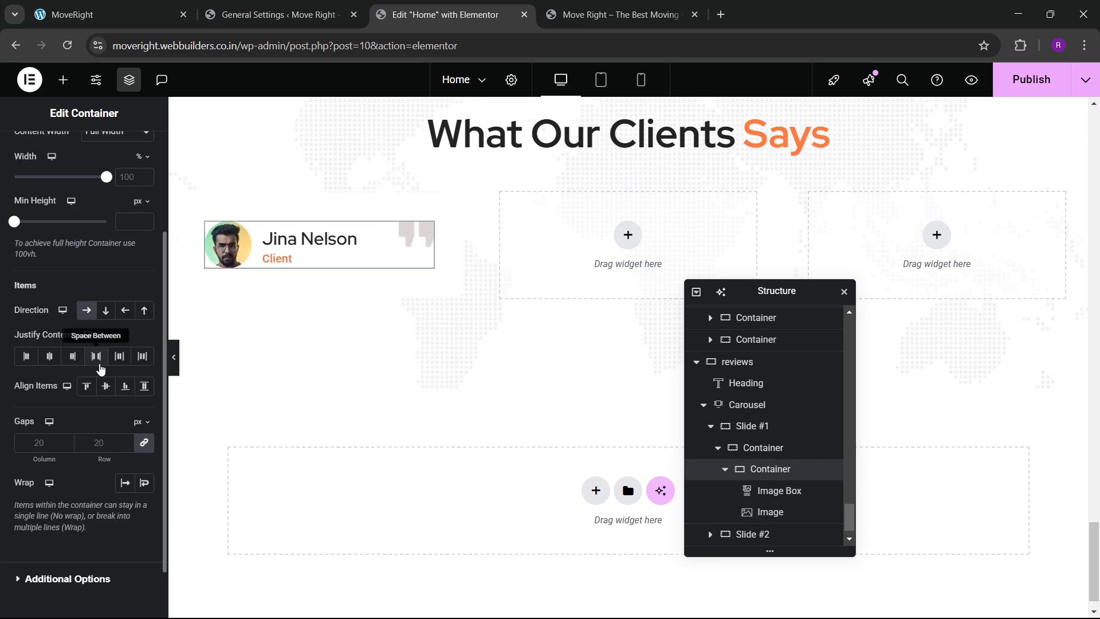
pyautogui.click(106, 386)
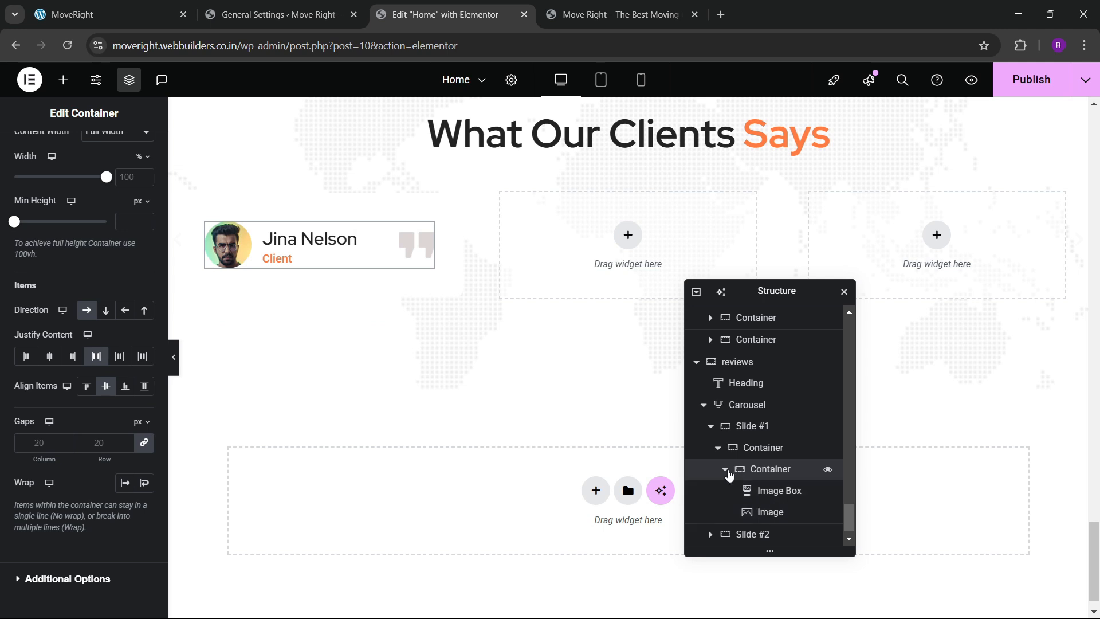
# Drag a Text Editor with Lorem ipsum text below the avatar, name and quote row.
pyautogui.click(725, 470)
pyautogui.click(767, 468)
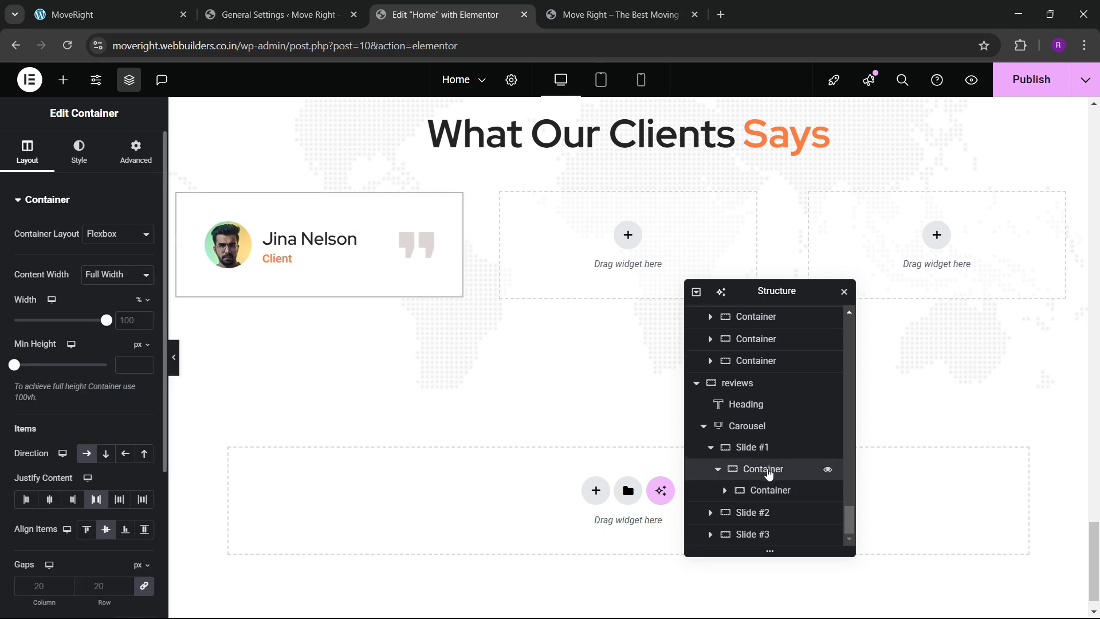
pyautogui.click(769, 492)
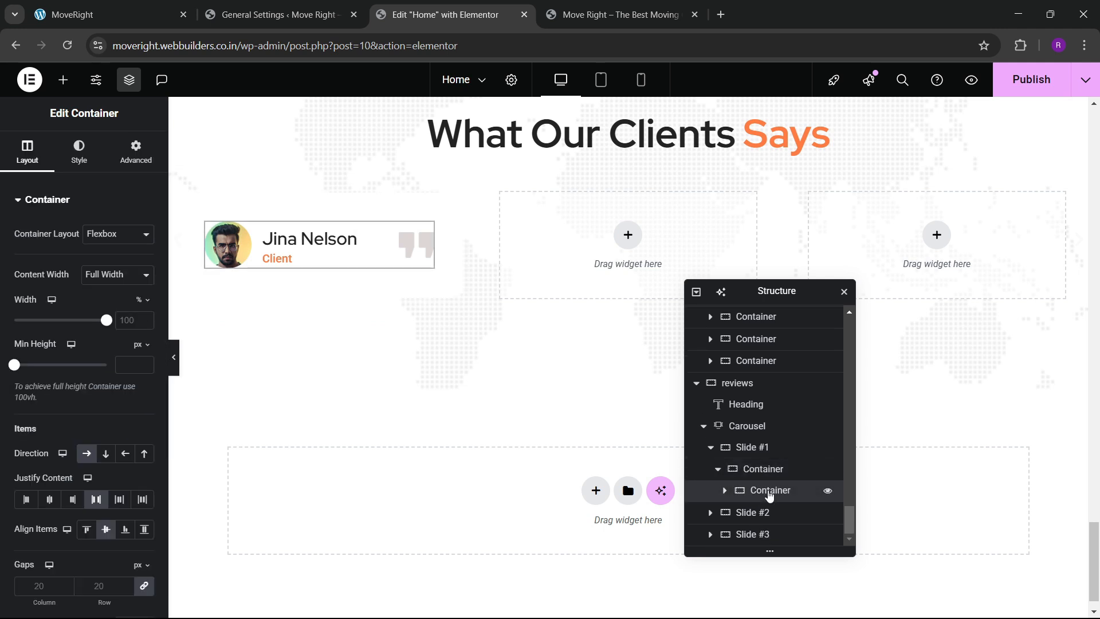
pyautogui.click(63, 80)
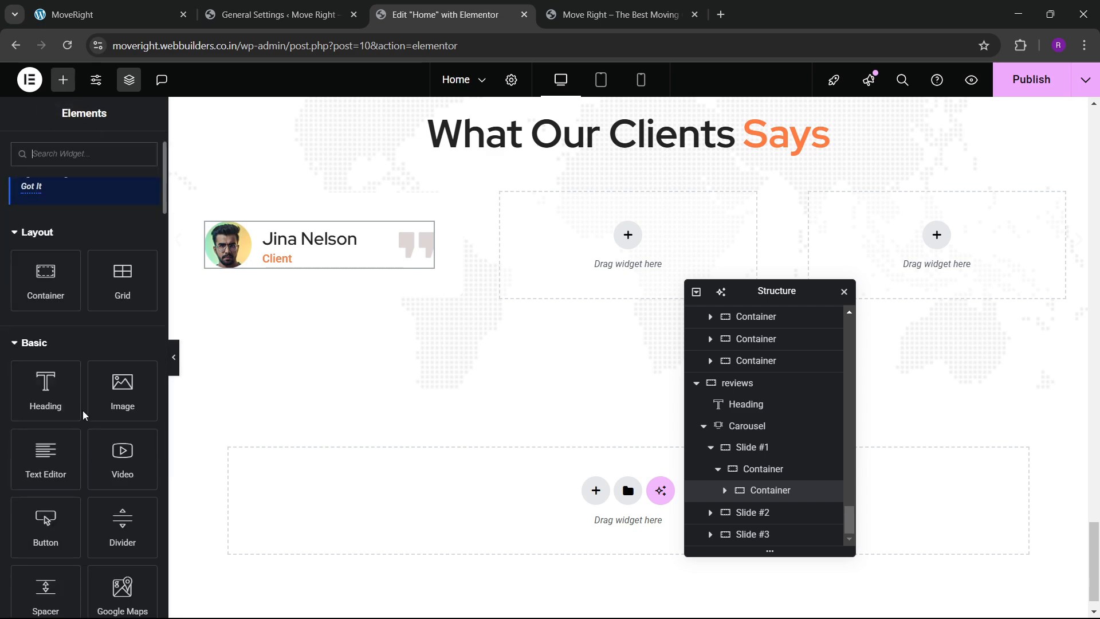
pyautogui.moveTo(38, 451); pyautogui.dragTo(312, 281)
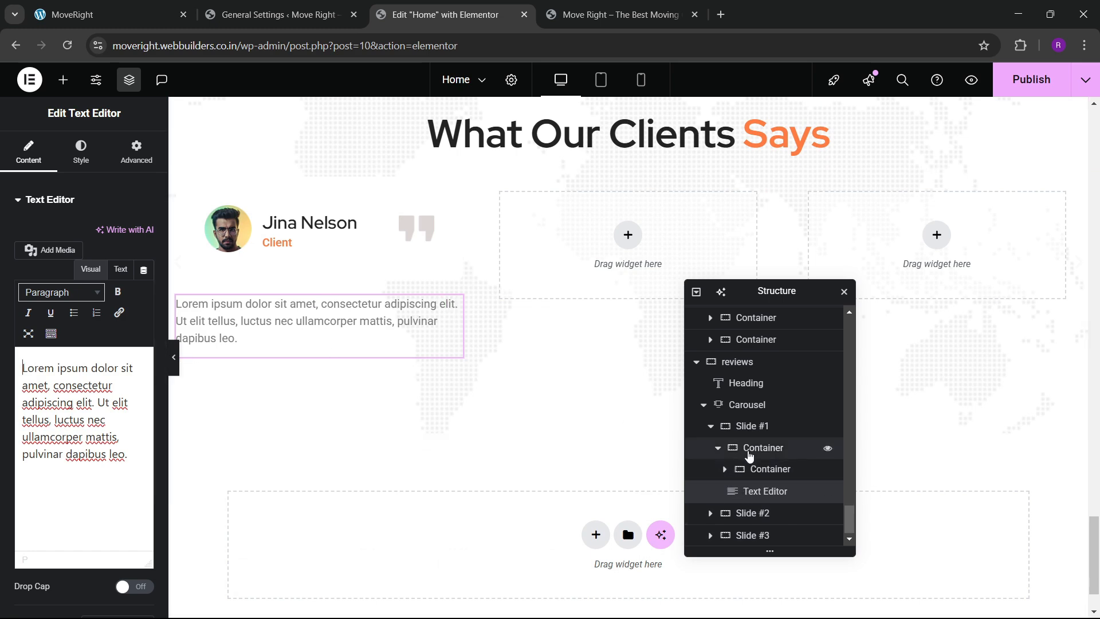
pyautogui.click(763, 448)
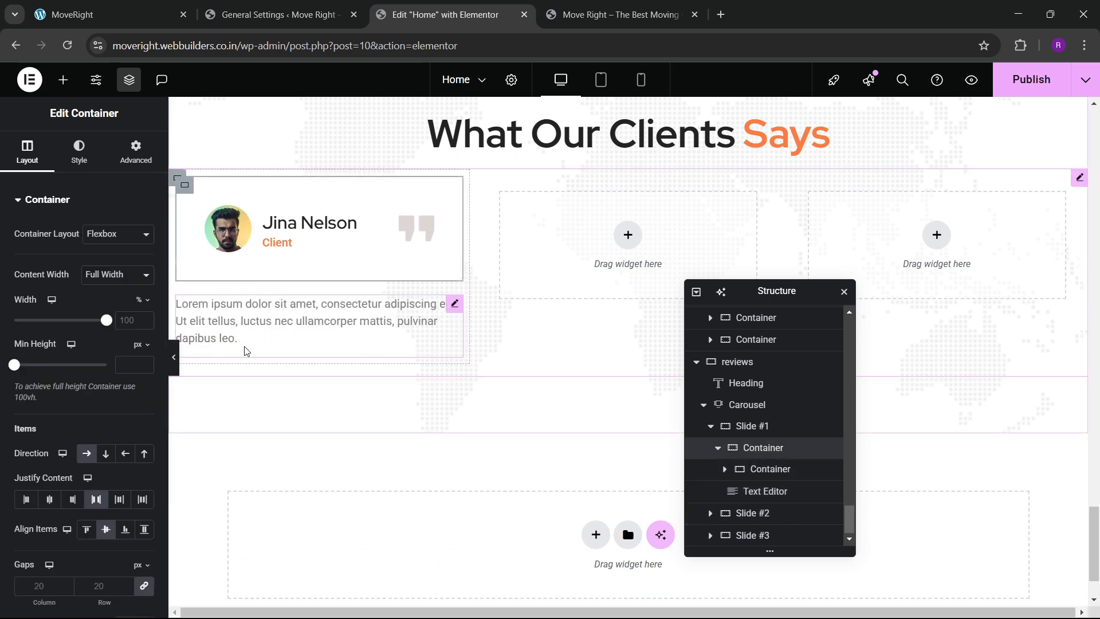
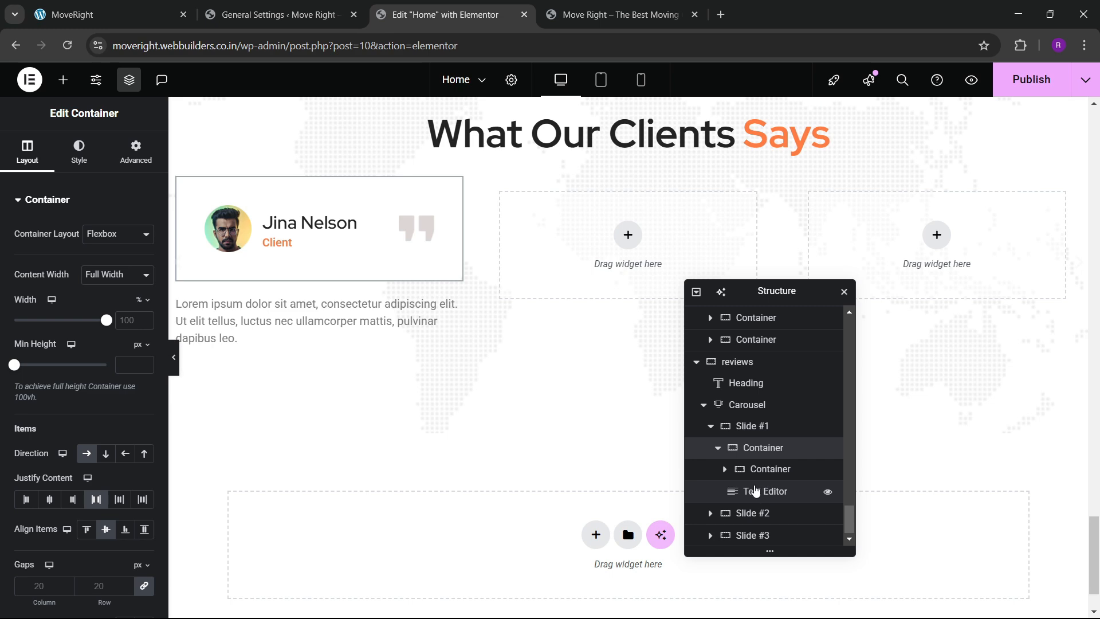
# Move the review paragraph into Slide #1's card container in the Navigator.
pyautogui.moveTo(765, 500)
pyautogui.mouseDown()
pyautogui.moveTo(769, 476)
pyautogui.moveTo(776, 507)
pyautogui.mouseUp()
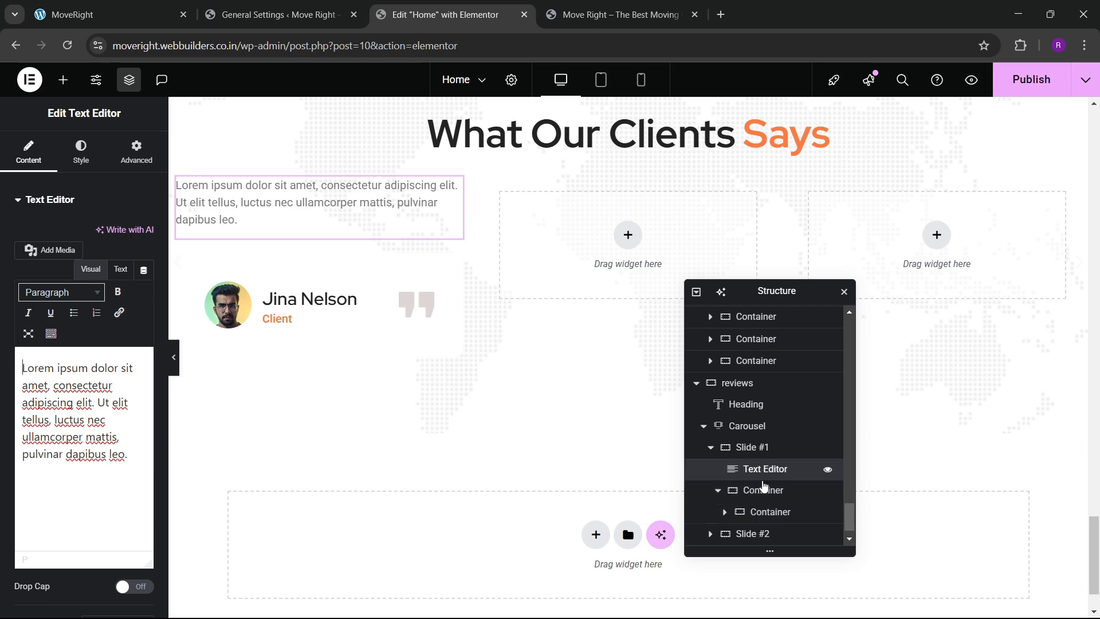
pyautogui.moveTo(763, 479); pyautogui.dragTo(769, 510)
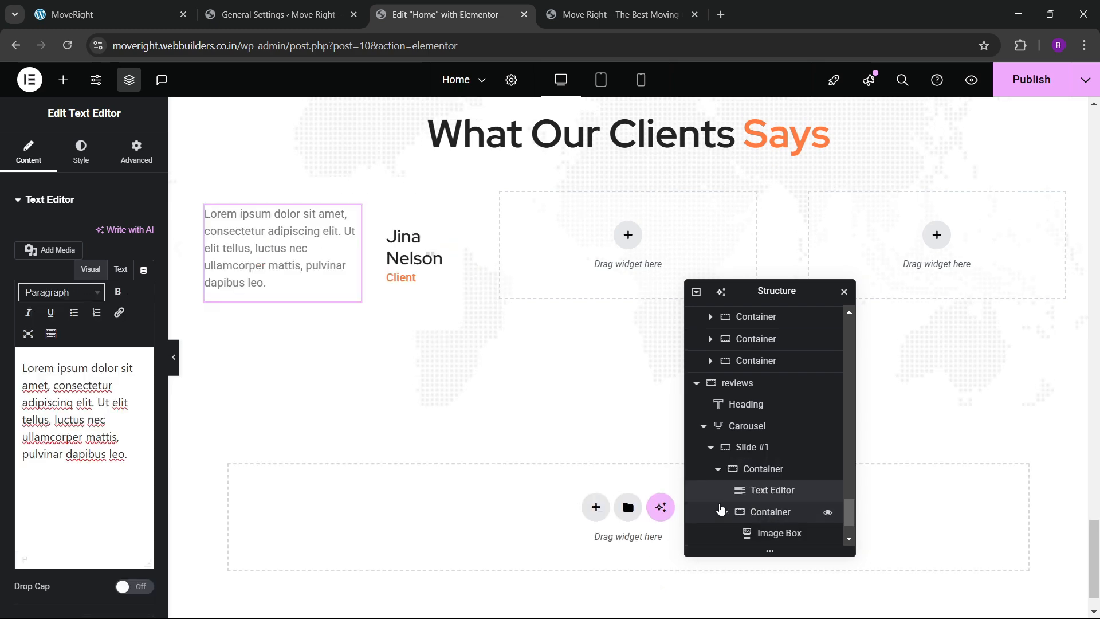
pyautogui.scroll(-1, 732, 514)
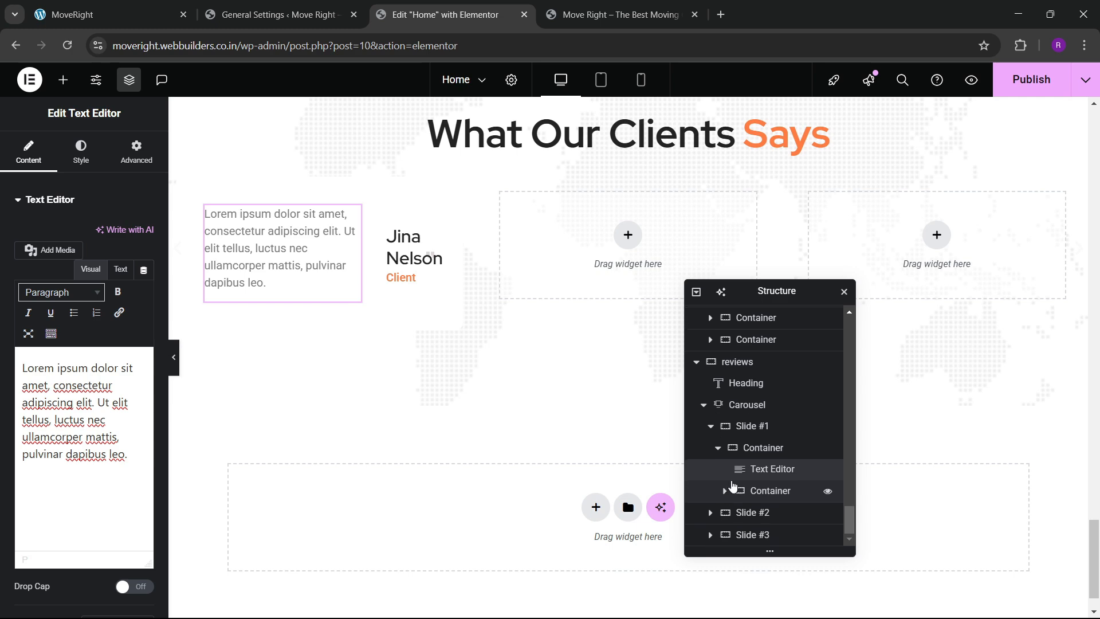
# Set the card container to column direction and place the author row above the review paragraph.
pyautogui.click(751, 447)
pyautogui.scroll(-3, 16, 265)
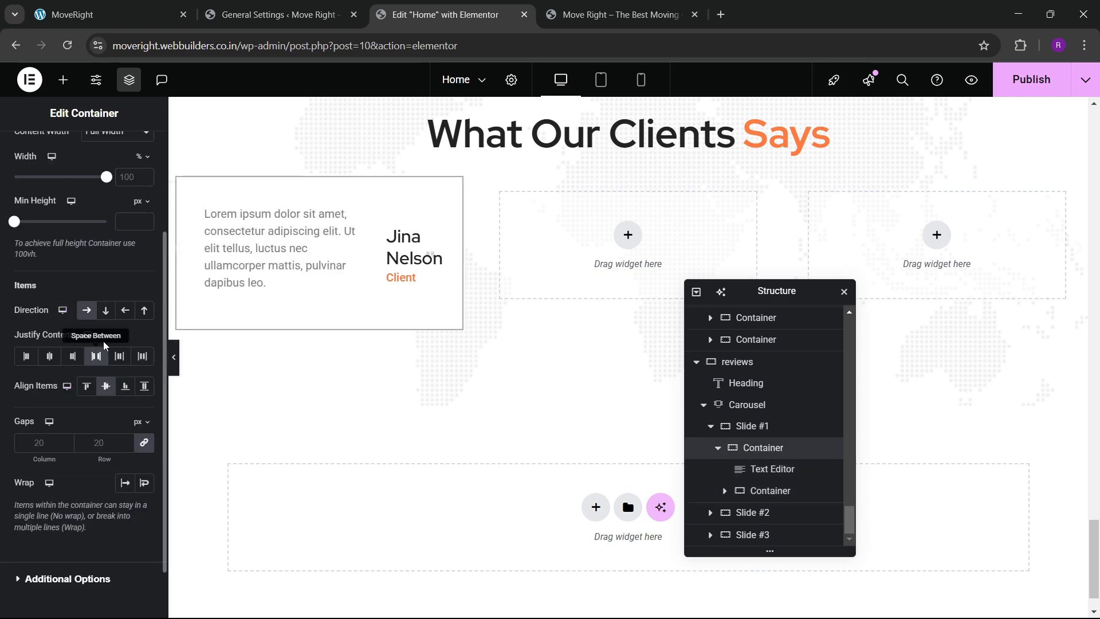
pyautogui.click(105, 310)
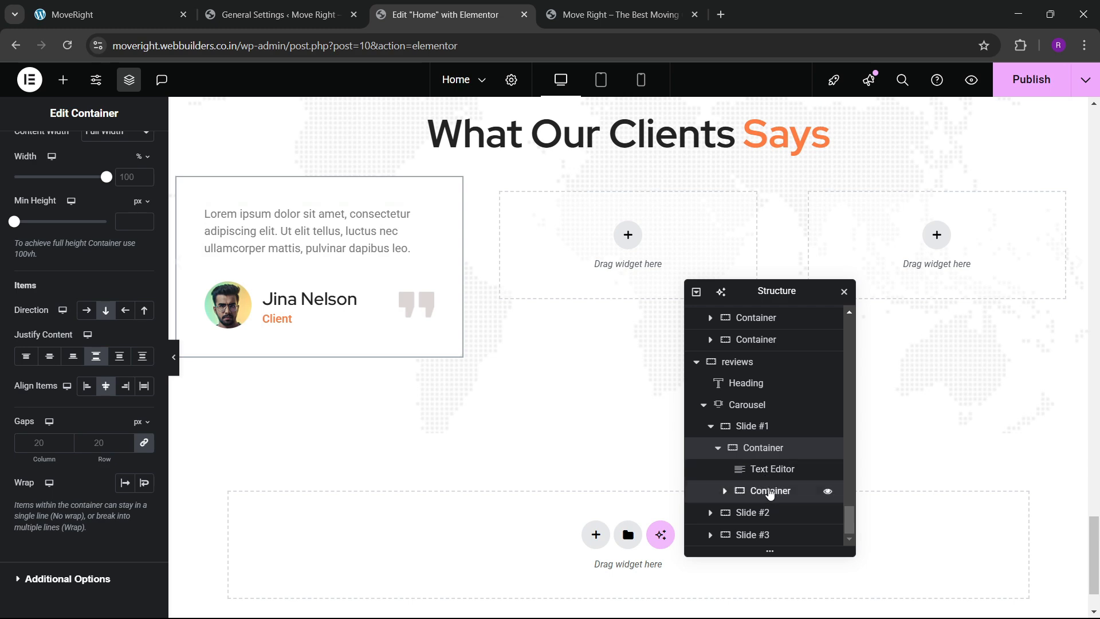
pyautogui.click(769, 493)
pyautogui.moveTo(768, 494); pyautogui.dragTo(765, 490)
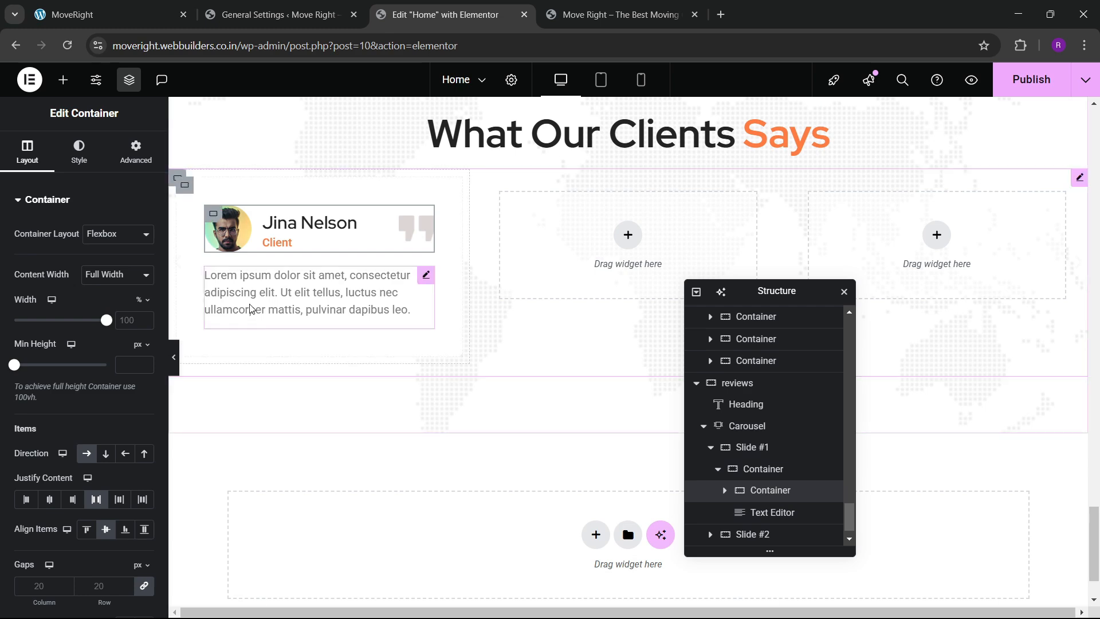
# Justify the review paragraph and give it a solid 2px orange left-only border.
pyautogui.click(420, 291)
pyautogui.click(80, 152)
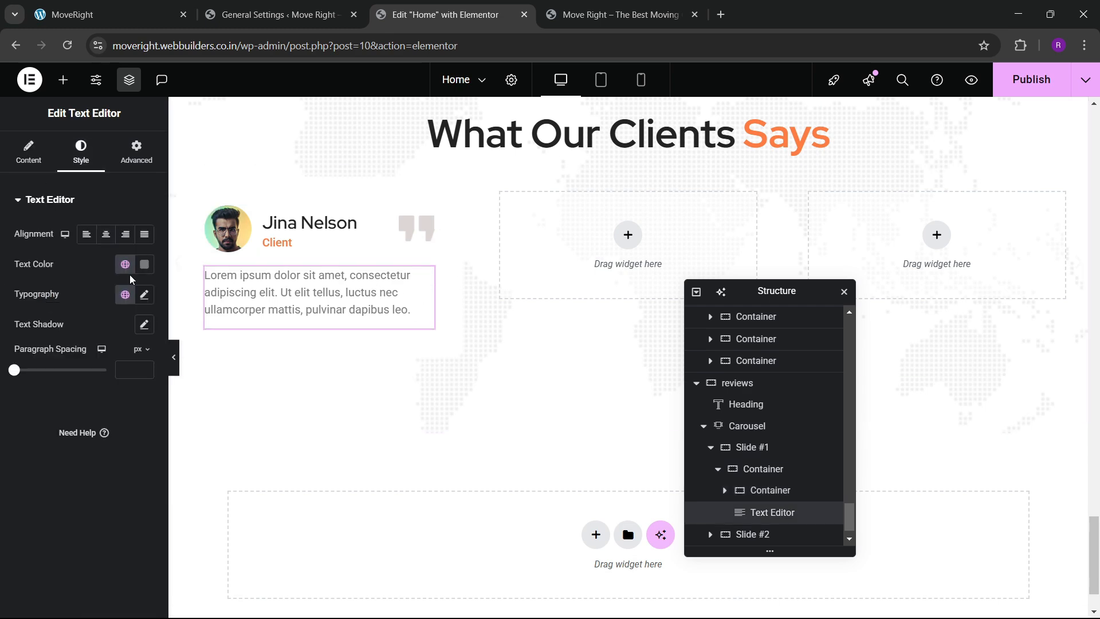
pyautogui.click(145, 235)
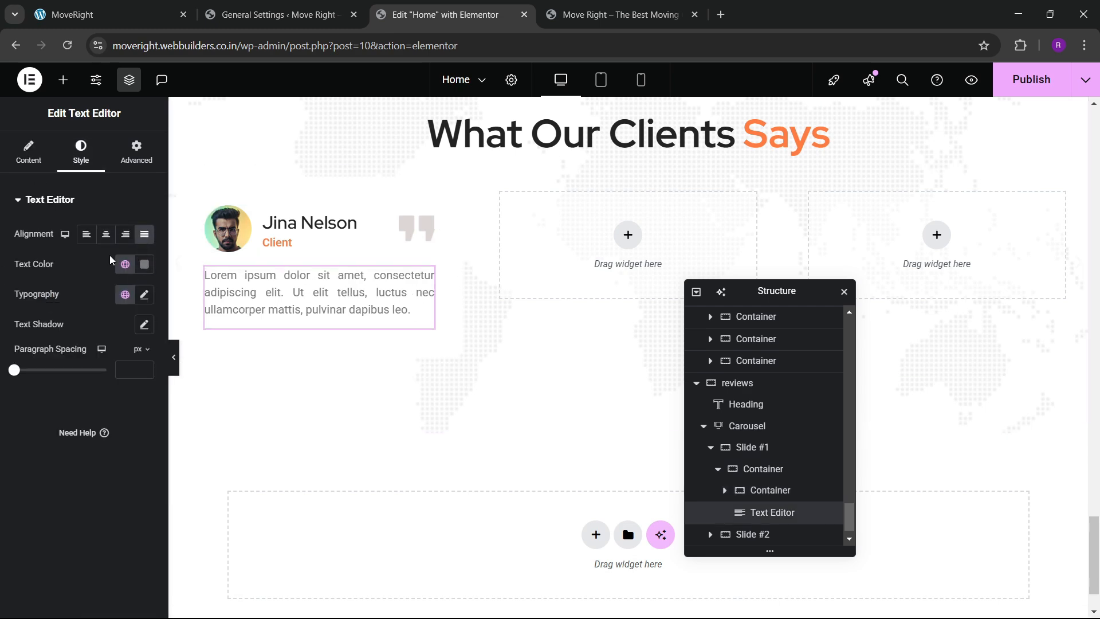
pyautogui.click(136, 151)
pyautogui.scroll(-5, 116, 315)
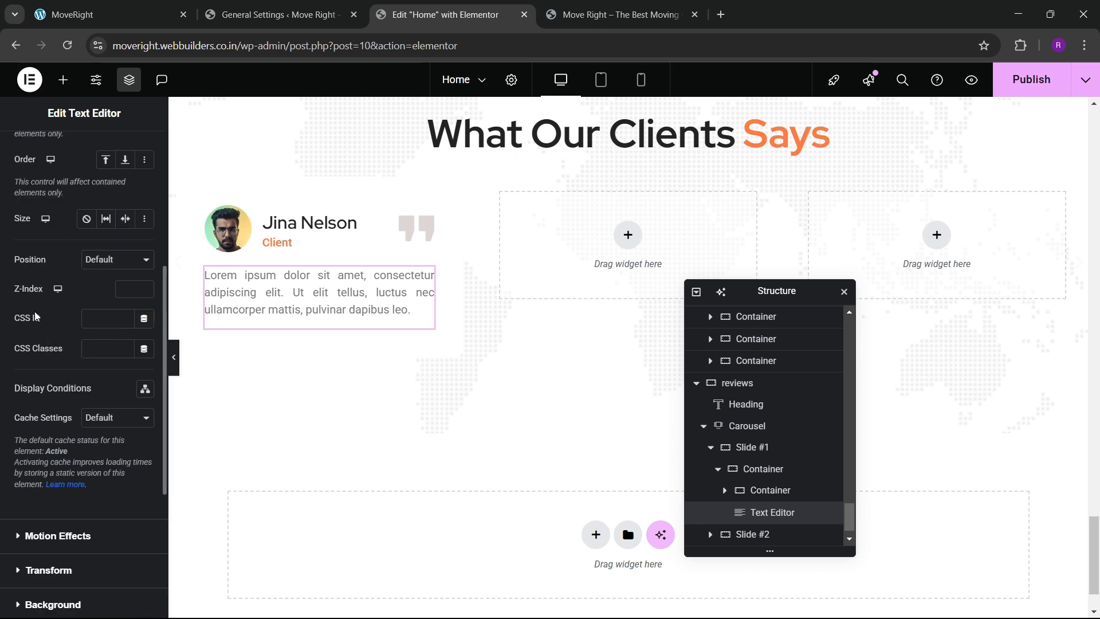
pyautogui.scroll(-3, 36, 321)
pyautogui.click(45, 385)
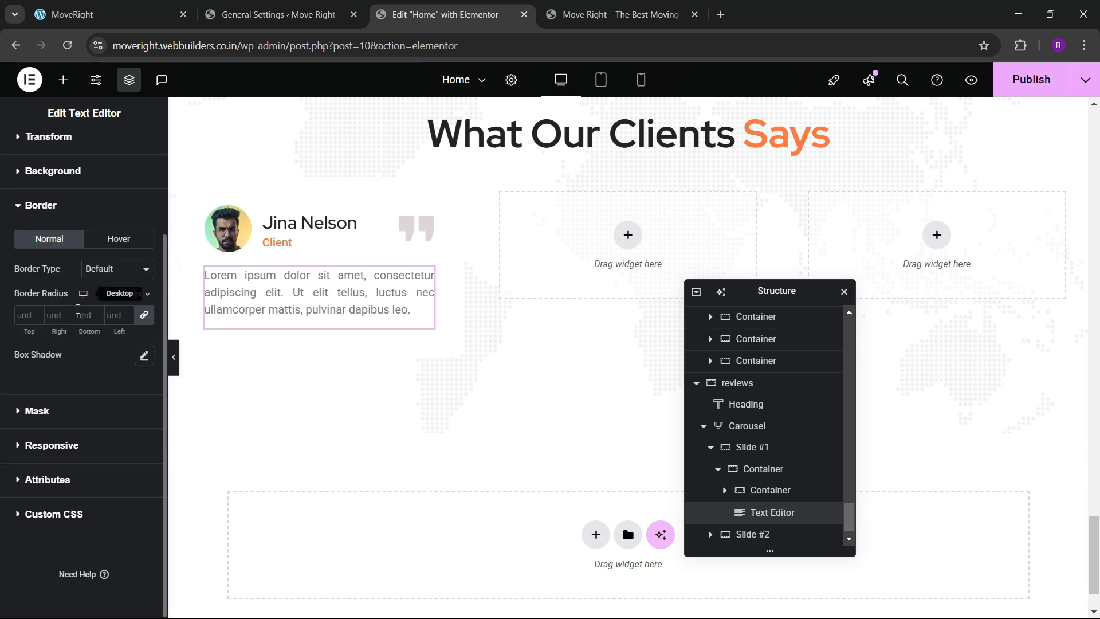
pyautogui.click(106, 322)
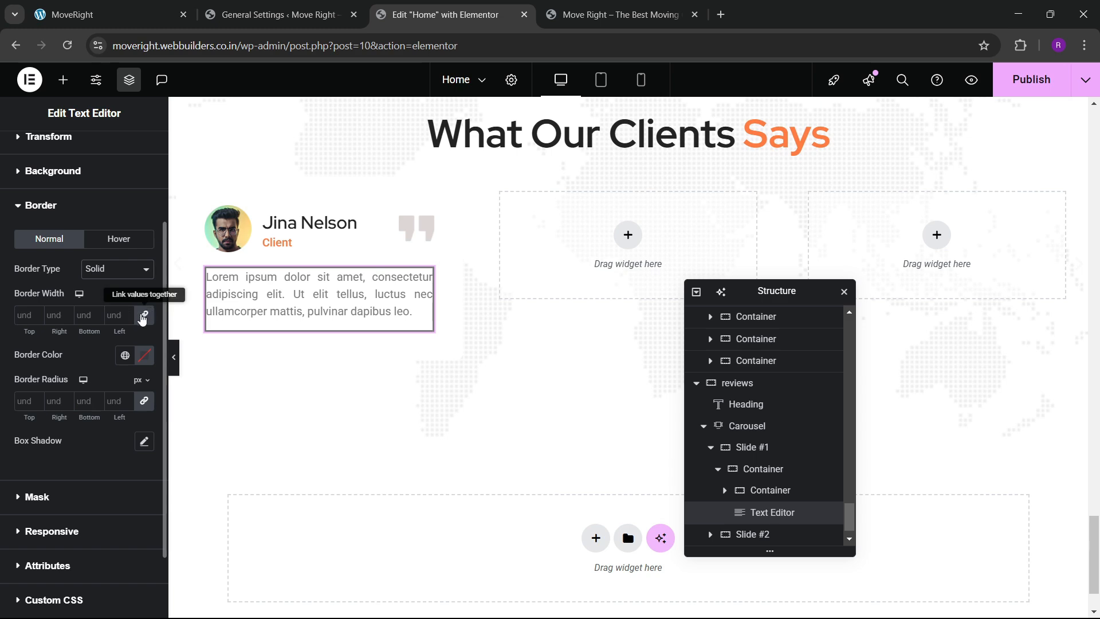
pyautogui.click(126, 312)
pyautogui.click(125, 312)
pyautogui.click(125, 356)
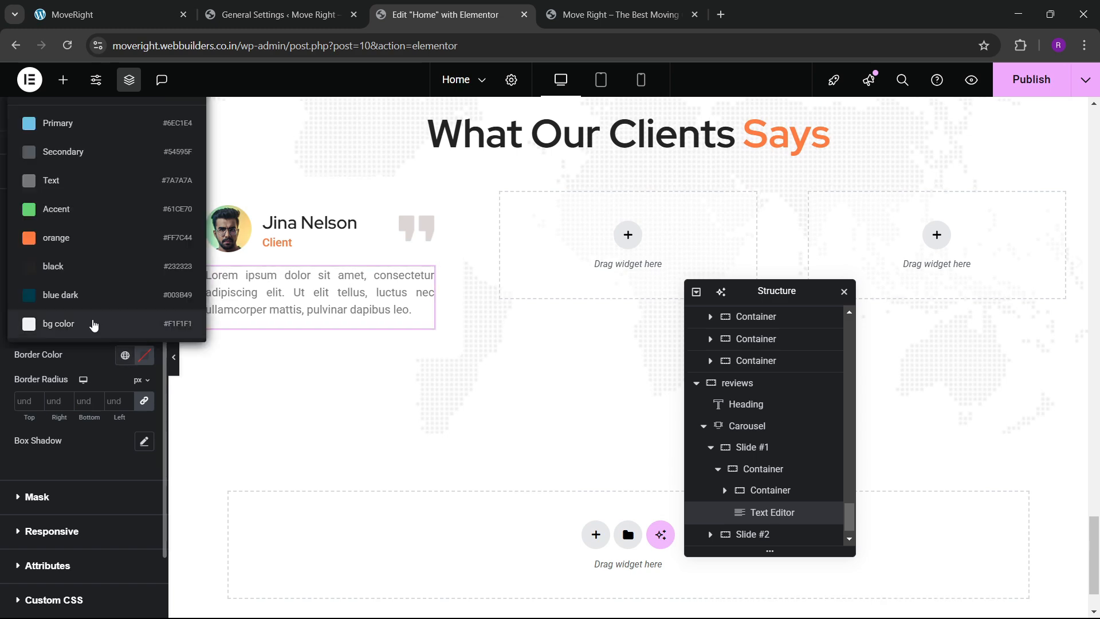
pyautogui.click(92, 335)
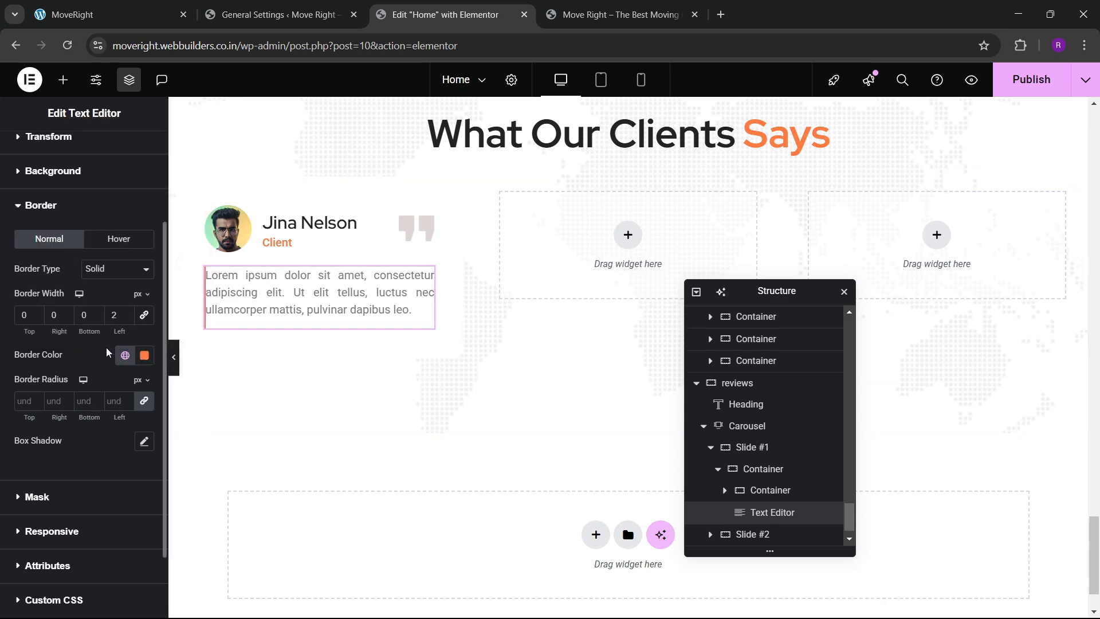
# Set the review paragraph's left padding to 15.
pyautogui.scroll(-1, 748, 505)
pyautogui.scroll(3, 67, 232)
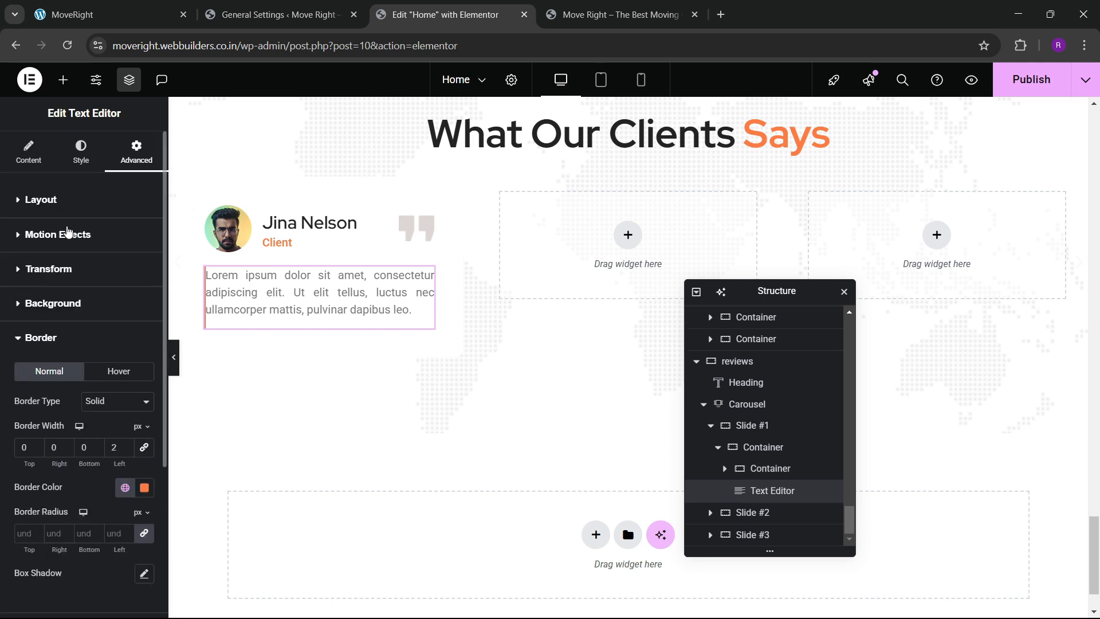
pyautogui.click(58, 209)
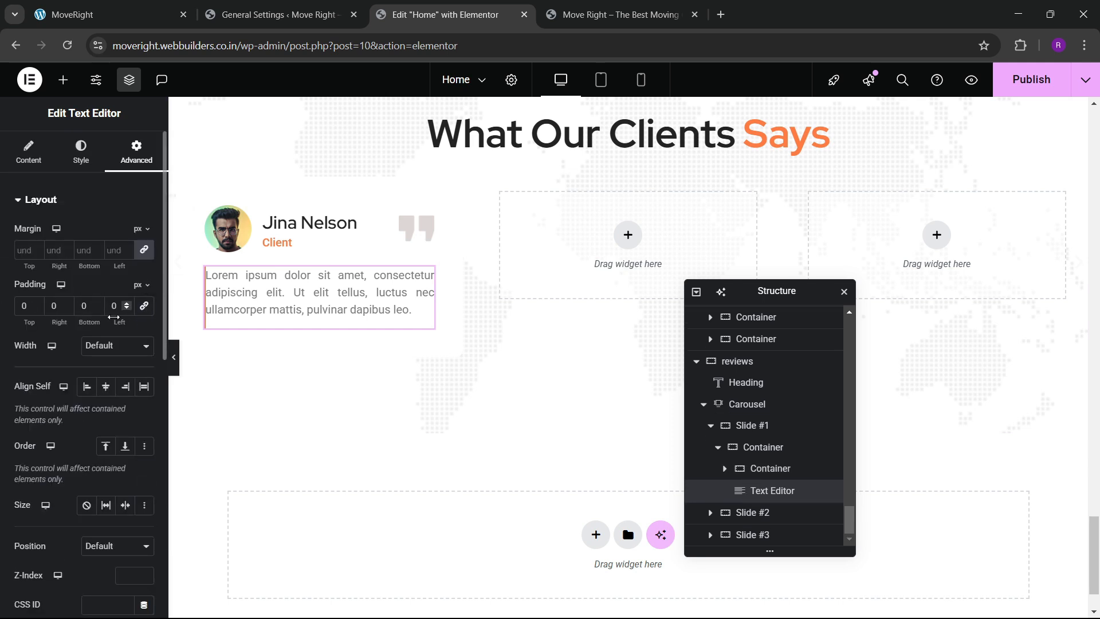
pyautogui.moveTo(127, 305); pyautogui.dragTo(127, 305)
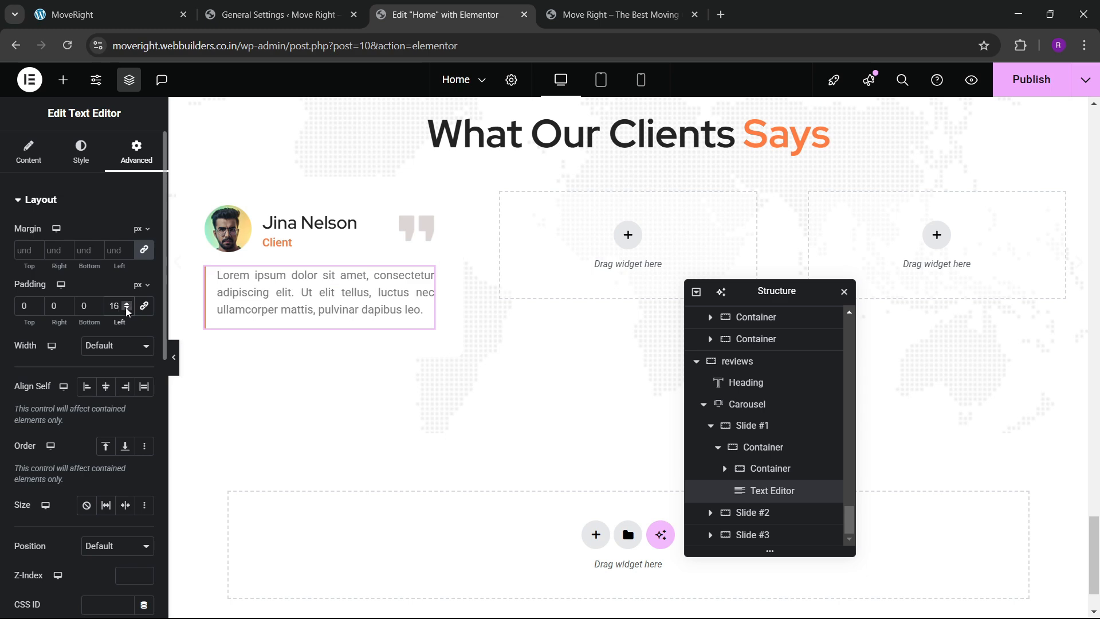
pyautogui.click(127, 310)
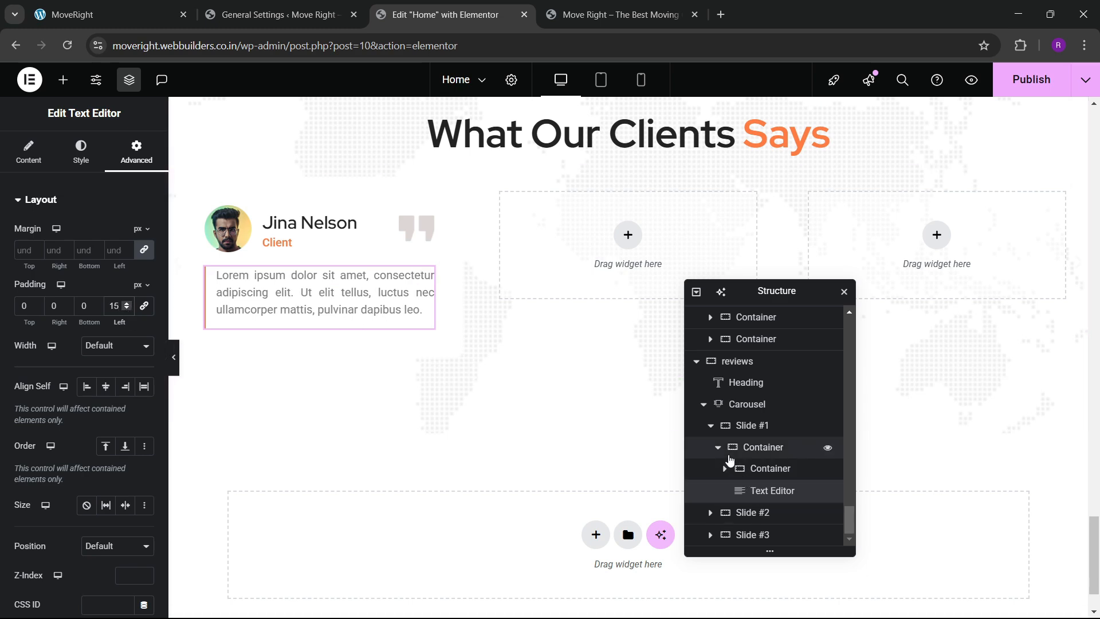
# Tidy the Navigator tree and select Slide #1's card container.
pyautogui.click(718, 448)
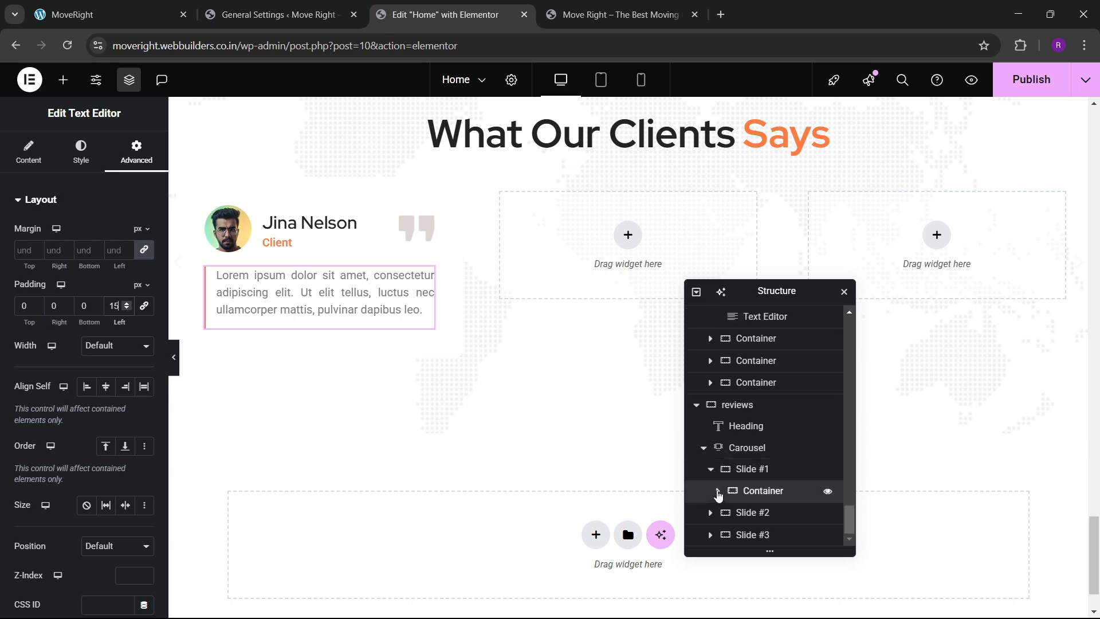
pyautogui.click(718, 492)
pyautogui.click(761, 471)
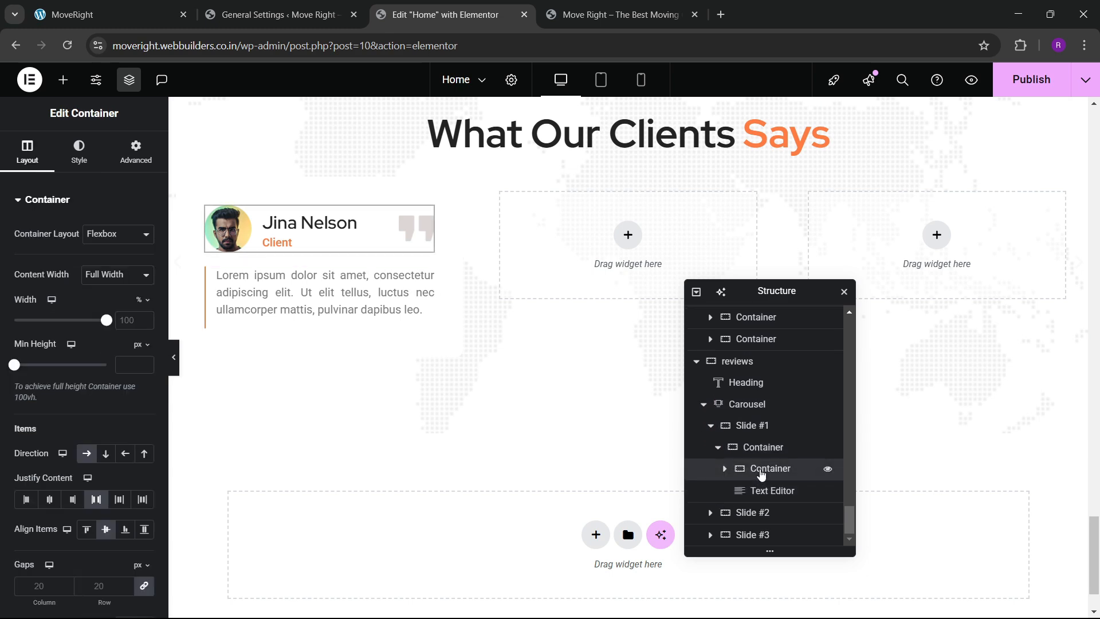
pyautogui.click(762, 491)
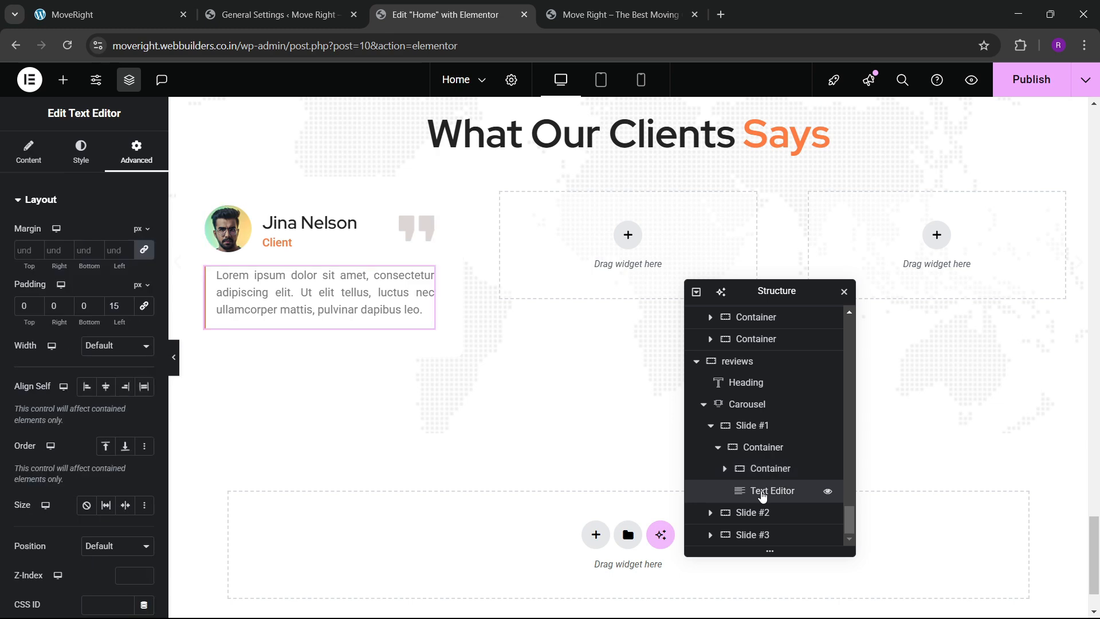
pyautogui.click(763, 449)
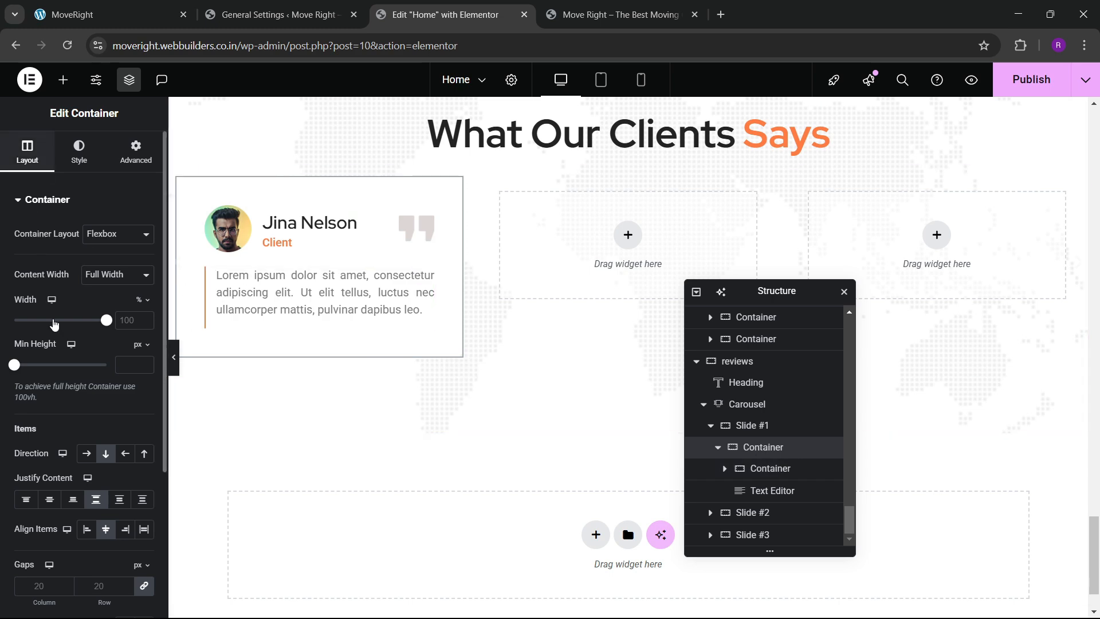
# Set the card container's inner gap to 30 and compare against the live site.
pyautogui.scroll(-3, 100, 417)
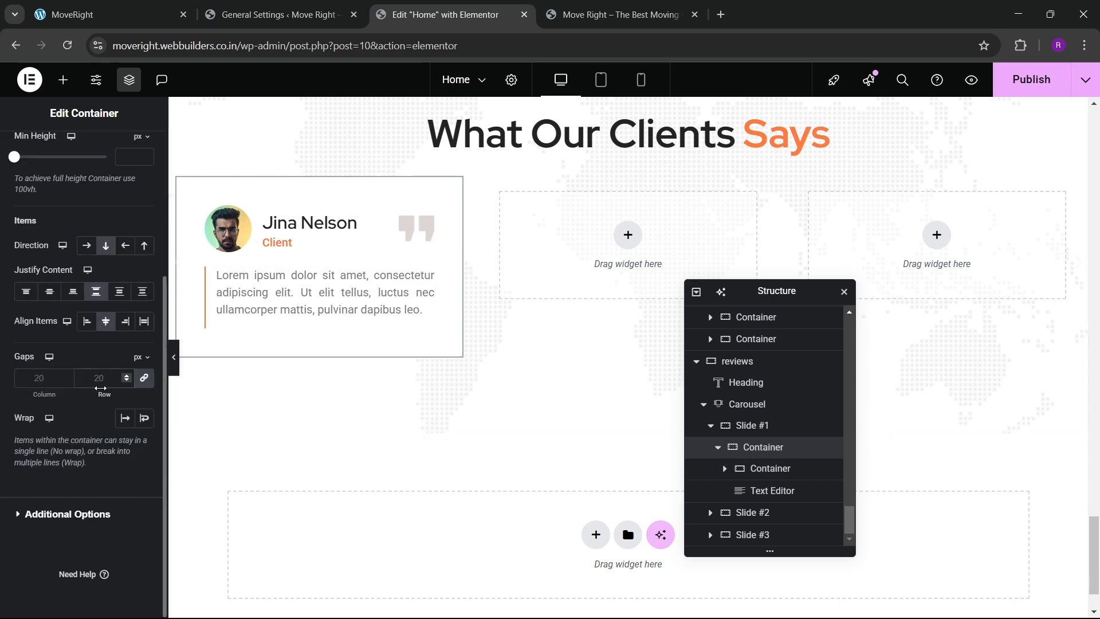
pyautogui.click(101, 381)
pyautogui.write('30')
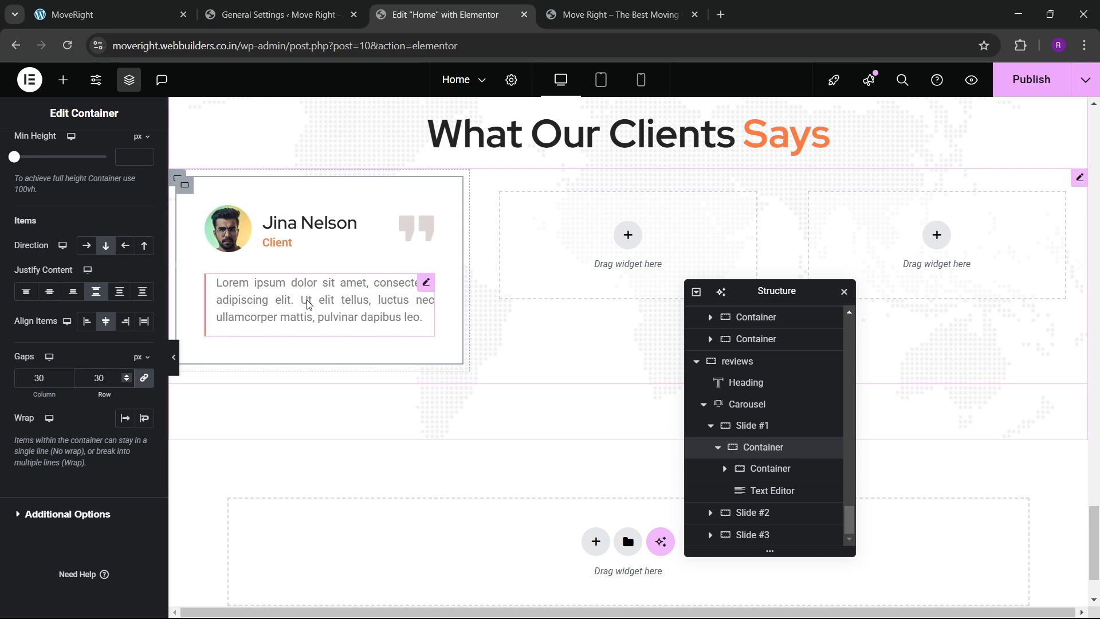
pyautogui.click(113, 7)
pyautogui.click(446, 14)
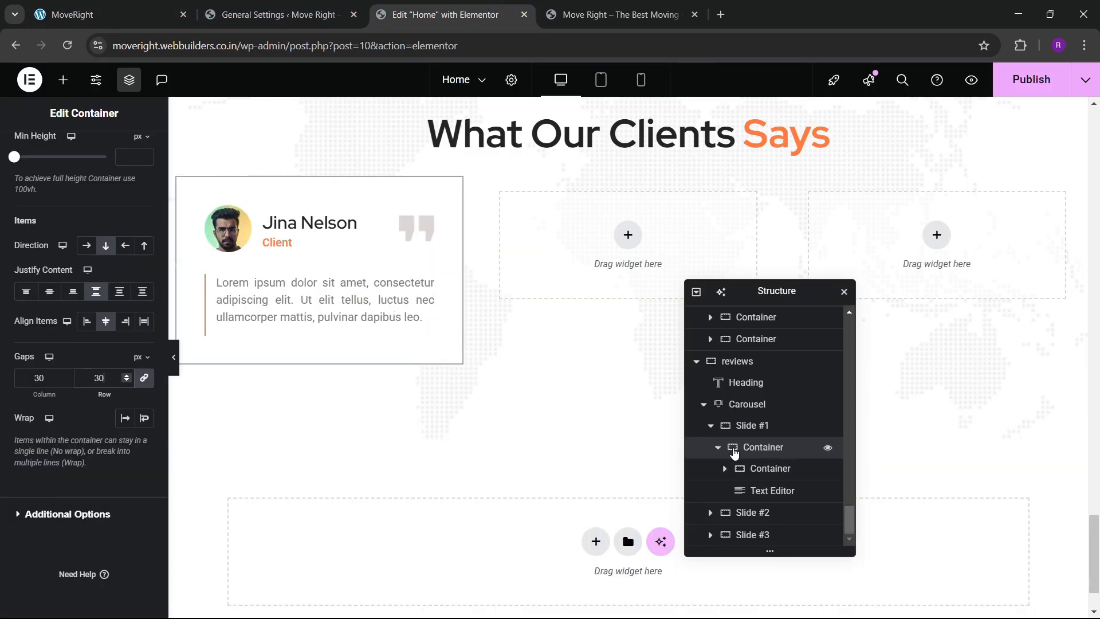
pyautogui.click(735, 452)
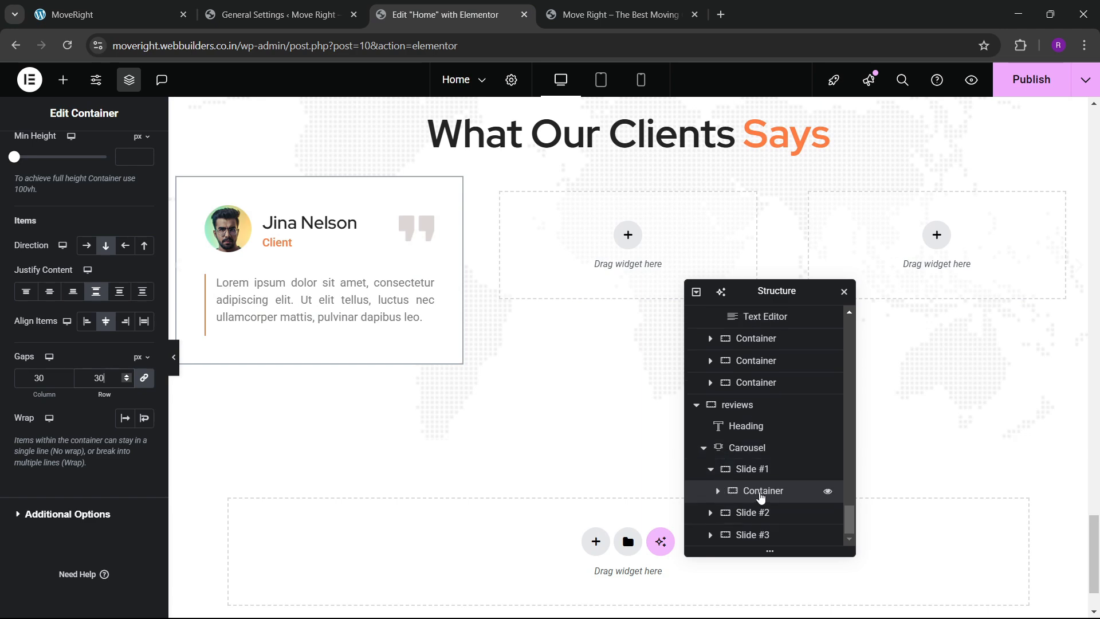
# Add a classic background overlay in the global 'bg color' at 0.5 opacity.
pyautogui.scroll(3, 602, 305)
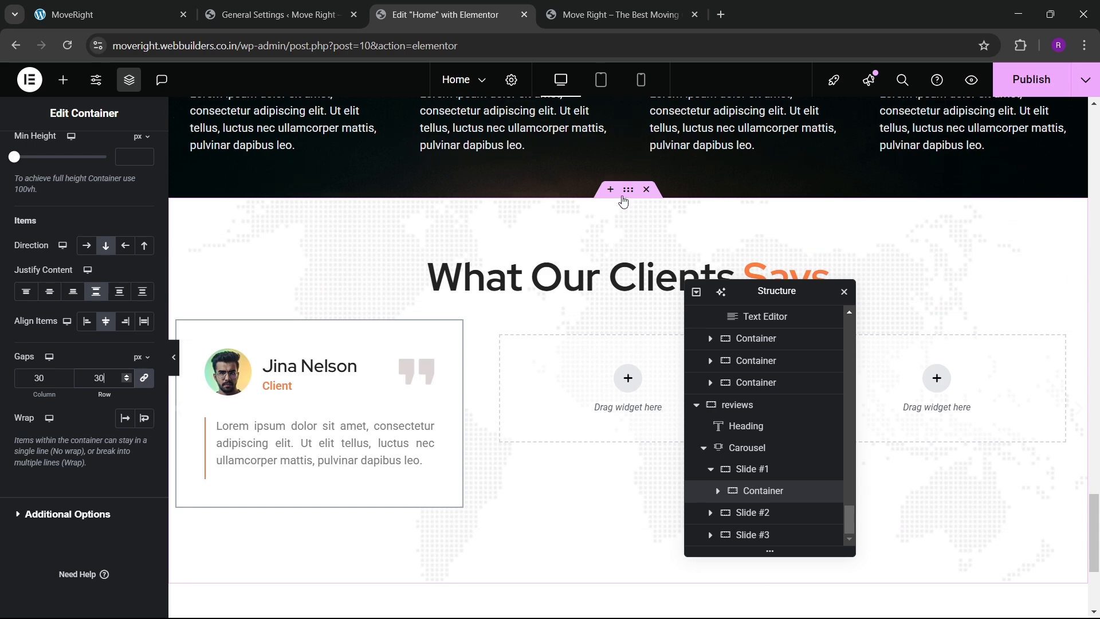
pyautogui.scroll(-2, 106, 378)
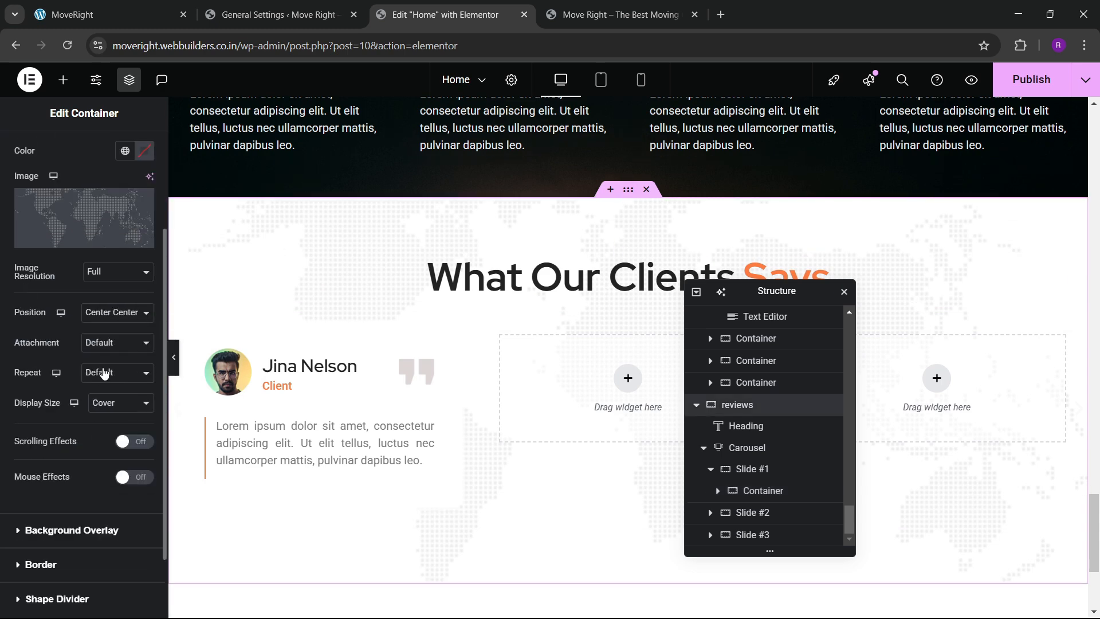
pyautogui.scroll(2, 95, 380)
pyautogui.scroll(-4, 98, 370)
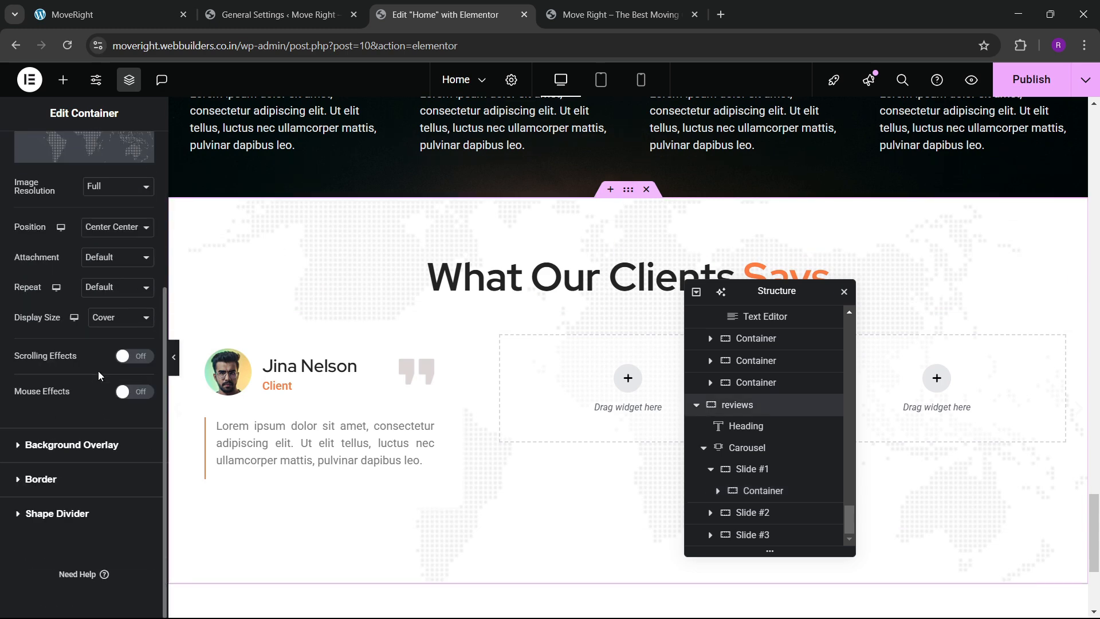
pyautogui.click(66, 446)
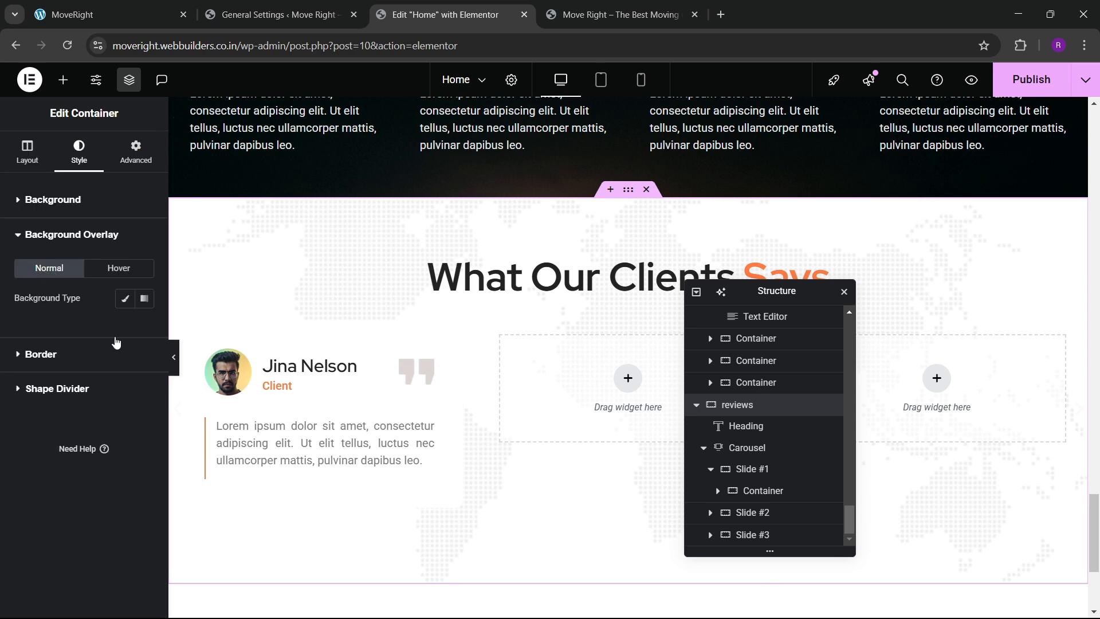
pyautogui.click(125, 299)
pyautogui.click(125, 328)
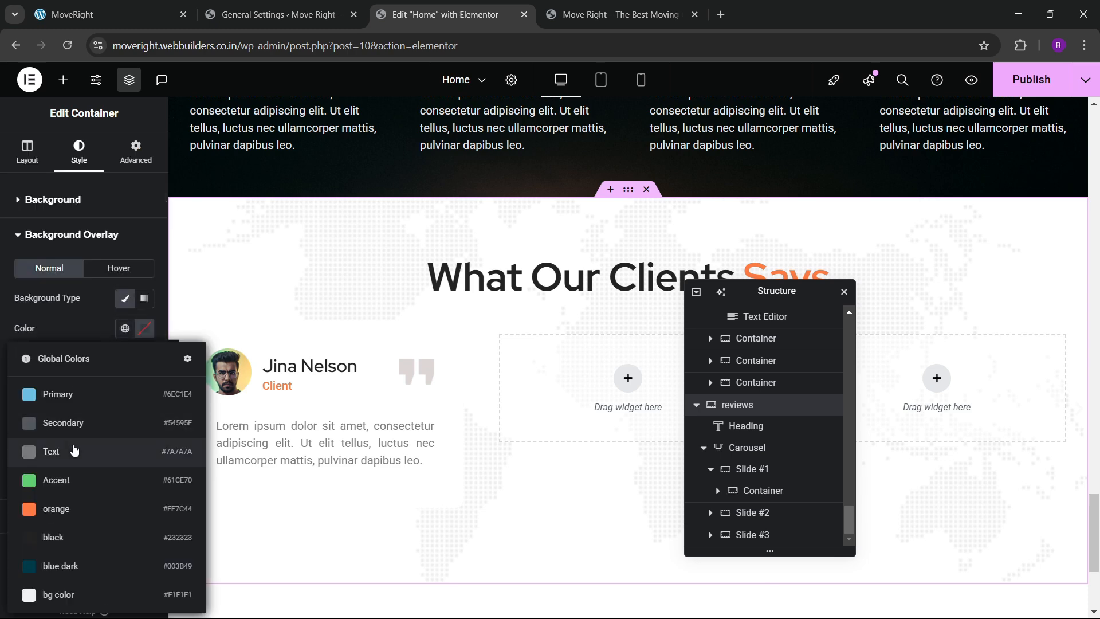
pyautogui.click(63, 594)
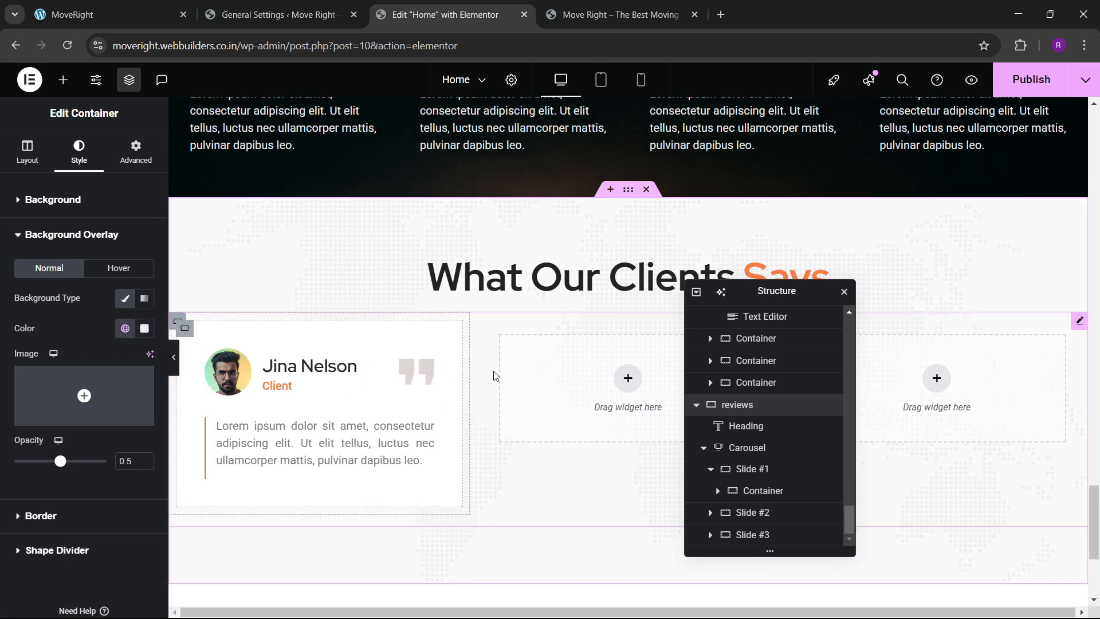
pyautogui.scroll(-1, 543, 408)
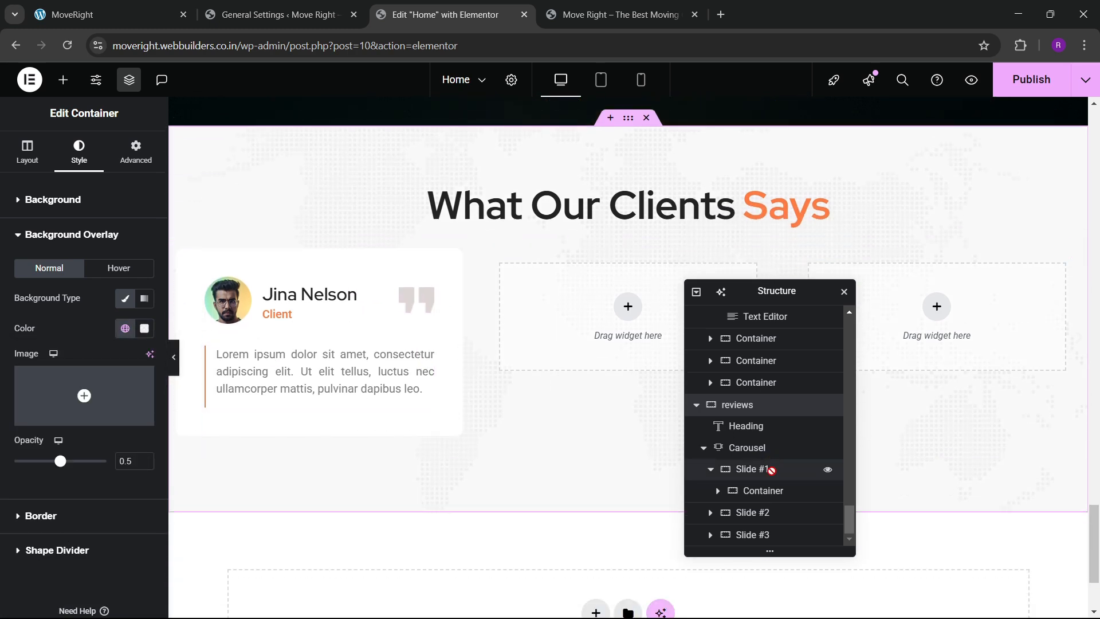
pyautogui.click(712, 469)
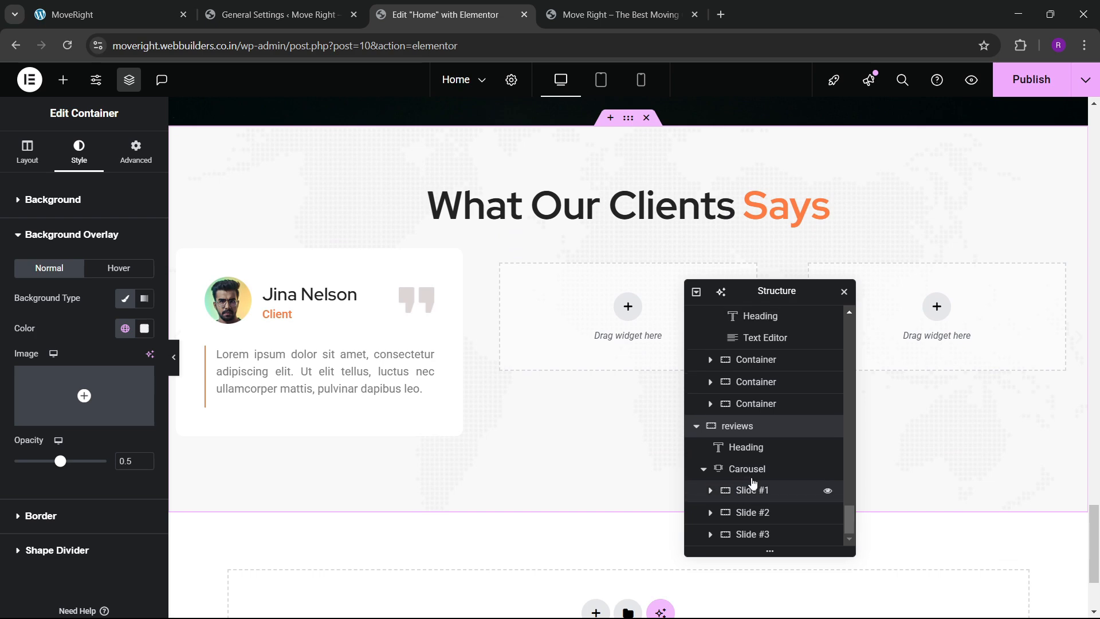
# Delete Slides #2 and #3 and fill the carousel with duplicates of the first slide.
pyautogui.click(749, 471)
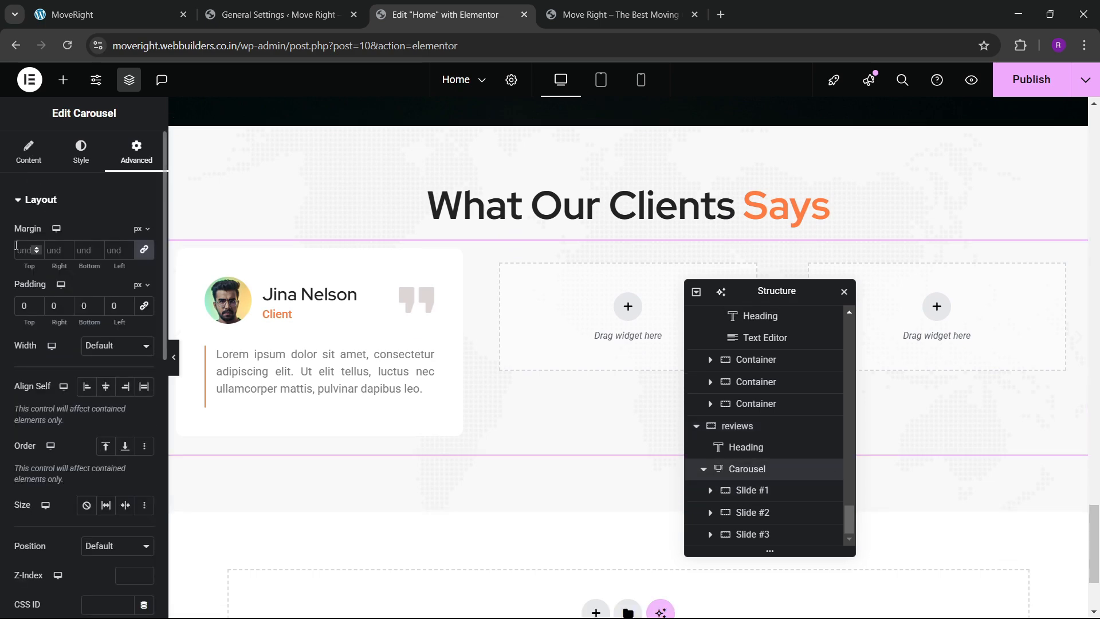
pyautogui.click(29, 154)
pyautogui.click(140, 324)
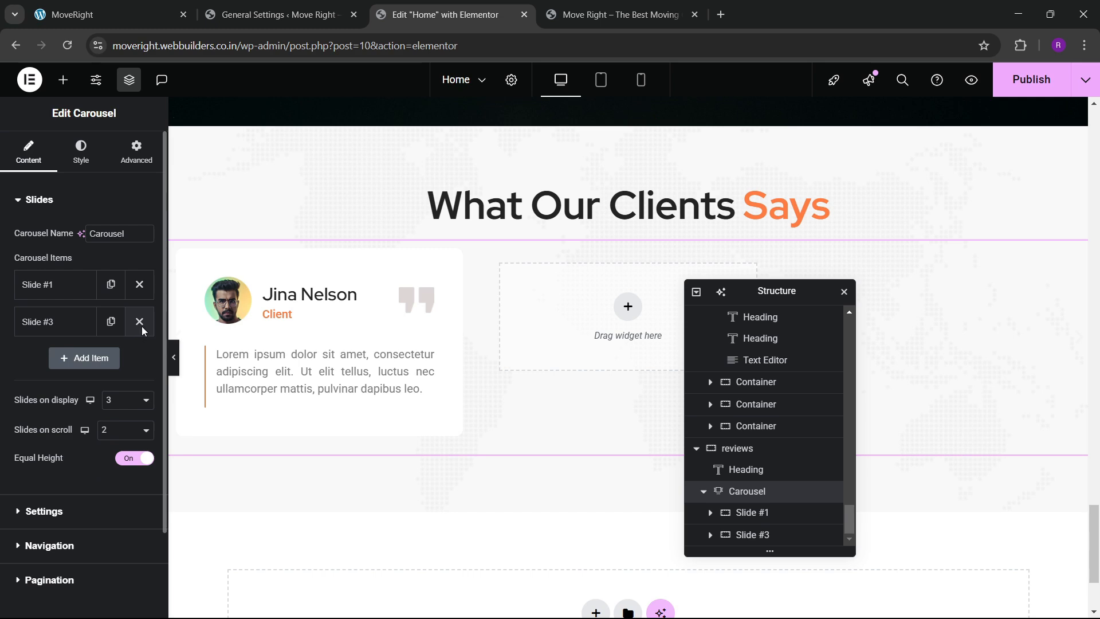
pyautogui.click(141, 324)
pyautogui.click(112, 323)
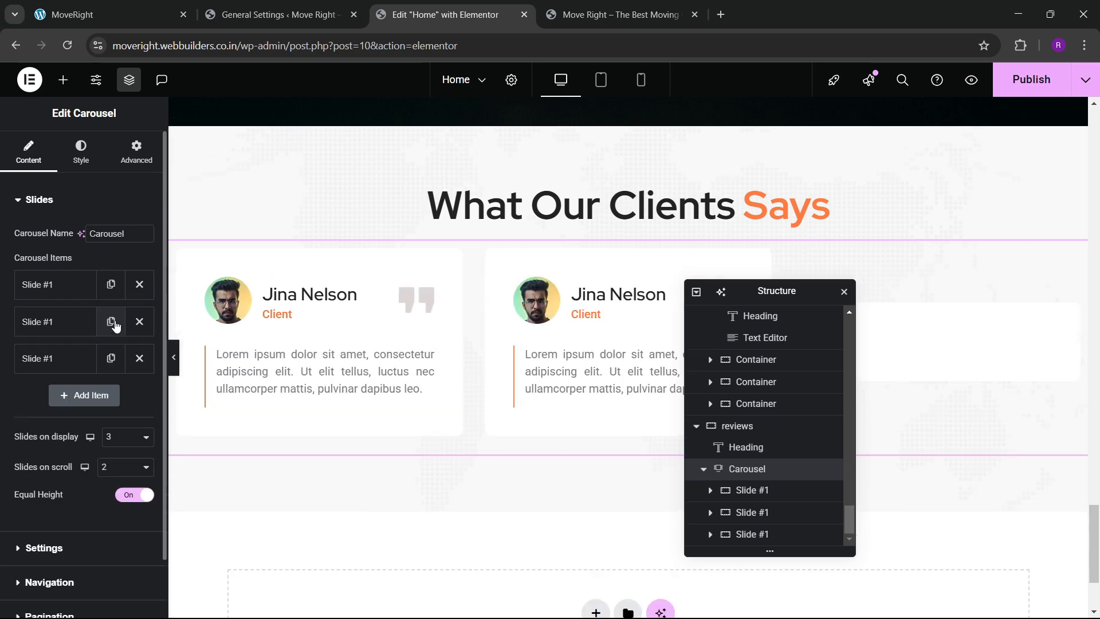
pyautogui.click(111, 359)
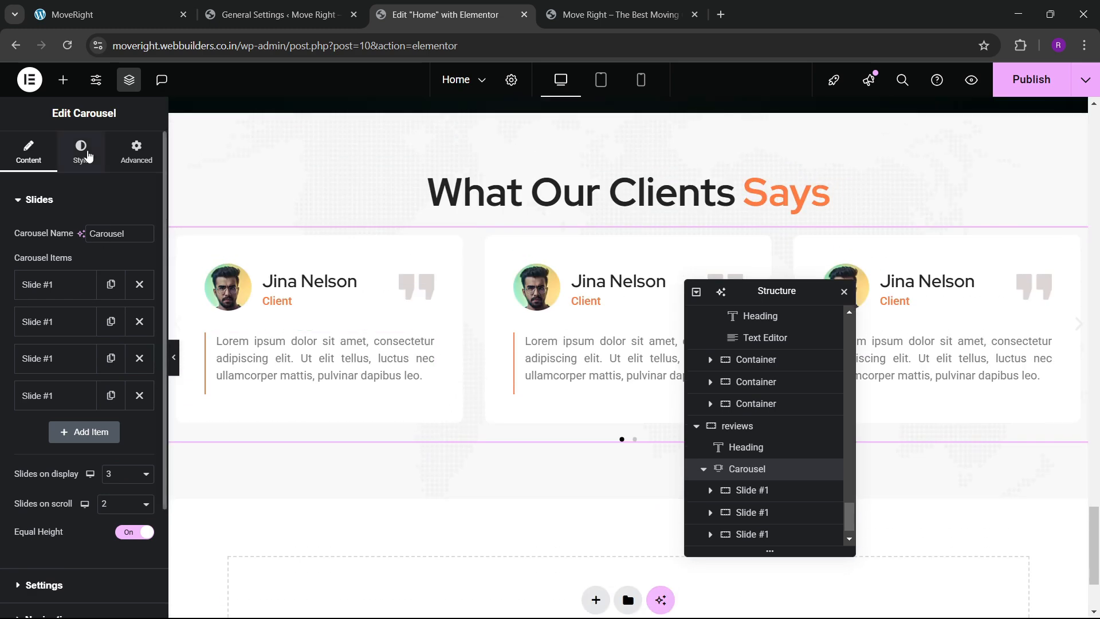
# Turn off pause on hover and on interaction, hide the arrows, and keep Dots pagination.
pyautogui.scroll(-3, 67, 344)
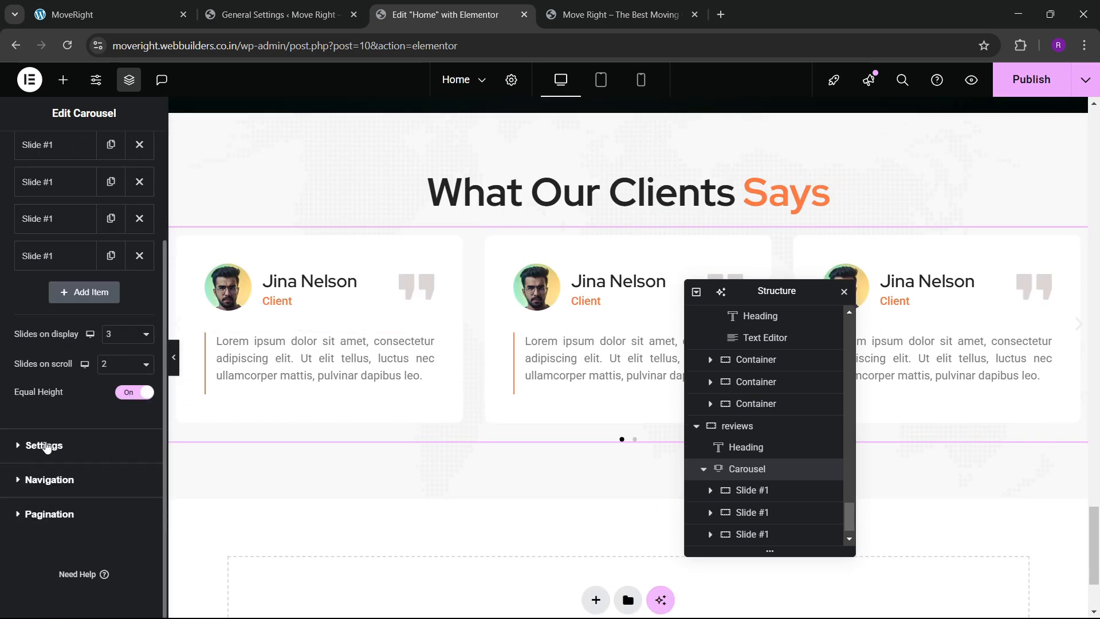
pyautogui.click(45, 445)
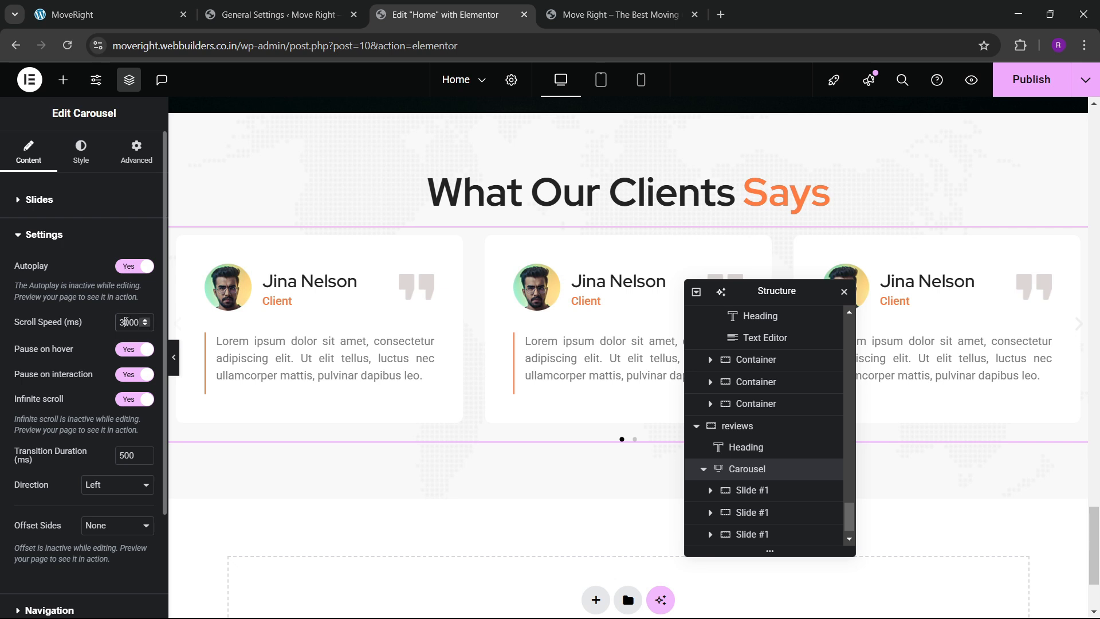
pyautogui.click(126, 351)
pyautogui.click(132, 374)
pyautogui.scroll(-2, 81, 378)
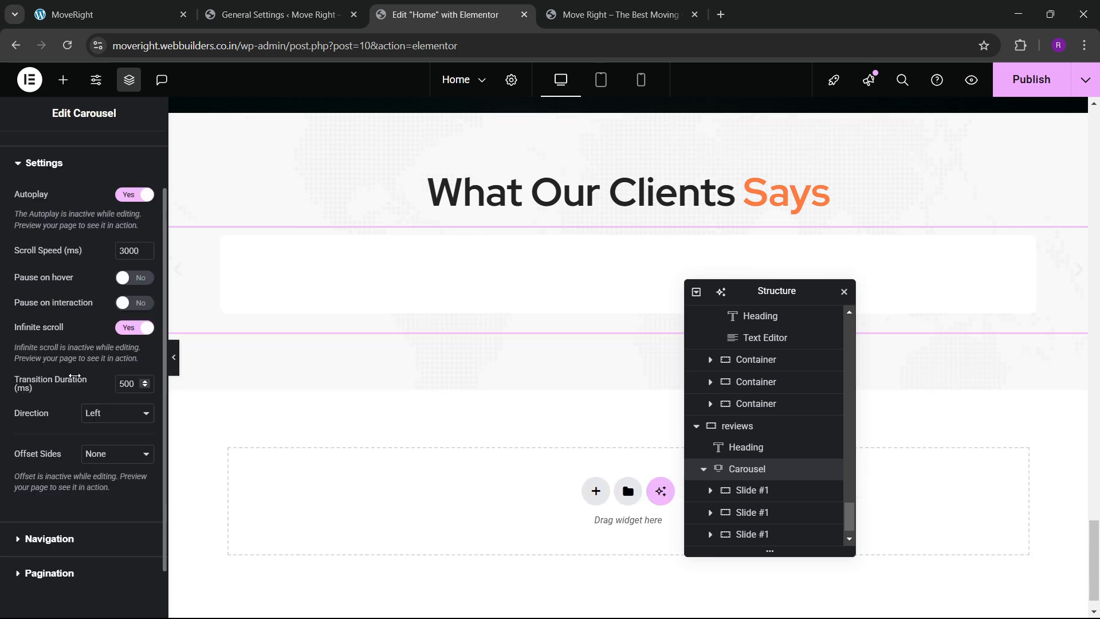
pyautogui.click(57, 479)
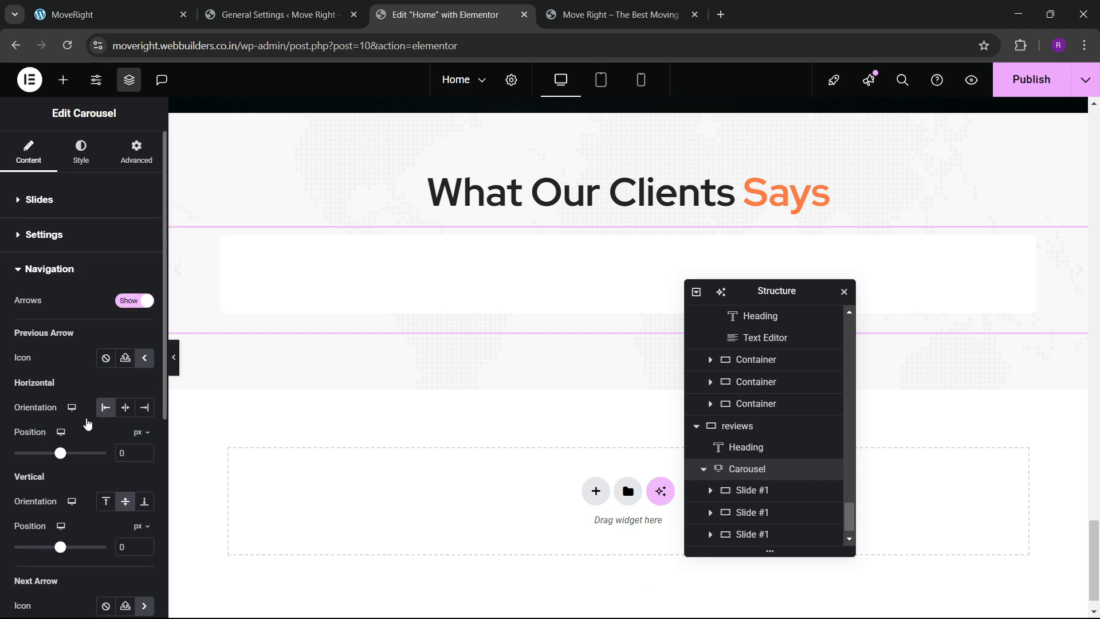
pyautogui.click(133, 302)
pyautogui.click(41, 366)
pyautogui.click(110, 343)
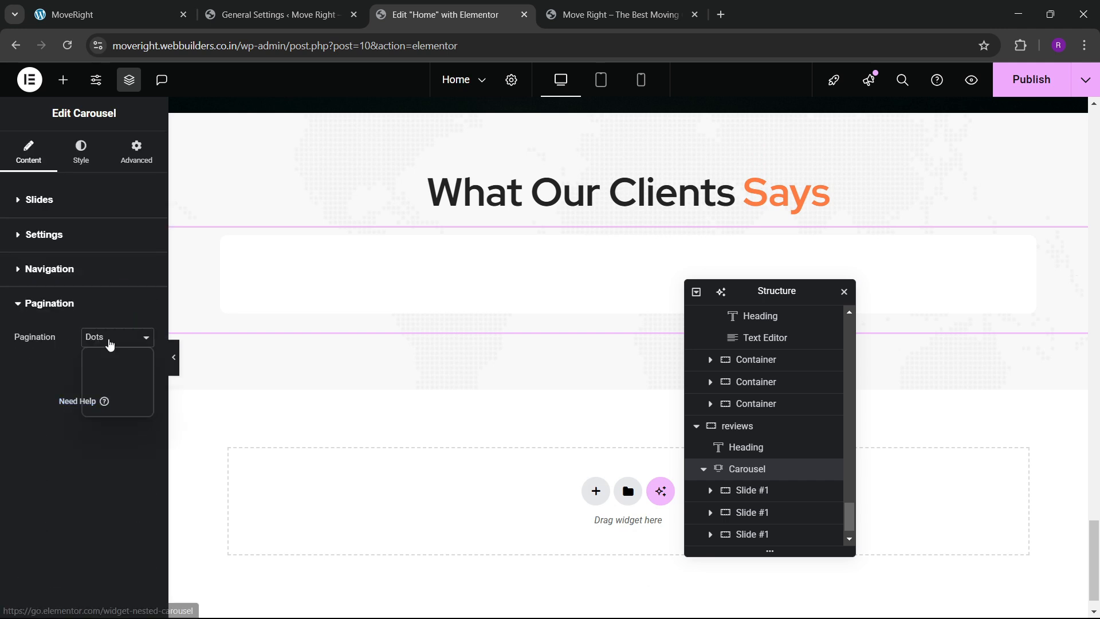
pyautogui.click(110, 343)
# Make the pagination dots orange at size 12, turning dark blue on hover.
pyautogui.click(79, 154)
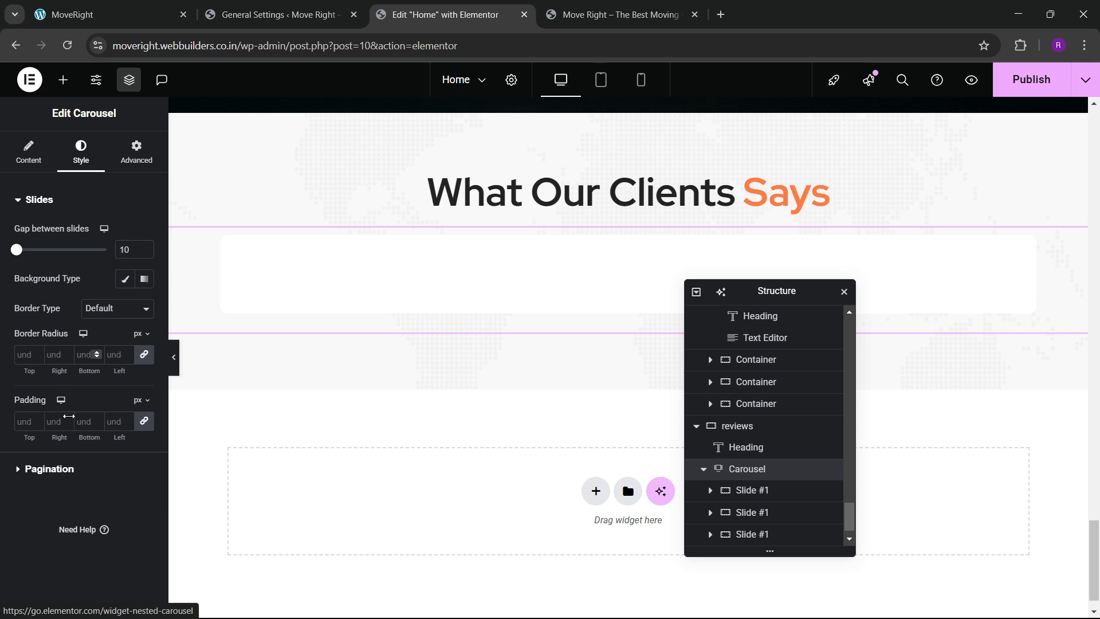
pyautogui.click(50, 469)
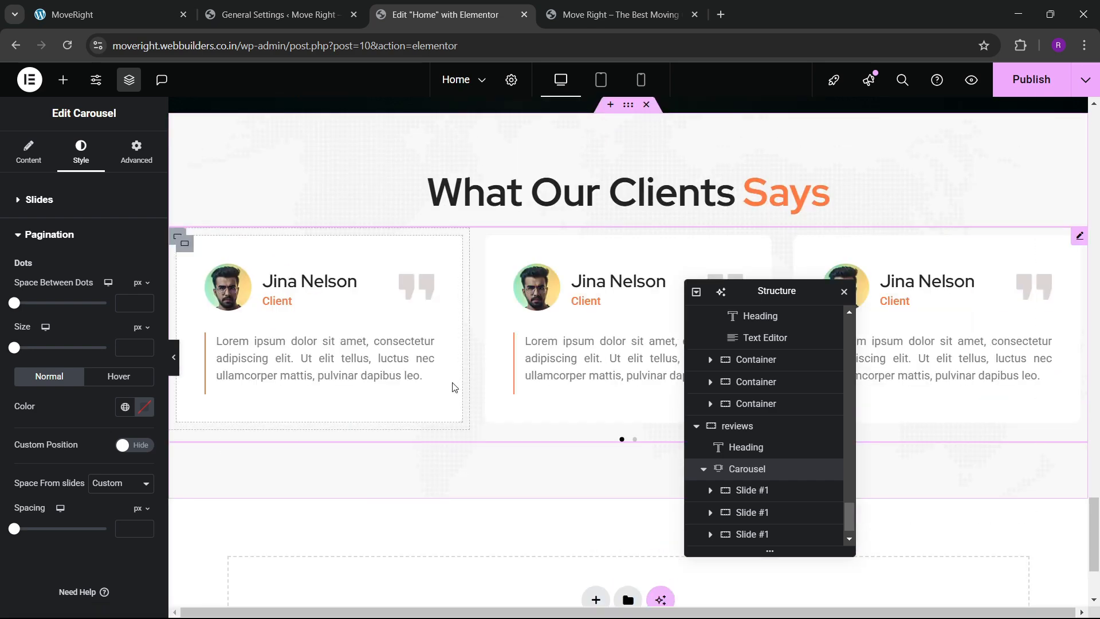
pyautogui.click(122, 407)
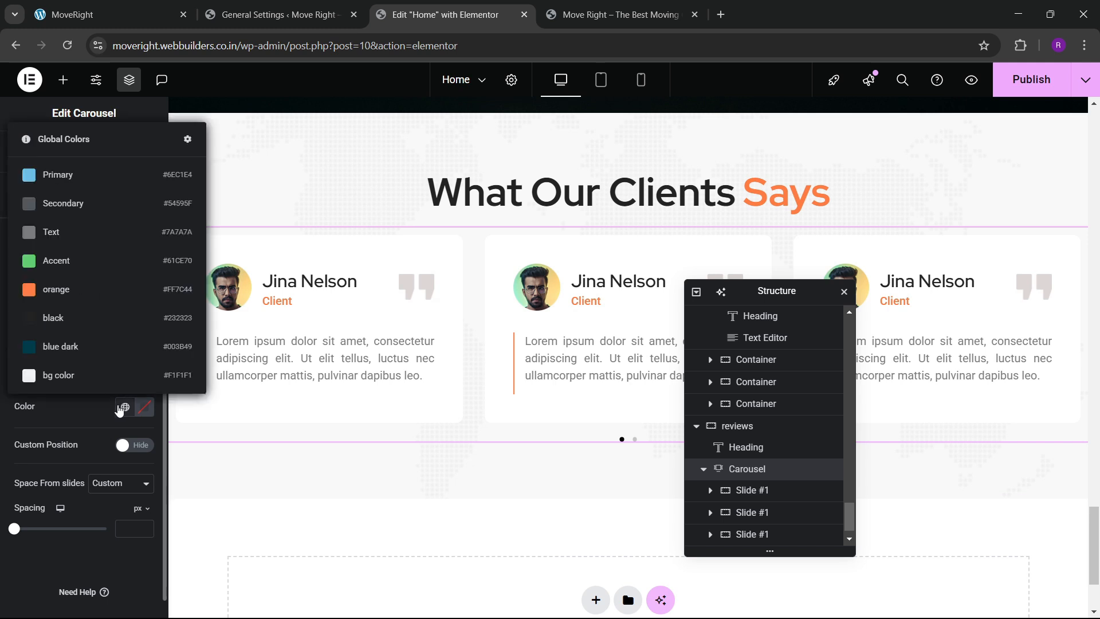
pyautogui.click(86, 300)
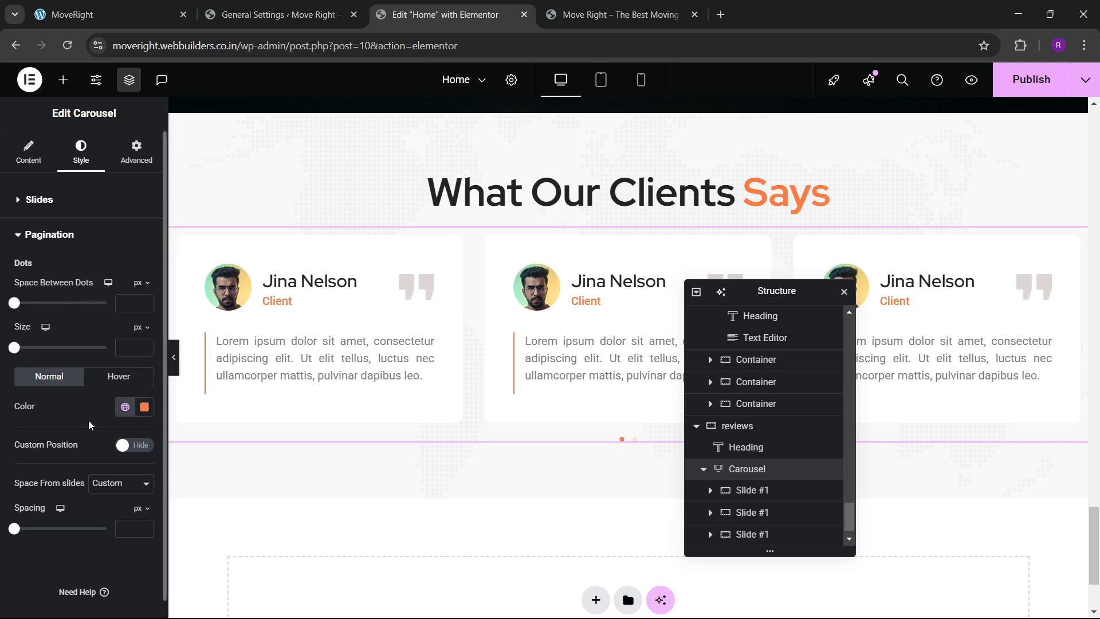
pyautogui.click(146, 345)
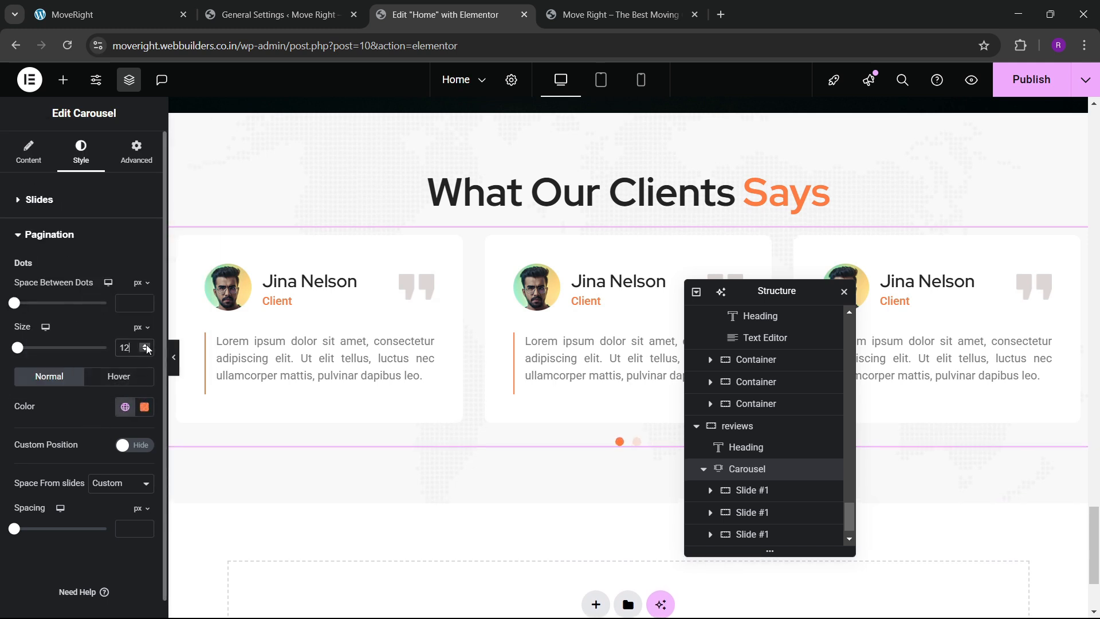
pyautogui.click(146, 345)
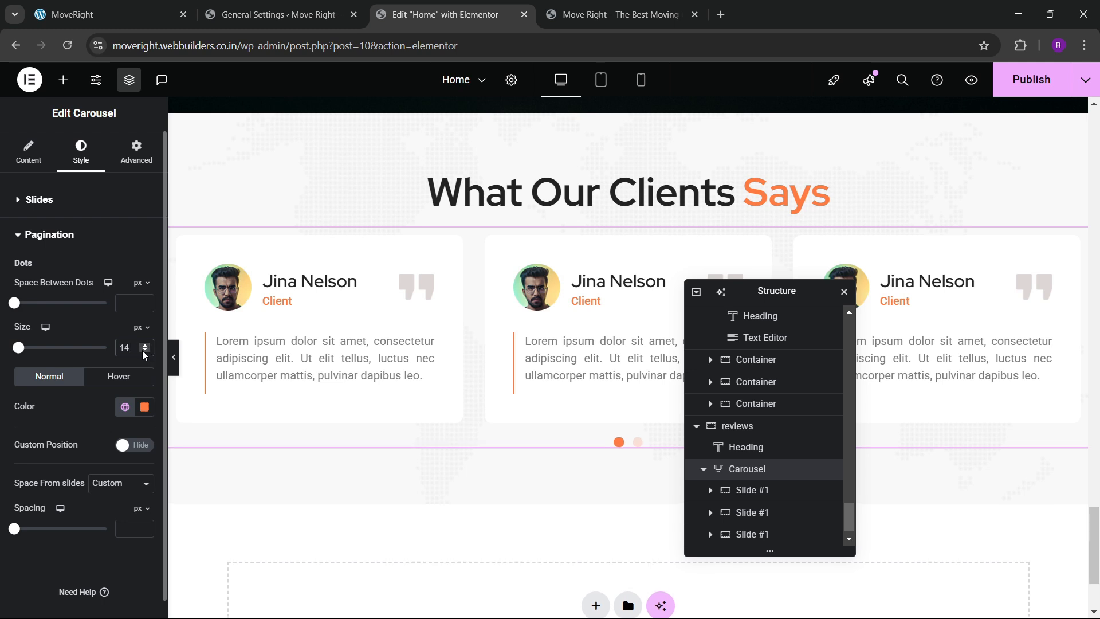
pyautogui.click(131, 410)
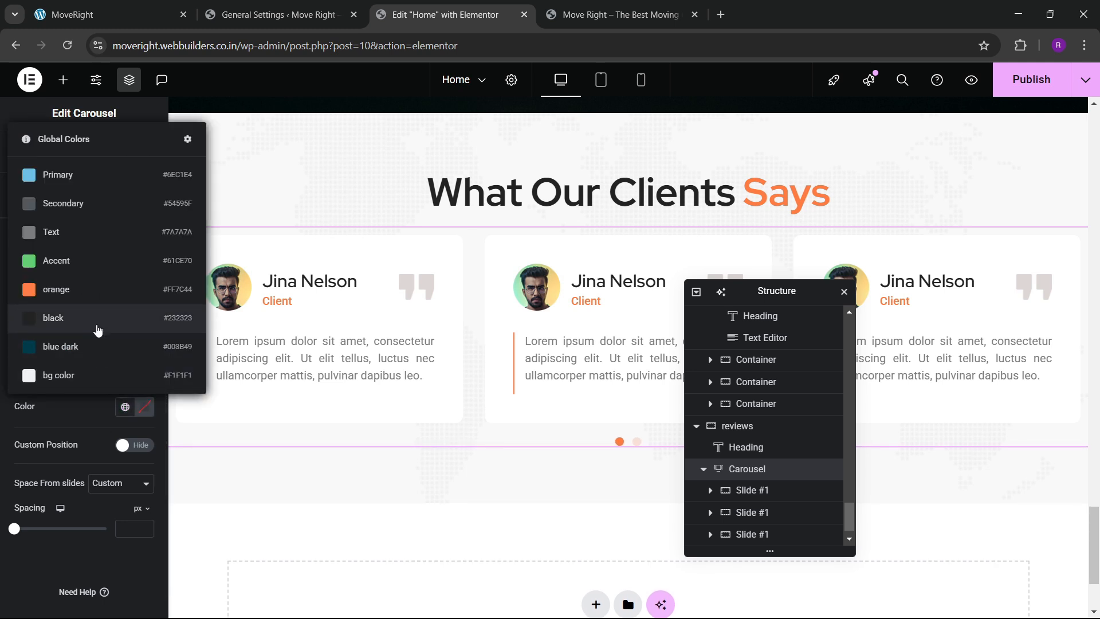
pyautogui.click(91, 346)
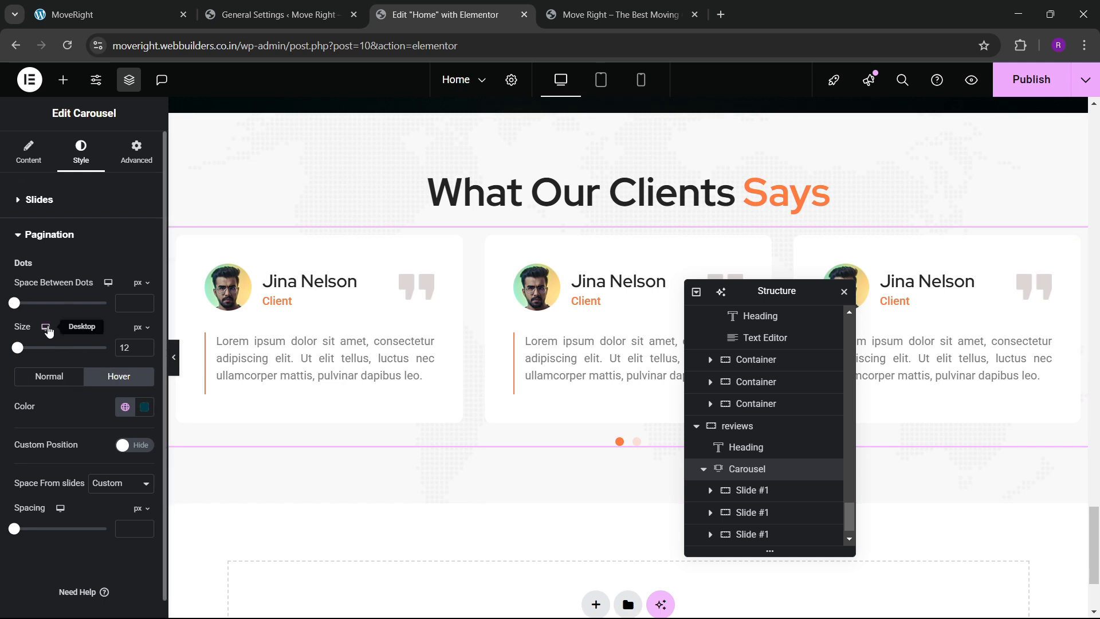
# Set the dots' spacing below the slides to 25px.
pyautogui.moveTo(14, 529); pyautogui.dragTo(29, 529)
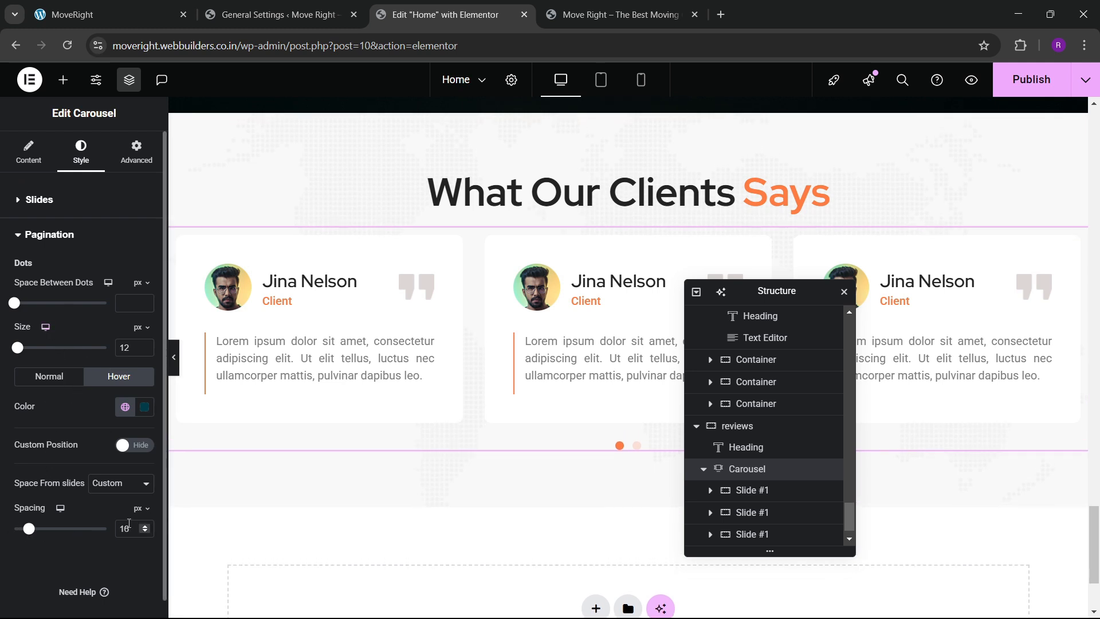
pyautogui.write('20')
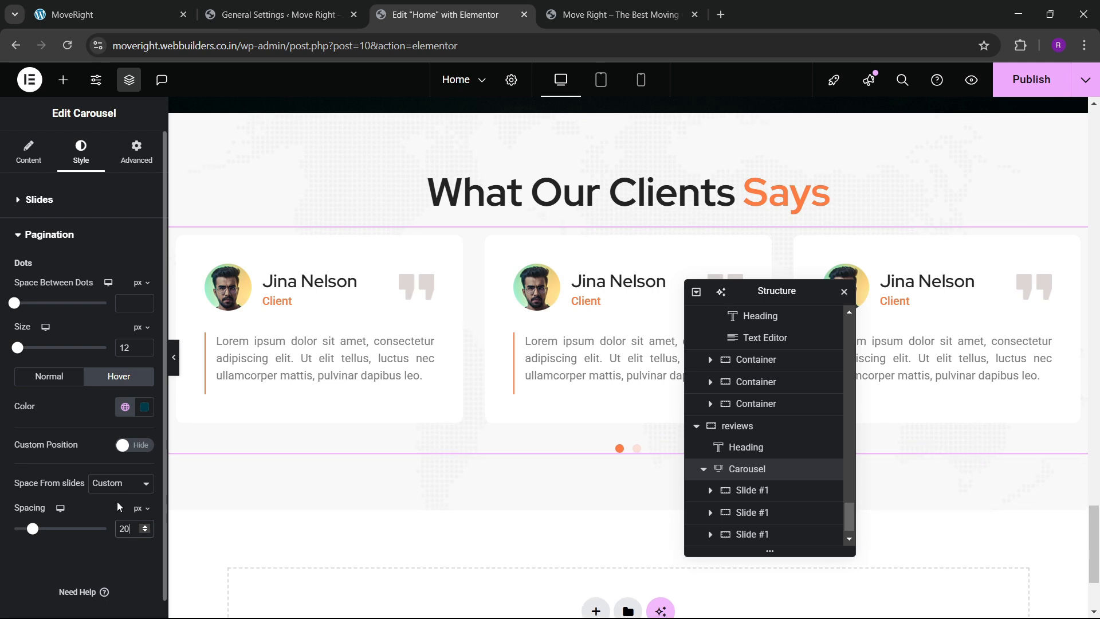
pyautogui.press('BackSpace')
pyautogui.write('5')
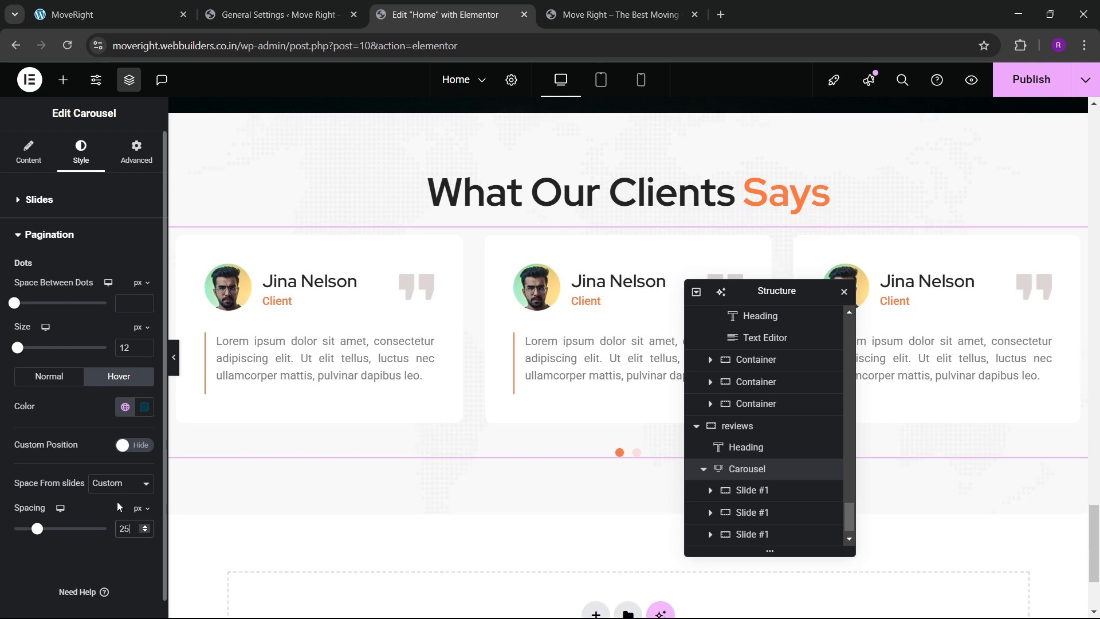
pyautogui.scroll(1, 491, 327)
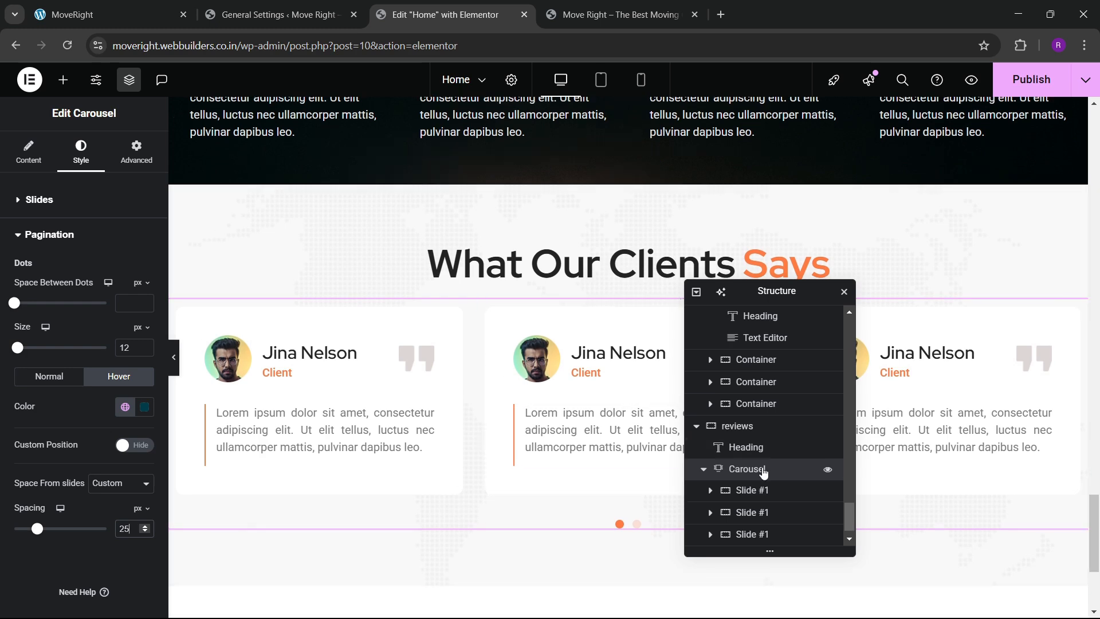
# Centre the reviews section's items with a 40 px gap, save with Ctrl+S, and switch to the live site.
pyautogui.click(738, 426)
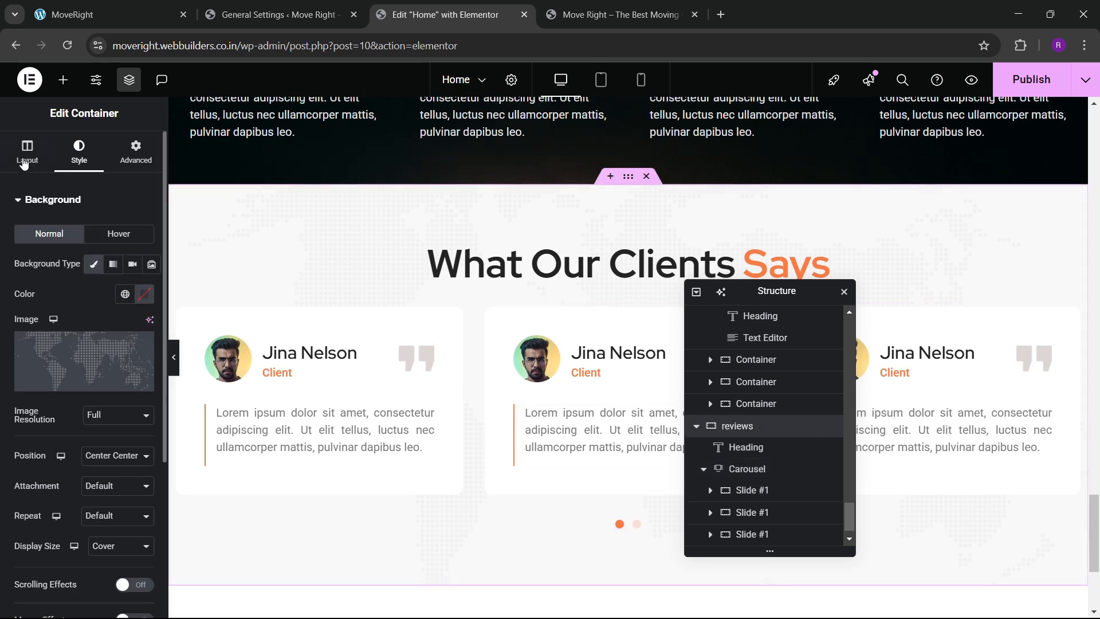
pyautogui.scroll(-4, 41, 370)
pyautogui.click(49, 291)
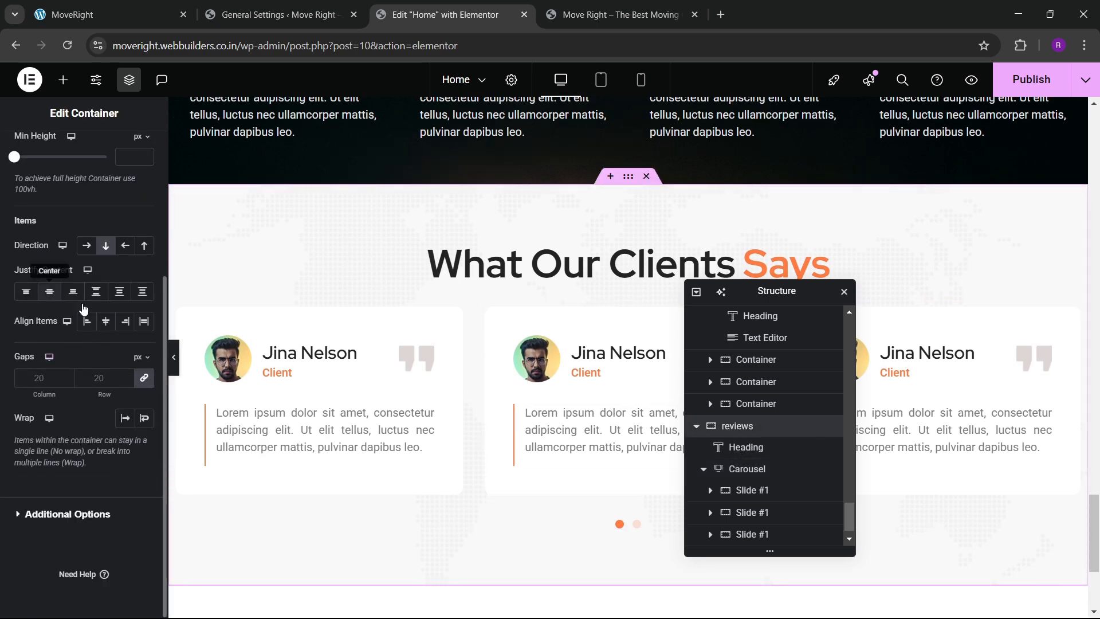
pyautogui.click(106, 321)
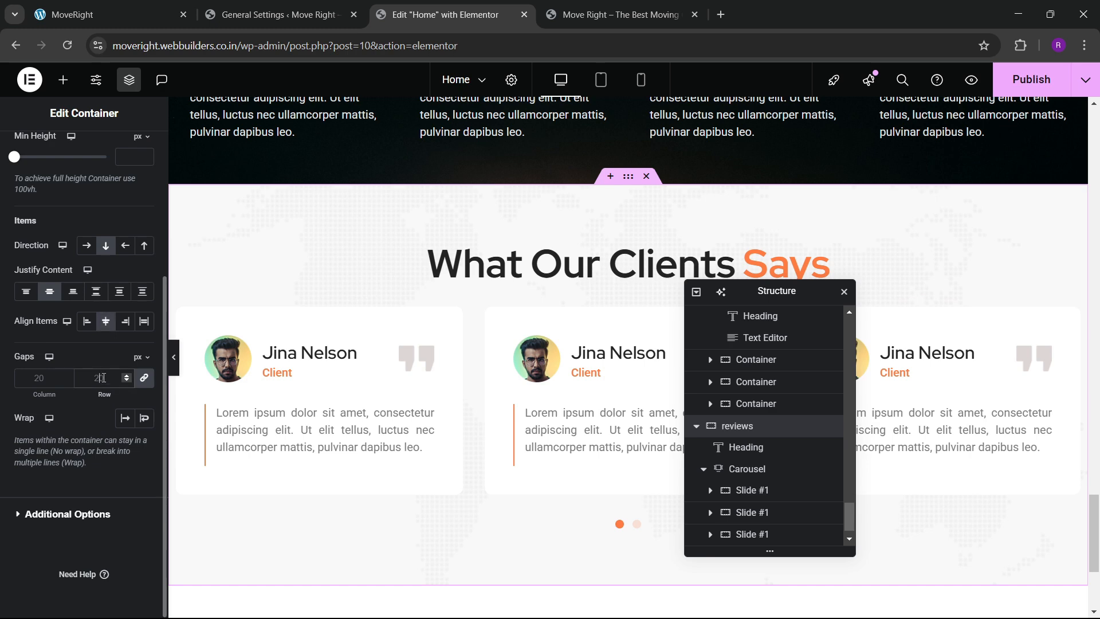
pyautogui.click(103, 378)
pyautogui.write('40')
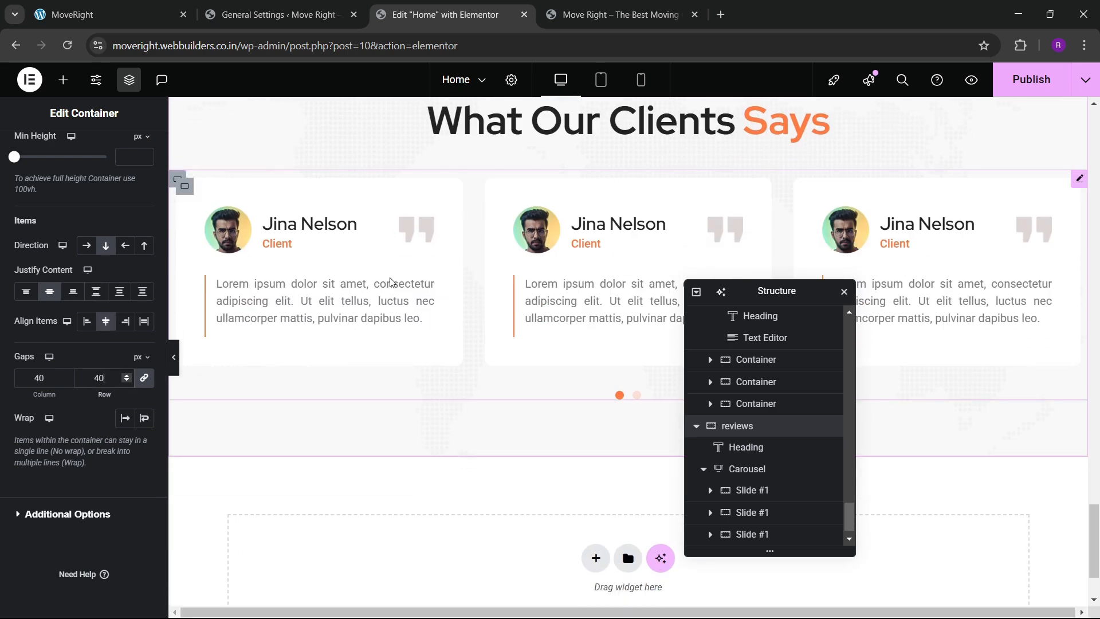
pyautogui.hotkey('ctrl', 's')
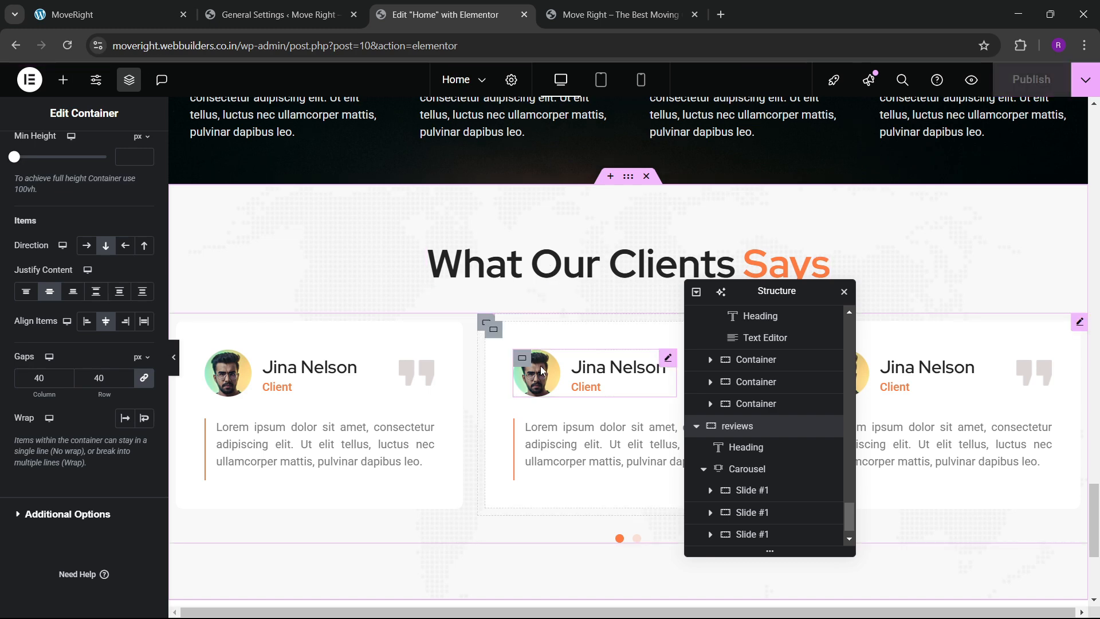
pyautogui.hotkey('ctrl', 'Tab')
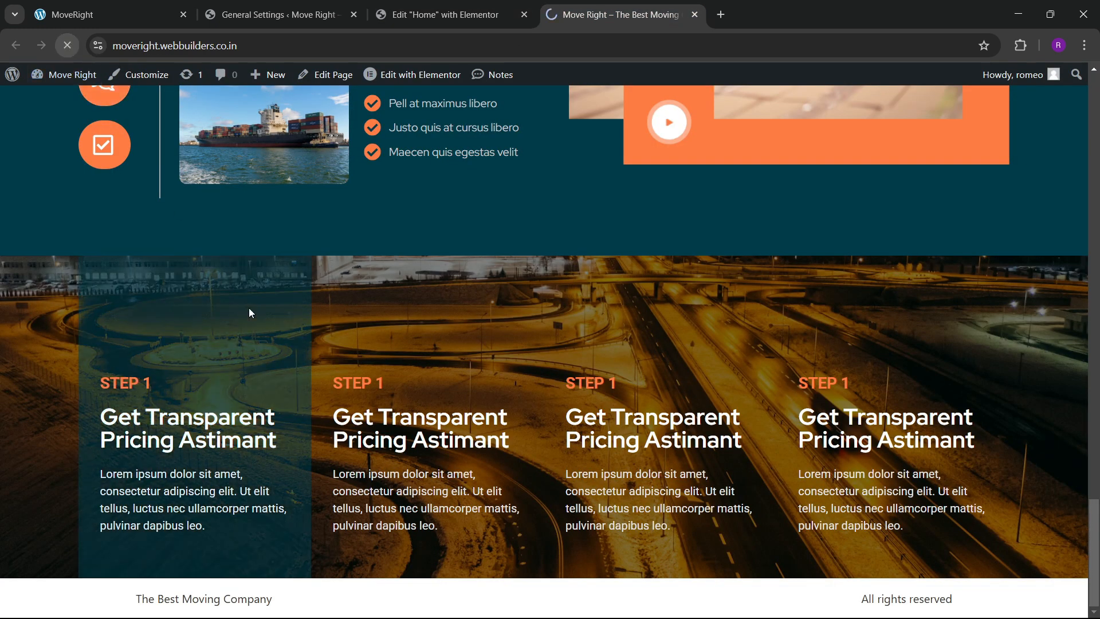
# Reload the live homepage and scroll through the restyled testimonials carousel.
pyautogui.press('F5')
pyautogui.scroll(-7, 391, 376)
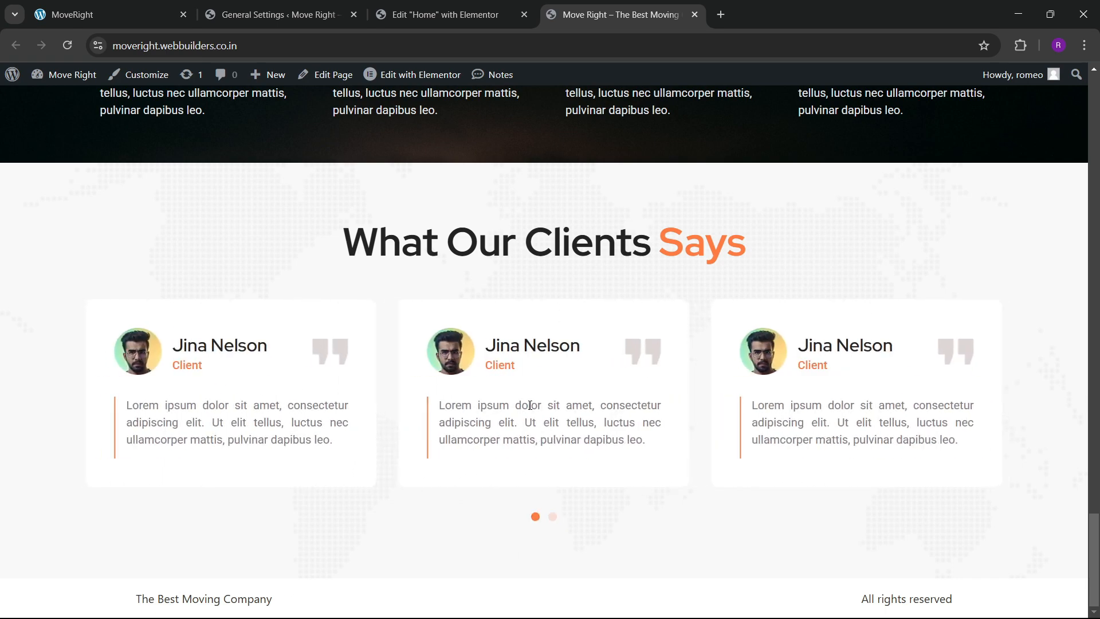
pyautogui.scroll(4, 490, 380)
pyautogui.scroll(-4, 491, 376)
# Review the FAQ section on the moveright.local reference site, then return to Elementor.
pyautogui.hotkey('ctrl', '1')
pyautogui.scroll(-6, 475, 367)
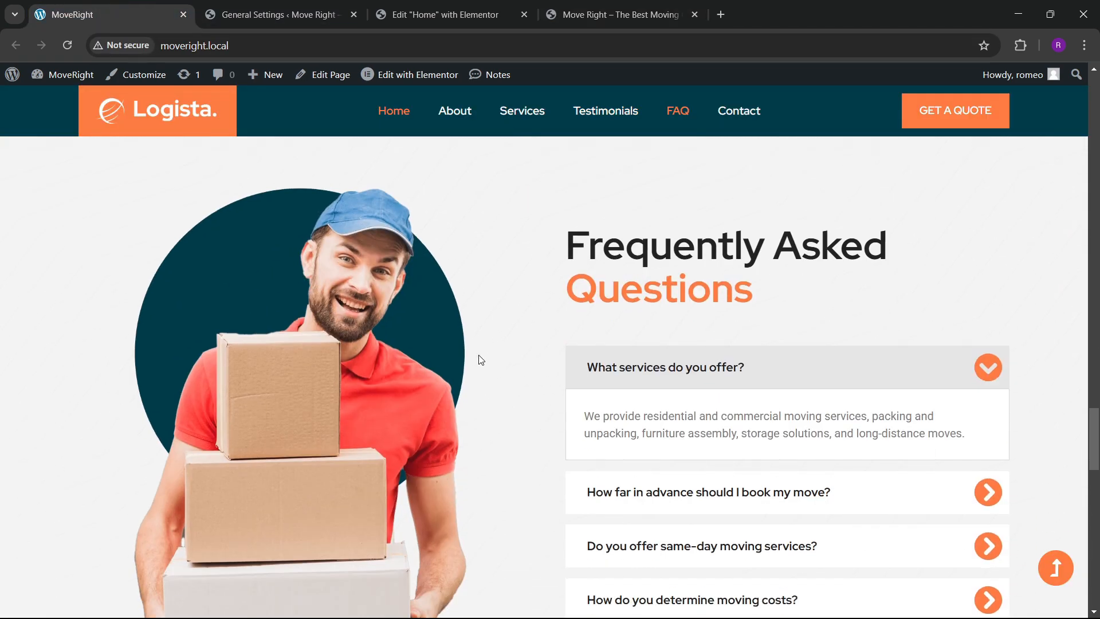
pyautogui.scroll(-8, 445, 354)
pyautogui.scroll(9, 450, 350)
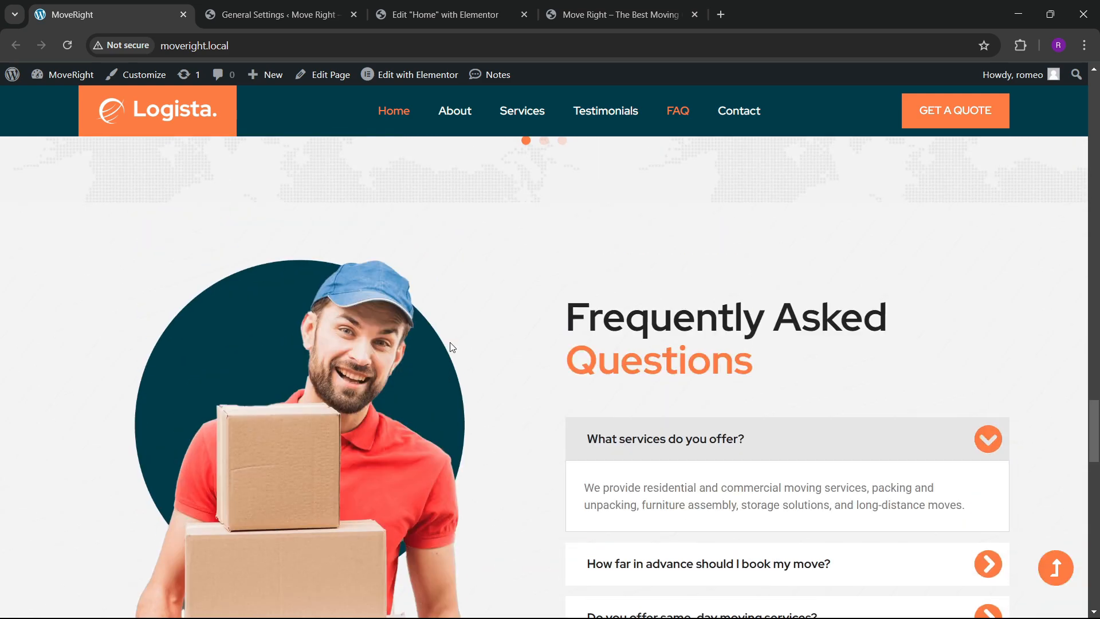
pyautogui.scroll(-5, 455, 357)
pyautogui.scroll(3, 455, 356)
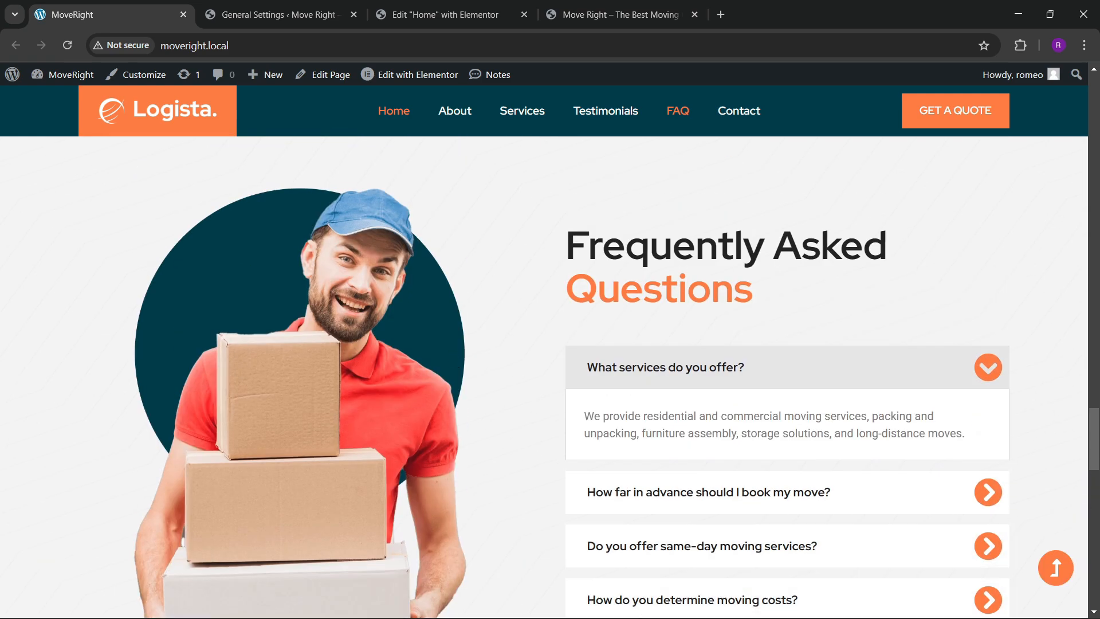
pyautogui.scroll(-1, 429, 294)
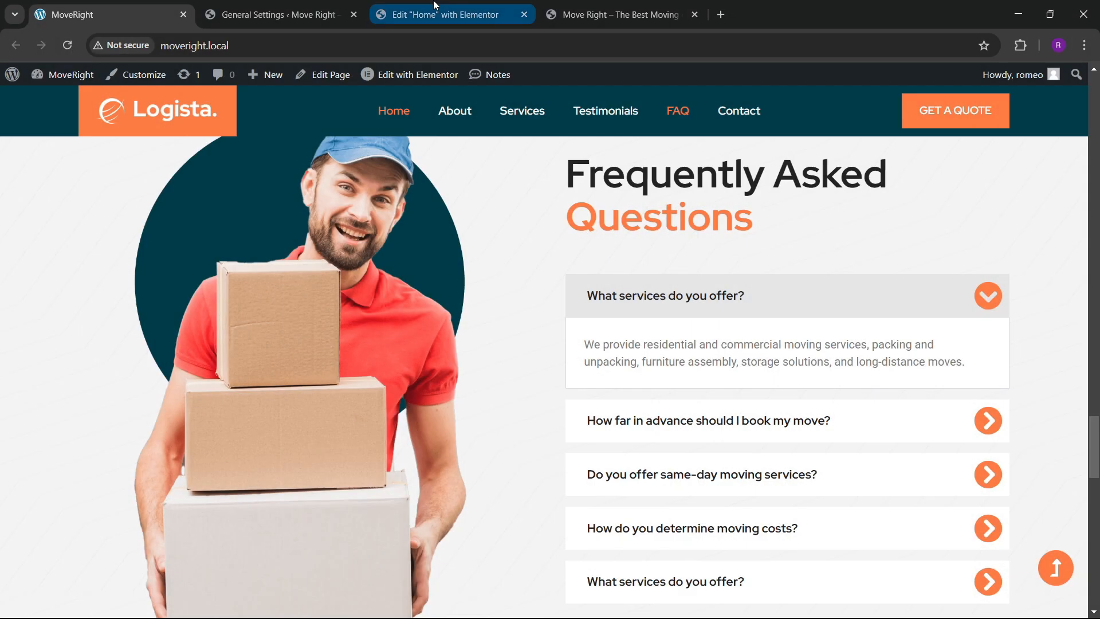
pyautogui.click(434, 4)
# Copy the Best At Logistic Transport section.
pyautogui.scroll(-4, 529, 287)
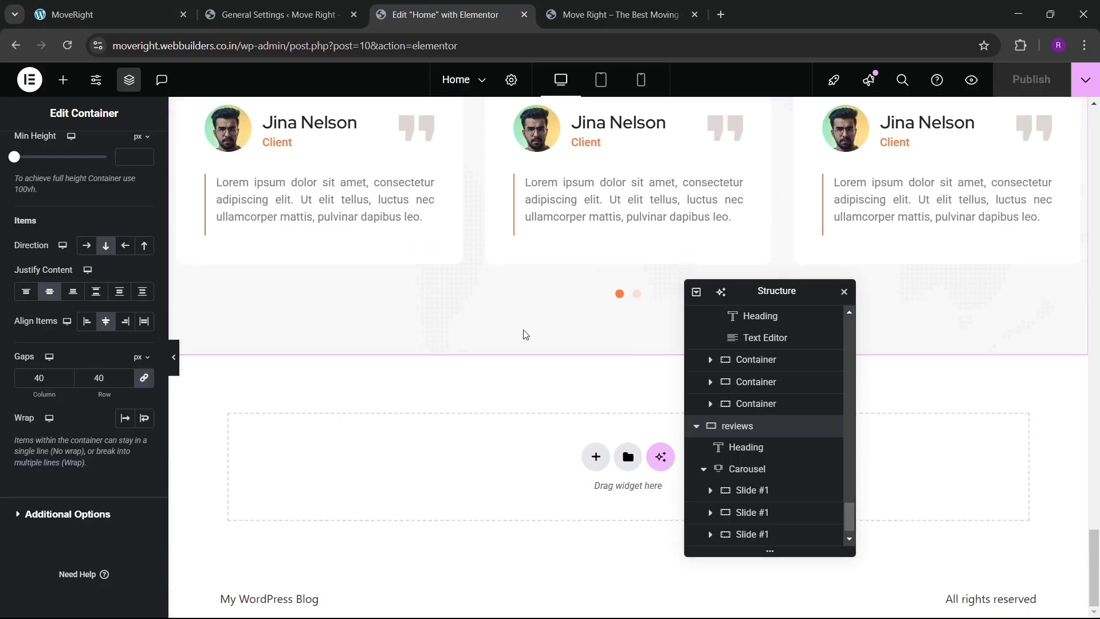
pyautogui.scroll(3, 521, 365)
pyautogui.scroll(-3, 510, 264)
pyautogui.scroll(20, 486, 393)
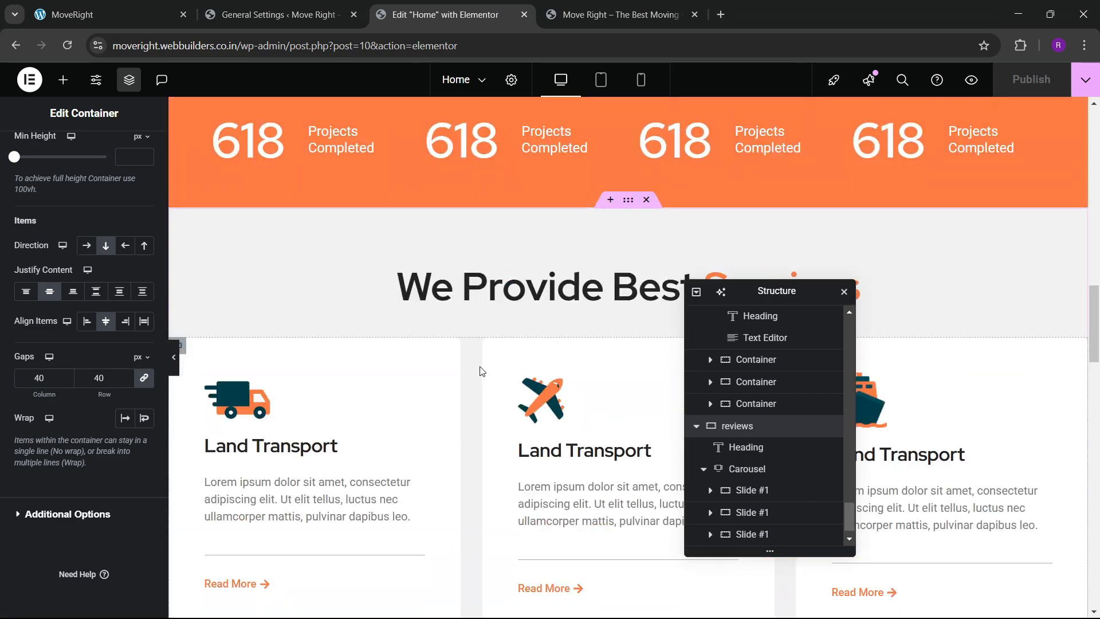
pyautogui.scroll(10, 481, 372)
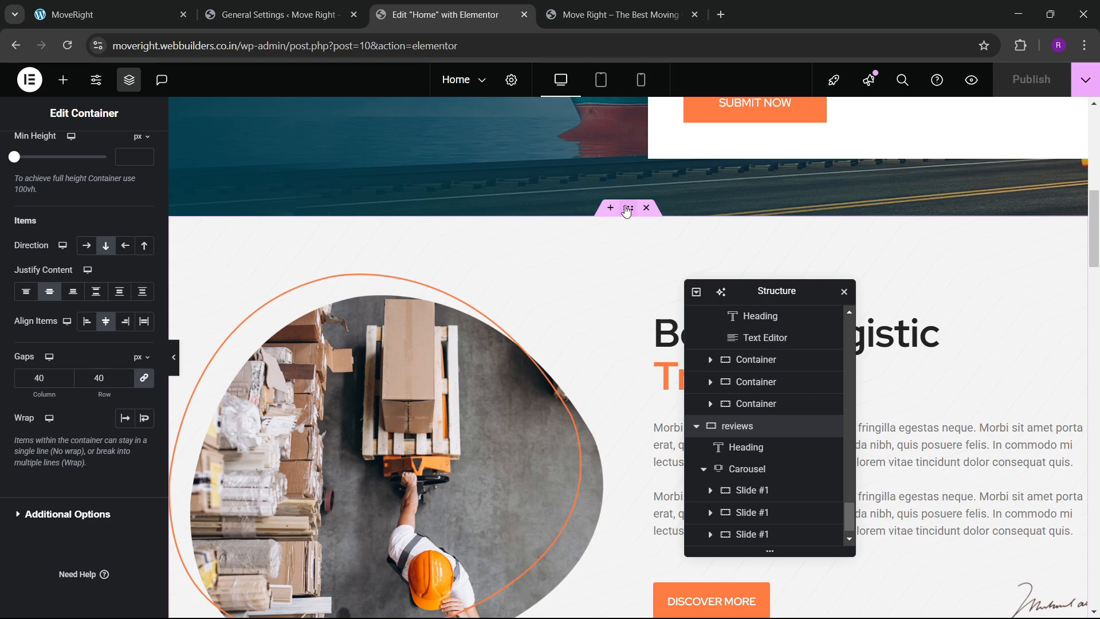
pyautogui.click(627, 213)
pyautogui.rightClick(627, 213)
pyautogui.click(644, 312)
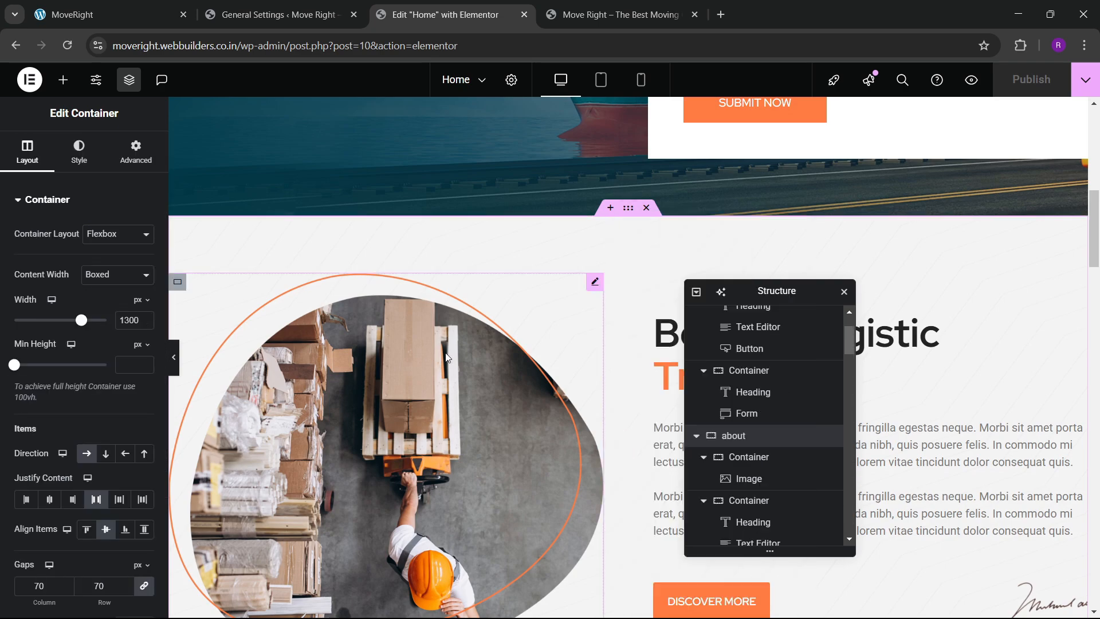
# Paste the section into the empty area below the testimonials carousel.
pyautogui.scroll(-20, 449, 352)
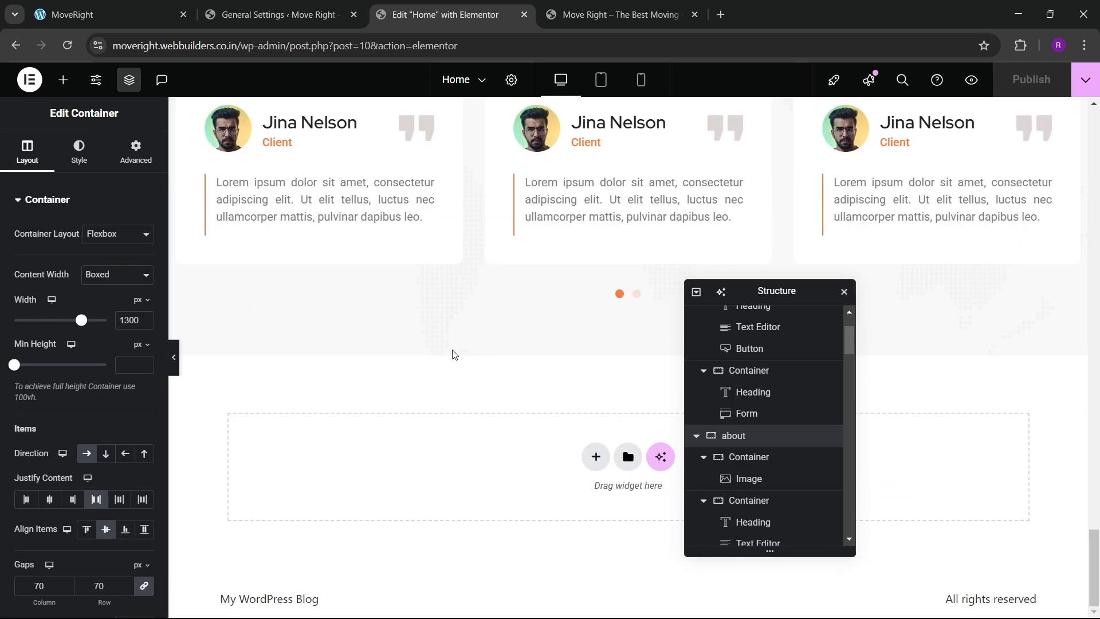
pyautogui.rightClick(376, 446)
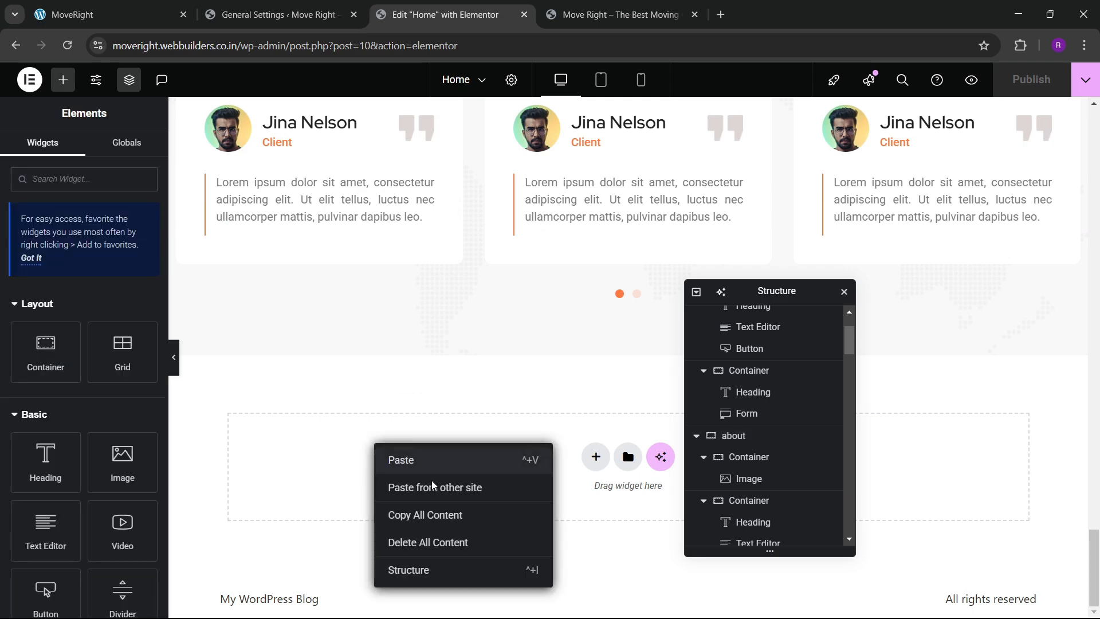
pyautogui.click(423, 460)
pyautogui.scroll(-3, 431, 462)
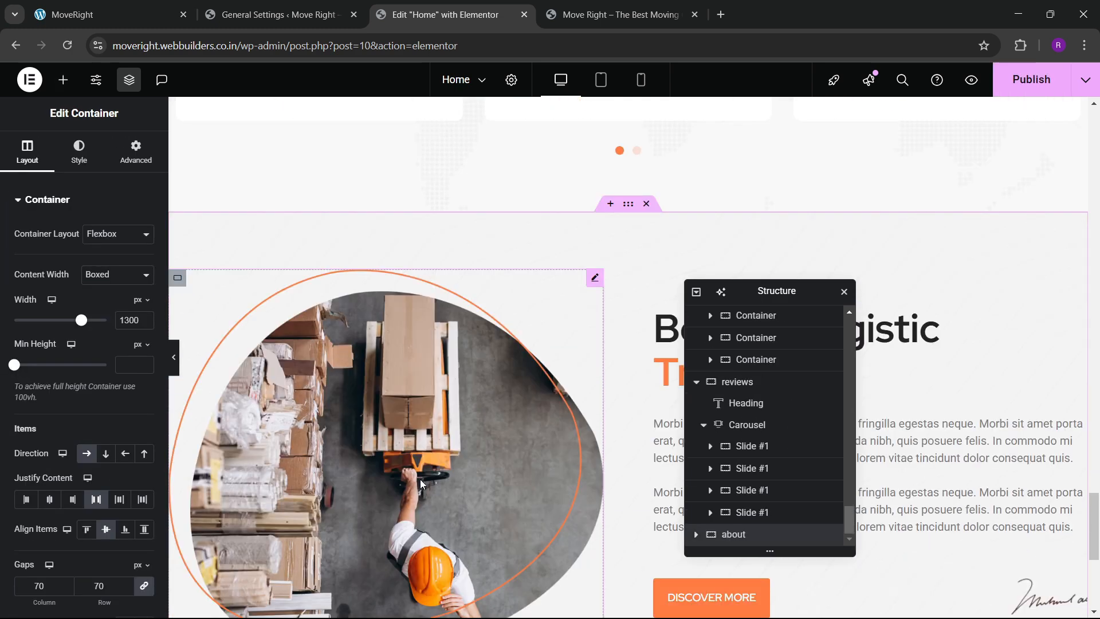
pyautogui.scroll(-3, 427, 464)
pyautogui.scroll(3, 427, 464)
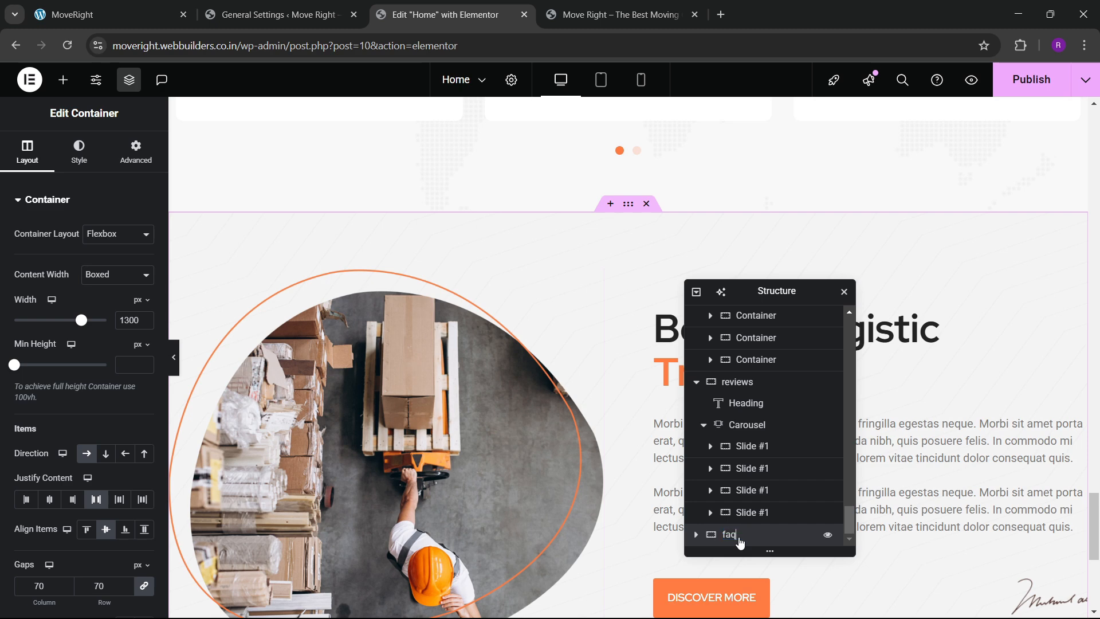
# Swap the copy's warehouse picture for the delivery-man photo at 72% width.
pyautogui.click(480, 438)
pyautogui.click(73, 287)
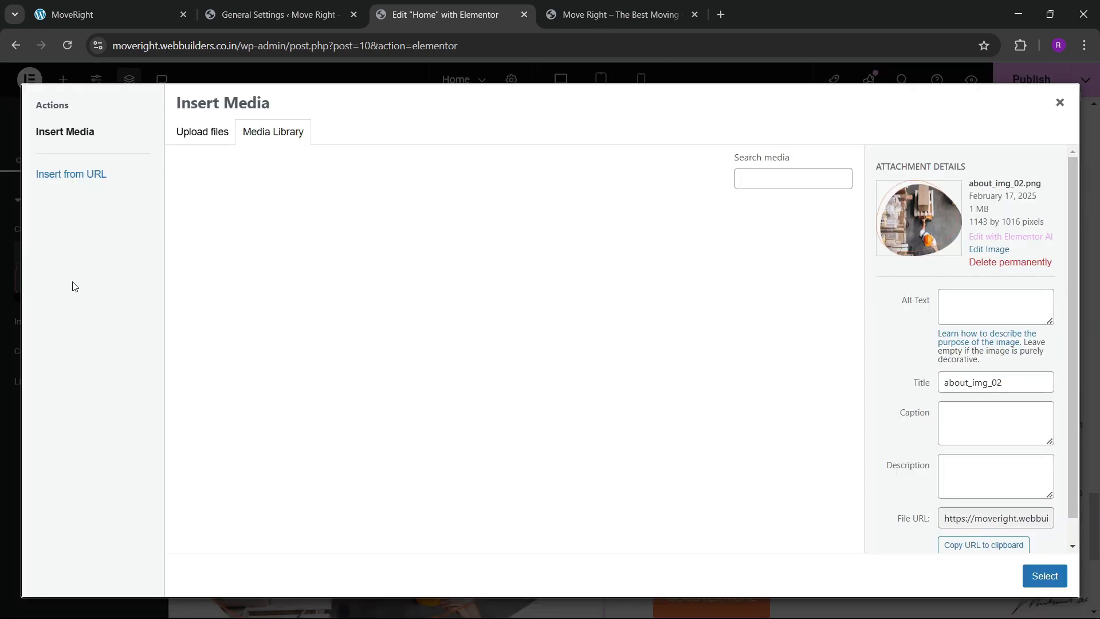
pyautogui.scroll(-4, 400, 365)
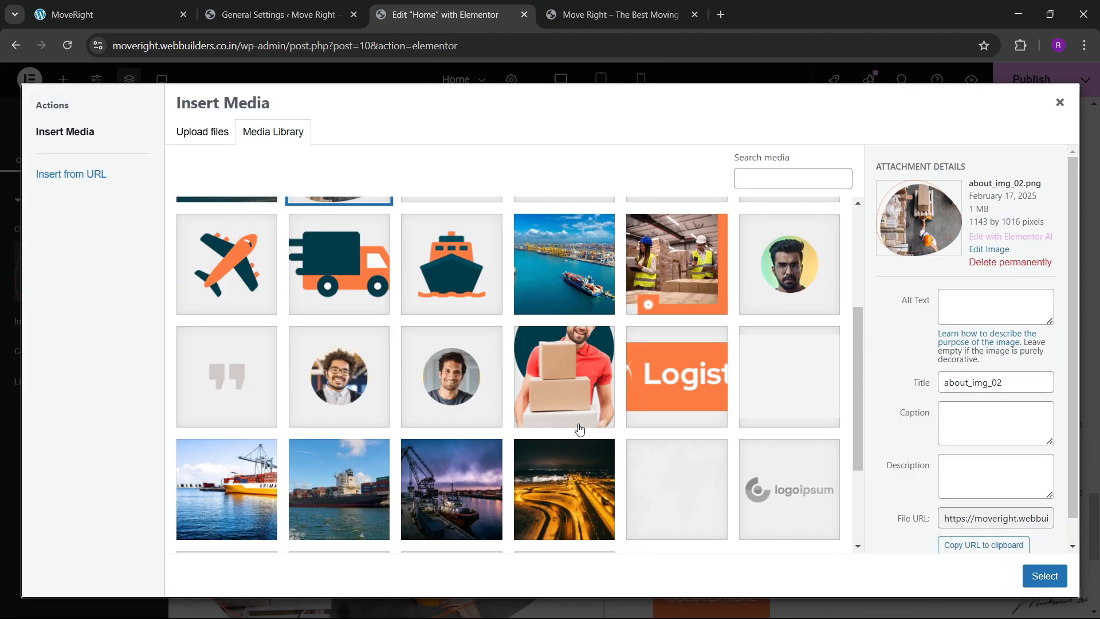
pyautogui.click(580, 424)
pyautogui.click(1044, 576)
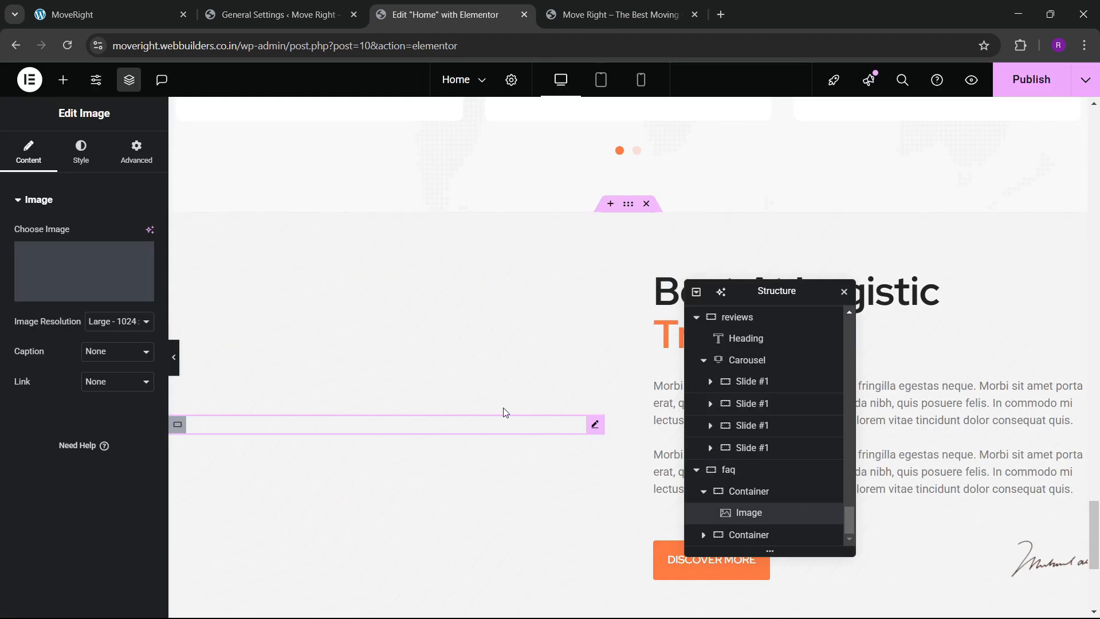
pyautogui.scroll(-5, 386, 407)
pyautogui.click(81, 152)
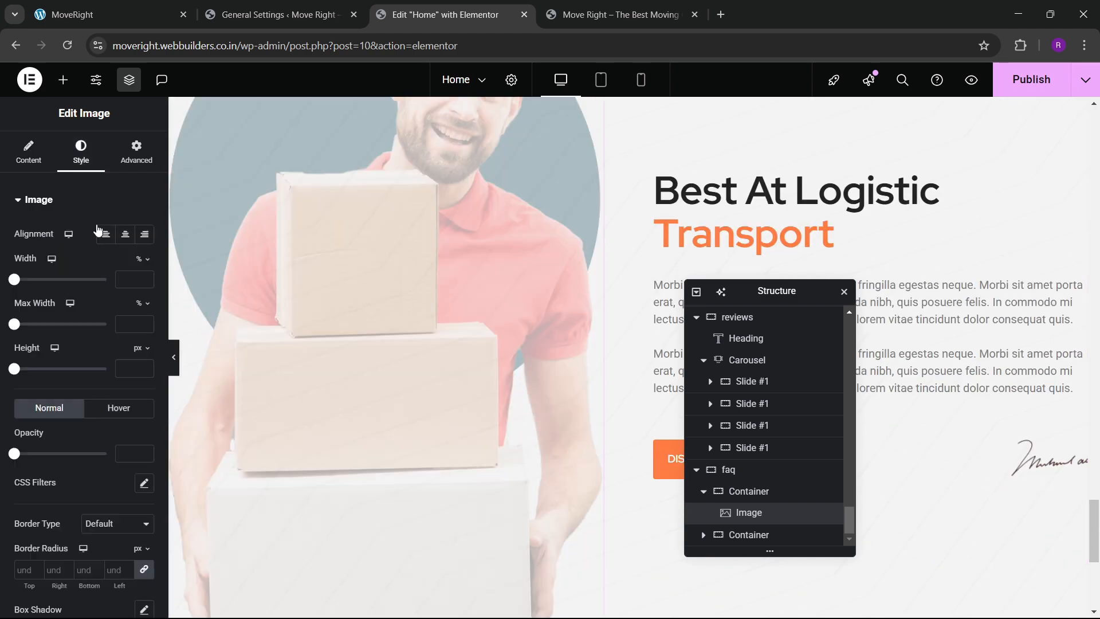
pyautogui.moveTo(14, 280); pyautogui.dragTo(81, 291)
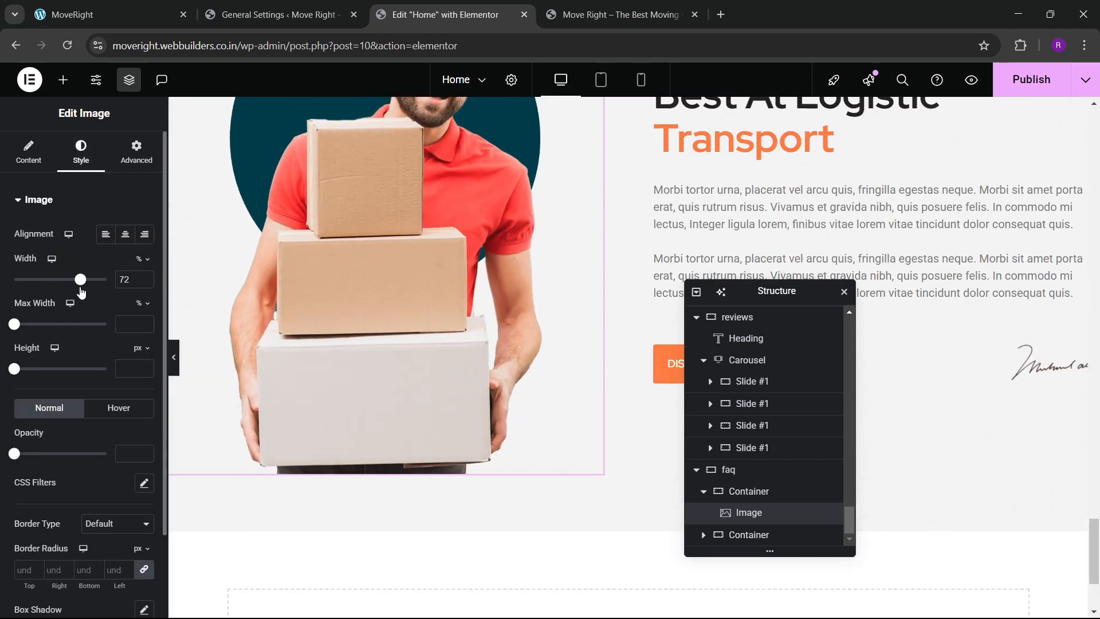
# Select the faq container and review its Advanced layout settings.
pyautogui.scroll(5, 607, 290)
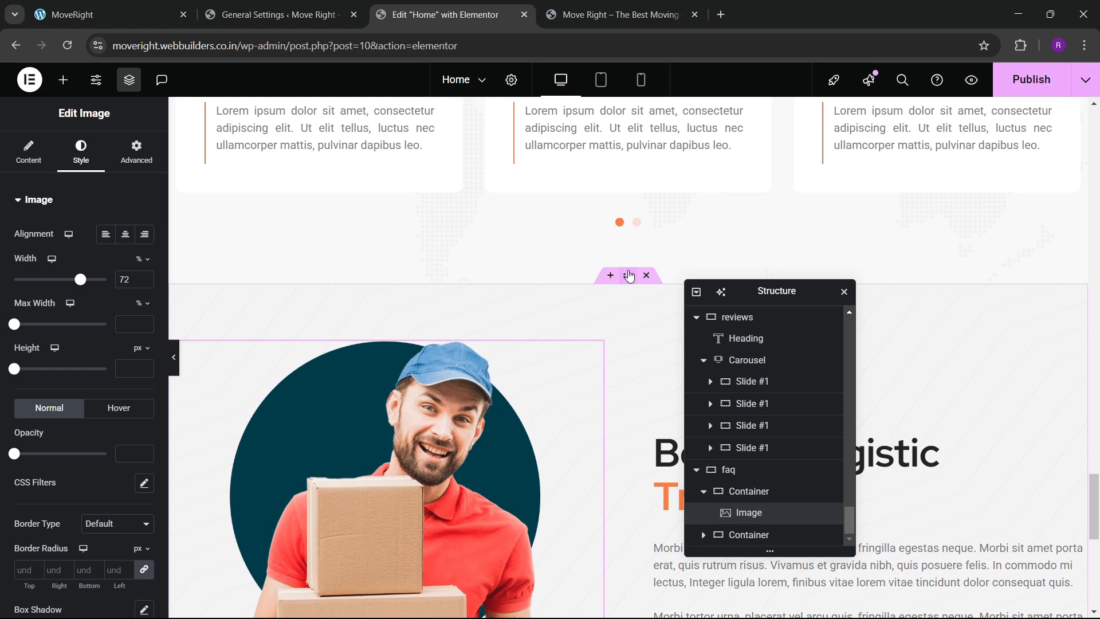
pyautogui.click(629, 276)
pyautogui.click(136, 151)
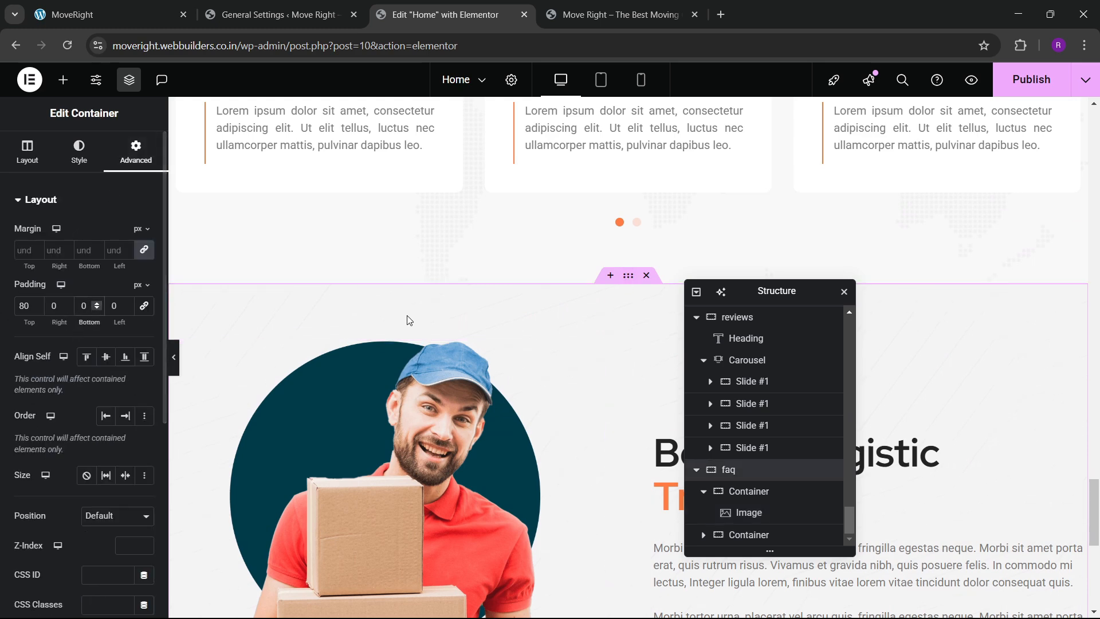
pyautogui.scroll(-5, 408, 320)
pyautogui.scroll(1, 434, 427)
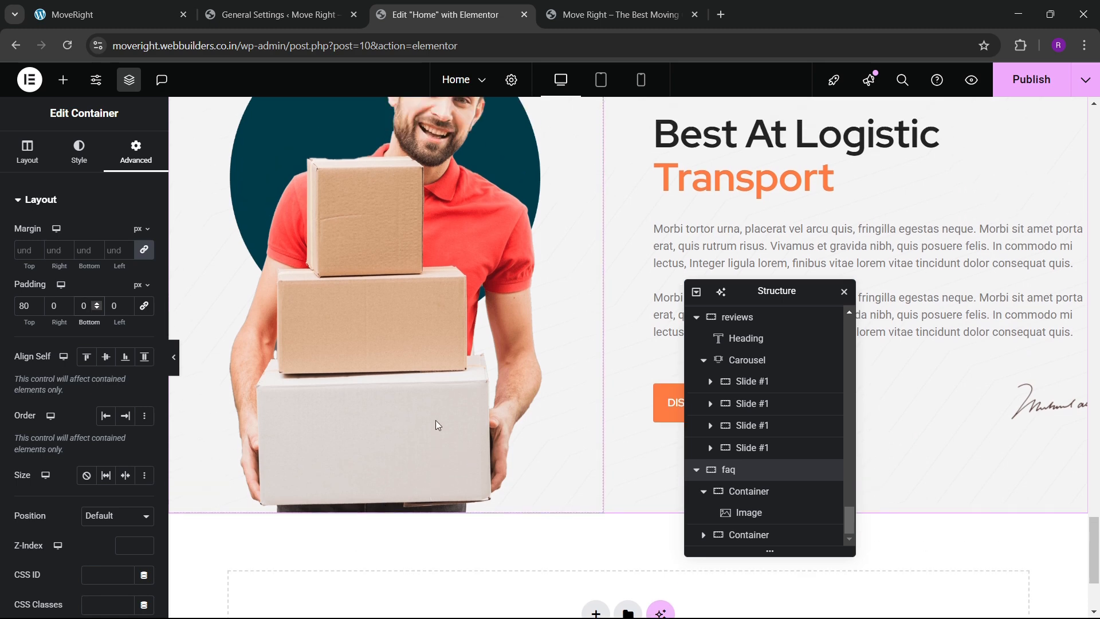
pyautogui.scroll(-2, 492, 459)
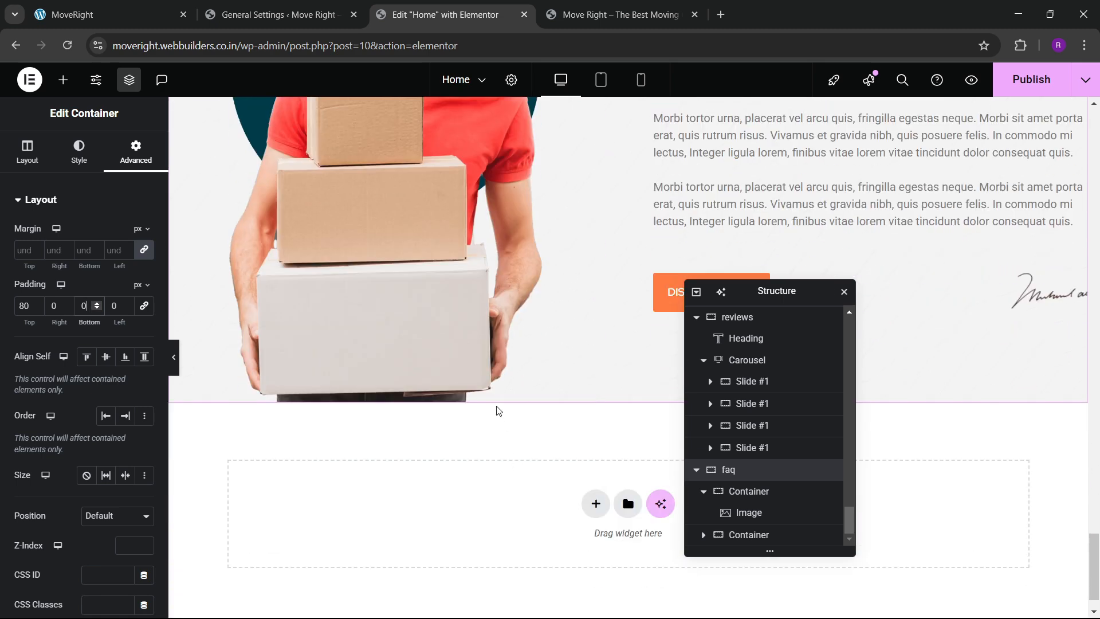
pyautogui.scroll(3, 499, 411)
# Retitle the heading 'Frequently Asked Questions', copying the wording from the reference site.
pyautogui.click(153, 6)
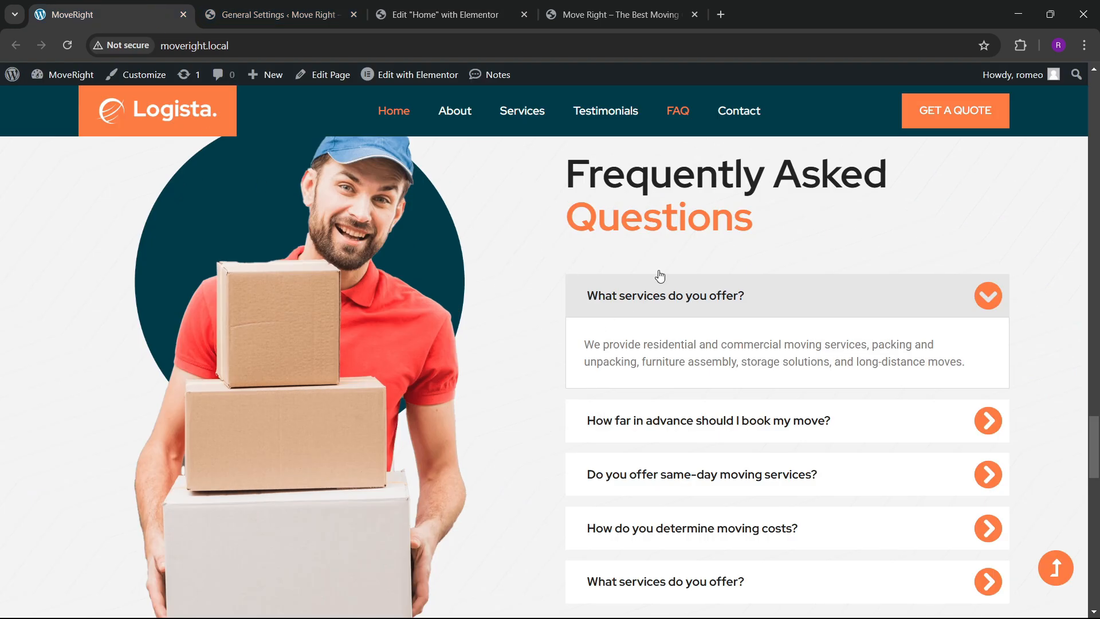
pyautogui.moveTo(577, 198); pyautogui.dragTo(886, 167)
pyautogui.click(436, 15)
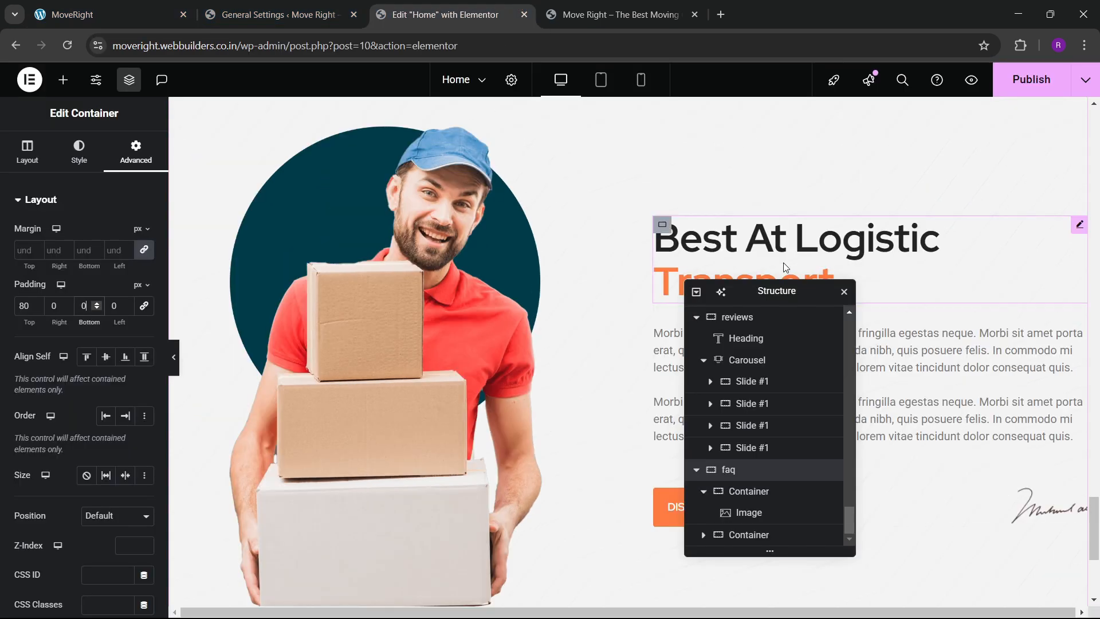
pyautogui.click(783, 262)
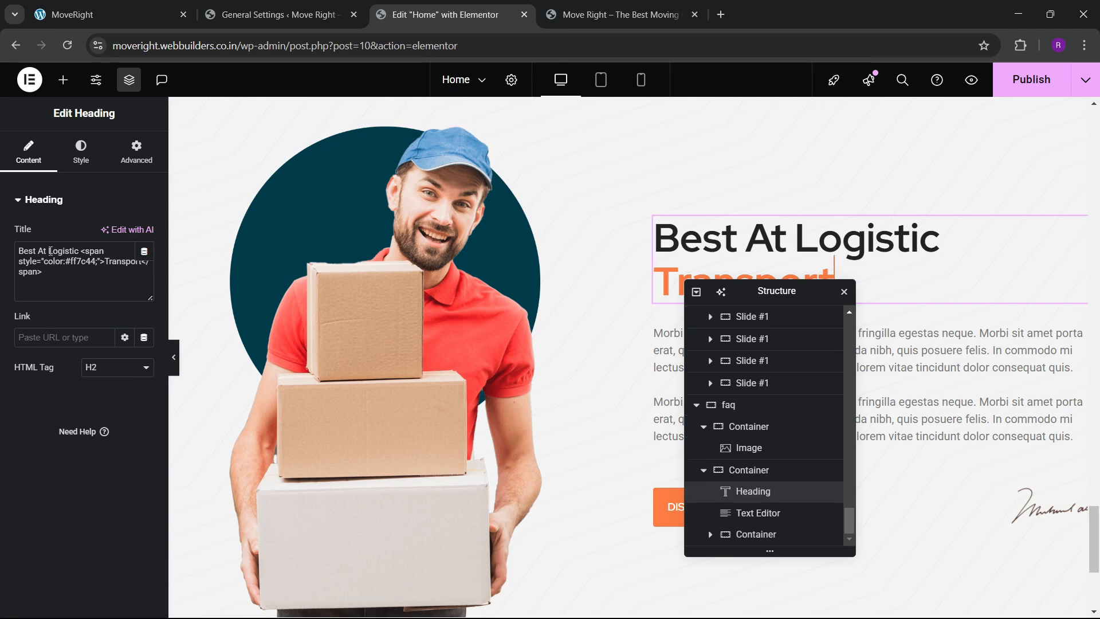
pyautogui.moveTo(80, 251); pyautogui.dragTo(23, 252)
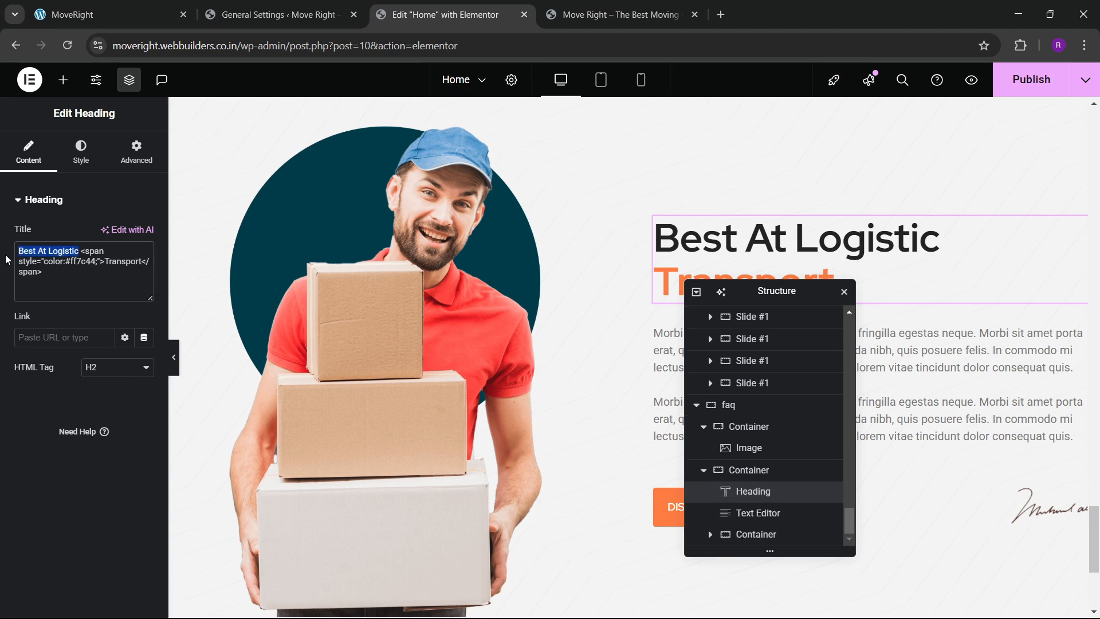
pyautogui.hotkey('ctrl', 'v')
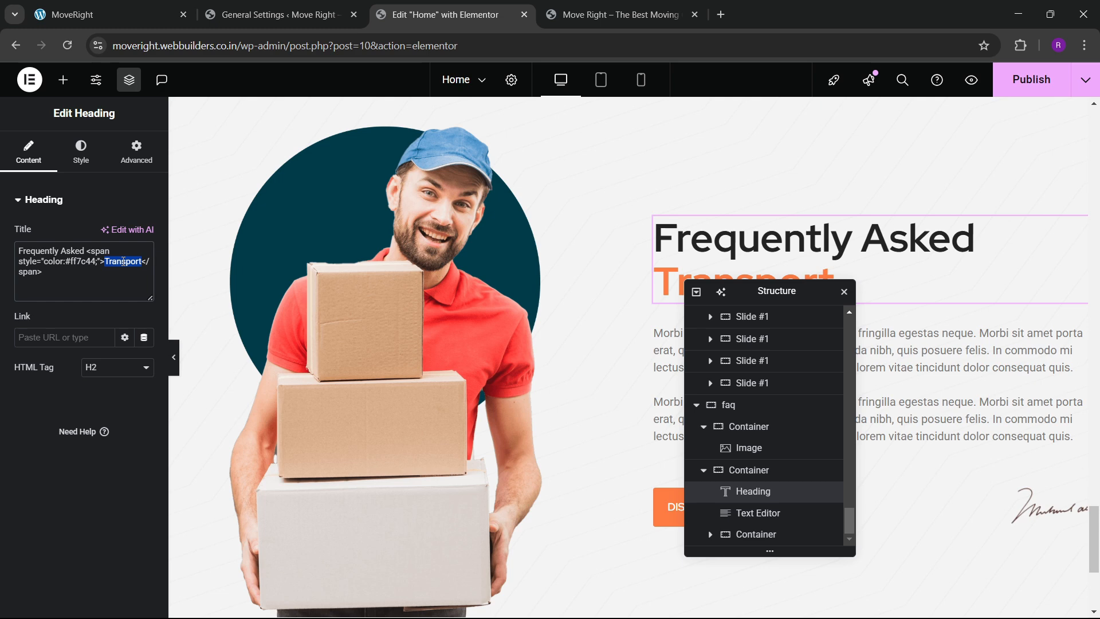
pyautogui.write('Question')
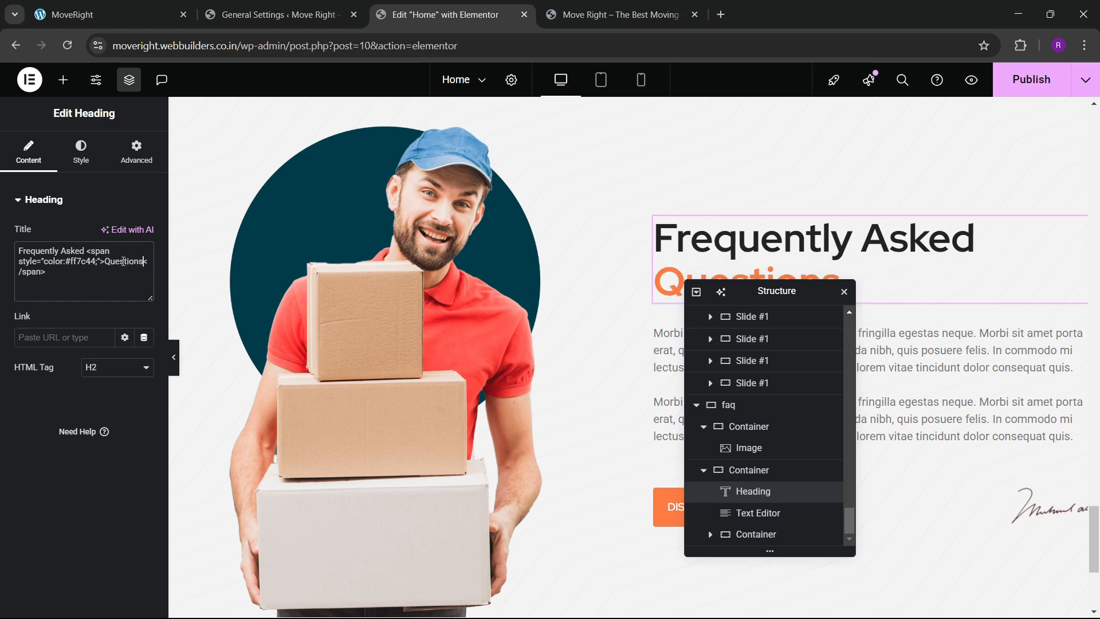
# Delete the paragraph text block and the DISCOVER MORE button container.
pyautogui.moveTo(751, 295); pyautogui.dragTo(482, 315)
pyautogui.rightClick(802, 390)
pyautogui.click(845, 599)
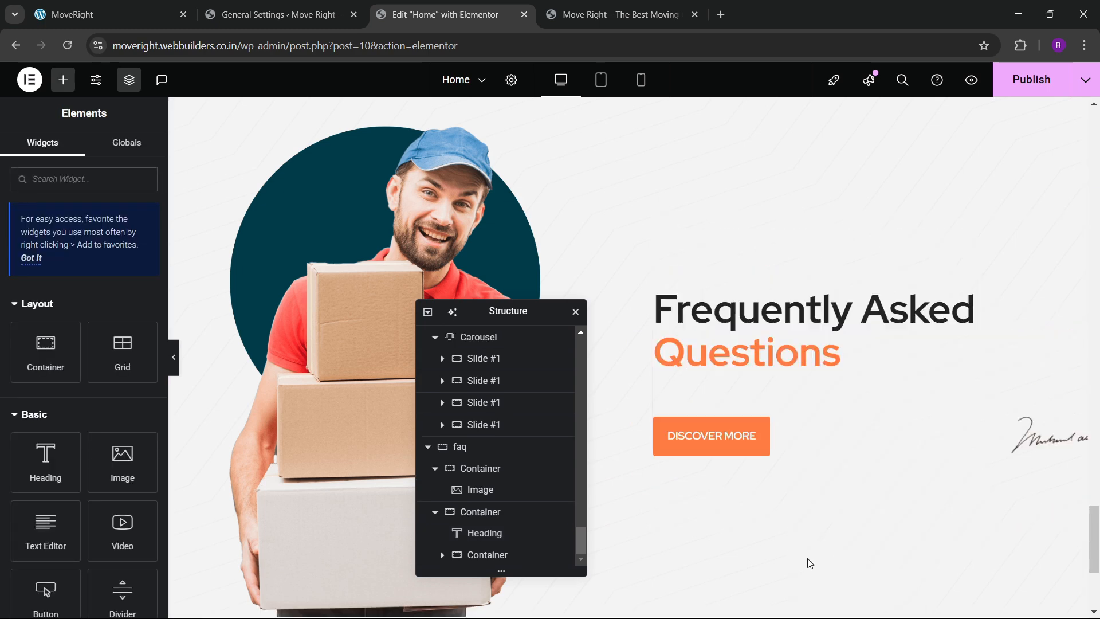
pyautogui.rightClick(665, 435)
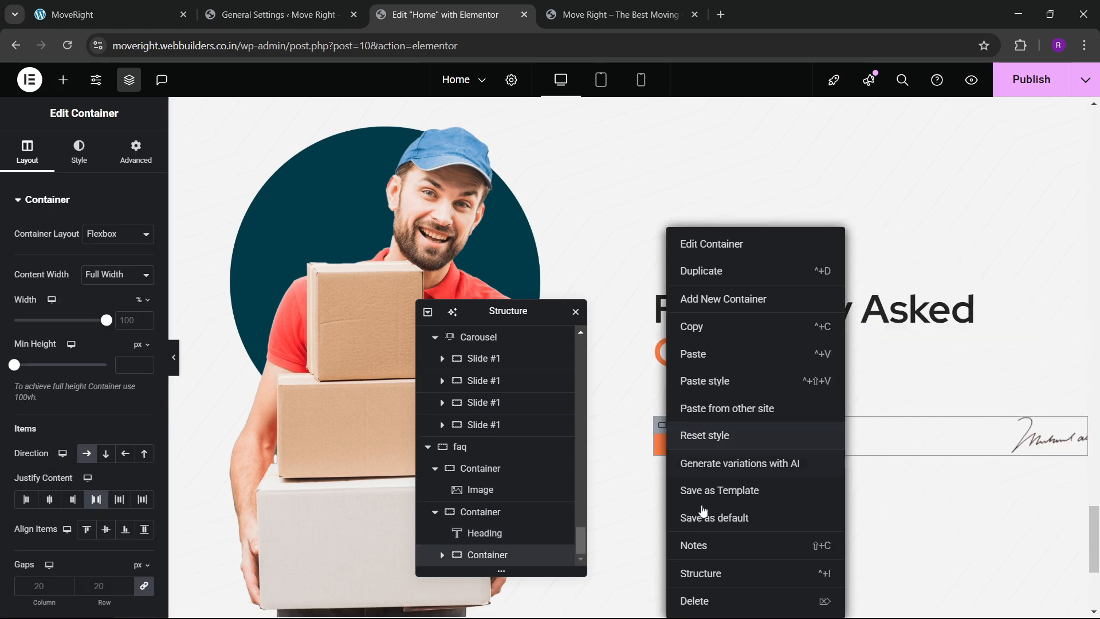
pyautogui.click(709, 599)
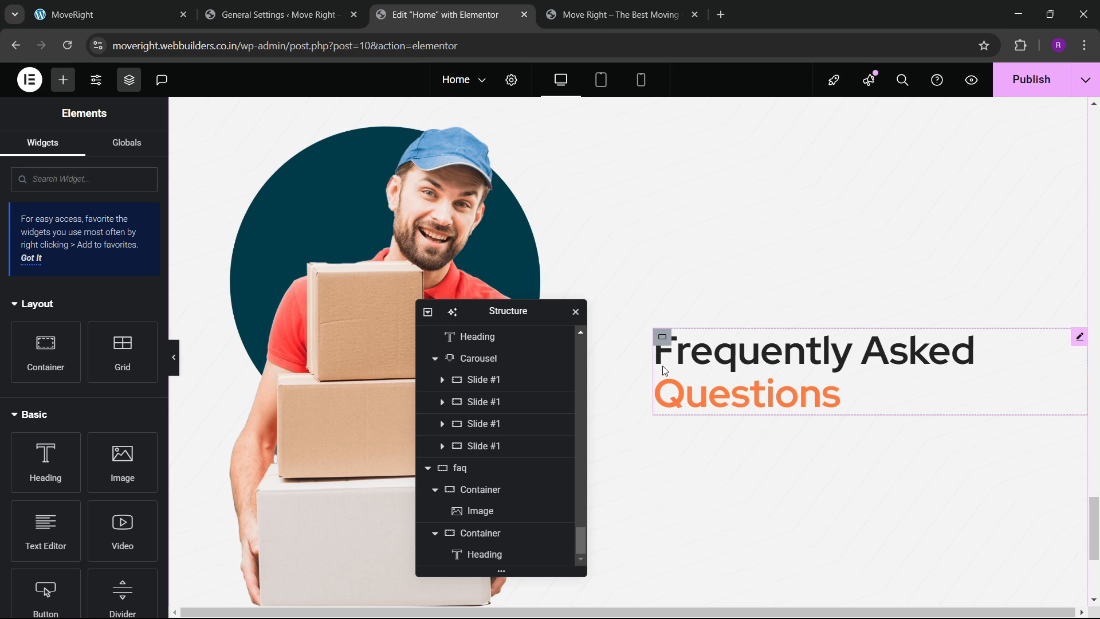
pyautogui.click(103, 15)
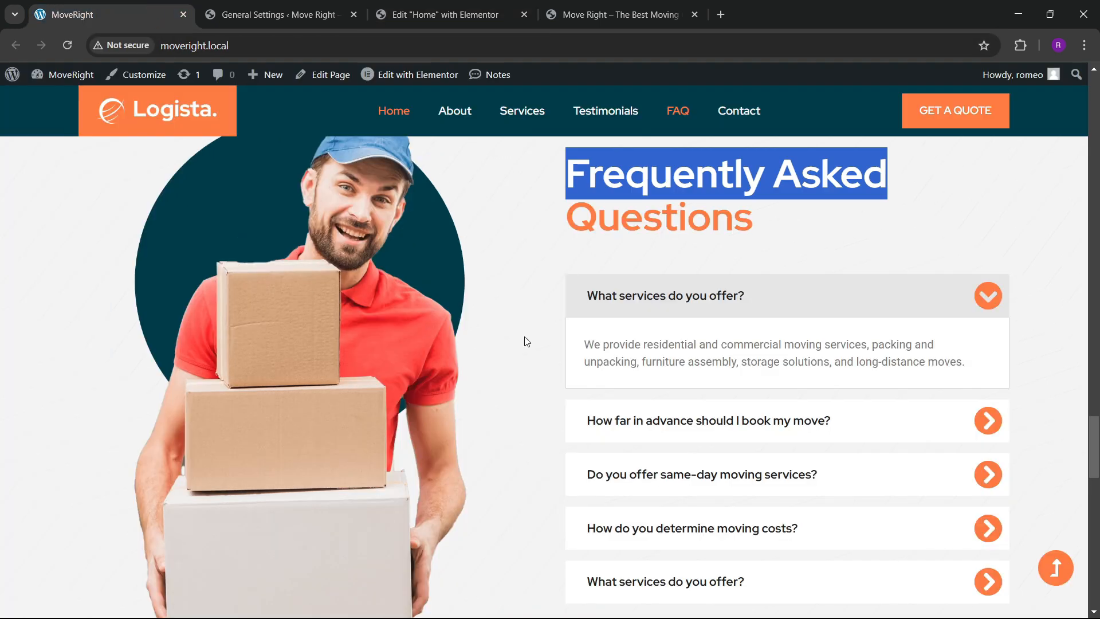
# Toggle the live site's FAQ questions open and closed to see how the accordion behaves.
pyautogui.click(836, 306)
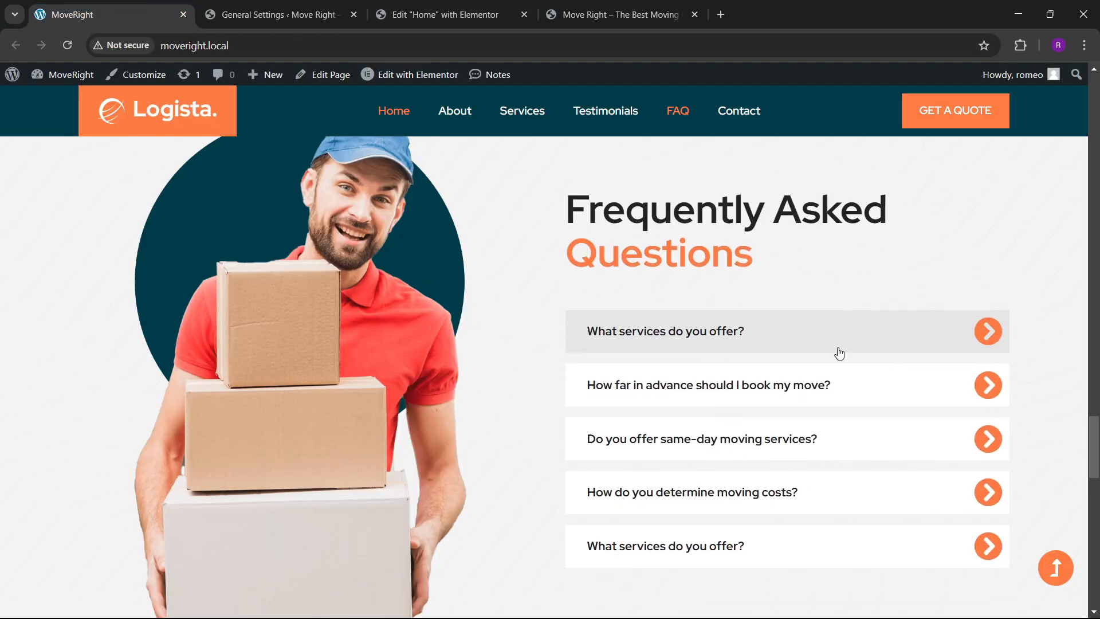
pyautogui.click(838, 345)
pyautogui.click(834, 316)
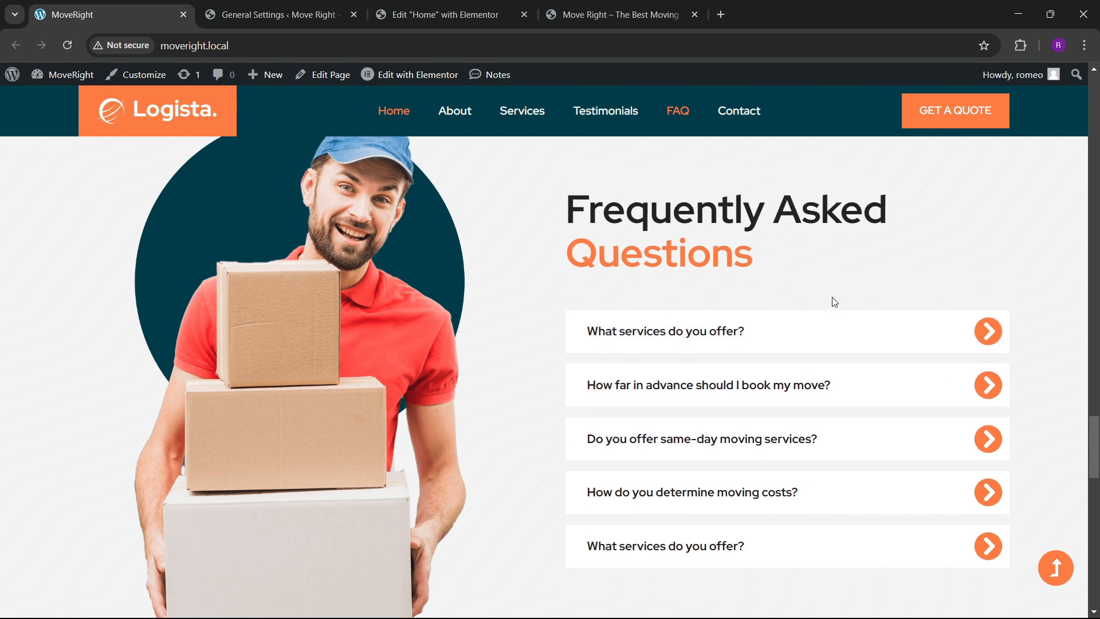
pyautogui.click(823, 321)
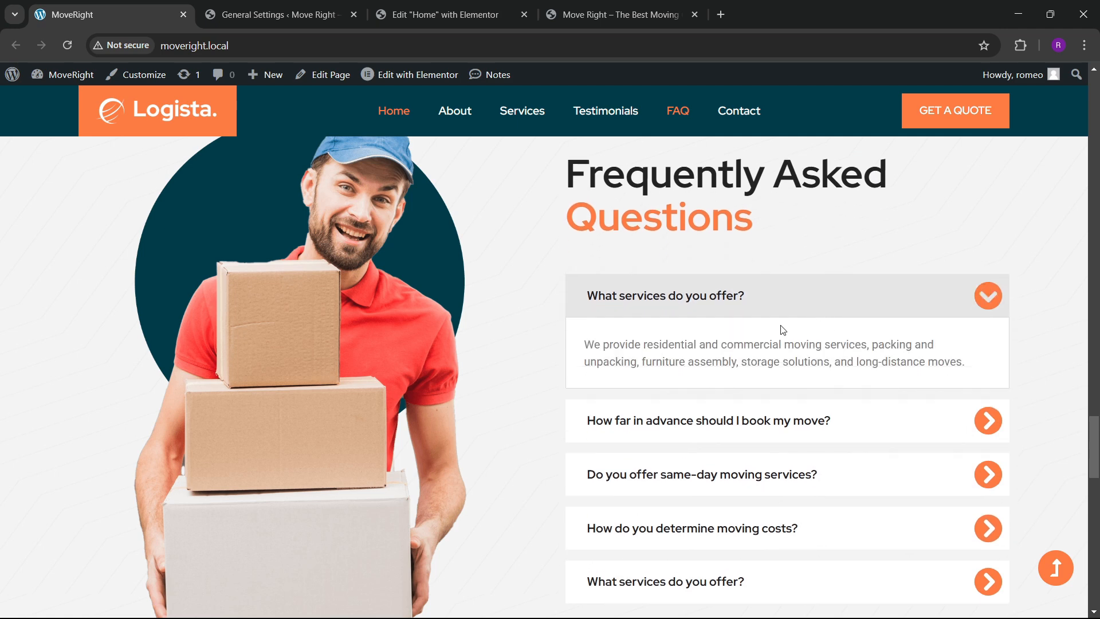
pyautogui.scroll(-2, 673, 358)
pyautogui.click(736, 271)
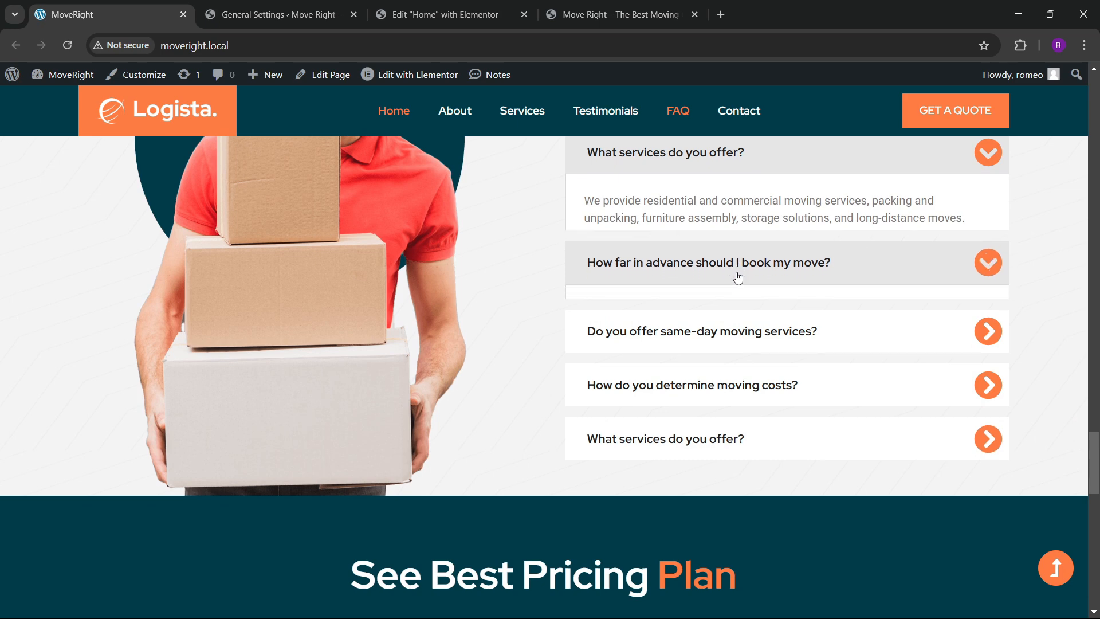
pyautogui.scroll(2, 768, 287)
pyautogui.click(769, 328)
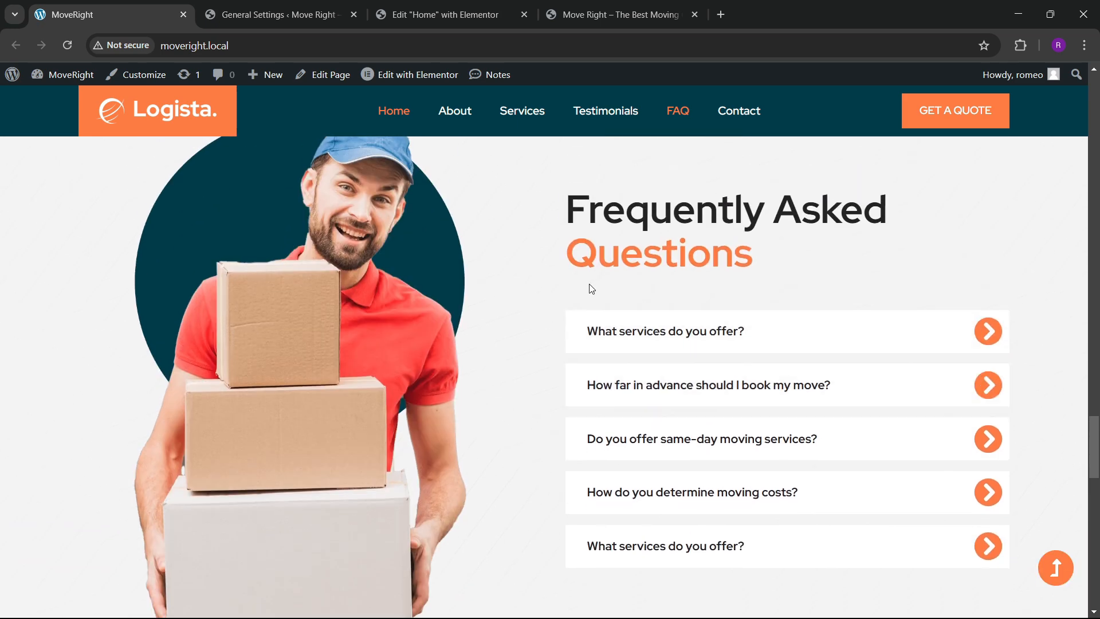
# In Elementor, search 'tabs' and place an Accordion widget under the Frequently Asked Questions heading.
pyautogui.click(441, 14)
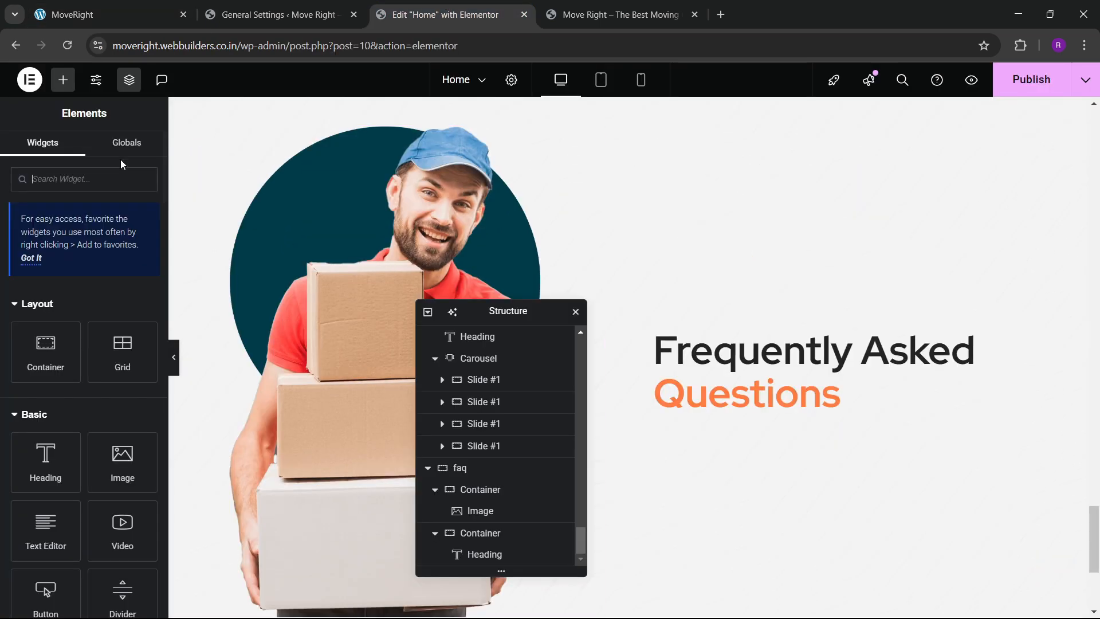
pyautogui.click(62, 180)
pyautogui.write('tabs')
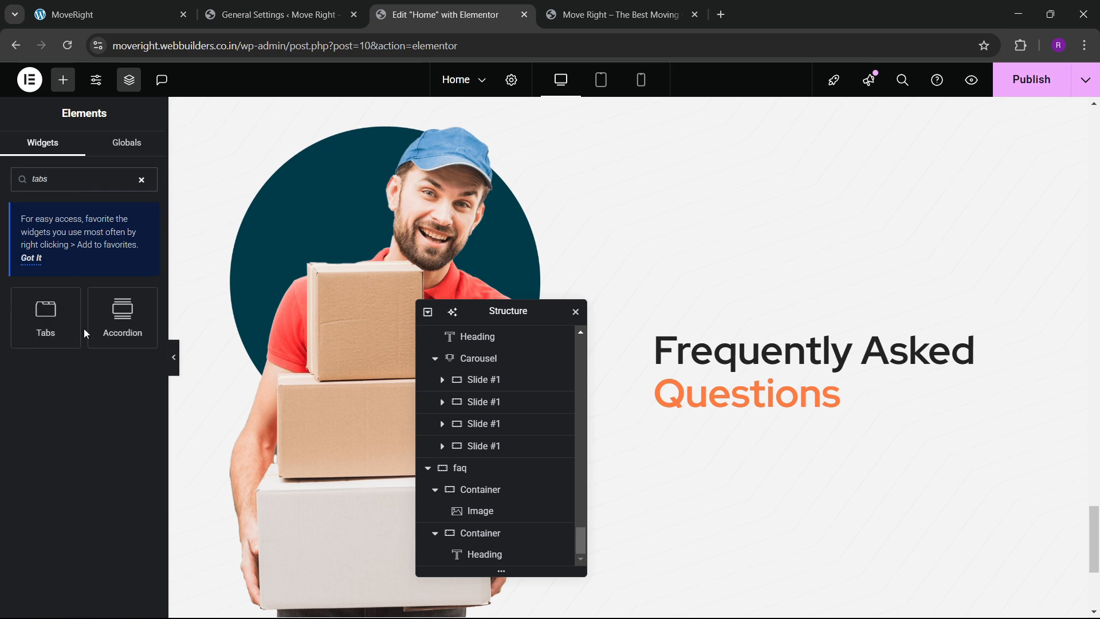
pyautogui.moveTo(115, 332); pyautogui.dragTo(737, 385)
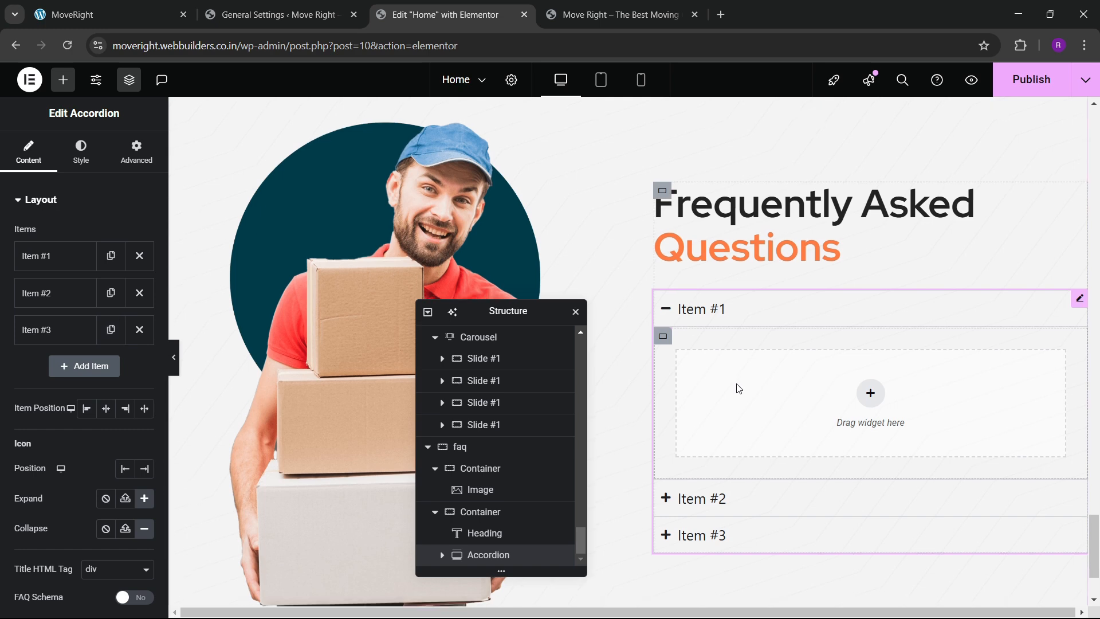
pyautogui.scroll(-2, 737, 385)
pyautogui.scroll(1, 720, 325)
pyautogui.click(738, 247)
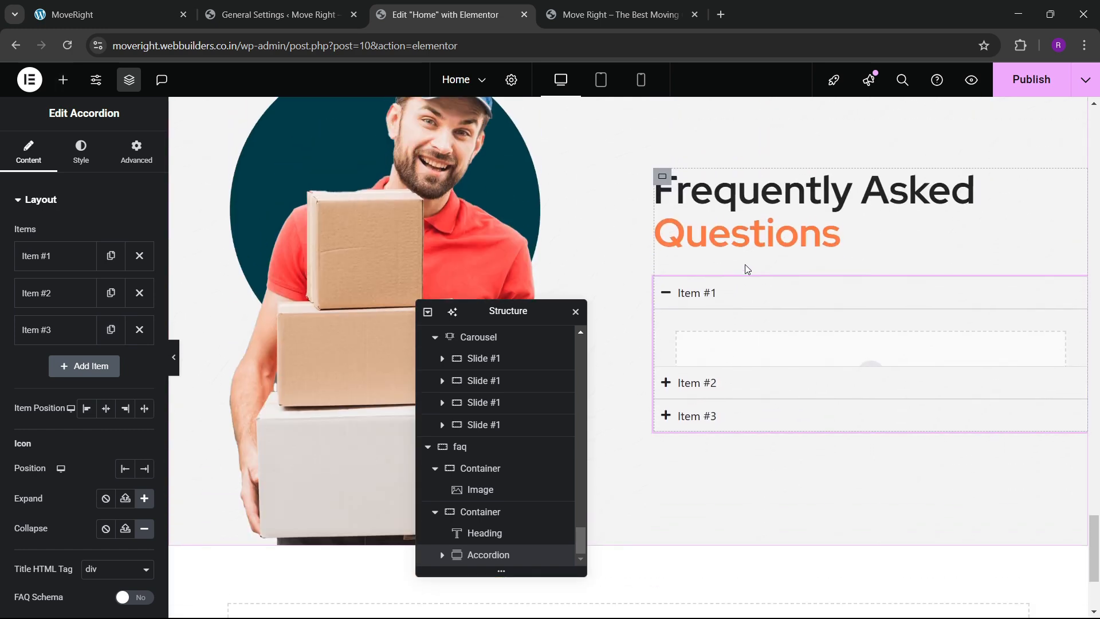
pyautogui.click(92, 14)
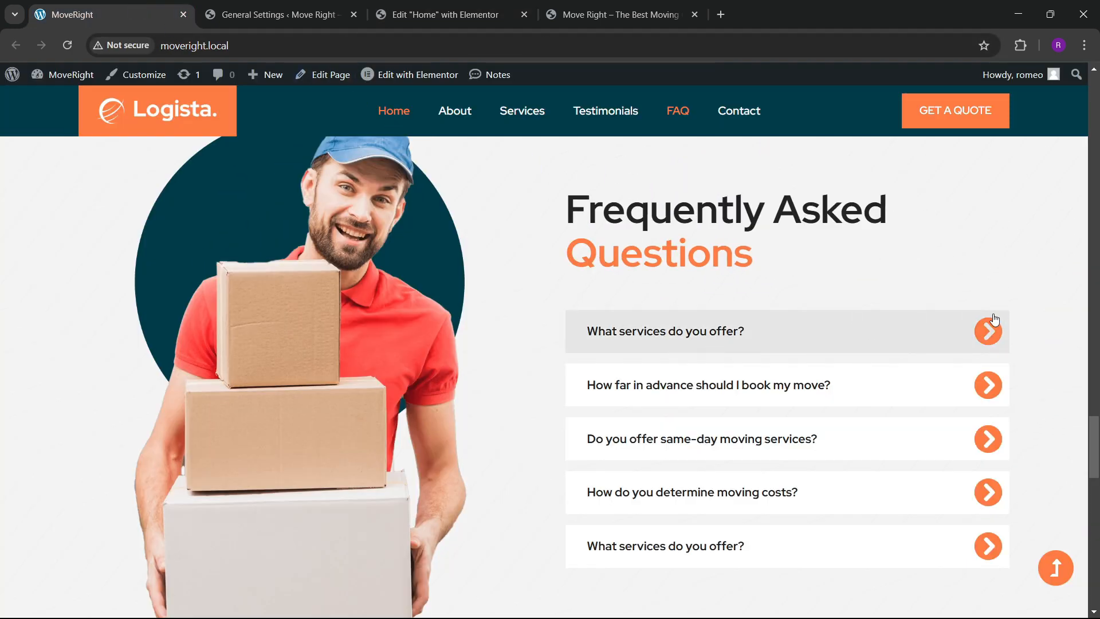
pyautogui.click(445, 14)
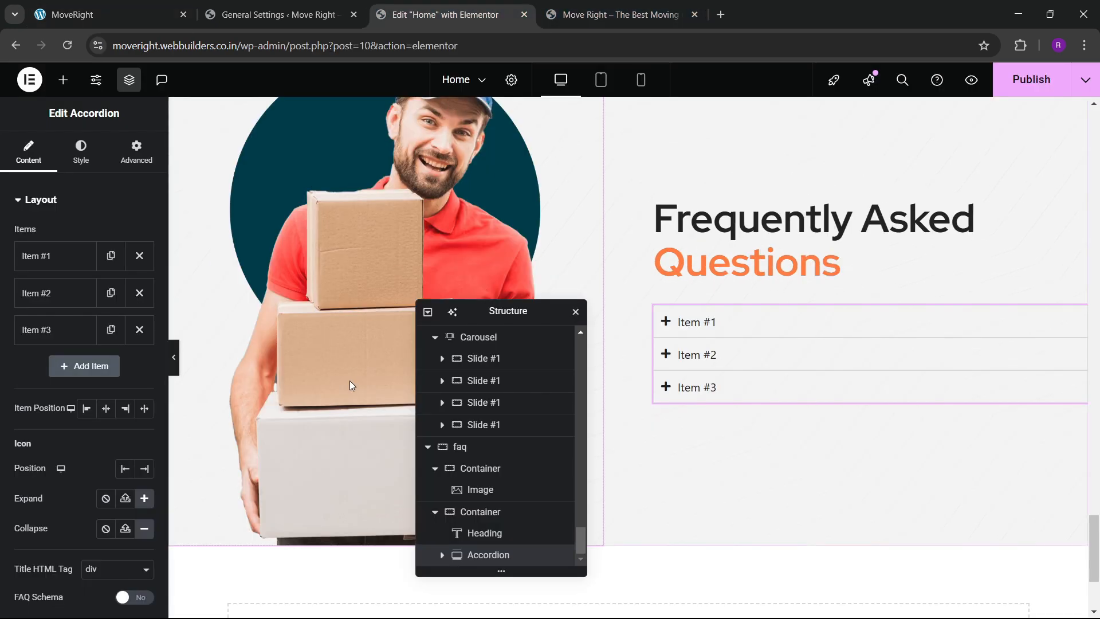
# Set Icon Position to End, Item Position to Stretch, and the Expand icon to chevron-circle-right.
pyautogui.scroll(-2, 104, 396)
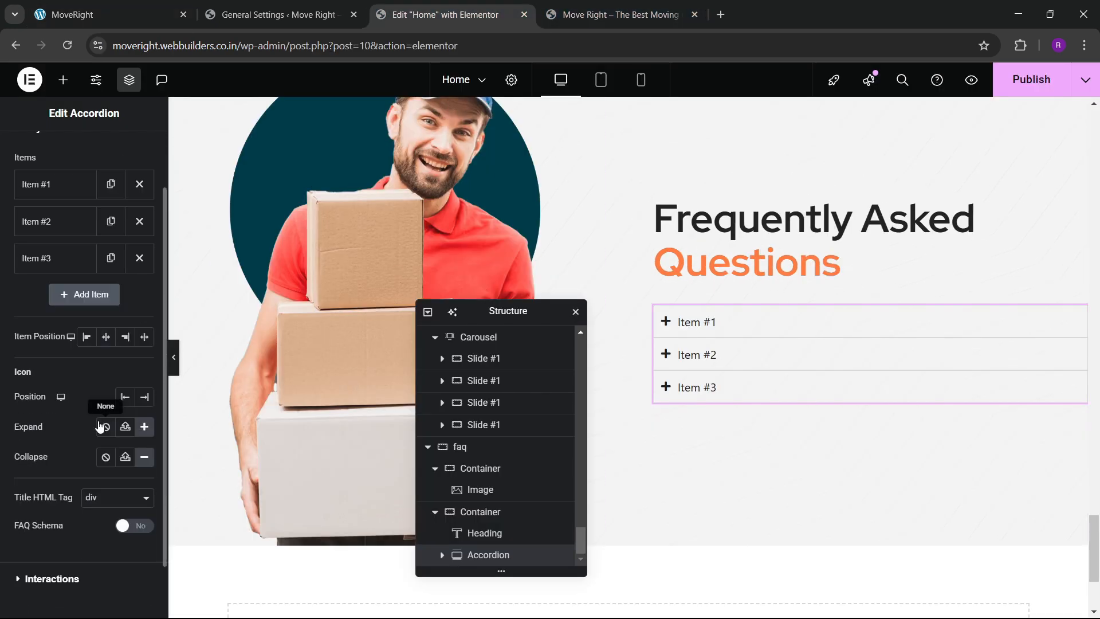
pyautogui.click(143, 404)
pyautogui.click(143, 341)
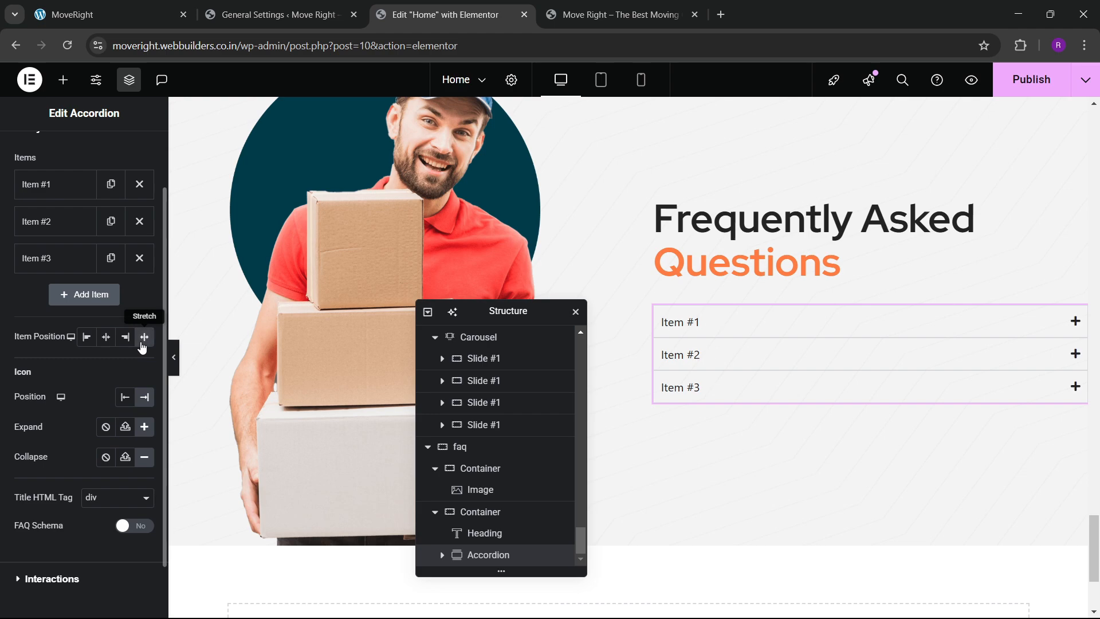
pyautogui.click(144, 427)
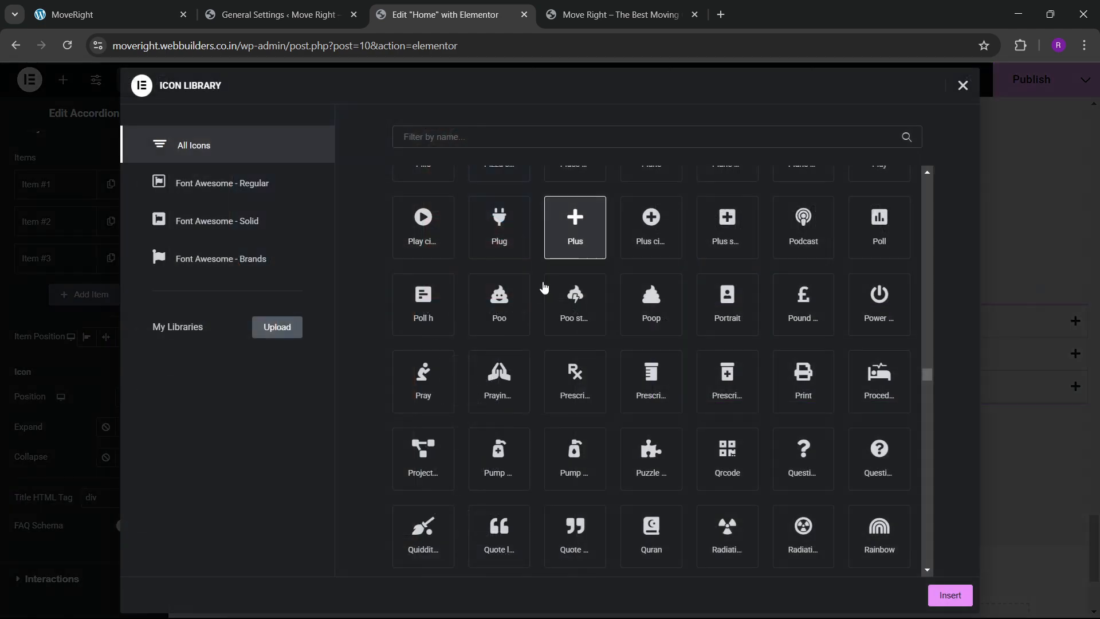
pyautogui.scroll(5, 457, 238)
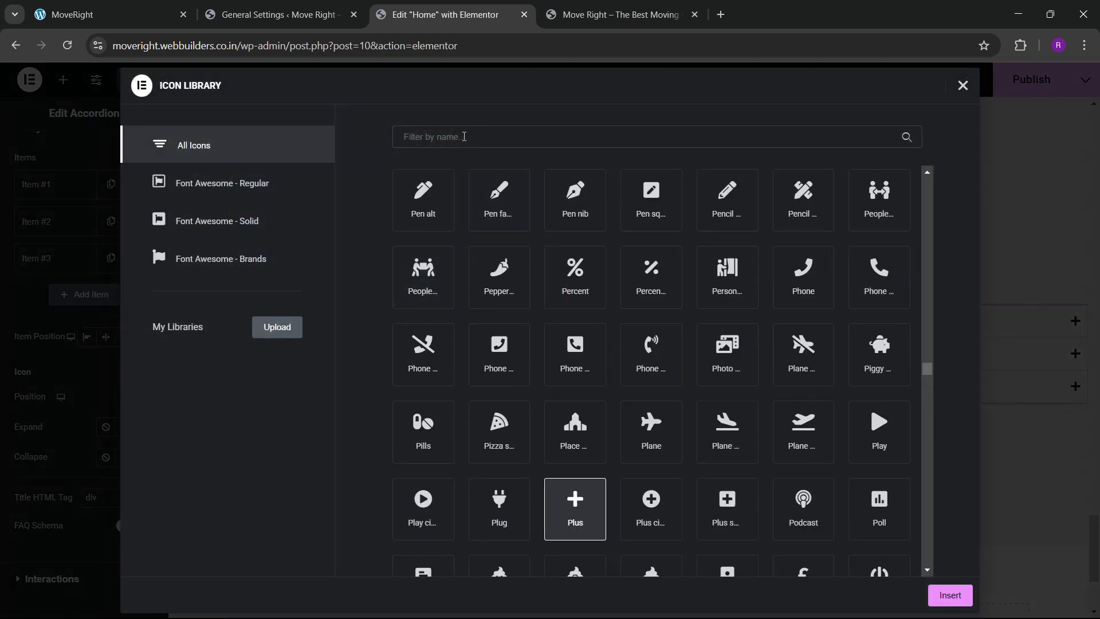
pyautogui.click(464, 136)
pyautogui.write('chev')
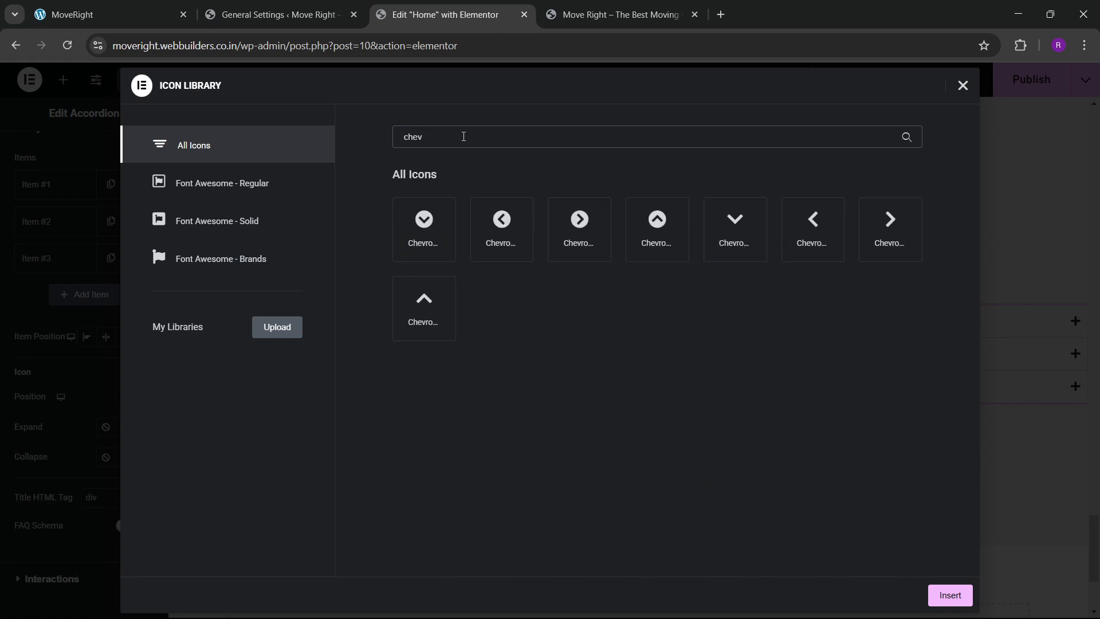
pyautogui.click(577, 232)
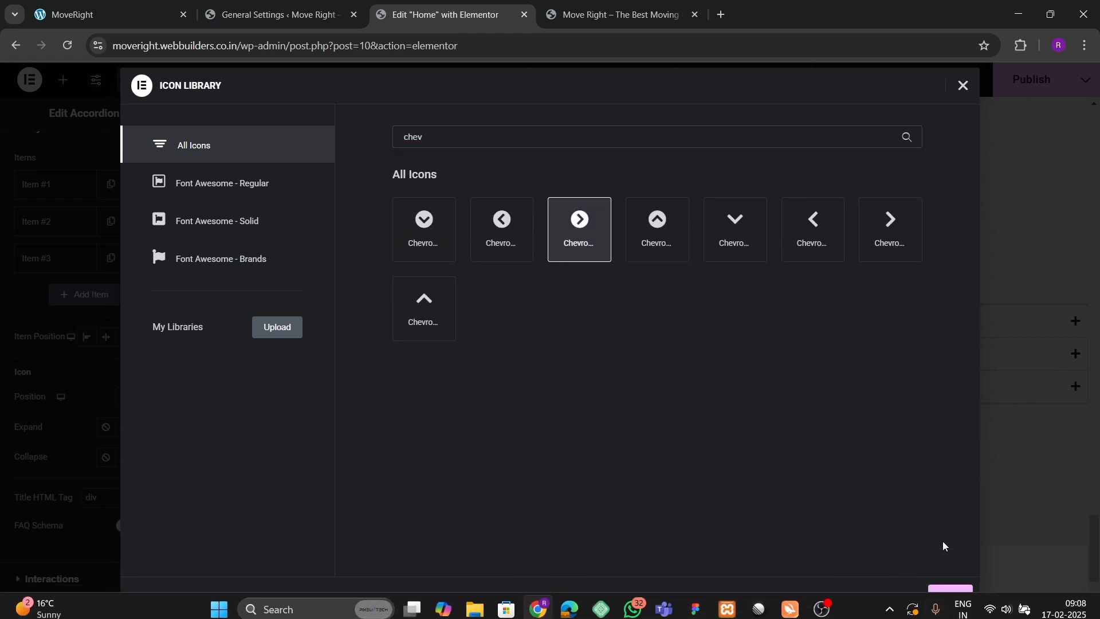
pyautogui.click(948, 594)
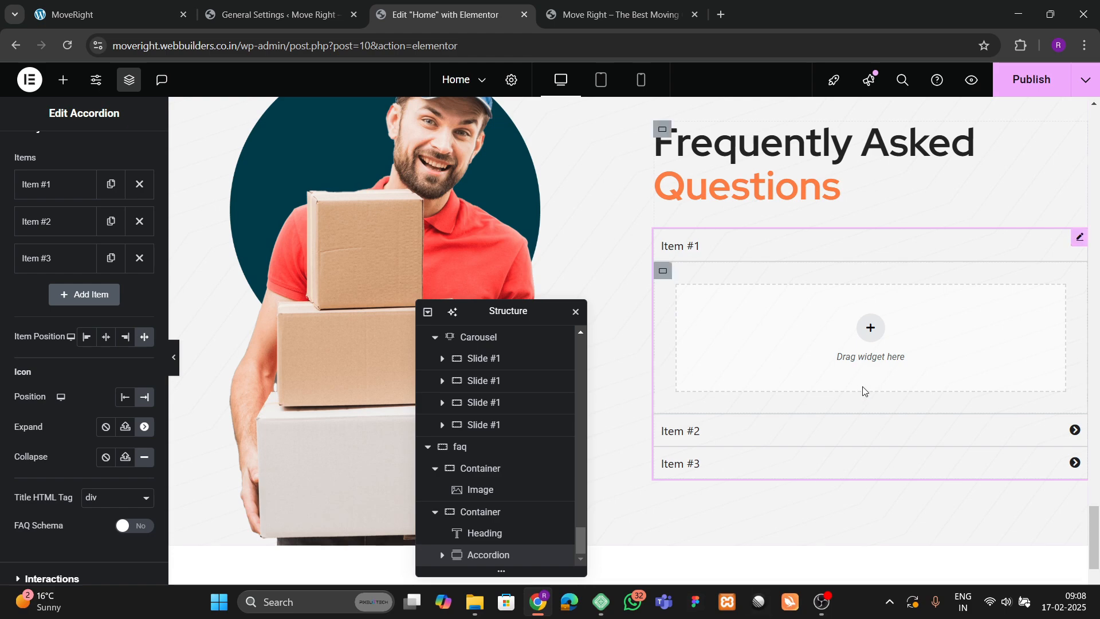
# Set the accordion's Collapse icon to chevron-circle-down from the Icon Library.
pyautogui.click(144, 457)
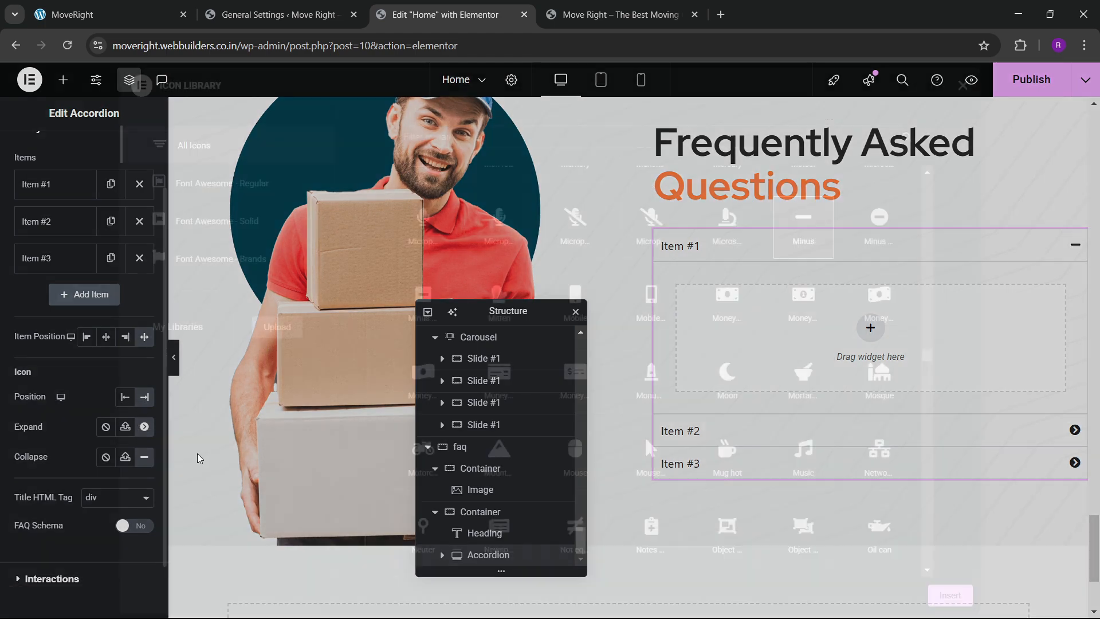
pyautogui.click(450, 138)
pyautogui.write('chev')
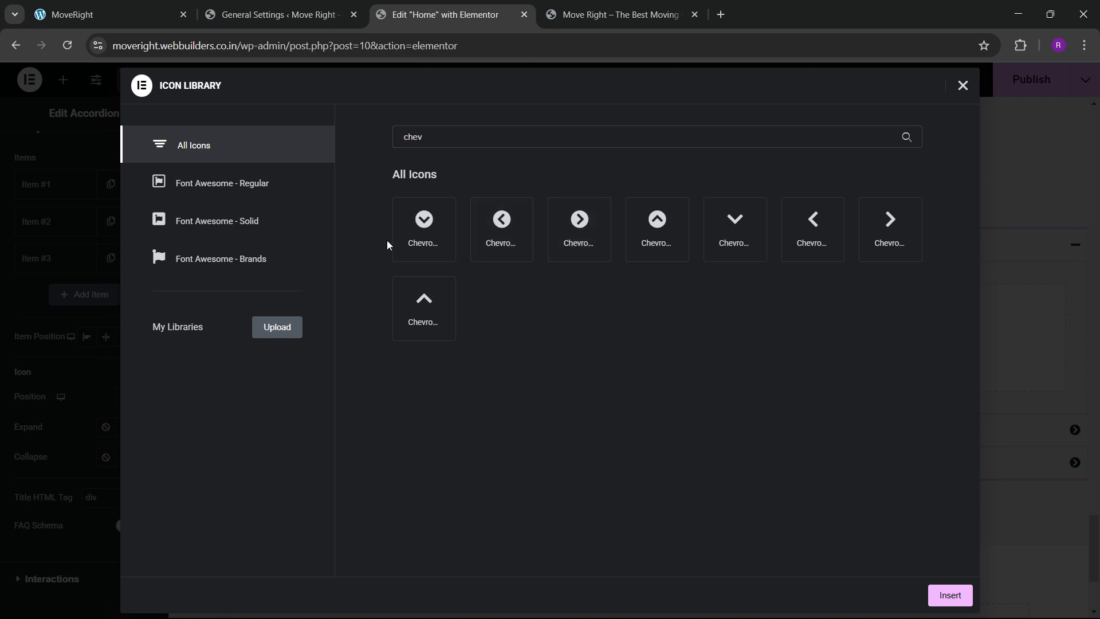
pyautogui.click(415, 243)
pyautogui.click(944, 599)
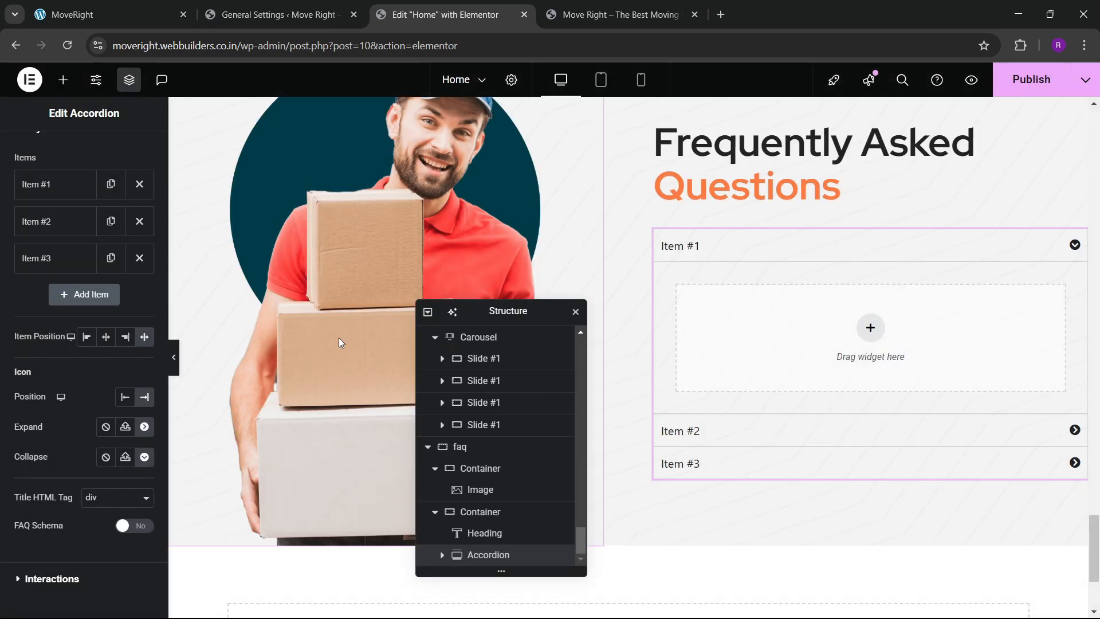
pyautogui.click(35, 263)
pyautogui.click(35, 264)
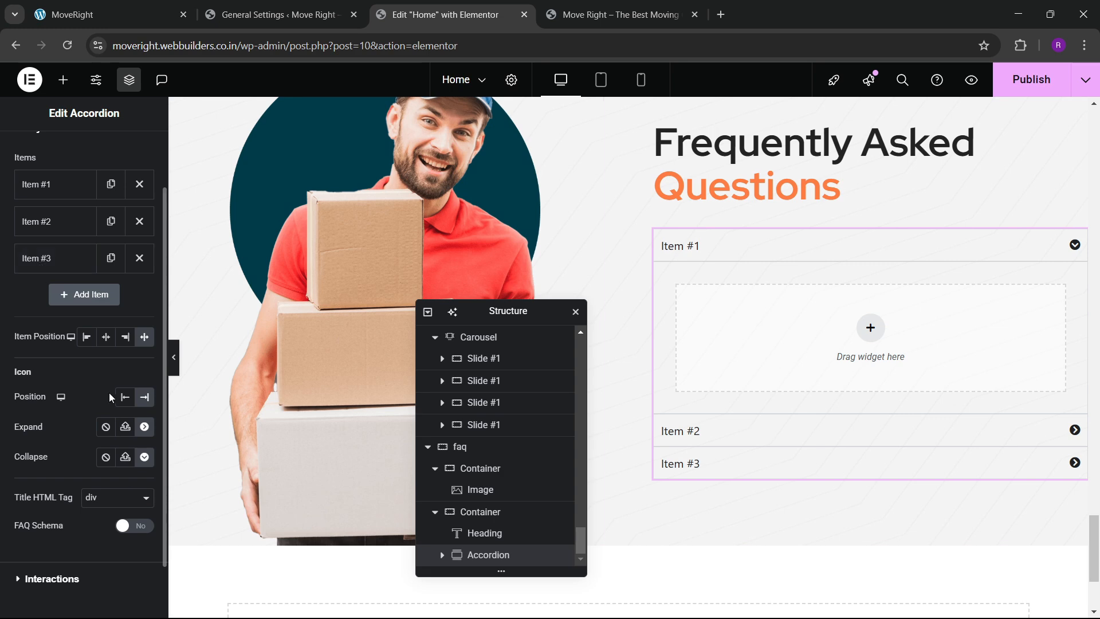
pyautogui.click(279, 15)
# Paste the copied 'What services do you offer?' question as the Item #1 title.
pyautogui.click(125, 15)
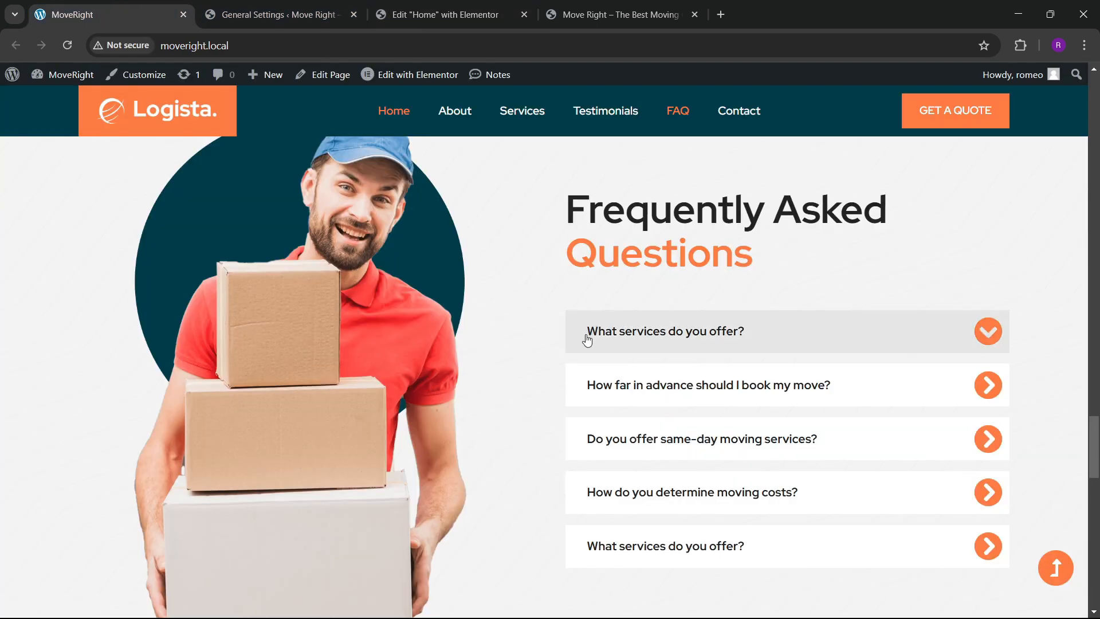
pyautogui.moveTo(607, 306); pyautogui.dragTo(768, 307)
pyautogui.hotkey('ctrl', 'c')
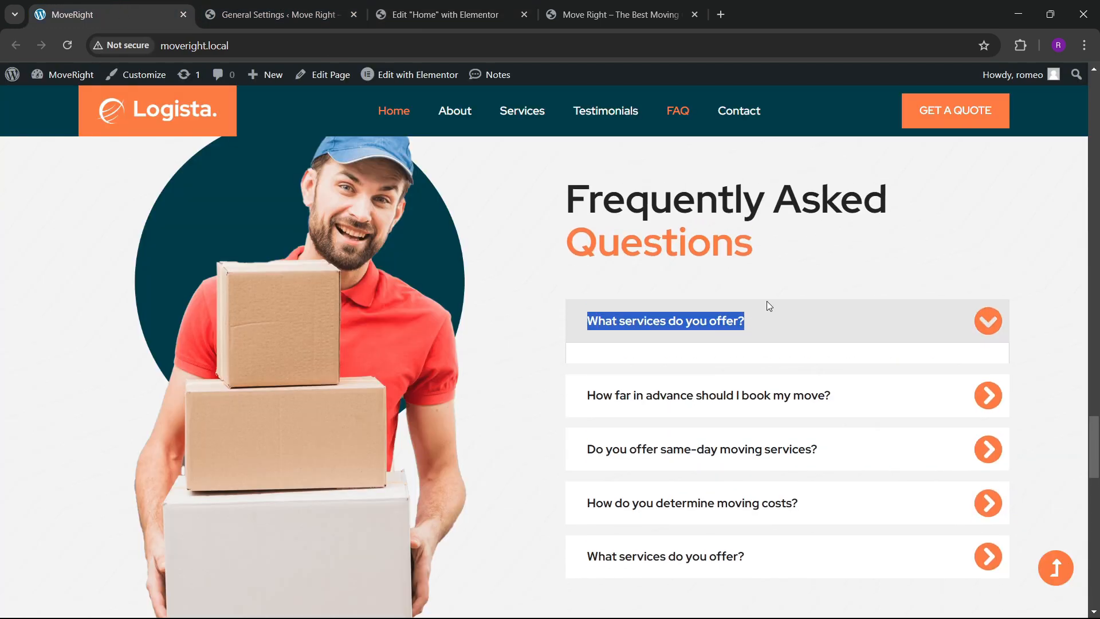
pyautogui.click(465, 8)
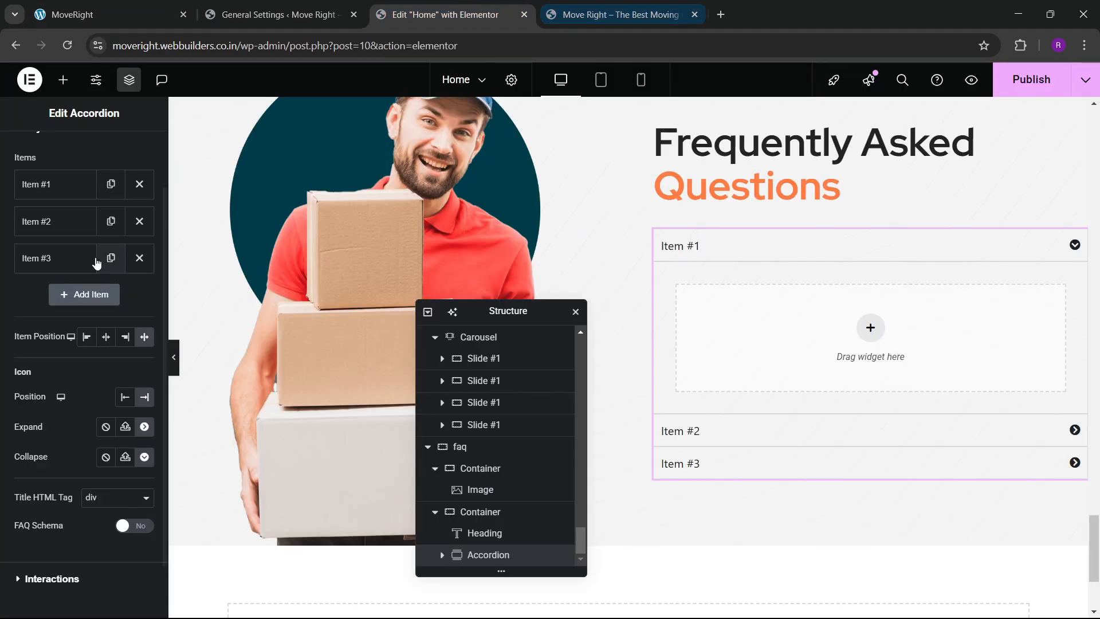
pyautogui.click(62, 192)
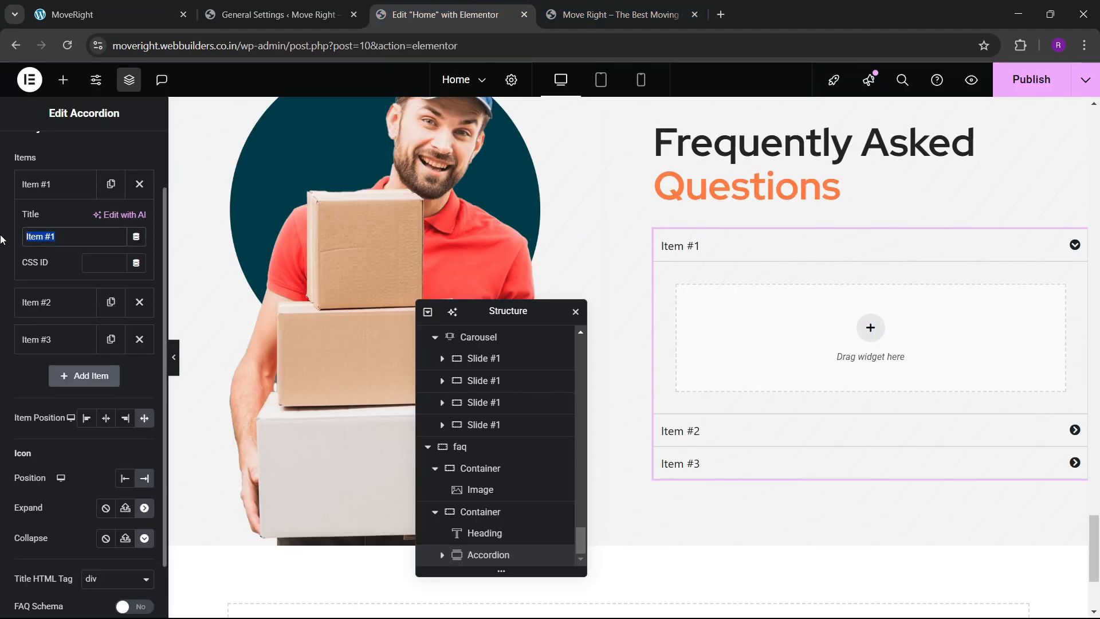
pyautogui.hotkey('ctrl', 'v')
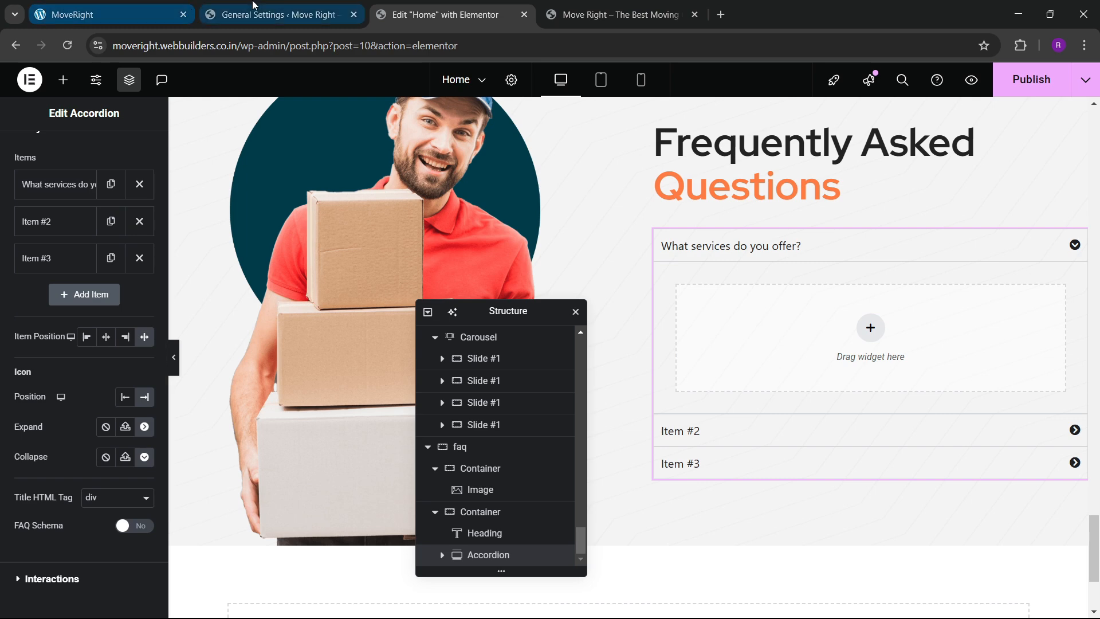
# Copy the live site's 'How far in advance' question into the Item #2 title.
pyautogui.click(103, 15)
pyautogui.click(629, 390)
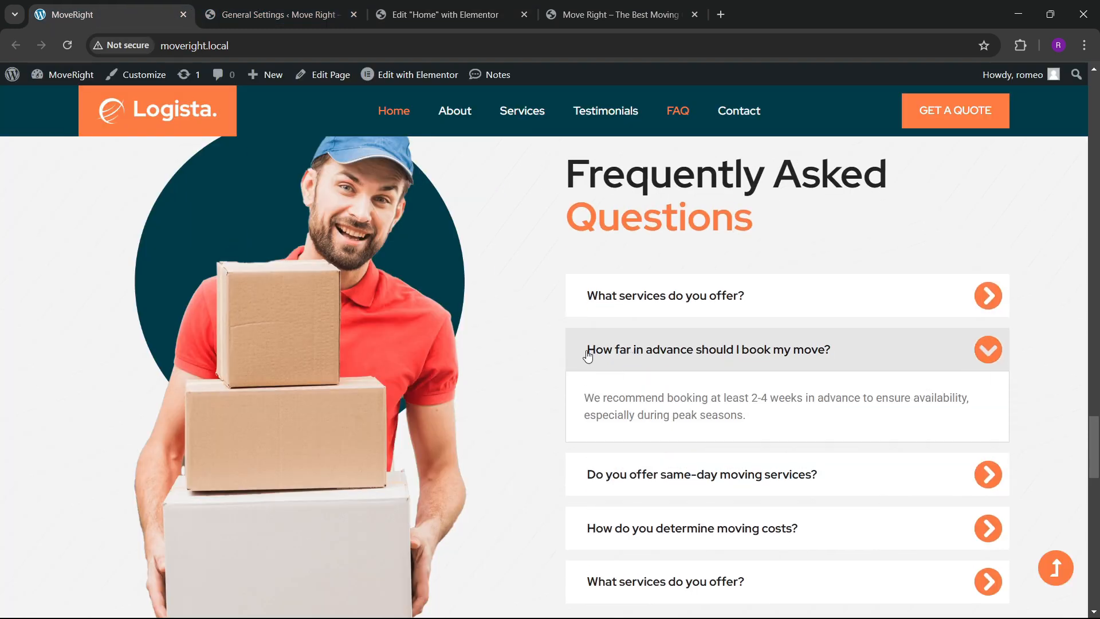
pyautogui.moveTo(590, 351); pyautogui.dragTo(846, 362)
pyautogui.hotkey('ctrl', 'c')
pyautogui.click(441, 15)
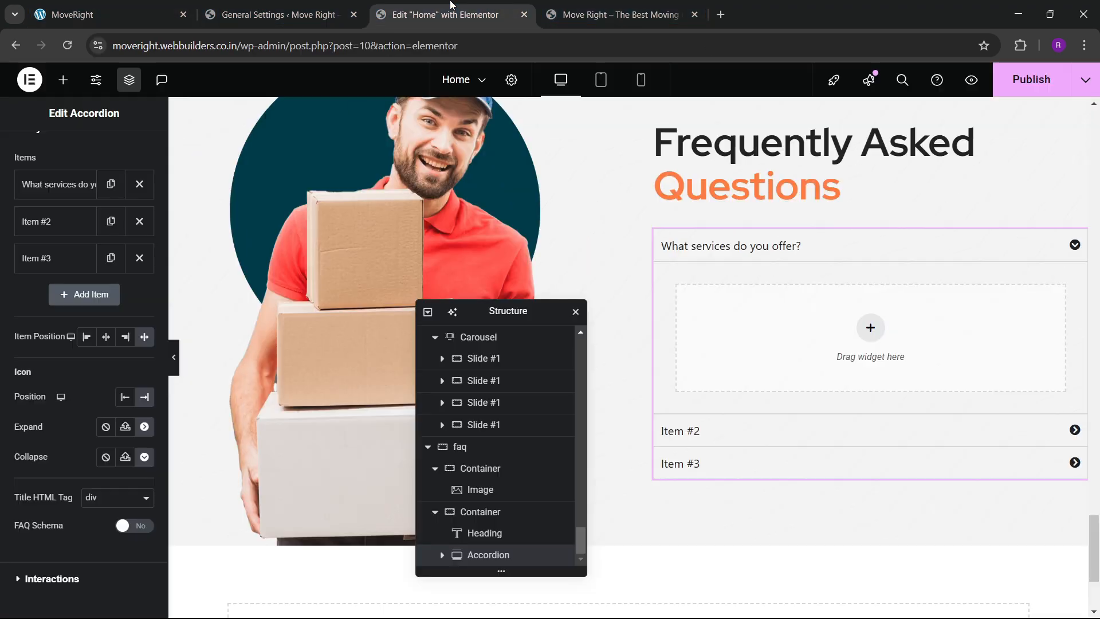
pyautogui.click(40, 221)
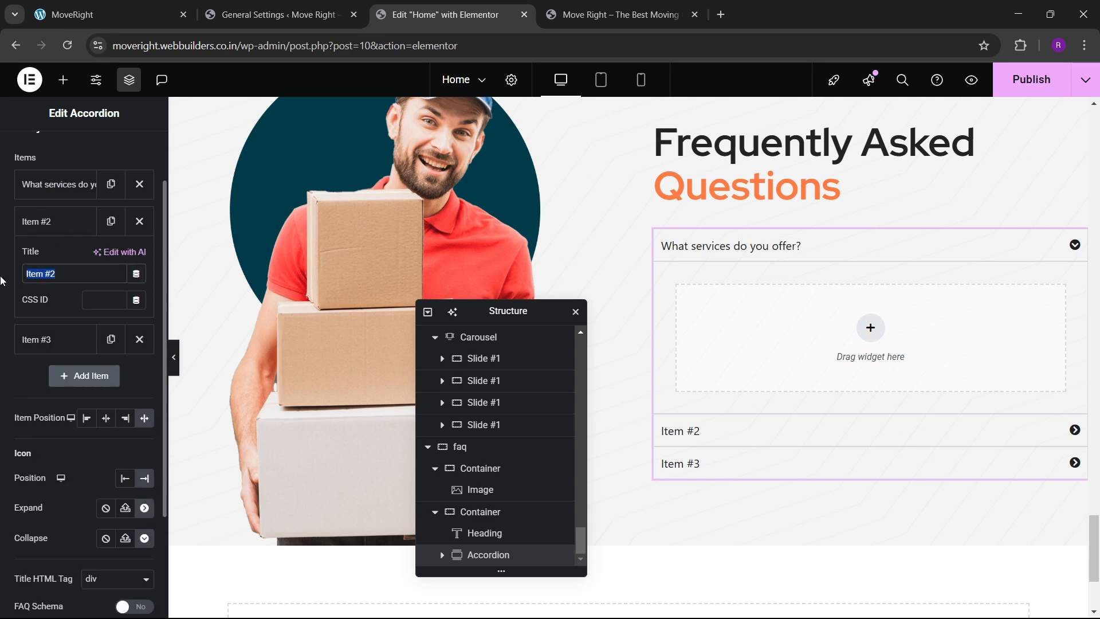
pyautogui.hotkey('ctrl', 'v')
pyautogui.click(57, 221)
# Copy the live site's same-day moving question into the Item #3 title.
pyautogui.click(113, 8)
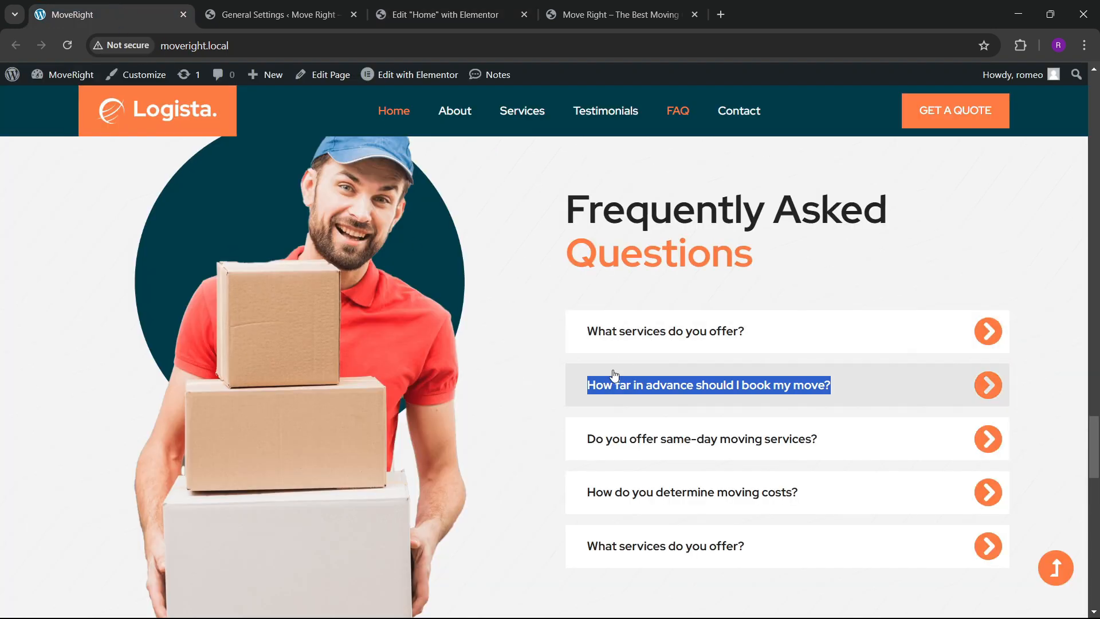
pyautogui.click(609, 373)
pyautogui.moveTo(588, 475); pyautogui.dragTo(822, 479)
pyautogui.hotkey('ctrl', 'c')
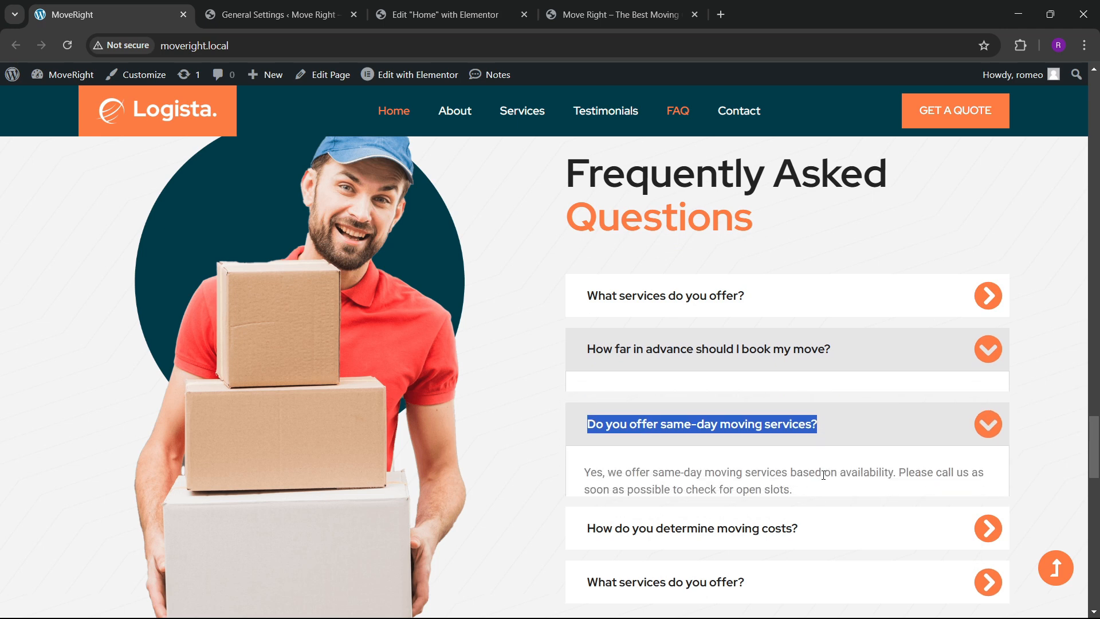
pyautogui.click(441, 14)
pyautogui.click(52, 258)
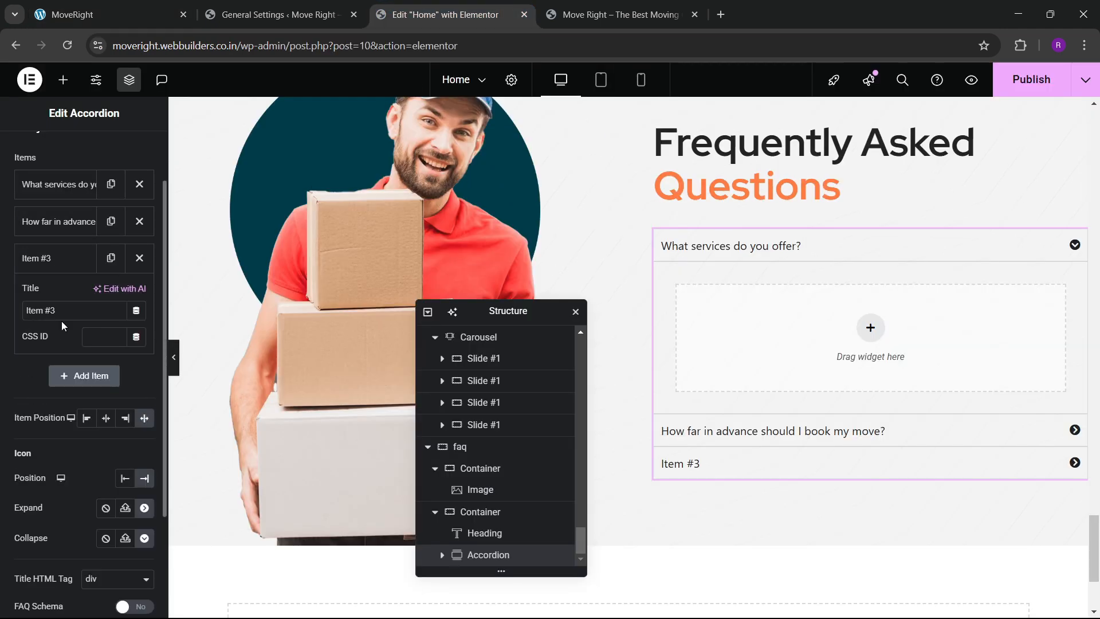
pyautogui.hotkey('ctrl', 'v')
pyautogui.click(37, 259)
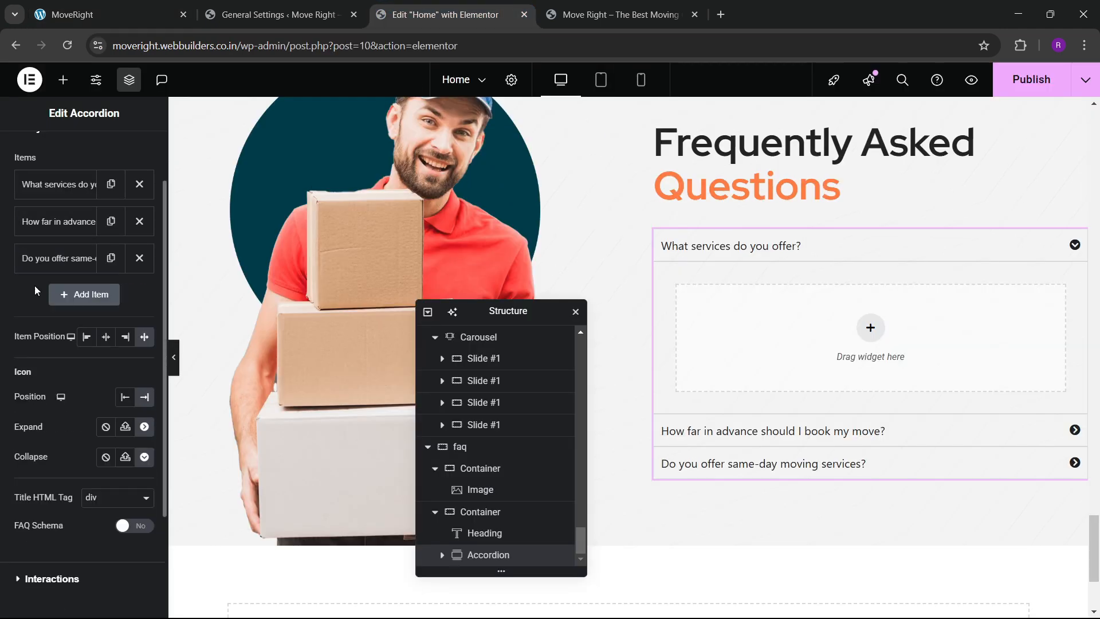
# Duplicate the 'How far in advance' item twice, making five accordion items.
pyautogui.click(112, 221)
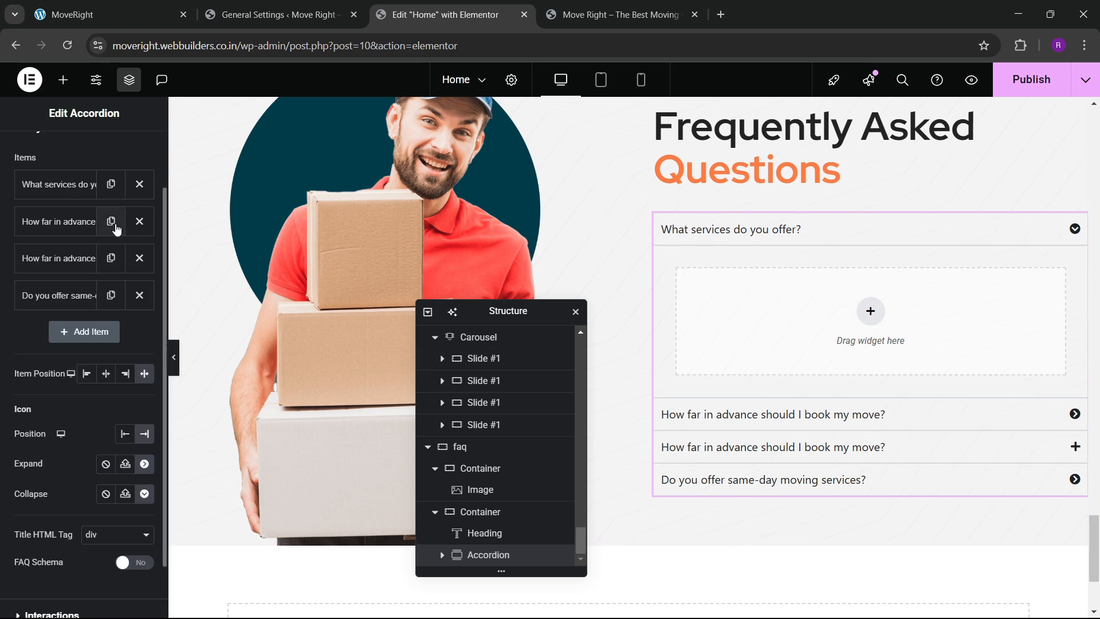
pyautogui.click(111, 255)
pyautogui.click(111, 252)
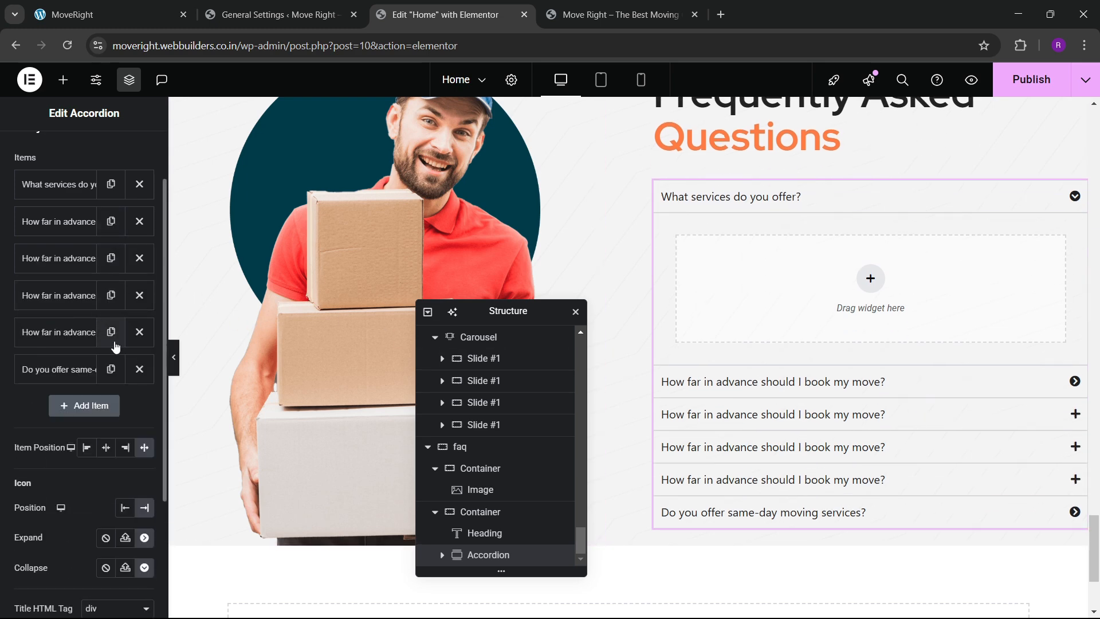
pyautogui.hotkey('ctrl', 'z')
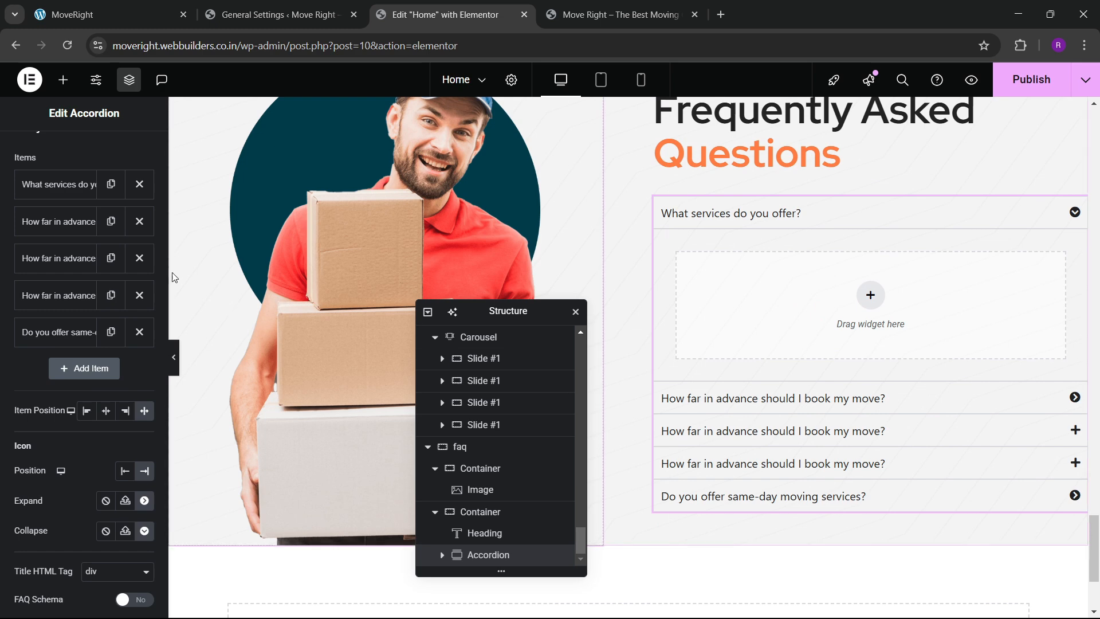
pyautogui.moveTo(91, 265); pyautogui.dragTo(79, 309)
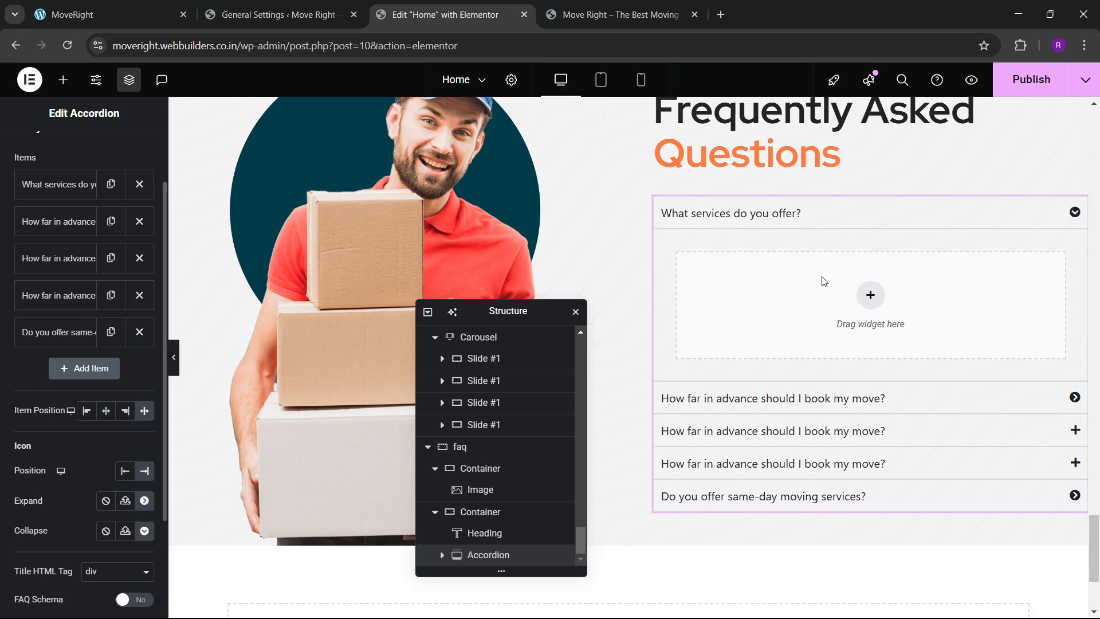
# Copy the 'What services do you offer?' answer text from the live site.
pyautogui.click(151, 5)
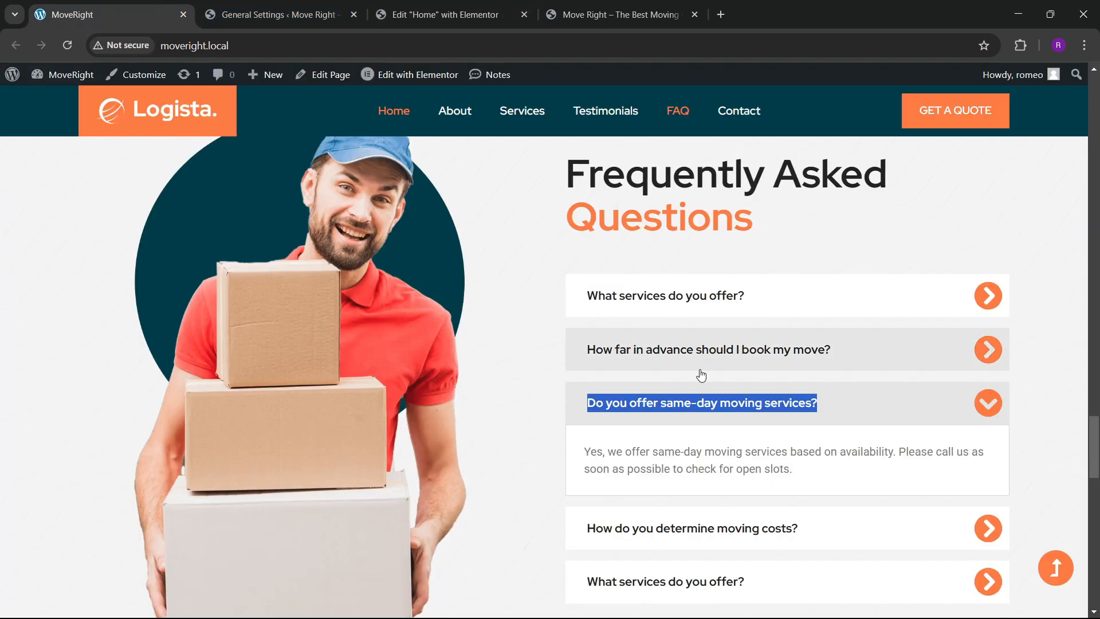
pyautogui.click(688, 299)
pyautogui.moveTo(585, 340); pyautogui.dragTo(954, 363)
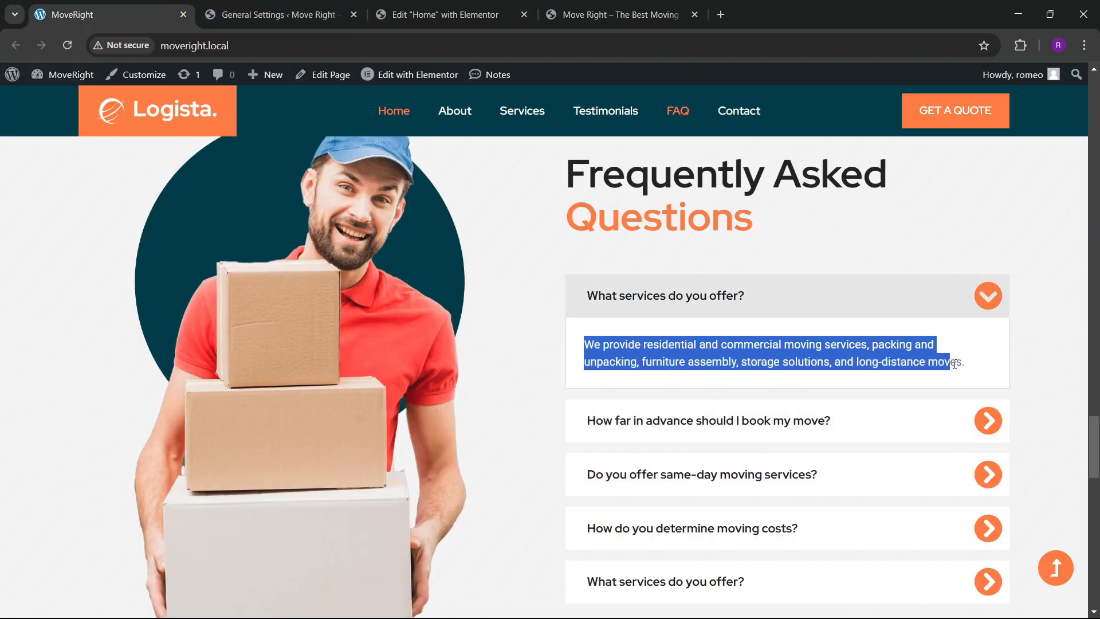
pyautogui.click(445, 14)
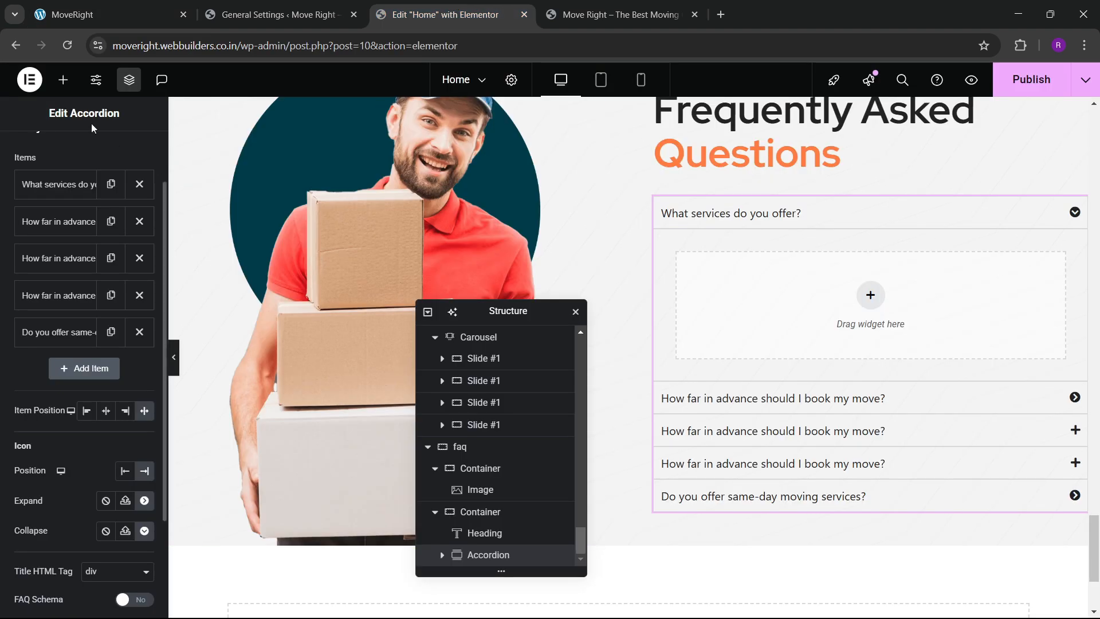
# Add a Text Editor widget to item #1 and paste the moving-services answer in Text mode.
pyautogui.scroll(-2, 63, 344)
pyautogui.moveTo(46, 459); pyautogui.dragTo(871, 312)
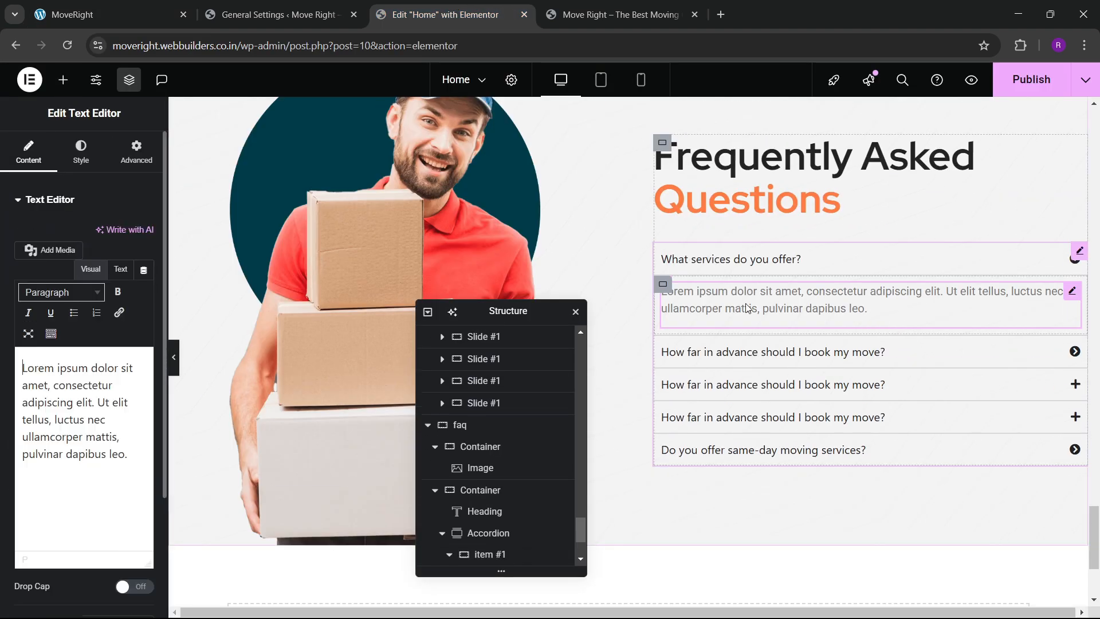
pyautogui.click(120, 269)
pyautogui.hotkey('ctrl', 'a')
pyautogui.write('We provide residential and commercial moving services, packing and unpacking, furniture assembly, storage solutions, and long-distance moves.')
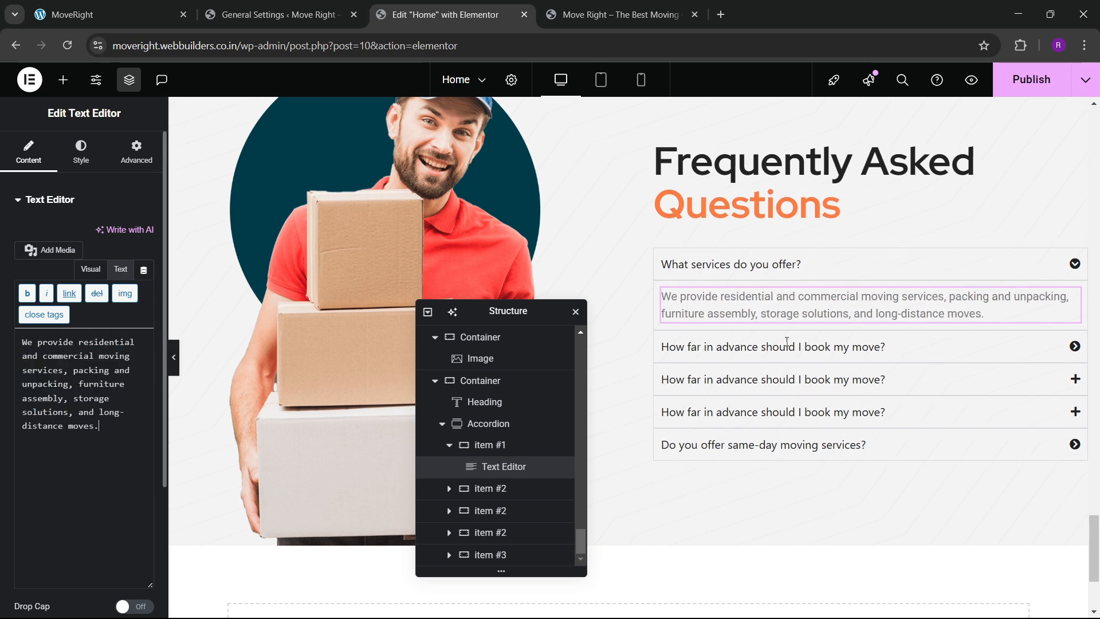
# Give the first item's container 30 px padding on every side.
pyautogui.click(663, 291)
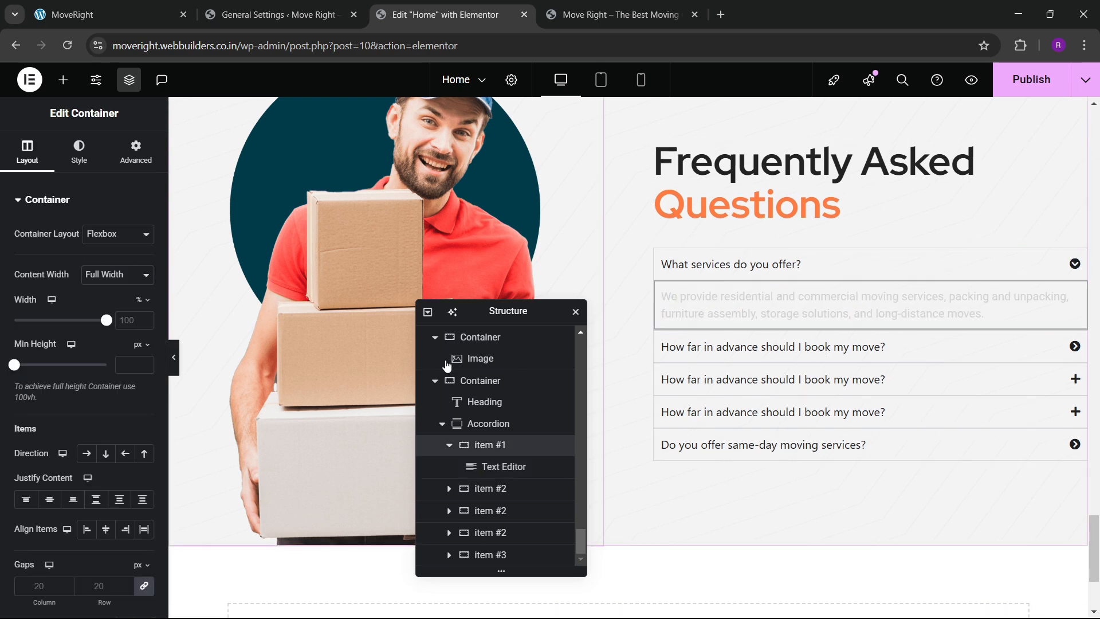
pyautogui.click(118, 165)
pyautogui.click(16, 309)
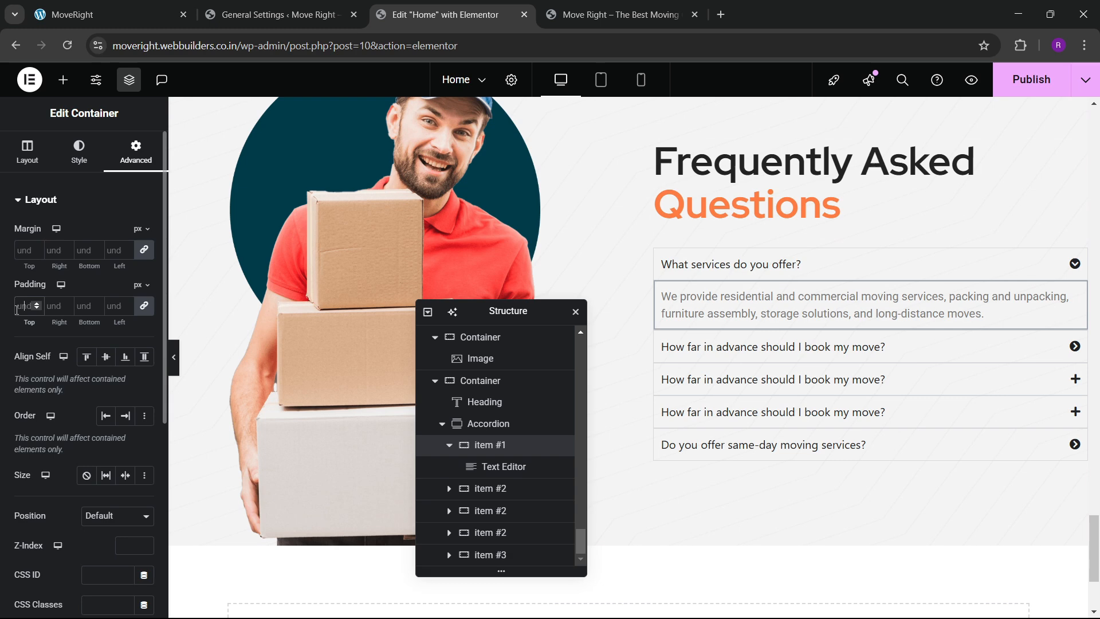
pyautogui.write('30')
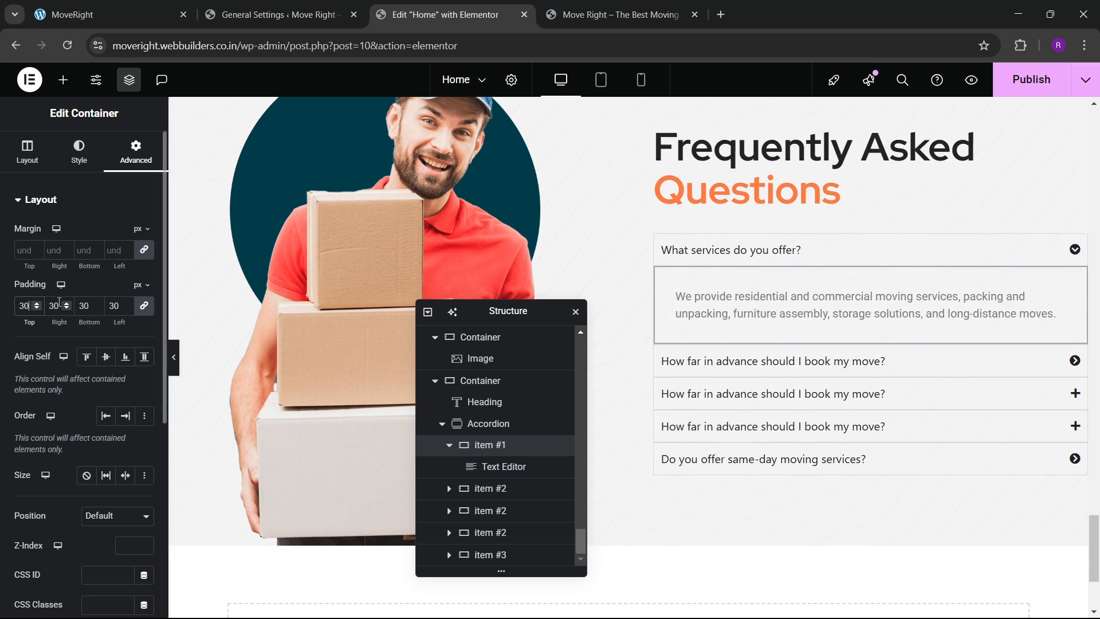
# Set the accordion's normal header icon colour to the global orange.
pyautogui.scroll(-5, 67, 363)
pyautogui.scroll(5, 54, 369)
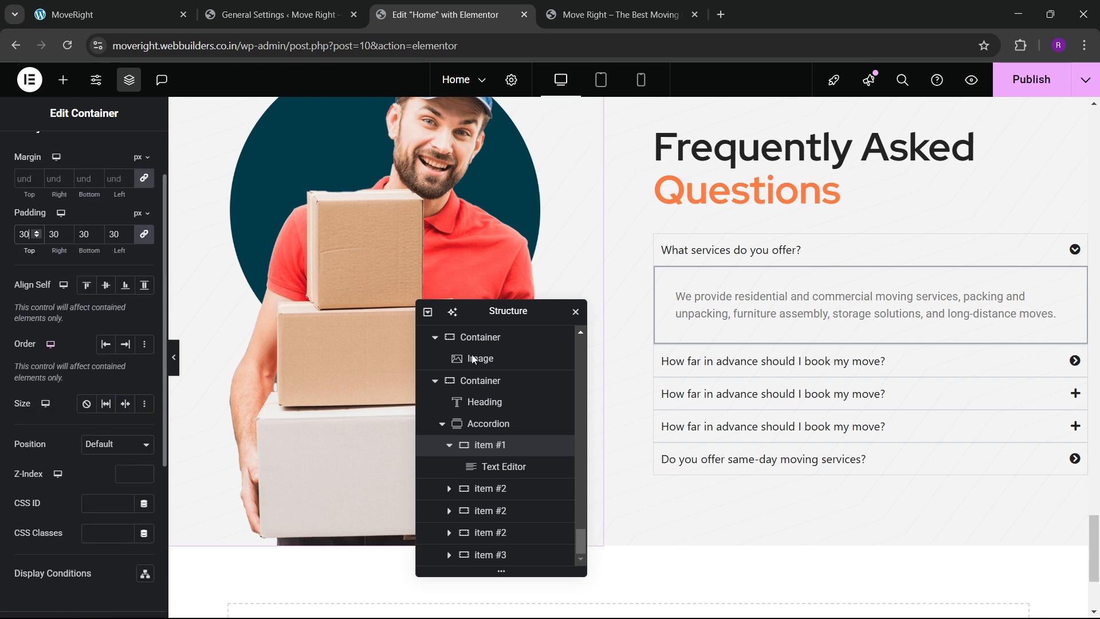
pyautogui.click(488, 424)
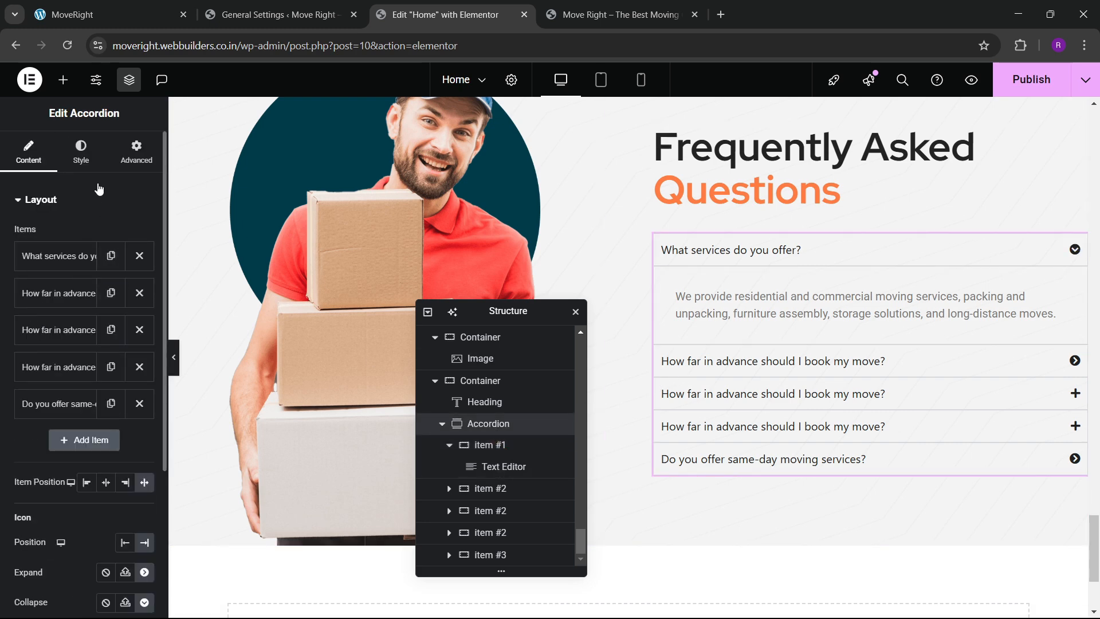
pyautogui.click(80, 152)
pyautogui.scroll(-2, 82, 363)
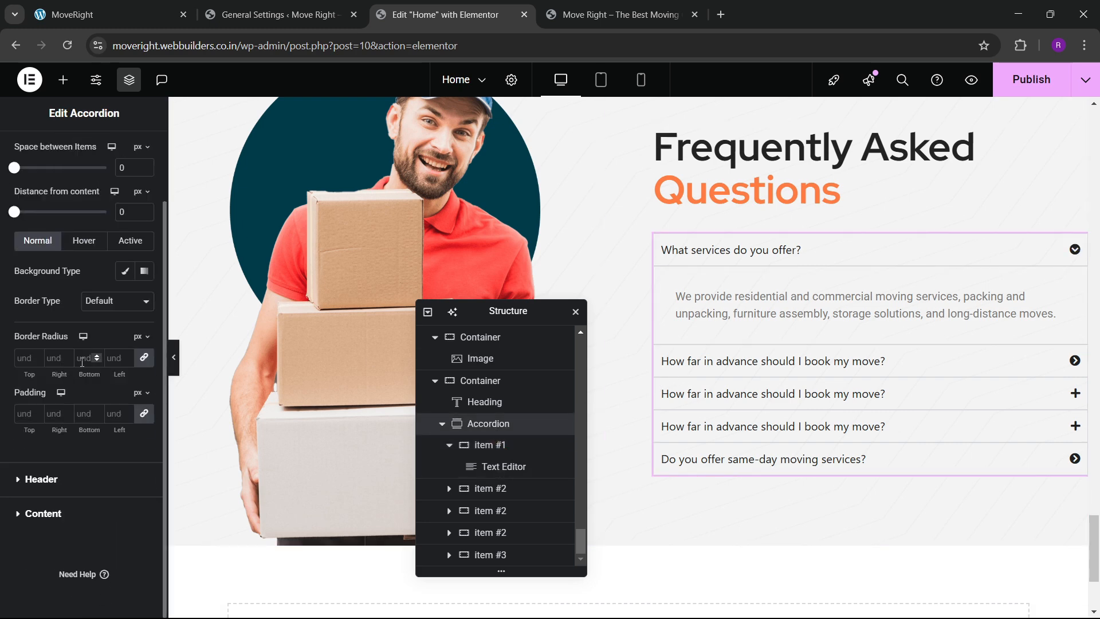
pyautogui.click(42, 479)
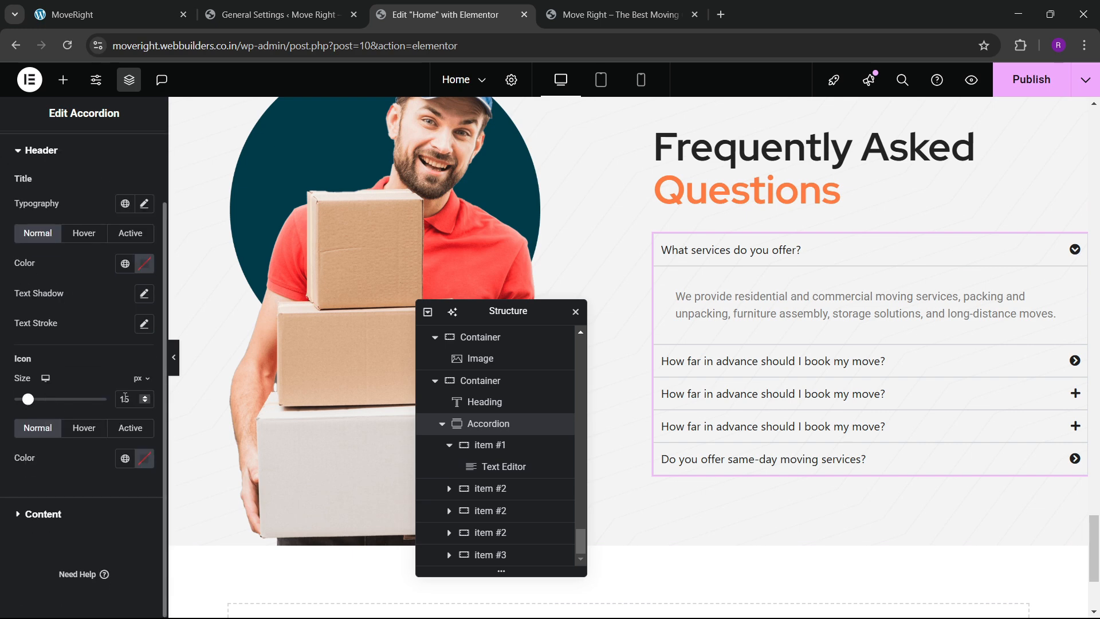
pyautogui.scroll(12, 146, 402)
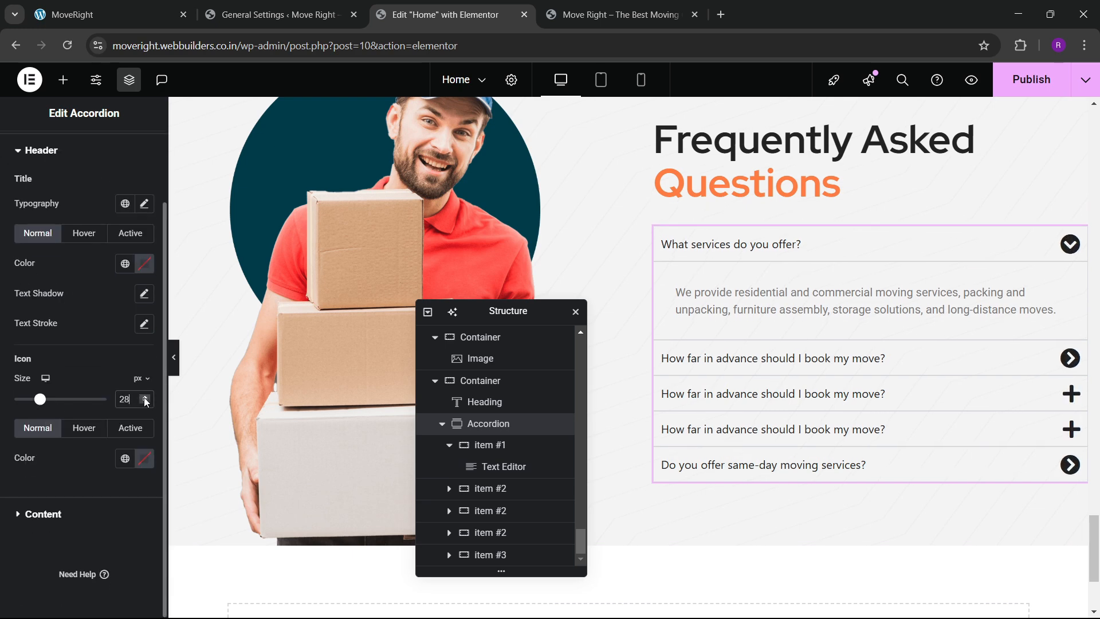
pyautogui.scroll(2, 145, 401)
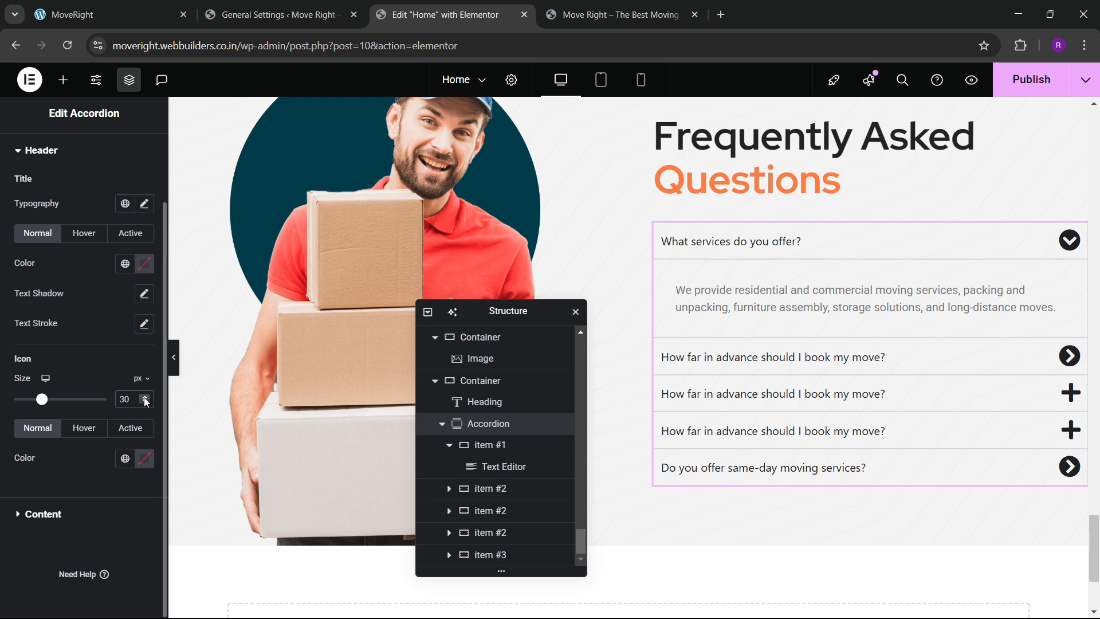
pyautogui.scroll(5, 146, 402)
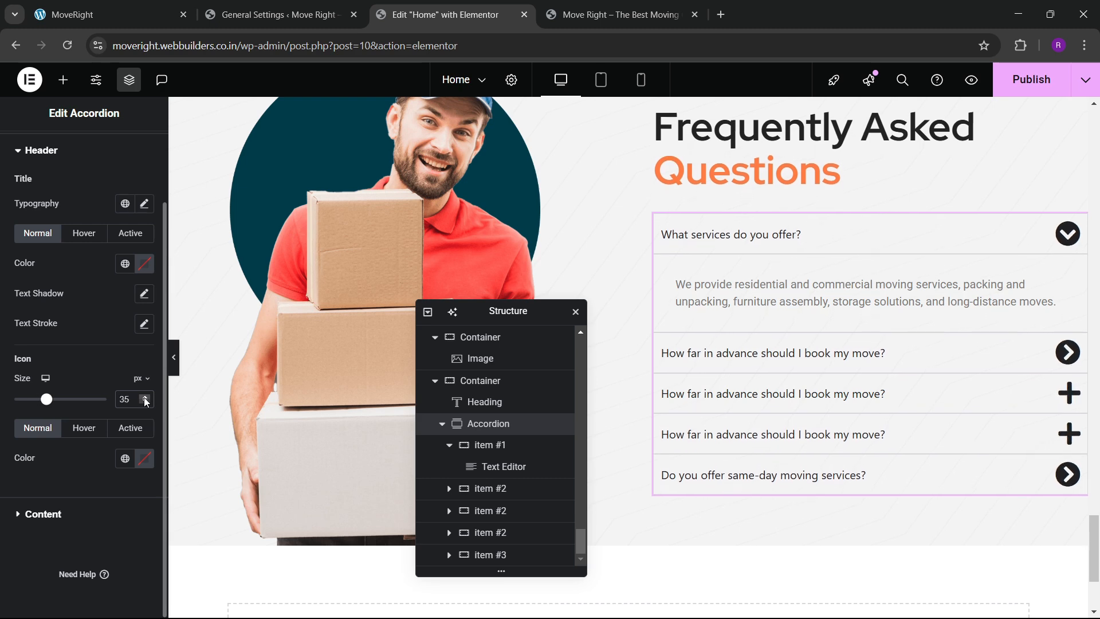
pyautogui.click(130, 466)
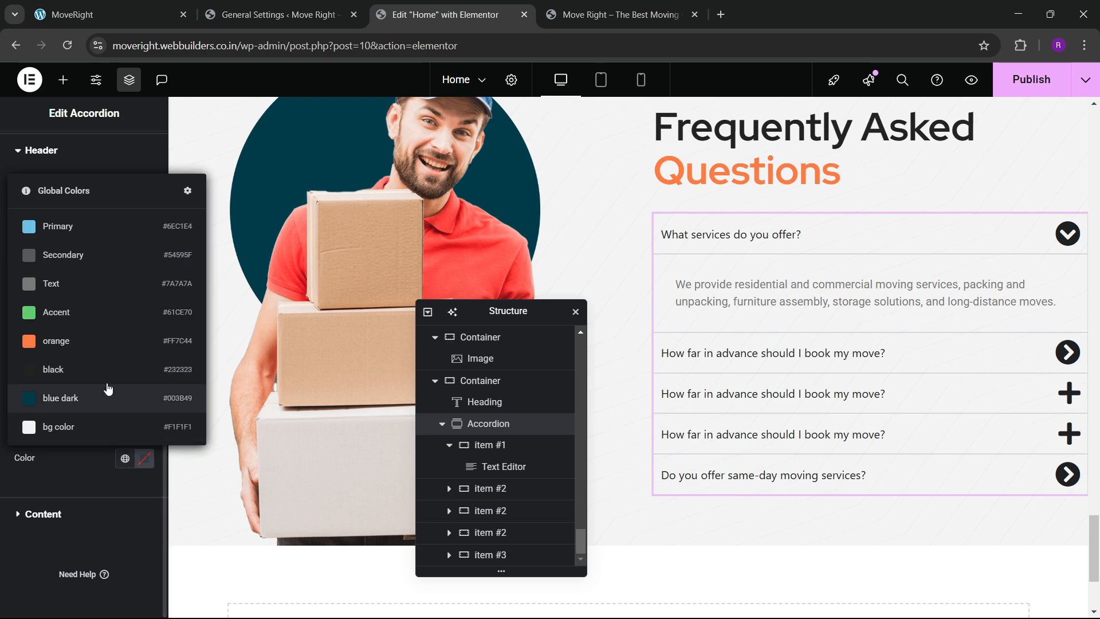
pyautogui.click(69, 341)
pyautogui.click(84, 427)
# Make the accordion icon global dark blue for active and hovered items.
pyautogui.click(124, 458)
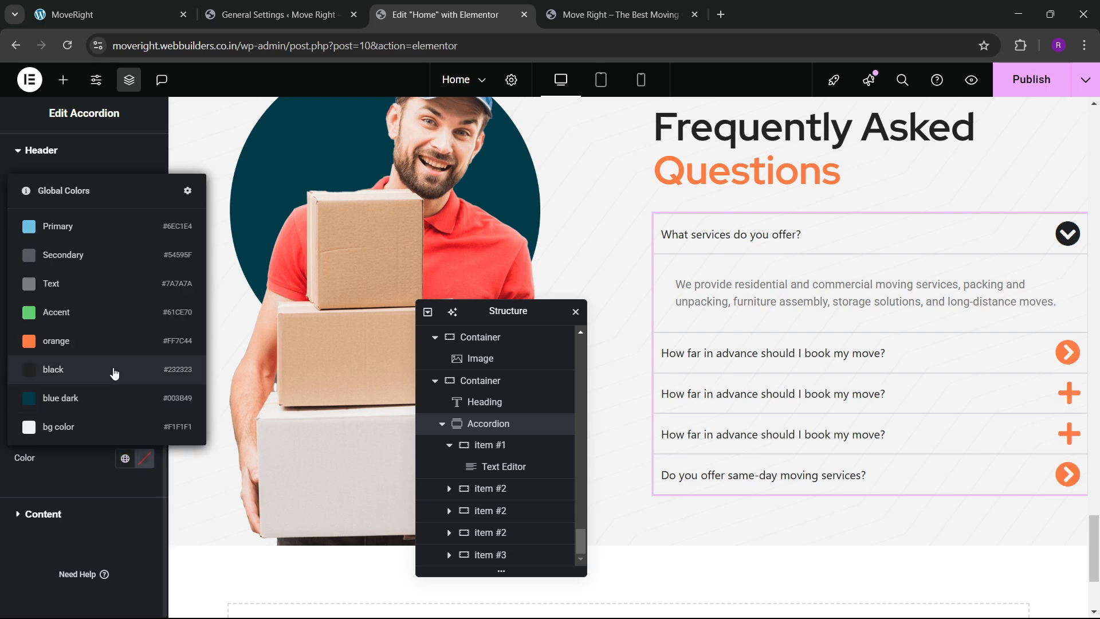
pyautogui.click(86, 341)
pyautogui.click(131, 427)
pyautogui.click(125, 458)
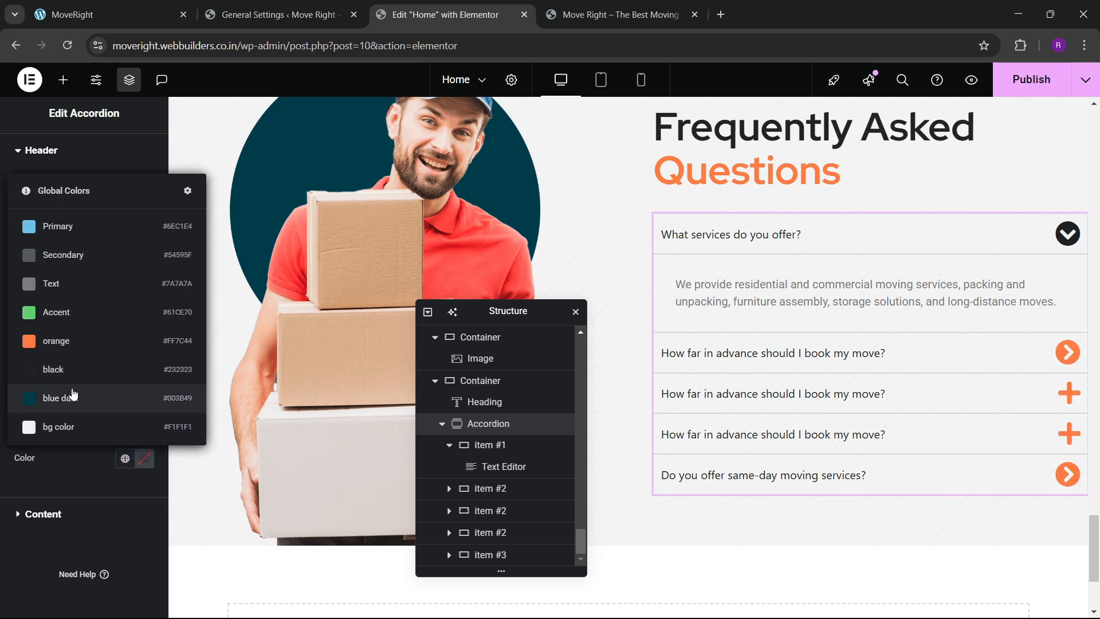
pyautogui.click(74, 398)
pyautogui.click(95, 434)
pyautogui.click(125, 459)
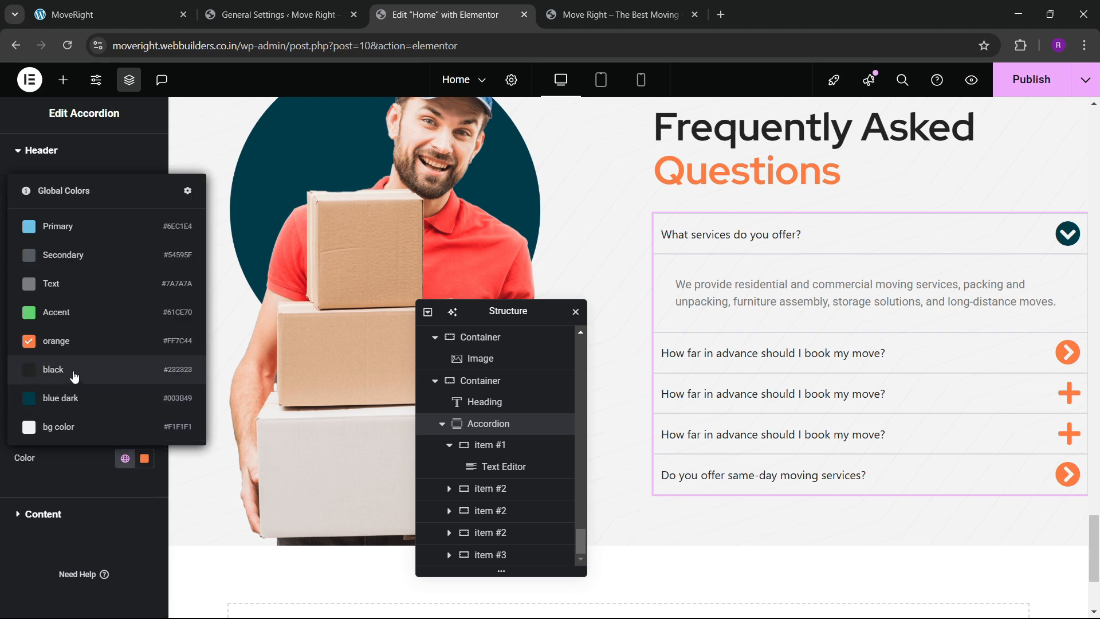
pyautogui.click(74, 344)
pyautogui.click(124, 459)
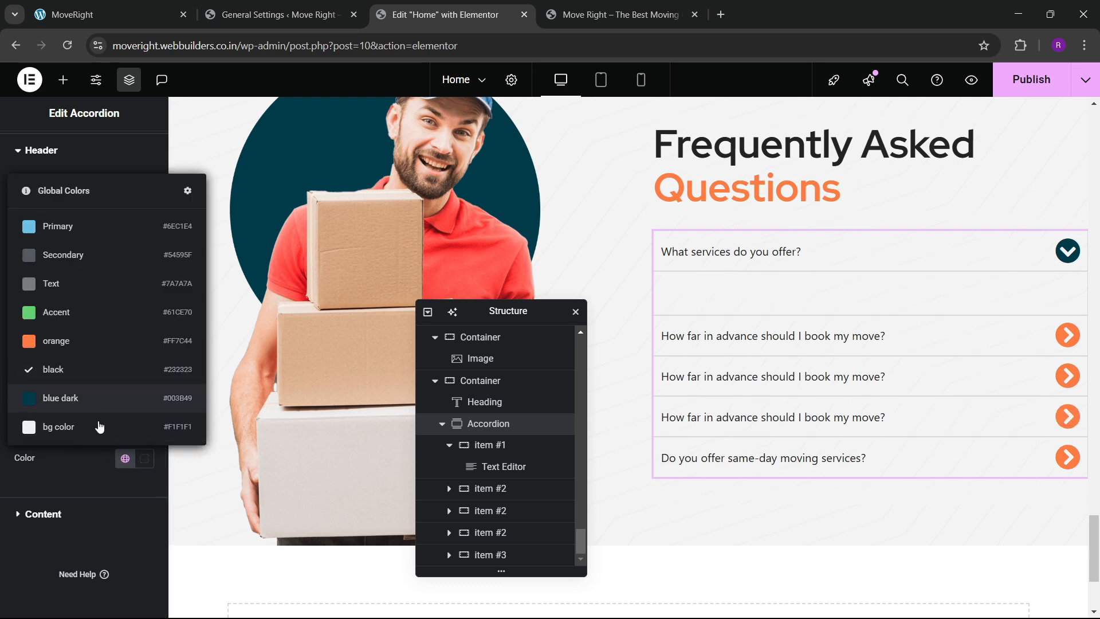
pyautogui.click(73, 396)
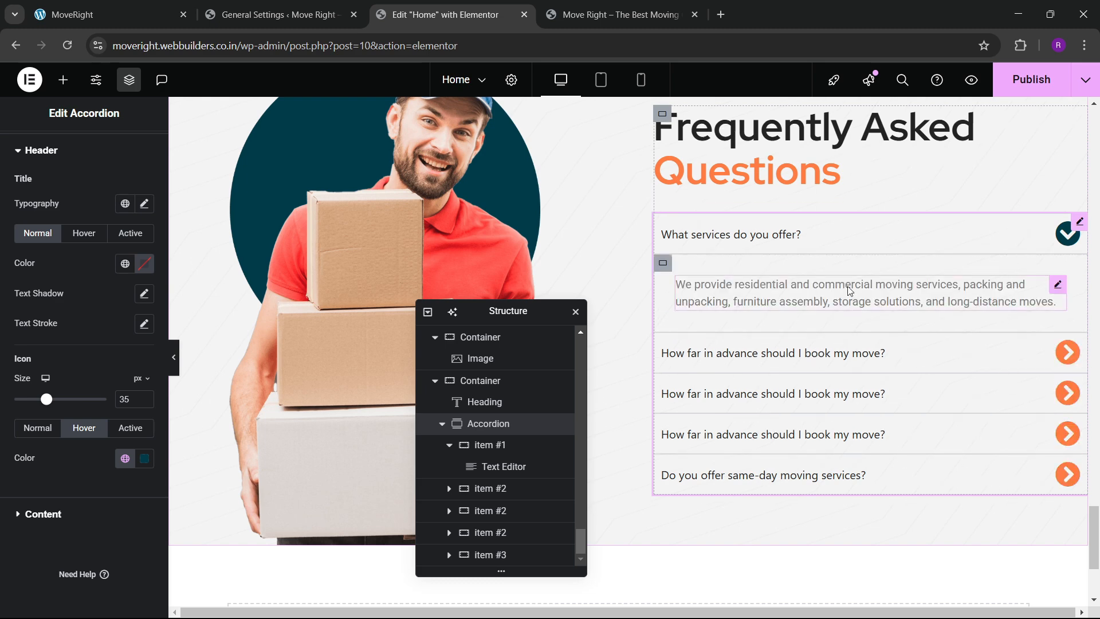
# Preview the icon colours by toggling the first question and compare with the live FAQ page.
pyautogui.click(835, 237)
pyautogui.click(833, 273)
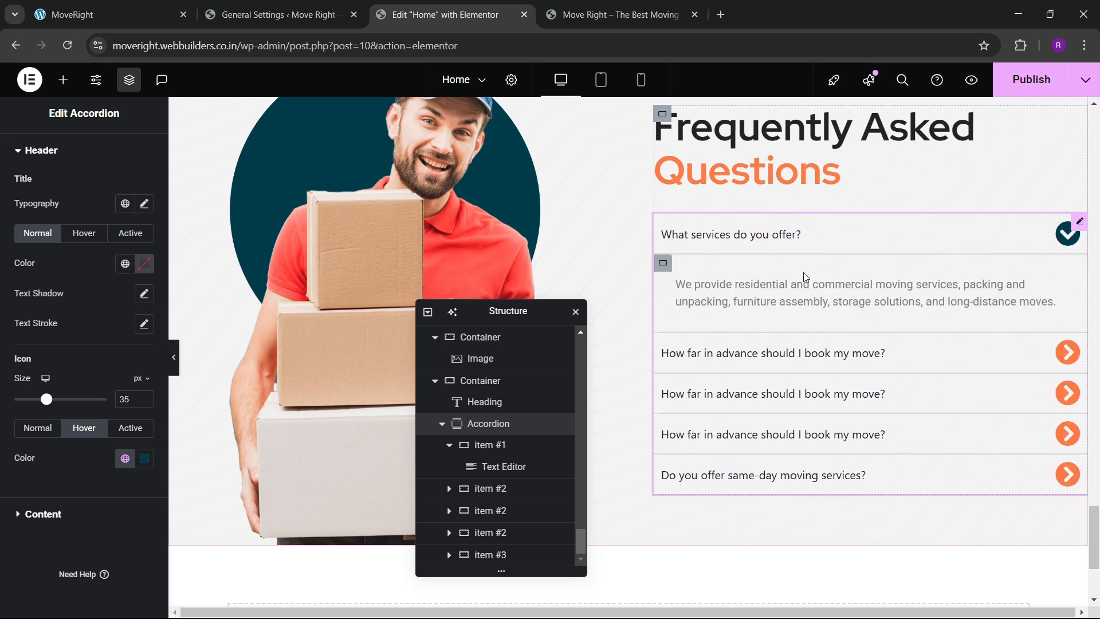
pyautogui.click(281, 25)
pyautogui.click(189, 8)
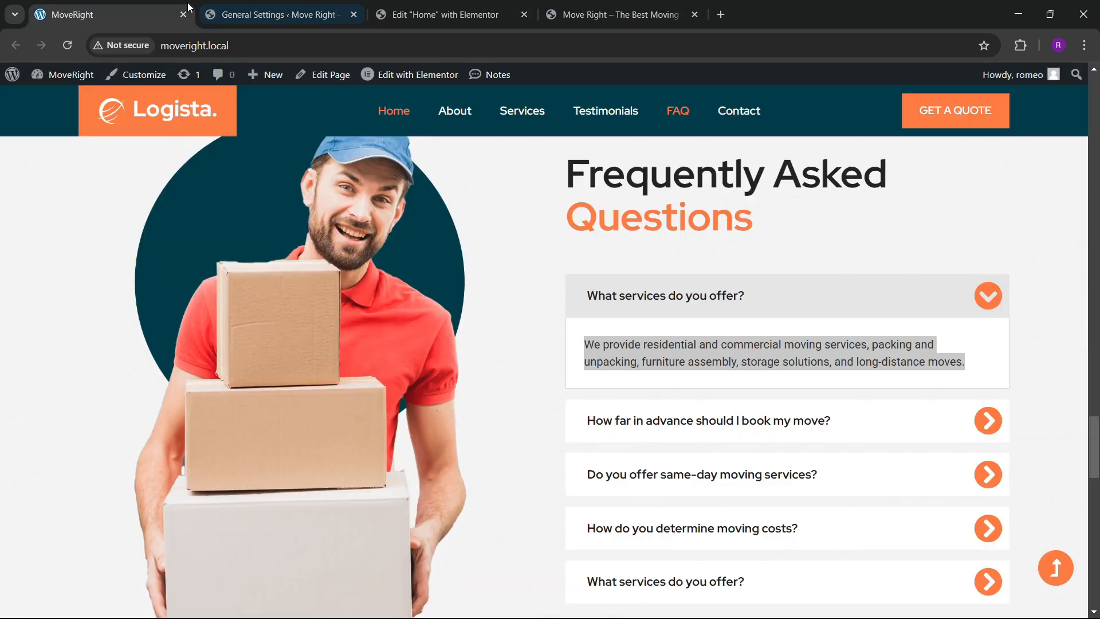
pyautogui.click(671, 315)
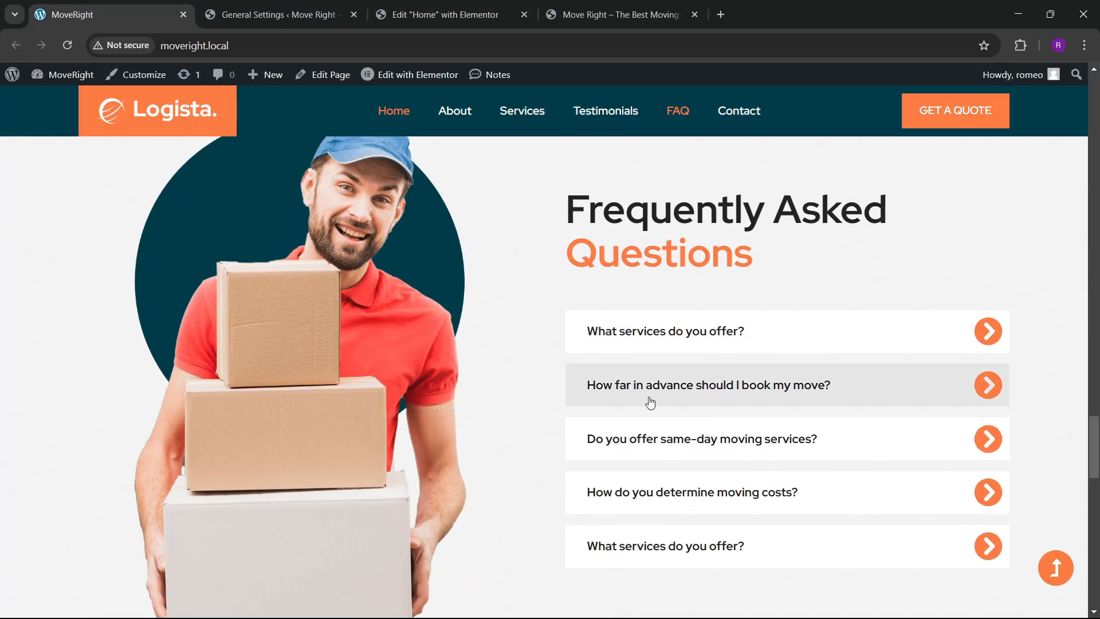
pyautogui.click(464, 6)
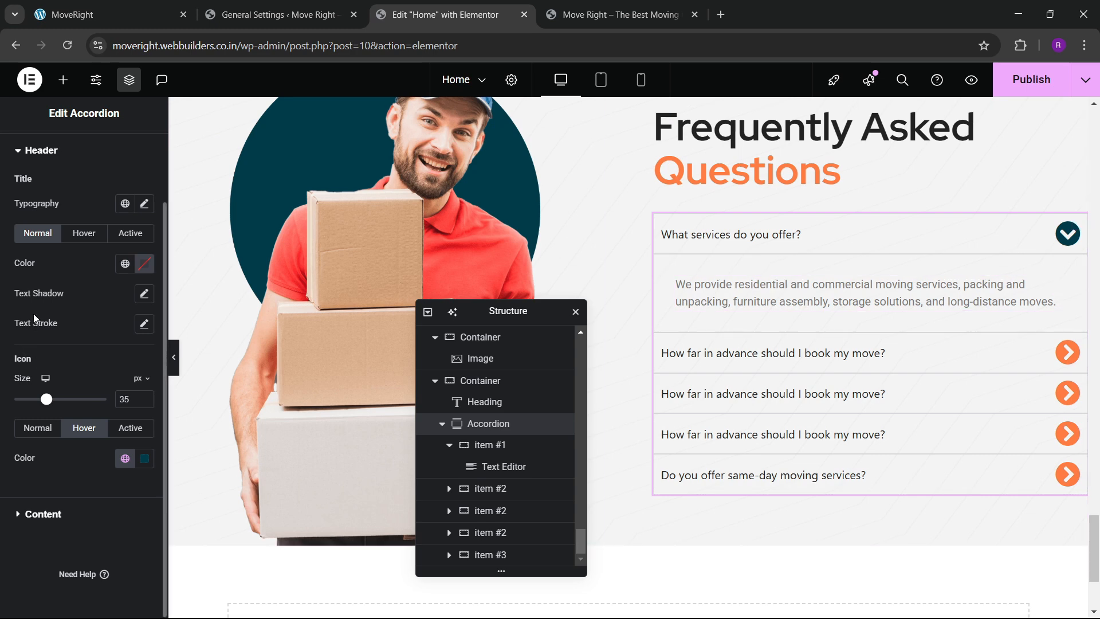
# Give accordion items a white Classic background and 15 px padding.
pyautogui.click(26, 210)
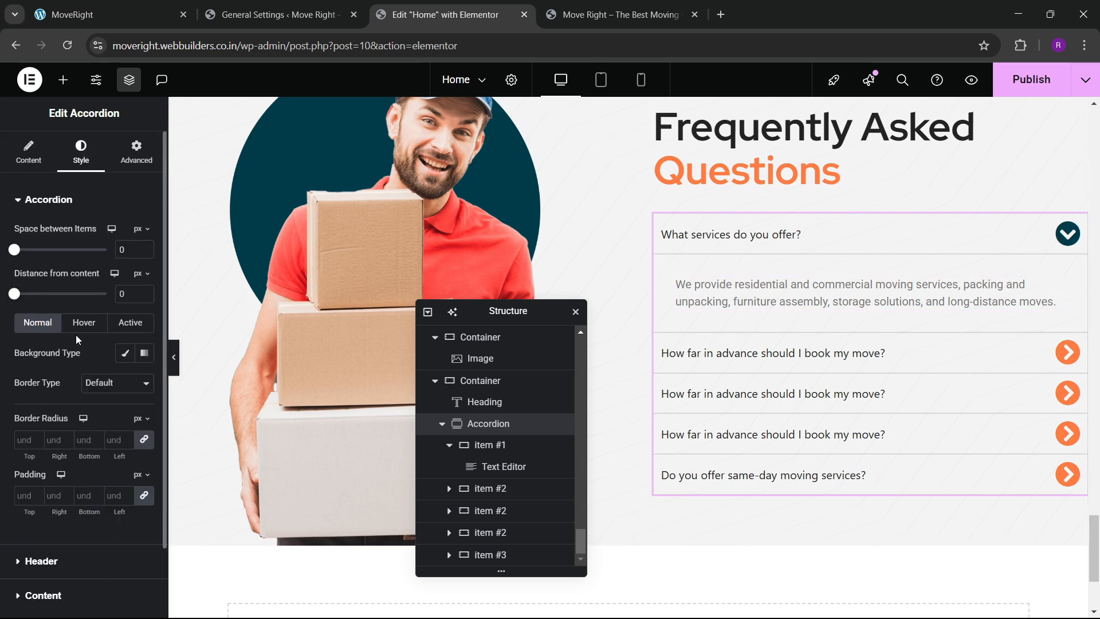
pyautogui.click(126, 354)
pyautogui.click(139, 390)
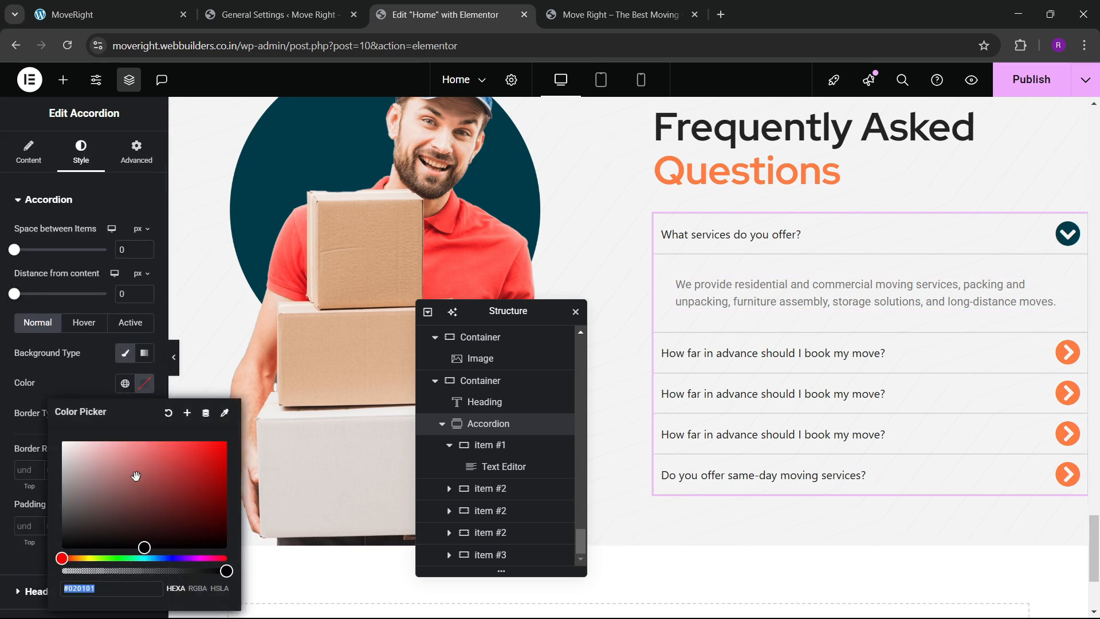
pyautogui.click(56, 430)
pyautogui.click(47, 384)
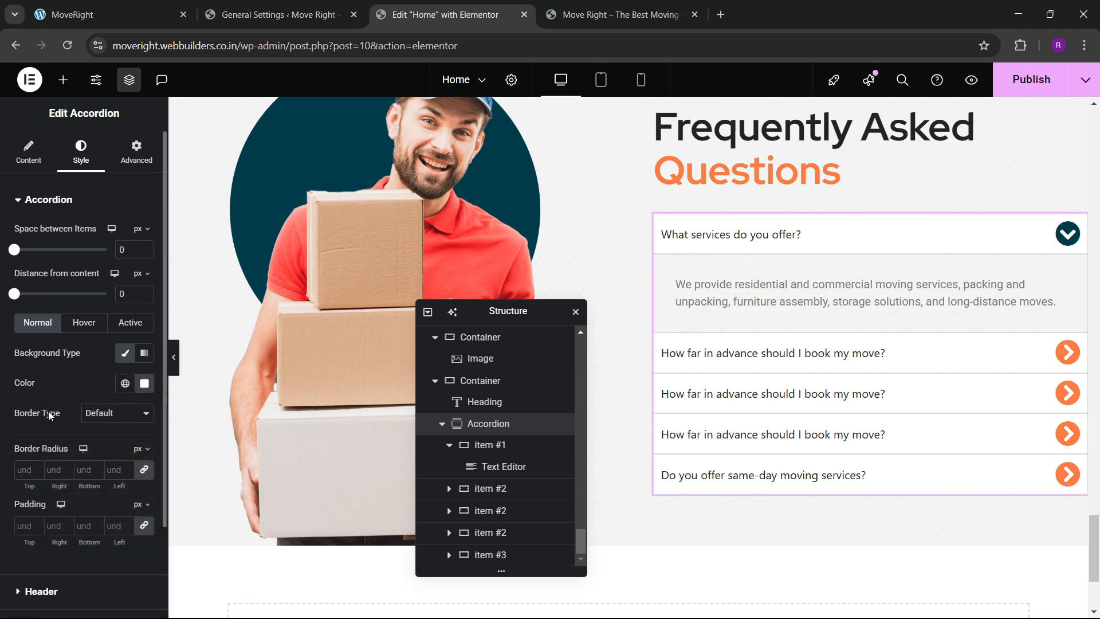
pyautogui.click(29, 522)
pyautogui.write('20')
pyautogui.press('BackSpace')
pyautogui.press('BackSpace')
pyautogui.write('15')
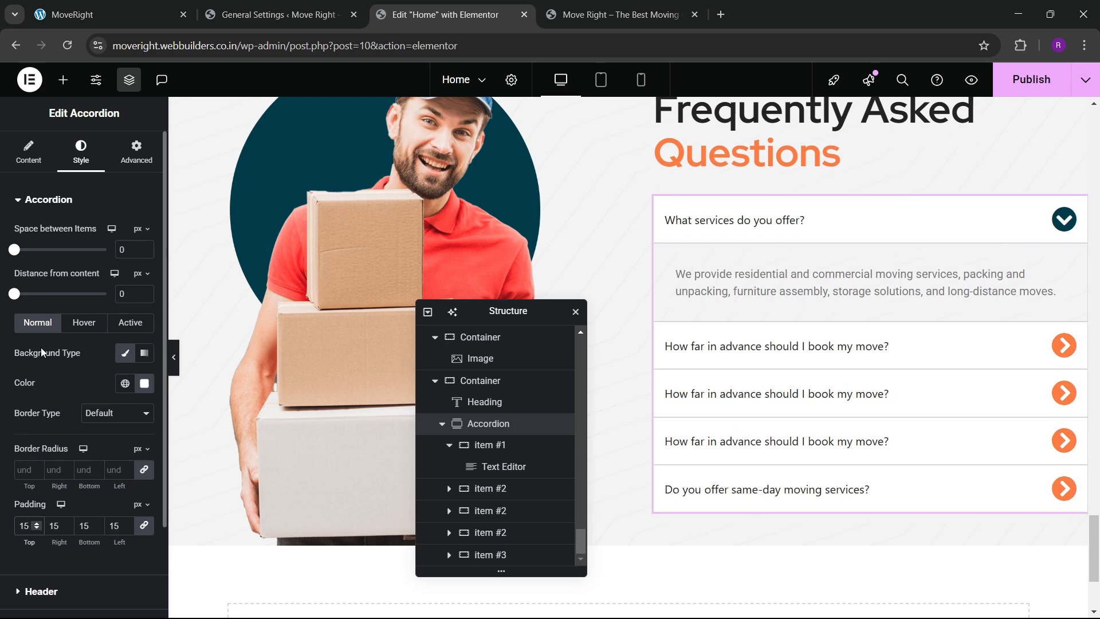
# Set the hovered and open items' backgrounds to the global bg color light grey.
pyautogui.click(81, 324)
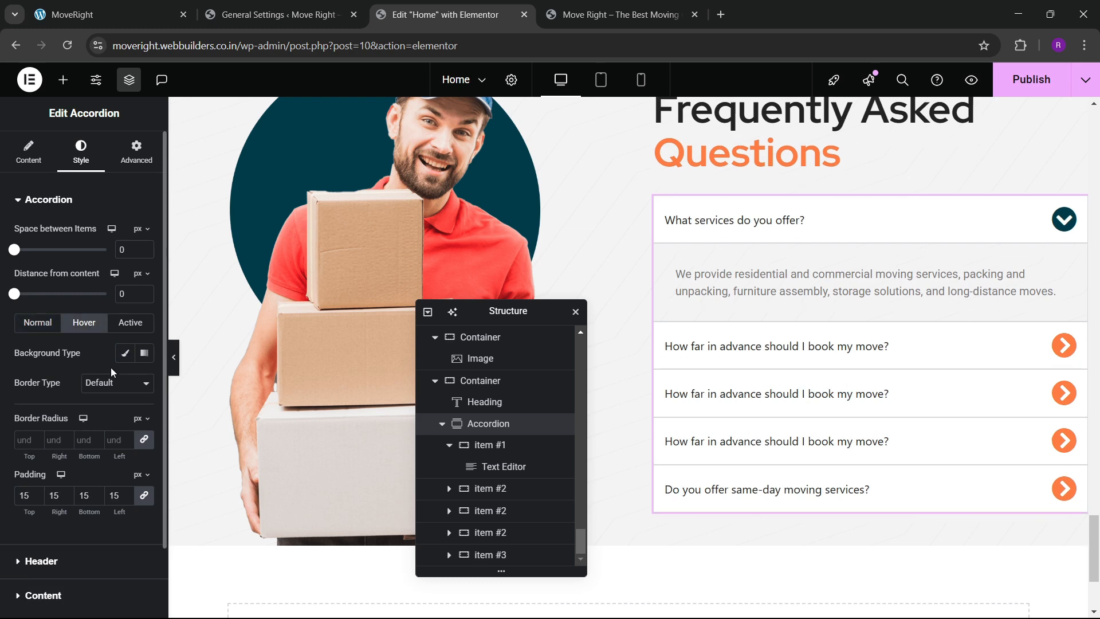
pyautogui.click(125, 354)
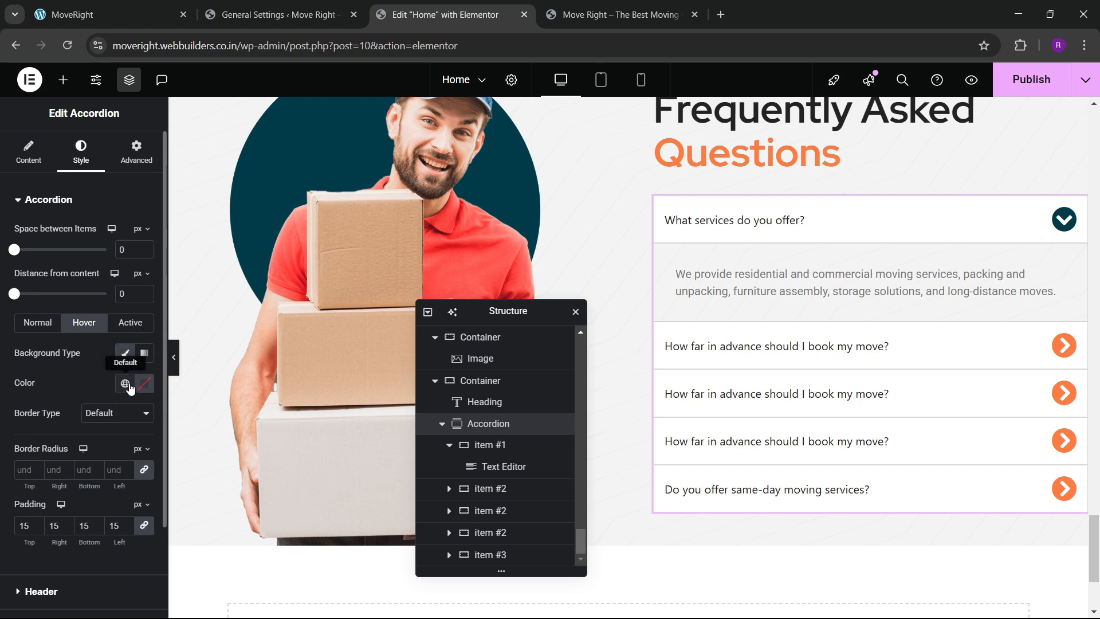
pyautogui.click(125, 384)
pyautogui.click(76, 353)
pyautogui.click(128, 324)
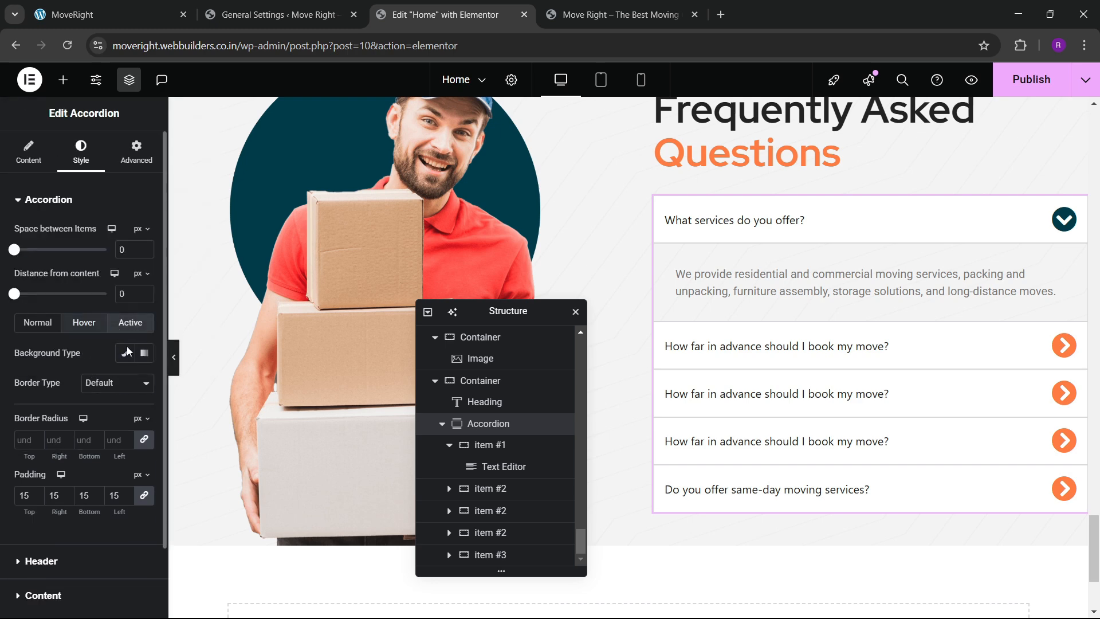
pyautogui.click(123, 354)
pyautogui.click(125, 383)
pyautogui.click(75, 352)
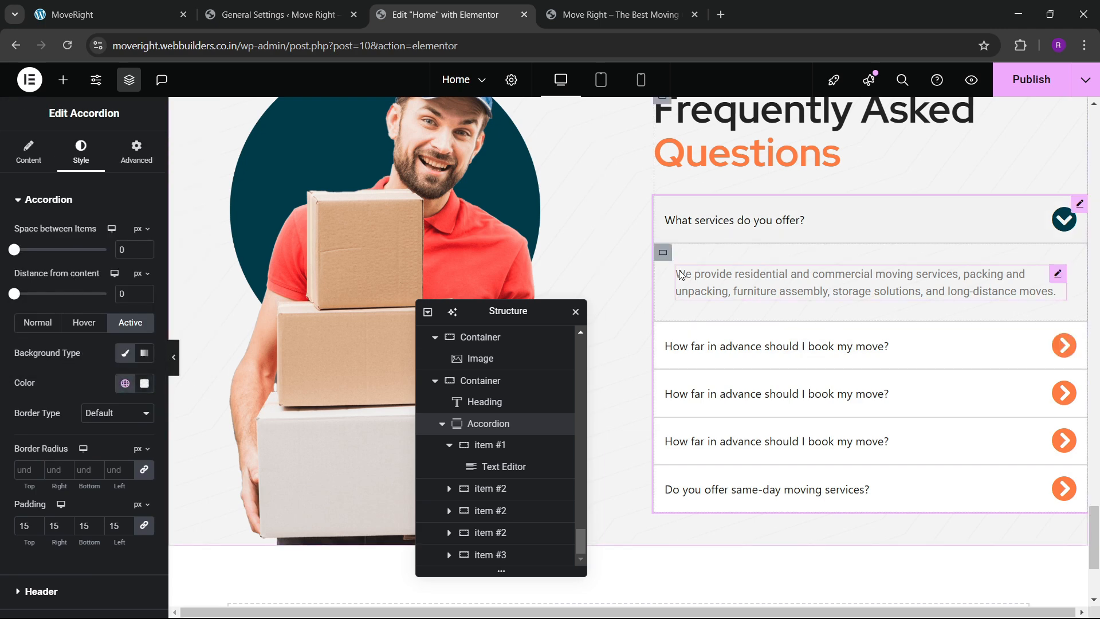
# Give the first item's answer container a white background.
pyautogui.click(654, 278)
pyautogui.click(79, 152)
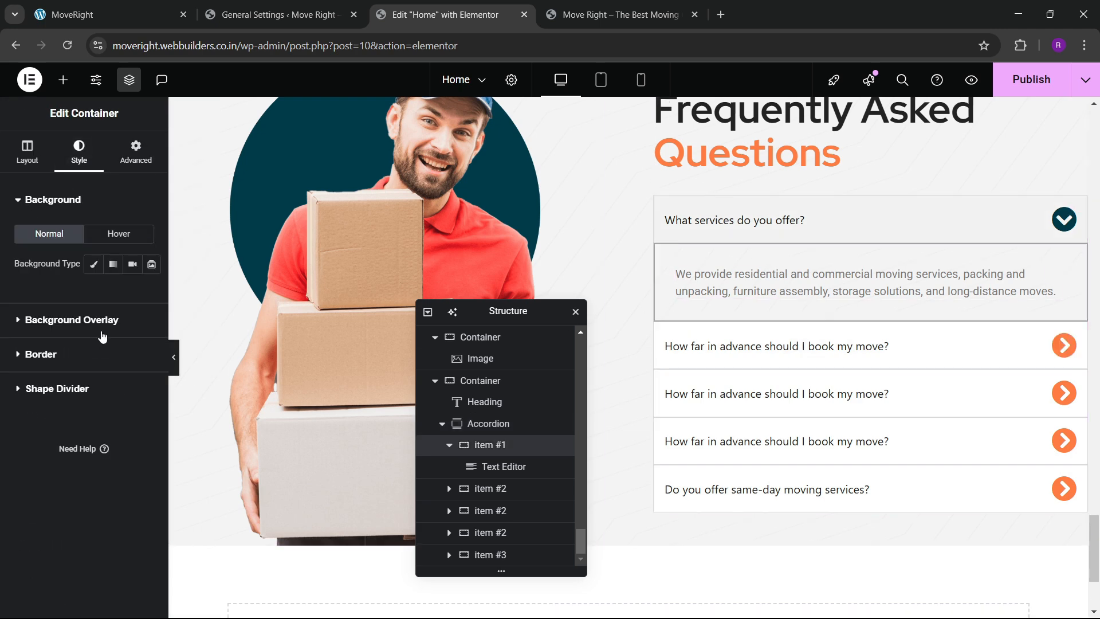
pyautogui.click(94, 274)
pyautogui.click(144, 294)
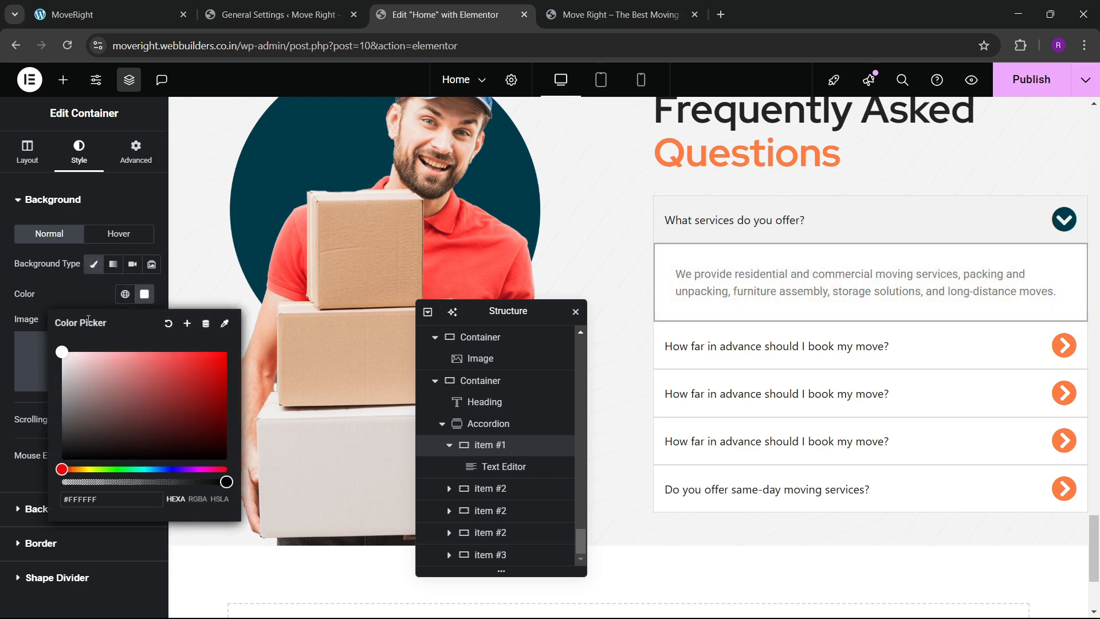
pyautogui.click(80, 290)
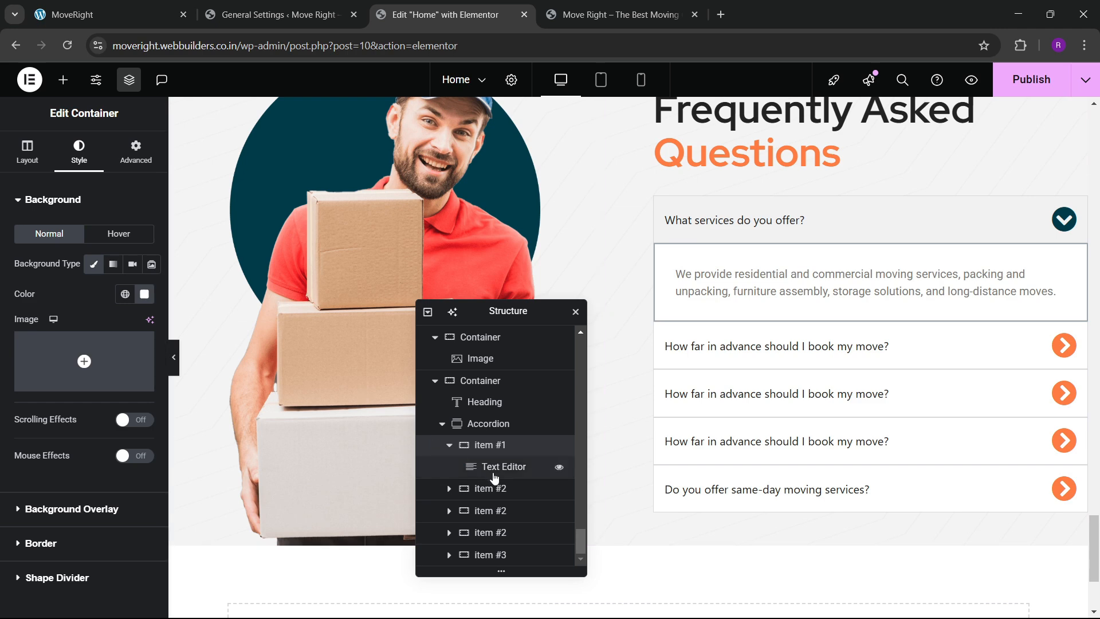
pyautogui.click(499, 423)
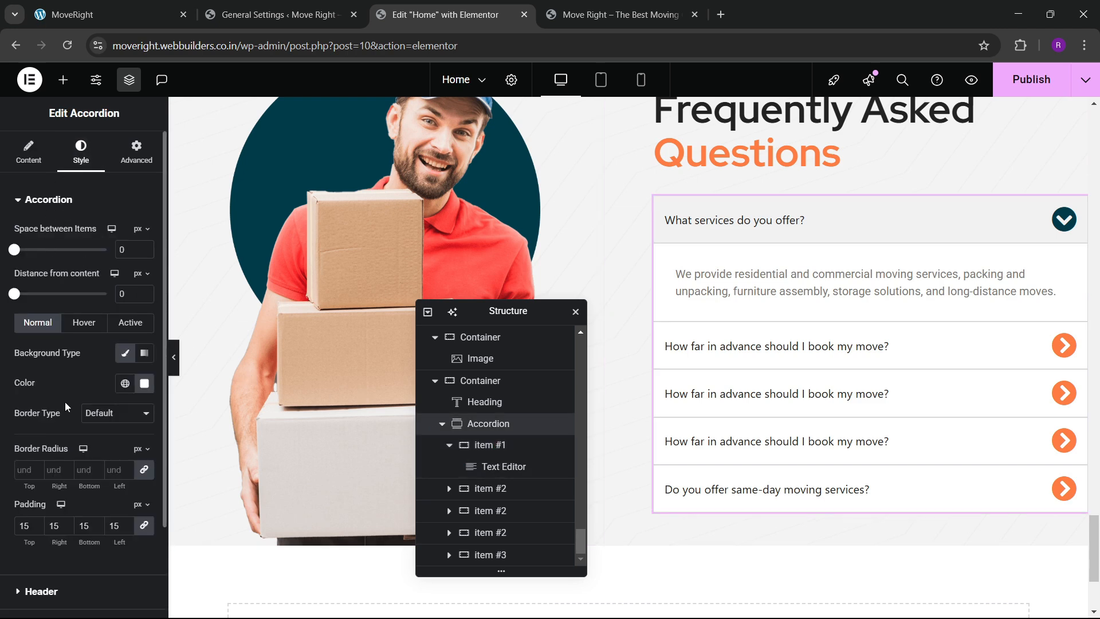
# Set the question titles' typography to Red Hat font, weight 600.
pyautogui.scroll(-2, 64, 401)
pyautogui.click(40, 479)
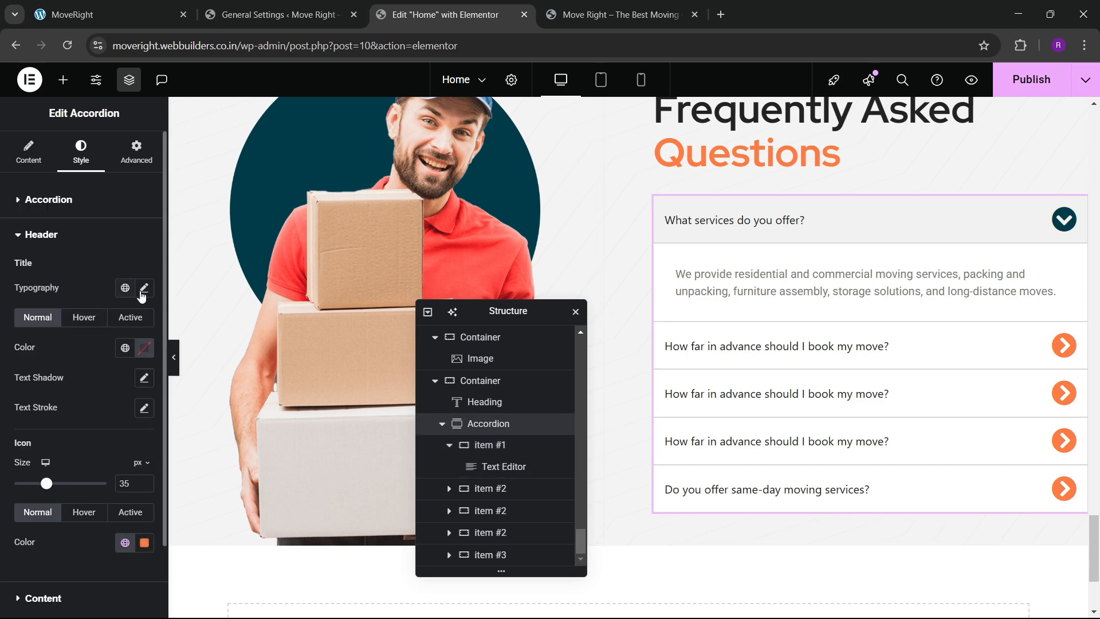
pyautogui.click(144, 287)
pyautogui.click(107, 358)
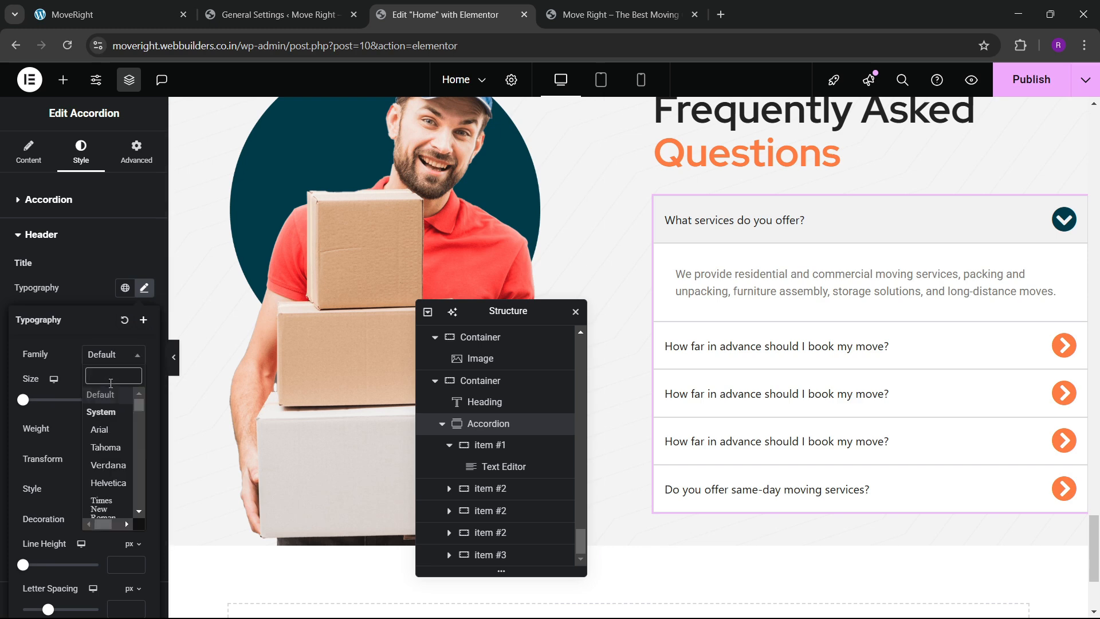
pyautogui.write('red hat')
pyautogui.press('Return')
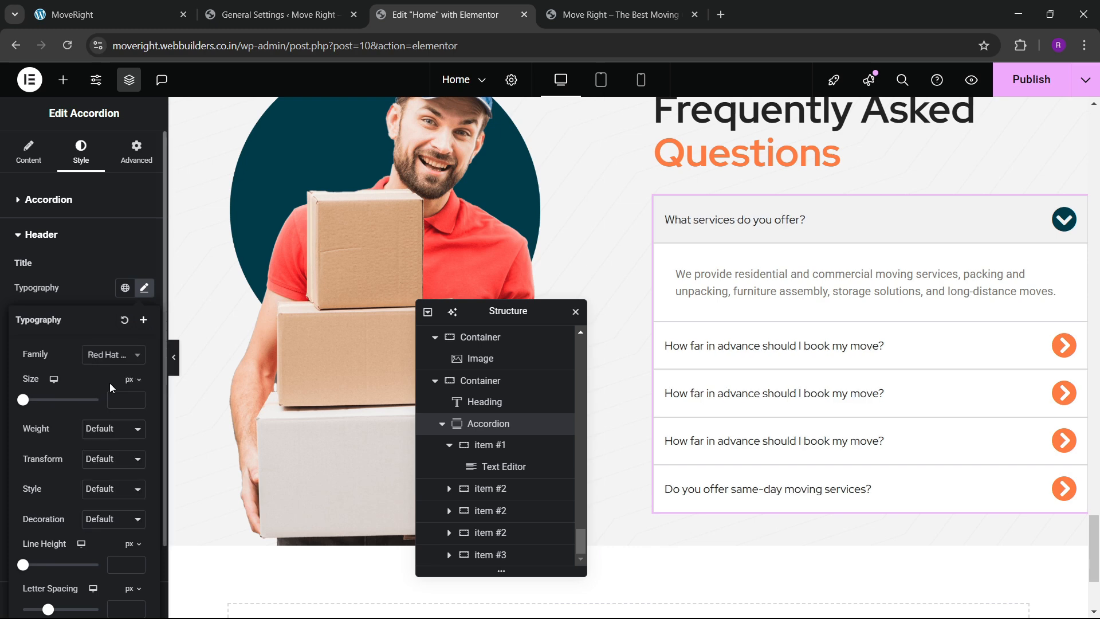
pyautogui.click(112, 429)
pyautogui.click(97, 307)
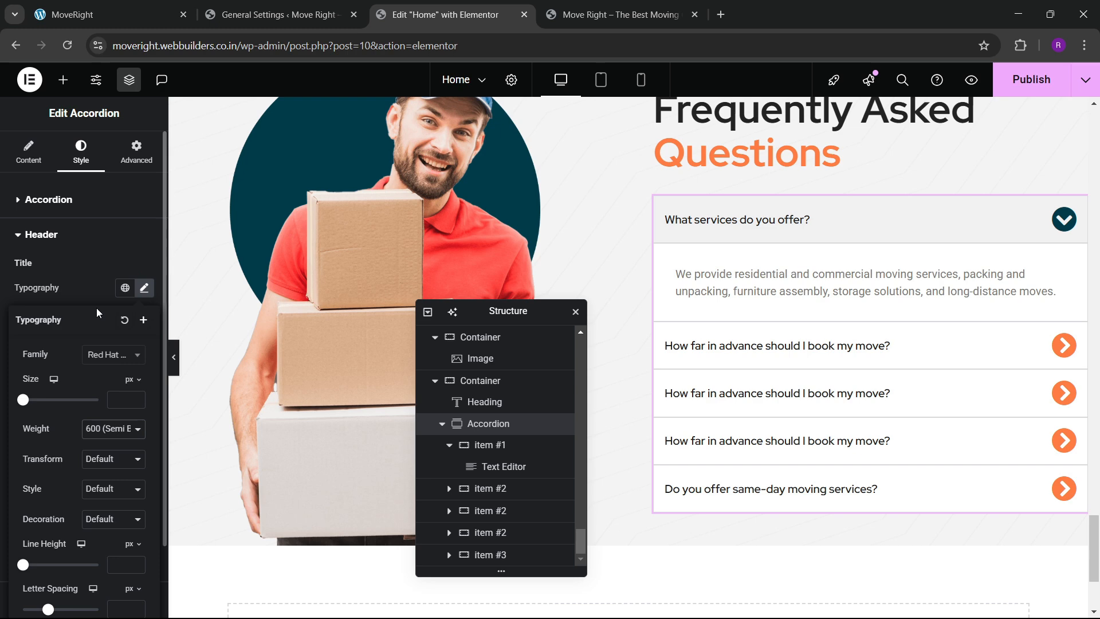
pyautogui.click(94, 291)
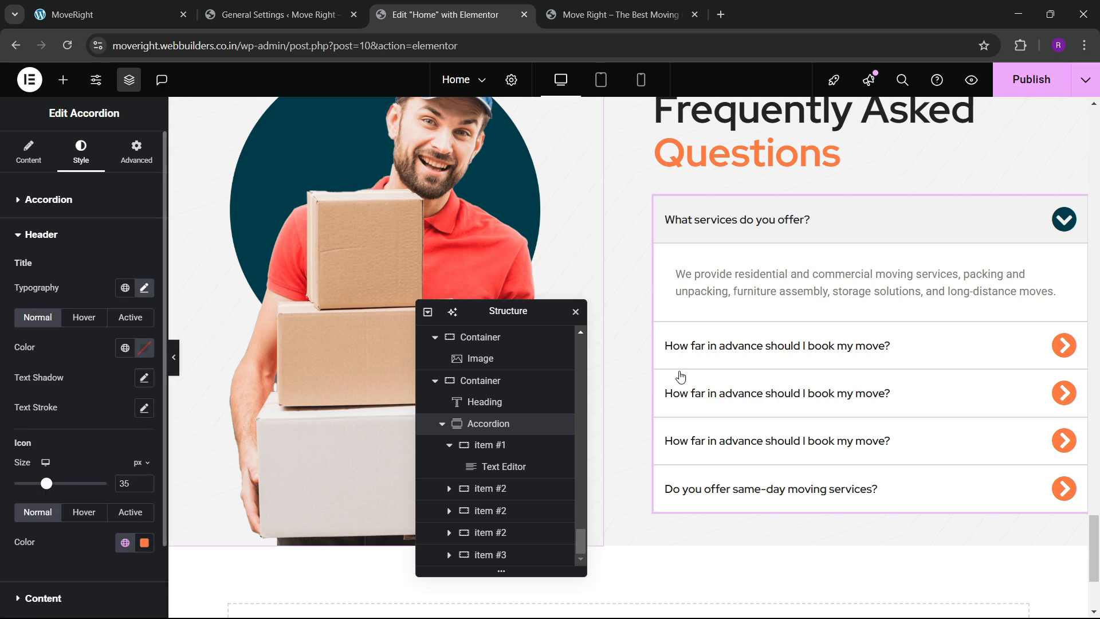
# Set Space between Items to 15 px and preview by toggling the FAQ questions.
pyautogui.click(799, 234)
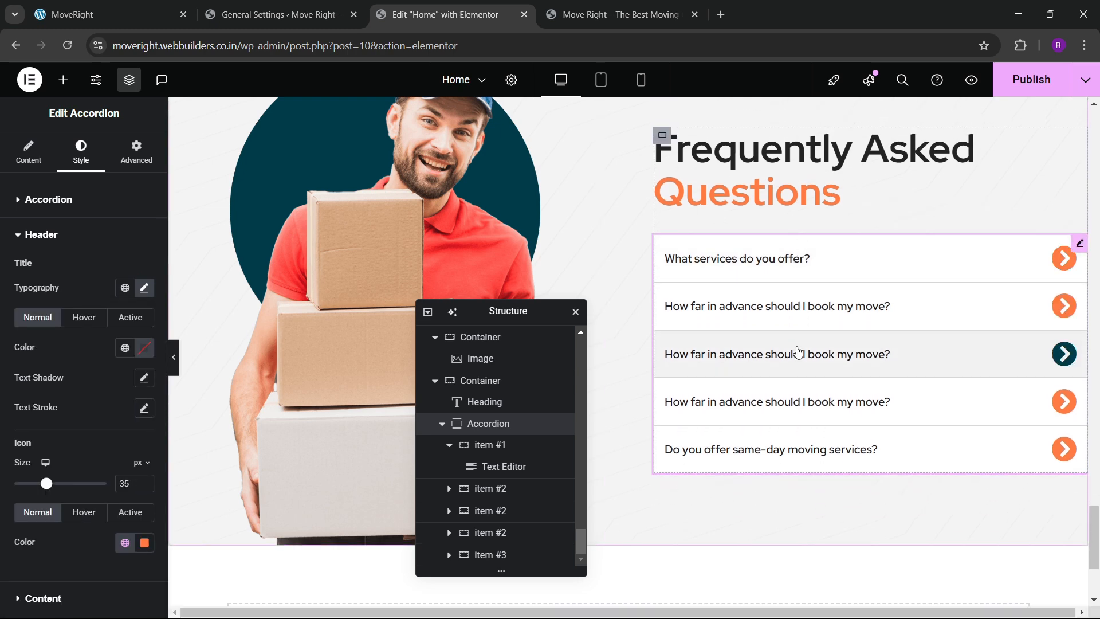
pyautogui.click(801, 252)
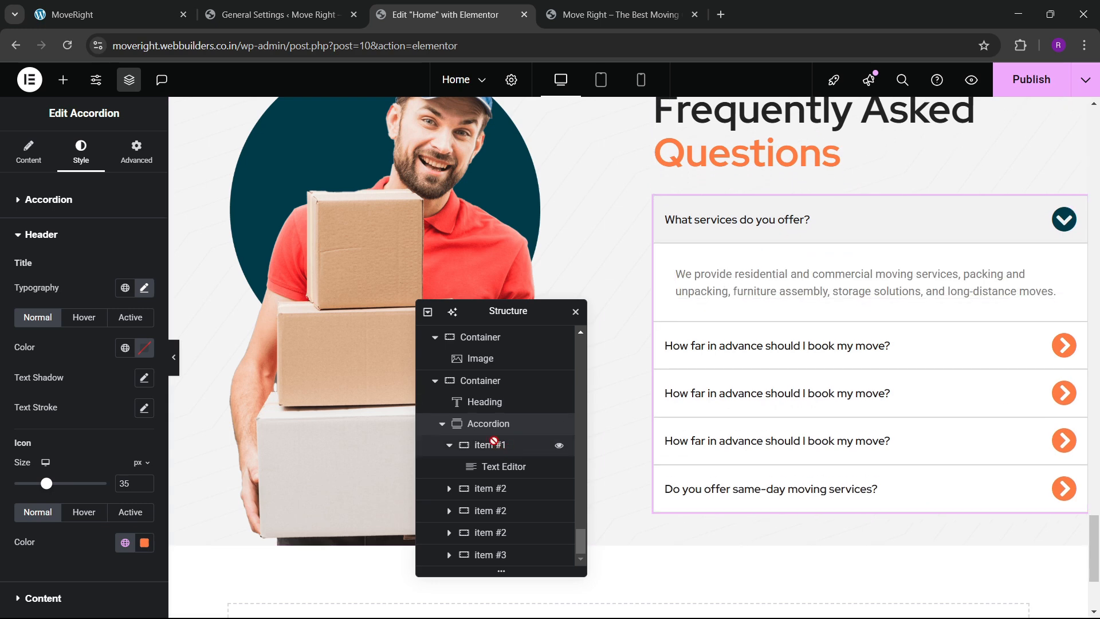
pyautogui.click(52, 200)
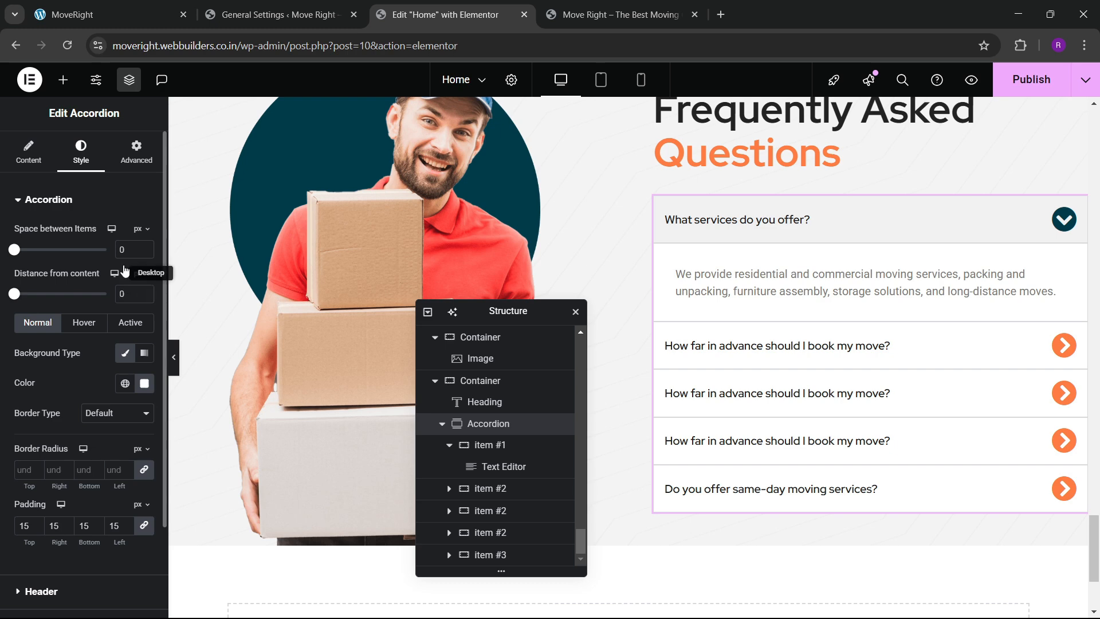
pyautogui.press('BackSpace')
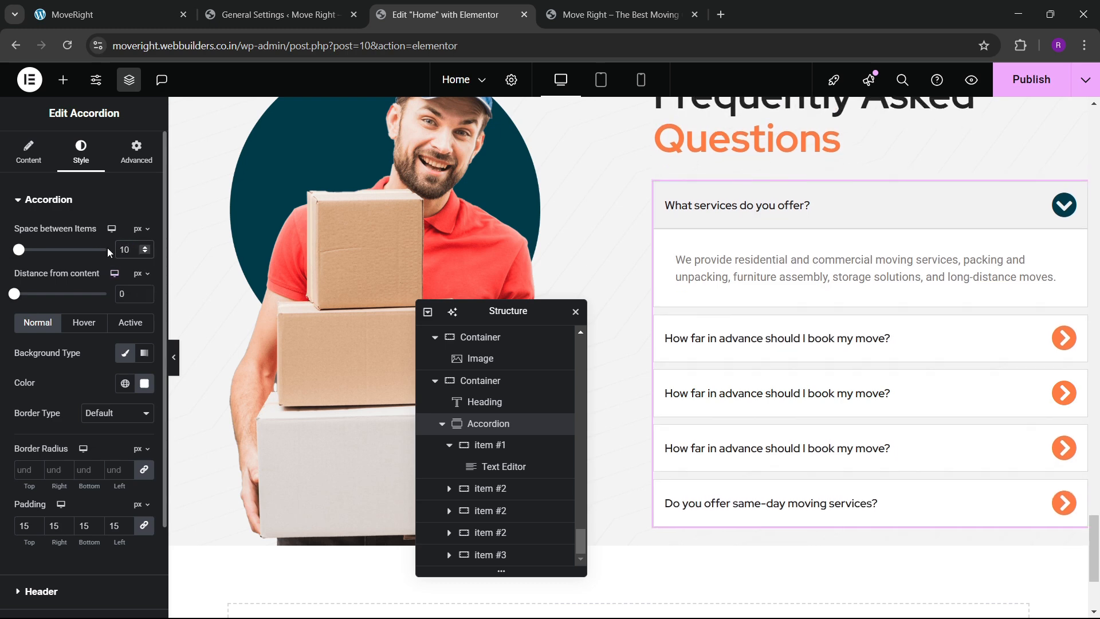
pyautogui.write('15')
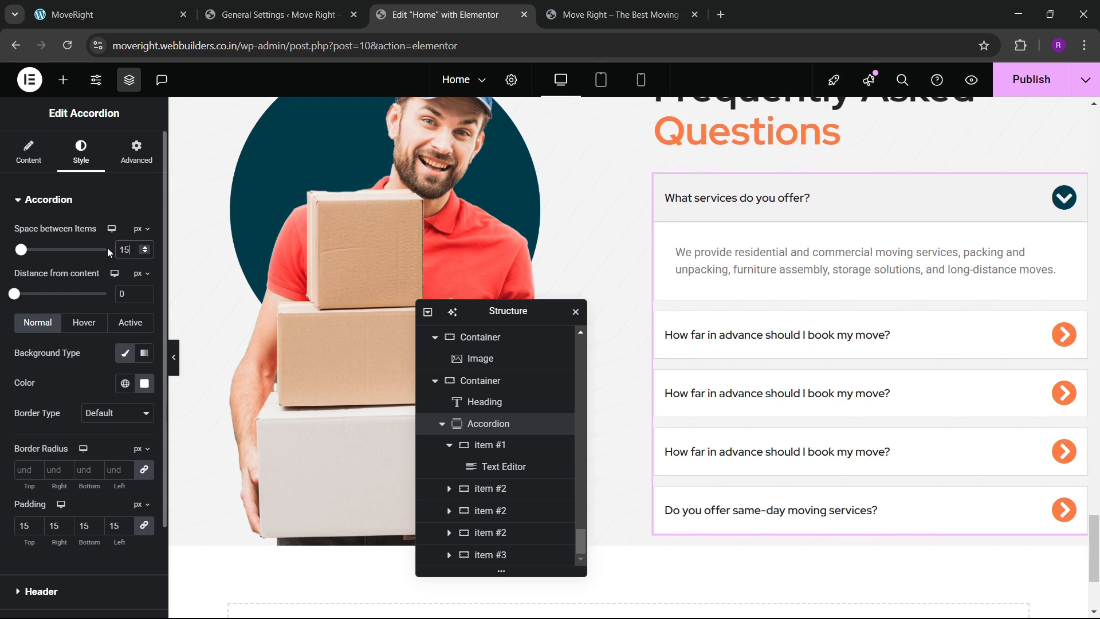
pyautogui.click(833, 344)
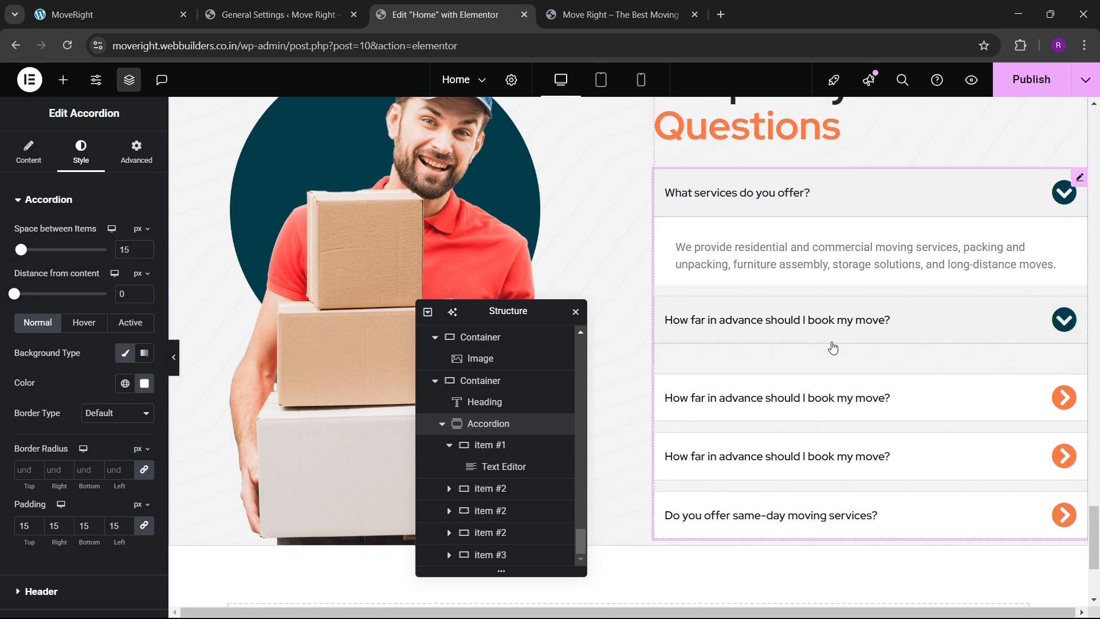
pyautogui.click(847, 262)
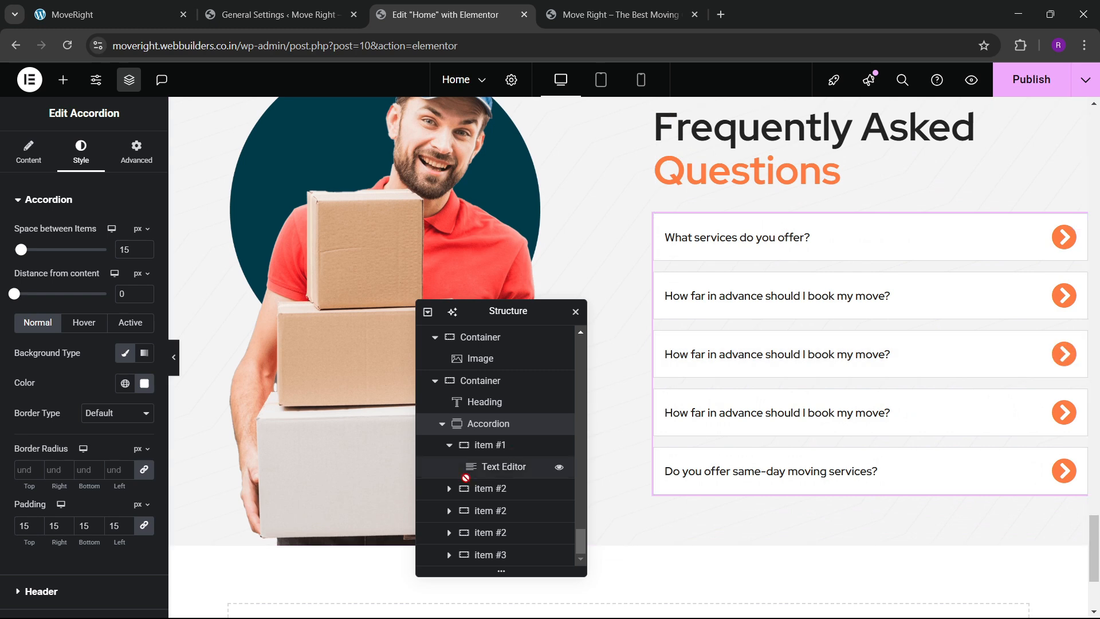
# Delete the four other questions, leaving only 'What services do you offer?' in the Items list.
pyautogui.click(31, 161)
pyautogui.click(140, 293)
pyautogui.click(140, 292)
pyautogui.click(139, 293)
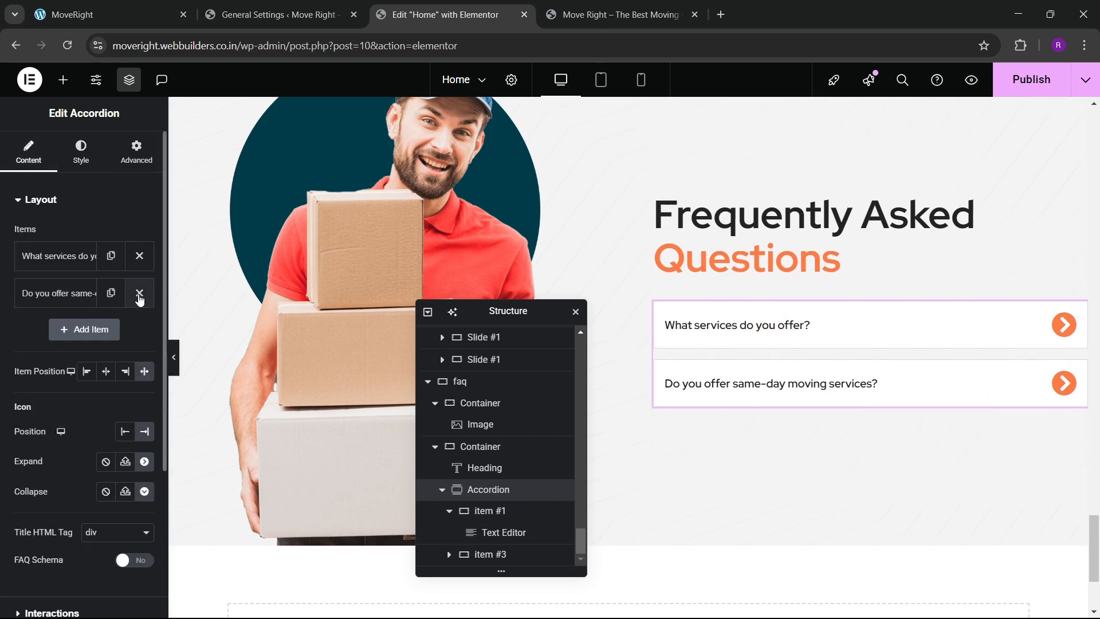
pyautogui.click(140, 293)
# Duplicate the 'What services do you offer?' item until the accordion holds six copies.
pyautogui.click(110, 256)
pyautogui.click(111, 295)
pyautogui.click(108, 338)
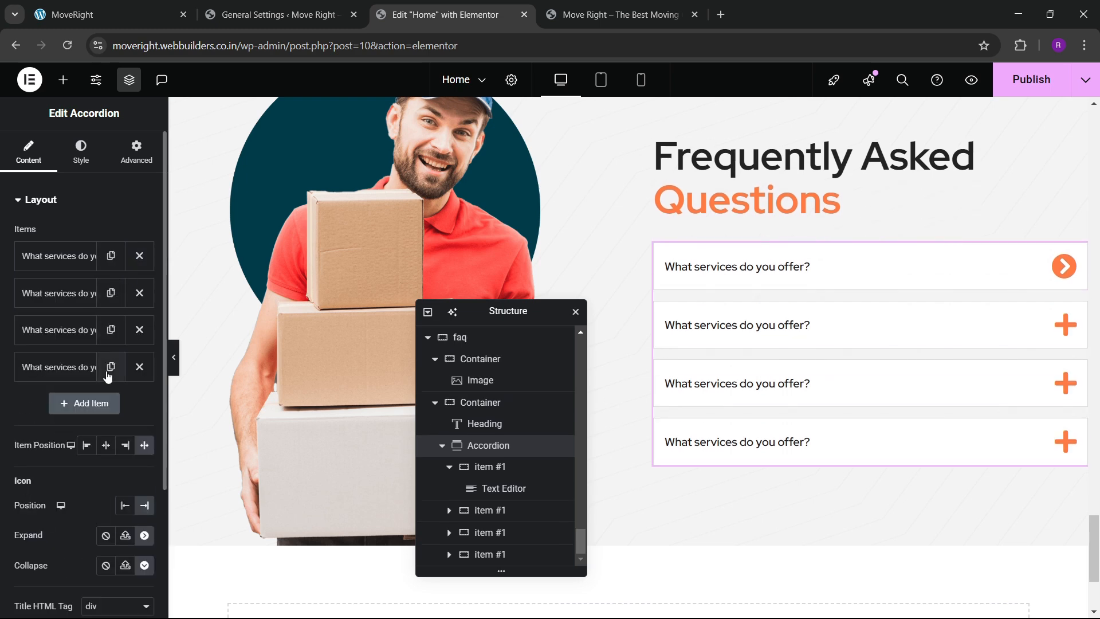
pyautogui.click(107, 376)
pyautogui.click(112, 405)
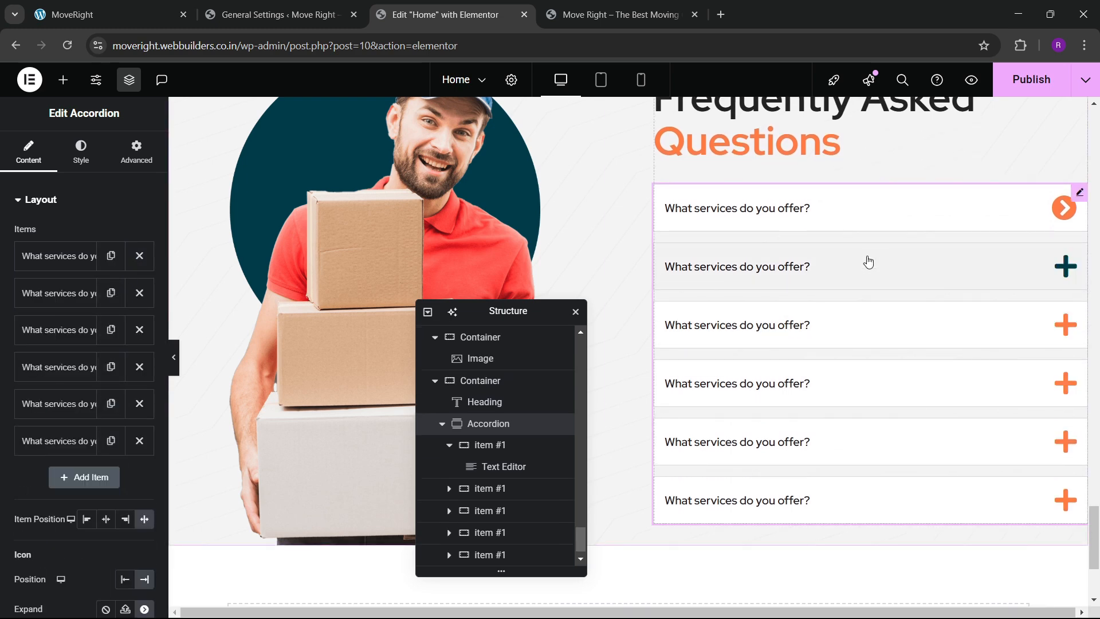
# Expand the second FAQ item in the preview to check the duplicated question.
pyautogui.click(860, 281)
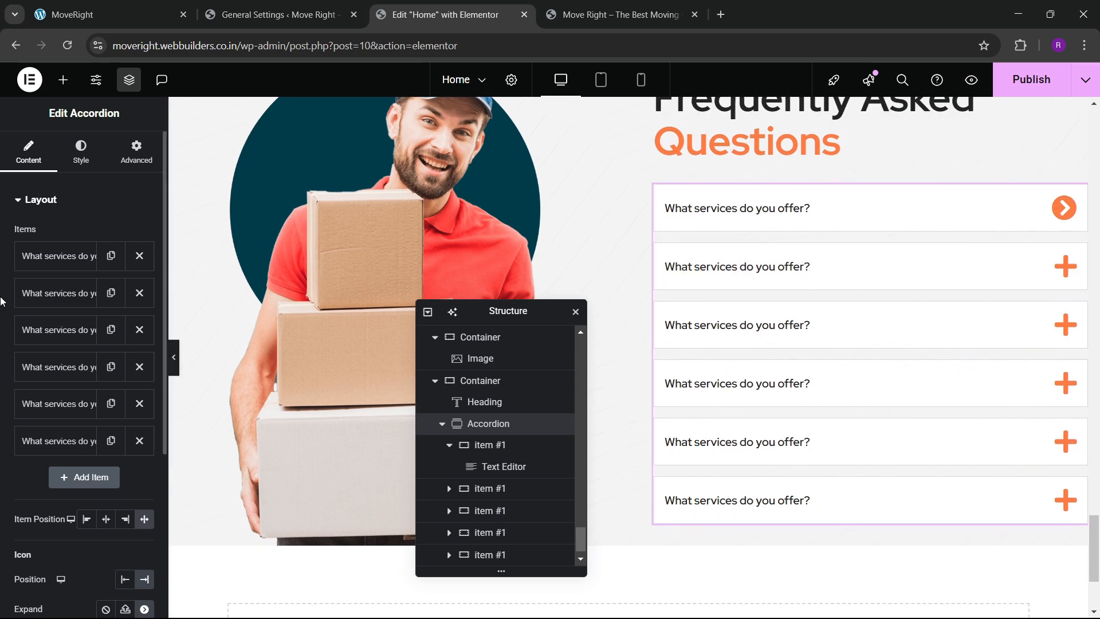
pyautogui.click(61, 293)
pyautogui.click(66, 294)
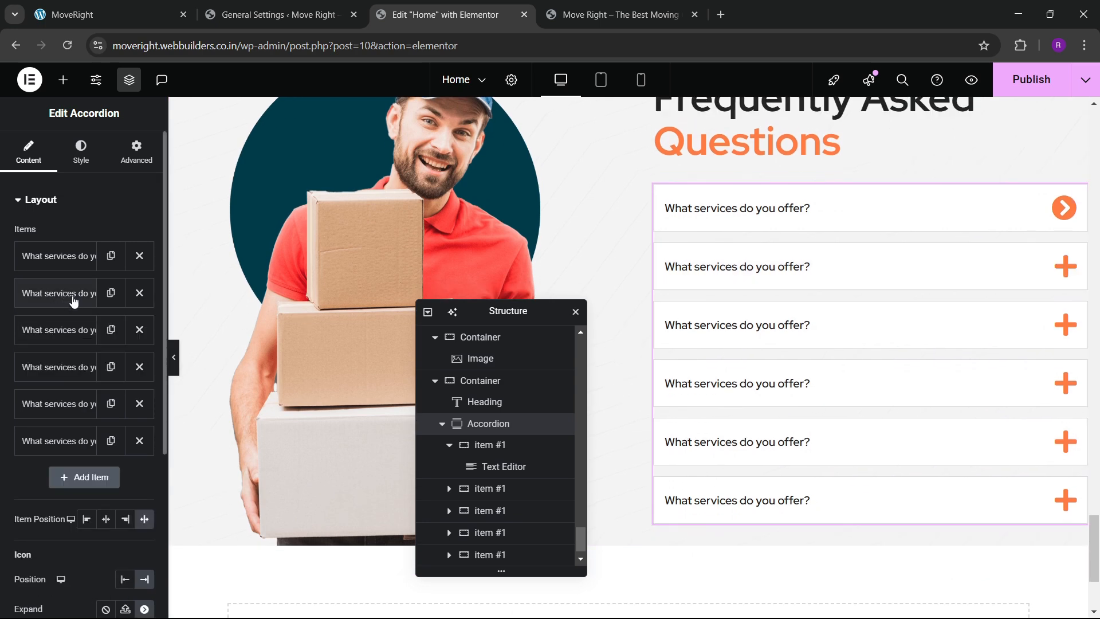
pyautogui.click(76, 165)
pyautogui.scroll(-3, 60, 310)
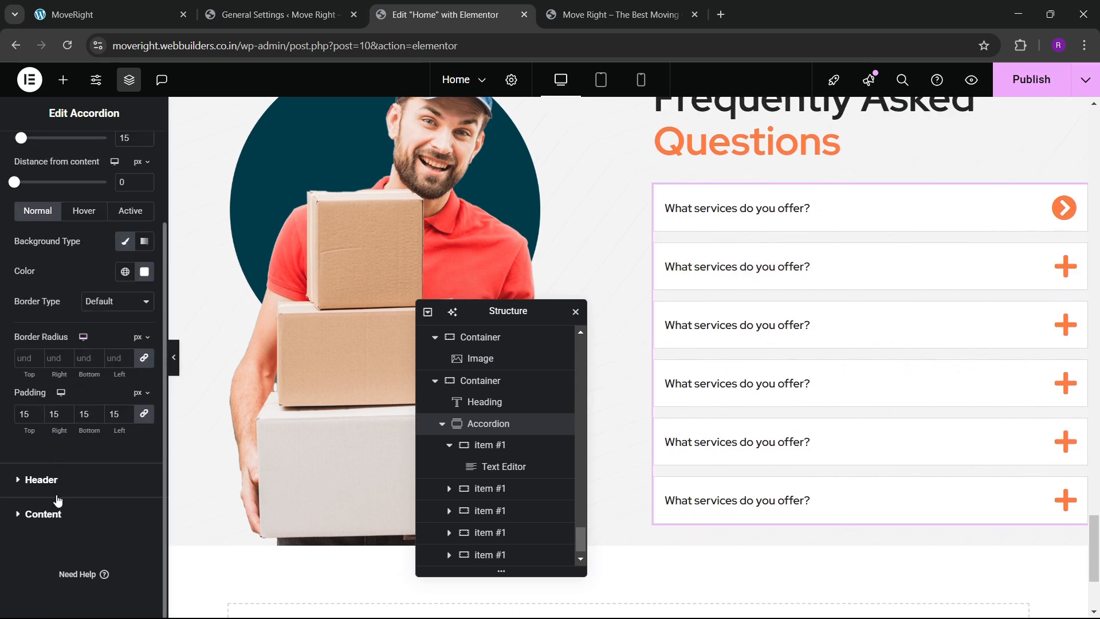
# Review the title and icon styling, leaving the icon size at 35.
pyautogui.click(57, 516)
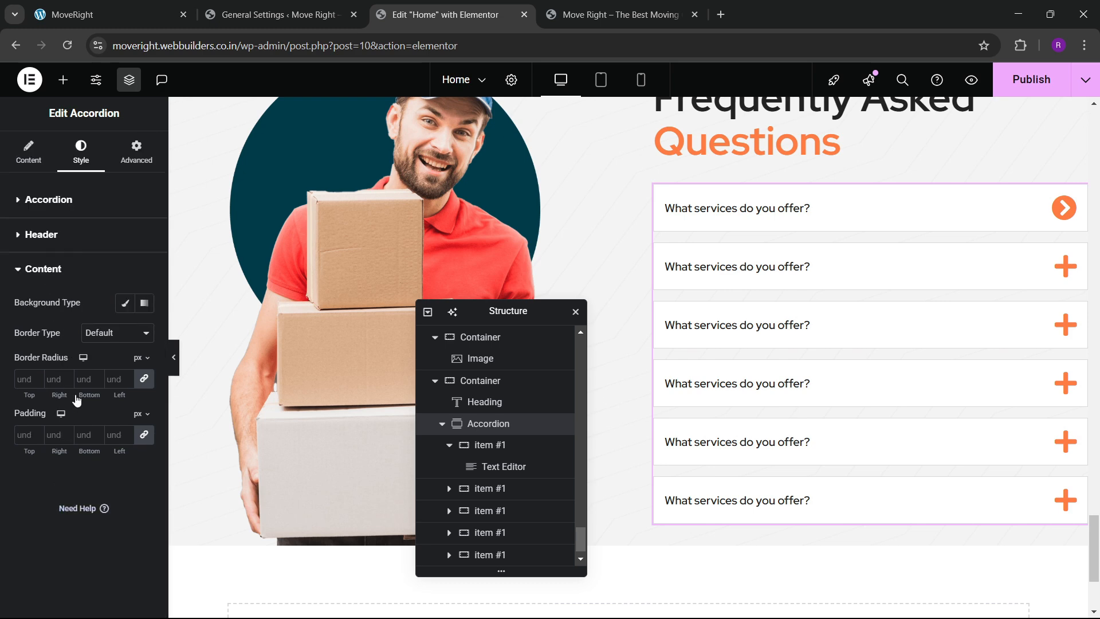
pyautogui.click(41, 234)
pyautogui.scroll(-2, 67, 429)
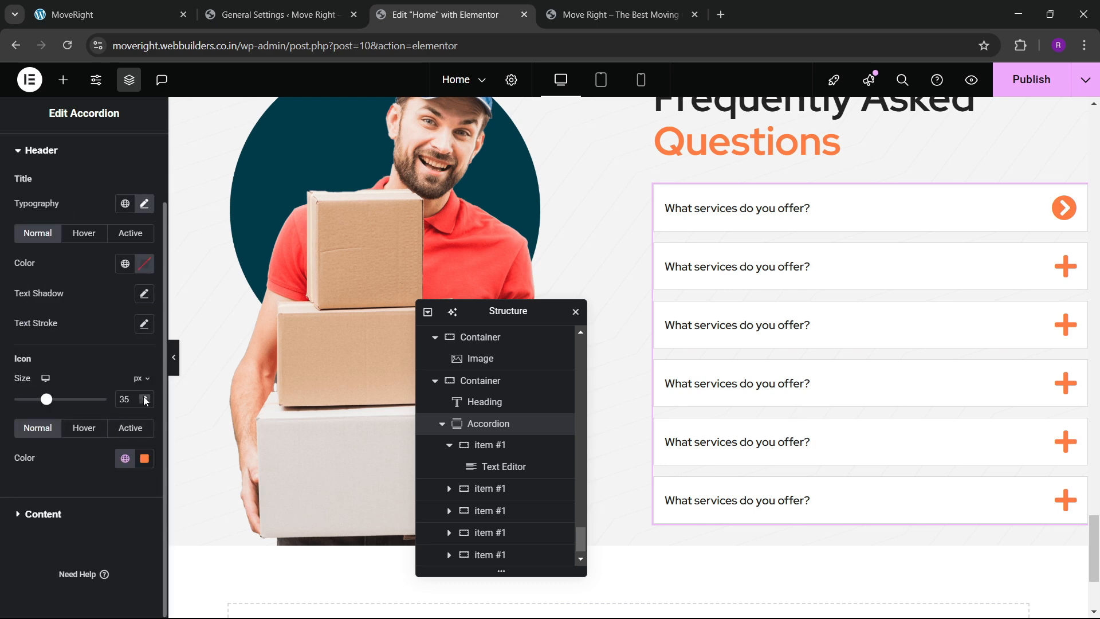
pyautogui.click(145, 397)
pyautogui.click(145, 402)
pyautogui.scroll(4, 89, 294)
# Inspect the first and second question items in the accordion's Items list.
pyautogui.click(29, 152)
pyautogui.click(55, 293)
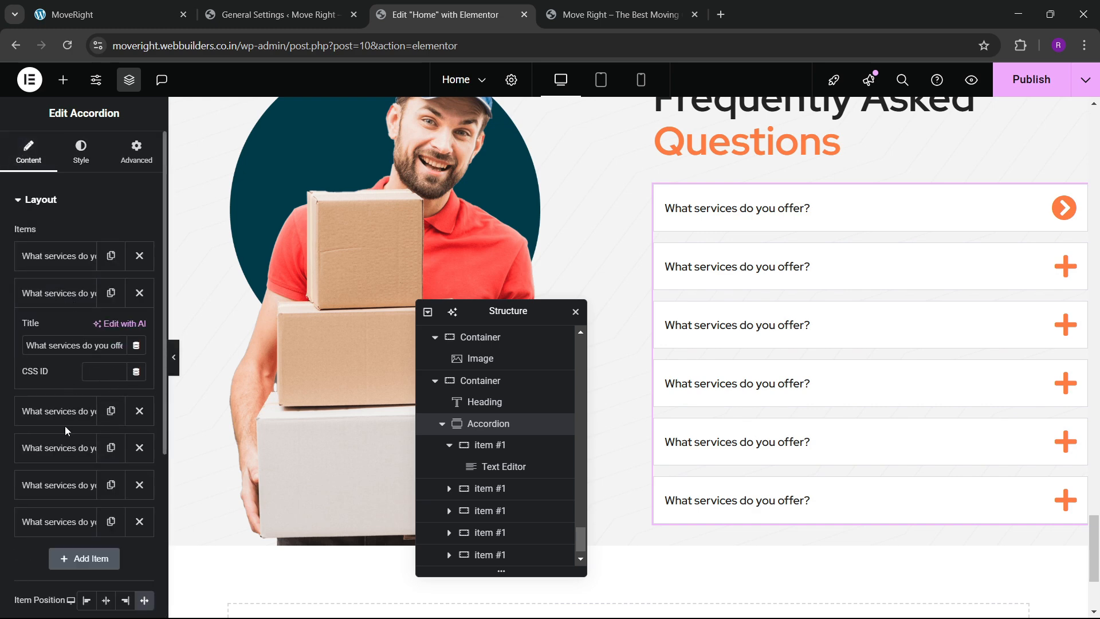
pyautogui.click(57, 293)
pyautogui.click(57, 293)
pyautogui.click(63, 294)
pyautogui.click(66, 261)
pyautogui.click(66, 261)
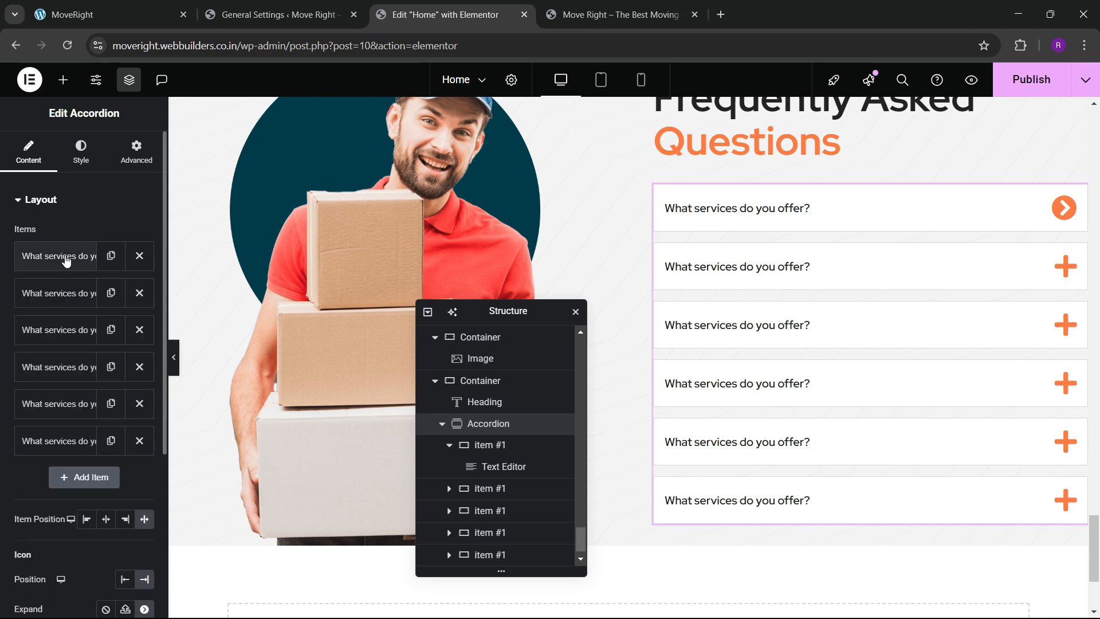
# Set a right-chevron Expand icon and a down-chevron Collapse icon, then test them on the third item.
pyautogui.scroll(-5, 81, 469)
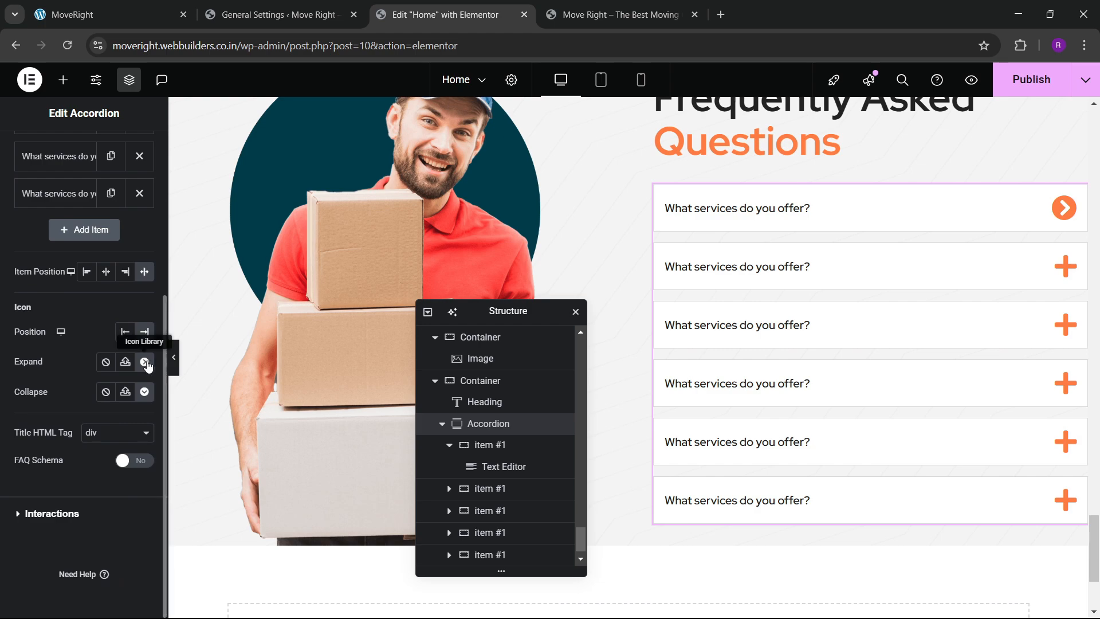
pyautogui.click(141, 394)
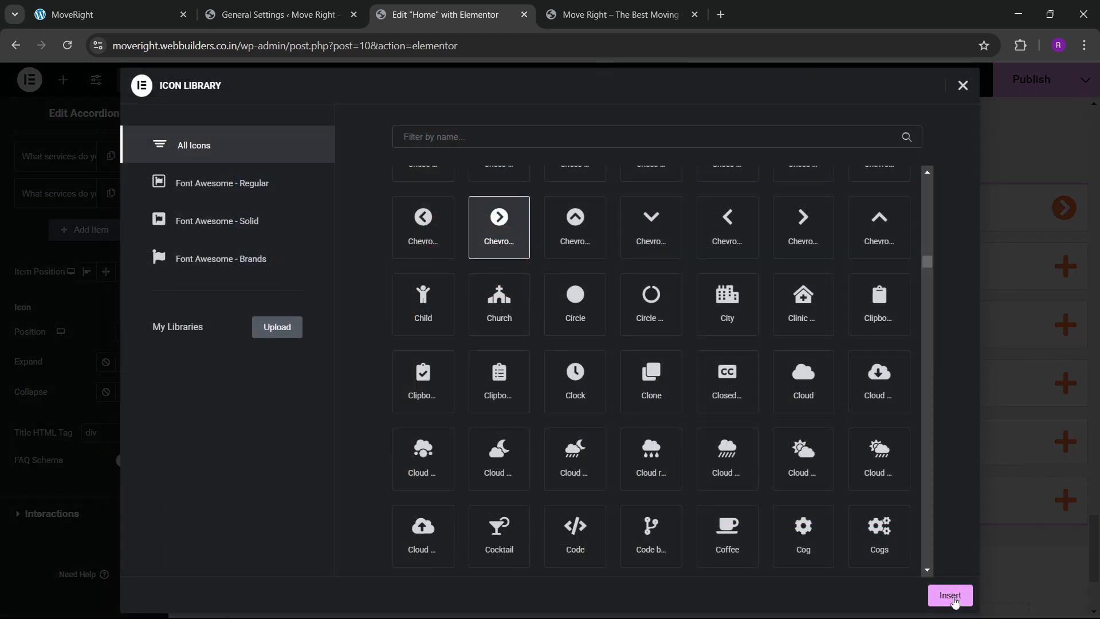
pyautogui.click(951, 596)
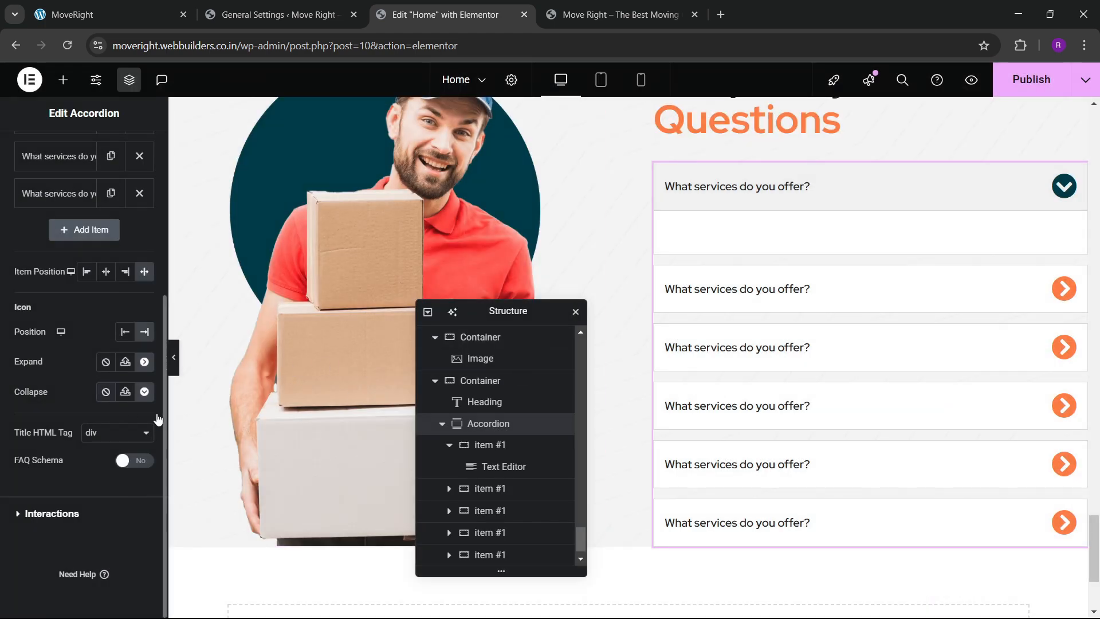
pyautogui.click(145, 393)
pyautogui.scroll(-10, 903, 242)
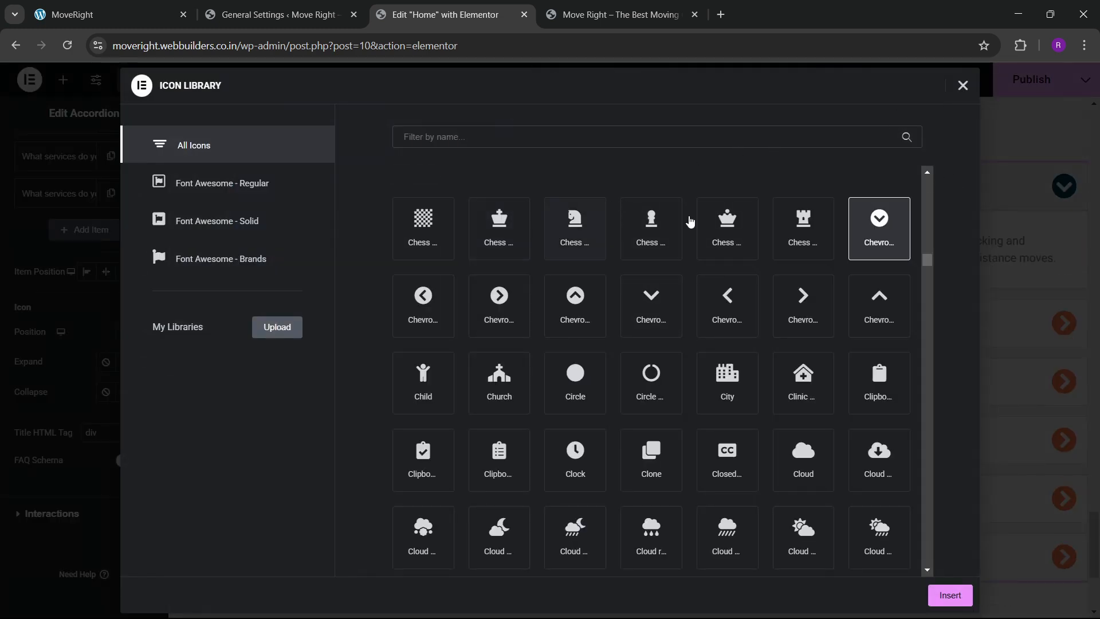
pyautogui.click(948, 599)
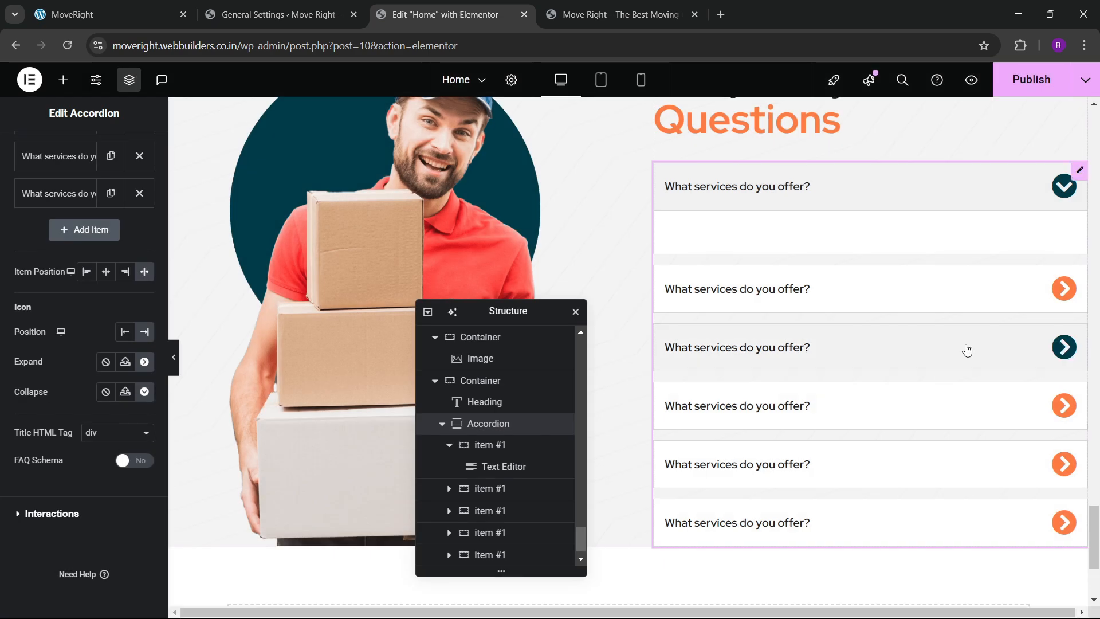
pyautogui.click(945, 349)
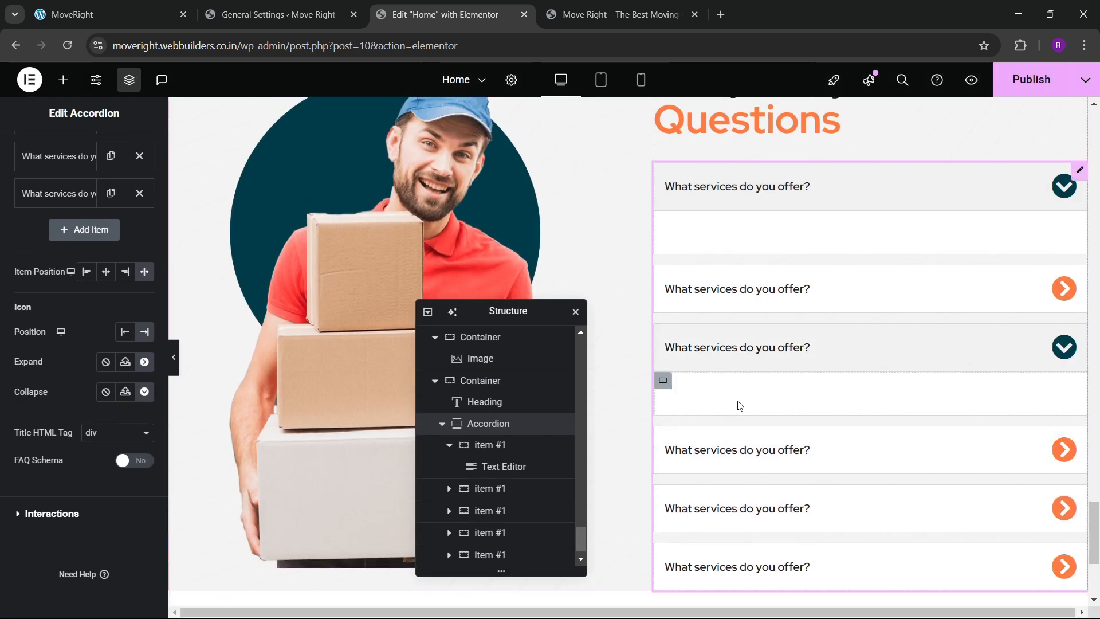
pyautogui.click(774, 383)
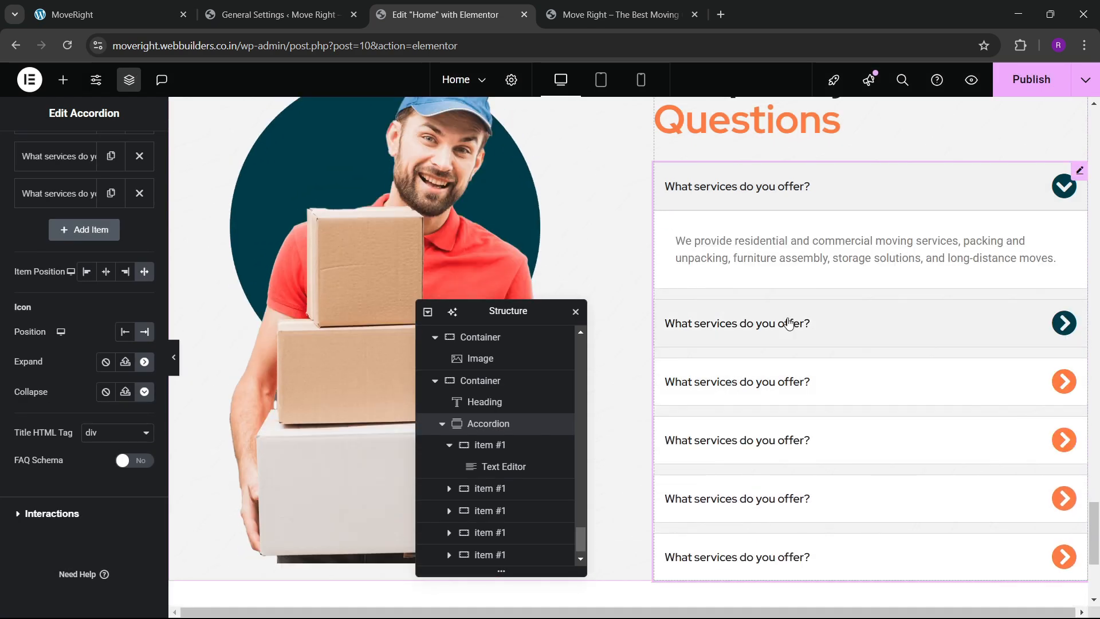
pyautogui.scroll(-1, 774, 469)
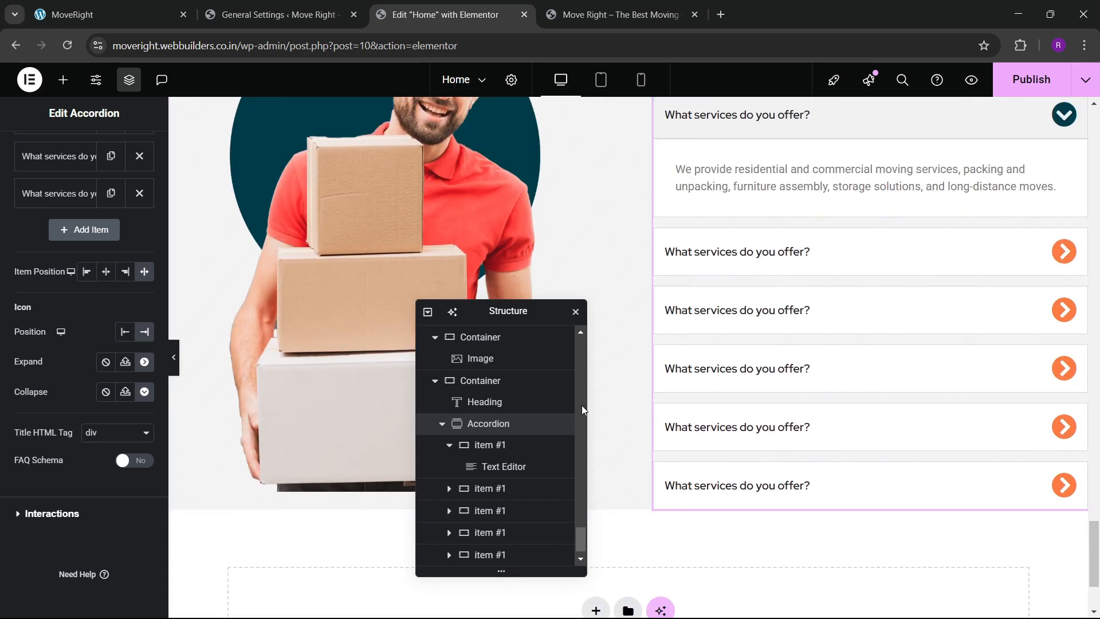
# Select the container holding the FAQ heading and accordion and show its spacing settings.
pyautogui.scroll(2, 583, 405)
pyautogui.scroll(3, 739, 386)
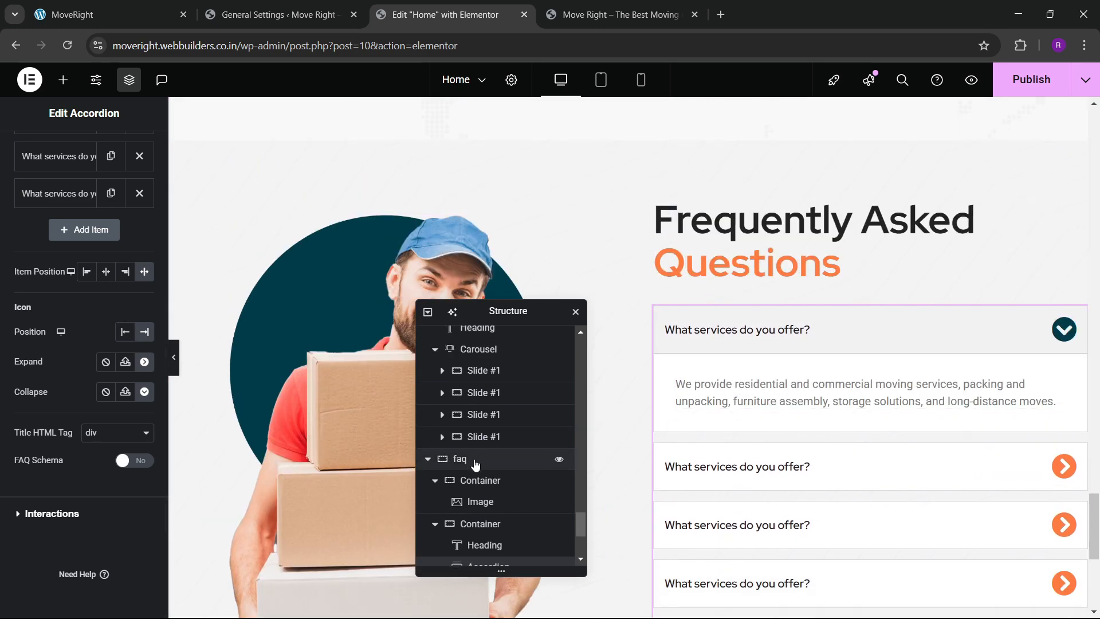
pyautogui.scroll(2, 698, 358)
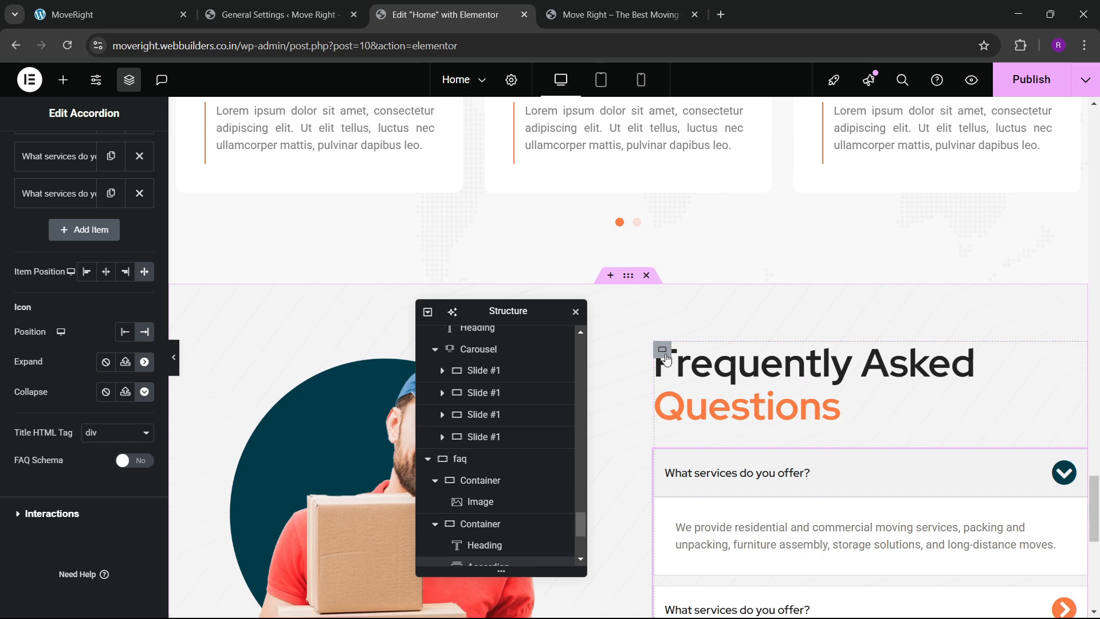
pyautogui.click(662, 349)
pyautogui.click(132, 166)
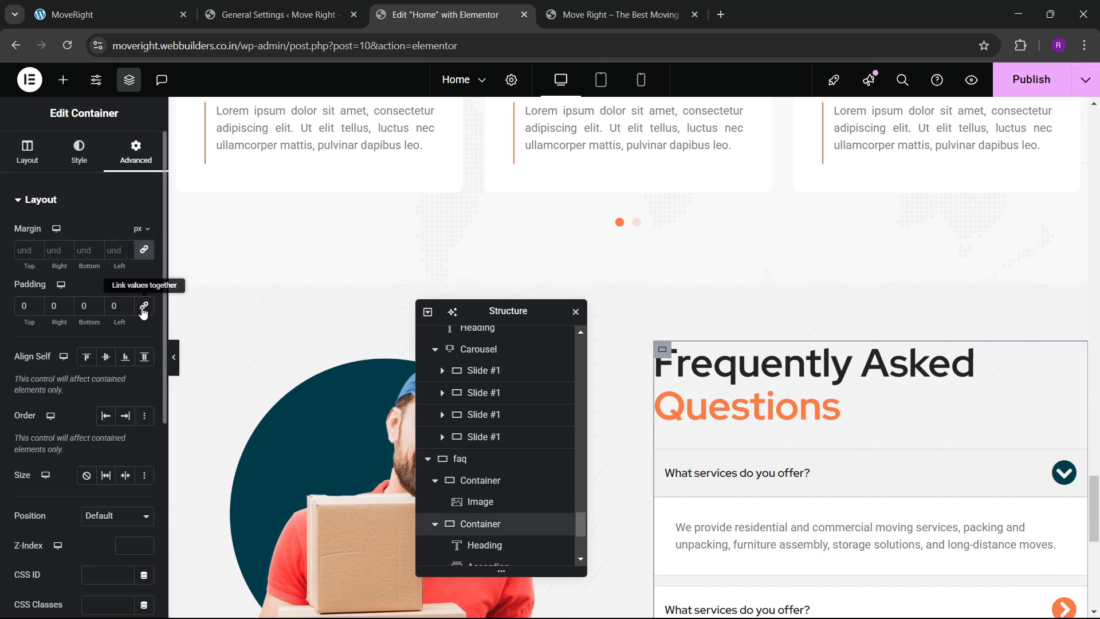
pyautogui.moveTo(81, 317); pyautogui.dragTo(733, 307)
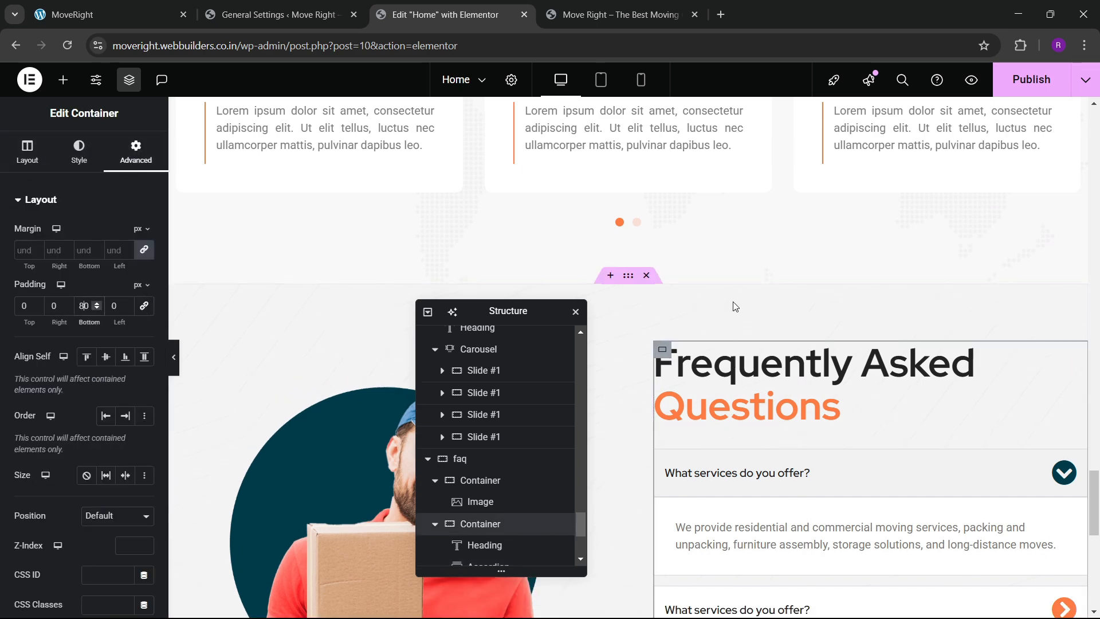
pyautogui.scroll(-8, 710, 358)
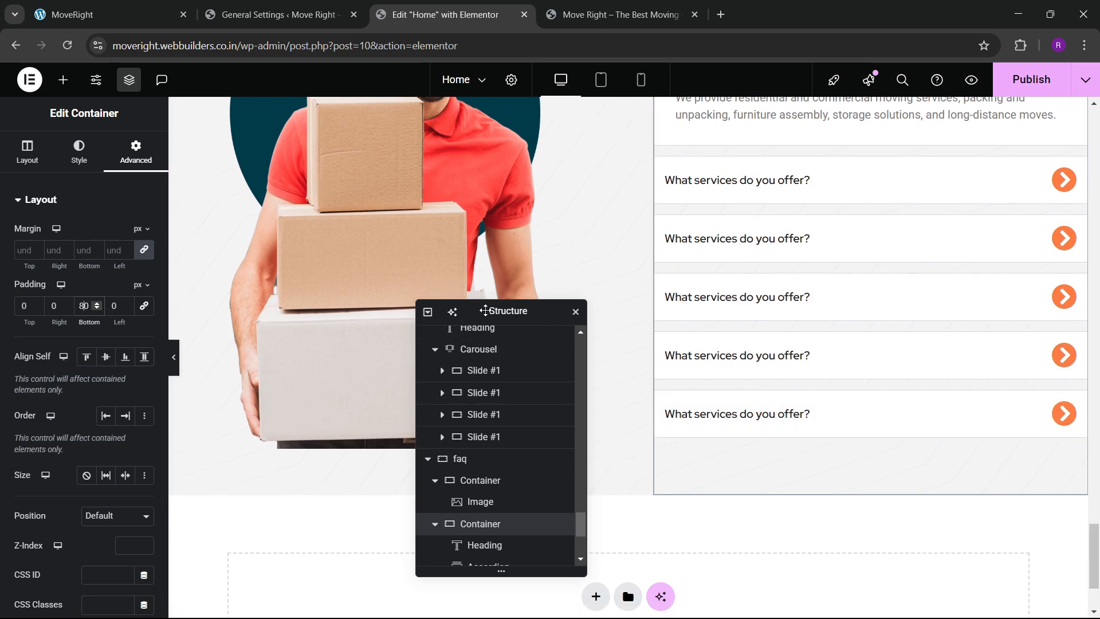
pyautogui.moveTo(487, 310); pyautogui.dragTo(397, 314)
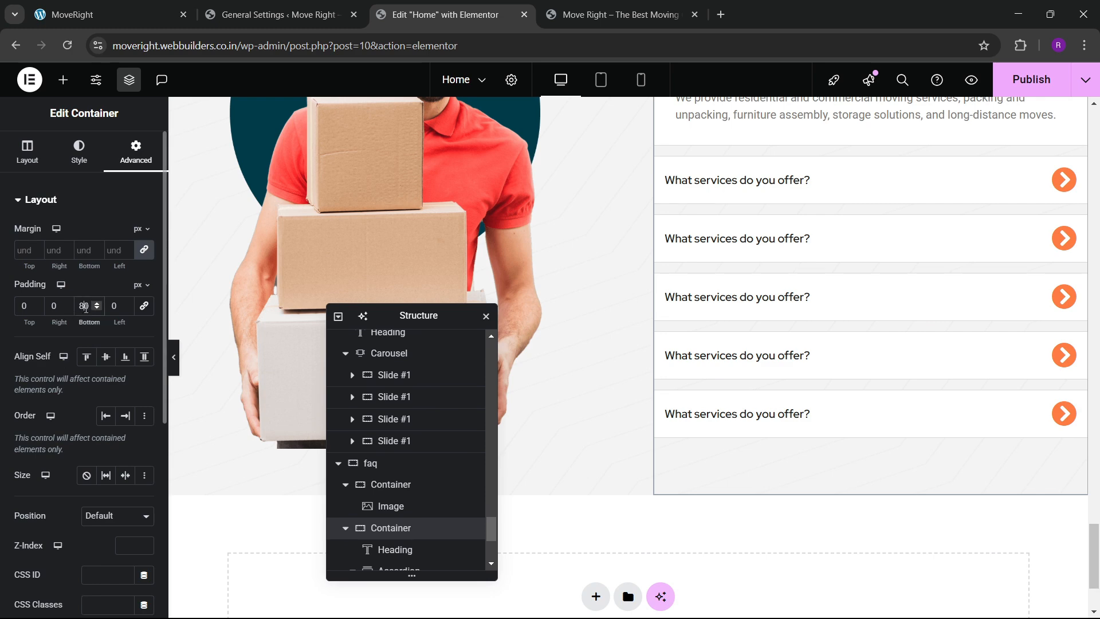
# Set the container's bottom padding to 80 px, leaving space beneath the accordion.
pyautogui.press('BackSpace')
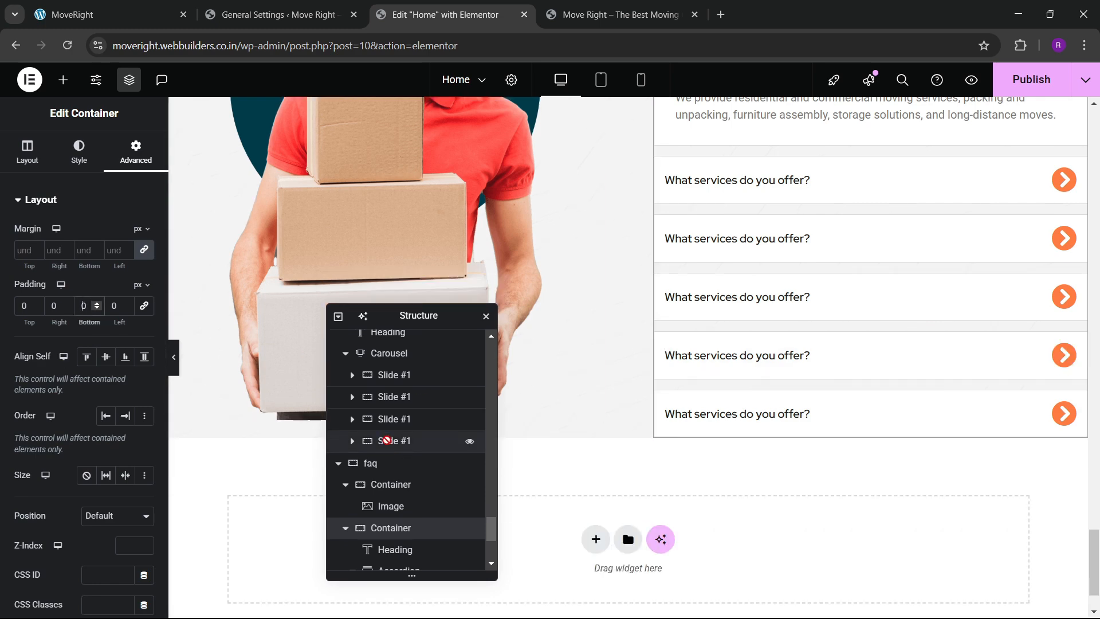
pyautogui.scroll(-2, 389, 457)
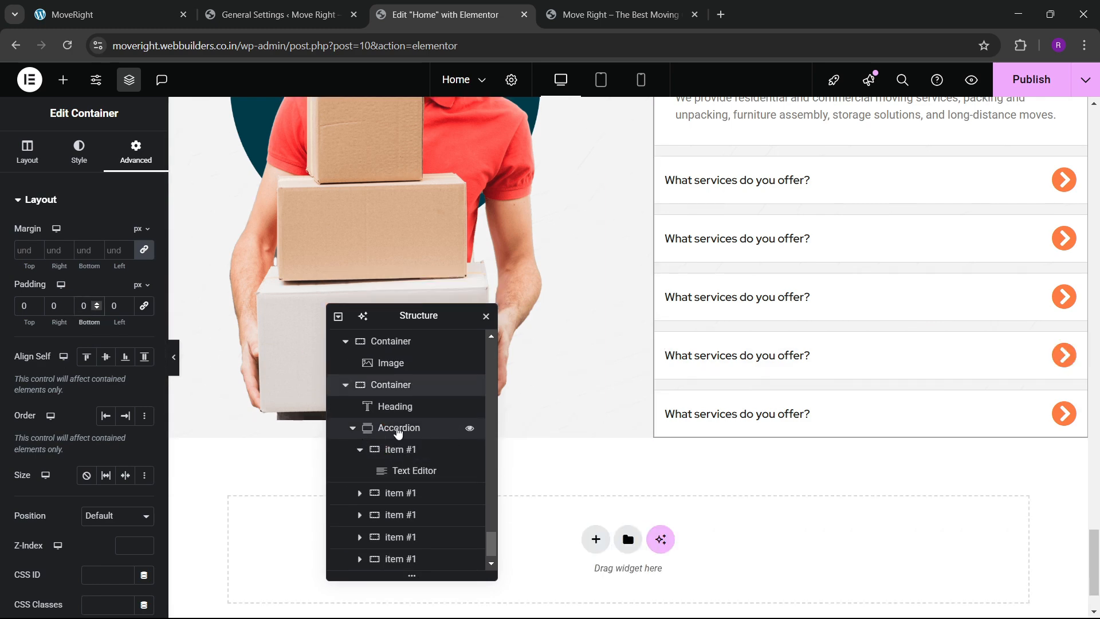
pyautogui.scroll(4, 823, 381)
pyautogui.scroll(-2, 741, 393)
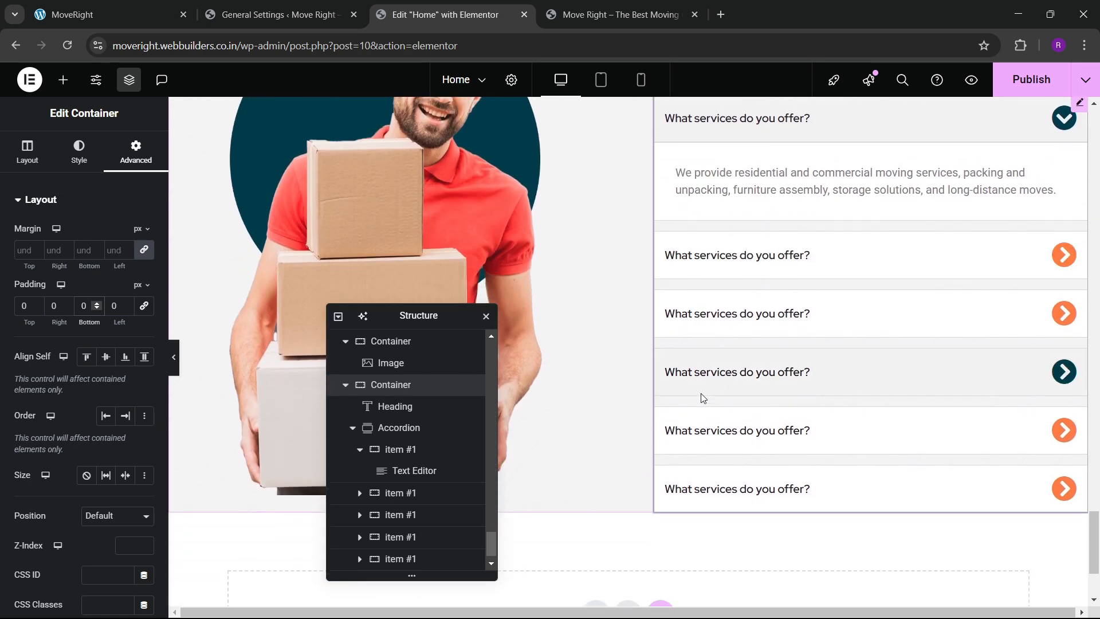
pyautogui.scroll(3, 704, 398)
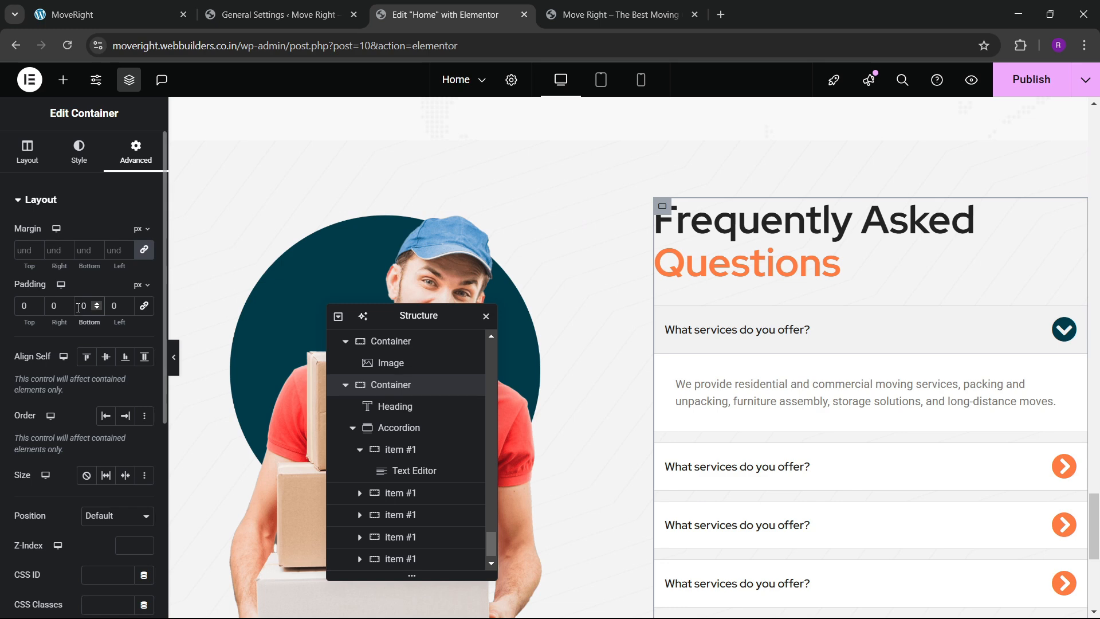
pyautogui.scroll(-1, 494, 343)
pyautogui.scroll(-5, 630, 367)
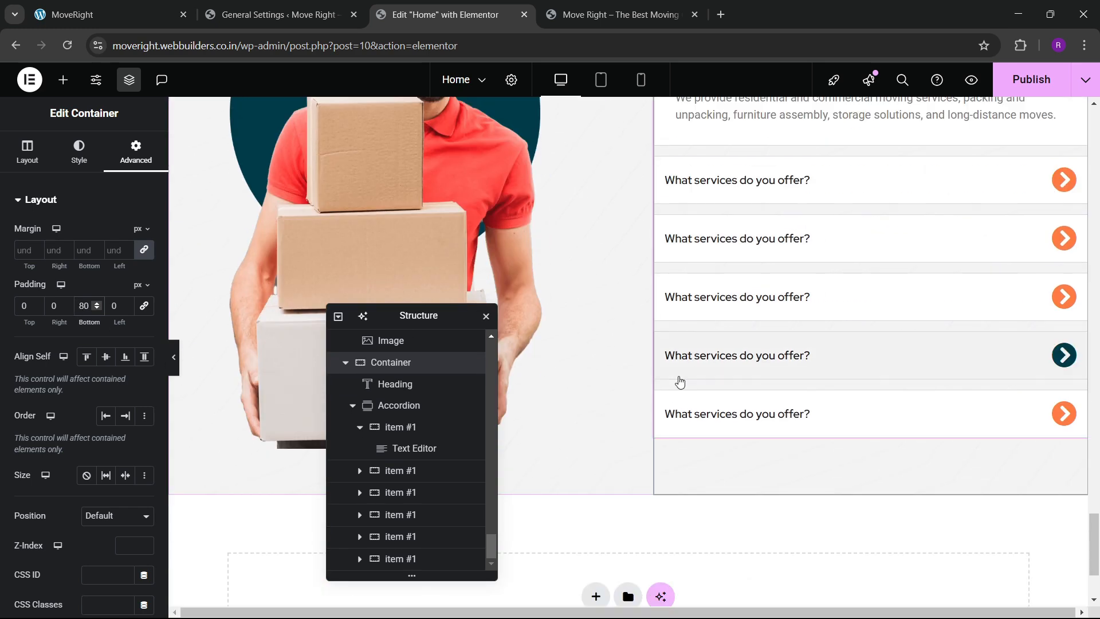
pyautogui.scroll(5, 679, 381)
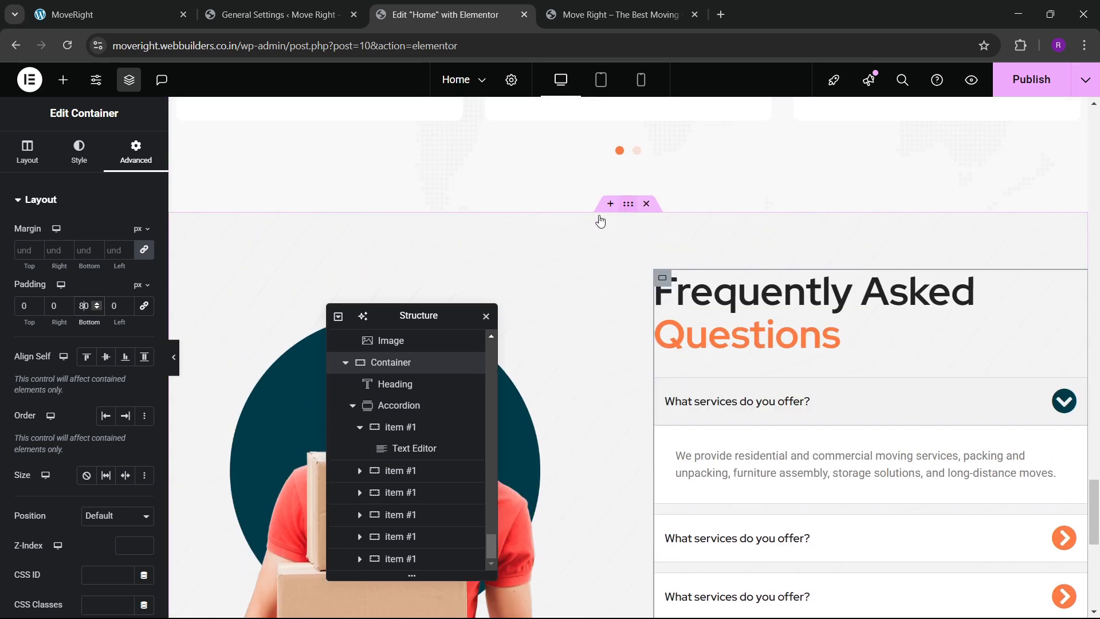
# Select the faq section and try stretch and bottom alignment for its columns.
pyautogui.click(601, 222)
pyautogui.click(27, 152)
pyautogui.scroll(-4, 92, 344)
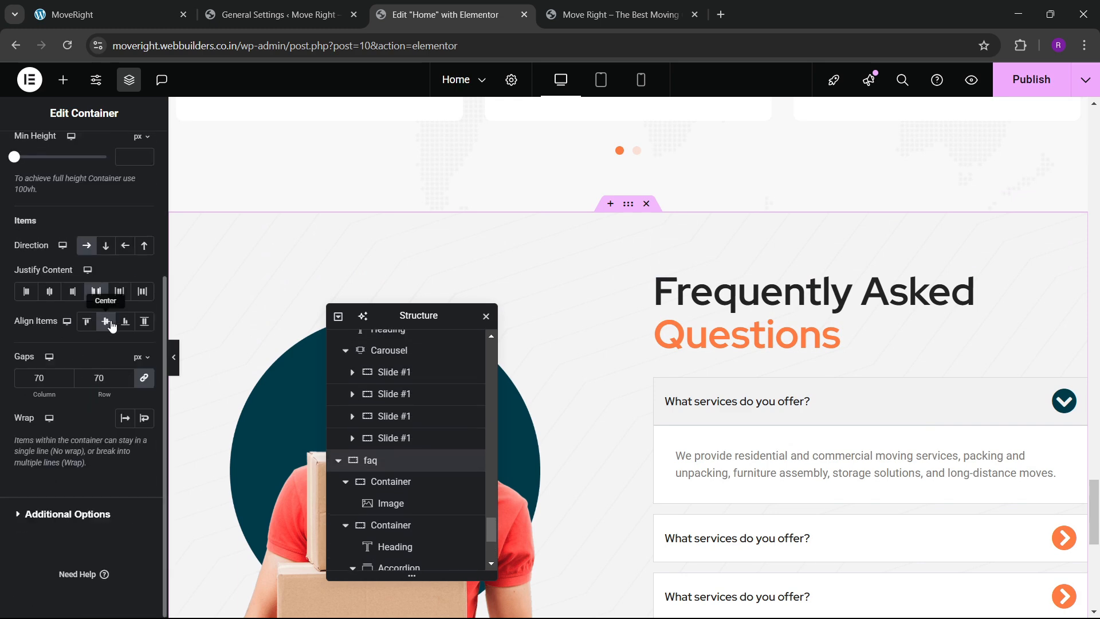
pyautogui.click(144, 322)
pyautogui.scroll(-9, 650, 351)
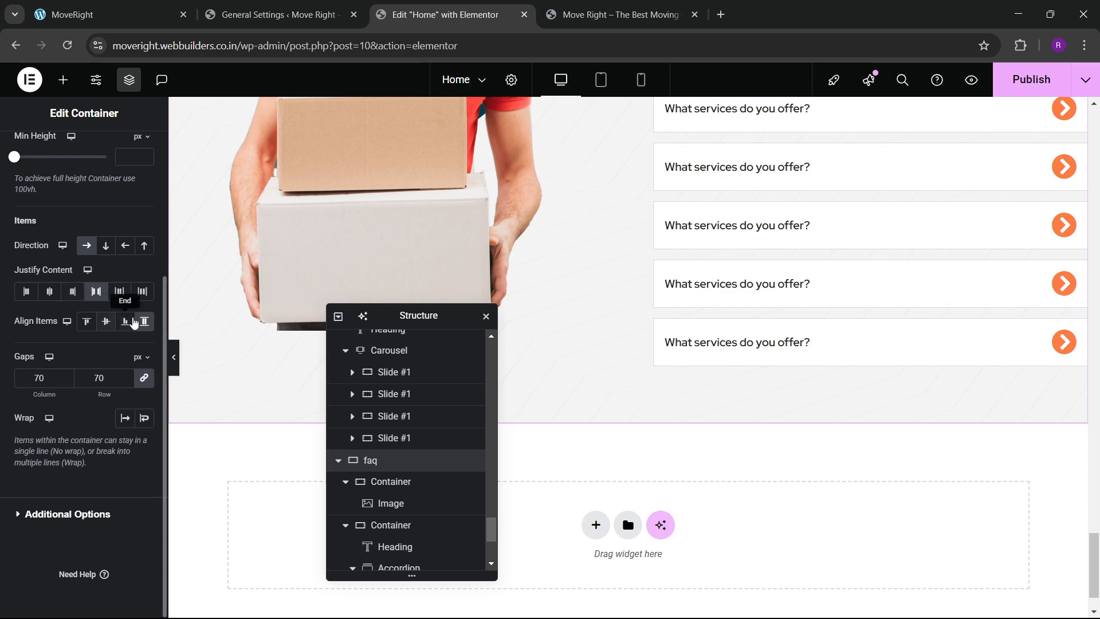
pyautogui.click(125, 322)
# Set the faq section's Align Items to Center so the delivery-man image sits mid-height.
pyautogui.scroll(3, 573, 344)
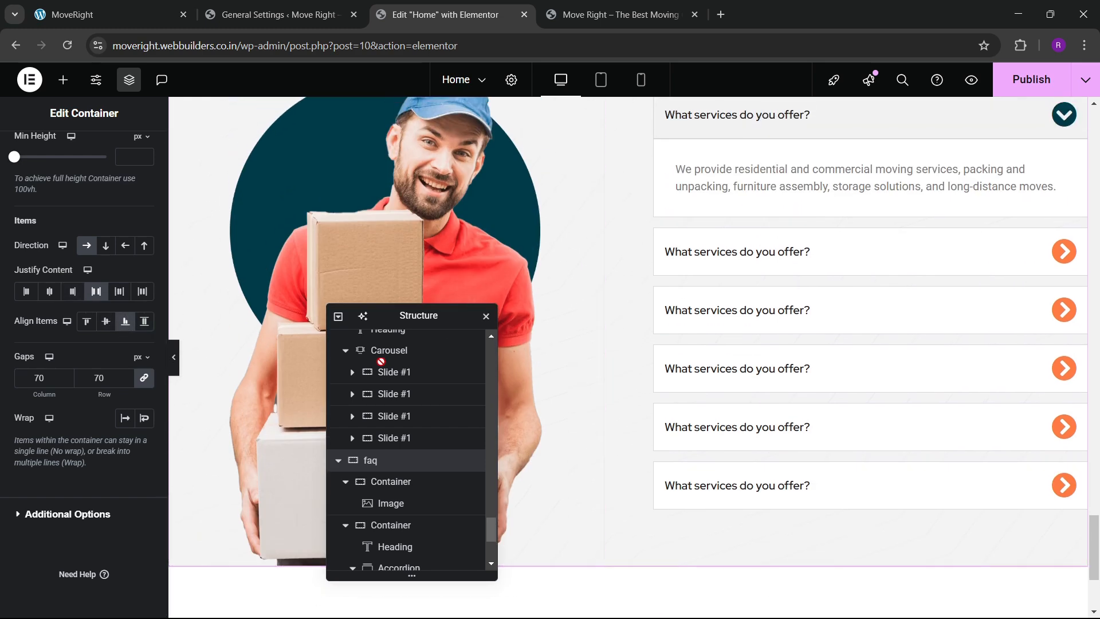
pyautogui.moveTo(377, 325); pyautogui.dragTo(823, 287)
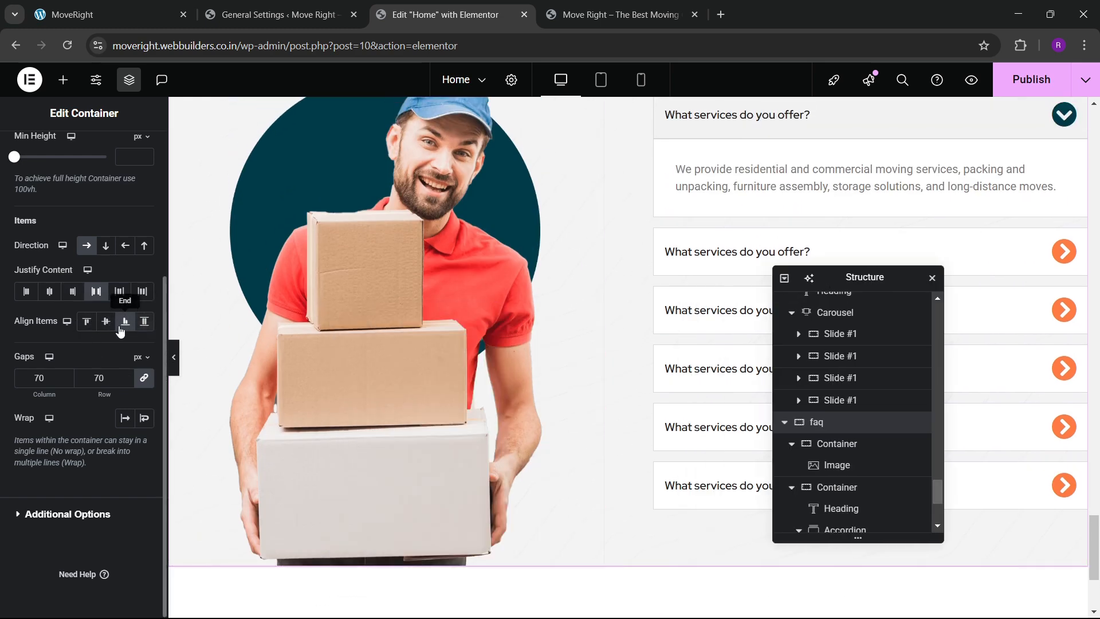
pyautogui.scroll(-3, 462, 319)
pyautogui.scroll(5, 612, 342)
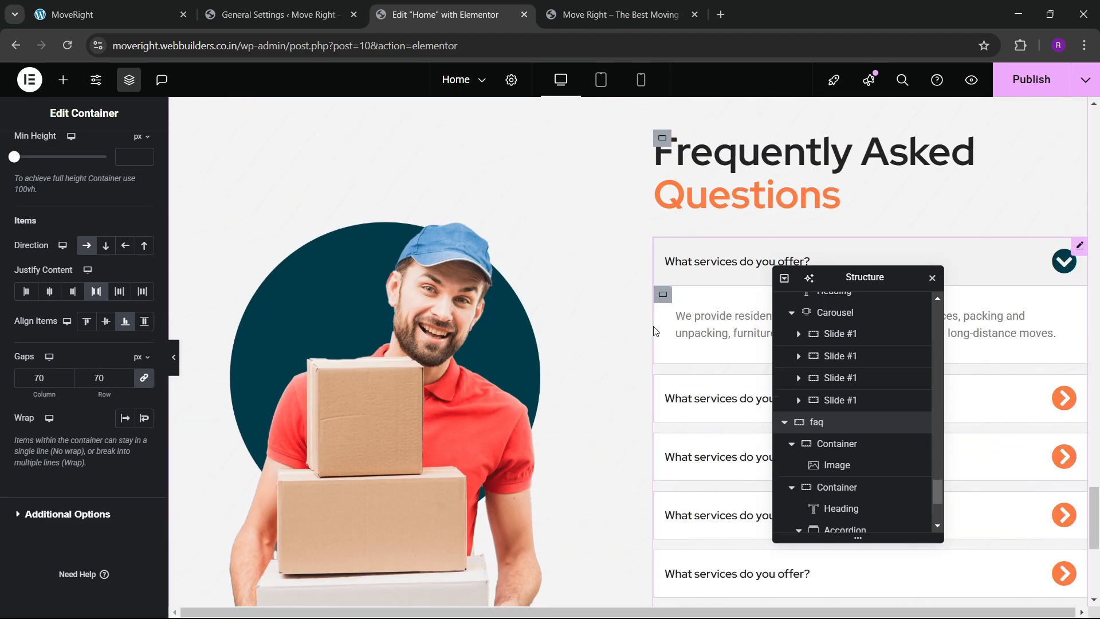
pyautogui.scroll(-1, 562, 329)
pyautogui.scroll(3, 562, 329)
pyautogui.scroll(-3, 563, 334)
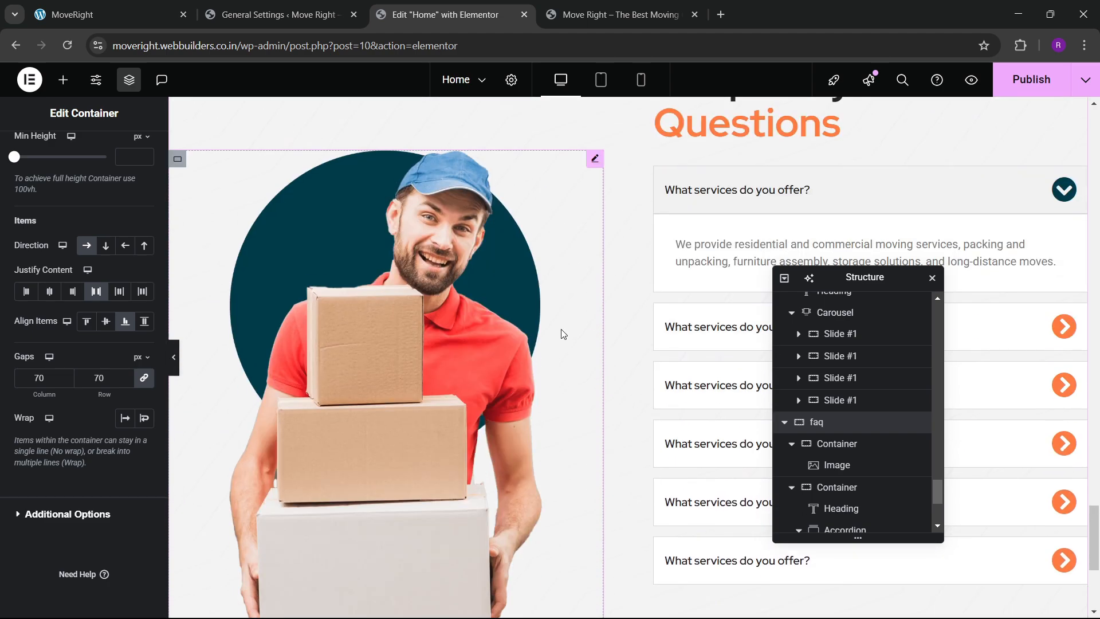
pyautogui.scroll(2, 564, 334)
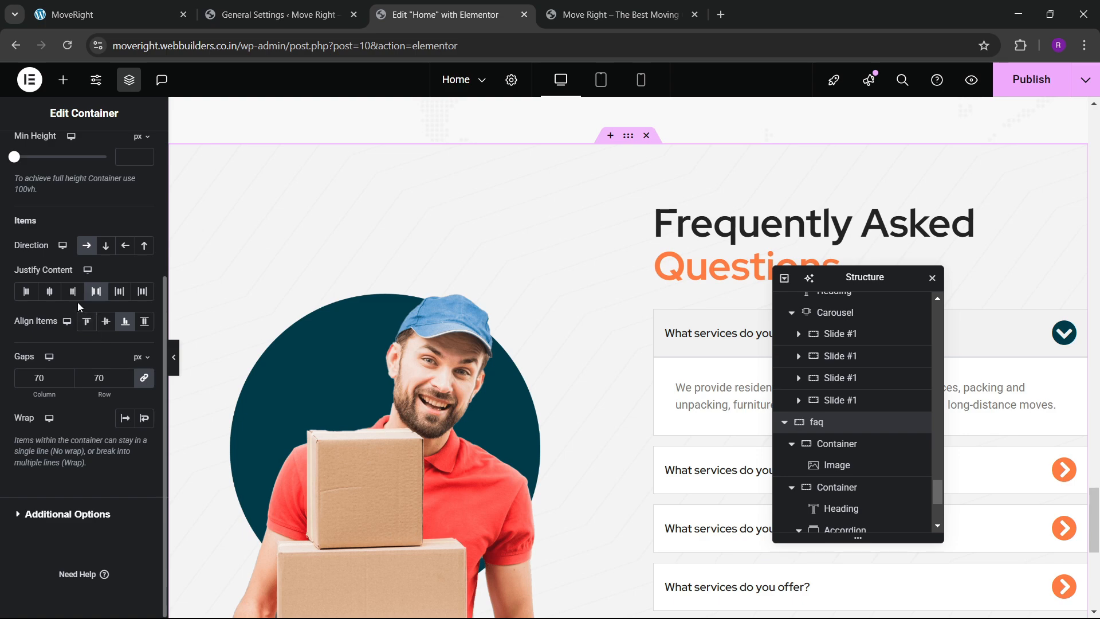
pyautogui.click(114, 330)
# Publish the updated homepage with Ctrl+S.
pyautogui.scroll(-3, 499, 325)
pyautogui.scroll(3, 500, 324)
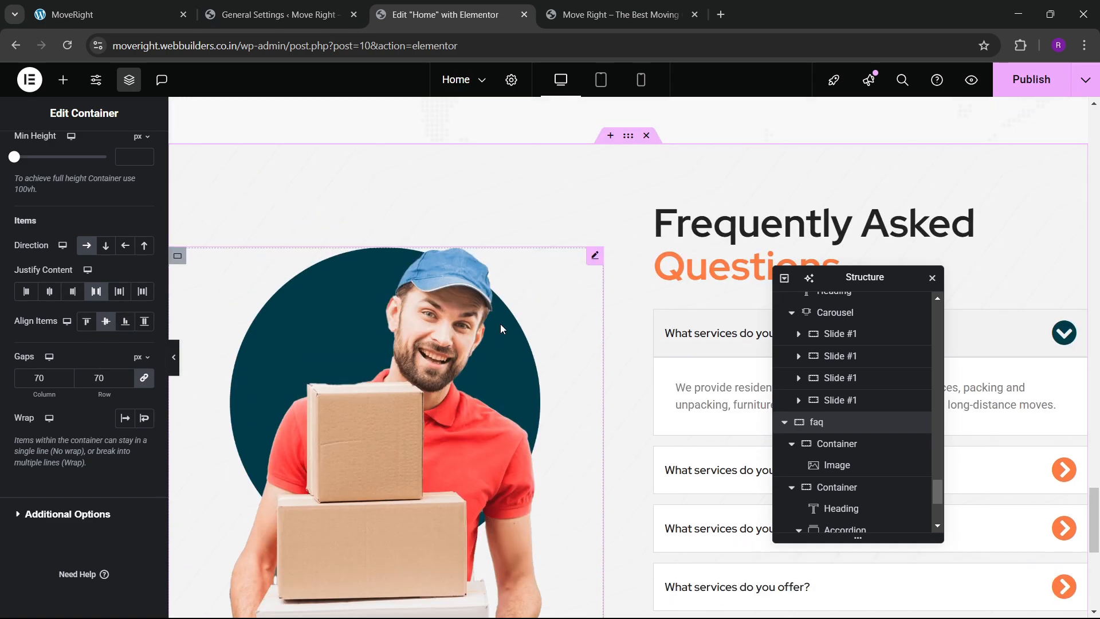
pyautogui.scroll(-2, 500, 324)
pyautogui.scroll(-3, 469, 343)
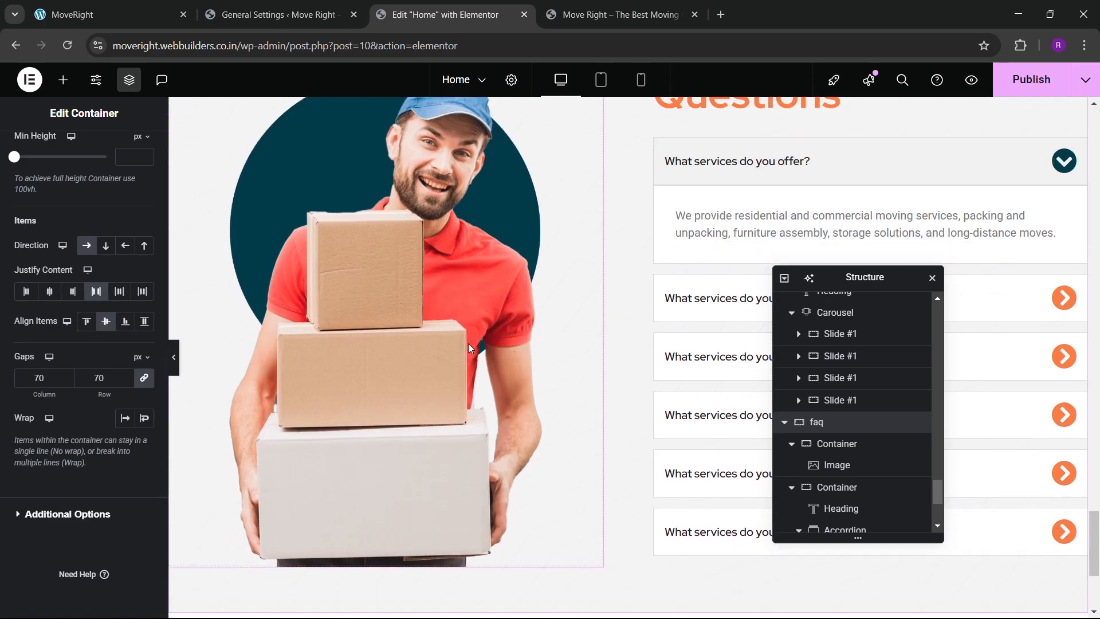
pyautogui.scroll(3, 469, 335)
pyautogui.hotkey('ctrl', 's')
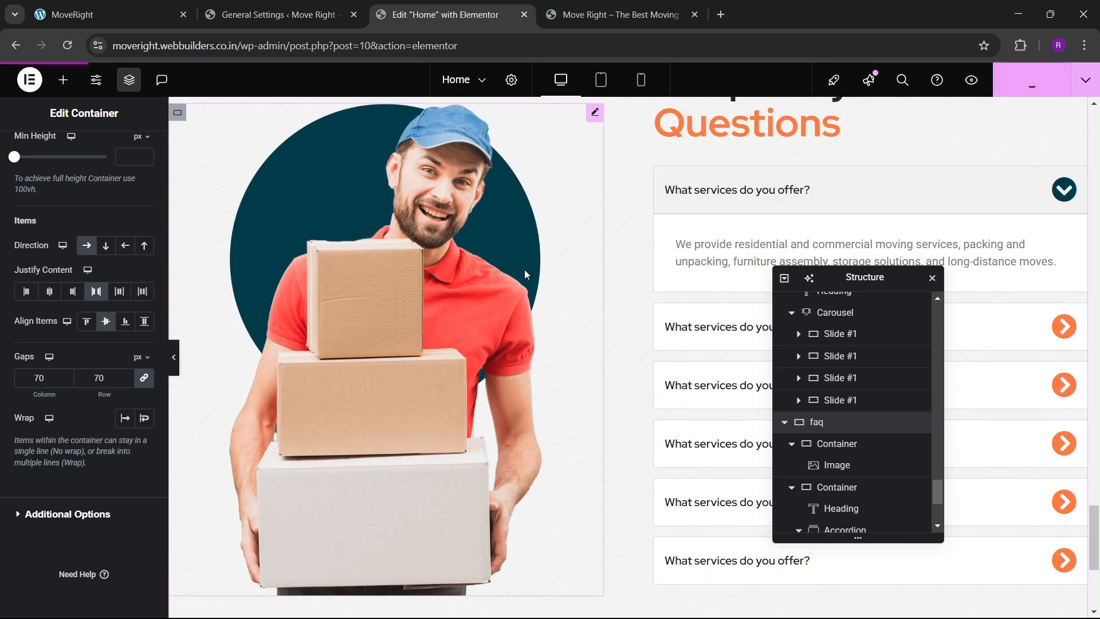
# On the live site, expand the second, third and fourth FAQ answers to test the accordion.
pyautogui.click(578, 7)
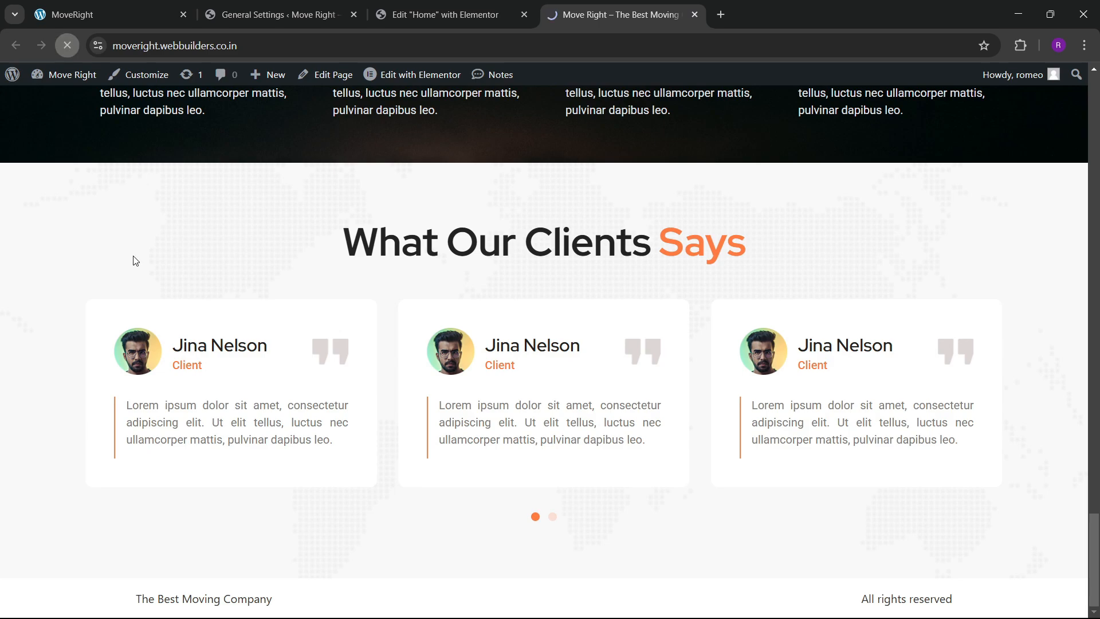
pyautogui.scroll(-20, 458, 359)
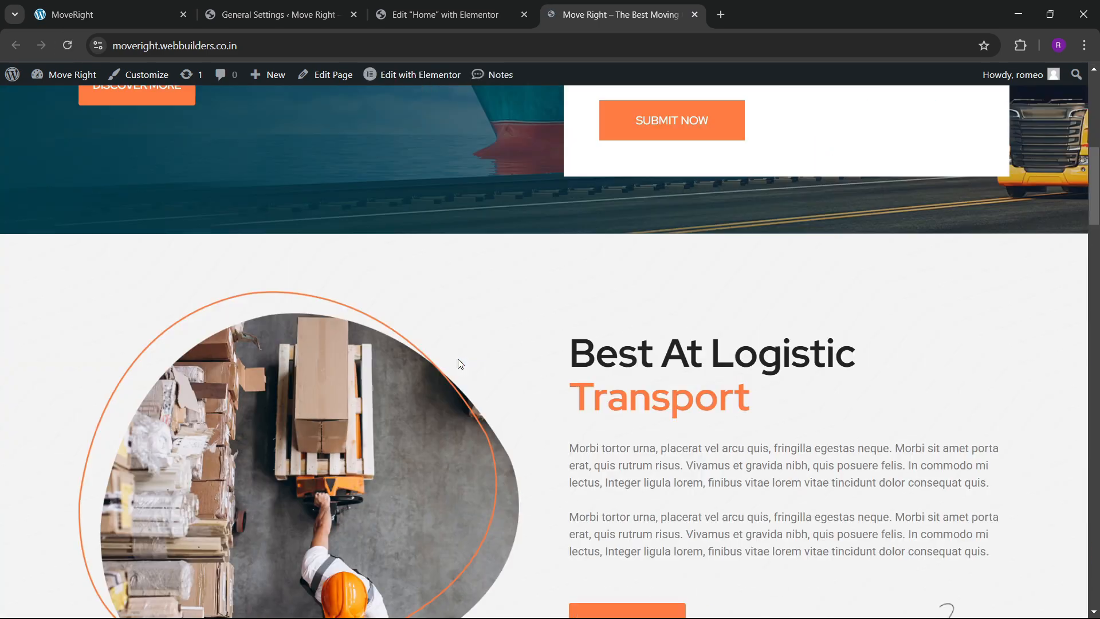
pyautogui.scroll(-5, 460, 364)
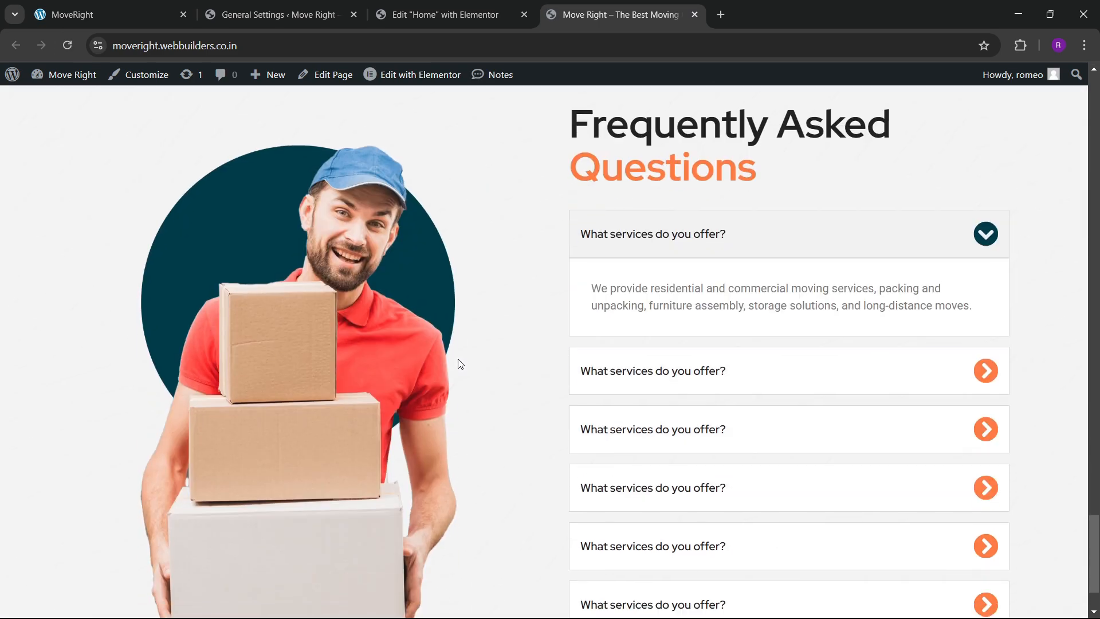
pyautogui.scroll(3, 460, 363)
pyautogui.scroll(-4, 460, 364)
pyautogui.scroll(4, 460, 364)
pyautogui.scroll(2, 460, 363)
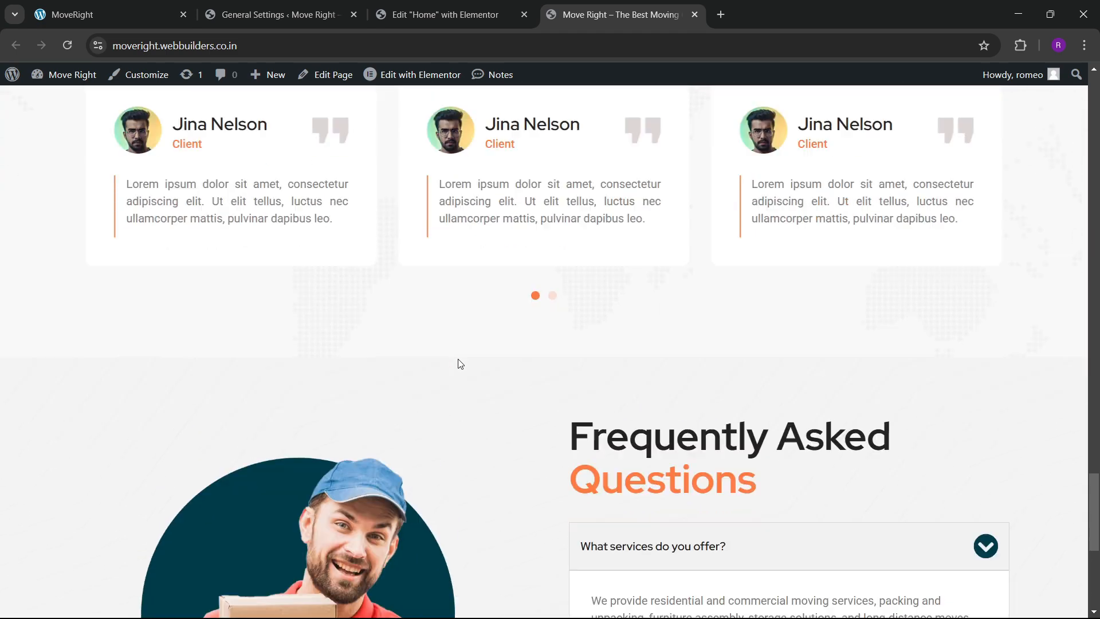
pyautogui.scroll(-7, 460, 364)
pyautogui.scroll(2, 460, 364)
pyautogui.click(676, 406)
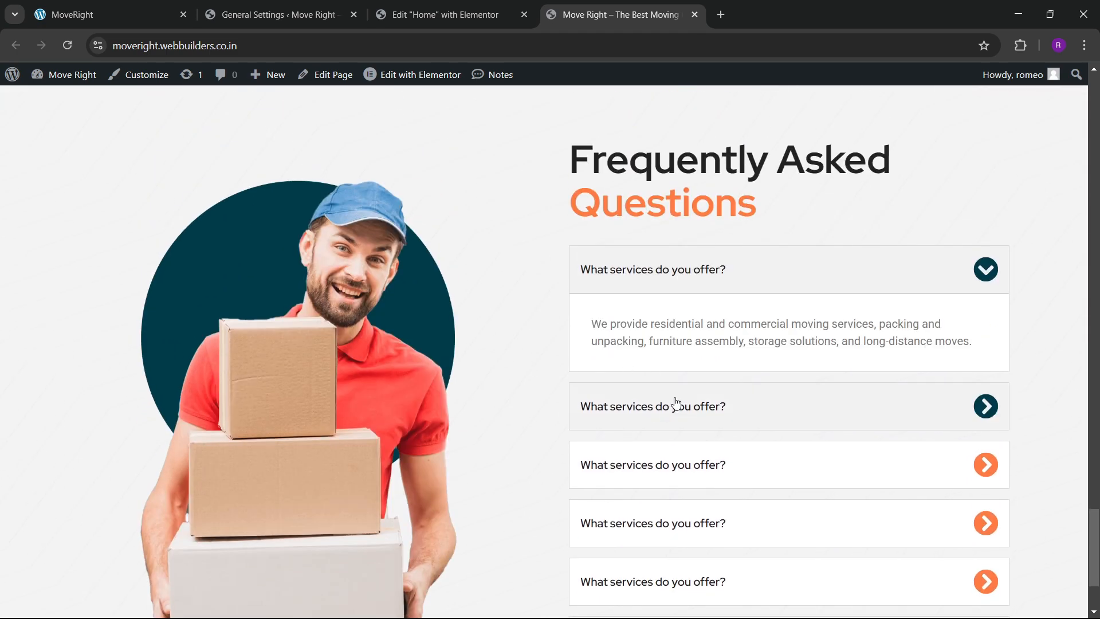
pyautogui.click(682, 464)
pyautogui.click(696, 510)
pyautogui.click(696, 509)
pyautogui.scroll(-2, 422, 430)
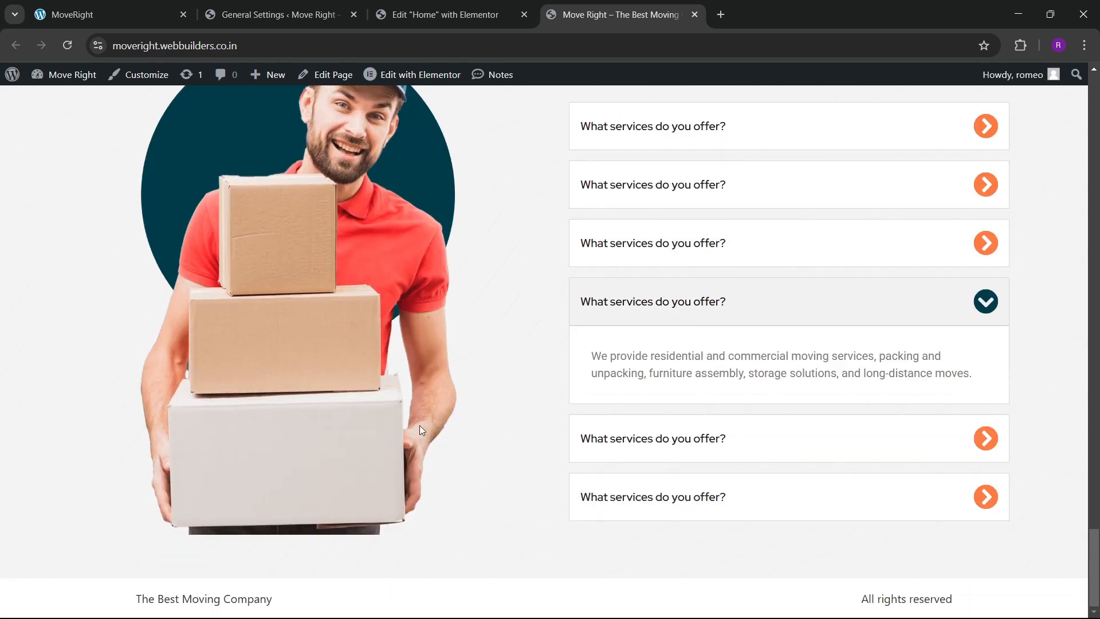
# Compare the FAQ with the MoveRight reference page, then return to the homepage editor.
pyautogui.click(137, 12)
pyautogui.scroll(-8, 498, 355)
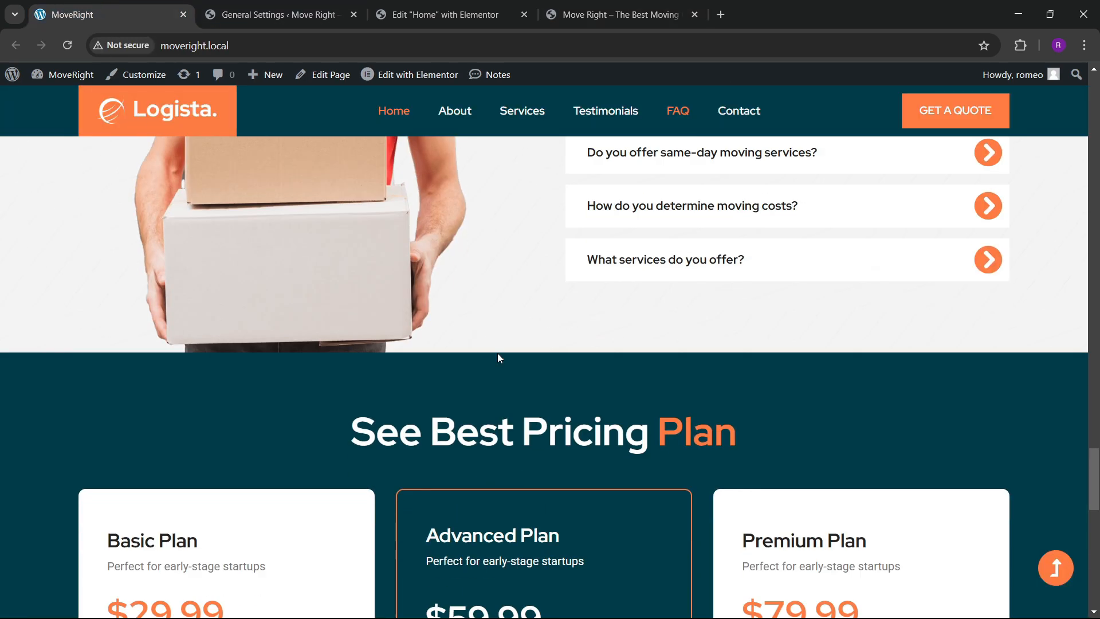
pyautogui.scroll(-4, 493, 314)
pyautogui.scroll(4, 493, 314)
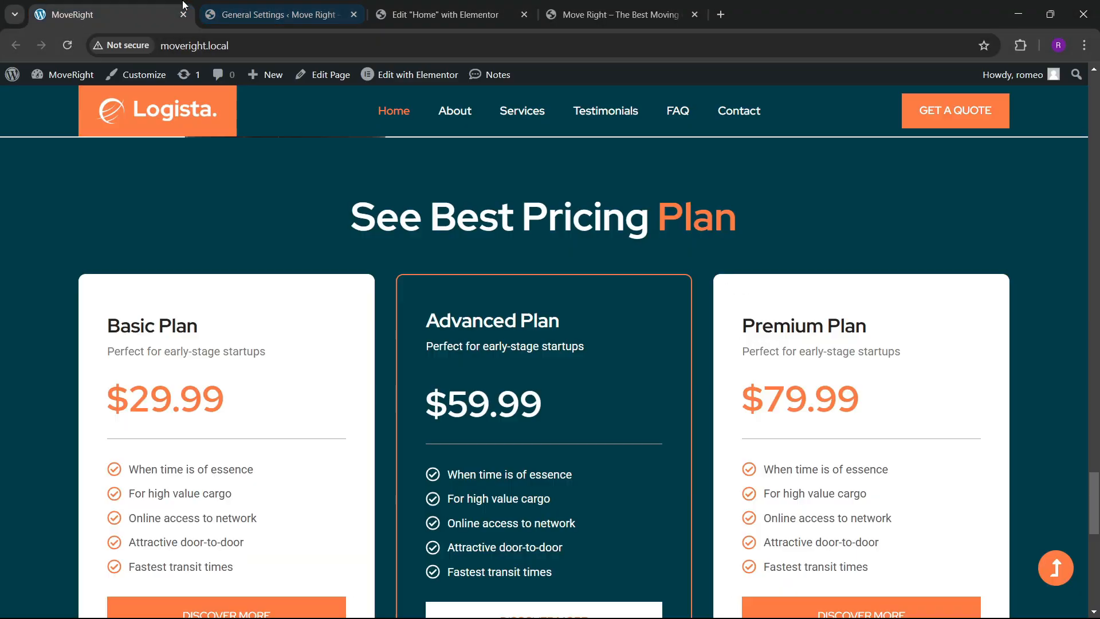
pyautogui.scroll(-3, 407, 347)
pyautogui.scroll(4, 407, 348)
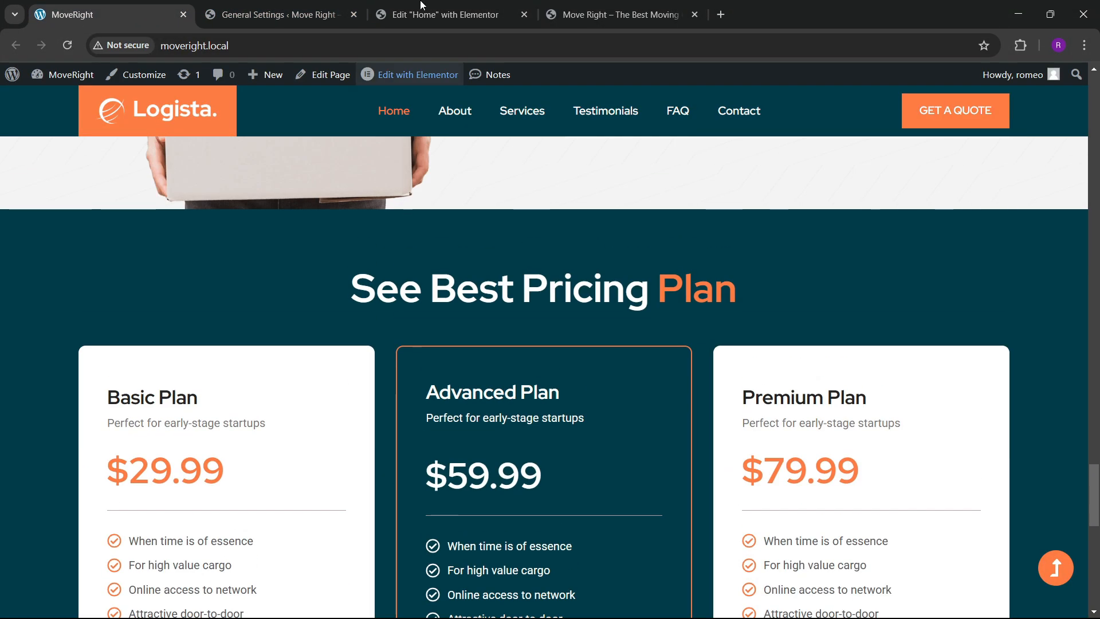
pyautogui.click(421, 7)
# Add a Flexbox one-column container below the FAQ section for the pricing plans.
pyautogui.scroll(-1, 516, 384)
pyautogui.click(595, 456)
pyautogui.click(582, 565)
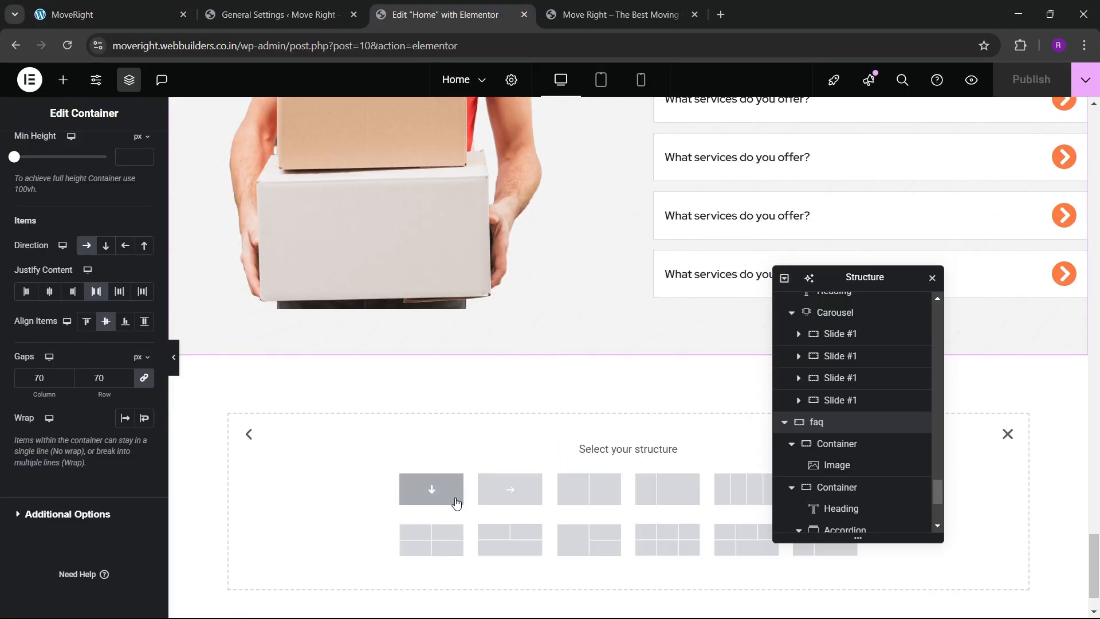
pyautogui.click(431, 492)
pyautogui.scroll(-3, 820, 454)
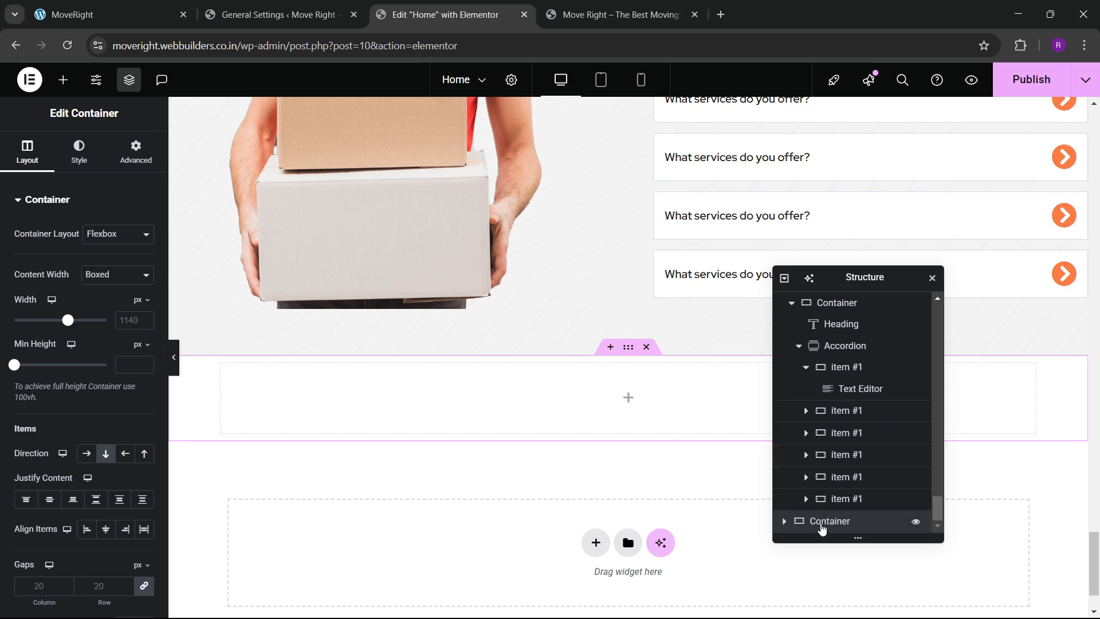
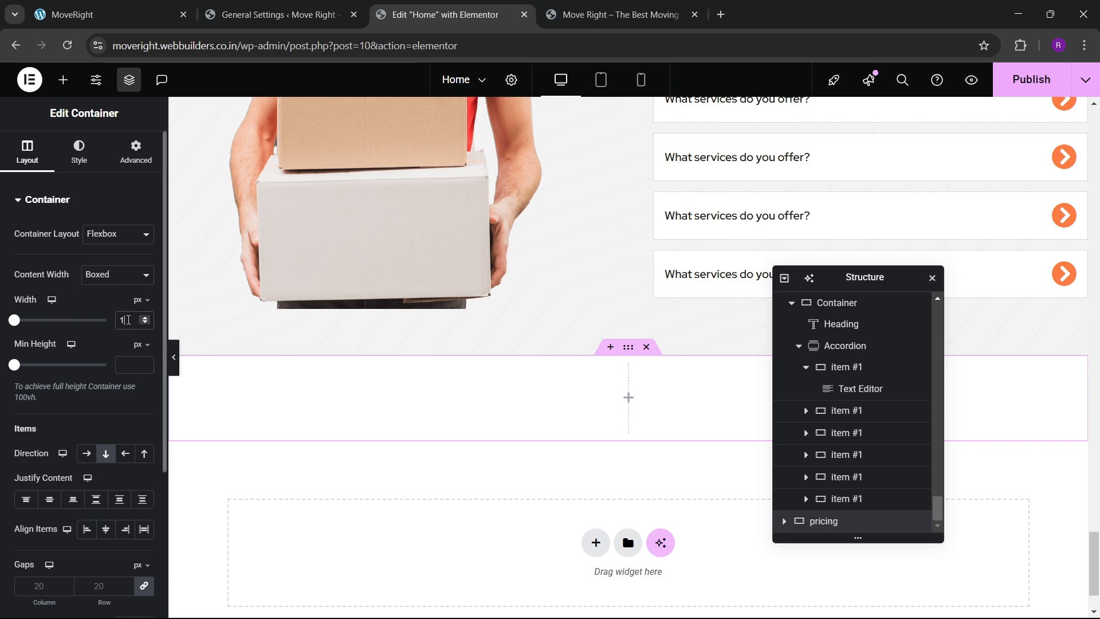
# Give the new container 80 px top and bottom padding.
pyautogui.click(136, 152)
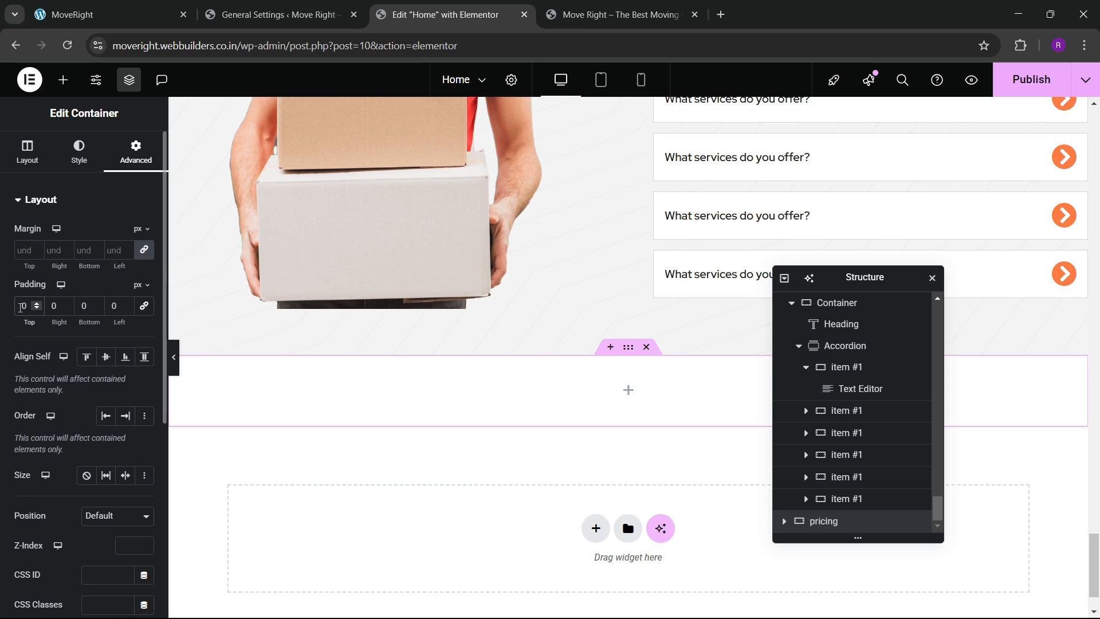
pyautogui.click(21, 306)
pyautogui.write('8')
pyautogui.click(83, 311)
pyautogui.write('8')
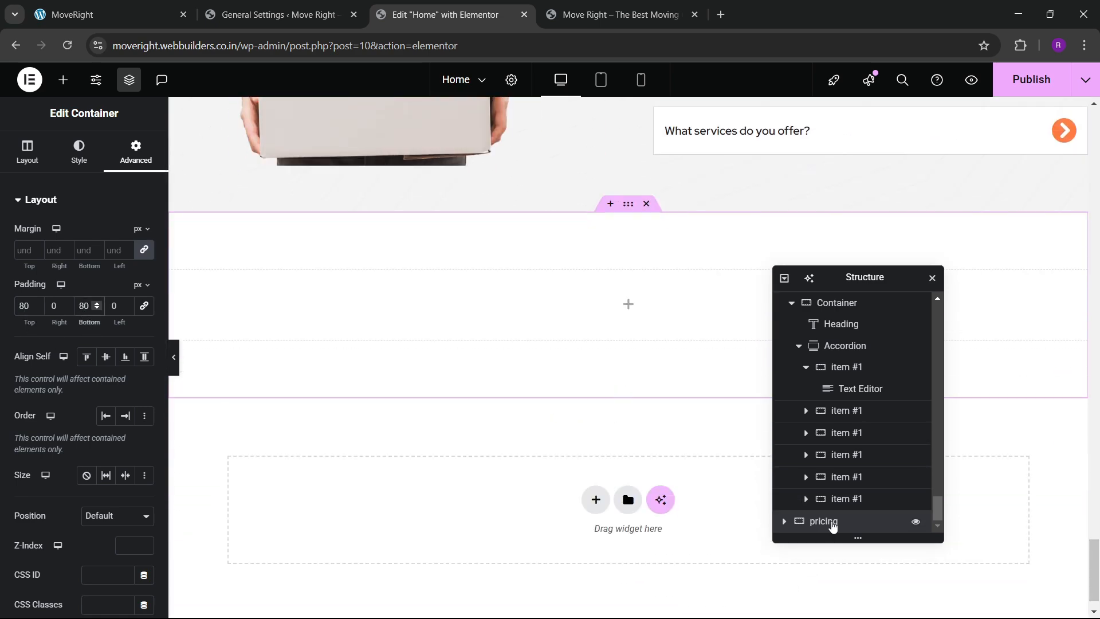
# Apply a Classic background in the Slate dark global colour, comparing with the live pricing section.
pyautogui.click(69, 162)
pyautogui.click(94, 264)
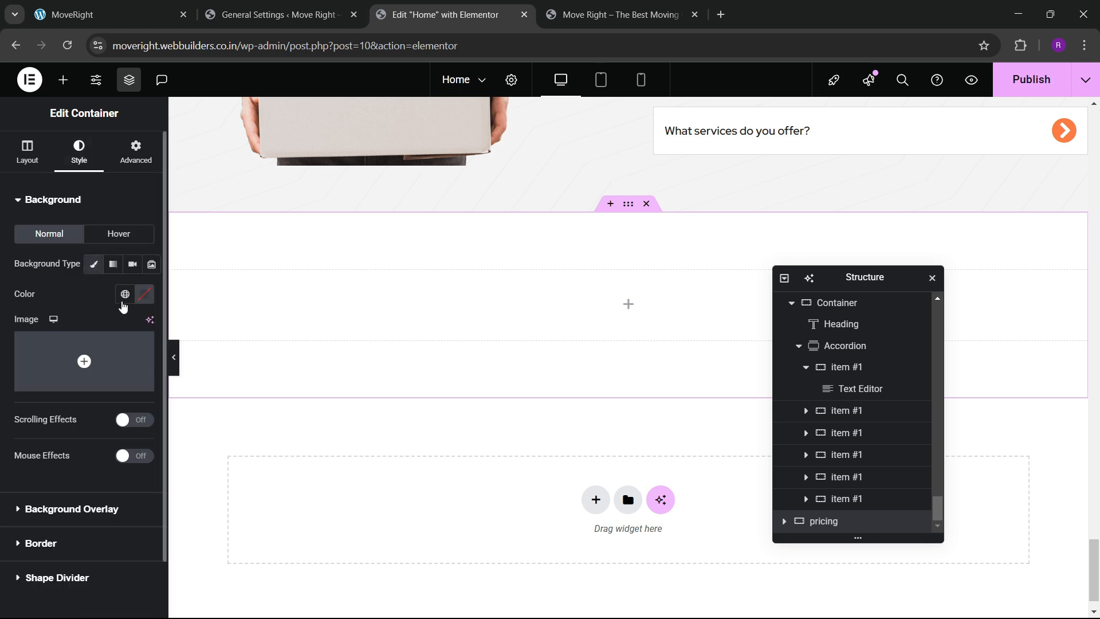
pyautogui.click(125, 294)
pyautogui.click(69, 526)
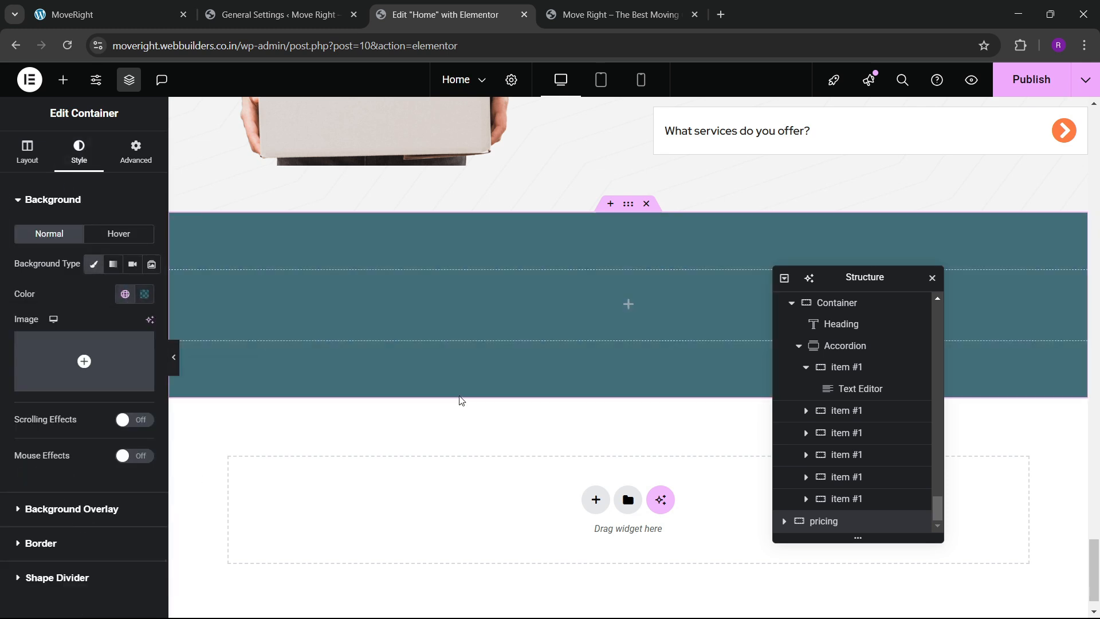
pyautogui.click(140, 9)
pyautogui.click(447, 14)
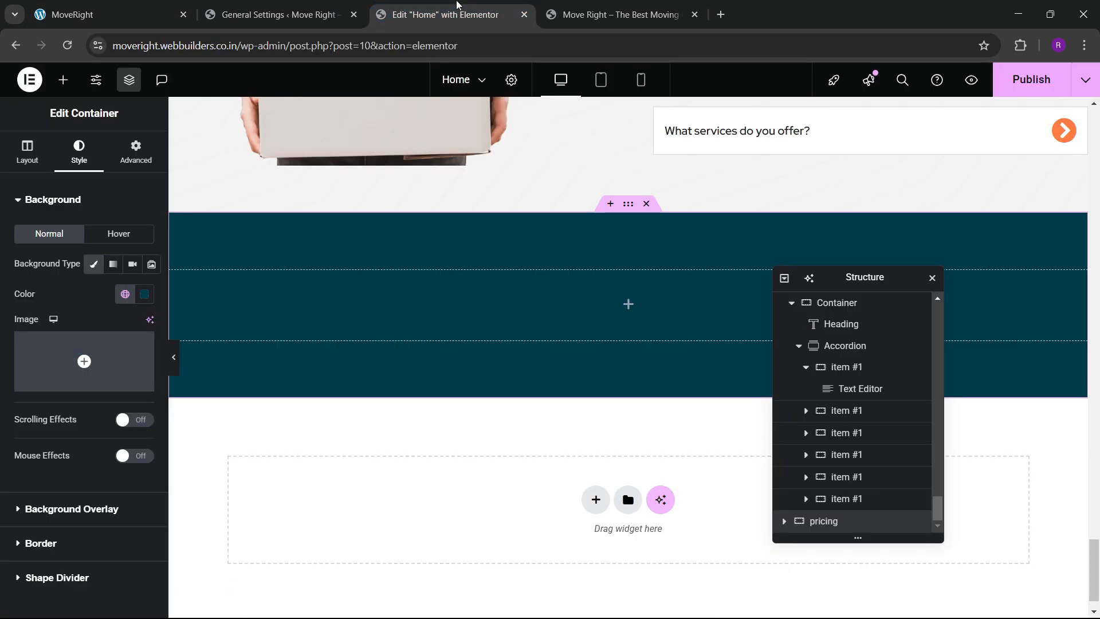
pyautogui.scroll(3, 452, 290)
pyautogui.scroll(15, 453, 290)
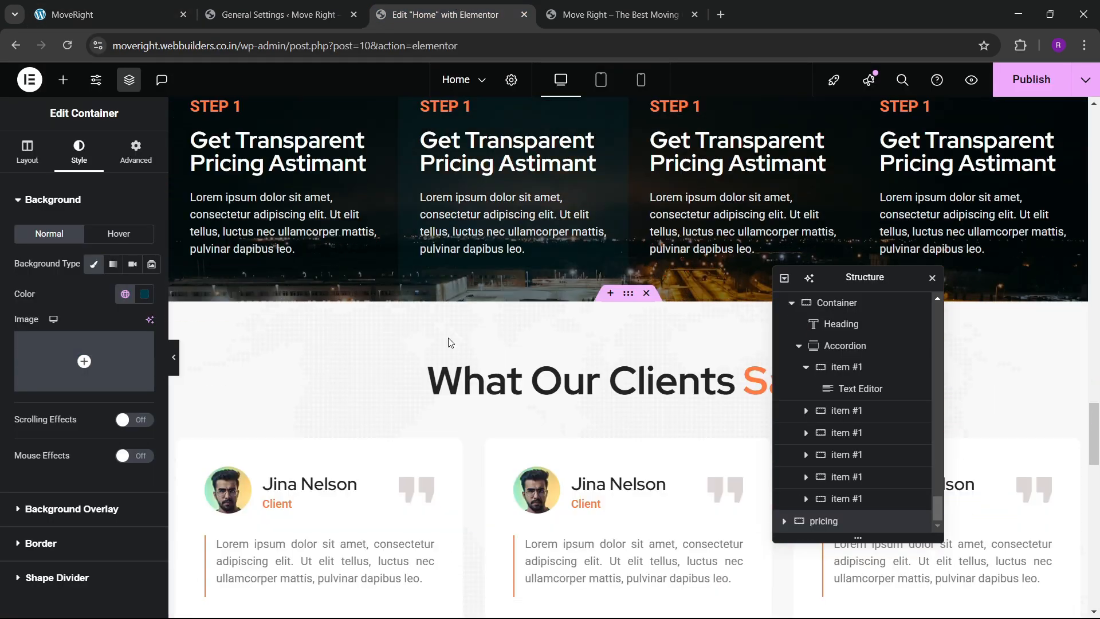
# Copy the What Our Clients Say heading and paste it into the pricing container.
pyautogui.rightClick(517, 368)
pyautogui.press('Escape')
pyautogui.scroll(-15, 408, 384)
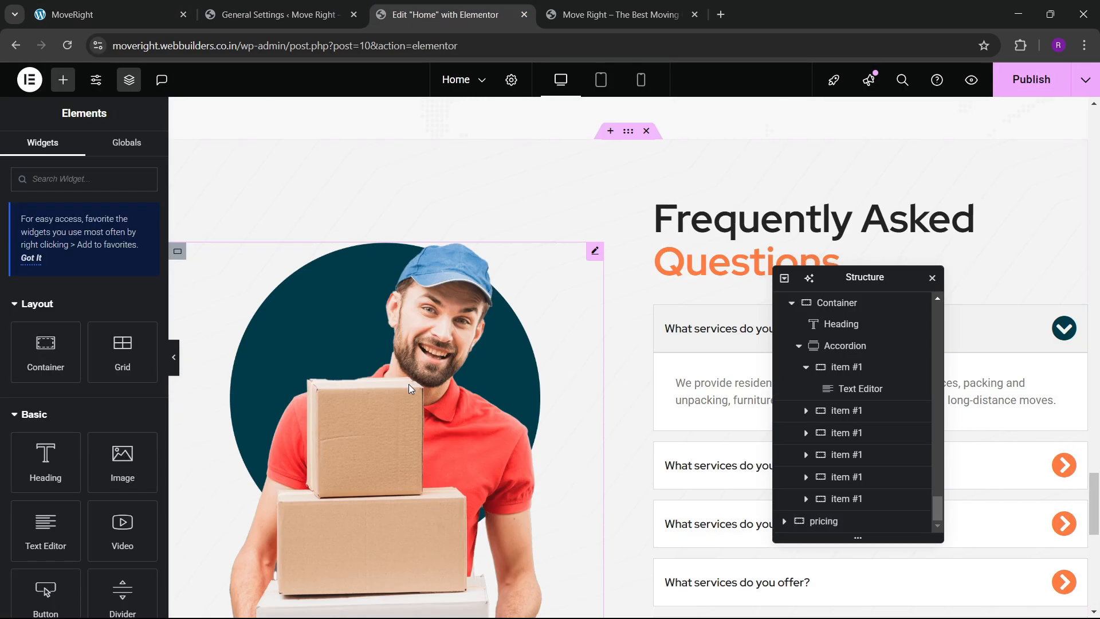
pyautogui.scroll(-3, 395, 371)
pyautogui.rightClick(423, 270)
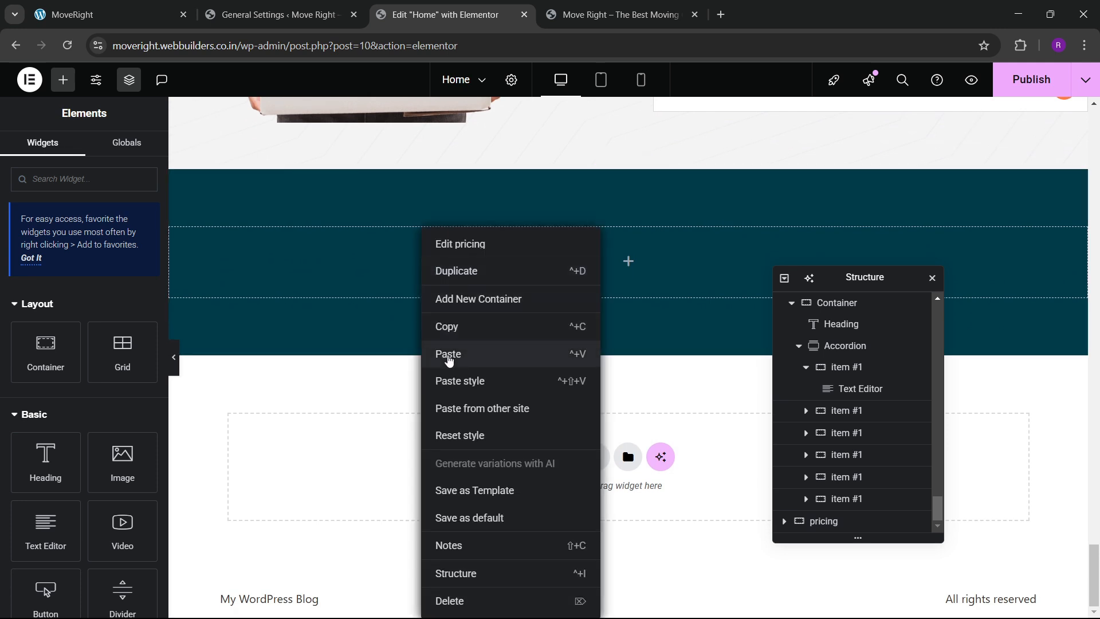
pyautogui.click(446, 355)
# Set the pasted heading's text colour to white.
pyautogui.click(80, 152)
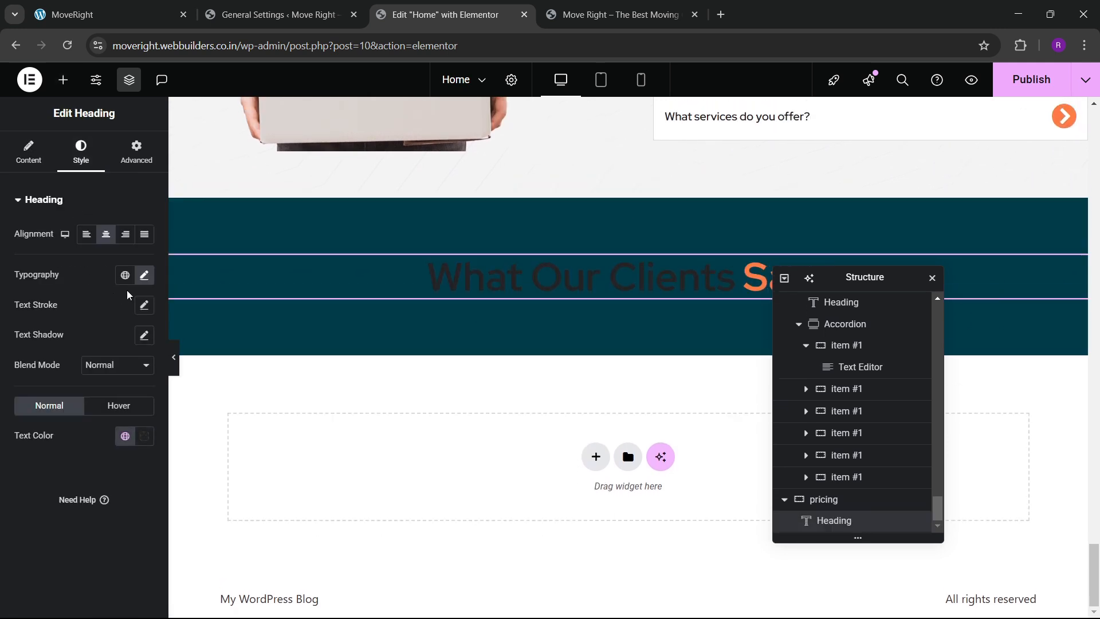
pyautogui.click(145, 436)
pyautogui.moveTo(135, 290); pyautogui.dragTo(62, 251)
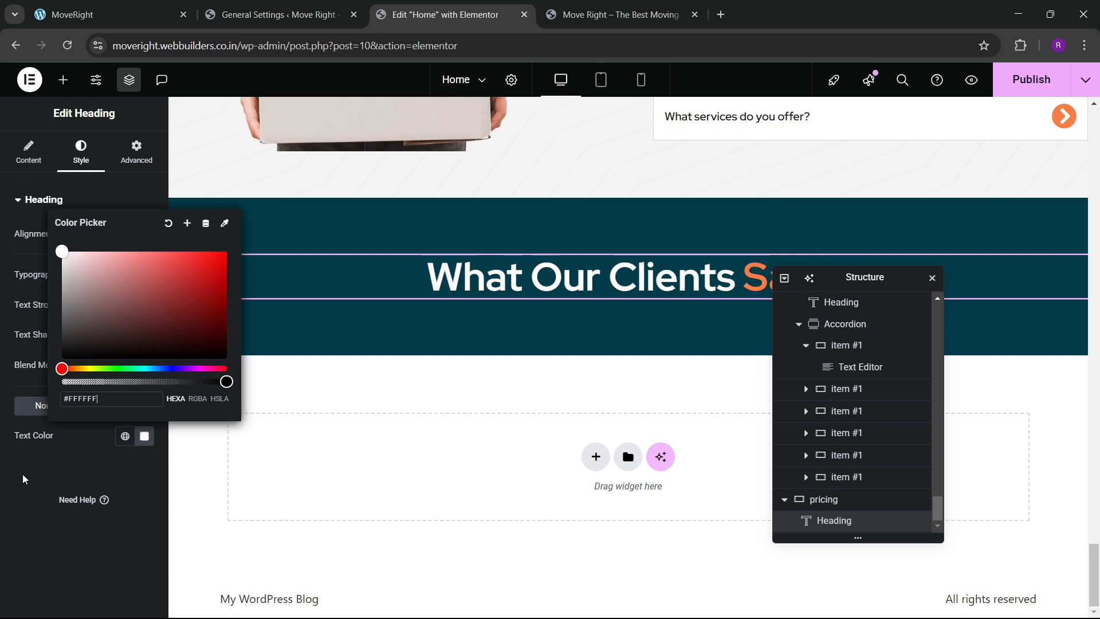
pyautogui.click(23, 489)
# Change the heading title to 'See Best Pricing Plan', copied from the live site.
pyautogui.click(111, 12)
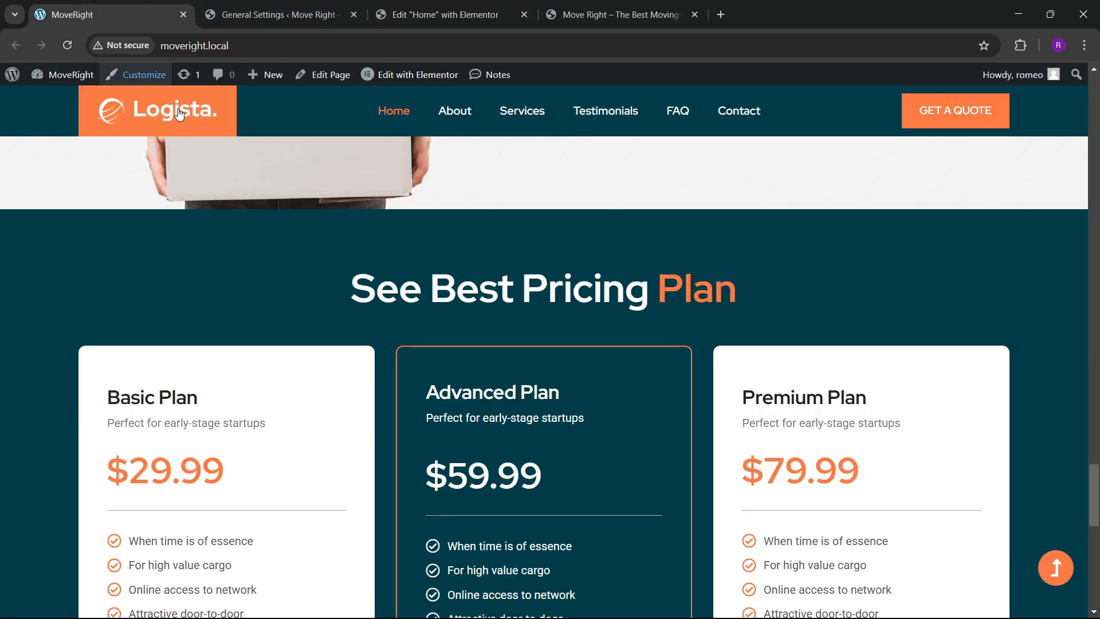
pyautogui.moveTo(384, 294); pyautogui.dragTo(631, 288)
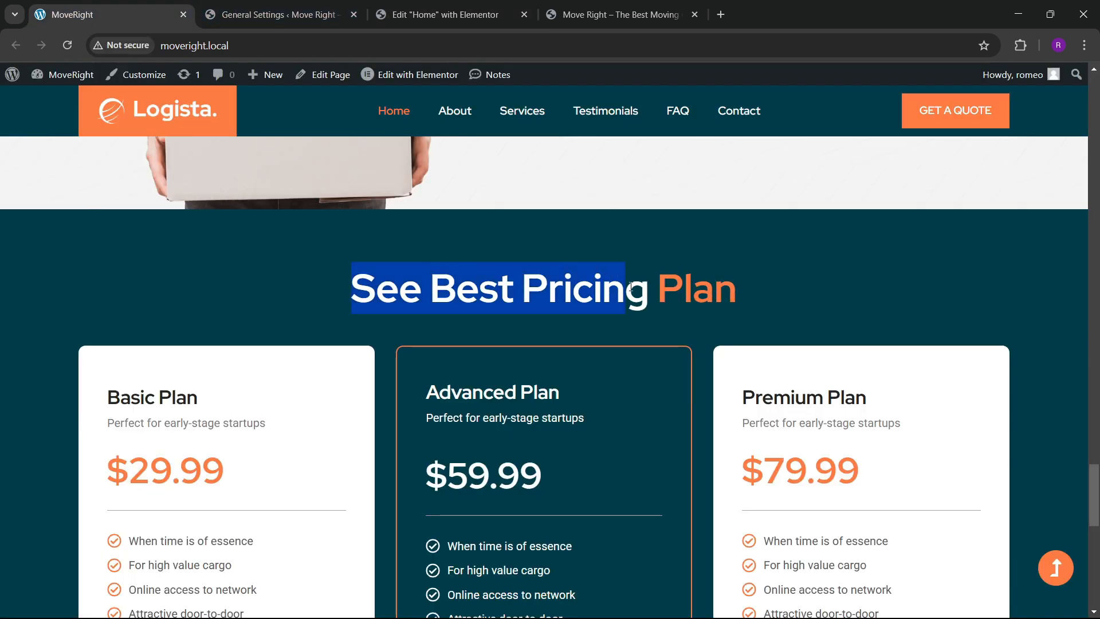
pyautogui.click(484, 6)
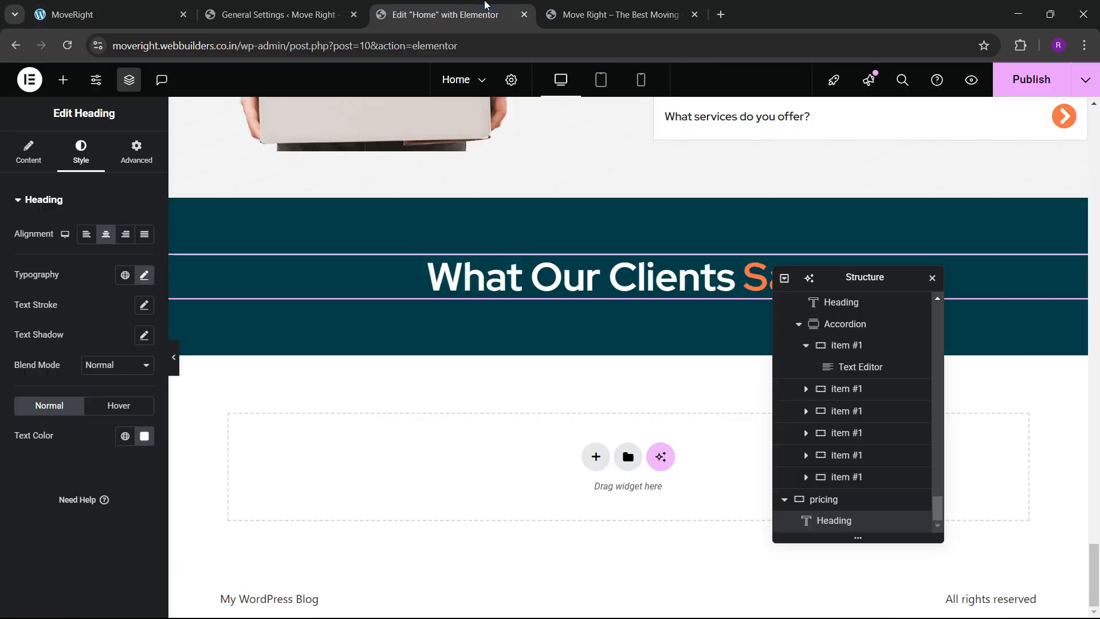
pyautogui.click(35, 164)
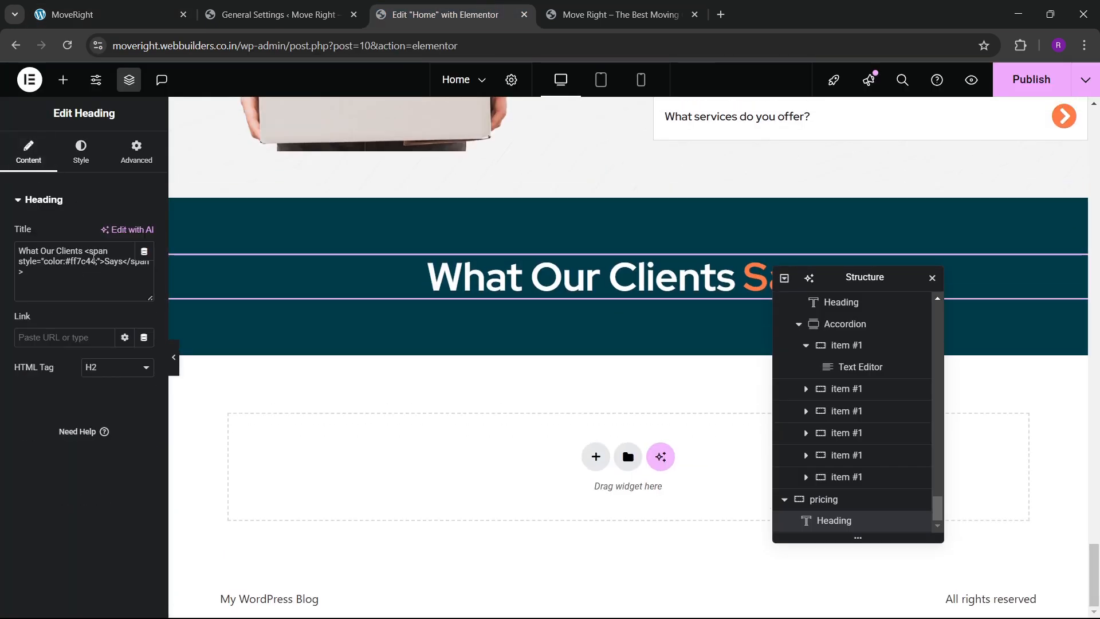
pyautogui.write('See Best Pricing')
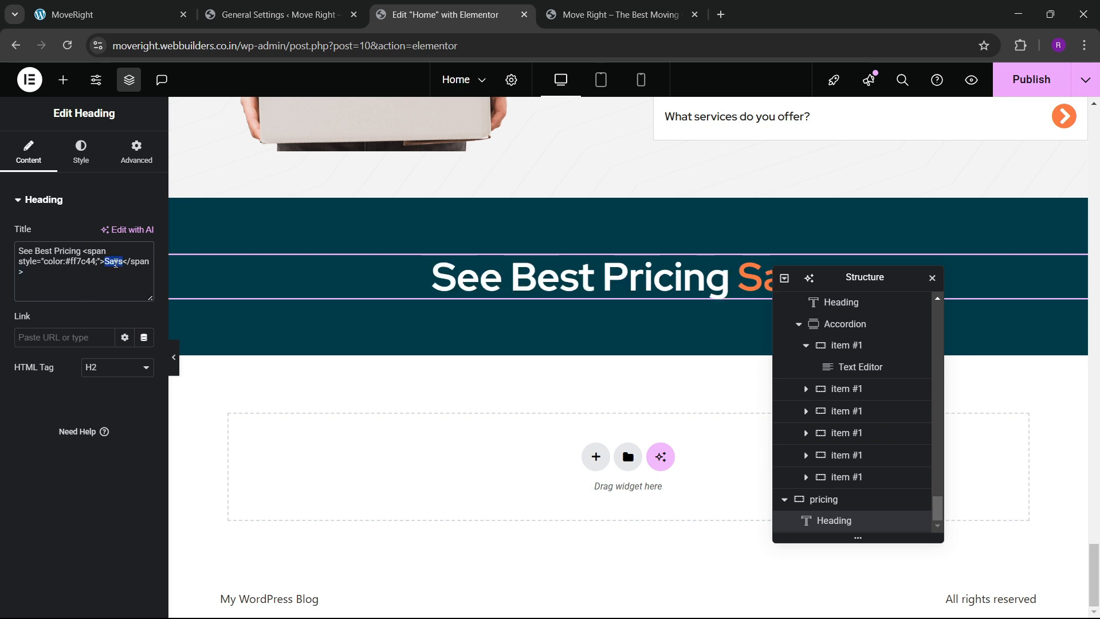
pyautogui.write('Plan')
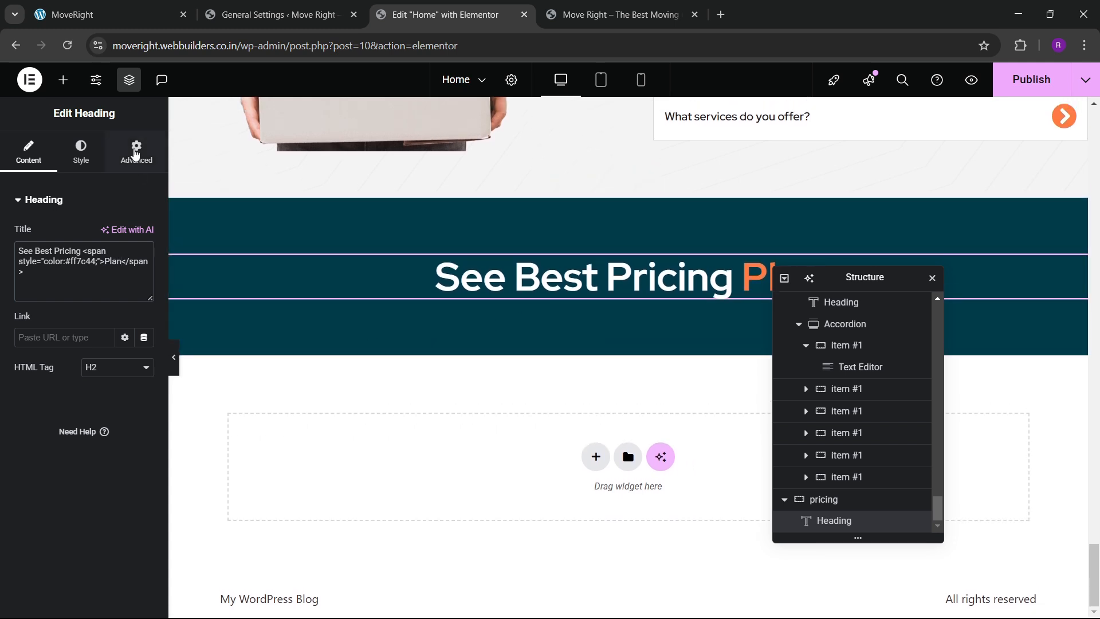
pyautogui.click(63, 80)
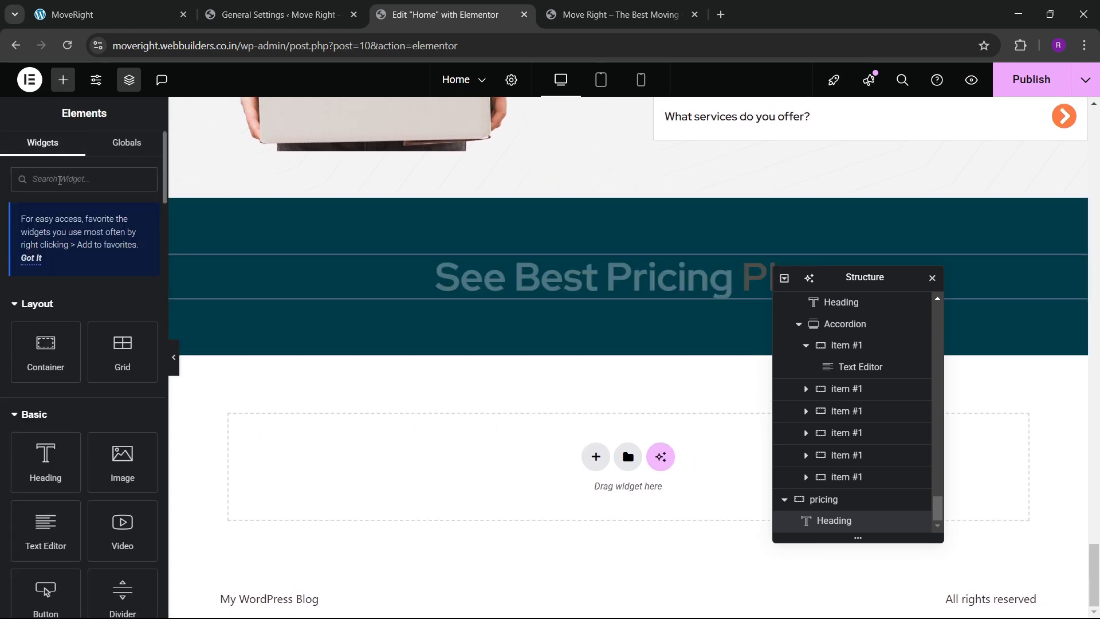
# Place a single-row Grid container under the pricing heading.
pyautogui.click(60, 180)
pyautogui.write('grid')
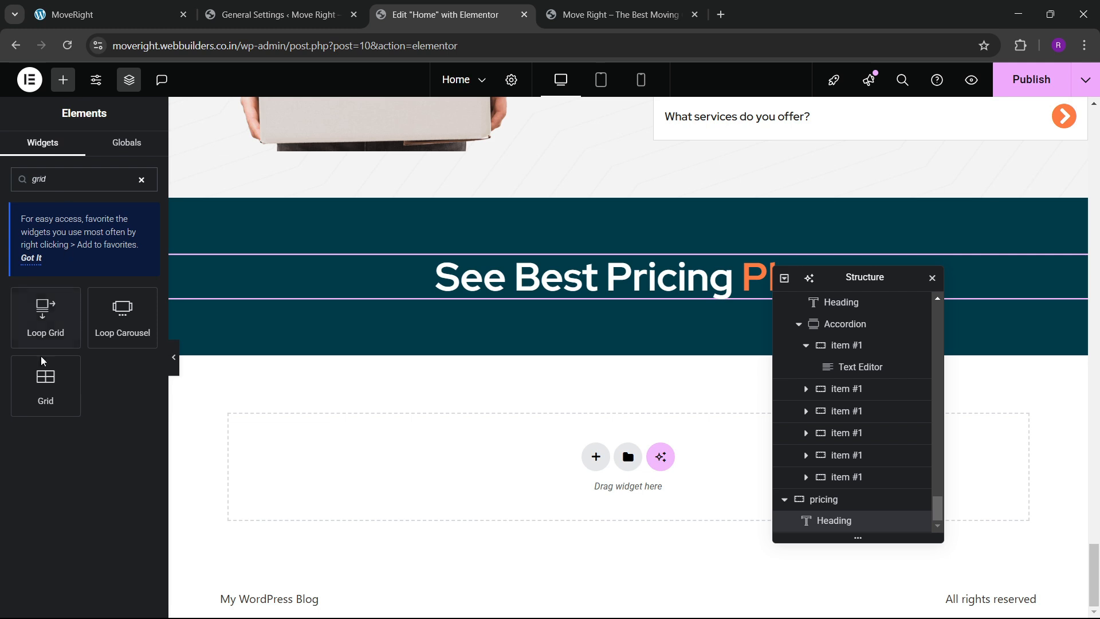
pyautogui.moveTo(42, 361); pyautogui.dragTo(552, 283)
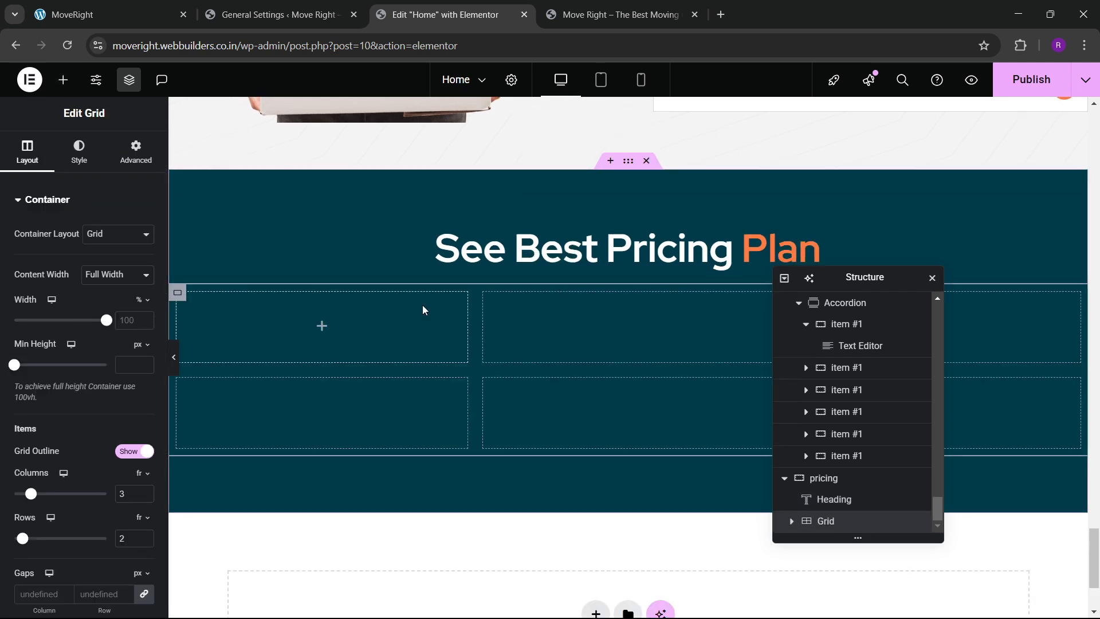
pyautogui.scroll(-4, 132, 366)
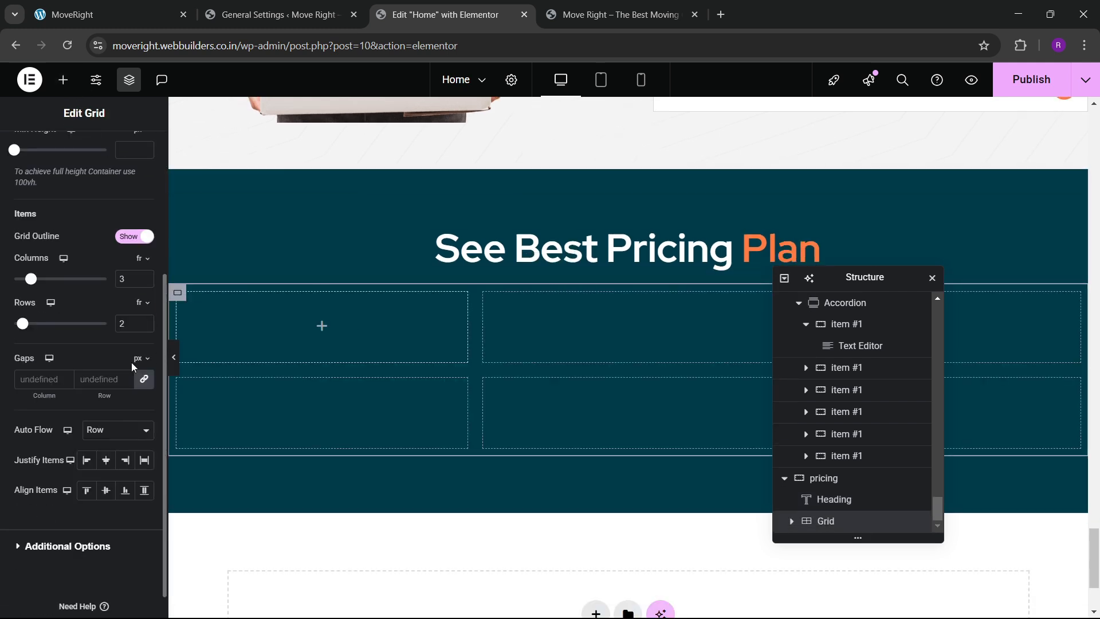
pyautogui.click(145, 326)
pyautogui.scroll(2, 129, 165)
pyautogui.click(130, 166)
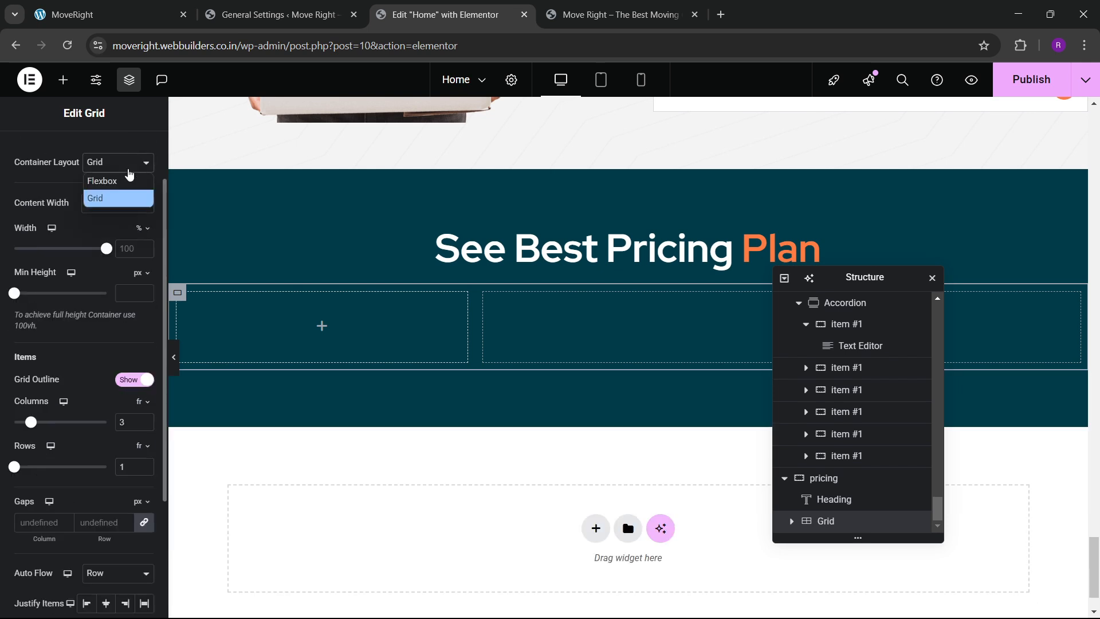
pyautogui.click(128, 172)
pyautogui.scroll(1, 63, 198)
pyautogui.click(136, 152)
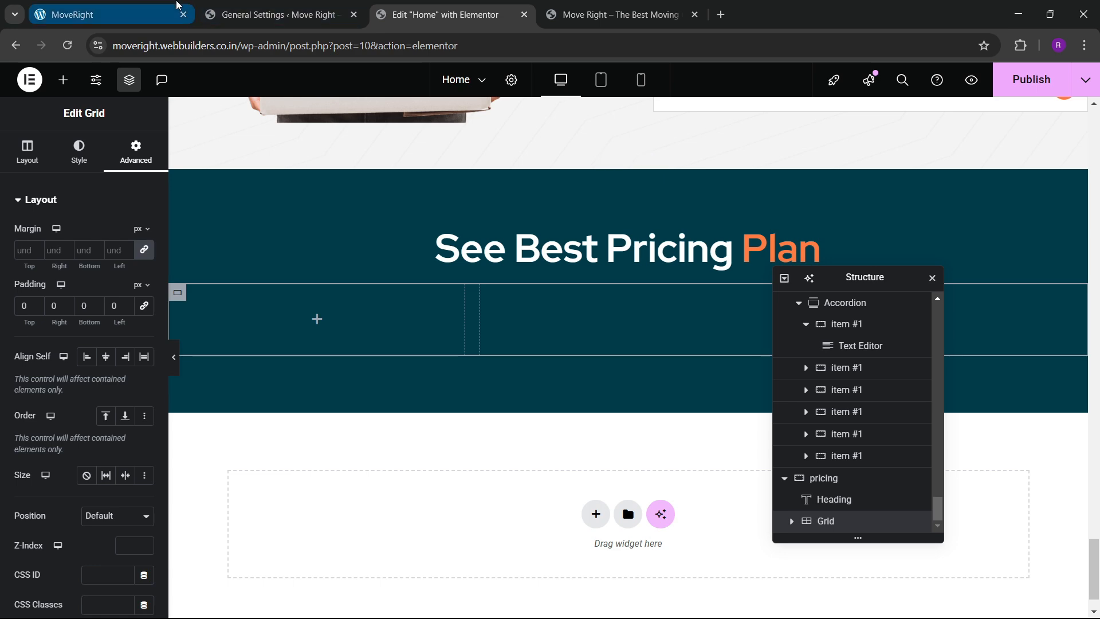
# Add a card container in the grid's left cell with no padding and a white background.
pyautogui.click(86, 14)
pyautogui.click(283, 272)
pyautogui.scroll(-3, 278, 283)
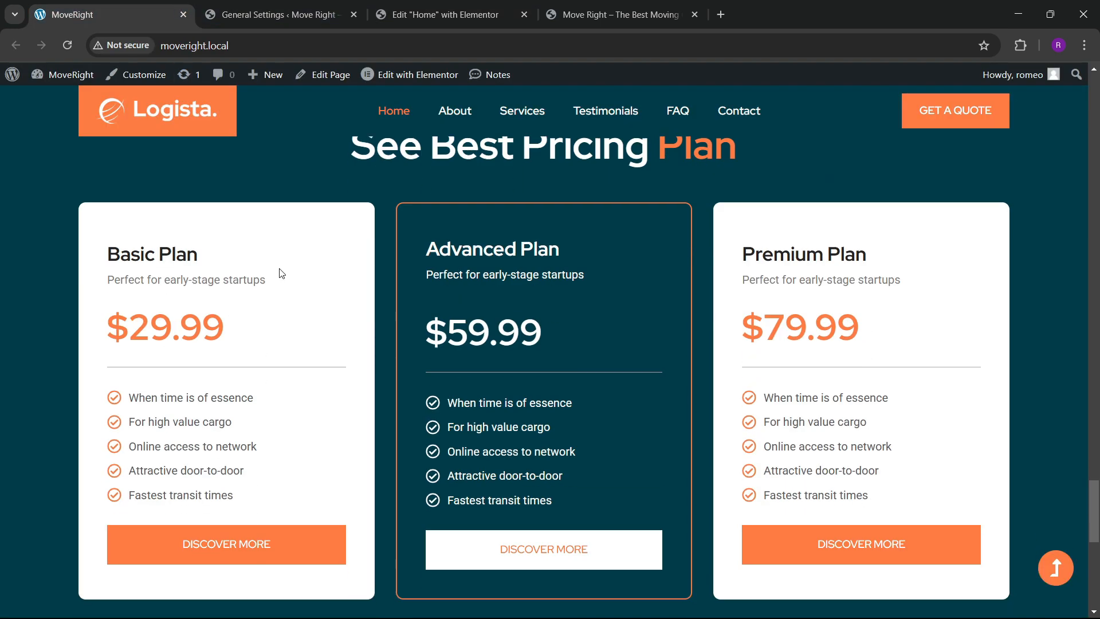
pyautogui.click(493, 8)
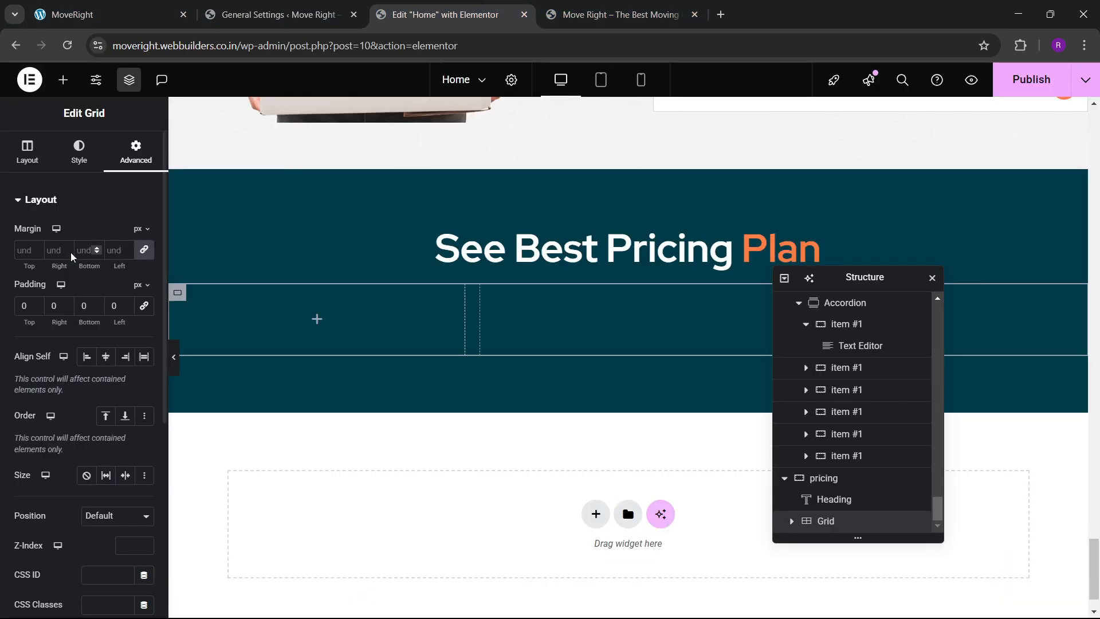
pyautogui.click(63, 80)
pyautogui.moveTo(44, 361); pyautogui.dragTo(372, 327)
pyautogui.click(136, 152)
pyautogui.click(144, 305)
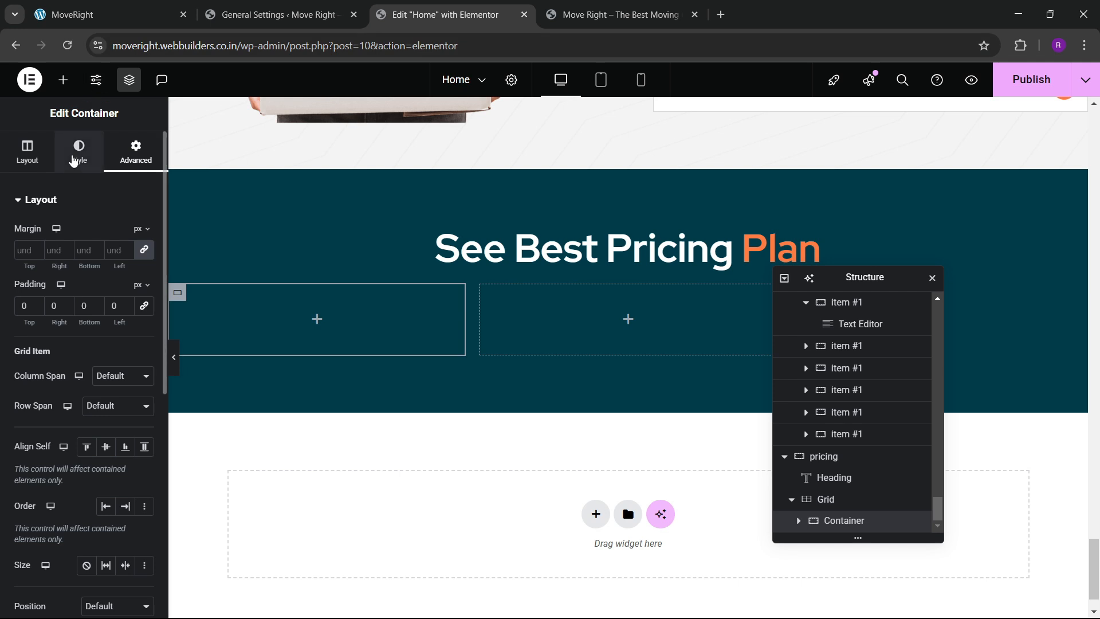
pyautogui.click(81, 152)
pyautogui.click(93, 263)
pyautogui.click(144, 294)
pyautogui.click(63, 354)
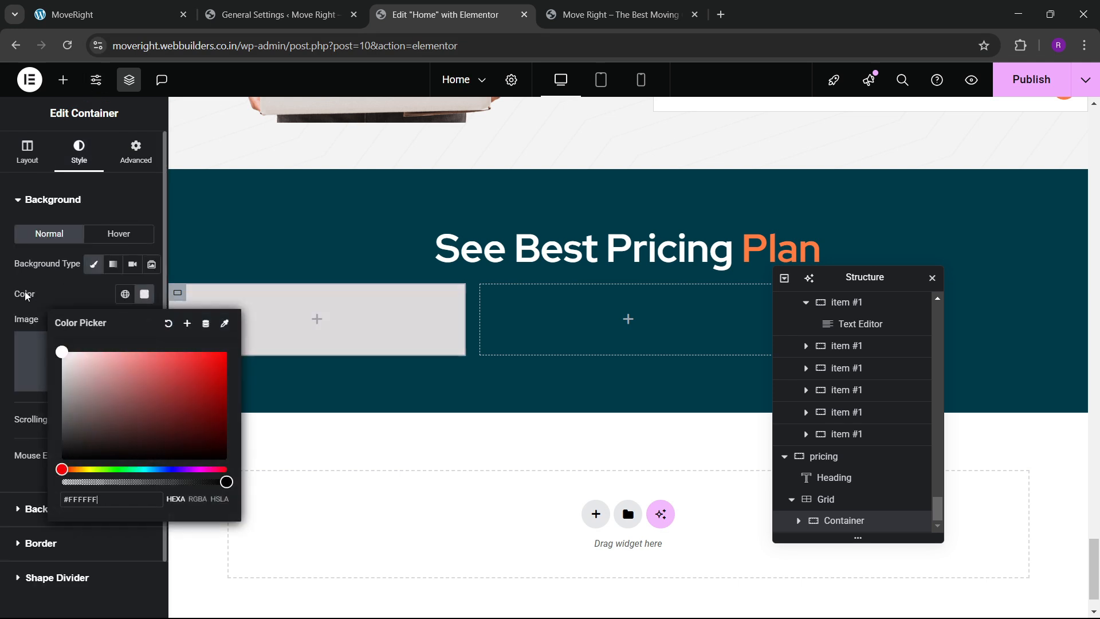
pyautogui.click(69, 322)
# Give the card a 10 px border radius on all sides, checking against the live site.
pyautogui.click(136, 152)
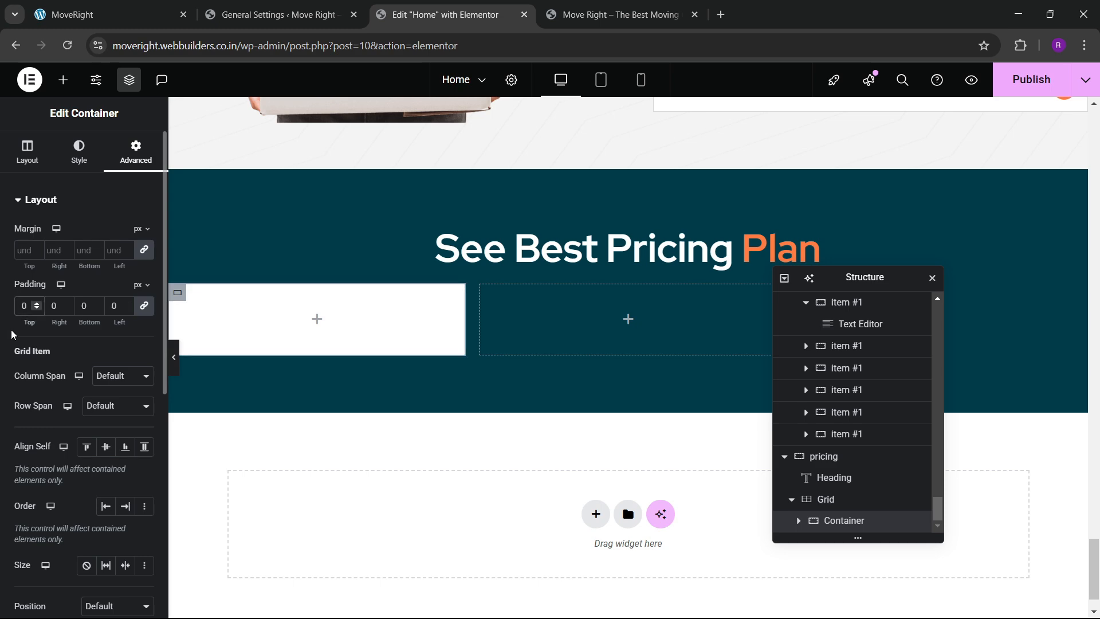
pyautogui.click(145, 11)
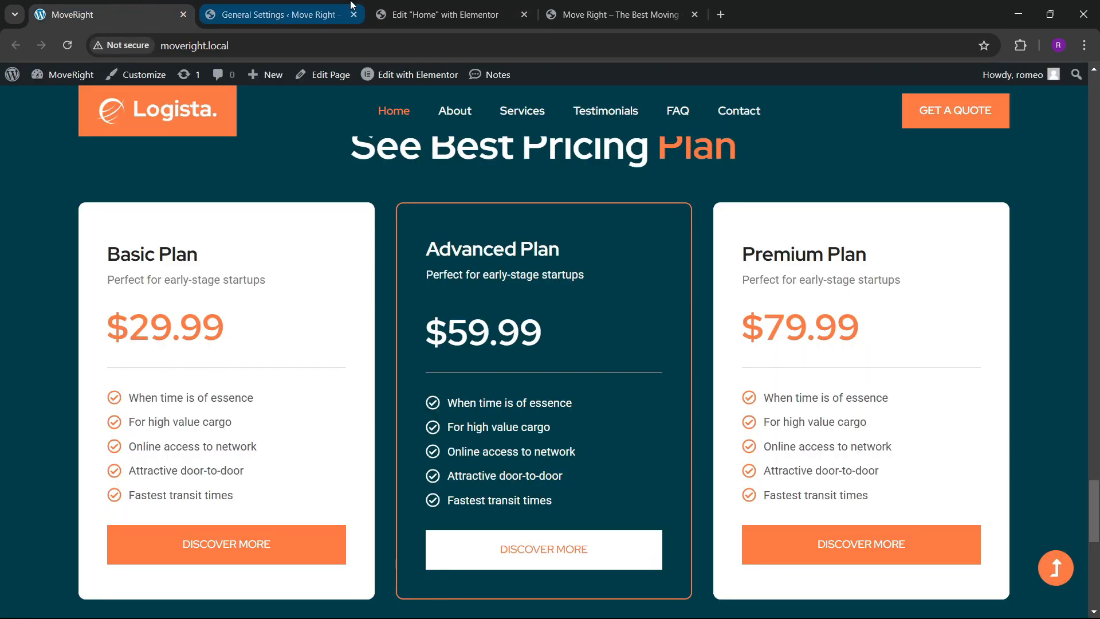
pyautogui.click(394, 10)
pyautogui.click(81, 152)
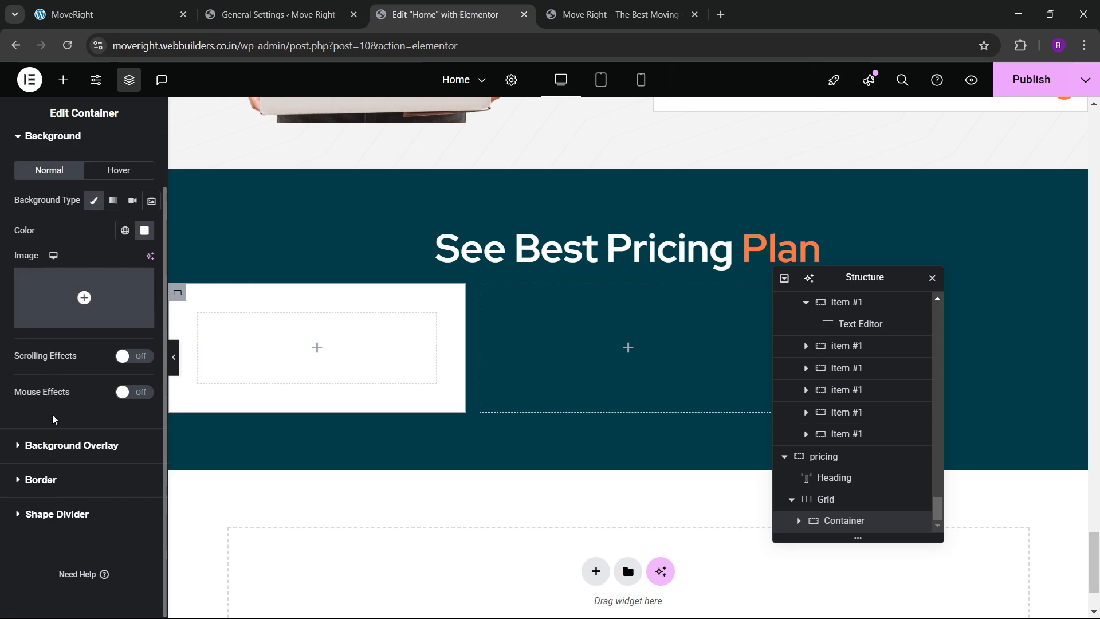
pyautogui.click(51, 485)
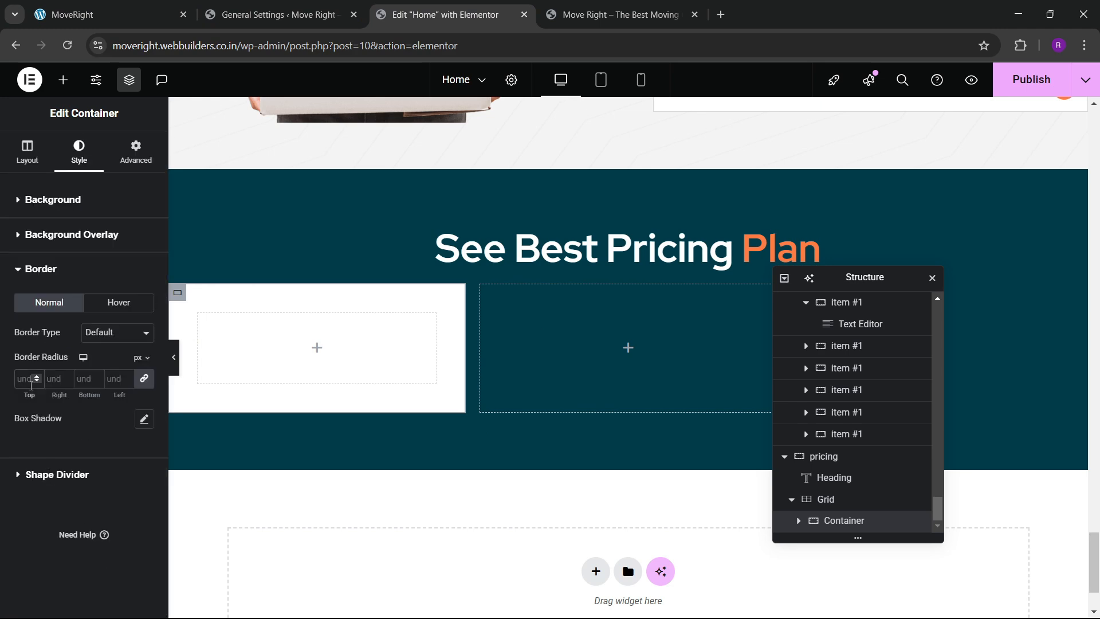
pyautogui.click(110, 8)
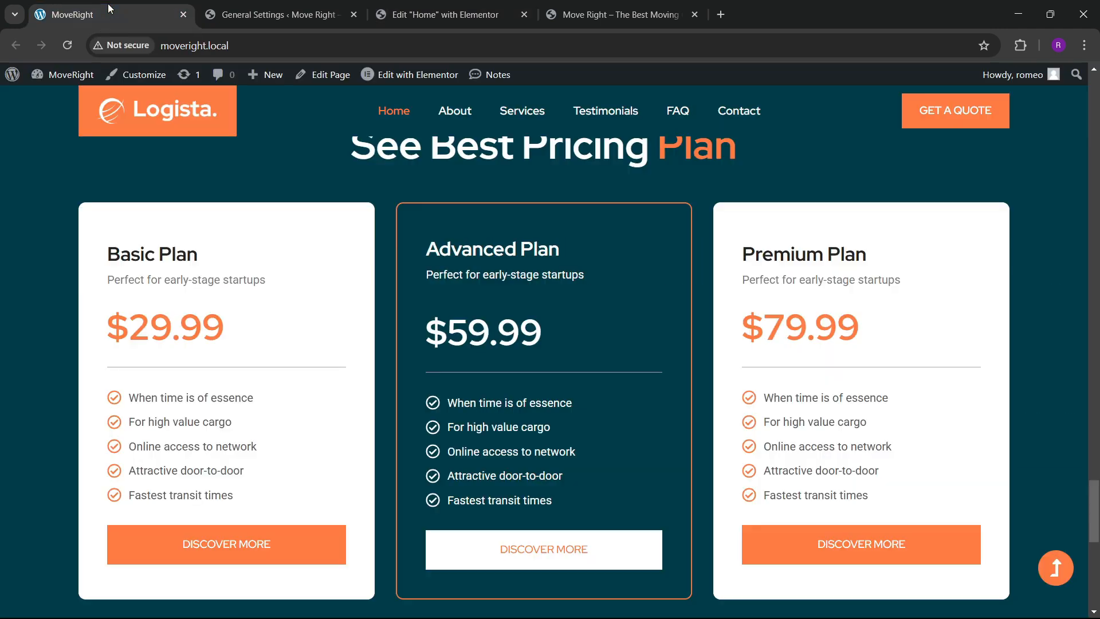
pyautogui.click(481, 7)
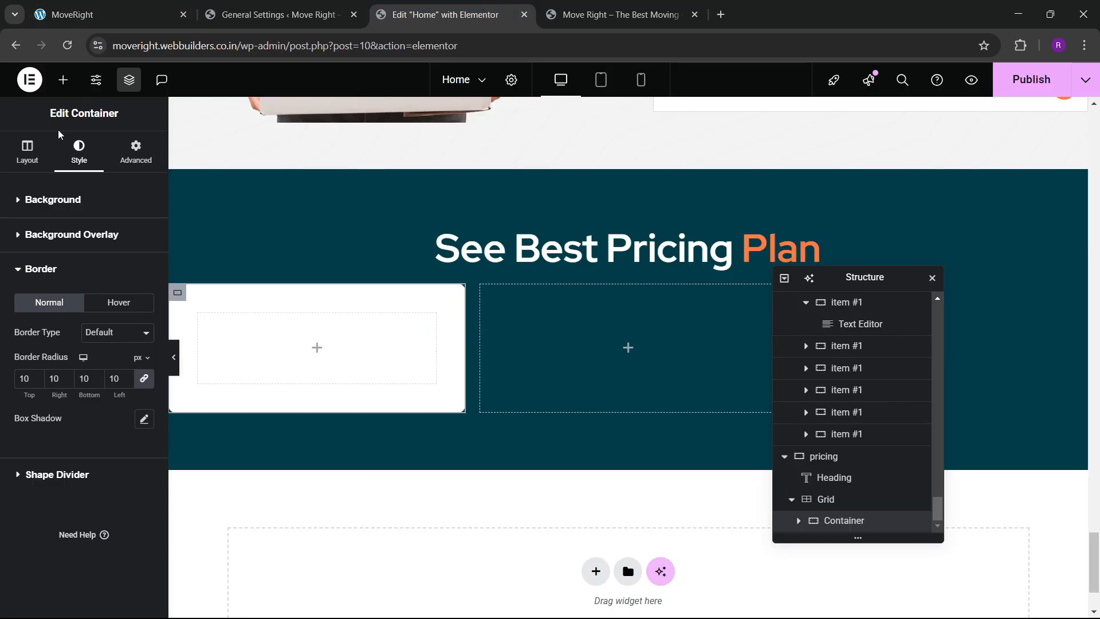
# Add a 'Basic Plan' heading to the first card using the Red Hat font.
pyautogui.click(64, 86)
pyautogui.click(48, 321)
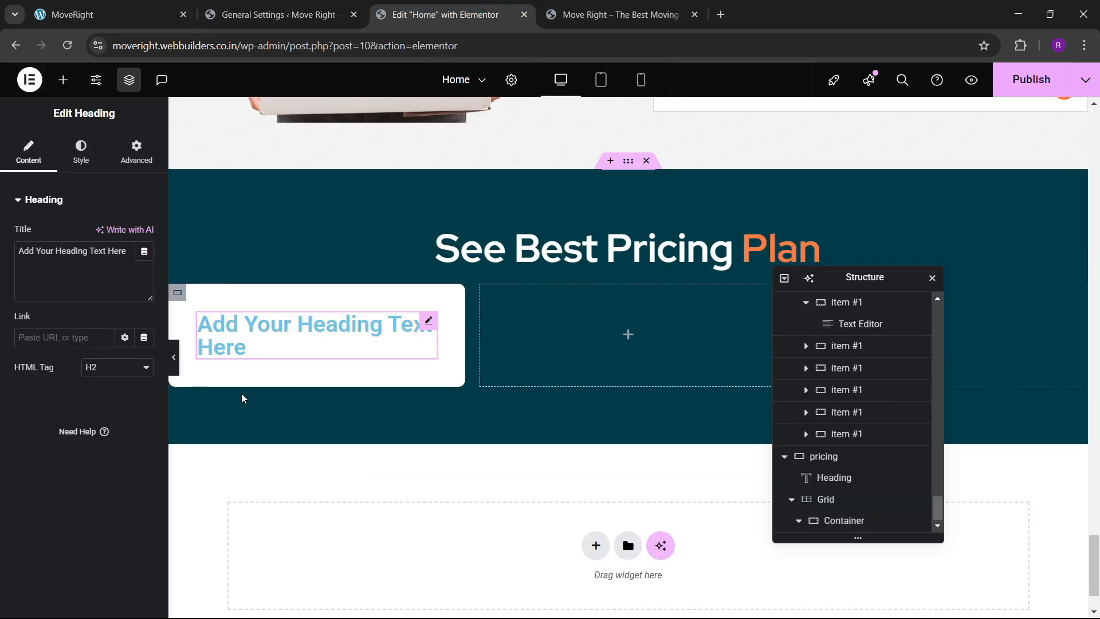
pyautogui.write('Basic Plan')
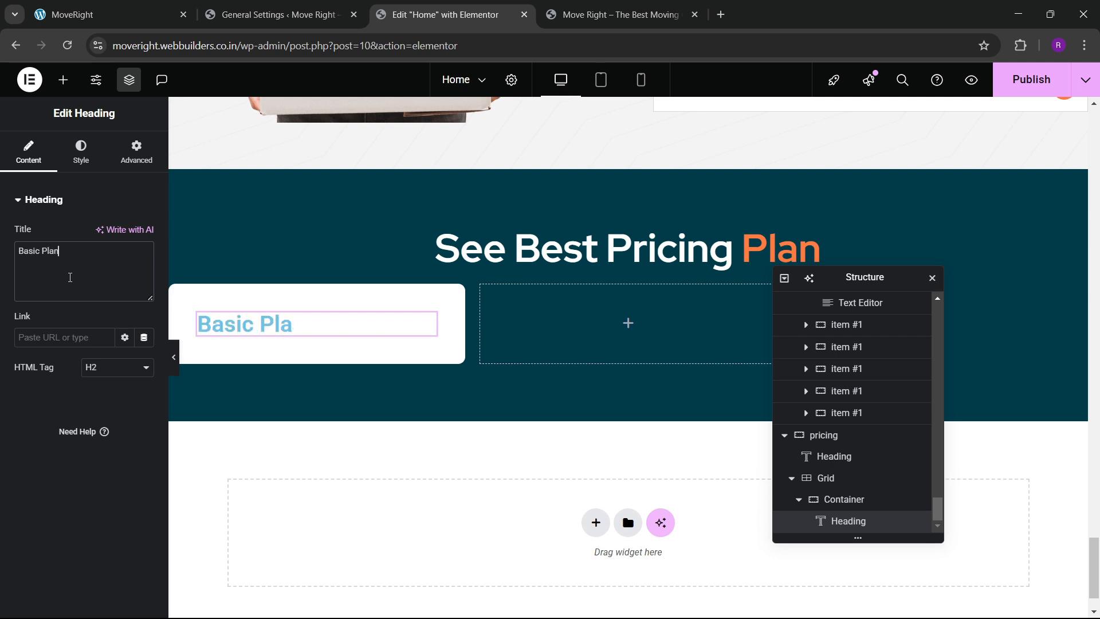
pyautogui.click(79, 160)
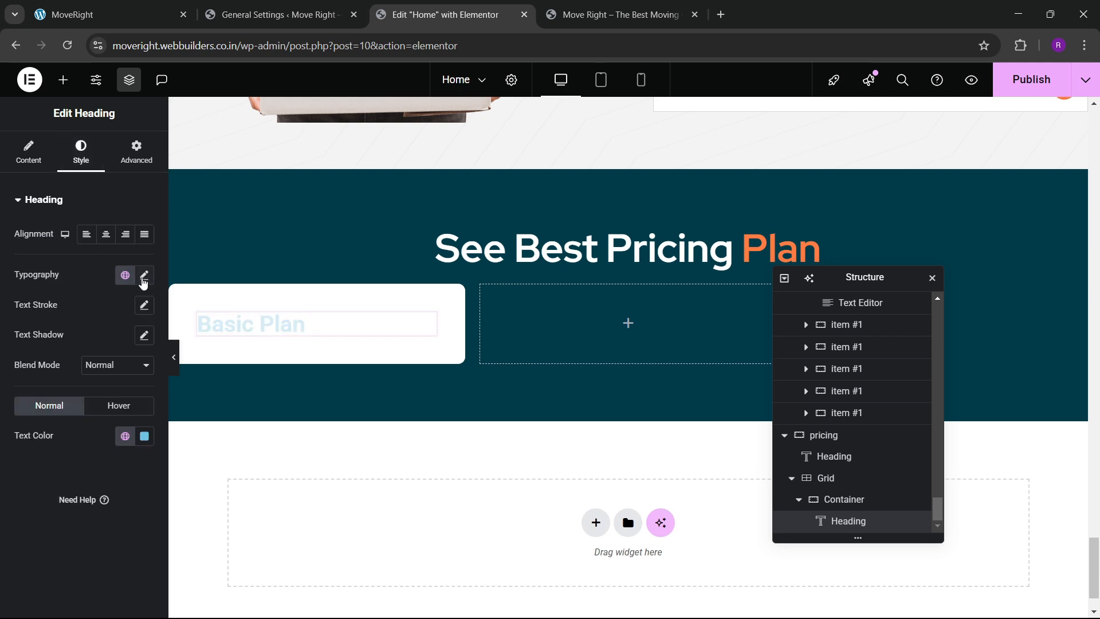
pyautogui.click(144, 276)
pyautogui.click(105, 342)
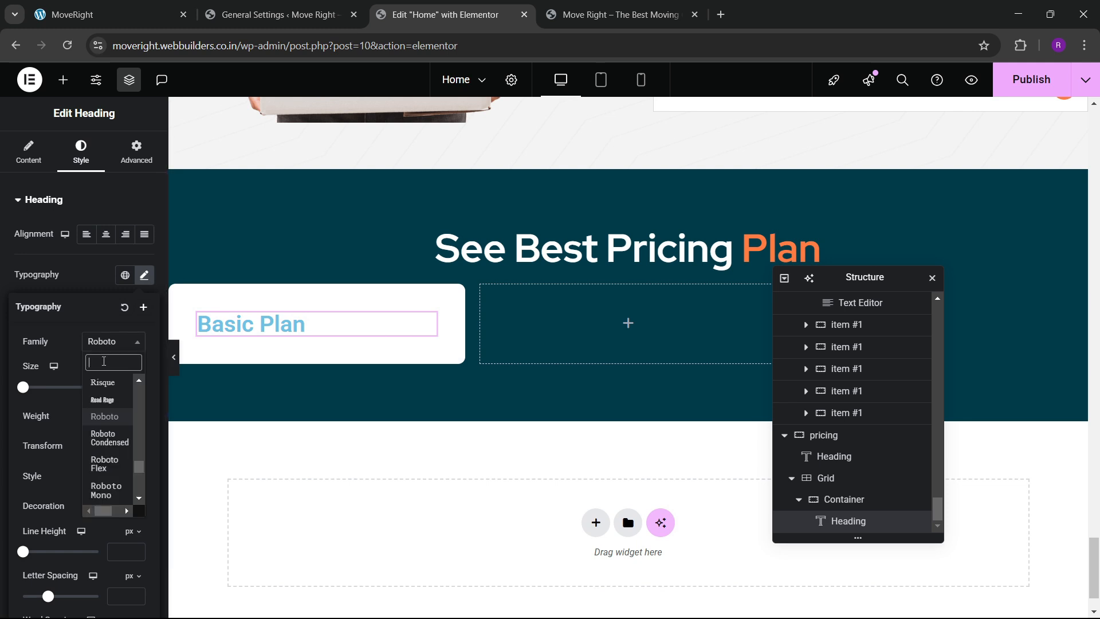
pyautogui.write('red hat')
pyautogui.press('Return')
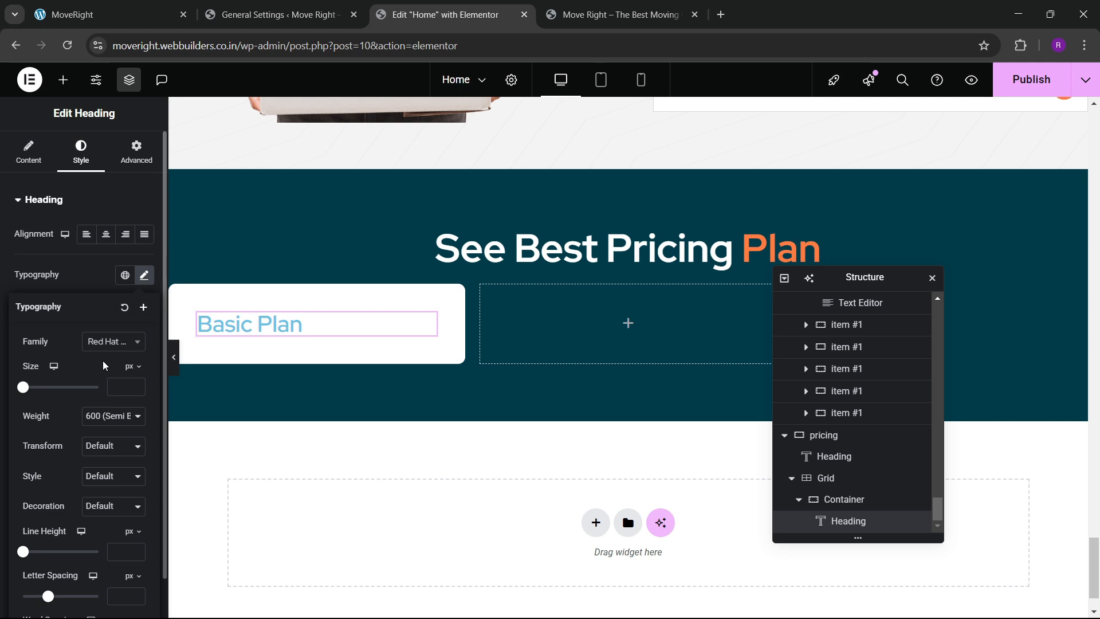
# Style the Basic Plan heading at 24 px, weight 700, in the black global colour.
pyautogui.click(140, 389)
pyautogui.write('4')
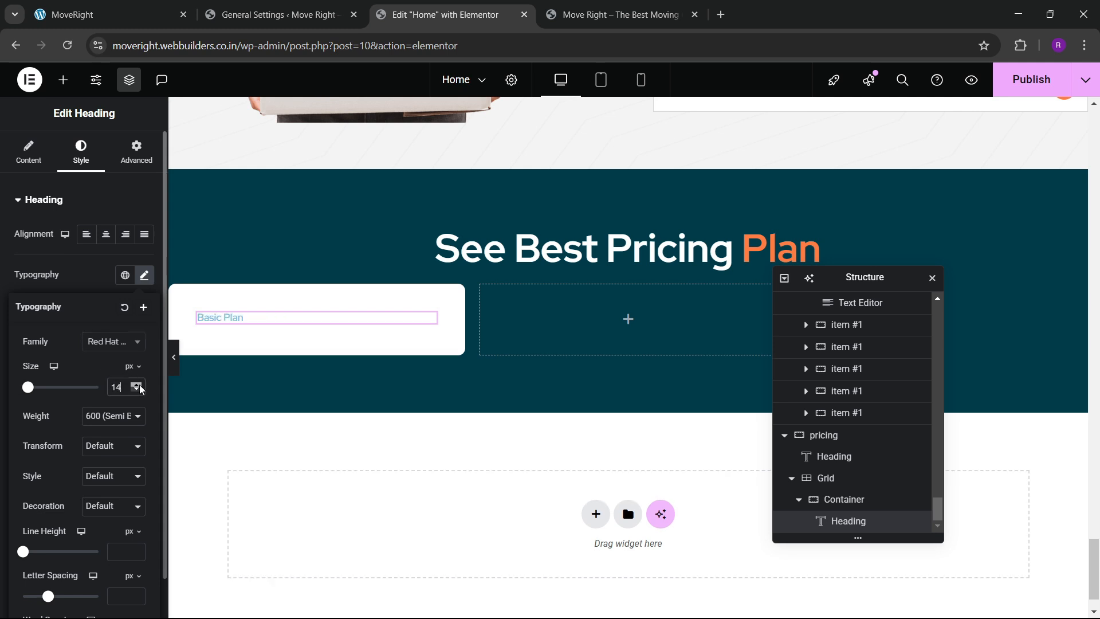
pyautogui.click(139, 386)
pyautogui.click(113, 416)
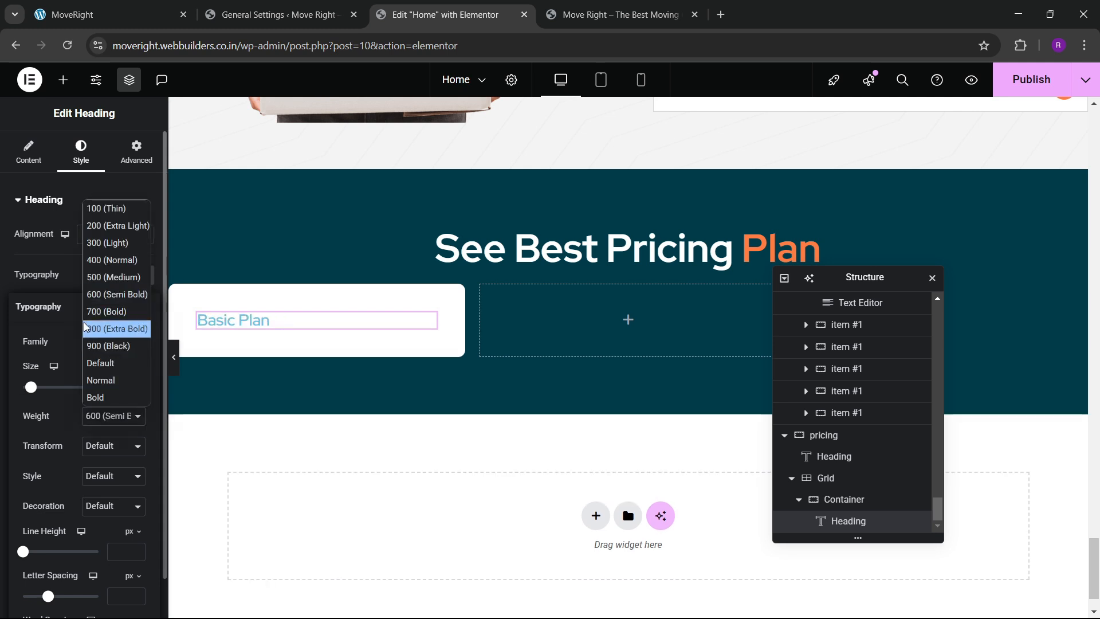
pyautogui.click(99, 313)
pyautogui.click(71, 277)
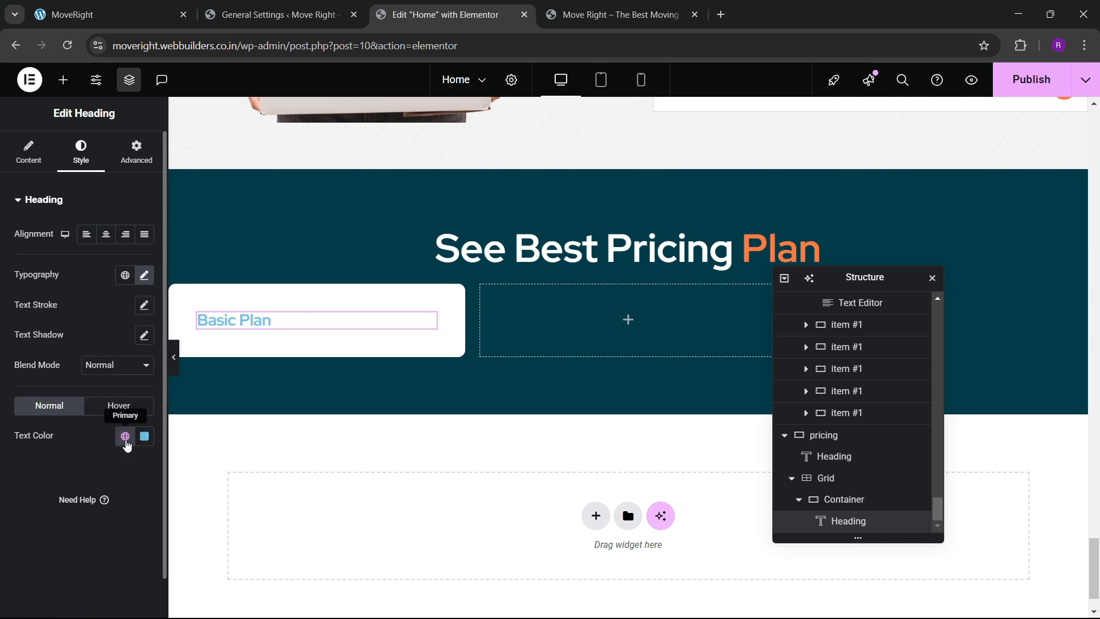
pyautogui.click(126, 440)
pyautogui.click(74, 351)
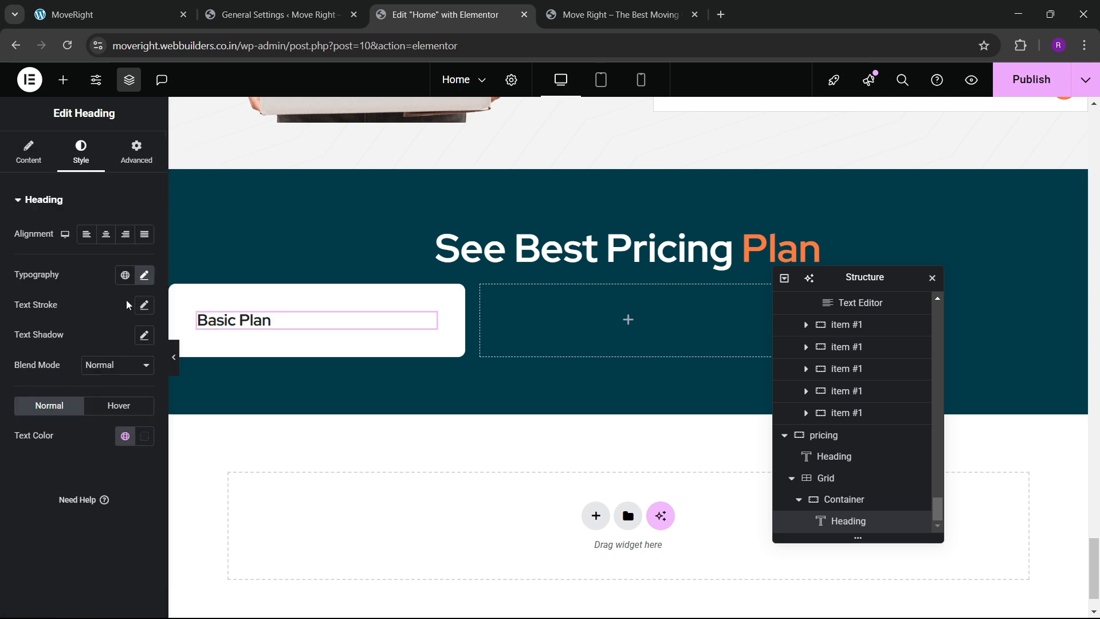
pyautogui.click(144, 276)
pyautogui.doubleClick(137, 385)
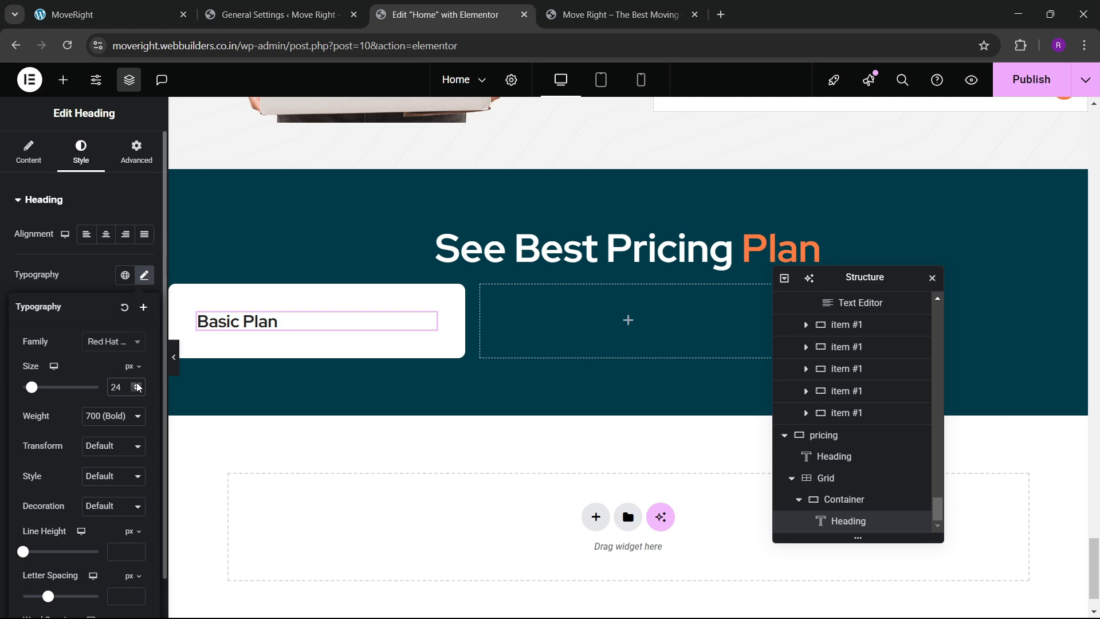
pyautogui.click(115, 13)
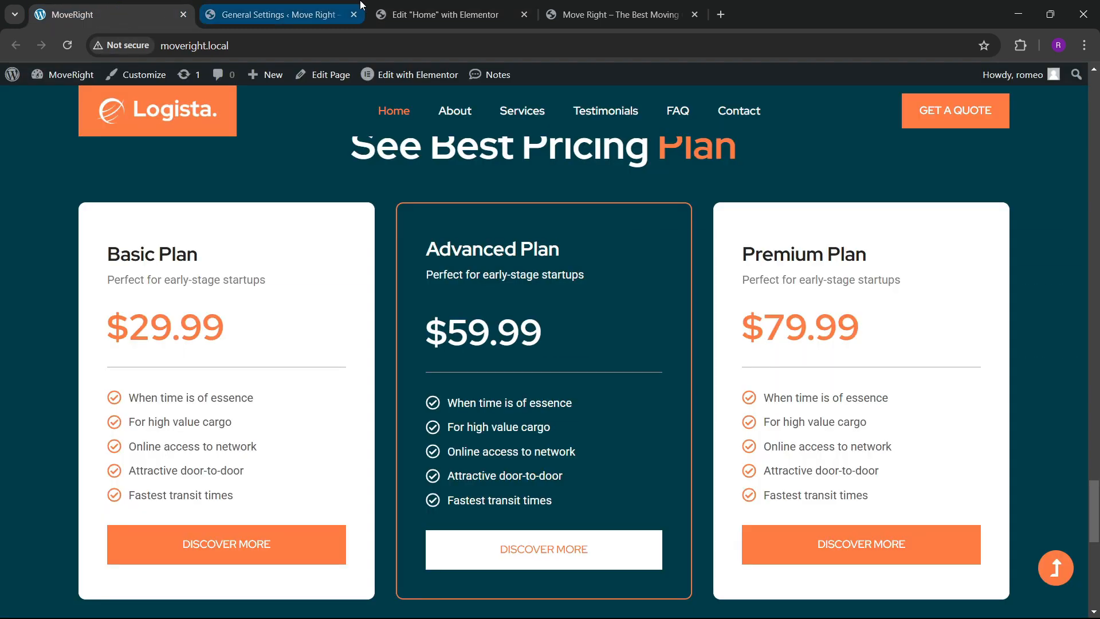
pyautogui.click(379, 11)
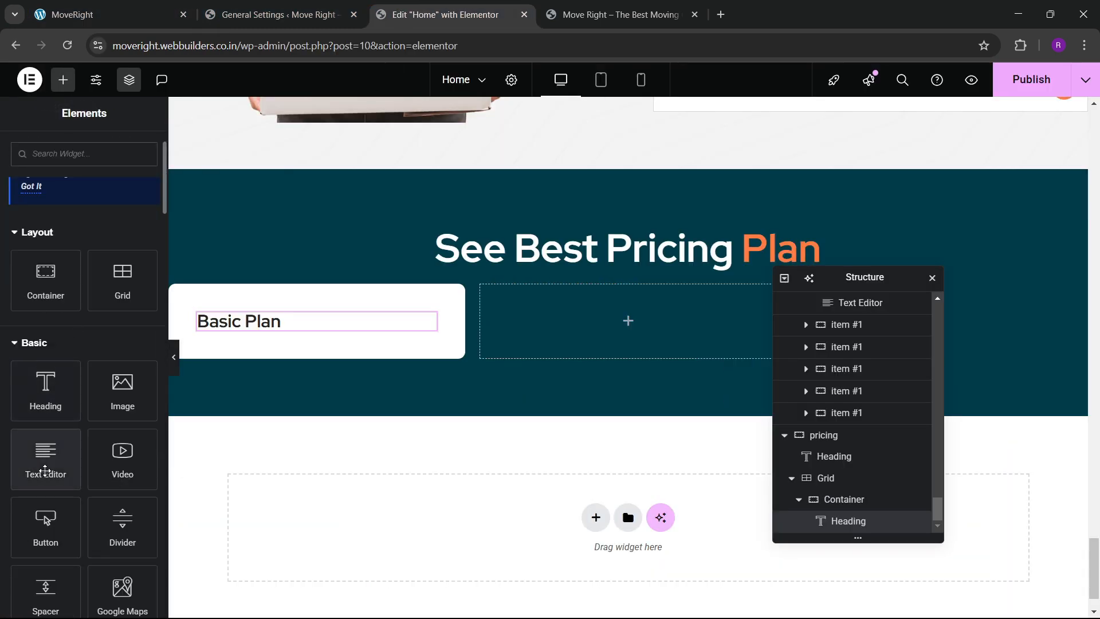
# Add a text block reading 'Perfect for early-stage startups', then copy the Basic Plan heading.
pyautogui.moveTo(44, 455); pyautogui.dragTo(296, 330)
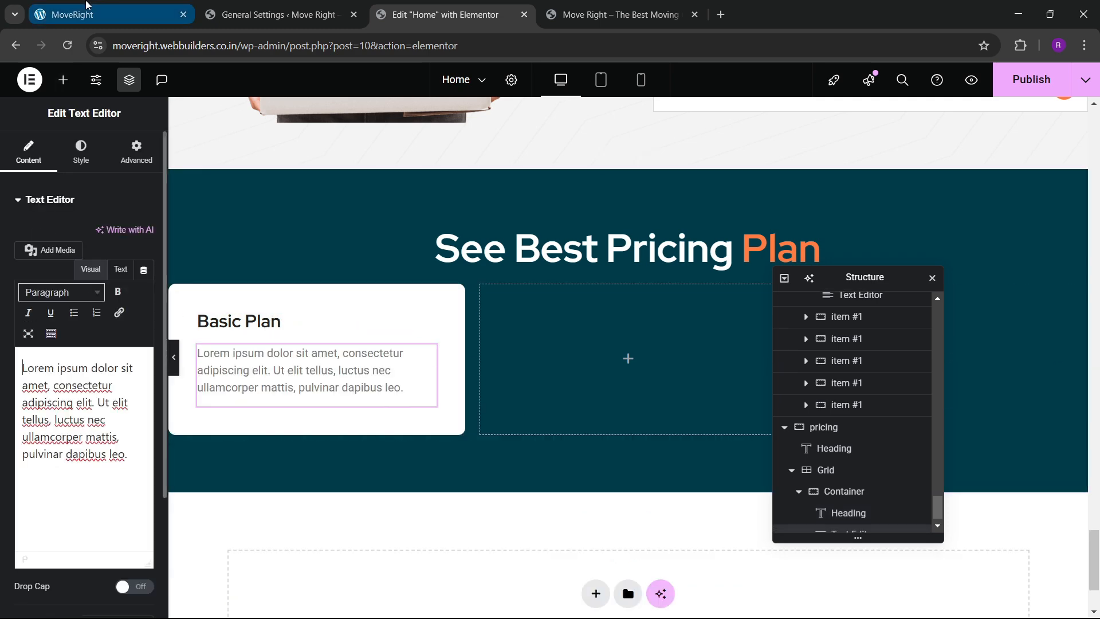
pyautogui.click(114, 12)
pyautogui.moveTo(108, 281); pyautogui.dragTo(257, 280)
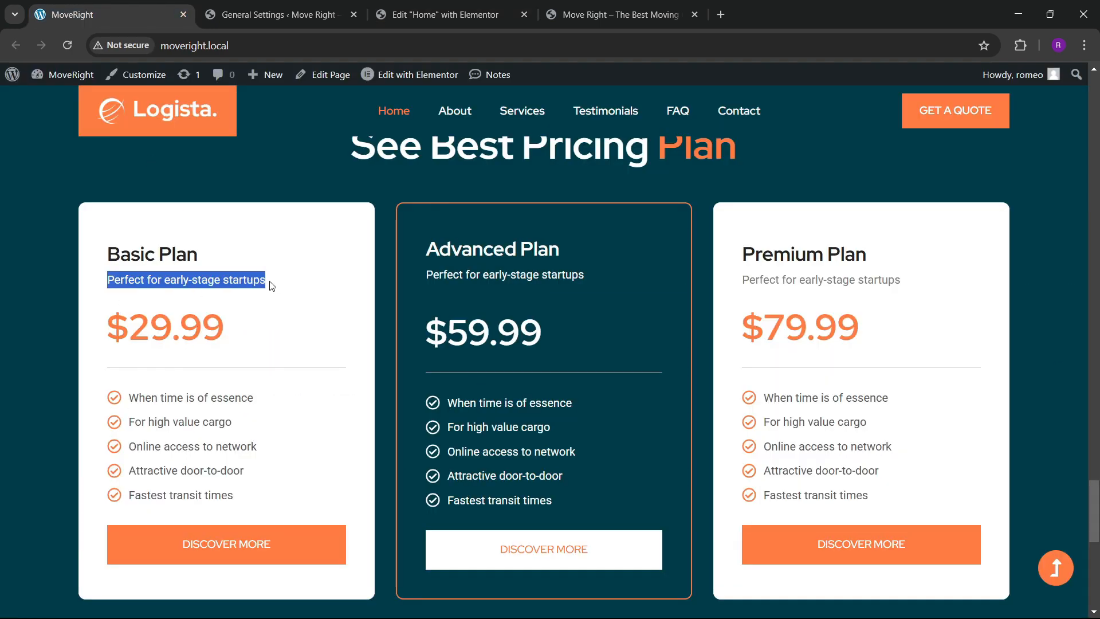
pyautogui.click(424, 14)
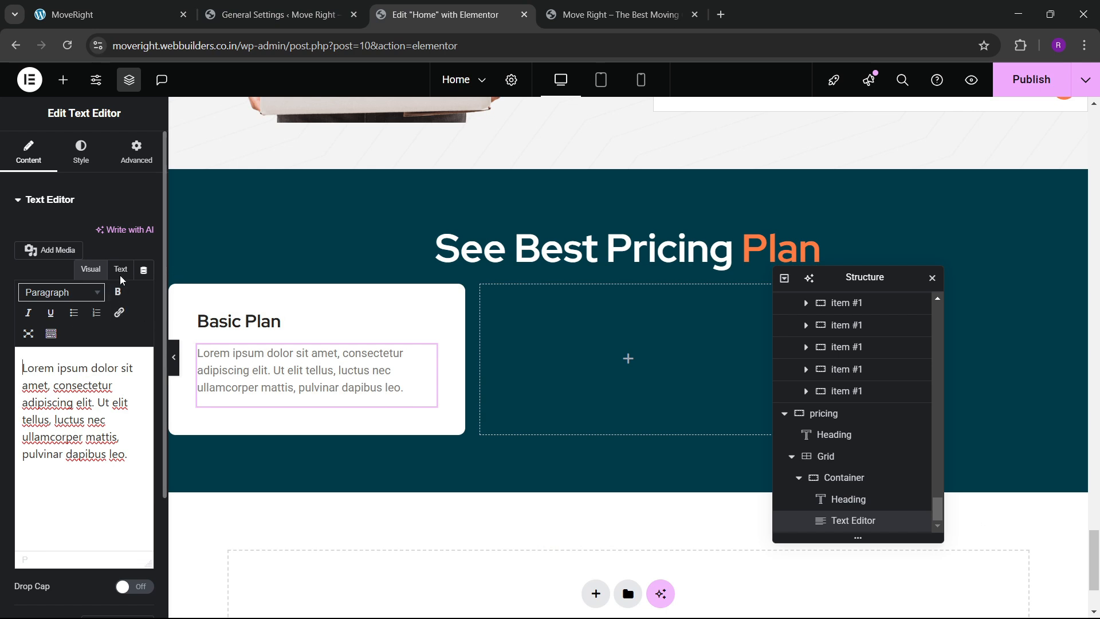
pyautogui.hotkey('ctrl', 'a')
pyautogui.write('Perfect for early-stage startups')
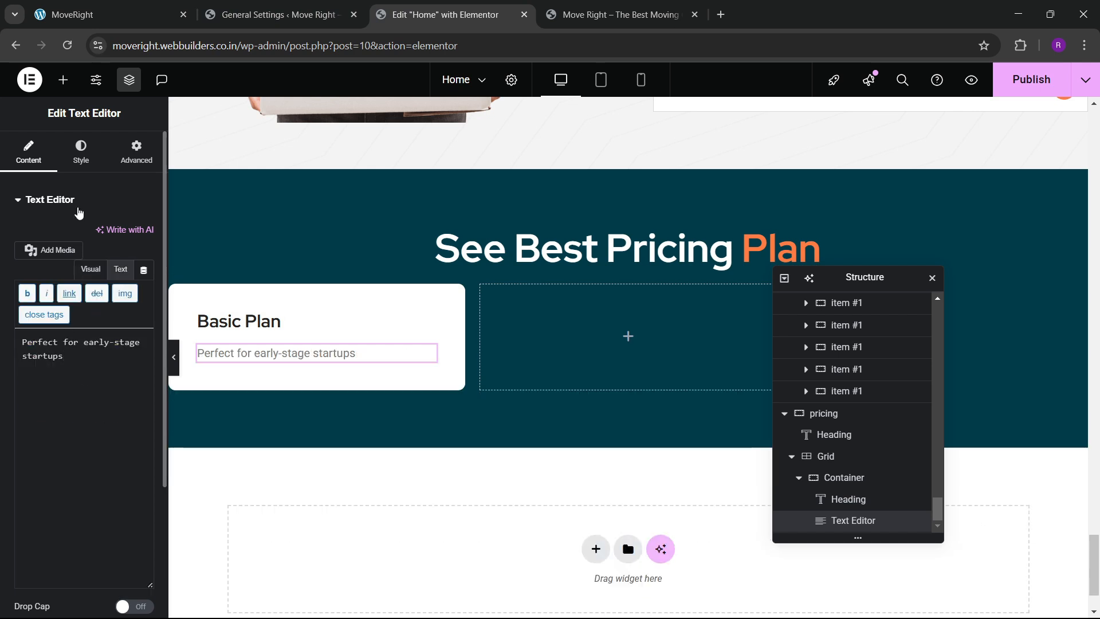
pyautogui.rightClick(230, 321)
pyautogui.click(255, 351)
pyautogui.rightClick(254, 351)
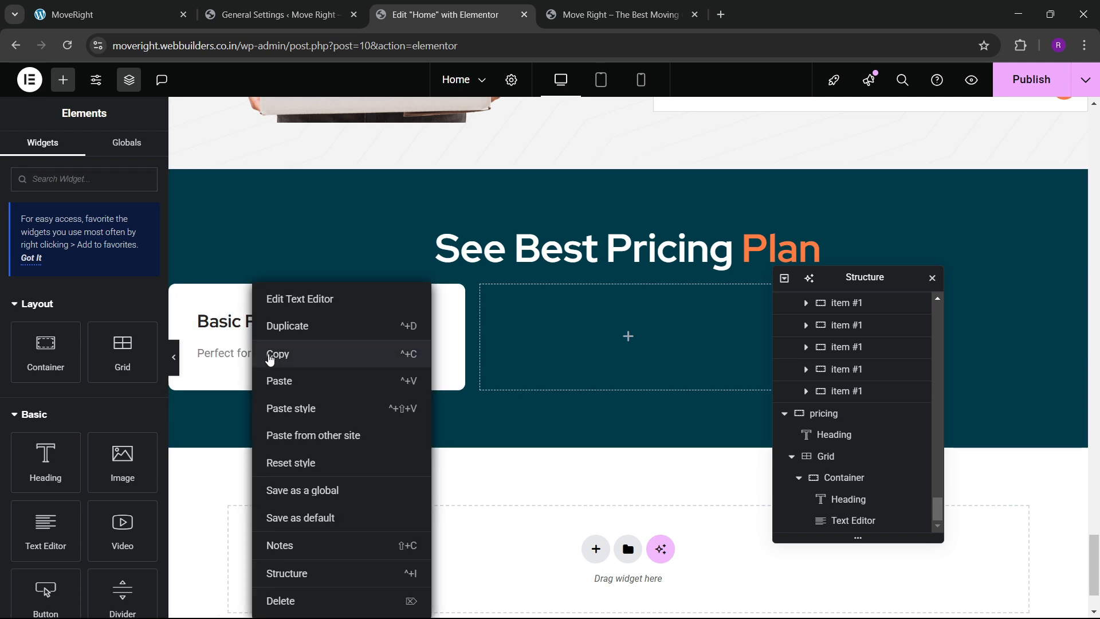
# Paste the heading below the tagline as the $32.99 price and colour it orange.
pyautogui.click(275, 379)
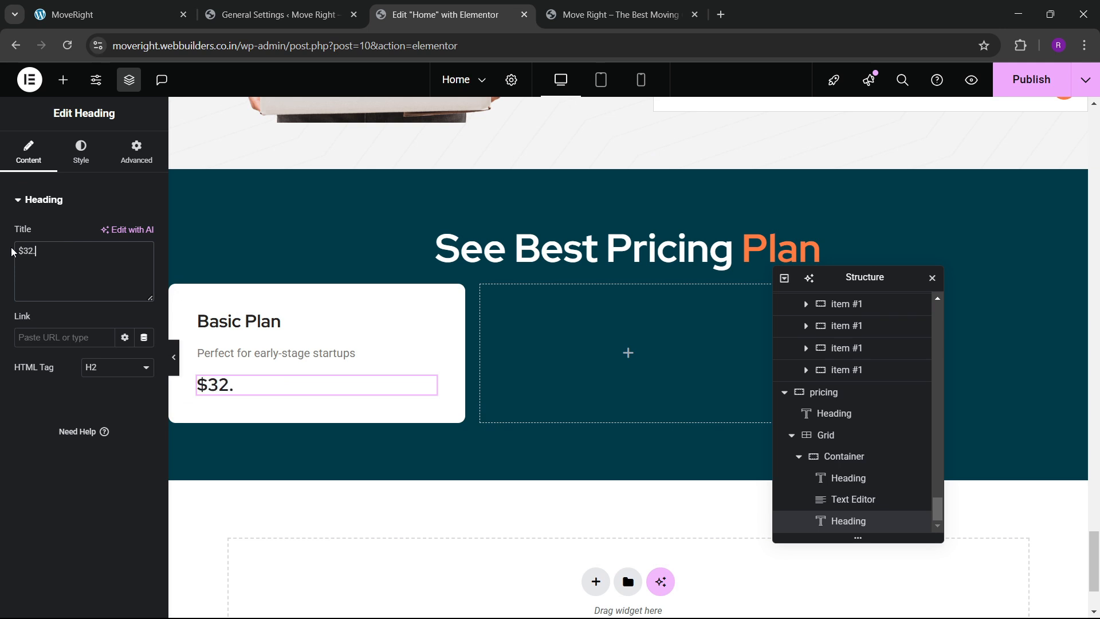
pyautogui.click(41, 6)
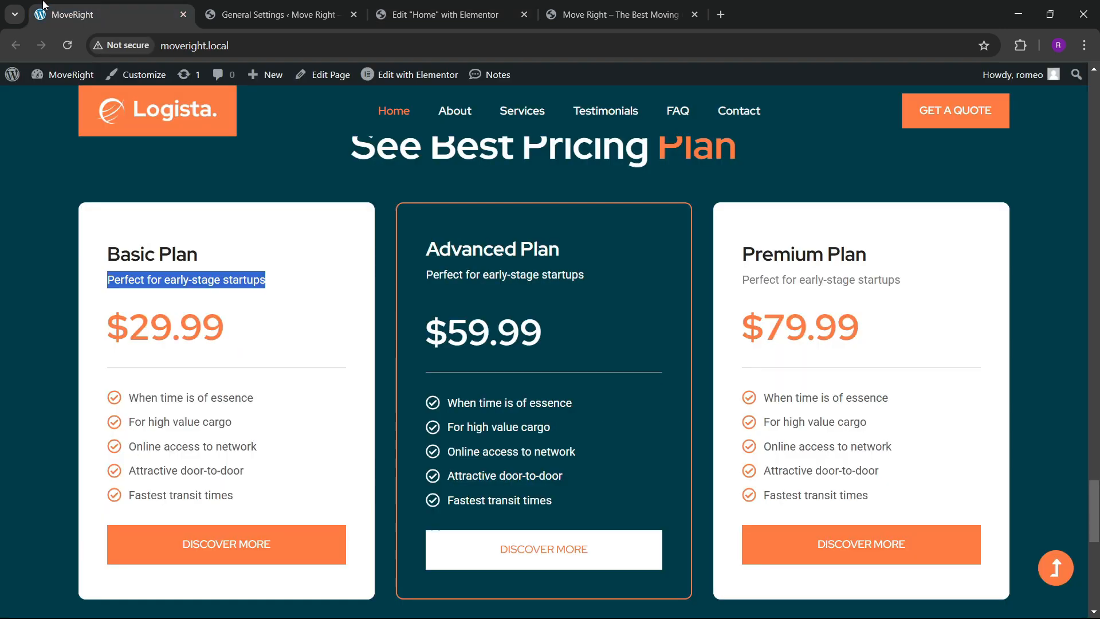
pyautogui.click(447, 14)
pyautogui.click(81, 152)
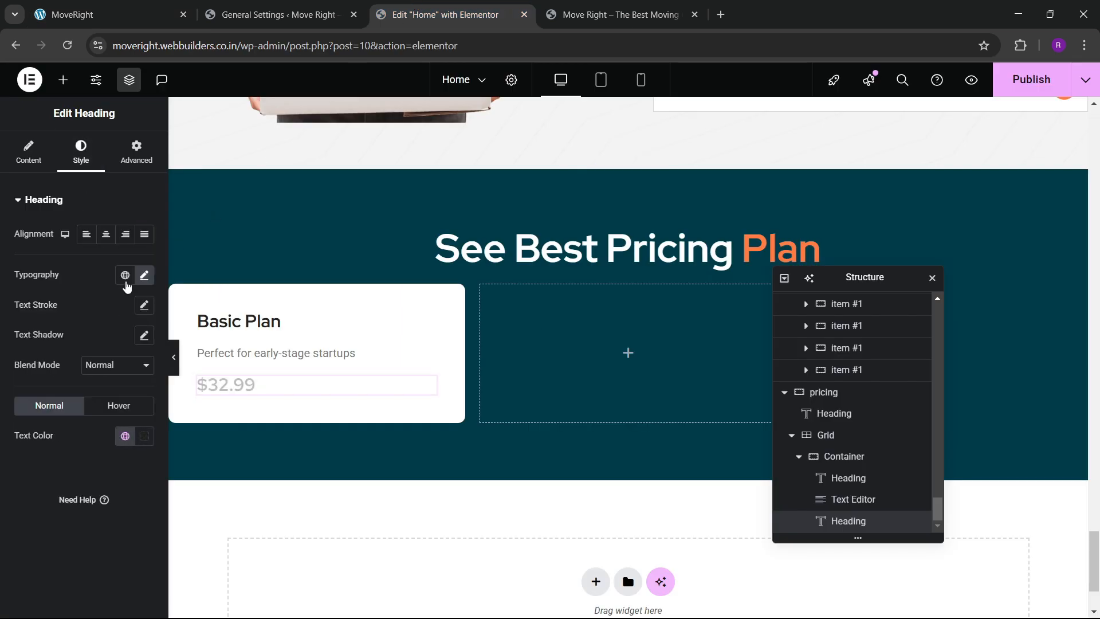
pyautogui.click(144, 277)
pyautogui.click(82, 279)
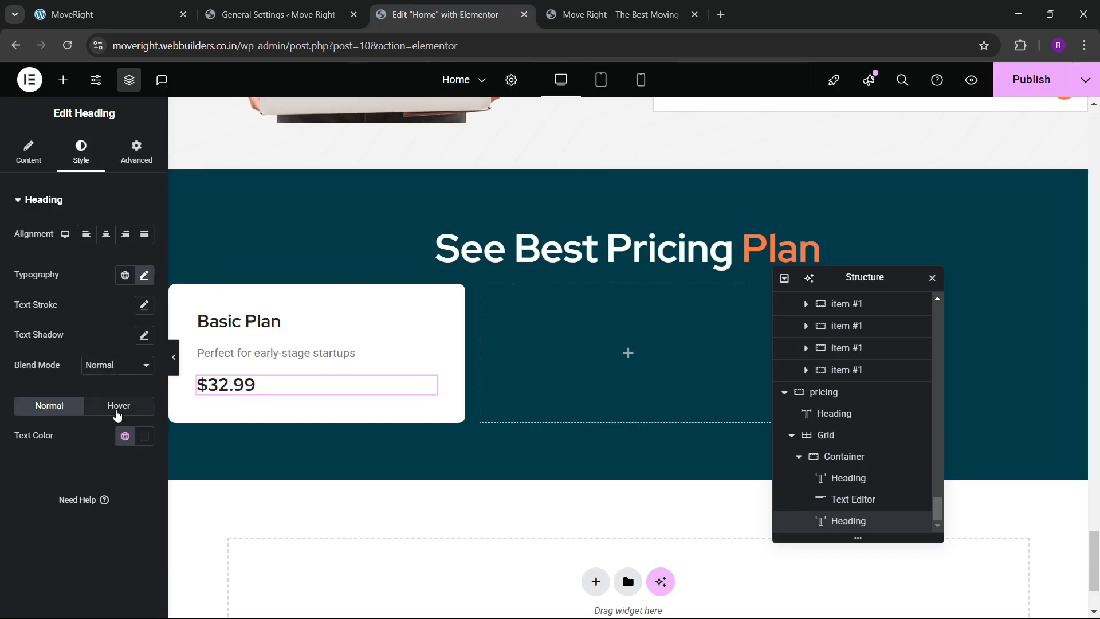
pyautogui.click(125, 436)
pyautogui.click(67, 315)
# Set the $32.99 price to 45 px with 800 extra-bold weight.
pyautogui.click(144, 276)
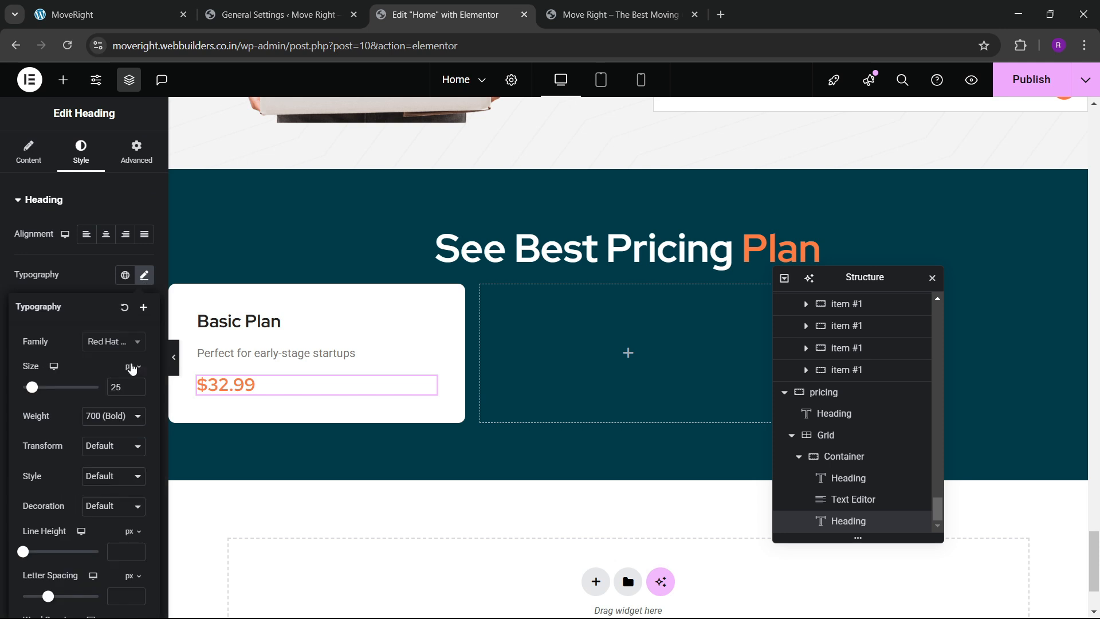
pyautogui.moveTo(136, 388); pyautogui.dragTo(136, 388)
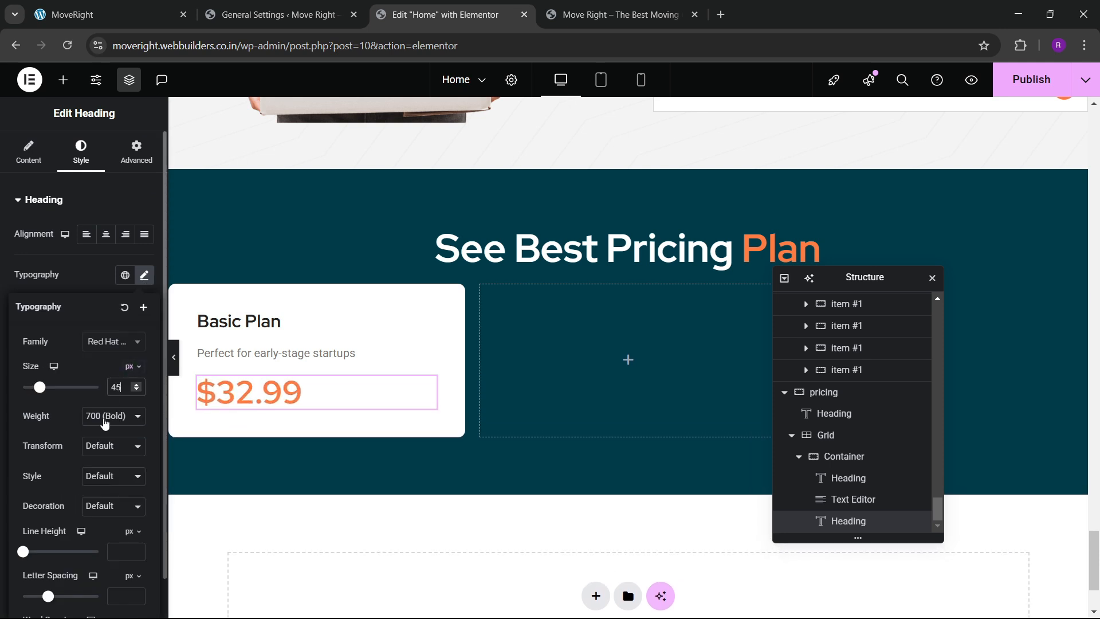
pyautogui.click(106, 418)
pyautogui.click(102, 331)
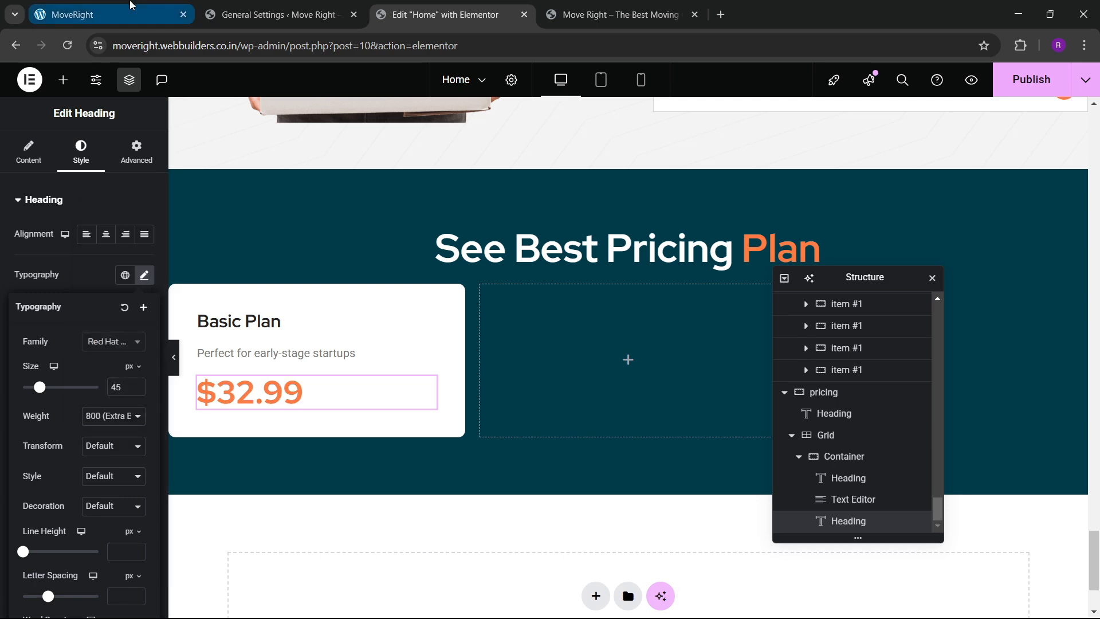
pyautogui.click(132, 11)
pyautogui.click(435, 6)
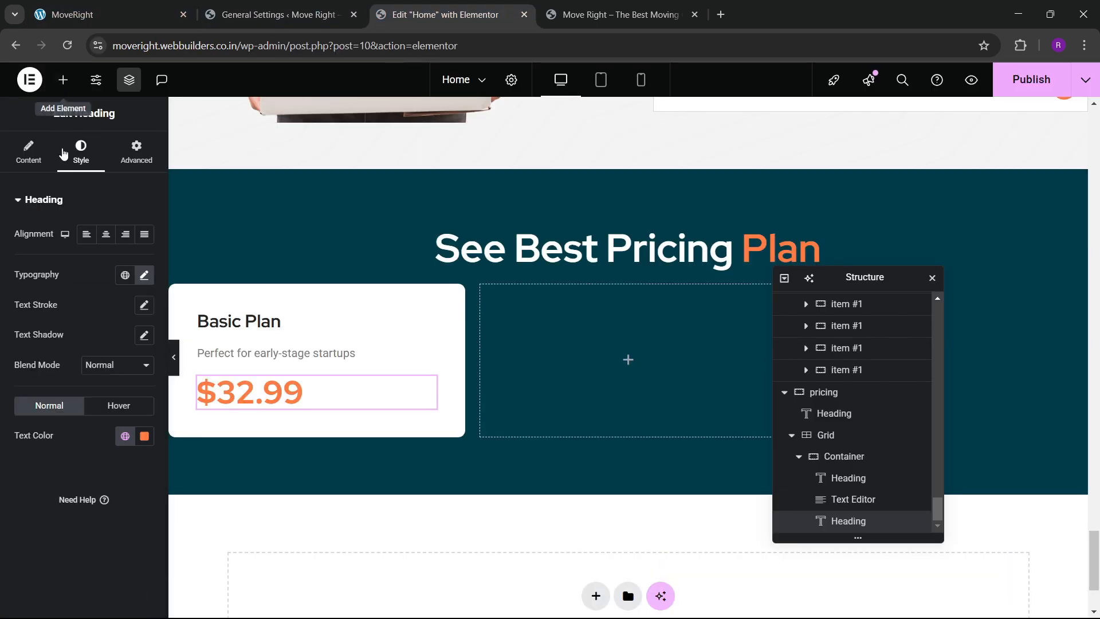
pyautogui.click(63, 80)
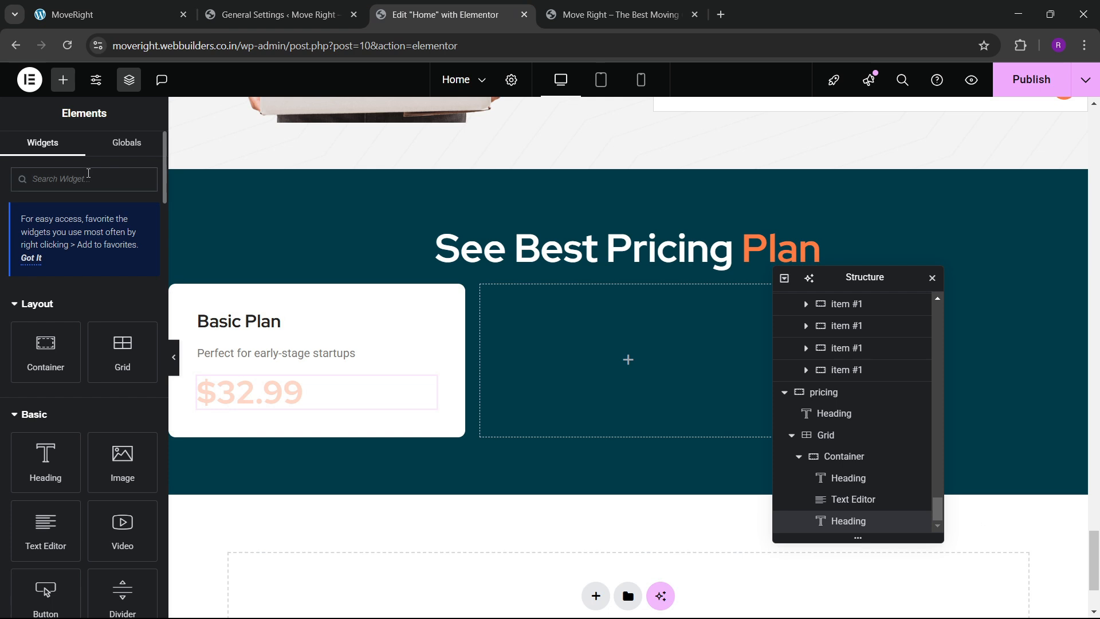
# Add a divider under the $32.99 price with a 2 px gap and light grey #B3B3B3 colour.
pyautogui.write('divid')
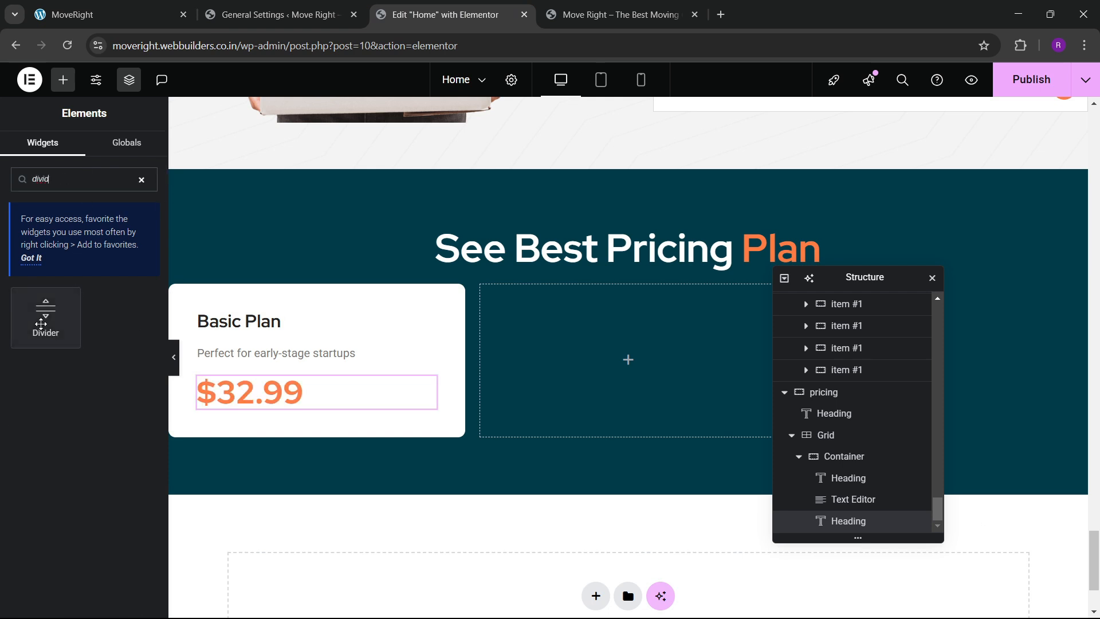
pyautogui.moveTo(46, 314); pyautogui.dragTo(285, 407)
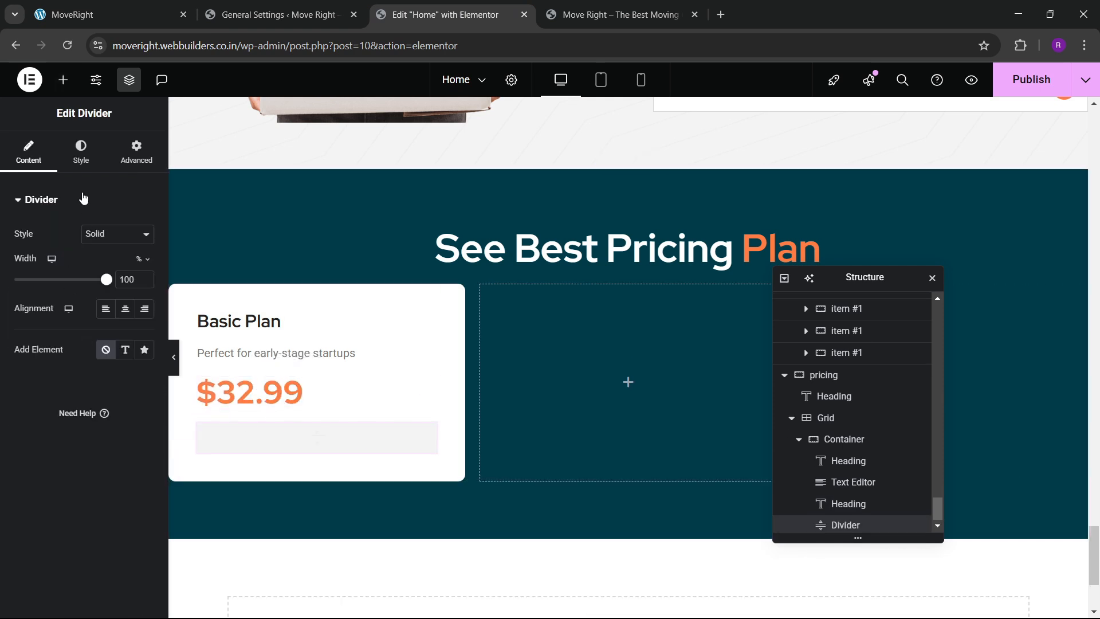
pyautogui.click(81, 158)
pyautogui.moveTo(39, 335); pyautogui.dragTo(3, 345)
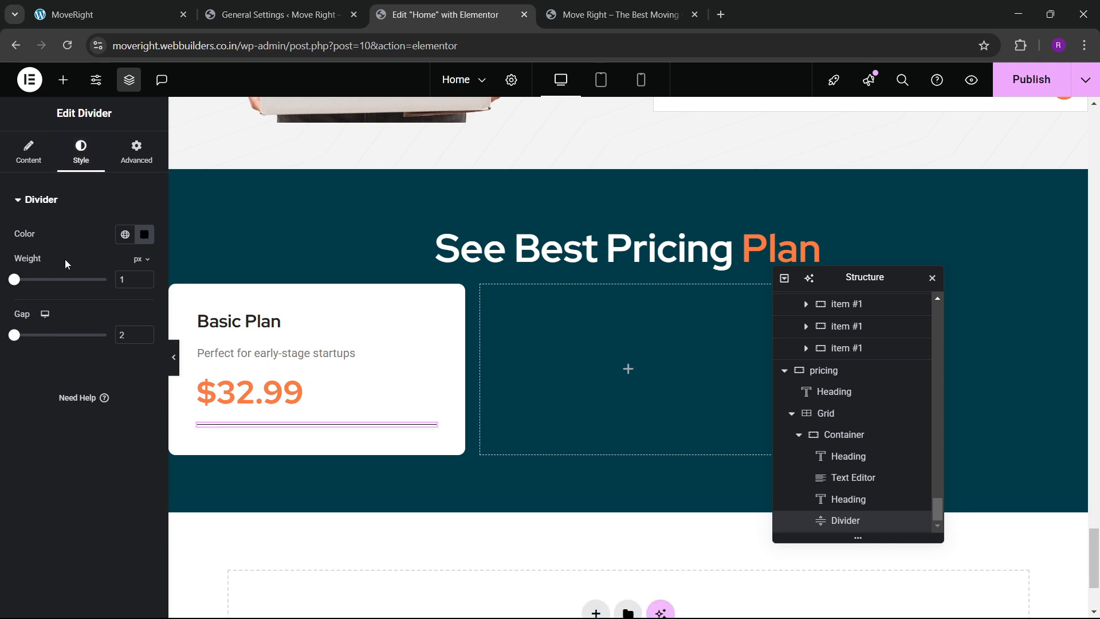
pyautogui.click(136, 234)
pyautogui.moveTo(147, 361); pyautogui.dragTo(51, 330)
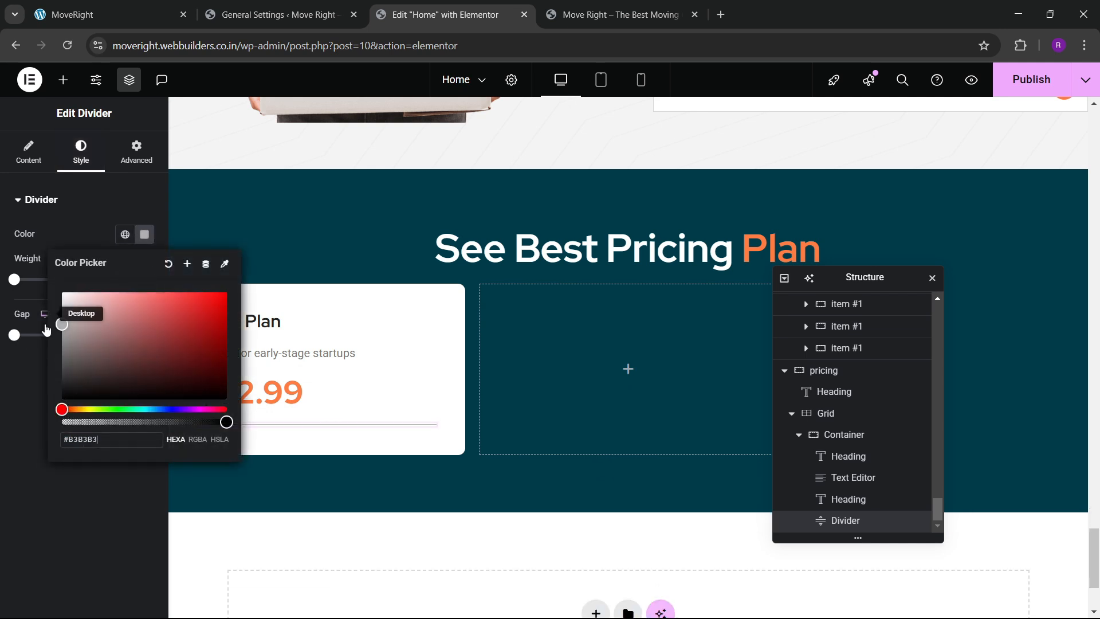
pyautogui.click(30, 398)
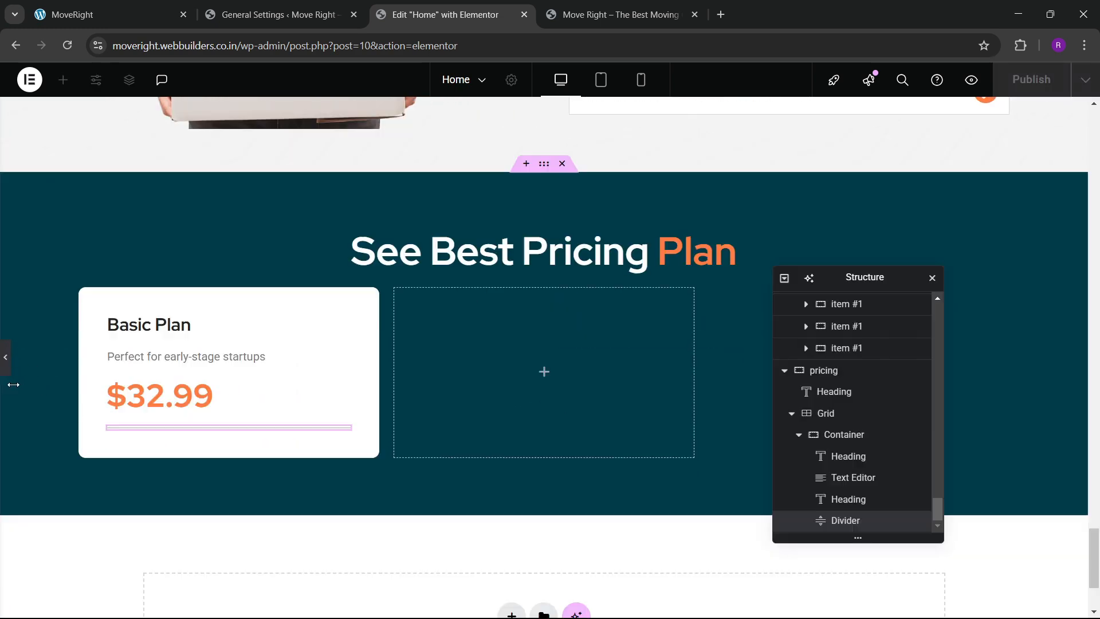
pyautogui.click(6, 358)
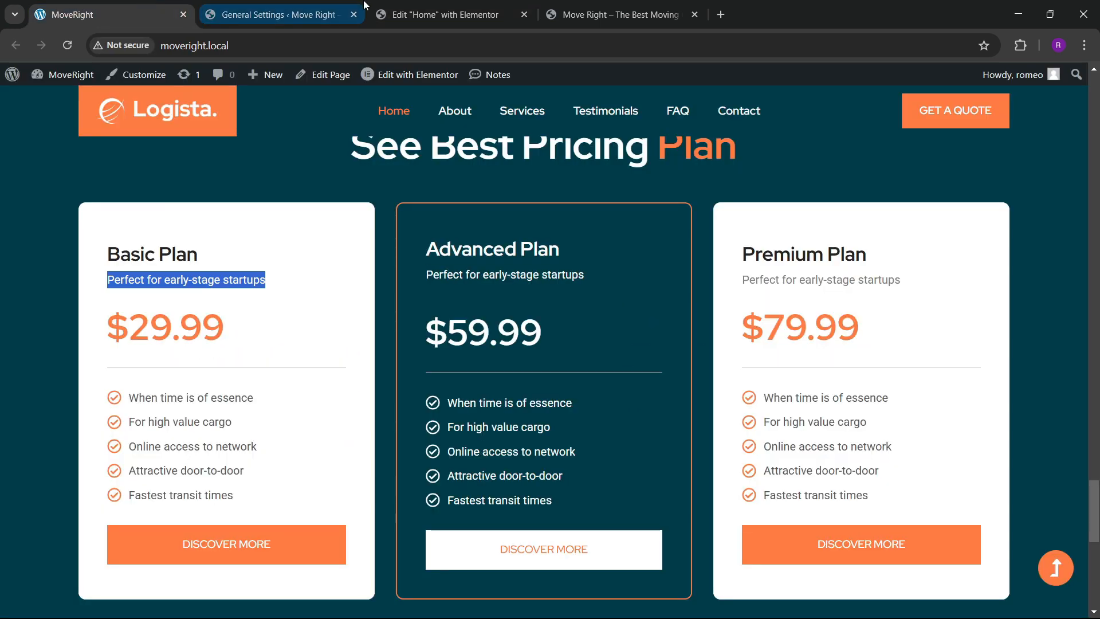
# Copy the checkmark Icon List from the Why You Choose Vision section.
pyautogui.click(396, 11)
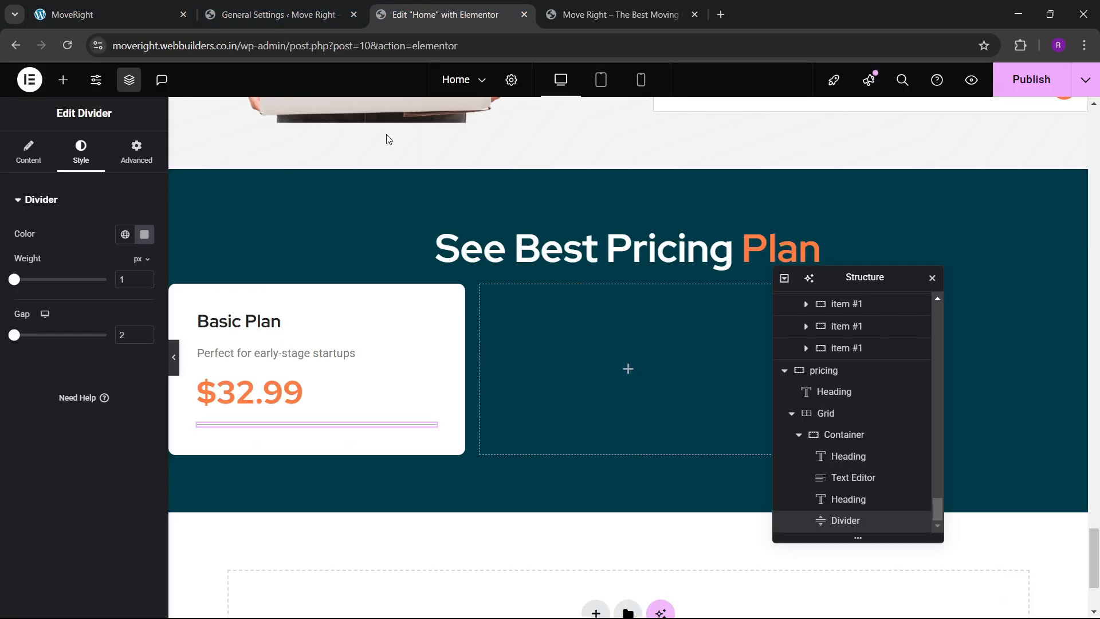
pyautogui.scroll(13, 355, 345)
pyautogui.scroll(5, 362, 341)
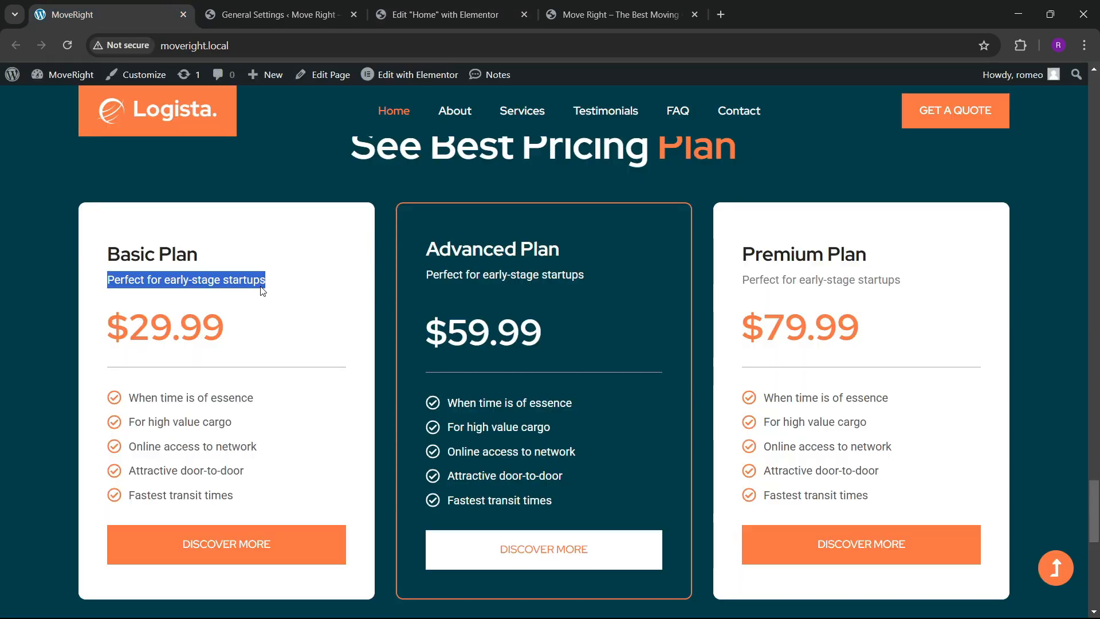
pyautogui.click(459, 14)
pyautogui.scroll(11, 405, 383)
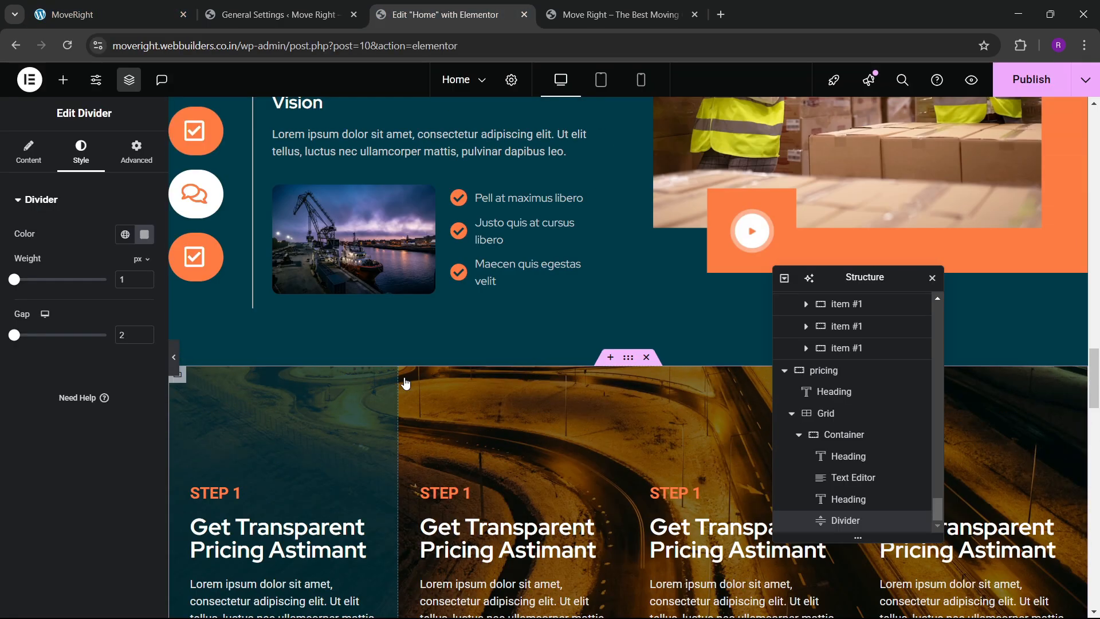
pyautogui.scroll(-4, 436, 418)
pyautogui.rightClick(506, 443)
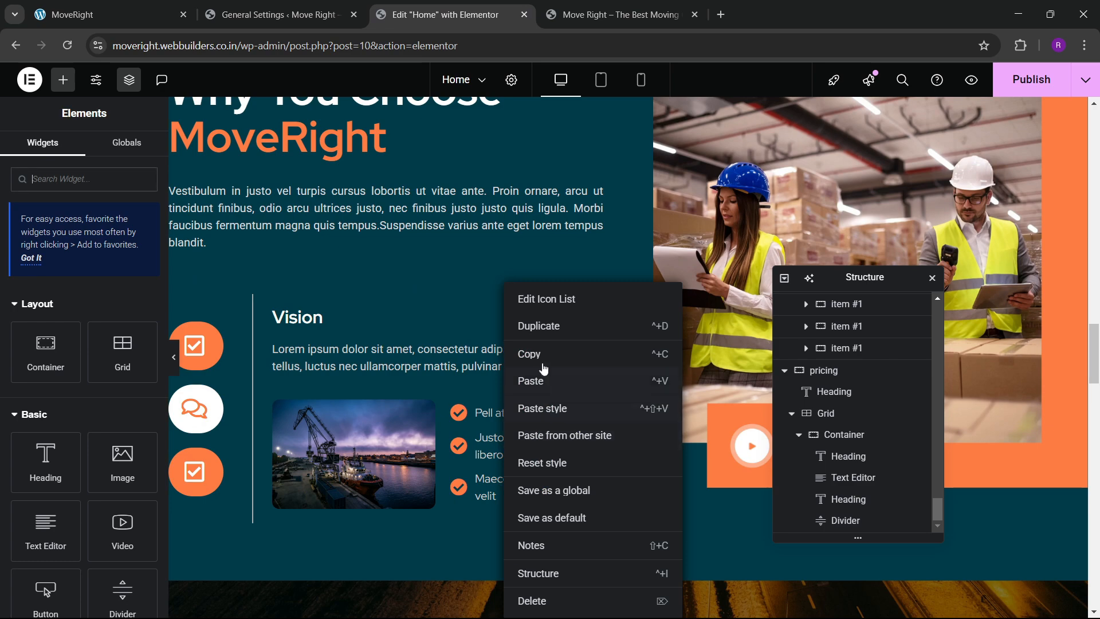
pyautogui.click(508, 353)
# Paste the checklist below the Basic Plan card's divider.
pyautogui.scroll(-10, 322, 435)
pyautogui.scroll(-6, 322, 434)
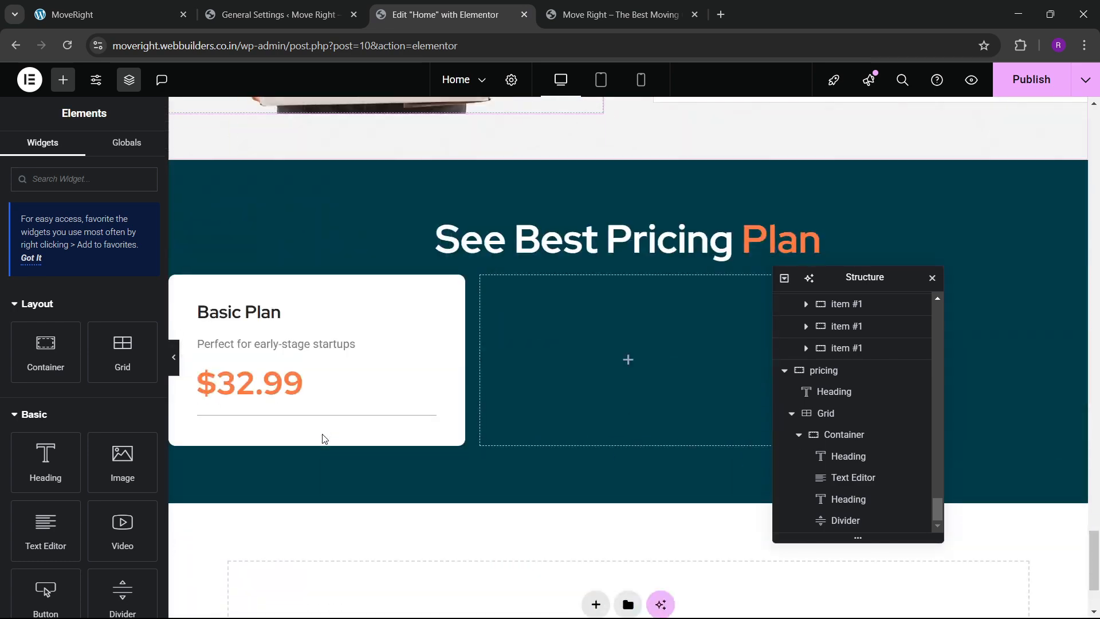
pyautogui.rightClick(293, 319)
pyautogui.click(255, 359)
pyautogui.click(255, 359)
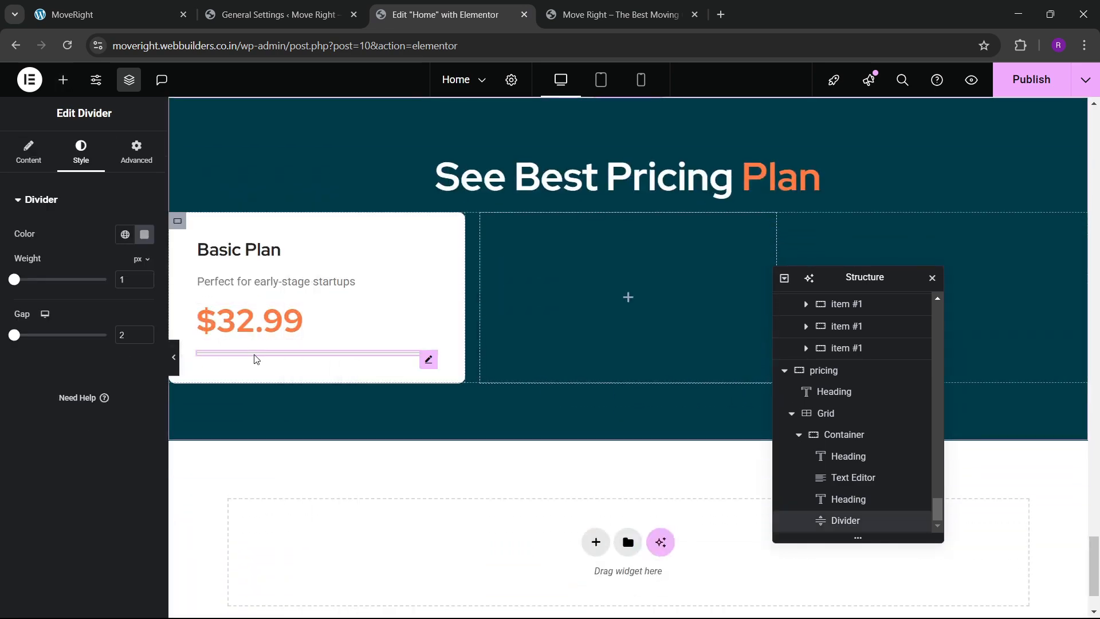
pyautogui.rightClick(255, 358)
pyautogui.click(279, 379)
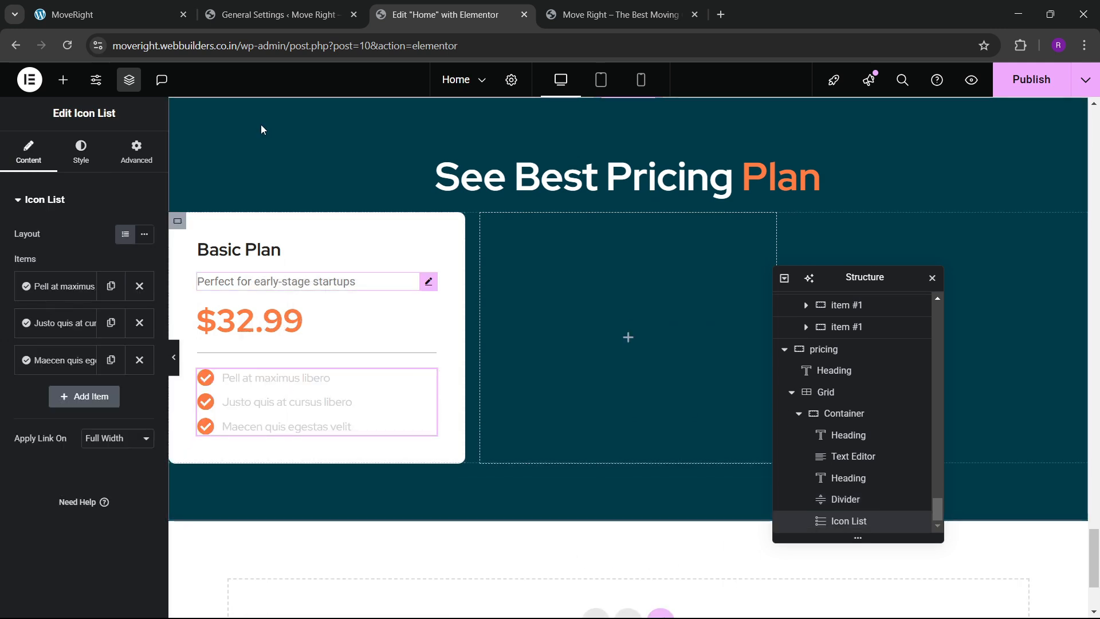
# Set the checklist text colour to the tagline's grey #7A7A7A.
pyautogui.click(81, 152)
pyautogui.click(35, 404)
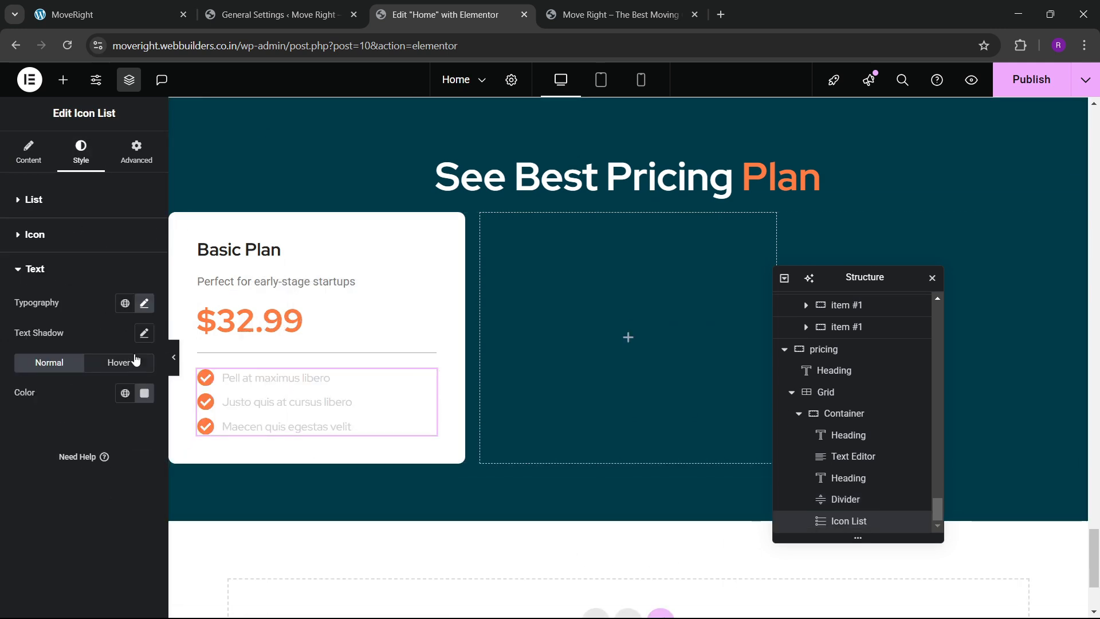
pyautogui.click(412, 285)
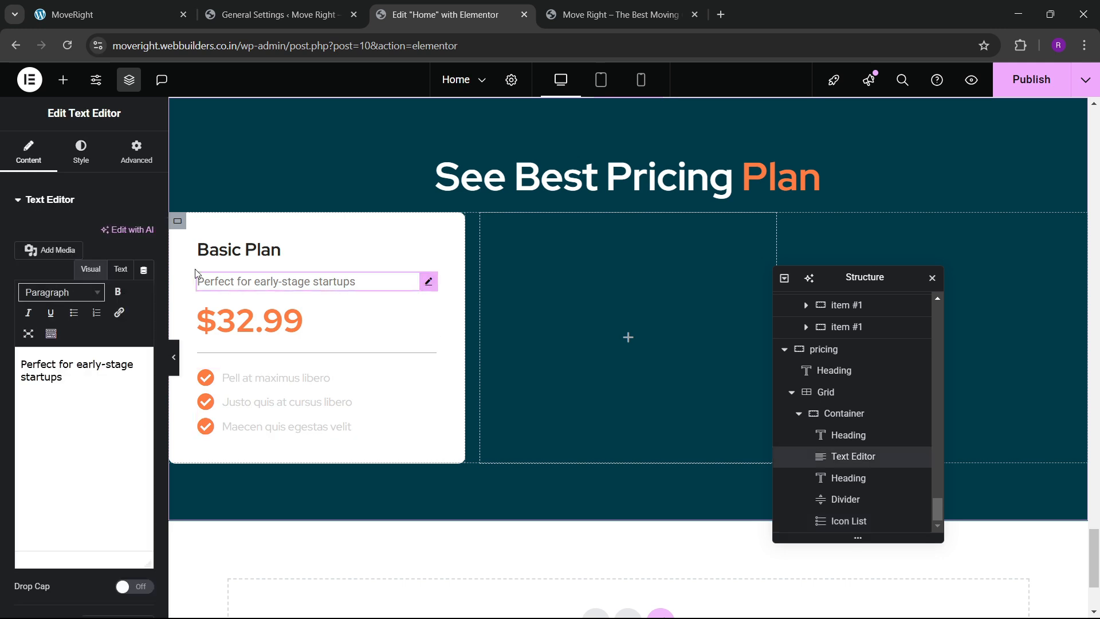
pyautogui.click(81, 152)
pyautogui.click(144, 264)
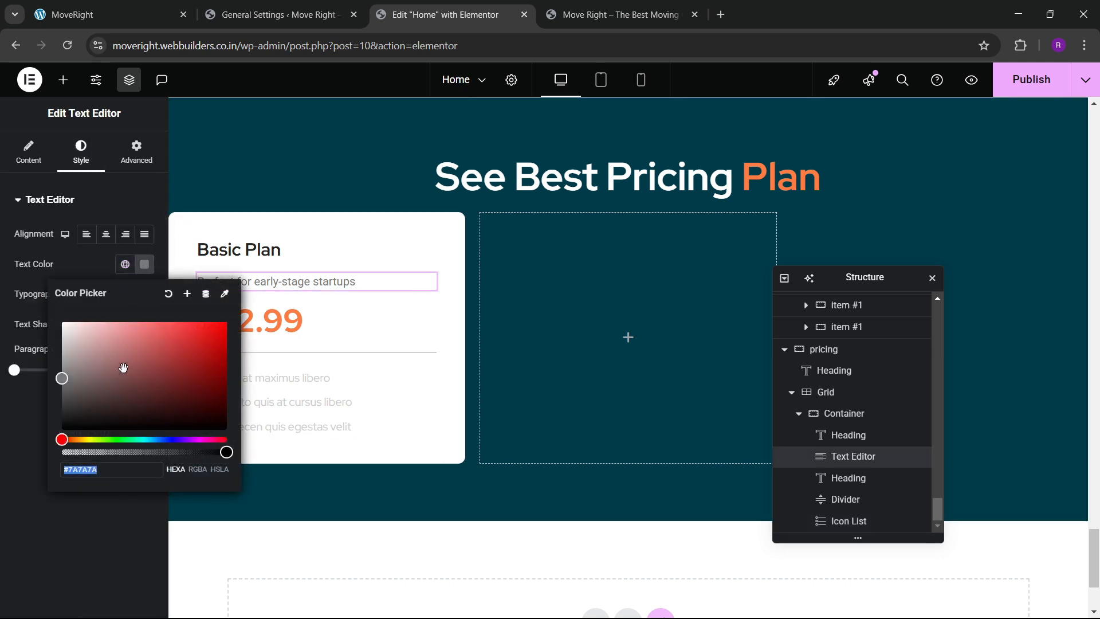
pyautogui.click(383, 410)
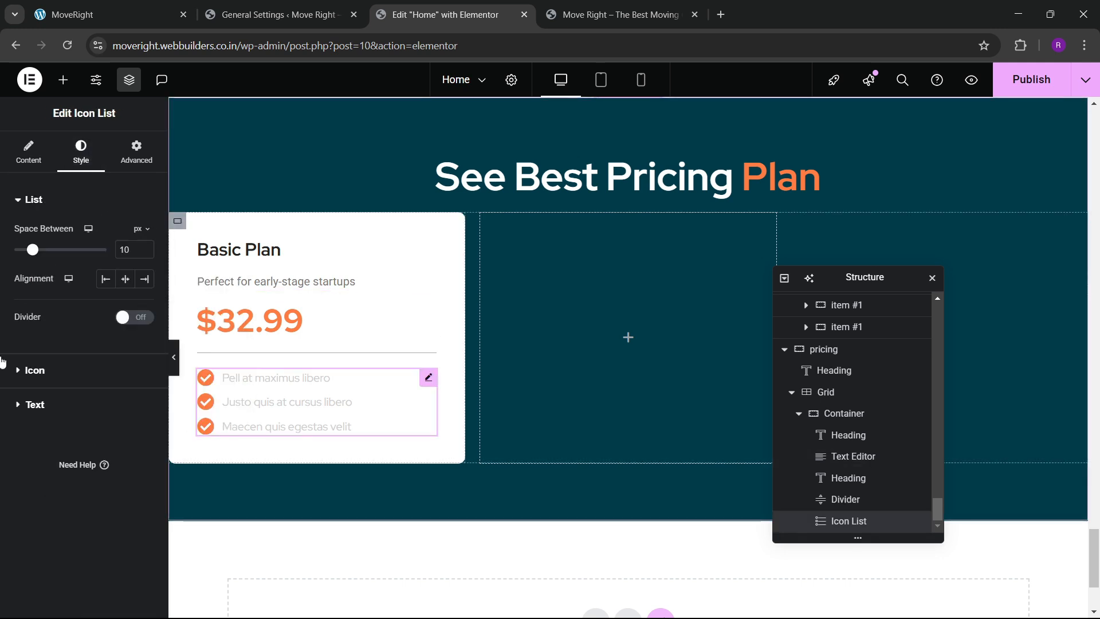
pyautogui.click(75, 402)
pyautogui.click(145, 393)
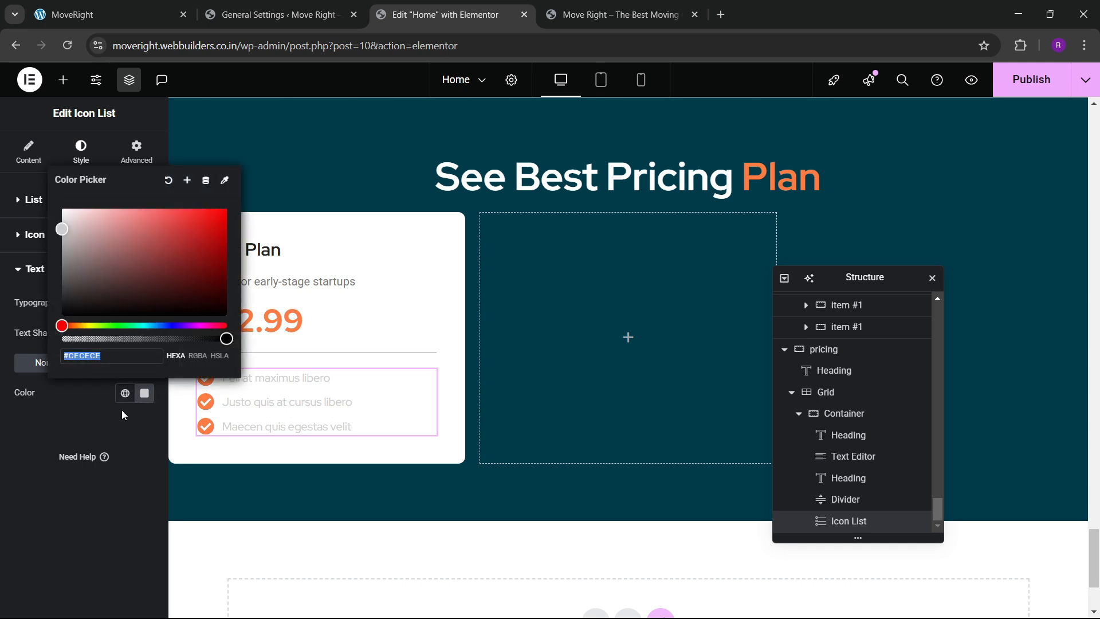
pyautogui.click(77, 427)
# Set the checklist typography weight to 500 (Medium).
pyautogui.click(144, 303)
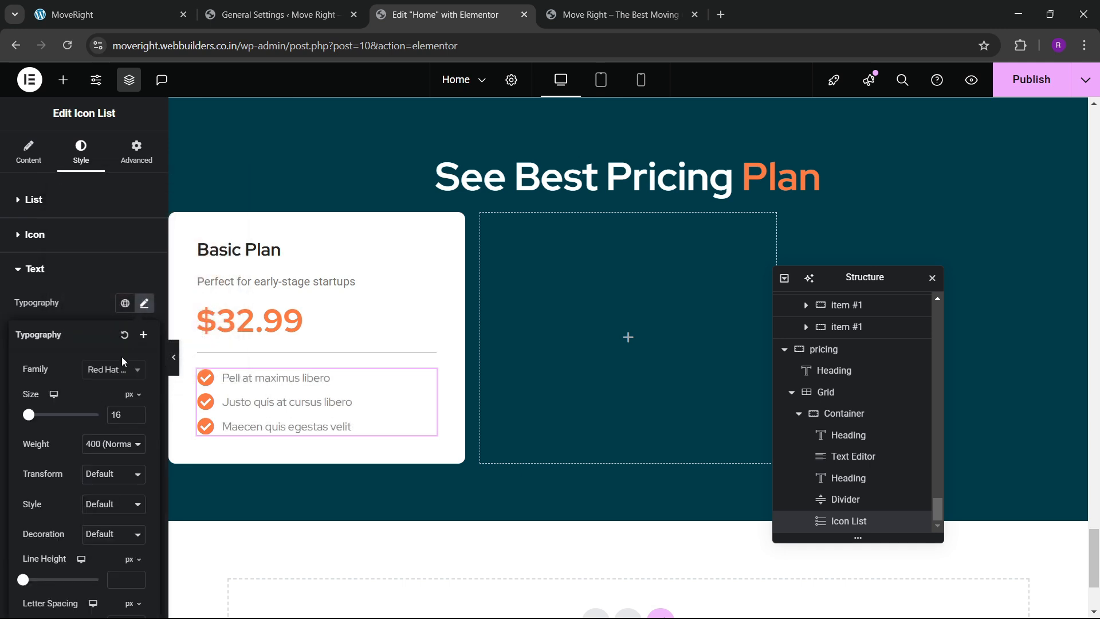
pyautogui.click(97, 446)
pyautogui.click(102, 311)
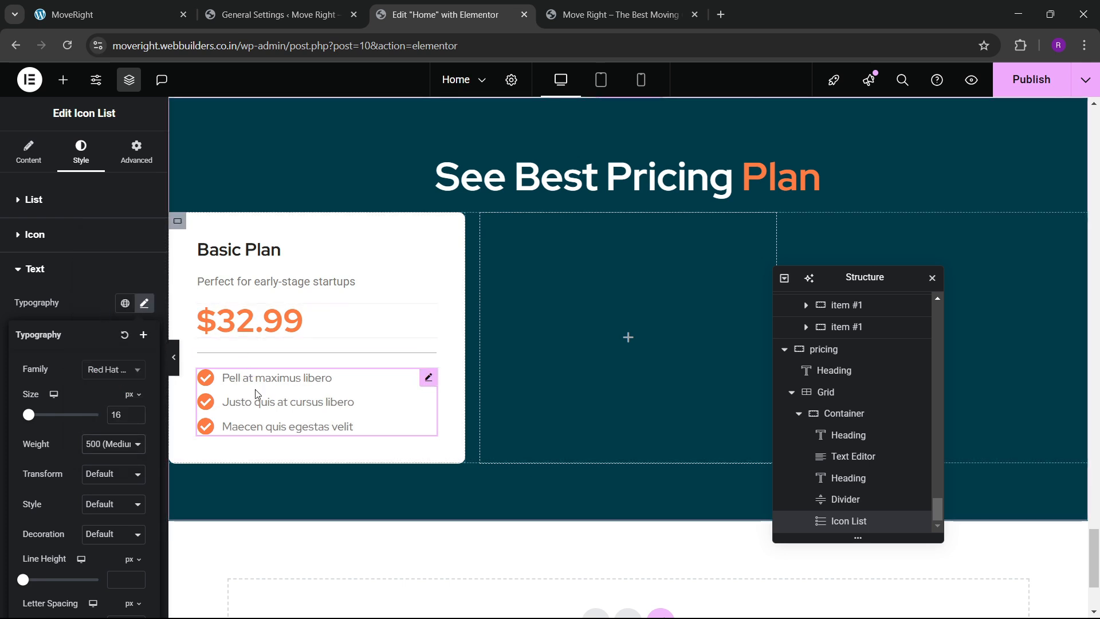
pyautogui.click(430, 383)
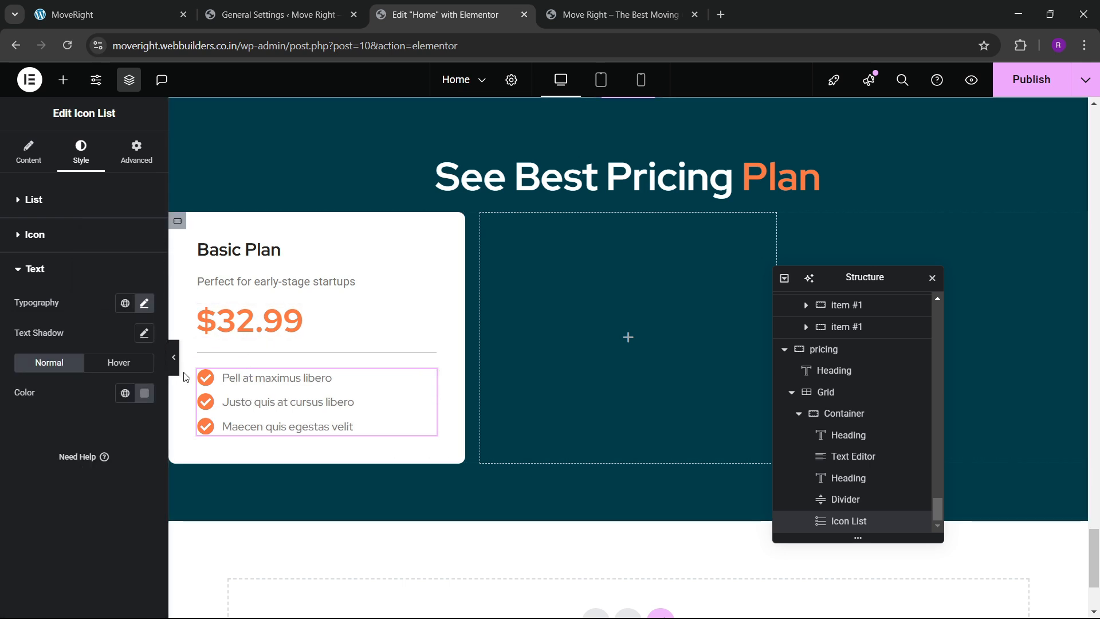
# Duplicate and delete Basic Plan checklist items until exactly five remain.
pyautogui.click(40, 162)
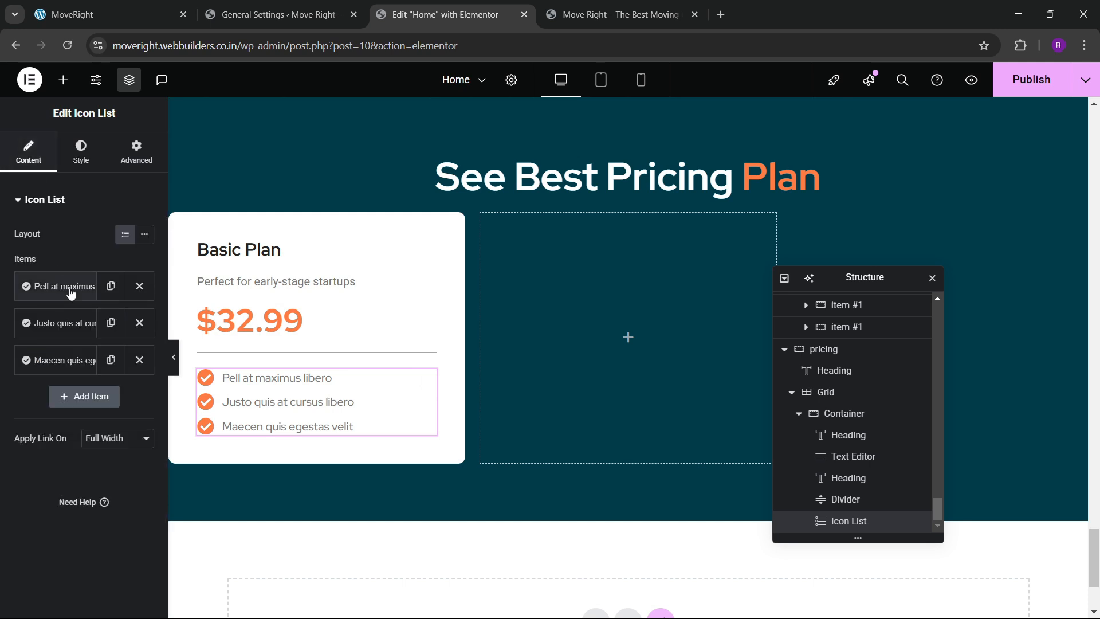
pyautogui.click(110, 322)
pyautogui.click(111, 397)
pyautogui.click(111, 322)
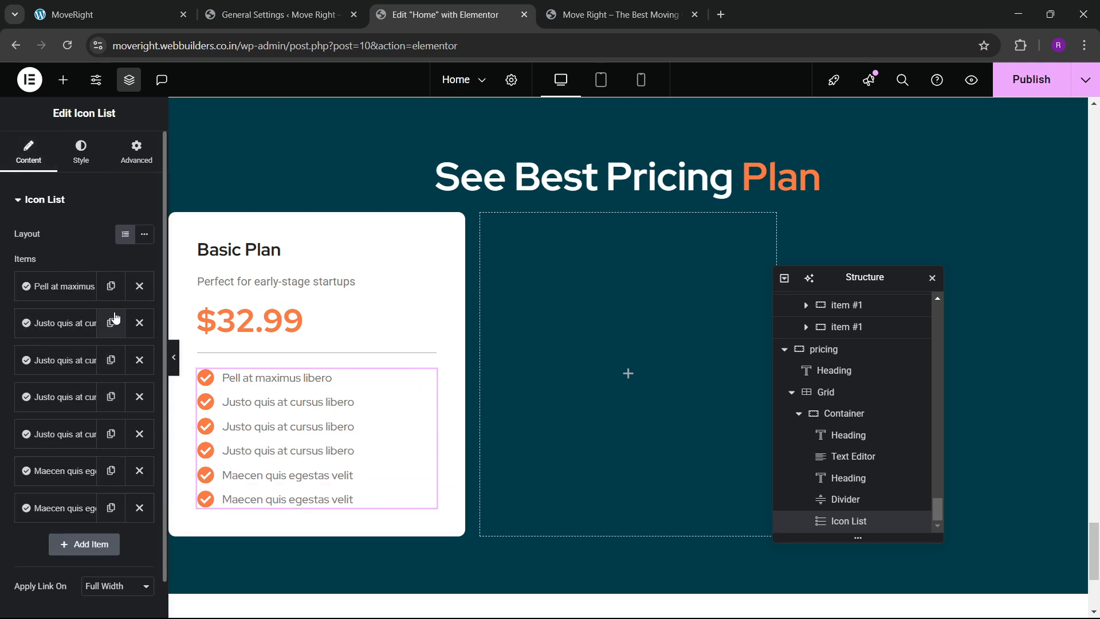
pyautogui.click(110, 323)
pyautogui.click(139, 397)
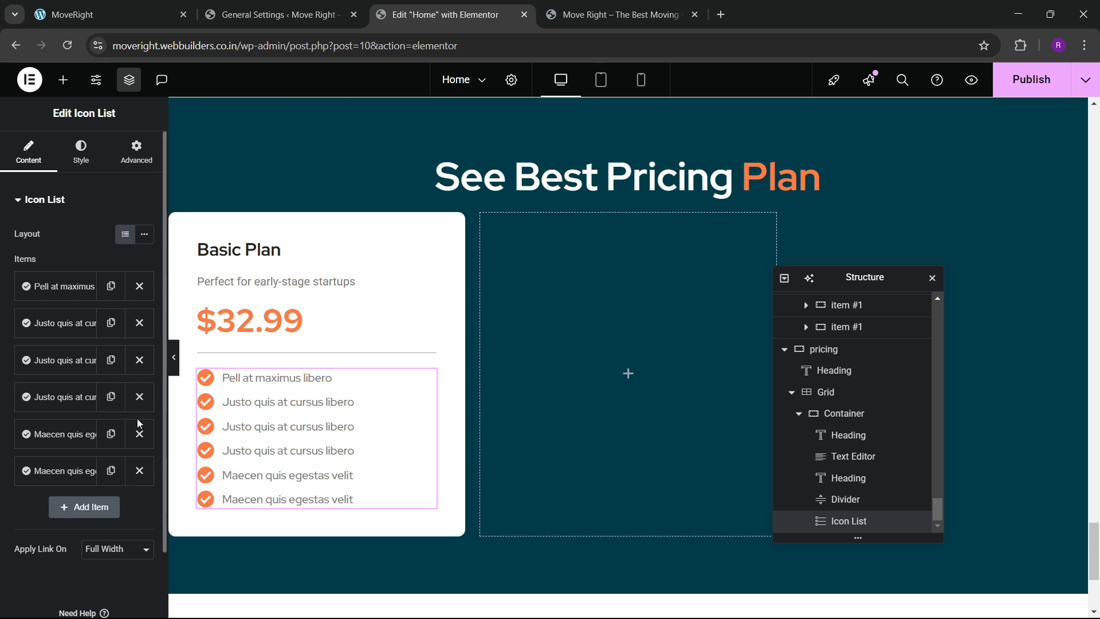
pyautogui.click(139, 434)
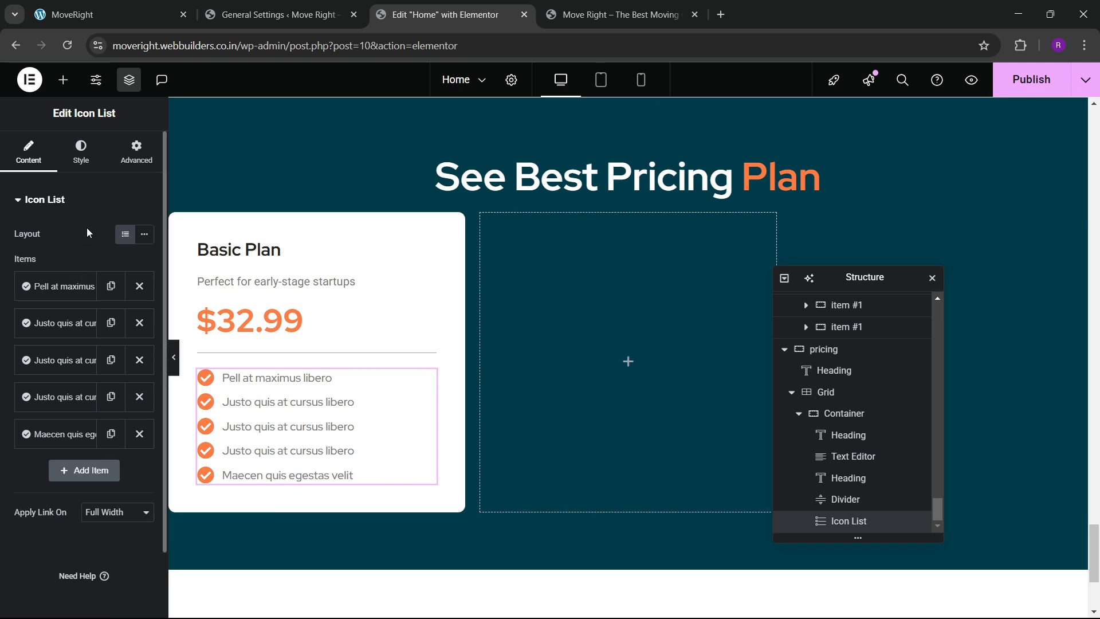
# Set the checklist's Space Between to 15 px and view the live pricing cards.
pyautogui.click(83, 152)
pyautogui.moveTo(36, 256); pyautogui.dragTo(39, 258)
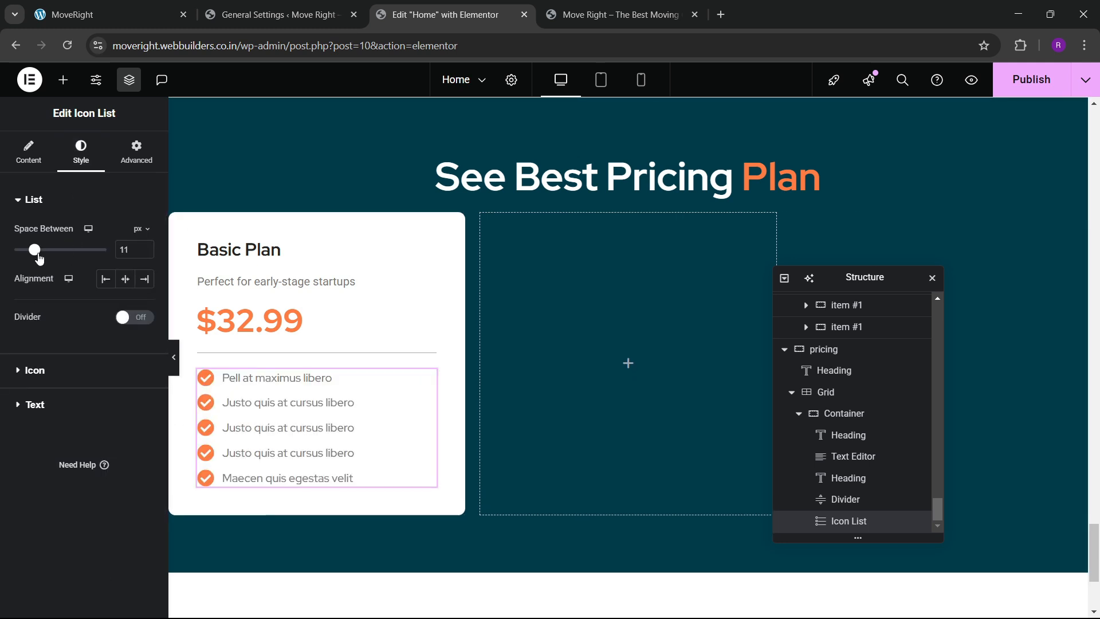
pyautogui.write('20')
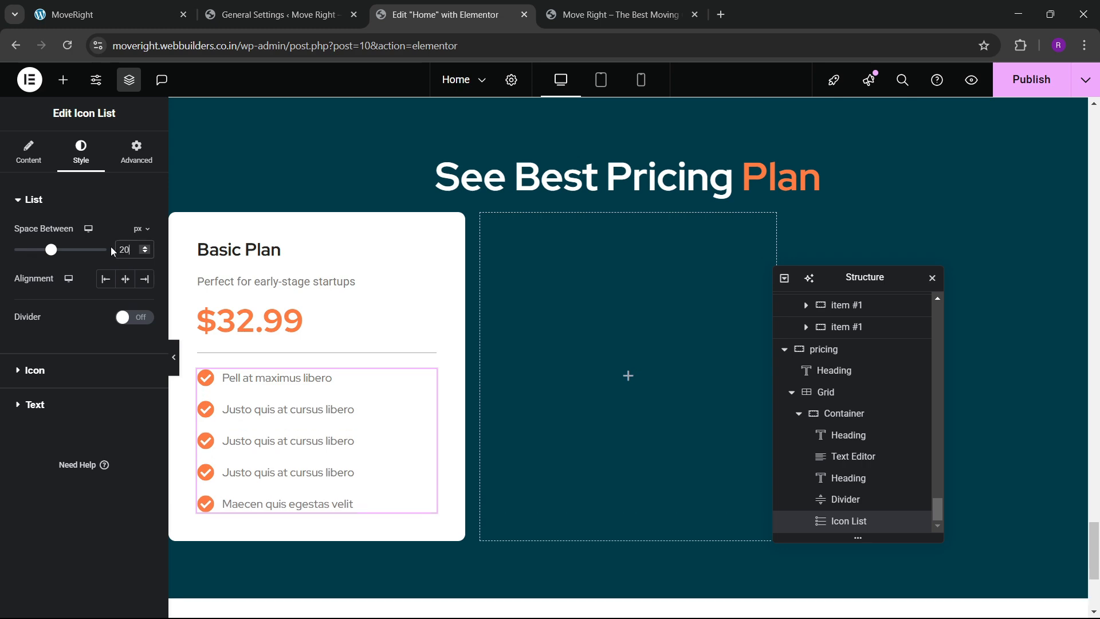
pyautogui.press('BackSpace')
pyautogui.press('BackSpace')
pyautogui.write('15')
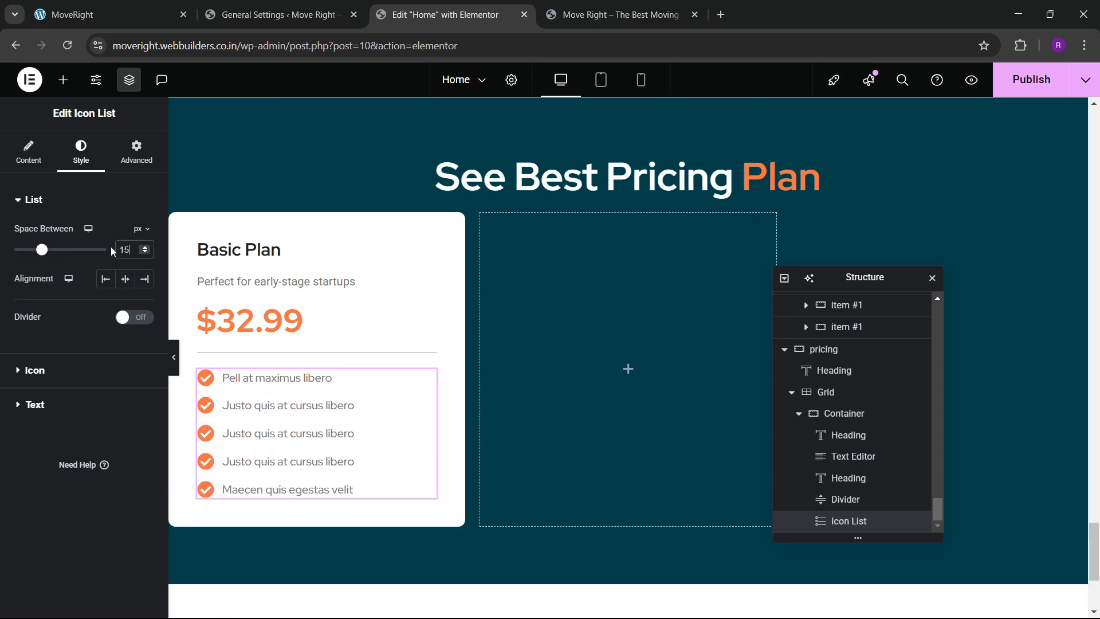
pyautogui.click(166, 7)
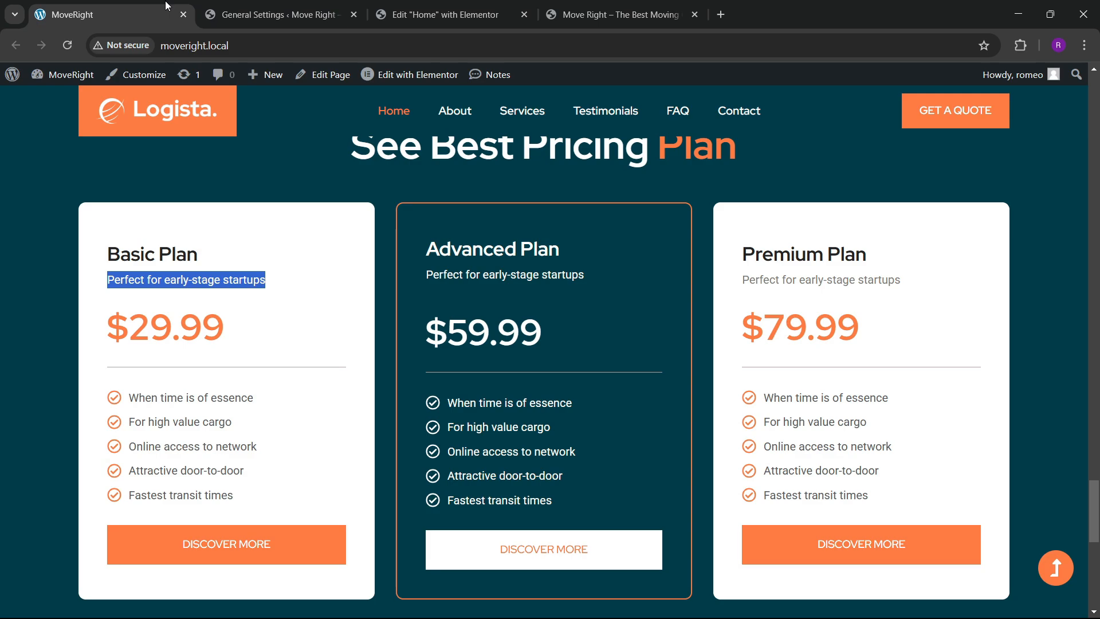
# Copy the existing DISCOVER MORE button from higher up the page.
pyautogui.click(437, 14)
pyautogui.scroll(15, 424, 346)
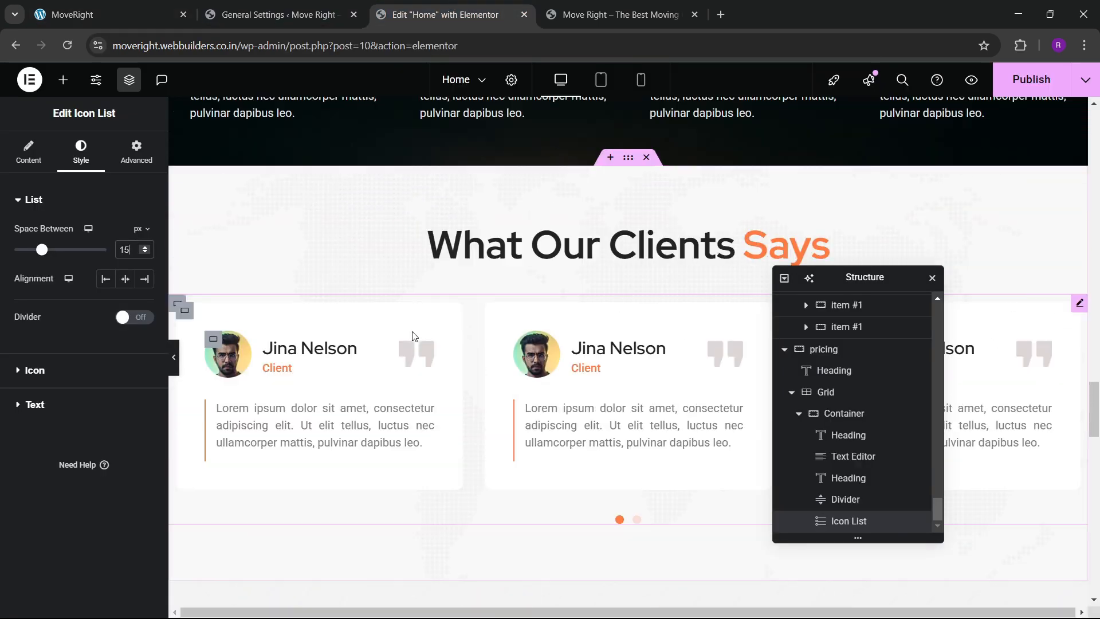
pyautogui.scroll(15, 414, 336)
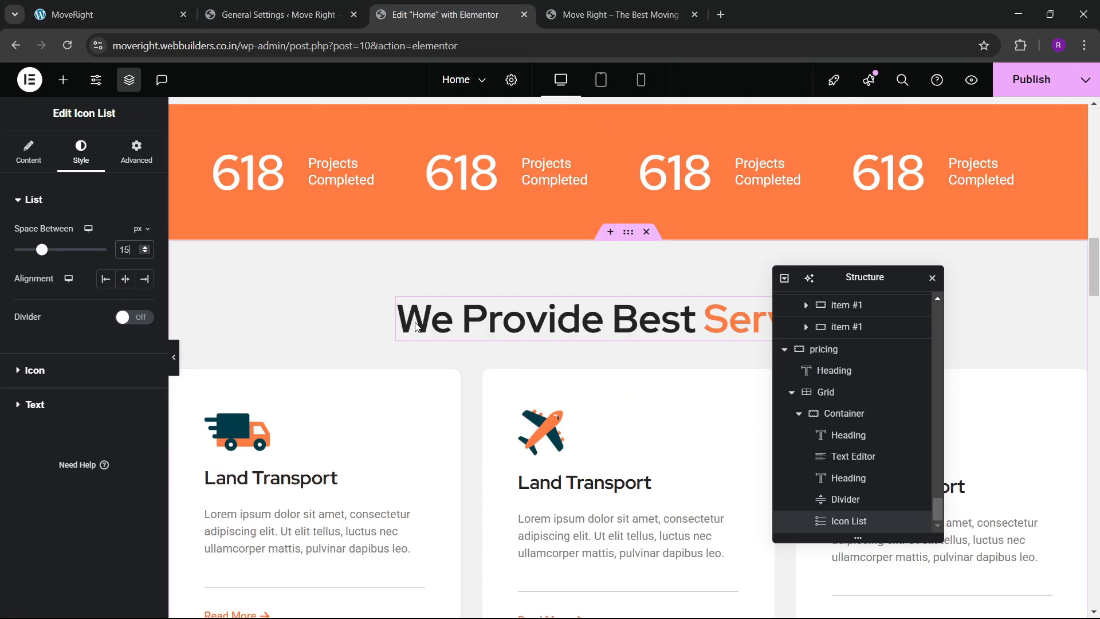
pyautogui.scroll(6, 417, 327)
pyautogui.rightClick(715, 352)
pyautogui.click(739, 352)
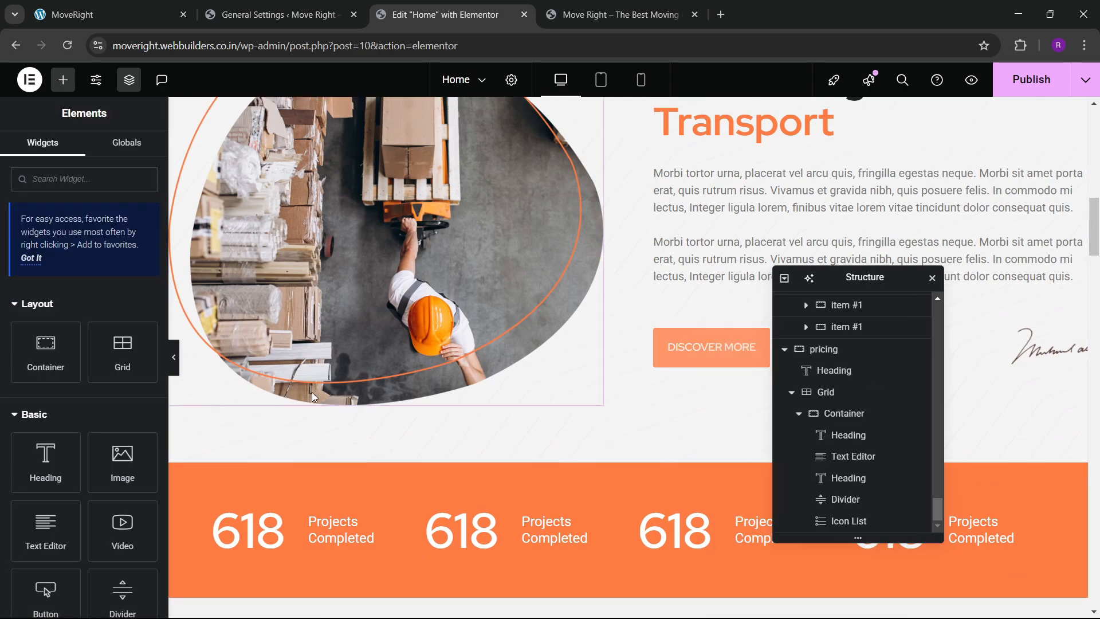
# Paste the DISCOVER MORE button below the Basic Plan feature list, then glance at the live site.
pyautogui.scroll(-15, 312, 392)
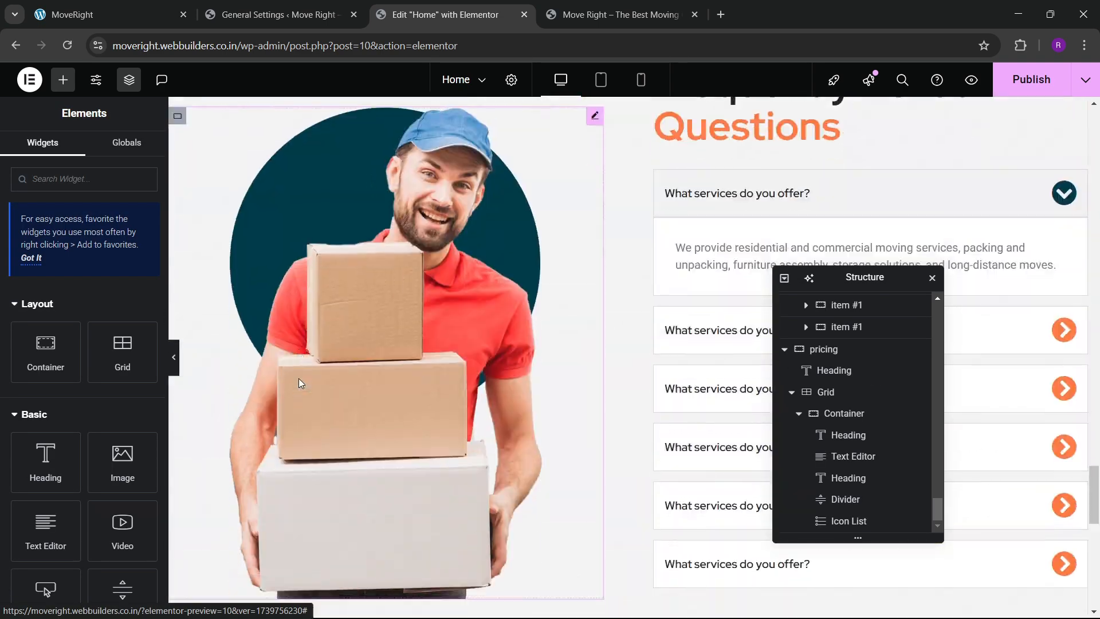
pyautogui.scroll(-12, 298, 378)
pyautogui.click(308, 342)
pyautogui.rightClick(307, 342)
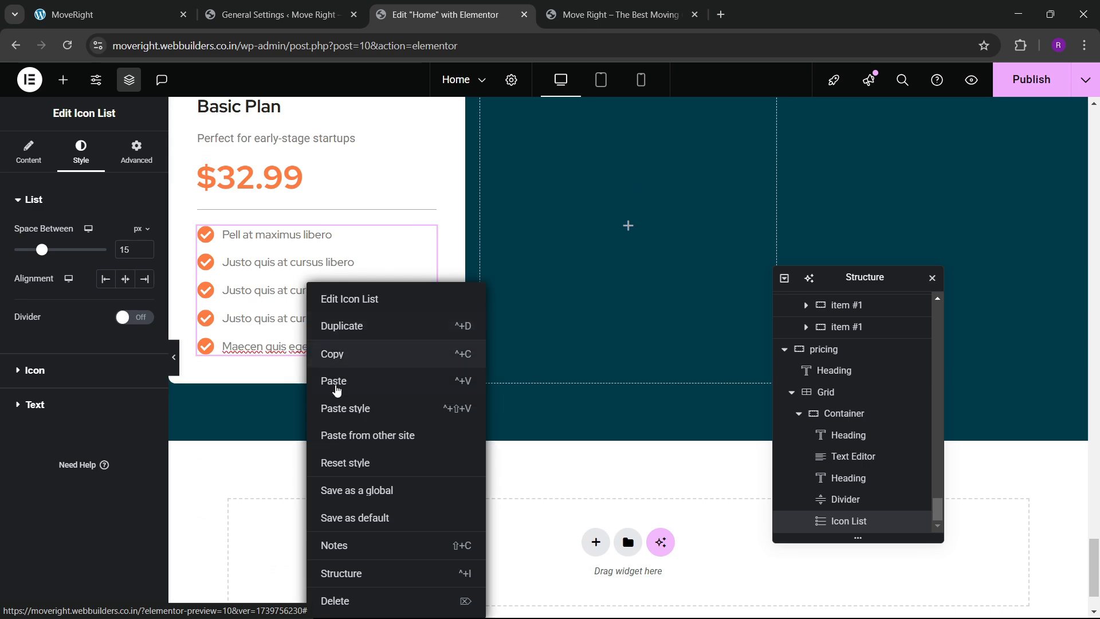
pyautogui.click(337, 389)
pyautogui.click(108, 14)
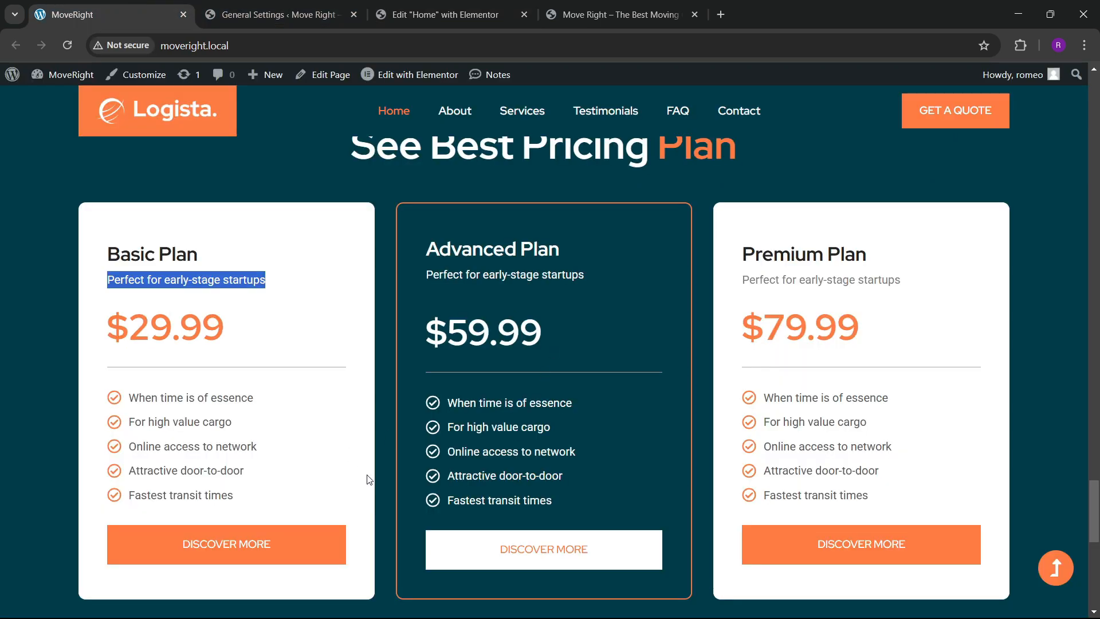
pyautogui.click(444, 14)
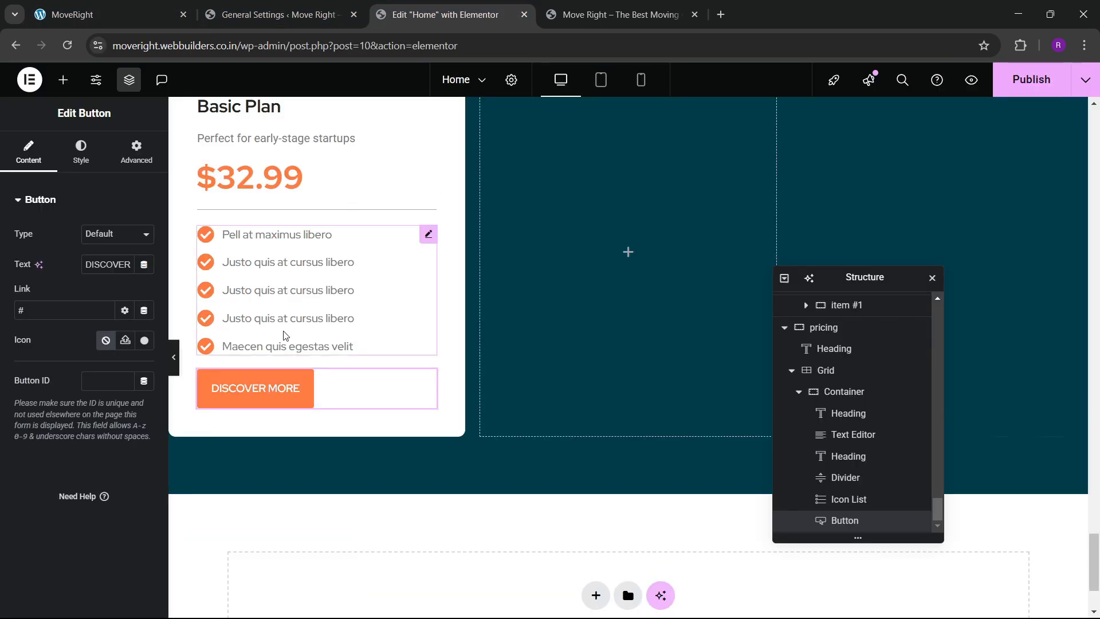
# Stretch the DISCOVER MORE button to full width with a dark global-colour hover fill.
pyautogui.click(75, 155)
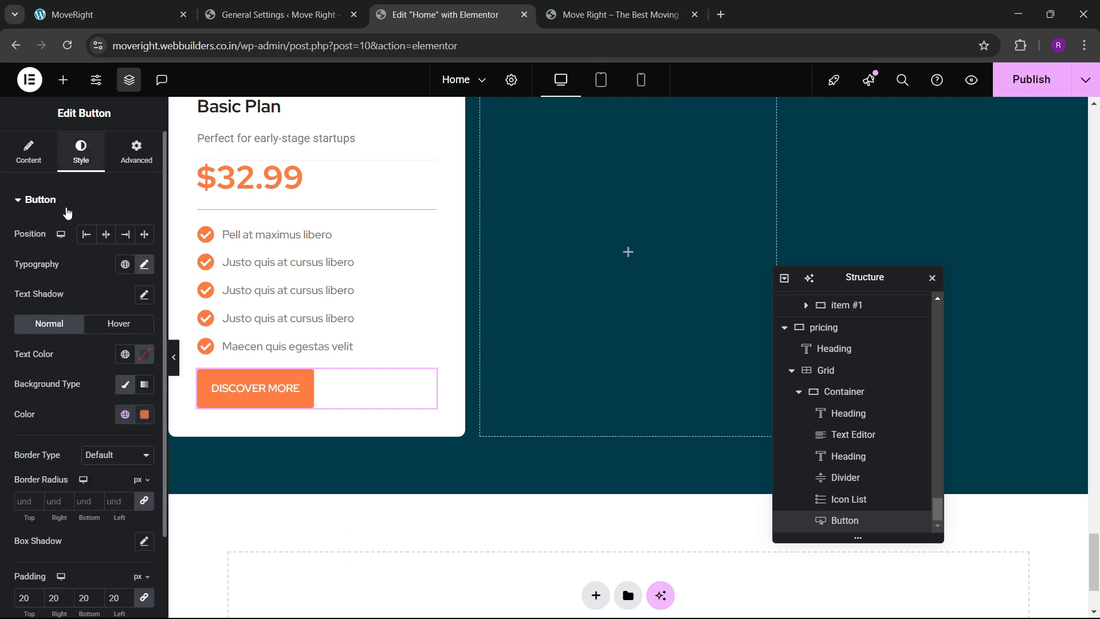
pyautogui.click(145, 234)
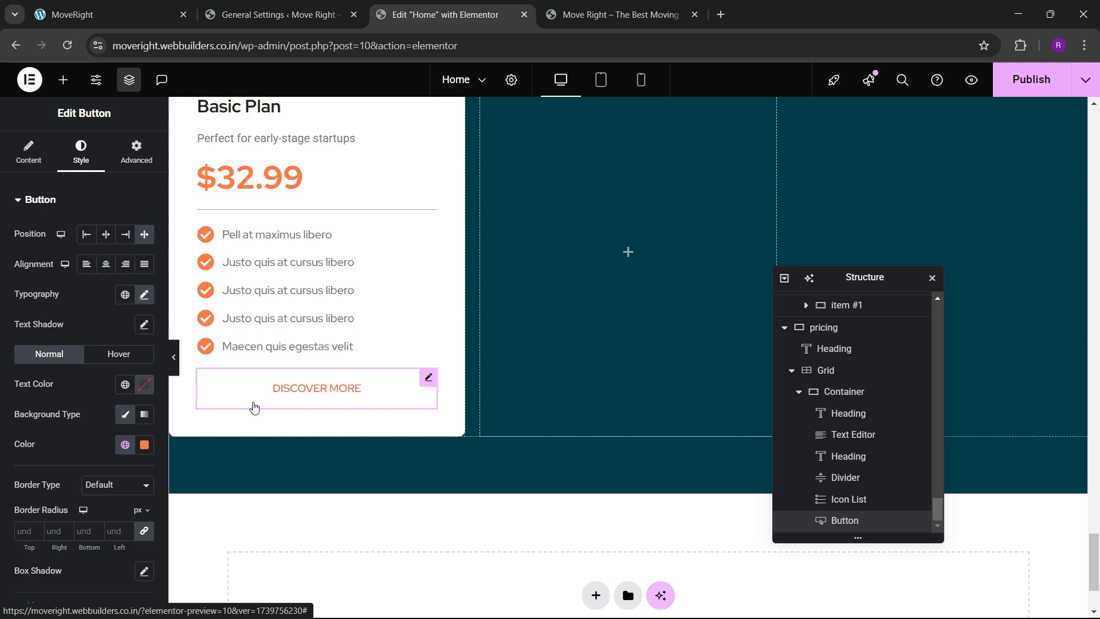
pyautogui.click(113, 350)
pyautogui.scroll(-3, 92, 389)
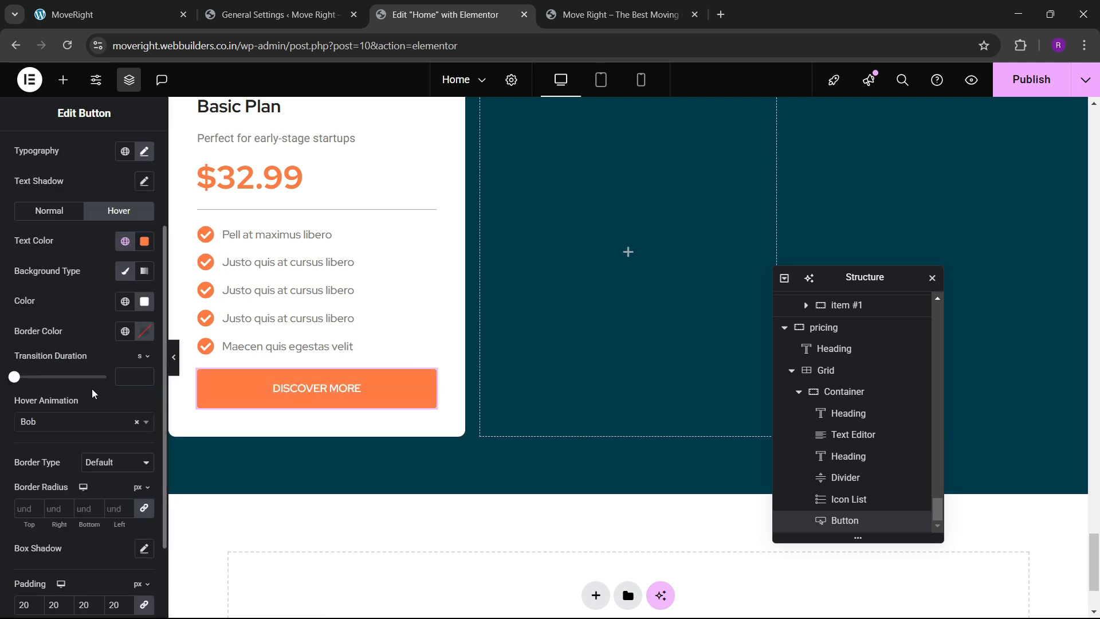
pyautogui.click(126, 302)
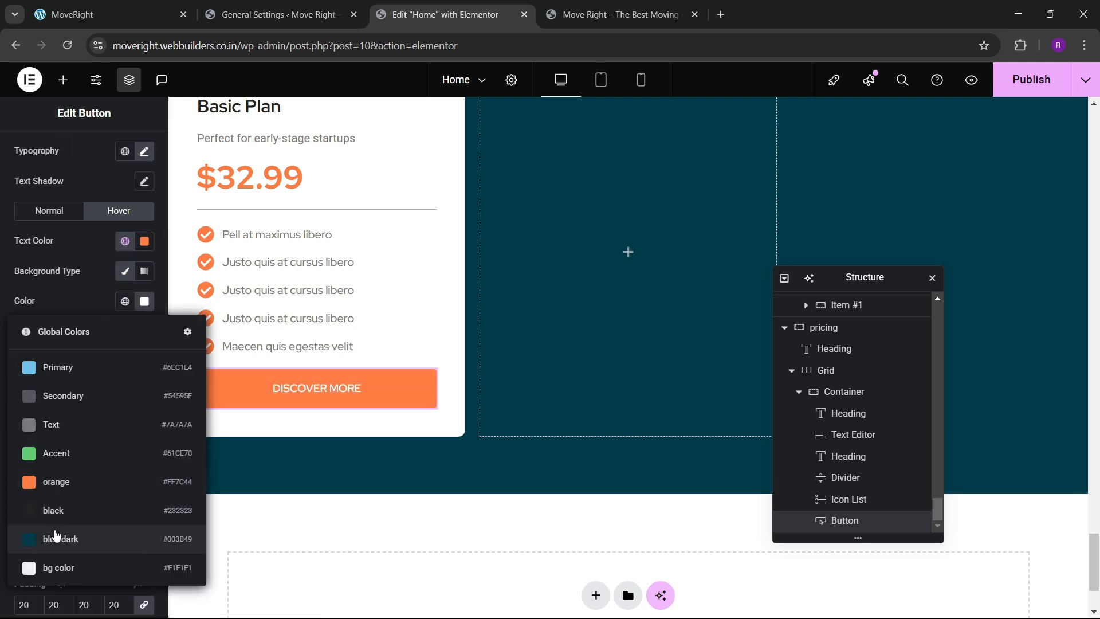
pyautogui.click(53, 540)
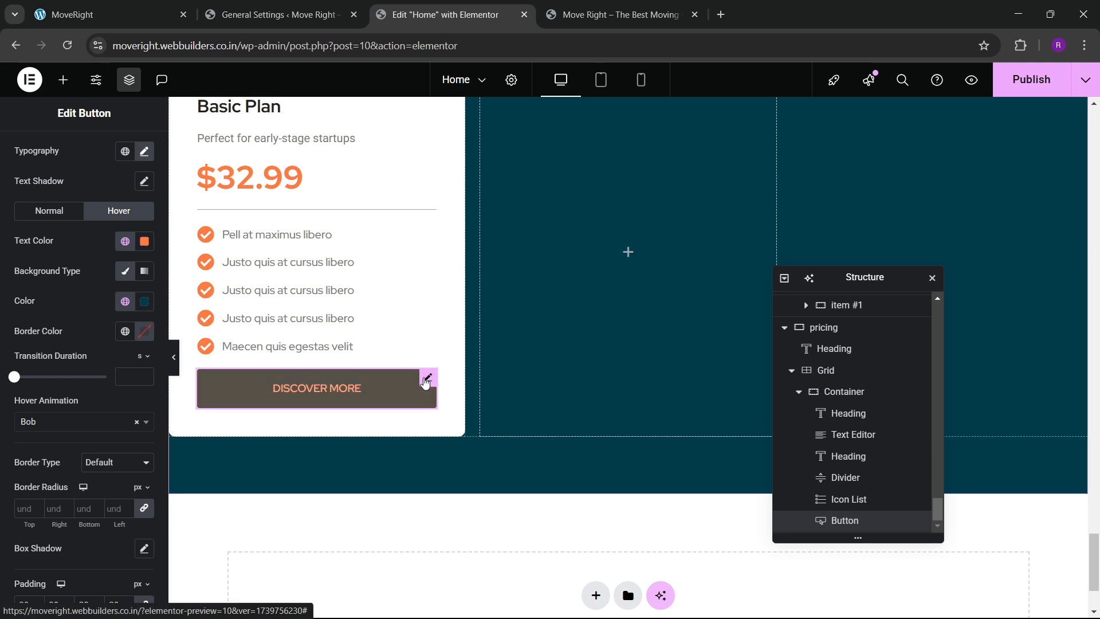
pyautogui.scroll(3, 80, 173)
# Give the button an unlinked top margin of 30 px.
pyautogui.click(136, 152)
pyautogui.click(145, 249)
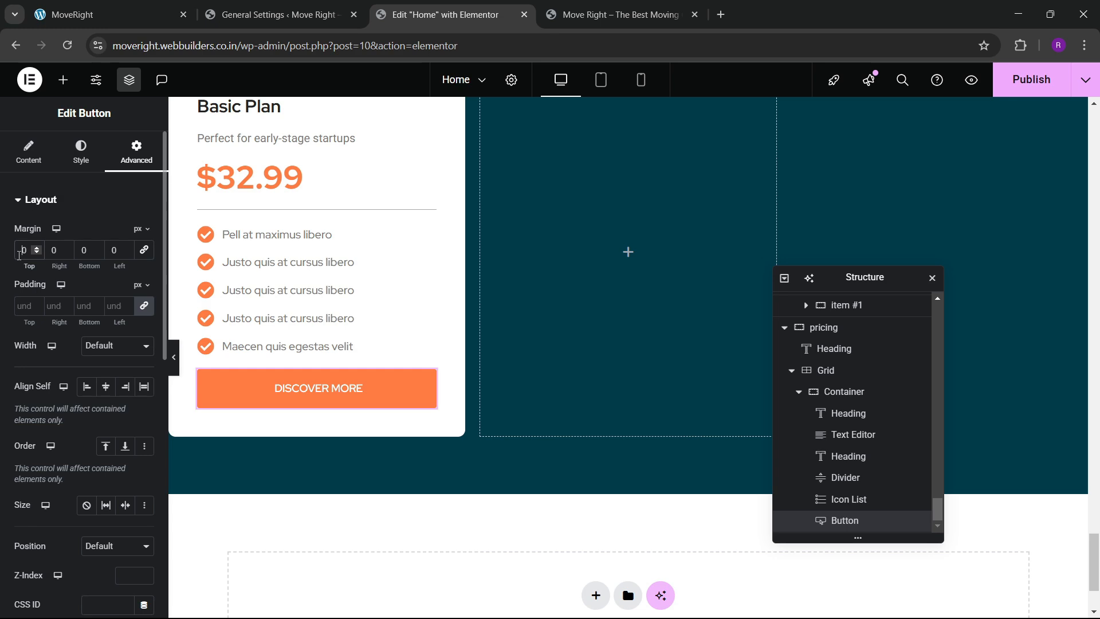
pyautogui.write('3')
pyautogui.scroll(3, 319, 345)
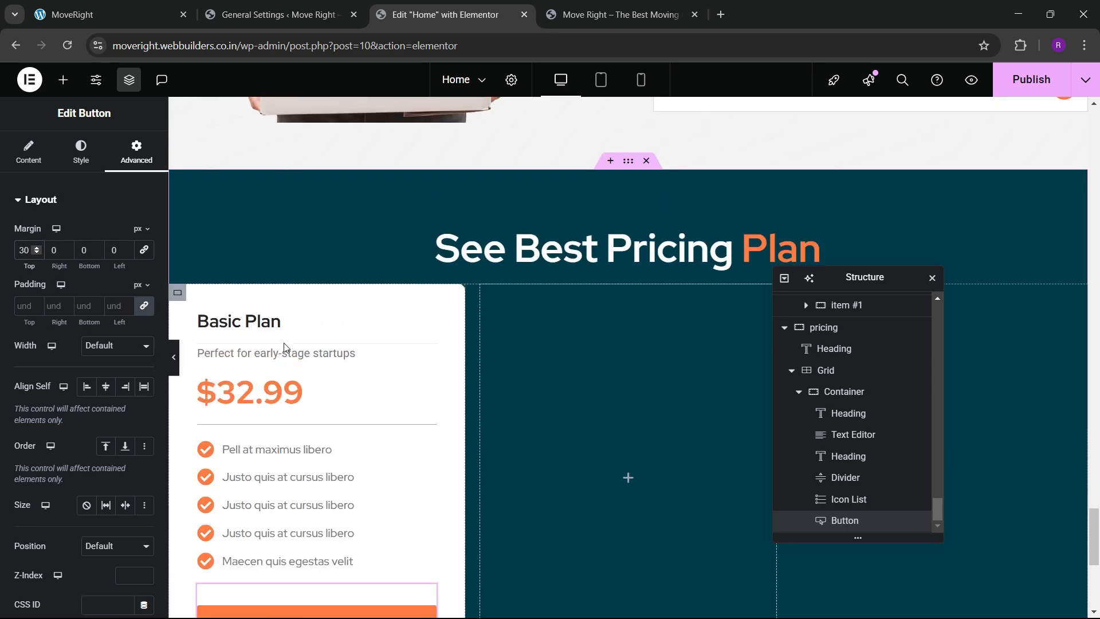
pyautogui.scroll(-4, 285, 347)
pyautogui.scroll(3, 280, 309)
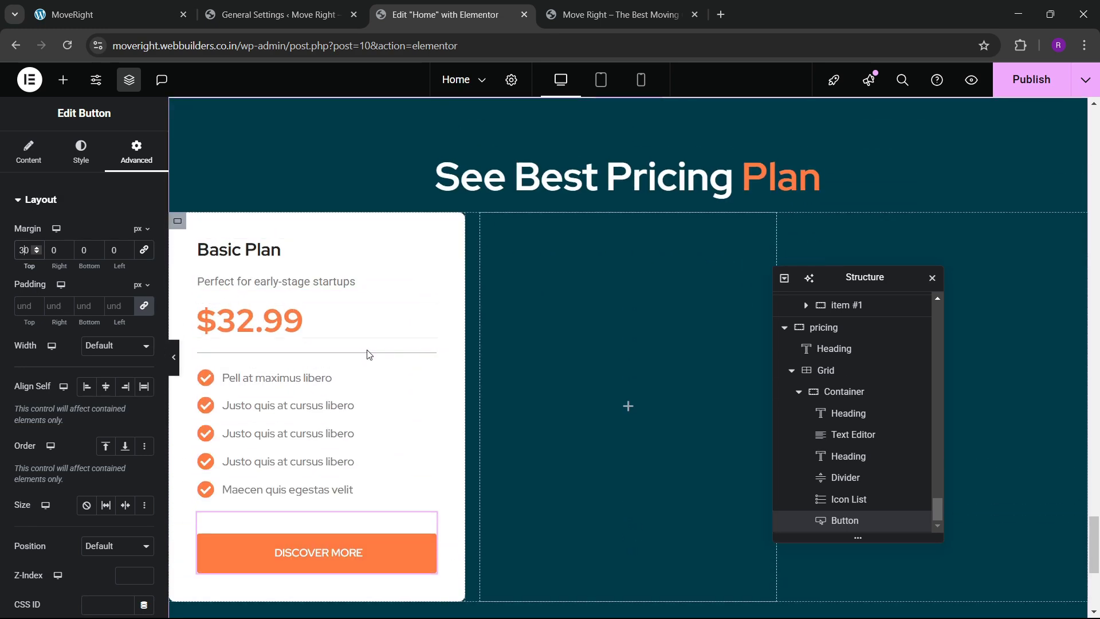
pyautogui.click(800, 393)
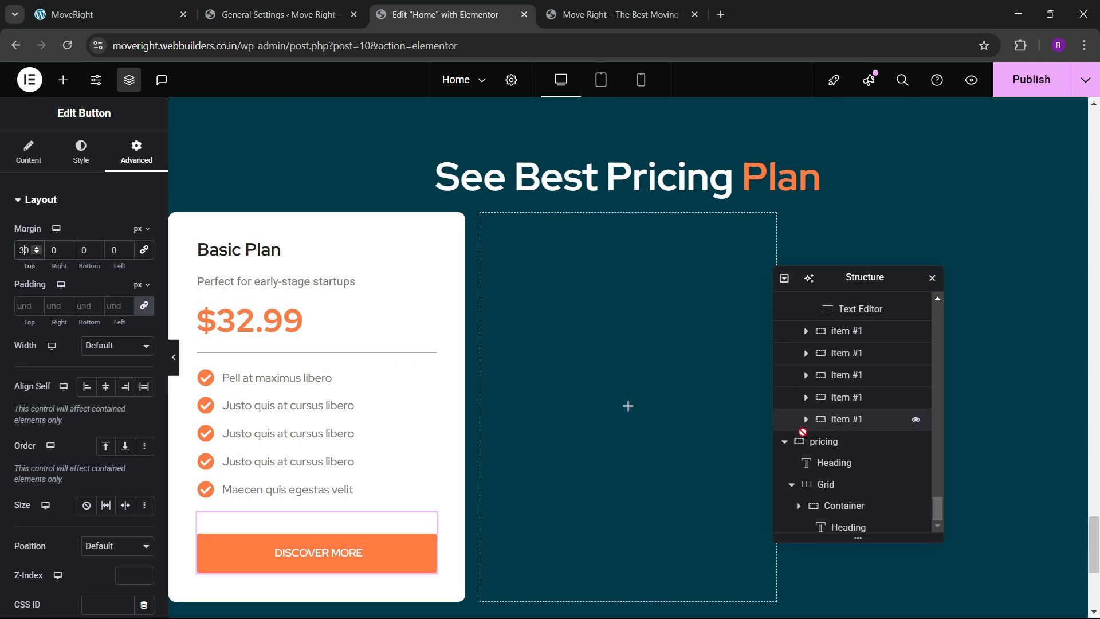
# Duplicate the Basic Plan card twice to fill the second and third columns.
pyautogui.rightClick(845, 522)
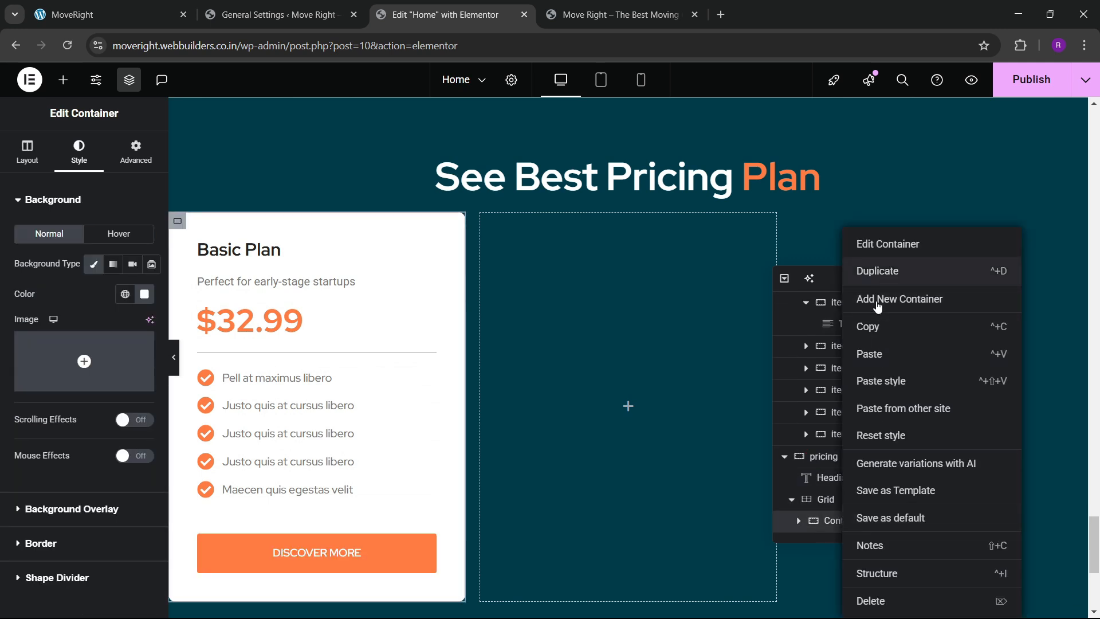
pyautogui.click(878, 271)
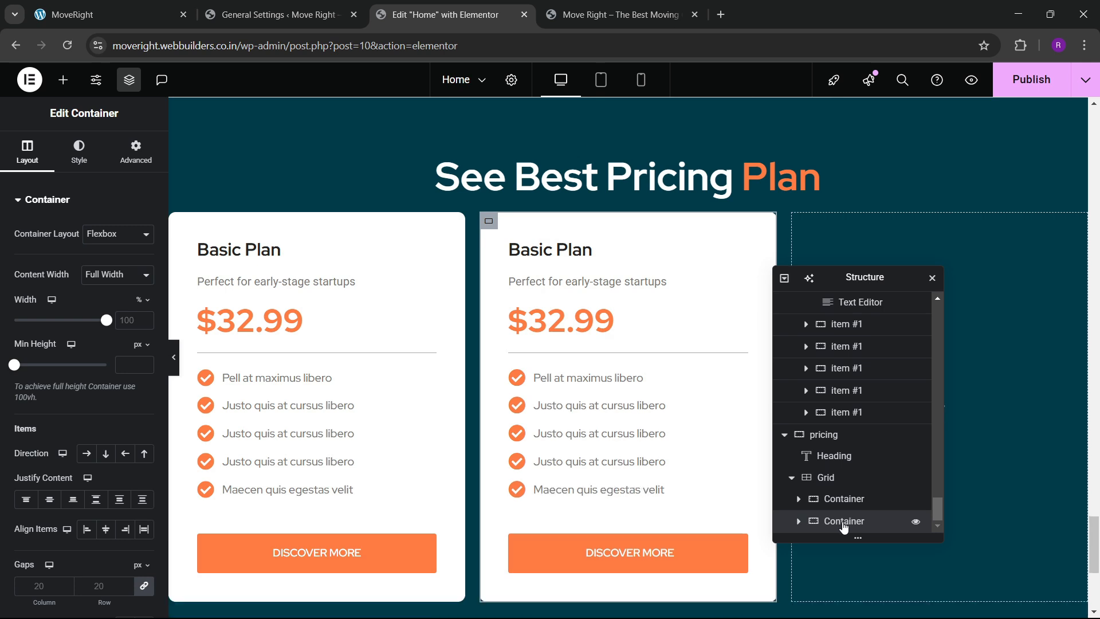
pyautogui.rightClick(845, 521)
pyautogui.click(879, 279)
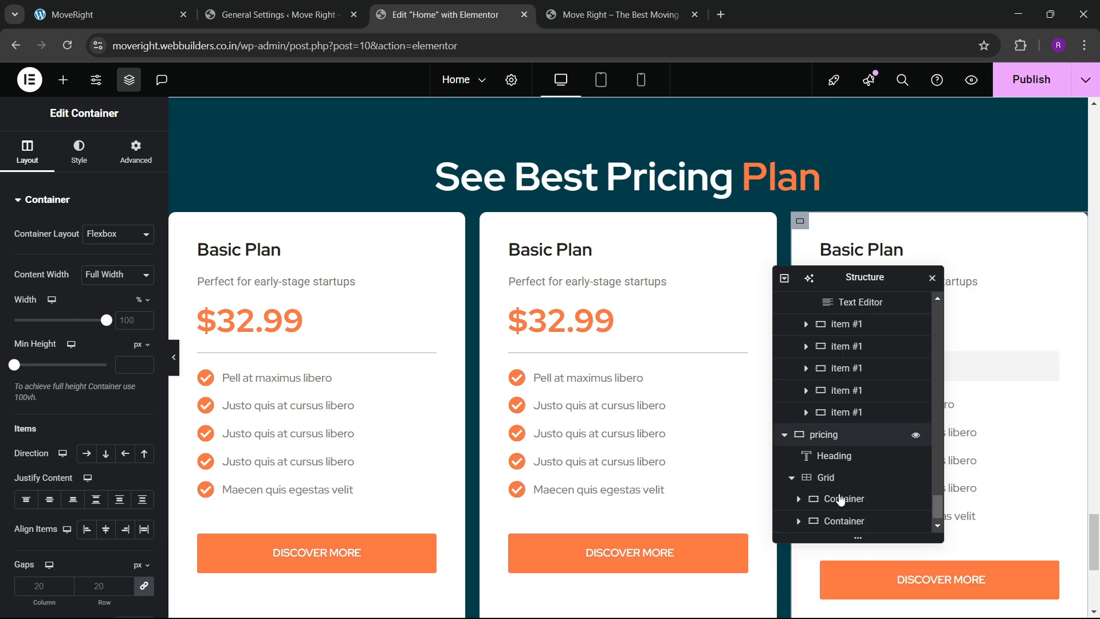
# Set the pricing grid's gap between cards to 30.
pyautogui.click(808, 455)
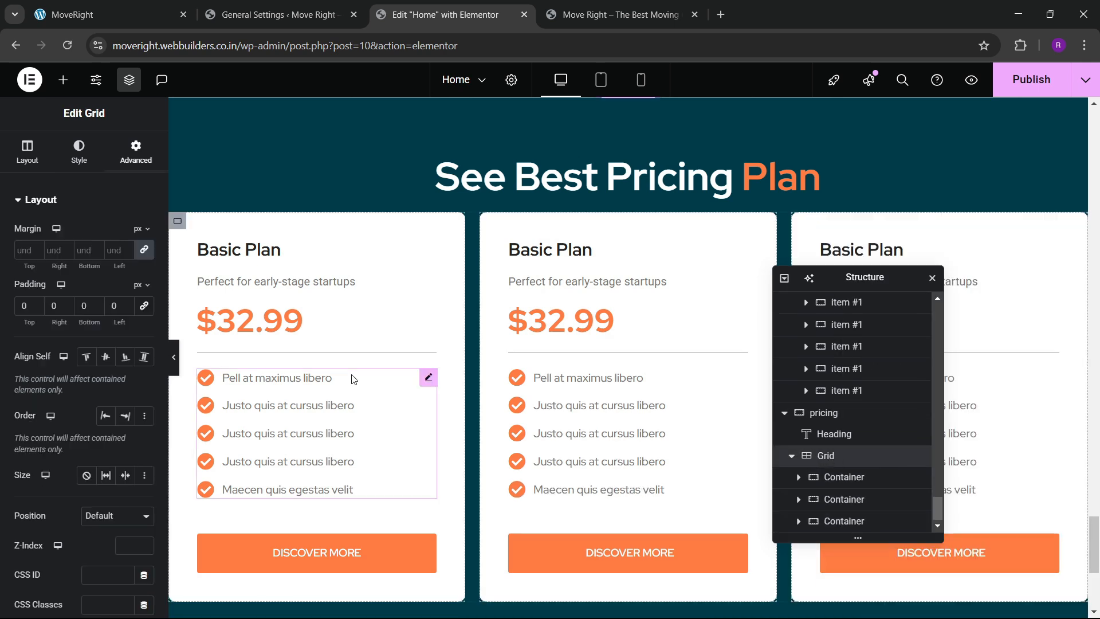
pyautogui.scroll(-5, 46, 321)
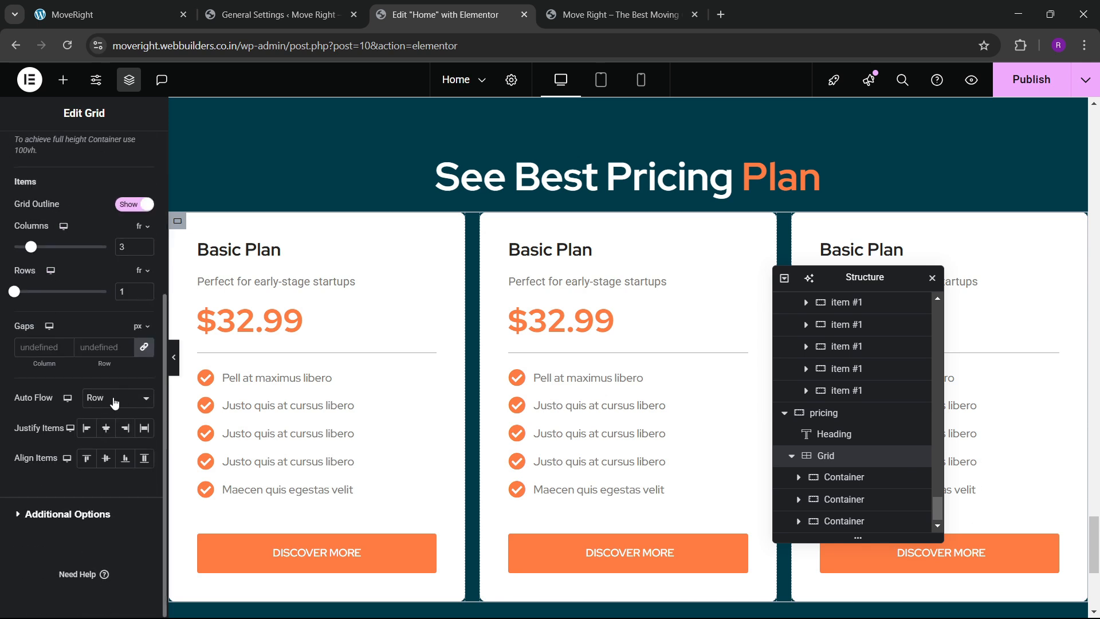
pyautogui.scroll(3, 73, 385)
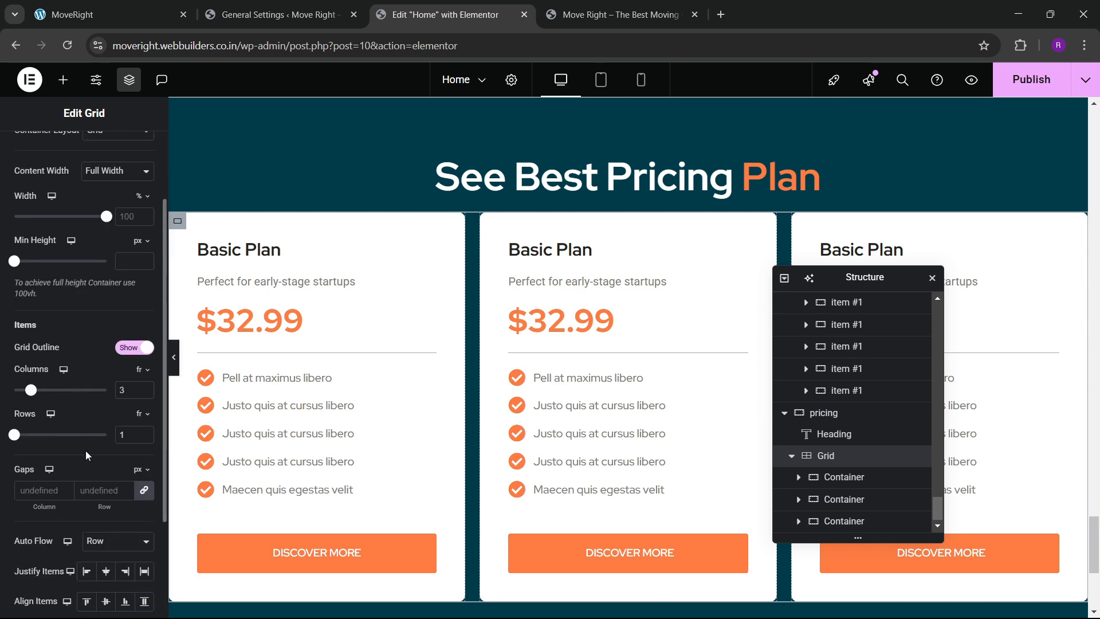
pyautogui.click(96, 484)
pyautogui.write('30')
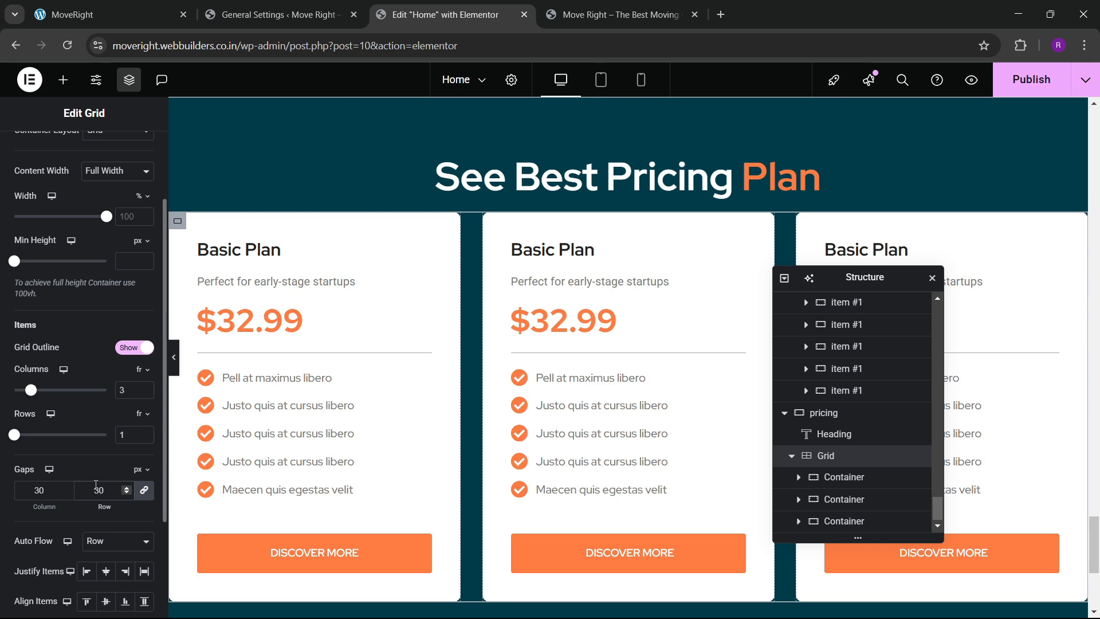
pyautogui.press('BackSpace')
pyautogui.press('BackSpace')
pyautogui.write('40')
pyautogui.press('BackSpace')
pyautogui.press('BackSpace')
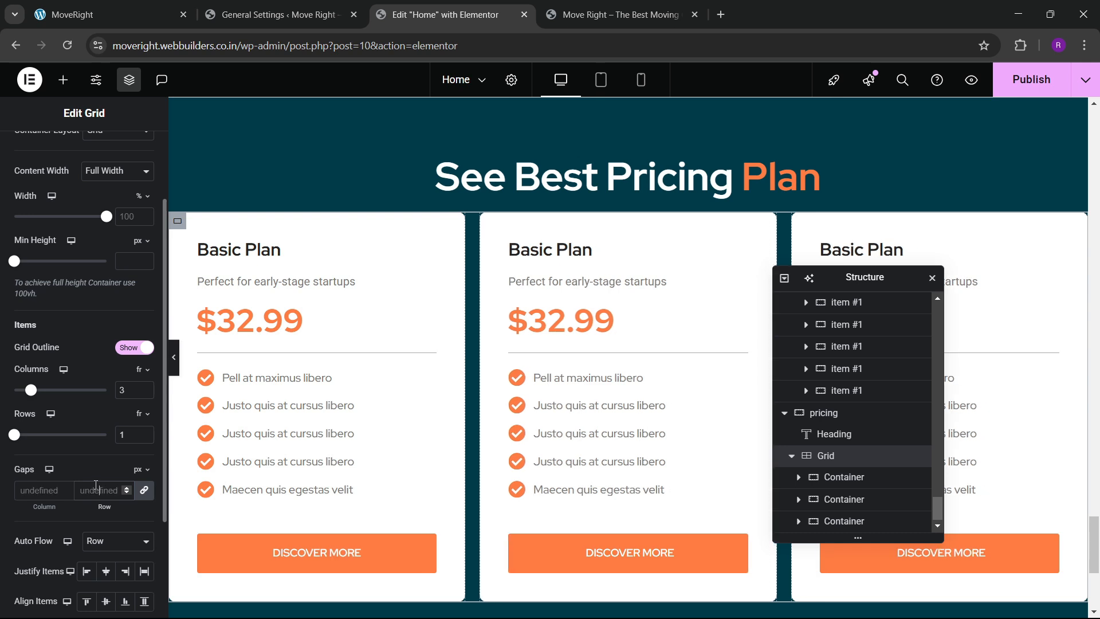
pyautogui.write('30')
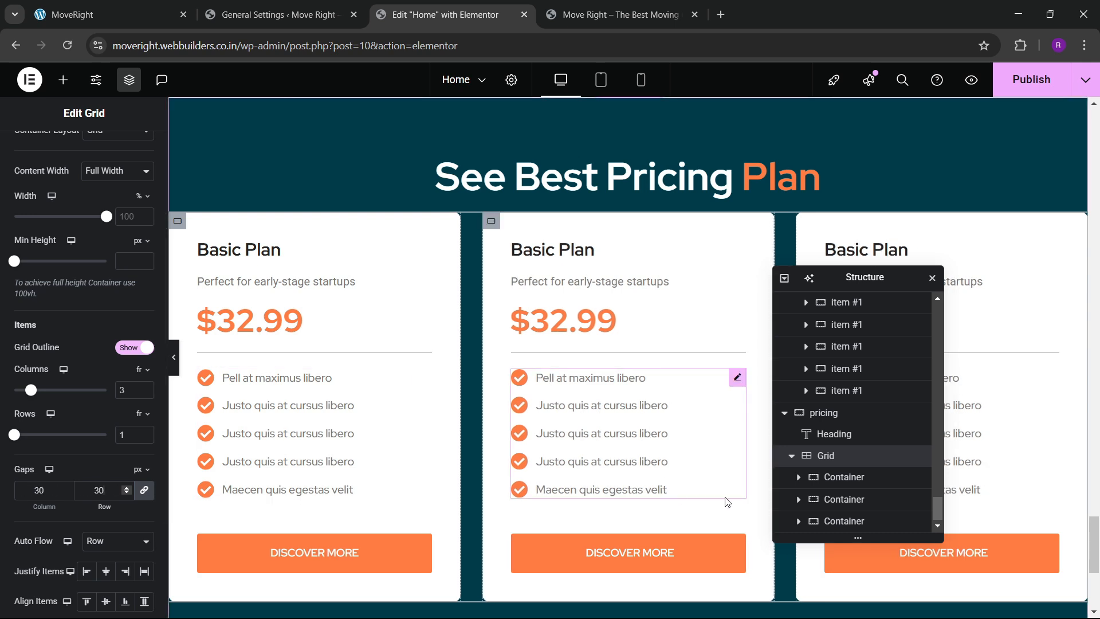
# Set the pricing section container's gaps to 50.
pyautogui.click(820, 413)
pyautogui.click(32, 158)
pyautogui.scroll(-3, 72, 344)
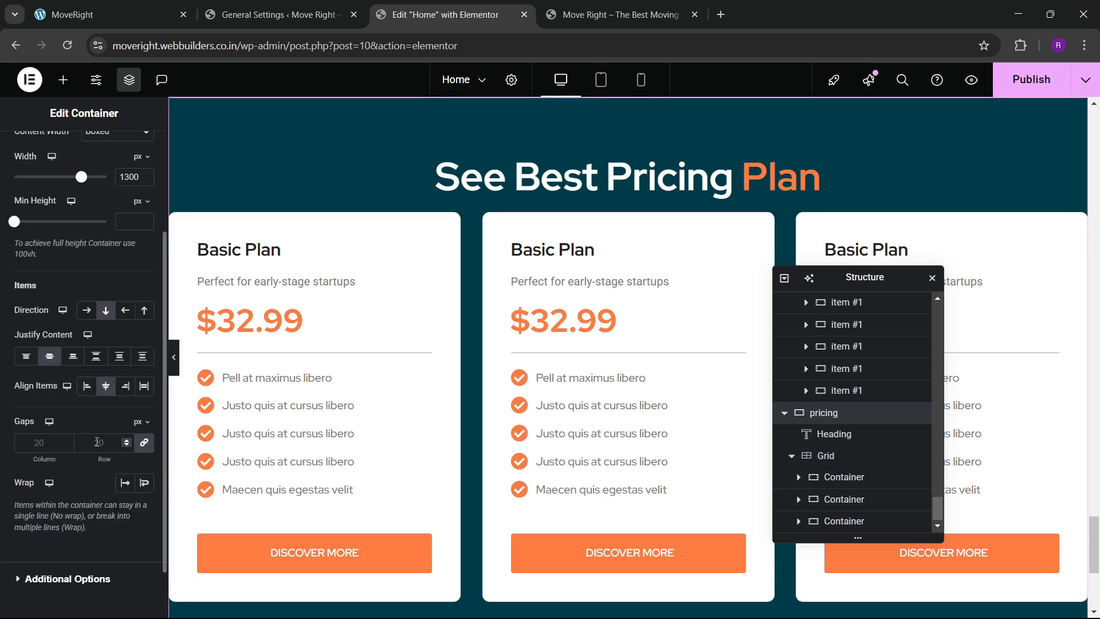
pyautogui.write('40')
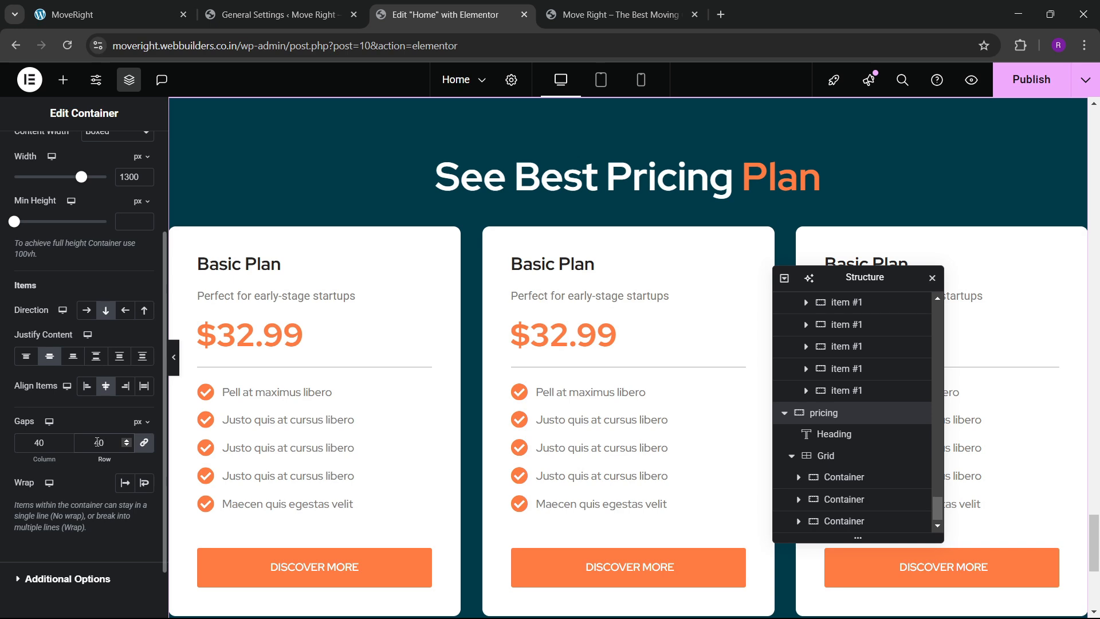
pyautogui.press('BackSpace')
pyautogui.press('BackSpace')
pyautogui.write('50')
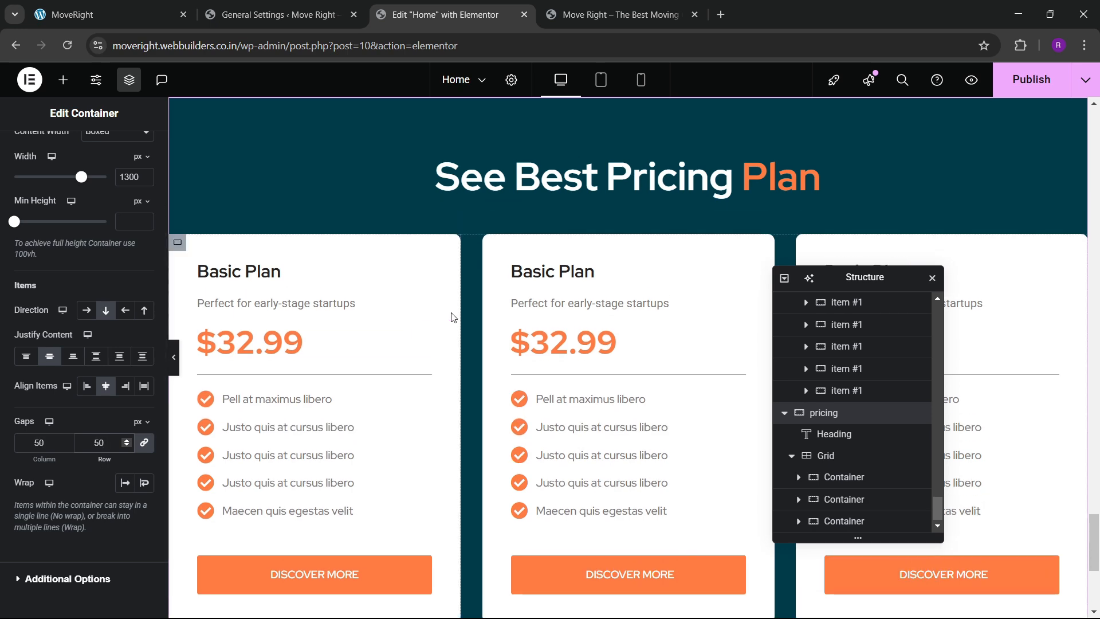
pyautogui.scroll(-5, 602, 362)
pyautogui.scroll(2, 605, 402)
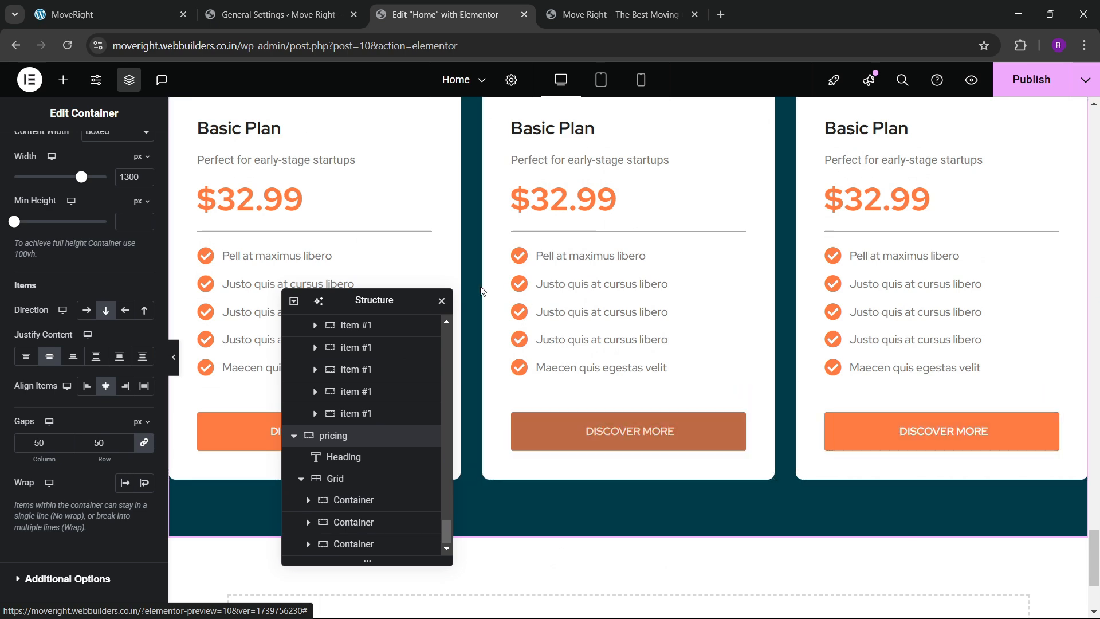
pyautogui.scroll(2, 547, 287)
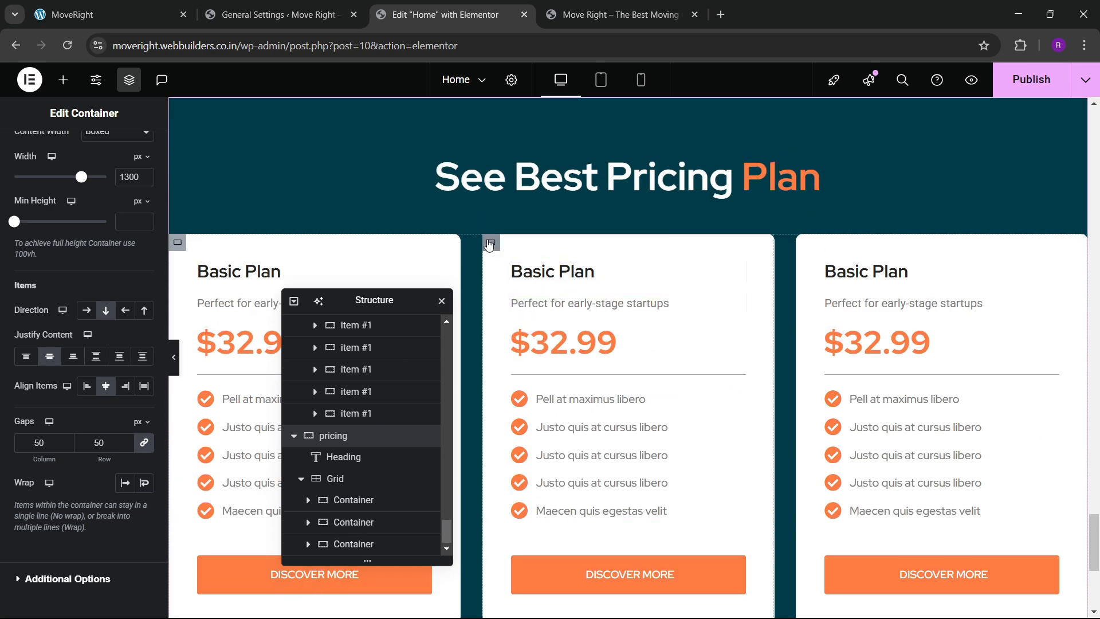
pyautogui.click(490, 243)
# Make the middle card's background colour fully transparent.
pyautogui.click(79, 151)
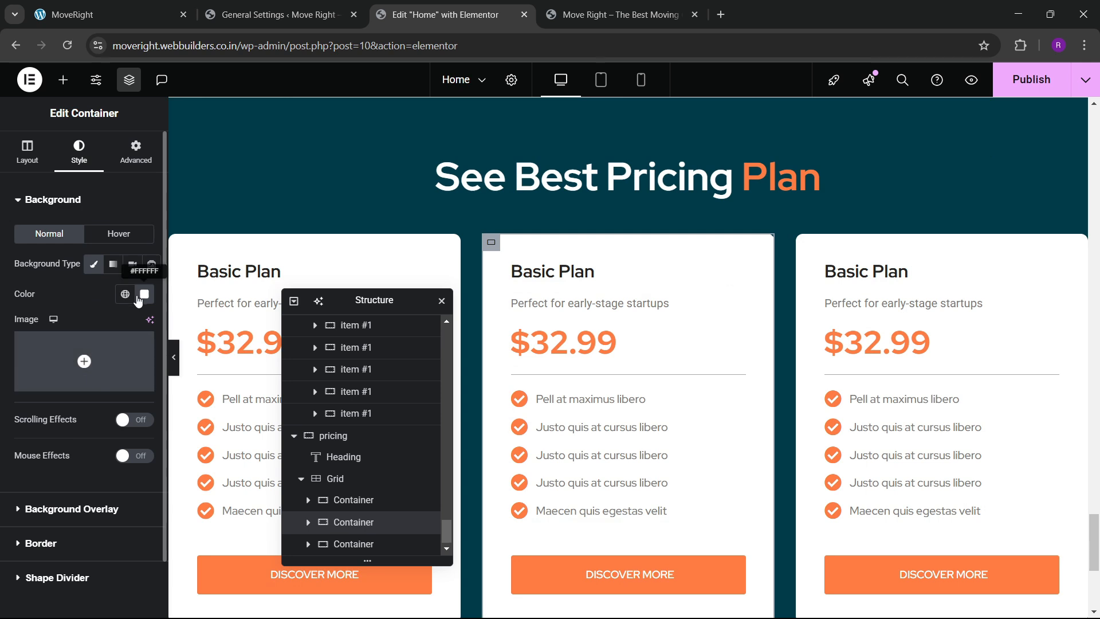
pyautogui.click(145, 295)
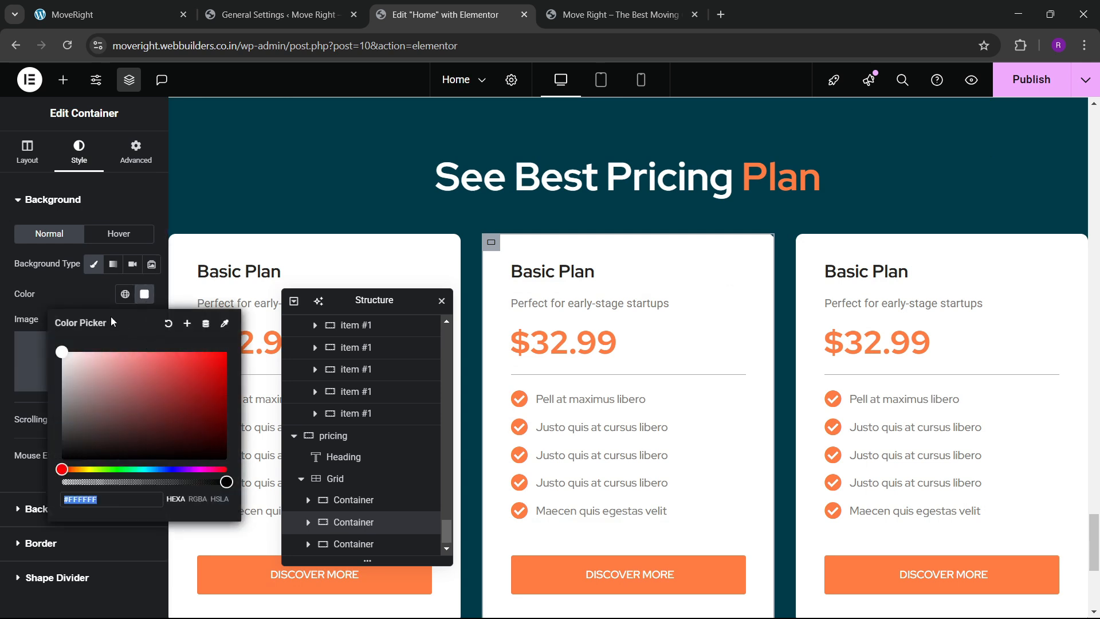
pyautogui.click(113, 312)
pyautogui.click(144, 298)
pyautogui.hotkey('ctrl', 'c')
pyautogui.moveTo(226, 482); pyautogui.dragTo(62, 481)
pyautogui.click(67, 229)
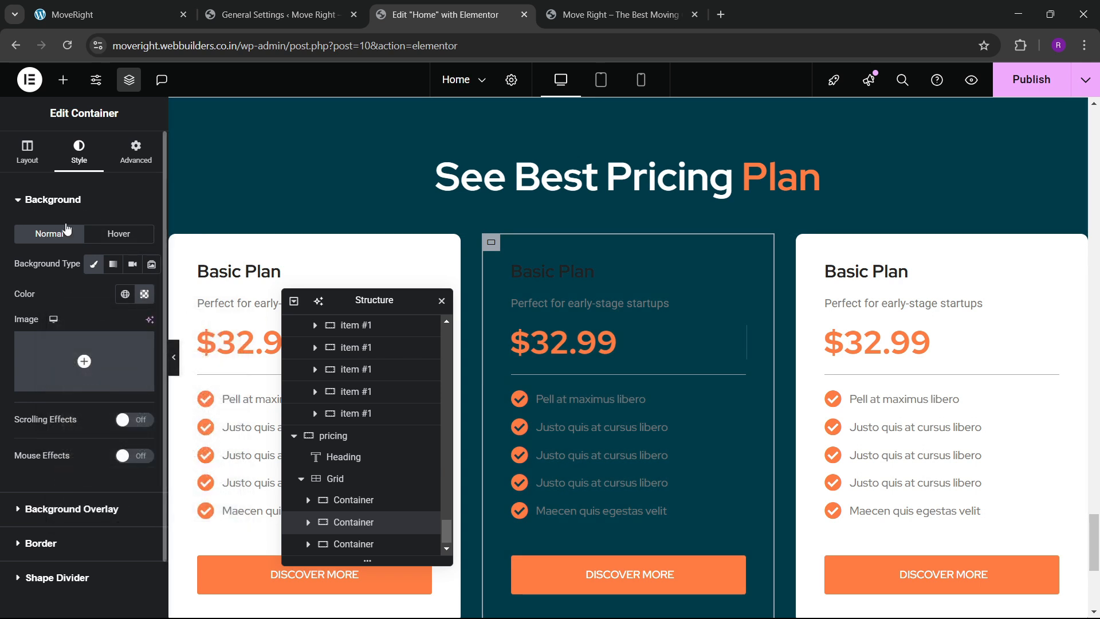
# Give the middle card a solid border in the orange global colour.
pyautogui.click(43, 485)
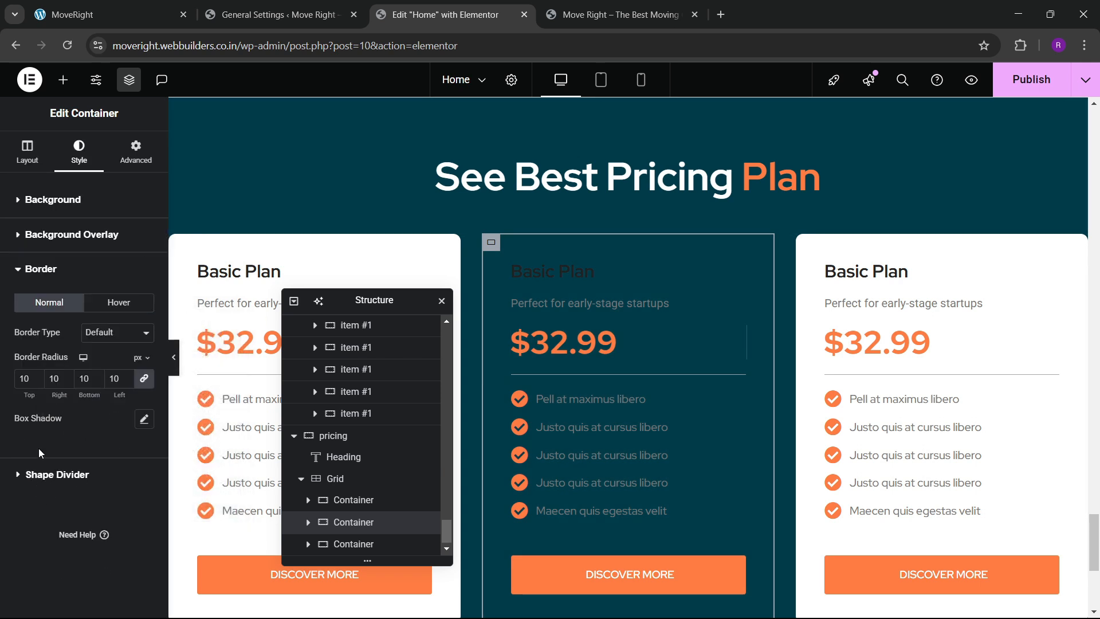
pyautogui.click(106, 332)
pyautogui.click(97, 386)
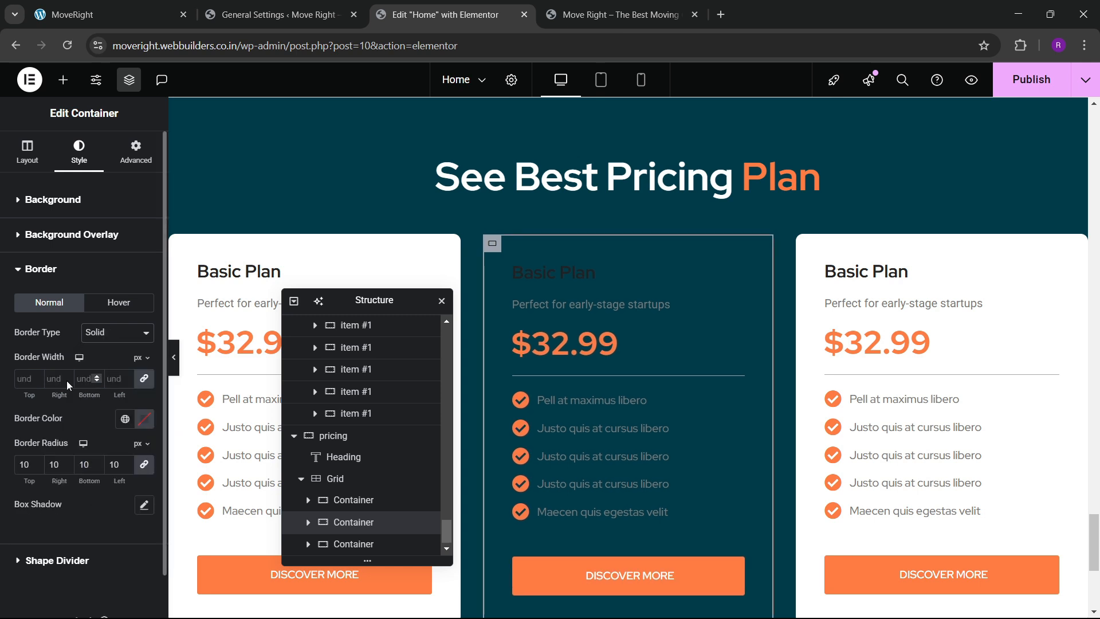
pyautogui.click(121, 420)
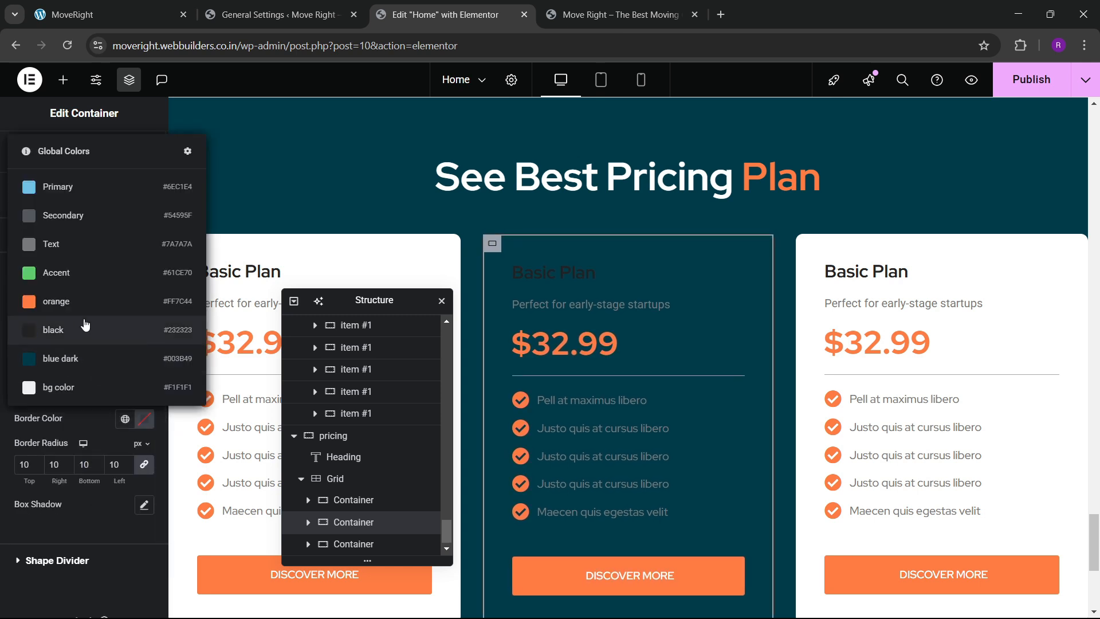
pyautogui.click(86, 321)
# Turn the middle card's Basic Plan heading and early-stage startups tagline white.
pyautogui.click(589, 276)
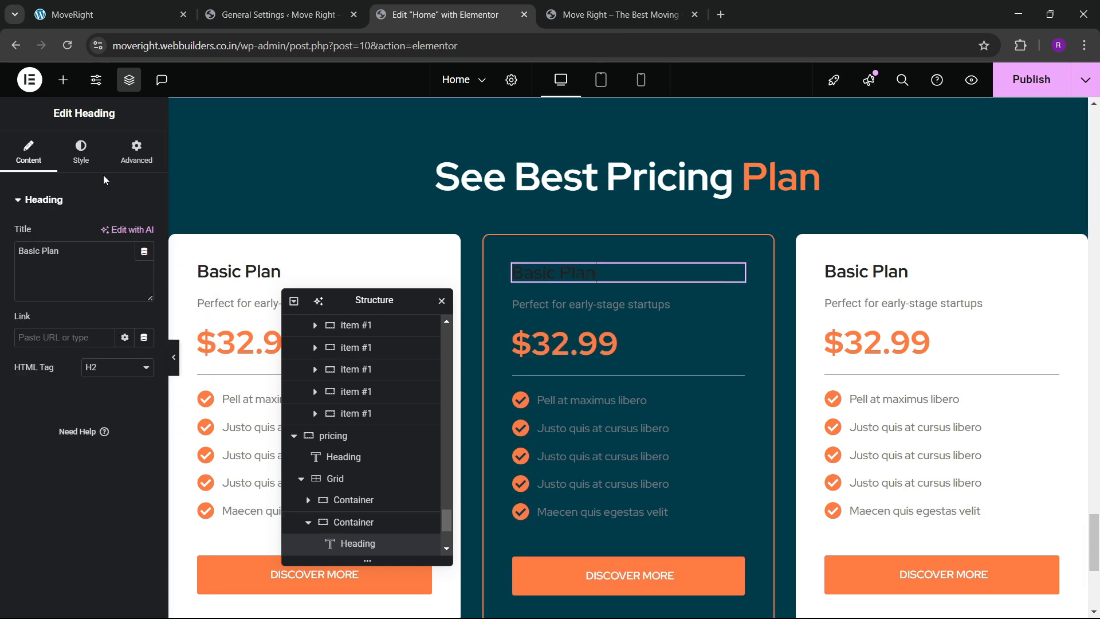
pyautogui.click(83, 158)
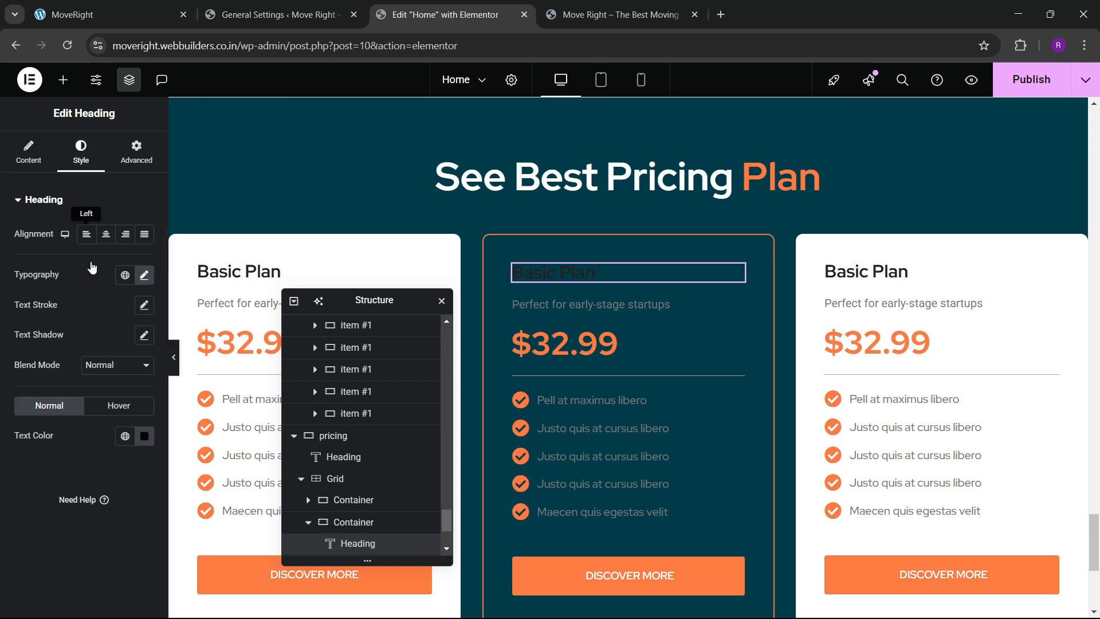
pyautogui.click(148, 440)
pyautogui.hotkey('ctrl', 'v')
pyautogui.click(43, 533)
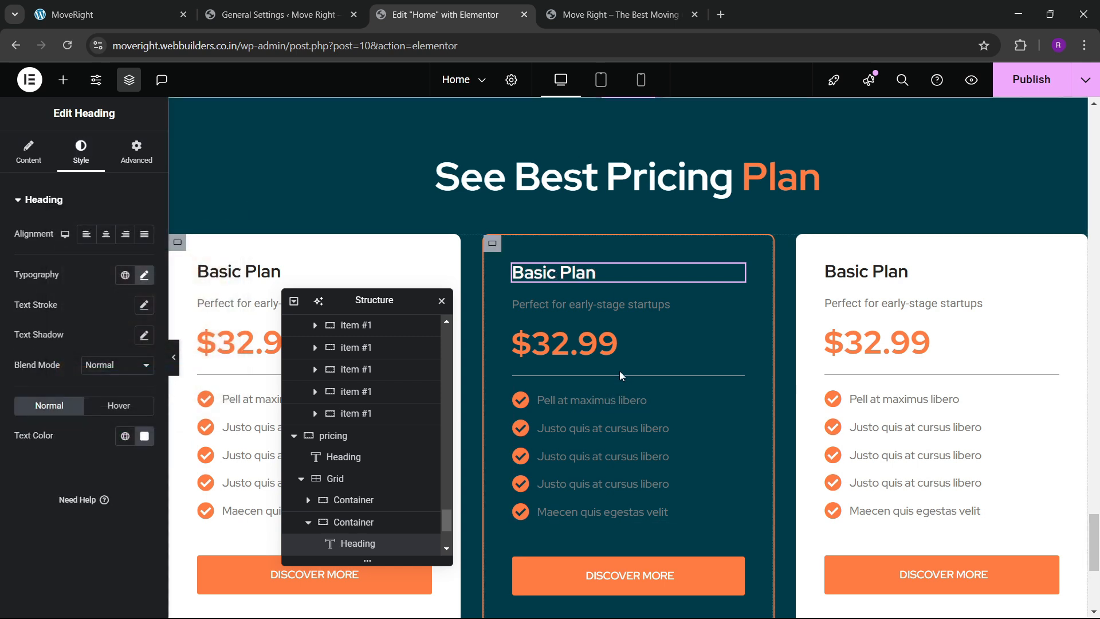
pyautogui.click(734, 305)
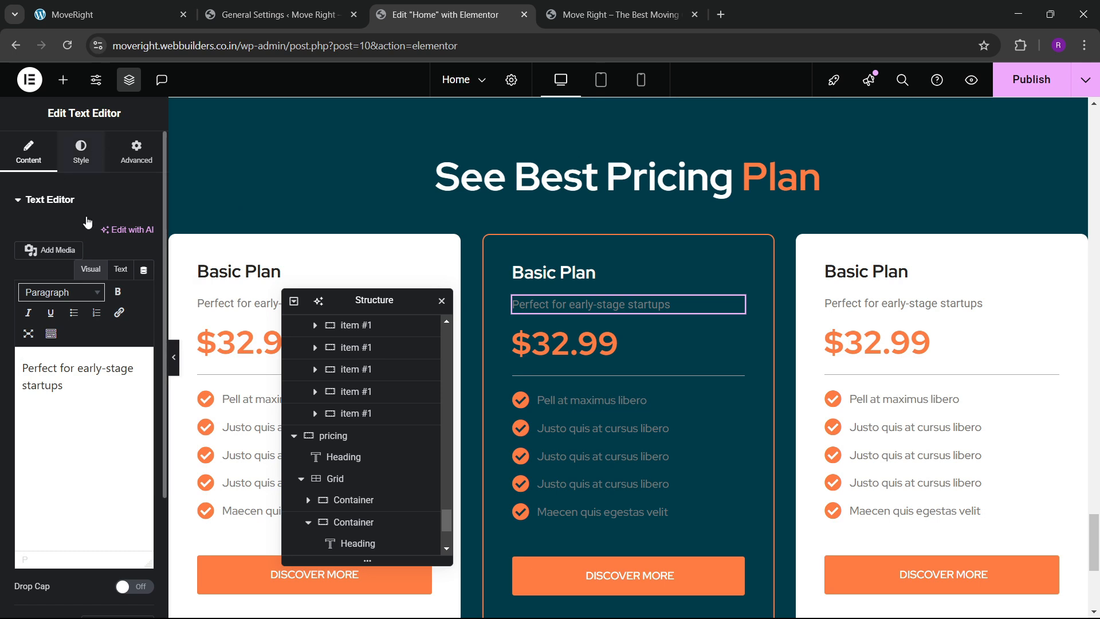
pyautogui.click(81, 152)
pyautogui.click(144, 264)
pyautogui.click(22, 463)
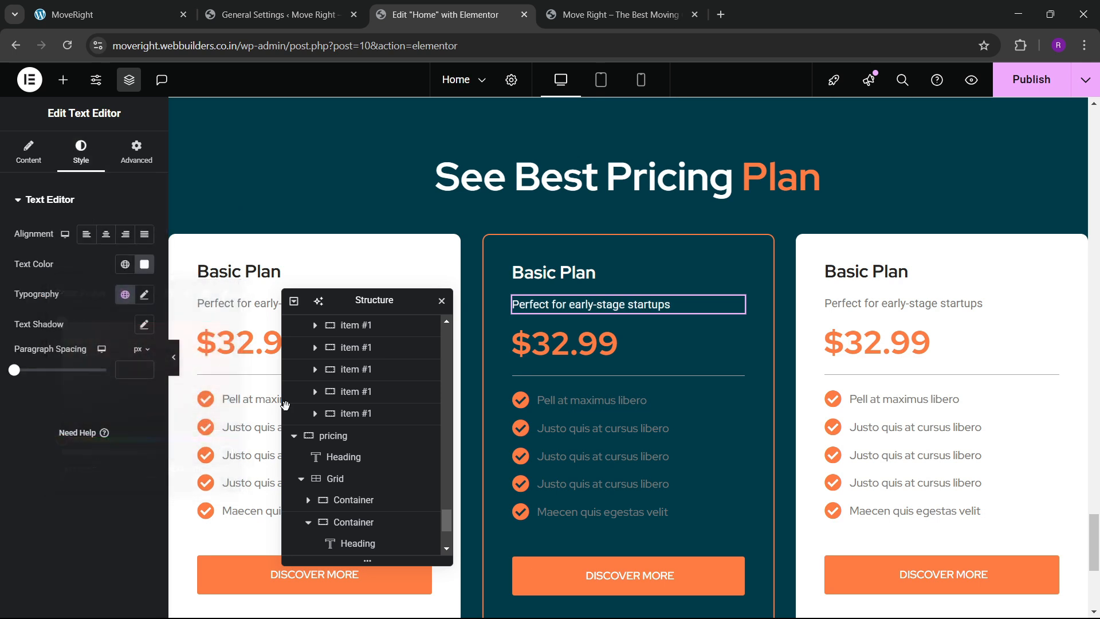
# Make the middle card's checklist icons and checklist text white.
pyautogui.click(713, 408)
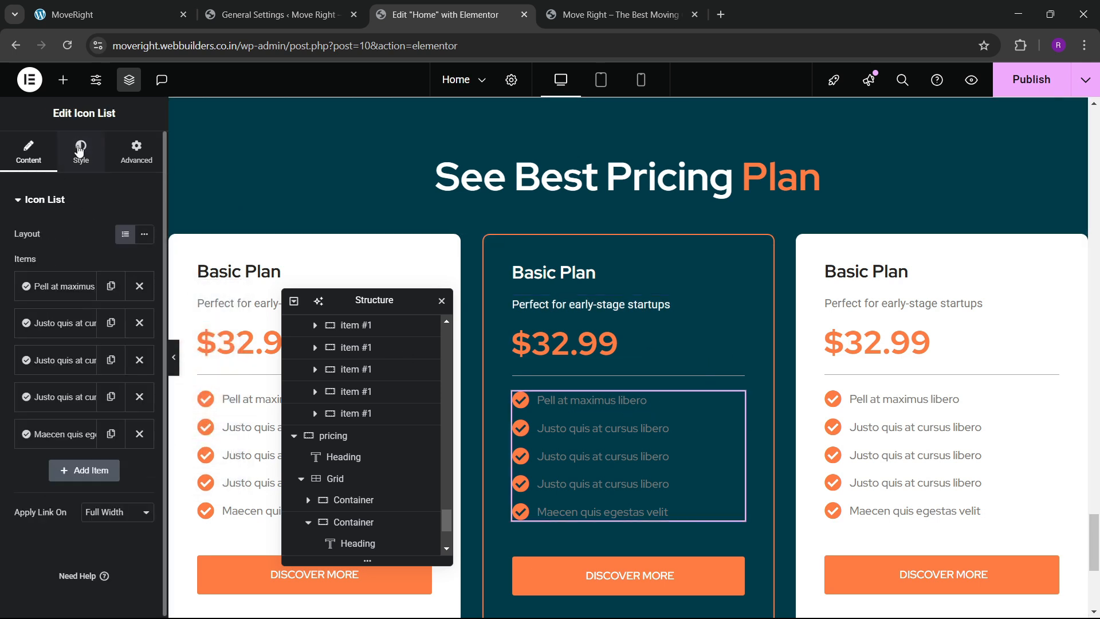
pyautogui.click(81, 152)
pyautogui.click(40, 368)
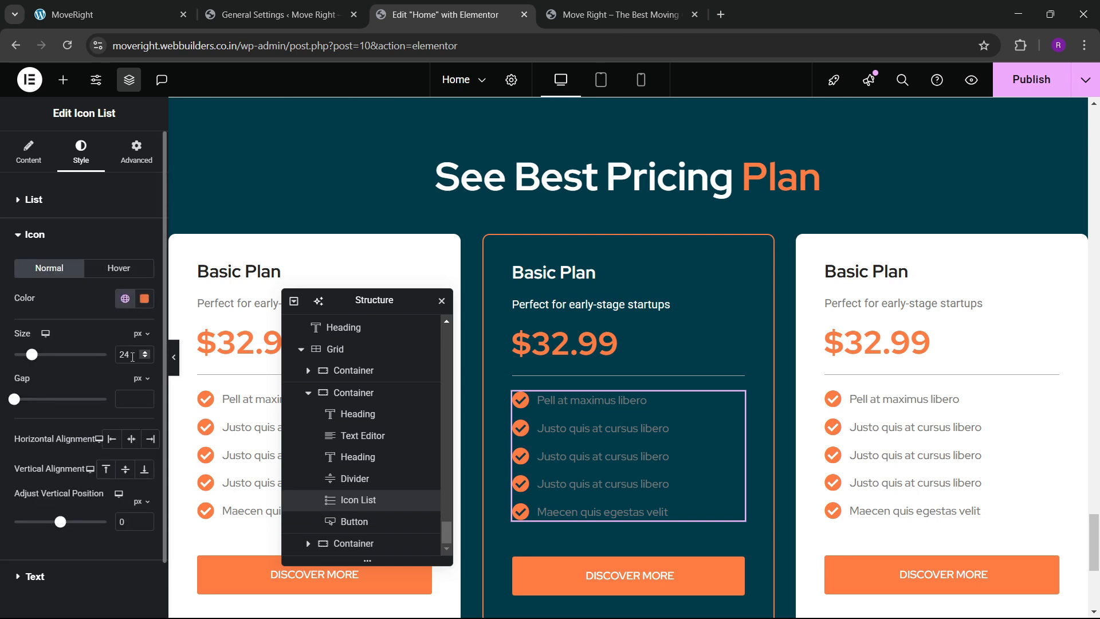
pyautogui.click(144, 299)
pyautogui.moveTo(127, 383); pyautogui.dragTo(49, 290)
pyautogui.click(49, 290)
pyautogui.scroll(-2, 53, 434)
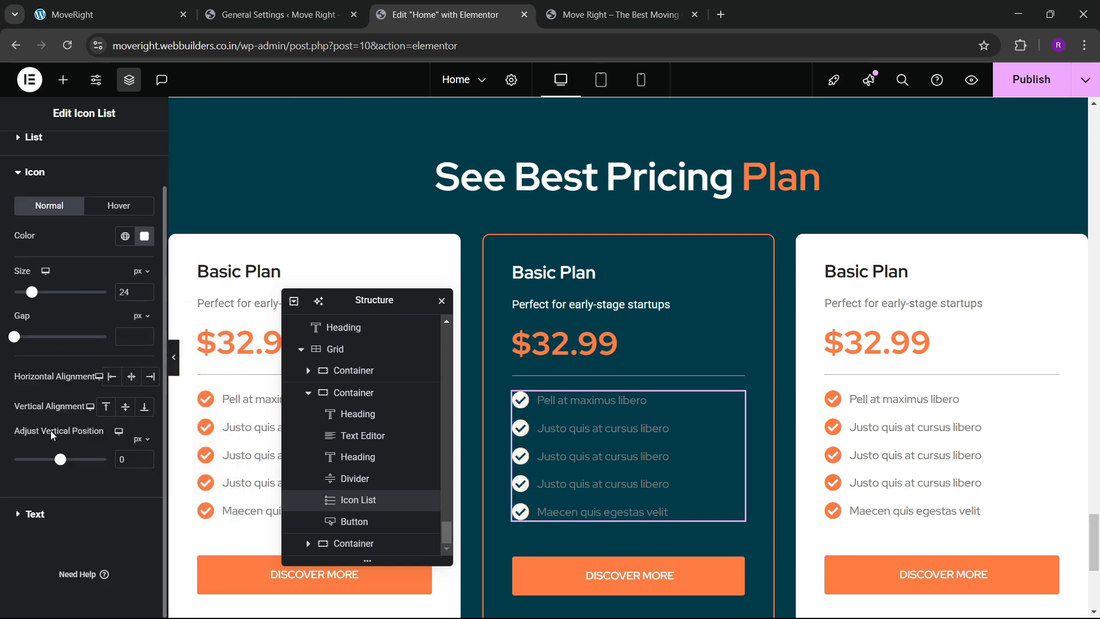
pyautogui.click(38, 515)
pyautogui.click(145, 392)
pyautogui.moveTo(63, 229); pyautogui.dragTo(62, 207)
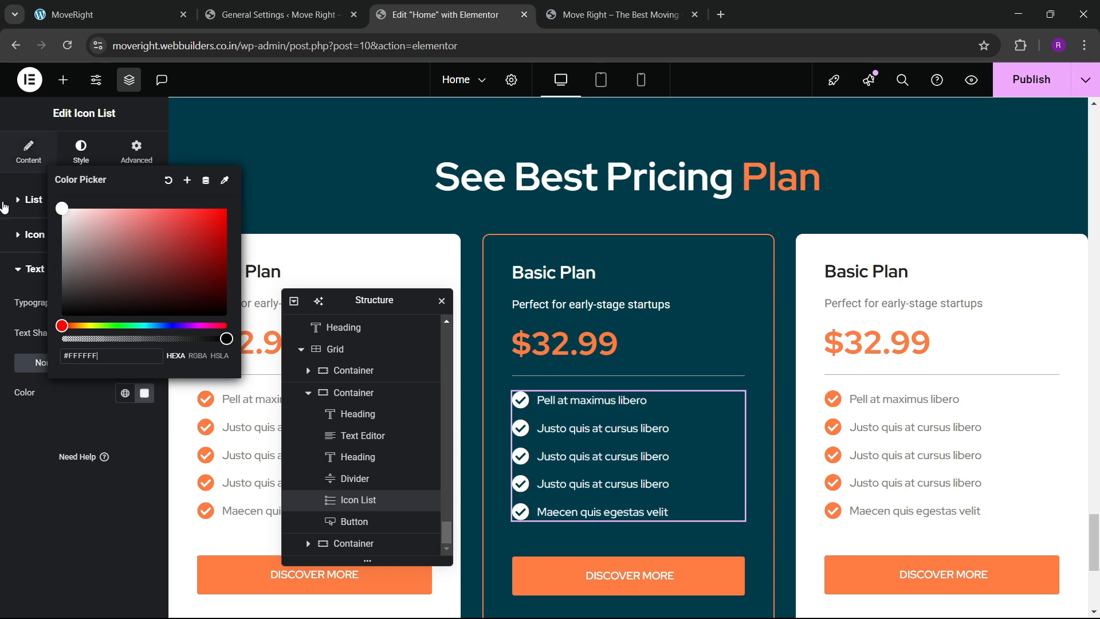
pyautogui.click(37, 483)
pyautogui.scroll(-3, 616, 430)
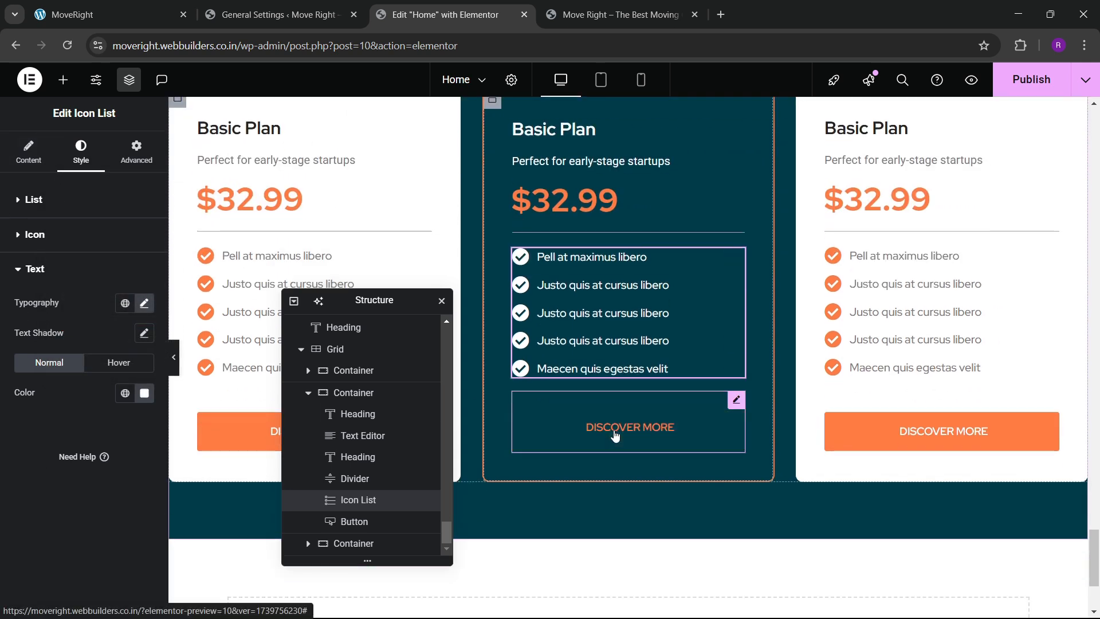
# Set the middle card's DISCOVER MORE button hover background to white.
pyautogui.click(735, 403)
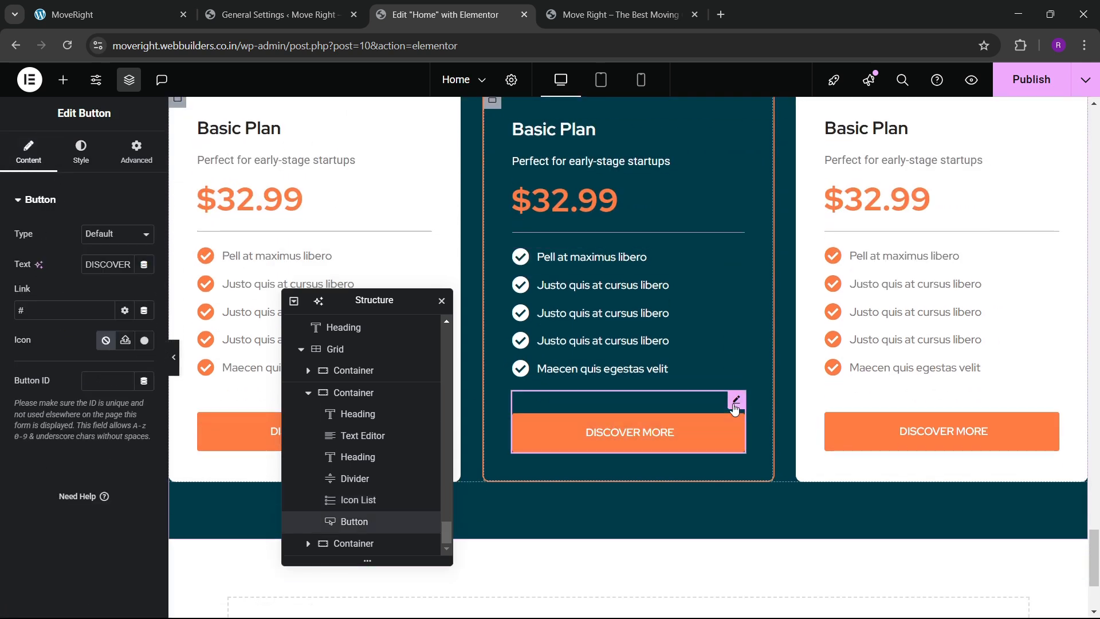
pyautogui.click(81, 152)
pyautogui.click(117, 354)
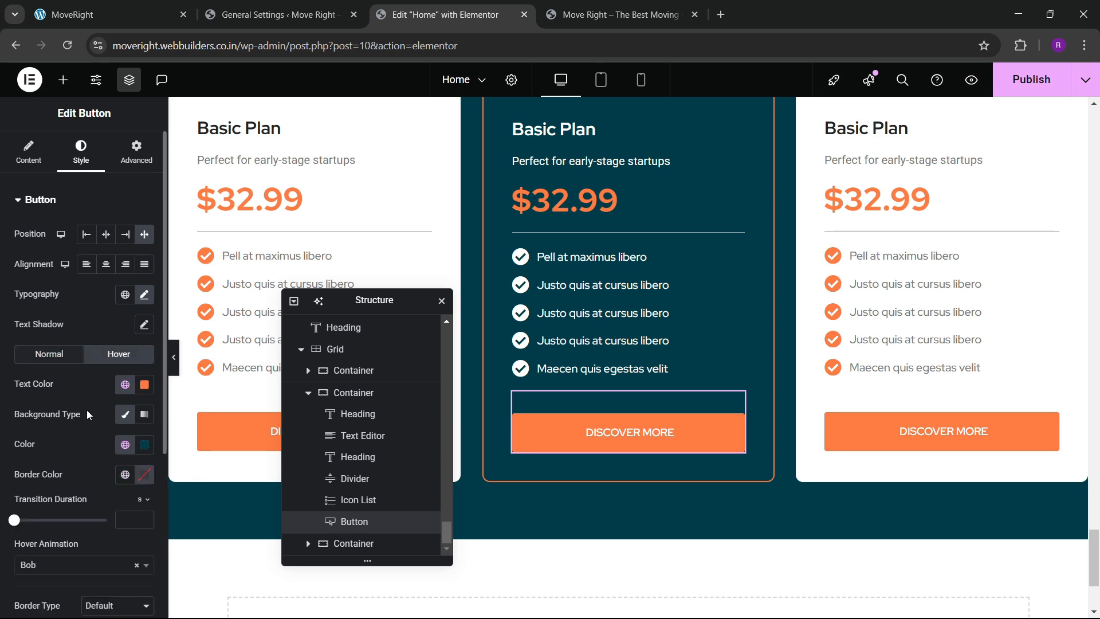
pyautogui.scroll(-1, 88, 401)
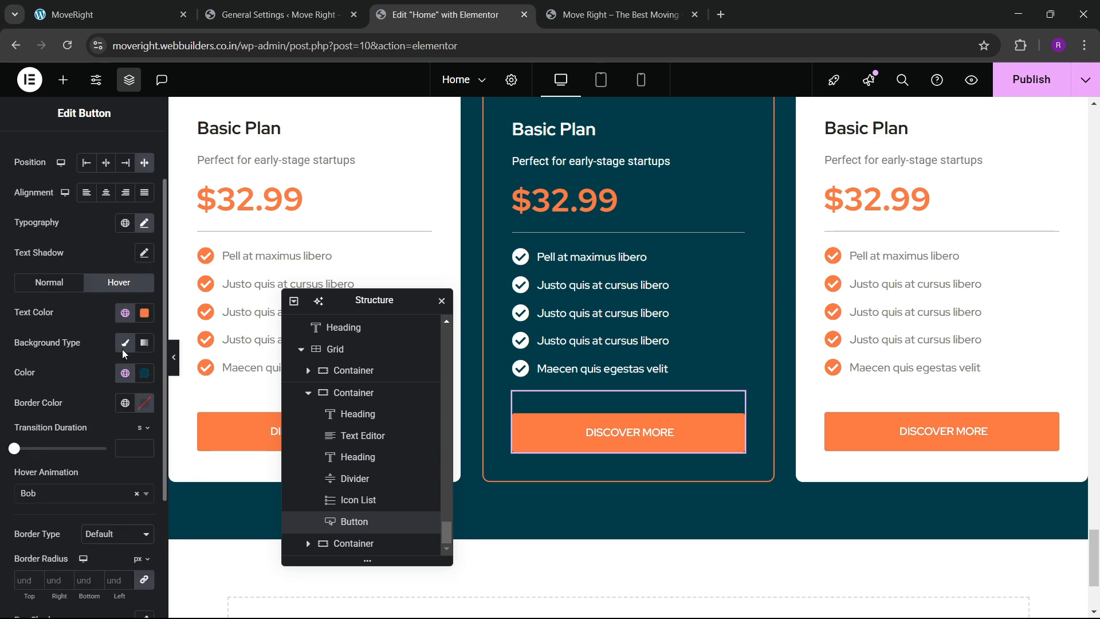
pyautogui.click(144, 375)
pyautogui.click(94, 455)
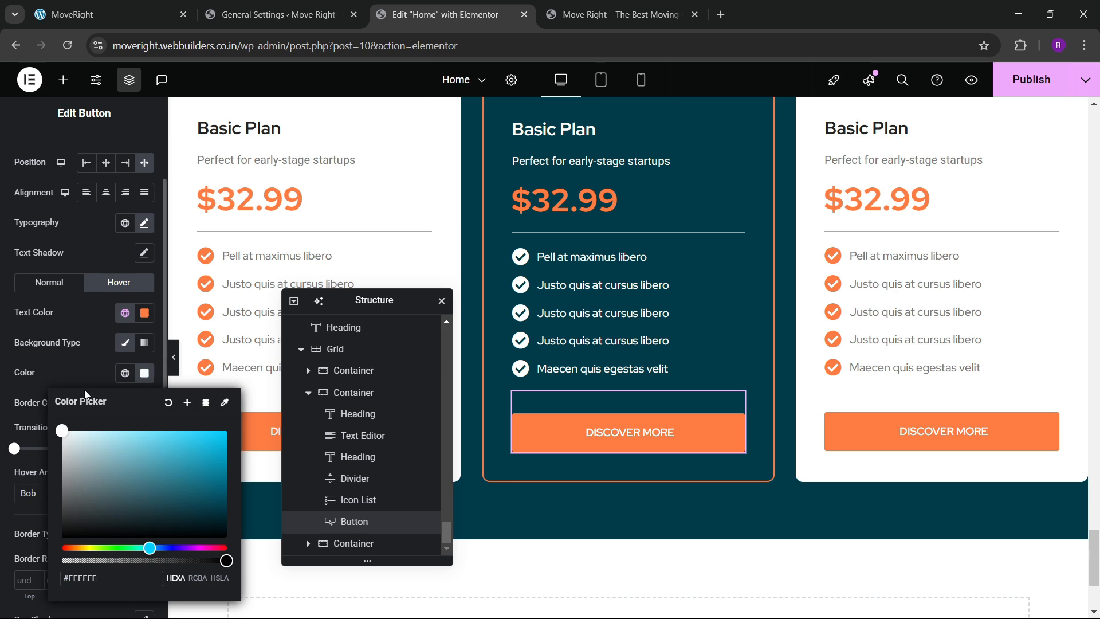
pyautogui.click(125, 373)
pyautogui.click(113, 383)
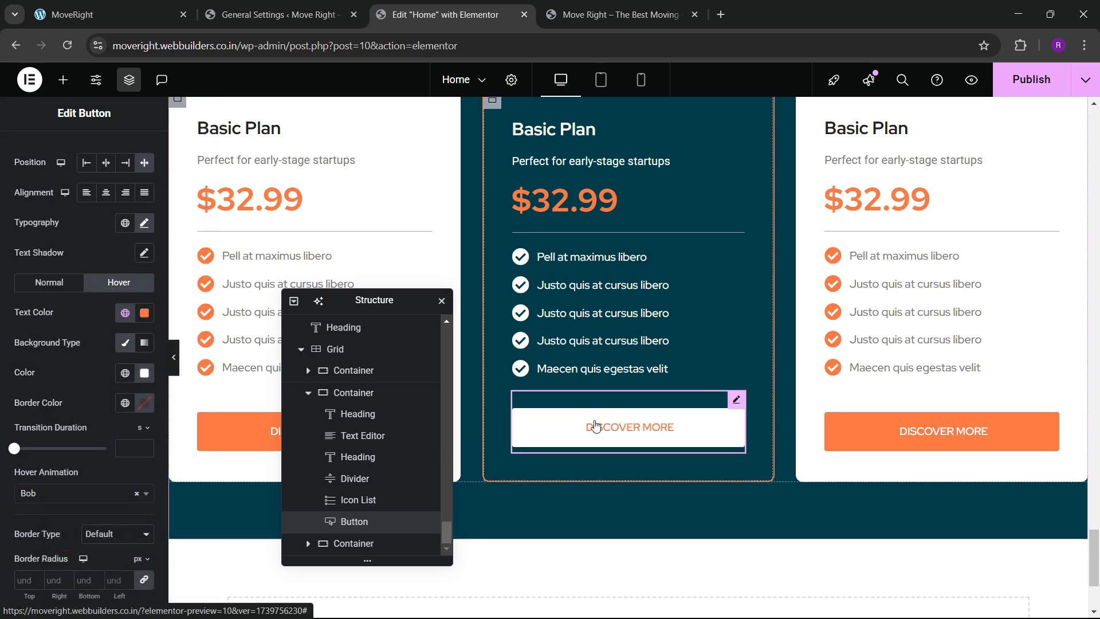
pyautogui.scroll(2, 579, 265)
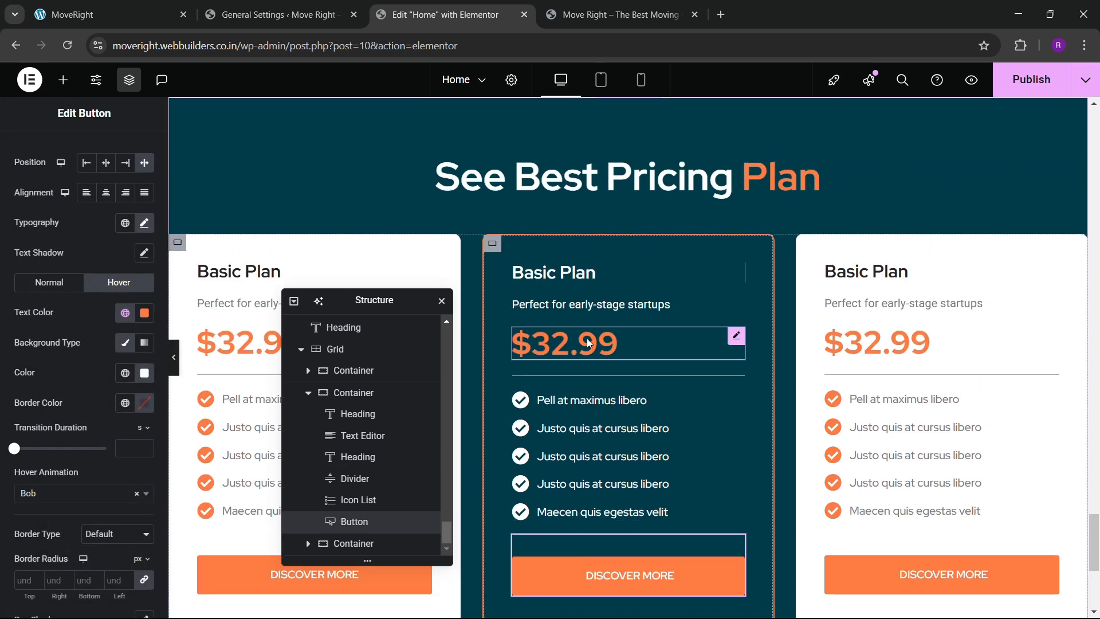
# Turn the middle card's $32.99 price white.
pyautogui.click(728, 343)
pyautogui.click(80, 148)
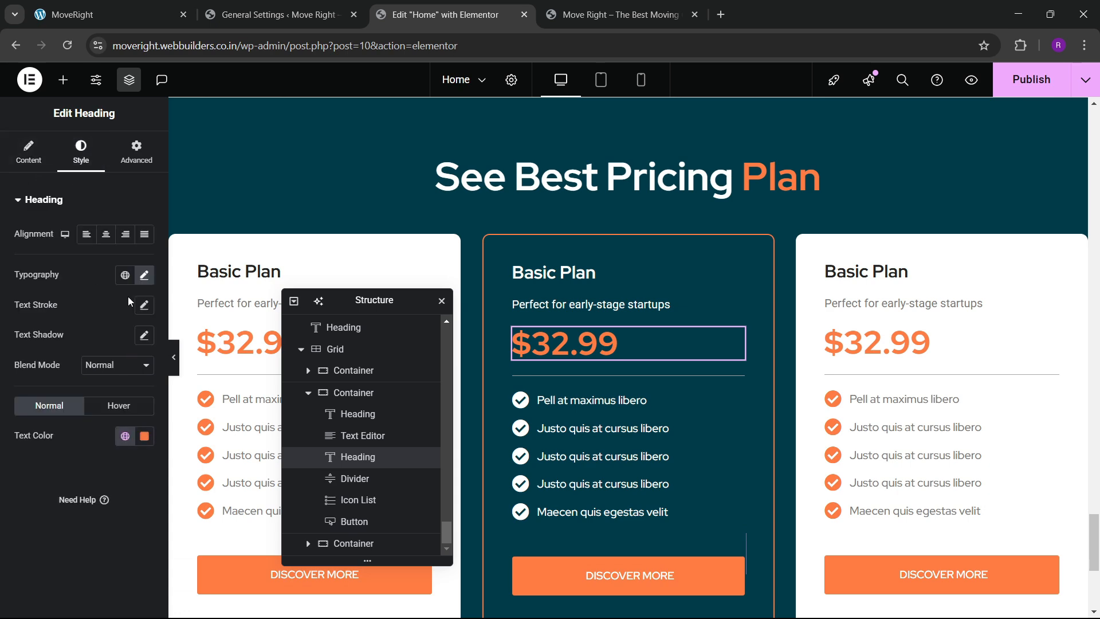
pyautogui.click(145, 430)
pyautogui.moveTo(82, 339); pyautogui.dragTo(8, 225)
pyautogui.click(6, 482)
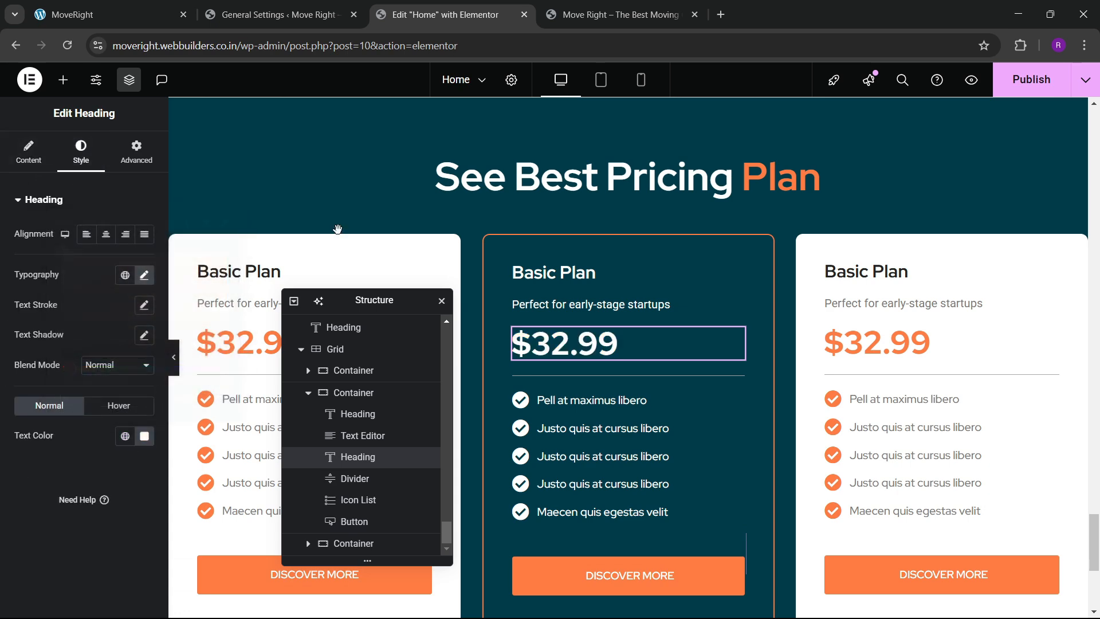
# Look over the reference pricing design, then save the page and scroll the front end.
pyautogui.click(138, 6)
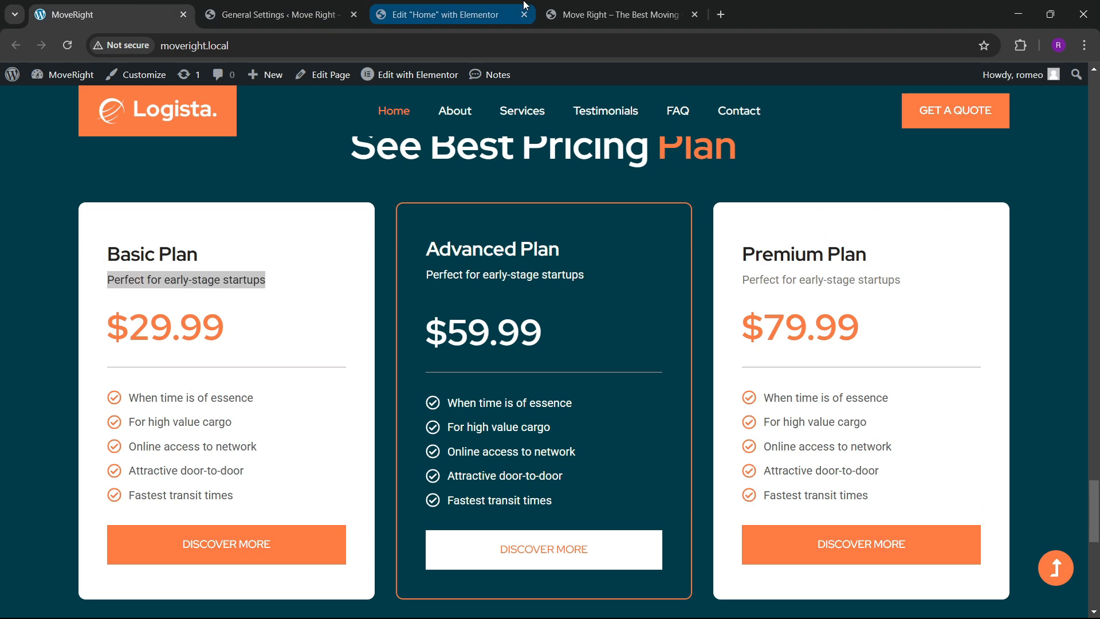
pyautogui.click(445, 14)
pyautogui.scroll(-2, 585, 445)
pyautogui.scroll(3, 571, 278)
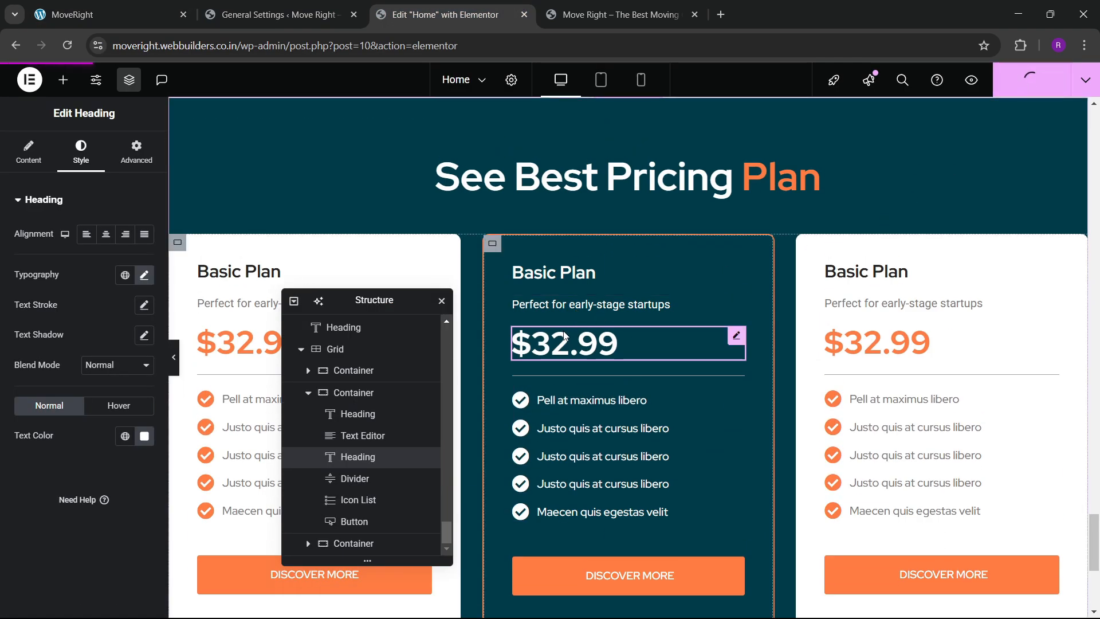
pyautogui.hotkey('ctrl', 'Tab')
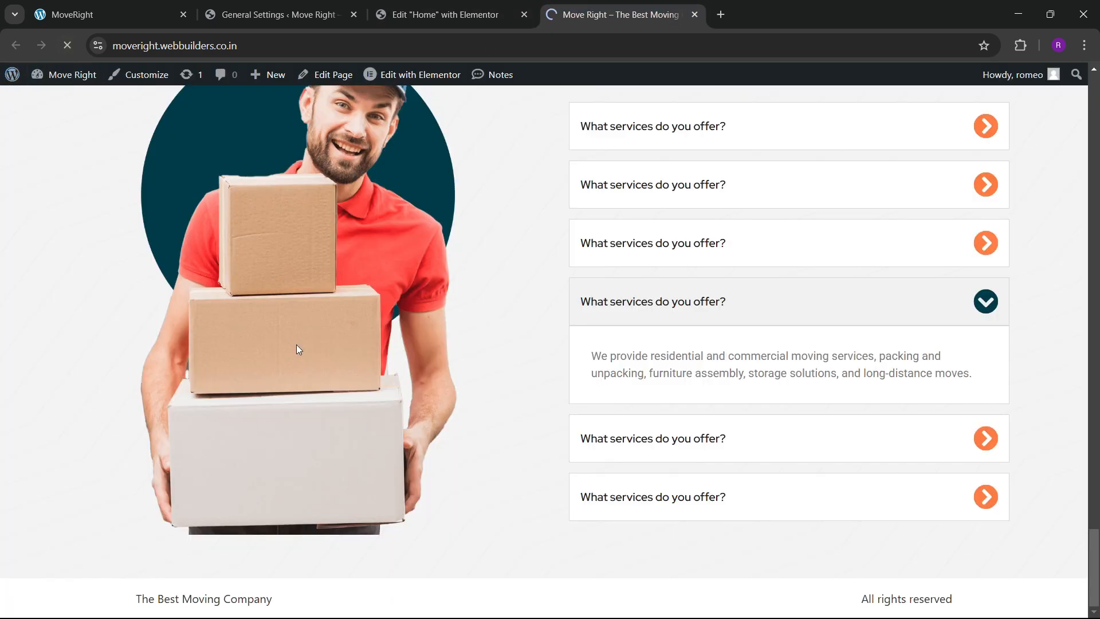
pyautogui.scroll(-6, 346, 405)
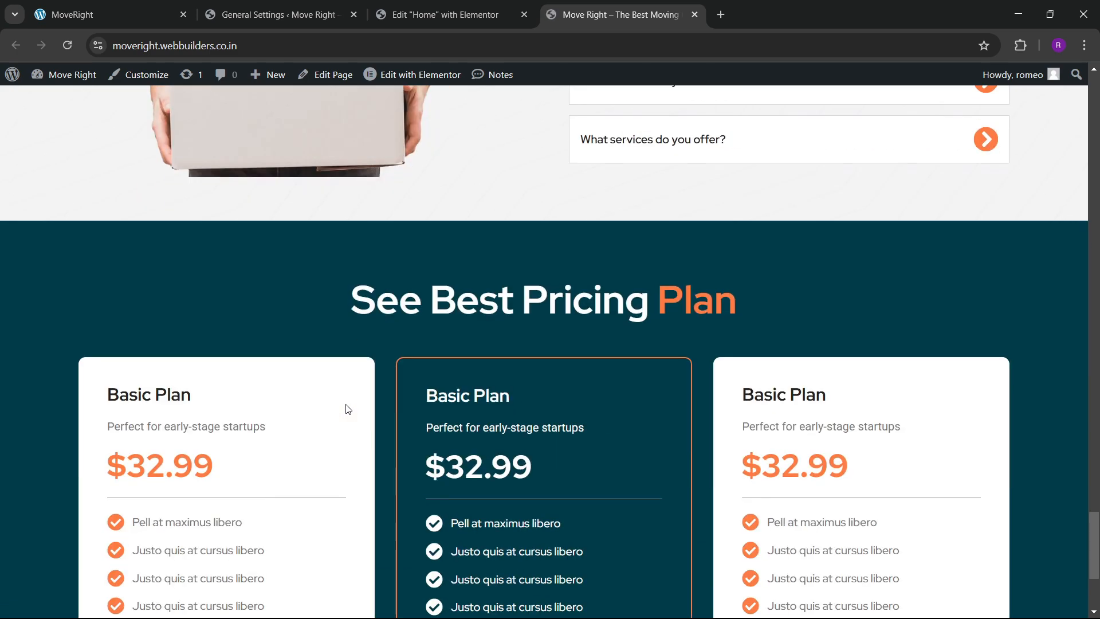
pyautogui.scroll(-4, 347, 408)
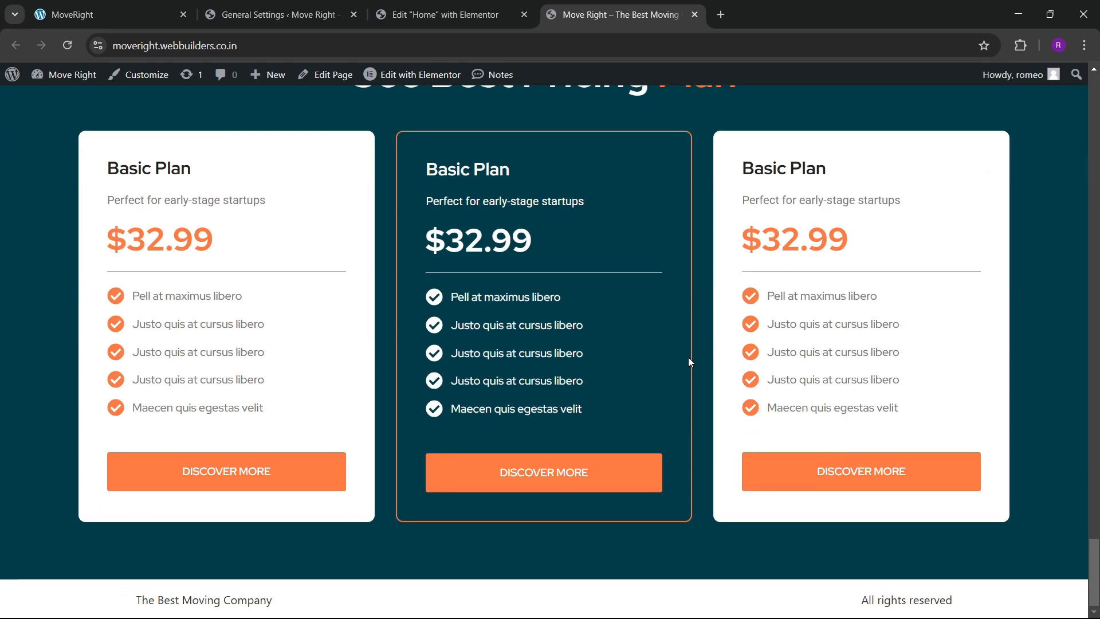
pyautogui.scroll(12, 690, 364)
pyautogui.scroll(-10, 399, 363)
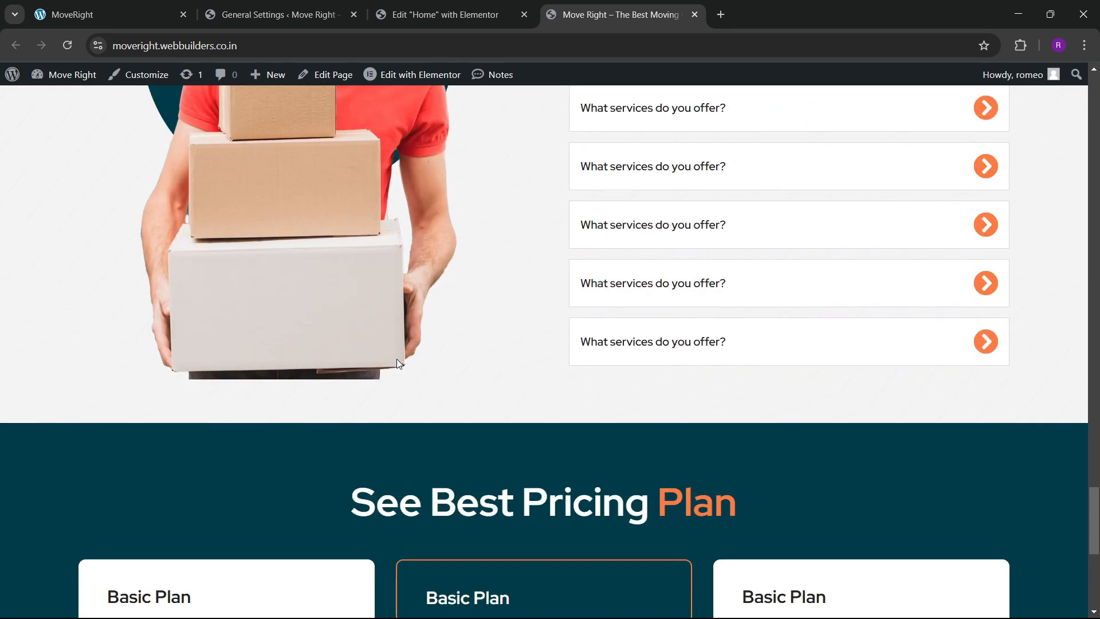
# Check the restyled cards on the live site against the reference site's pricing and logos.
pyautogui.click(445, 14)
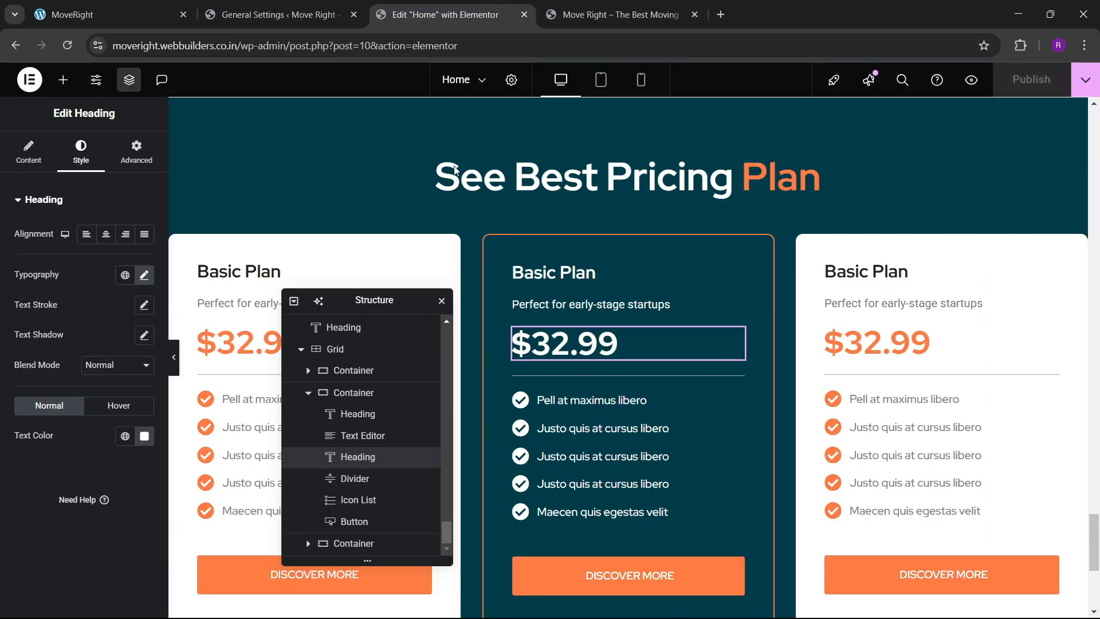
pyautogui.scroll(5, 504, 268)
pyautogui.hotkey('ctrl', 'Tab')
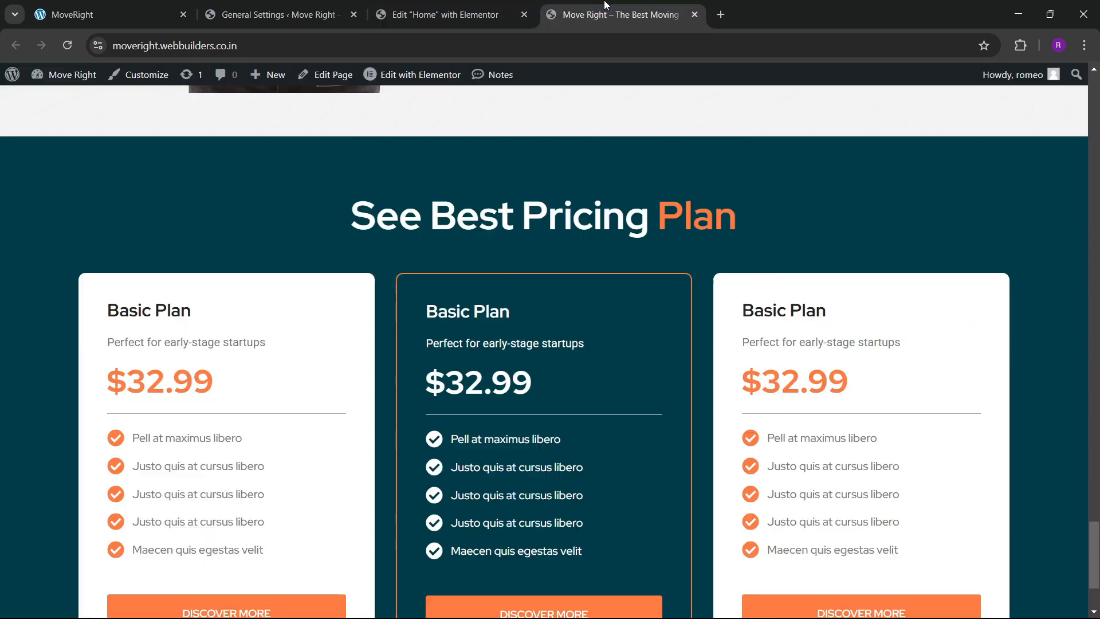
pyautogui.scroll(-2, 484, 322)
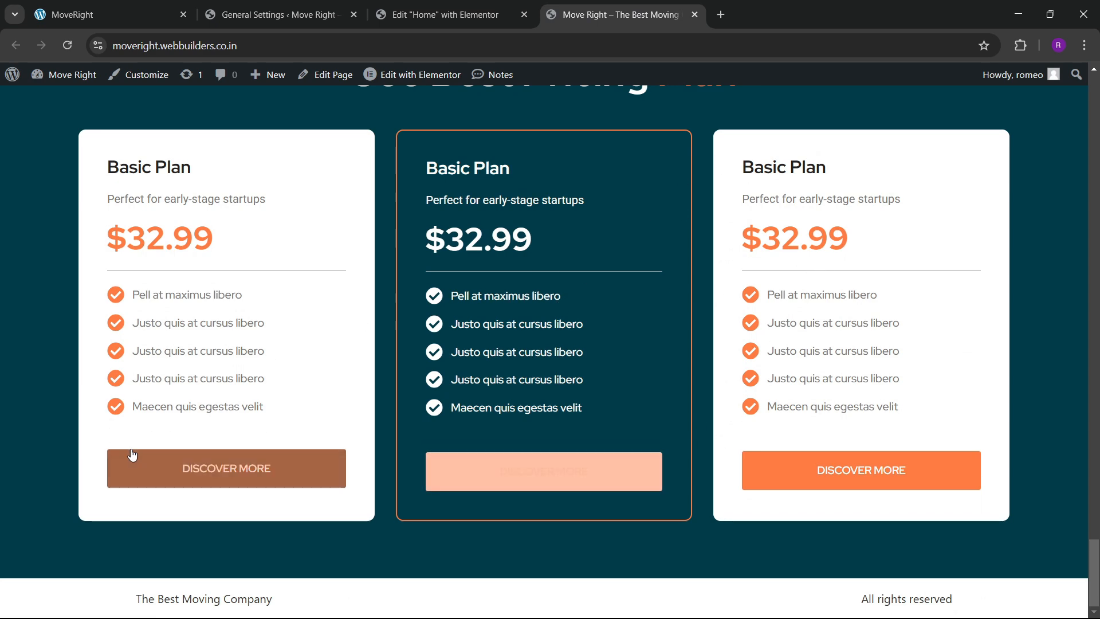
pyautogui.scroll(2, 395, 328)
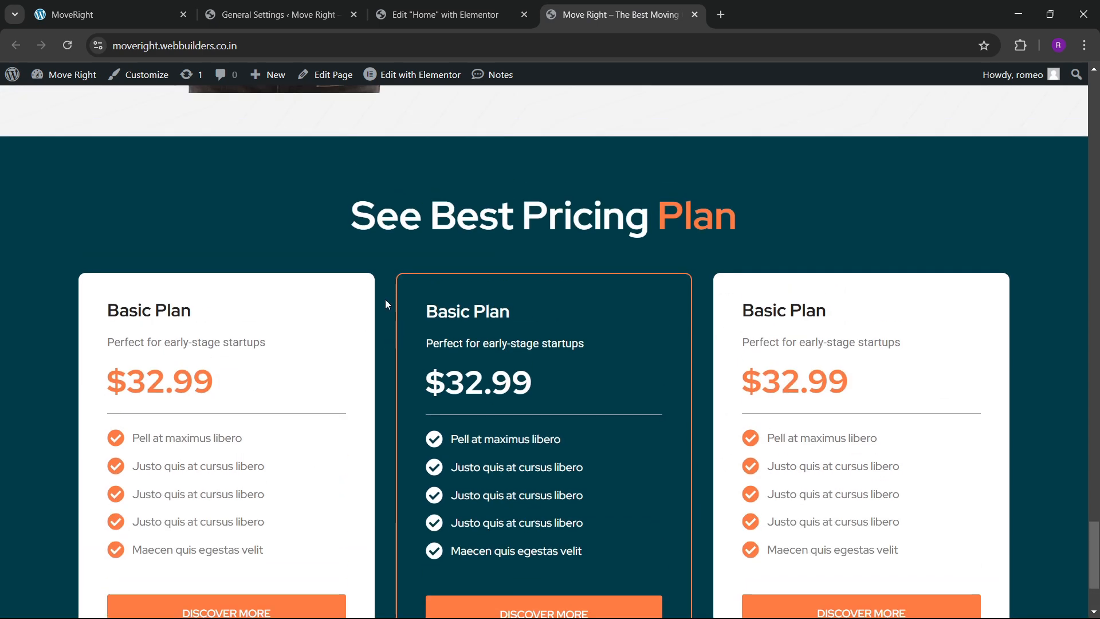
pyautogui.click(156, 11)
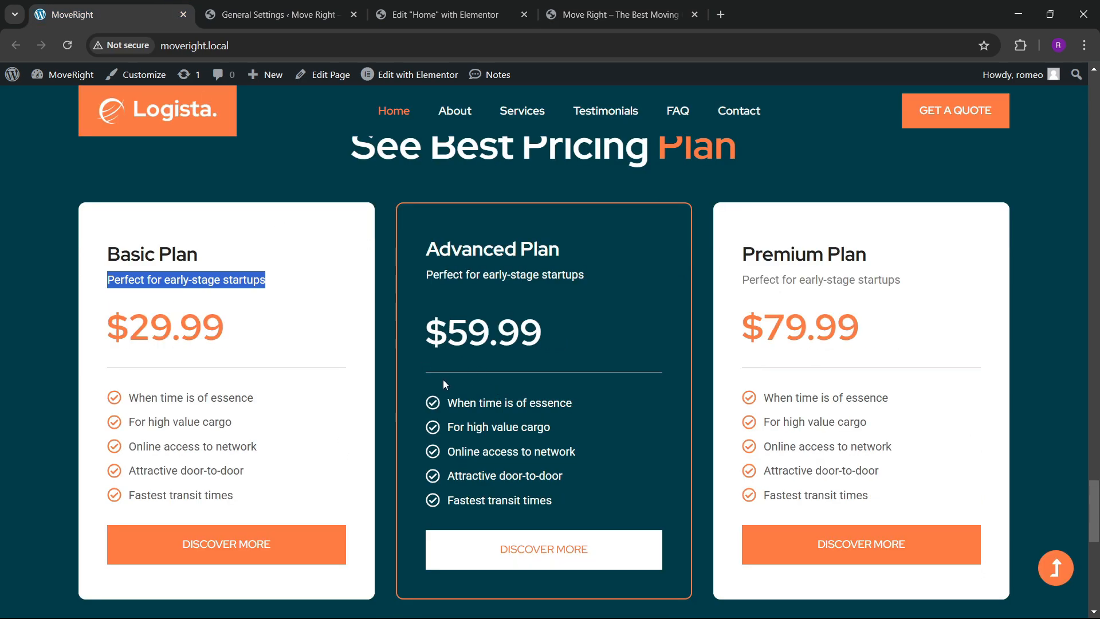
pyautogui.scroll(-8, 435, 377)
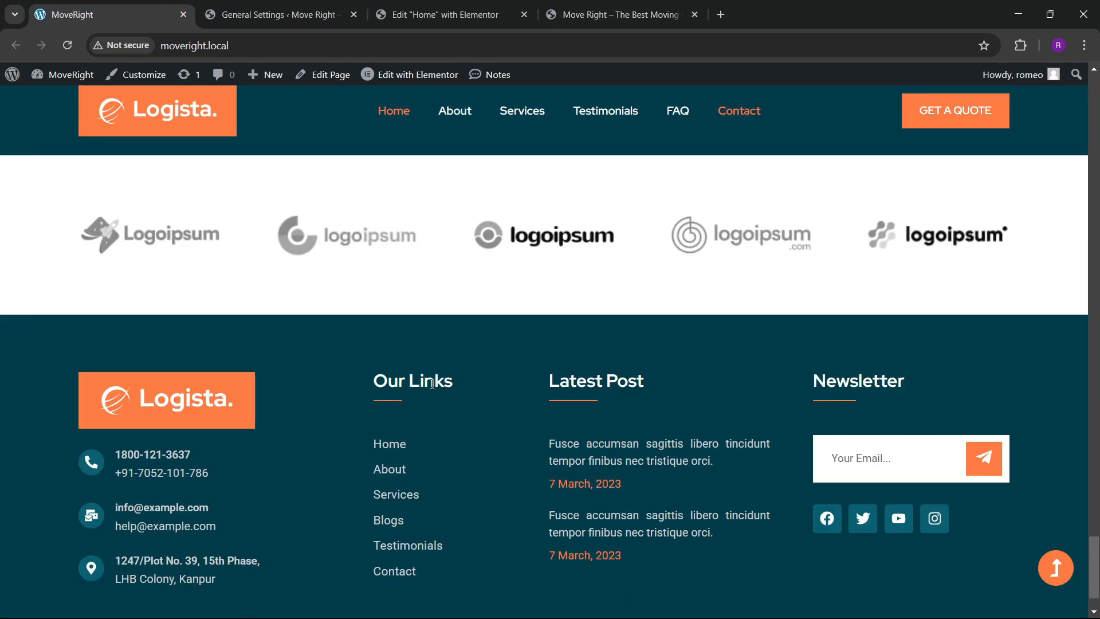
pyautogui.scroll(2, 413, 371)
# Add a one-column Flexbox container below the pricing section.
pyautogui.click(449, 17)
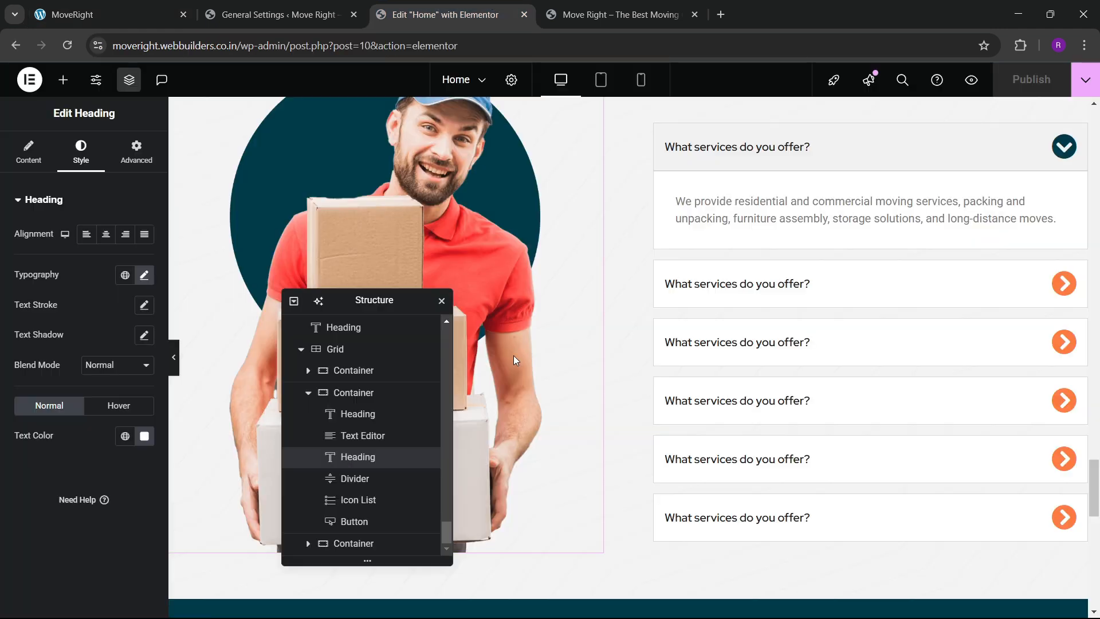
pyautogui.scroll(-4, 514, 355)
pyautogui.moveTo(379, 308); pyautogui.dragTo(871, 190)
pyautogui.scroll(-10, 513, 286)
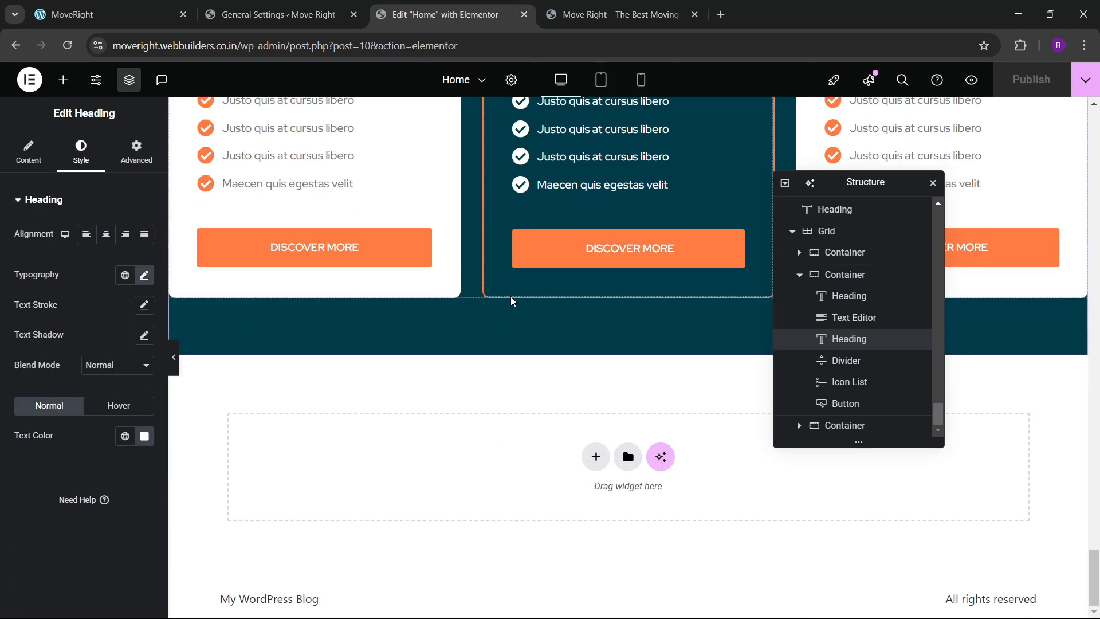
pyautogui.click(596, 457)
pyautogui.click(586, 486)
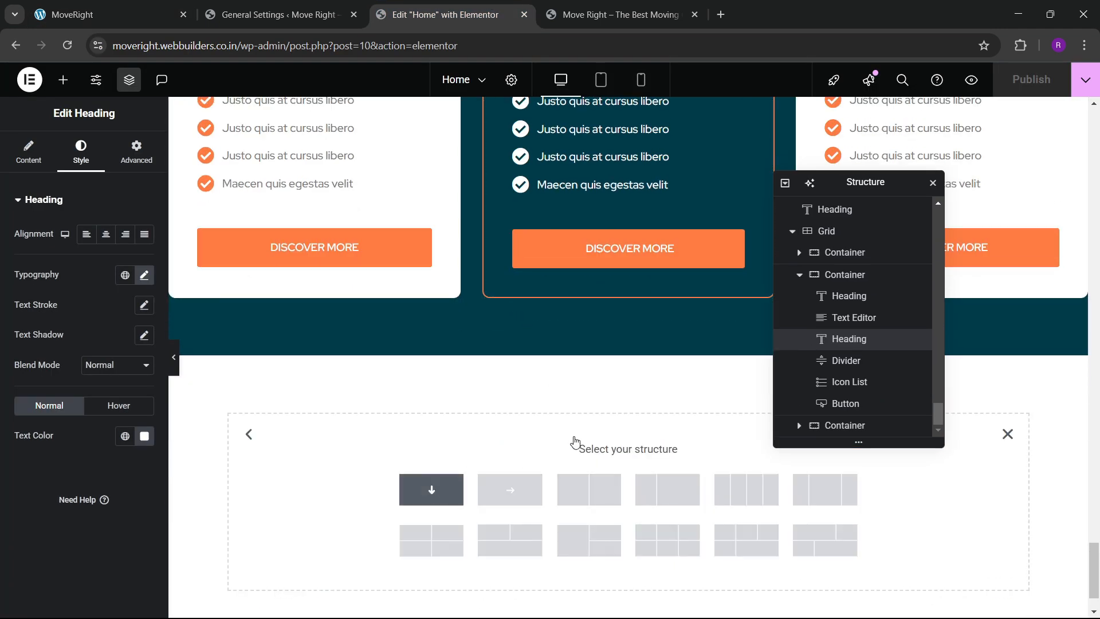
pyautogui.click(432, 489)
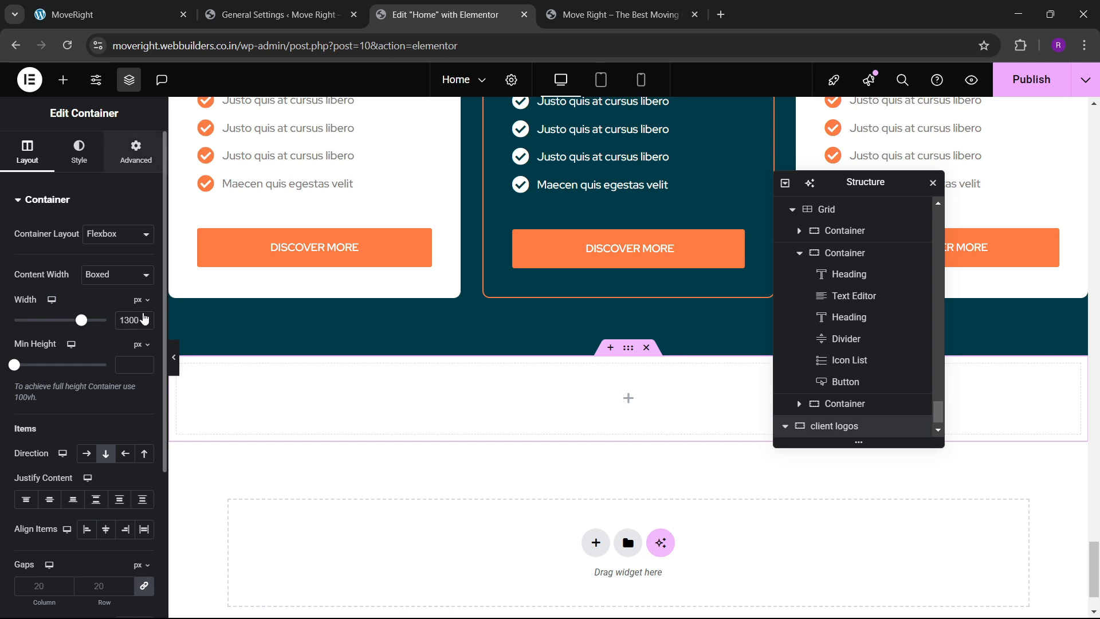
# Unlink the container's padding and set top and bottom to 60 px.
pyautogui.click(145, 310)
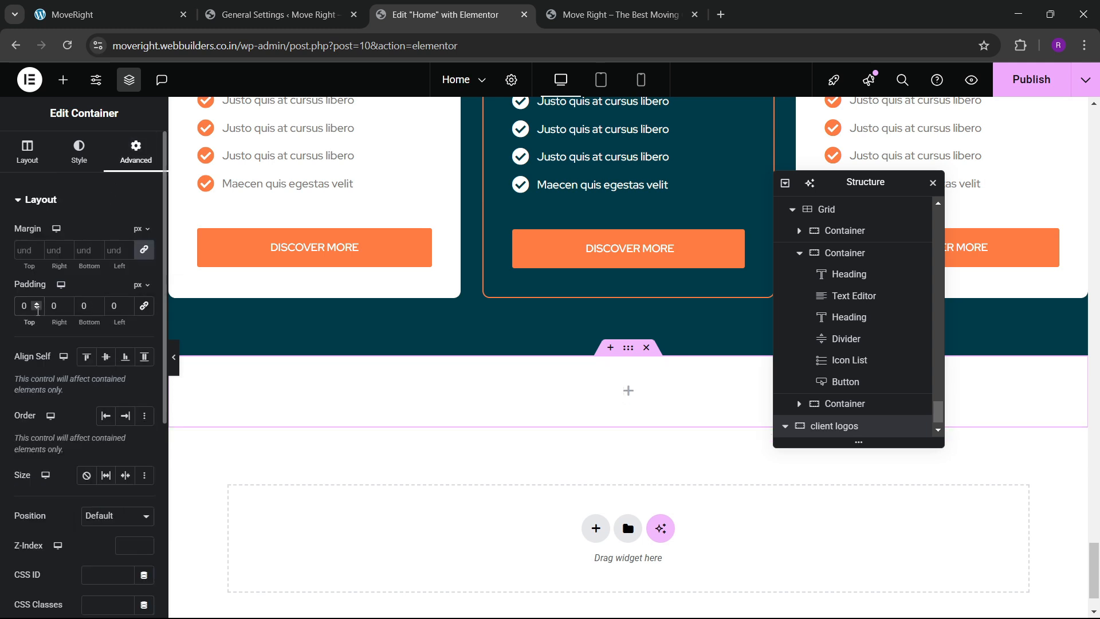
pyautogui.click(144, 306)
pyautogui.click(144, 306)
pyautogui.write('6')
pyautogui.click(83, 311)
# Place an Image widget showing a logoipsum logo in the client logos container.
pyautogui.write('6')
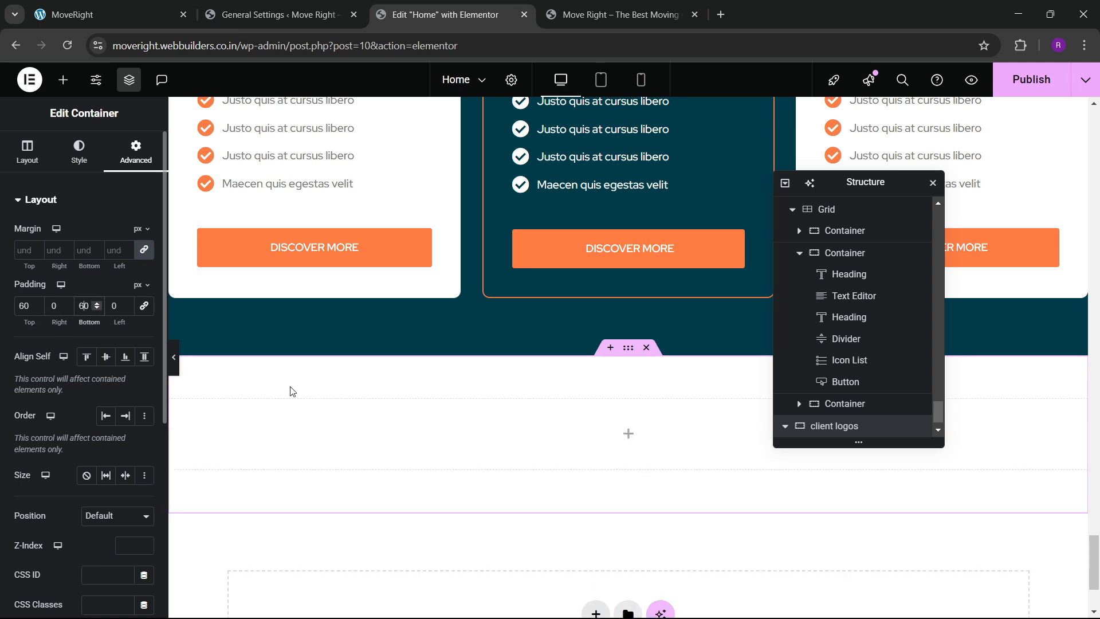
pyautogui.click(57, 87)
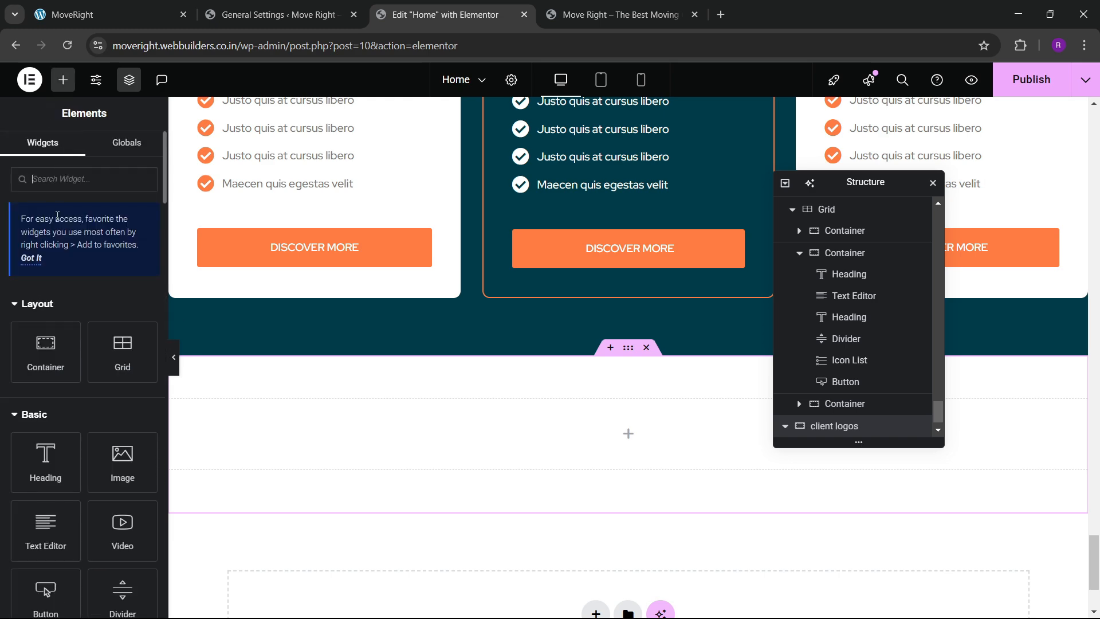
pyautogui.moveTo(122, 462); pyautogui.dragTo(255, 463)
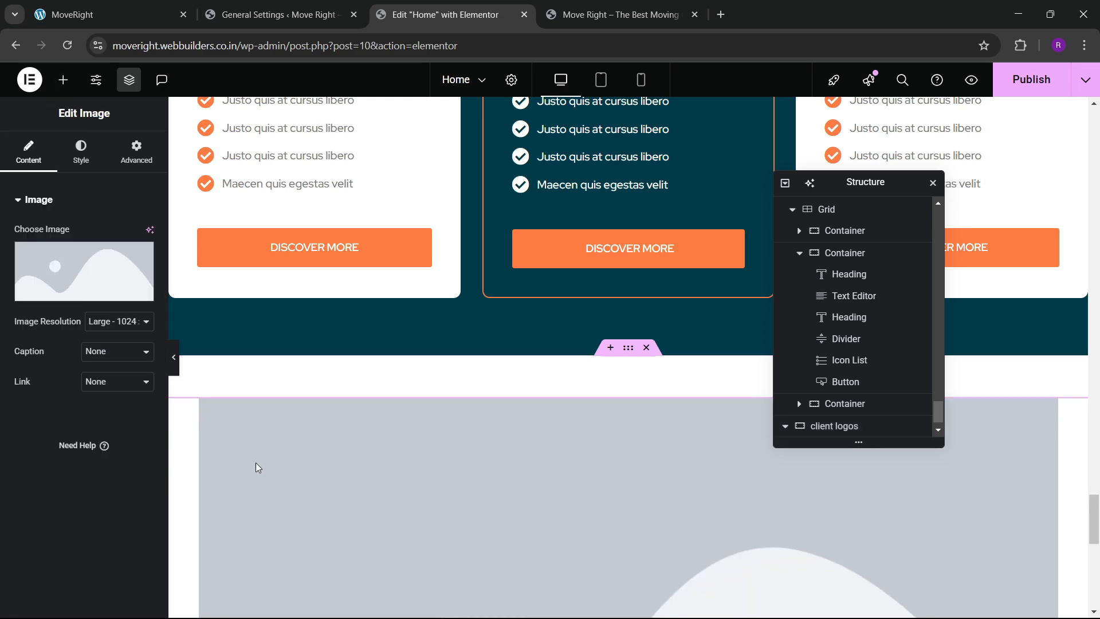
pyautogui.click(50, 281)
pyautogui.scroll(-6, 475, 400)
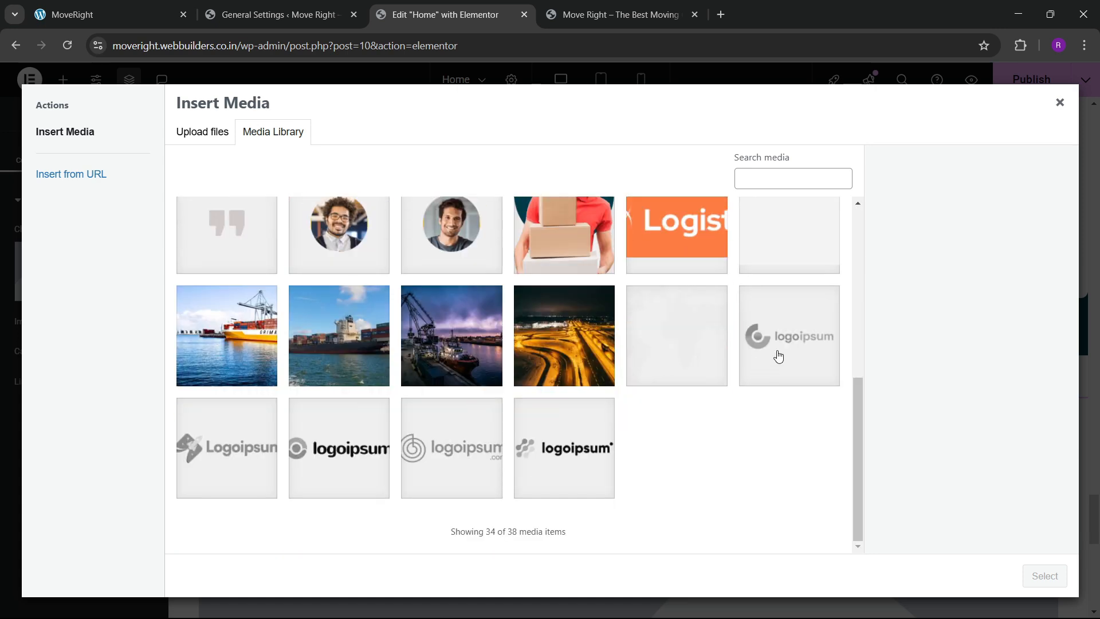
pyautogui.click(778, 356)
pyautogui.click(1044, 575)
# Duplicate and paste the logo image until four copies are stacked.
pyautogui.rightClick(512, 423)
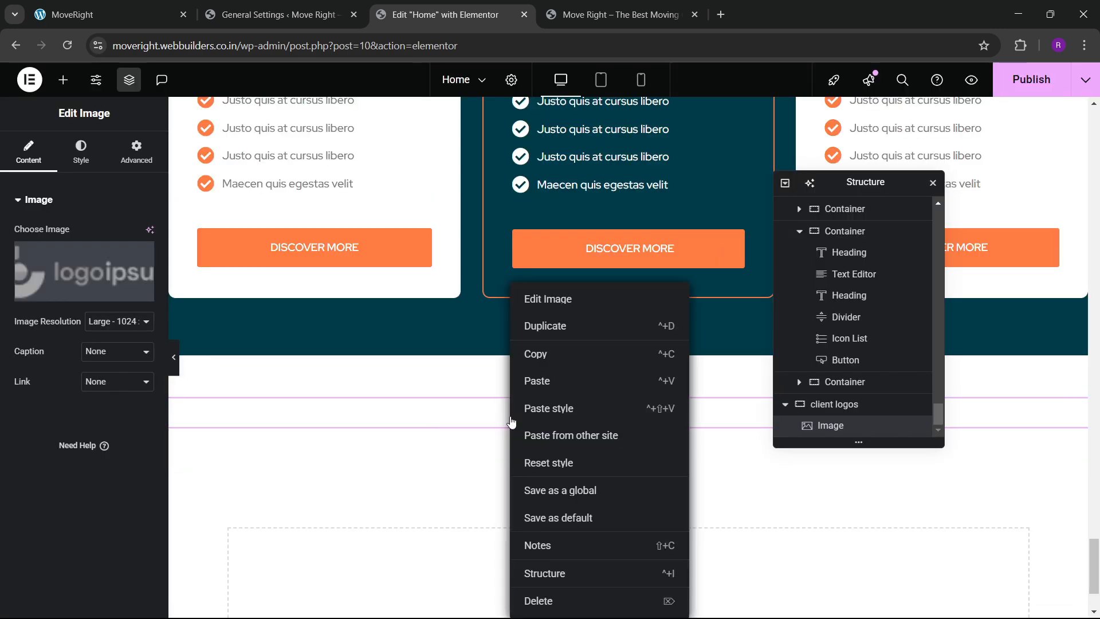
pyautogui.click(539, 326)
pyautogui.rightClick(558, 458)
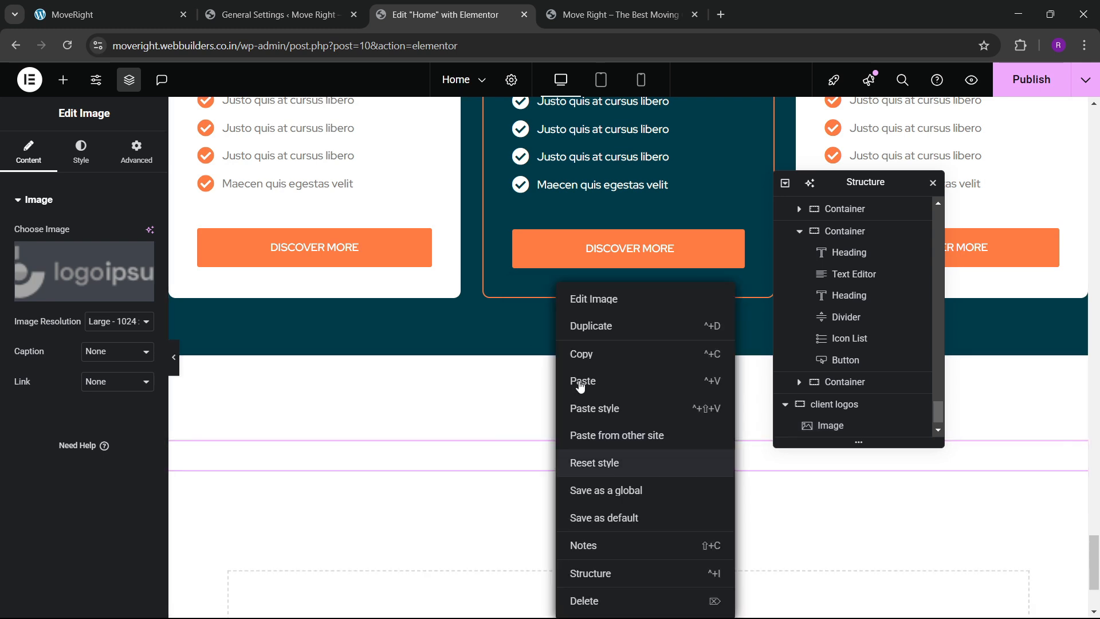
pyautogui.click(580, 382)
pyautogui.rightClick(560, 498)
pyautogui.click(581, 381)
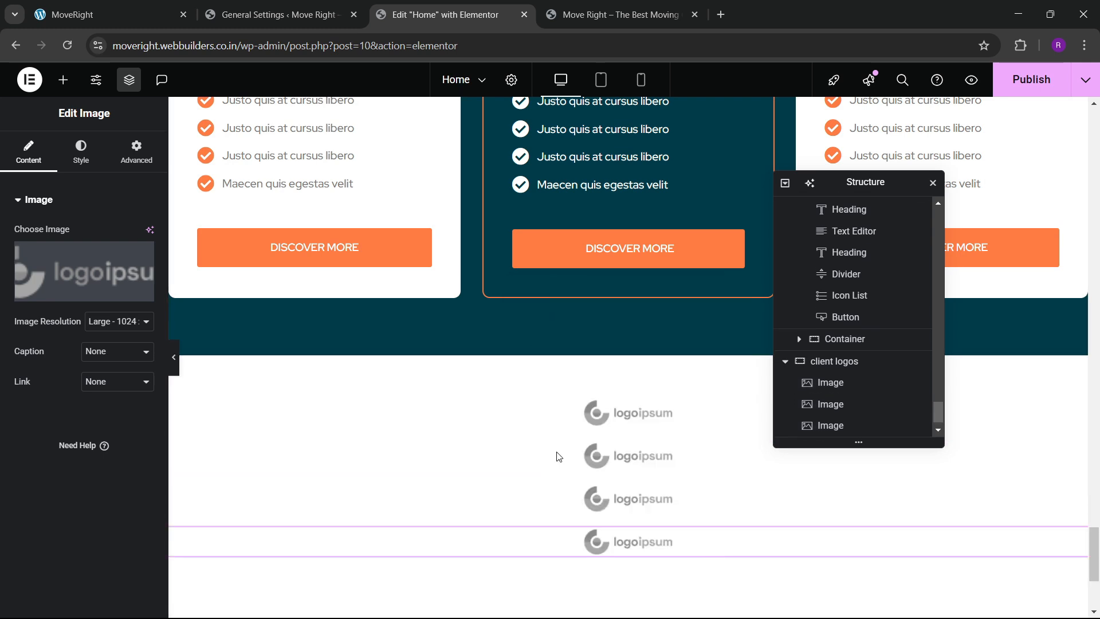
# Swap the second logo's image for the winged Logoipsum logo.
pyautogui.click(831, 404)
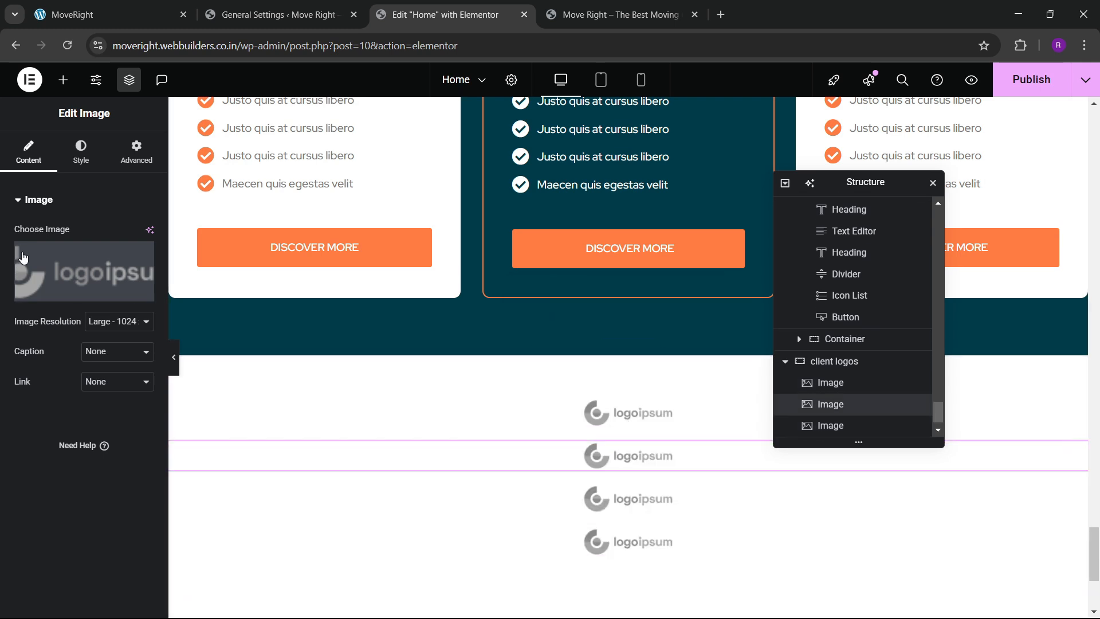
pyautogui.click(74, 266)
pyautogui.scroll(-2, 549, 456)
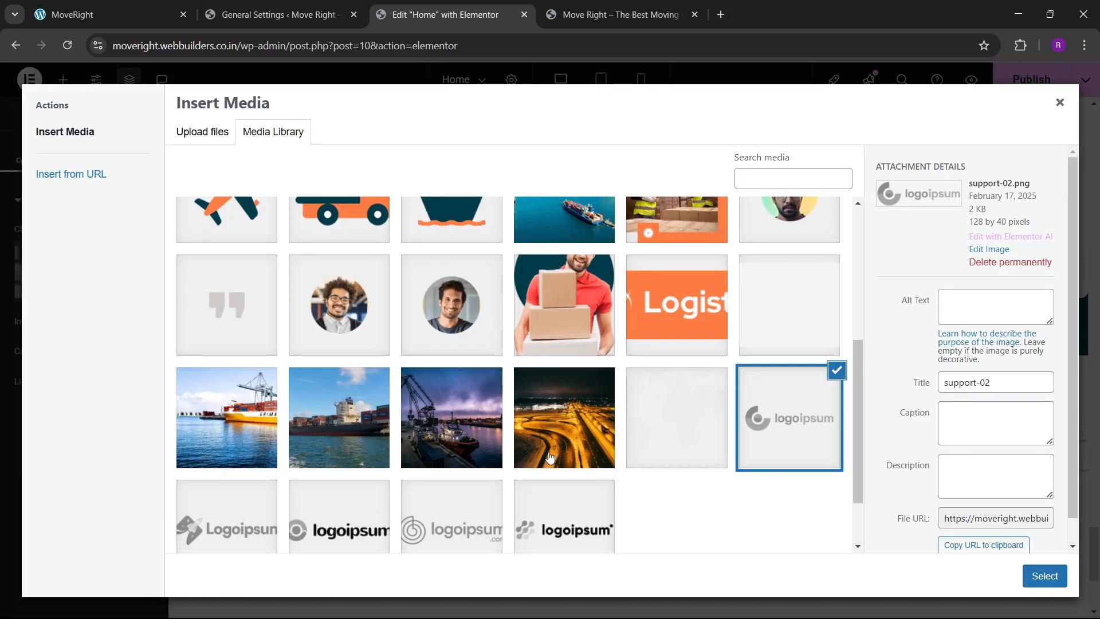
pyautogui.click(234, 519)
pyautogui.click(1044, 576)
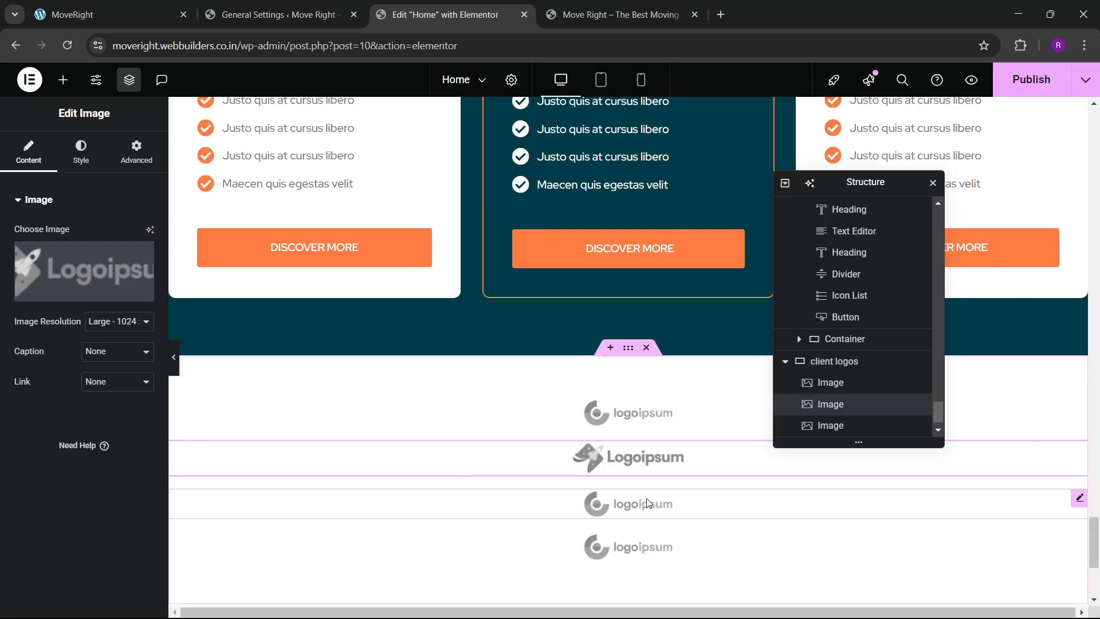
# Change the third logo to support-01 and the fourth to support-05.
pyautogui.click(676, 505)
pyautogui.click(79, 260)
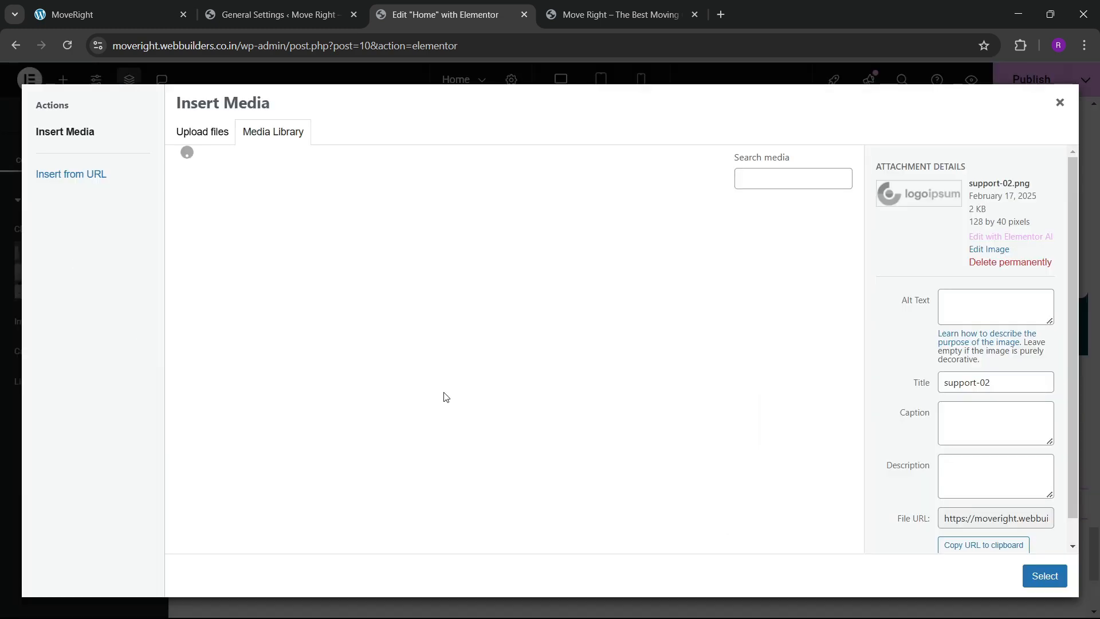
pyautogui.scroll(-10, 447, 398)
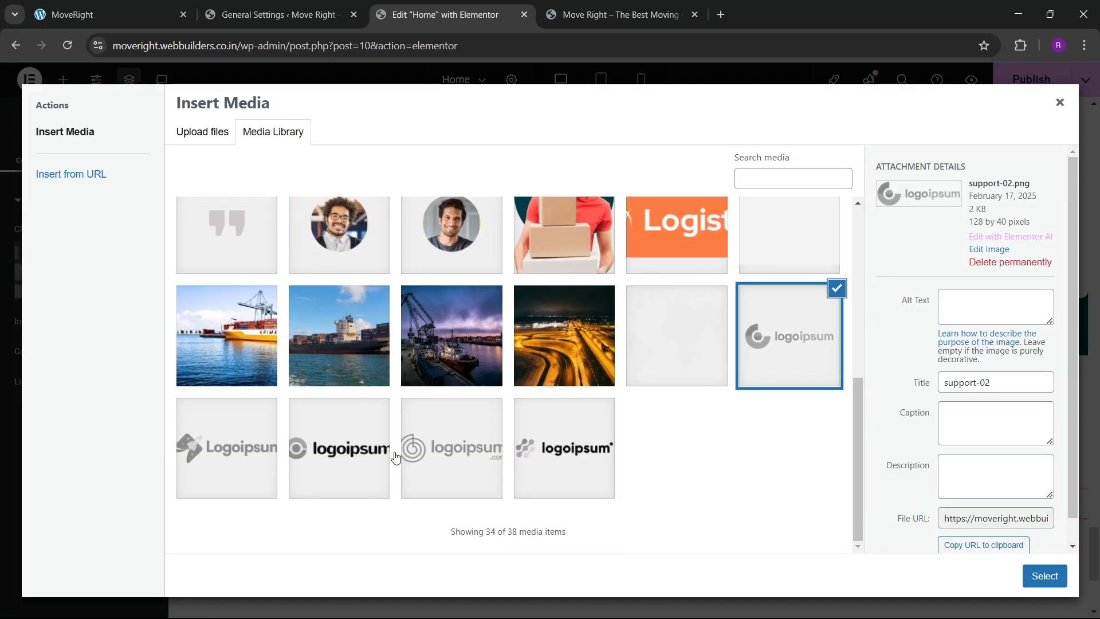
pyautogui.click(377, 468)
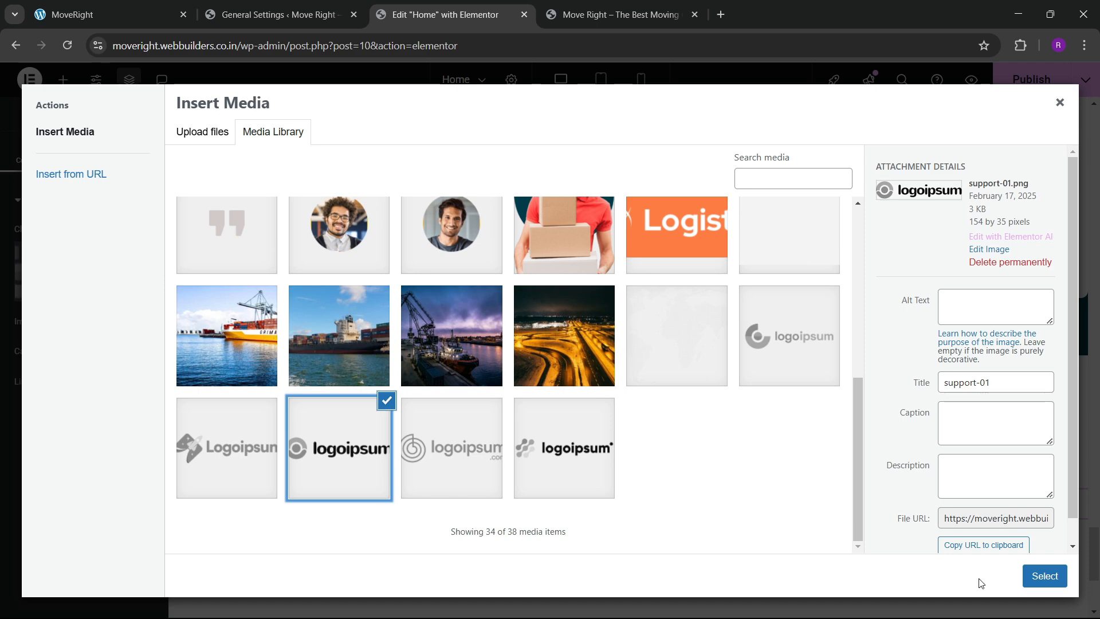
pyautogui.click(1044, 576)
pyautogui.scroll(-5, 586, 454)
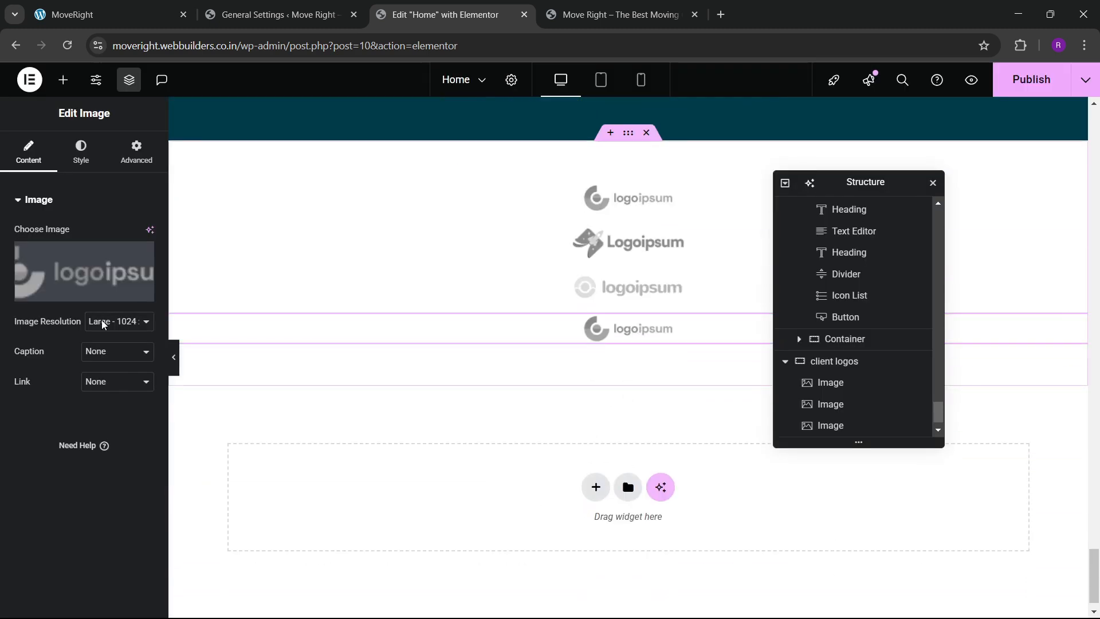
pyautogui.click(62, 268)
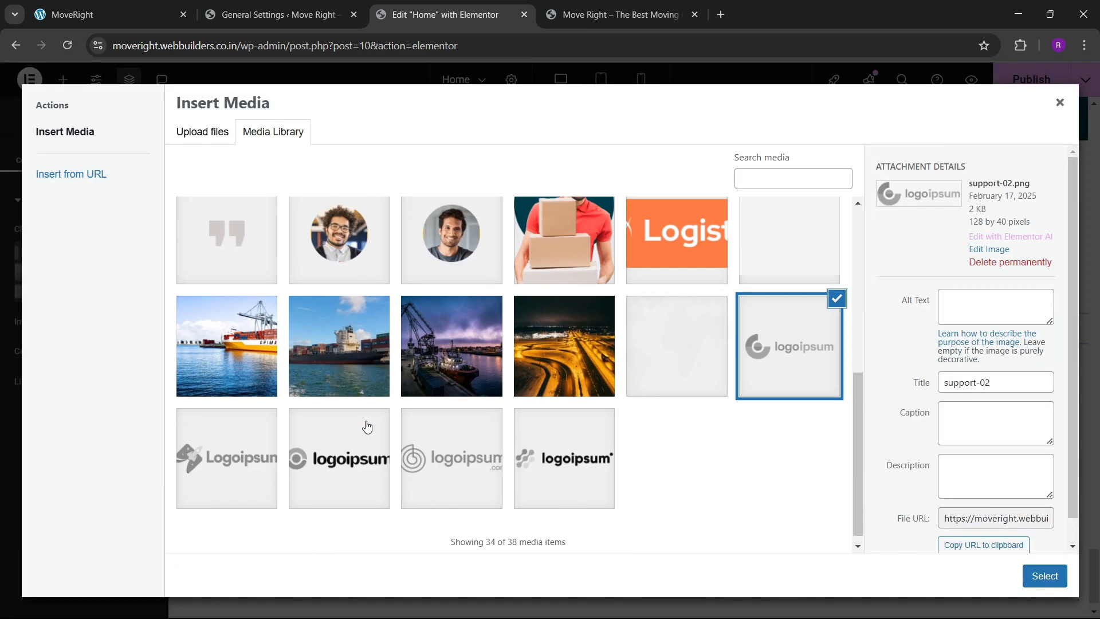
pyautogui.click(555, 450)
pyautogui.click(1052, 582)
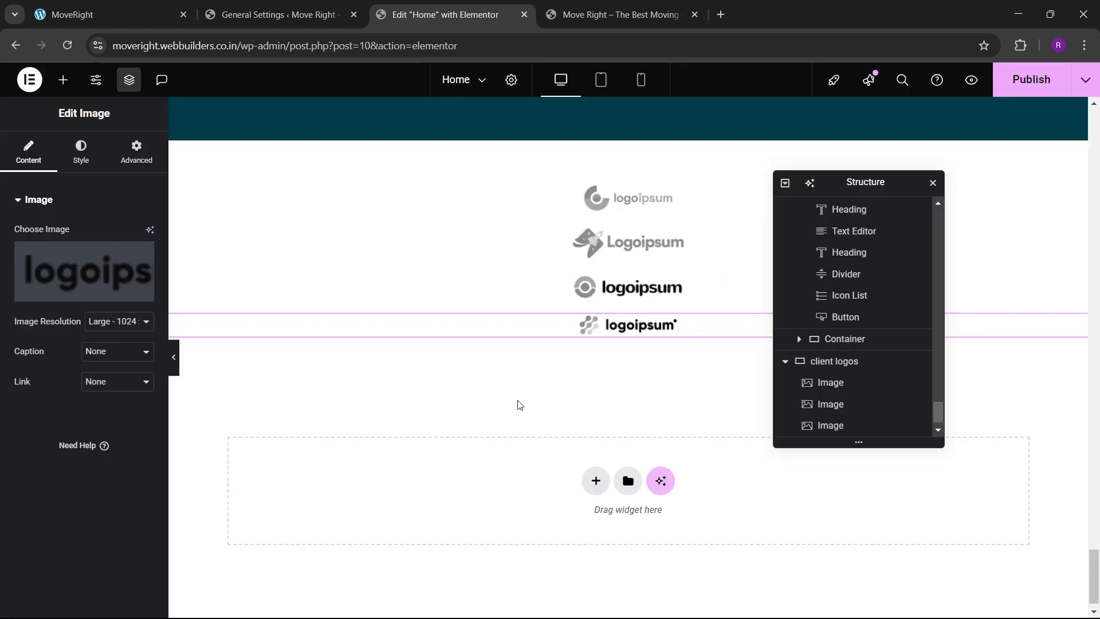
# Duplicate the third logo and set the copy's image to support-04.
pyautogui.rightClick(630, 286)
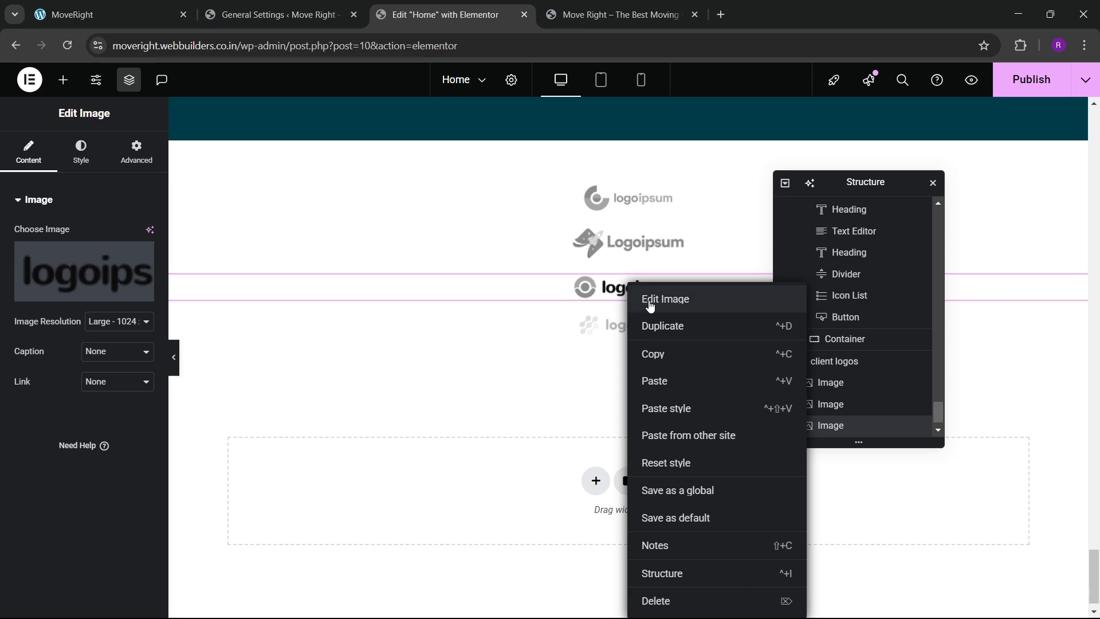
pyautogui.click(652, 322)
pyautogui.click(68, 275)
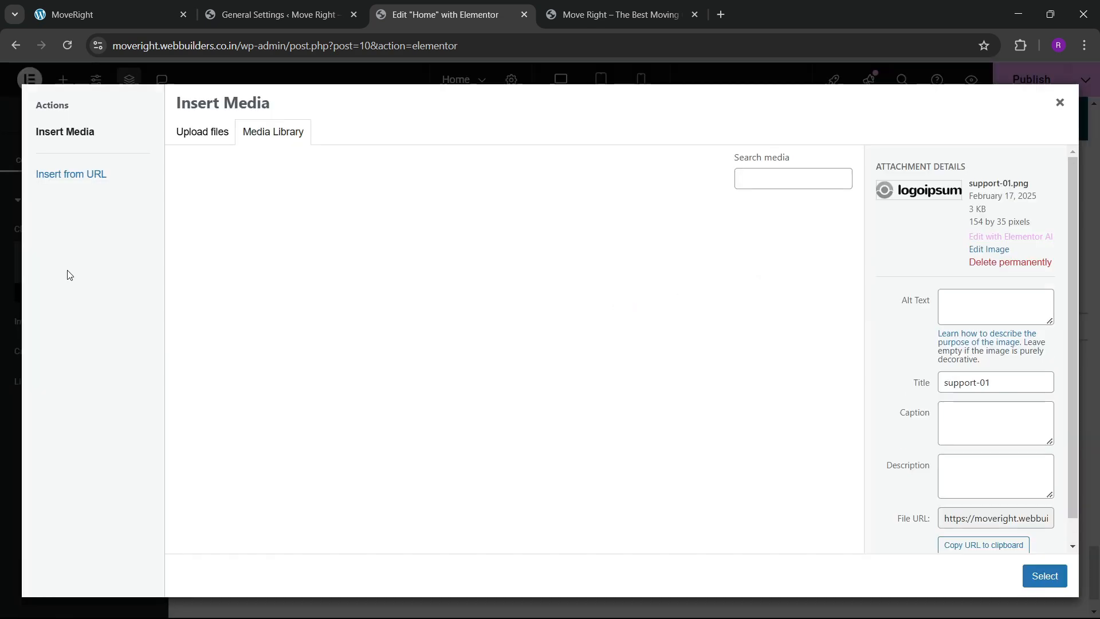
pyautogui.scroll(-5, 495, 412)
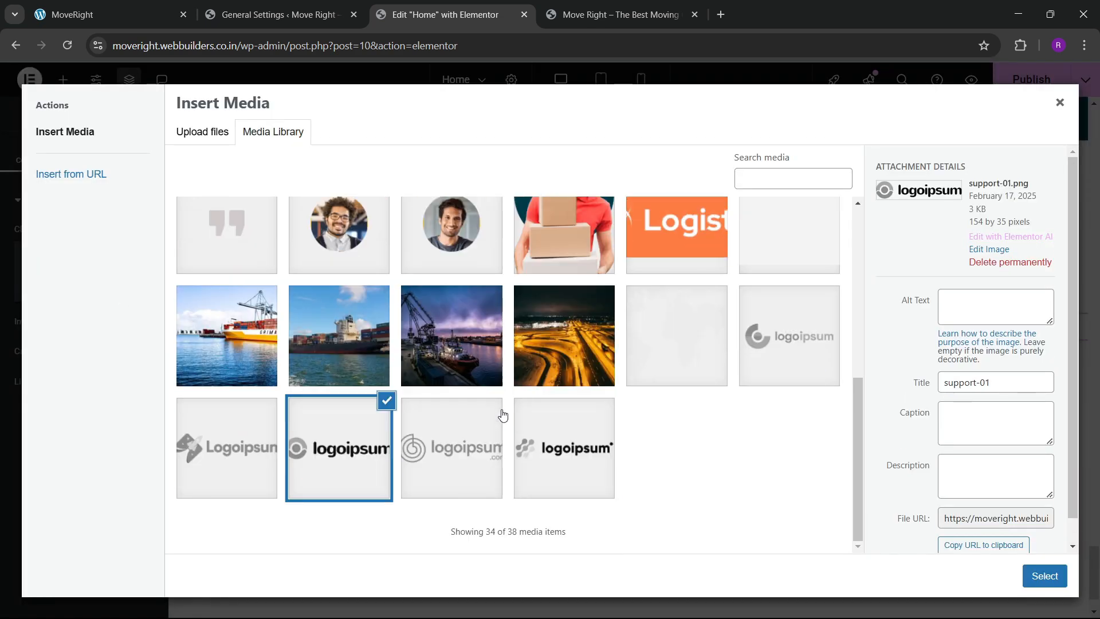
pyautogui.click(459, 466)
pyautogui.click(1045, 576)
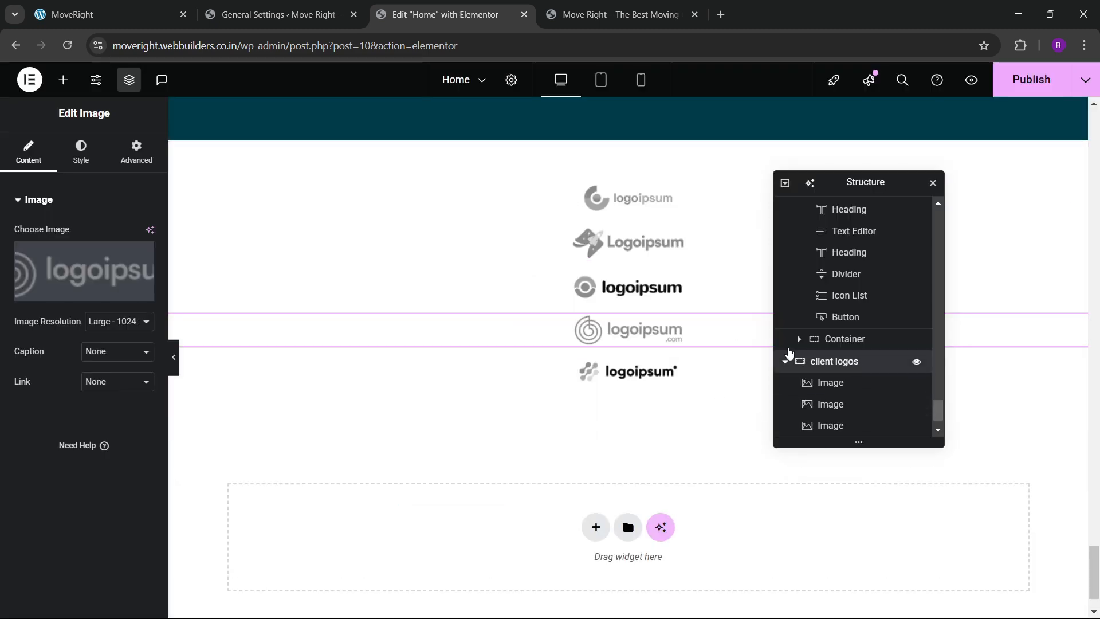
# Lay the client logos container out as one horizontal row with even spacing.
pyautogui.click(790, 361)
pyautogui.click(29, 151)
pyautogui.scroll(-3, 71, 332)
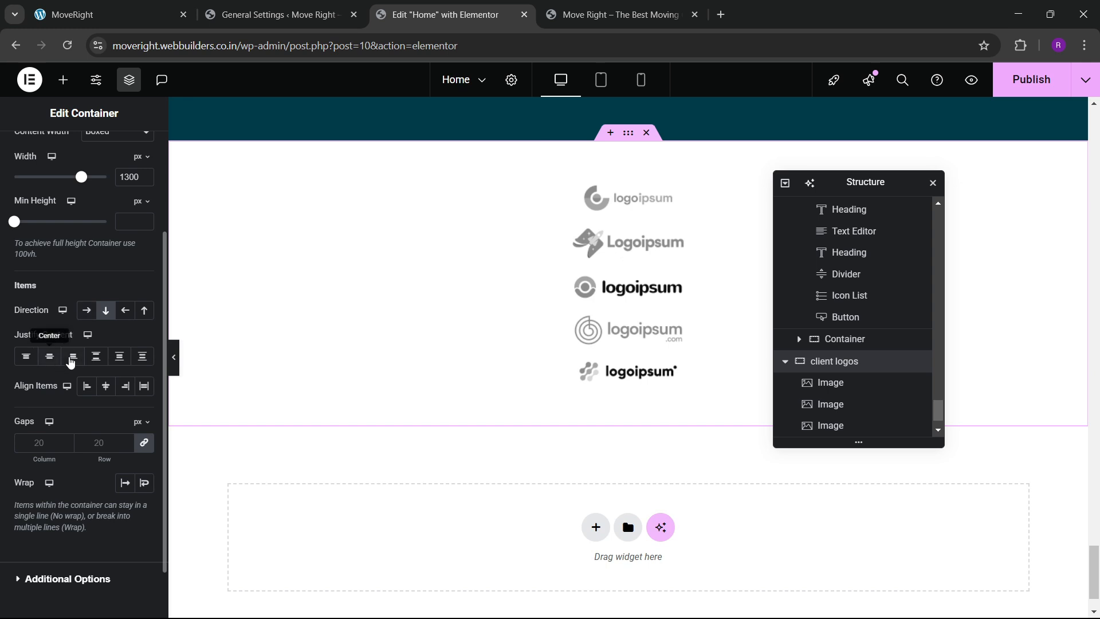
pyautogui.click(87, 310)
pyautogui.click(96, 356)
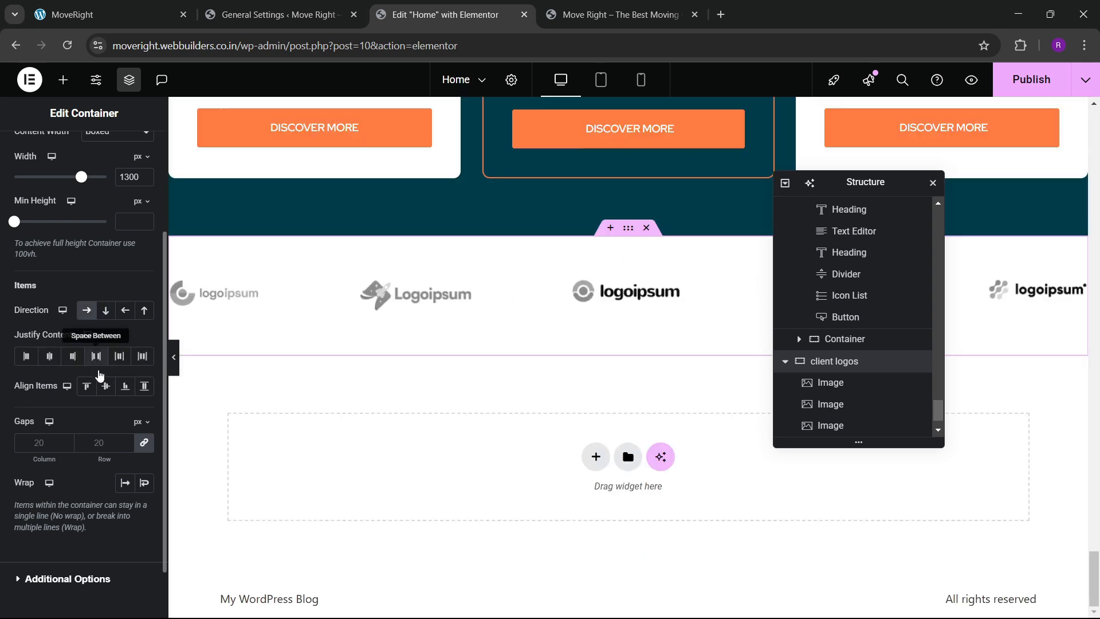
# Set the first logo's width to 200 px with a Grow hover animation.
pyautogui.click(244, 299)
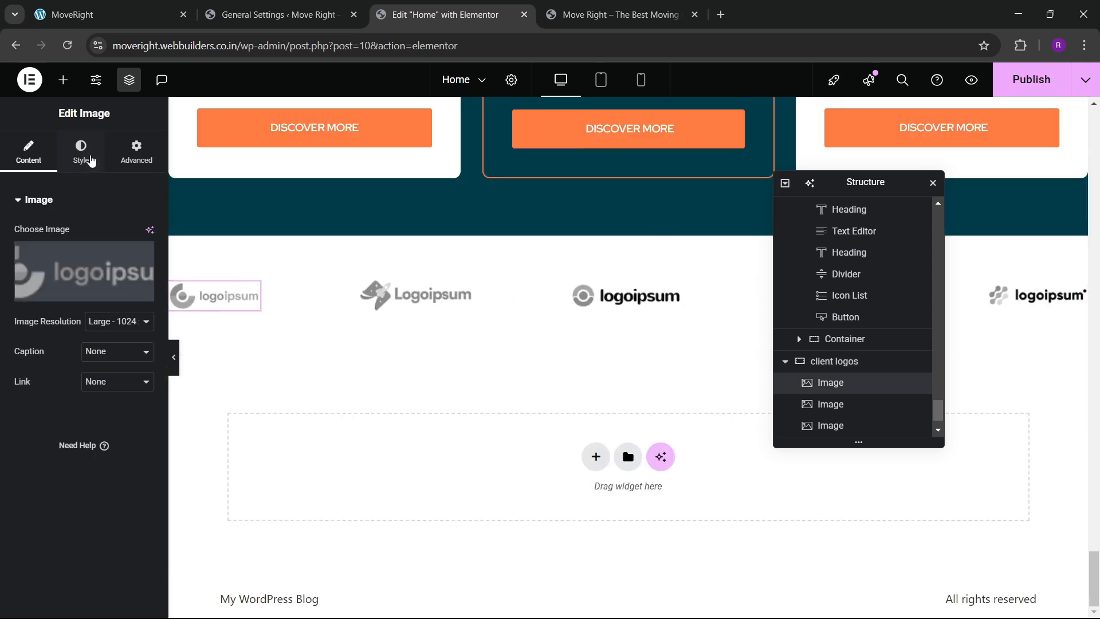
pyautogui.click(81, 152)
pyautogui.moveTo(21, 284); pyautogui.dragTo(113, 291)
pyautogui.press('BackSpace')
pyautogui.press('BackSpace')
pyautogui.press('BackSpace')
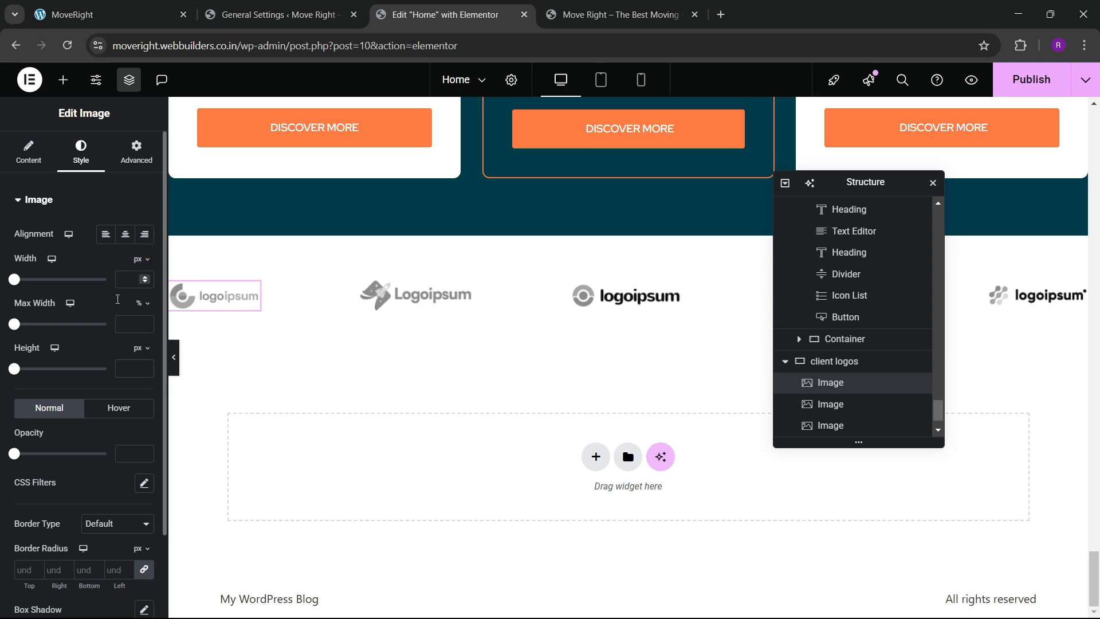
pyautogui.write('200')
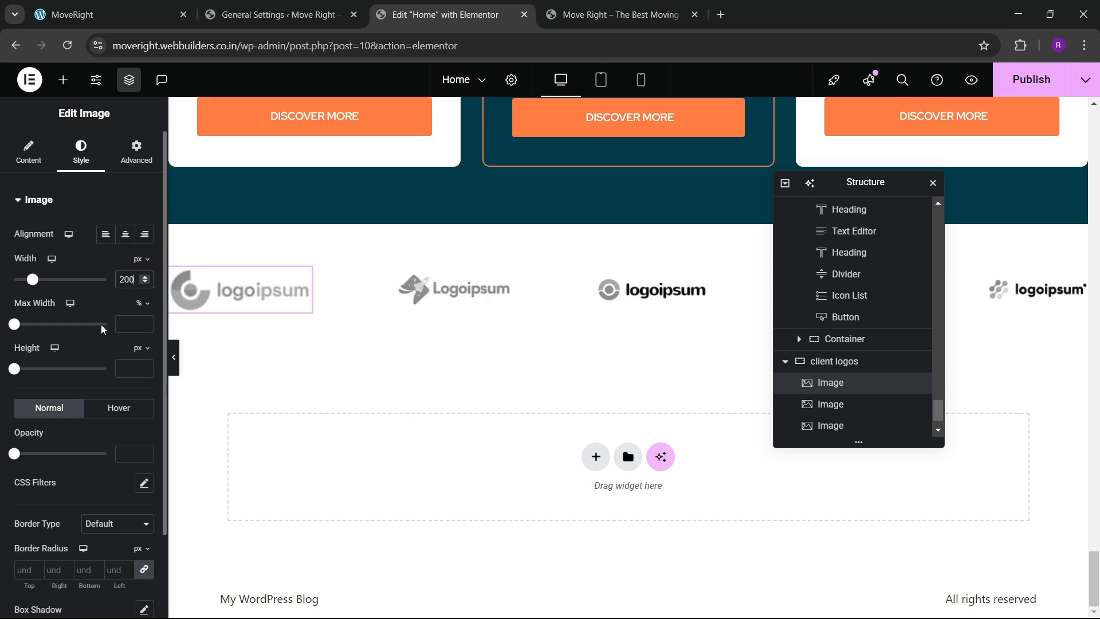
pyautogui.click(114, 408)
pyautogui.scroll(-3, 69, 366)
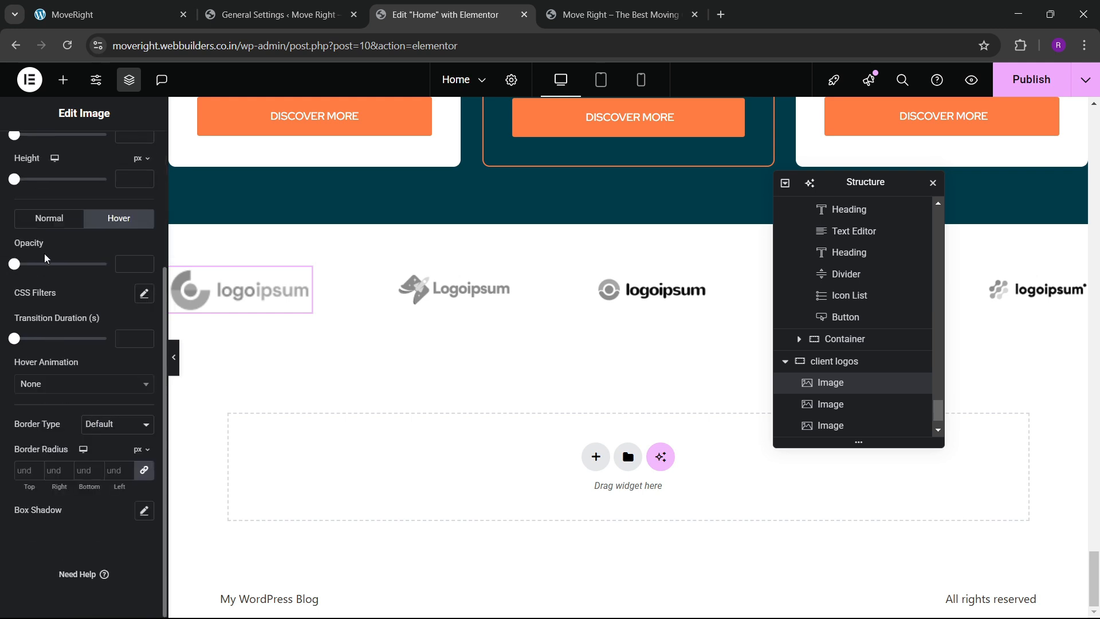
pyautogui.click(52, 387)
pyautogui.click(35, 429)
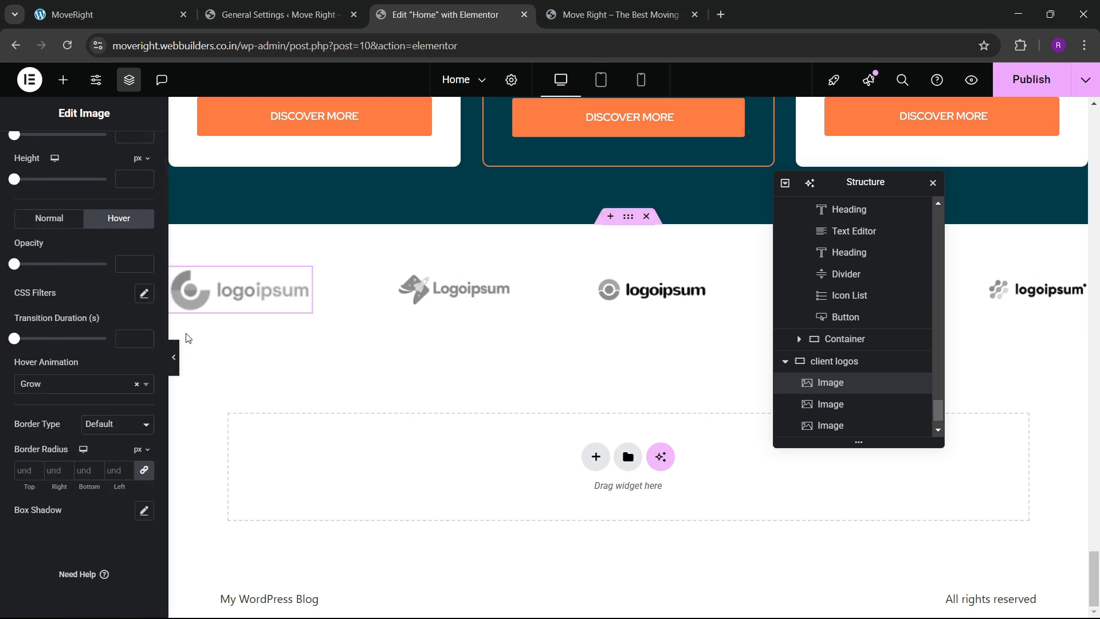
# Copy the first logo's style and paste it onto the second and third logos.
pyautogui.rightClick(249, 302)
pyautogui.click(277, 354)
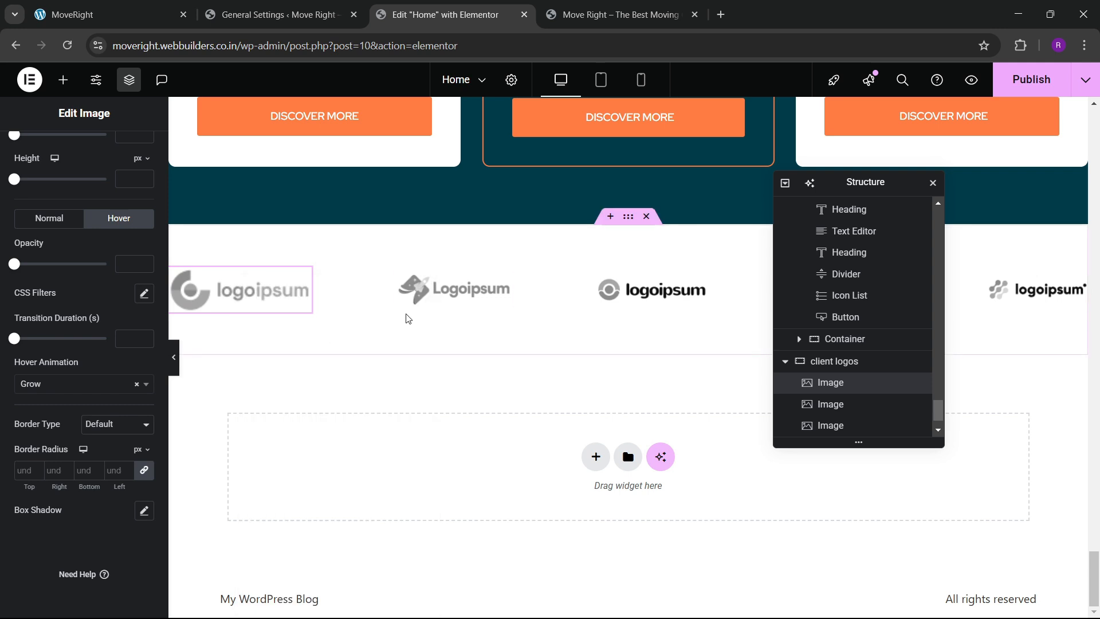
pyautogui.rightClick(431, 300)
pyautogui.click(476, 406)
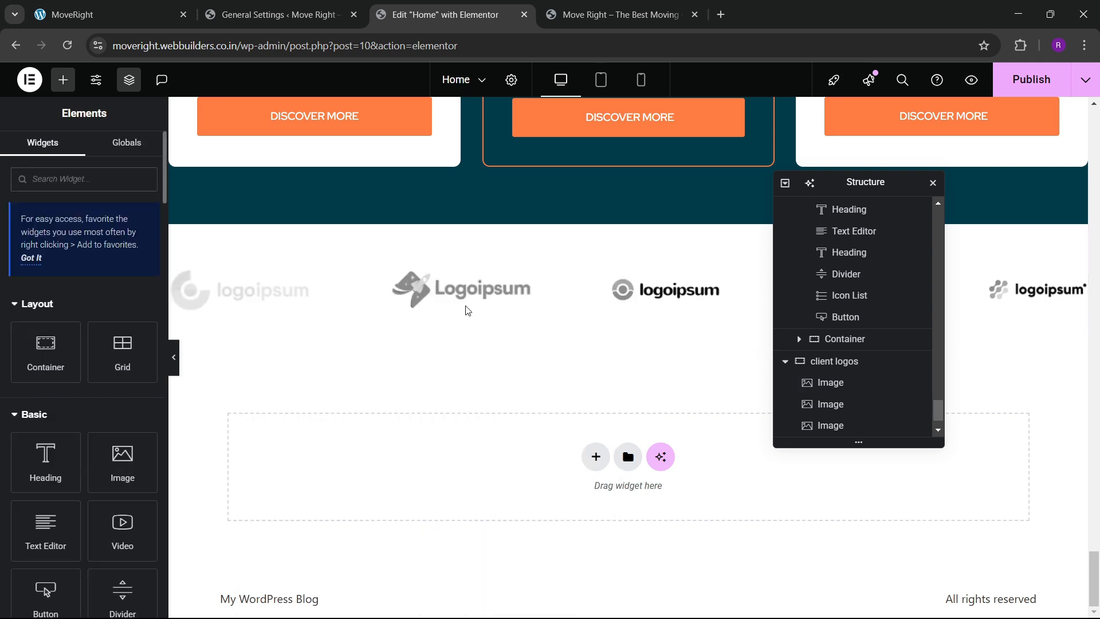
pyautogui.rightClick(660, 292)
pyautogui.click(695, 408)
pyautogui.moveTo(847, 186); pyautogui.dragTo(503, 261)
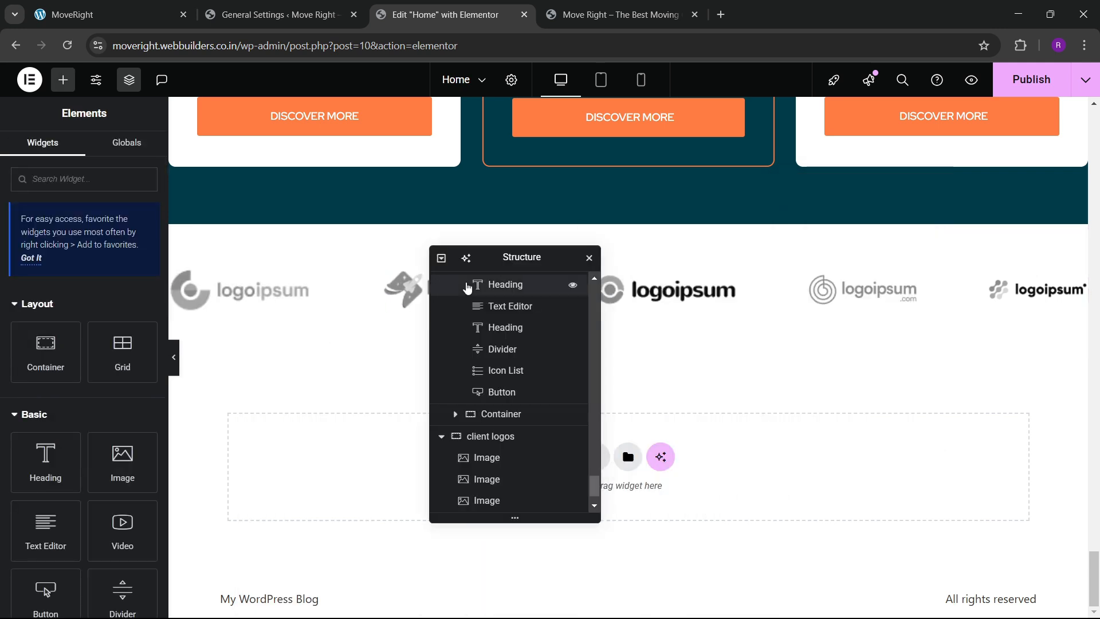
# Paste the copied style onto the fourth and fifth logos, then publish the homepage.
pyautogui.rightClick(869, 288)
pyautogui.click(903, 407)
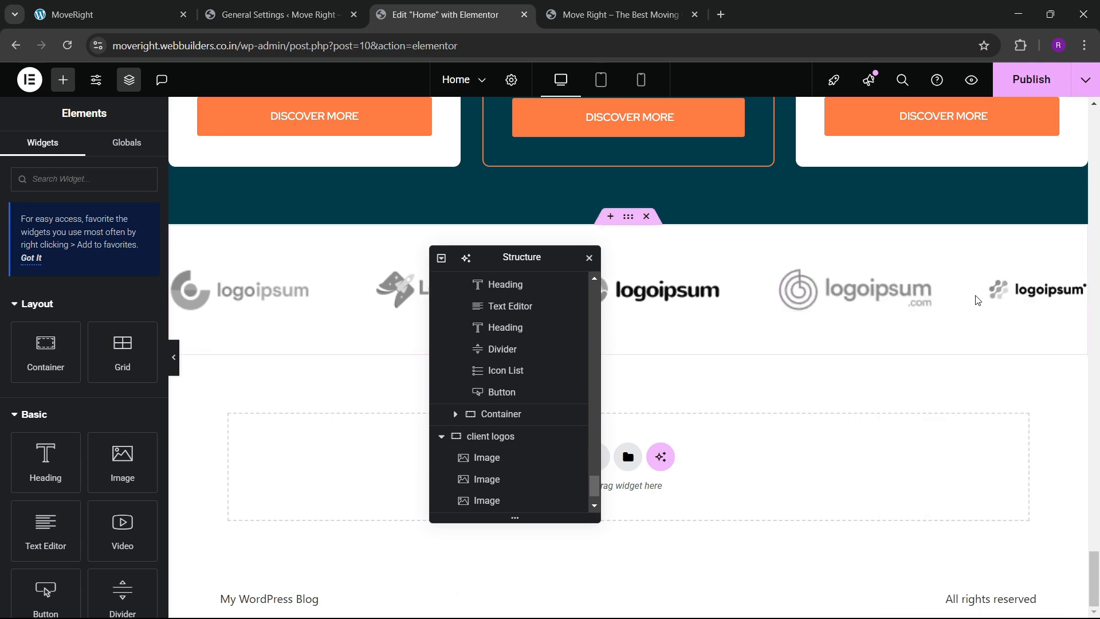
pyautogui.rightClick(994, 286)
pyautogui.click(967, 409)
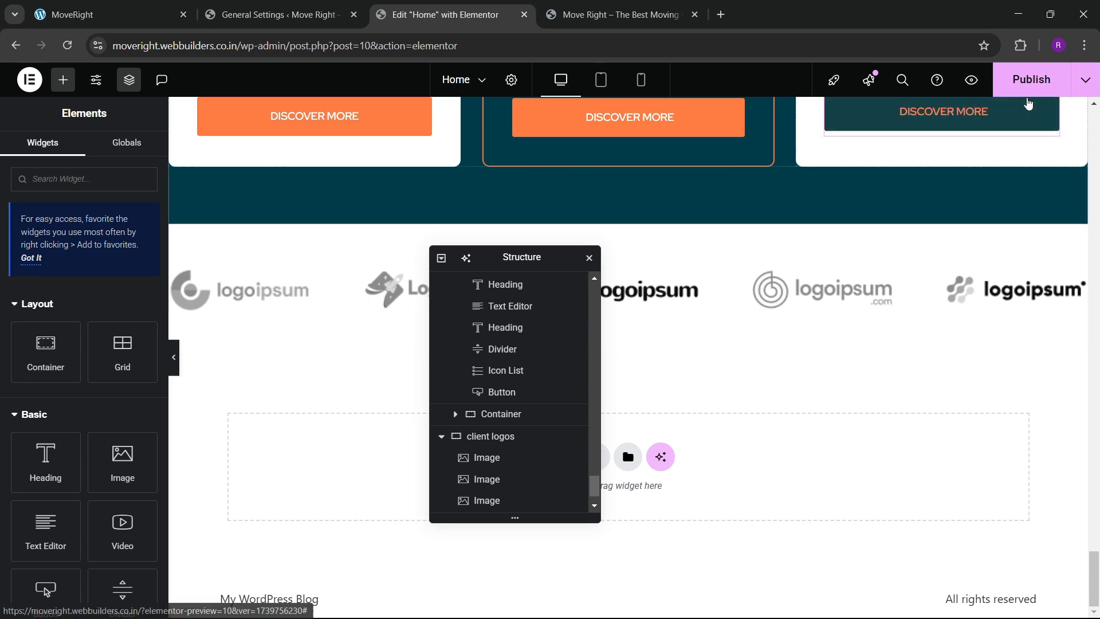
pyautogui.click(1031, 84)
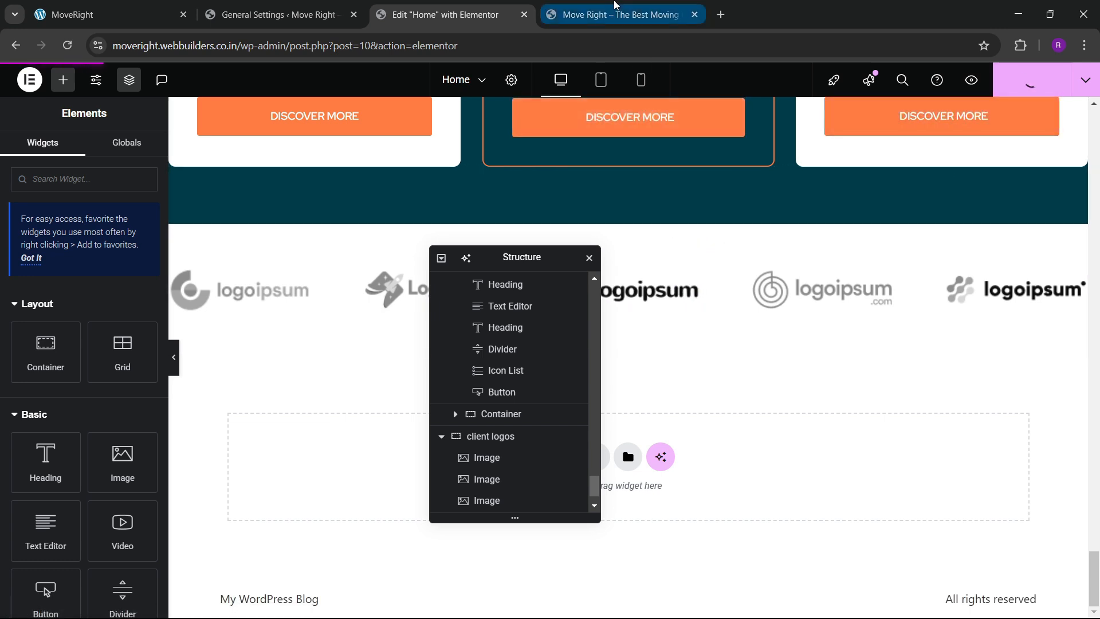
# Reload the live site and compare its logos row with the reference Logista site.
pyautogui.click(615, 7)
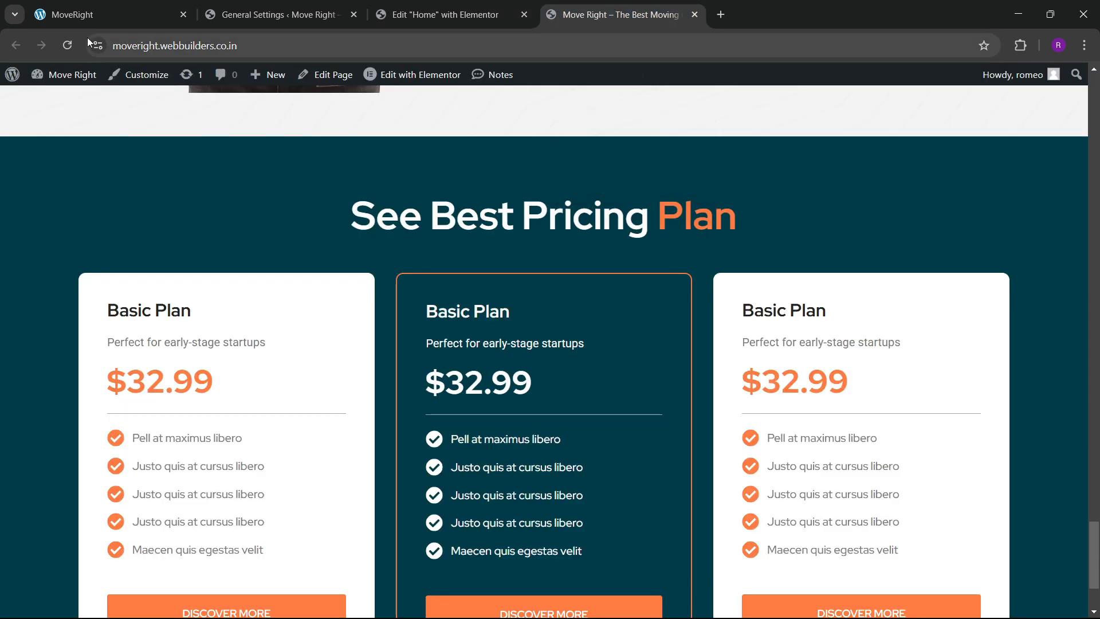
pyautogui.click(67, 47)
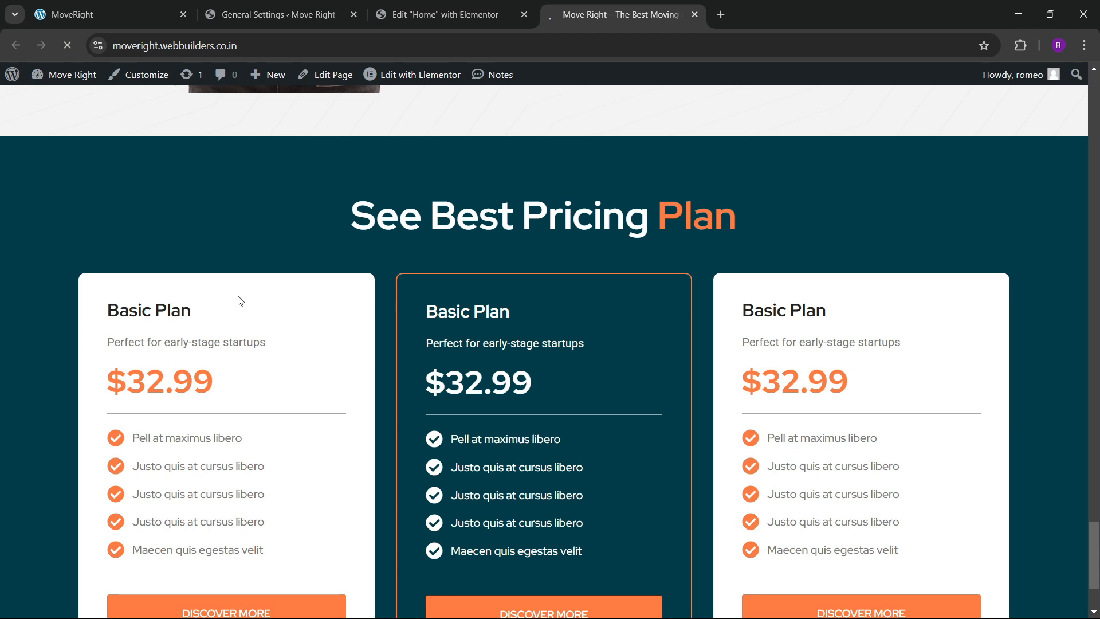
pyautogui.scroll(-5, 321, 314)
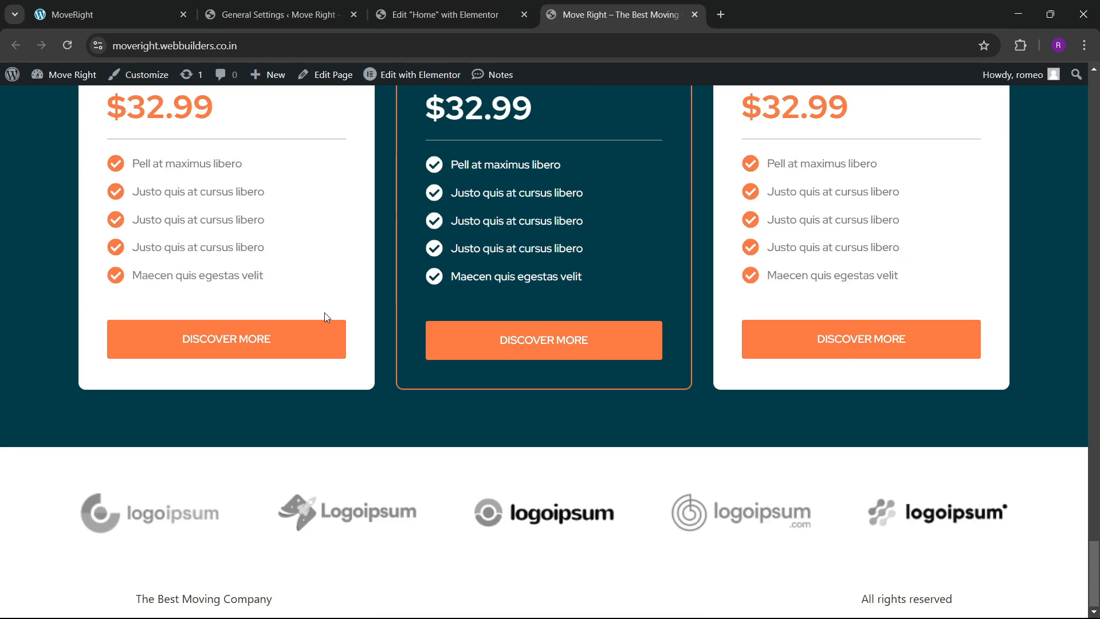
pyautogui.scroll(15, 438, 314)
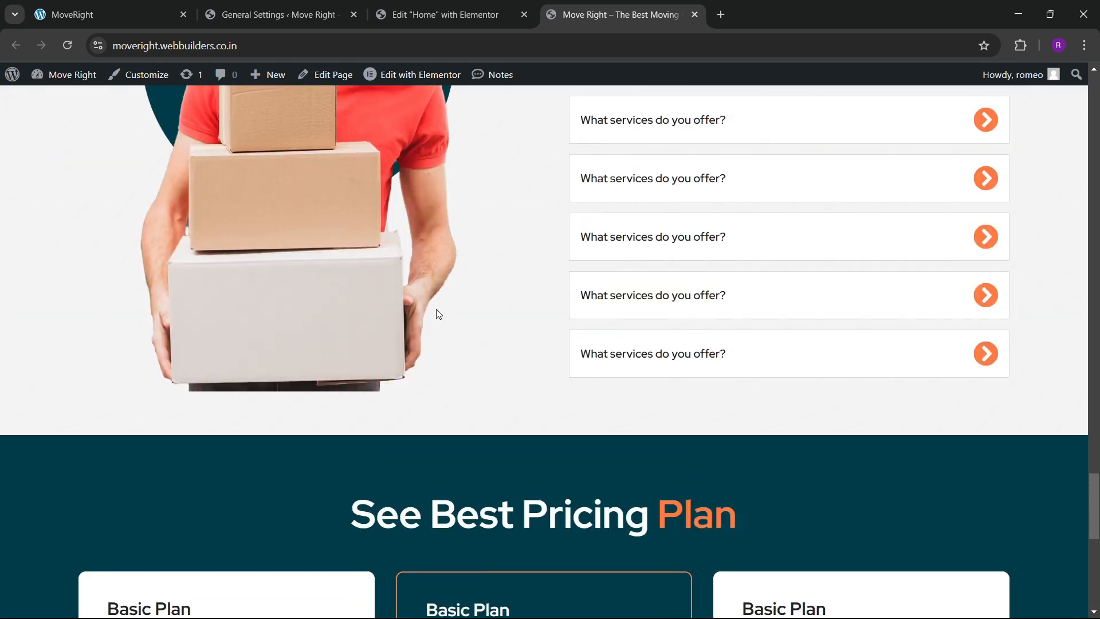
pyautogui.scroll(20, 434, 304)
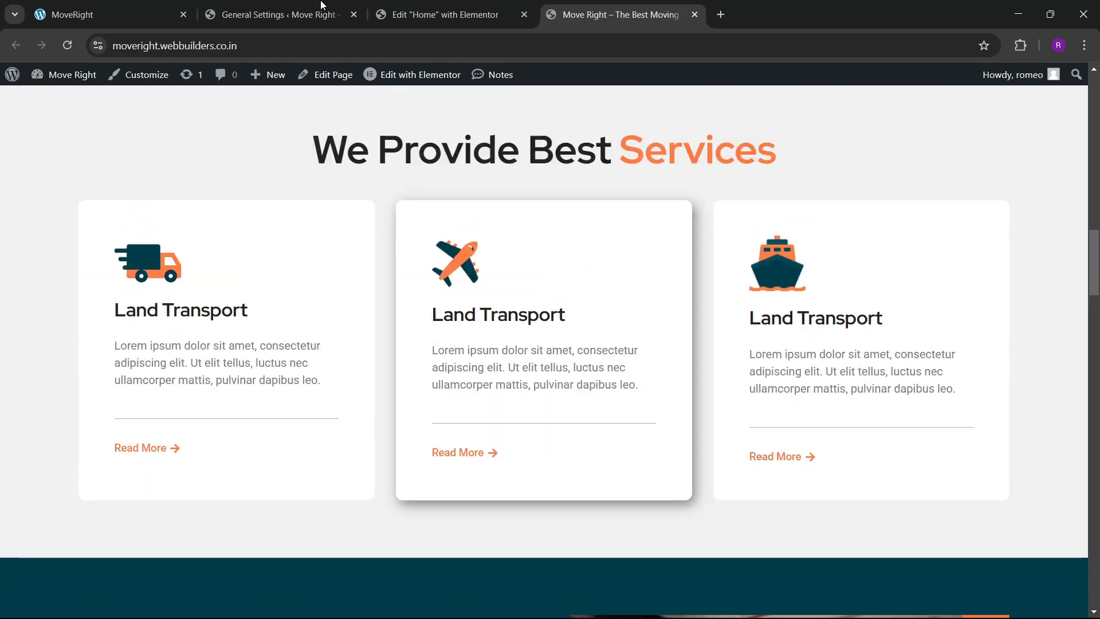
pyautogui.click(121, 8)
pyautogui.scroll(-4, 518, 365)
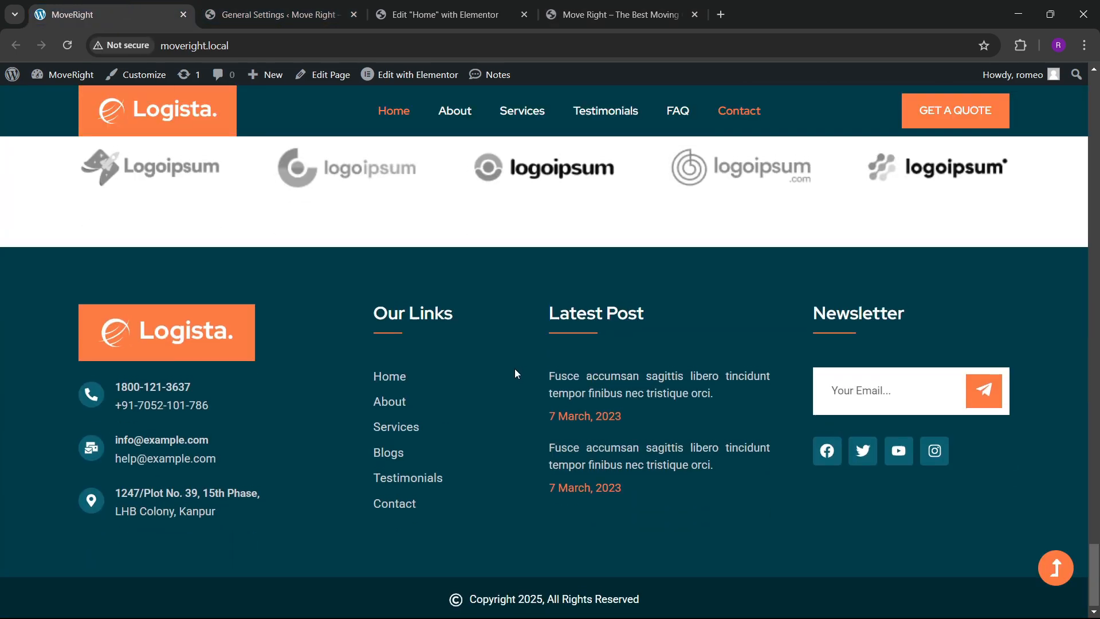
pyautogui.scroll(10, 567, 358)
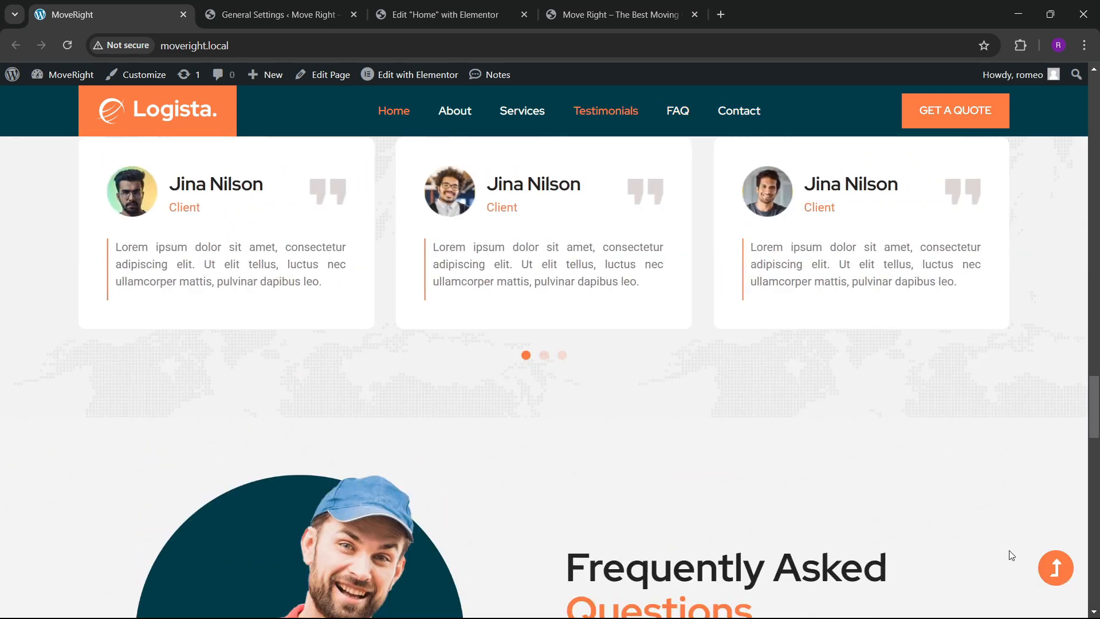
pyautogui.click(1055, 567)
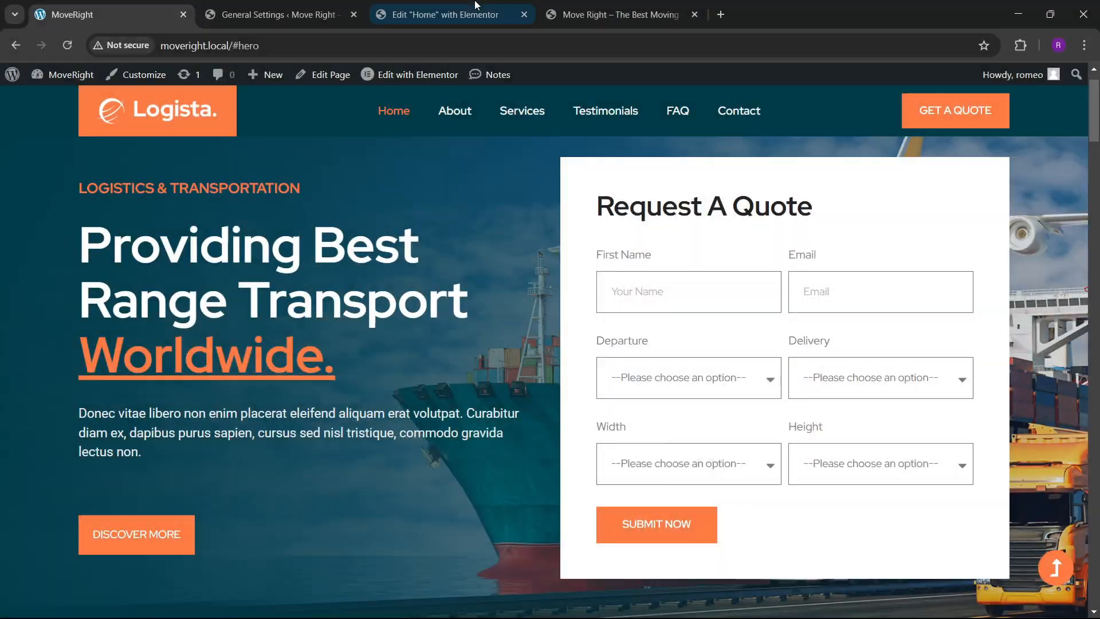
pyautogui.click(475, 7)
pyautogui.click(362, 7)
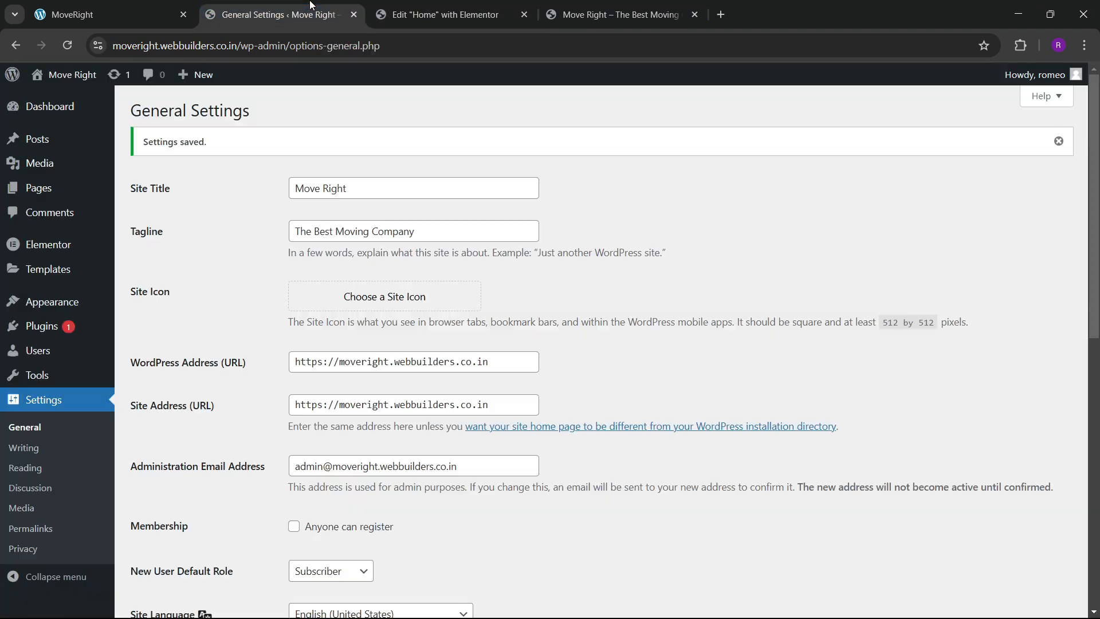
pyautogui.click(142, 7)
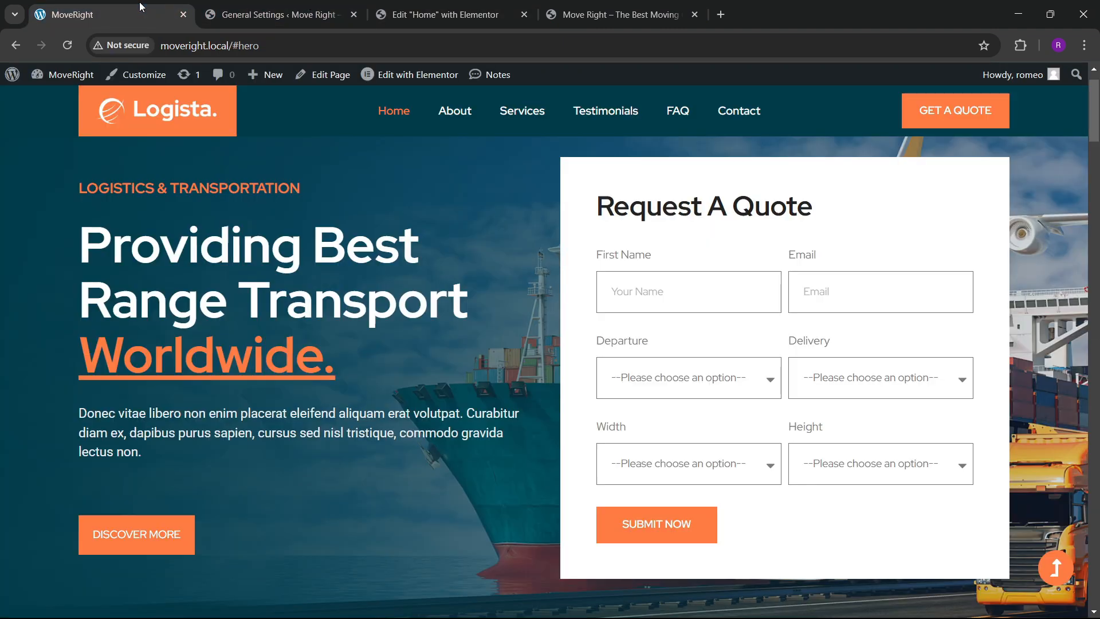
# Open the Theme Builder in a new tab and add a new Footer template.
pyautogui.click(247, 6)
pyautogui.moveTo(48, 270)
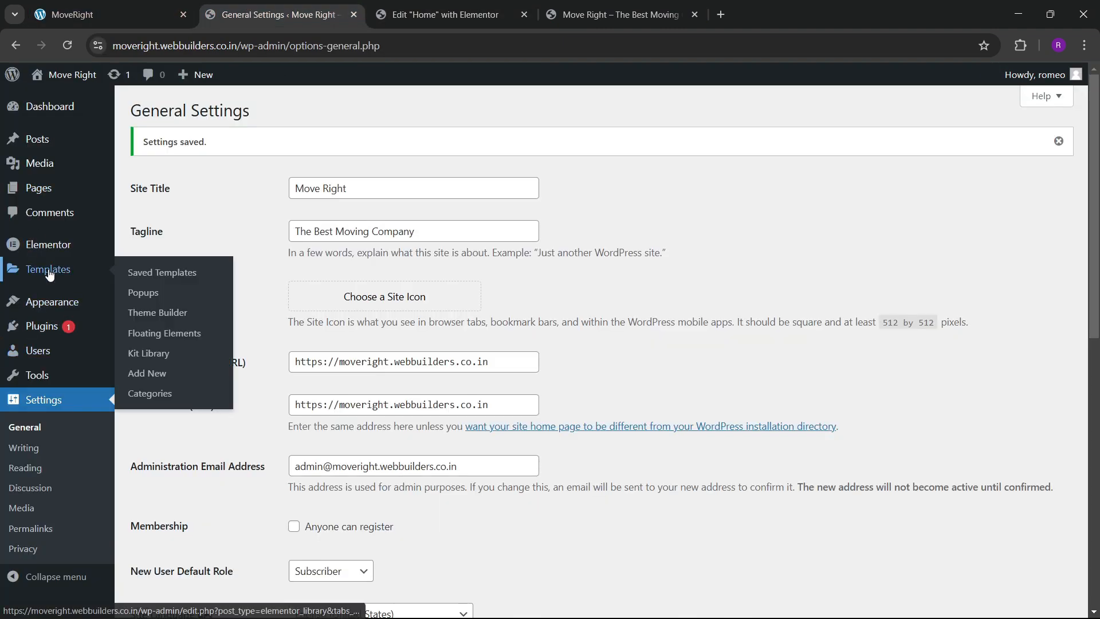
pyautogui.rightClick(147, 313)
pyautogui.click(189, 325)
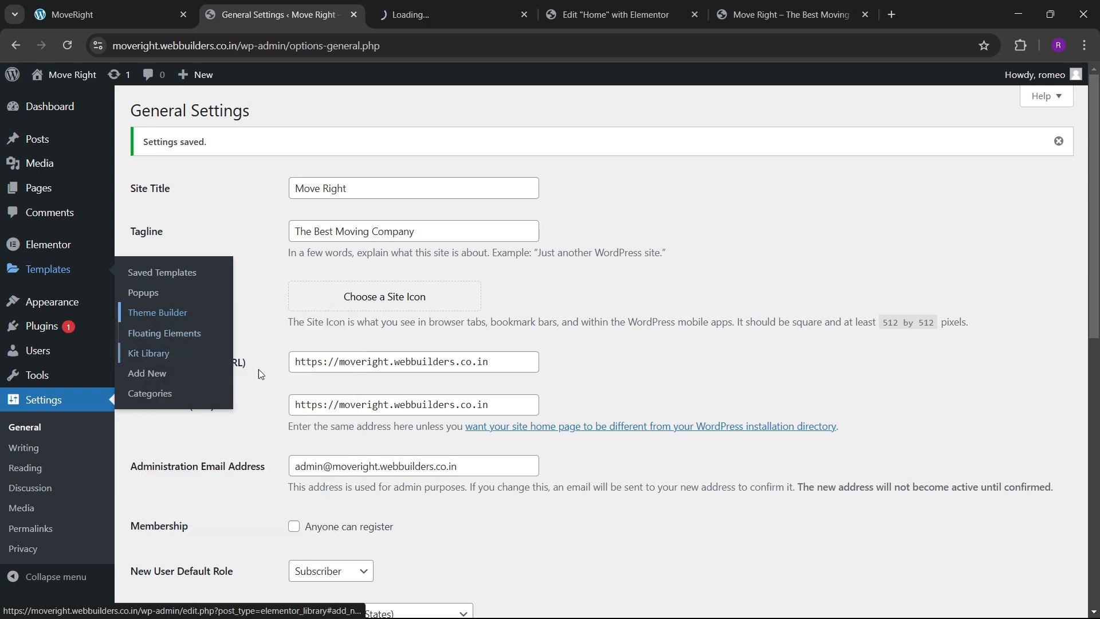
pyautogui.click(439, 12)
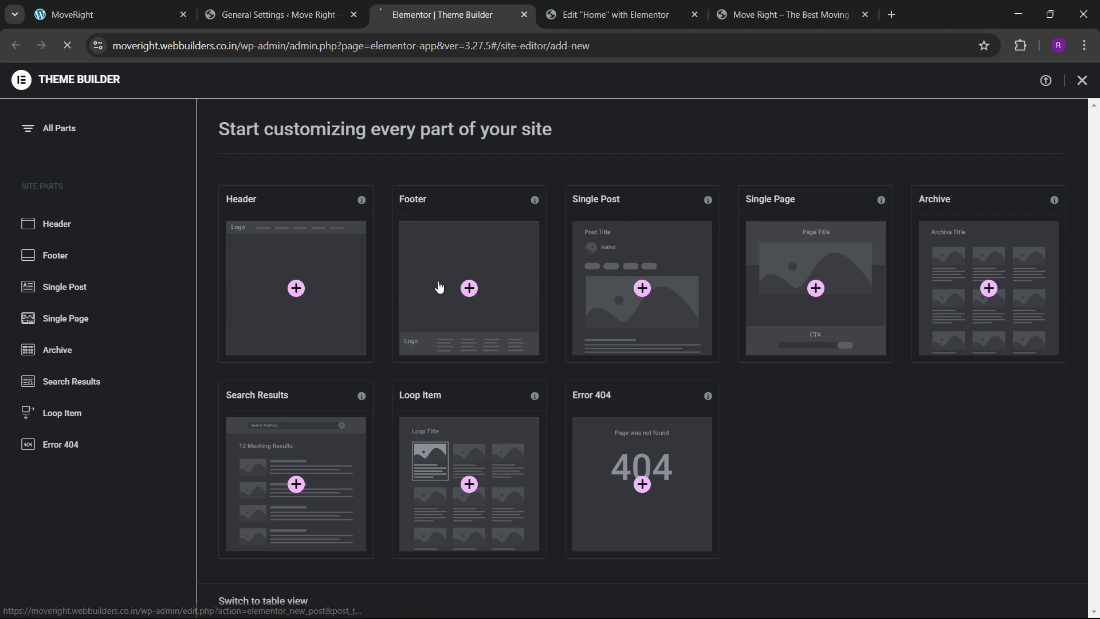
pyautogui.click(447, 320)
# Review the reference site's footer alongside the Elementor Footer #101 editor.
pyautogui.click(108, 15)
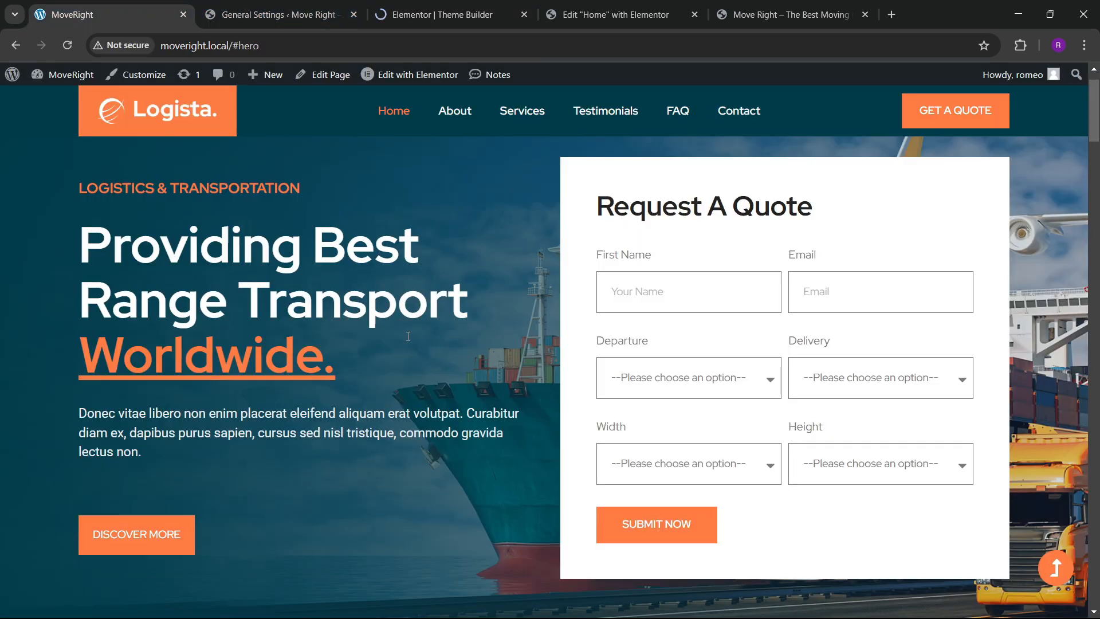
pyautogui.scroll(-4, 550, 344)
pyautogui.moveTo(1097, 171); pyautogui.dragTo(1097, 604)
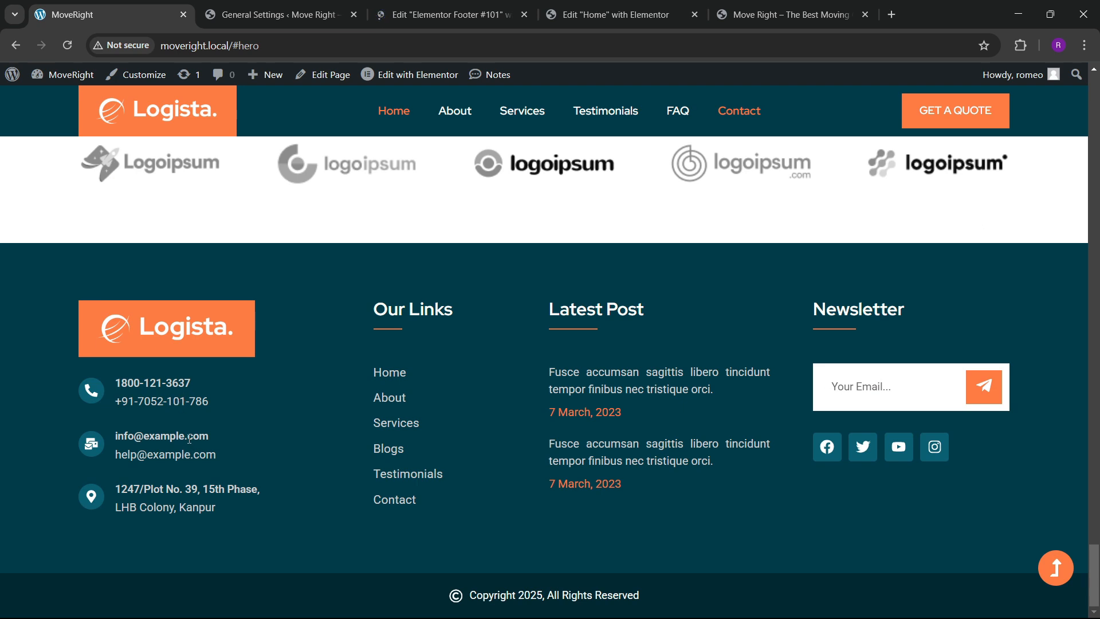
pyautogui.click(381, 15)
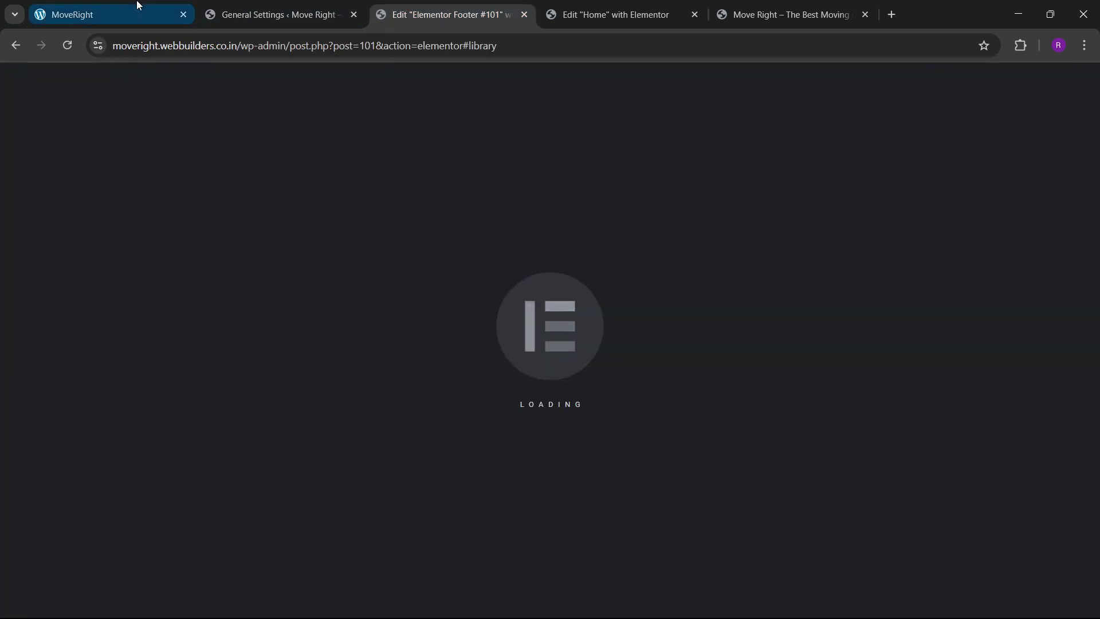
pyautogui.click(138, 6)
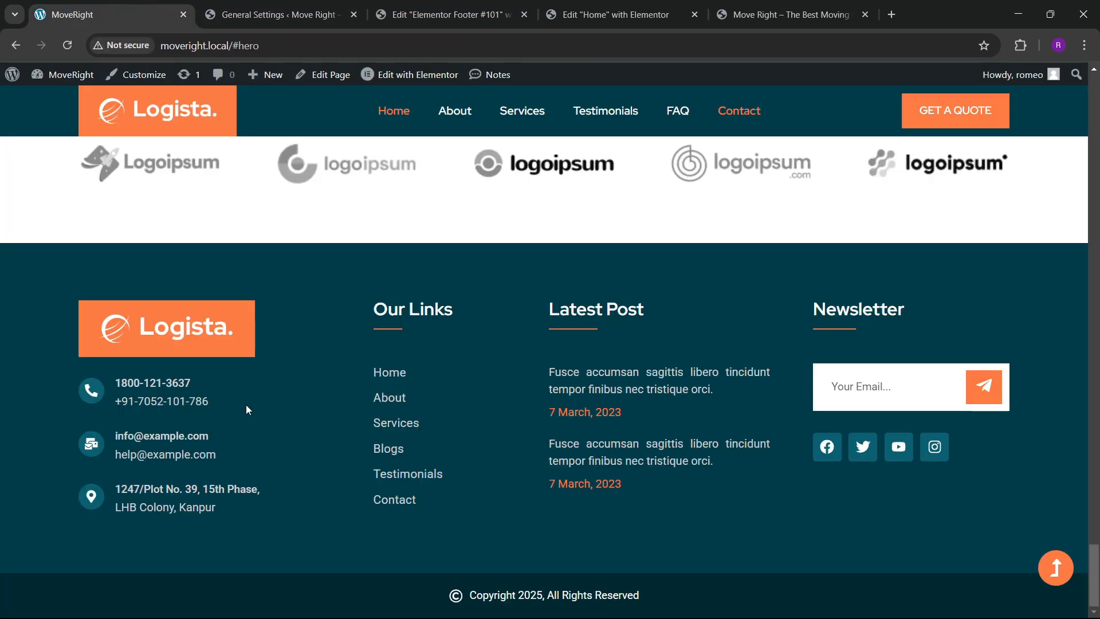
# Dismiss the template library and add a Flexbox container to the footer.
pyautogui.click(434, 17)
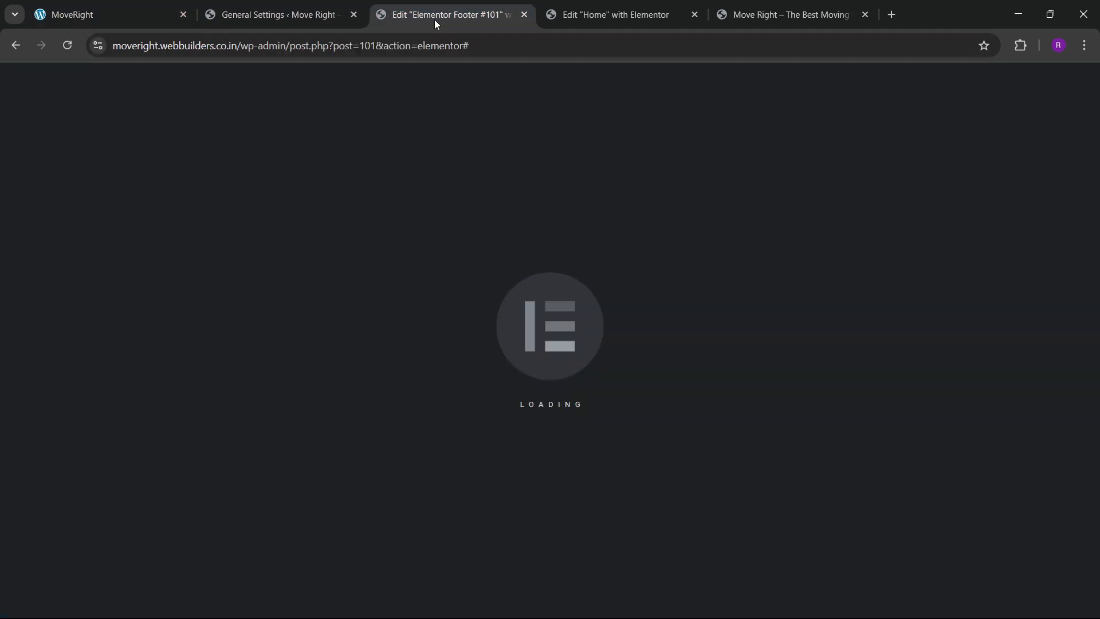
pyautogui.scroll(-5, 550, 344)
pyautogui.click(963, 104)
pyautogui.scroll(-2, 575, 344)
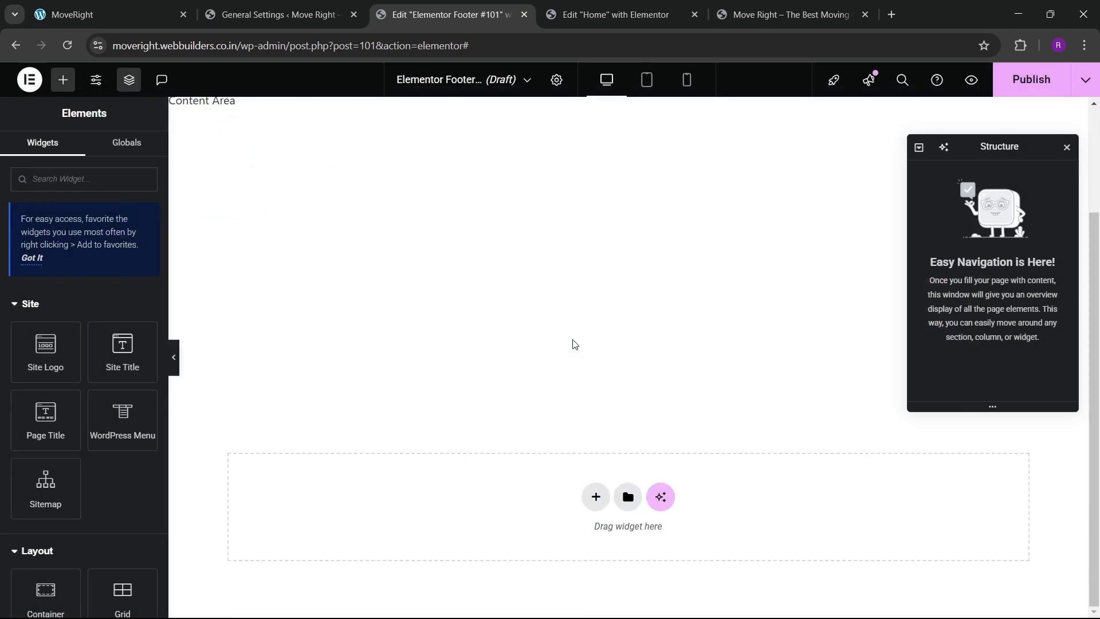
pyautogui.click(595, 497)
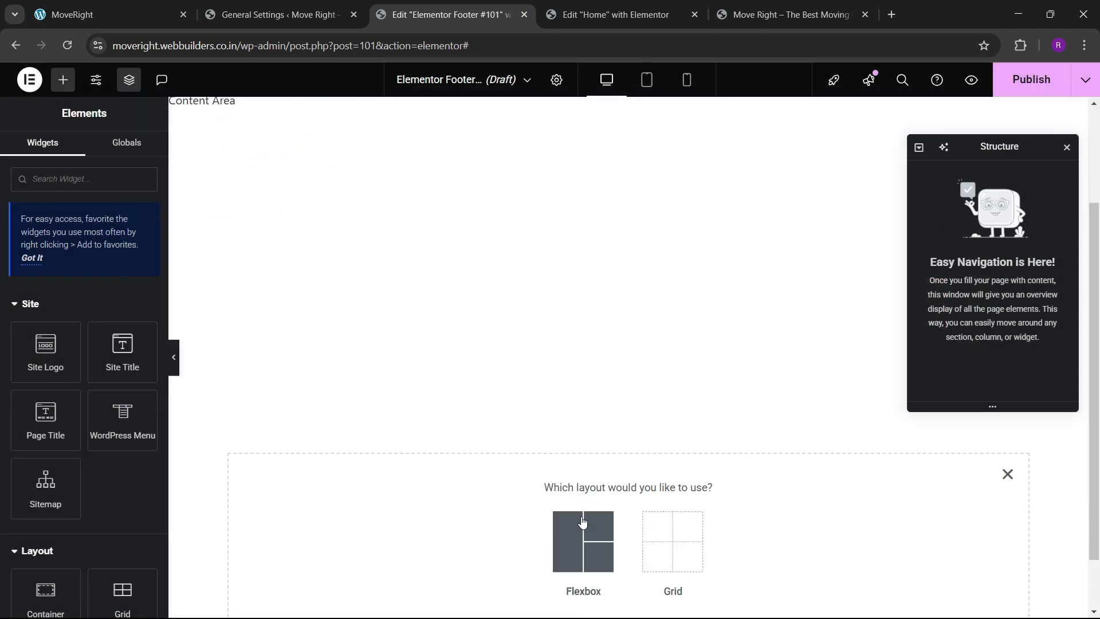
pyautogui.click(584, 538)
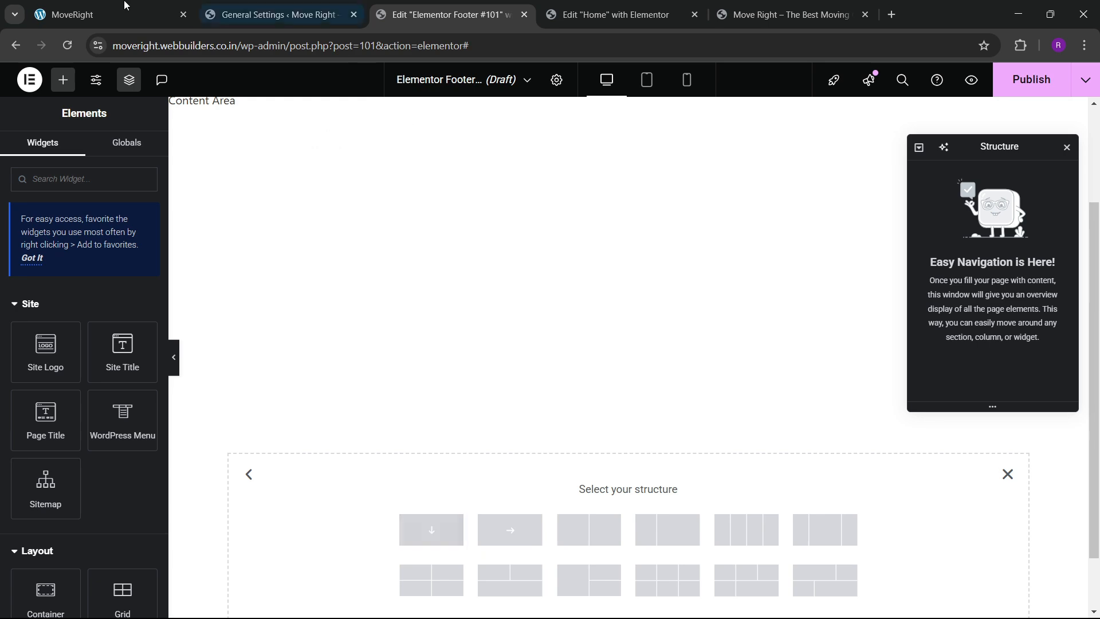
pyautogui.click(103, 15)
# Insert the four-column structure, name it footer 1, and set top padding to 80.
pyautogui.click(440, 6)
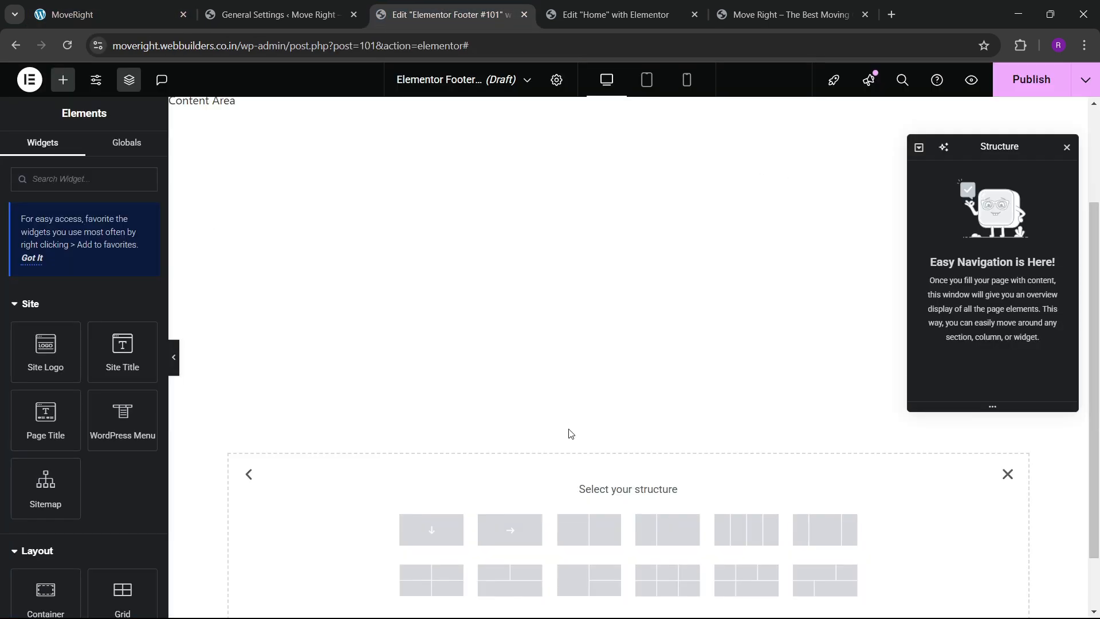
pyautogui.scroll(-1, 732, 486)
pyautogui.click(748, 458)
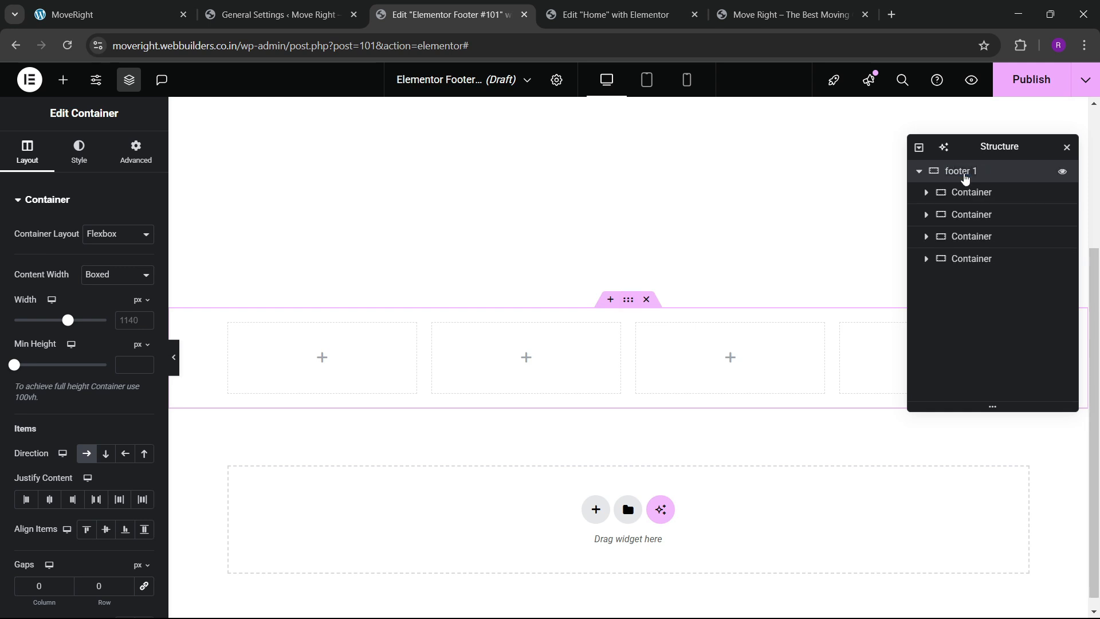
pyautogui.click(970, 192)
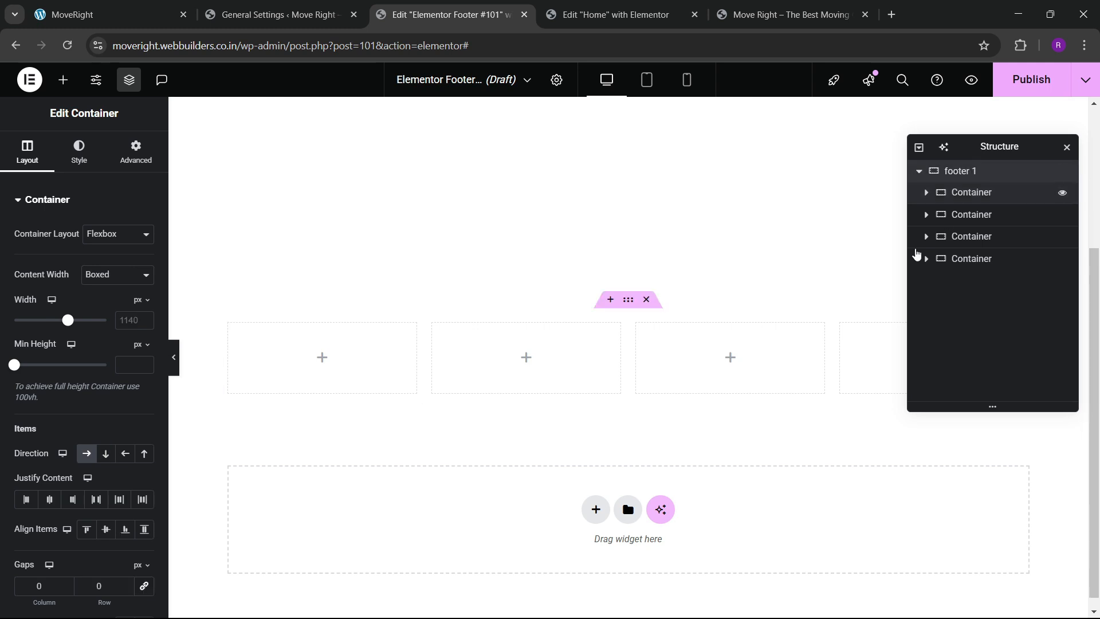
pyautogui.click(156, 150)
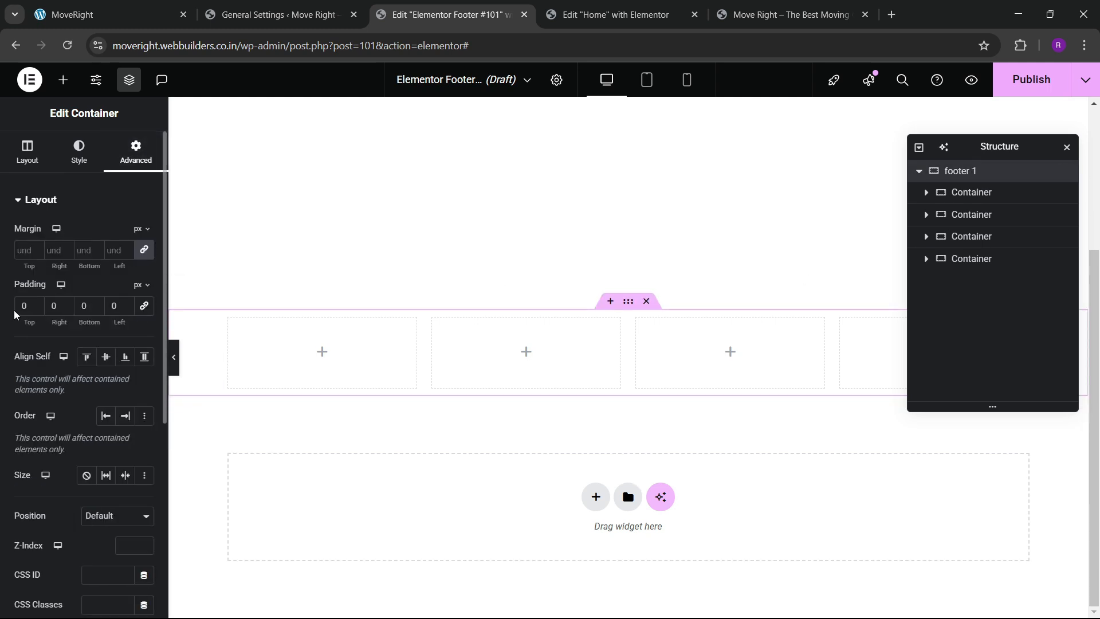
pyautogui.write('8')
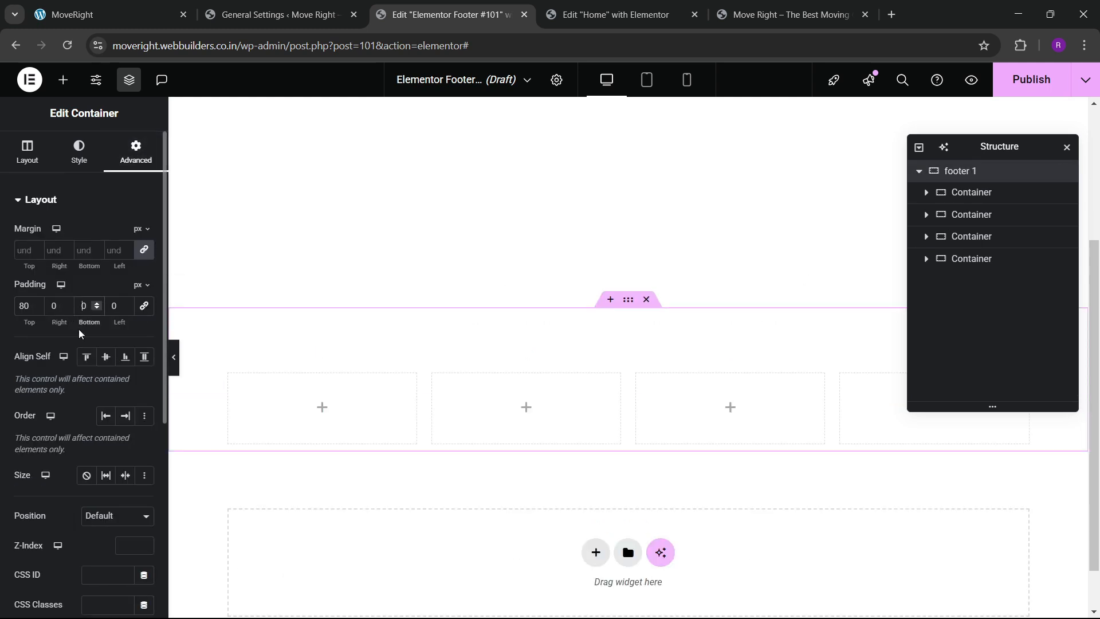
# Set the padding of each of the four column containers to 0.
pyautogui.click(970, 192)
pyautogui.click(136, 151)
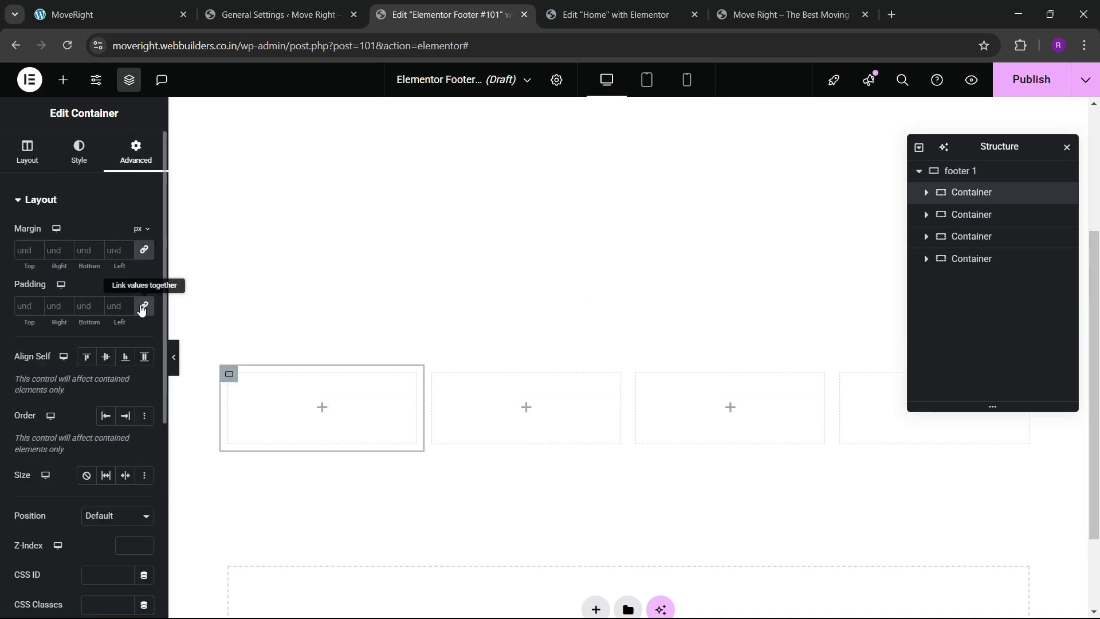
pyautogui.click(972, 214)
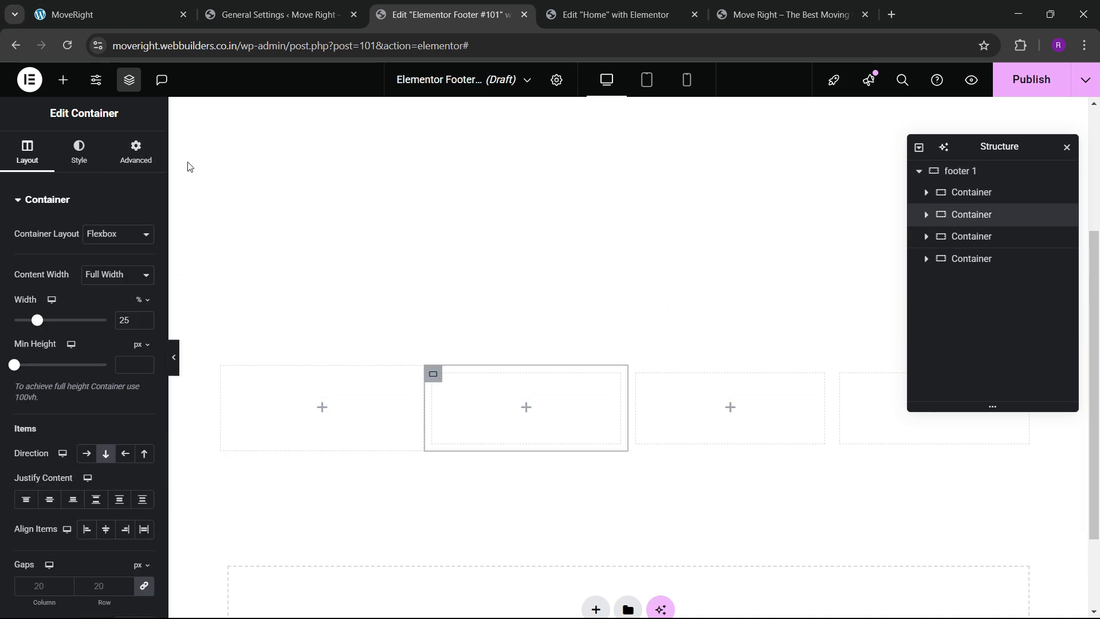
pyautogui.click(136, 150)
pyautogui.click(970, 236)
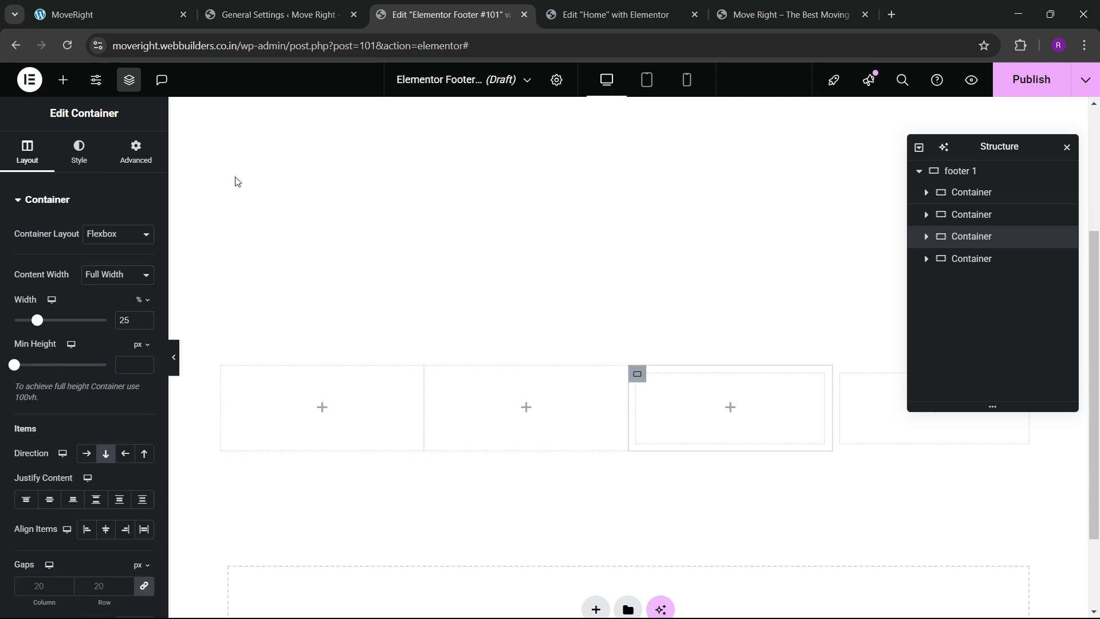
pyautogui.click(131, 163)
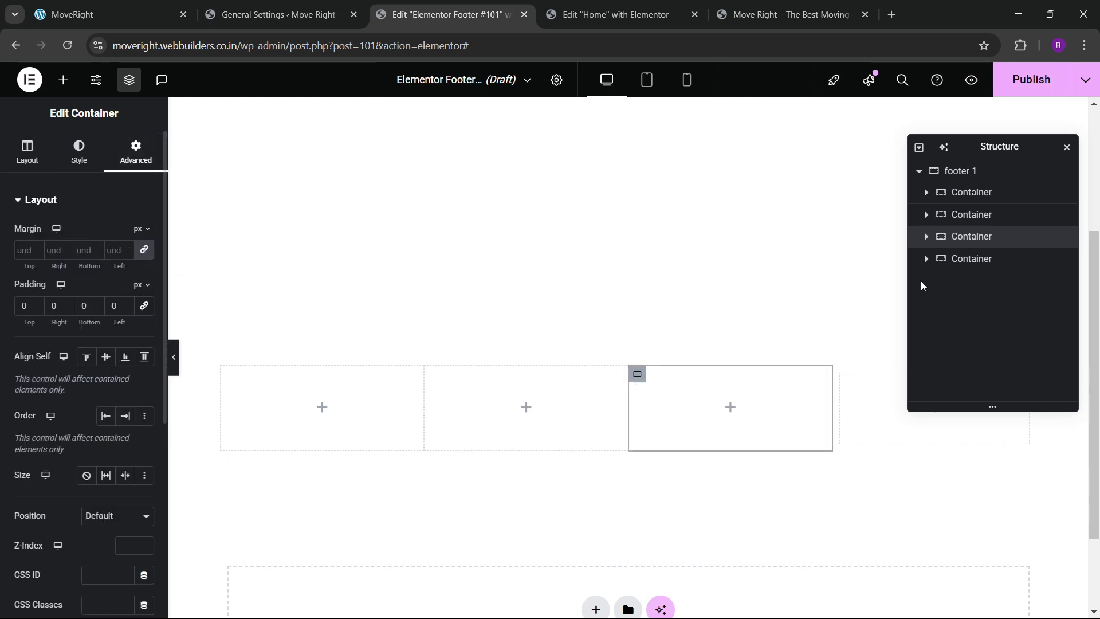
pyautogui.click(971, 259)
pyautogui.click(136, 152)
pyautogui.click(143, 314)
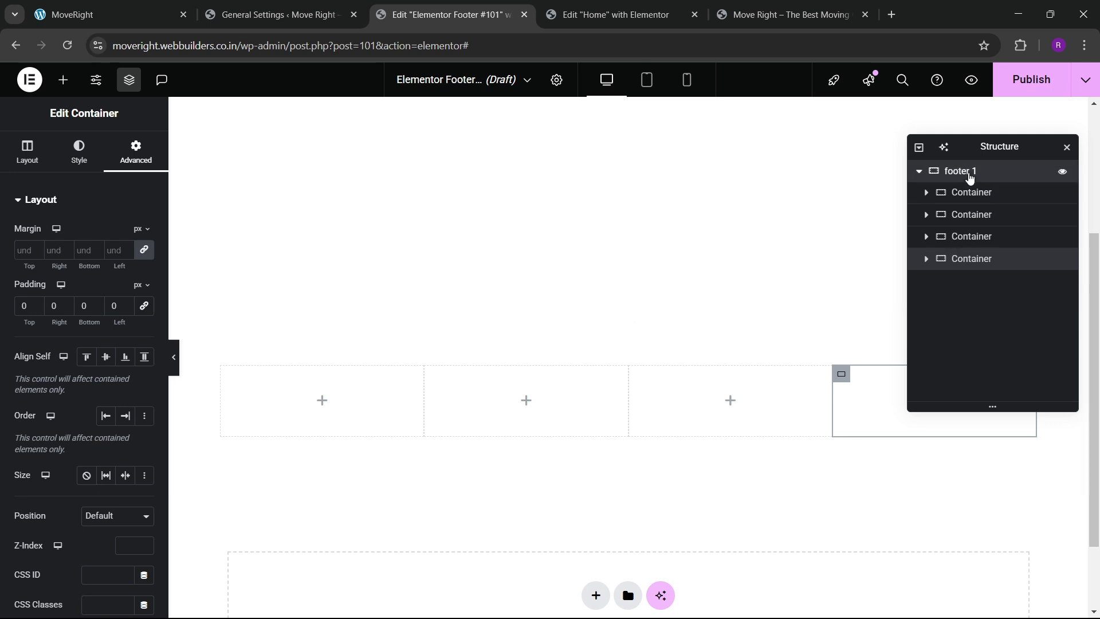
pyautogui.click(960, 171)
pyautogui.click(79, 152)
# Give the footer a Classic background using the blue dark global colour.
pyautogui.click(93, 265)
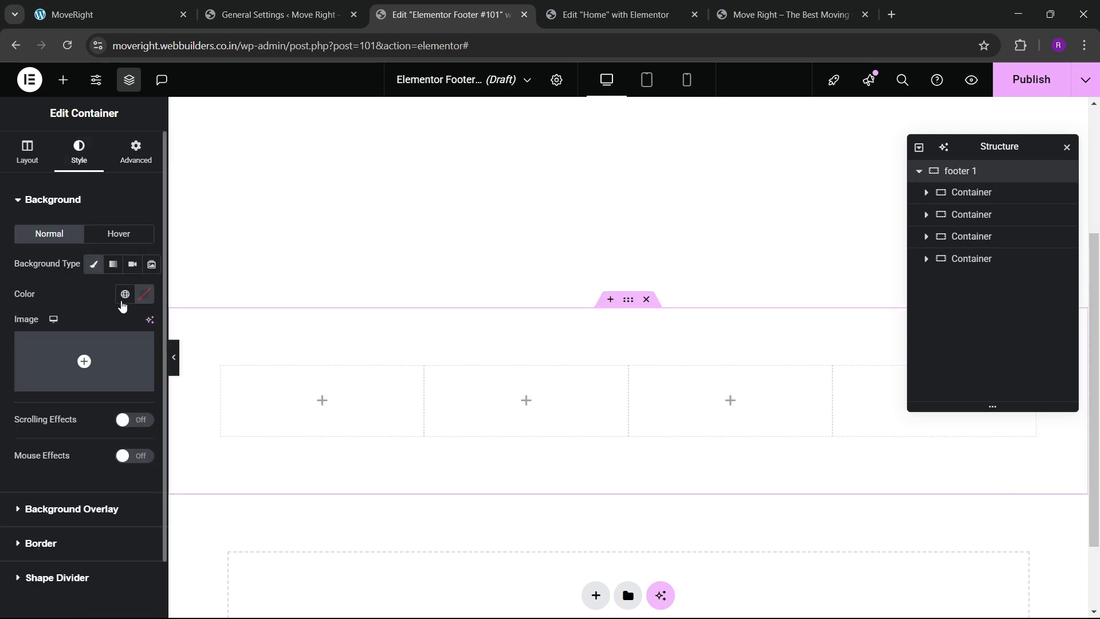
pyautogui.click(125, 294)
pyautogui.click(62, 532)
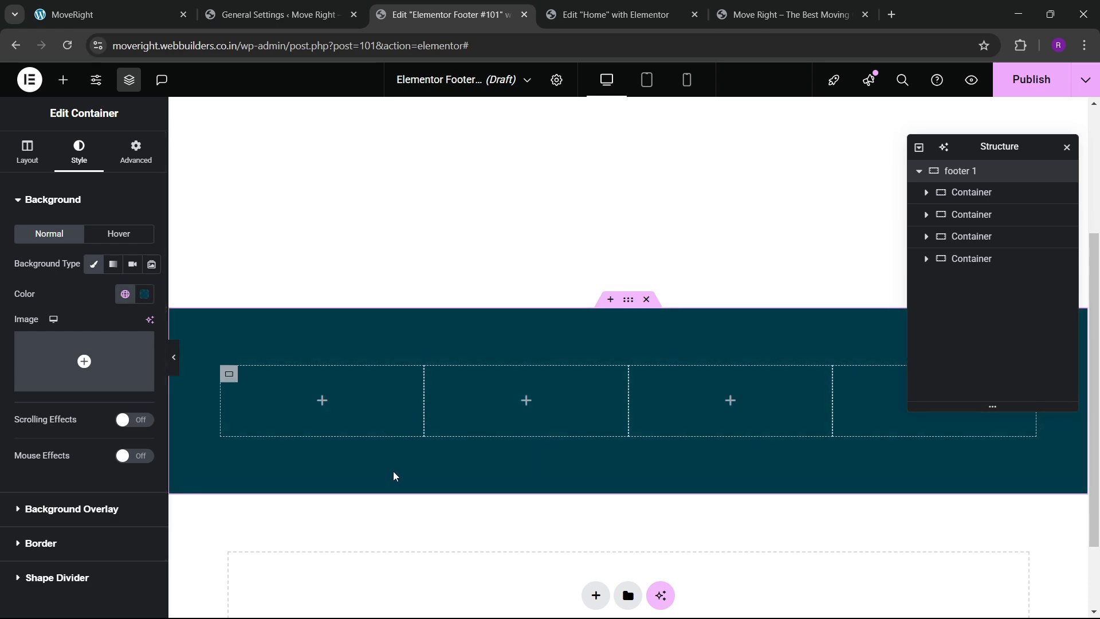
pyautogui.click(141, 5)
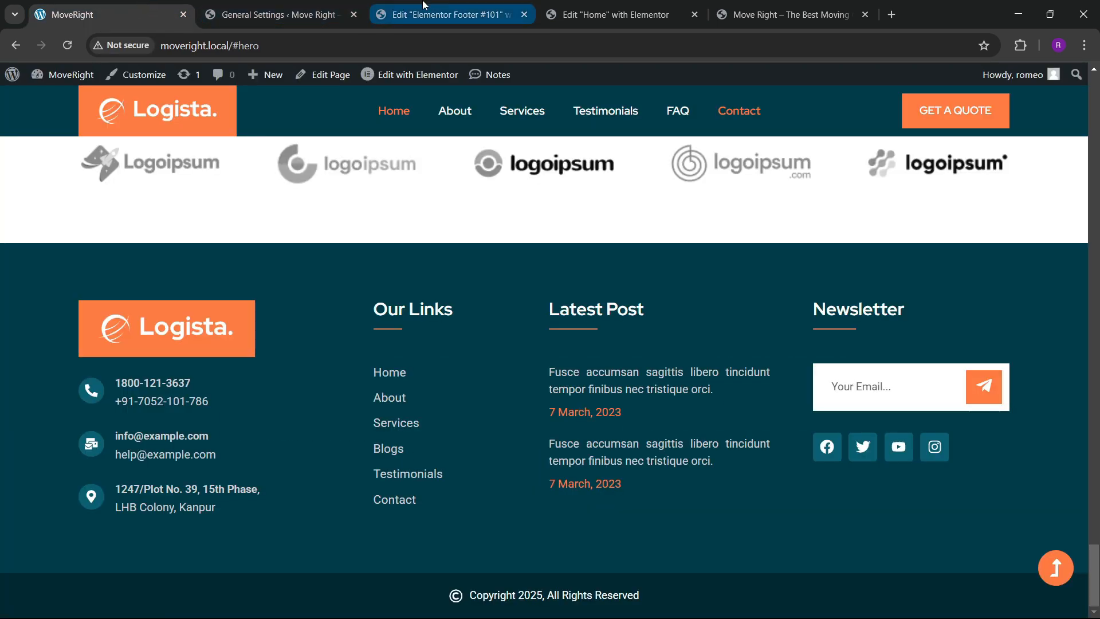
pyautogui.click(444, 14)
# Add an Image widget showing the Logista logo.png to the first footer column.
pyautogui.click(63, 79)
pyautogui.scroll(-3, 81, 355)
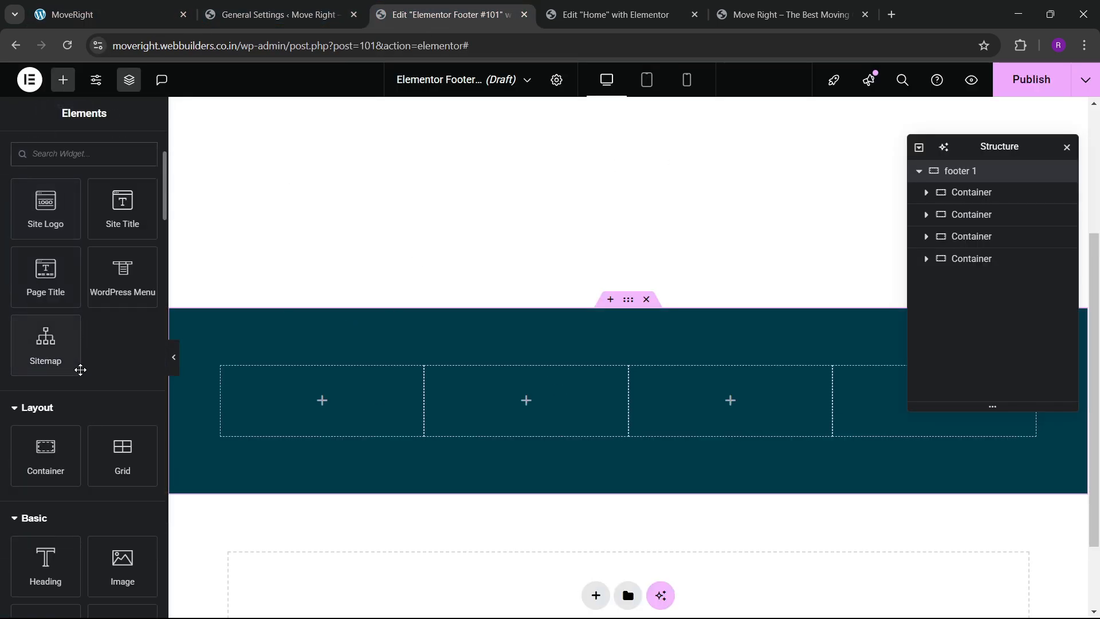
pyautogui.scroll(-3, 130, 286)
pyautogui.moveTo(122, 424); pyautogui.dragTo(299, 417)
pyautogui.click(98, 295)
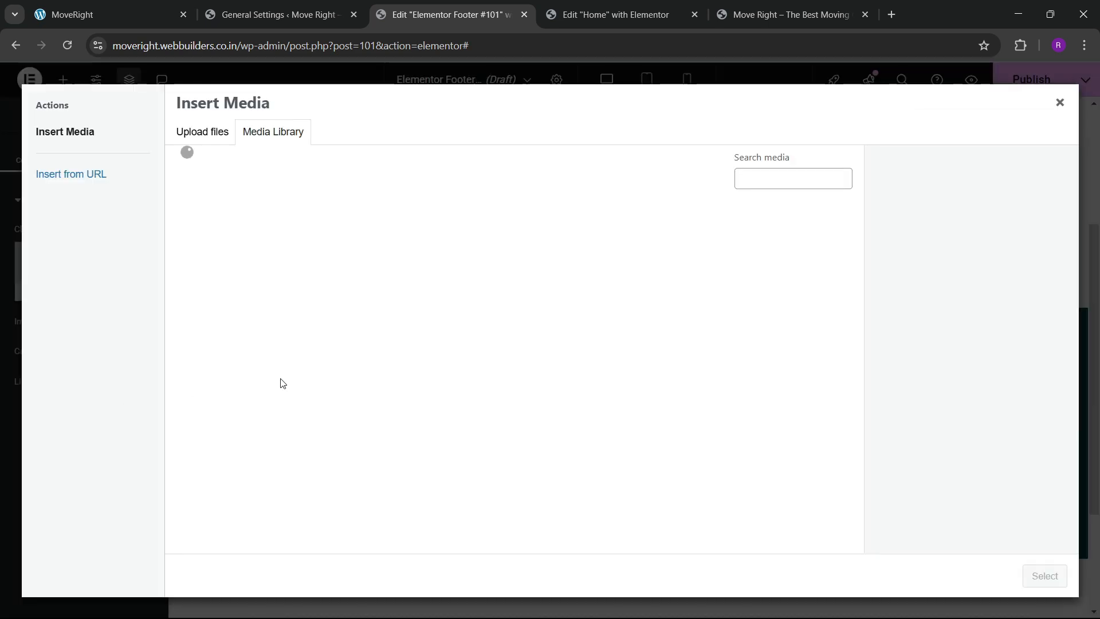
pyautogui.scroll(-10, 395, 425)
pyautogui.click(452, 322)
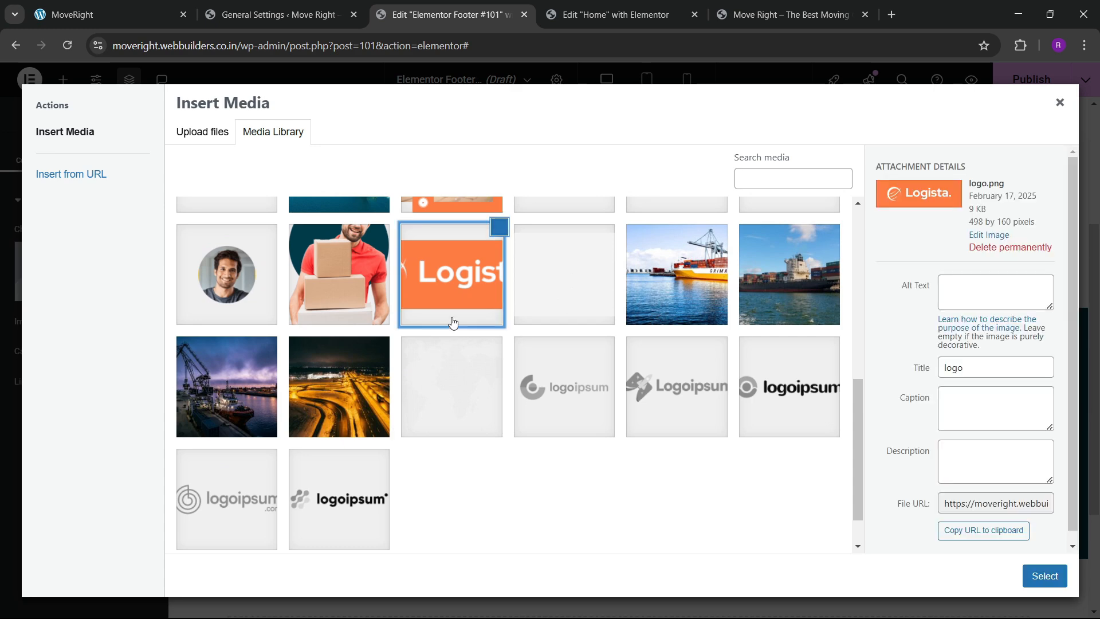
pyautogui.click(1040, 577)
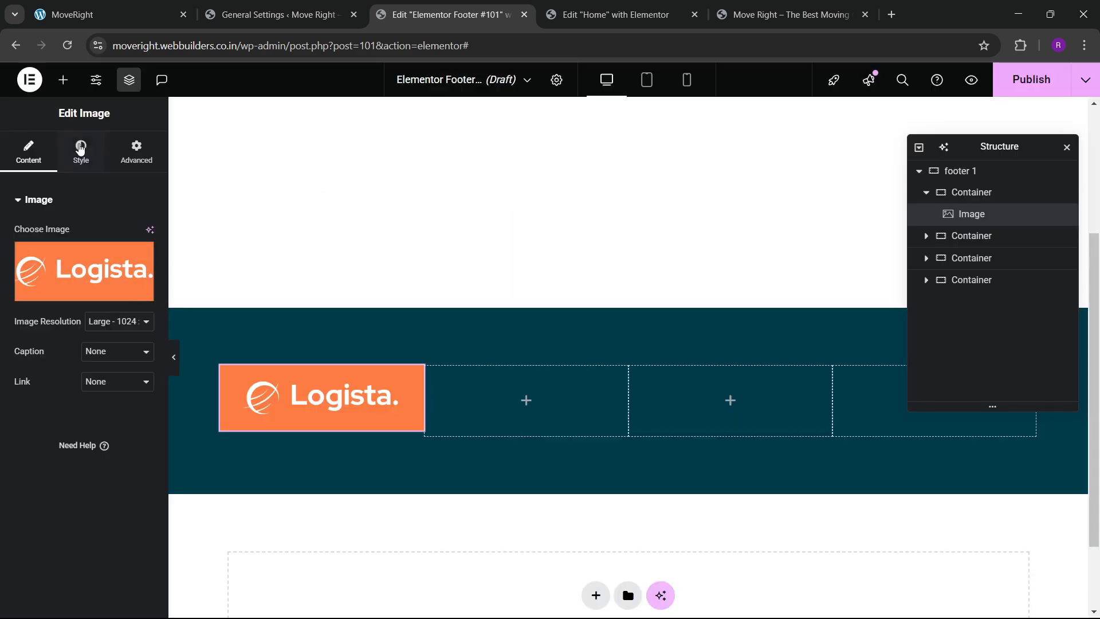
# Set the Logista logo to 70% width, aligned left.
pyautogui.click(80, 149)
pyautogui.moveTo(14, 279); pyautogui.dragTo(81, 293)
pyautogui.click(114, 237)
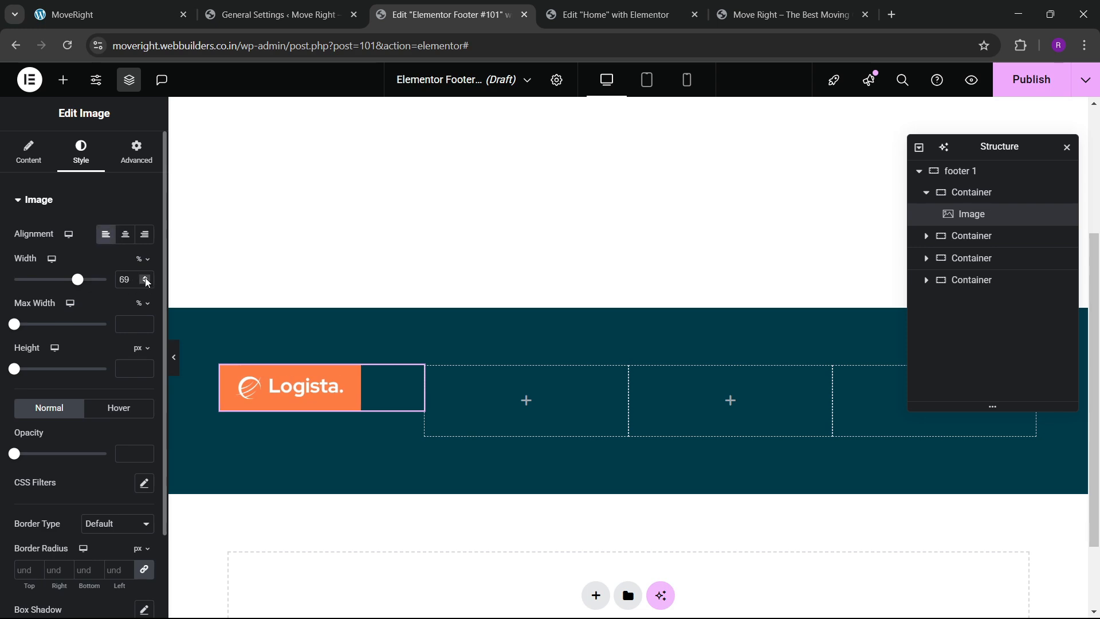
pyautogui.click(145, 277)
pyautogui.click(269, 14)
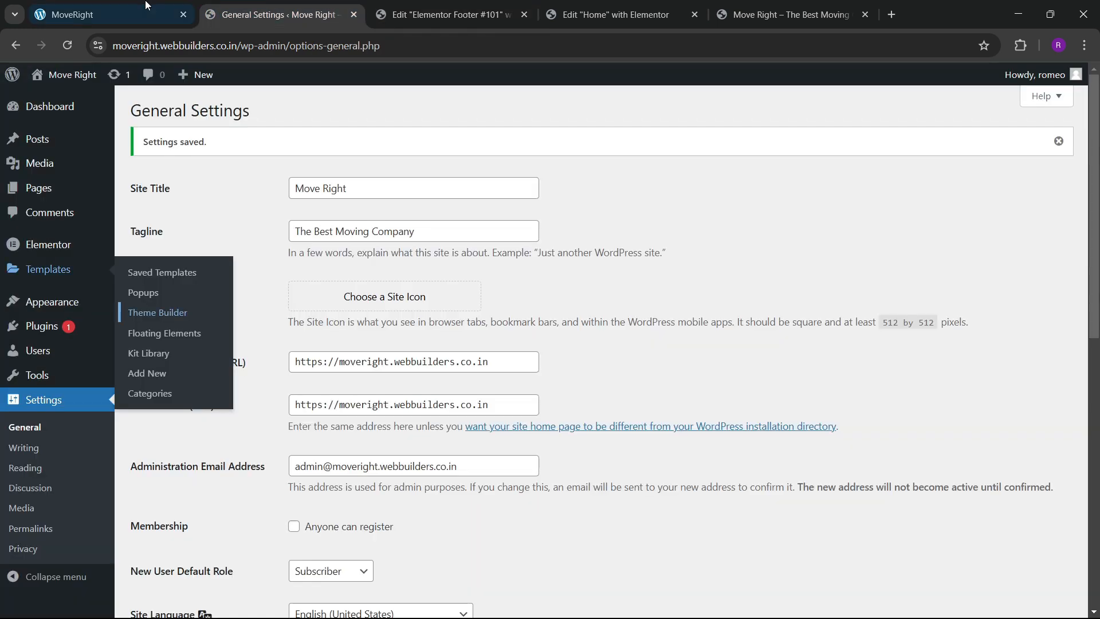
pyautogui.click(146, 4)
pyautogui.click(447, 14)
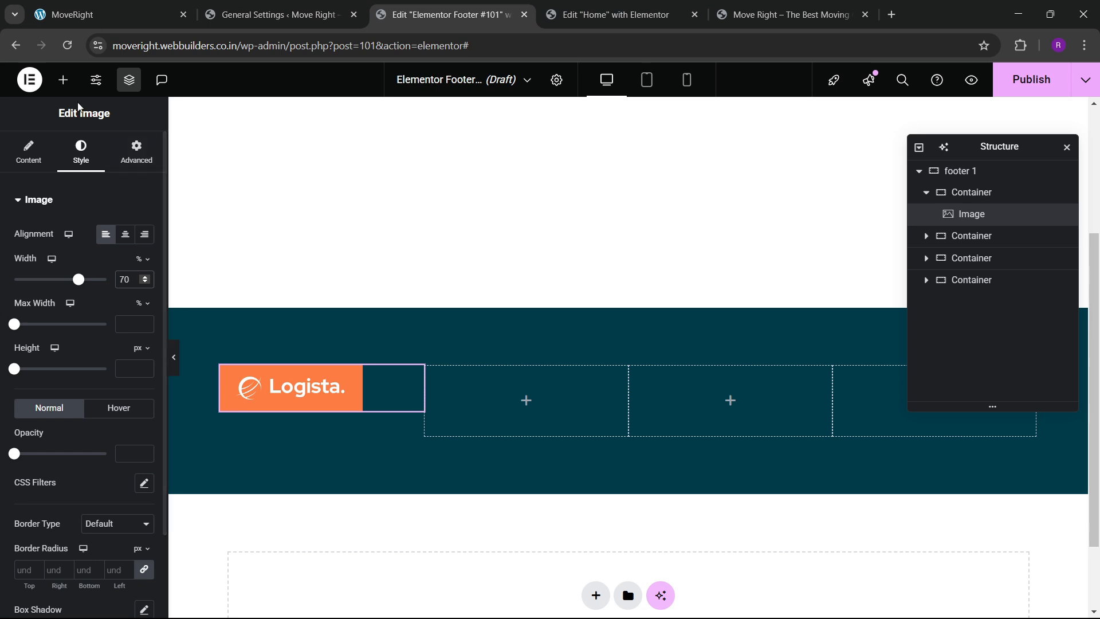
# Search the widget panel for the Icon Box widget.
pyautogui.click(63, 80)
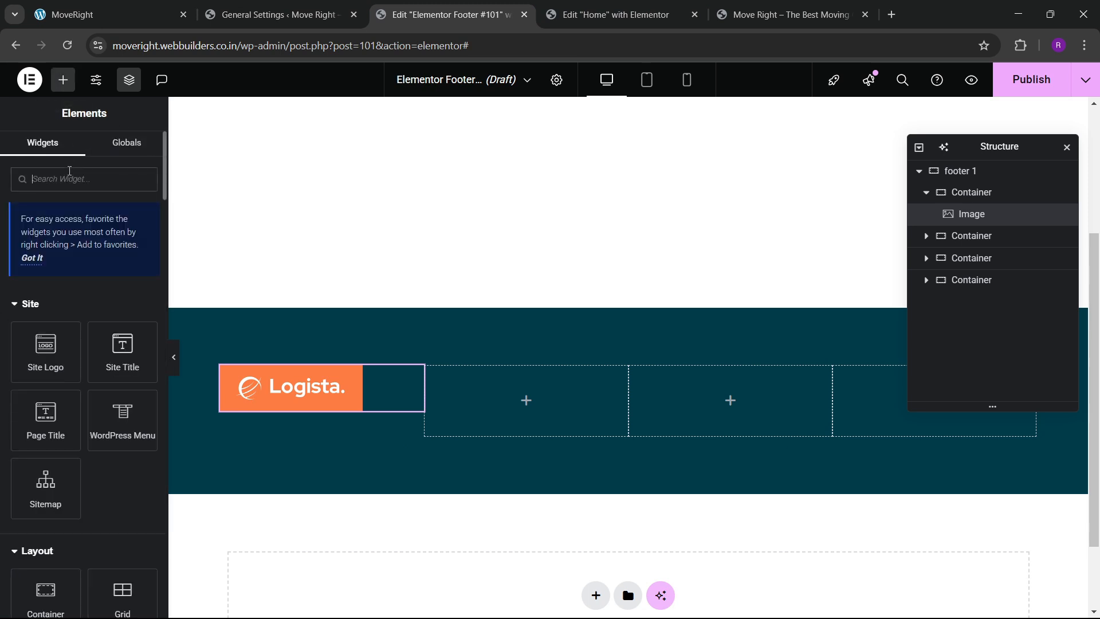
pyautogui.write('list')
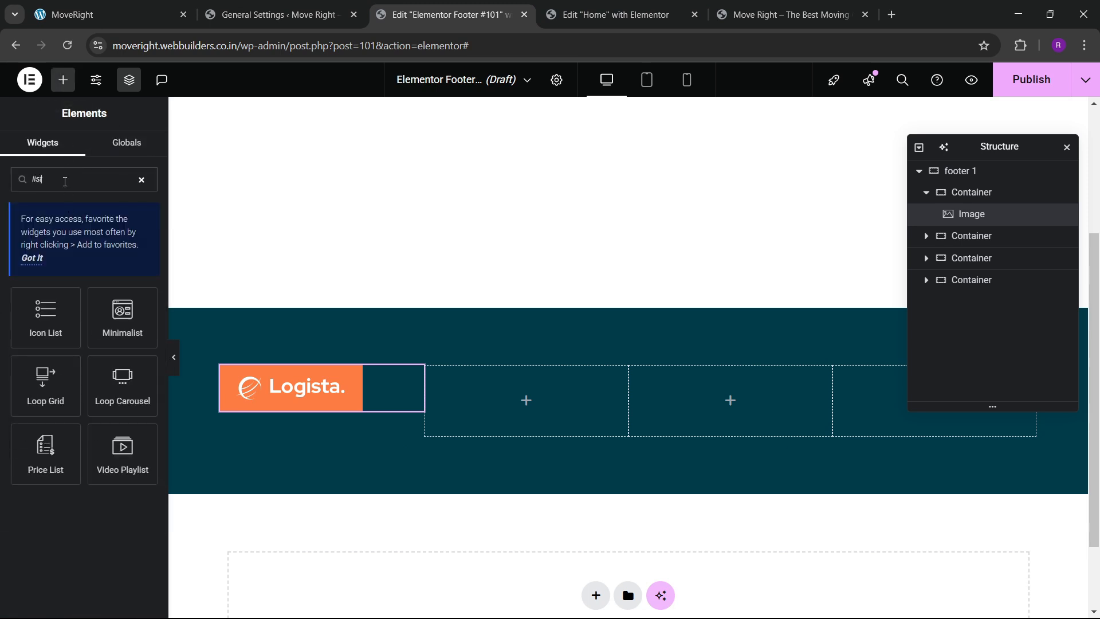
pyautogui.press('BackSpace')
pyautogui.write('icon box')
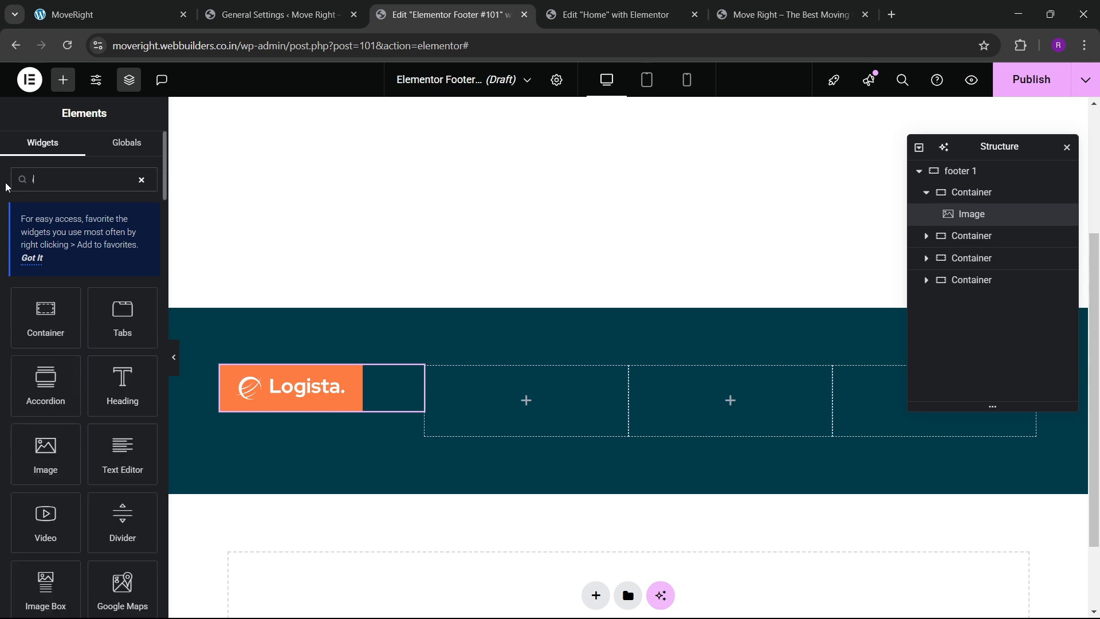
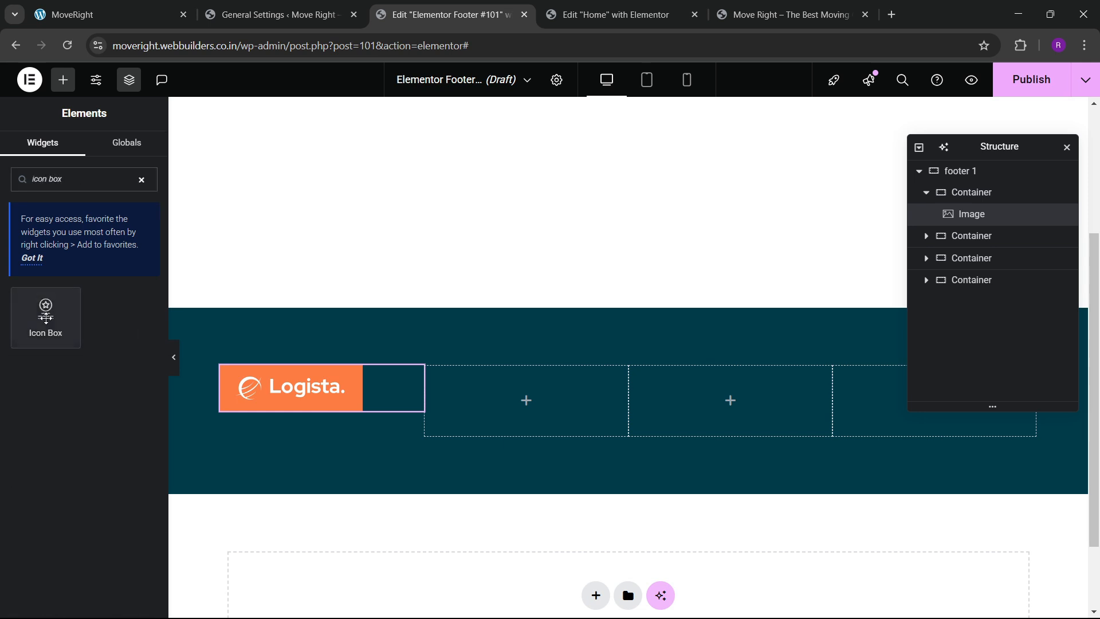
# Place an Icon Box under the logo with its icon positioned on the left.
pyautogui.moveTo(46, 313); pyautogui.dragTo(304, 395)
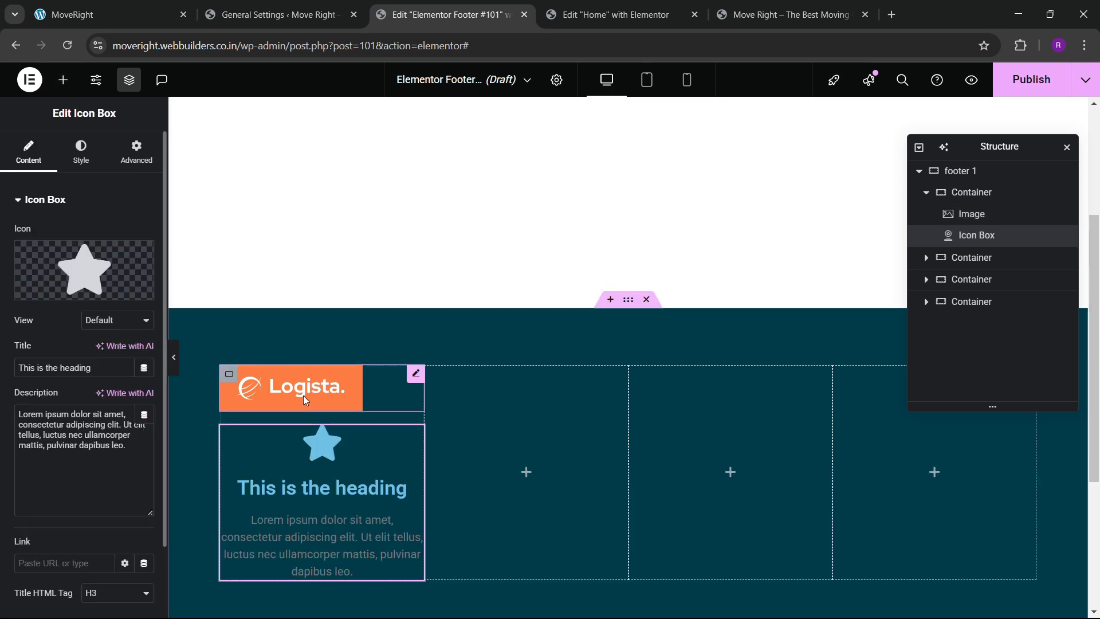
pyautogui.click(86, 157)
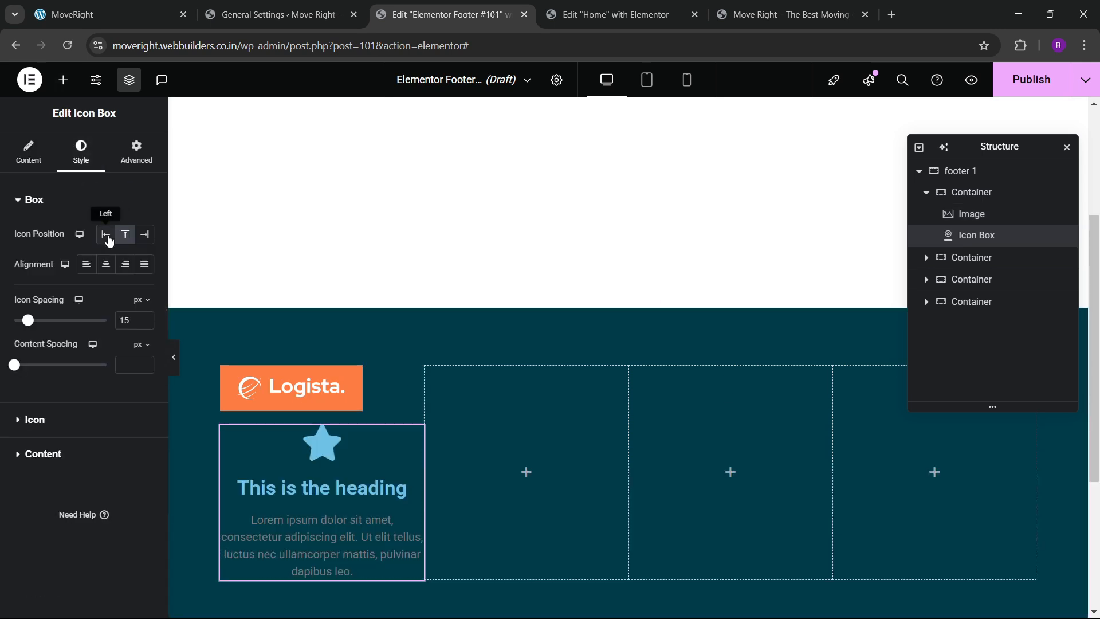
pyautogui.click(106, 235)
pyautogui.click(109, 15)
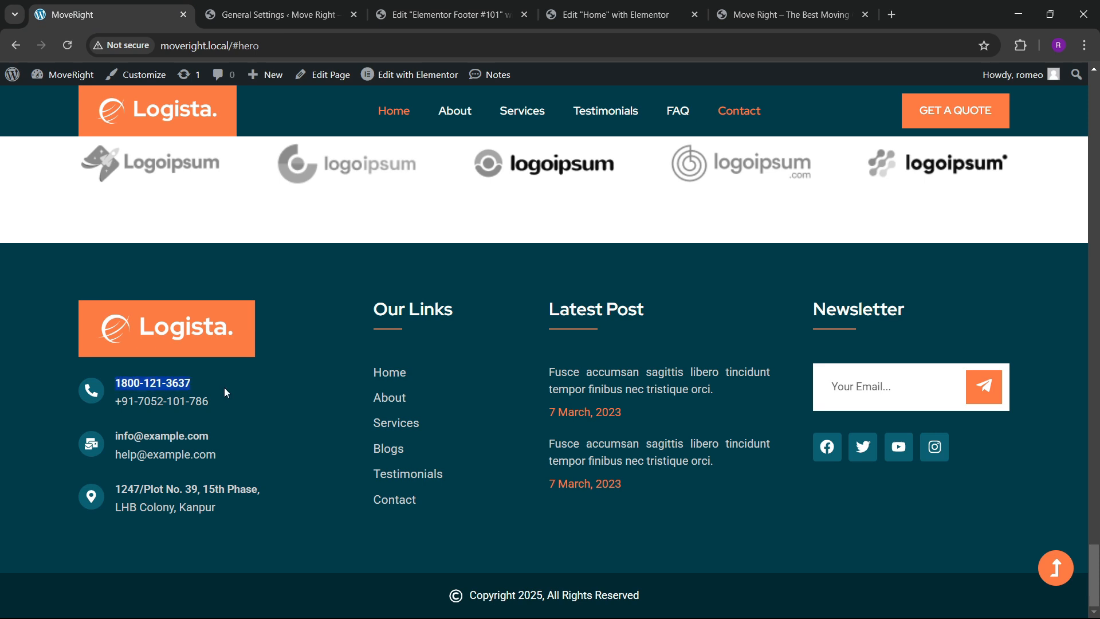
pyautogui.click(447, 15)
pyautogui.click(32, 163)
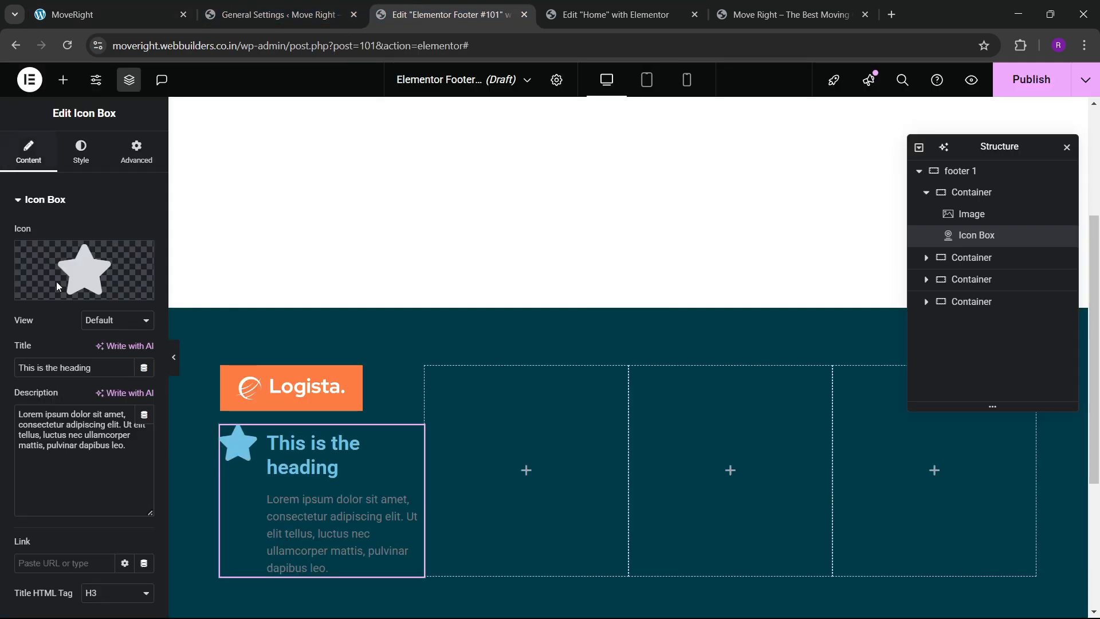
# Paste the main phone number as the title and the second number as the description.
pyautogui.tripleClick(96, 368)
pyautogui.hotkey('ctrl', 'v')
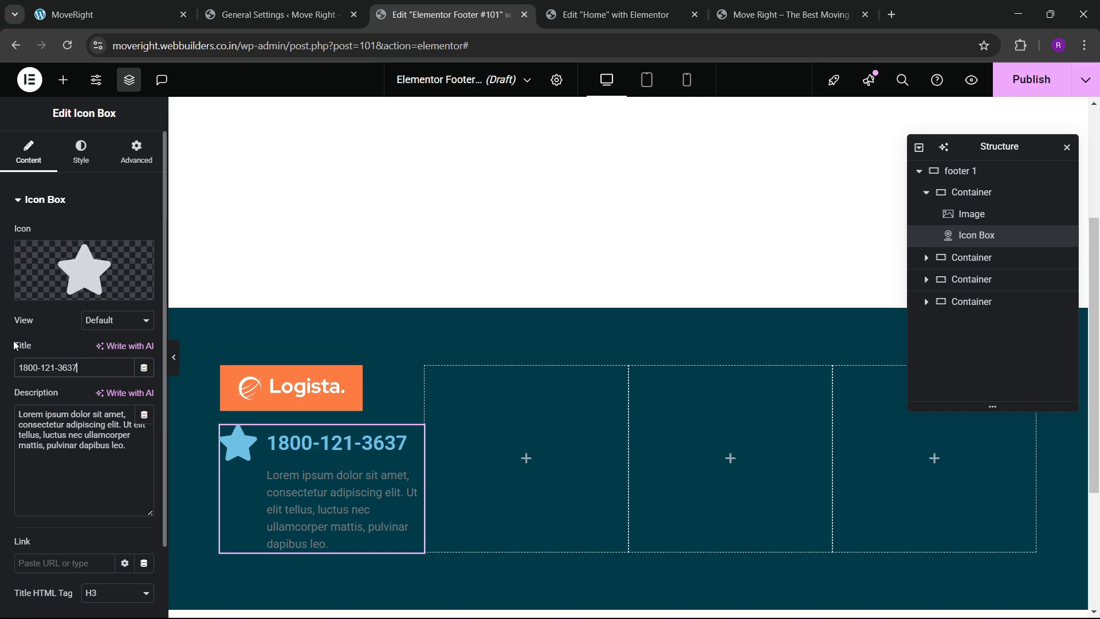
pyautogui.click(109, 14)
pyautogui.click(125, 400)
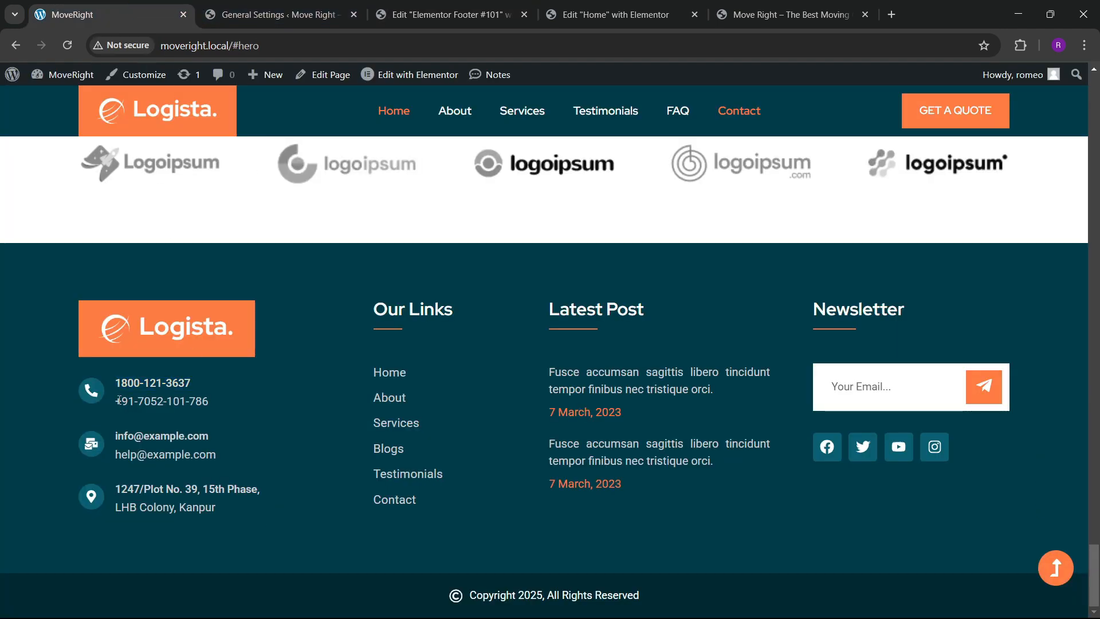
pyautogui.moveTo(183, 408); pyautogui.dragTo(222, 412)
pyautogui.hotkey('ctrl', 'c')
pyautogui.click(425, 7)
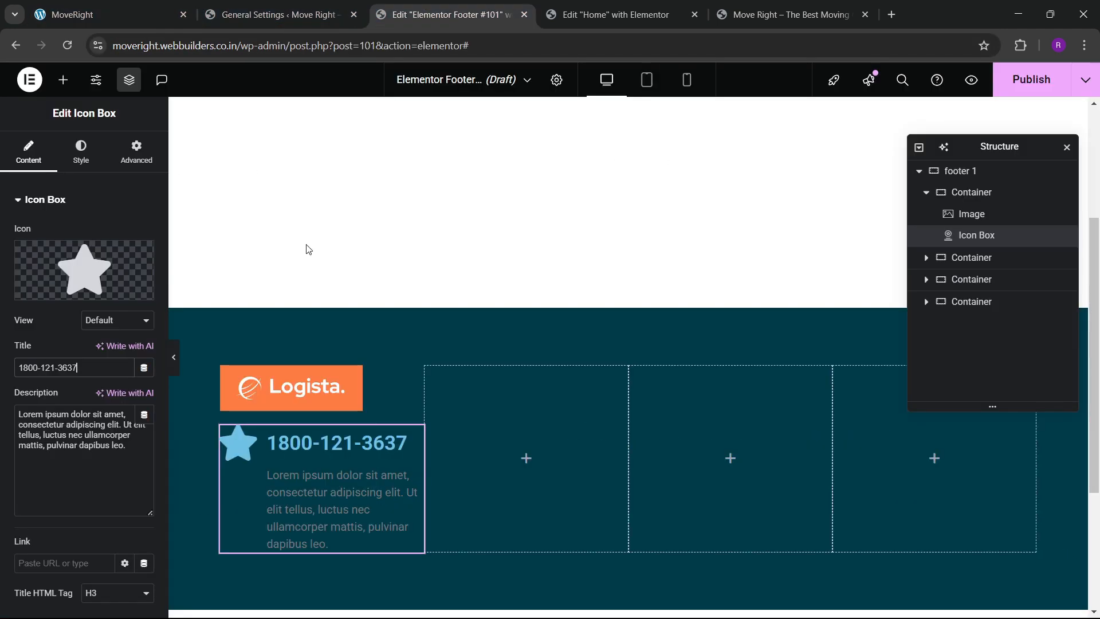
pyautogui.hotkey('ctrl', 'a')
pyautogui.hotkey('ctrl', 'v')
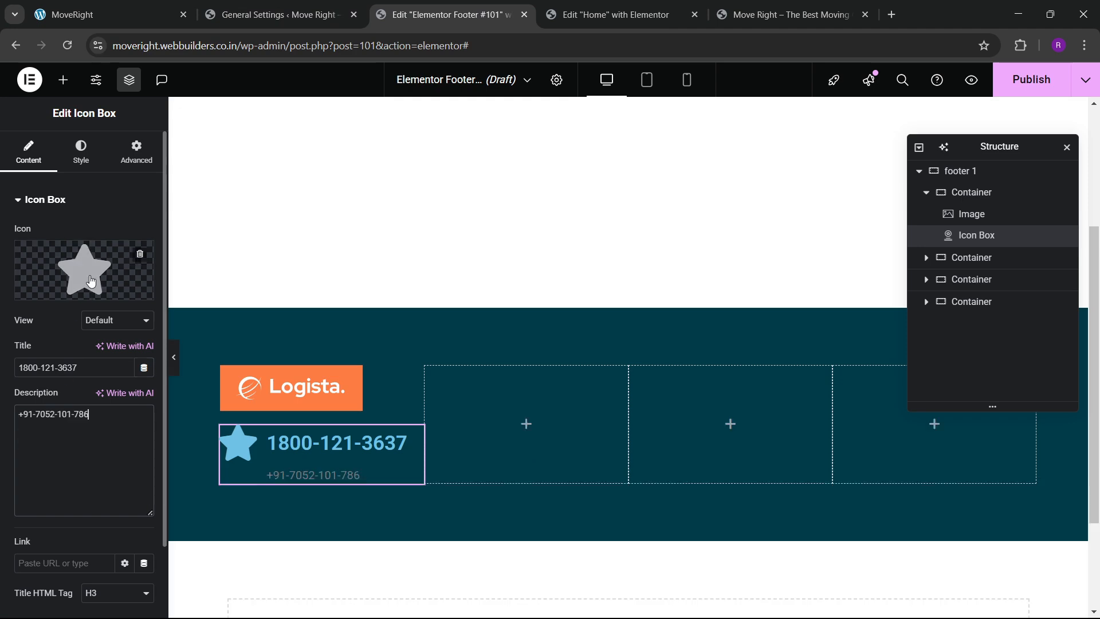
# Replace the default star with a phone handset icon.
pyautogui.click(84, 269)
pyautogui.write('phone')
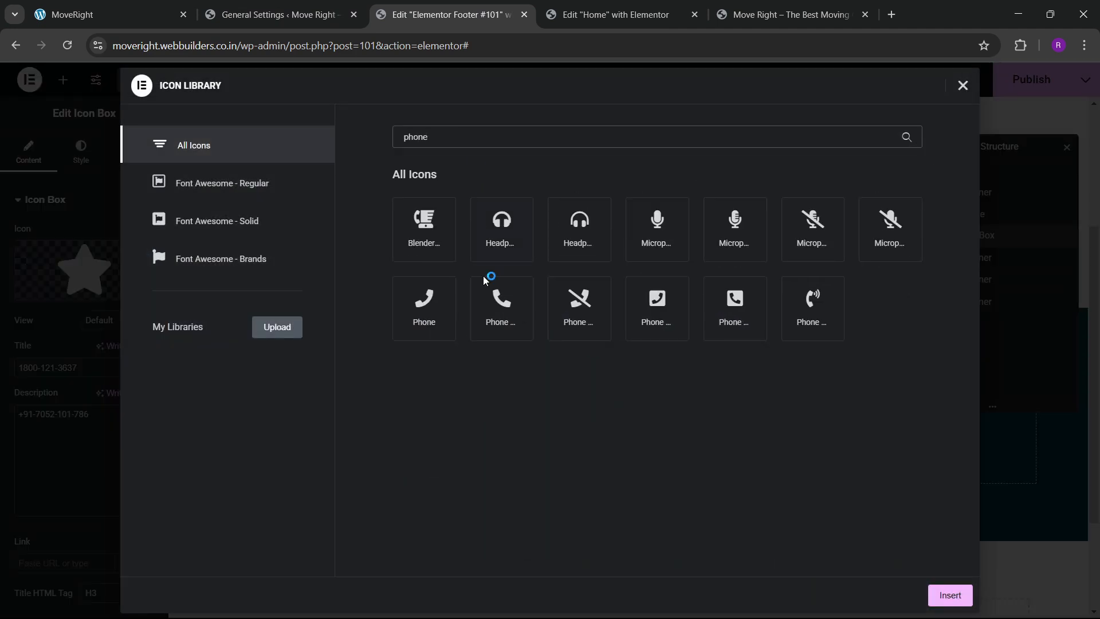
pyautogui.click(486, 282)
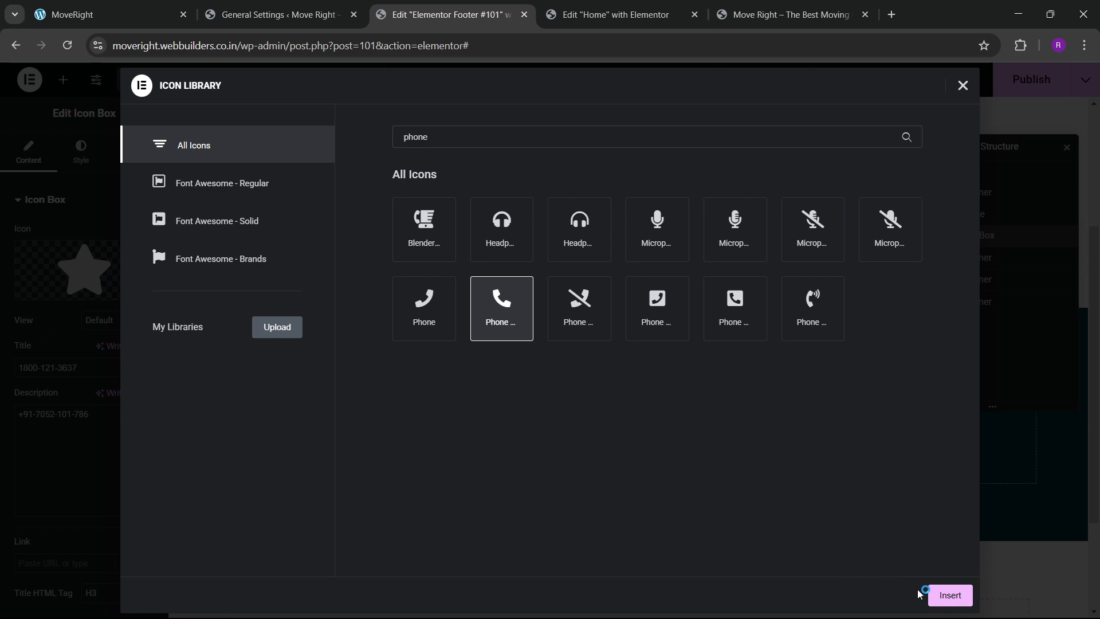
pyautogui.click(934, 596)
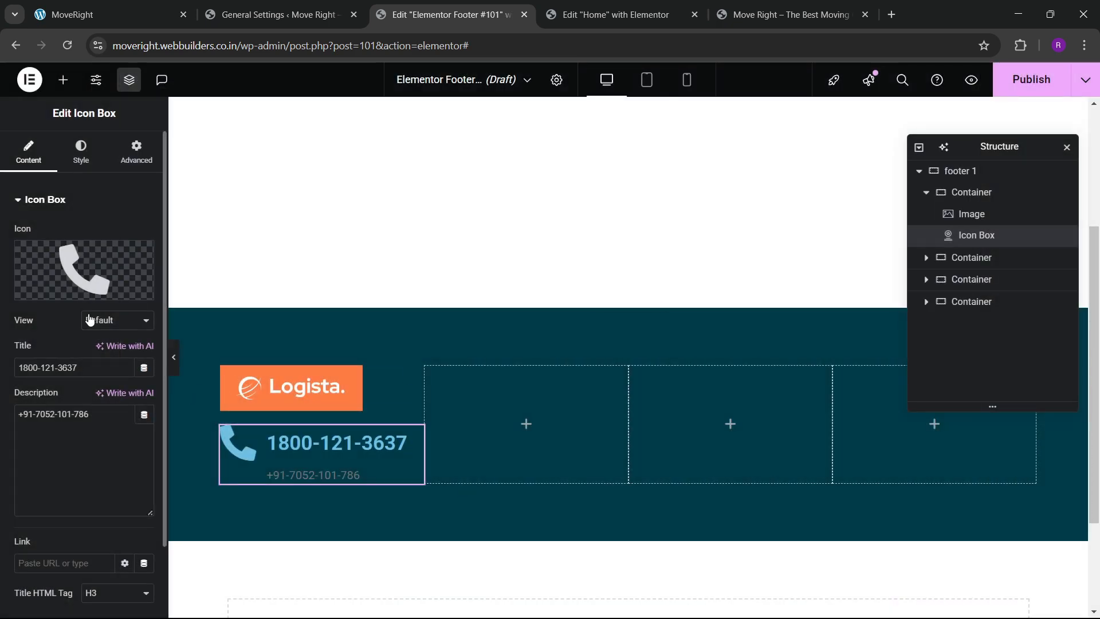
pyautogui.click(90, 319)
# Stack the phone icon inside a circle and colour the circle dark teal.
pyautogui.click(99, 350)
pyautogui.click(81, 152)
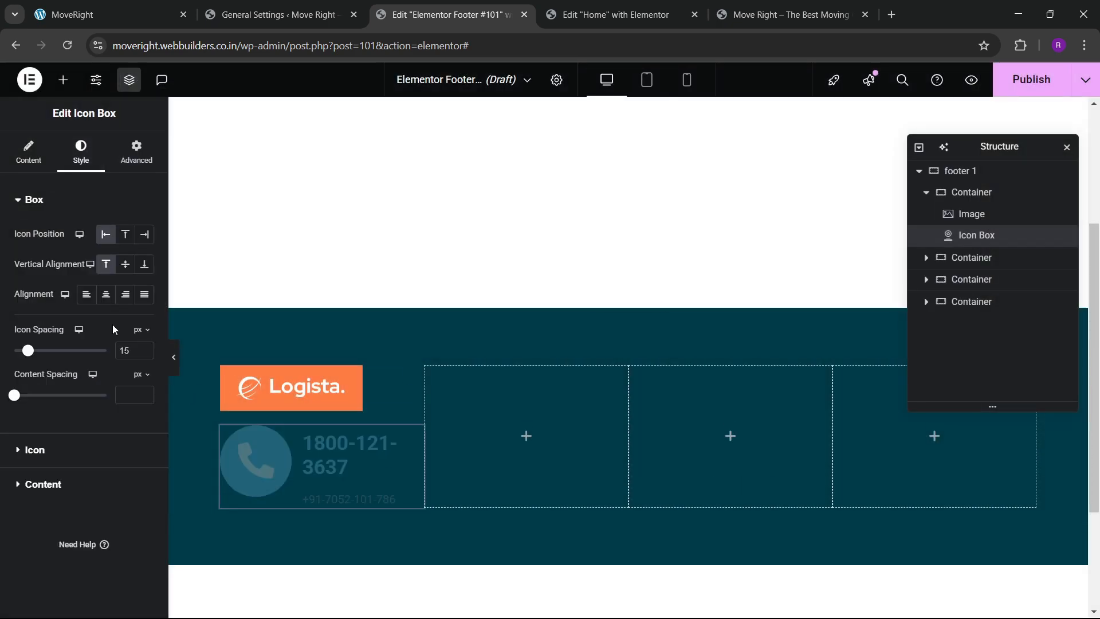
pyautogui.click(51, 448)
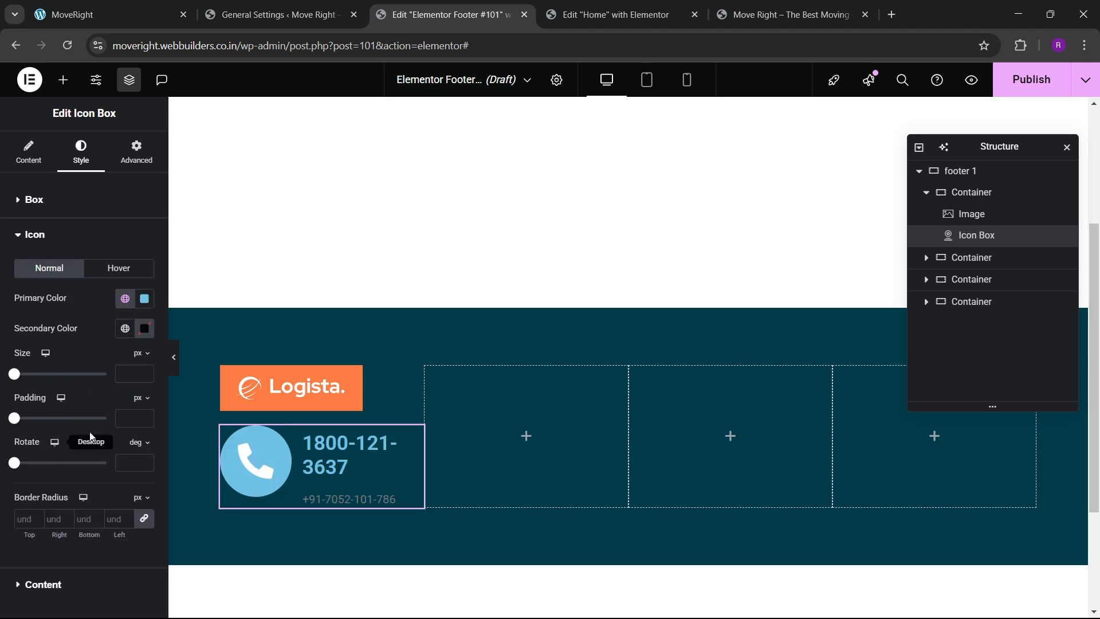
pyautogui.click(144, 298)
pyautogui.moveTo(147, 366); pyautogui.dragTo(19, 283)
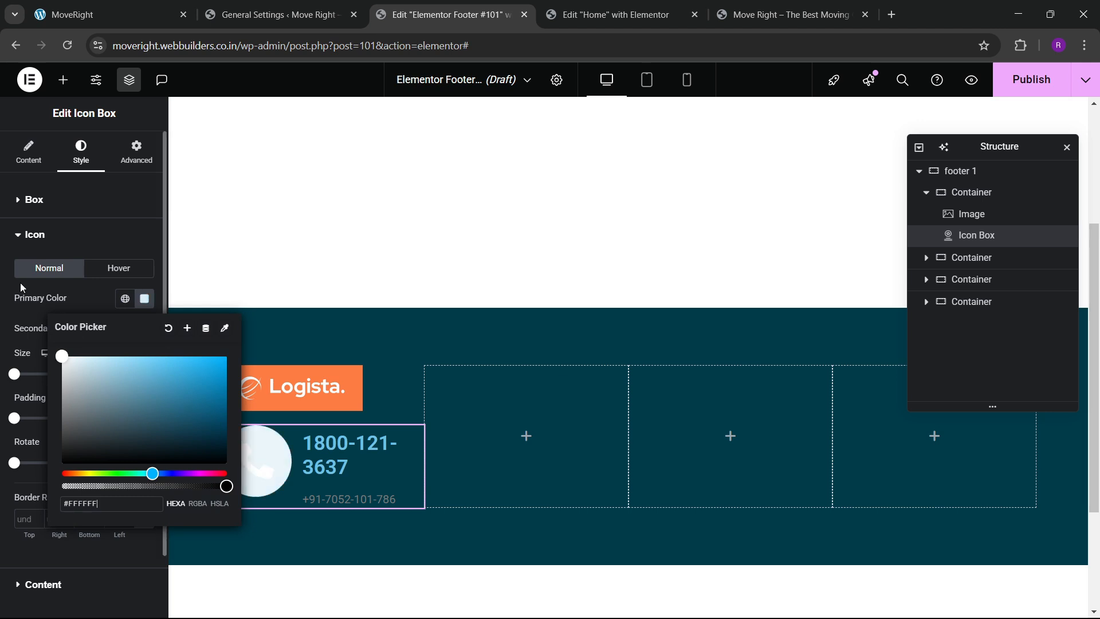
pyautogui.click(89, 306)
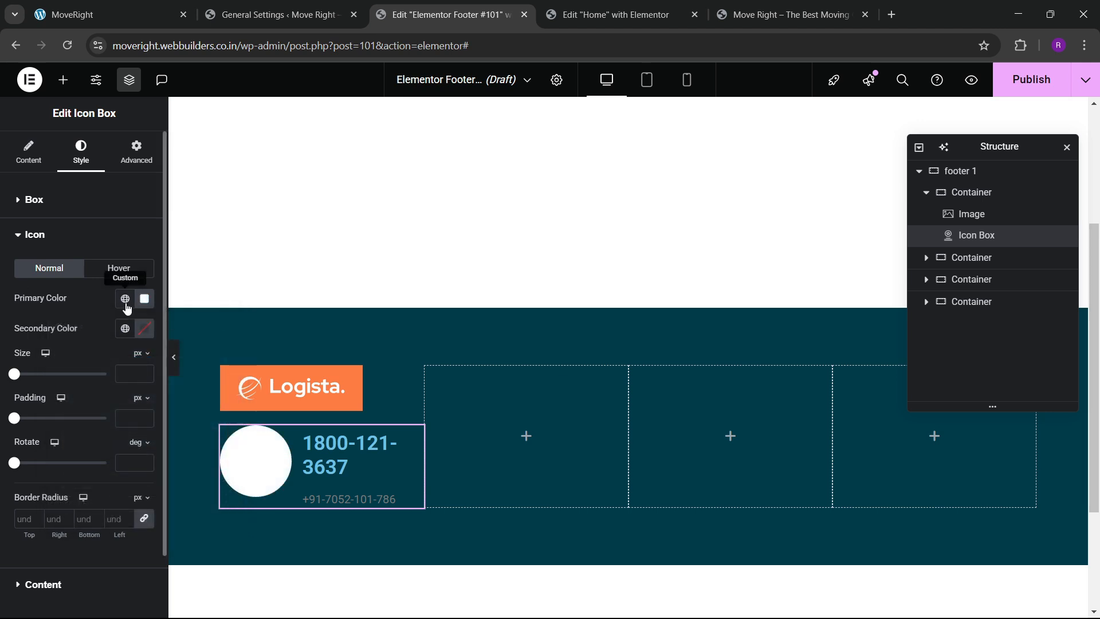
pyautogui.click(125, 298)
pyautogui.click(52, 534)
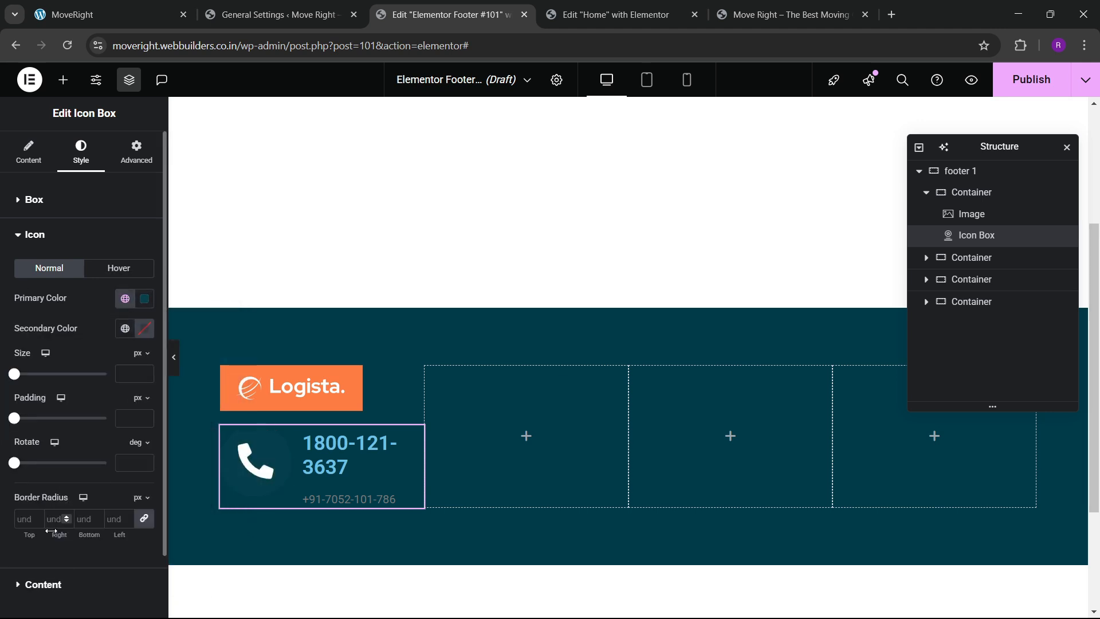
pyautogui.click(143, 298)
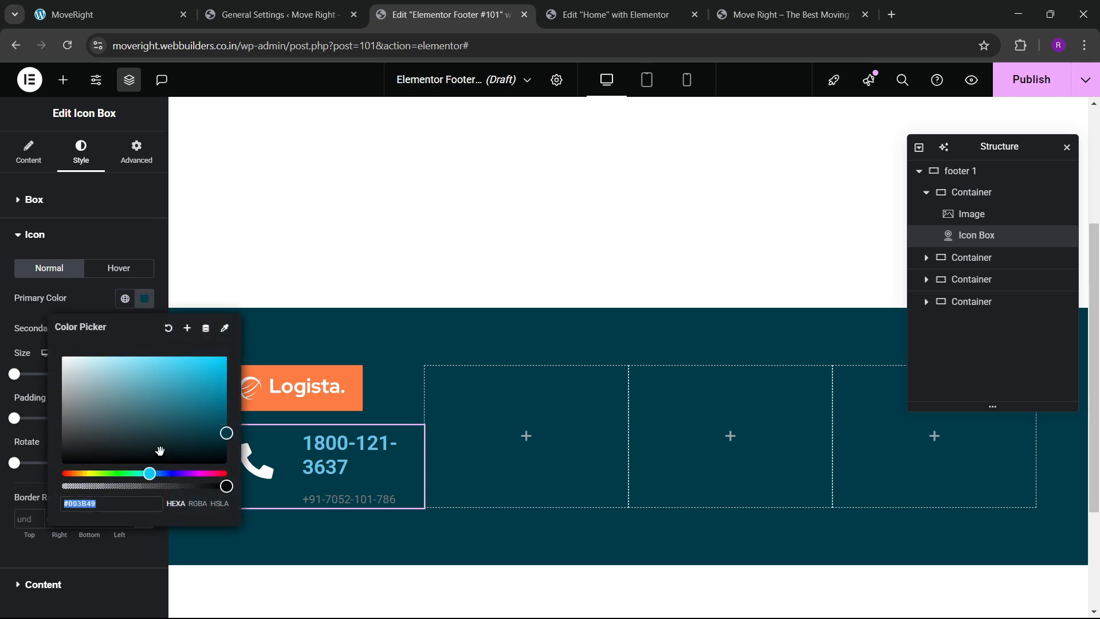
pyautogui.moveTo(196, 428); pyautogui.dragTo(201, 420)
pyautogui.click(123, 363)
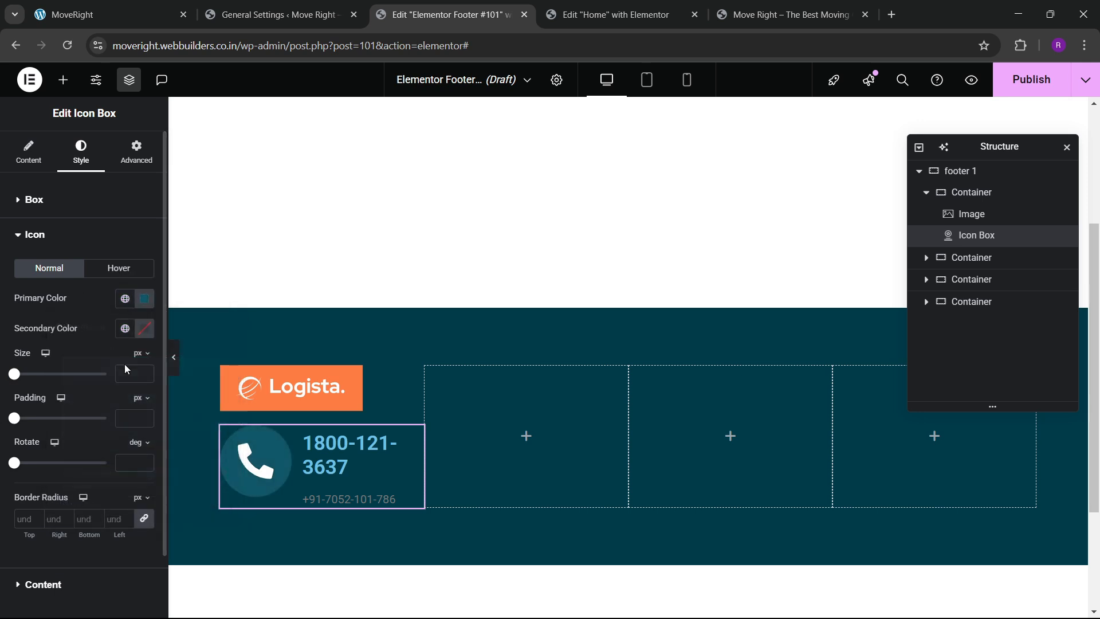
# Make the handset white and size the icon to 20 px.
pyautogui.click(145, 329)
pyautogui.click(22, 335)
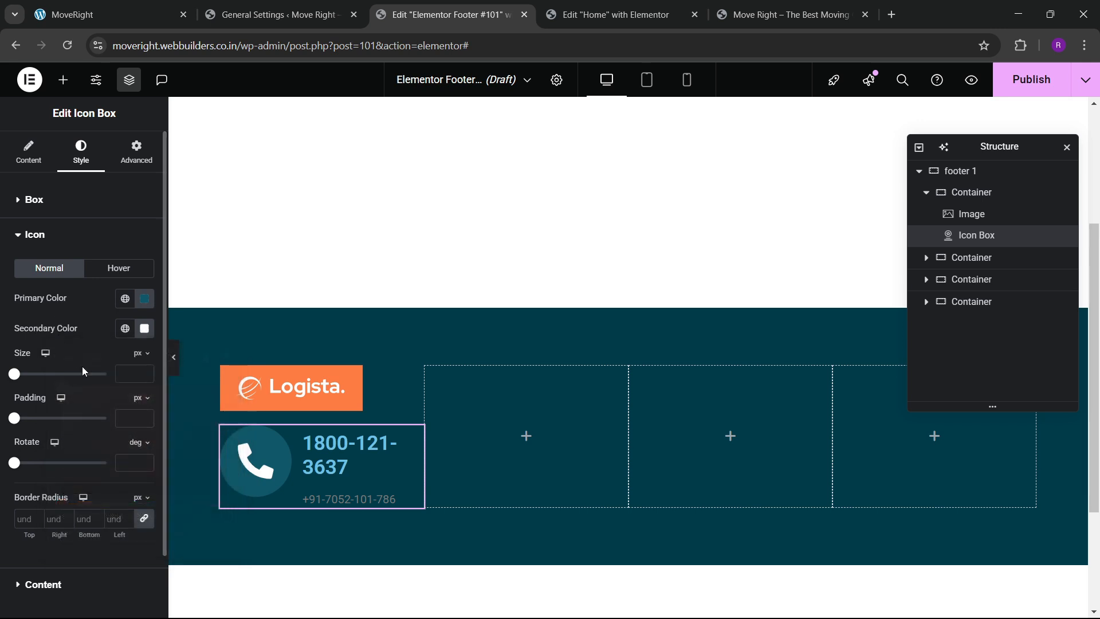
pyautogui.click(146, 376)
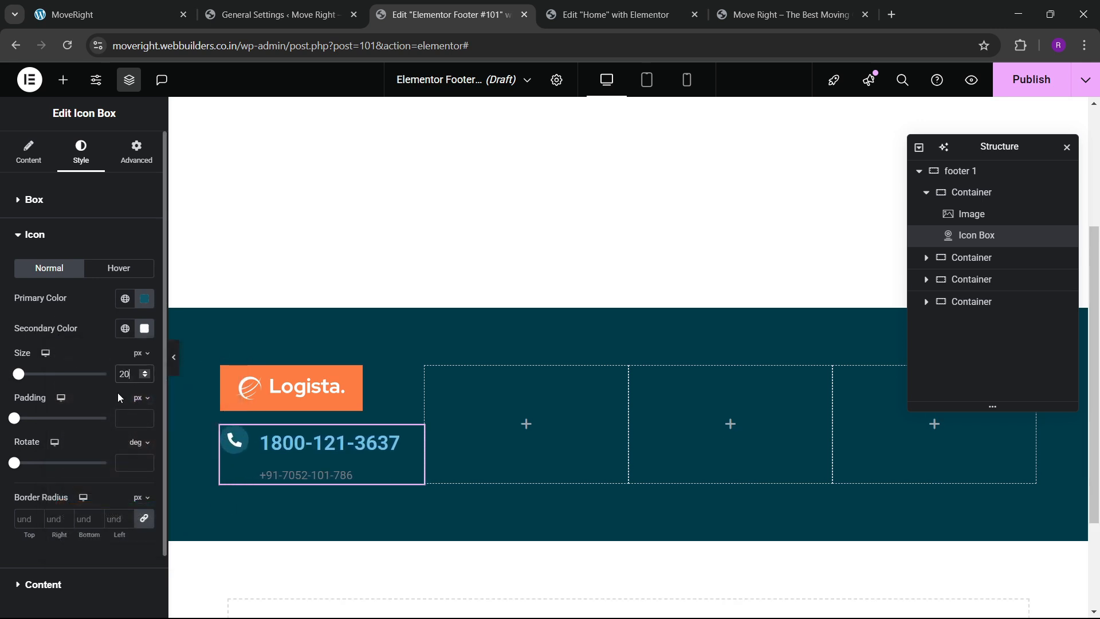
pyautogui.scroll(-2, 89, 404)
pyautogui.click(23, 516)
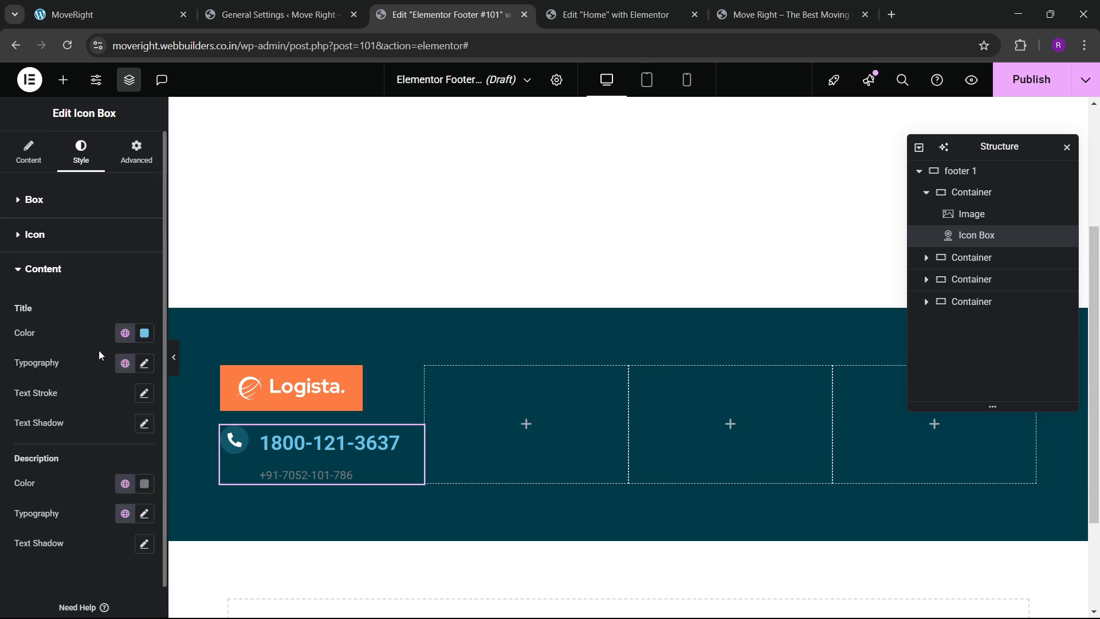
# Set the phone-number title colour to light grey #DEDEDE.
pyautogui.click(144, 334)
pyautogui.moveTo(125, 437); pyautogui.dragTo(62, 417)
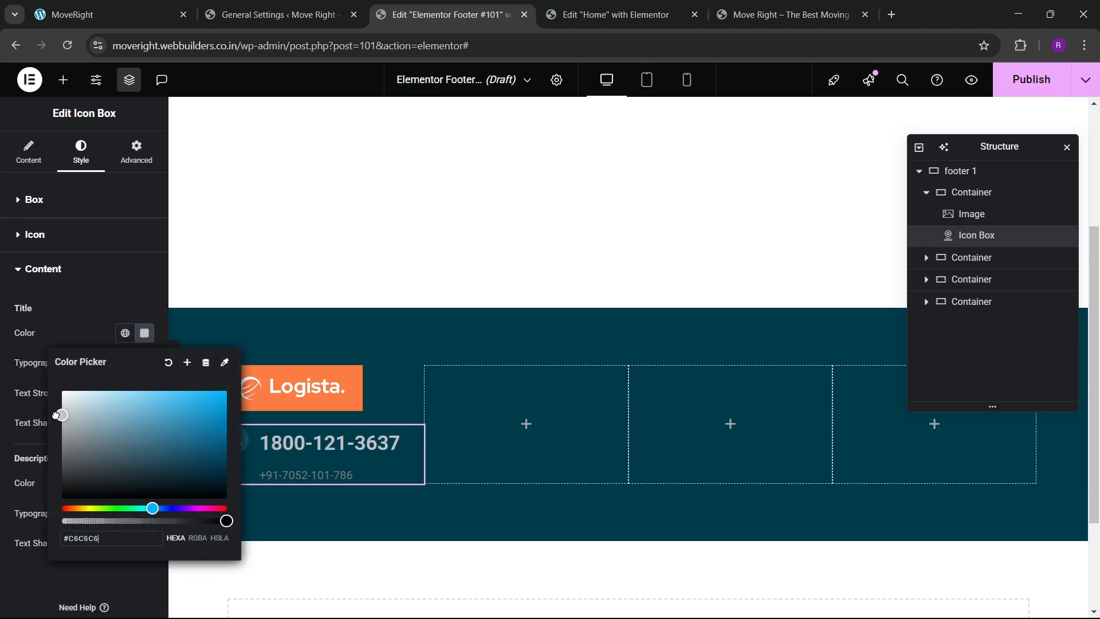
pyautogui.moveTo(108, 462); pyautogui.dragTo(33, 405)
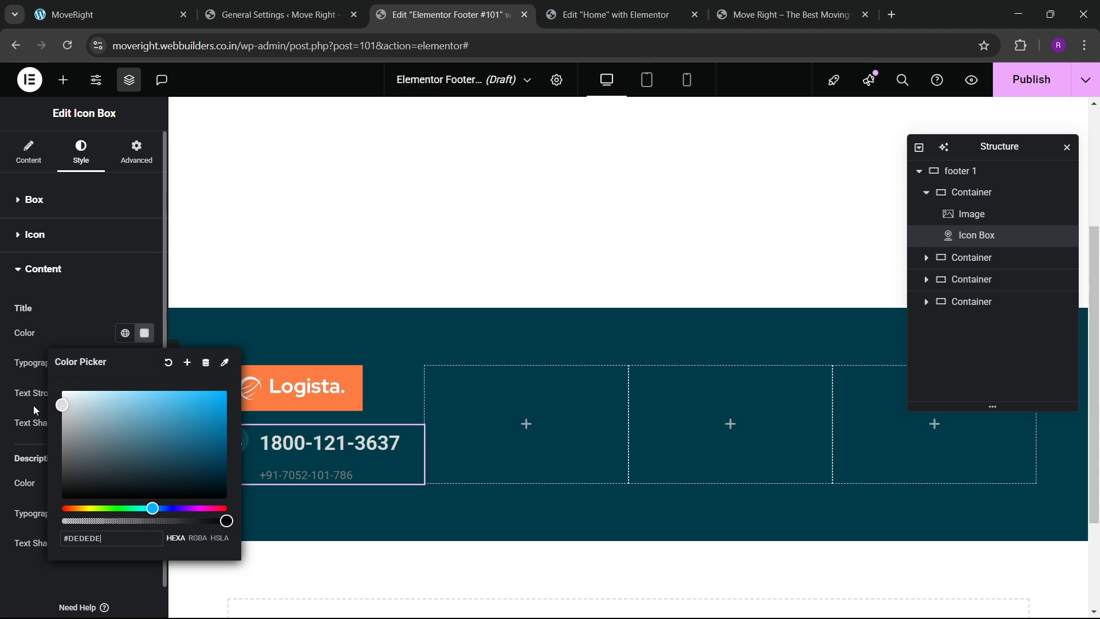
pyautogui.click(49, 362)
# Keep the title font as Roboto and set its size to 17 px.
pyautogui.click(145, 365)
pyautogui.scroll(-2, 87, 385)
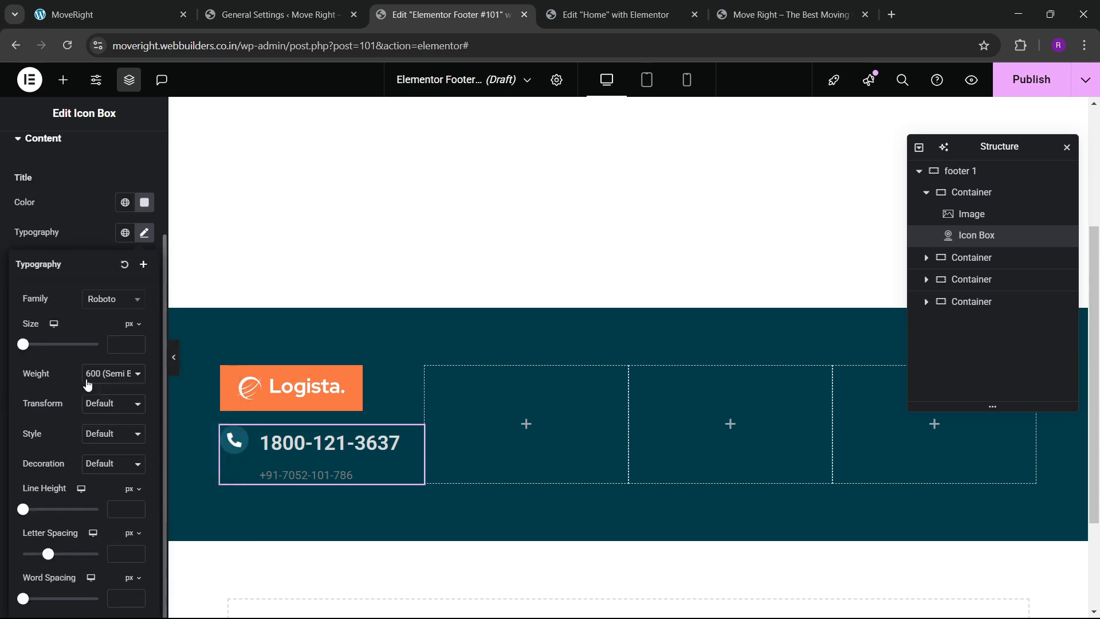
pyautogui.click(104, 304)
pyautogui.click(88, 238)
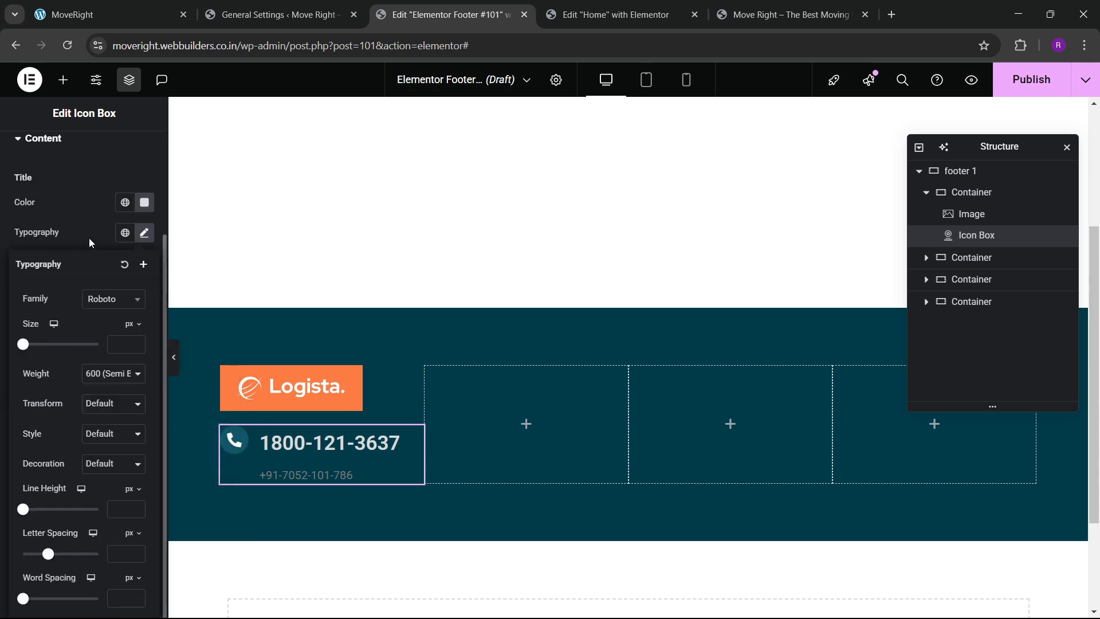
pyautogui.click(92, 248)
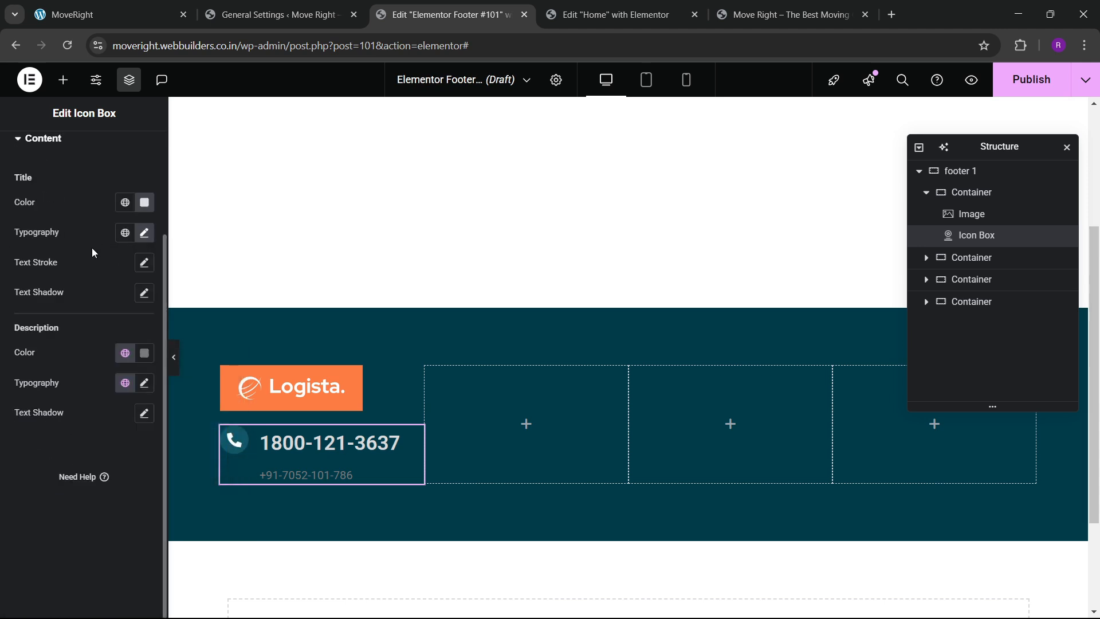
pyautogui.click(145, 233)
pyautogui.moveTo(138, 346); pyautogui.dragTo(137, 346)
pyautogui.click(137, 344)
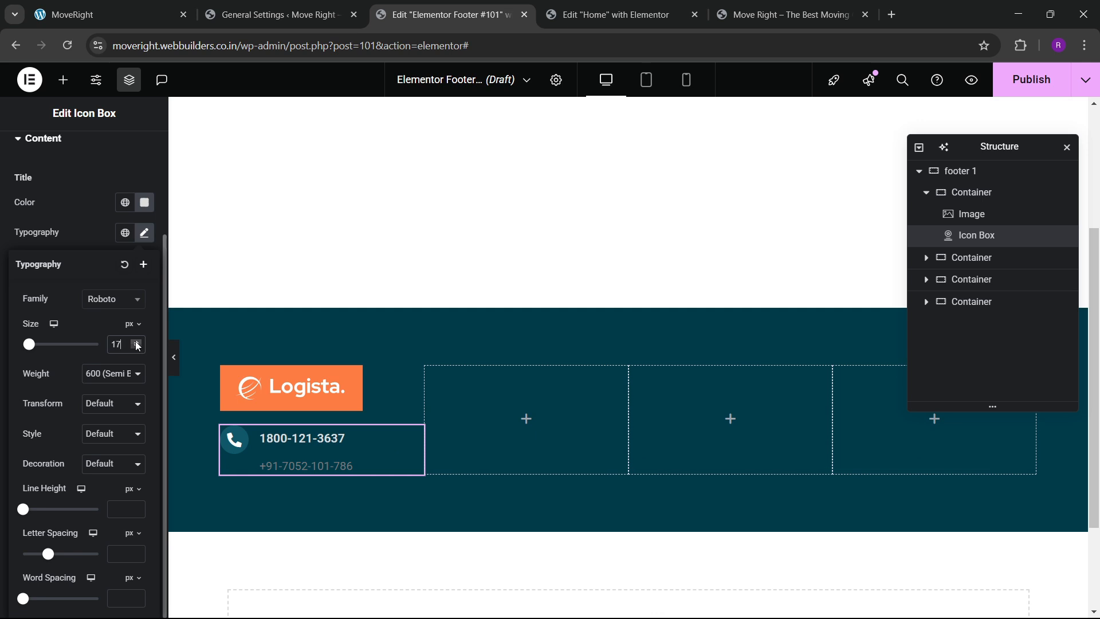
pyautogui.click(137, 344)
pyautogui.click(137, 348)
pyautogui.click(96, 238)
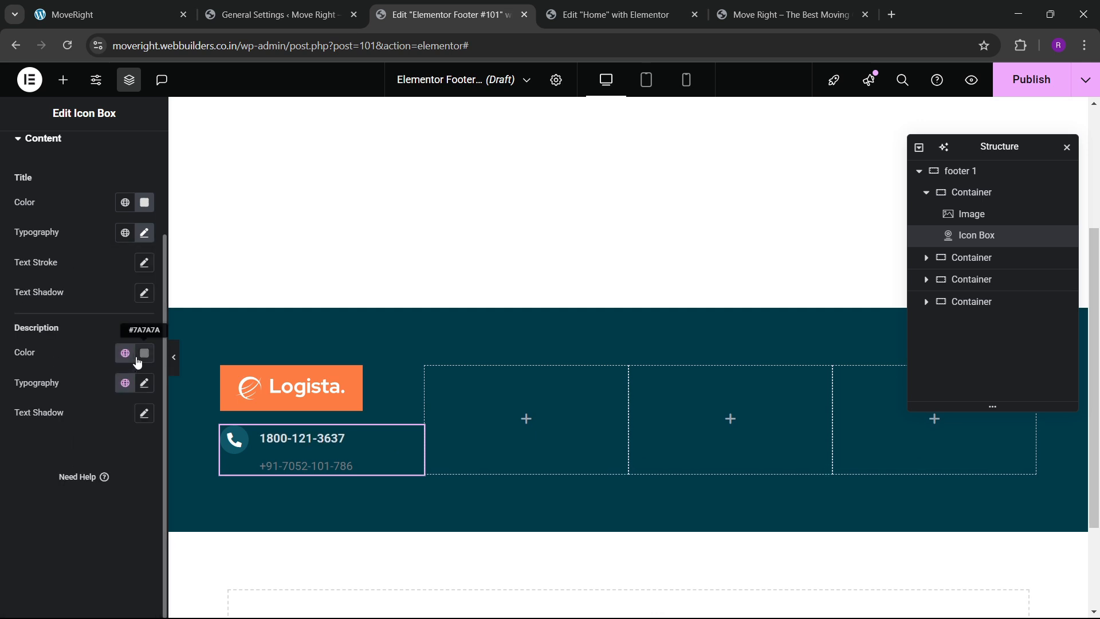
# Copy the title's #DEDEDE into the description colour so both lines match.
pyautogui.click(144, 203)
pyautogui.hotkey('ctrl', 'c')
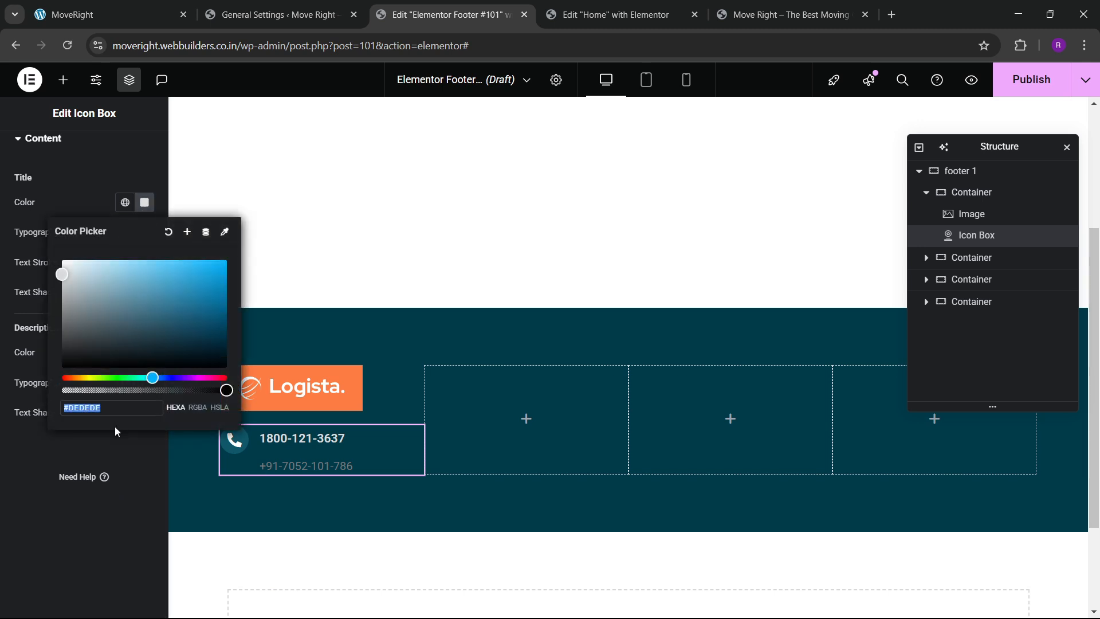
pyautogui.click(115, 427)
pyautogui.click(144, 352)
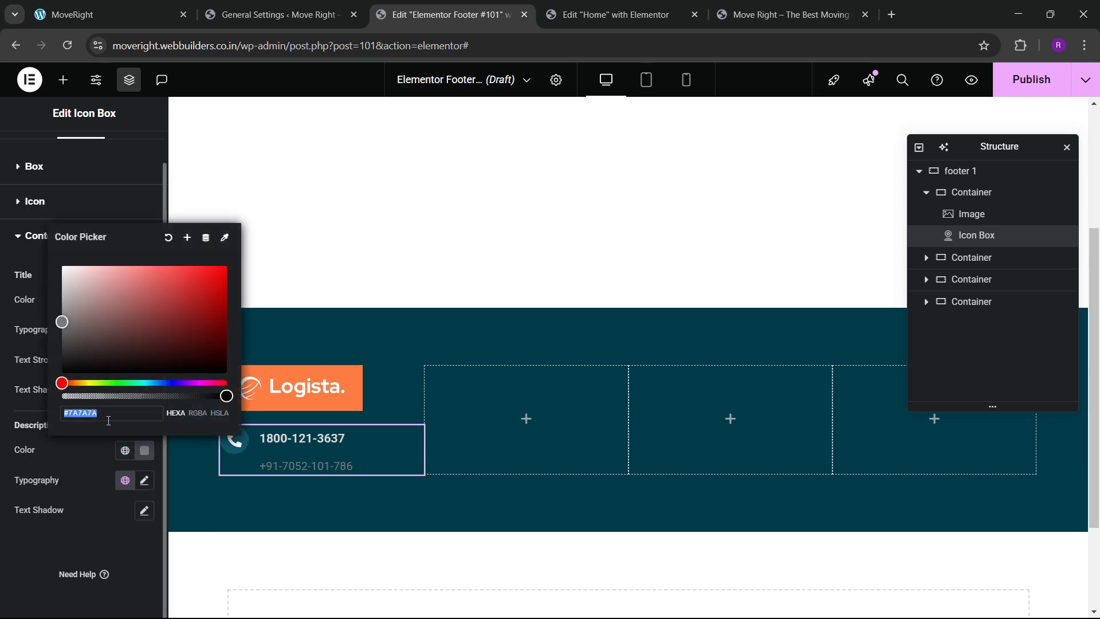
pyautogui.hotkey('ctrl', 'v')
pyautogui.click(25, 517)
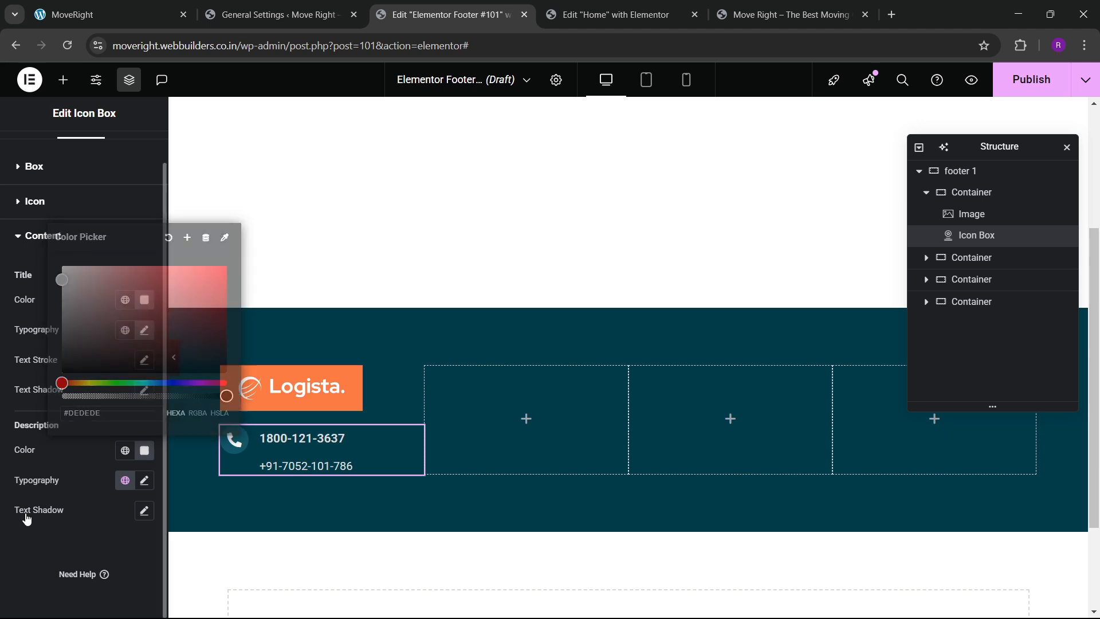
pyautogui.click(144, 480)
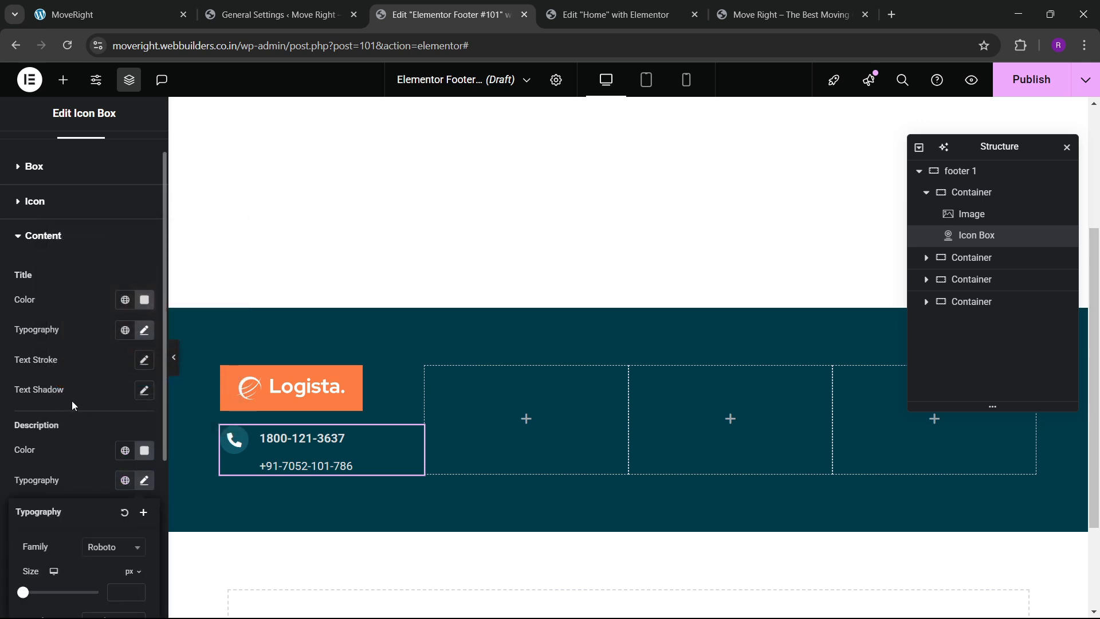
pyautogui.scroll(-4, 75, 401)
pyautogui.click(113, 332)
pyautogui.click(78, 285)
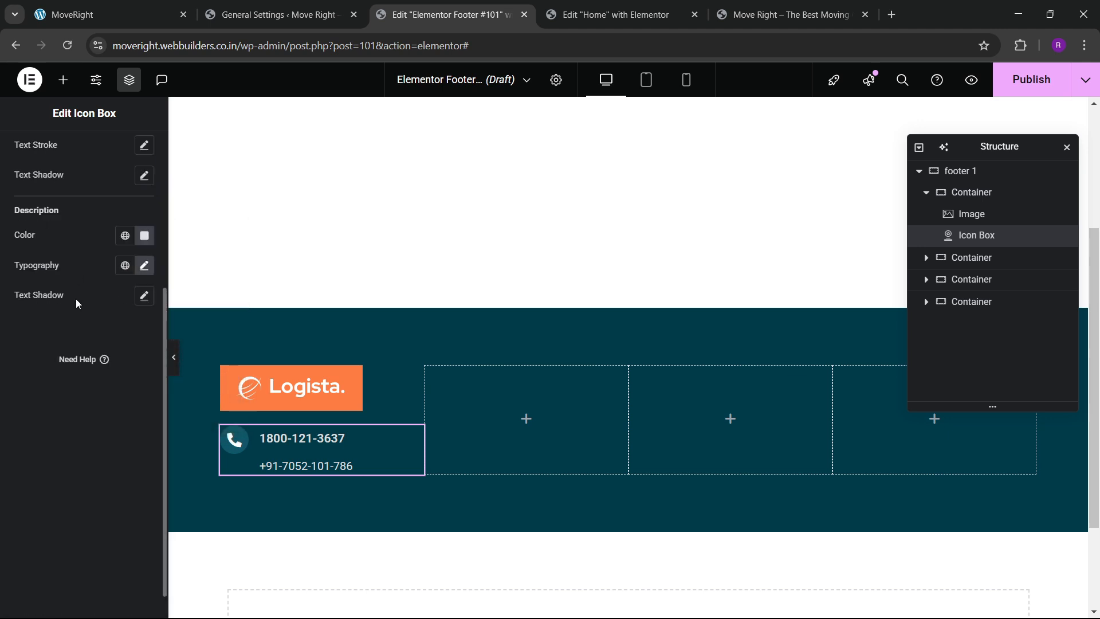
pyautogui.scroll(3, 77, 383)
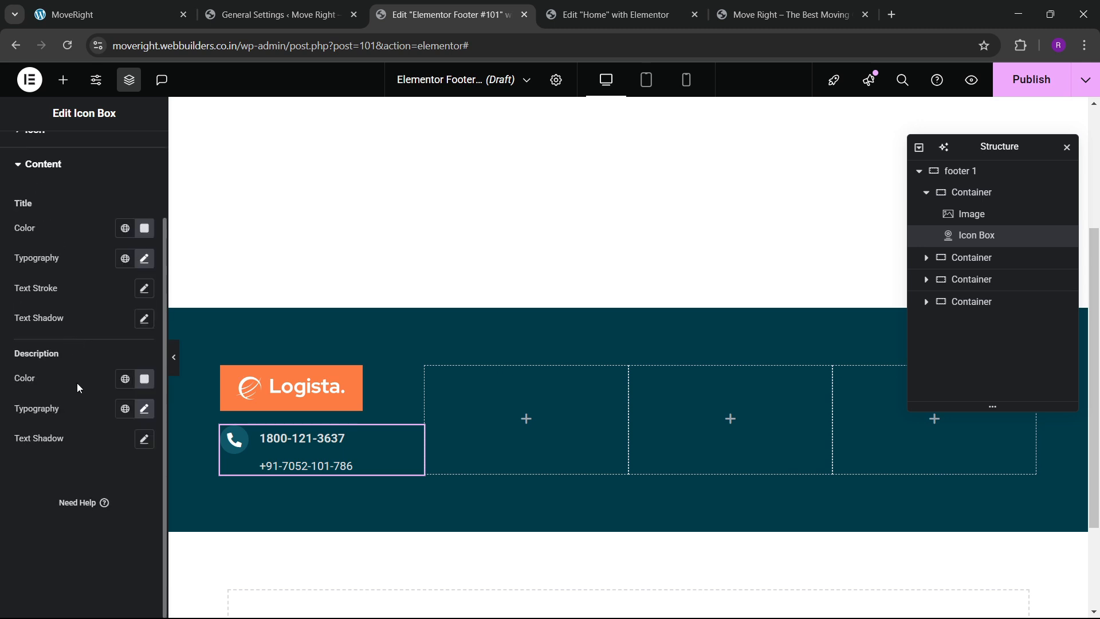
pyautogui.scroll(3, 92, 325)
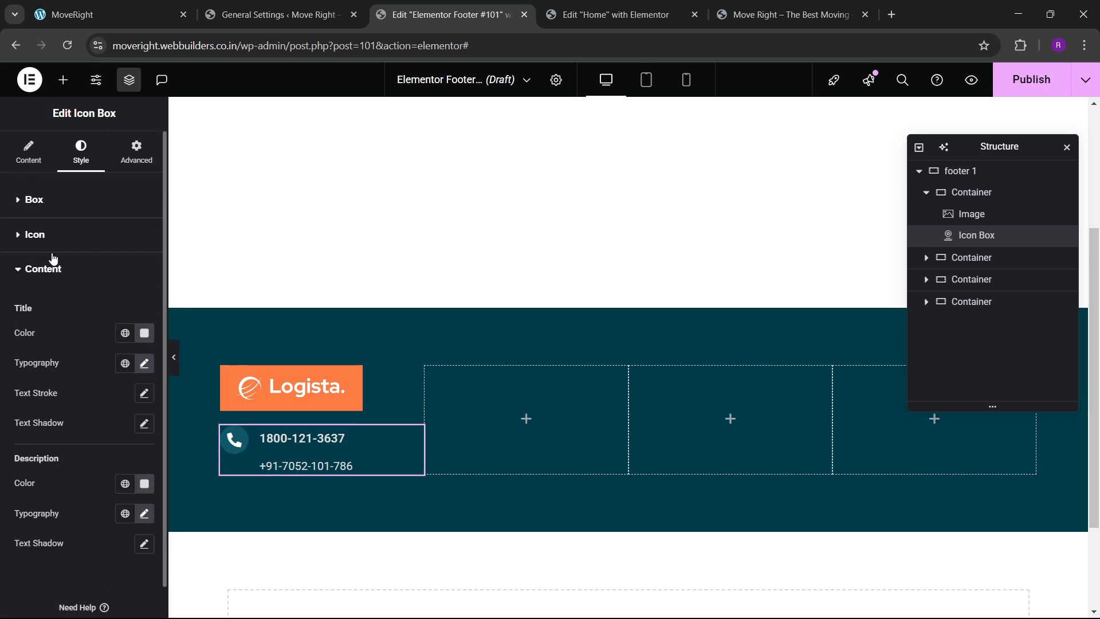
# Set the icon box content spacing to 0 and vertical alignment to Middle.
pyautogui.click(42, 213)
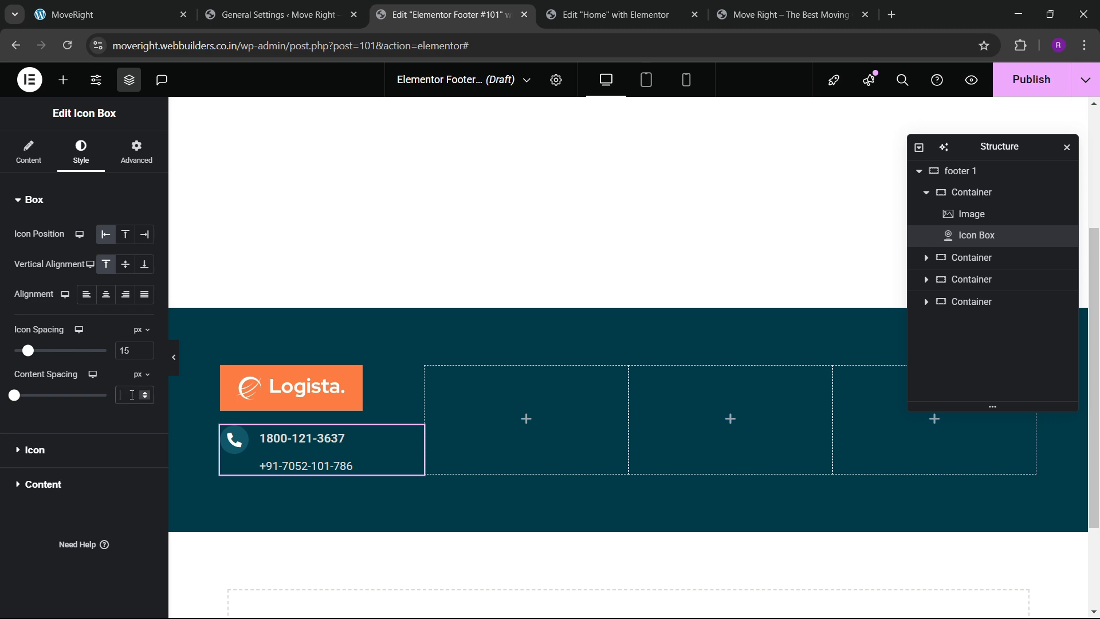
pyautogui.write('0')
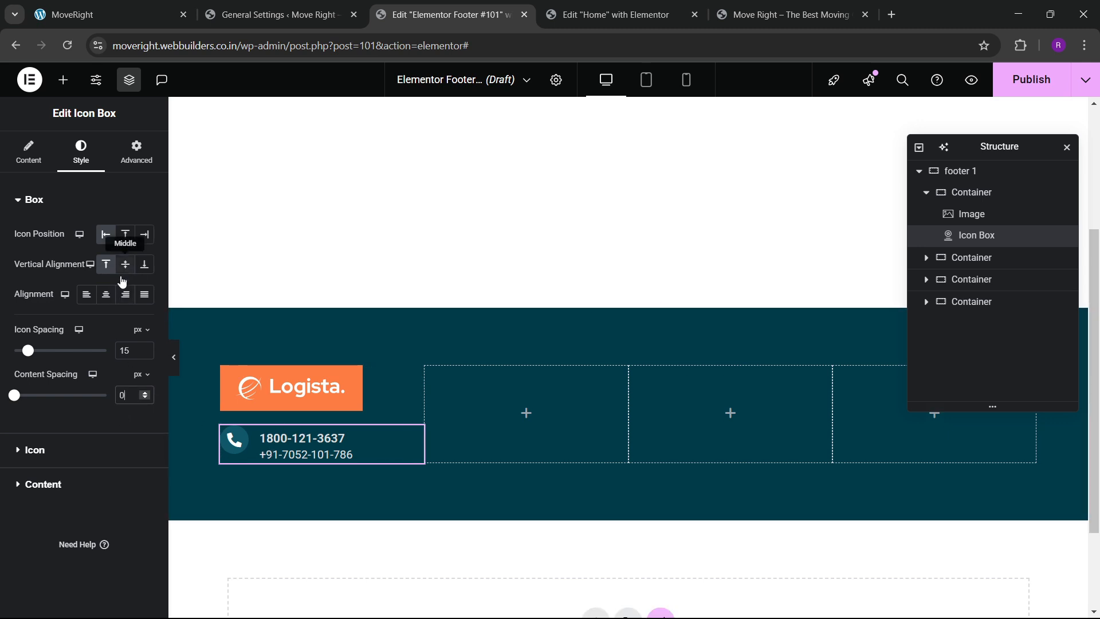
pyautogui.click(113, 297)
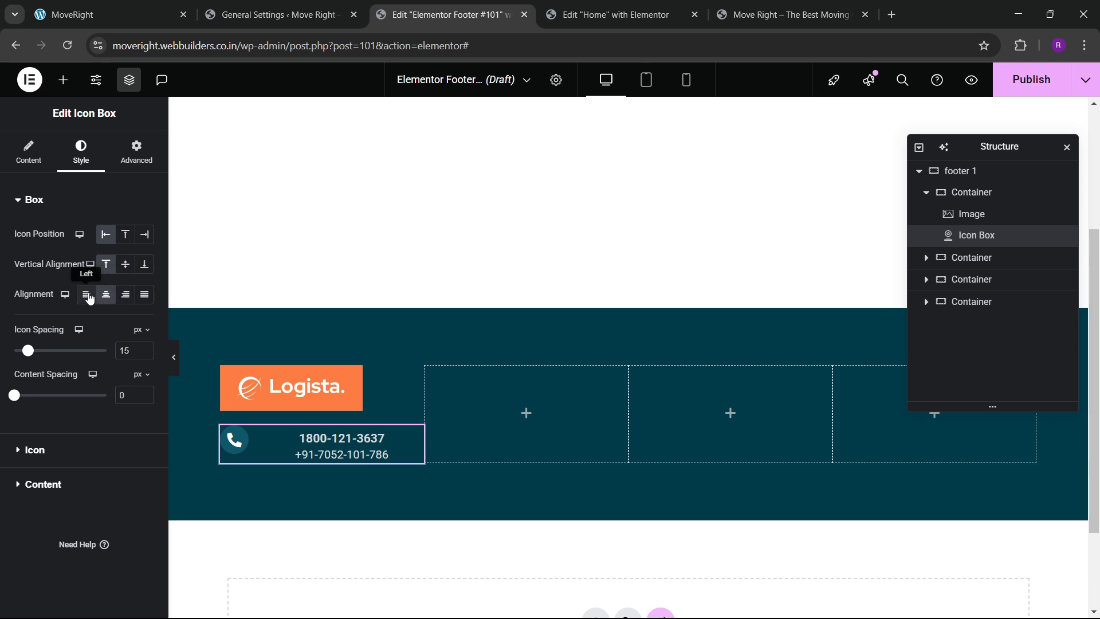
pyautogui.click(87, 295)
pyautogui.click(125, 272)
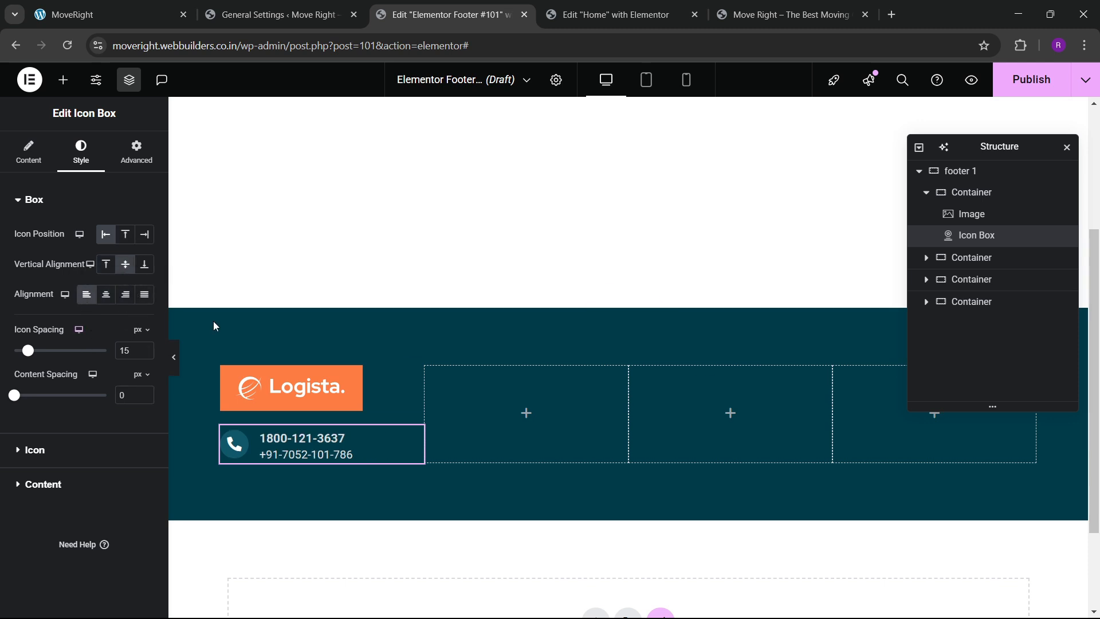
# Duplicate the phone icon box twice to make three contact items.
pyautogui.rightClick(328, 457)
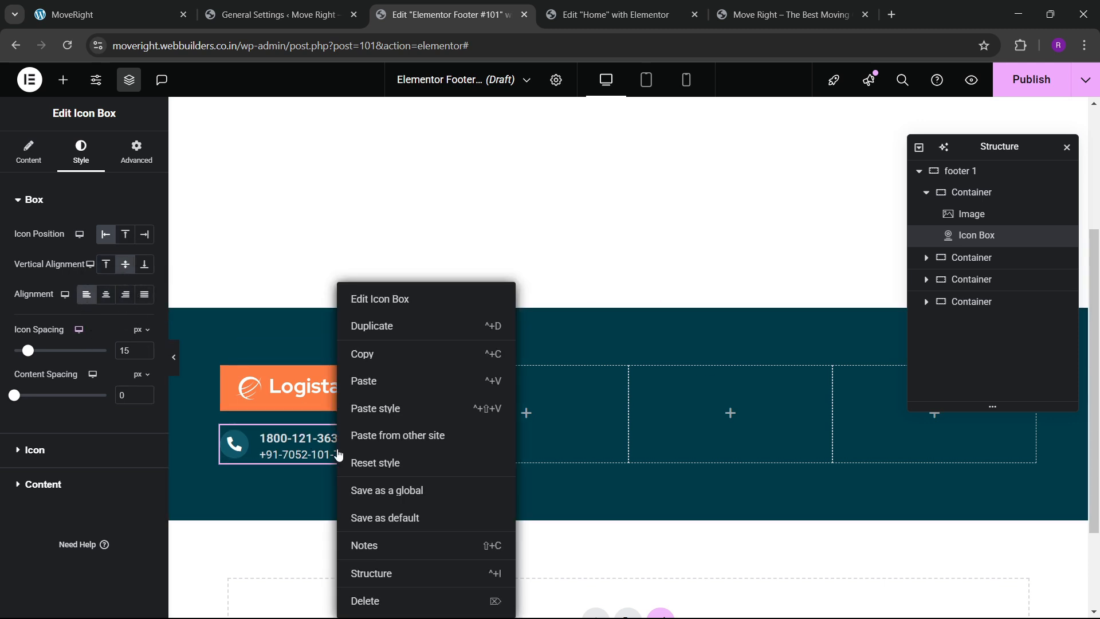
pyautogui.click(368, 335)
pyautogui.rightClick(338, 500)
pyautogui.click(374, 334)
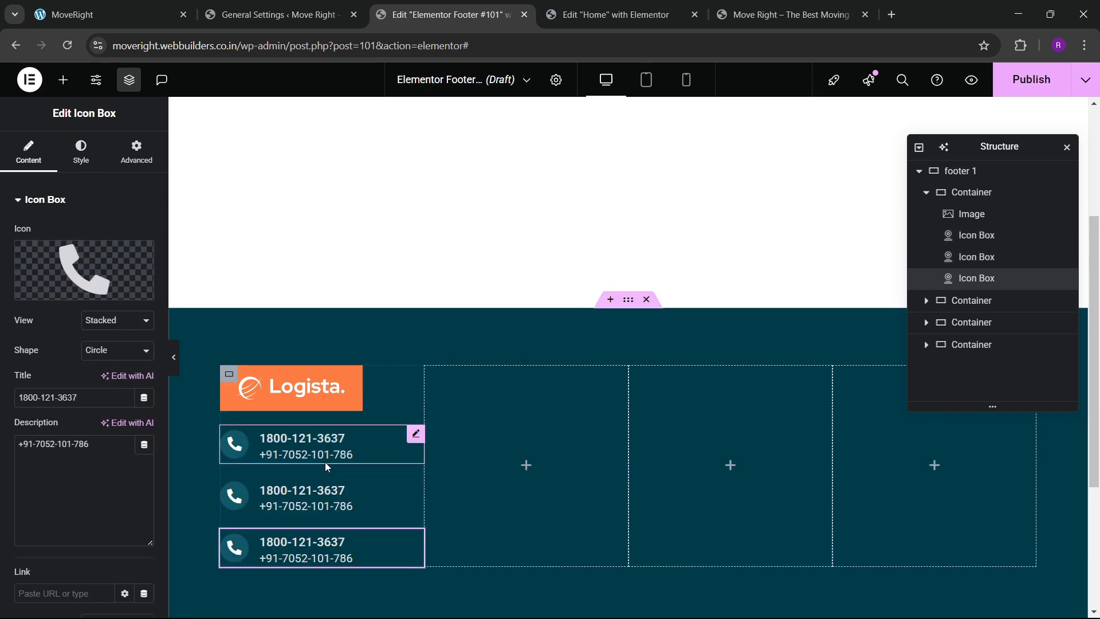
# Change the middle box's icon to Mail bulk.
pyautogui.scroll(-3, 325, 462)
pyautogui.click(63, 286)
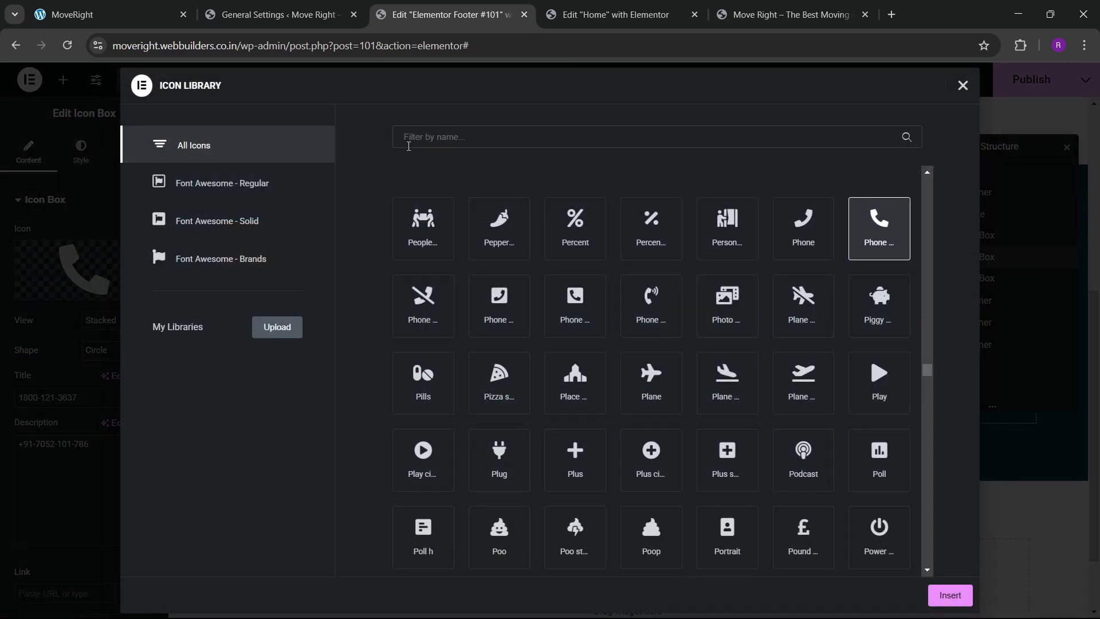
pyautogui.click(410, 146)
pyautogui.write('email')
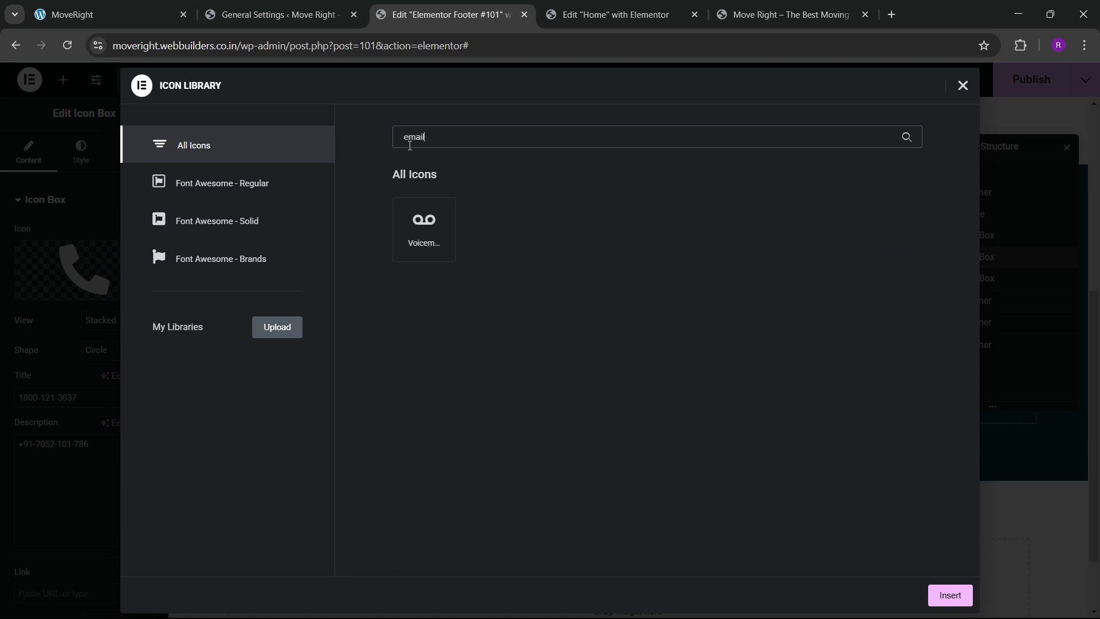
pyautogui.press('BackSpace')
pyautogui.press('BackSpace')
pyautogui.press('BackSpace')
pyautogui.press('BackSpace')
pyautogui.press('BackSpace')
pyautogui.write('mail')
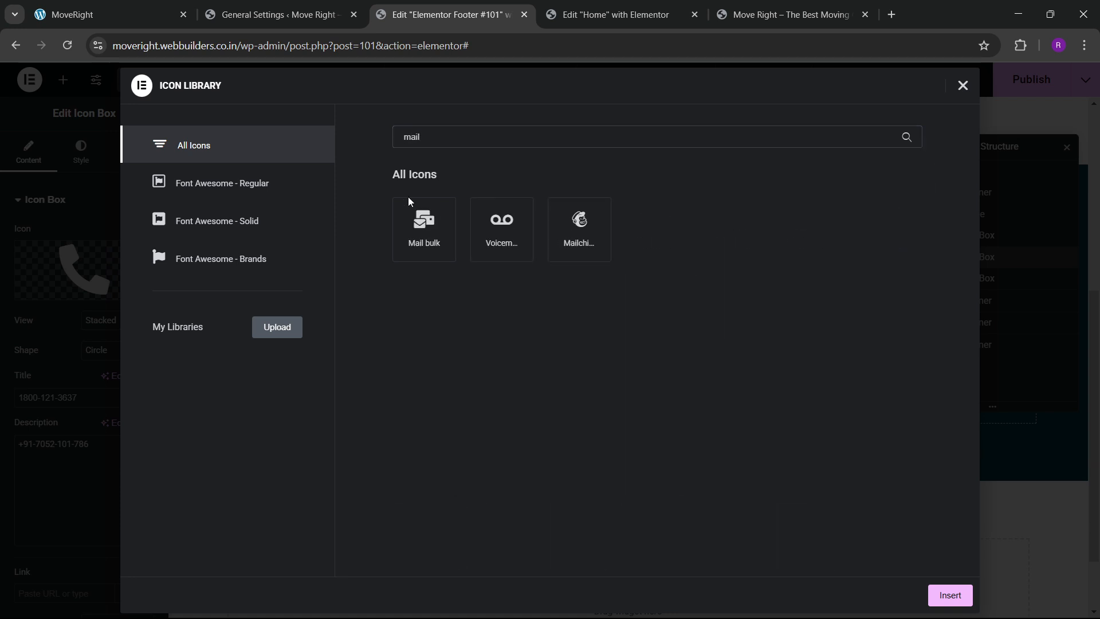
pyautogui.click(411, 241)
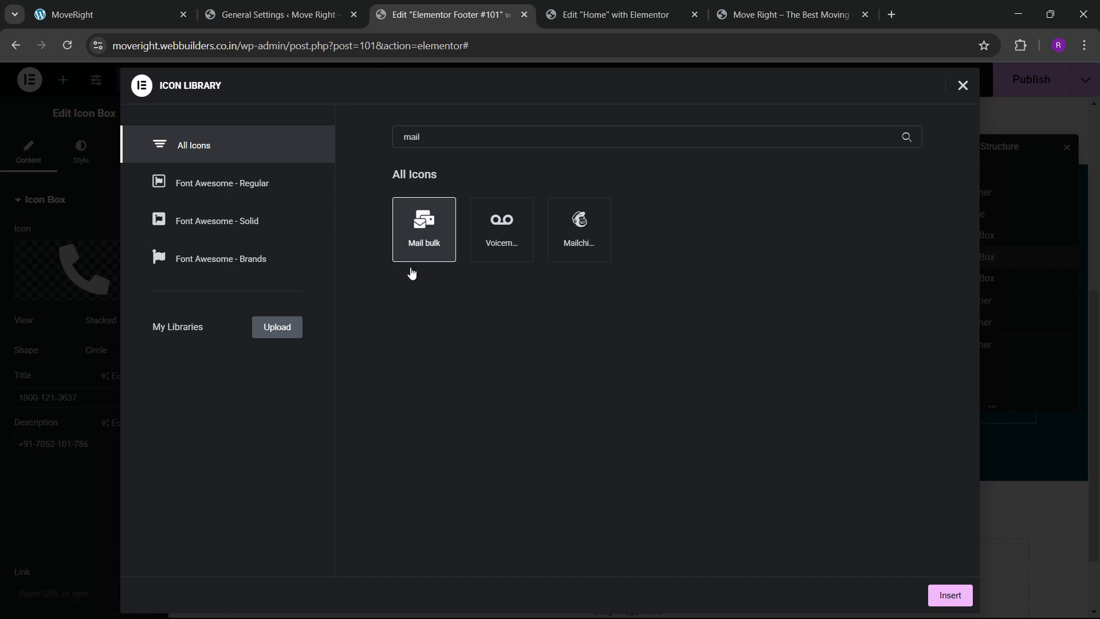
pyautogui.click(946, 596)
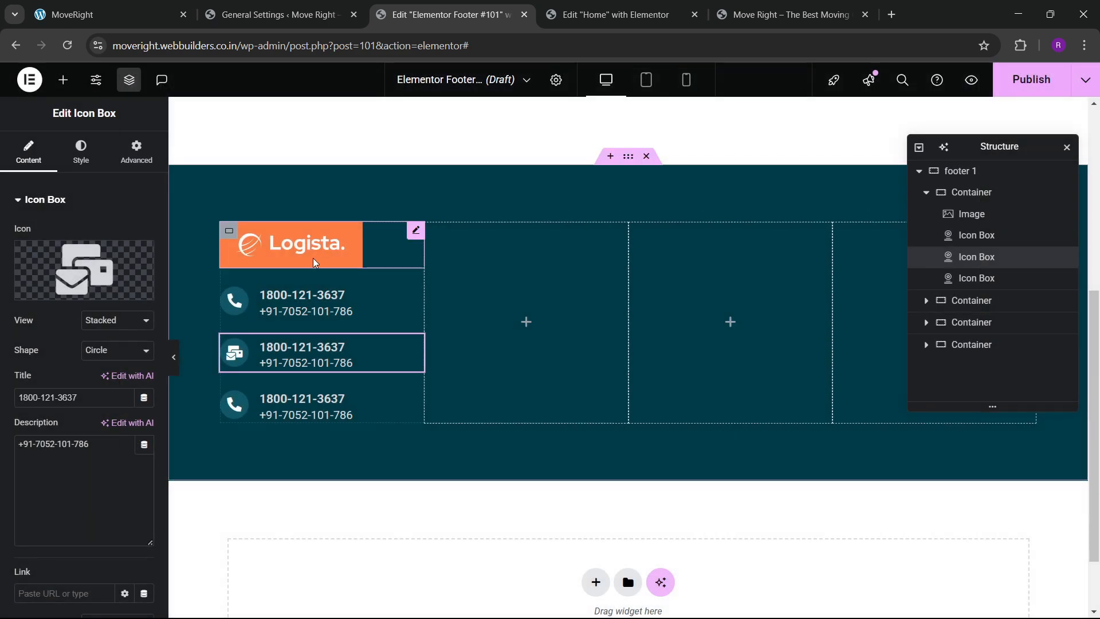
# Paste the two e-mail addresses from the reference footer as title and description.
pyautogui.click(109, 14)
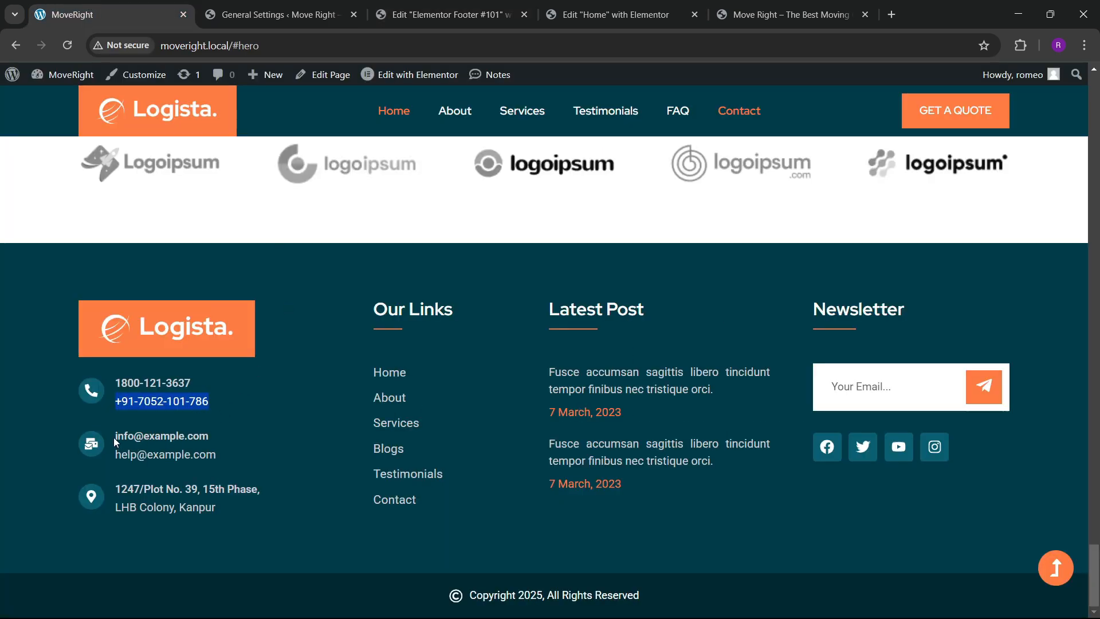
pyautogui.moveTo(115, 439); pyautogui.dragTo(255, 444)
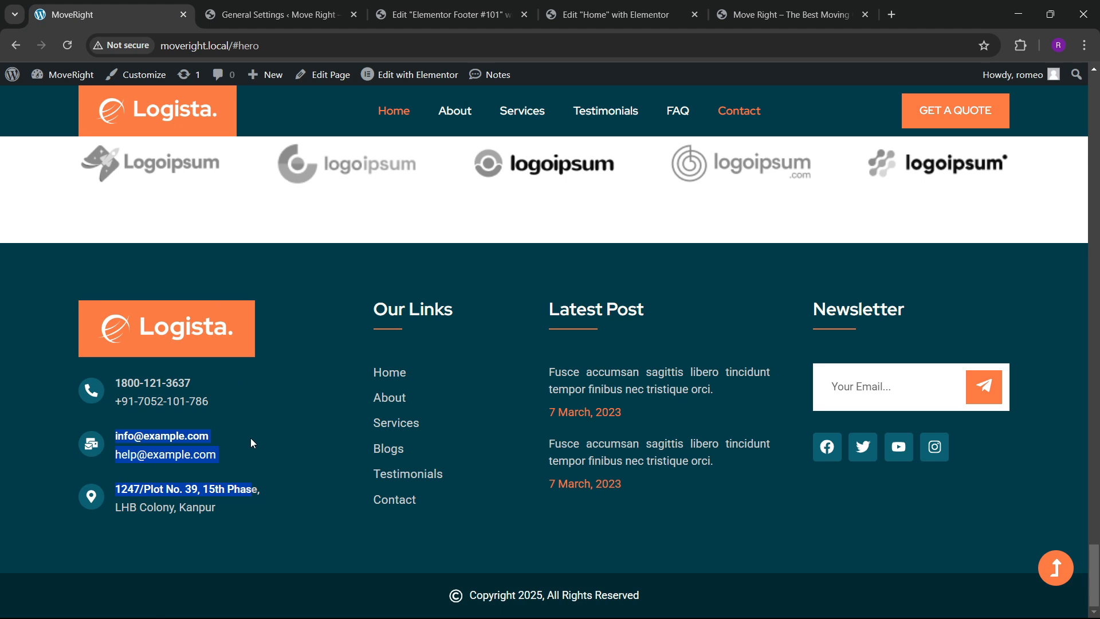
pyautogui.click(129, 449)
pyautogui.moveTo(115, 434); pyautogui.dragTo(212, 436)
pyautogui.hotkey('ctrl', 'c')
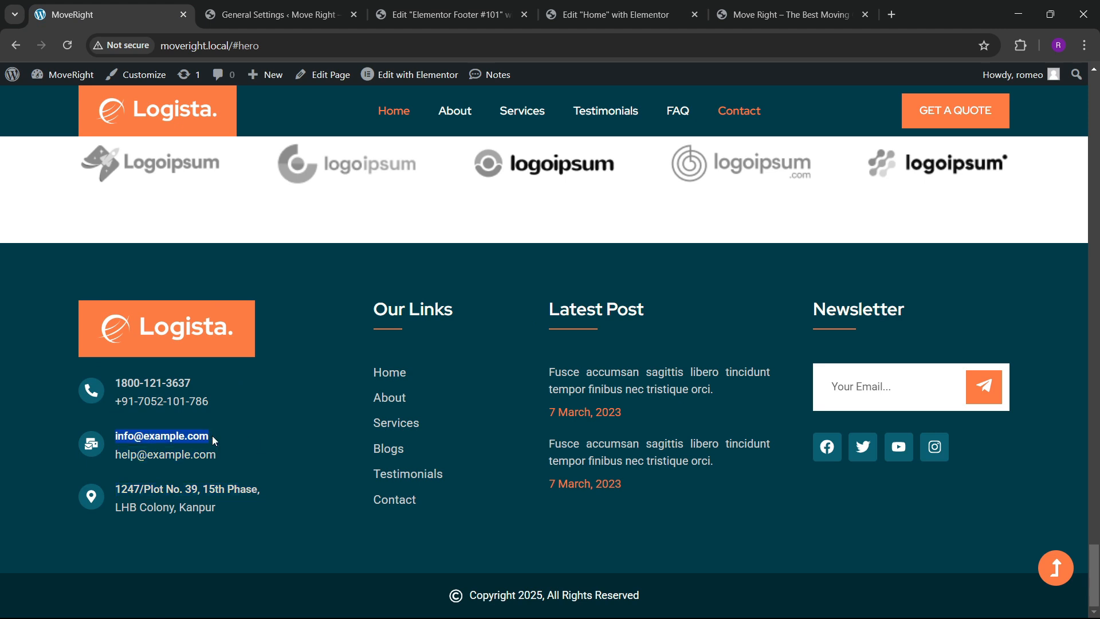
pyautogui.click(439, 10)
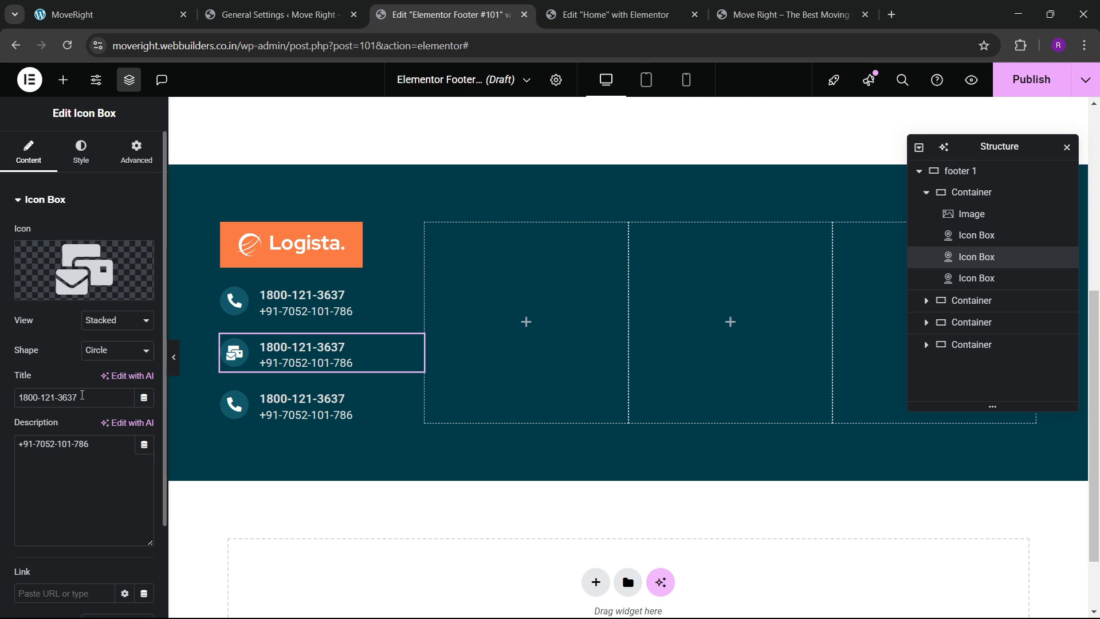
pyautogui.hotkey('ctrl', 'v')
pyautogui.click(109, 15)
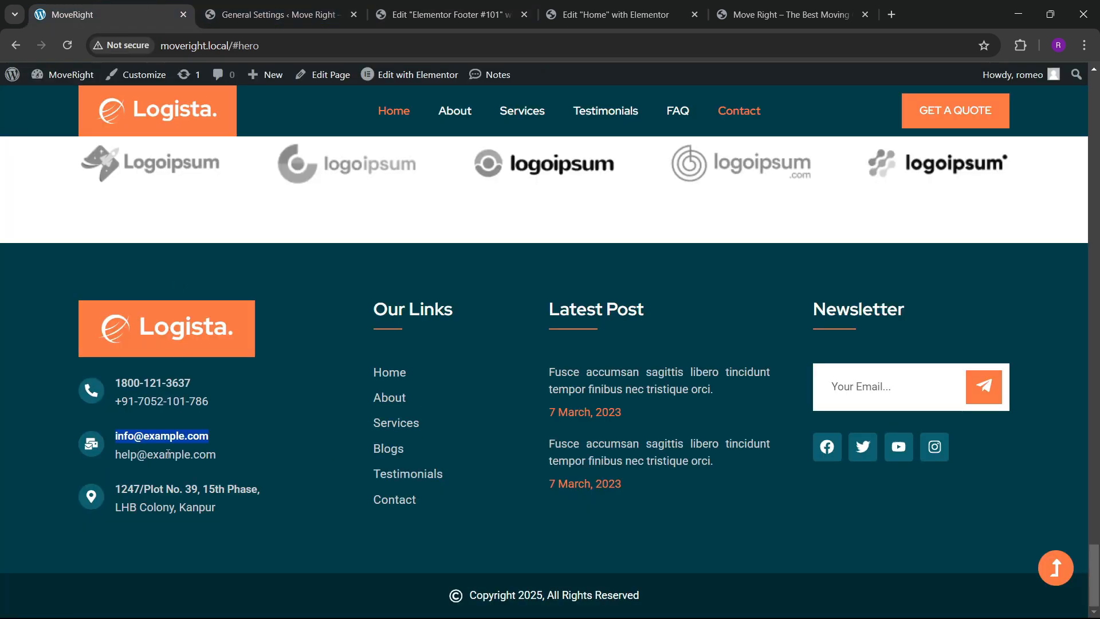
pyautogui.moveTo(118, 459); pyautogui.dragTo(217, 460)
pyautogui.hotkey('ctrl', 'c')
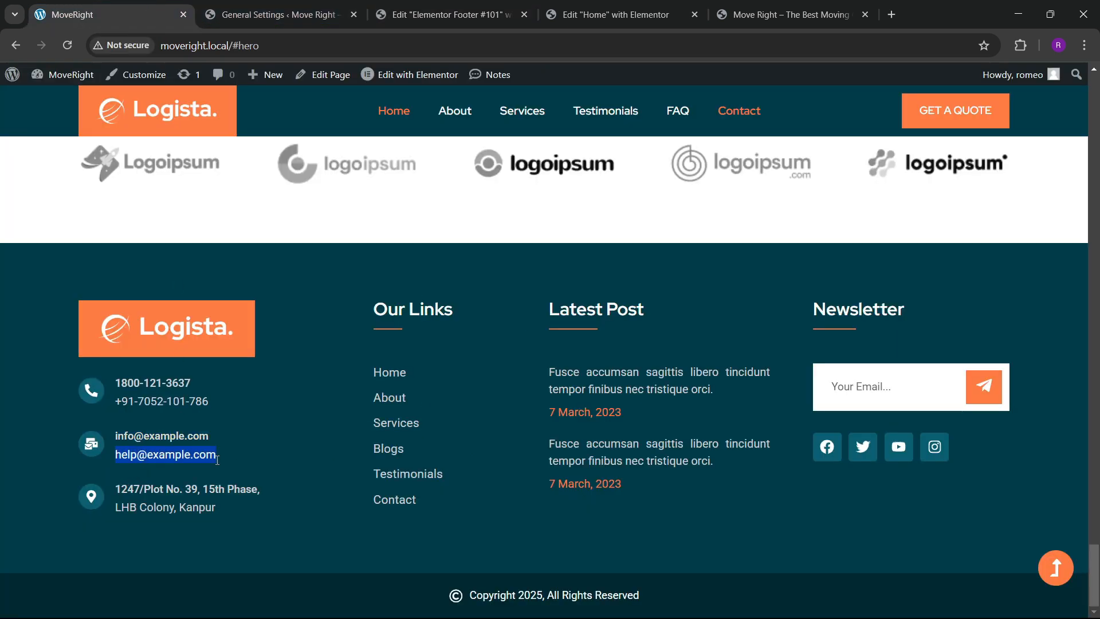
pyautogui.click(447, 15)
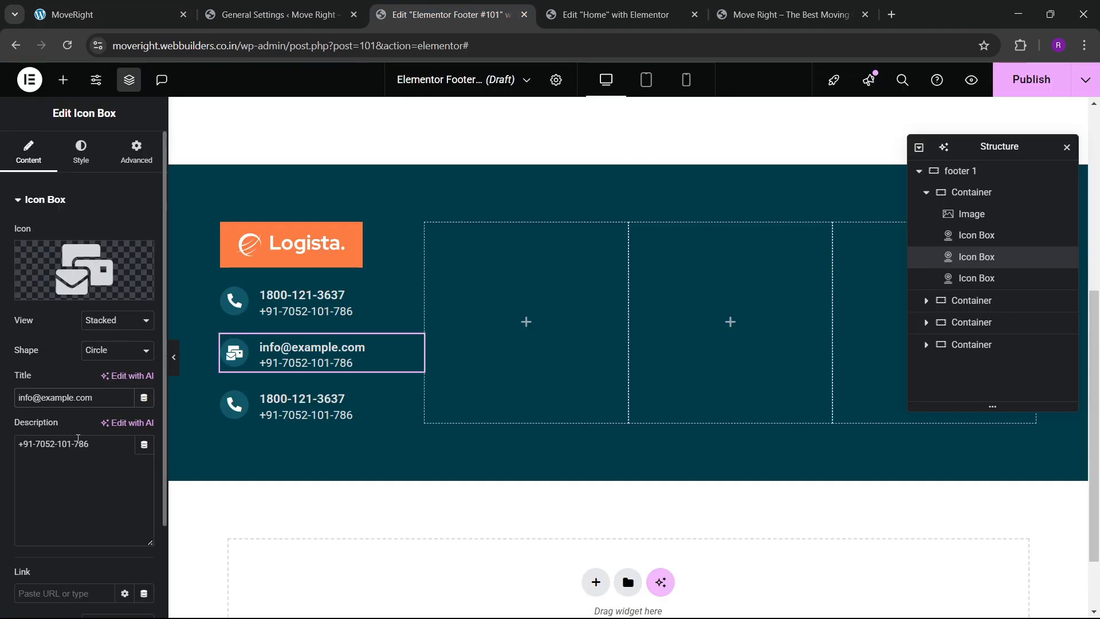
pyautogui.tripleClick(78, 442)
pyautogui.hotkey('ctrl', 'v')
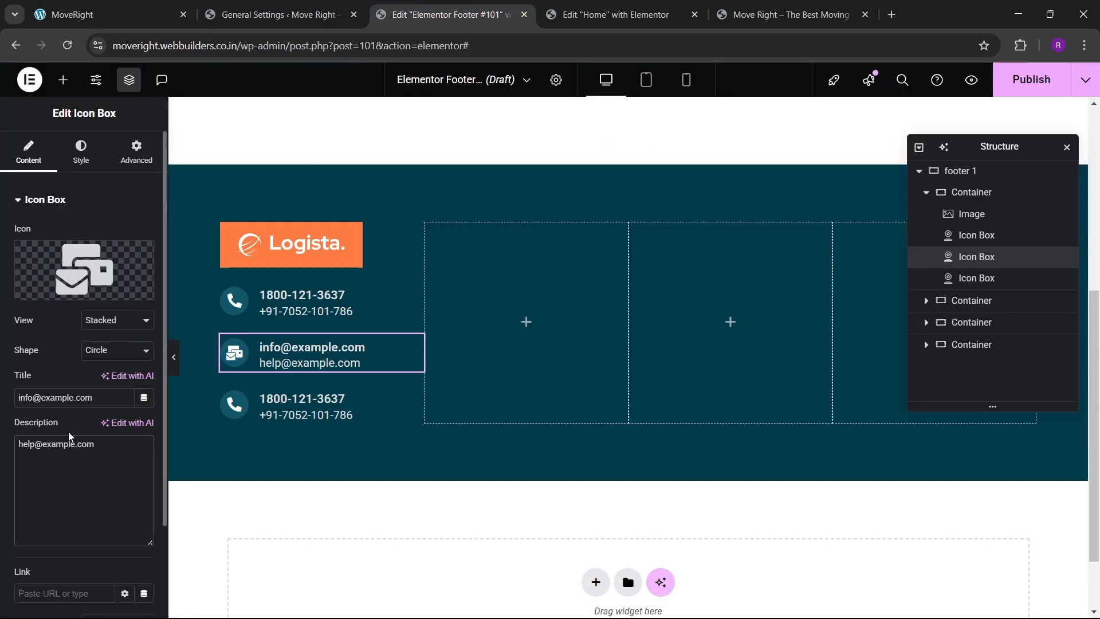
pyautogui.click(298, 407)
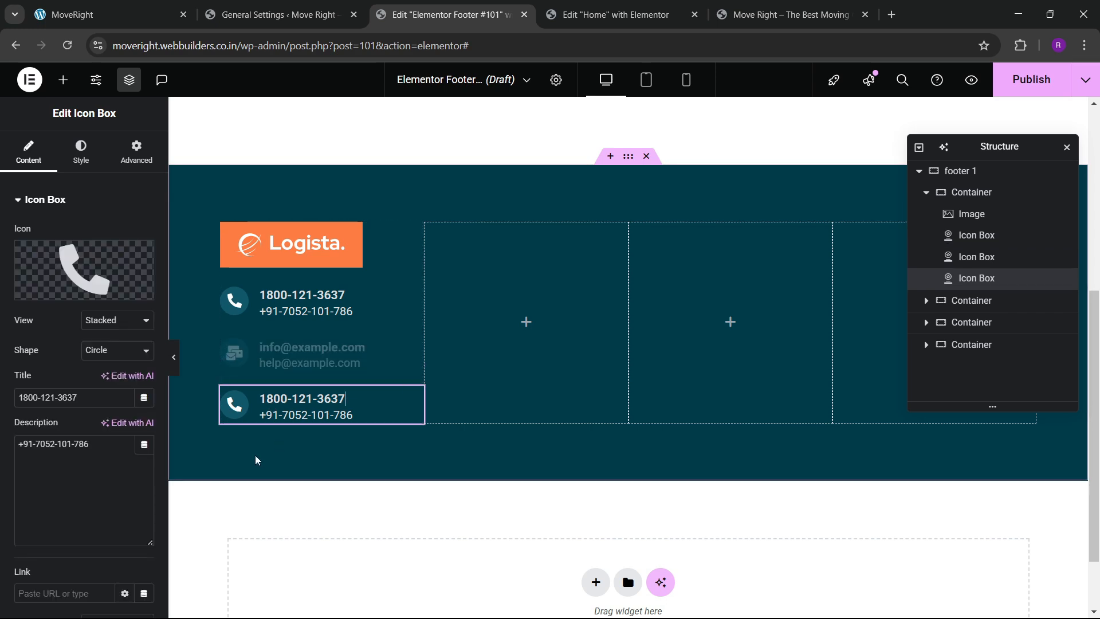
# Give the third contact item a map marker icon.
pyautogui.click(89, 287)
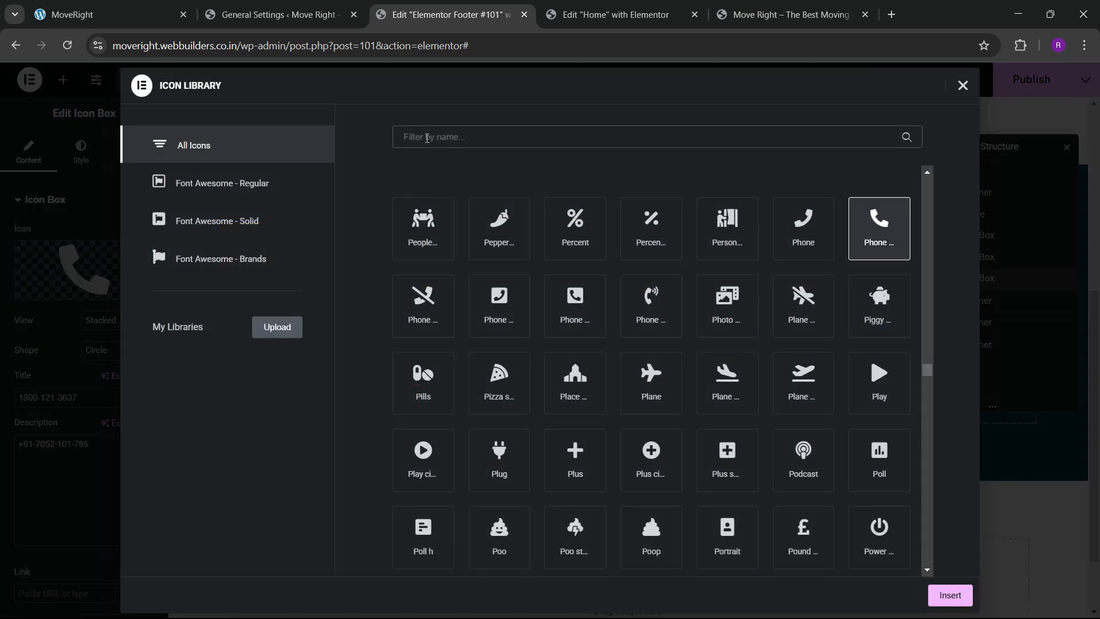
pyautogui.click(426, 138)
pyautogui.write('map')
pyautogui.click(828, 260)
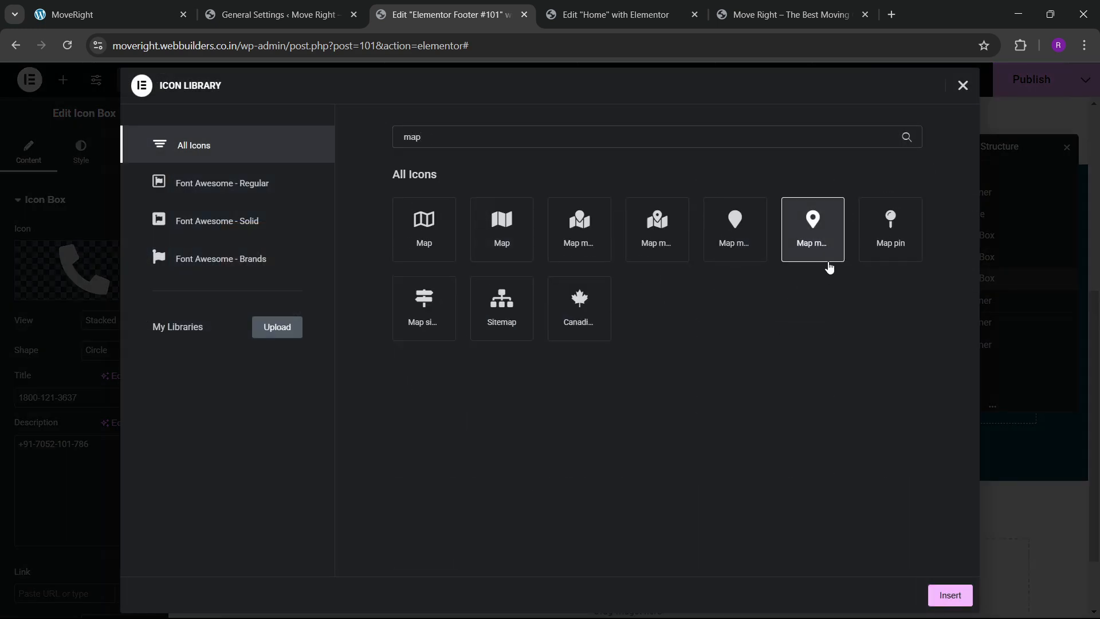
pyautogui.click(938, 603)
# Paste the two street address lines from the reference site as title and description.
pyautogui.hotkey('ctrl', '1')
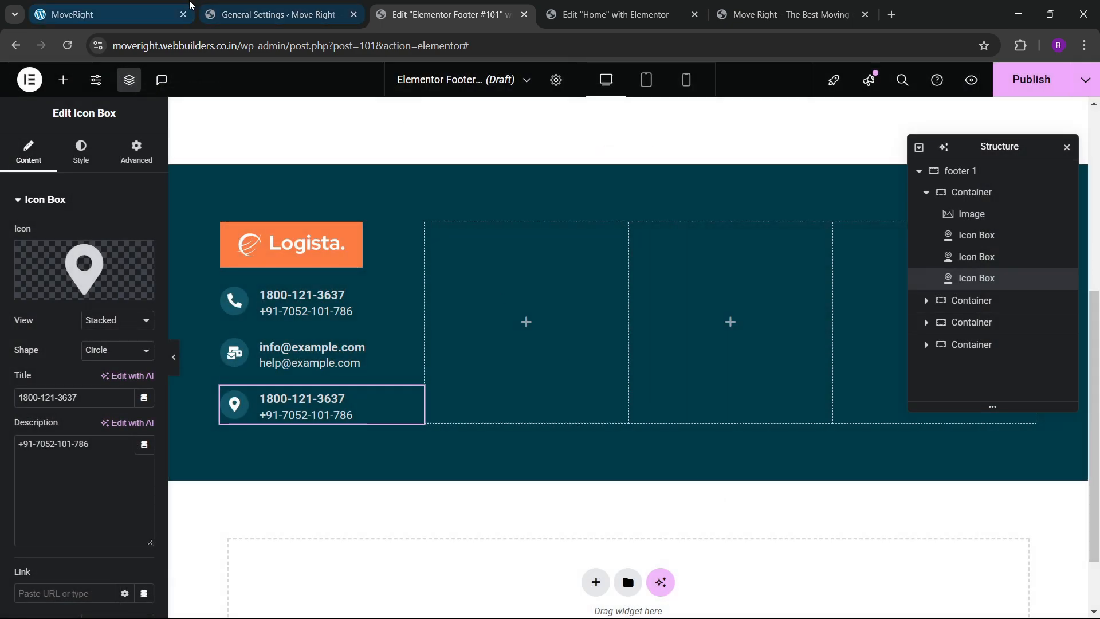
pyautogui.click(107, 492)
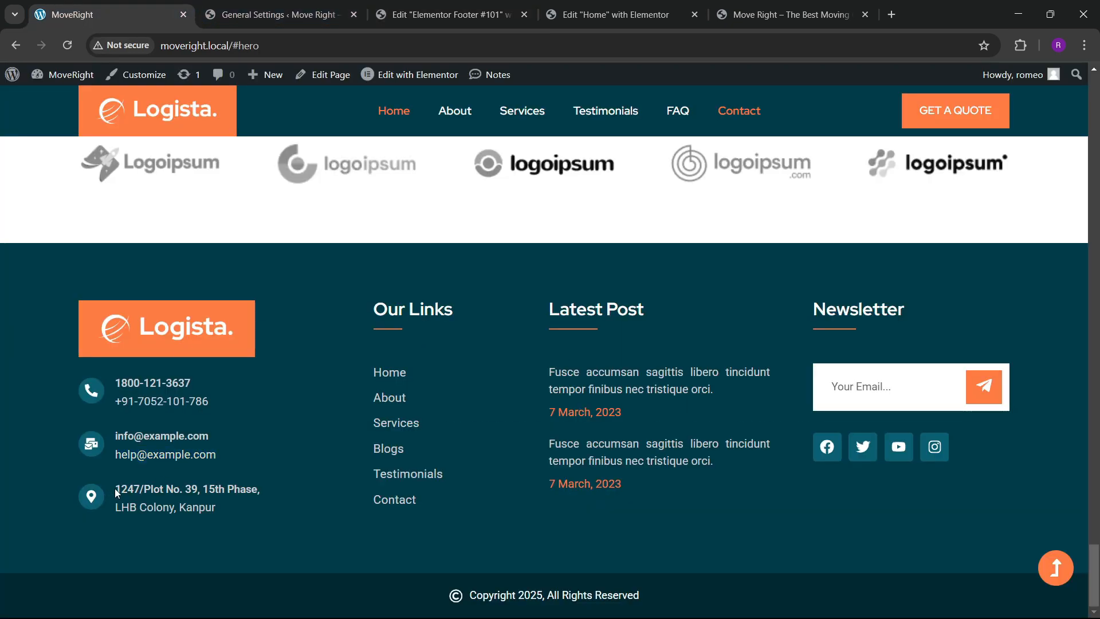
pyautogui.moveTo(117, 492); pyautogui.dragTo(266, 497)
pyautogui.hotkey('ctrl', 'c')
pyautogui.hotkey('ctrl', '3')
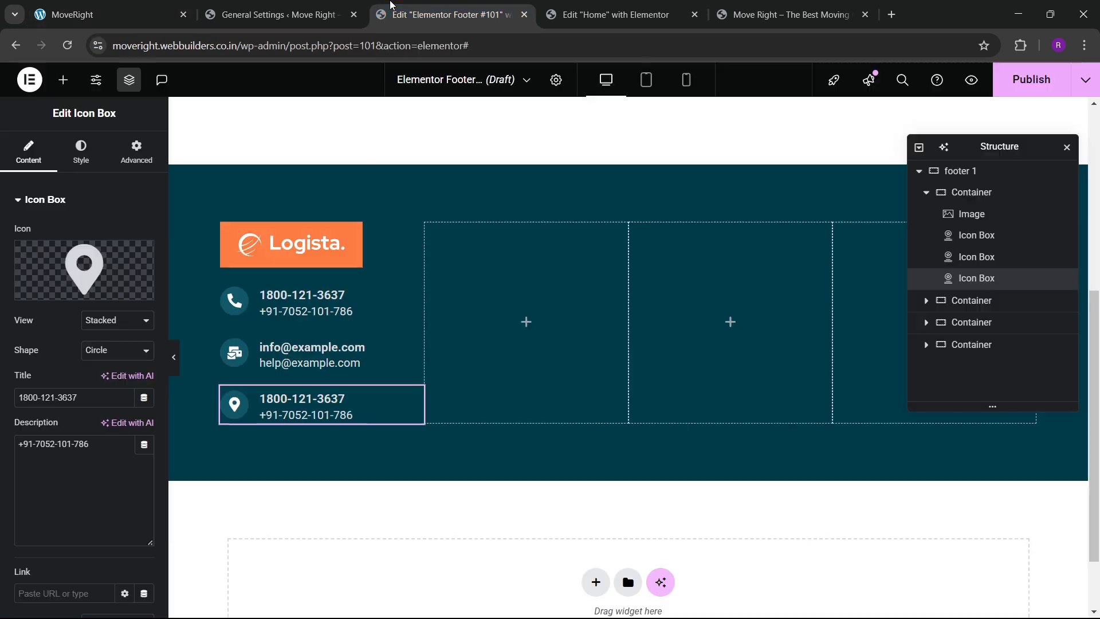
pyautogui.hotkey('ctrl', 'v')
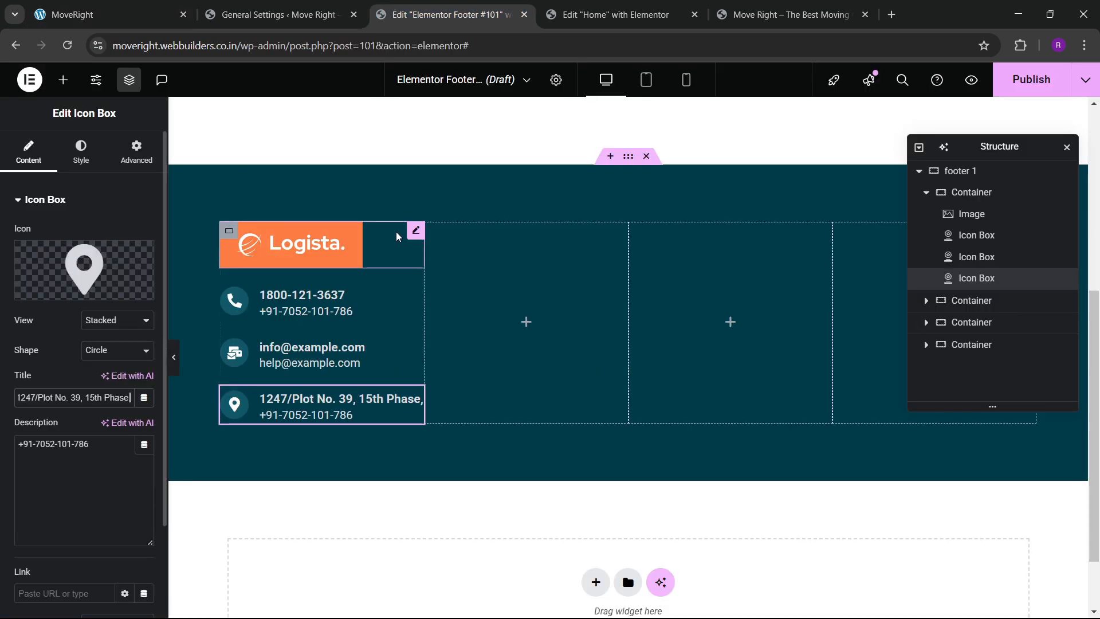
pyautogui.hotkey('ctrl', '1')
pyautogui.click(139, 514)
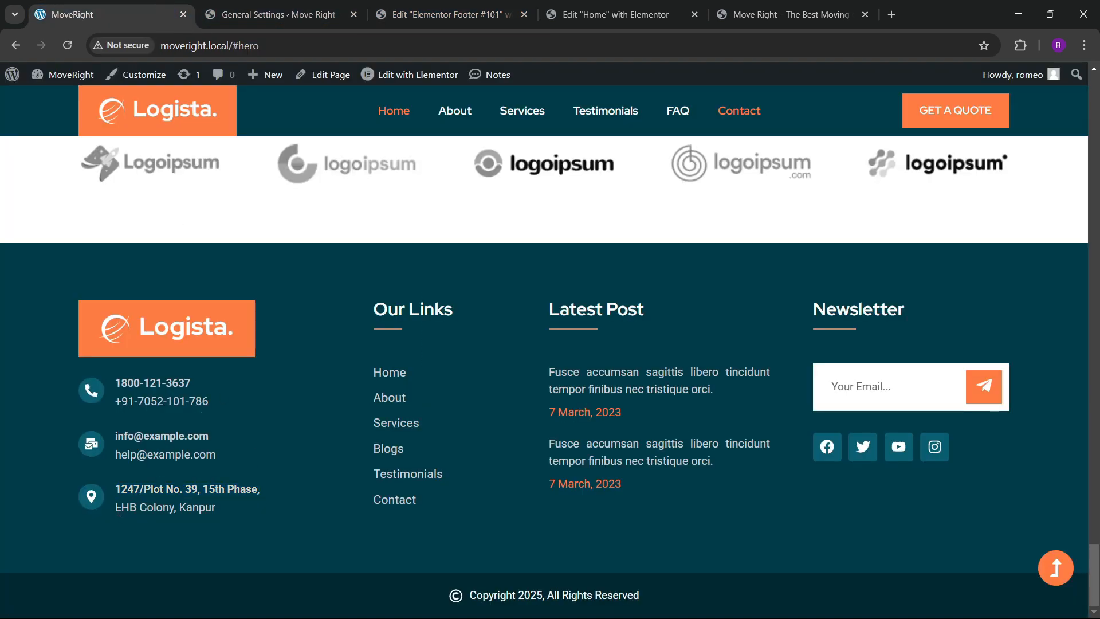
pyautogui.moveTo(117, 509); pyautogui.dragTo(234, 519)
pyautogui.hotkey('ctrl', 'c')
pyautogui.hotkey('ctrl', '3')
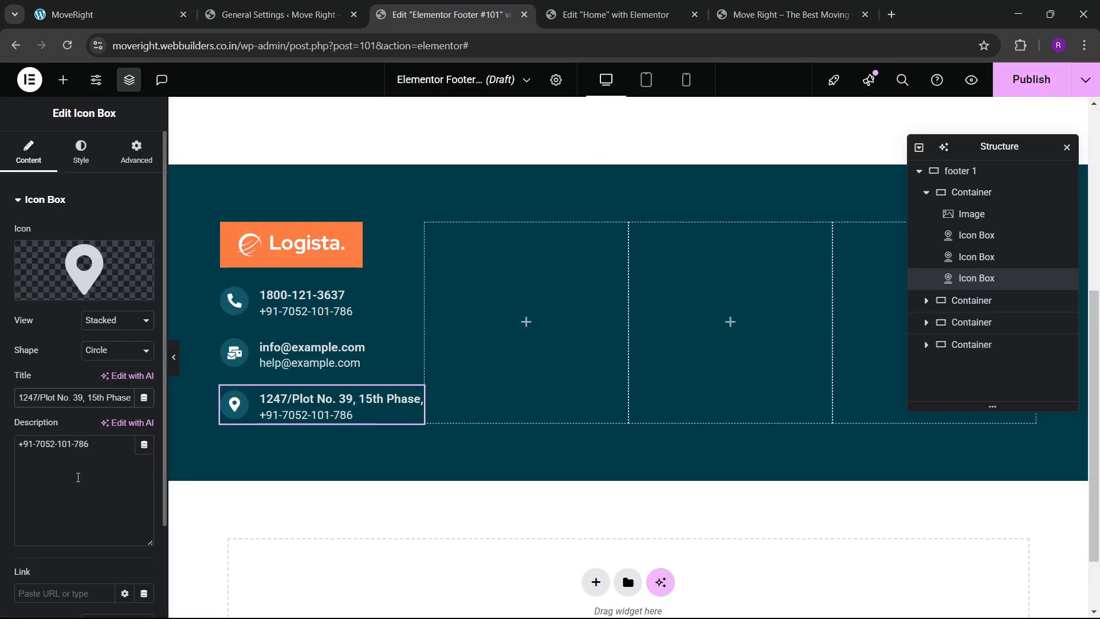
pyautogui.hotkey('ctrl', 'a')
pyautogui.hotkey('ctrl', 'v')
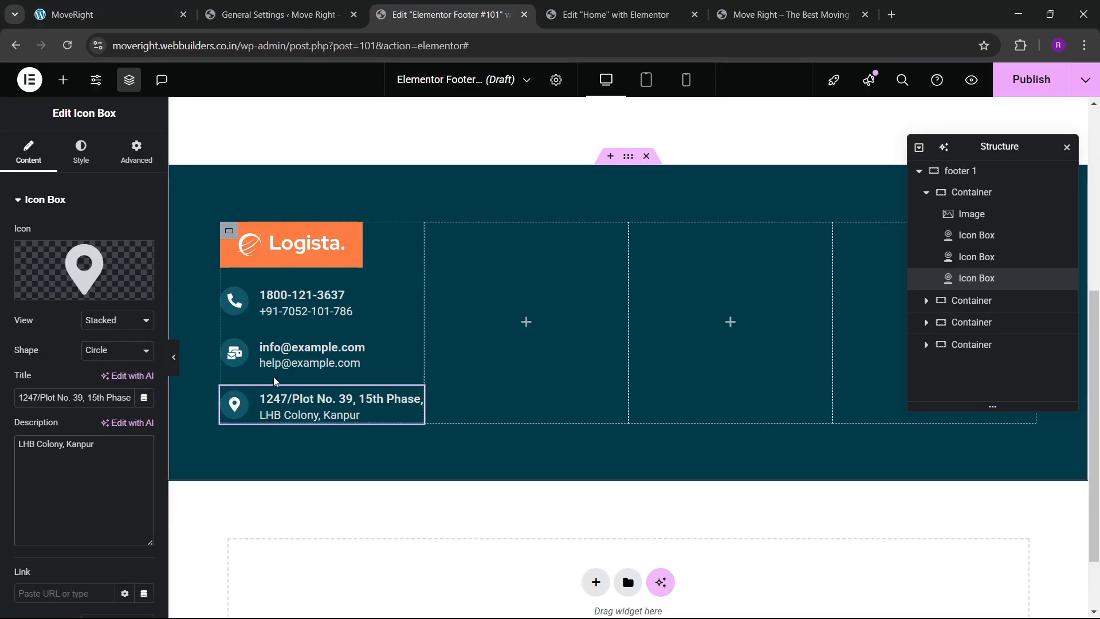
# Give the logo a 20 px bottom margin and add an Include Entire Site display condition.
pyautogui.click(229, 234)
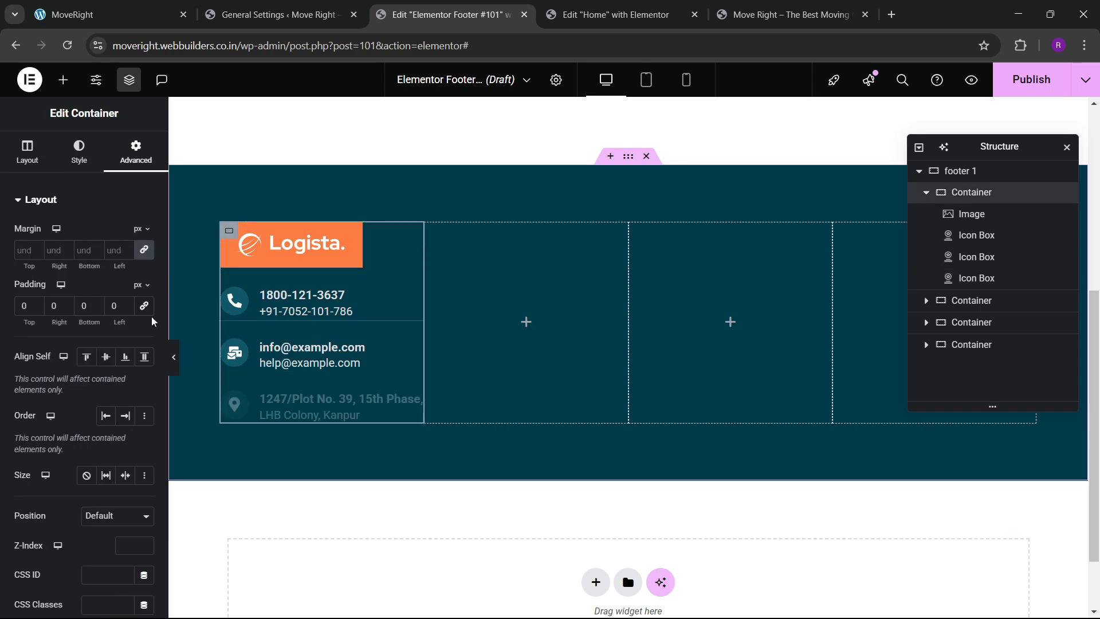
pyautogui.click(103, 21)
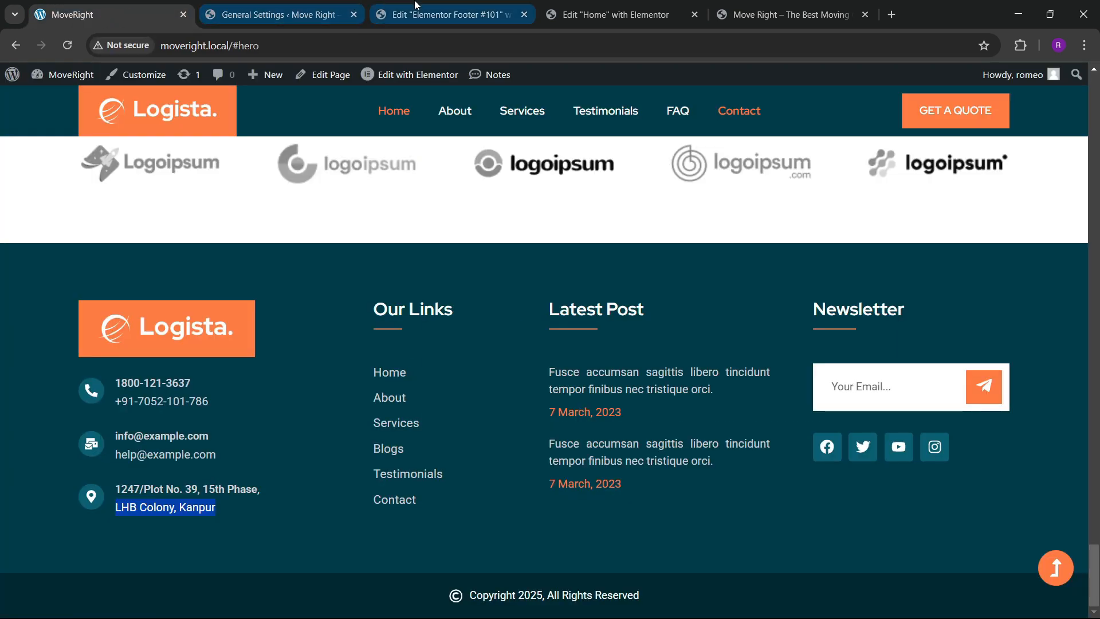
pyautogui.click(447, 15)
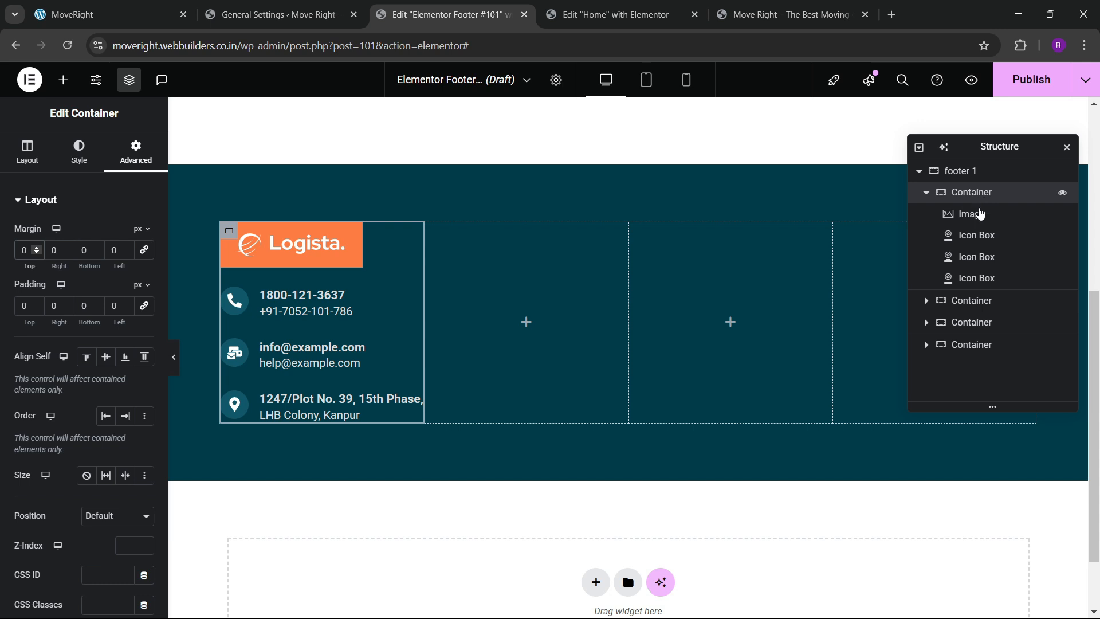
pyautogui.click(975, 235)
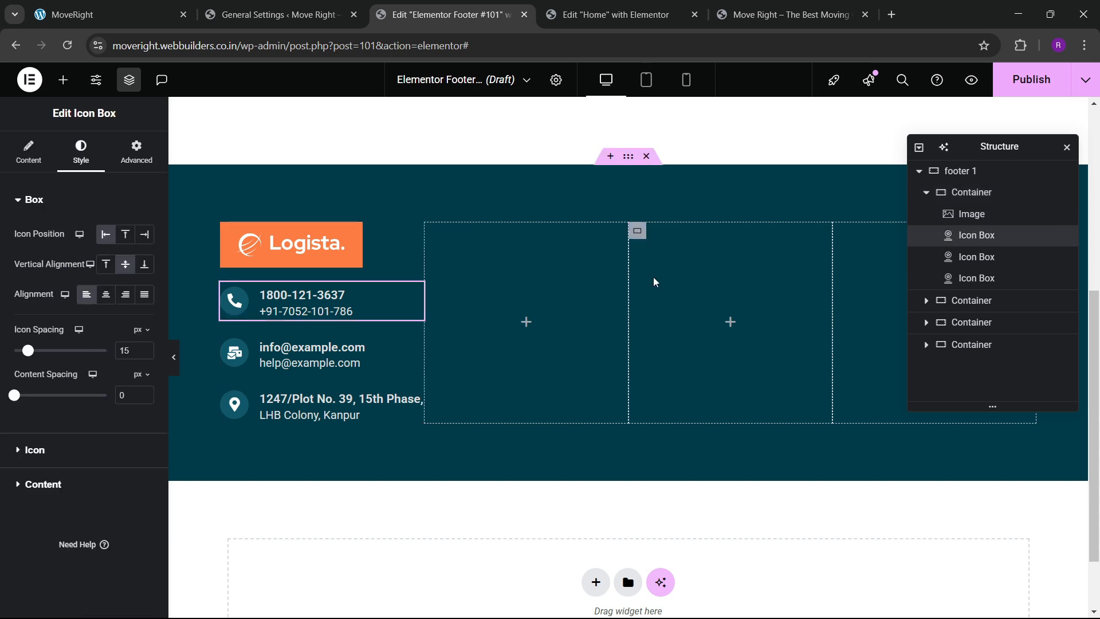
pyautogui.click(952, 214)
pyautogui.click(136, 152)
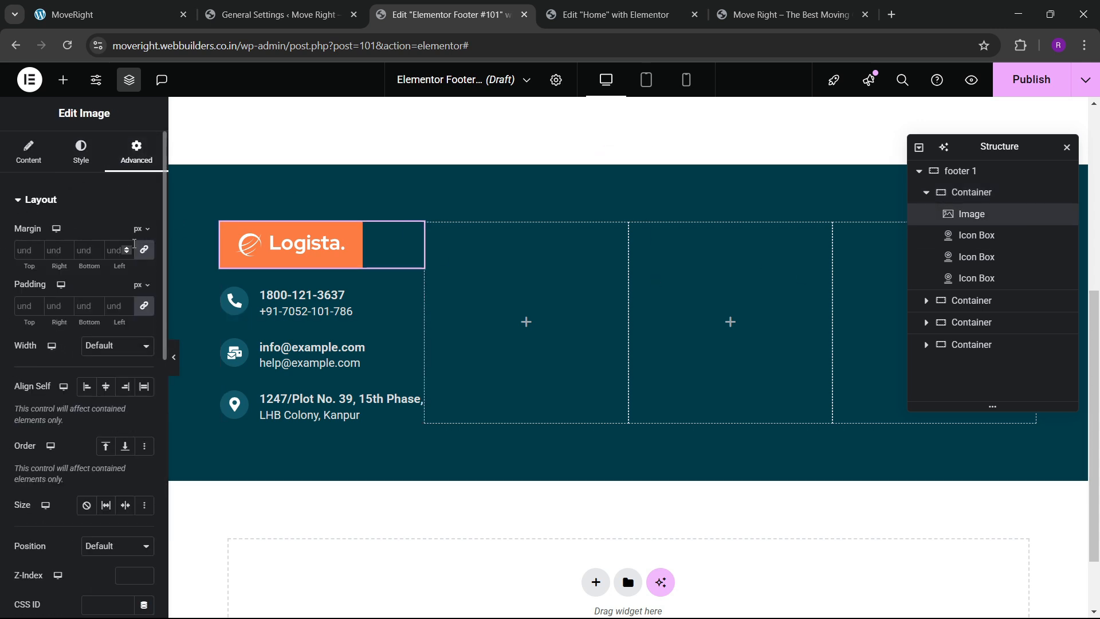
pyautogui.click(75, 254)
pyautogui.write('20')
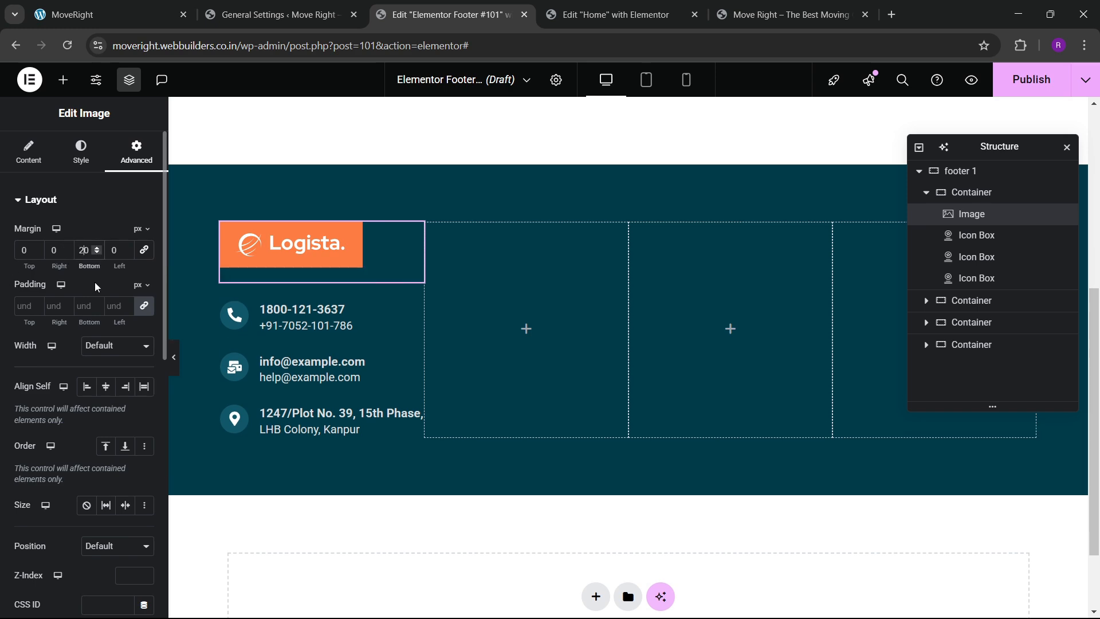
pyautogui.scroll(1, 477, 381)
pyautogui.scroll(-1, 477, 381)
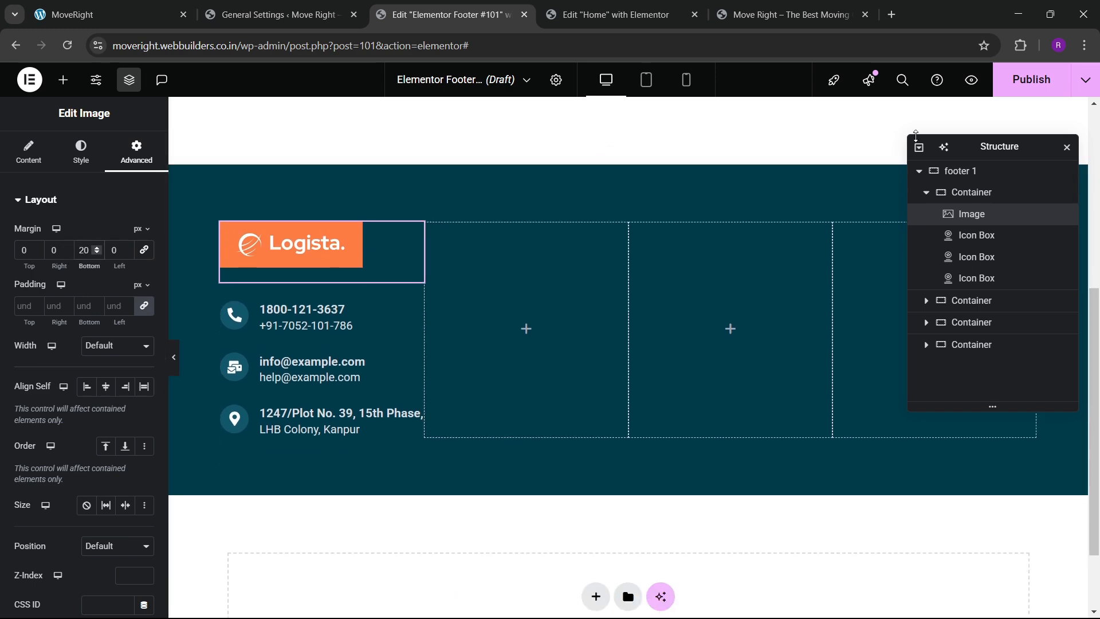
pyautogui.click(1031, 79)
pyautogui.click(554, 400)
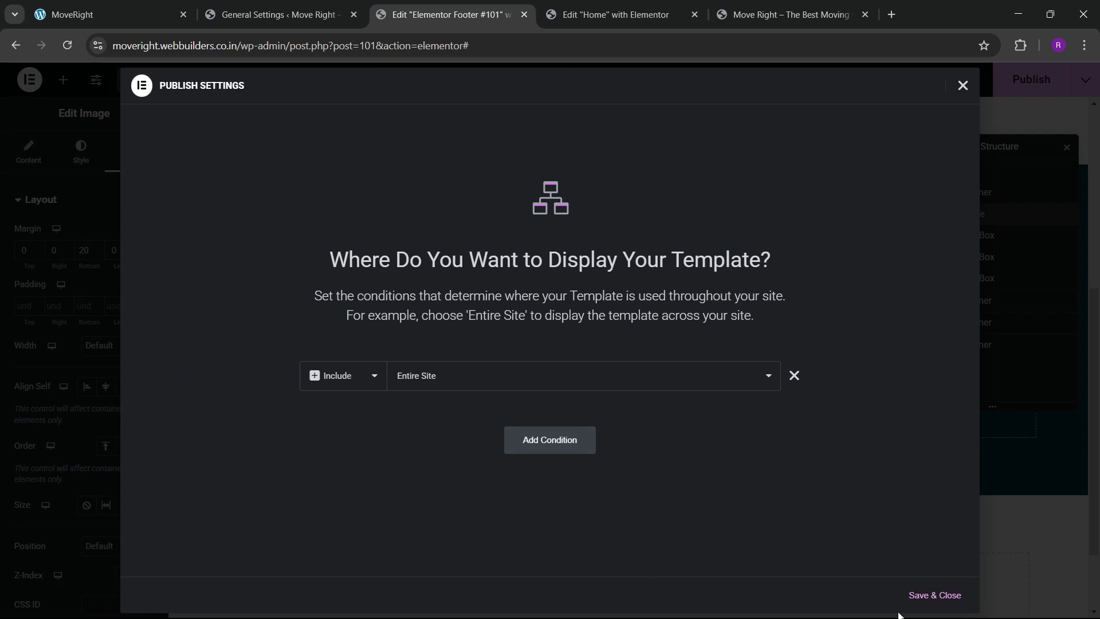
# Save and publish the footer, then confirm it appears at the bottom of the live site.
pyautogui.click(935, 595)
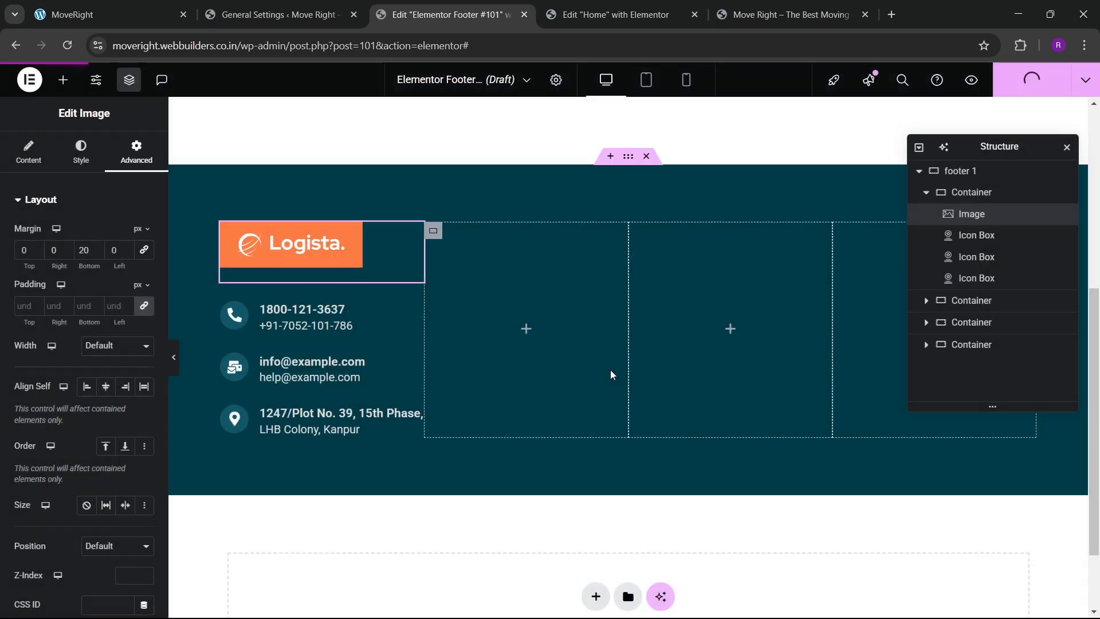
pyautogui.click(791, 14)
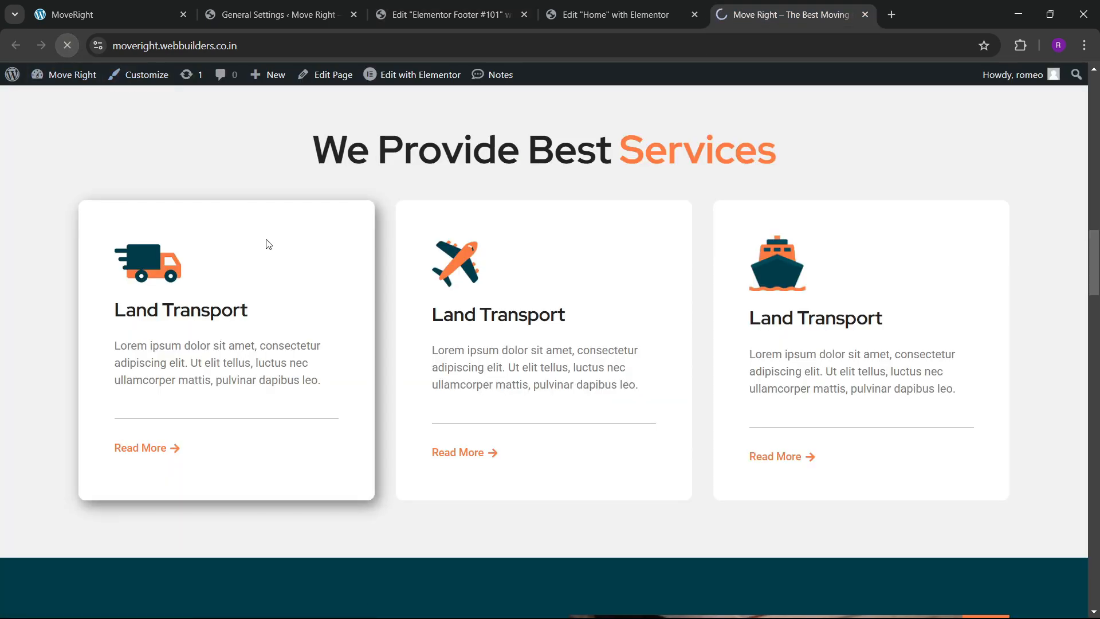
pyautogui.scroll(-20, 487, 344)
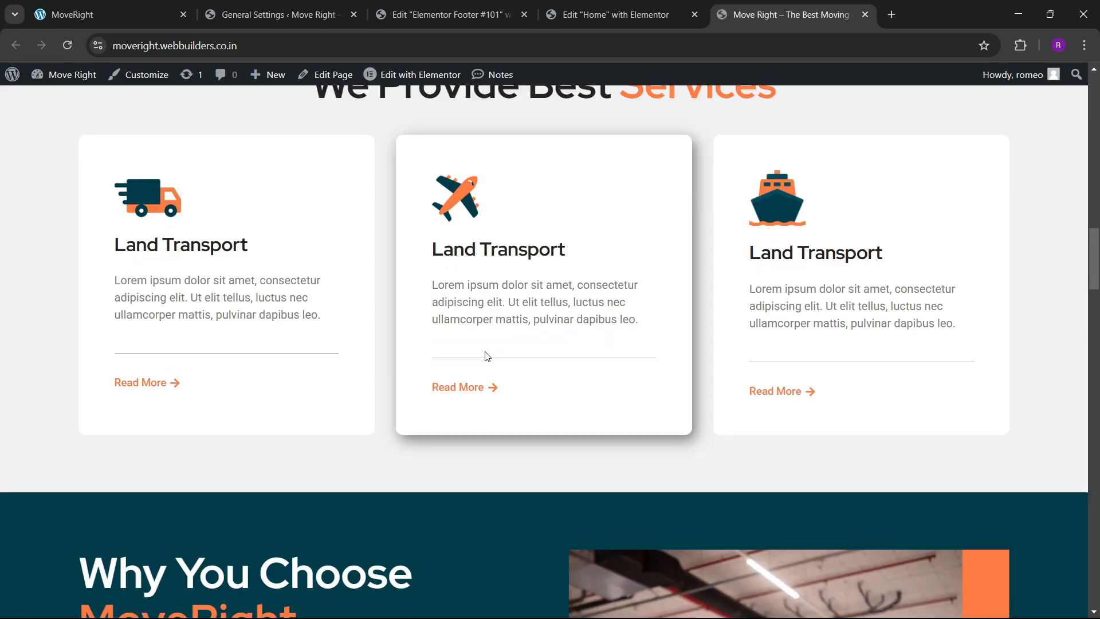
pyautogui.scroll(-13, 504, 358)
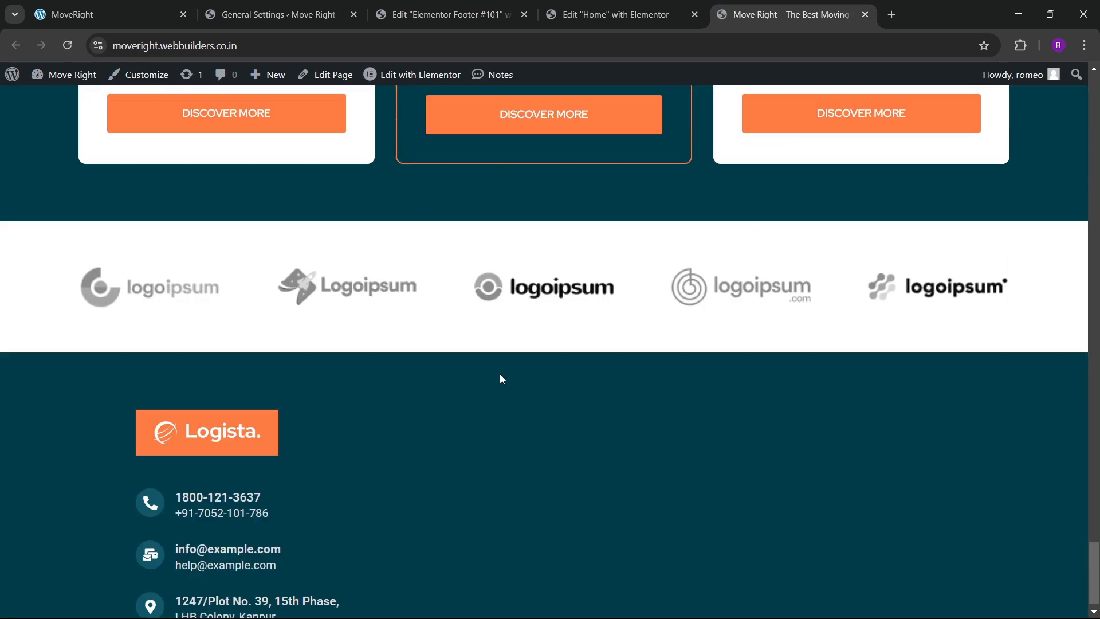
pyautogui.click(444, 14)
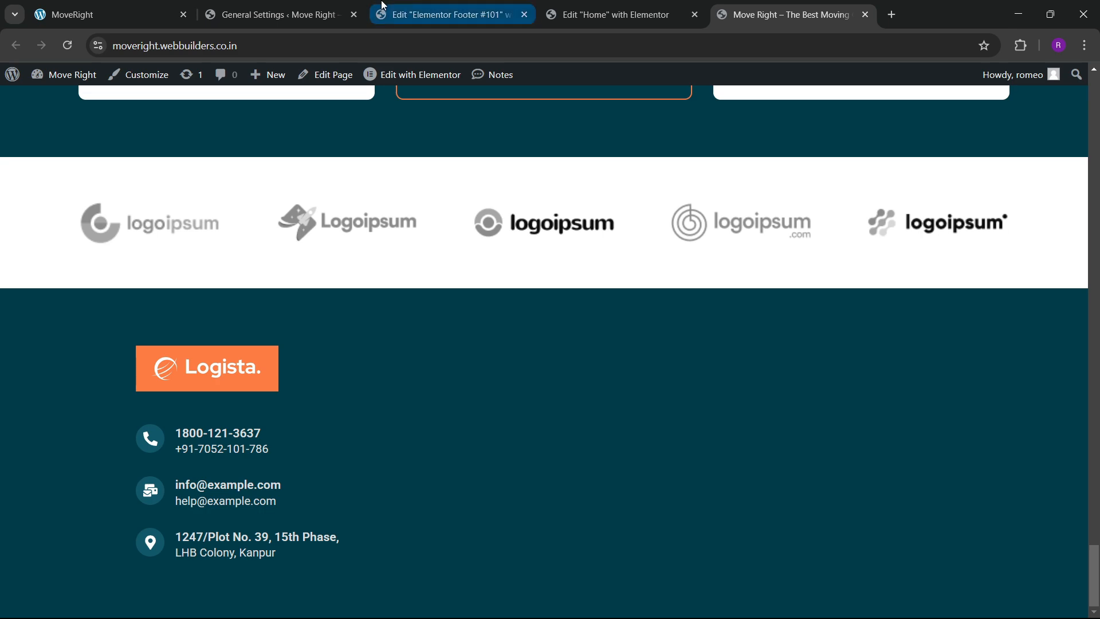
# Widen the footer layout to 1300 px and publish.
pyautogui.click(628, 156)
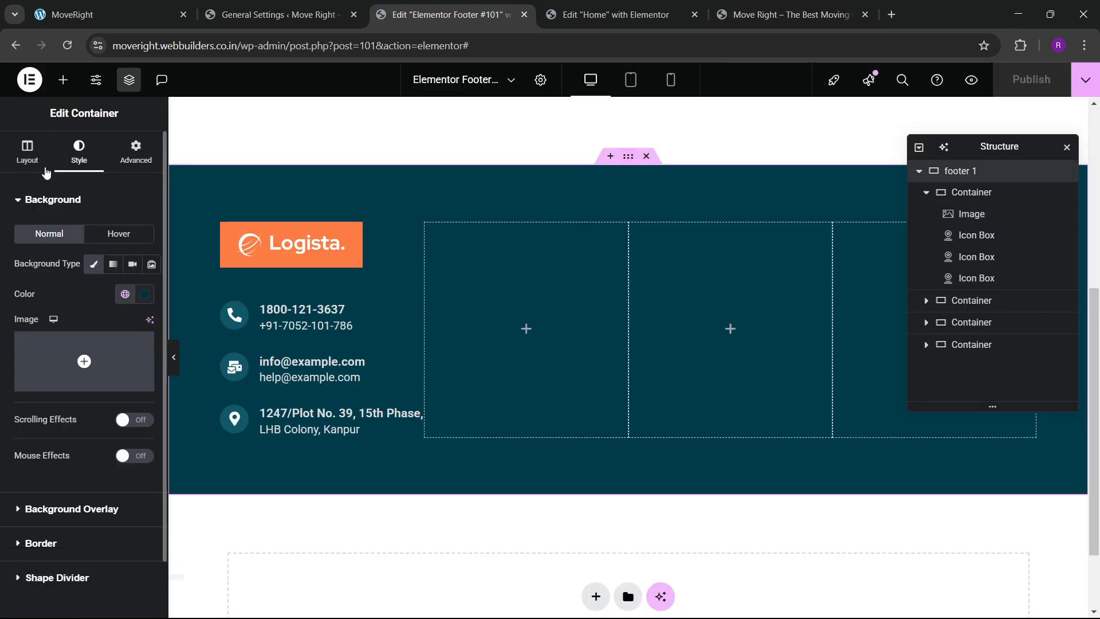
pyautogui.doubleClick(125, 318)
pyautogui.write('1300')
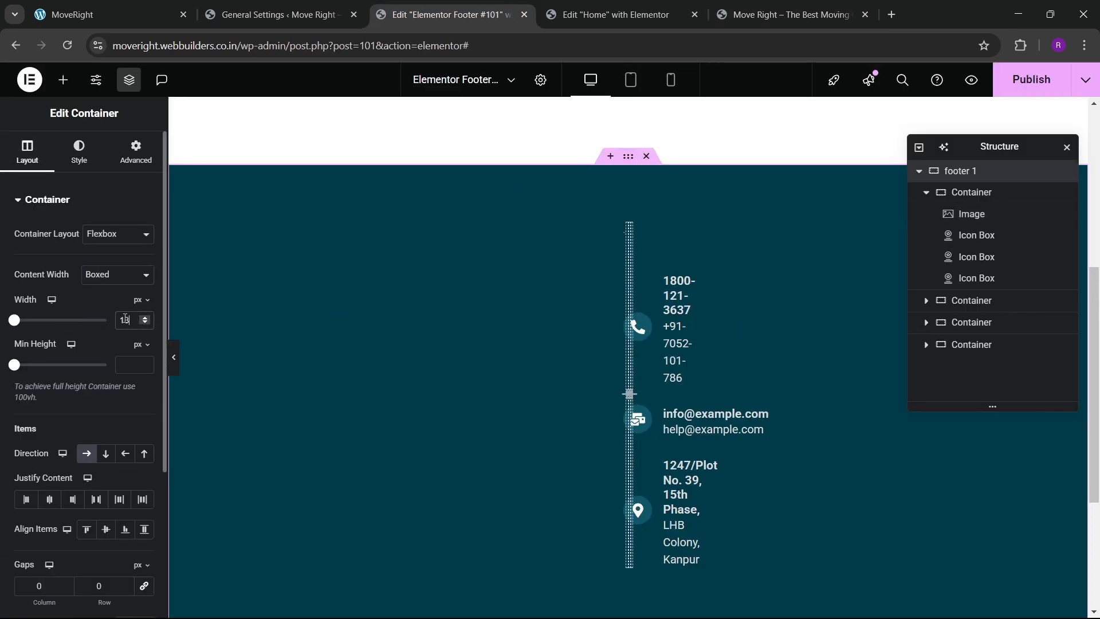
pyautogui.click(1001, 86)
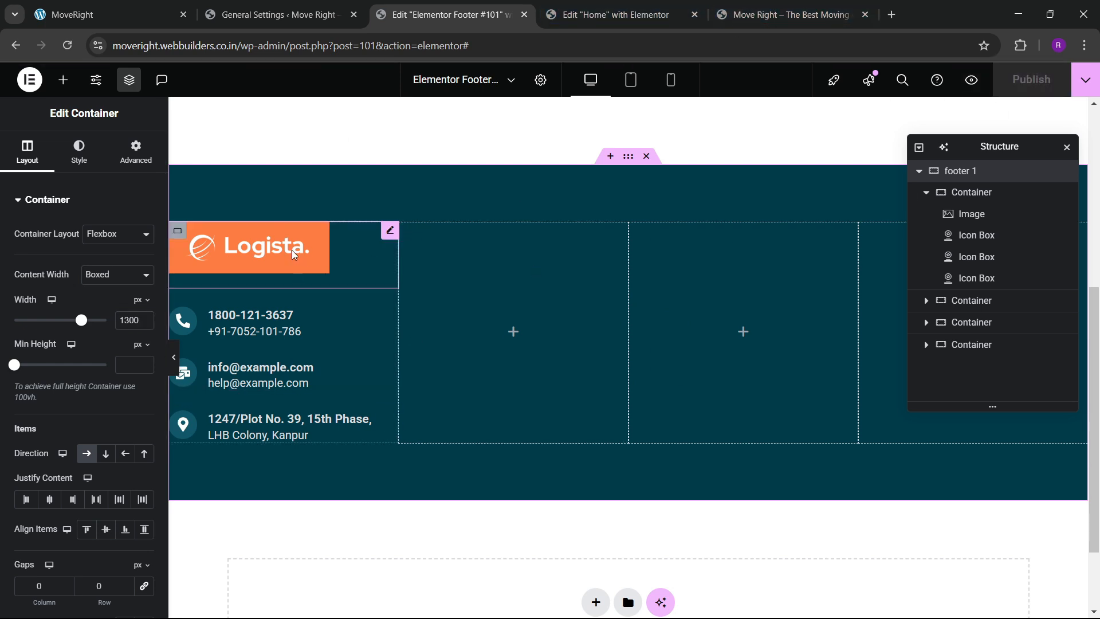
# Link the logo to the Site URL dynamic tag, republish, and reload the live site to check.
pyautogui.click(231, 263)
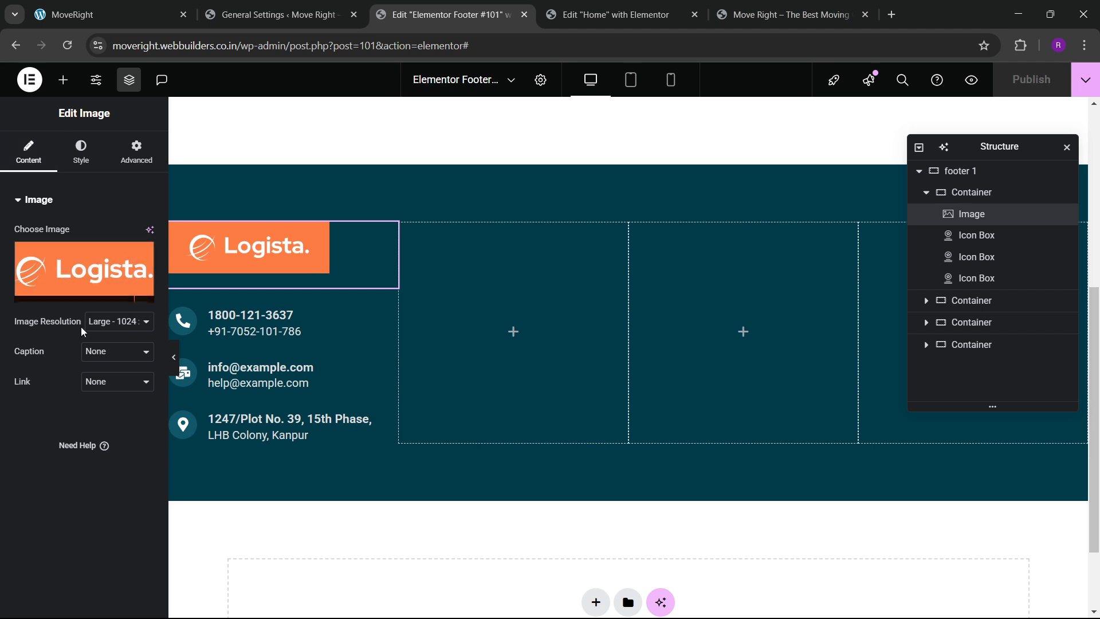
pyautogui.click(103, 383)
pyautogui.click(111, 432)
pyautogui.click(141, 412)
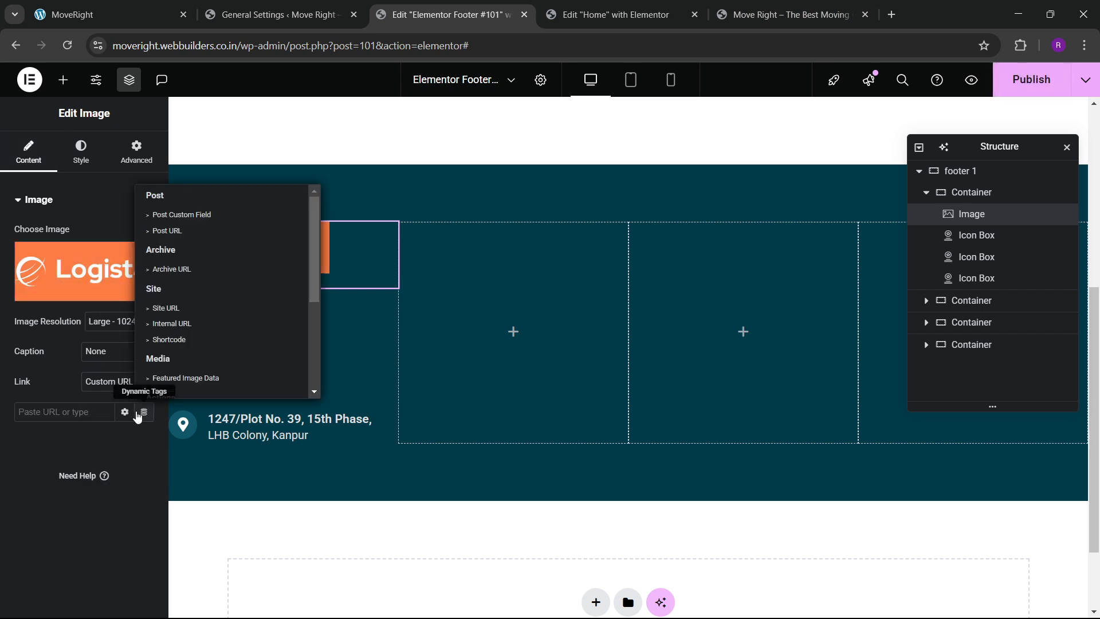
pyautogui.click(164, 306)
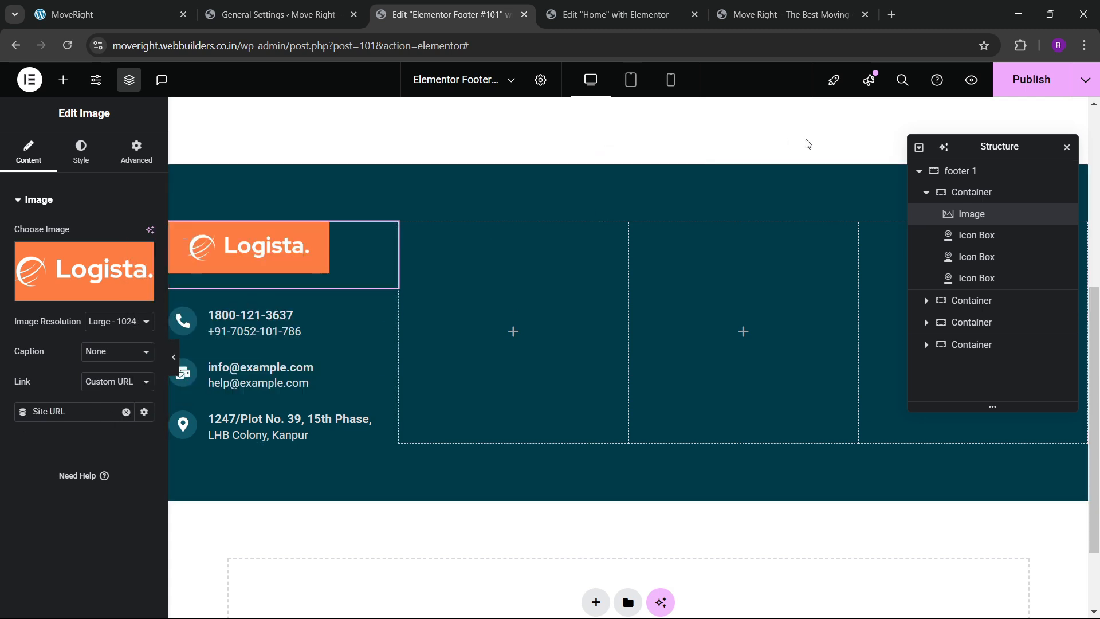
pyautogui.click(1028, 92)
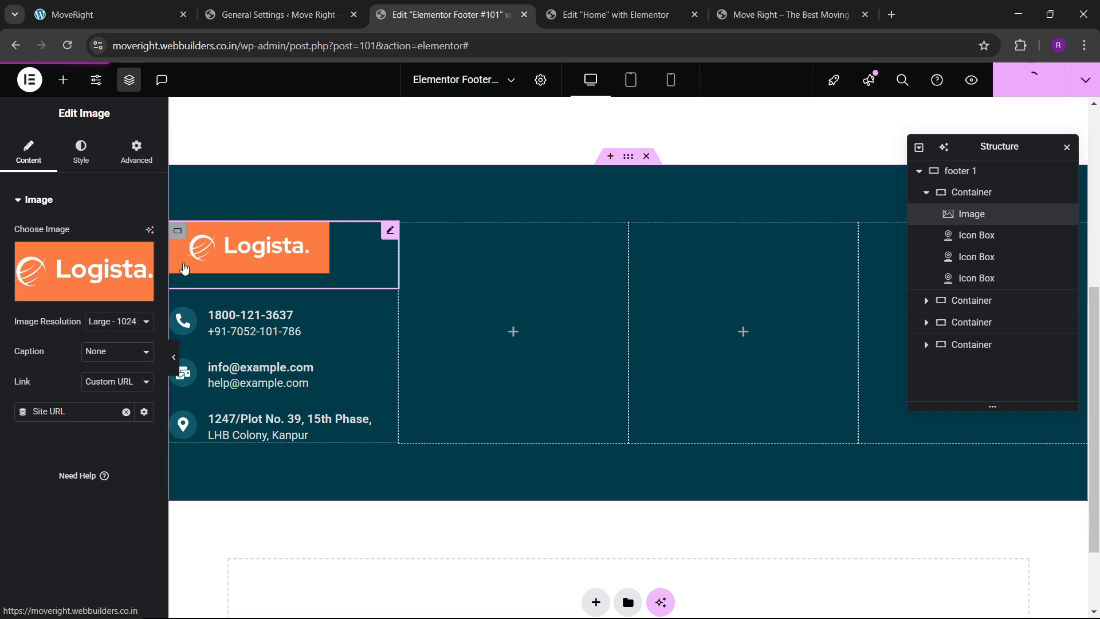
pyautogui.click(787, 15)
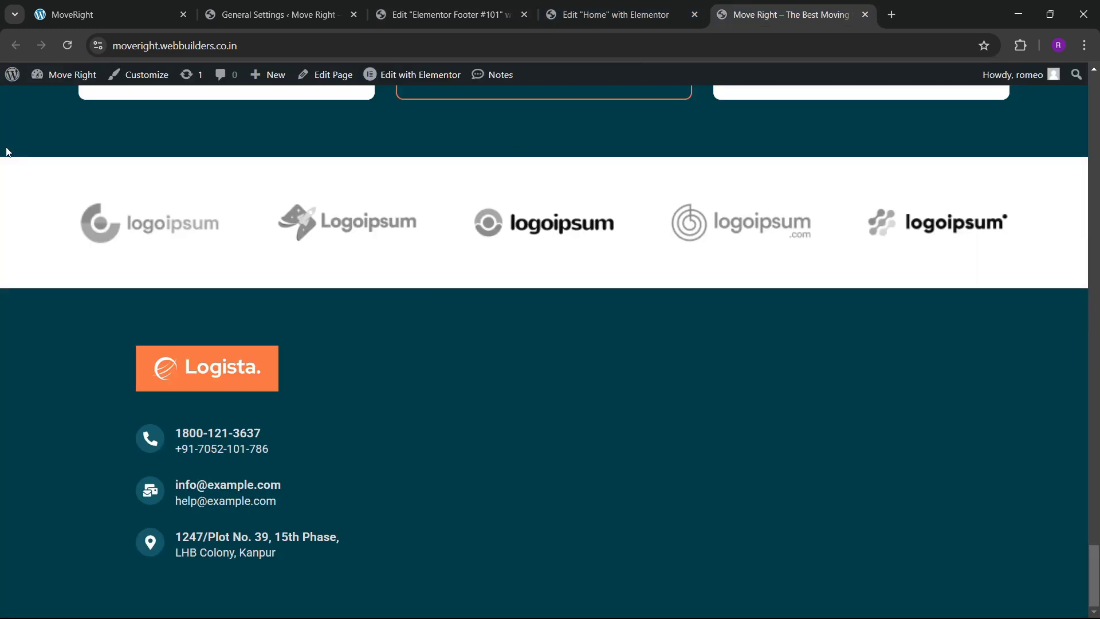
pyautogui.click(68, 49)
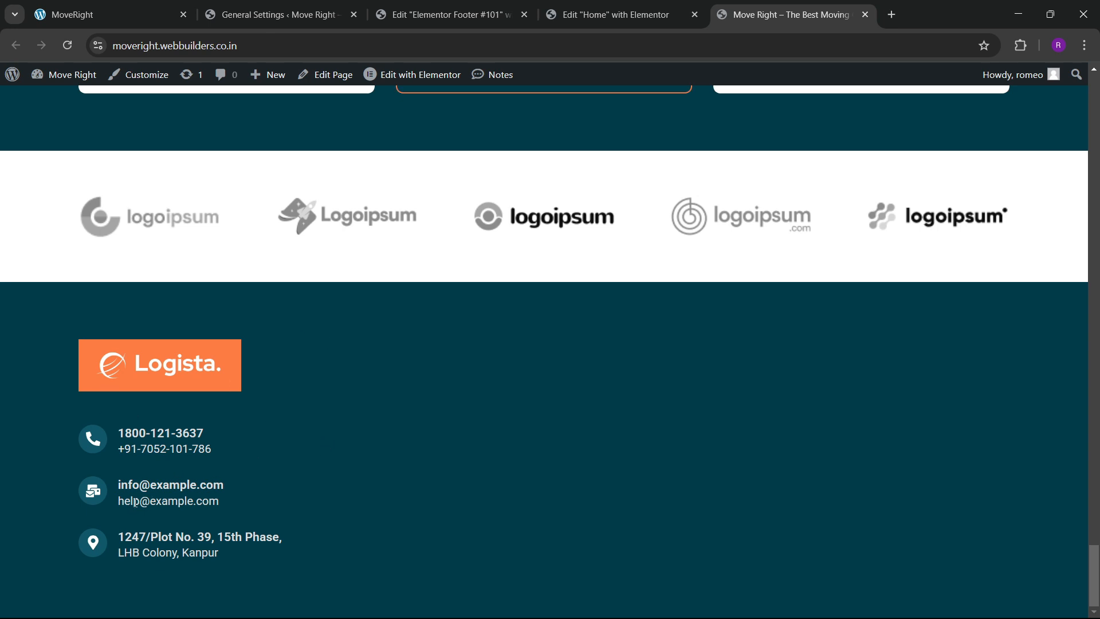
pyautogui.click(137, 12)
pyautogui.click(447, 15)
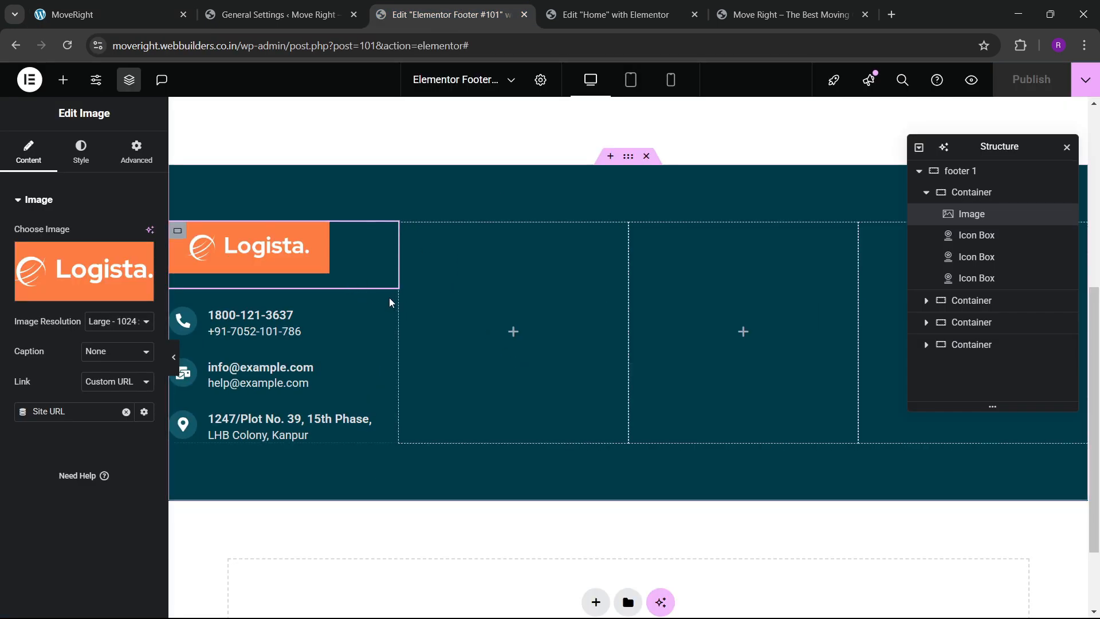
# Add a Heading widget titled 'Our Links' to the footer's second column.
pyautogui.click(967, 300)
pyautogui.click(63, 81)
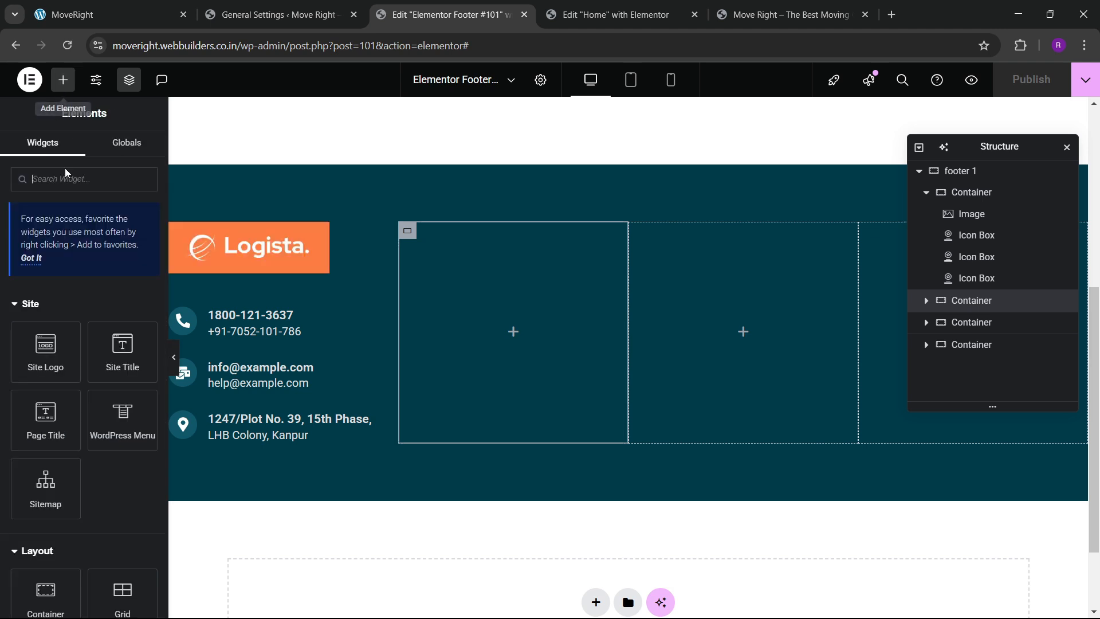
pyautogui.scroll(-4, 46, 401)
pyautogui.moveTo(46, 493); pyautogui.dragTo(479, 330)
pyautogui.tripleClick(85, 255)
pyautogui.press('BackSpace')
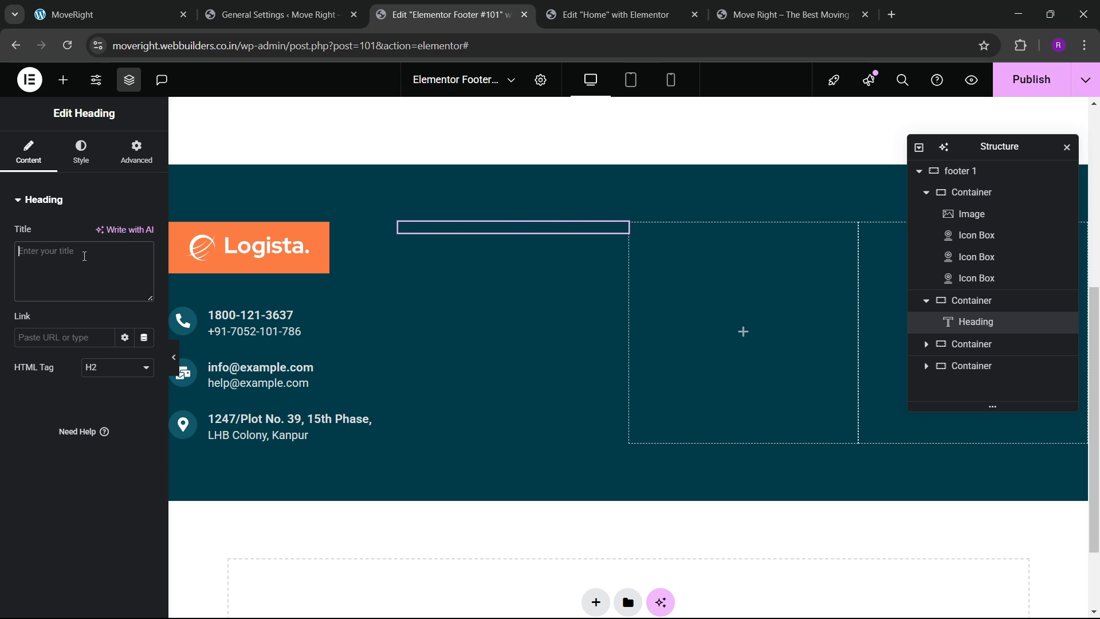
pyautogui.write('Our Links')
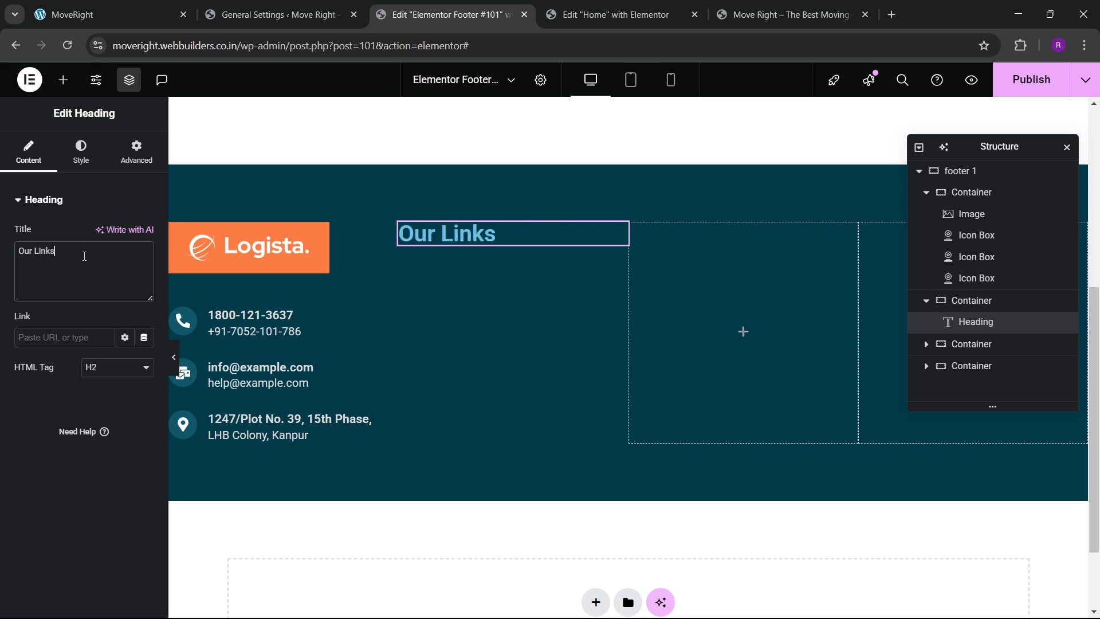
# Set the heading's typography font family to Red Hat Display.
pyautogui.click(80, 151)
pyautogui.click(145, 275)
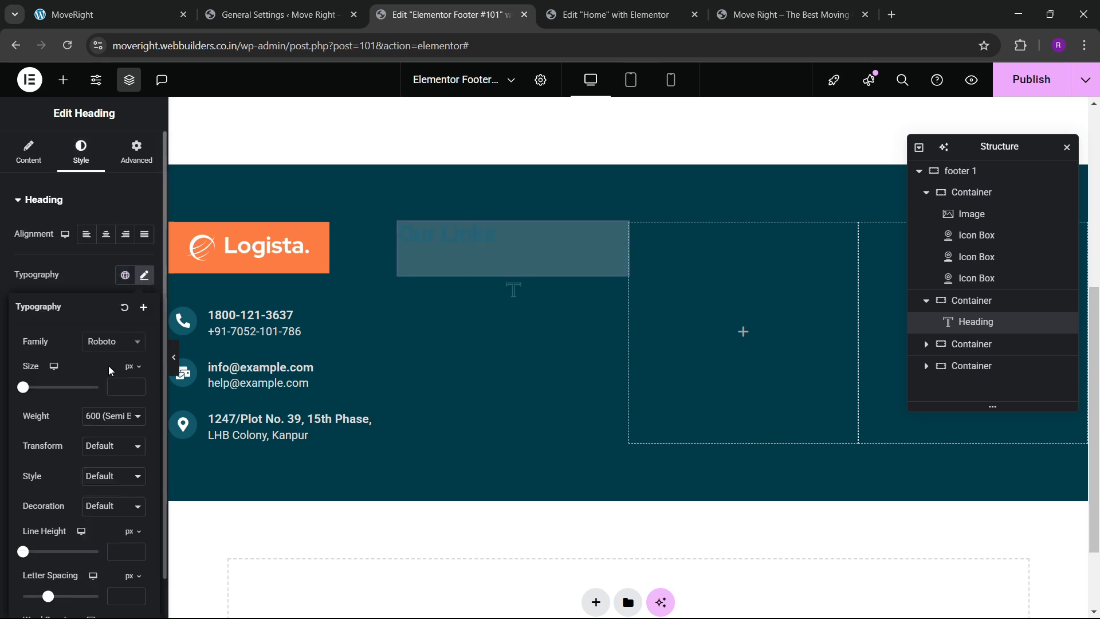
pyautogui.click(113, 342)
pyautogui.write('red hat')
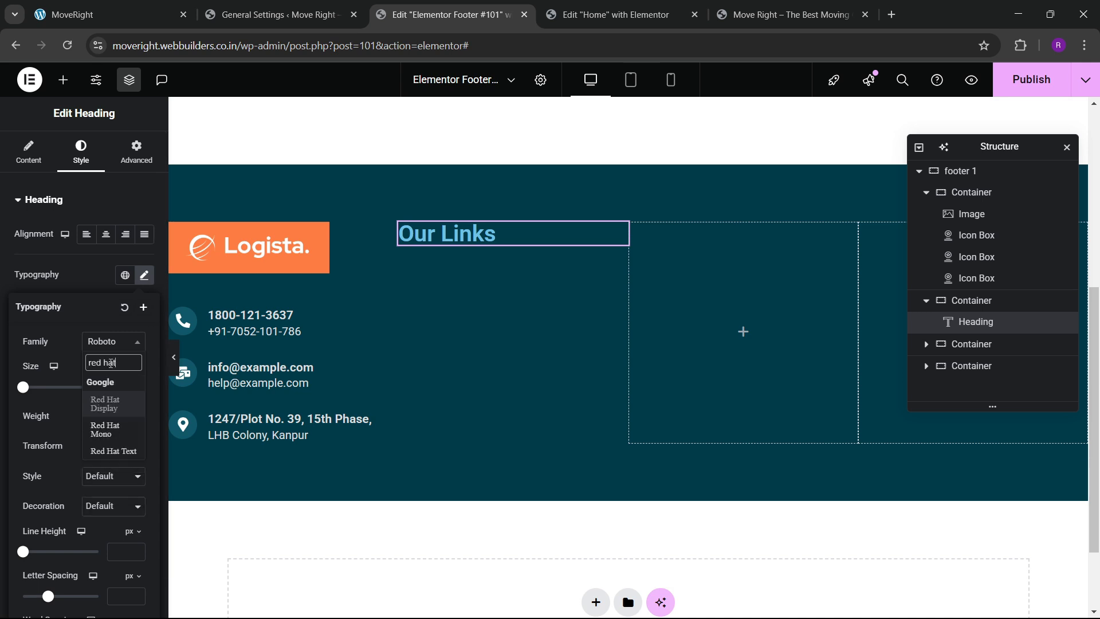
pyautogui.press('Return')
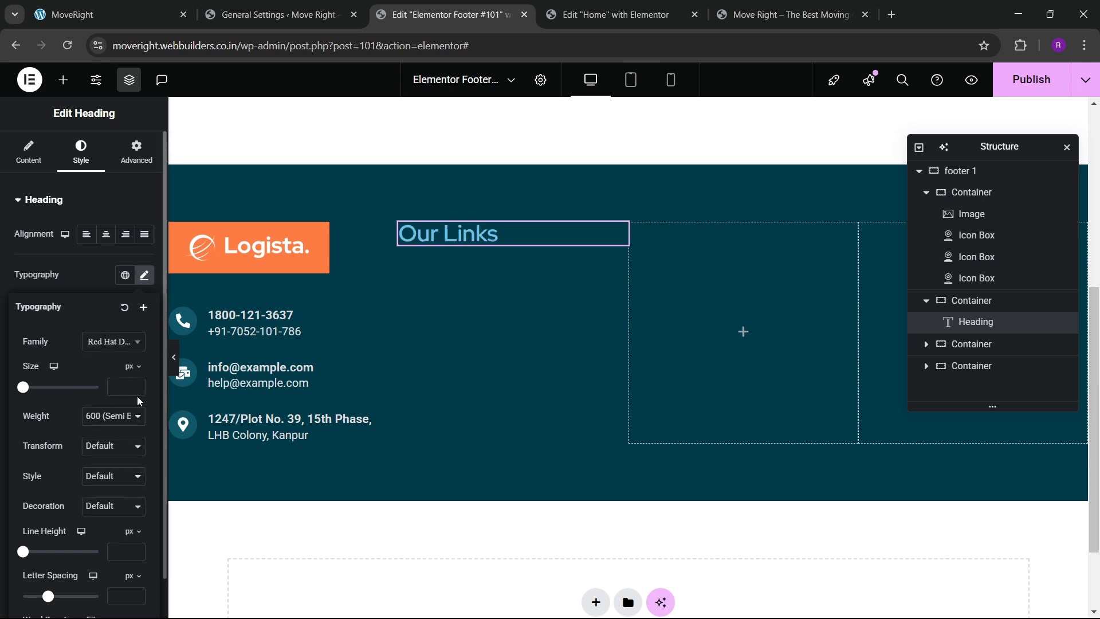
# Make the heading bold (700 weight) at 22 px size.
pyautogui.click(140, 391)
pyautogui.moveTo(140, 390); pyautogui.dragTo(140, 390)
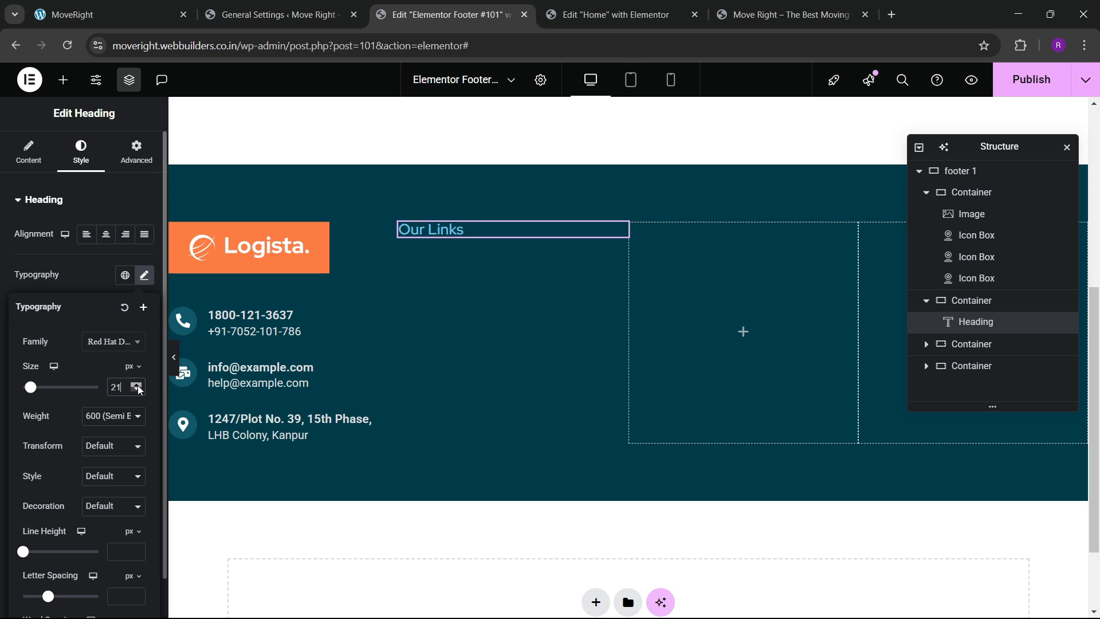
pyautogui.click(136, 392)
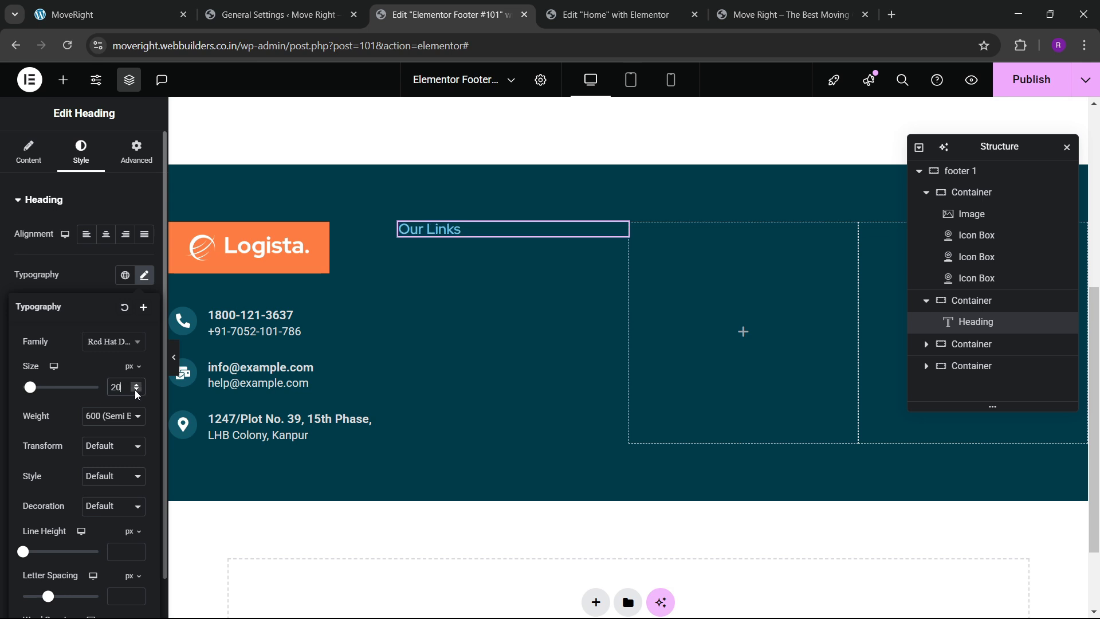
pyautogui.click(123, 419)
pyautogui.click(115, 317)
pyautogui.click(136, 384)
pyautogui.click(135, 384)
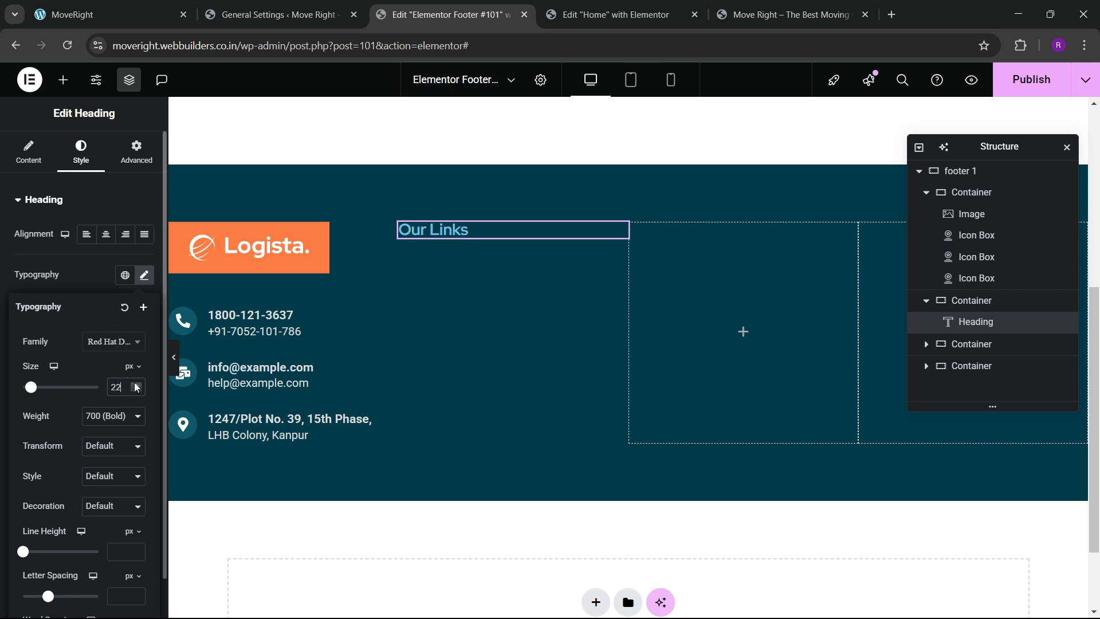
pyautogui.click(137, 384)
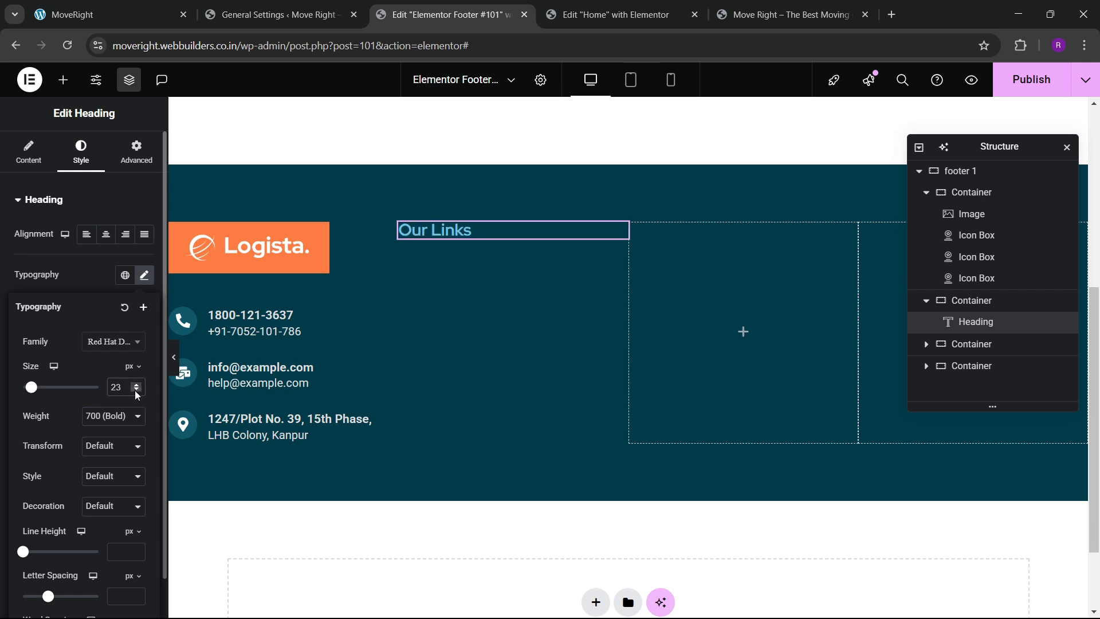
pyautogui.click(137, 390)
# Add a divider under Our Links with global orange colour, gap 2 and 17% width.
pyautogui.click(63, 79)
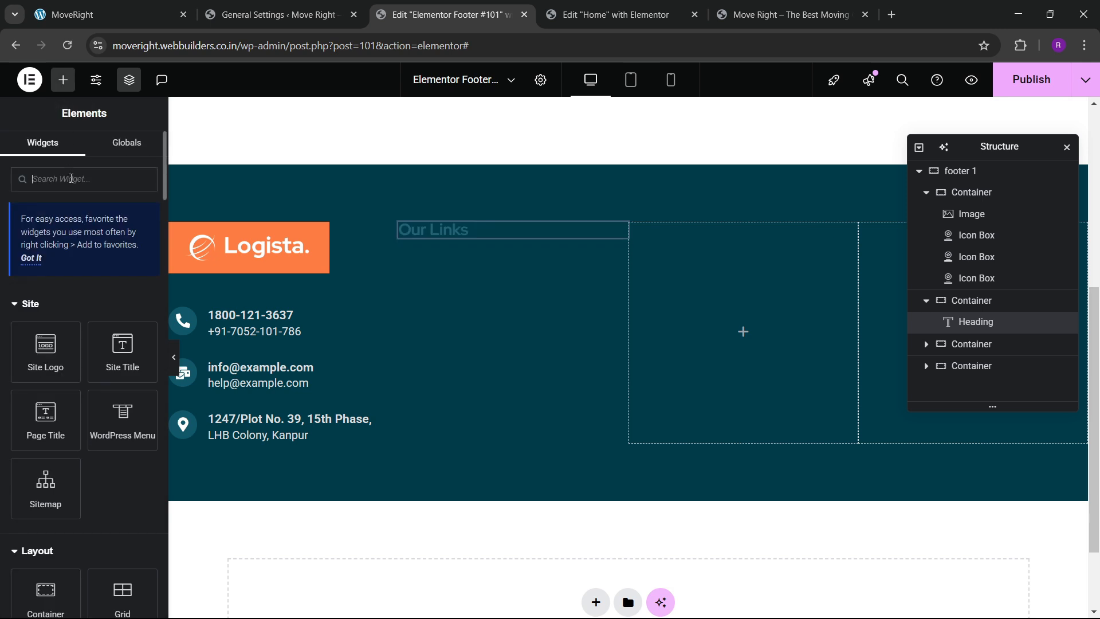
pyautogui.write('divider')
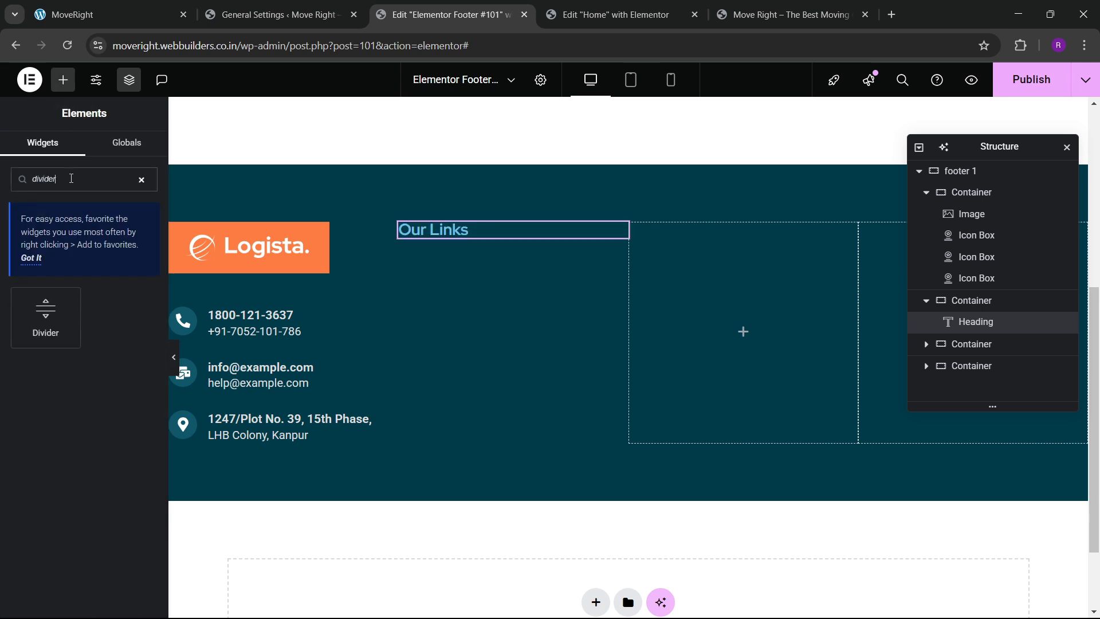
pyautogui.moveTo(46, 313); pyautogui.dragTo(485, 235)
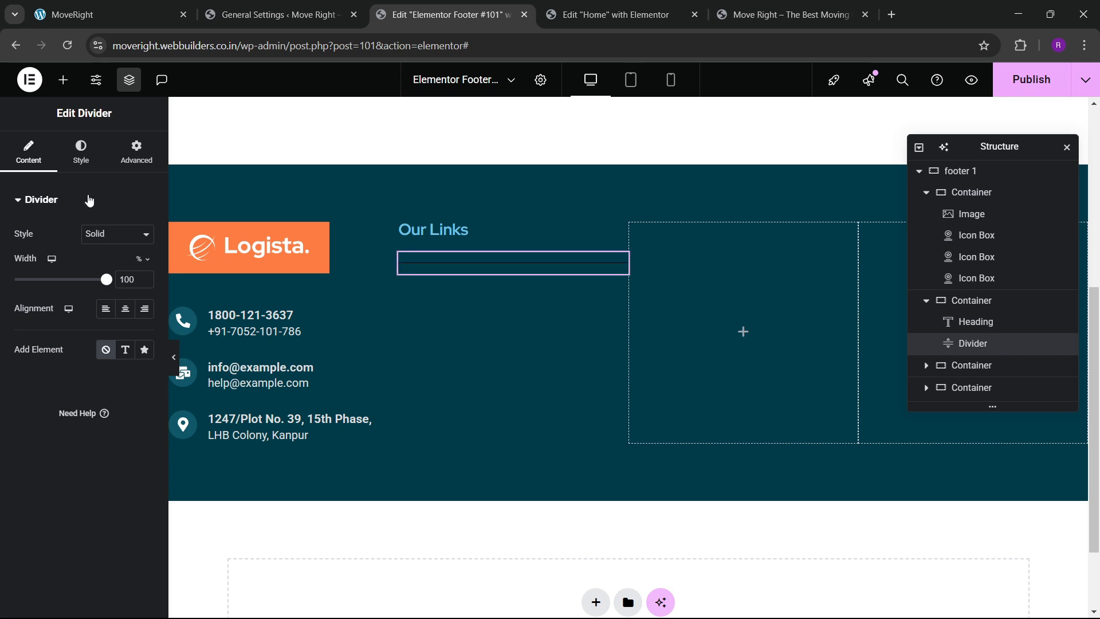
pyautogui.click(81, 150)
pyautogui.moveTo(38, 336); pyautogui.dragTo(13, 336)
pyautogui.click(125, 235)
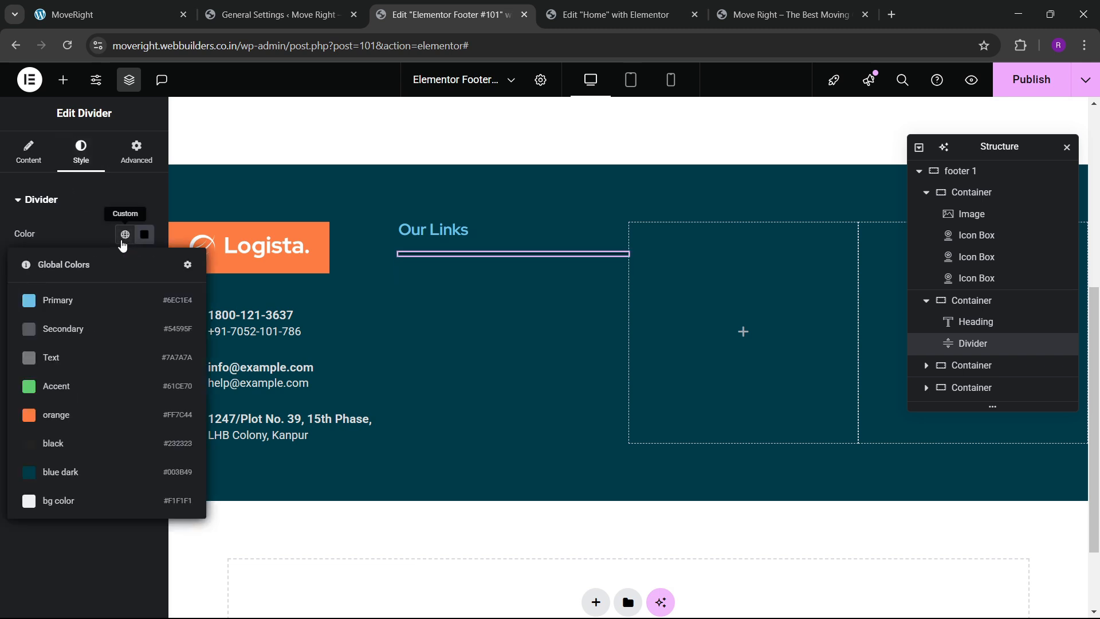
pyautogui.click(66, 412)
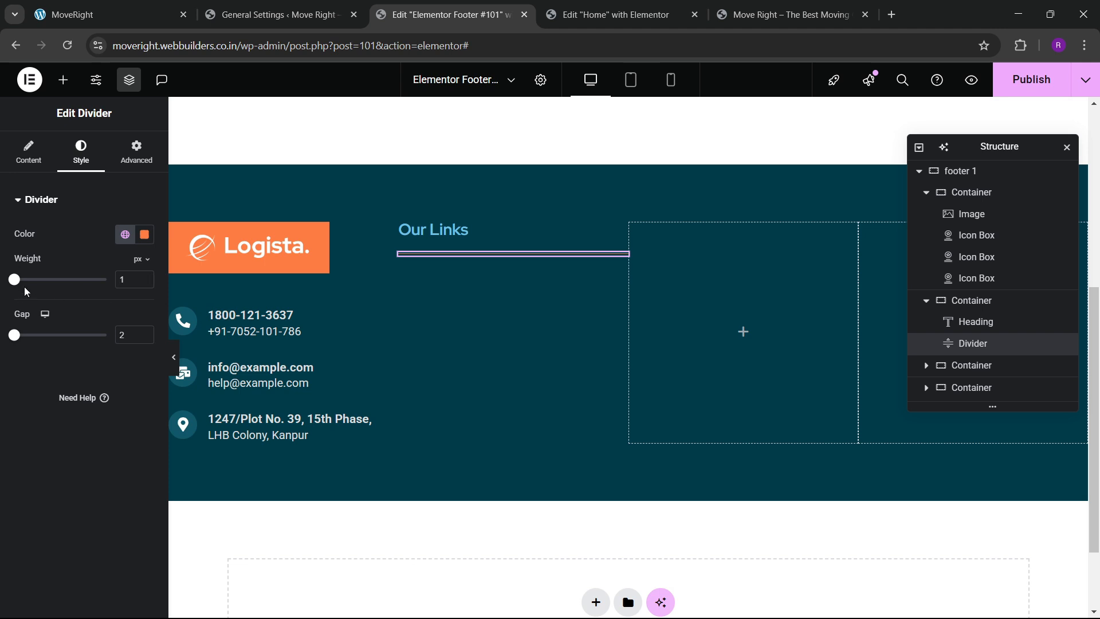
pyautogui.click(27, 166)
pyautogui.moveTo(106, 280); pyautogui.dragTo(30, 292)
# Make the Our Links heading text white (#FFFFFF) and compare with the live footer.
pyautogui.click(441, 231)
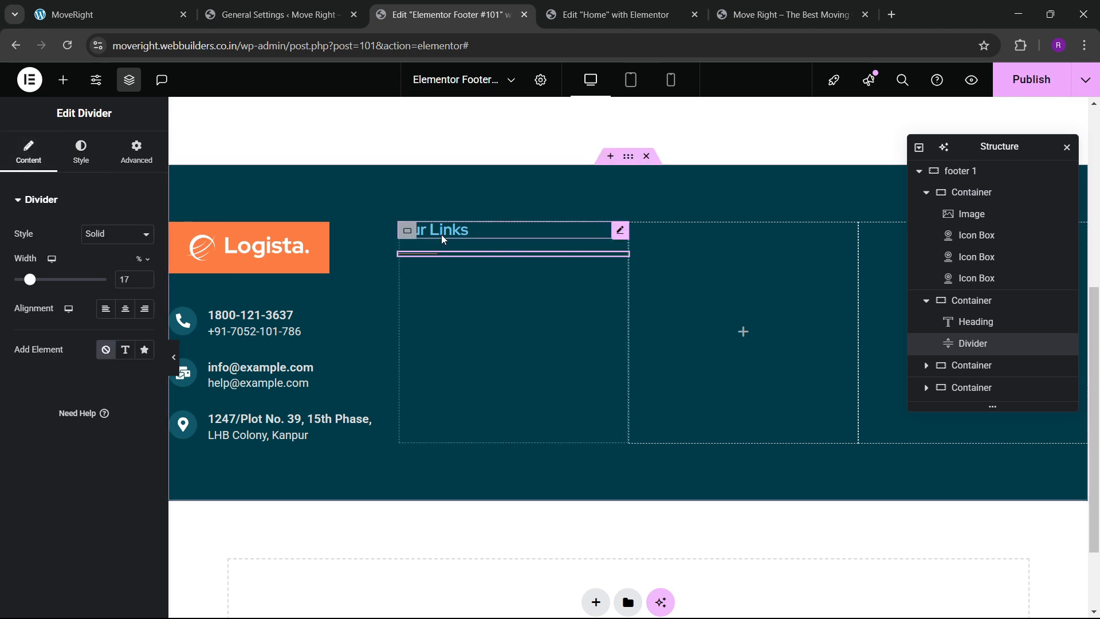
pyautogui.click(144, 436)
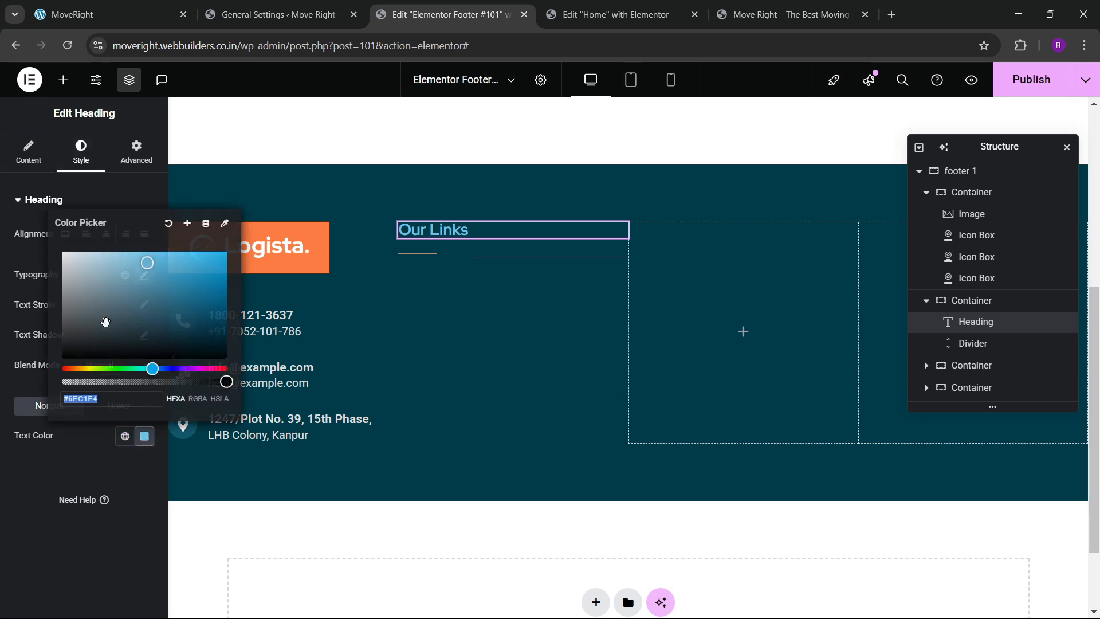
pyautogui.moveTo(106, 319); pyautogui.dragTo(62, 251)
pyautogui.click(52, 486)
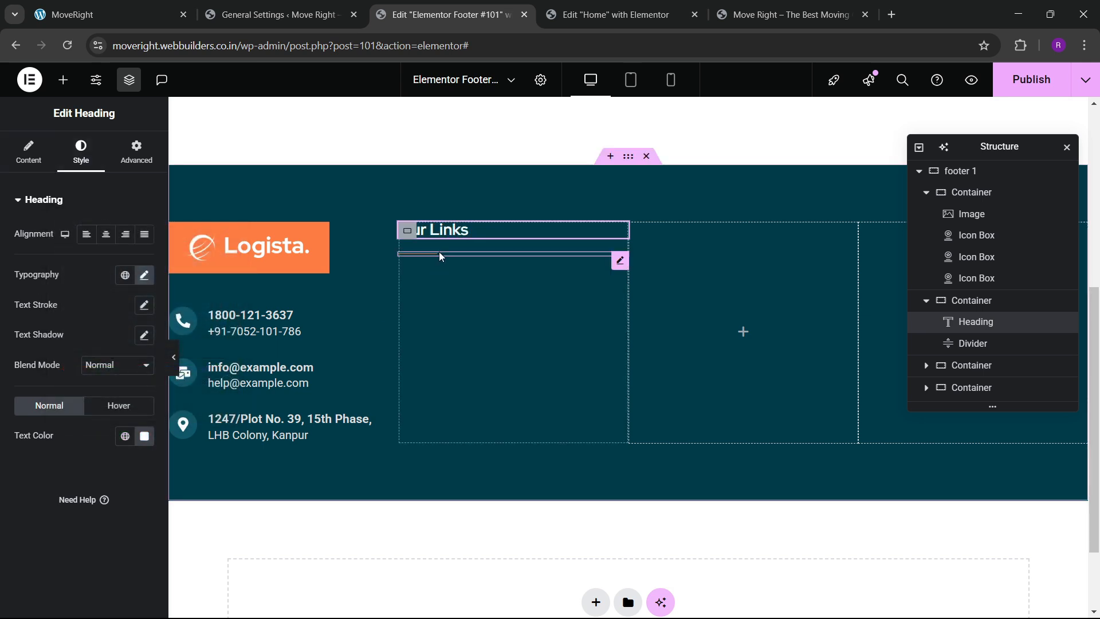
pyautogui.click(154, 6)
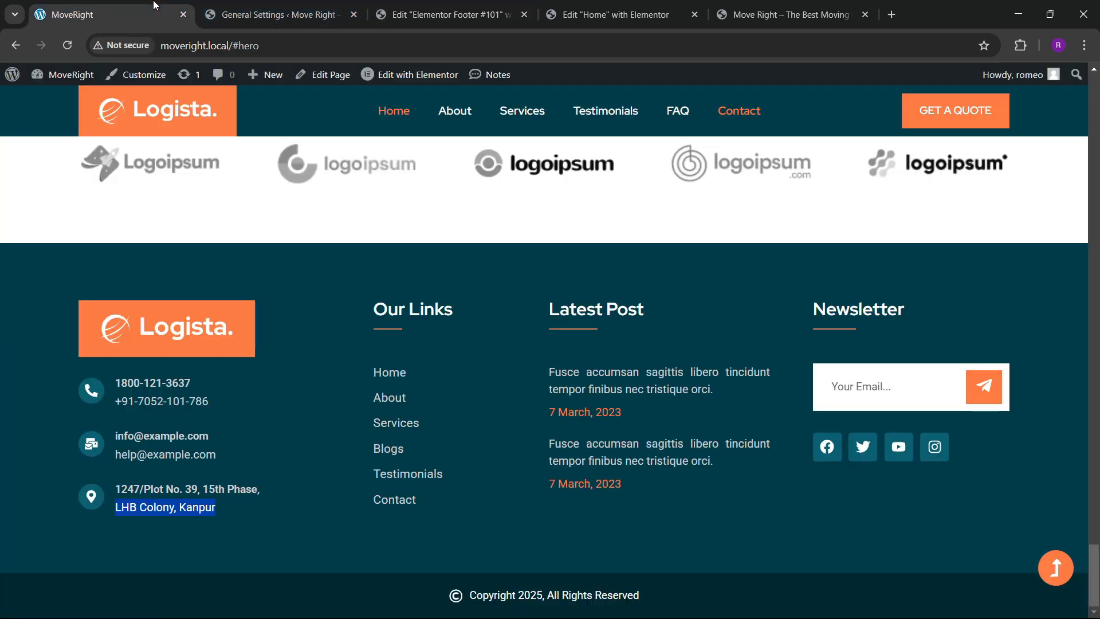
pyautogui.click(447, 14)
# Add an Icon List under the Our Links divider and set the divider thickness to 2.
pyautogui.click(62, 80)
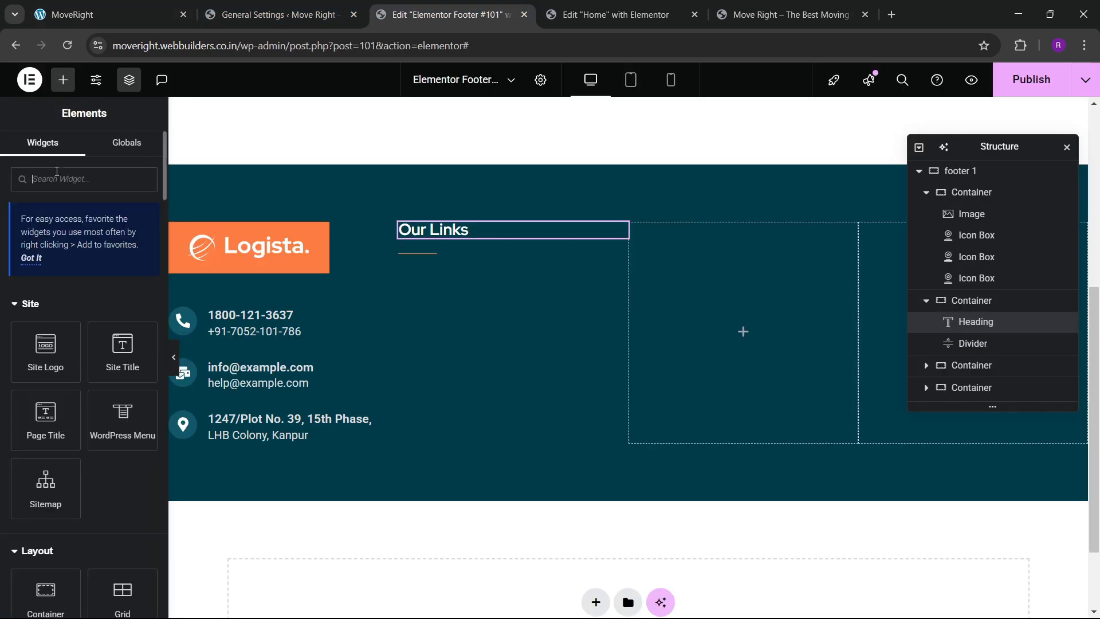
pyautogui.write('list')
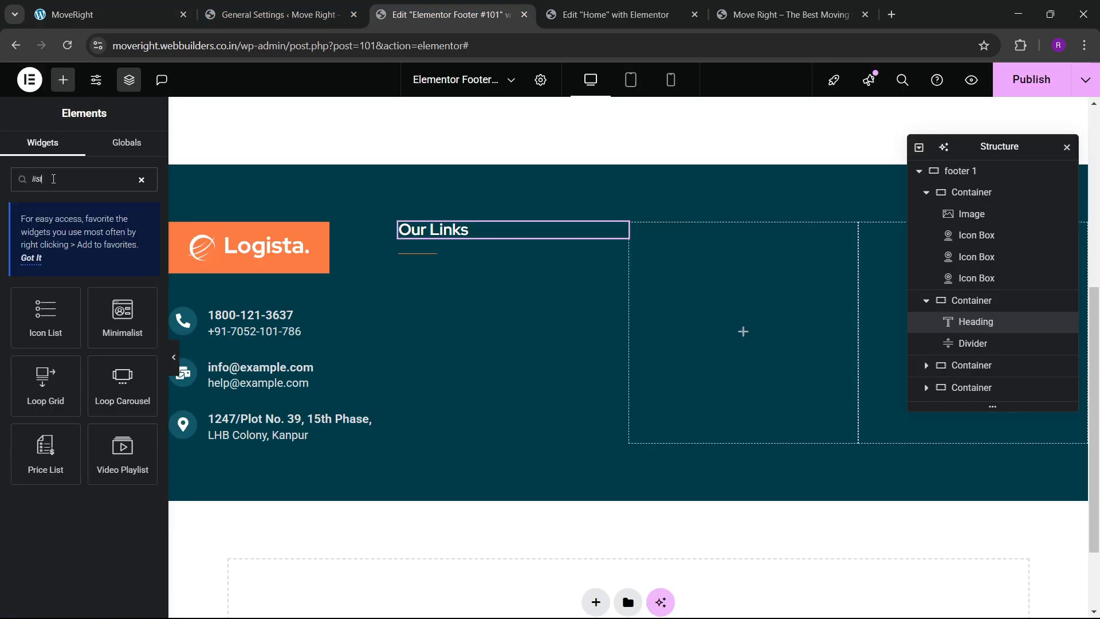
pyautogui.moveTo(45, 312); pyautogui.dragTo(449, 260)
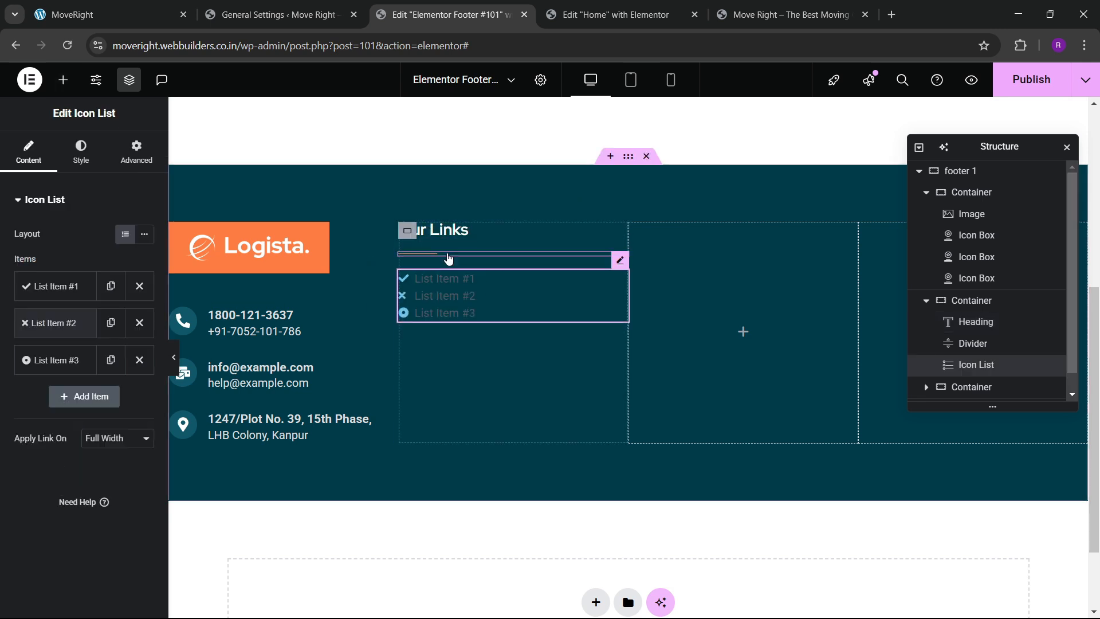
pyautogui.click(450, 254)
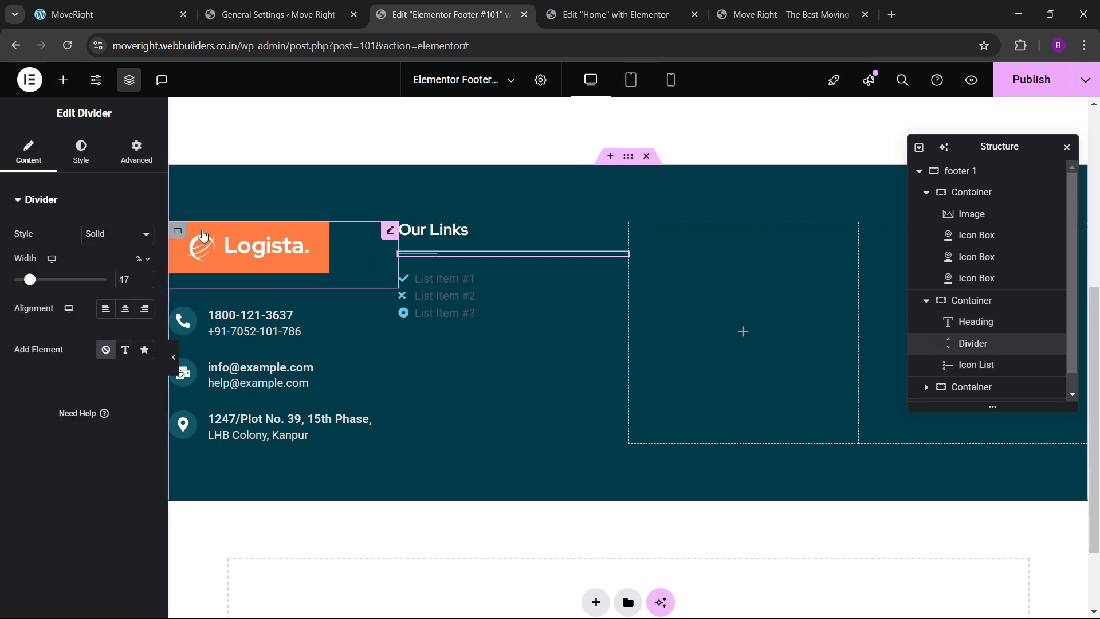
pyautogui.click(79, 153)
pyautogui.click(144, 278)
pyautogui.click(144, 279)
pyautogui.click(144, 279)
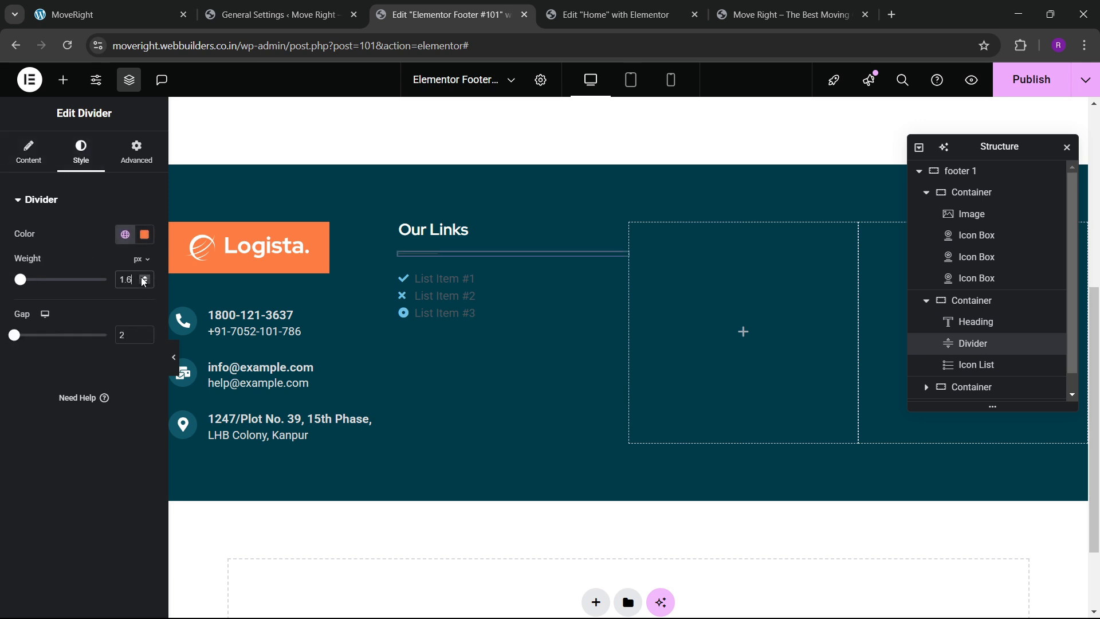
pyautogui.click(144, 279)
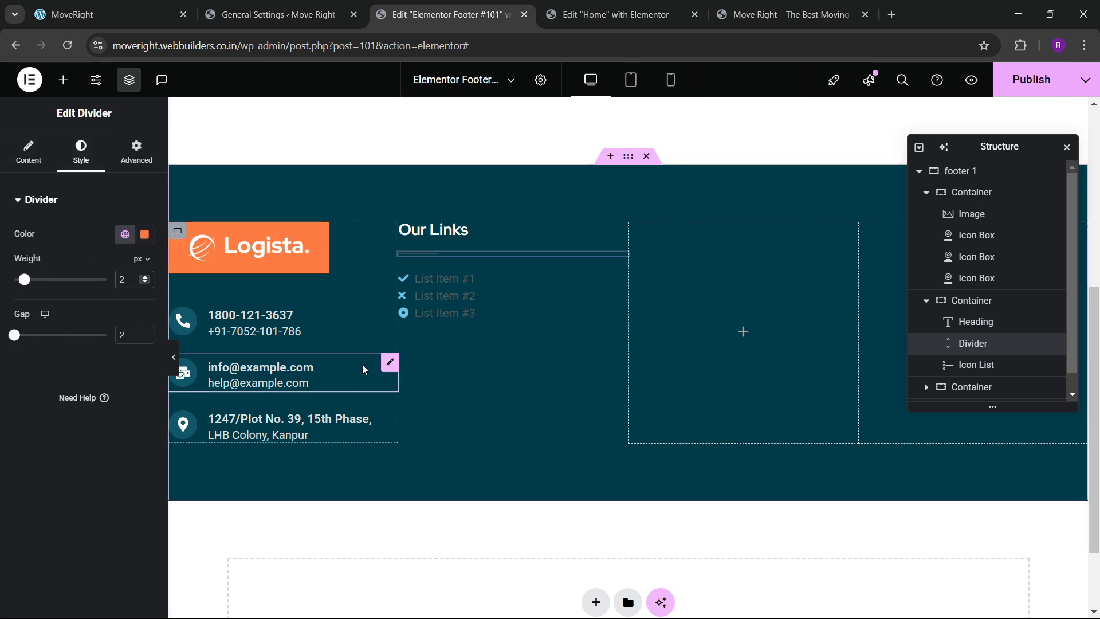
# Rename the first list item to Home without an icon and delete the second item.
pyautogui.click(491, 305)
pyautogui.click(52, 286)
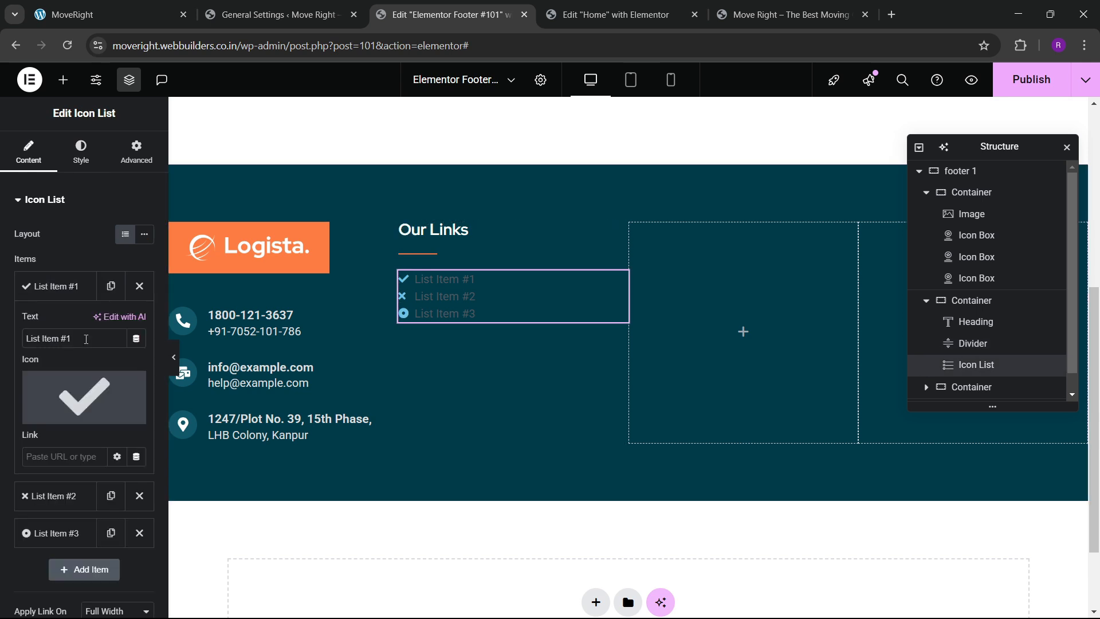
pyautogui.moveTo(71, 339); pyautogui.dragTo(3, 334)
pyautogui.write('Home')
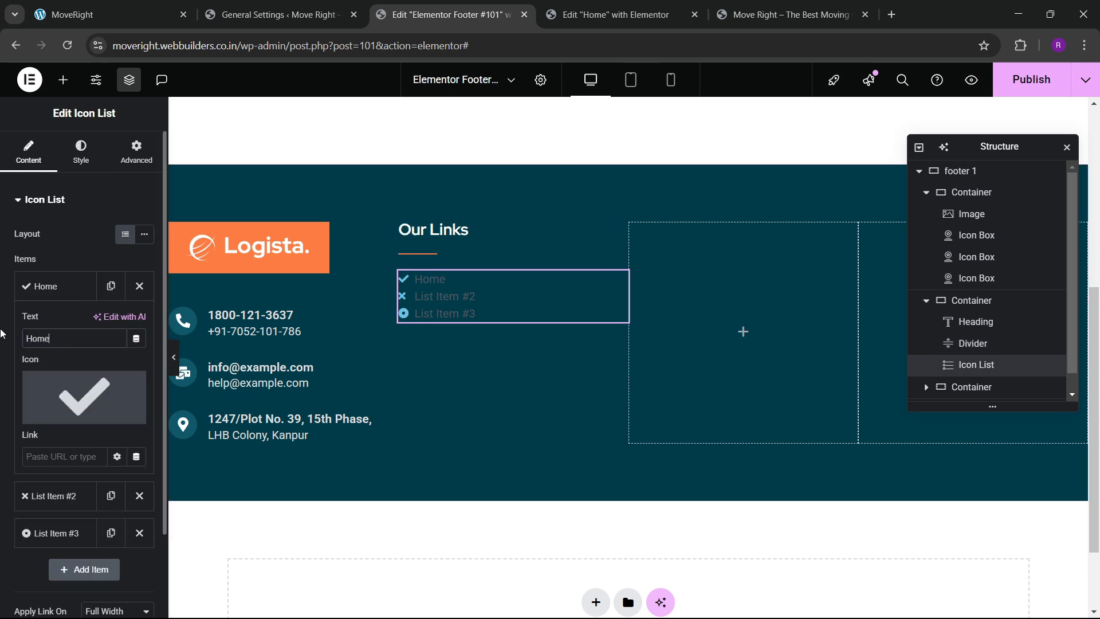
pyautogui.click(132, 395)
pyautogui.click(63, 286)
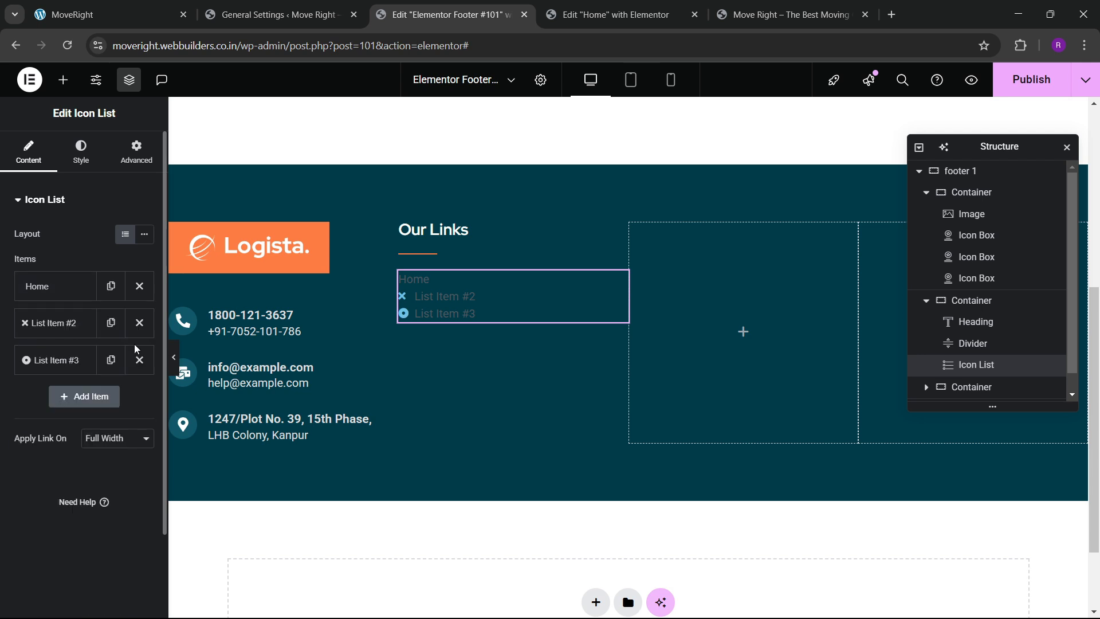
pyautogui.click(140, 319)
# Duplicate the Home item five times.
pyautogui.click(140, 286)
pyautogui.click(110, 322)
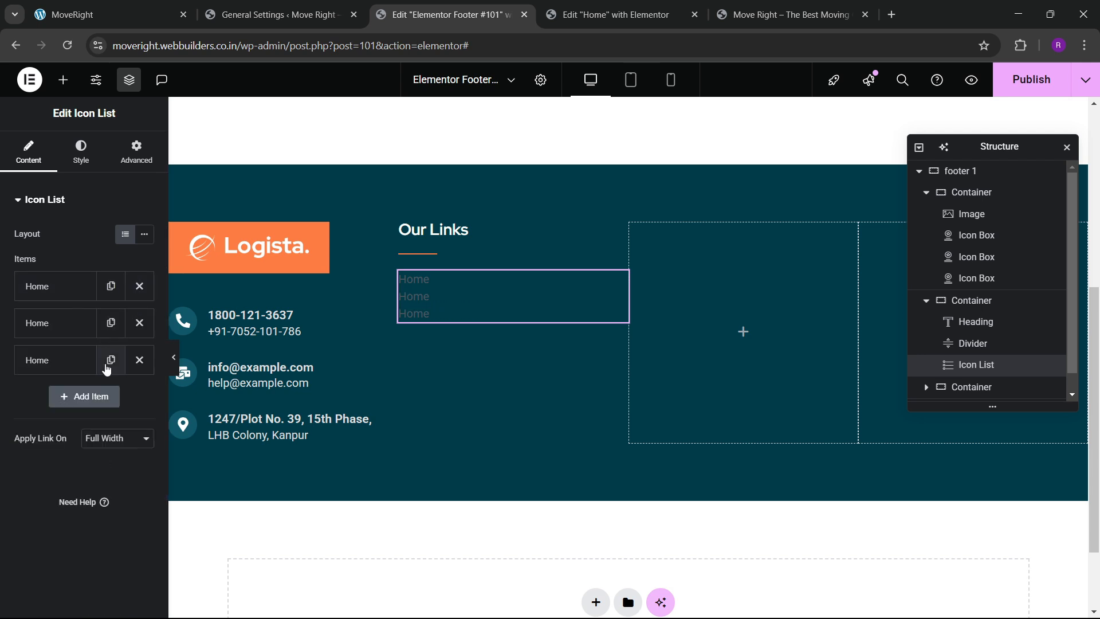
pyautogui.click(110, 360)
pyautogui.click(107, 397)
pyautogui.click(107, 434)
# Rename the second and third items to About and Services.
pyautogui.click(80, 322)
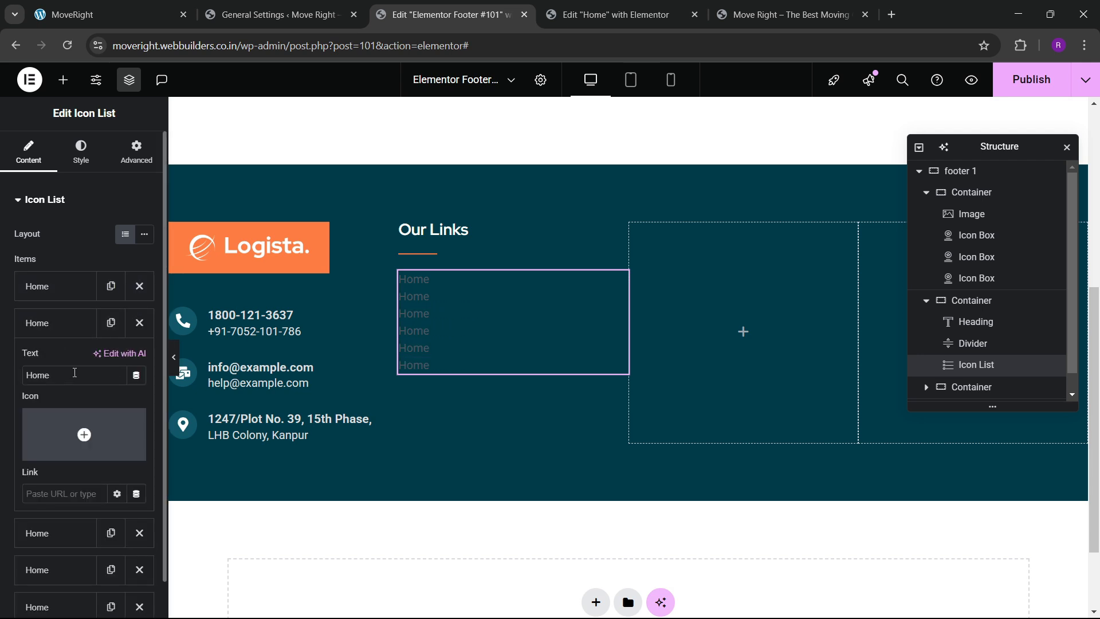
pyautogui.moveTo(74, 373); pyautogui.dragTo(2, 372)
pyautogui.write('abo')
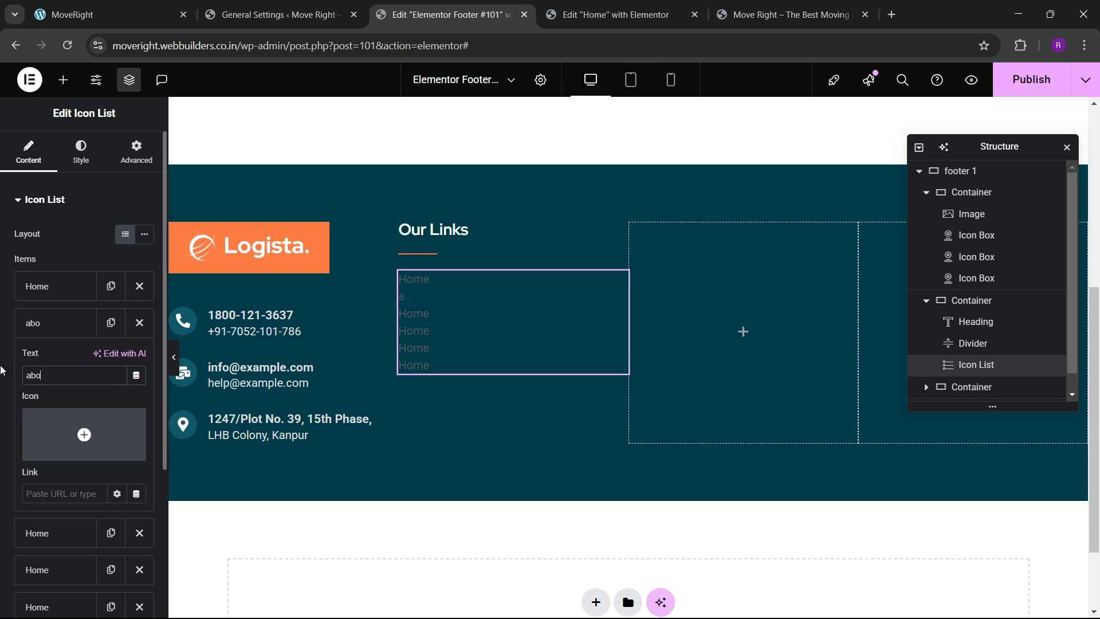
pyautogui.press('BackSpace')
pyautogui.press('BackSpace')
pyautogui.press('BackSpace')
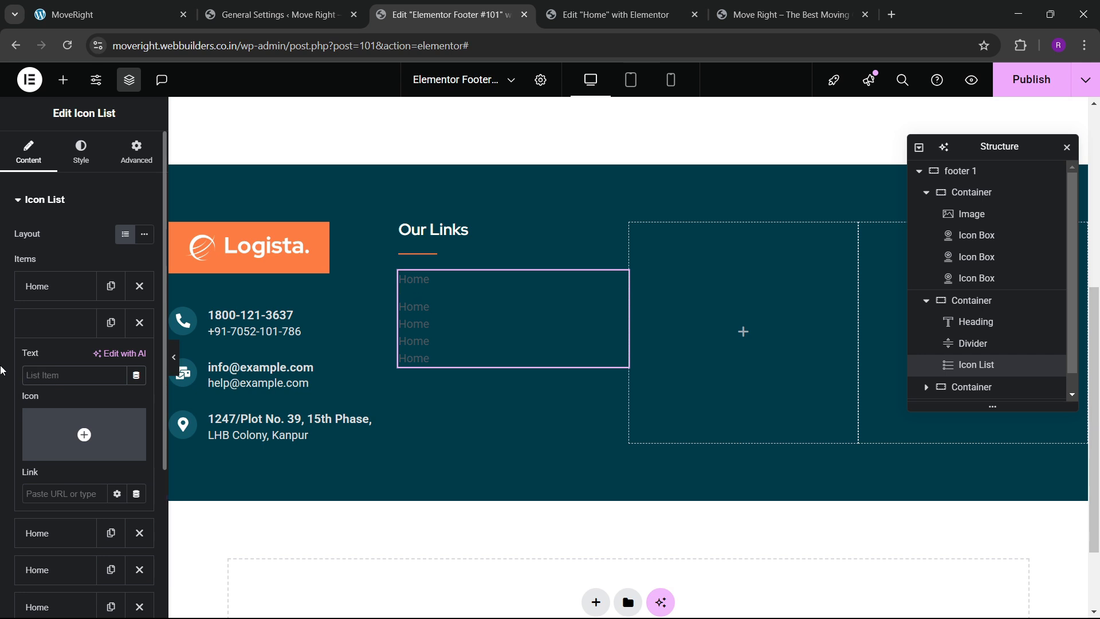
pyautogui.write('About')
pyautogui.click(57, 324)
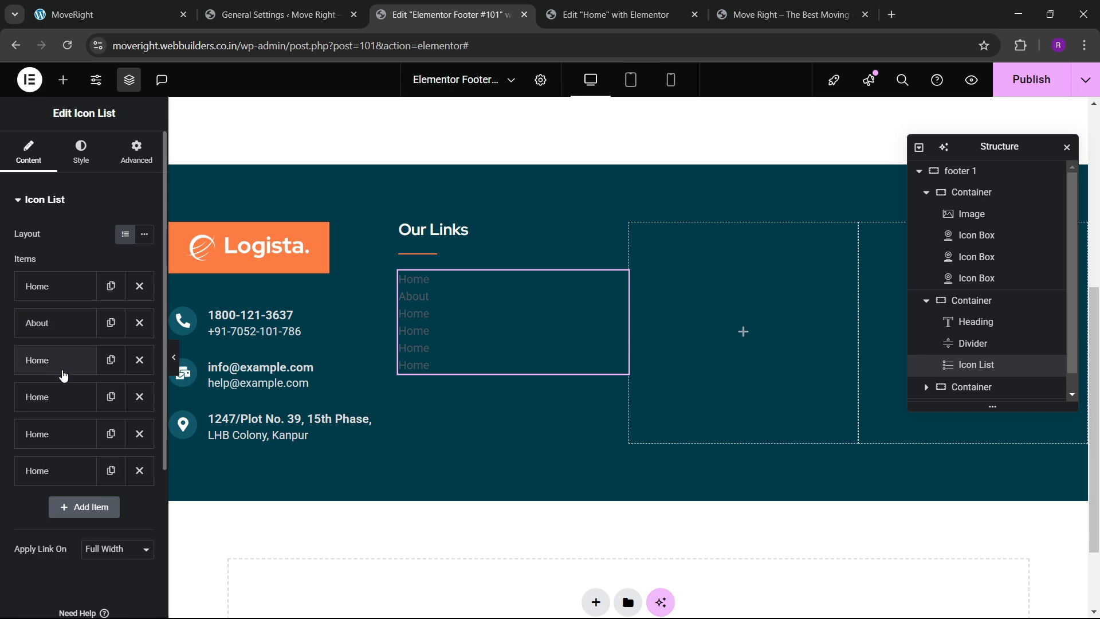
pyautogui.click(62, 367)
pyautogui.moveTo(54, 412); pyautogui.dragTo(3, 420)
pyautogui.write('Services')
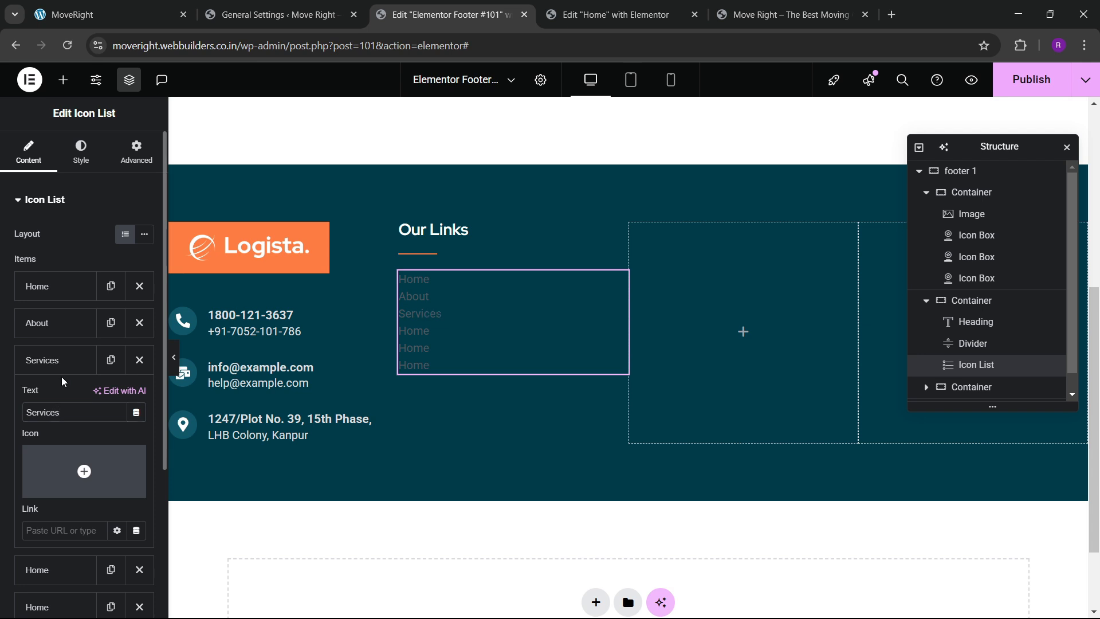
pyautogui.click(63, 360)
# Rename the fourth and fifth items to Blogs and Contact, deleting the leftover sixth item.
pyautogui.click(63, 396)
pyautogui.moveTo(54, 449); pyautogui.dragTo(3, 460)
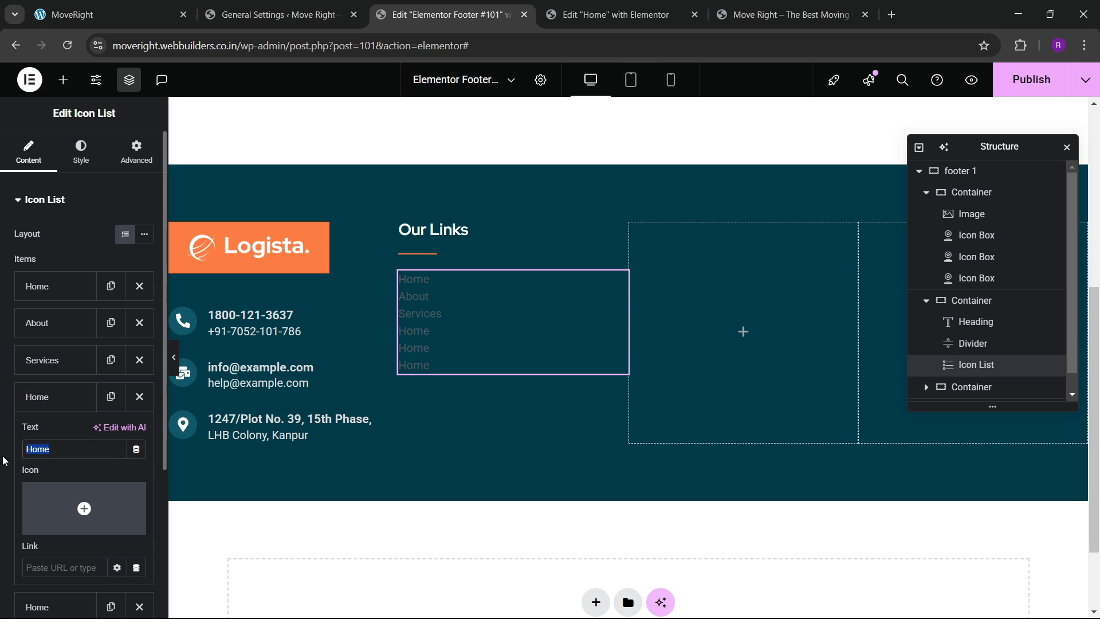
pyautogui.write('Blogs')
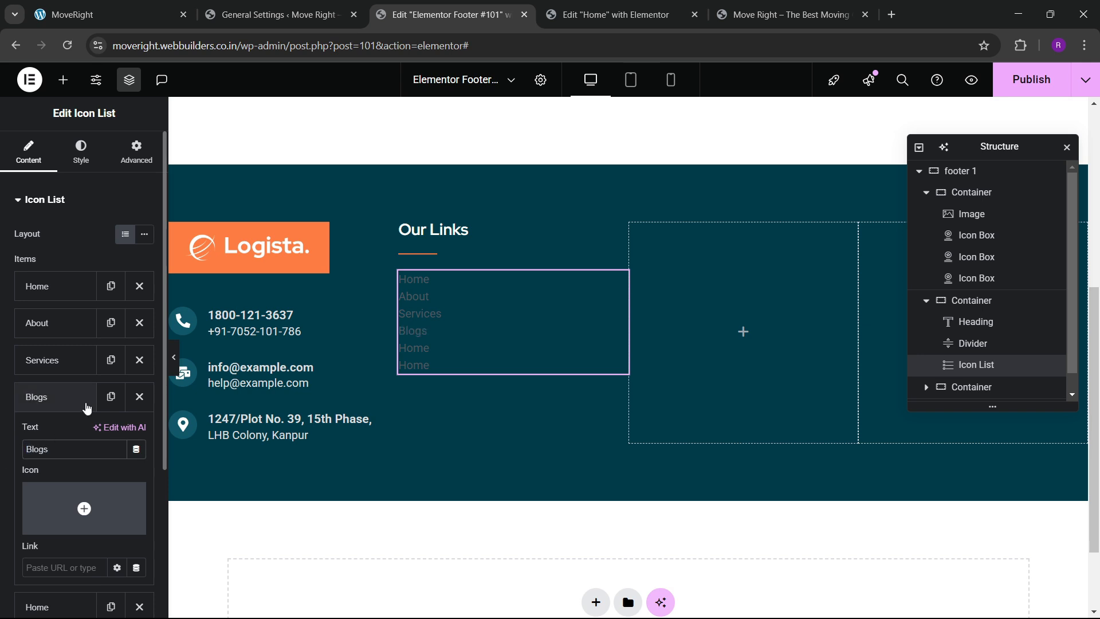
pyautogui.click(69, 401)
pyautogui.click(53, 434)
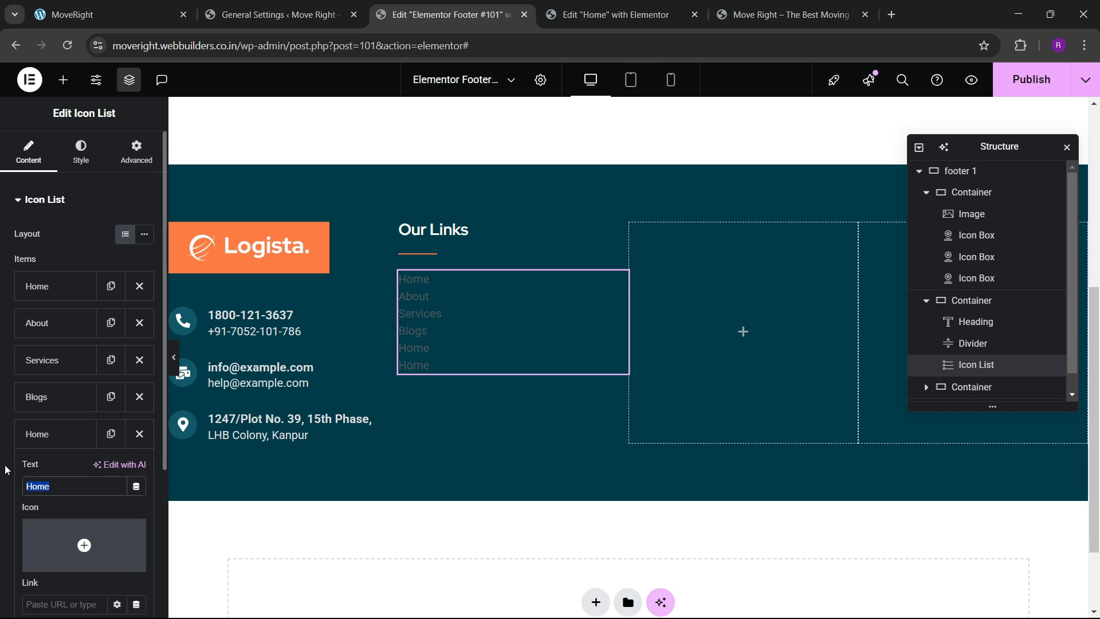
pyautogui.write('Contact')
pyautogui.click(51, 436)
pyautogui.click(139, 475)
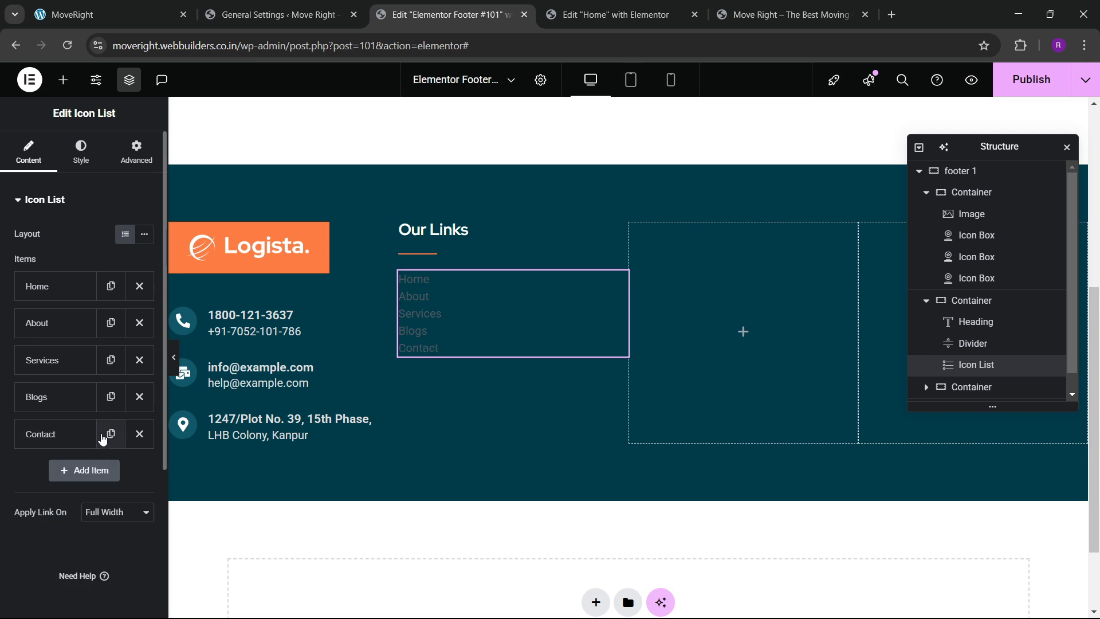
# Lighten the Our Links list text colour to near-white.
pyautogui.click(81, 150)
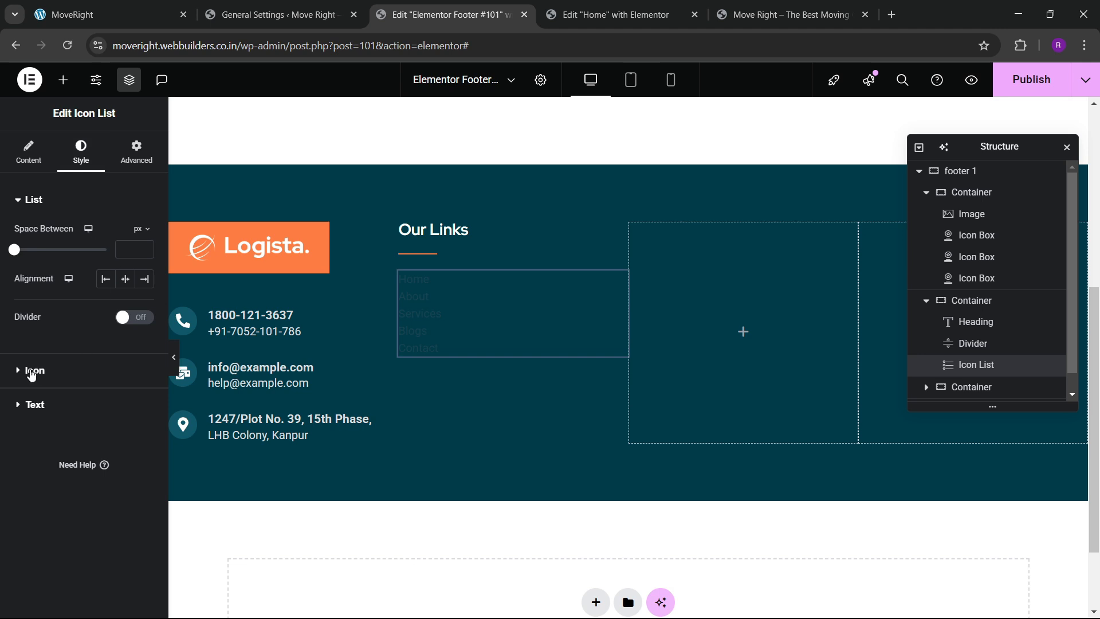
pyautogui.click(32, 418)
pyautogui.click(144, 303)
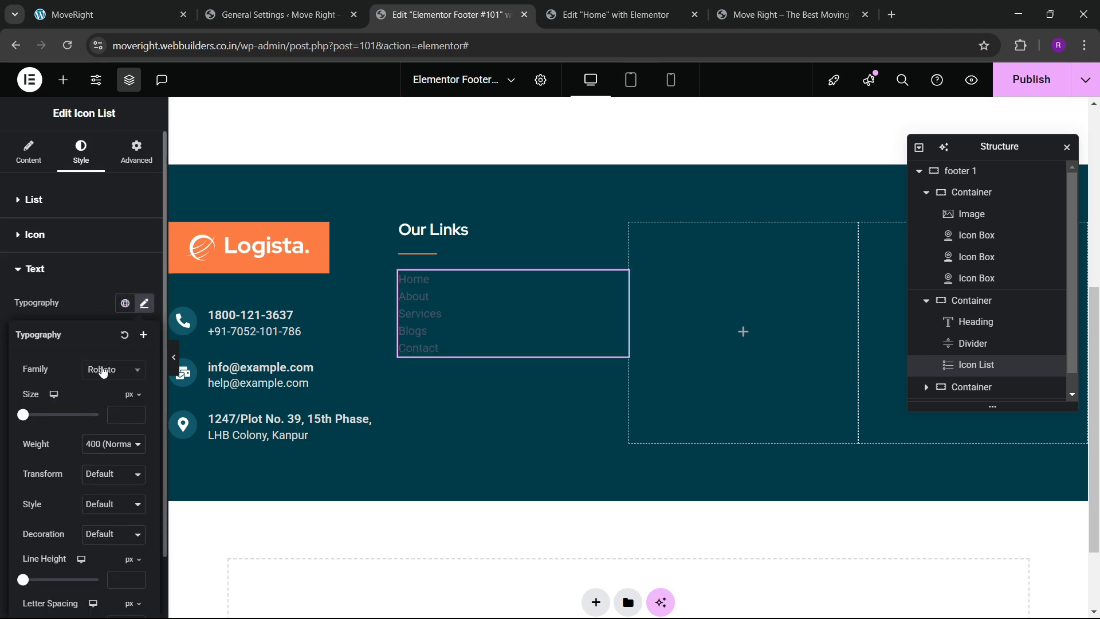
pyautogui.click(109, 369)
pyautogui.click(86, 318)
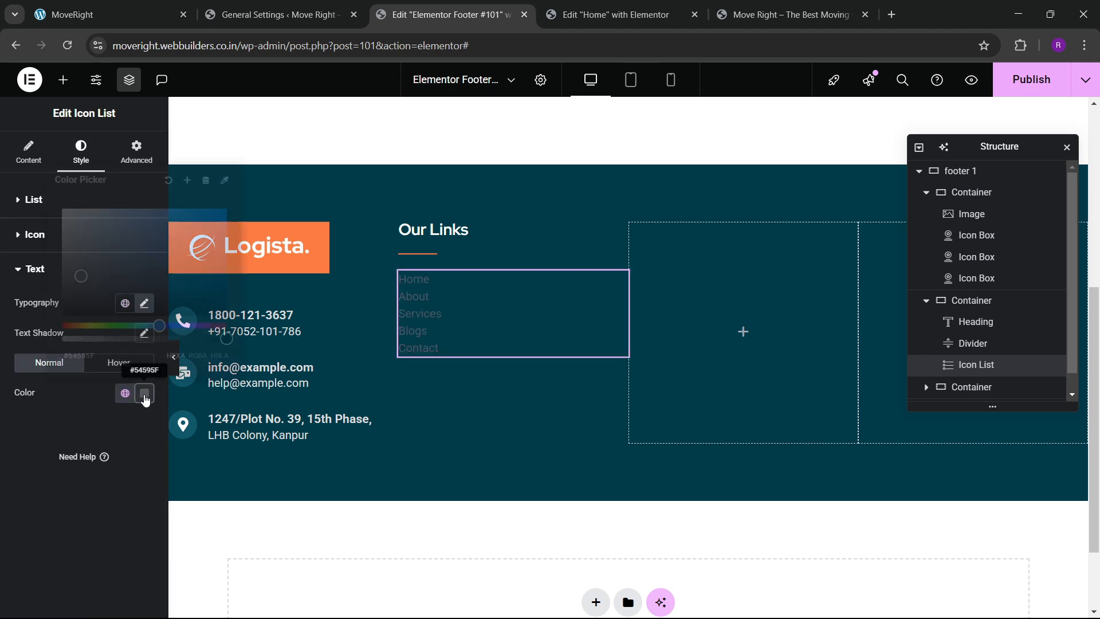
pyautogui.click(144, 393)
pyautogui.moveTo(60, 249); pyautogui.dragTo(56, 229)
pyautogui.click(33, 430)
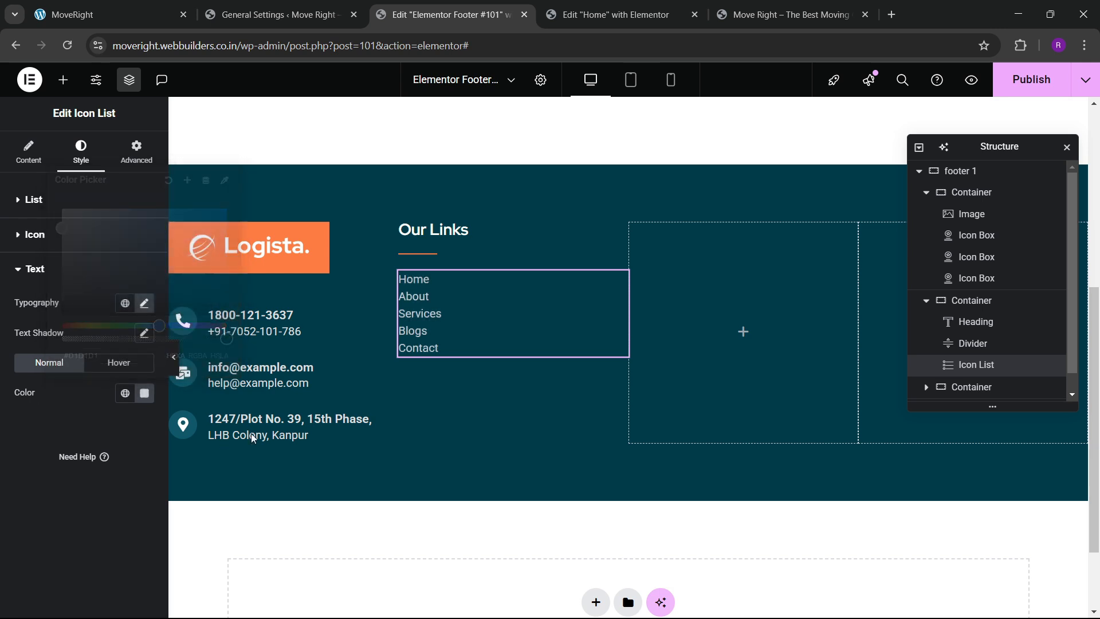
# Compare the address box's title colour with the list text colour.
pyautogui.click(389, 422)
pyautogui.click(81, 152)
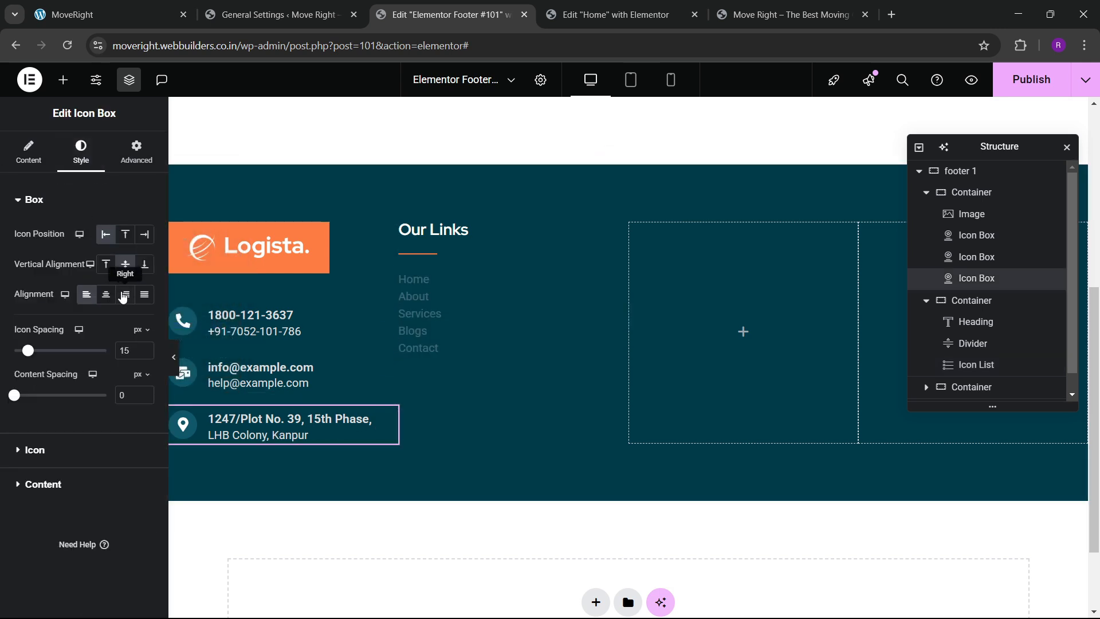
pyautogui.click(45, 453)
pyautogui.scroll(-1, 37, 510)
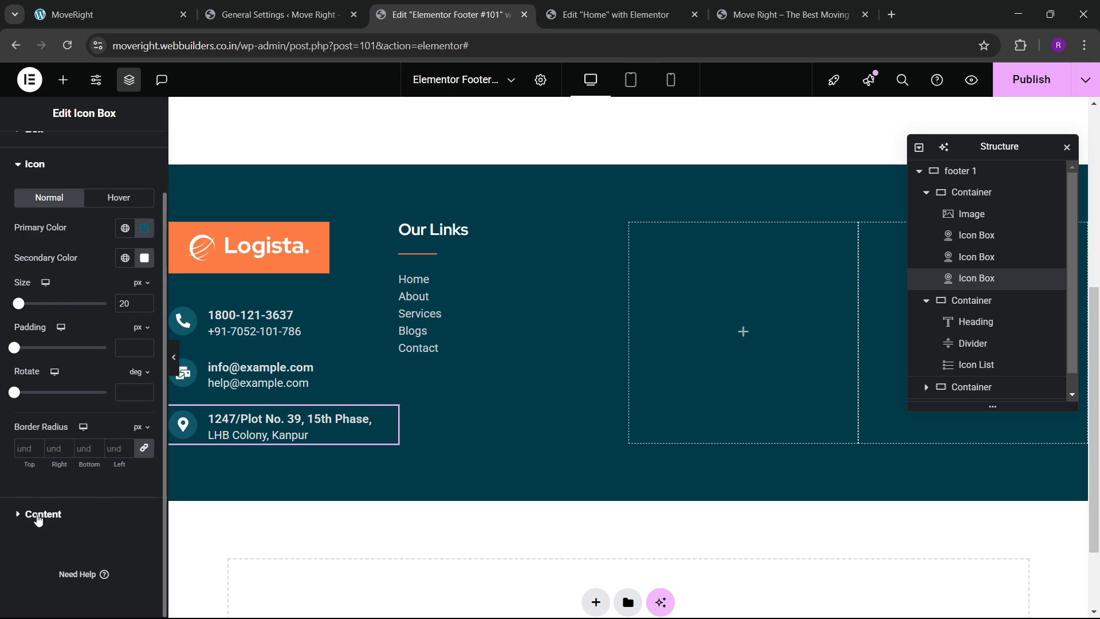
pyautogui.click(36, 516)
pyautogui.click(145, 333)
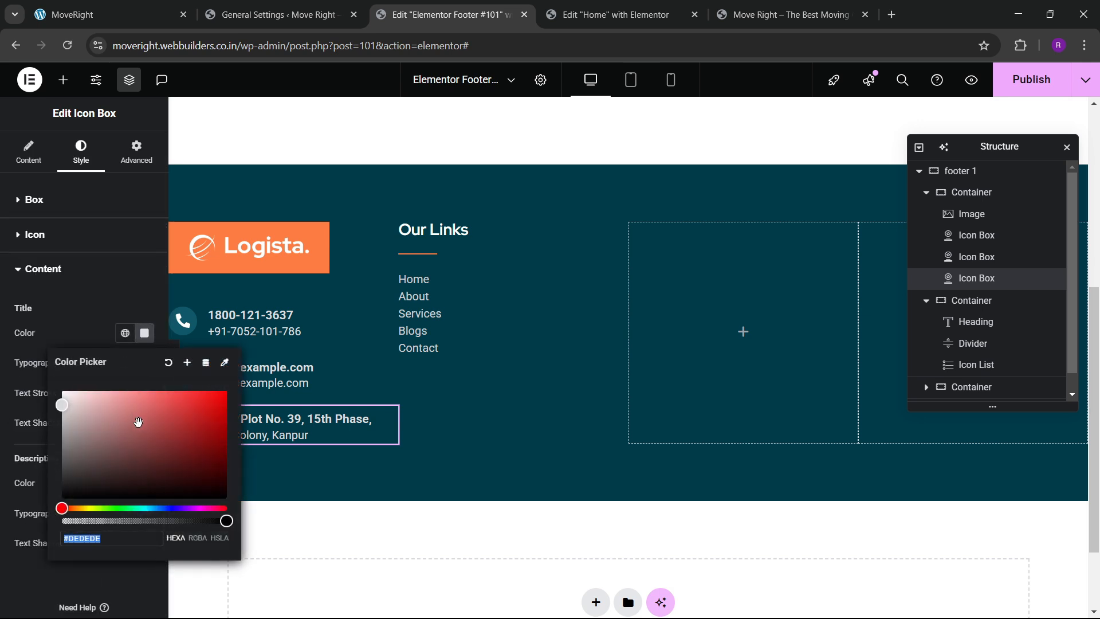
pyautogui.click(441, 313)
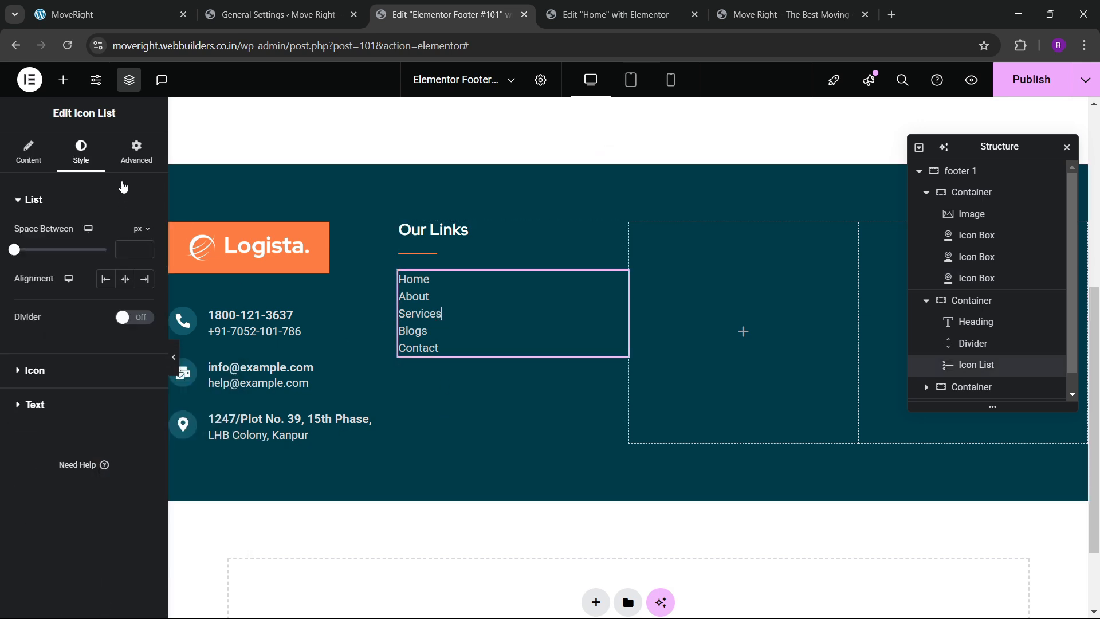
pyautogui.click(46, 411)
pyautogui.click(144, 395)
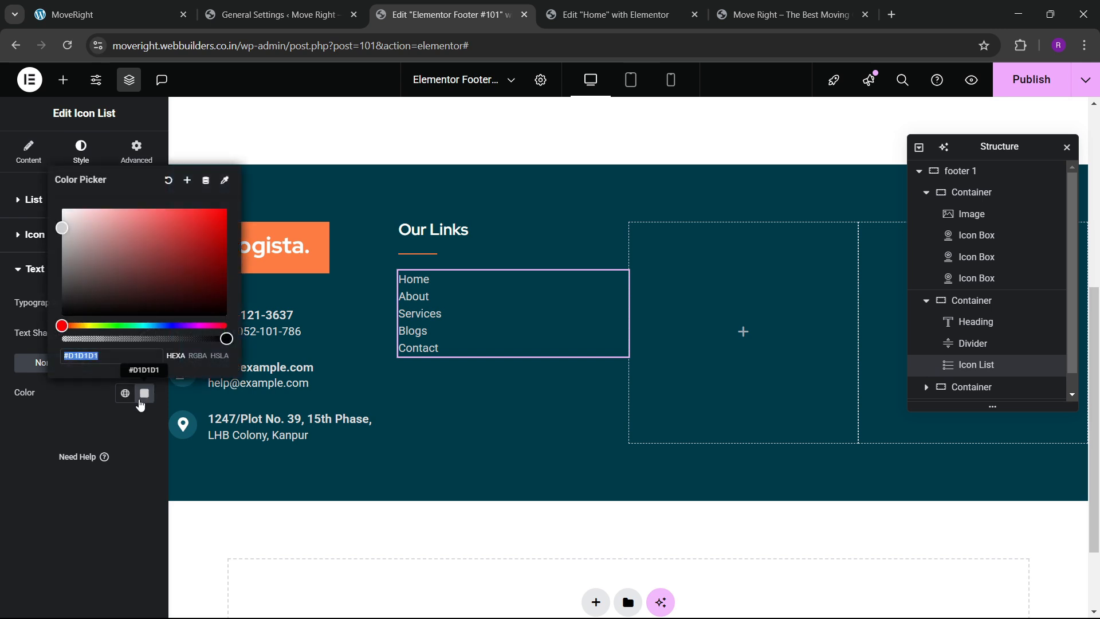
pyautogui.click(2, 441)
# Raise the list's Space Between to 15 px, then ease it back slightly.
pyautogui.click(41, 210)
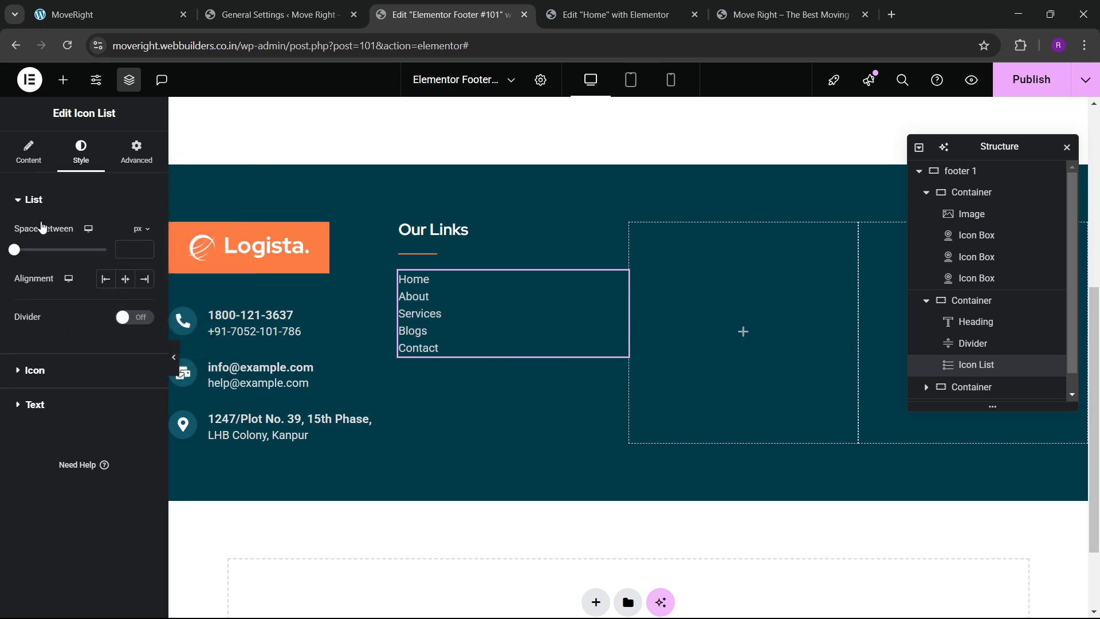
pyautogui.moveTo(9, 256); pyautogui.dragTo(33, 259)
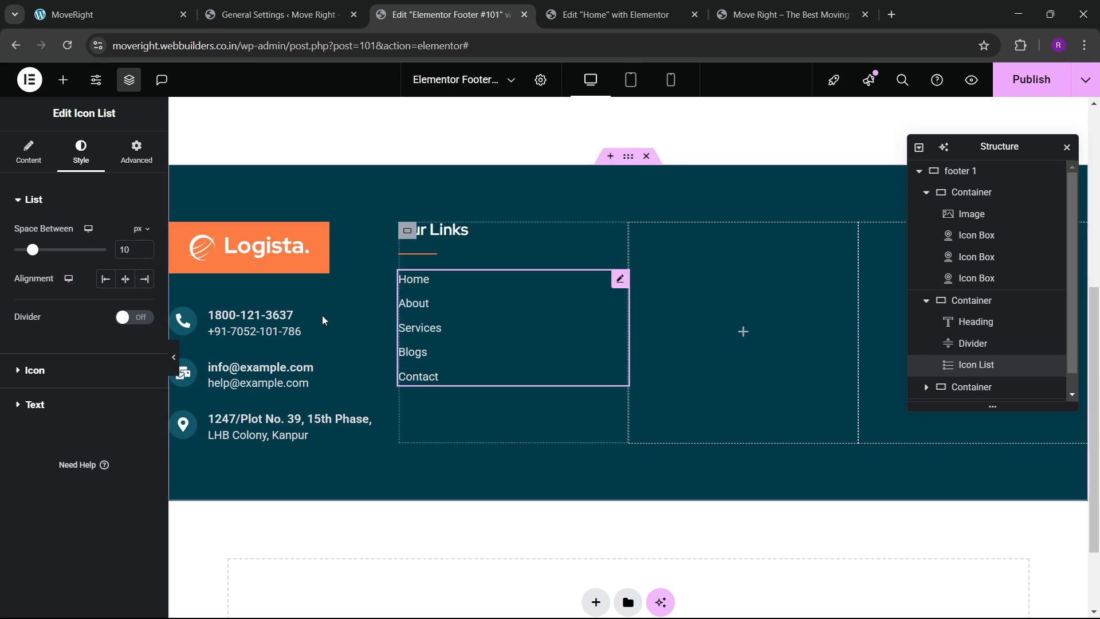
pyautogui.click(145, 247)
pyautogui.click(145, 247)
pyautogui.click(145, 247)
pyautogui.click(145, 247)
pyautogui.click(145, 247)
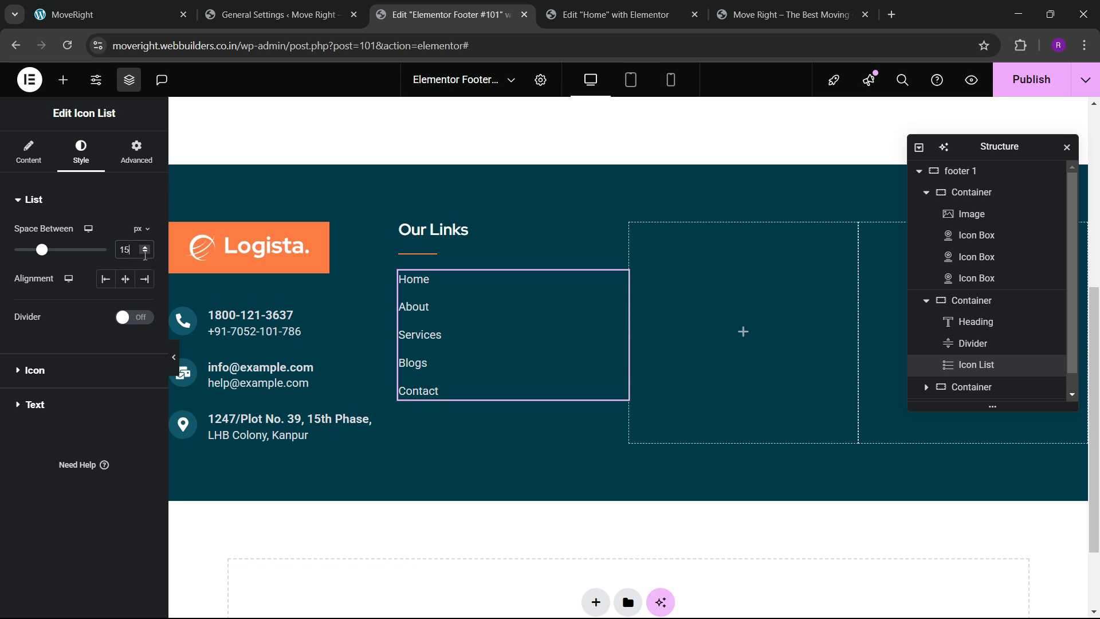
pyautogui.click(146, 253)
pyautogui.click(145, 253)
# Set the item gap to 12 px and add a Testimonials item after Services.
pyautogui.click(146, 255)
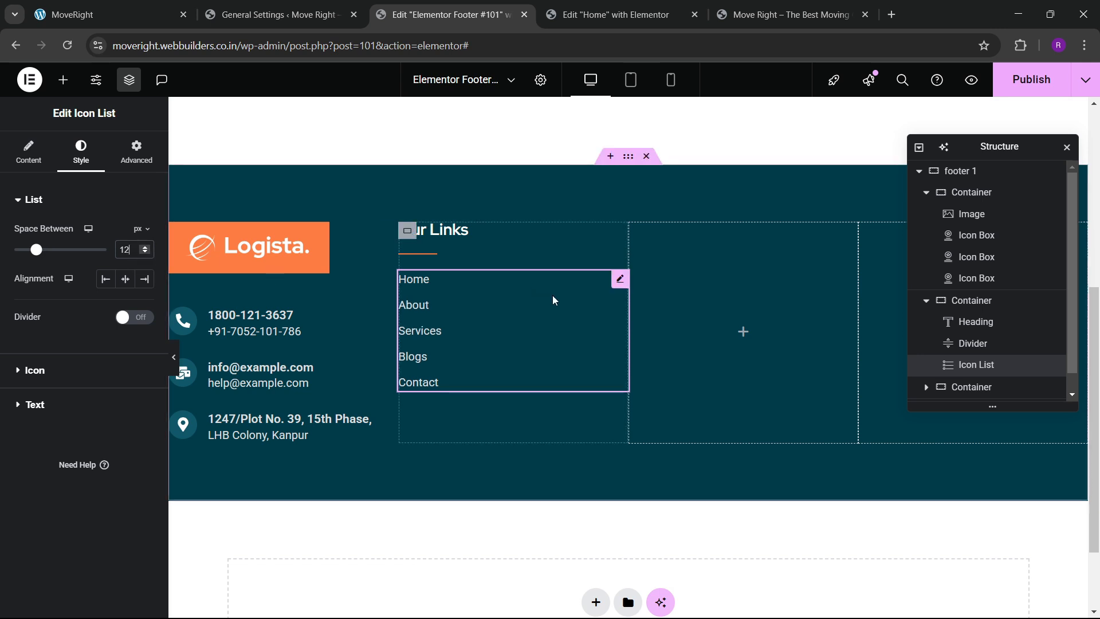
pyautogui.click(29, 154)
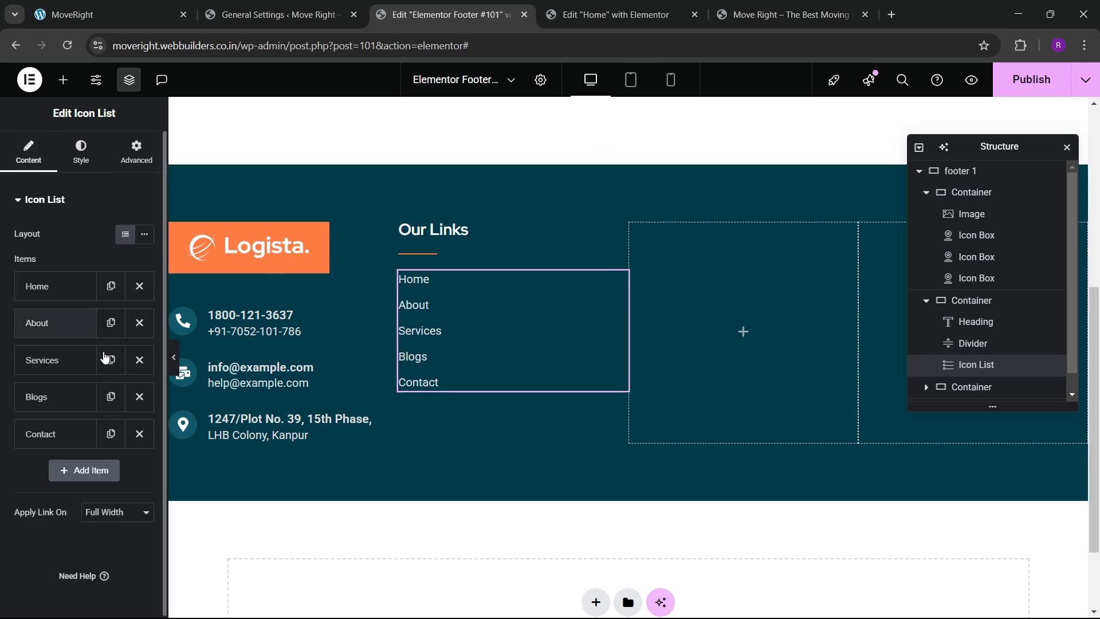
pyautogui.click(67, 369)
pyautogui.click(67, 372)
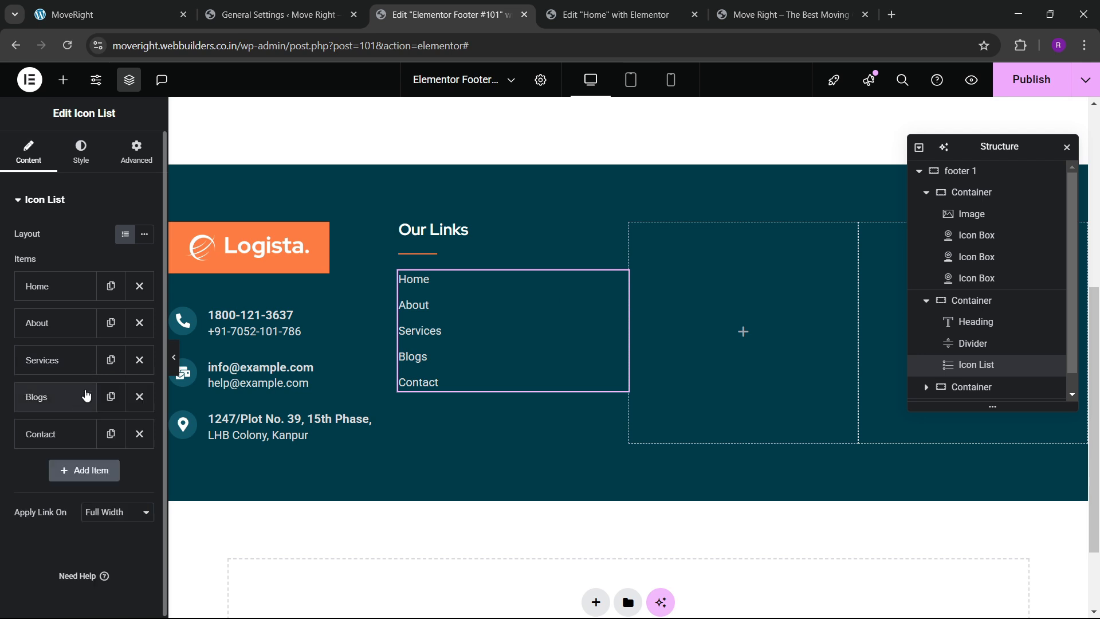
pyautogui.click(111, 360)
pyautogui.click(63, 396)
pyautogui.moveTo(70, 450); pyautogui.dragTo(9, 449)
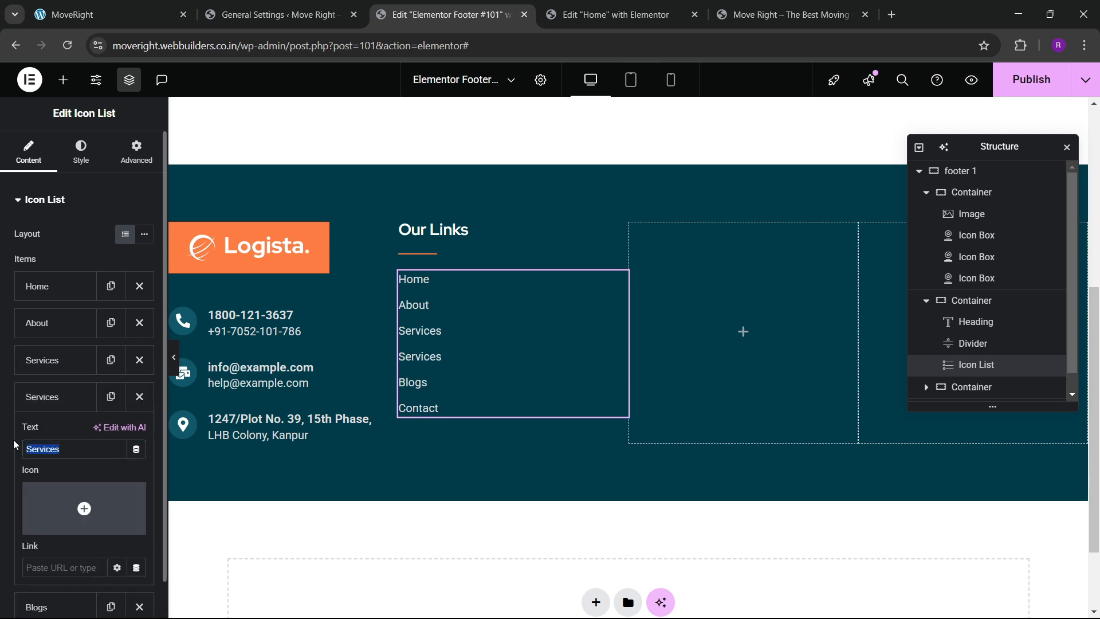
pyautogui.write('Testimonials')
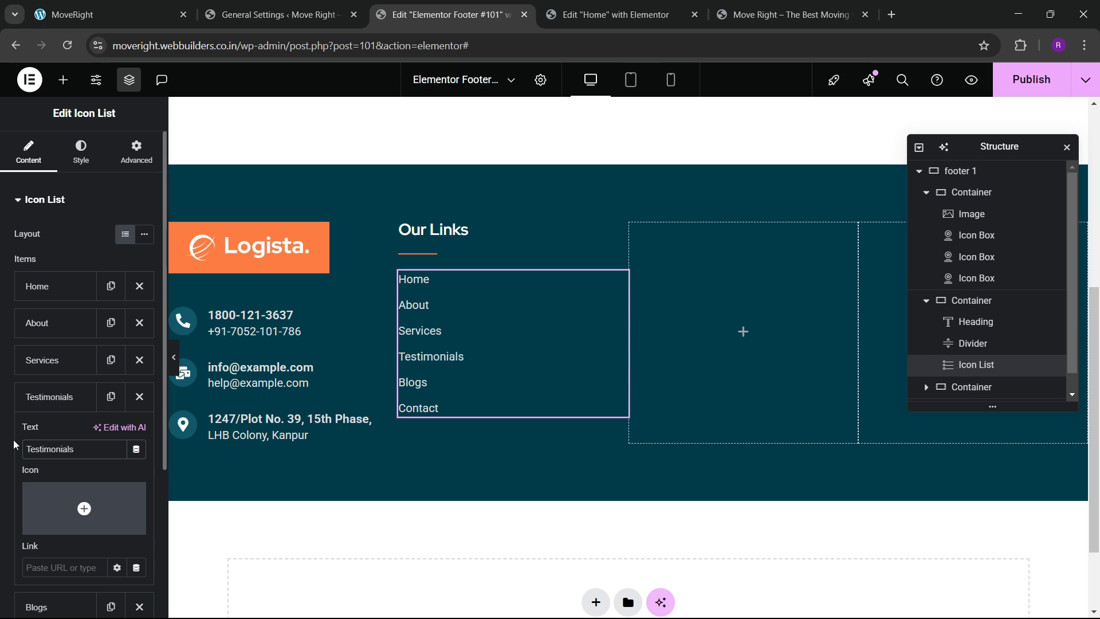
pyautogui.click(52, 401)
# Duplicate Blogs, rename the copy to Pricing, and delete the Testimonials item.
pyautogui.click(103, 437)
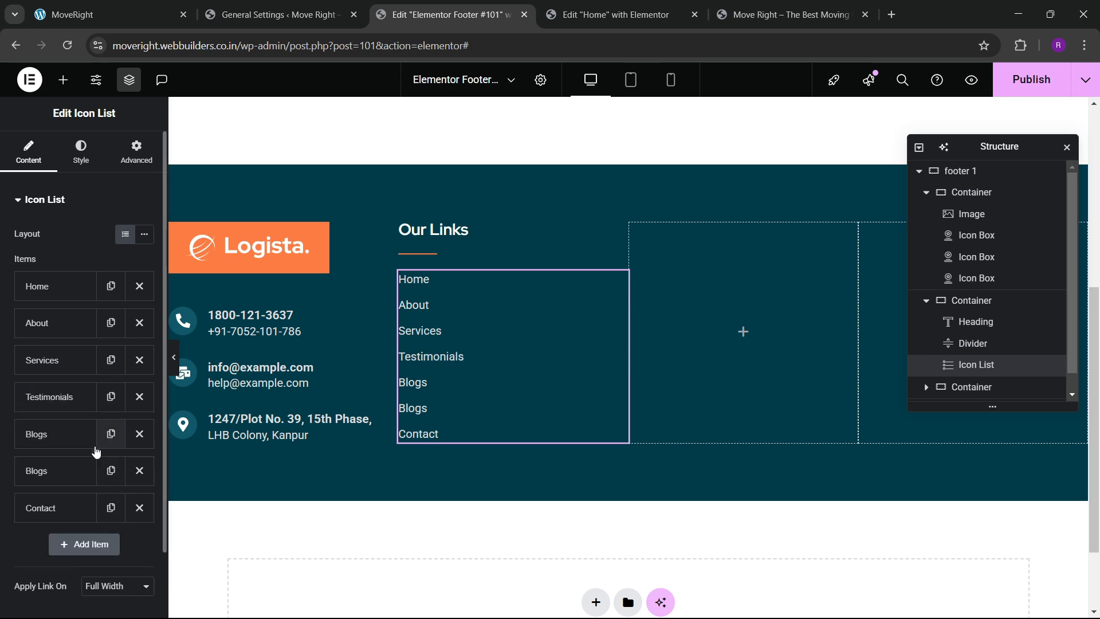
pyautogui.click(59, 479)
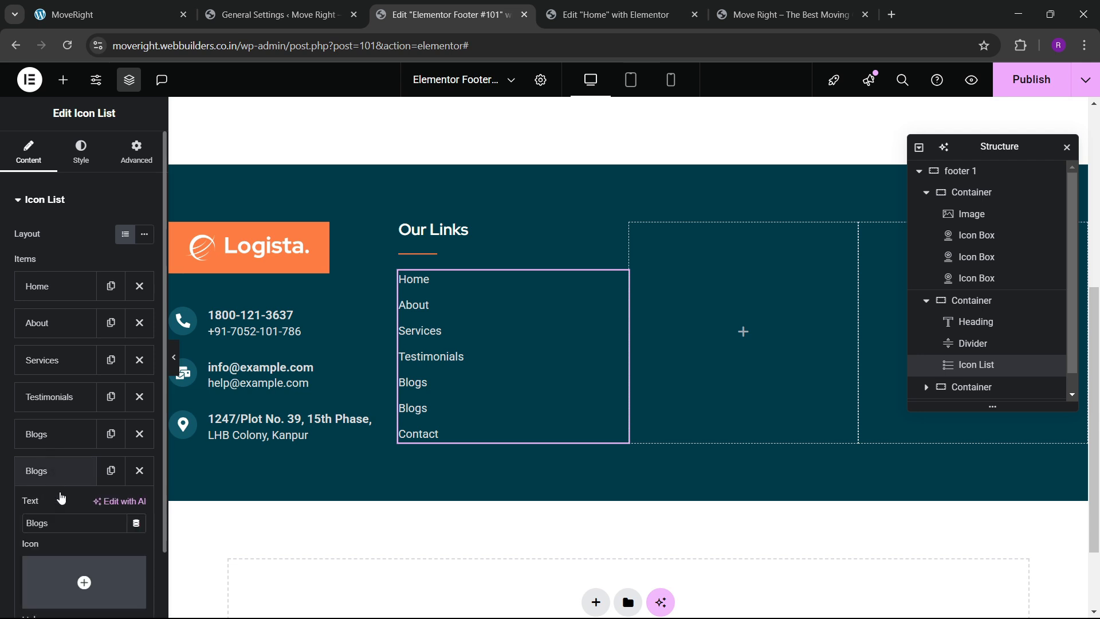
pyautogui.doubleClick(45, 521)
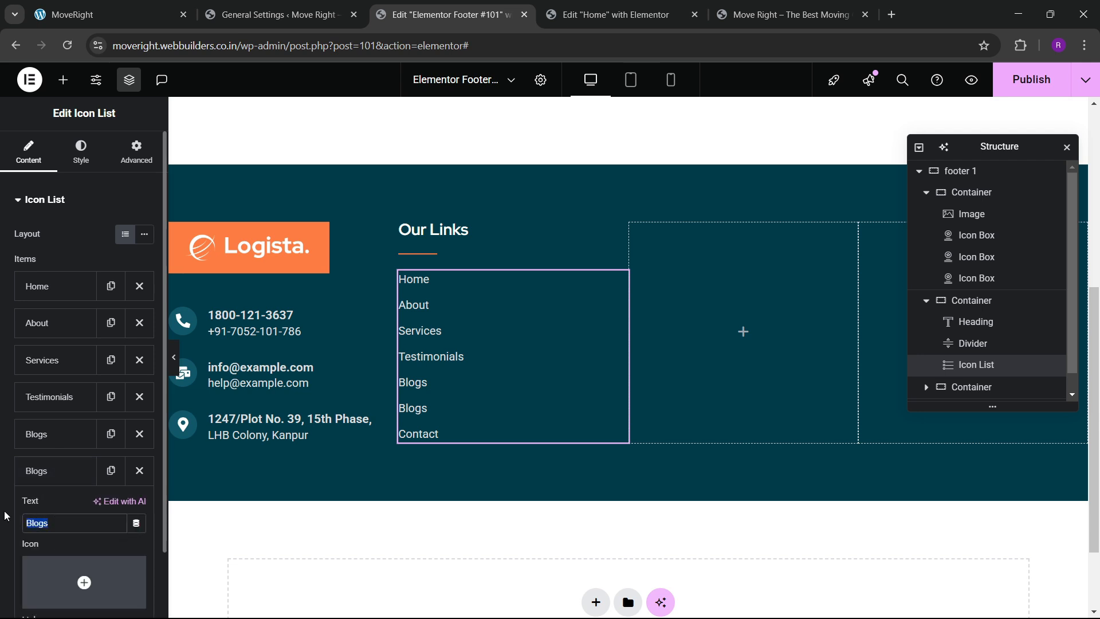
pyautogui.write('Pricing')
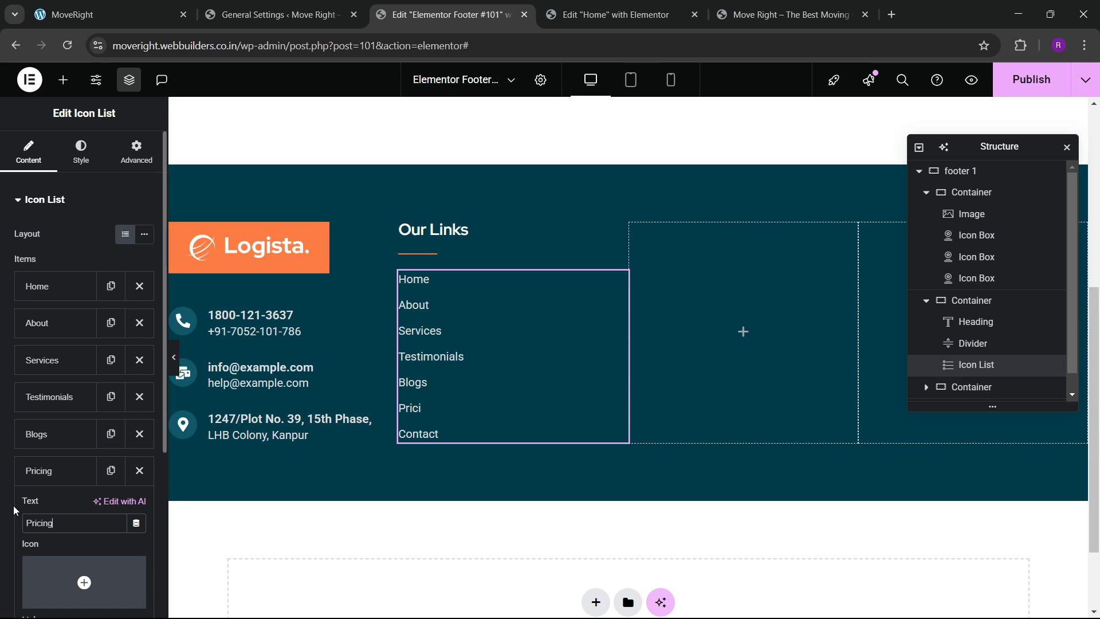
pyautogui.click(48, 469)
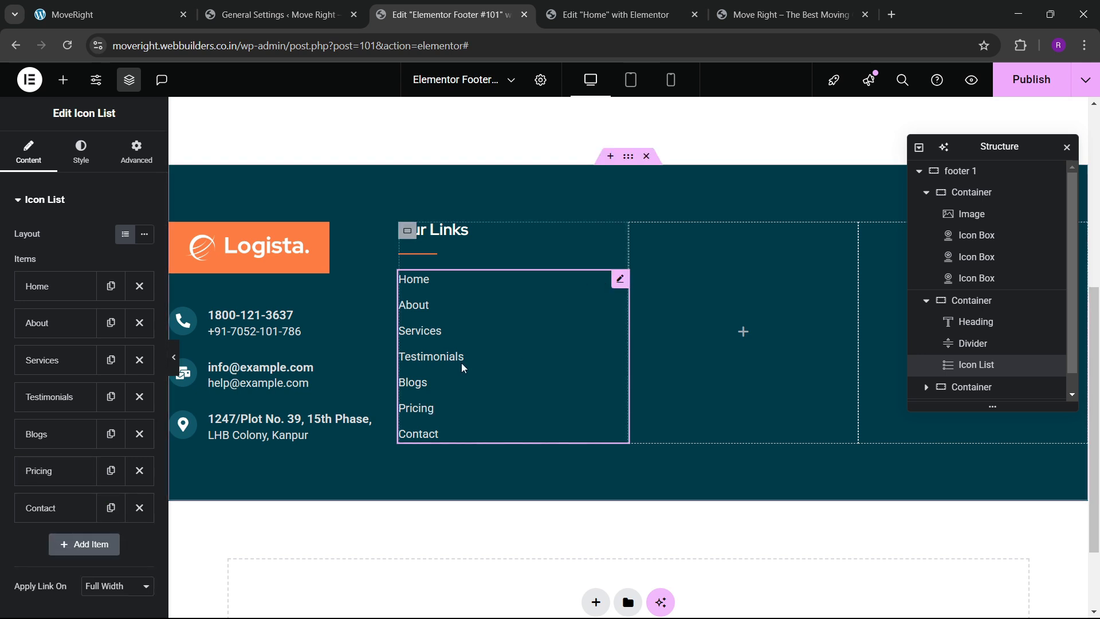
pyautogui.click(139, 397)
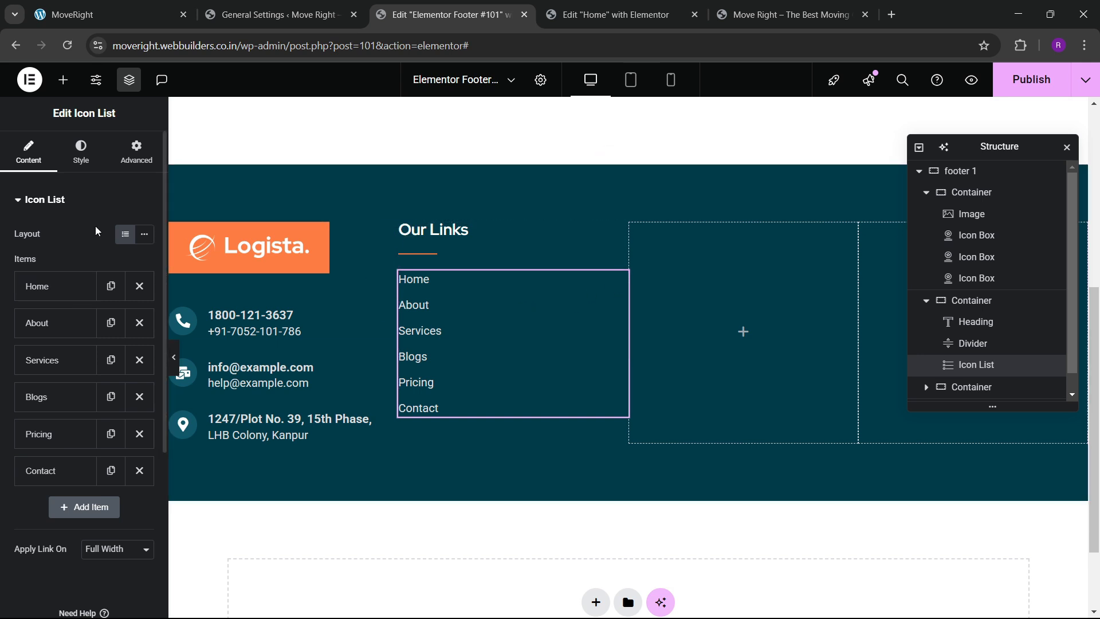
# Give the Icon List a 25 px top margin and compare with the live footer.
pyautogui.click(137, 152)
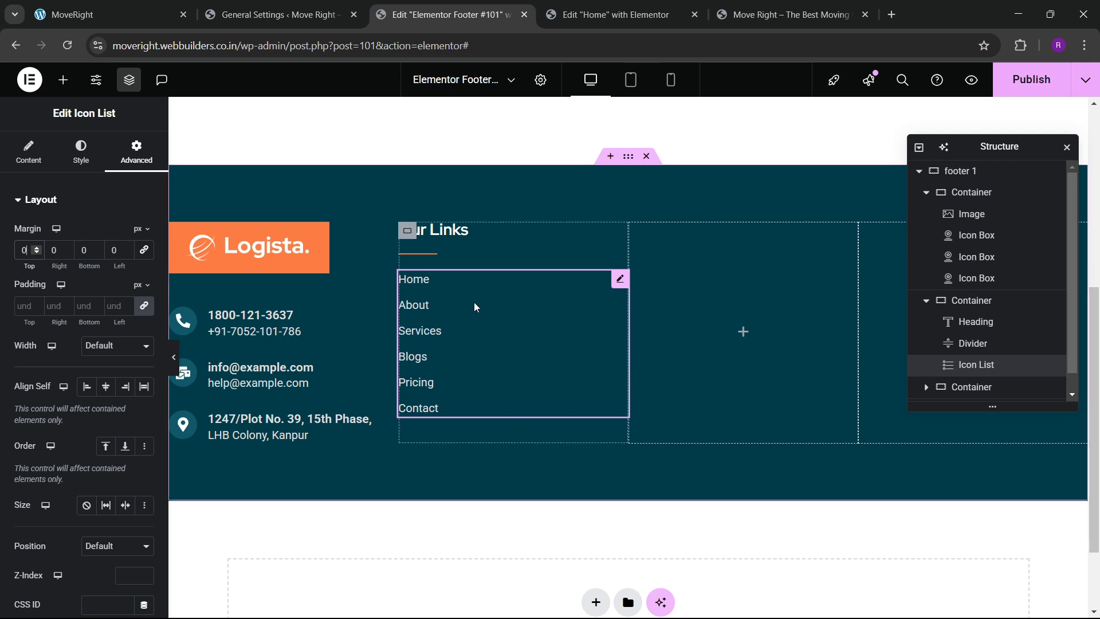
pyautogui.write('25')
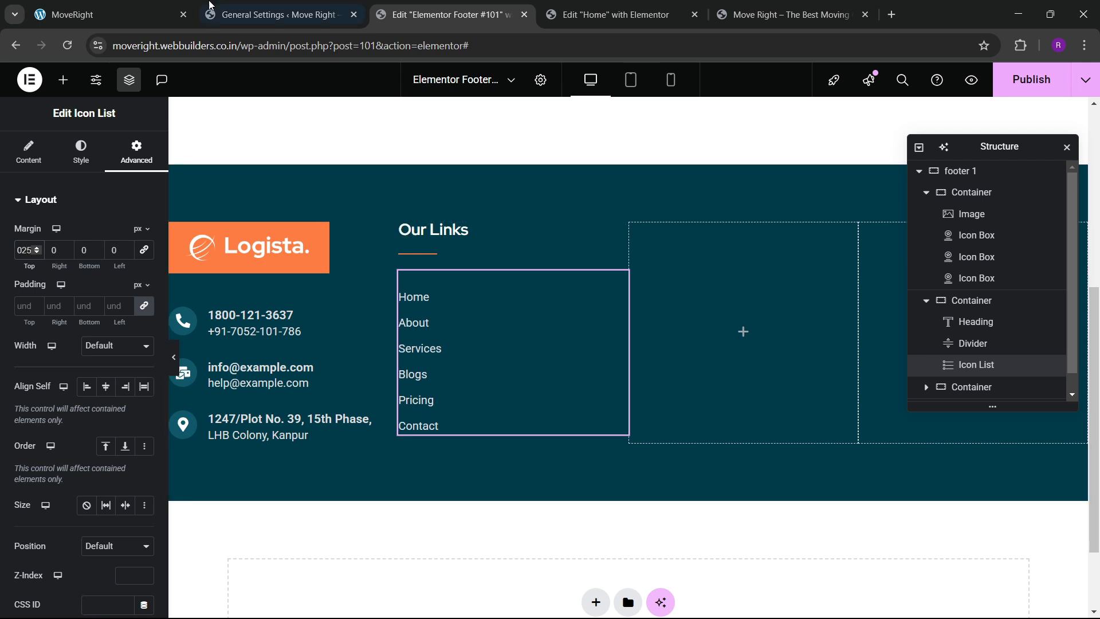
pyautogui.click(163, 7)
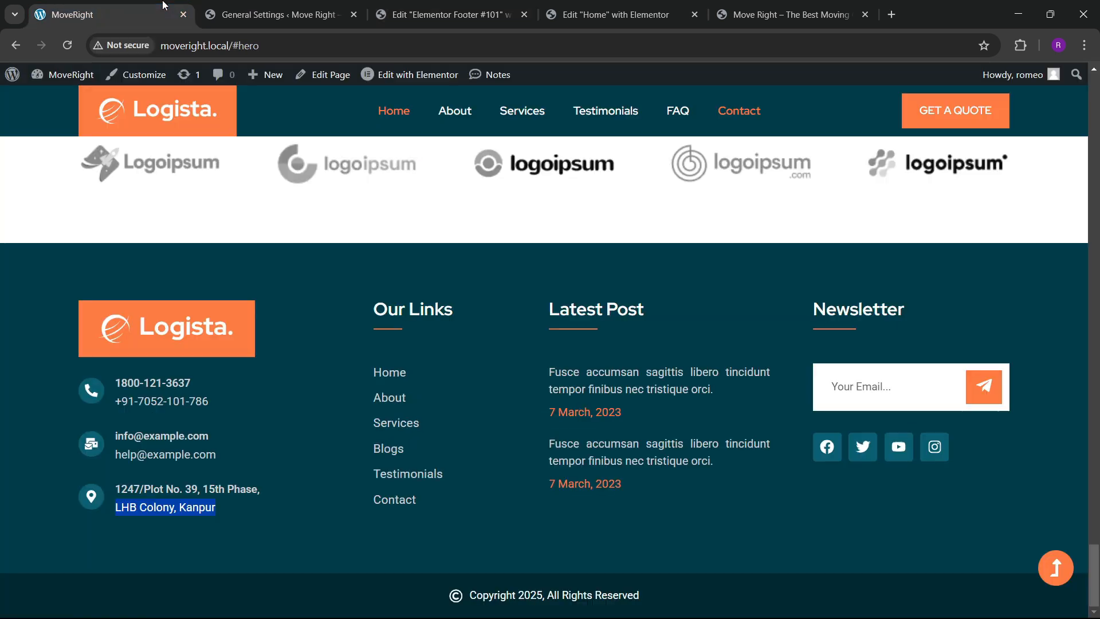
pyautogui.click(466, 7)
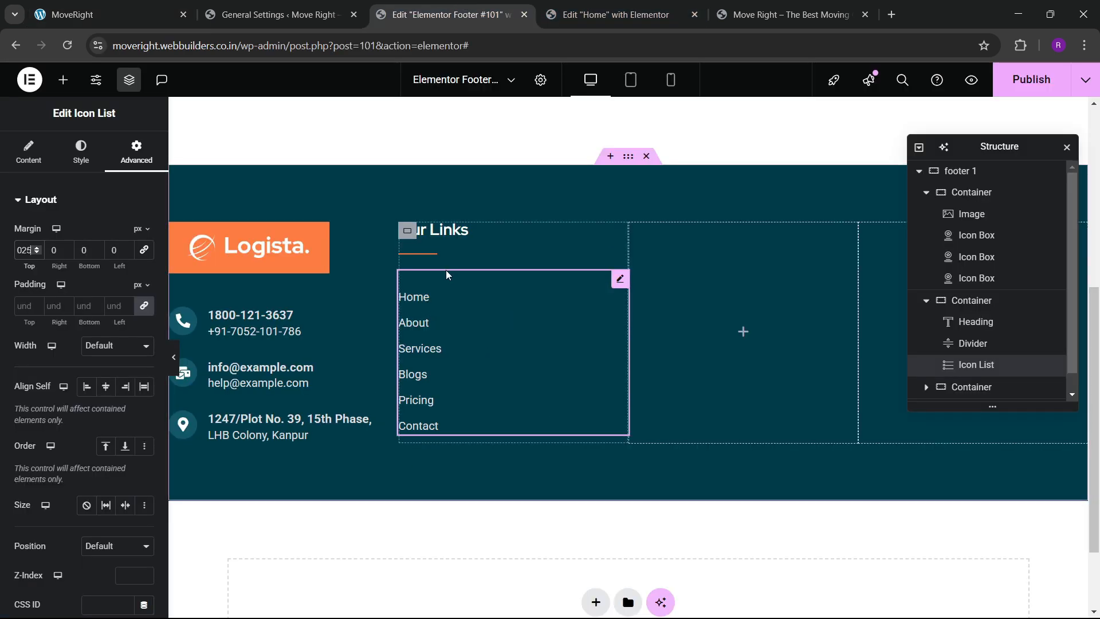
pyautogui.click(411, 239)
# Copy the Our Links heading and orange divider into the third footer column.
pyautogui.rightClick(411, 239)
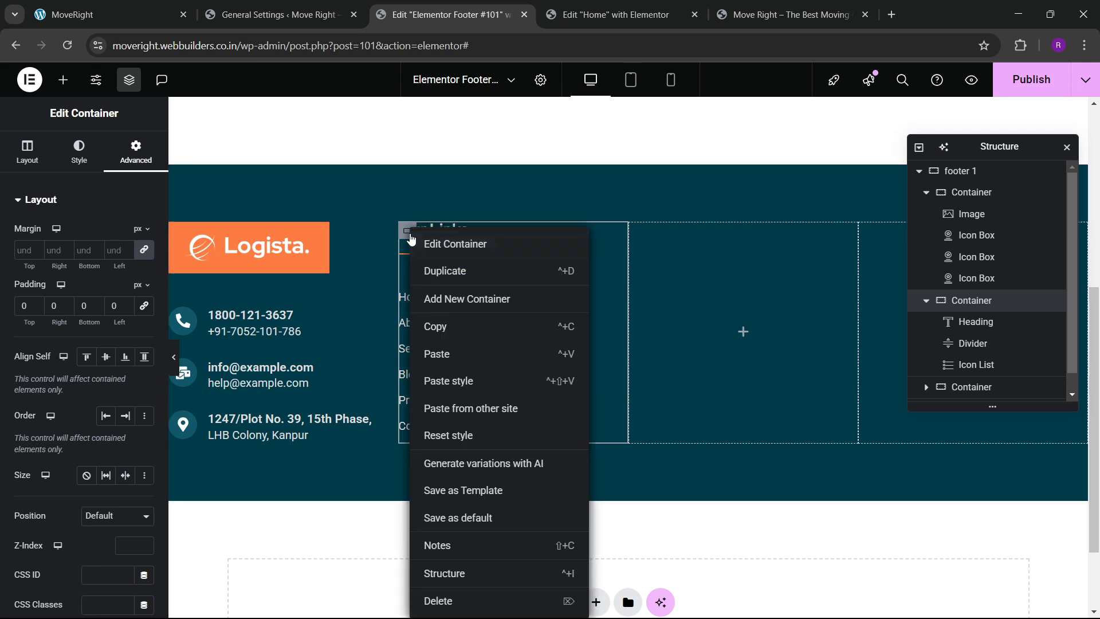
pyautogui.press('Escape')
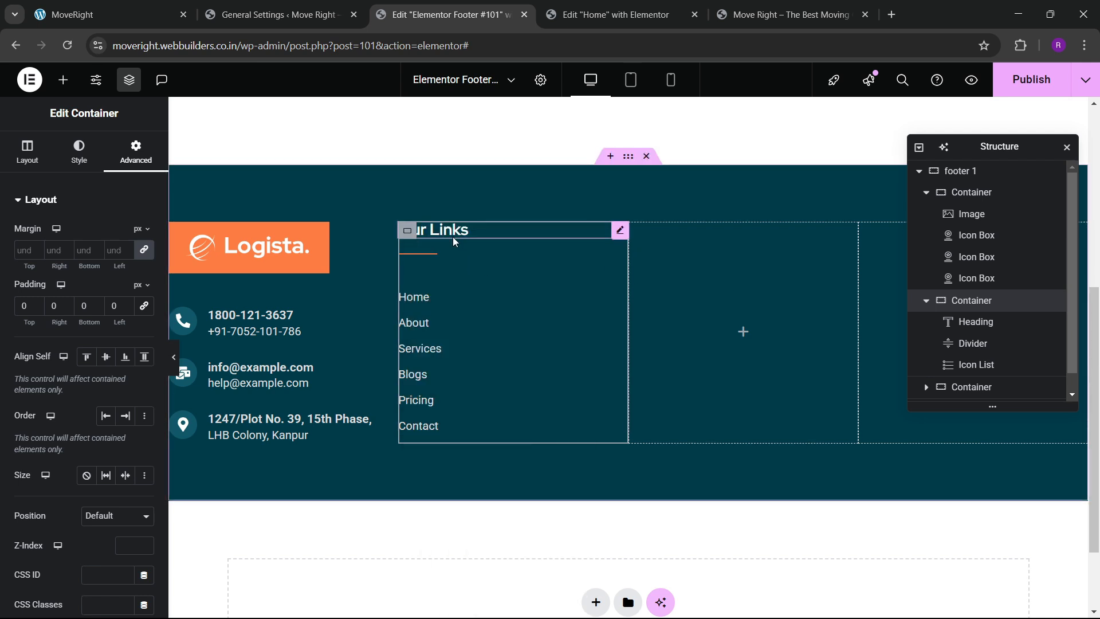
pyautogui.rightClick(456, 239)
pyautogui.click(480, 308)
pyautogui.rightClick(633, 232)
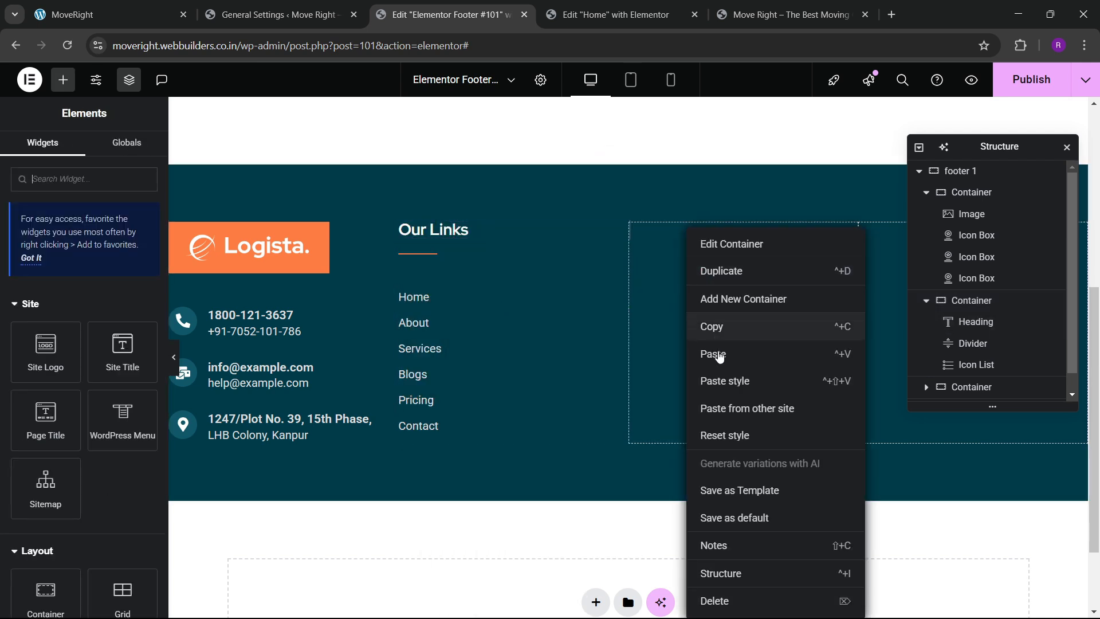
pyautogui.click(644, 351)
pyautogui.rightClick(440, 257)
pyautogui.click(469, 328)
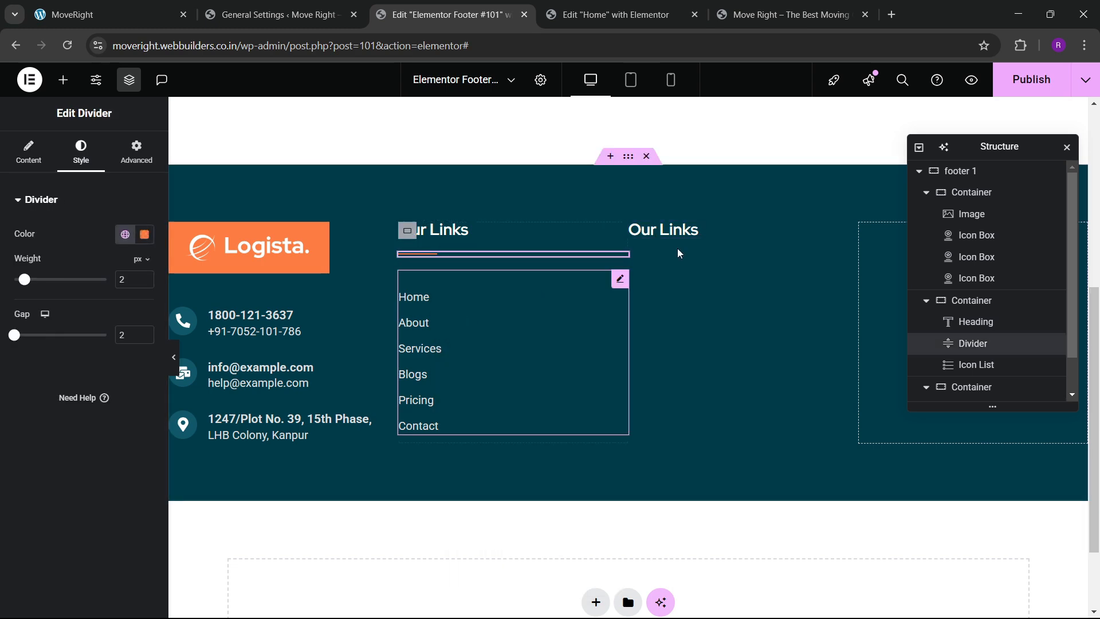
pyautogui.click(691, 231)
pyautogui.rightClick(697, 233)
pyautogui.click(724, 331)
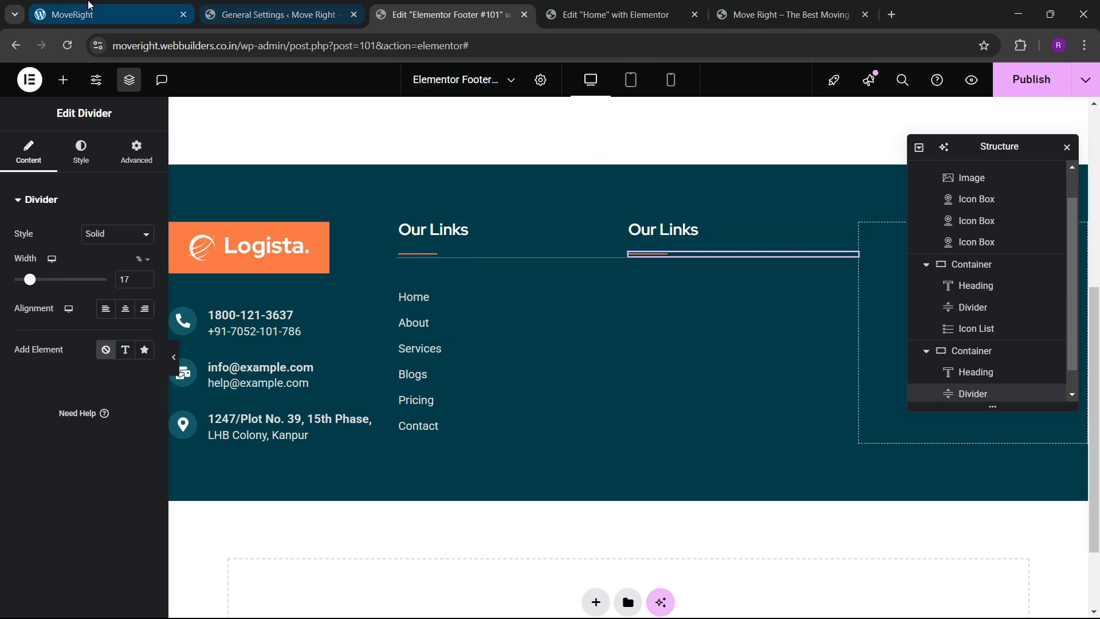
# Retitle the pasted heading to 'Latest Post', checking the live footer for reference.
pyautogui.click(109, 15)
pyautogui.click(447, 15)
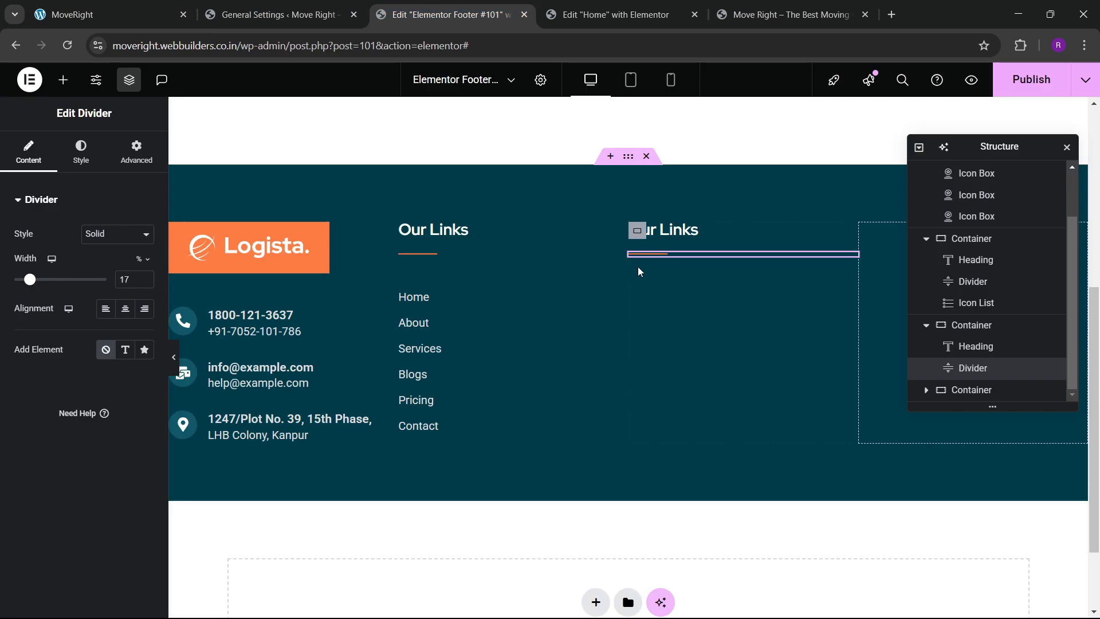
pyautogui.click(684, 232)
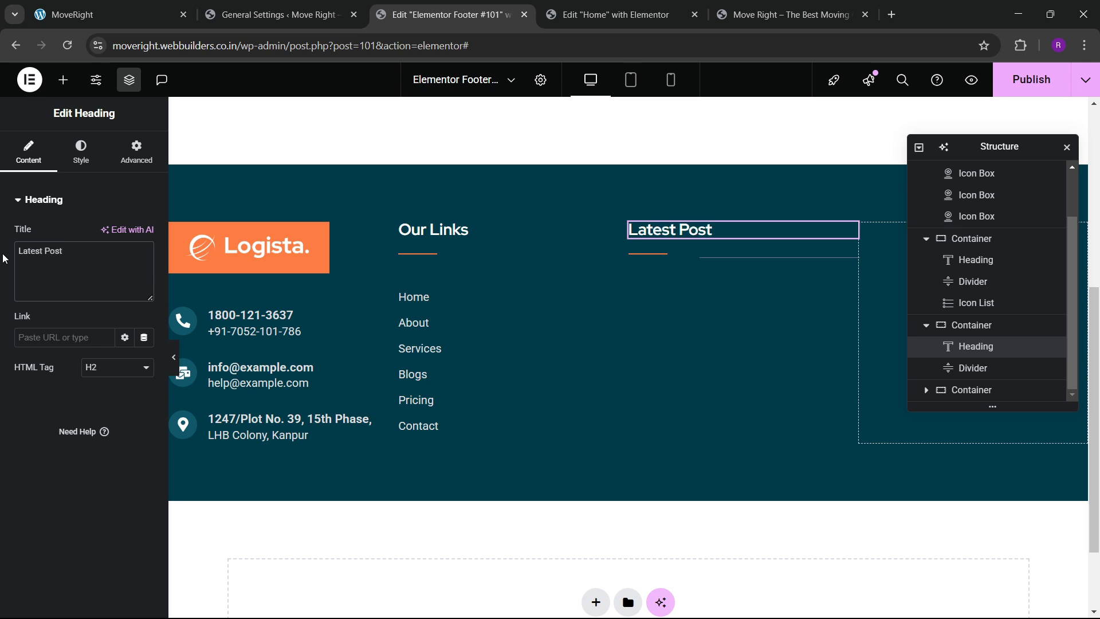
pyautogui.click(127, 14)
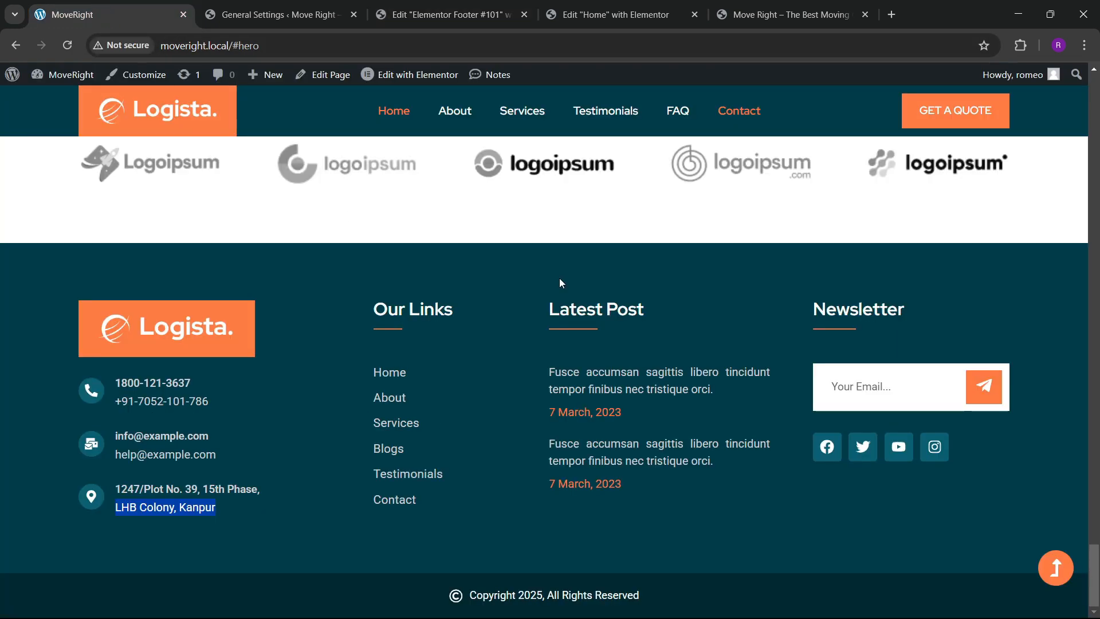
pyautogui.click(447, 15)
# Drop a Container and a Text Editor widget into the Latest Post column.
pyautogui.click(63, 80)
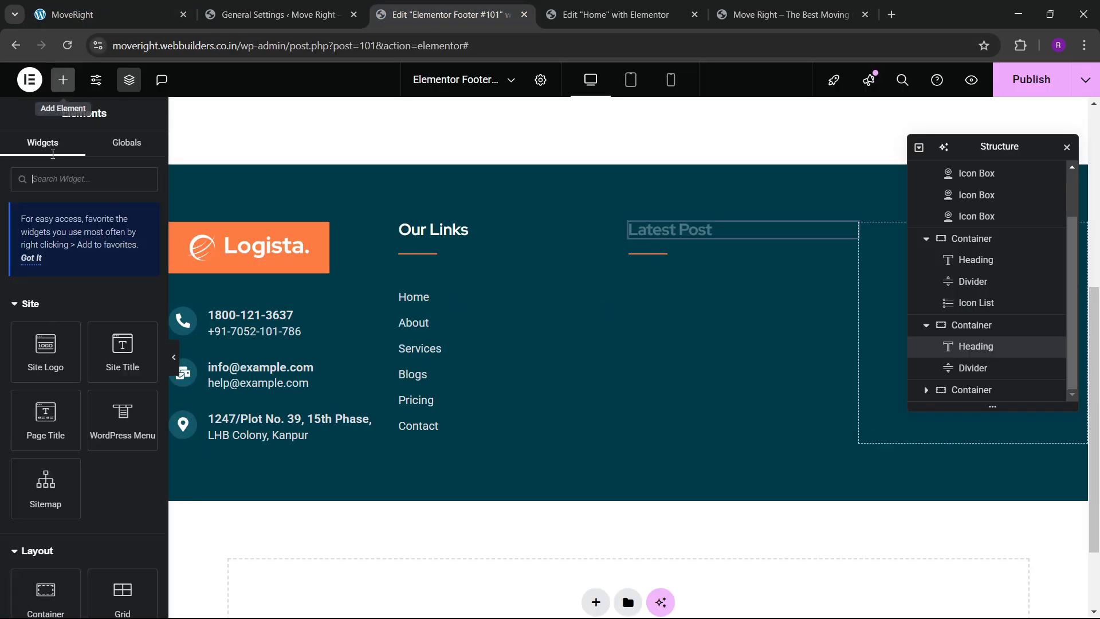
pyautogui.scroll(-4, 63, 293)
pyautogui.moveTo(45, 315); pyautogui.dragTo(676, 259)
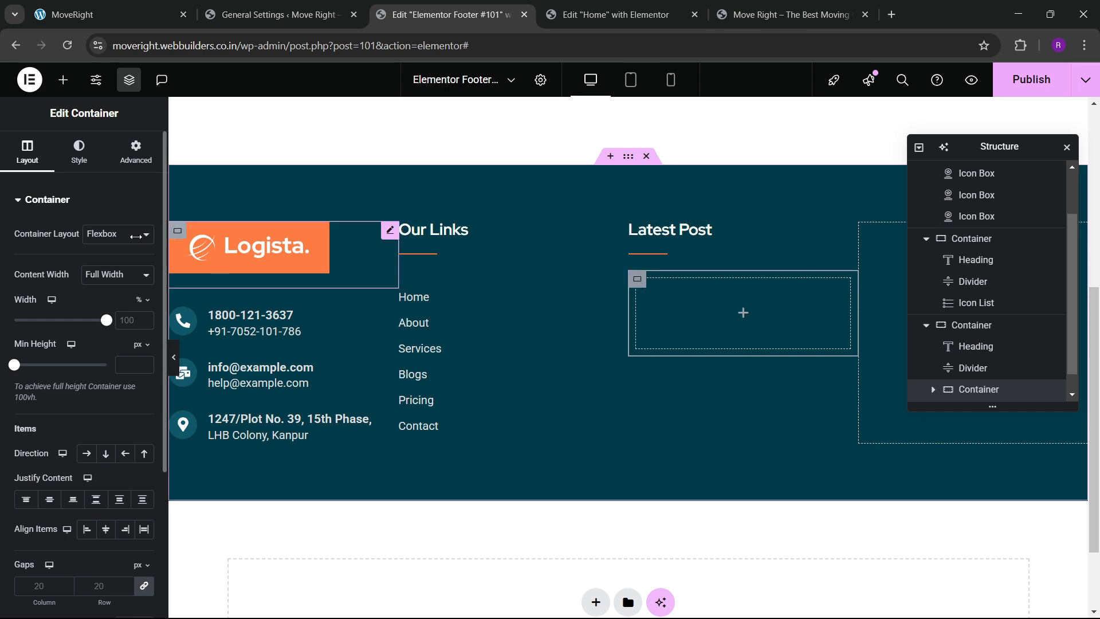
pyautogui.click(119, 165)
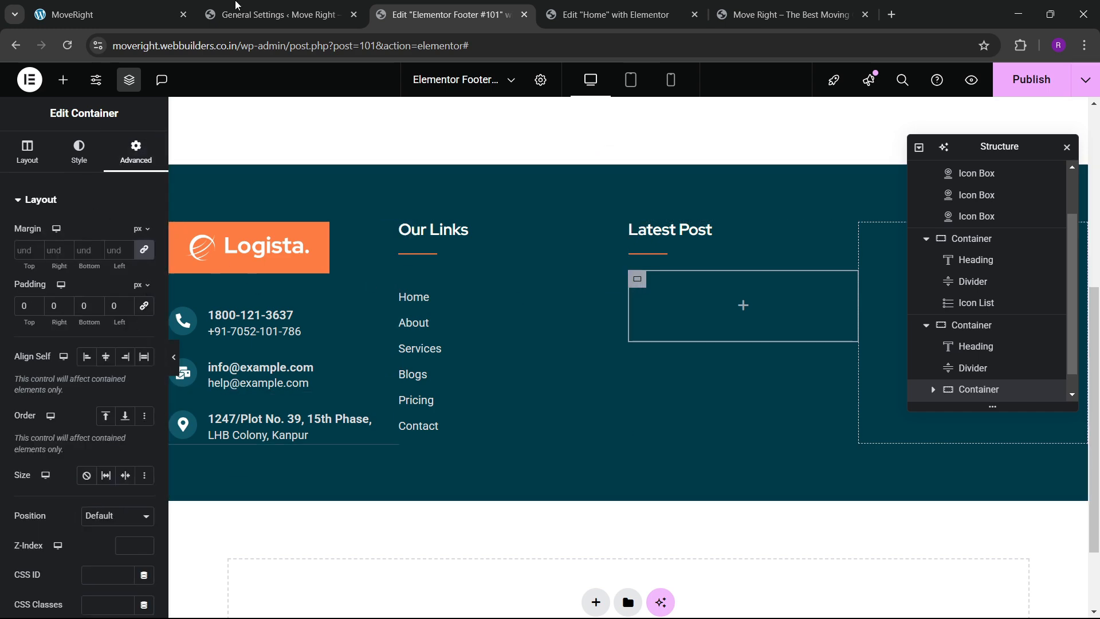
pyautogui.click(122, 7)
pyautogui.click(447, 14)
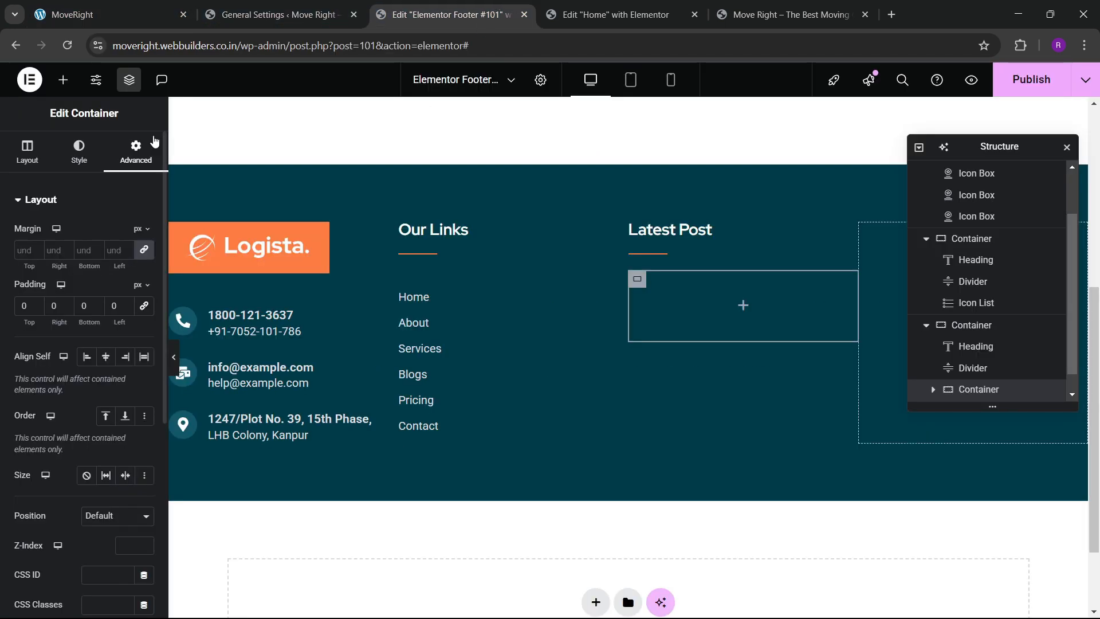
pyautogui.click(67, 84)
pyautogui.scroll(-8, 57, 344)
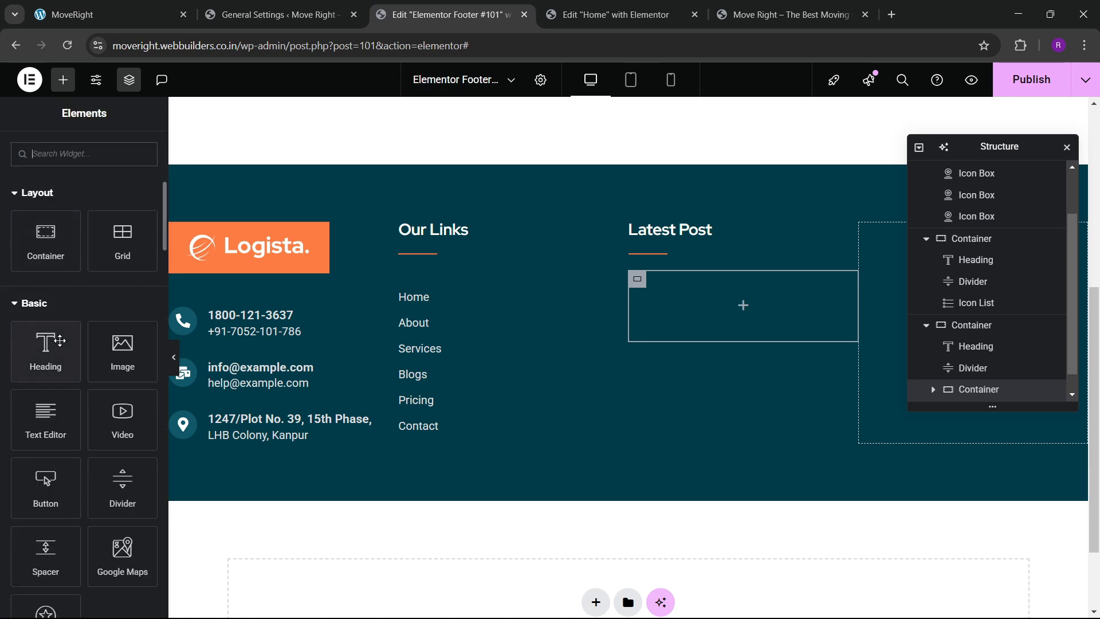
pyautogui.moveTo(56, 286); pyautogui.dragTo(695, 307)
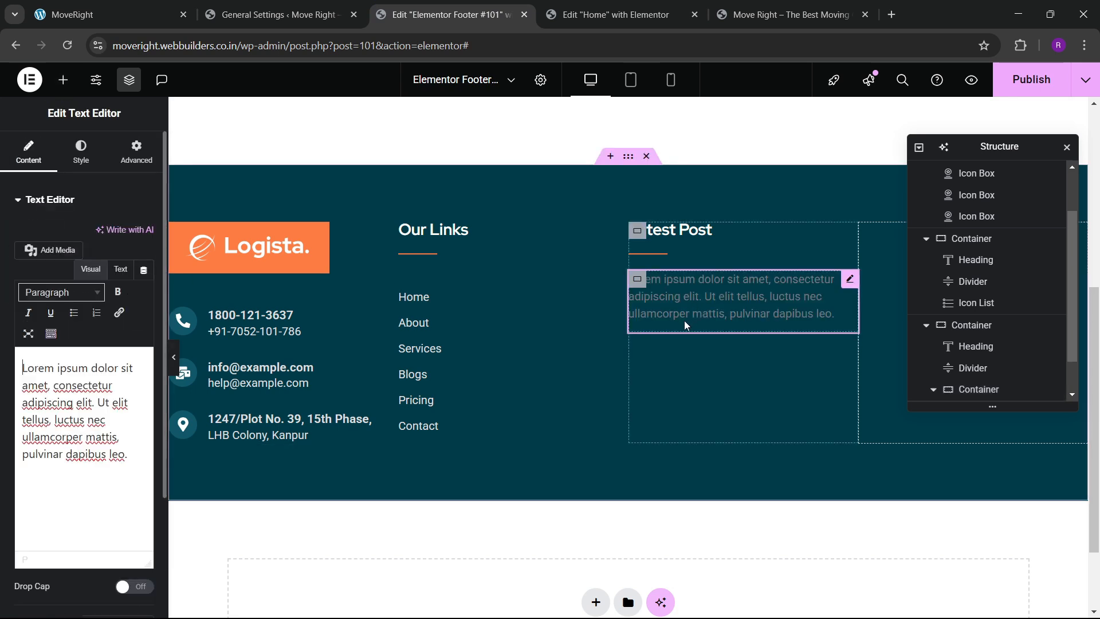
# Look up the Our Links list's text colour, #DEDEDE, in its style settings.
pyautogui.click(482, 328)
pyautogui.click(80, 151)
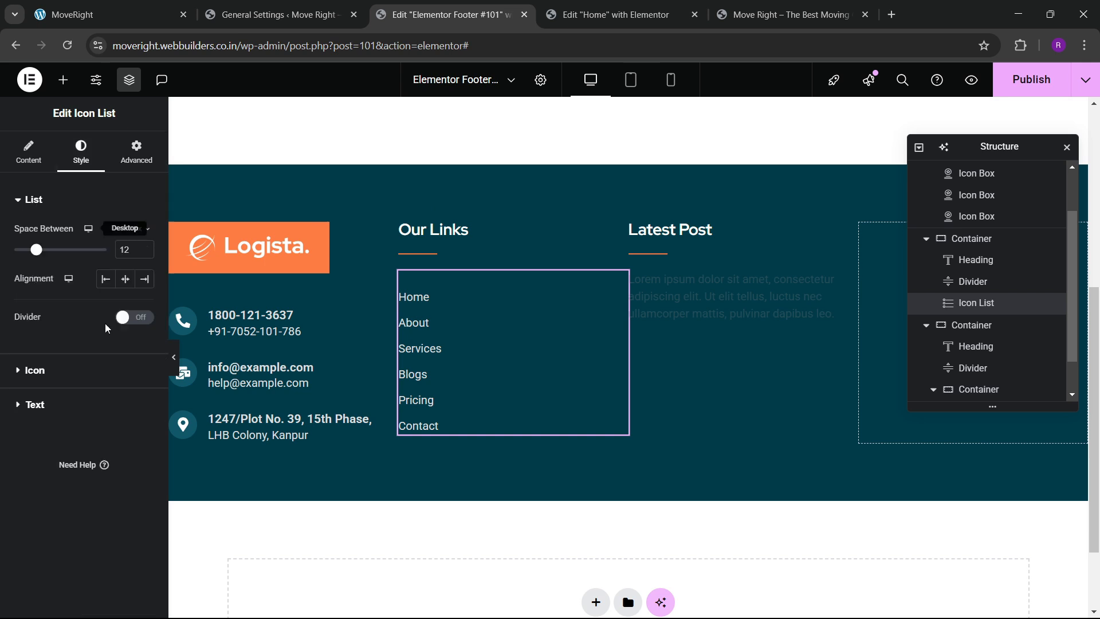
pyautogui.click(54, 404)
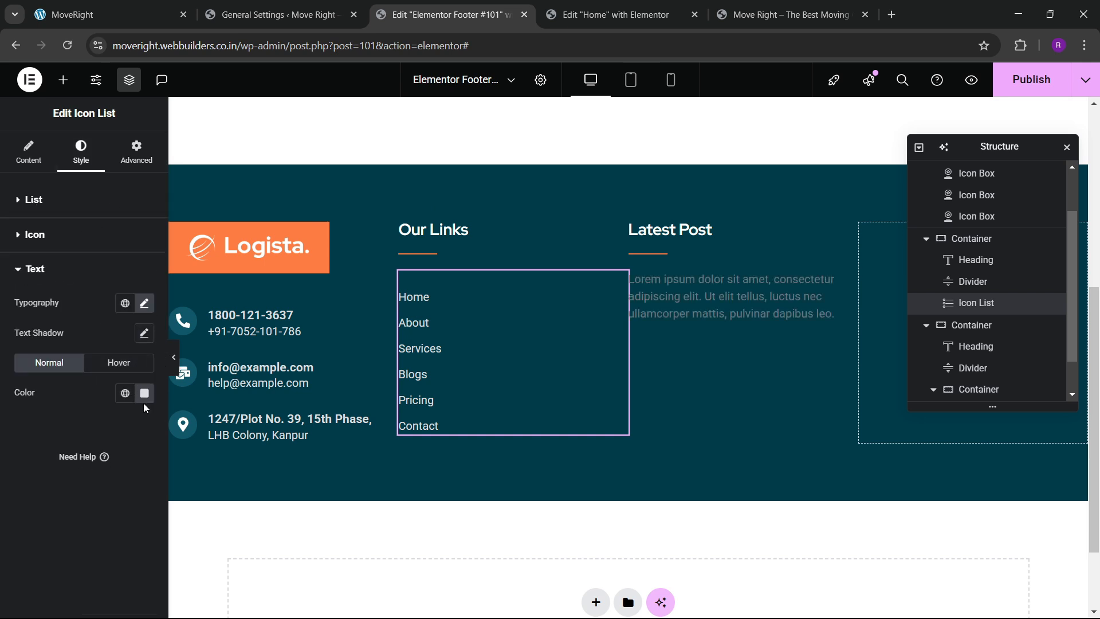
pyautogui.click(146, 394)
pyautogui.click(2, 433)
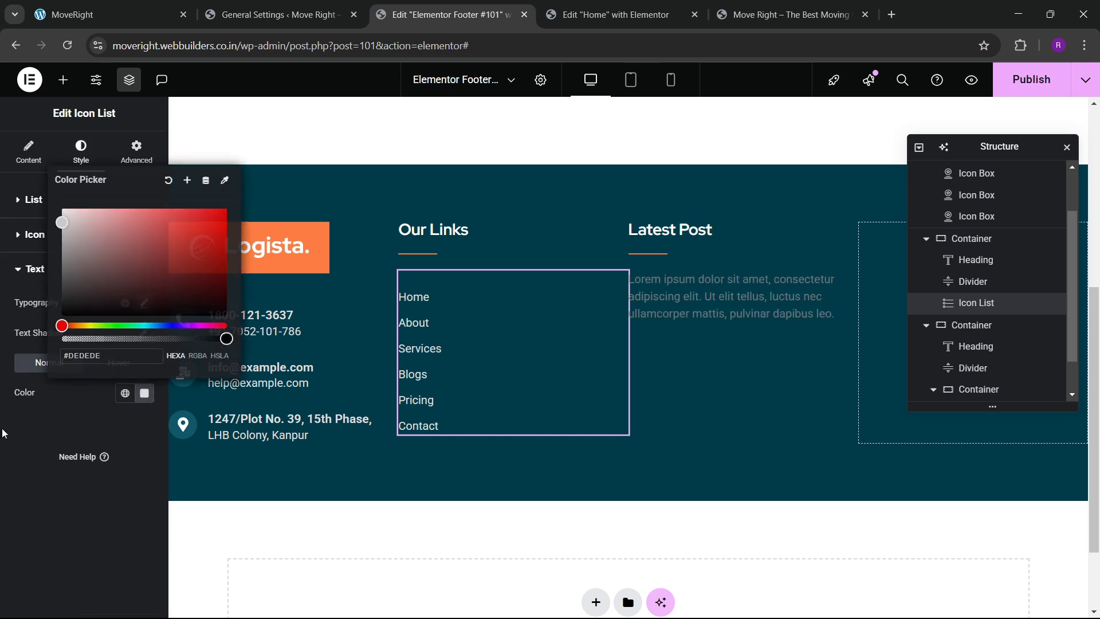
# Give the lorem ipsum paragraph text colour #DEDEDE and justified alignment.
pyautogui.click(850, 279)
pyautogui.click(81, 151)
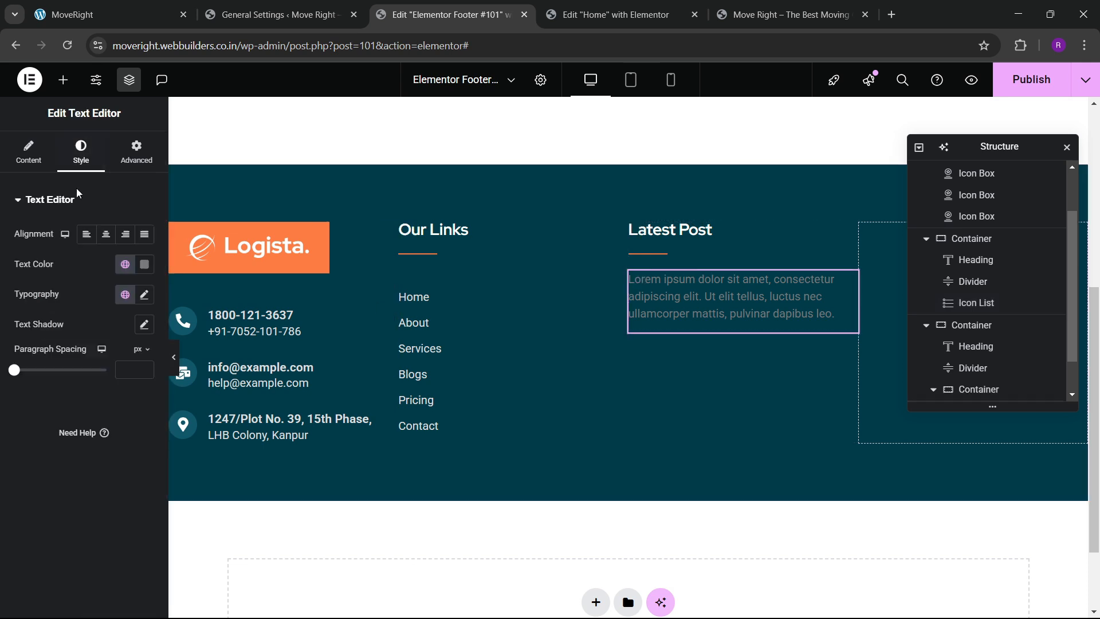
pyautogui.click(144, 272)
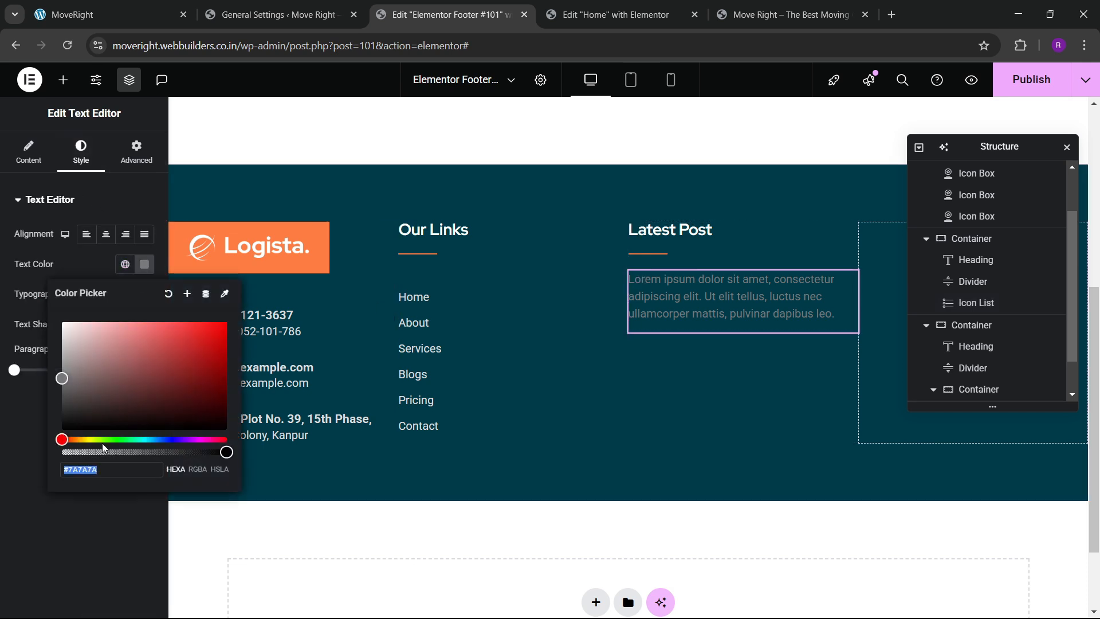
pyautogui.hotkey('ctrl', 'v')
pyautogui.click(20, 465)
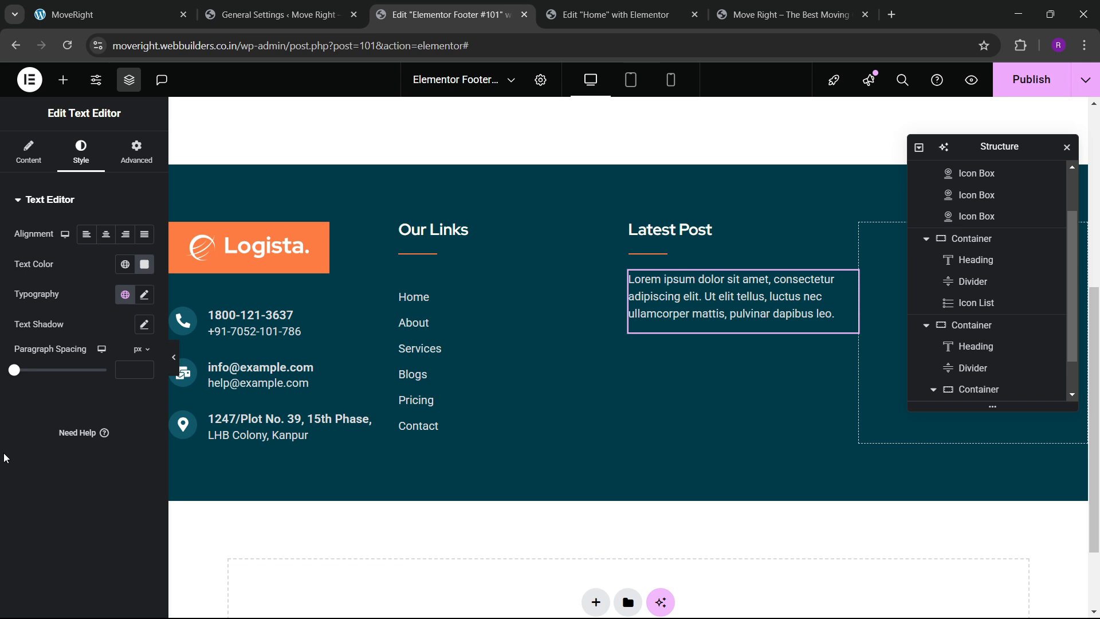
pyautogui.click(140, 235)
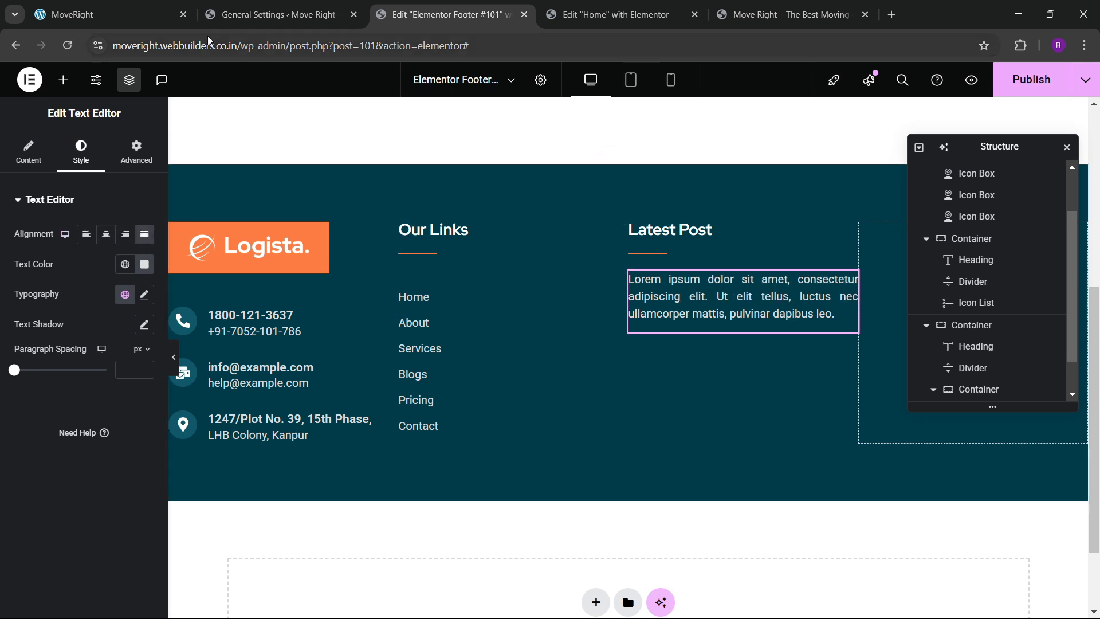
pyautogui.click(109, 14)
# Copy the first post's excerpt from the reference site over the placeholder paragraph.
pyautogui.moveTo(549, 381); pyautogui.dragTo(656, 385)
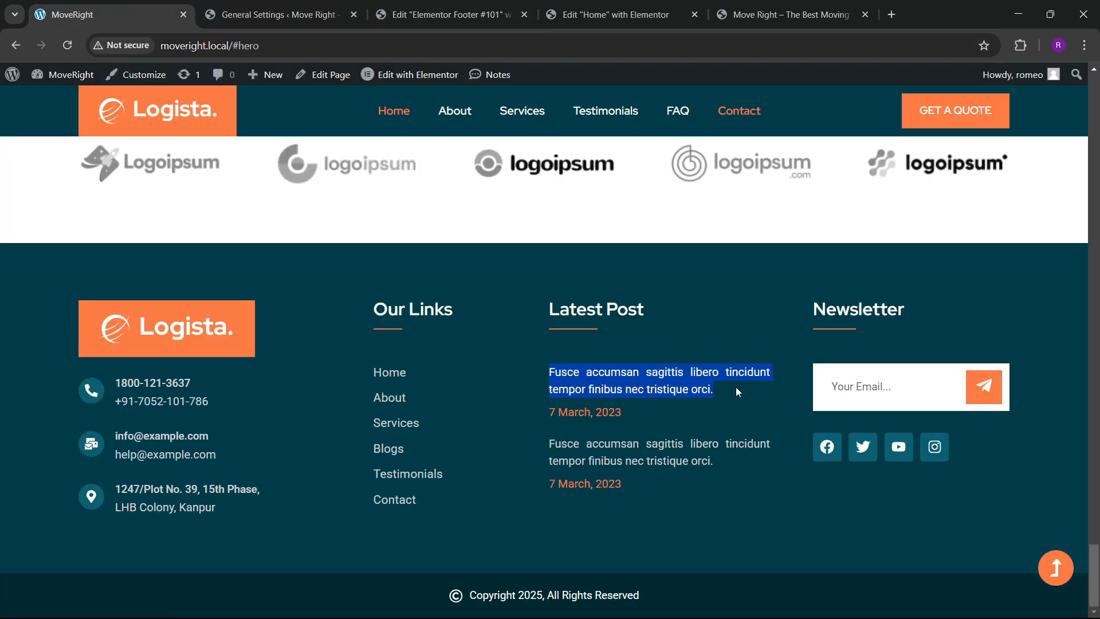
pyautogui.click(450, 14)
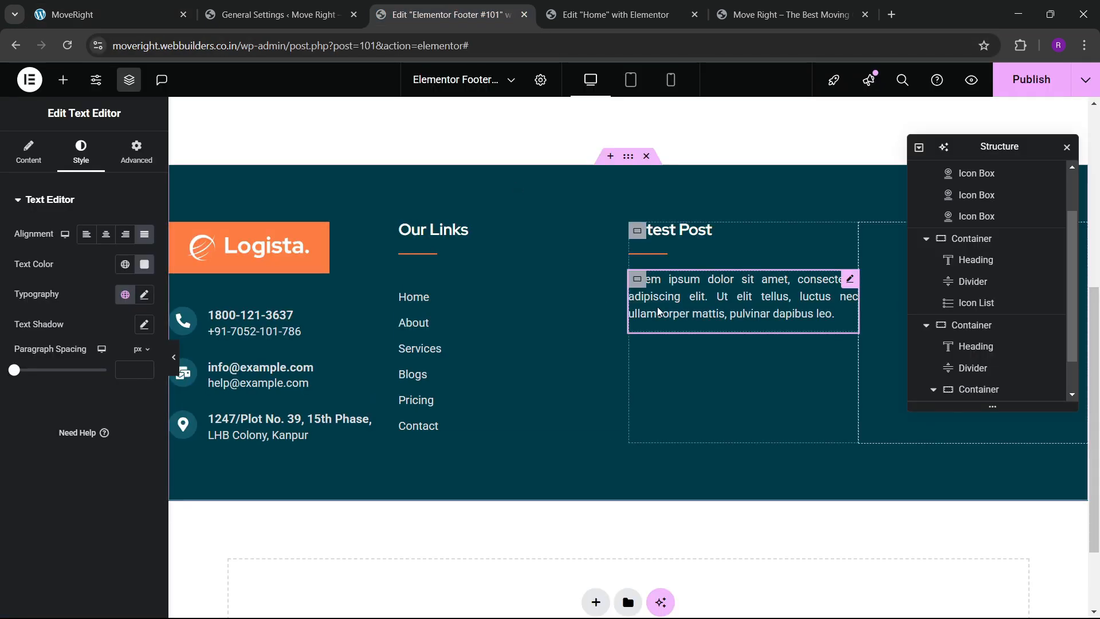
pyautogui.click(40, 152)
pyautogui.click(120, 269)
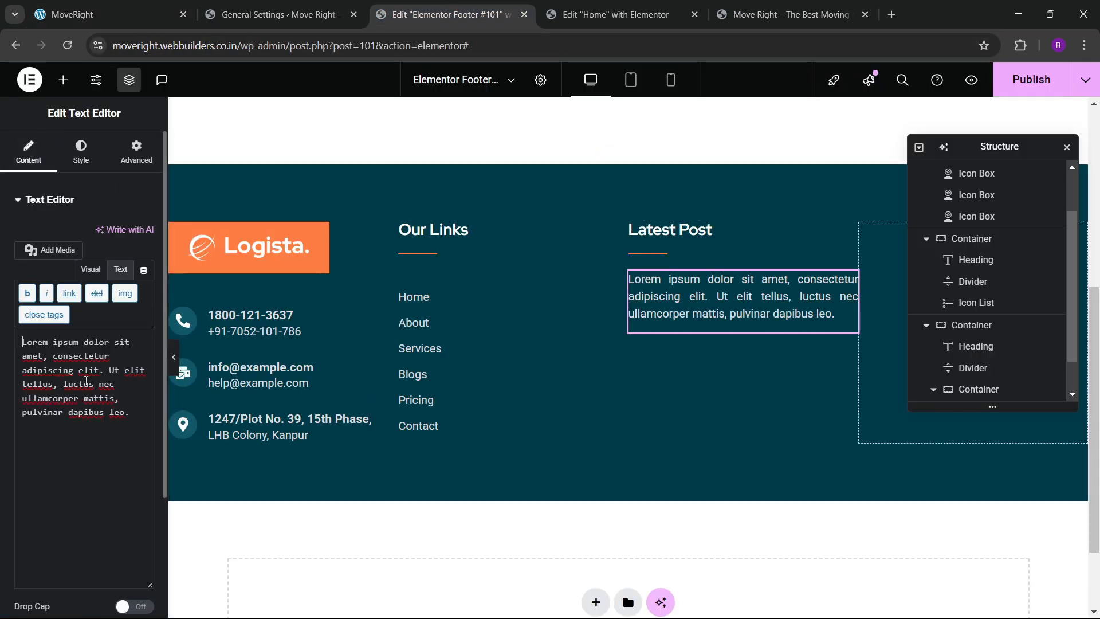
pyautogui.hotkey('ctrl', 'a')
pyautogui.hotkey('ctrl', 'v')
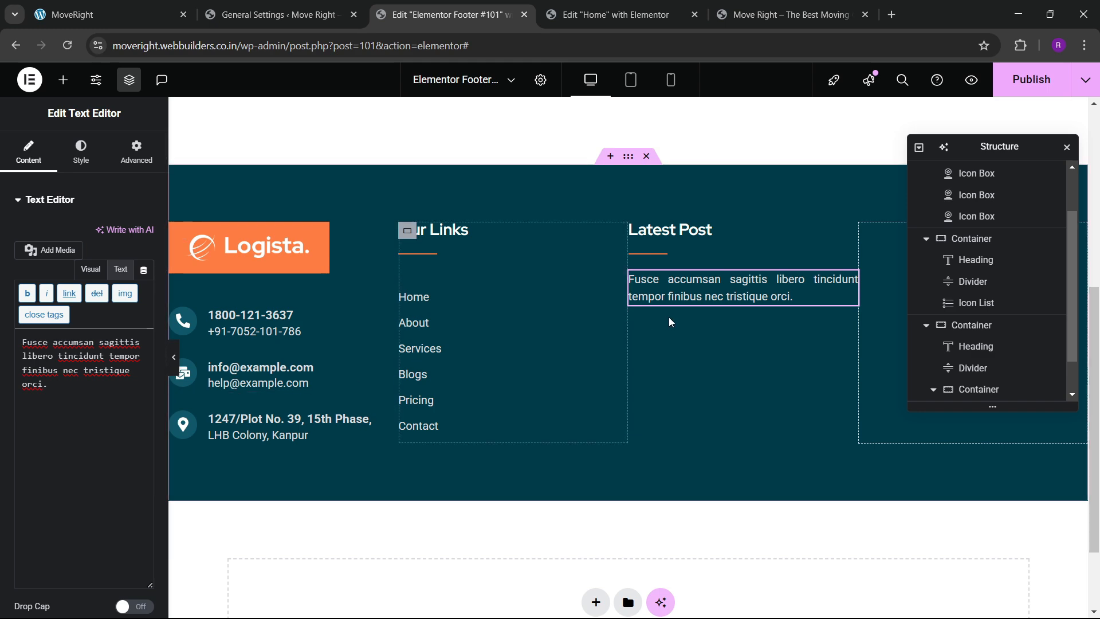
# Duplicate the excerpt widget and replace the copy's text with the date '7 March, 2023'.
pyautogui.rightClick(698, 297)
pyautogui.click(715, 324)
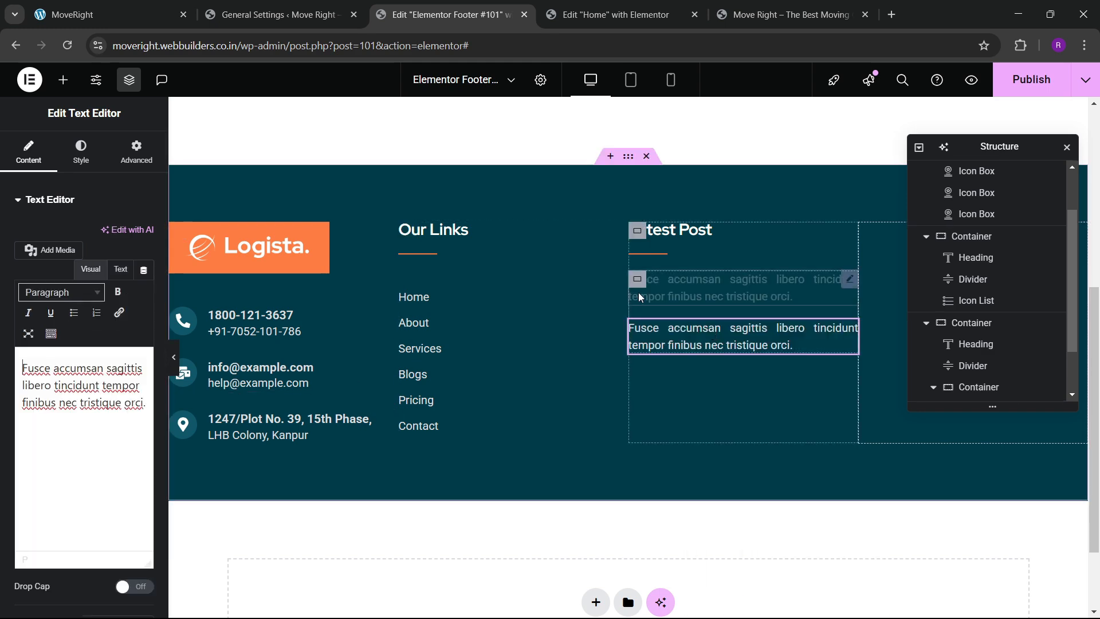
pyautogui.click(103, 17)
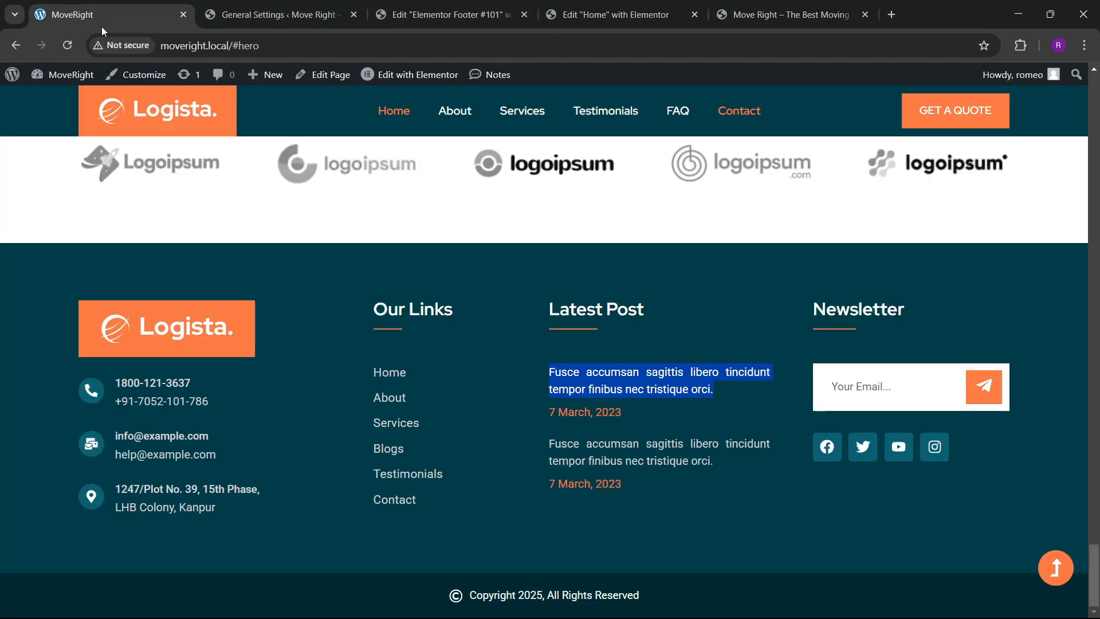
pyautogui.moveTo(546, 413); pyautogui.dragTo(628, 420)
pyautogui.hotkey('ctrl', 'c')
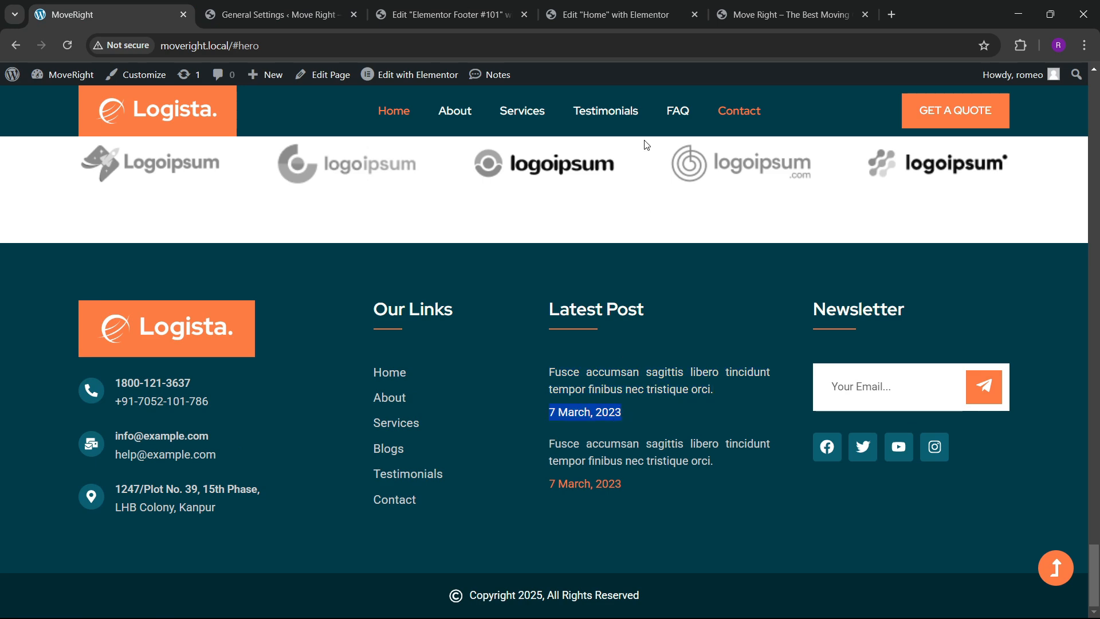
pyautogui.click(608, 15)
pyautogui.click(447, 15)
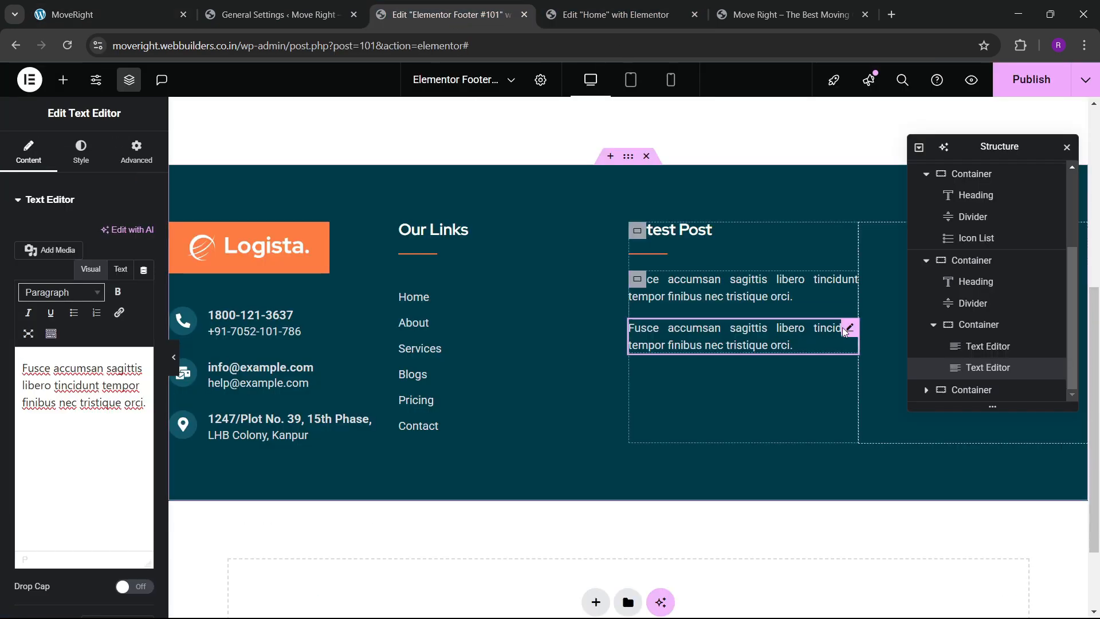
pyautogui.click(115, 276)
pyautogui.hotkey('ctrl', 'a')
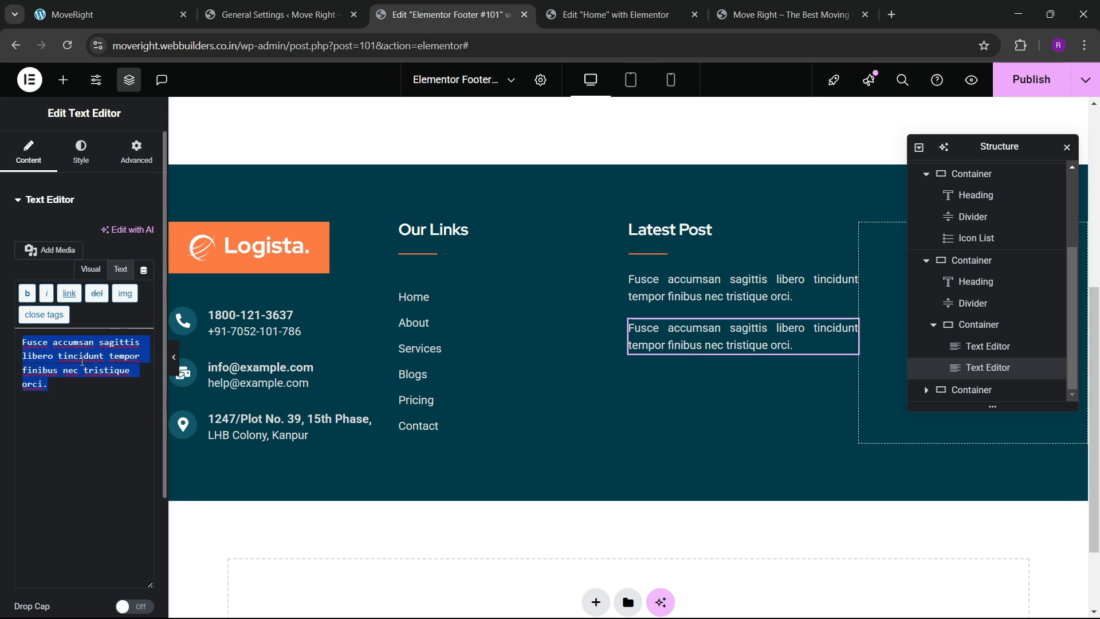
pyautogui.hotkey('ctrl', 'v')
pyautogui.click(81, 152)
pyautogui.click(124, 265)
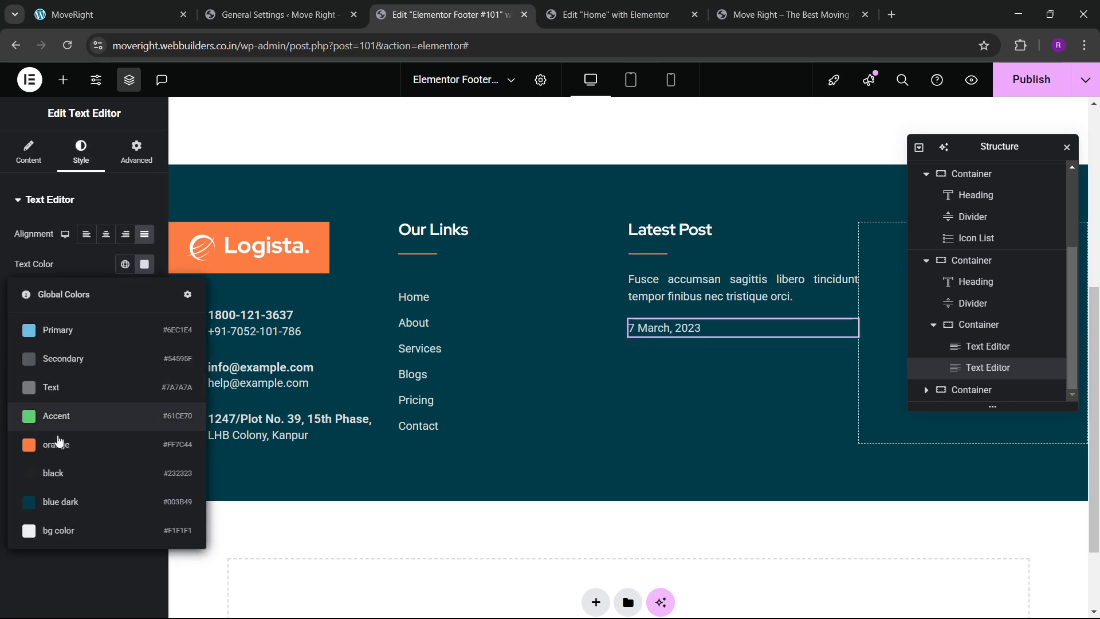
# Colour the date orange and stack excerpt and date in a start-aligned column with gap 10.
pyautogui.click(63, 447)
pyautogui.click(637, 279)
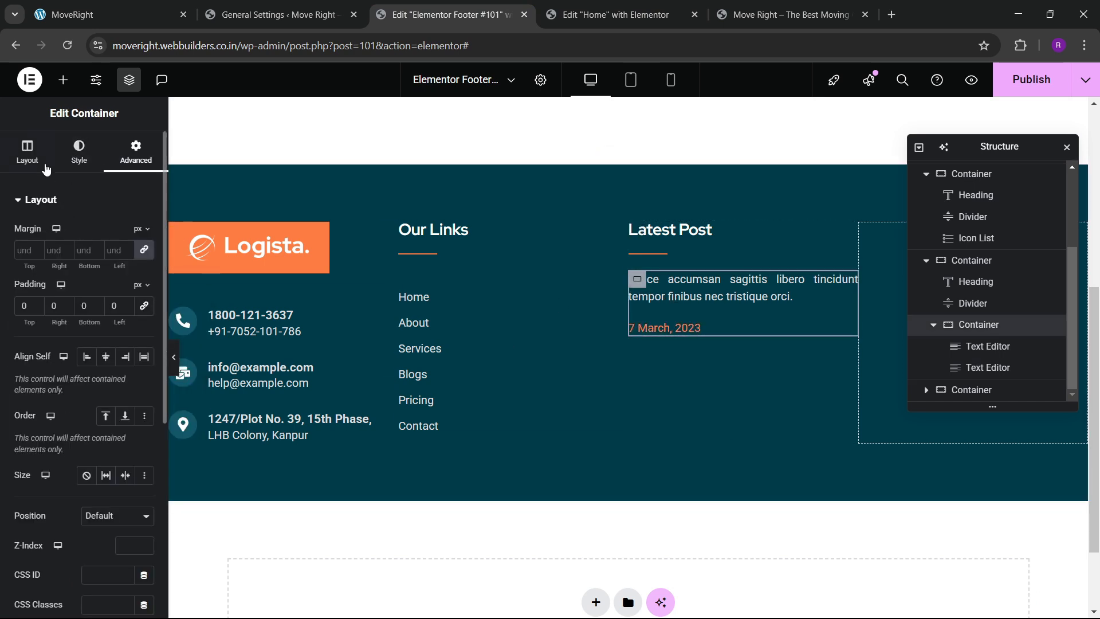
pyautogui.click(33, 154)
pyautogui.scroll(-3, 99, 381)
pyautogui.click(106, 311)
pyautogui.click(50, 356)
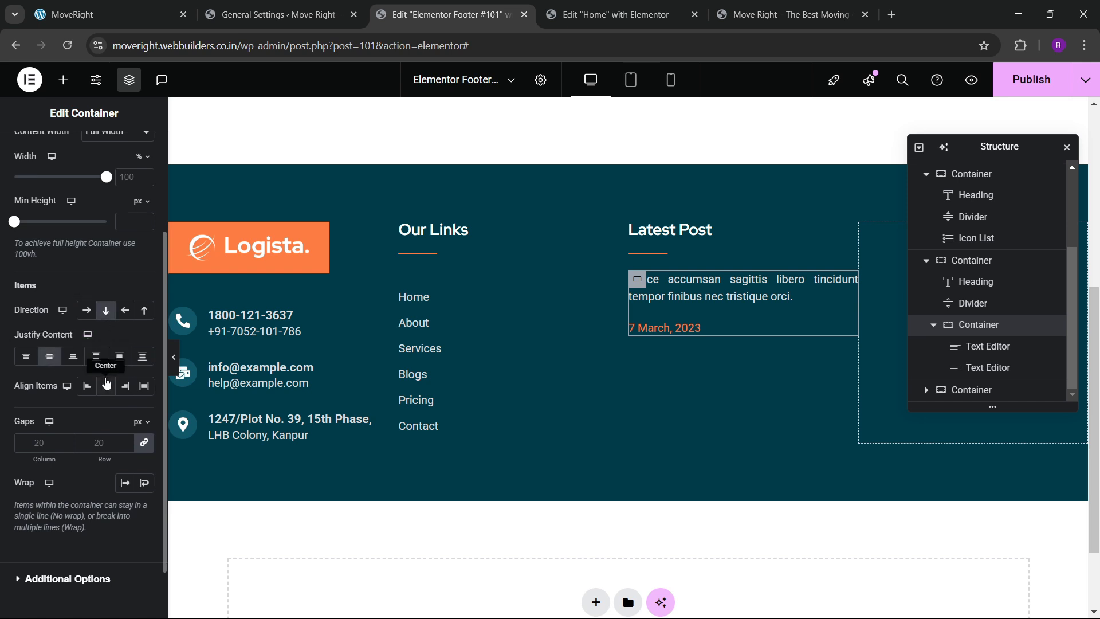
pyautogui.click(105, 386)
pyautogui.click(86, 385)
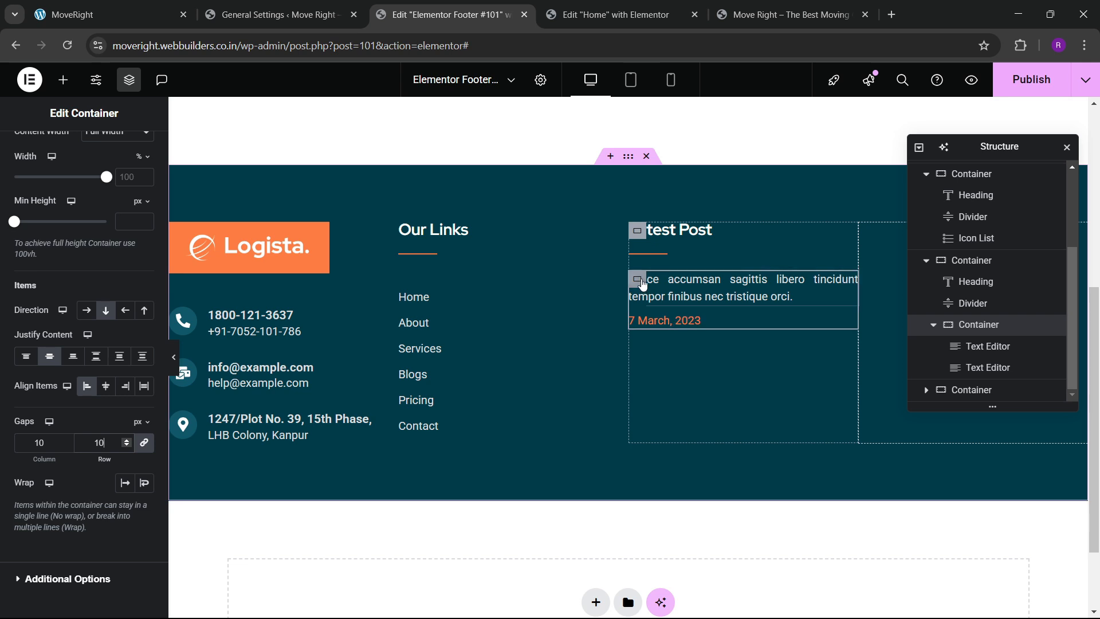
# Give the post container a top margin of 25, matching the Our Links spacing.
pyautogui.click(637, 279)
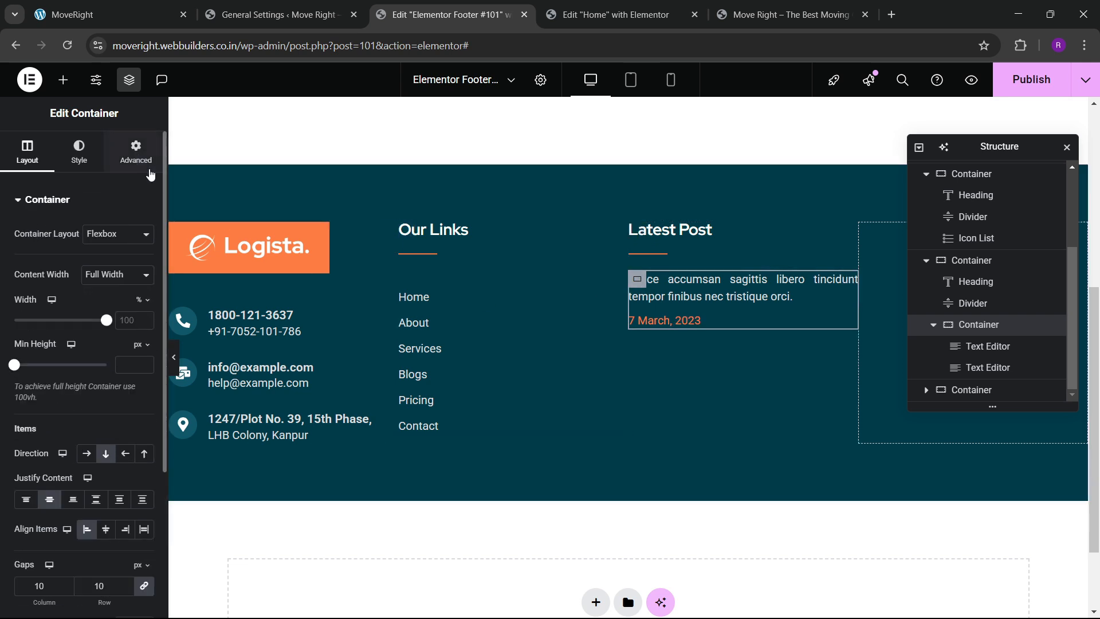
pyautogui.click(619, 279)
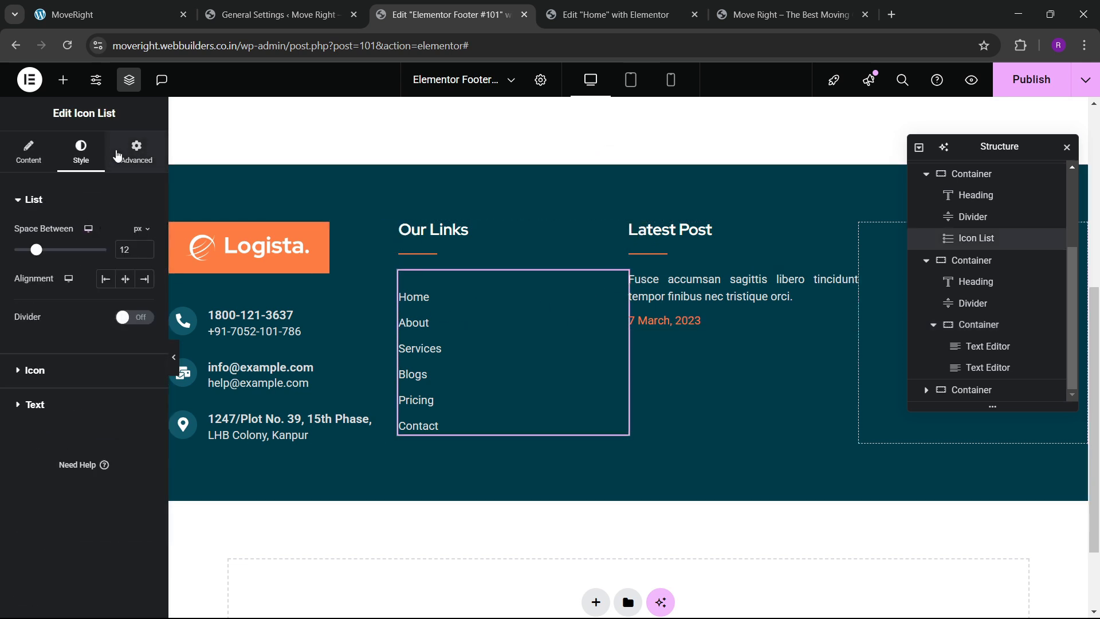
pyautogui.click(136, 152)
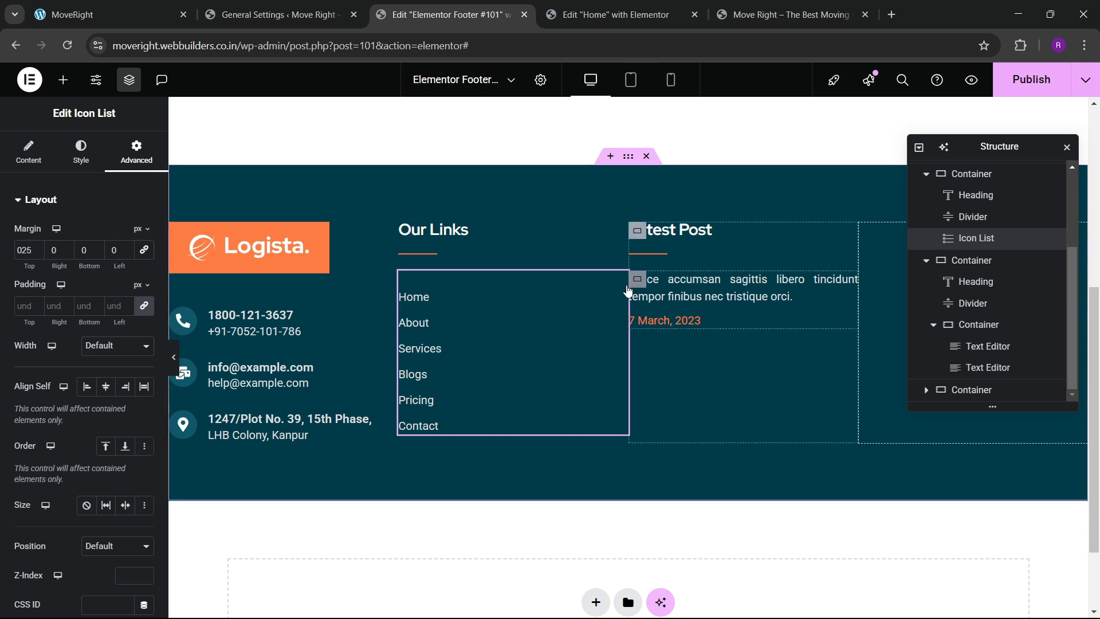
pyautogui.click(637, 279)
pyautogui.click(131, 154)
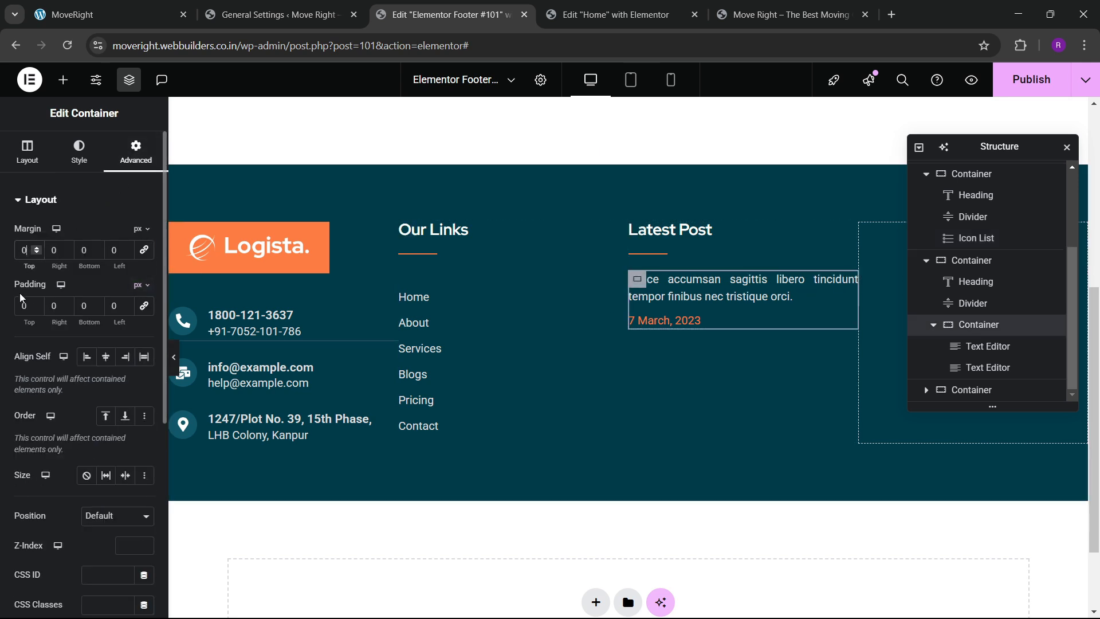
pyautogui.write('25')
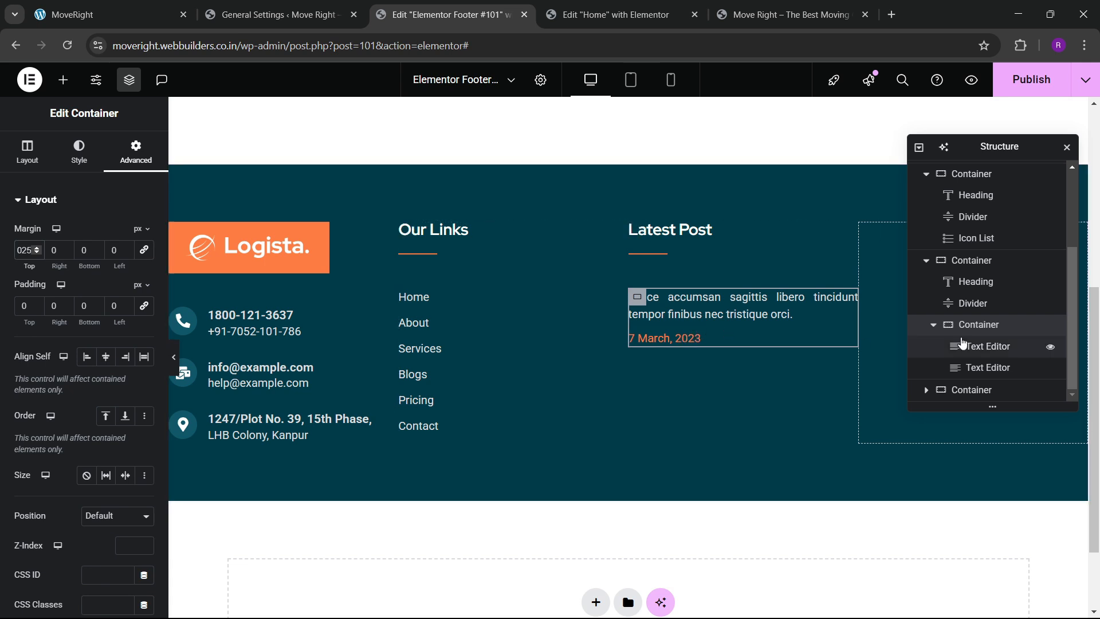
pyautogui.scroll(2, 948, 342)
# Duplicate the post container as a second entry with 0 top margin, then publish.
pyautogui.rightClick(980, 367)
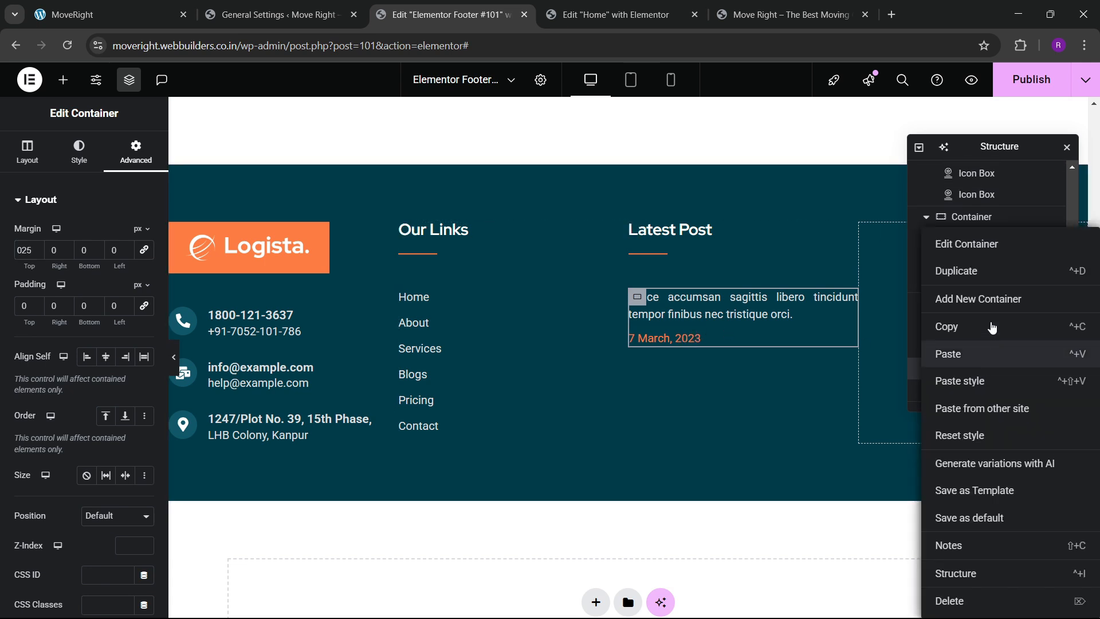
pyautogui.click(970, 310)
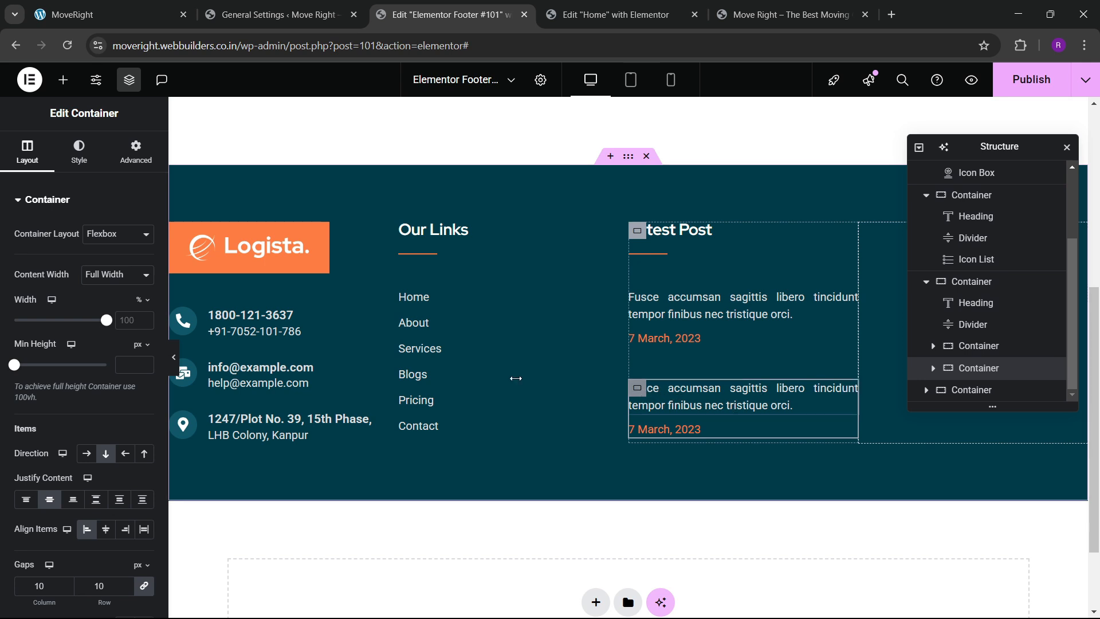
pyautogui.click(136, 152)
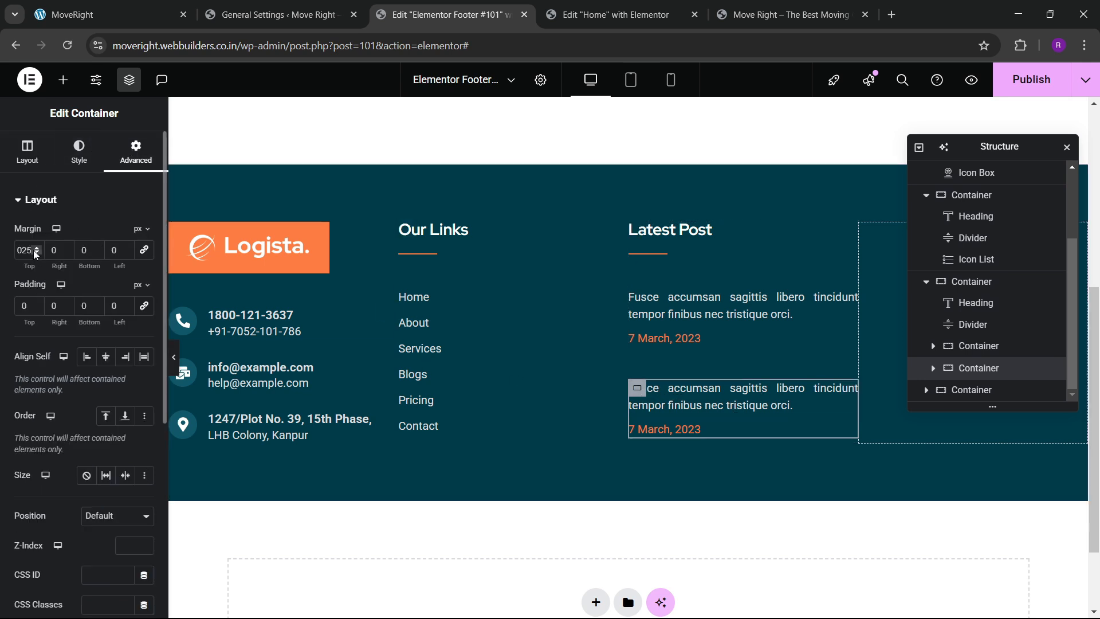
pyautogui.click(35, 252)
pyautogui.press('BackSpace')
pyautogui.press('BackSpace')
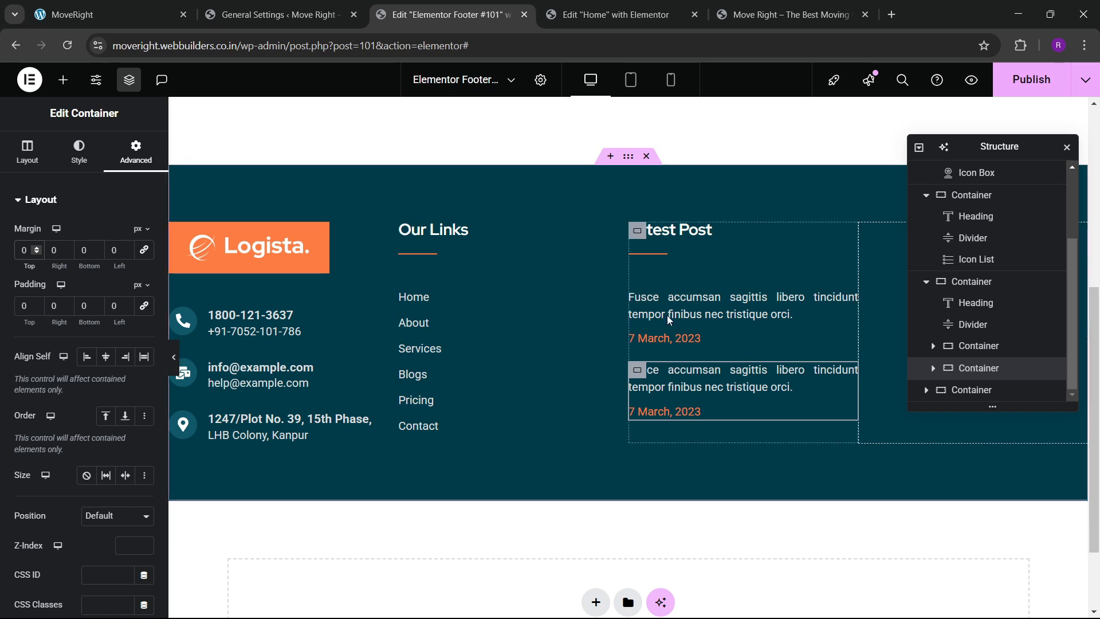
pyautogui.click(1041, 88)
# Reload the live site to view the published footer and compare it with the editor.
pyautogui.click(140, 6)
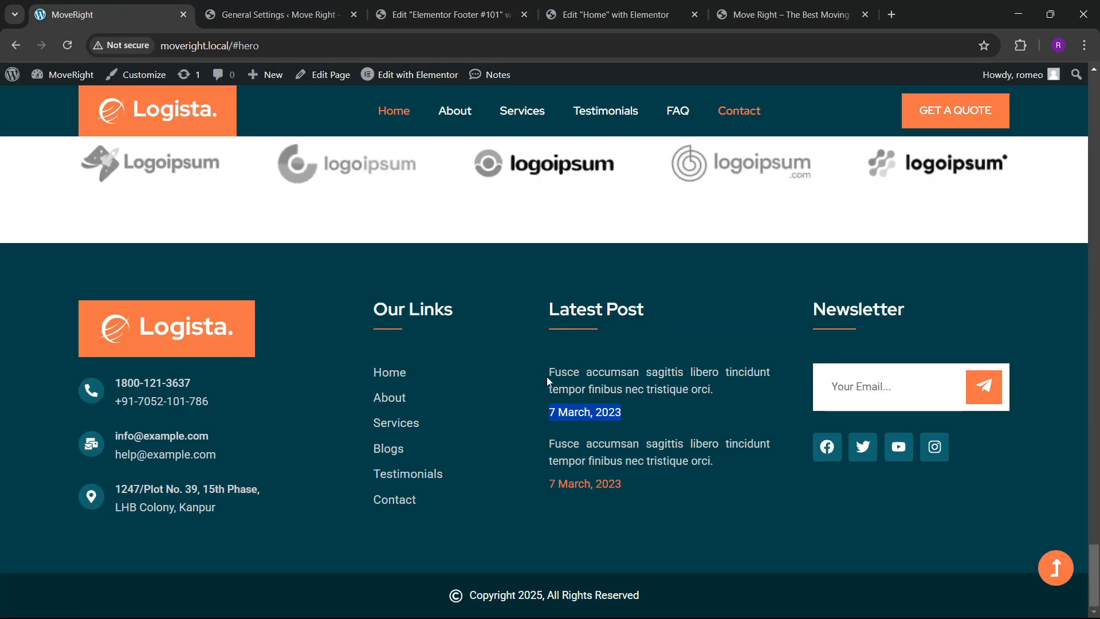
pyautogui.click(442, 8)
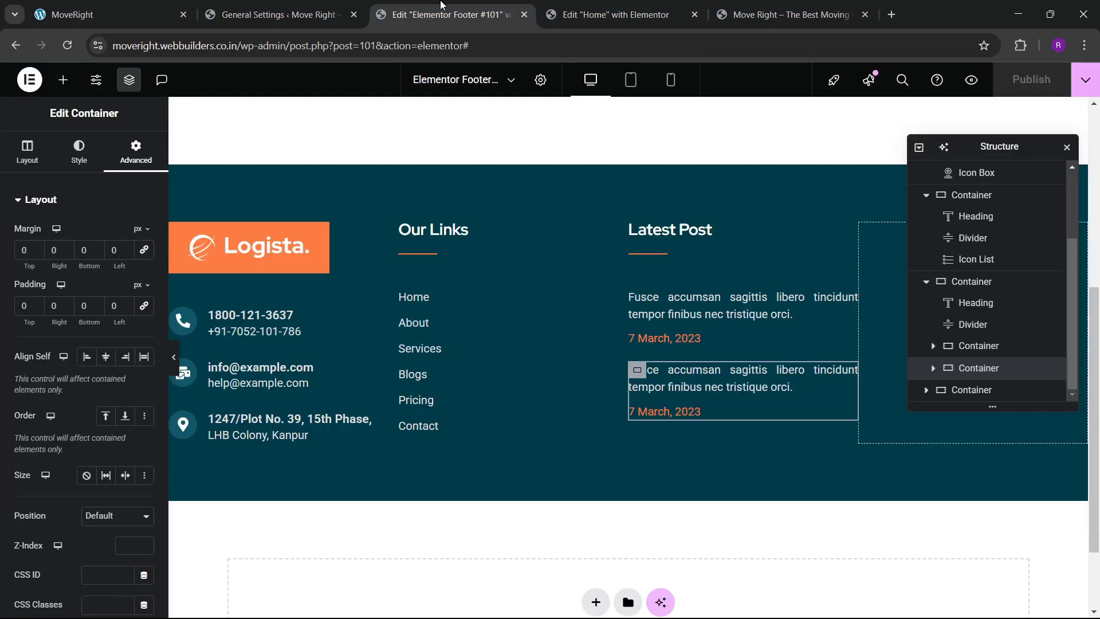
pyautogui.click(762, 7)
pyautogui.click(69, 45)
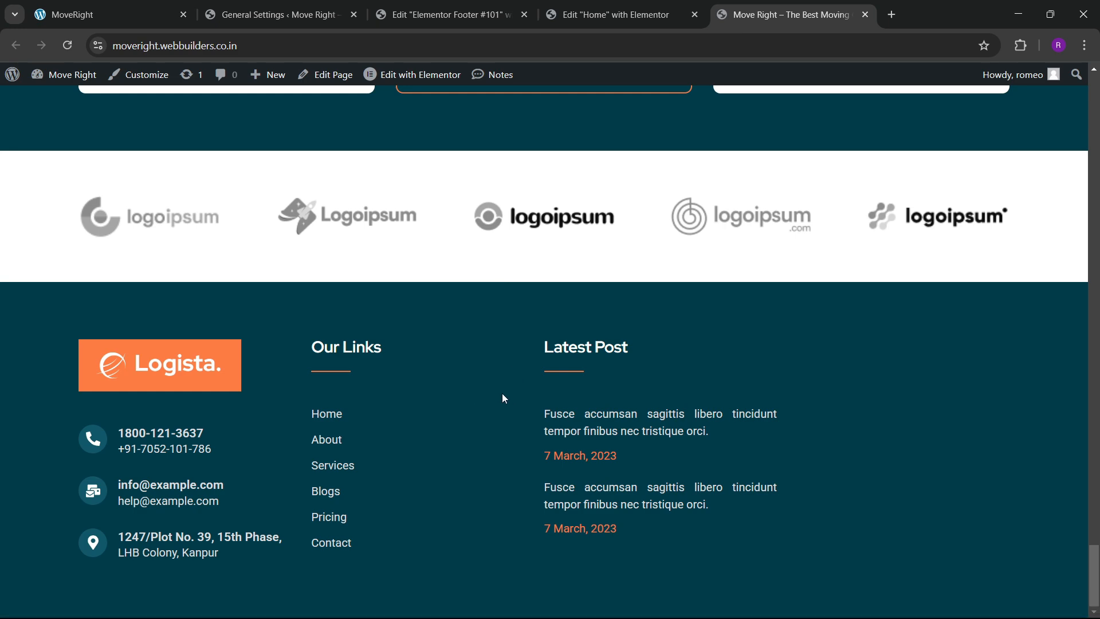
pyautogui.click(441, 13)
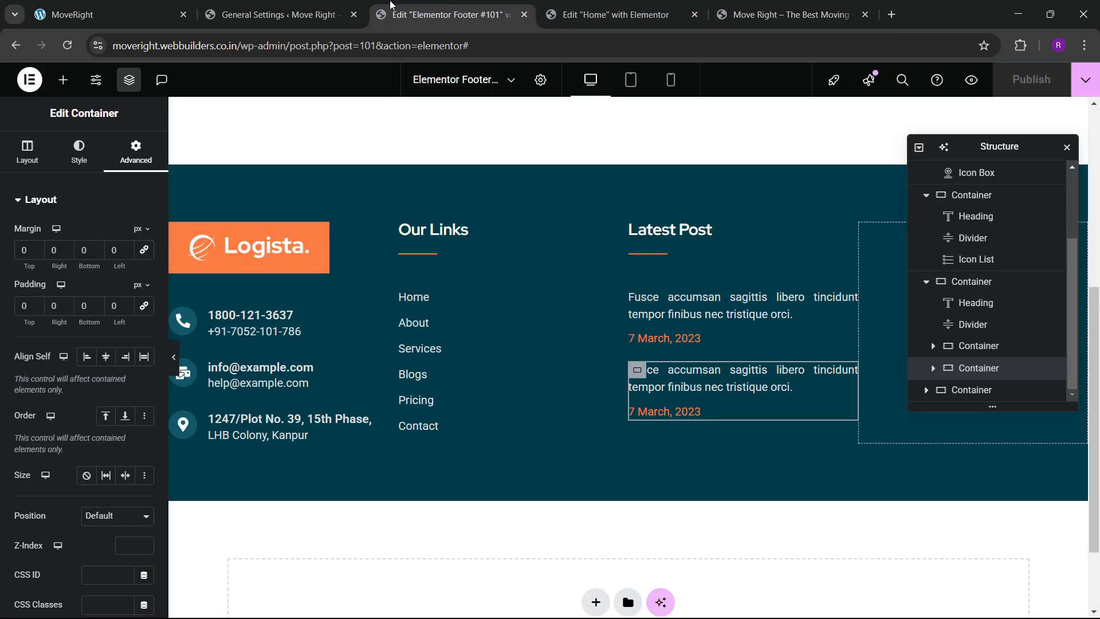
pyautogui.click(317, 5)
pyautogui.click(402, 14)
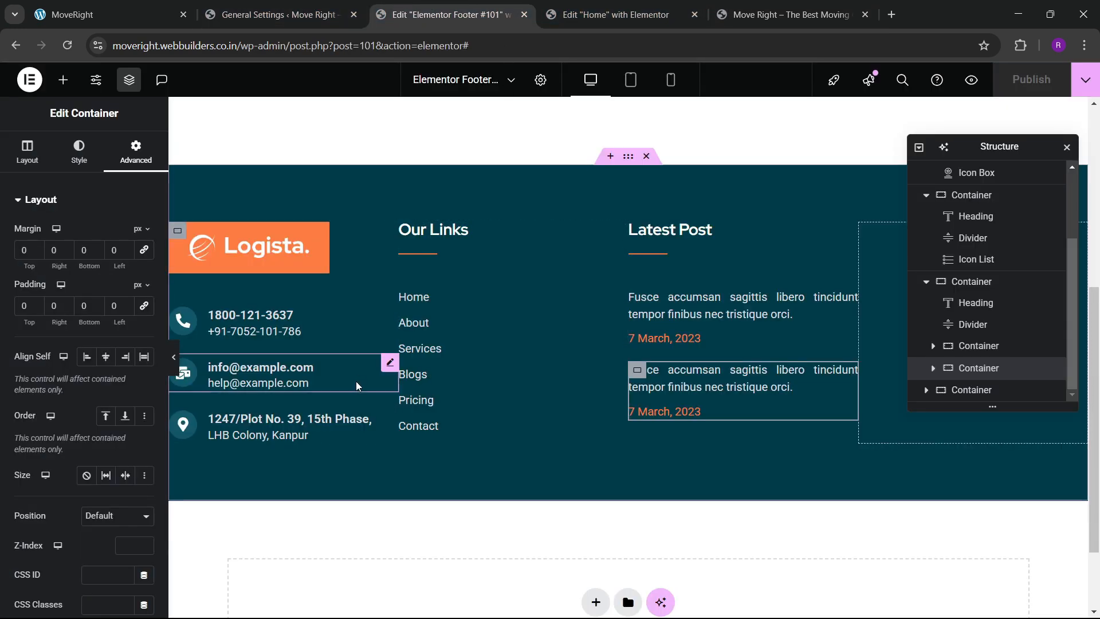
# Widen the first footer column to about 37.4% and shrink the logo width from 70 to 42.
pyautogui.moveTo(395, 335); pyautogui.dragTo(507, 336)
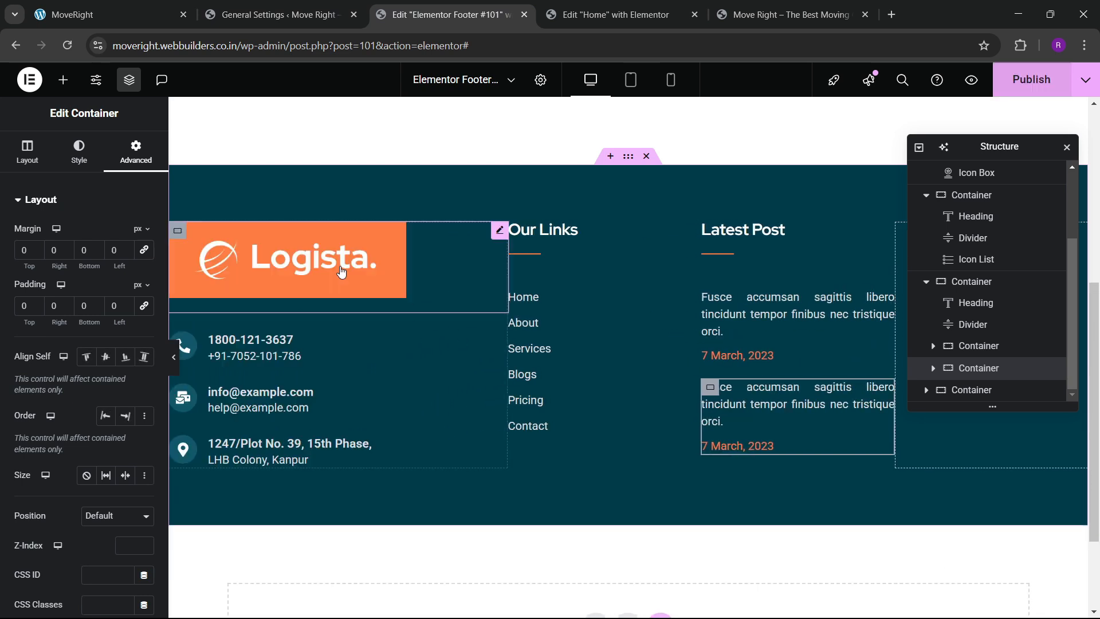
pyautogui.click(505, 226)
pyautogui.click(137, 157)
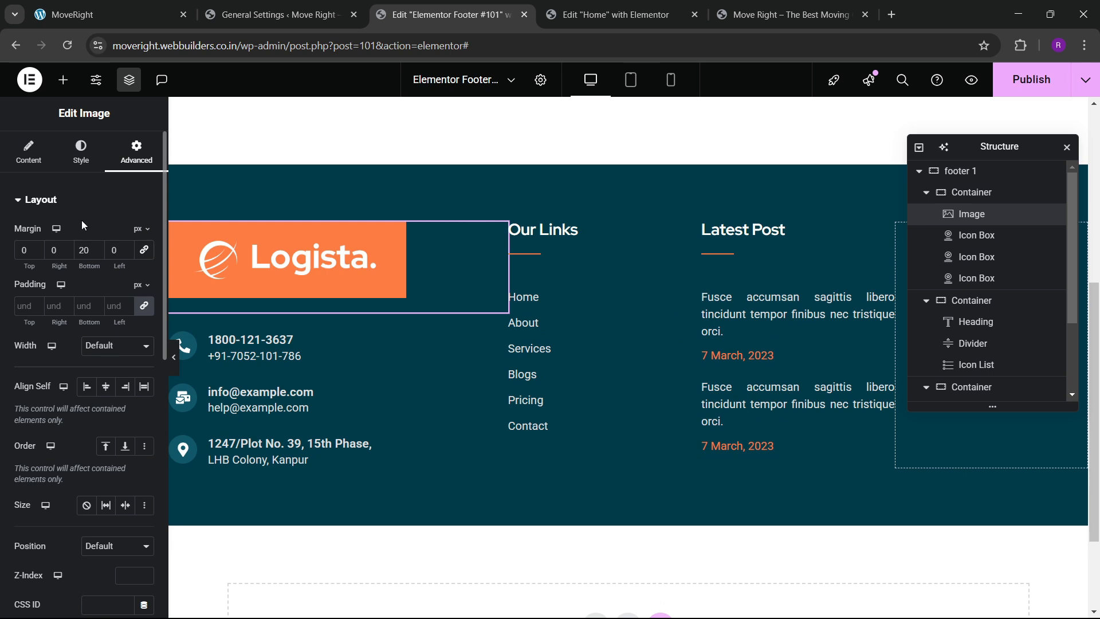
pyautogui.click(81, 152)
pyautogui.moveTo(79, 285); pyautogui.dragTo(53, 289)
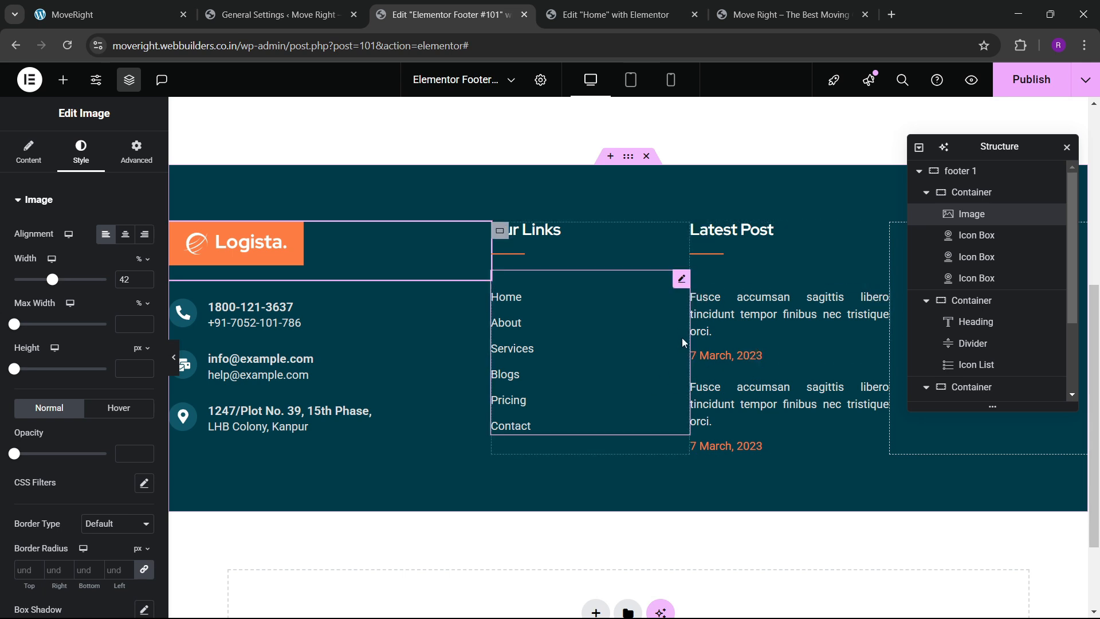
# Narrow the Our Links column to 17% width, publish, and check the live footer.
pyautogui.moveTo(689, 336); pyautogui.dragTo(646, 343)
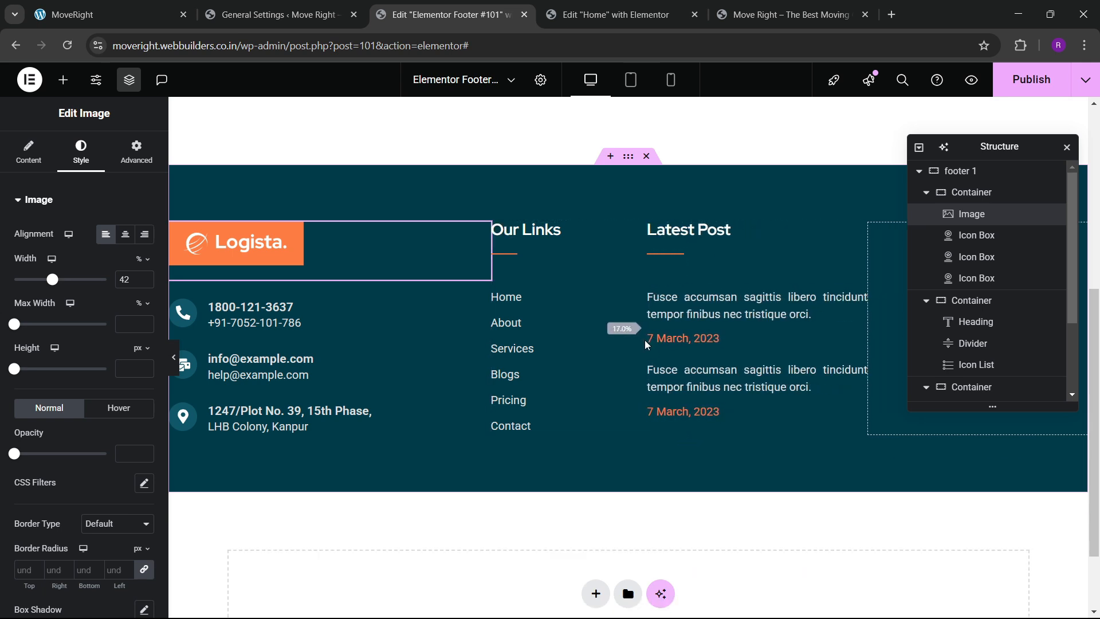
pyautogui.click(1041, 89)
pyautogui.click(166, 14)
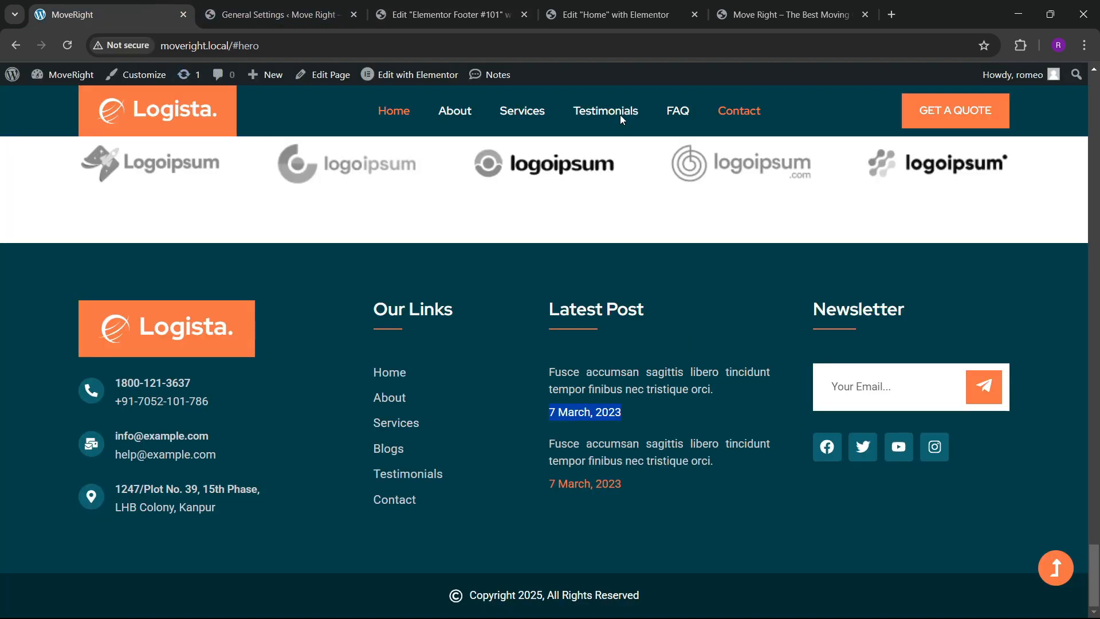
pyautogui.click(450, 14)
# Copy the Latest Post heading and its divider into the empty fourth column.
pyautogui.rightClick(698, 240)
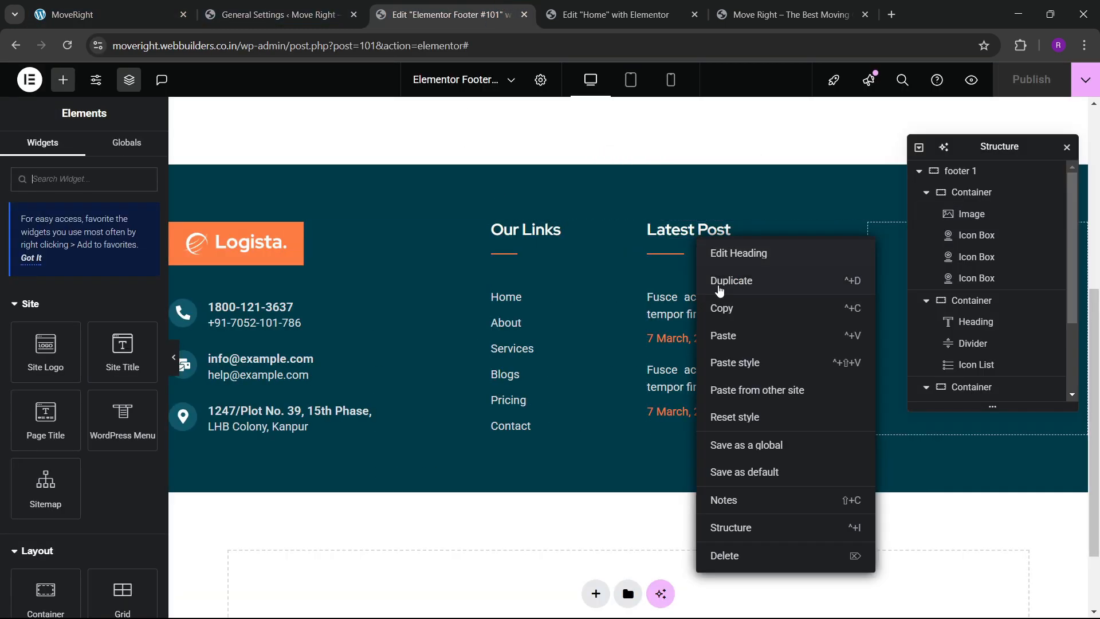
pyautogui.click(722, 308)
pyautogui.moveTo(972, 148); pyautogui.dragTo(525, 233)
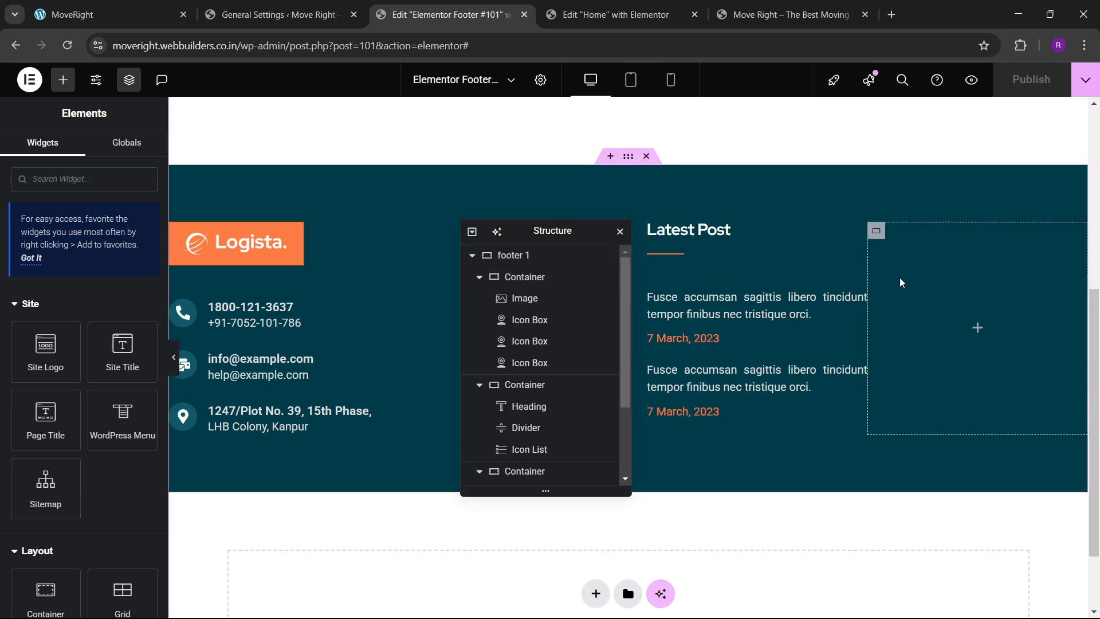
pyautogui.rightClick(920, 227)
pyautogui.click(949, 355)
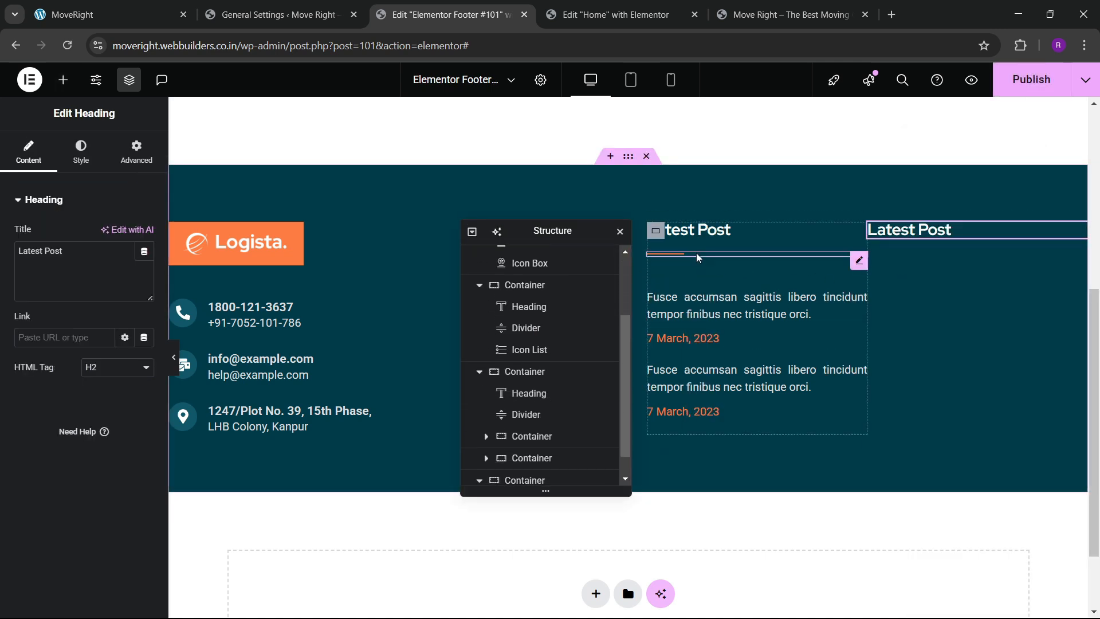
pyautogui.rightClick(696, 253)
pyautogui.click(722, 325)
pyautogui.rightClick(966, 240)
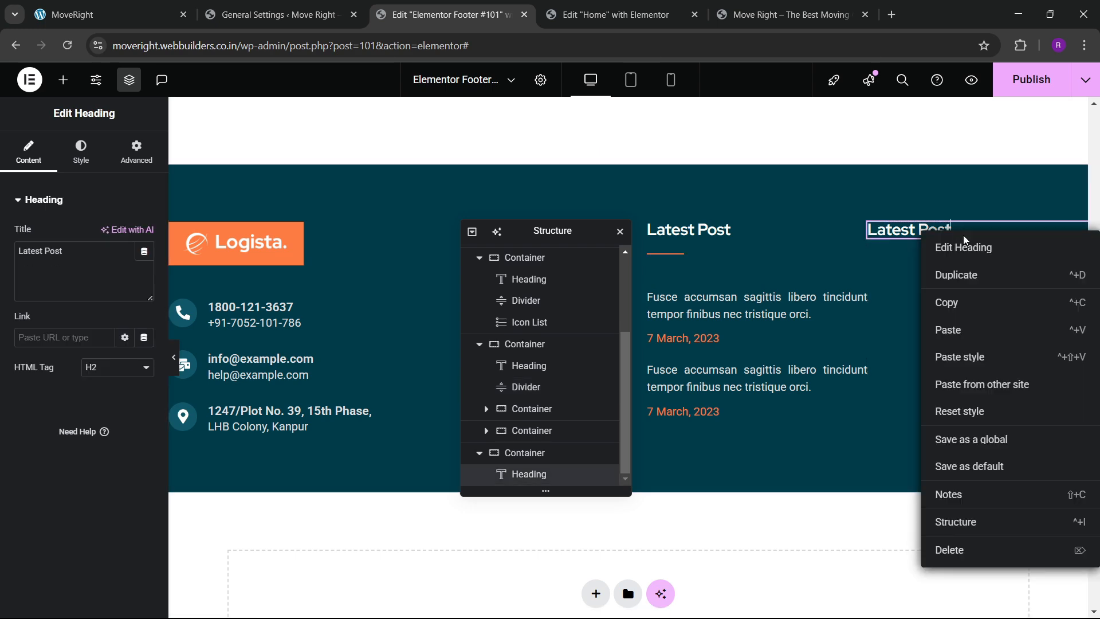
pyautogui.click(966, 331)
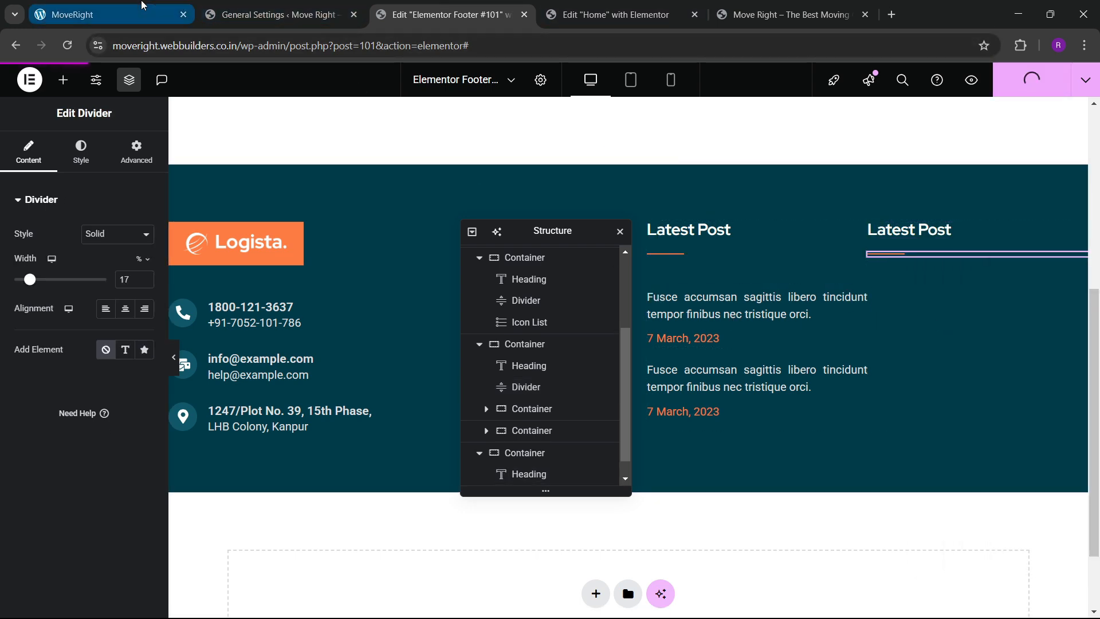
# Add an inner container below the new divider, stacked vertically with centred content.
pyautogui.click(143, 12)
pyautogui.click(481, 13)
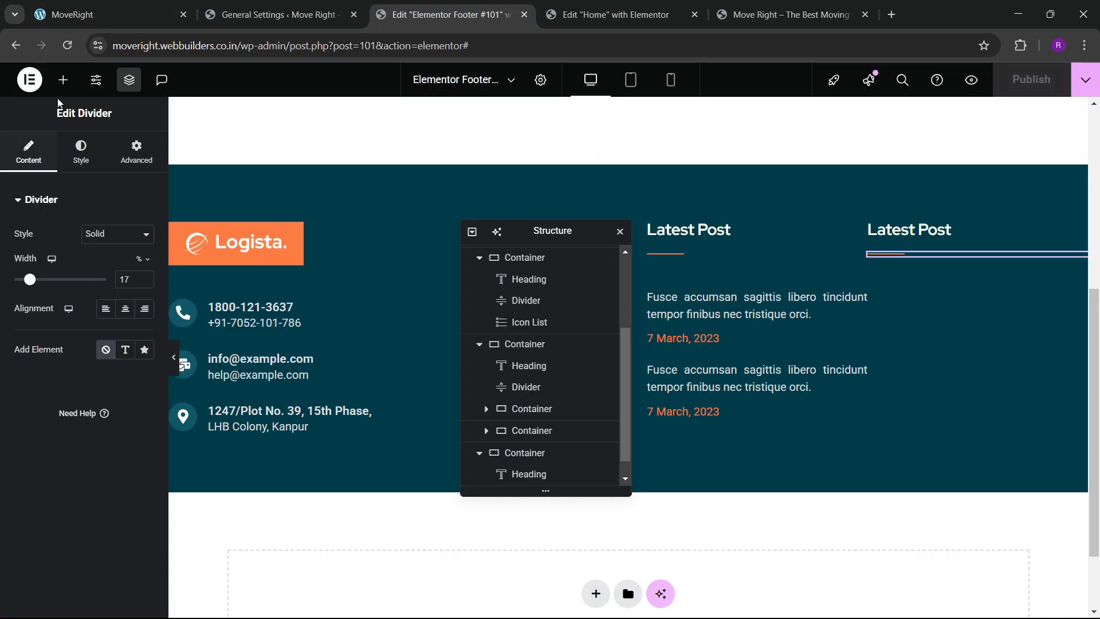
pyautogui.click(64, 80)
pyautogui.scroll(-3, 46, 327)
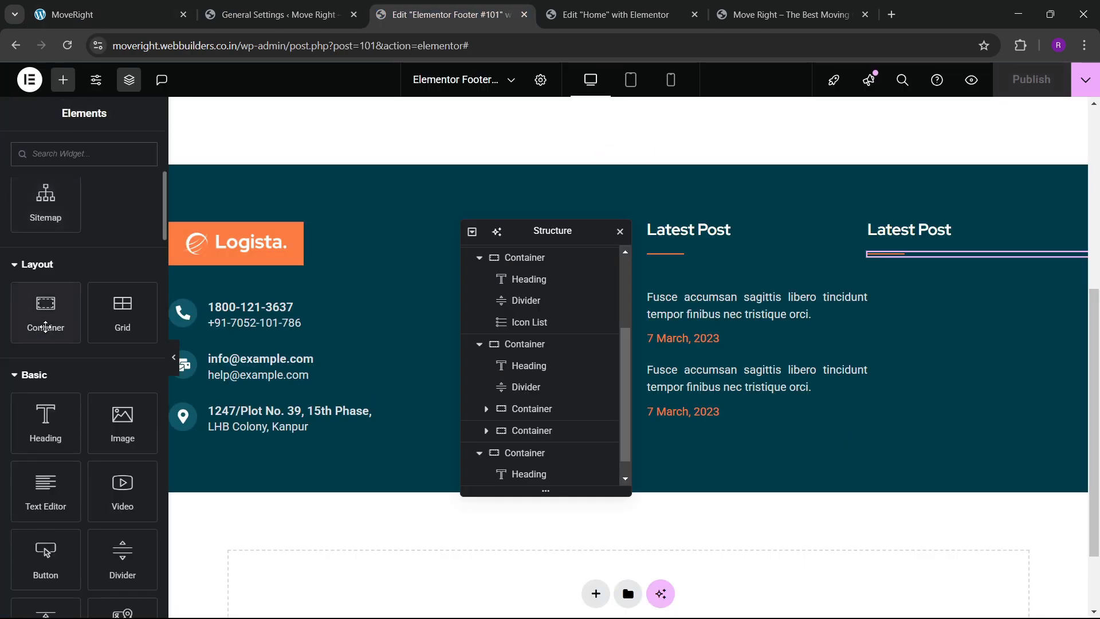
pyautogui.moveTo(43, 325); pyautogui.dragTo(910, 279)
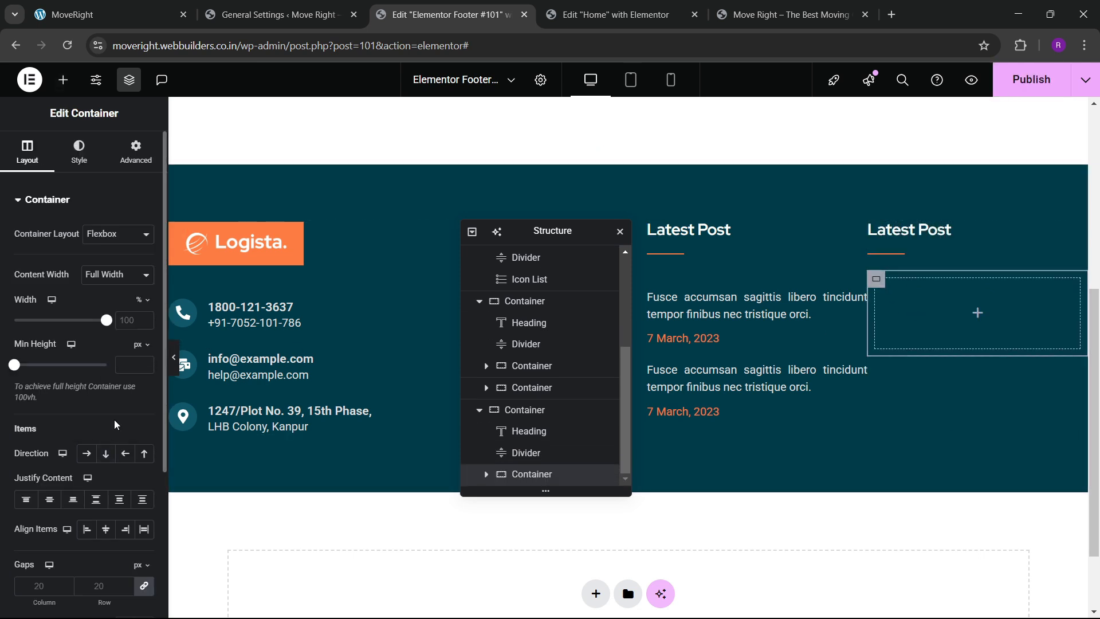
pyautogui.click(105, 453)
pyautogui.click(50, 499)
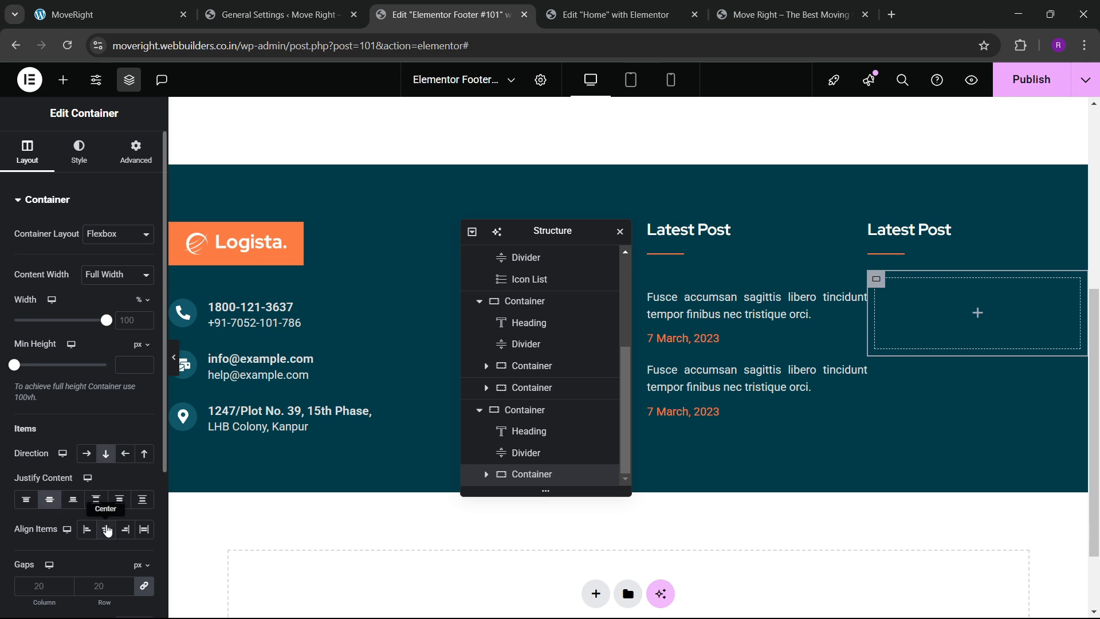
# Give the inner container 20 px padding and a classic white background.
pyautogui.click(137, 161)
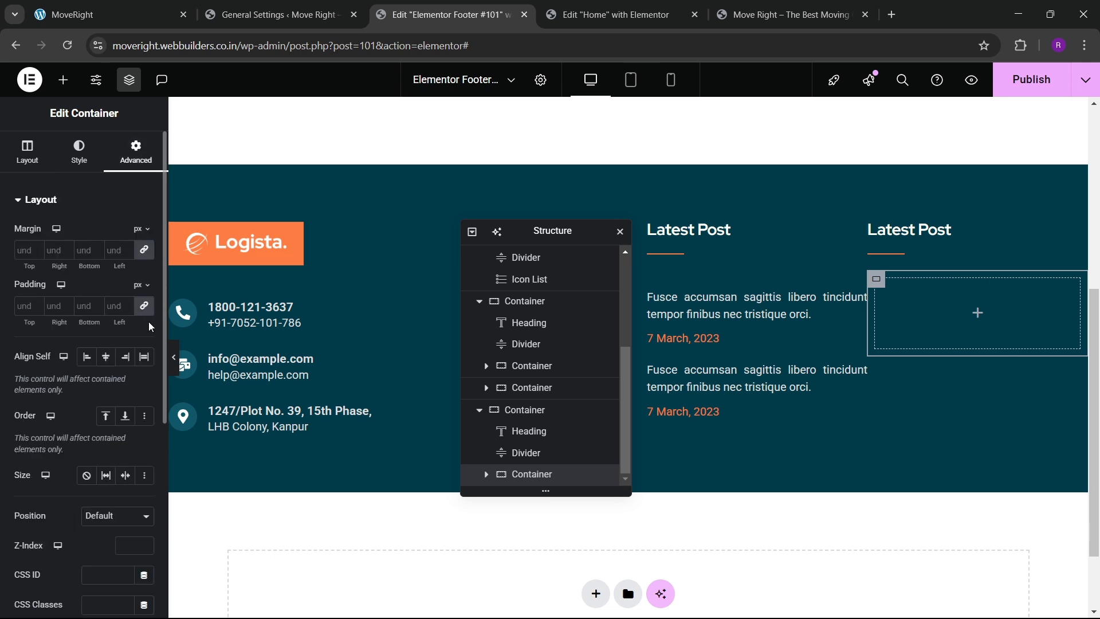
pyautogui.click(31, 306)
pyautogui.write('20')
pyautogui.click(79, 152)
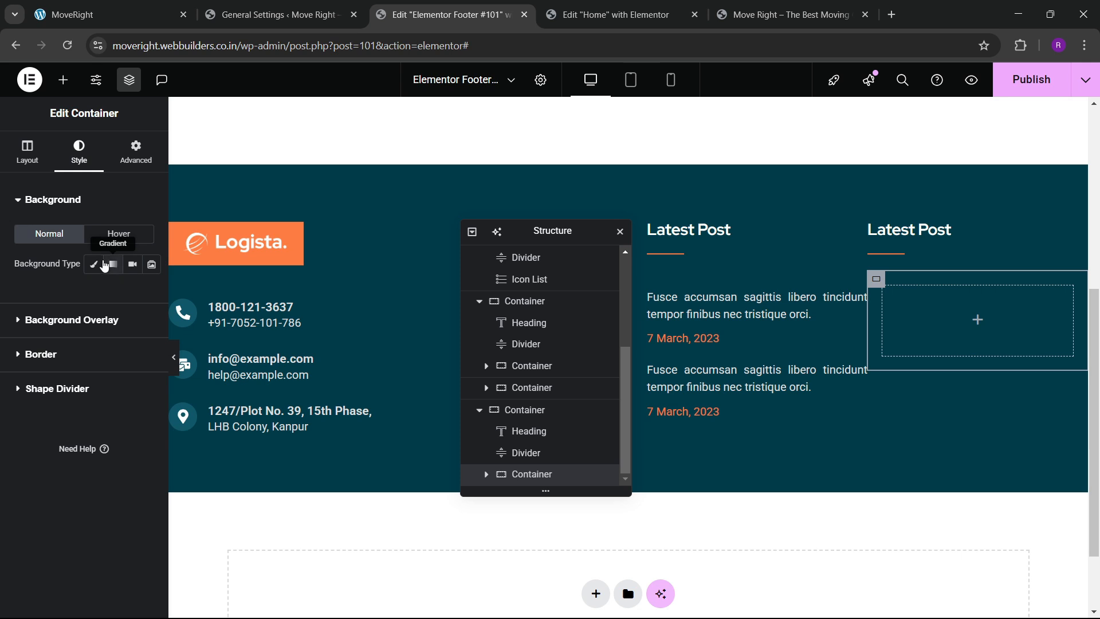
pyautogui.click(93, 263)
pyautogui.click(144, 294)
pyautogui.click(1, 298)
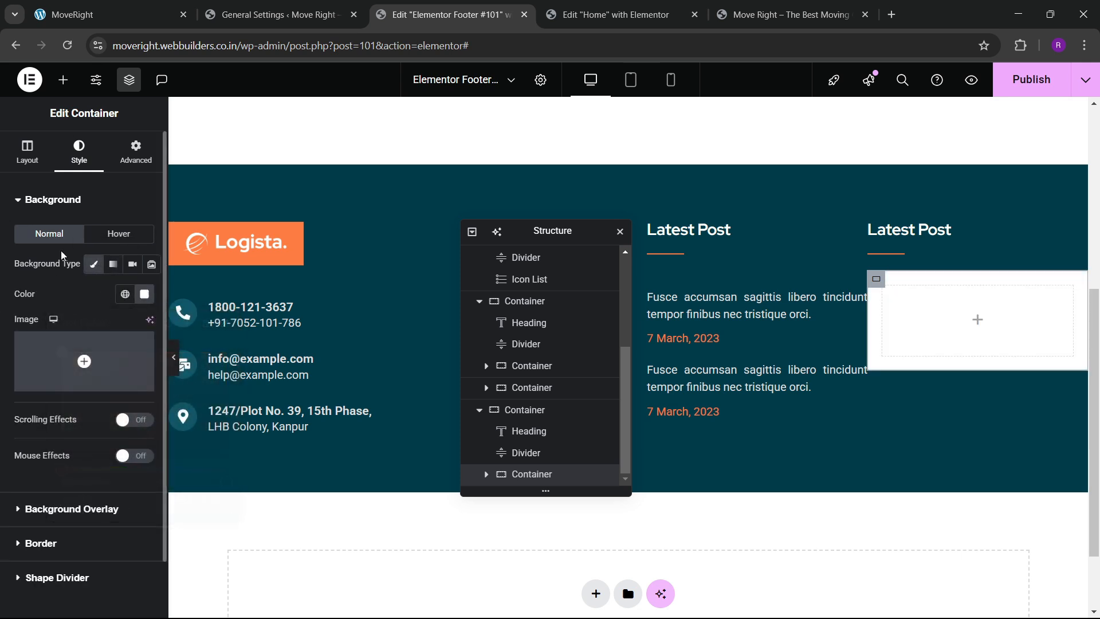
pyautogui.click(63, 80)
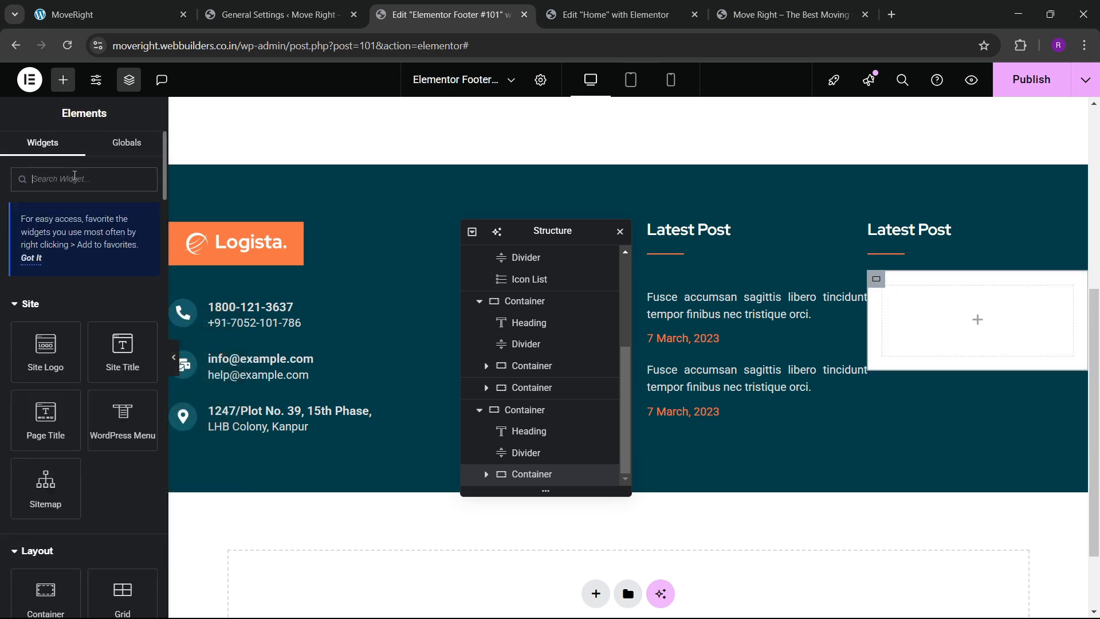
# Add a Form widget to the white box and delete its Name and Message fields.
pyautogui.write('form')
pyautogui.moveTo(64, 293); pyautogui.dragTo(931, 325)
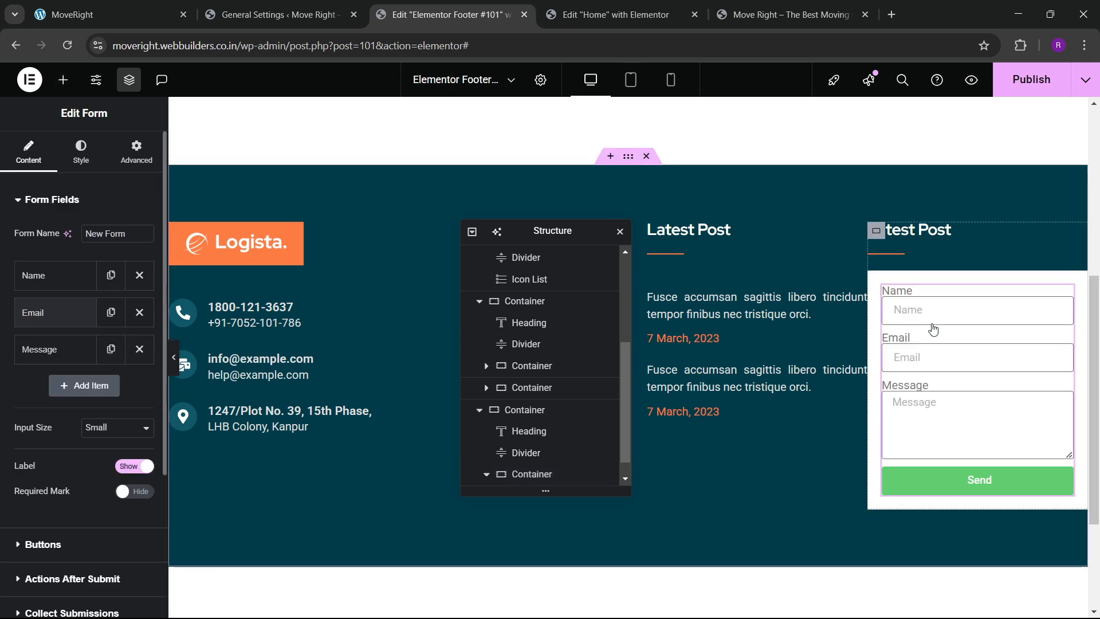
pyautogui.click(139, 275)
pyautogui.click(139, 312)
# Set the Email field to 75% width and the Send button to 20%, and hide labels.
pyautogui.click(74, 275)
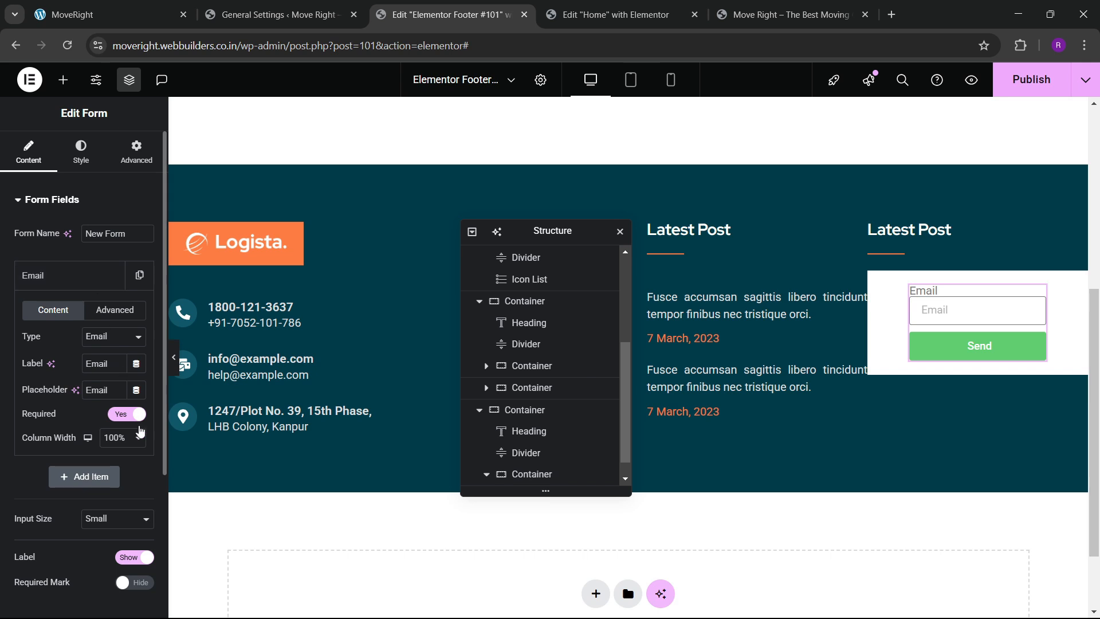
pyautogui.click(123, 438)
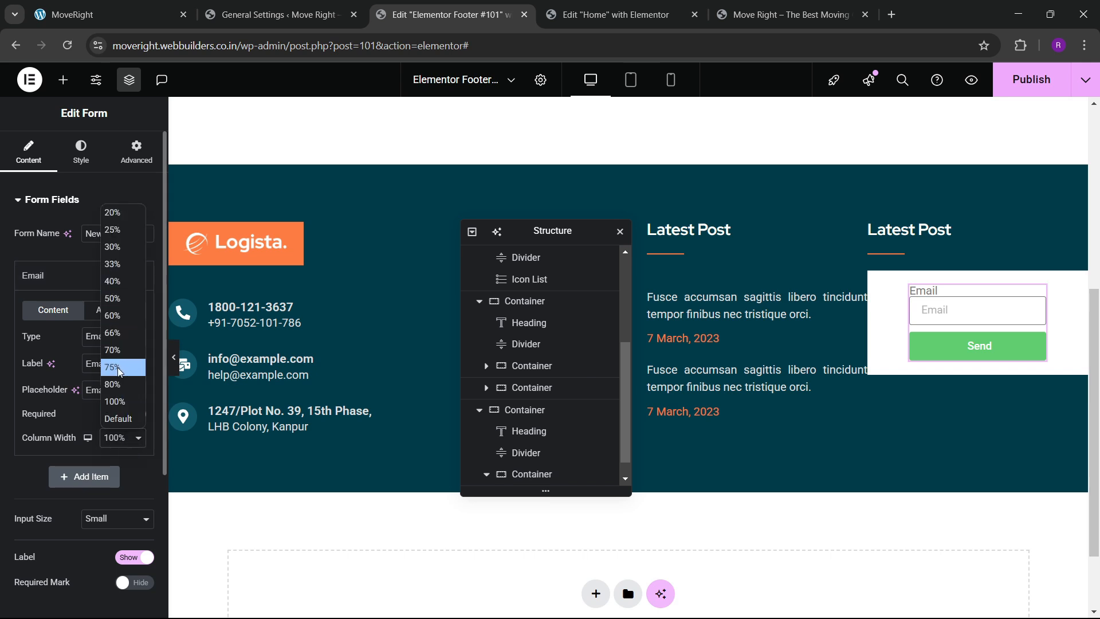
pyautogui.click(119, 367)
pyautogui.click(69, 275)
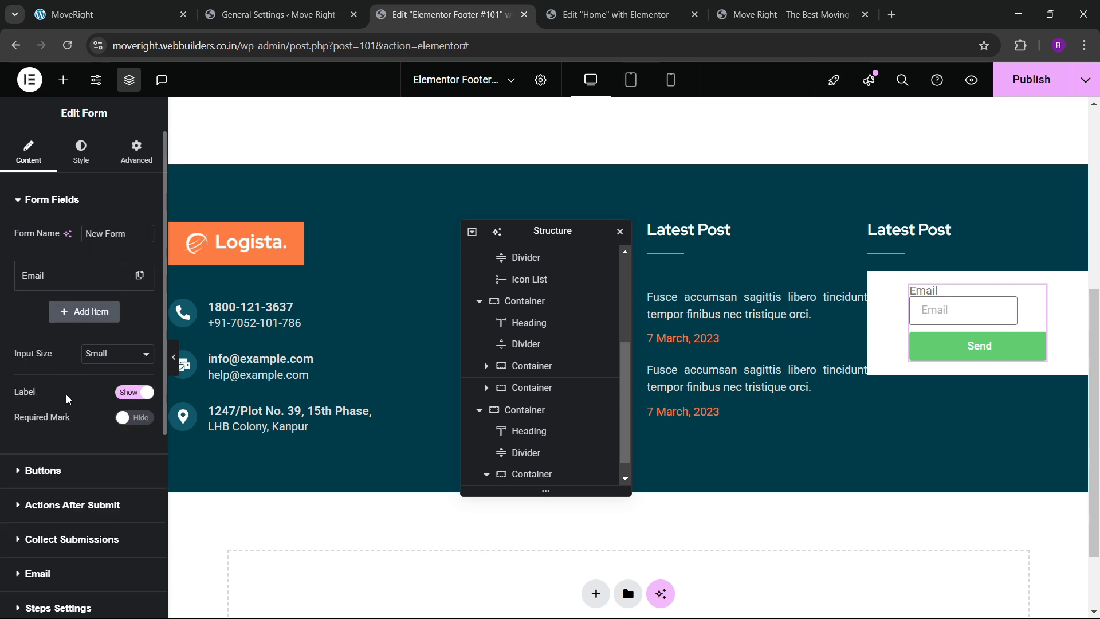
pyautogui.click(57, 471)
pyautogui.click(123, 298)
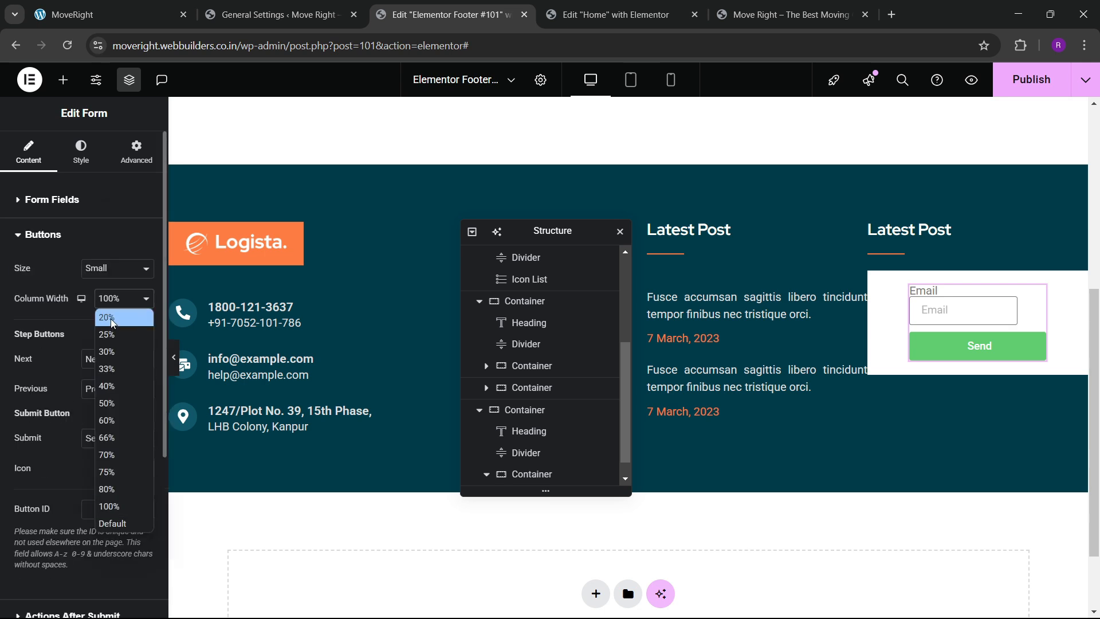
pyautogui.click(111, 319)
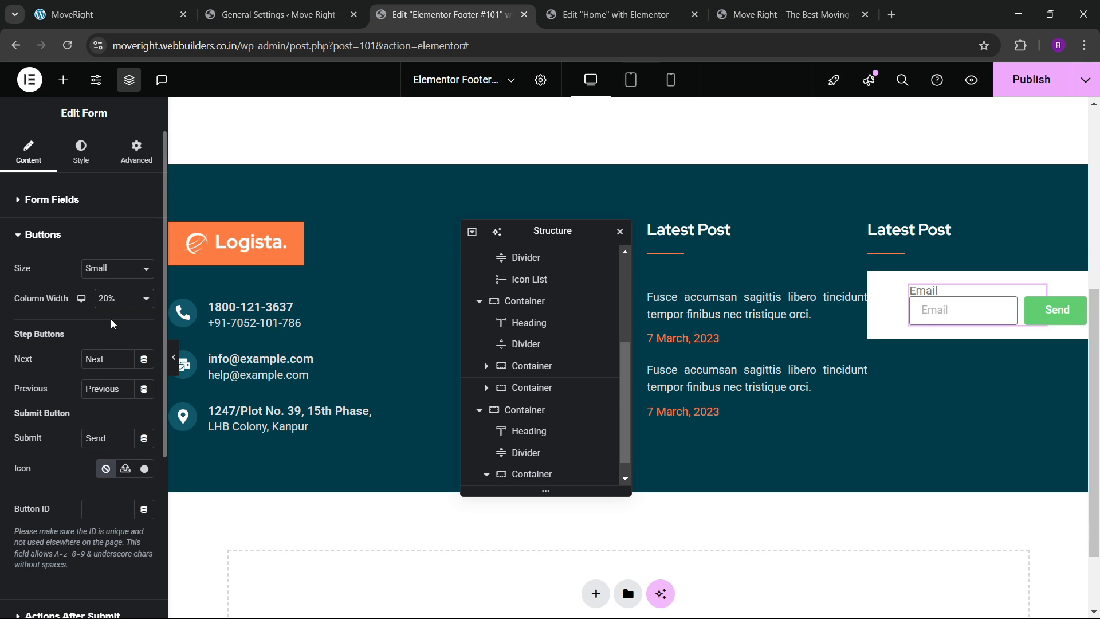
pyautogui.click(50, 200)
pyautogui.click(132, 392)
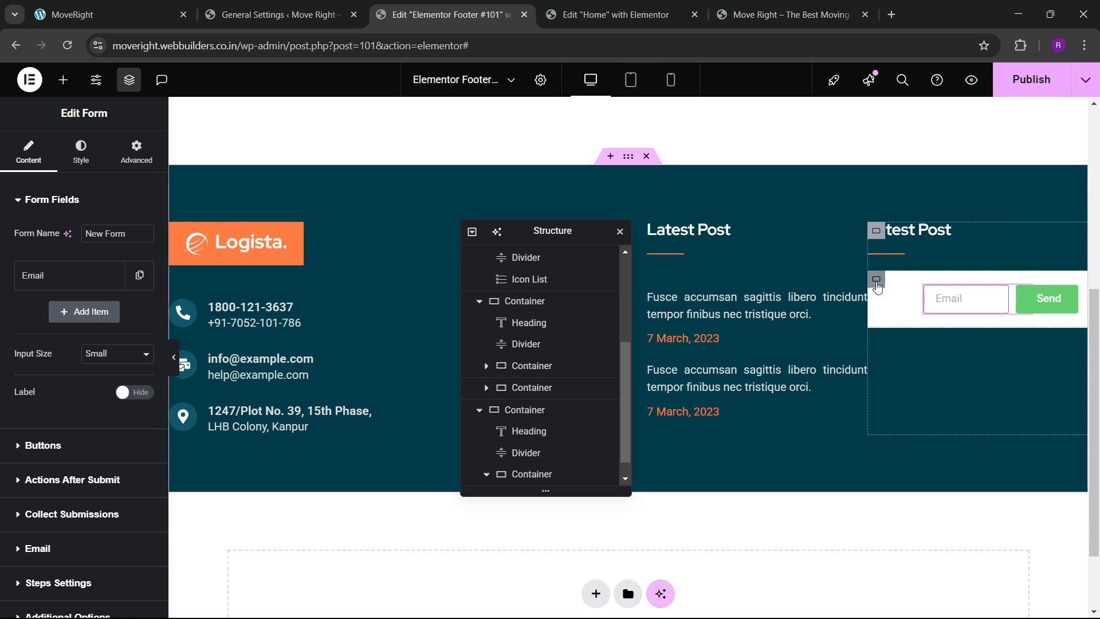
pyautogui.click(876, 280)
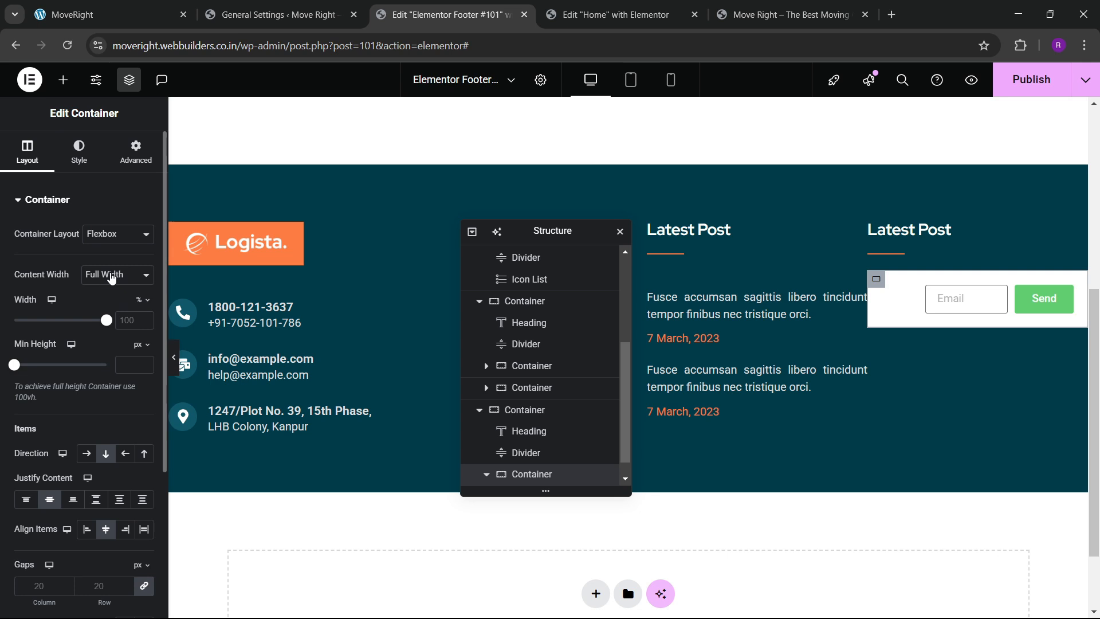
# Try 72% and 70% widths and several alignments on the form container, then reset Width to 100%.
pyautogui.moveTo(107, 324); pyautogui.dragTo(81, 338)
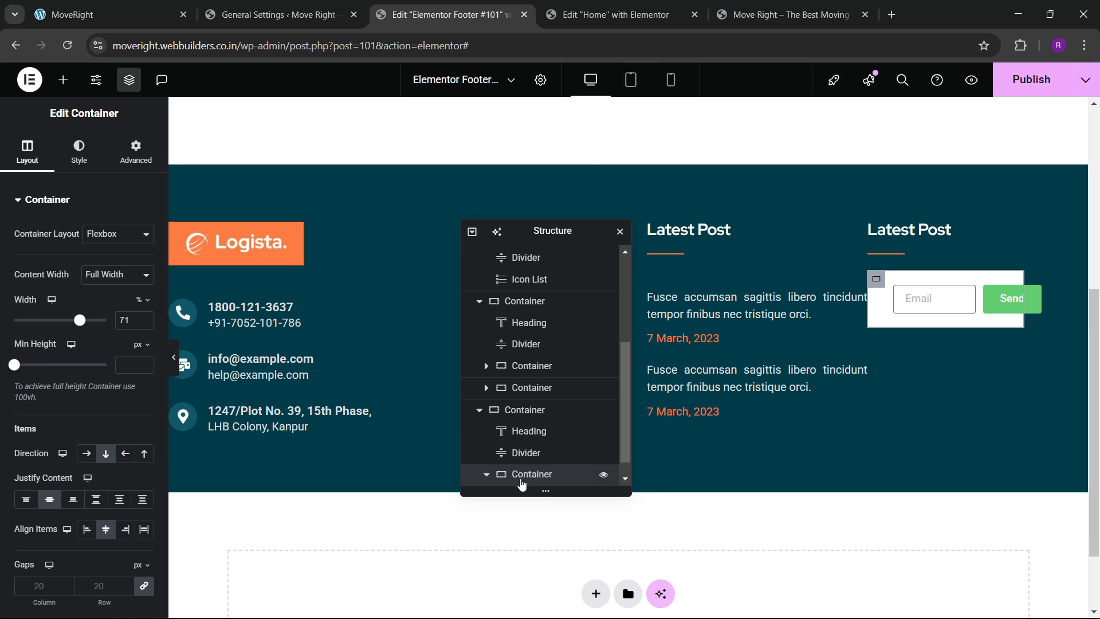
pyautogui.scroll(-1, 521, 485)
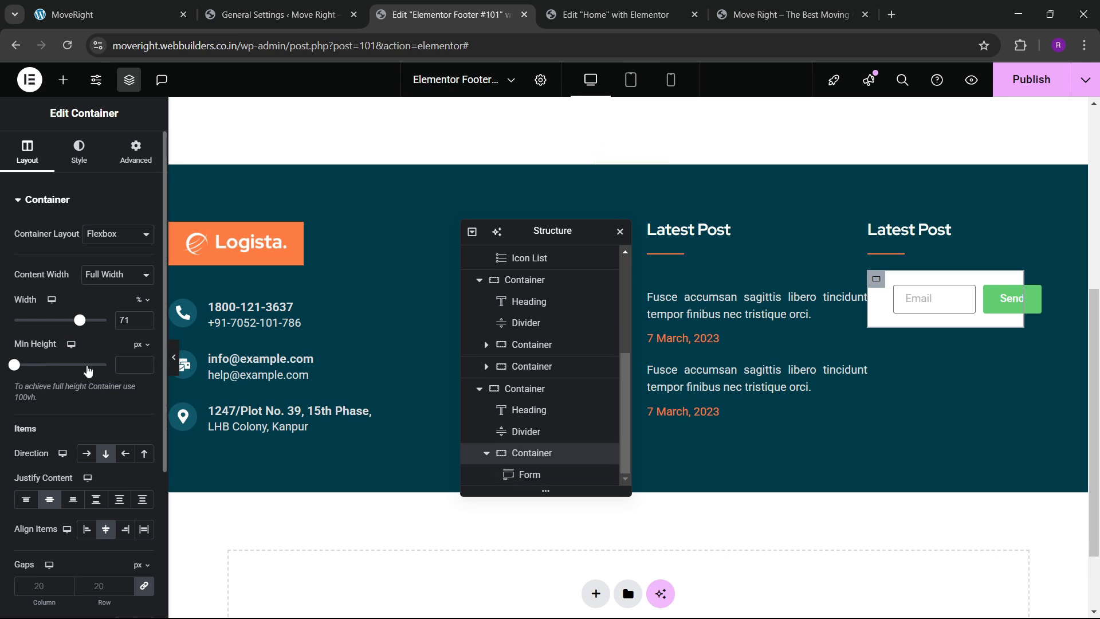
pyautogui.click(147, 325)
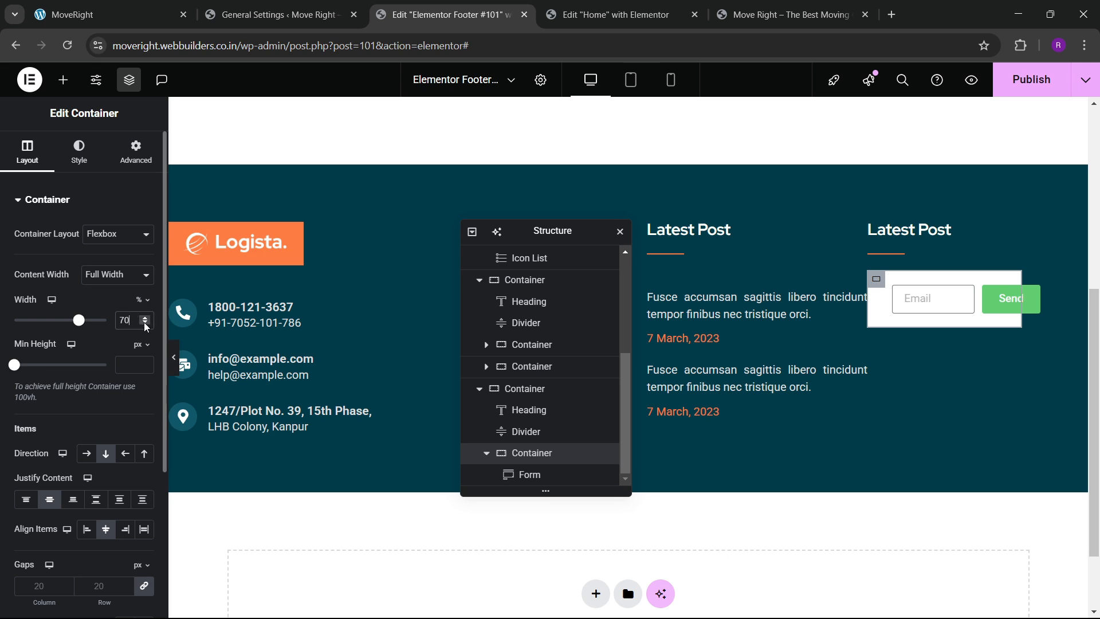
pyautogui.scroll(-3, 96, 417)
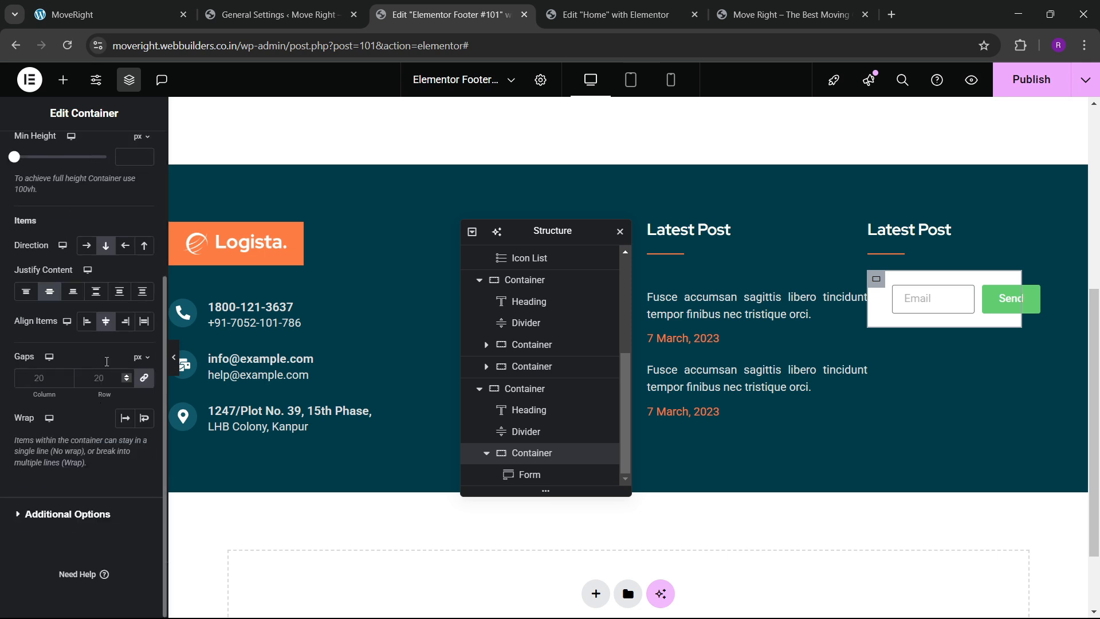
pyautogui.click(106, 324)
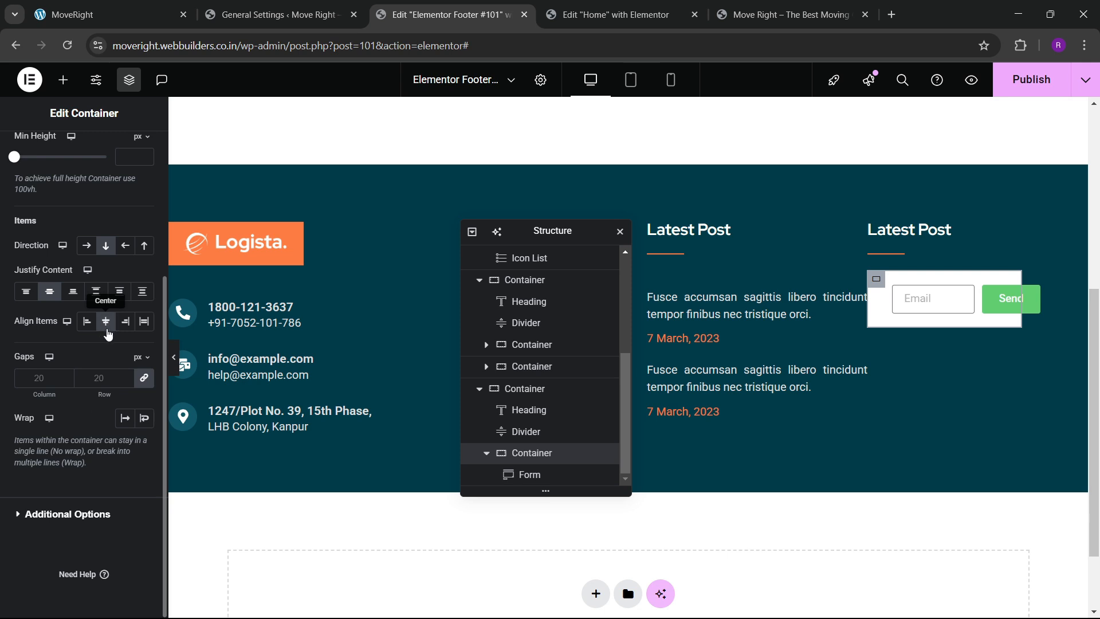
pyautogui.click(143, 323)
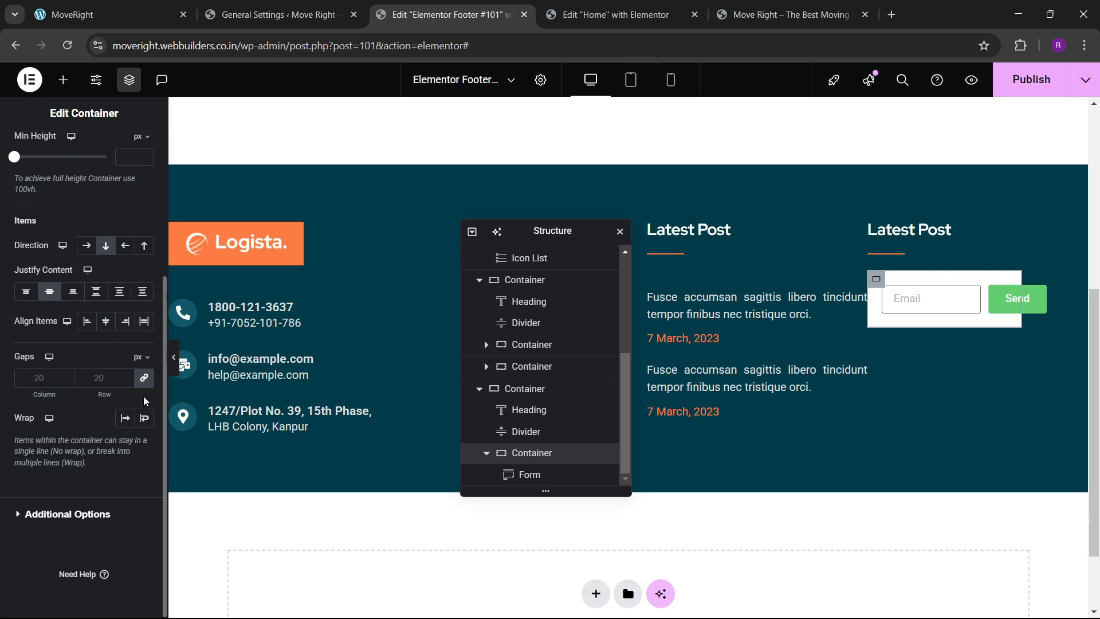
pyautogui.click(106, 322)
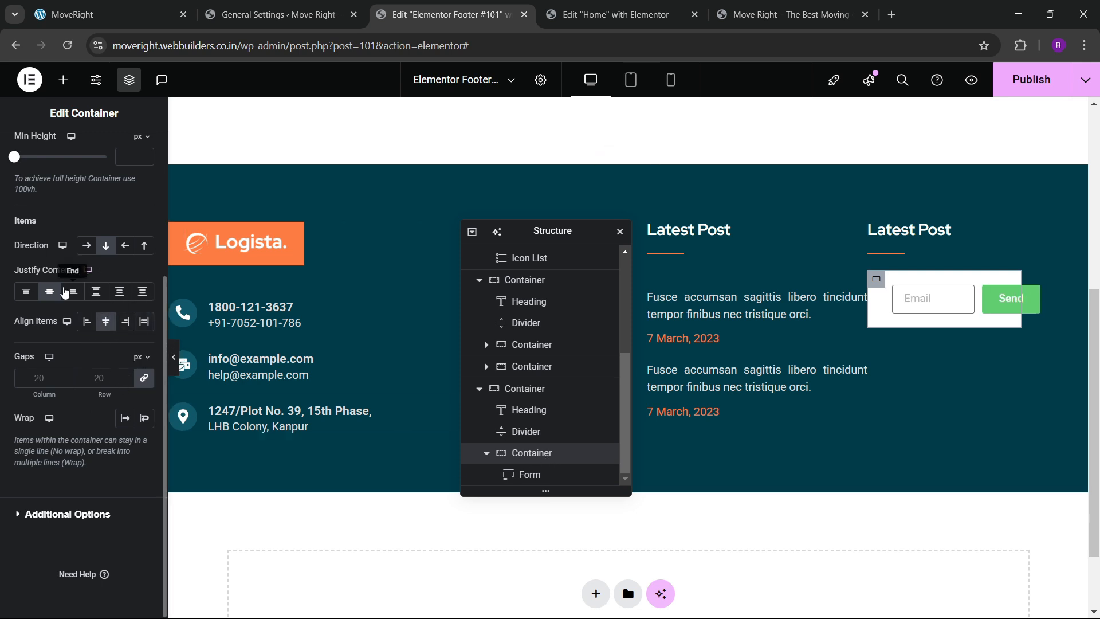
pyautogui.scroll(4, 79, 266)
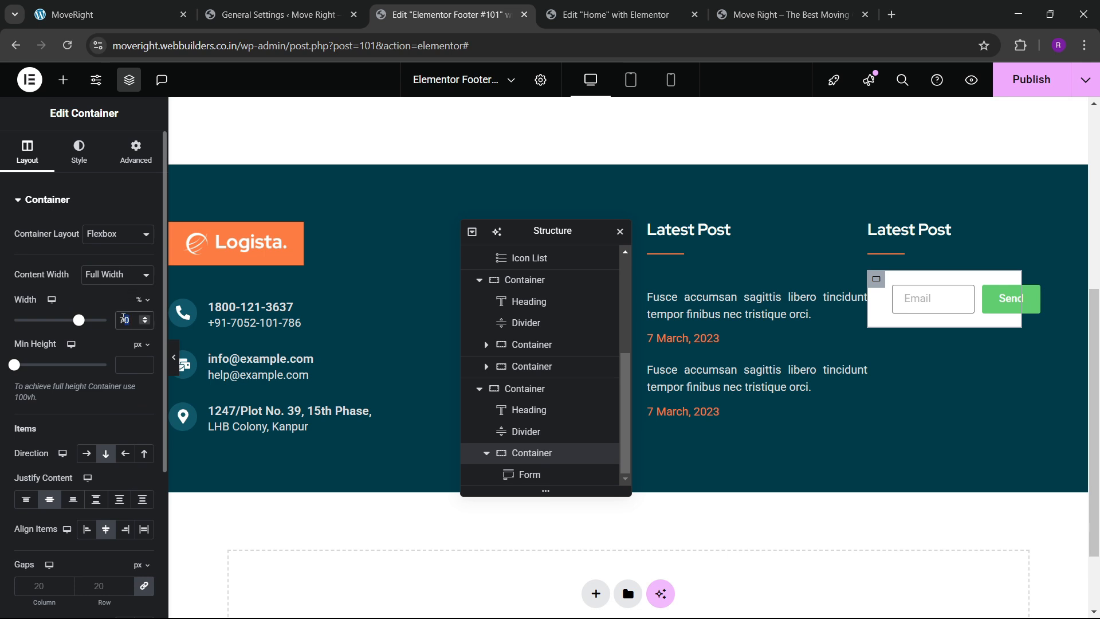
pyautogui.write('100')
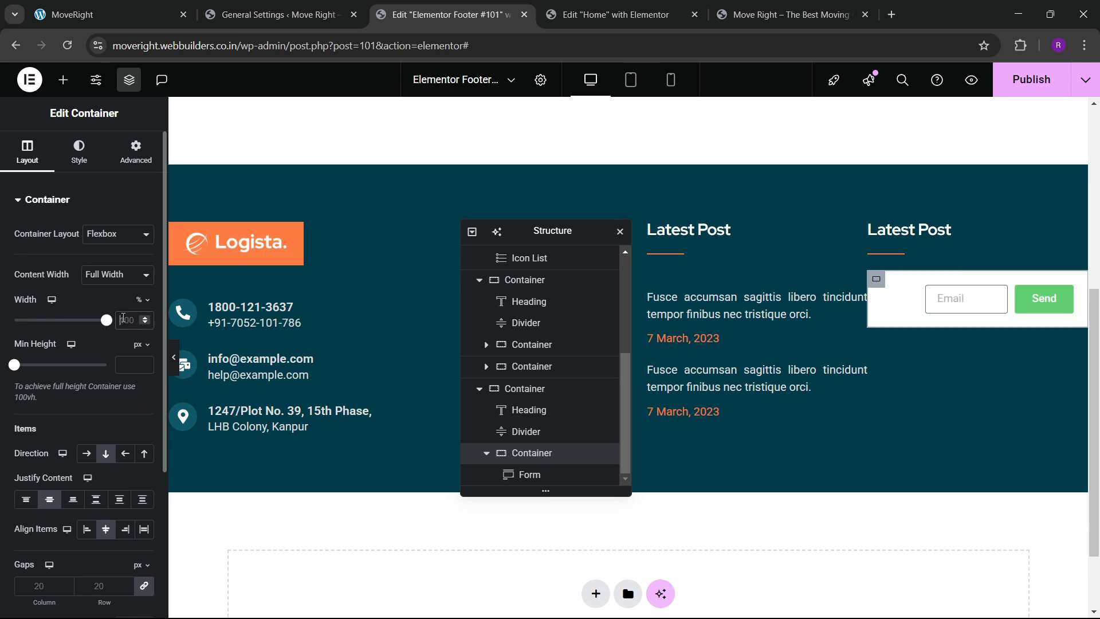
pyautogui.click(173, 364)
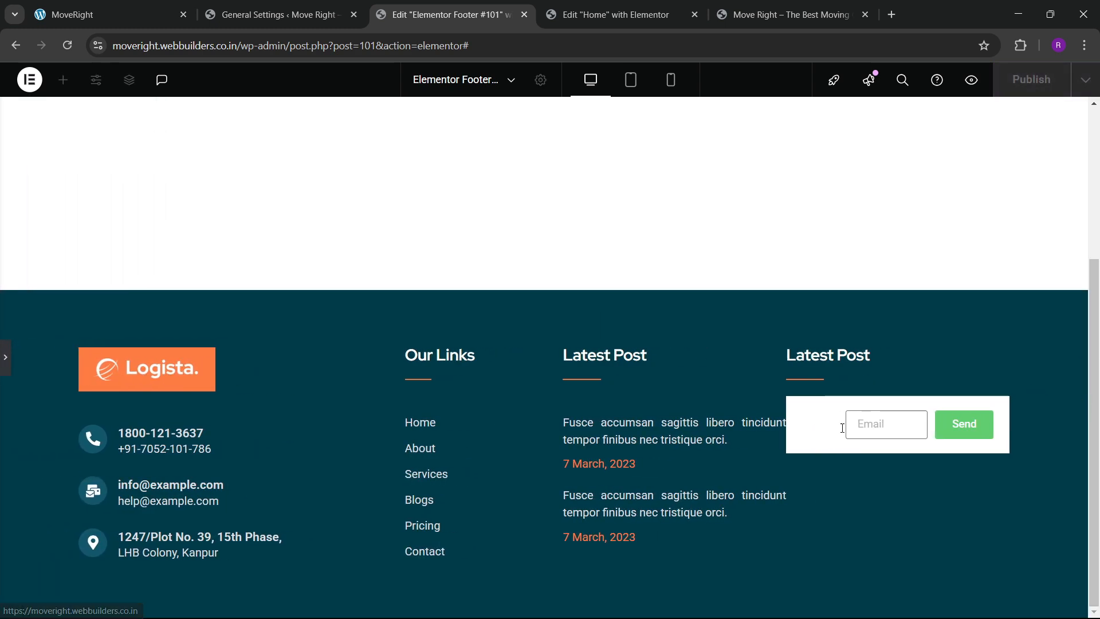
pyautogui.click(4, 367)
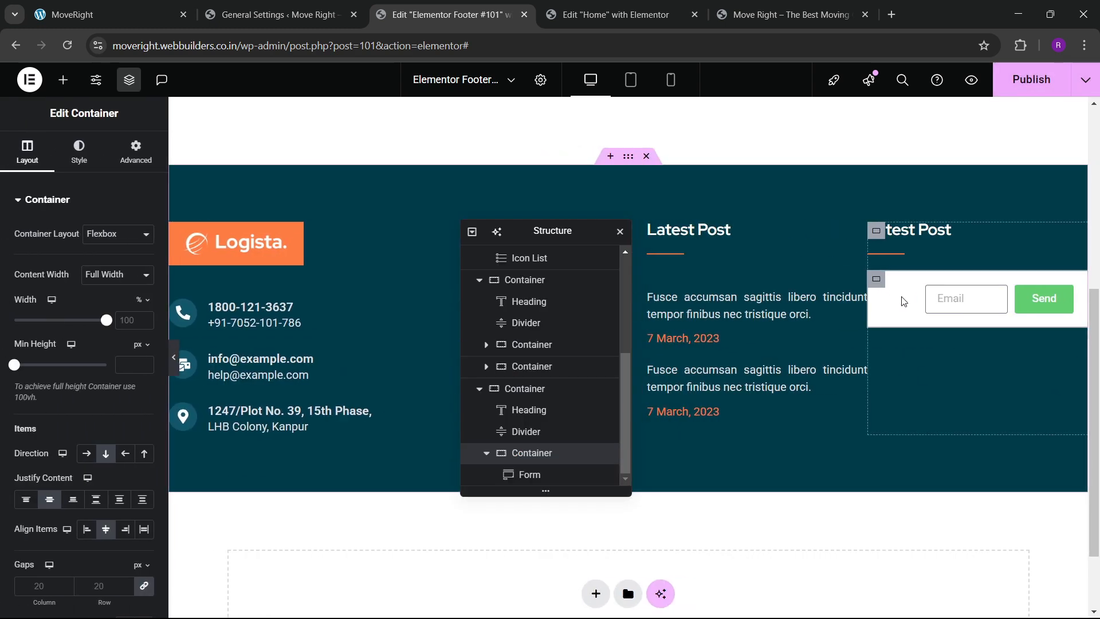
# Clear the form container's layout settings, then set Direction to Column and Justify Content to Center.
pyautogui.click(1032, 303)
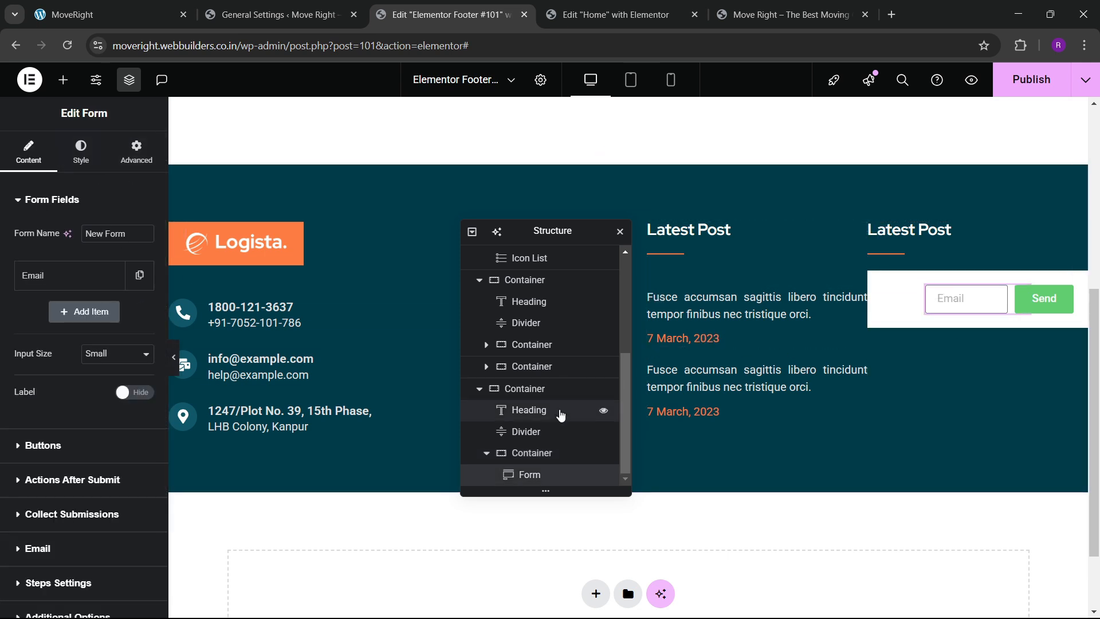
pyautogui.click(545, 453)
pyautogui.scroll(-3, 91, 346)
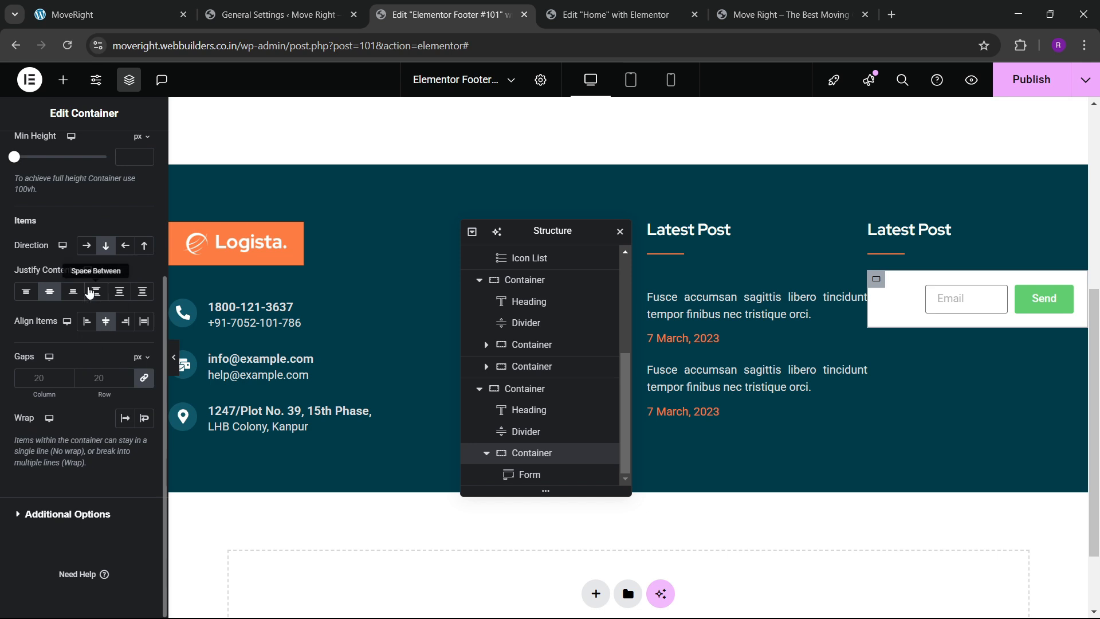
pyautogui.click(102, 251)
pyautogui.click(48, 293)
pyautogui.click(102, 322)
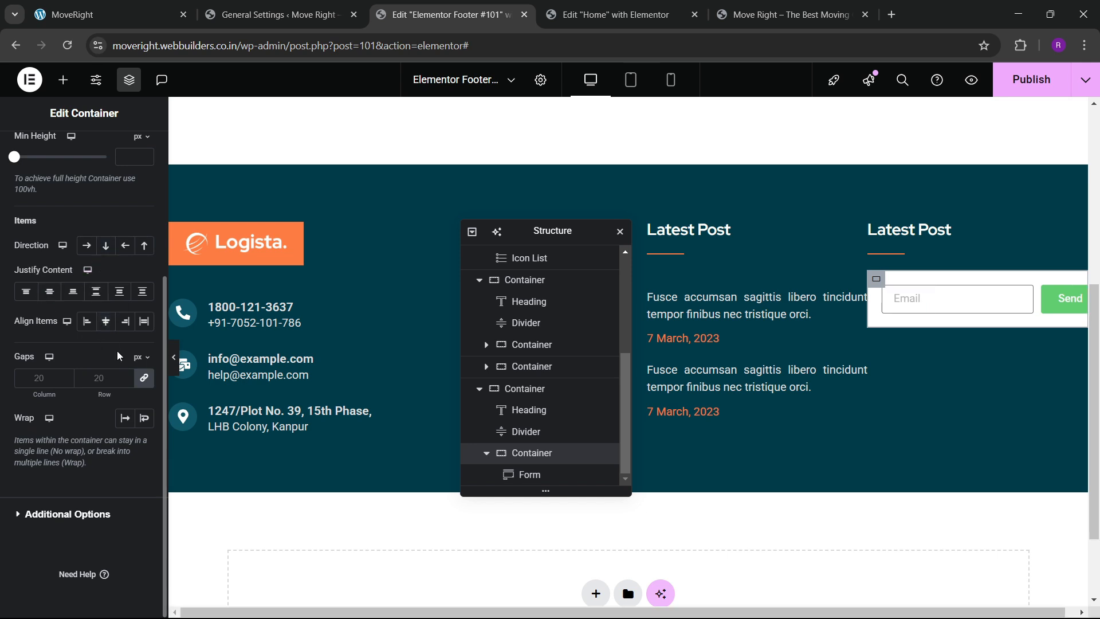
pyautogui.click(103, 251)
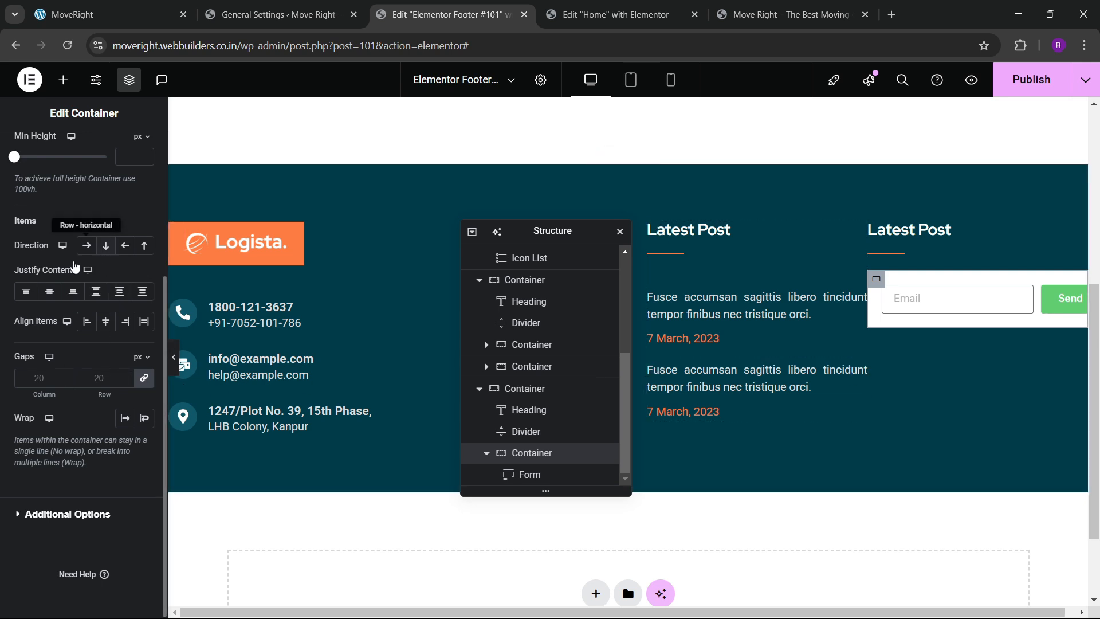
pyautogui.click(51, 292)
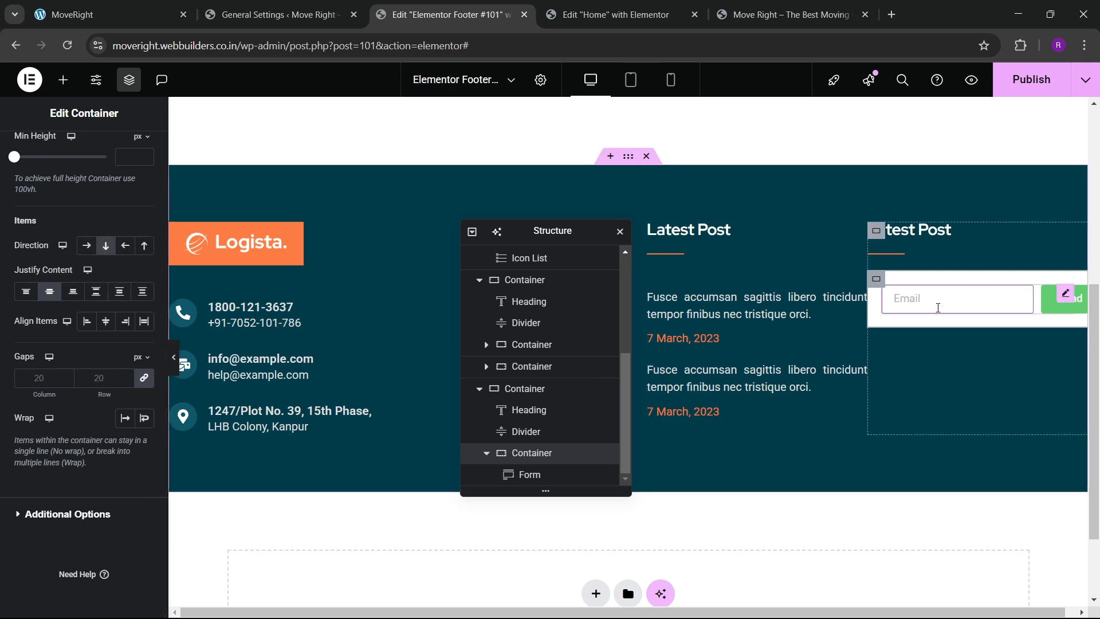
pyautogui.click(631, 163)
# Align the footer columns to the top with a 30 px gap between them.
pyautogui.scroll(-4, 86, 344)
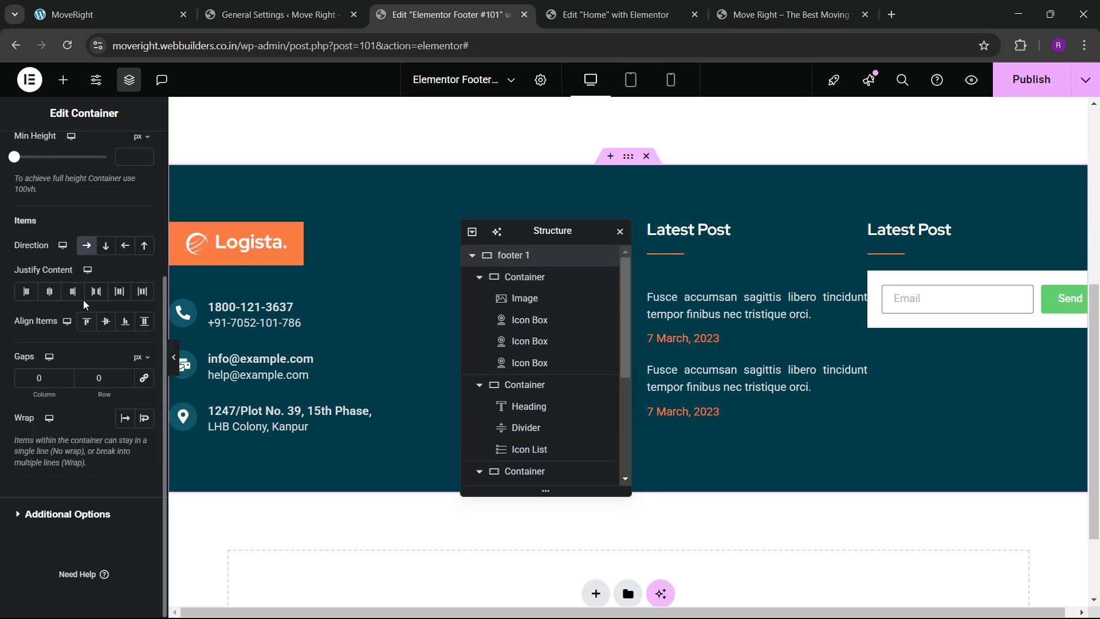
pyautogui.click(96, 291)
pyautogui.click(106, 321)
pyautogui.click(86, 321)
pyautogui.click(147, 383)
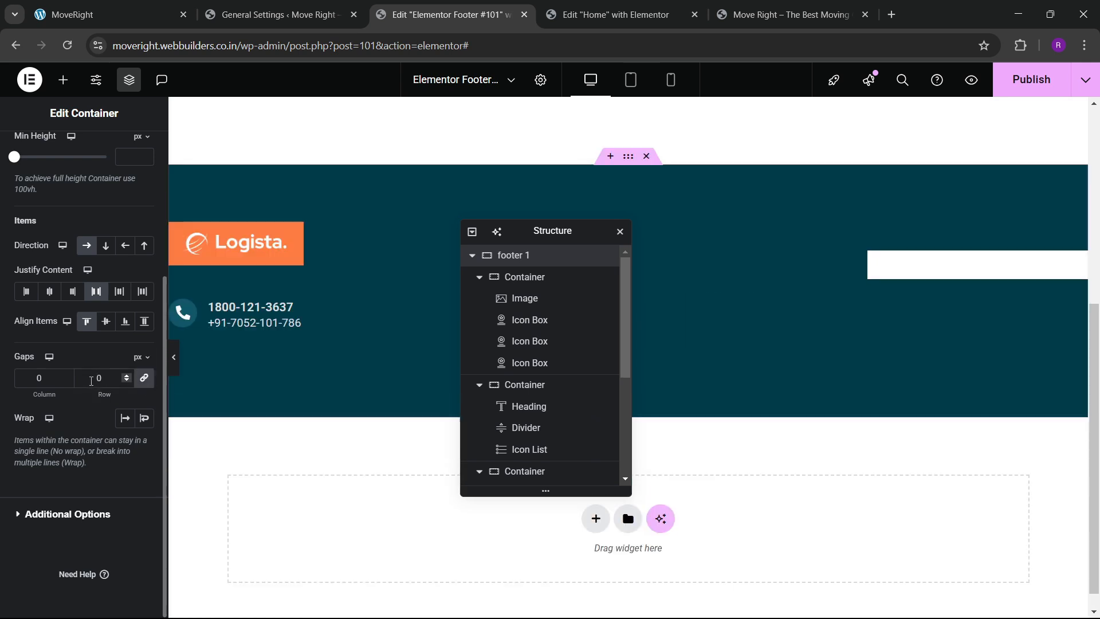
pyautogui.click(92, 379)
pyautogui.write('60')
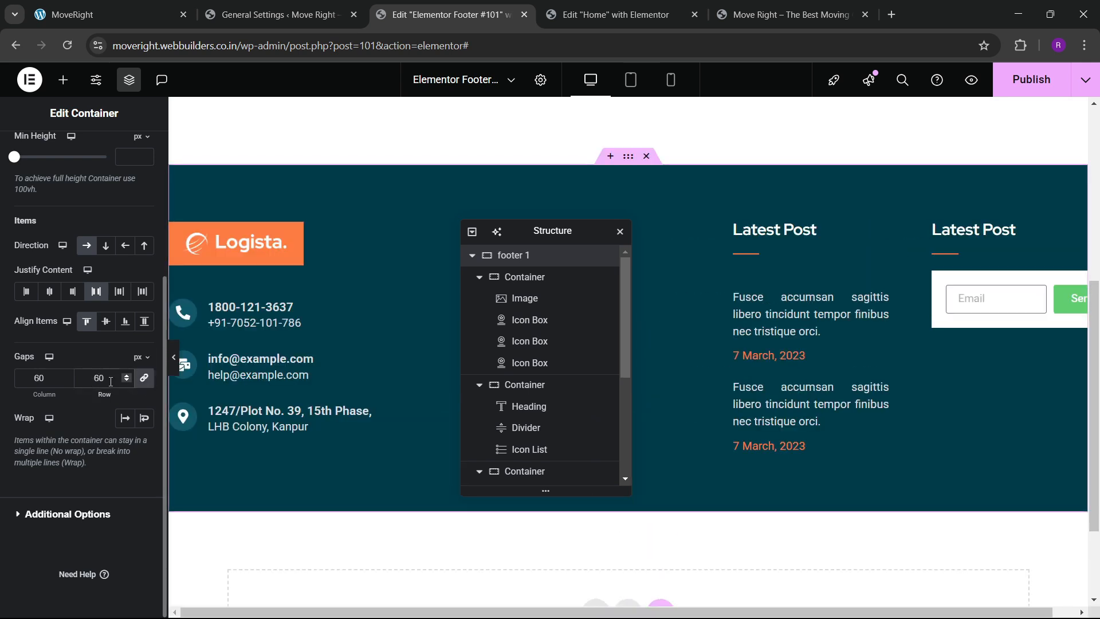
pyautogui.press('BackSpace')
pyautogui.press('BackSpace')
pyautogui.write('30')
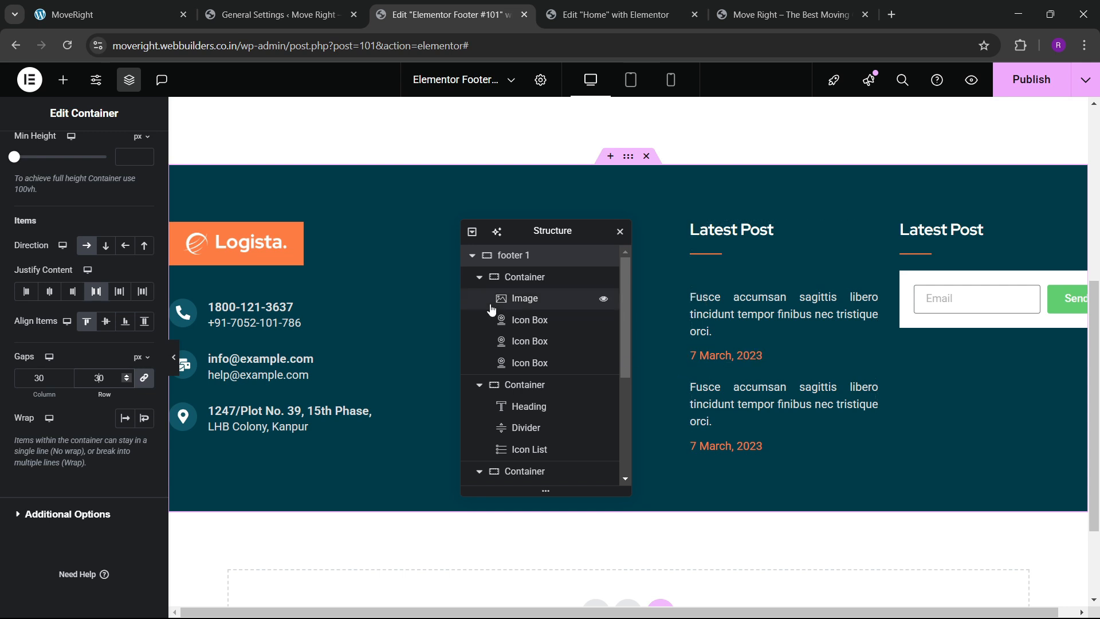
# Narrow the logo column and the Our Links column of the footer.
pyautogui.moveTo(518, 232); pyautogui.dragTo(258, 245)
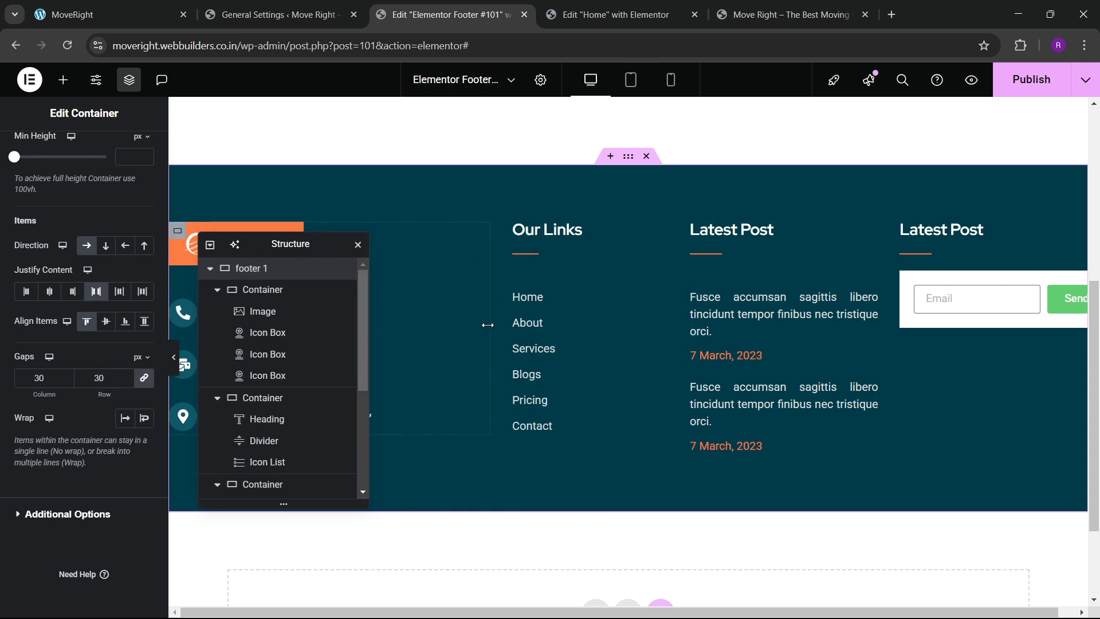
pyautogui.moveTo(488, 325); pyautogui.dragTo(452, 333)
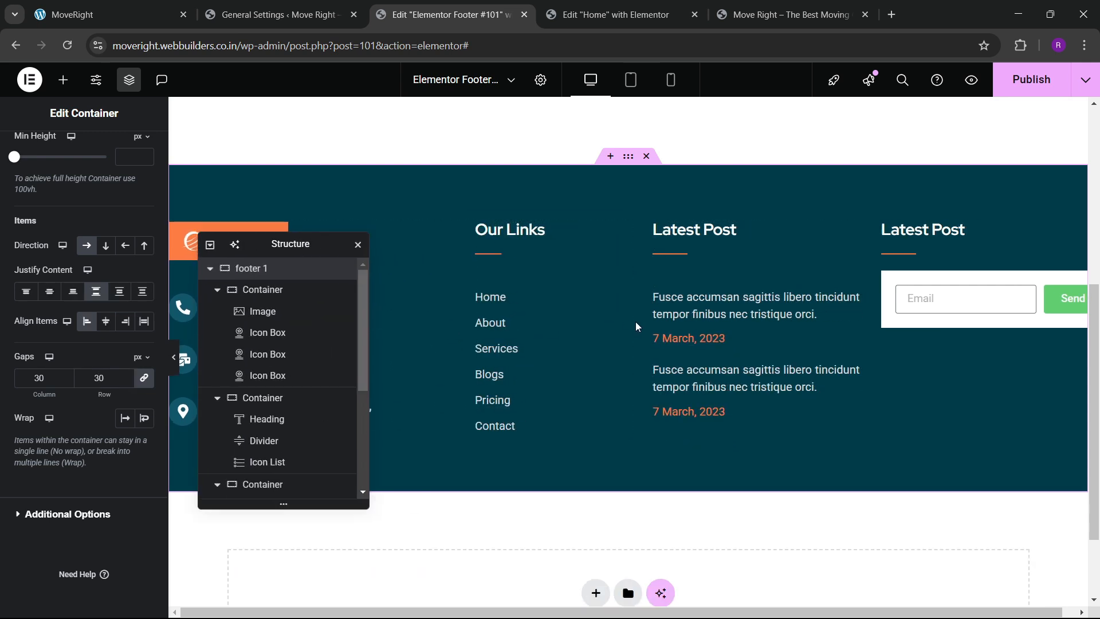
pyautogui.moveTo(631, 324); pyautogui.dragTo(613, 334)
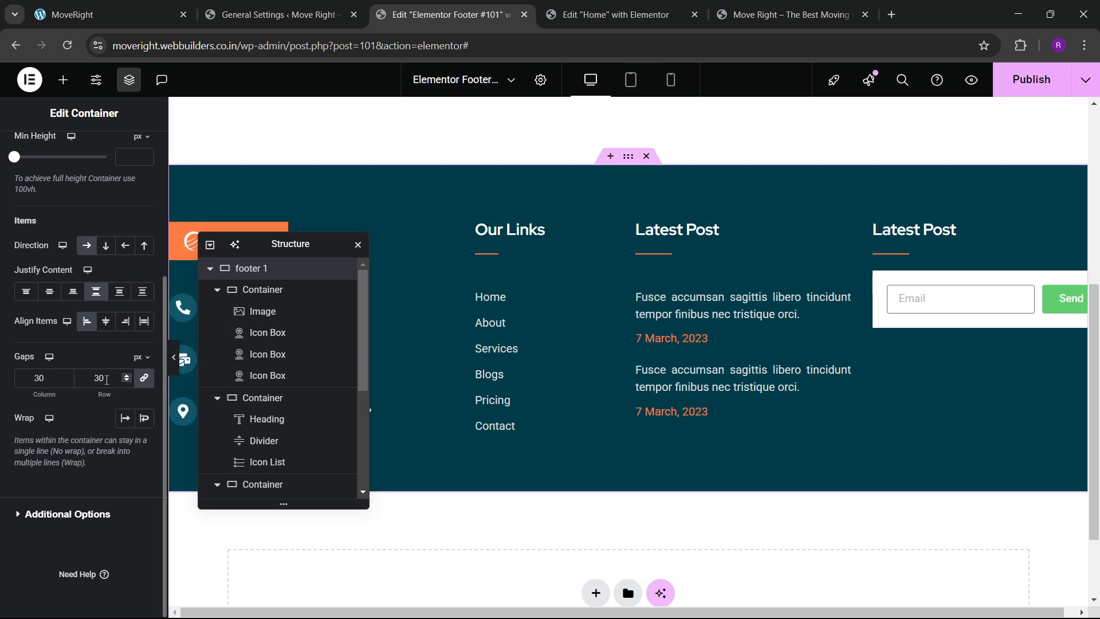
pyautogui.write('50')
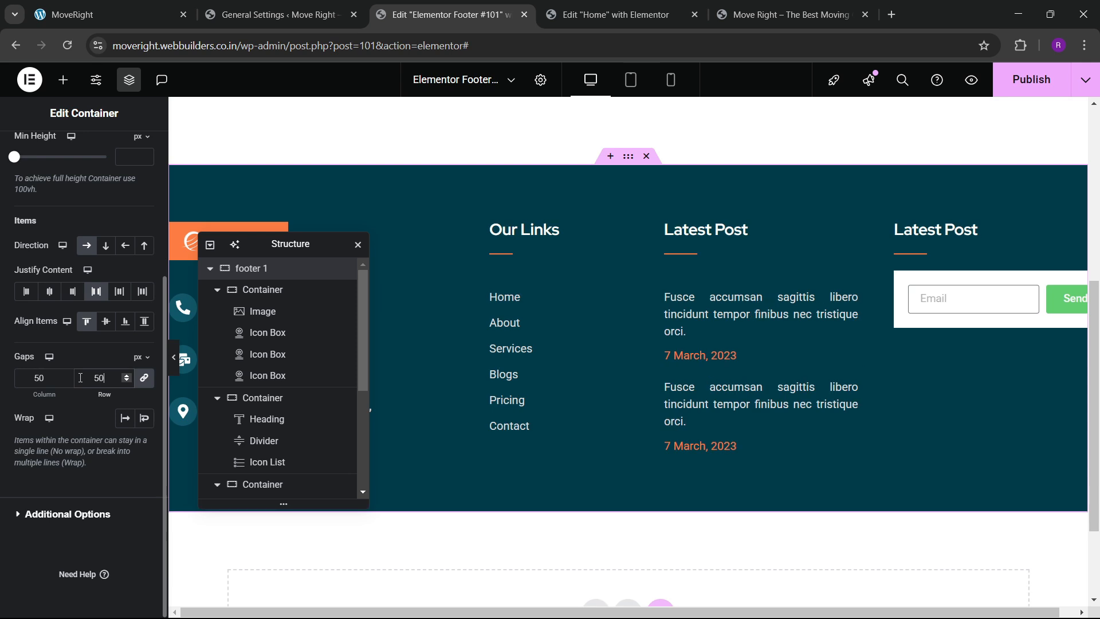
pyautogui.moveTo(258, 246); pyautogui.dragTo(659, 198)
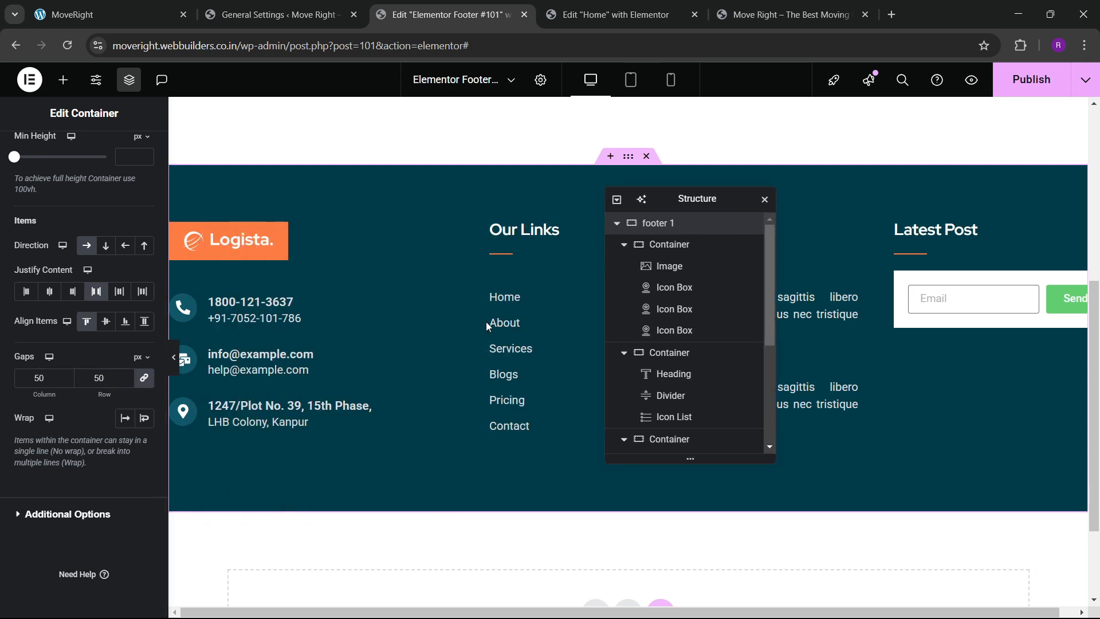
pyautogui.moveTo(451, 343); pyautogui.dragTo(427, 342)
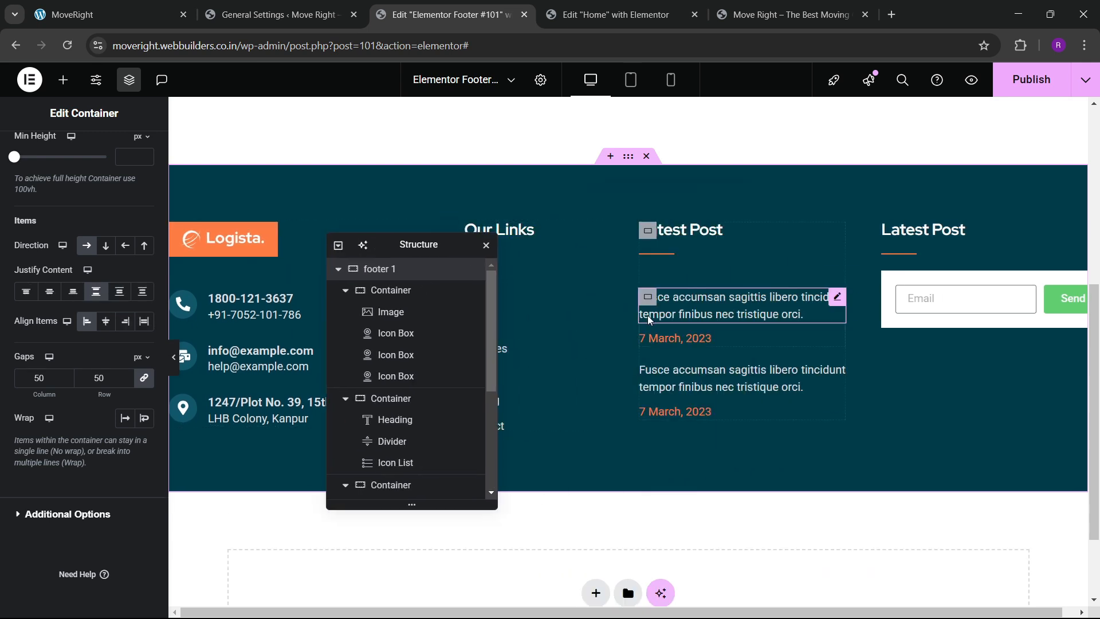
pyautogui.moveTo(597, 335); pyautogui.dragTo(577, 349)
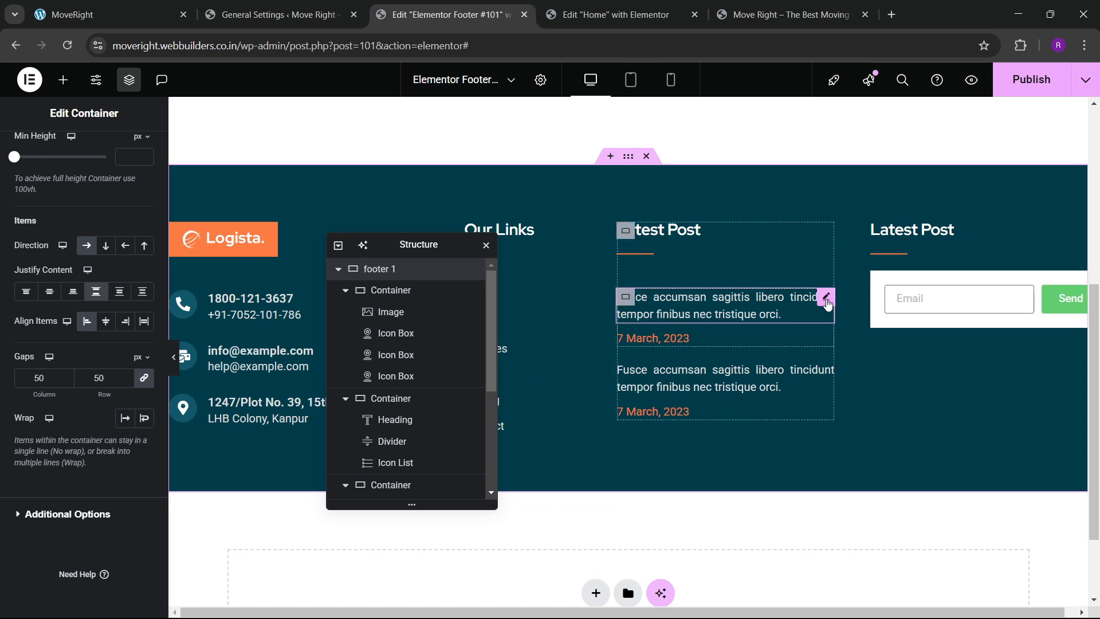
# Try 30 right padding on the post-text container, then remove it to keep zero padding.
pyautogui.click(827, 299)
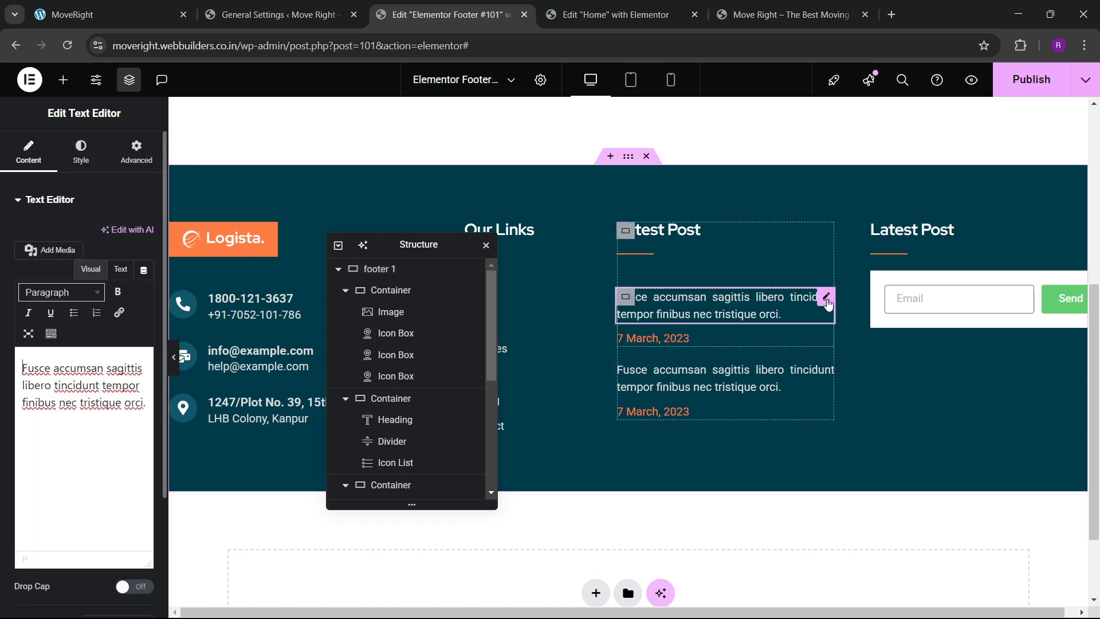
pyautogui.click(625, 231)
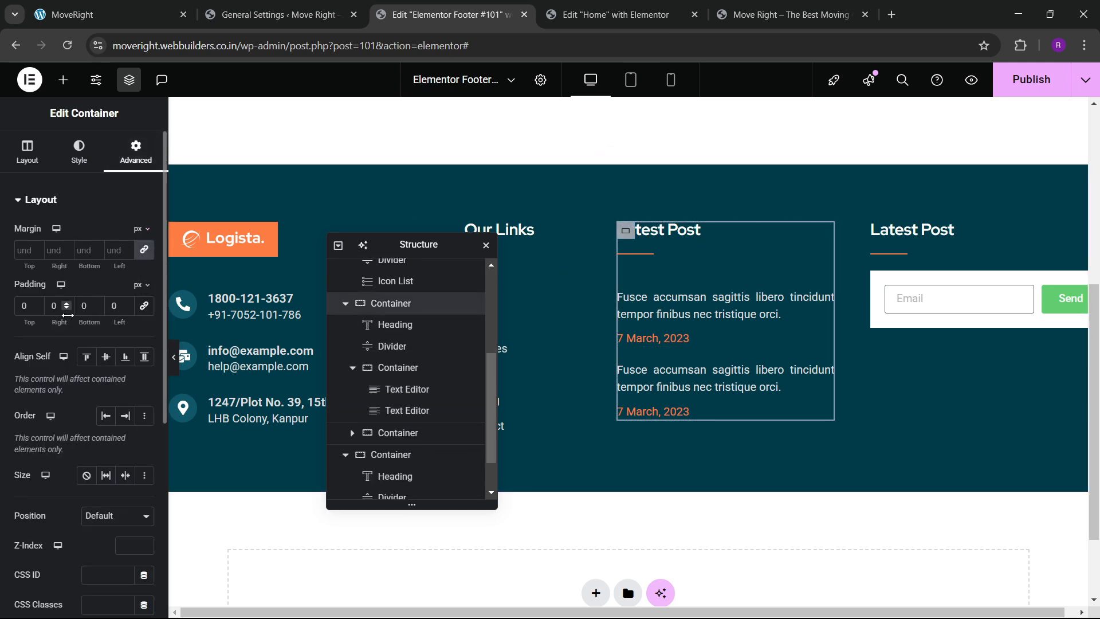
pyautogui.write('30')
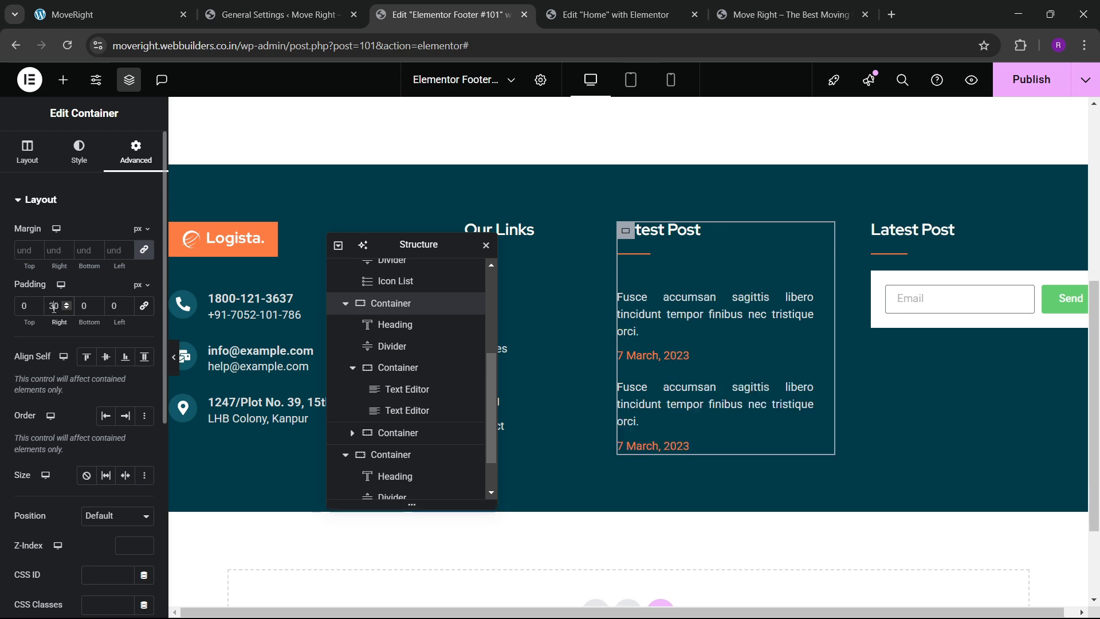
pyautogui.press('BackSpace')
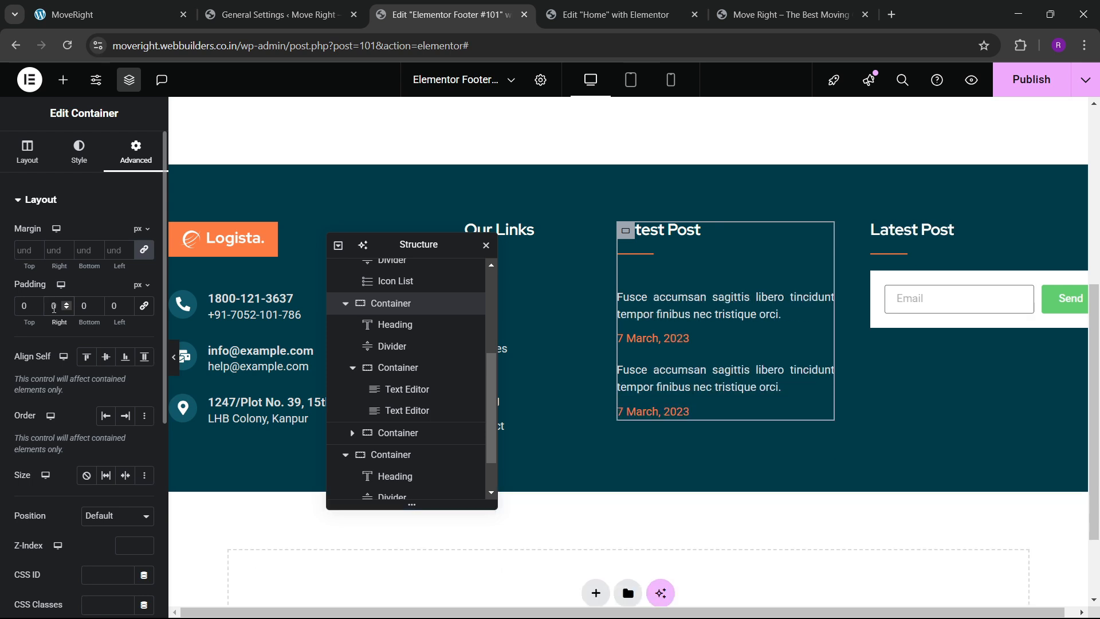
# Set the Email field placeholder to 'Your Email...'.
pyautogui.click(1002, 294)
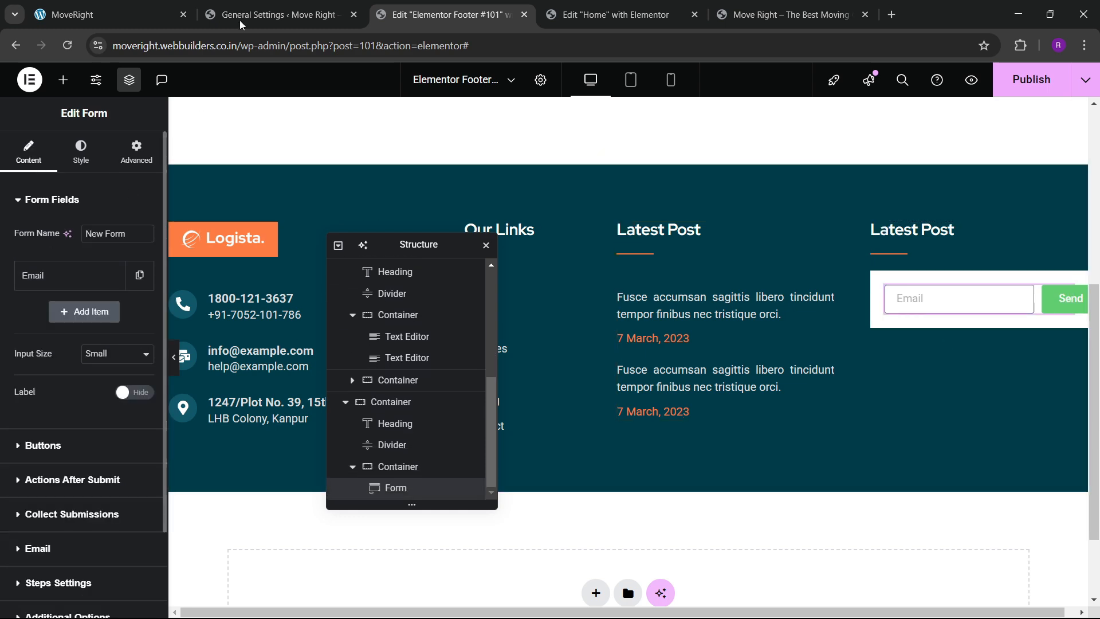
pyautogui.click(152, 6)
pyautogui.click(441, 14)
pyautogui.click(80, 275)
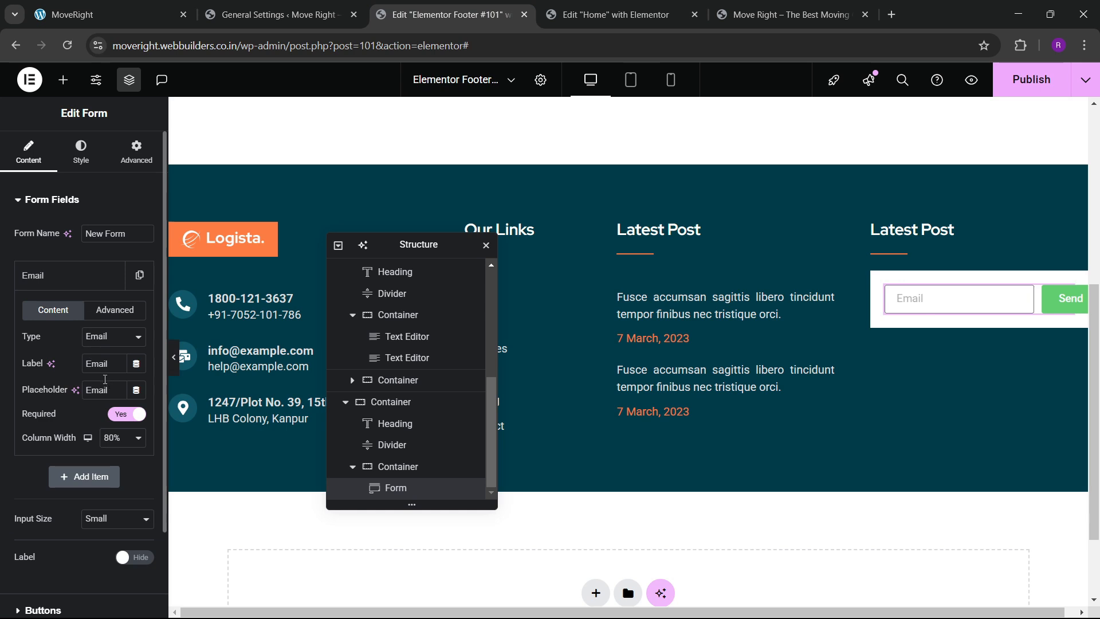
pyautogui.write('Y')
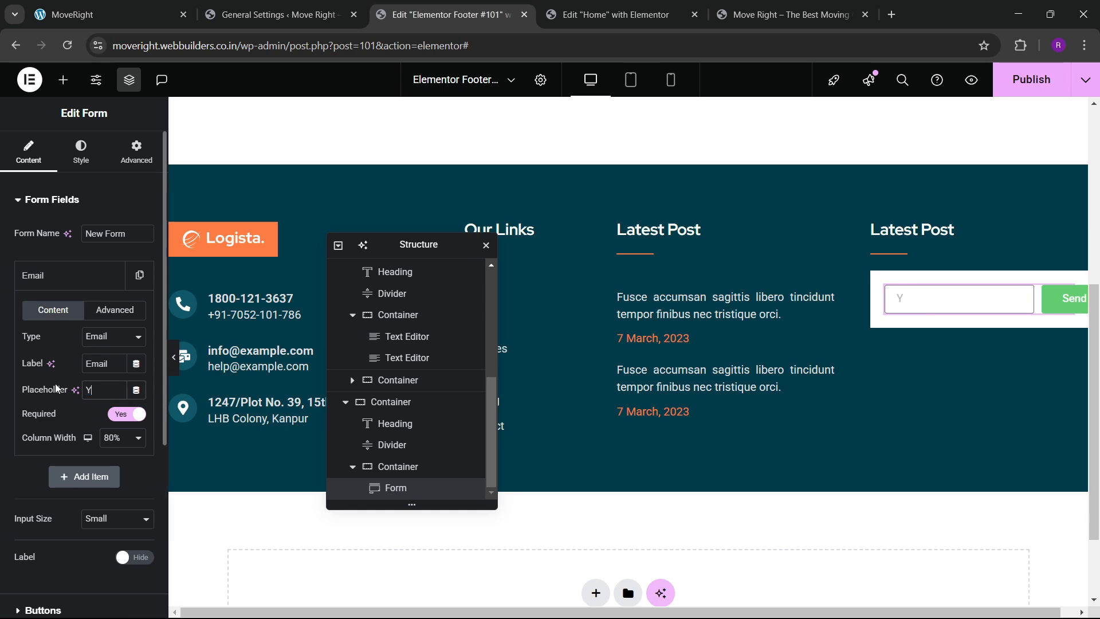
pyautogui.write('our Email...')
pyautogui.click(42, 277)
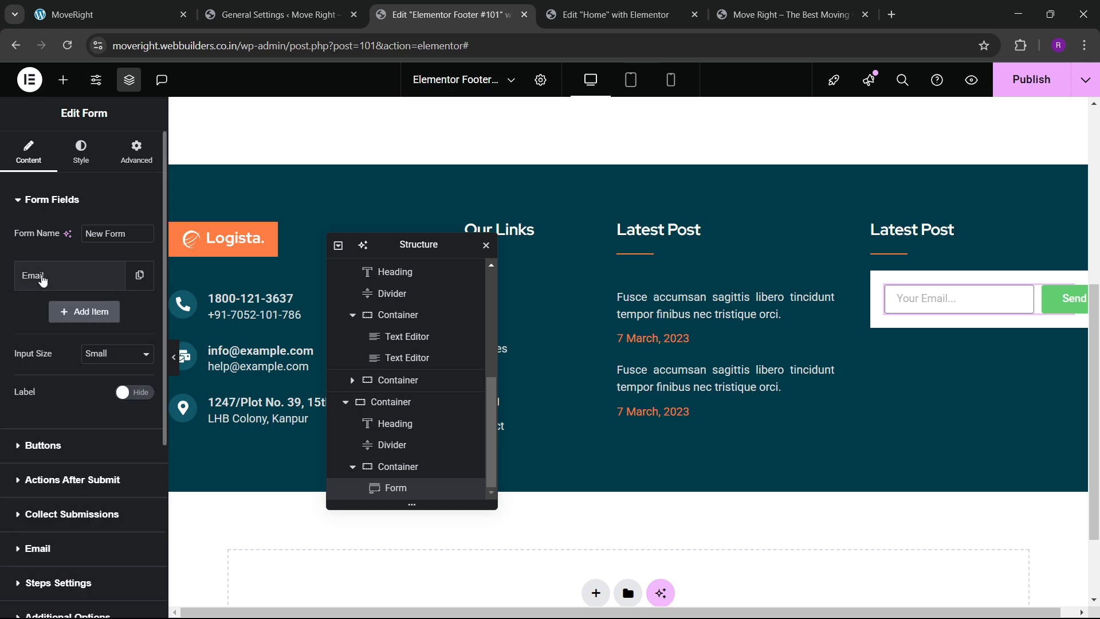
# Give the email input field a 0 border and black text.
pyautogui.click(81, 150)
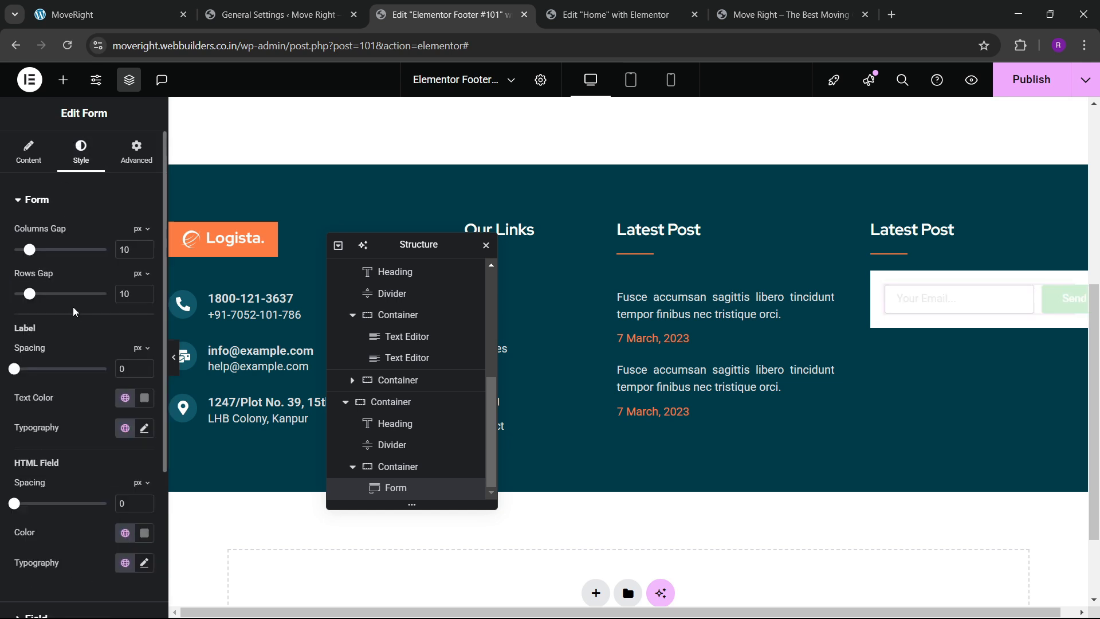
pyautogui.scroll(-5, 69, 331)
pyautogui.click(69, 410)
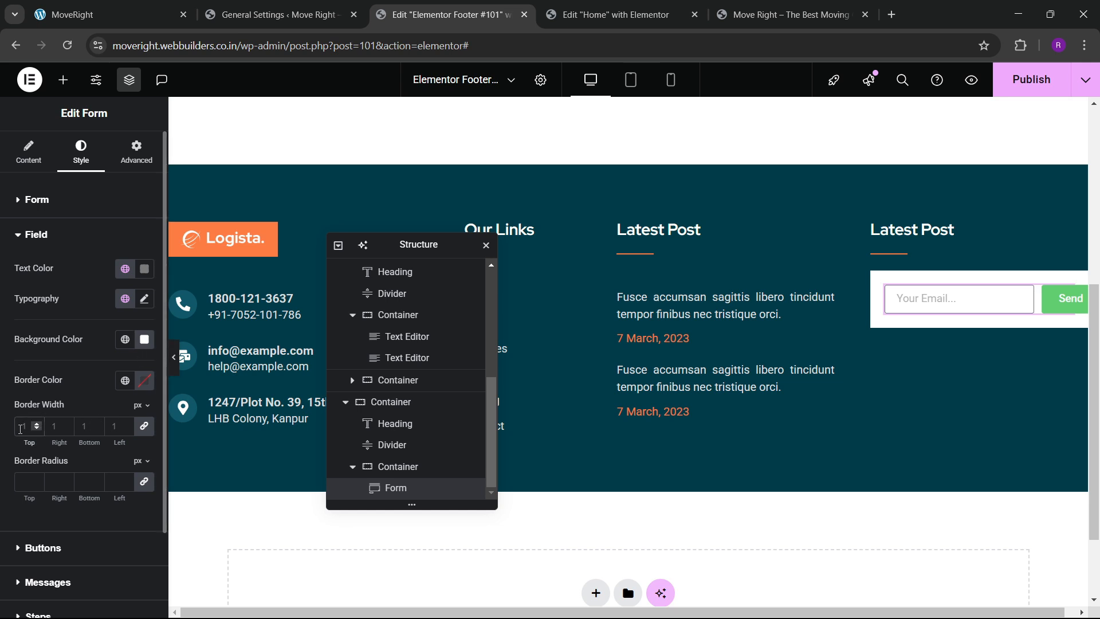
pyautogui.write('0')
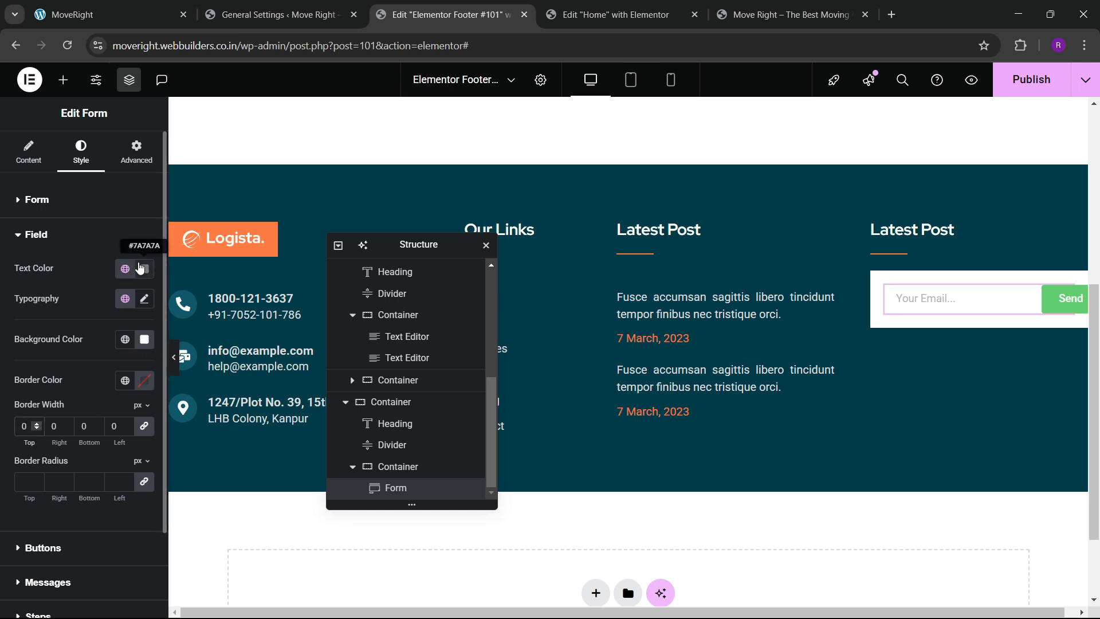
pyautogui.click(142, 268)
pyautogui.moveTo(142, 380); pyautogui.dragTo(34, 477)
pyautogui.click(59, 276)
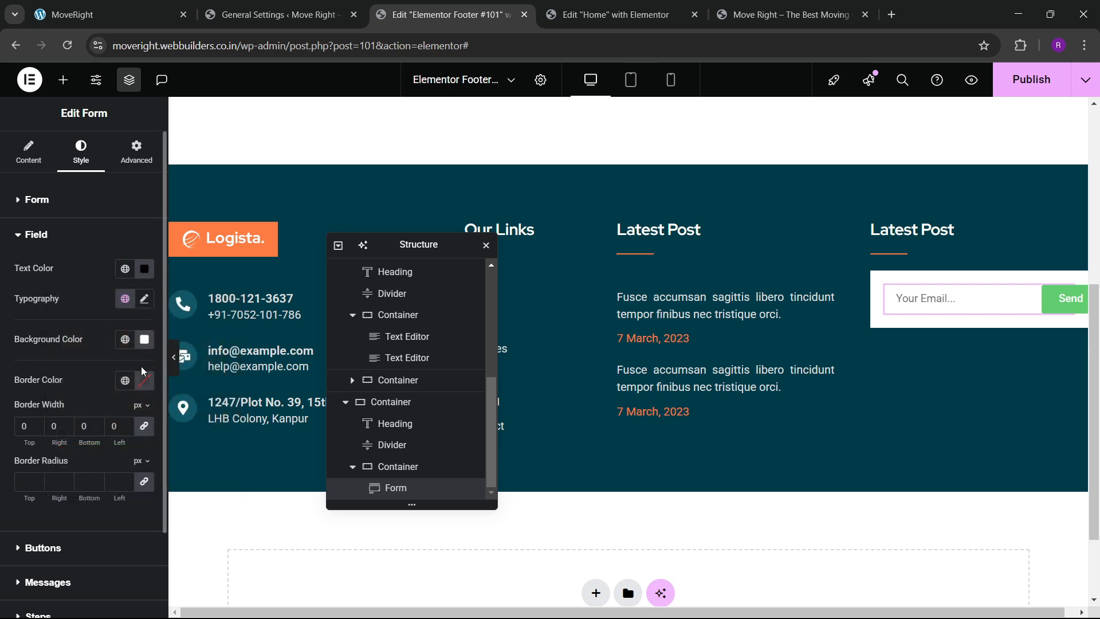
# Set the field typography to Red Hat Display, weight 600 Semi Bold.
pyautogui.click(144, 299)
pyautogui.click(113, 365)
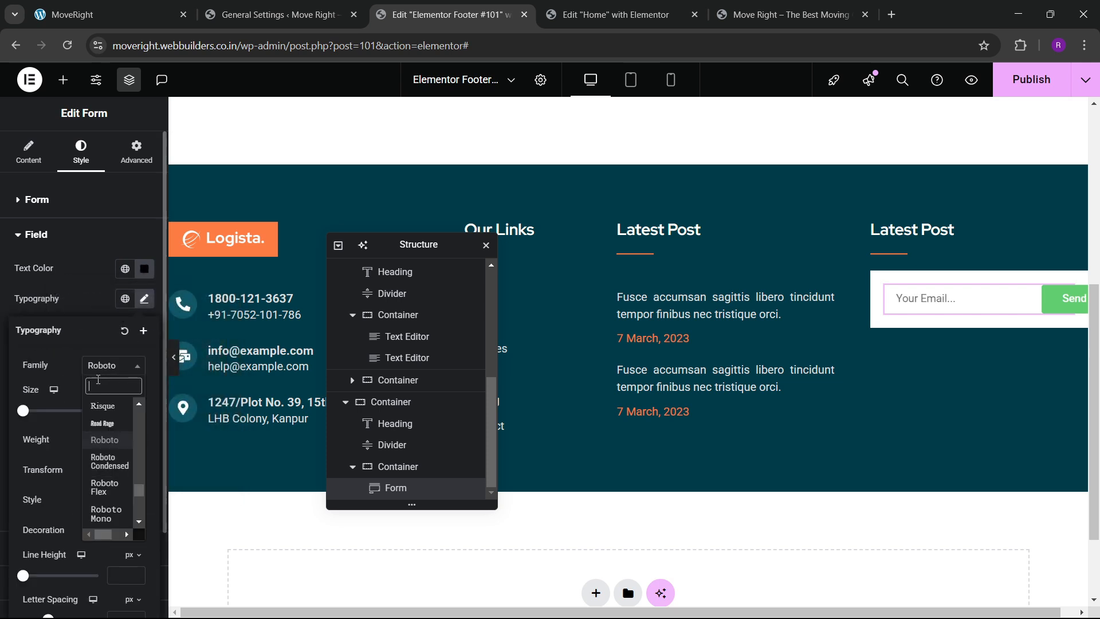
pyautogui.write('red hat')
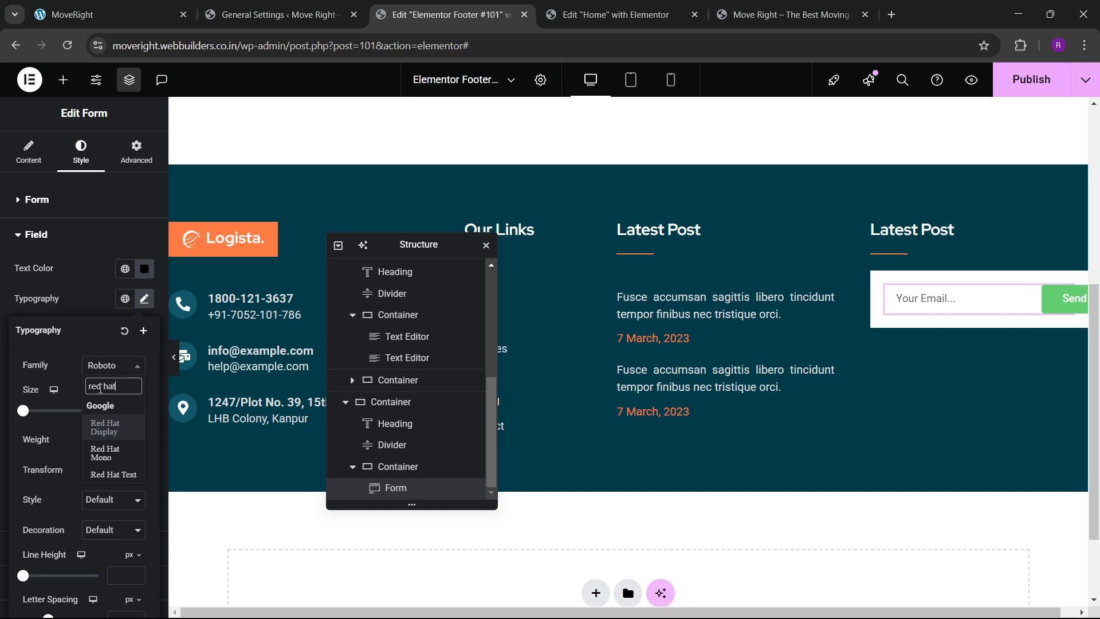
pyautogui.press('Return')
pyautogui.click(143, 298)
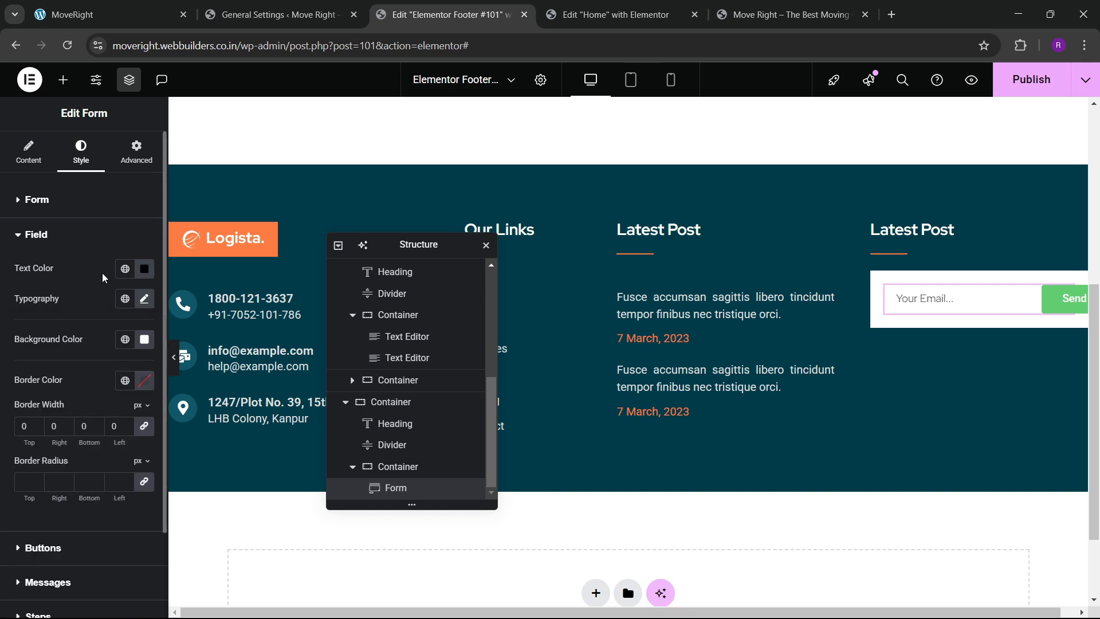
pyautogui.click(144, 300)
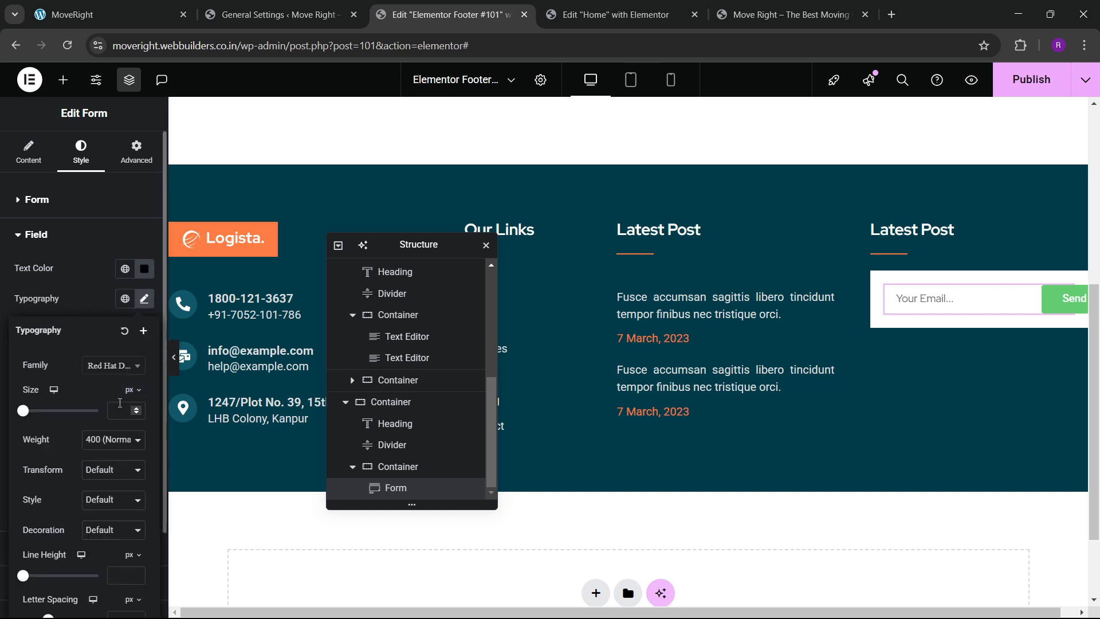
pyautogui.click(101, 440)
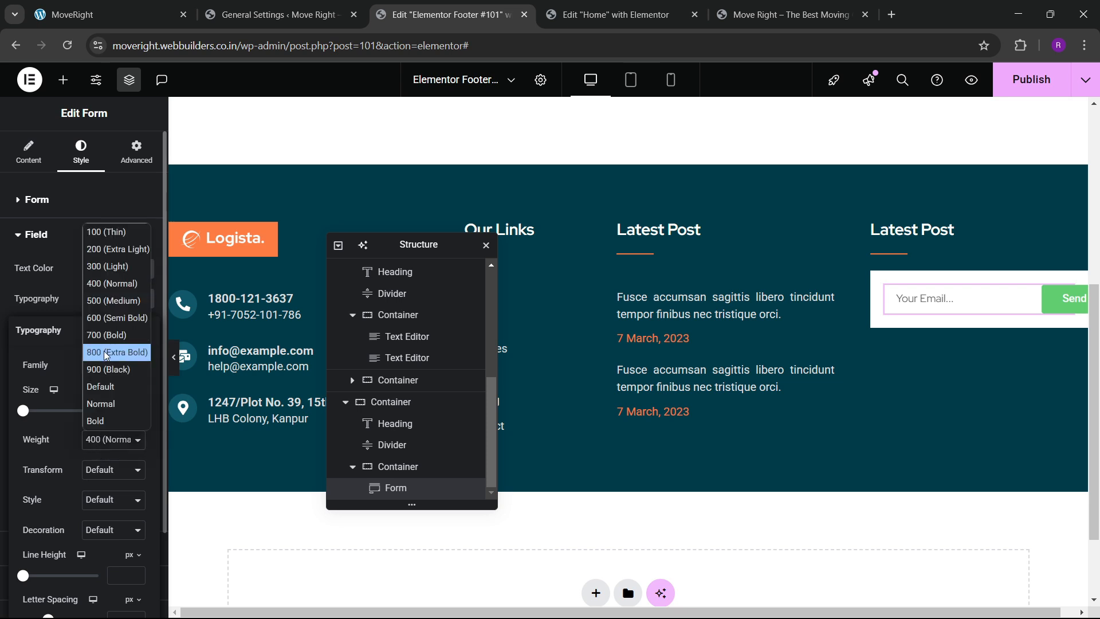
pyautogui.click(105, 319)
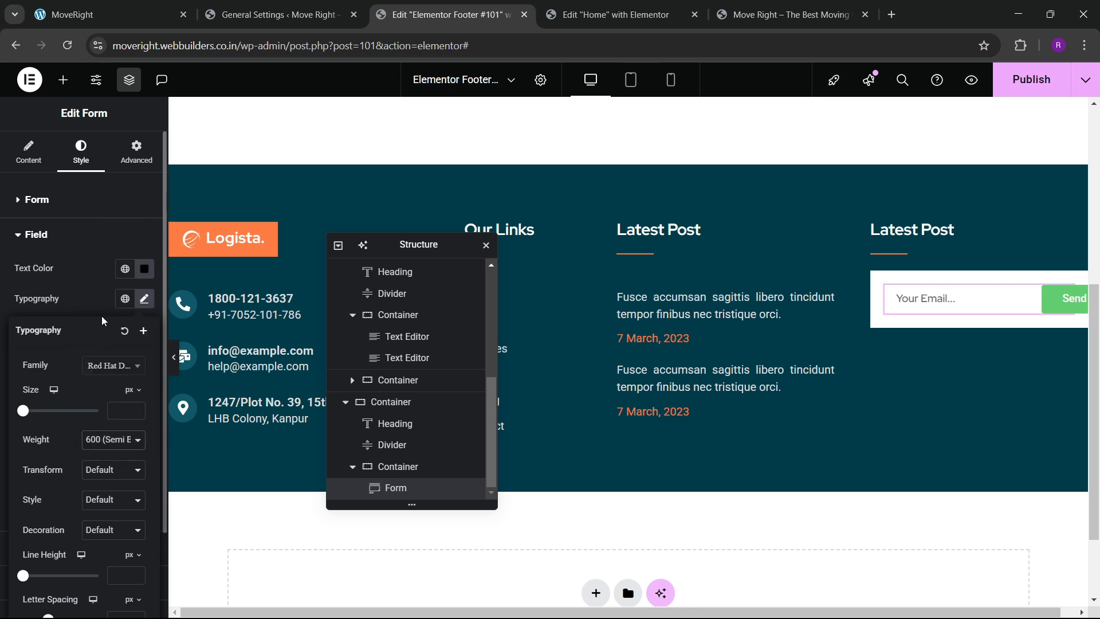
pyautogui.click(84, 274)
pyautogui.hotkey('ctrl', '1')
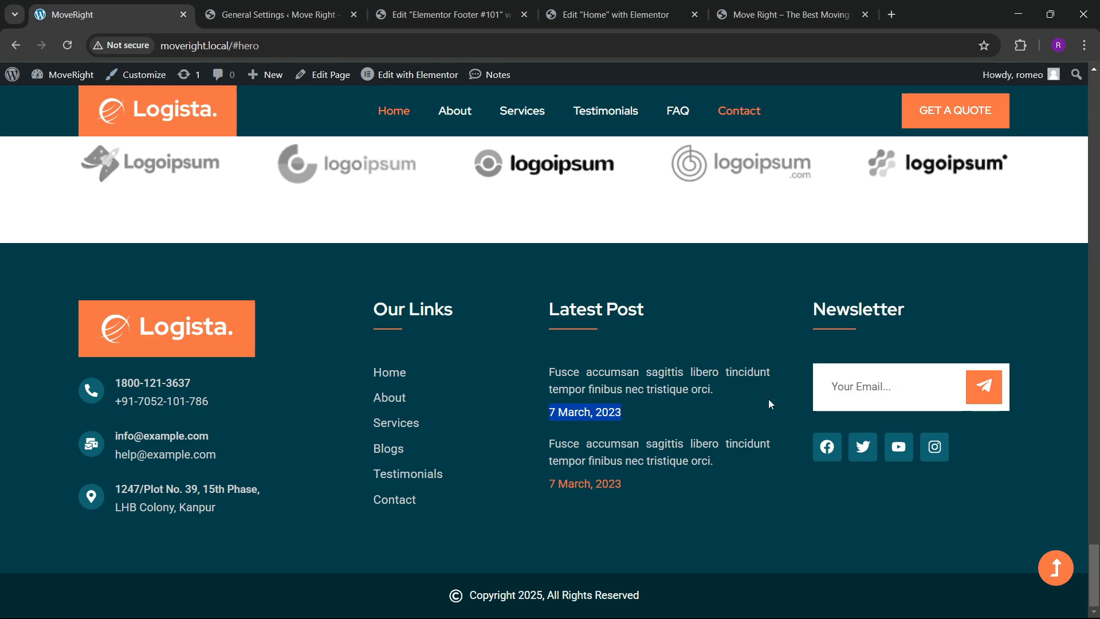
pyautogui.hotkey('ctrl', '3')
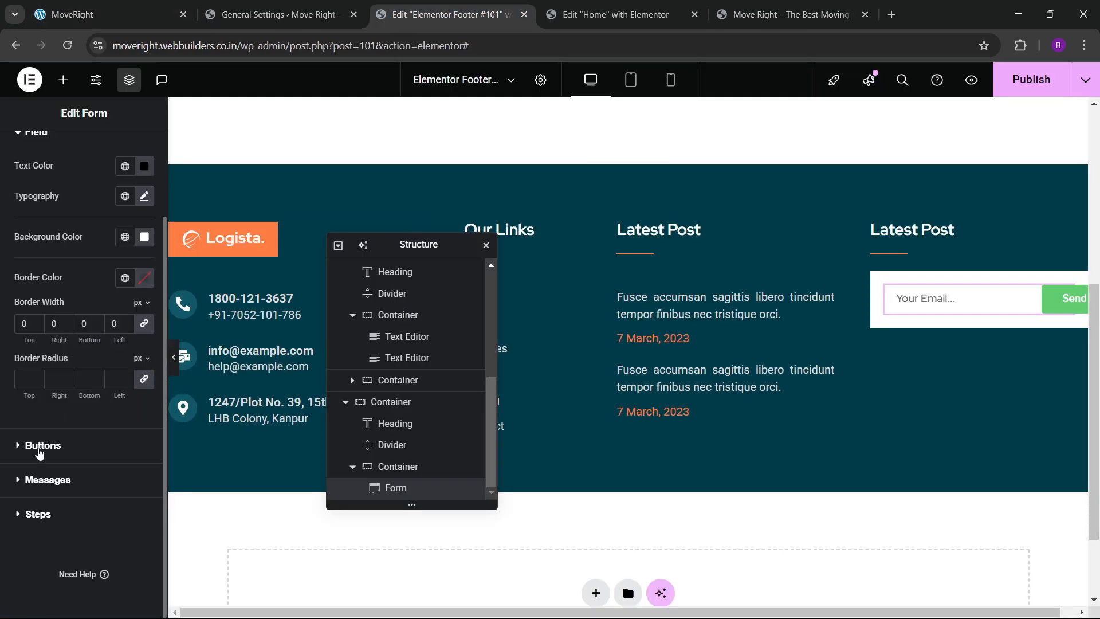
# Make the Send button background the orange global colour.
pyautogui.click(39, 446)
pyautogui.scroll(-4, 36, 352)
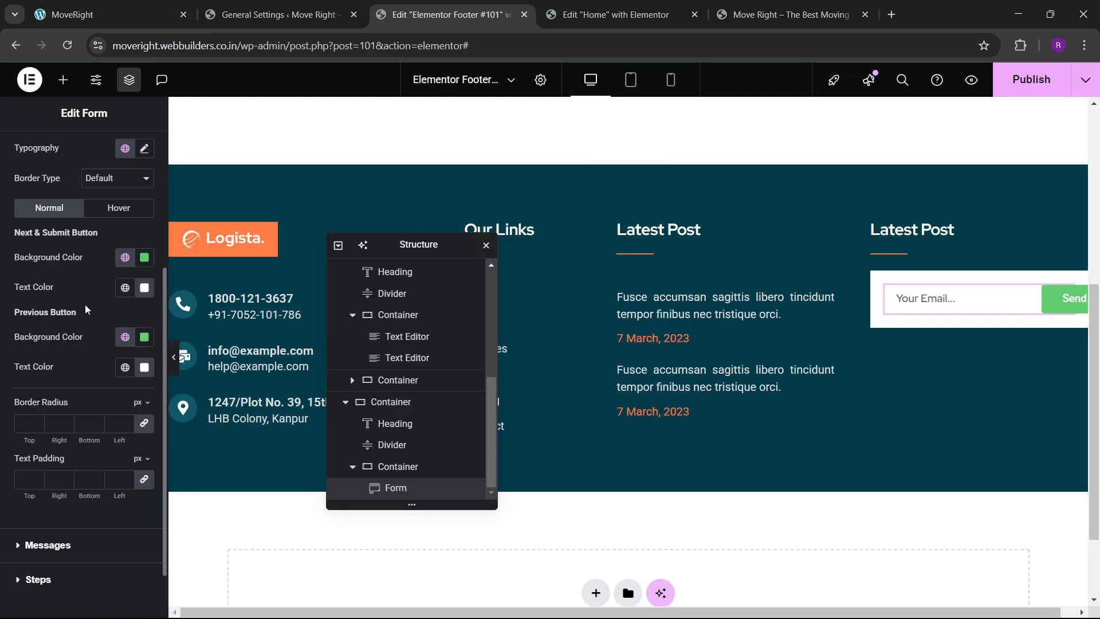
pyautogui.click(124, 259)
pyautogui.click(63, 442)
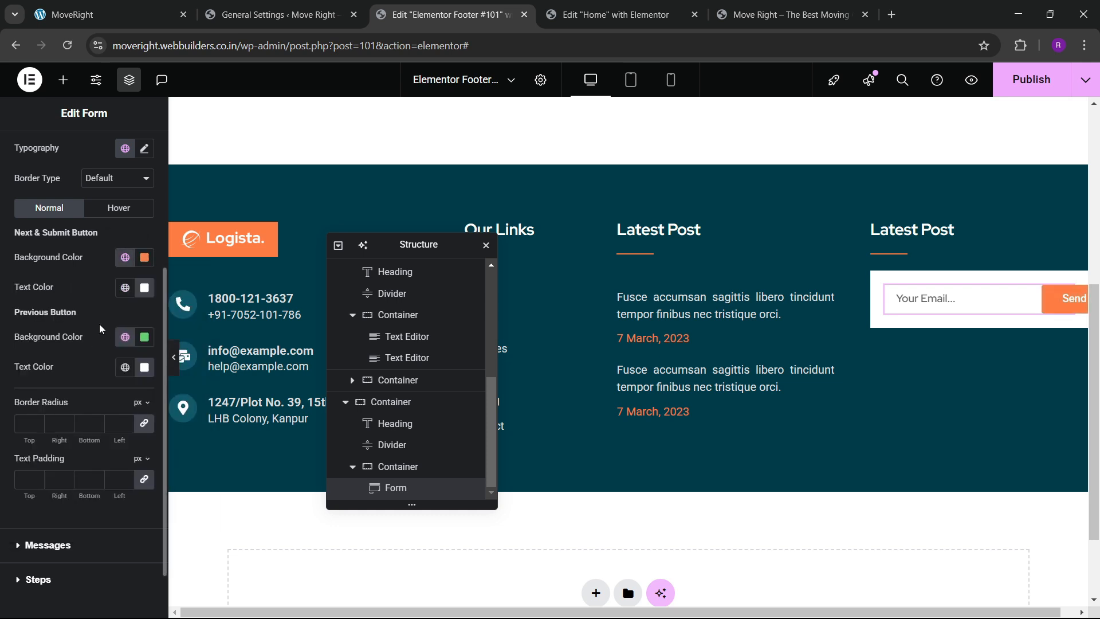
pyautogui.scroll(4, 42, 265)
pyautogui.click(29, 152)
pyautogui.scroll(-1, 44, 371)
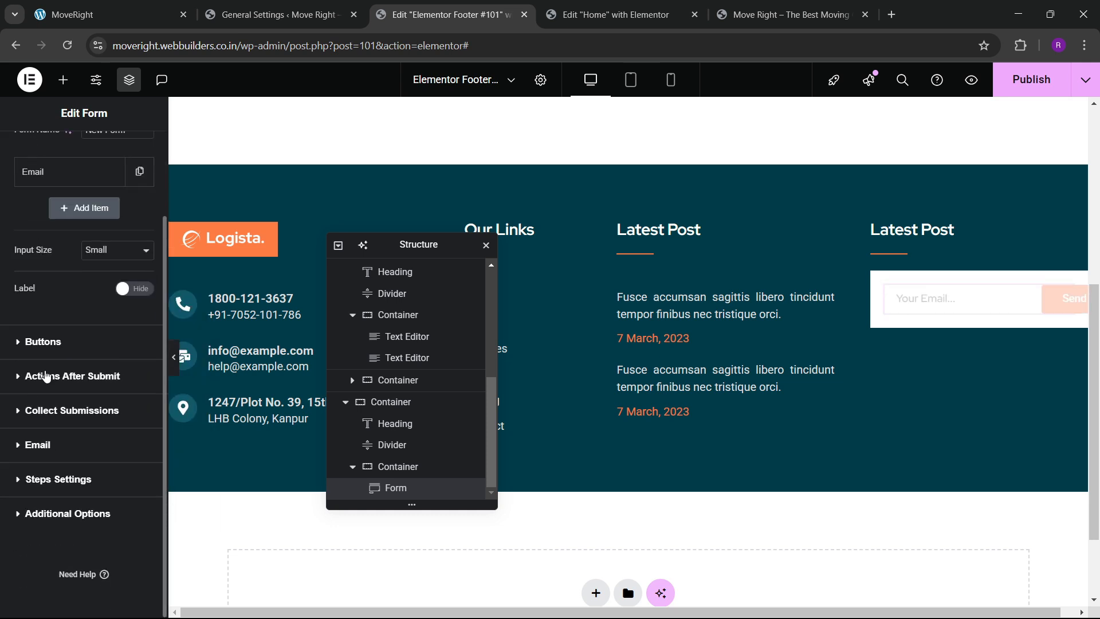
pyautogui.click(53, 344)
pyautogui.scroll(-4, 50, 355)
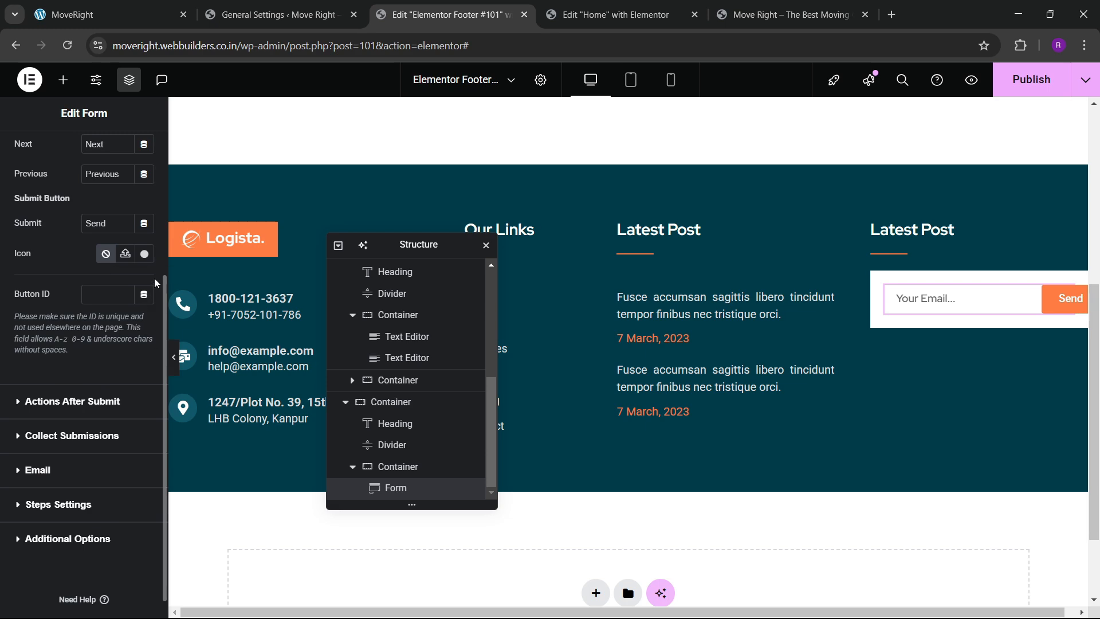
# Search the icon library for 'tele' and insert the Telegram paper-plane icon on the Send button.
pyautogui.click(144, 256)
pyautogui.scroll(-15, 475, 344)
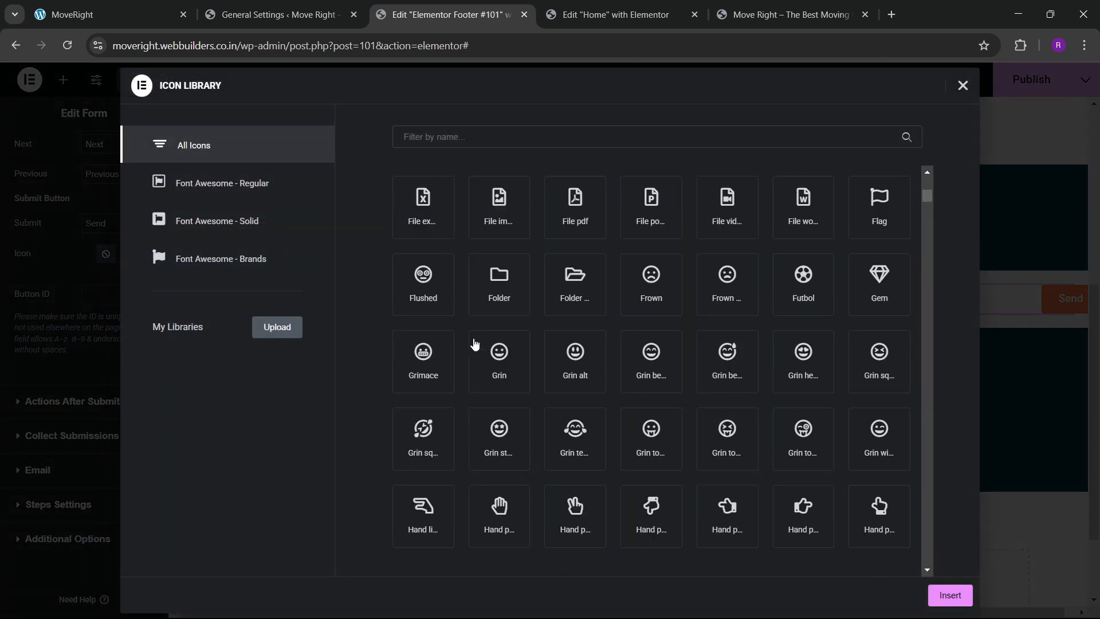
pyautogui.scroll(-1, 476, 351)
pyautogui.click(444, 142)
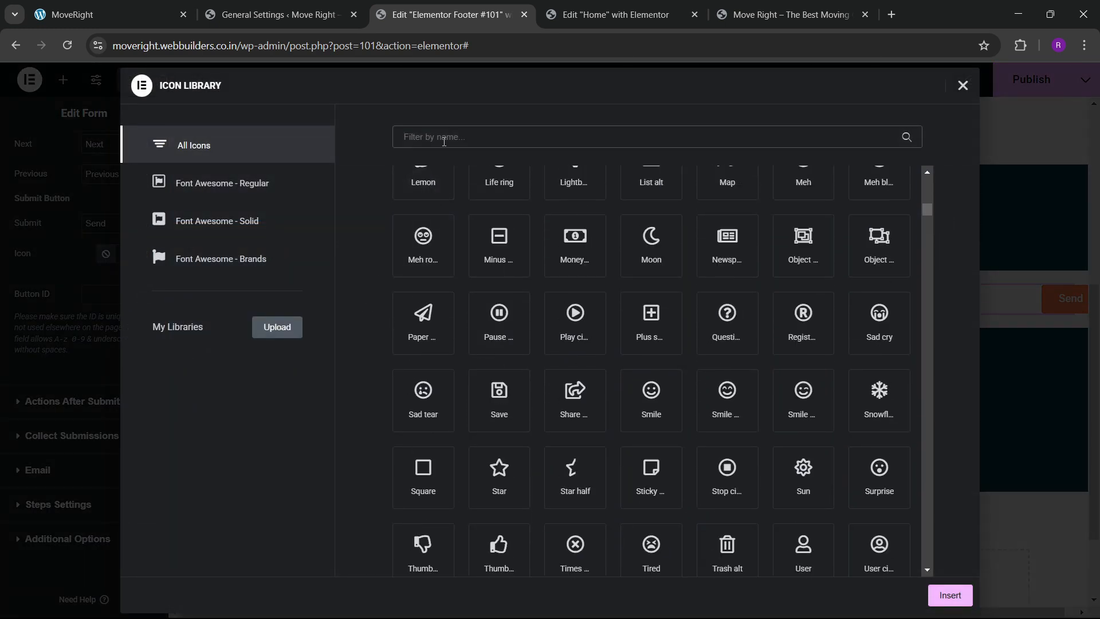
pyautogui.write('mes')
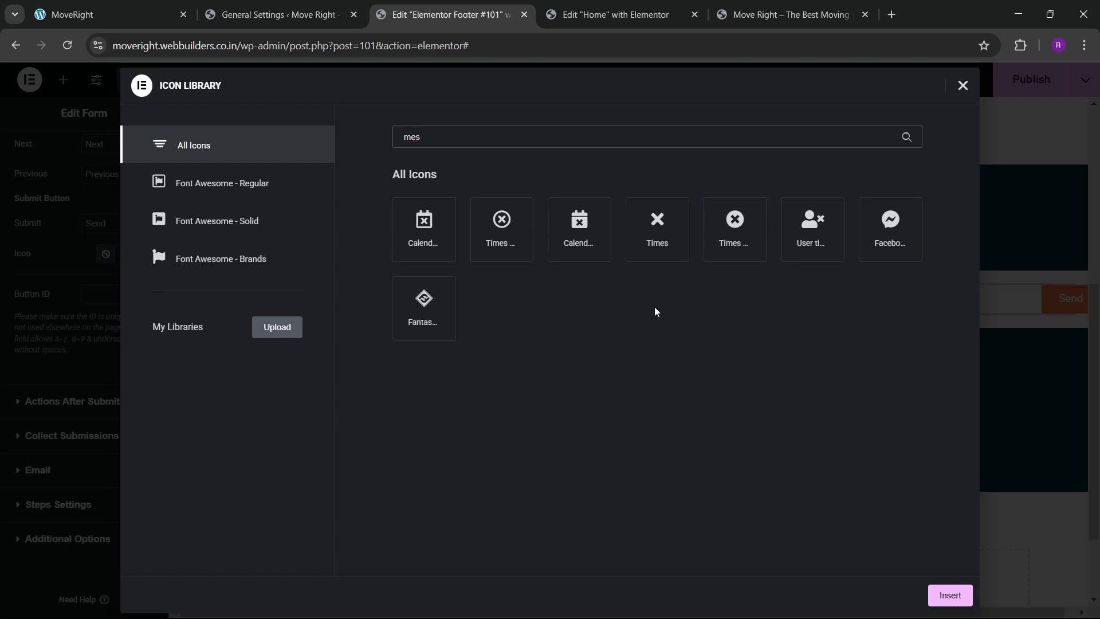
pyautogui.press('BackSpace')
pyautogui.press('BackSpace')
pyautogui.press('BackSpace')
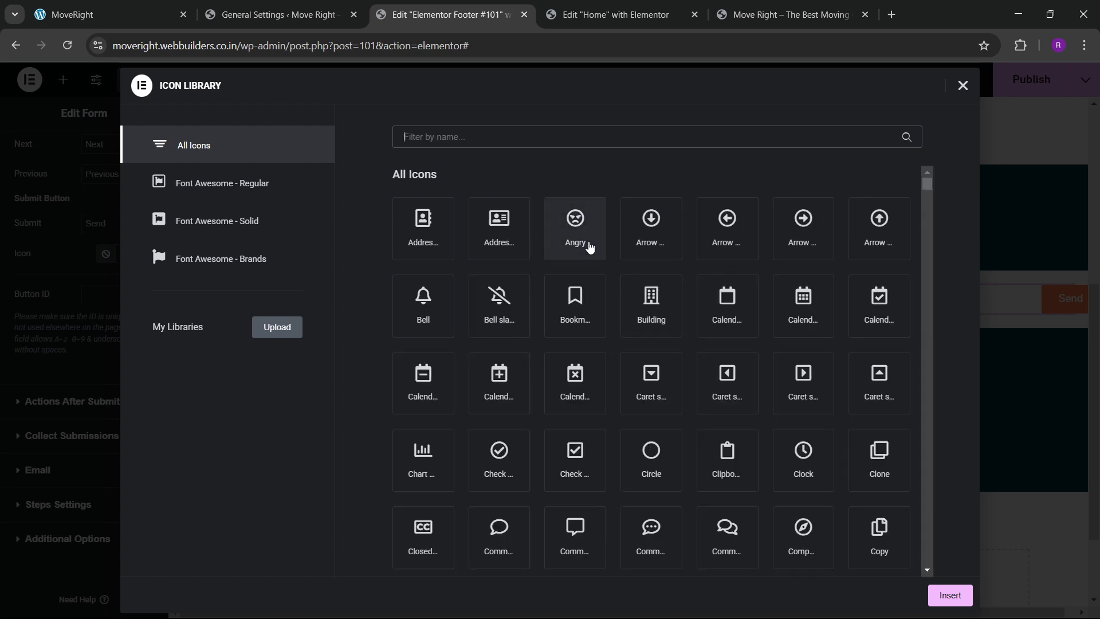
pyautogui.write('tele')
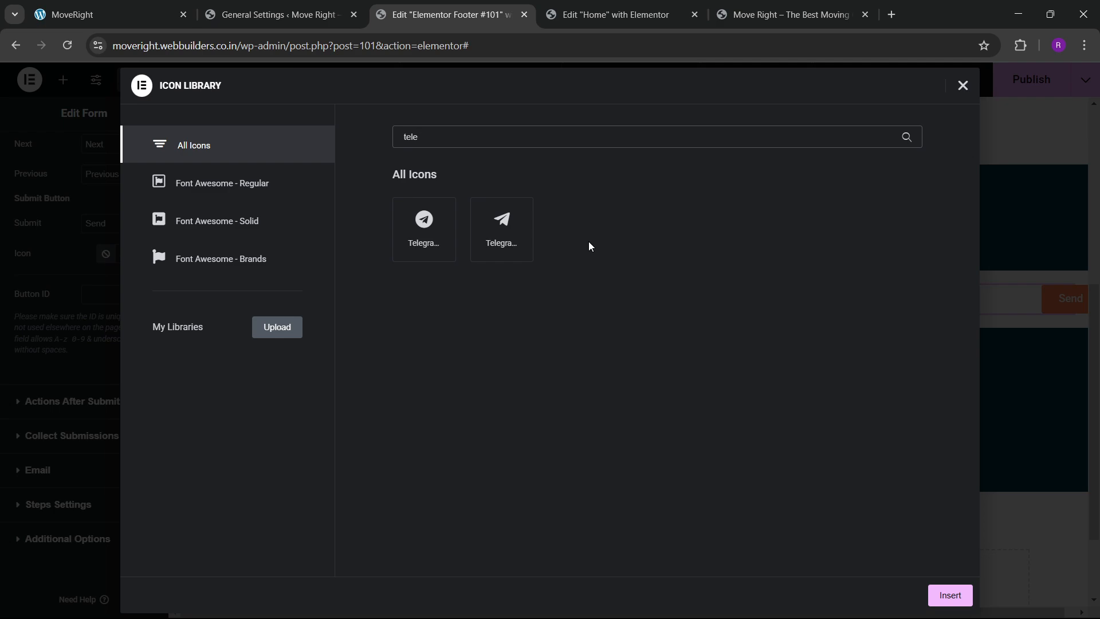
pyautogui.click(530, 238)
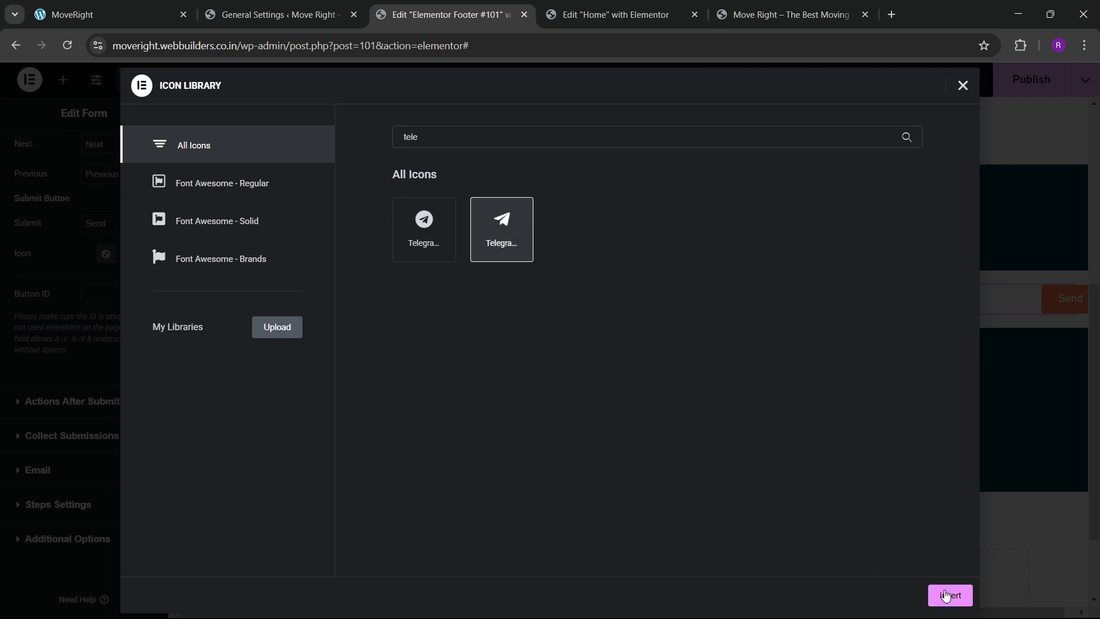
pyautogui.click(947, 594)
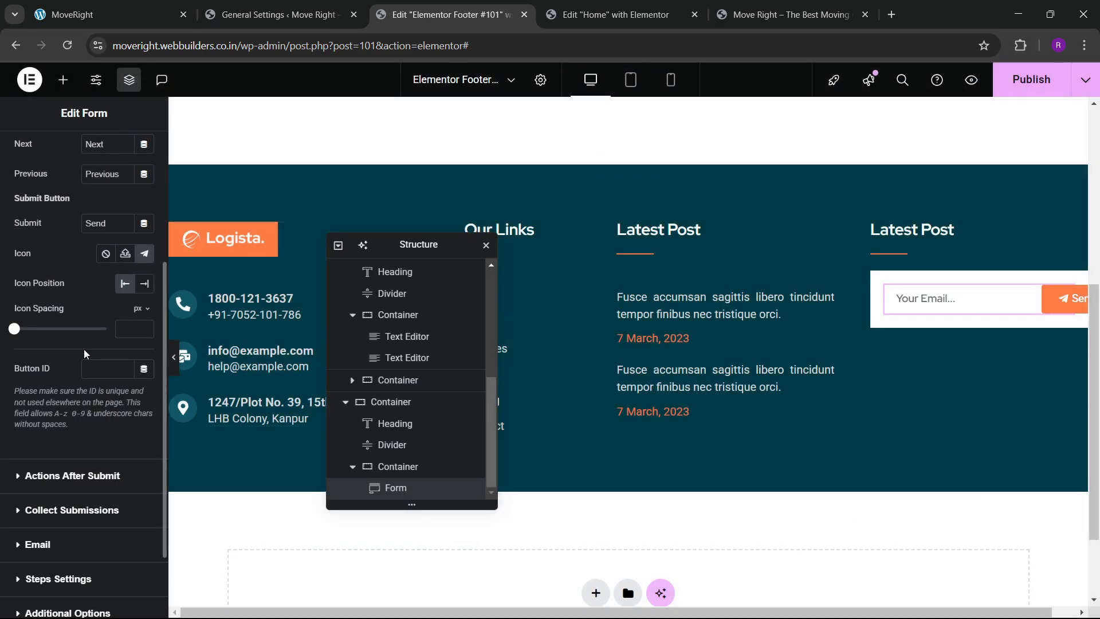
# Remove the Send label and set the button typography size to 24 px.
pyautogui.scroll(2, 105, 279)
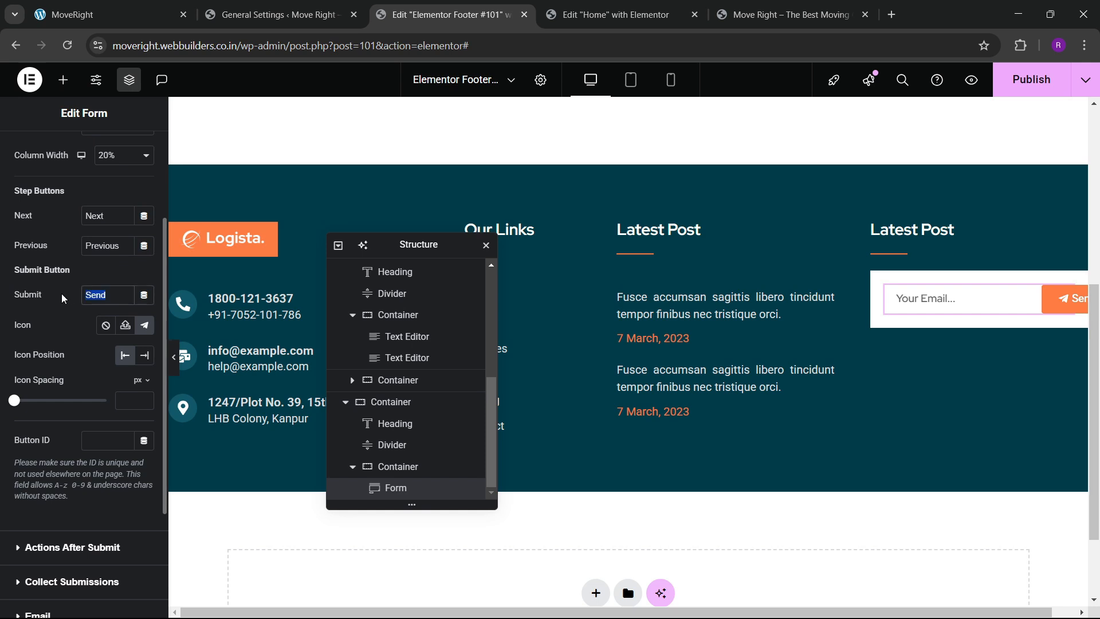
pyautogui.press('BackSpace')
pyautogui.scroll(3, 60, 291)
pyautogui.click(82, 166)
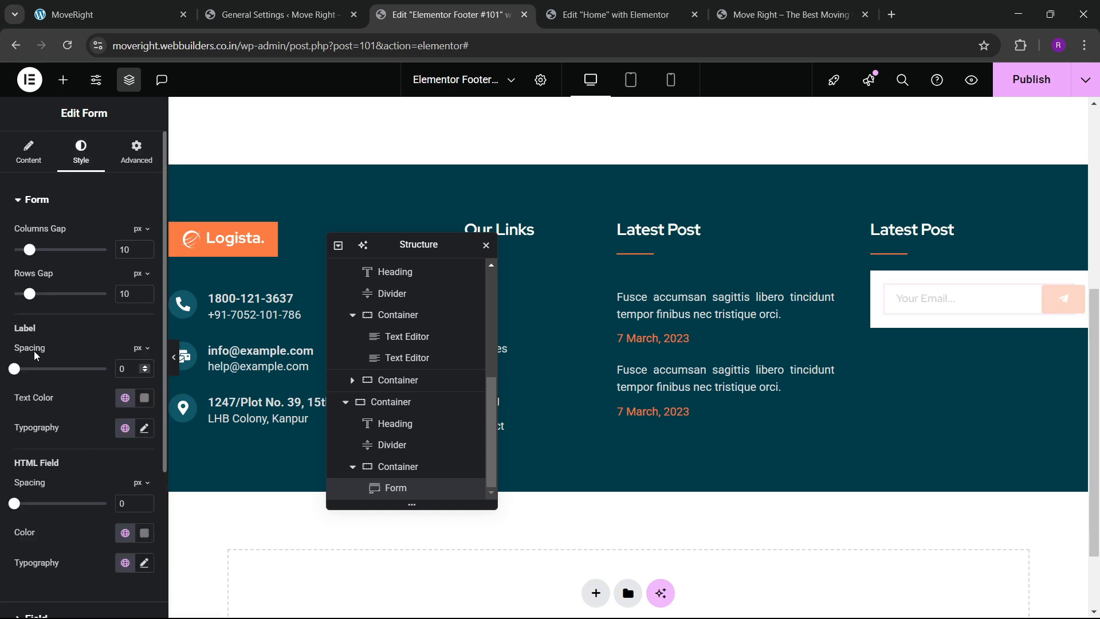
pyautogui.scroll(-4, 33, 350)
pyautogui.click(38, 447)
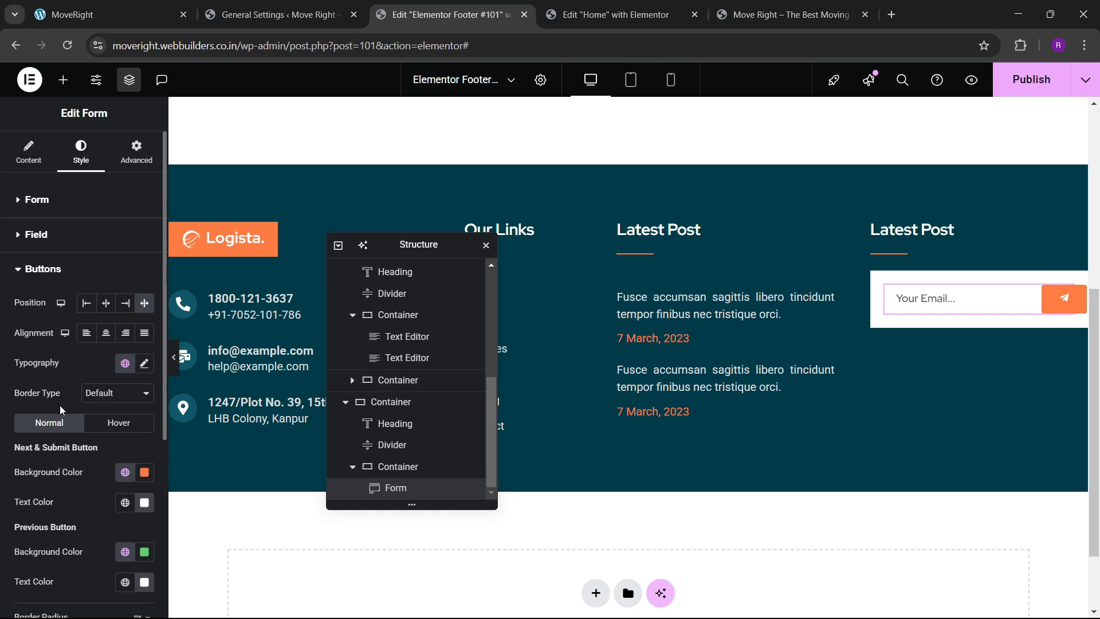
pyautogui.scroll(-3, 74, 401)
pyautogui.scroll(3, 75, 401)
pyautogui.scroll(1, 76, 402)
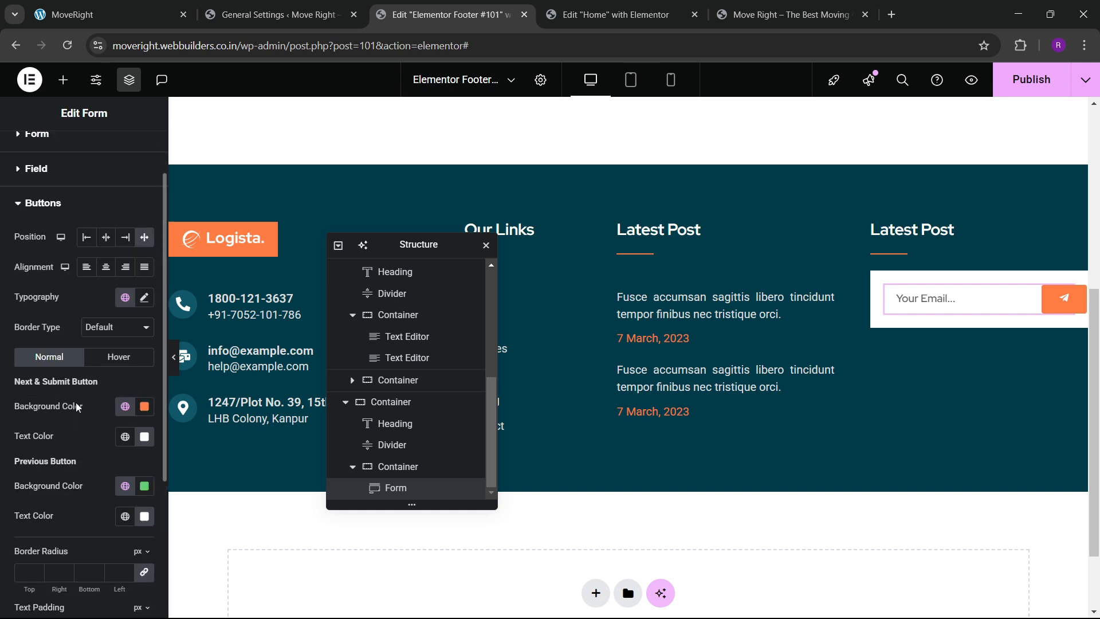
pyautogui.click(143, 297)
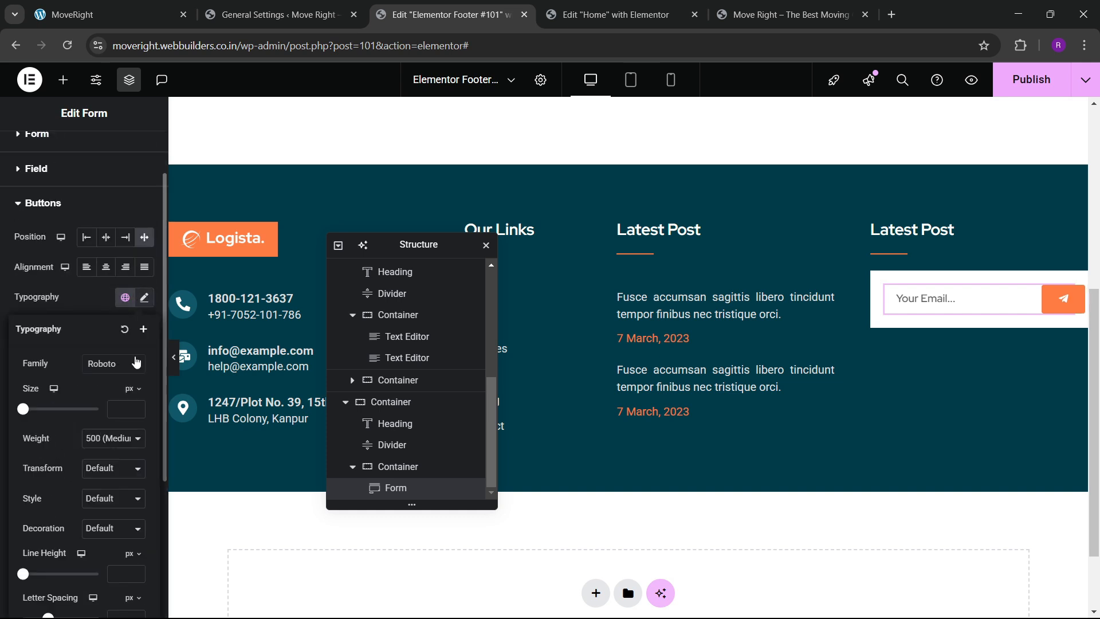
pyautogui.click(136, 409)
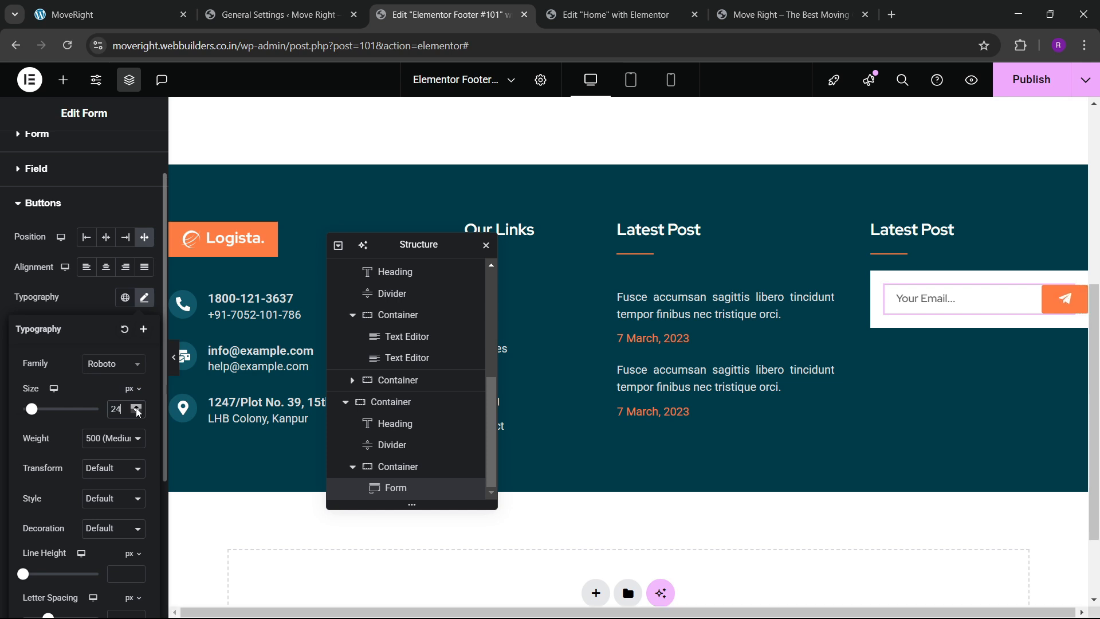
pyautogui.click(92, 304)
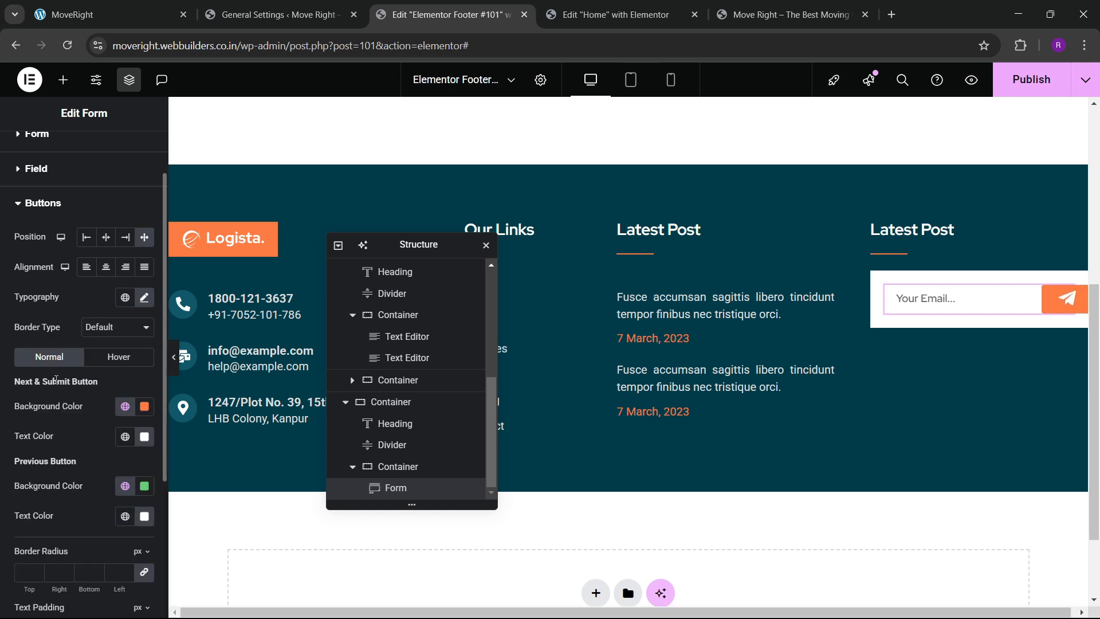
# Set the submit button's text padding to 10 px on every side.
pyautogui.scroll(-3, 46, 443)
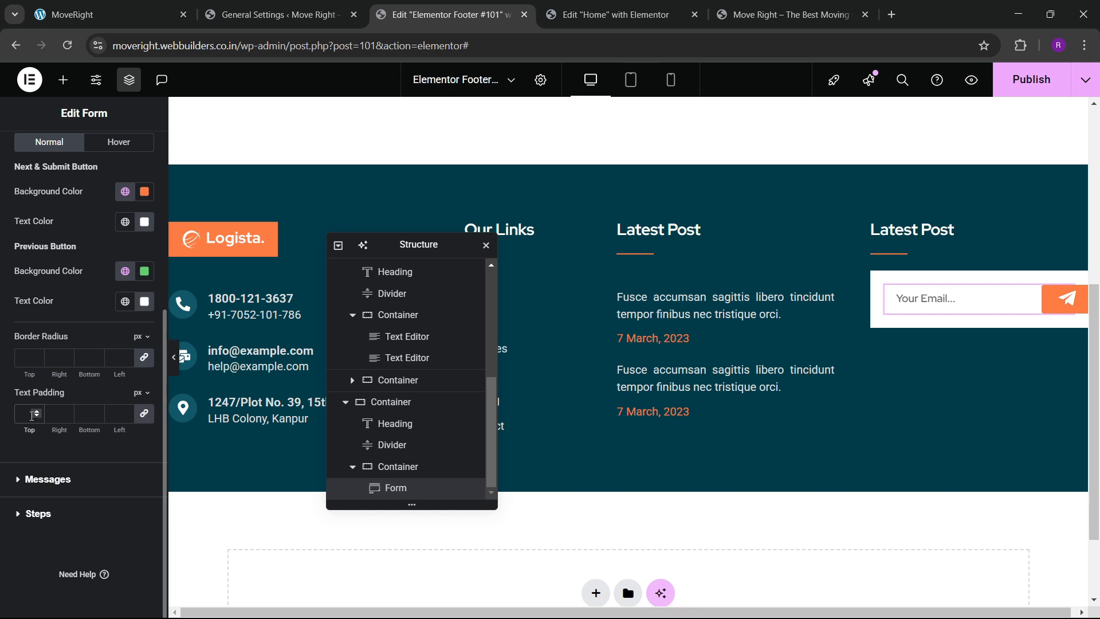
pyautogui.click(34, 415)
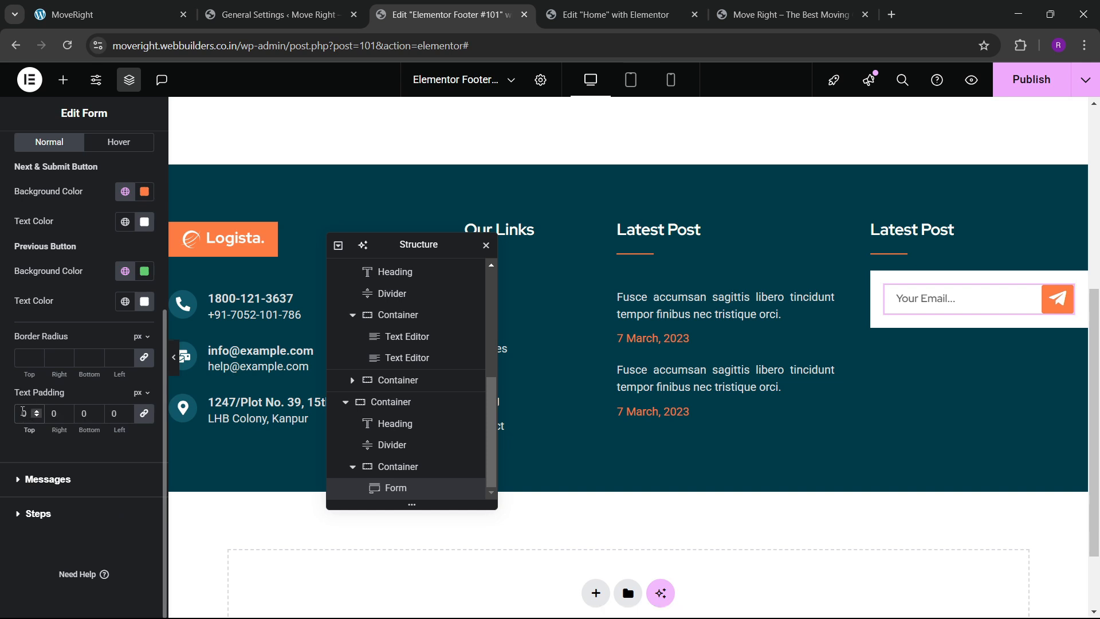
pyautogui.click(109, 14)
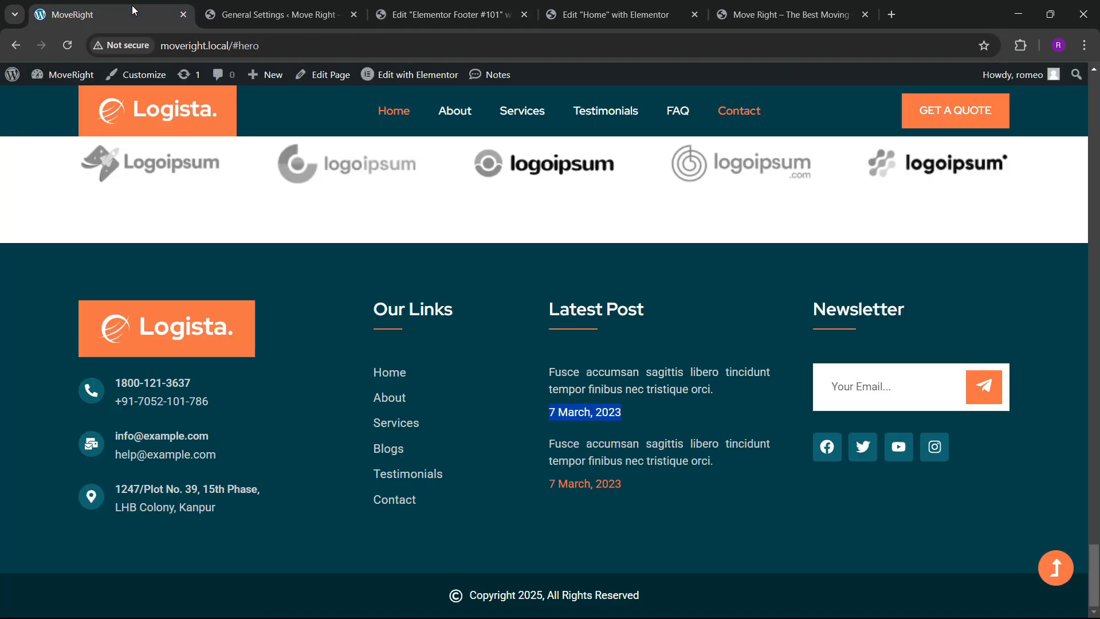
pyautogui.click(439, 16)
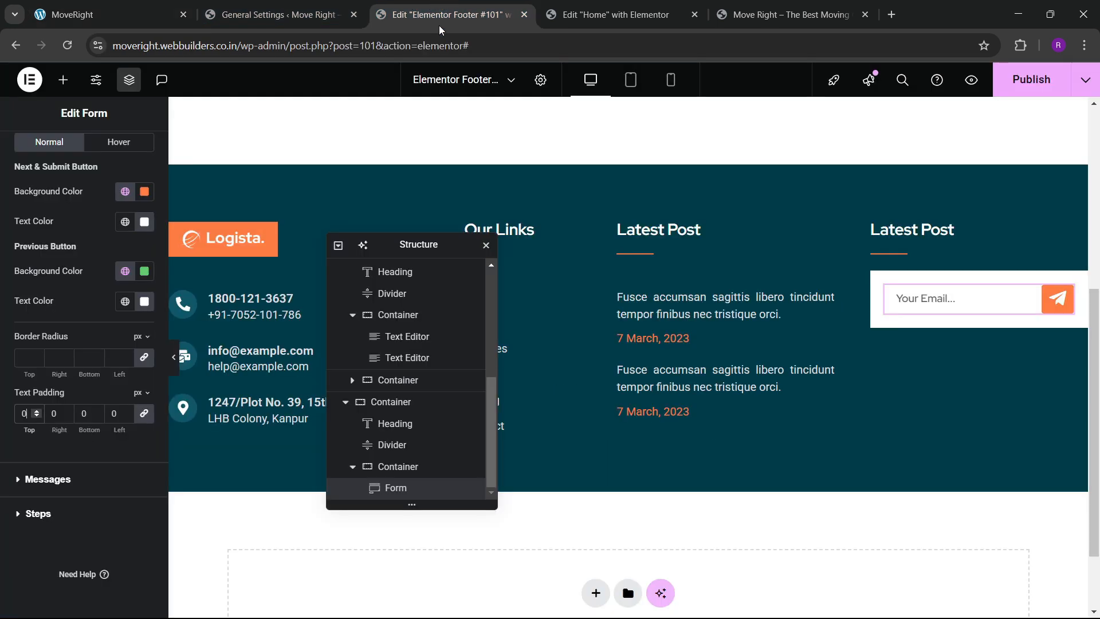
pyautogui.click(37, 411)
pyautogui.click(36, 411)
pyautogui.click(37, 411)
pyautogui.click(36, 411)
pyautogui.click(37, 411)
pyautogui.click(37, 411)
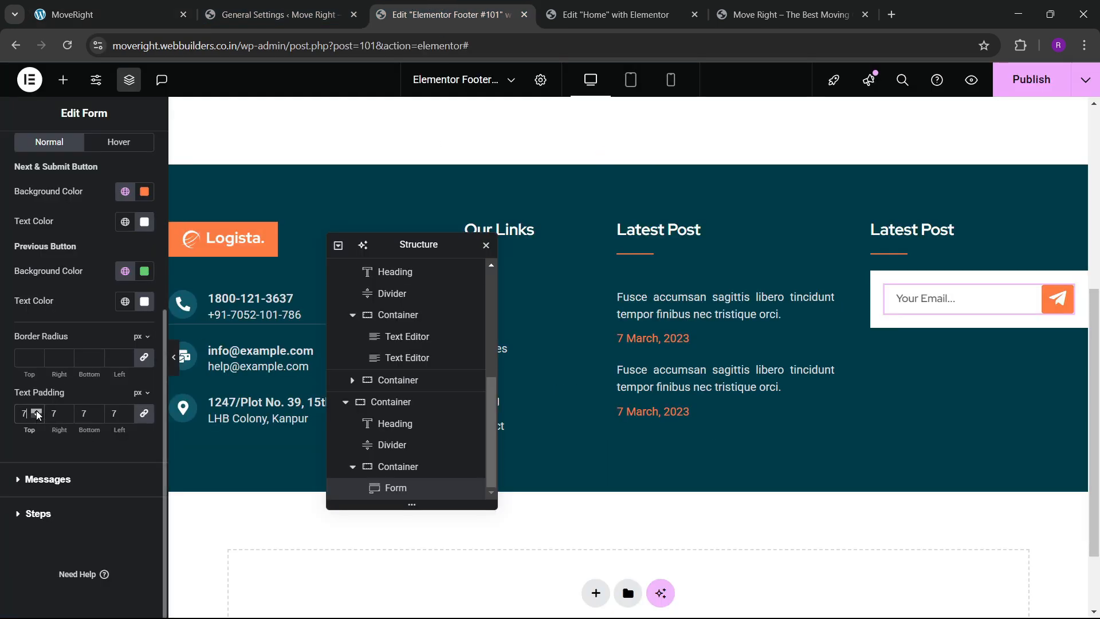
pyautogui.click(37, 411)
pyautogui.click(37, 411)
pyautogui.click(36, 410)
pyautogui.click(37, 411)
pyautogui.click(37, 411)
pyautogui.click(37, 411)
pyautogui.click(37, 411)
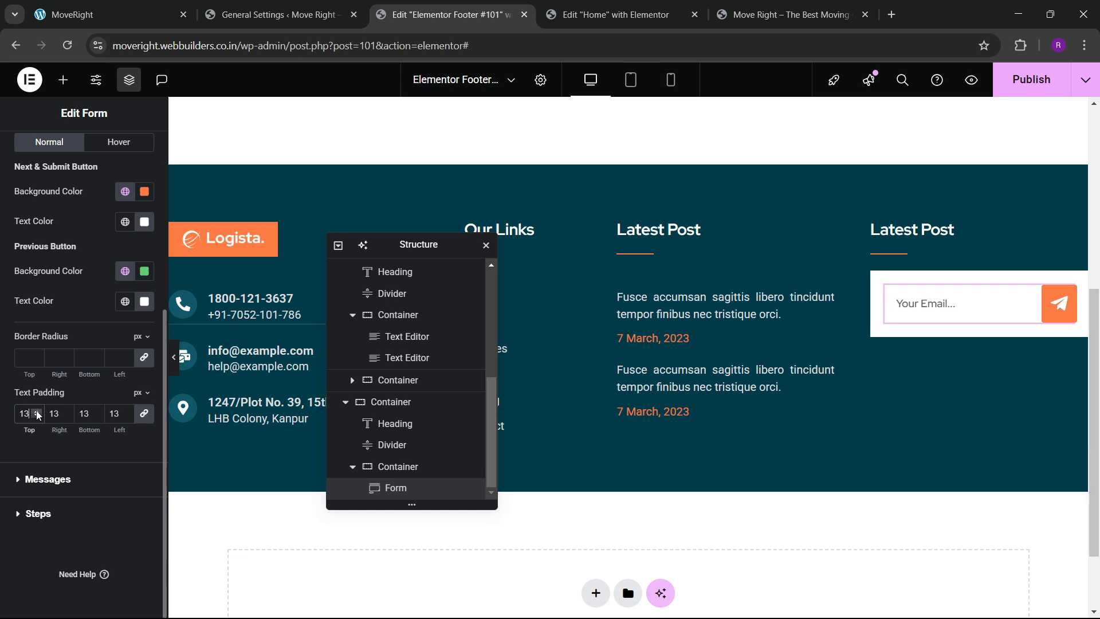
pyautogui.click(36, 411)
pyautogui.click(36, 410)
pyautogui.click(37, 417)
pyautogui.click(38, 417)
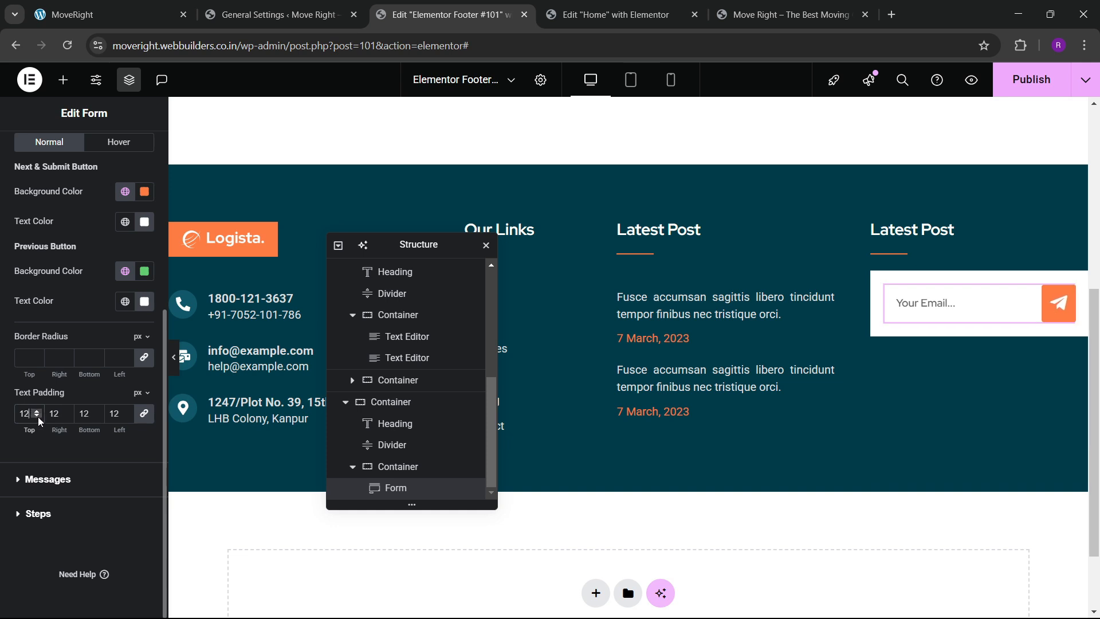
pyautogui.click(38, 417)
pyautogui.click(38, 417)
pyautogui.click(38, 417)
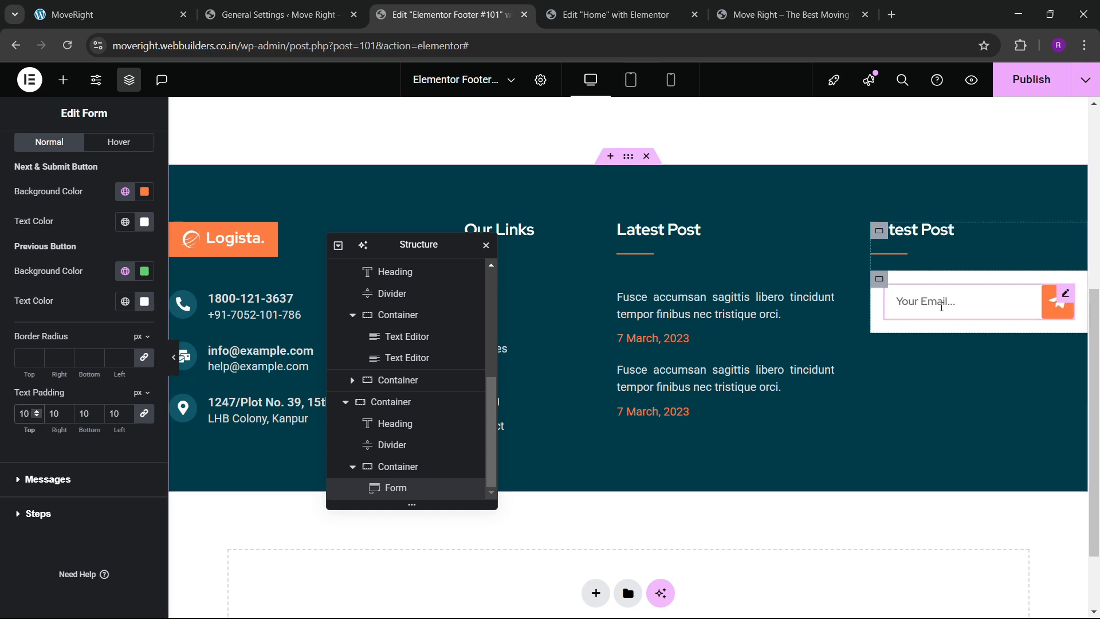
# Compare against the live site, then publish the footer and view it live.
pyautogui.click(149, 8)
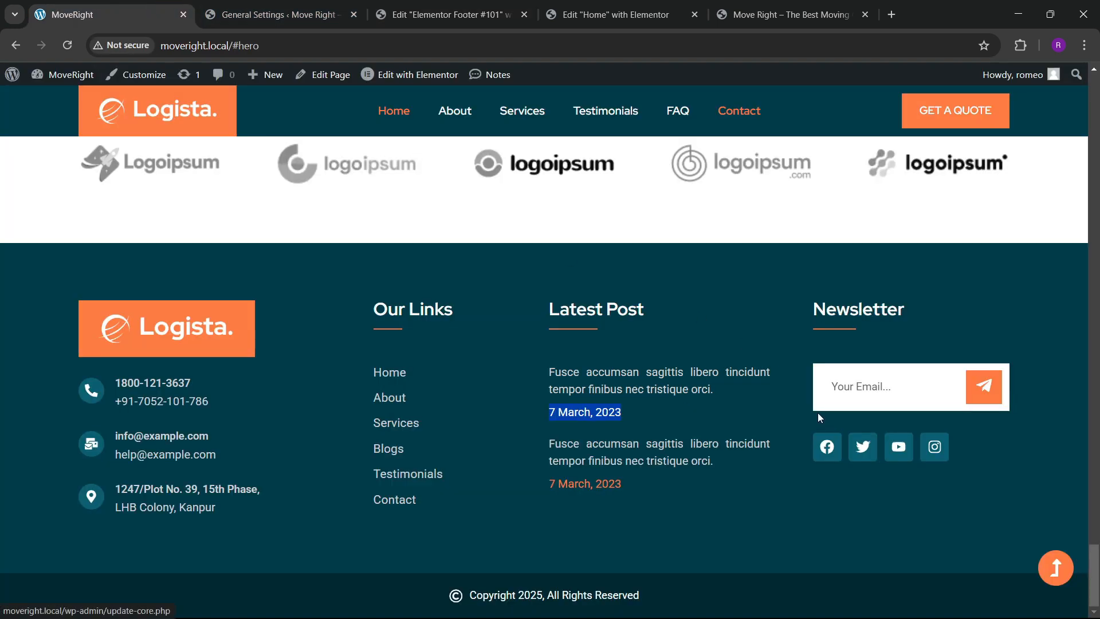
pyautogui.click(447, 14)
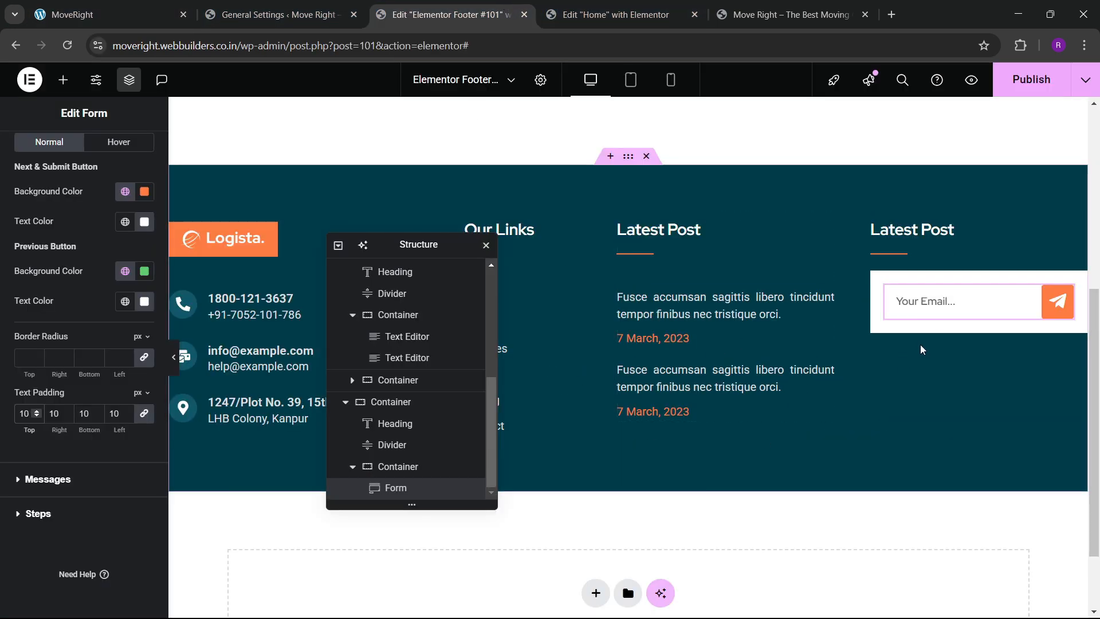
pyautogui.click(115, 14)
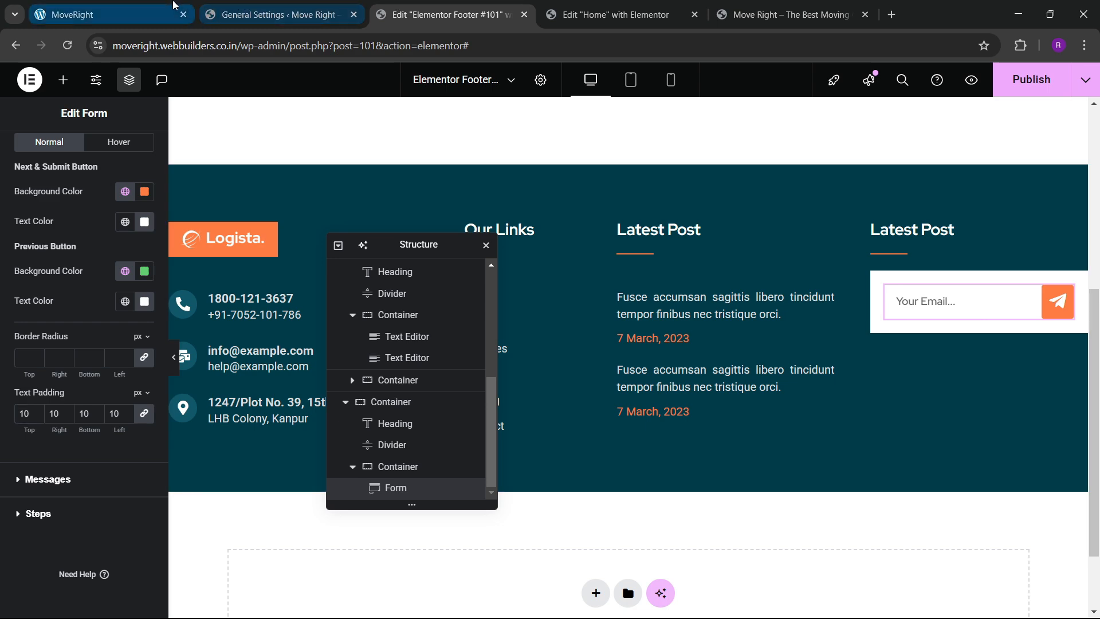
pyautogui.click(447, 14)
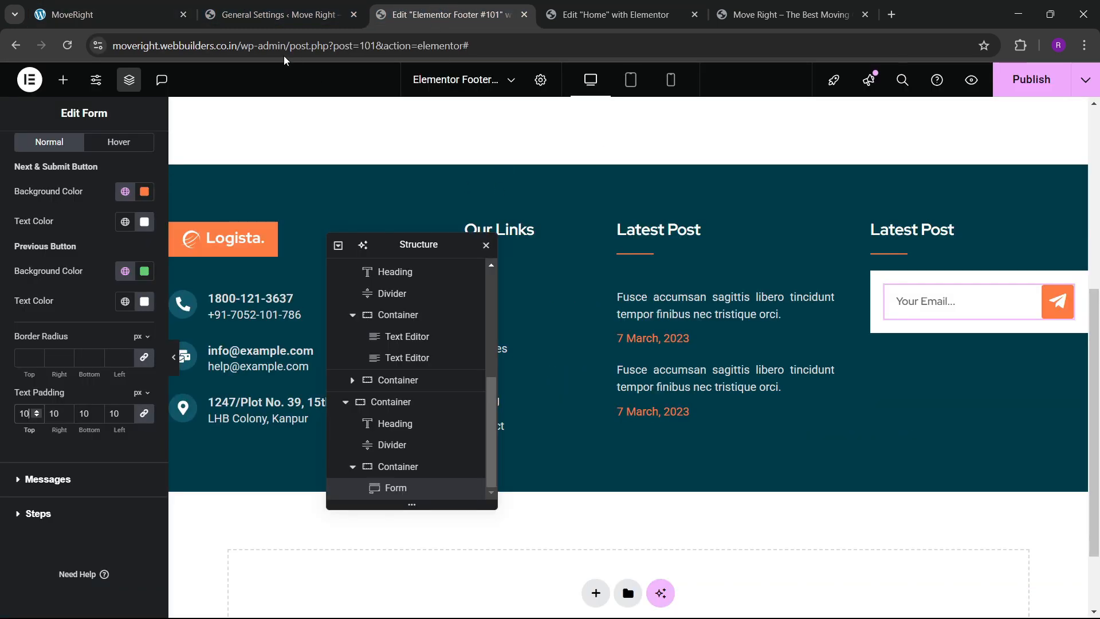
pyautogui.click(1031, 79)
pyautogui.click(144, 14)
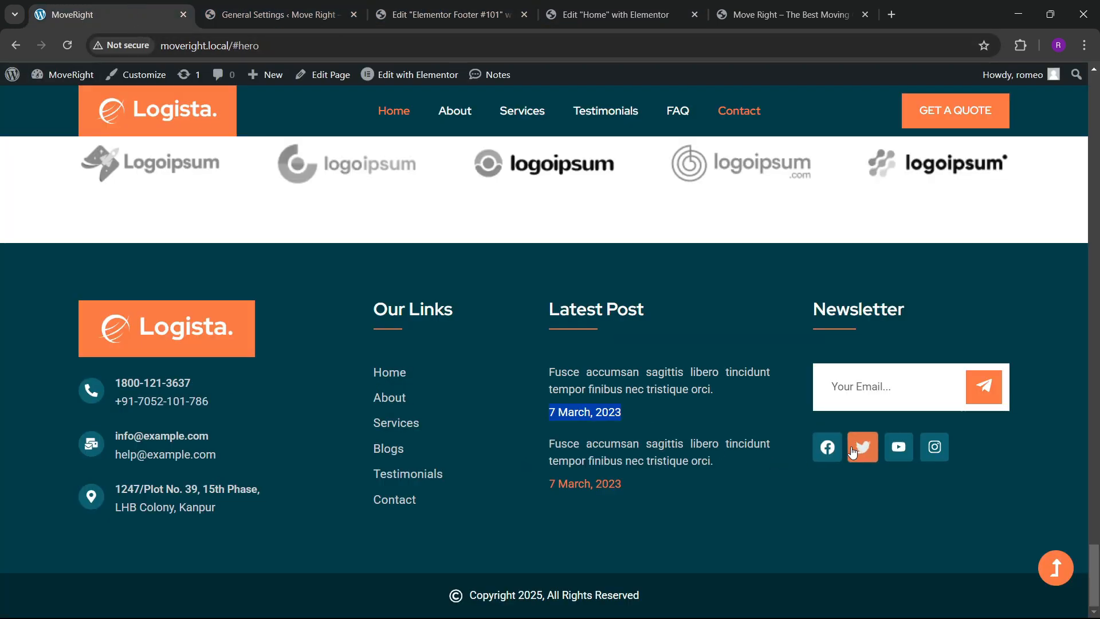
# Add a left-aligned Social Icons widget below the newsletter form.
pyautogui.click(446, 15)
pyautogui.click(63, 79)
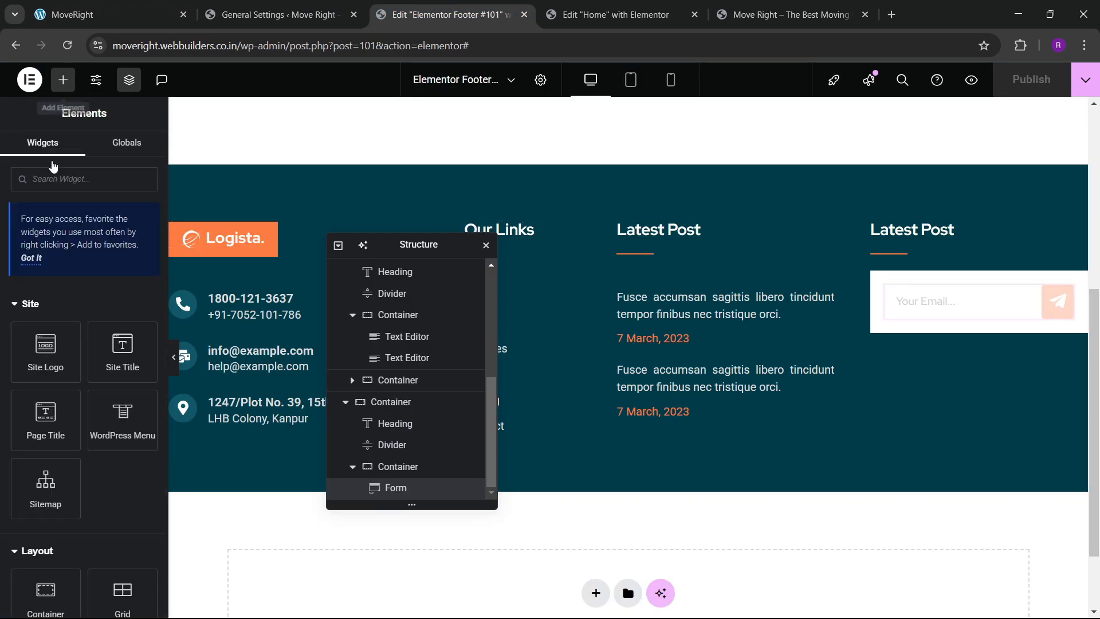
pyautogui.write('social')
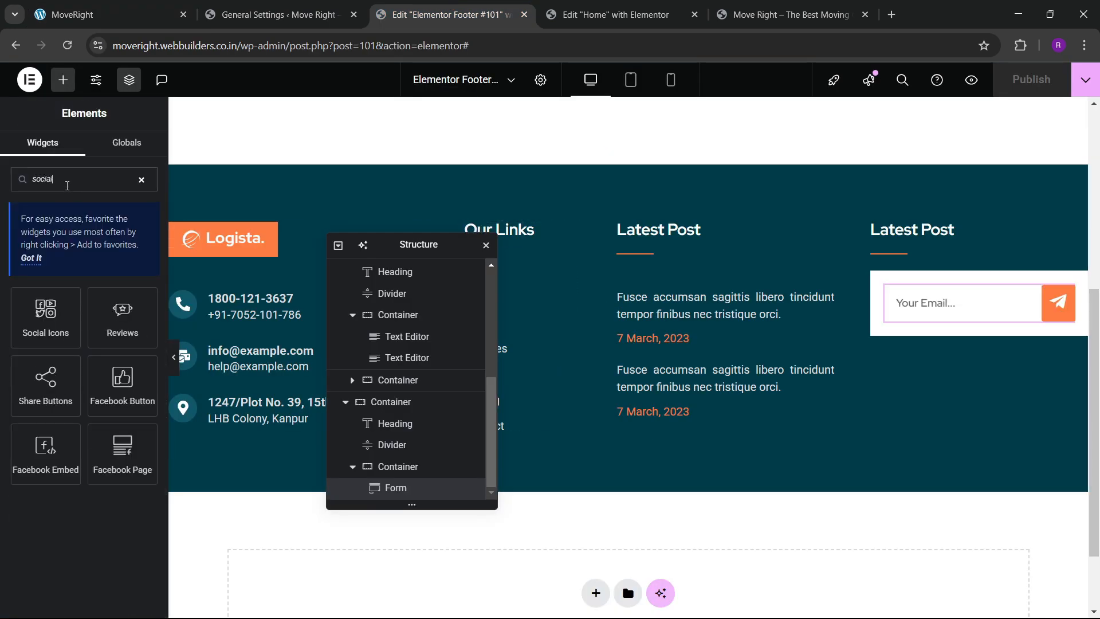
pyautogui.moveTo(46, 318); pyautogui.dragTo(929, 340)
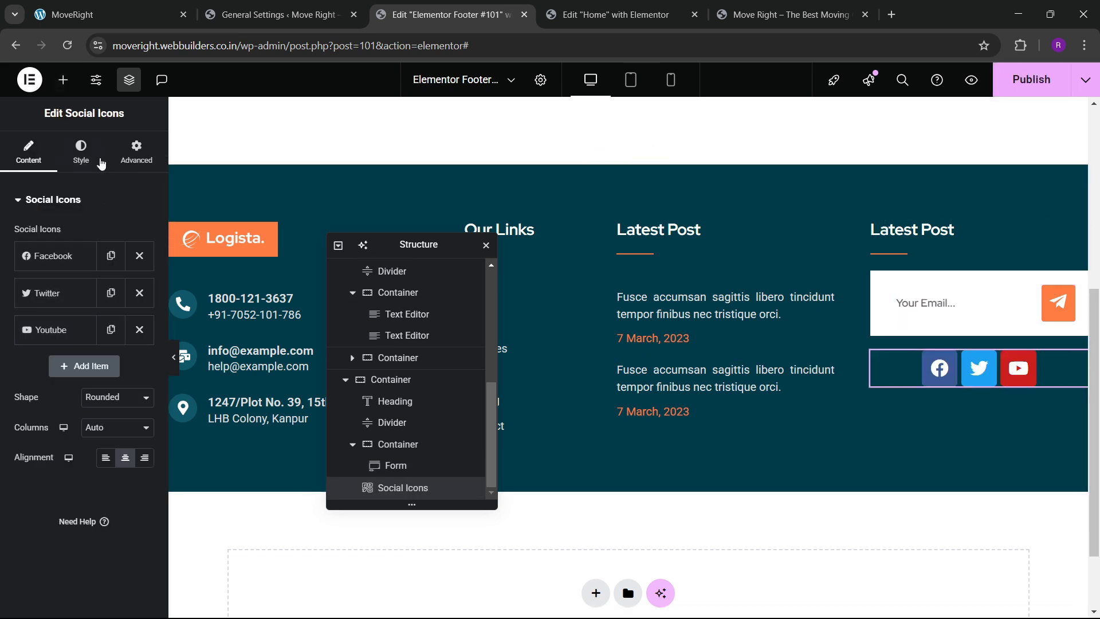
pyautogui.click(106, 457)
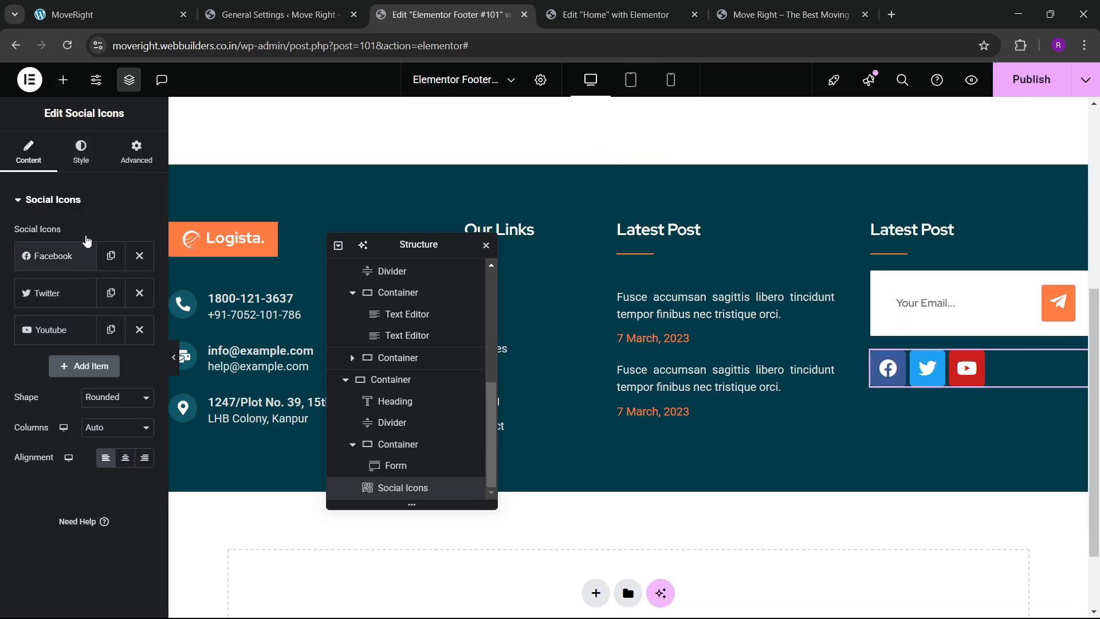
# Switch the social icons to custom colours, with a white secondary and orange primary.
pyautogui.click(81, 150)
pyautogui.click(108, 242)
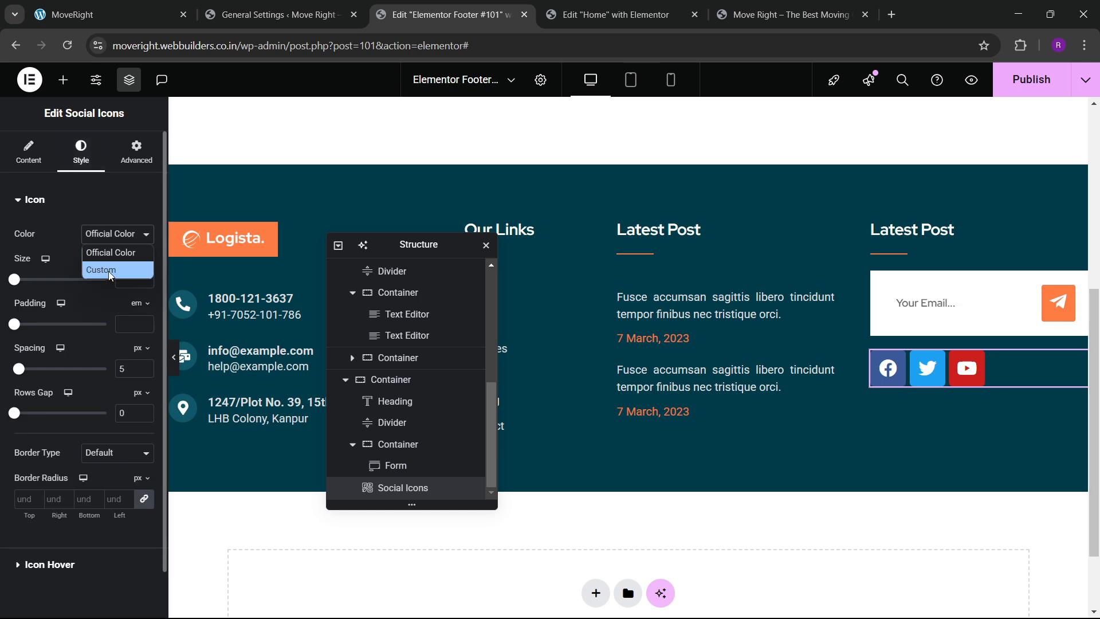
pyautogui.click(110, 276)
pyautogui.click(125, 294)
pyautogui.click(57, 475)
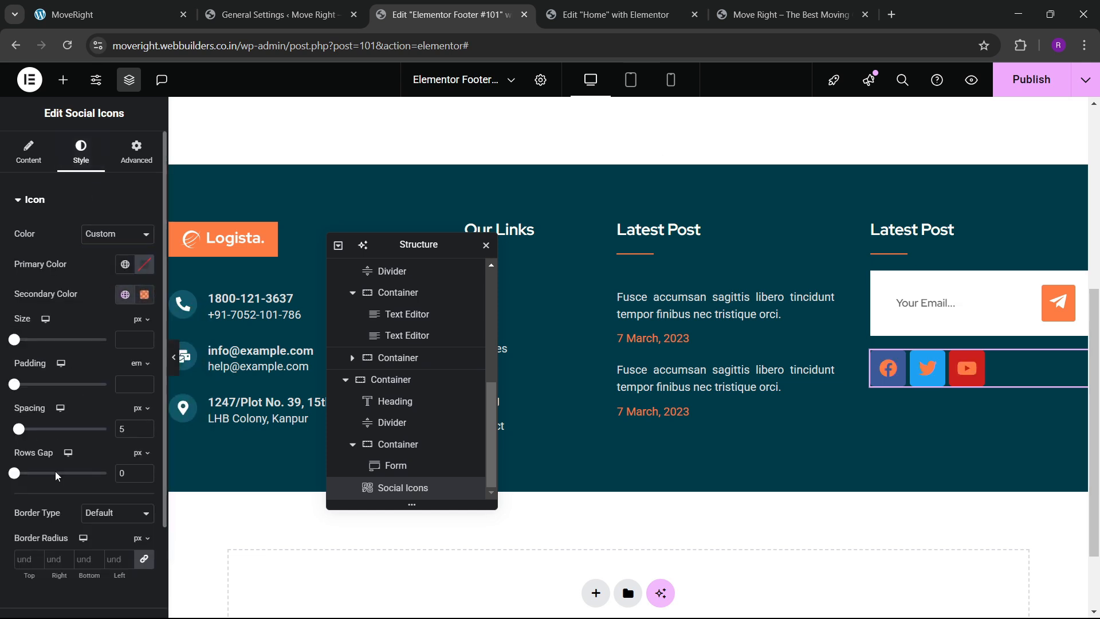
pyautogui.click(144, 294)
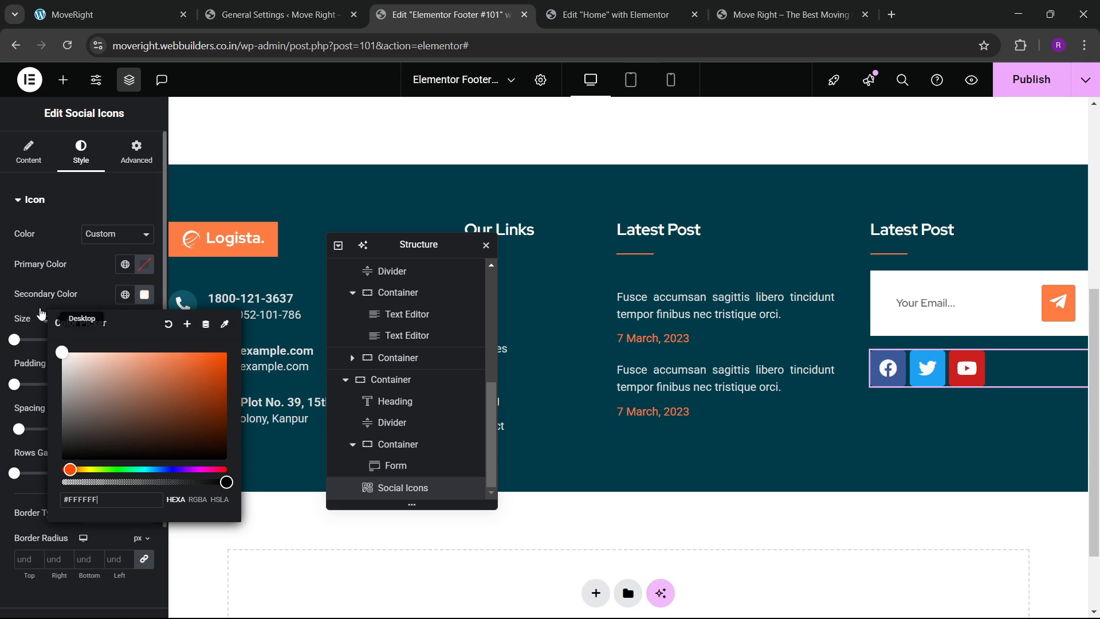
pyautogui.click(125, 264)
pyautogui.click(85, 450)
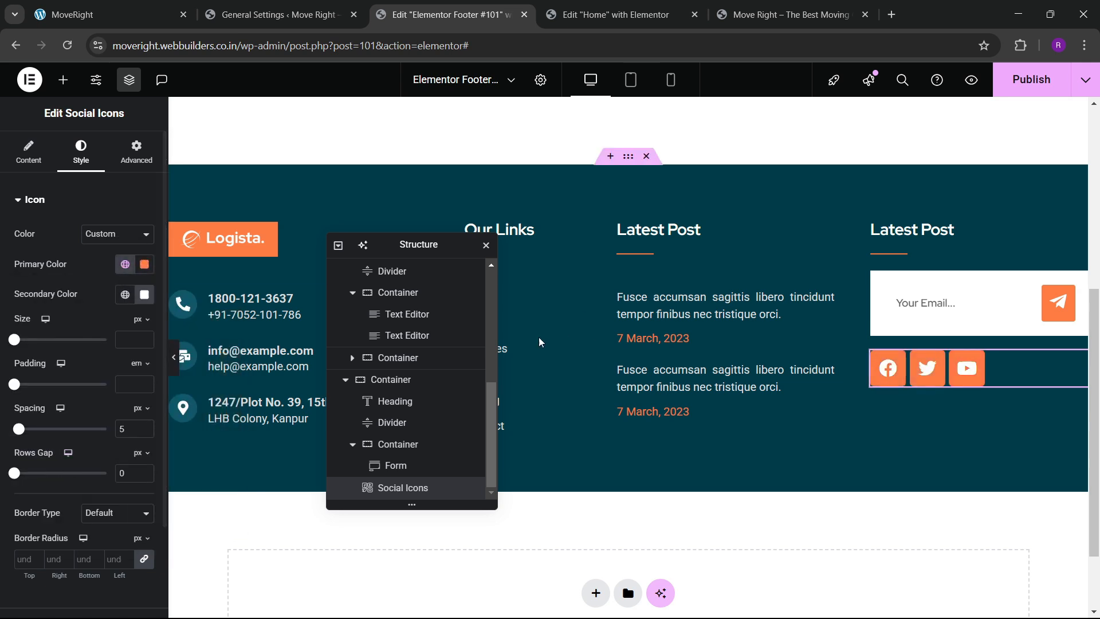
# Set the social icons' primary colour to dark teal #105768.
pyautogui.click(243, 309)
pyautogui.click(78, 448)
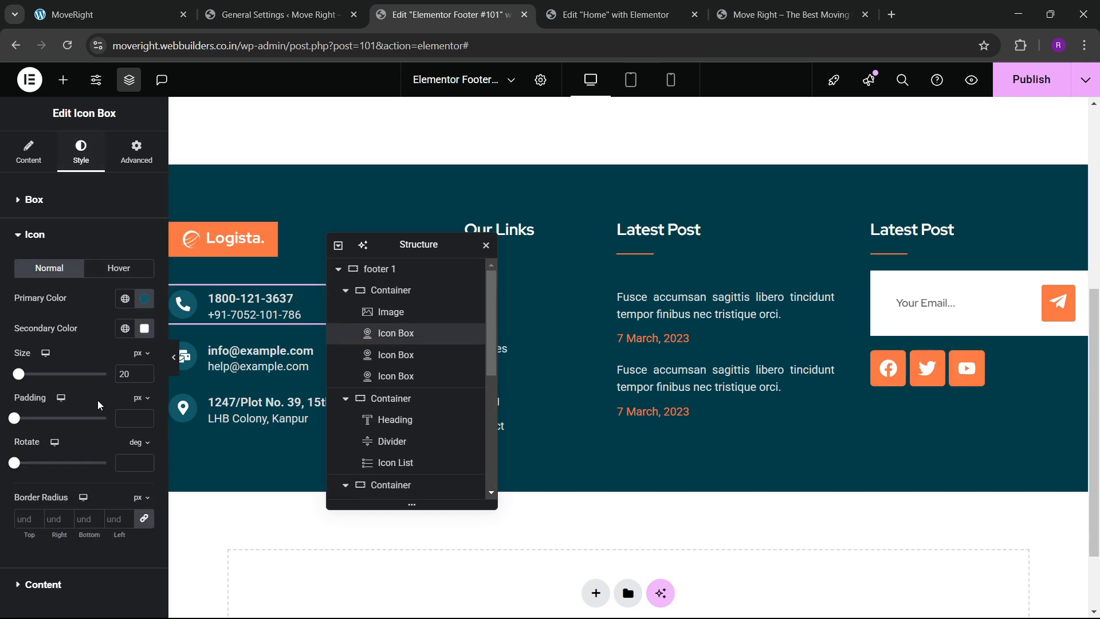
pyautogui.click(144, 298)
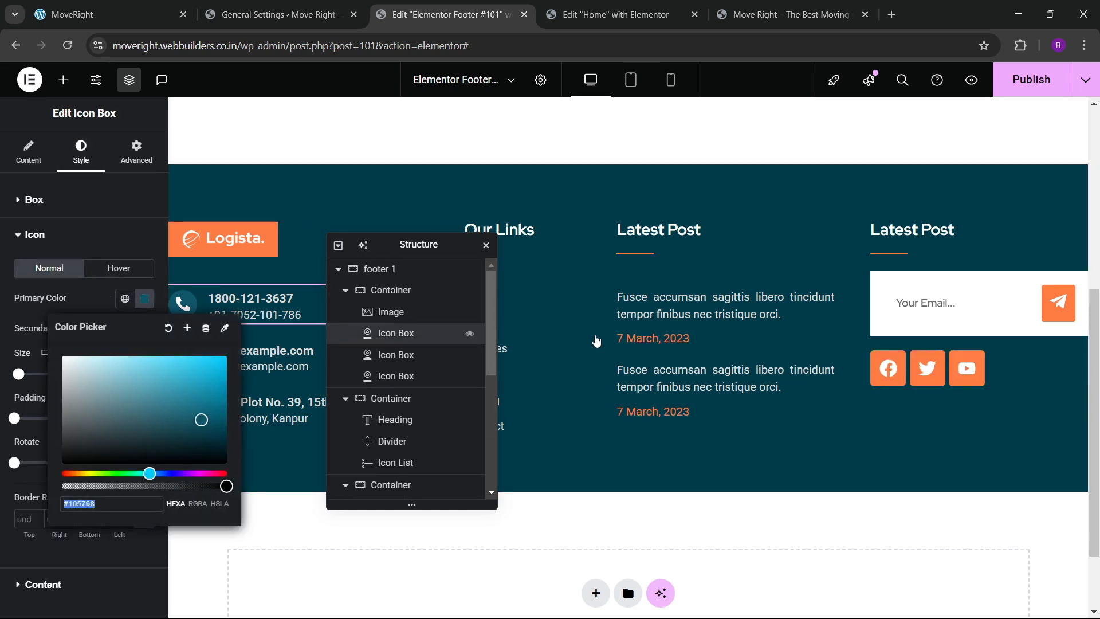
pyautogui.click(928, 368)
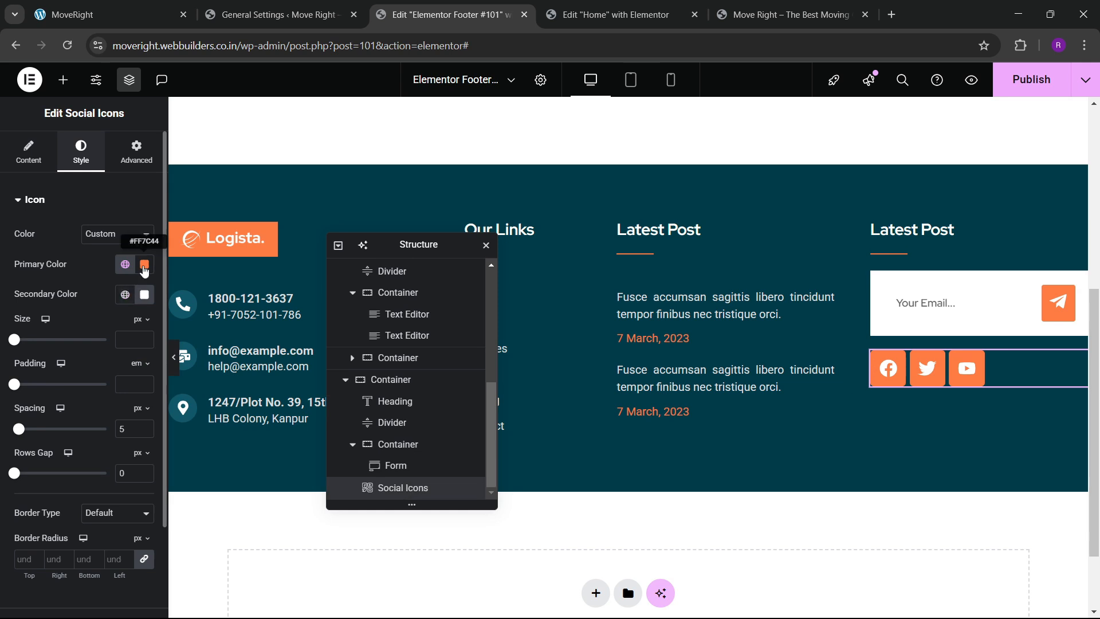
pyautogui.click(144, 265)
pyautogui.write('#105768')
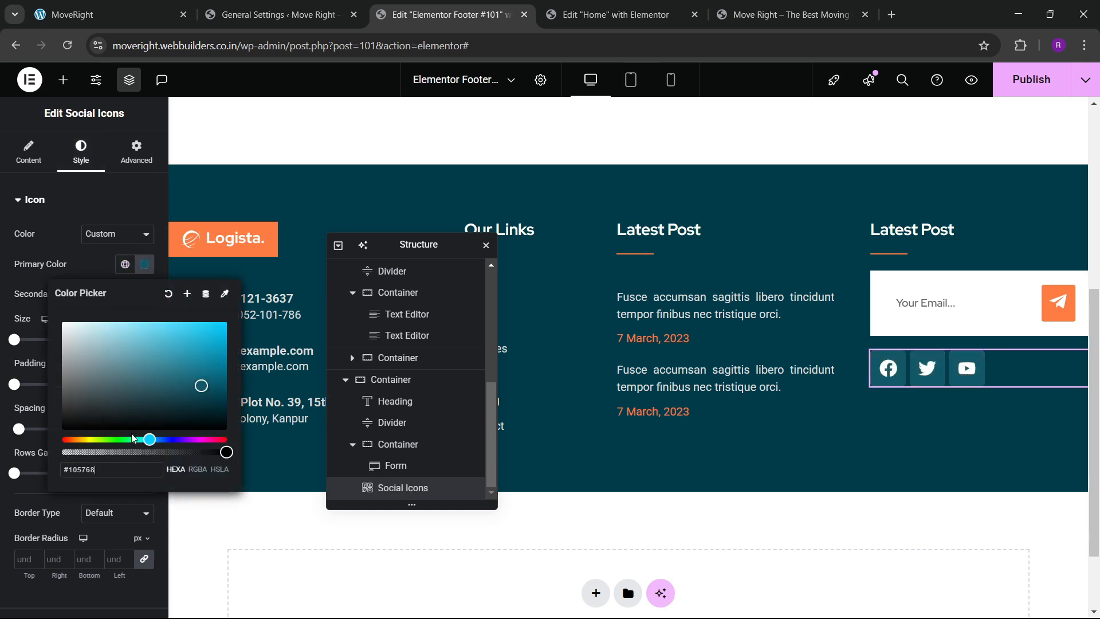
pyautogui.click(92, 274)
pyautogui.scroll(-3, 110, 344)
# Set the hover primary colour to global orange and hover secondary to white.
pyautogui.click(54, 512)
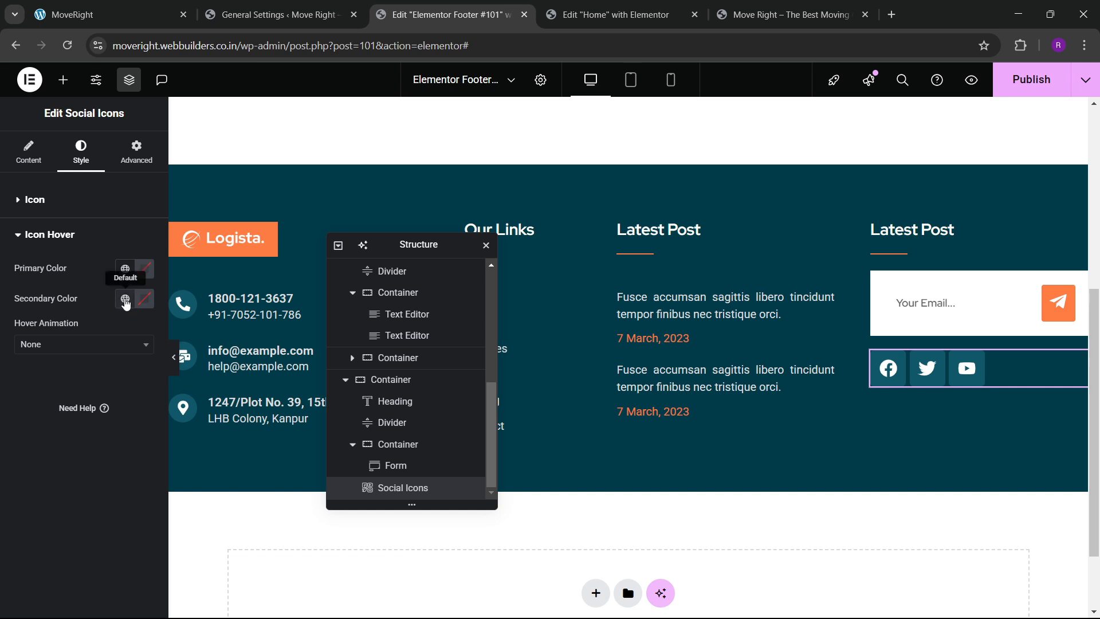
pyautogui.click(125, 298)
pyautogui.click(59, 479)
pyautogui.click(145, 269)
pyautogui.moveTo(86, 353); pyautogui.dragTo(2, 263)
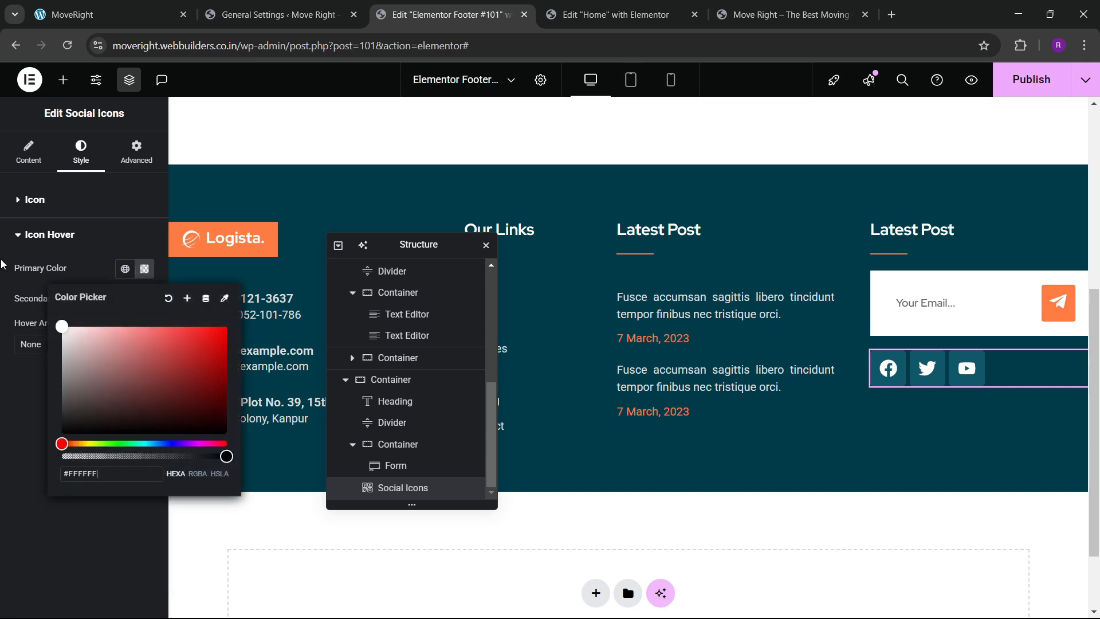
pyautogui.click(85, 272)
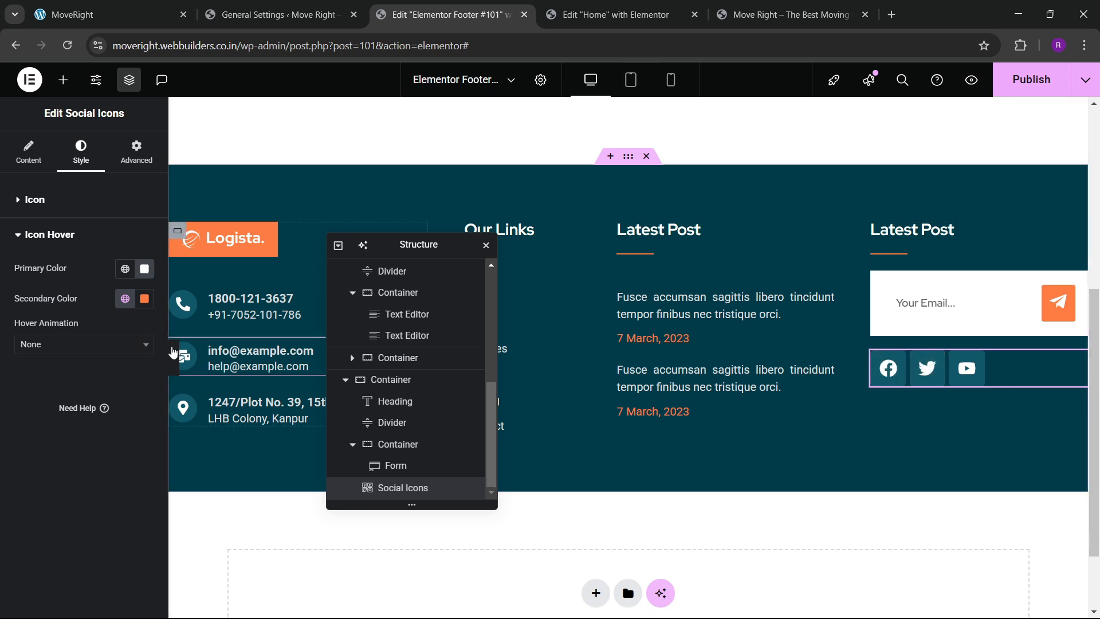
pyautogui.click(125, 269)
pyautogui.click(59, 449)
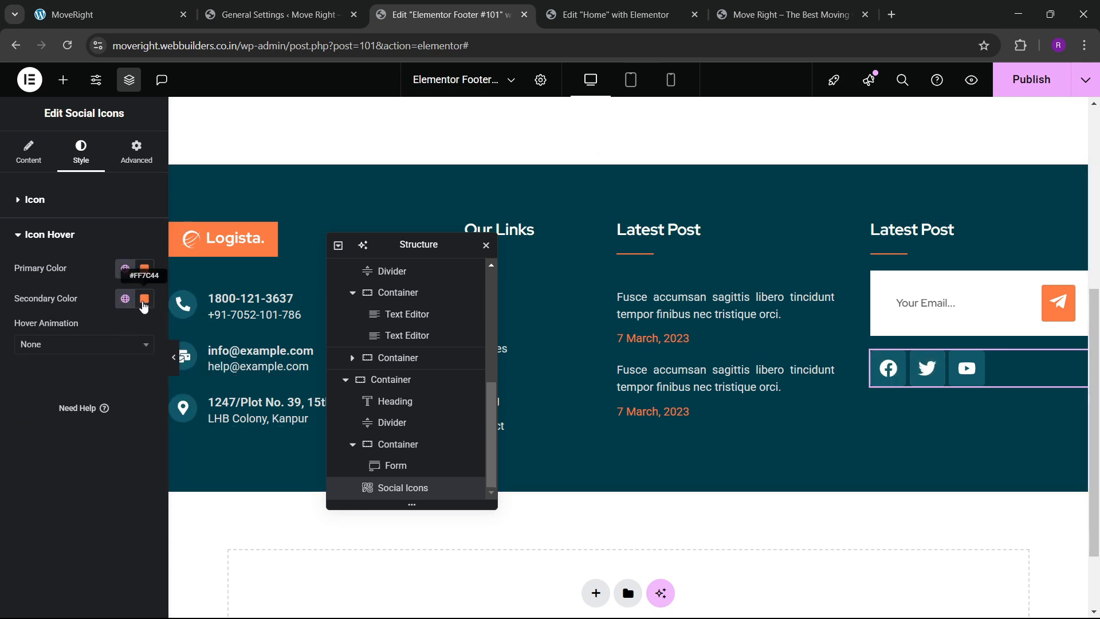
pyautogui.click(144, 299)
pyautogui.moveTo(86, 374); pyautogui.dragTo(23, 346)
pyautogui.click(2, 368)
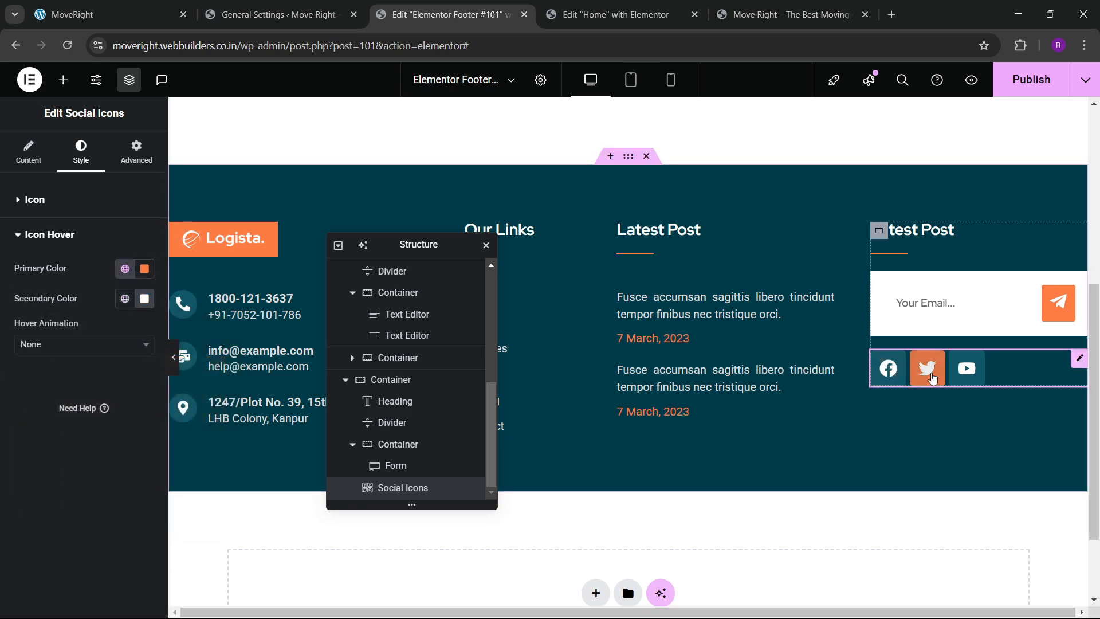
# Set the social icon size to 20 px and spacing to 10 px.
pyautogui.click(37, 202)
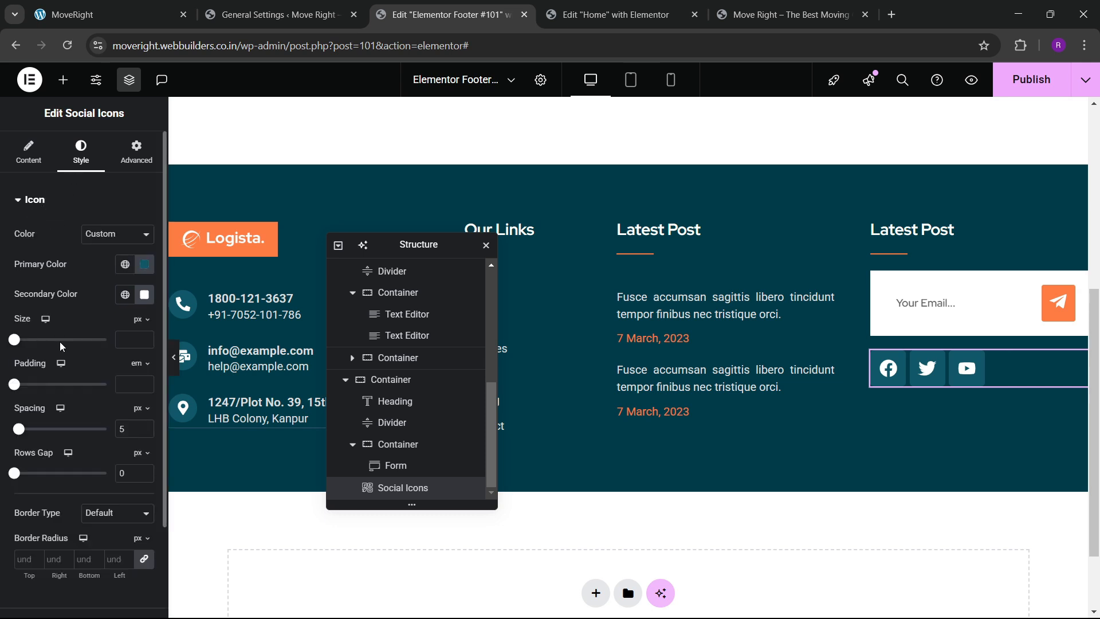
pyautogui.click(146, 339)
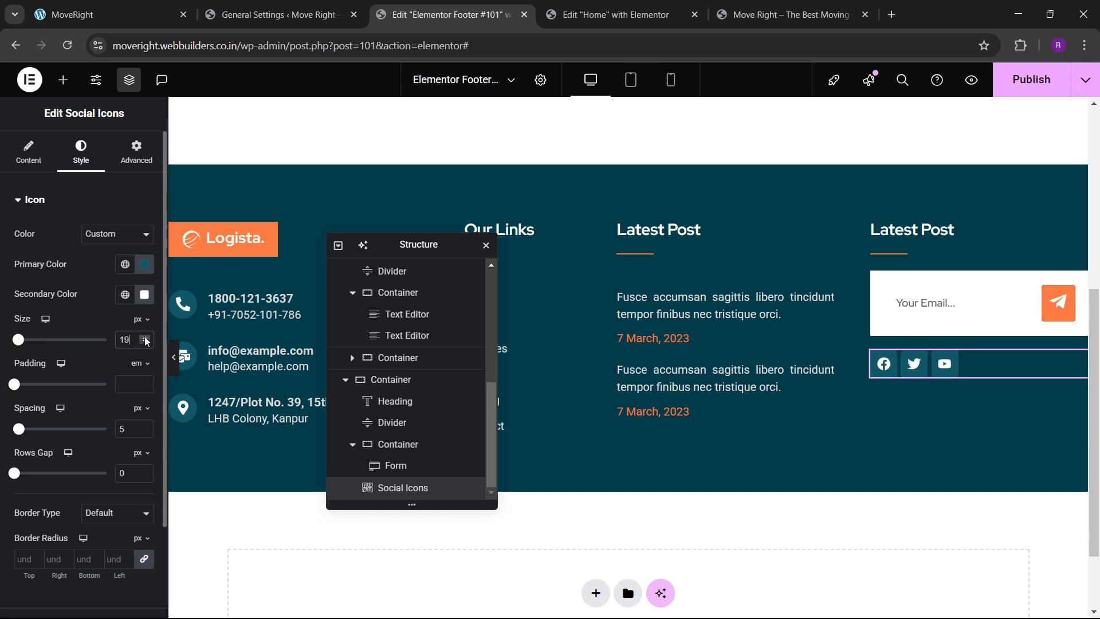
pyautogui.click(145, 339)
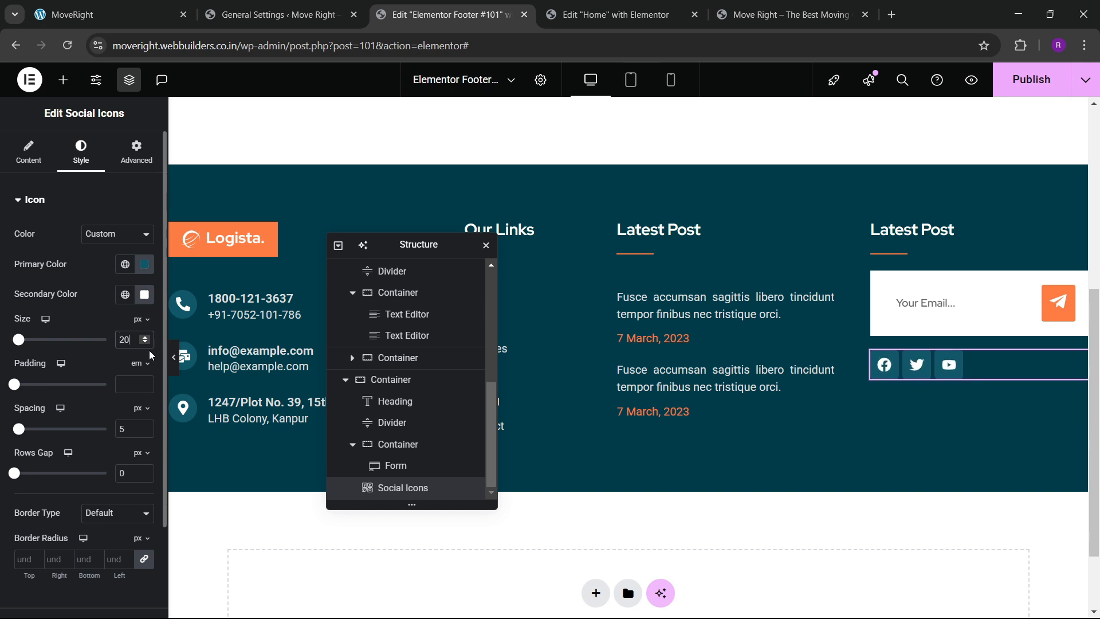
pyautogui.doubleClick(146, 344)
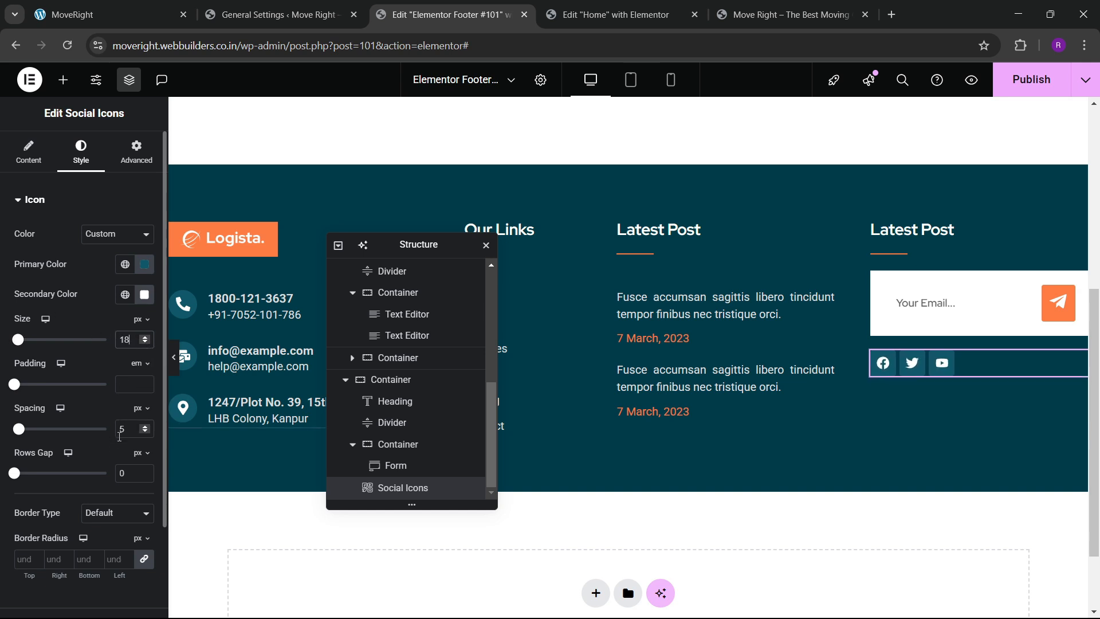
pyautogui.write('10')
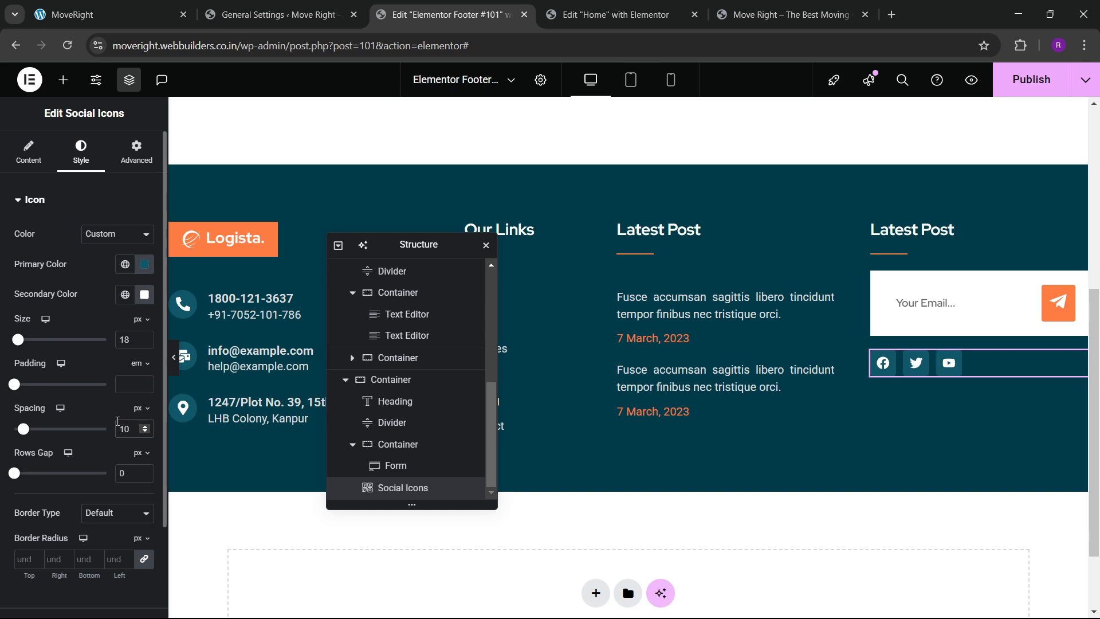
pyautogui.doubleClick(146, 337)
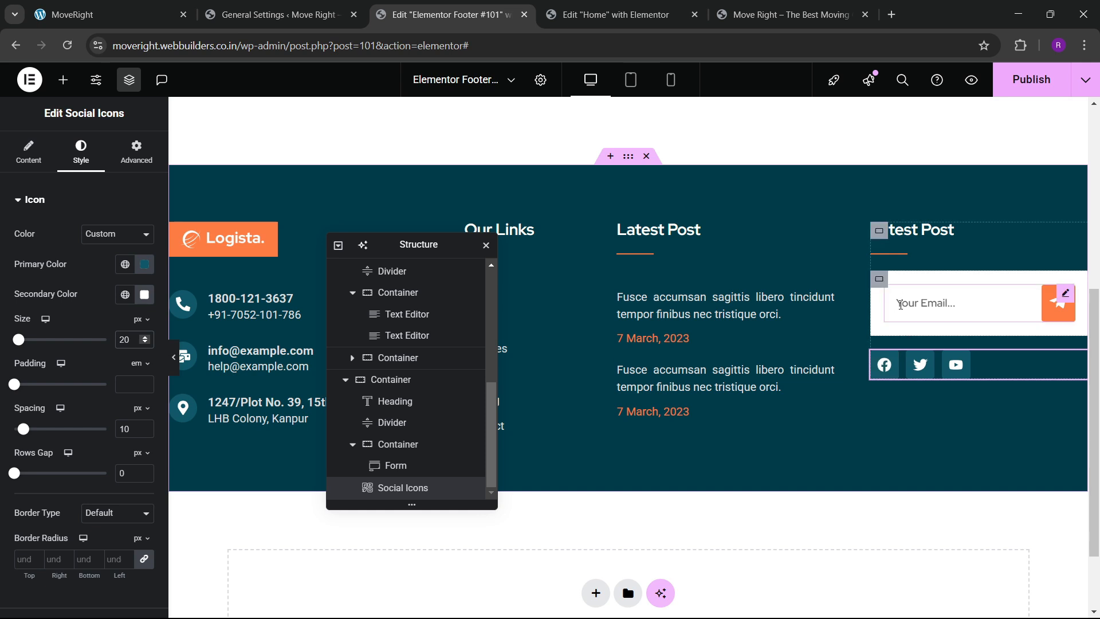
# Give the container holding the form and social icons a top margin of 30.
pyautogui.click(879, 279)
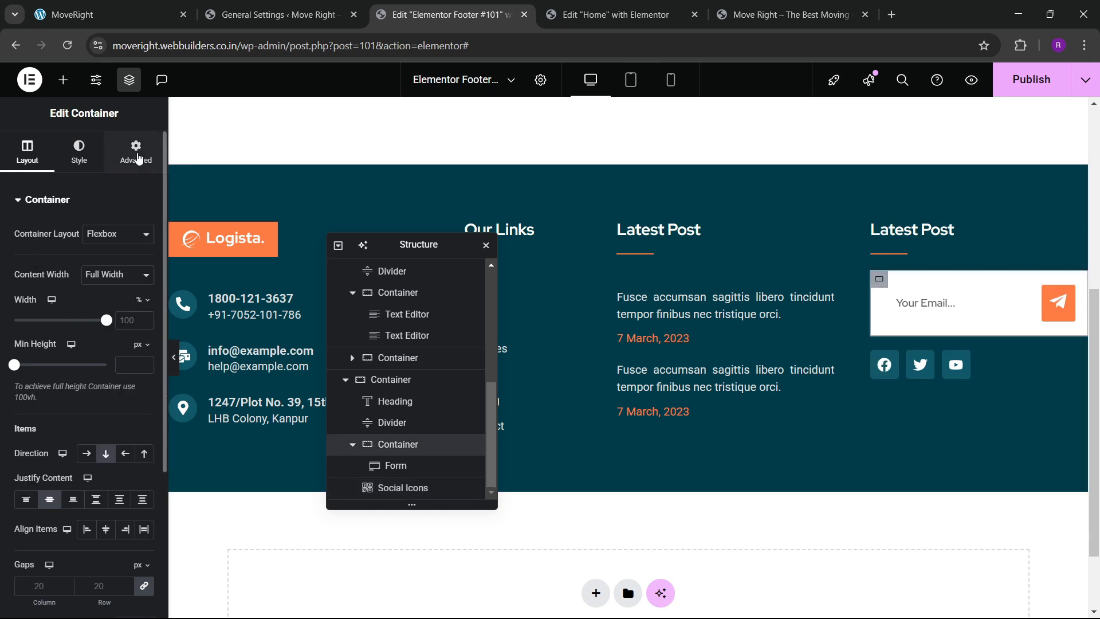
pyautogui.click(136, 150)
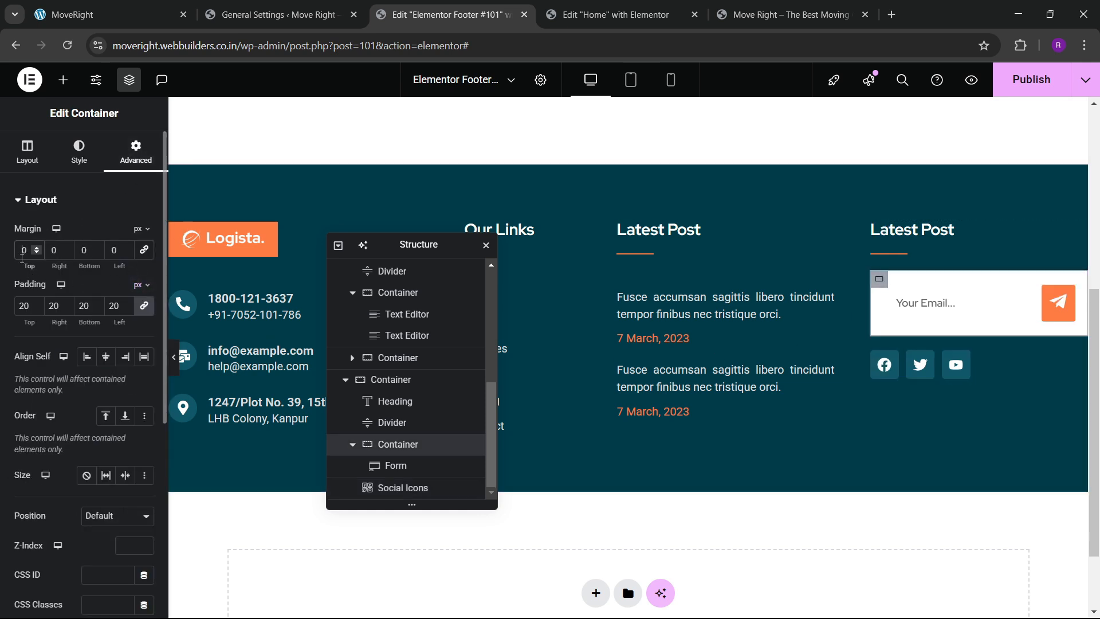
pyautogui.write('3')
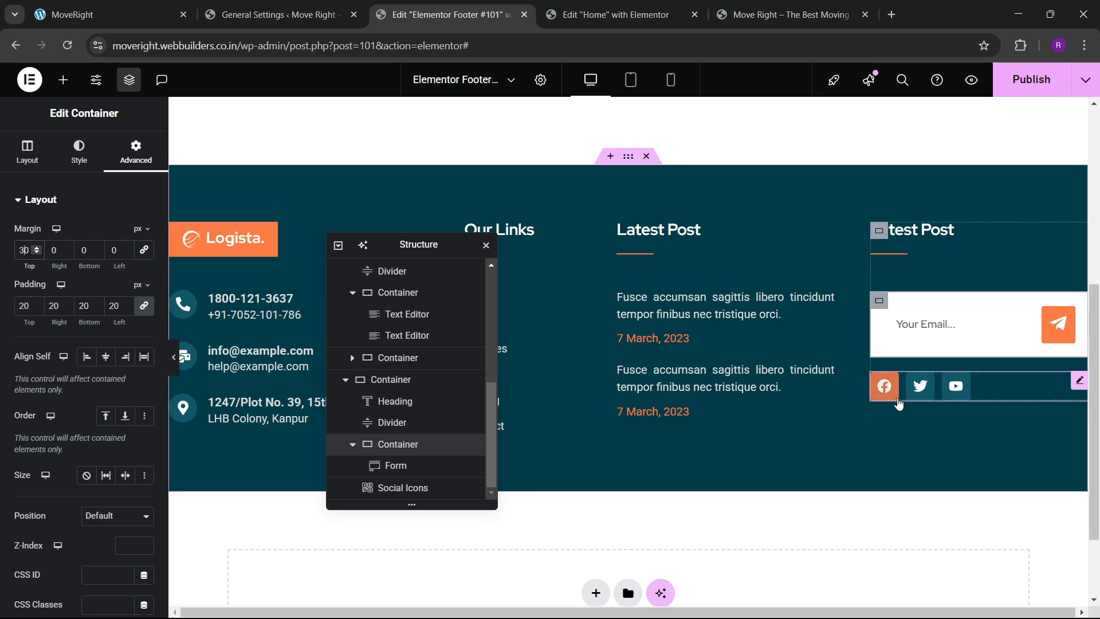
pyautogui.scroll(-3, 764, 350)
pyautogui.scroll(3, 687, 338)
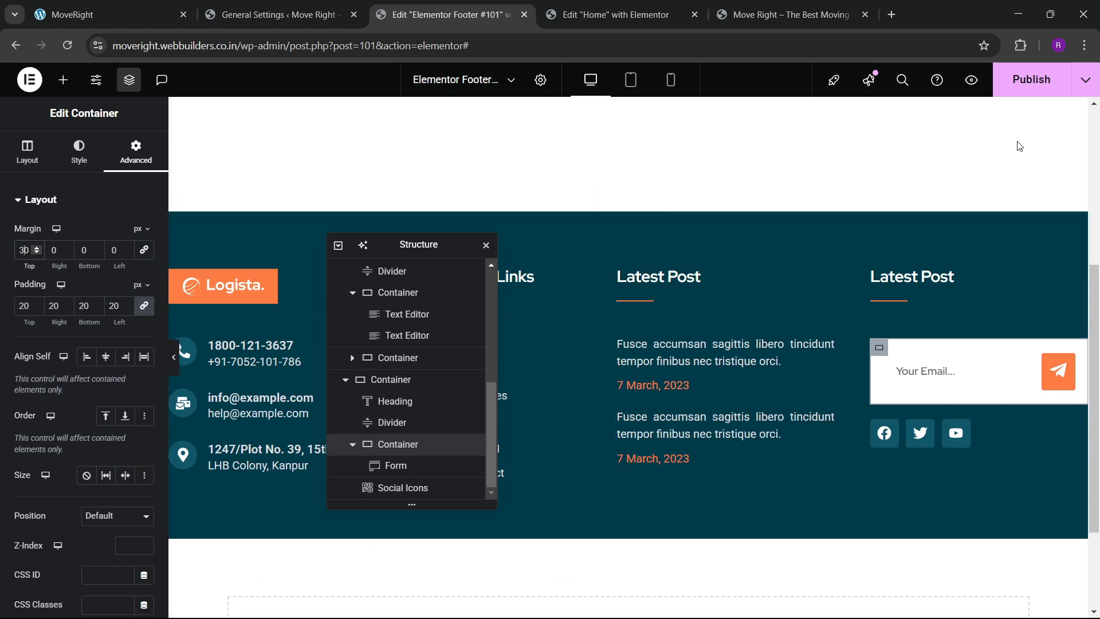
# Publish the footer and check it on the live site before returning to the editor.
pyautogui.click(1030, 89)
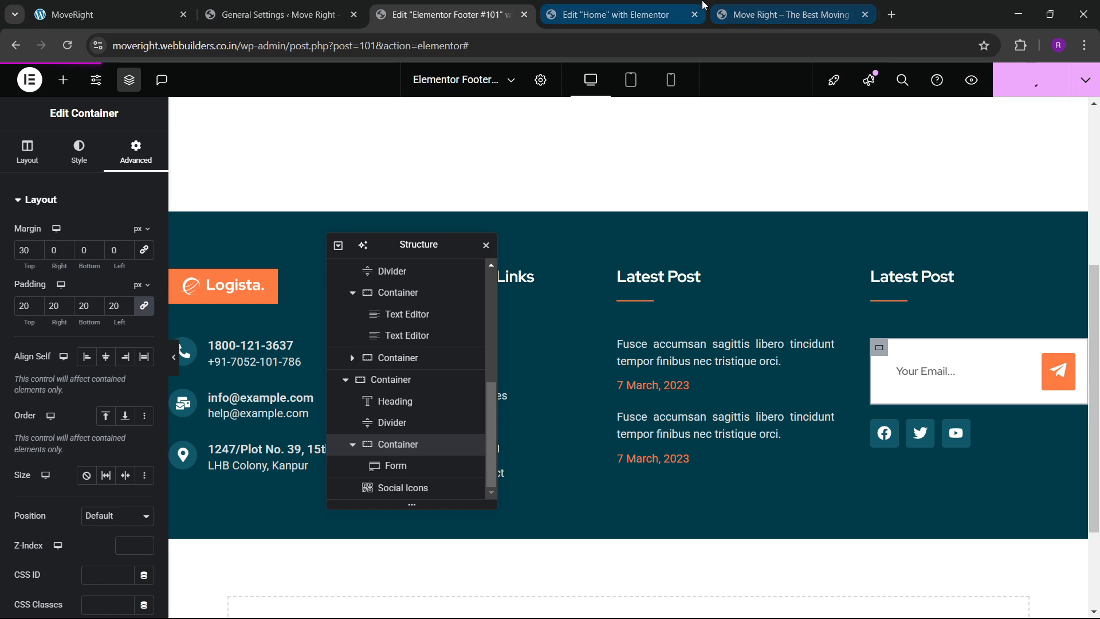
pyautogui.click(743, 7)
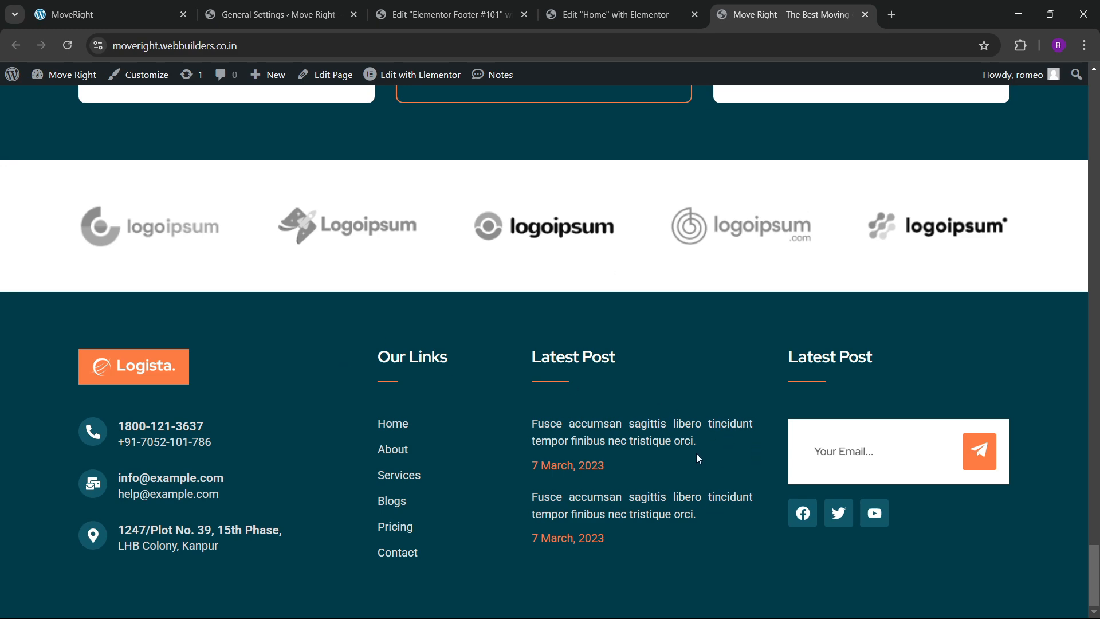
pyautogui.click(622, 22)
pyautogui.click(459, 16)
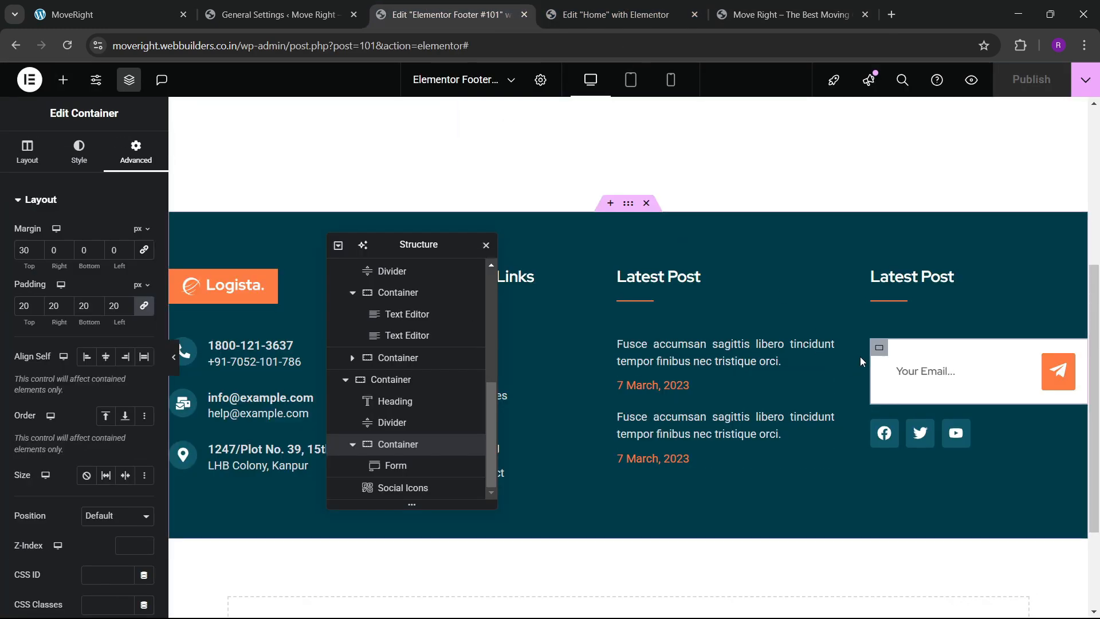
# Change the container's padding to 10.
pyautogui.click(25, 310)
pyautogui.press('BackSpace')
pyautogui.write('1')
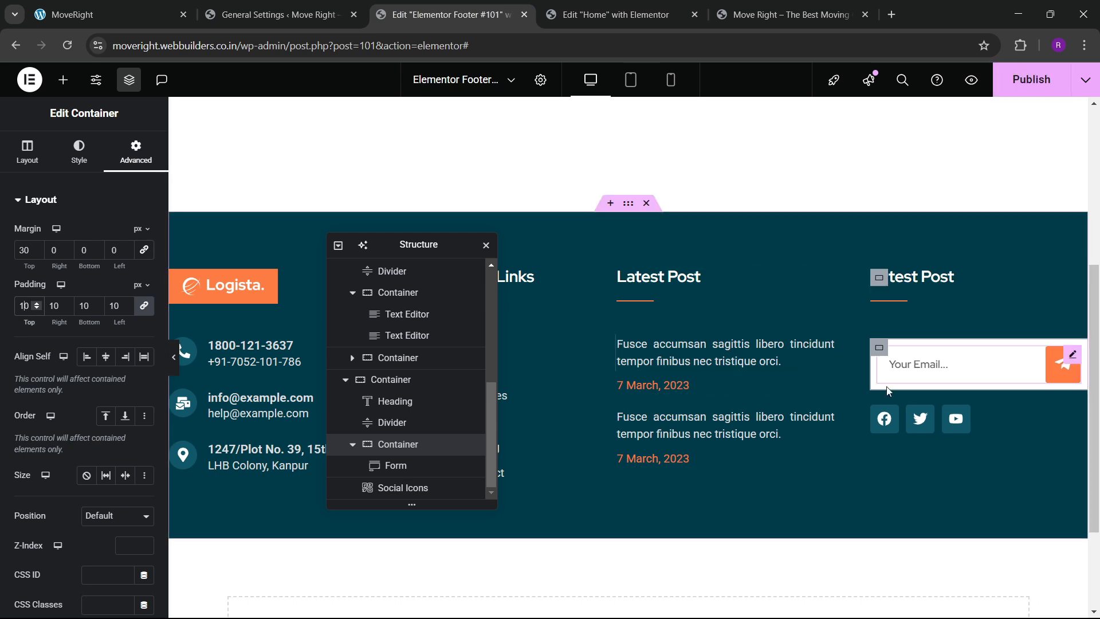
# Duplicate the YouTube entry, make it an Instagram icon, and publish the footer.
pyautogui.click(947, 423)
pyautogui.click(28, 152)
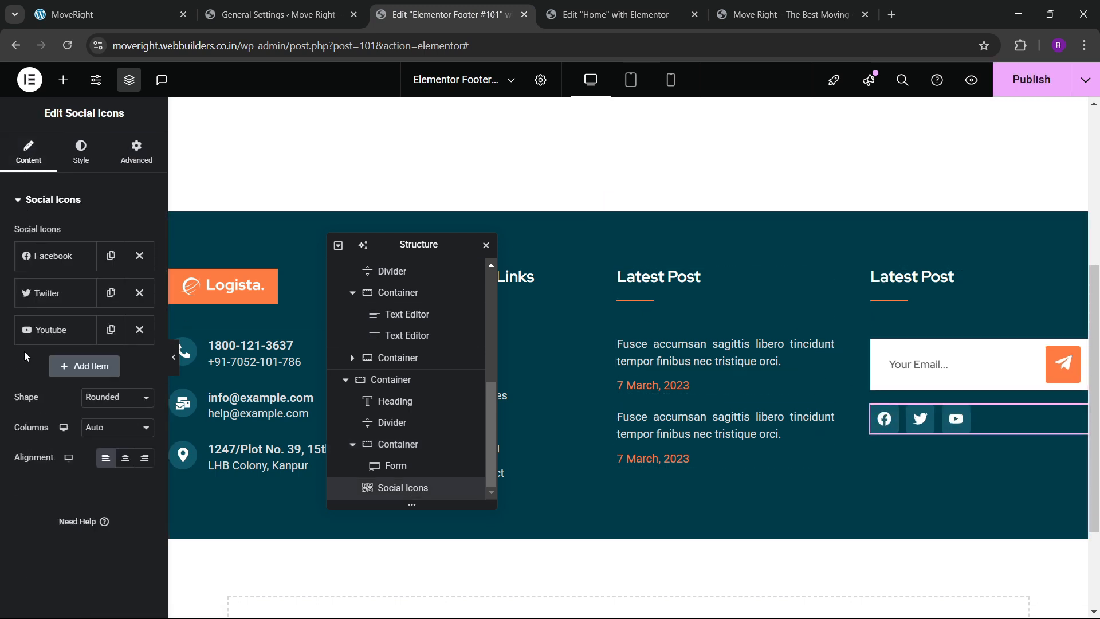
pyautogui.click(111, 329)
pyautogui.click(57, 366)
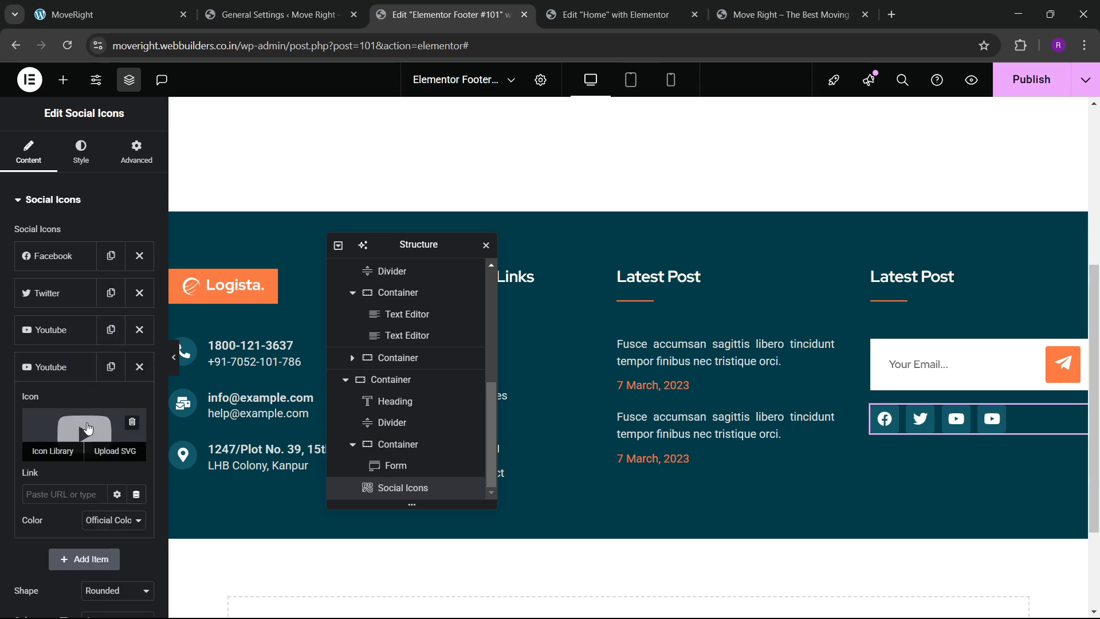
pyautogui.click(84, 434)
pyautogui.click(423, 144)
pyautogui.write('insta')
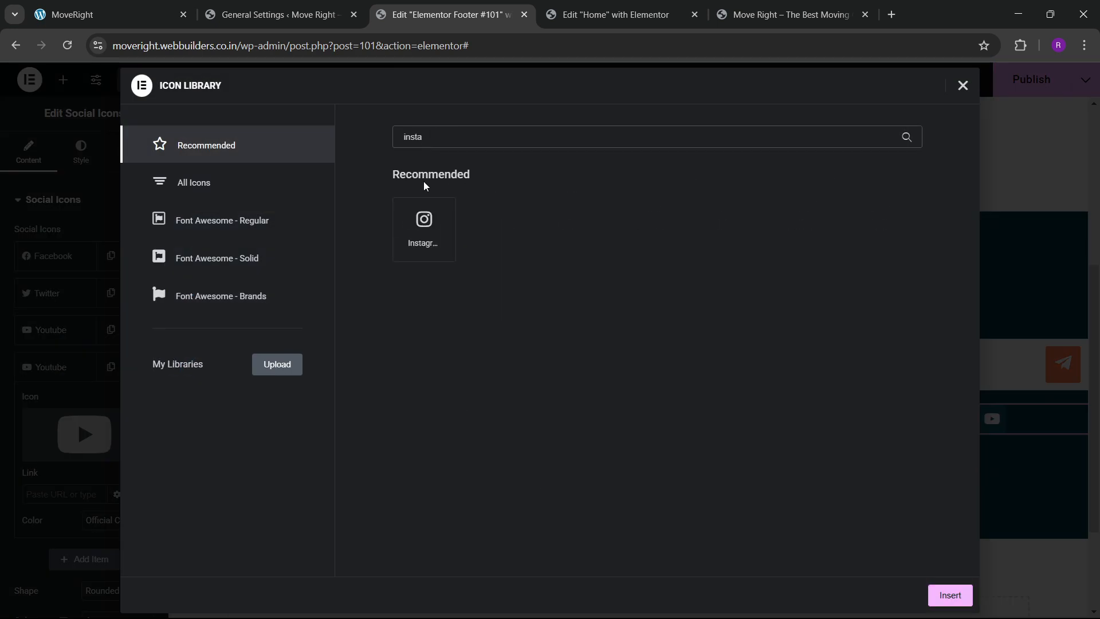
pyautogui.click(424, 226)
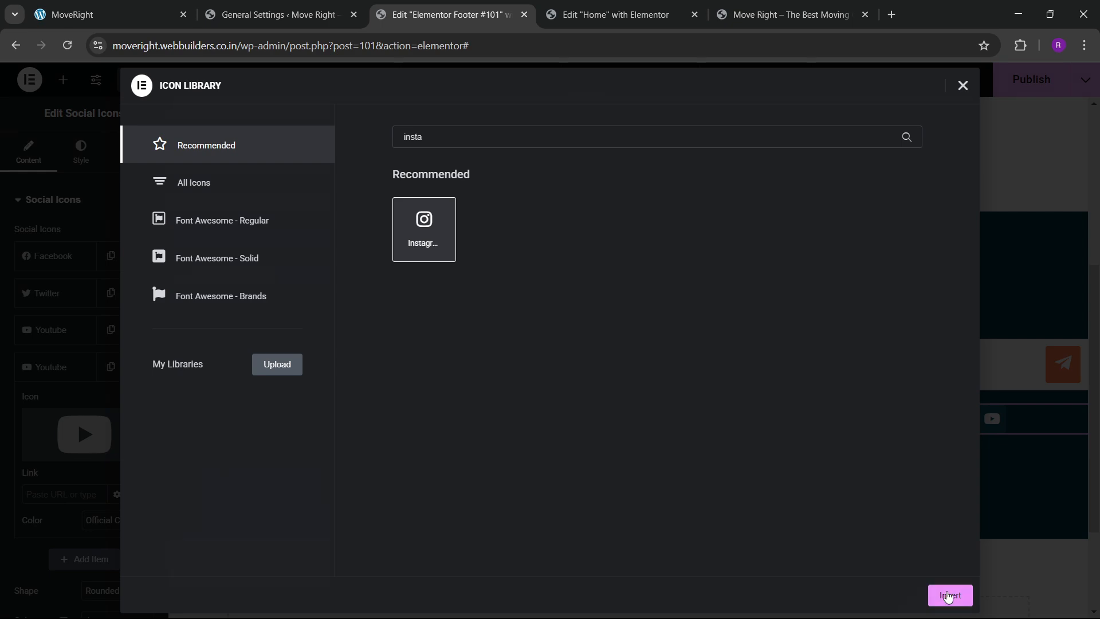
pyautogui.click(949, 595)
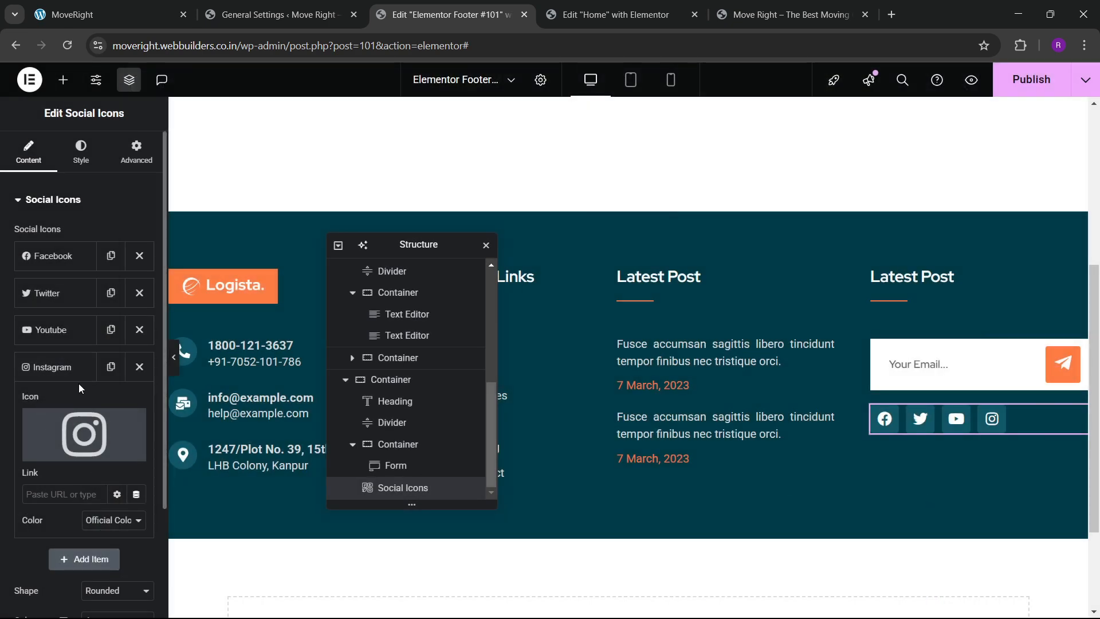
pyautogui.click(57, 368)
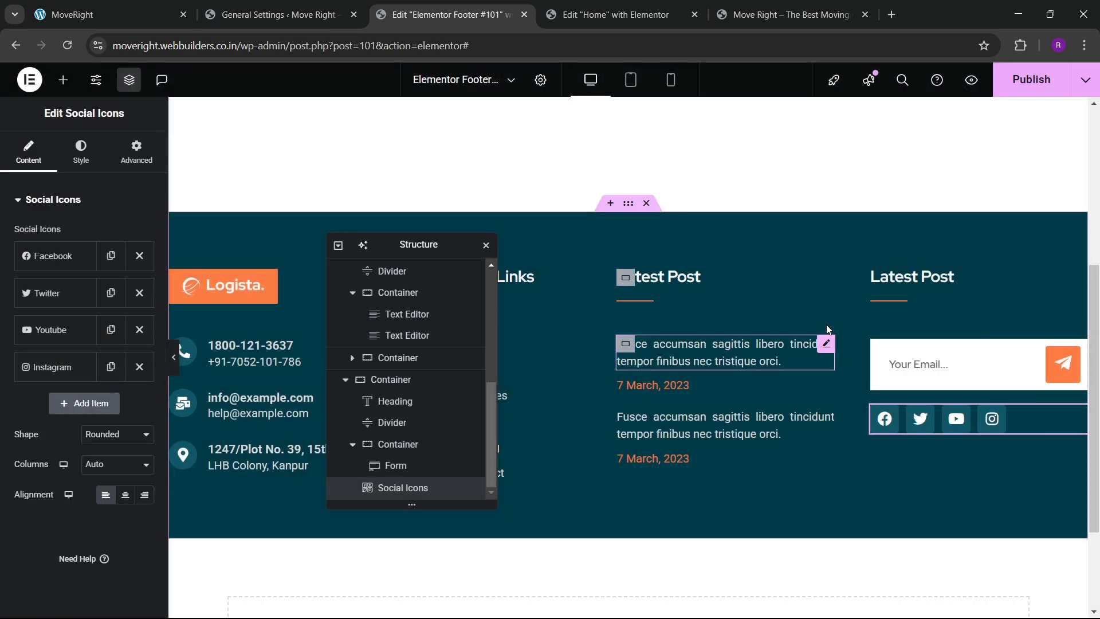
pyautogui.click(1054, 87)
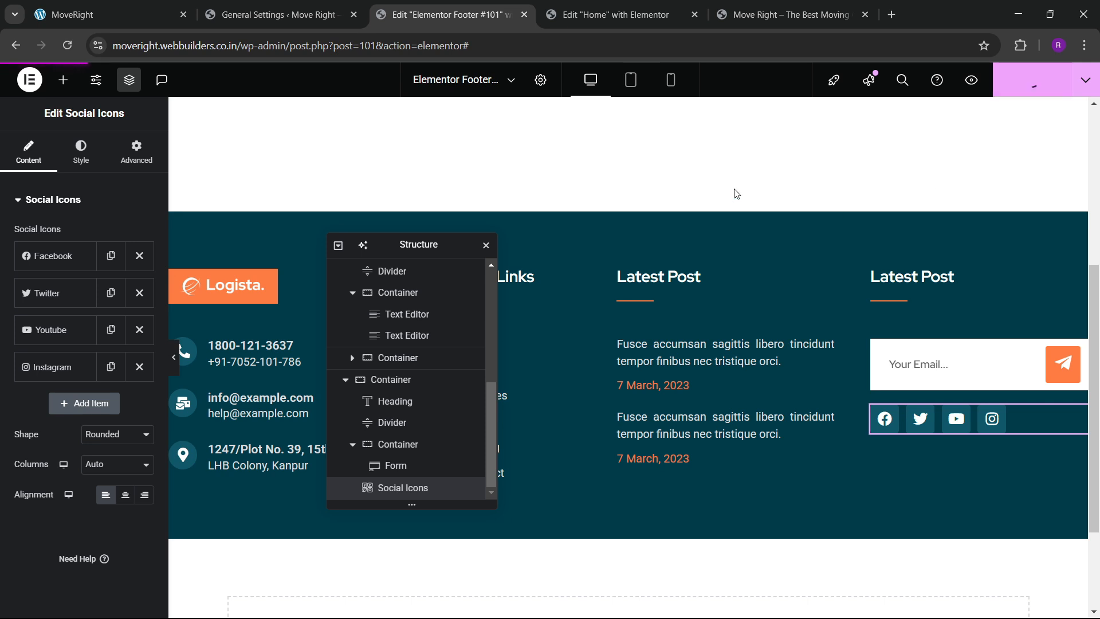
# Reload the live MoveRight site and compare its footer with the local one, then return to 'Elementor Footer #101'.
pyautogui.click(779, 7)
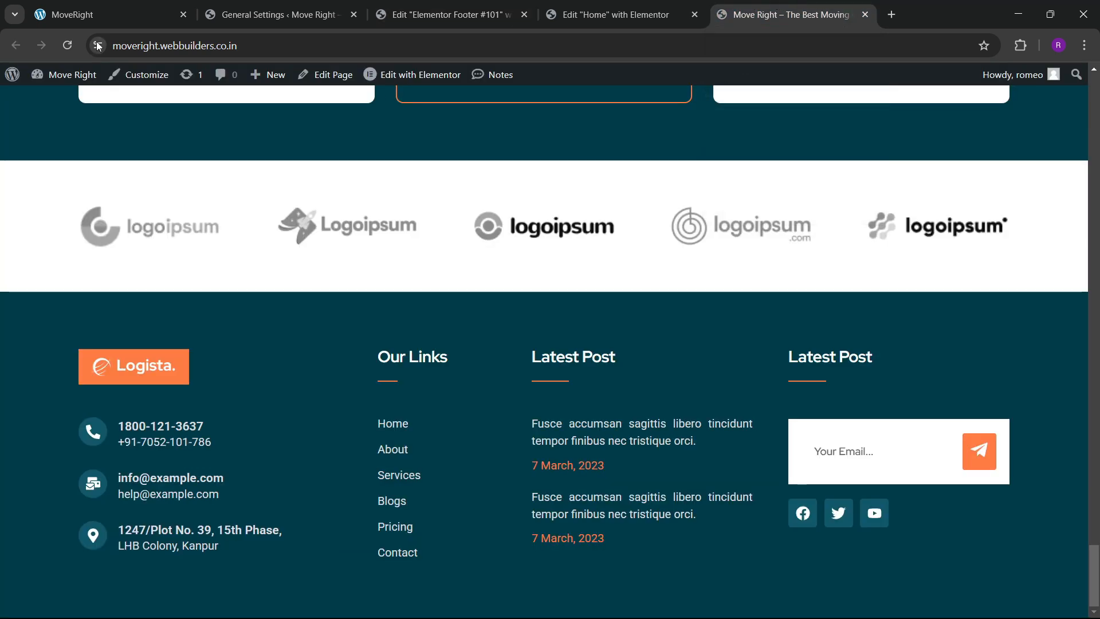
pyautogui.click(61, 44)
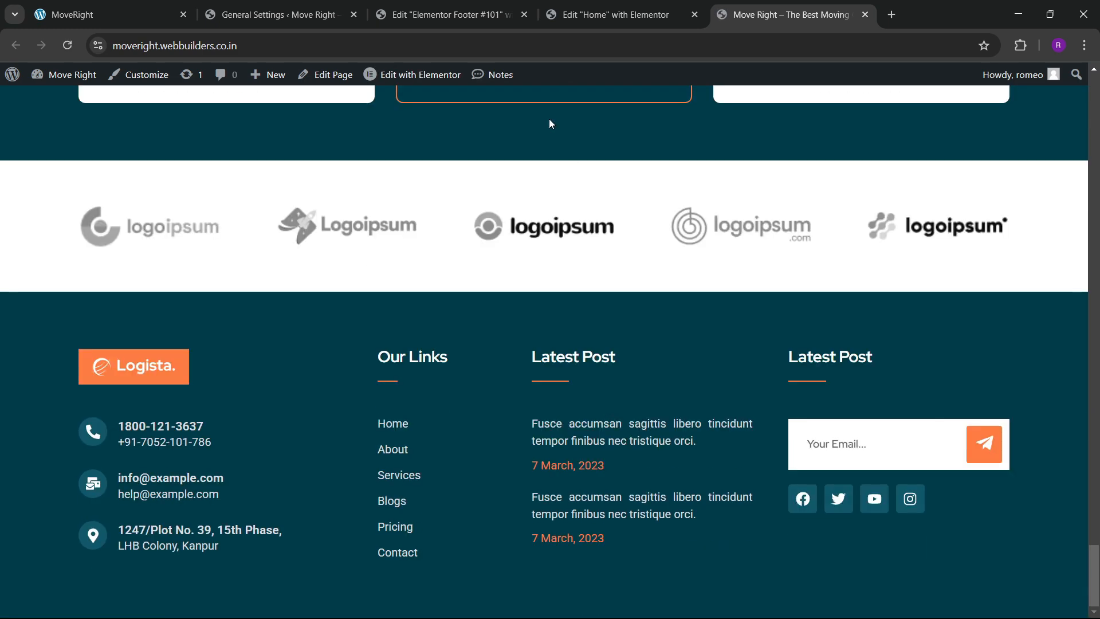
pyautogui.click(132, 12)
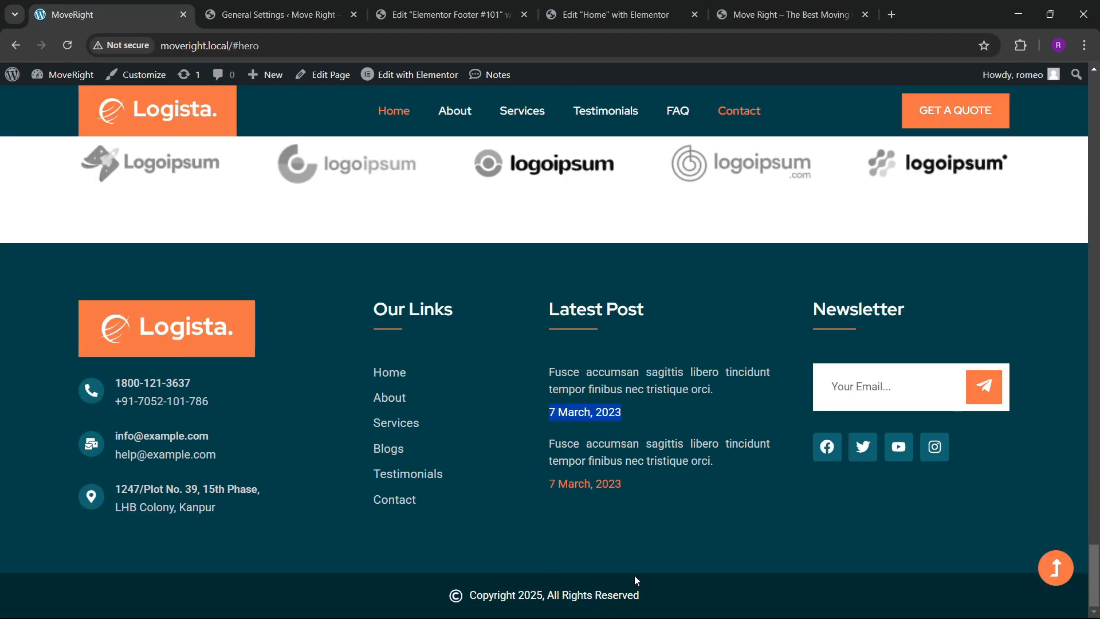
pyautogui.scroll(4, 510, 351)
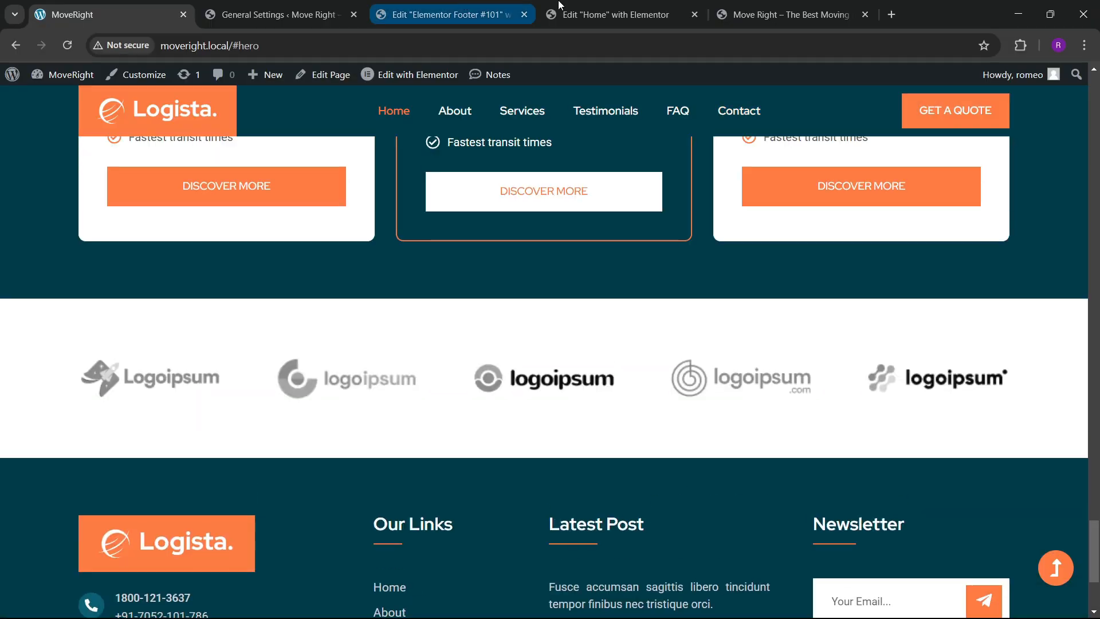
pyautogui.click(745, 5)
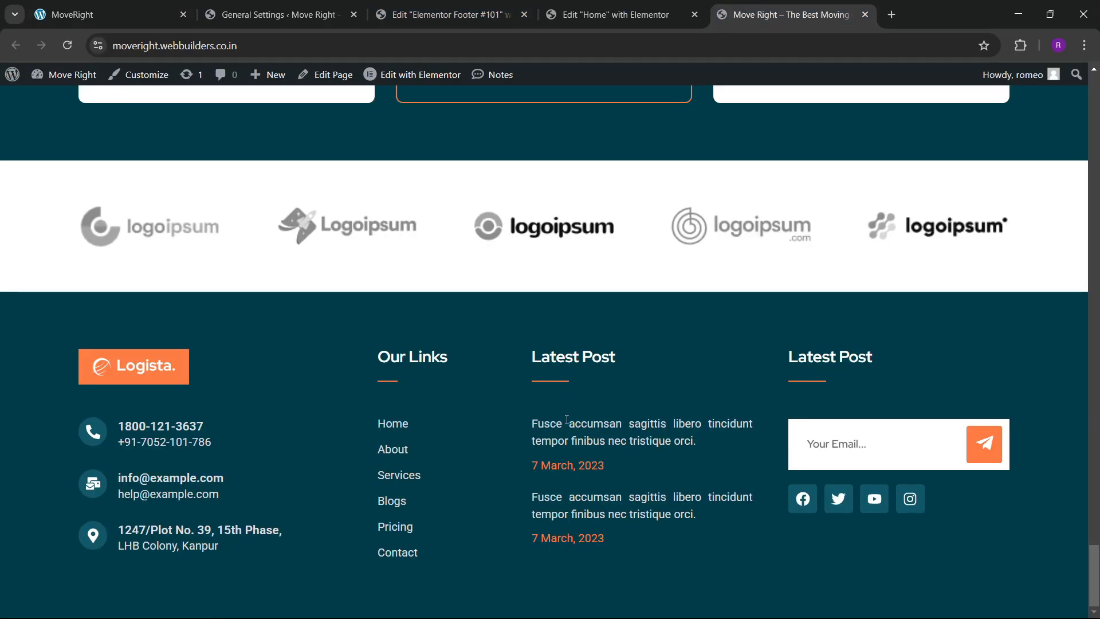
pyautogui.hotkey('ctrl', 'shift', 'Tab')
pyautogui.hotkey('ctrl', 'shift', 'Tab')
pyautogui.hotkey('ctrl', 'shift', 'Tab')
pyautogui.hotkey('ctrl', 'shift', 'Tab')
pyautogui.scroll(-4, 560, 431)
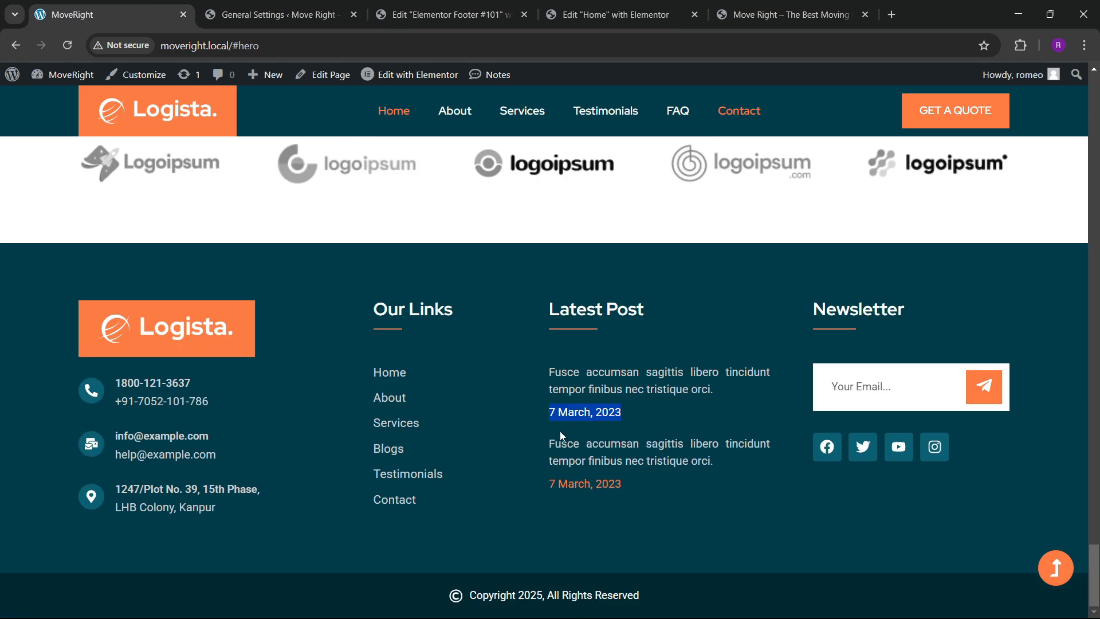
pyautogui.click(832, 542)
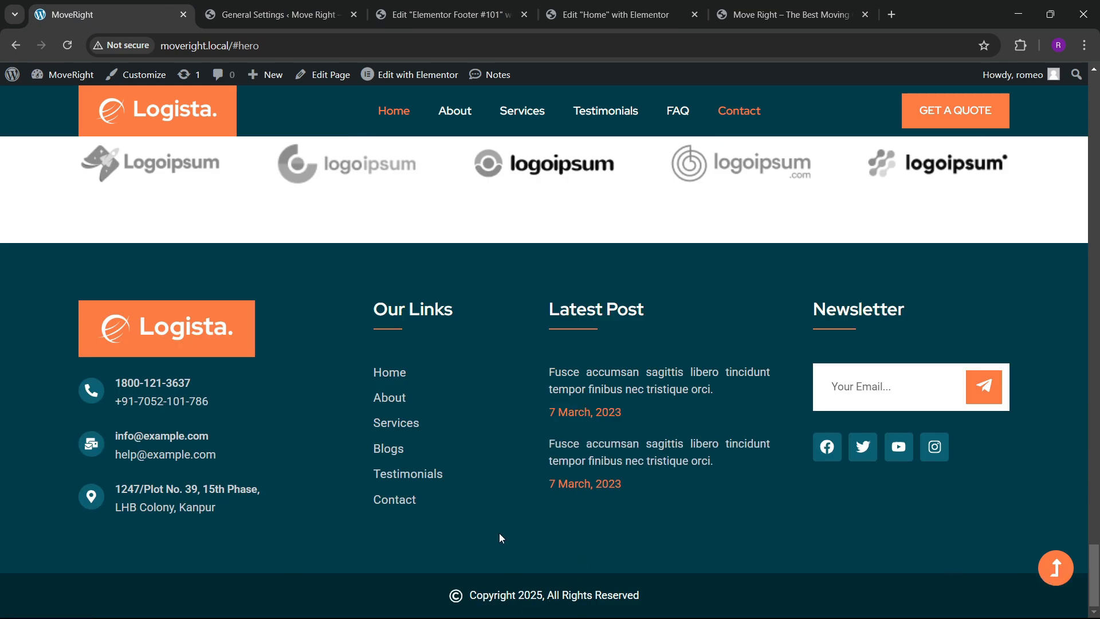
pyautogui.hotkey('ctrl', 'Tab')
pyautogui.hotkey('ctrl', 'Tab')
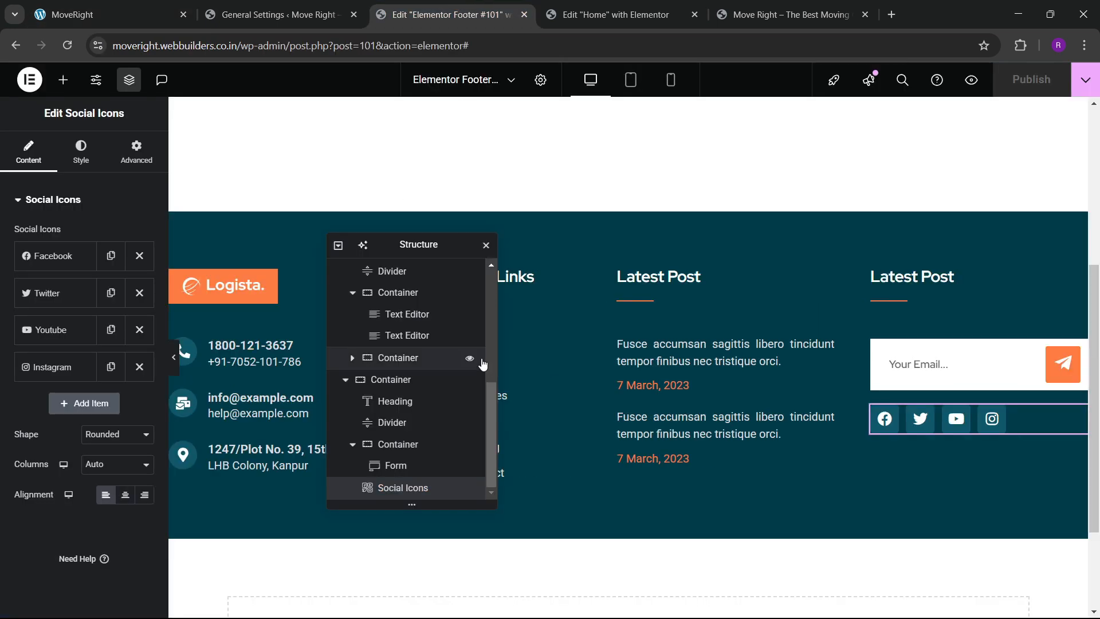
# Add a single-column Flexbox container below the footer columns.
pyautogui.moveTo(455, 248); pyautogui.dragTo(843, 186)
pyautogui.scroll(-2, 479, 363)
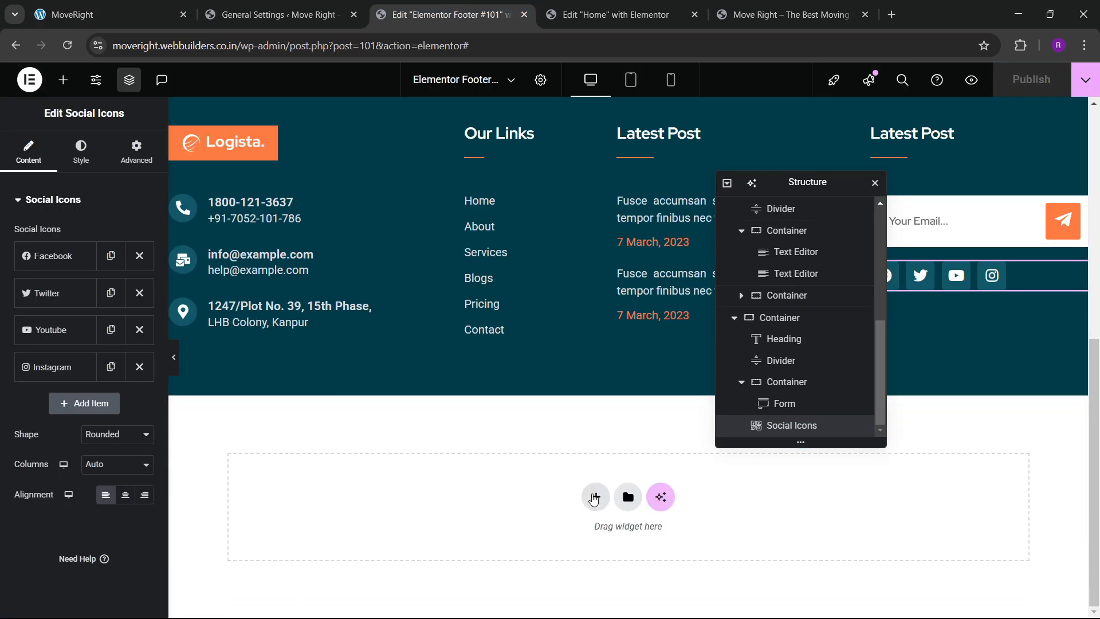
pyautogui.click(594, 498)
pyautogui.click(577, 520)
pyautogui.click(429, 526)
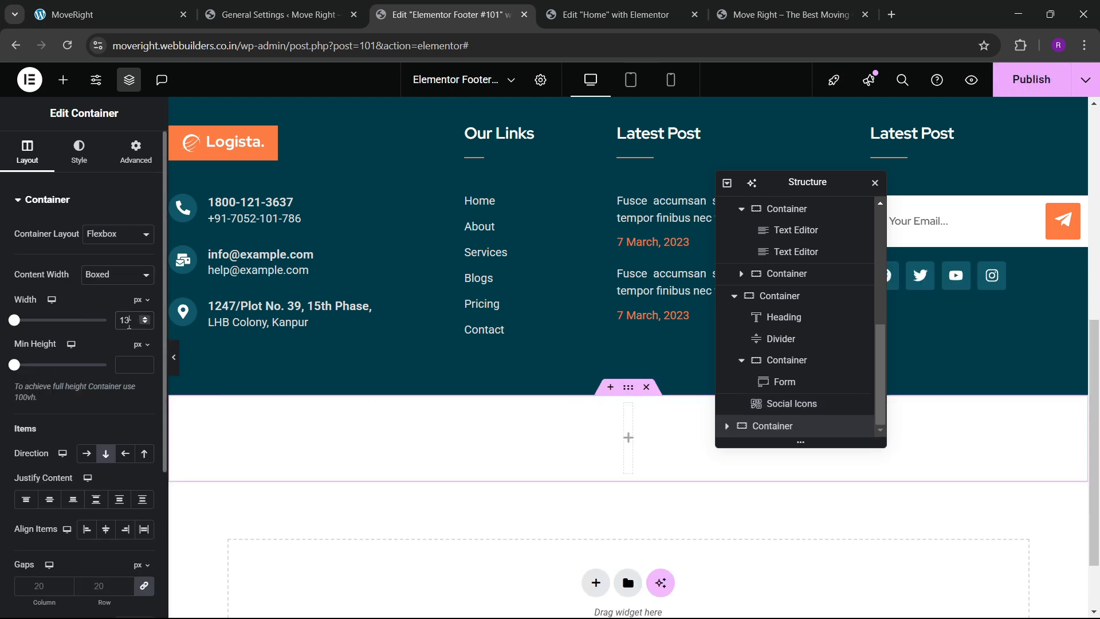
# Set the new container's padding to 3.
pyautogui.click(136, 151)
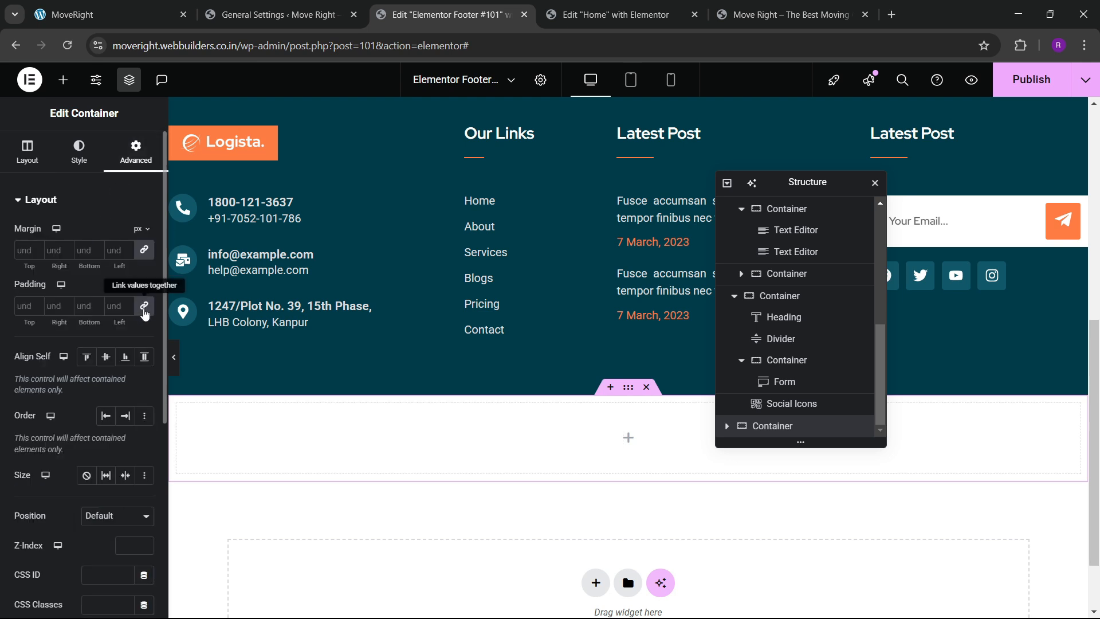
pyautogui.click(36, 304)
pyautogui.click(35, 304)
pyautogui.click(36, 304)
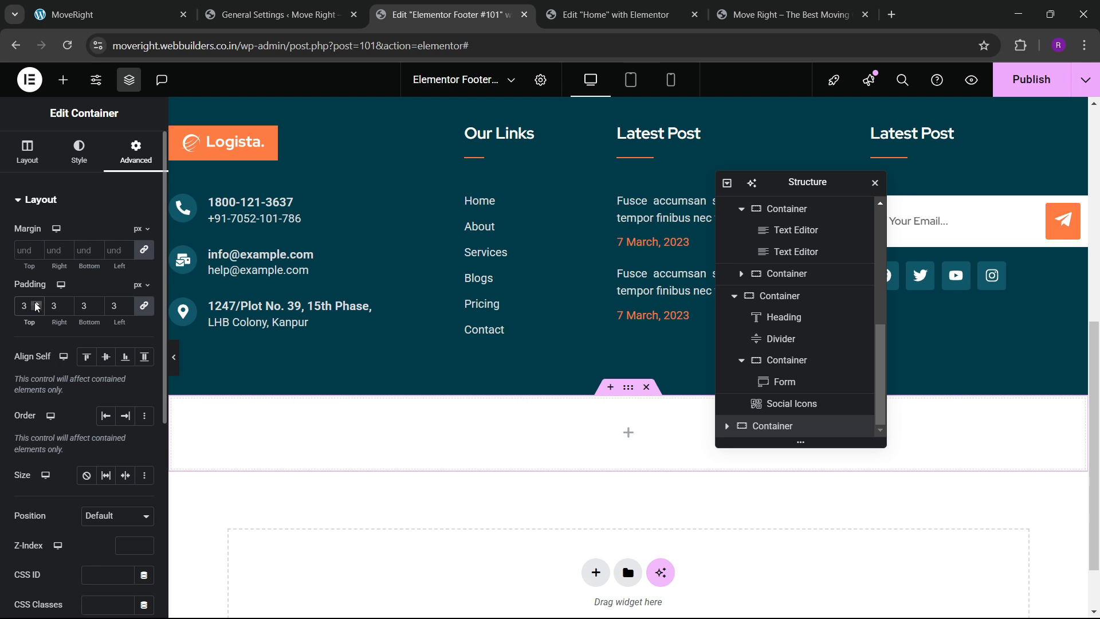
pyautogui.click(36, 304)
pyautogui.click(35, 304)
# Give the container a classic background colour of #072C35.
pyautogui.click(79, 151)
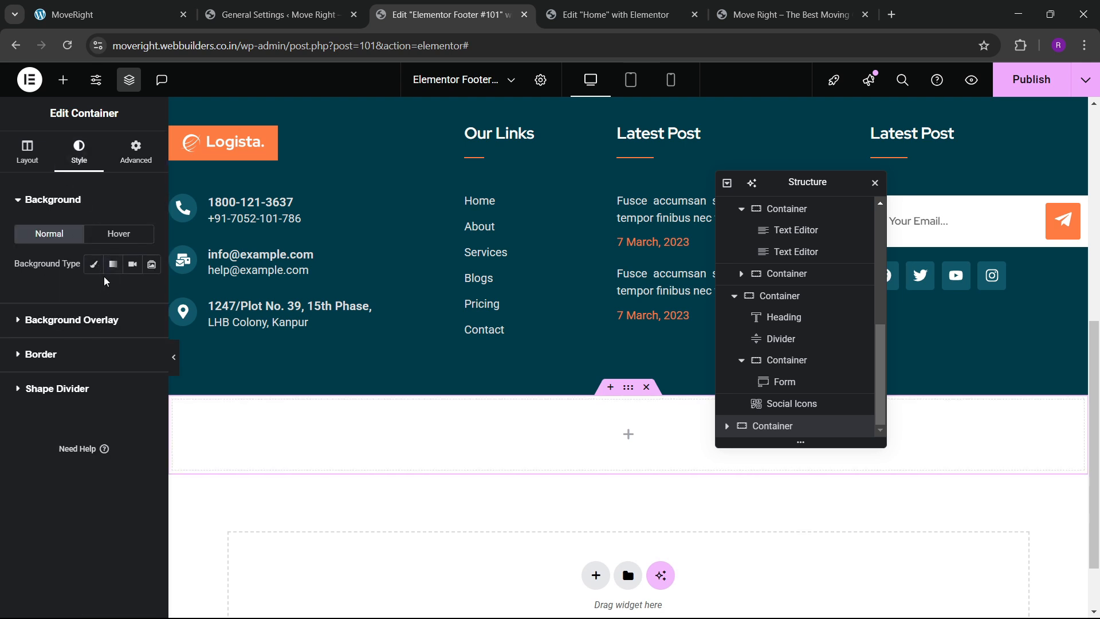
pyautogui.click(94, 264)
pyautogui.click(125, 294)
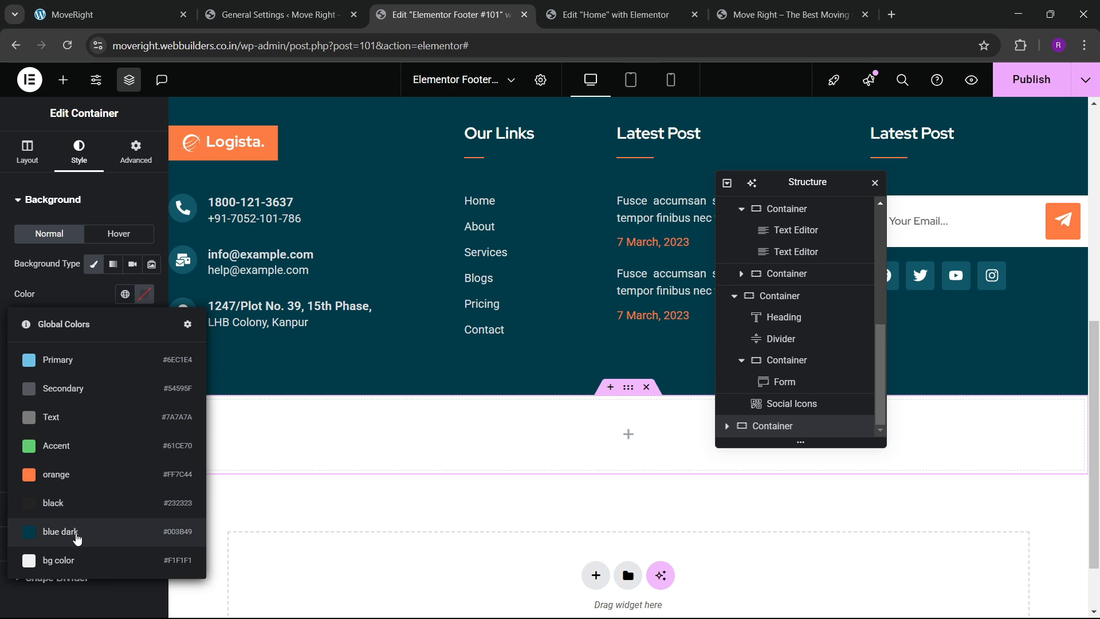
pyautogui.click(68, 511)
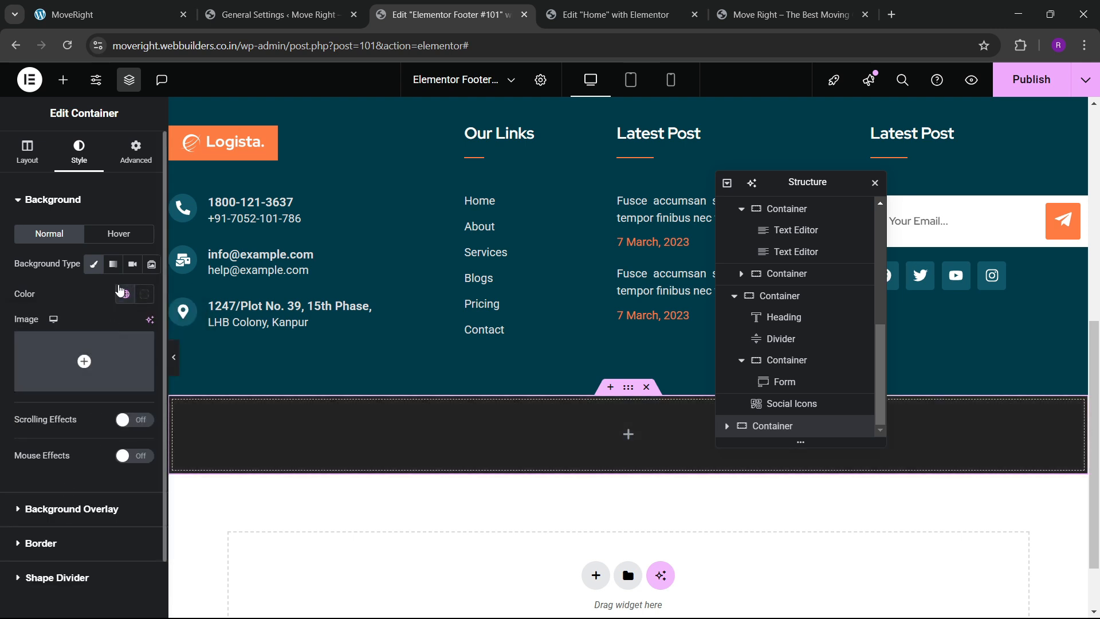
pyautogui.click(125, 293)
pyautogui.click(63, 531)
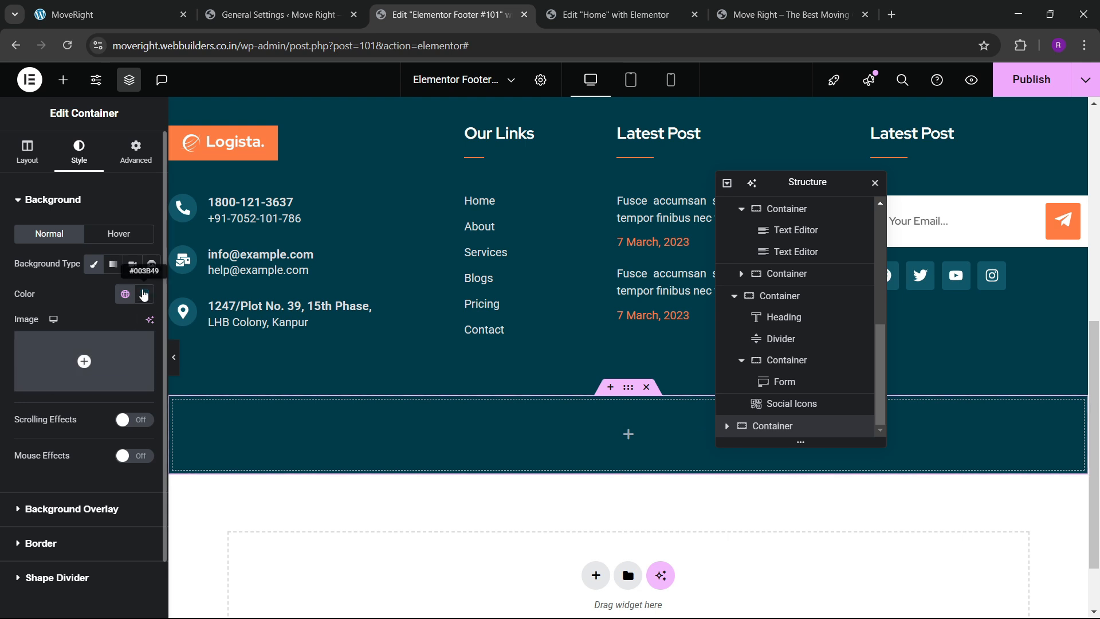
pyautogui.click(144, 293)
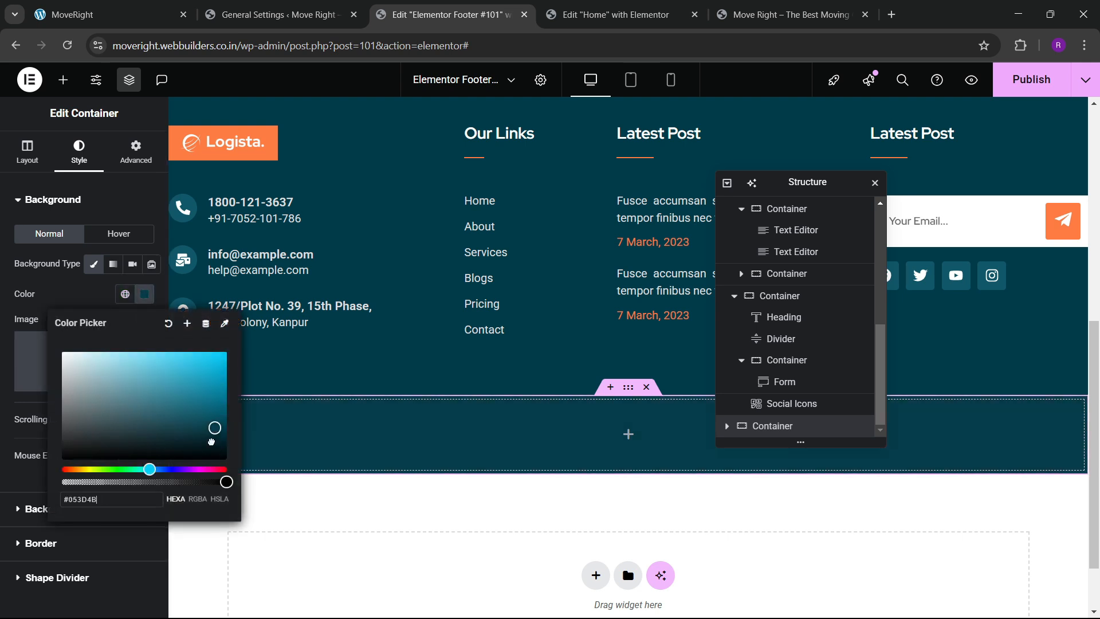
pyautogui.moveTo(211, 442); pyautogui.dragTo(206, 437)
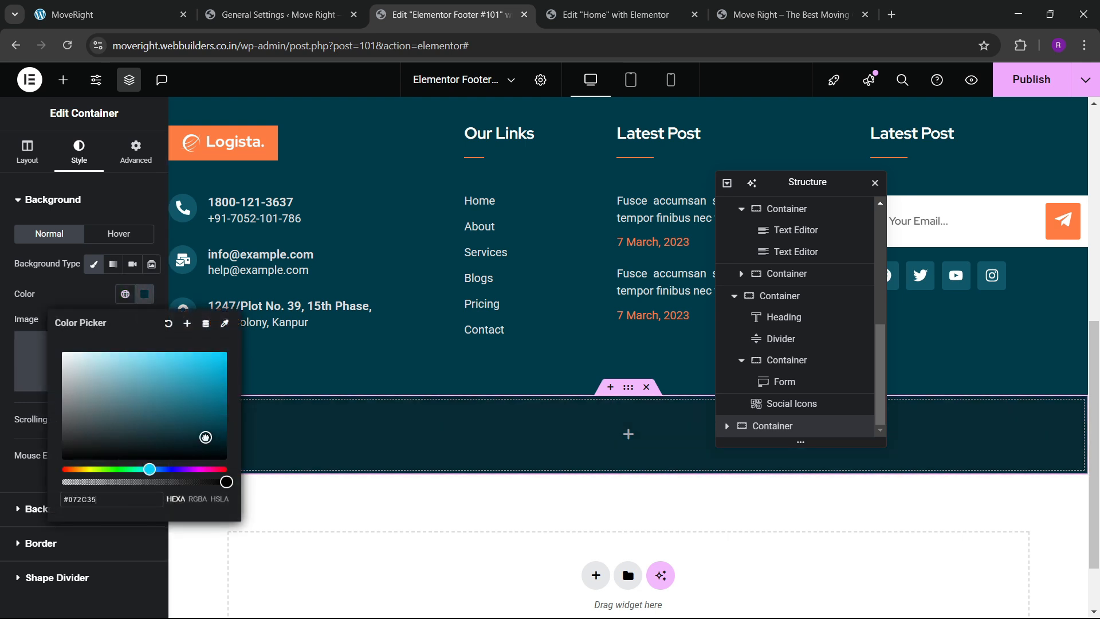
pyautogui.click(553, 419)
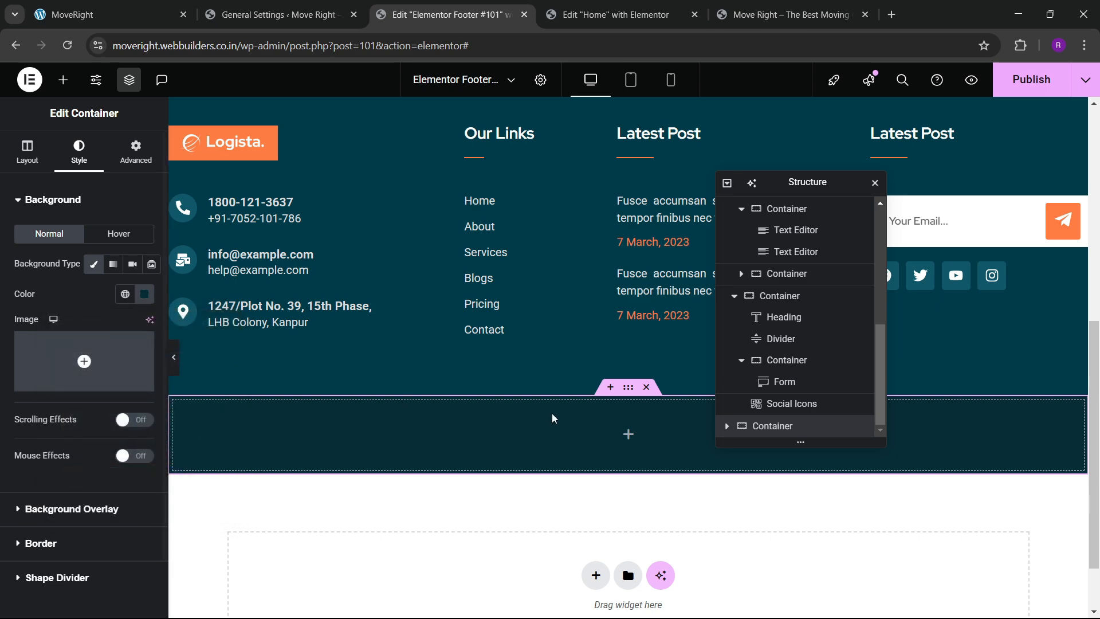
# Check the local site's footer for reference, then search the widgets for 'list'.
pyautogui.click(94, 5)
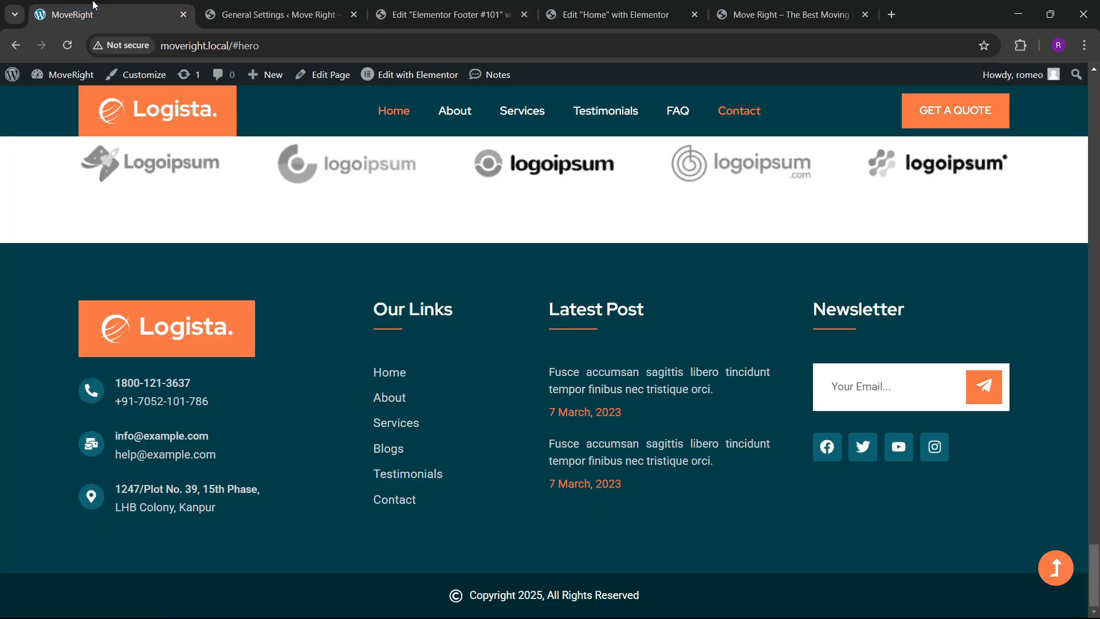
pyautogui.click(444, 14)
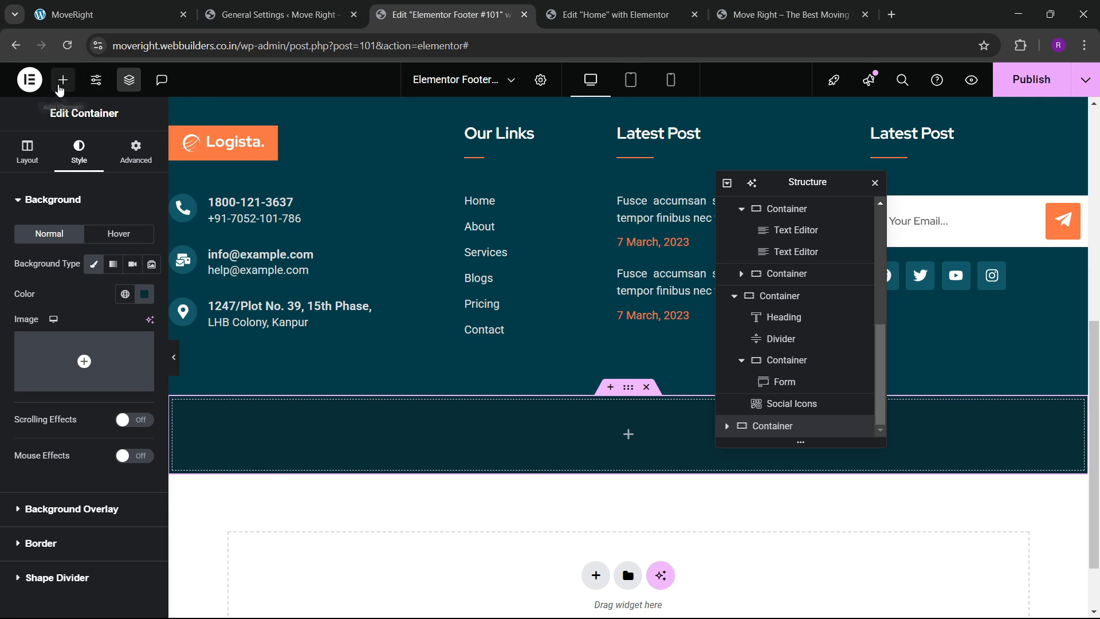
pyautogui.click(63, 79)
pyautogui.write('l')
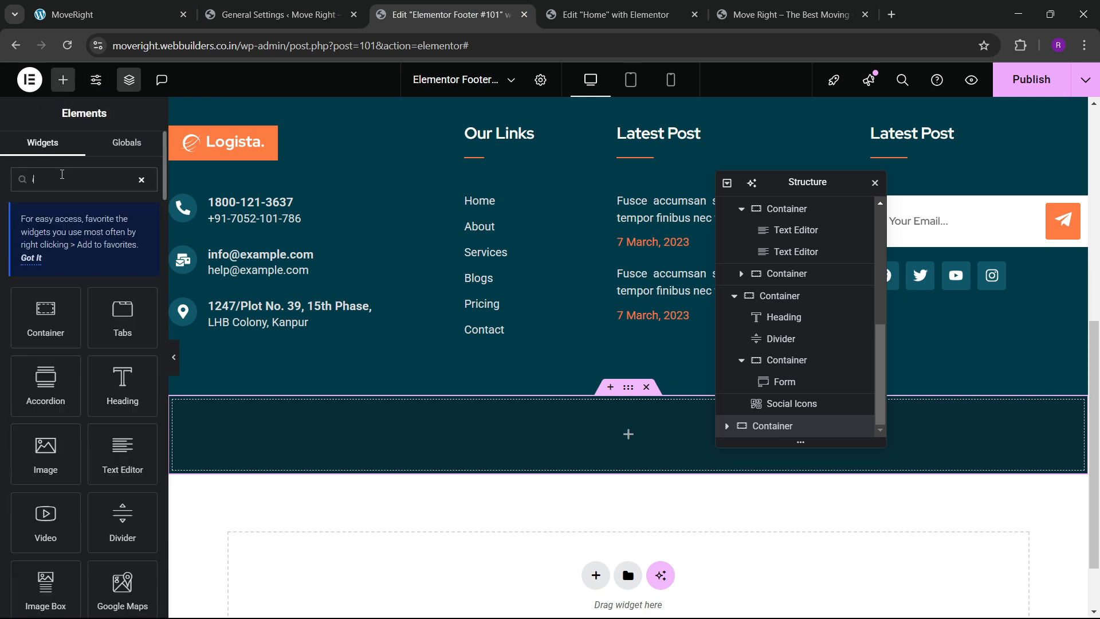
pyautogui.write('ist')
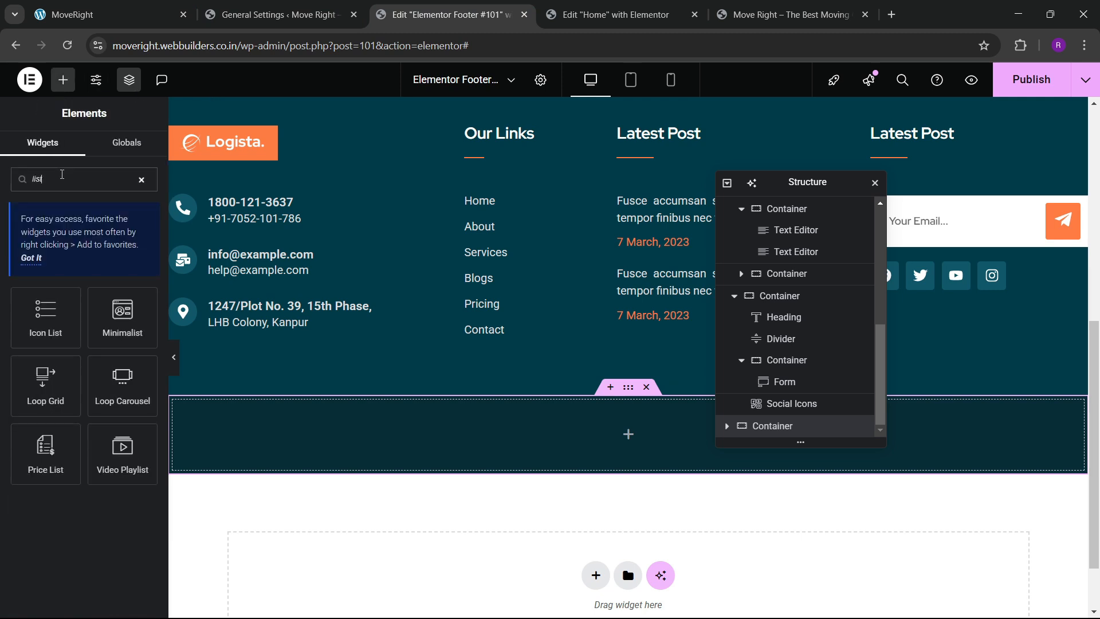
# Place an Icon List in the dark container, trimmed to one centred item.
pyautogui.moveTo(28, 326); pyautogui.dragTo(511, 445)
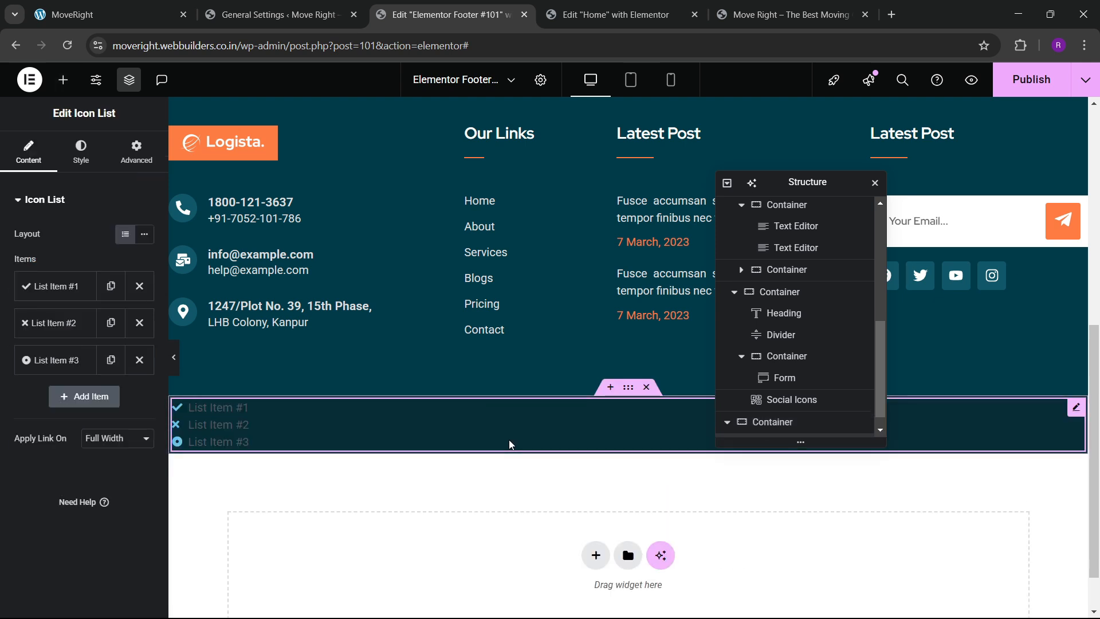
pyautogui.click(140, 360)
pyautogui.click(139, 323)
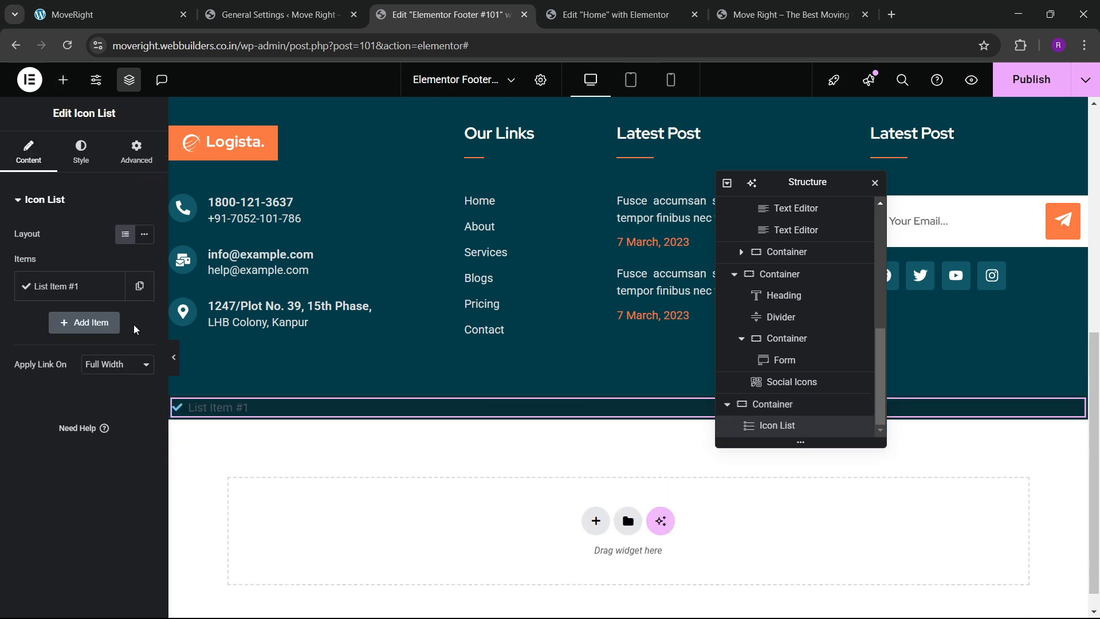
pyautogui.click(81, 150)
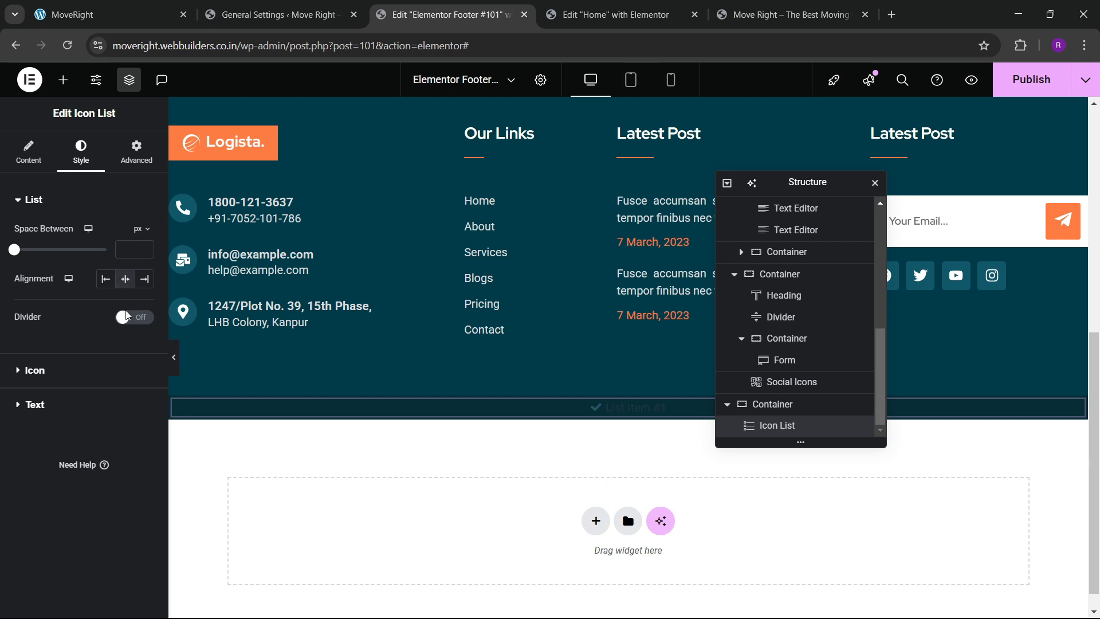
pyautogui.click(125, 279)
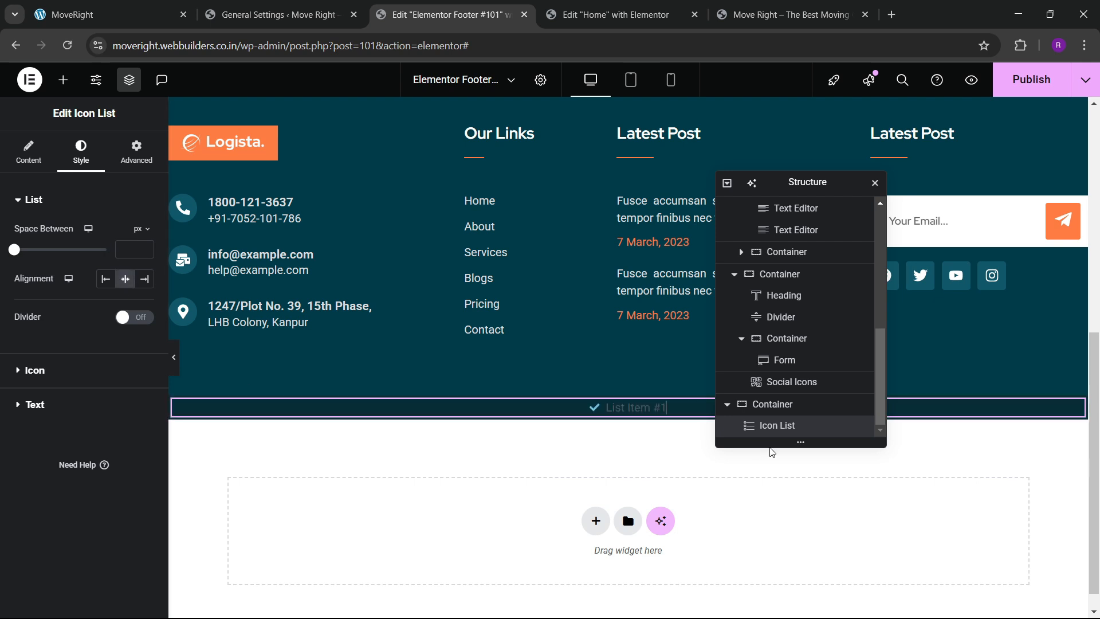
# Set the icon list's container padding to 20.
pyautogui.click(772, 411)
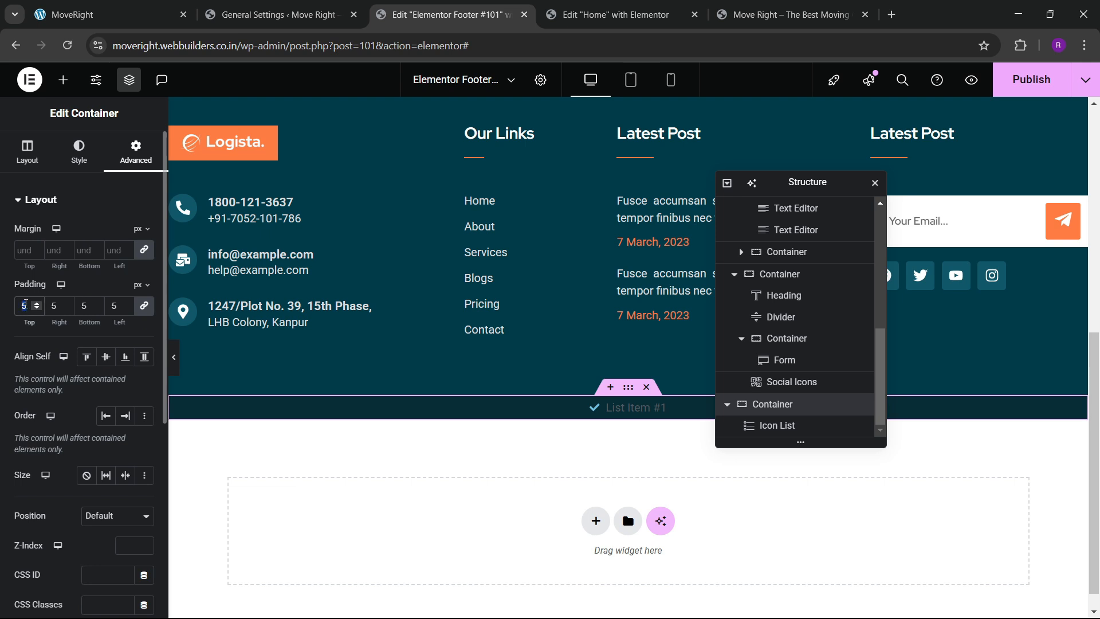
pyautogui.write('10')
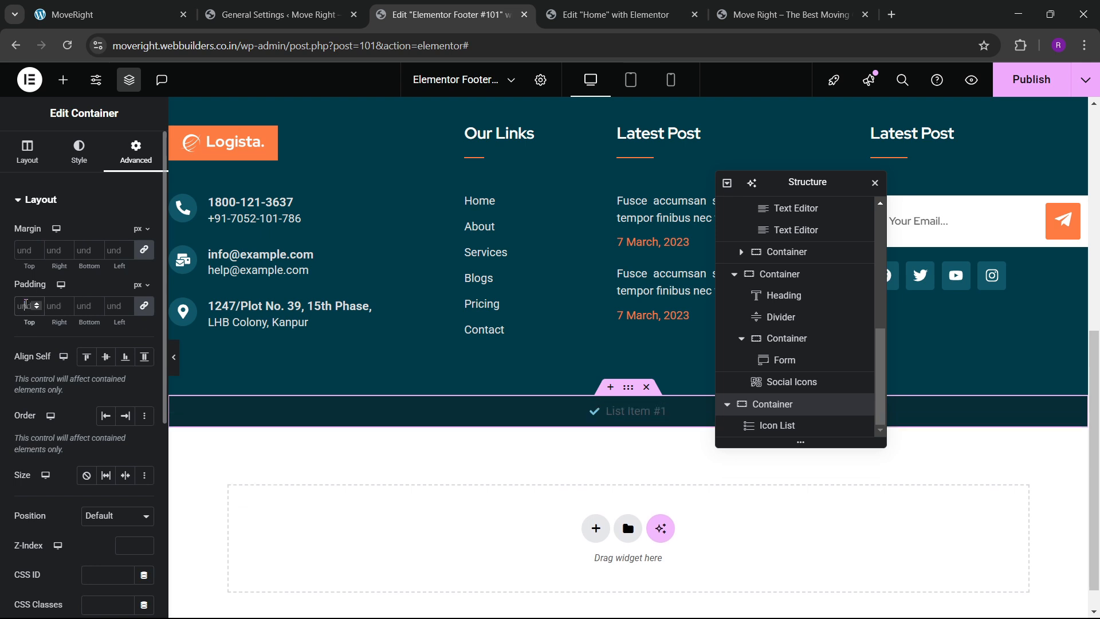
pyautogui.write('15')
pyautogui.press('BackSpace')
pyautogui.press('BackSpace')
pyautogui.write('20')
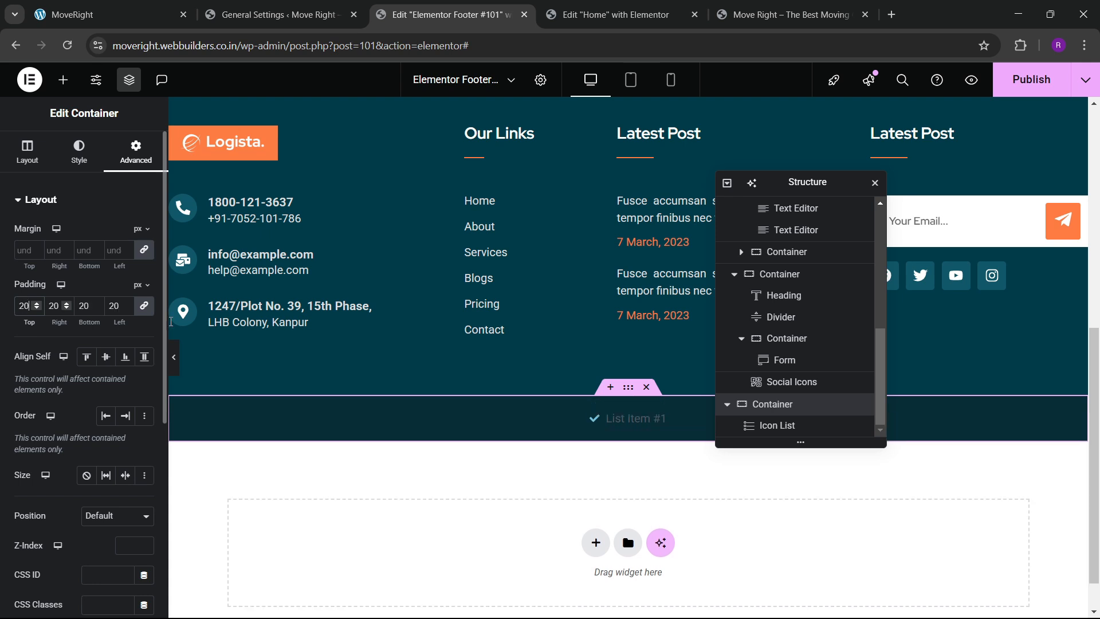
# Set the first list item's icon to the Copyright icon.
pyautogui.click(616, 419)
pyautogui.click(41, 174)
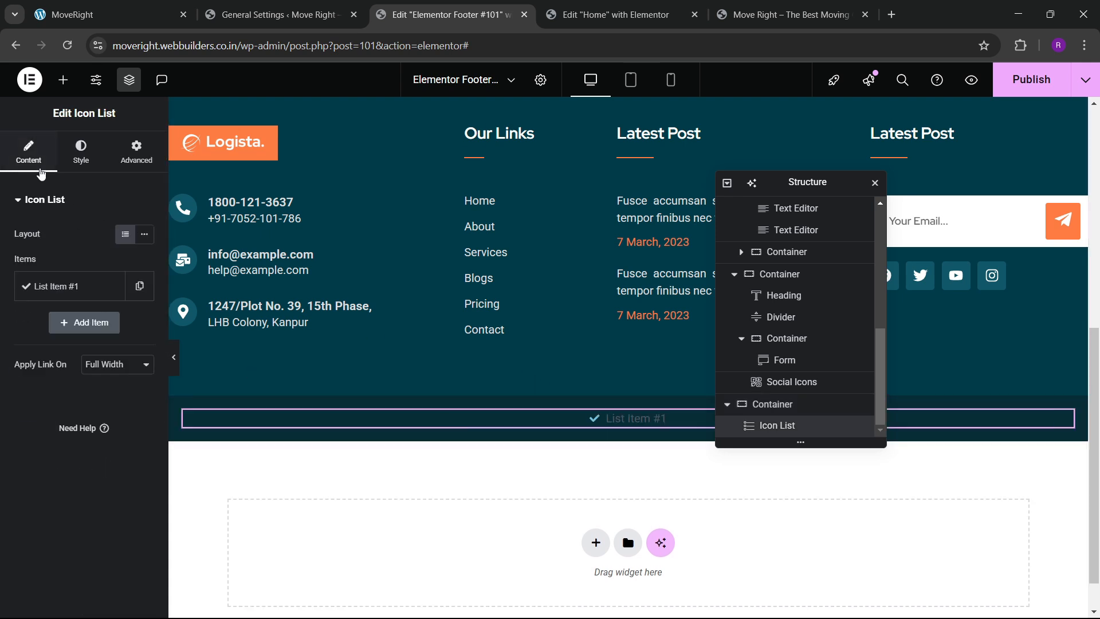
pyautogui.click(57, 286)
pyautogui.click(53, 421)
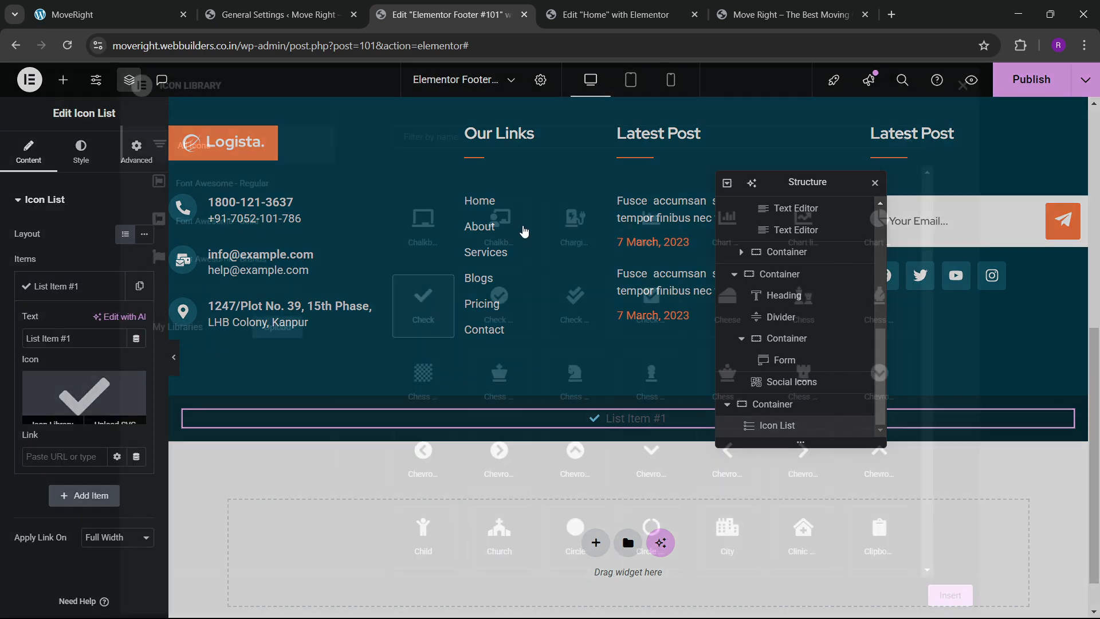
pyautogui.click(455, 137)
pyautogui.write('copy')
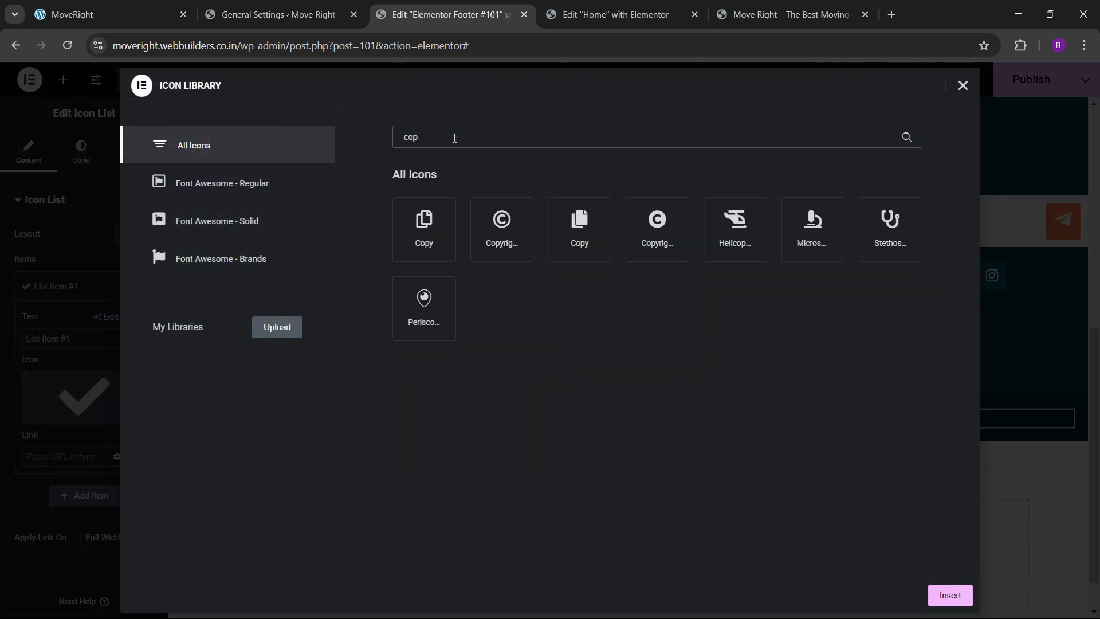
pyautogui.click(503, 246)
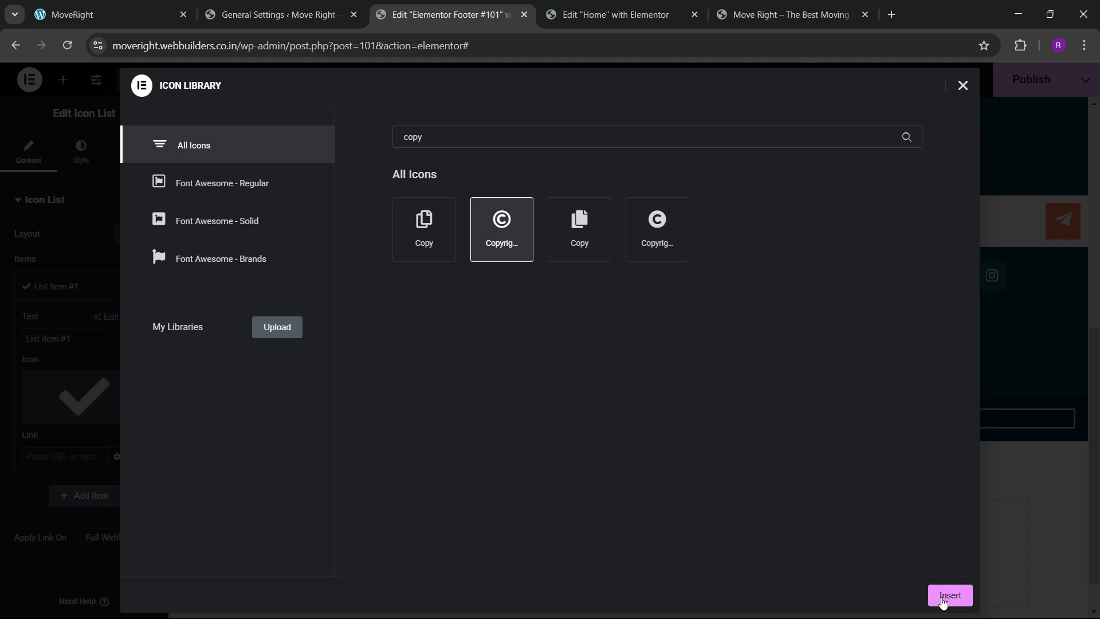
pyautogui.click(947, 593)
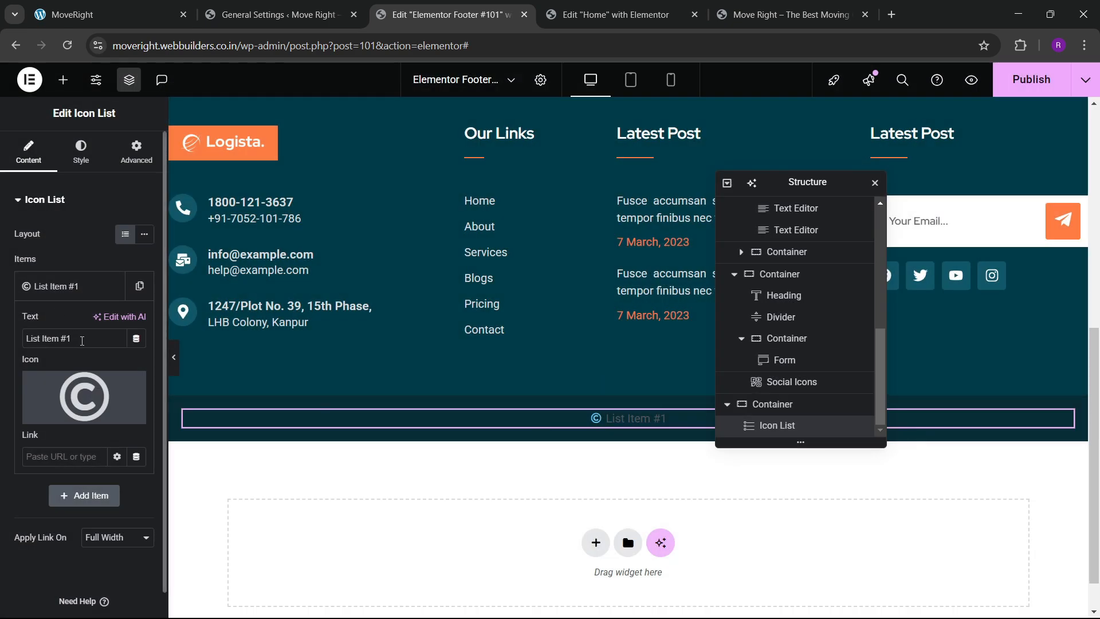
# Enter the item text 'Copyright 2024, MoveRight All Rights Reserved'.
pyautogui.write('Copyright 2024, M')
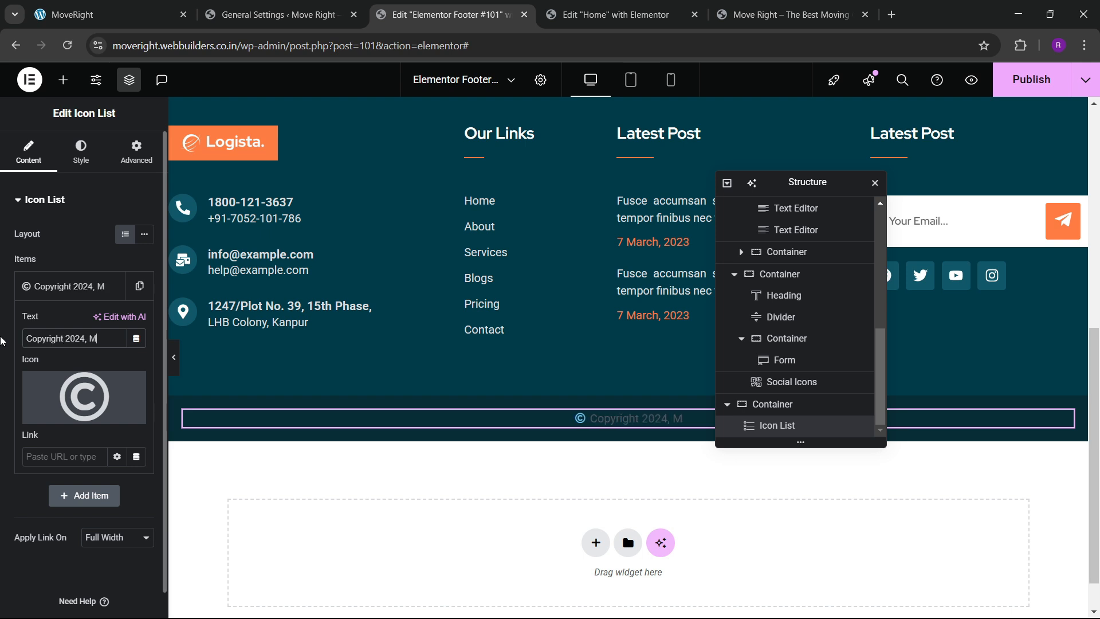
pyautogui.write('oveRight')
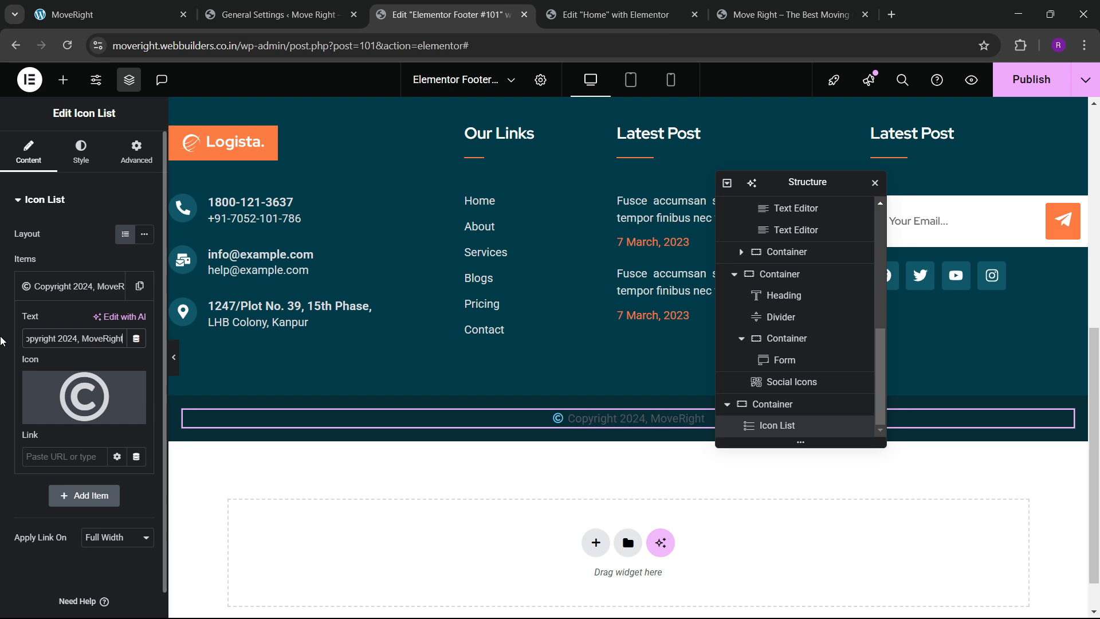
pyautogui.write(' All Righ')
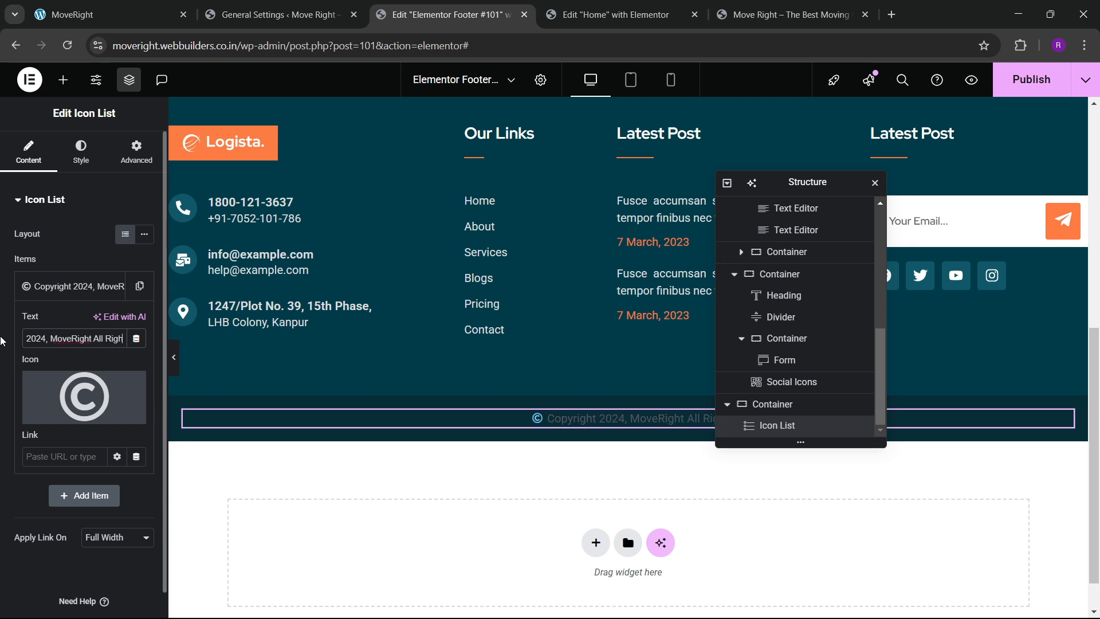
pyautogui.press('BackSpace')
pyautogui.write('hts')
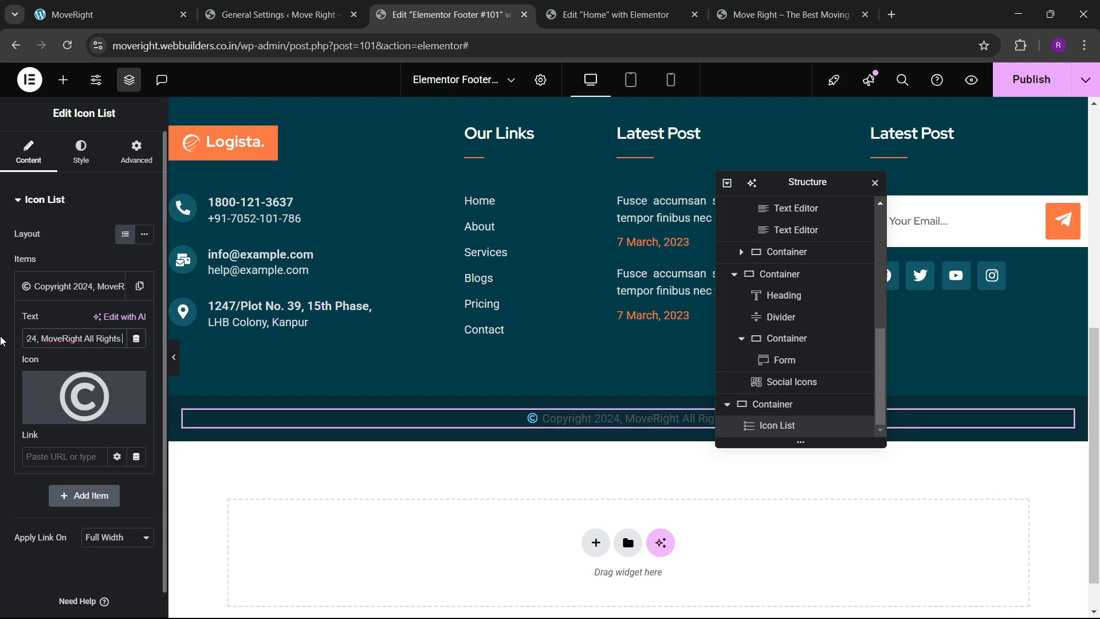
pyautogui.write(' Res')
pyautogui.press('BackSpace')
pyautogui.press('BackSpace')
pyautogui.press('BackSpace')
pyautogui.press('BackSpace')
pyautogui.write('Re')
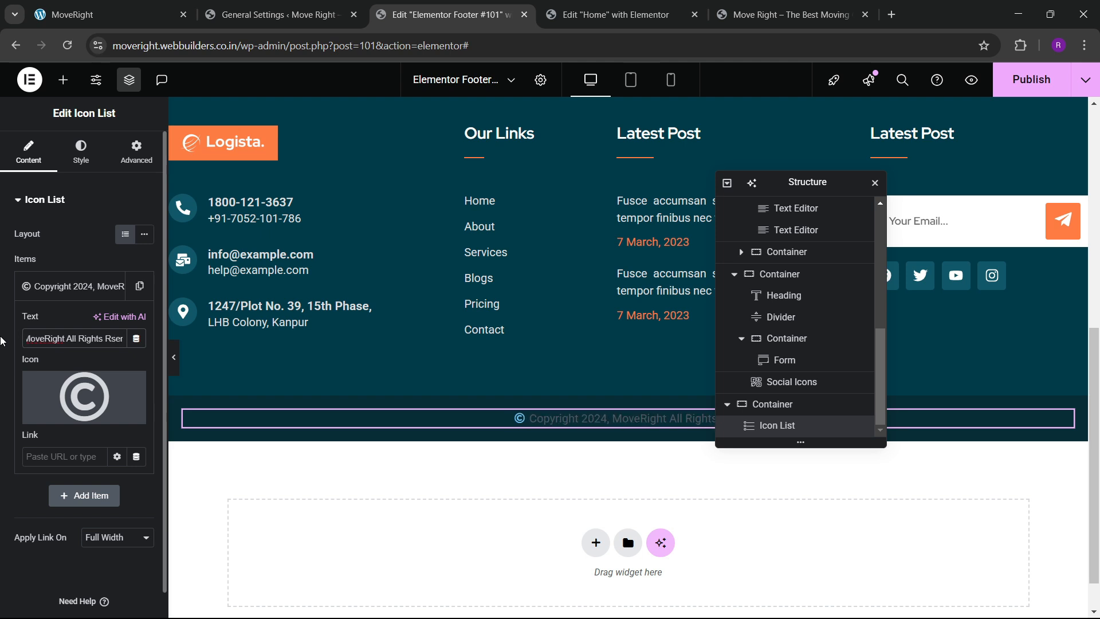
pyautogui.write('served')
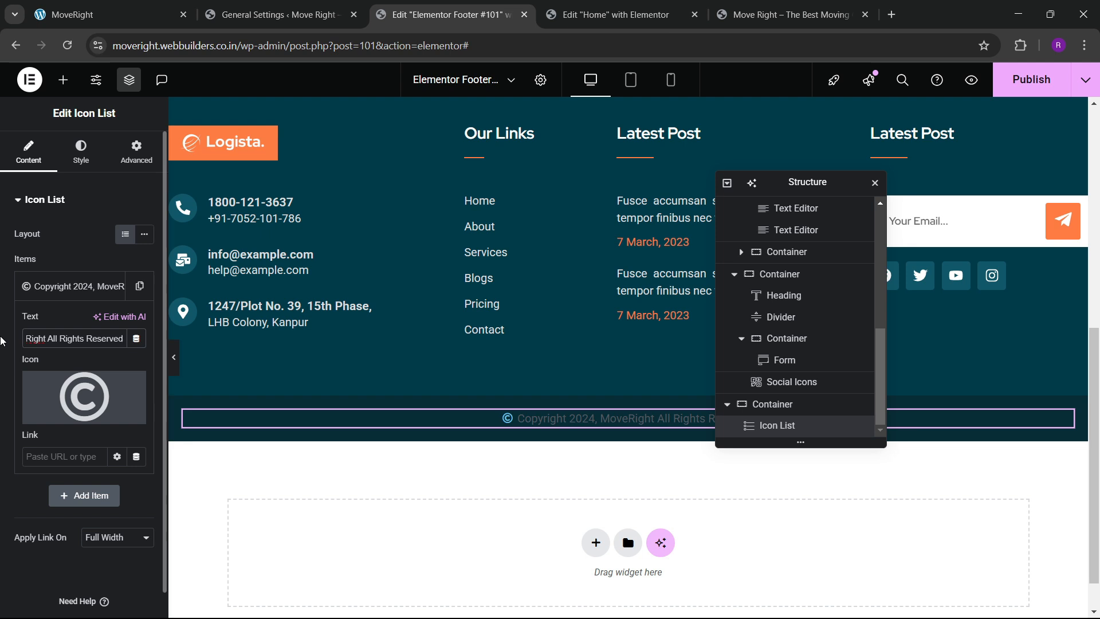
pyautogui.click(81, 151)
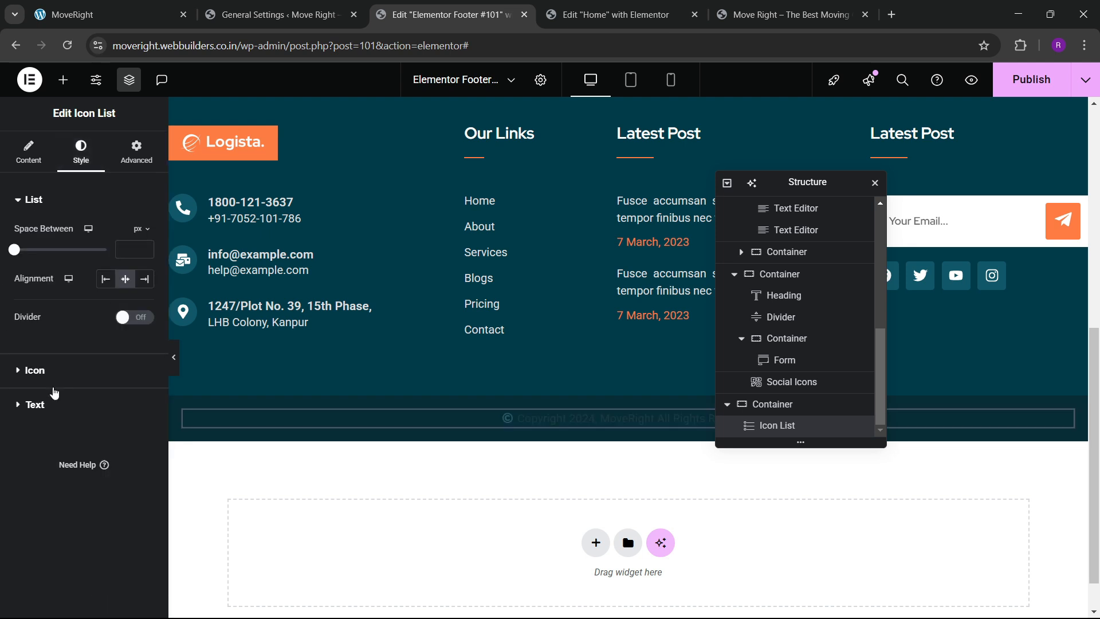
# Make the copyright text colour white (#FFFFFF) in the Text style settings.
pyautogui.click(55, 373)
pyautogui.click(145, 299)
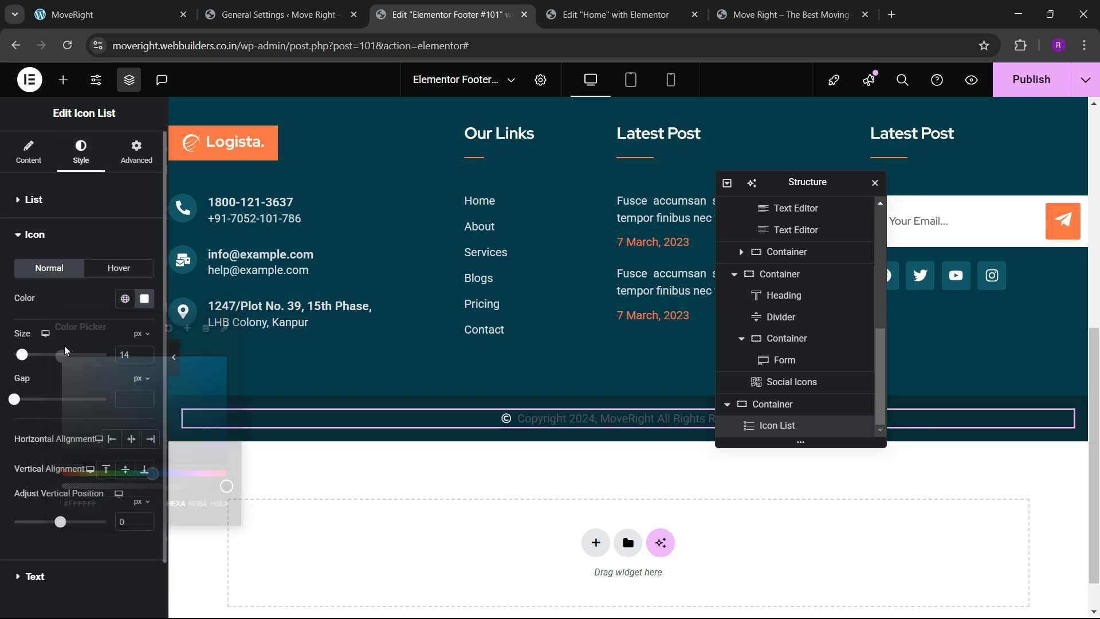
pyautogui.scroll(-2, 60, 471)
pyautogui.click(35, 514)
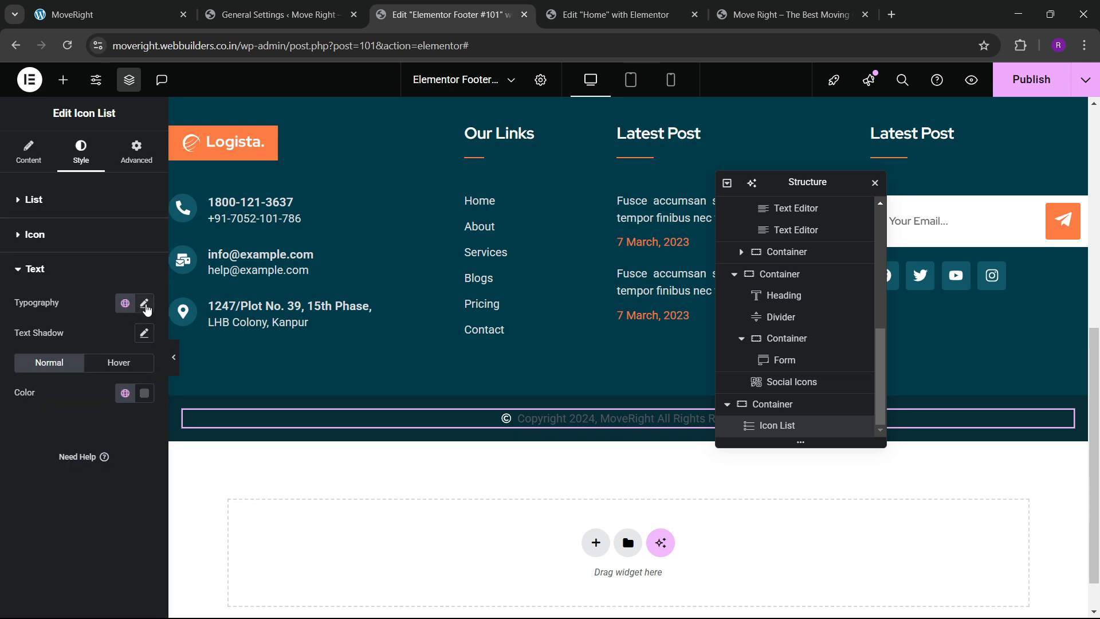
pyautogui.click(145, 304)
pyautogui.click(112, 370)
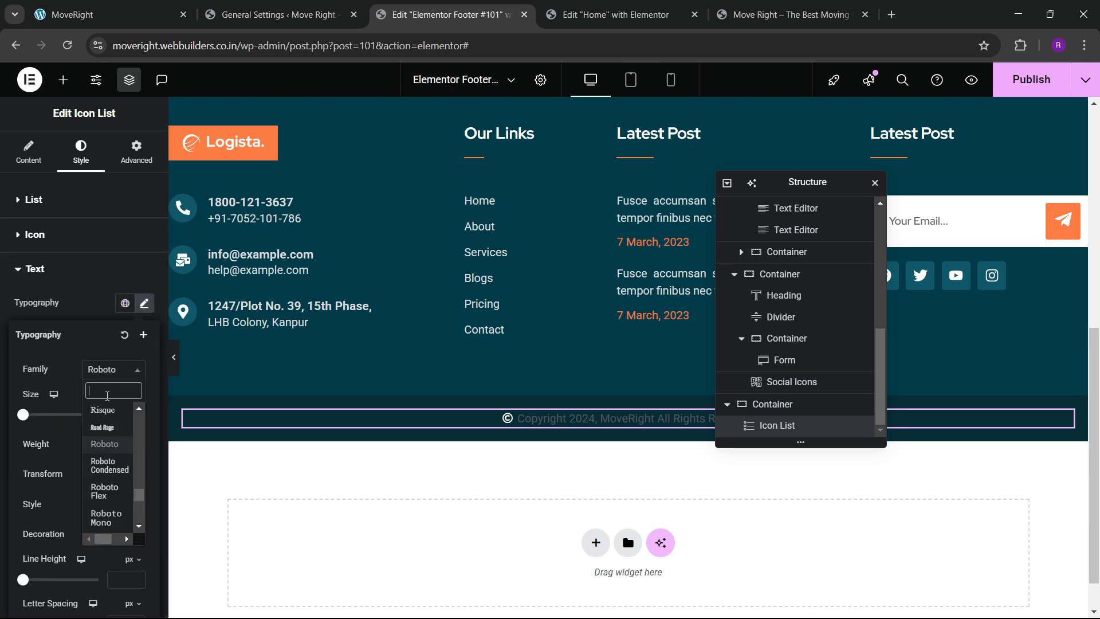
pyautogui.write('roboto')
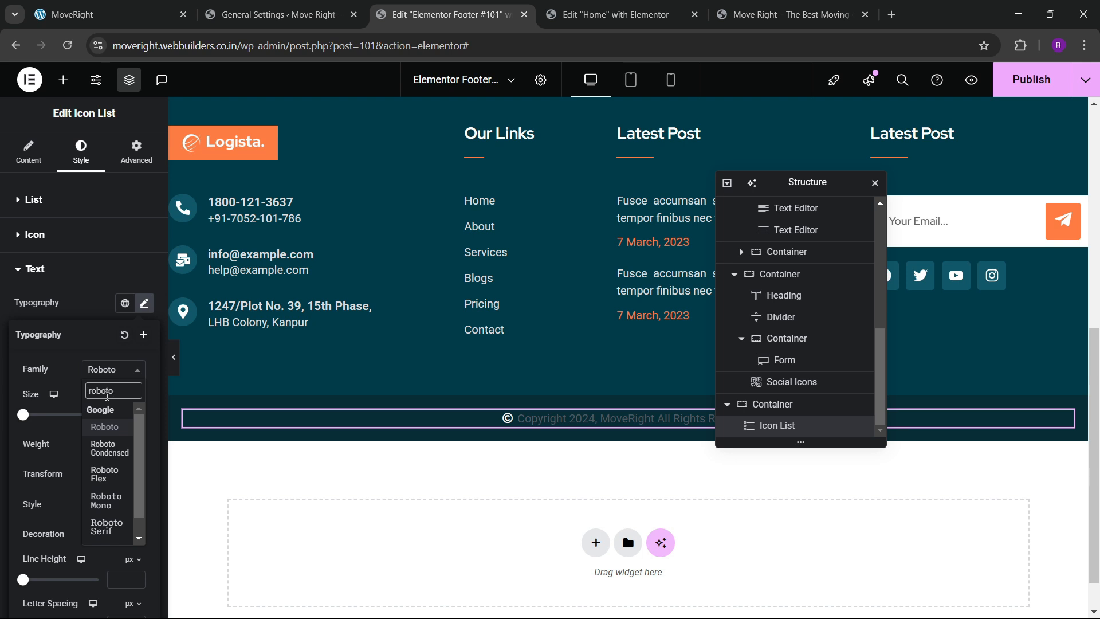
pyautogui.click(108, 400)
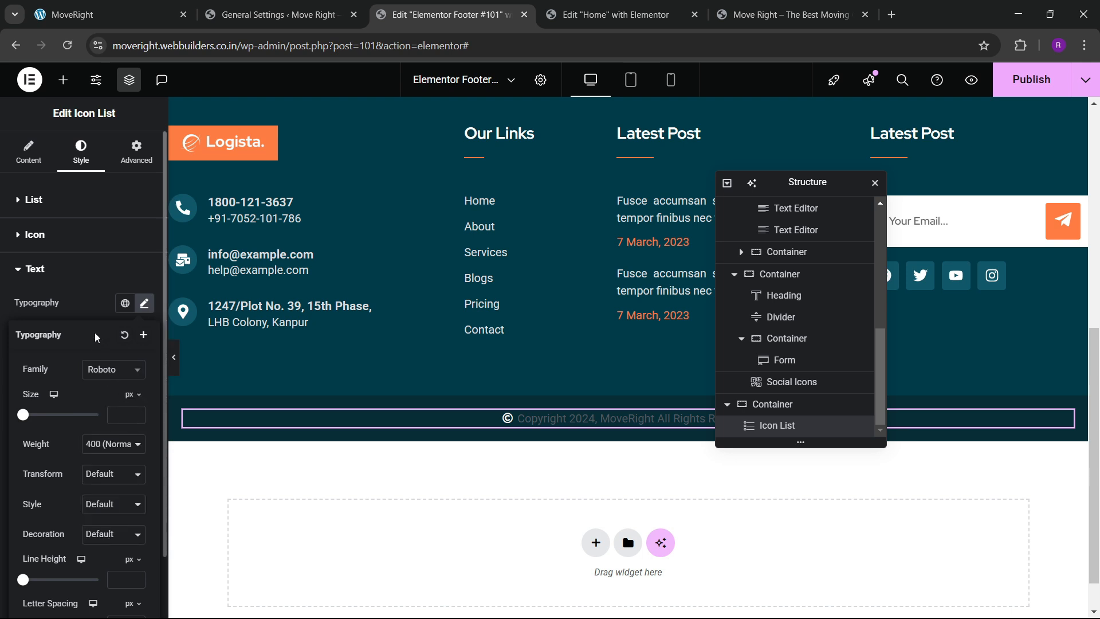
pyautogui.click(97, 316)
pyautogui.click(144, 393)
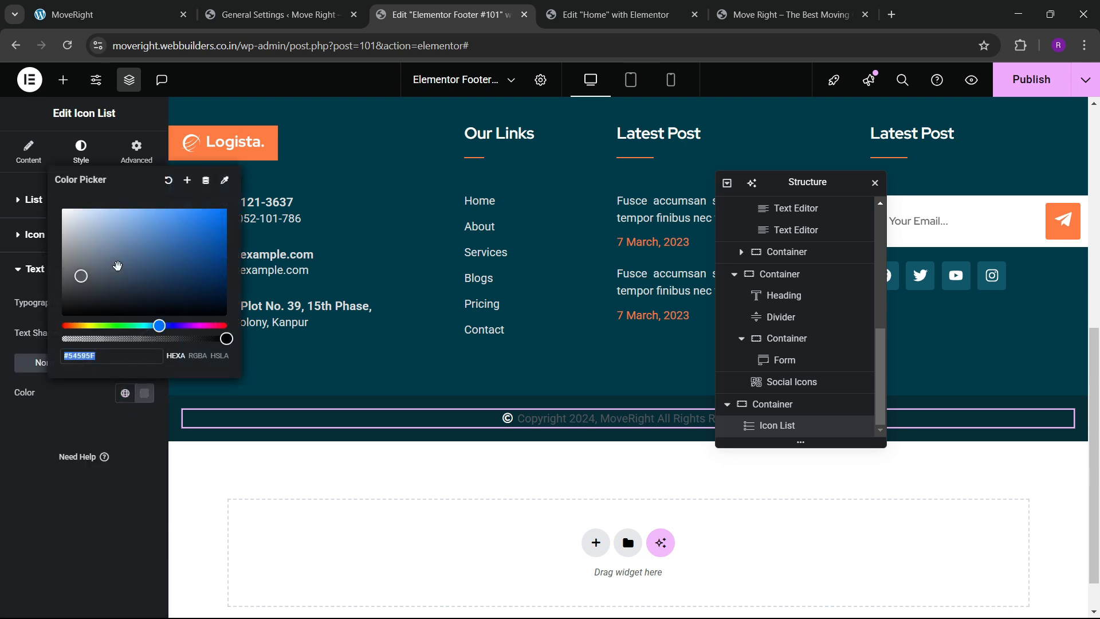
pyautogui.moveTo(118, 265); pyautogui.dragTo(58, 205)
pyautogui.click(27, 476)
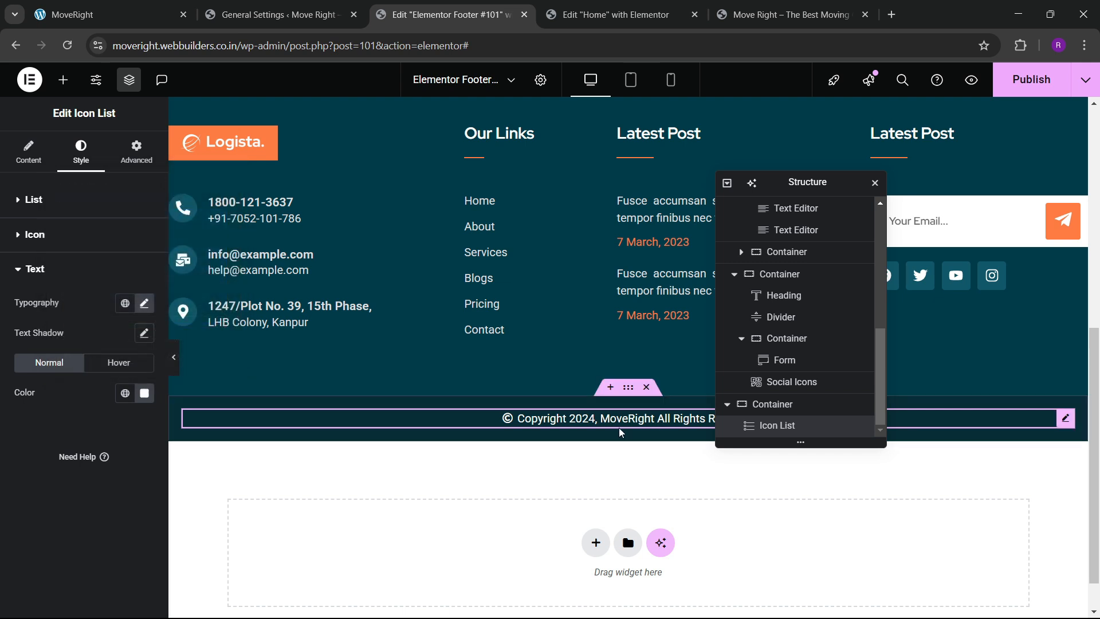
# Set the copyright typography to Red Hat, weight 500 (Medium), size 15 px.
pyautogui.click(144, 303)
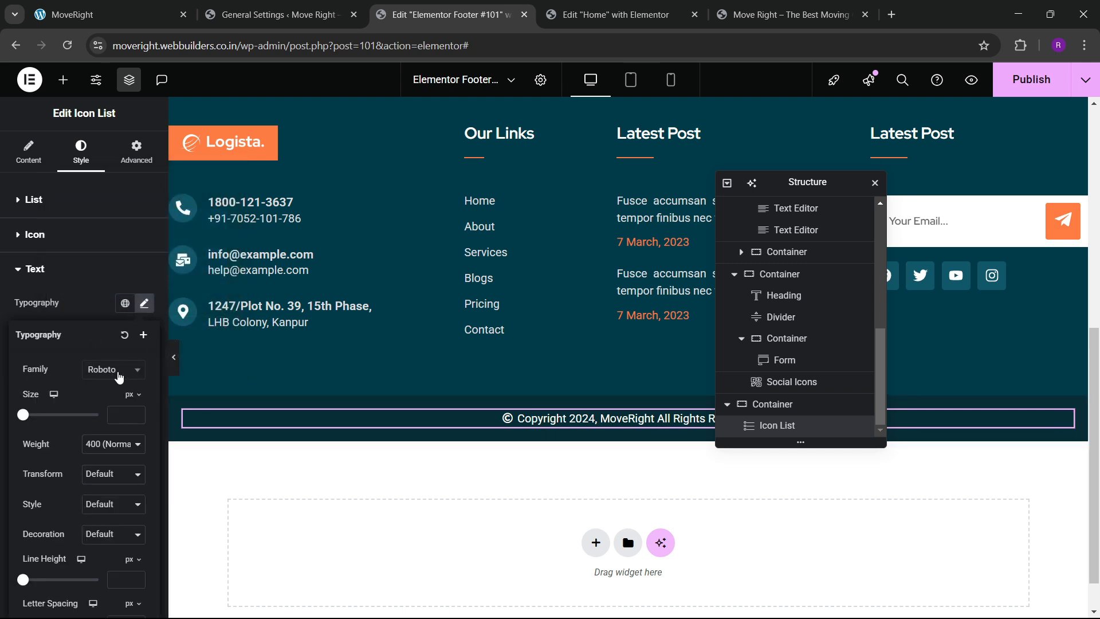
pyautogui.click(112, 370)
pyautogui.write('red hat')
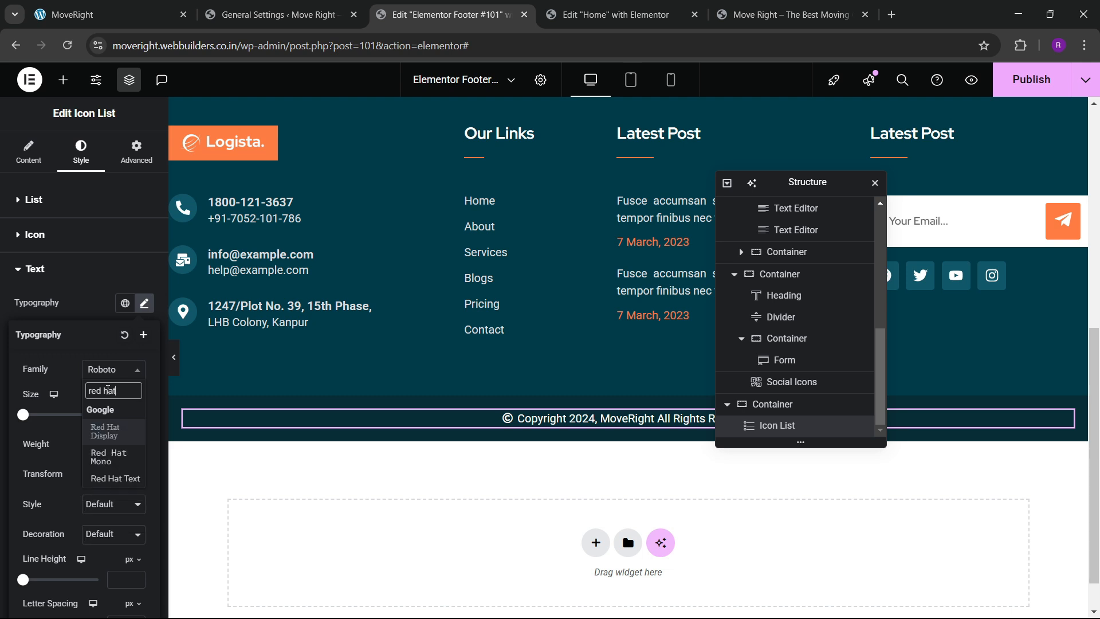
pyautogui.press('Return')
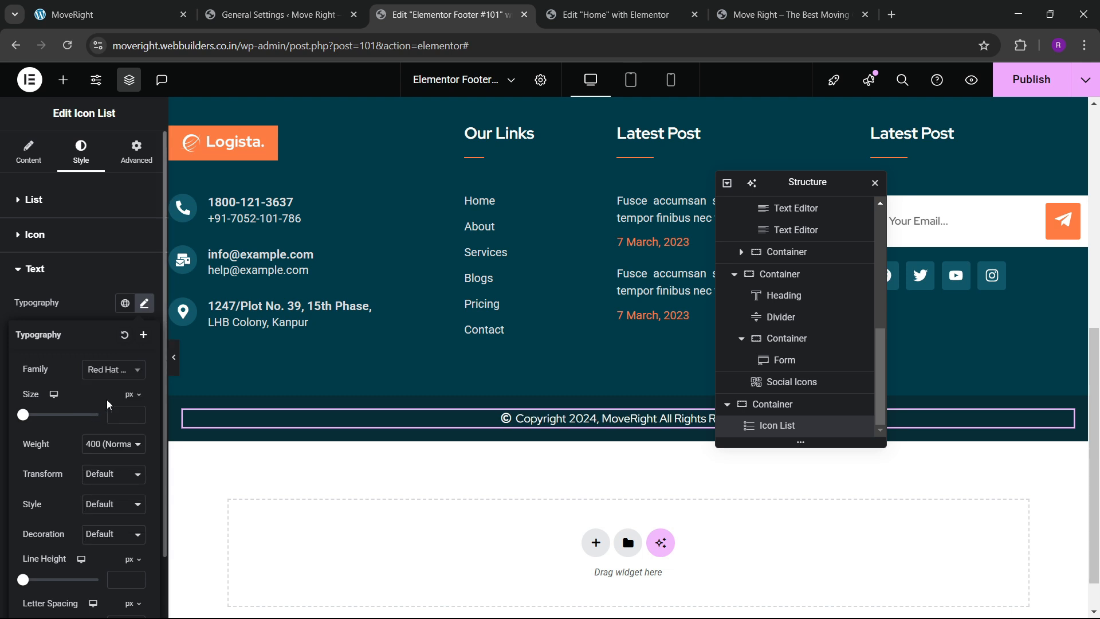
pyautogui.click(120, 444)
pyautogui.click(109, 304)
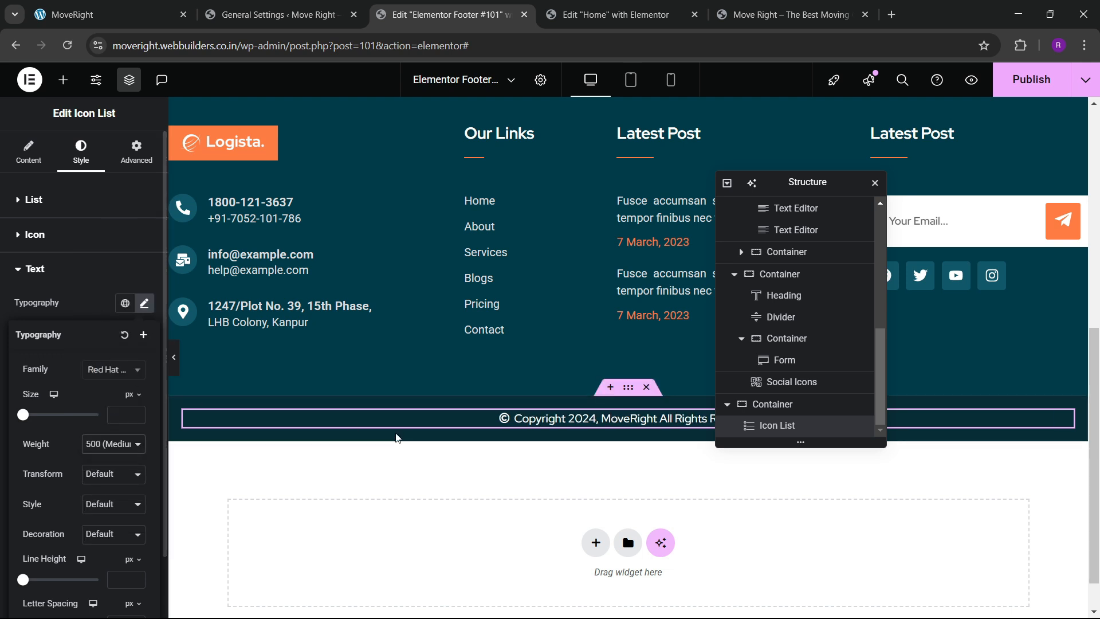
pyautogui.click(136, 415)
pyautogui.write('15')
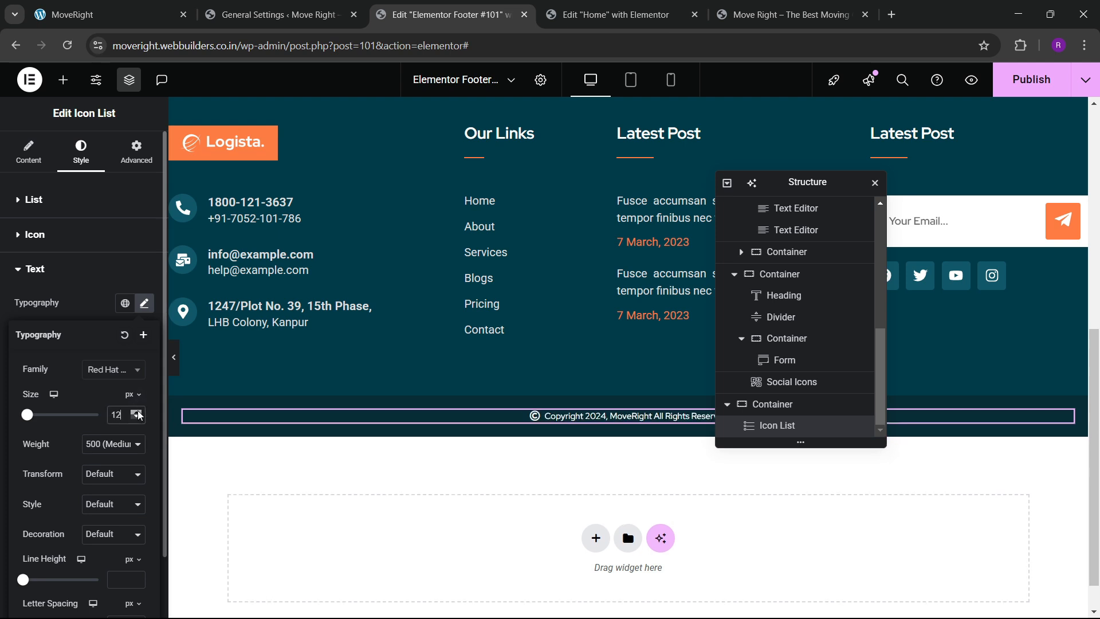
pyautogui.click(136, 419)
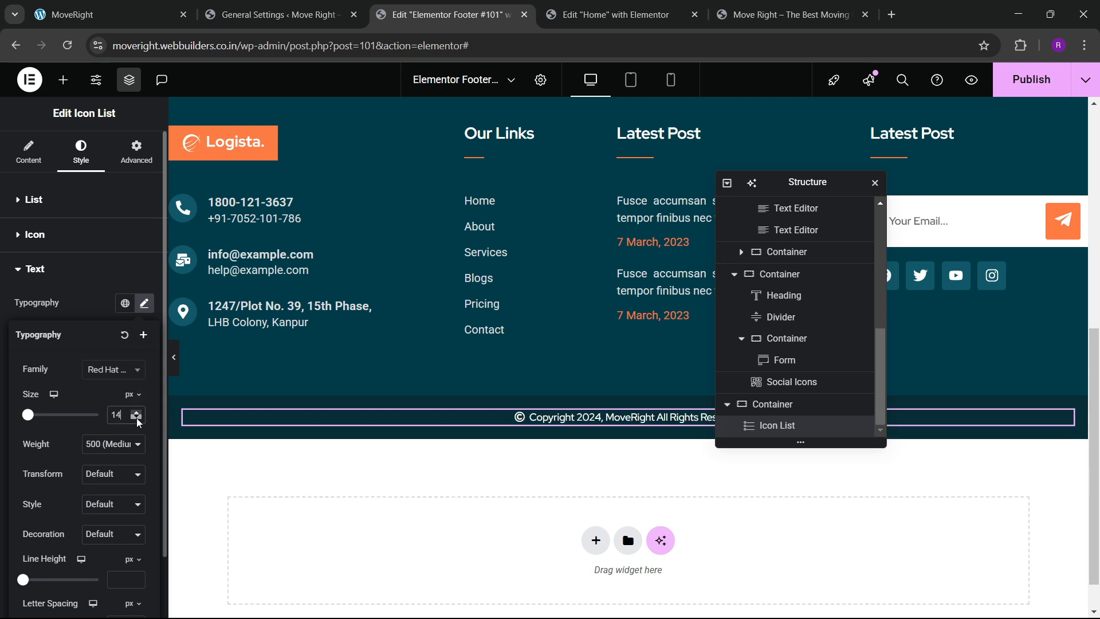
pyautogui.click(137, 420)
pyautogui.click(136, 411)
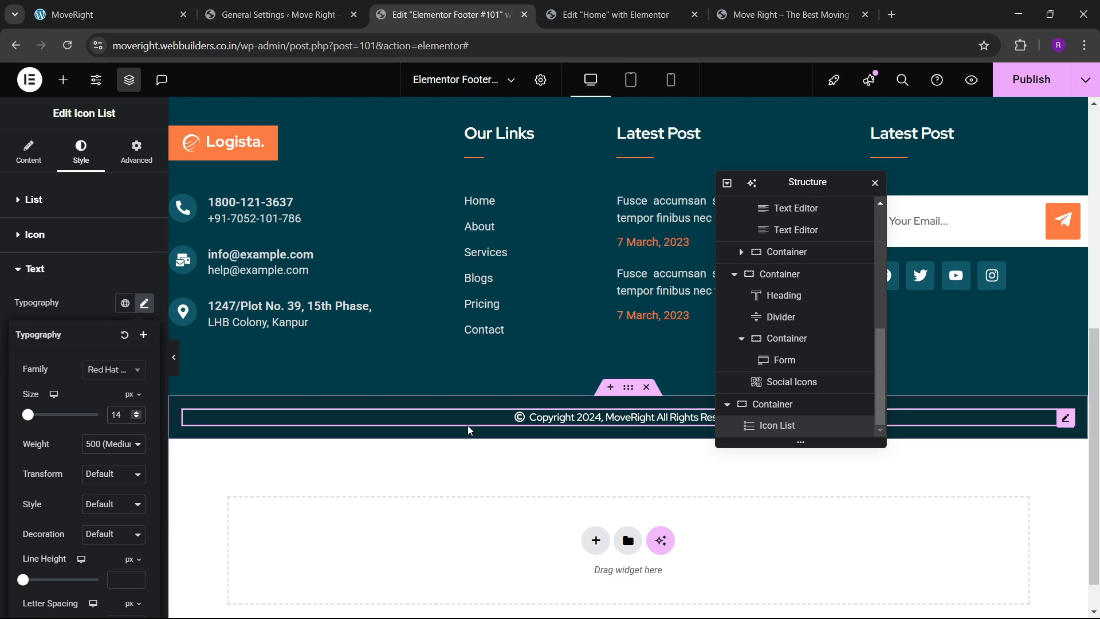
pyautogui.click(140, 412)
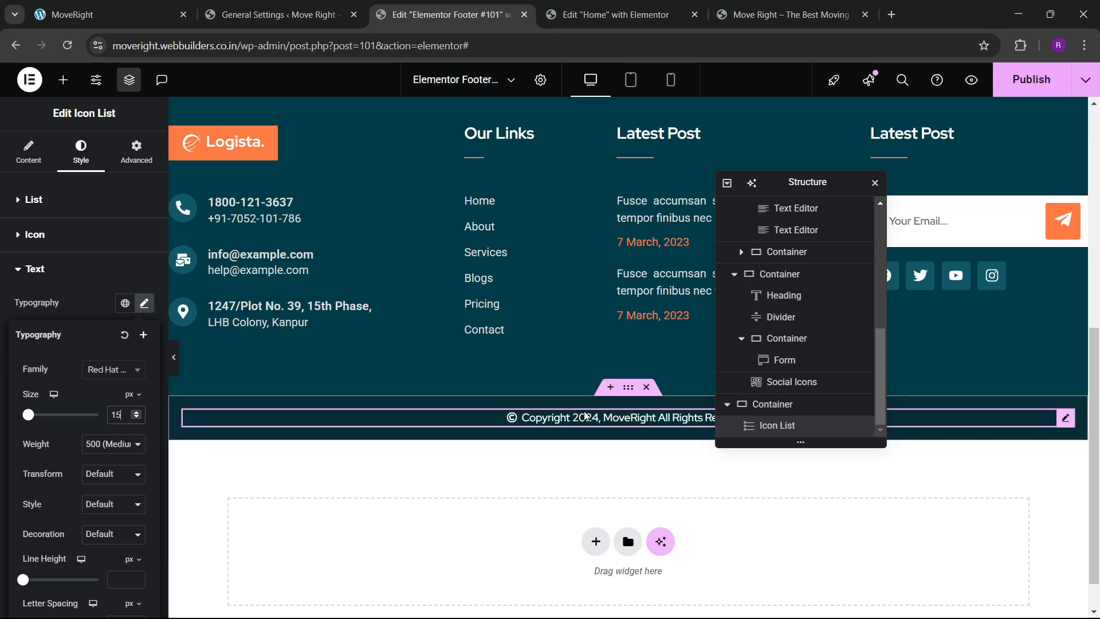
# Go back to the Elements widget list.
pyautogui.scroll(-1, 458, 407)
pyautogui.scroll(2, 458, 407)
pyautogui.scroll(-1, 458, 408)
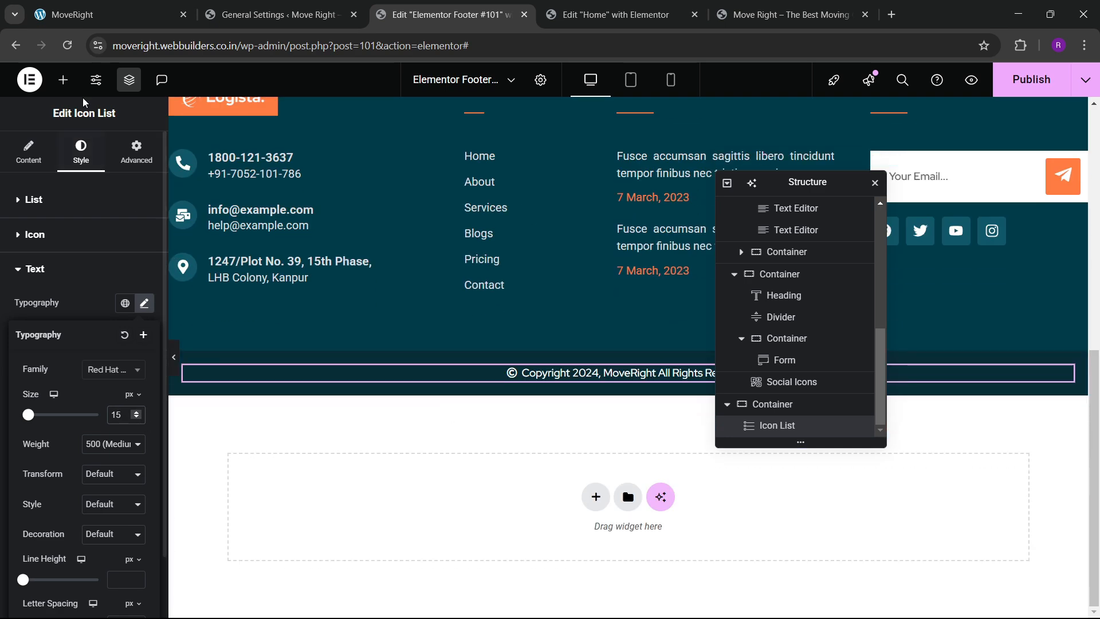
pyautogui.click(63, 80)
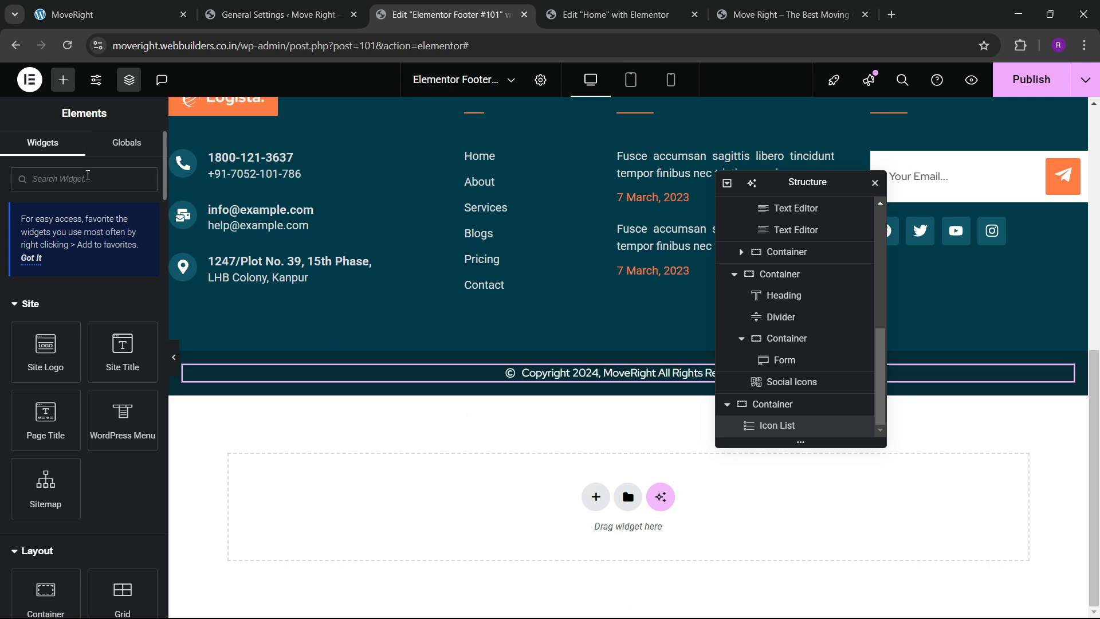
# Add an Icon widget to the copyright row using the circled up-arrow (arrow-circle-up) icon.
pyautogui.write('icon')
pyautogui.moveTo(54, 316); pyautogui.dragTo(657, 381)
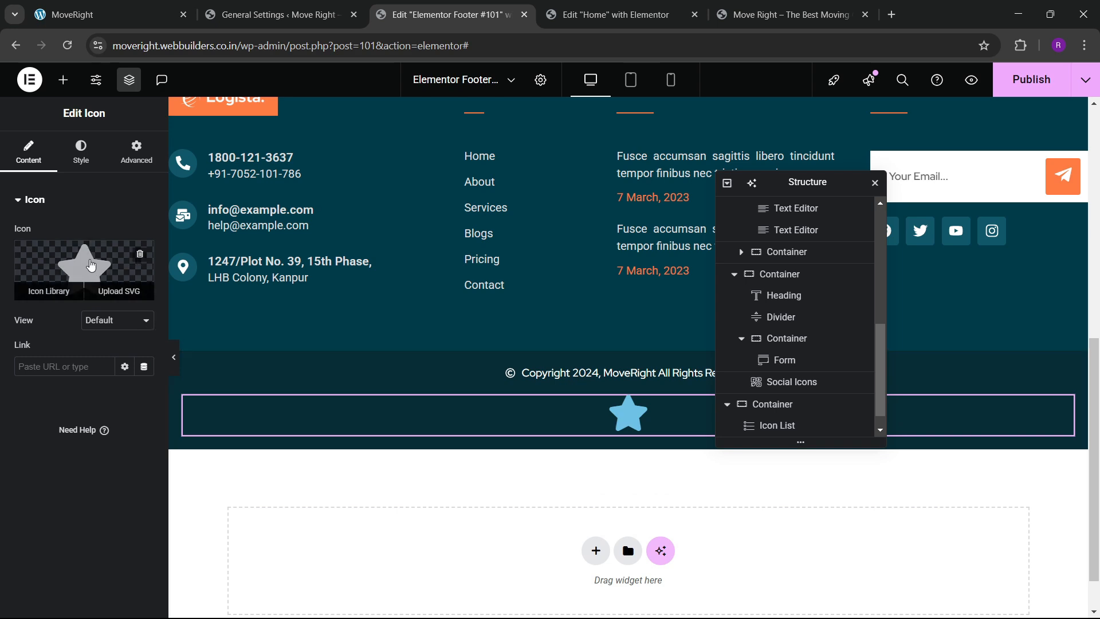
pyautogui.click(51, 290)
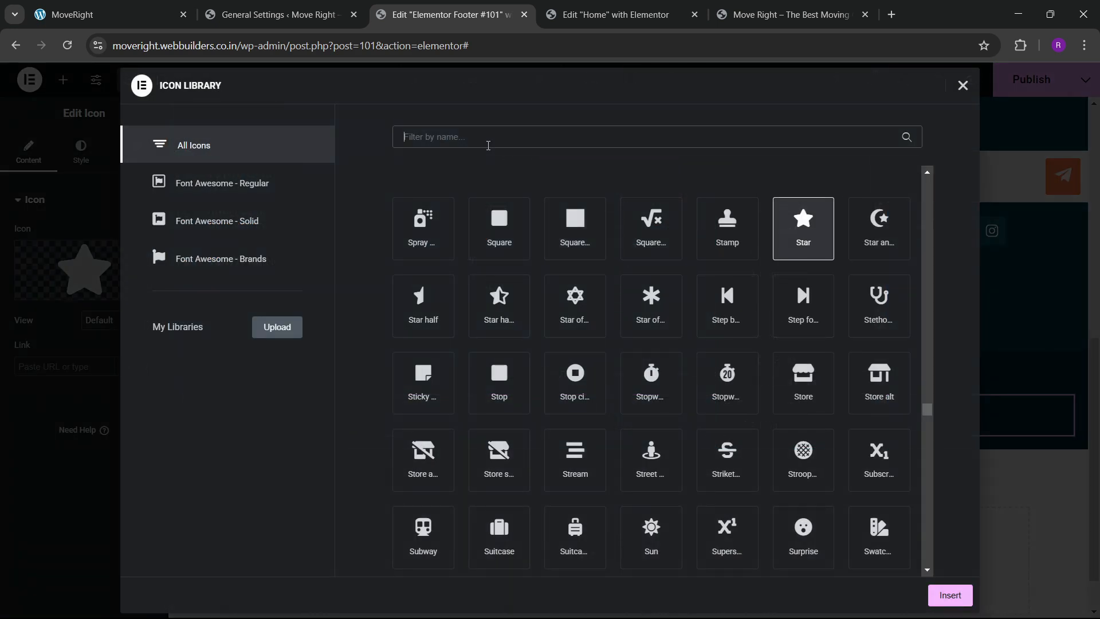
pyautogui.write('arrow')
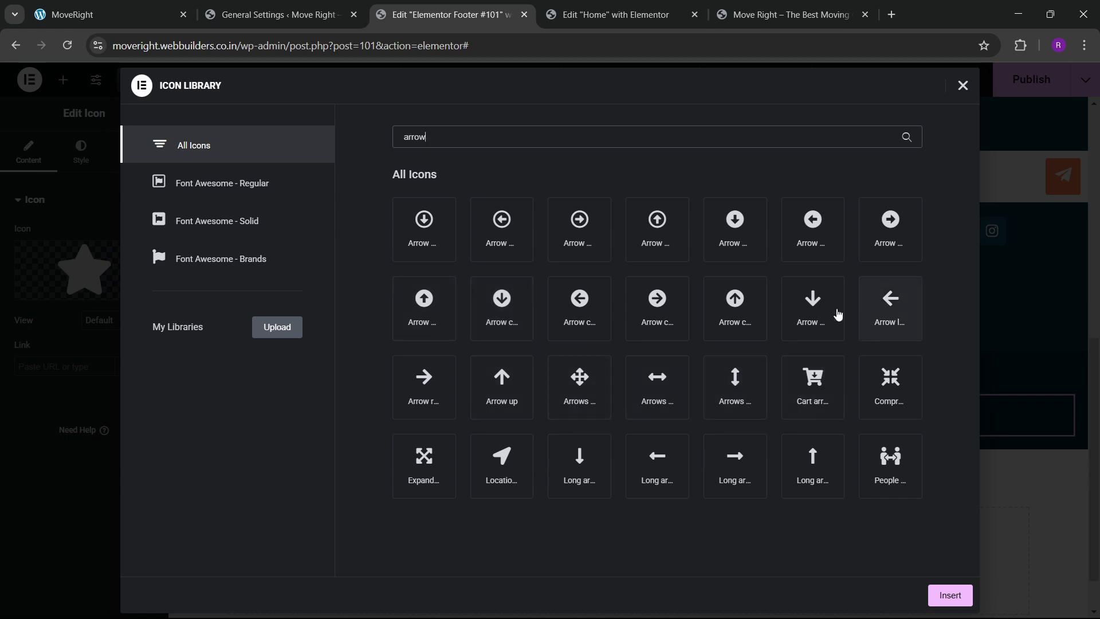
pyautogui.click(738, 326)
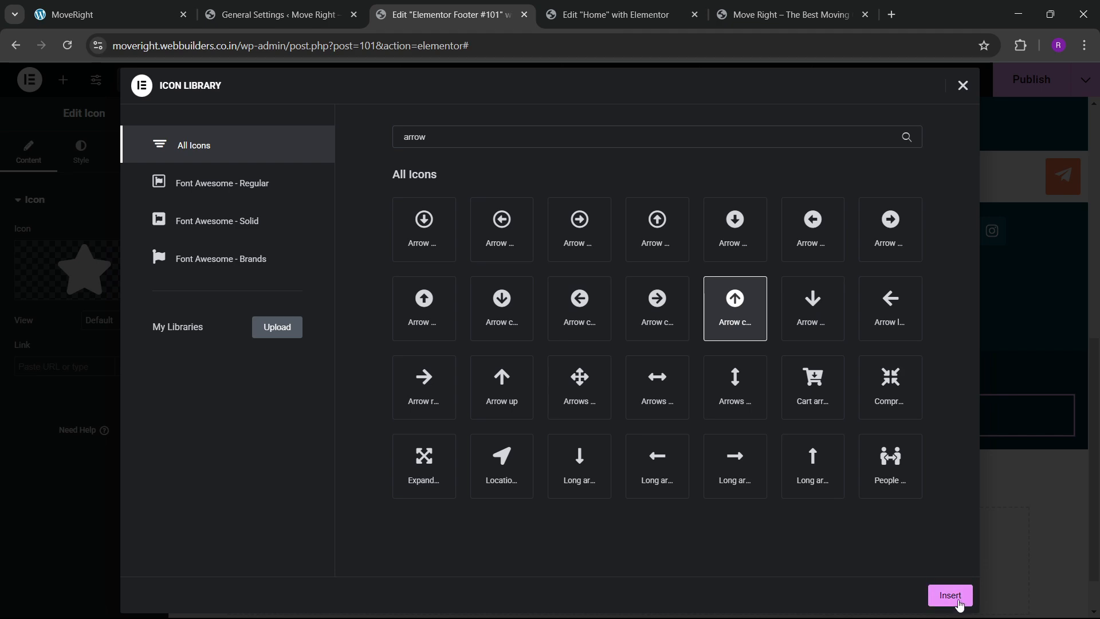
pyautogui.click(950, 596)
# Set the arrow icon's primary colour to the global orange.
pyautogui.click(81, 152)
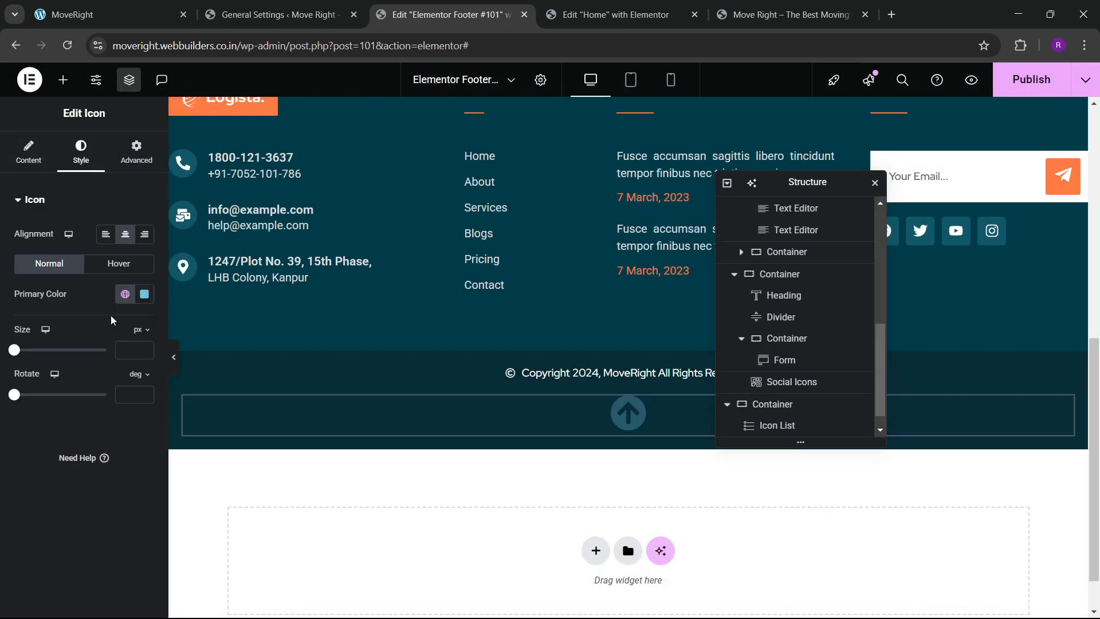
pyautogui.click(122, 304)
pyautogui.click(68, 479)
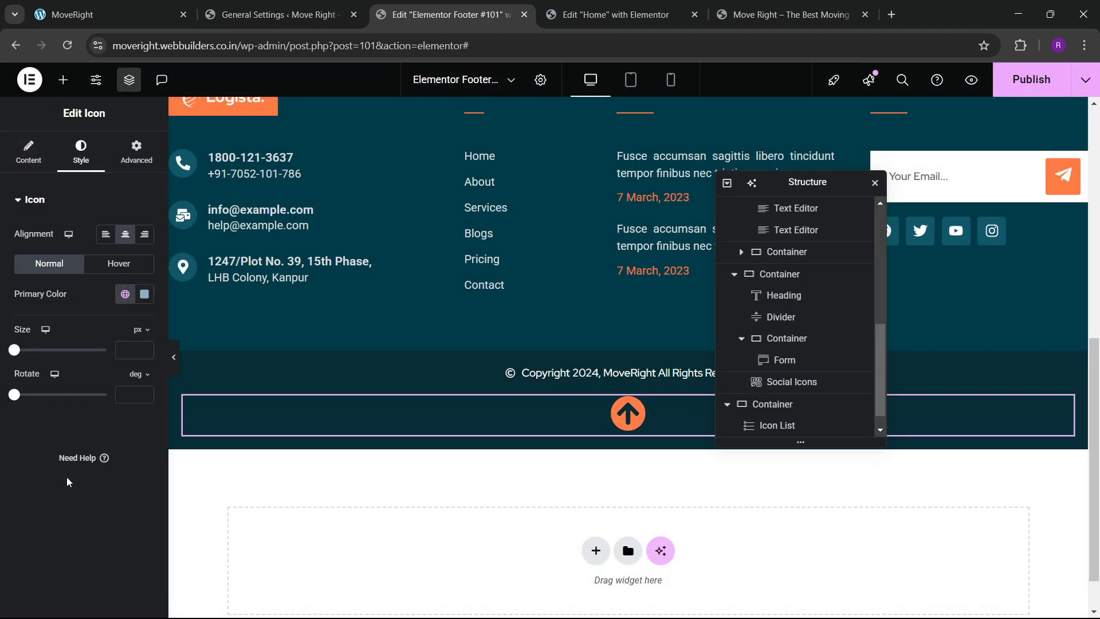
pyautogui.scroll(-10, 68, 394)
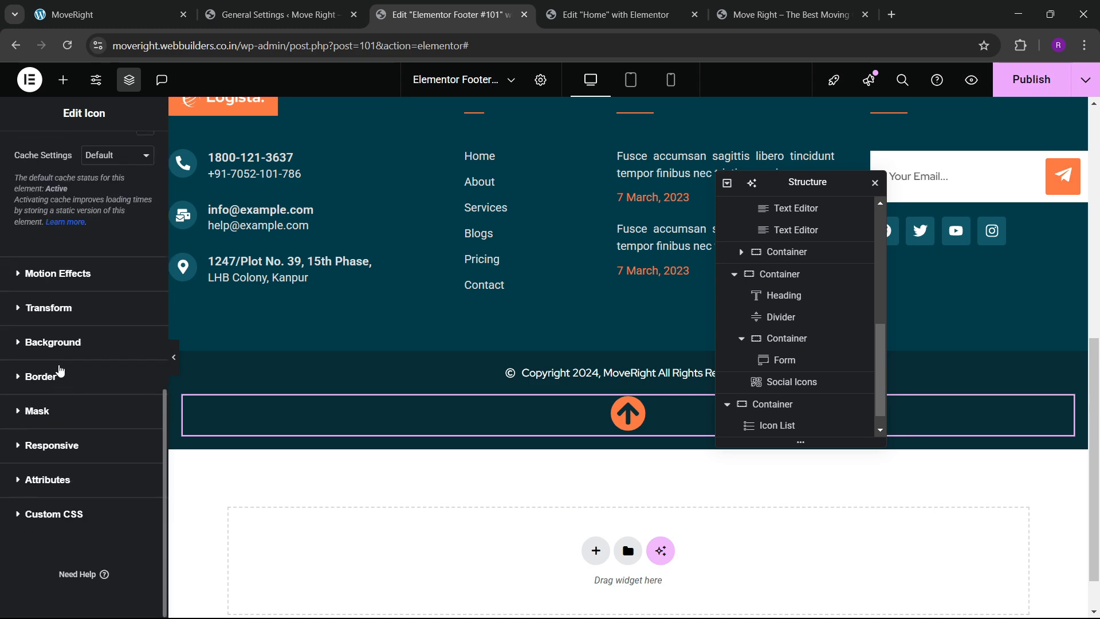
pyautogui.scroll(4, 61, 369)
pyautogui.scroll(3, 58, 363)
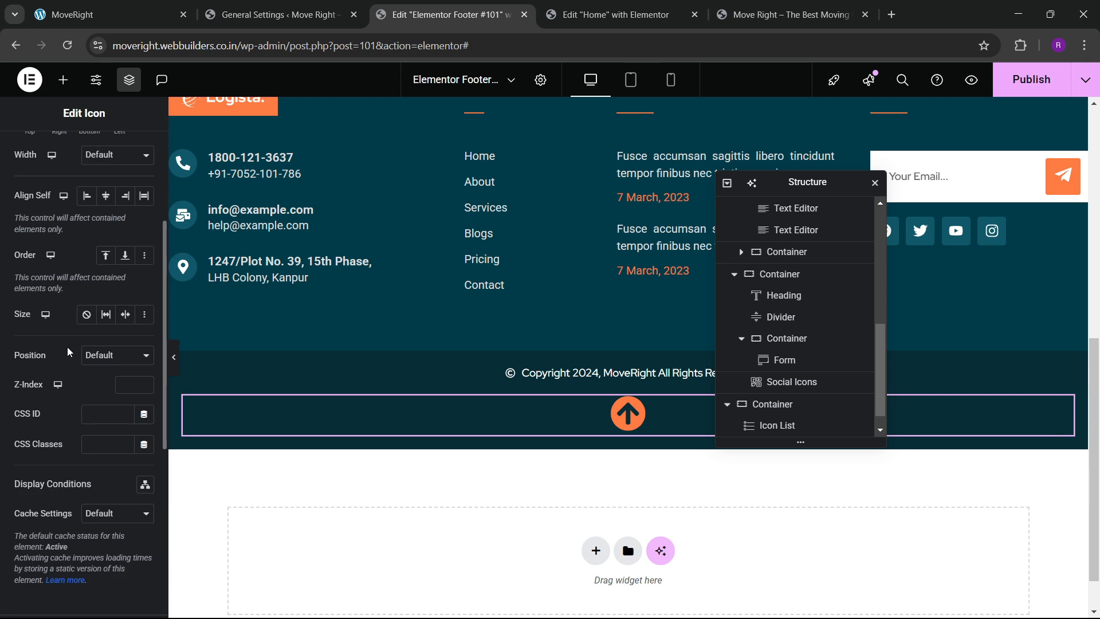
# Fix the icon's position to the bottom-right corner with 30 px offsets.
pyautogui.click(91, 356)
pyautogui.click(103, 404)
pyautogui.scroll(-3, 103, 405)
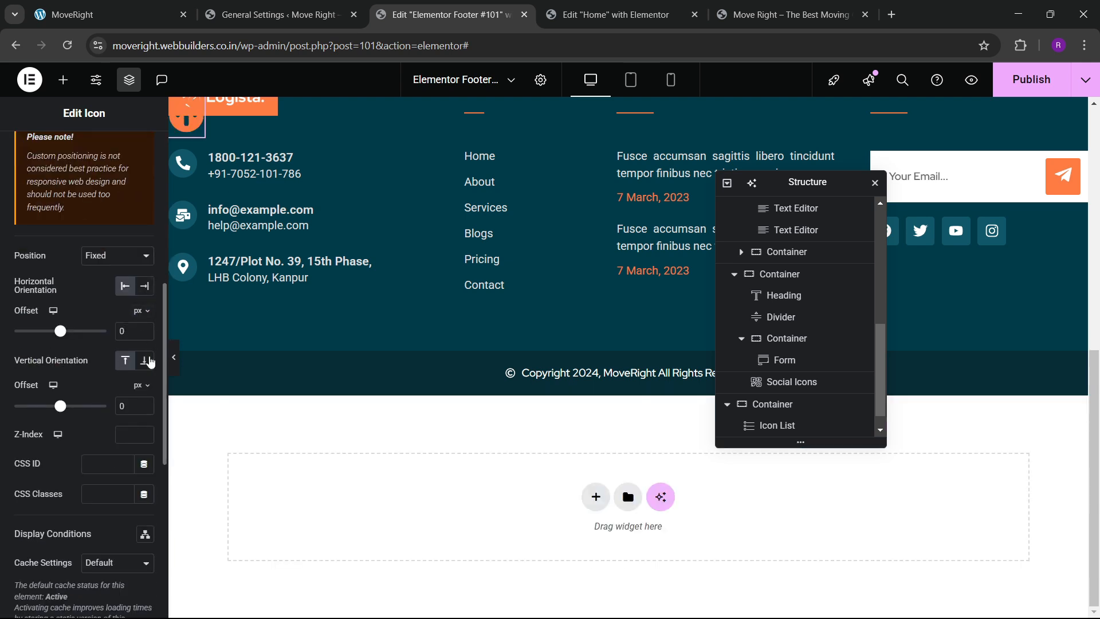
pyautogui.click(145, 360)
pyautogui.write('3')
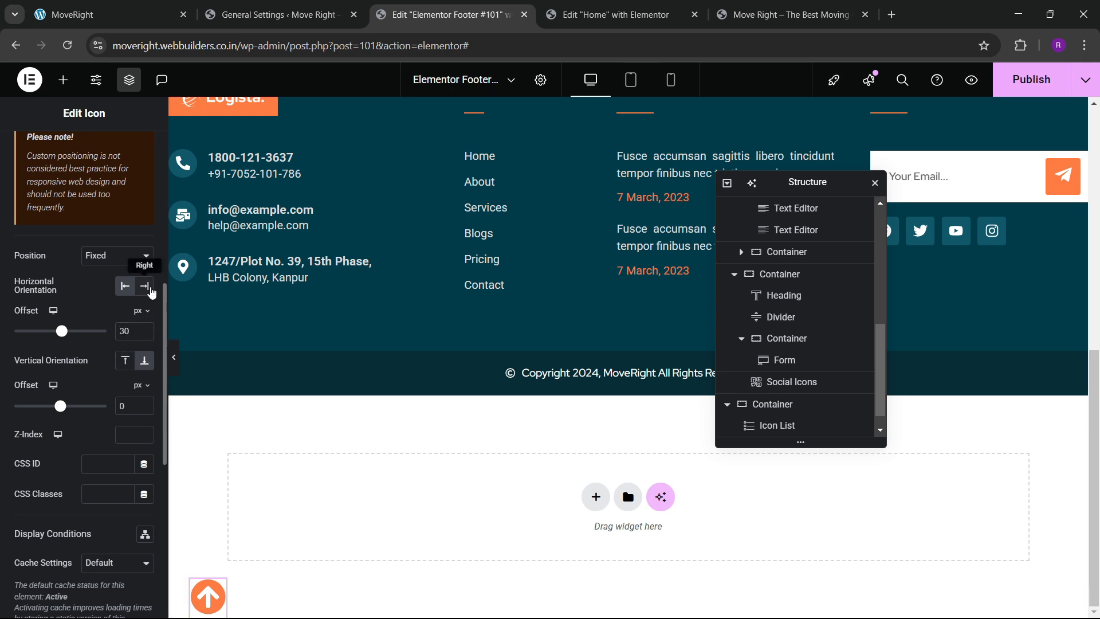
pyautogui.click(144, 286)
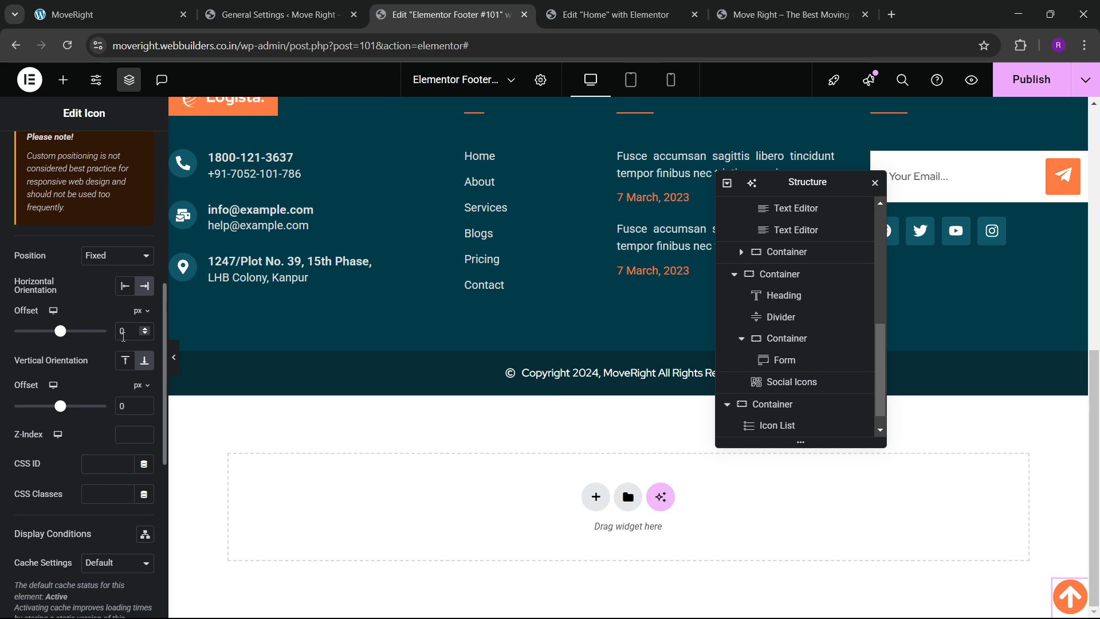
pyautogui.write('3')
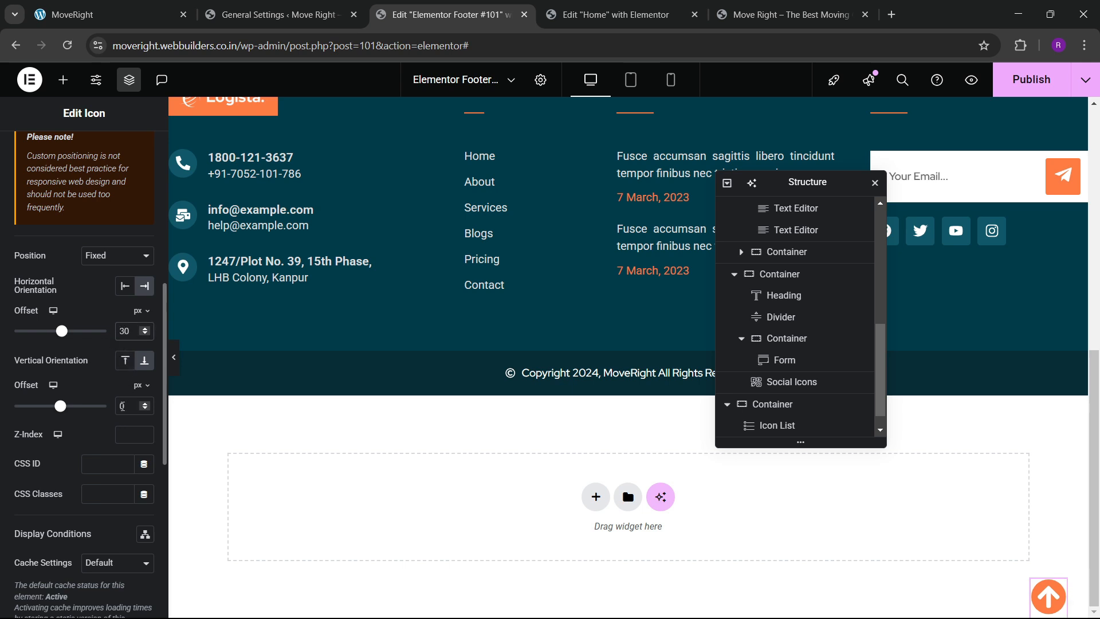
pyautogui.click(122, 405)
pyautogui.write('3')
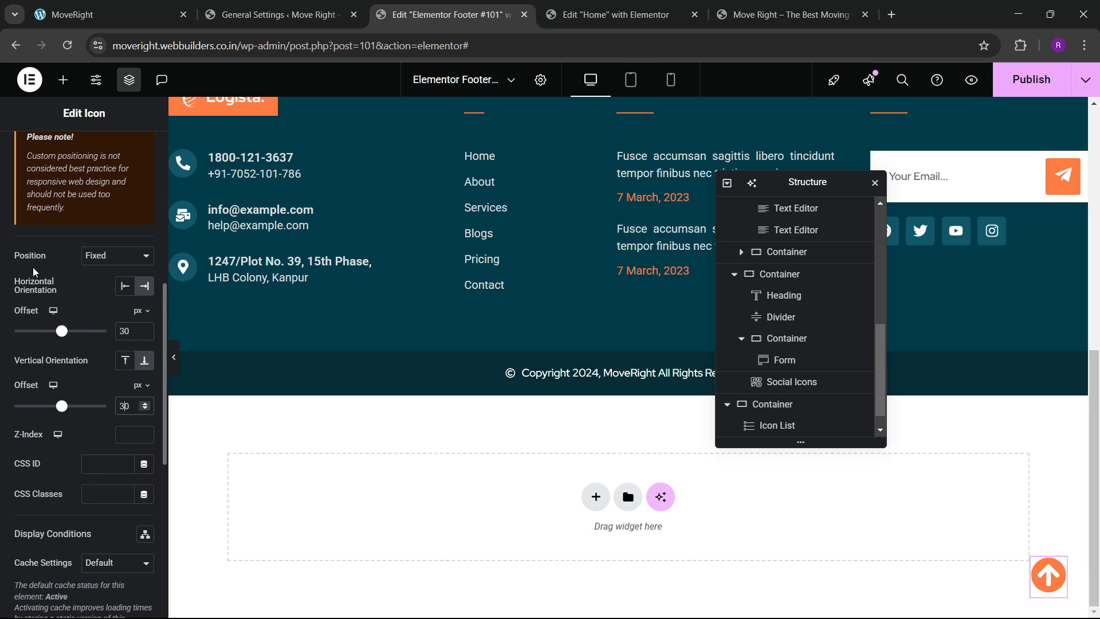
pyautogui.scroll(10, 35, 272)
# Link the icon to #hero and publish the footer.
pyautogui.click(28, 152)
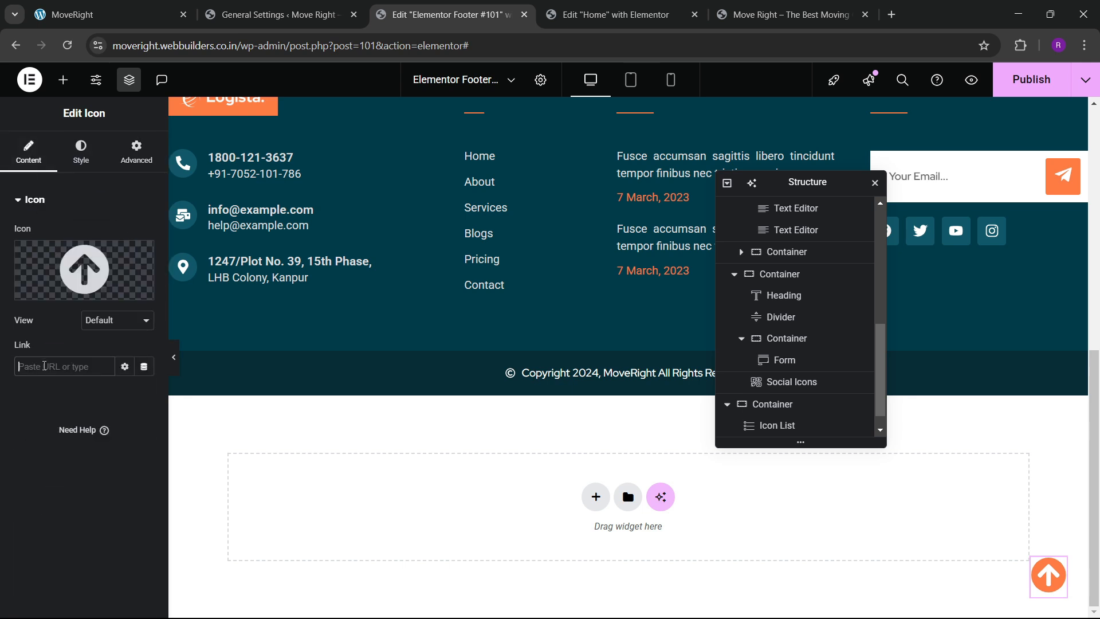
pyautogui.write('#hero')
pyautogui.scroll(4, 515, 391)
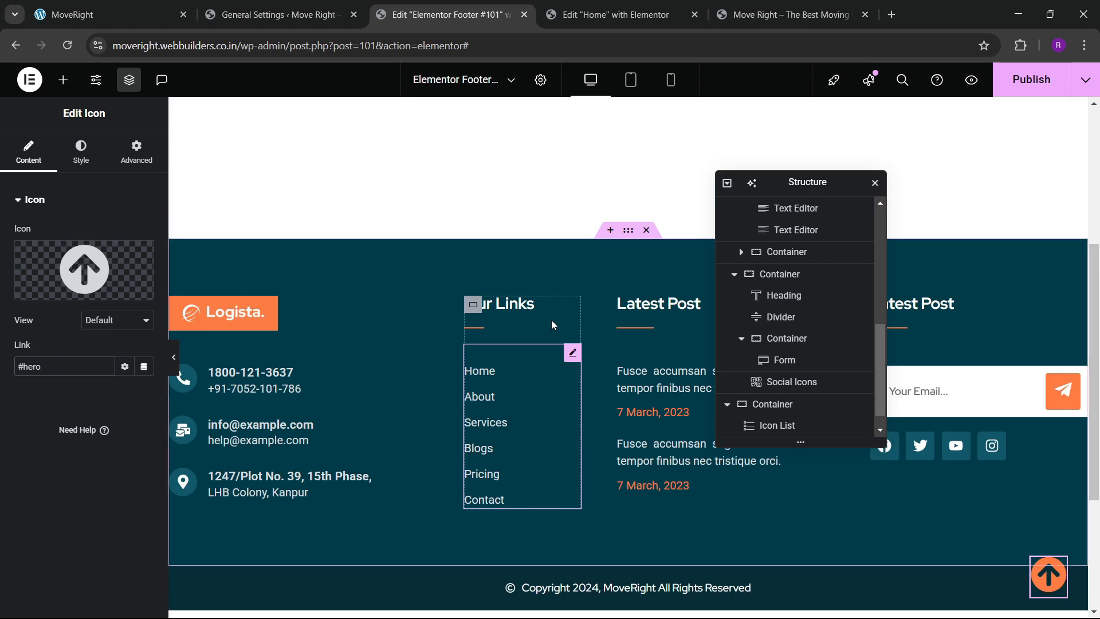
pyautogui.click(1007, 91)
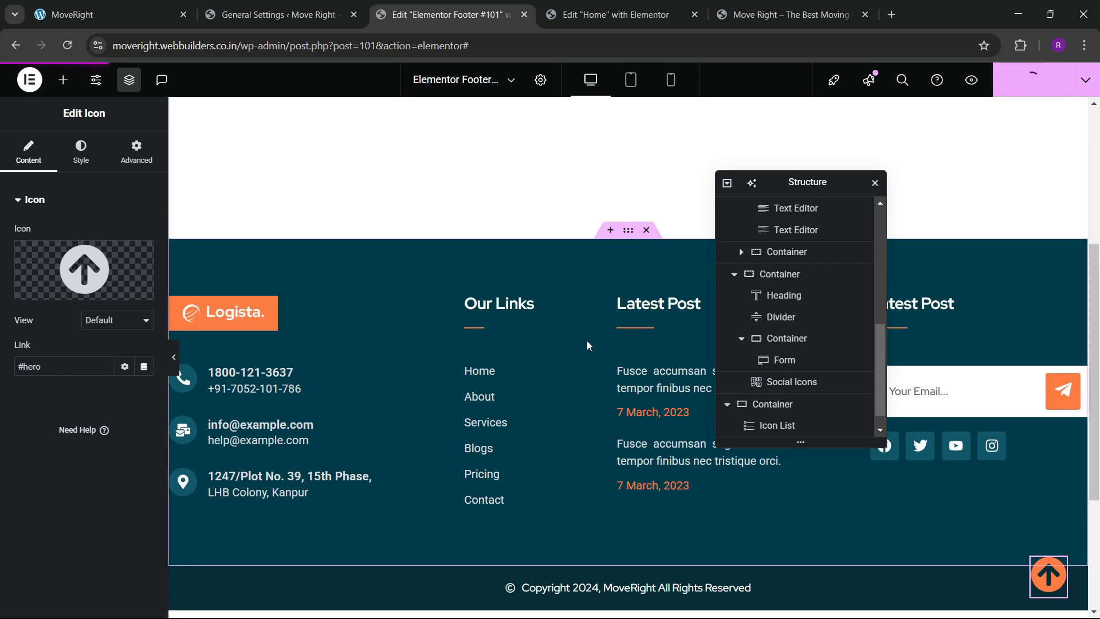
pyautogui.click(791, 14)
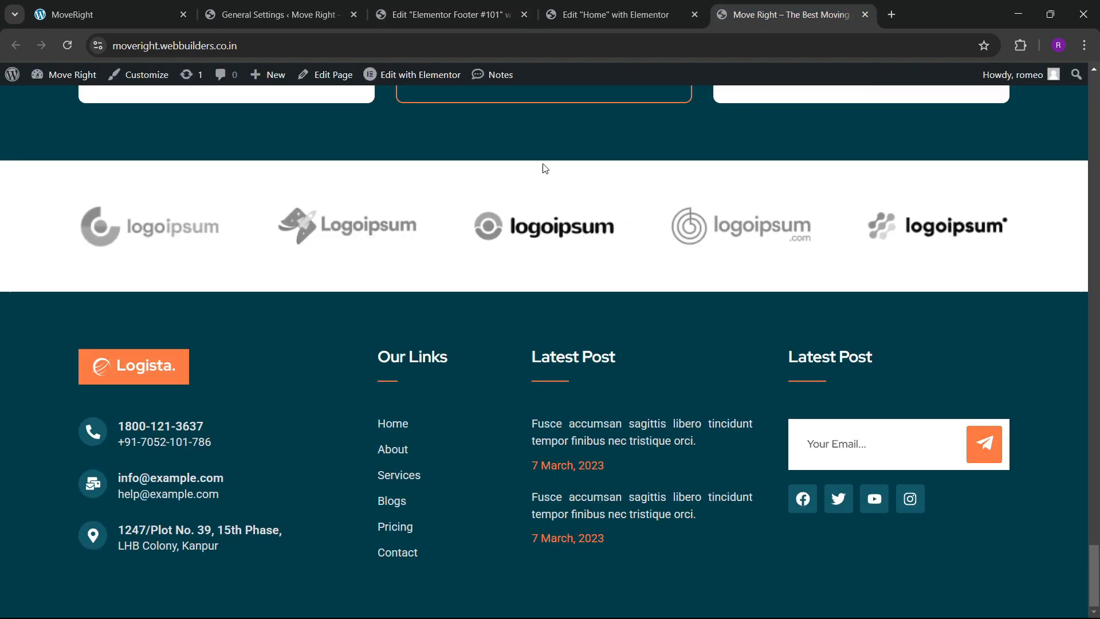
# Reload the live site and check that the back-to-top arrow jumps to the page top.
pyautogui.click(69, 45)
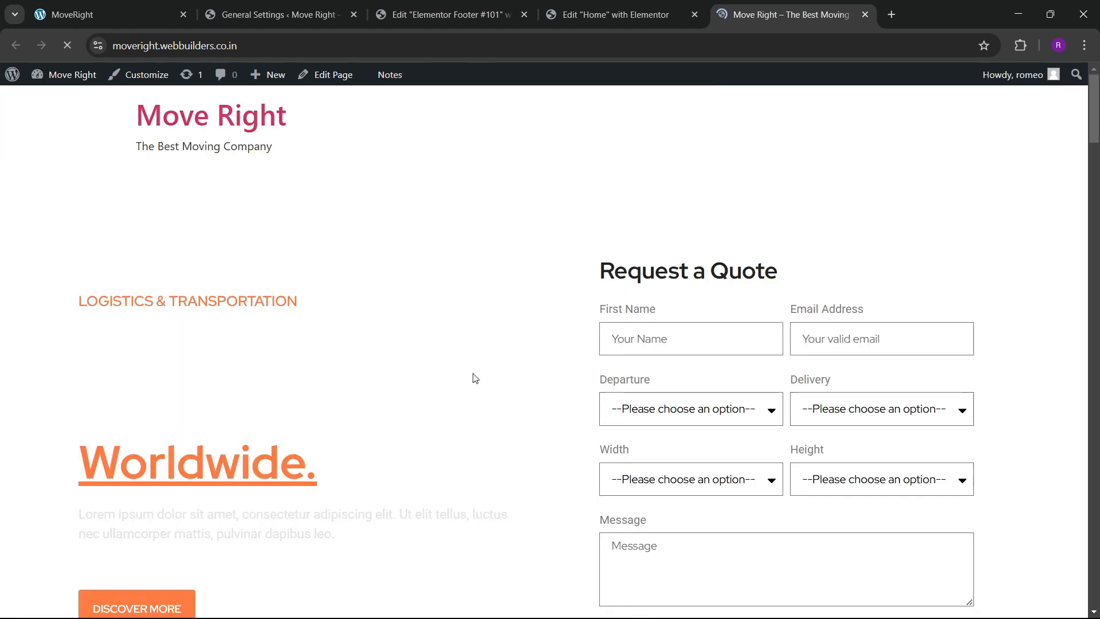
pyautogui.scroll(6, 575, 445)
pyautogui.scroll(-6, 575, 445)
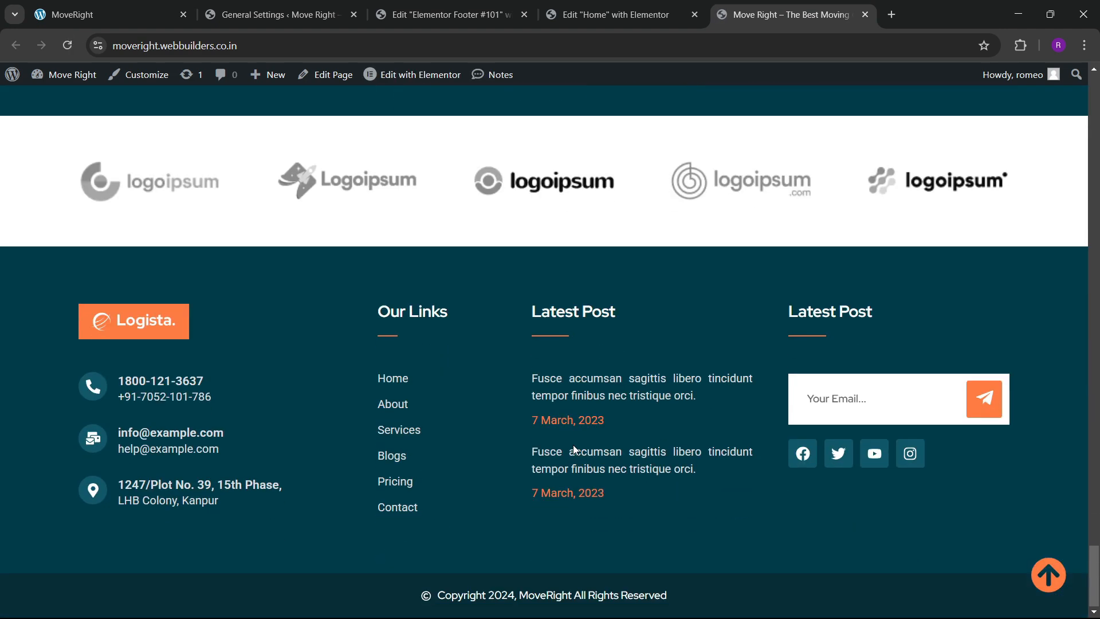
pyautogui.click(1046, 580)
# Cycle through the open editor and admin tabs, ending on the local site's pricing section.
pyautogui.click(616, 15)
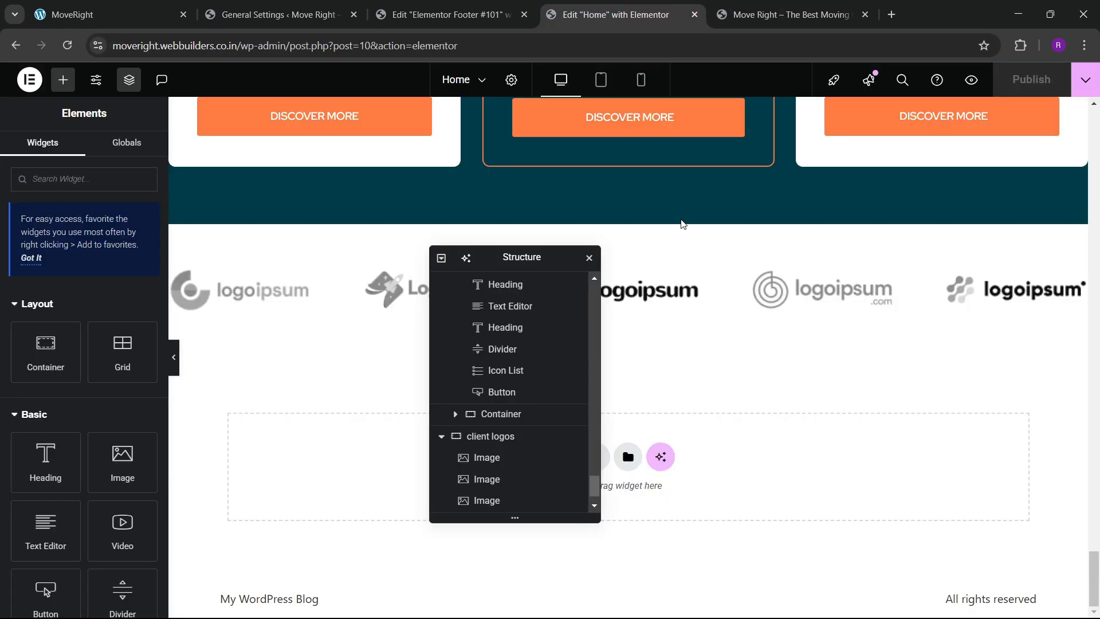
pyautogui.click(791, 14)
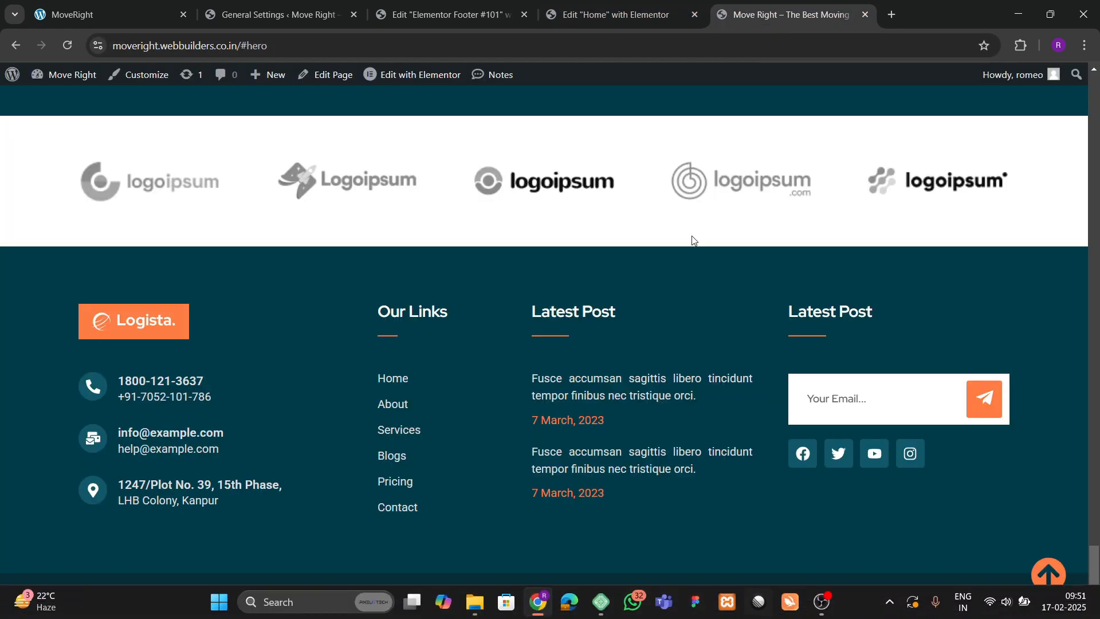
pyautogui.scroll(2, 515, 271)
pyautogui.scroll(20, 555, 256)
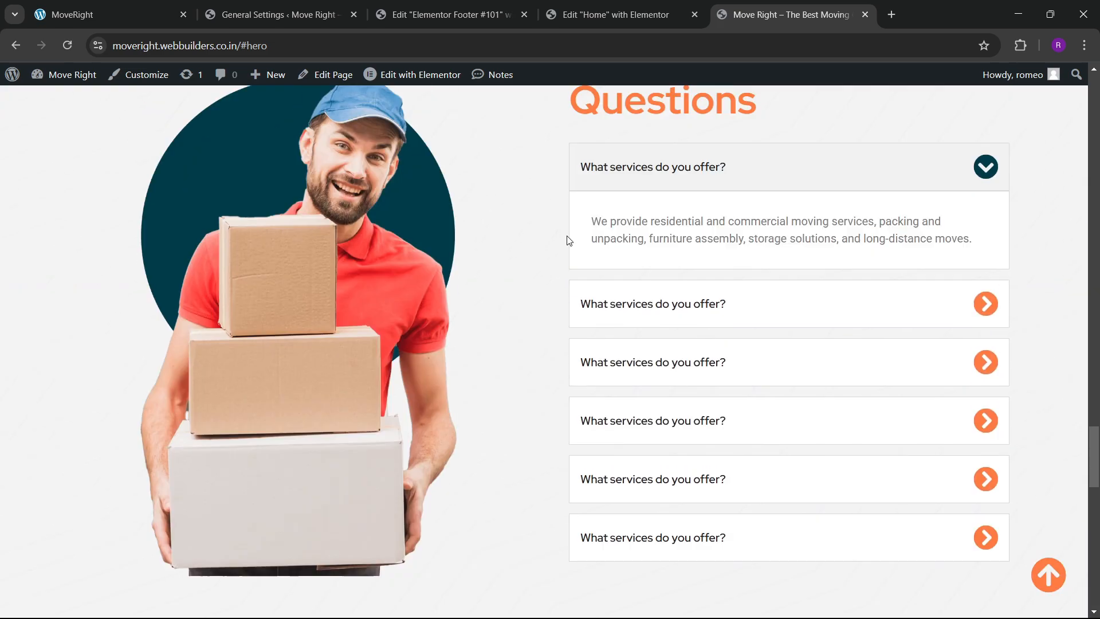
pyautogui.scroll(20, 553, 223)
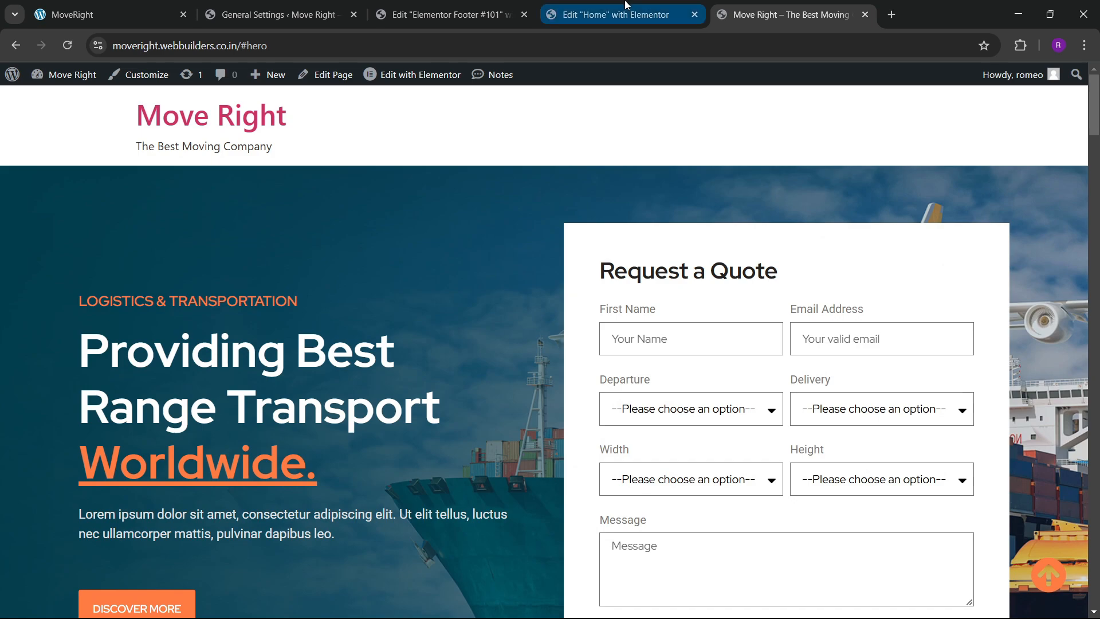
pyautogui.click(579, 14)
pyautogui.click(396, 13)
pyautogui.click(365, 6)
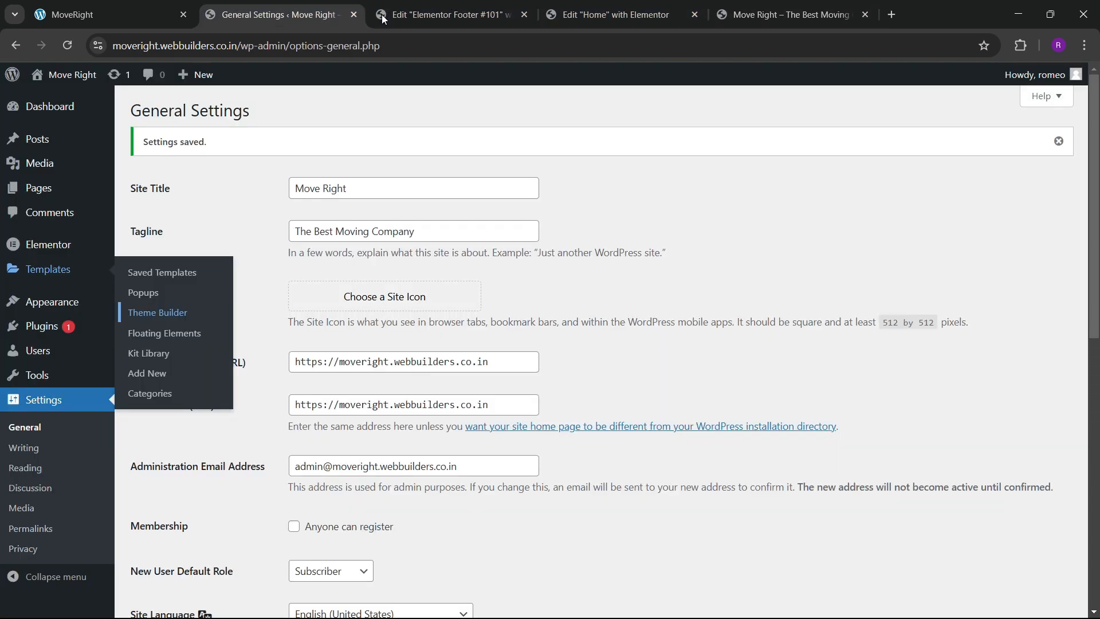
pyautogui.click(187, 6)
pyautogui.scroll(5, 399, 323)
pyautogui.scroll(10, 398, 324)
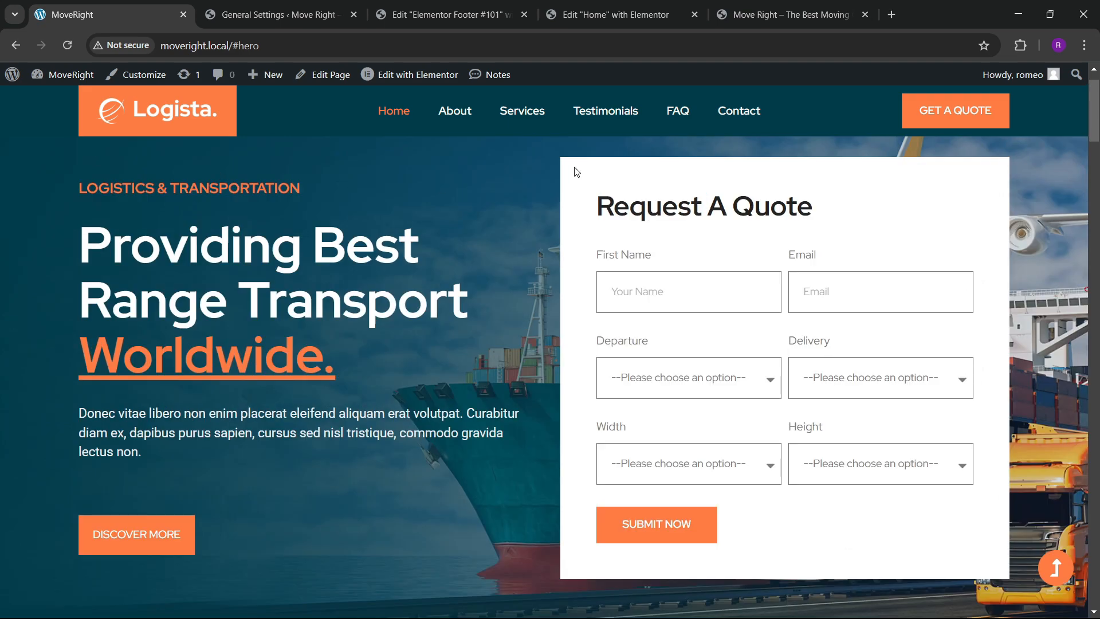
# Open Theme Builder in a new tab and close the footer editor.
pyautogui.click(275, 14)
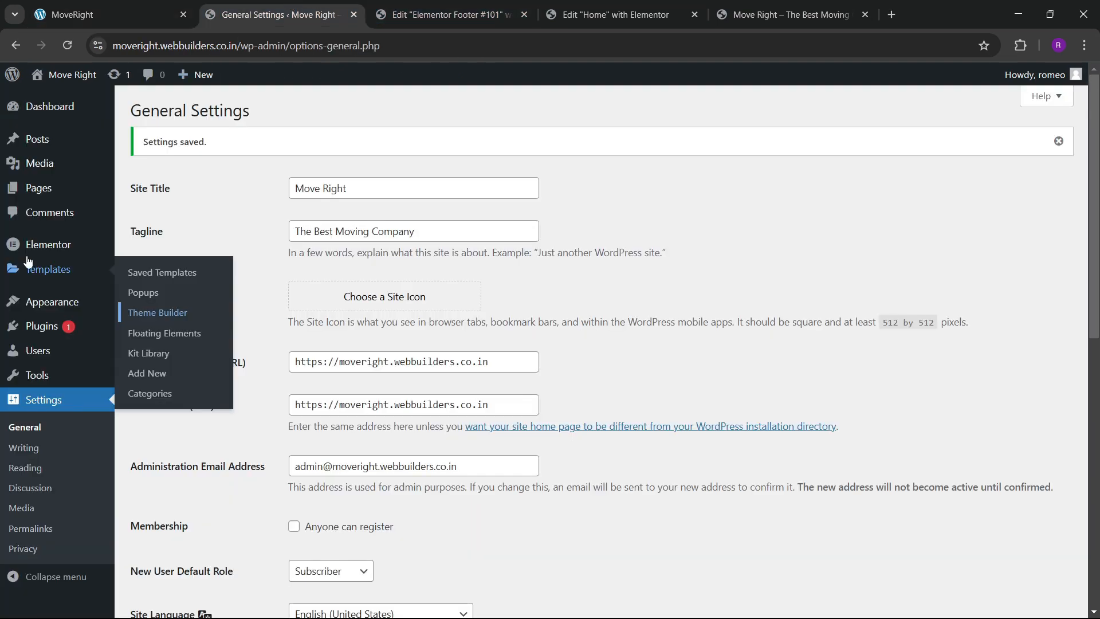
pyautogui.moveTo(65, 274)
pyautogui.rightClick(153, 312)
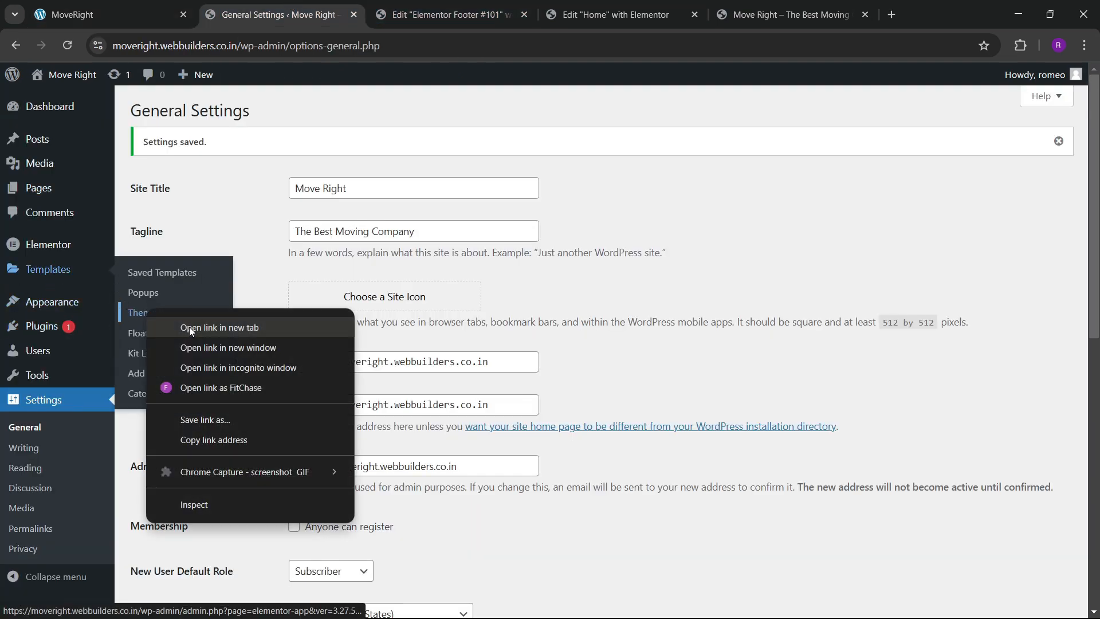
pyautogui.click(189, 326)
pyautogui.click(453, 6)
pyautogui.click(564, 10)
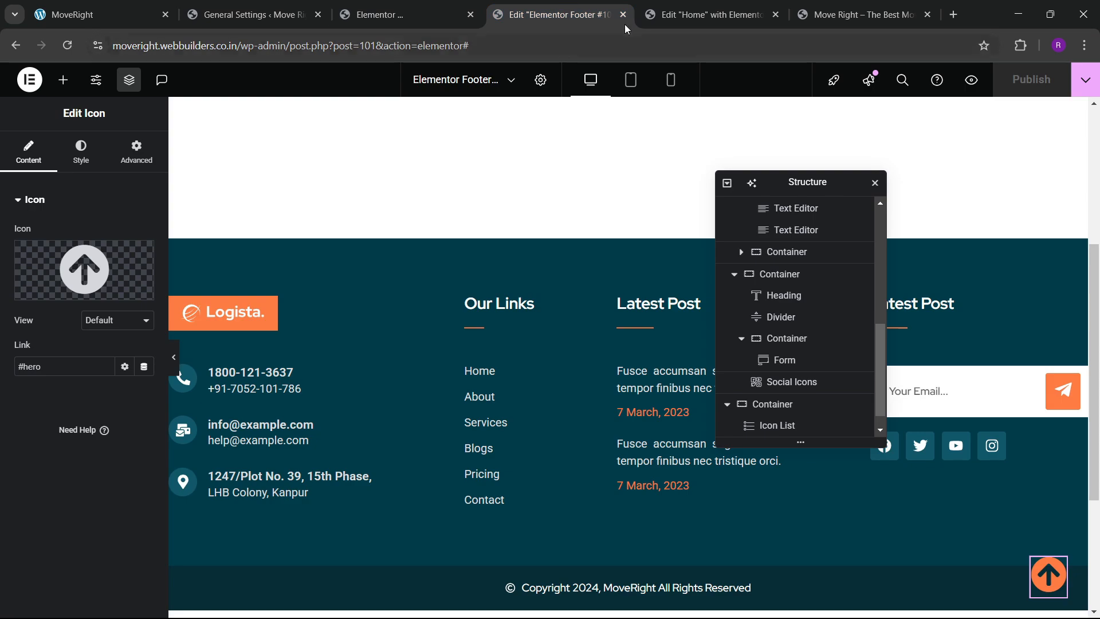
pyautogui.click(623, 14)
pyautogui.click(388, 5)
pyautogui.click(286, 7)
pyautogui.click(375, 6)
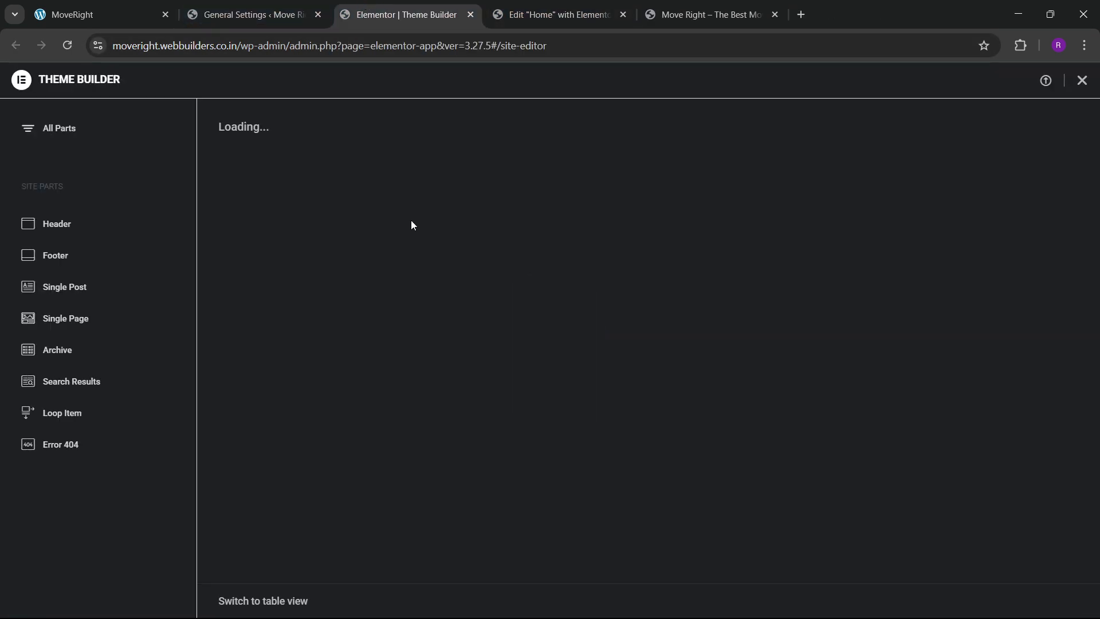
pyautogui.click(602, 5)
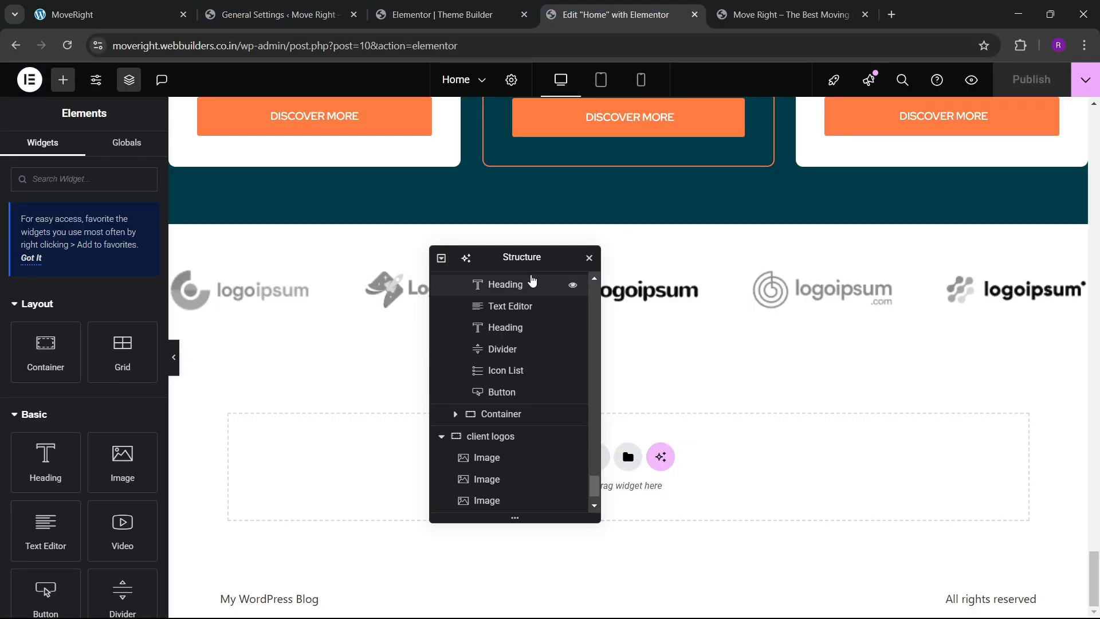
# Select the pricing section container in the Home page editor.
pyautogui.moveTo(520, 261); pyautogui.dragTo(834, 310)
pyautogui.scroll(1, 644, 333)
pyautogui.scroll(10, 644, 333)
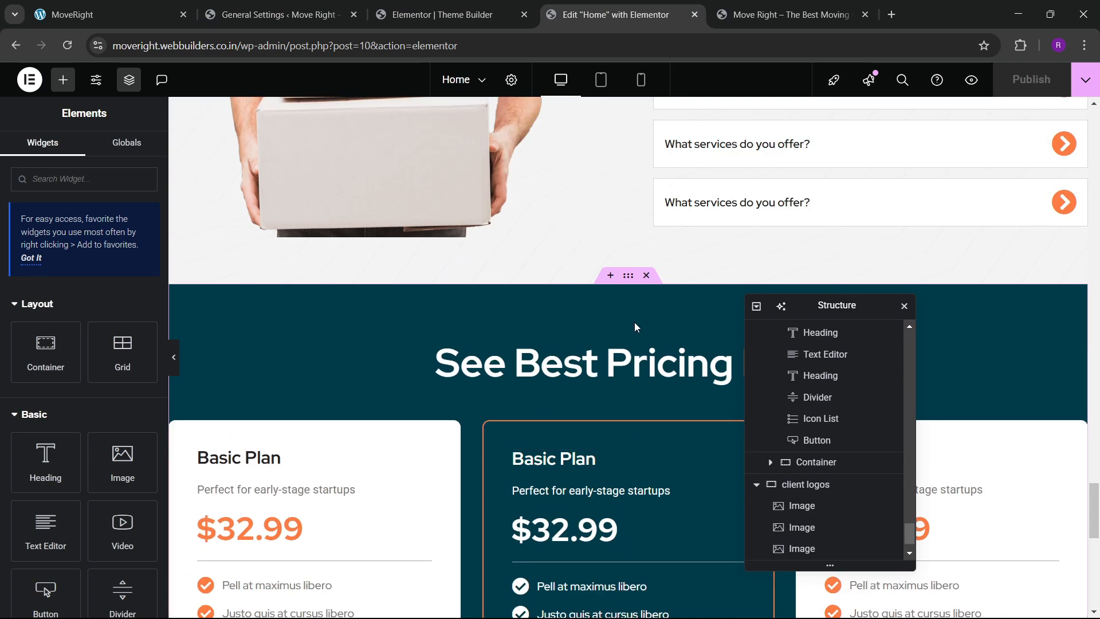
pyautogui.click(628, 276)
pyautogui.scroll(11, 465, 322)
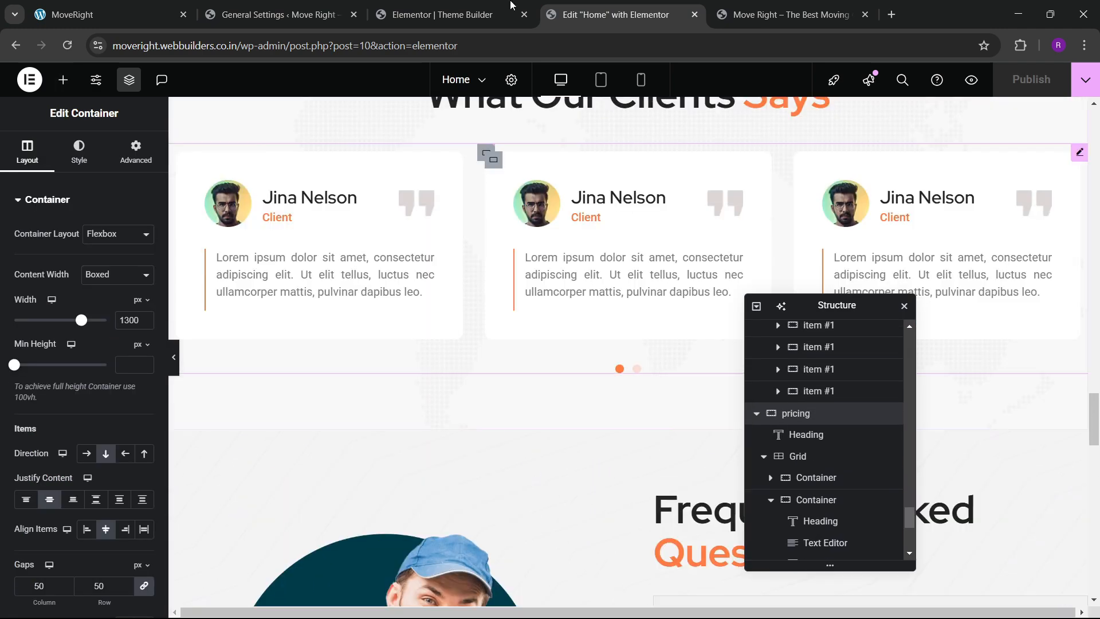
# Add a new Header template (Header #113) in Theme Builder and check the live site's header.
pyautogui.click(510, 5)
pyautogui.click(78, 223)
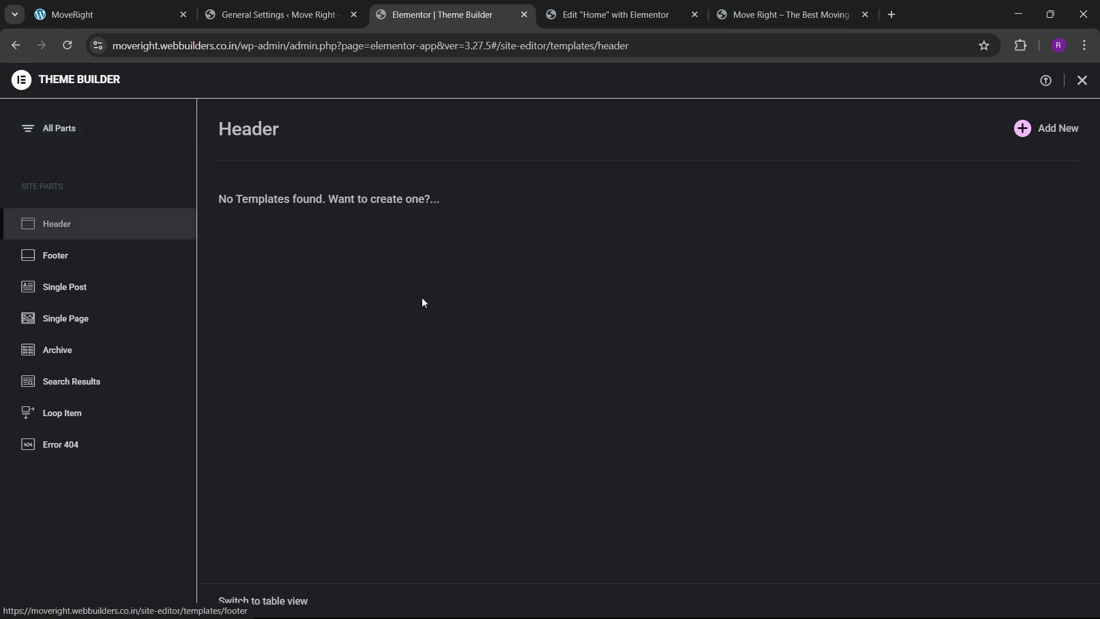
pyautogui.click(1033, 132)
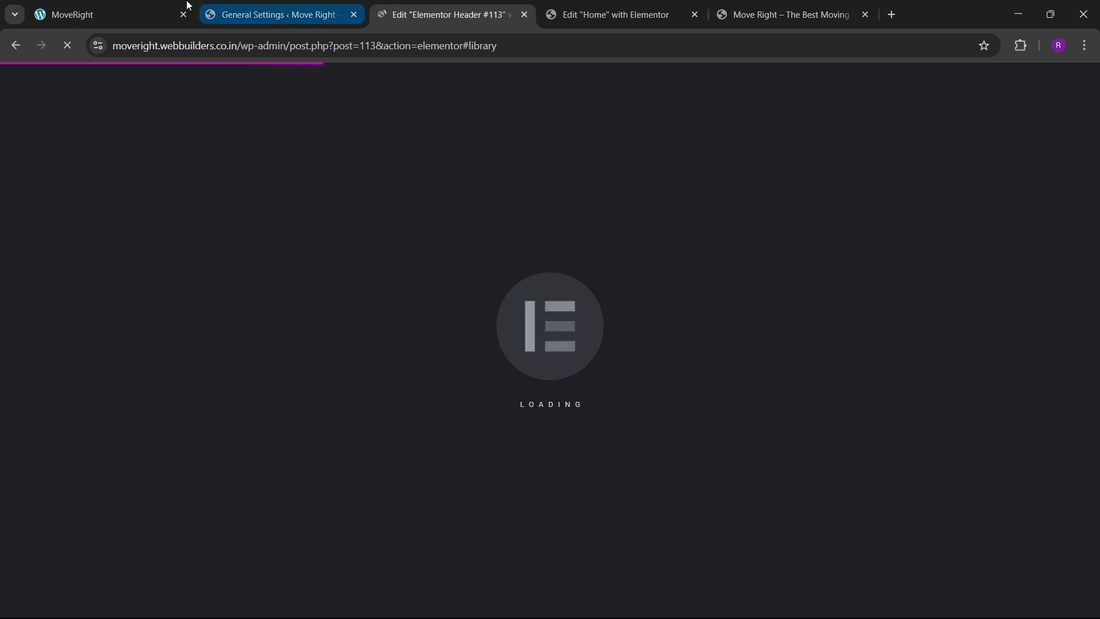
pyautogui.click(175, 14)
pyautogui.scroll(1, 353, 336)
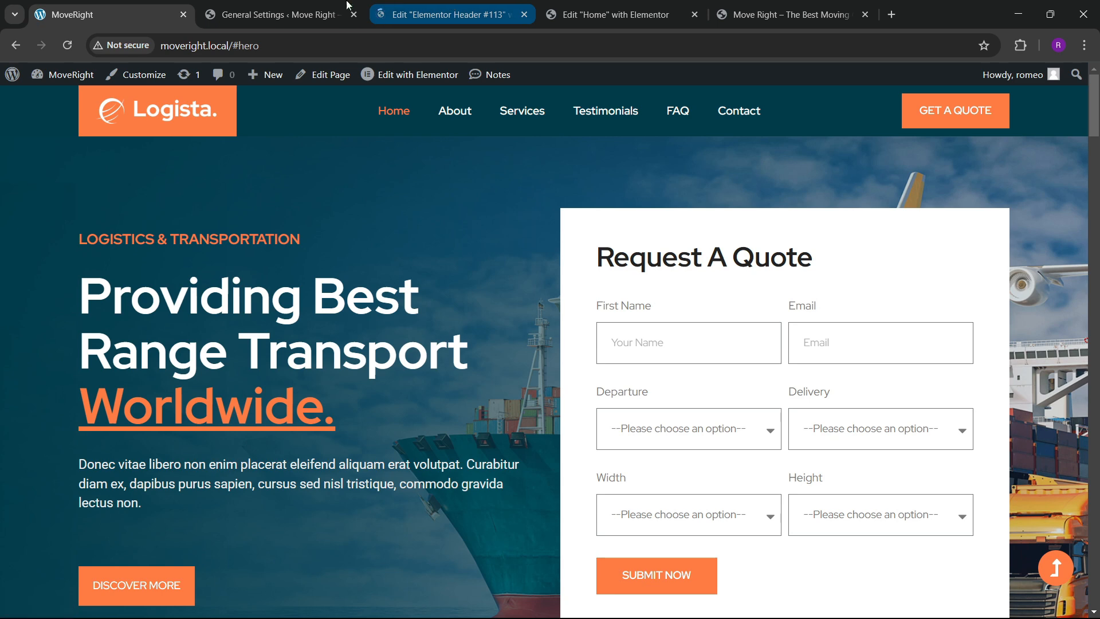
pyautogui.click(289, 7)
# Create a new menu named 'final menu' assigned to the Header location.
pyautogui.moveTo(46, 303)
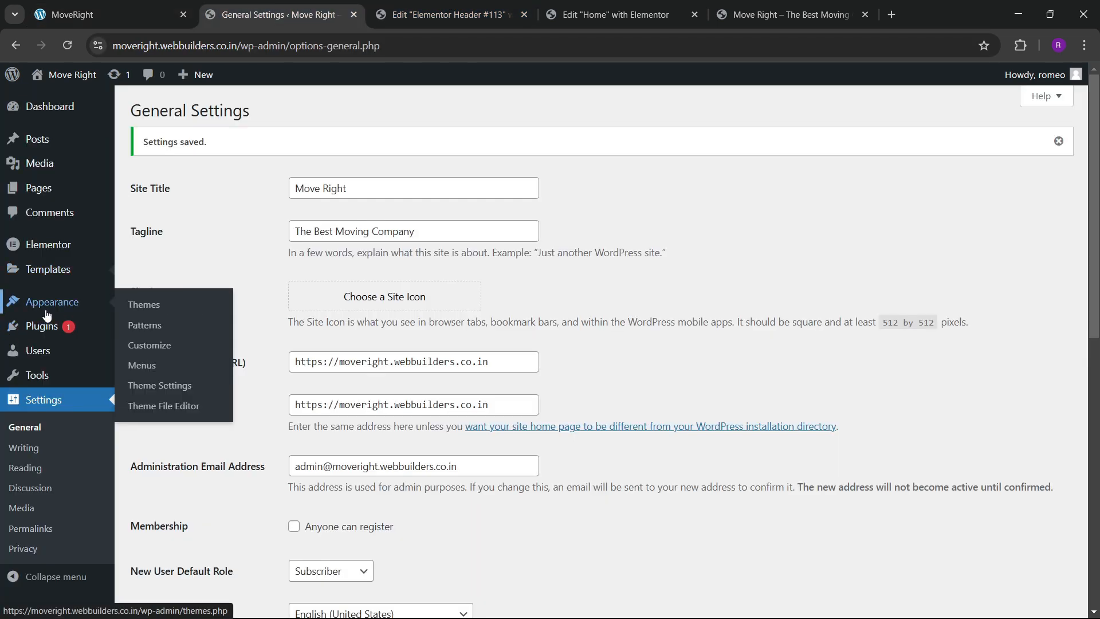
pyautogui.click(152, 363)
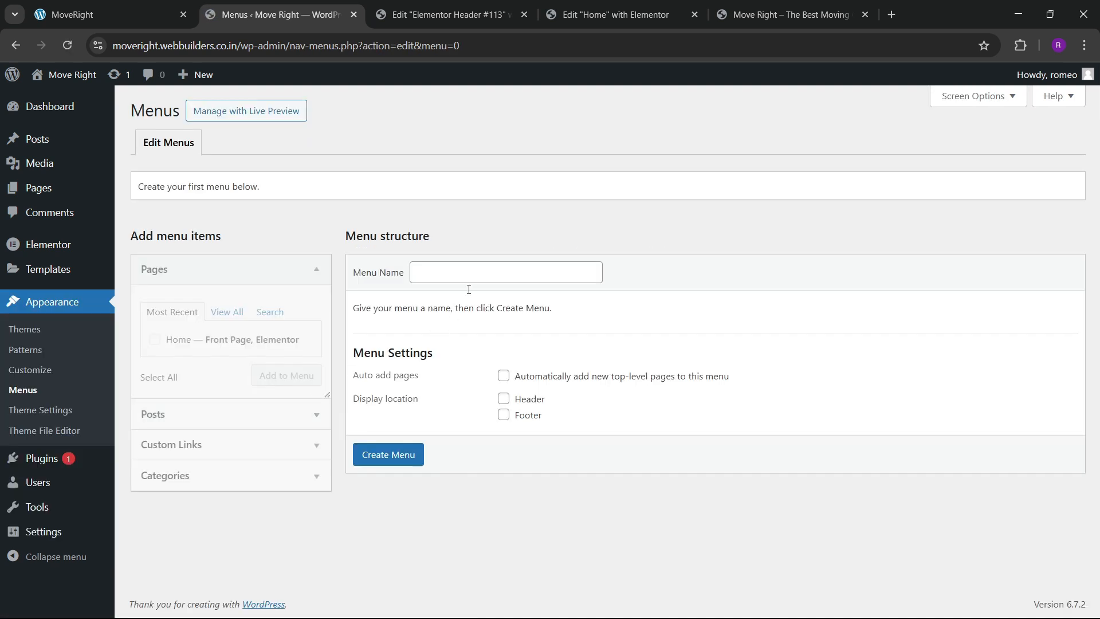
pyautogui.click(494, 269)
pyautogui.click(519, 305)
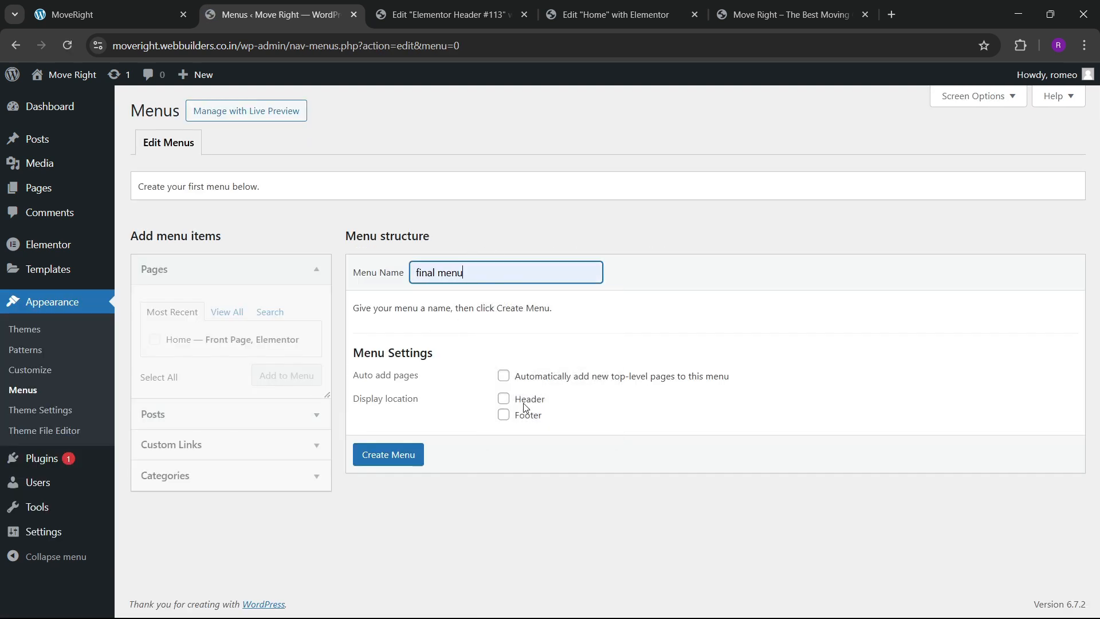
pyautogui.click(503, 399)
pyautogui.click(408, 455)
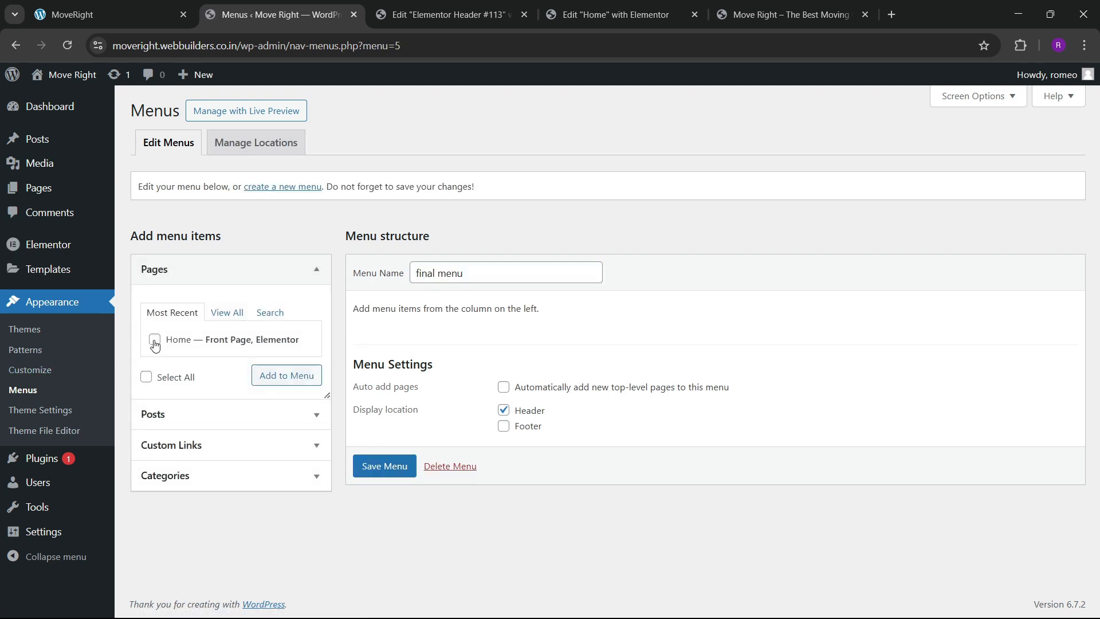
# Add the Home page plus About (#about) and Services (#services) custom links.
pyautogui.click(262, 374)
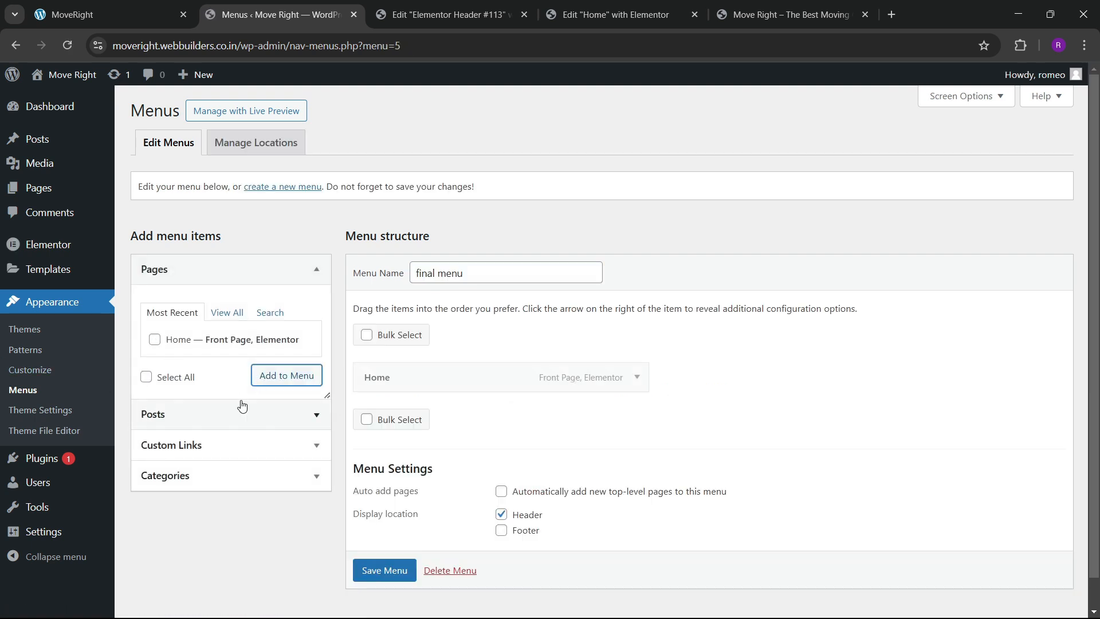
pyautogui.click(198, 444)
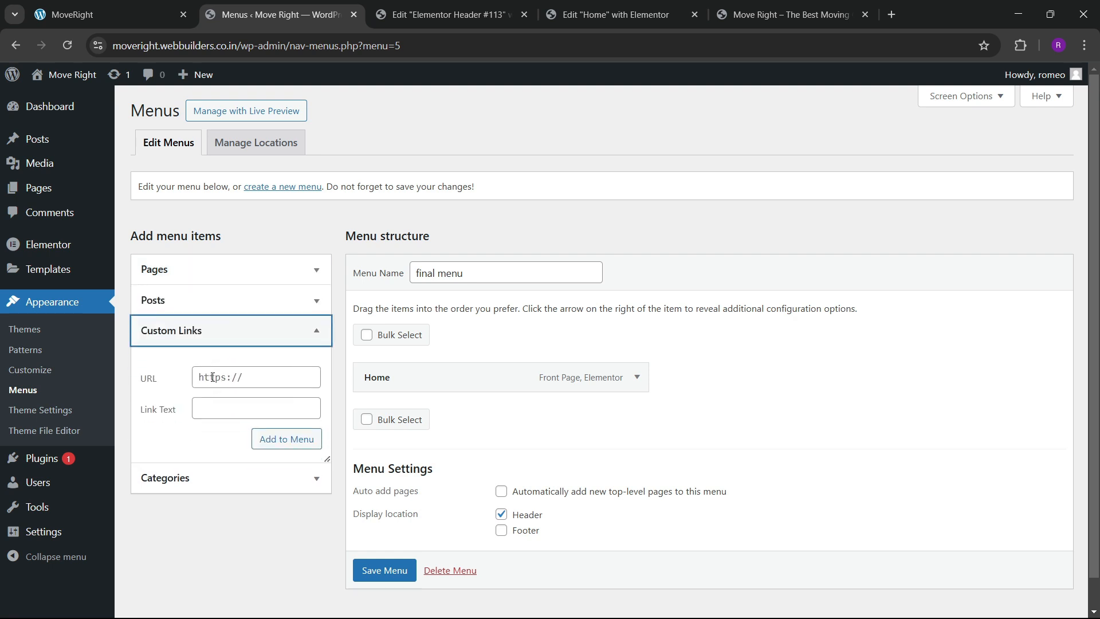
pyautogui.click(212, 377)
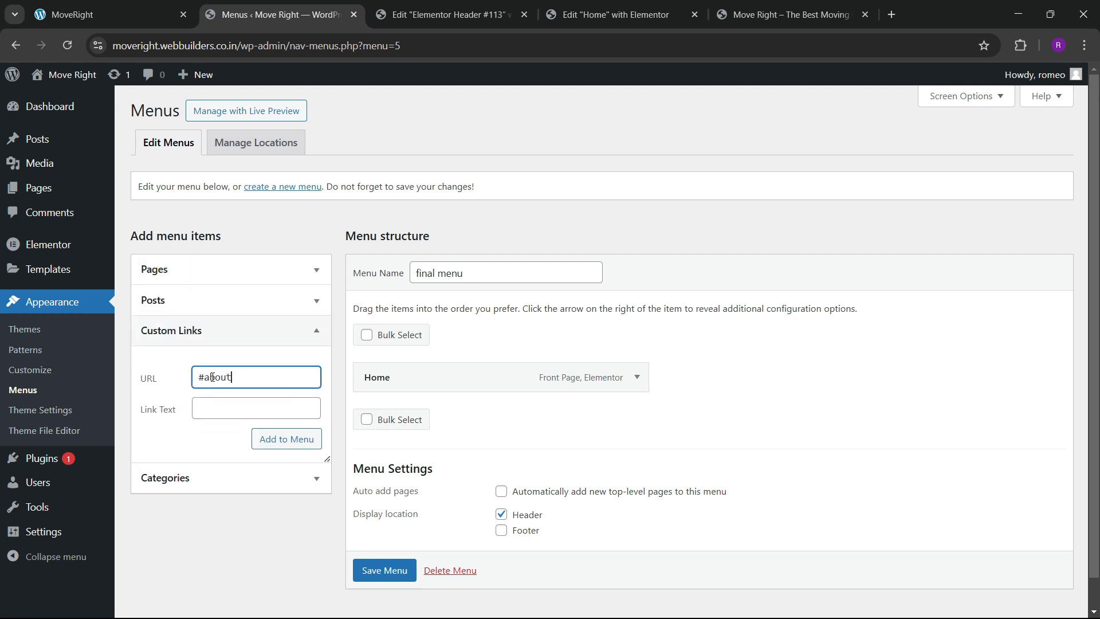
pyautogui.press('Tab')
pyautogui.write('A')
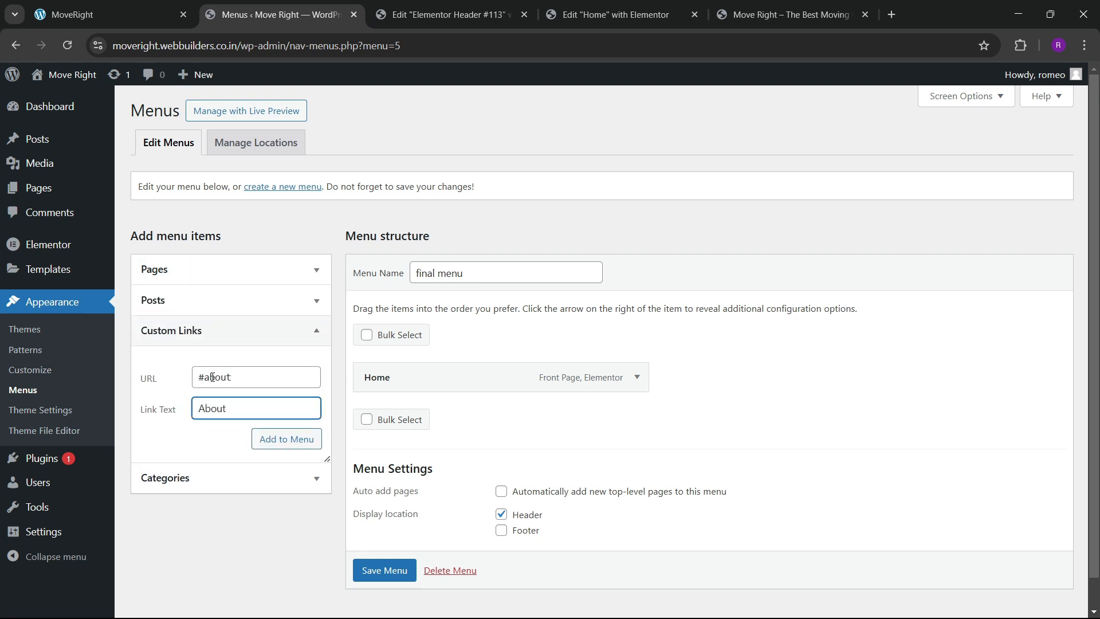
pyautogui.click(254, 447)
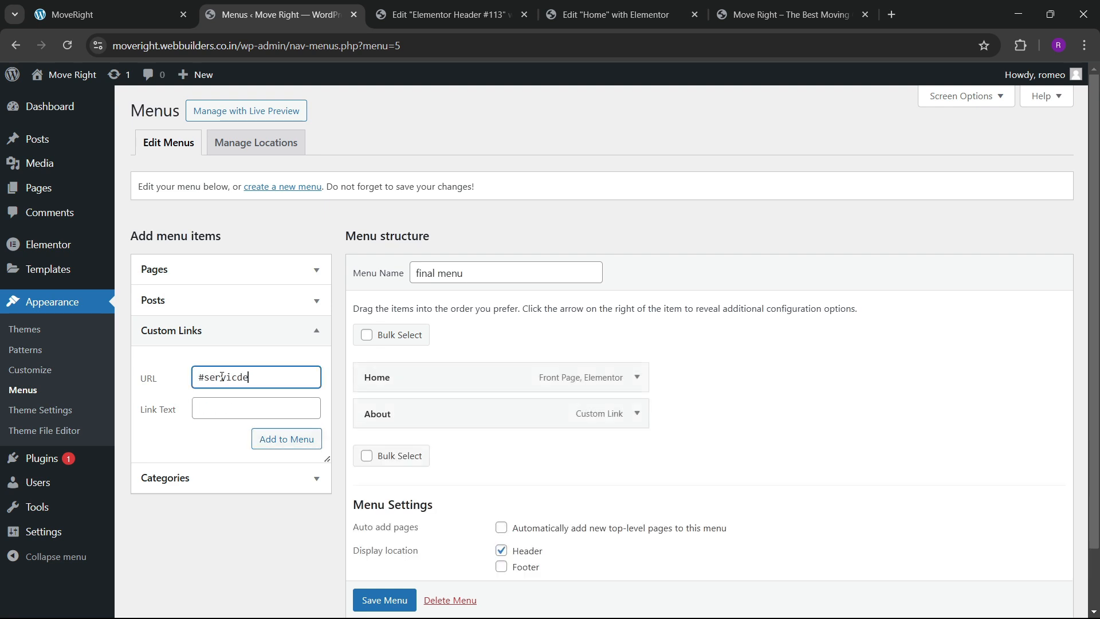
pyautogui.press('Tab')
pyautogui.write('S')
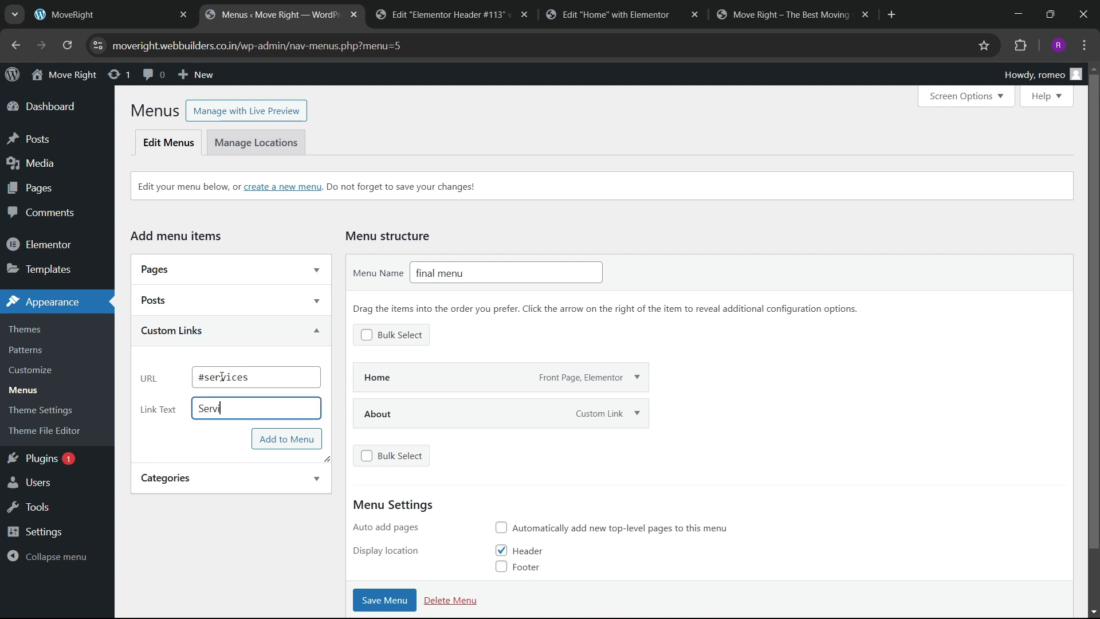
pyautogui.click(279, 448)
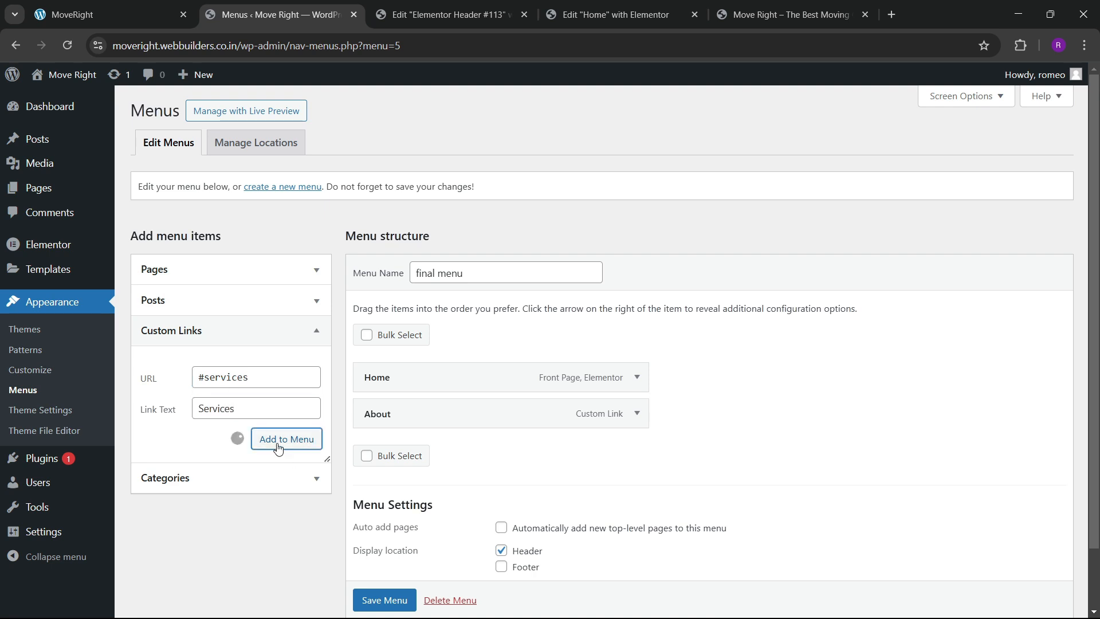
# Add a Testimonials custom link pointing to #testimonials.
pyautogui.click(138, 4)
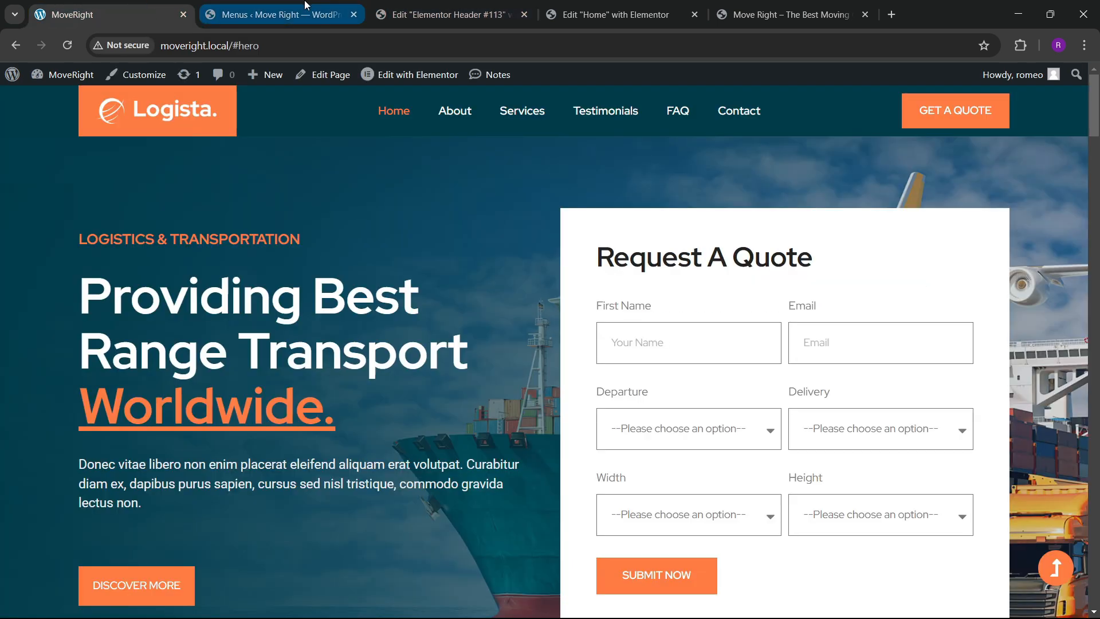
pyautogui.click(257, 14)
pyautogui.click(231, 367)
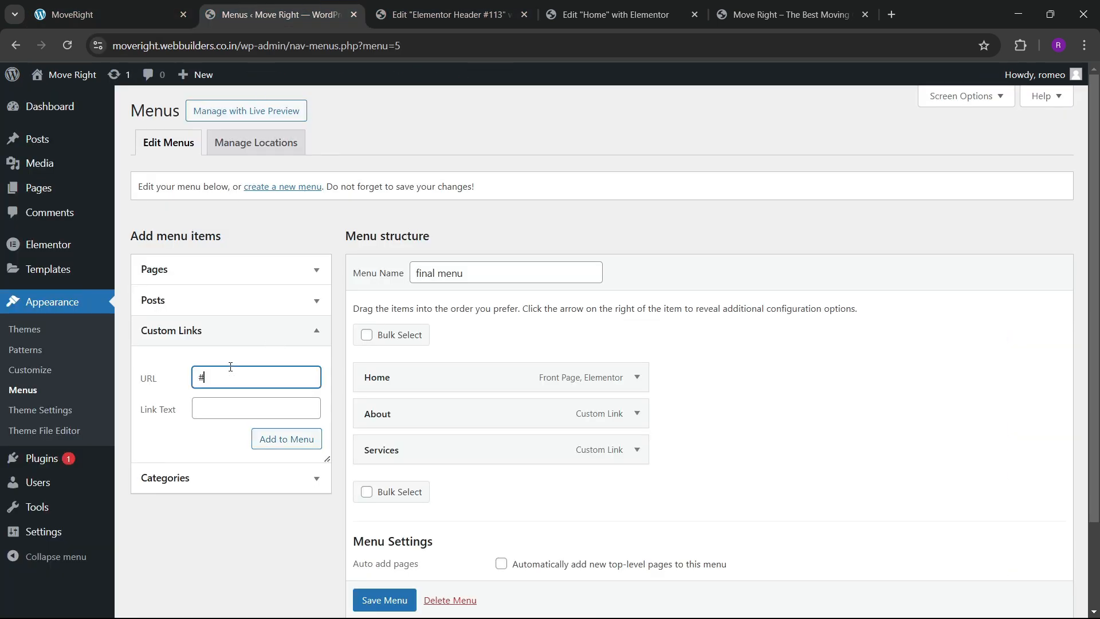
pyautogui.write('#testimonials')
pyautogui.press('Tab')
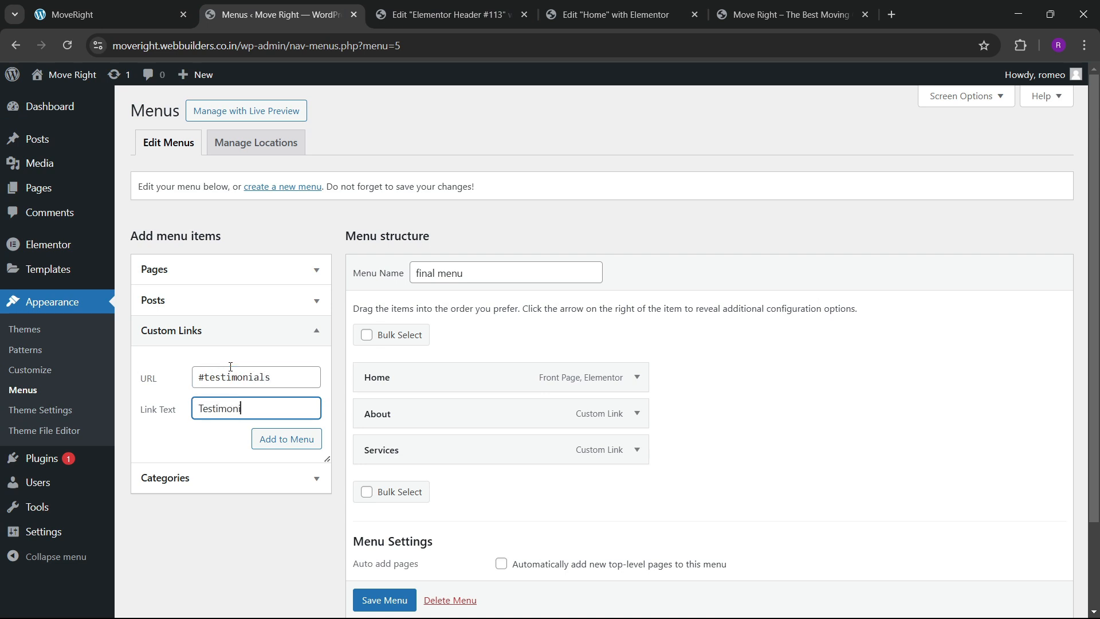
pyautogui.click(265, 438)
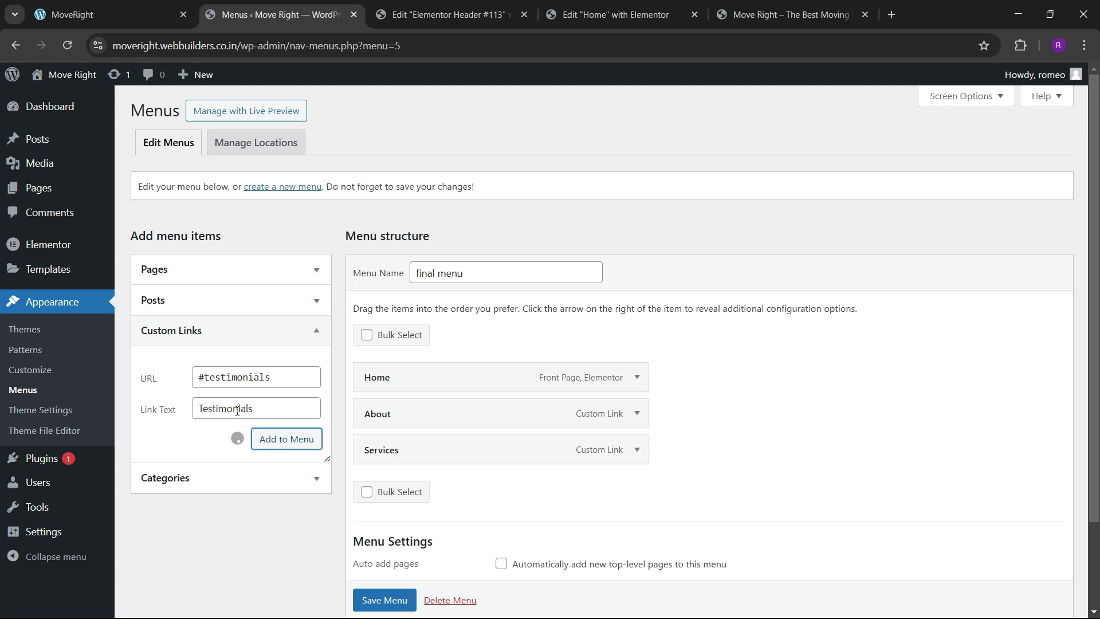
# Add FAQ (#faq) and Contact (#contact) custom links and save the menu.
pyautogui.click(235, 378)
pyautogui.write('#faq')
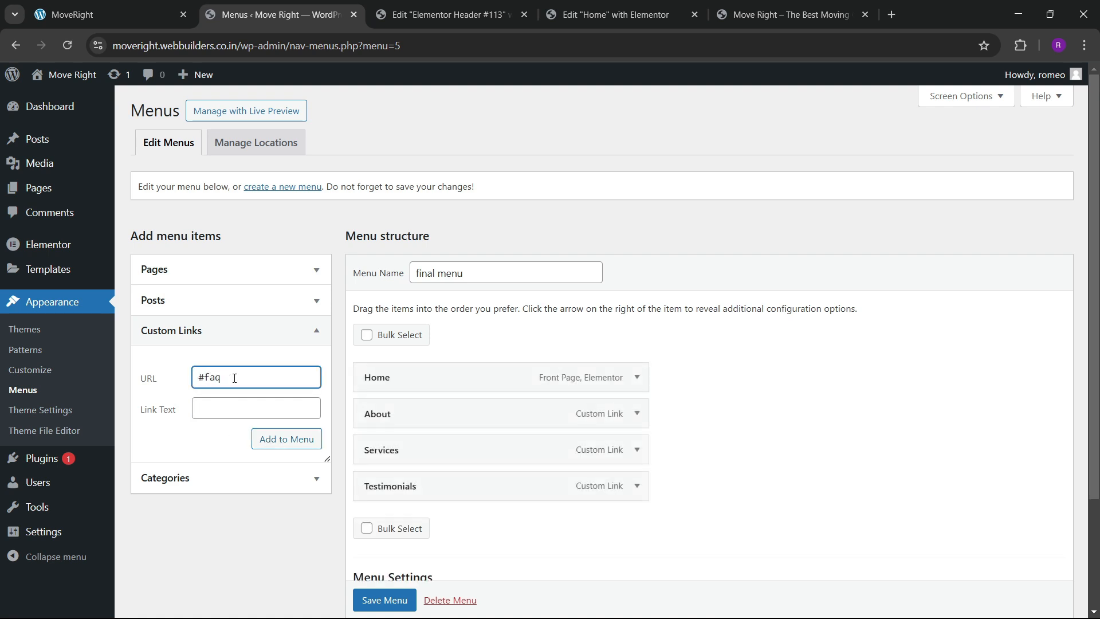
pyautogui.press('Tab')
pyautogui.write('F')
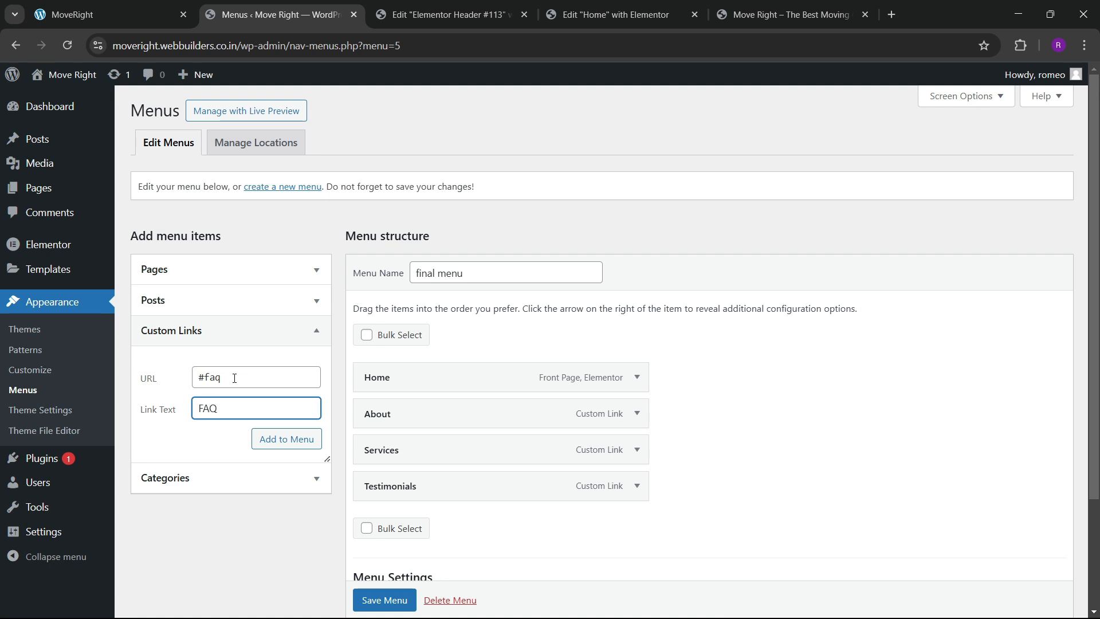
pyautogui.click(264, 439)
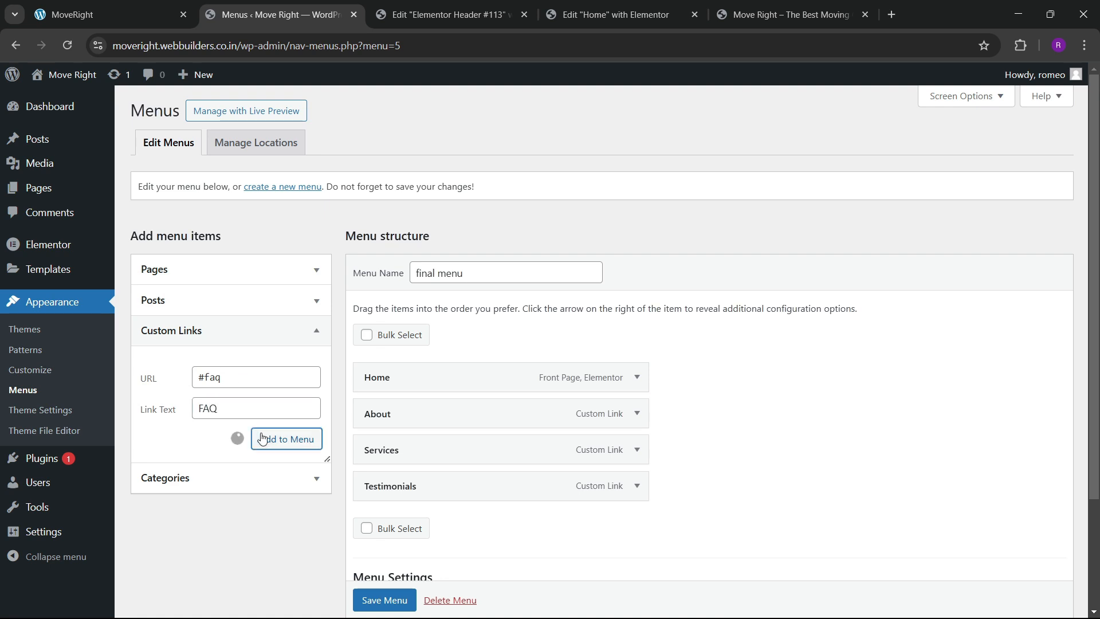
pyautogui.click(218, 381)
pyautogui.write('#con')
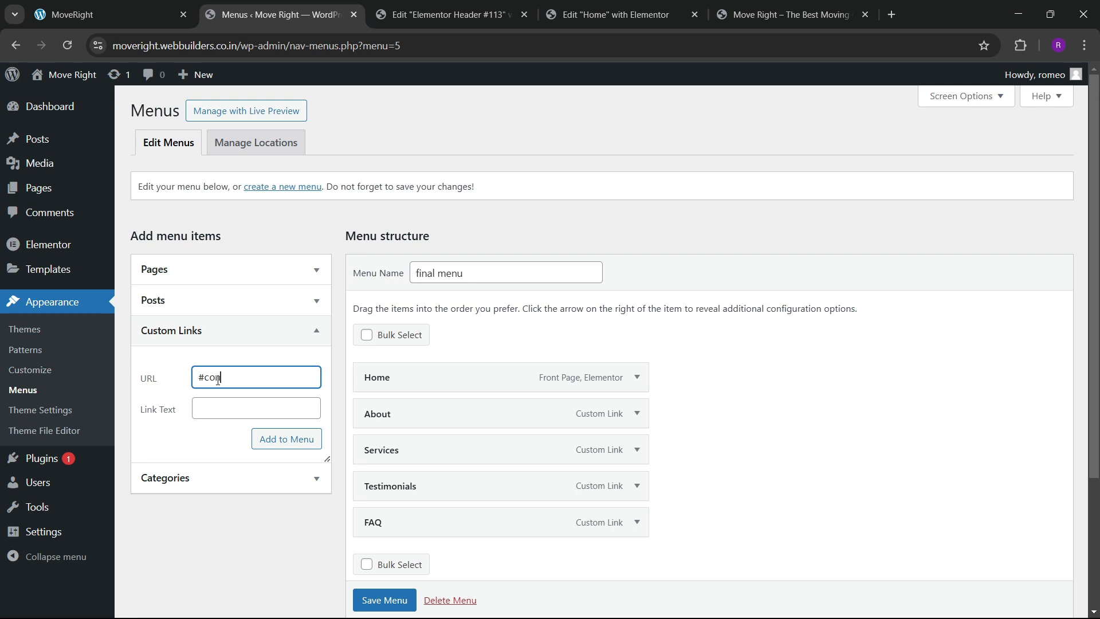
pyautogui.write('tact')
pyautogui.press('Tab')
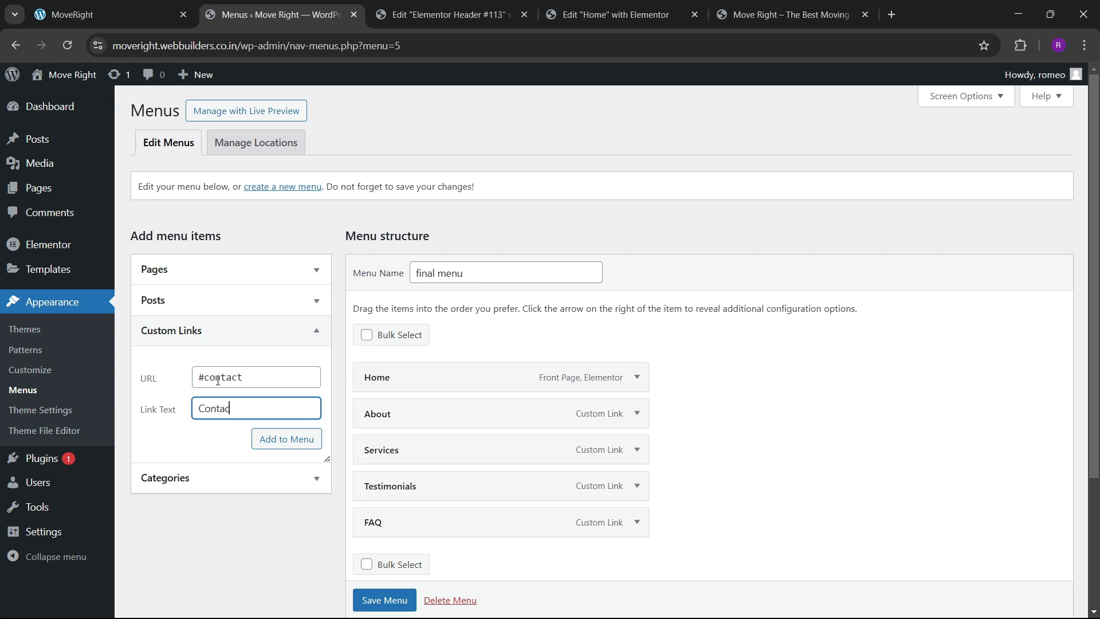
pyautogui.click(286, 439)
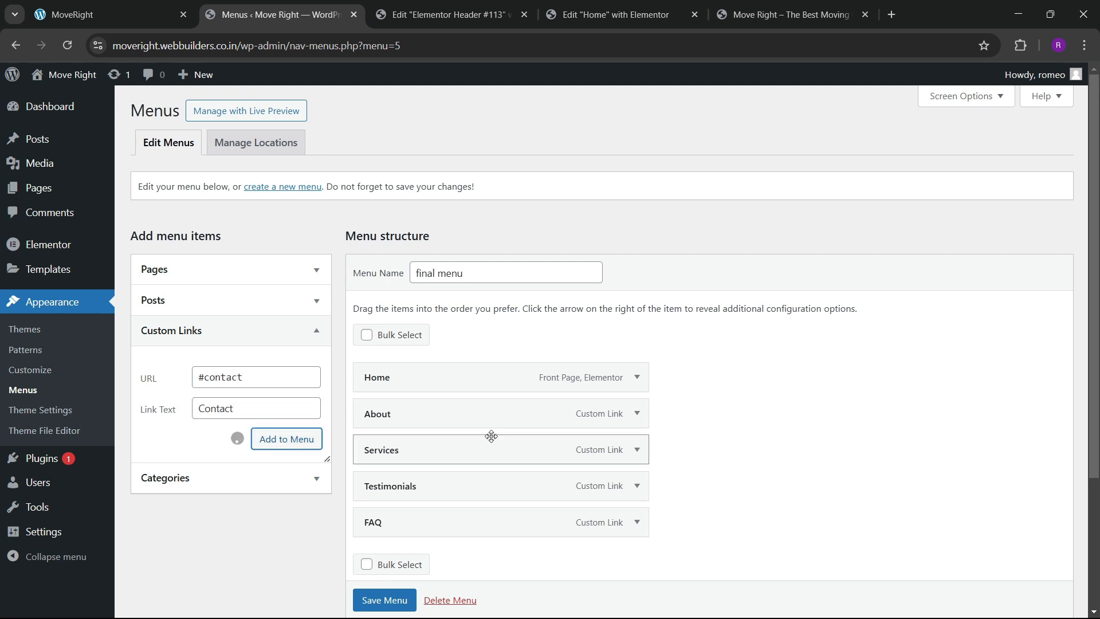
pyautogui.scroll(-3, 496, 442)
pyautogui.click(384, 575)
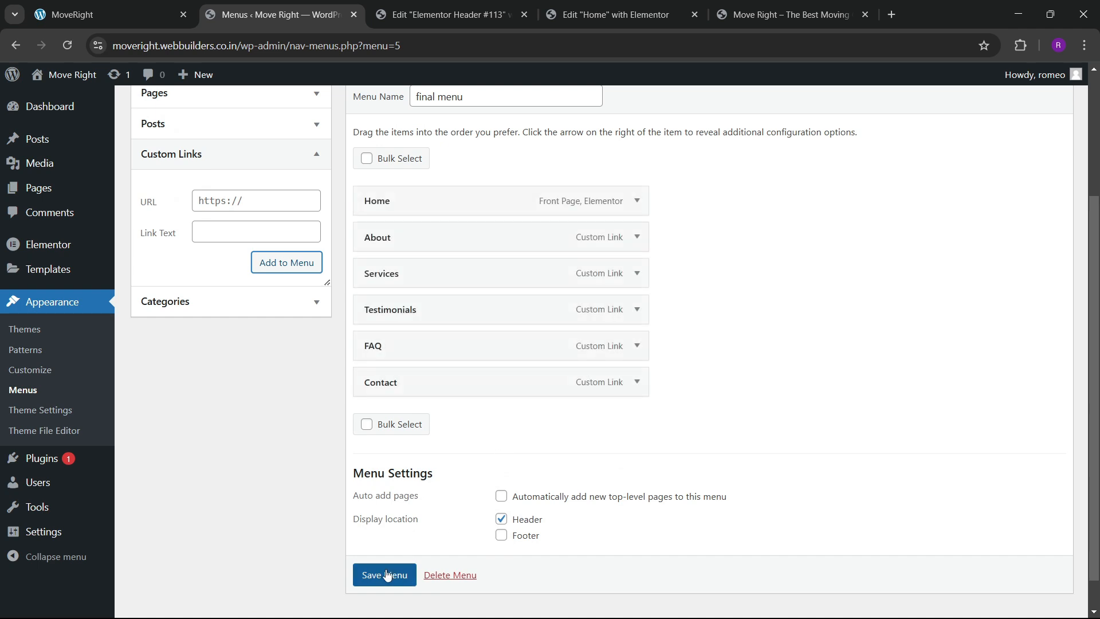
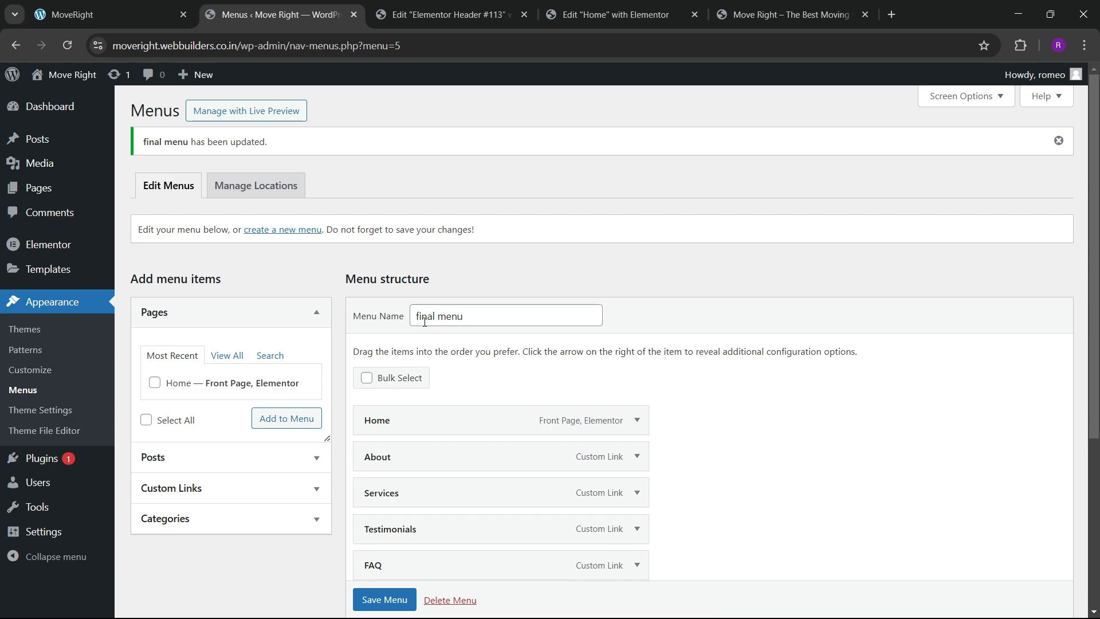
# Switch to the Elementor Header #113 editor and dismiss the template library.
pyautogui.click(504, 16)
pyautogui.click(961, 105)
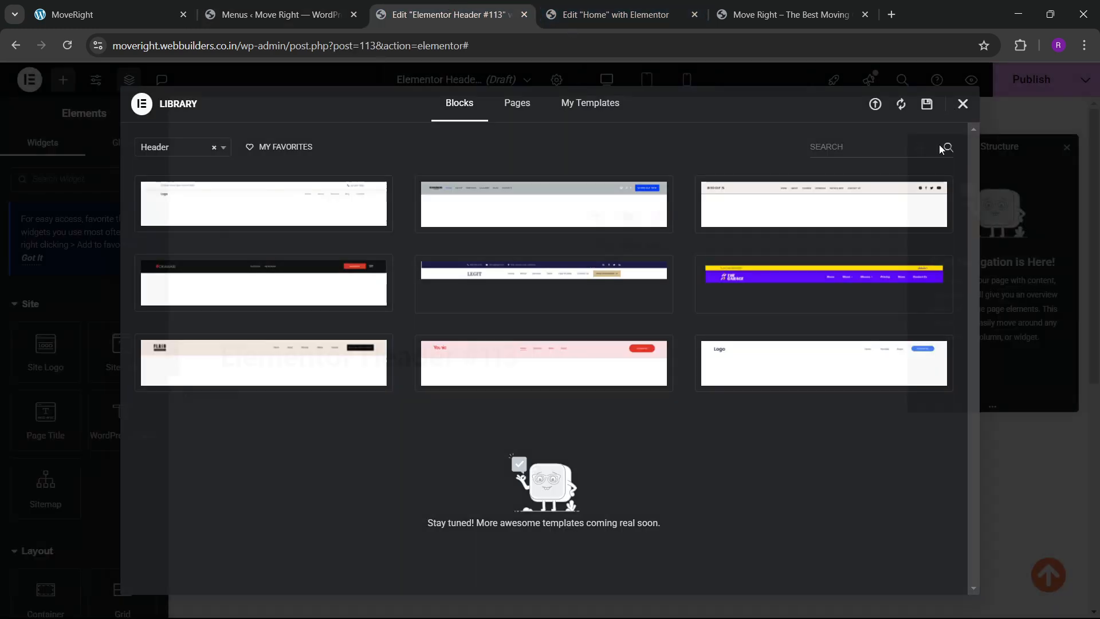
# Reload the header editor and add a single-row flexbox container.
pyautogui.click(67, 45)
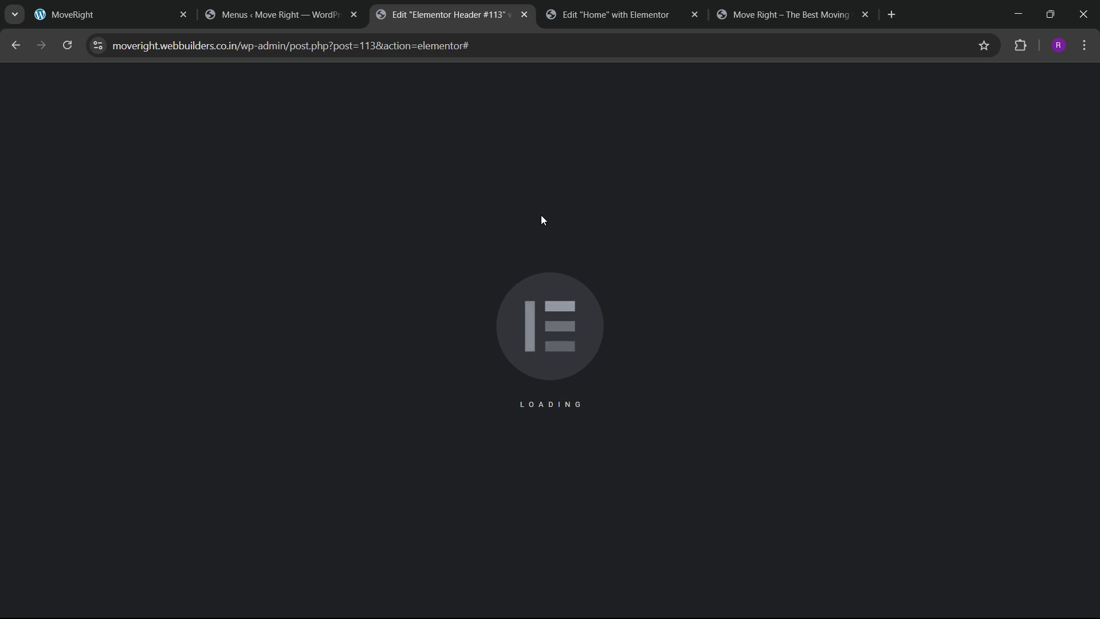
pyautogui.scroll(-5, 497, 290)
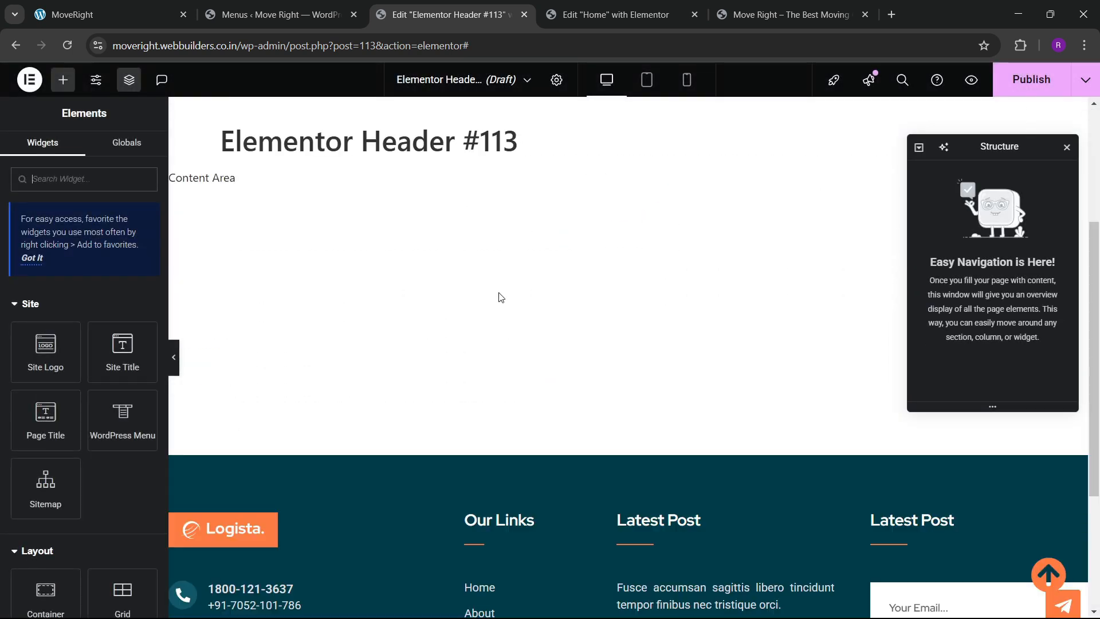
pyautogui.scroll(5, 499, 292)
pyautogui.click(596, 216)
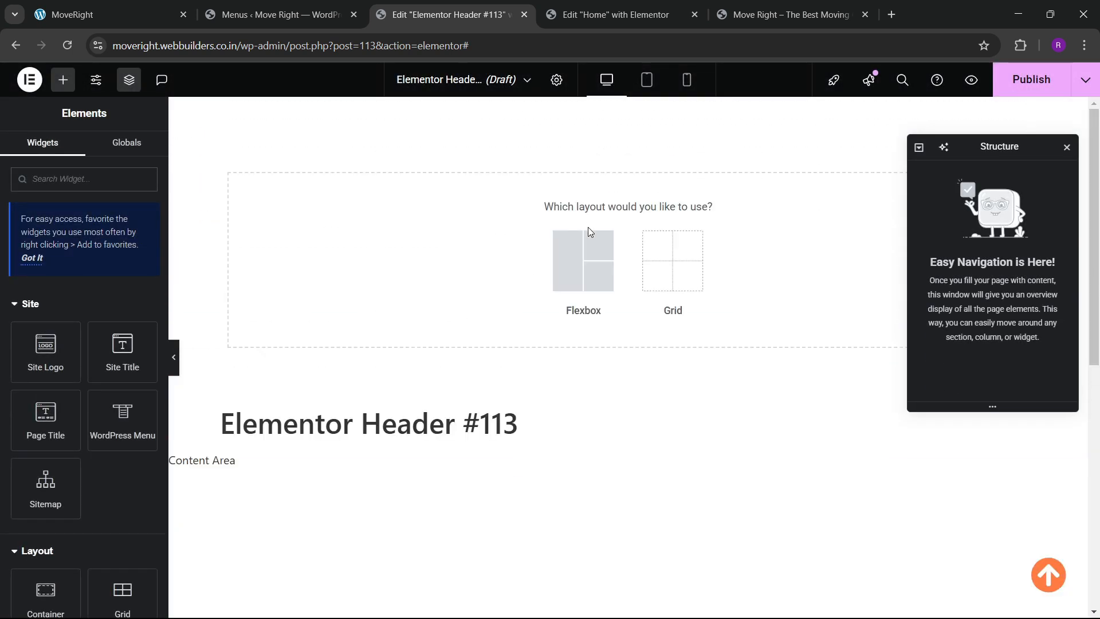
pyautogui.click(583, 271)
pyautogui.click(528, 258)
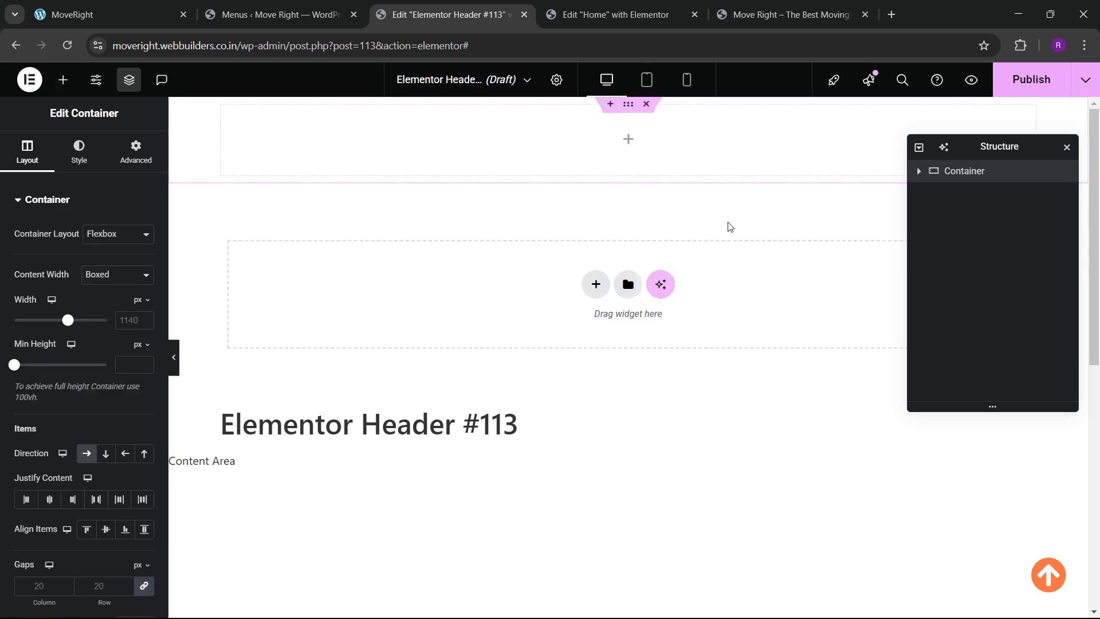
# Rename the container 'header' and set its padding to 0.
pyautogui.doubleClick(969, 173)
pyautogui.write('he')
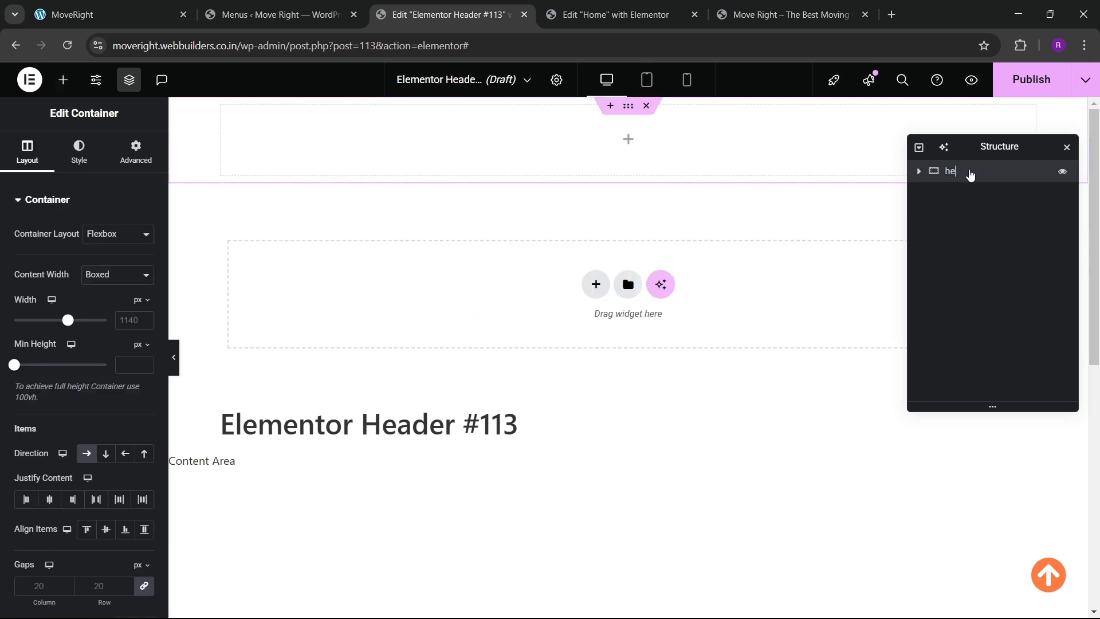
pyautogui.write('ader')
pyautogui.click(128, 320)
pyautogui.write('1300')
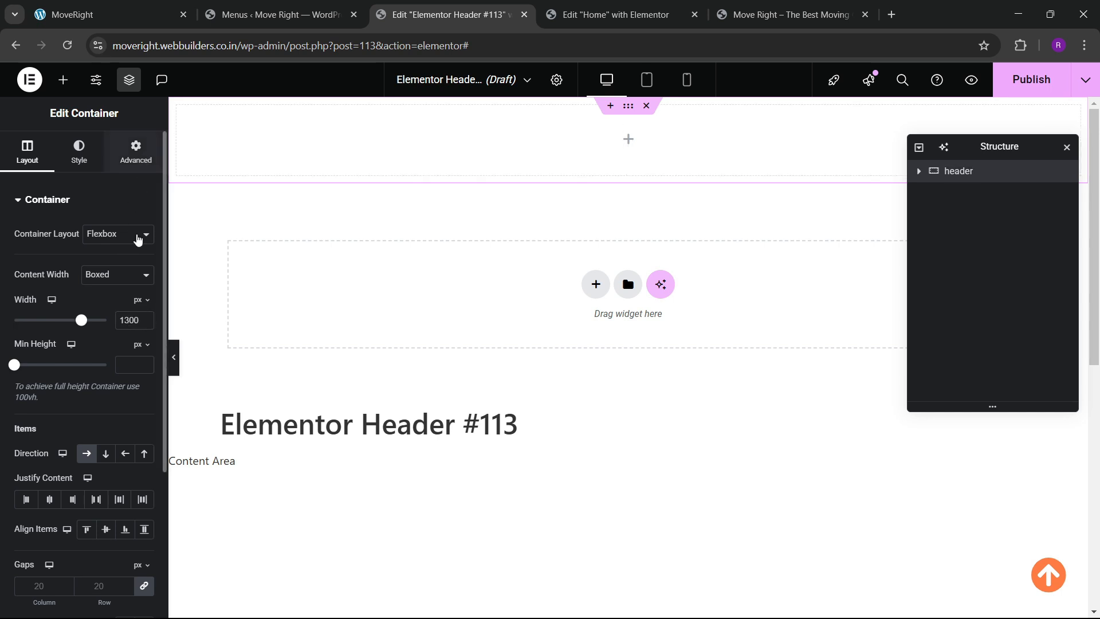
pyautogui.click(136, 152)
pyautogui.click(142, 308)
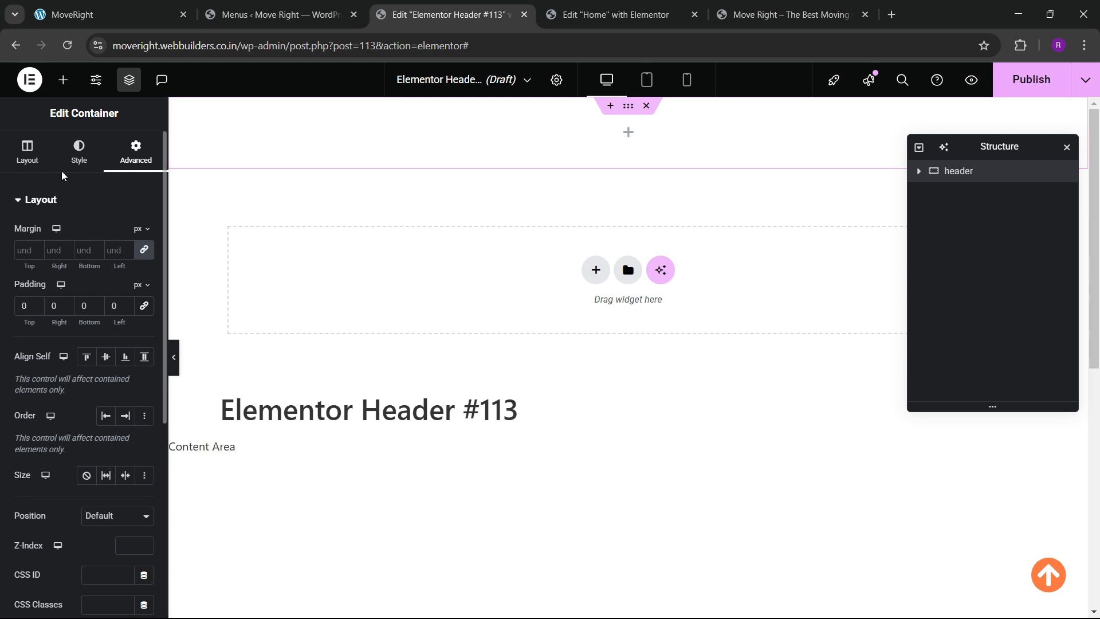
# Give the header container the global 'blue dark' background and compare with the live site.
pyautogui.click(79, 153)
pyautogui.click(93, 264)
pyautogui.click(125, 294)
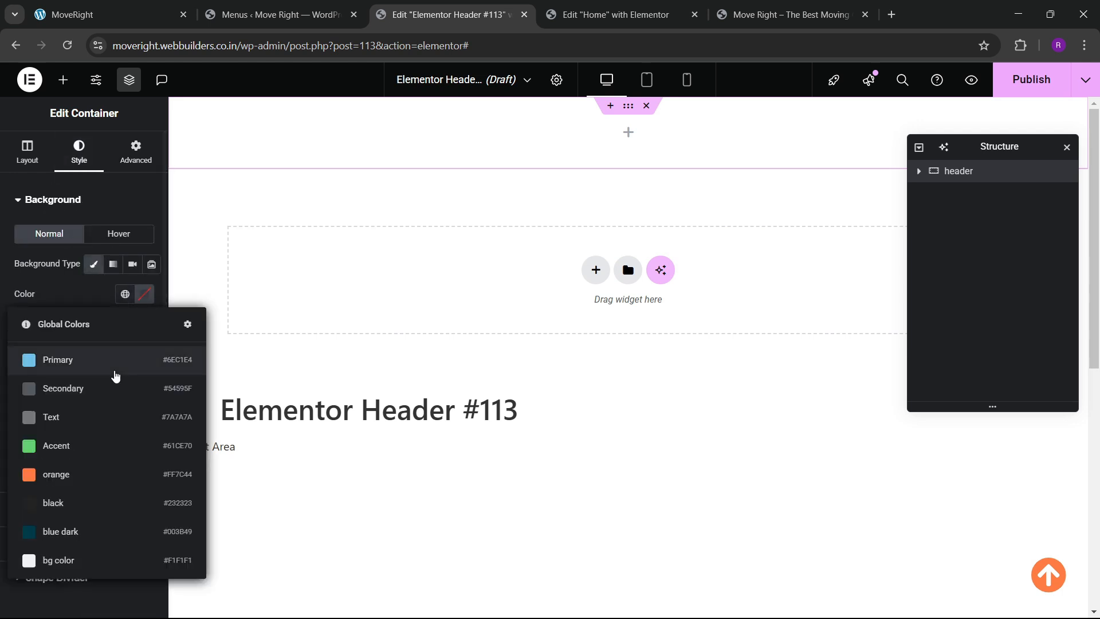
pyautogui.click(73, 524)
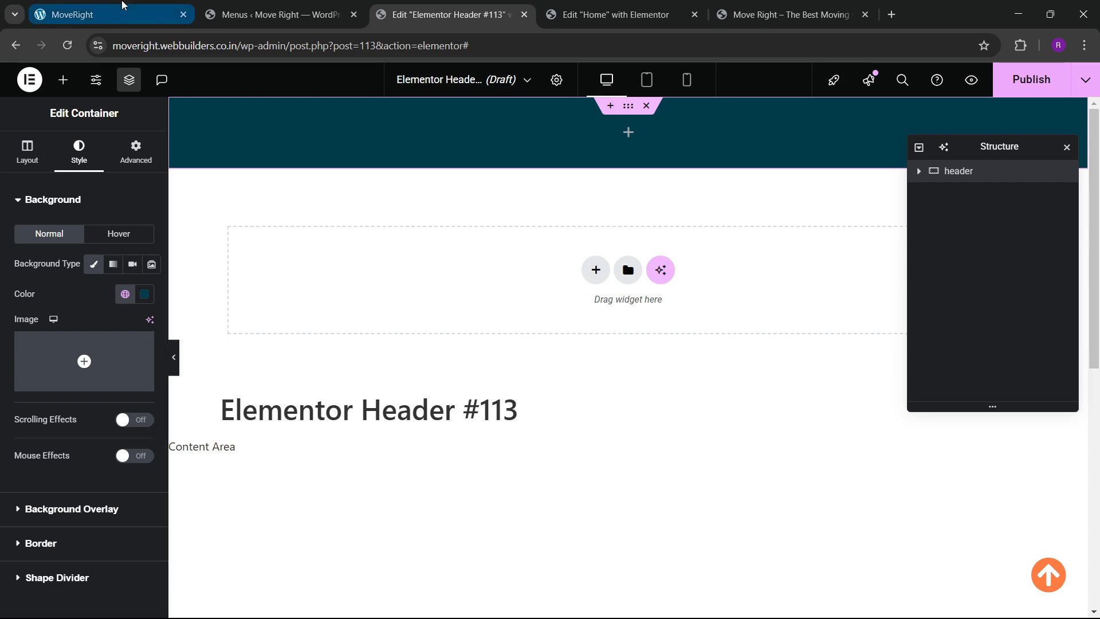
pyautogui.click(124, 5)
pyautogui.click(410, 5)
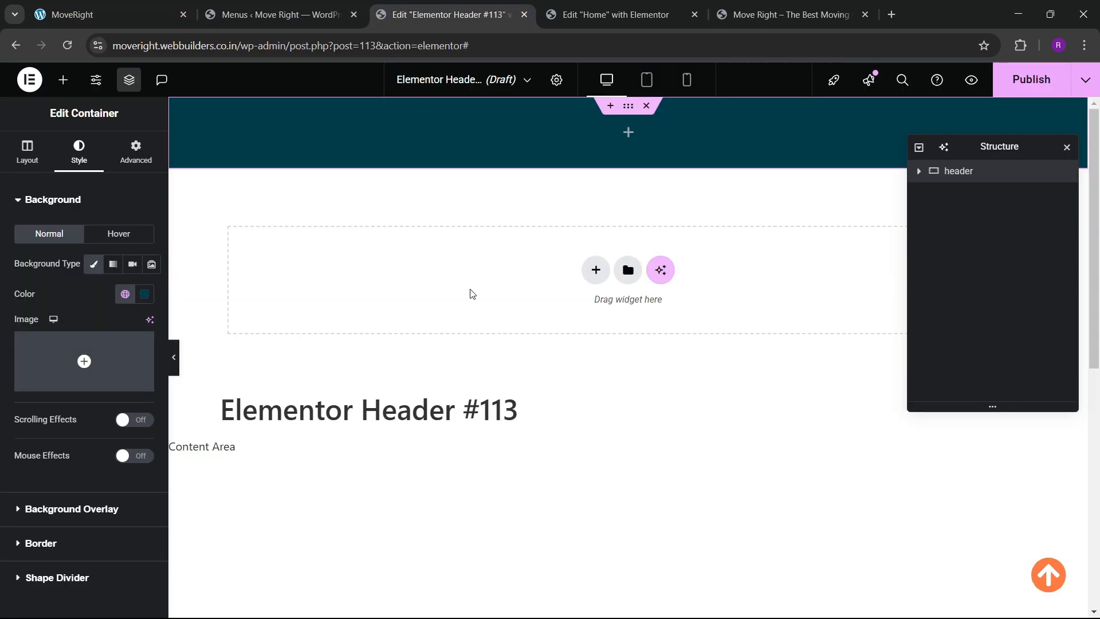
# Add an Image widget to the header showing the Logista logo from the Media Library.
pyautogui.click(63, 79)
pyautogui.scroll(-5, 109, 401)
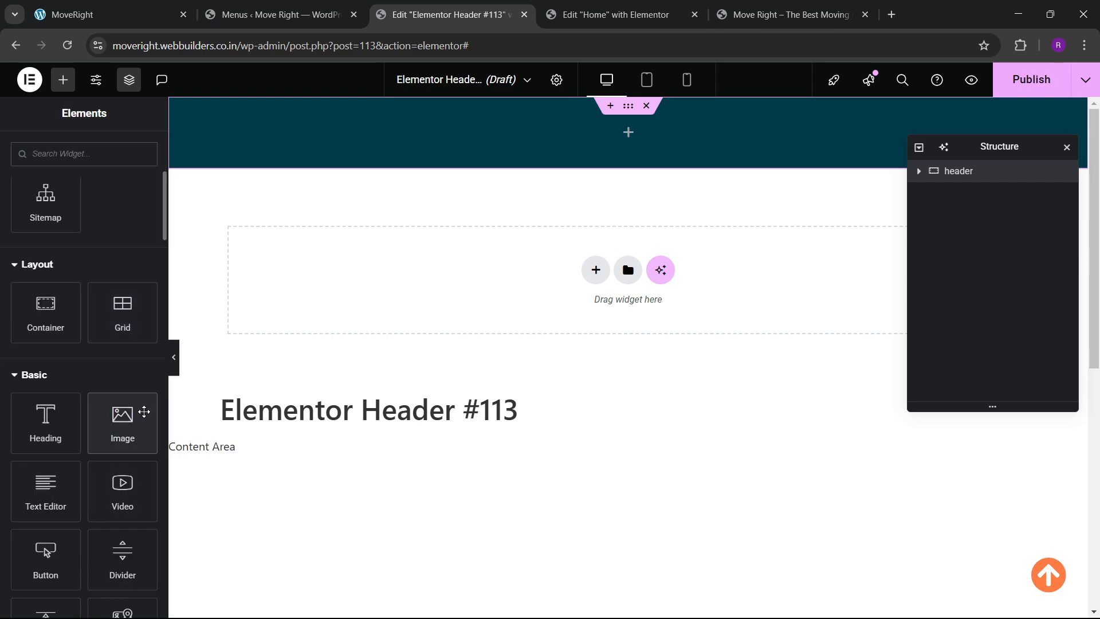
pyautogui.moveTo(143, 410); pyautogui.dragTo(344, 162)
pyautogui.click(92, 270)
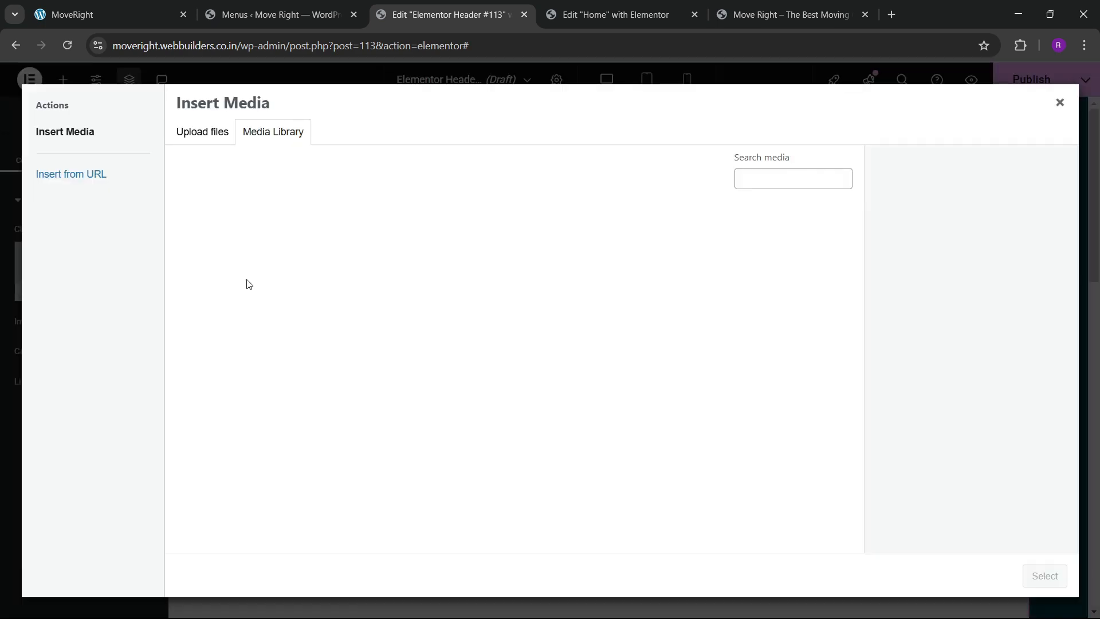
pyautogui.scroll(-5, 364, 320)
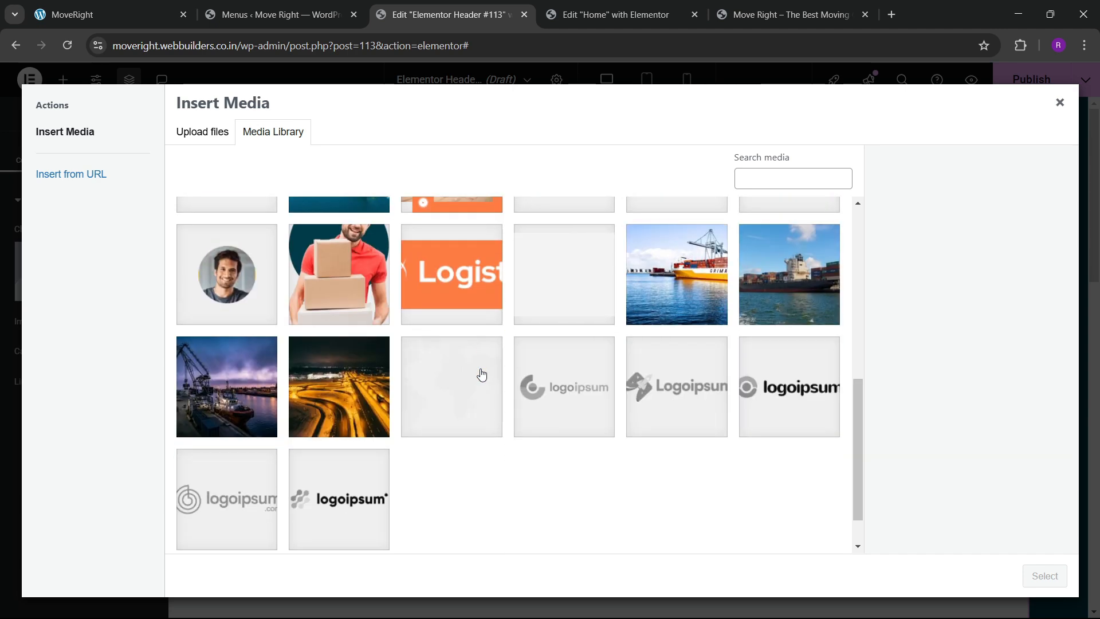
pyautogui.scroll(1, 482, 376)
pyautogui.click(445, 385)
pyautogui.click(1045, 575)
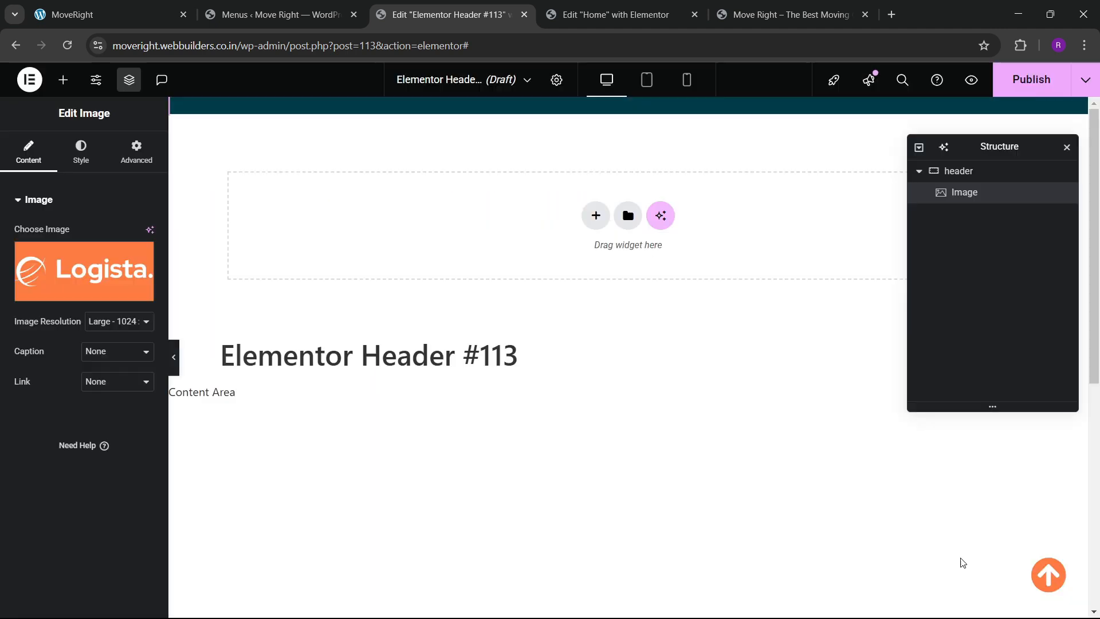
# Give the logo a custom width of 15%.
pyautogui.click(80, 151)
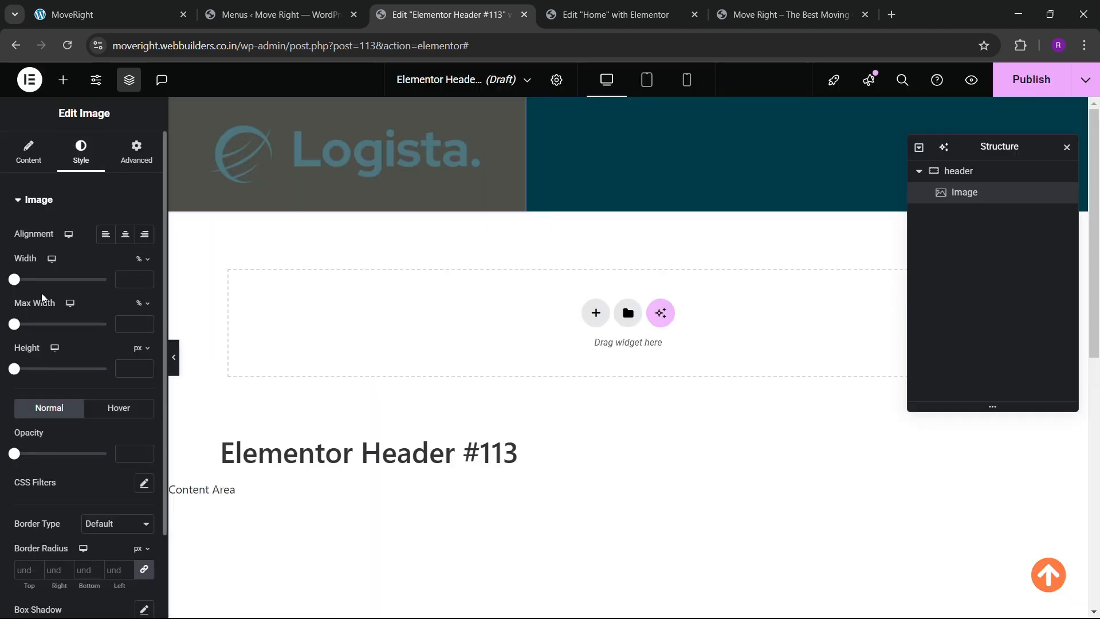
pyautogui.click(136, 152)
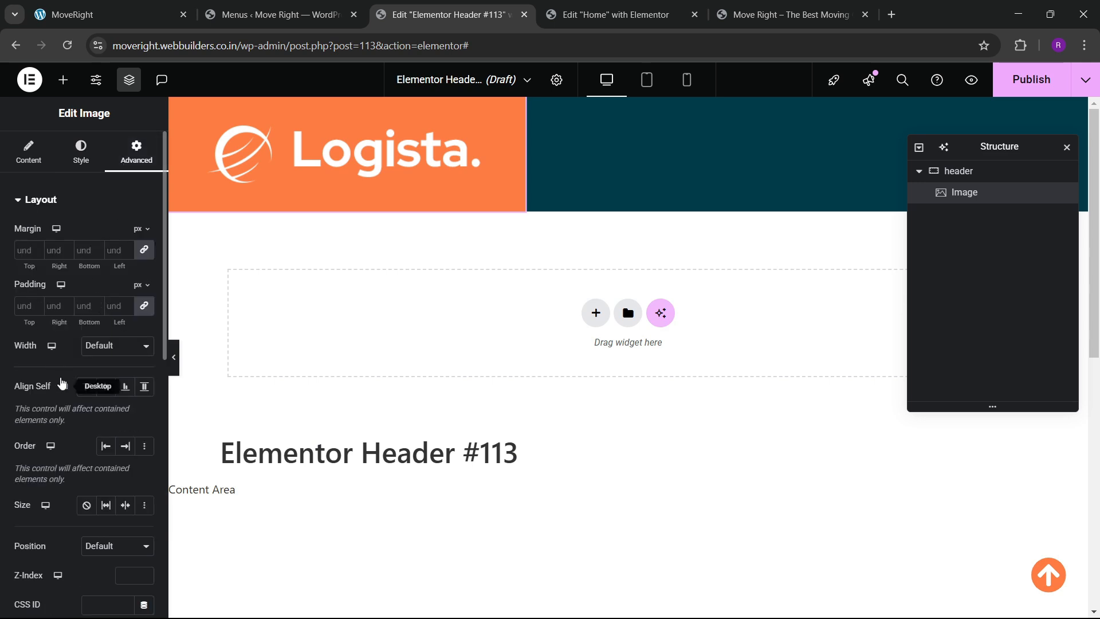
pyautogui.scroll(-4, 121, 260)
pyautogui.scroll(4, 87, 249)
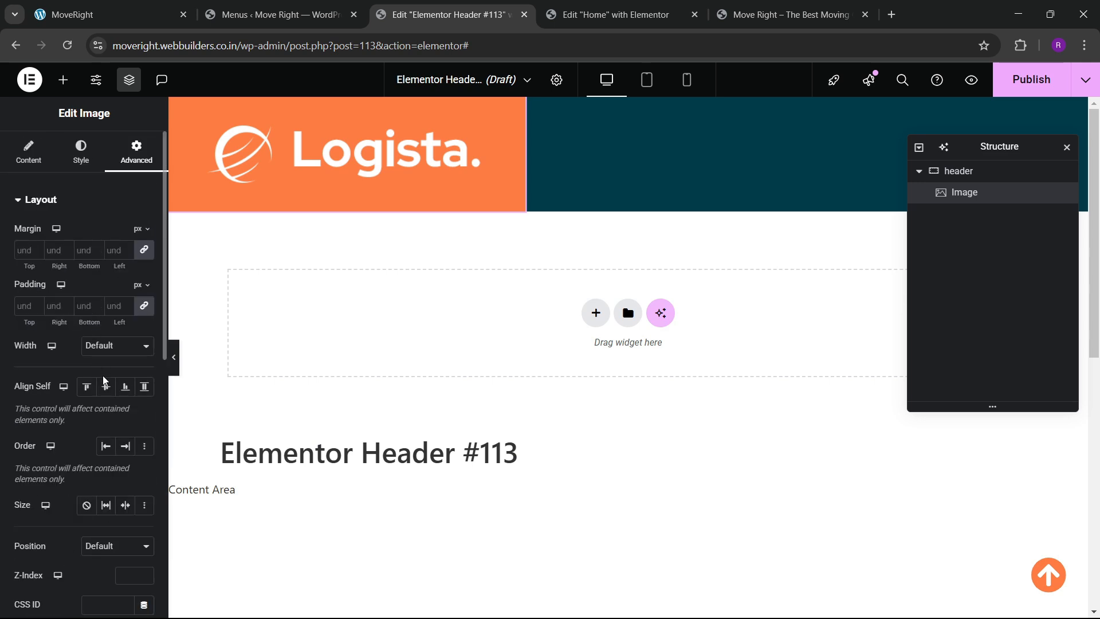
pyautogui.click(112, 348)
pyautogui.click(109, 416)
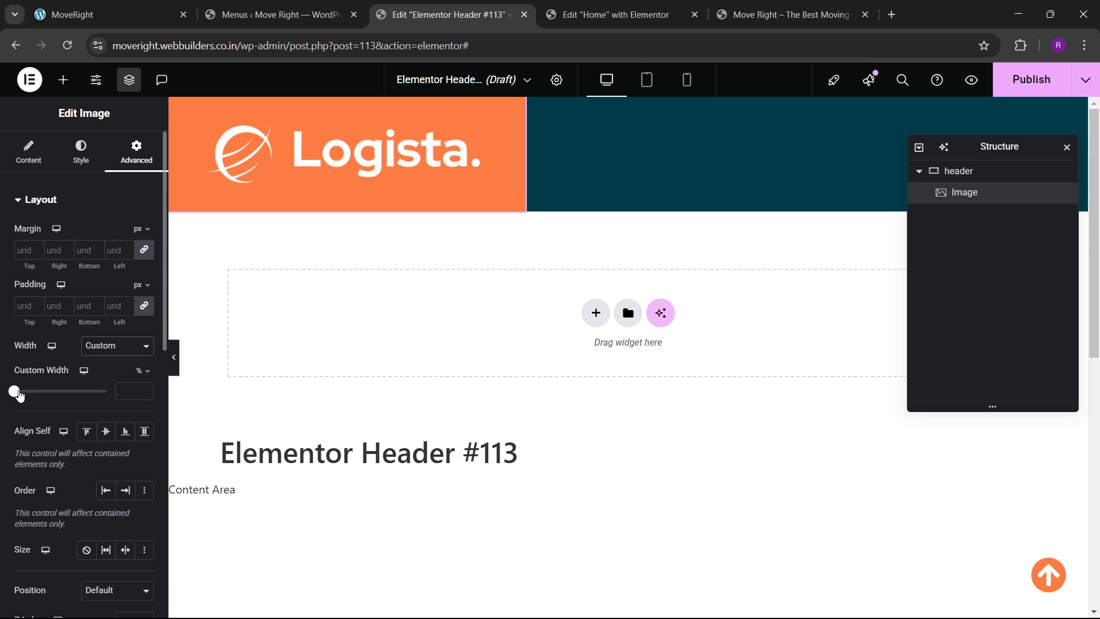
pyautogui.moveTo(19, 394); pyautogui.dragTo(33, 397)
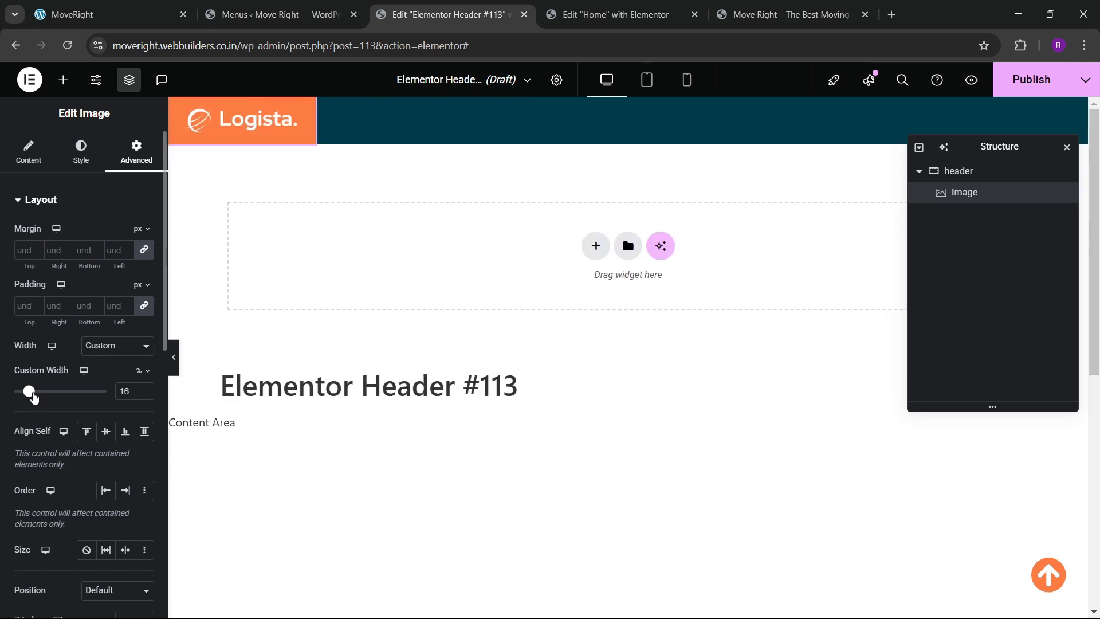
pyautogui.click(143, 389)
pyautogui.click(144, 389)
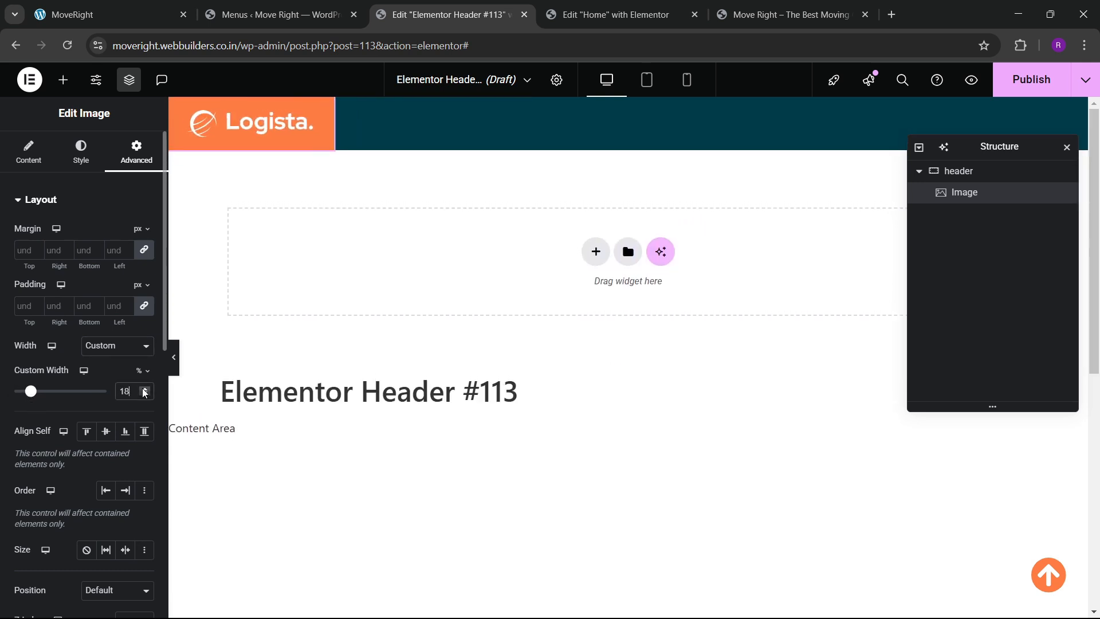
pyautogui.click(144, 394)
pyautogui.click(144, 394)
pyautogui.click(143, 394)
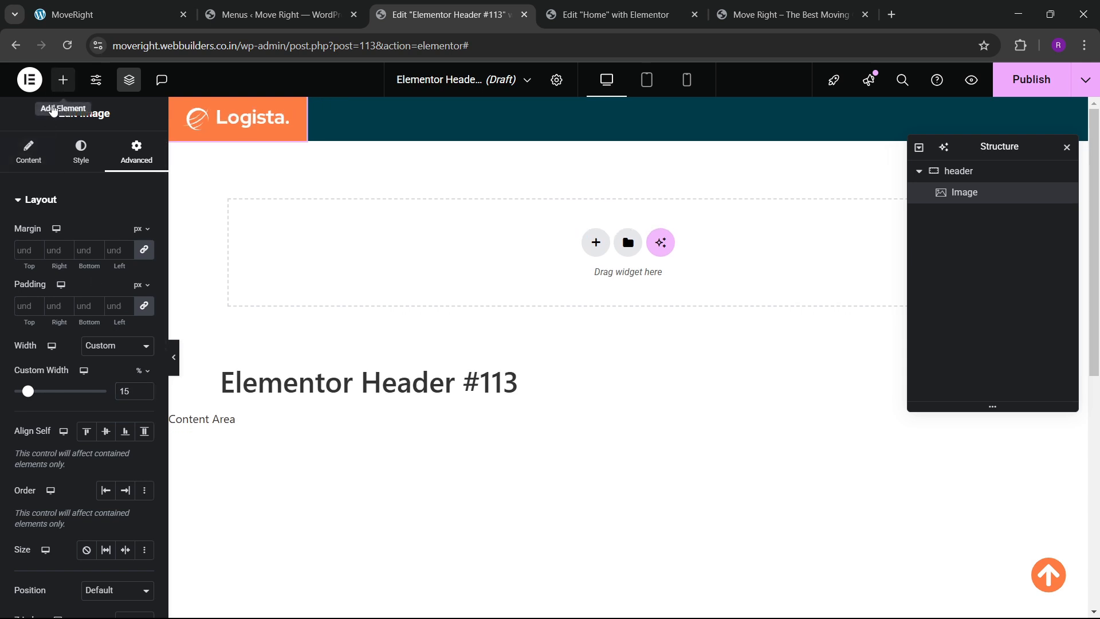
pyautogui.click(63, 79)
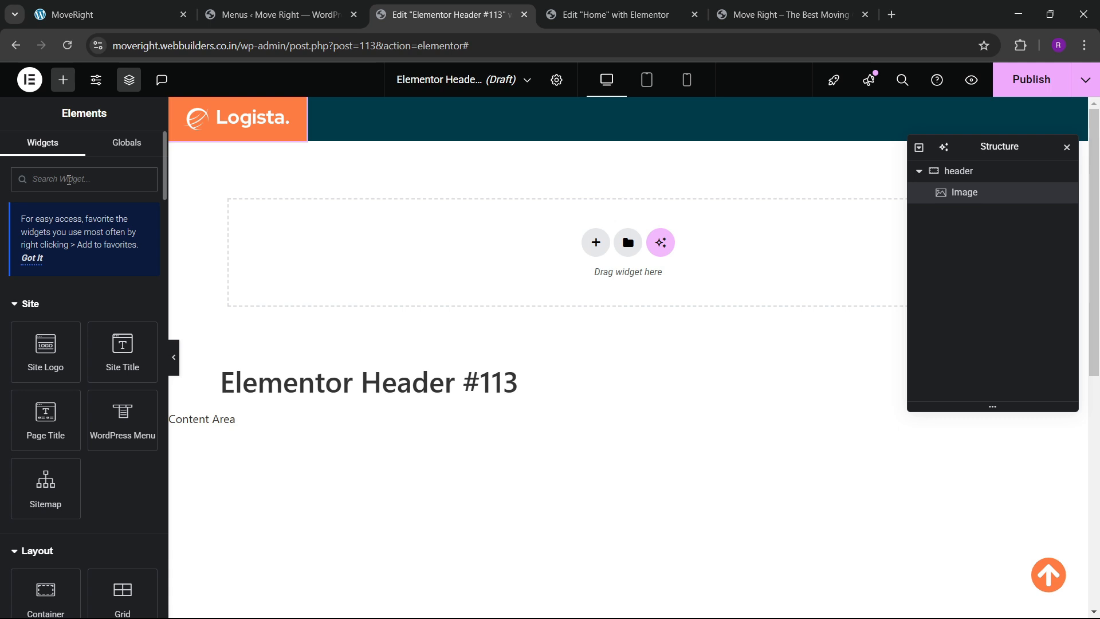
# Add a WordPress Menu widget beside the logo and spread the two apart across the header.
pyautogui.click(68, 180)
pyautogui.write('menu')
pyautogui.moveTo(102, 330); pyautogui.dragTo(281, 120)
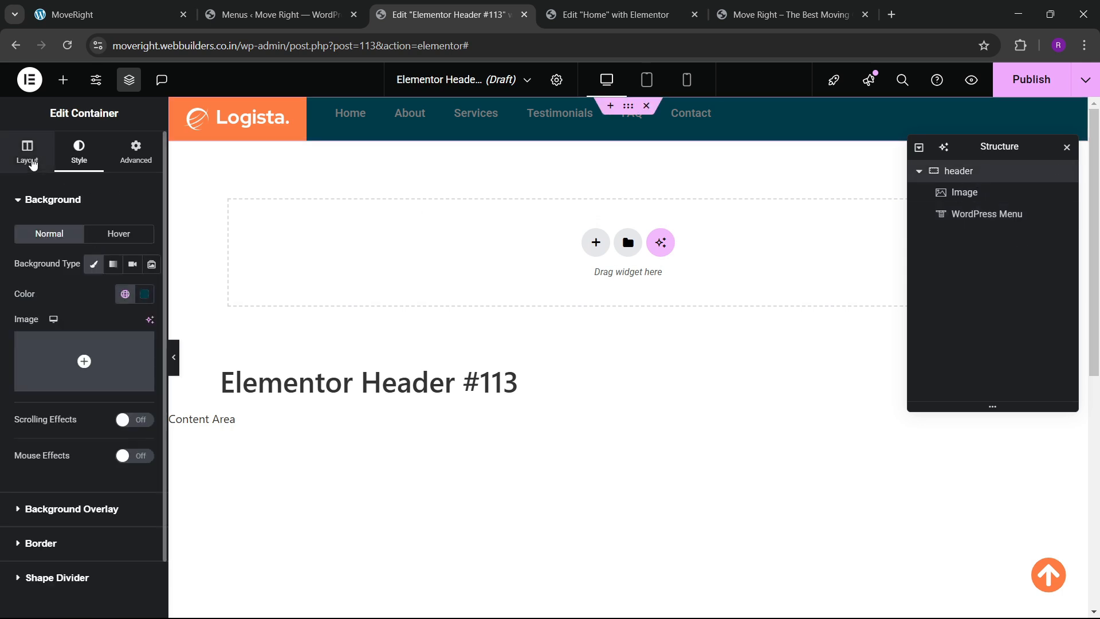
pyautogui.click(31, 162)
pyautogui.scroll(-3, 106, 388)
pyautogui.click(97, 358)
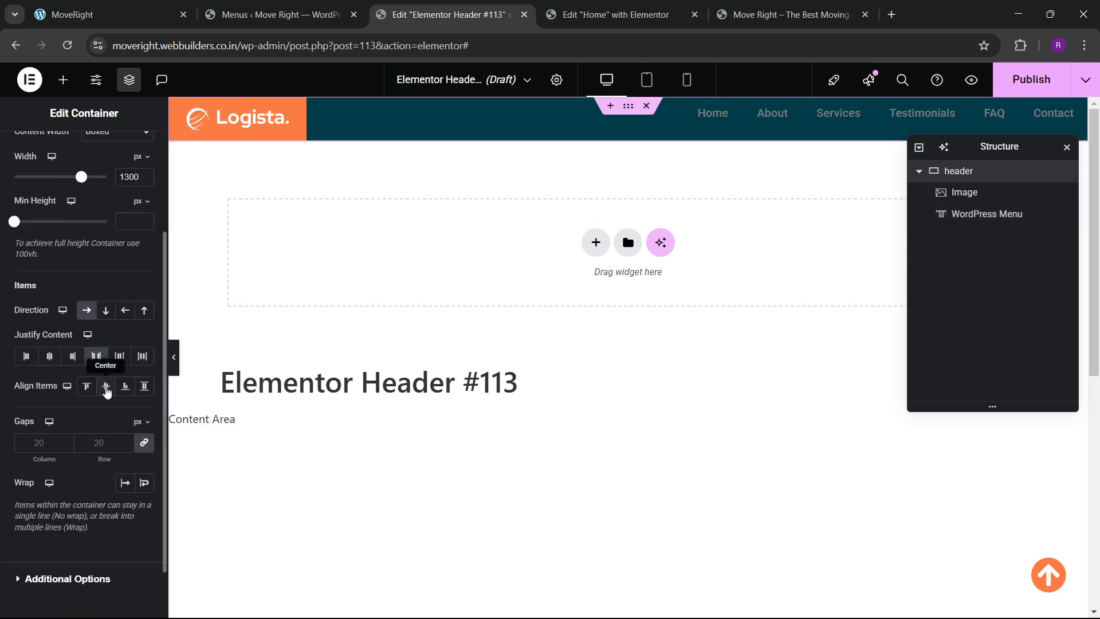
# Set the menu's hover pointer to Text with animation None.
pyautogui.click(811, 133)
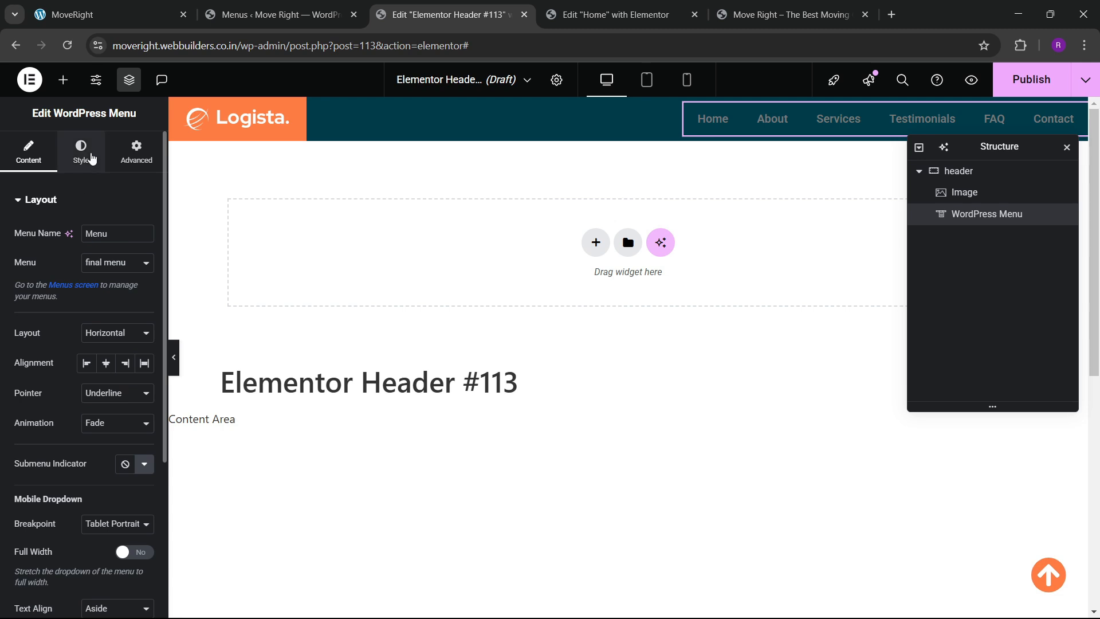
pyautogui.click(108, 394)
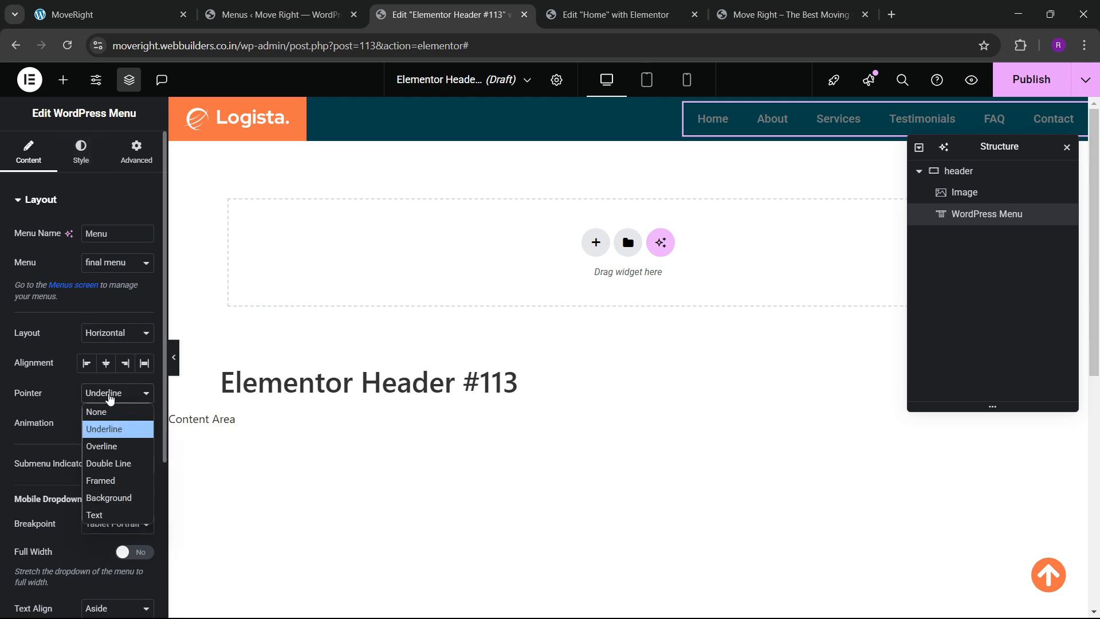
pyautogui.click(97, 515)
pyautogui.click(97, 424)
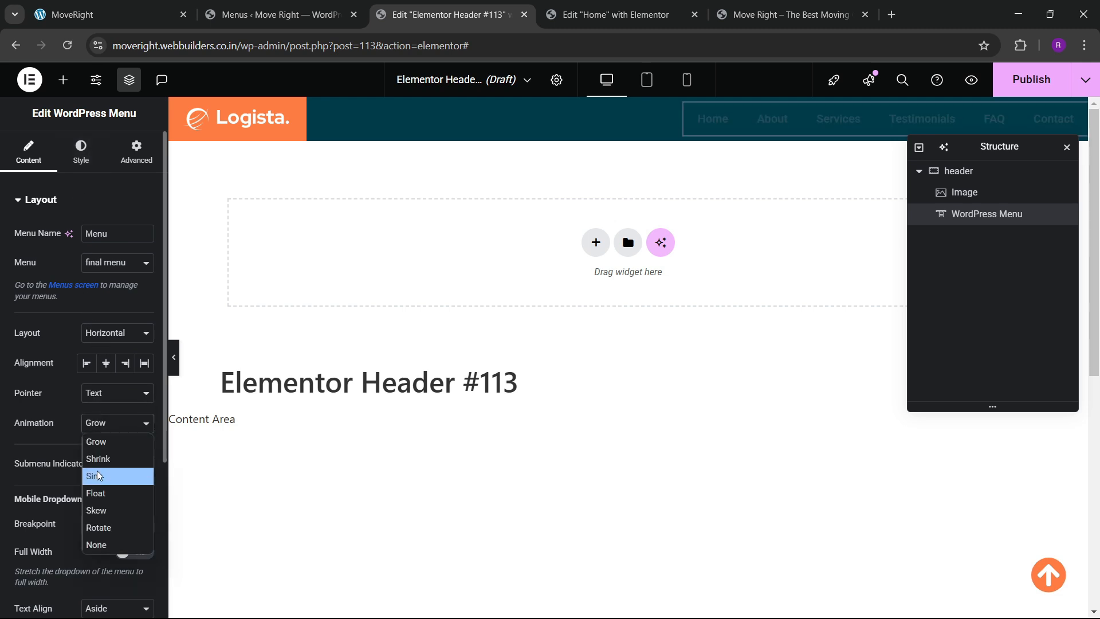
pyautogui.click(97, 543)
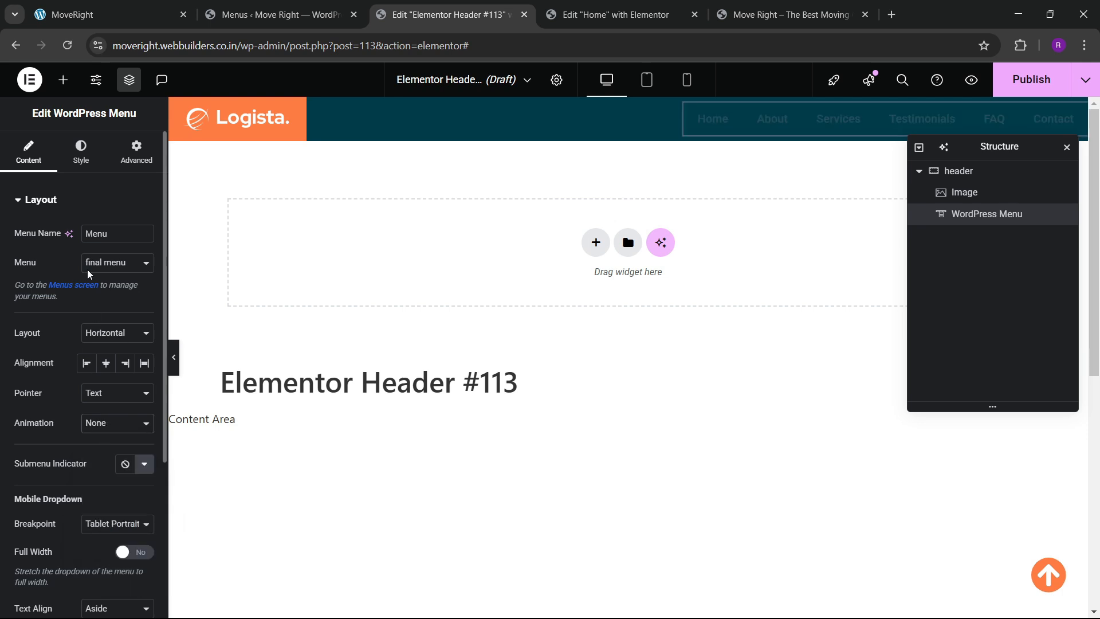
pyautogui.click(81, 152)
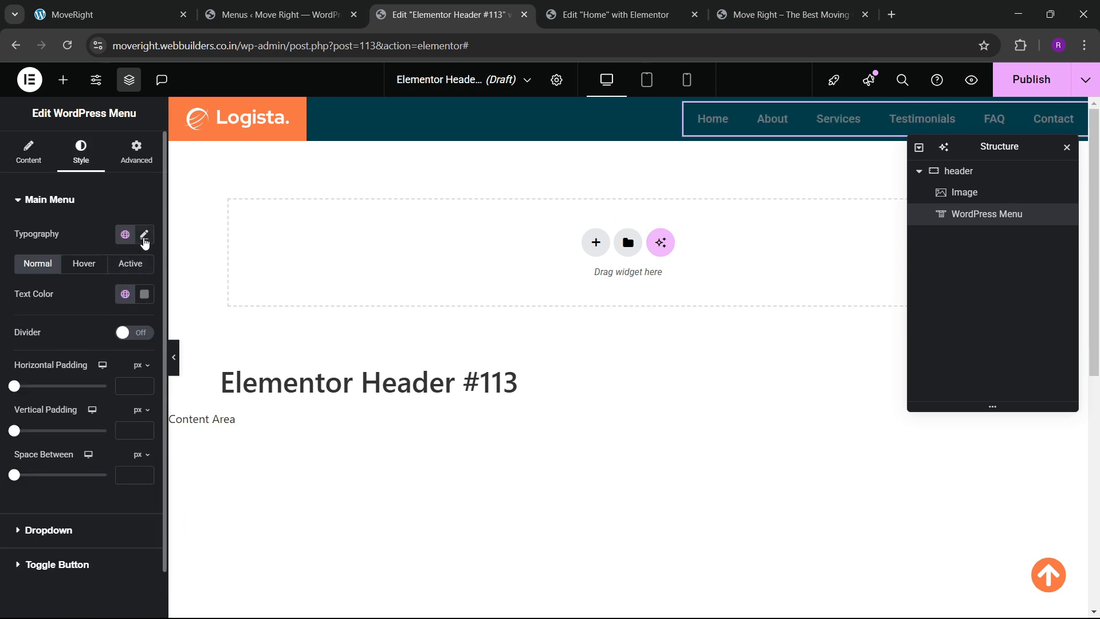
# Set the menu typography to the Red Hat font and enlarge its size.
pyautogui.click(145, 236)
pyautogui.click(111, 302)
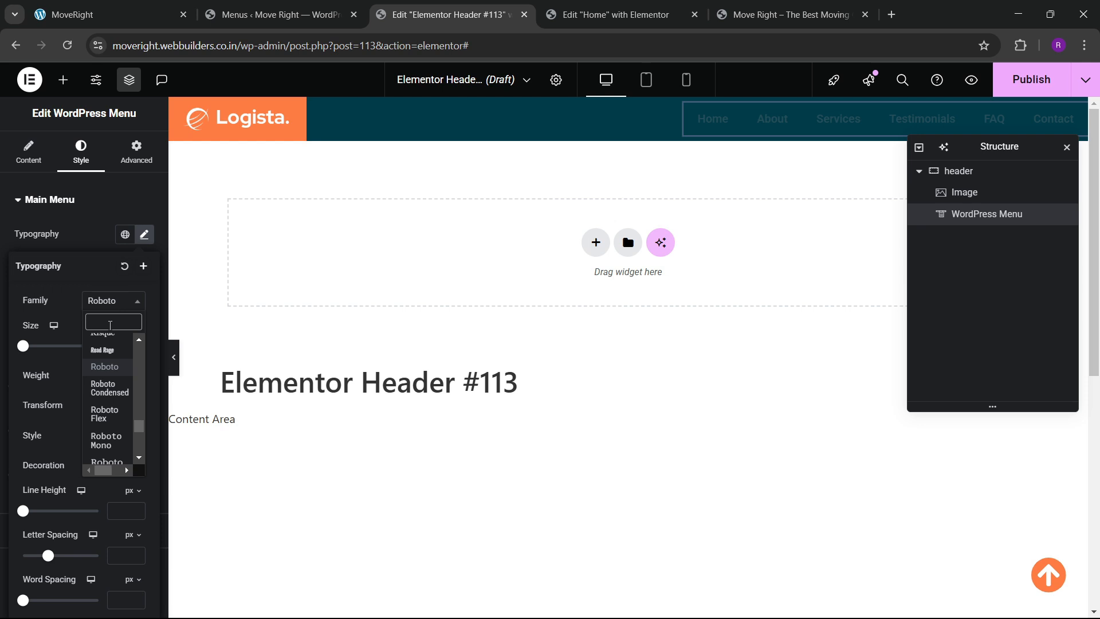
pyautogui.write('red hat')
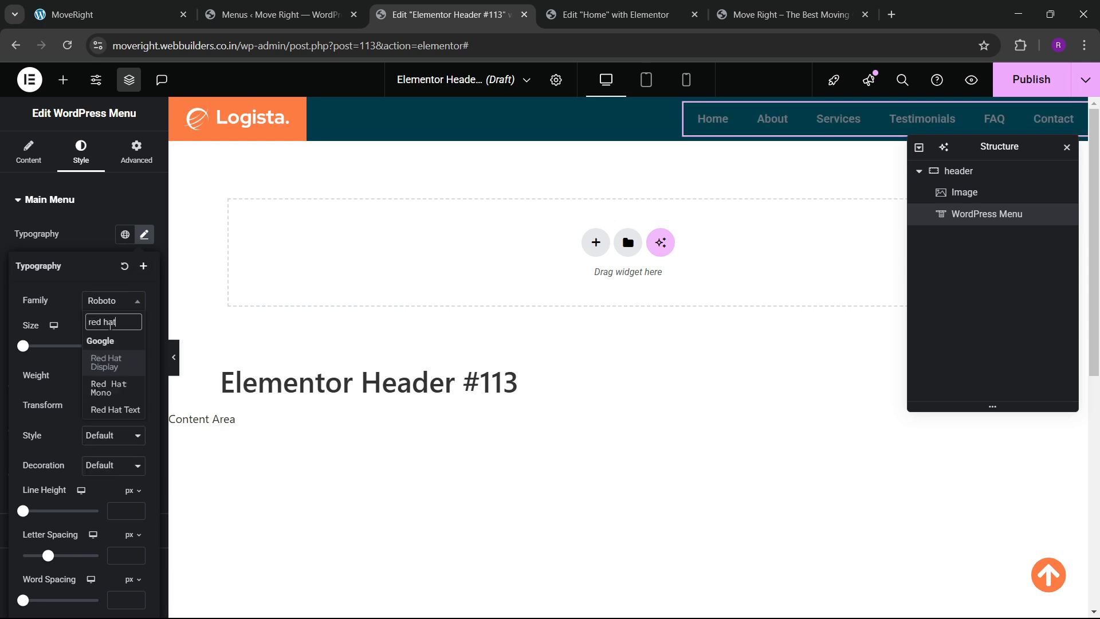
pyautogui.press('Return')
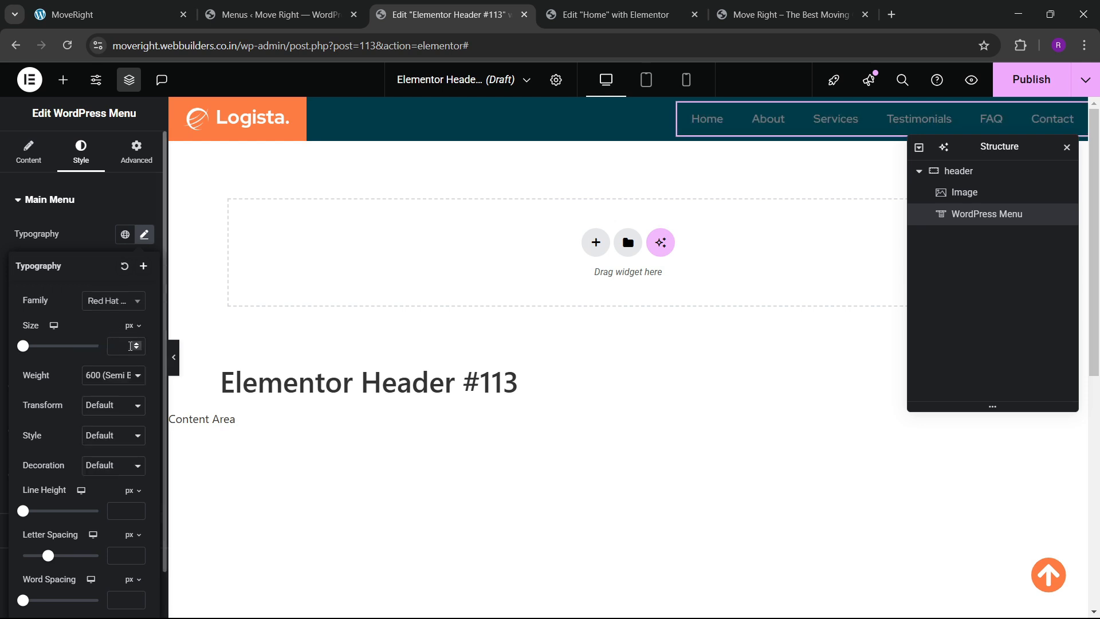
pyautogui.click(137, 344)
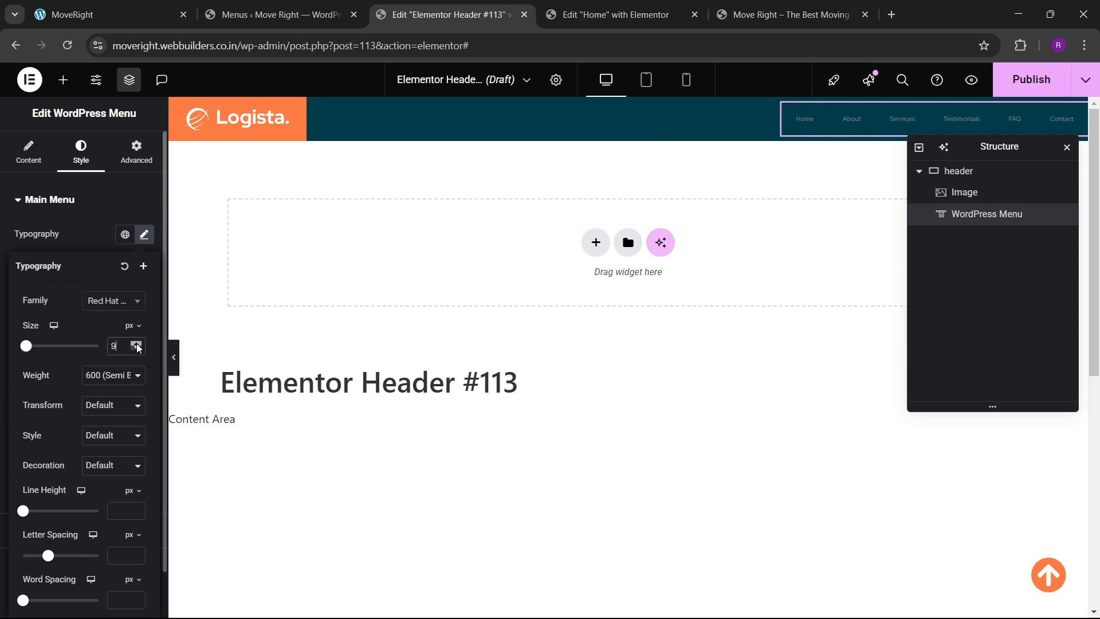
pyautogui.click(137, 345)
pyautogui.click(137, 344)
pyautogui.click(137, 345)
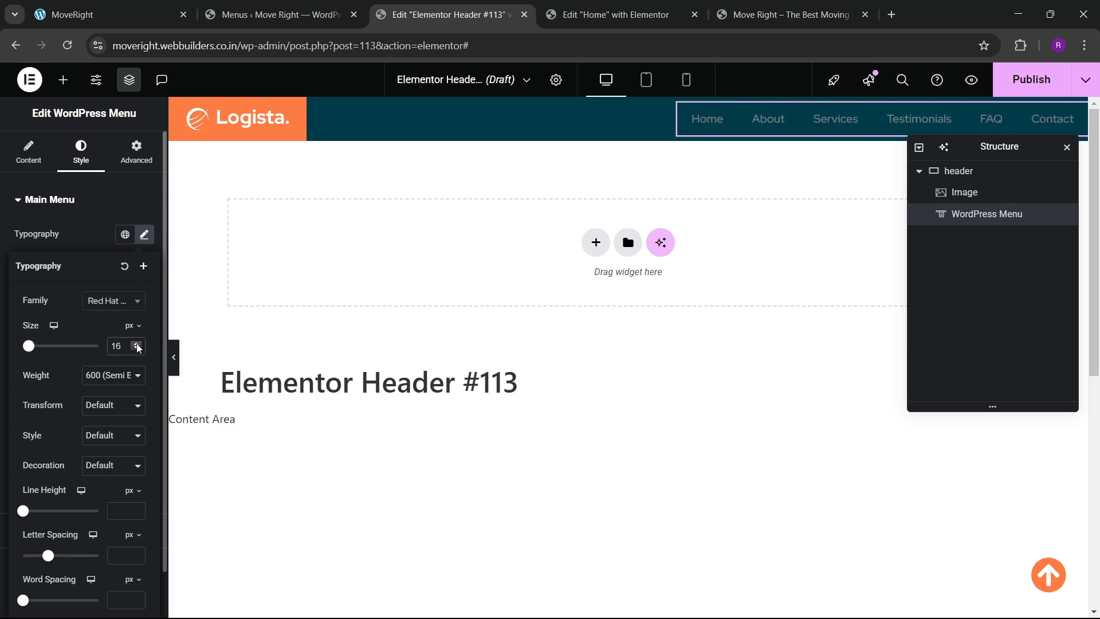
pyautogui.click(137, 344)
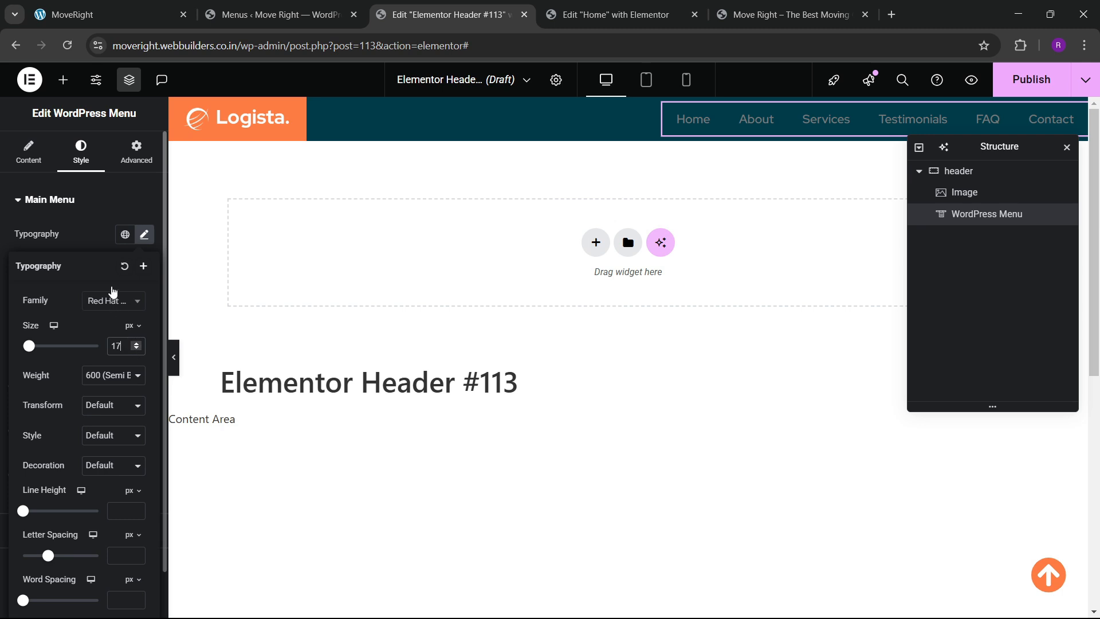
pyautogui.click(100, 244)
# Make the menu link text white and settle the font size at 15px.
pyautogui.click(144, 293)
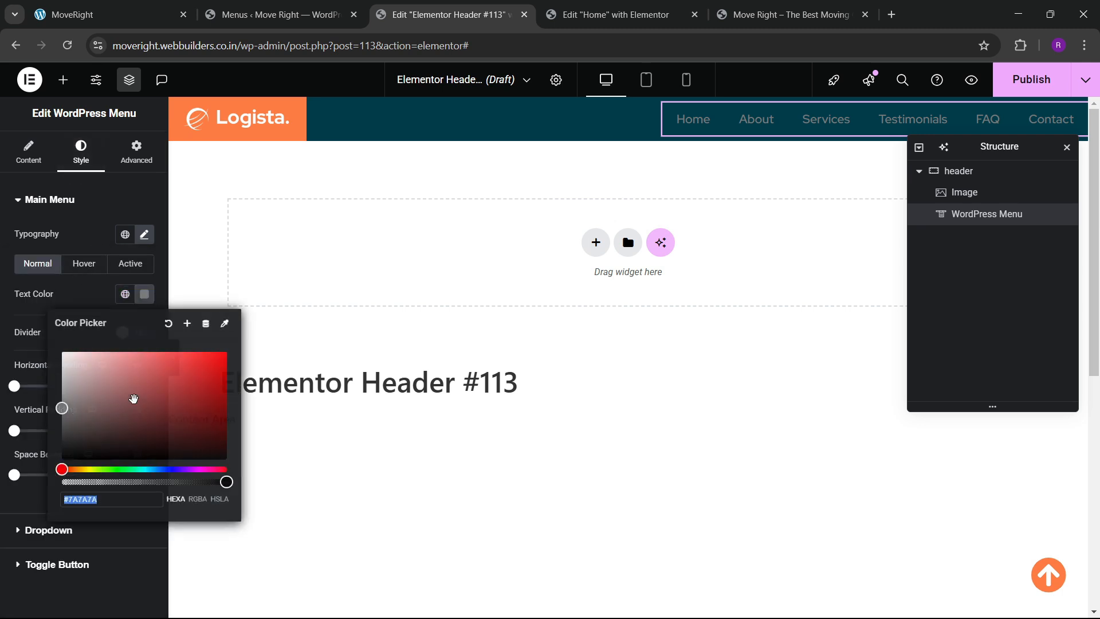
pyautogui.click(60, 348)
pyautogui.click(50, 297)
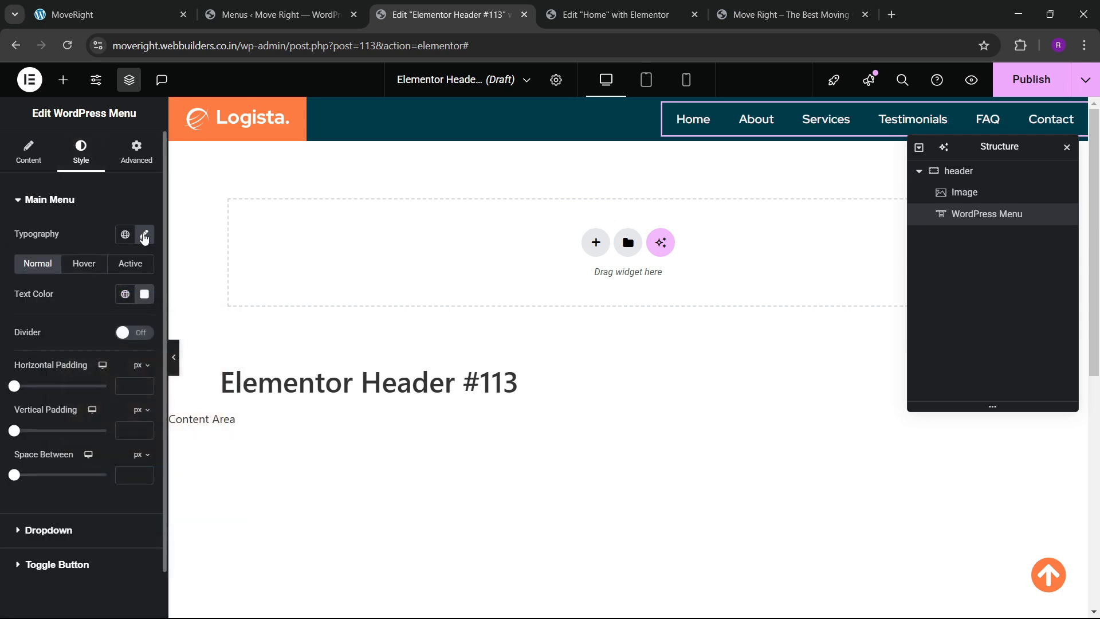
pyautogui.click(144, 236)
pyautogui.click(136, 352)
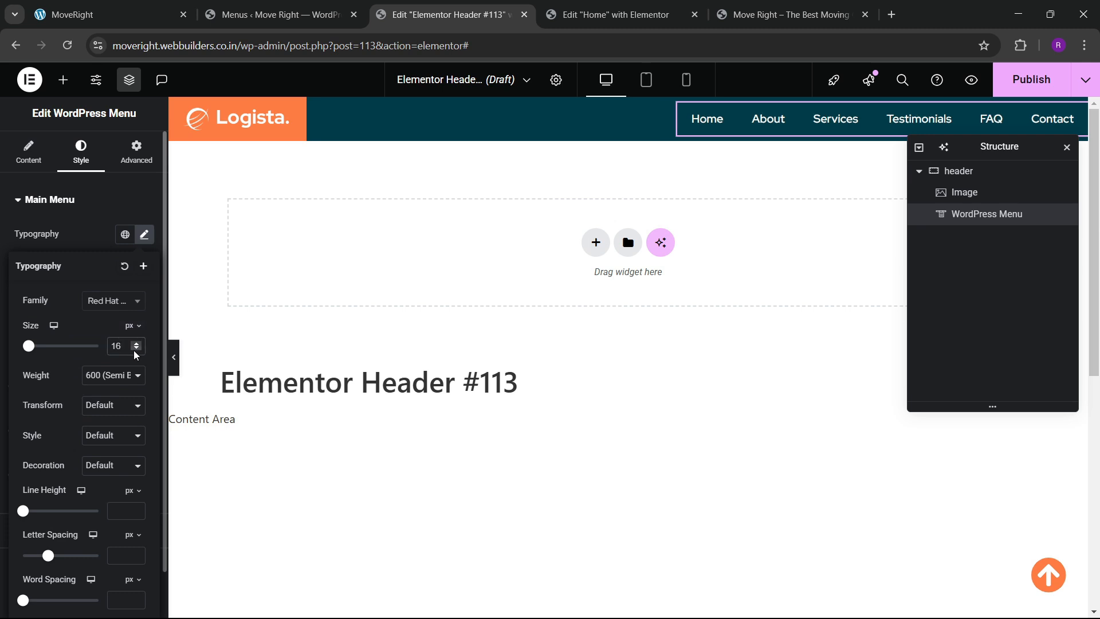
pyautogui.click(135, 351)
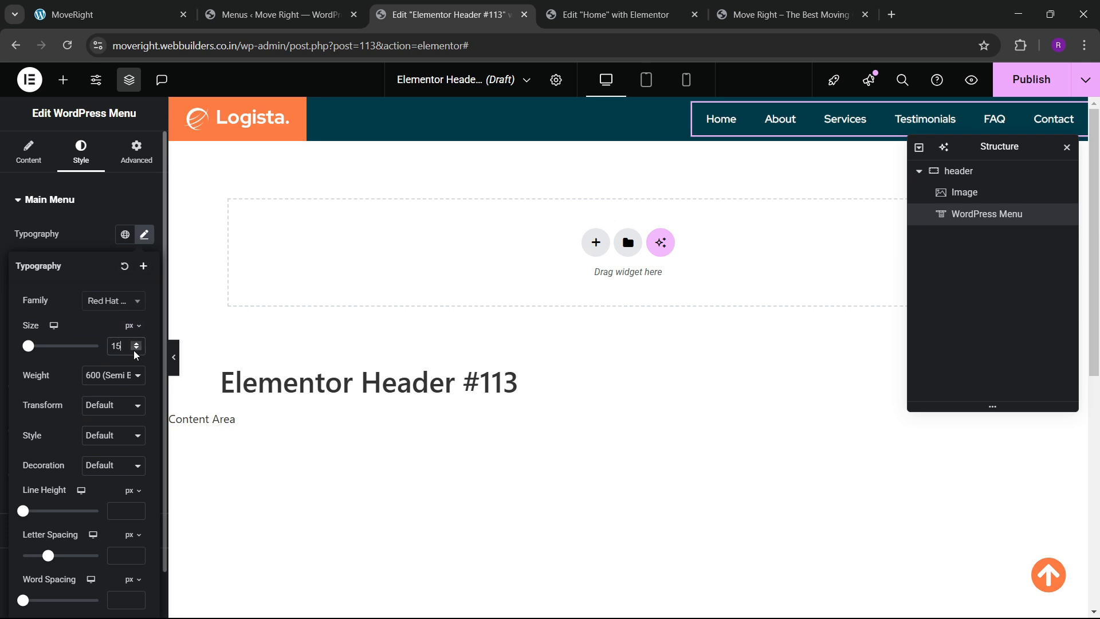
pyautogui.click(103, 238)
# Set the hover and active link text colours to the global orange.
pyautogui.click(86, 264)
pyautogui.click(125, 294)
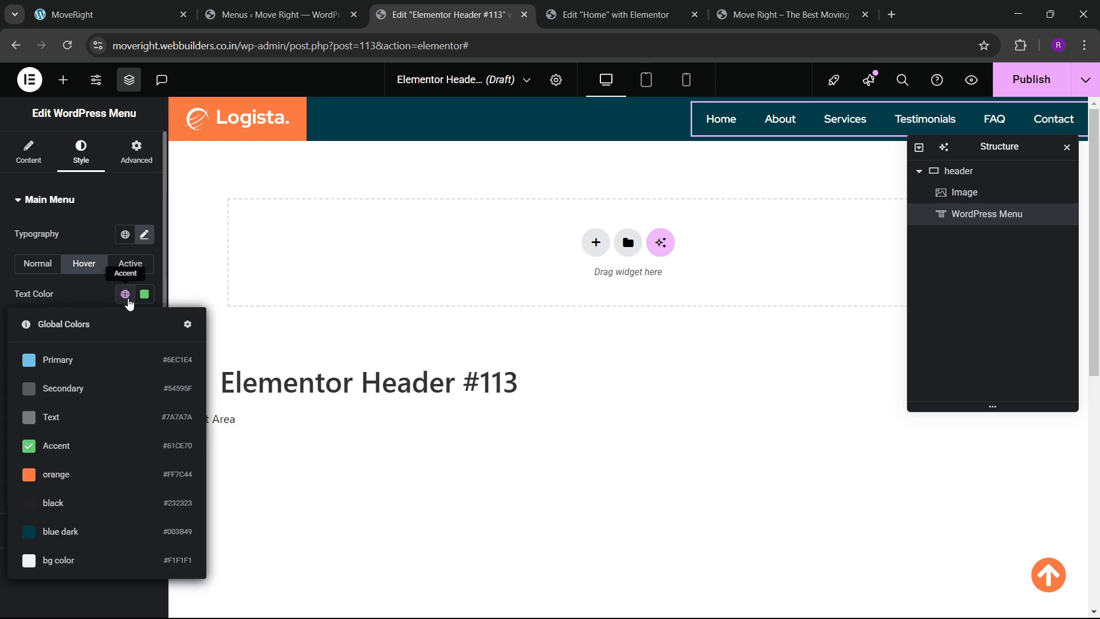
pyautogui.click(69, 466)
pyautogui.click(131, 264)
pyautogui.click(125, 294)
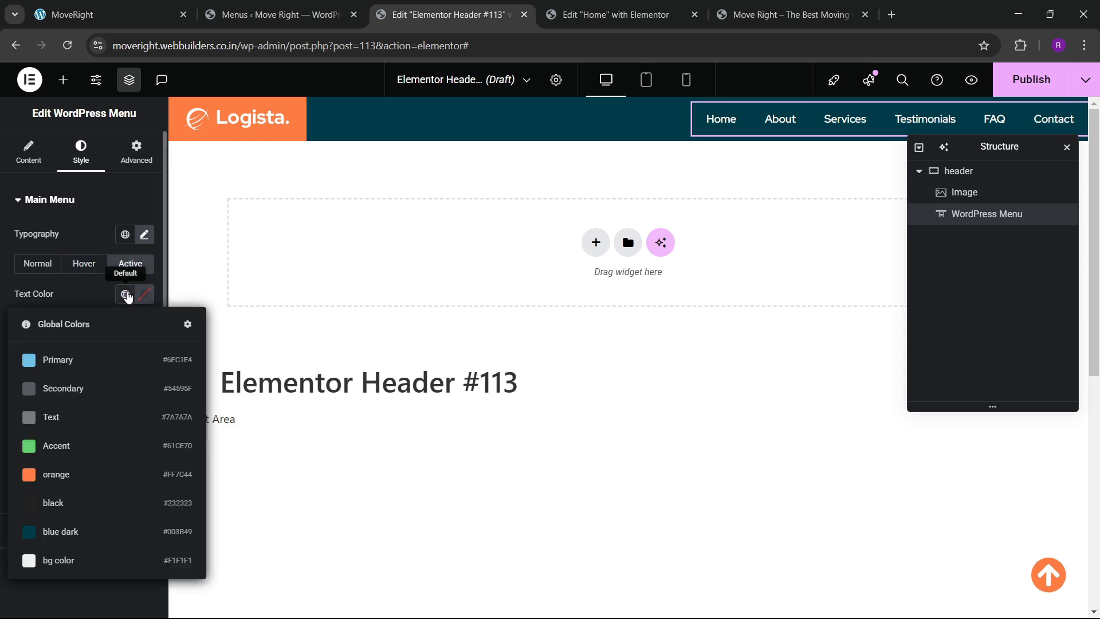
pyautogui.click(68, 471)
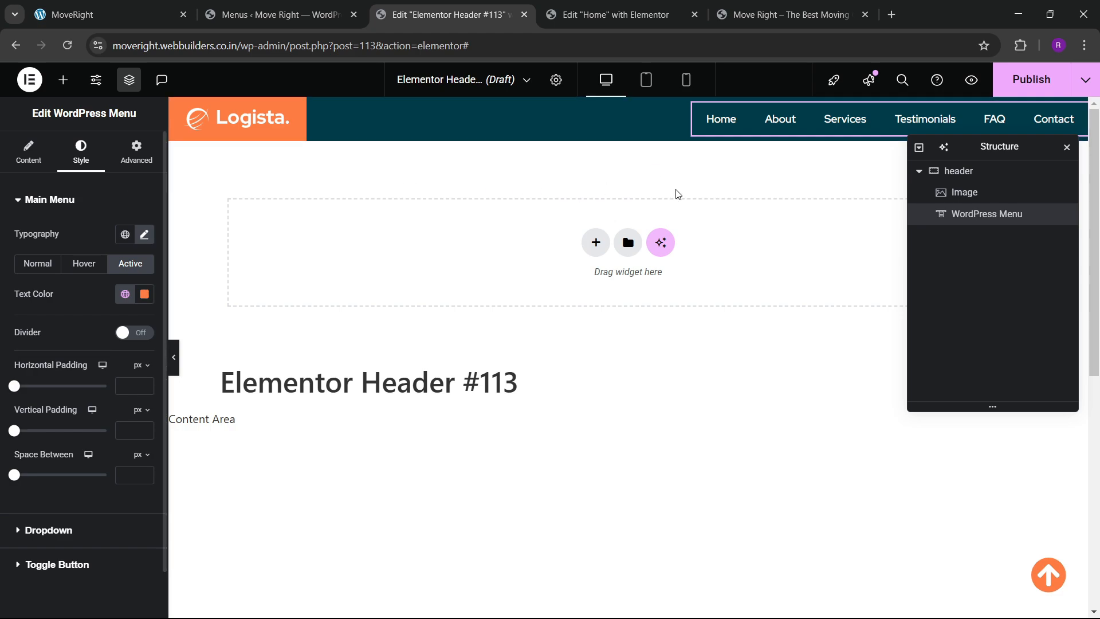
# Copy the Discover More button on the Home page.
pyautogui.click(613, 15)
pyautogui.scroll(20, 593, 311)
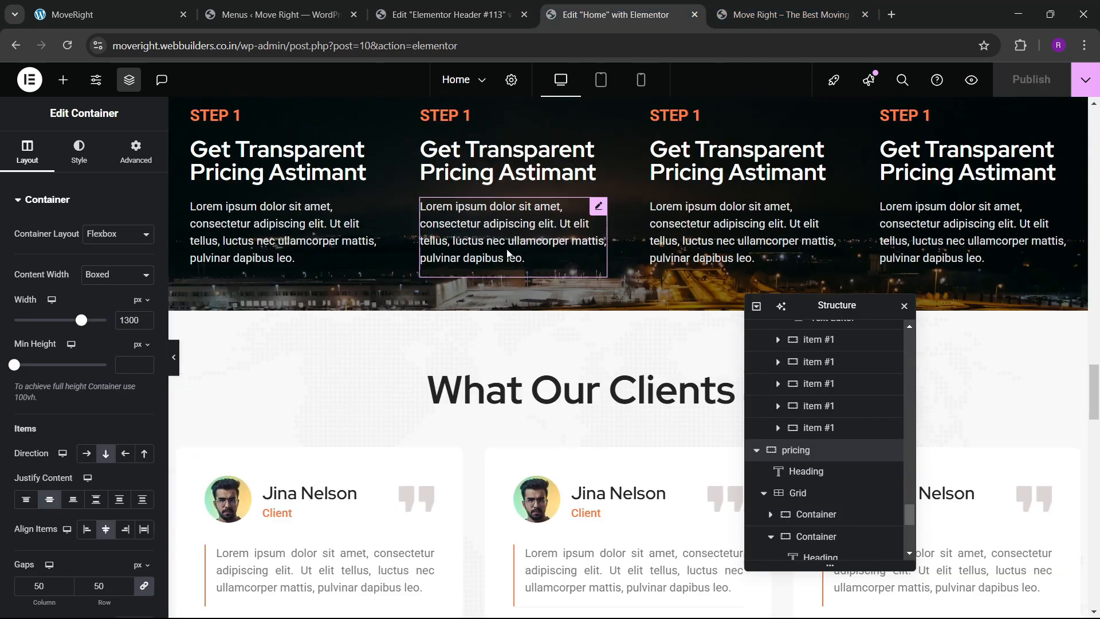
pyautogui.scroll(9, 506, 249)
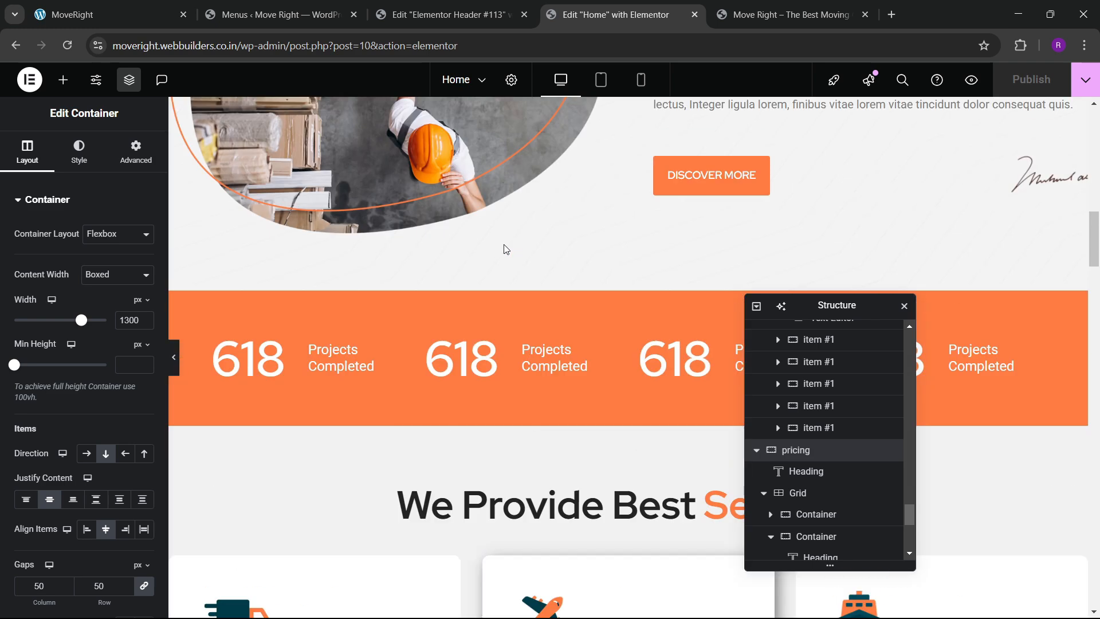
pyautogui.rightClick(682, 389)
pyautogui.click(714, 360)
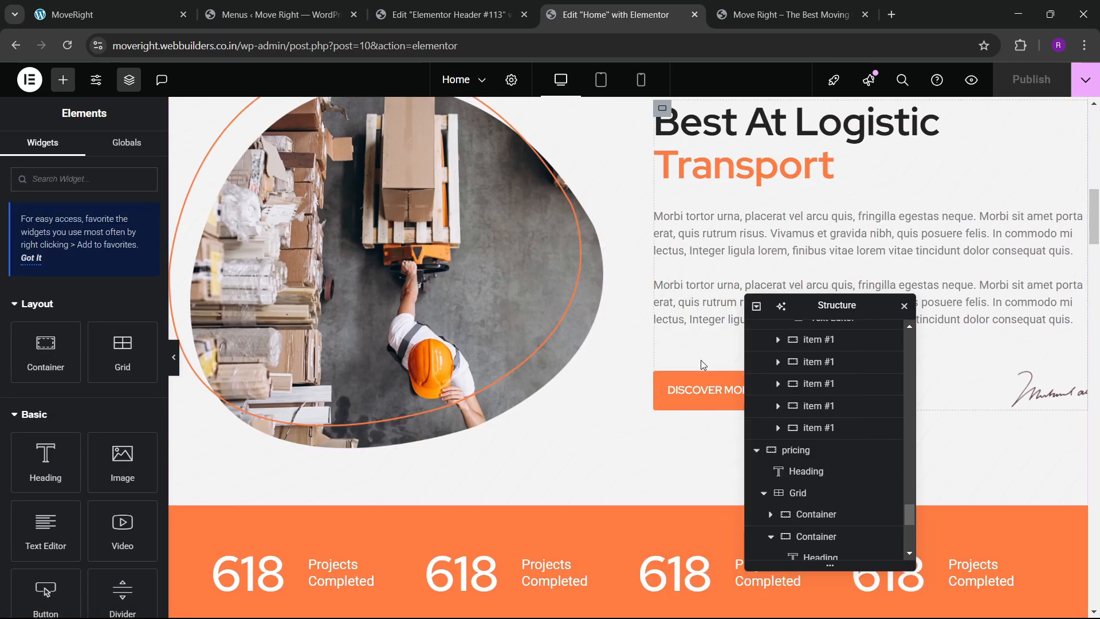
# Give Discover More a 'blue dark' hover background with #FFFFFF text, then copy it again.
pyautogui.click(696, 395)
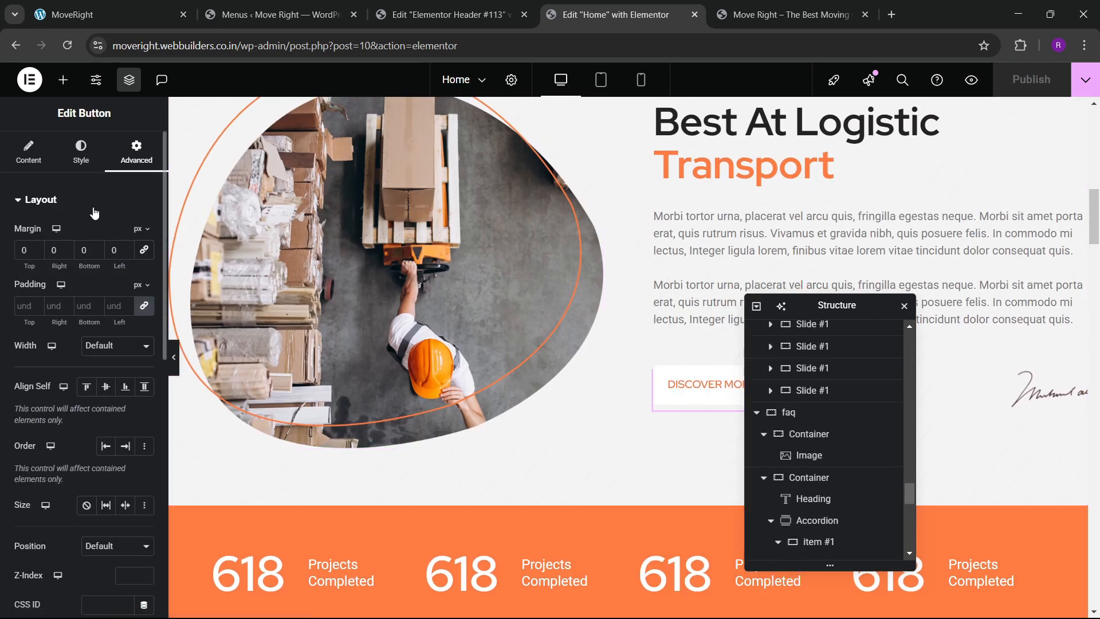
pyautogui.click(81, 152)
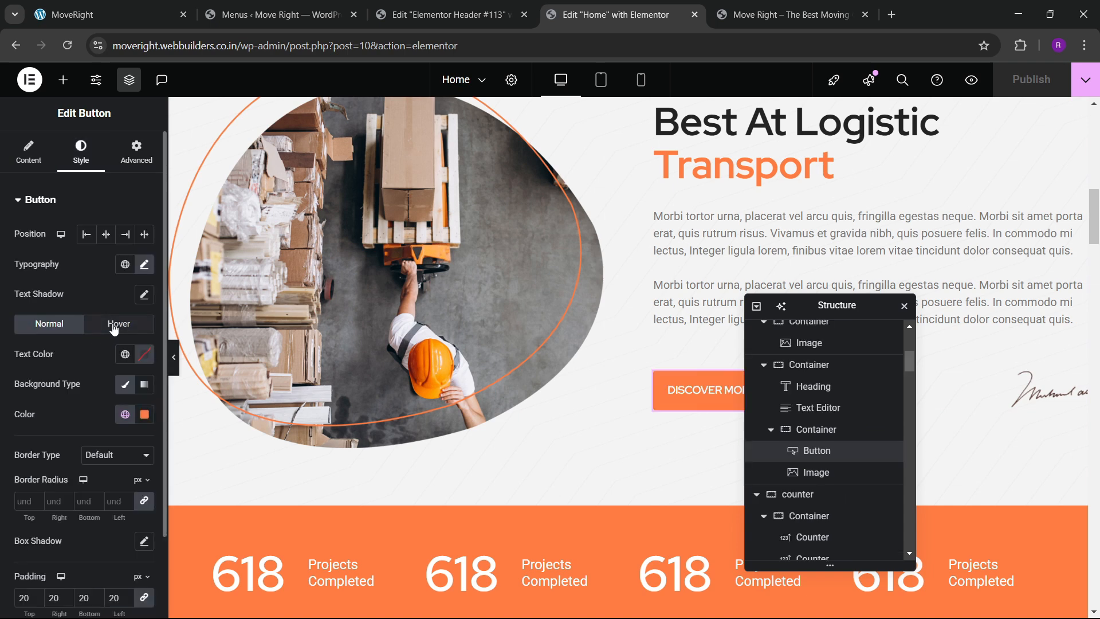
pyautogui.click(114, 327)
pyautogui.click(127, 419)
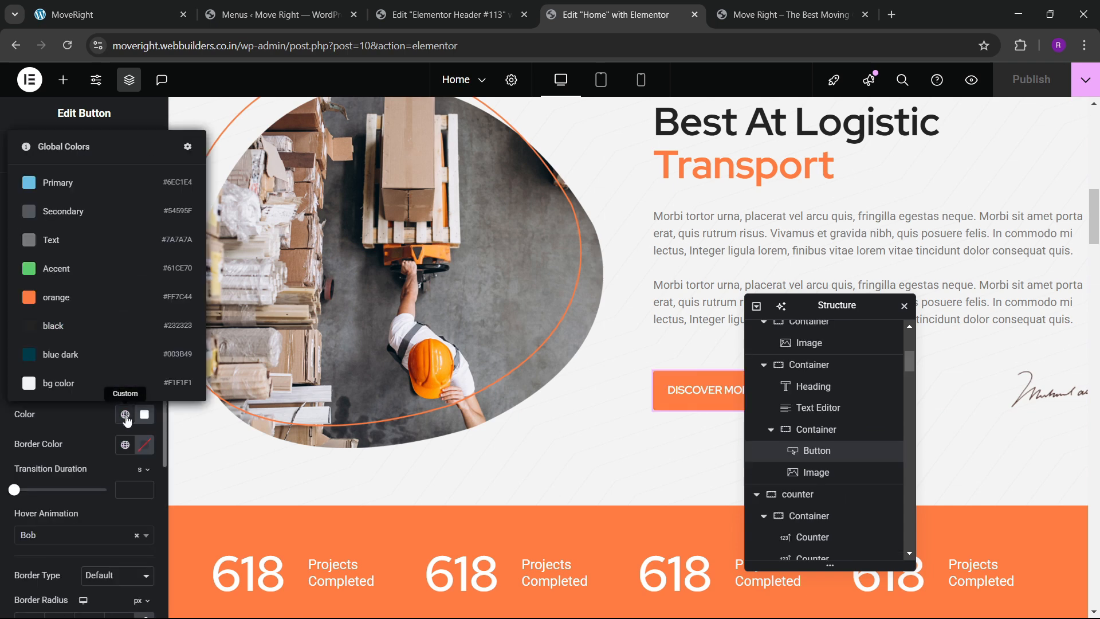
pyautogui.click(77, 352)
pyautogui.click(145, 357)
pyautogui.moveTo(118, 439); pyautogui.dragTo(1, 345)
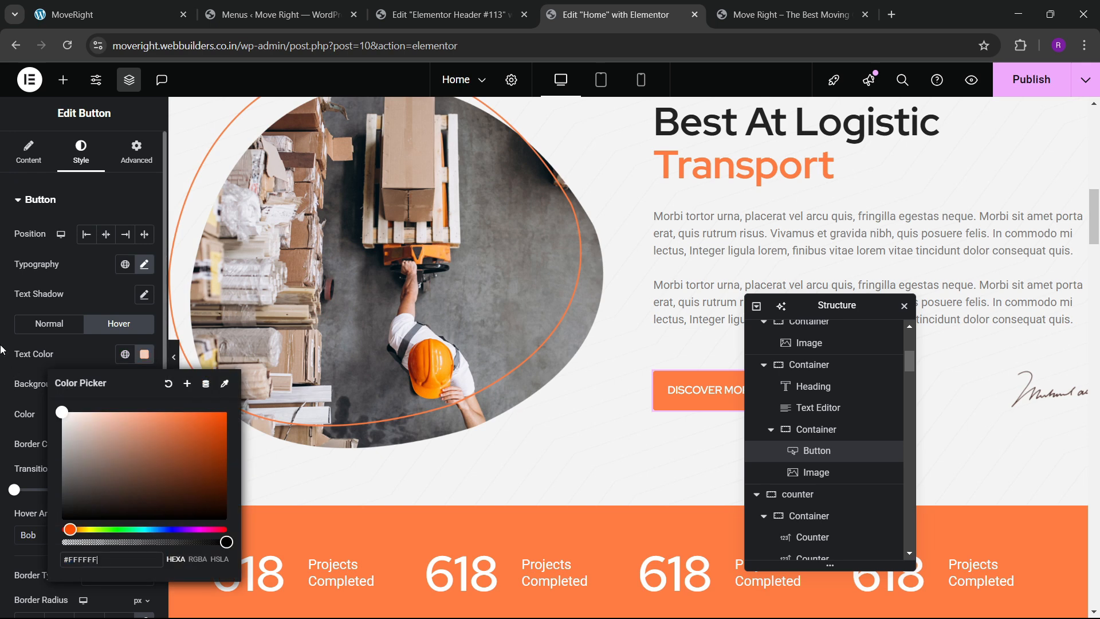
pyautogui.click(72, 344)
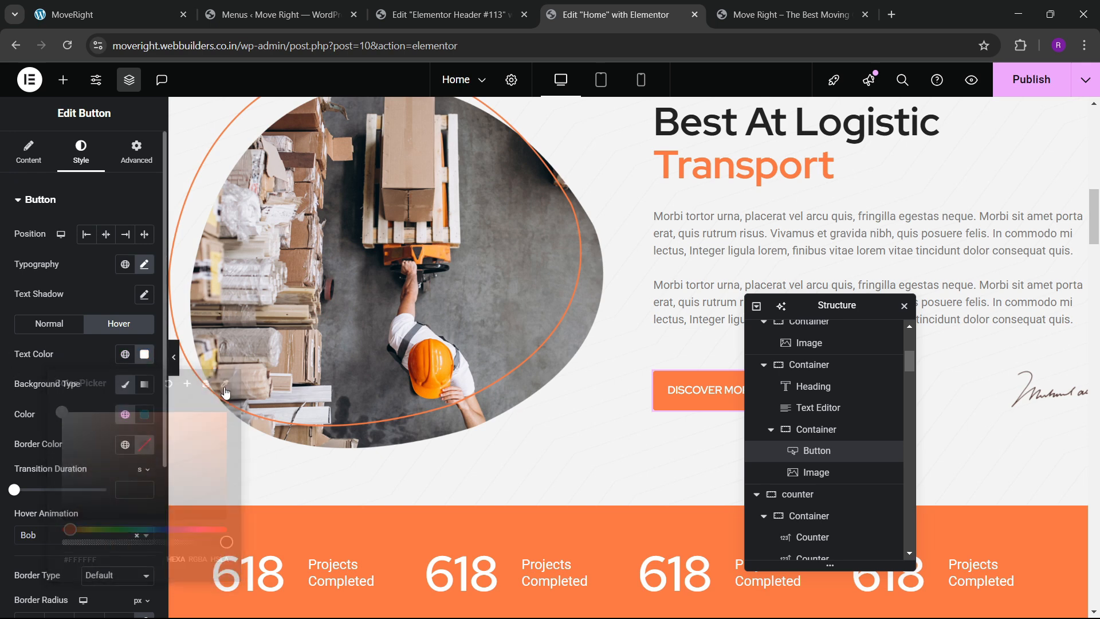
pyautogui.rightClick(697, 399)
pyautogui.click(724, 354)
pyautogui.click(501, 7)
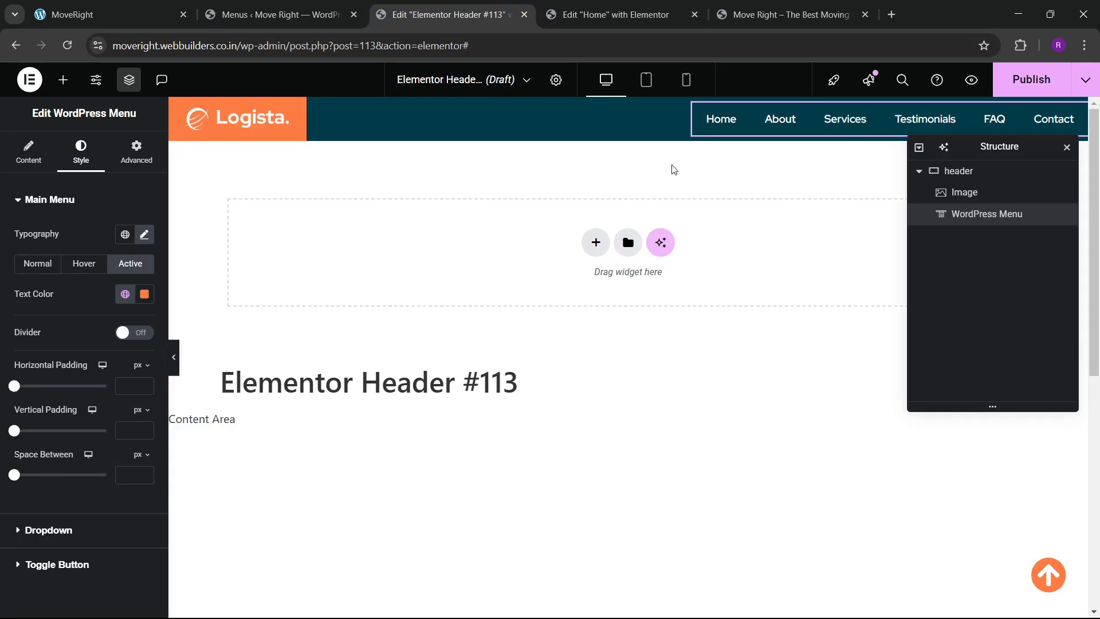
# Paste the Discover More button into the header and make its hover text orange.
pyautogui.rightClick(782, 131)
pyautogui.click(791, 224)
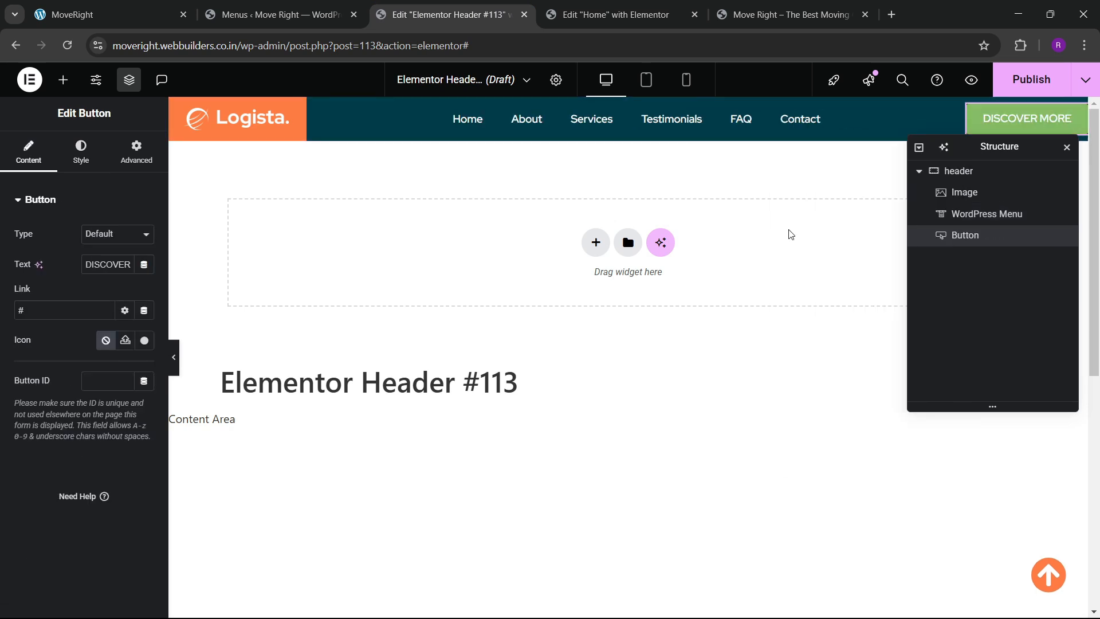
pyautogui.moveTo(984, 149); pyautogui.dragTo(505, 234)
pyautogui.click(81, 152)
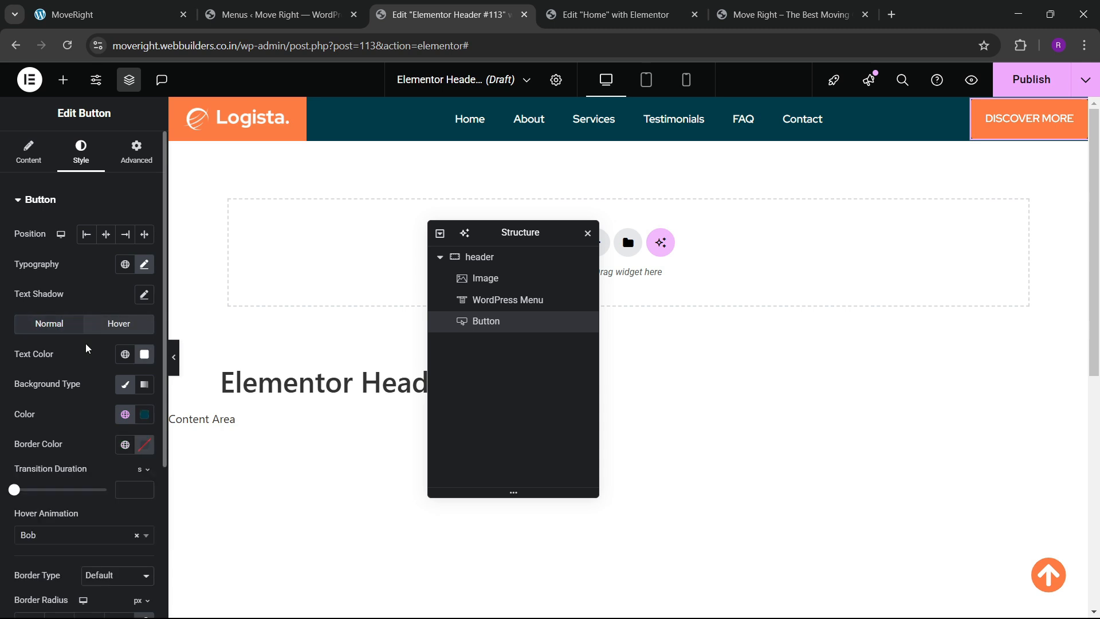
pyautogui.click(119, 323)
pyautogui.click(144, 414)
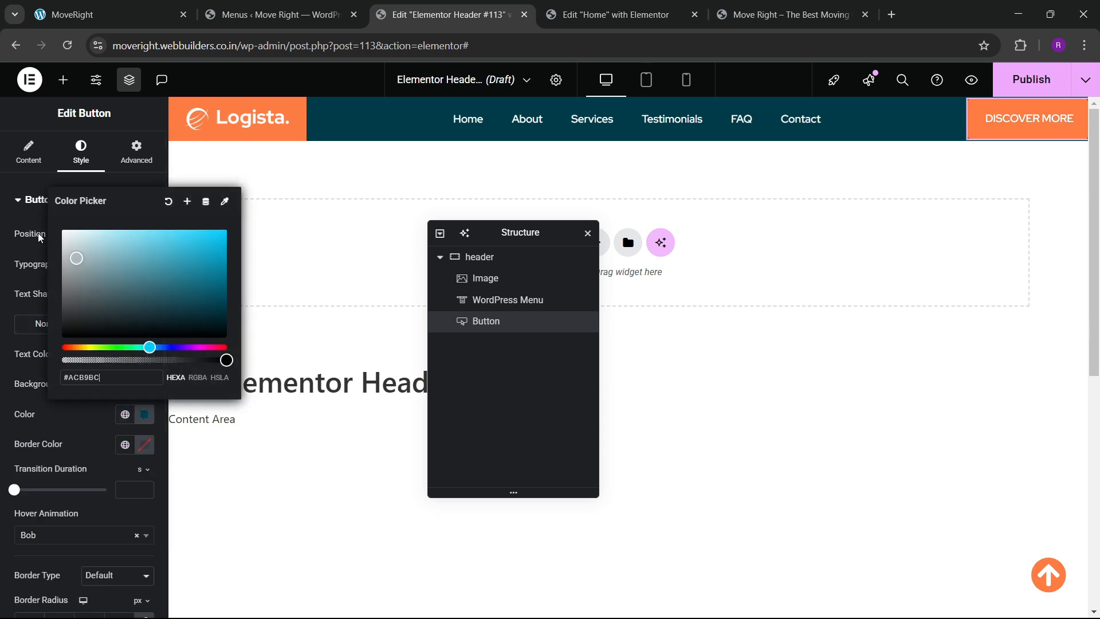
pyautogui.click(72, 424)
pyautogui.click(124, 354)
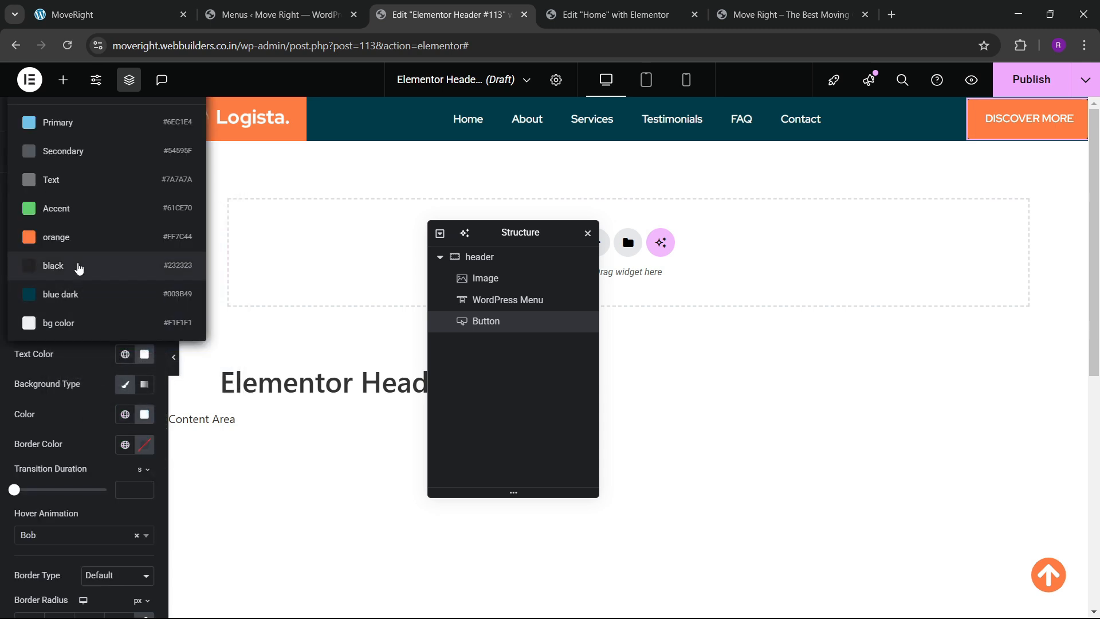
pyautogui.click(75, 247)
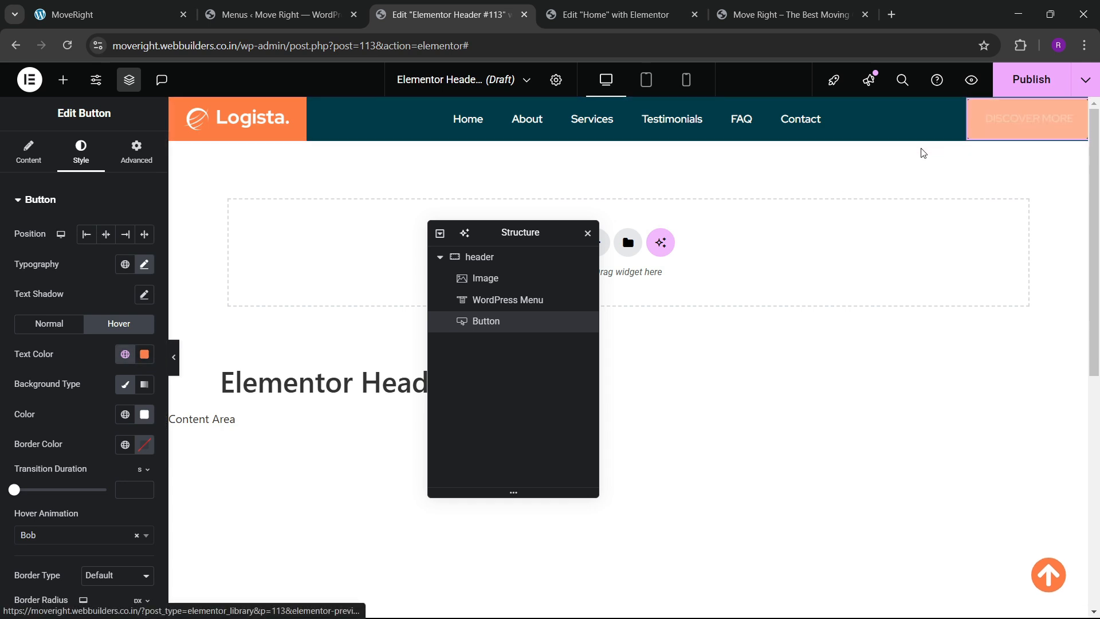
# Set the header button's linked padding to 14px on every side.
pyautogui.scroll(-4, 47, 431)
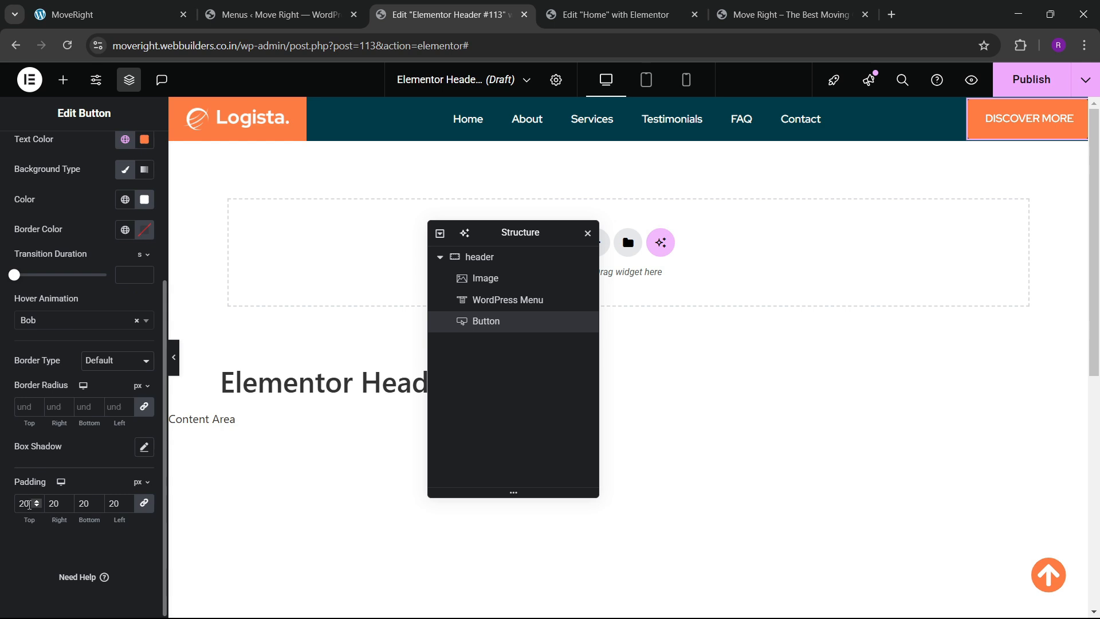
pyautogui.write('15')
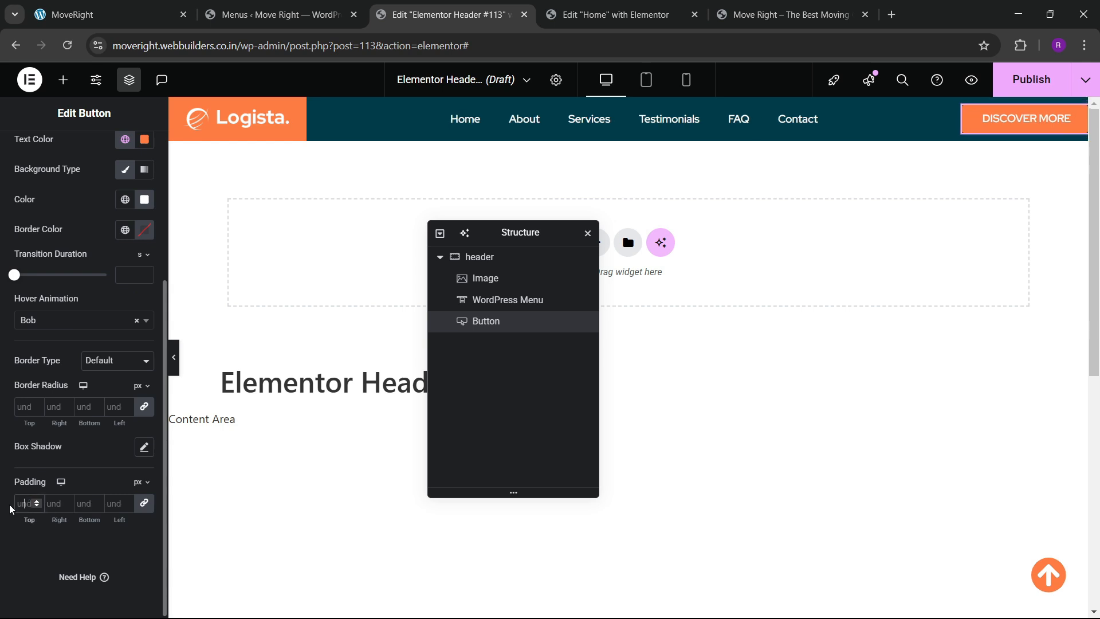
pyautogui.press('Down')
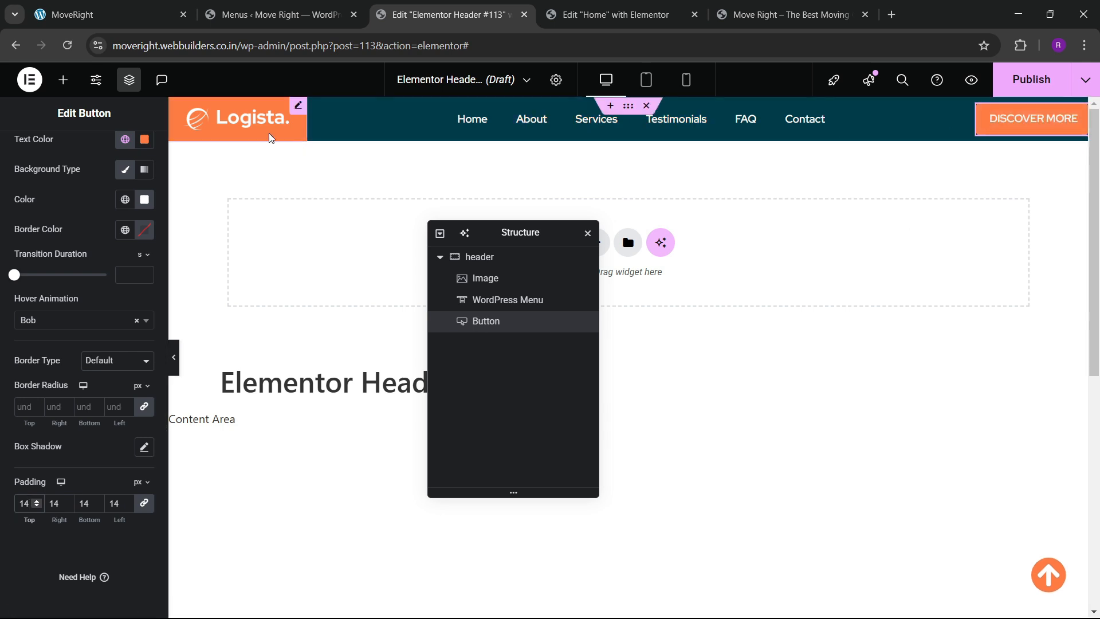
pyautogui.click(238, 119)
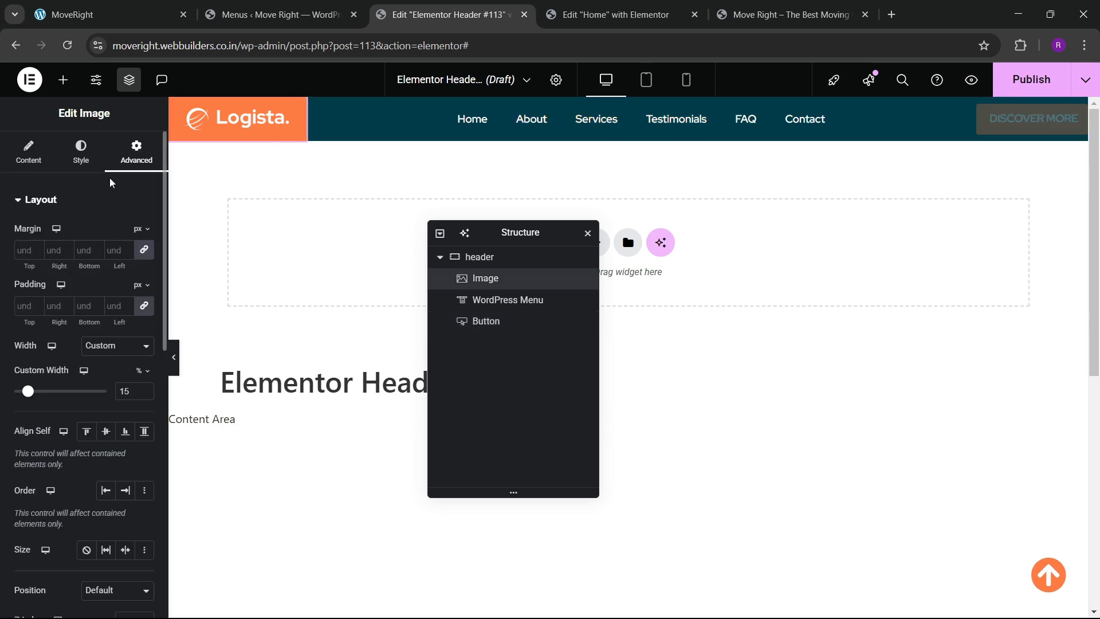
# Adjust the Logista logo's custom width to 16%.
pyautogui.click(145, 389)
pyautogui.click(145, 389)
pyautogui.click(145, 389)
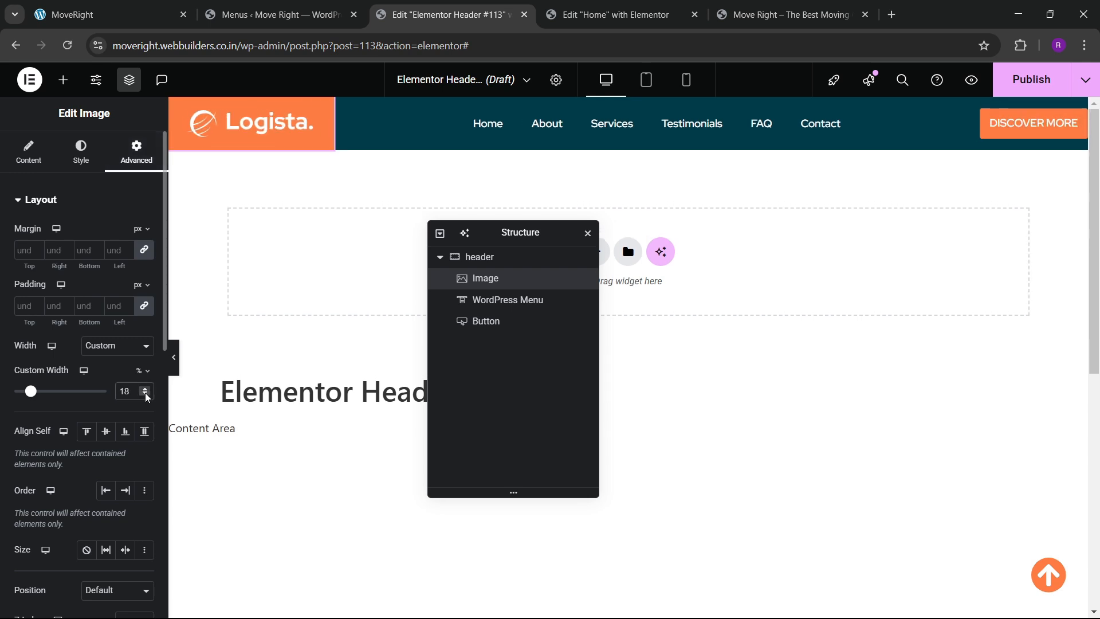
pyautogui.click(146, 395)
pyautogui.click(146, 395)
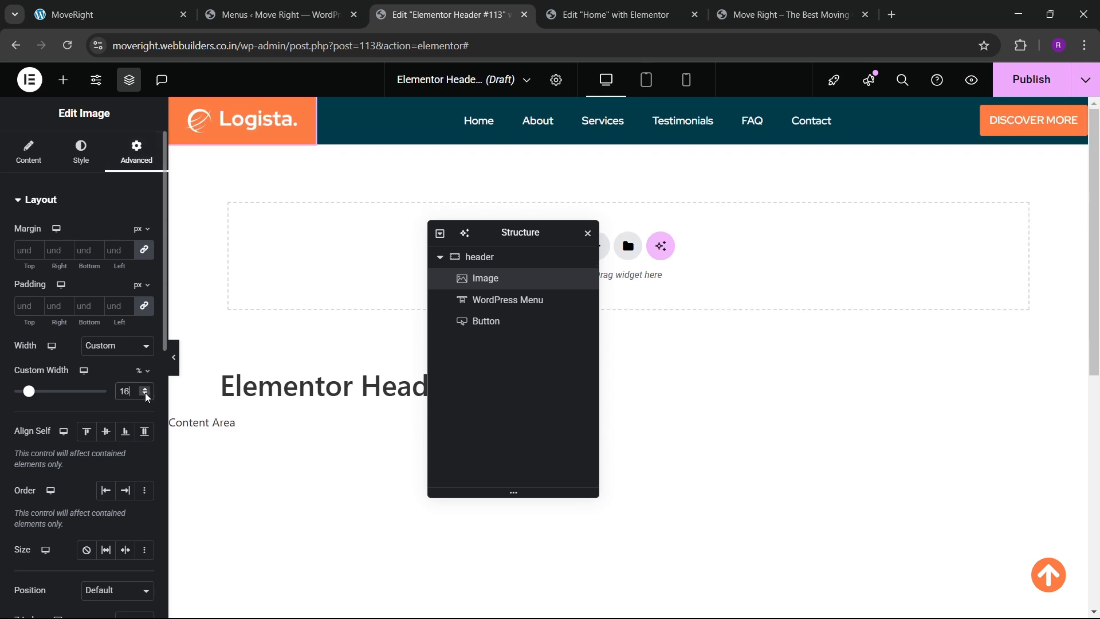
# Raise the header menu's font size to 16px.
pyautogui.click(823, 123)
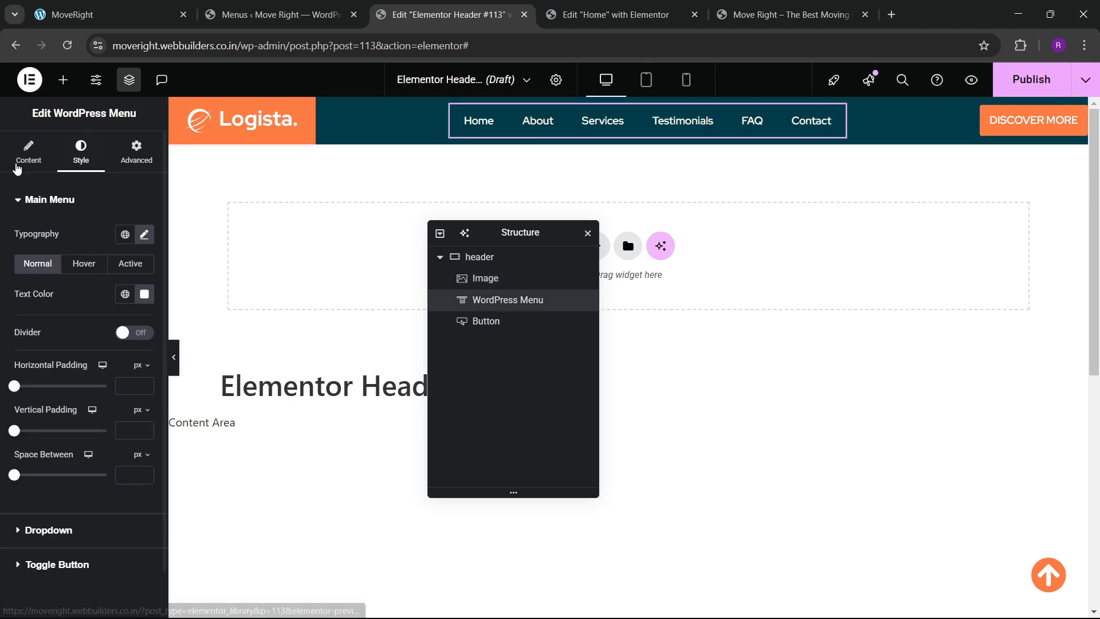
pyautogui.click(144, 234)
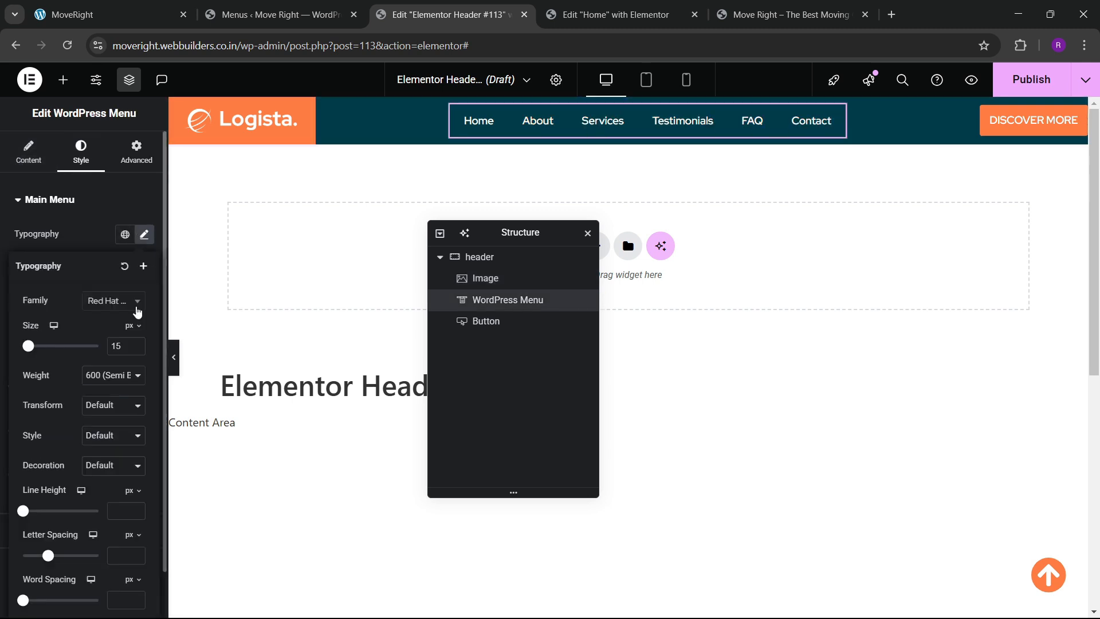
pyautogui.click(138, 345)
# Publish the header with an Include Entire Site display condition.
pyautogui.click(1025, 79)
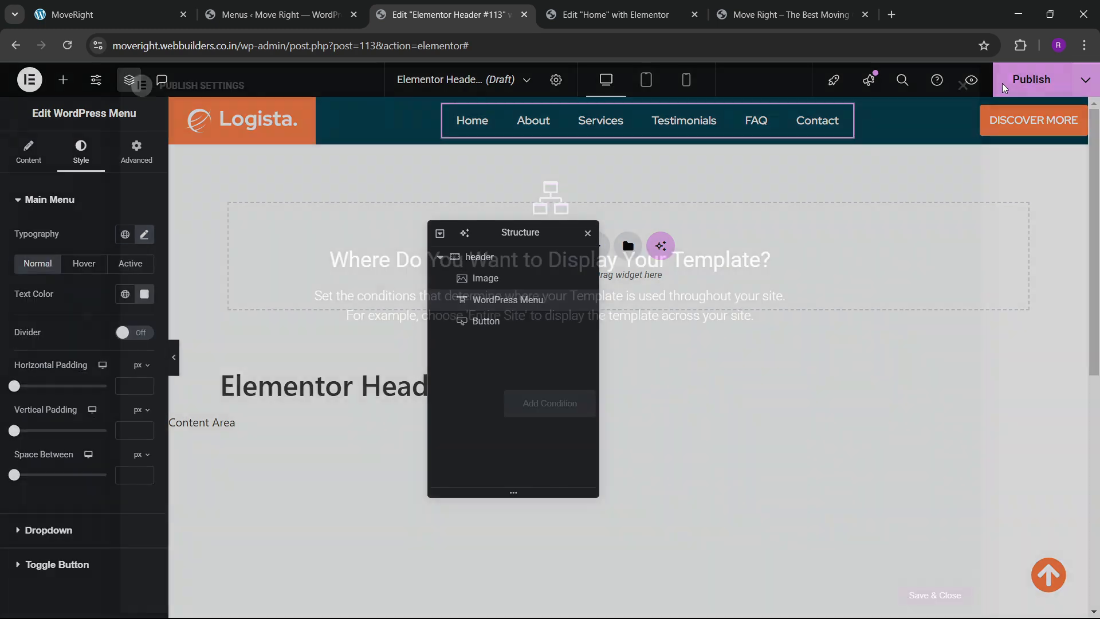
pyautogui.click(565, 404)
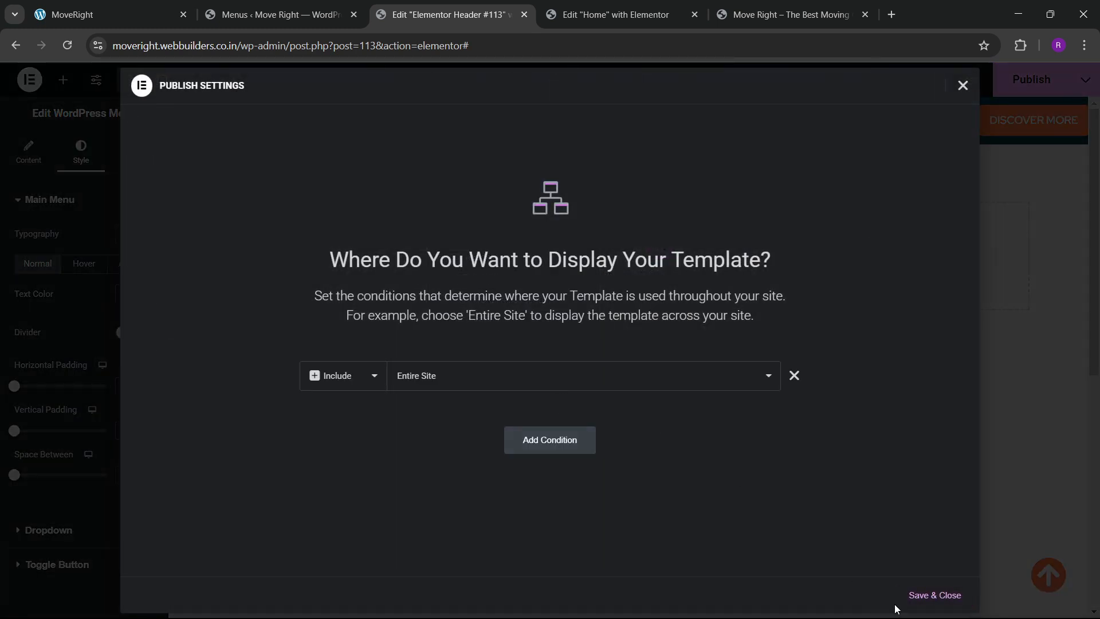
pyautogui.click(934, 595)
# Make the header container sticky at the top via Motion Effects.
pyautogui.click(234, 250)
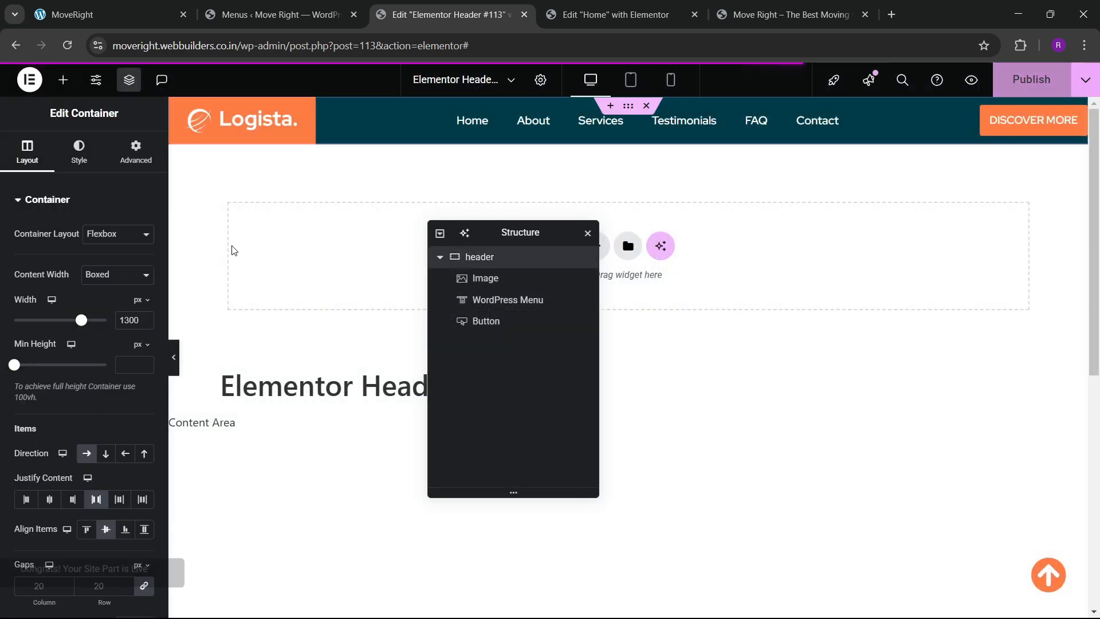
pyautogui.click(136, 152)
pyautogui.scroll(-5, 94, 341)
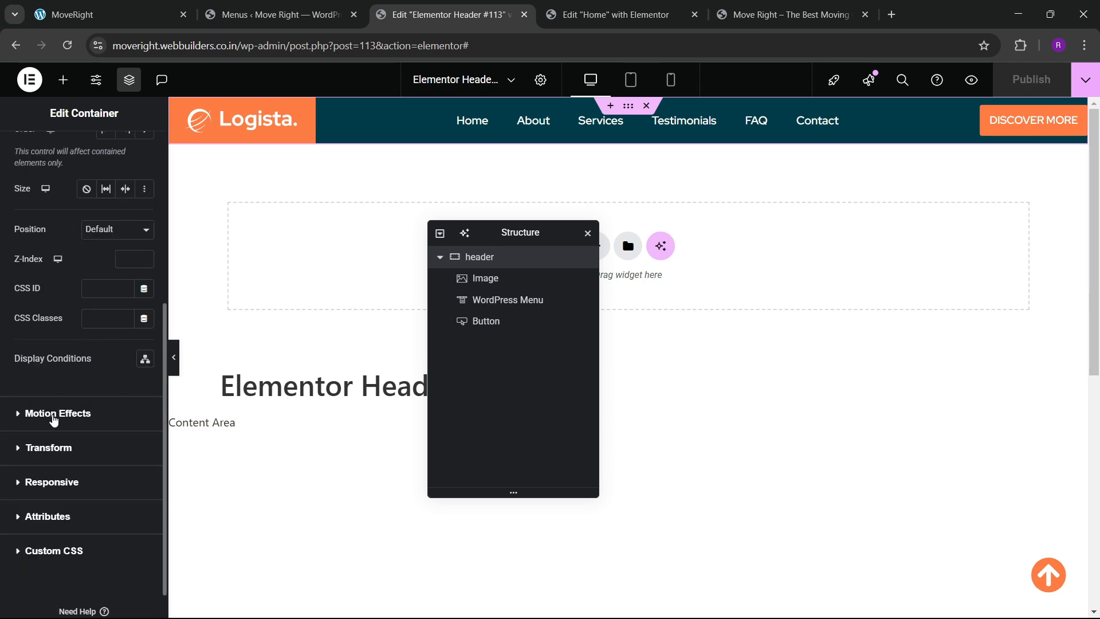
pyautogui.click(57, 413)
pyautogui.click(83, 372)
pyautogui.click(98, 402)
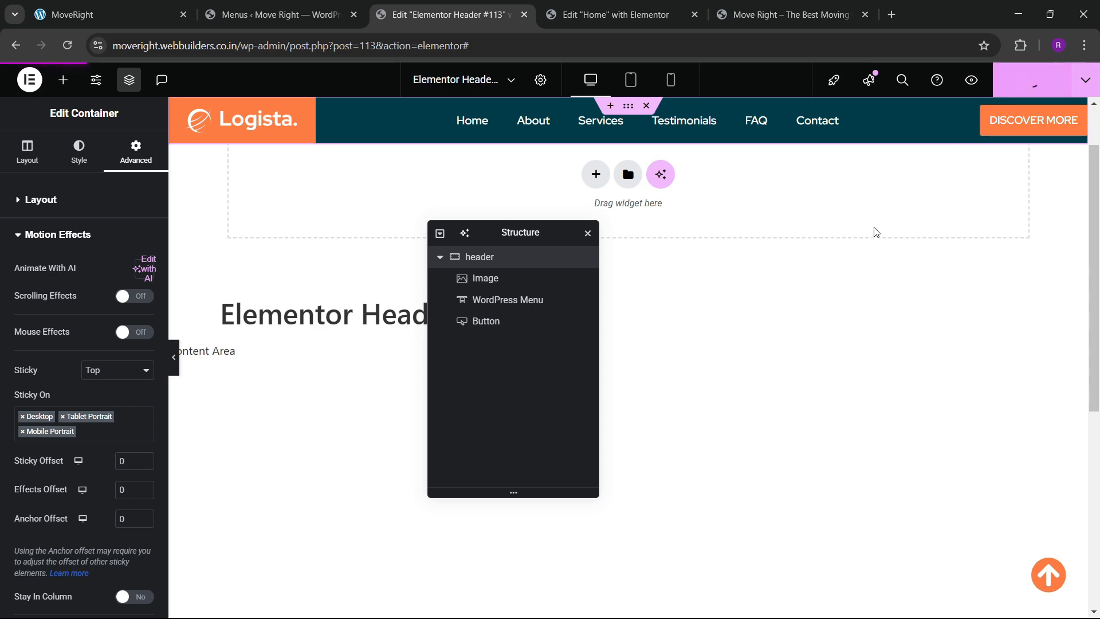
pyautogui.click(1026, 126)
# Change the header button text to GET A QUOTE, publish, and view the live Move Right site.
pyautogui.click(145, 25)
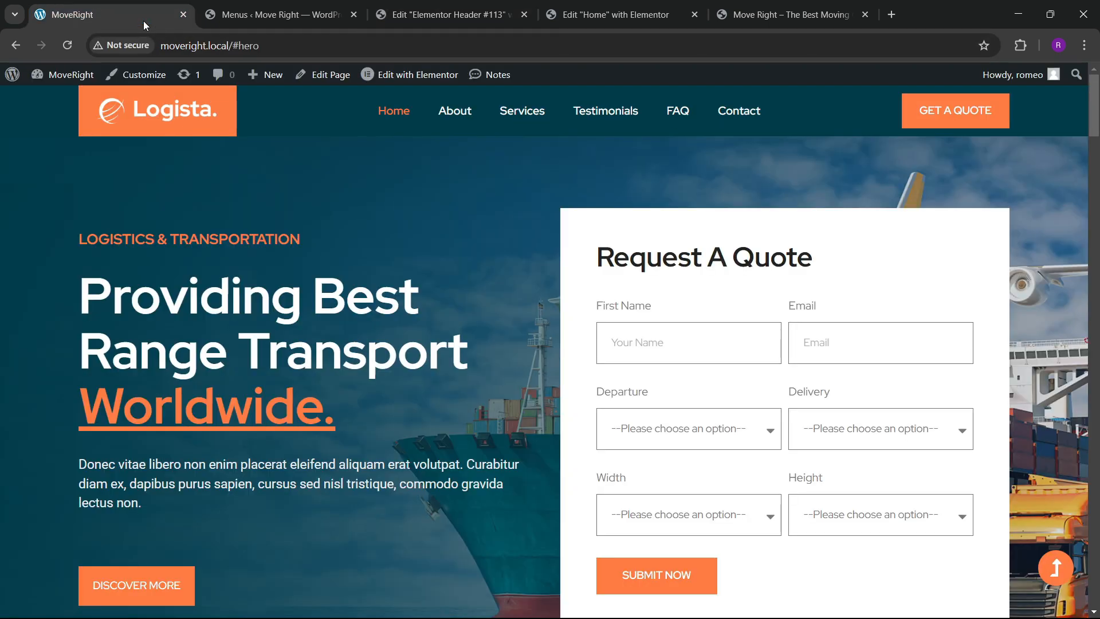
pyautogui.click(441, 14)
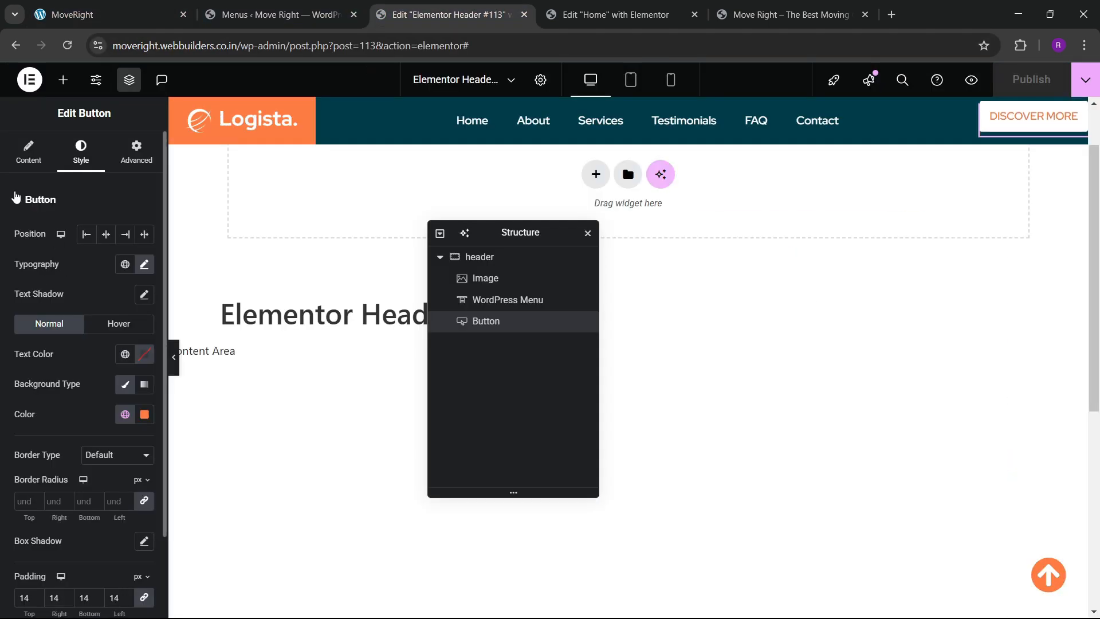
pyautogui.press('BackSpace')
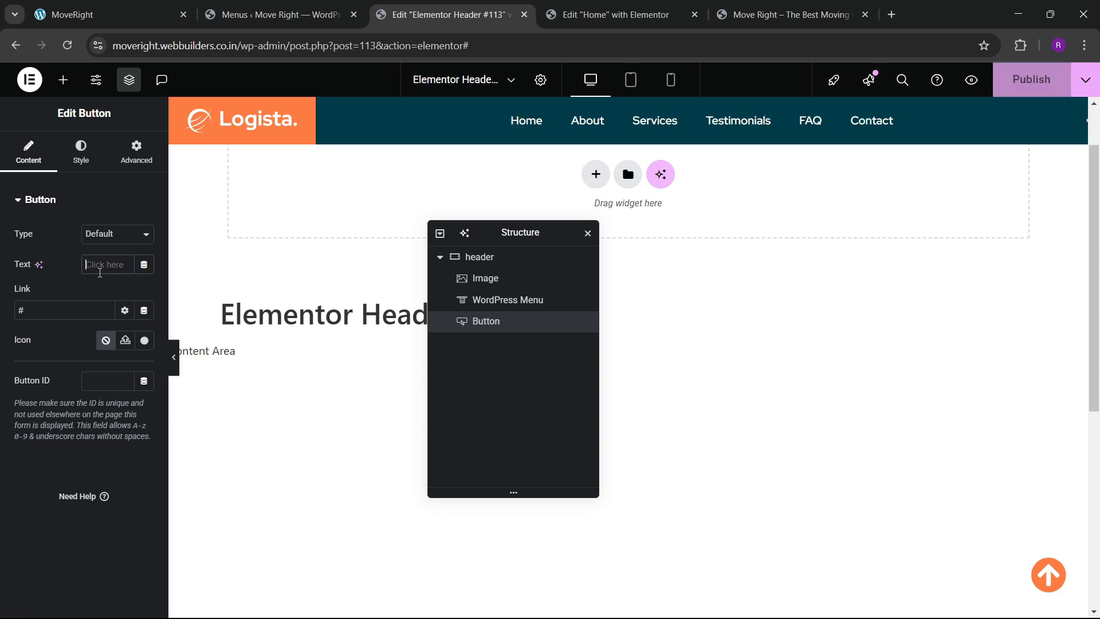
pyautogui.write('GET A QU')
pyautogui.write('OTE')
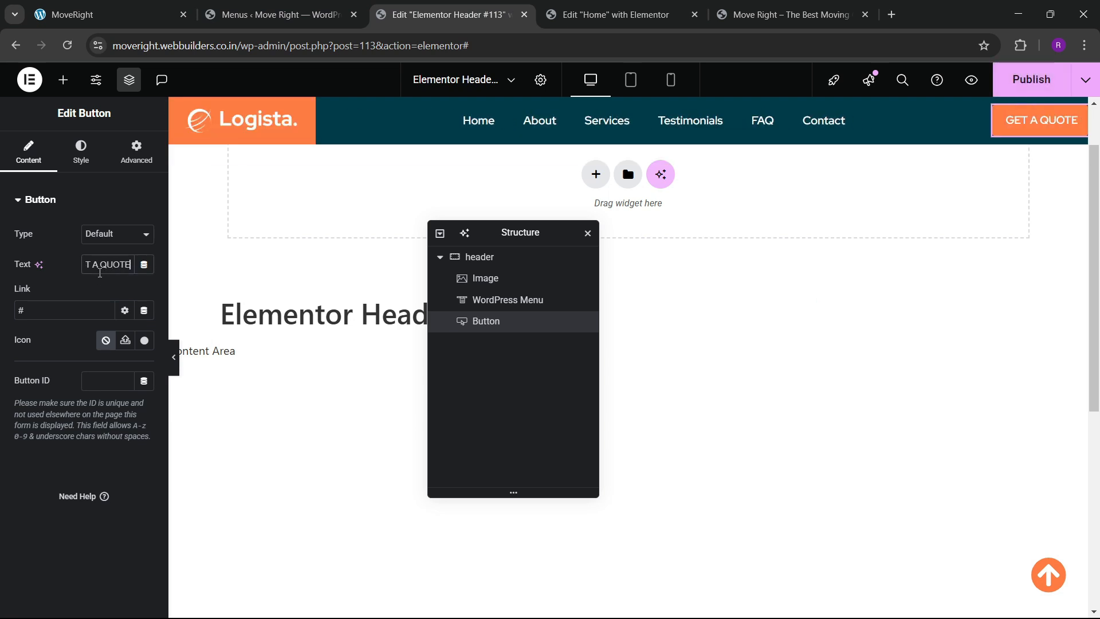
pyautogui.click(1014, 80)
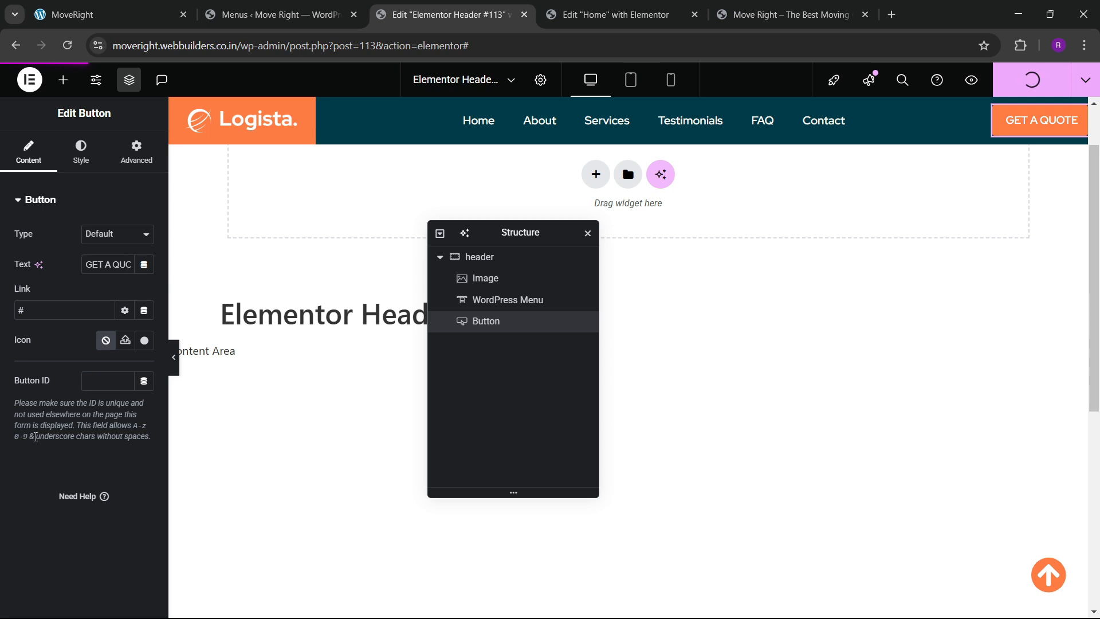
pyautogui.click(790, 14)
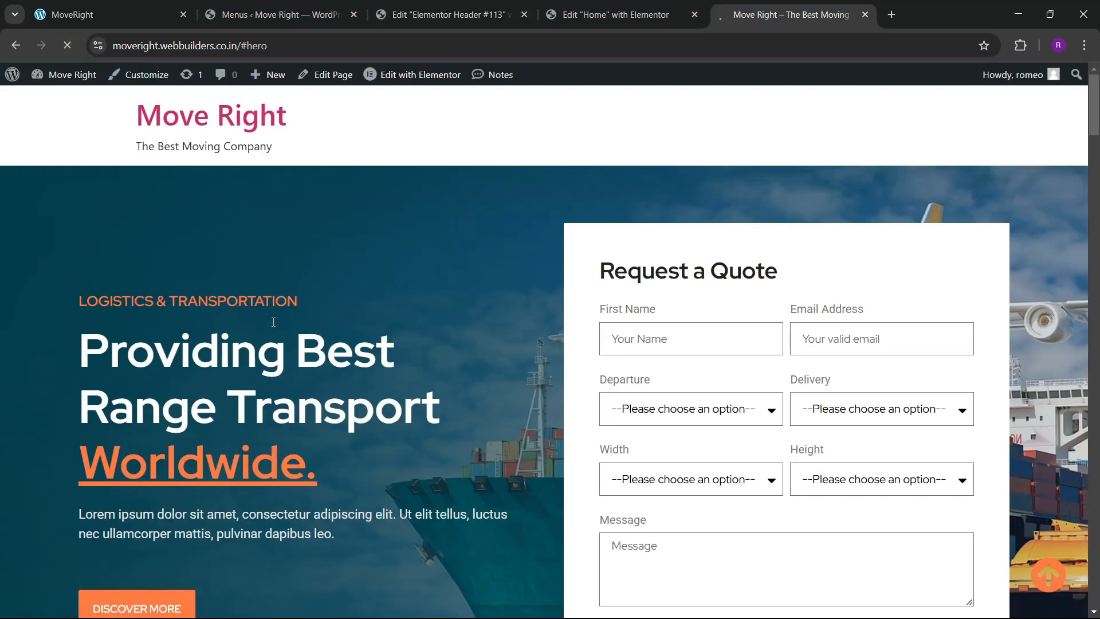
# Scroll through the live homepage to review the new sticky Logista header.
pyautogui.scroll(-5, 300, 321)
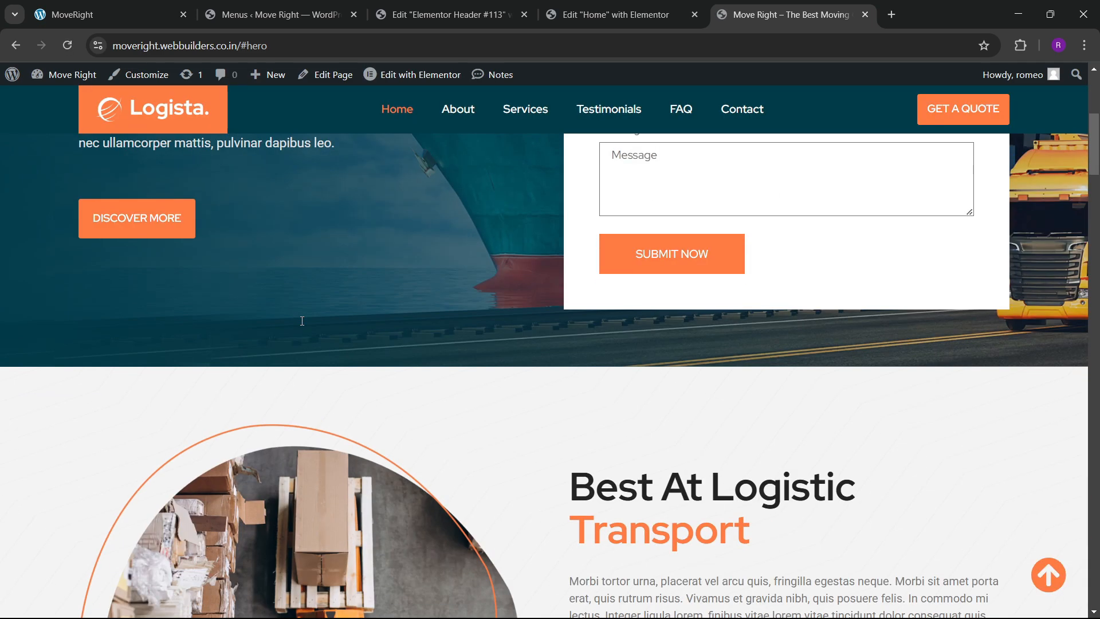
pyautogui.scroll(5, 300, 320)
pyautogui.scroll(-9, 303, 320)
pyautogui.scroll(-20, 303, 318)
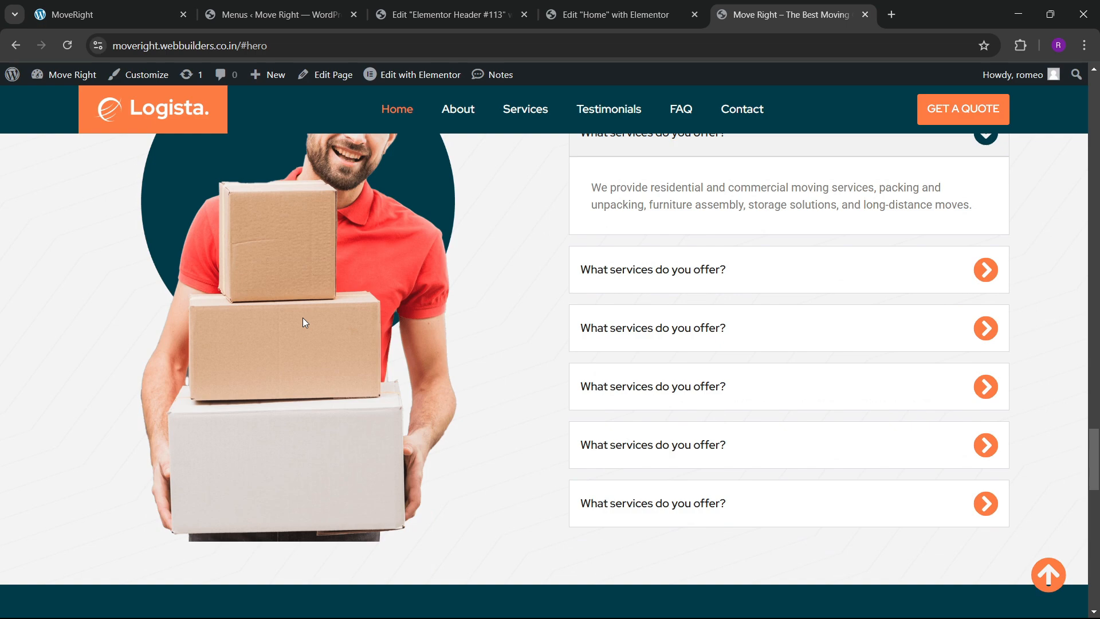
pyautogui.scroll(-15, 303, 321)
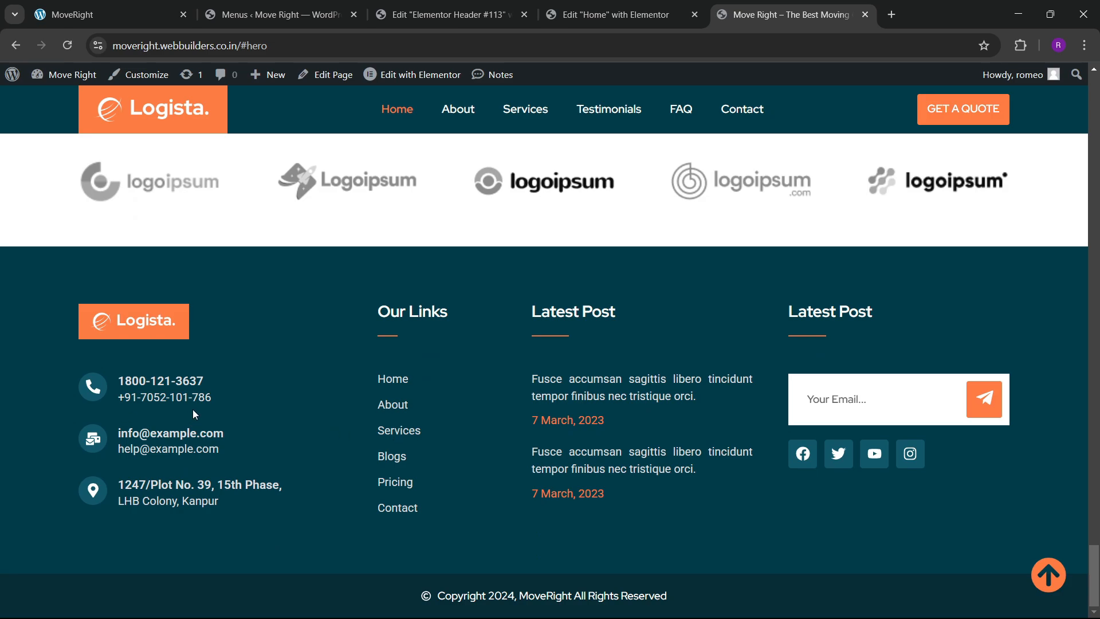
pyautogui.scroll(18, 192, 409)
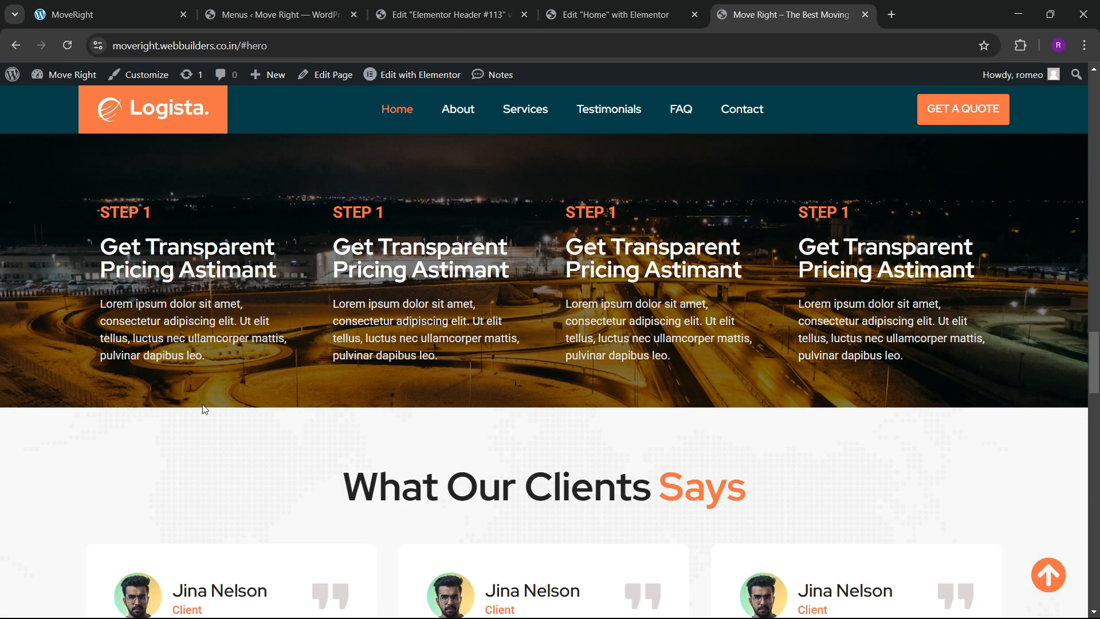
pyautogui.scroll(-12, 203, 408)
pyautogui.scroll(4, 206, 409)
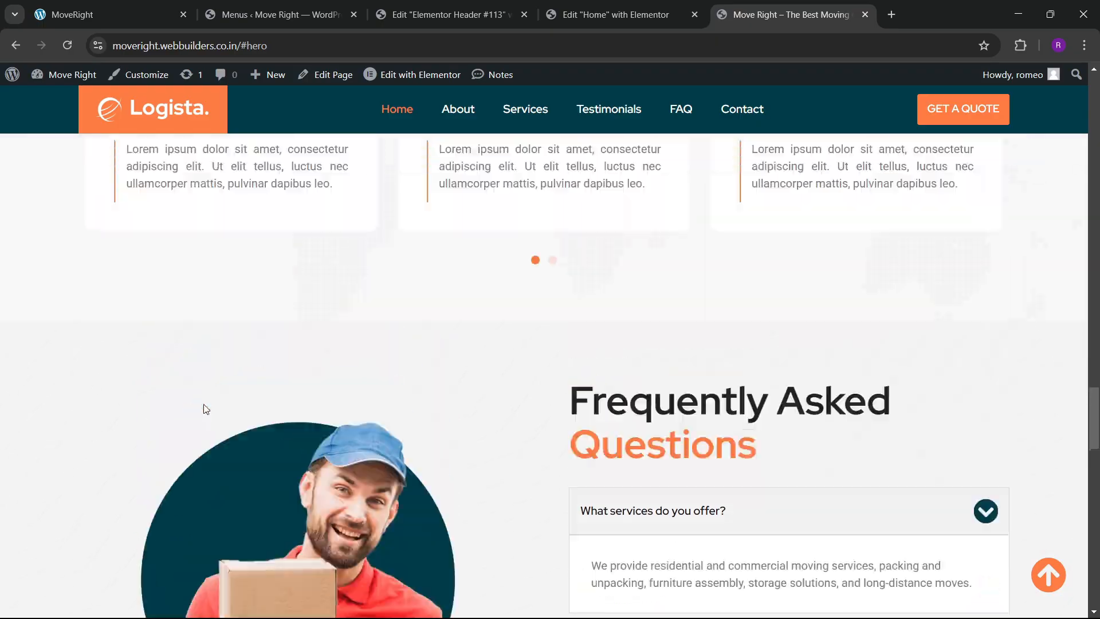
pyautogui.scroll(20, 204, 404)
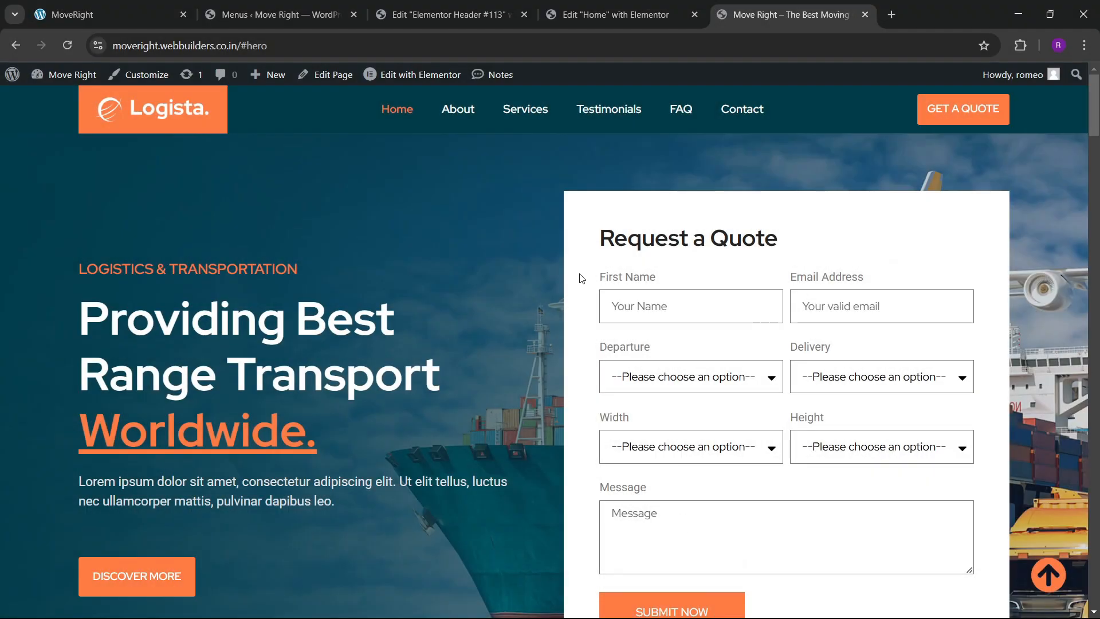
# Reload the local MoveRight site and scroll it to compare.
pyautogui.hotkey('ctrl', 'shift', 'Tab')
pyautogui.hotkey('ctrl', 'shift', 'Tab')
pyautogui.hotkey('ctrl', 'shift', 'Tab')
pyautogui.hotkey('ctrl', 'shift', 'Tab')
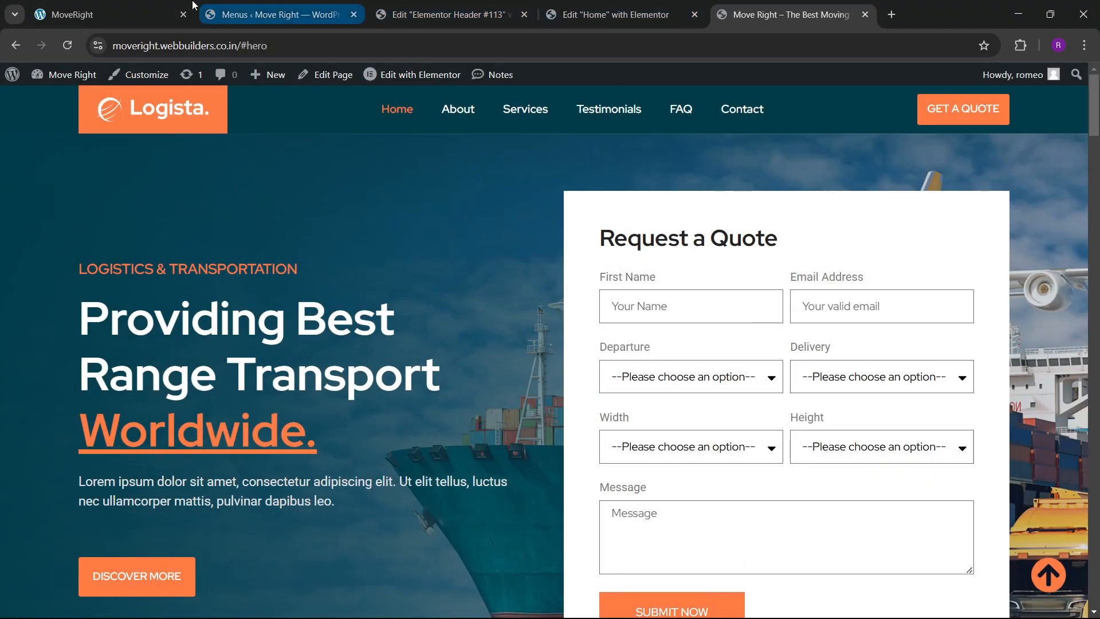
pyautogui.click(69, 50)
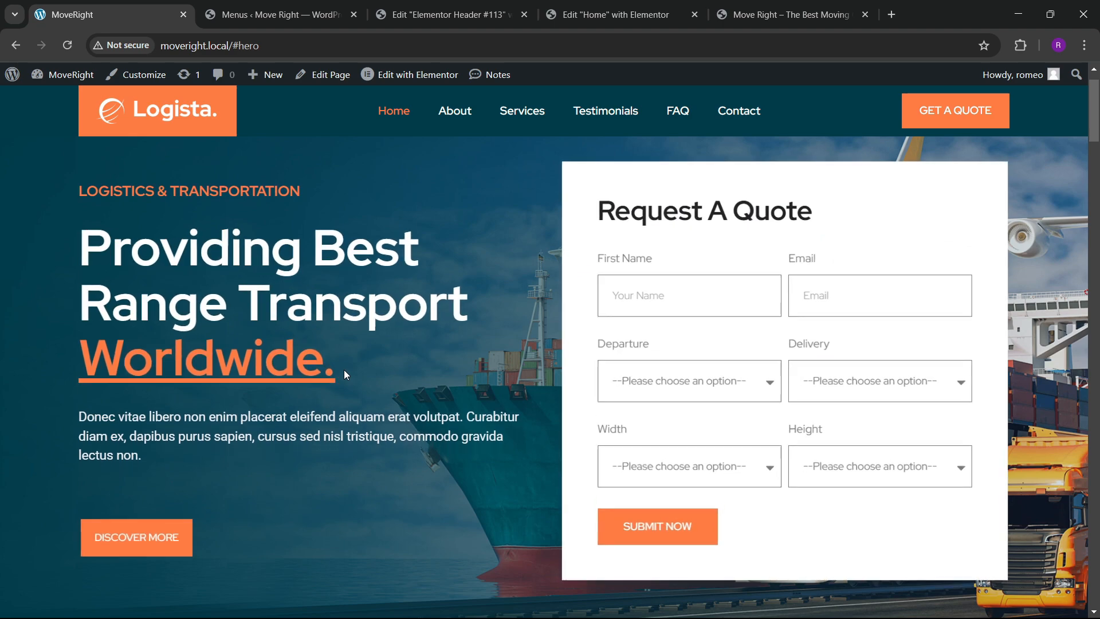
pyautogui.scroll(-8, 345, 370)
pyautogui.scroll(8, 344, 370)
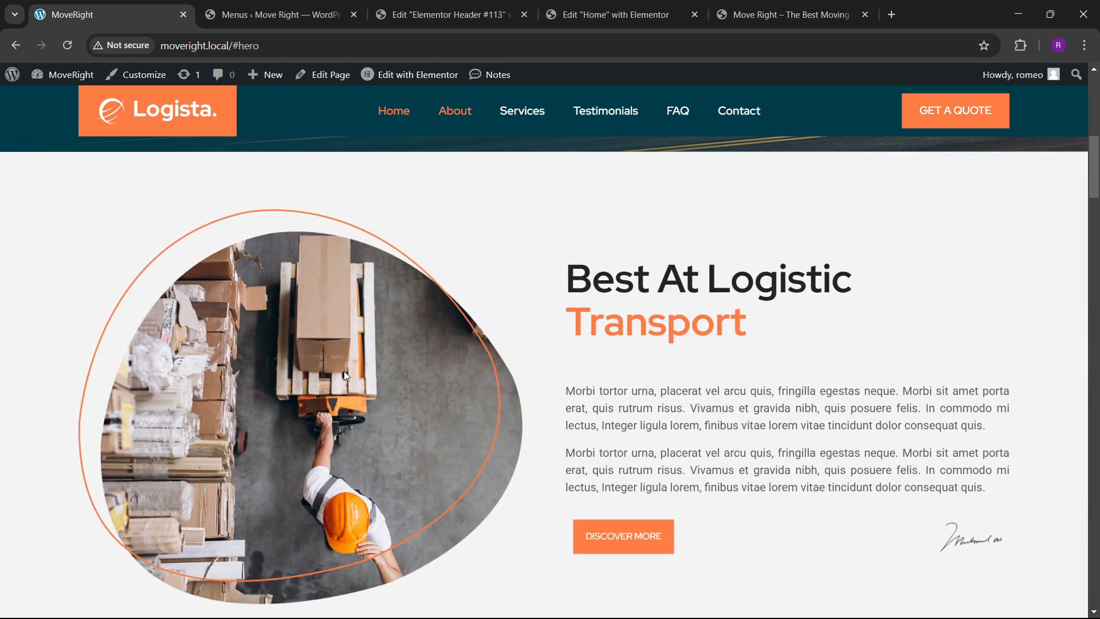
# Close the header template editor tab and the Home page editor tab, choosing Leave.
pyautogui.click(490, 4)
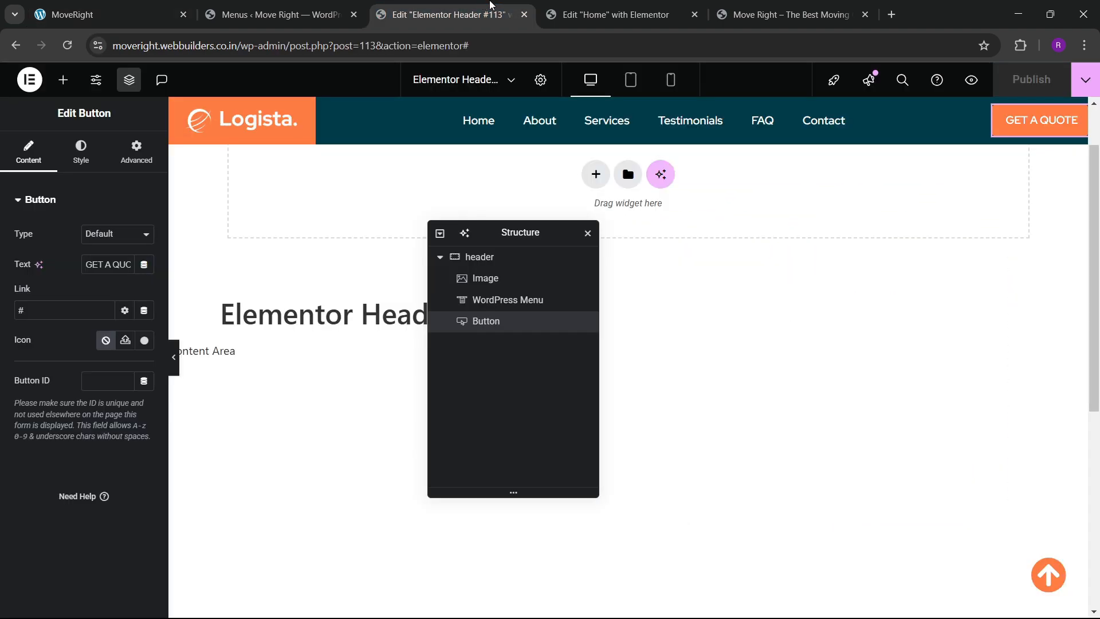
pyautogui.click(525, 16)
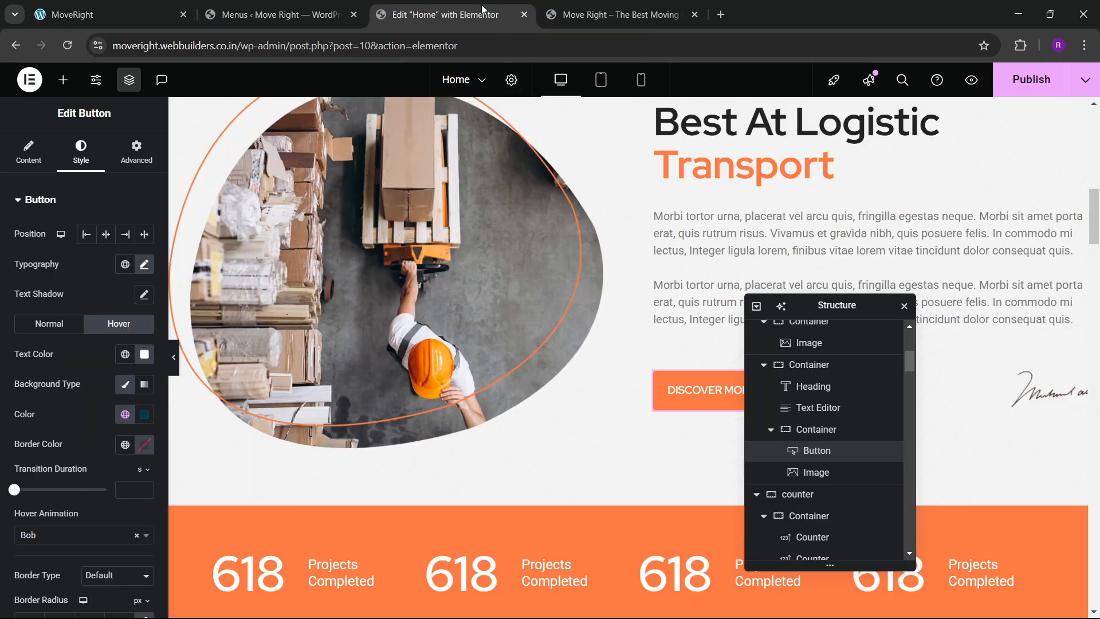
pyautogui.scroll(10, 604, 310)
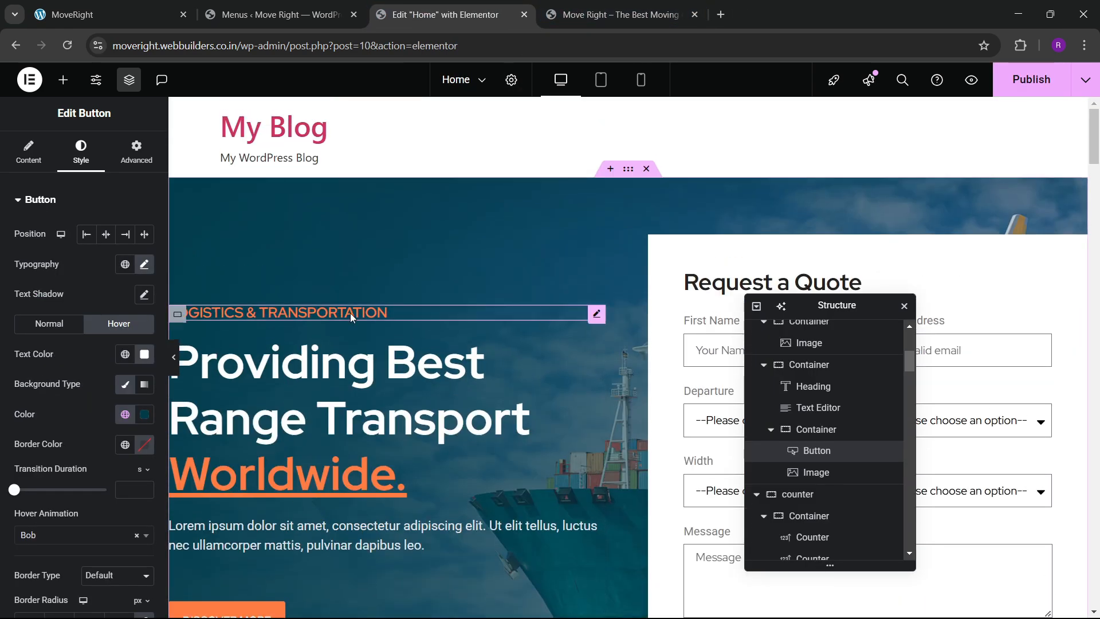
pyautogui.click(377, 320)
pyautogui.click(136, 152)
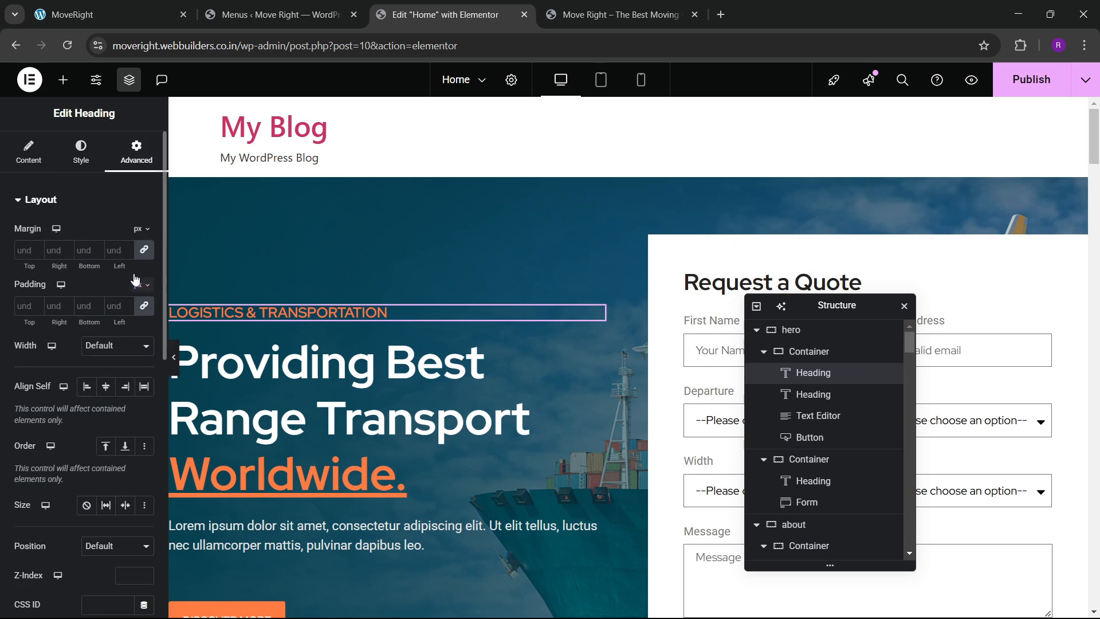
pyautogui.click(524, 15)
pyautogui.click(614, 137)
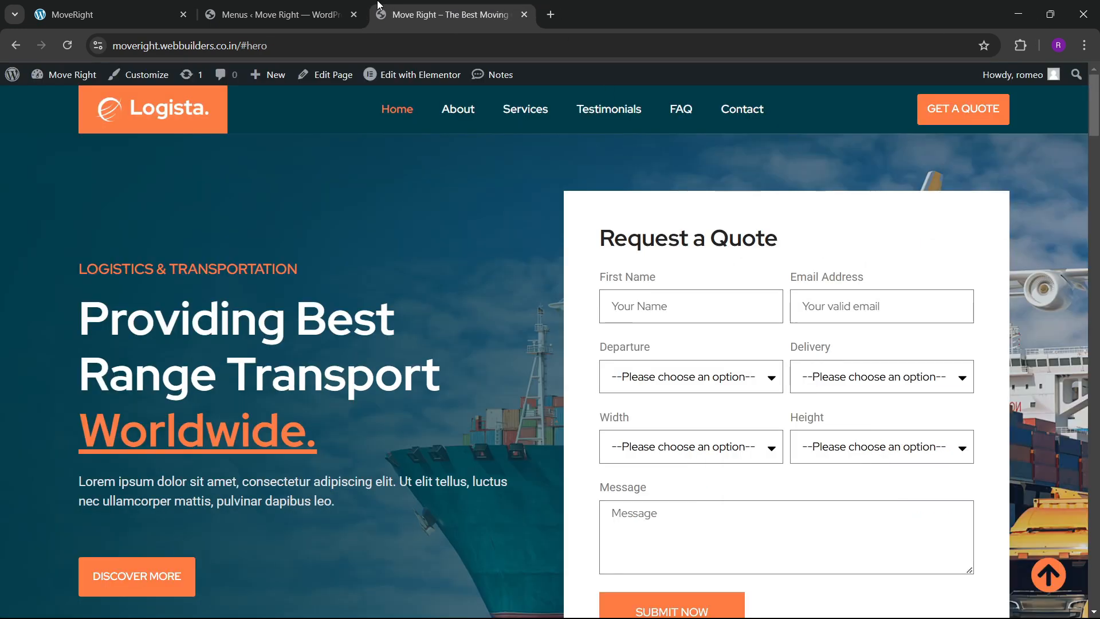
# From the live site, open Edit with Elementor for the Home page in a new tab.
pyautogui.click(321, 15)
pyautogui.click(416, 10)
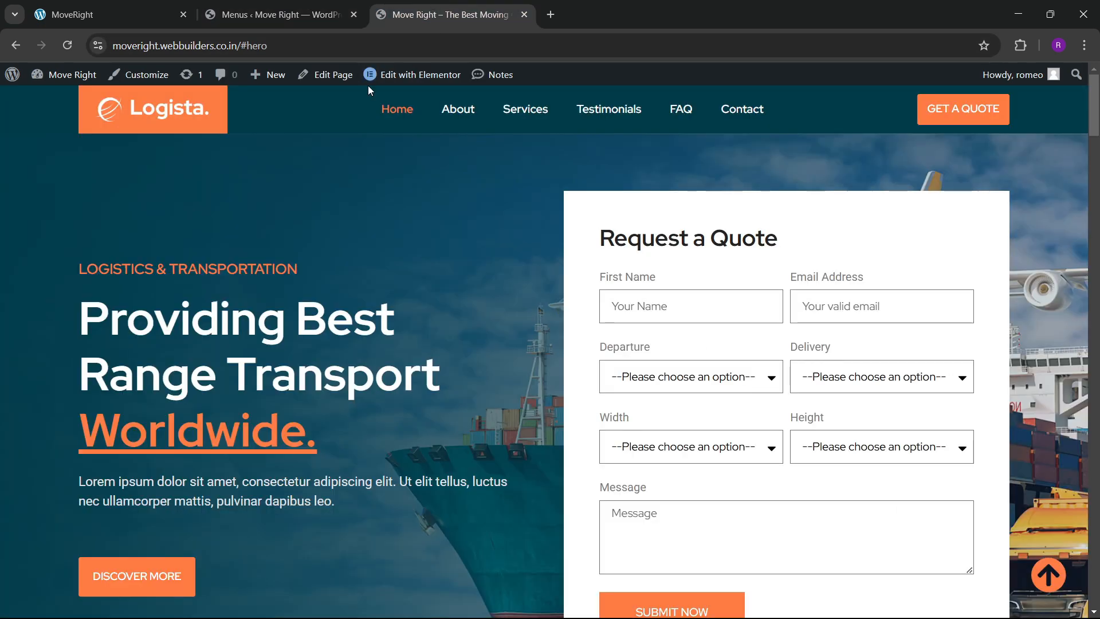
pyautogui.rightClick(397, 76)
pyautogui.click(446, 88)
pyautogui.click(665, 5)
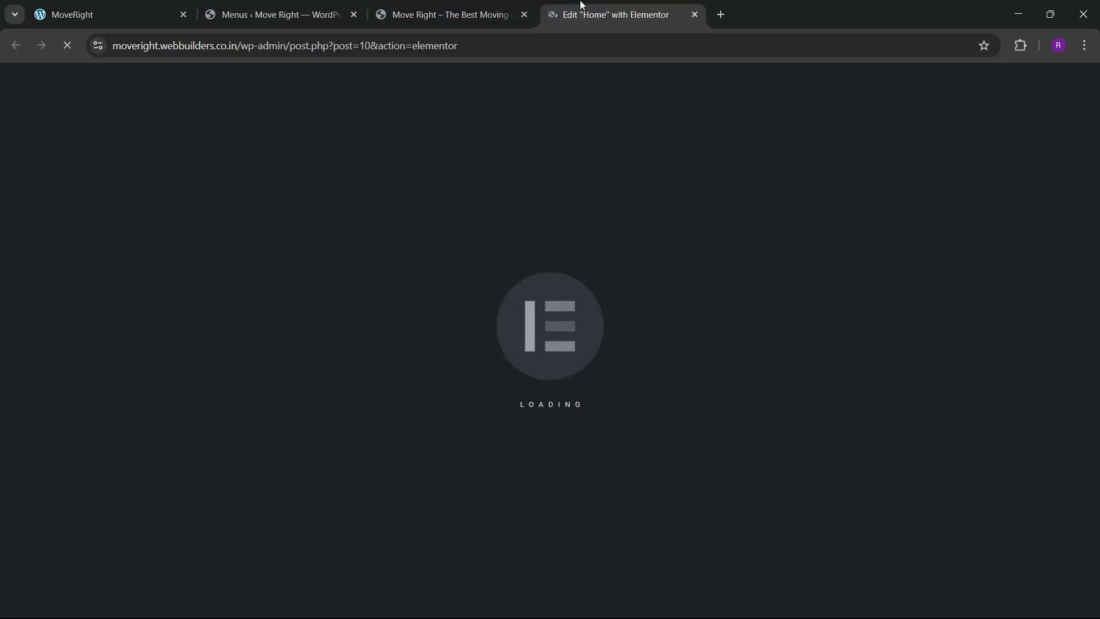
pyautogui.click(498, 10)
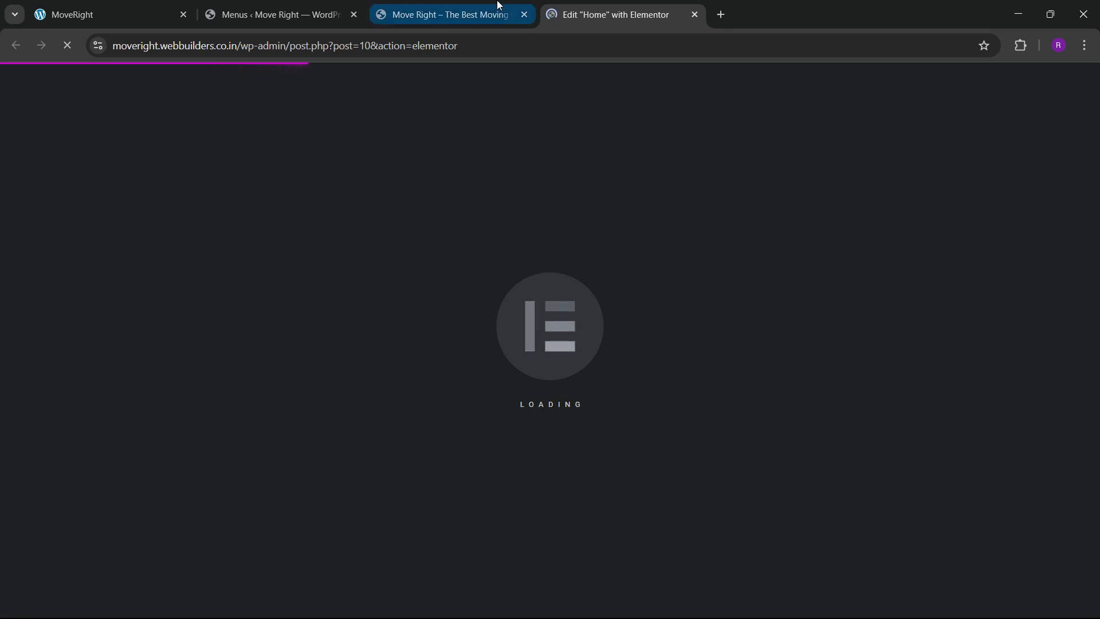
pyautogui.click(568, 8)
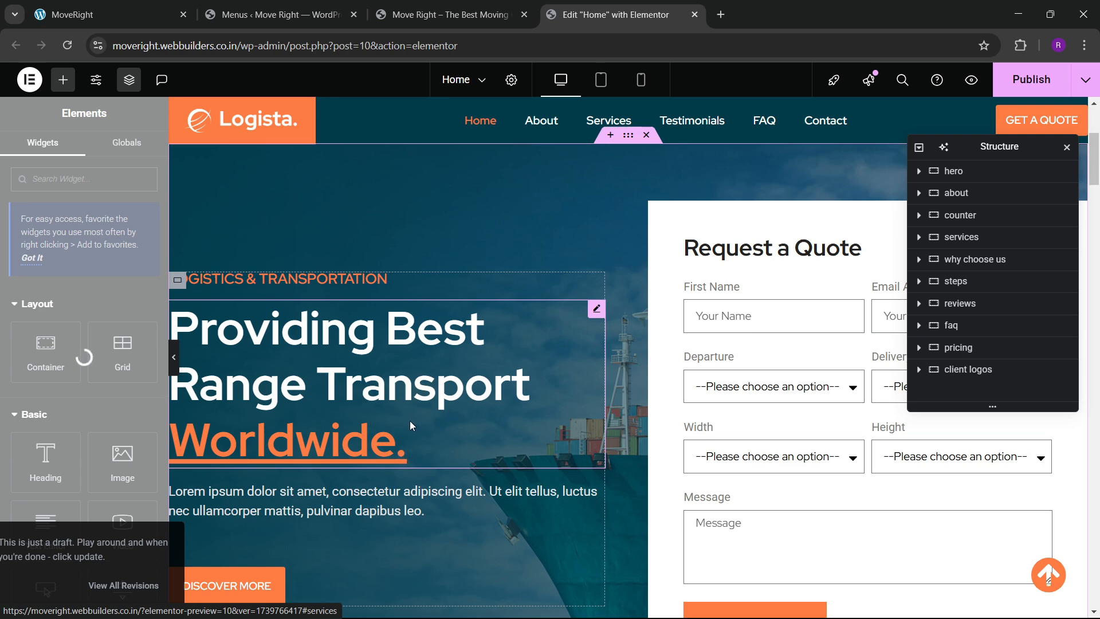
# Give the LOGISTICS & TRANSPORTATION subheading a Slide In Up entrance animation.
pyautogui.scroll(-5, 410, 420)
pyautogui.scroll(3, 427, 407)
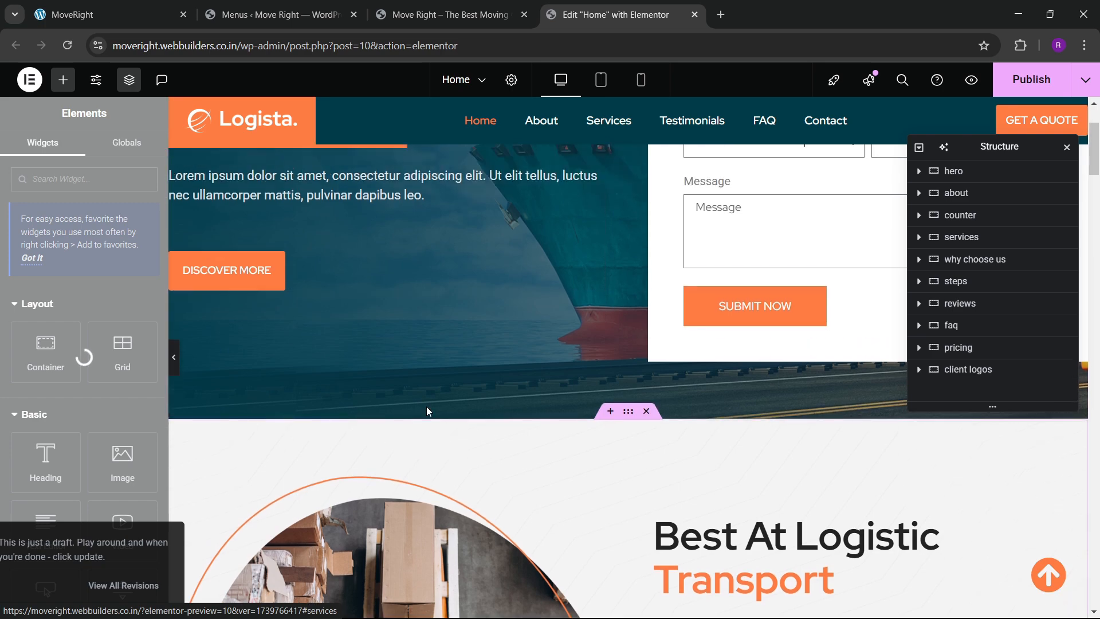
pyautogui.scroll(-5, 426, 414)
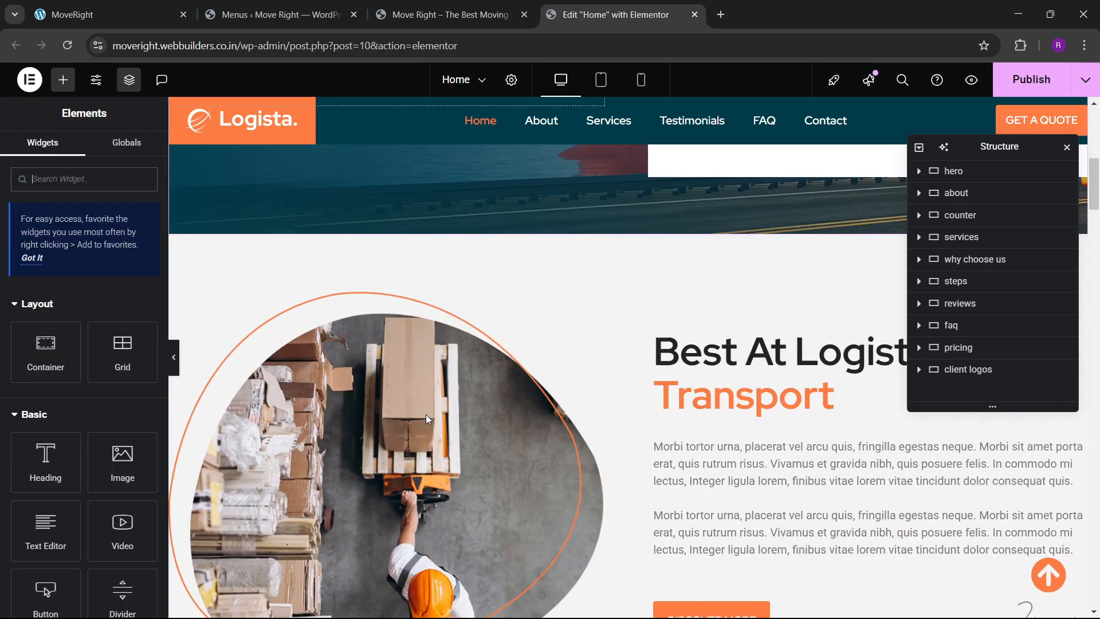
pyautogui.scroll(7, 427, 414)
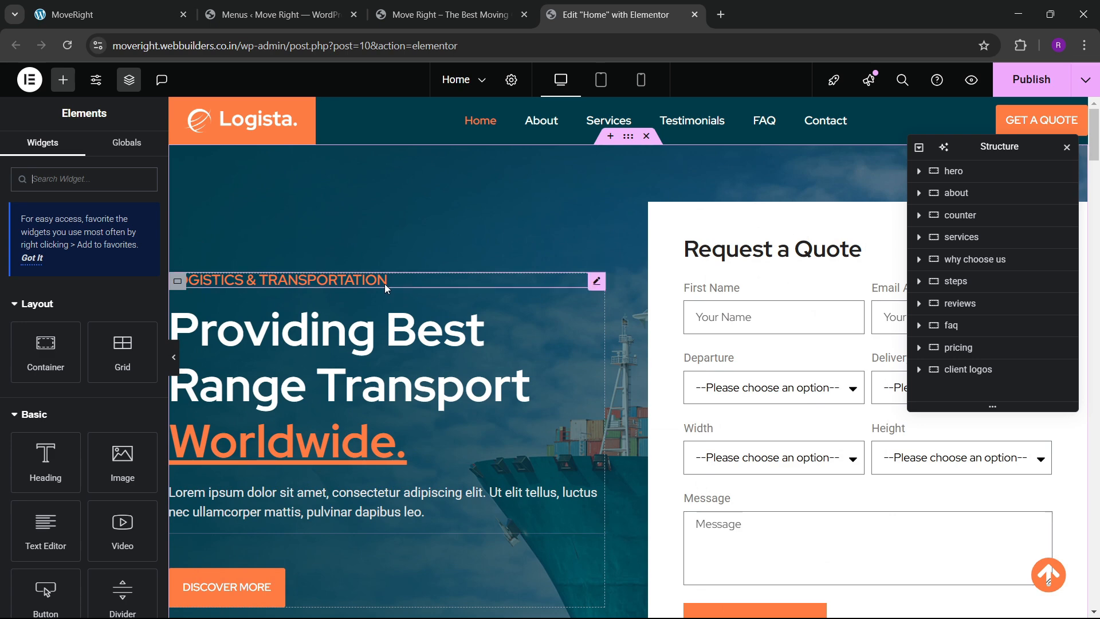
pyautogui.click(393, 285)
pyautogui.click(127, 160)
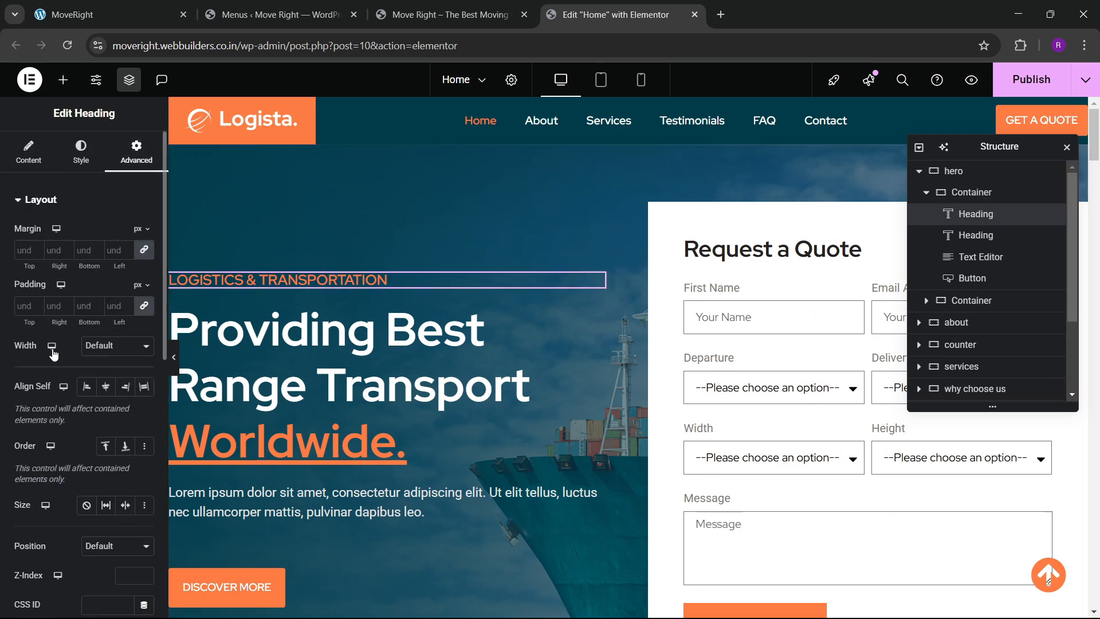
pyautogui.scroll(-4, 48, 374)
pyautogui.scroll(-5, 48, 374)
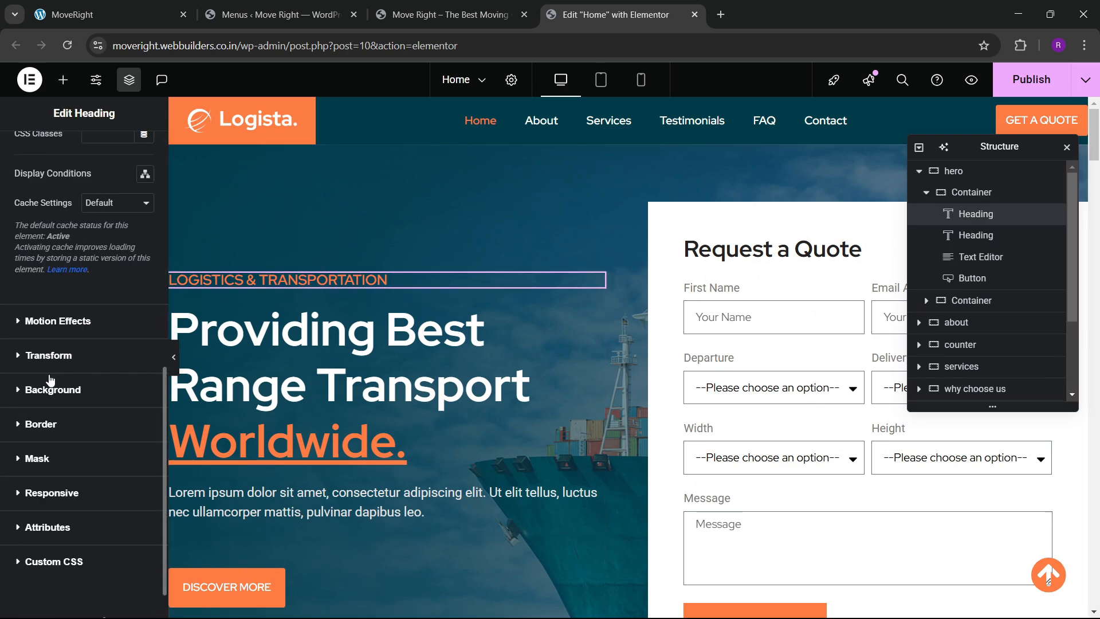
pyautogui.click(47, 329)
pyautogui.scroll(-3, 43, 338)
pyautogui.click(45, 253)
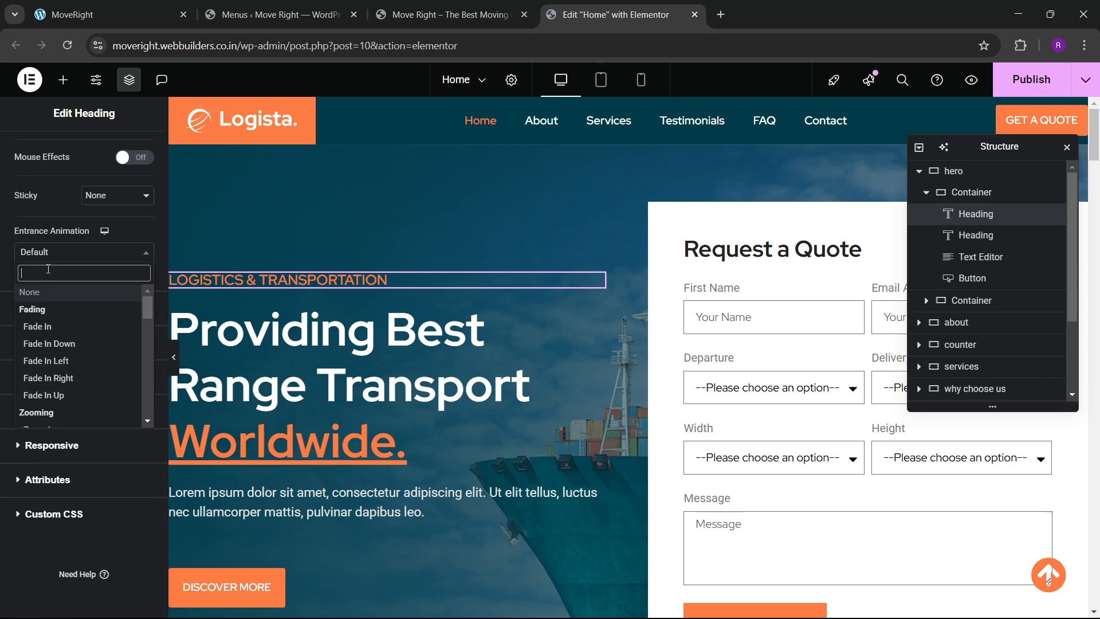
pyautogui.write('sl')
pyautogui.press('Down')
pyautogui.press('Down')
pyautogui.press('Down')
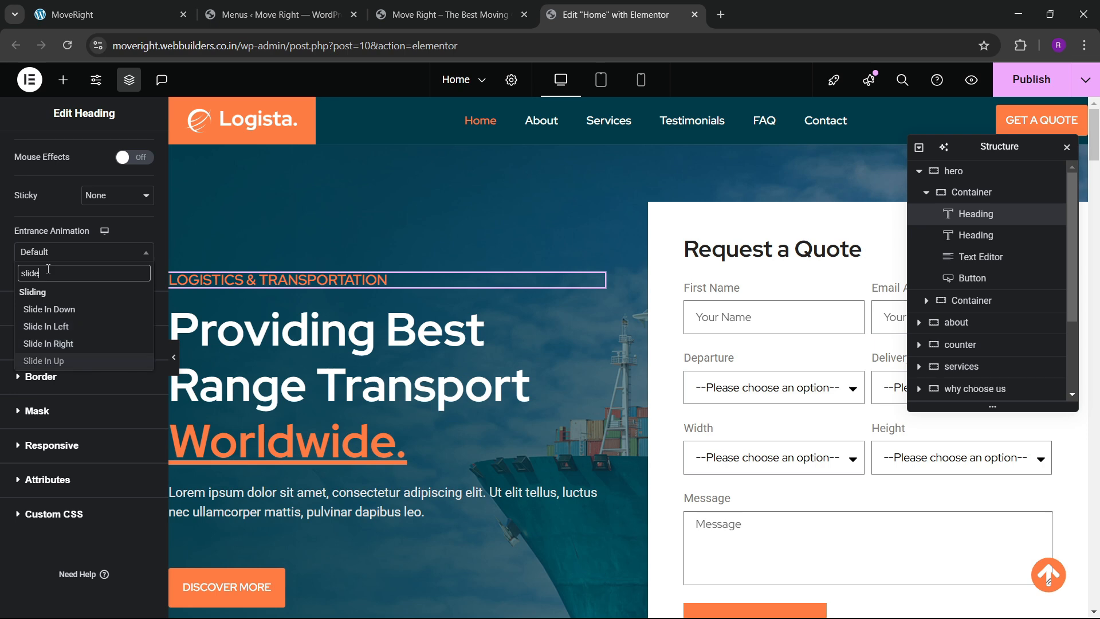
pyautogui.press('Return')
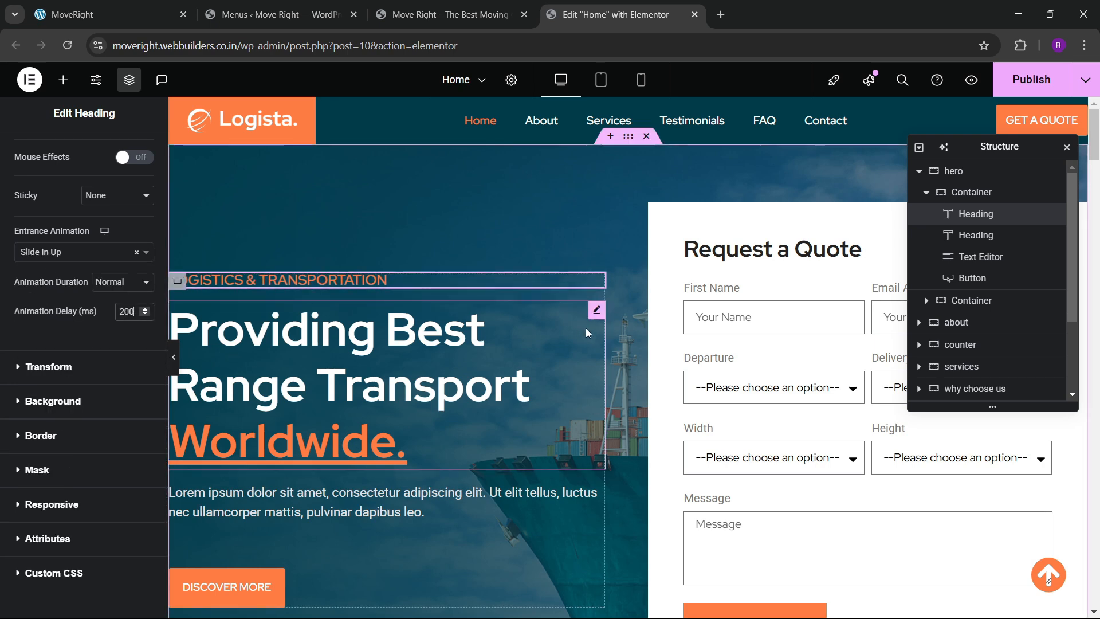
# Give the 'Providing Best Range Transport Worldwide.' heading a Zoom In entrance with 400 ms delay.
pyautogui.click(393, 345)
pyautogui.click(137, 151)
pyautogui.scroll(-6, 81, 327)
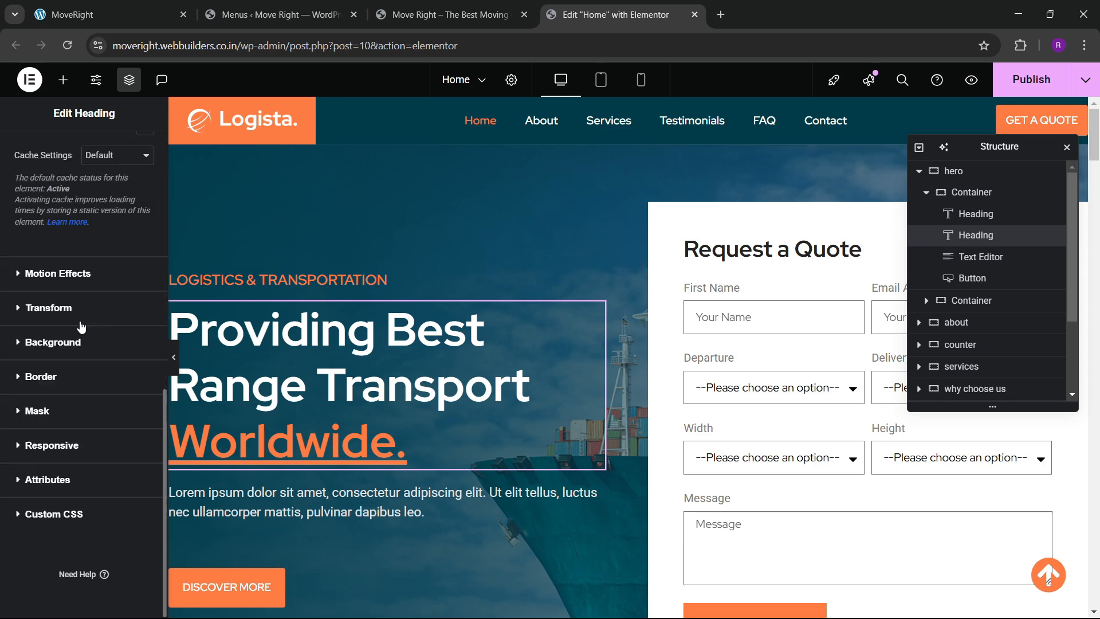
pyautogui.click(57, 275)
pyautogui.scroll(-3, 57, 344)
pyautogui.click(55, 284)
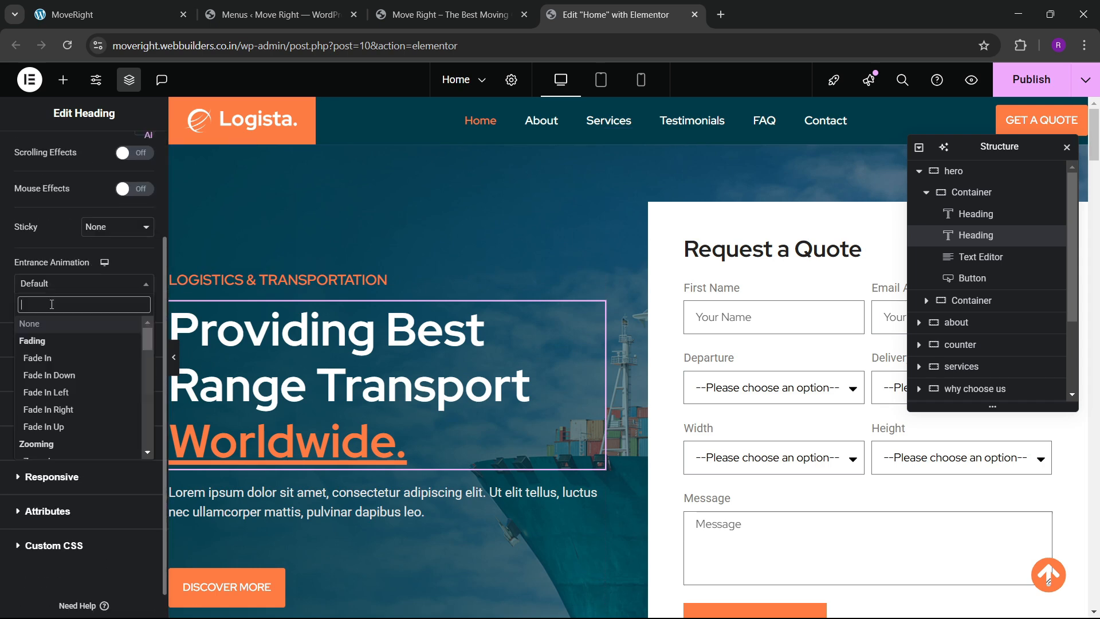
pyautogui.write('zoom')
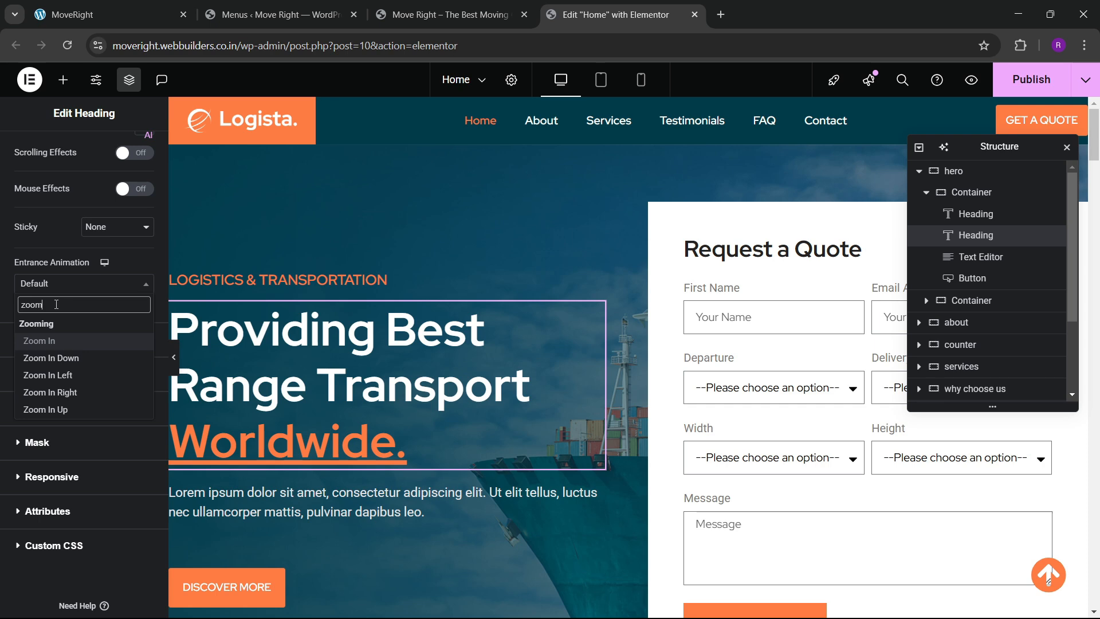
pyautogui.click(128, 342)
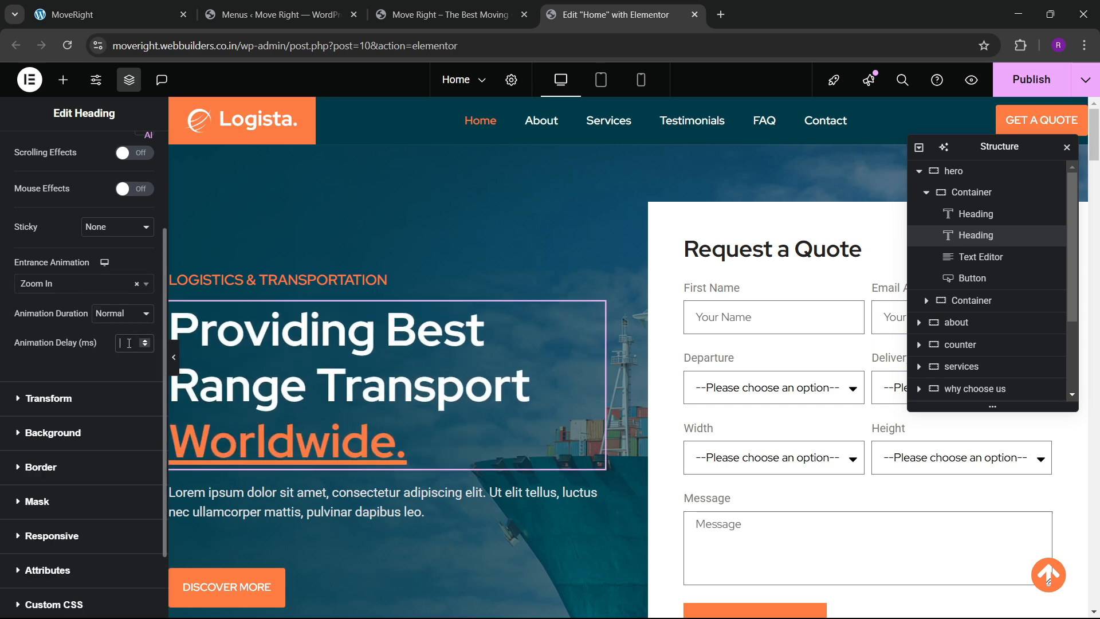
pyautogui.write('400')
pyautogui.scroll(-5, 555, 210)
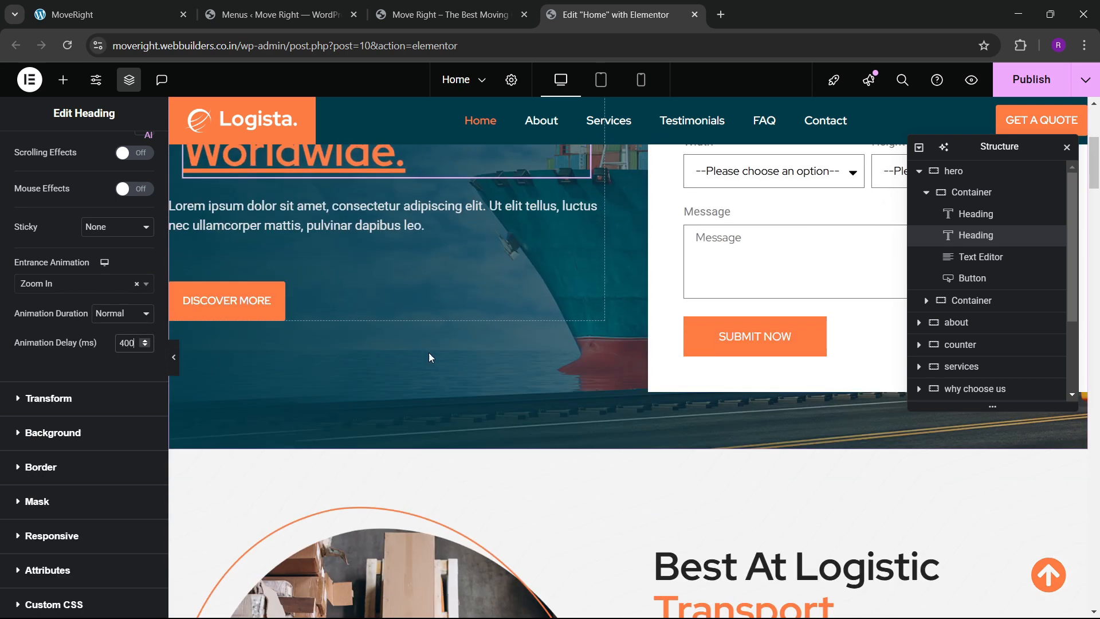
# Give the hero paragraph a Slide In Up entrance animation.
pyautogui.click(595, 207)
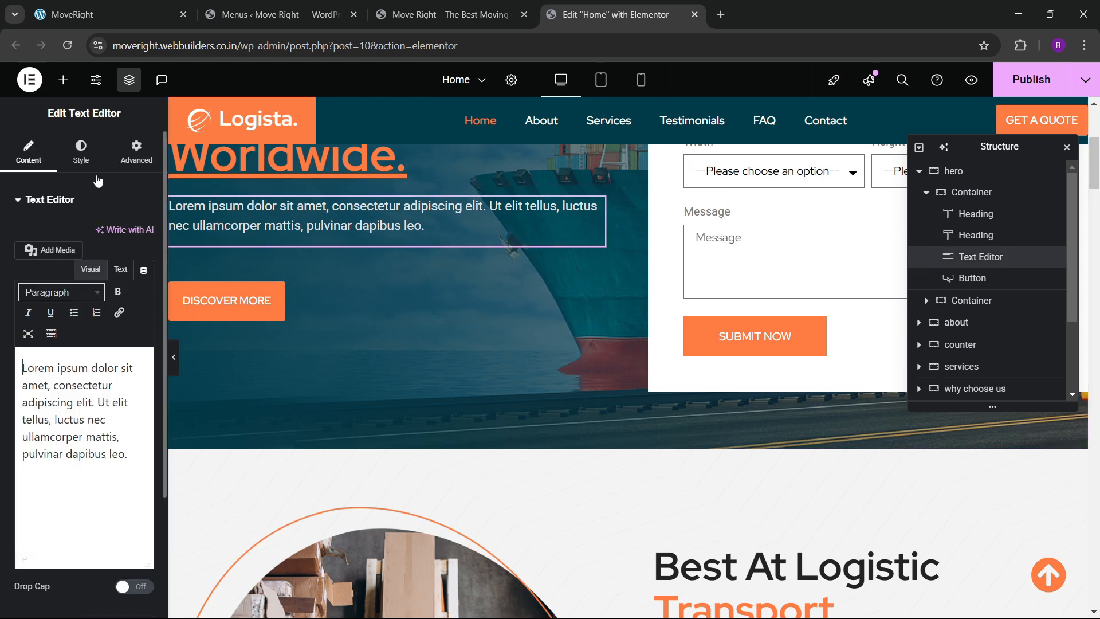
pyautogui.click(135, 151)
pyautogui.scroll(-5, 85, 346)
pyautogui.scroll(-5, 86, 346)
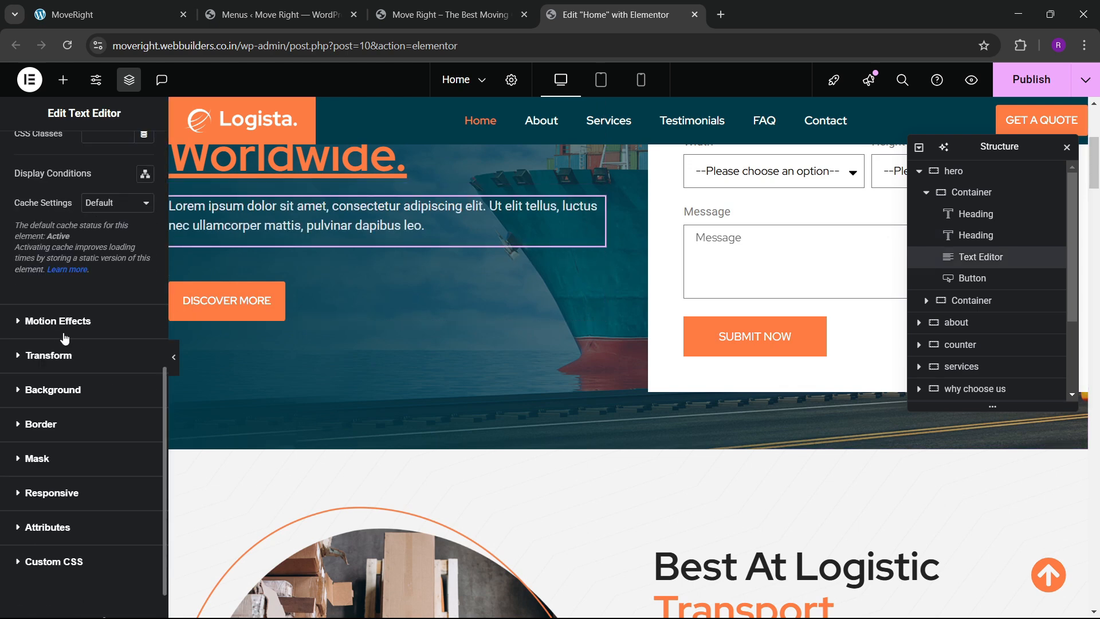
pyautogui.click(60, 330)
pyautogui.scroll(-3, 50, 333)
pyautogui.click(53, 287)
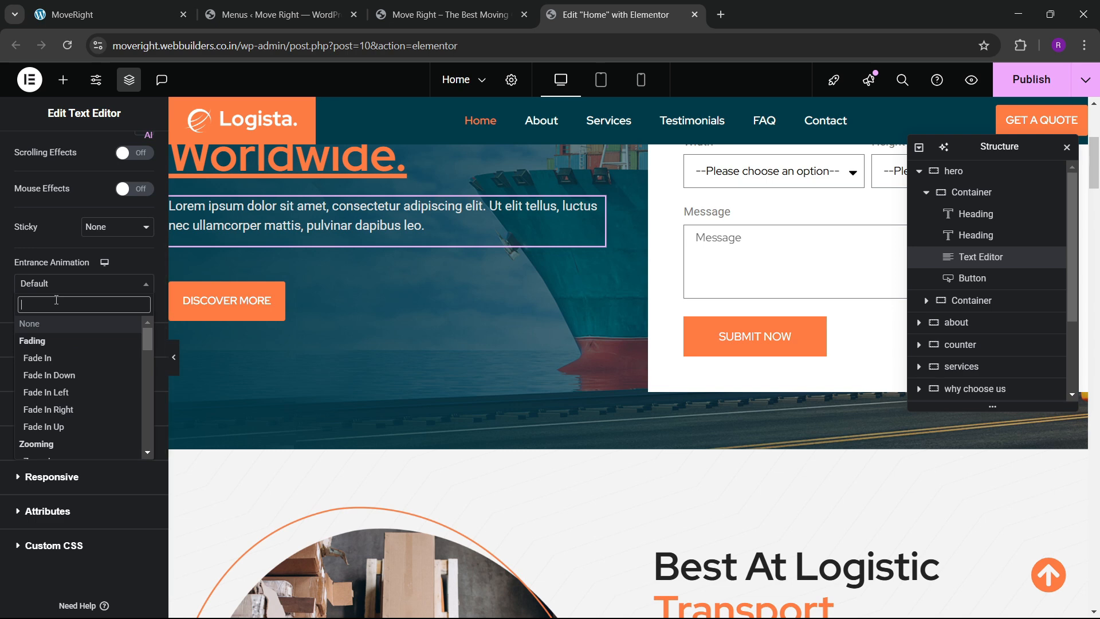
pyautogui.write('s')
pyautogui.press('BackSpace')
pyautogui.press('BackSpace')
pyautogui.press('BackSpace')
pyautogui.write('slid')
pyautogui.press('Down')
pyautogui.press('Down')
pyautogui.press('Down')
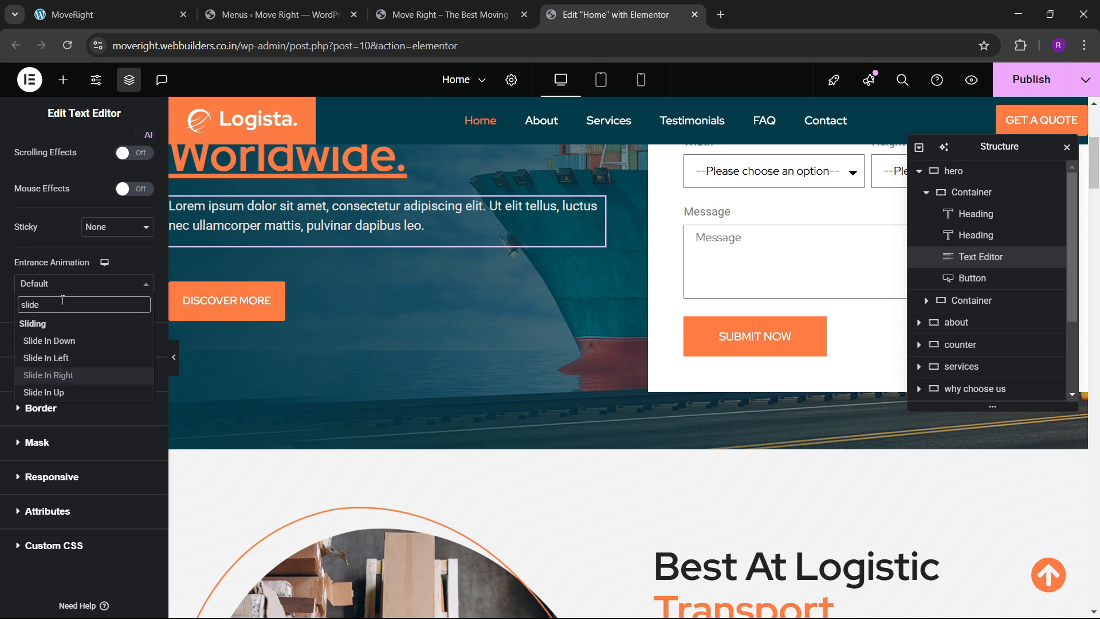
pyautogui.press('Return')
pyautogui.click(125, 345)
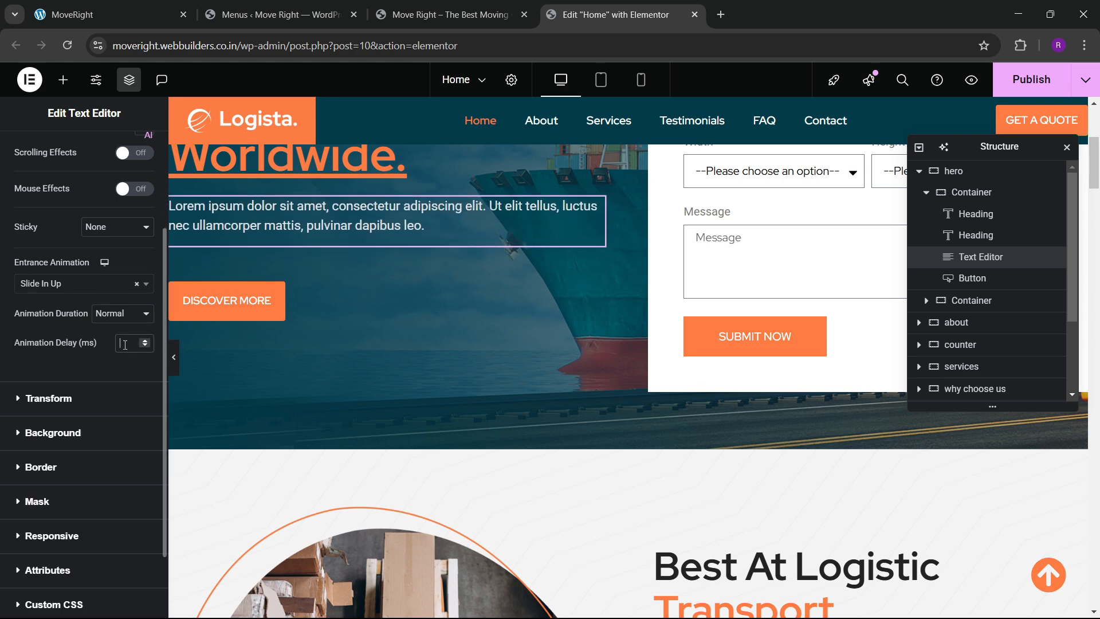
# Give the hero DISCOVER MORE button a Zoom In entrance with 800 ms delay.
pyautogui.click(227, 299)
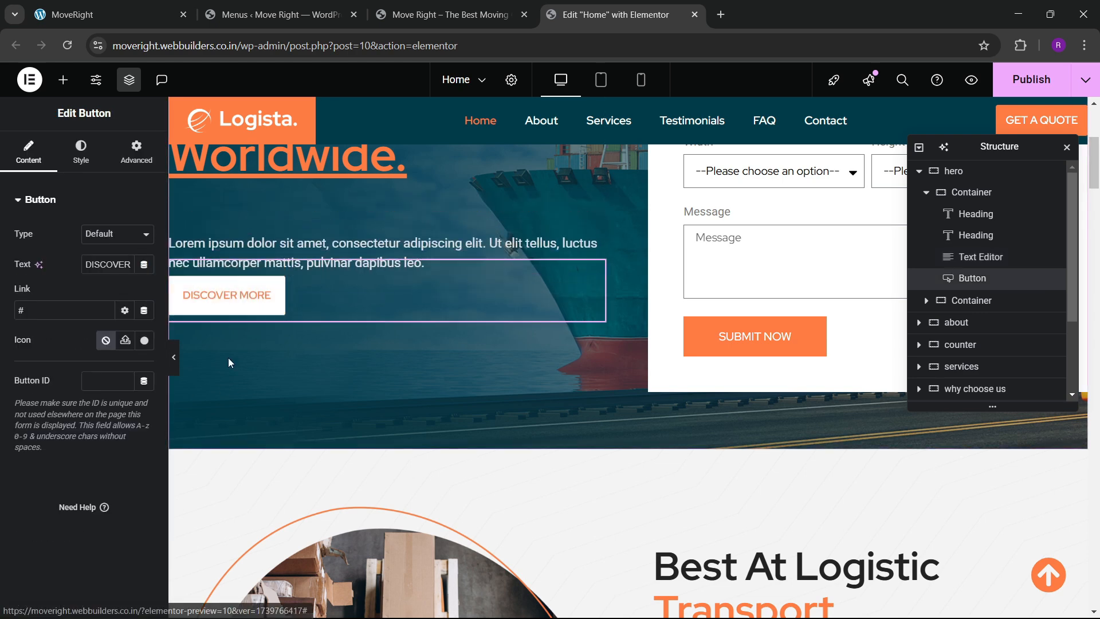
pyautogui.click(129, 164)
pyautogui.scroll(-5, 87, 338)
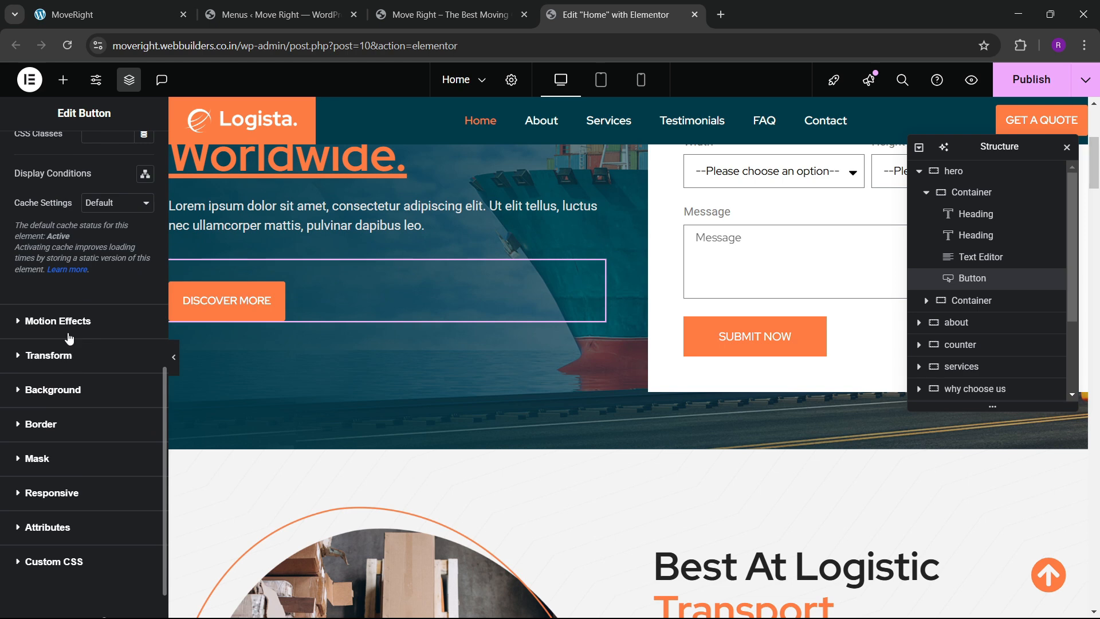
pyautogui.click(68, 322)
pyautogui.click(46, 292)
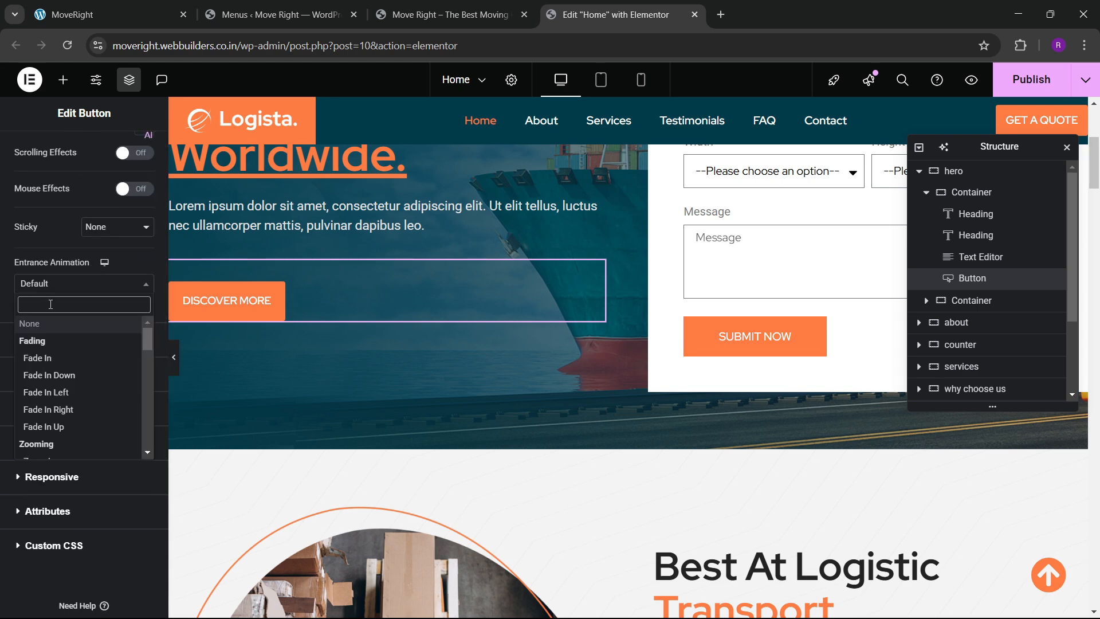
pyautogui.write('zoom in')
pyautogui.press('Return')
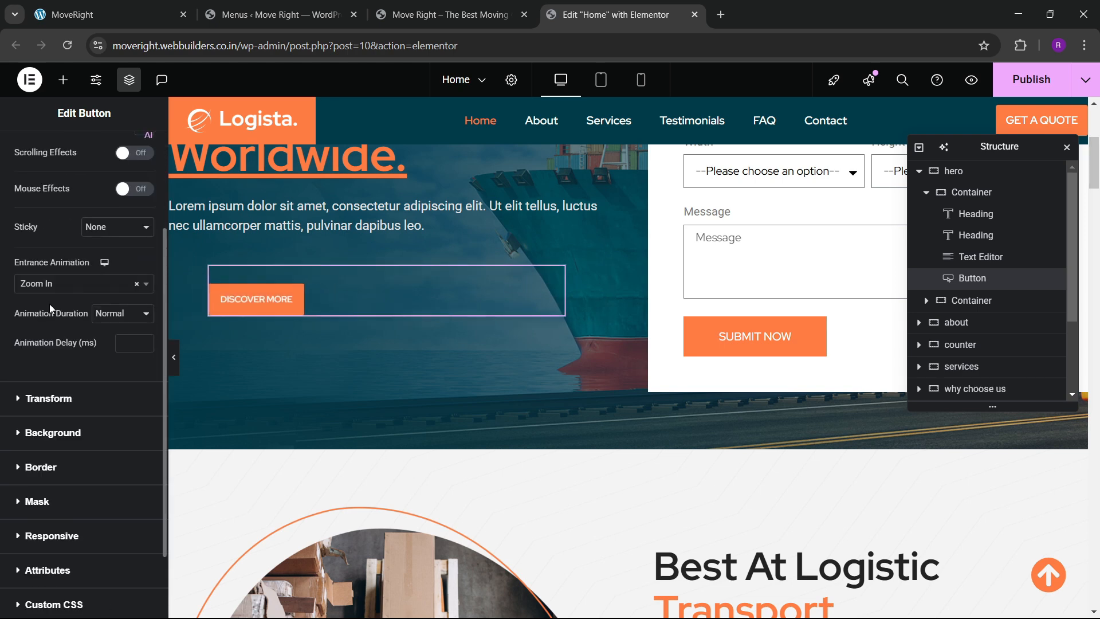
pyautogui.click(125, 350)
pyautogui.write('800')
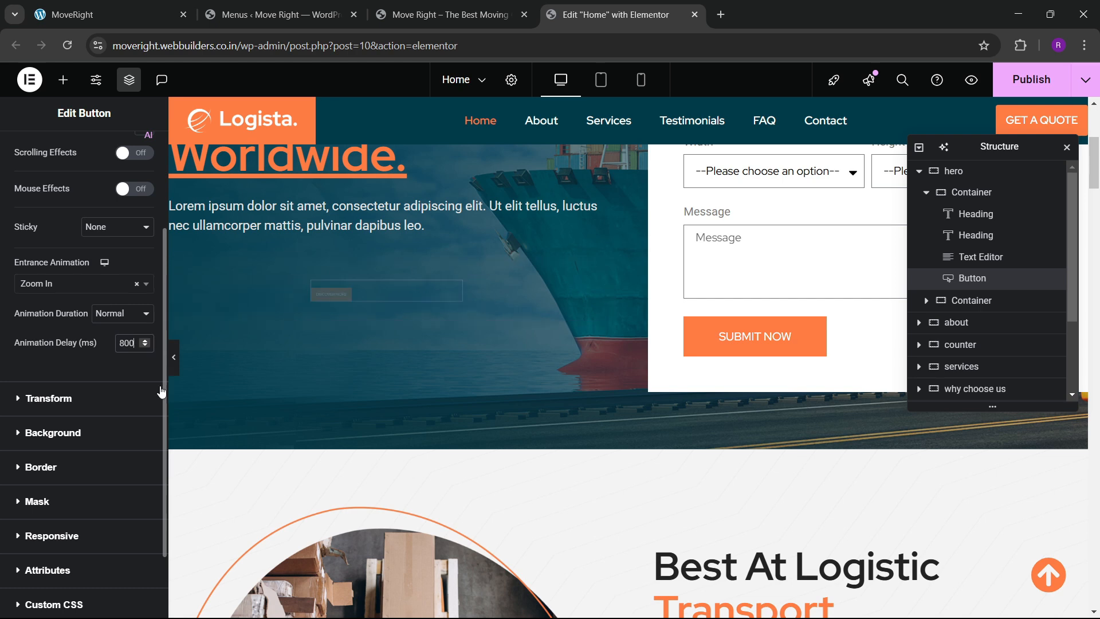
pyautogui.scroll(5, 679, 345)
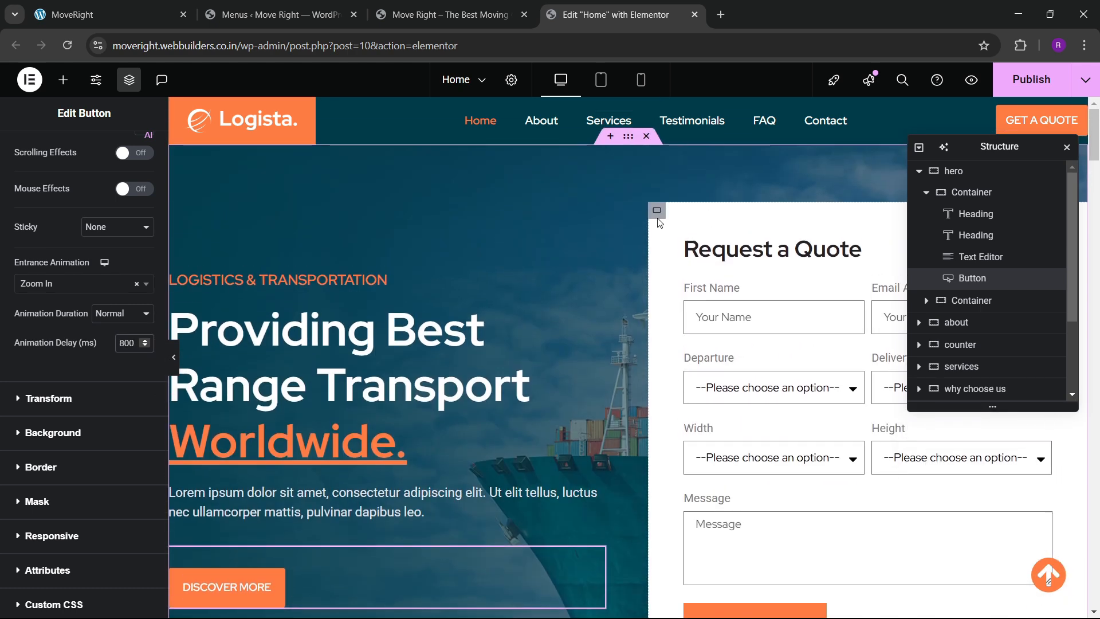
# Give the Request a Quote form container a Zoom In entrance with 400 ms delay.
pyautogui.click(657, 212)
pyautogui.click(132, 156)
pyautogui.scroll(-4, 79, 389)
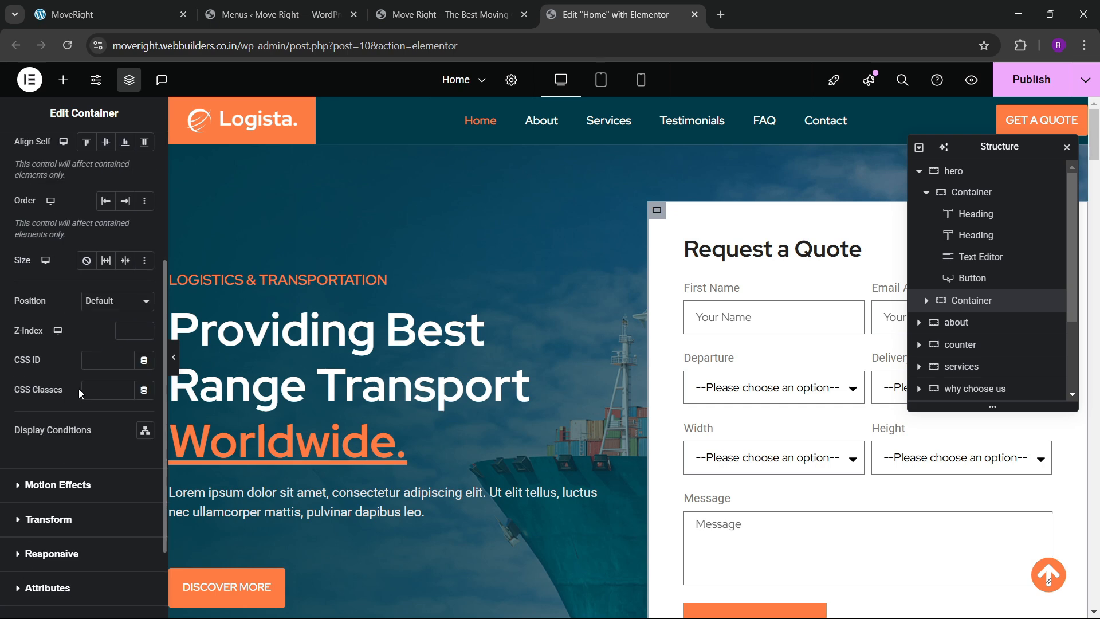
pyautogui.scroll(-3, 78, 389)
pyautogui.click(57, 306)
pyautogui.click(44, 430)
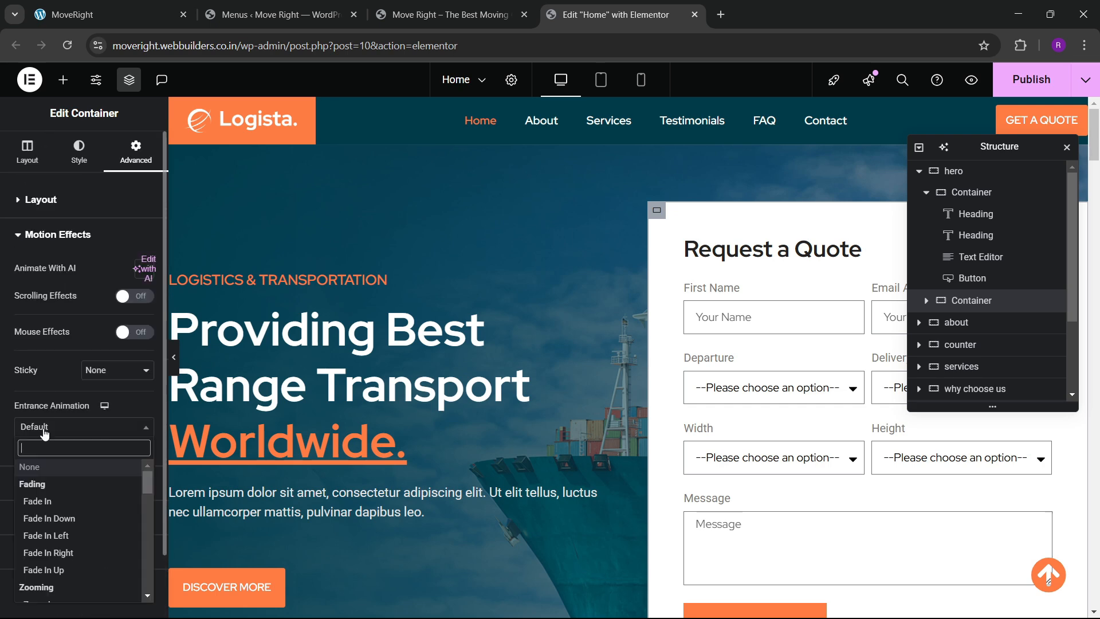
pyautogui.write('zoom')
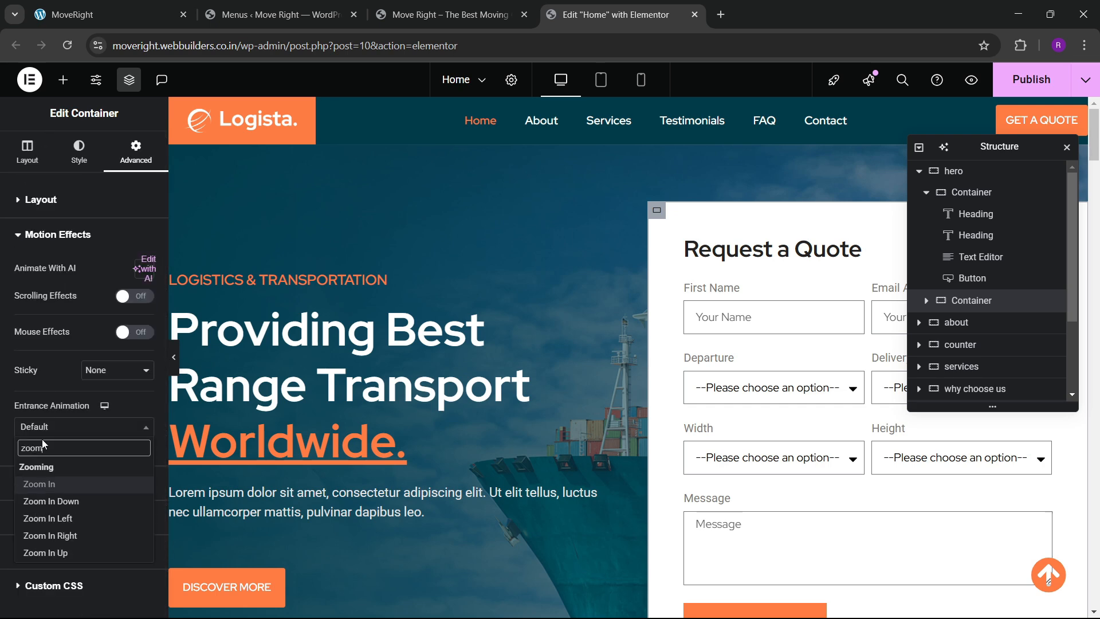
pyautogui.press('Return')
pyautogui.click(126, 487)
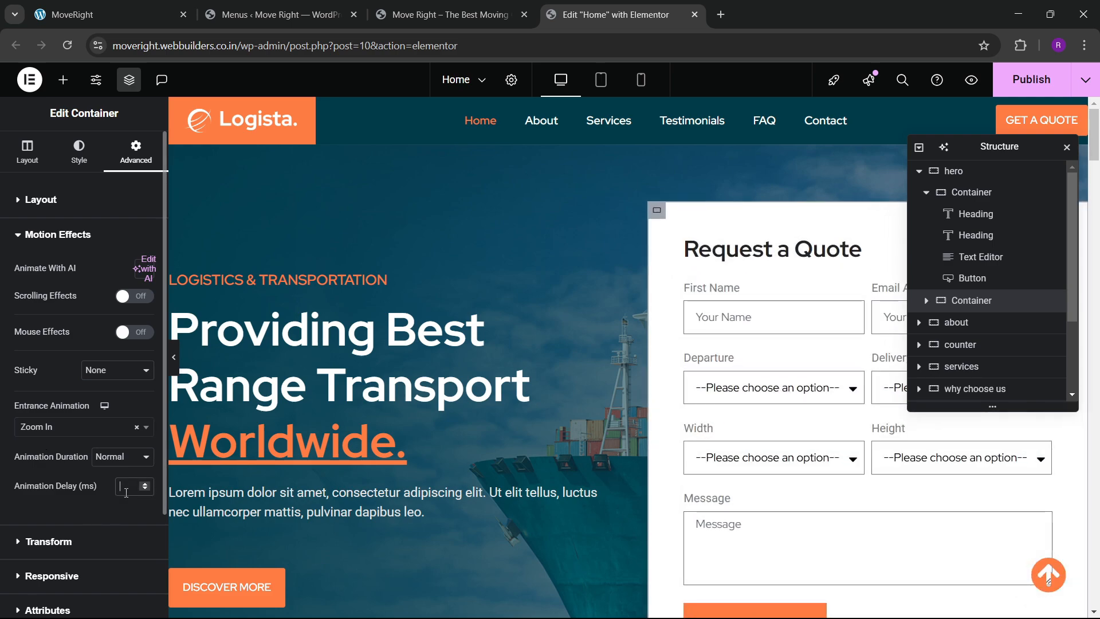
pyautogui.write('400')
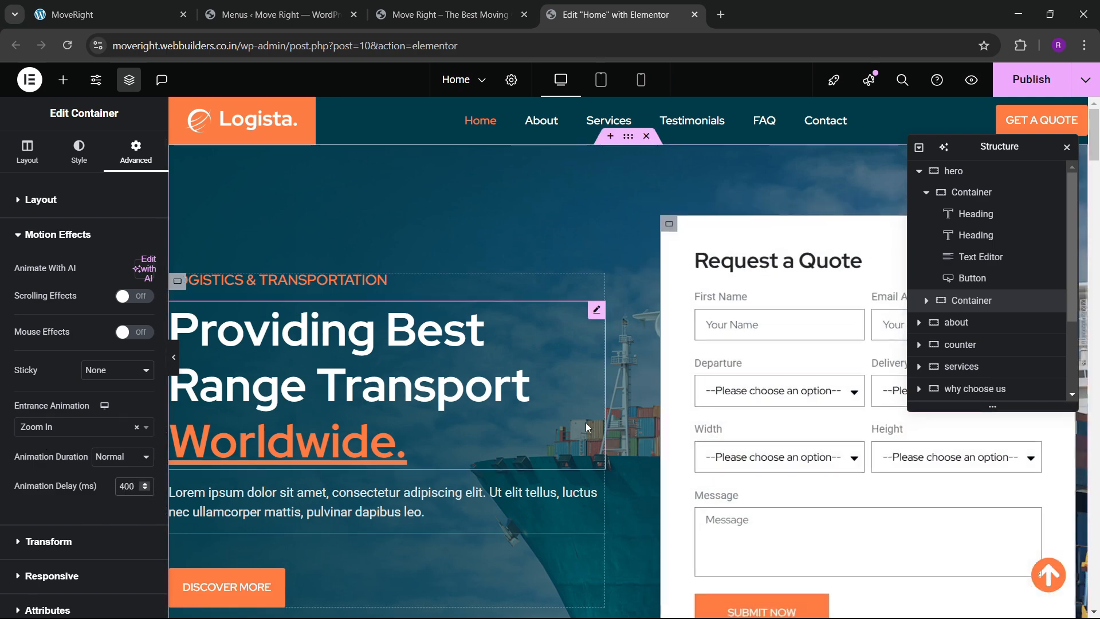
pyautogui.scroll(-5, 586, 422)
pyautogui.scroll(-5, 558, 421)
# Give the about-section warehouse image a Zoom In entrance with 200 ms delay.
pyautogui.click(504, 324)
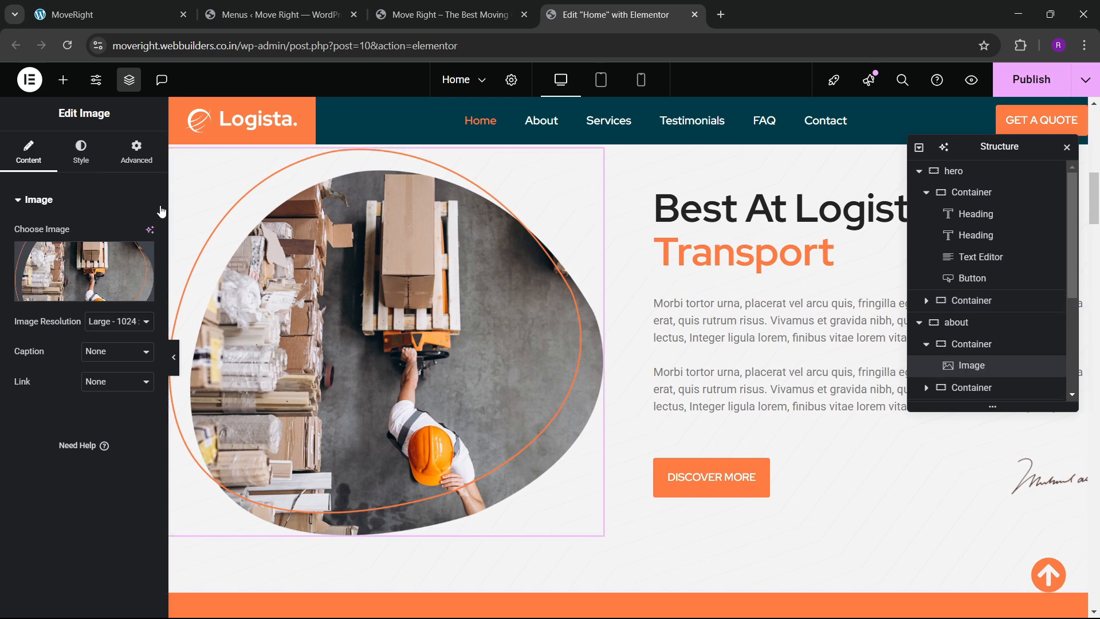
pyautogui.scroll(-8, 82, 296)
pyautogui.click(52, 418)
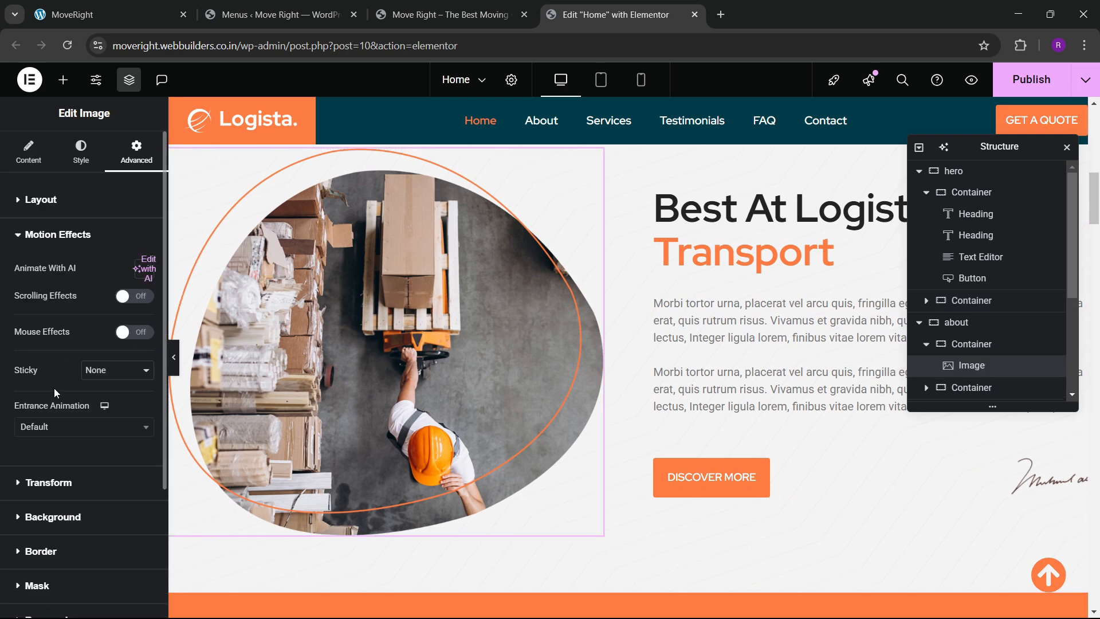
pyautogui.scroll(-2, 46, 292)
pyautogui.click(45, 291)
pyautogui.write('zoom')
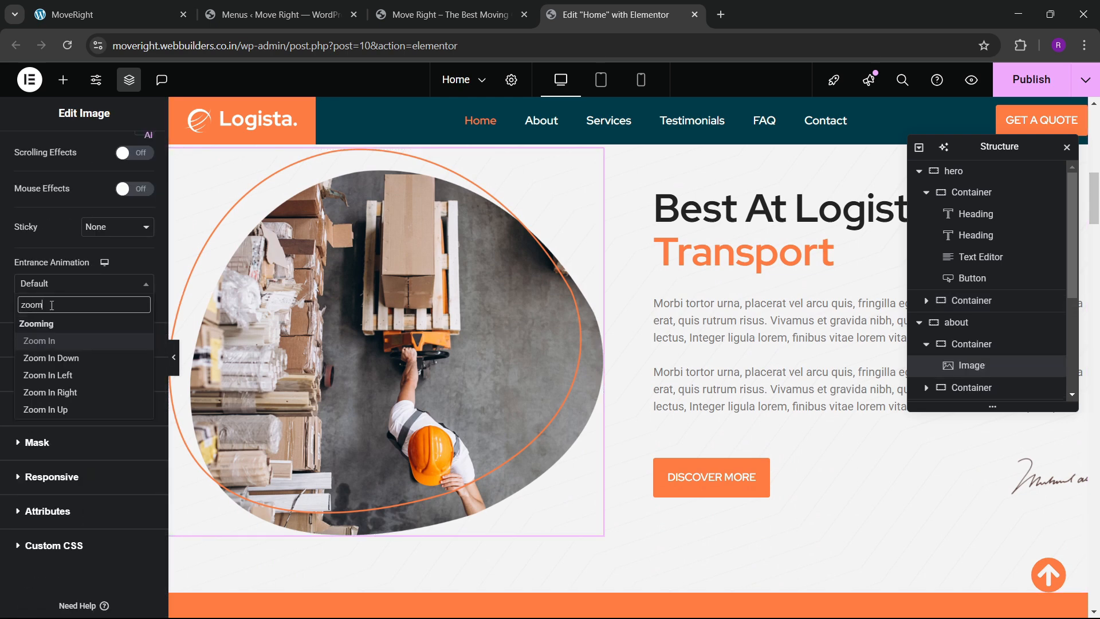
pyautogui.click(39, 340)
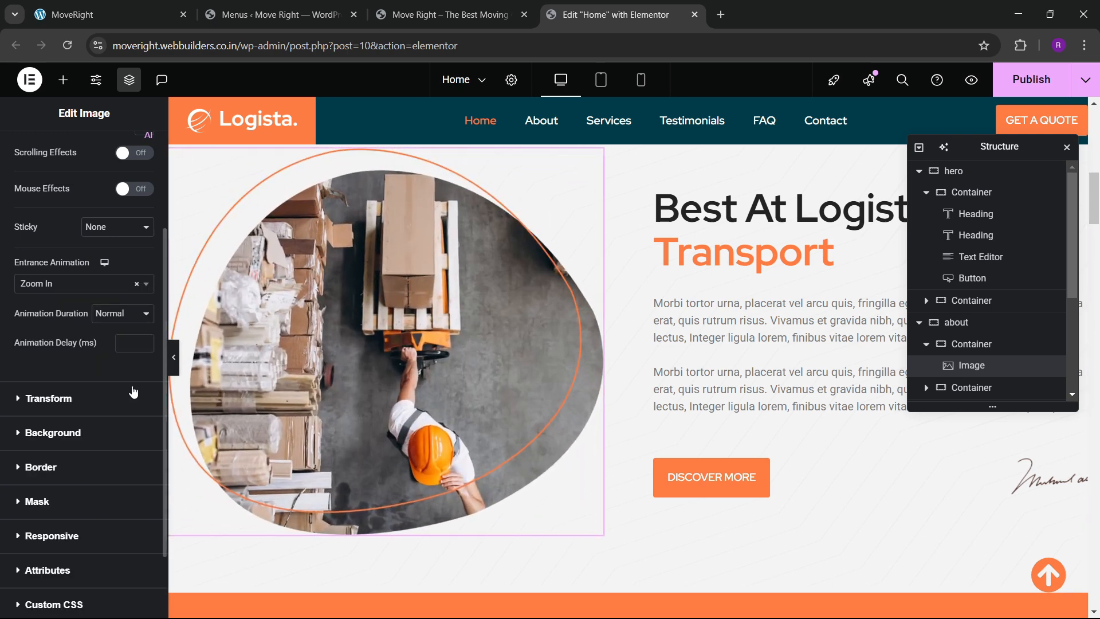
pyautogui.write('200')
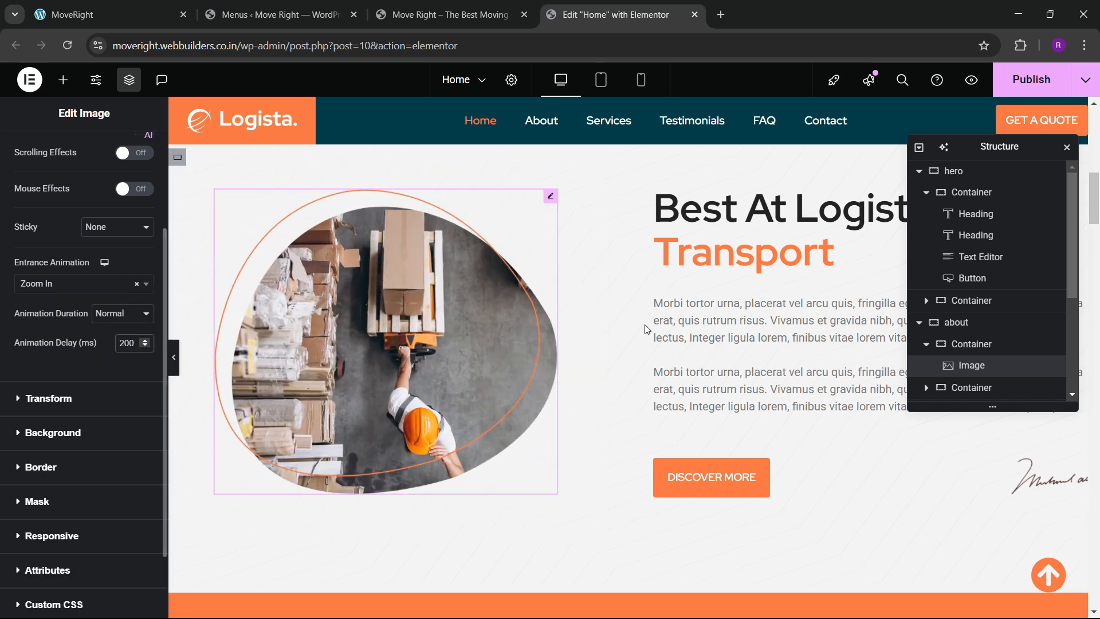
# Give the Best At Logistic Transport heading a Zoom In entrance with delay 40.
pyautogui.moveTo(1004, 165); pyautogui.dragTo(463, 316)
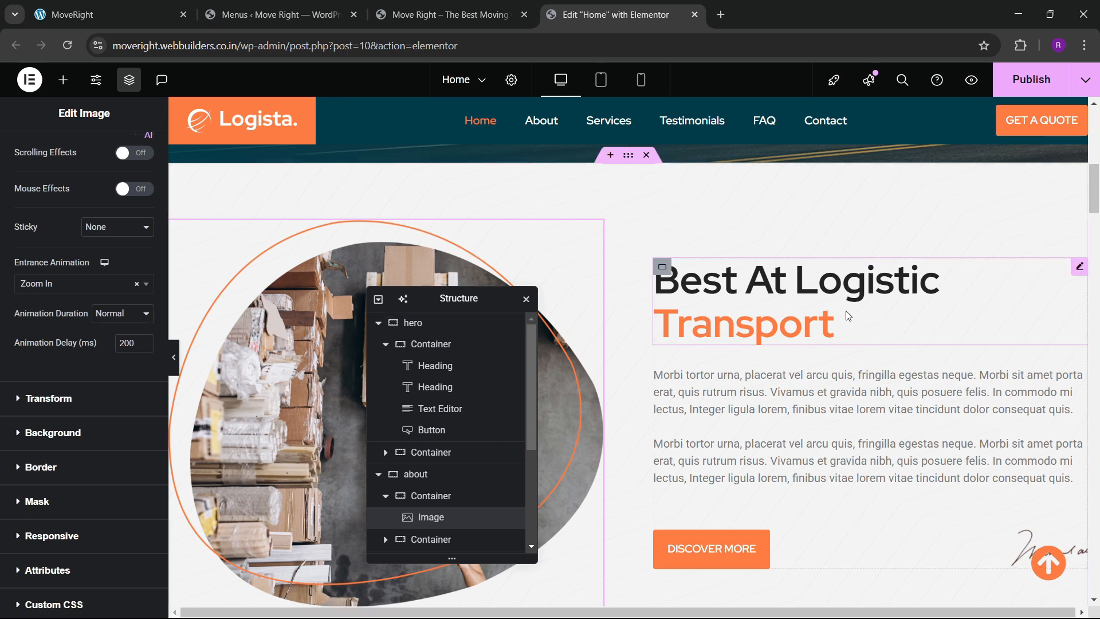
pyautogui.click(1062, 278)
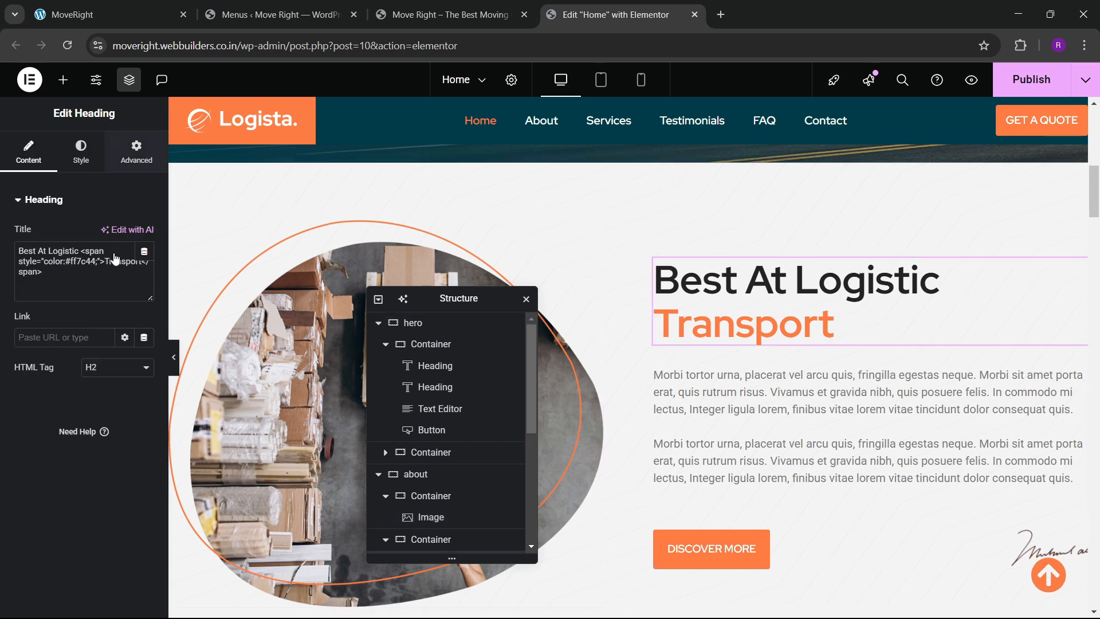
pyautogui.click(137, 152)
pyautogui.scroll(-10, 82, 292)
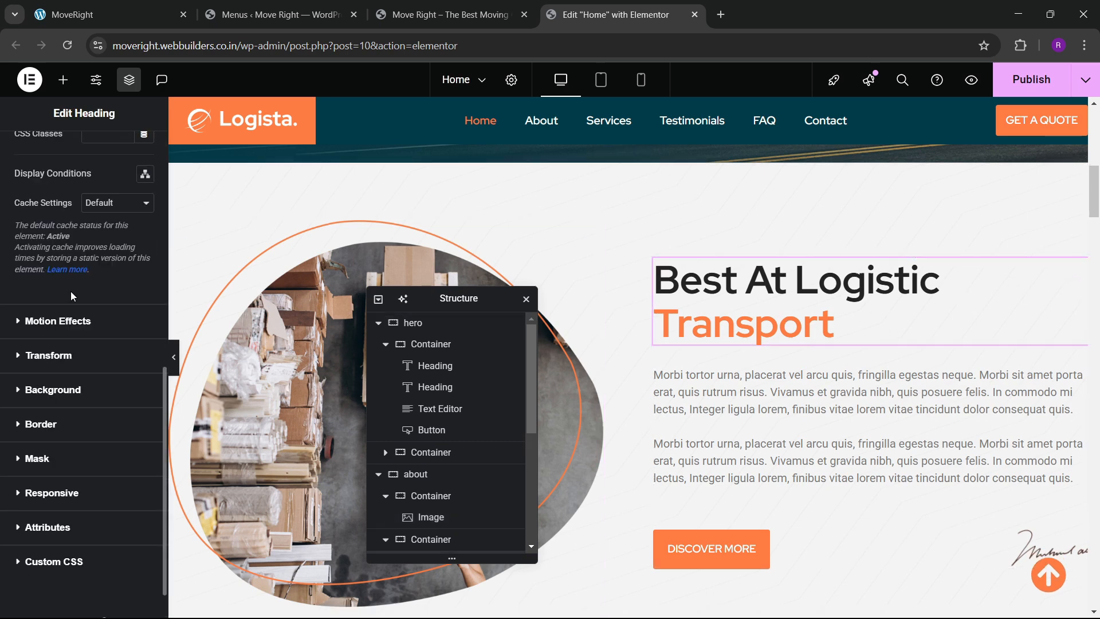
pyautogui.click(50, 322)
pyautogui.click(50, 427)
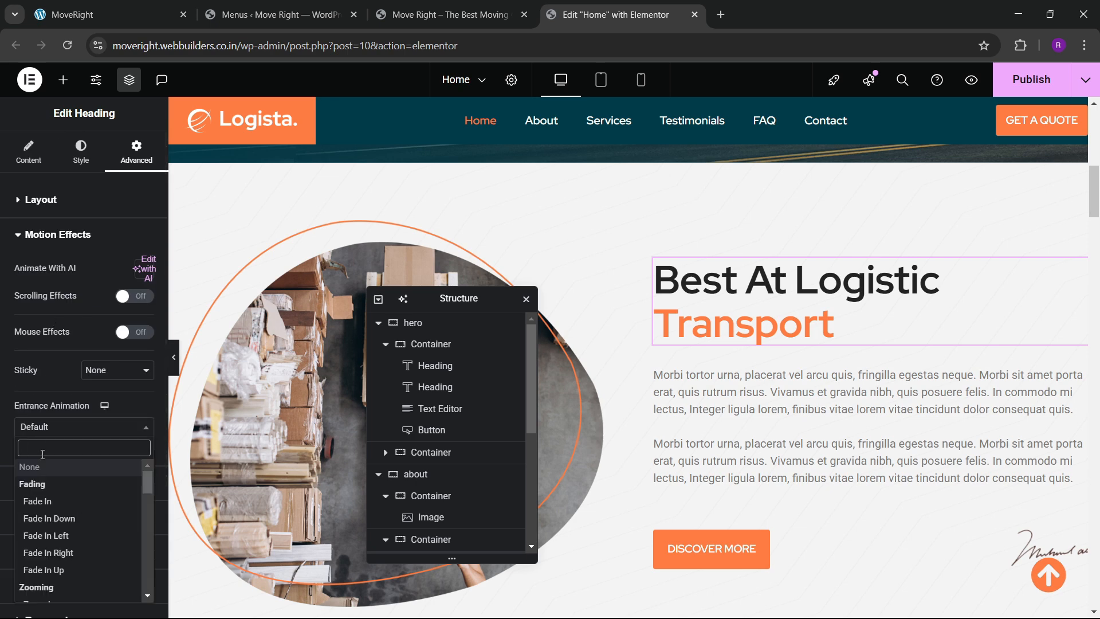
pyautogui.write('zoom')
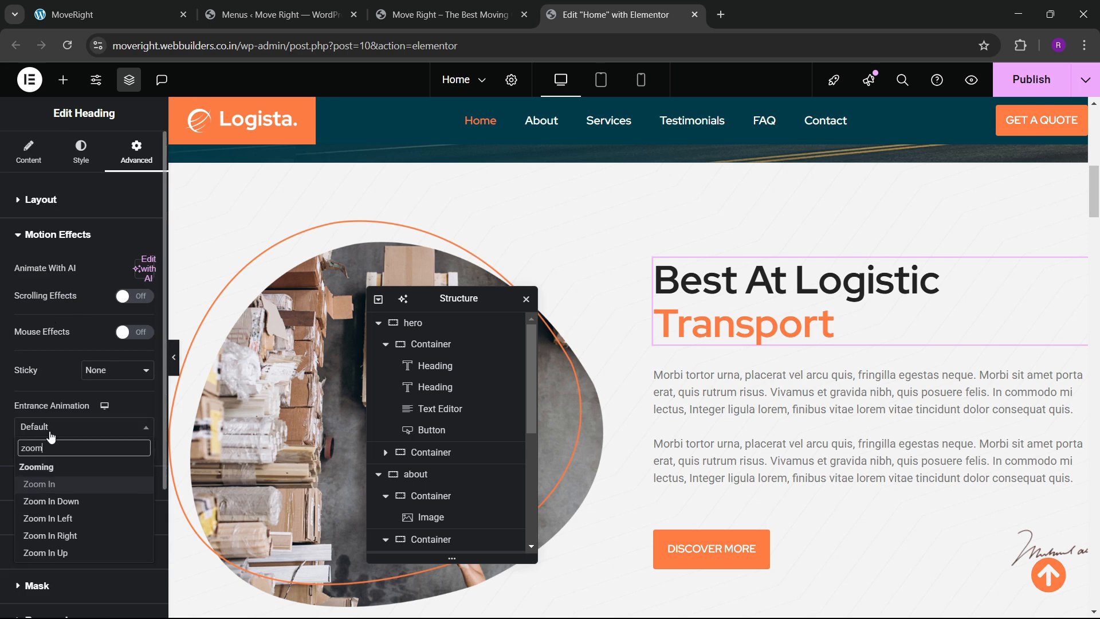
pyautogui.click(39, 484)
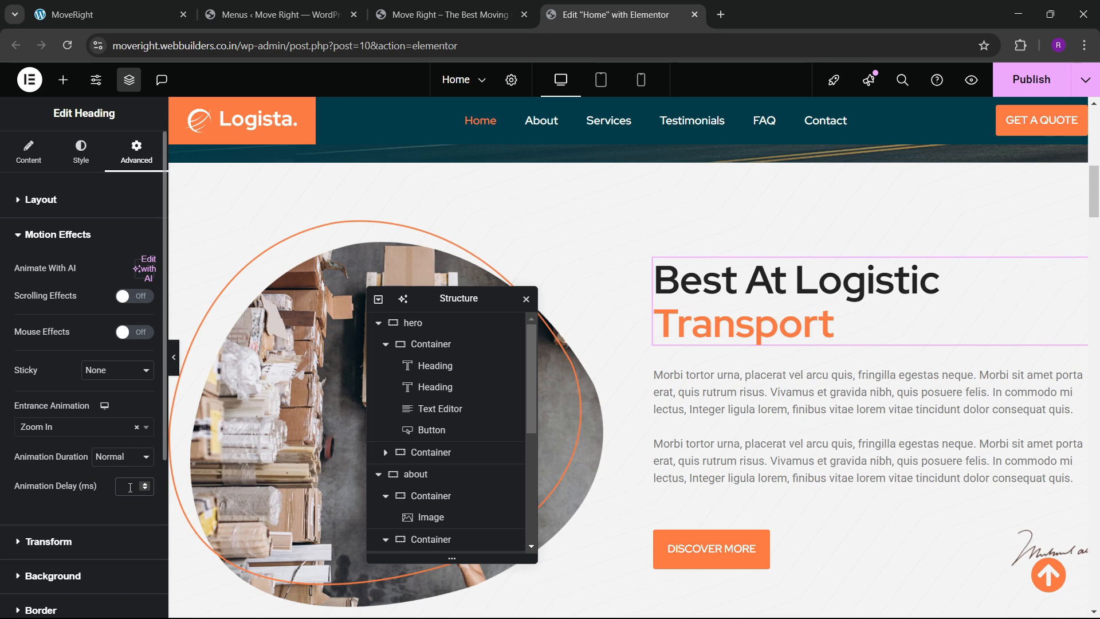
pyautogui.click(130, 487)
pyautogui.write('40')
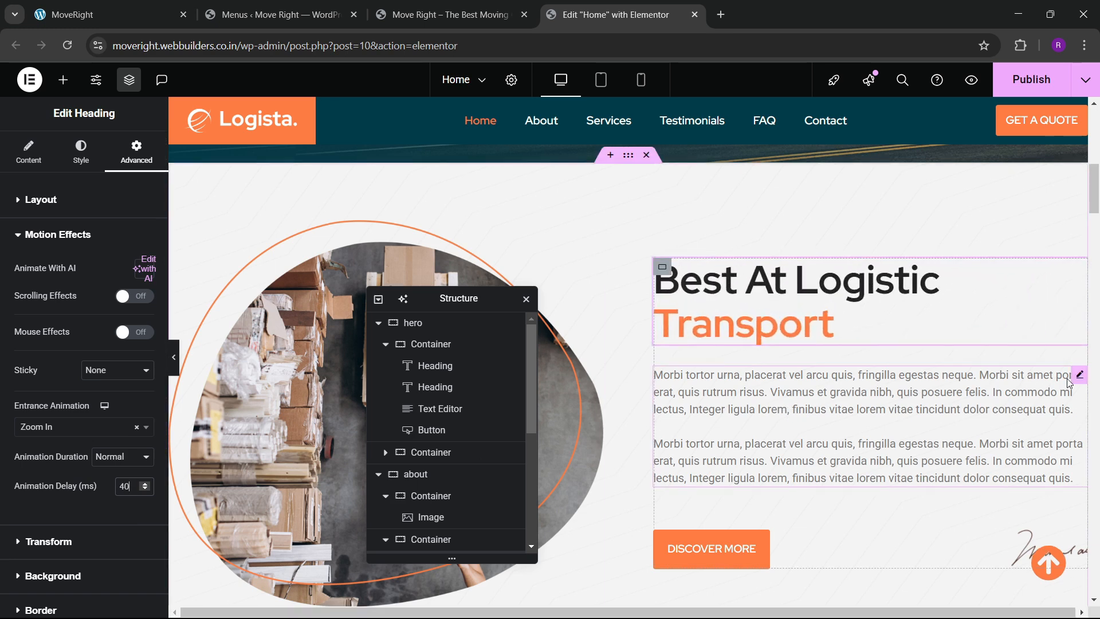
# Give the about-section paragraph a Slide In Up entrance with 600 ms delay.
pyautogui.click(1069, 382)
pyautogui.click(137, 152)
pyautogui.scroll(-5, 98, 314)
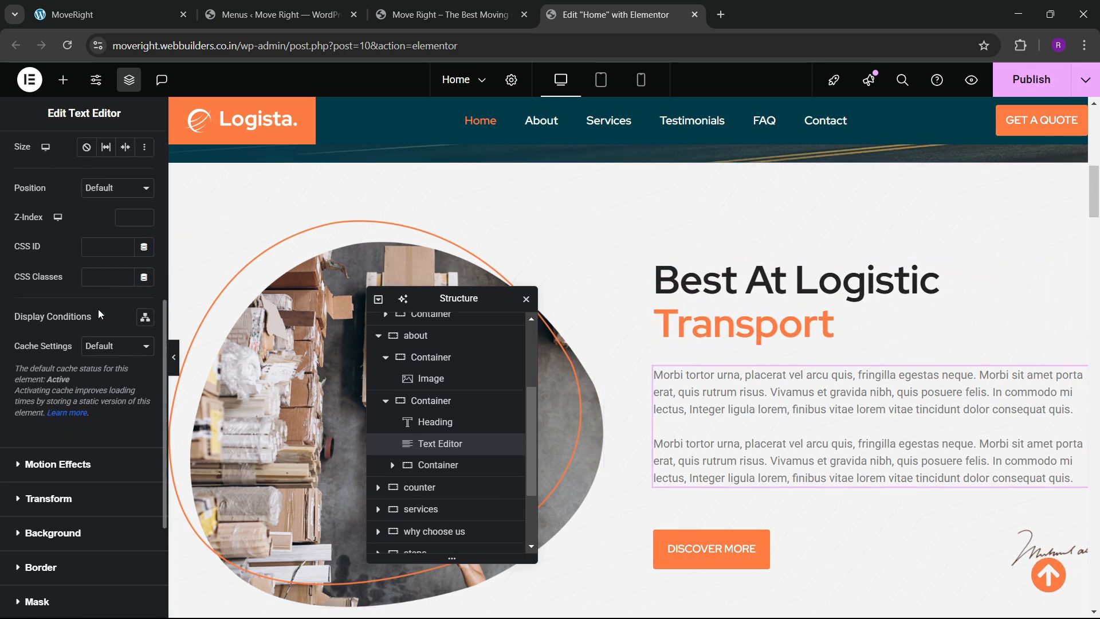
pyautogui.click(46, 466)
pyautogui.scroll(-2, 57, 397)
pyautogui.click(59, 285)
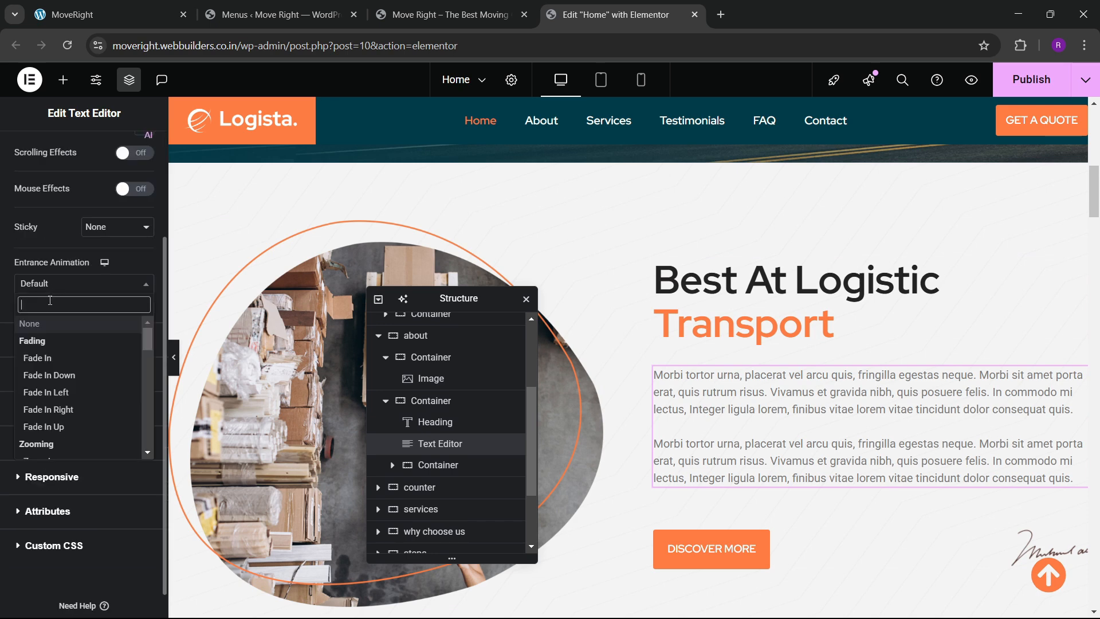
pyautogui.write('slide')
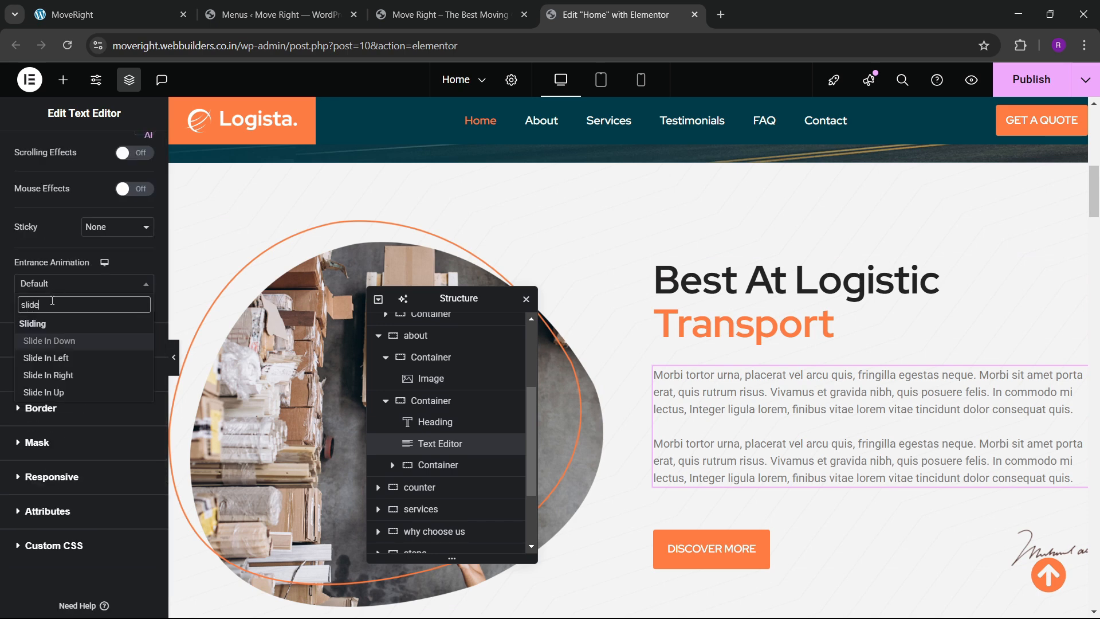
pyautogui.click(51, 392)
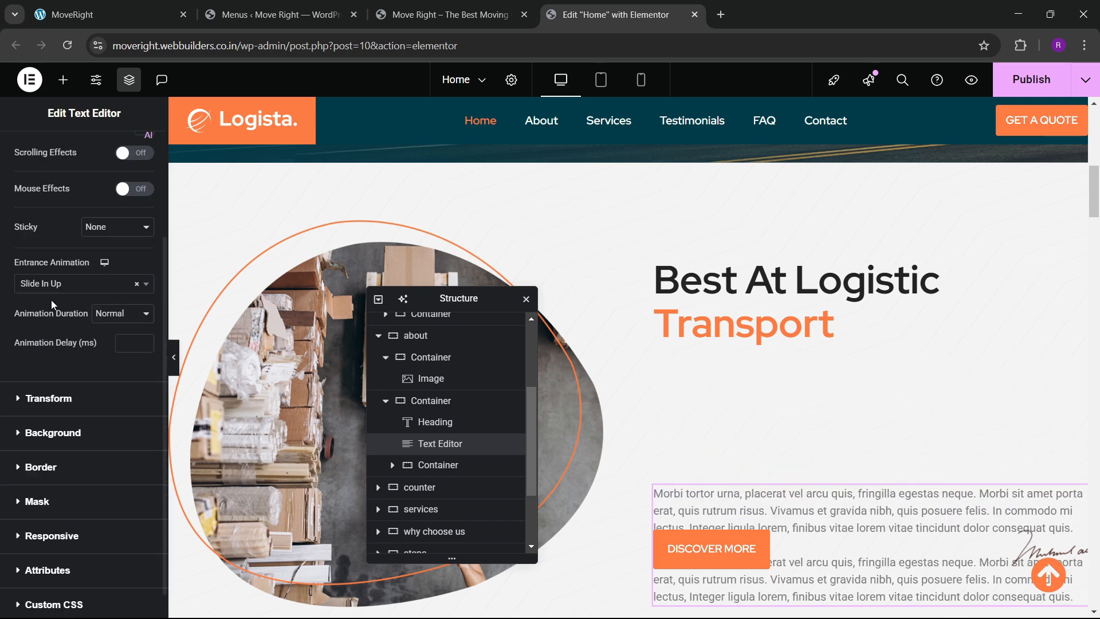
pyautogui.click(123, 343)
pyautogui.write('600')
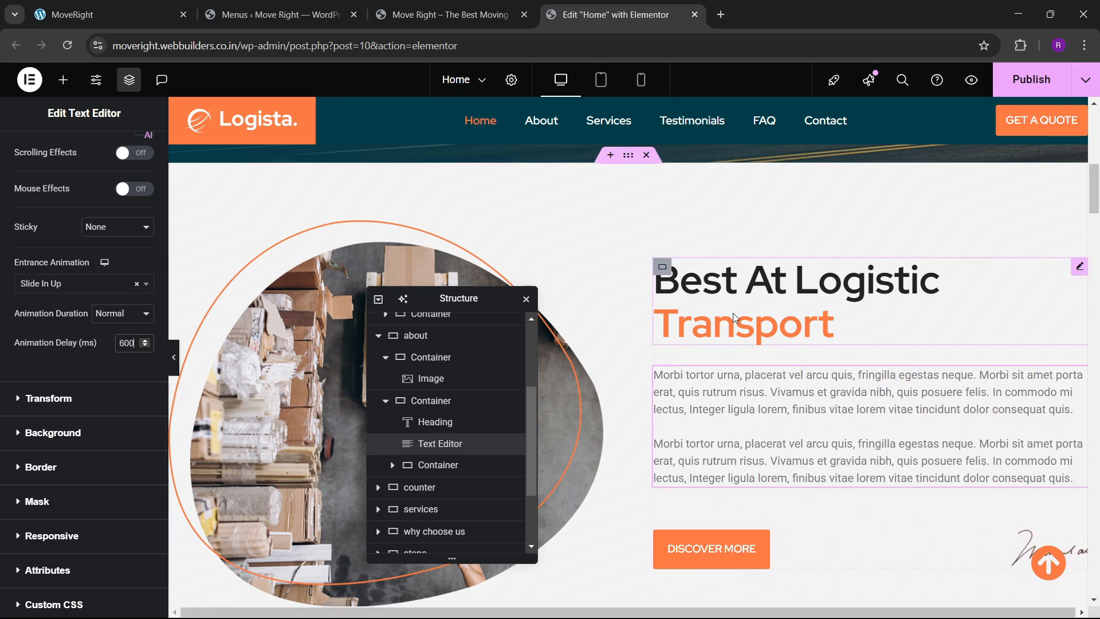
pyautogui.scroll(-3, 734, 317)
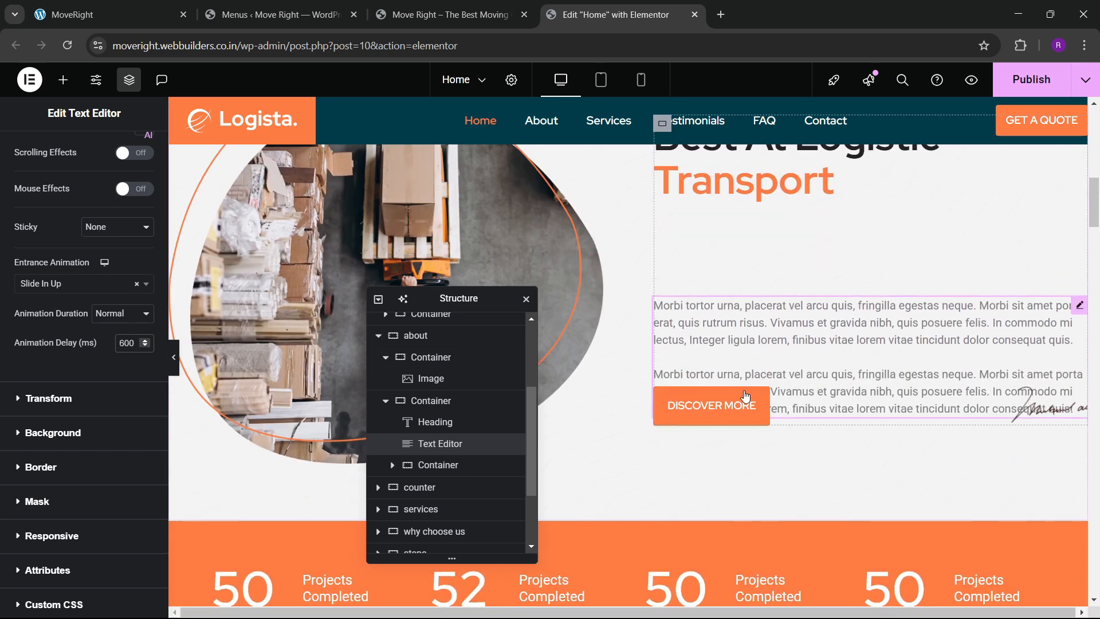
# Give the DISCOVER MORE button's container a Zoom In entrance with 800 ms delay, then publish.
pyautogui.click(674, 405)
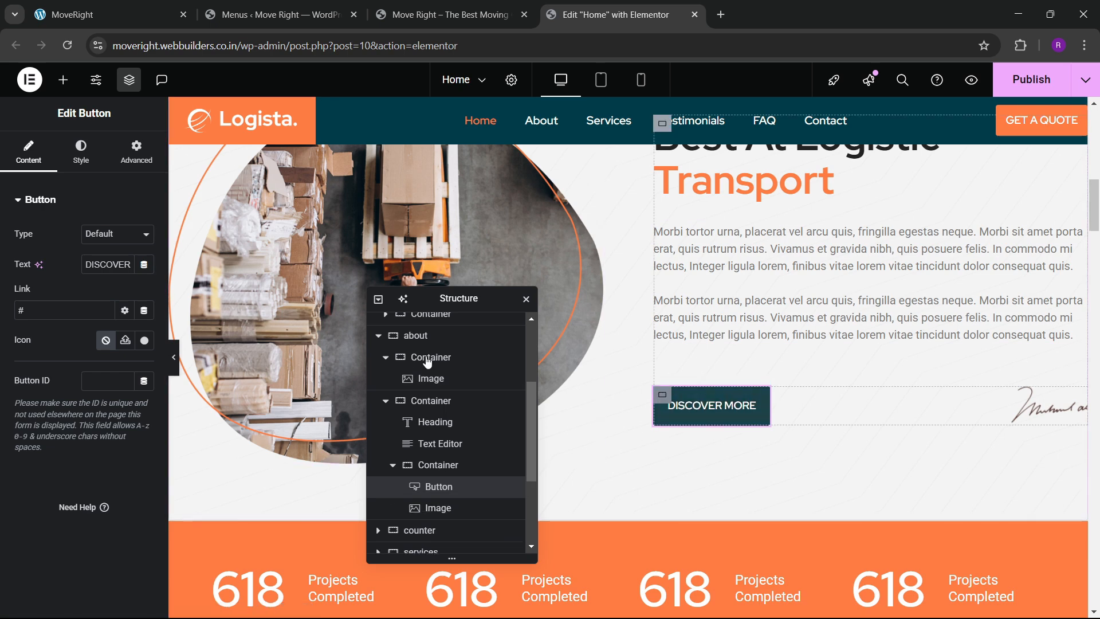
pyautogui.click(438, 465)
pyautogui.click(137, 152)
pyautogui.scroll(-5, 83, 322)
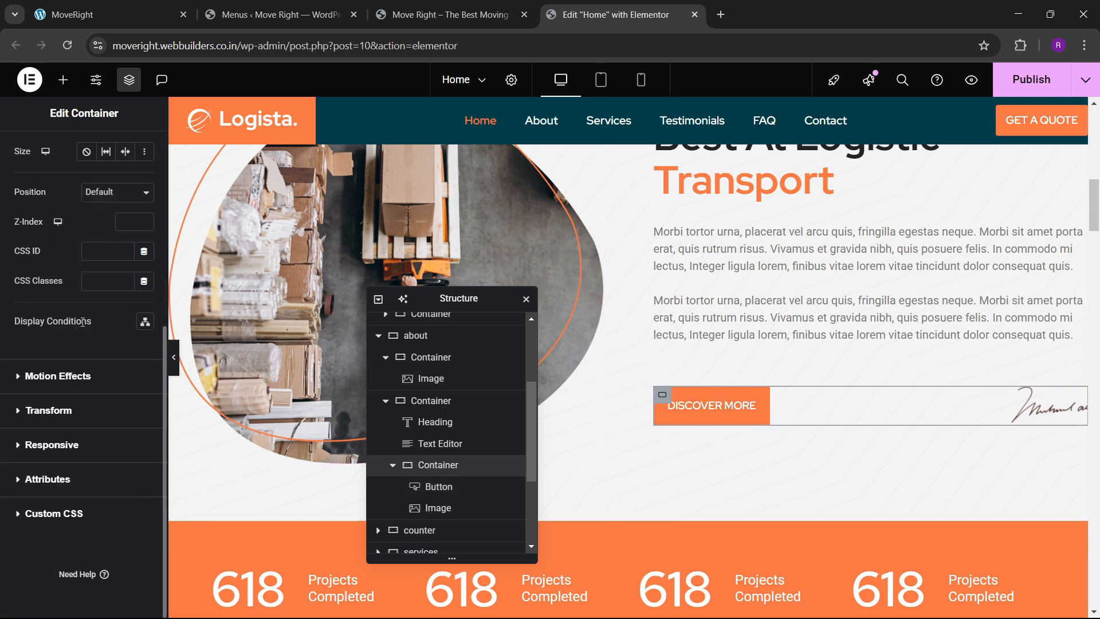
pyautogui.click(52, 375)
pyautogui.scroll(-2, 43, 360)
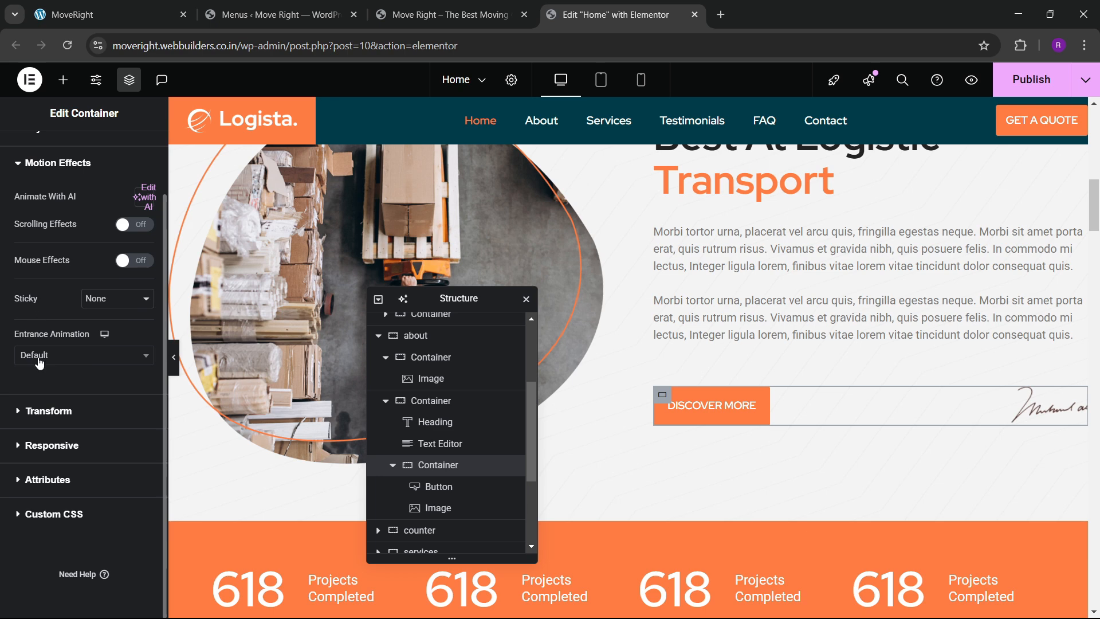
pyautogui.click(43, 358)
pyautogui.write('z')
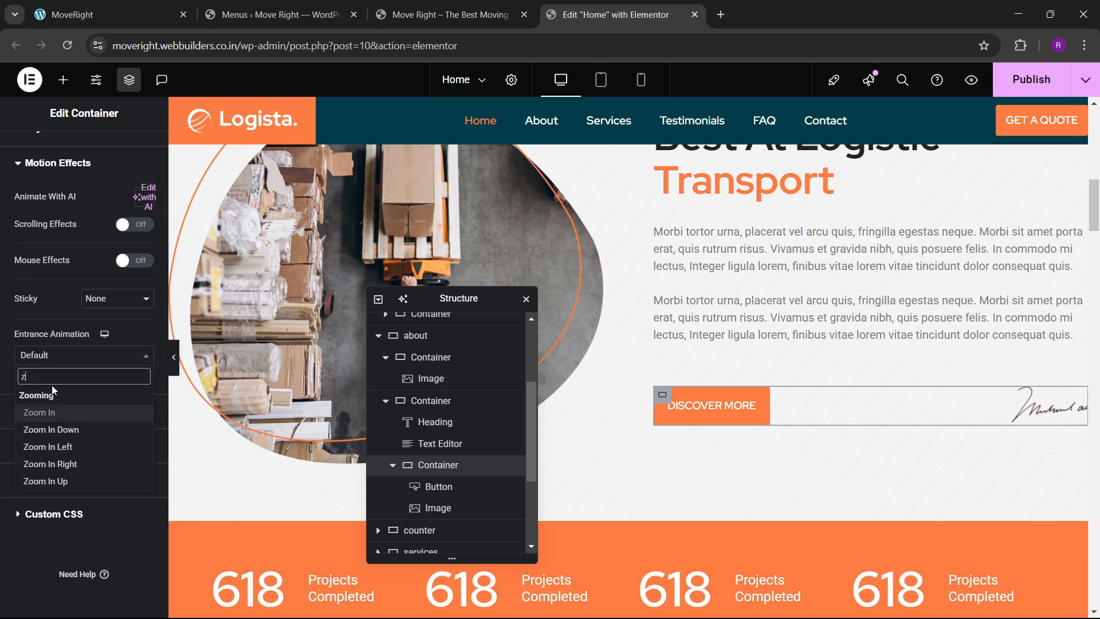
pyautogui.write('oom')
pyautogui.press('Return')
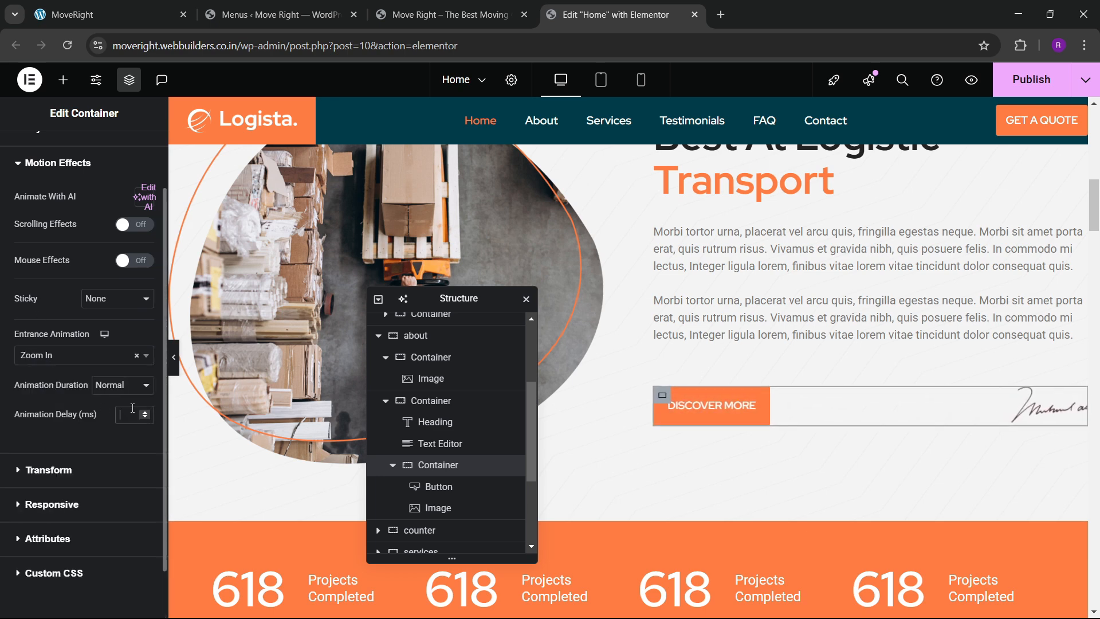
pyautogui.click(128, 409)
pyautogui.write('800')
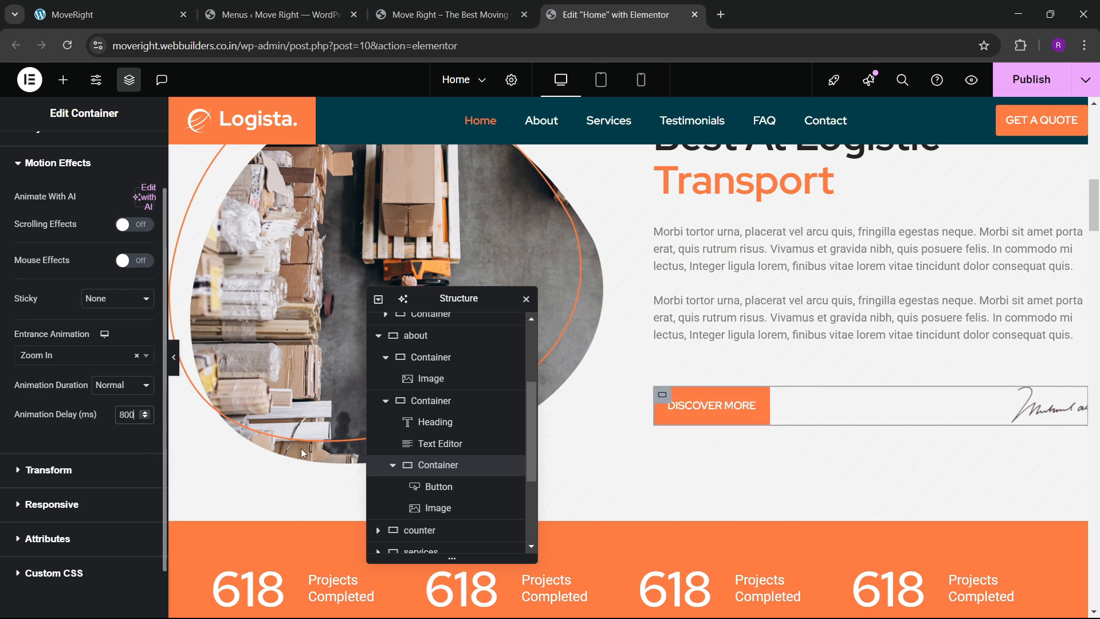
pyautogui.click(1026, 86)
# Reload the live Move Right homepage and scroll through the hero and about sections to watch the animations.
pyautogui.scroll(-3, 571, 396)
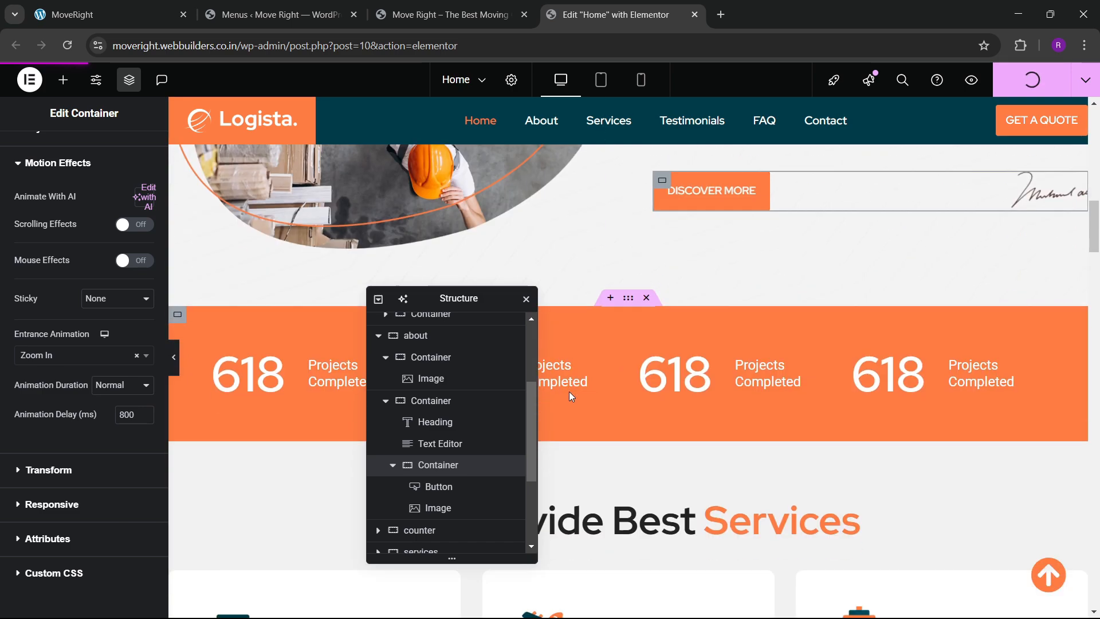
pyautogui.scroll(10, 572, 395)
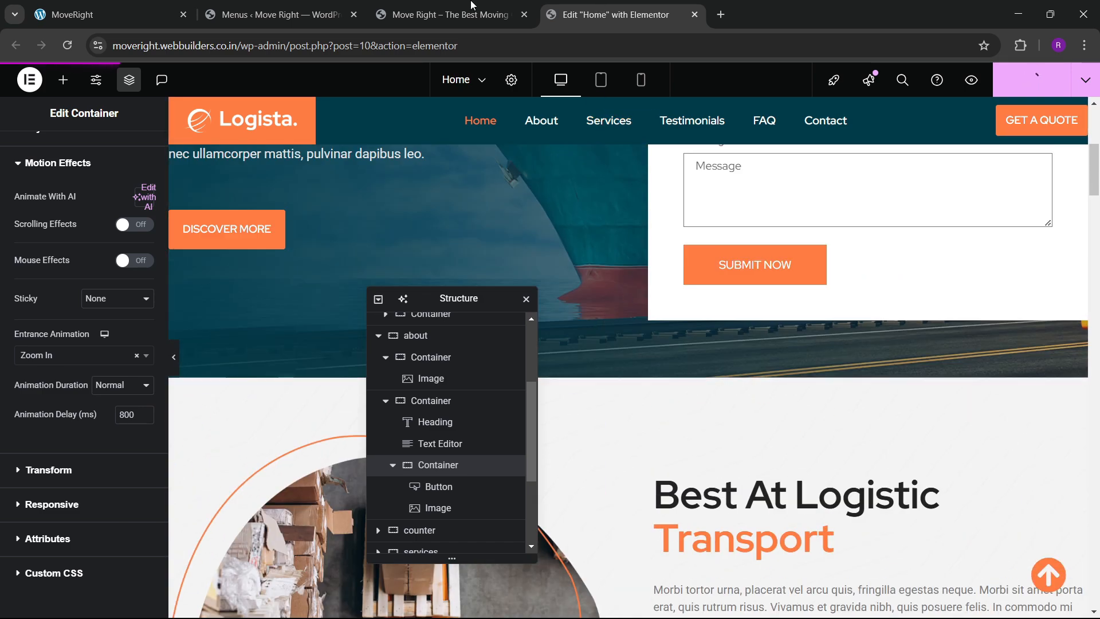
pyautogui.click(471, 12)
pyautogui.click(64, 40)
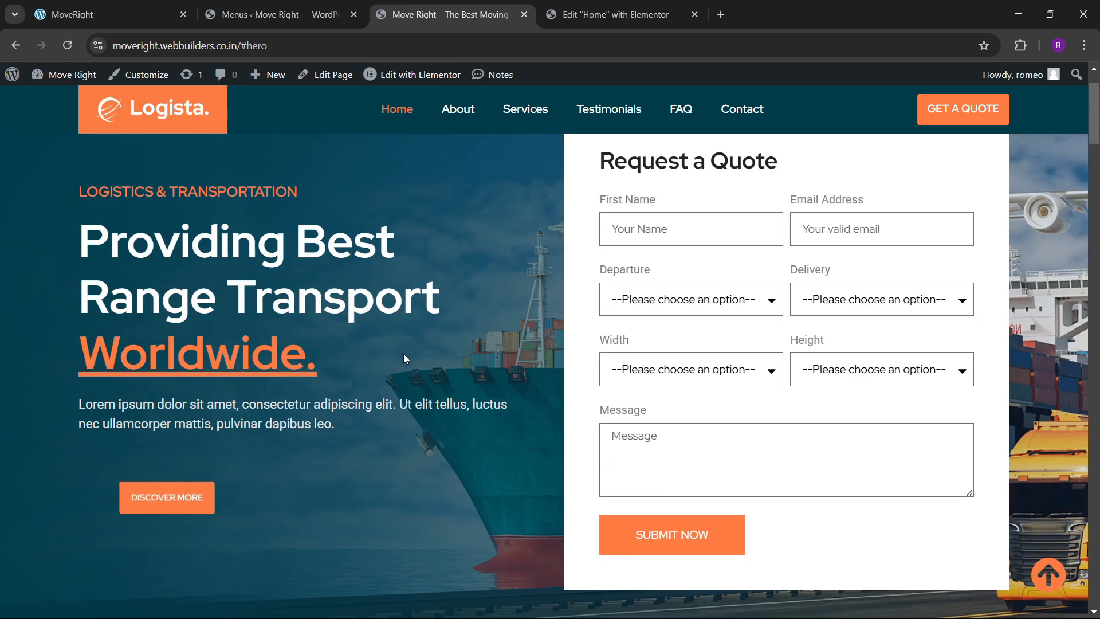
pyautogui.scroll(-7, 403, 353)
pyautogui.scroll(-5, 404, 358)
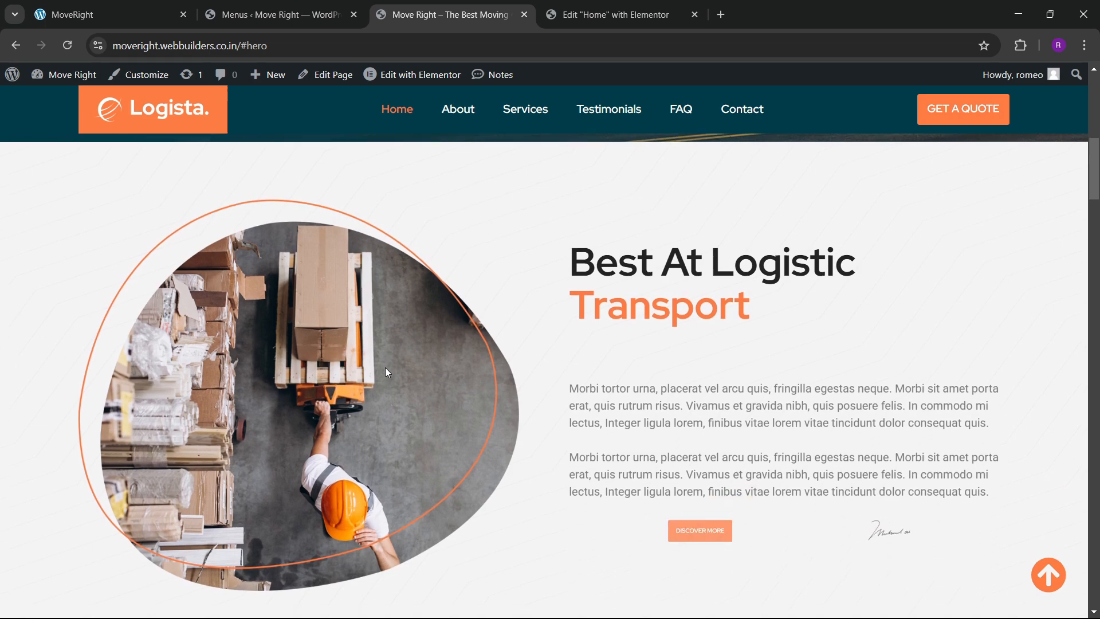
pyautogui.scroll(4, 79, 150)
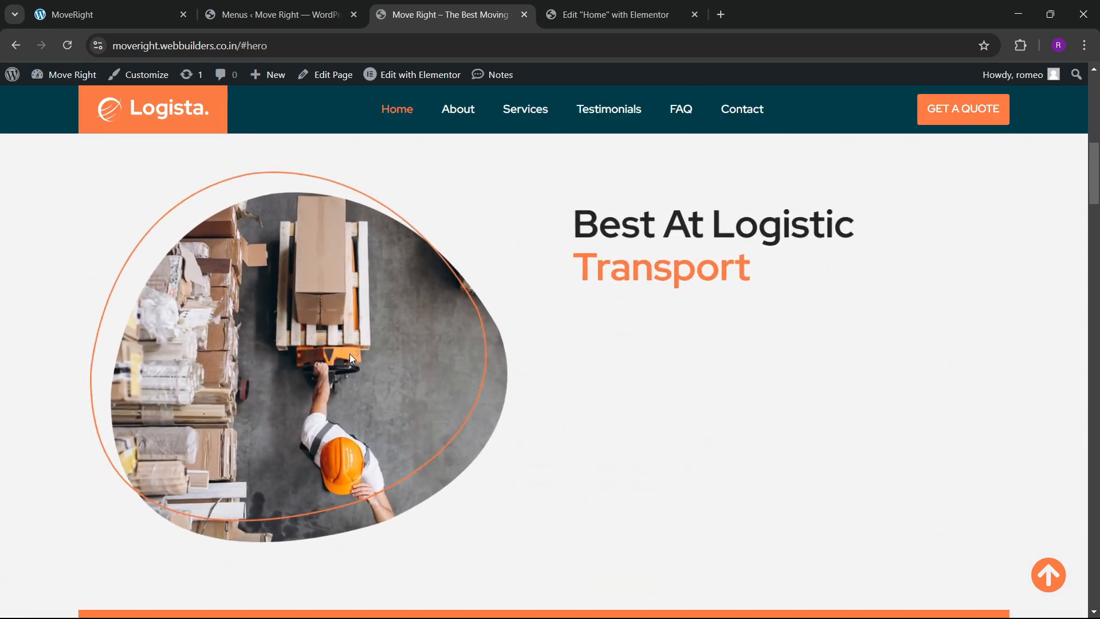
pyautogui.scroll(10, 389, 315)
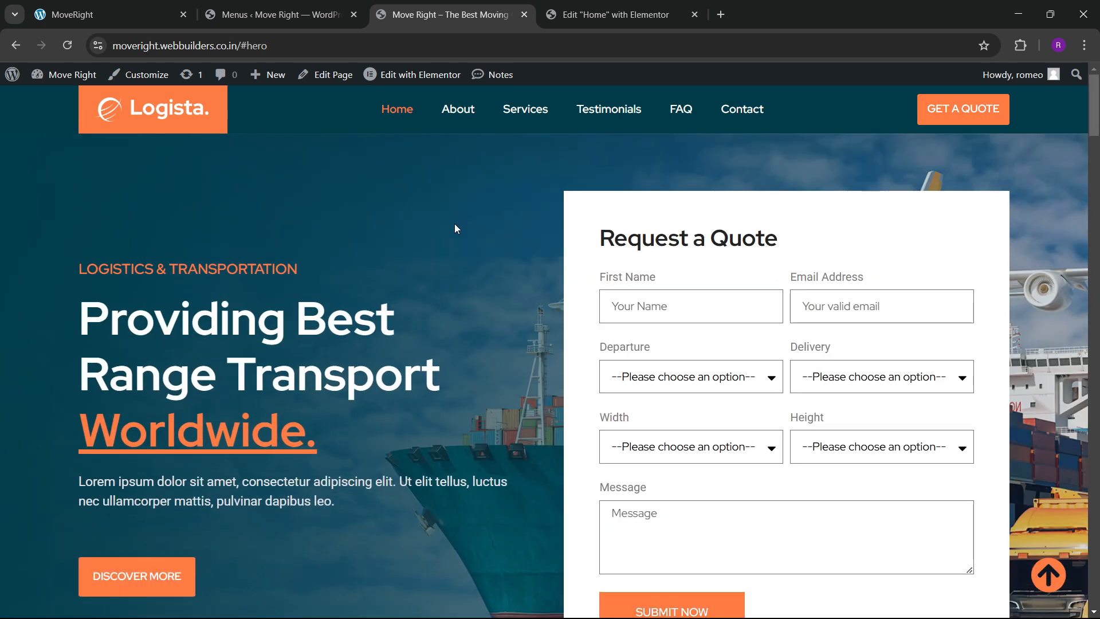
# Go back to the Elementor editor and switch the canvas to mobile portrait view.
pyautogui.click(611, 13)
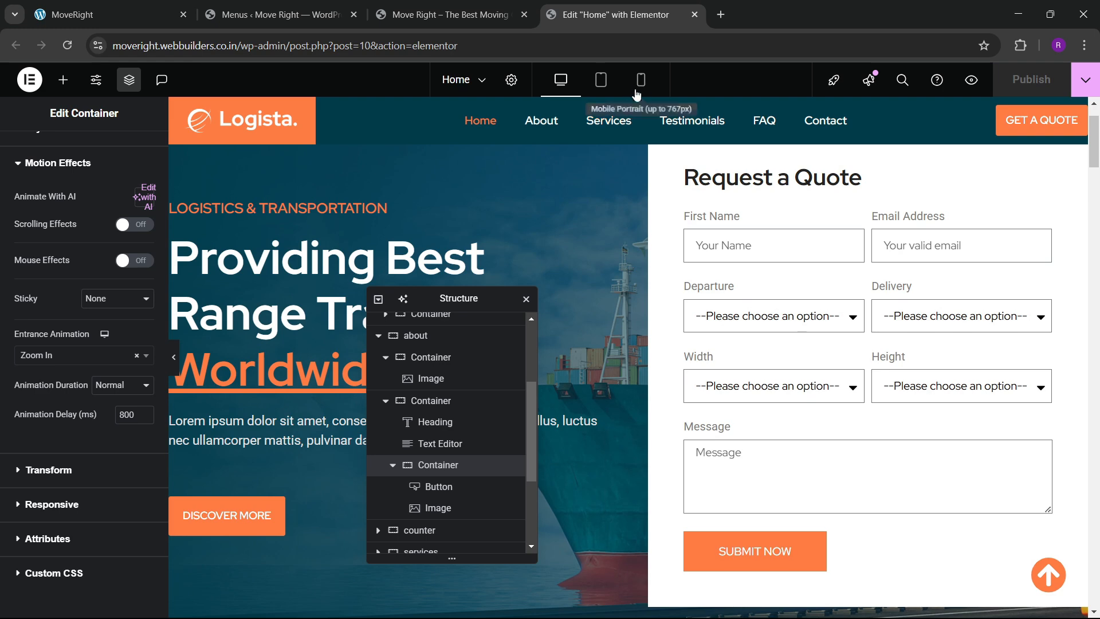
pyautogui.click(642, 80)
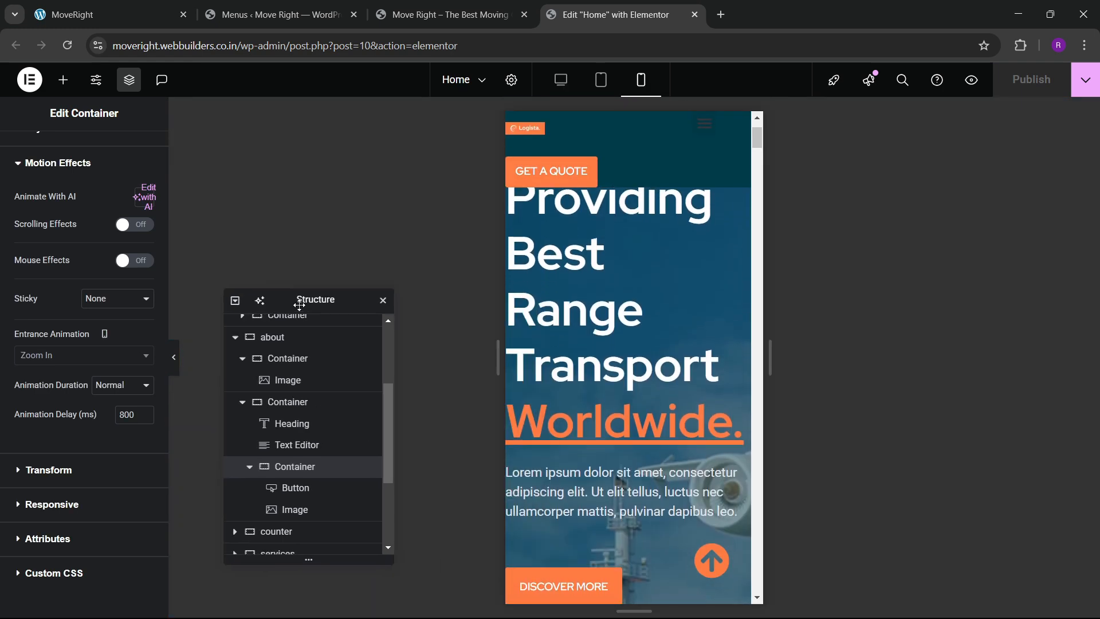
pyautogui.scroll(15, 659, 370)
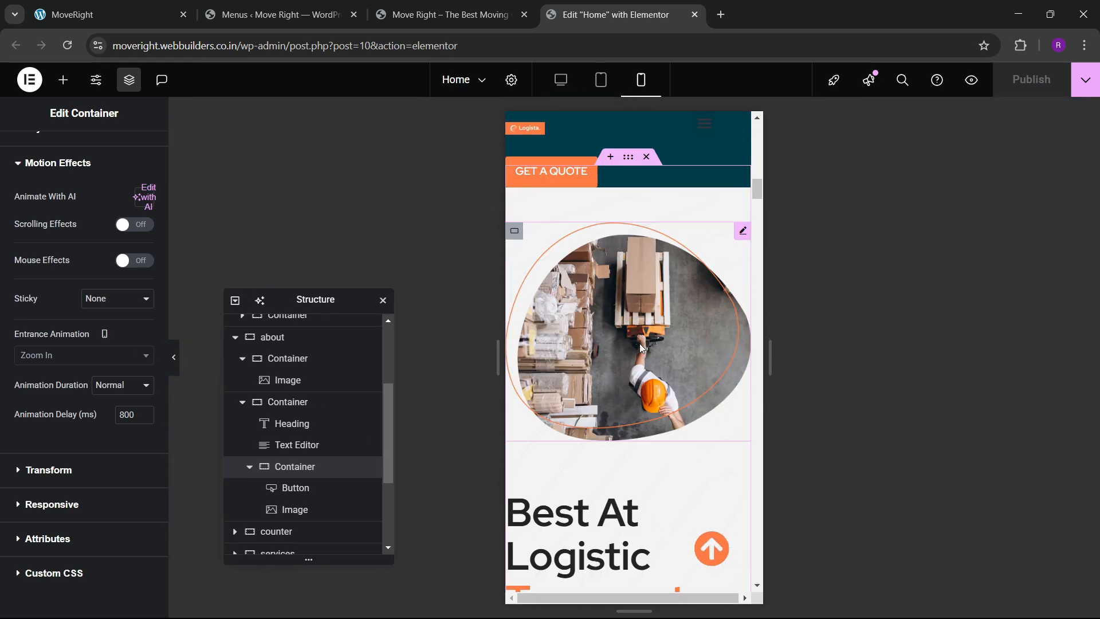
pyautogui.scroll(10, 619, 321)
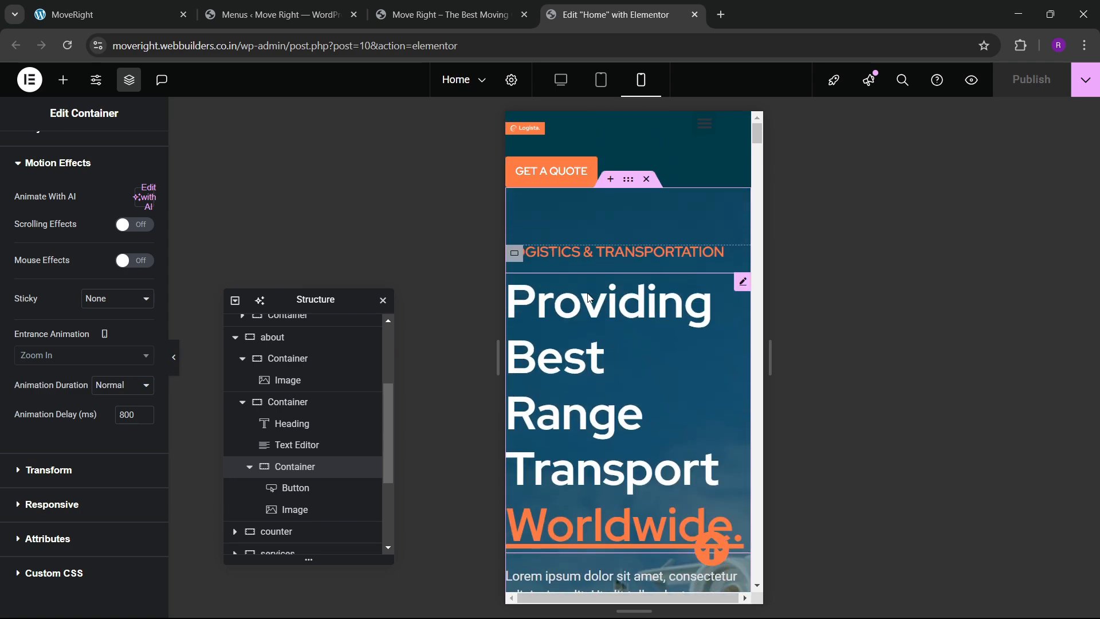
# Give the hero section unlinked mobile padding of 60/20/60/20.
pyautogui.click(552, 302)
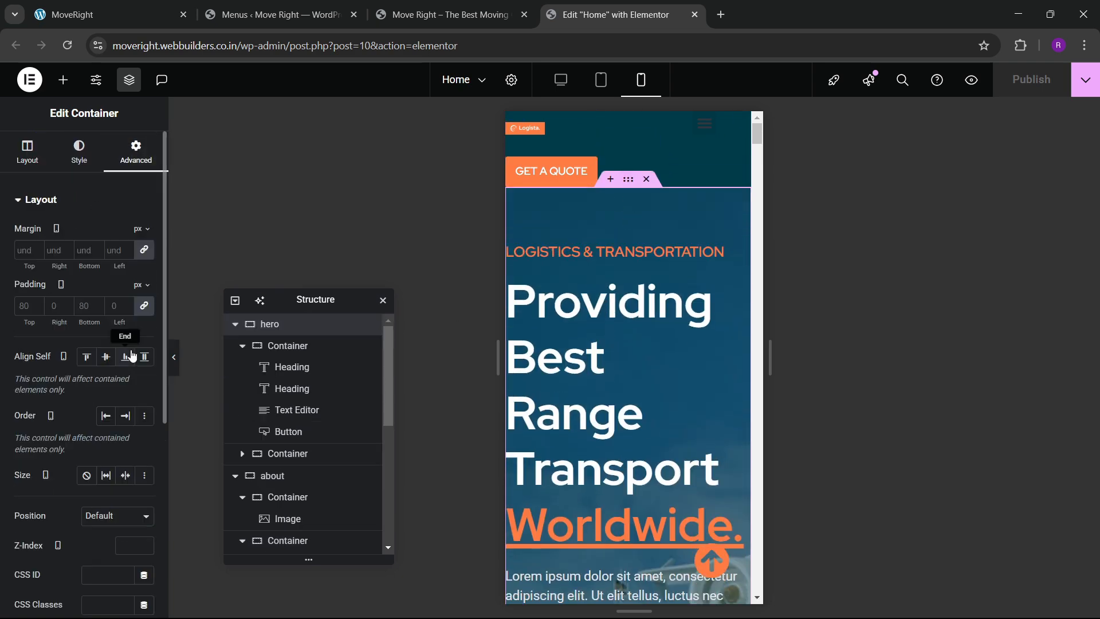
pyautogui.click(144, 307)
pyautogui.click(23, 307)
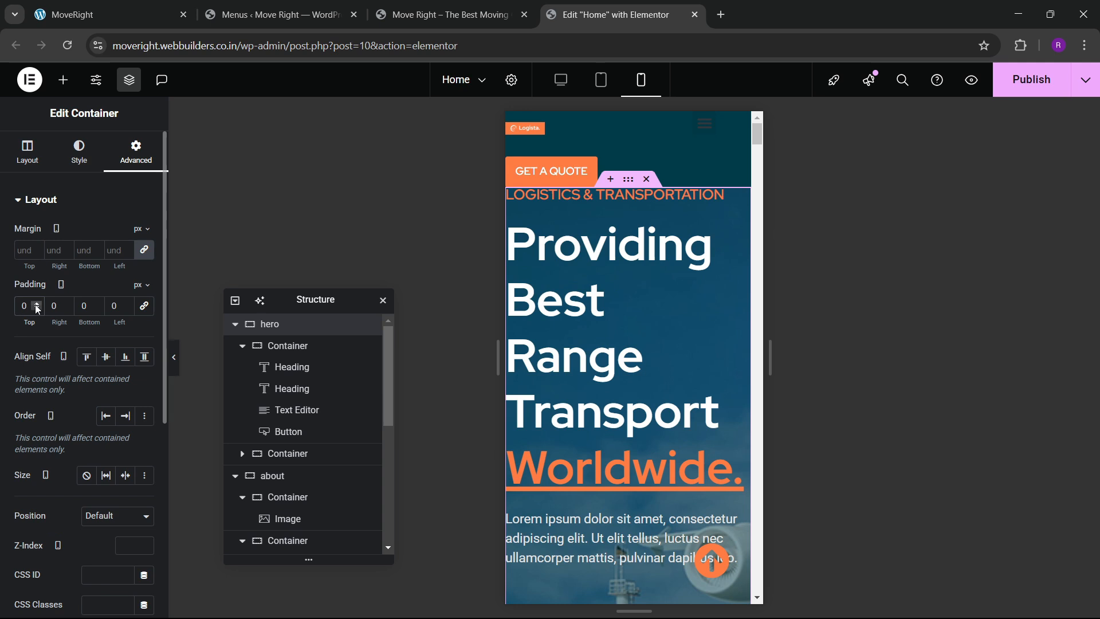
pyautogui.write('60')
pyautogui.press('Tab')
pyautogui.write('20')
pyautogui.press('Tab')
pyautogui.write('60')
pyautogui.press('Tab')
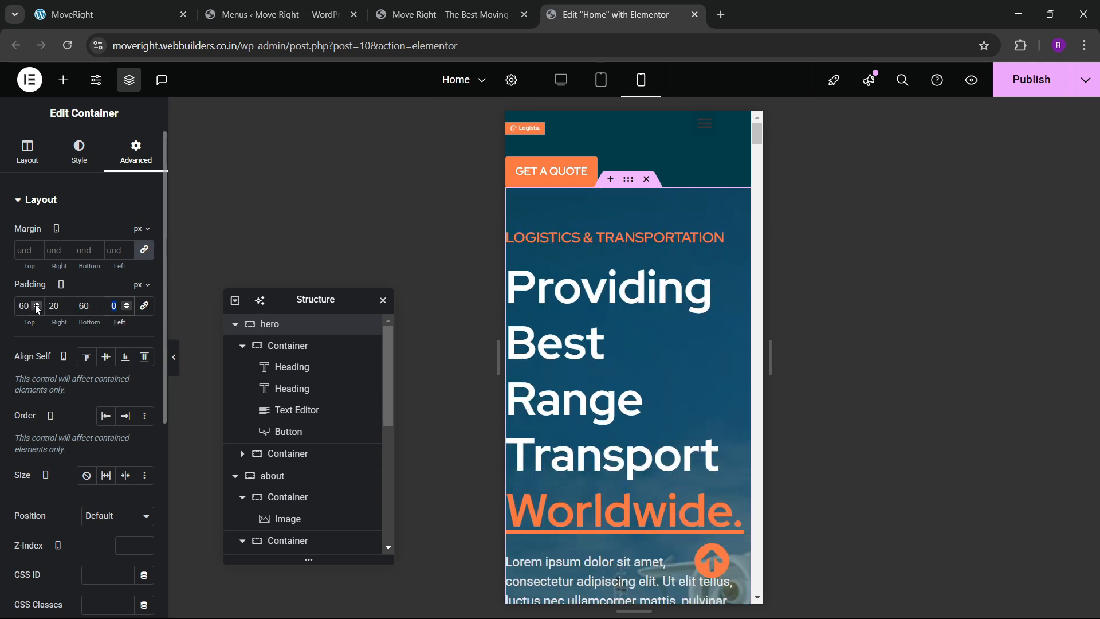
pyautogui.write('20')
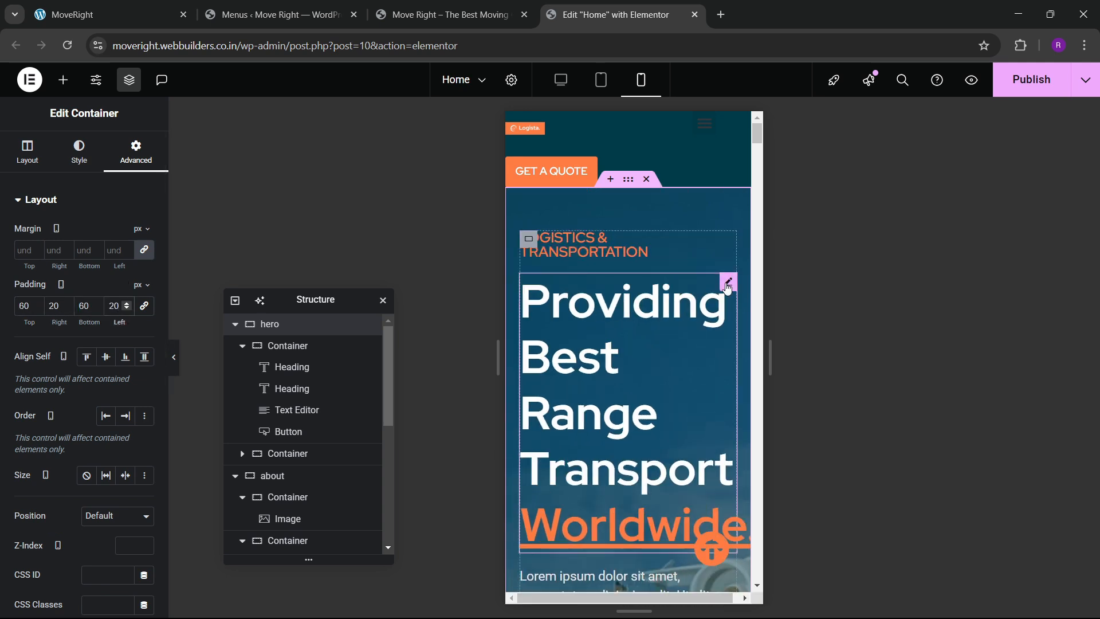
# Increase the main hero heading's mobile font size to about 39 px.
pyautogui.click(728, 287)
pyautogui.click(81, 151)
pyautogui.click(145, 275)
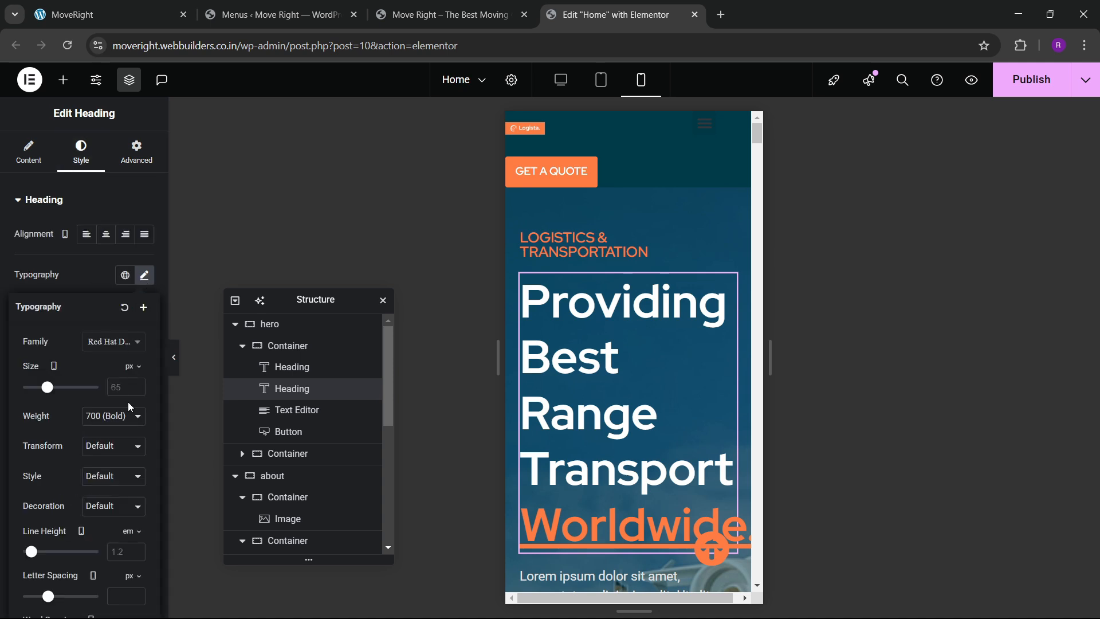
pyautogui.click(127, 386)
pyautogui.write('1')
pyautogui.moveTo(136, 387); pyautogui.dragTo(138, 393)
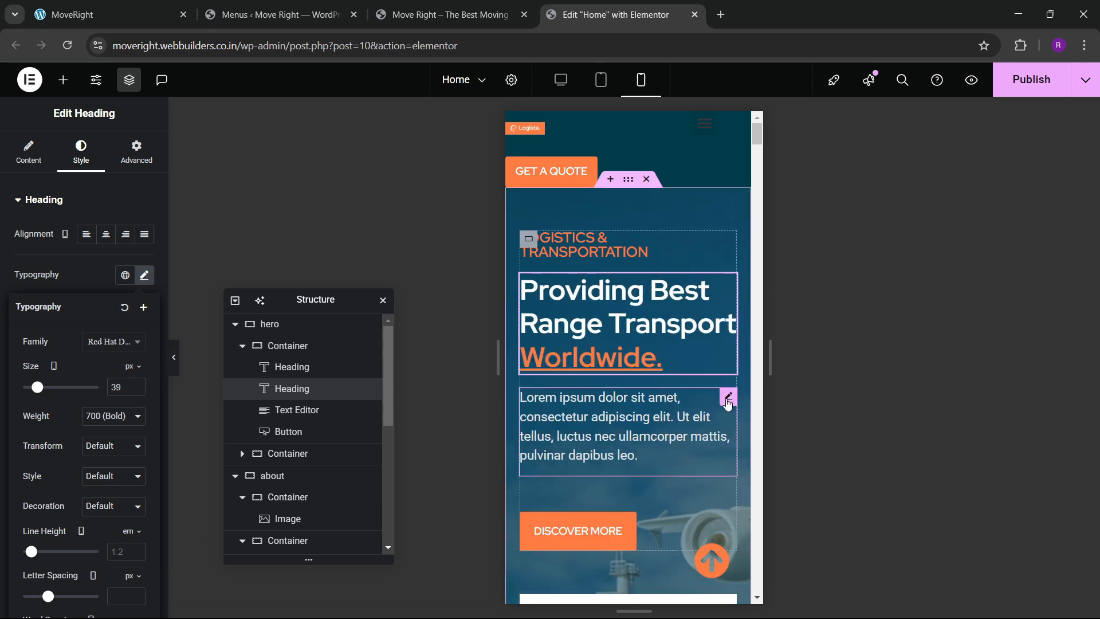
# Reduce the LOGISTICS & TRANSPORTATION heading's mobile font size by one pixel.
pyautogui.click(728, 401)
pyautogui.click(547, 247)
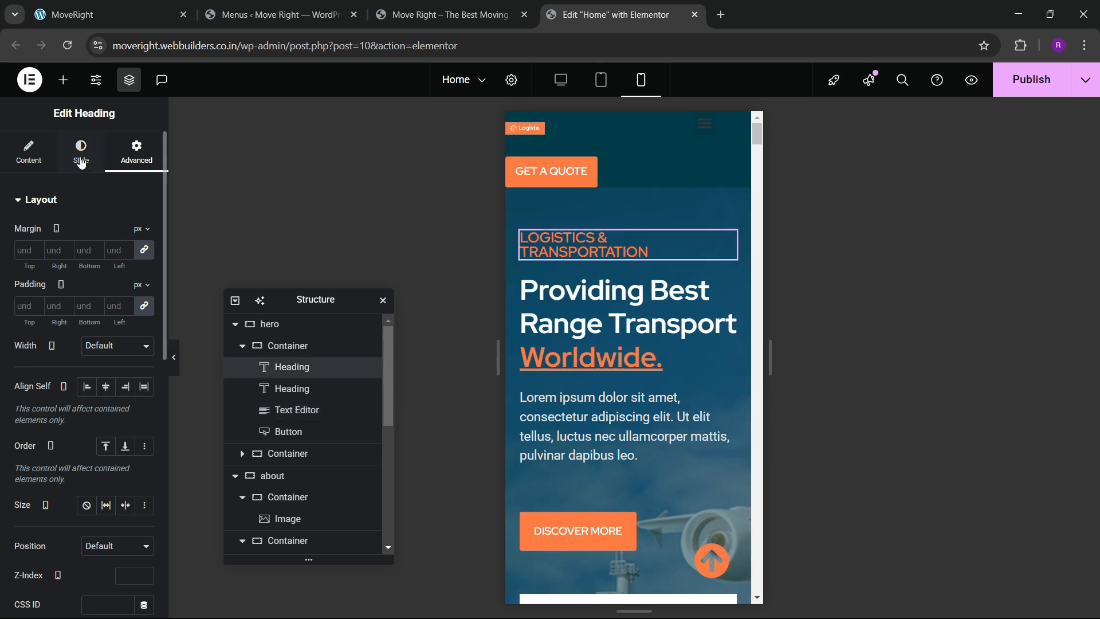
pyautogui.click(81, 152)
pyautogui.click(144, 275)
pyautogui.write('6')
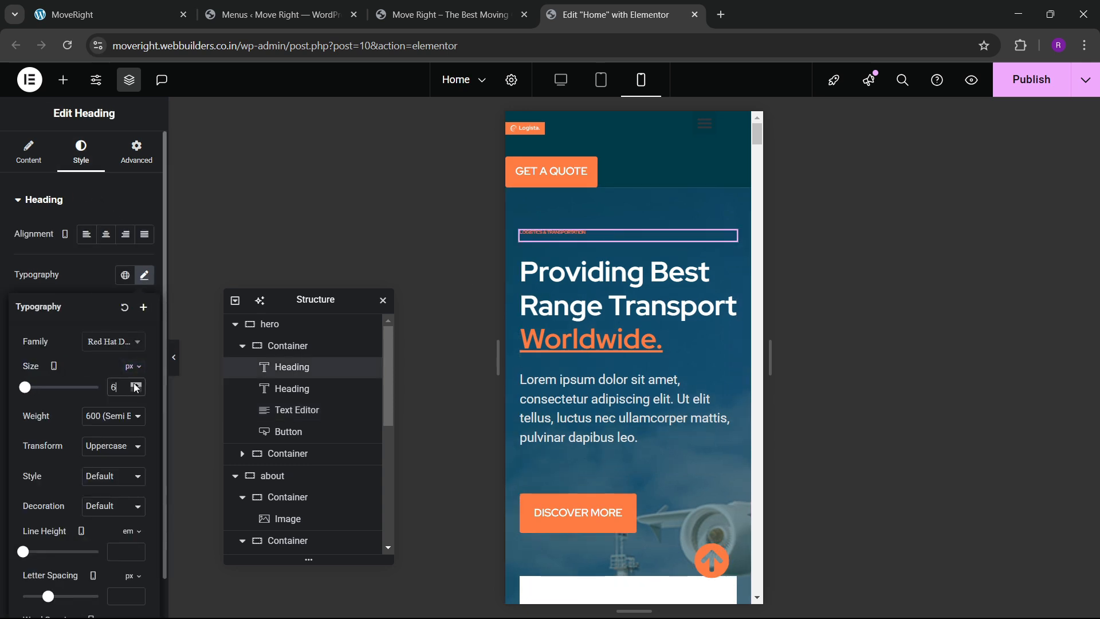
pyautogui.click(137, 391)
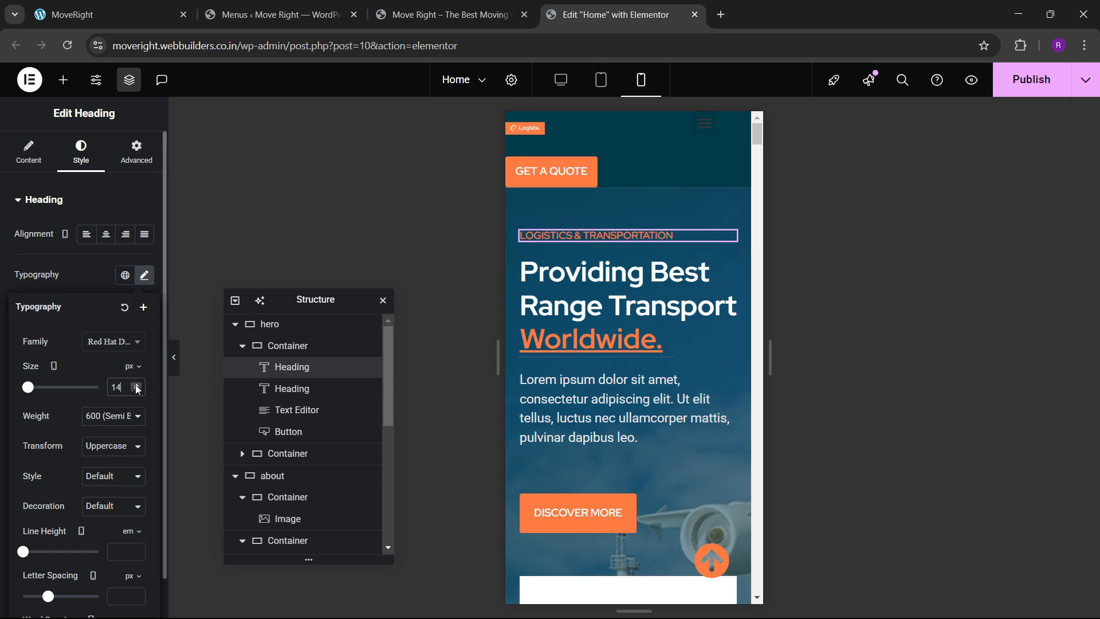
# Set the Request a Quote form container's spacing value to 30.
pyautogui.scroll(-4, 646, 303)
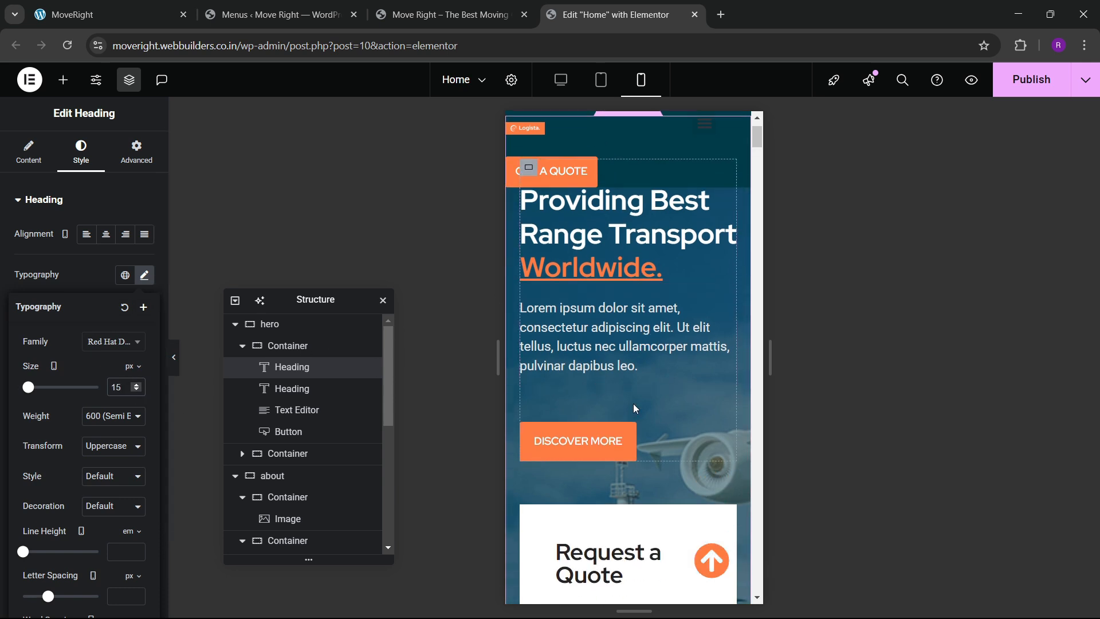
pyautogui.scroll(-3, 588, 383)
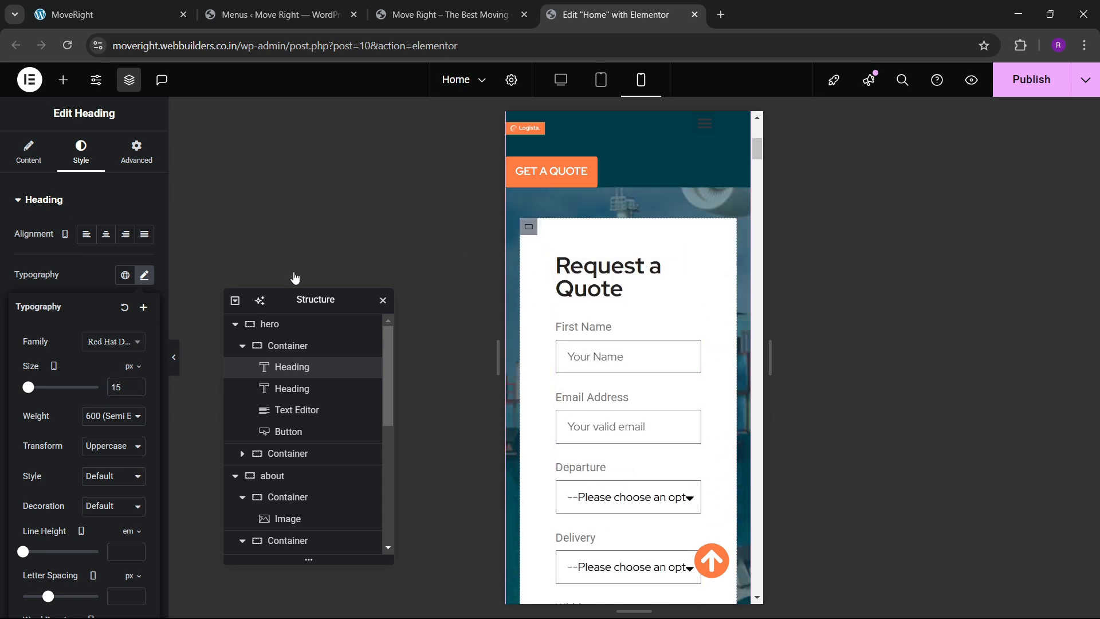
pyautogui.click(287, 453)
pyautogui.click(143, 164)
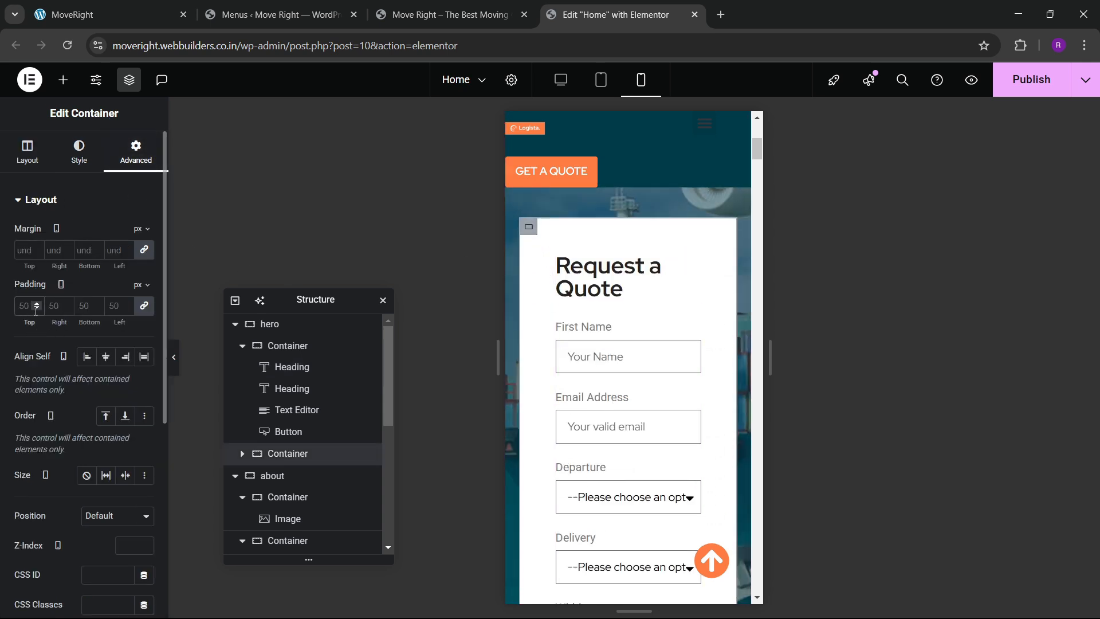
pyautogui.write('30')
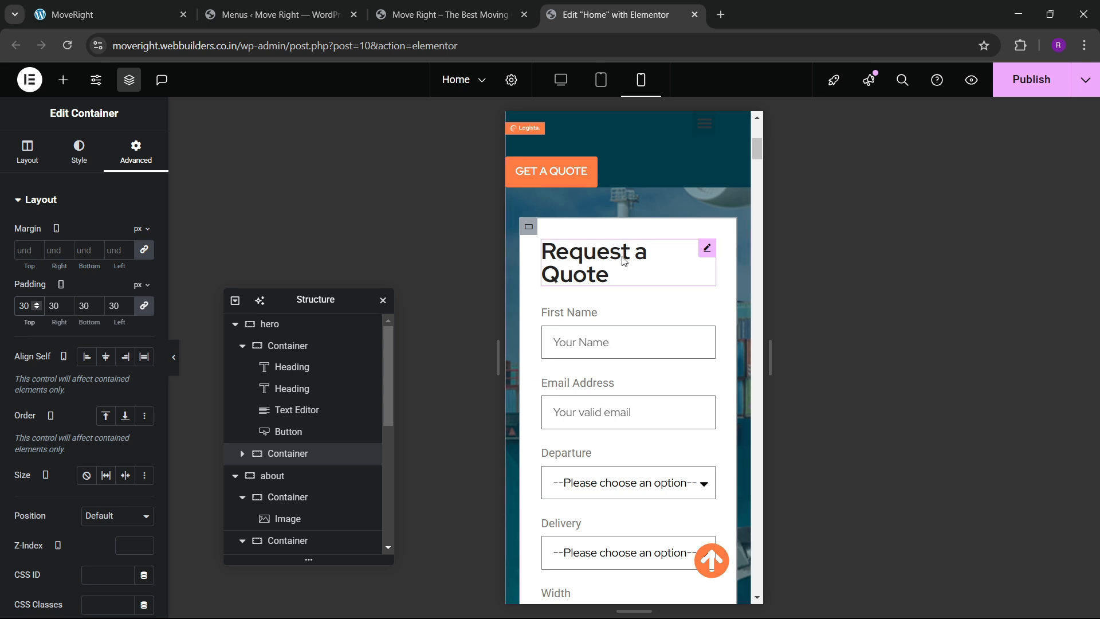
# Enlarge the Request a Quote heading's mobile typography size to 23 px.
pyautogui.click(700, 252)
pyautogui.click(81, 152)
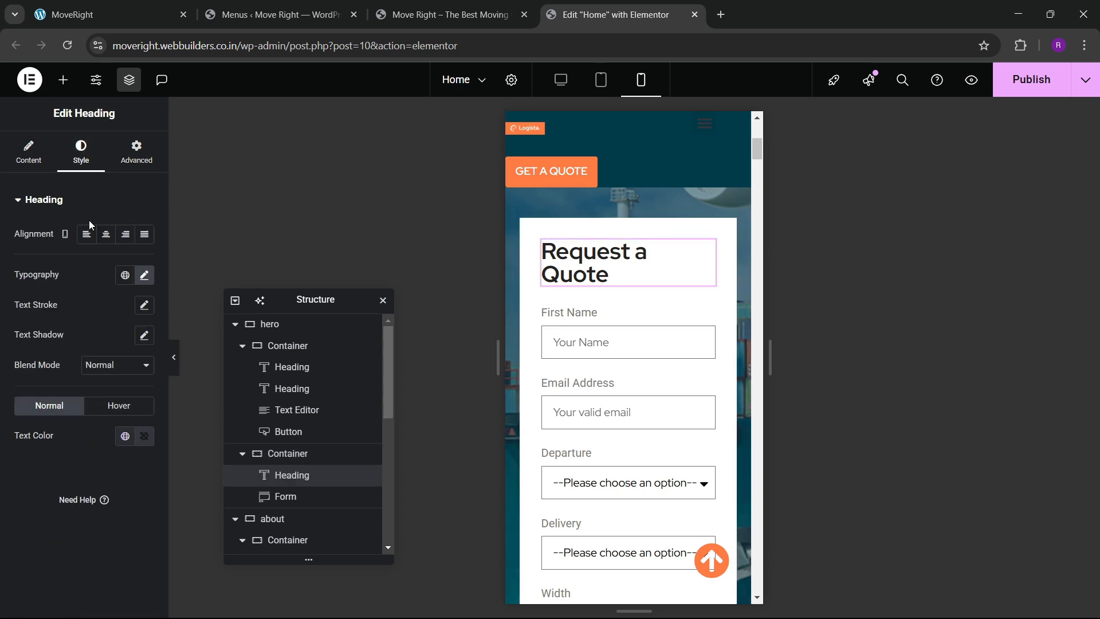
pyautogui.click(137, 276)
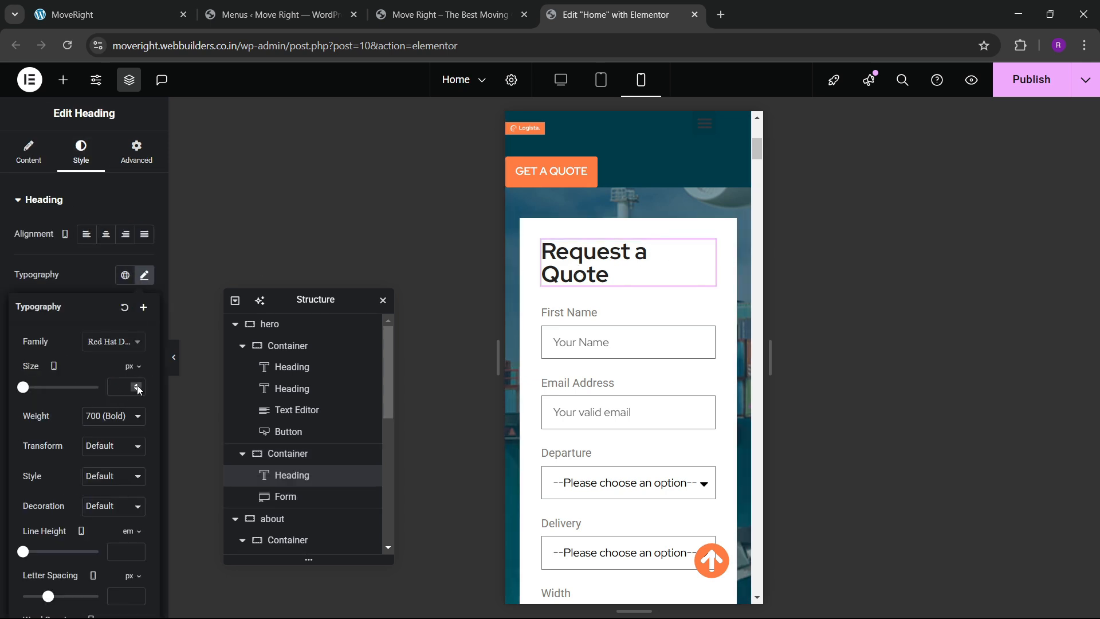
pyautogui.click(137, 386)
pyautogui.click(137, 386)
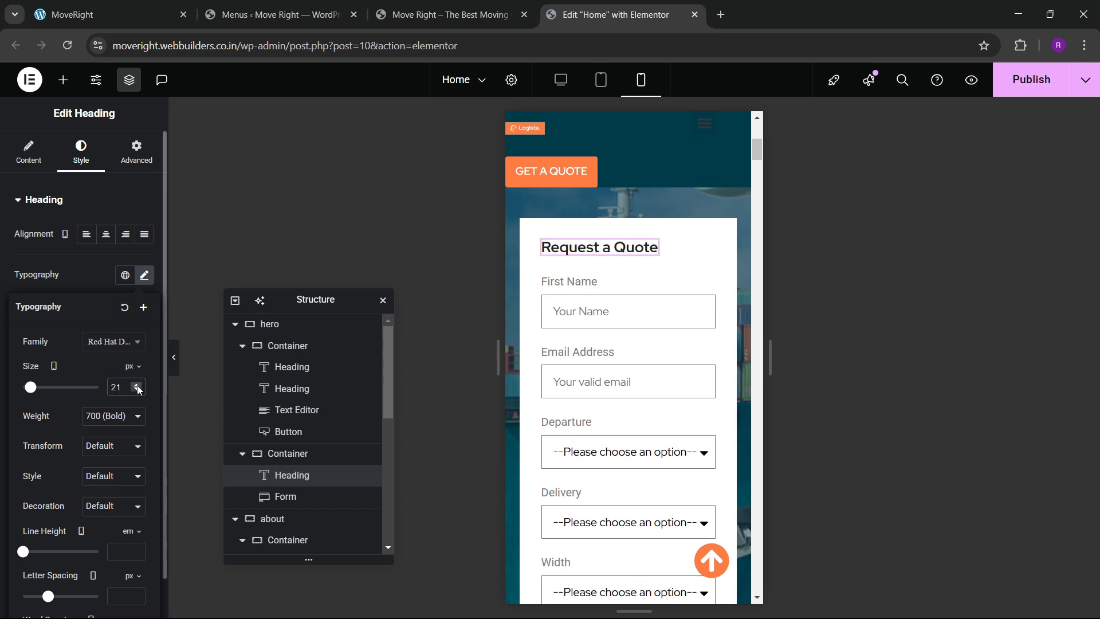
pyautogui.click(137, 386)
pyautogui.click(137, 386)
pyautogui.scroll(-10, 679, 359)
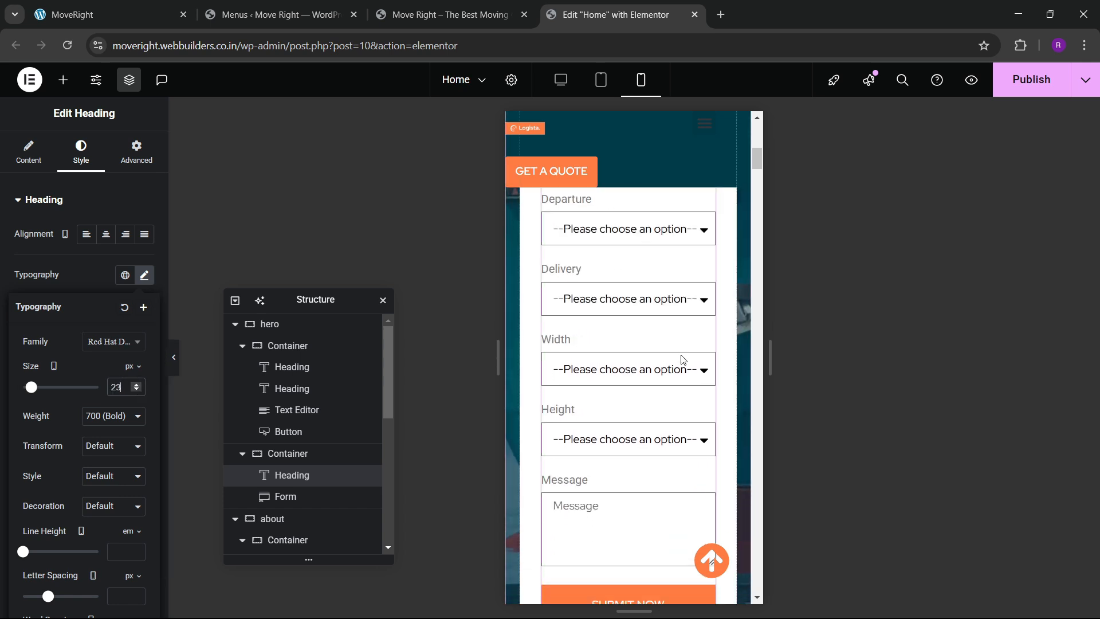
pyautogui.scroll(-3, 616, 363)
pyautogui.scroll(2, 605, 336)
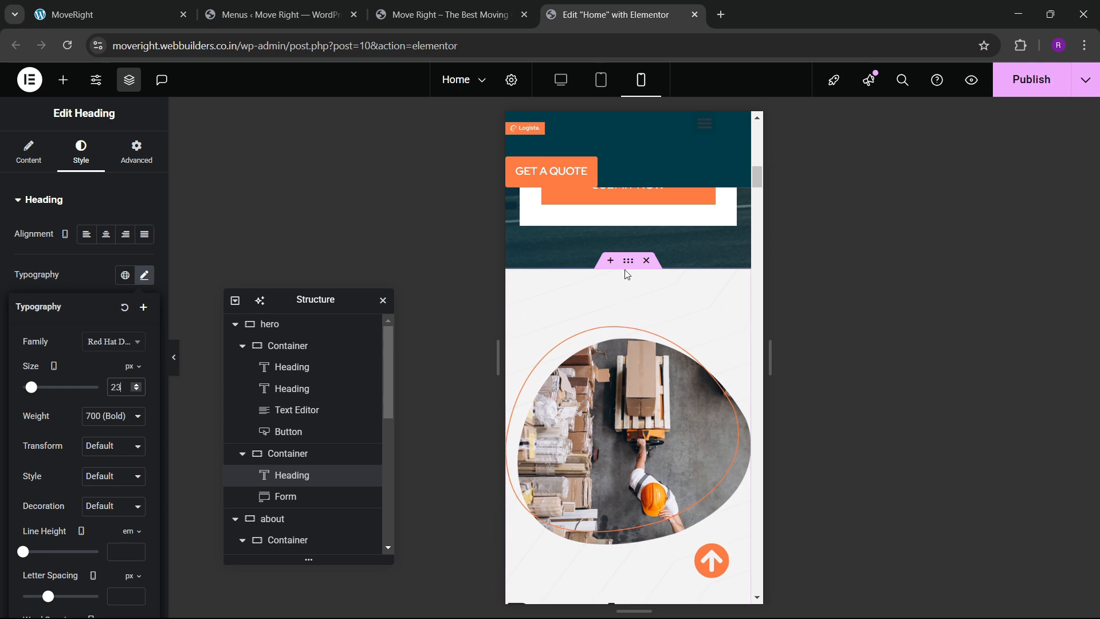
# Select the quote form's Container after checking the heading's layout settings.
pyautogui.click(136, 151)
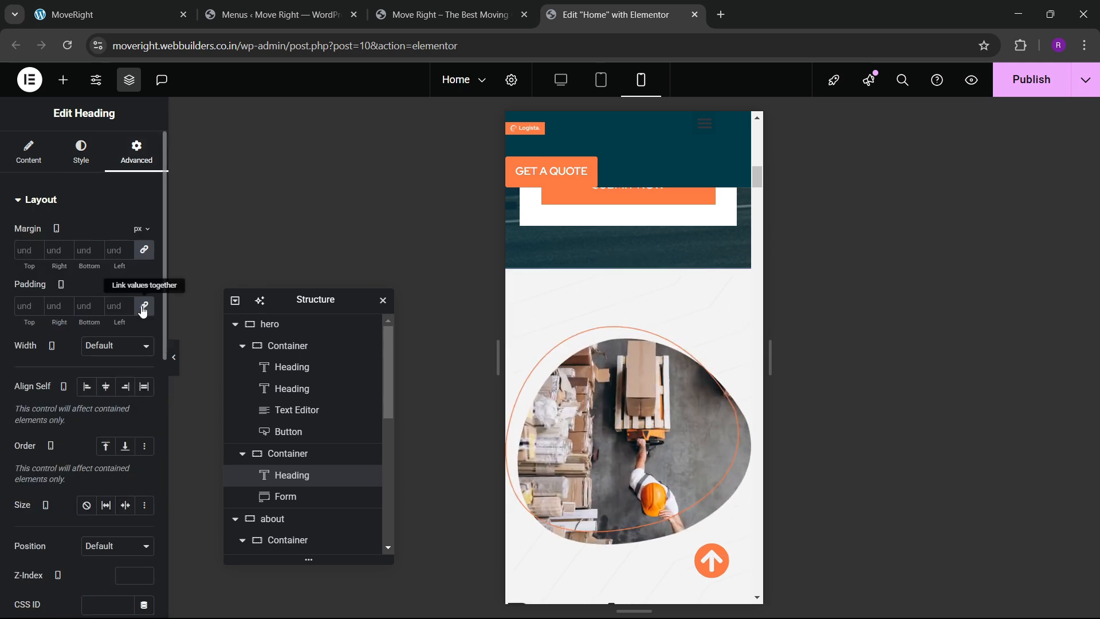
pyautogui.scroll(-1, 626, 384)
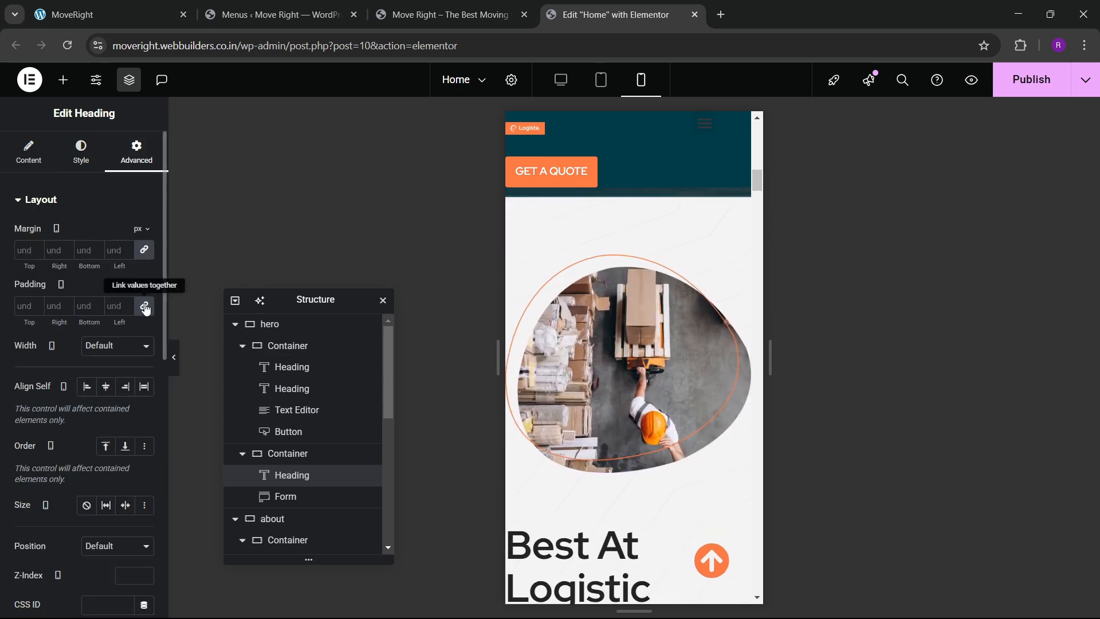
pyautogui.scroll(-2, 638, 356)
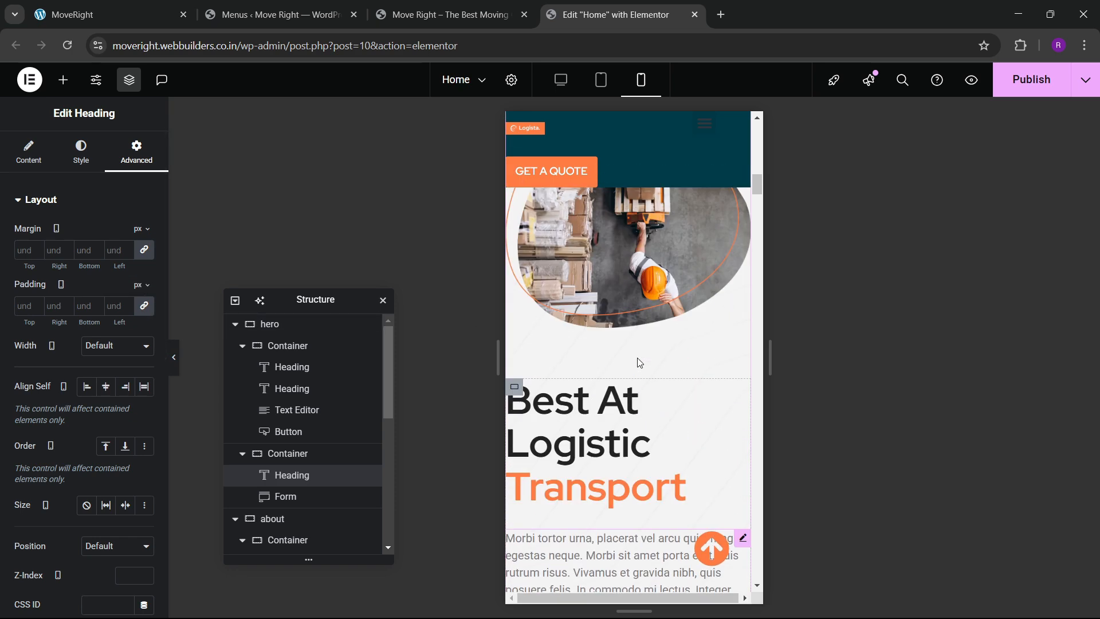
pyautogui.scroll(-1, 271, 451)
pyautogui.click(286, 381)
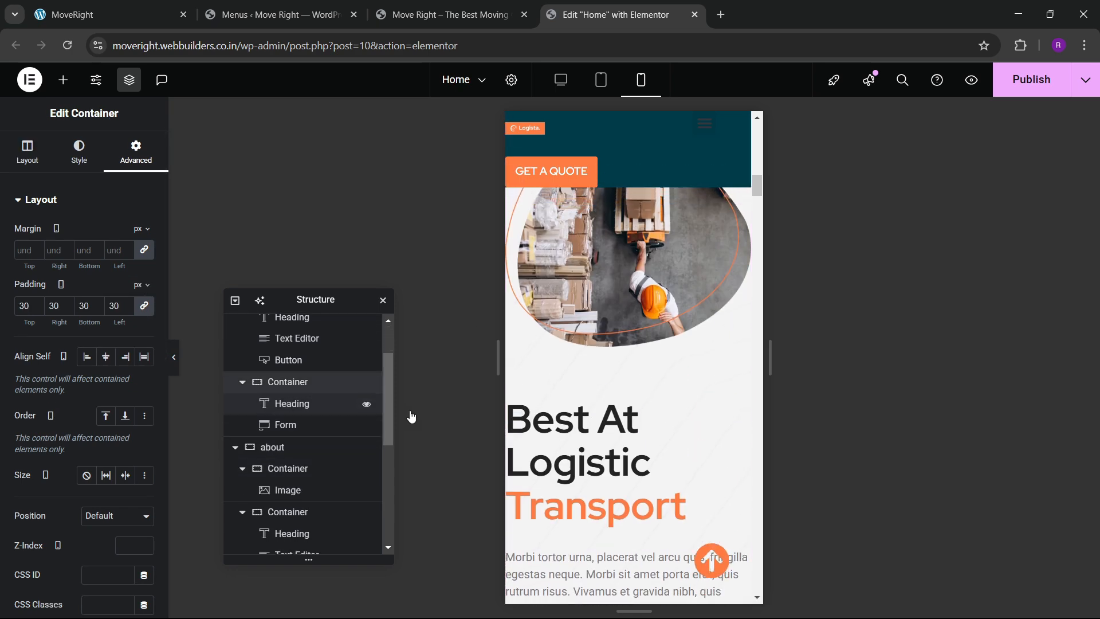
pyautogui.scroll(5, 634, 398)
pyautogui.scroll(-5, 582, 418)
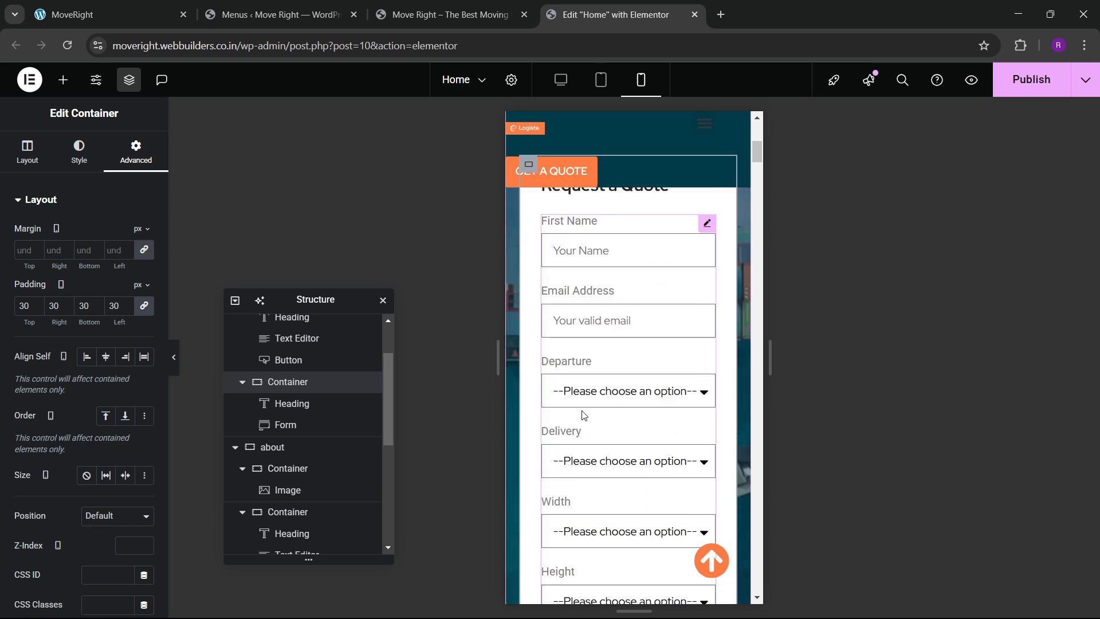
pyautogui.scroll(-2, 266, 410)
pyautogui.scroll(2, 266, 410)
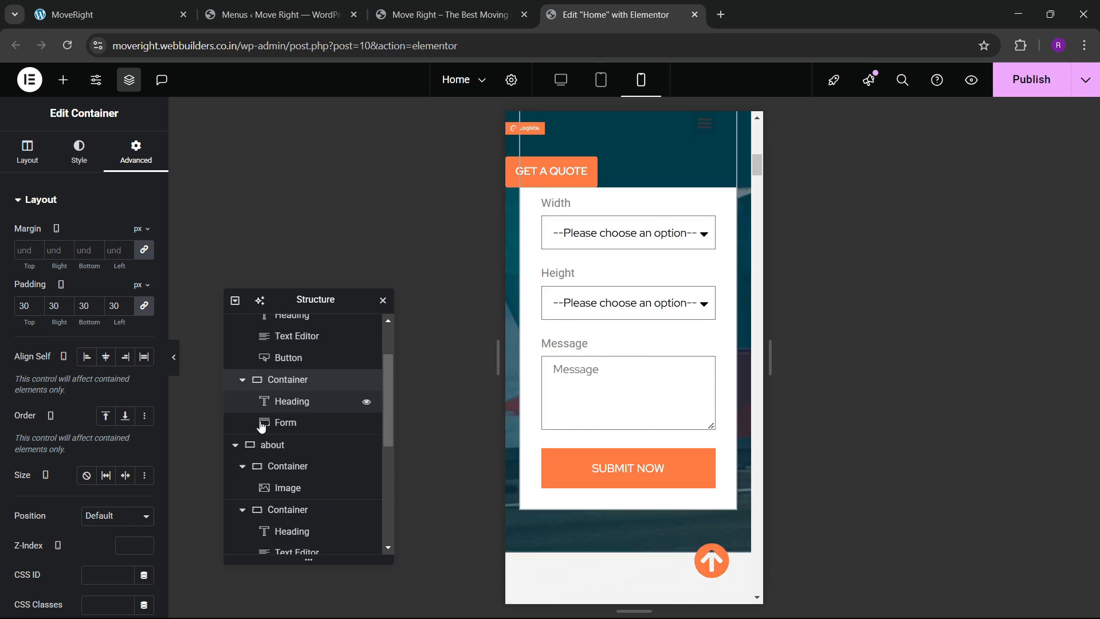
# Set the about section's mobile top padding to 60.
pyautogui.click(282, 447)
pyautogui.click(130, 165)
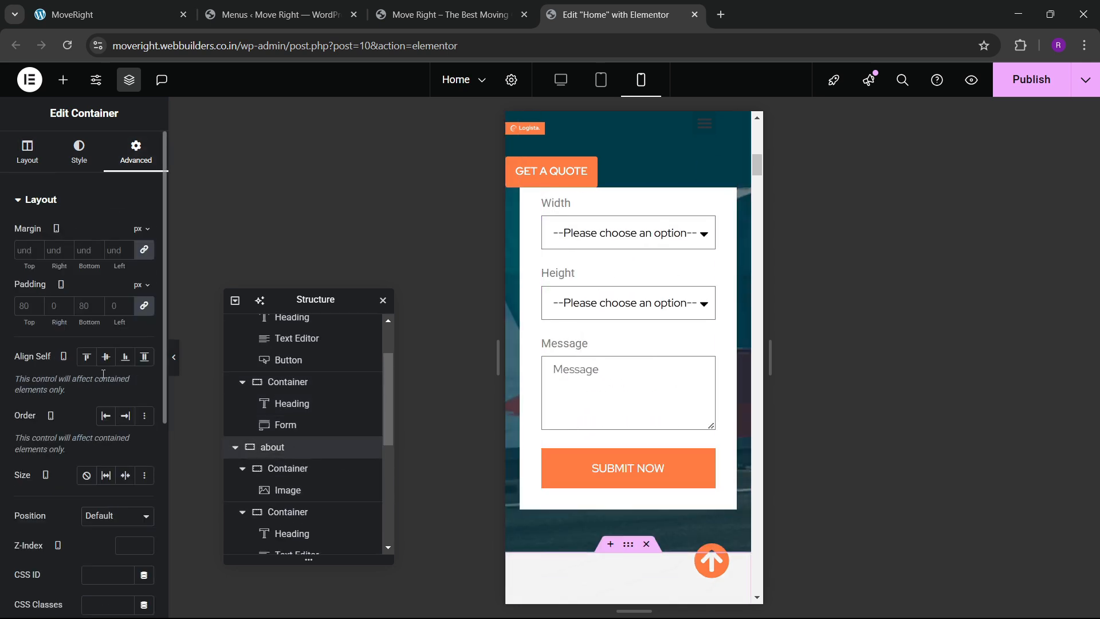
pyautogui.click(143, 307)
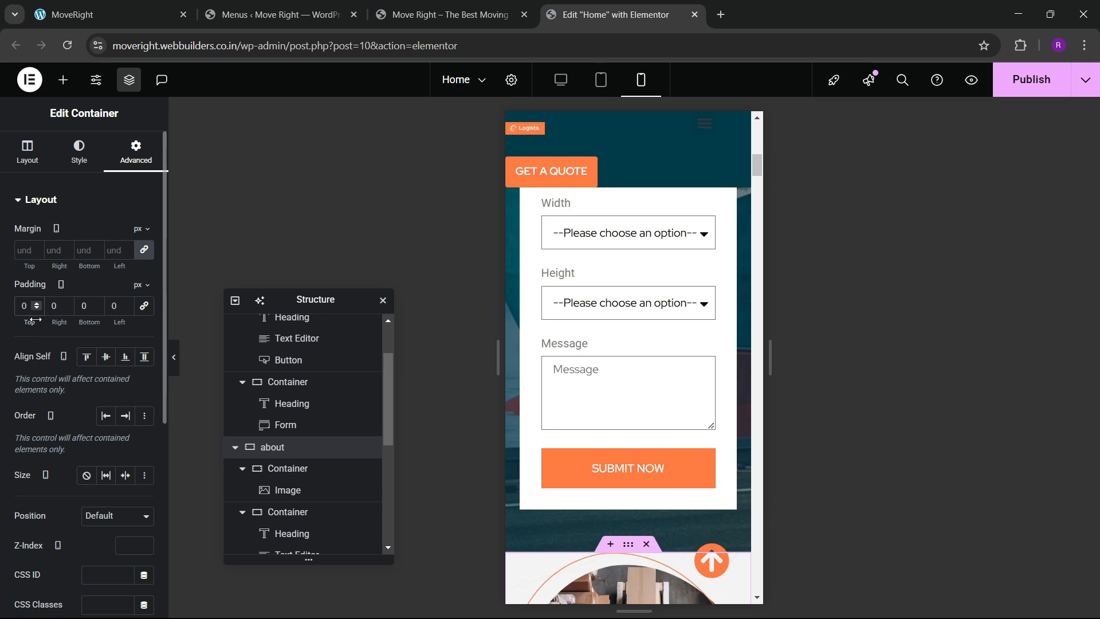
pyautogui.write('60')
pyautogui.press('Tab')
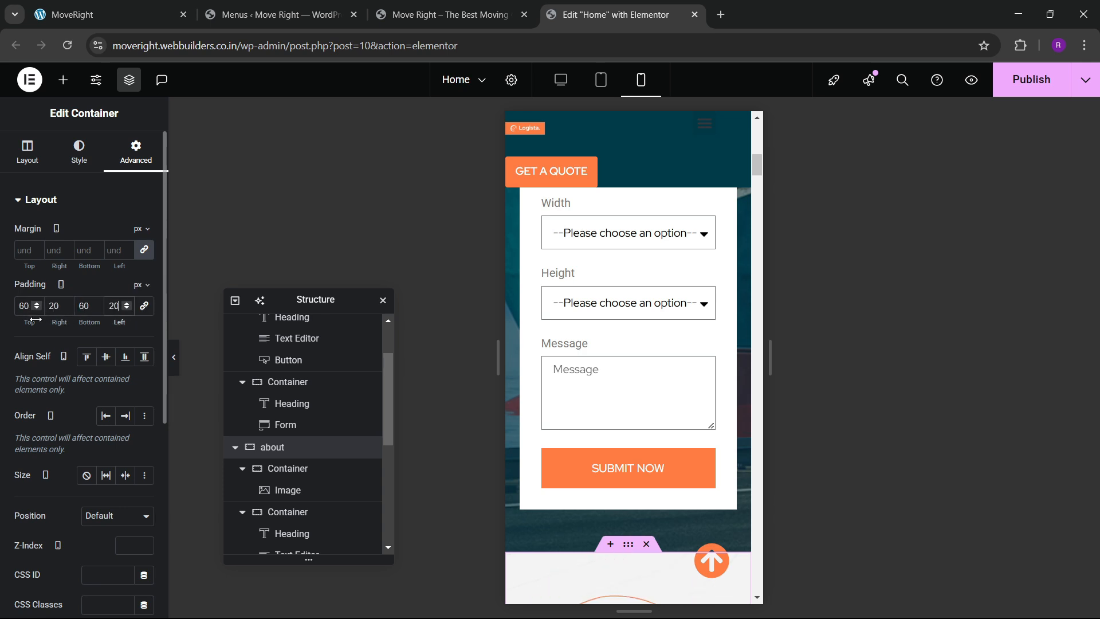
pyautogui.scroll(-6, 616, 381)
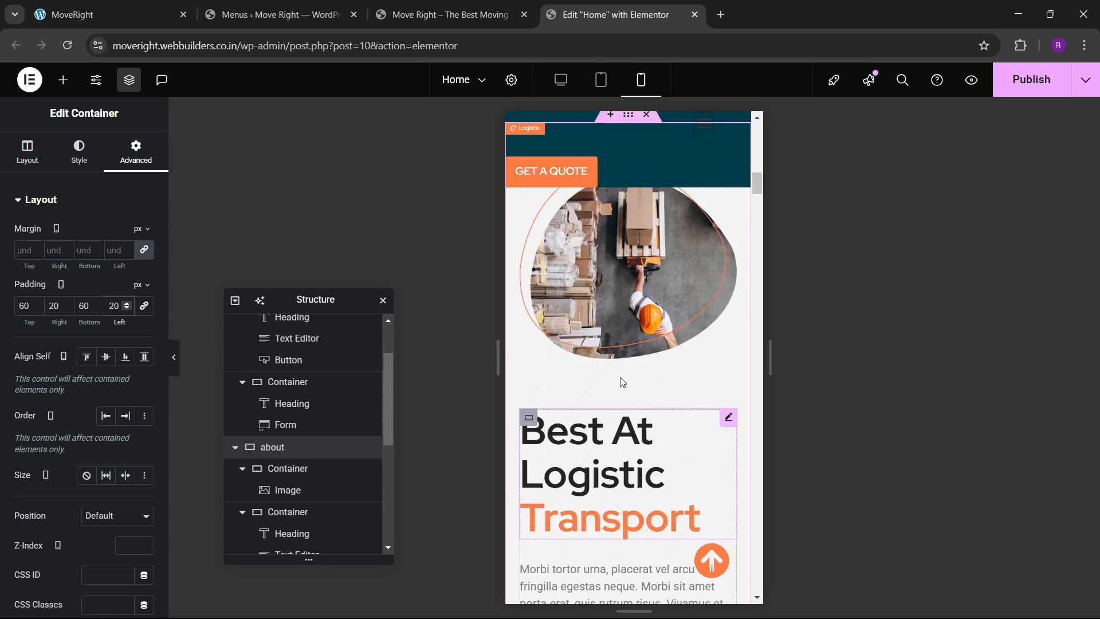
pyautogui.scroll(-8, 614, 383)
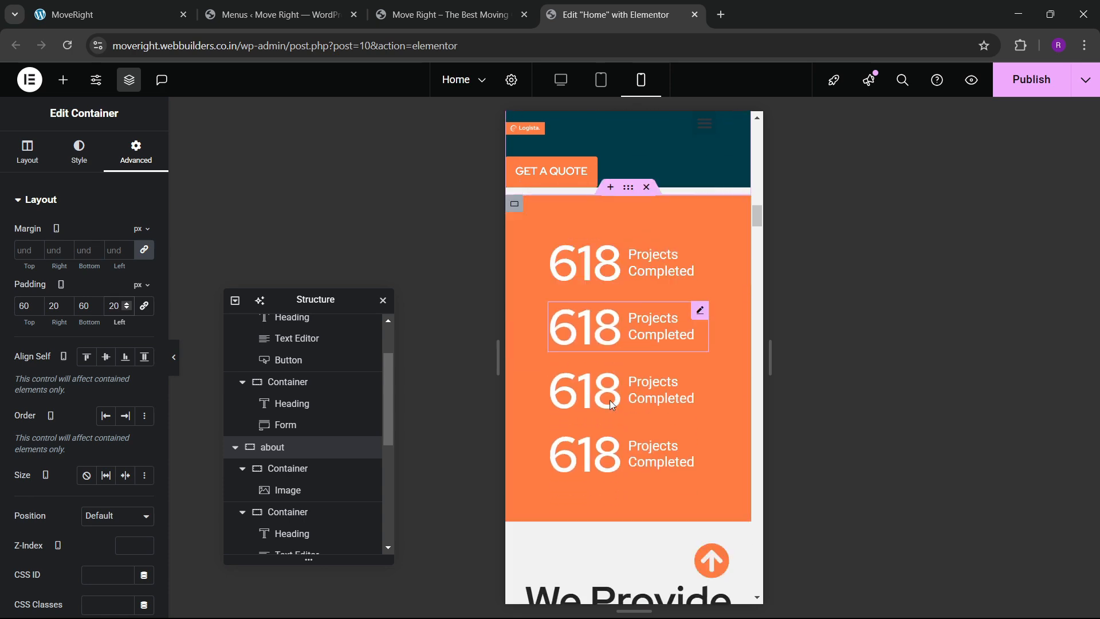
pyautogui.scroll(-8, 616, 382)
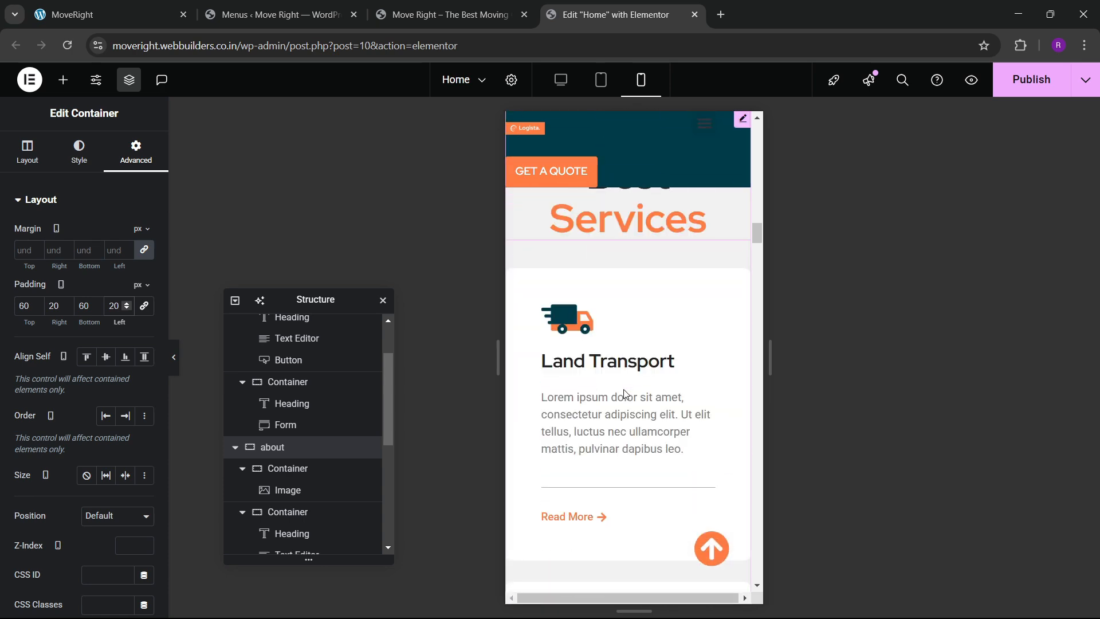
pyautogui.scroll(5, 625, 394)
# Pad the We Provide Best Services section 60/20/60/20 on mobile.
pyautogui.click(628, 262)
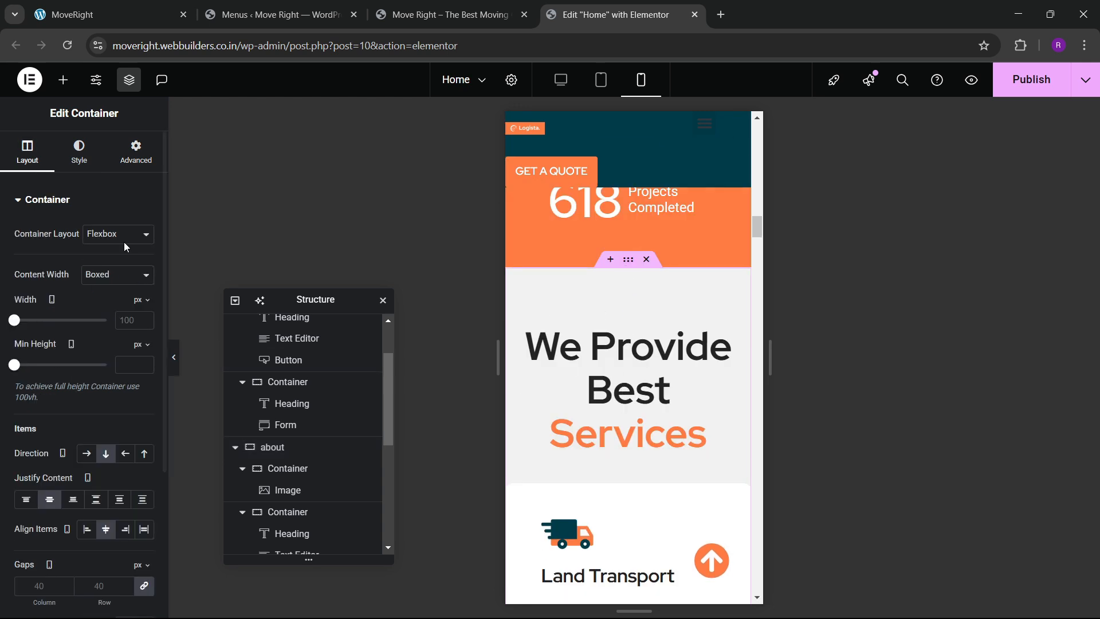
pyautogui.click(135, 153)
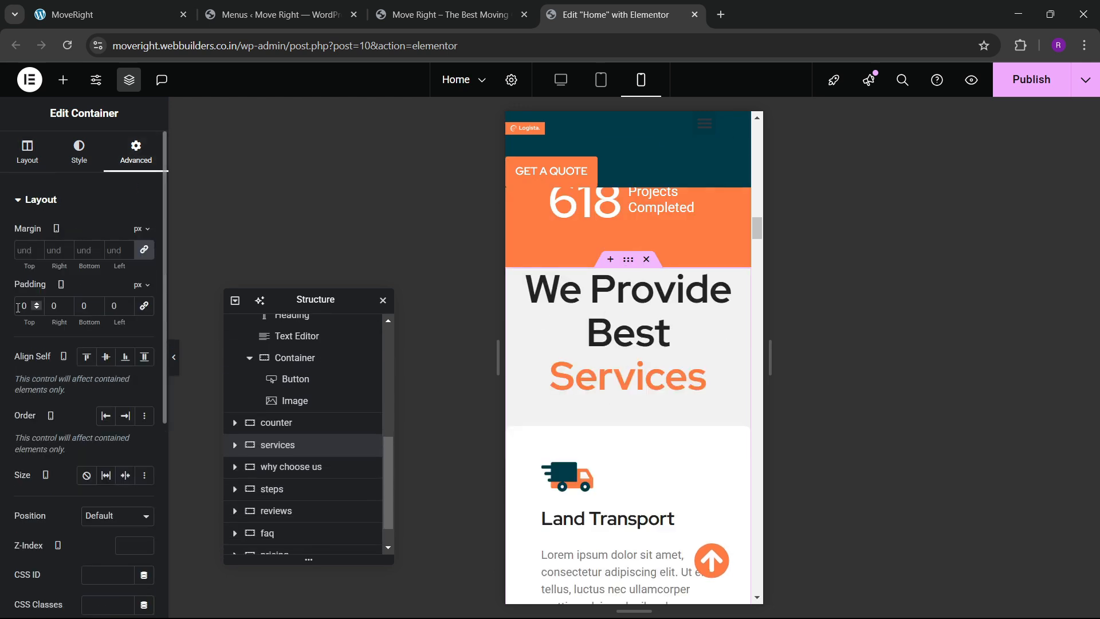
pyautogui.write('60')
pyautogui.press('Tab')
pyautogui.write('20')
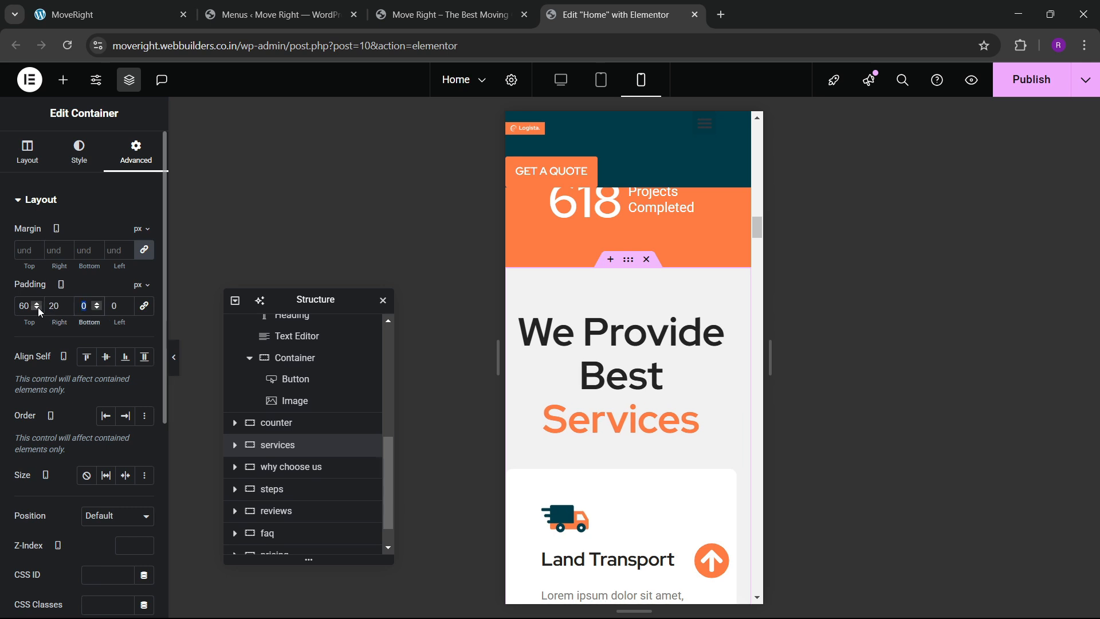
pyautogui.press('Tab')
pyautogui.write('60')
pyautogui.press('Tab')
pyautogui.write('20')
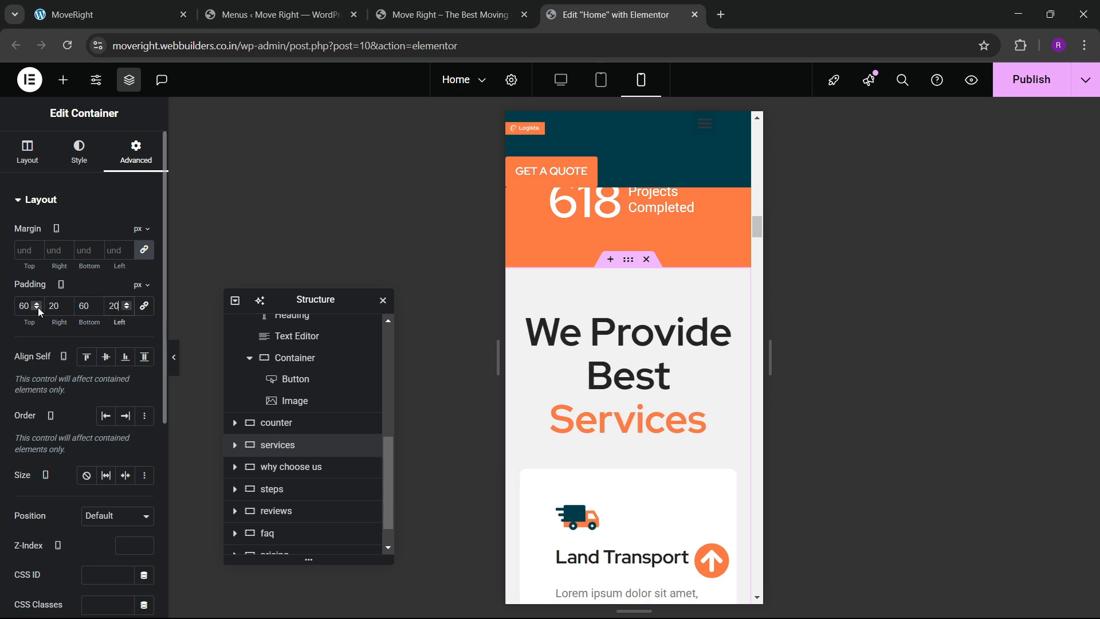
# Set both the services heading and Best At Logistic Transport heading to 45 px.
pyautogui.click(728, 319)
pyautogui.click(81, 153)
pyautogui.click(144, 275)
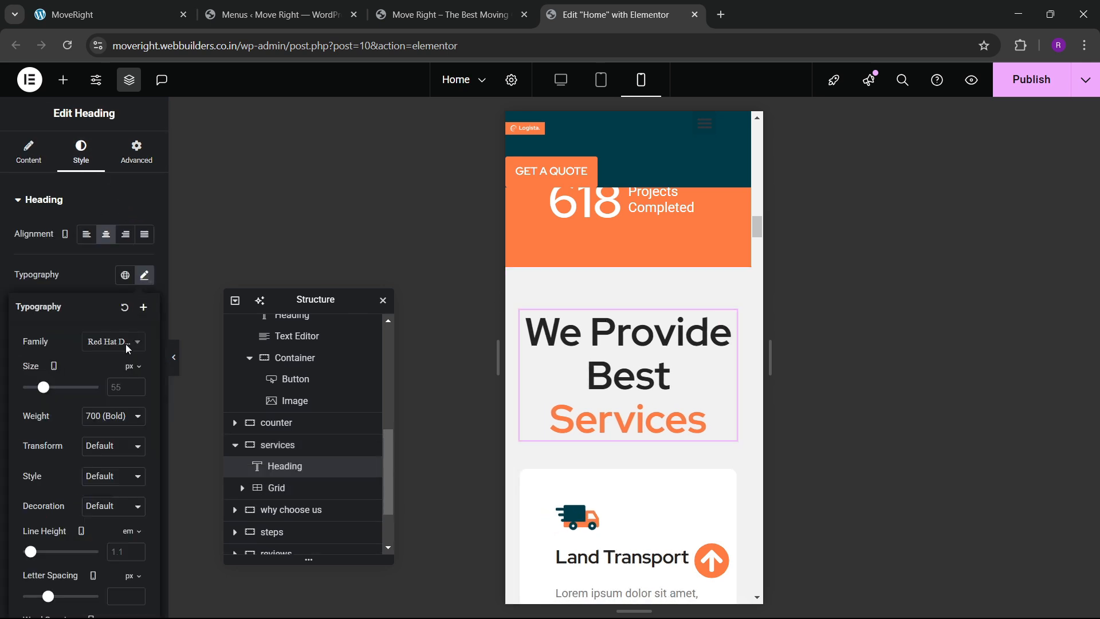
pyautogui.write('45')
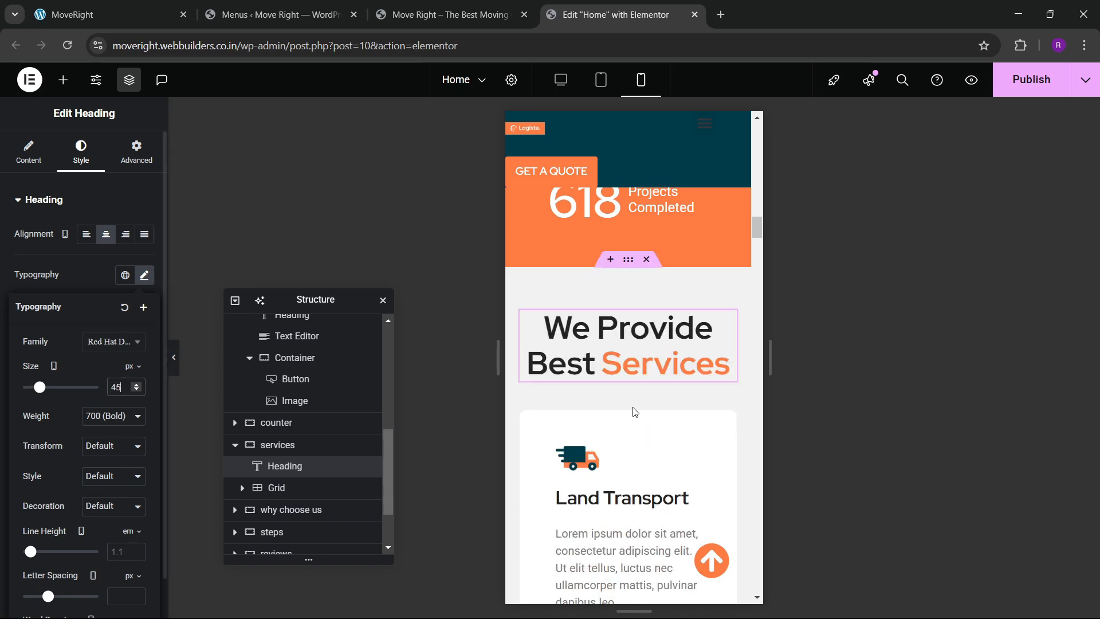
pyautogui.scroll(12, 610, 401)
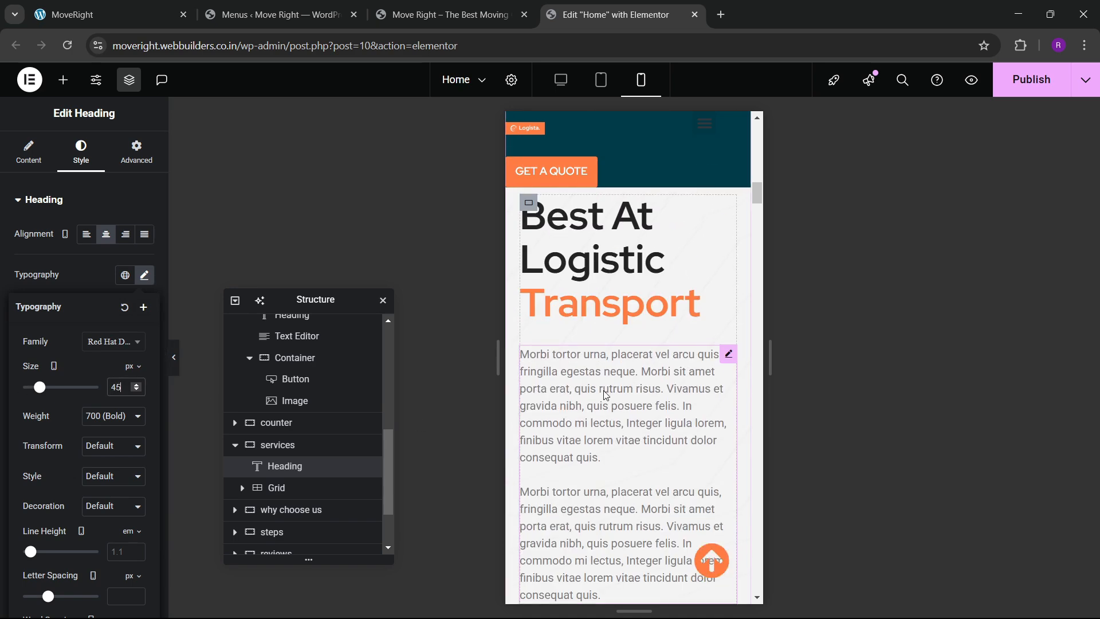
pyautogui.click(607, 457)
pyautogui.click(81, 150)
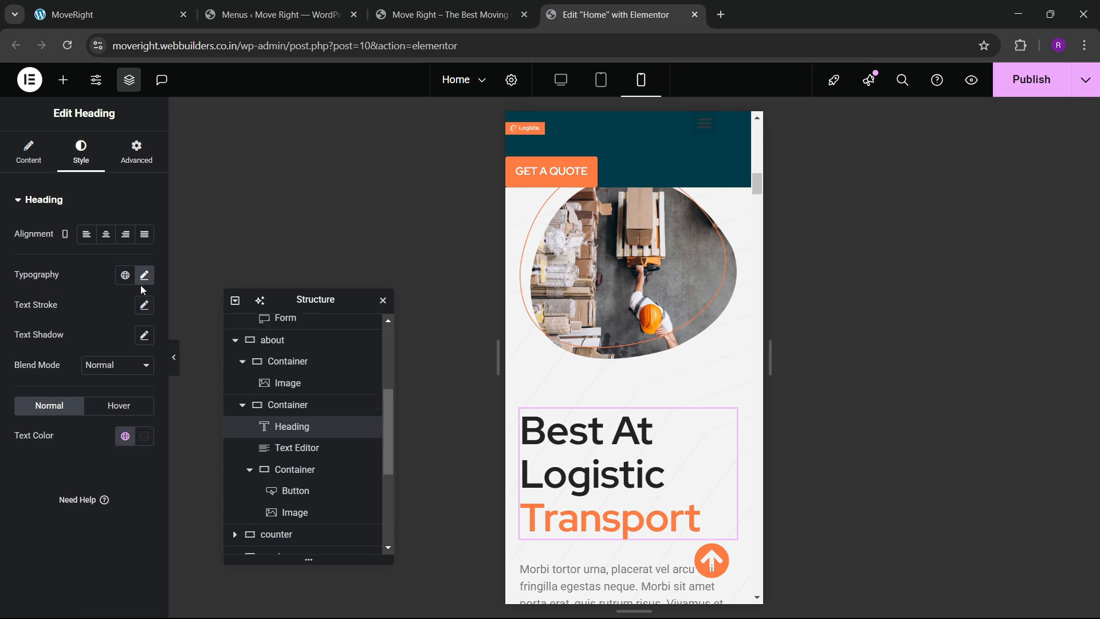
pyautogui.click(144, 275)
pyautogui.click(120, 383)
pyautogui.write('45')
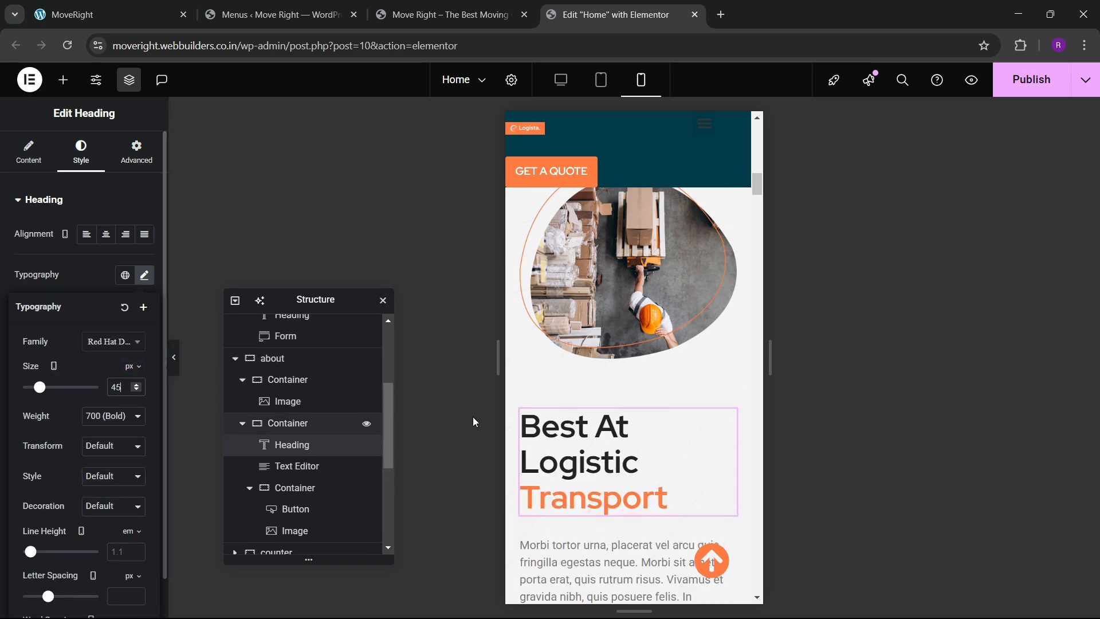
# Select the Land Transport truck service card.
pyautogui.scroll(-10, 624, 383)
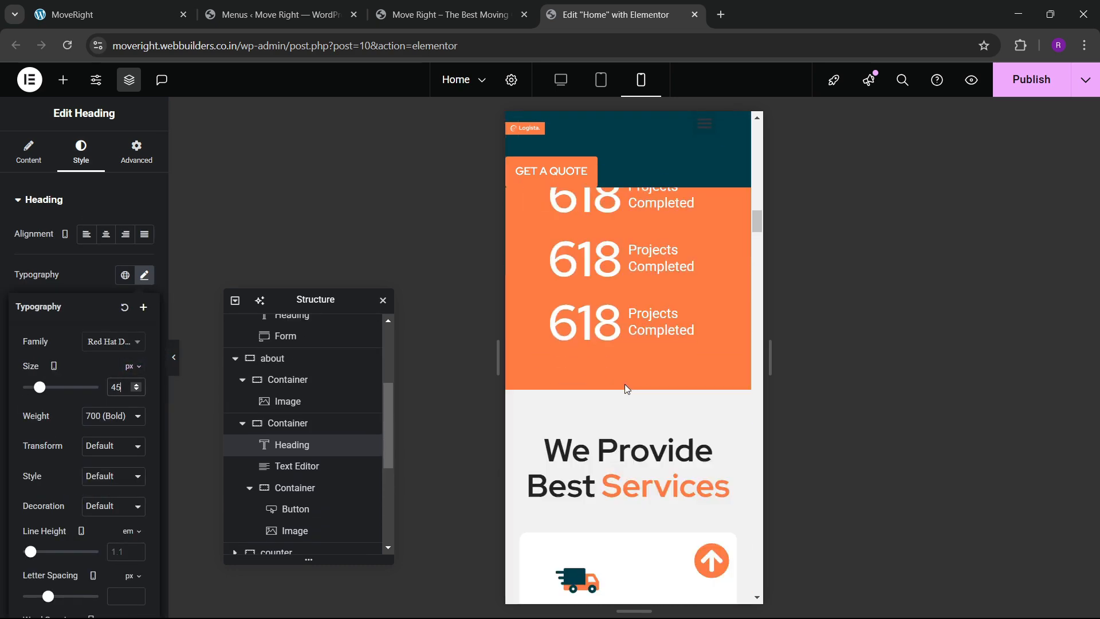
pyautogui.scroll(-4, 625, 401)
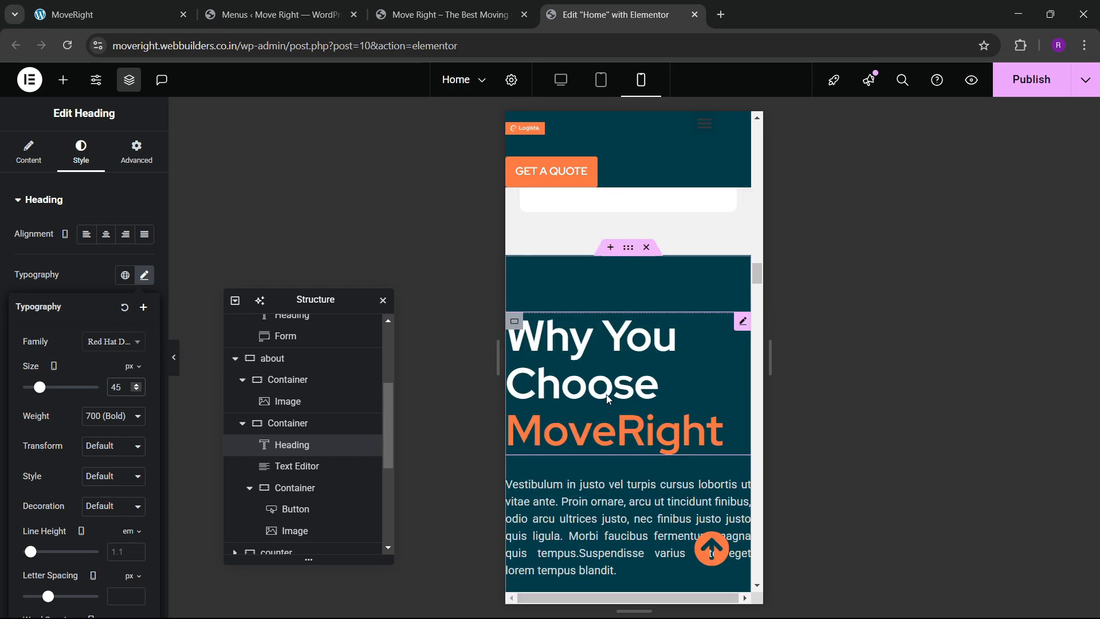
pyautogui.scroll(11, 606, 395)
pyautogui.scroll(5, 606, 399)
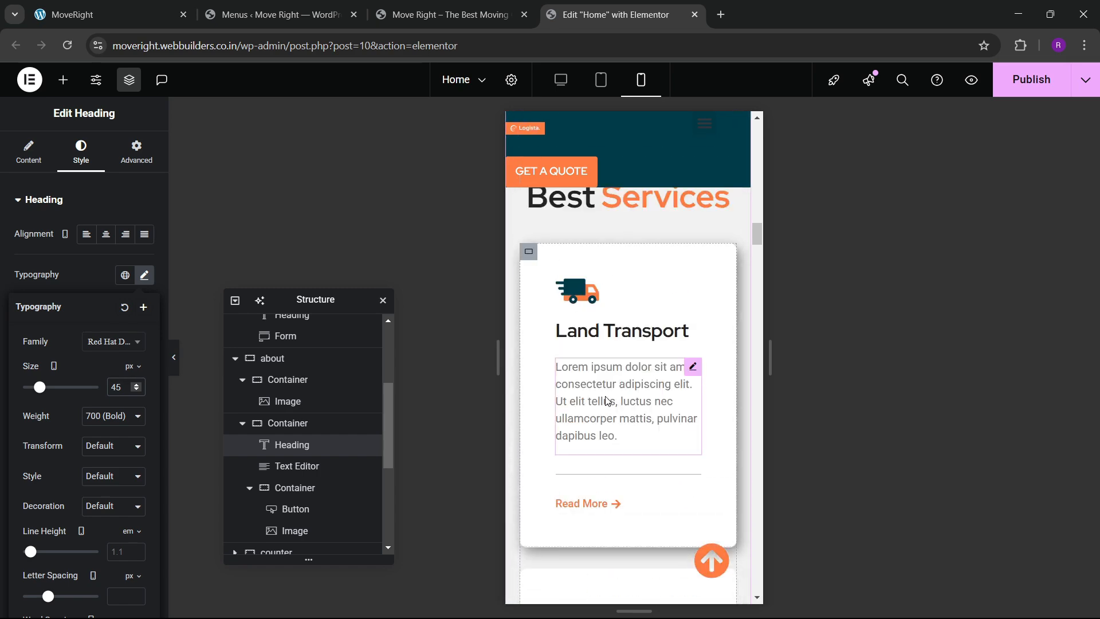
pyautogui.click(528, 324)
# Set padding to 40 on the truck, airplane and ship service cards.
pyautogui.click(129, 143)
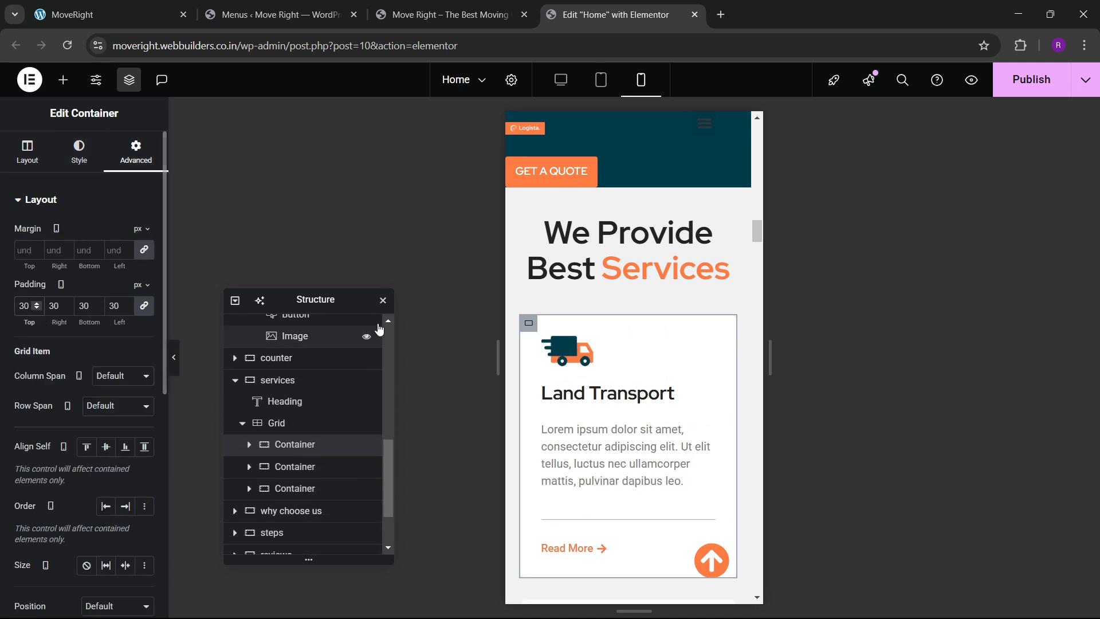
pyautogui.write('40')
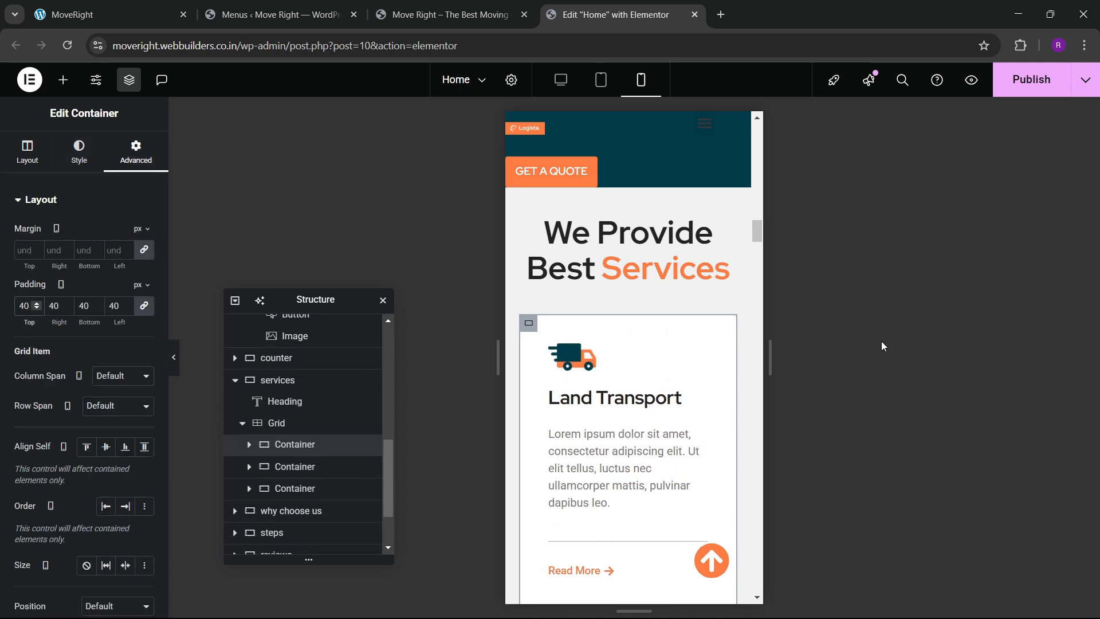
pyautogui.scroll(-5, 621, 375)
pyautogui.click(529, 350)
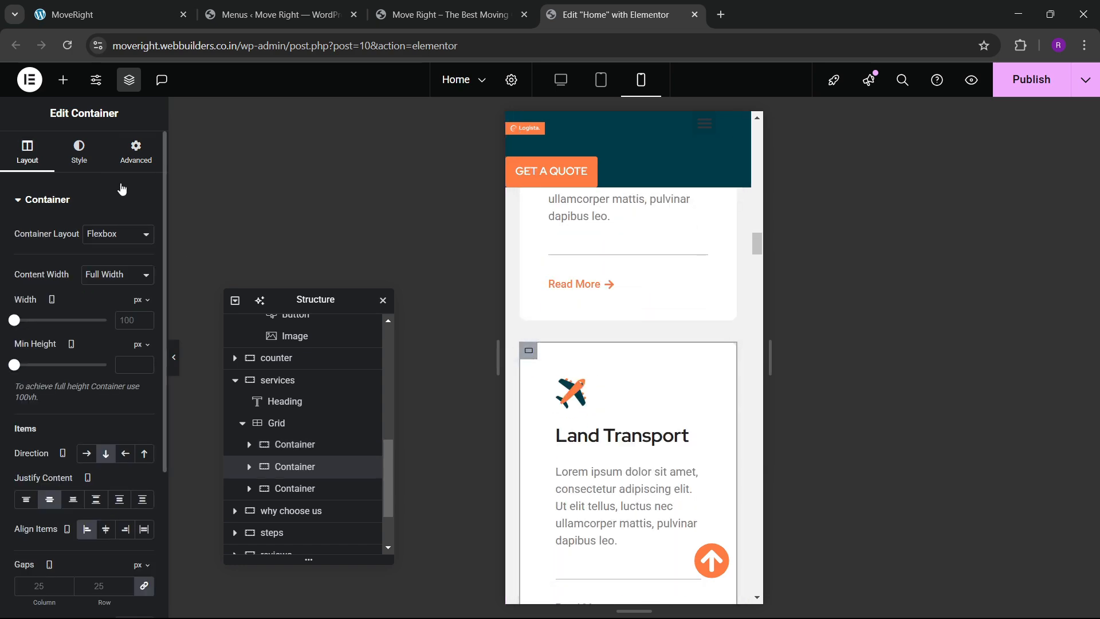
pyautogui.click(30, 307)
pyautogui.write('40')
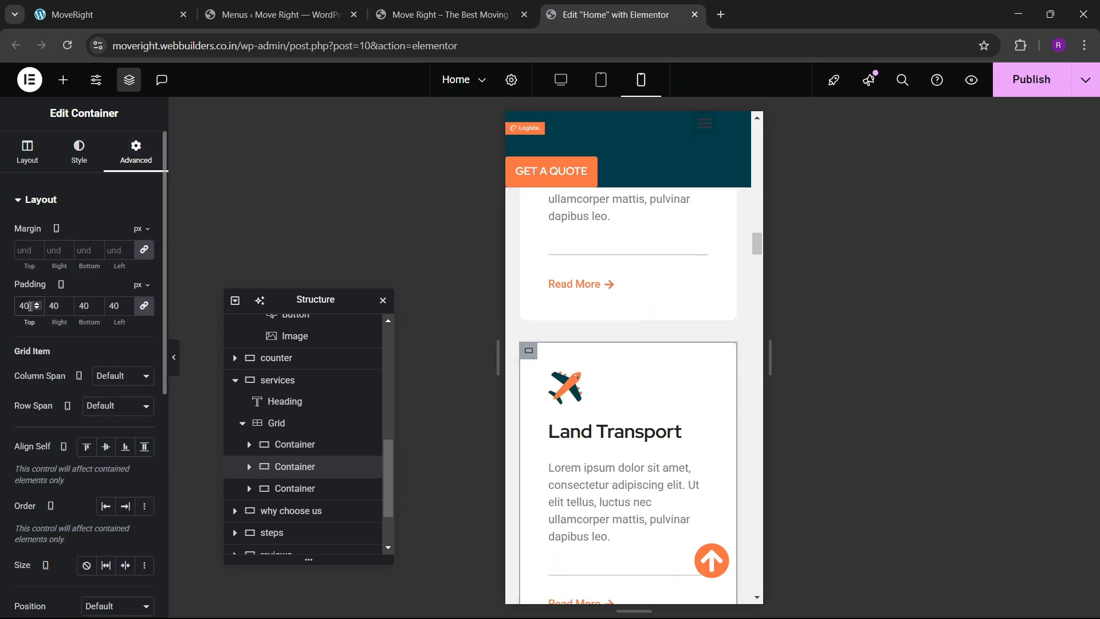
pyautogui.scroll(-7, 596, 407)
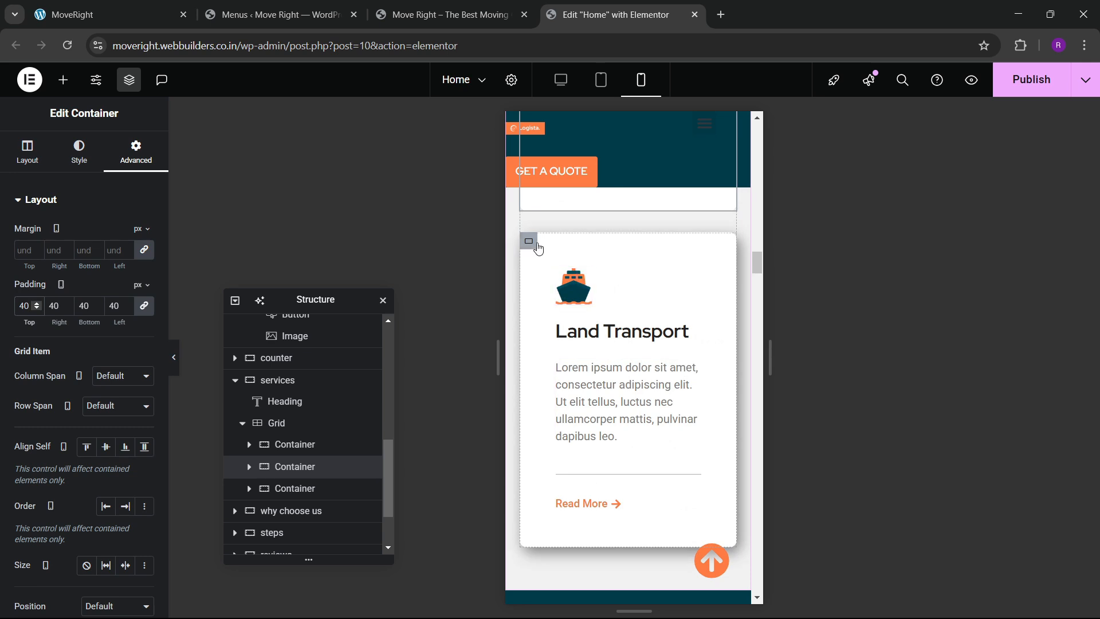
pyautogui.click(528, 241)
pyautogui.click(135, 152)
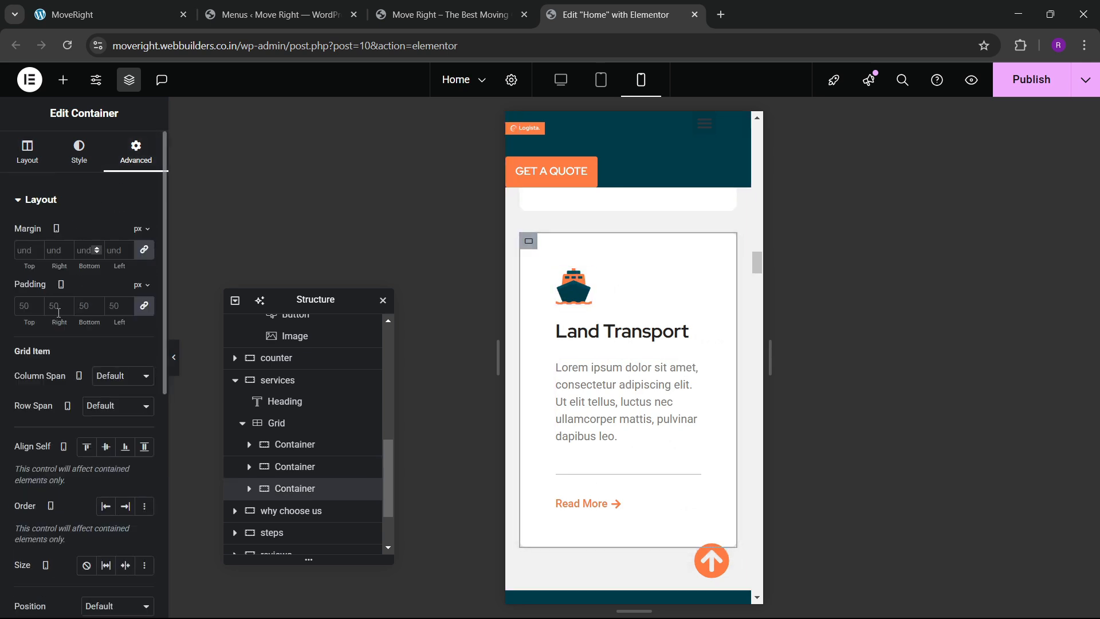
pyautogui.click(29, 314)
pyautogui.write('40')
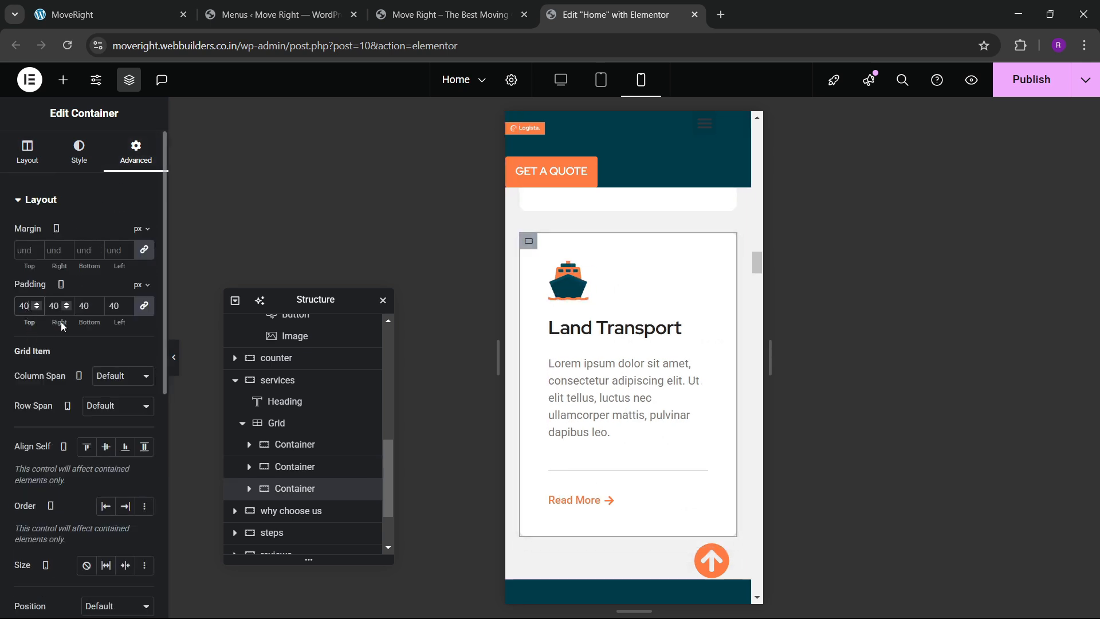
# Give the Why Choose Us section unlinked mobile padding of 60/20/60/20.
pyautogui.scroll(-5, 634, 363)
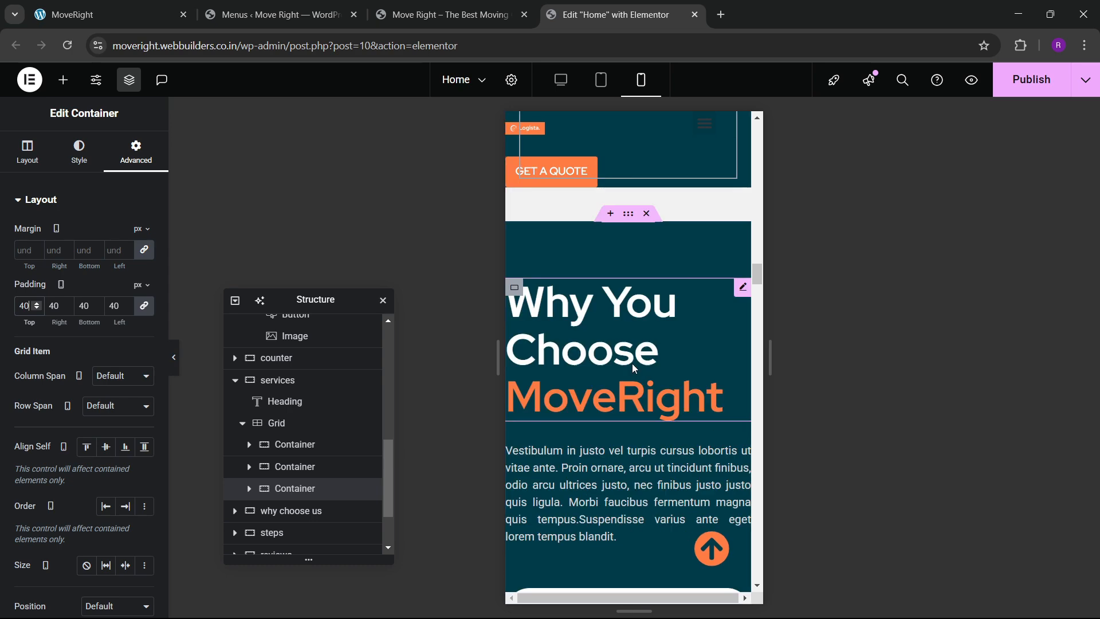
pyautogui.click(629, 213)
pyautogui.click(136, 152)
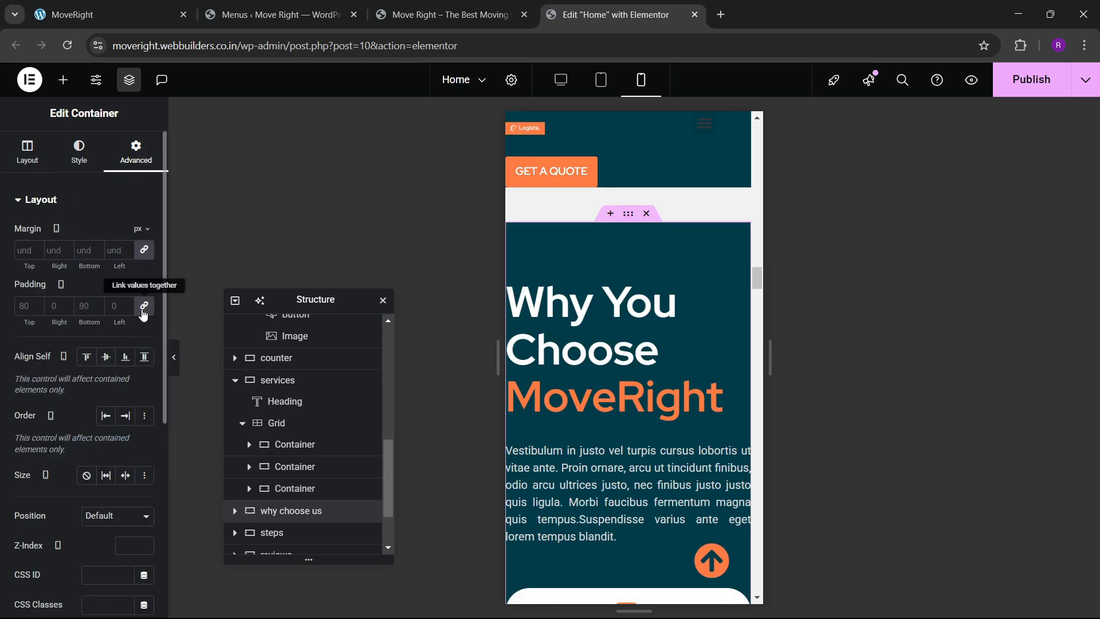
pyautogui.click(142, 307)
pyautogui.click(29, 311)
pyautogui.write('0')
pyautogui.press('BackSpace')
pyautogui.write('60')
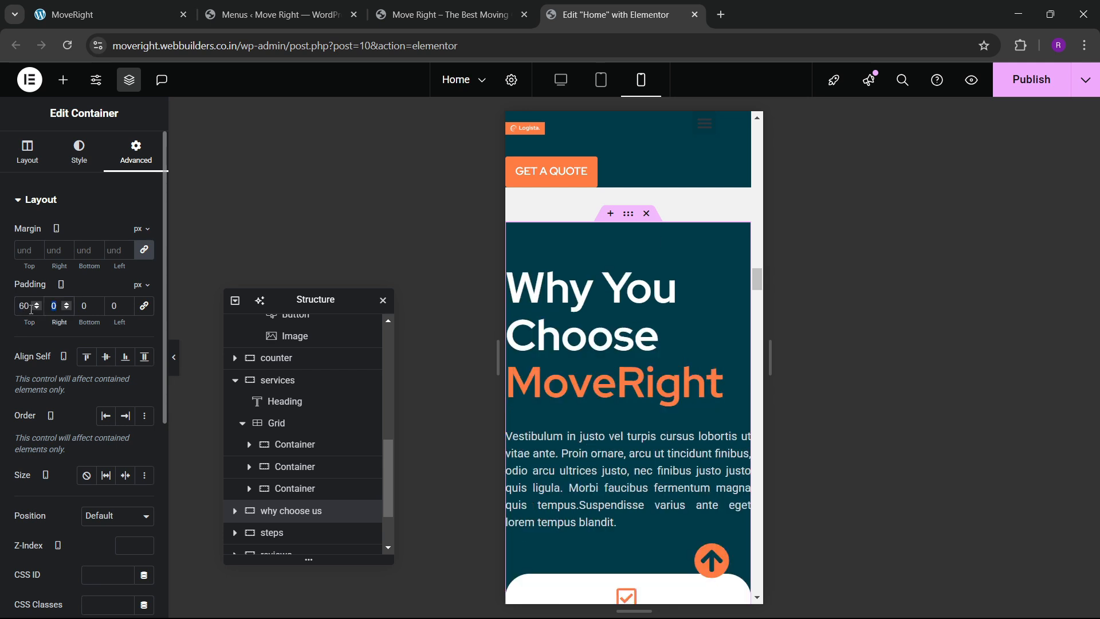
pyautogui.press('Tab')
pyautogui.write('2060')
pyautogui.press('Tab')
pyautogui.write('20')
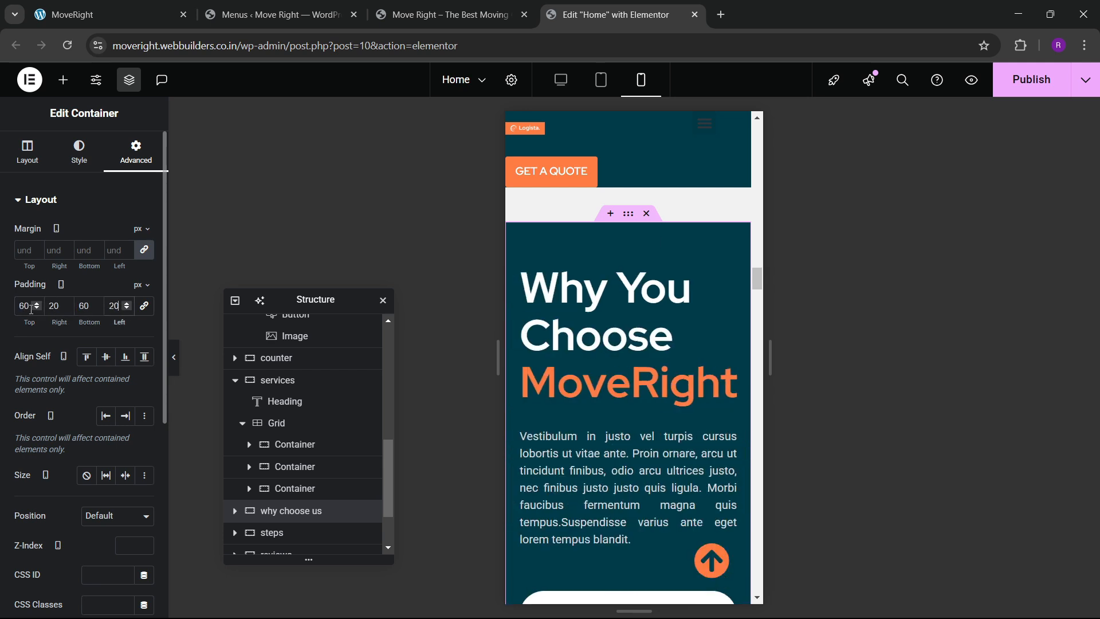
# Shrink the Why You Choose MoveRight heading to 45 px.
pyautogui.click(630, 336)
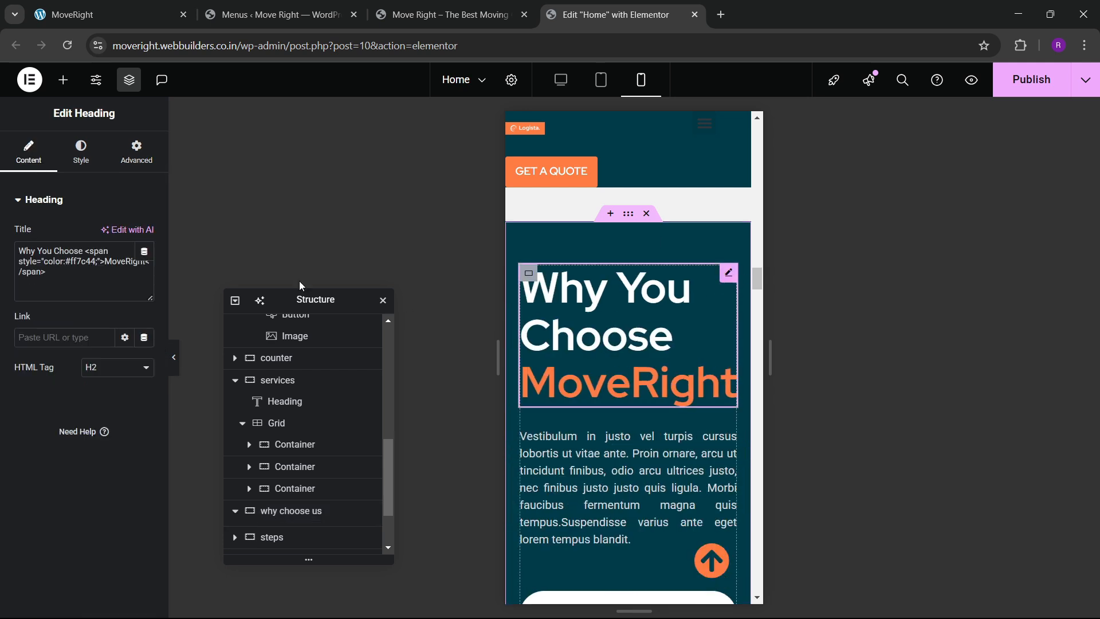
pyautogui.click(86, 153)
pyautogui.click(145, 275)
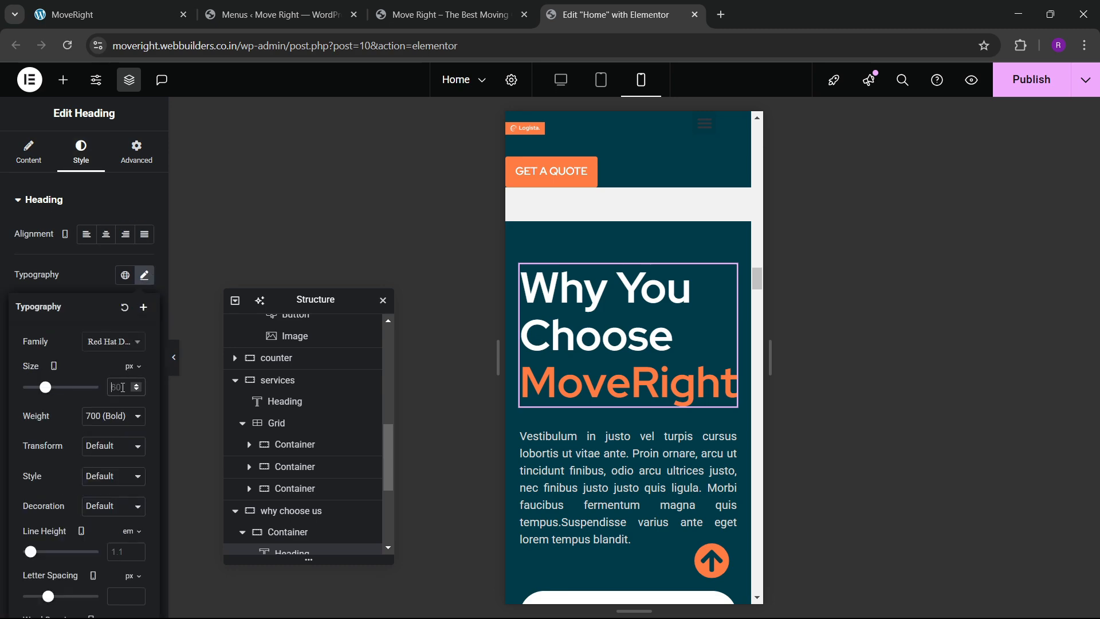
pyautogui.click(122, 388)
pyautogui.write('45')
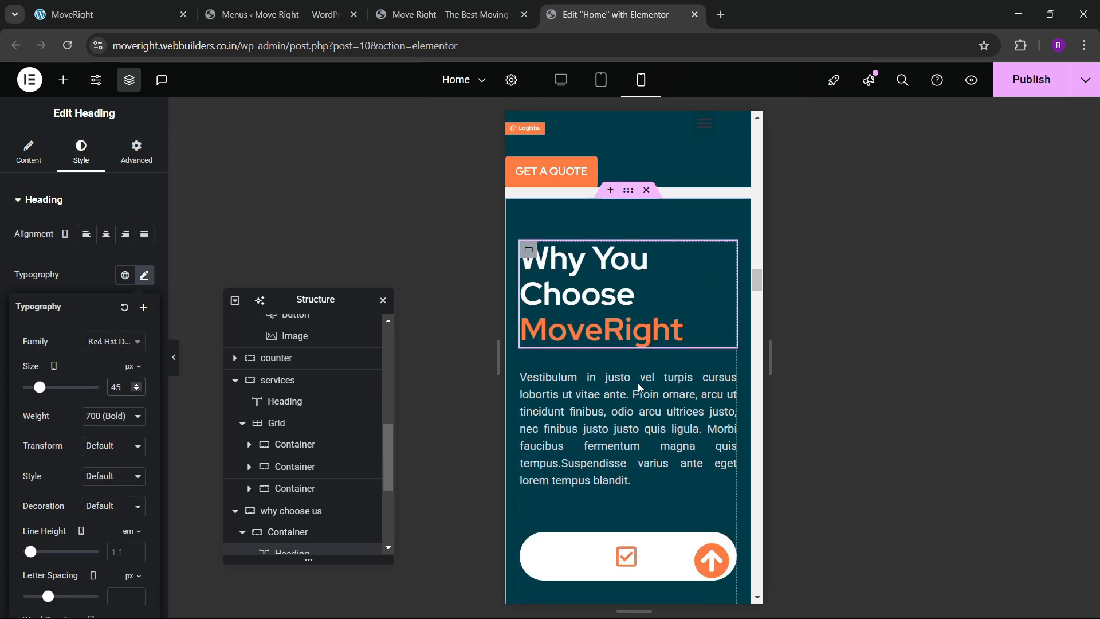
pyautogui.scroll(-5, 638, 383)
pyautogui.scroll(3, 638, 383)
pyautogui.scroll(-4, 635, 397)
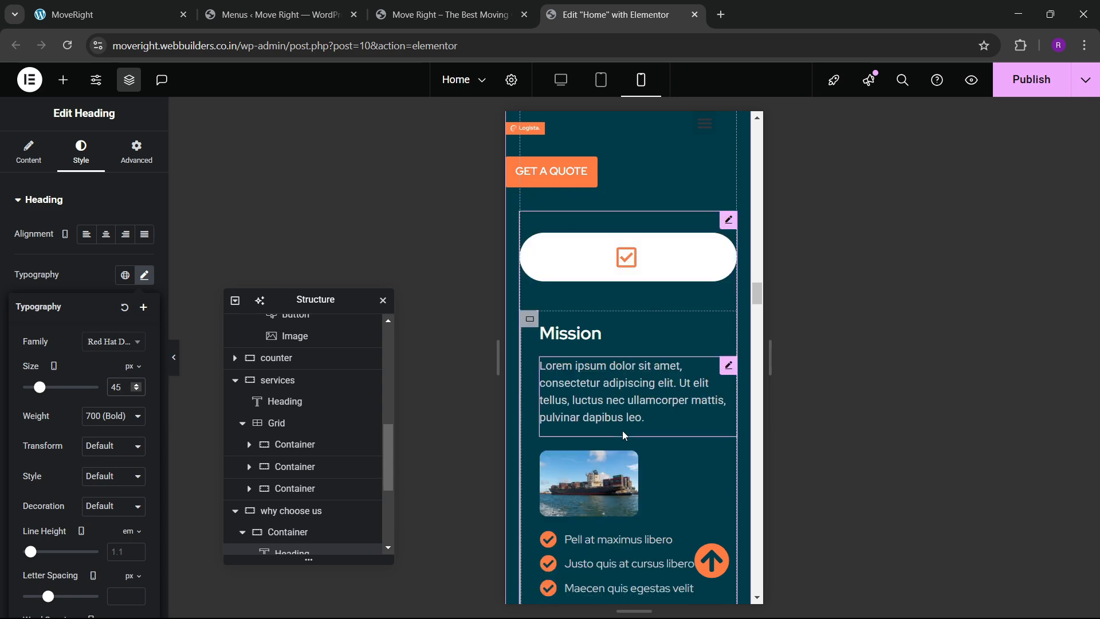
pyautogui.scroll(2, 616, 401)
# Set the Mission, Vision, Goals tabs breakpoint to None so they don't collapse into an accordion.
pyautogui.click(728, 260)
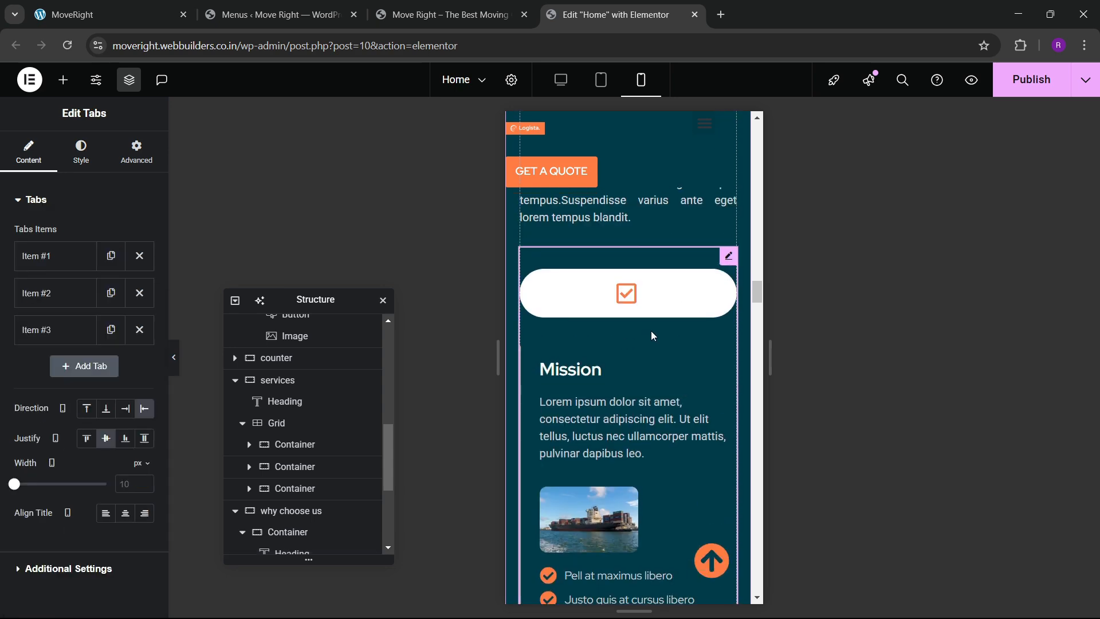
pyautogui.scroll(-1, 63, 384)
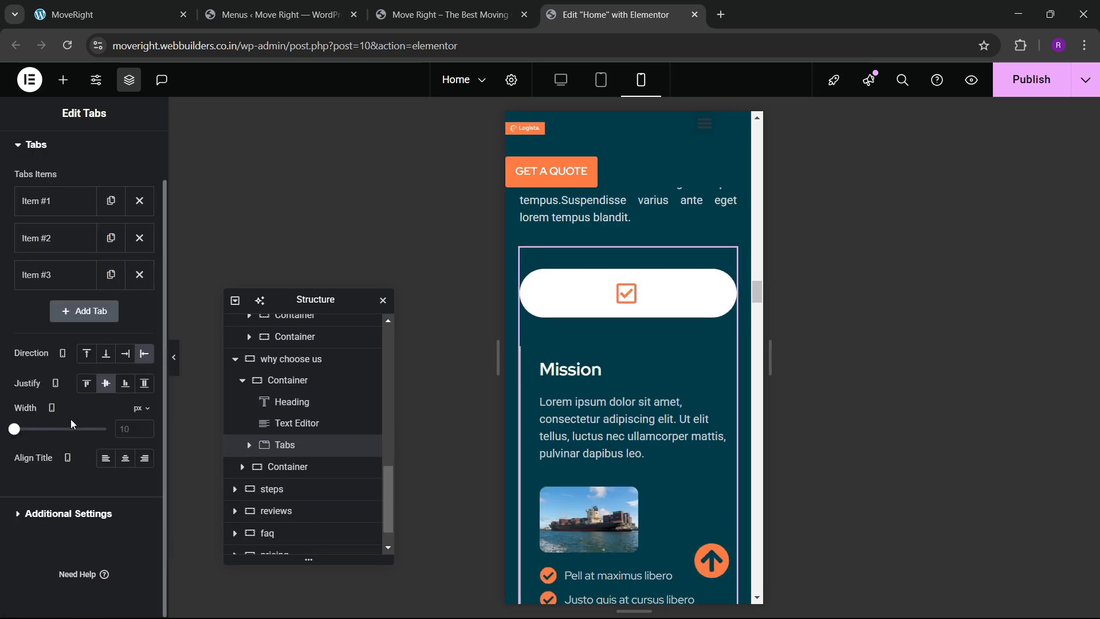
pyautogui.click(47, 507)
pyautogui.click(115, 268)
pyautogui.click(106, 285)
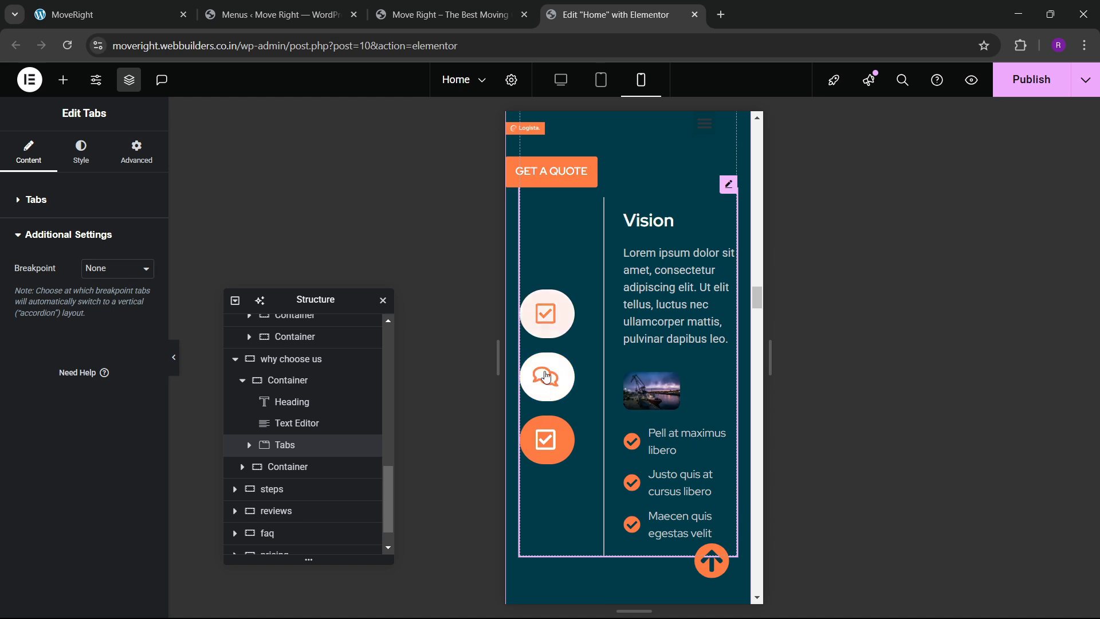
# Make the Goals and Mission tab images Full Width.
pyautogui.click(669, 403)
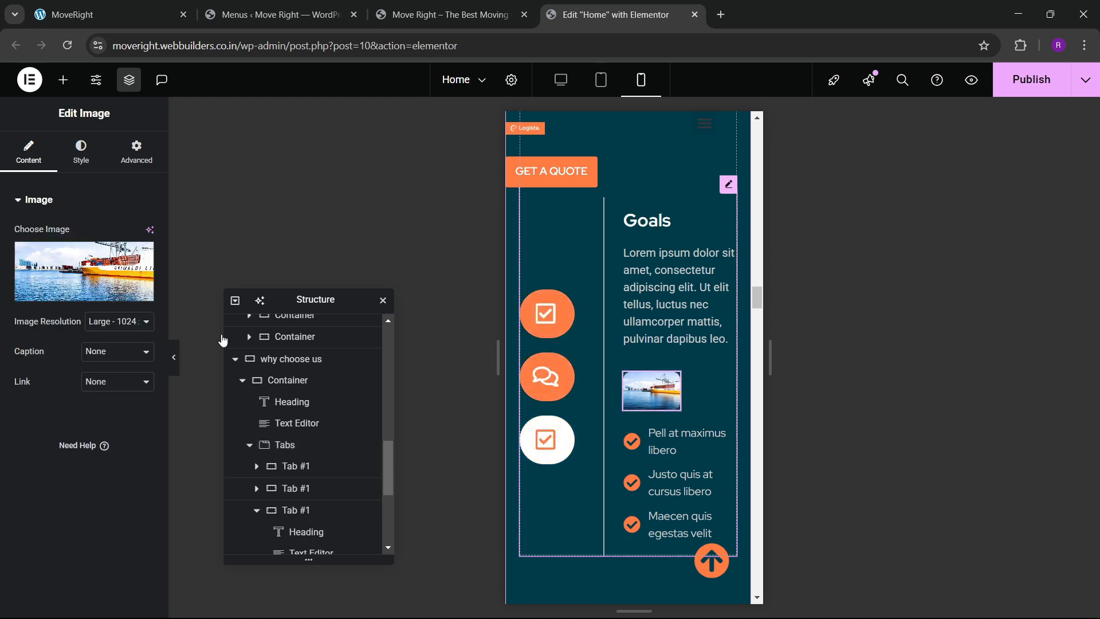
pyautogui.click(80, 152)
pyautogui.moveTo(14, 279); pyautogui.dragTo(107, 279)
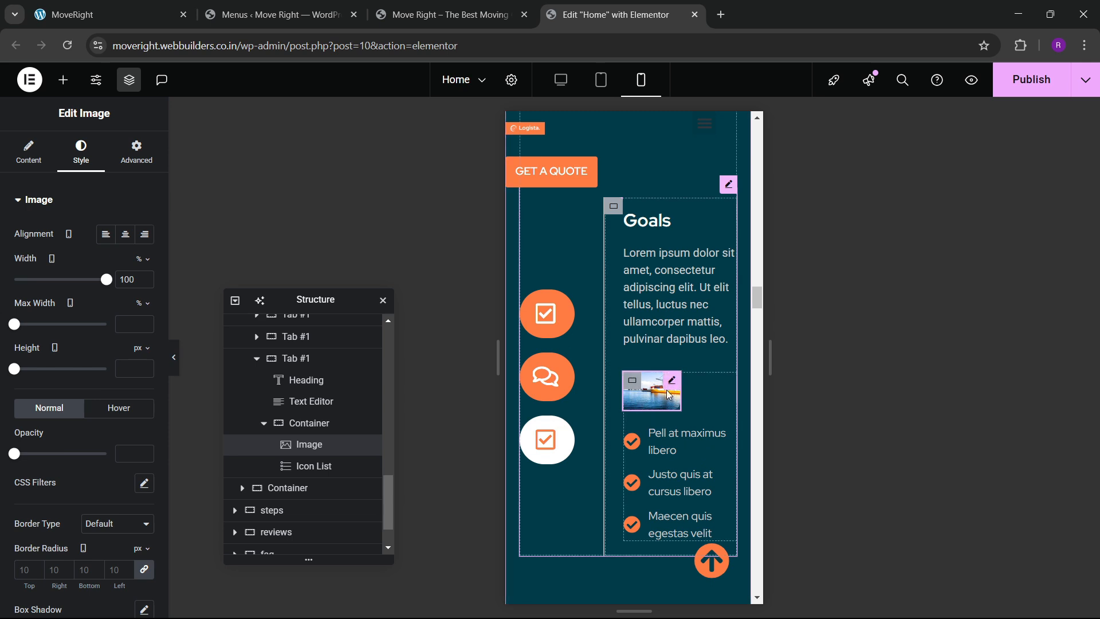
pyautogui.click(136, 154)
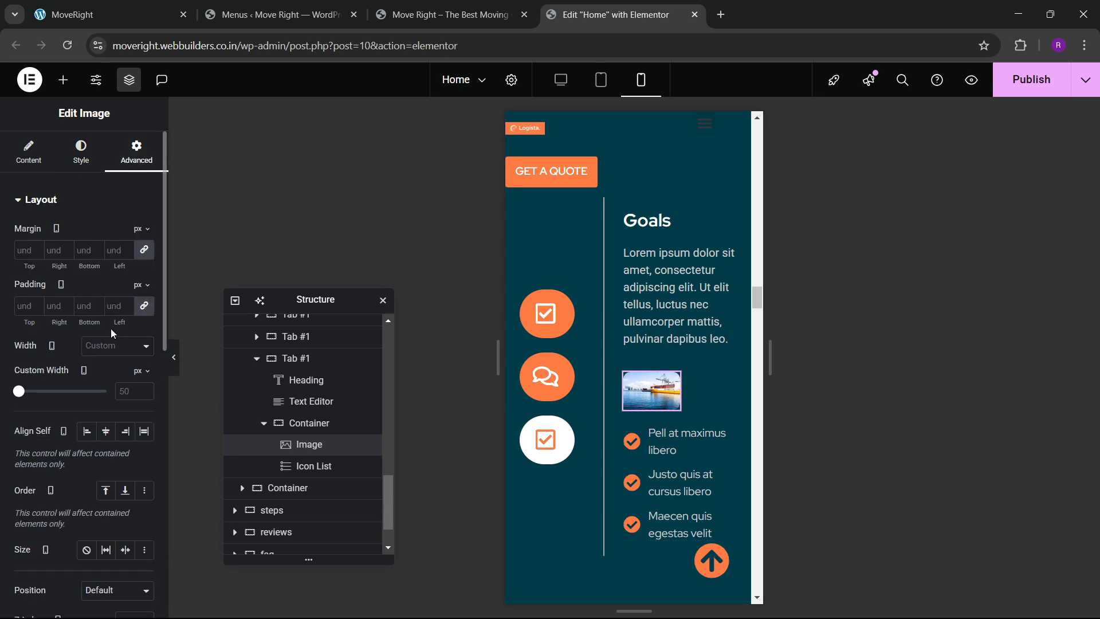
pyautogui.click(103, 380)
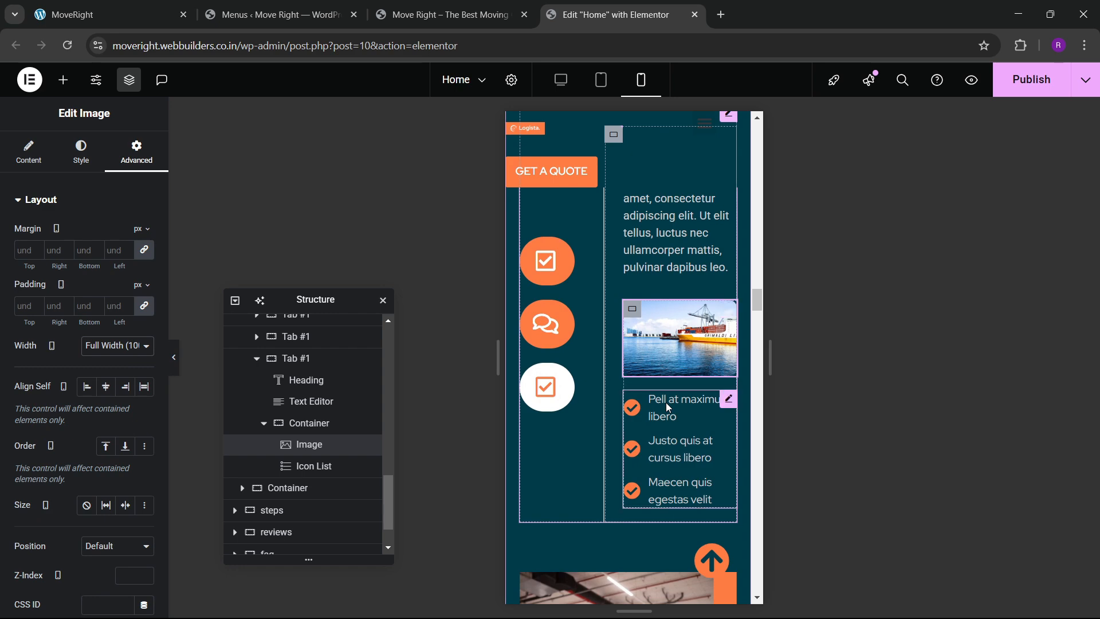
pyautogui.click(547, 404)
pyautogui.click(651, 462)
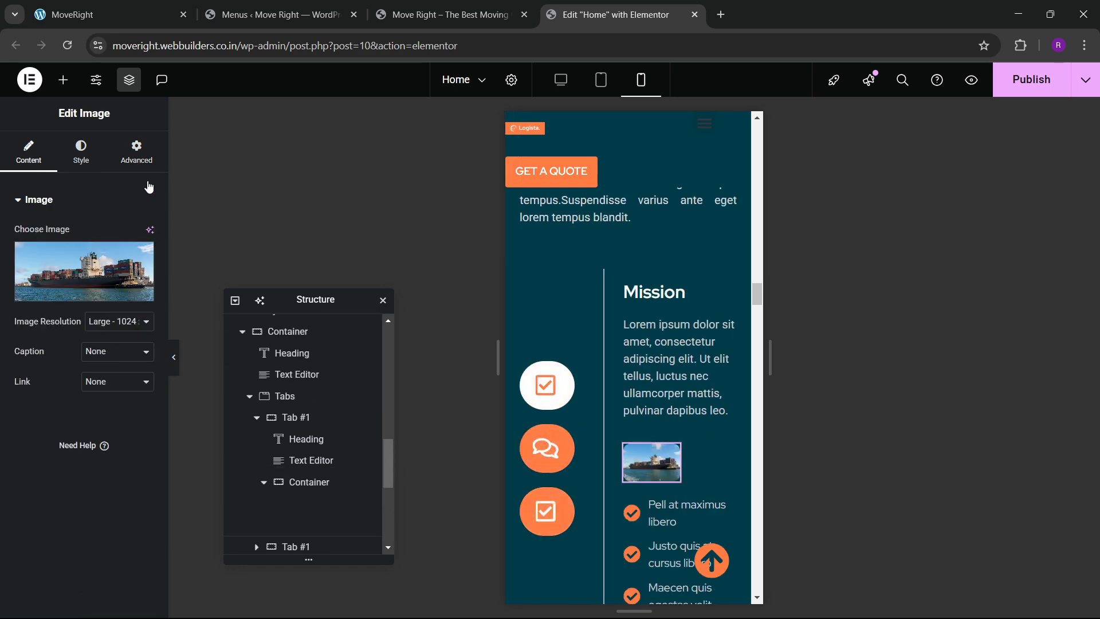
pyautogui.click(137, 153)
pyautogui.click(96, 351)
pyautogui.click(109, 381)
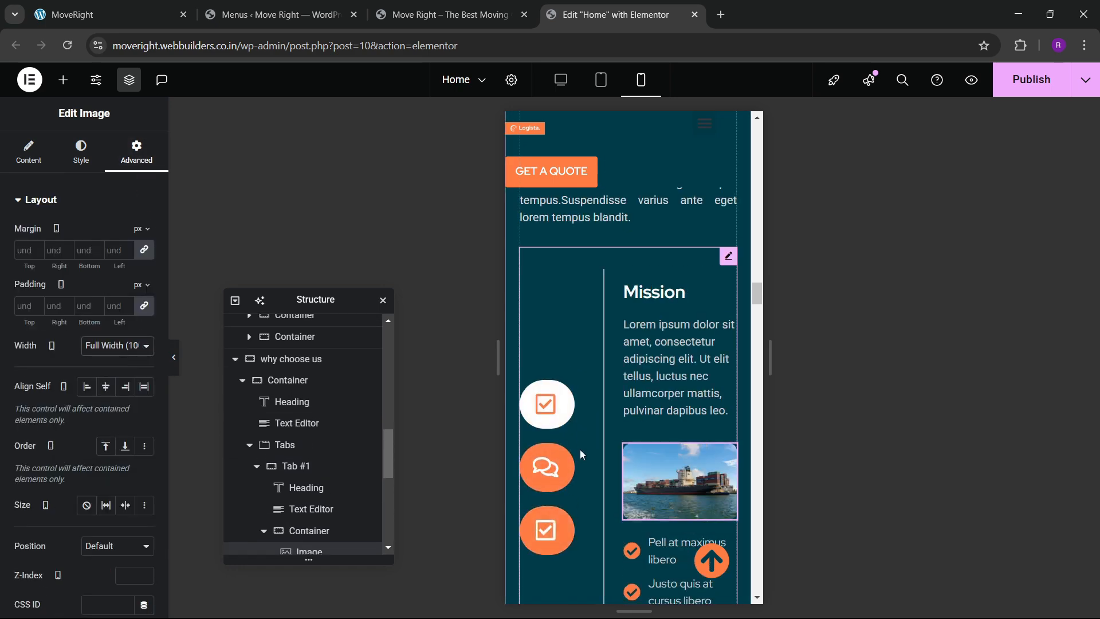
# Make the Vision tab image Full Width.
pyautogui.click(547, 465)
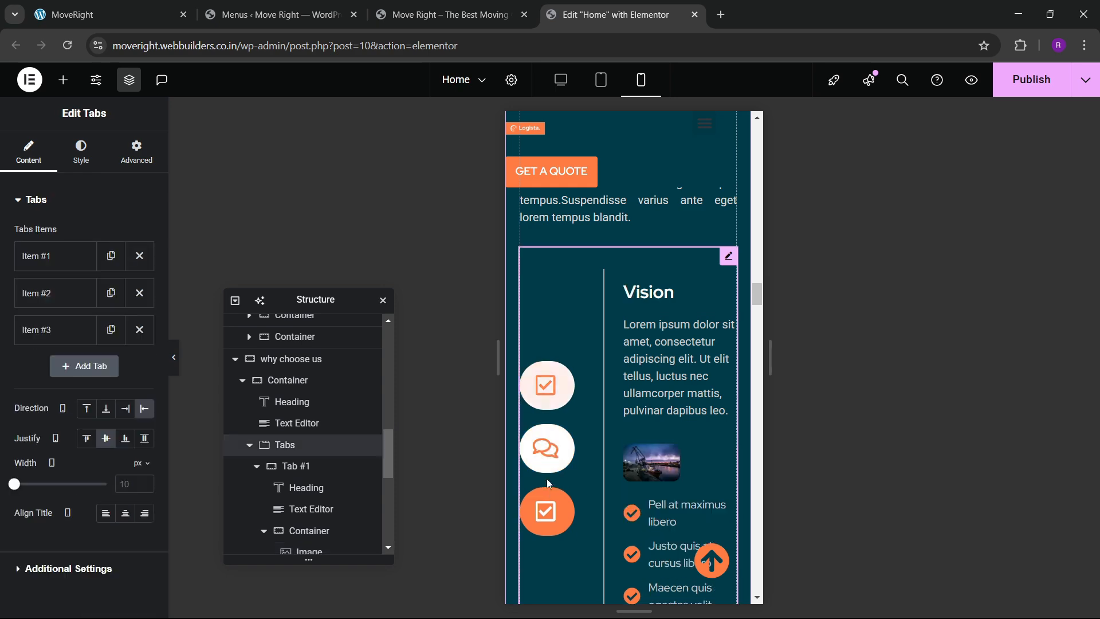
pyautogui.click(652, 462)
pyautogui.click(136, 154)
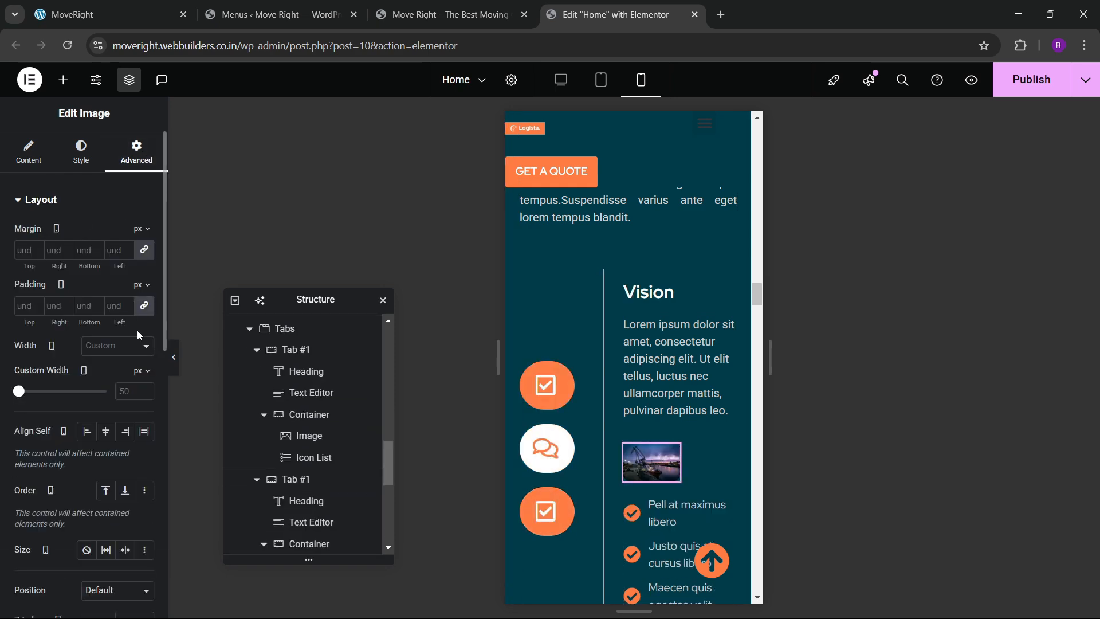
pyautogui.click(112, 346)
pyautogui.click(111, 381)
pyautogui.scroll(-5, 677, 444)
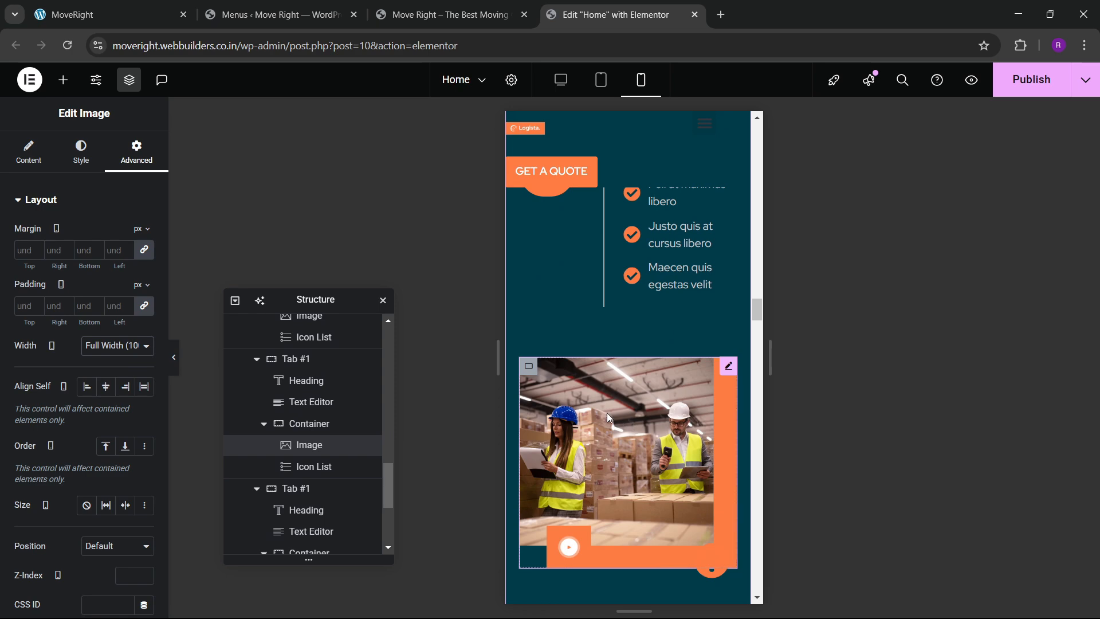
pyautogui.scroll(-10, 579, 408)
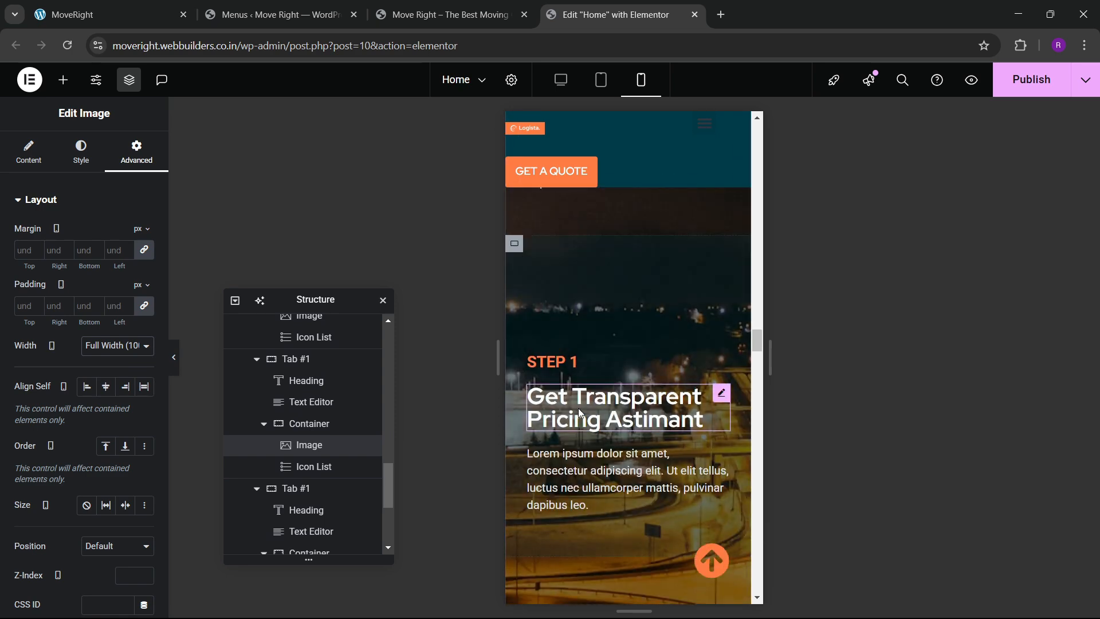
pyautogui.scroll(-10, 579, 408)
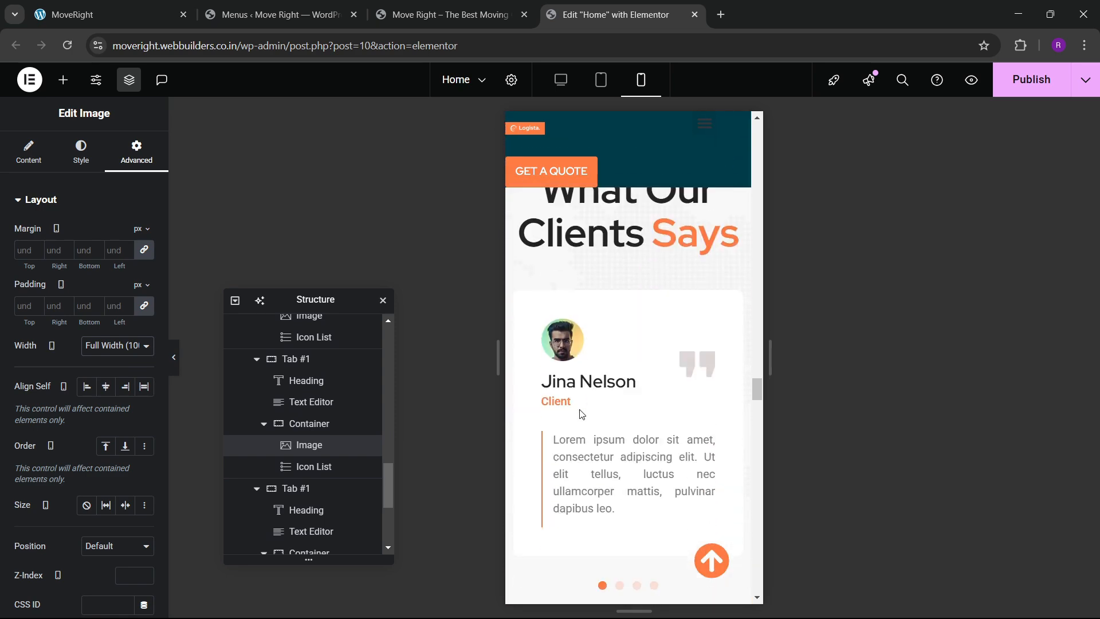
pyautogui.scroll(3, 582, 414)
# Pad the reviews section 60 top/bottom and 20 on each side in mobile view.
pyautogui.click(630, 323)
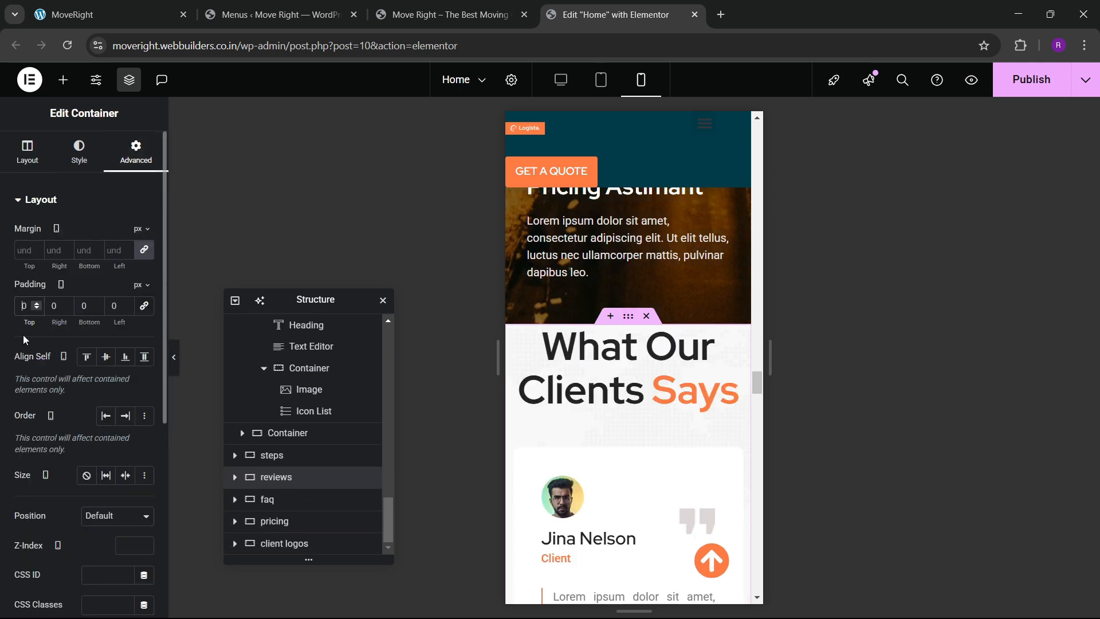
pyautogui.write('60')
pyautogui.press('Tab')
pyautogui.write('20')
pyautogui.press('Tab')
pyautogui.write('60')
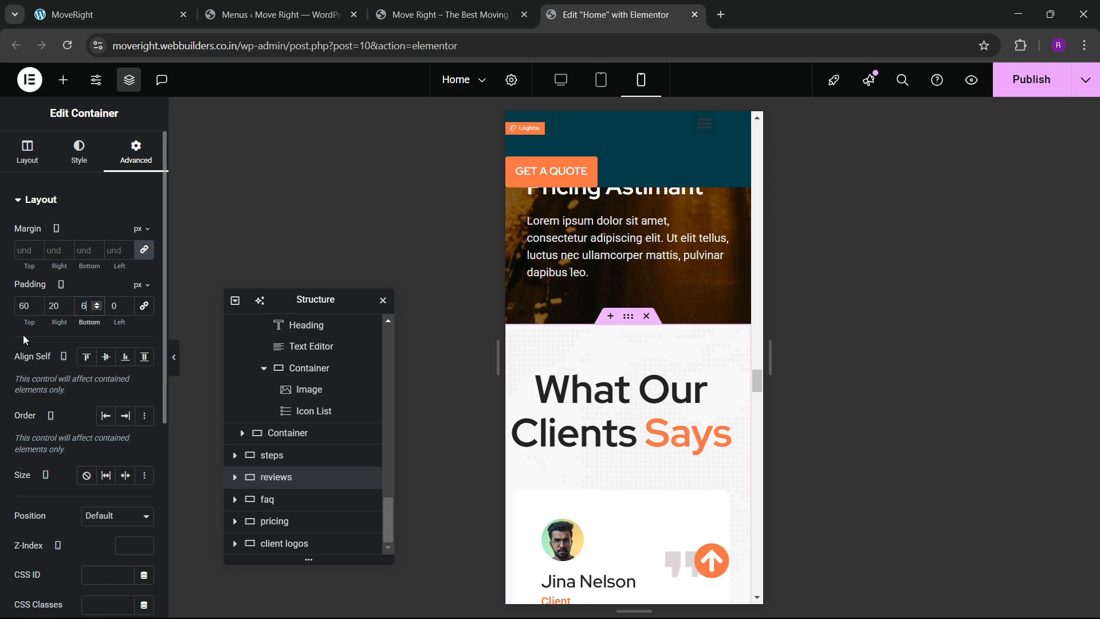
pyautogui.press('Tab')
pyautogui.write('20')
# Set the 'What Our Clients Says' heading's mobile font size to 45.
pyautogui.scroll(-1, 555, 412)
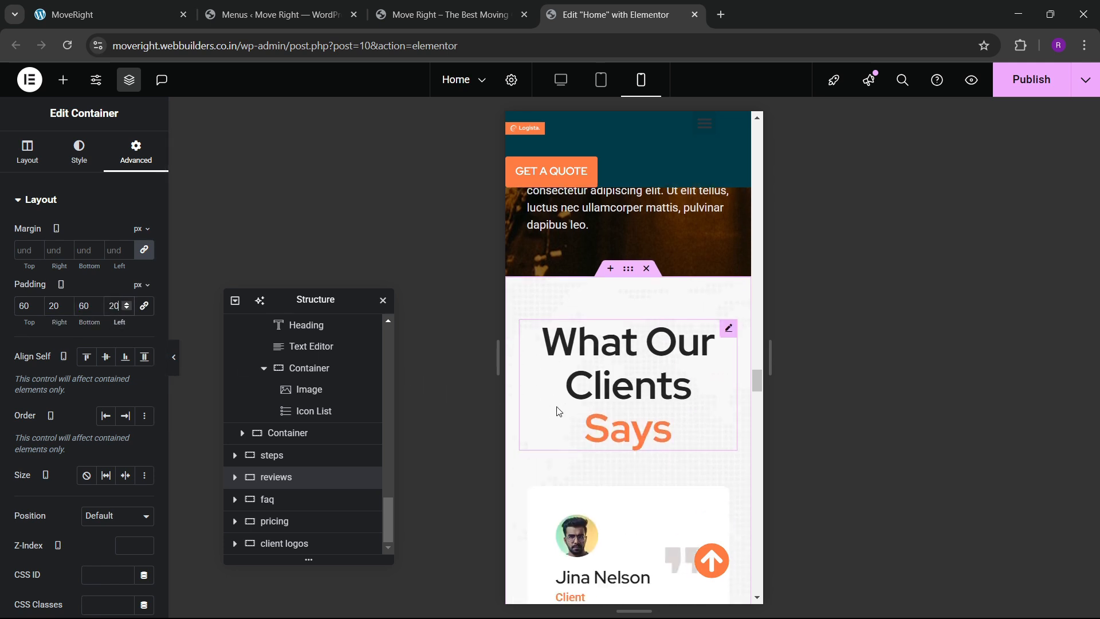
pyautogui.click(731, 304)
pyautogui.click(81, 152)
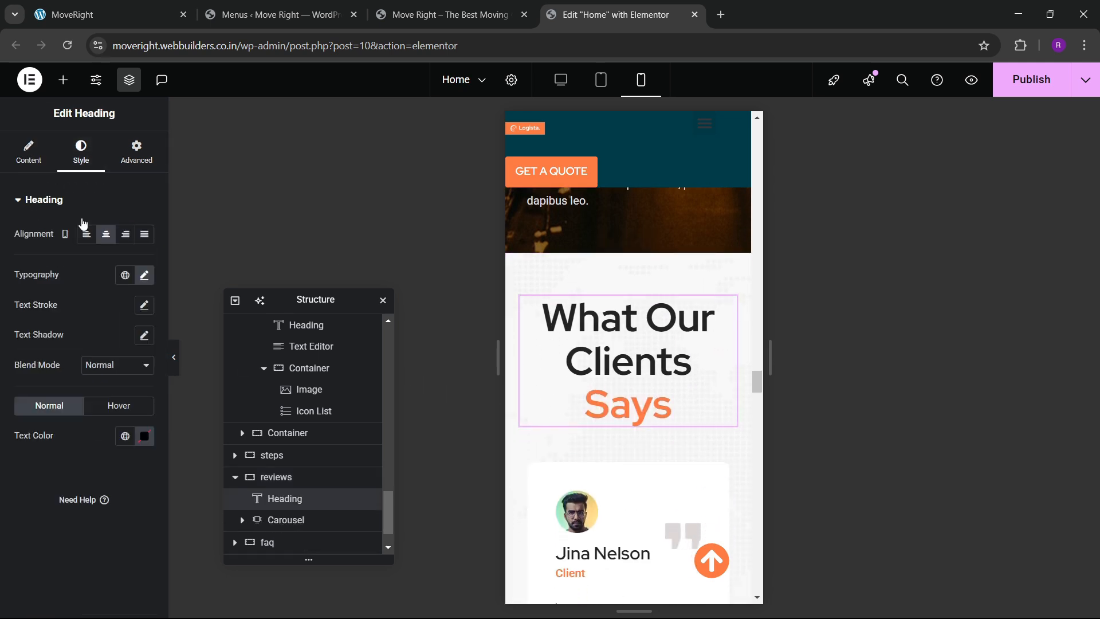
pyautogui.click(144, 275)
pyautogui.click(121, 387)
pyautogui.write('45')
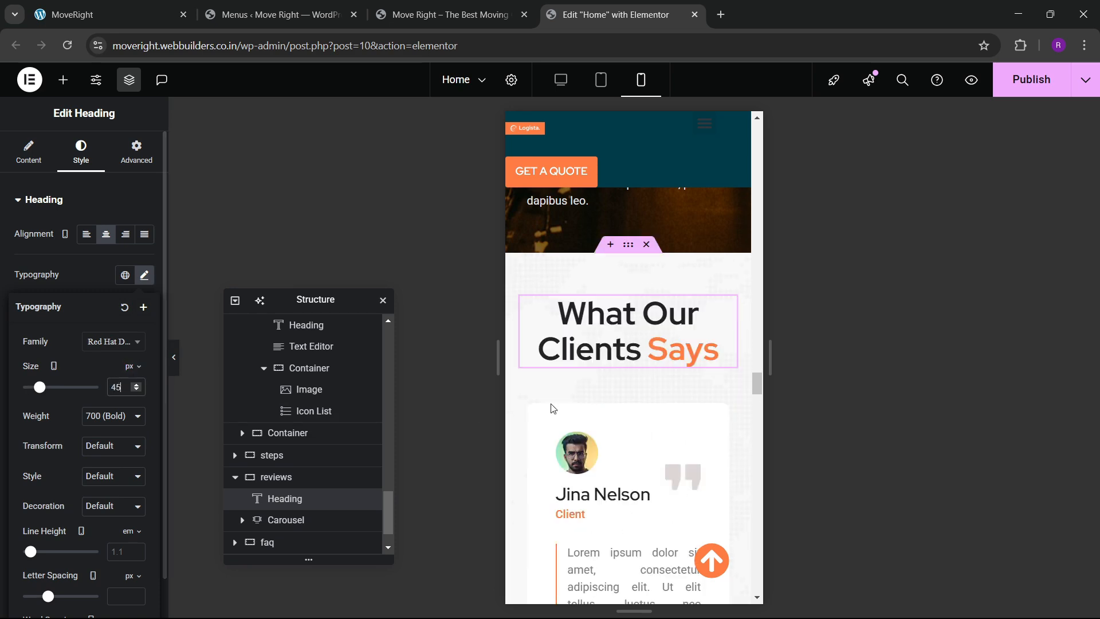
pyautogui.scroll(-6, 602, 421)
pyautogui.scroll(-3, 611, 383)
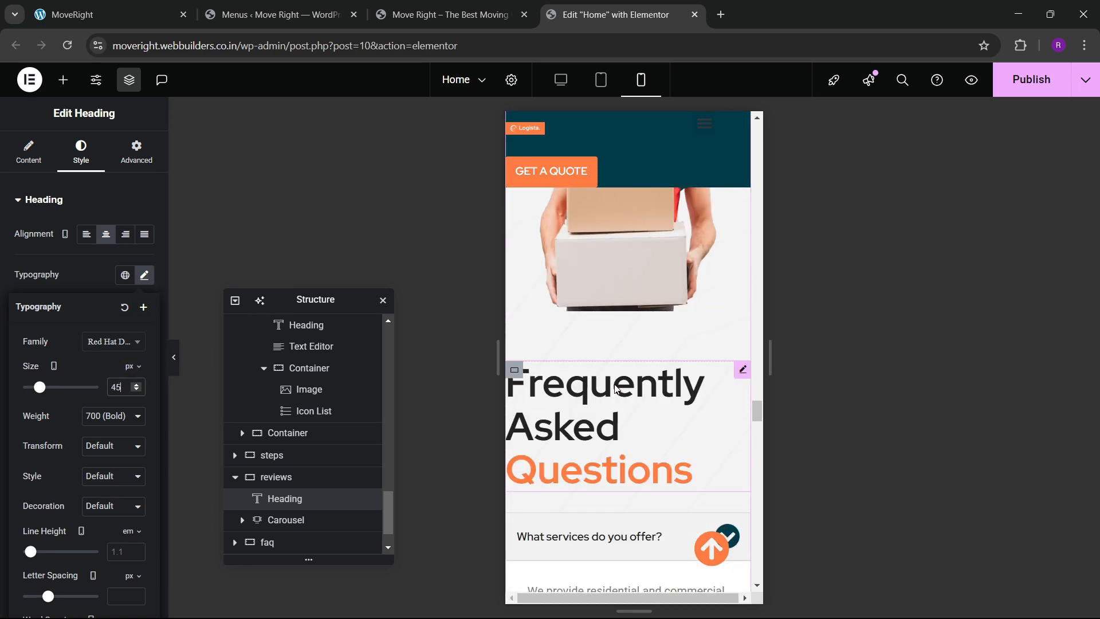
pyautogui.scroll(8, 612, 384)
pyautogui.scroll(2, 604, 331)
pyautogui.scroll(-8, 633, 353)
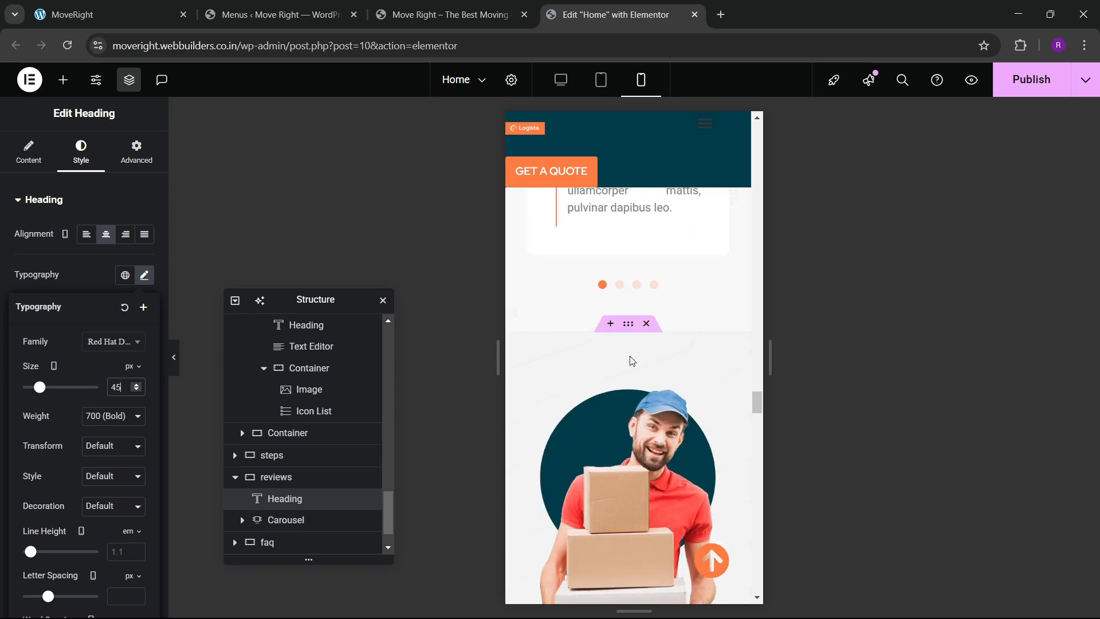
pyautogui.scroll(3, 631, 361)
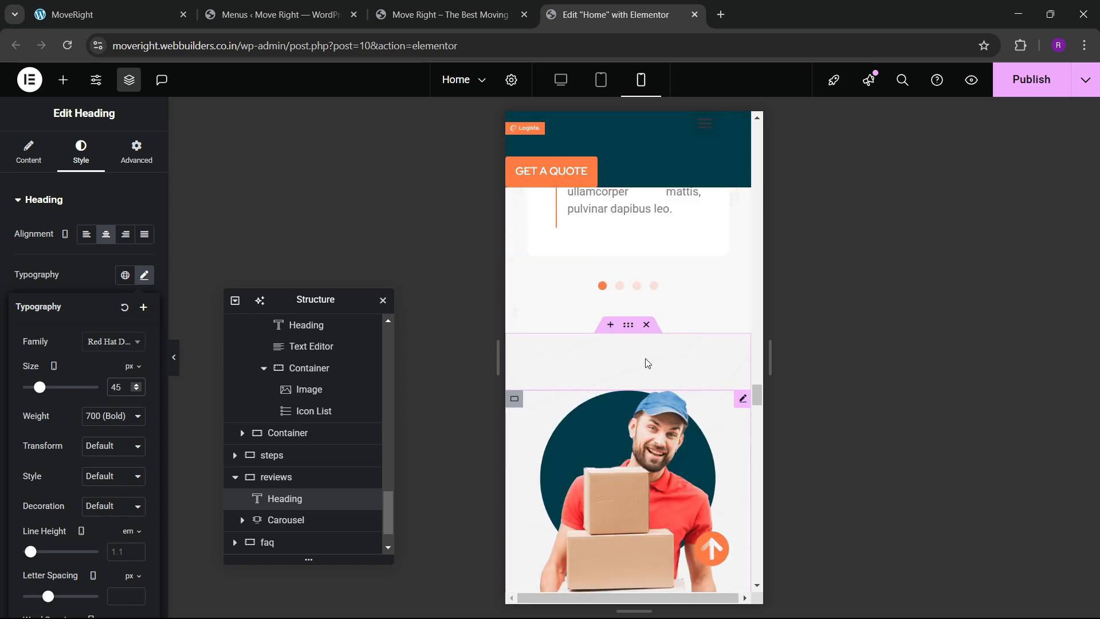
# Give the FAQ section unlinked padding of 60/20/60/20.
pyautogui.click(629, 326)
pyautogui.click(135, 154)
pyautogui.click(144, 309)
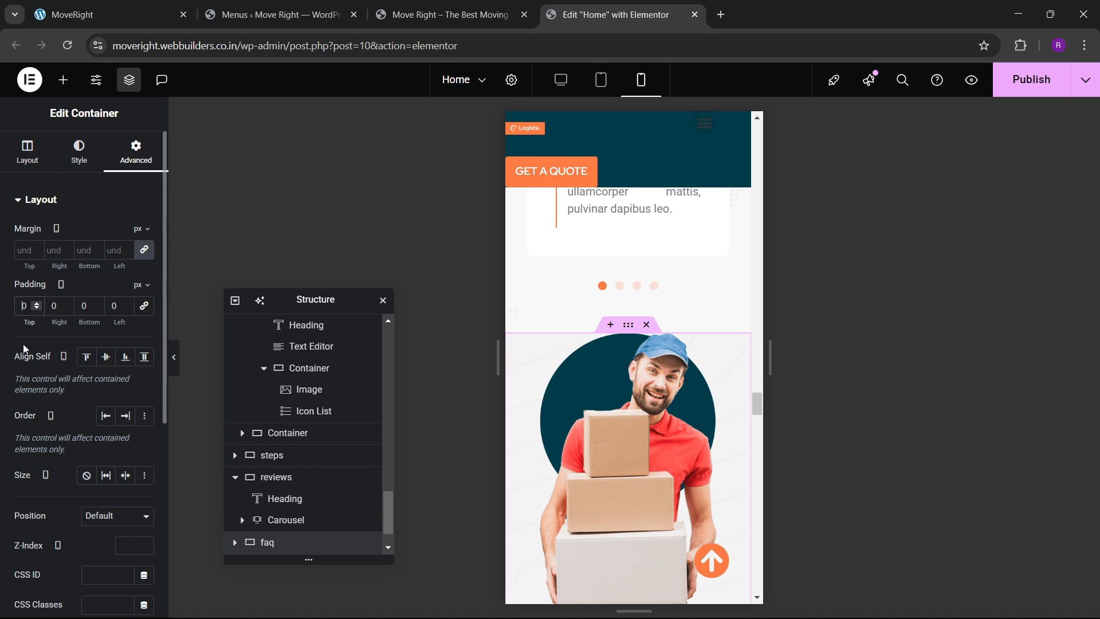
pyautogui.write('60')
pyautogui.press('Tab')
pyautogui.write('20')
pyautogui.press('Tab')
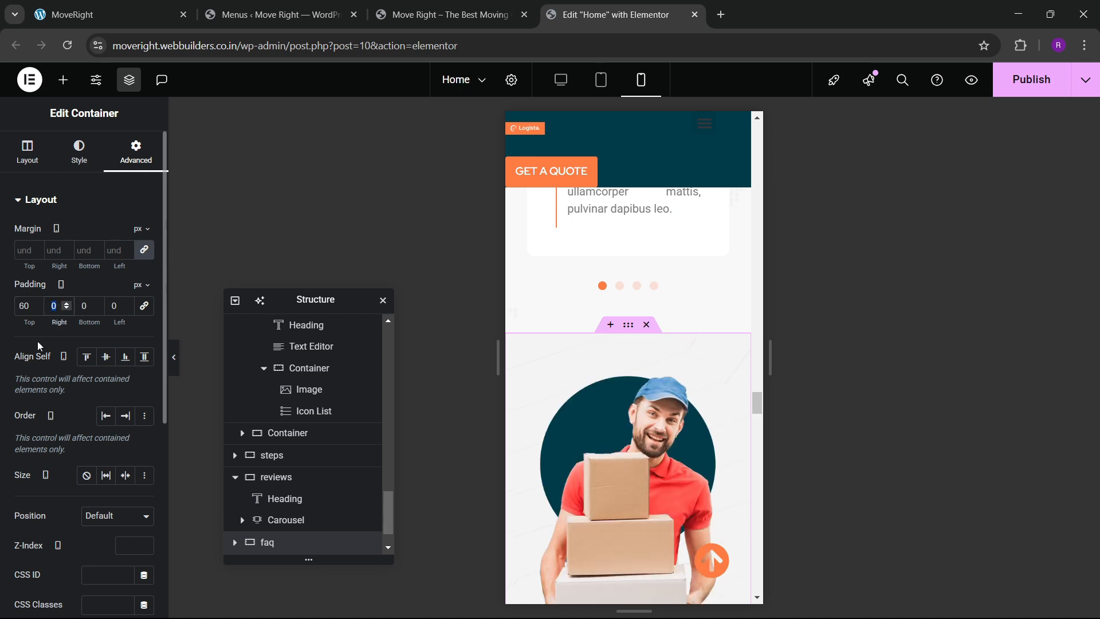
pyautogui.write('60')
pyautogui.press('Tab')
pyautogui.write('20')
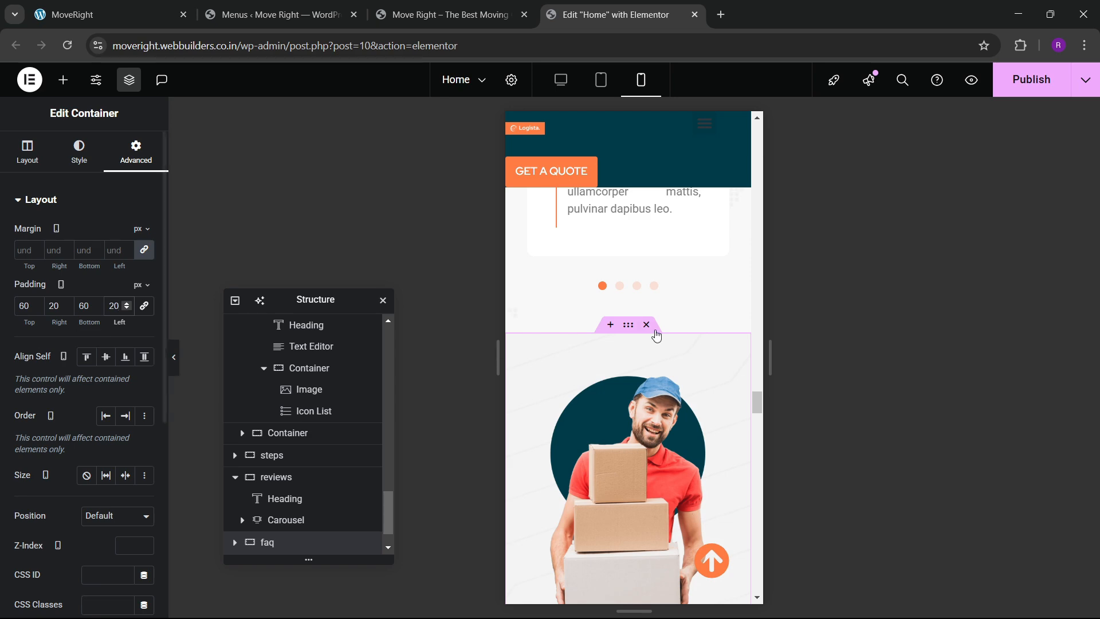
pyautogui.scroll(-5, 621, 336)
pyautogui.click(621, 335)
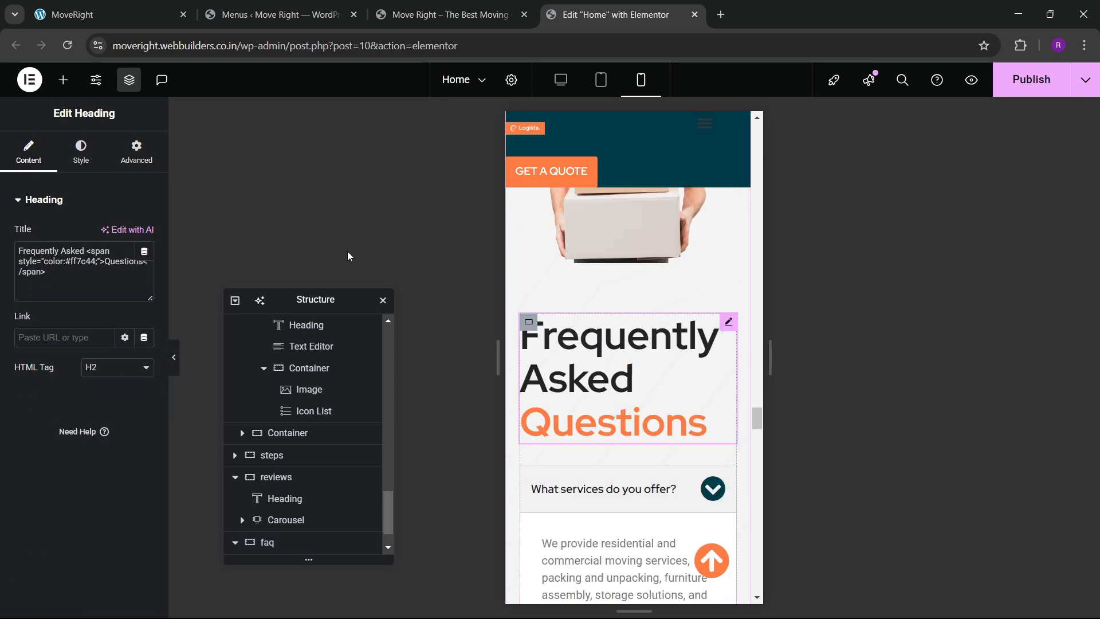
# Set the Frequently Asked Questions heading's font size to 45.
pyautogui.click(81, 152)
pyautogui.click(144, 275)
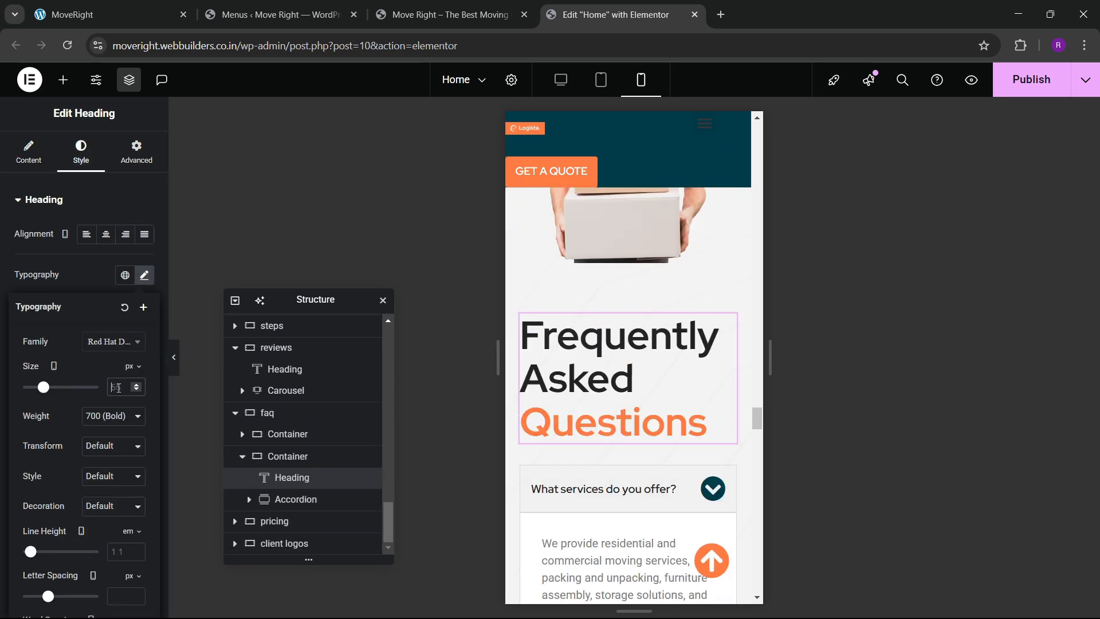
pyautogui.write('45')
pyautogui.scroll(-5, 635, 361)
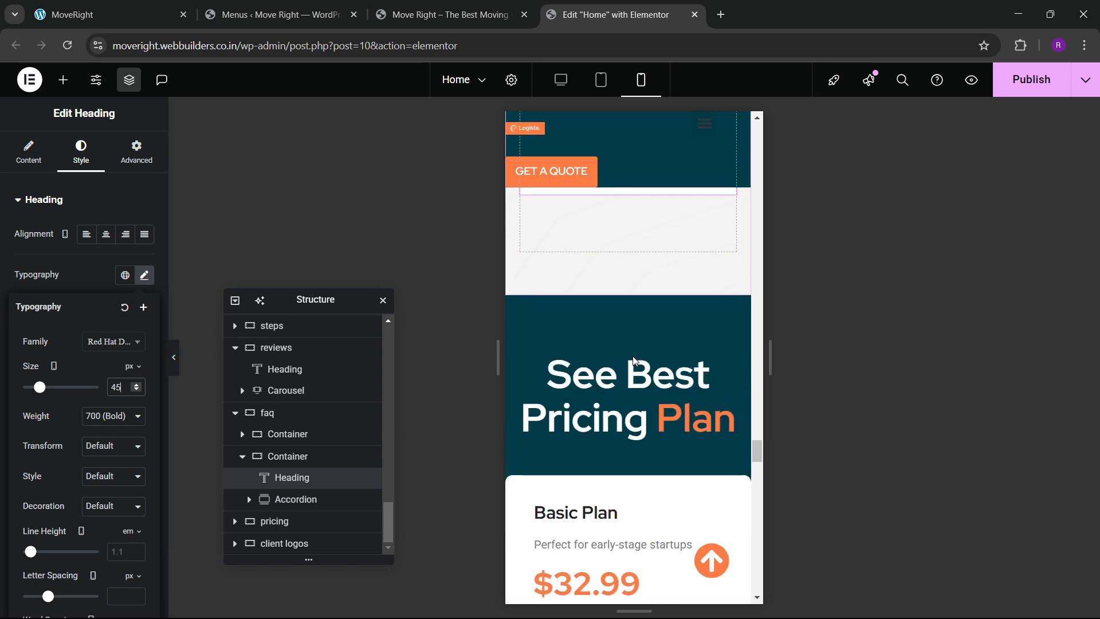
# Give the pricing section unlinked padding of 60/20/60/20.
pyautogui.click(614, 345)
pyautogui.scroll(-3, 614, 346)
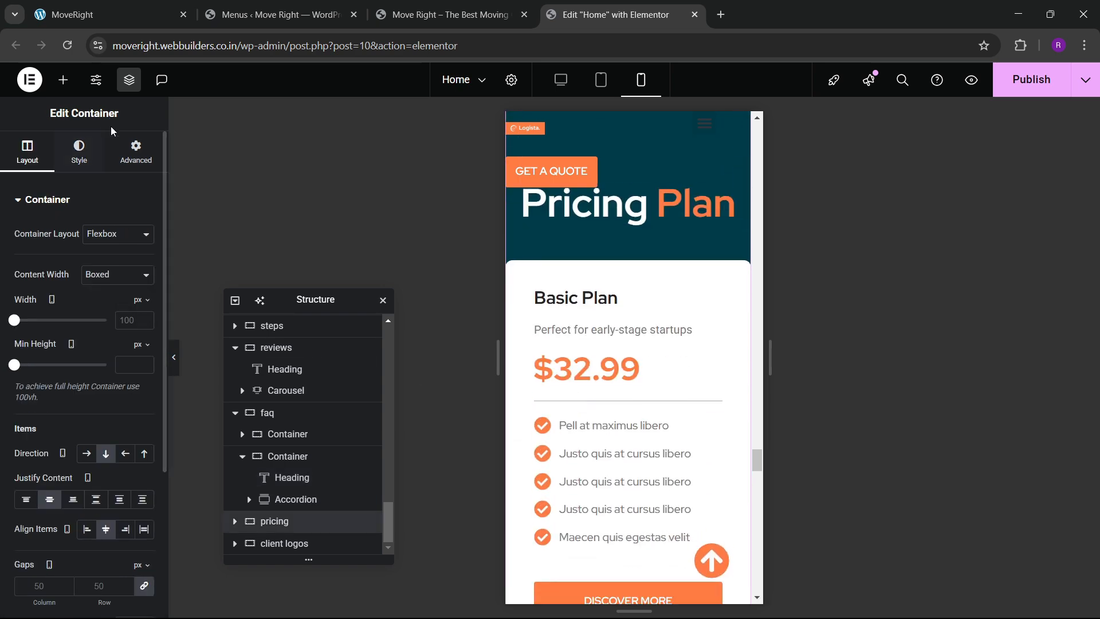
pyautogui.click(127, 150)
pyautogui.click(144, 312)
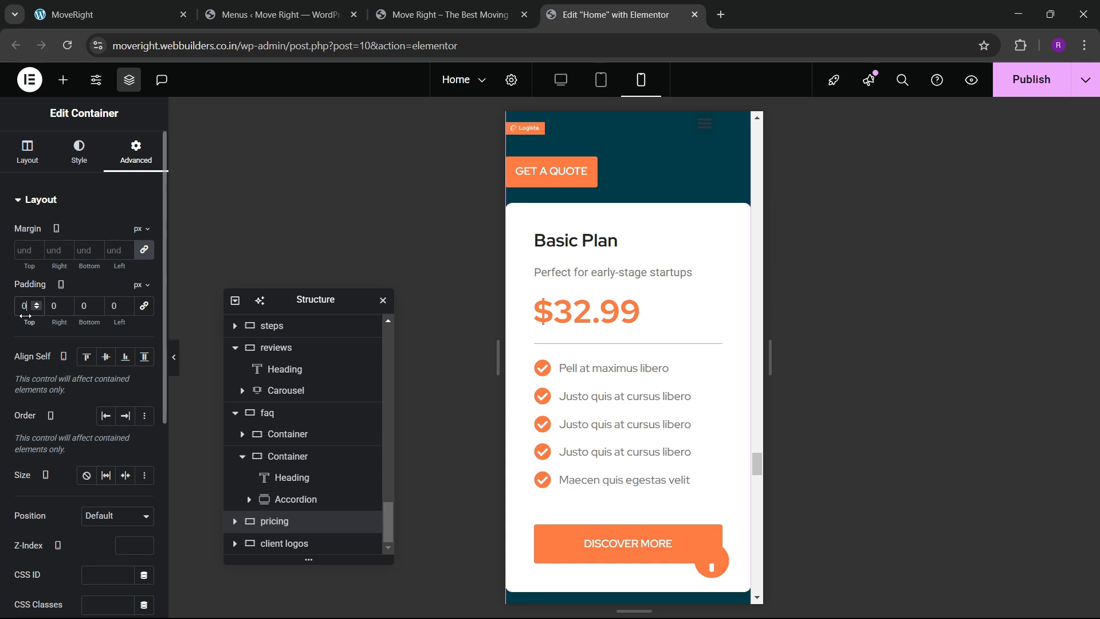
pyautogui.write('6')
pyautogui.press('Tab')
pyautogui.write('20')
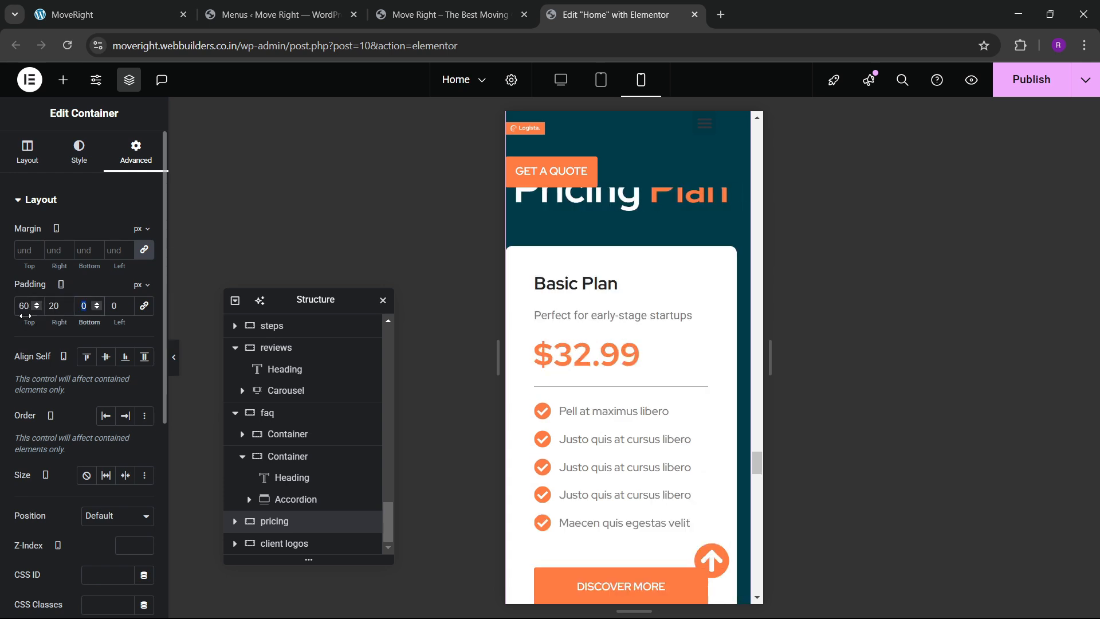
pyautogui.write('60')
pyautogui.press('Tab')
pyautogui.write('20')
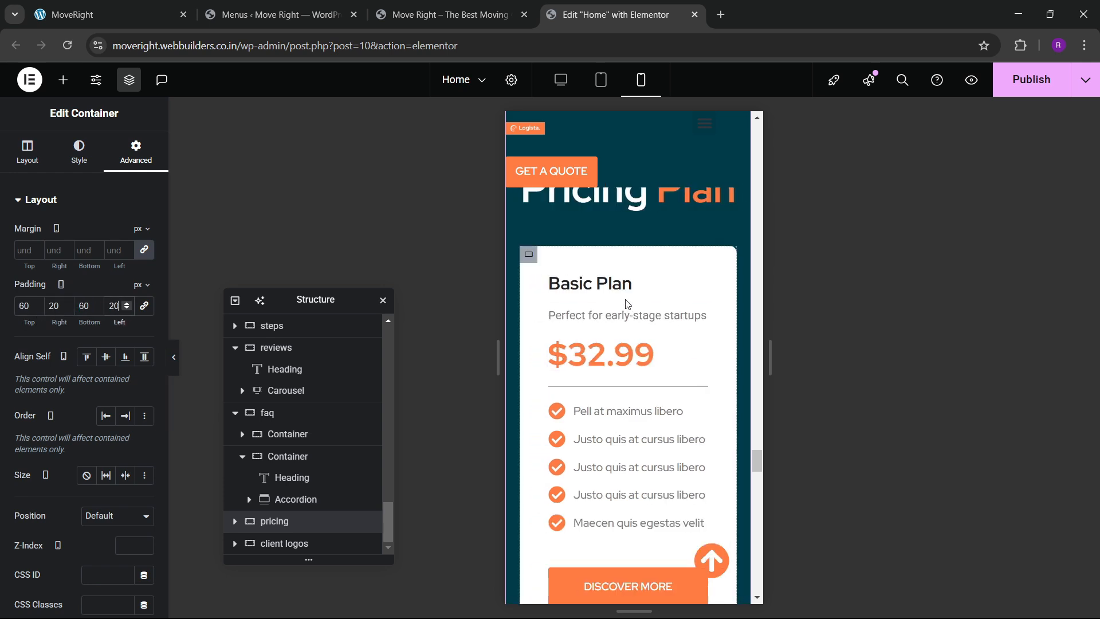
pyautogui.scroll(3, 628, 304)
# Left-align the 'See Best Pricing Plan' heading and set its font size to 45.
pyautogui.click(725, 348)
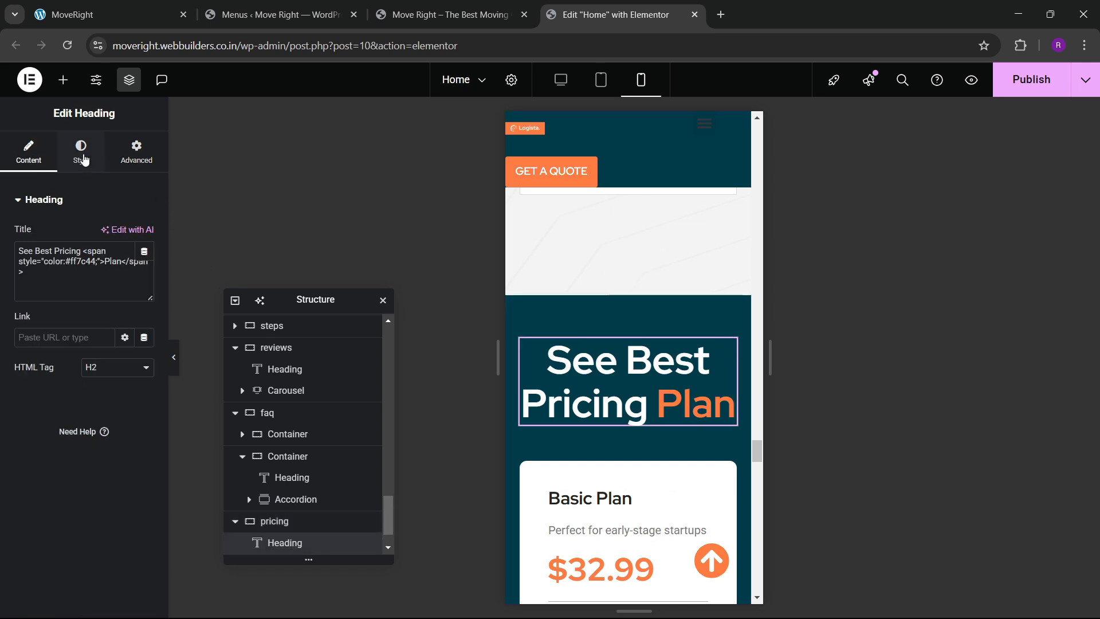
pyautogui.click(83, 159)
pyautogui.click(86, 234)
pyautogui.click(144, 275)
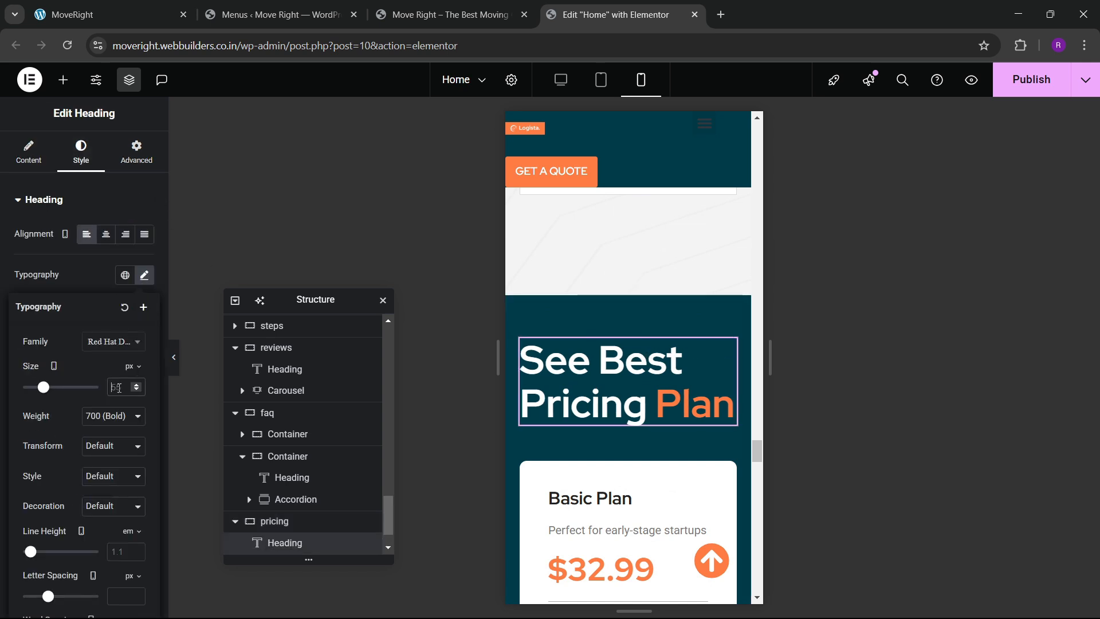
pyautogui.press('BackSpace')
pyautogui.press('BackSpace')
pyautogui.write('45')
pyautogui.scroll(-3, 631, 358)
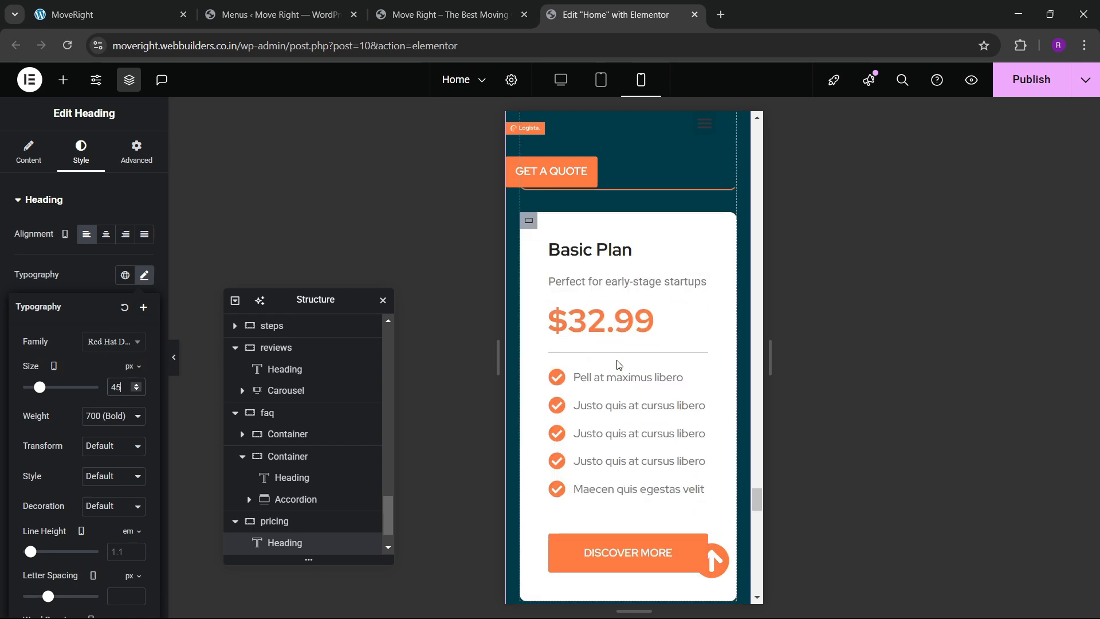
pyautogui.scroll(-5, 619, 365)
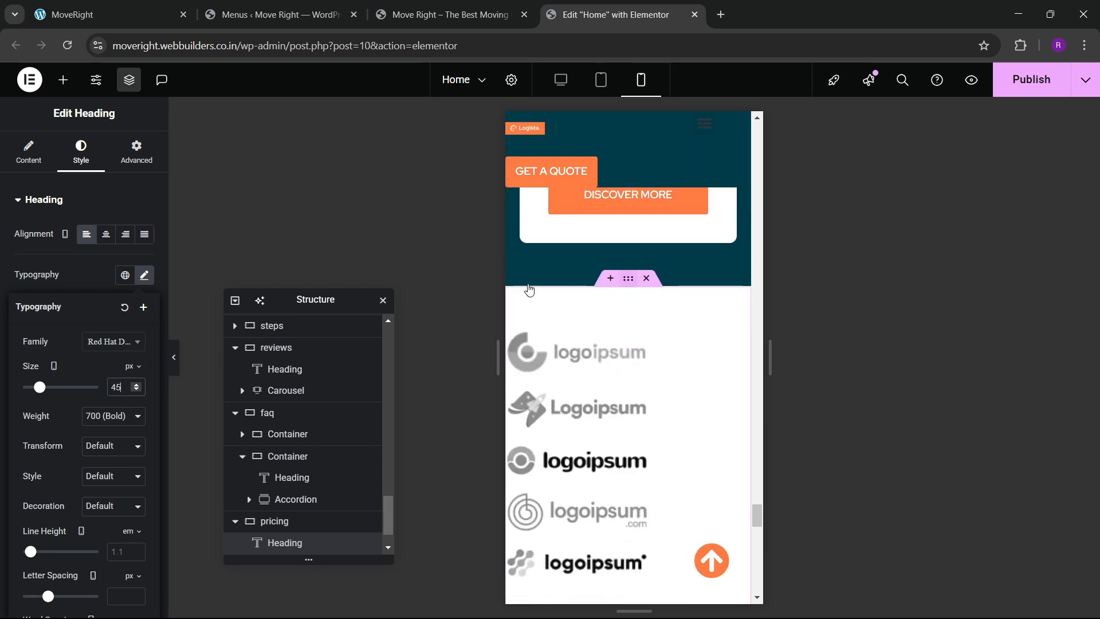
# Set the client logos section's Align Items to center.
pyautogui.click(529, 290)
pyautogui.scroll(-5, 80, 344)
pyautogui.click(105, 386)
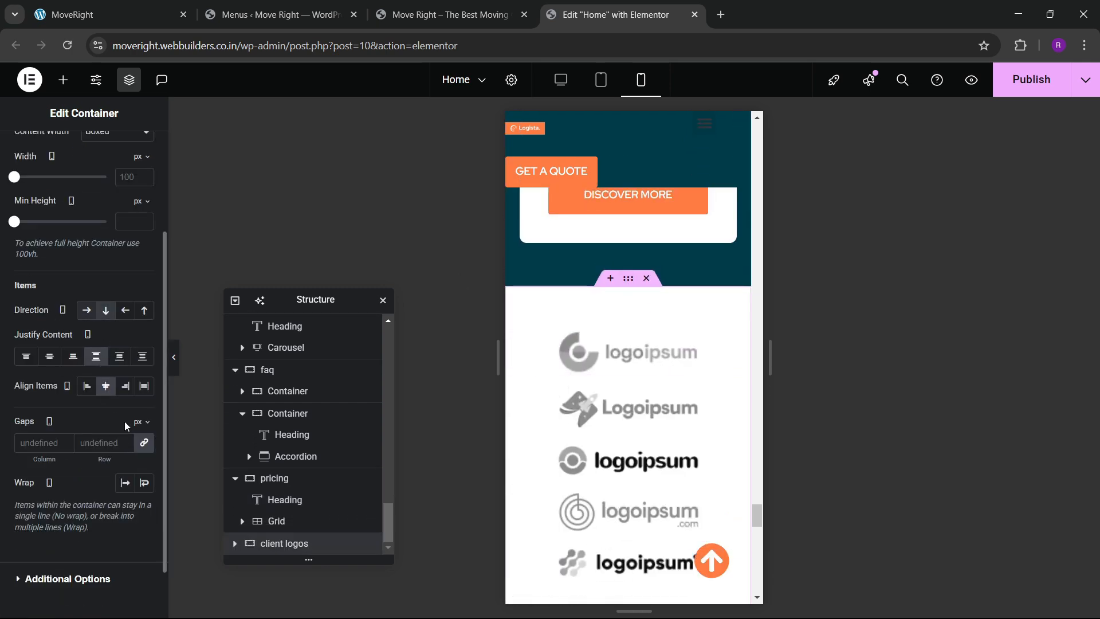
pyautogui.scroll(-10, 623, 434)
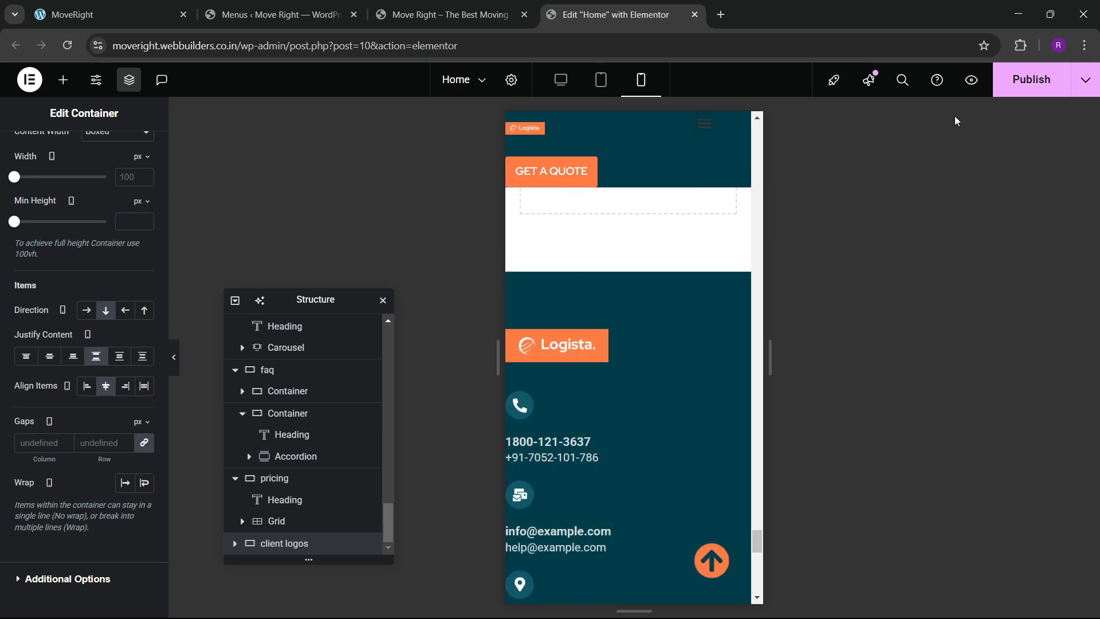
# Publish the homepage changes.
pyautogui.click(1032, 79)
pyautogui.scroll(-5, 561, 386)
pyautogui.scroll(-5, 585, 364)
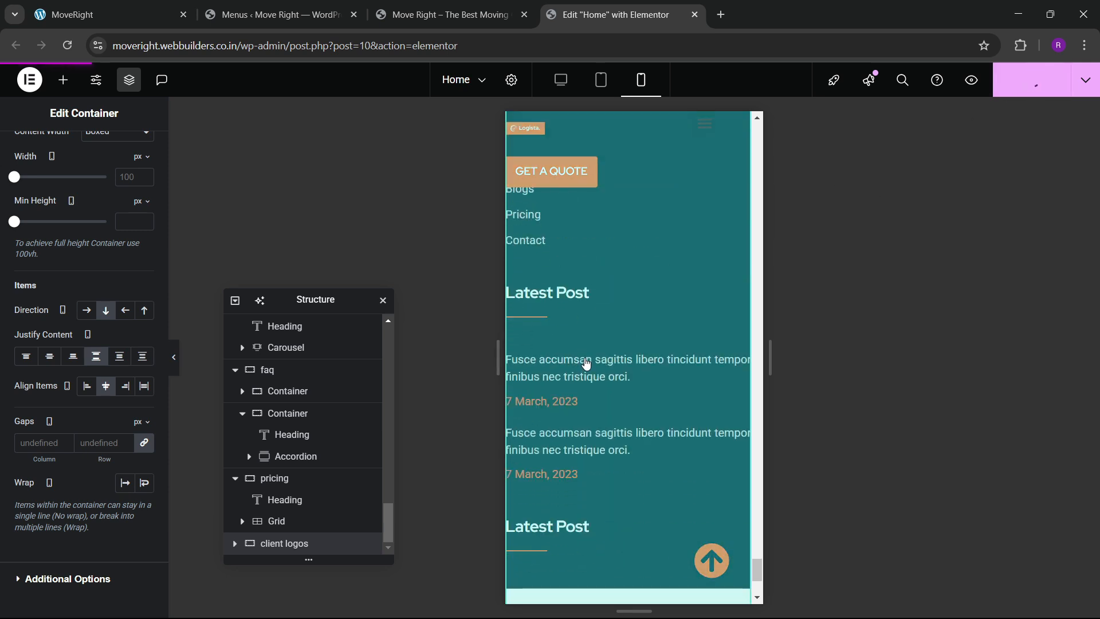
pyautogui.scroll(-3, 602, 338)
# Open the site's Footer template in Elementor for editing.
pyautogui.scroll(10, 602, 339)
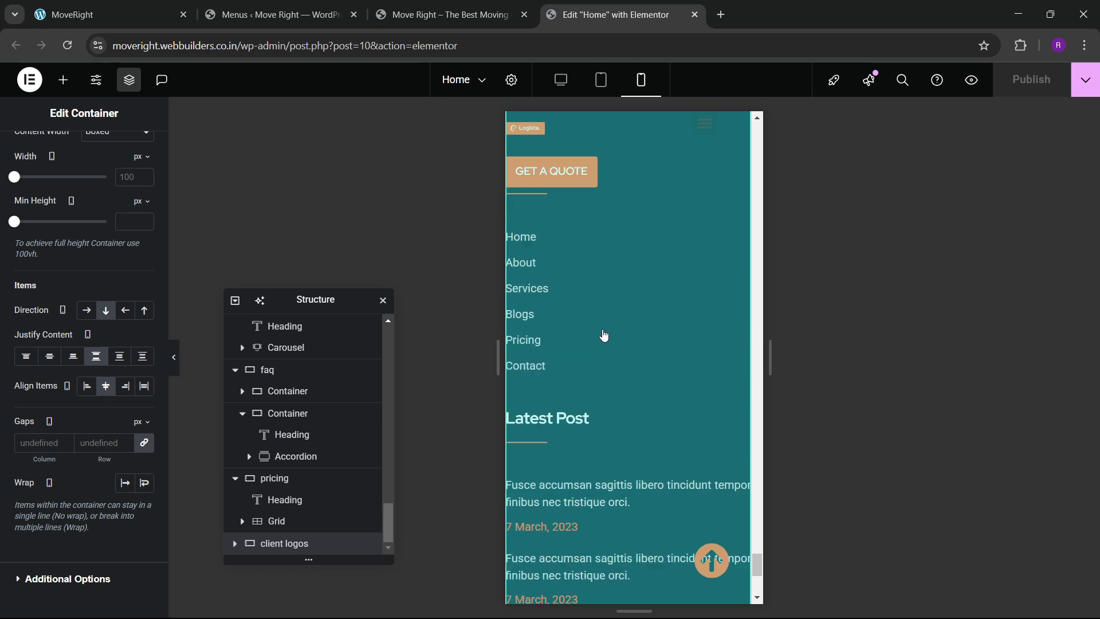
pyautogui.scroll(3, 566, 247)
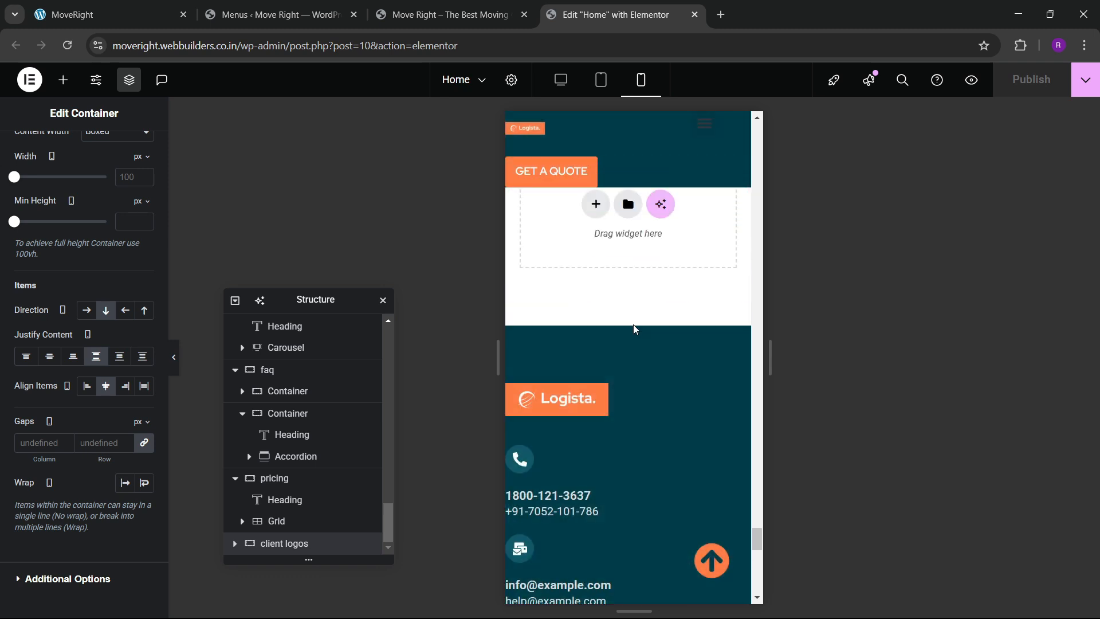
pyautogui.click(634, 344)
pyautogui.click(629, 350)
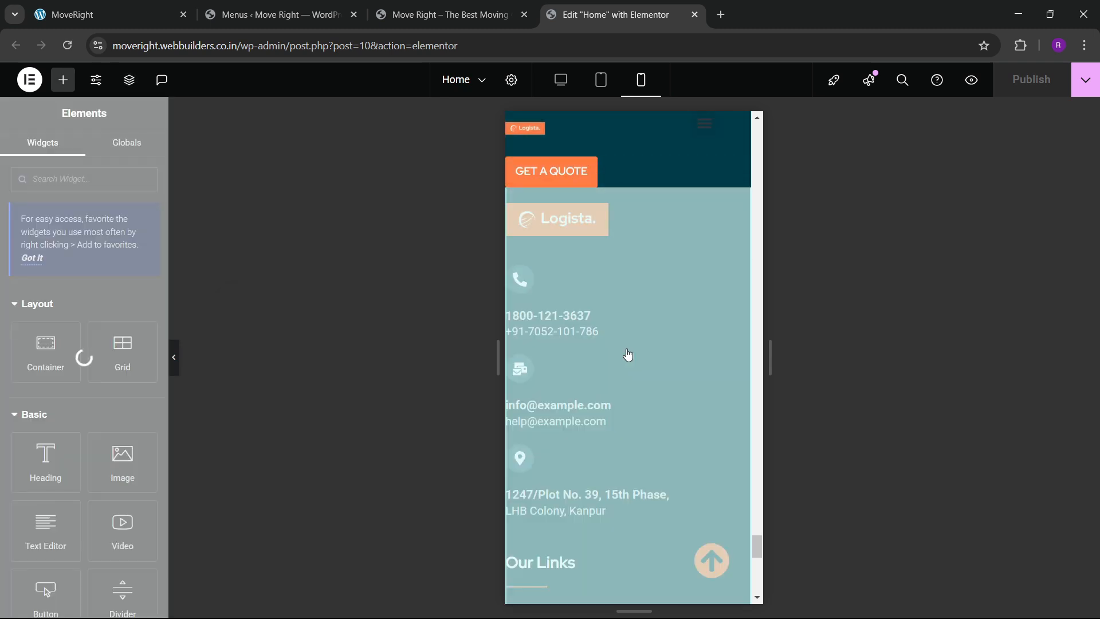
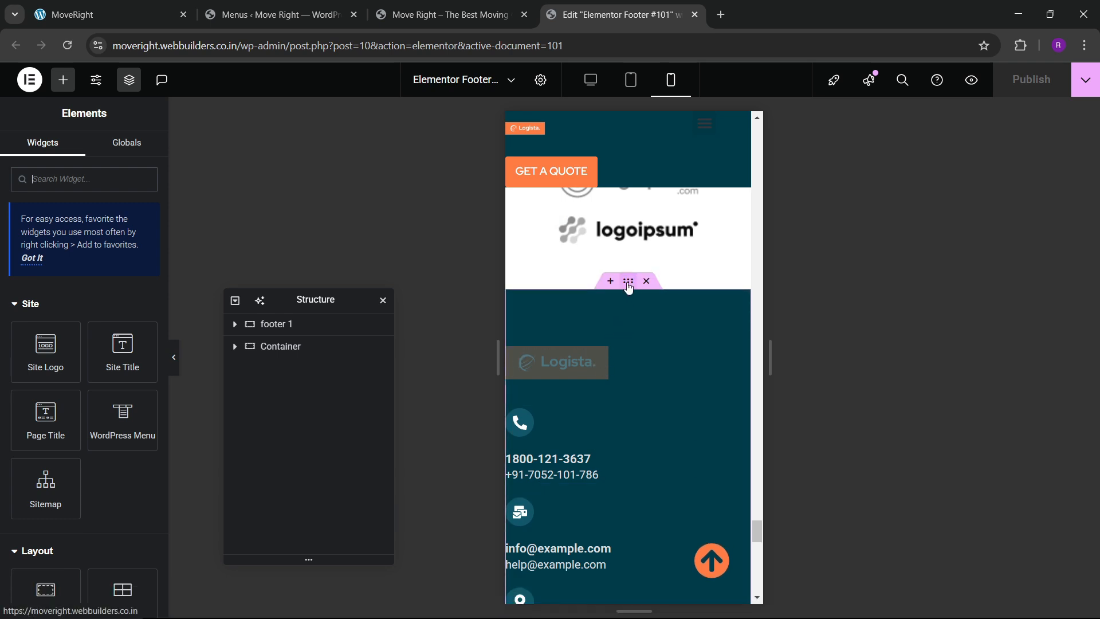
# Give footer 1 mobile padding of 60 px top and bottom and 20 px left and right.
pyautogui.click(628, 283)
pyautogui.click(136, 154)
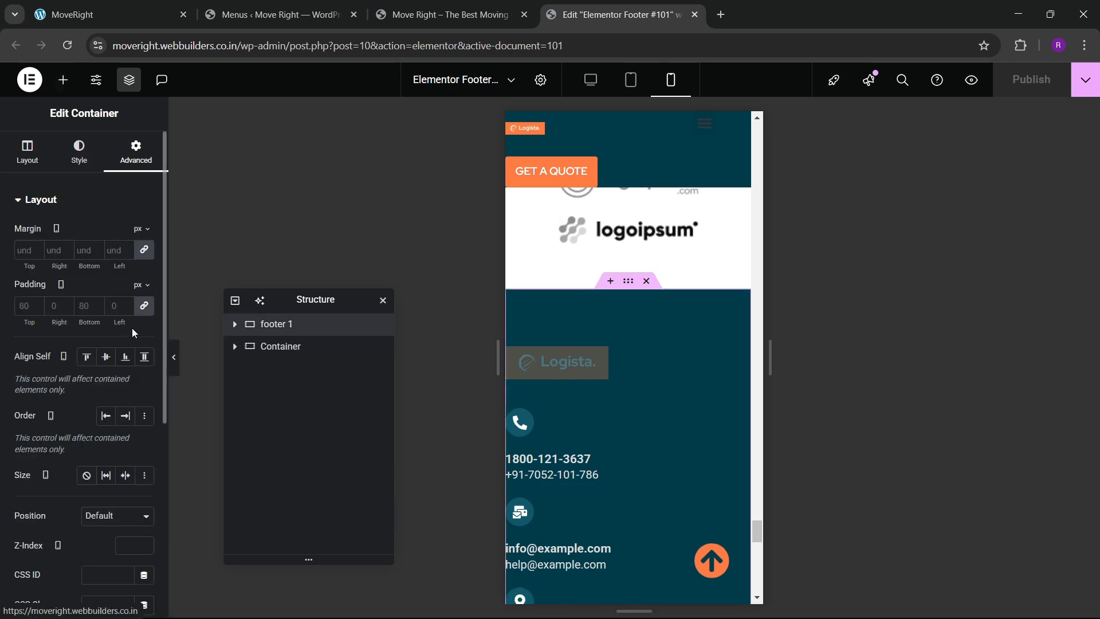
pyautogui.click(144, 306)
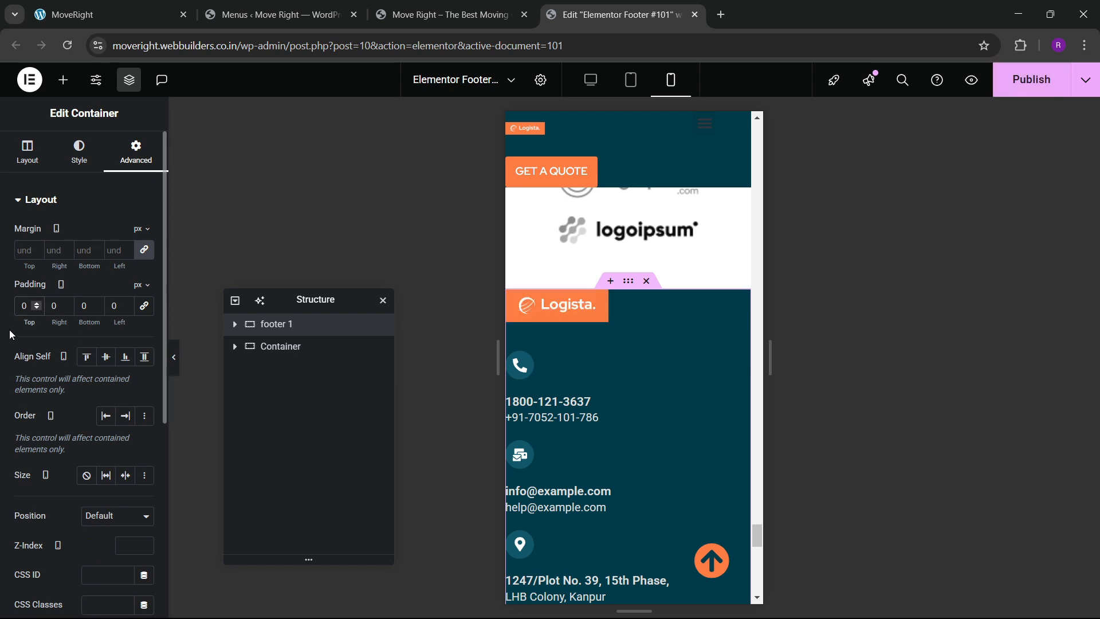
pyautogui.write('60')
pyautogui.press('Tab')
pyautogui.write('20')
pyautogui.press('Tab')
pyautogui.write('60')
pyautogui.press('Tab')
pyautogui.write('20')
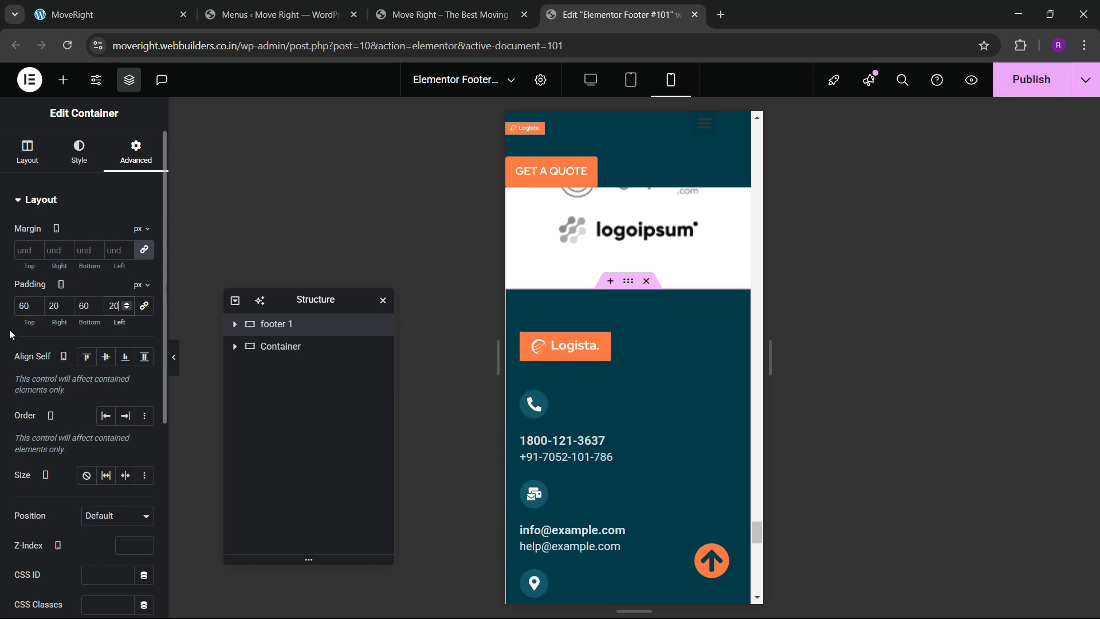
# Set the phone, email and address icon boxes to Icon Position Left.
pyautogui.click(573, 408)
pyautogui.click(81, 152)
pyautogui.click(106, 234)
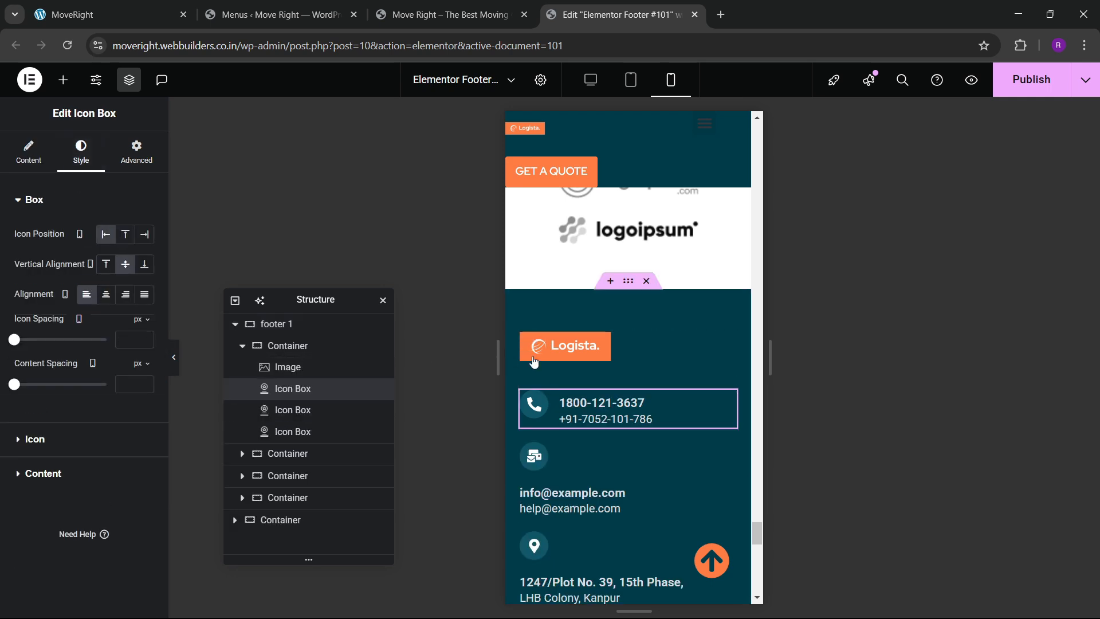
pyautogui.click(589, 442)
pyautogui.click(80, 152)
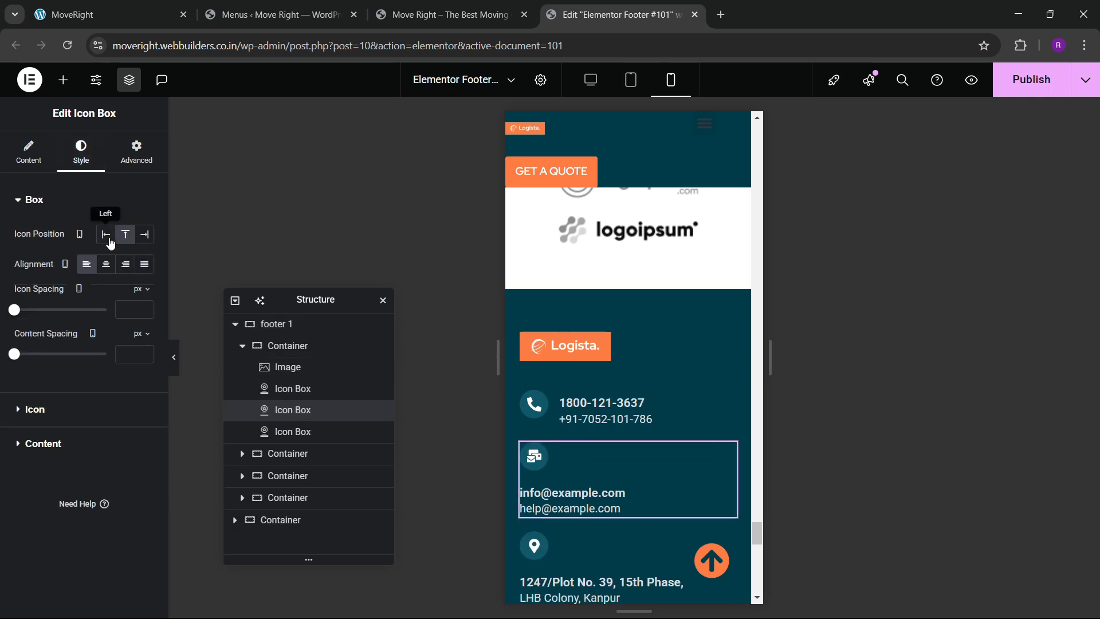
pyautogui.click(106, 234)
pyautogui.scroll(-4, 534, 410)
pyautogui.click(621, 314)
pyautogui.click(80, 152)
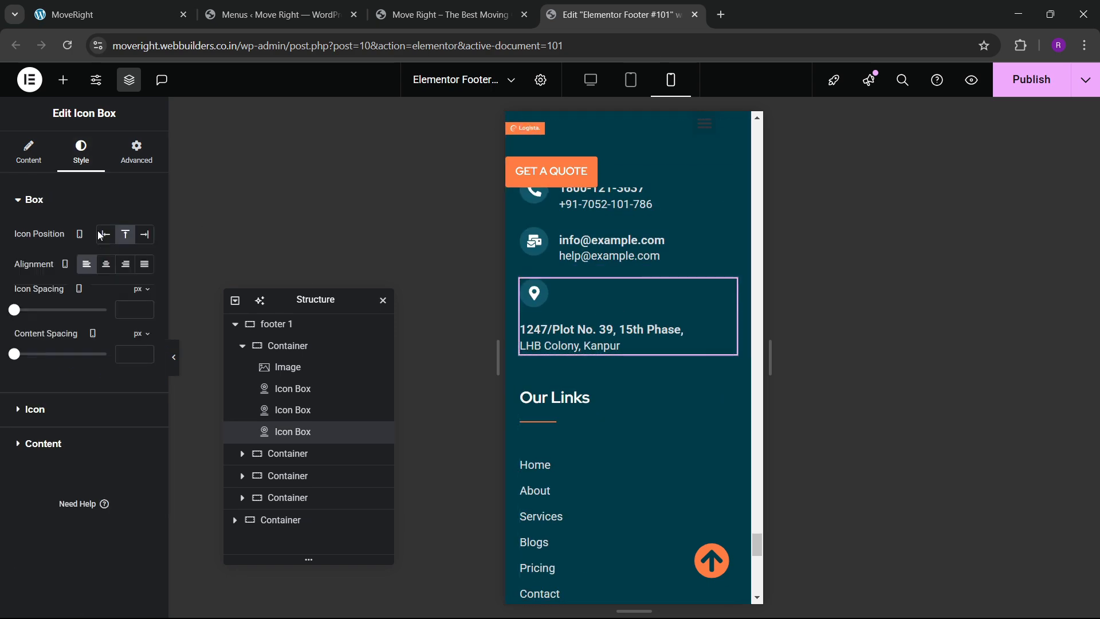
pyautogui.click(106, 234)
# Left-align the copyright Icon List on mobile.
pyautogui.scroll(-8, 619, 398)
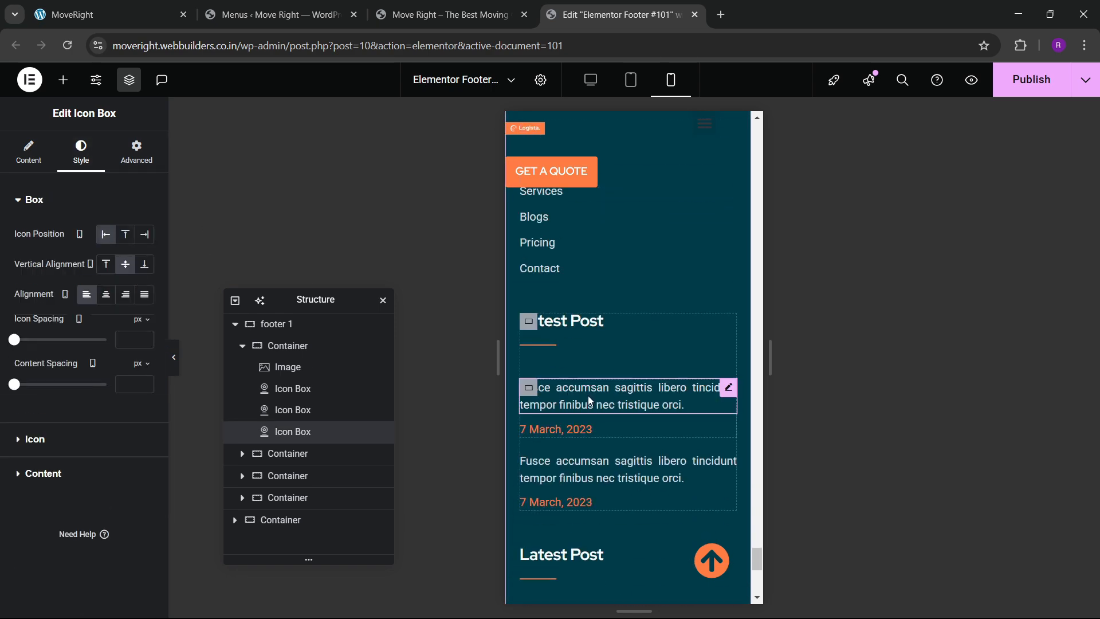
pyautogui.scroll(-2, 588, 399)
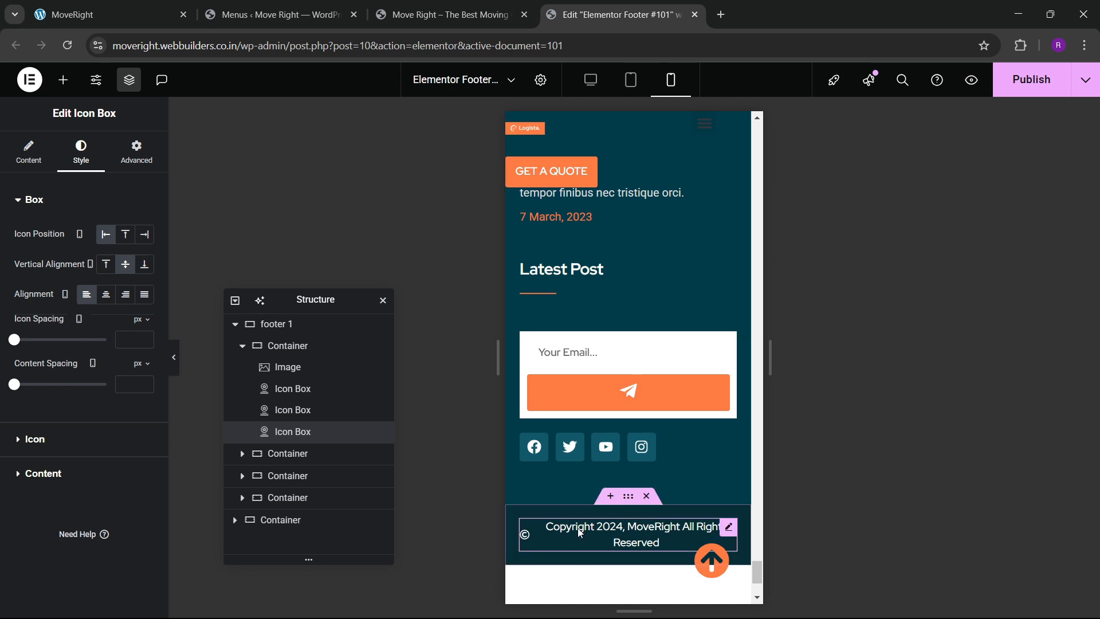
pyautogui.scroll(-3, 596, 464)
pyautogui.click(723, 396)
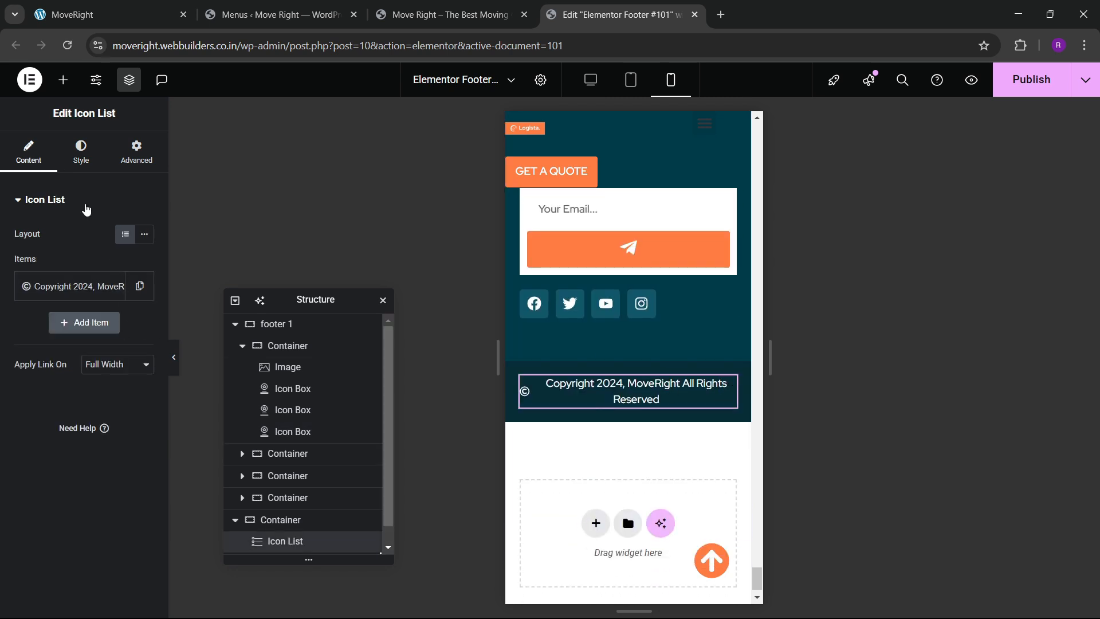
pyautogui.click(74, 165)
pyautogui.click(105, 279)
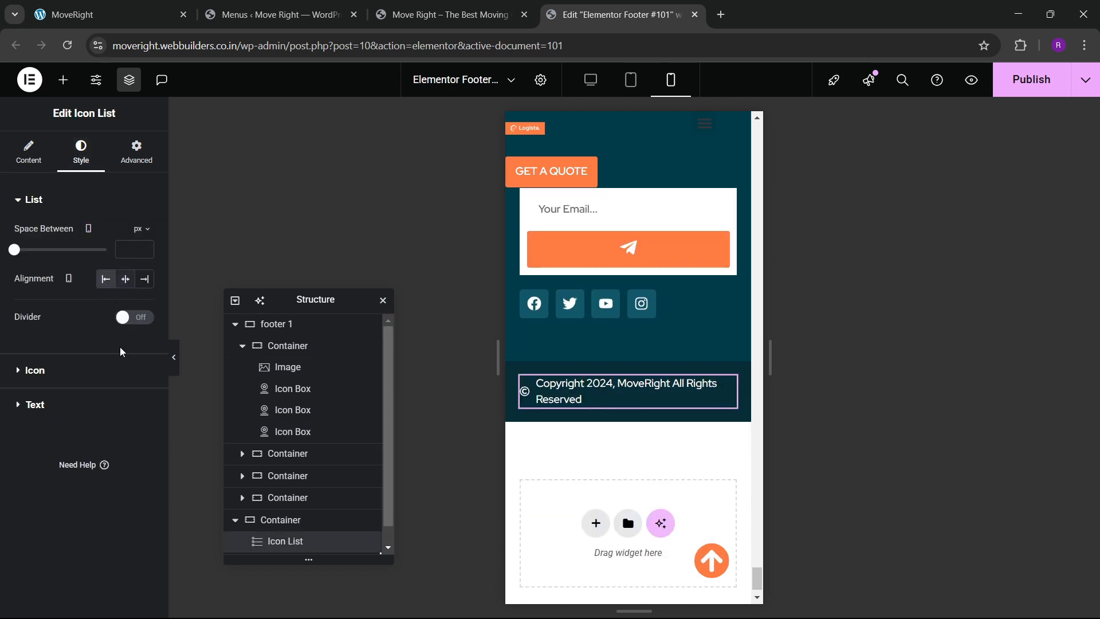
pyautogui.scroll(3, 603, 393)
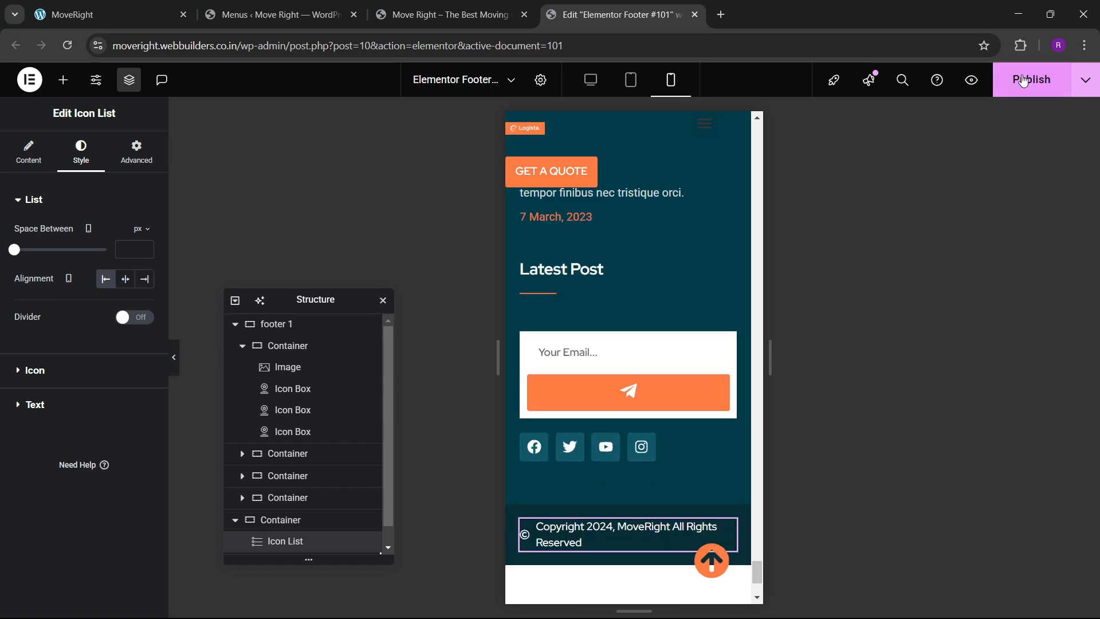
pyautogui.scroll(5, 587, 346)
pyautogui.scroll(5, 595, 339)
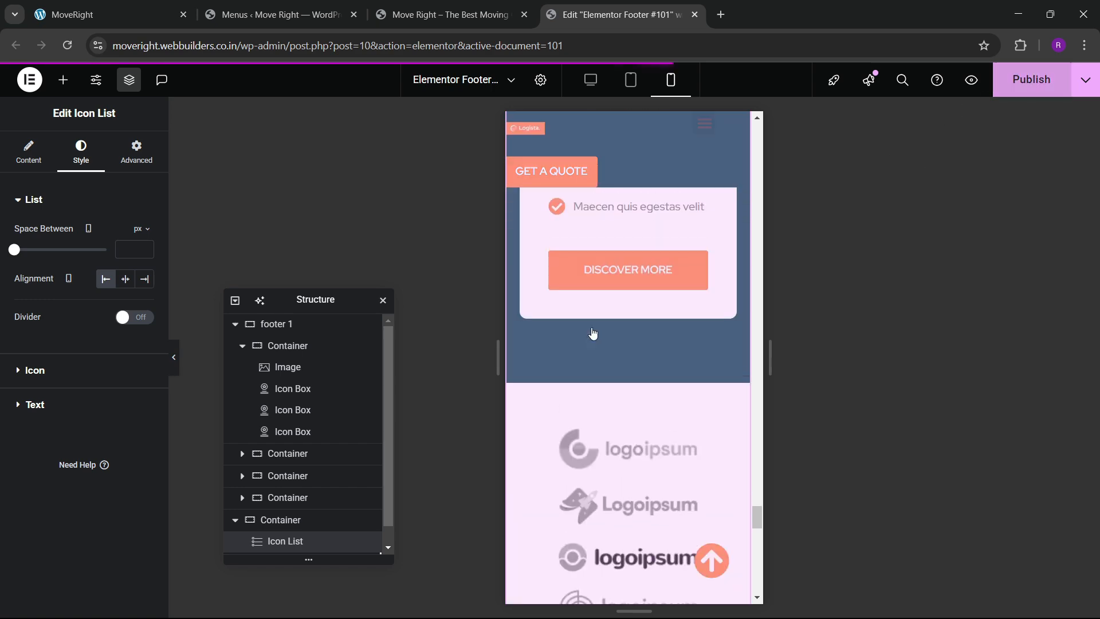
pyautogui.scroll(-3, 595, 339)
# Set the footer Logista logo width to 60% and zero its bottom margin.
pyautogui.click(568, 417)
pyautogui.click(81, 152)
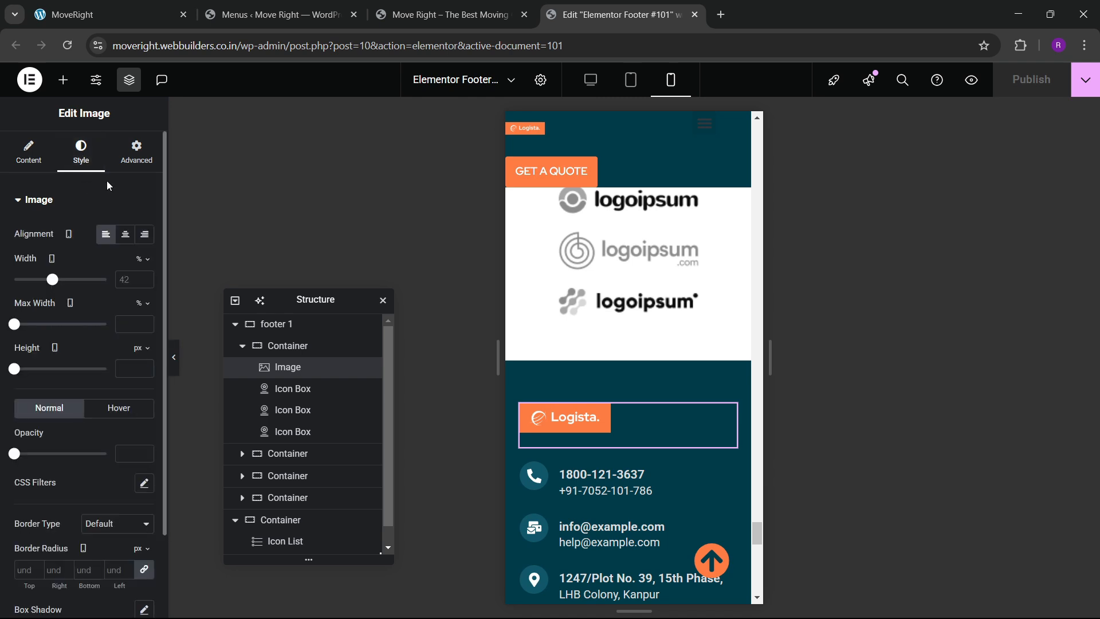
pyautogui.moveTo(53, 283); pyautogui.dragTo(73, 290)
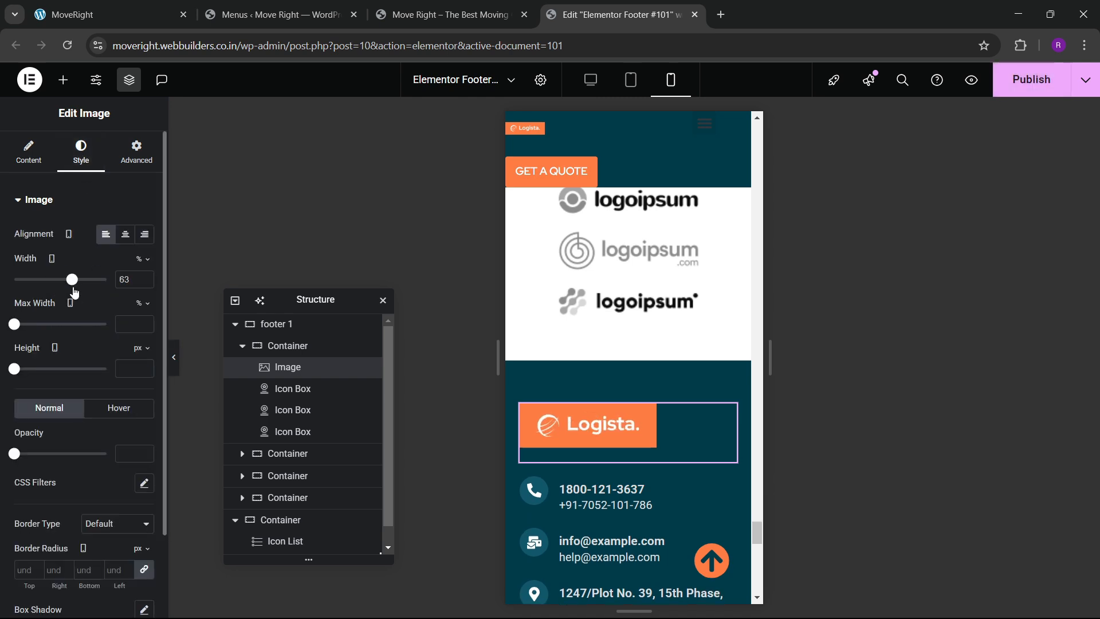
pyautogui.click(145, 283)
pyautogui.click(145, 283)
pyautogui.click(144, 283)
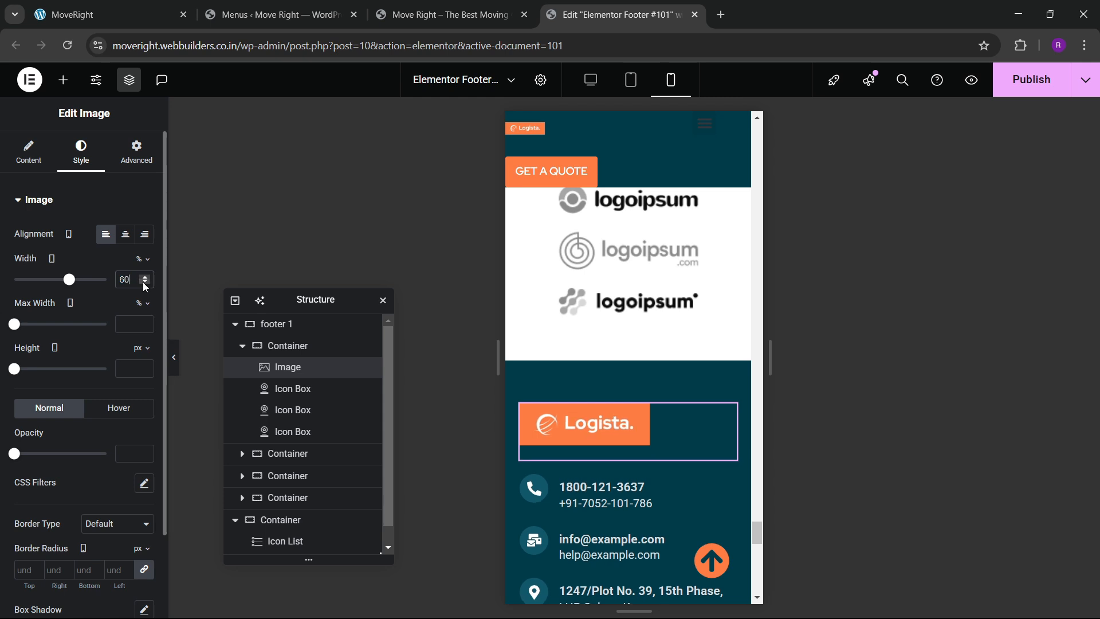
pyautogui.click(138, 155)
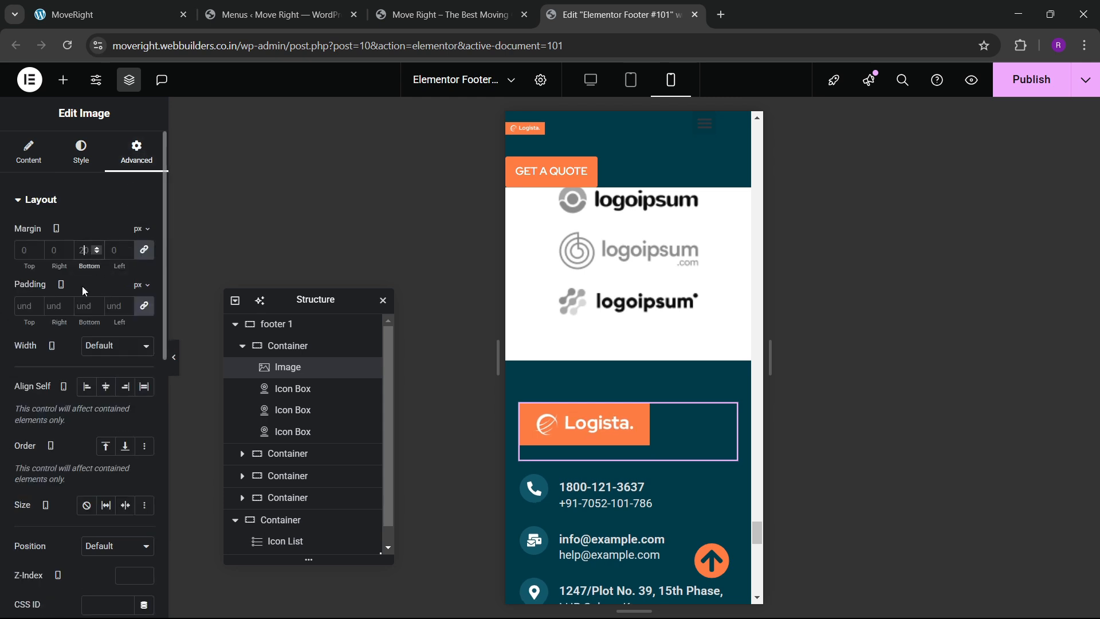
pyautogui.scroll(-3, 651, 393)
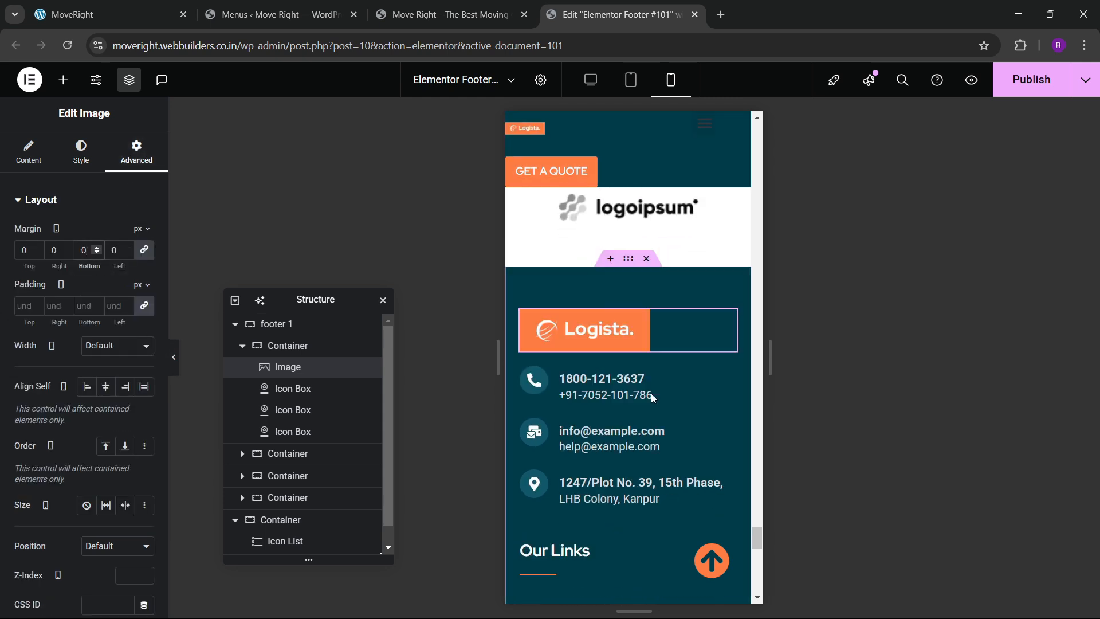
# Publish the footer, check it on the reloaded live homepage, then open the header for editing.
pyautogui.click(1018, 93)
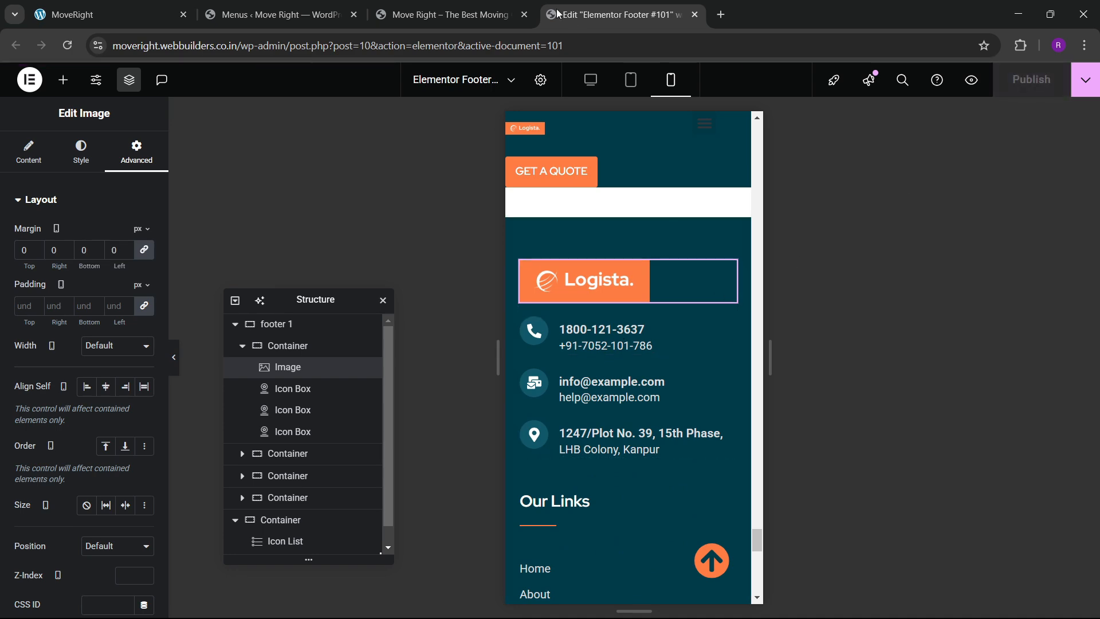
pyautogui.click(450, 14)
pyautogui.click(68, 45)
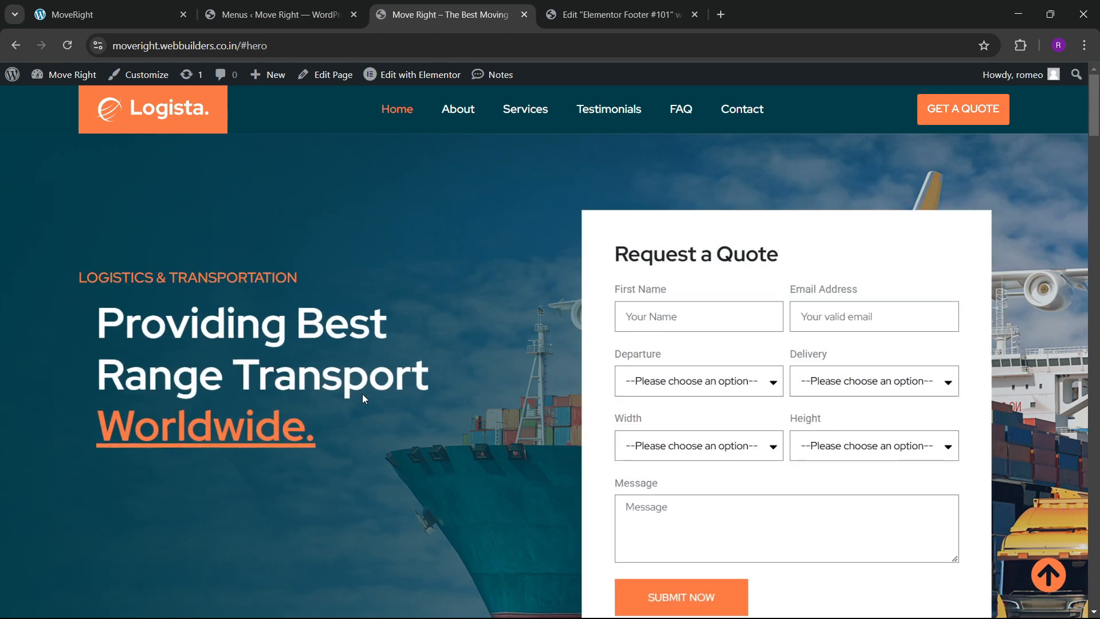
pyautogui.scroll(-5, 367, 406)
pyautogui.click(613, 14)
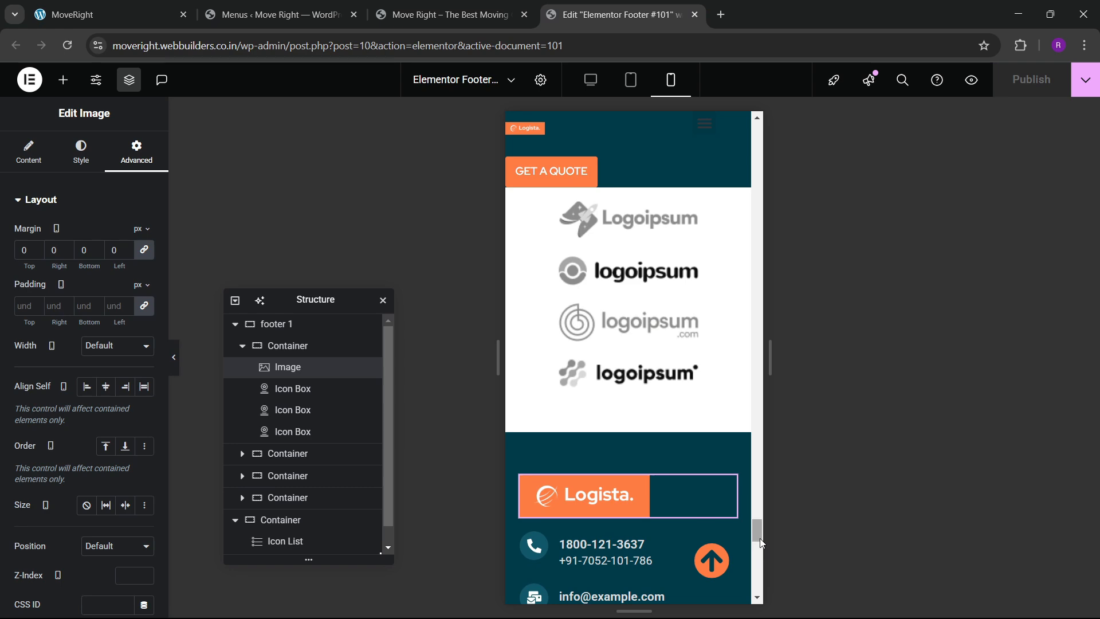
pyautogui.moveTo(760, 543); pyautogui.dragTo(762, 132)
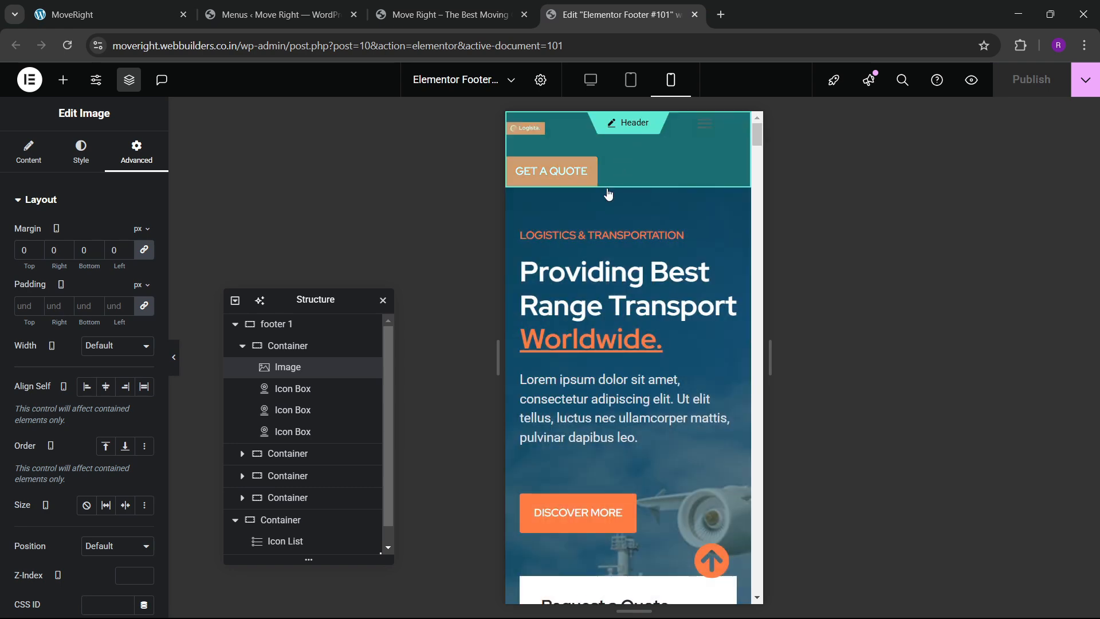
pyautogui.click(614, 267)
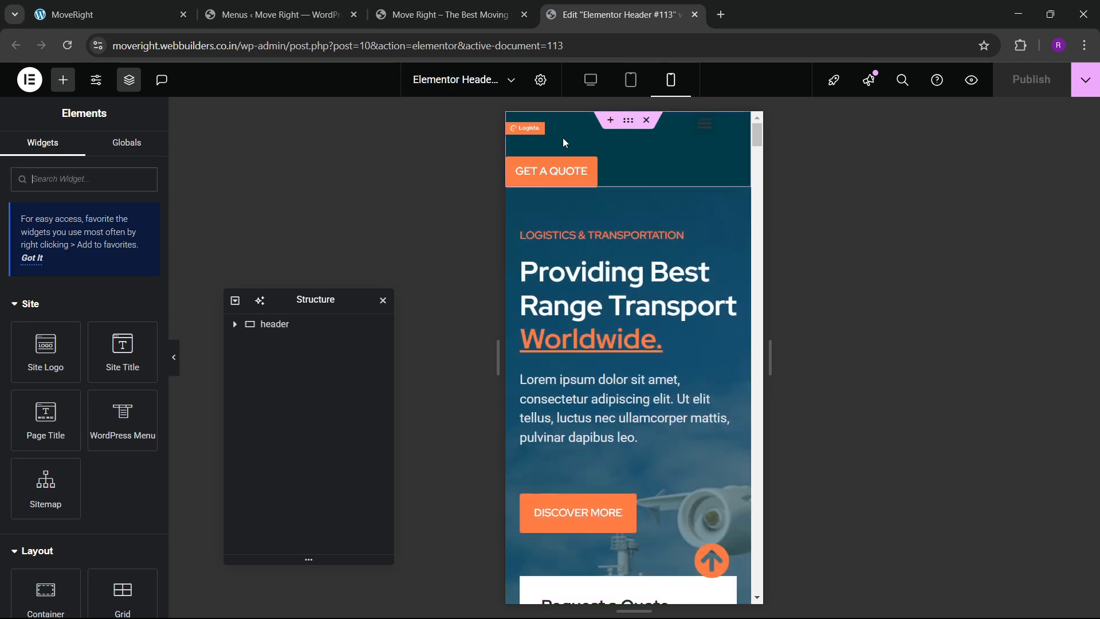
# Give the header Logista logo a custom mobile width of 132 px.
pyautogui.click(628, 122)
pyautogui.scroll(-3, 56, 344)
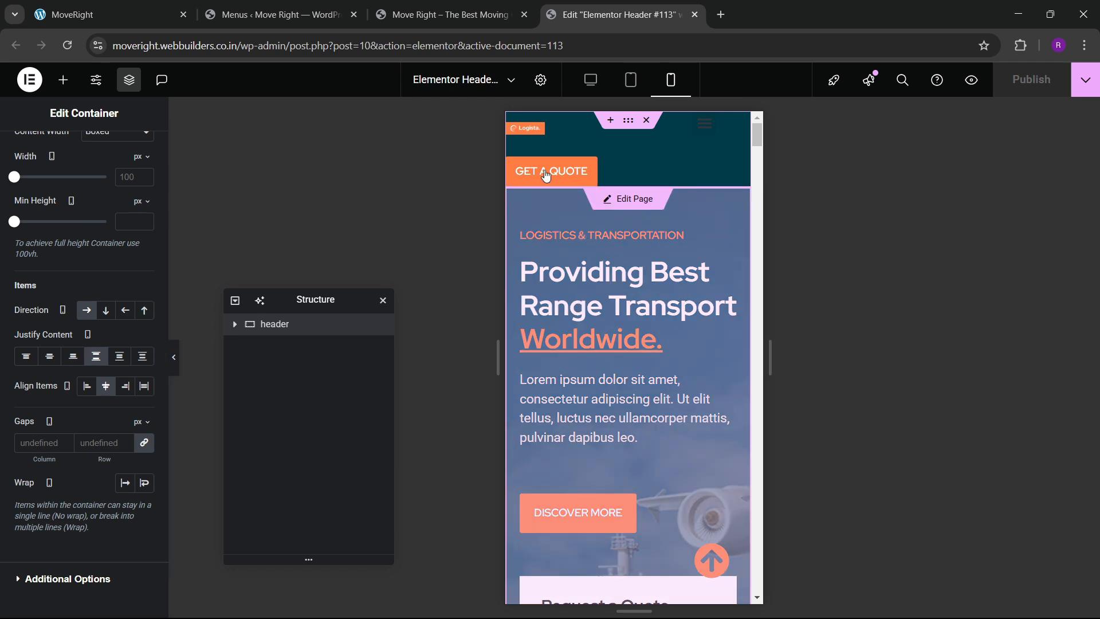
pyautogui.click(541, 130)
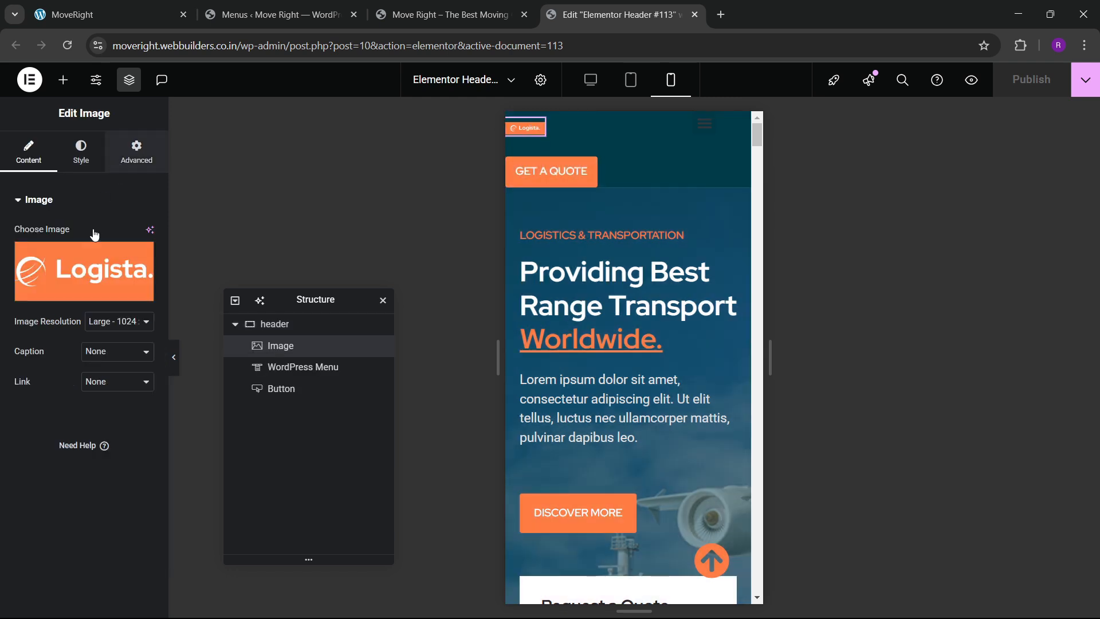
pyautogui.click(136, 152)
pyautogui.click(97, 346)
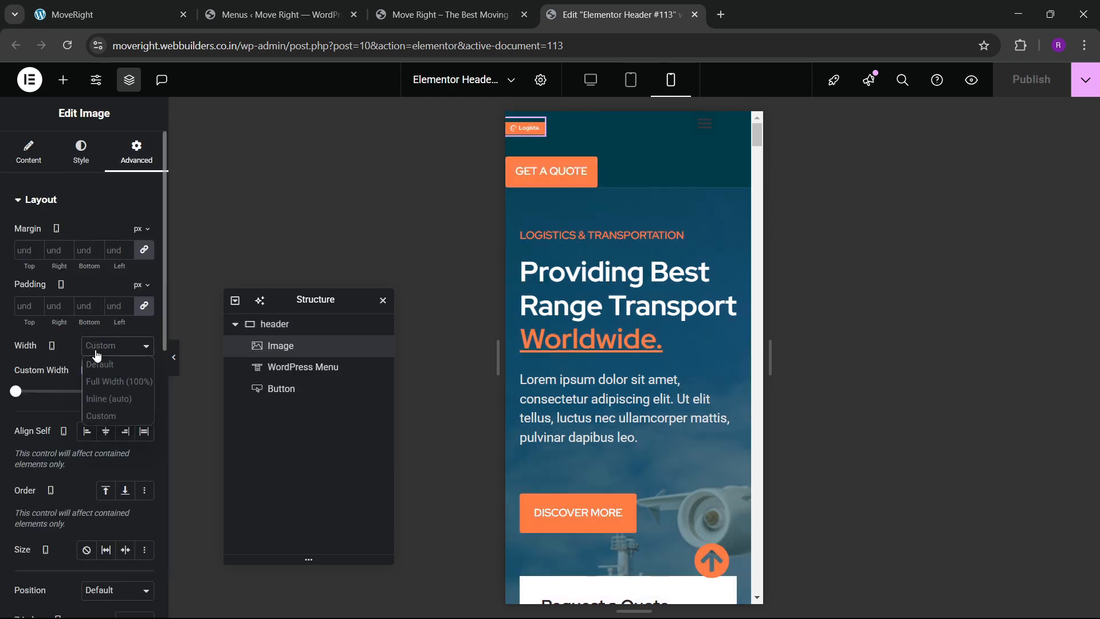
pyautogui.click(33, 400)
pyautogui.moveTo(16, 395); pyautogui.dragTo(26, 396)
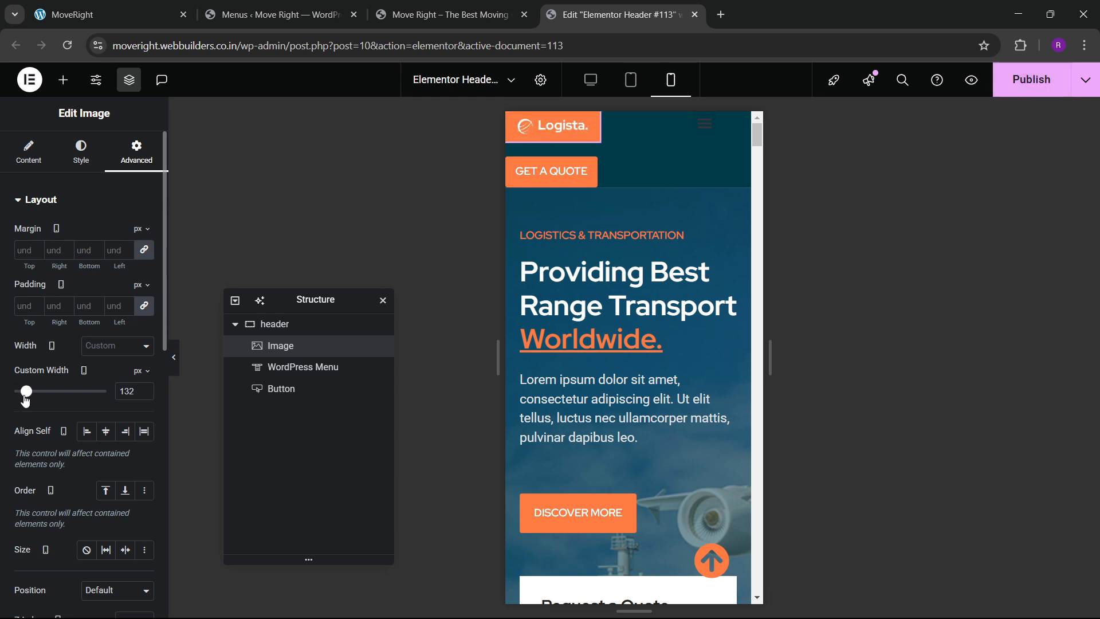
pyautogui.click(720, 138)
# Make the mobile dropdown menu full width with centered text.
pyautogui.scroll(-4, 93, 383)
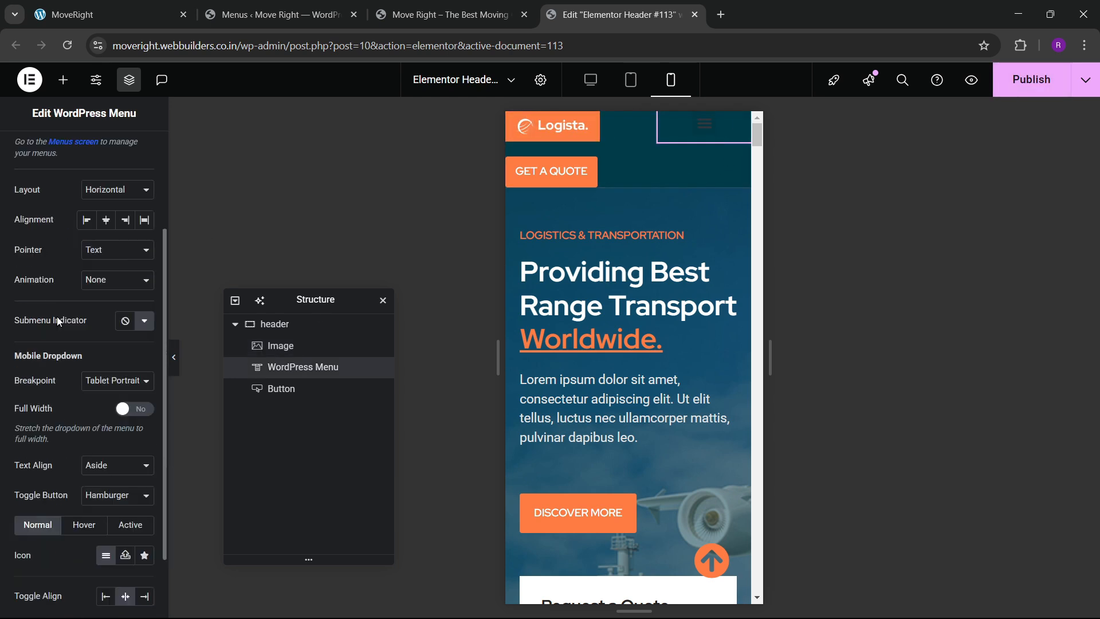
pyautogui.click(134, 323)
pyautogui.click(118, 379)
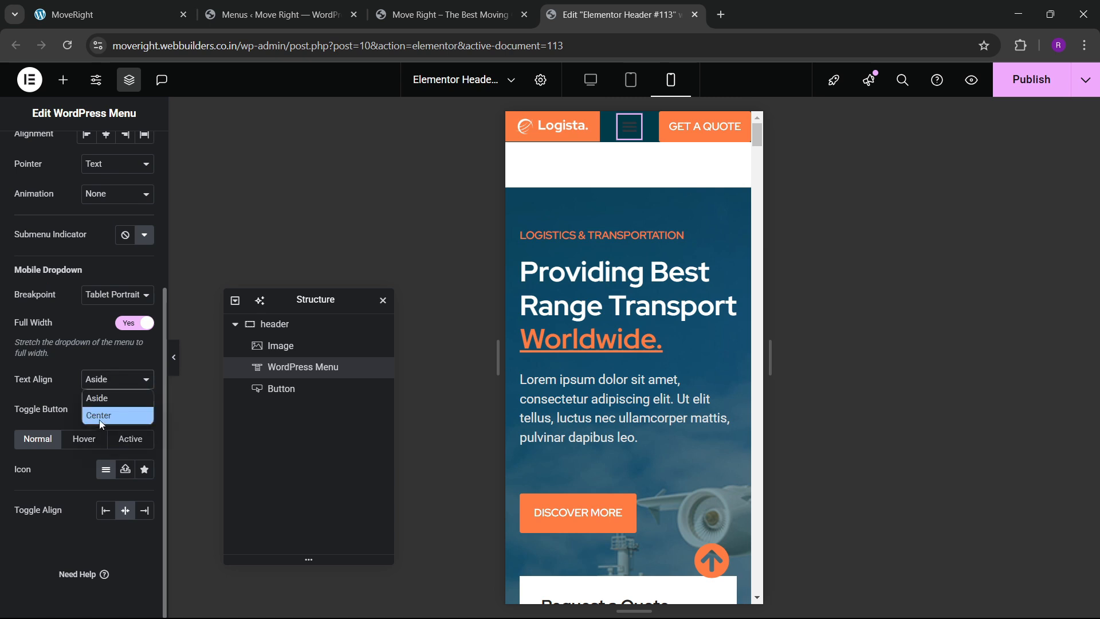
pyautogui.click(100, 420)
pyautogui.scroll(4, 87, 393)
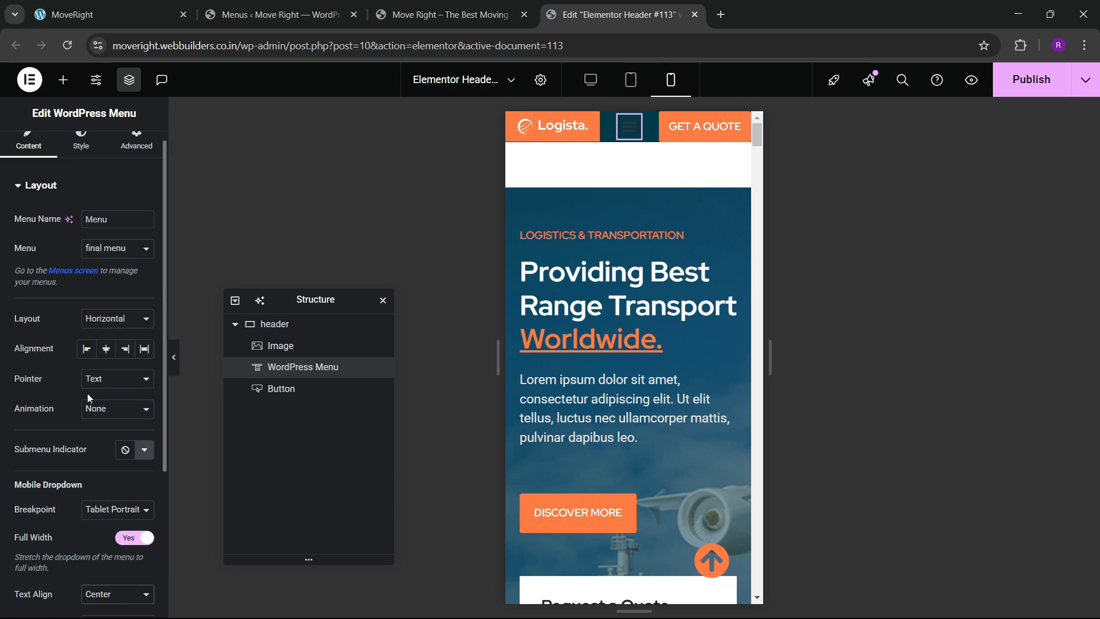
# Style the menu toggle button with a white background and an orange icon.
pyautogui.click(81, 143)
pyautogui.scroll(-1, 78, 377)
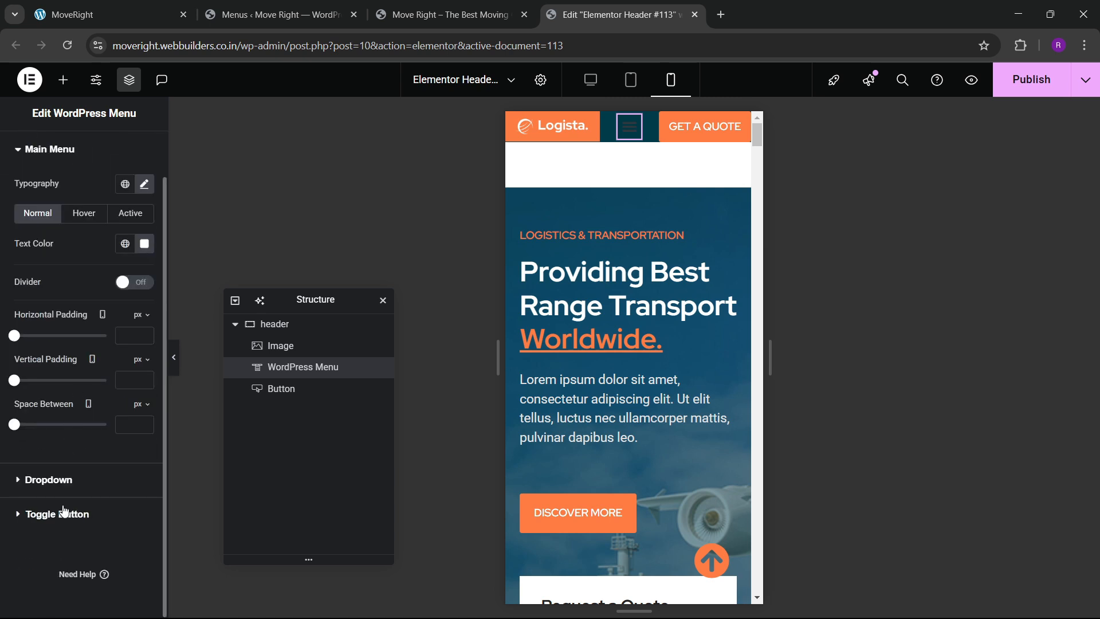
pyautogui.click(57, 512)
pyautogui.click(126, 362)
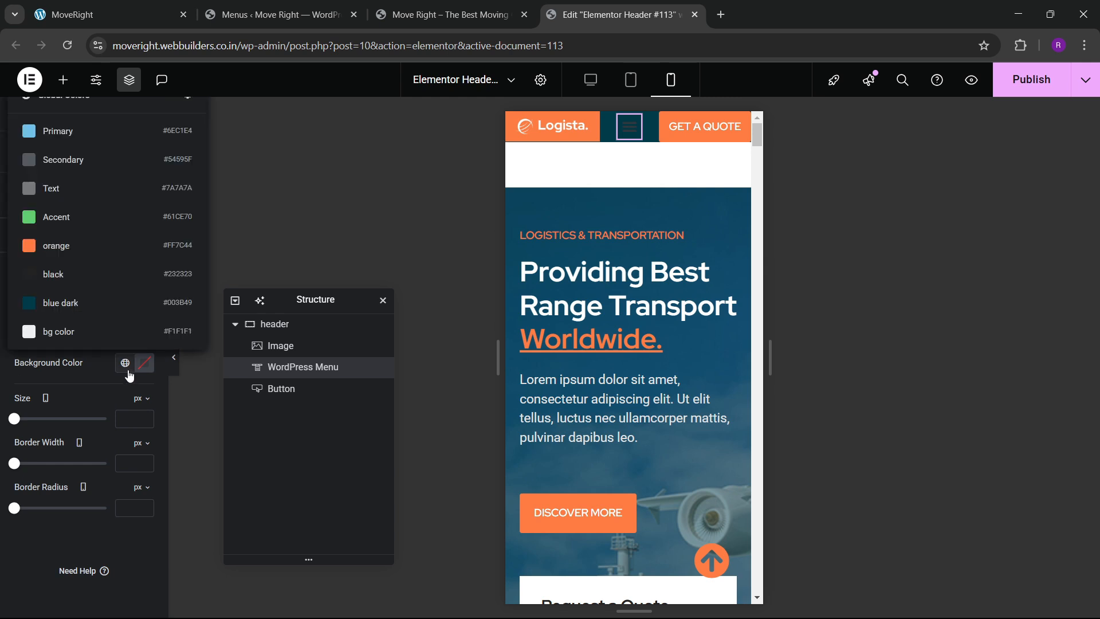
pyautogui.click(63, 245)
pyautogui.click(139, 335)
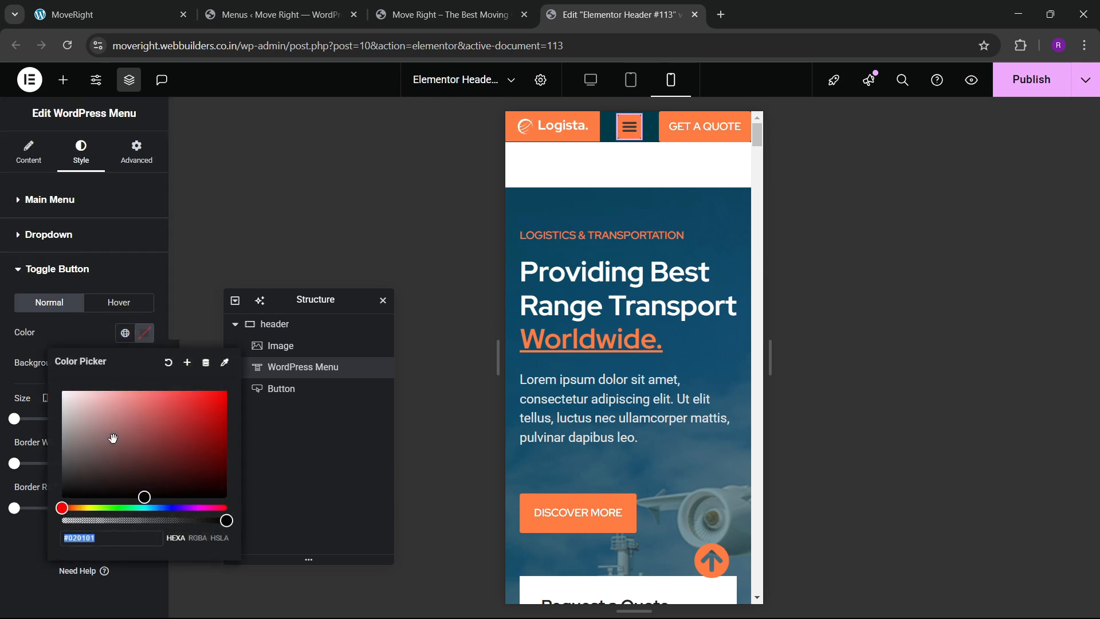
pyautogui.click(63, 332)
pyautogui.click(118, 302)
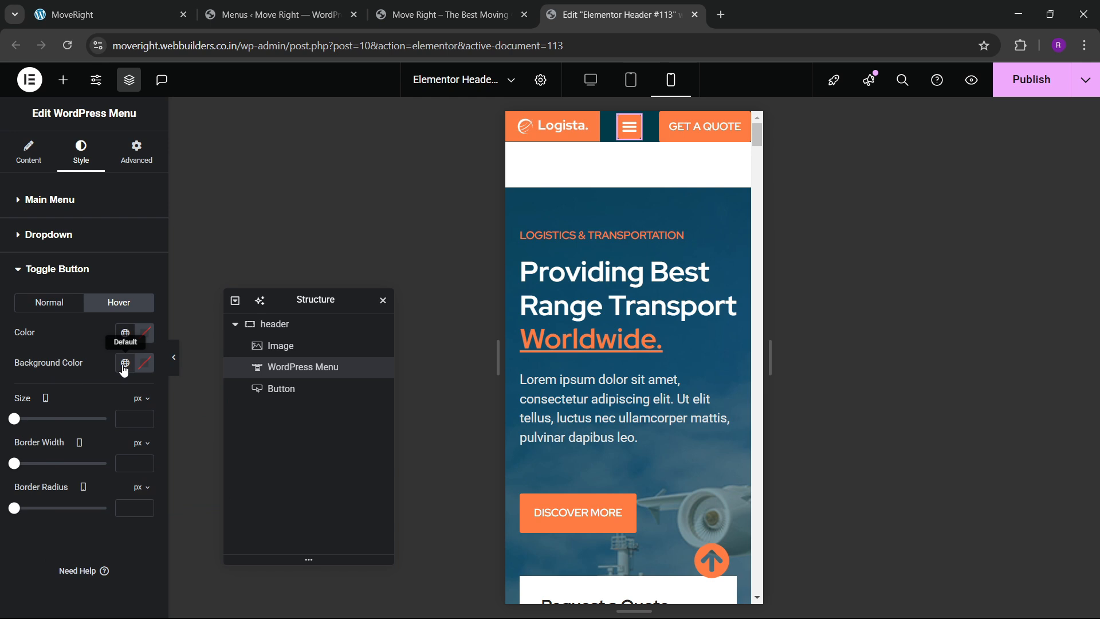
pyautogui.click(64, 304)
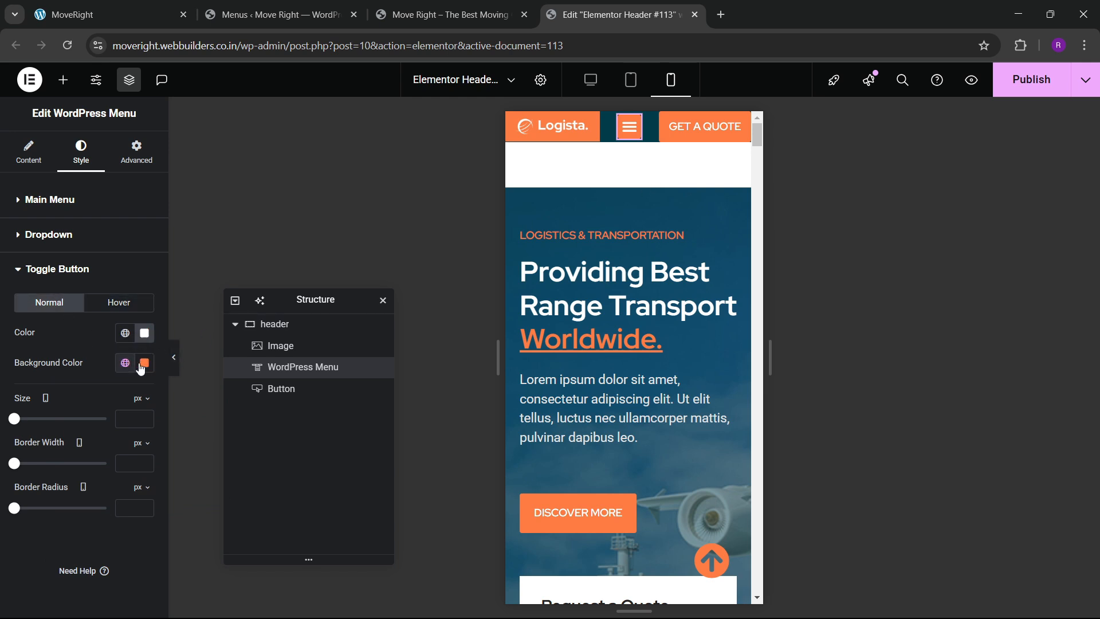
pyautogui.click(141, 368)
pyautogui.moveTo(125, 450); pyautogui.dragTo(68, 362)
pyautogui.click(69, 362)
pyautogui.click(126, 338)
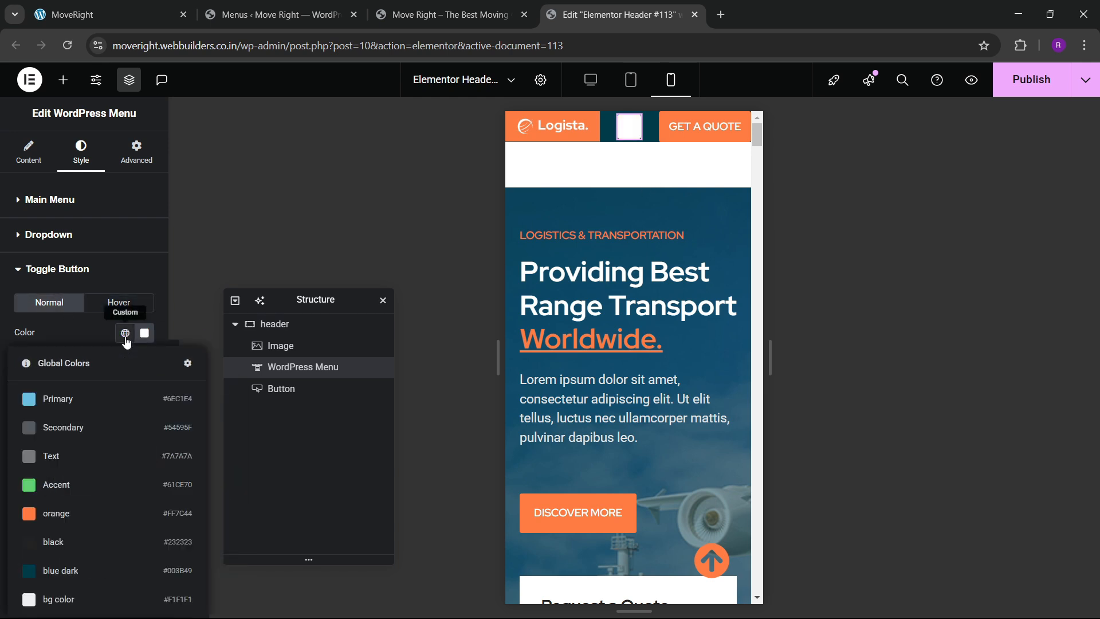
pyautogui.click(63, 514)
# Give hovered and active dropdown items an orange background with white text.
pyautogui.click(628, 142)
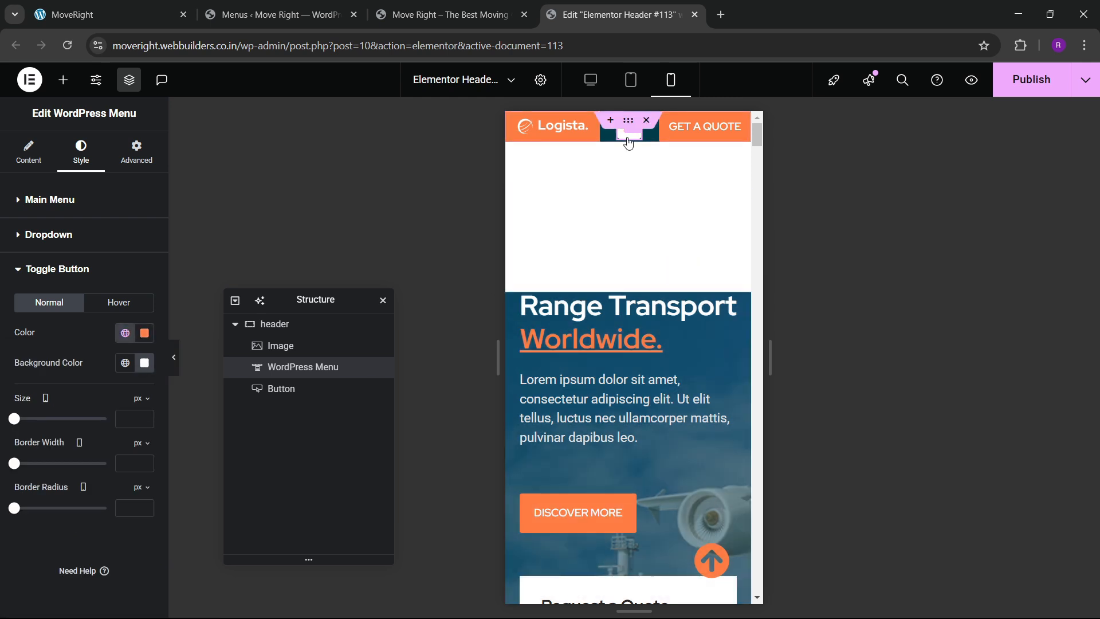
pyautogui.click(69, 241)
pyautogui.scroll(-3, 69, 282)
pyautogui.scroll(1, 108, 296)
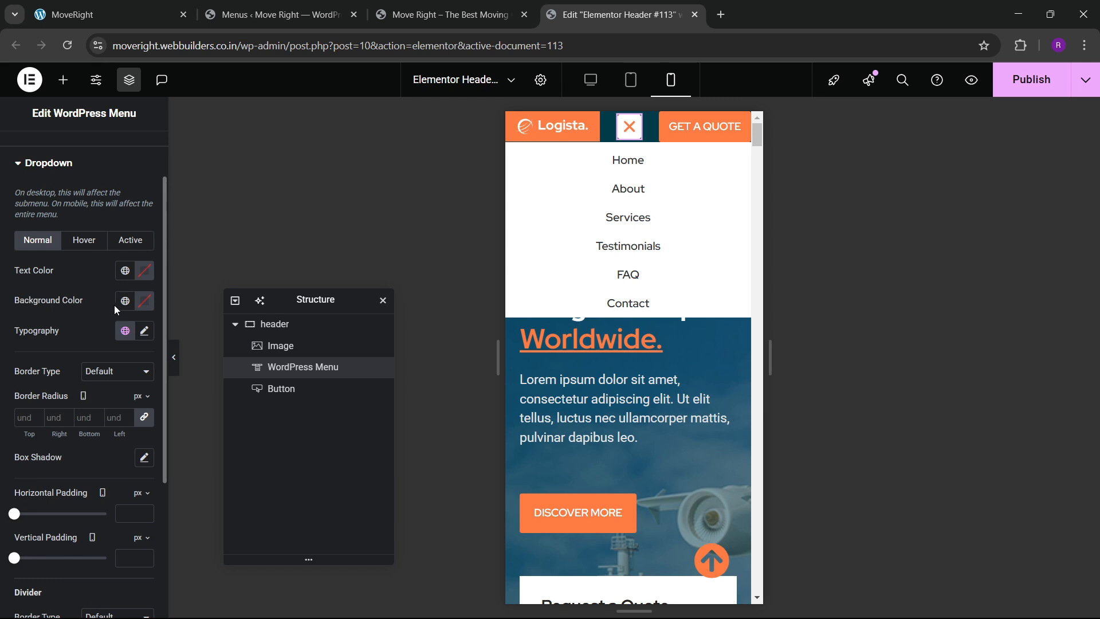
pyautogui.click(84, 240)
pyautogui.click(125, 301)
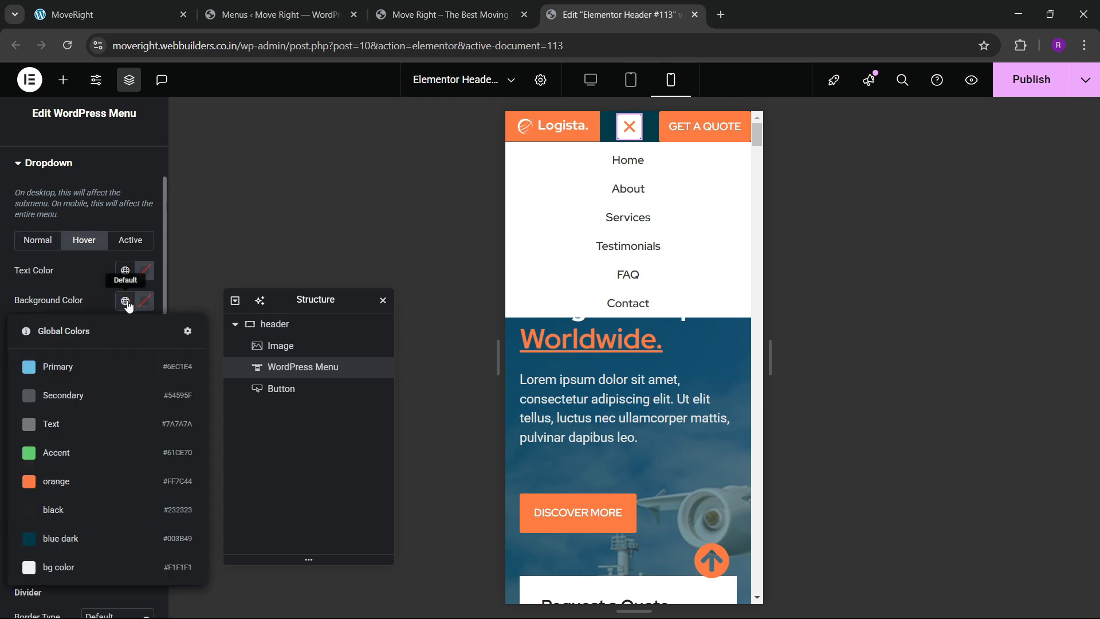
pyautogui.click(58, 482)
pyautogui.click(146, 275)
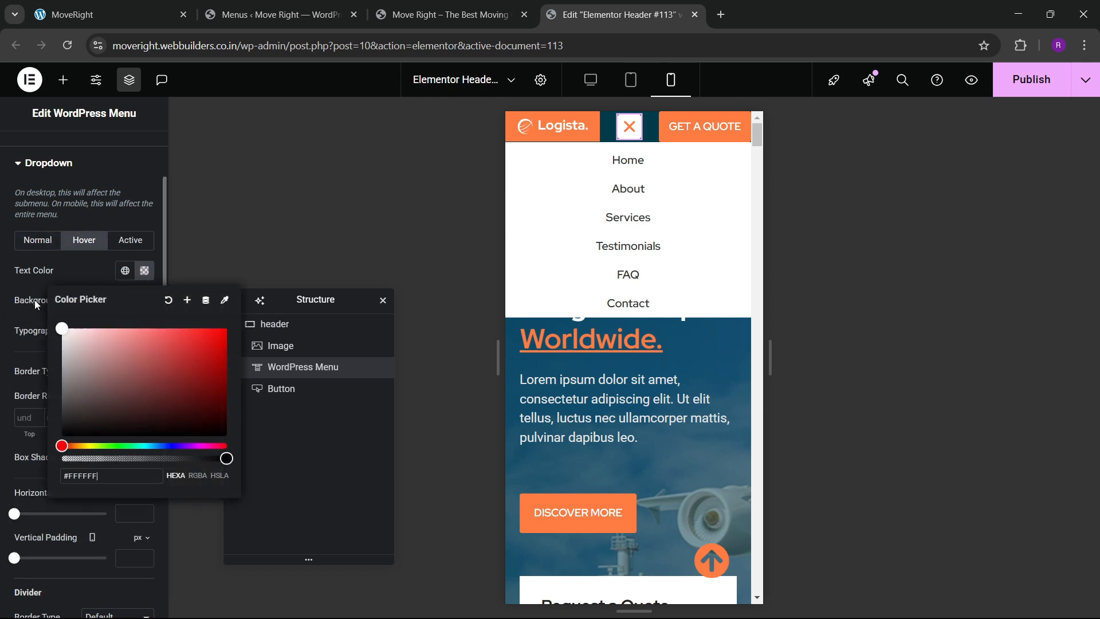
pyautogui.click(123, 241)
pyautogui.click(124, 301)
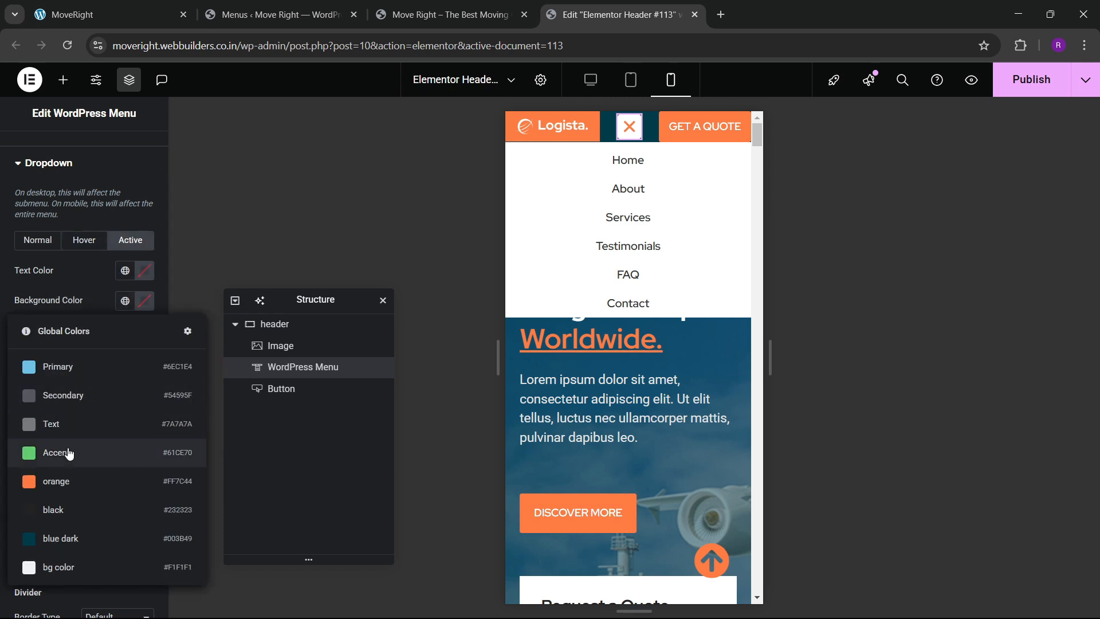
pyautogui.click(58, 481)
pyautogui.click(144, 300)
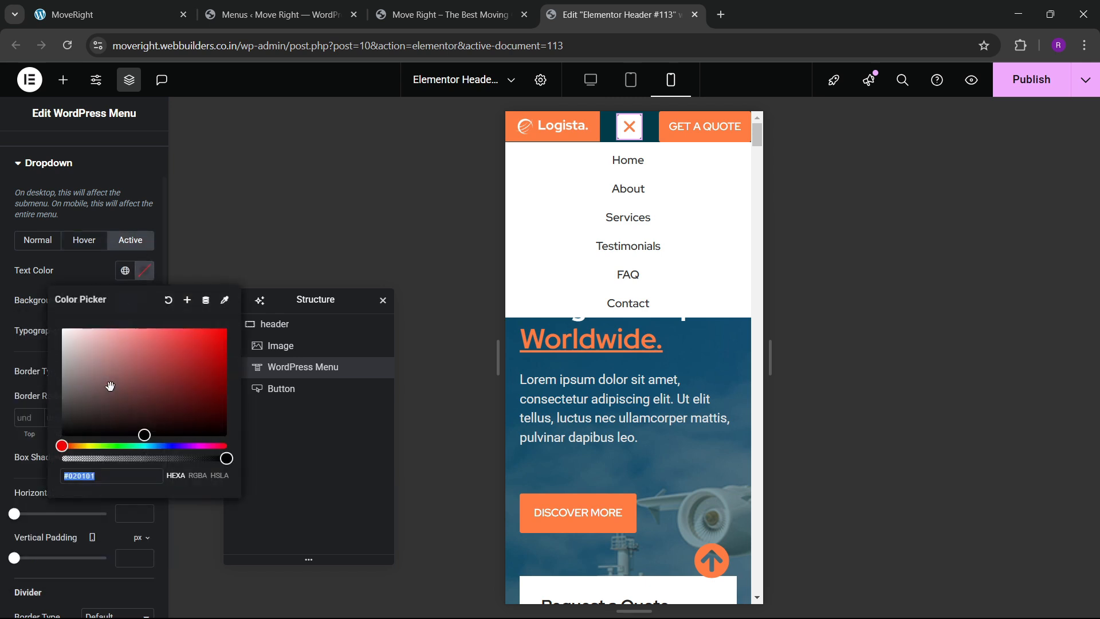
pyautogui.click(56, 266)
pyautogui.click(84, 240)
# Set the dropdown hover typography font to Red Hat Display.
pyautogui.click(145, 332)
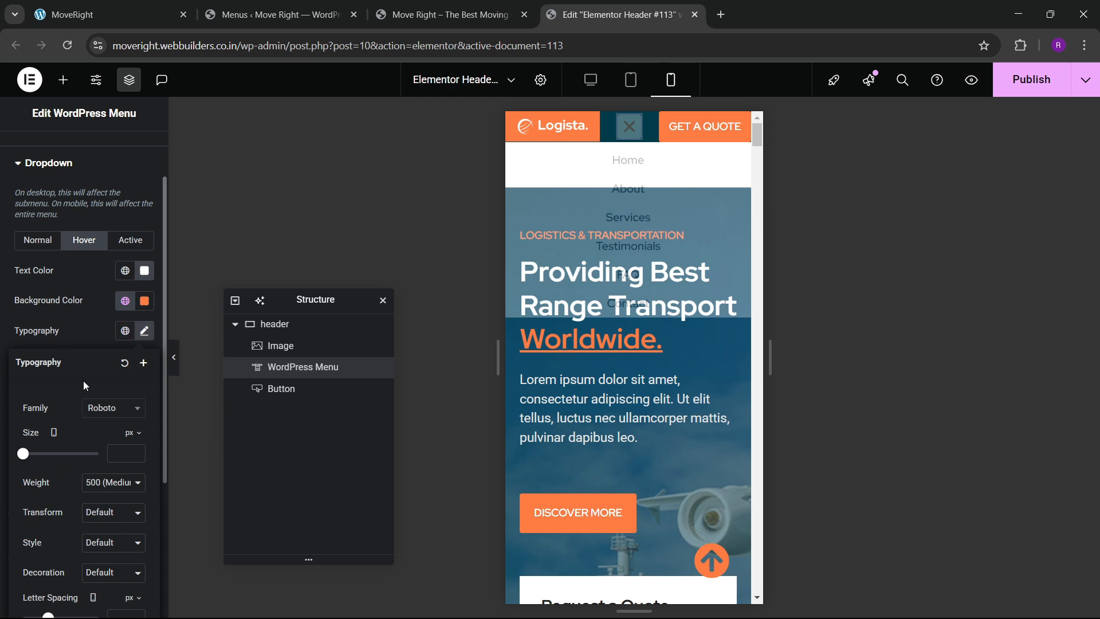
pyautogui.click(111, 413)
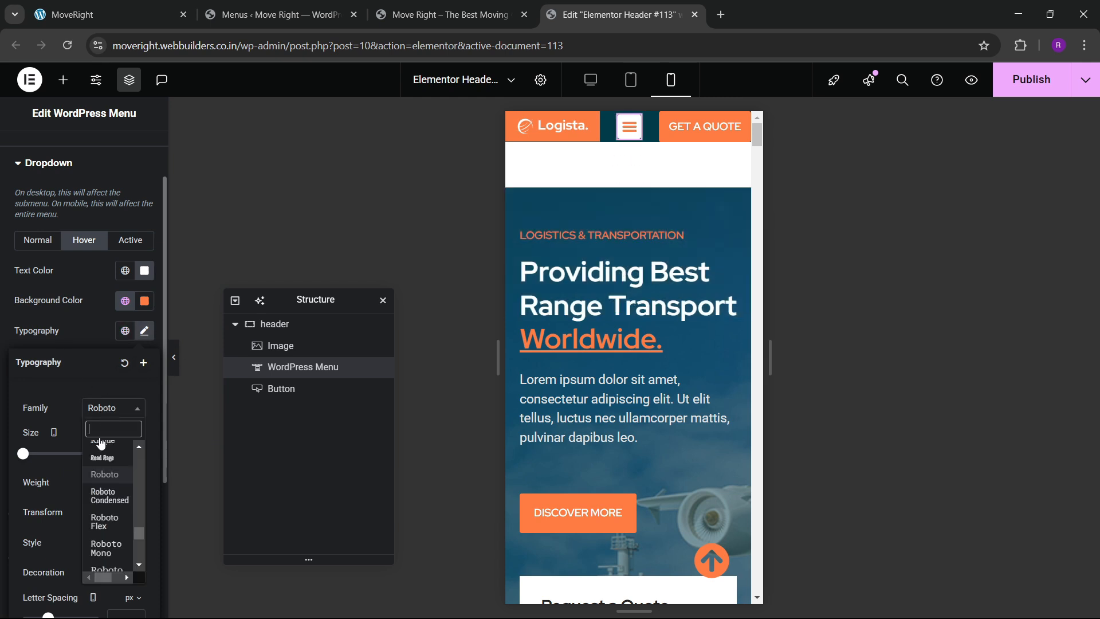
pyautogui.write('rede')
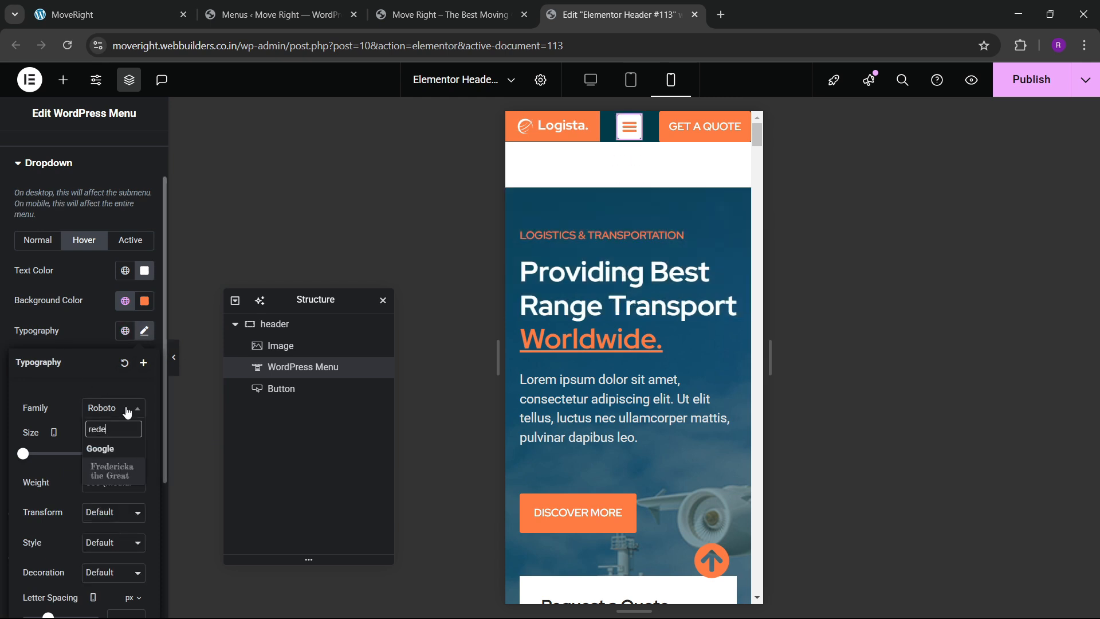
pyautogui.press('BackSpace')
pyautogui.write('hat')
pyautogui.press('Return')
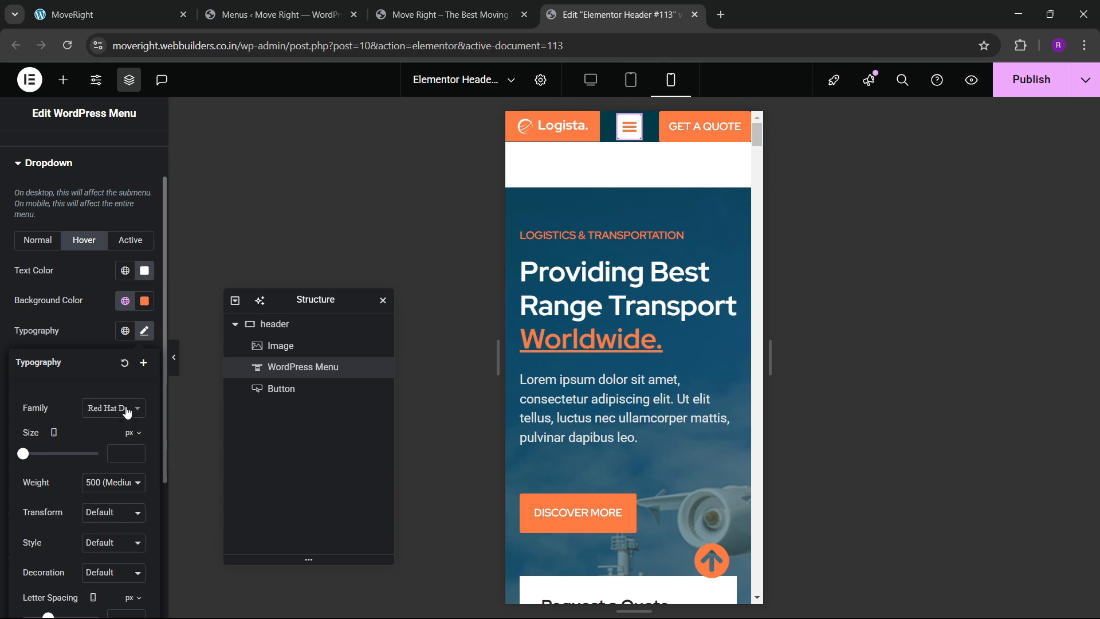
pyautogui.click(82, 297)
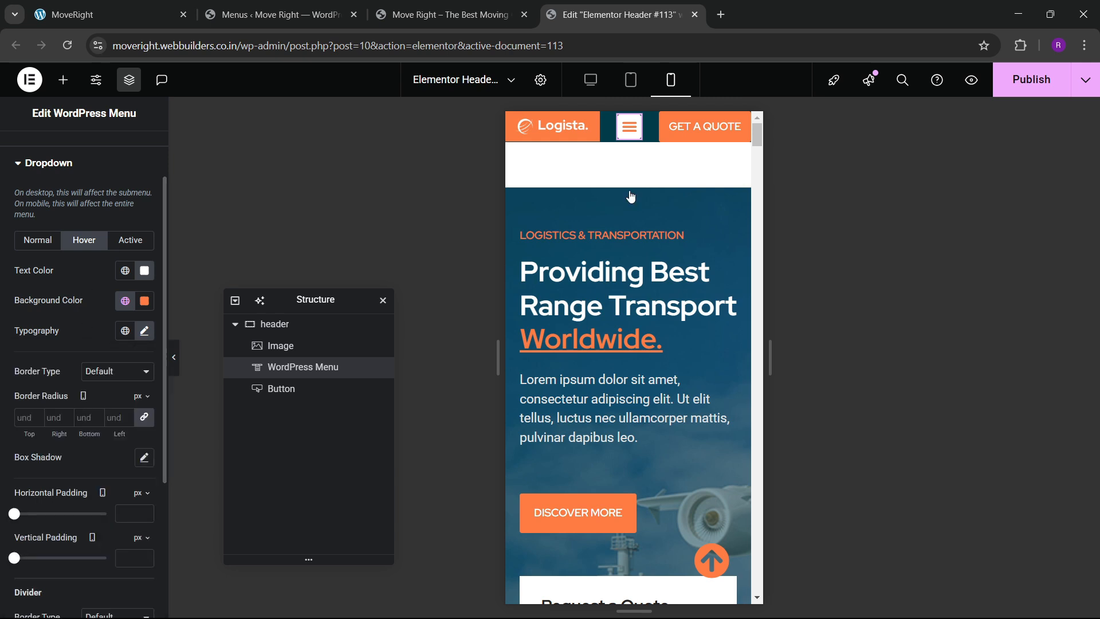
# Check the mobile menu, publish the header, and reload the live homepage.
pyautogui.click(629, 130)
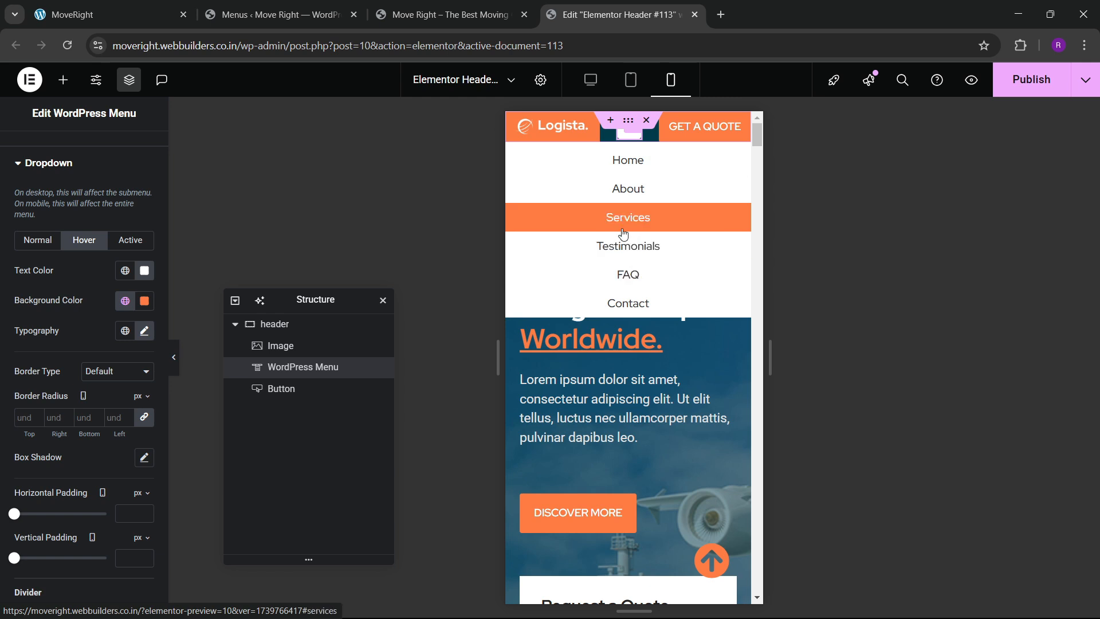
pyautogui.click(1034, 78)
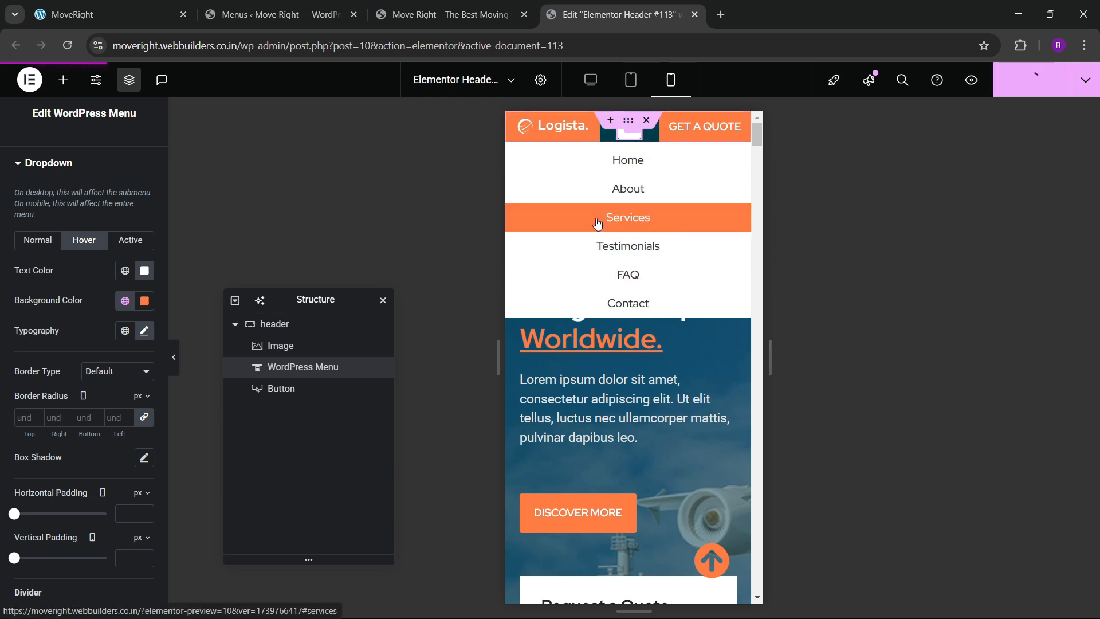
pyautogui.click(628, 122)
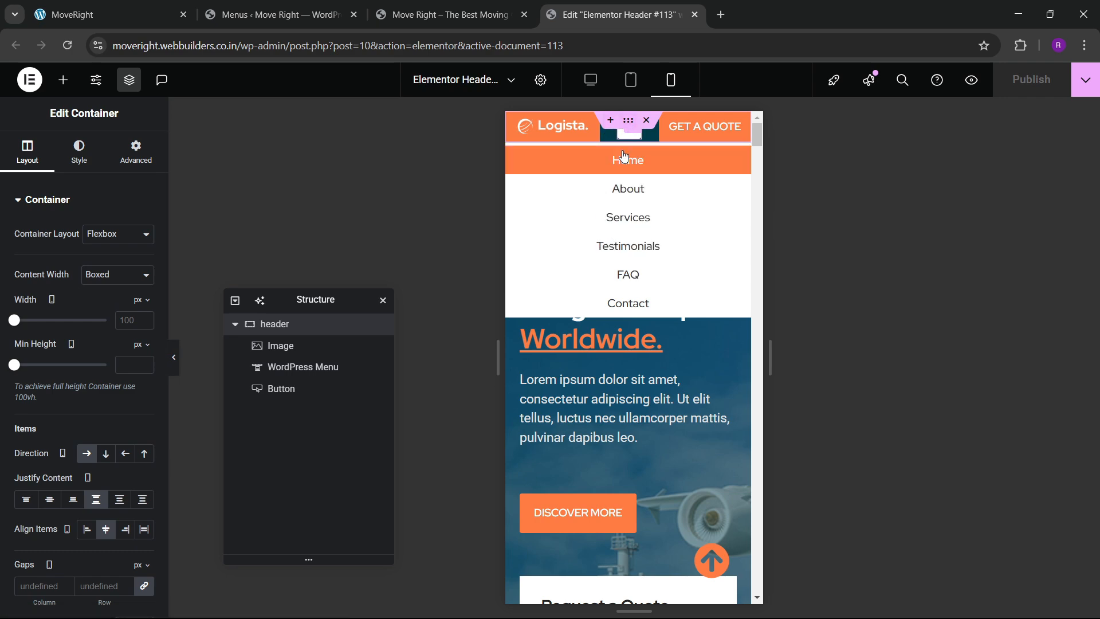
pyautogui.click(453, 14)
pyautogui.click(67, 46)
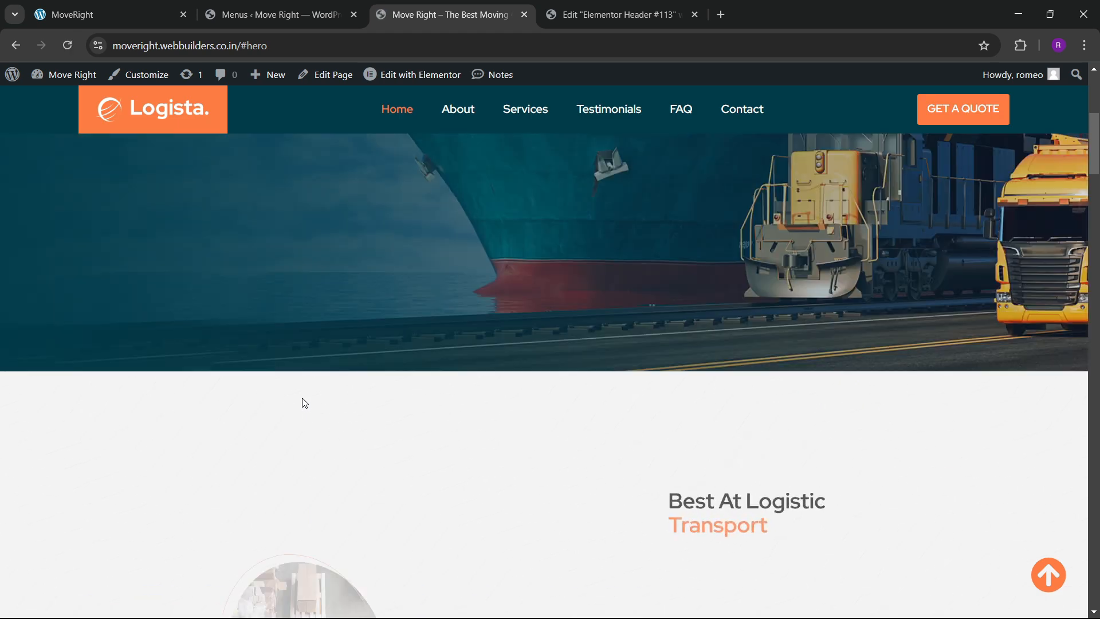
# Test the live menu's anchor links to the Services and Testimonials sections.
pyautogui.scroll(-15, 302, 394)
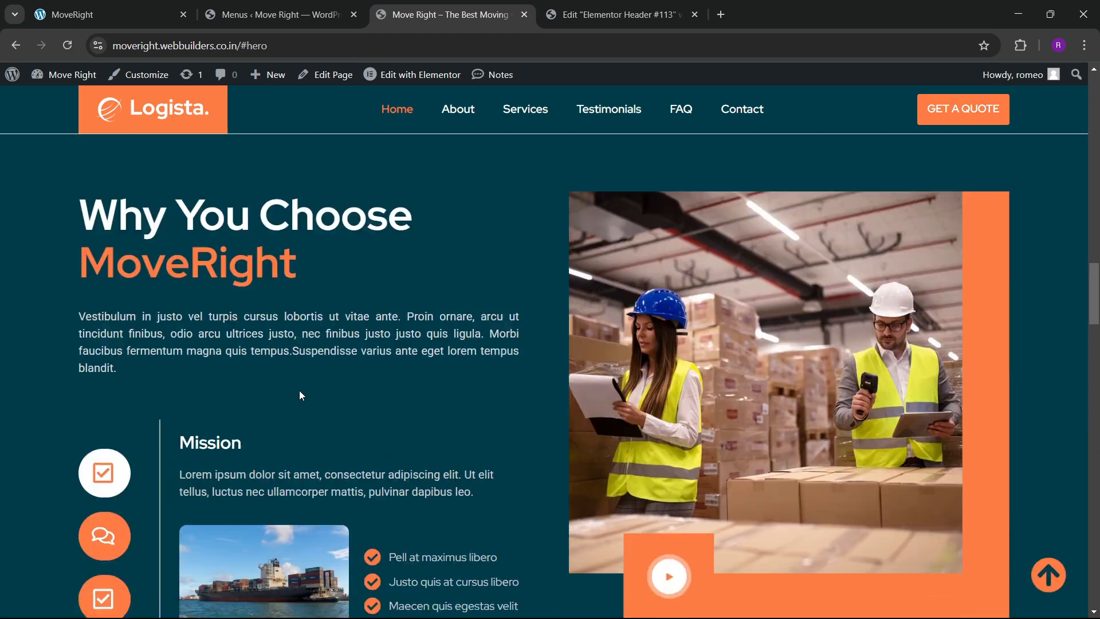
pyautogui.scroll(7, 300, 399)
pyautogui.scroll(2, 297, 399)
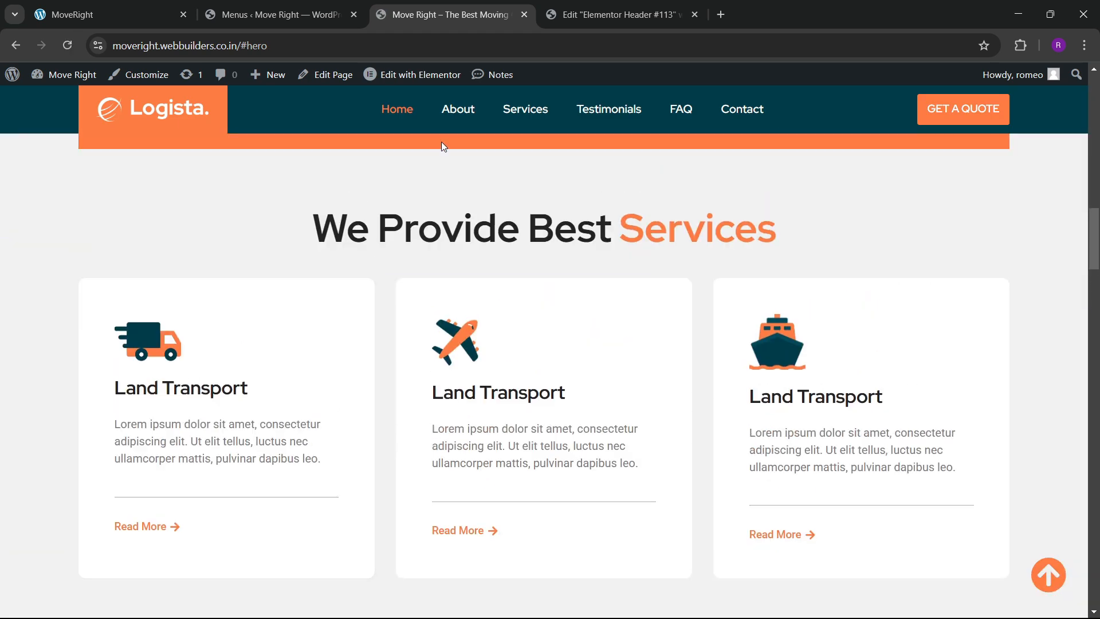
pyautogui.click(515, 112)
pyautogui.click(608, 112)
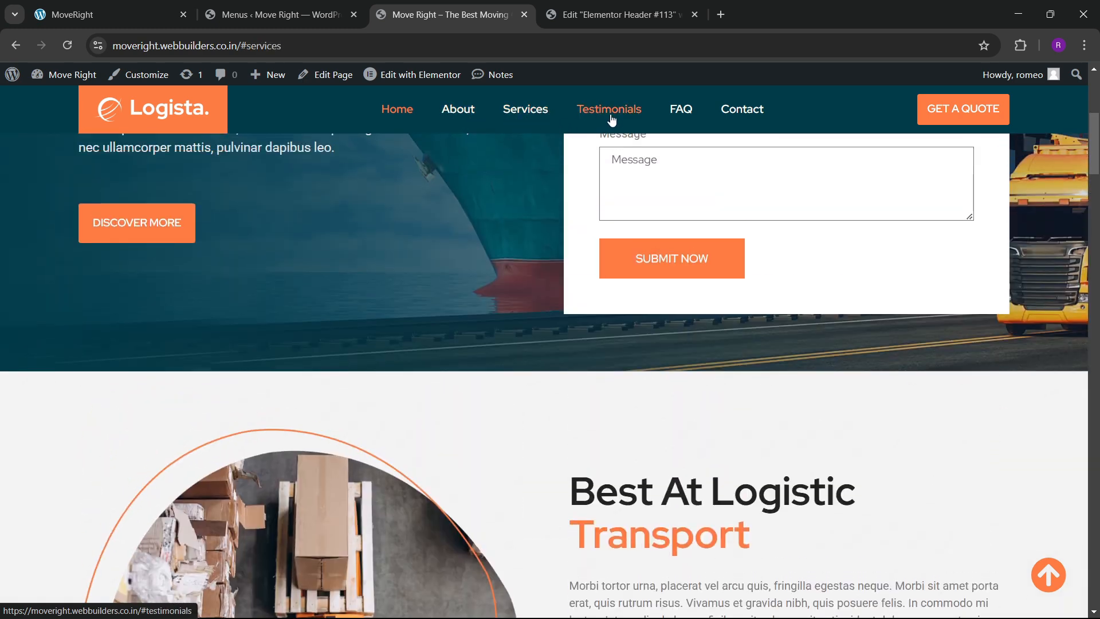
# Open the Home page in the editor and review the Home and About menu item links.
pyautogui.click(593, 6)
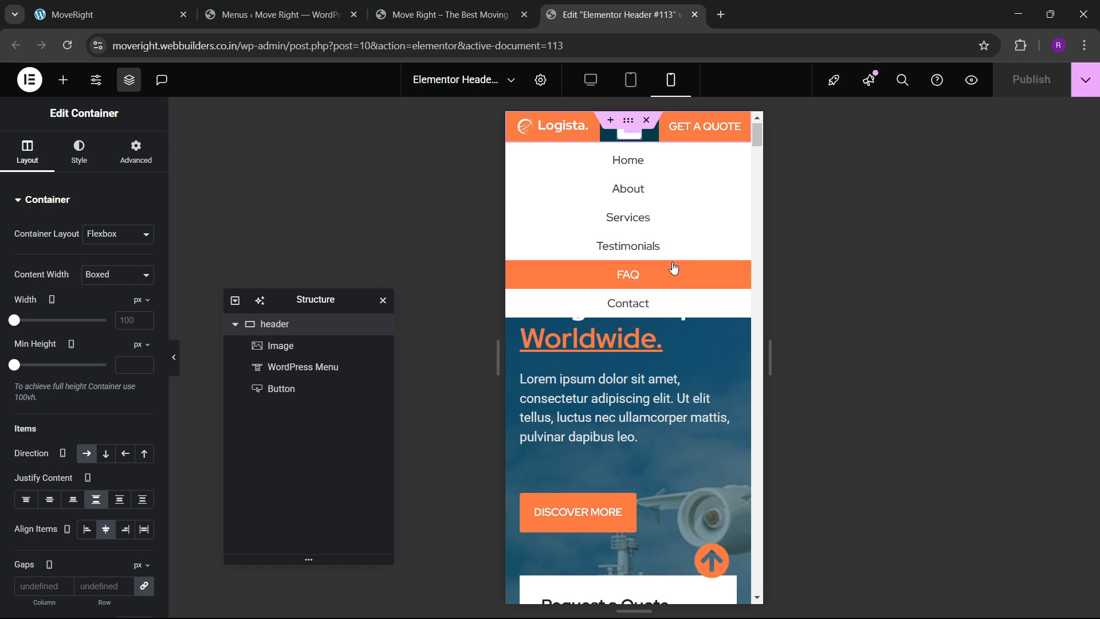
pyautogui.click(630, 205)
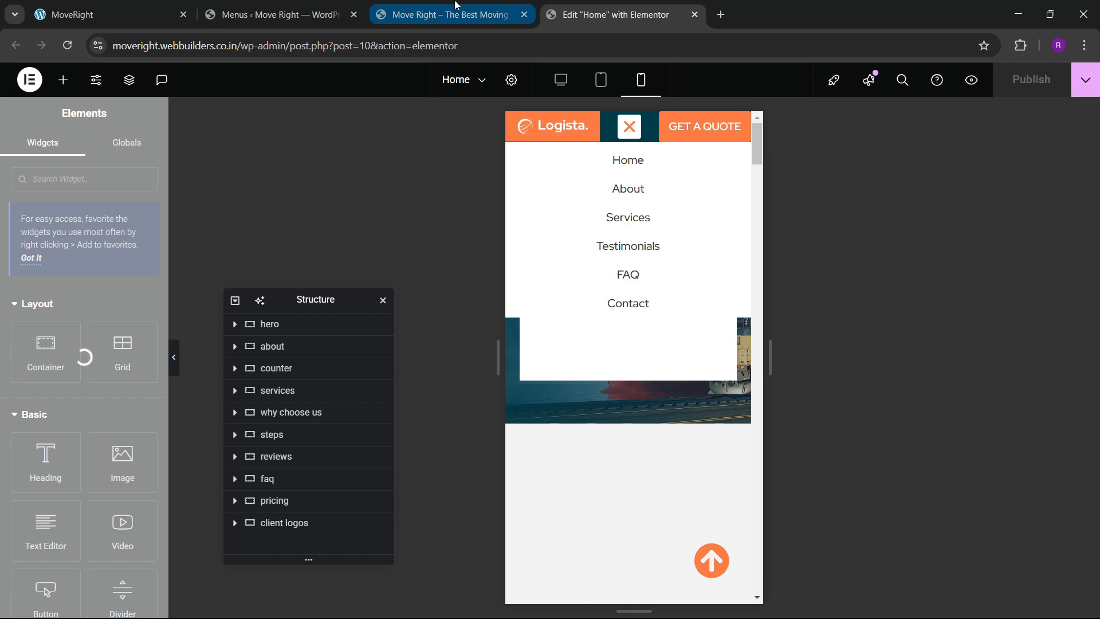
pyautogui.click(246, 4)
pyautogui.scroll(-3, 339, 440)
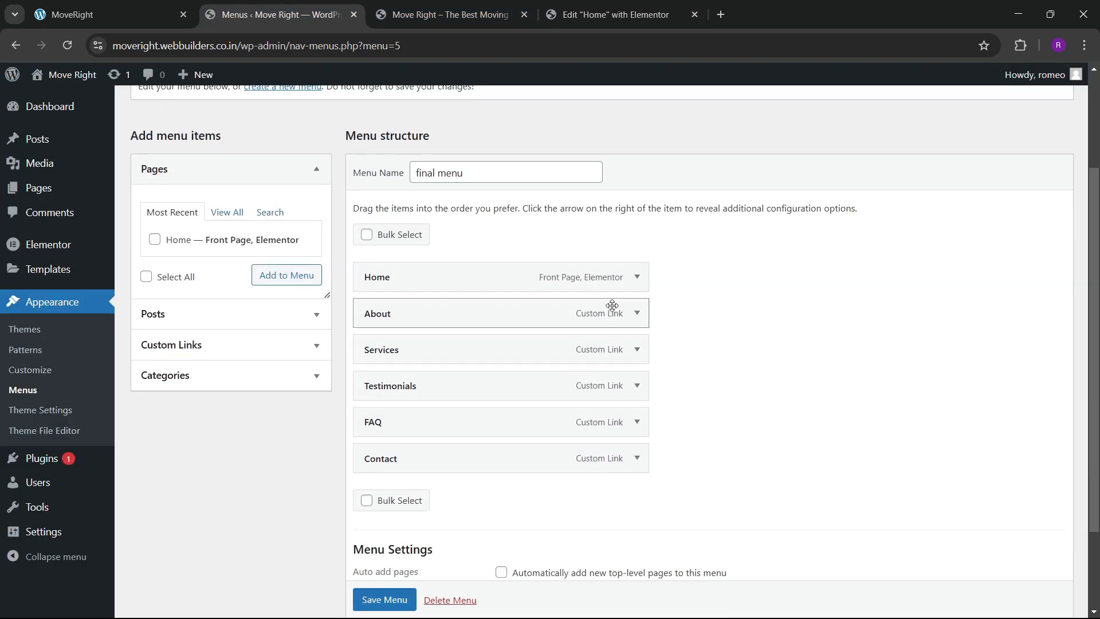
pyautogui.click(638, 280)
pyautogui.click(638, 279)
pyautogui.click(636, 313)
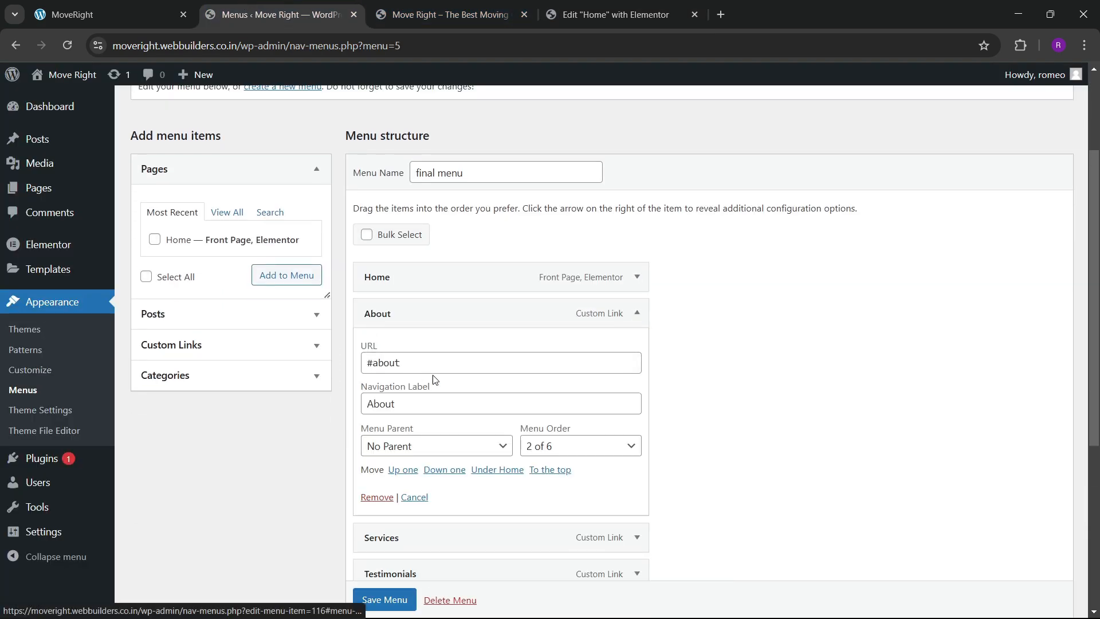
pyautogui.click(613, 14)
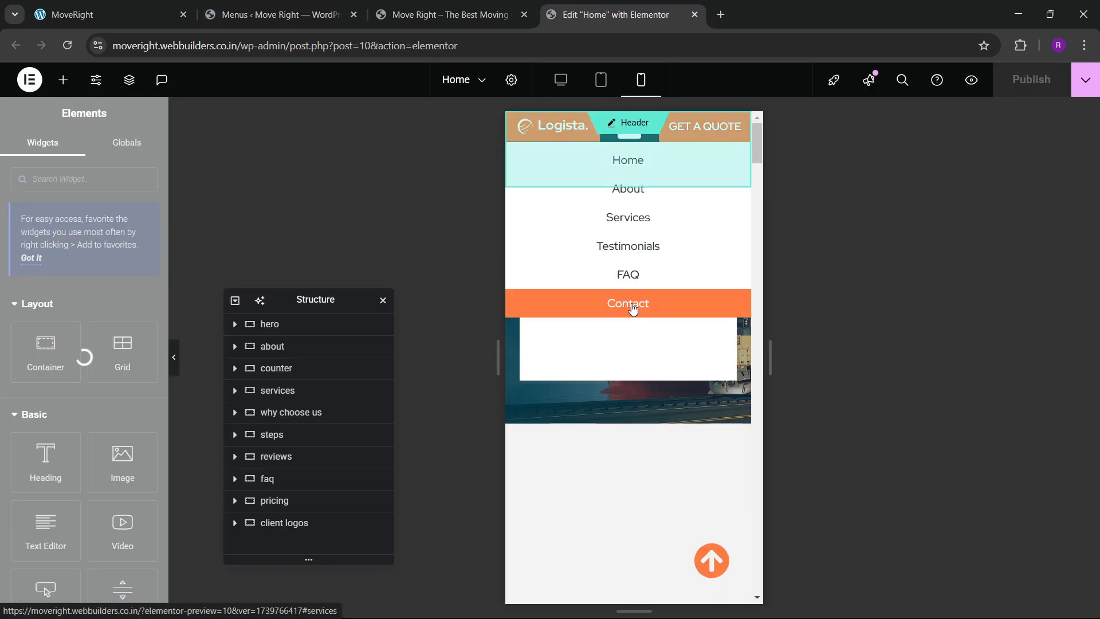
# Test the mobile menu's About link in responsive view, then return to the Home editor.
pyautogui.click(446, 15)
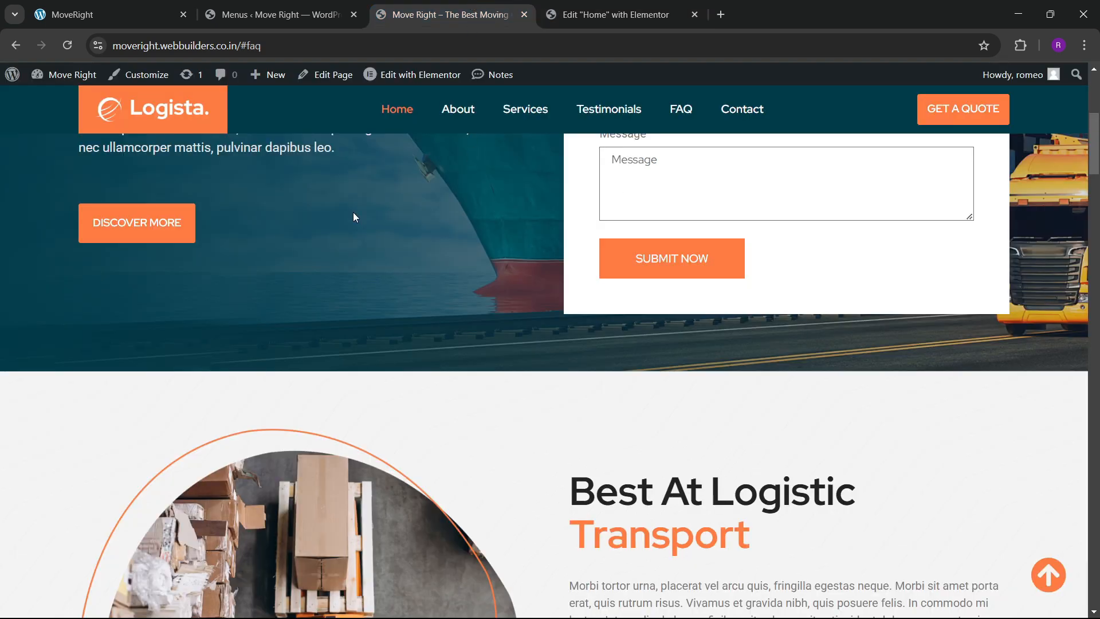
pyautogui.rightClick(40, 231)
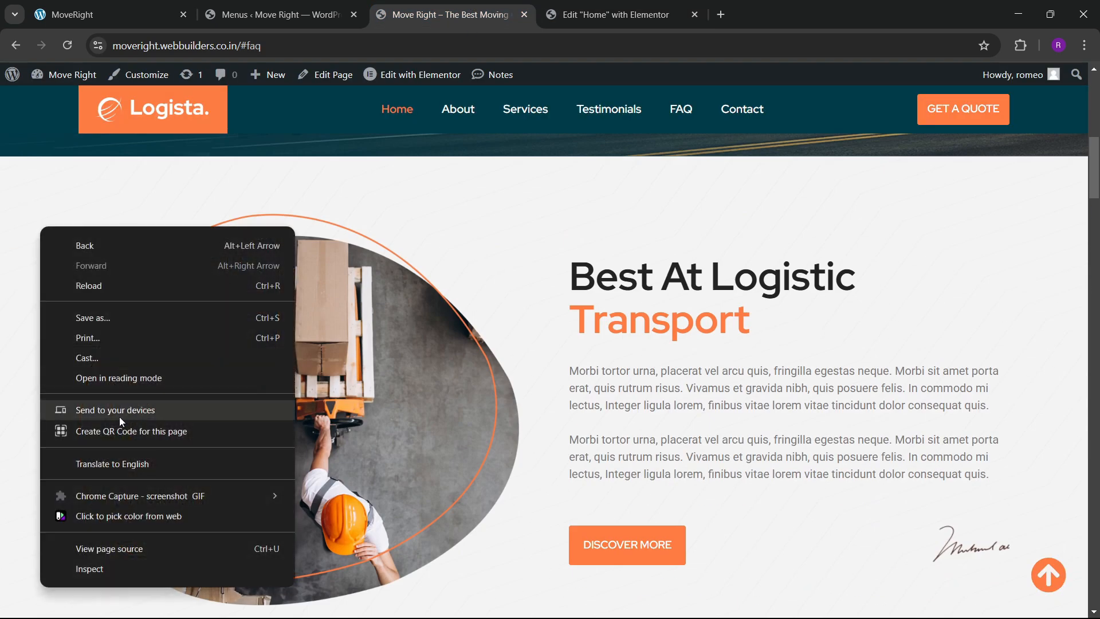
pyautogui.click(105, 570)
pyautogui.scroll(12, 407, 355)
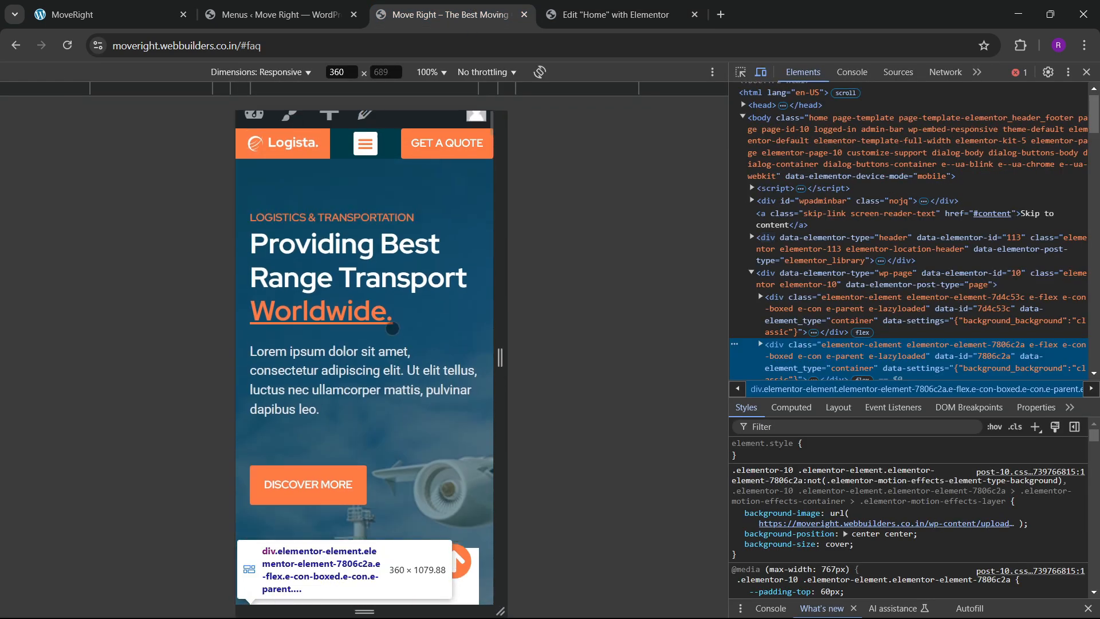
pyautogui.click(365, 158)
pyautogui.click(367, 221)
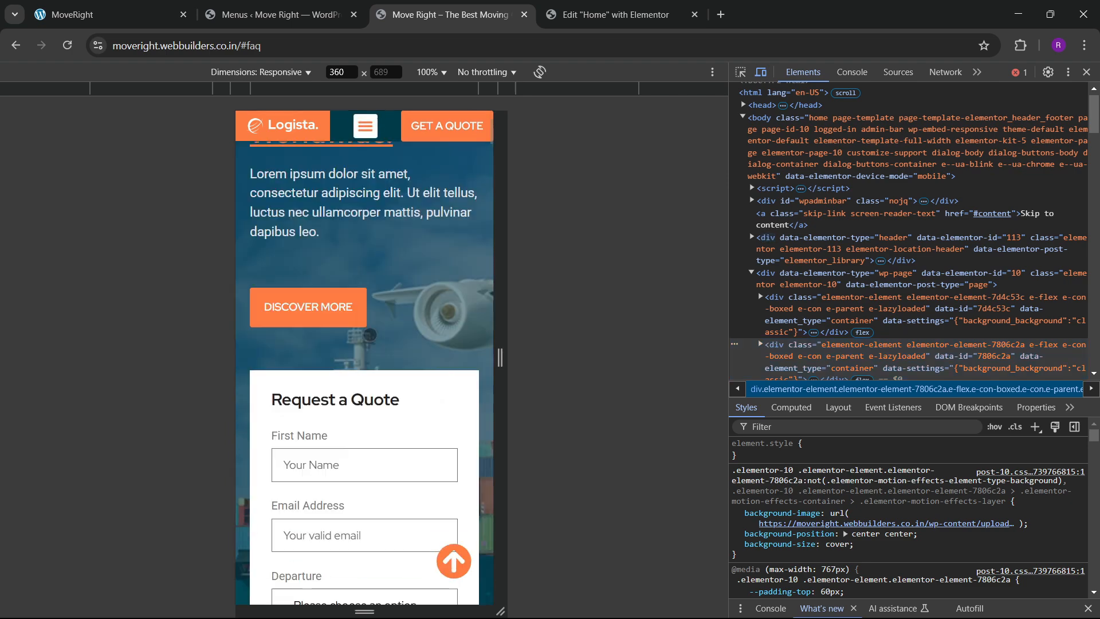
pyautogui.scroll(-15, 369, 352)
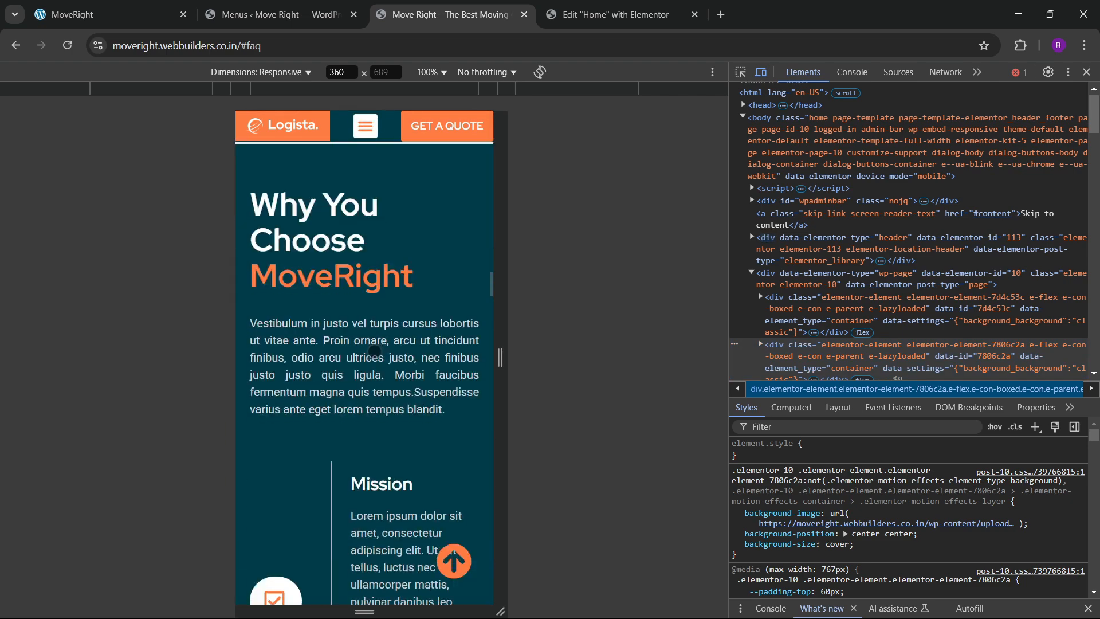
pyautogui.scroll(-20, 372, 351)
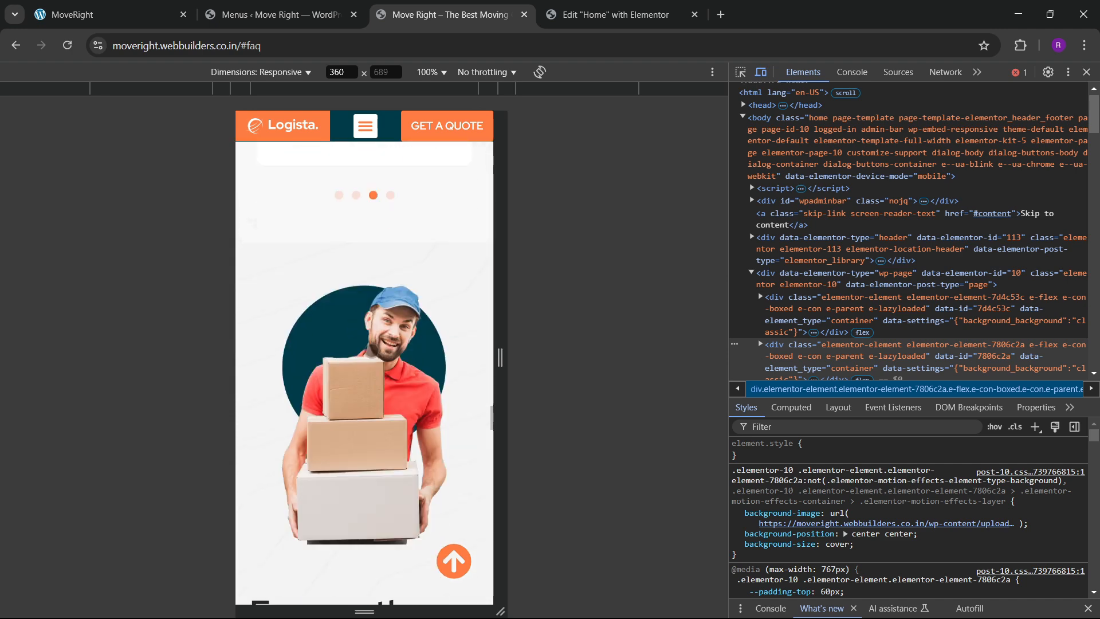
pyautogui.scroll(-5, 372, 353)
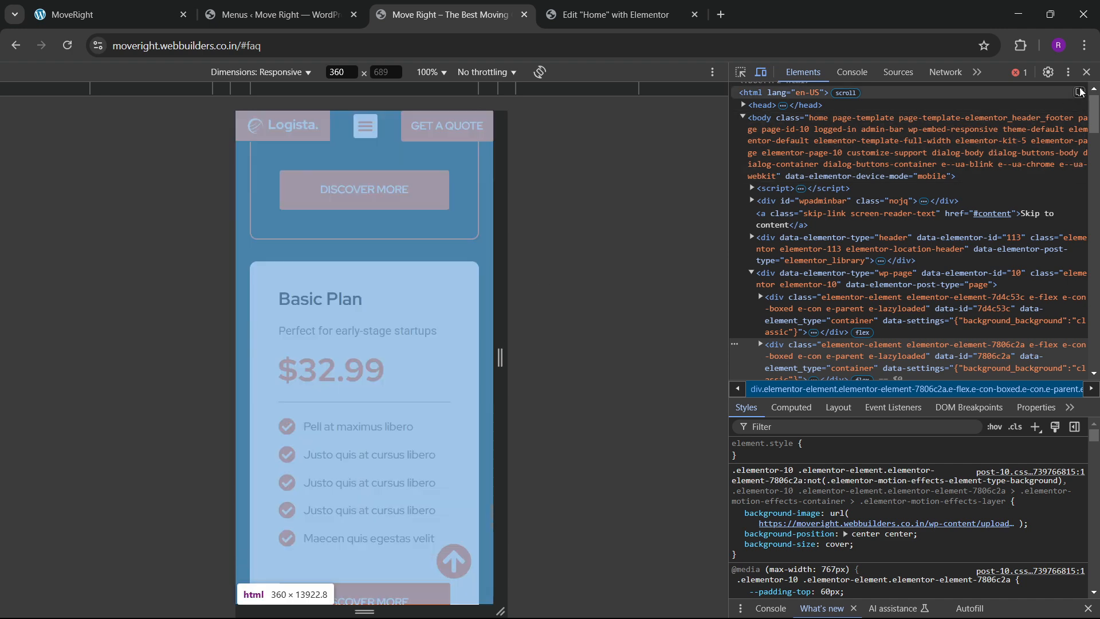
pyautogui.click(1087, 71)
pyautogui.click(642, 21)
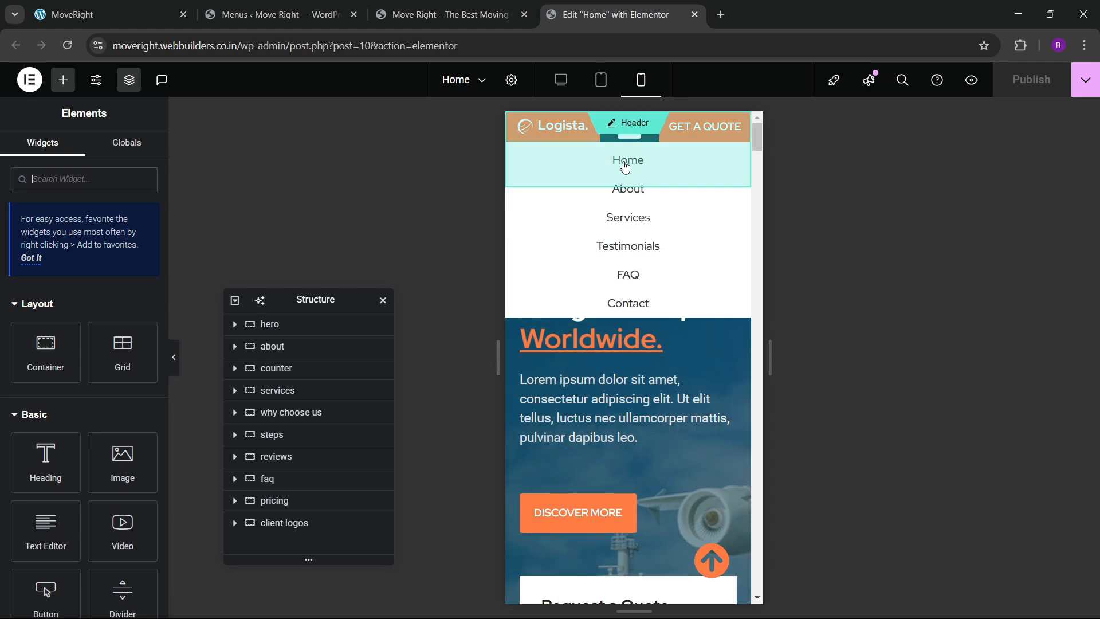
# Set the hero section's CSS ID to 'hero'.
pyautogui.click(619, 341)
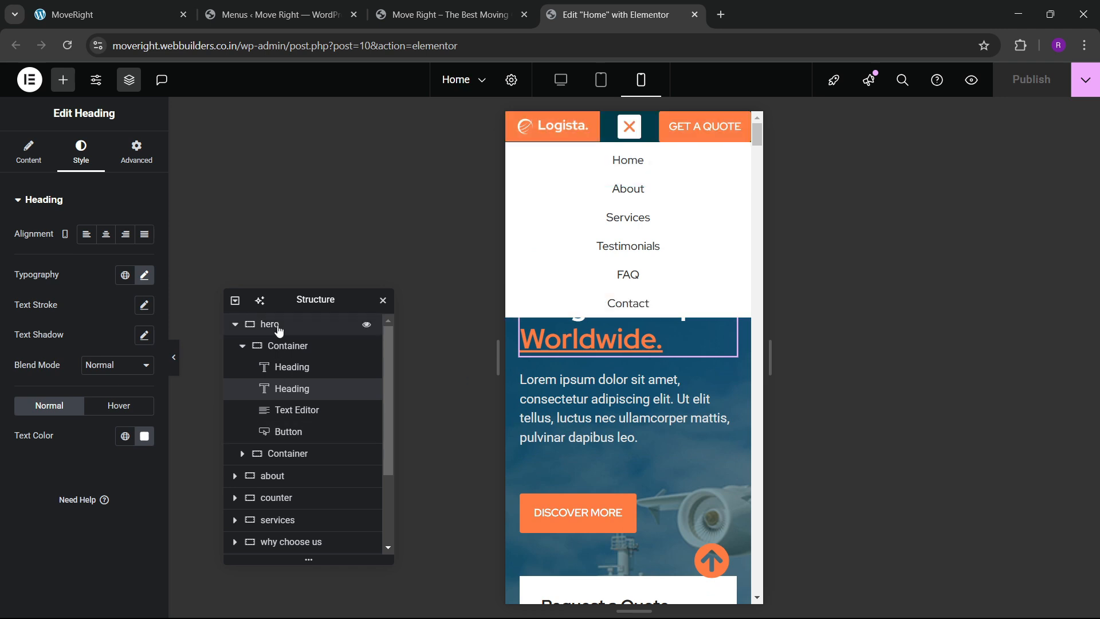
pyautogui.click(135, 154)
pyautogui.scroll(-3, 70, 399)
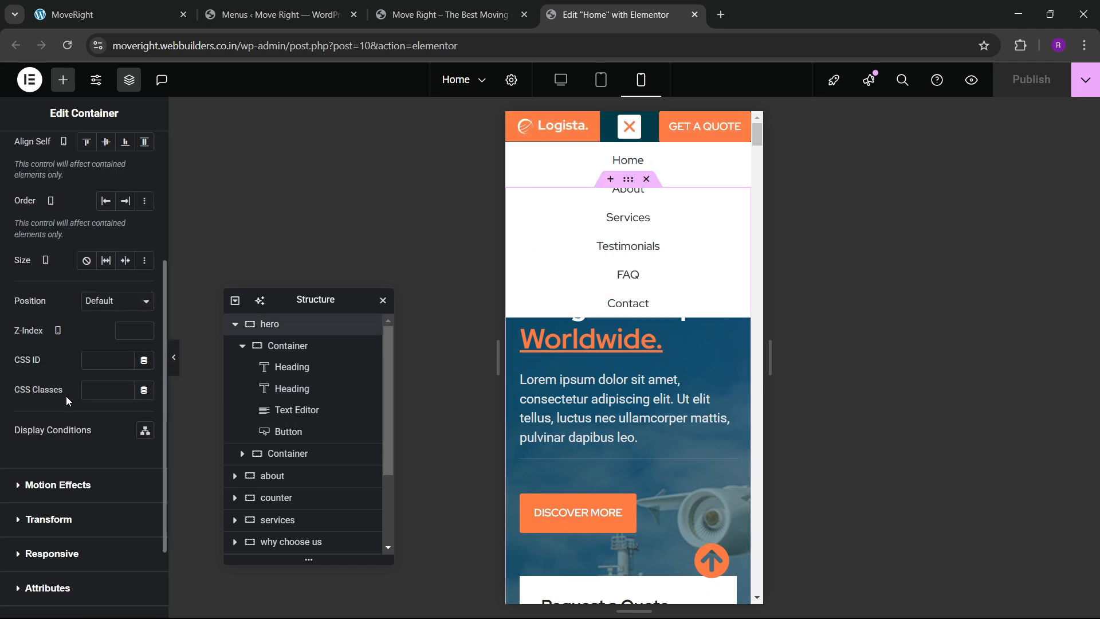
pyautogui.click(111, 359)
pyautogui.write('hero')
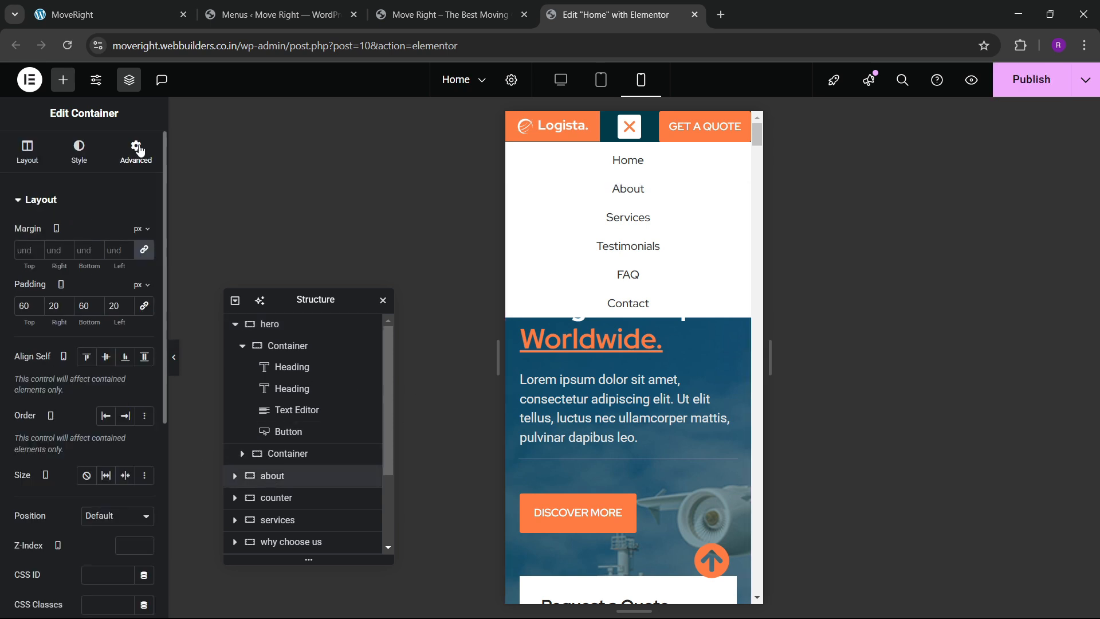
# Assign CSS IDs 'about' and 'services' to their sections and publish the Home page.
pyautogui.click(139, 150)
pyautogui.scroll(-3, 50, 395)
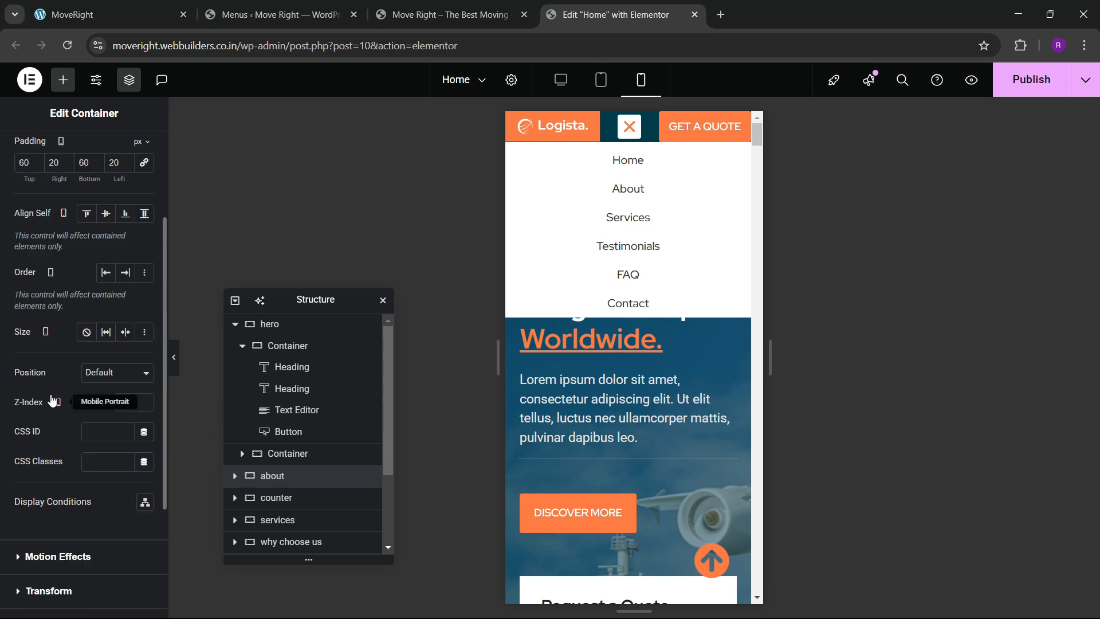
pyautogui.click(103, 432)
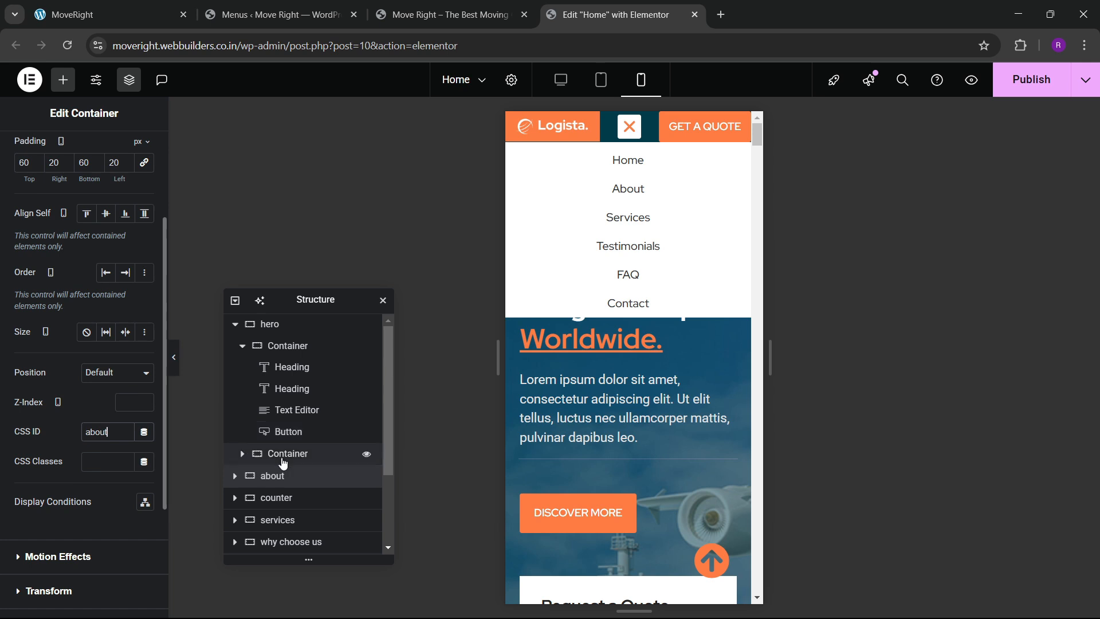
pyautogui.scroll(-3, 278, 487)
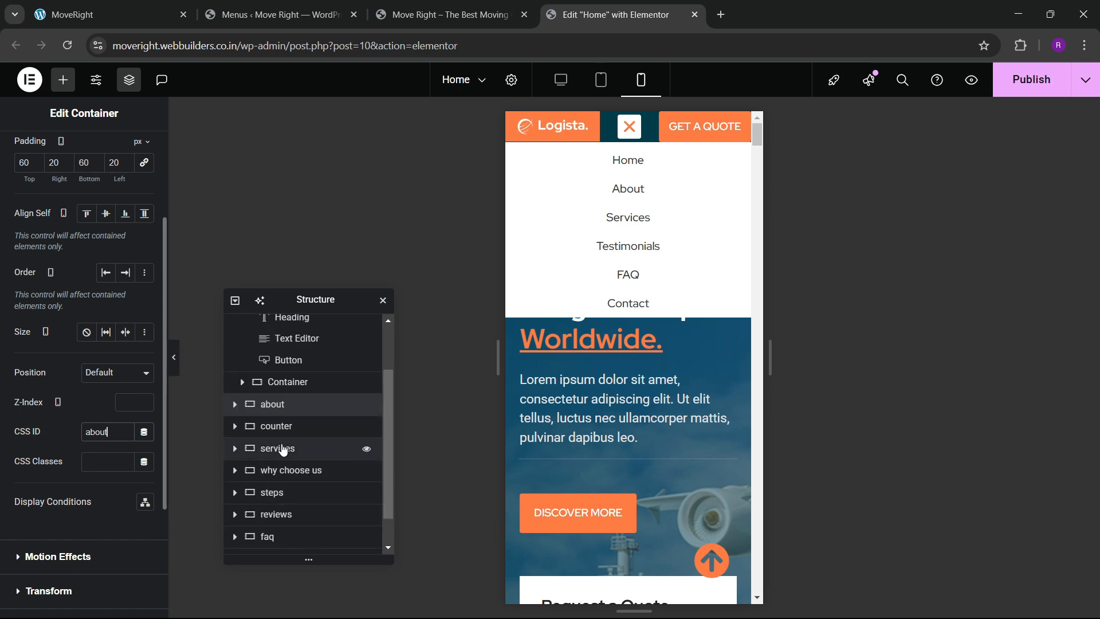
pyautogui.click(124, 149)
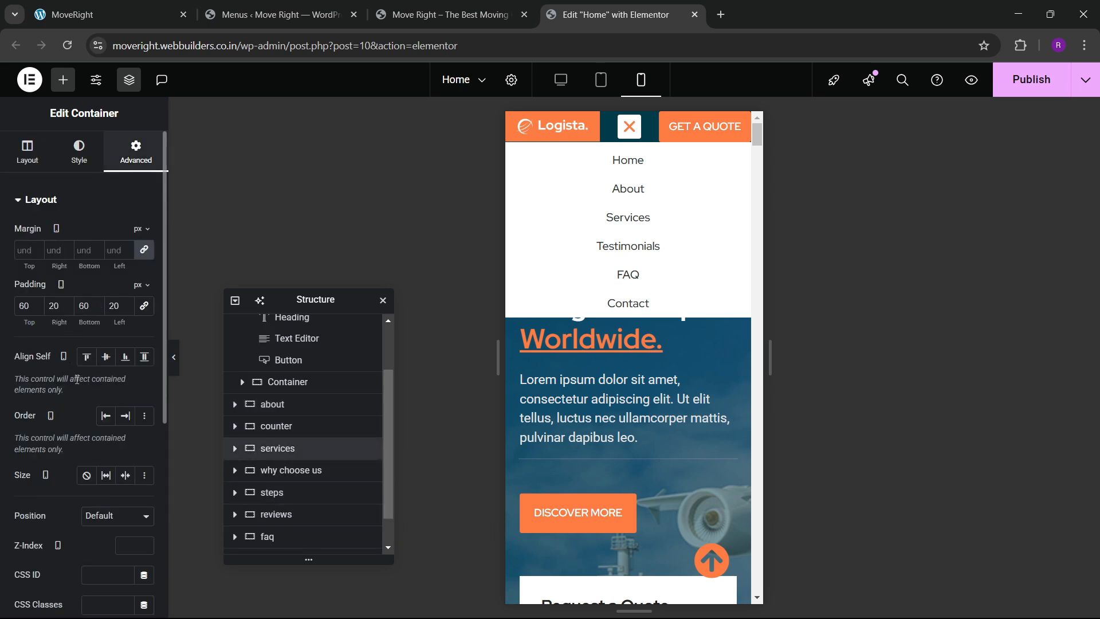
pyautogui.scroll(-5, 77, 380)
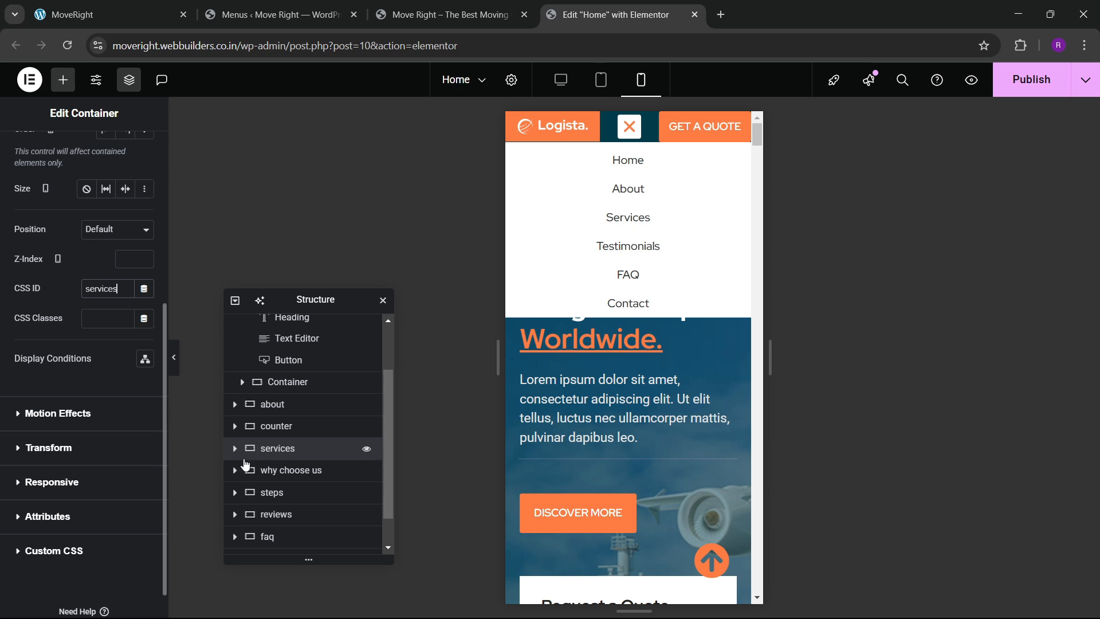
pyautogui.click(1008, 87)
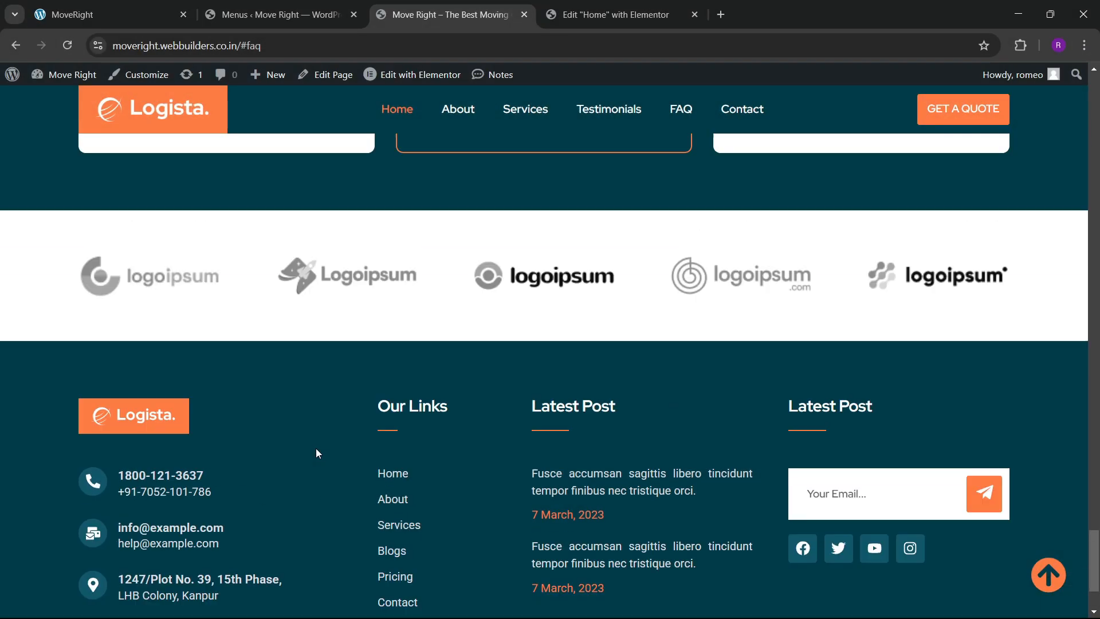
# Reload the live Move Right site to load the published changes.
pyautogui.scroll(-2, 315, 449)
pyautogui.scroll(11, 407, 396)
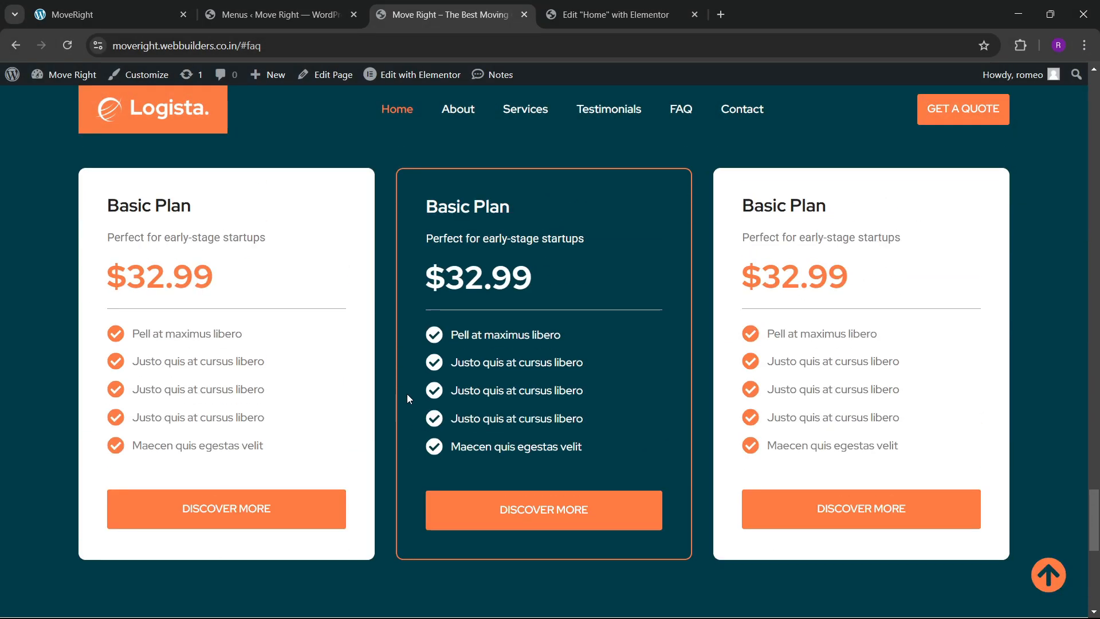
pyautogui.scroll(5, 554, 320)
pyautogui.scroll(10, 554, 324)
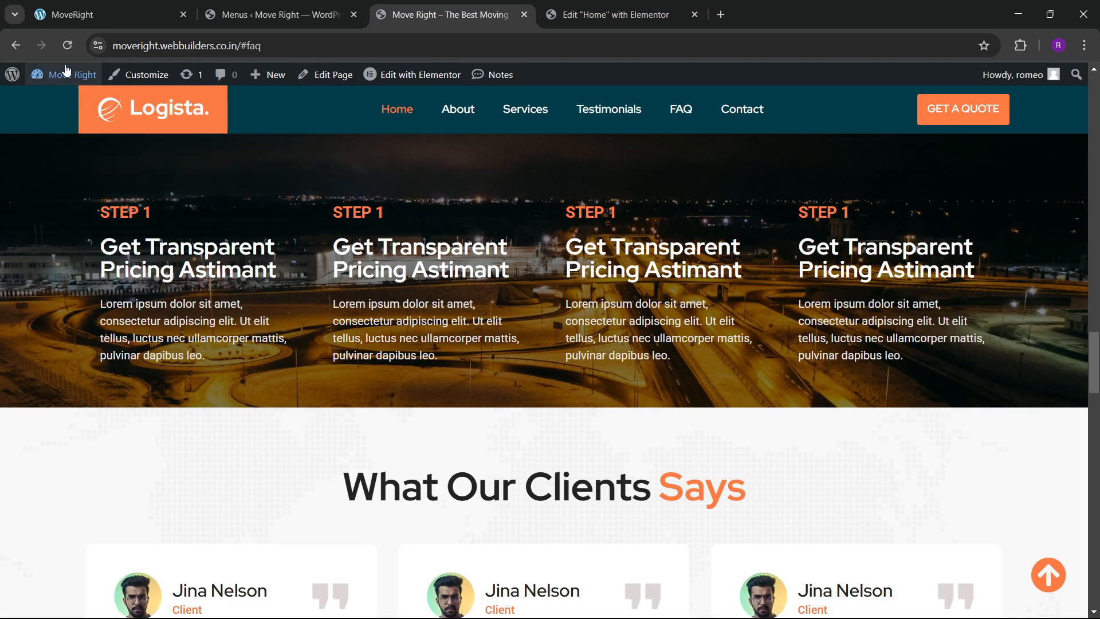
pyautogui.click(67, 45)
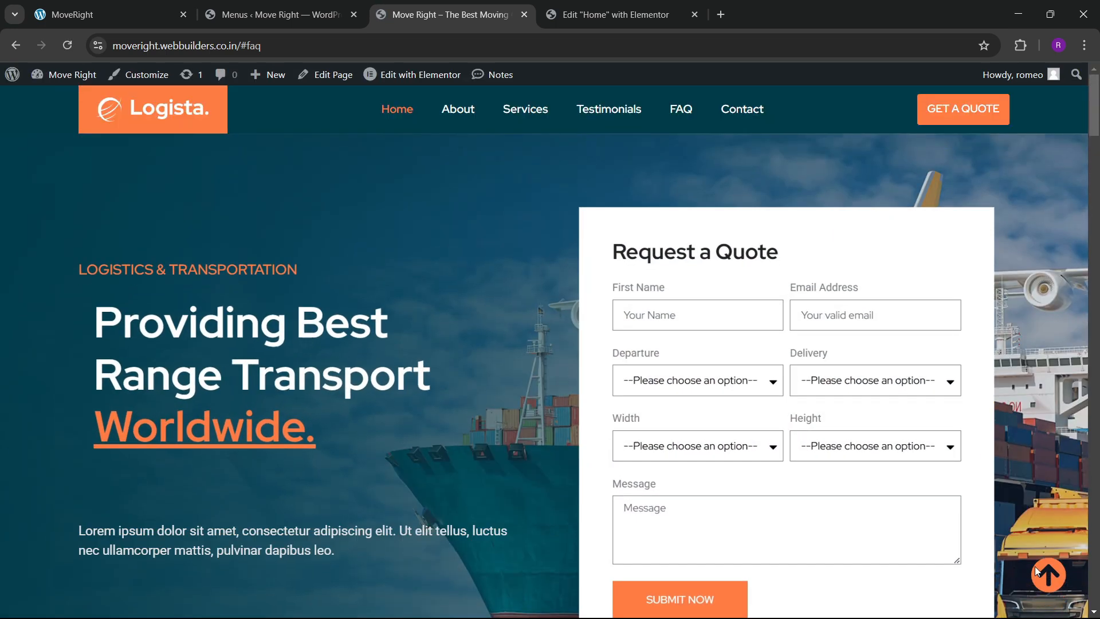
# Test the About, Services, Testimonials, FAQ and Contact menu anchors, then return to the top.
pyautogui.click(464, 114)
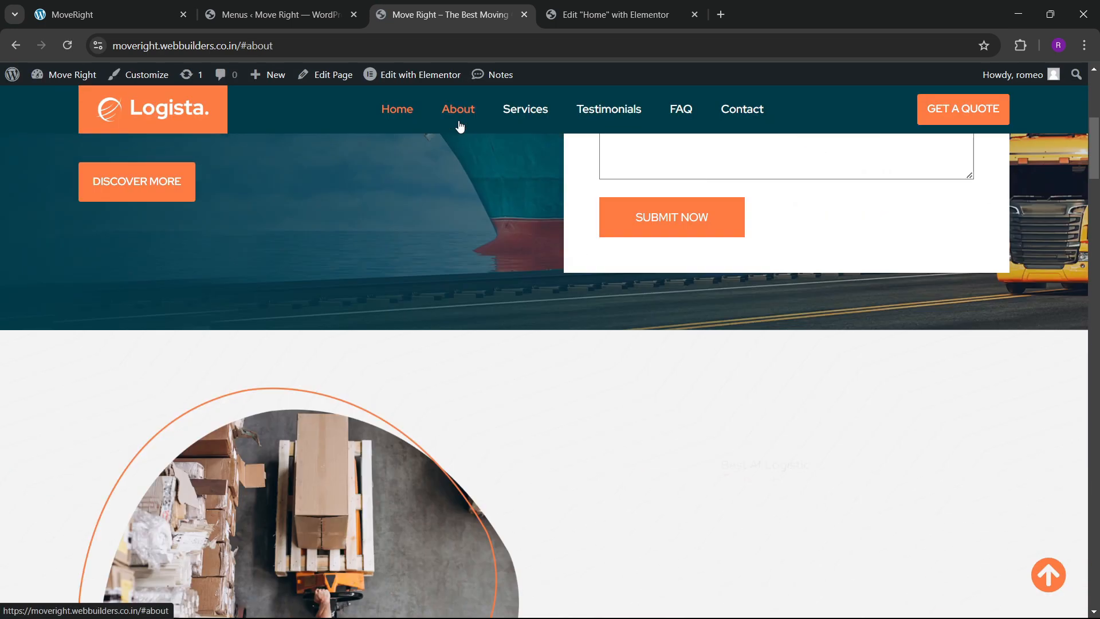
pyautogui.click(538, 115)
pyautogui.click(599, 115)
pyautogui.click(671, 116)
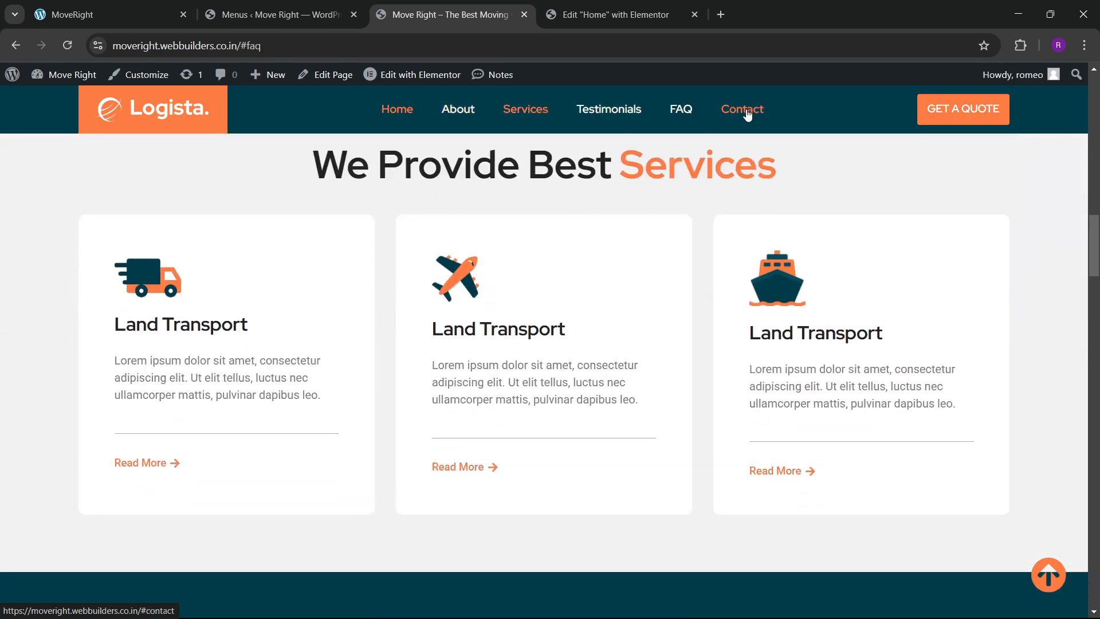
pyautogui.click(729, 108)
pyautogui.click(467, 115)
pyautogui.click(510, 114)
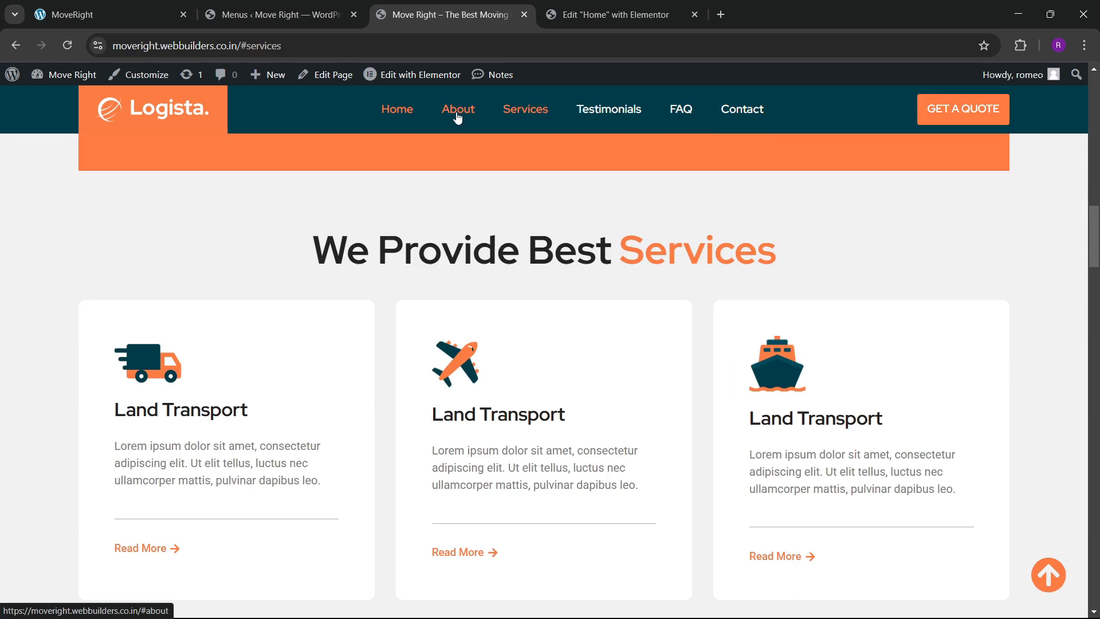
pyautogui.click(457, 115)
pyautogui.click(530, 116)
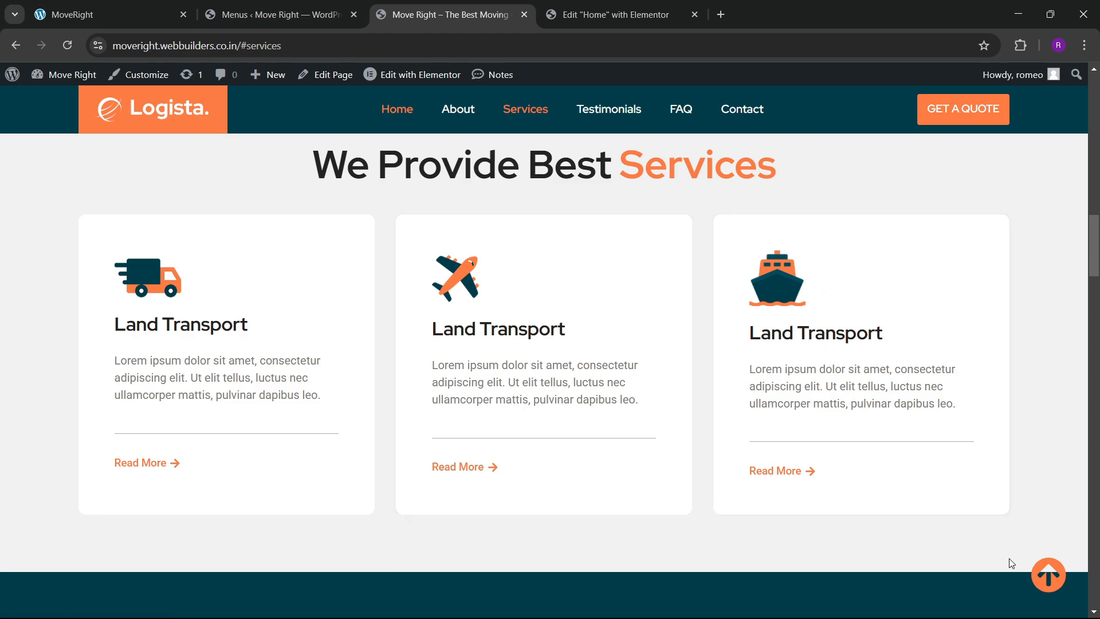
pyautogui.click(1049, 575)
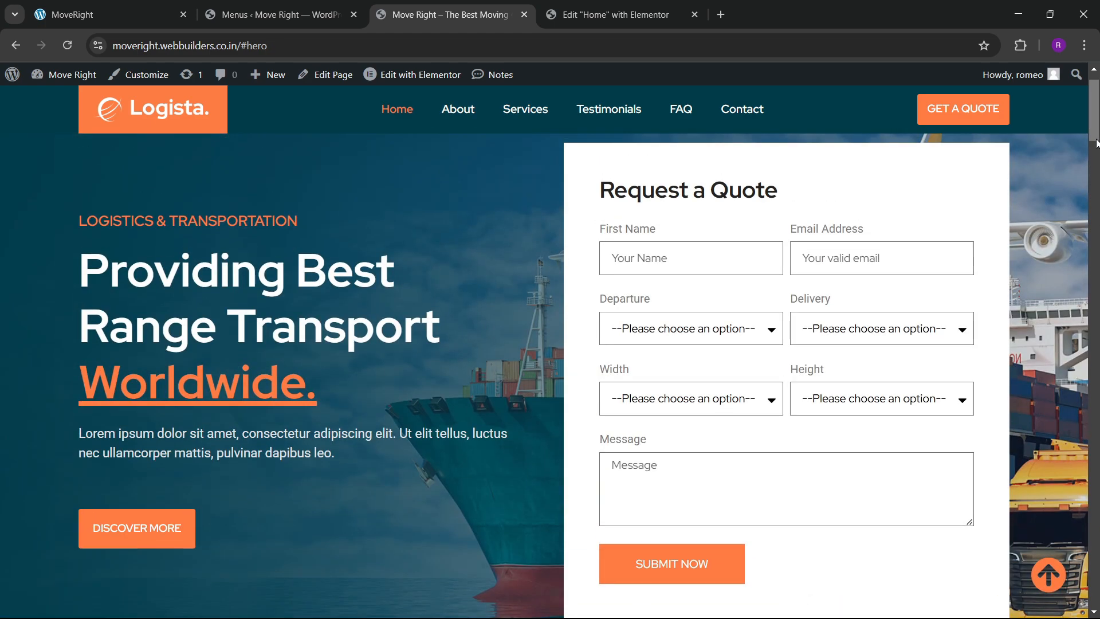
pyautogui.moveTo(1096, 140); pyautogui.dragTo(1096, 592)
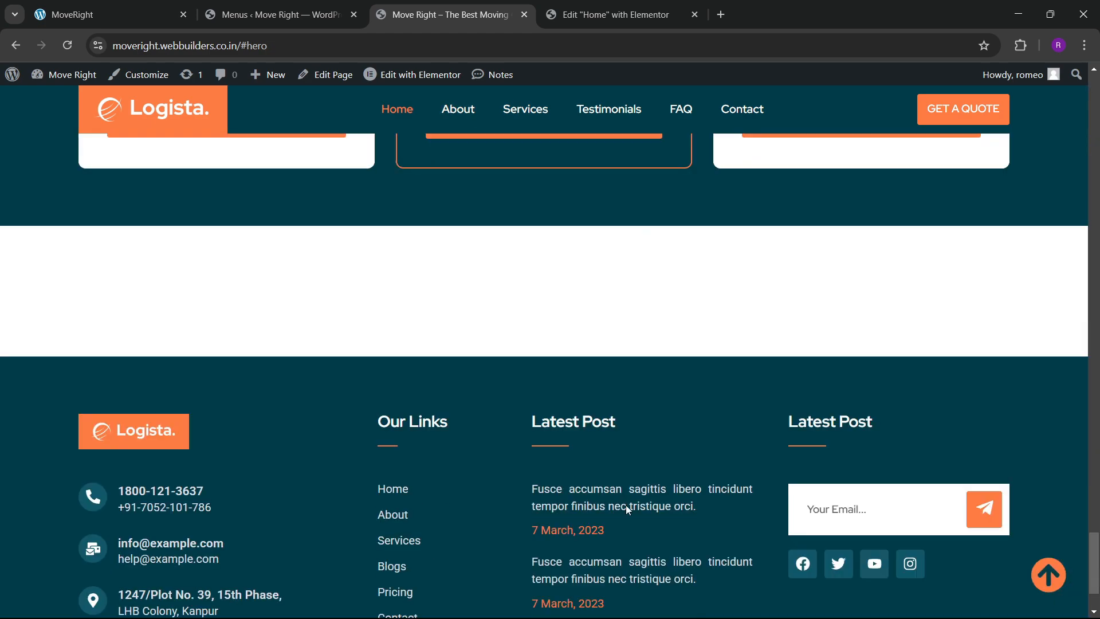
# Inspect the live page and preview it in DevTools mobile responsive view.
pyautogui.rightClick(76, 361)
pyautogui.click(79, 360)
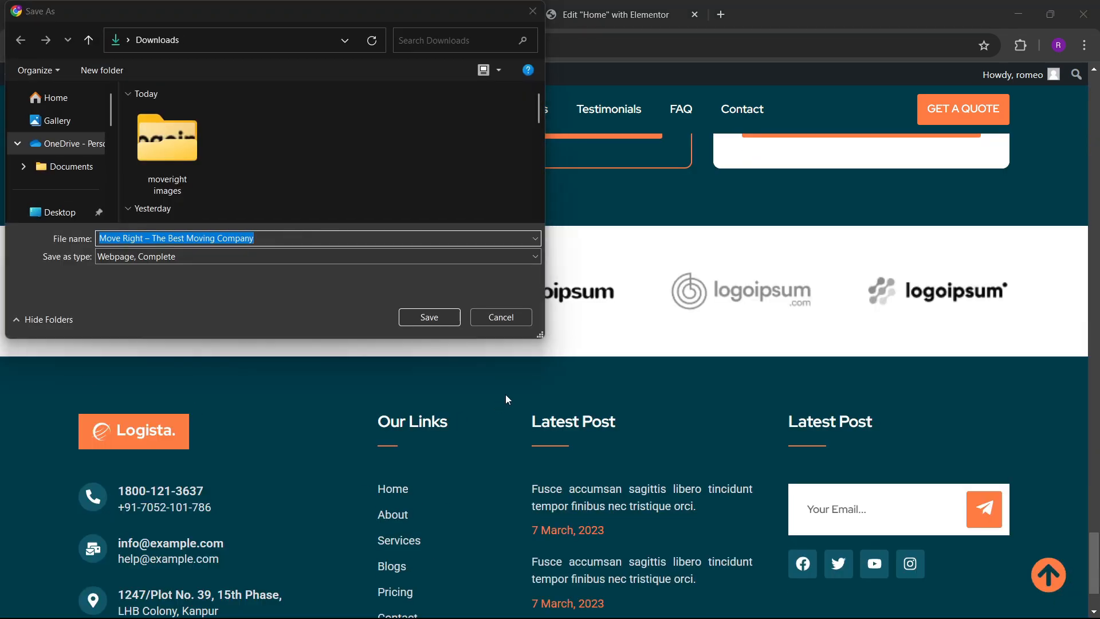
pyautogui.click(508, 320)
pyautogui.rightClick(88, 425)
pyautogui.click(70, 389)
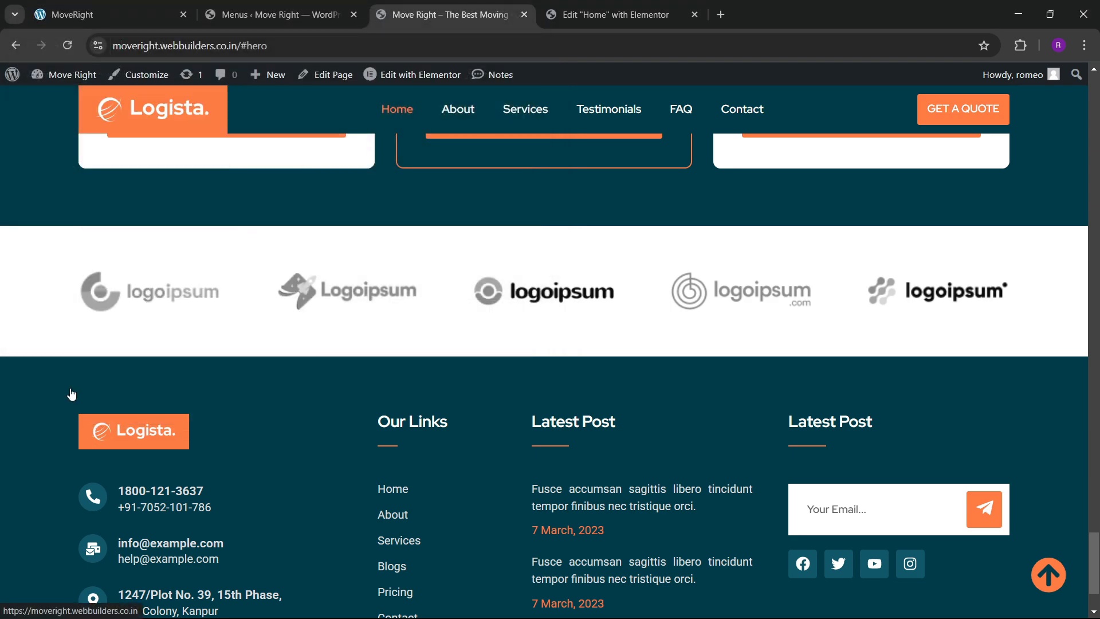
pyautogui.rightClick(67, 380)
pyautogui.click(139, 363)
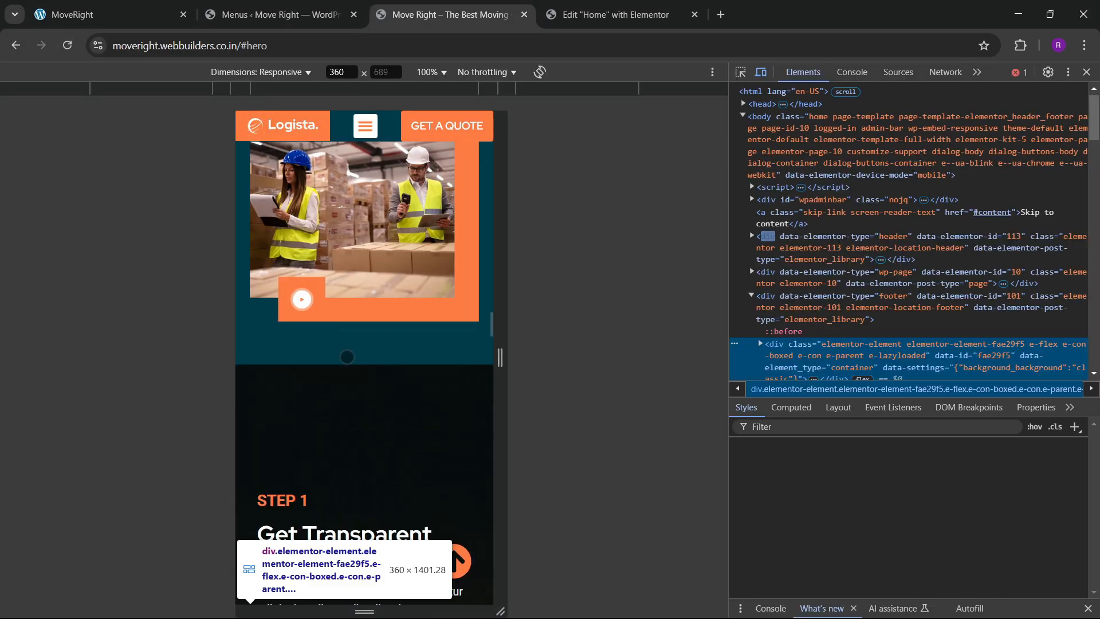
# Scroll through the mobile preview, then close DevTools to see the desktop layout.
pyautogui.scroll(-15, 367, 361)
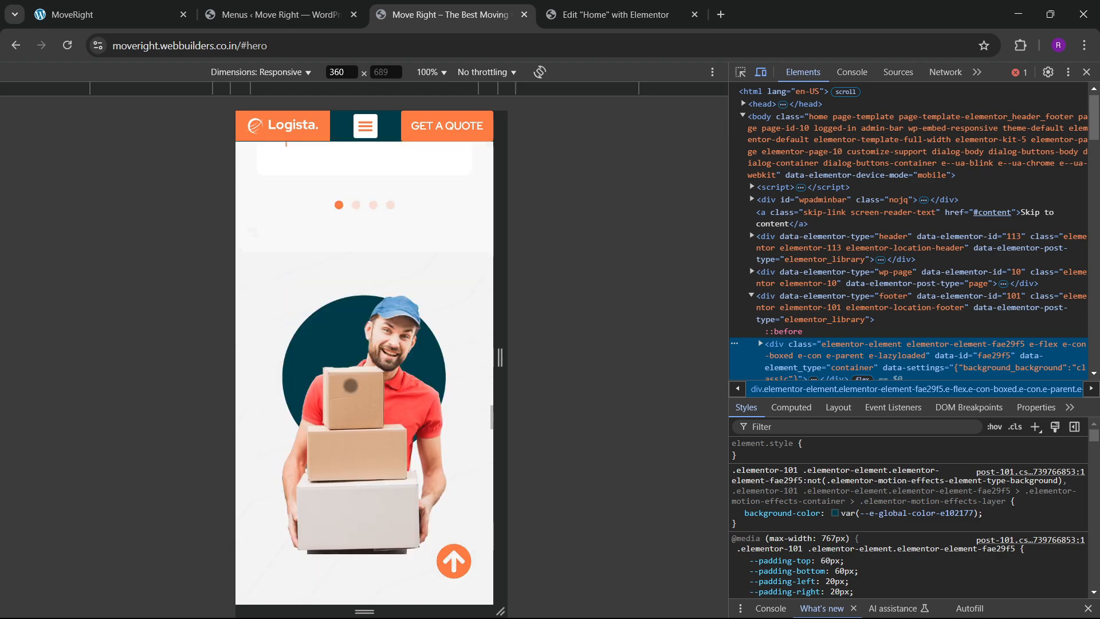
pyautogui.scroll(10, 354, 369)
pyautogui.scroll(10, 355, 379)
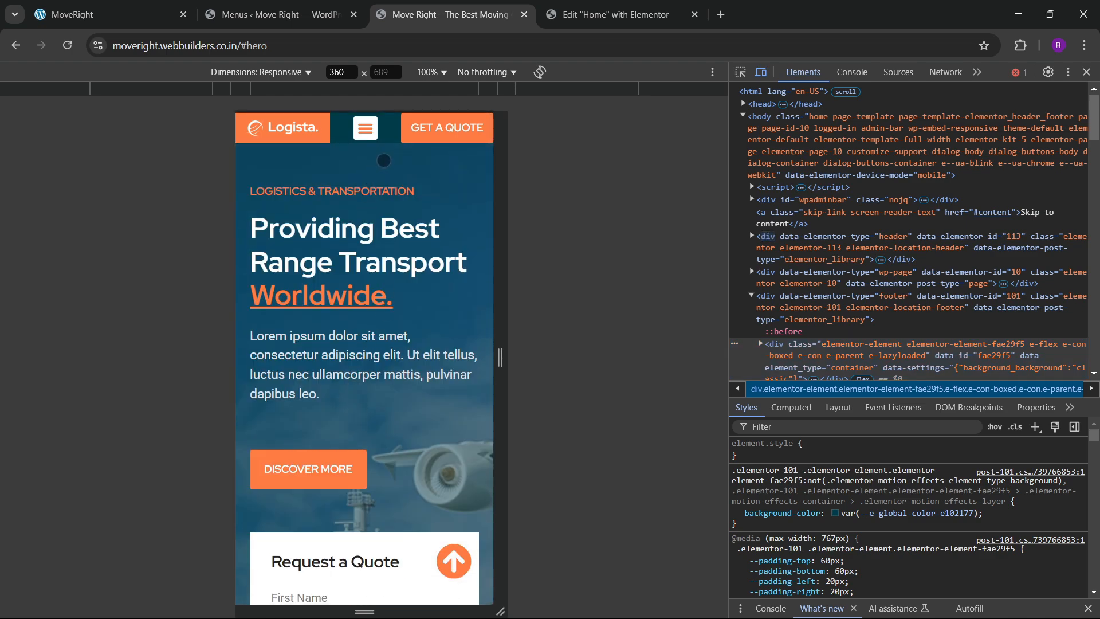
pyautogui.click(1086, 72)
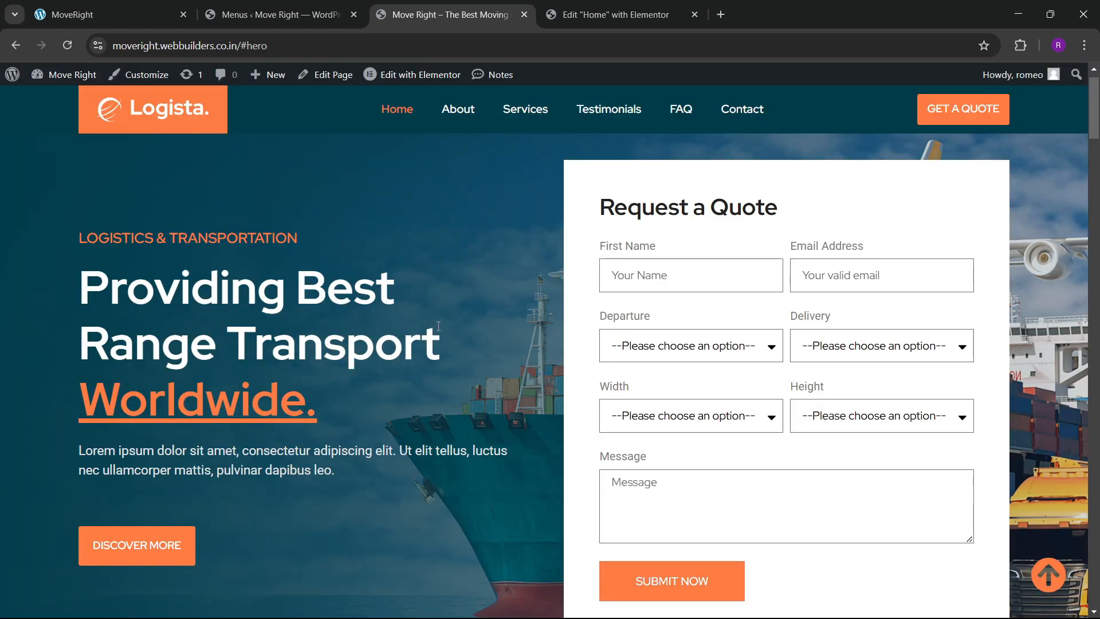